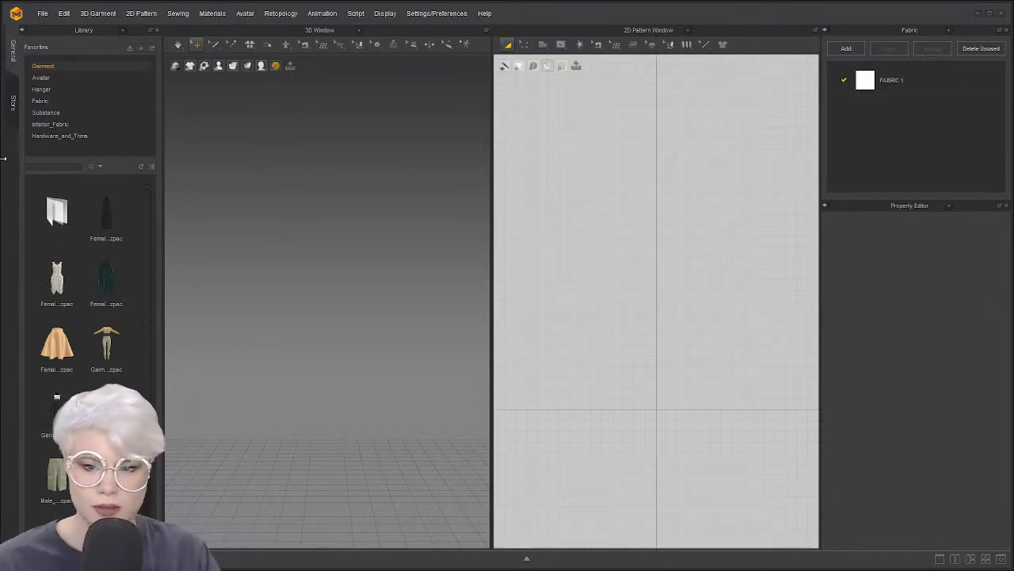
# Browse the Avatar library and go from the Kid_V1 folder into the Female_V2 folder
pyautogui.click(80, 76)
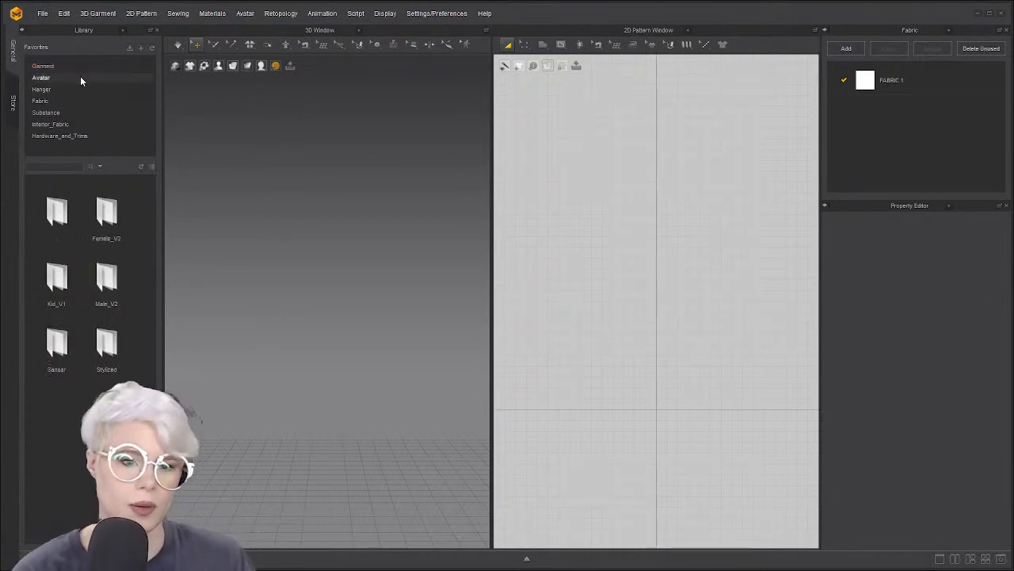
pyautogui.doubleClick(55, 292)
pyautogui.scroll(-1, 123, 351)
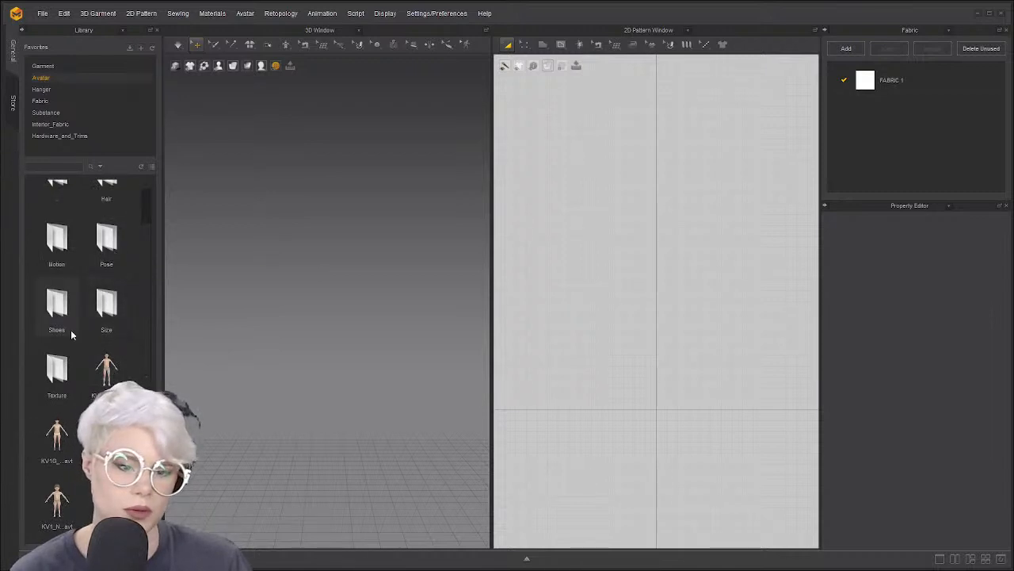
pyautogui.scroll(1, 79, 261)
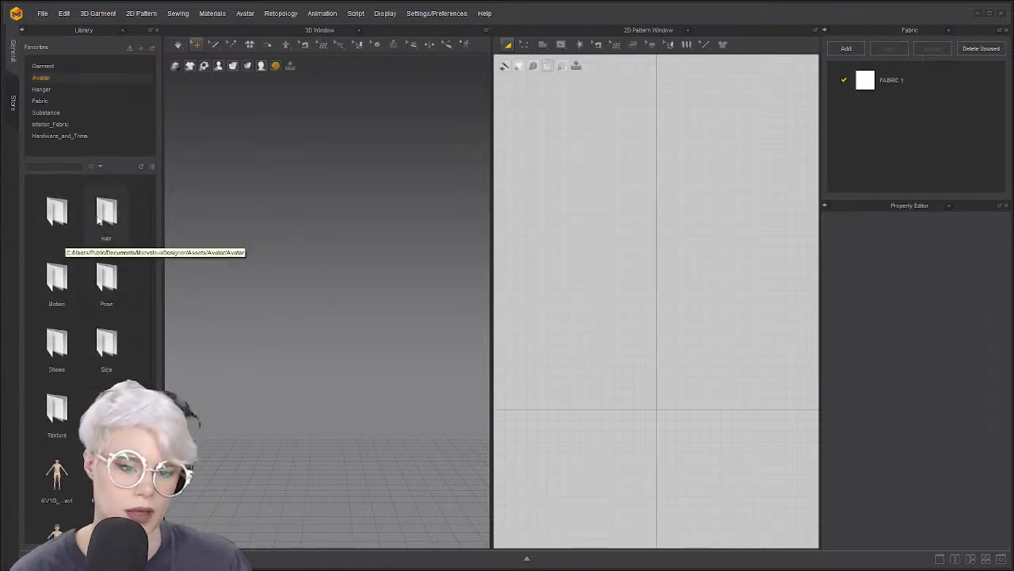
pyautogui.doubleClick(56, 210)
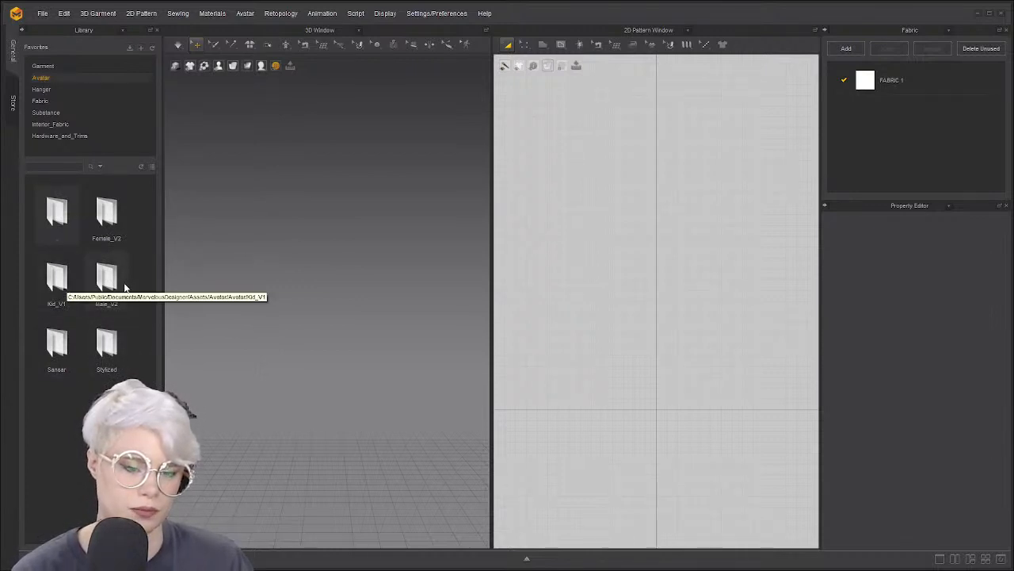
pyautogui.doubleClick(108, 238)
pyautogui.scroll(-3, 119, 322)
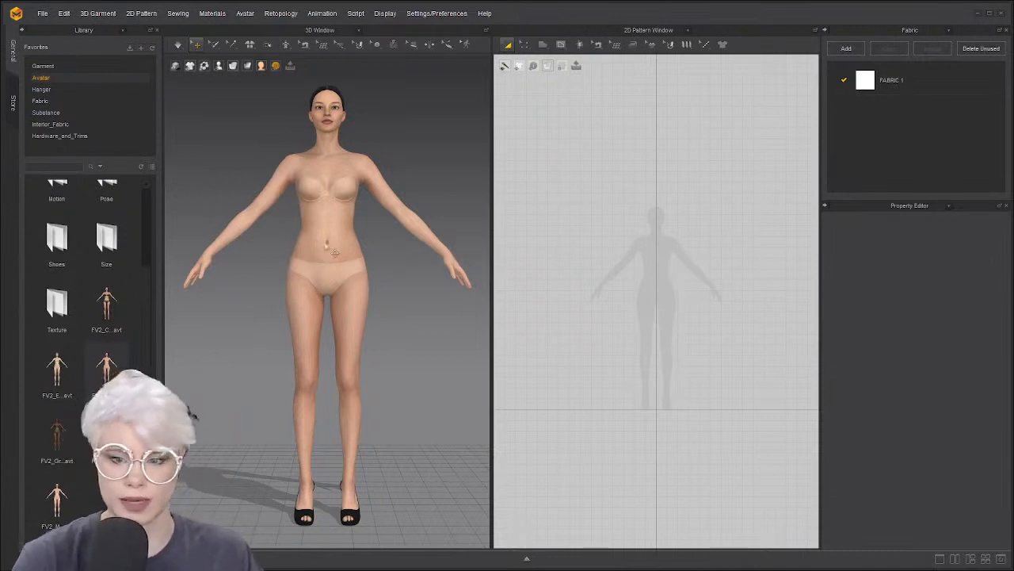
# Scroll through the avatar list and show the Garment collection in the Library
pyautogui.scroll(-2, 306, 254)
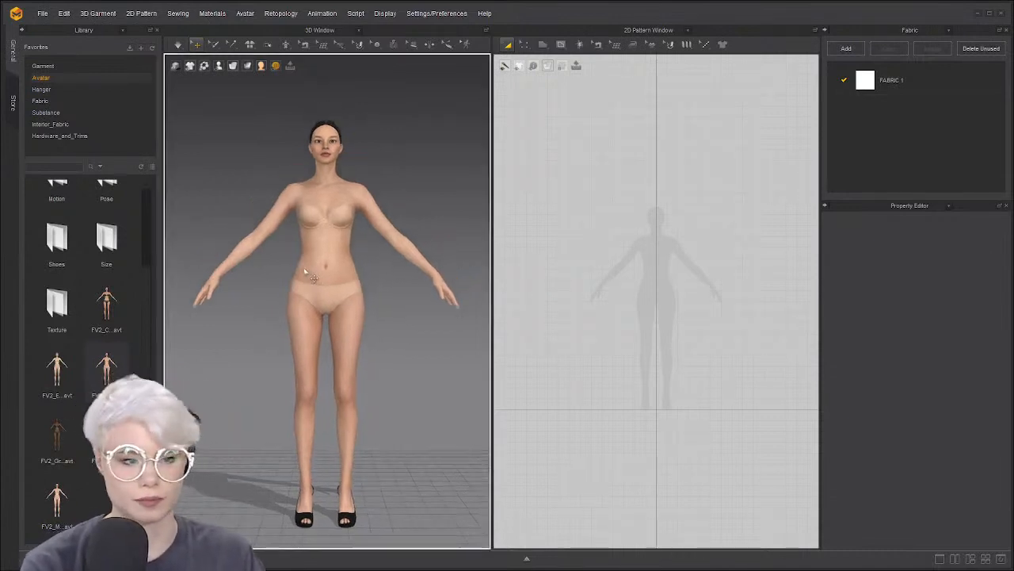
pyautogui.scroll(5, 308, 270)
pyautogui.scroll(-3, 309, 254)
pyautogui.scroll(-2, 308, 253)
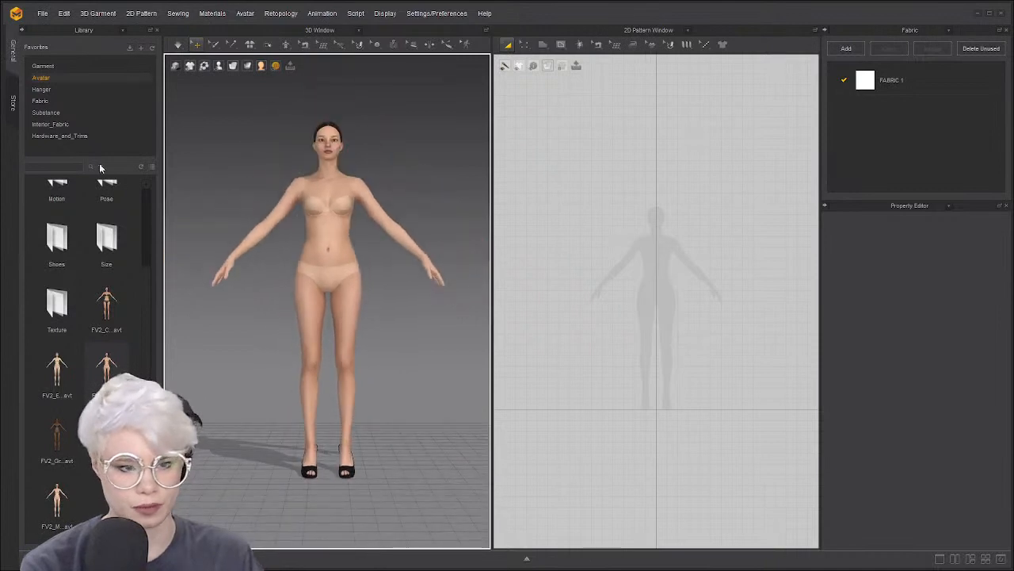
pyautogui.click(46, 66)
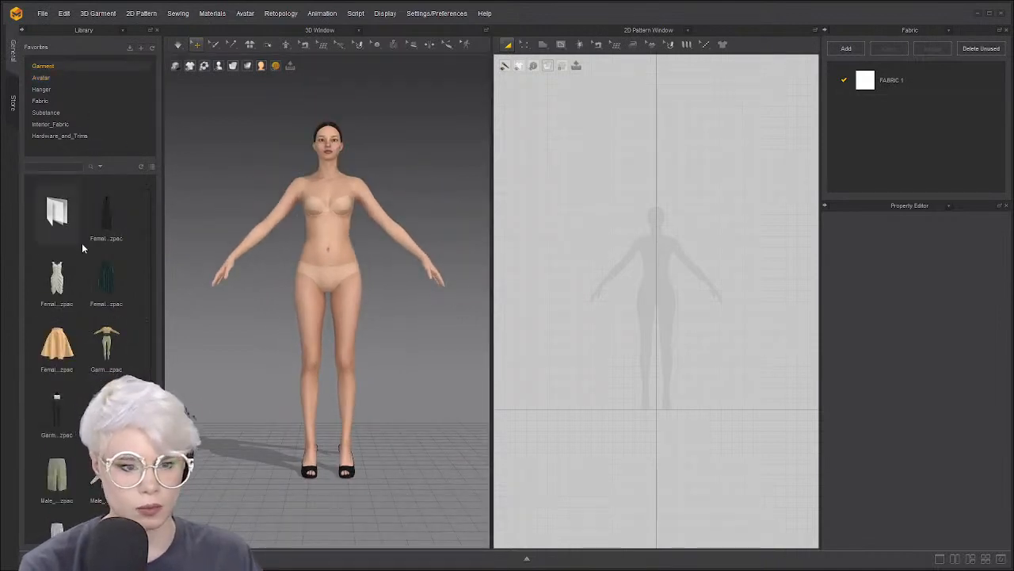
pyautogui.scroll(-2, 75, 261)
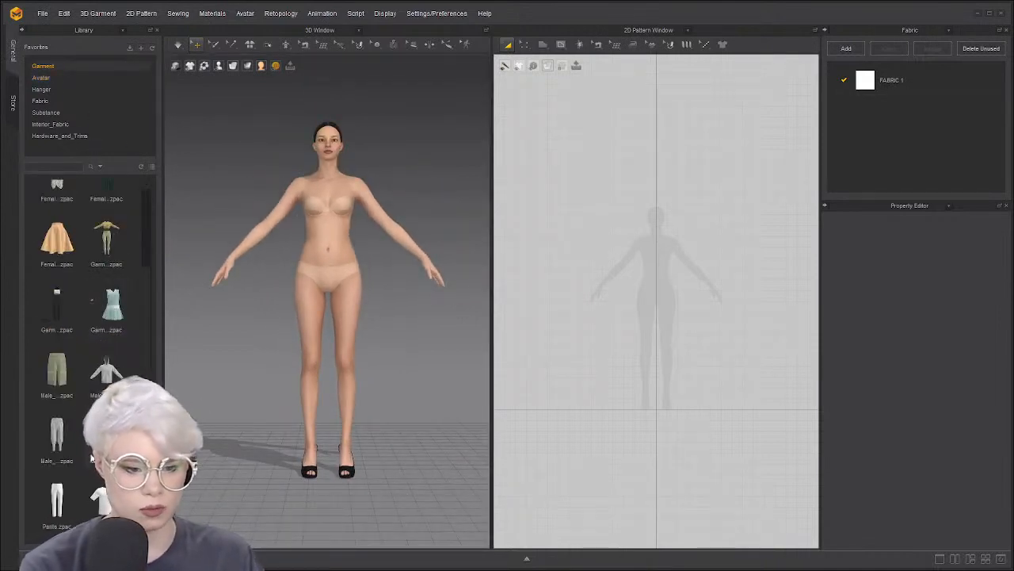
# Swap the Library panel for the Modular Configurator panel
pyautogui.click(123, 31)
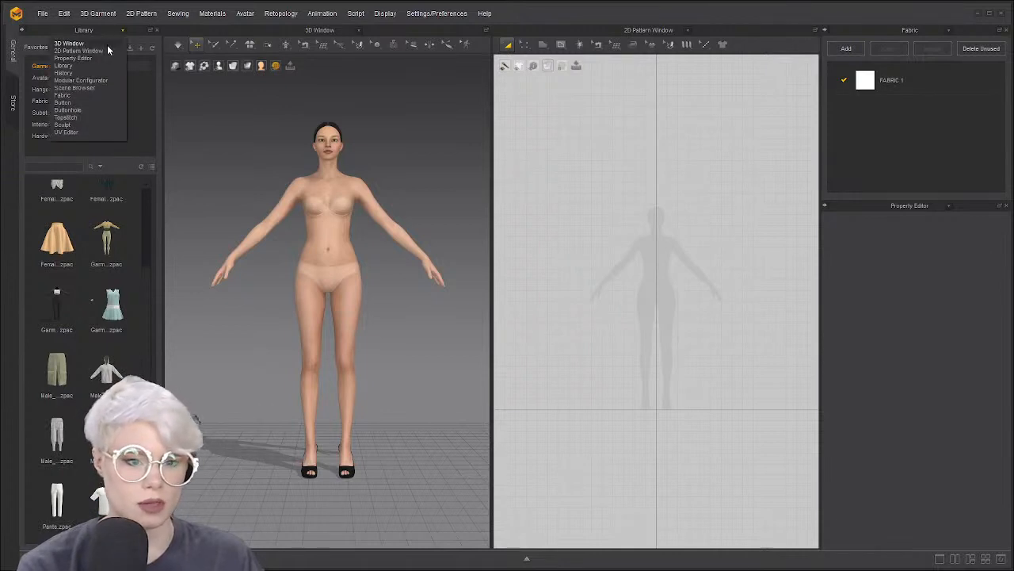
pyautogui.click(215, 102)
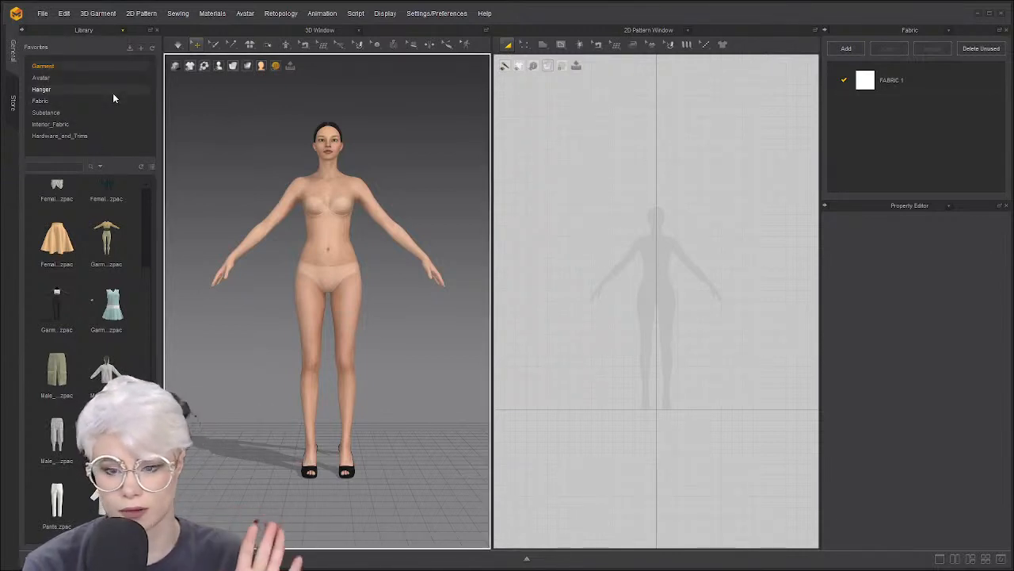
pyautogui.moveTo(293, 188)
pyautogui.mouseDown(button='right')
pyautogui.moveTo(208, 197)
pyautogui.moveTo(283, 199)
pyautogui.mouseUp(button='right')
pyautogui.click(124, 30)
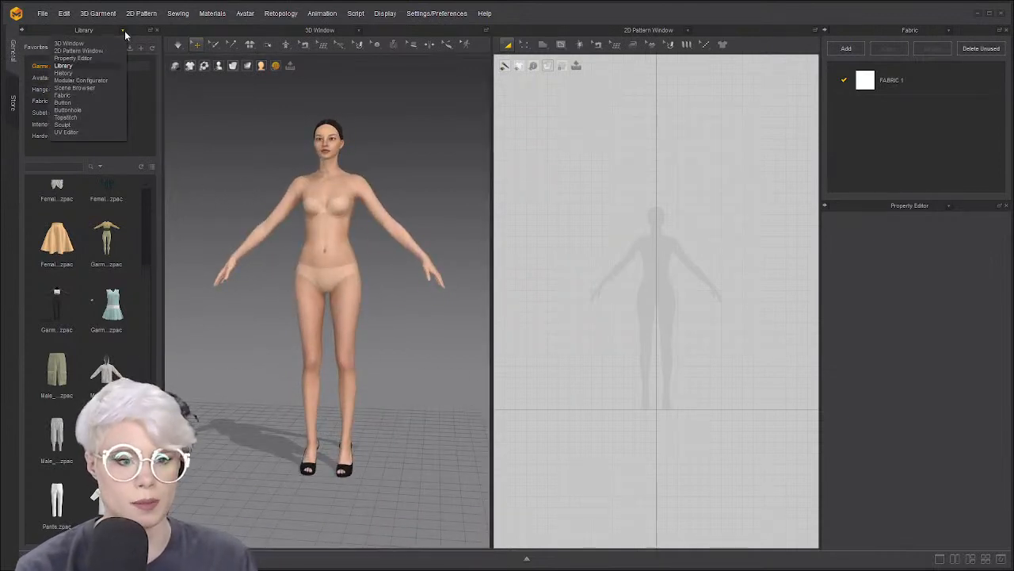
pyautogui.click(105, 82)
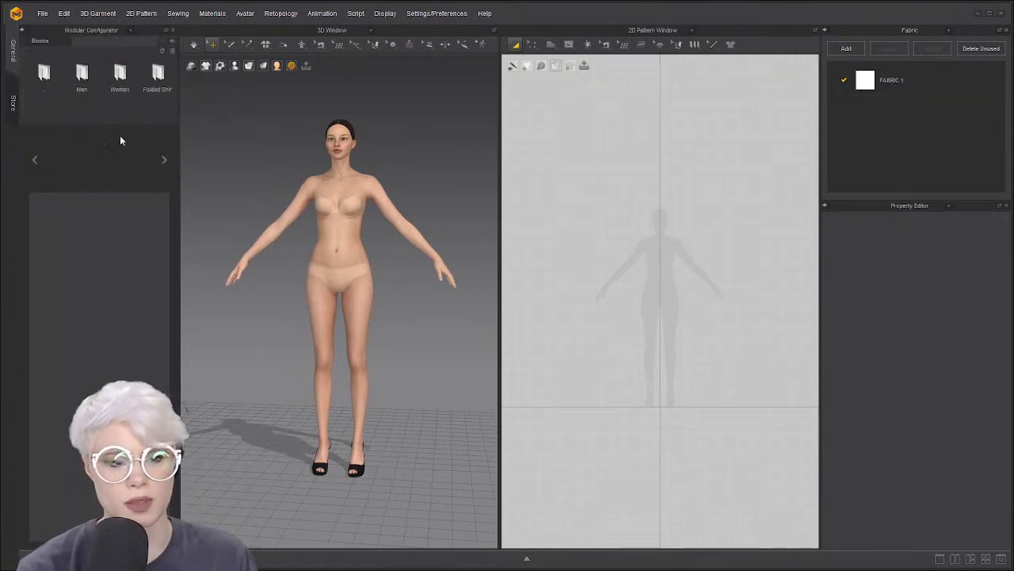
# In Modular Configurator, choose the Woman > T-Shirts > Set-in block
pyautogui.doubleClick(116, 75)
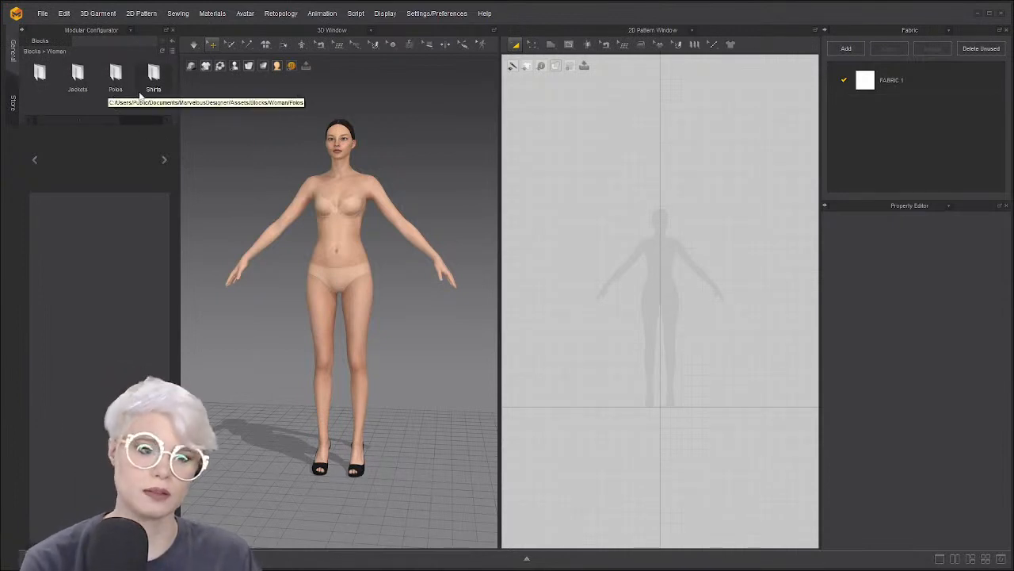
pyautogui.moveTo(108, 120); pyautogui.dragTo(150, 120)
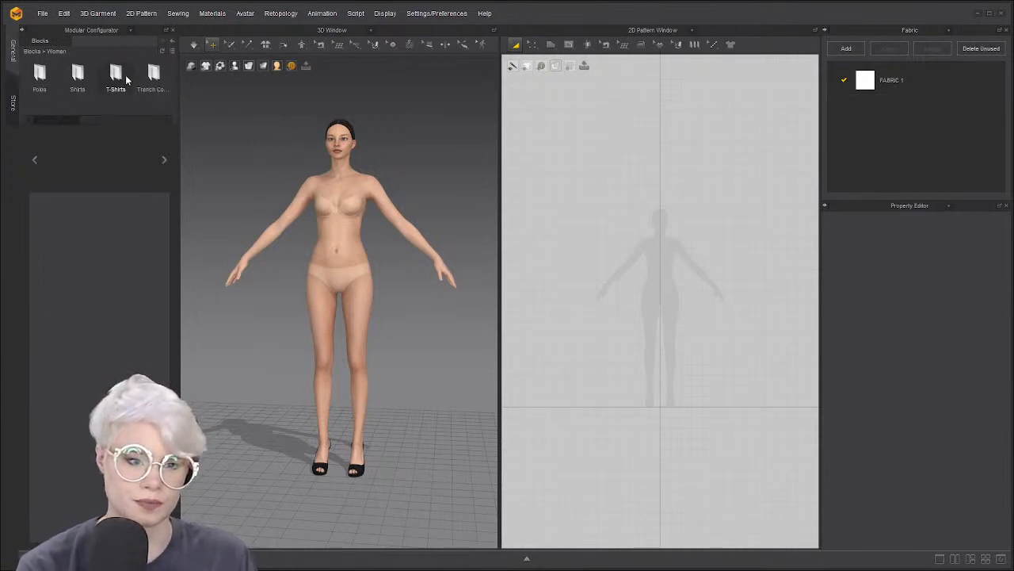
pyautogui.doubleClick(125, 74)
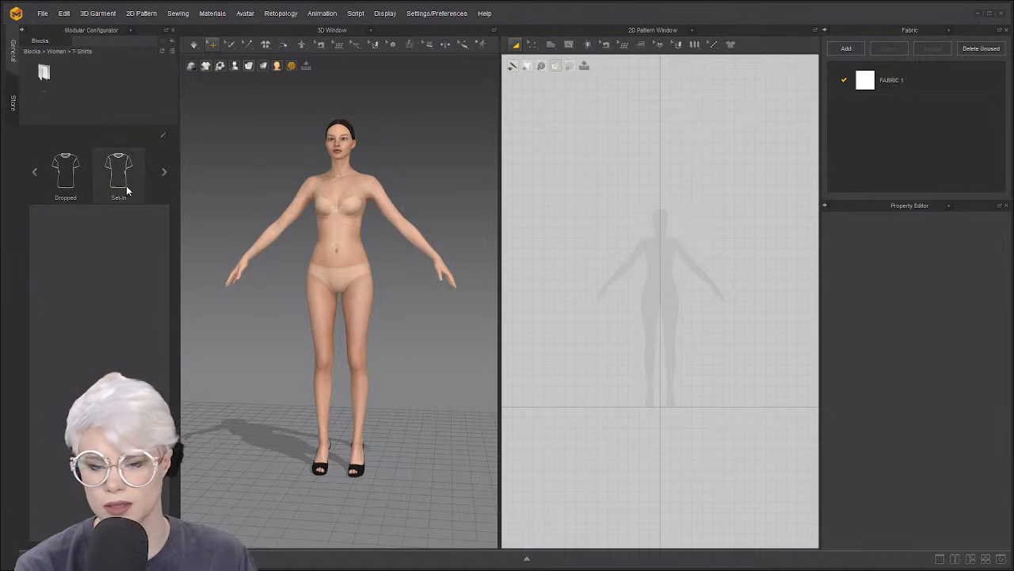
pyautogui.click(126, 186)
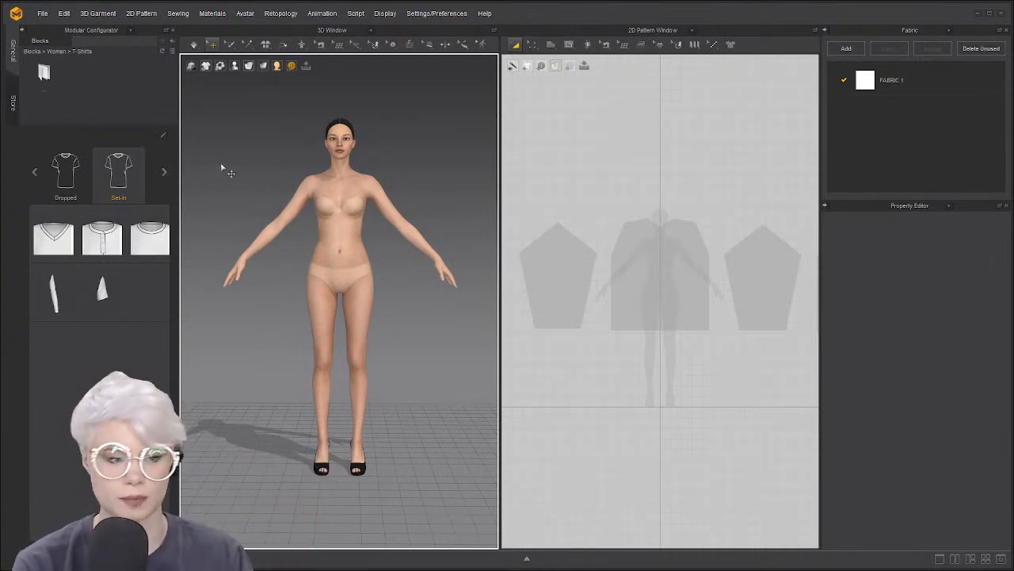
# Put the round-neck shirt body and long sleeves on the avatar
pyautogui.scroll(5, 299, 230)
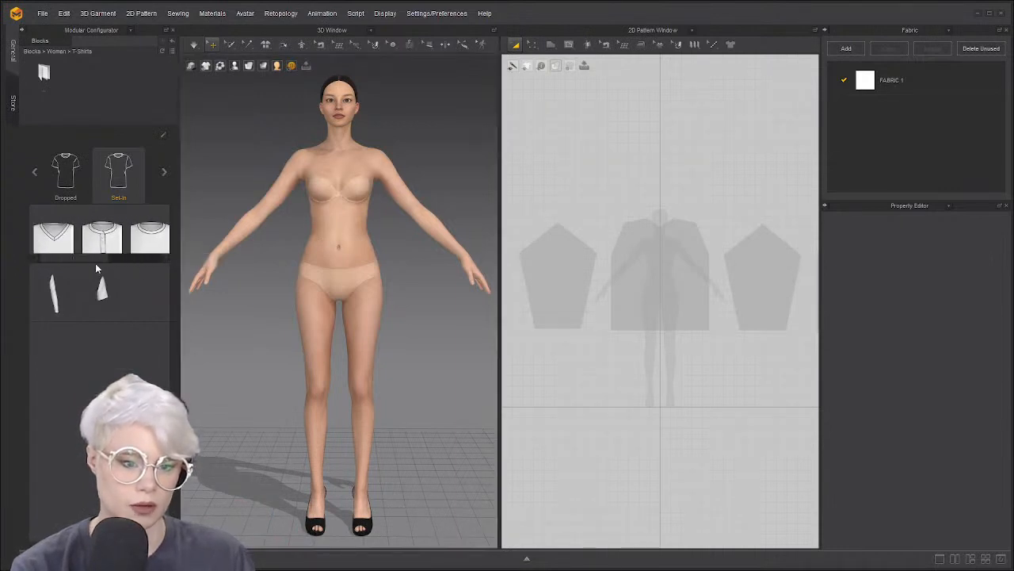
pyautogui.moveTo(96, 259); pyautogui.dragTo(112, 259)
pyautogui.doubleClick(115, 232)
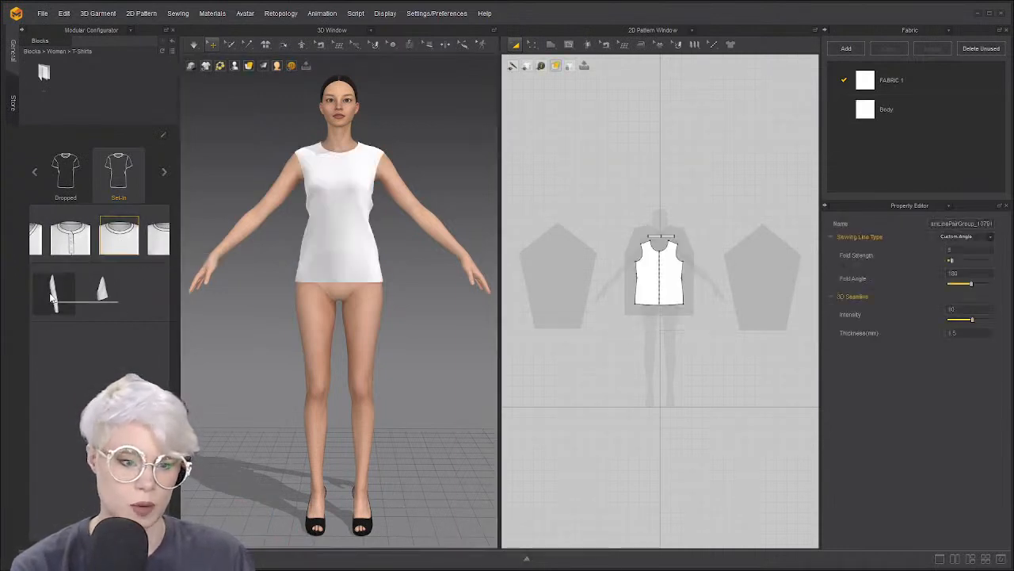
pyautogui.doubleClick(52, 293)
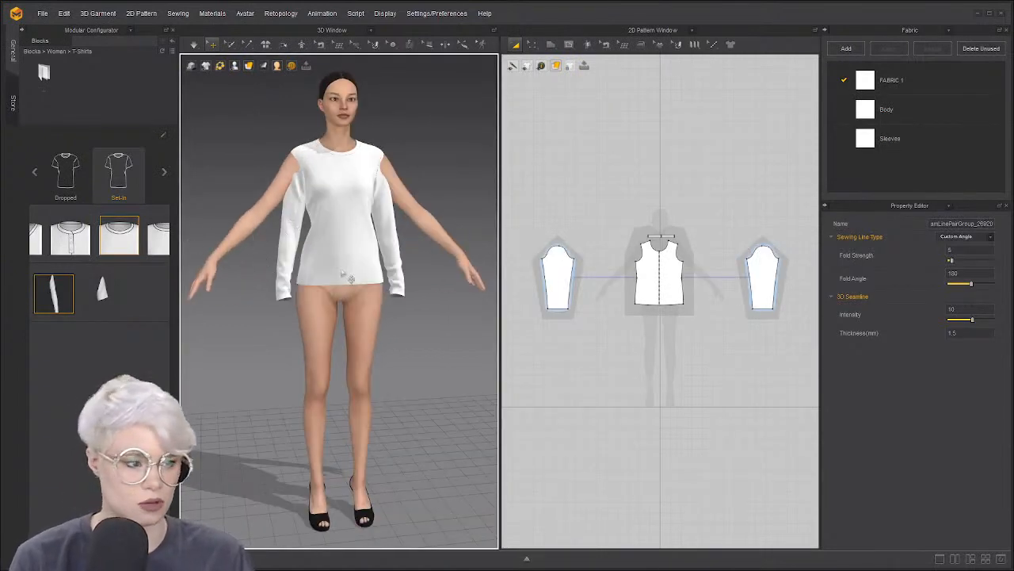
pyautogui.click(271, 237)
pyautogui.click(191, 135)
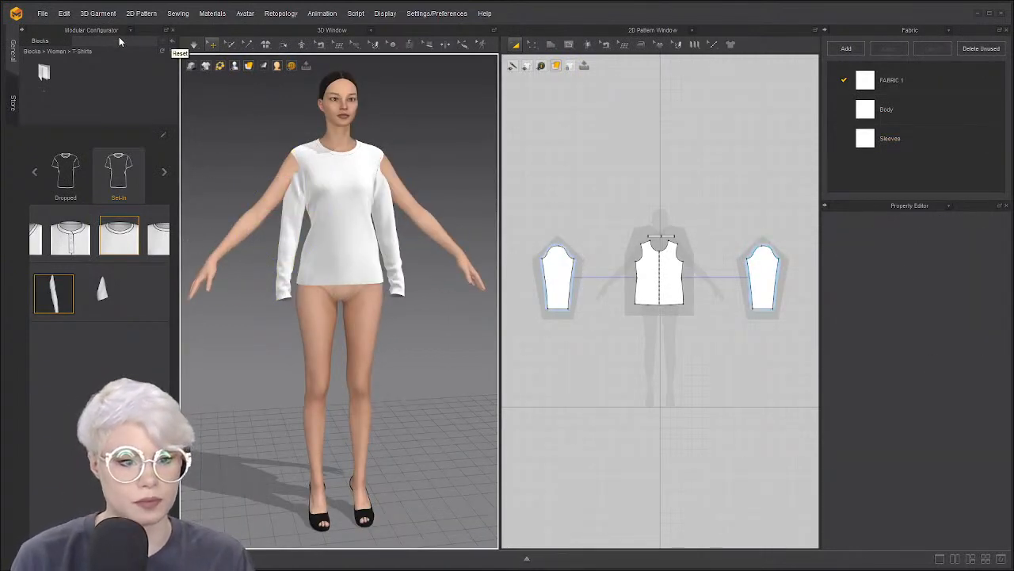
pyautogui.click(131, 30)
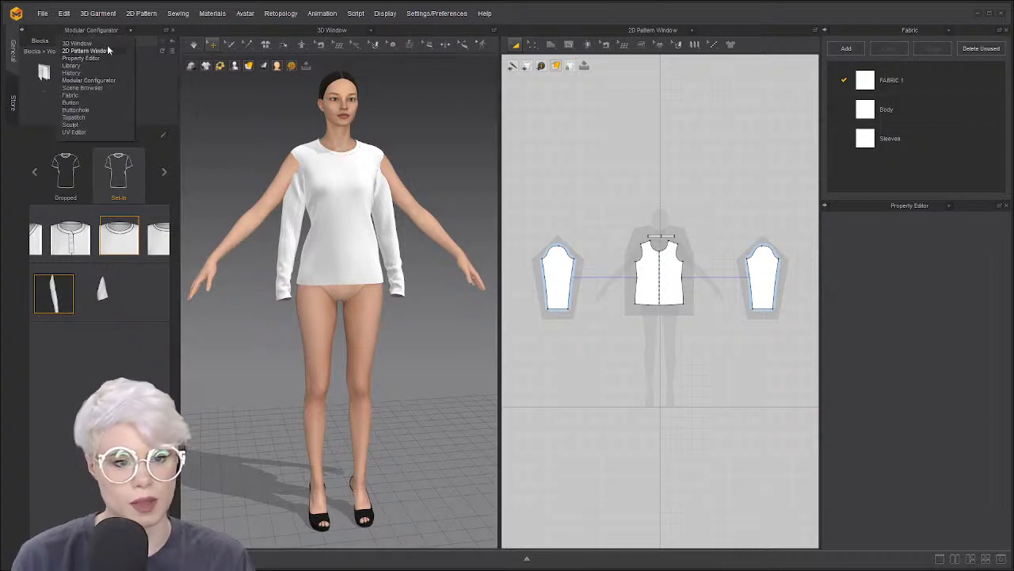
pyautogui.click(107, 50)
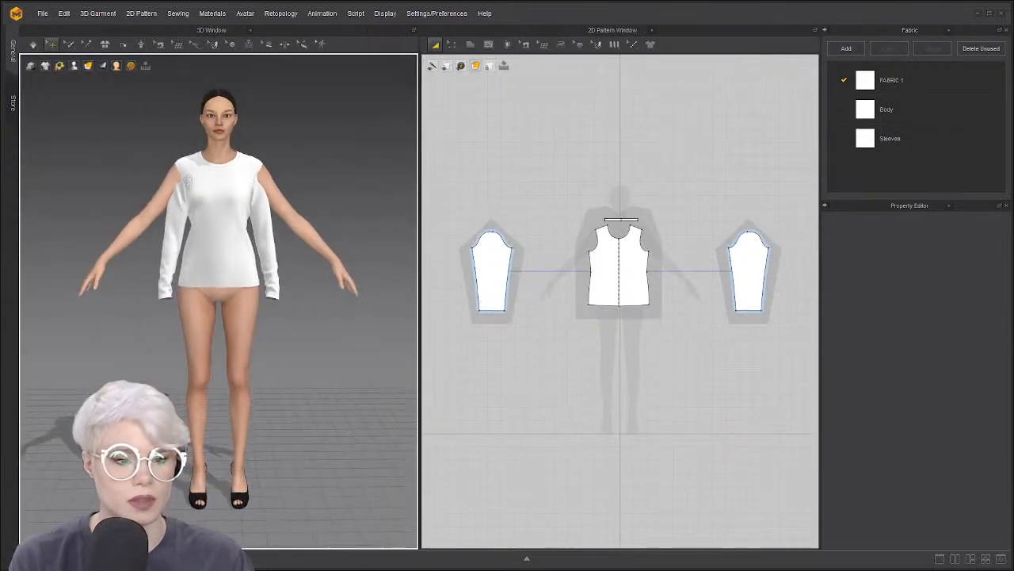
pyautogui.scroll(3, 193, 171)
pyautogui.moveTo(167, 193); pyautogui.dragTo(94, 145)
pyautogui.moveTo(274, 207); pyautogui.dragTo(388, 162)
pyautogui.moveTo(215, 172); pyautogui.dragTo(215, 218, button='middle')
pyautogui.scroll(1, 216, 218)
pyautogui.scroll(-3, 217, 221)
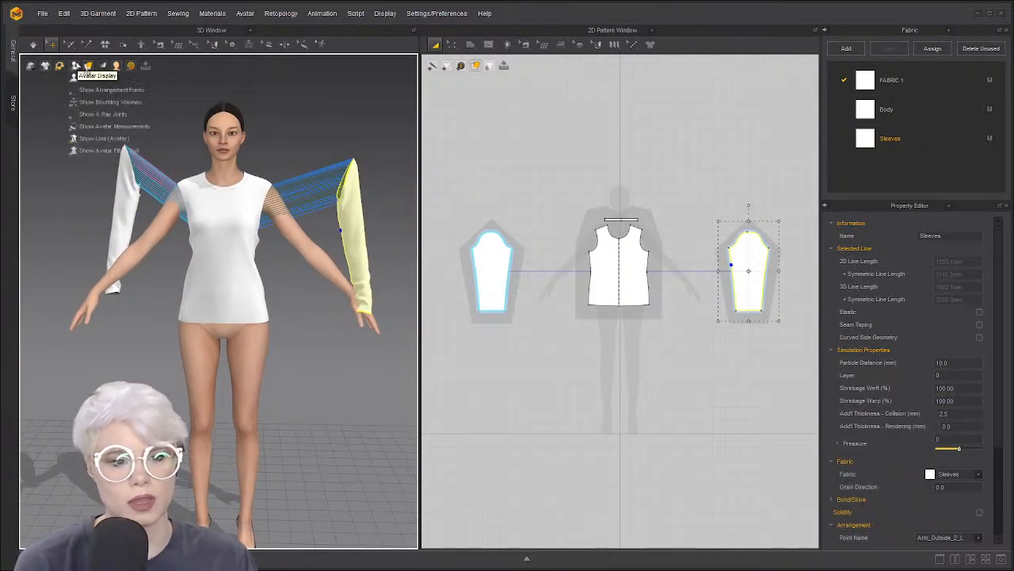
pyautogui.moveTo(74, 67)
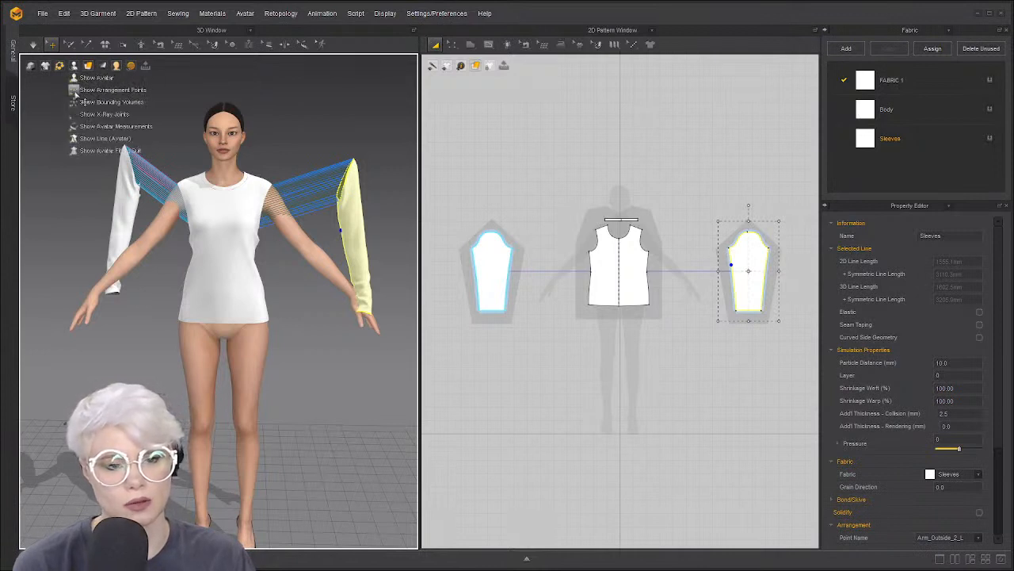
pyautogui.click(75, 91)
pyautogui.click(122, 195)
pyautogui.moveTo(105, 241)
pyautogui.mouseDown(button='right')
pyautogui.moveTo(329, 233)
pyautogui.moveTo(266, 272)
pyautogui.moveTo(104, 254)
pyautogui.mouseUp(button='right')
pyautogui.click(137, 245)
pyautogui.press('space')
pyautogui.moveTo(188, 262); pyautogui.dragTo(158, 274, button='right')
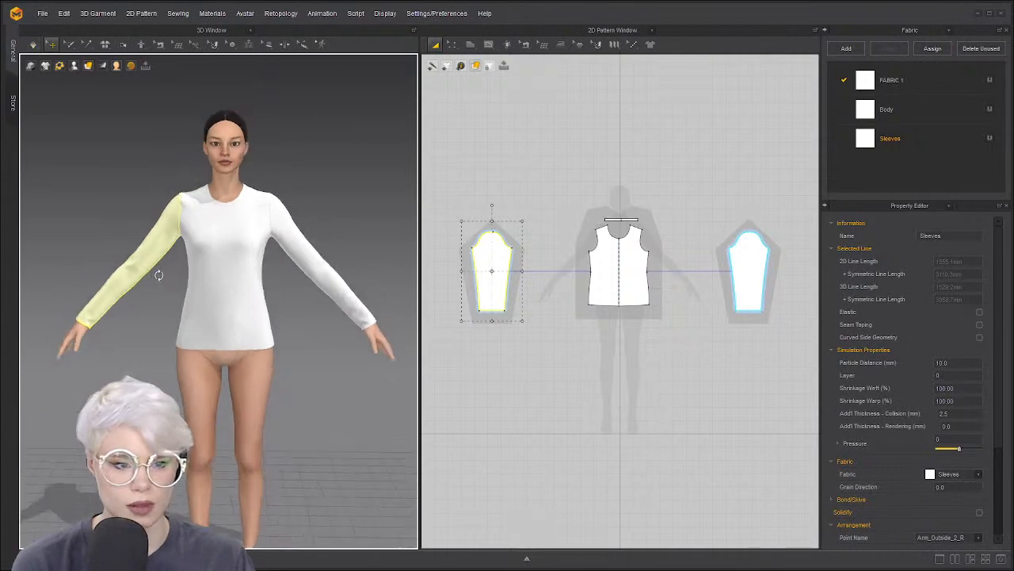
pyautogui.scroll(2, 170, 219)
pyautogui.moveTo(169, 219); pyautogui.dragTo(151, 183, button='right')
pyautogui.click(158, 152)
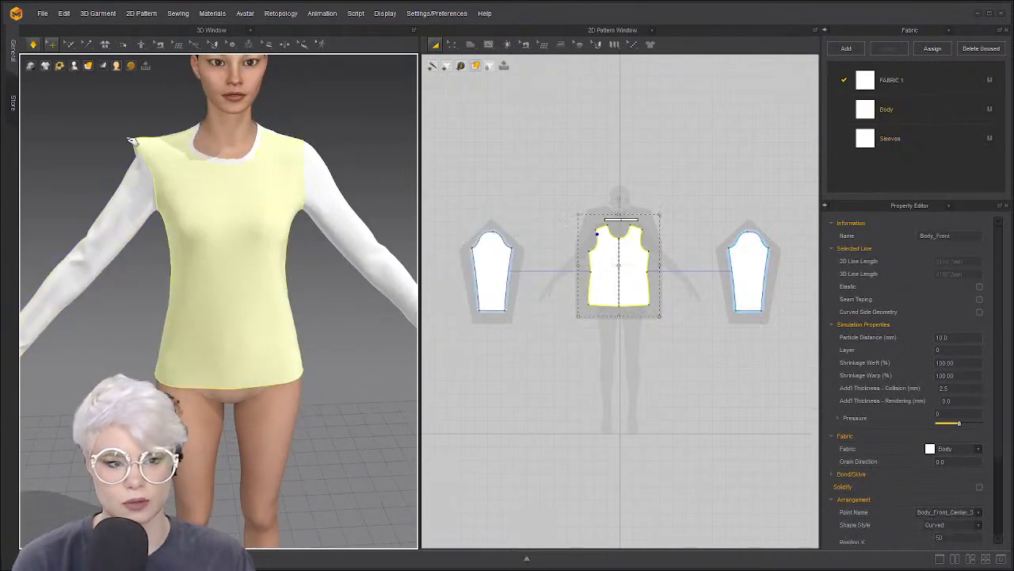
pyautogui.moveTo(352, 145); pyautogui.dragTo(294, 147)
pyautogui.moveTo(294, 147); pyautogui.dragTo(267, 163, button='right')
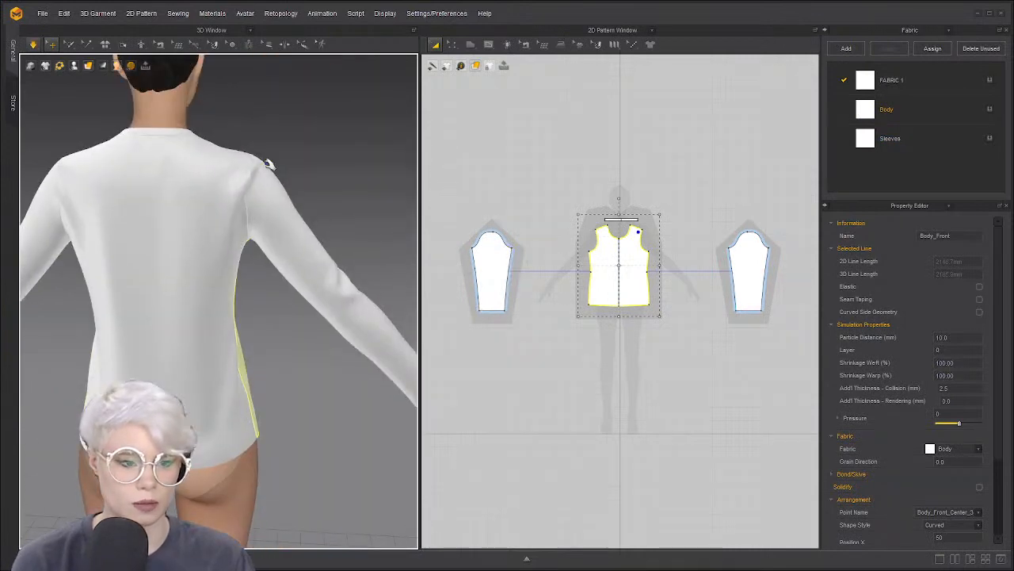
pyautogui.moveTo(269, 172); pyautogui.dragTo(356, 183)
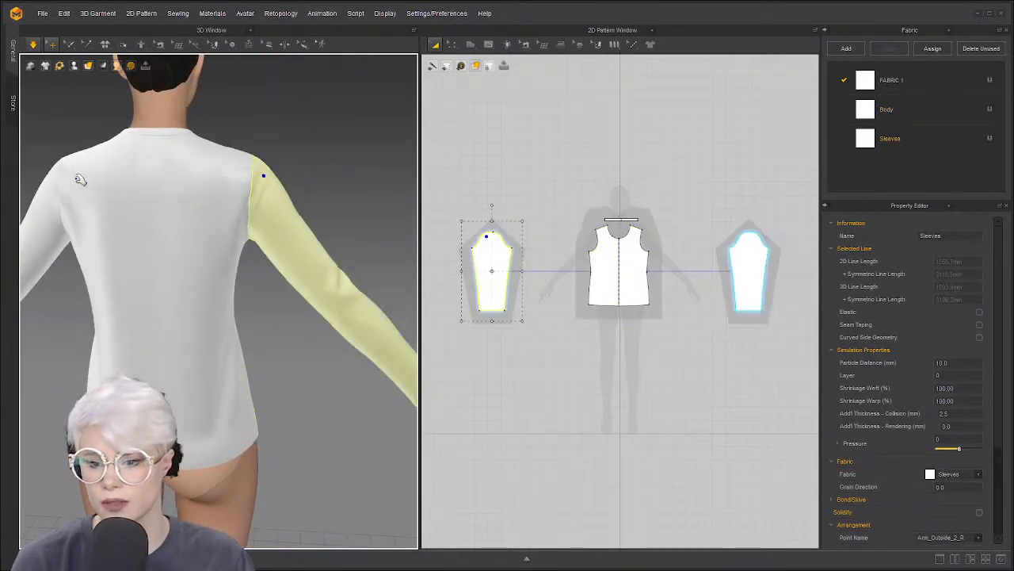
pyautogui.moveTo(88, 179); pyautogui.dragTo(202, 178, button='right')
pyautogui.scroll(-5, 214, 191)
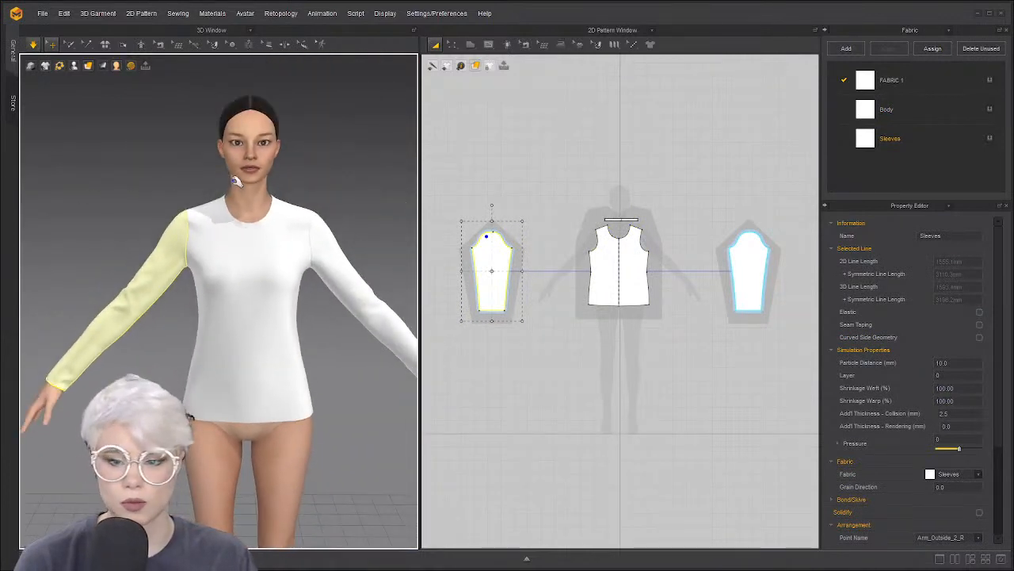
pyautogui.click(264, 234)
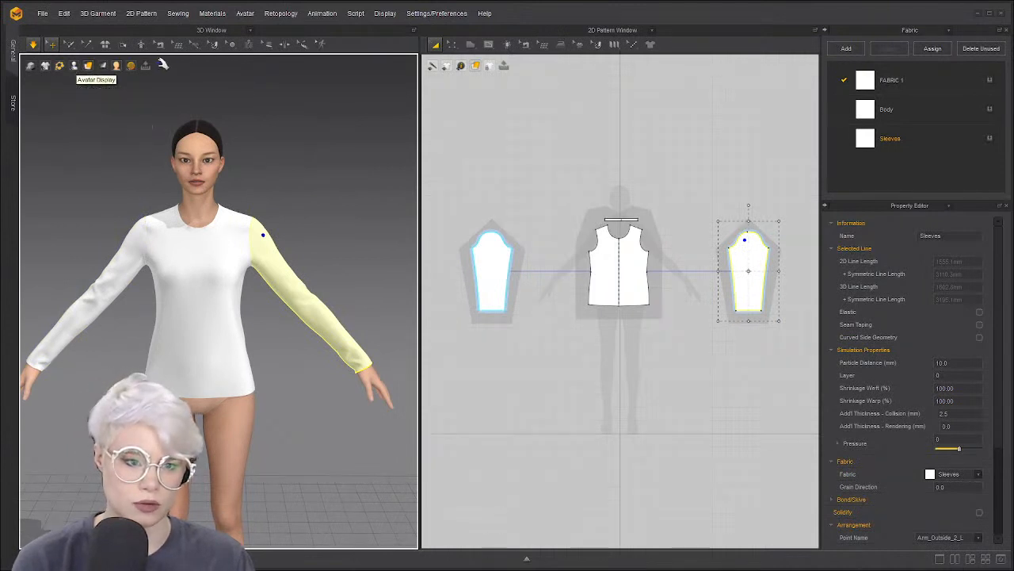
pyautogui.moveTo(121, 64)
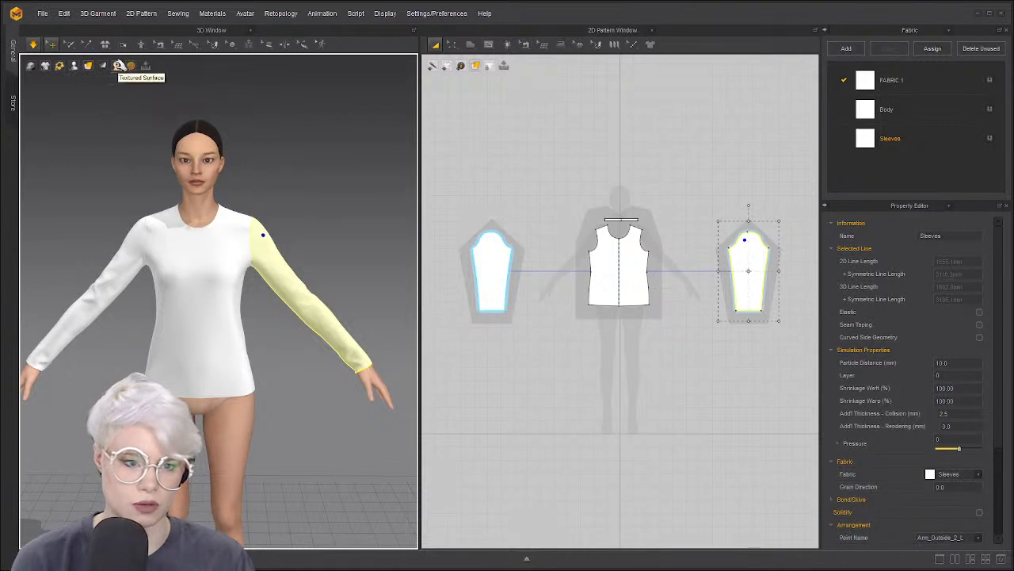
pyautogui.moveTo(79, 66)
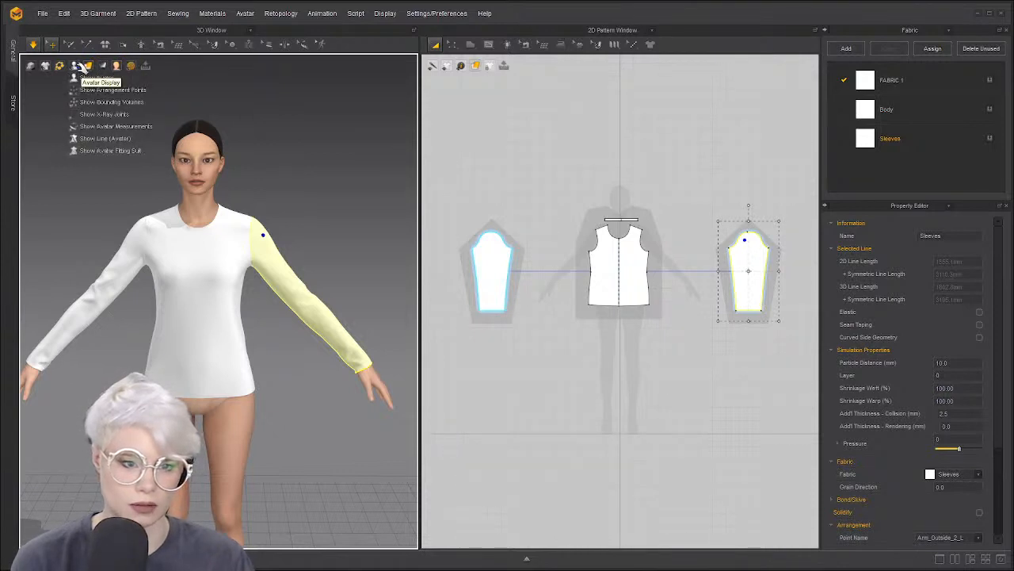
# Show the avatar's X-Ray Joints and select the left arm joint
pyautogui.click(79, 101)
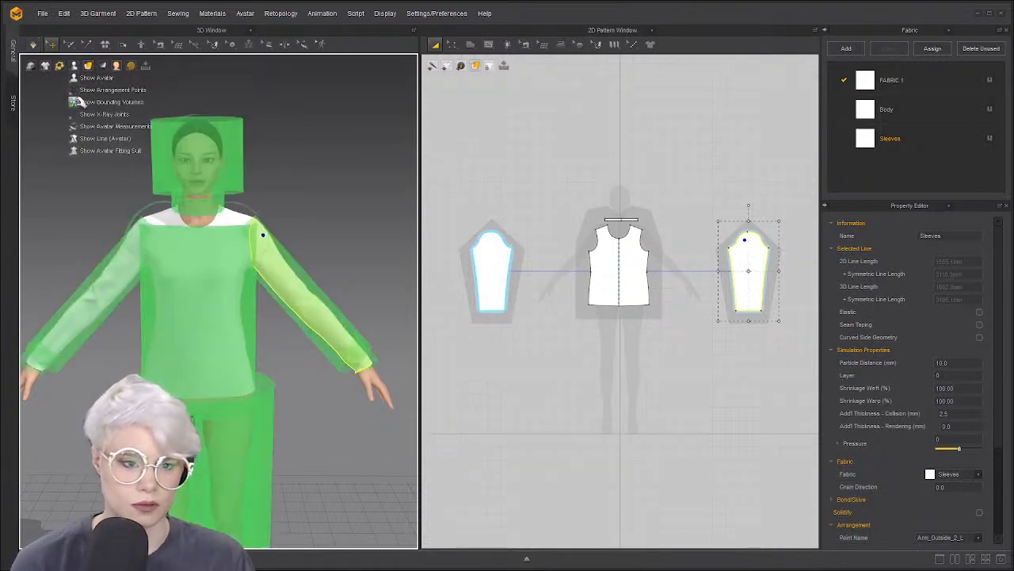
pyautogui.click(83, 102)
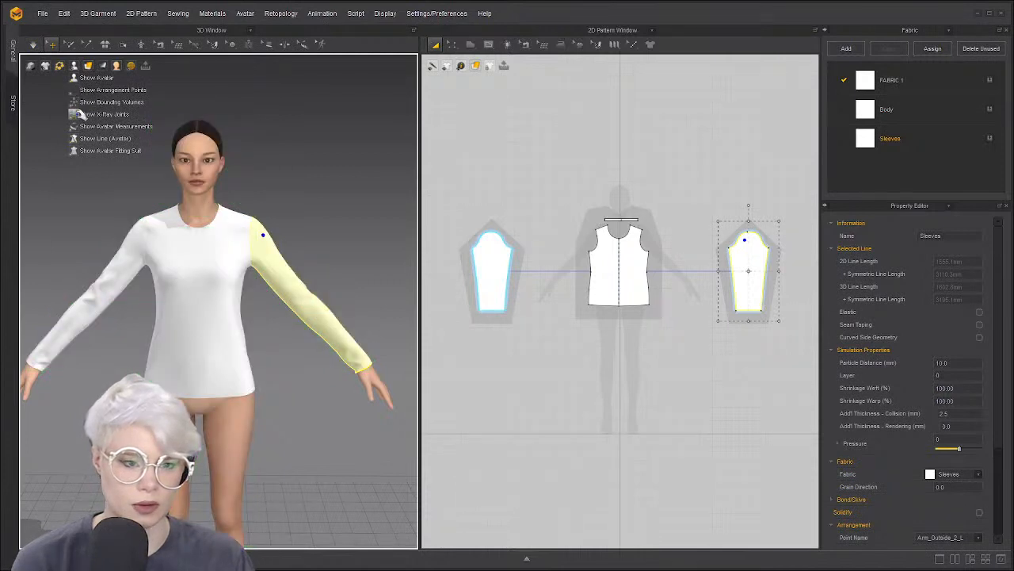
pyautogui.click(80, 114)
pyautogui.click(100, 204)
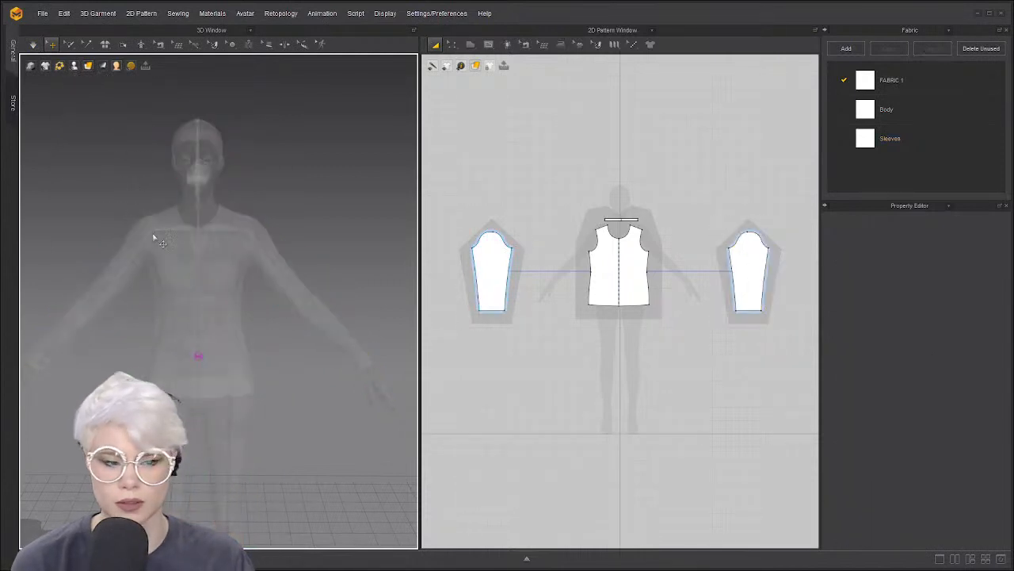
pyautogui.click(248, 235)
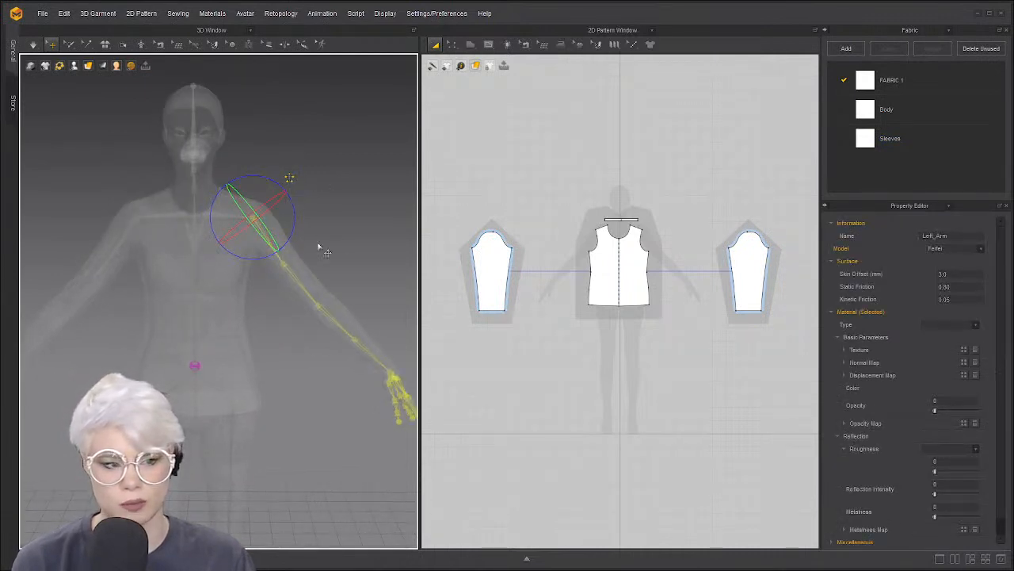
# With simulation running, rotate the shoulder joint to raise the arms horizontally
pyautogui.click(34, 45)
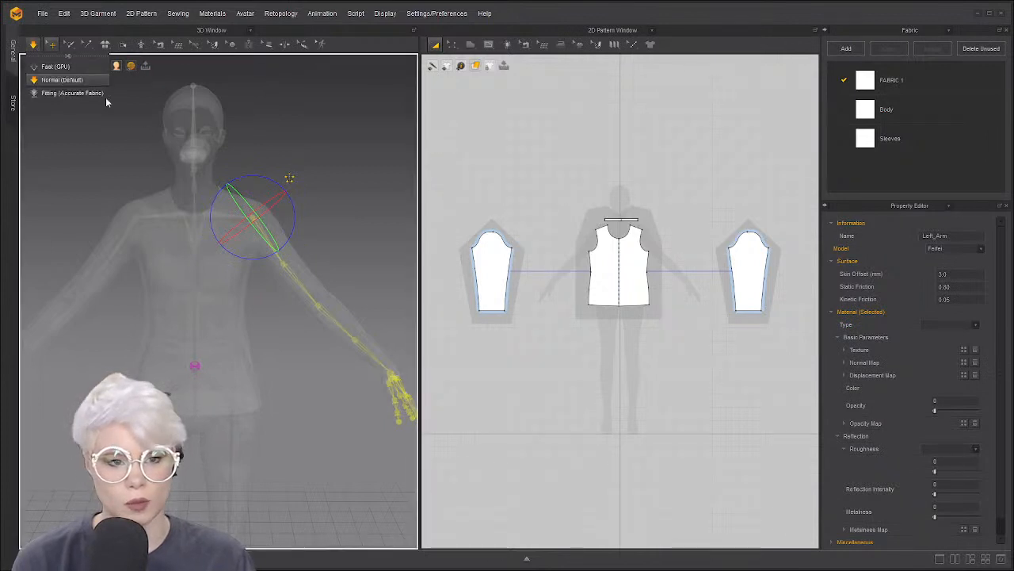
pyautogui.moveTo(295, 222); pyautogui.dragTo(300, 172)
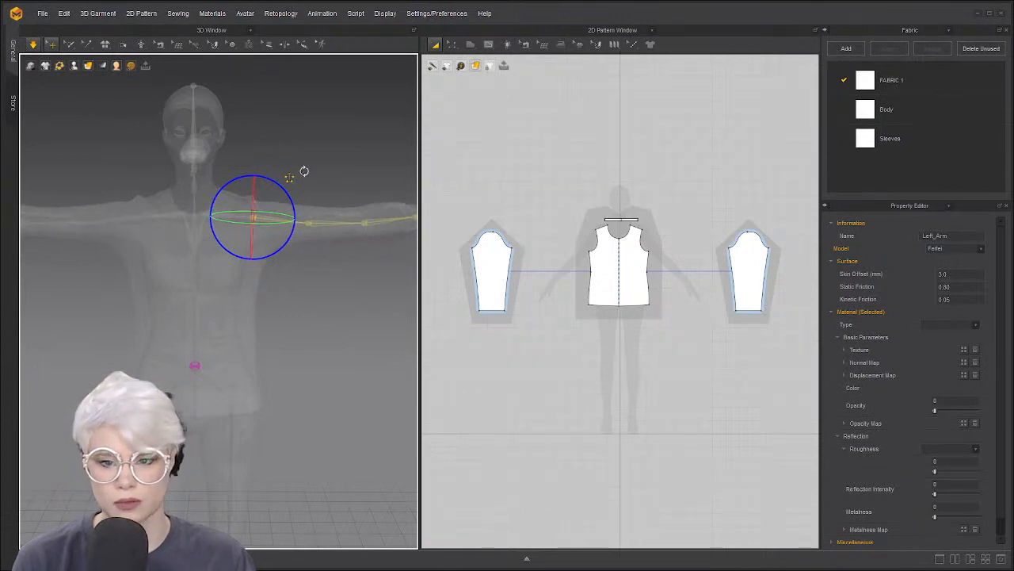
pyautogui.click(347, 167)
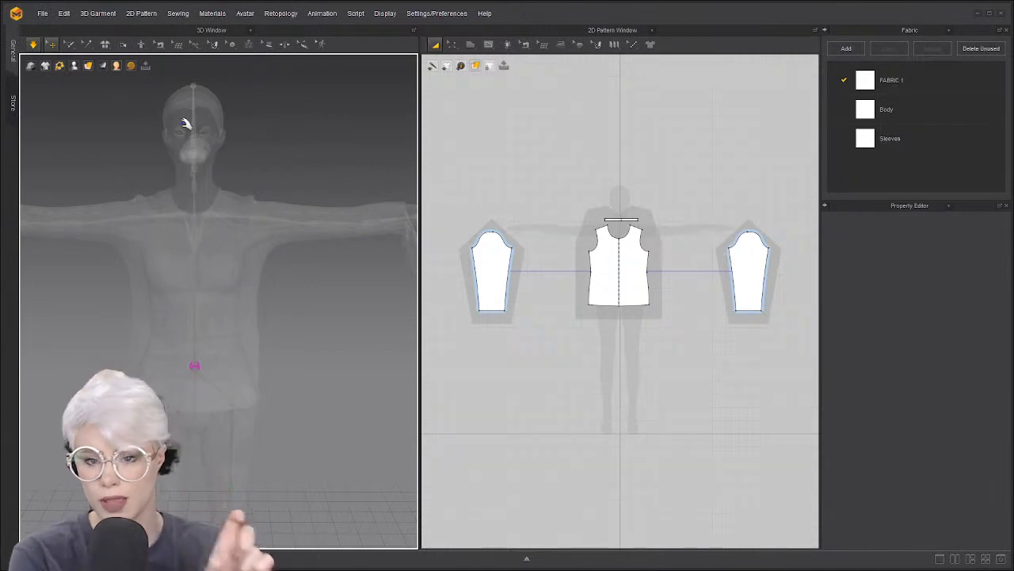
pyautogui.click(54, 44)
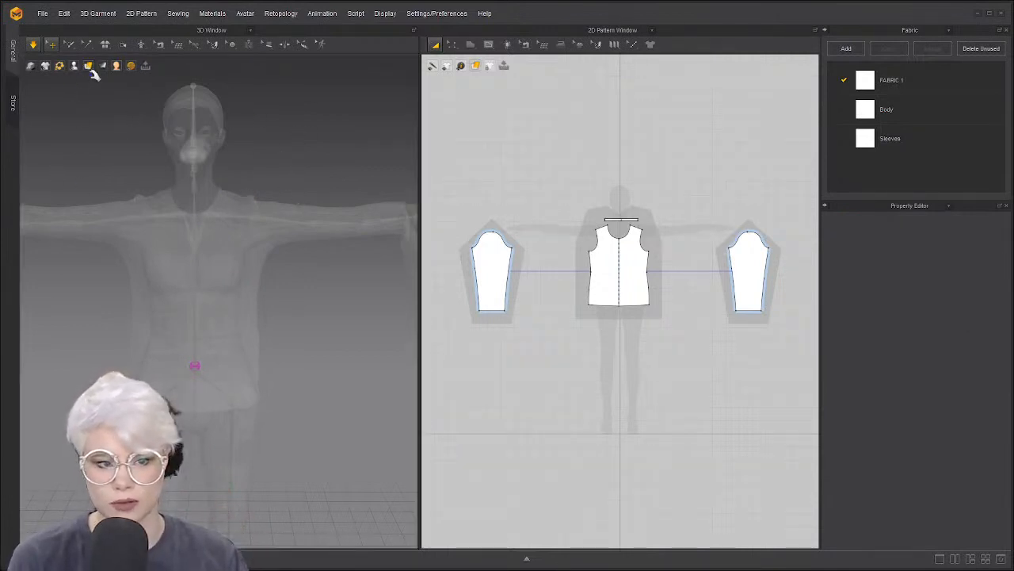
# Switch the 3D display back to Textured Surface and view the draped shirt
pyautogui.click(89, 66)
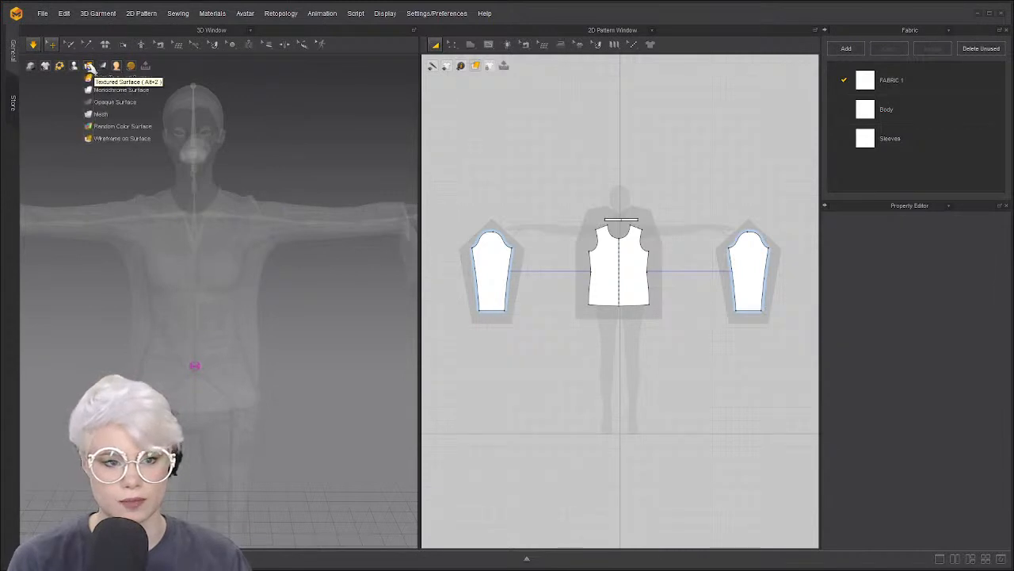
pyautogui.moveTo(78, 65)
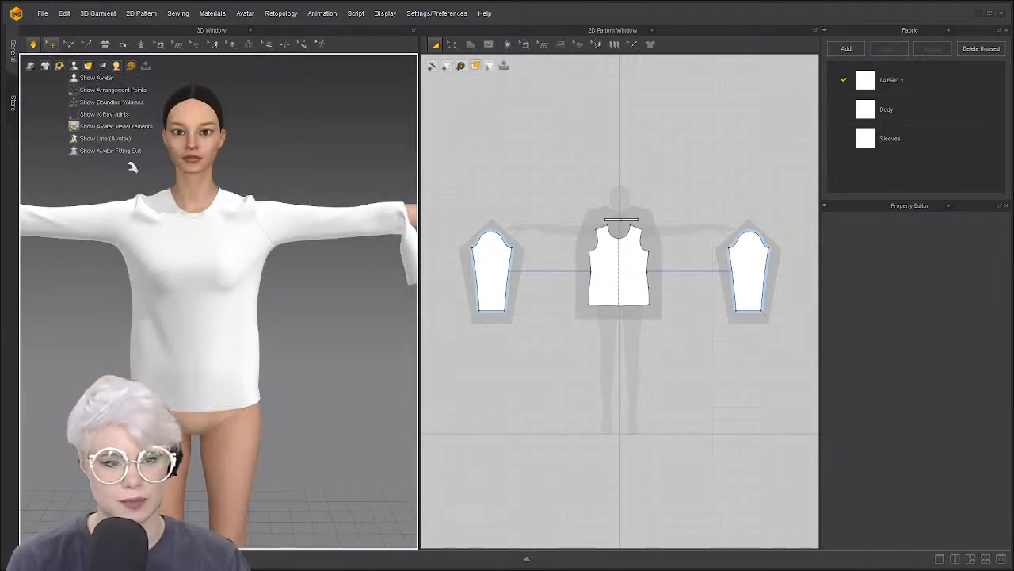
pyautogui.scroll(-3, 147, 200)
pyautogui.moveTo(147, 199); pyautogui.dragTo(265, 271, button='right')
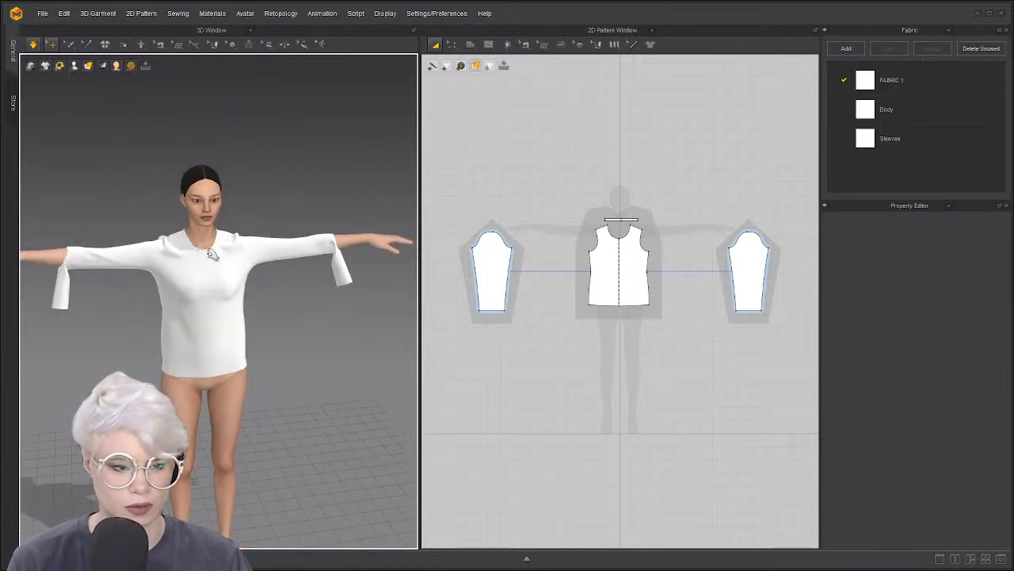
pyautogui.scroll(5, 212, 254)
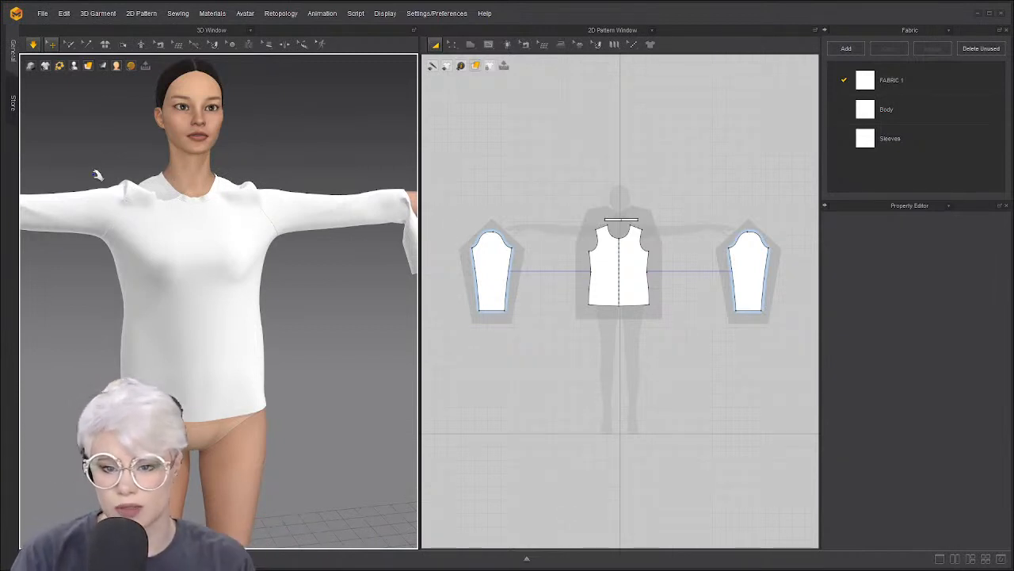
pyautogui.moveTo(80, 175); pyautogui.dragTo(127, 242)
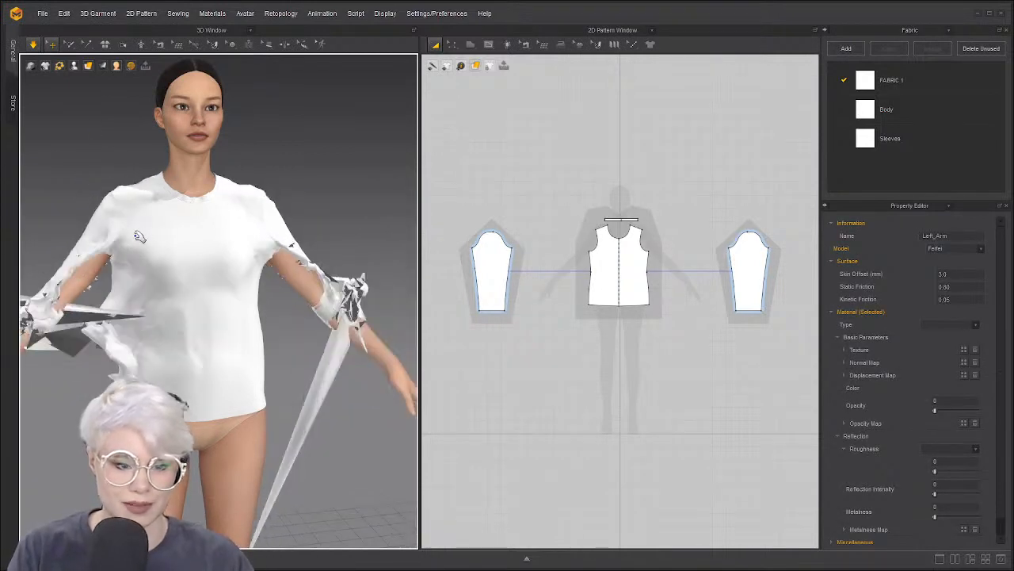
pyautogui.scroll(-2, 127, 237)
pyautogui.click(130, 249)
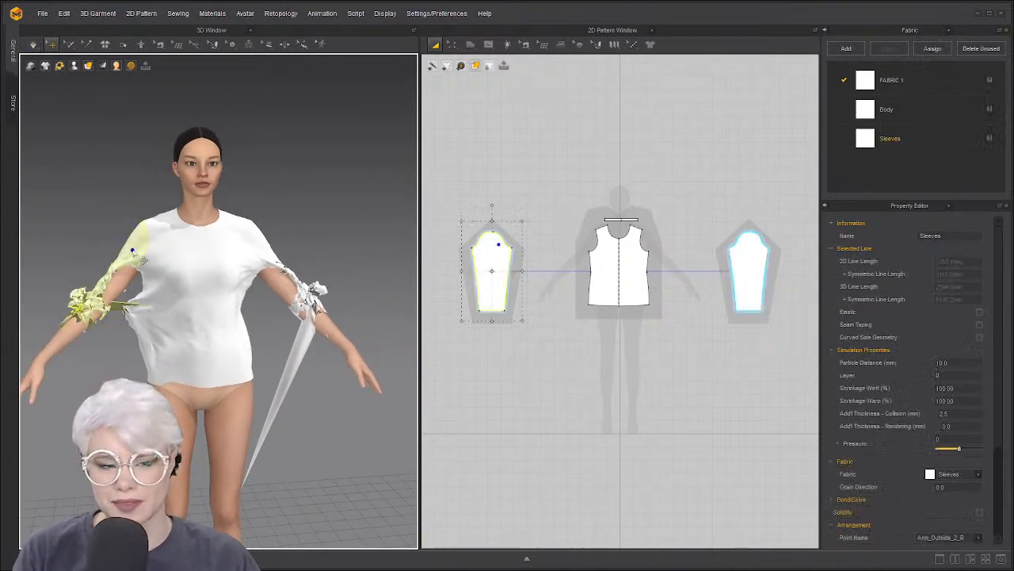
pyautogui.click(107, 182)
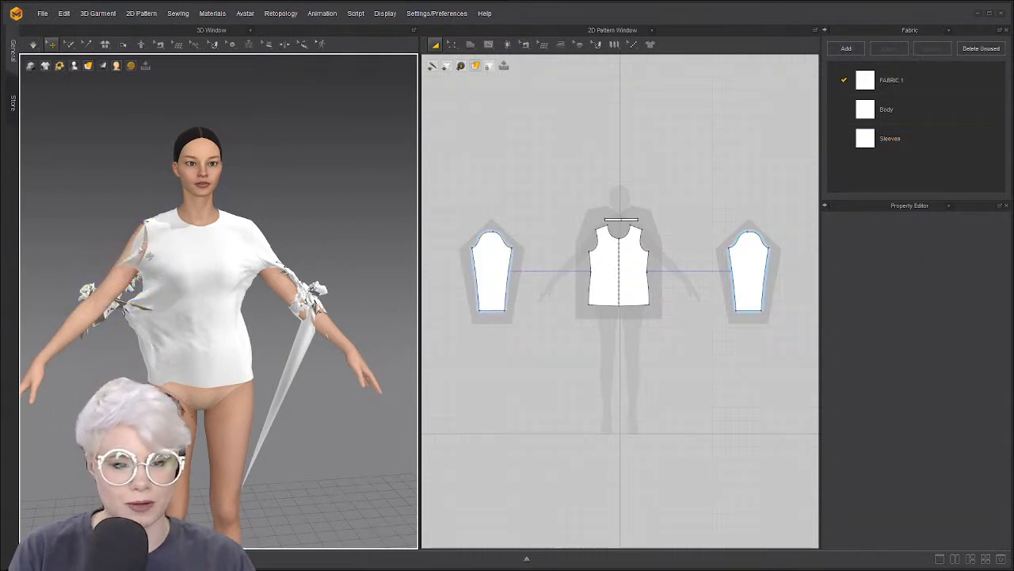
pyautogui.moveTo(136, 242); pyautogui.dragTo(89, 160)
pyautogui.click(259, 245)
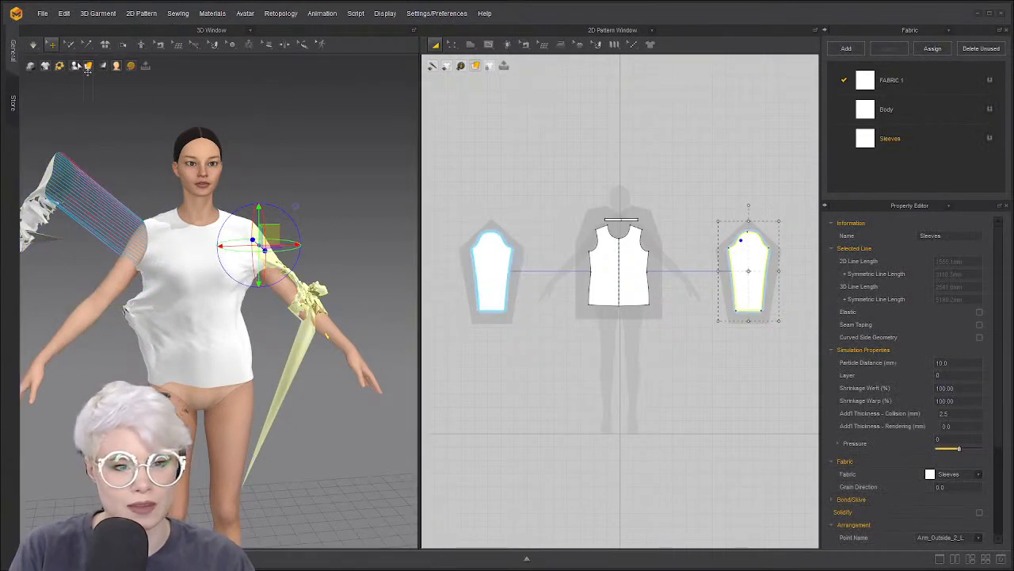
pyautogui.moveTo(74, 72)
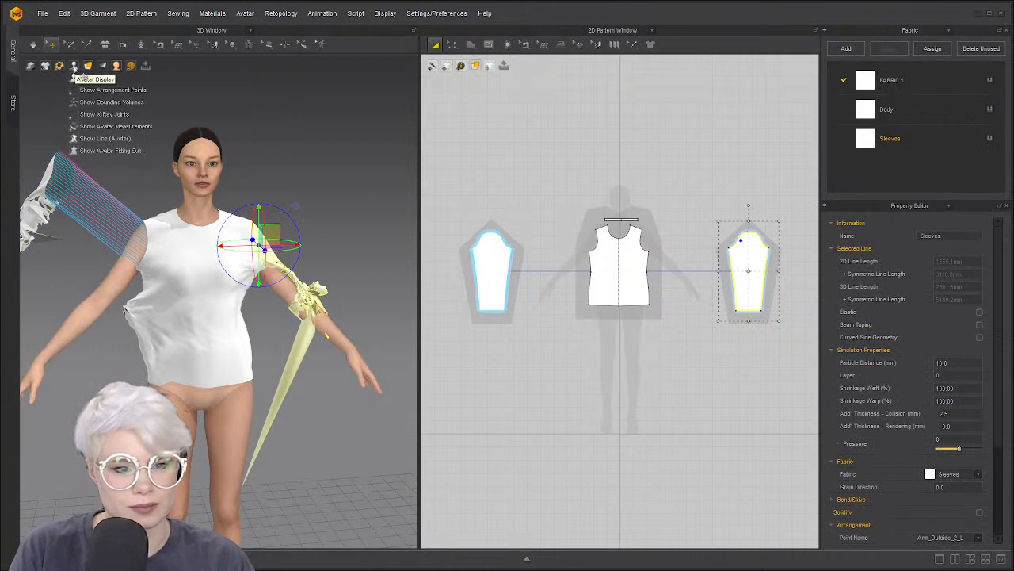
pyautogui.click(88, 89)
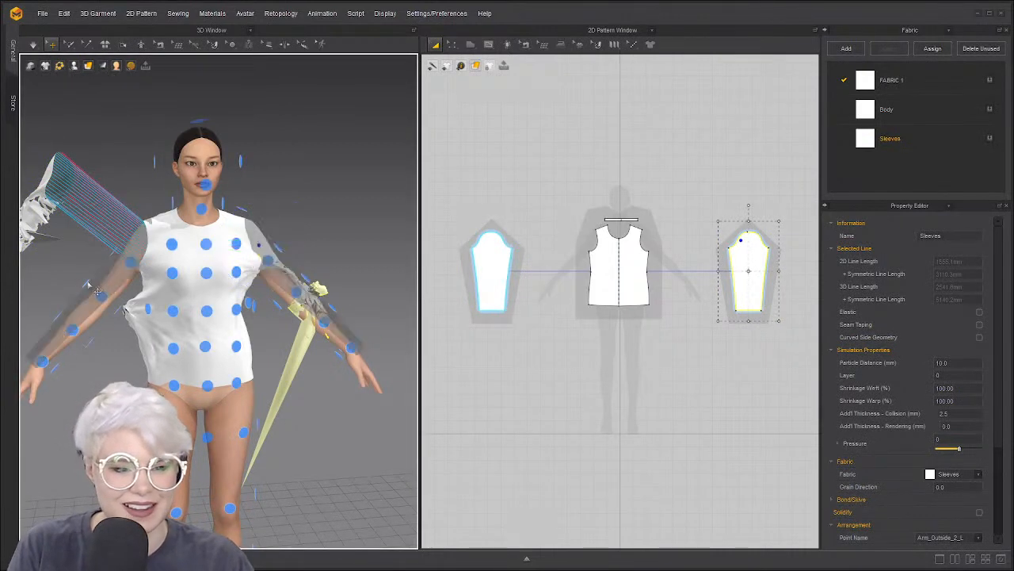
pyautogui.click(273, 206)
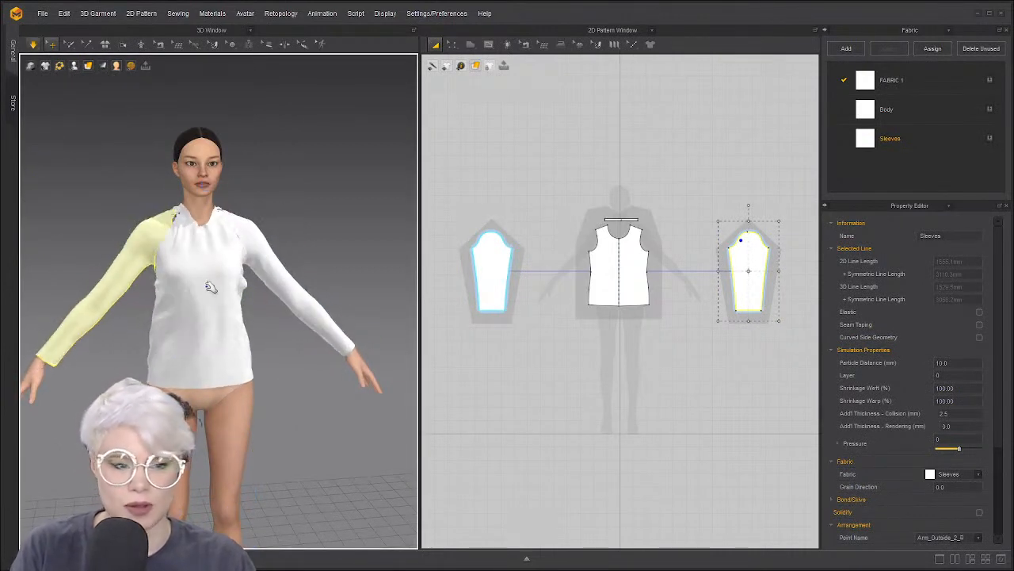
pyautogui.press('space')
pyautogui.moveTo(205, 234); pyautogui.dragTo(149, 252, button='right')
pyautogui.moveTo(135, 268); pyautogui.dragTo(408, 112)
pyautogui.click(319, 253)
pyautogui.moveTo(300, 279); pyautogui.dragTo(17, 238)
pyautogui.moveTo(100, 270); pyautogui.dragTo(193, 276, button='right')
pyautogui.press('space')
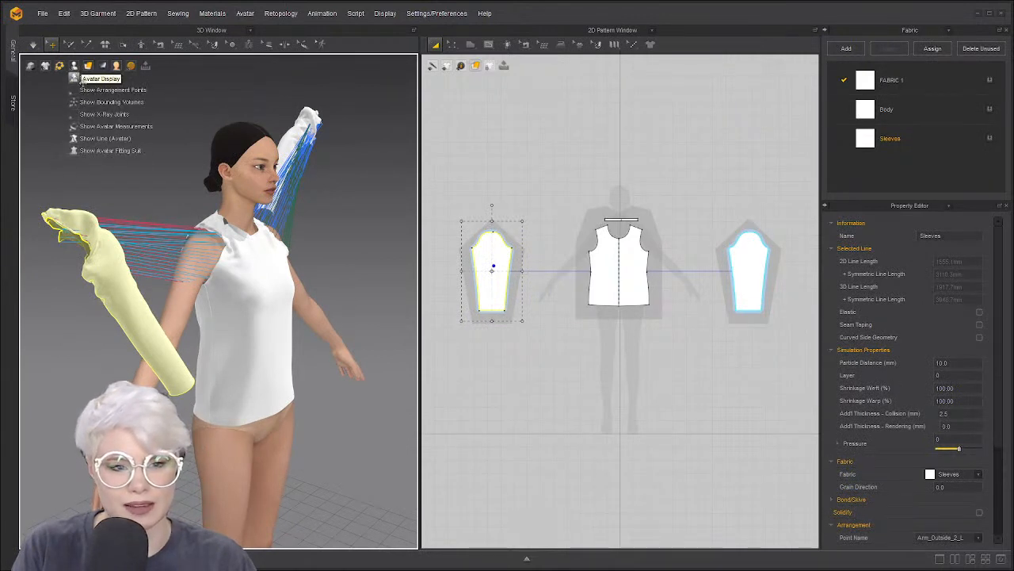
pyautogui.click(79, 89)
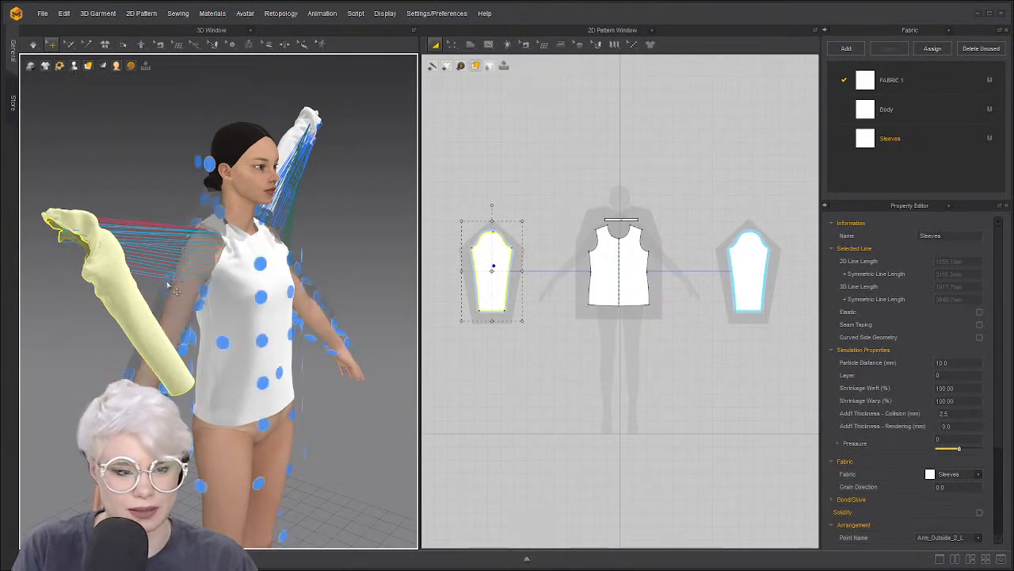
pyautogui.click(170, 282)
pyautogui.click(150, 323)
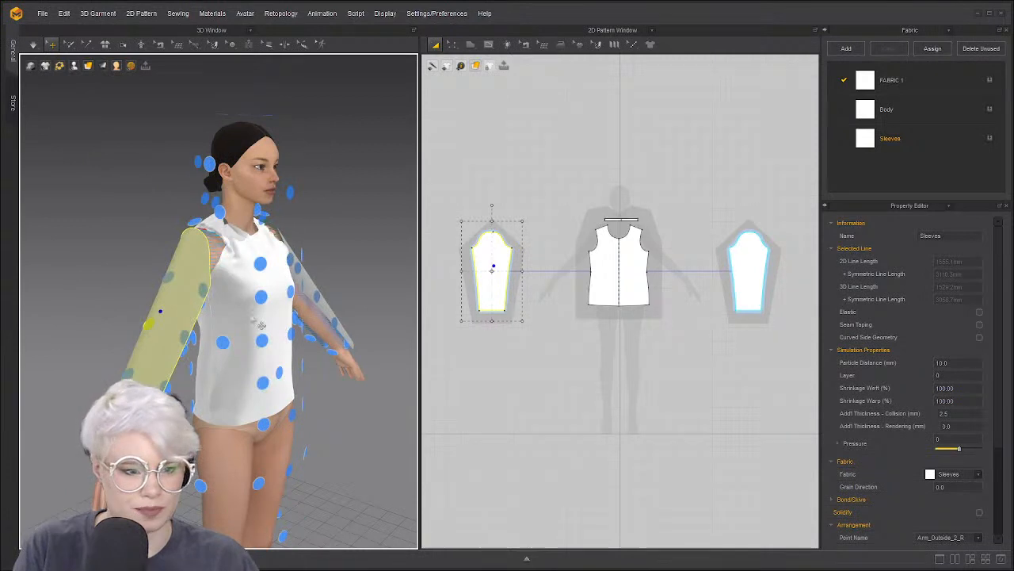
pyautogui.press('space')
pyautogui.moveTo(240, 296); pyautogui.dragTo(245, 291, button='right')
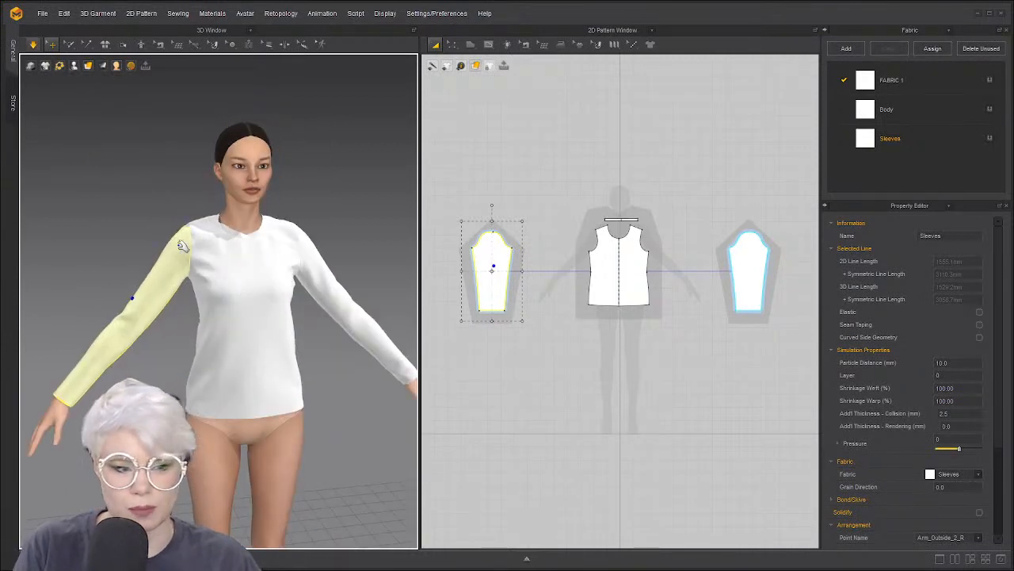
pyautogui.click(363, 263)
pyautogui.click(245, 408)
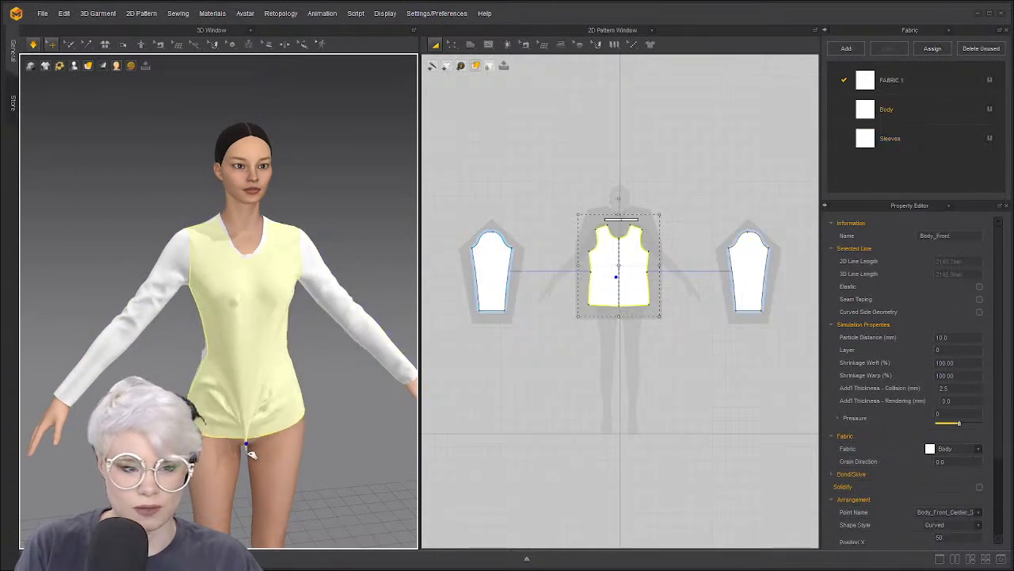
pyautogui.click(164, 283)
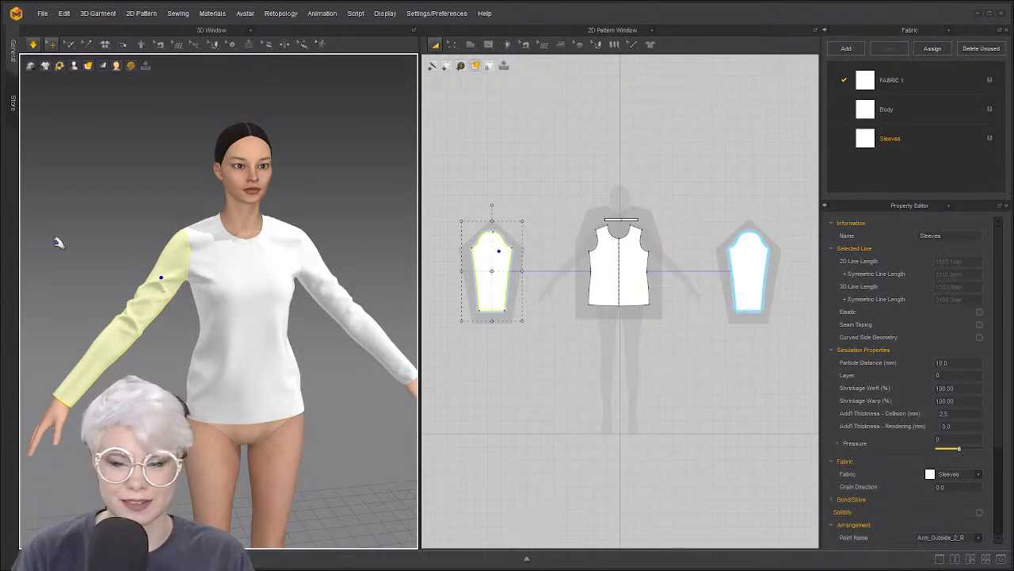
pyautogui.moveTo(60, 416); pyautogui.dragTo(70, 392, button='right')
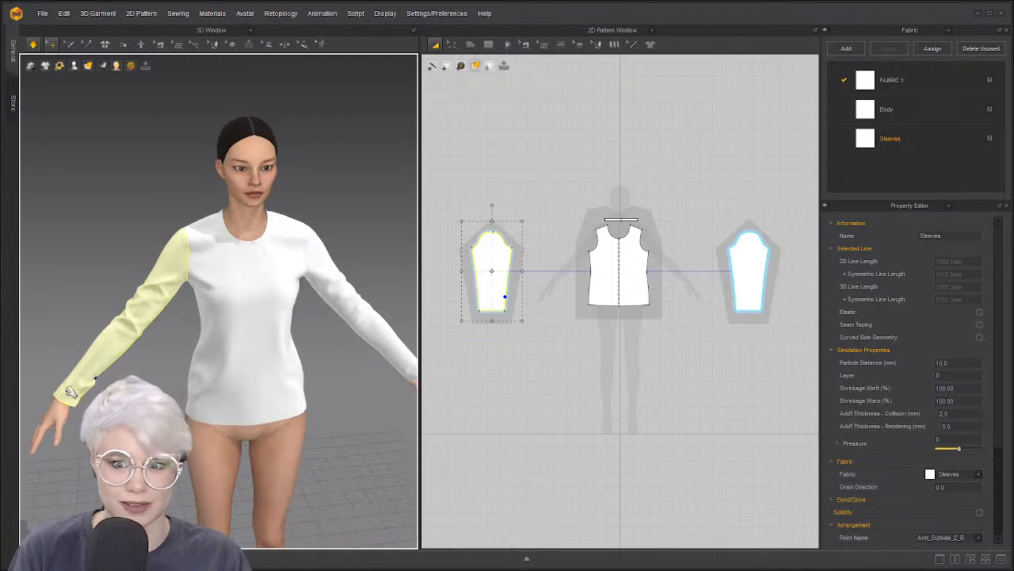
pyautogui.moveTo(93, 321); pyautogui.dragTo(266, 291, button='right')
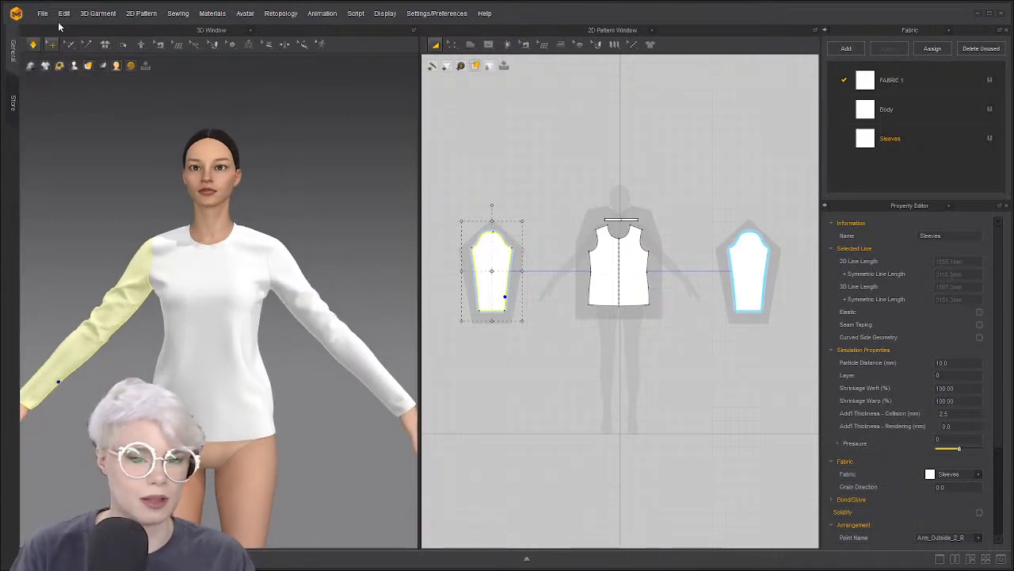
pyautogui.moveTo(193, 267); pyautogui.dragTo(153, 226, button='right')
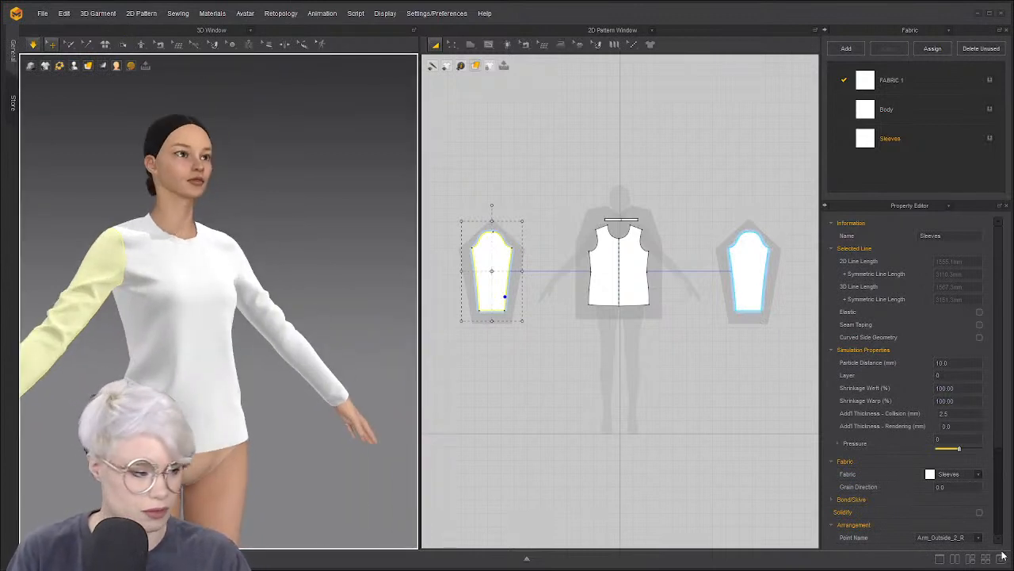
# Show the Library in the Fabric panel and open the Avatar > Pose folder
pyautogui.click(948, 31)
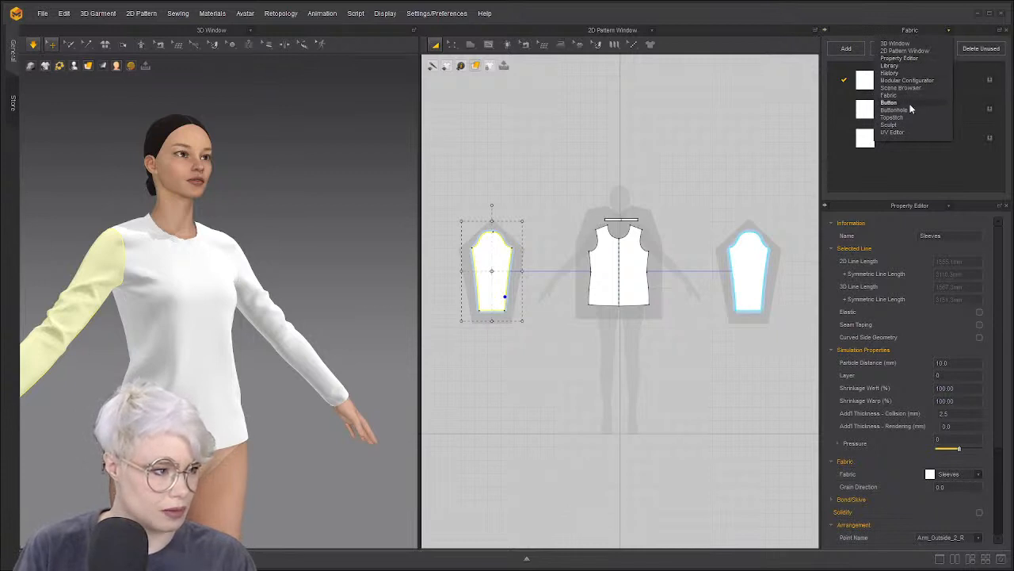
pyautogui.click(917, 96)
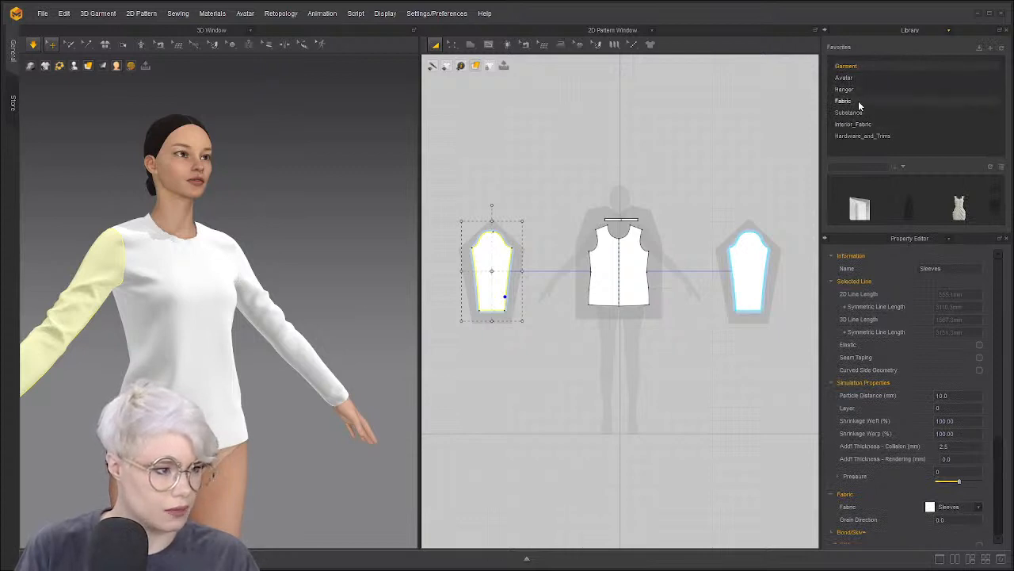
pyautogui.click(859, 78)
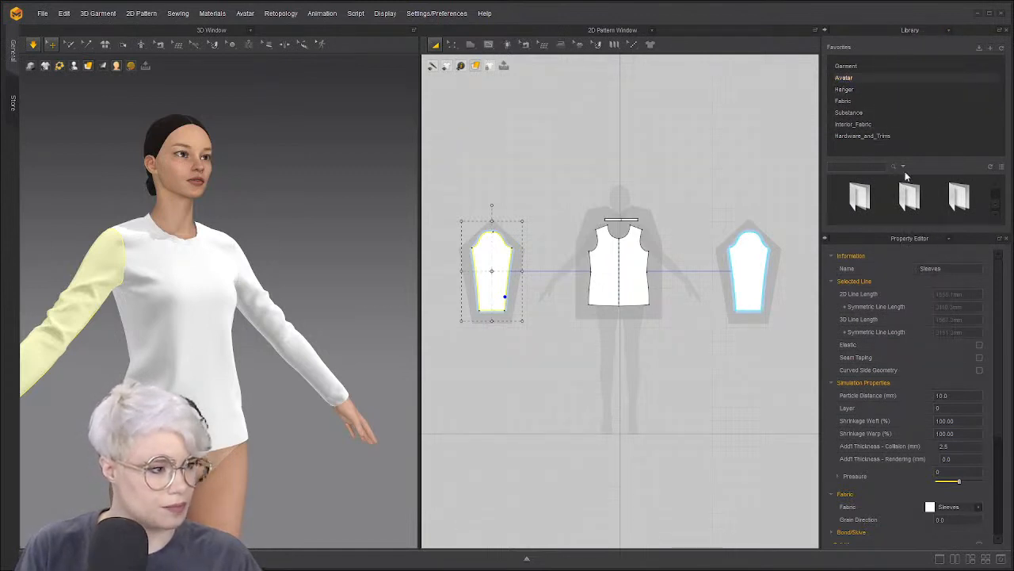
pyautogui.scroll(-4, 945, 207)
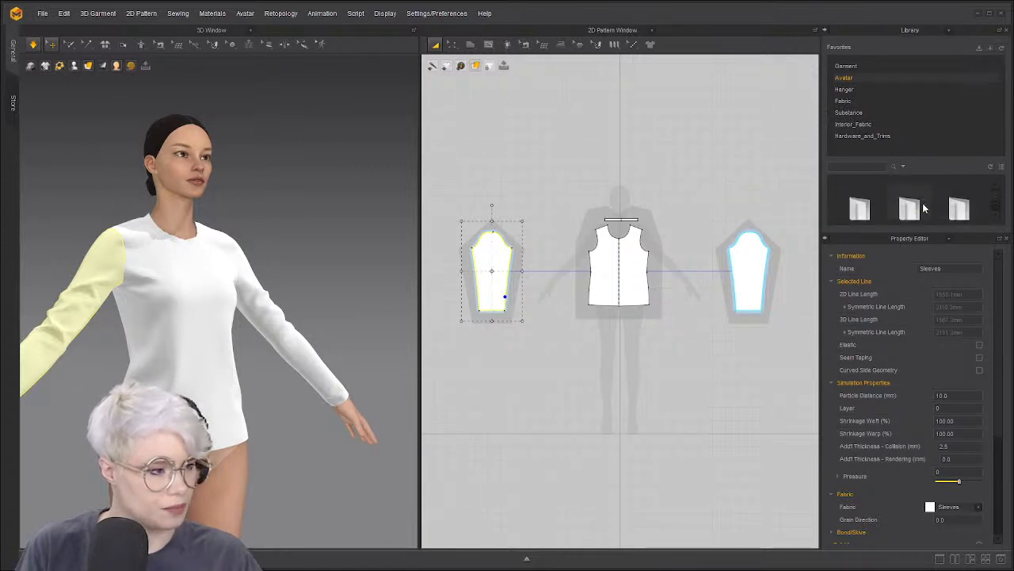
pyautogui.scroll(-2, 923, 208)
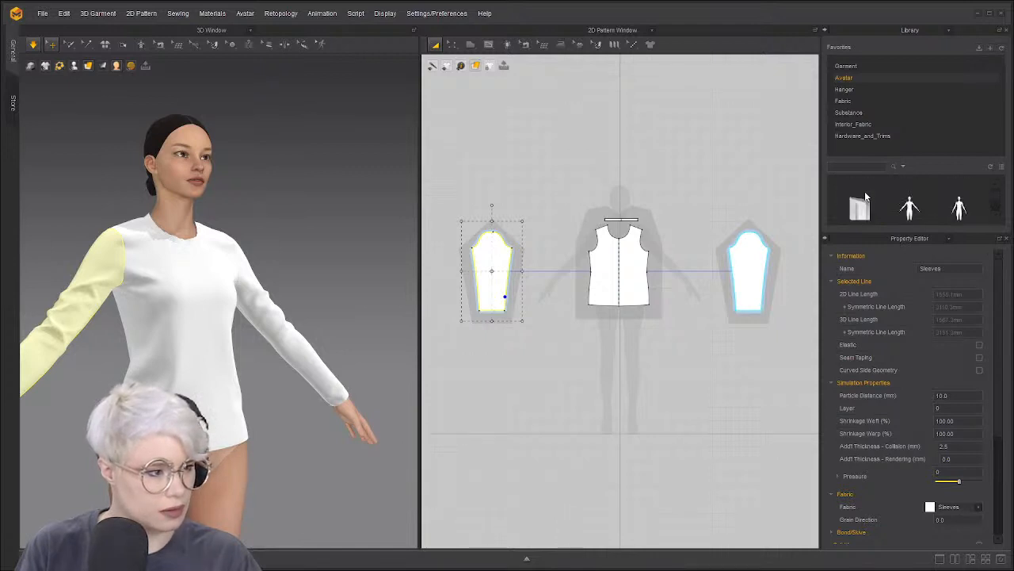
pyautogui.doubleClick(865, 194)
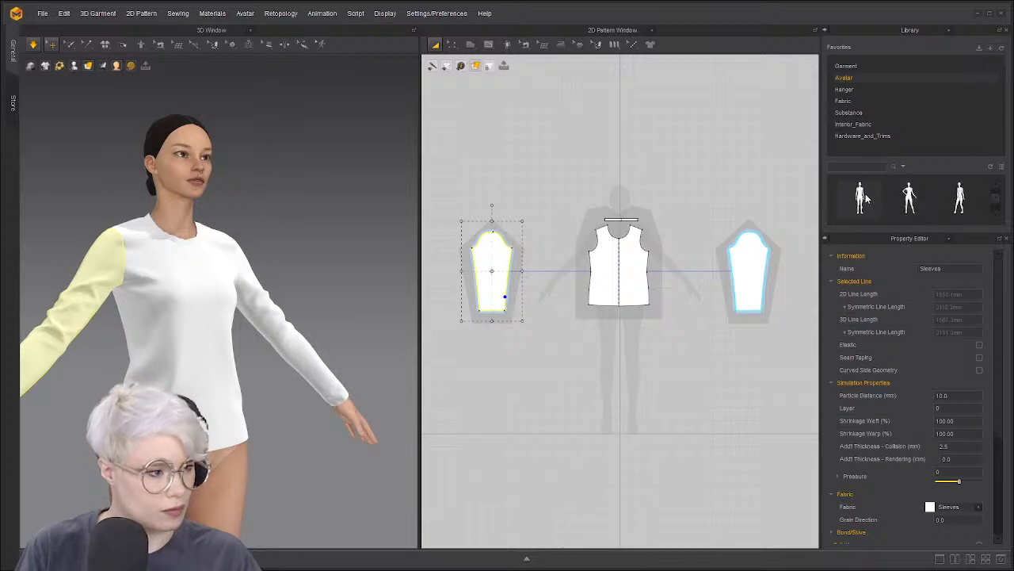
# Apply a lowered-arms pose to the avatar and check it from the front view
pyautogui.doubleClick(870, 207)
pyautogui.click(500, 313)
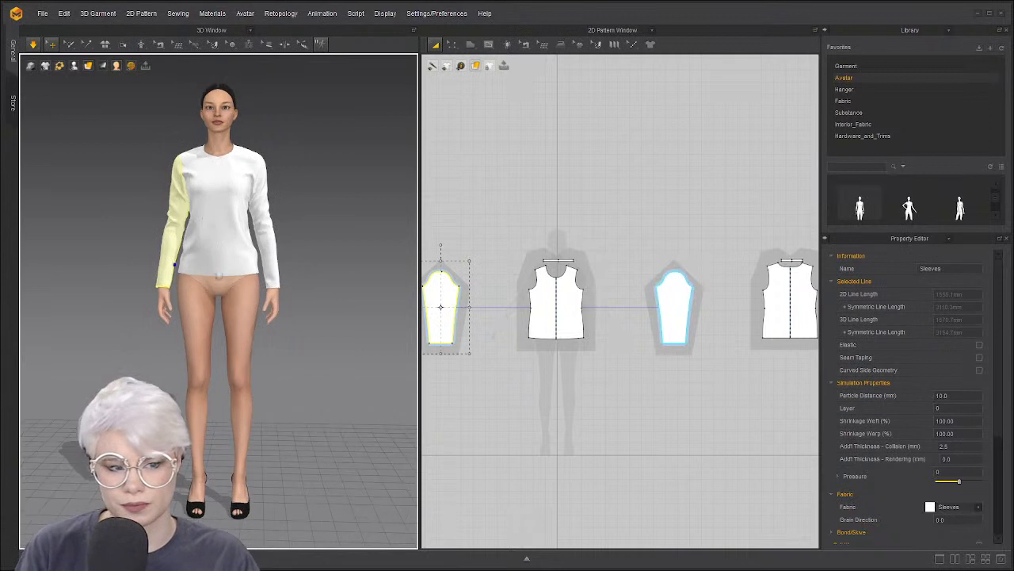
pyautogui.moveTo(213, 228); pyautogui.dragTo(215, 288, button='middle')
pyautogui.moveTo(215, 288); pyautogui.dragTo(272, 265, button='right')
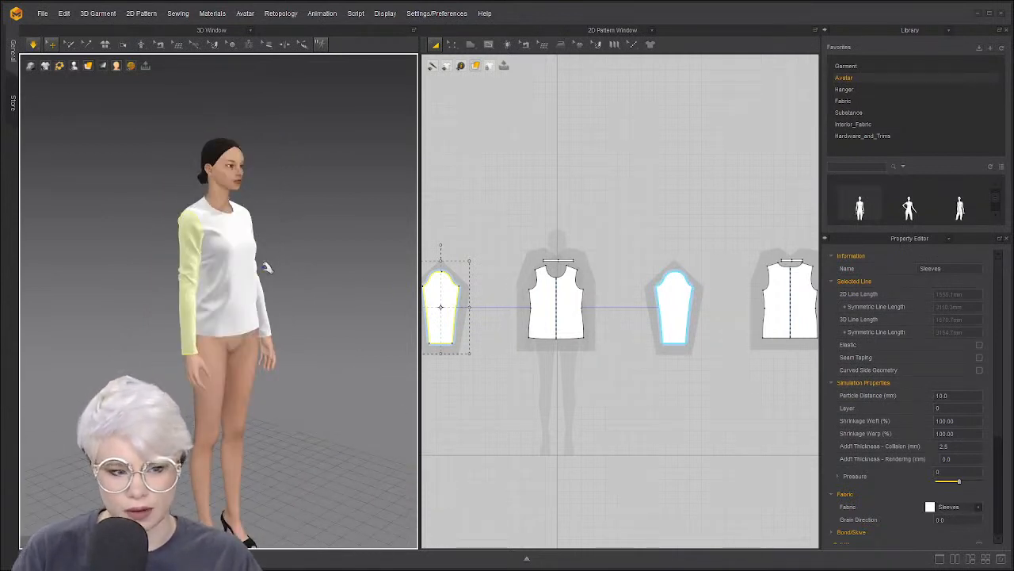
pyautogui.press('2')
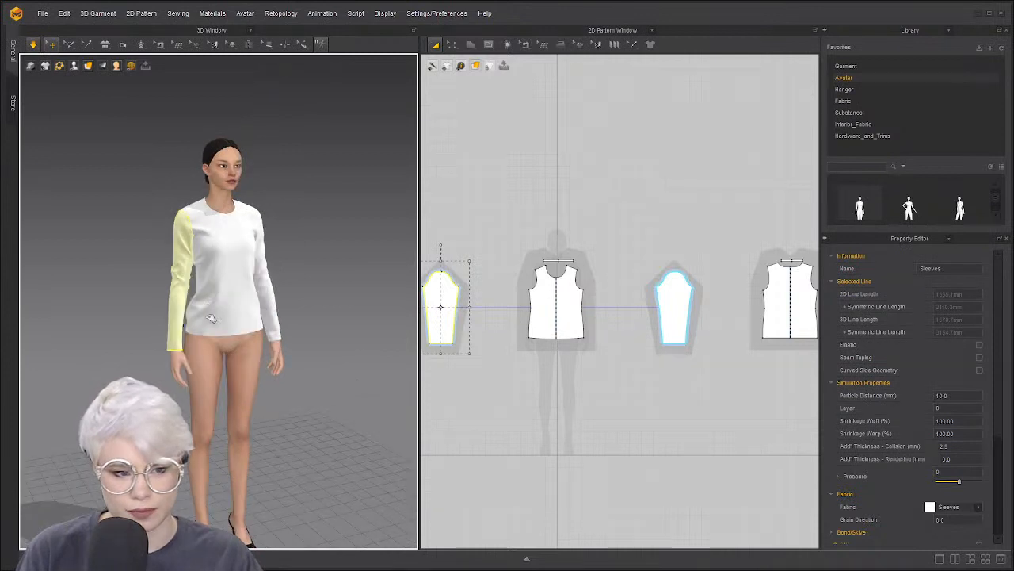
pyautogui.click(211, 279)
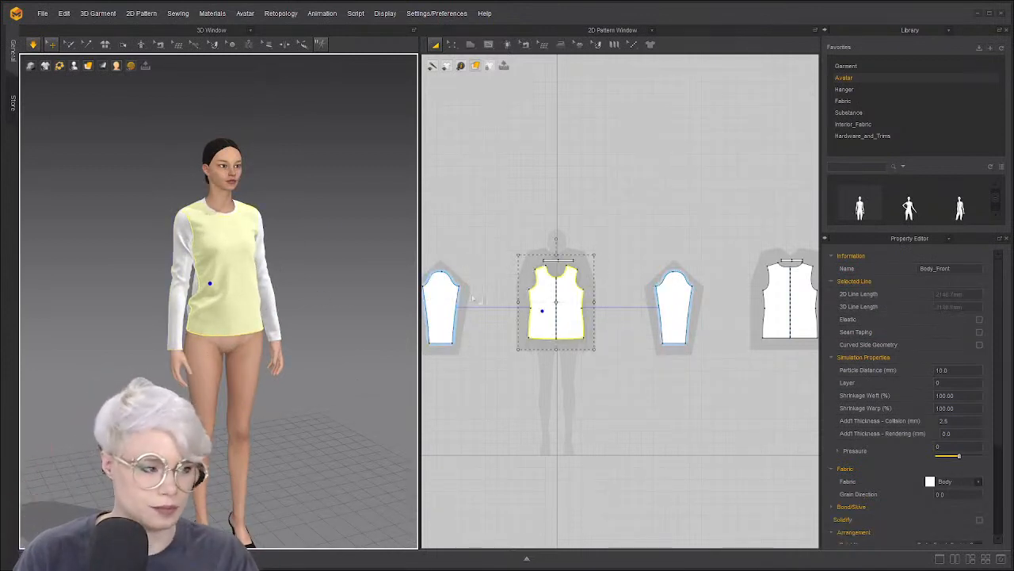
pyautogui.click(996, 193)
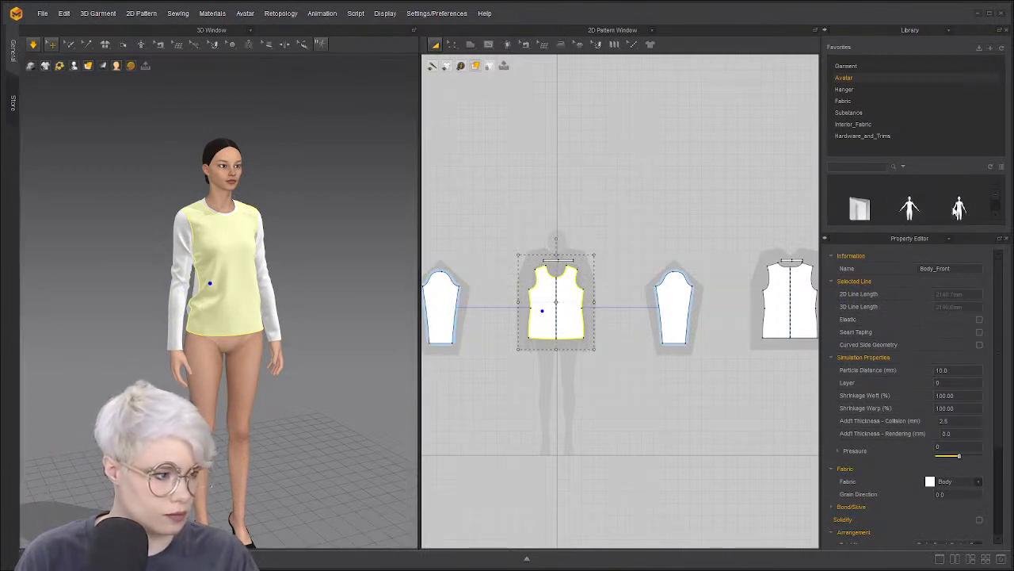
# Apply the arms-out A-pose to the avatar and reframe the 3D view around her
pyautogui.doubleClick(910, 208)
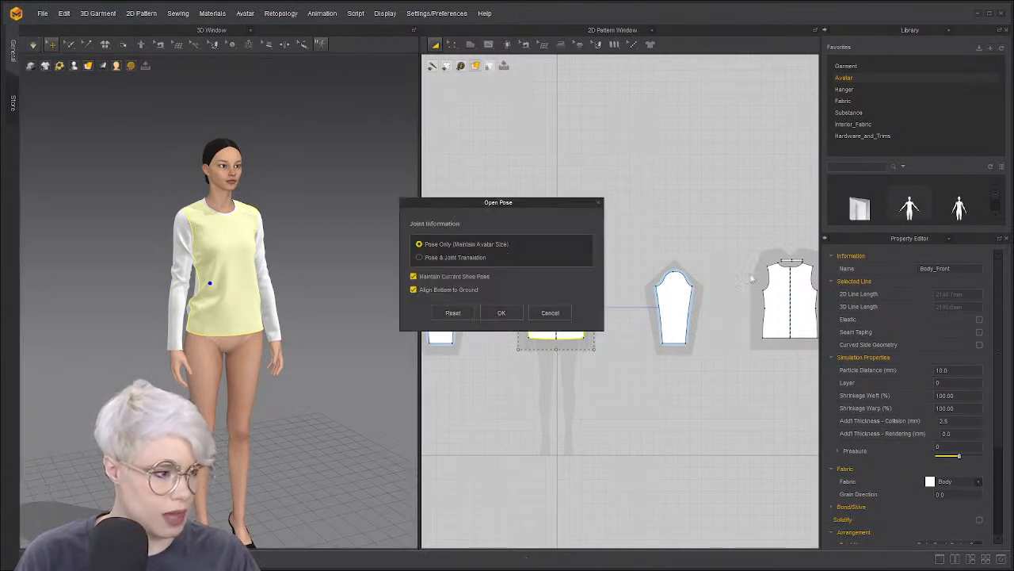
pyautogui.click(504, 312)
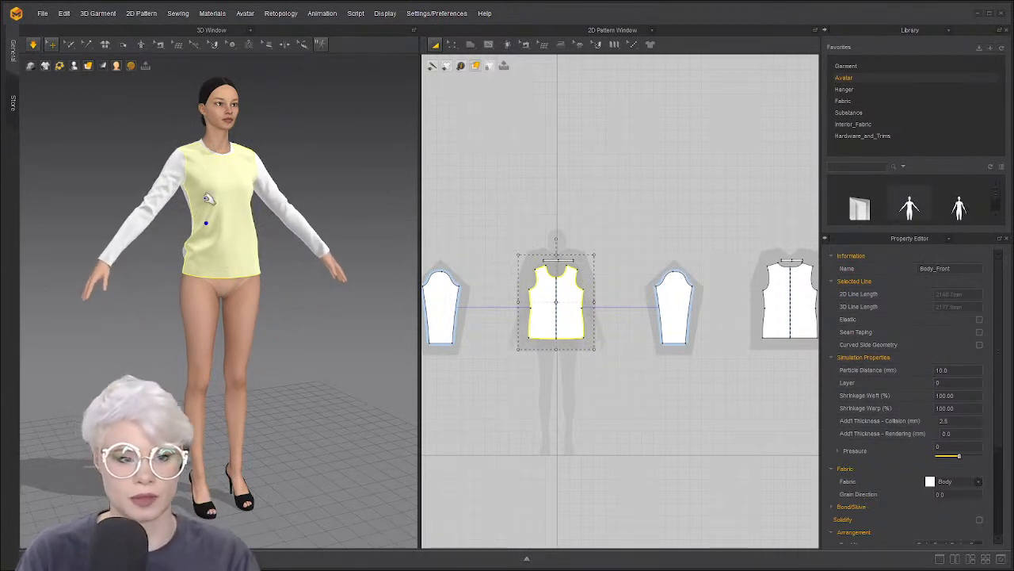
pyautogui.moveTo(211, 197); pyautogui.dragTo(175, 184, button='right')
pyautogui.press('q')
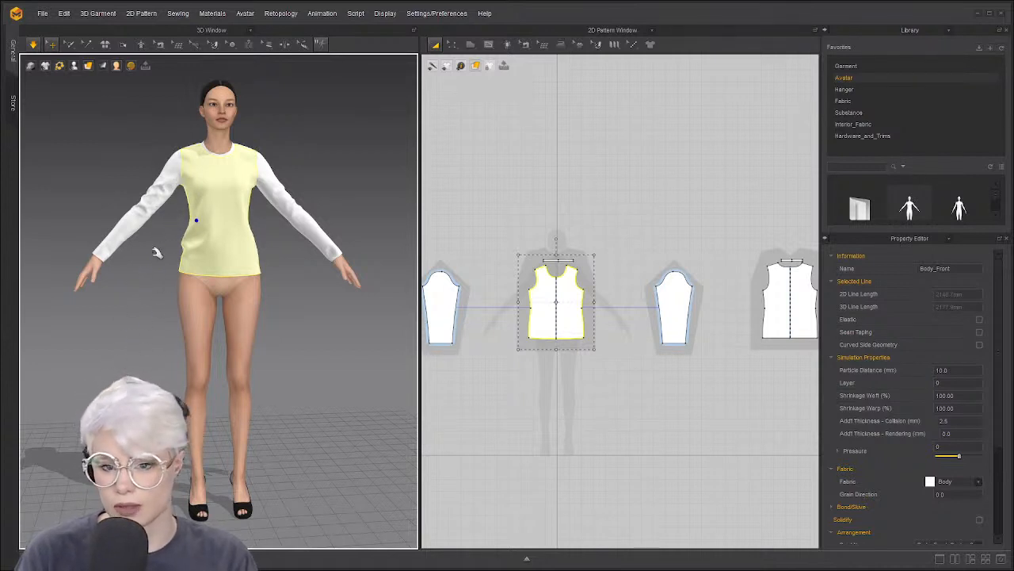
pyautogui.moveTo(172, 243); pyautogui.dragTo(145, 240, button='right')
pyautogui.moveTo(160, 247); pyautogui.dragTo(165, 274, button='middle')
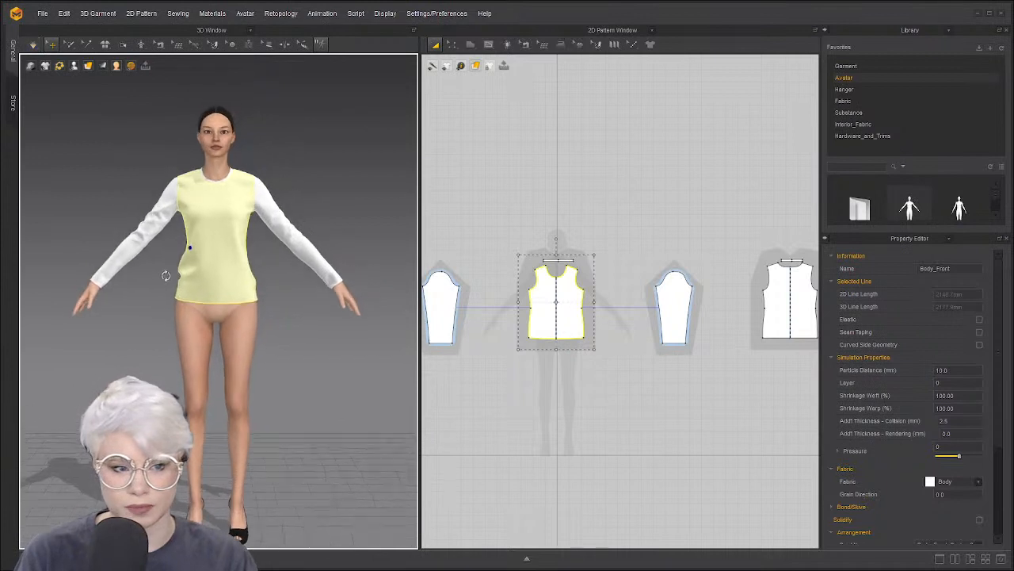
pyautogui.scroll(2, 170, 277)
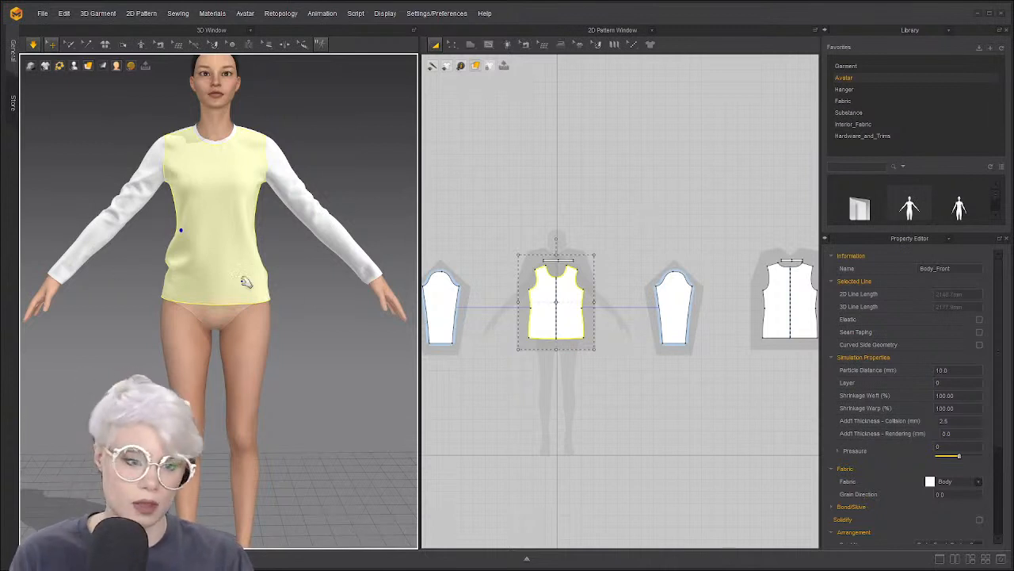
pyautogui.click(276, 290)
pyautogui.moveTo(276, 290)
pyautogui.mouseDown(button='right')
pyautogui.moveTo(309, 304)
pyautogui.moveTo(265, 290)
pyautogui.mouseUp(button='right')
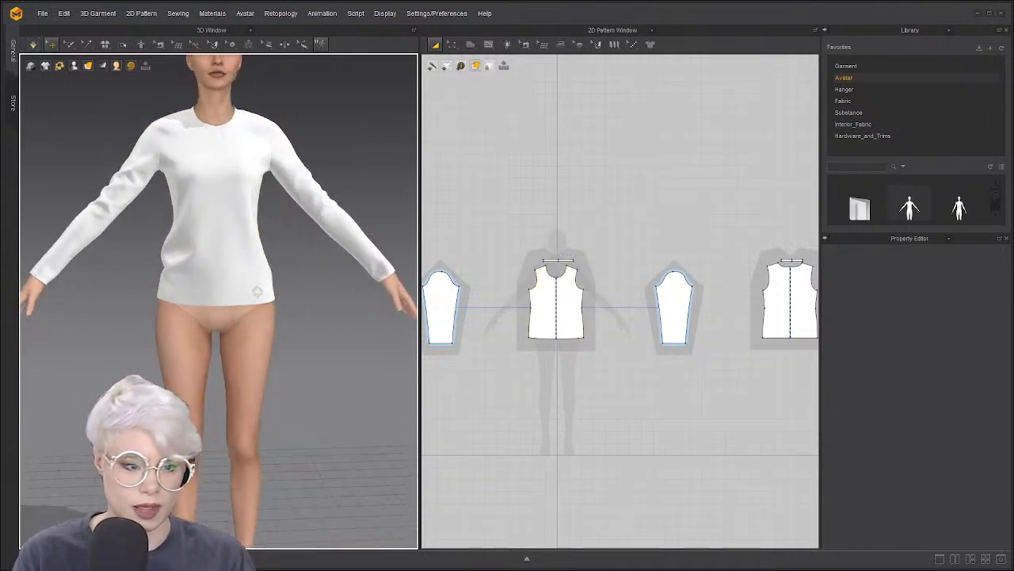
# Remove the modular relationship between the pattern pieces
pyautogui.rightClick(512, 214)
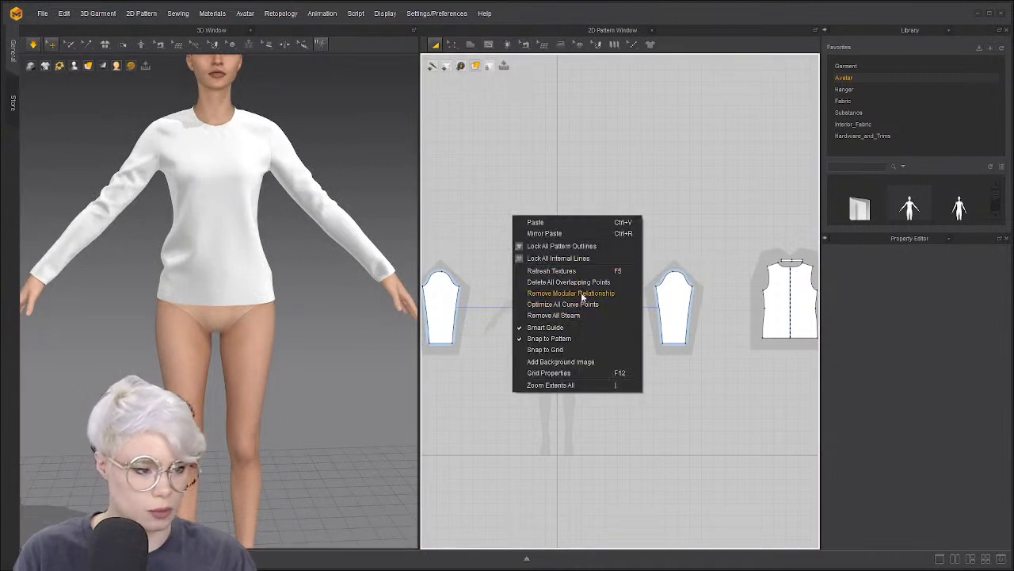
pyautogui.click(584, 293)
pyautogui.click(482, 309)
pyautogui.scroll(5, 511, 290)
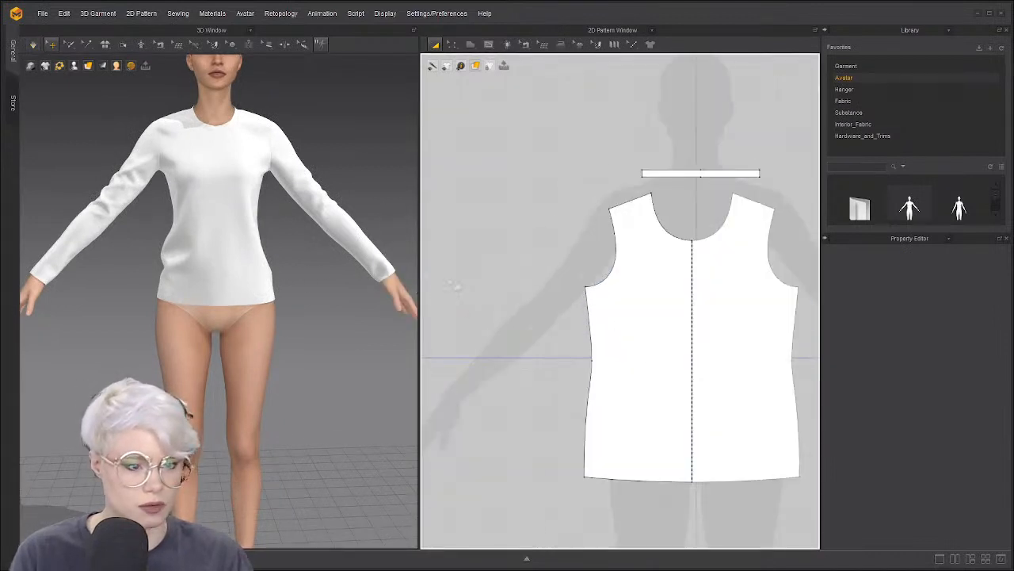
pyautogui.moveTo(385, 146); pyautogui.dragTo(205, 179, button='right')
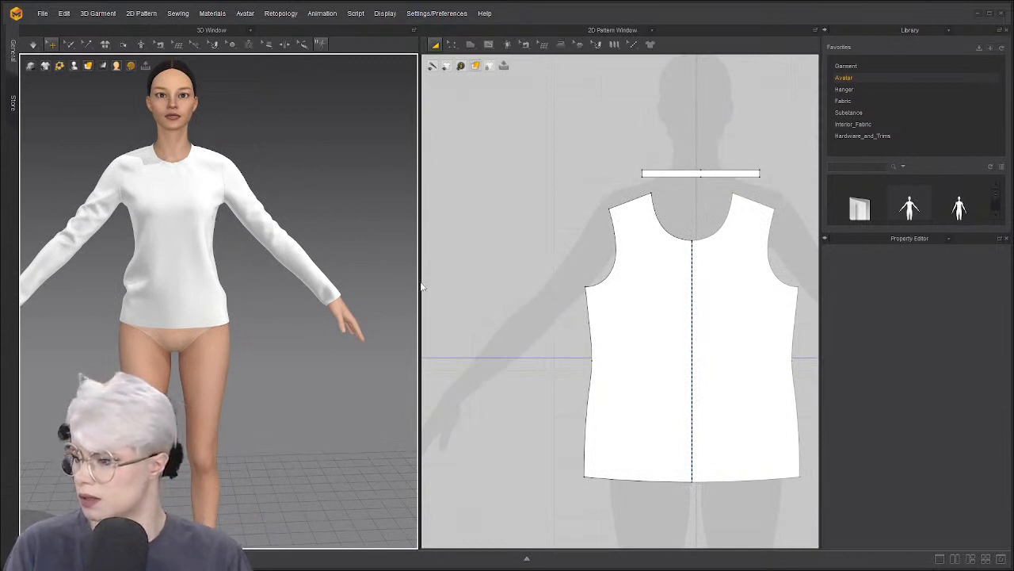
pyautogui.scroll(-4, 455, 328)
# Delete the front Ribbing neckband piece
pyautogui.click(589, 238)
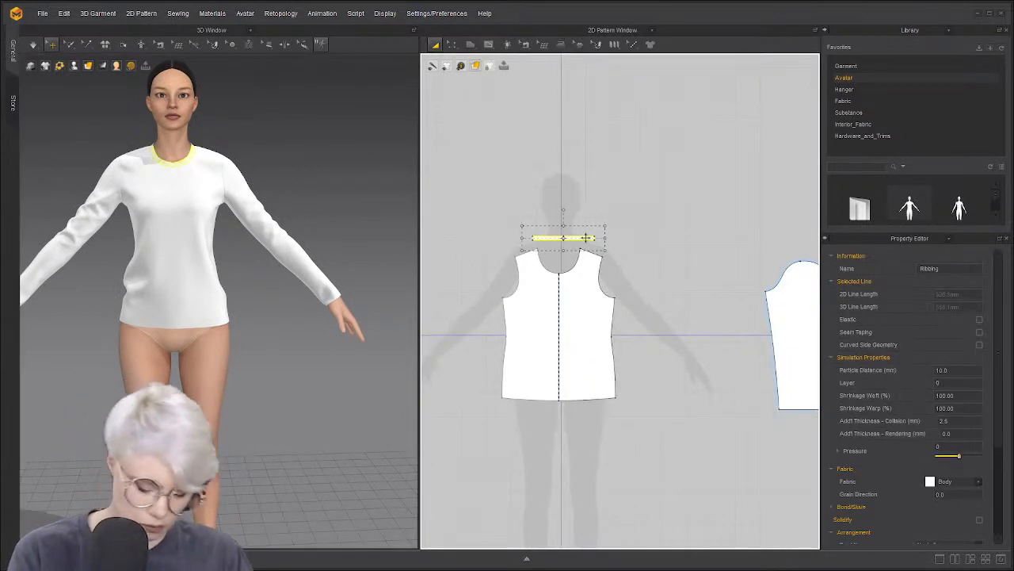
pyautogui.press('Delete')
pyautogui.moveTo(613, 256); pyautogui.dragTo(533, 243, button='middle')
pyautogui.scroll(-6, 698, 271)
pyautogui.scroll(2, 656, 269)
pyautogui.scroll(-2, 674, 266)
# Delete the back neckband piece beside the back bodice
pyautogui.moveTo(781, 247); pyautogui.dragTo(621, 267, button='middle')
pyautogui.scroll(3, 621, 267)
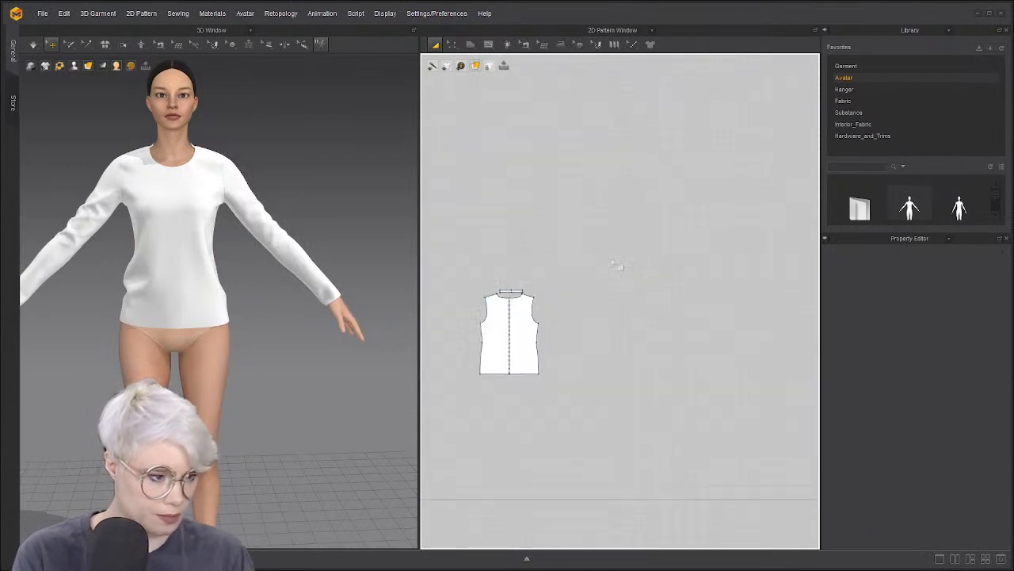
pyautogui.scroll(2, 582, 279)
pyautogui.moveTo(551, 285); pyautogui.dragTo(620, 263, button='middle')
pyautogui.scroll(2, 620, 263)
pyautogui.click(541, 273)
pyautogui.press('Delete')
# Orbit the 3D view and pan the pattern to inspect the bare neckline and front bodice
pyautogui.scroll(-2, 481, 279)
pyautogui.moveTo(481, 279); pyautogui.dragTo(581, 267, button='middle')
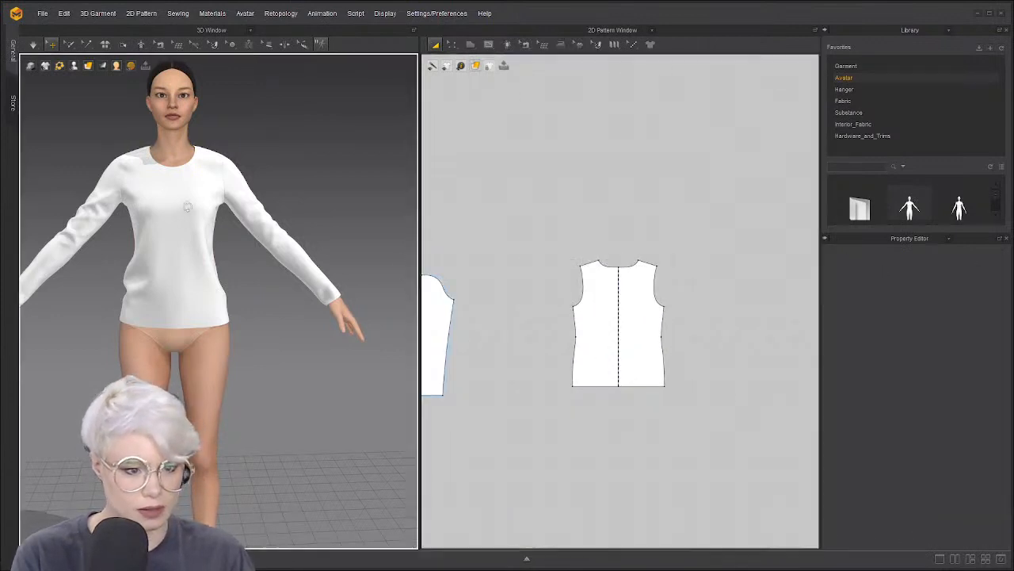
pyautogui.moveTo(188, 206); pyautogui.dragTo(218, 210, button='right')
pyautogui.scroll(3, 218, 210)
pyautogui.moveTo(218, 210); pyautogui.dragTo(232, 326, button='middle')
pyautogui.scroll(3, 232, 326)
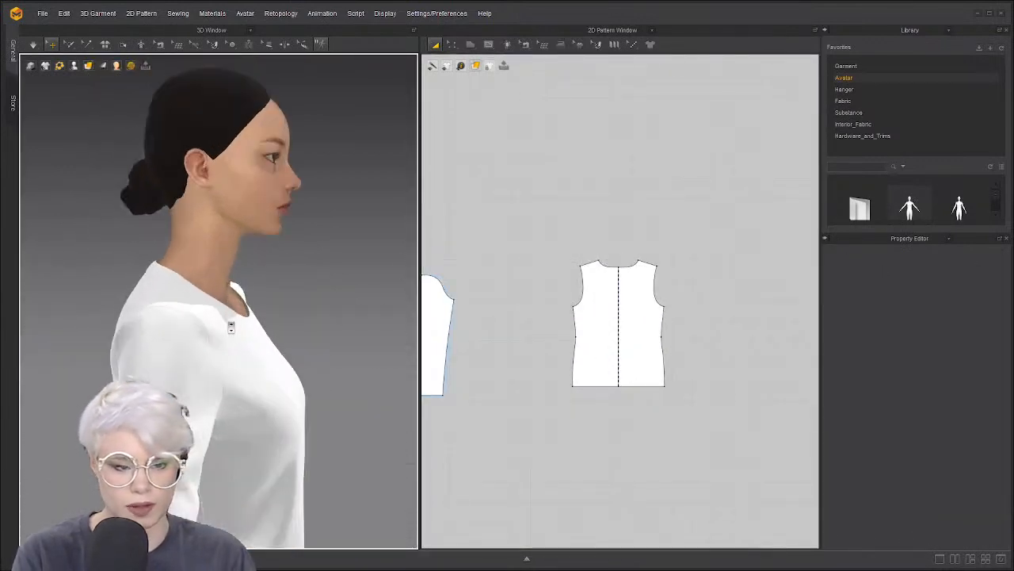
pyautogui.moveTo(231, 326); pyautogui.dragTo(209, 325, button='right')
pyautogui.moveTo(209, 325); pyautogui.dragTo(214, 330, button='middle')
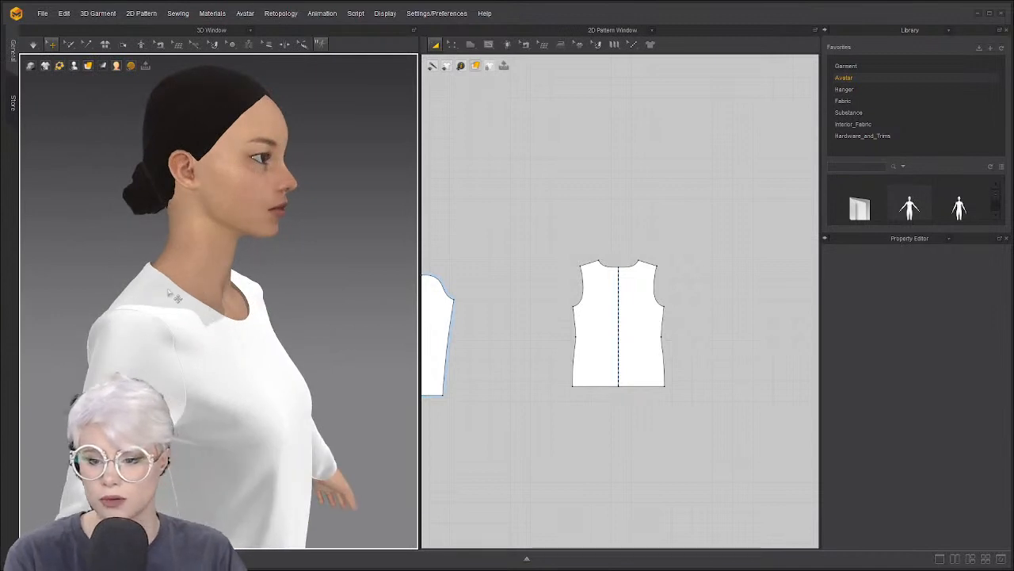
pyautogui.moveTo(176, 298); pyautogui.dragTo(171, 284, button='right')
pyautogui.moveTo(508, 286); pyautogui.dragTo(640, 258, button='middle')
pyautogui.scroll(-3, 641, 278)
pyautogui.moveTo(455, 292); pyautogui.dragTo(582, 285, button='middle')
pyautogui.scroll(5, 581, 285)
pyautogui.moveTo(542, 249); pyautogui.dragTo(546, 311, button='middle')
pyautogui.moveTo(214, 313); pyautogui.dragTo(184, 310, button='right')
pyautogui.click(194, 302)
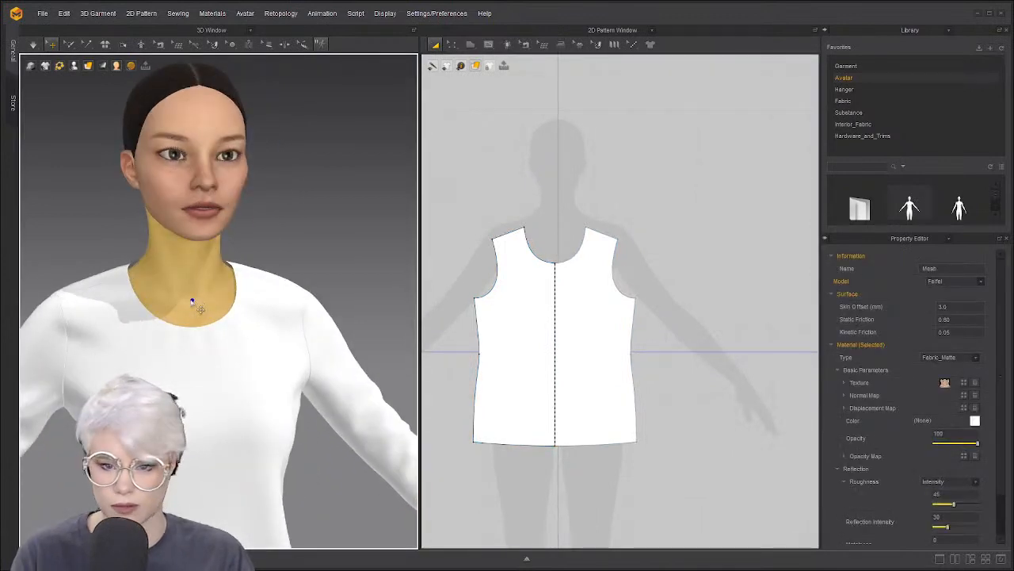
pyautogui.scroll(5, 552, 265)
pyautogui.moveTo(562, 273); pyautogui.dragTo(561, 279, button='middle')
pyautogui.press('z')
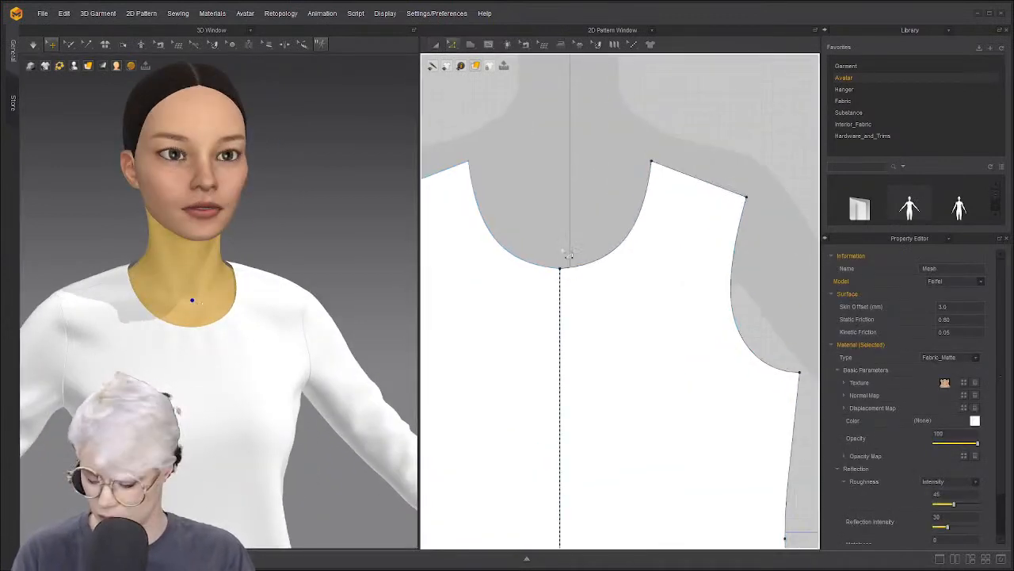
pyautogui.click(569, 255)
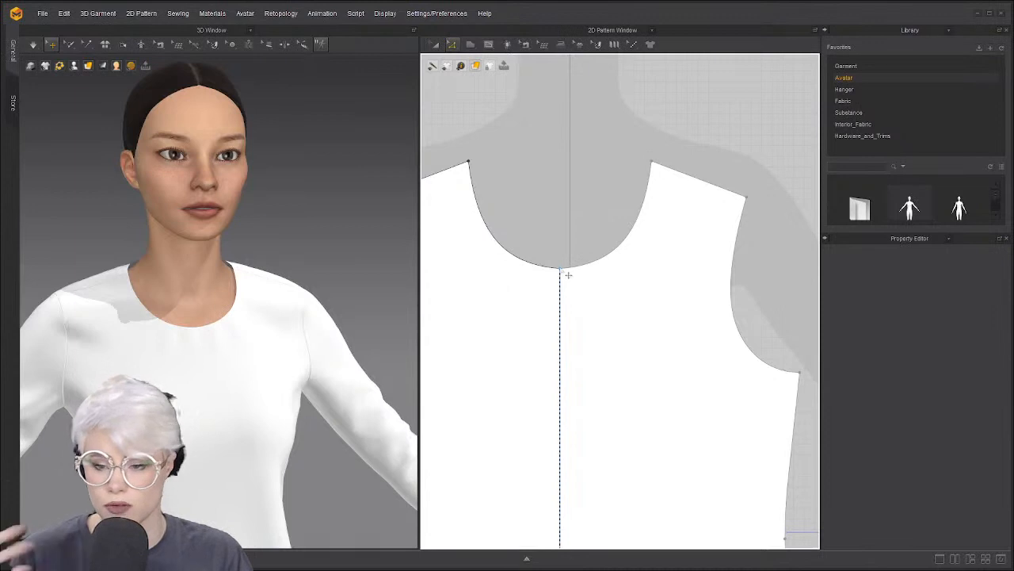
pyautogui.moveTo(567, 262); pyautogui.dragTo(564, 234)
pyautogui.click(543, 208)
pyautogui.click(514, 226)
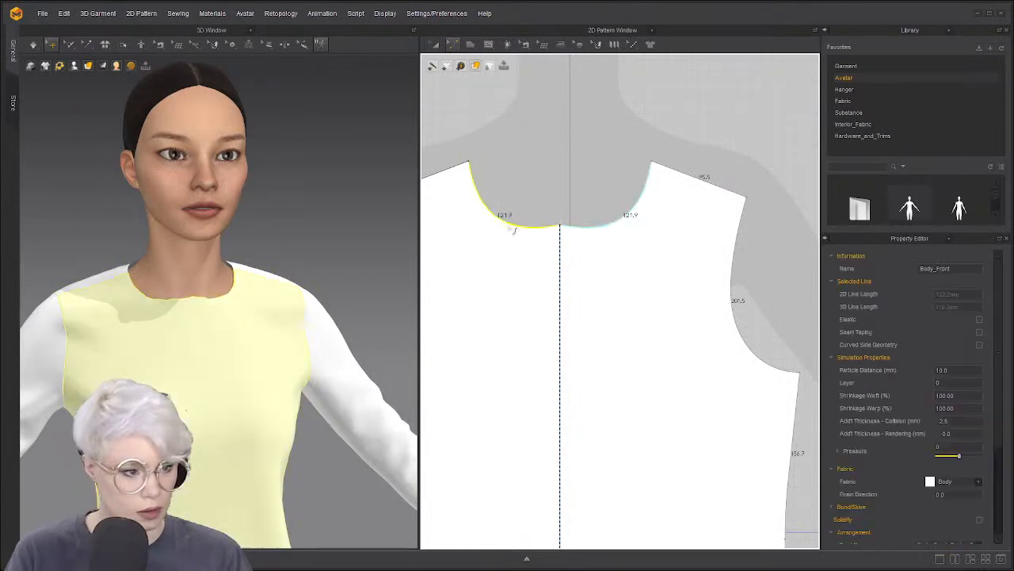
pyautogui.scroll(4, 522, 188)
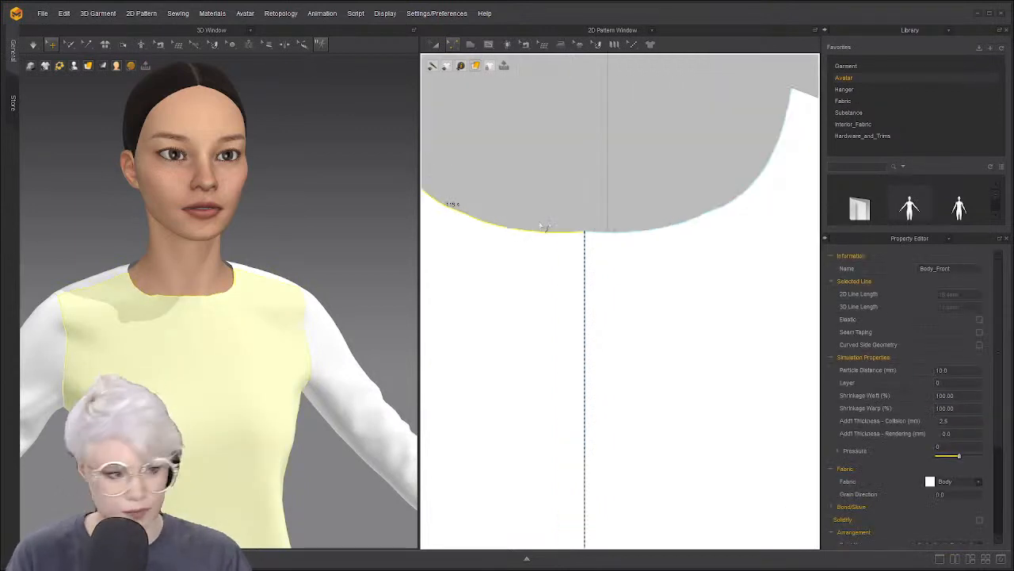
pyautogui.scroll(-7, 547, 242)
pyautogui.click(549, 228)
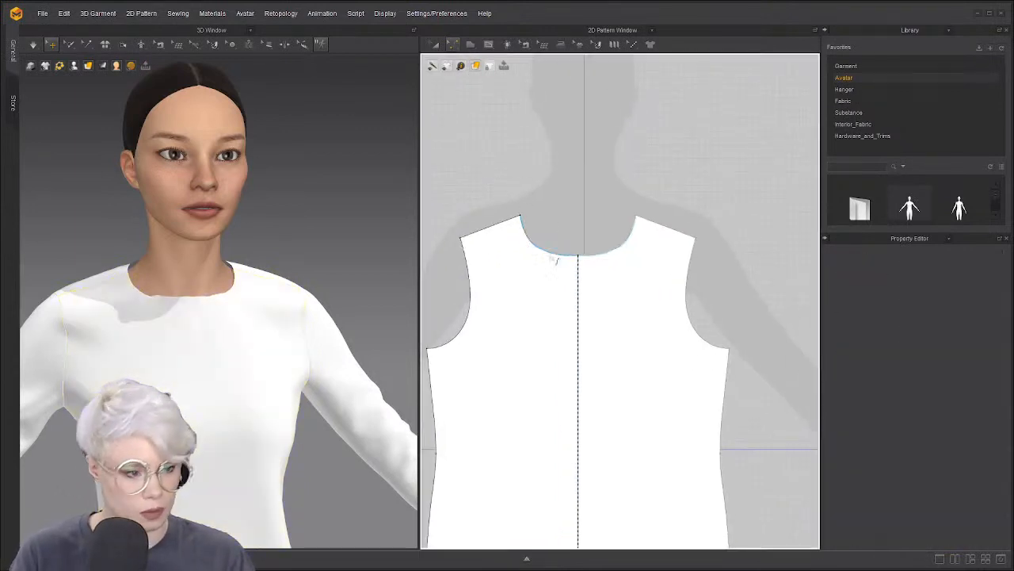
# Smooth the left front neckline segment with Smooth Curve, using a reference line drawn across the neck
pyautogui.scroll(3, 552, 253)
pyautogui.moveTo(543, 250); pyautogui.dragTo(541, 246)
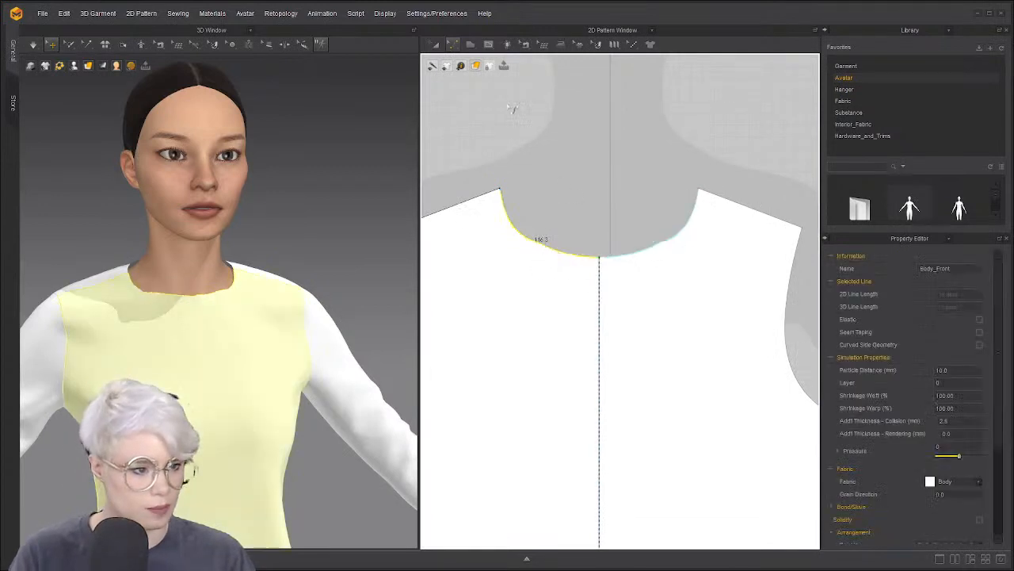
pyautogui.click(452, 43)
pyautogui.click(479, 119)
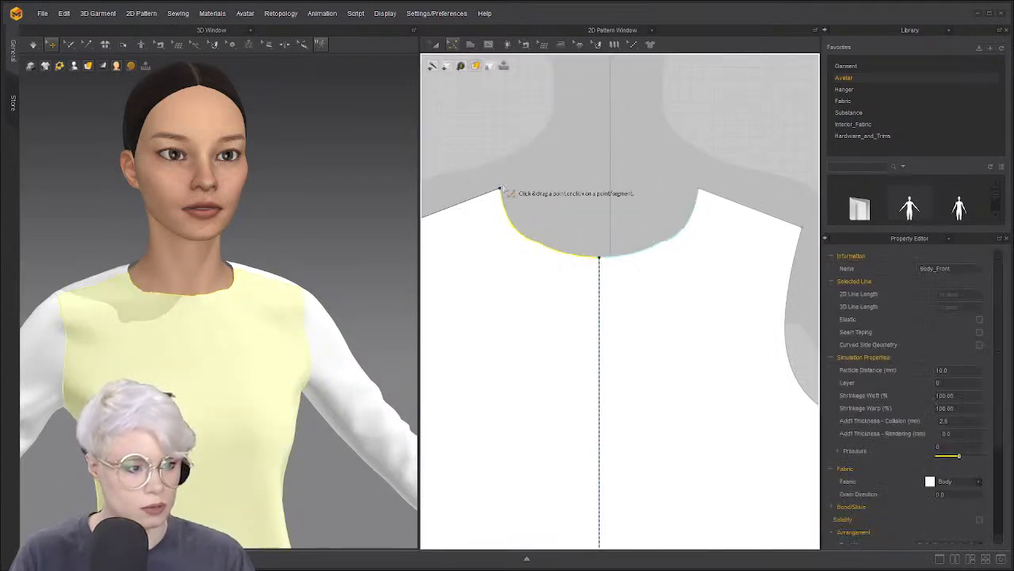
pyautogui.click(500, 190)
pyautogui.click(595, 256)
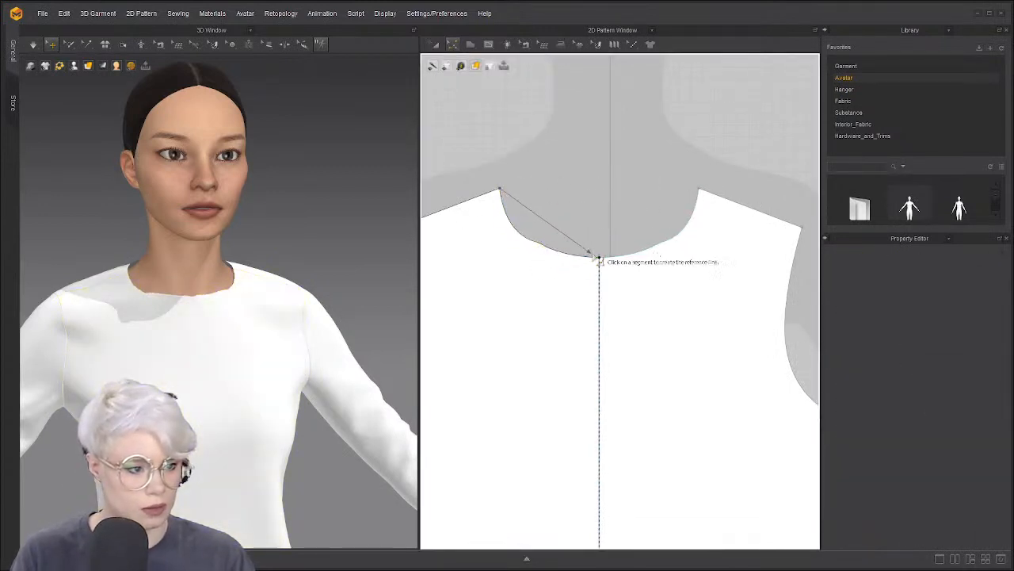
pyautogui.click(549, 251)
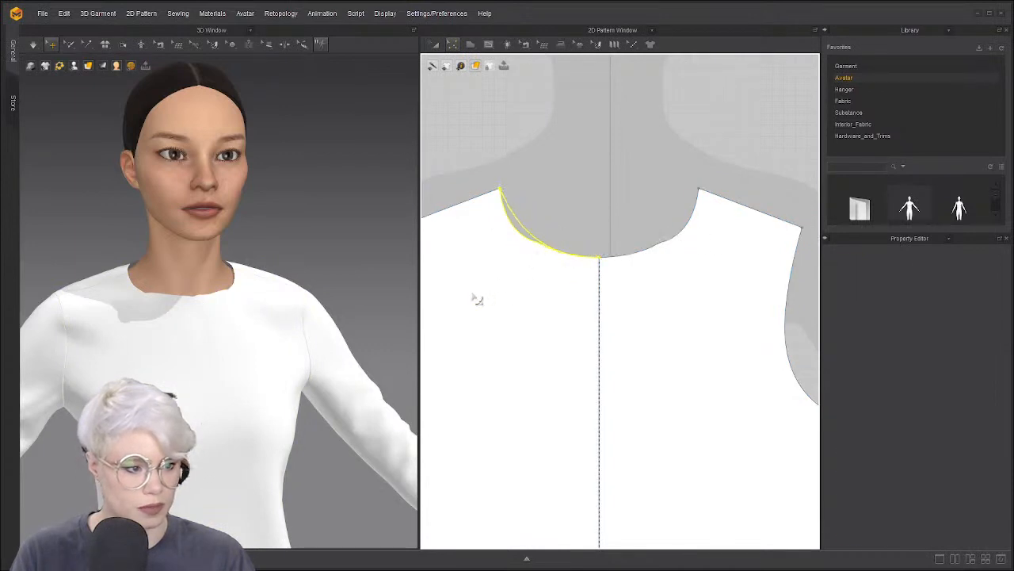
pyautogui.scroll(3, 571, 265)
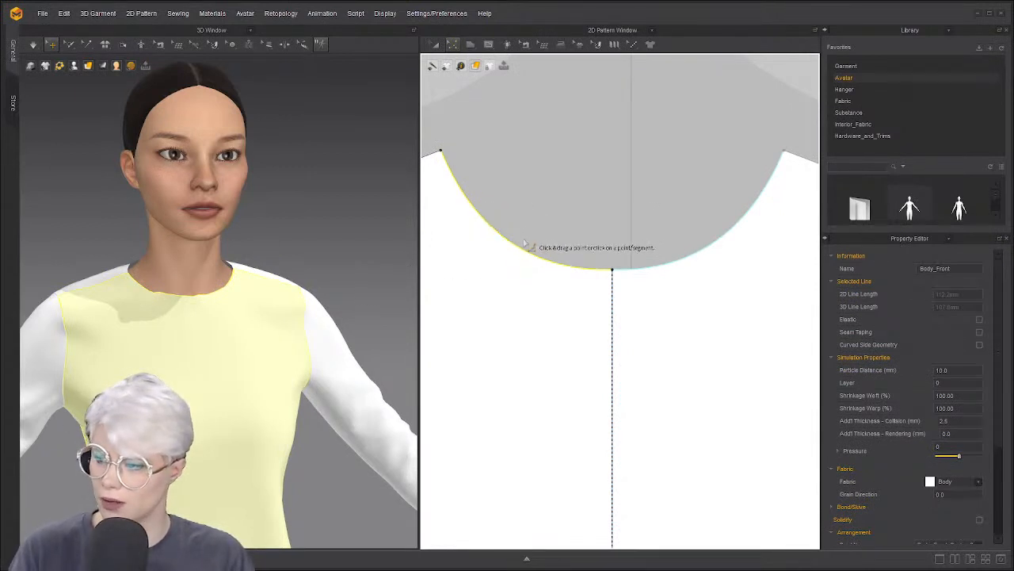
pyautogui.scroll(-6, 525, 244)
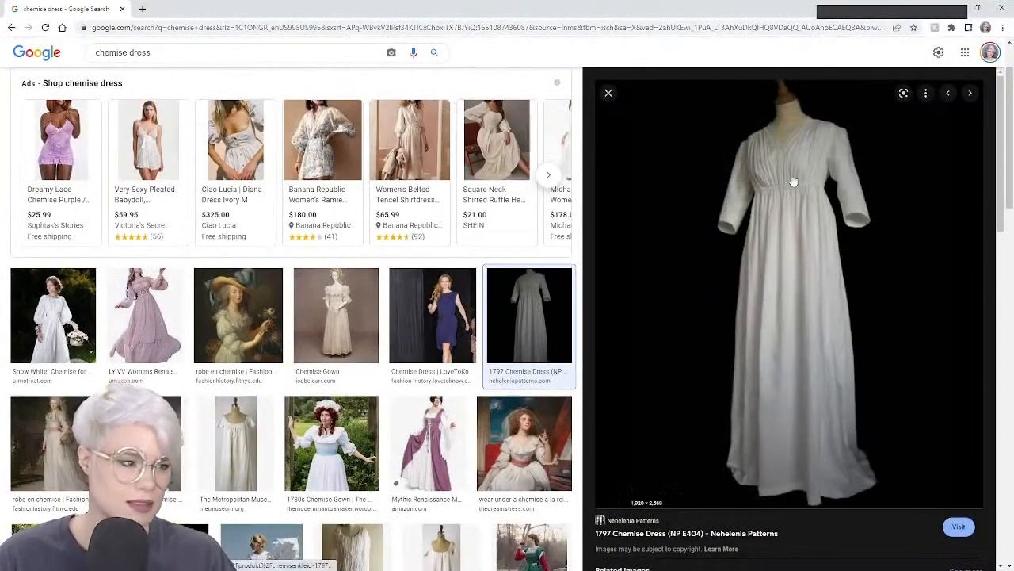
pyautogui.rightClick(804, 179)
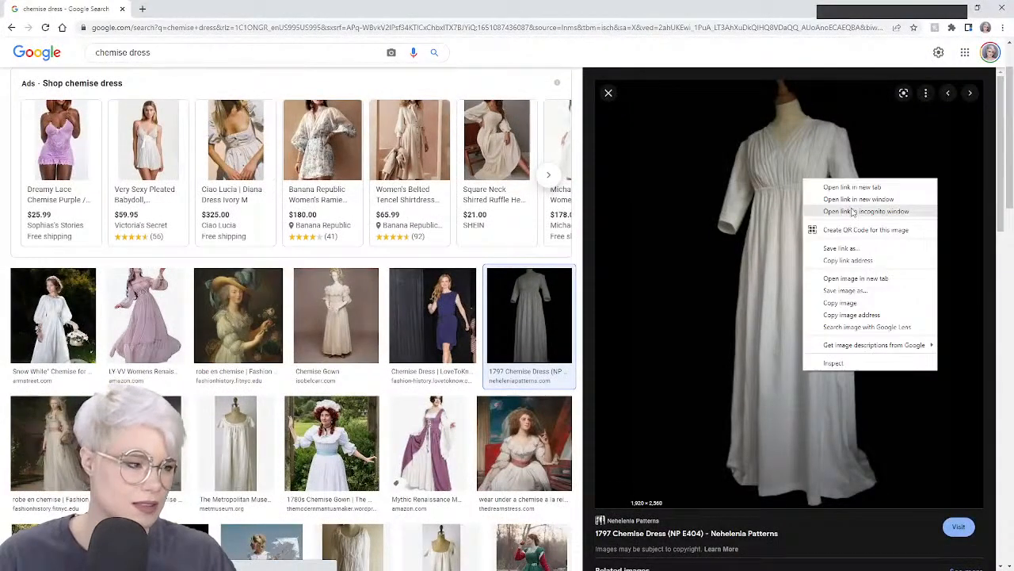
pyautogui.click(856, 278)
pyautogui.click(222, 9)
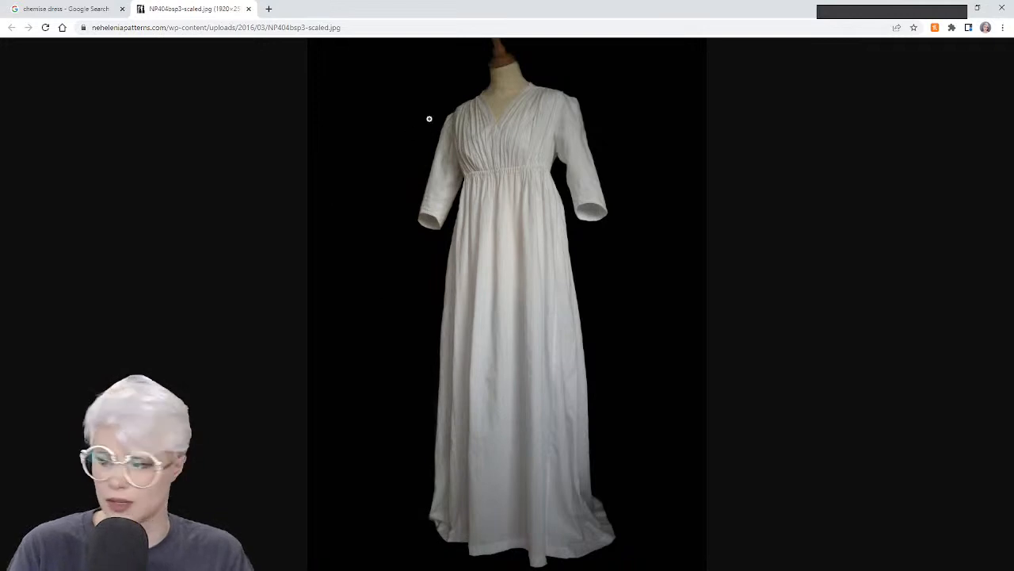
pyautogui.click(248, 9)
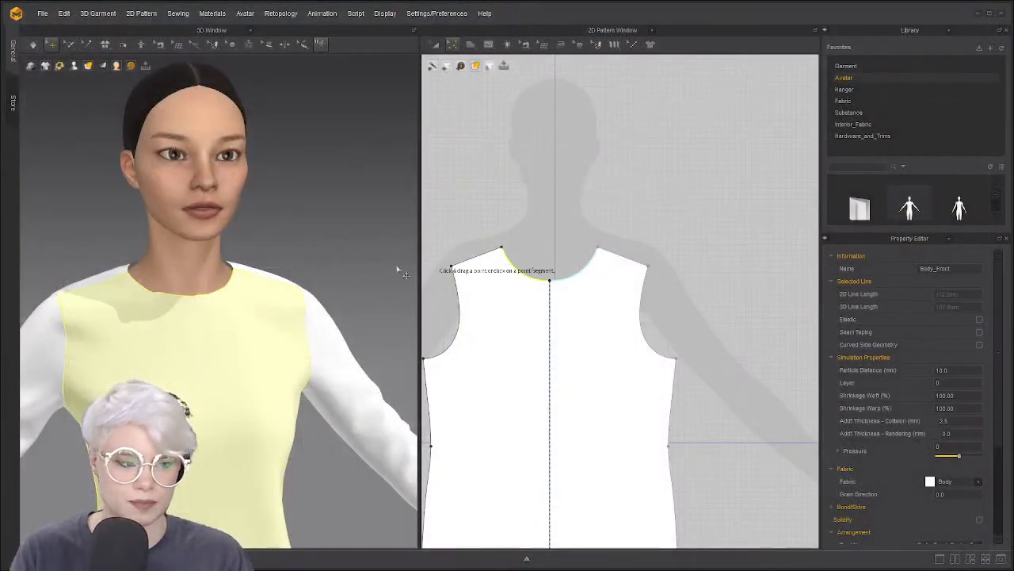
# Orbit around the avatar to inspect the smoothed front neckline
pyautogui.scroll(-3, 562, 279)
pyautogui.scroll(8, 550, 313)
pyautogui.moveTo(341, 327); pyautogui.dragTo(312, 334, button='right')
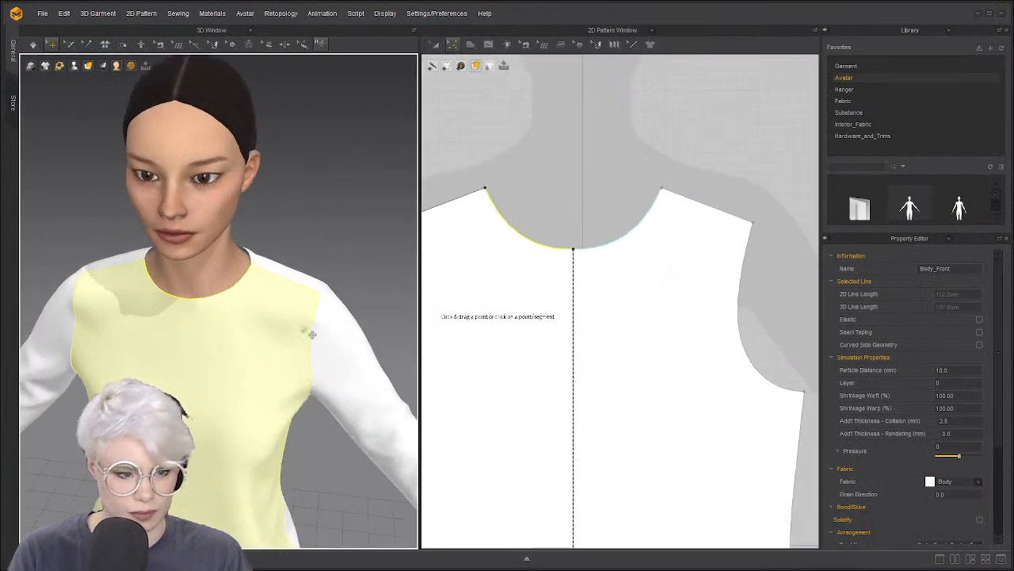
pyautogui.moveTo(174, 311); pyautogui.dragTo(139, 308, button='right')
pyautogui.scroll(4, 536, 267)
pyautogui.moveTo(254, 304); pyautogui.dragTo(281, 292, button='right')
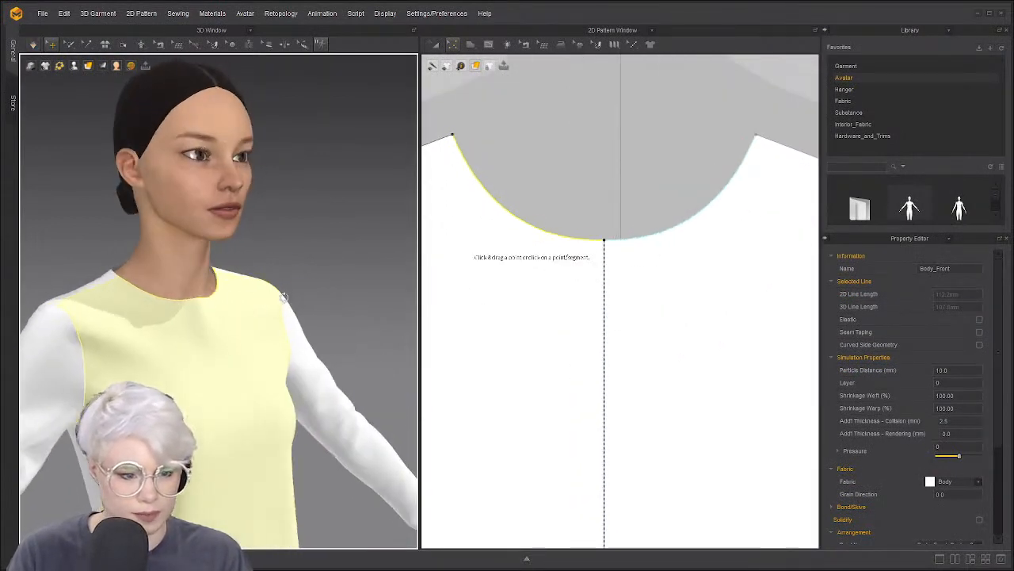
pyautogui.scroll(4, 218, 312)
pyautogui.moveTo(219, 312); pyautogui.dragTo(200, 310, button='right')
pyautogui.click(509, 196)
pyautogui.scroll(-6, 509, 196)
# Move Body_Back next to Body_Front using Transform Pattern (A)
pyautogui.moveTo(634, 184); pyautogui.dragTo(537, 213, button='middle')
pyautogui.scroll(-1, 547, 208)
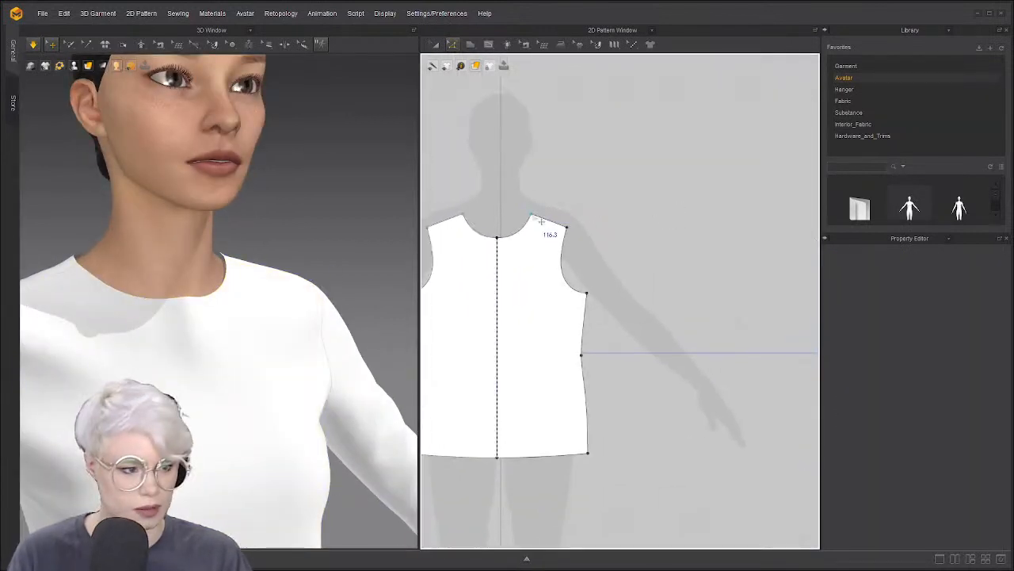
pyautogui.click(531, 214)
pyautogui.scroll(-5, 588, 225)
pyautogui.press('a')
pyautogui.moveTo(712, 238); pyautogui.dragTo(541, 241)
pyautogui.scroll(5, 527, 236)
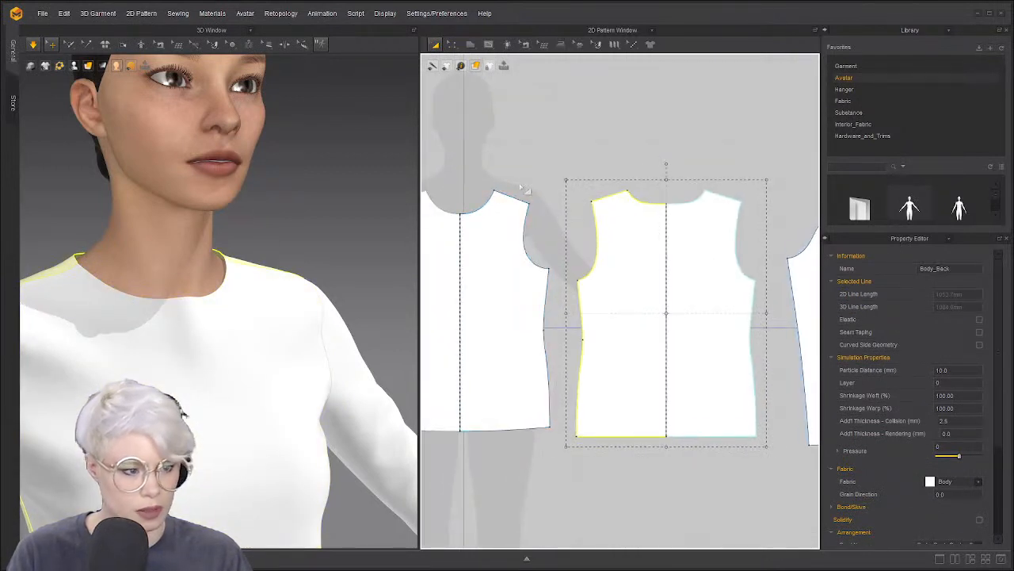
pyautogui.click(529, 193)
pyautogui.moveTo(258, 252); pyautogui.dragTo(187, 259, button='right')
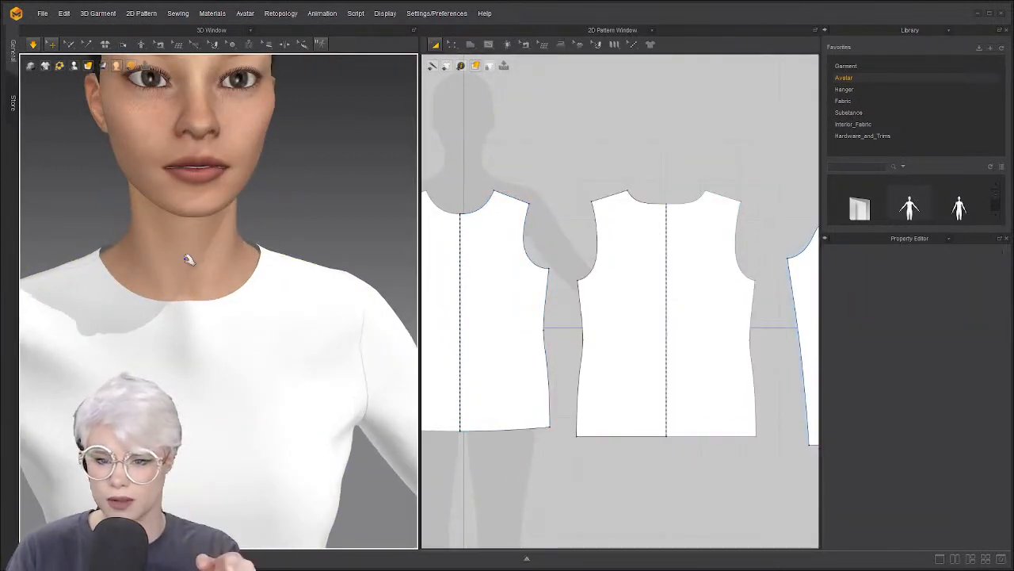
# Move the front and back neck points up and outward together in Edit Pattern
pyautogui.press('z')
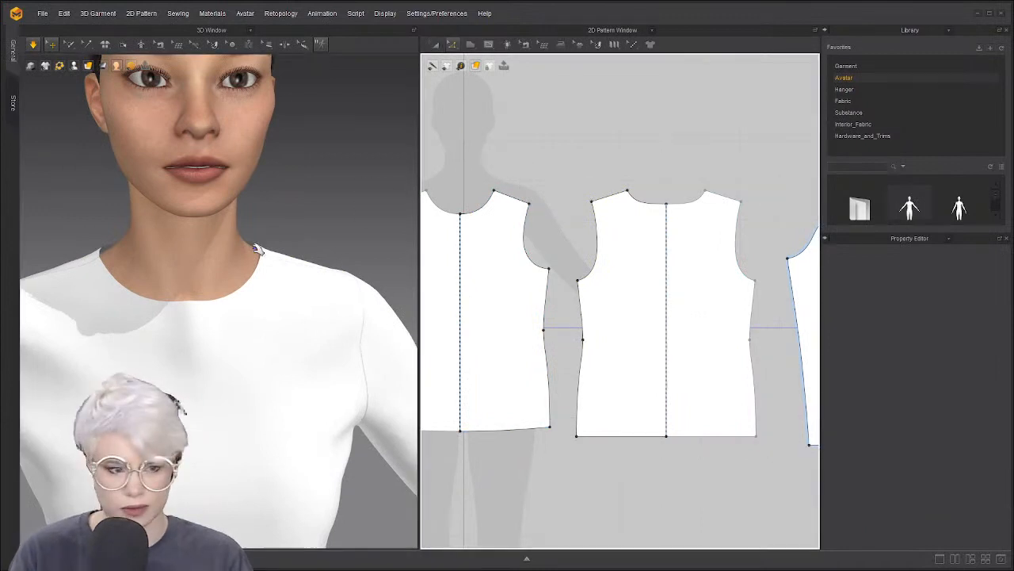
pyautogui.click(488, 197)
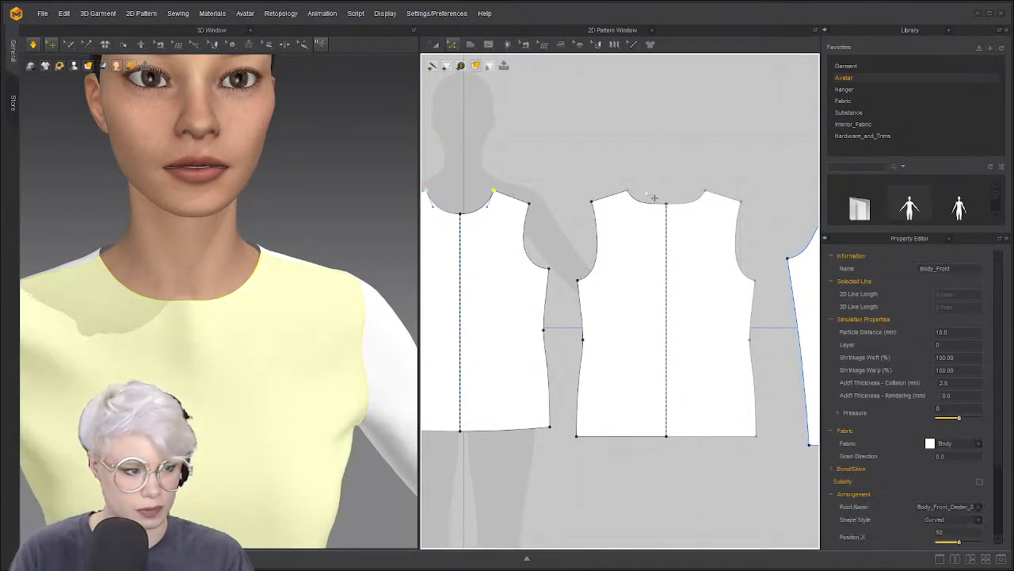
pyautogui.click(711, 196)
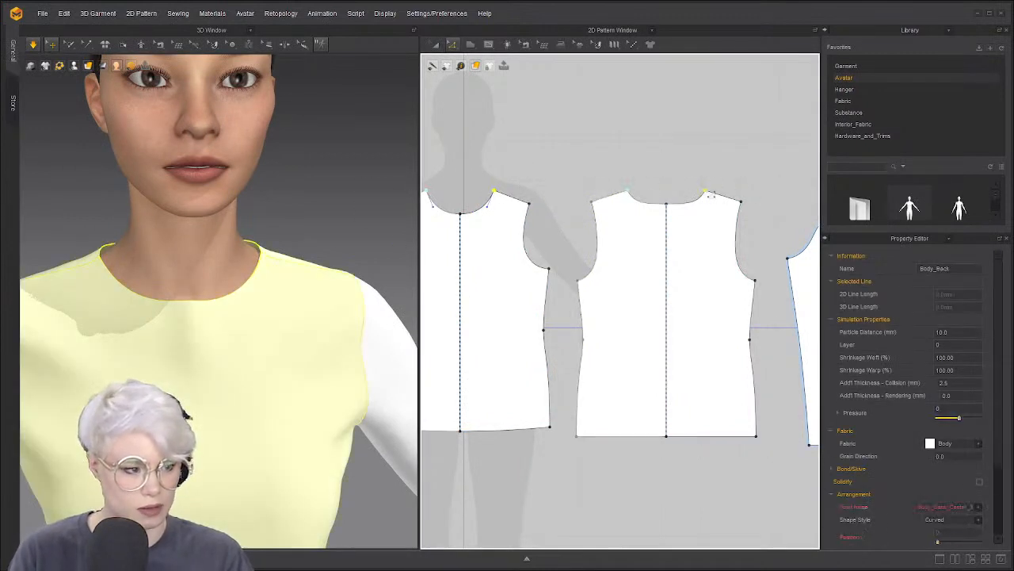
pyautogui.keyDown('shift'); pyautogui.moveTo(504, 197); pyautogui.dragTo(497, 193); pyautogui.keyUp('shift')
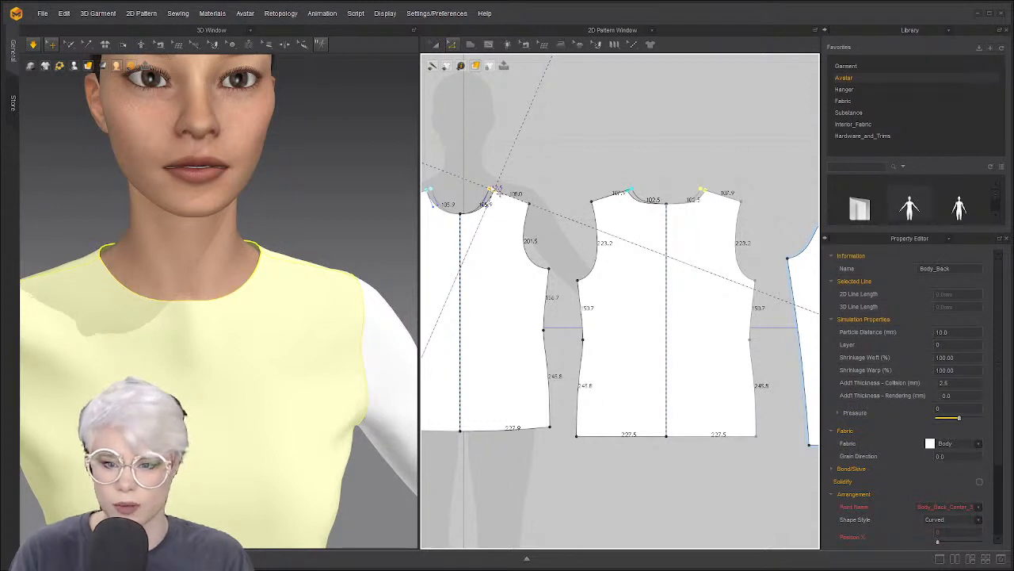
pyautogui.keyDown('shift'); pyautogui.moveTo(492, 191); pyautogui.dragTo(492, 191); pyautogui.keyUp('shift')
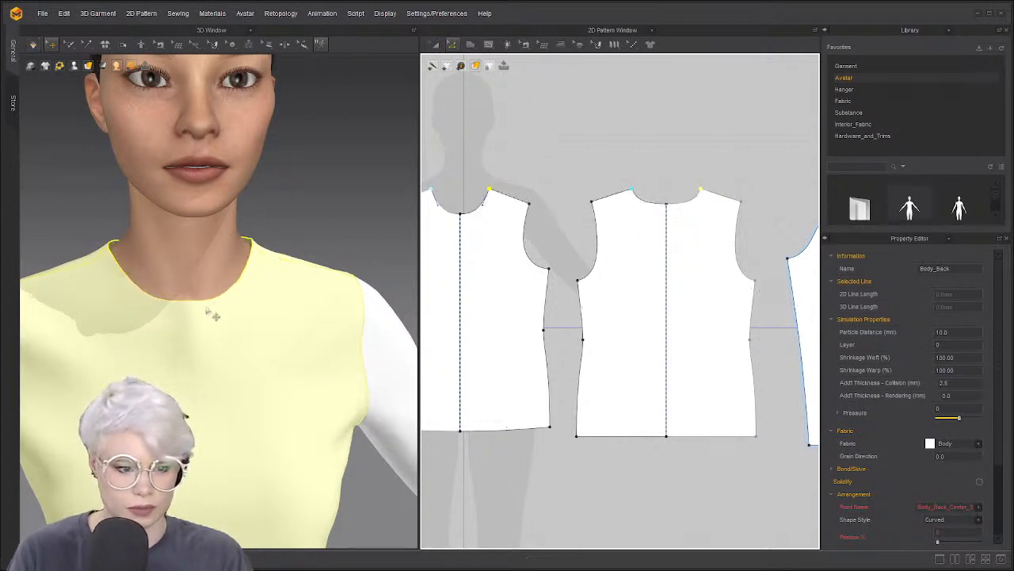
# Select the front and back pattern pieces, then clear the selection and reframe the neckline
pyautogui.click(79, 293)
pyautogui.keyDown('shift'); pyautogui.click(244, 275); pyautogui.keyUp('shift')
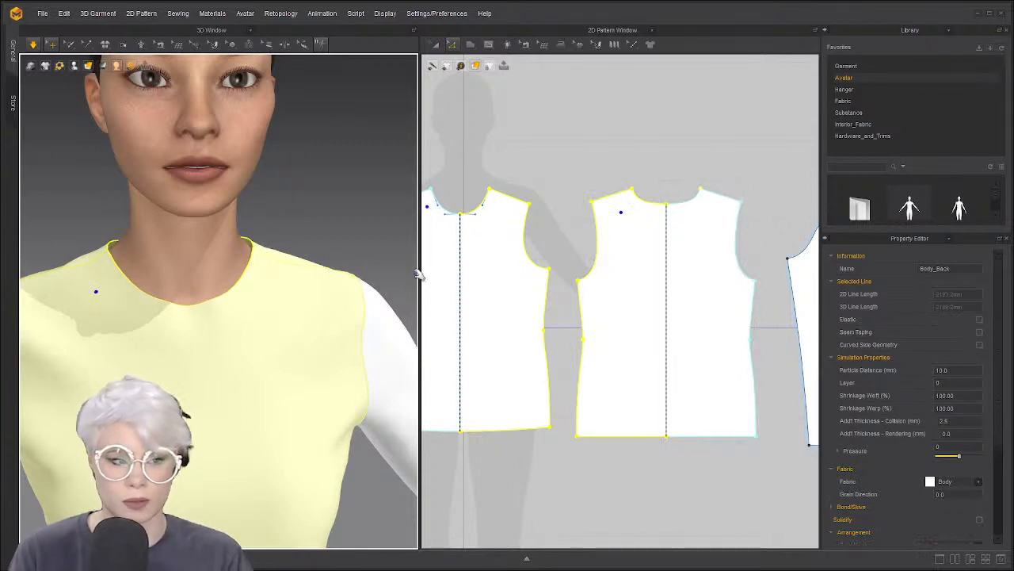
pyautogui.scroll(8, 471, 224)
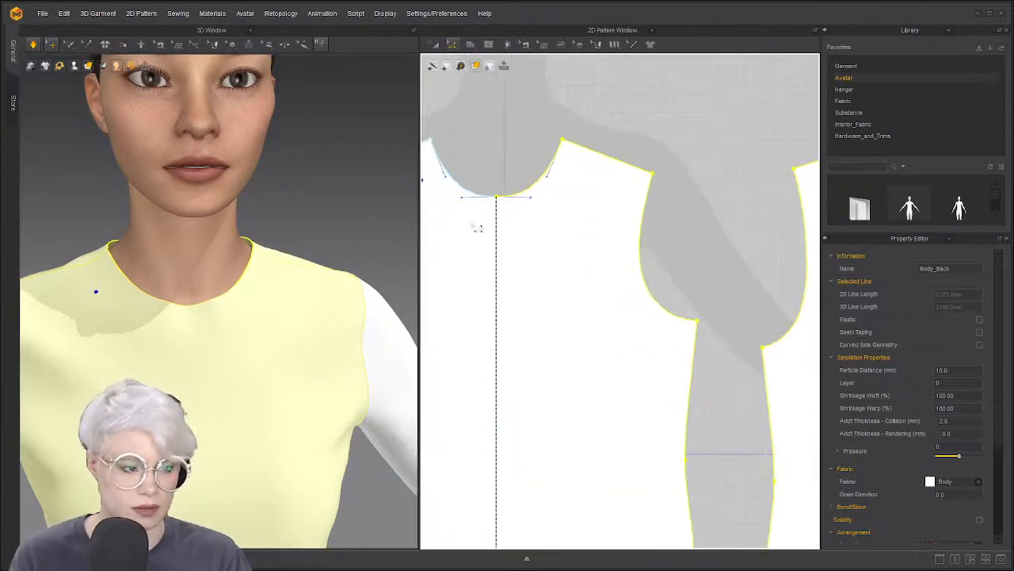
pyautogui.click(499, 166)
pyautogui.scroll(-3, 525, 210)
pyautogui.moveTo(525, 210); pyautogui.dragTo(539, 250, button='middle')
pyautogui.scroll(5, 545, 244)
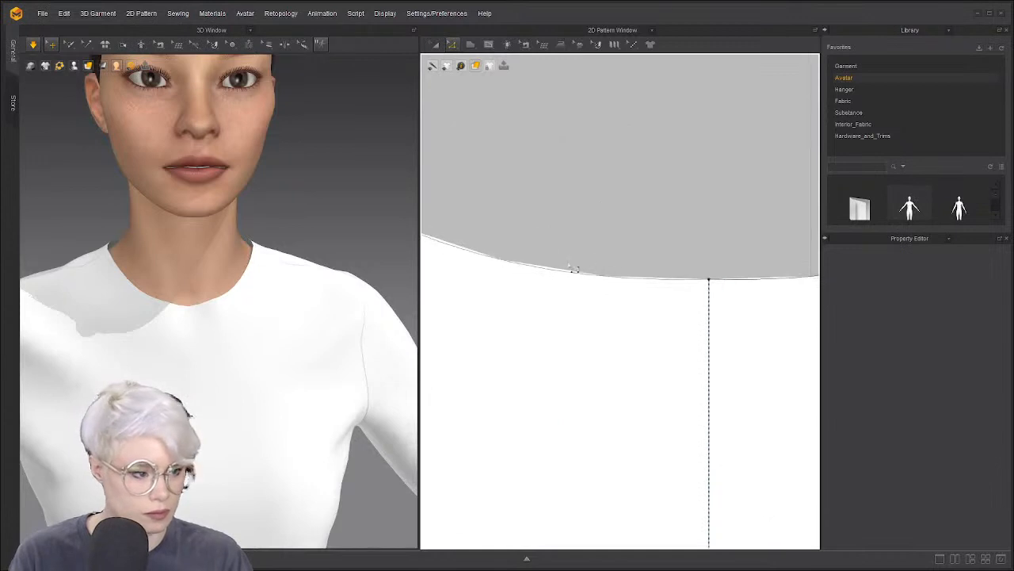
pyautogui.scroll(-3, 129, 284)
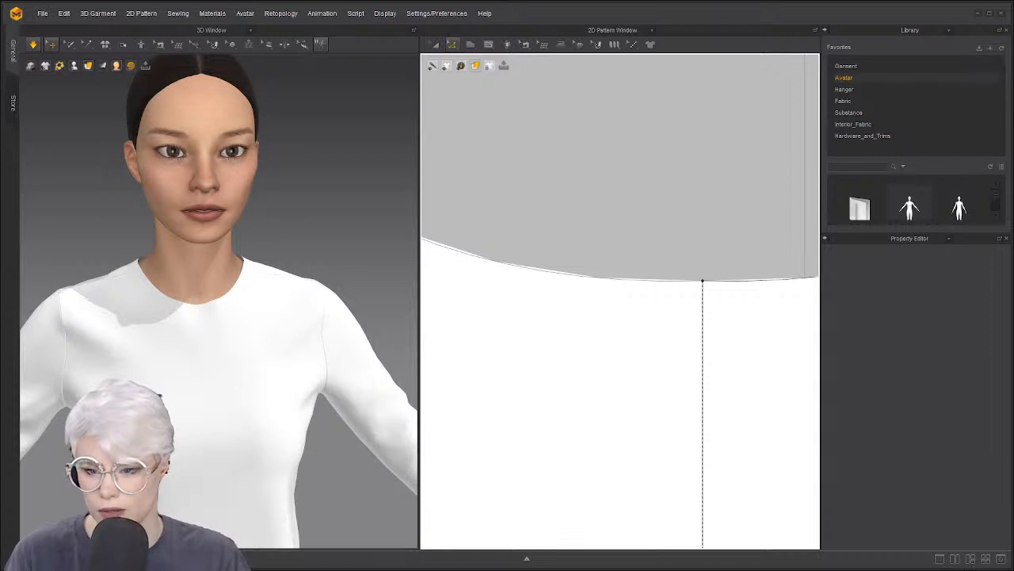
pyautogui.scroll(-3, 266, 319)
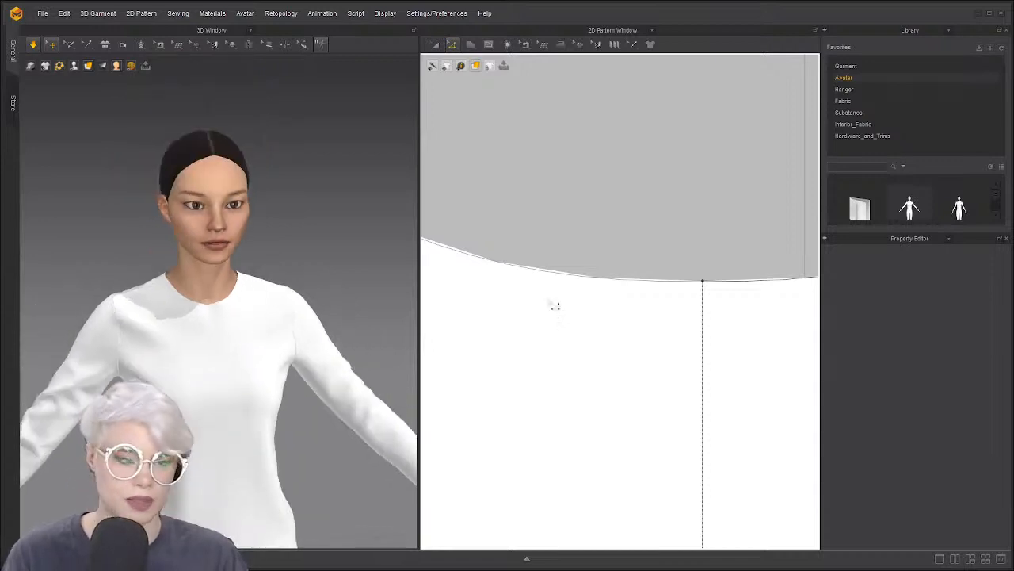
pyautogui.scroll(-4, 553, 301)
# Orbit the avatar to inspect the back bodice, selecting and then deselecting Body_Back
pyautogui.scroll(-6, 610, 258)
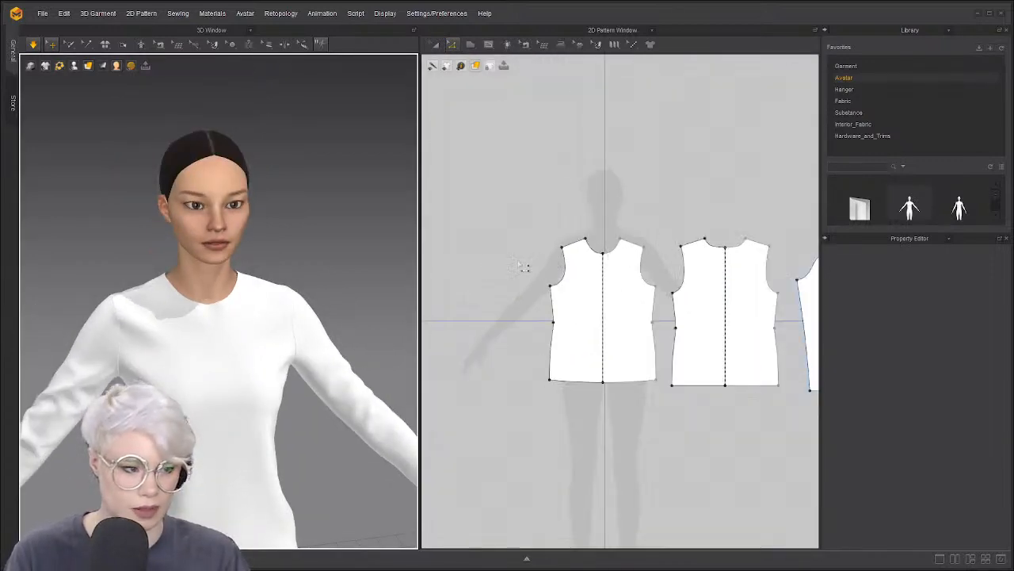
pyautogui.scroll(2, 531, 261)
pyautogui.moveTo(229, 308); pyautogui.dragTo(272, 309, button='right')
pyautogui.scroll(4, 270, 309)
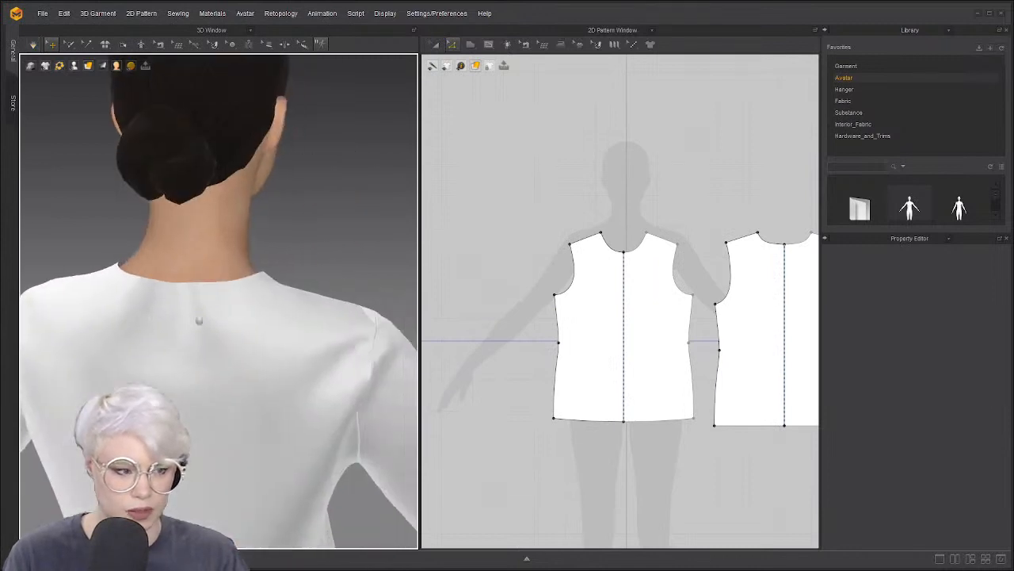
pyautogui.moveTo(210, 327); pyautogui.dragTo(147, 307, button='right')
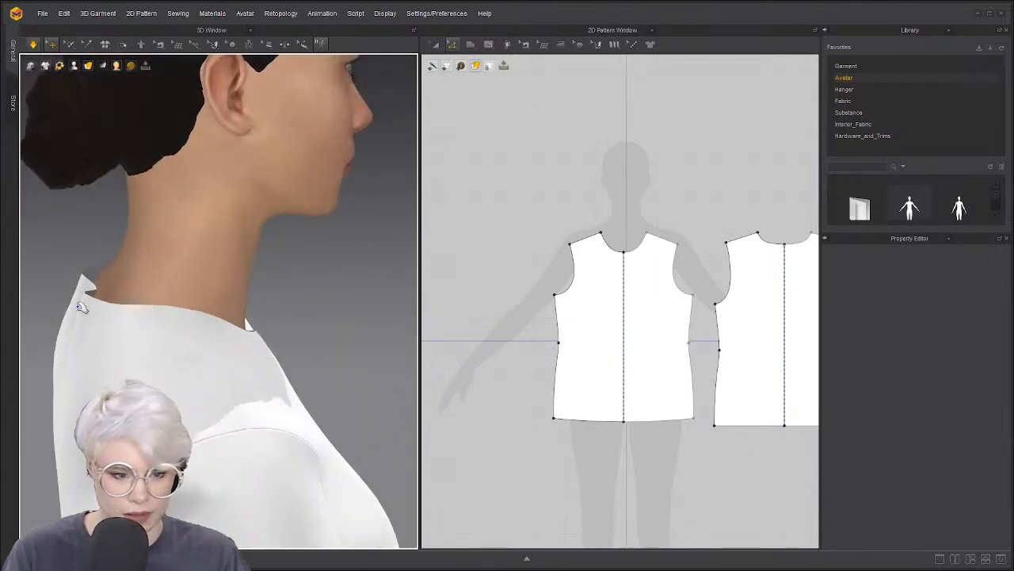
pyautogui.click(14, 312)
pyautogui.moveTo(90, 283); pyautogui.dragTo(124, 288, button='right')
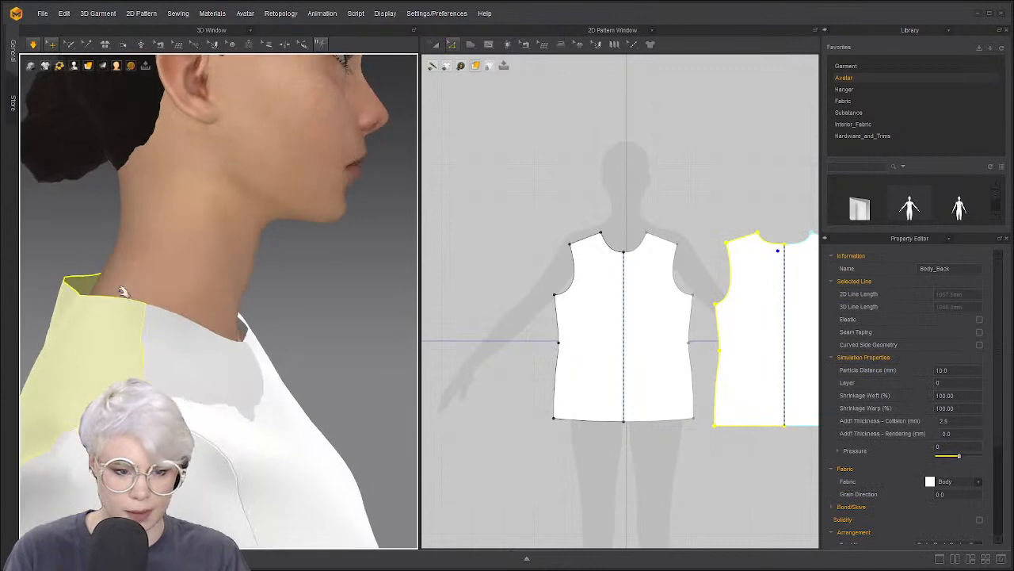
pyautogui.scroll(-4, 618, 276)
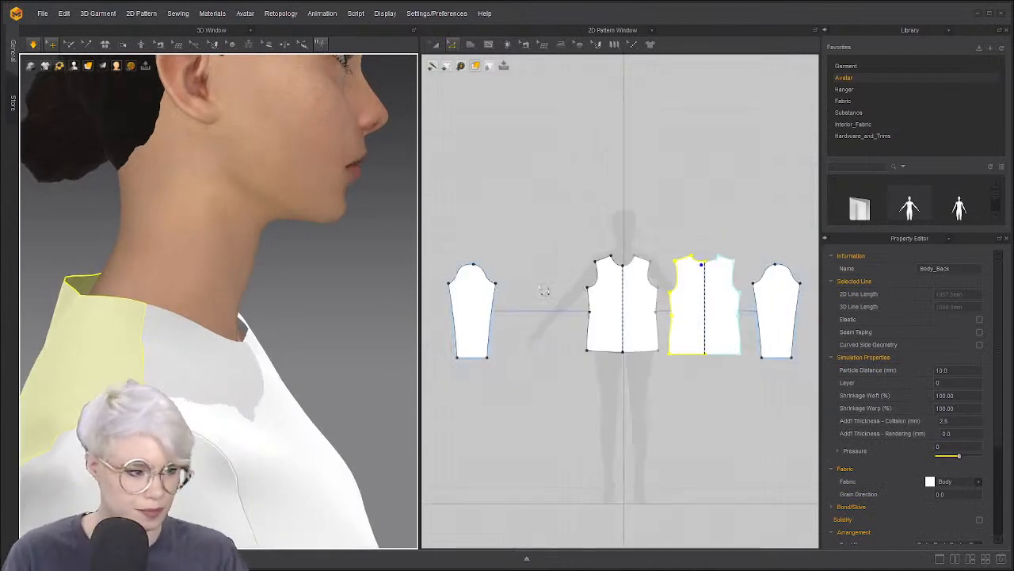
pyautogui.moveTo(546, 290); pyautogui.dragTo(444, 304, button='middle')
pyautogui.scroll(5, 599, 269)
pyautogui.click(566, 270)
pyautogui.scroll(-4, 569, 273)
pyautogui.scroll(1, 567, 308)
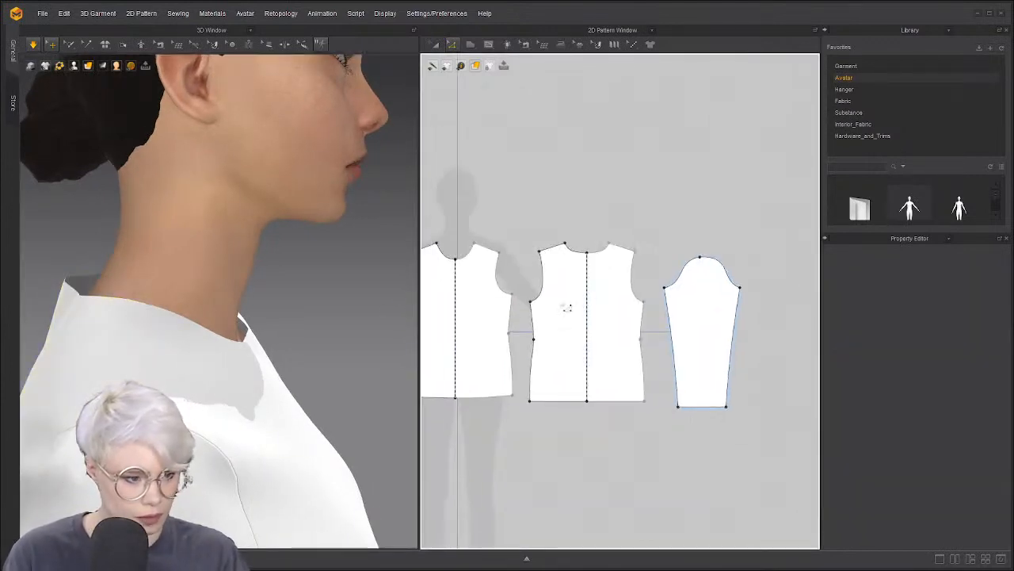
# Switch to Transform Pattern and select the back bodice on the avatar from behind
pyautogui.press('a')
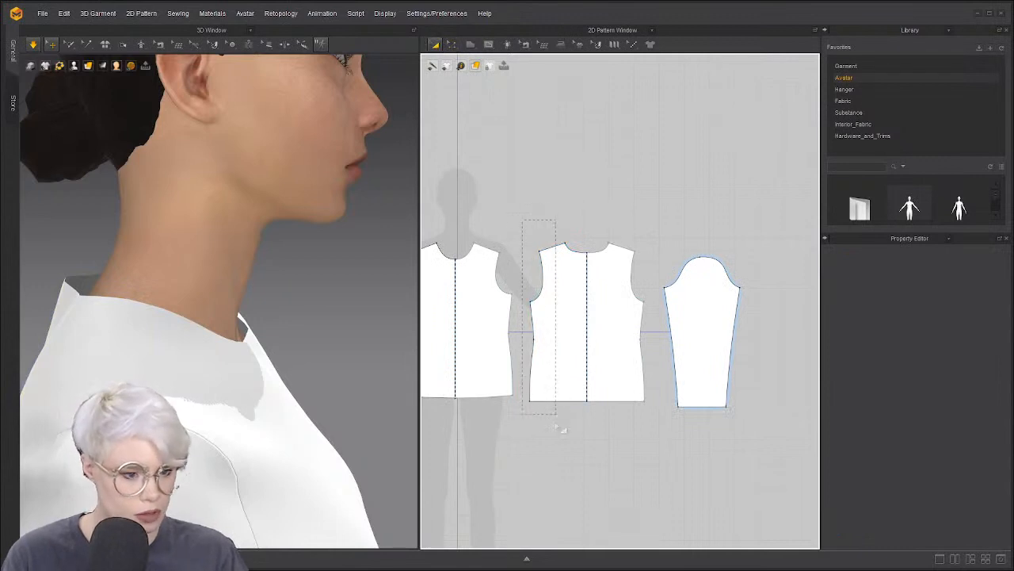
pyautogui.scroll(2, 542, 255)
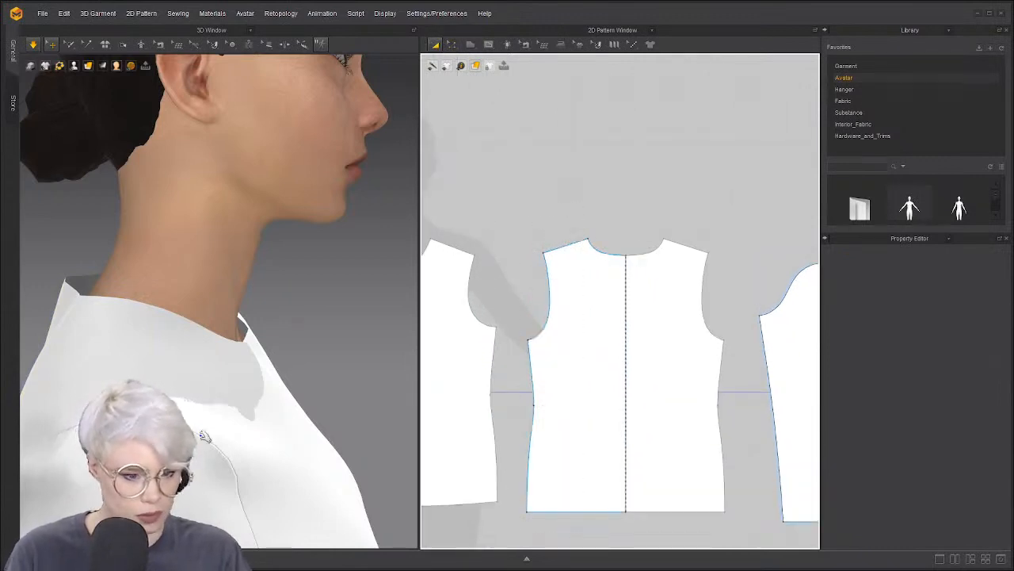
pyautogui.scroll(-2, 198, 396)
pyautogui.moveTo(195, 355); pyautogui.dragTo(164, 385, button='right')
pyautogui.scroll(-2, 277, 385)
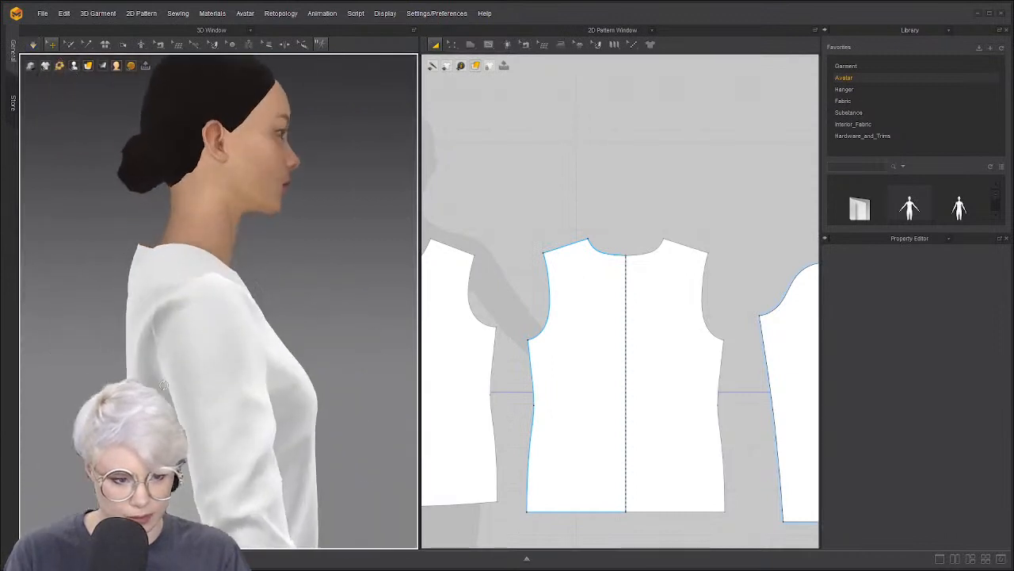
pyautogui.click(137, 342)
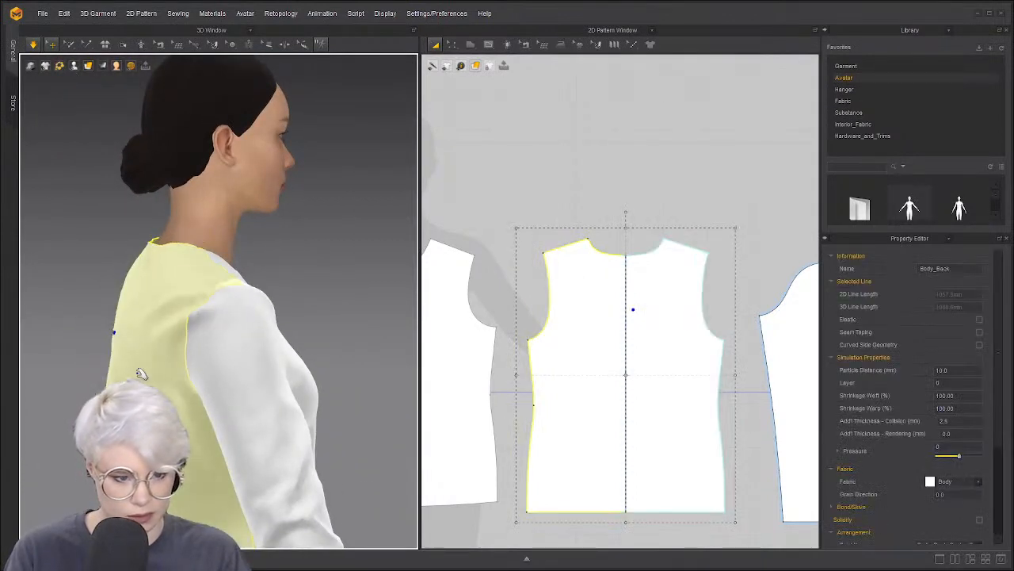
pyautogui.moveTo(120, 340); pyautogui.dragTo(144, 333, button='right')
pyautogui.scroll(5, 222, 268)
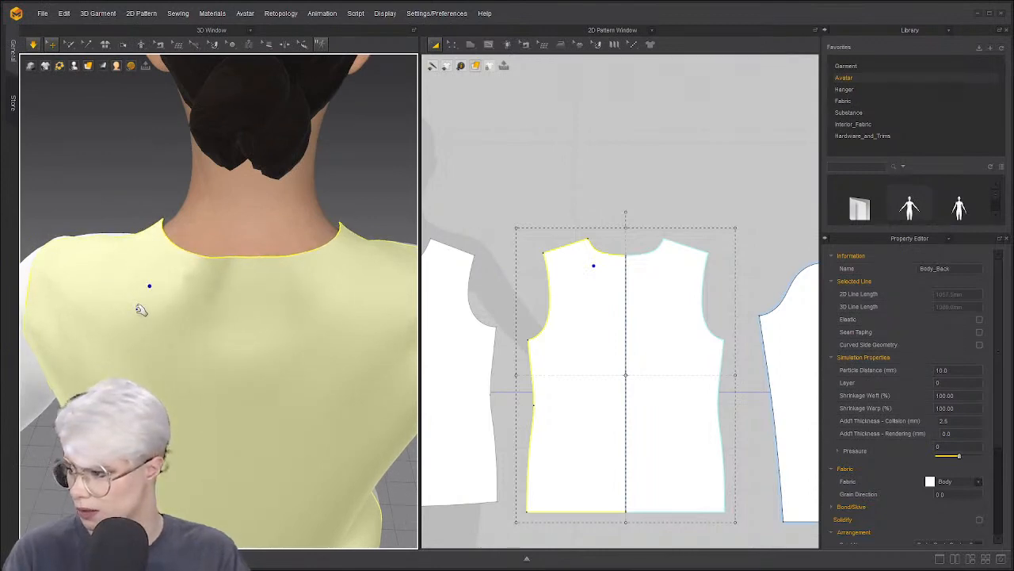
# Simulate the cloth and tug the back panel to settle, checking front, back and three-quarter views
pyautogui.press('2')
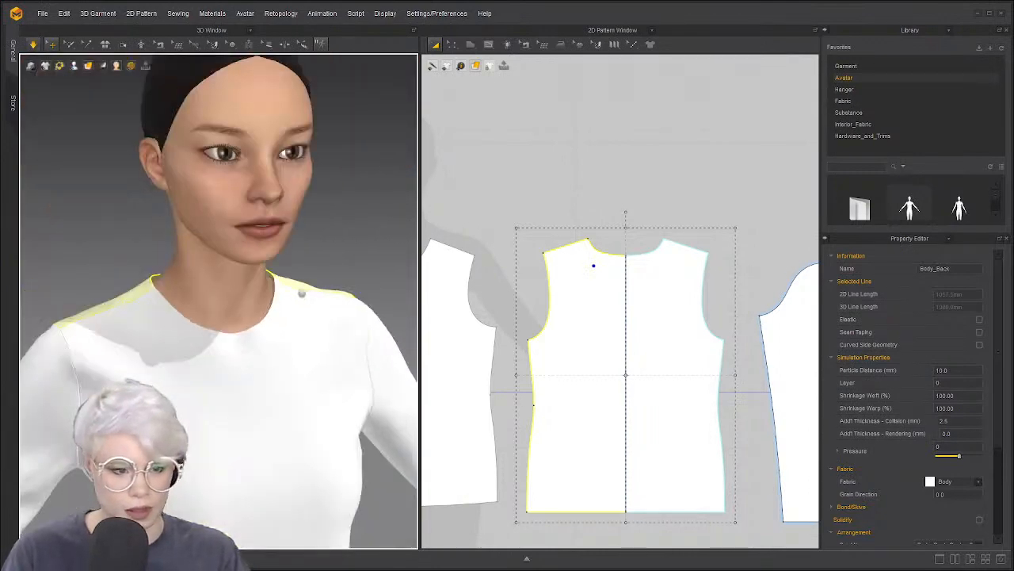
pyautogui.moveTo(271, 285); pyautogui.dragTo(240, 296, button='right')
pyautogui.press('space')
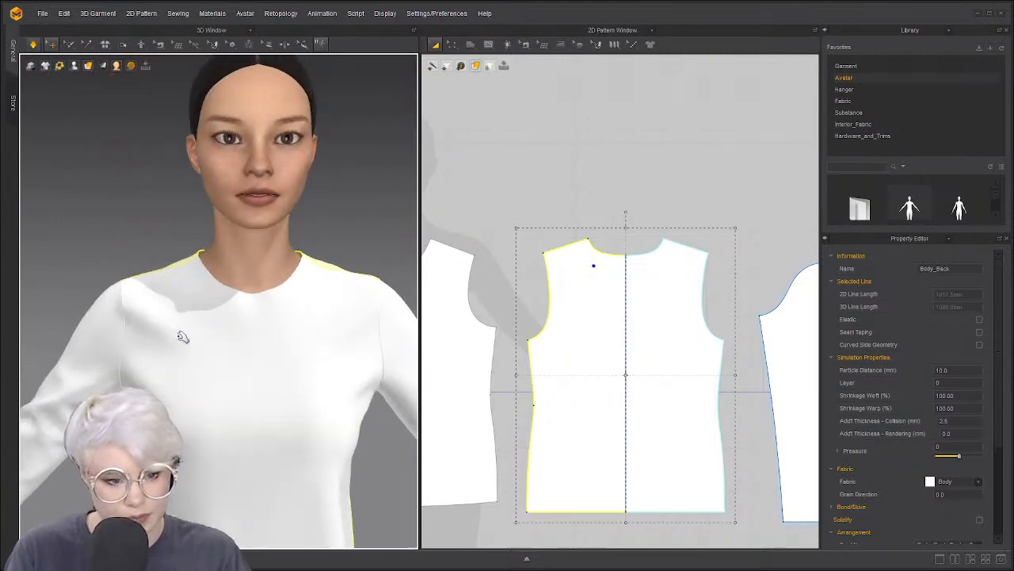
pyautogui.press('8')
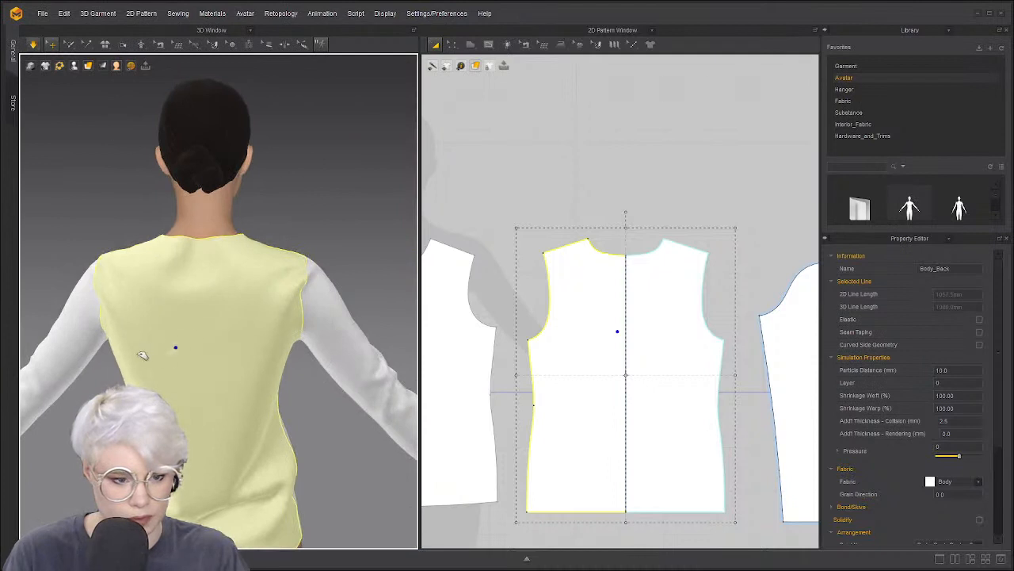
pyautogui.moveTo(143, 355)
pyautogui.mouseDown()
pyautogui.moveTo(328, 348)
pyautogui.moveTo(154, 365)
pyautogui.mouseUp()
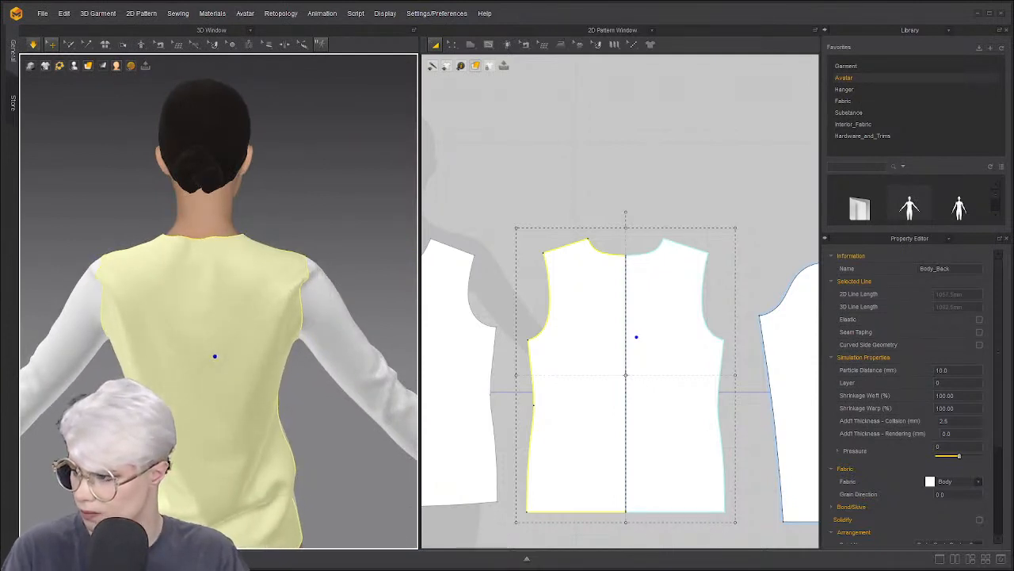
pyautogui.press('3')
pyautogui.scroll(-6, 557, 267)
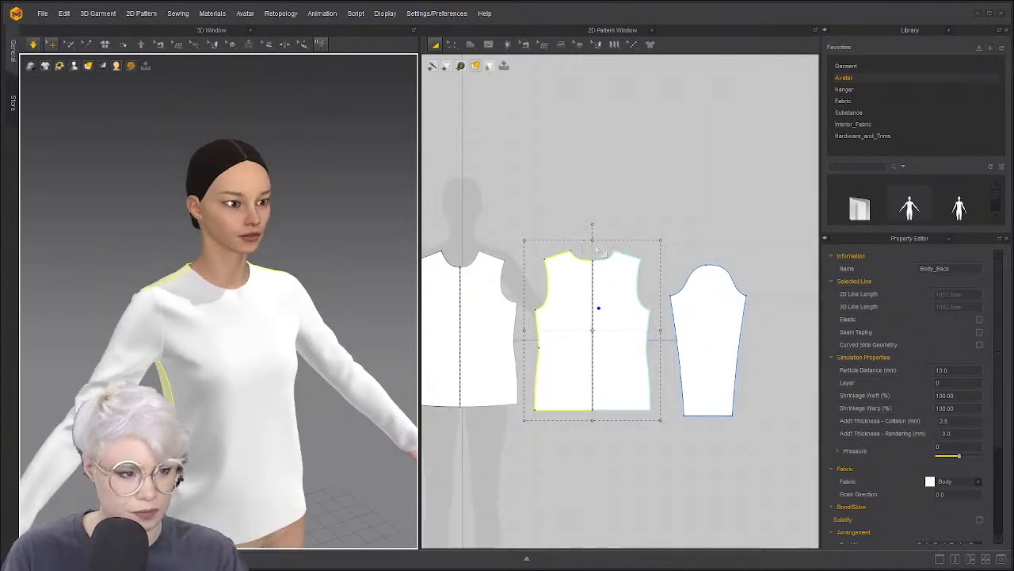
# Pan and zoom the pattern view, widen the 2D window and deselect the back bodice
pyautogui.scroll(-2, 559, 277)
pyautogui.scroll(6, 568, 288)
pyautogui.scroll(-2, 509, 273)
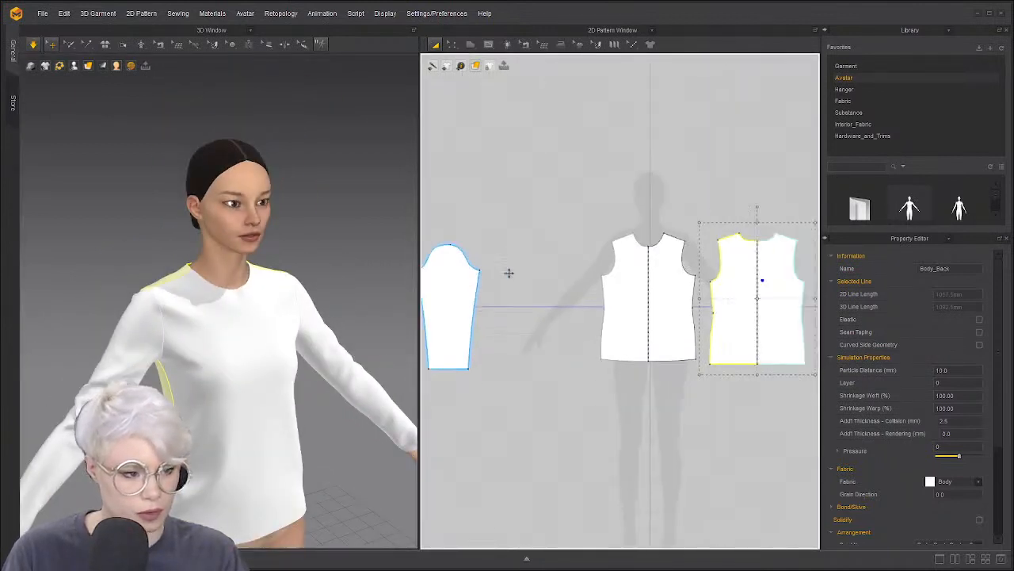
pyautogui.moveTo(668, 285); pyautogui.dragTo(559, 292, button='middle')
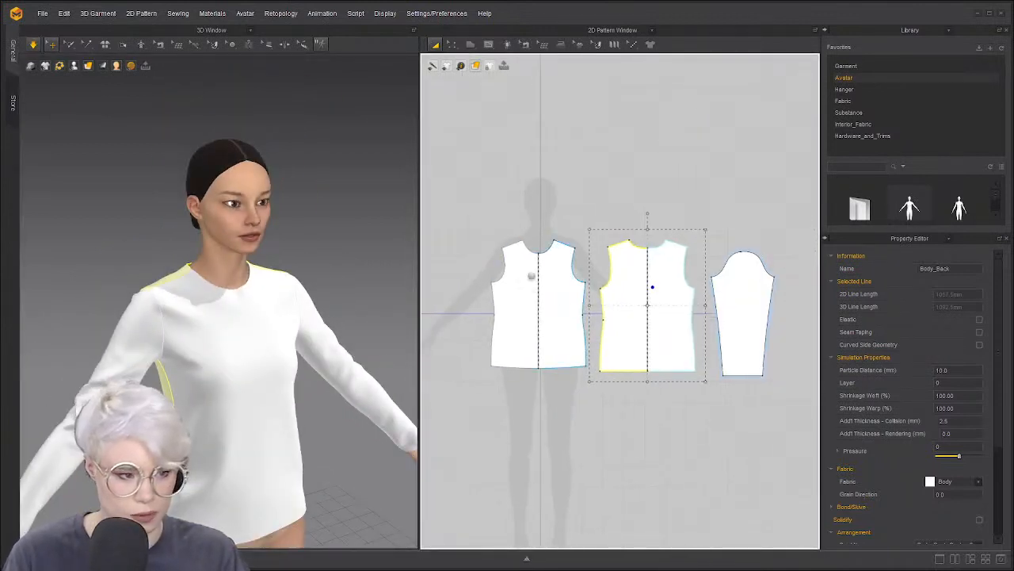
pyautogui.scroll(-3, 531, 275)
pyautogui.scroll(1, 428, 310)
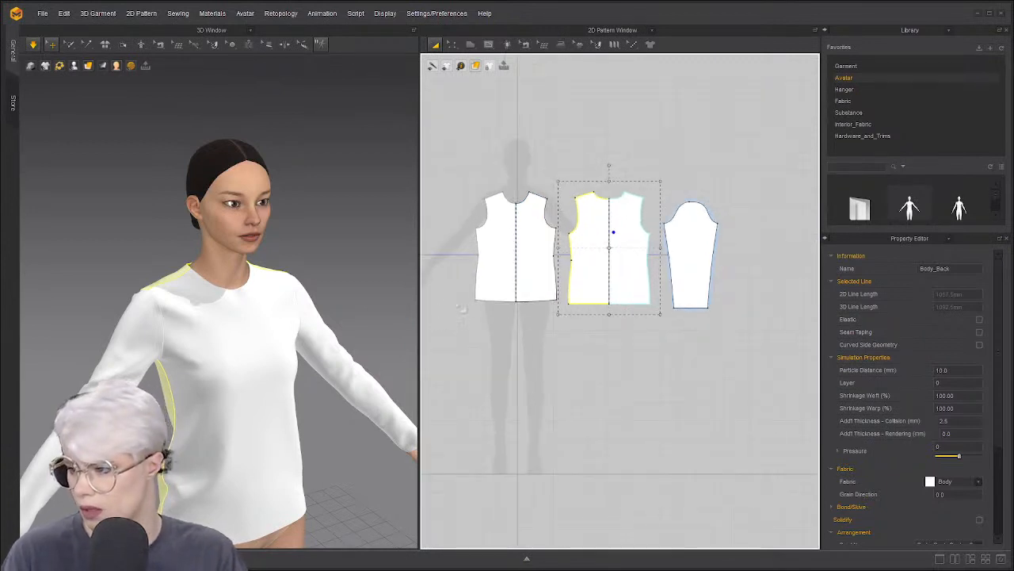
pyautogui.scroll(2, 456, 293)
pyautogui.moveTo(341, 299); pyautogui.dragTo(247, 315, button='right')
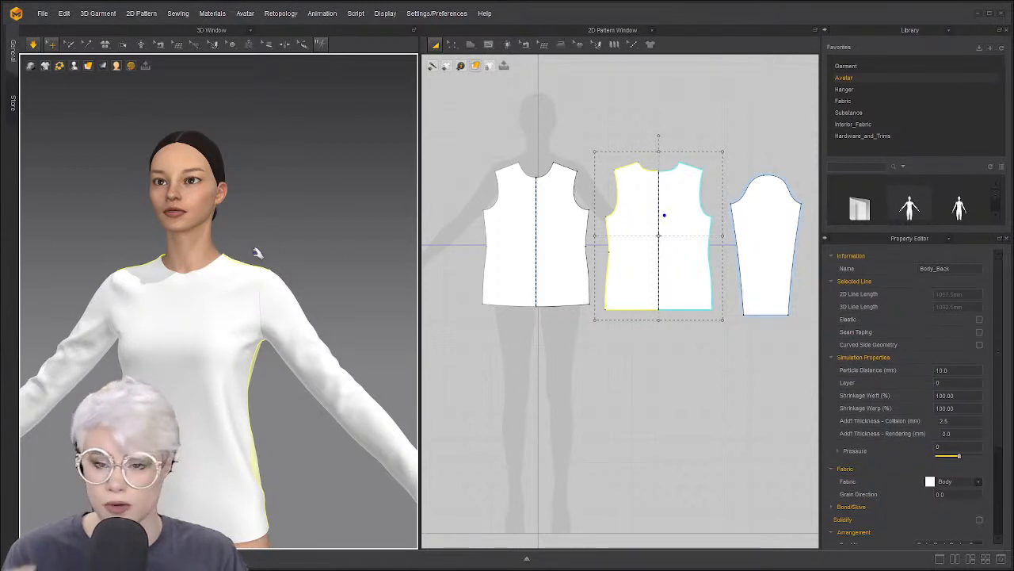
pyautogui.scroll(5, 301, 290)
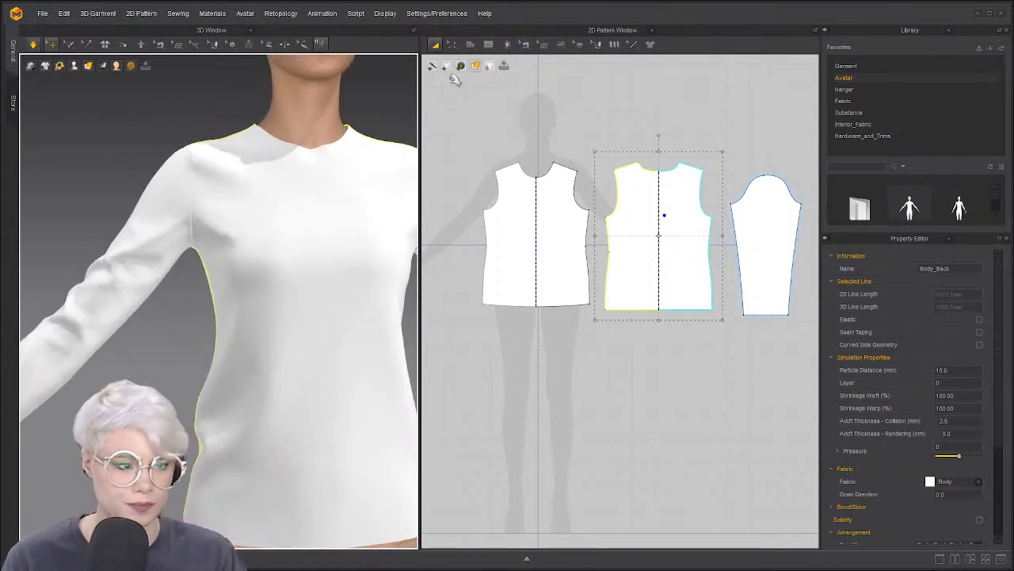
pyautogui.scroll(5, 530, 229)
pyautogui.scroll(-4, 475, 241)
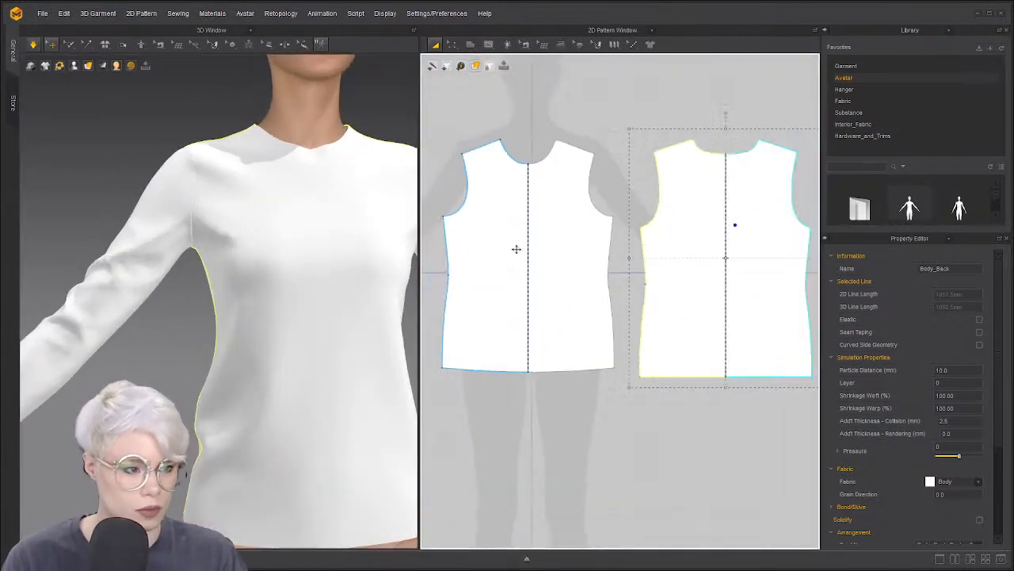
pyautogui.moveTo(420, 256); pyautogui.dragTo(358, 255)
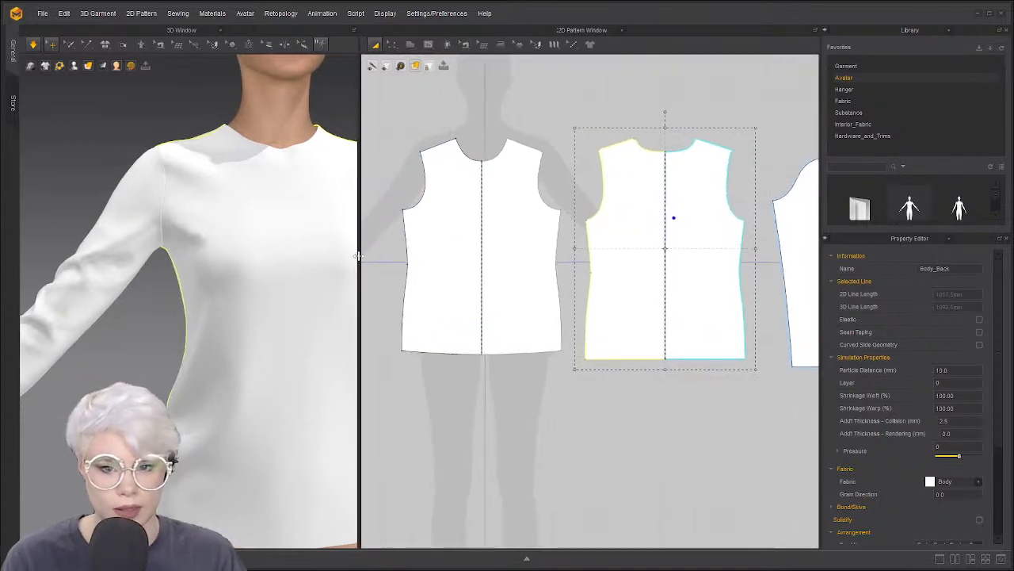
pyautogui.click(484, 113)
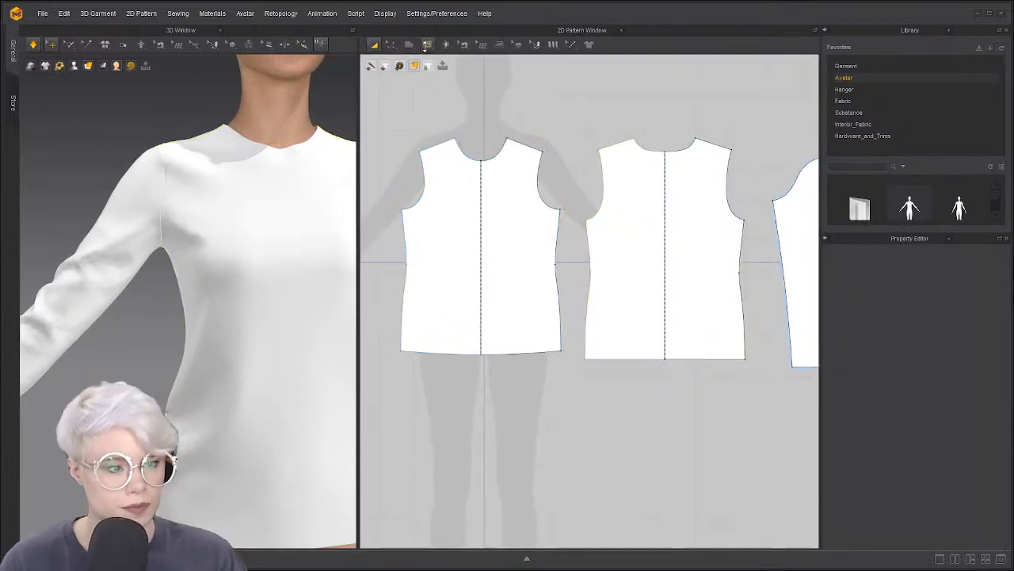
# Draw an internal line from the front neckline to the armhole with Internal Polygon/Line
pyautogui.click(427, 45)
pyautogui.click(460, 68)
pyautogui.scroll(3, 502, 170)
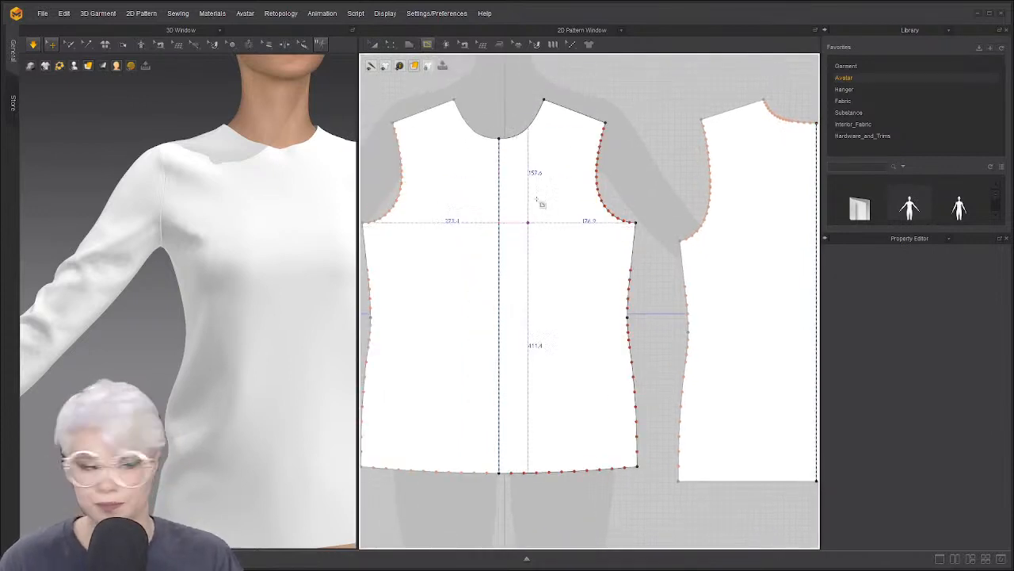
pyautogui.click(521, 134)
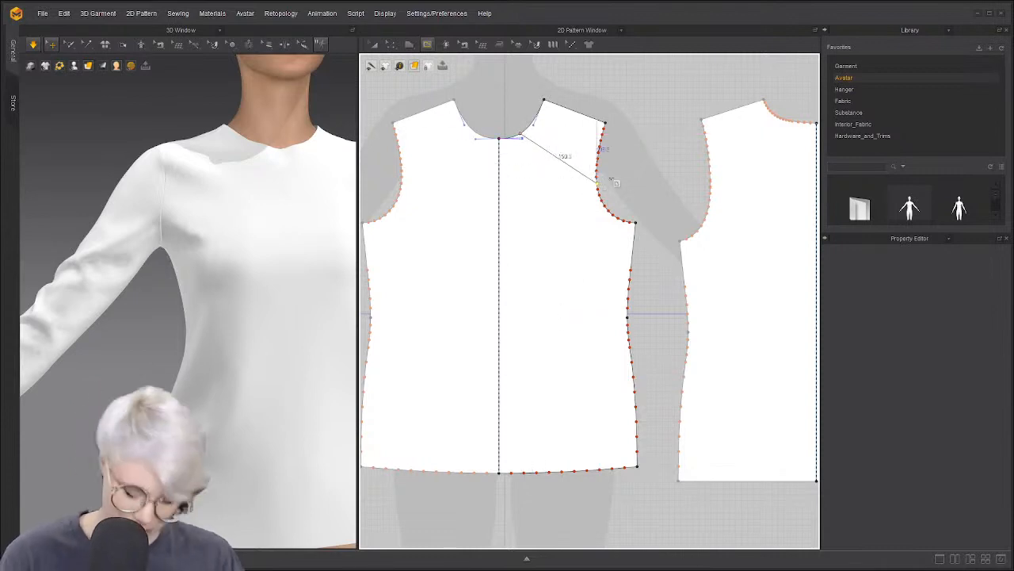
pyautogui.click(568, 199)
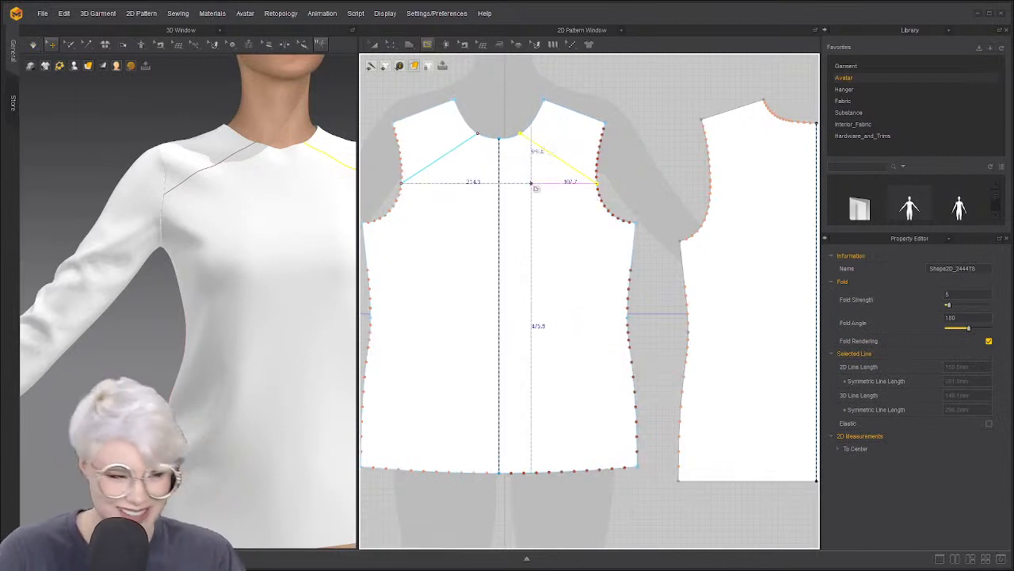
# Draw a second internal line from that line down to the centre-front point
pyautogui.scroll(3, 573, 169)
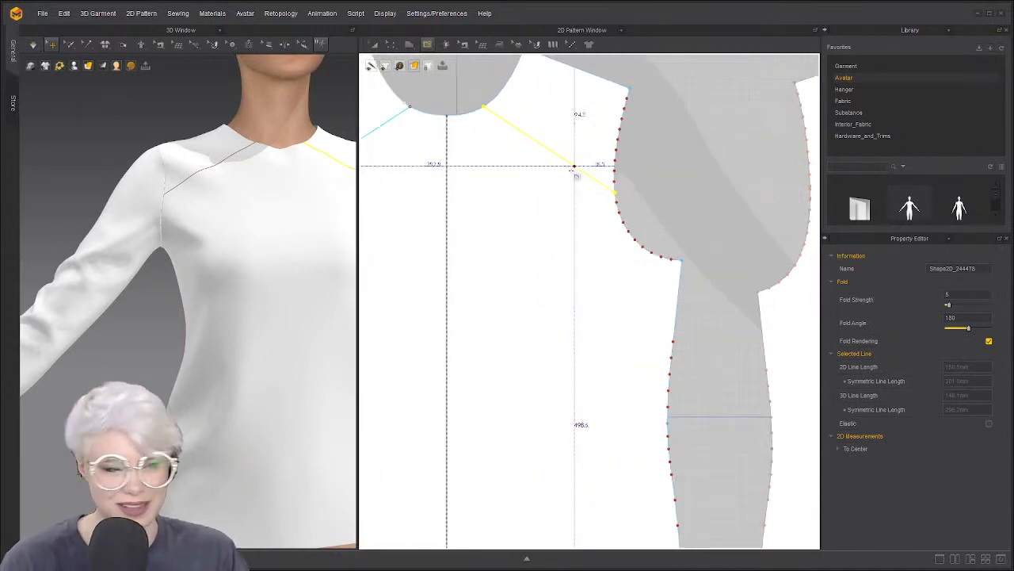
pyautogui.moveTo(573, 168); pyautogui.dragTo(590, 183, button='middle')
pyautogui.scroll(-1, 590, 182)
pyautogui.click(588, 180)
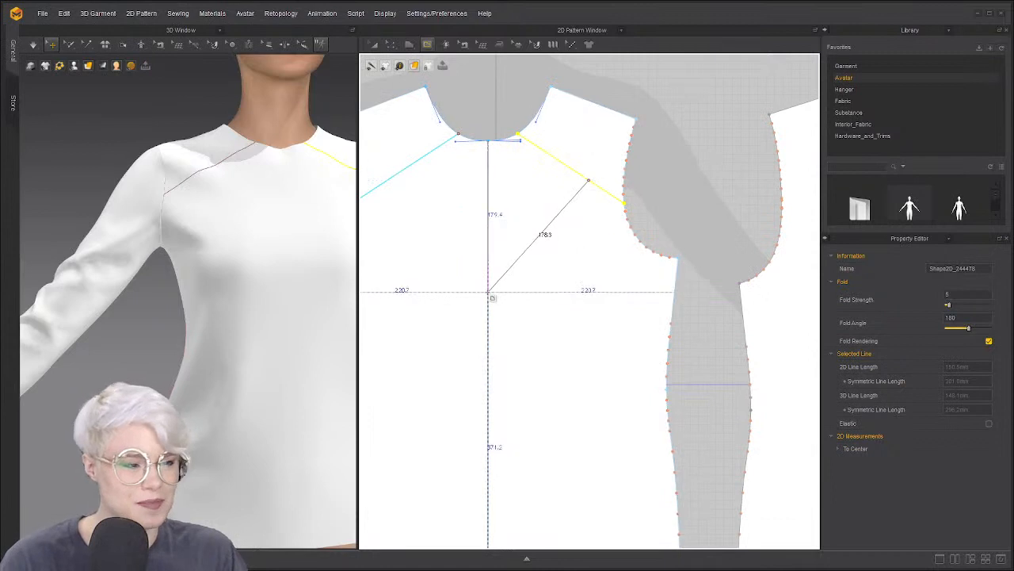
pyautogui.doubleClick(488, 291)
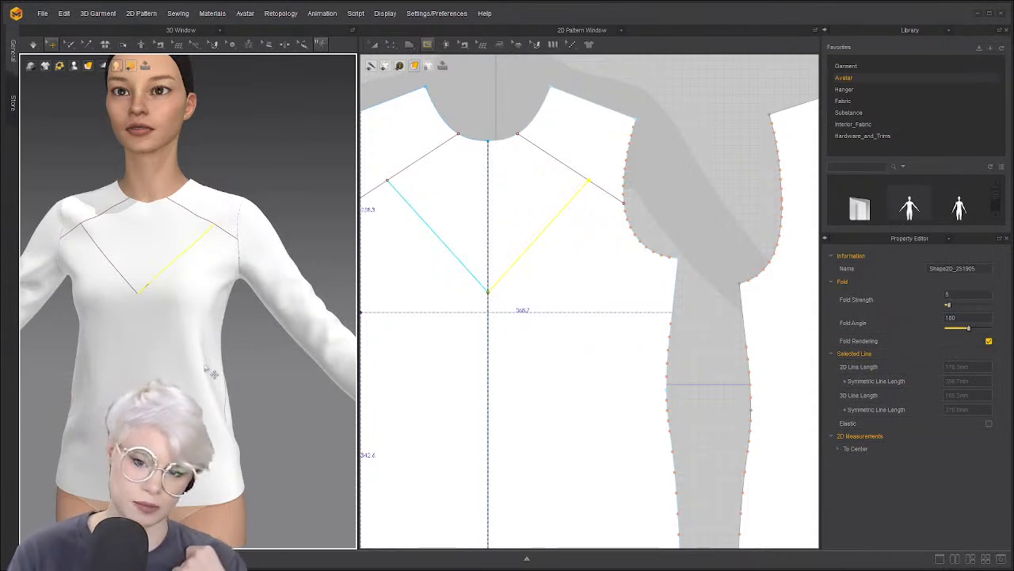
# Move the mirrored V line lower and pull its upper end to the shoulder
pyautogui.moveTo(511, 179); pyautogui.dragTo(523, 219, button='middle')
pyautogui.scroll(-2, 522, 219)
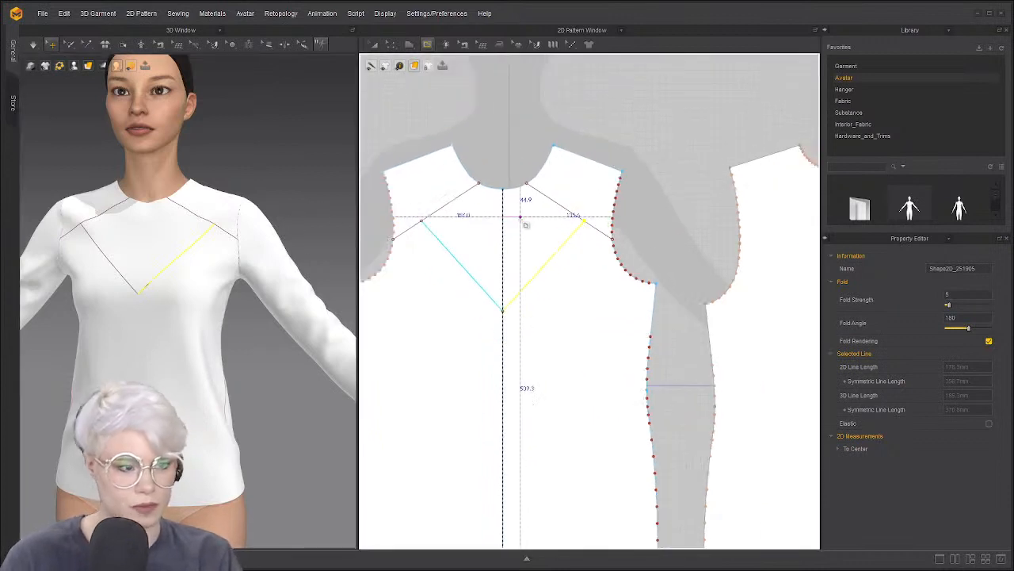
pyautogui.scroll(3, 523, 215)
pyautogui.scroll(-1, 526, 220)
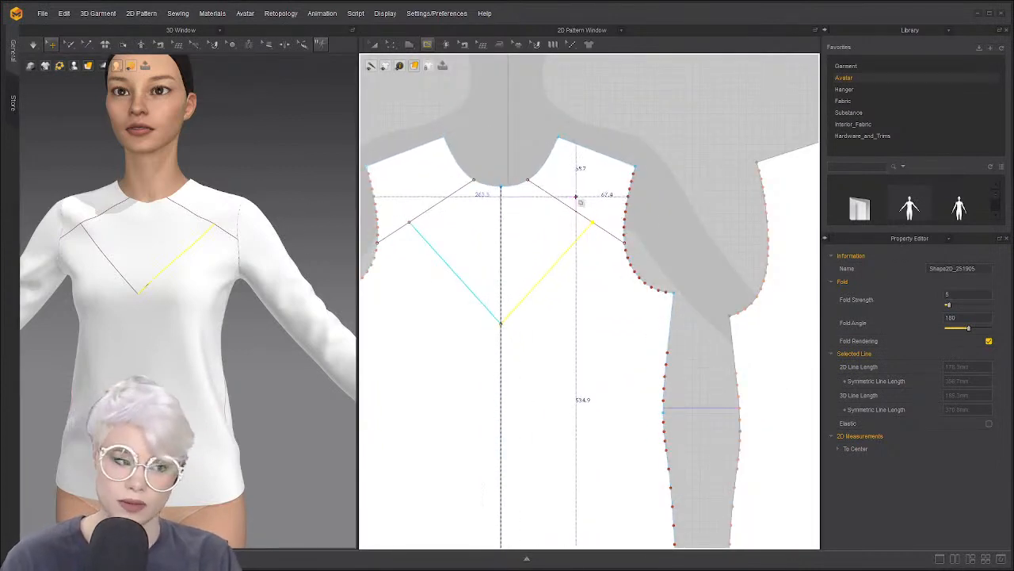
pyautogui.scroll(1, 592, 243)
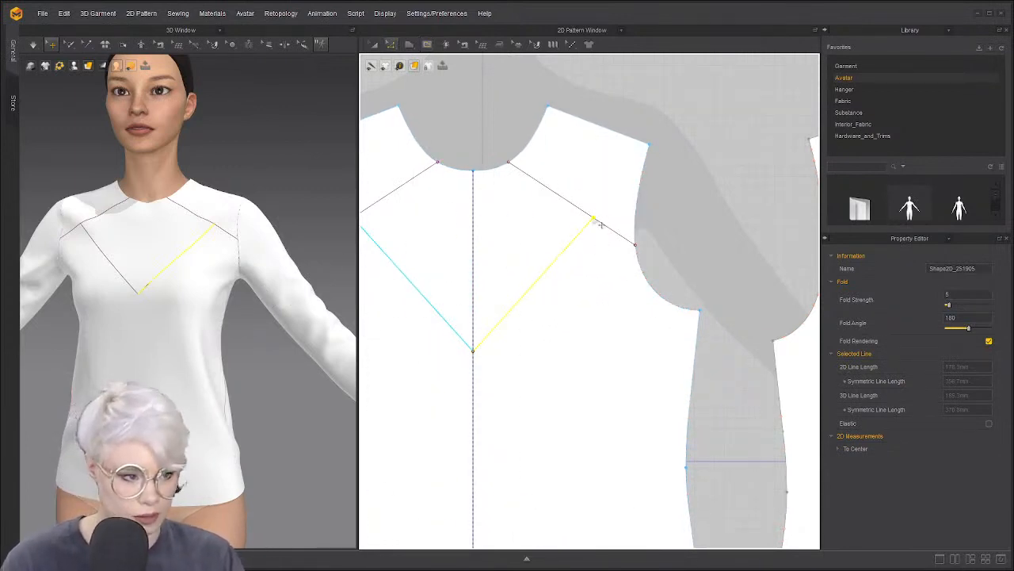
pyautogui.moveTo(551, 282); pyautogui.dragTo(546, 320)
pyautogui.moveTo(593, 262); pyautogui.dragTo(626, 241)
pyautogui.click(553, 263)
pyautogui.moveTo(465, 297); pyautogui.dragTo(545, 277, button='right')
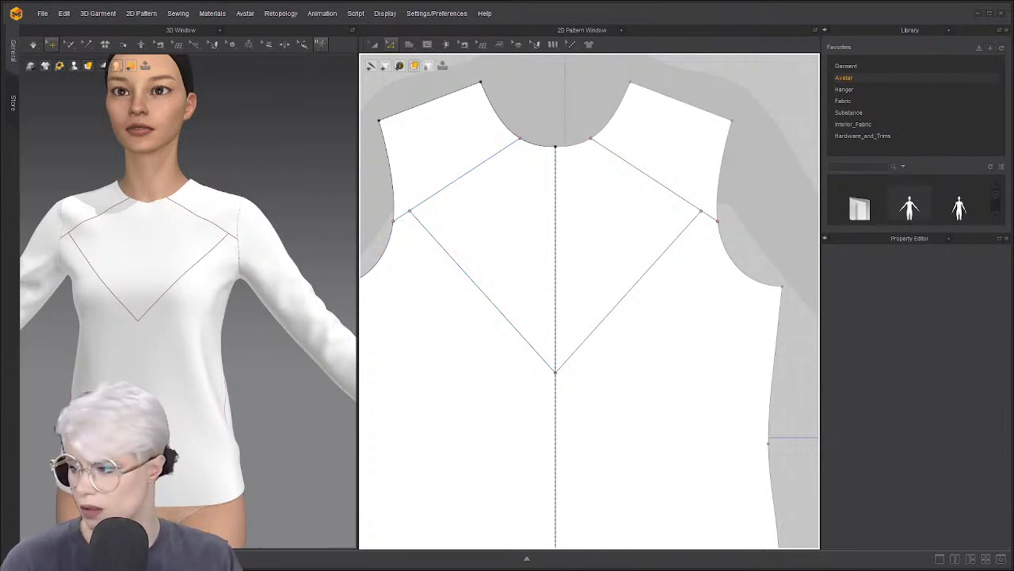
# Check the shirt in 3D and select the V's left diagonal and the short armhole line
pyautogui.moveTo(202, 364); pyautogui.dragTo(164, 347, button='right')
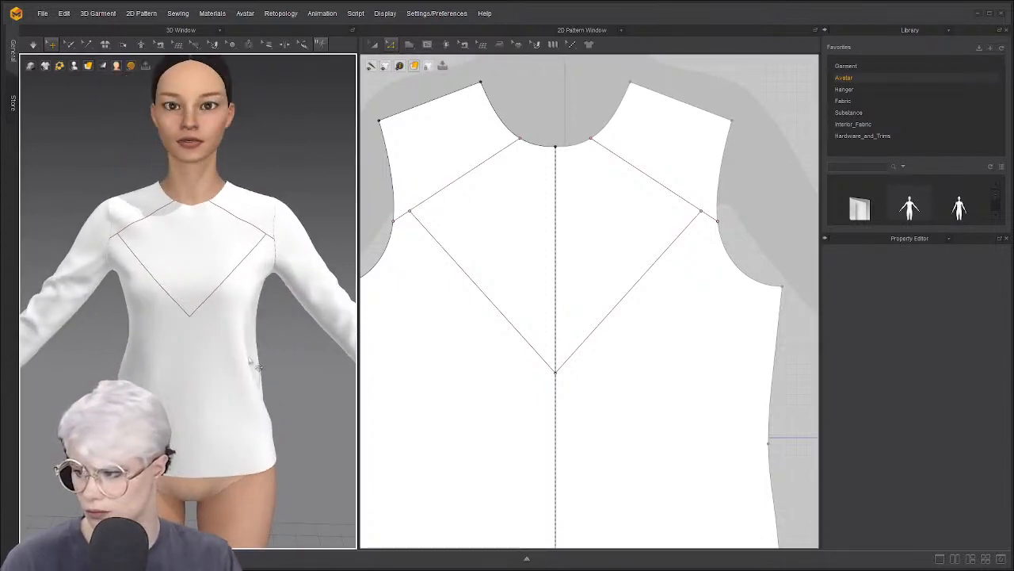
pyautogui.scroll(5, 499, 353)
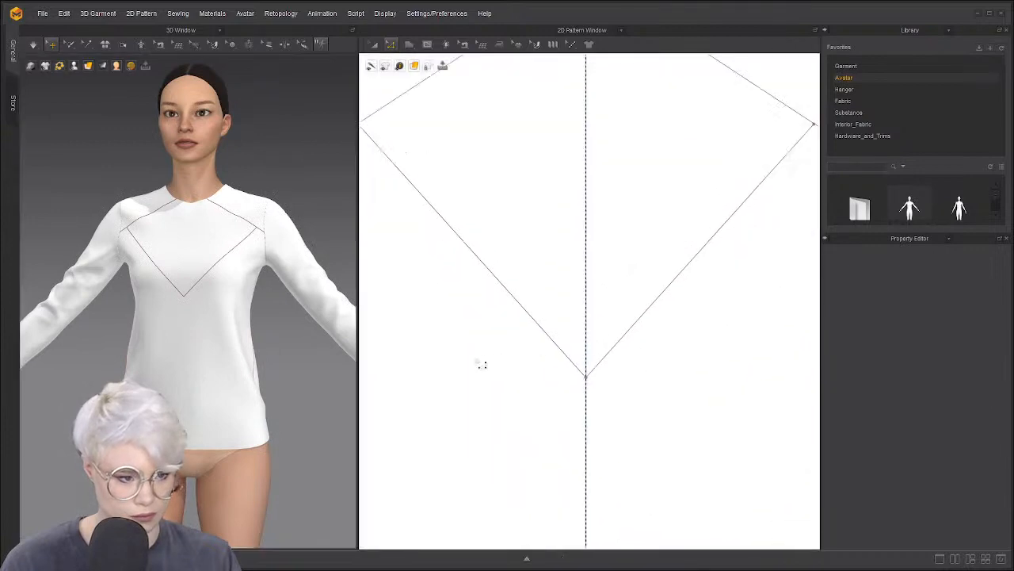
pyautogui.scroll(-5, 485, 337)
pyautogui.click(492, 335)
pyautogui.scroll(5, 491, 335)
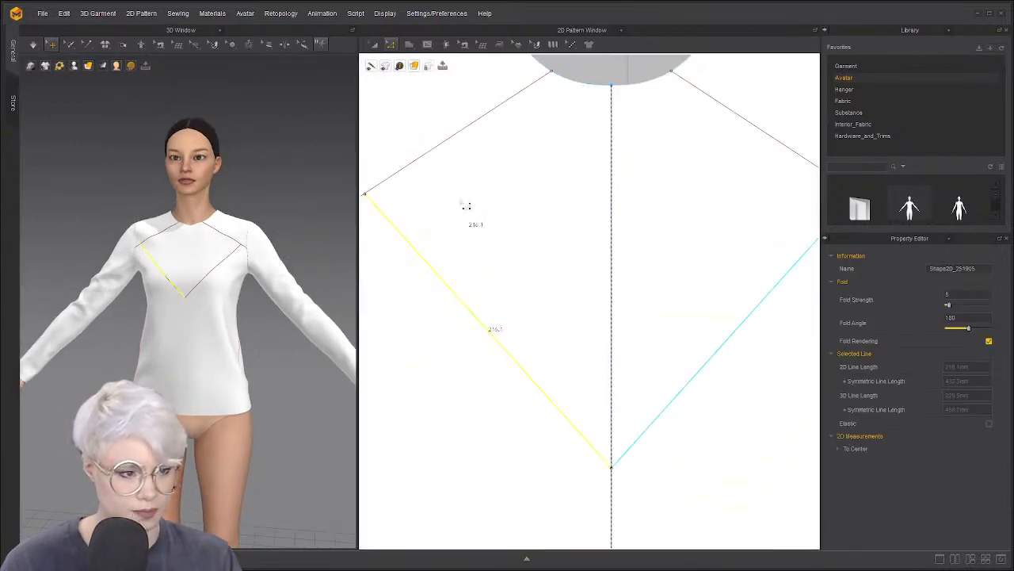
pyautogui.scroll(-5, 488, 311)
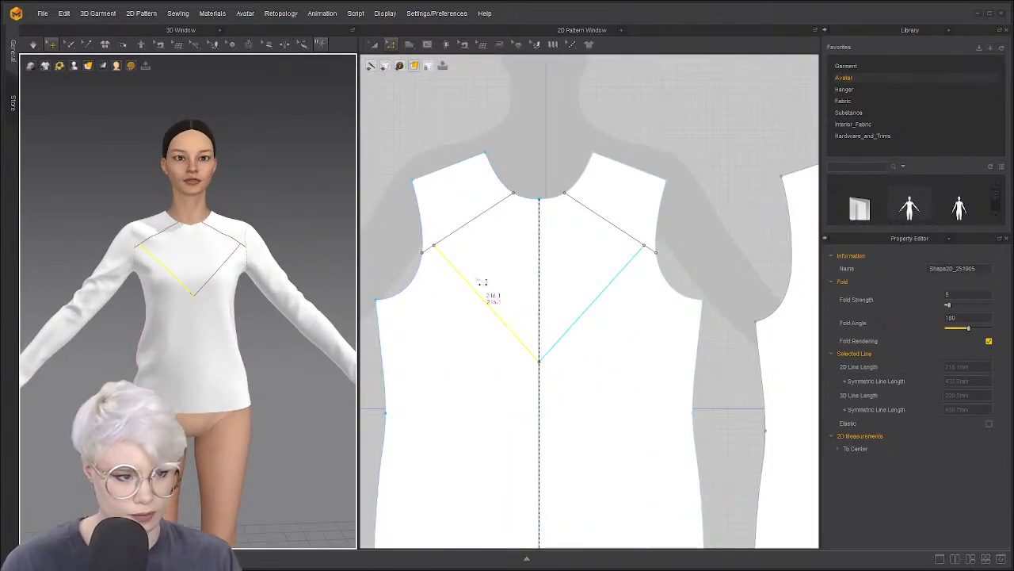
pyautogui.click(443, 253)
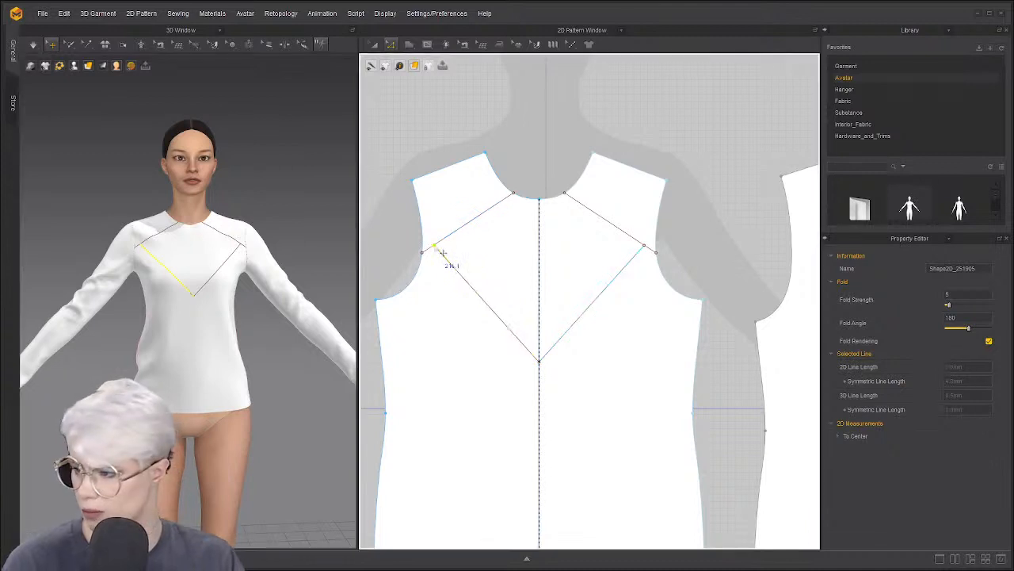
# Drag the front bodice's left underarm point downward to deepen the armhole
pyautogui.moveTo(231, 301)
pyautogui.mouseDown(button='right')
pyautogui.moveTo(198, 306)
pyautogui.moveTo(234, 309)
pyautogui.mouseUp(button='right')
pyautogui.scroll(3, 382, 305)
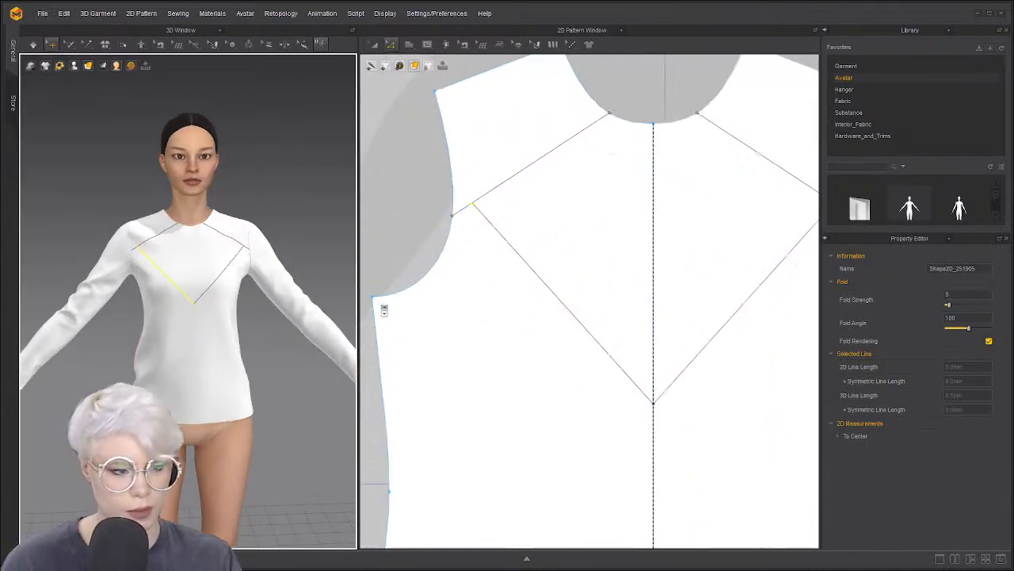
pyautogui.scroll(-3, 516, 332)
pyautogui.scroll(1, 422, 300)
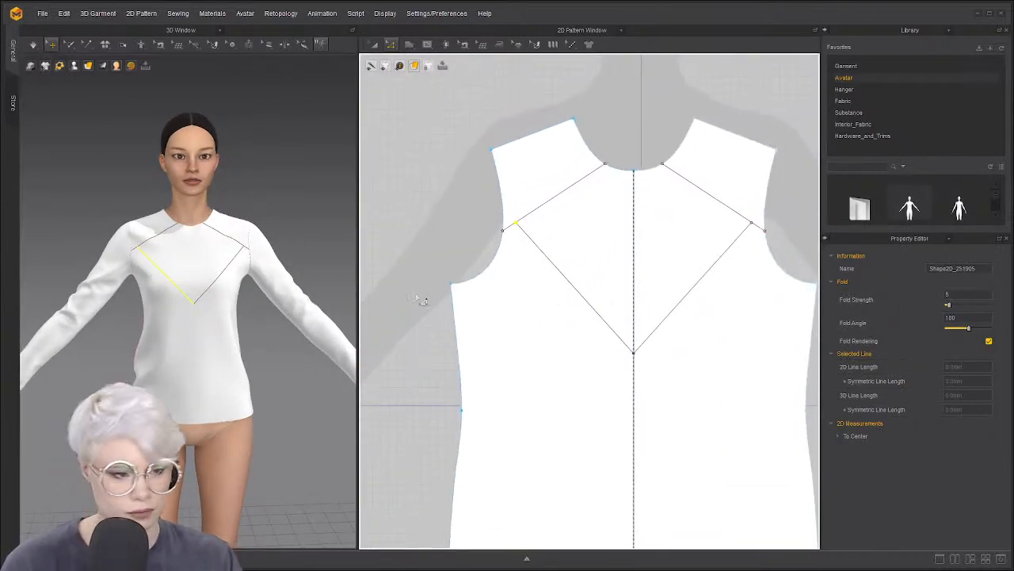
pyautogui.click(460, 285)
pyautogui.moveTo(451, 282); pyautogui.dragTo(454, 308)
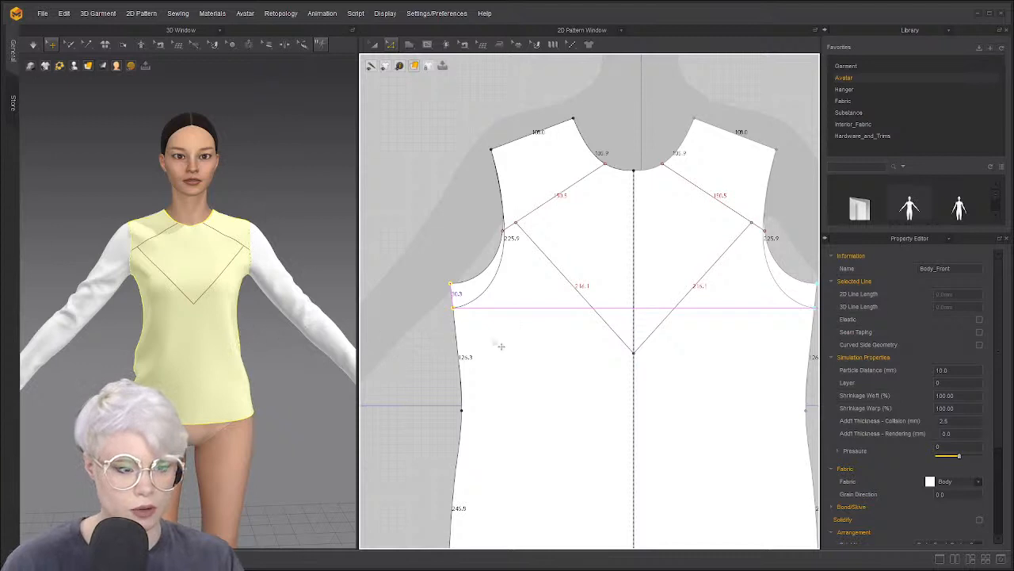
# Select the sleeve pattern and pull its underarm points outward to widen the cap
pyautogui.scroll(-1, 480, 321)
pyautogui.scroll(-3, 555, 321)
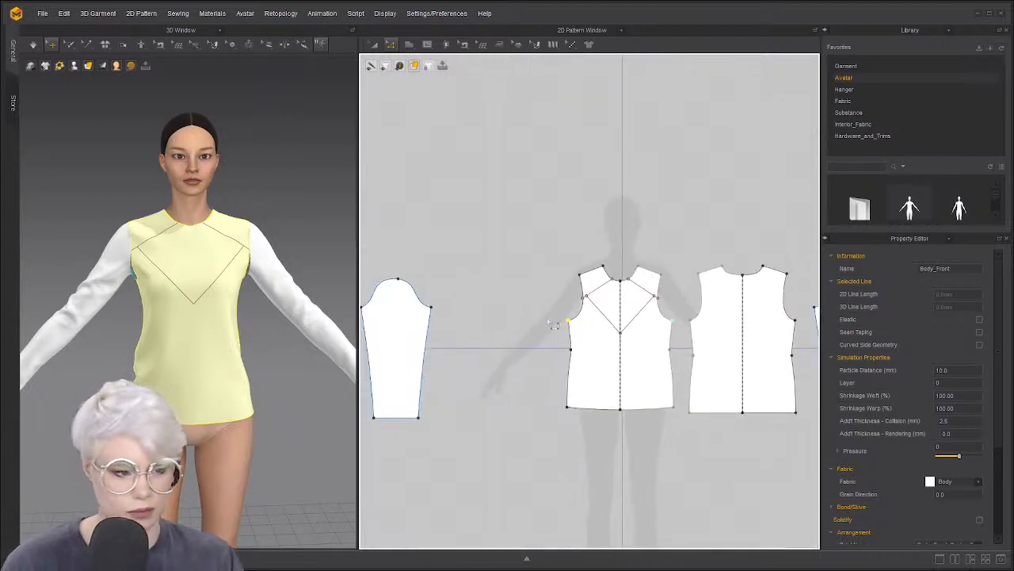
pyautogui.scroll(1, 569, 317)
pyautogui.click(506, 301)
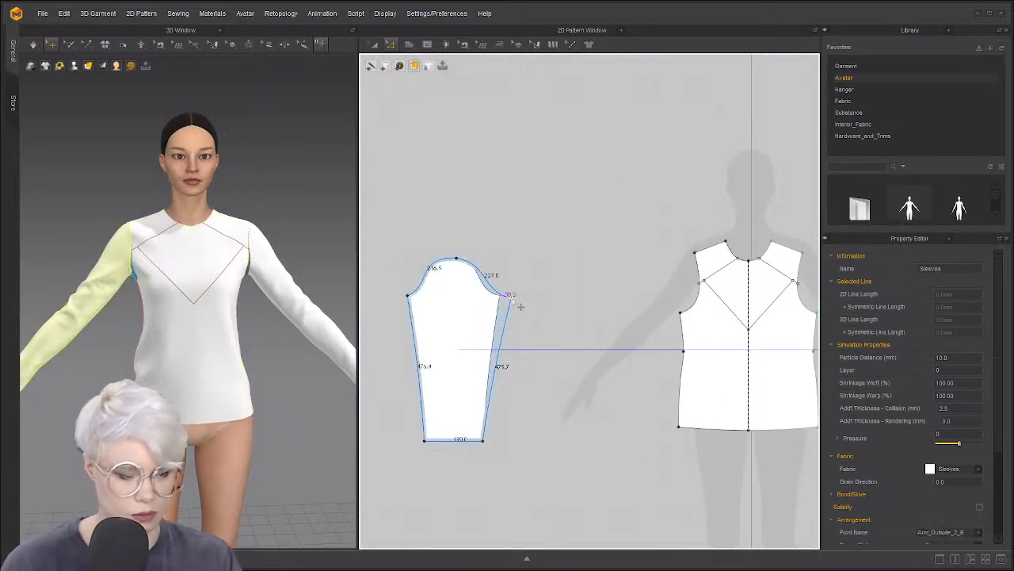
pyautogui.moveTo(511, 299); pyautogui.dragTo(511, 297)
pyautogui.moveTo(407, 295); pyautogui.dragTo(396, 299)
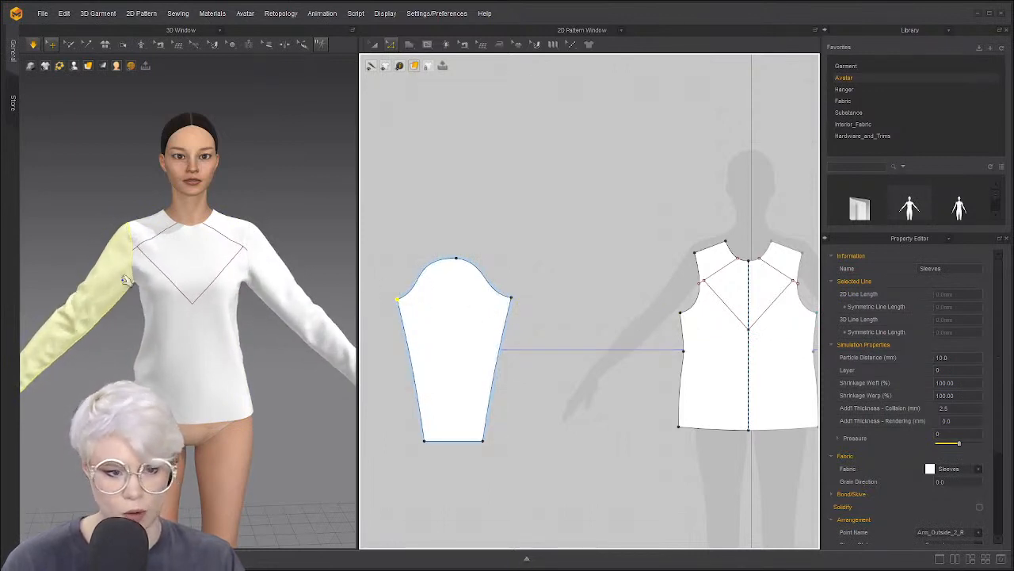
# Centre the front bodice in the pattern view and orbit to a rear three-quarter view
pyautogui.scroll(3, 133, 281)
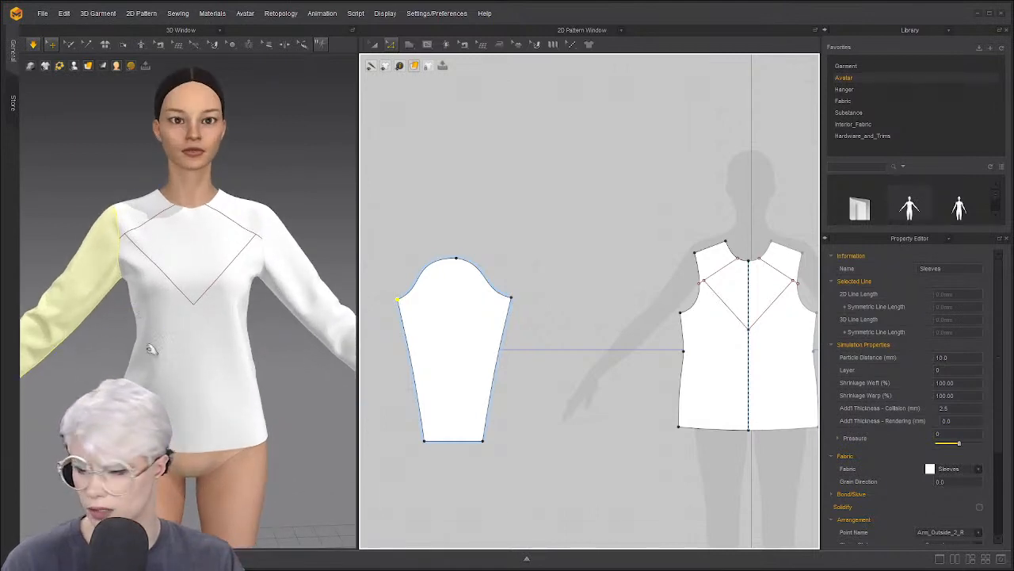
pyautogui.scroll(-1, 169, 319)
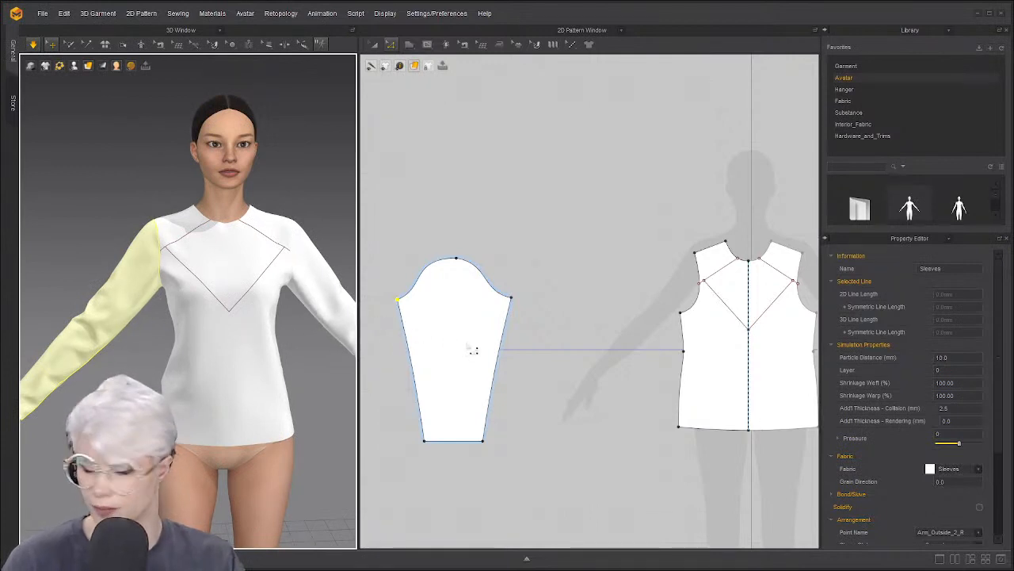
pyautogui.moveTo(471, 348); pyautogui.dragTo(465, 301, button='middle')
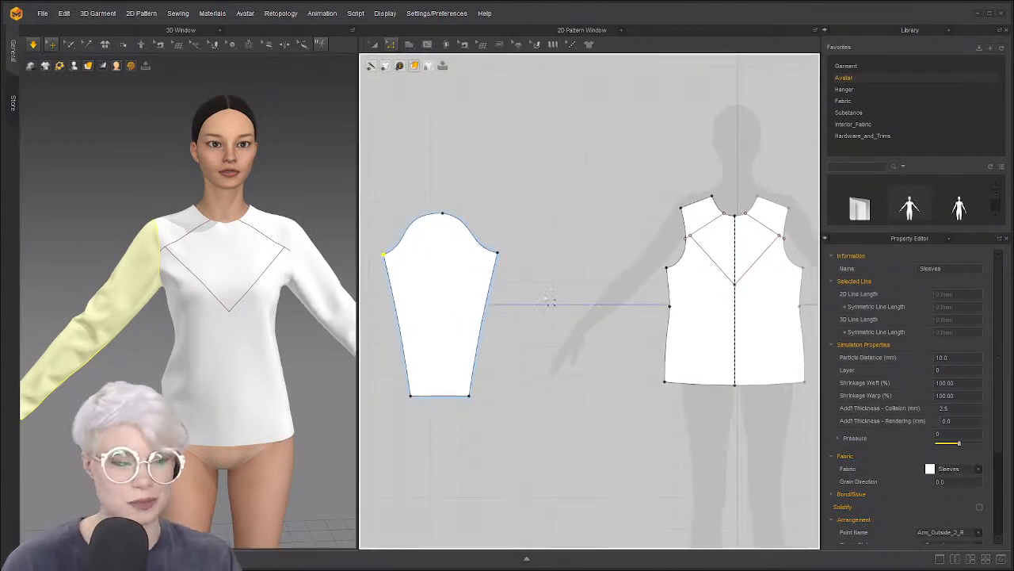
pyautogui.scroll(3, 511, 310)
pyautogui.moveTo(550, 311); pyautogui.dragTo(516, 313, button='middle')
pyautogui.scroll(1, 556, 310)
pyautogui.moveTo(621, 306); pyautogui.dragTo(589, 313, button='middle')
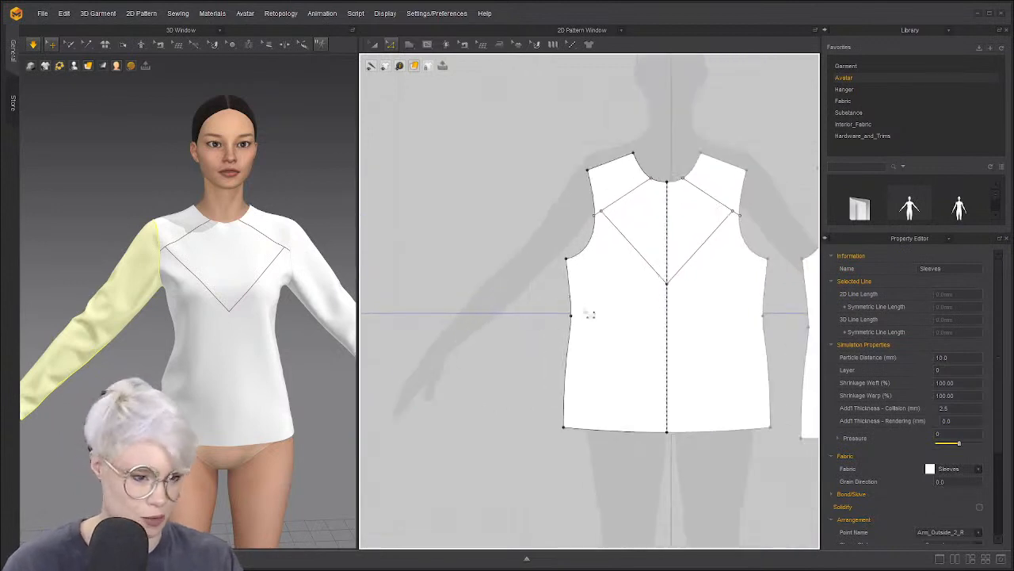
pyautogui.scroll(-1, 554, 329)
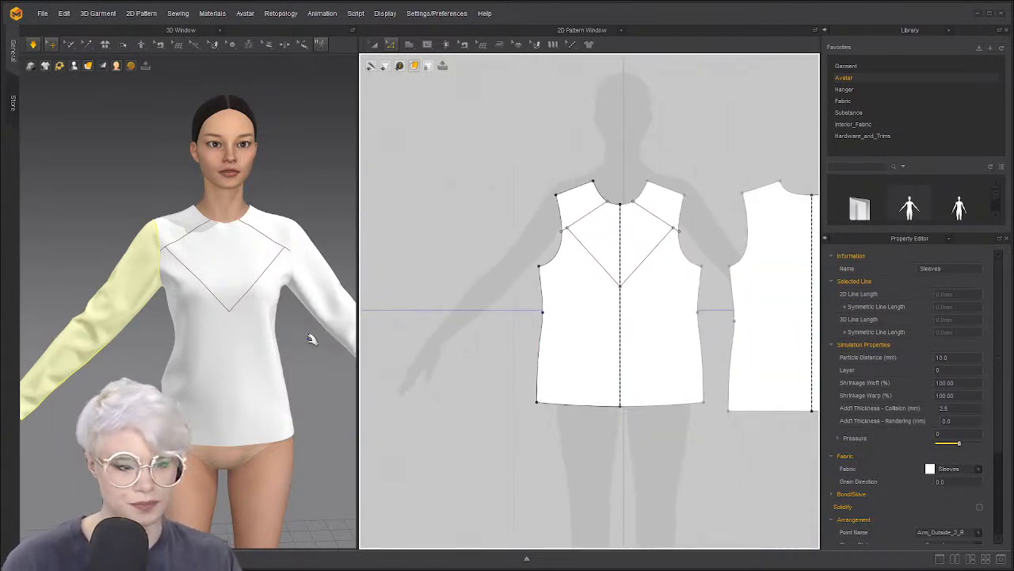
pyautogui.scroll(-2, 238, 333)
pyautogui.moveTo(168, 253); pyautogui.dragTo(236, 264, button='right')
pyautogui.press('q')
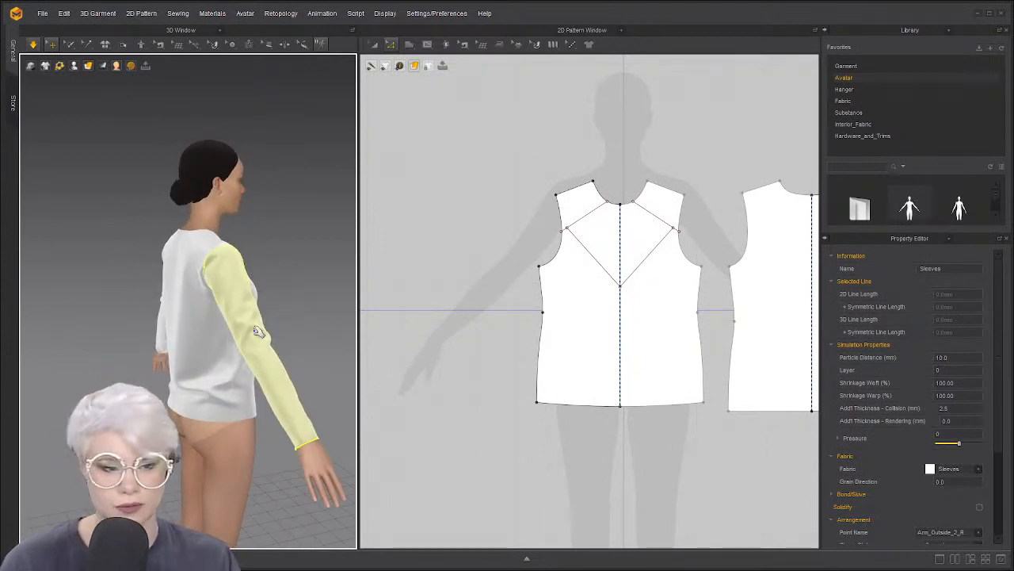
pyautogui.scroll(-3, 462, 317)
# Cut the front bodice along both neckline-to-armhole lines to separate the shoulder yokes
pyautogui.moveTo(444, 319); pyautogui.dragTo(489, 321, button='middle')
pyautogui.scroll(1, 489, 321)
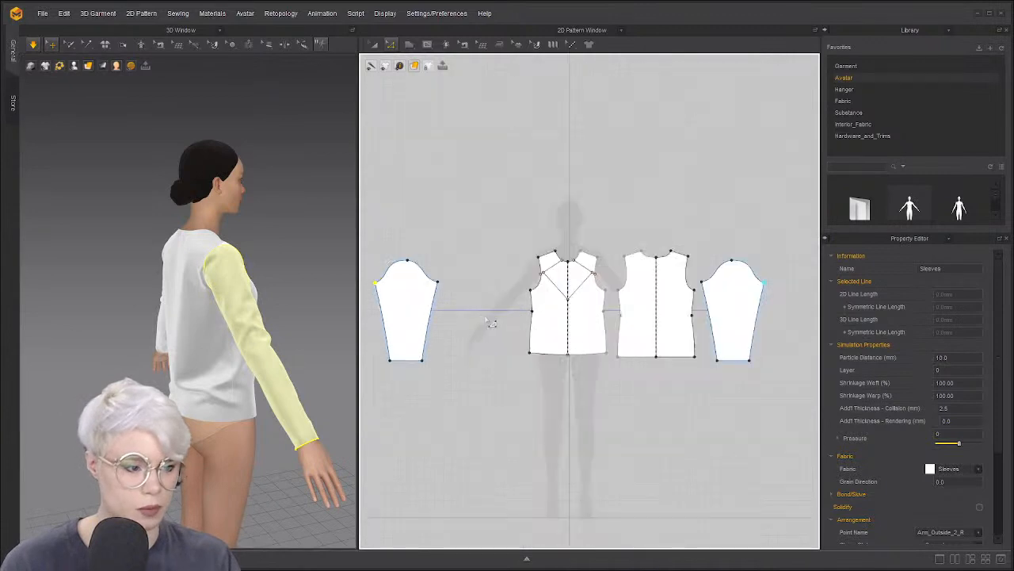
pyautogui.scroll(2, 476, 319)
pyautogui.press('a')
pyautogui.scroll(-1, 555, 301)
pyautogui.scroll(3, 517, 184)
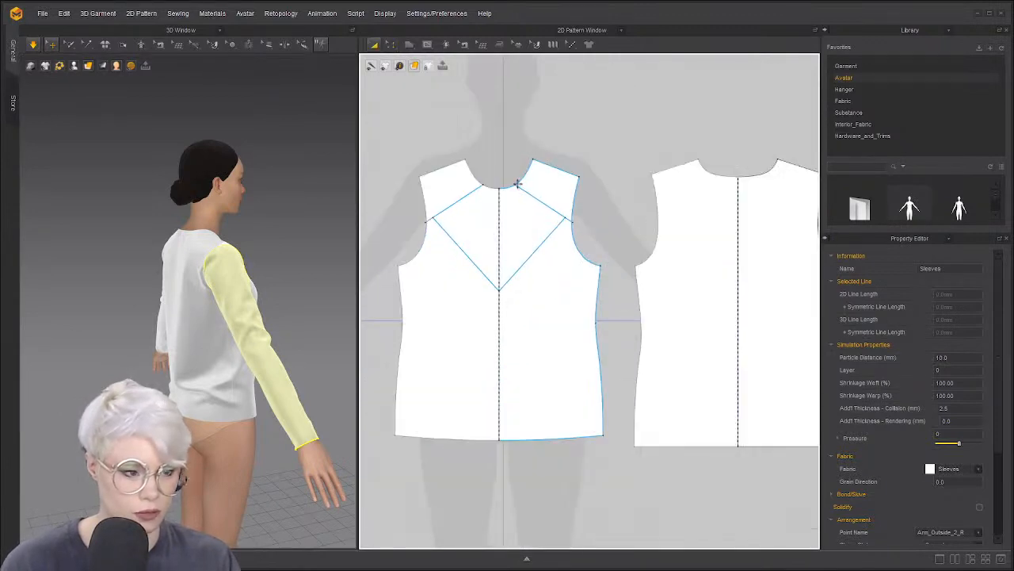
pyautogui.press('z')
pyautogui.moveTo(468, 200); pyautogui.dragTo(464, 209, button='middle')
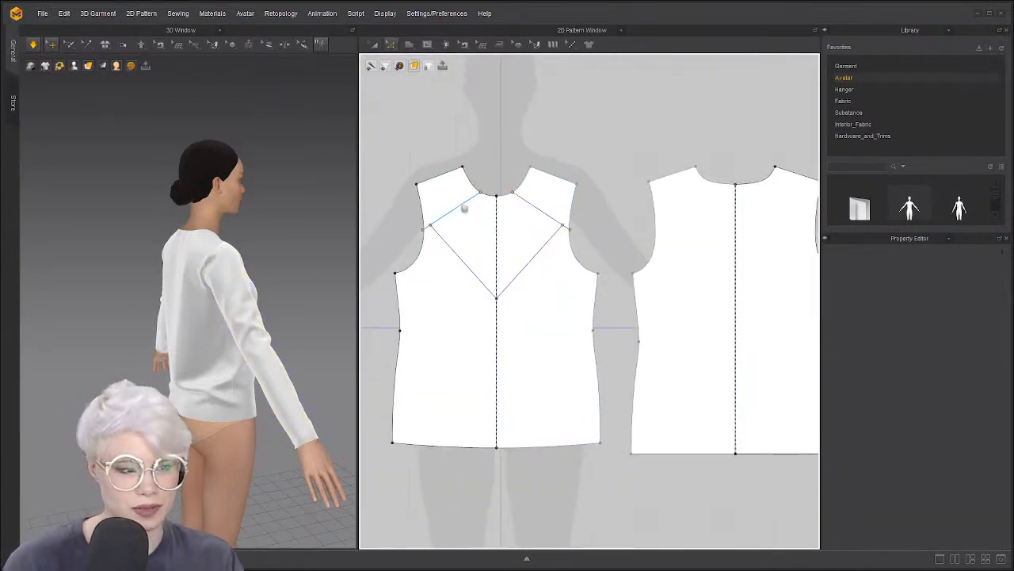
pyautogui.scroll(2, 465, 208)
pyautogui.click(443, 217)
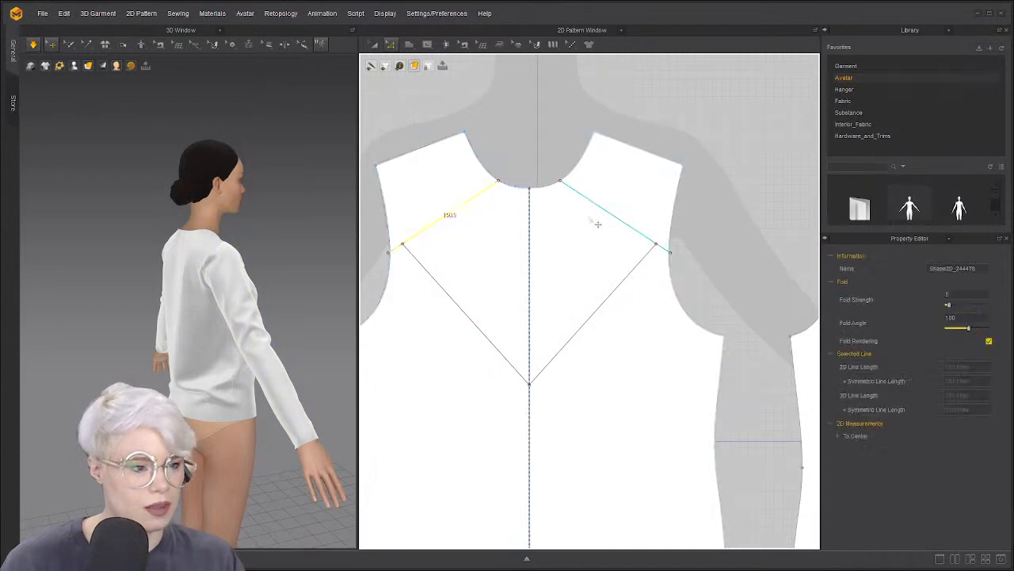
pyautogui.rightClick(638, 225)
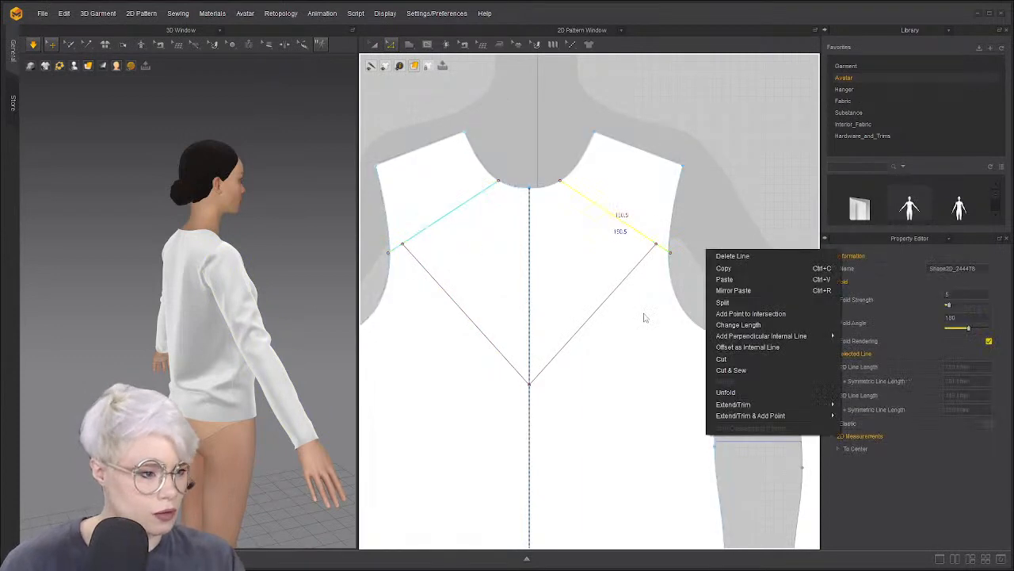
pyautogui.click(743, 361)
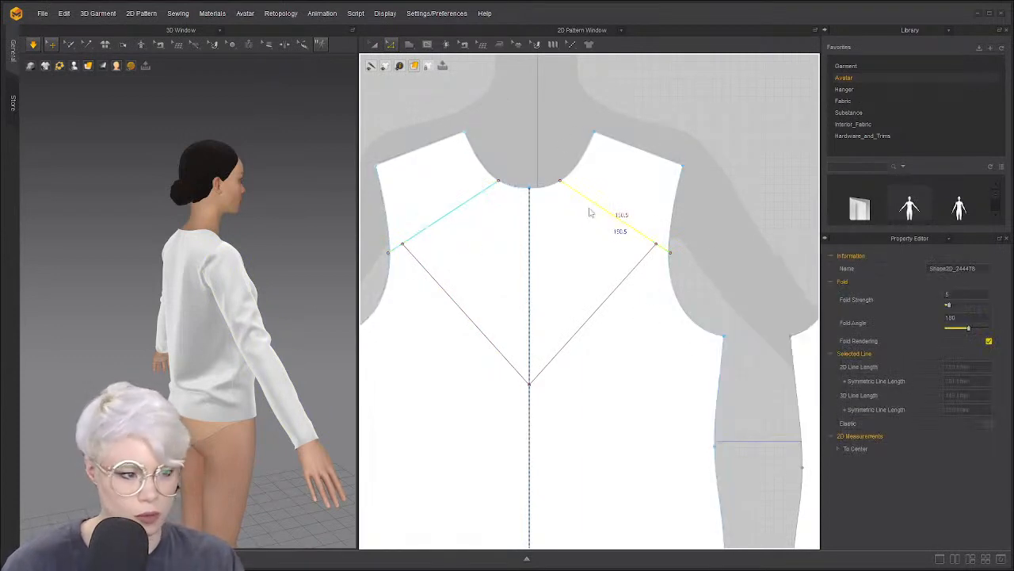
# Cut & Sew the bodice along the V diagonals to split off the V panel
pyautogui.click(604, 303)
pyautogui.rightClick(615, 294)
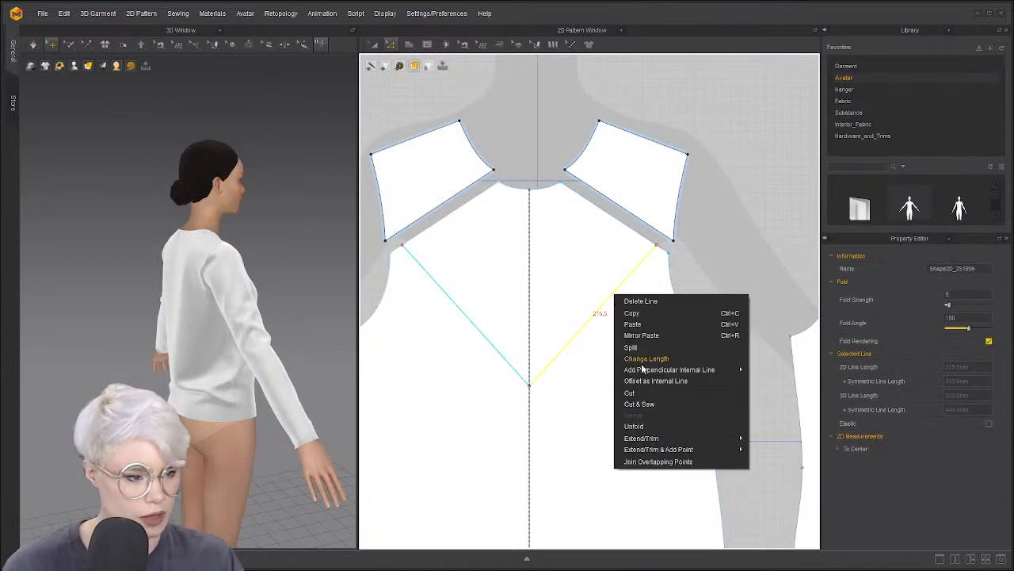
pyautogui.click(672, 404)
pyautogui.scroll(-2, 555, 317)
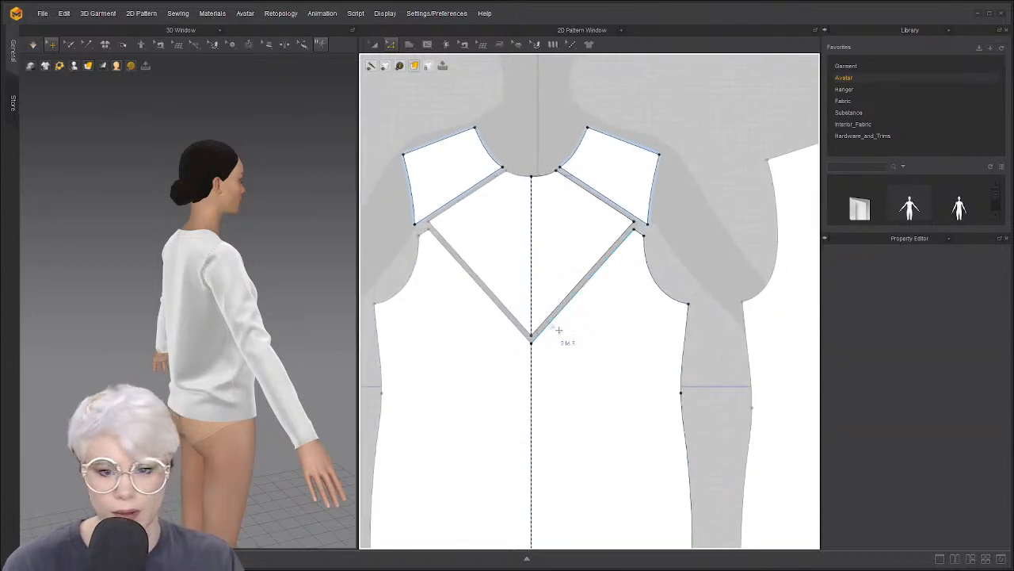
pyautogui.scroll(-3, 553, 325)
pyautogui.press('a')
pyautogui.moveTo(578, 397); pyautogui.dragTo(582, 457)
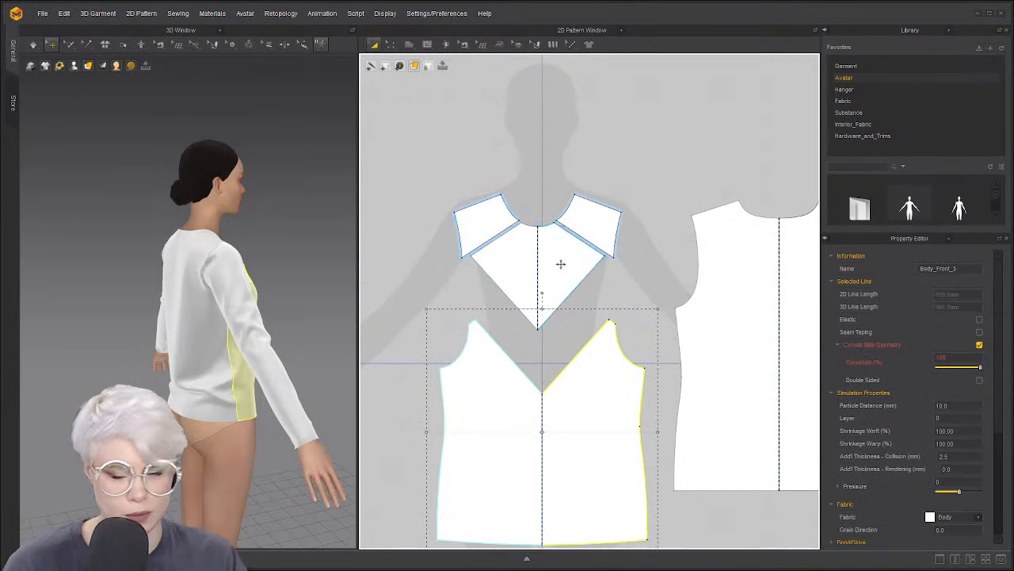
pyautogui.scroll(-2, 510, 265)
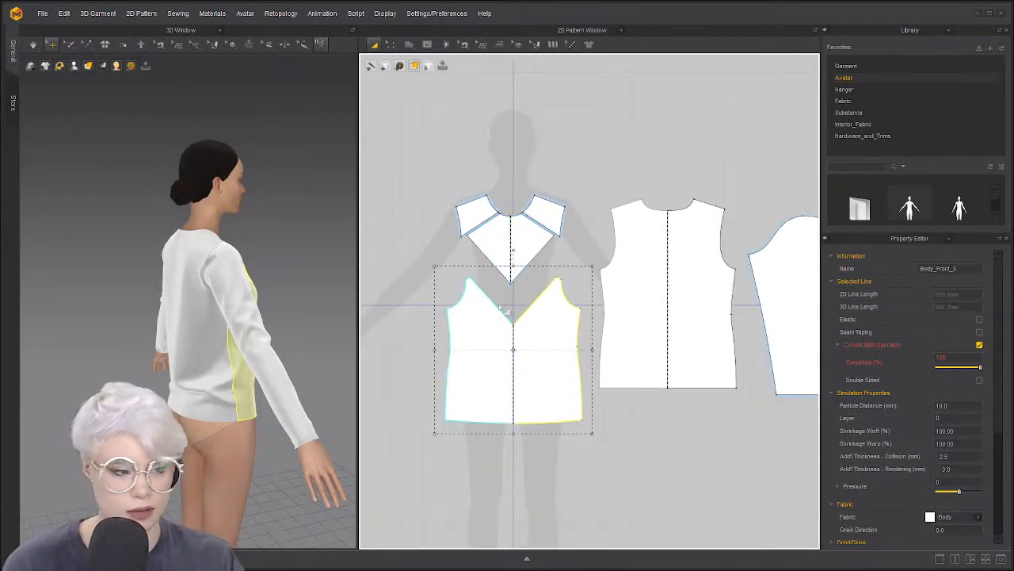
pyautogui.scroll(-2, 501, 307)
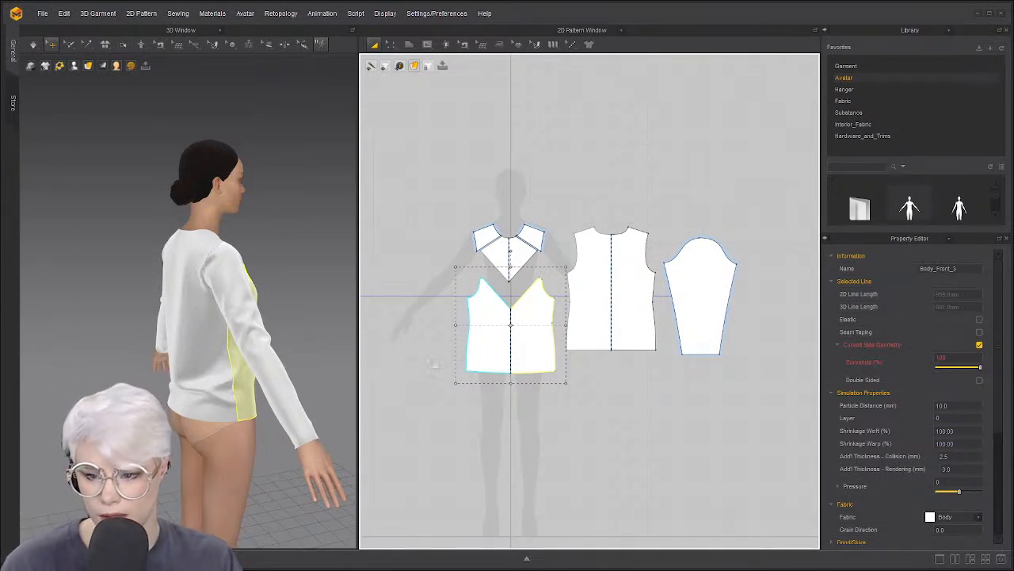
pyautogui.scroll(3, 498, 358)
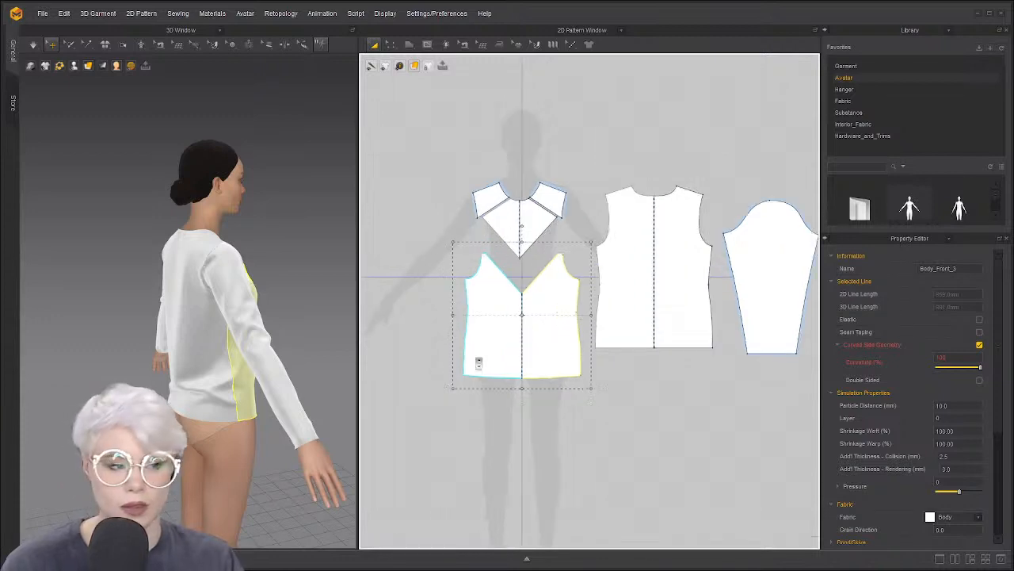
pyautogui.click(510, 249)
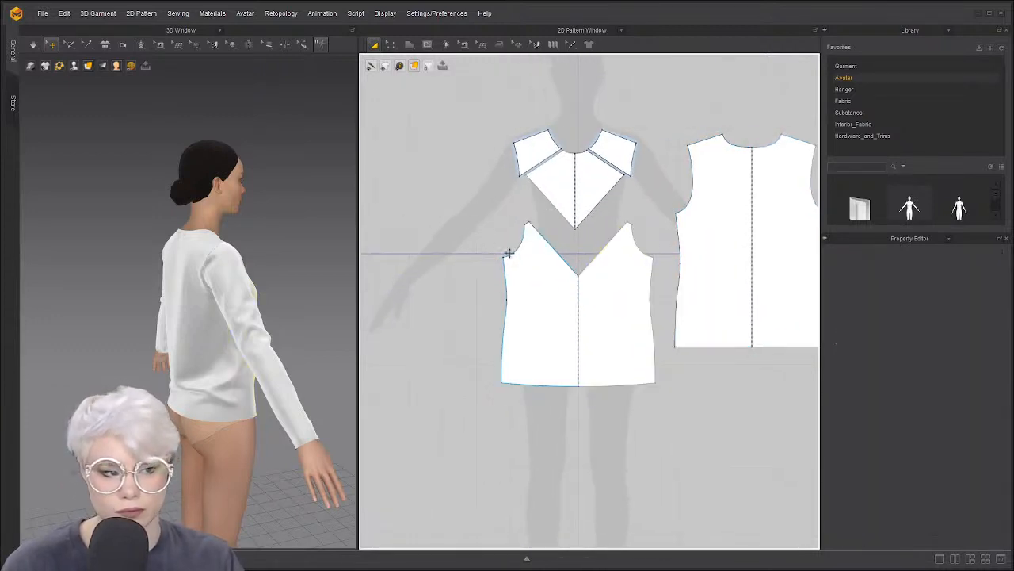
pyautogui.press('z')
pyautogui.moveTo(509, 248); pyautogui.dragTo(506, 264, button='middle')
pyautogui.scroll(4, 576, 198)
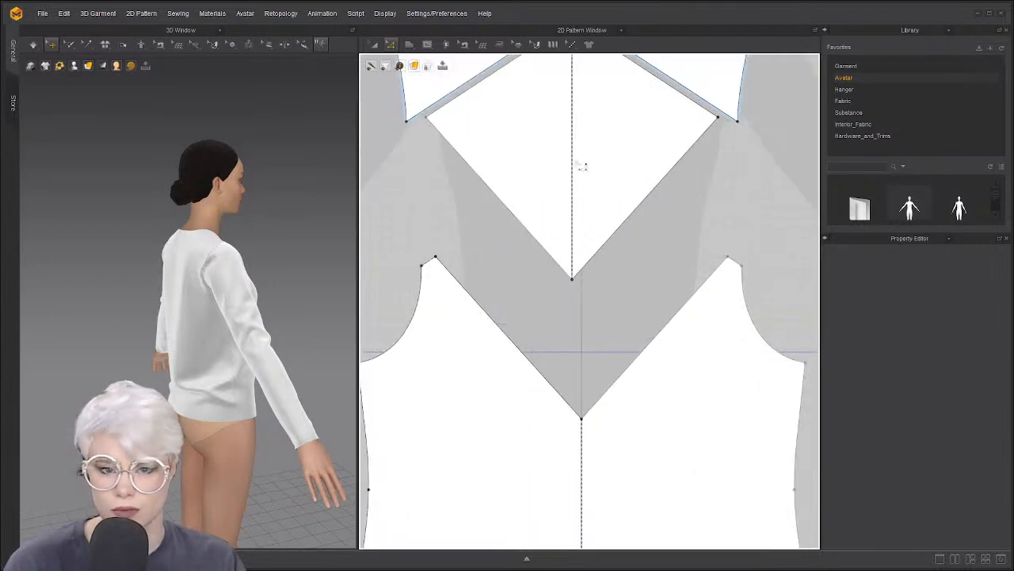
pyautogui.scroll(-6, 582, 166)
pyautogui.scroll(2, 591, 248)
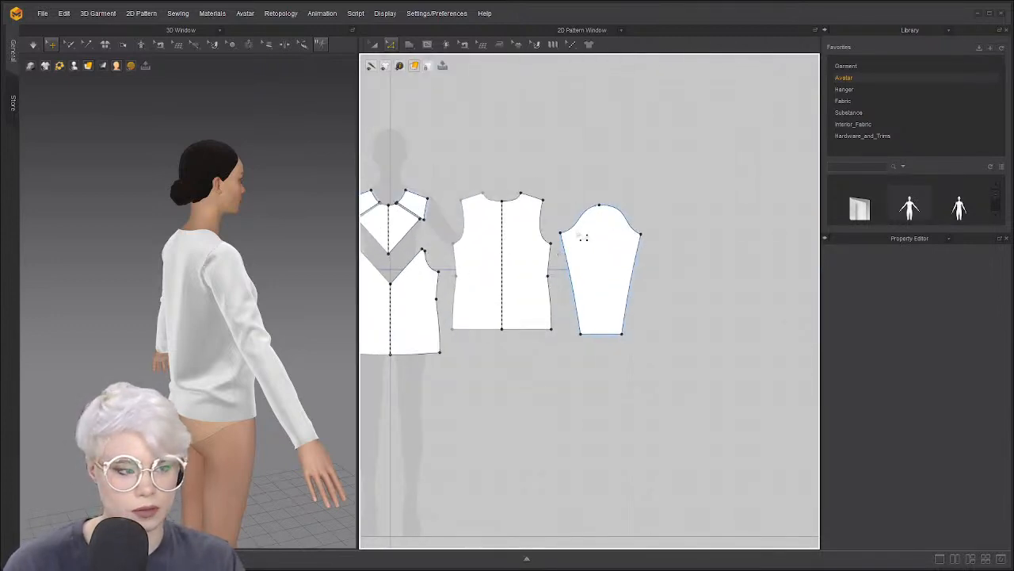
pyautogui.scroll(-4, 626, 253)
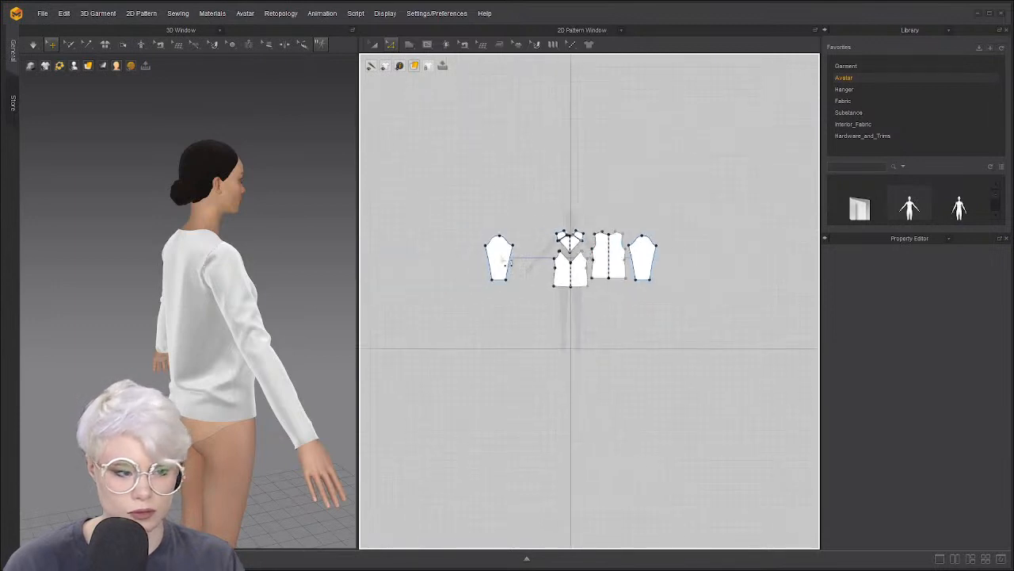
pyautogui.click(409, 44)
pyautogui.click(425, 80)
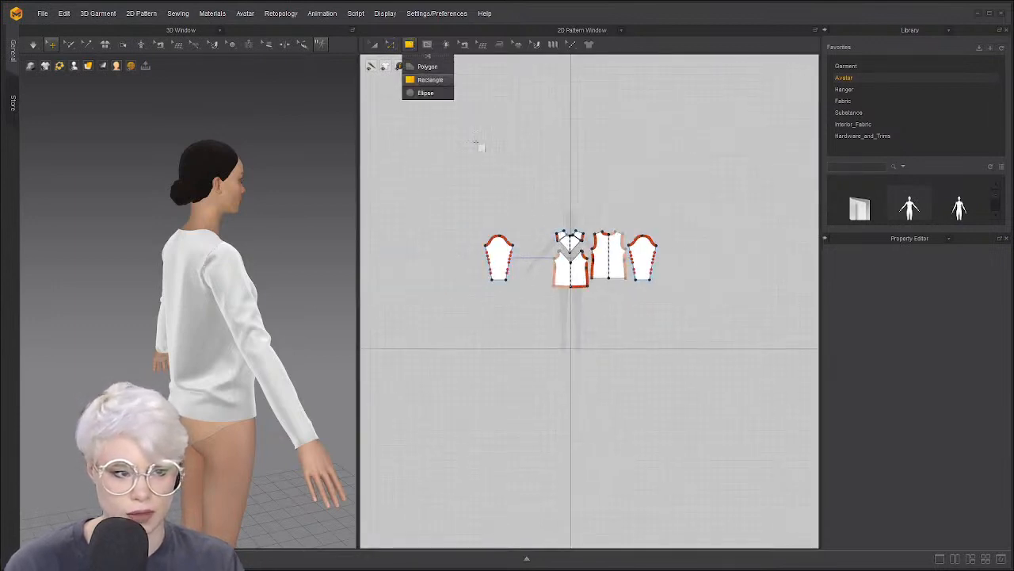
pyautogui.moveTo(470, 126); pyautogui.dragTo(490, 182)
pyautogui.moveTo(564, 241); pyautogui.dragTo(559, 265, button='middle')
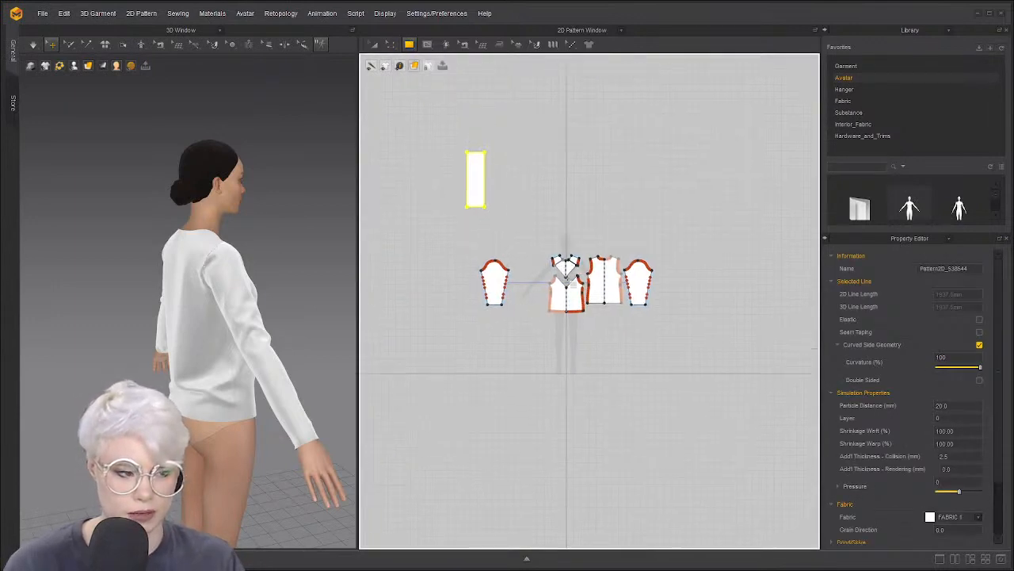
pyautogui.rightClick(565, 266)
pyautogui.click(516, 213)
pyautogui.click(524, 342)
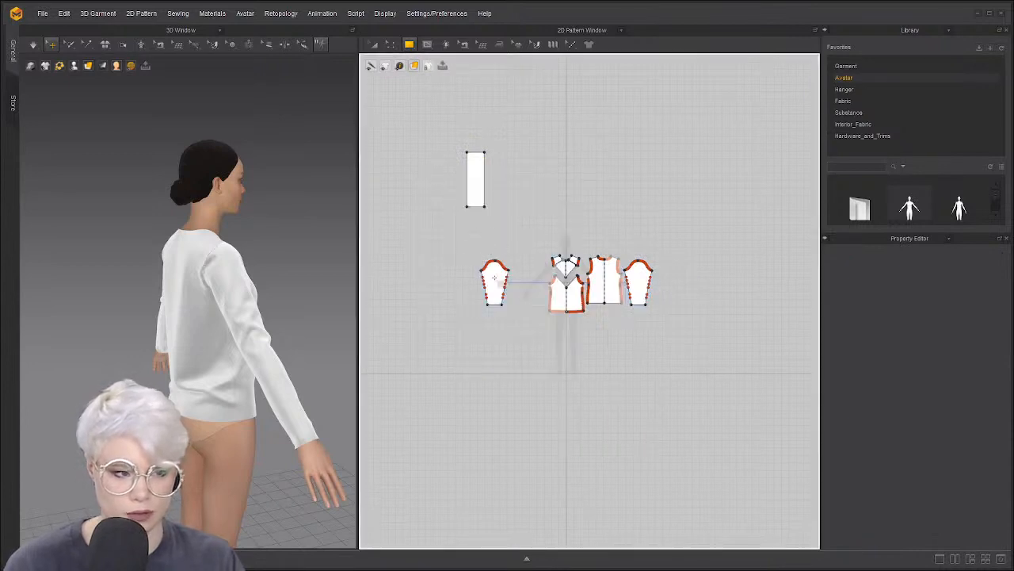
pyautogui.scroll(4, 494, 278)
pyautogui.moveTo(494, 278); pyautogui.dragTo(513, 323, button='middle')
pyautogui.press('z')
pyautogui.moveTo(491, 116); pyautogui.dragTo(515, 212)
pyautogui.hotkey('ctrl', 'z')
pyautogui.scroll(-3, 541, 190)
pyautogui.moveTo(541, 190); pyautogui.dragTo(565, 271, button='middle')
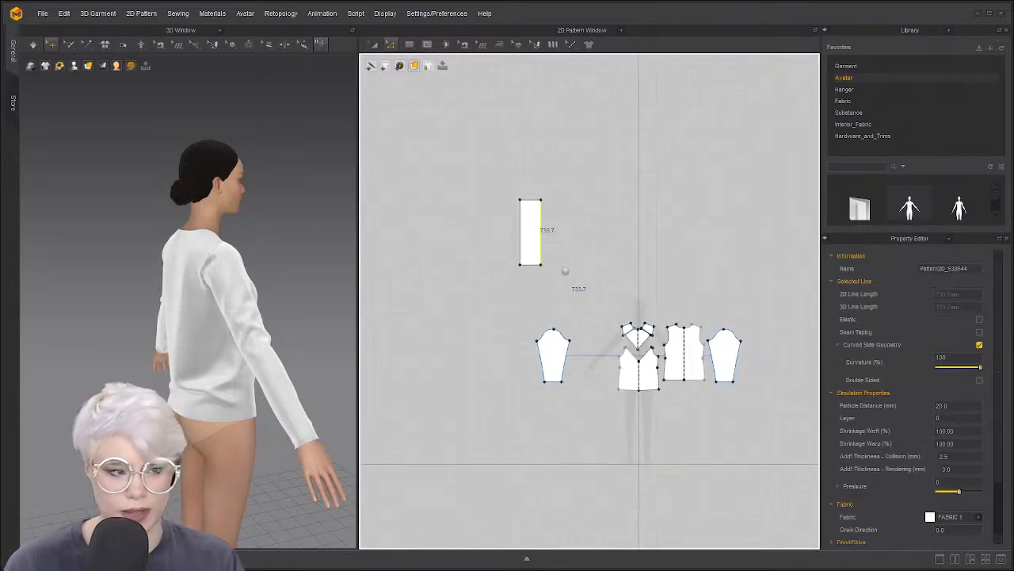
pyautogui.scroll(3, 565, 270)
pyautogui.click(533, 198)
pyautogui.rightClick(518, 194)
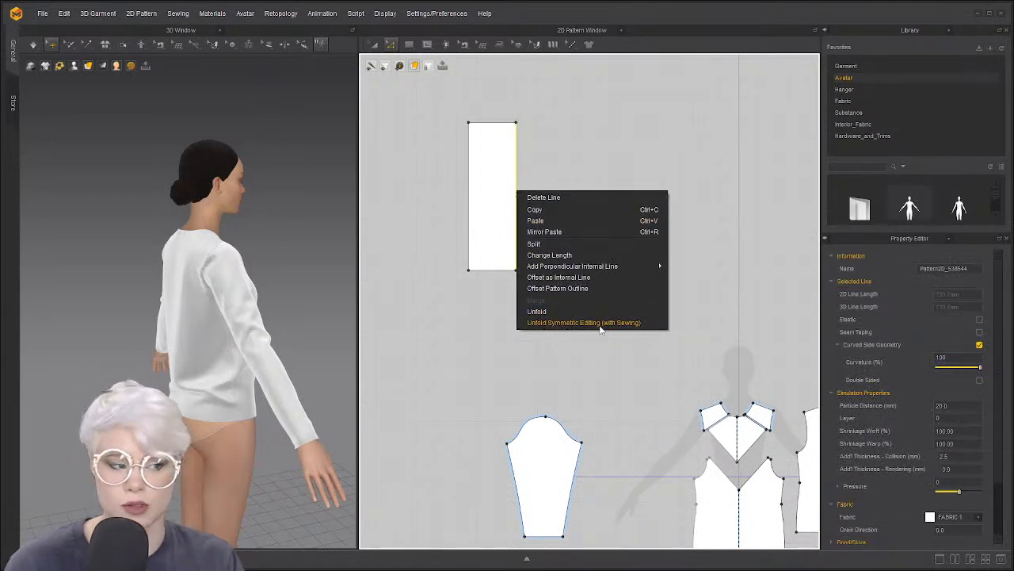
pyautogui.click(600, 323)
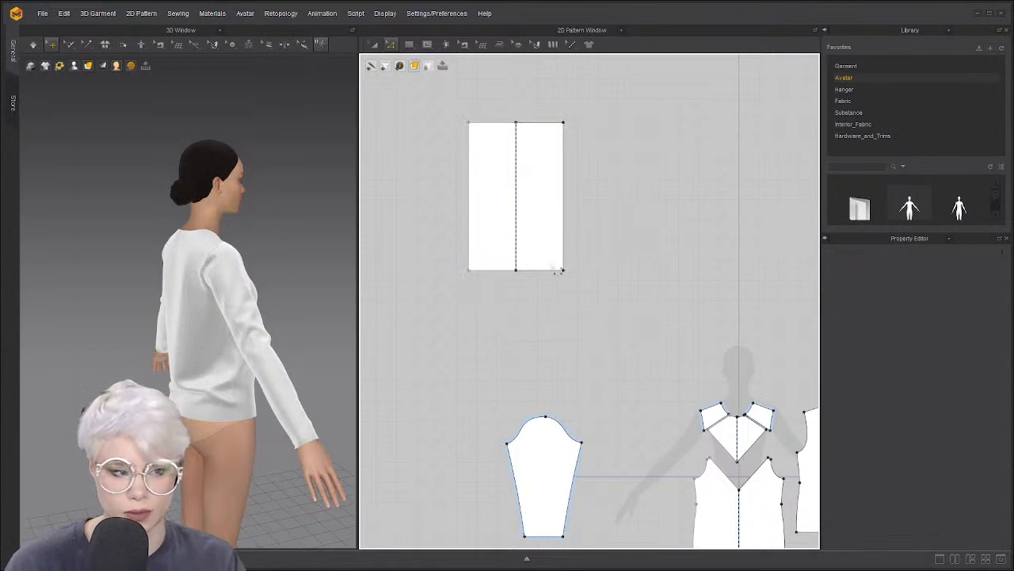
pyautogui.click(564, 205)
pyautogui.click(626, 192)
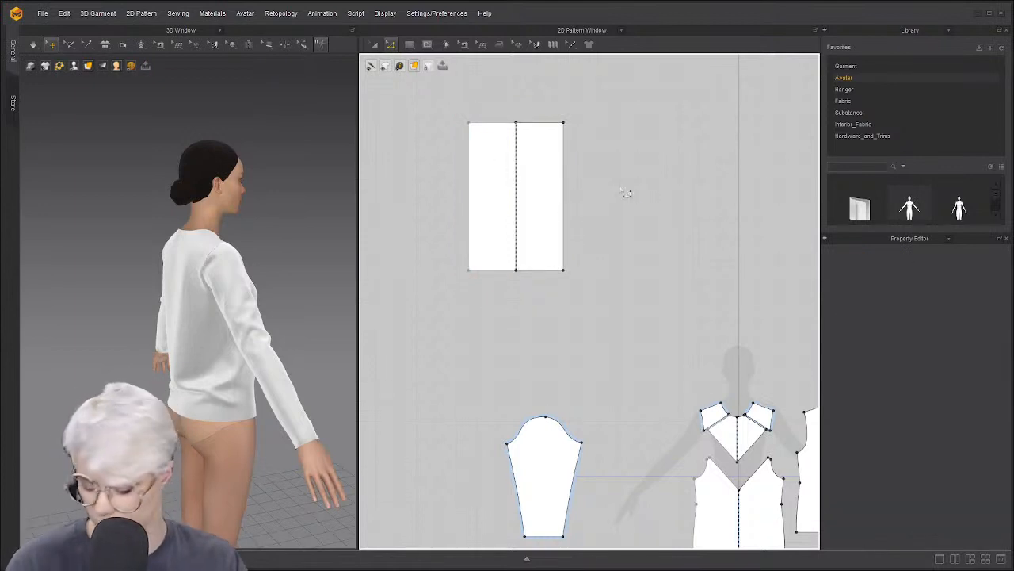
pyautogui.moveTo(564, 195); pyautogui.dragTo(544, 199)
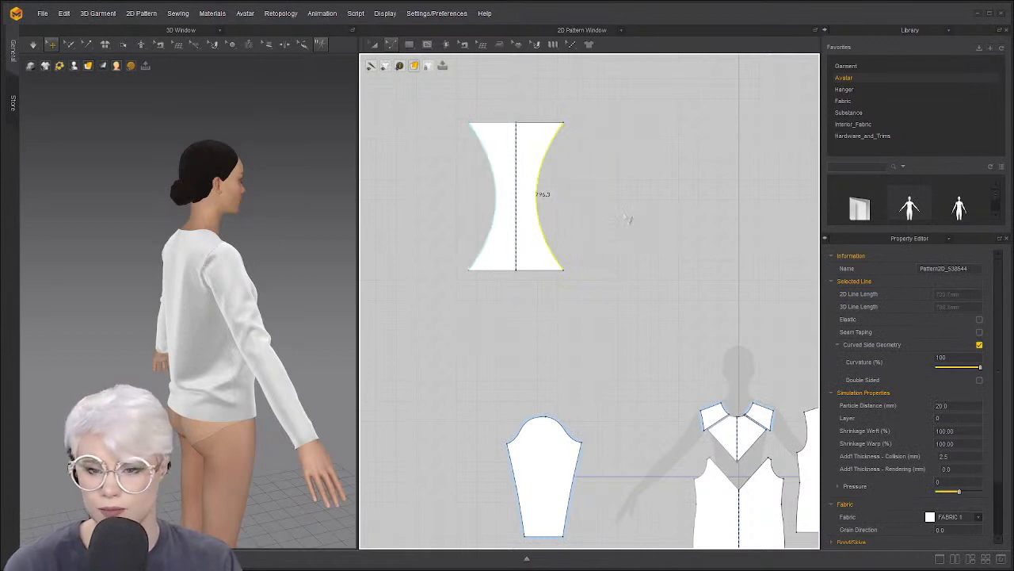
pyautogui.hotkey('ctrl', 'z')
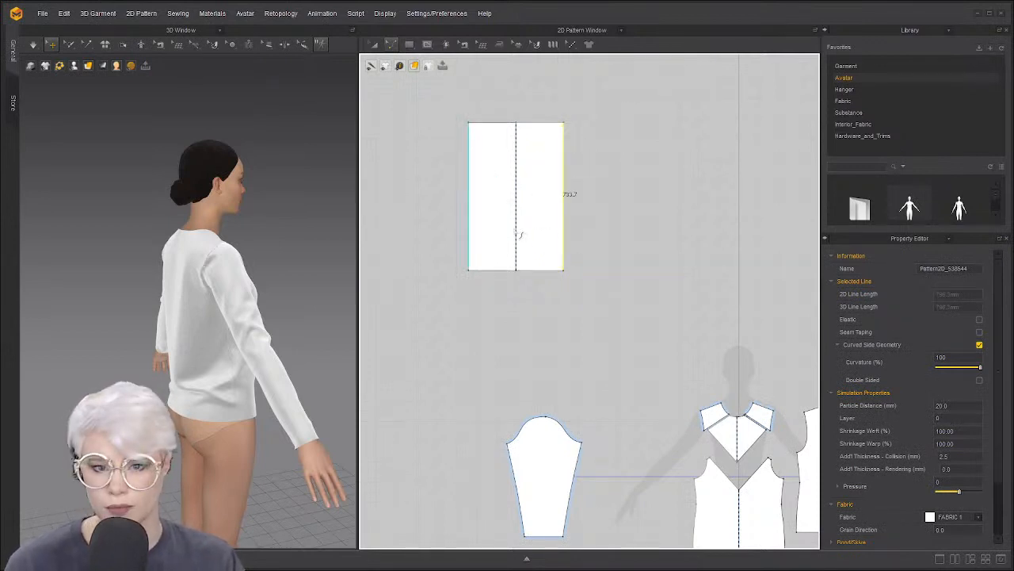
pyautogui.press('a')
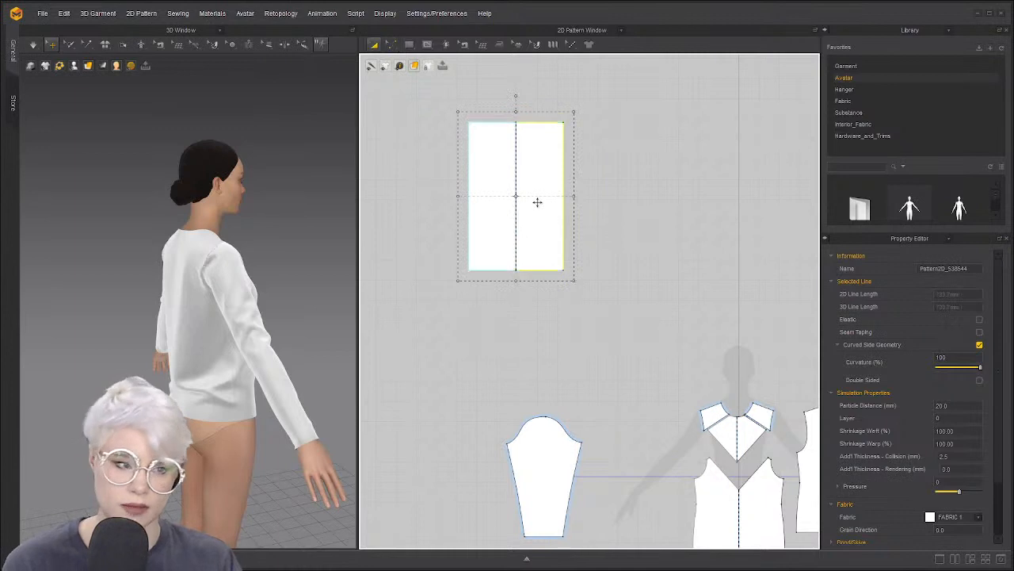
pyautogui.press('Delete')
pyautogui.scroll(-4, 608, 293)
pyautogui.scroll(6, 590, 297)
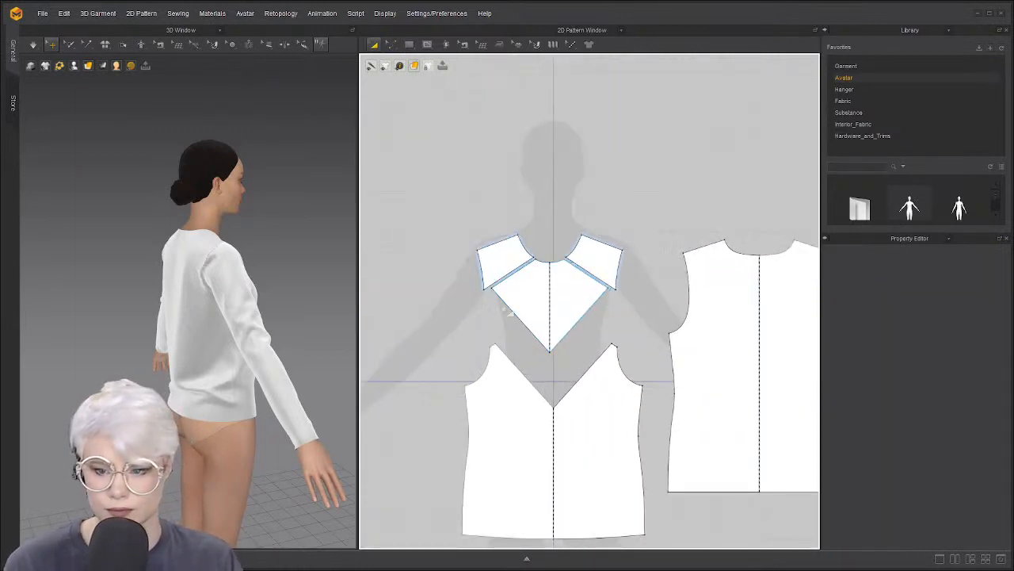
pyautogui.scroll(2, 471, 287)
pyautogui.scroll(-1, 471, 287)
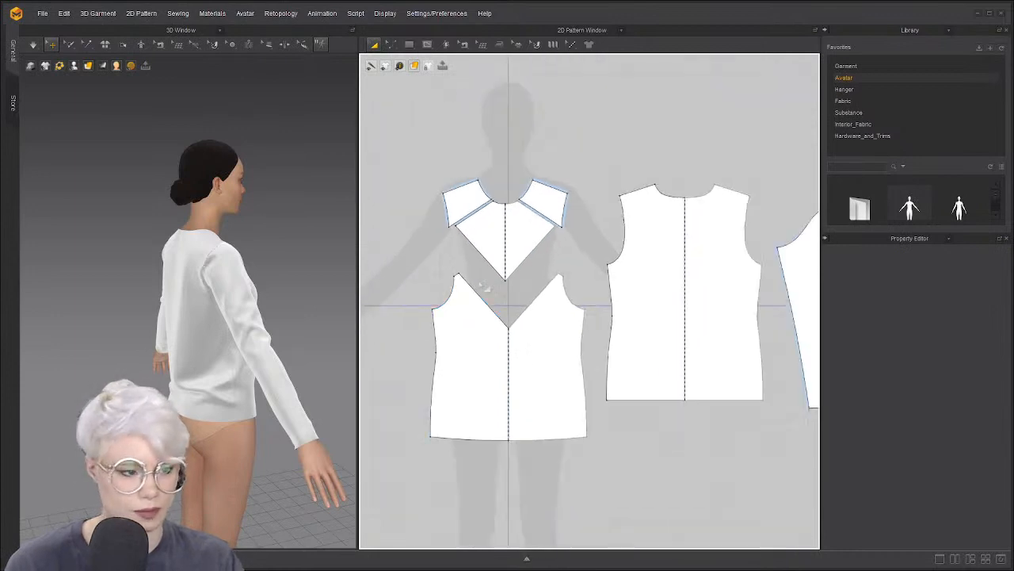
pyautogui.scroll(2, 473, 287)
pyautogui.press('z')
pyautogui.scroll(2, 429, 257)
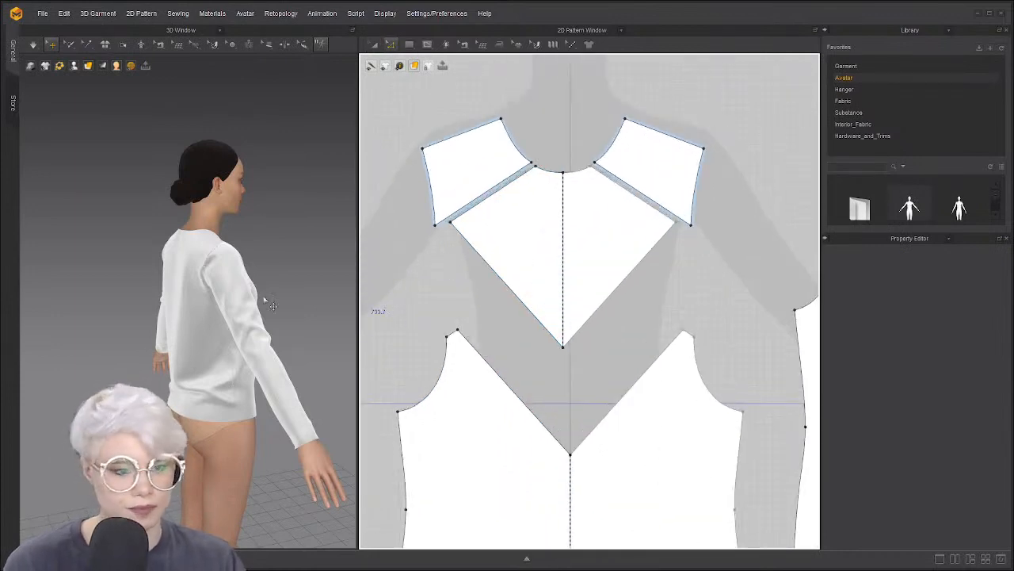
pyautogui.scroll(3, 242, 302)
pyautogui.scroll(-1, 113, 283)
pyautogui.press('2')
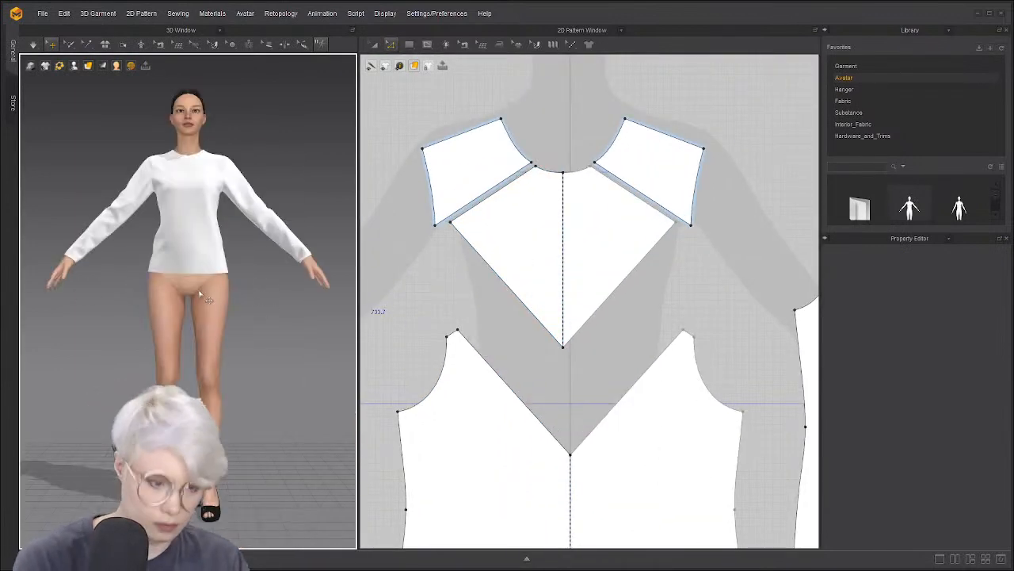
pyautogui.scroll(3, 199, 294)
pyautogui.moveTo(199, 294); pyautogui.dragTo(202, 380, button='middle')
pyautogui.scroll(2, 194, 349)
pyautogui.scroll(-2, 170, 374)
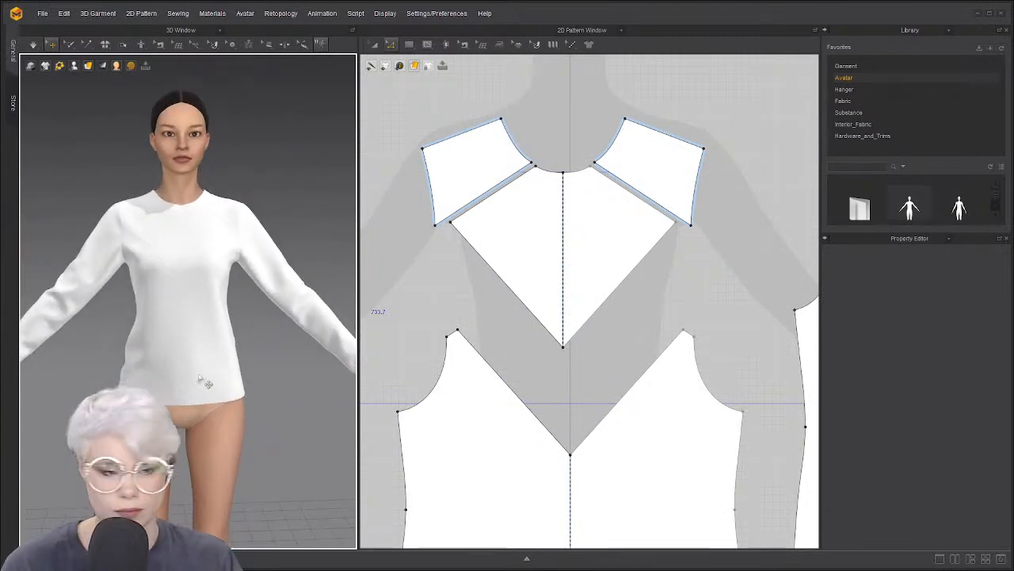
pyautogui.scroll(1, 466, 301)
pyautogui.moveTo(465, 296); pyautogui.dragTo(451, 323, button='middle')
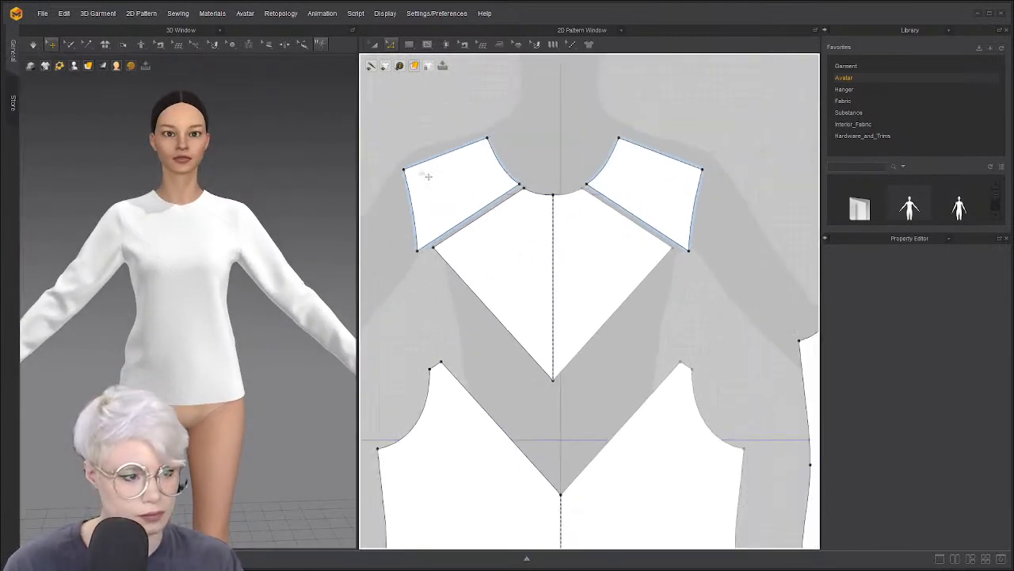
# Offset 5 curved internal lines between the left shoulder yoke's top and bottom edges
pyautogui.click(463, 158)
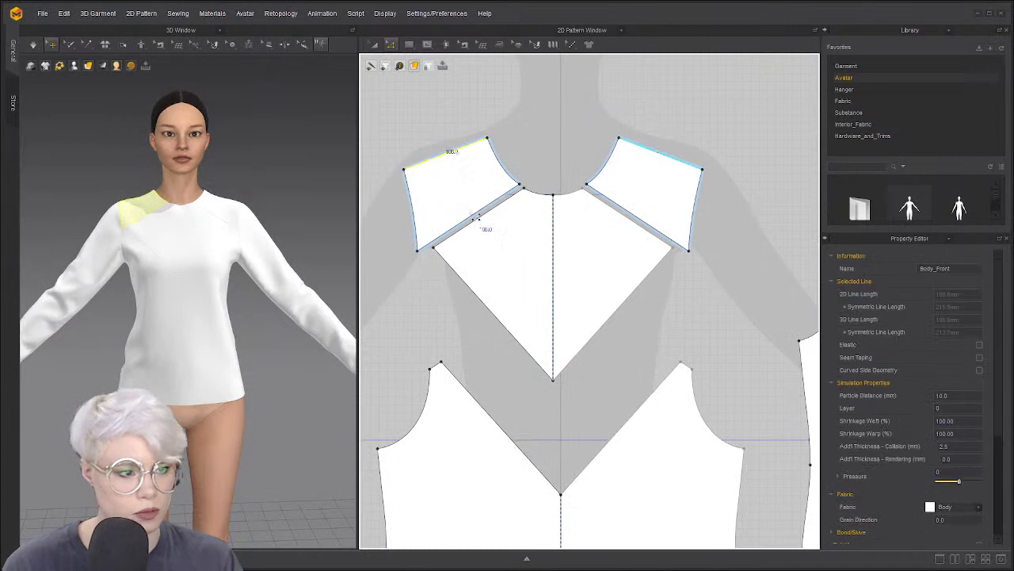
pyautogui.keyDown('shift'); pyautogui.click(478, 217); pyautogui.keyUp('shift')
pyautogui.rightClick(472, 214)
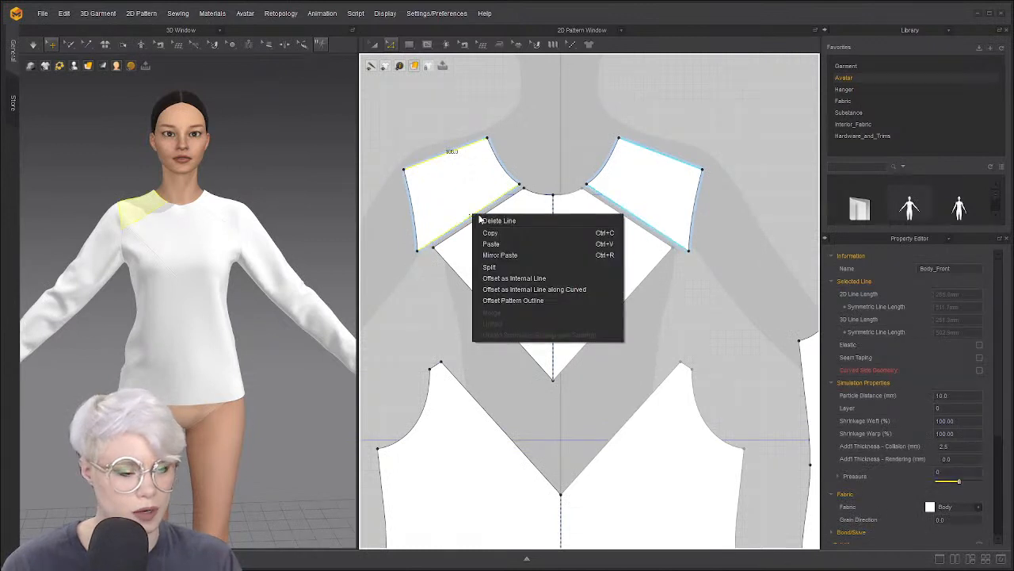
pyautogui.click(527, 289)
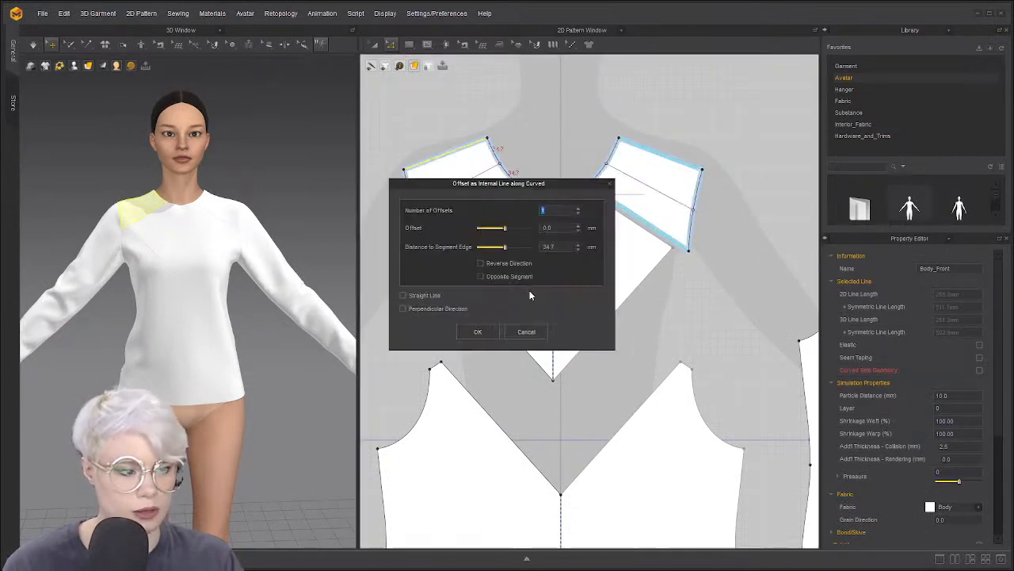
pyautogui.moveTo(512, 184); pyautogui.dragTo(737, 129)
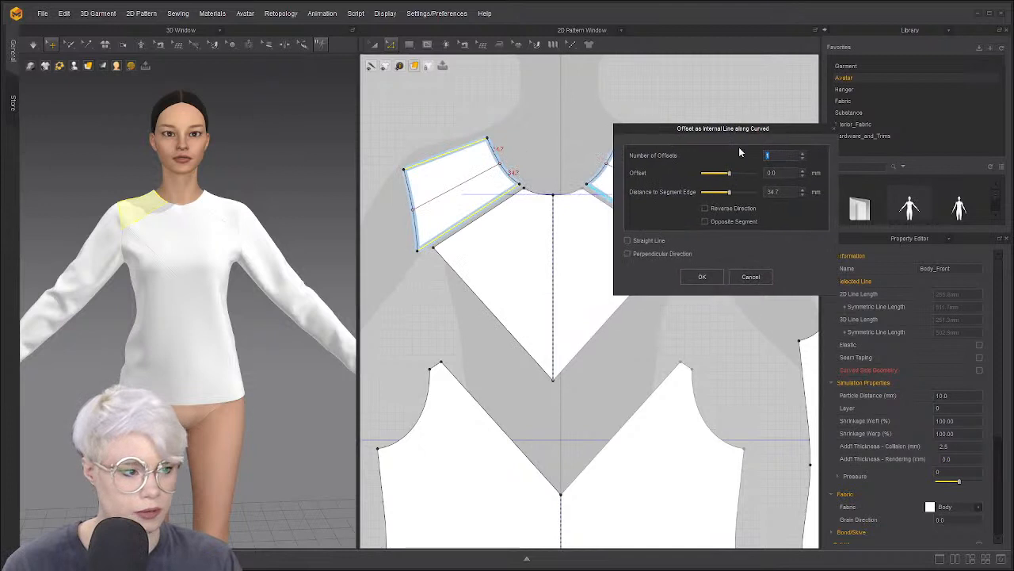
pyautogui.click(804, 154)
pyautogui.click(804, 154)
pyautogui.click(804, 154)
pyautogui.click(803, 154)
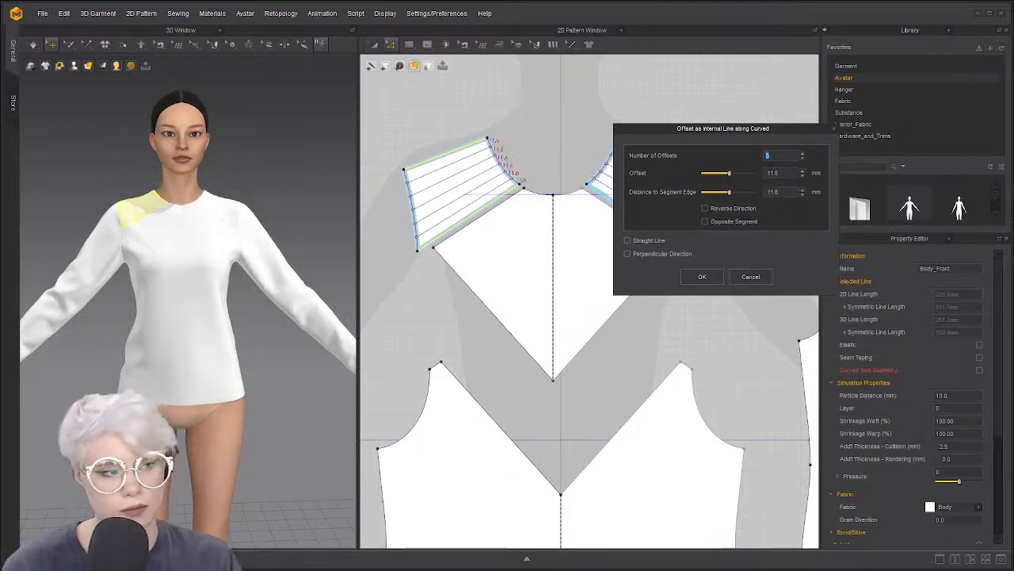
pyautogui.click(702, 277)
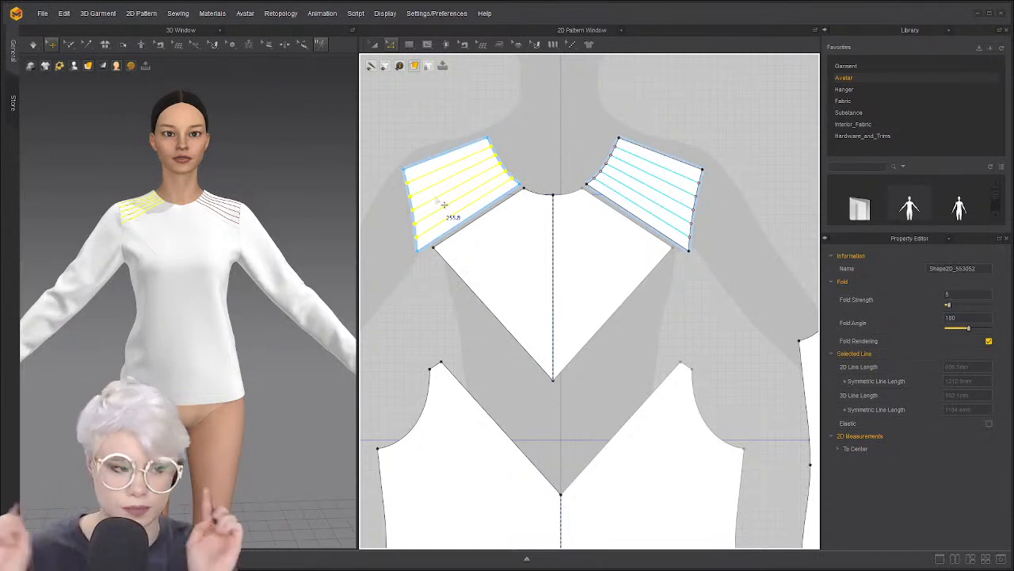
# Deselect the new lines, briefly select the V panel's left diagonal edge, then clear it
pyautogui.click(503, 219)
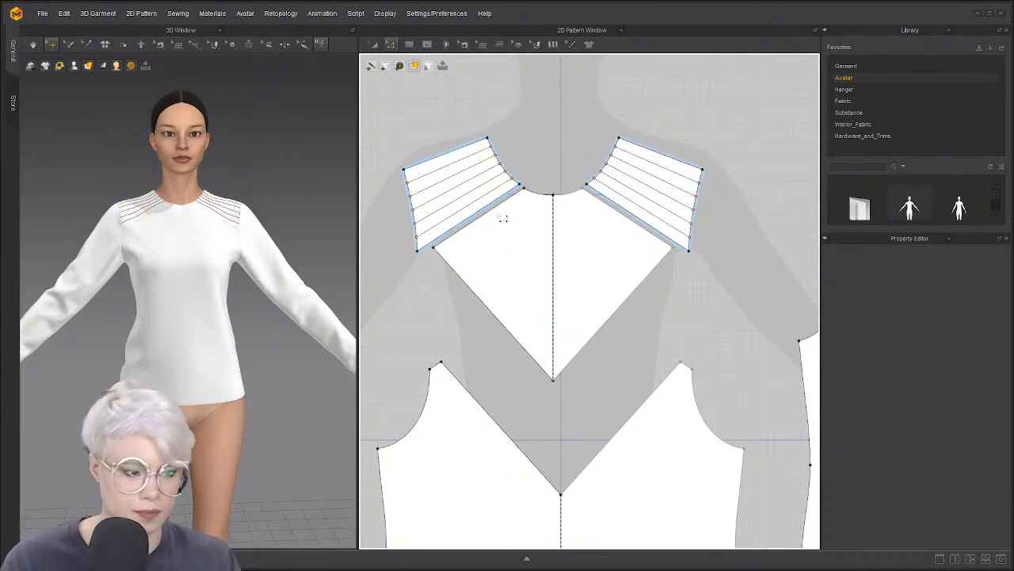
pyautogui.click(482, 299)
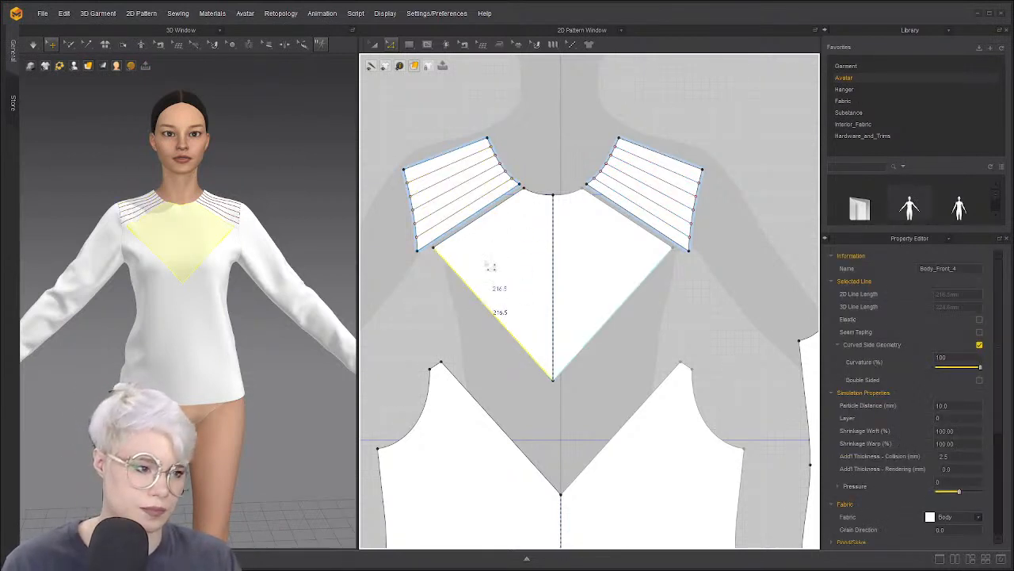
pyautogui.click(481, 100)
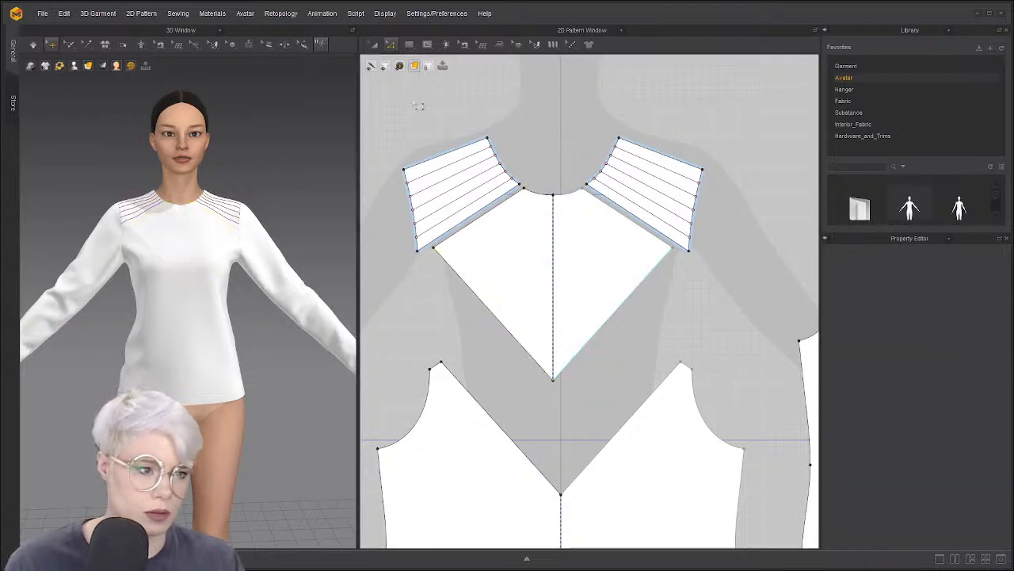
pyautogui.scroll(3, 494, 161)
pyautogui.scroll(-2, 453, 161)
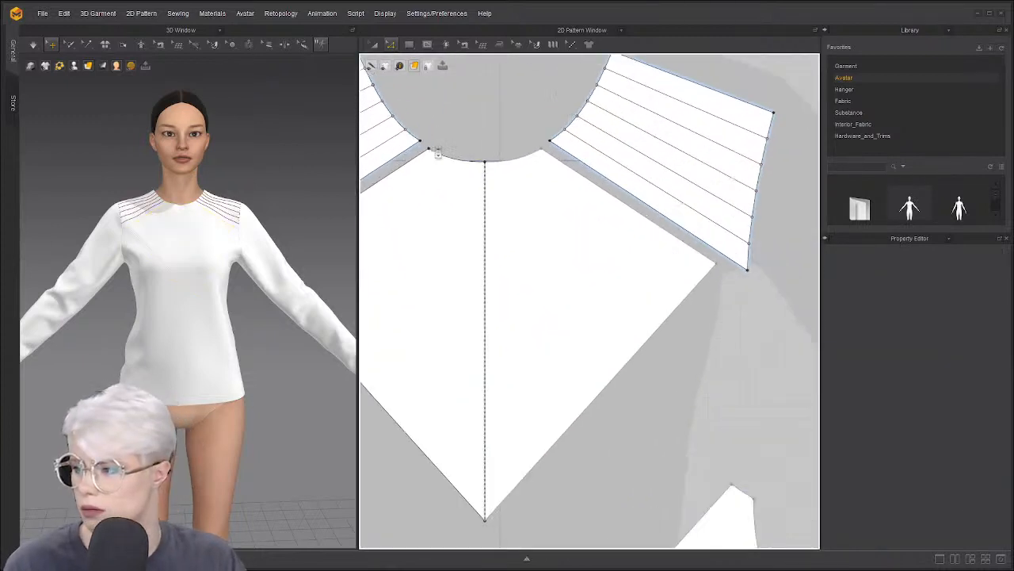
pyautogui.scroll(3, 494, 139)
# Lower the centre-front neckline point into a shallow V, make it a curve point, and re-drape
pyautogui.click(522, 172)
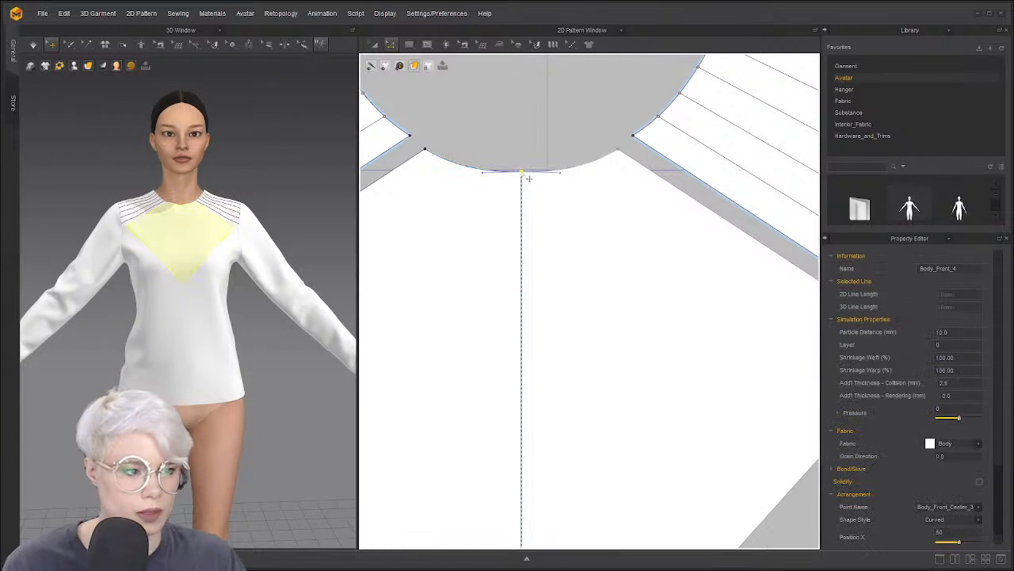
pyautogui.moveTo(529, 178); pyautogui.dragTo(527, 198)
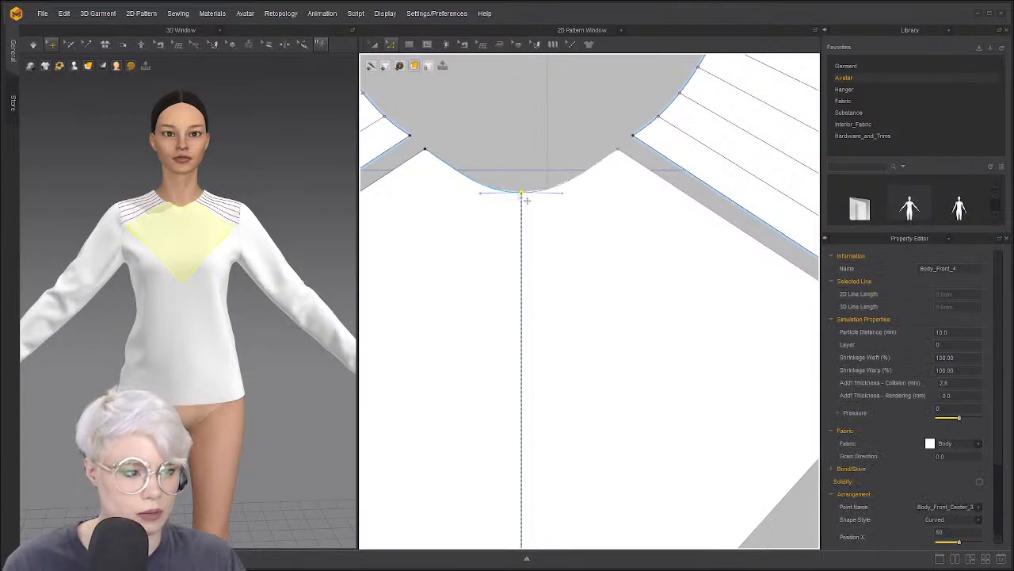
pyautogui.rightClick(522, 194)
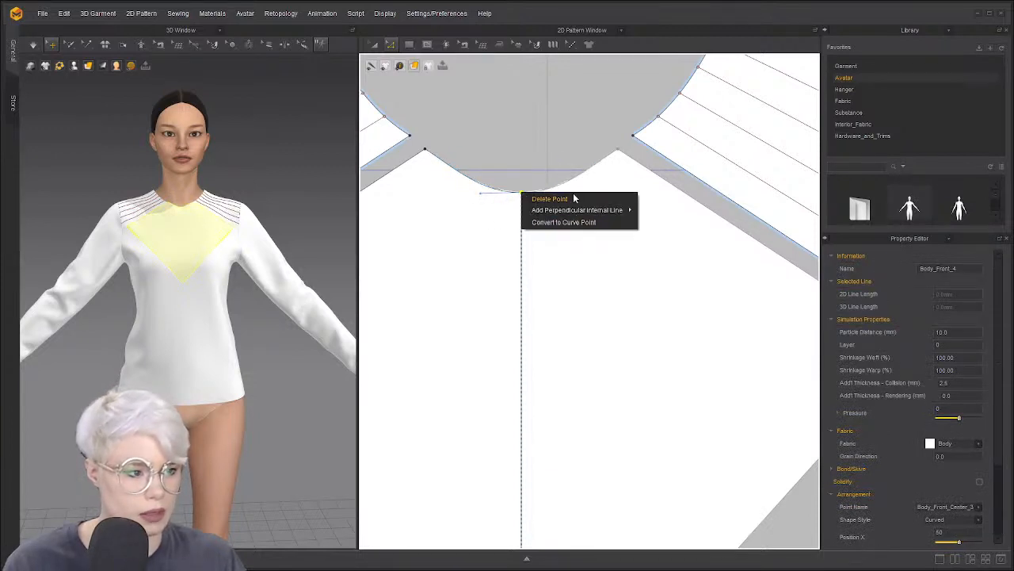
pyautogui.click(563, 222)
pyautogui.click(523, 193)
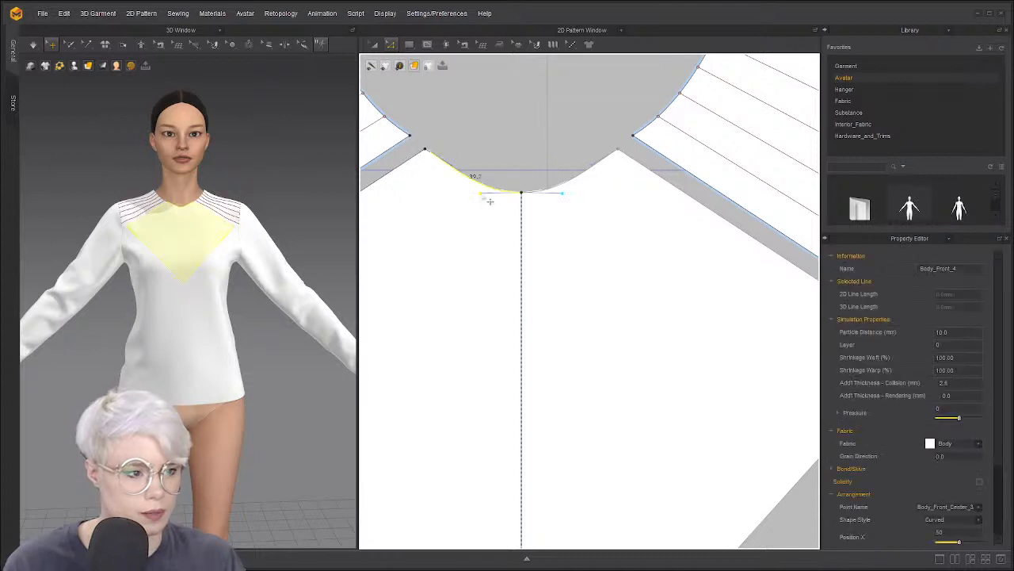
pyautogui.click(490, 201)
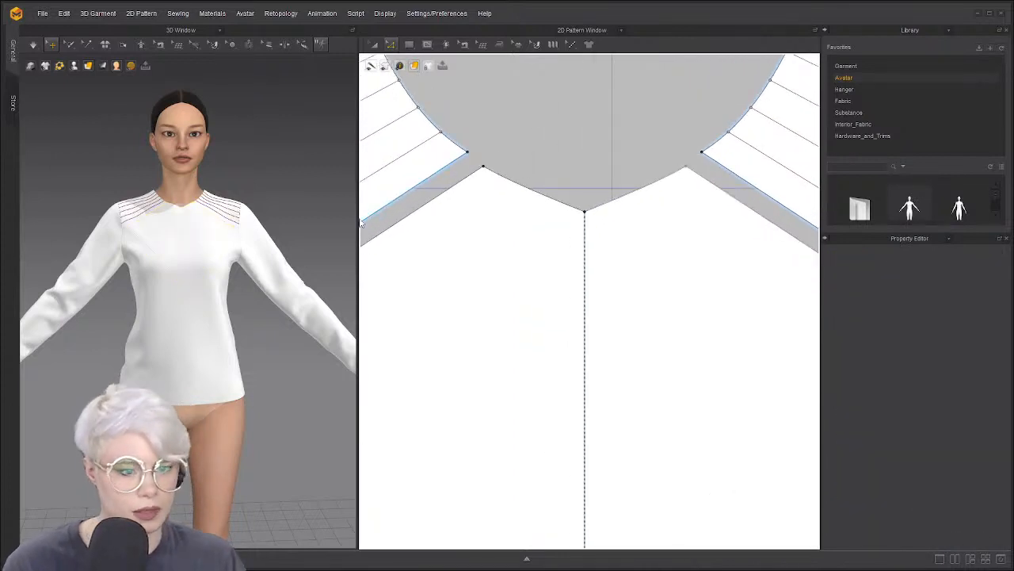
pyautogui.click(199, 204)
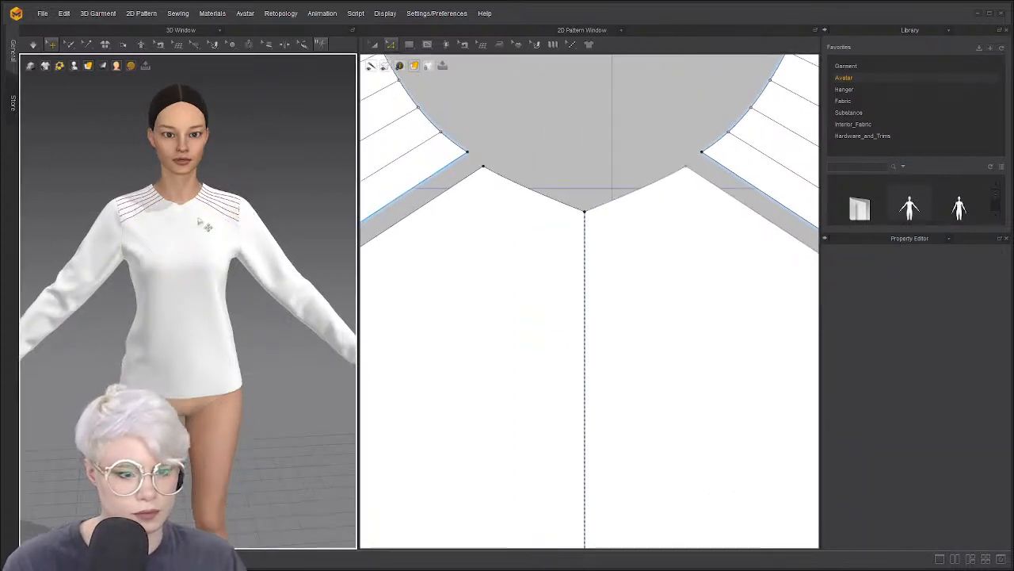
pyautogui.scroll(3, 200, 204)
# Remove linked editing from the front V panel
pyautogui.click(197, 176)
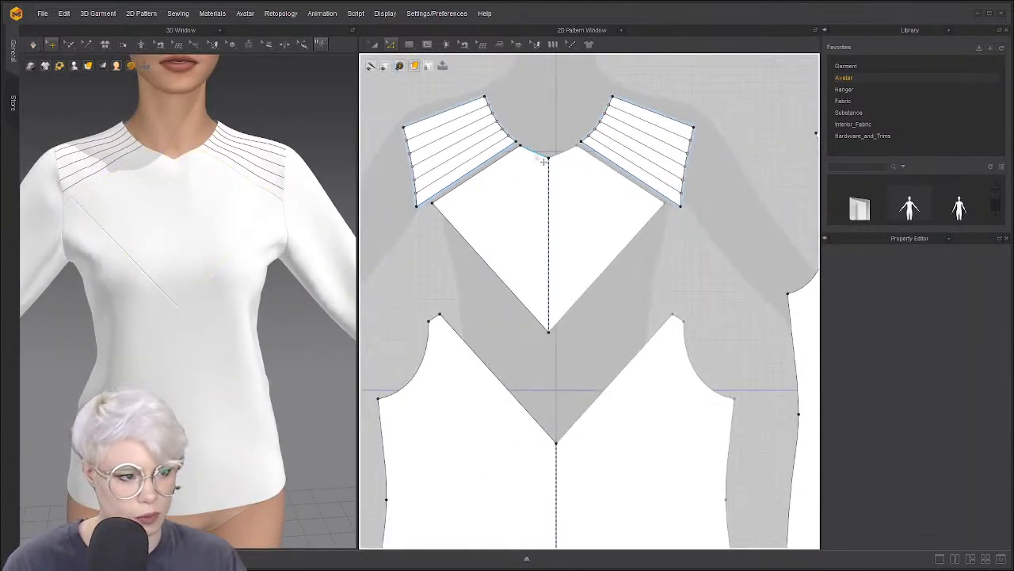
pyautogui.click(539, 155)
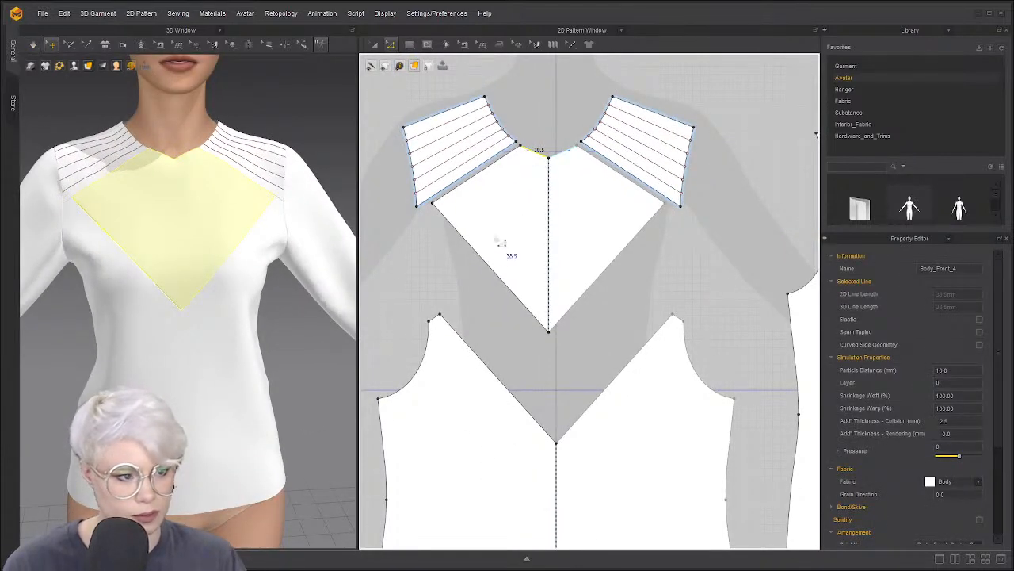
pyautogui.click(530, 214)
pyautogui.press('a')
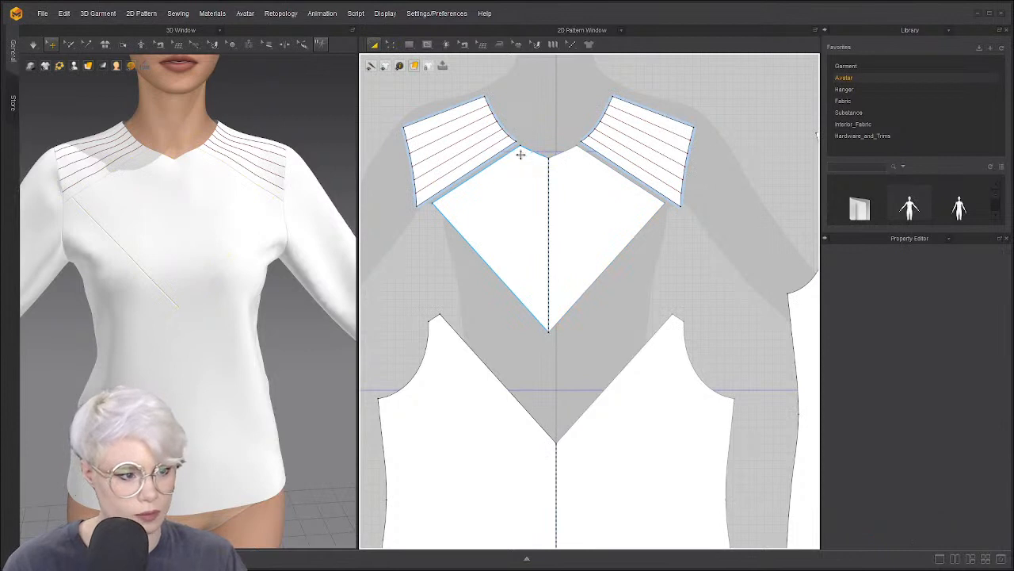
pyautogui.click(491, 166)
pyautogui.click(454, 101)
pyautogui.press('z')
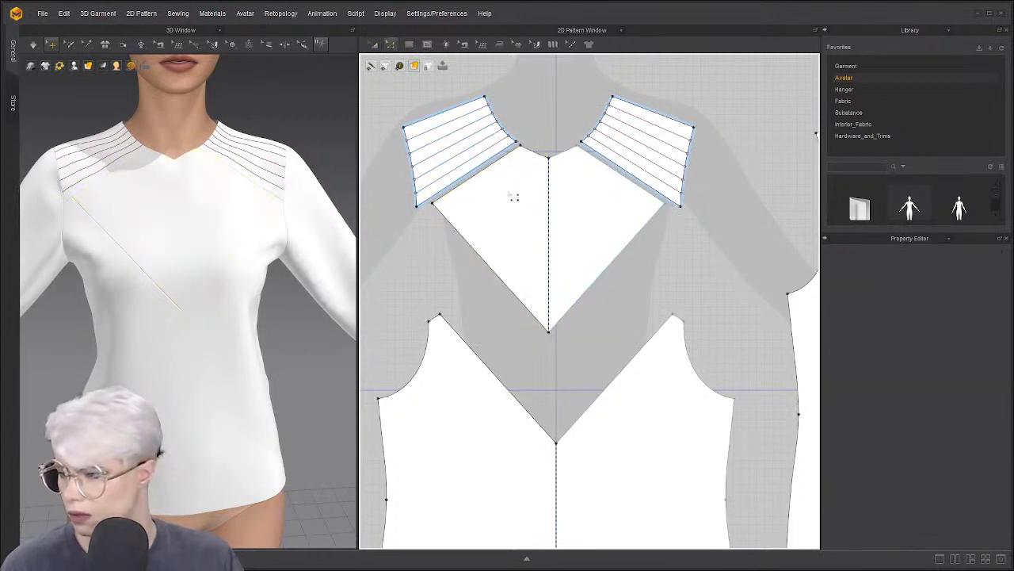
pyautogui.press('a')
pyautogui.click(499, 184)
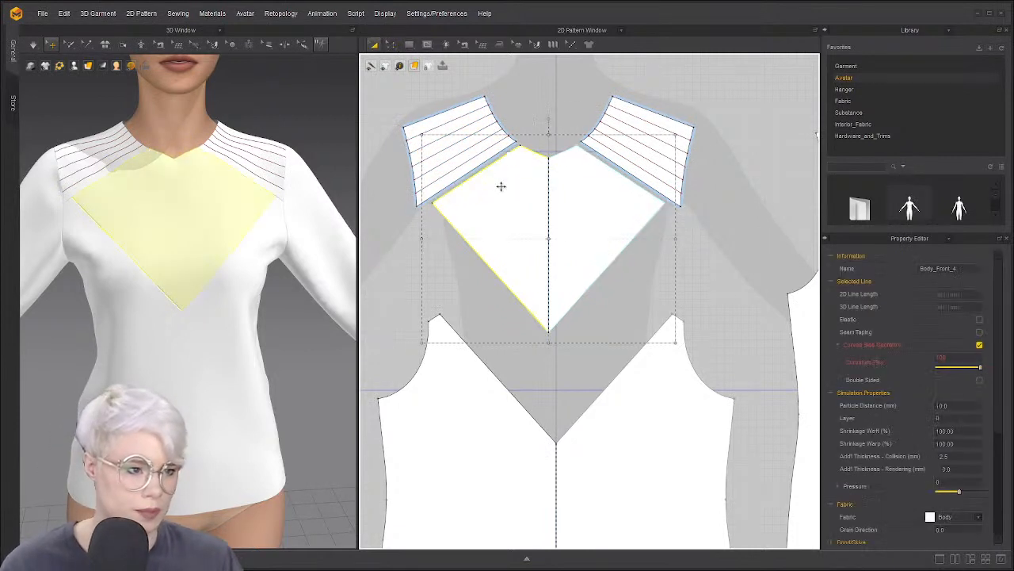
pyautogui.rightClick(501, 188)
pyautogui.click(544, 310)
pyautogui.click(544, 143)
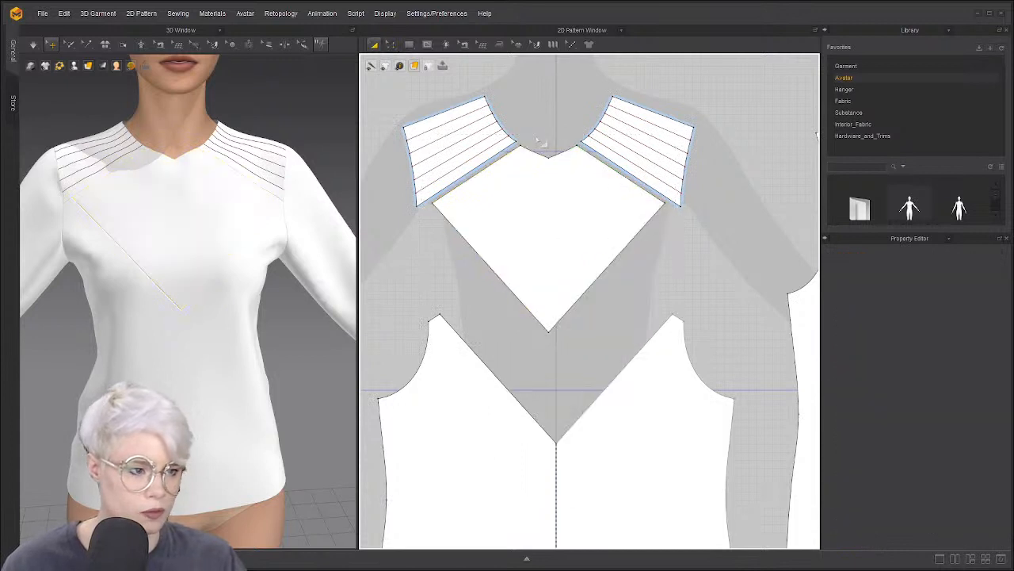
# Draw an internal line from the neckline centre to the V point and Cut & Sew along it
pyautogui.press('z')
pyautogui.click(431, 46)
pyautogui.click(446, 66)
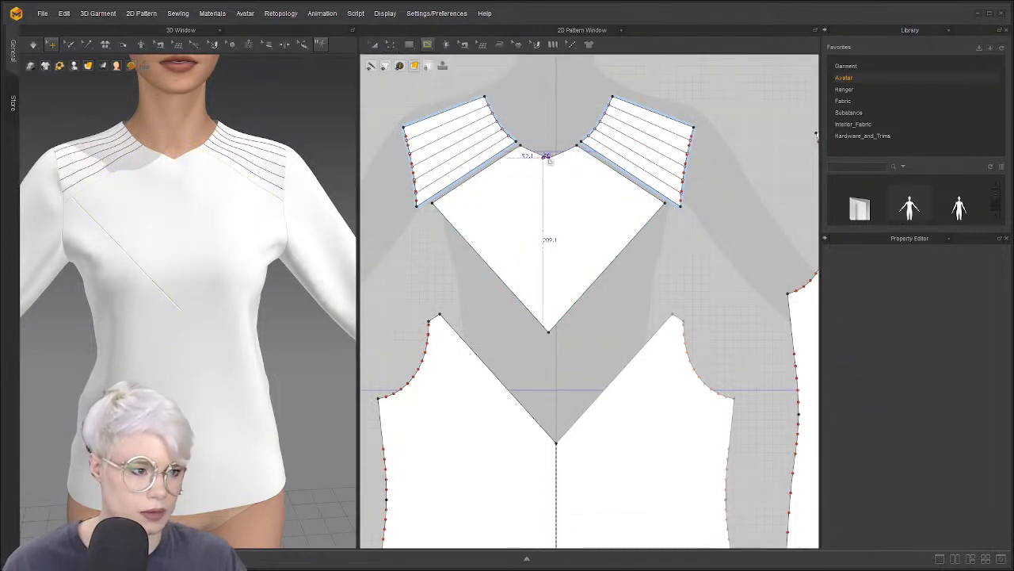
pyautogui.click(548, 158)
pyautogui.click(549, 330)
pyautogui.press('Return')
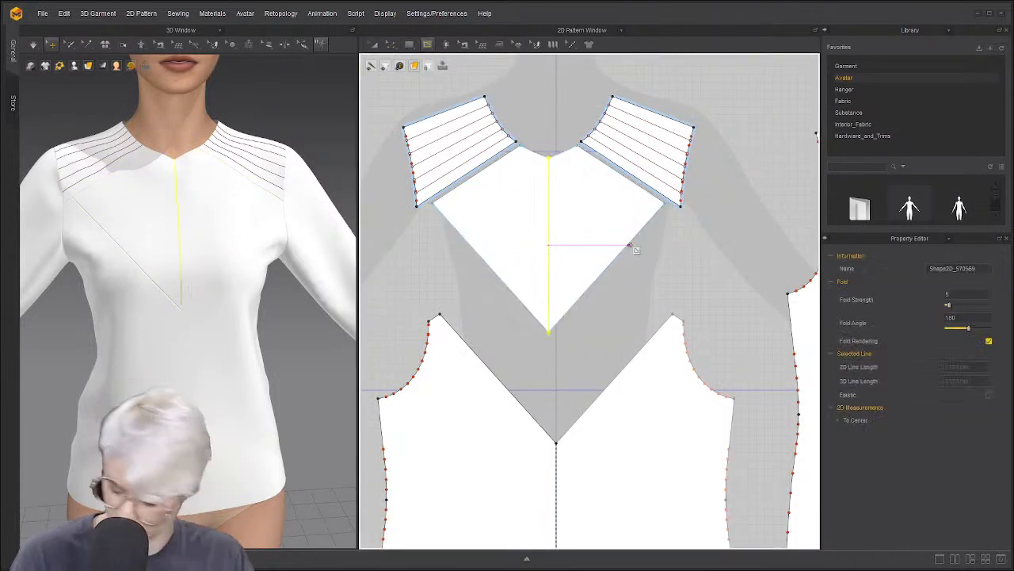
pyautogui.click(536, 155)
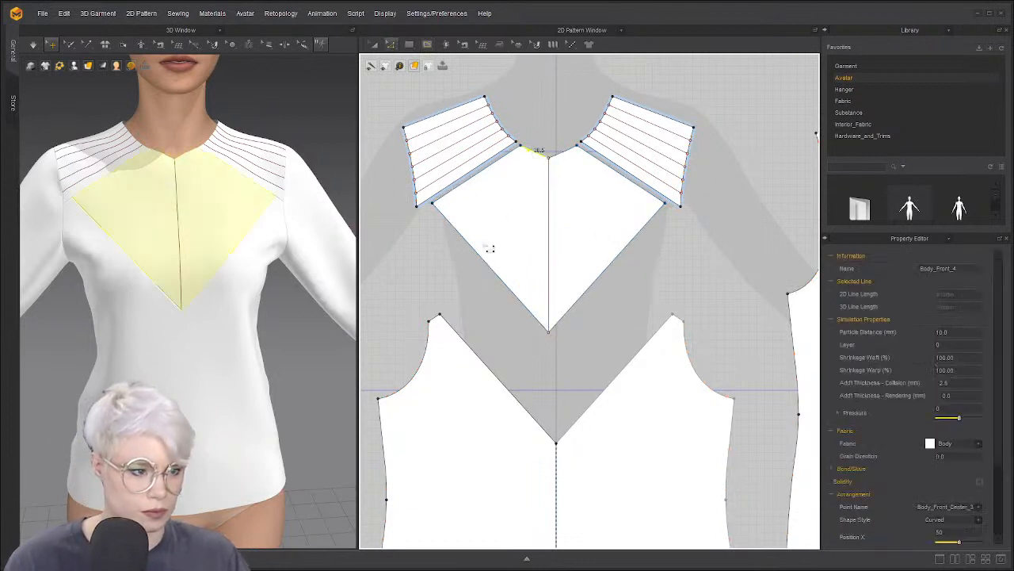
pyautogui.rightClick(549, 205)
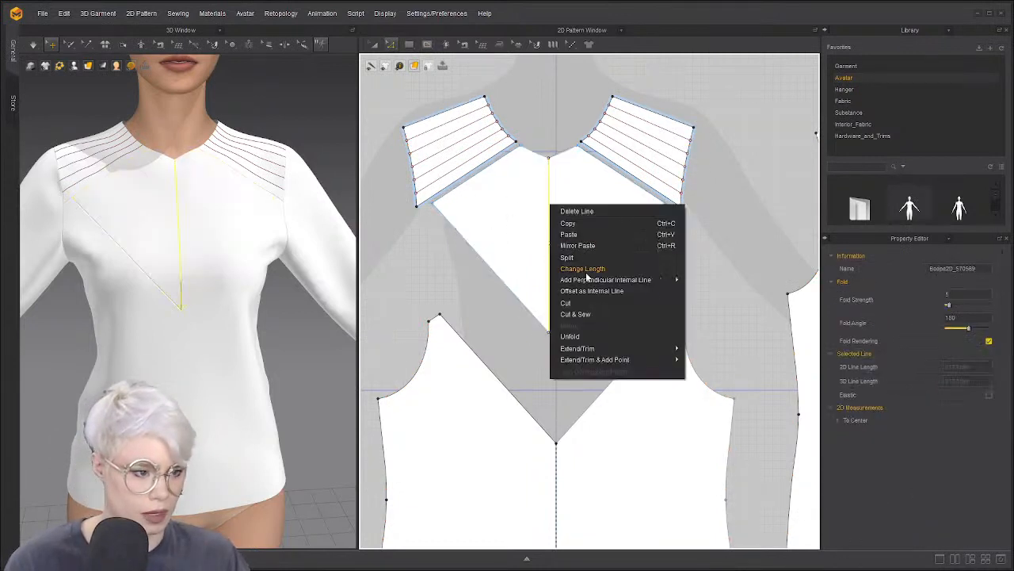
pyautogui.click(584, 315)
# Make the two V halves a Symmetric Pattern with sewing
pyautogui.press('a')
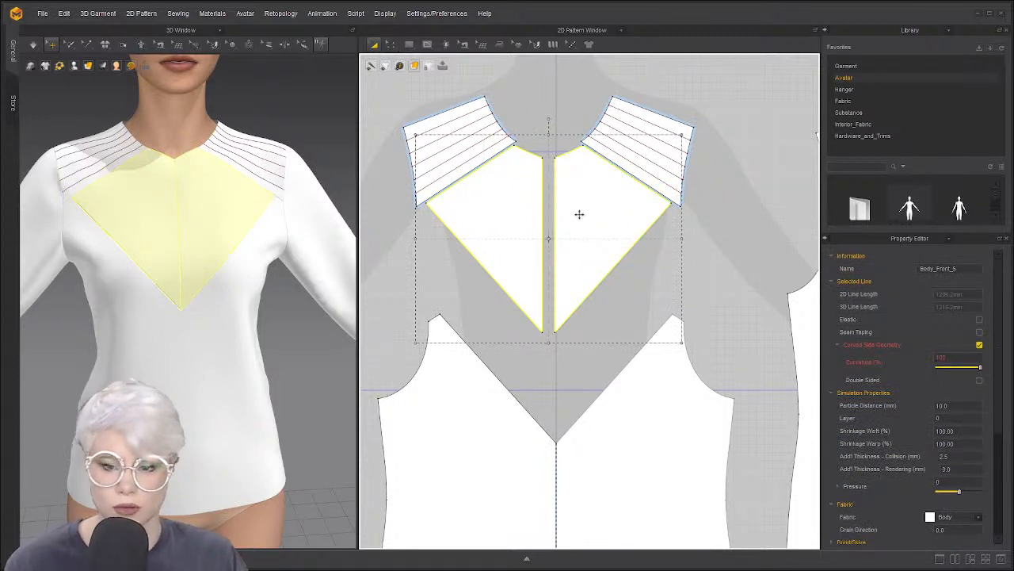
pyautogui.rightClick(572, 212)
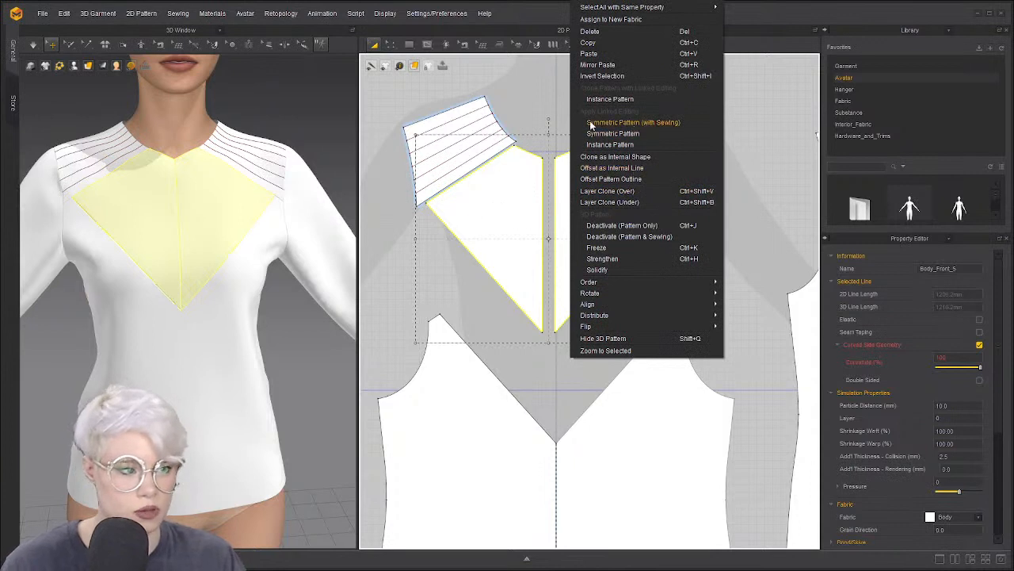
pyautogui.click(647, 123)
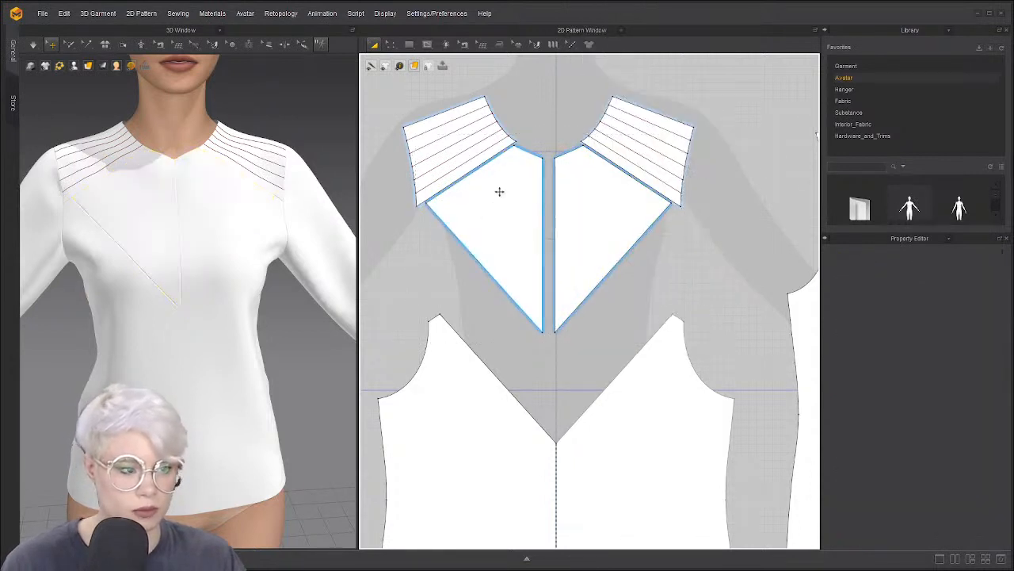
pyautogui.click(516, 219)
pyautogui.click(561, 222)
pyautogui.click(547, 154)
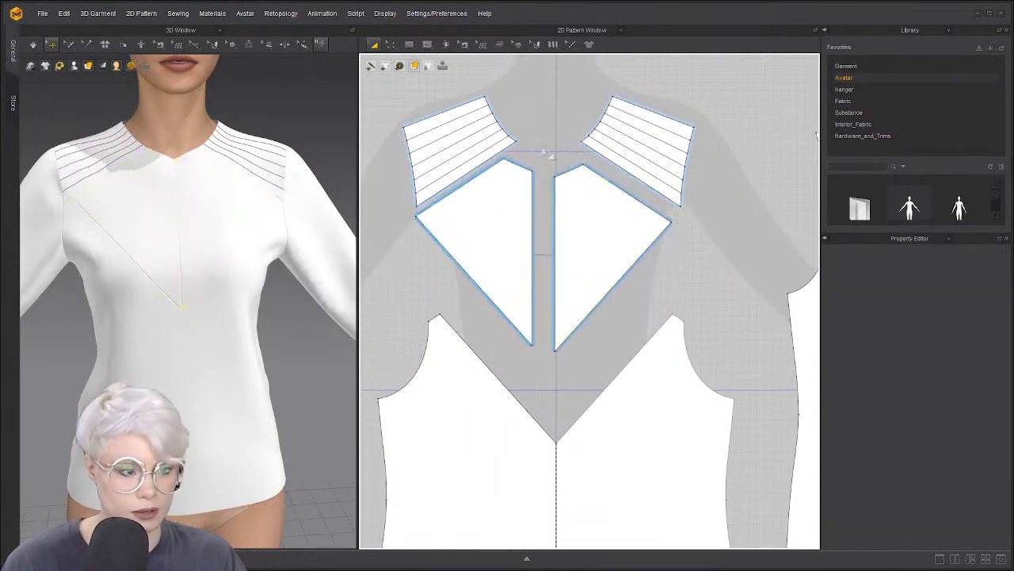
pyautogui.press('z')
pyautogui.click(469, 270)
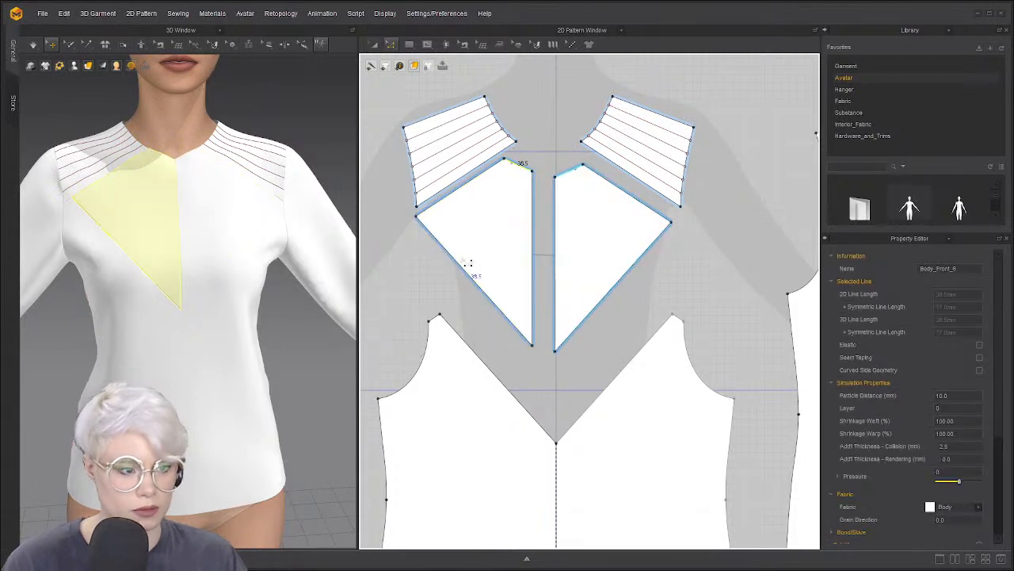
# Offset the diagonal edge as 8 curved internal lines across both V halves
pyautogui.rightClick(468, 272)
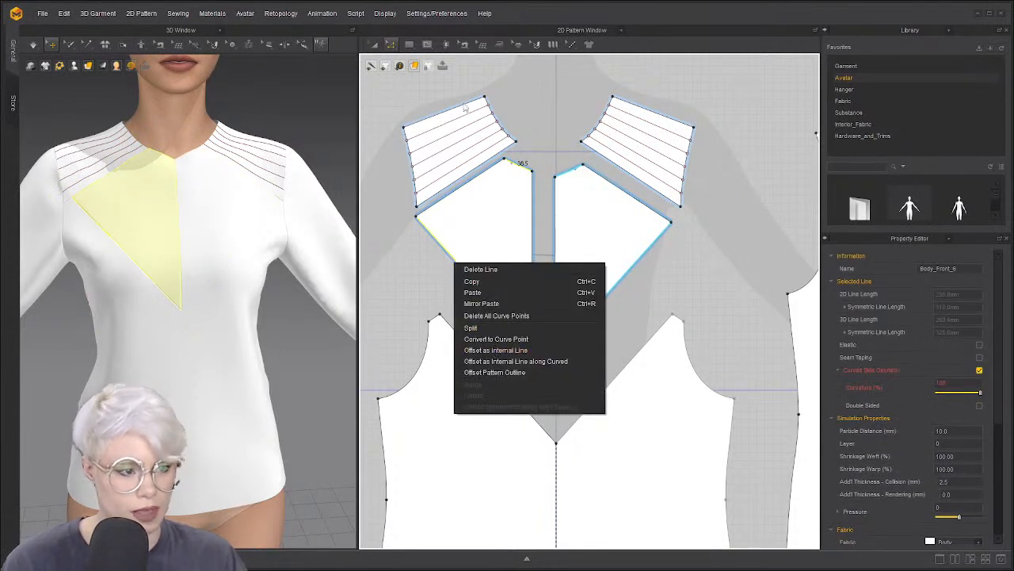
pyautogui.click(502, 362)
pyautogui.moveTo(504, 182); pyautogui.dragTo(773, 141)
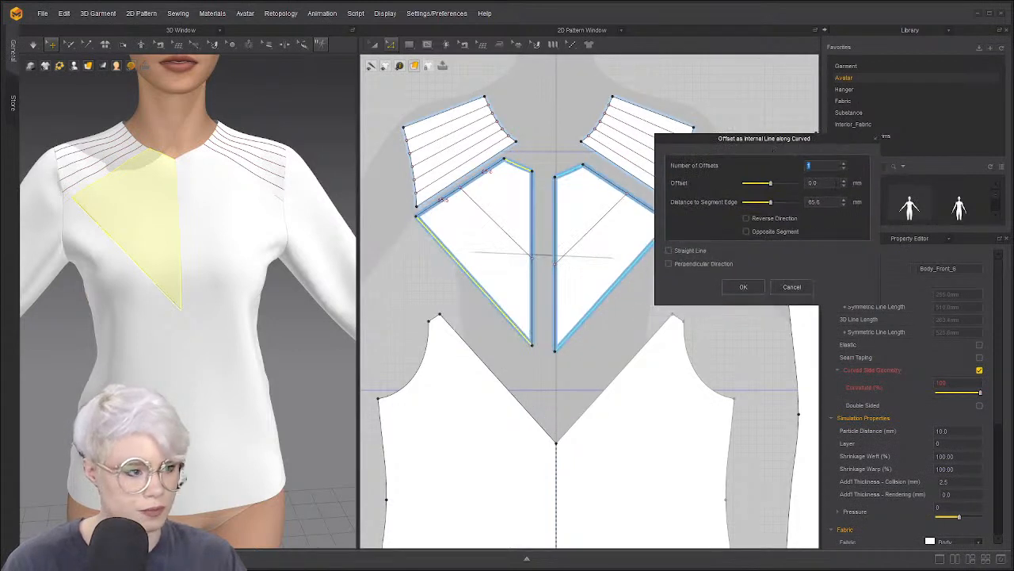
pyautogui.click(845, 165)
pyautogui.click(845, 164)
pyautogui.click(846, 165)
pyautogui.click(845, 165)
pyautogui.click(845, 165)
pyautogui.click(845, 165)
pyautogui.click(846, 165)
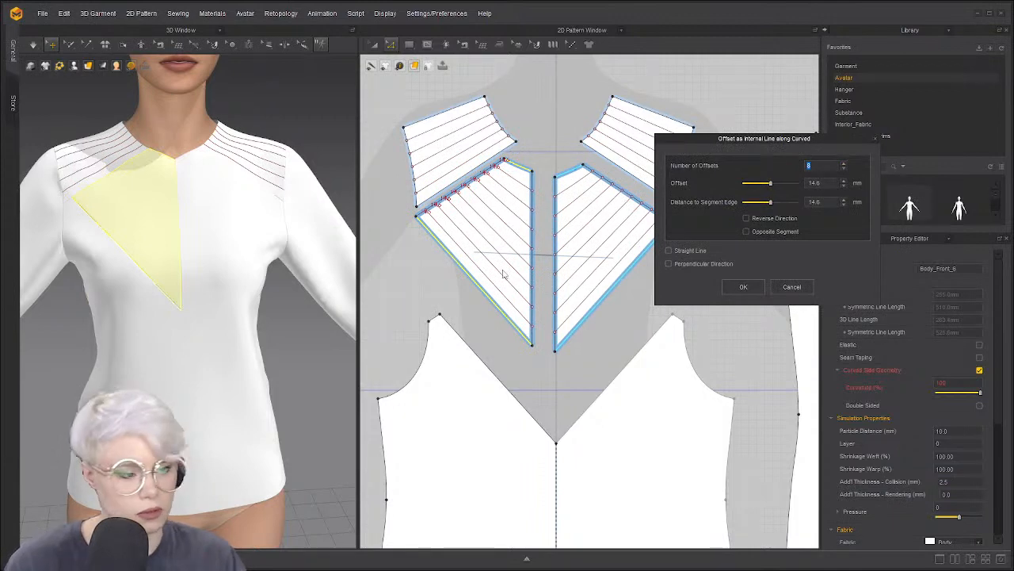
pyautogui.click(744, 286)
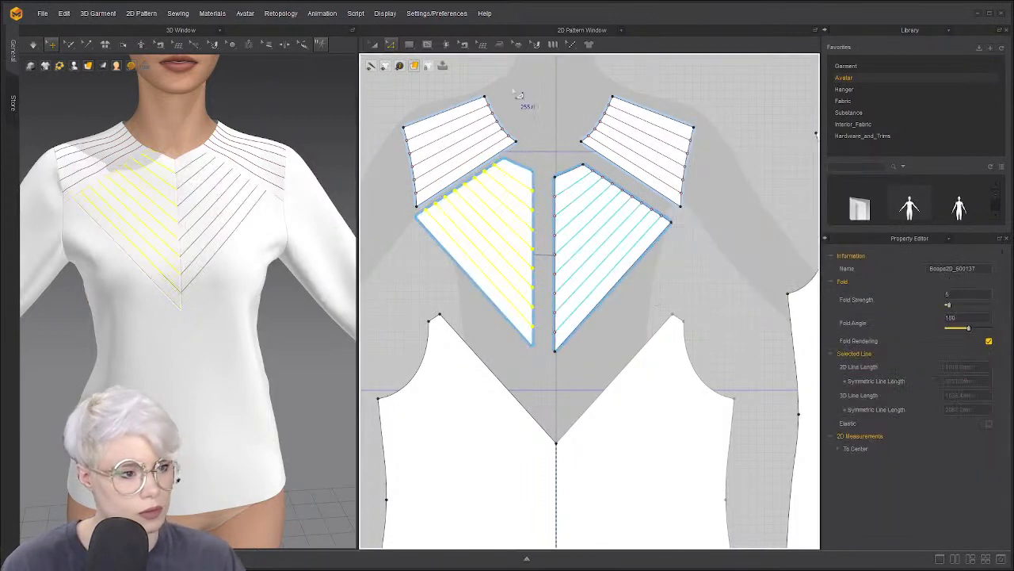
pyautogui.moveTo(513, 184); pyautogui.dragTo(533, 200, button='middle')
pyautogui.click(259, 192)
pyautogui.click(323, 148)
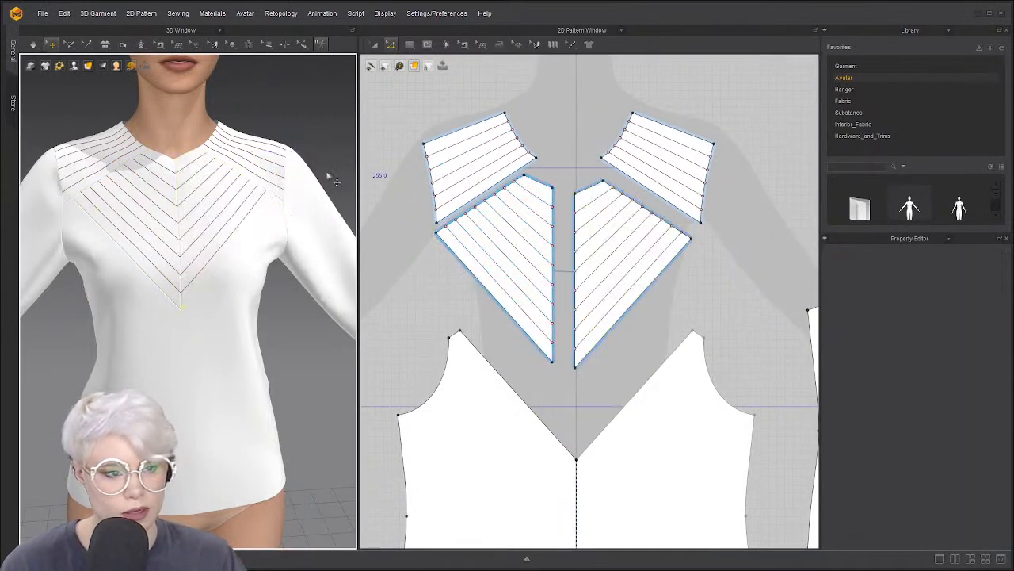
# Select both shoulder yokes and both V halves together, then dismiss the options menu
pyautogui.scroll(3, 317, 187)
pyautogui.moveTo(317, 187); pyautogui.dragTo(289, 223, button='right')
pyautogui.press('a')
pyautogui.click(474, 151)
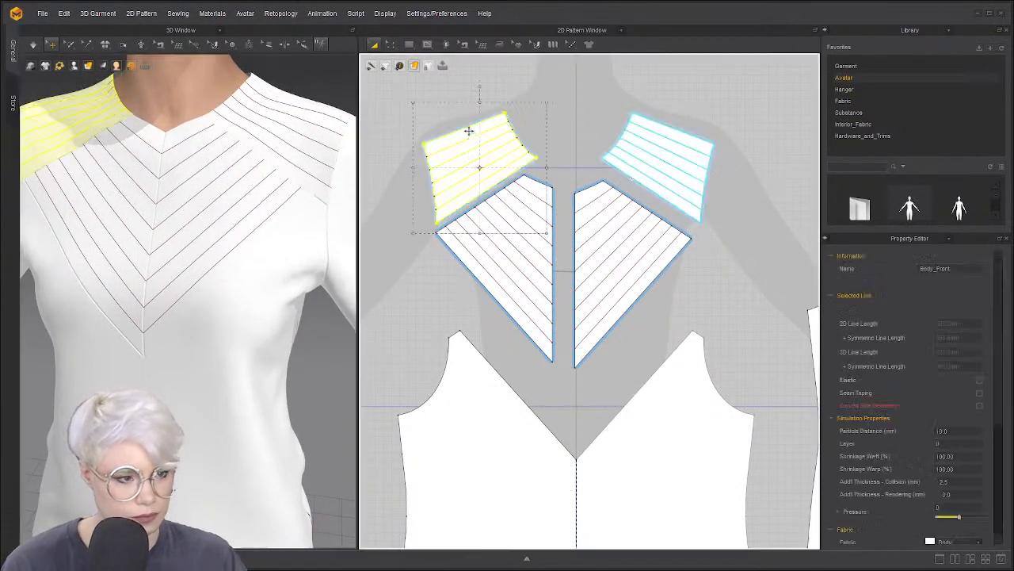
pyautogui.keyDown('shift'); pyautogui.click(520, 206); pyautogui.keyUp('shift')
pyautogui.keyDown('shift'); pyautogui.click(598, 190); pyautogui.keyUp('shift')
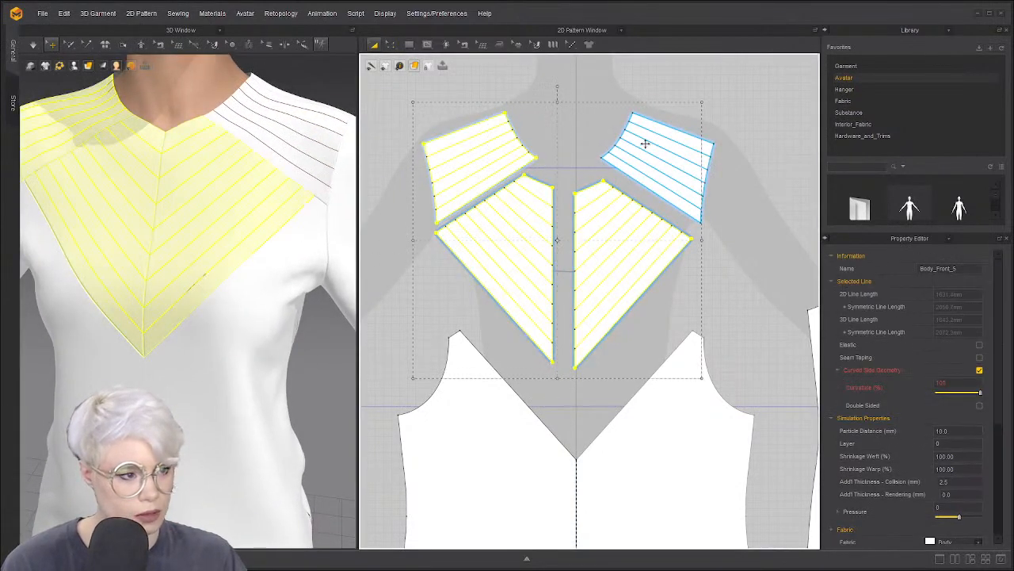
pyautogui.keyDown('shift'); pyautogui.click(645, 140); pyautogui.keyUp('shift')
pyautogui.scroll(-5, 649, 149)
pyautogui.rightClick(651, 165)
pyautogui.click(447, 187)
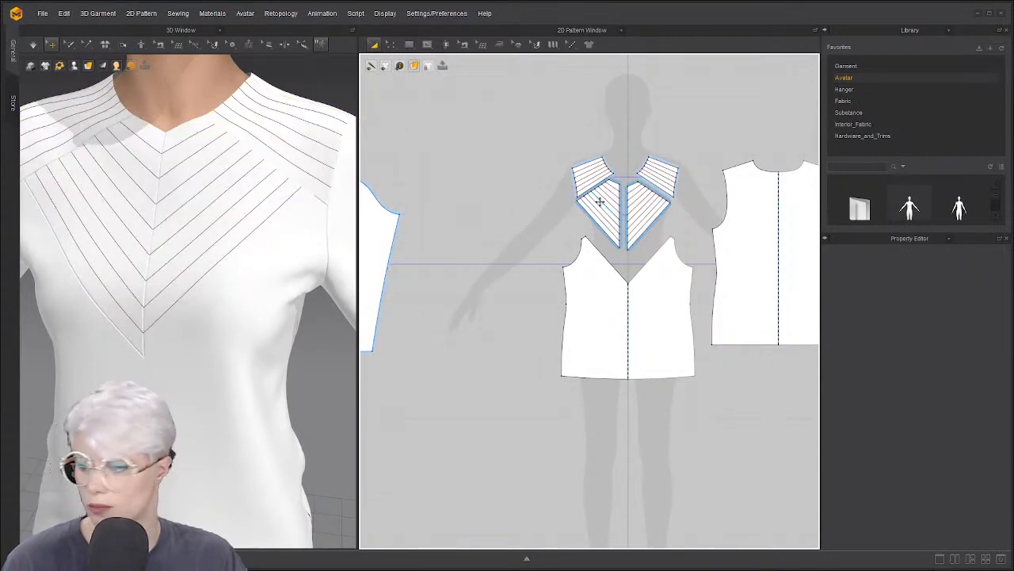
# Undo the chest piece moves to restore their mirrored layout
pyautogui.scroll(2, 598, 166)
pyautogui.click(593, 173)
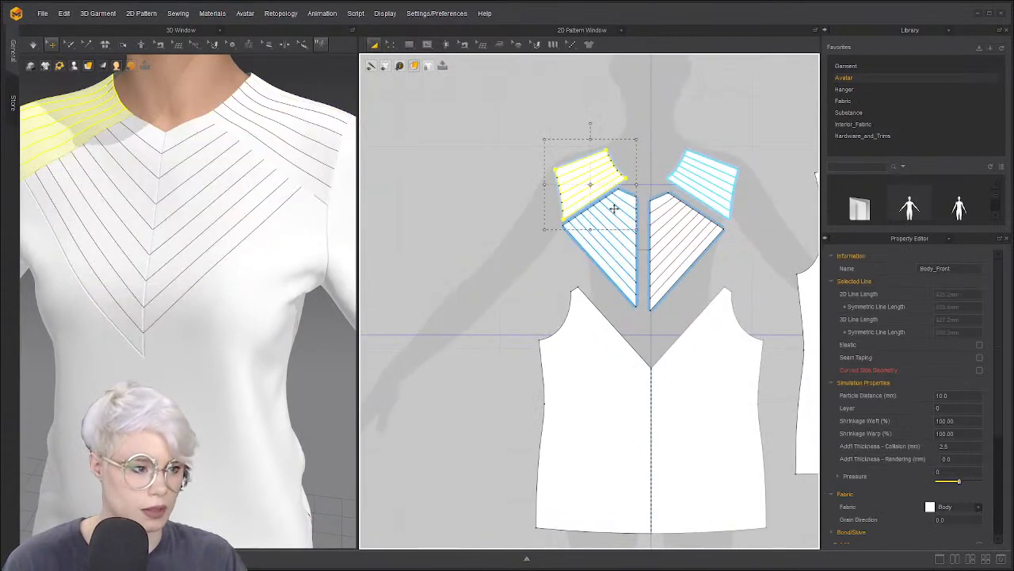
pyautogui.keyDown('shift'); pyautogui.click(611, 203); pyautogui.keyUp('shift')
pyautogui.click(520, 126)
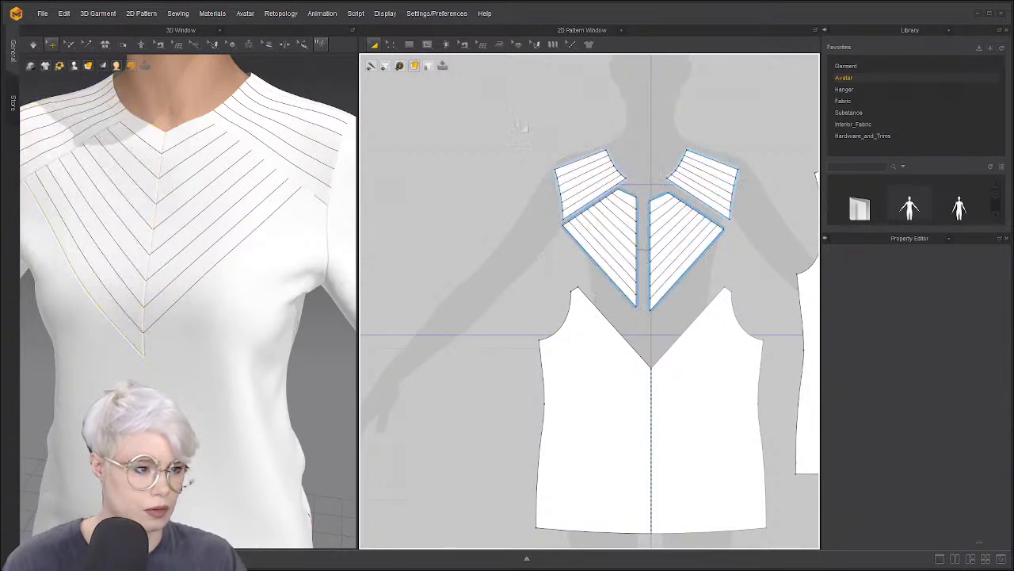
pyautogui.hotkey('ctrl', 'z')
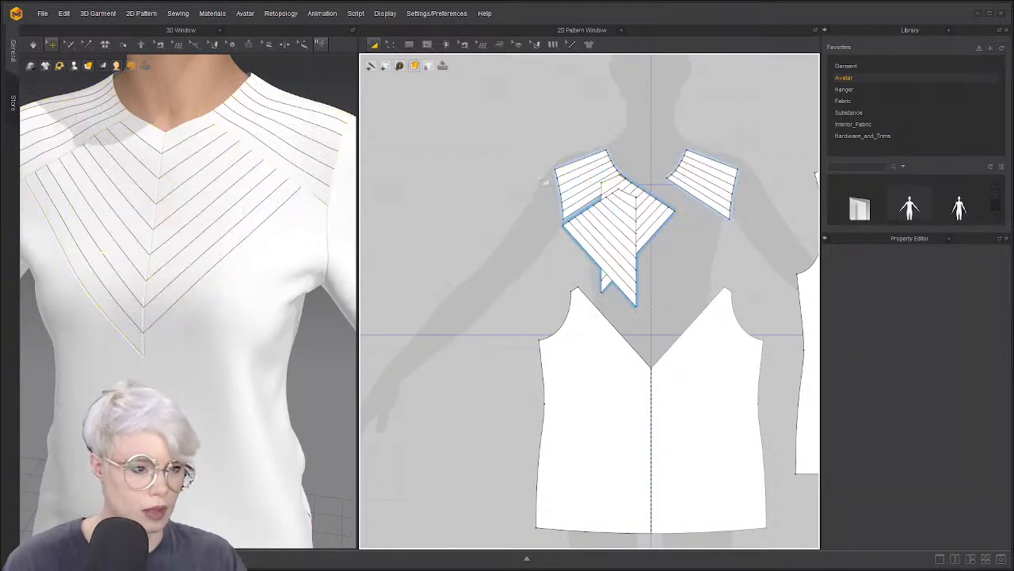
pyautogui.hotkey('ctrl', 'z')
pyautogui.hotkey('ctrl', 'z')
pyautogui.click(517, 209)
# Fit all pattern pieces in view and move the back bodice beside the front
pyautogui.scroll(-5, 521, 224)
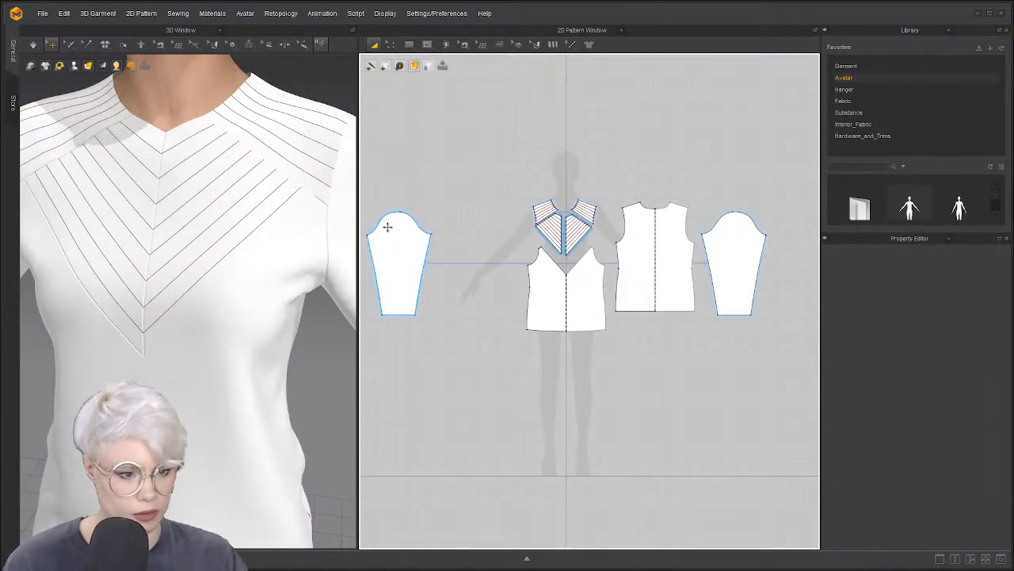
pyautogui.scroll(-5, 388, 228)
pyautogui.scroll(-1, 226, 256)
pyautogui.scroll(-3, 229, 258)
pyautogui.scroll(1, 418, 223)
pyautogui.press('f')
pyautogui.moveTo(275, 299); pyautogui.dragTo(294, 260, button='middle')
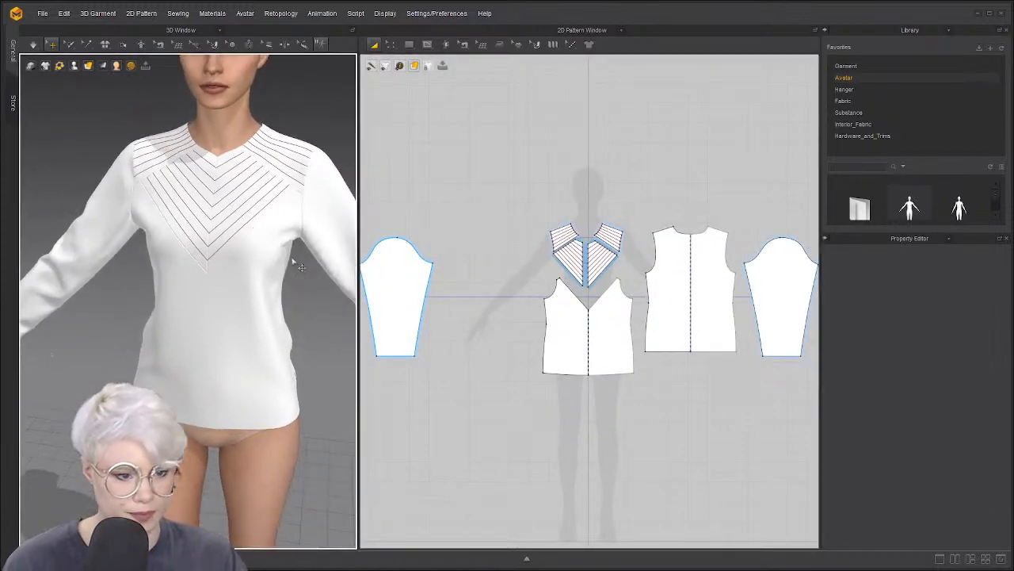
pyautogui.scroll(-2, 422, 294)
pyautogui.click(558, 332)
pyautogui.moveTo(626, 306); pyautogui.dragTo(614, 315)
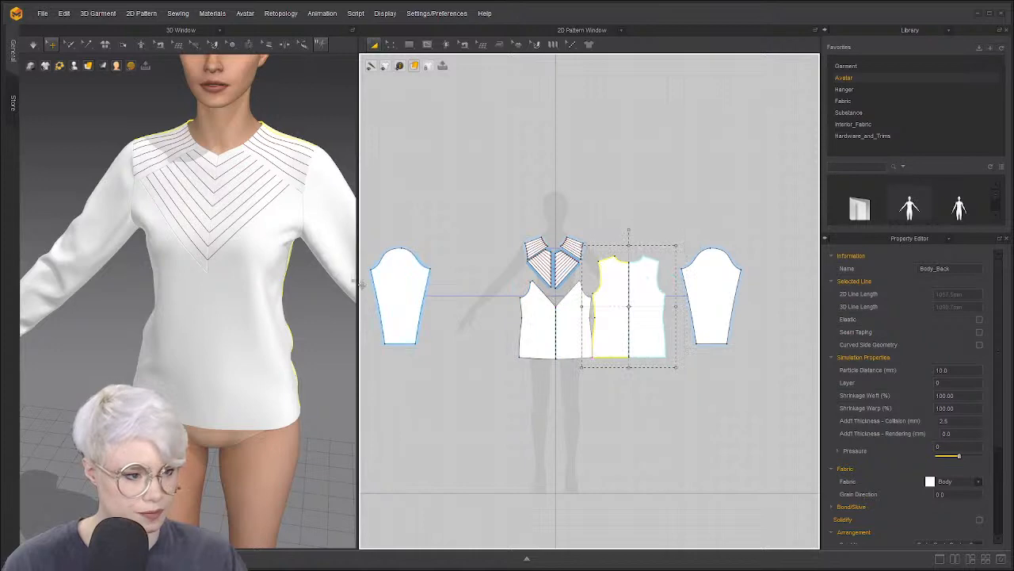
# Draw a horizontal internal line across the back bodice and Cut & Sew along it
pyautogui.moveTo(360, 283); pyautogui.dragTo(214, 248, button='right')
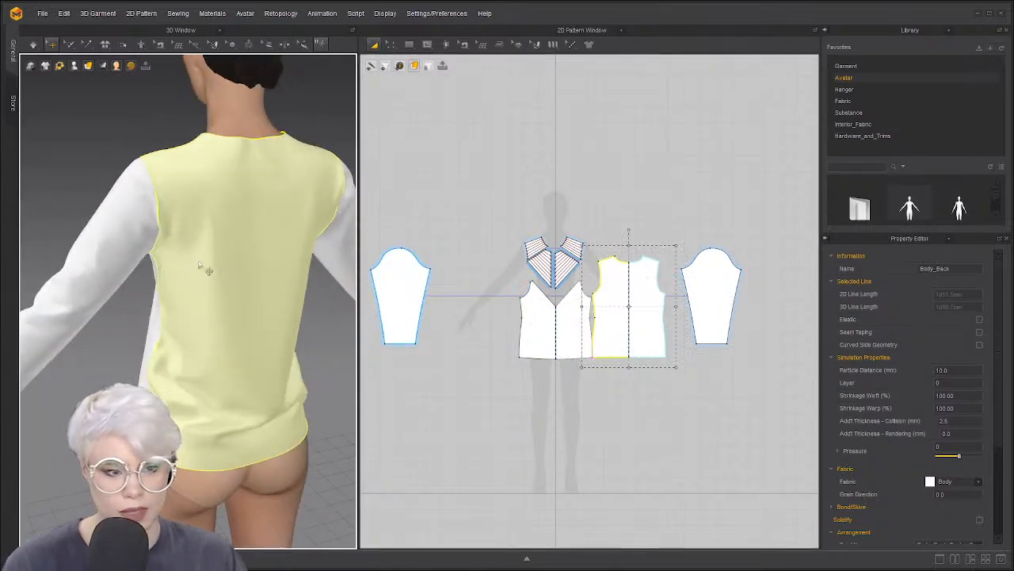
pyautogui.moveTo(273, 305); pyautogui.dragTo(203, 279, button='right')
pyautogui.scroll(5, 514, 283)
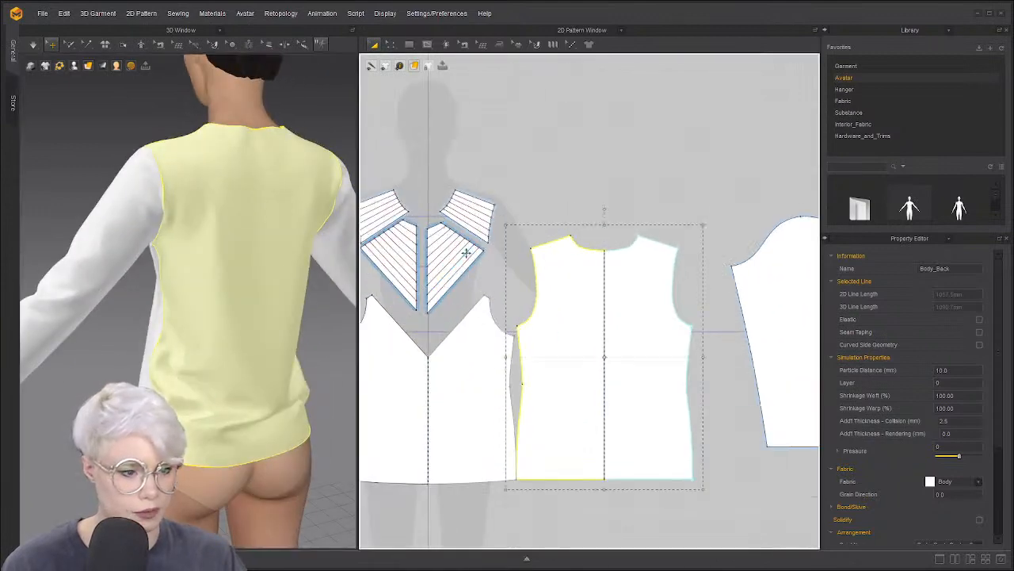
pyautogui.click(507, 230)
pyautogui.click(427, 44)
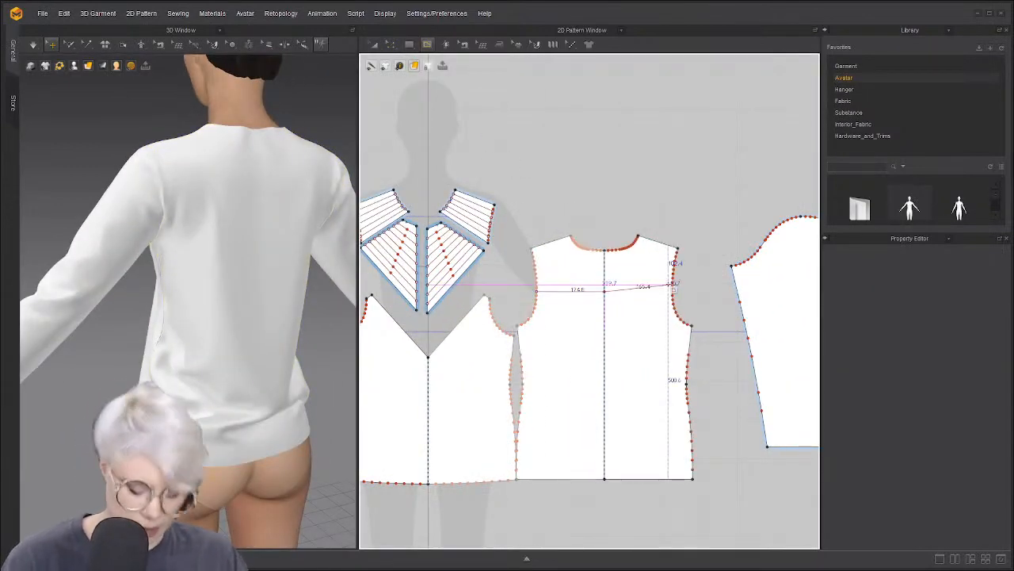
pyautogui.click(609, 292)
pyautogui.scroll(3, 593, 285)
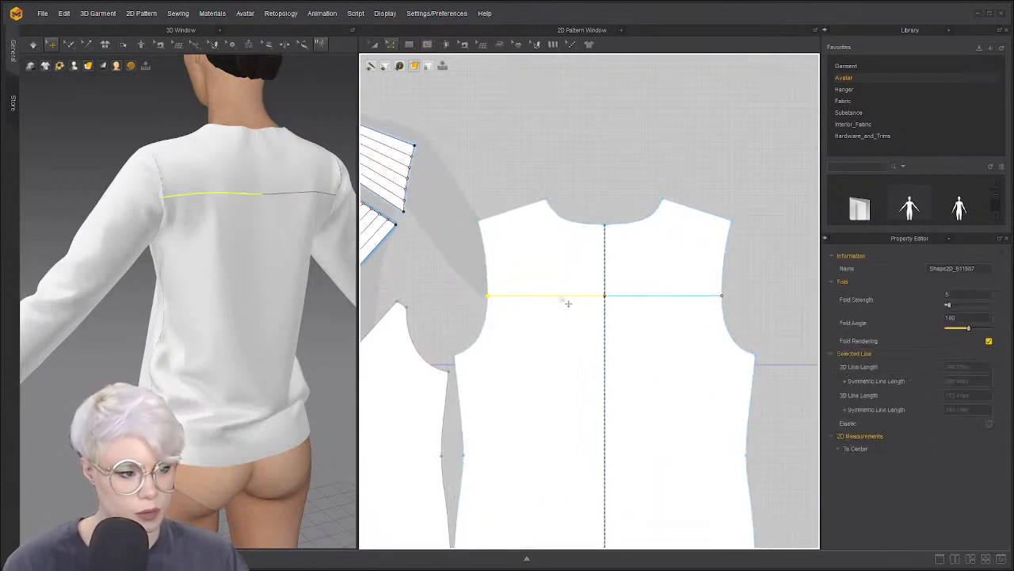
pyautogui.rightClick(560, 294)
pyautogui.click(616, 405)
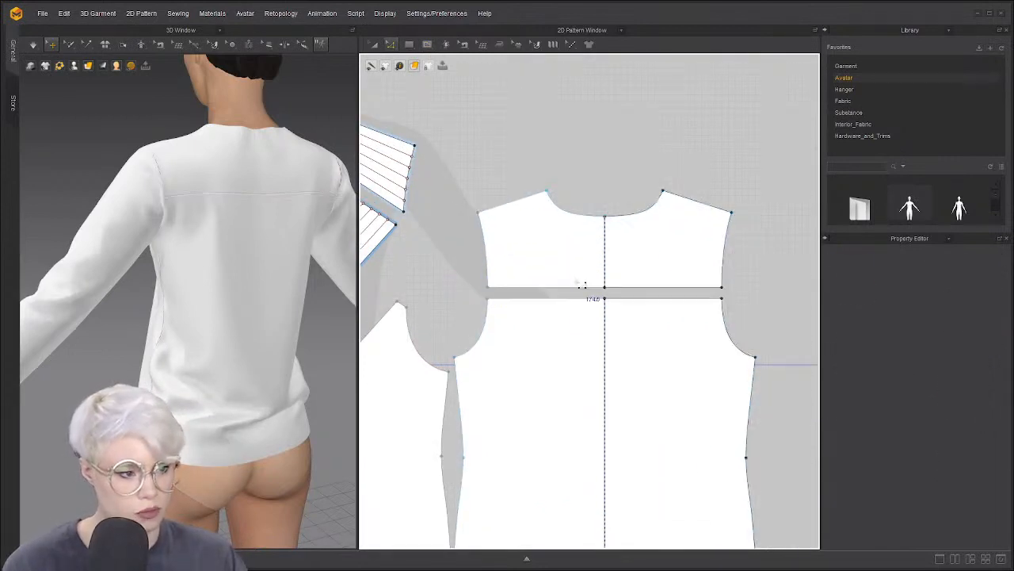
# Shift the new back yoke upward and return the lower back piece to its draped position
pyautogui.press('a')
pyautogui.moveTo(589, 284); pyautogui.dragTo(603, 220)
pyautogui.click(233, 279)
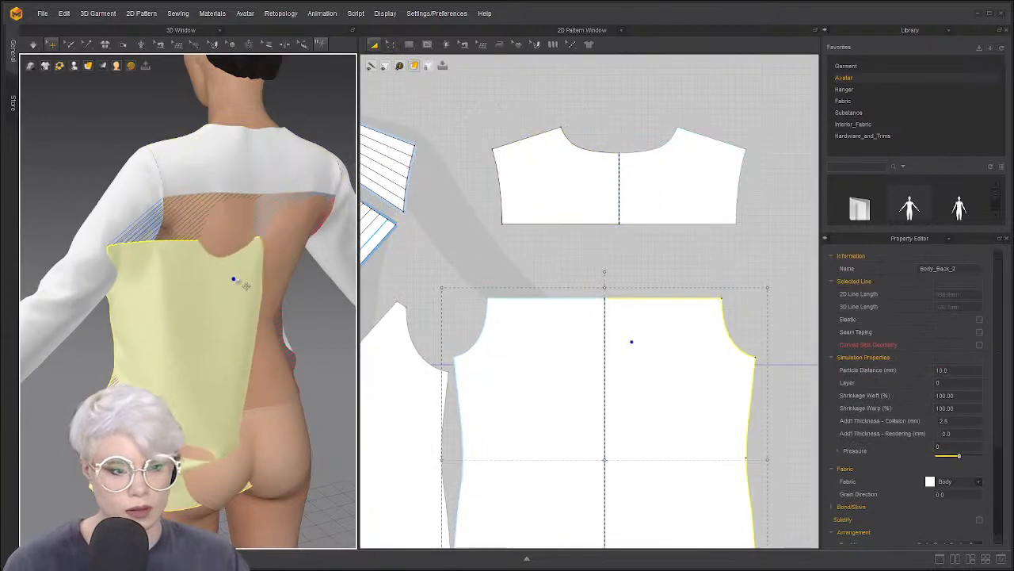
pyautogui.hotkey('ctrl', 'z')
pyautogui.moveTo(559, 167); pyautogui.dragTo(496, 248, button='middle')
pyautogui.scroll(4, 496, 248)
pyautogui.moveTo(218, 289); pyautogui.dragTo(293, 288, button='right')
pyautogui.scroll(3, 559, 179)
pyautogui.scroll(-4, 558, 195)
pyautogui.moveTo(613, 221); pyautogui.dragTo(604, 228, button='middle')
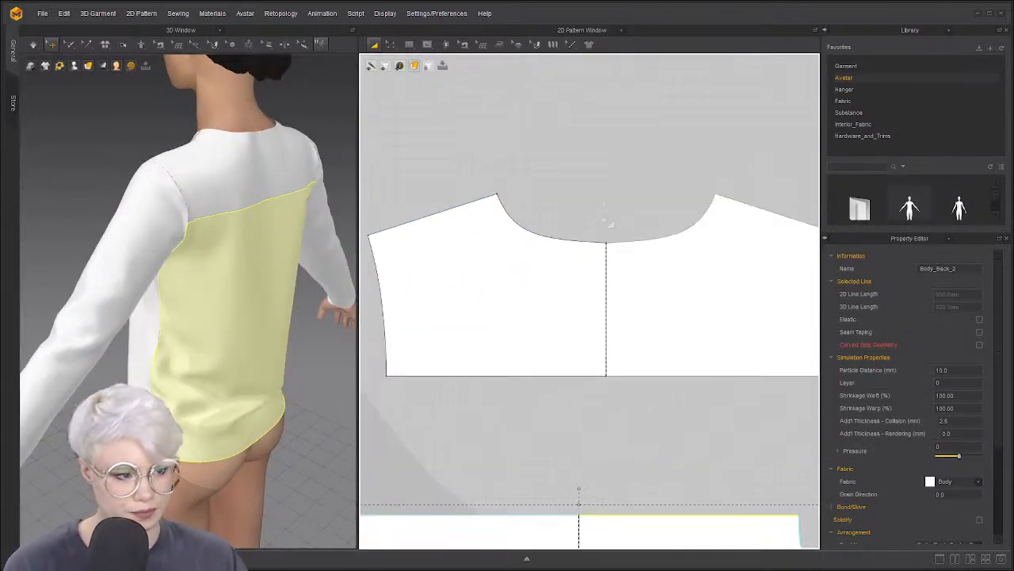
pyautogui.scroll(-1, 603, 227)
pyautogui.moveTo(329, 274); pyautogui.dragTo(98, 245, button='right')
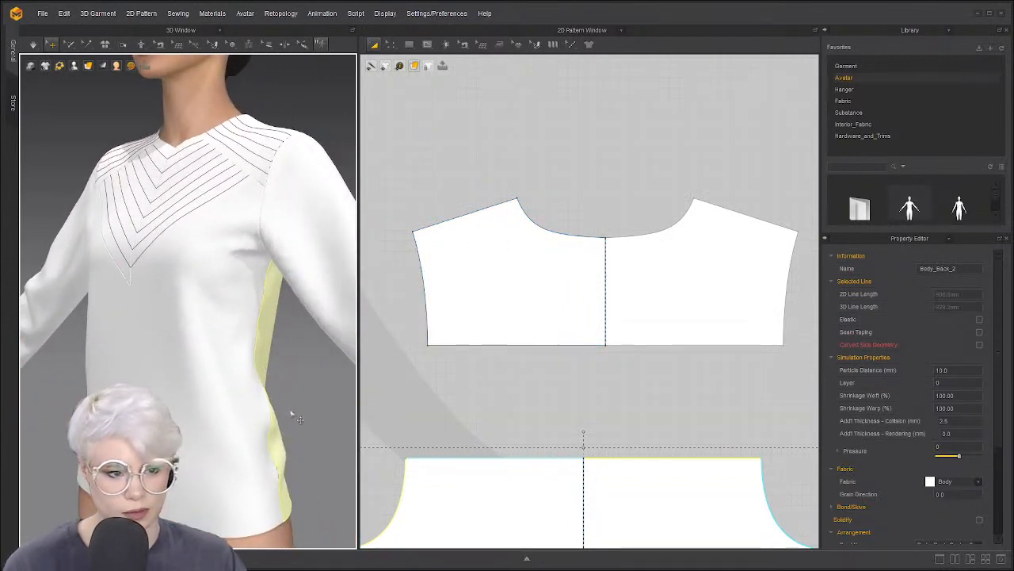
# Try offsetting the yoke's bottom edge as curved internal lines, then cancel
pyautogui.scroll(-5, 270, 324)
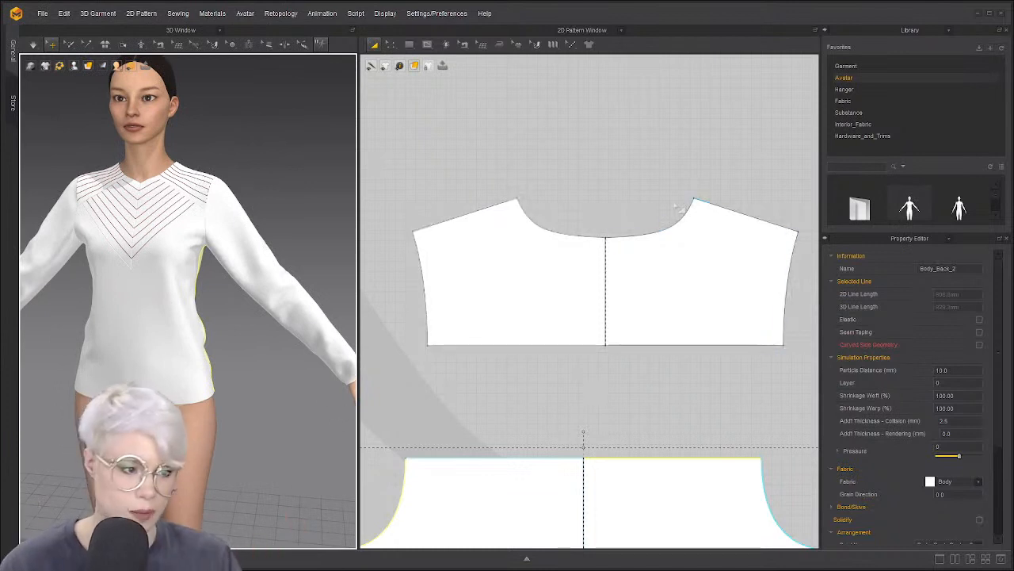
pyautogui.press('z')
pyautogui.click(496, 208)
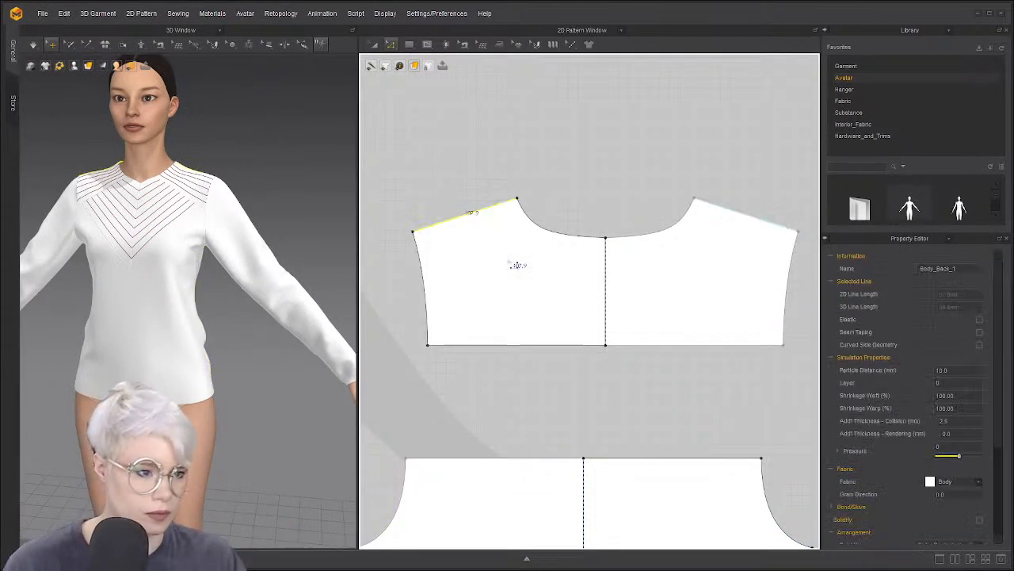
pyautogui.keyDown('shift'); pyautogui.click(525, 345); pyautogui.keyUp('shift')
pyautogui.rightClick(526, 345)
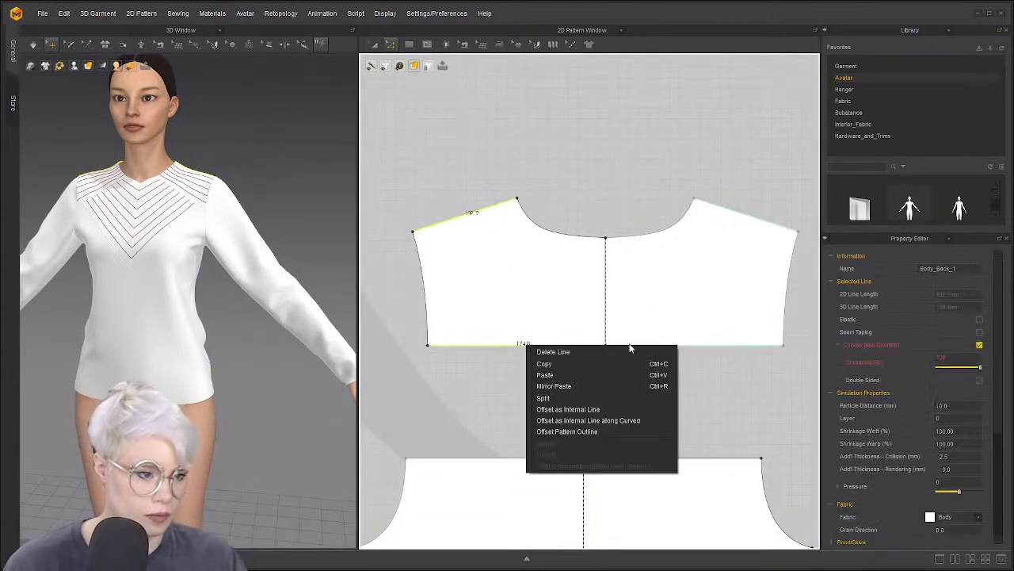
pyautogui.click(577, 420)
pyautogui.moveTo(542, 183); pyautogui.dragTo(315, 66)
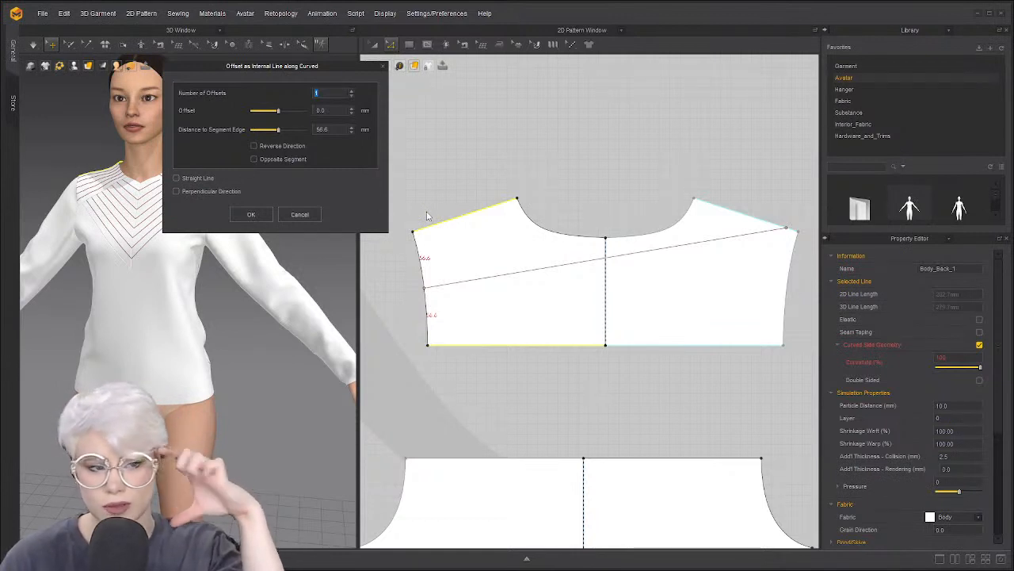
pyautogui.click(297, 214)
# Remove linked editing from the whole back yoke
pyautogui.click(575, 274)
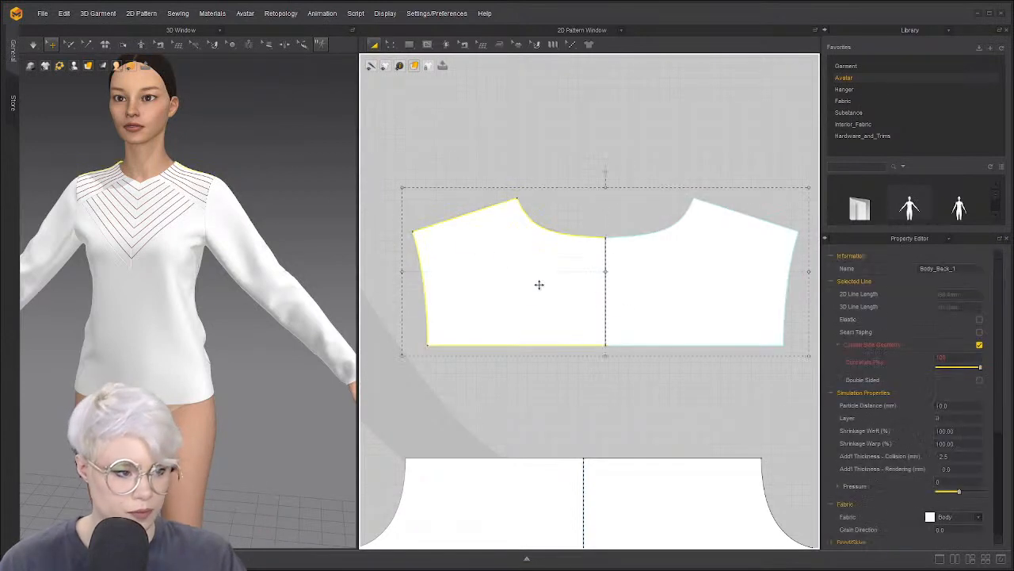
pyautogui.rightClick(539, 283)
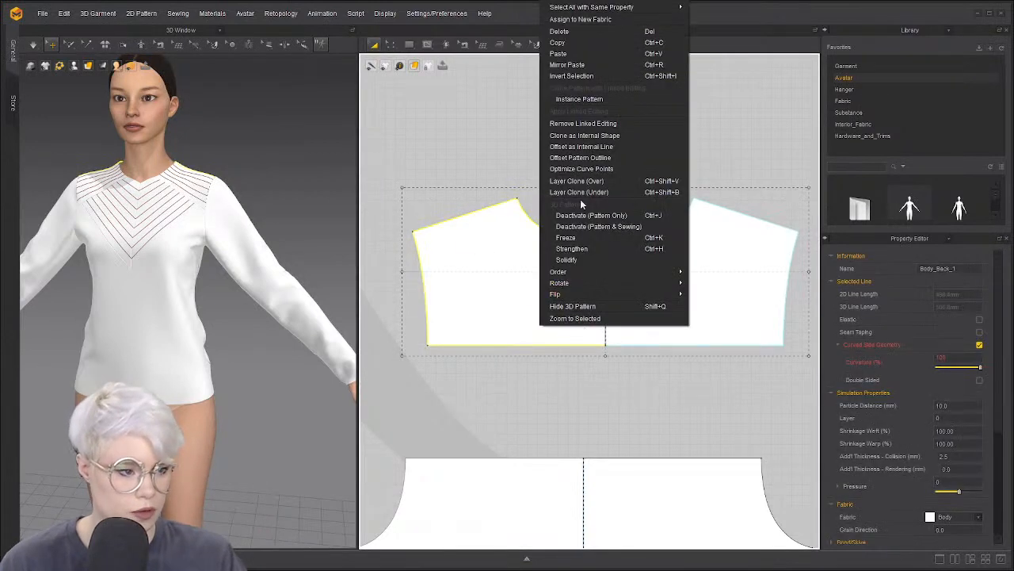
pyautogui.click(607, 123)
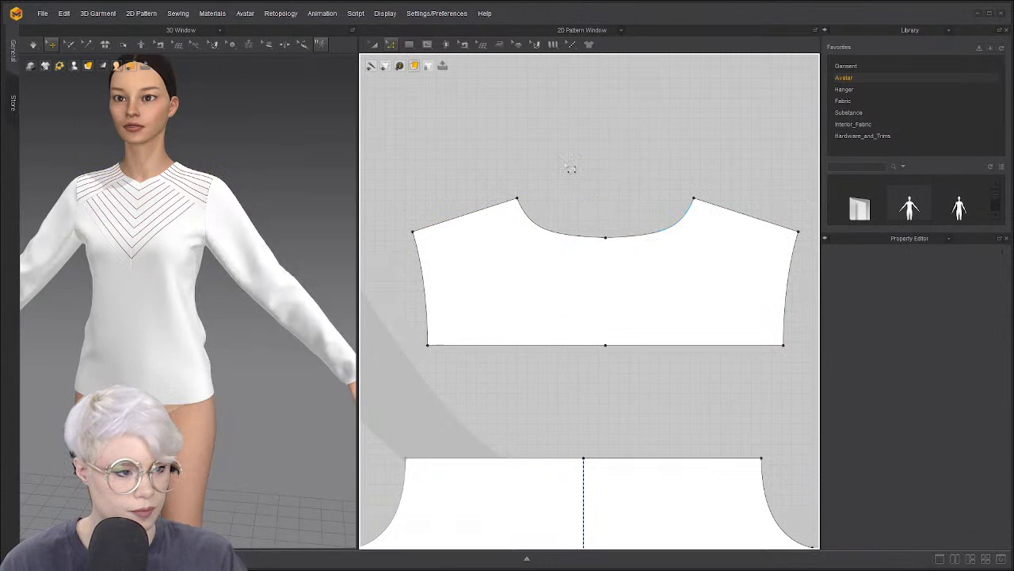
# Draw a vertical centre line on the back yoke and Cut & Sew along it
pyautogui.click(428, 45)
pyautogui.click(606, 237)
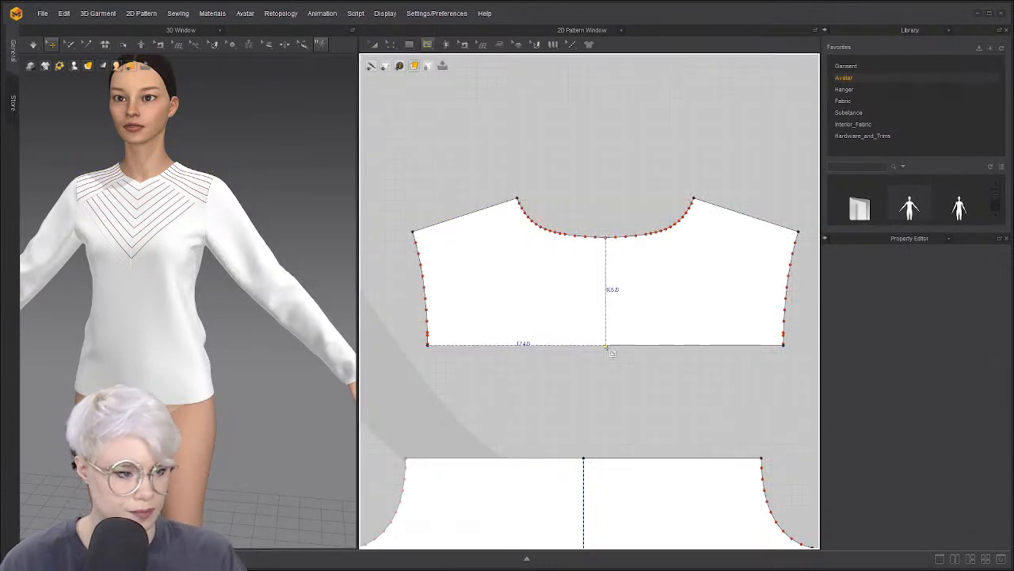
pyautogui.click(605, 344)
pyautogui.press('Return')
pyautogui.press('z')
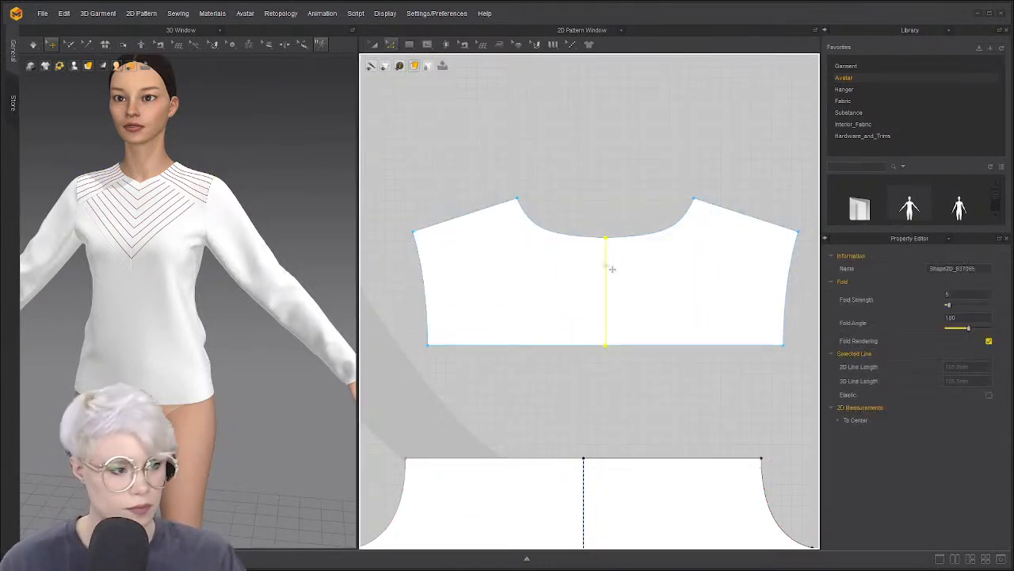
pyautogui.rightClick(605, 263)
pyautogui.click(630, 371)
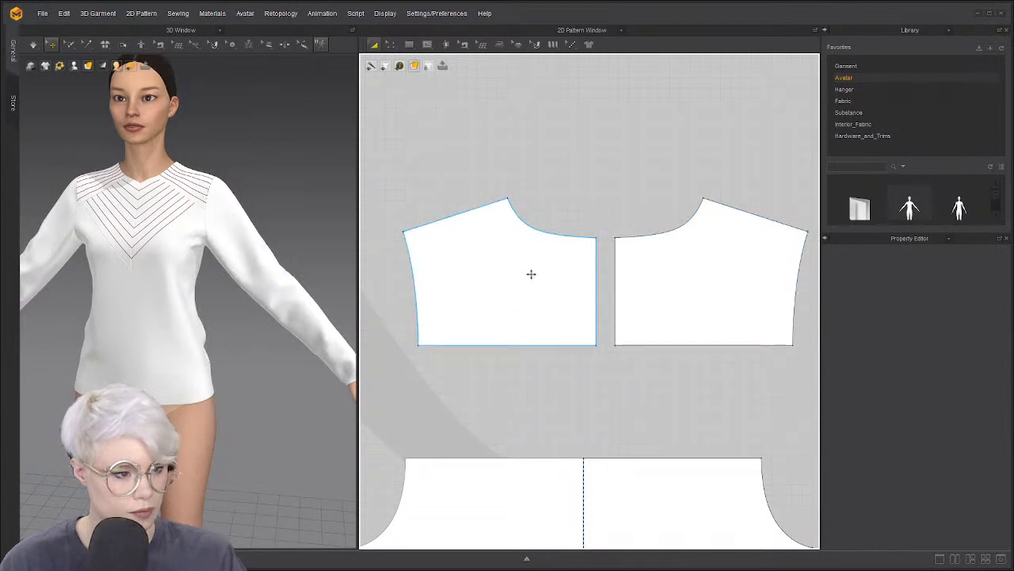
# Make the two back yoke halves a Symmetric Pattern with sewing
pyautogui.click(530, 274)
pyautogui.keyDown('shift'); pyautogui.click(645, 276); pyautogui.keyUp('shift')
pyautogui.rightClick(645, 277)
pyautogui.click(705, 124)
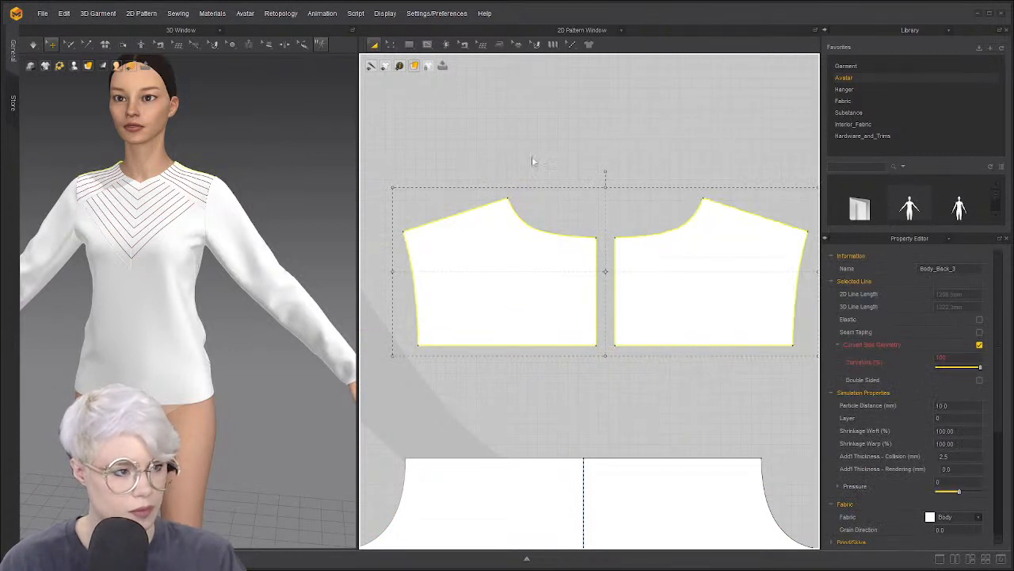
pyautogui.click(559, 155)
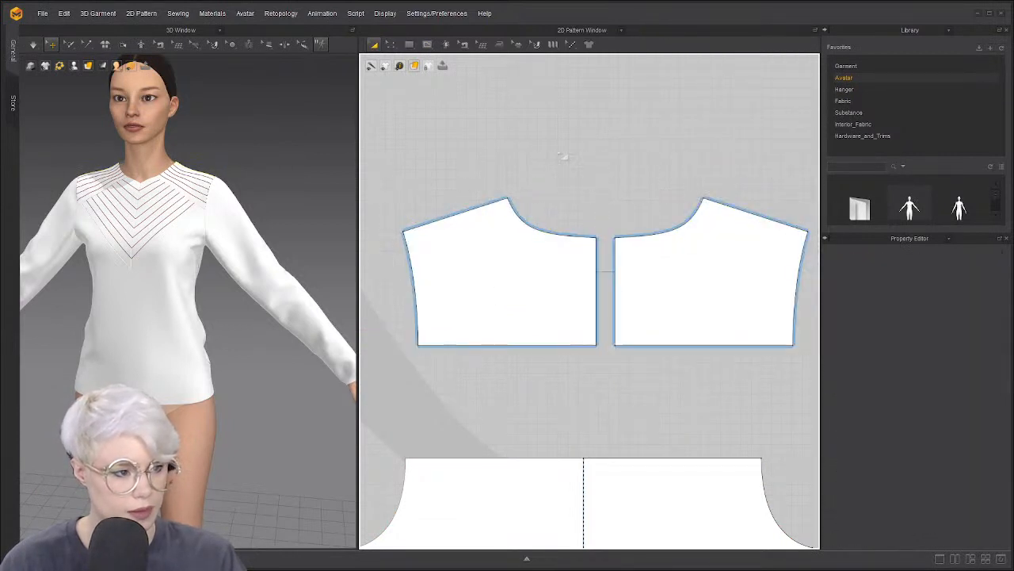
# Try 10 curved offset lines along the left yoke half's hem, then cancel
pyautogui.click(468, 214)
pyautogui.rightClick(482, 347)
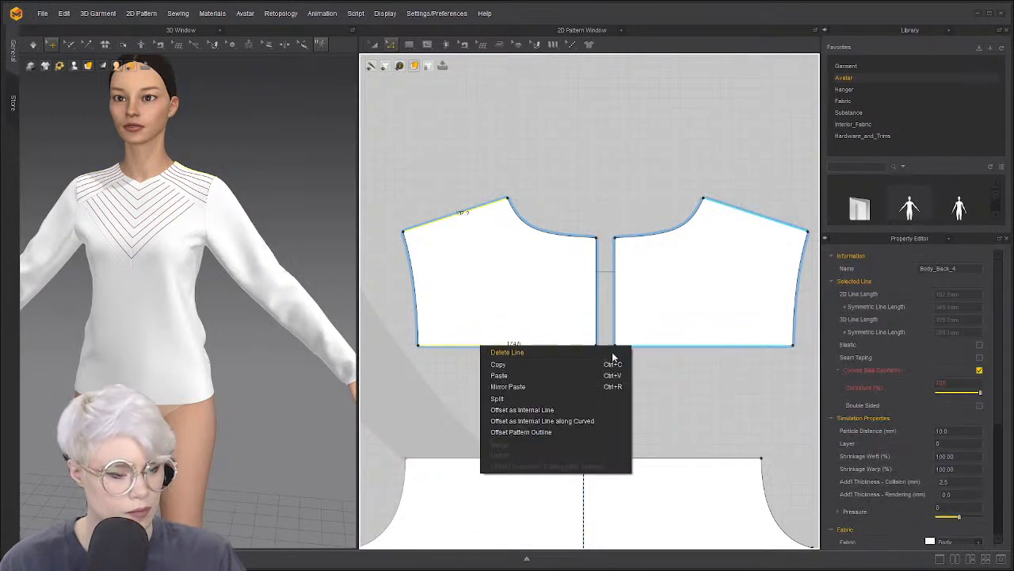
pyautogui.click(579, 425)
pyautogui.moveTo(478, 182); pyautogui.dragTo(205, 182)
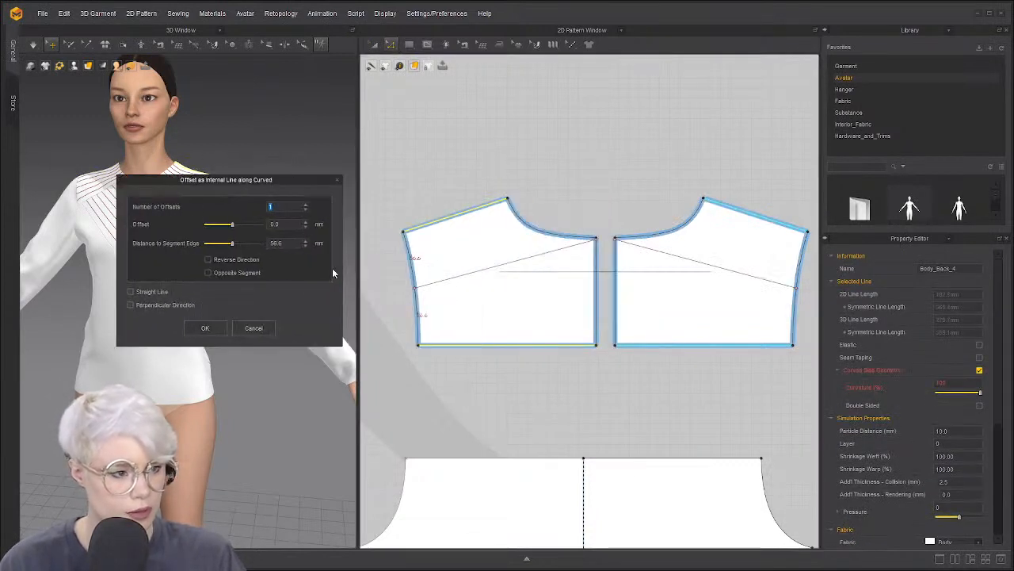
pyautogui.tripleClick(306, 206)
pyautogui.tripleClick(306, 205)
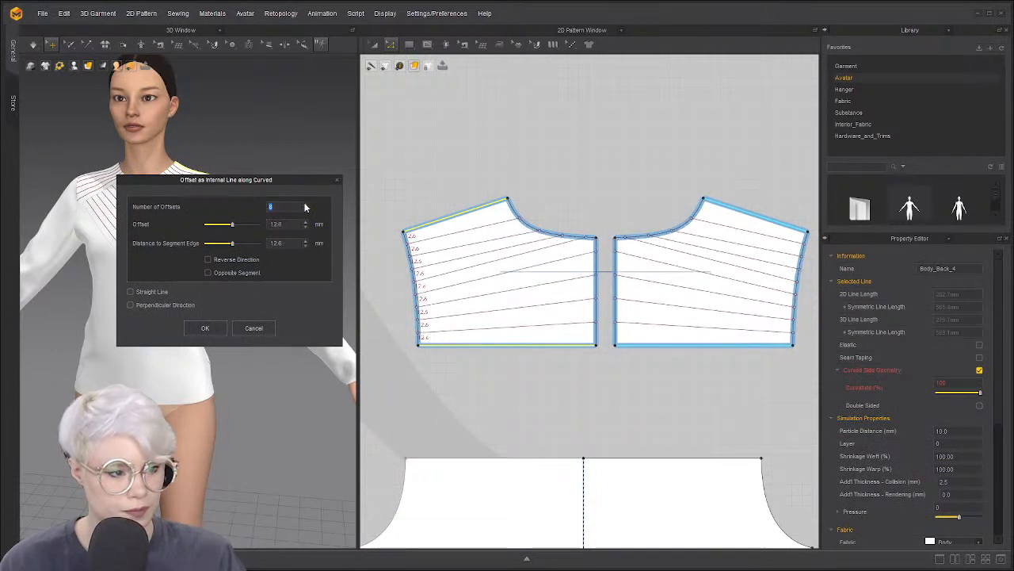
pyautogui.tripleClick(306, 206)
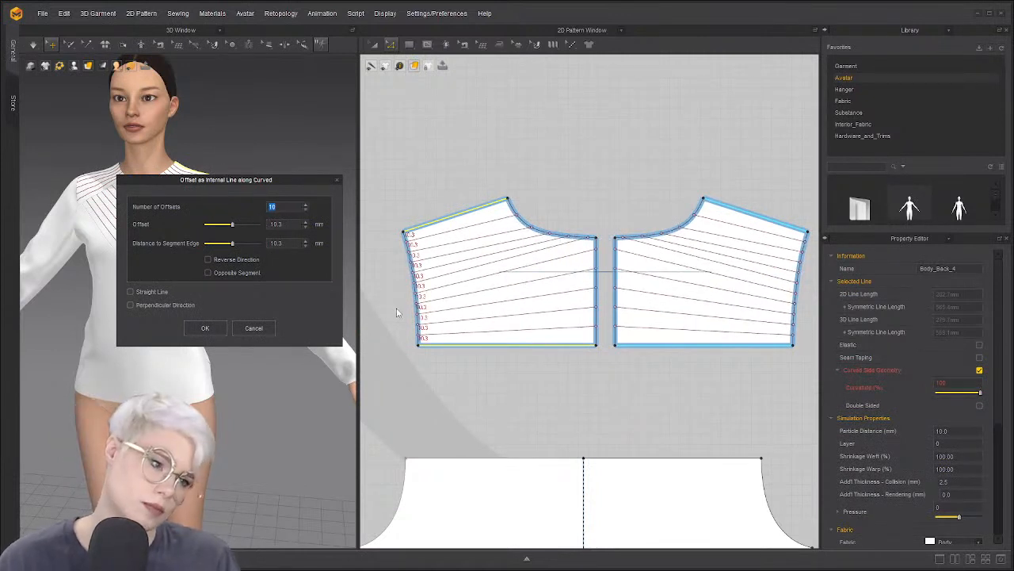
pyautogui.click(260, 326)
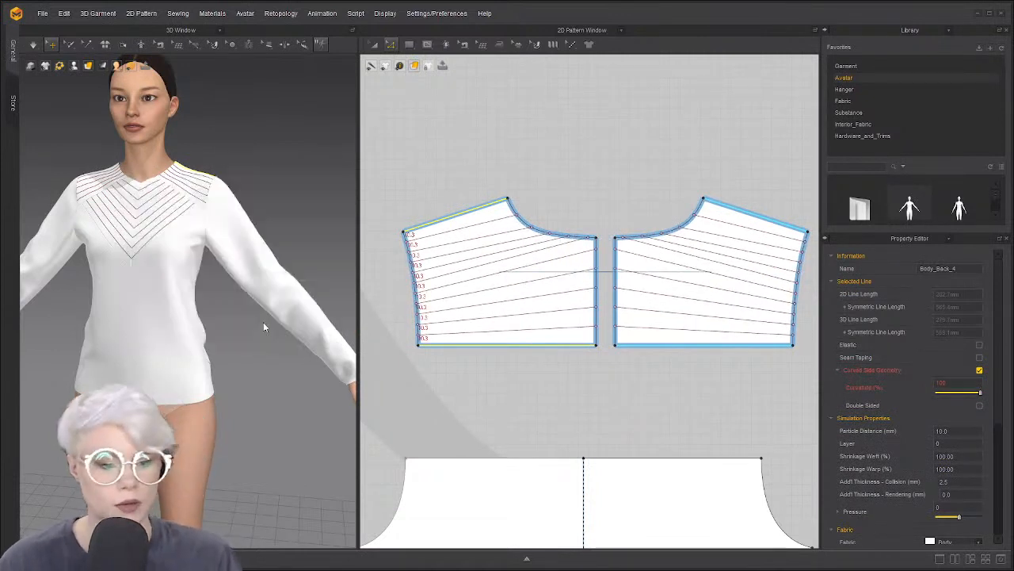
# Review the left yoke half's bottom and shoulder edge options unchanged, then activate the Internal Polygon/Line tool
pyautogui.rightClick(492, 346)
pyautogui.click(465, 219)
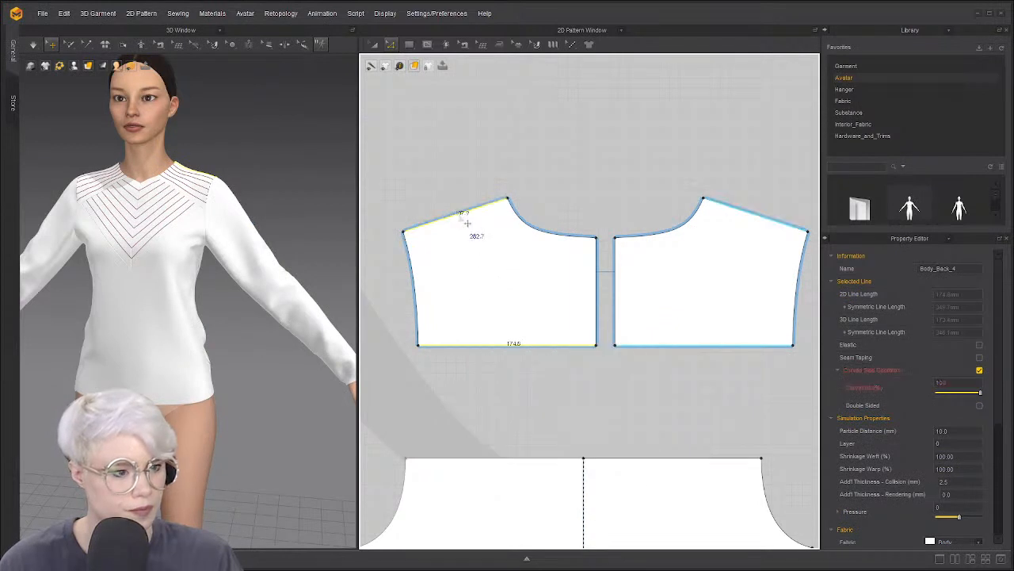
pyautogui.click(577, 188)
pyautogui.click(496, 345)
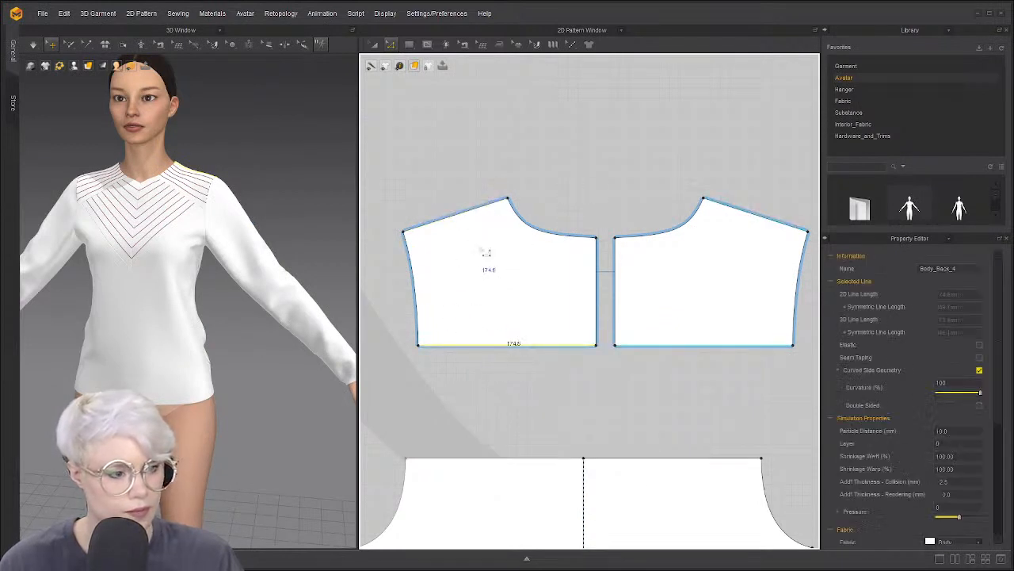
pyautogui.rightClick(493, 346)
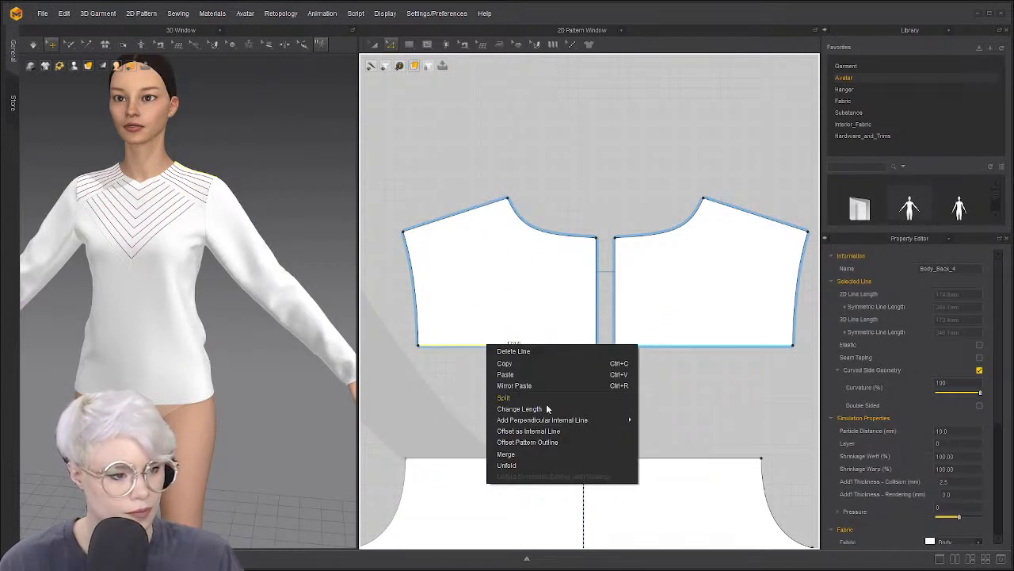
pyautogui.click(465, 221)
pyautogui.rightClick(465, 221)
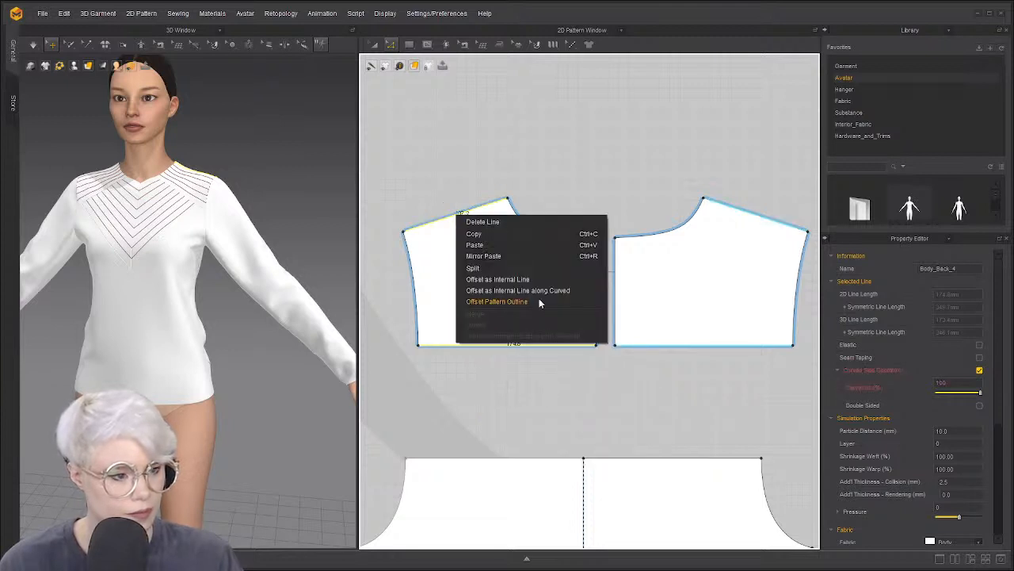
pyautogui.click(608, 157)
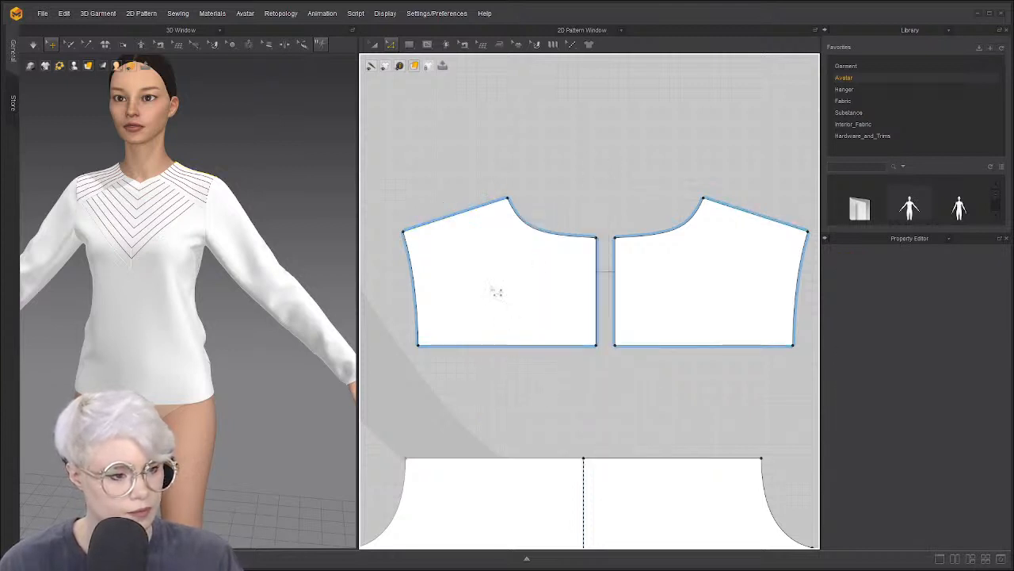
pyautogui.click(428, 45)
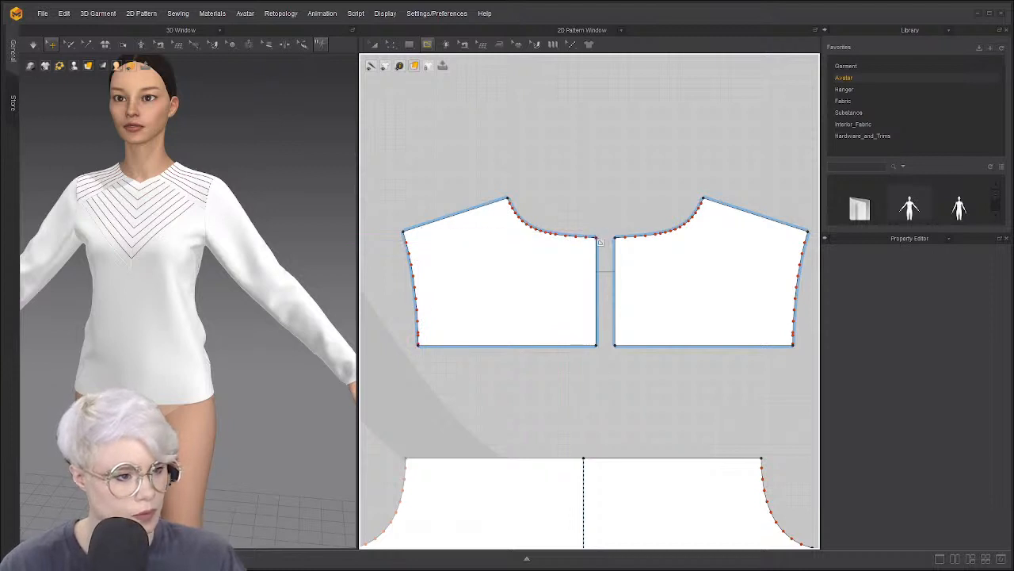
# Draw a corner-to-corner diagonal internal line across the back yoke and Cut & Sew the pieces along it
pyautogui.click(597, 238)
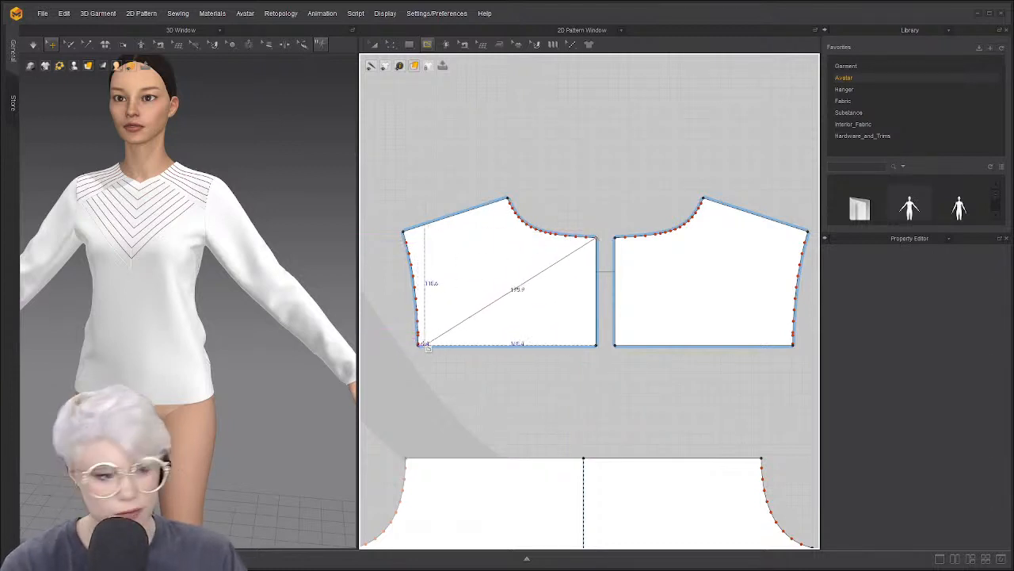
pyautogui.doubleClick(419, 345)
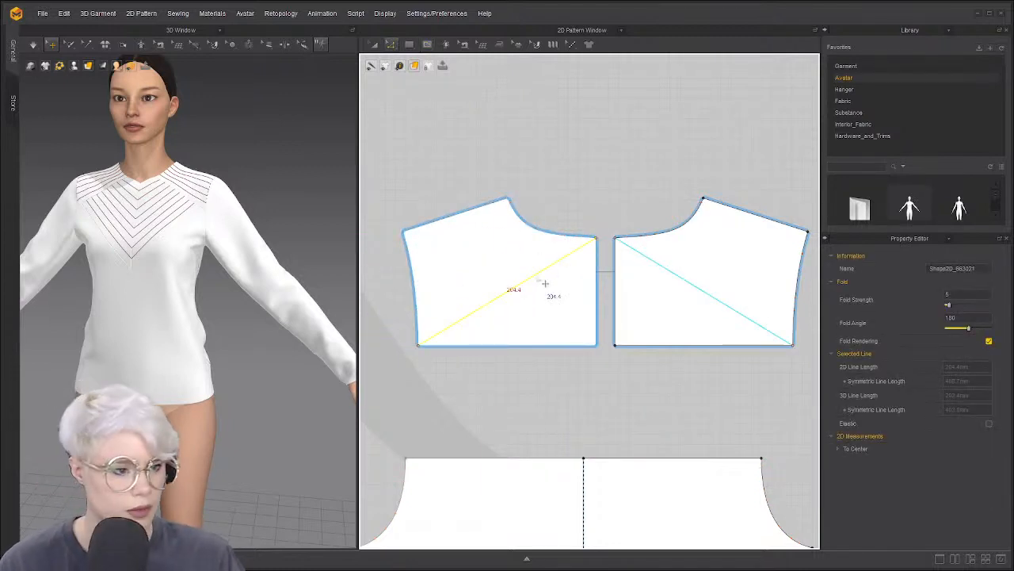
pyautogui.rightClick(539, 275)
pyautogui.click(579, 385)
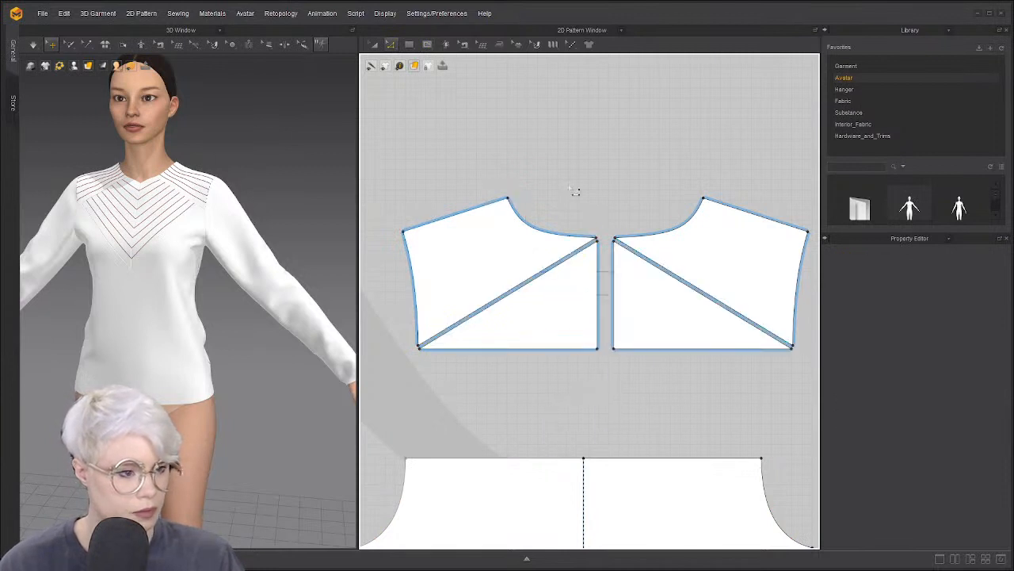
# Add curved offset stitch lines along the left piece's diagonal edge with an increased number of offsets
pyautogui.click(480, 208)
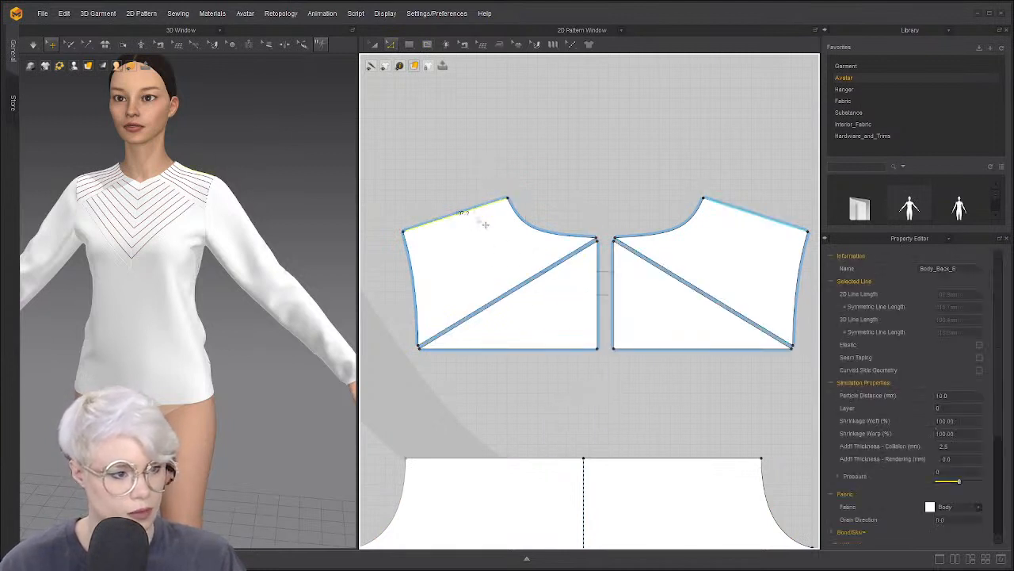
pyautogui.click(522, 285)
pyautogui.rightClick(521, 284)
pyautogui.click(465, 185)
pyautogui.click(471, 211)
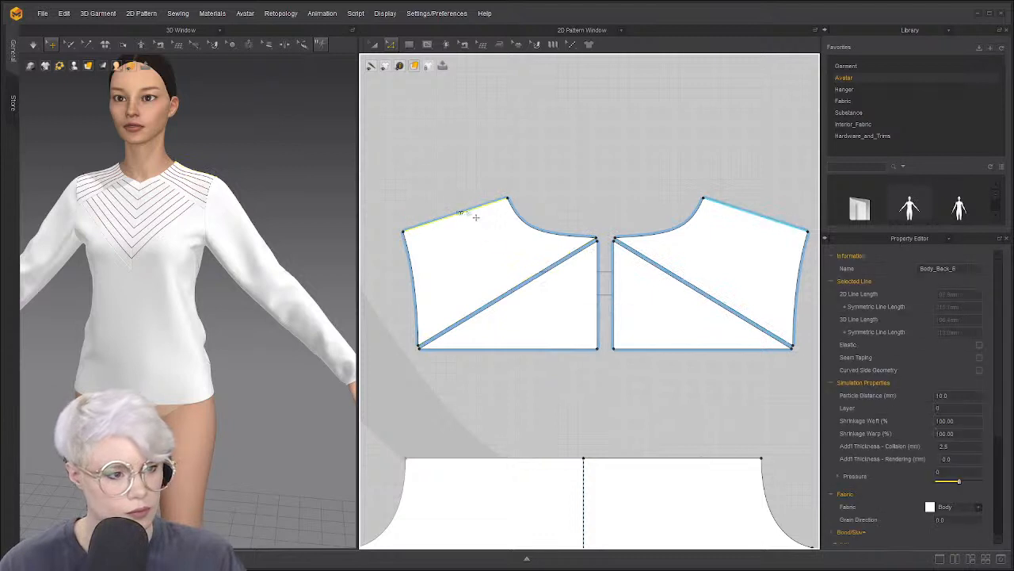
pyautogui.rightClick(526, 291)
pyautogui.click(567, 358)
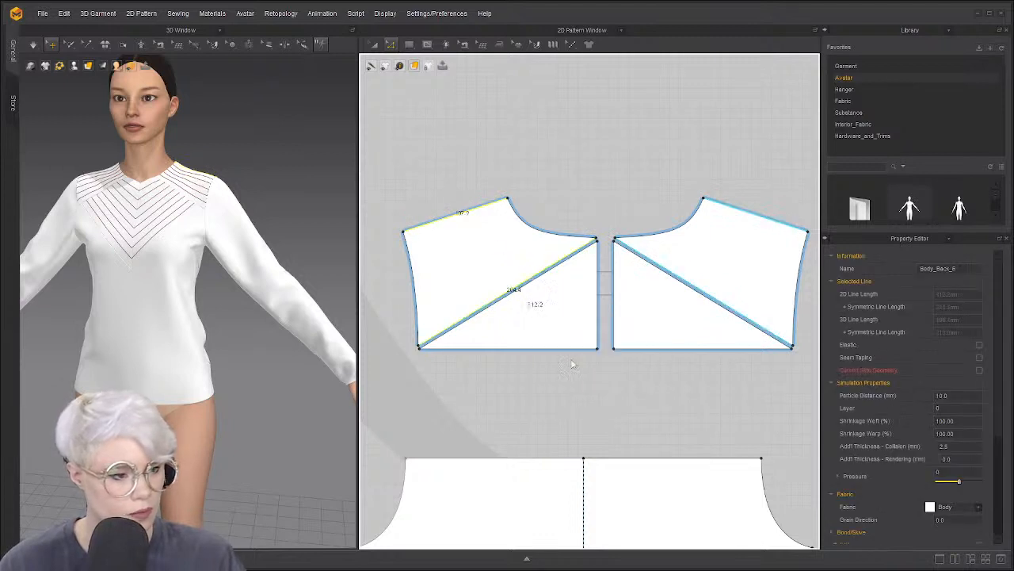
pyautogui.click(283, 184)
pyautogui.click(284, 183)
pyautogui.click(284, 184)
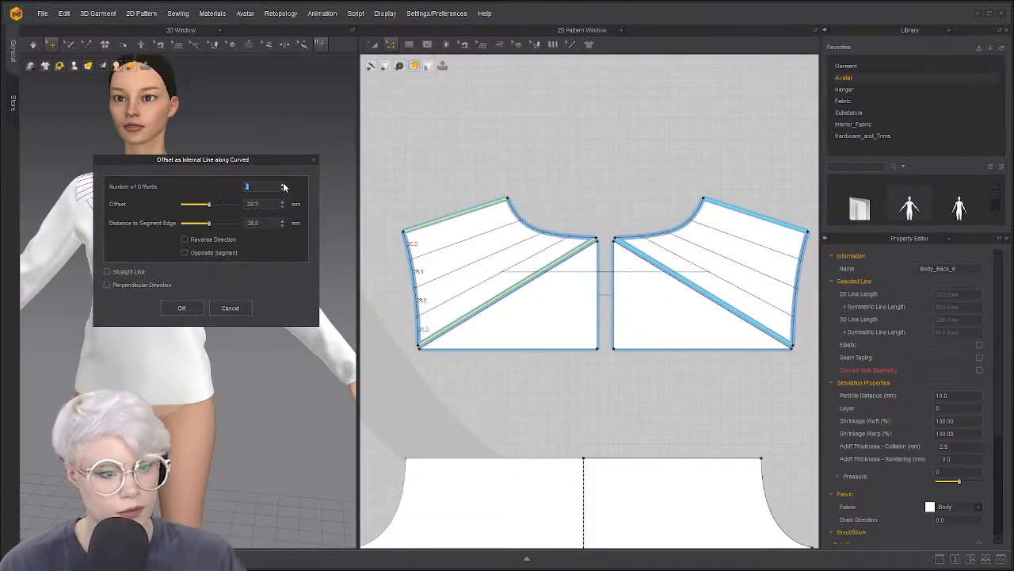
pyautogui.click(283, 183)
pyautogui.click(283, 183)
pyautogui.click(283, 183)
pyautogui.click(181, 307)
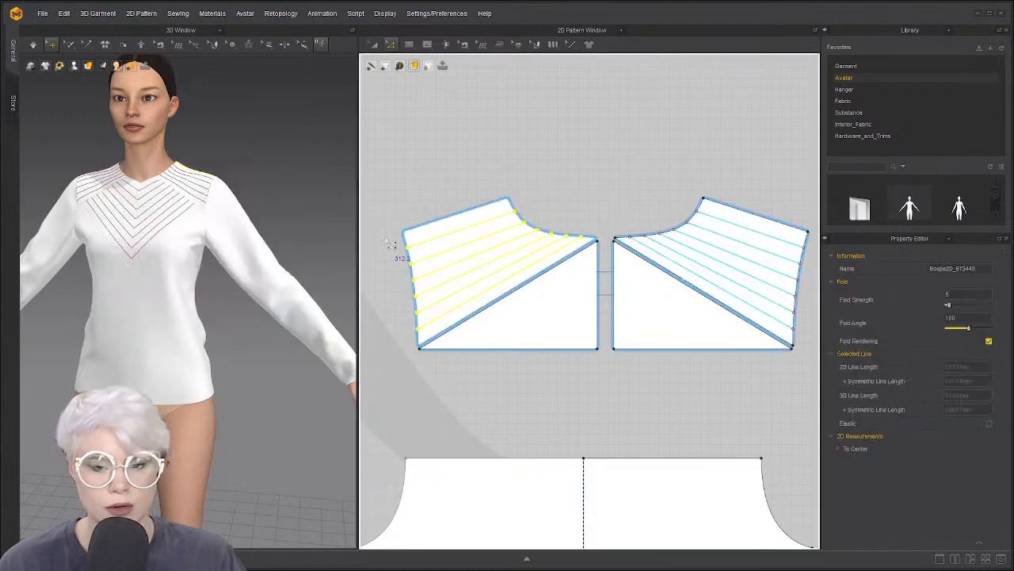
pyautogui.click(548, 271)
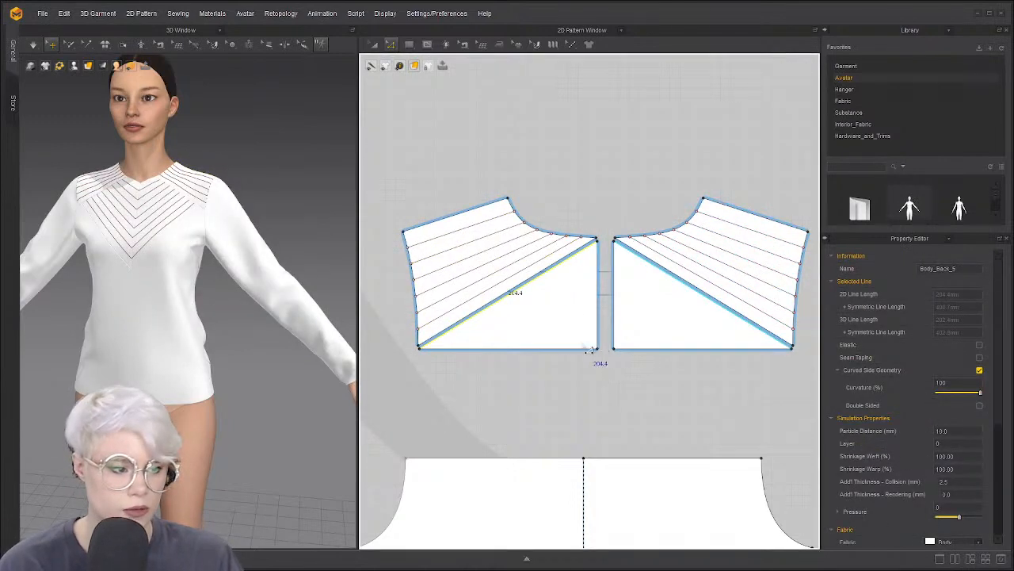
pyautogui.rightClick(572, 347)
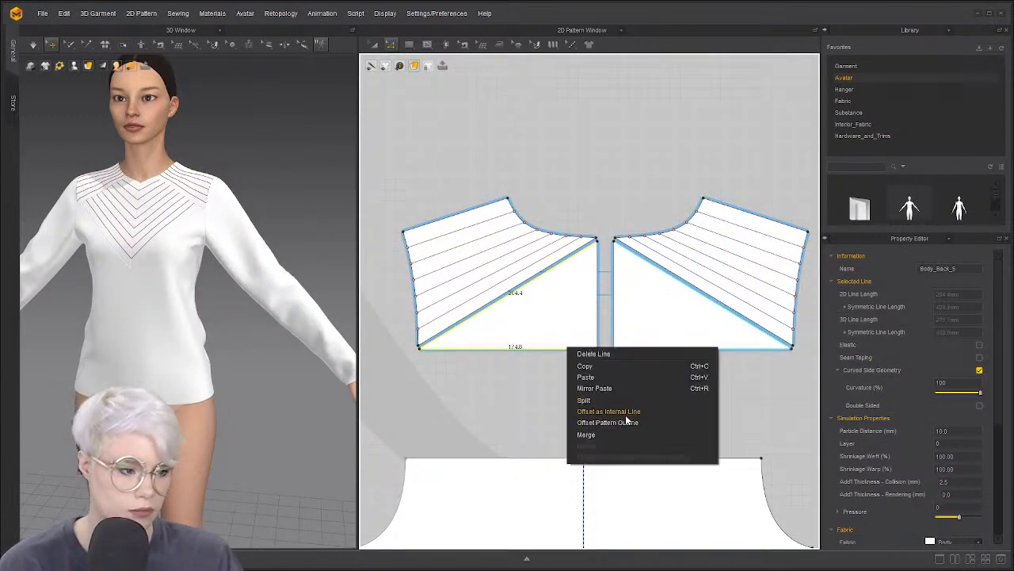
# With Transform Pattern, move the left yoke's lower triangle down below the striped upper part
pyautogui.click(545, 409)
pyautogui.scroll(-5, 575, 344)
pyautogui.scroll(3, 576, 383)
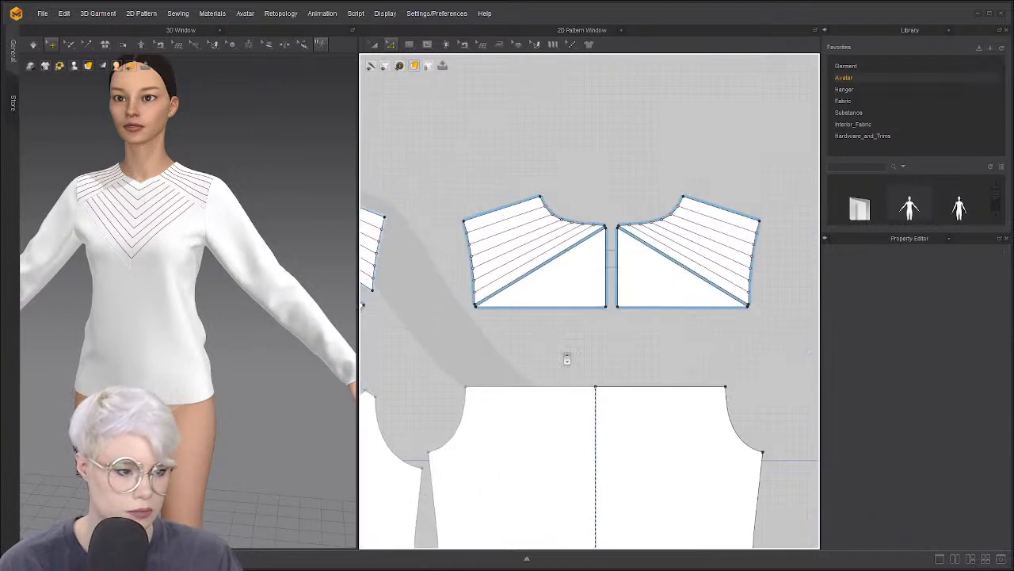
pyautogui.scroll(-1, 641, 319)
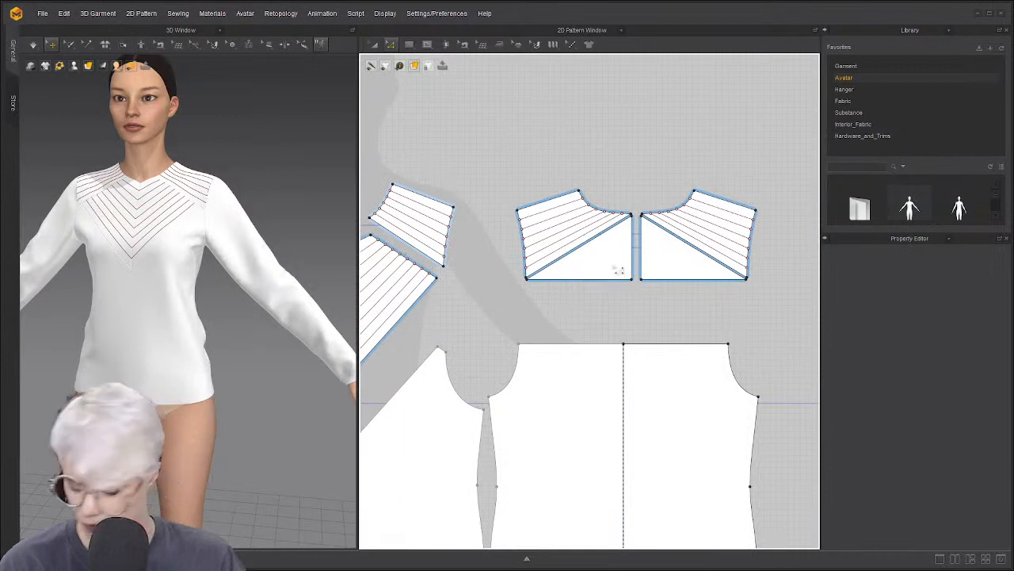
pyautogui.press('a')
pyautogui.moveTo(617, 270); pyautogui.dragTo(598, 320)
# Adjust the triangle's lower-right corner point, then return it to its original position
pyautogui.scroll(3, 603, 321)
pyautogui.click(636, 308)
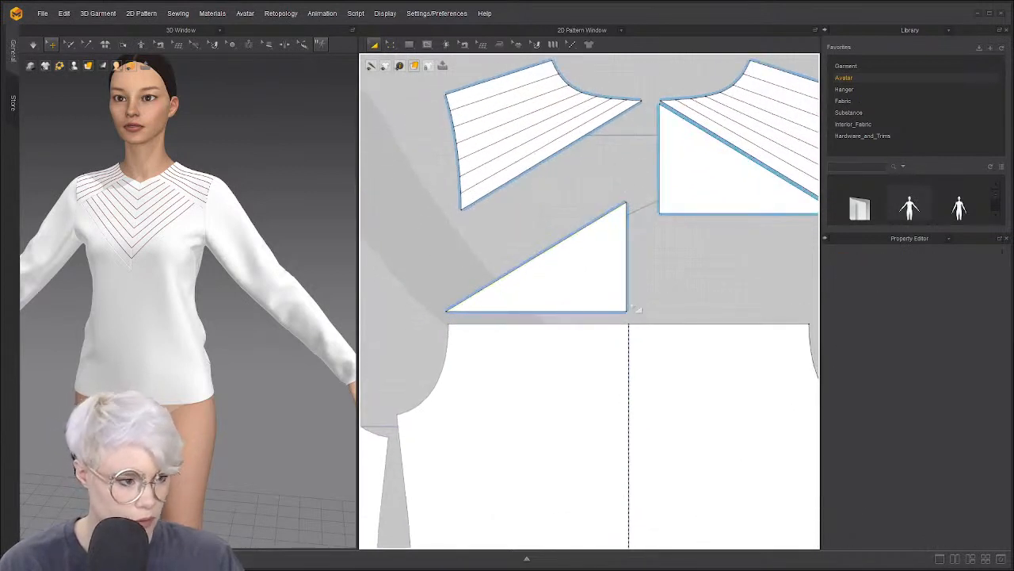
pyautogui.click(627, 318)
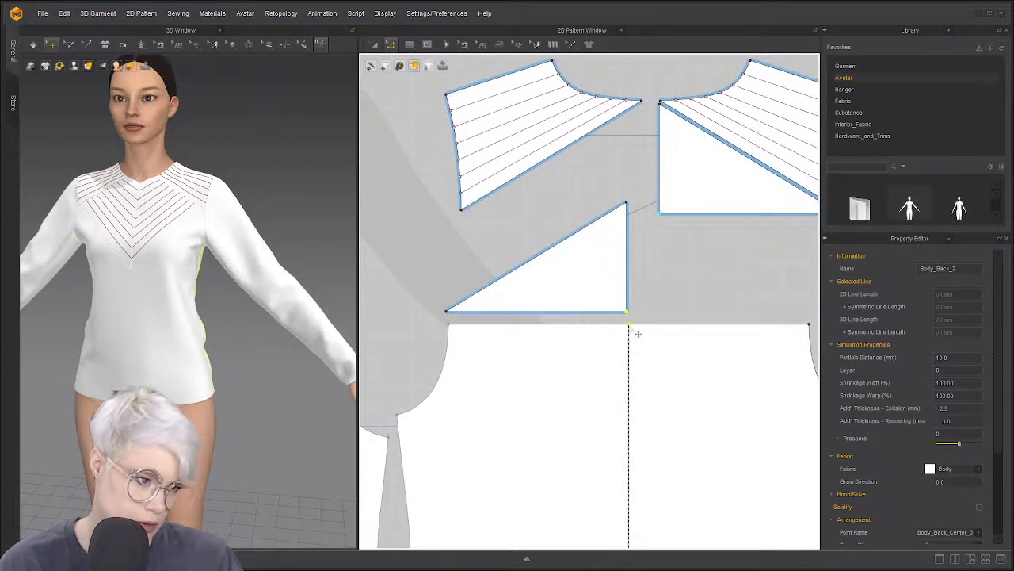
pyautogui.moveTo(638, 333)
pyautogui.mouseDown()
pyautogui.moveTo(635, 370)
pyautogui.moveTo(628, 358)
pyautogui.moveTo(635, 396)
pyautogui.moveTo(627, 326)
pyautogui.moveTo(637, 328)
pyautogui.mouseUp()
pyautogui.click(656, 304)
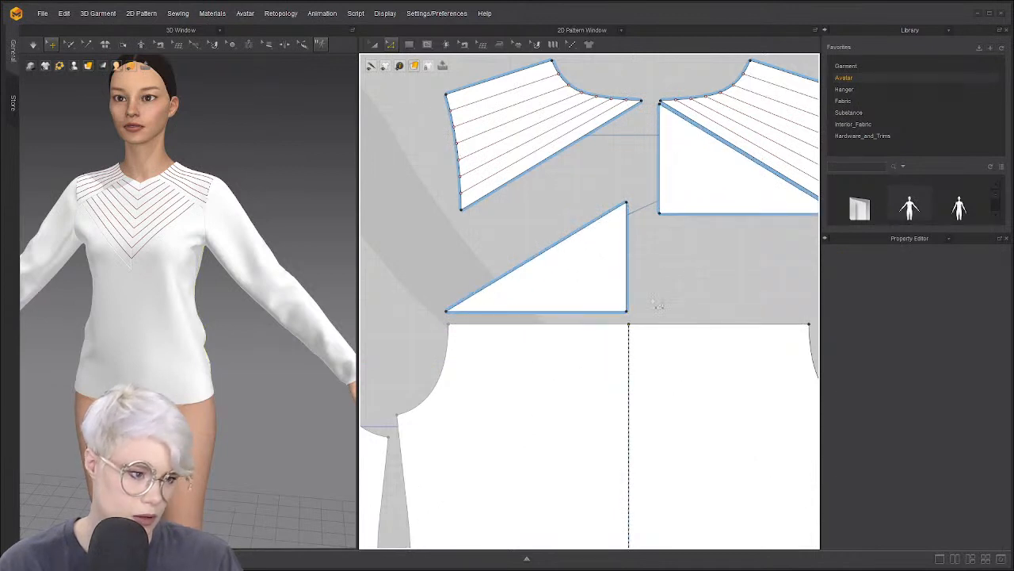
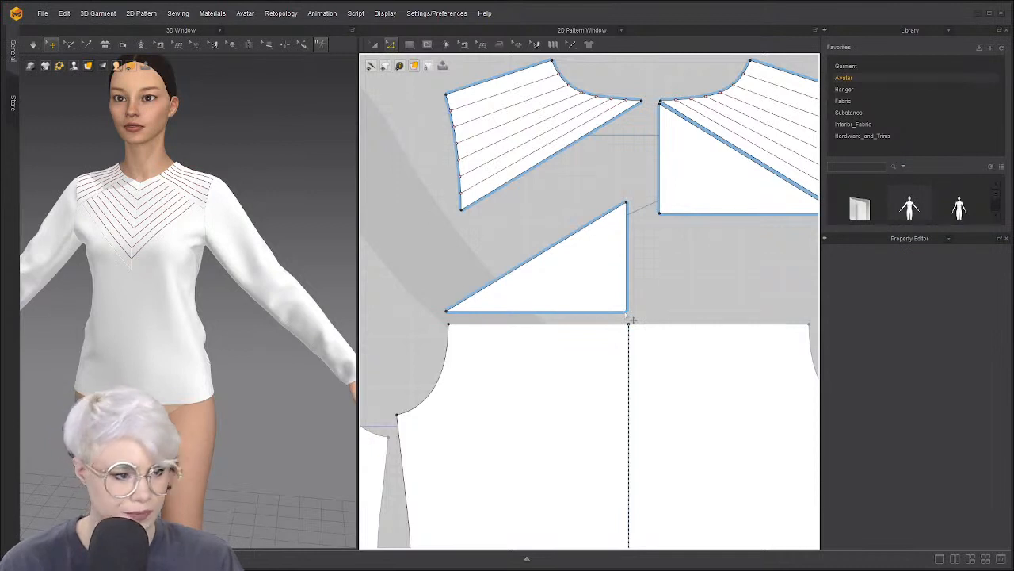
# Drag the back triangle's bottom-right corner point down so its lower tip dips toward center back
pyautogui.click(632, 319)
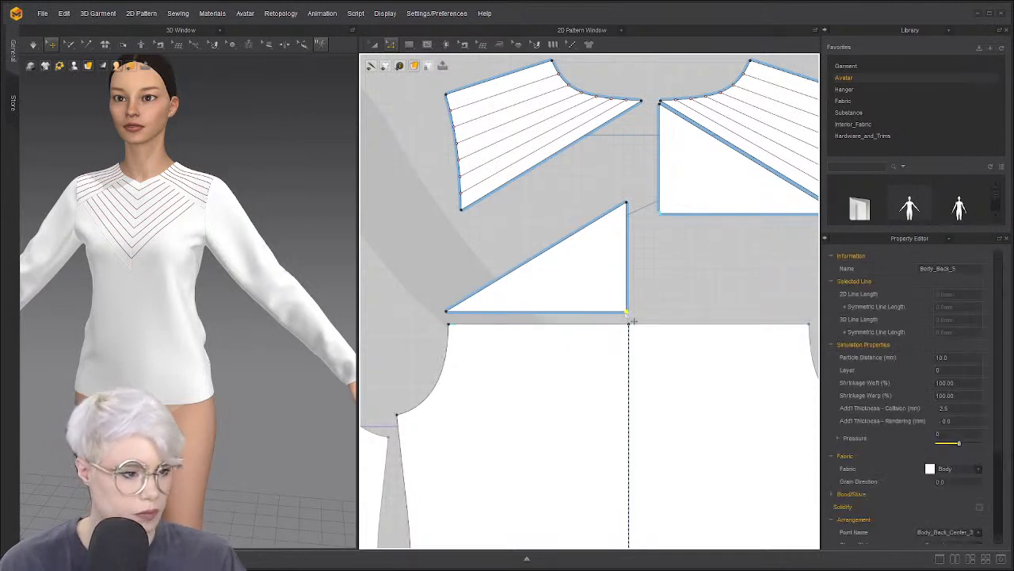
pyautogui.moveTo(593, 282); pyautogui.dragTo(657, 367)
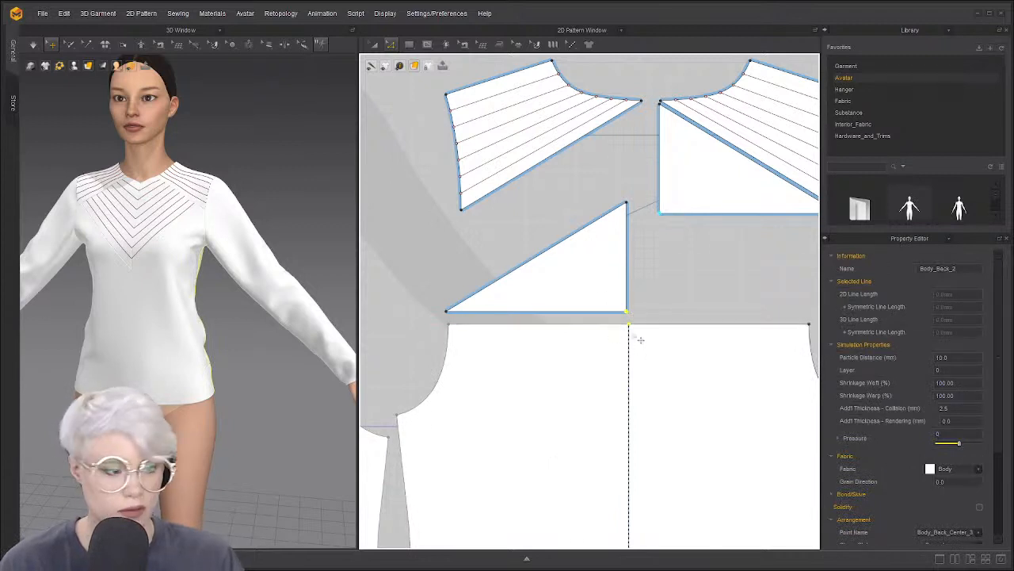
pyautogui.moveTo(636, 333); pyautogui.dragTo(616, 412)
pyautogui.click(488, 233)
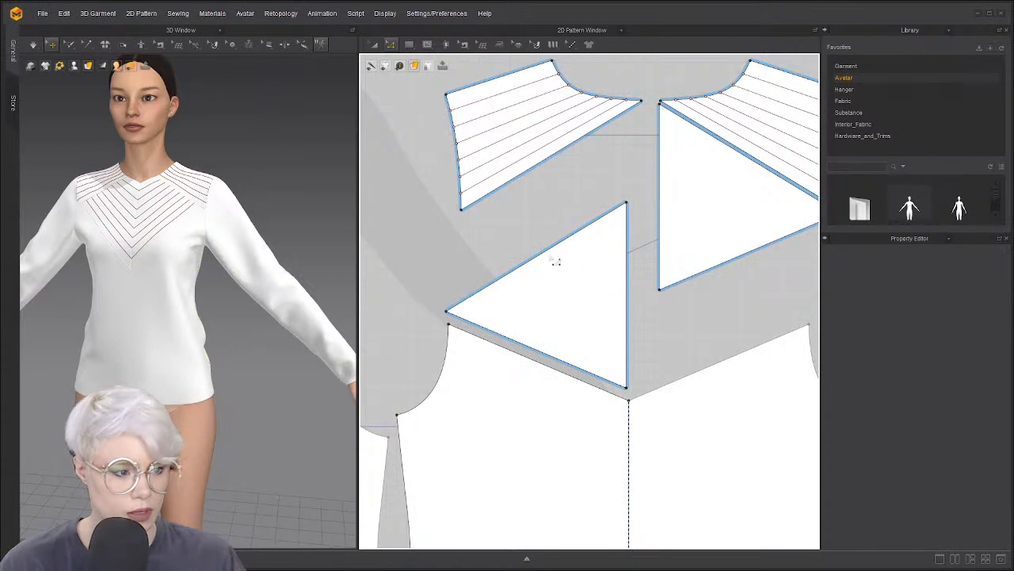
pyautogui.click(551, 249)
pyautogui.keyDown('shift'); pyautogui.click(629, 320); pyautogui.keyUp('shift')
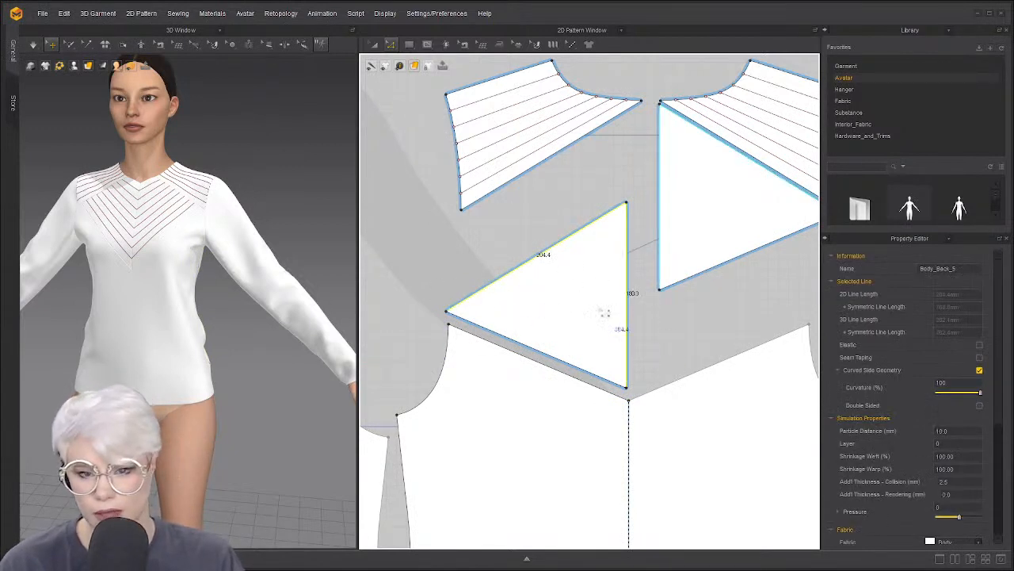
pyautogui.press('Escape')
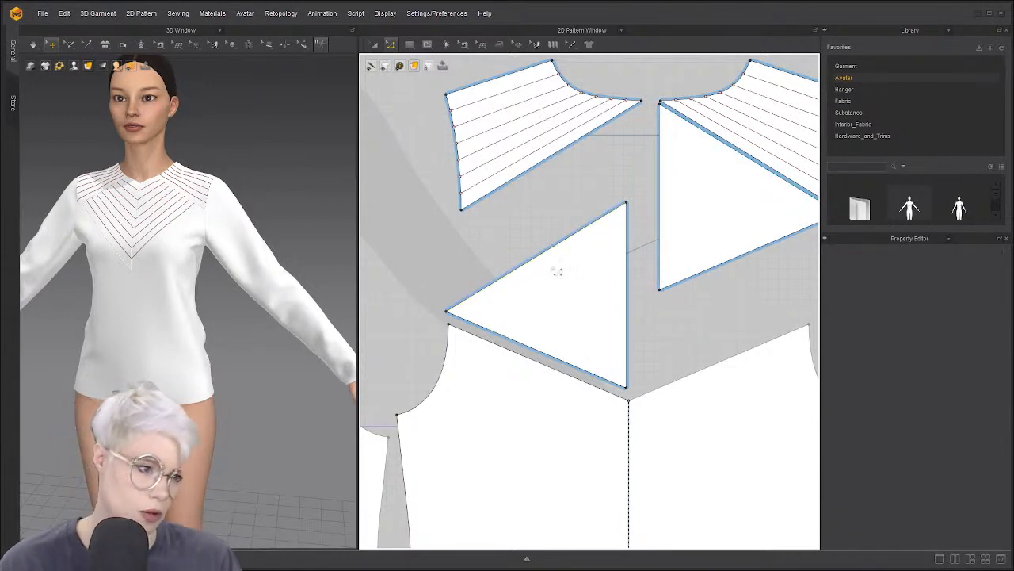
pyautogui.moveTo(247, 316); pyautogui.dragTo(151, 327, button='right')
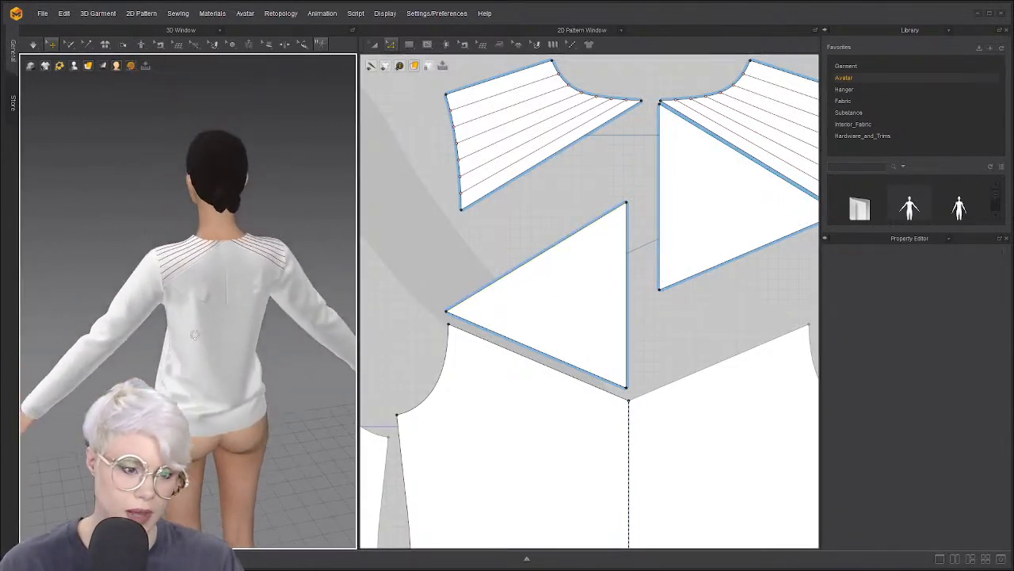
# Sew the back triangle's bottom edge to the back body panel's edge and simulate
pyautogui.scroll(4, 220, 320)
pyautogui.click(235, 340)
pyautogui.press('Escape')
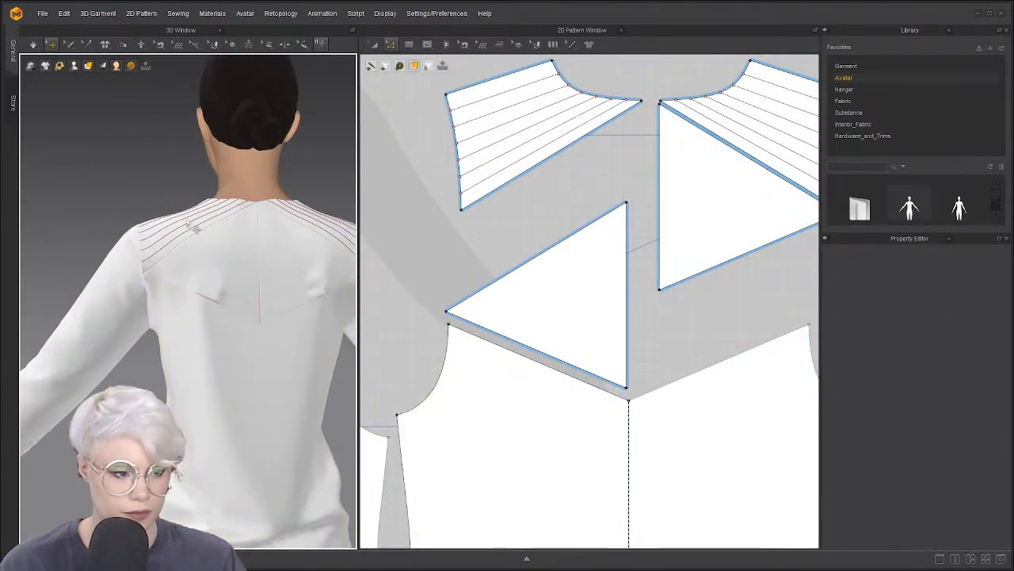
pyautogui.press('space')
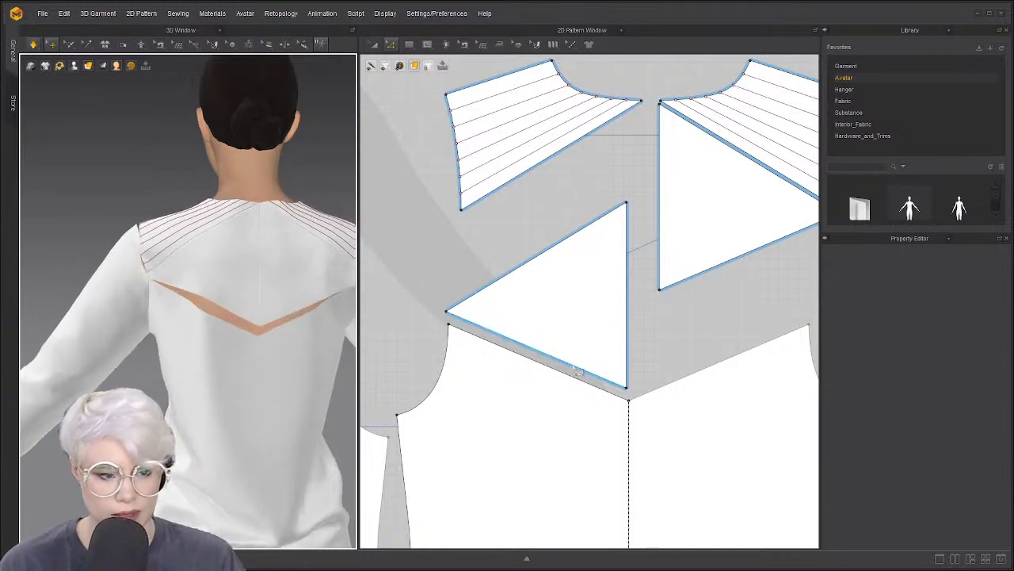
pyautogui.press('n')
pyautogui.click(566, 372)
pyautogui.click(696, 349)
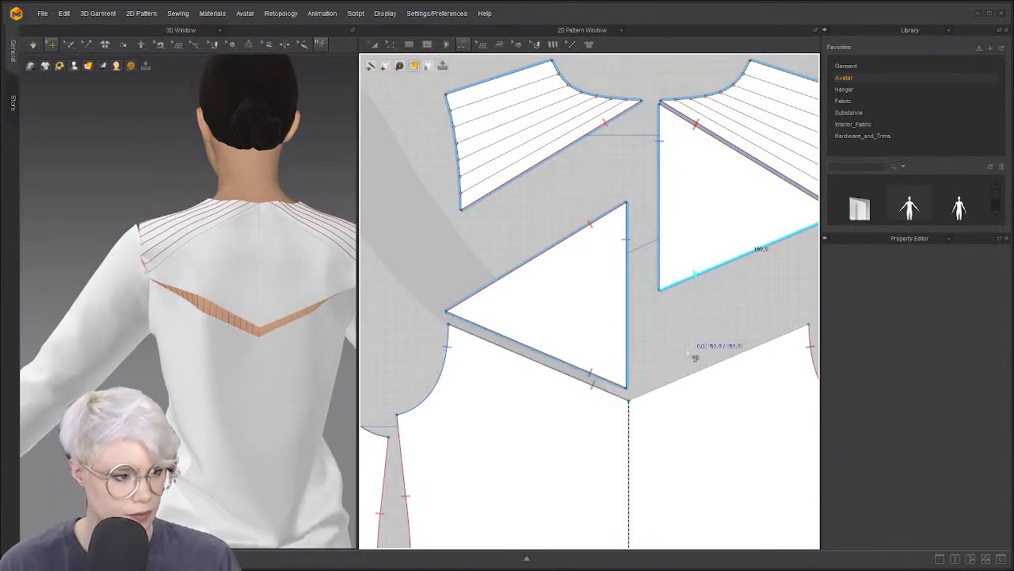
pyautogui.press('space')
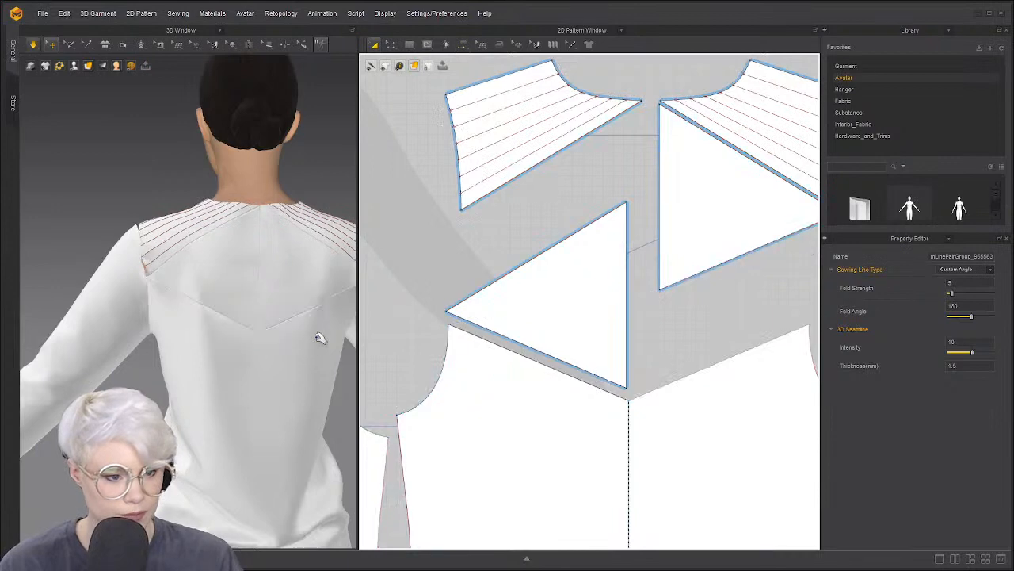
# Start a seam on the right half of the sleeve cap
pyautogui.scroll(-1, 319, 338)
pyautogui.moveTo(319, 338); pyautogui.dragTo(247, 338, button='middle')
pyautogui.moveTo(211, 311); pyautogui.dragTo(261, 313, button='right')
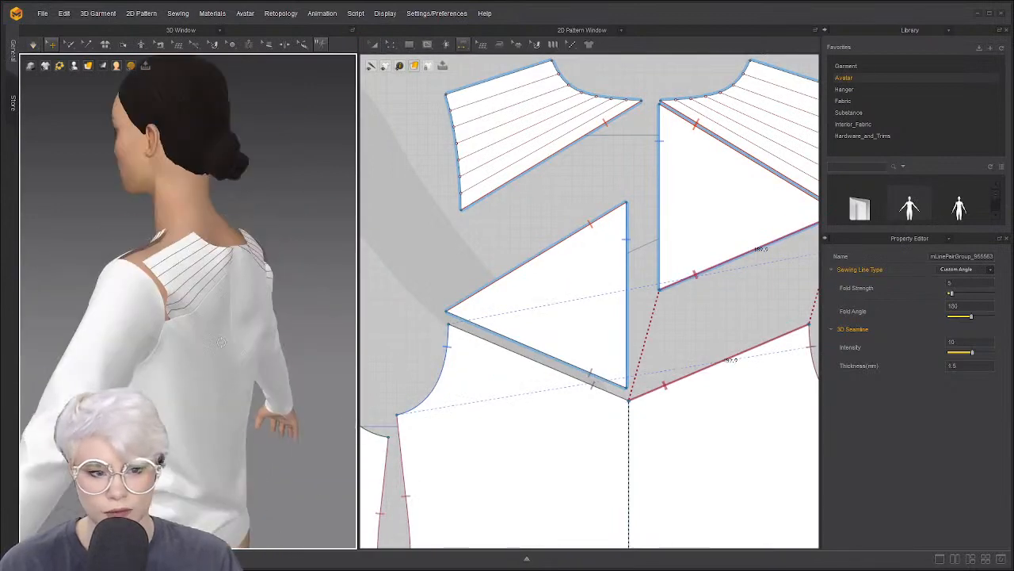
pyautogui.scroll(-2, 539, 297)
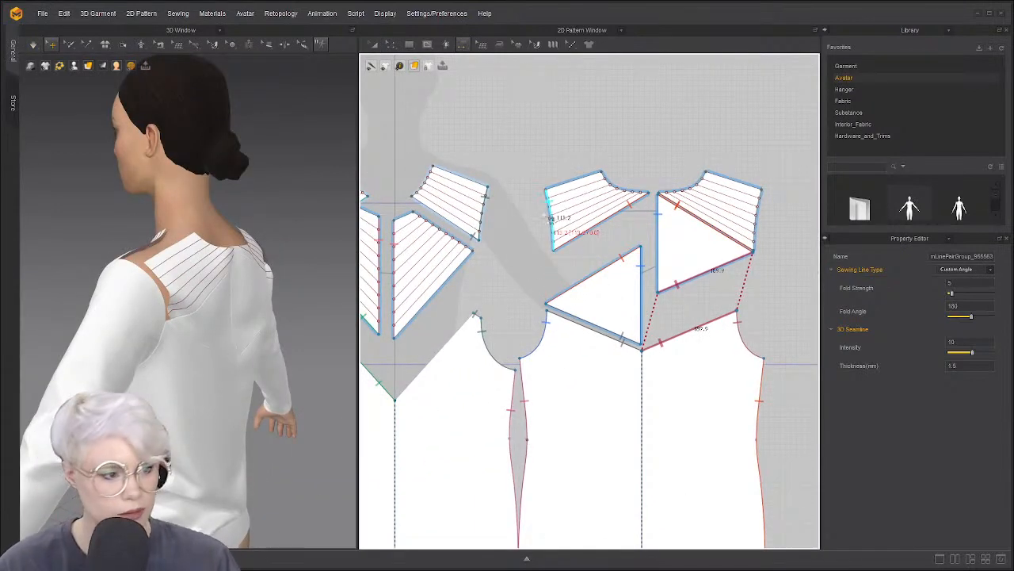
pyautogui.scroll(-4, 547, 214)
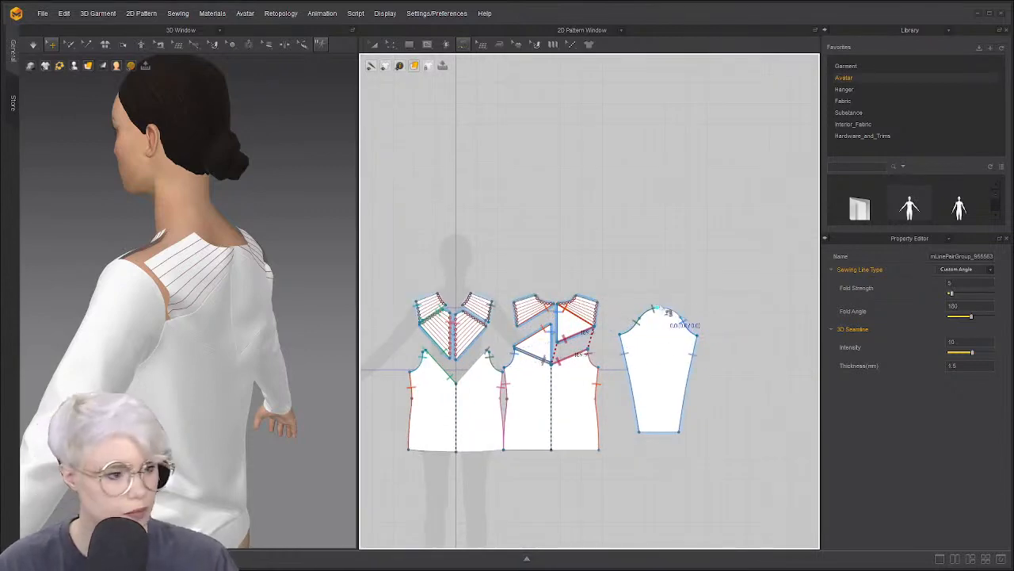
pyautogui.click(662, 309)
pyautogui.click(701, 336)
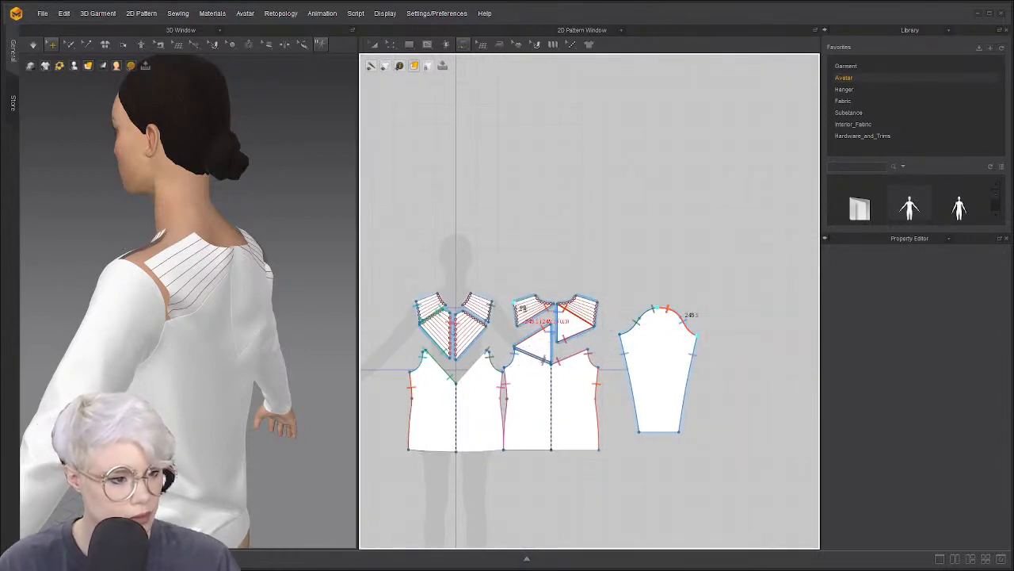
# Free-sew the yoke's left edge to the back armhole curve, dismissing the overlapping-line warning
pyautogui.moveTo(323, 314); pyautogui.dragTo(189, 299, button='right')
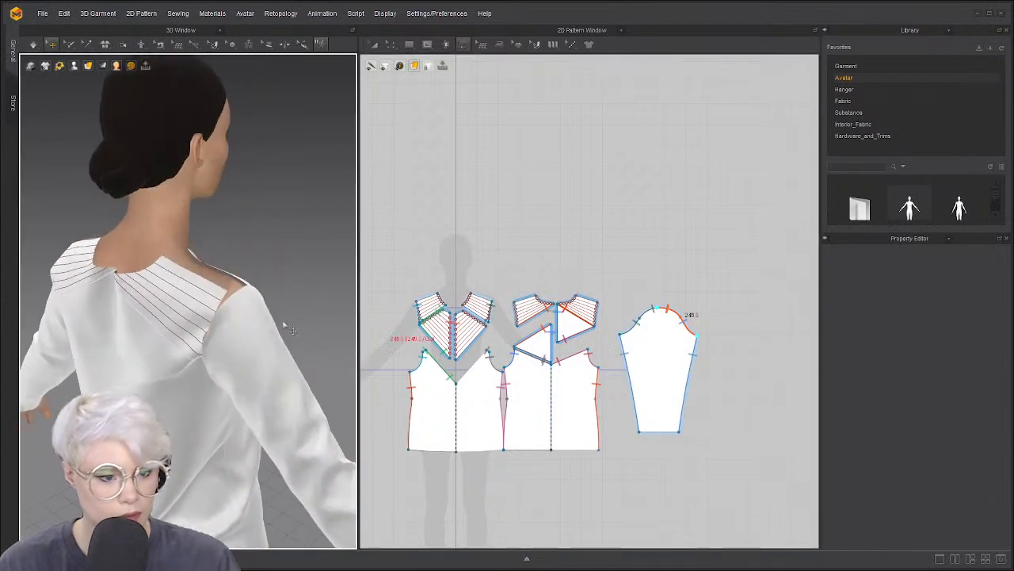
pyautogui.moveTo(286, 326); pyautogui.dragTo(206, 315, button='right')
pyautogui.click(162, 293)
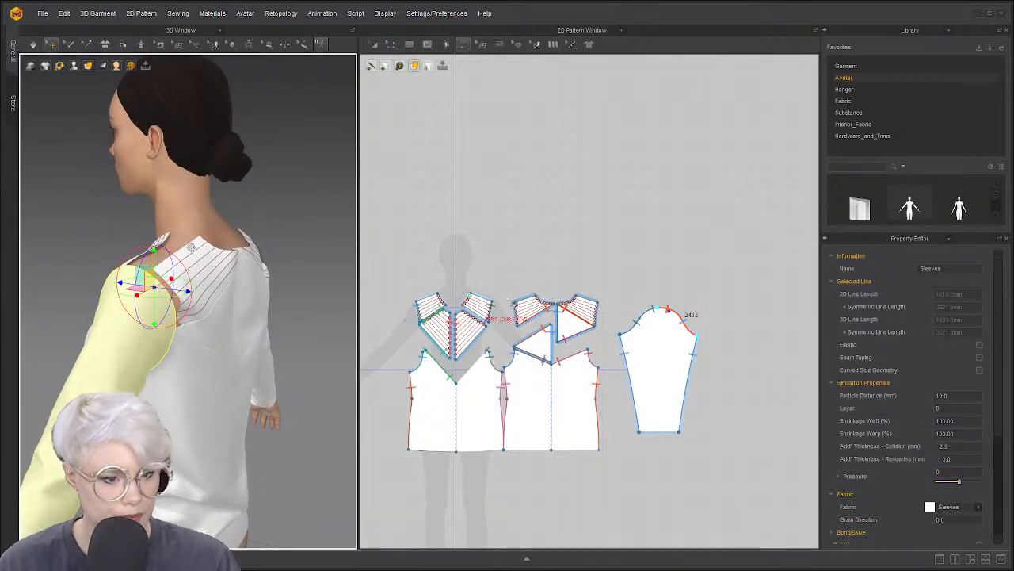
pyautogui.scroll(3, 487, 310)
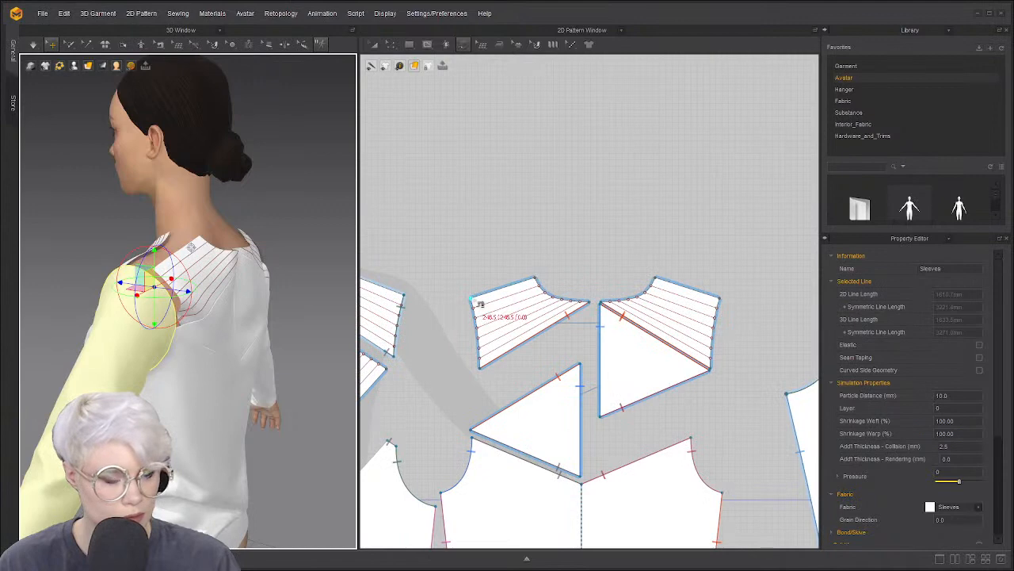
pyautogui.click(473, 299)
pyautogui.click(480, 364)
pyautogui.click(471, 439)
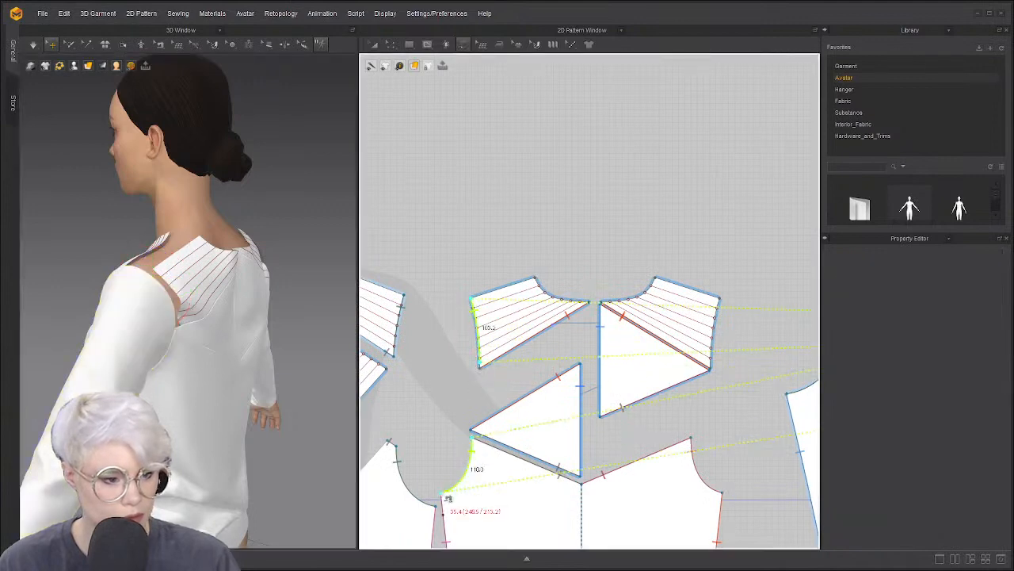
pyautogui.click(445, 496)
pyautogui.click(501, 306)
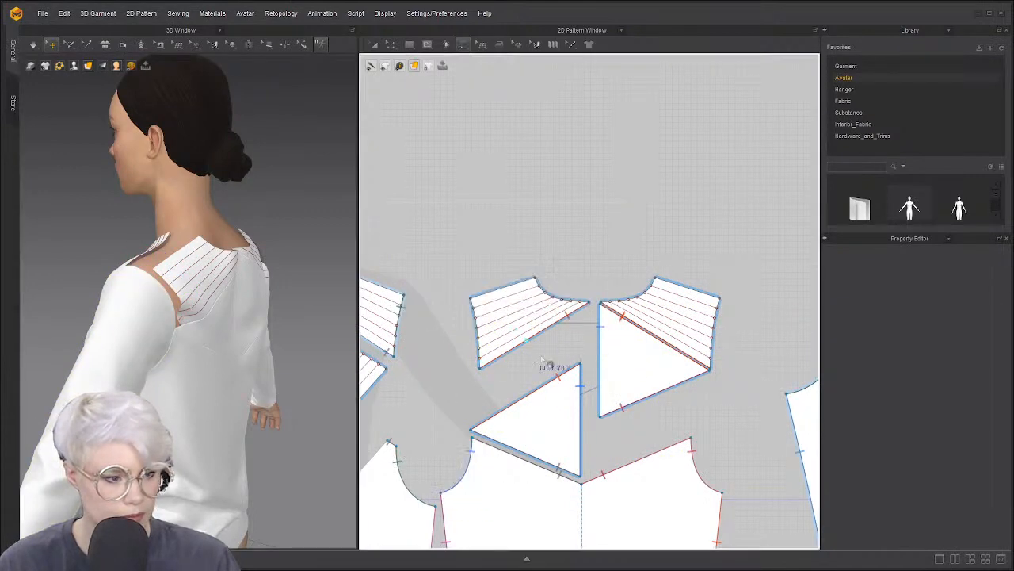
pyautogui.scroll(-3, 508, 349)
pyautogui.scroll(3, 537, 335)
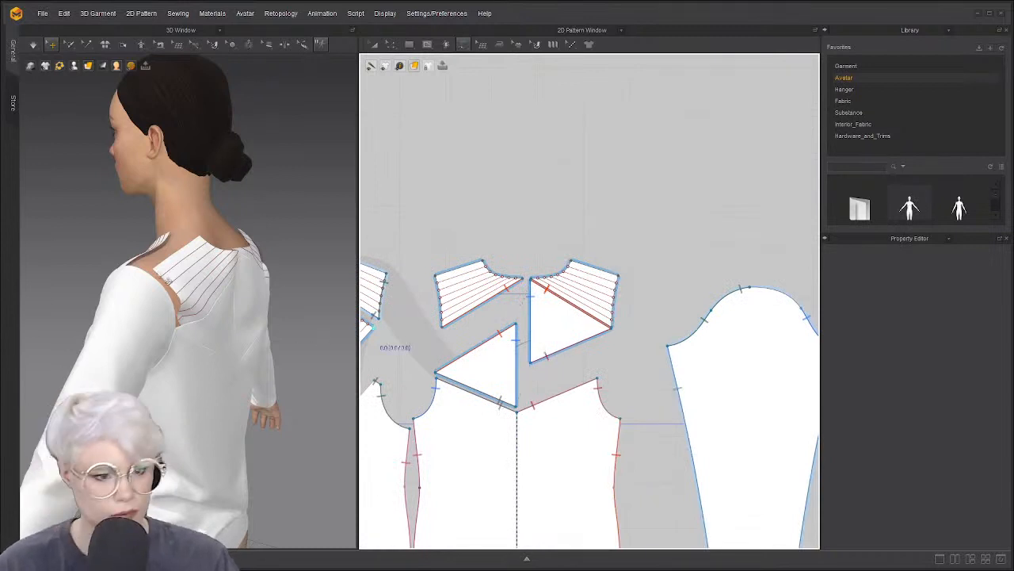
# Sew the front yoke's shoulder edge to the back yoke's shoulder edge
pyautogui.moveTo(408, 247); pyautogui.dragTo(529, 266, button='middle')
pyautogui.click(476, 280)
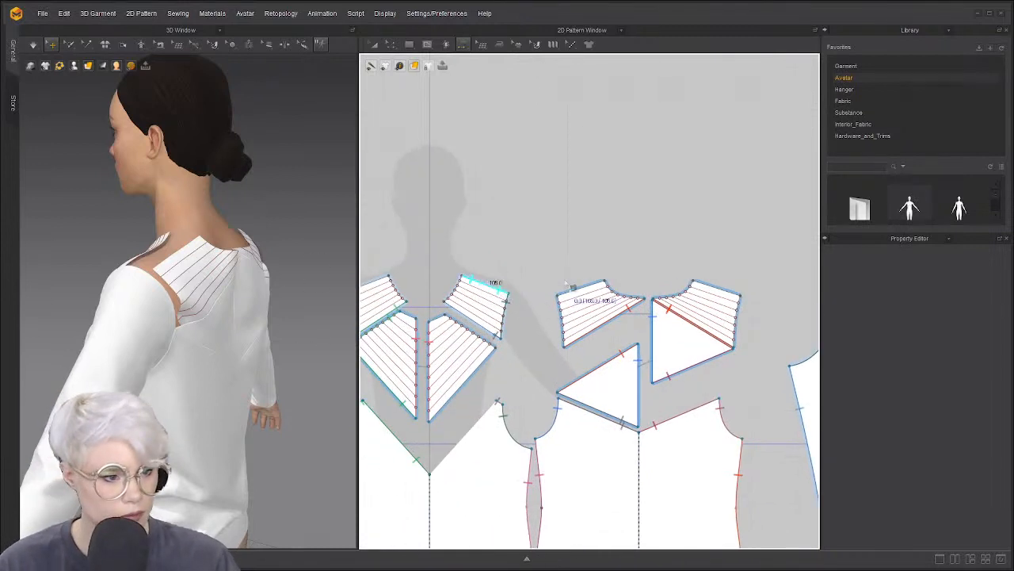
pyautogui.click(572, 287)
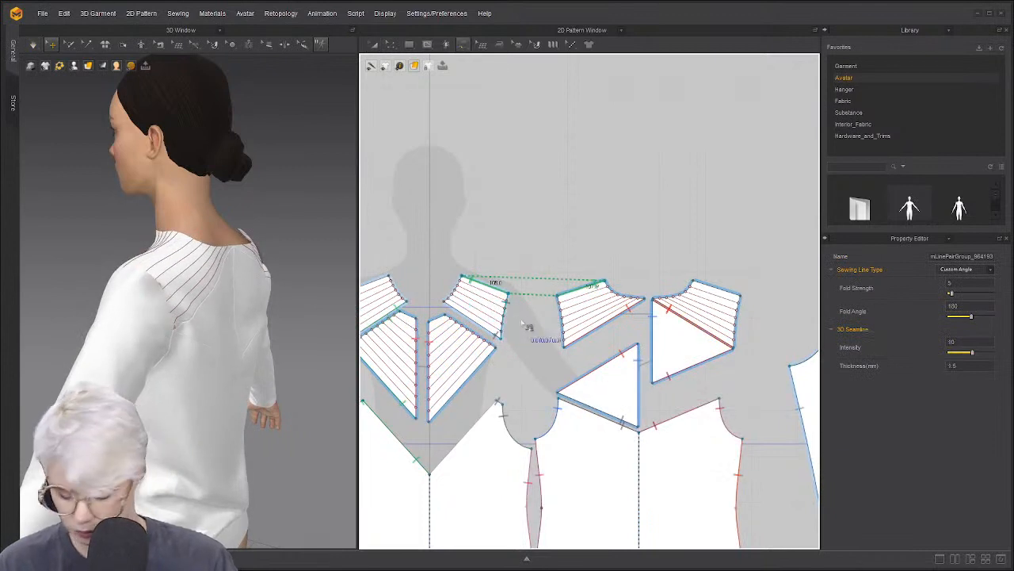
# Seam the back yoke's edge to the sleeve cap, extending the cap segment to 126.0
pyautogui.click(558, 297)
pyautogui.click(566, 348)
pyautogui.scroll(-3, 569, 349)
pyautogui.moveTo(732, 346); pyautogui.dragTo(600, 351, button='middle')
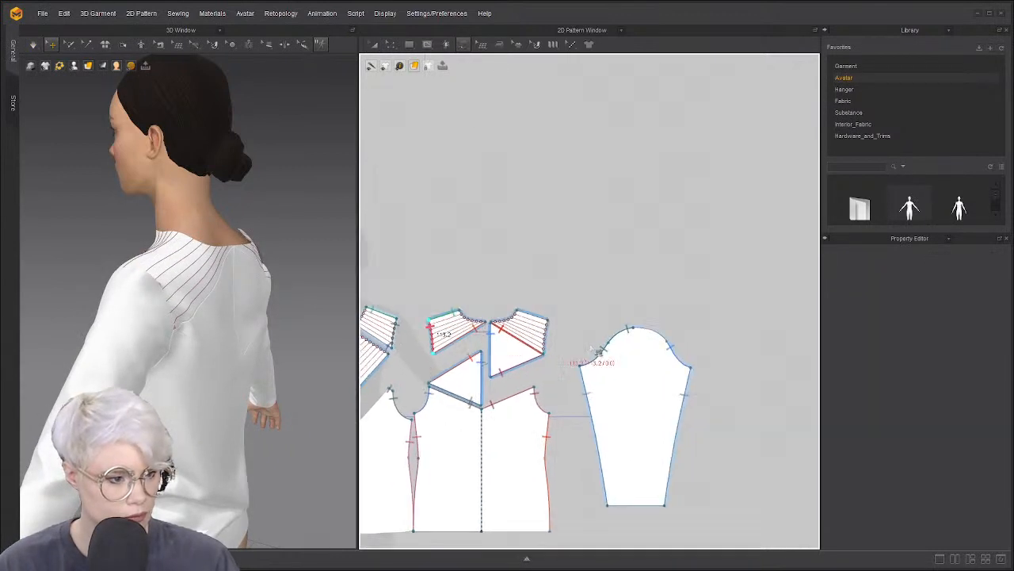
pyautogui.click(635, 328)
pyautogui.scroll(6, 675, 347)
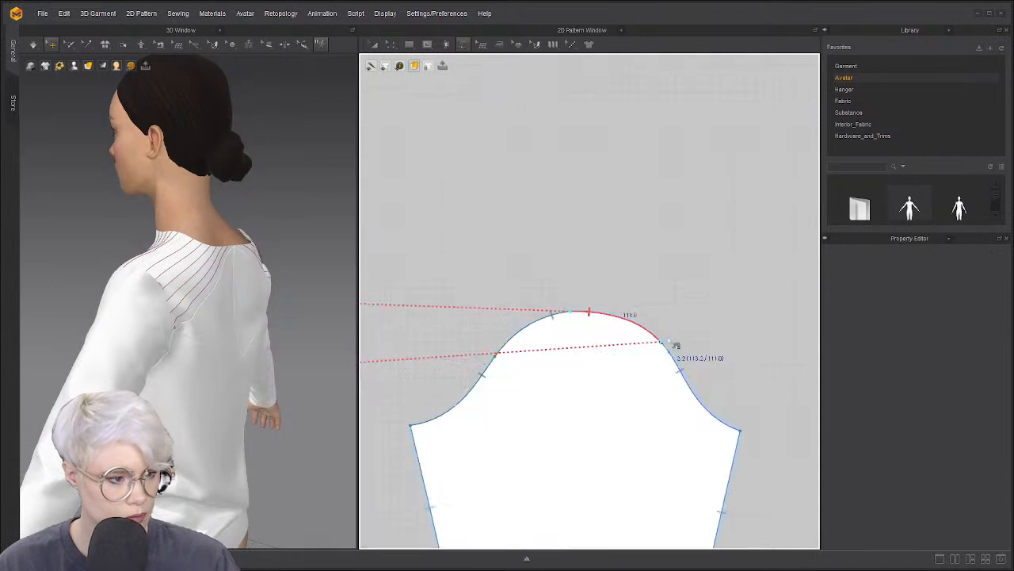
pyautogui.moveTo(670, 357); pyautogui.dragTo(673, 375)
pyautogui.press('z')
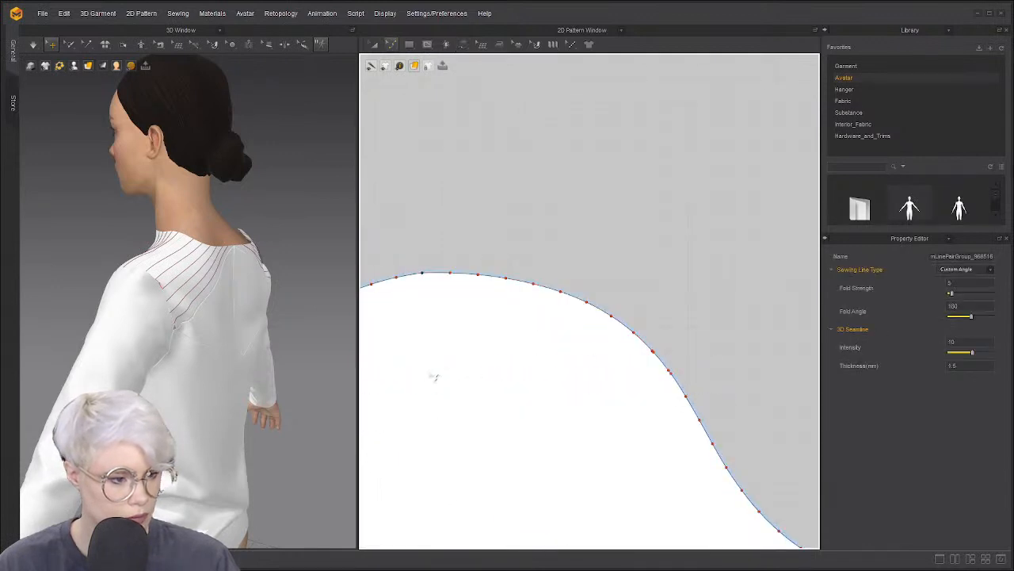
# Sew the back yoke's shoulder edge to the front yoke's shoulder
pyautogui.moveTo(300, 336); pyautogui.dragTo(271, 311, button='right')
pyautogui.scroll(-10, 475, 310)
pyautogui.moveTo(428, 306); pyautogui.dragTo(577, 296, button='middle')
pyautogui.press('n')
pyautogui.click(623, 272)
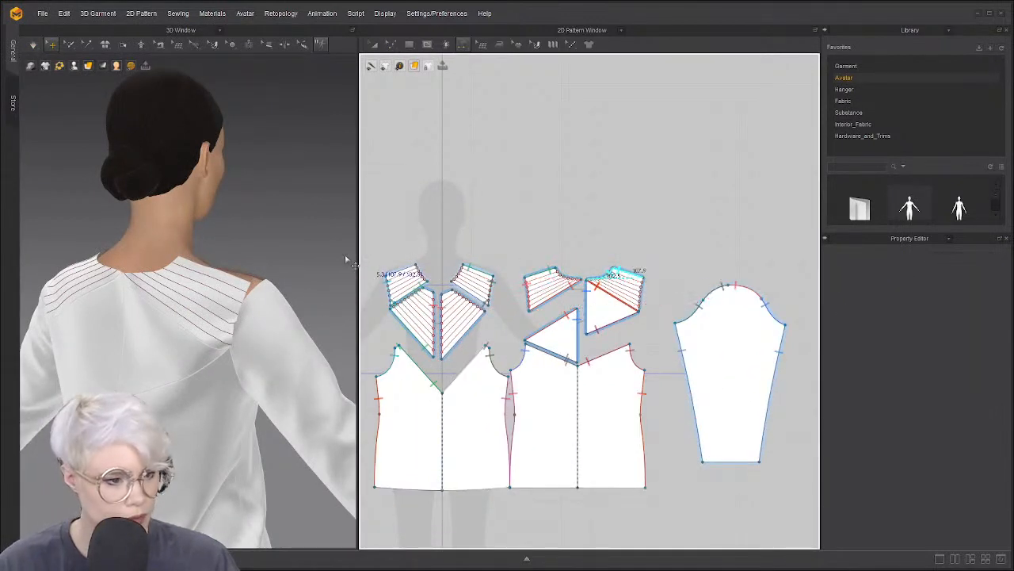
pyautogui.click(418, 274)
pyautogui.scroll(1, 611, 291)
# Sew the sleeve cap segment into the yoke armhole
pyautogui.moveTo(497, 284); pyautogui.dragTo(643, 286, button='middle')
pyautogui.moveTo(534, 286); pyautogui.dragTo(581, 278, button='middle')
pyautogui.scroll(-5, 662, 289)
pyautogui.click(421, 285)
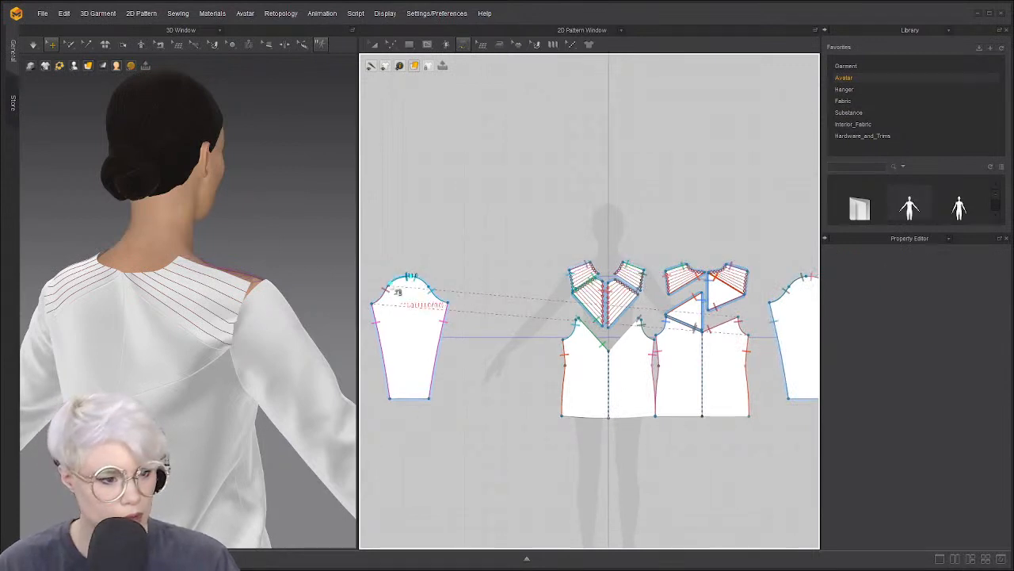
pyautogui.scroll(3, 559, 281)
pyautogui.scroll(-3, 653, 286)
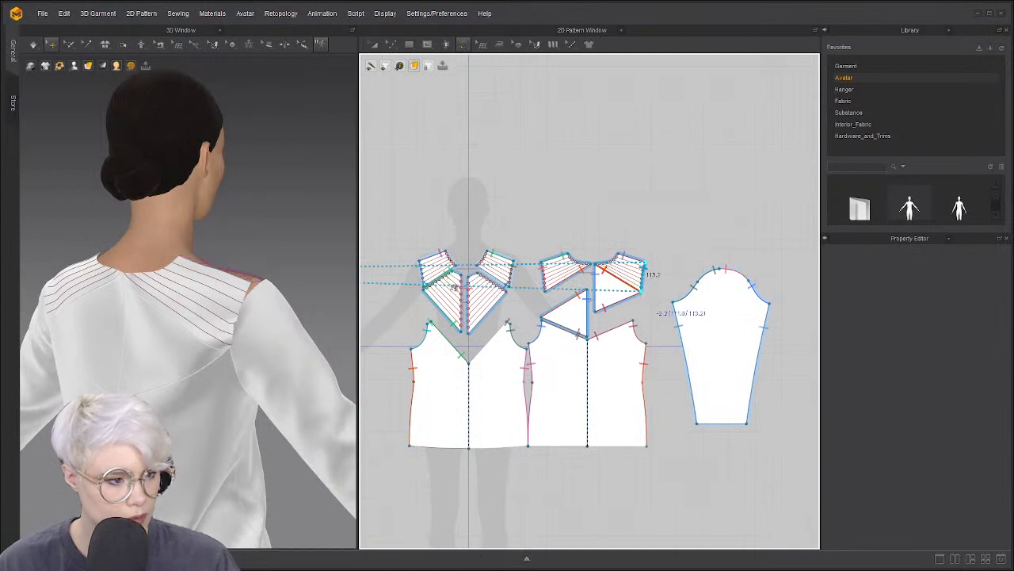
pyautogui.click(643, 289)
# Switch to side and back camera views and start draping the garment
pyautogui.press('a')
pyautogui.press('4')
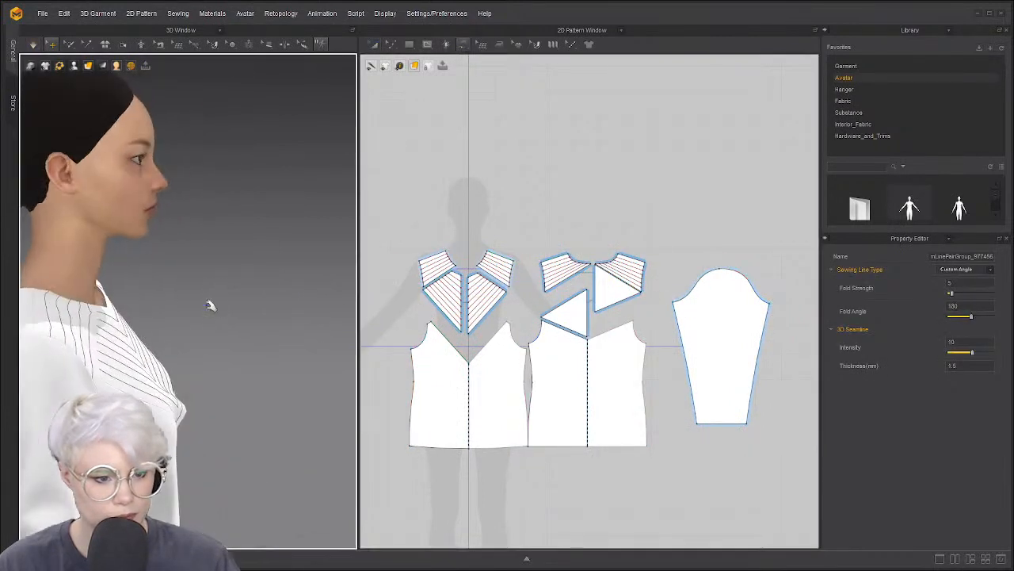
pyautogui.press('8')
pyautogui.press('space')
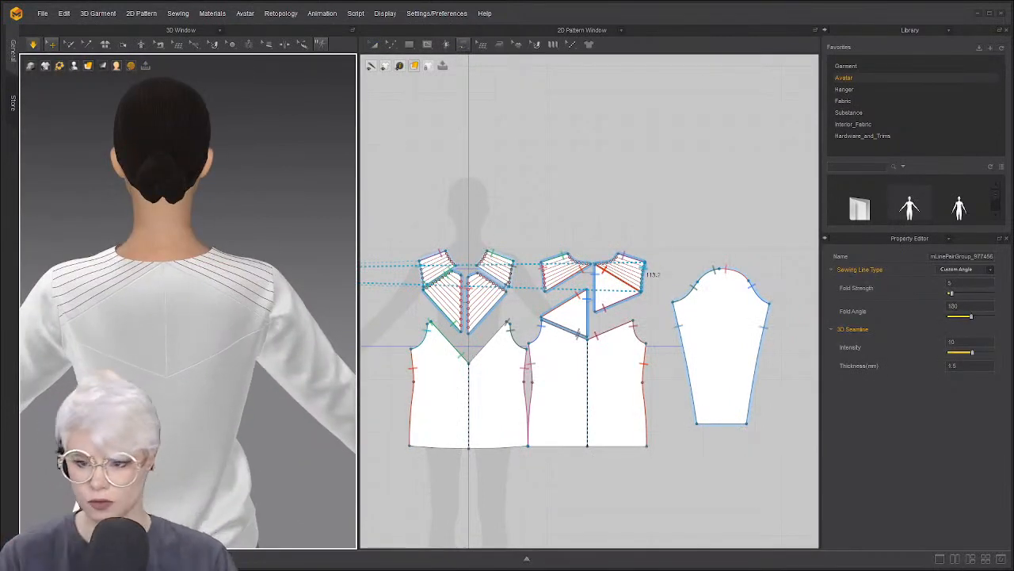
# Rotate to a back three-quarter view and select the back body panel
pyautogui.moveTo(227, 330); pyautogui.dragTo(266, 323, button='middle')
pyautogui.scroll(3, 506, 332)
pyautogui.moveTo(337, 325); pyautogui.dragTo(261, 356, button='right')
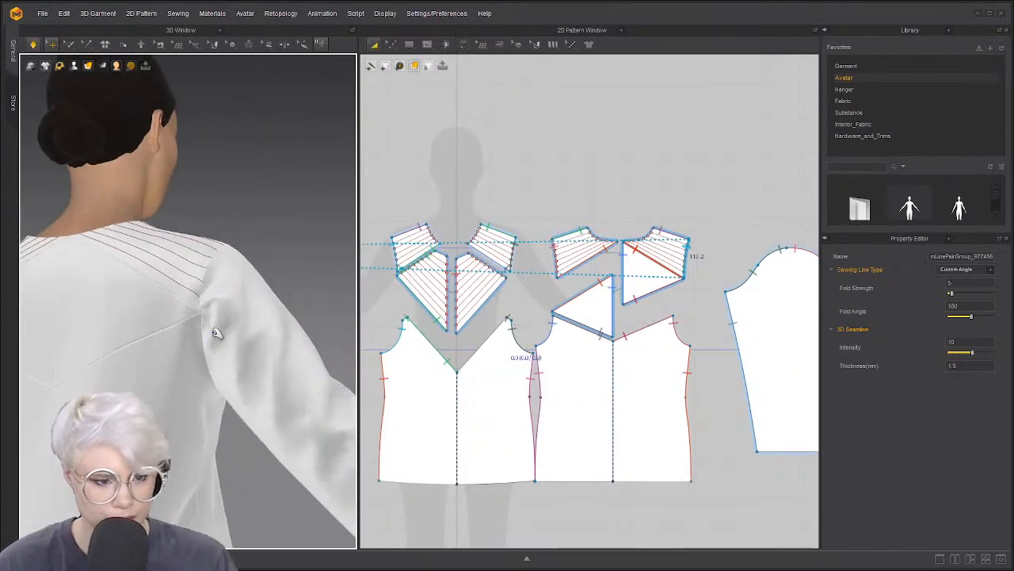
pyautogui.click(194, 357)
pyautogui.scroll(5, 222, 335)
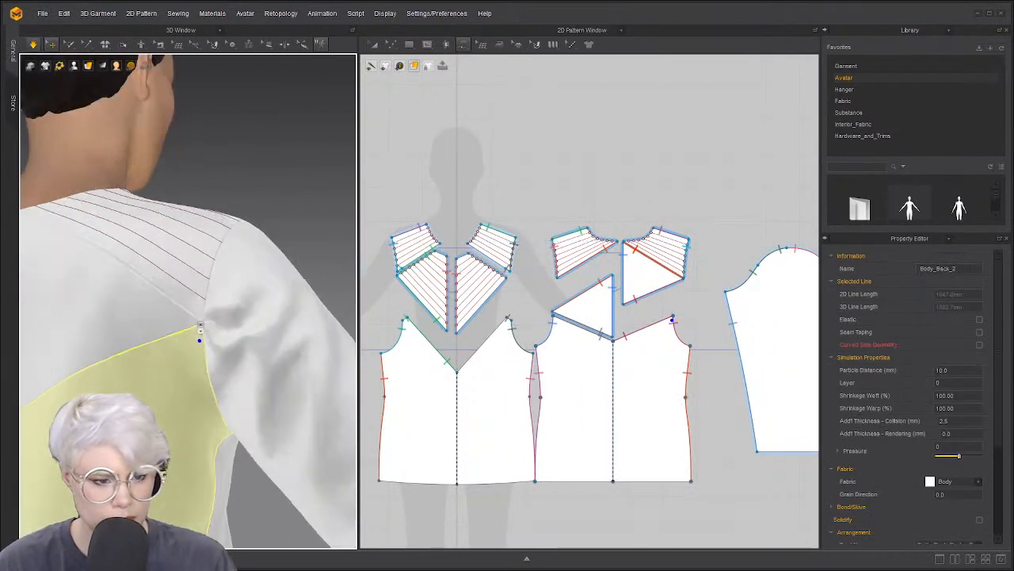
pyautogui.scroll(-3, 230, 342)
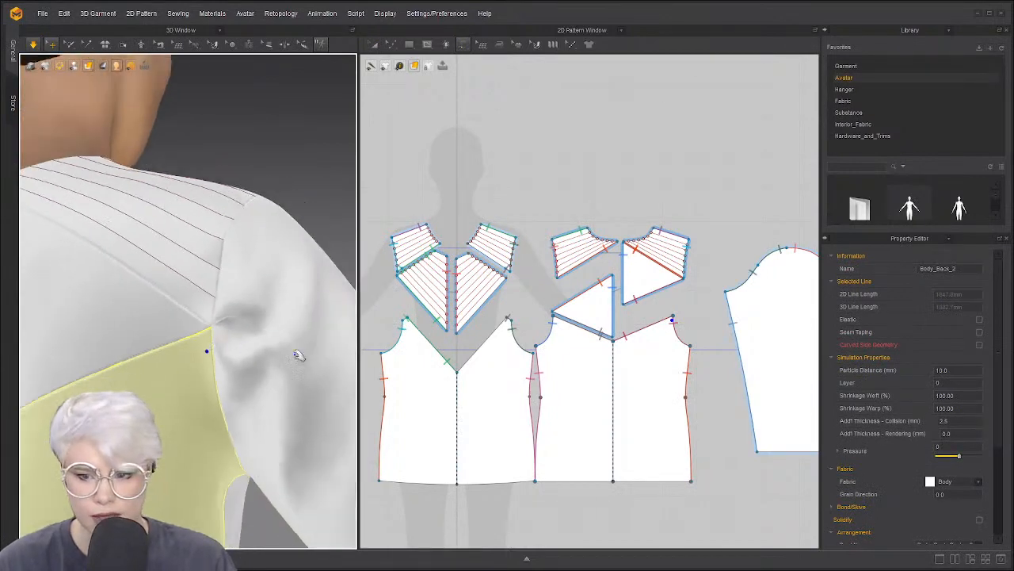
pyautogui.scroll(-2, 476, 356)
pyautogui.scroll(6, 584, 317)
# Check the length of the triangle piece's long edge in the 2D pattern window
pyautogui.moveTo(523, 318); pyautogui.dragTo(657, 295, button='middle')
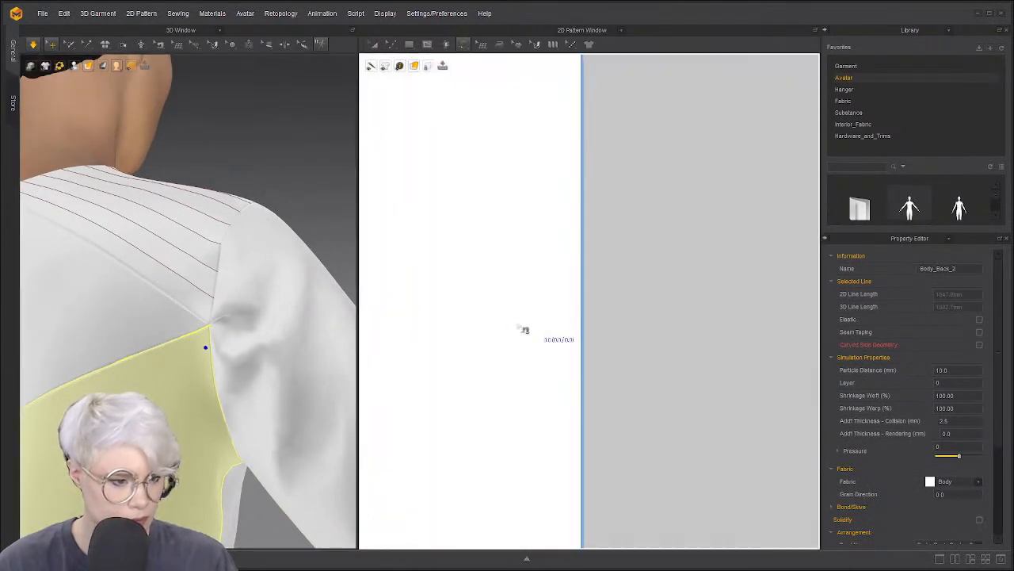
pyautogui.scroll(-7, 518, 329)
pyautogui.moveTo(563, 296); pyautogui.dragTo(681, 286, button='middle')
pyautogui.scroll(-1, 501, 318)
pyautogui.moveTo(500, 317); pyautogui.dragTo(792, 261, button='middle')
pyautogui.scroll(5, 534, 320)
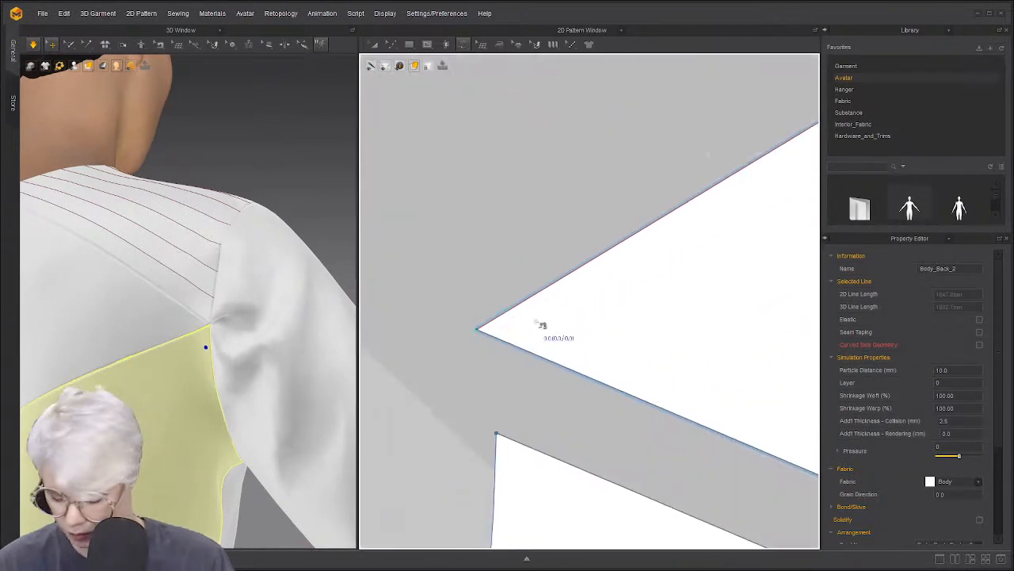
pyautogui.scroll(-2, 483, 329)
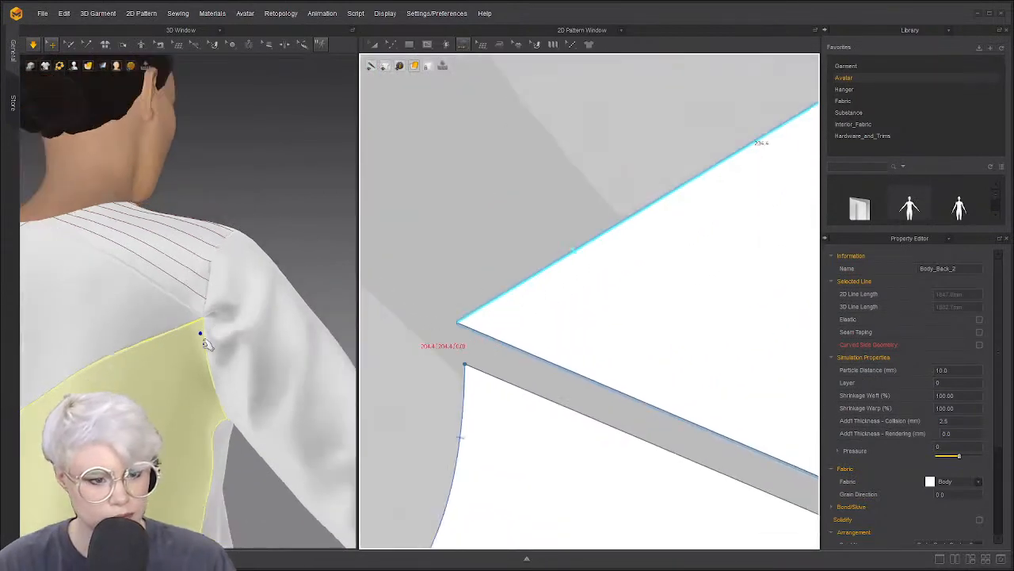
pyautogui.scroll(-2, 485, 349)
pyautogui.scroll(-8, 548, 331)
pyautogui.scroll(1, 542, 331)
pyautogui.click(471, 340)
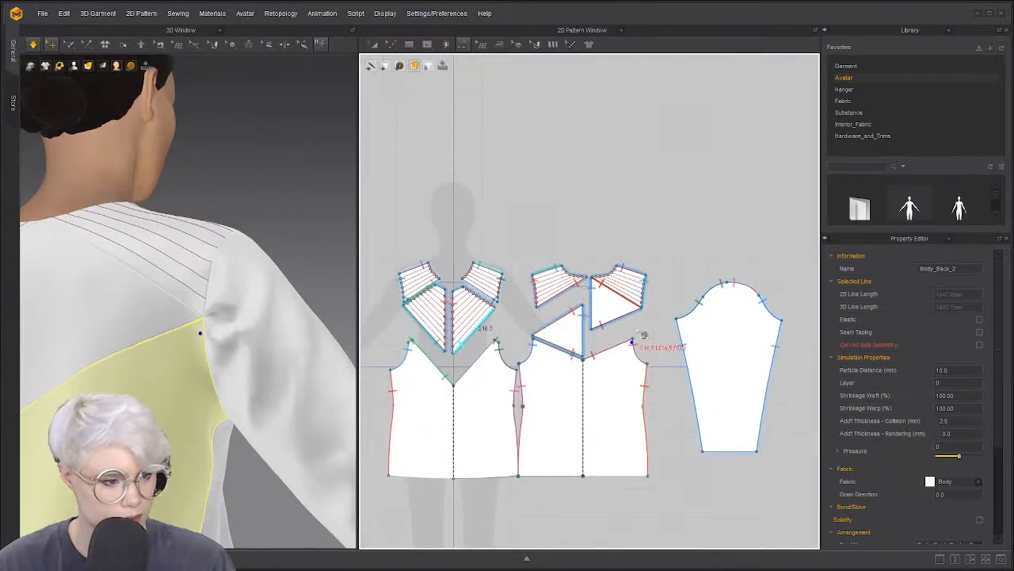
pyautogui.scroll(-5, 615, 334)
pyautogui.scroll(6, 619, 336)
pyautogui.scroll(5, 616, 350)
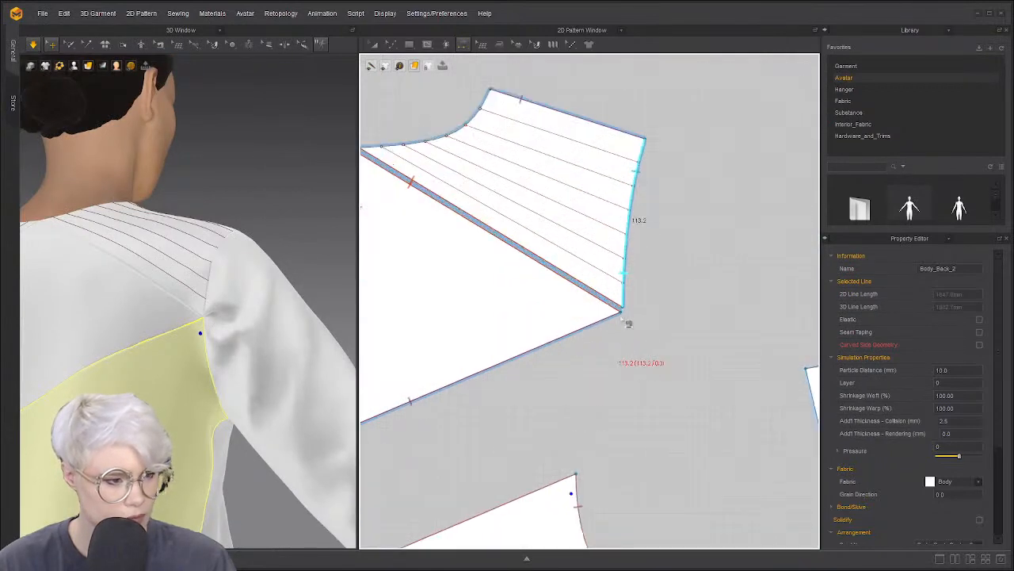
# Shorten the sleeve cap seam to match its partner segment, then pause the simulation
pyautogui.moveTo(235, 373); pyautogui.dragTo(248, 317, button='right')
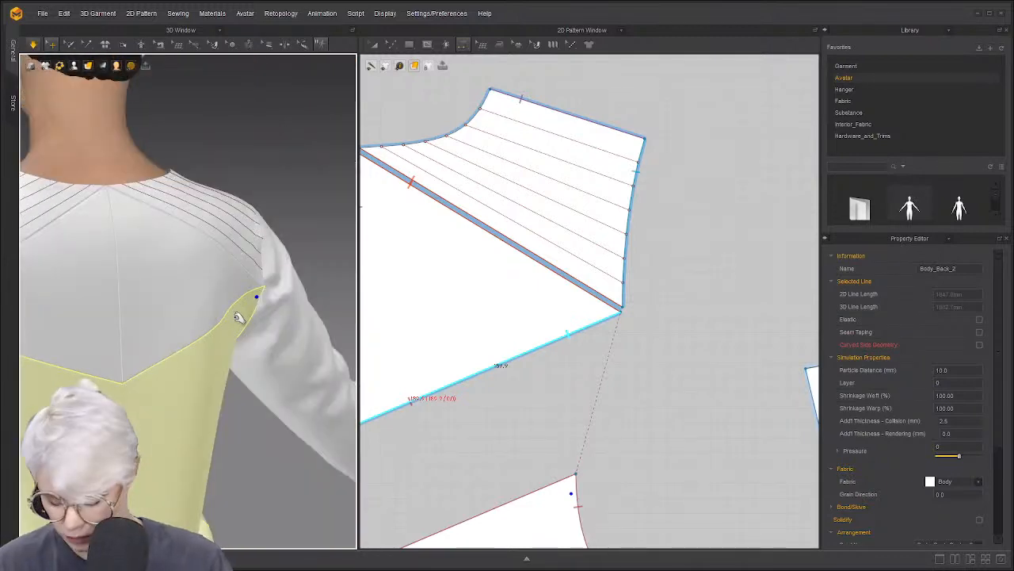
pyautogui.moveTo(536, 307); pyautogui.dragTo(660, 288, button='middle')
pyautogui.scroll(-2, 660, 287)
pyautogui.scroll(-2, 676, 379)
pyautogui.moveTo(676, 379); pyautogui.dragTo(482, 359, button='middle')
pyautogui.scroll(3, 679, 283)
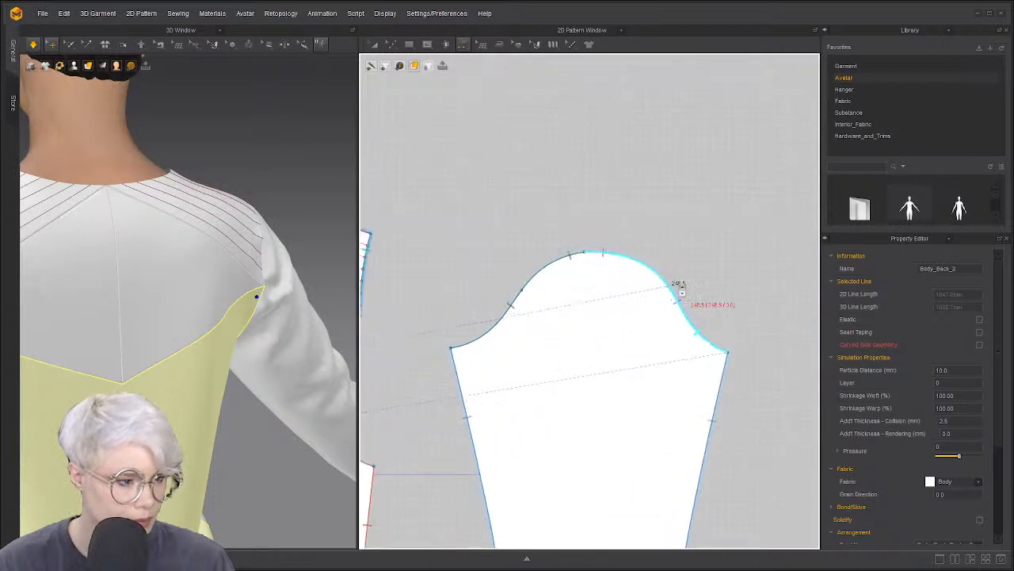
pyautogui.scroll(-5, 442, 319)
pyautogui.moveTo(446, 315); pyautogui.dragTo(489, 310, button='middle')
pyautogui.scroll(4, 526, 274)
pyautogui.scroll(-3, 573, 235)
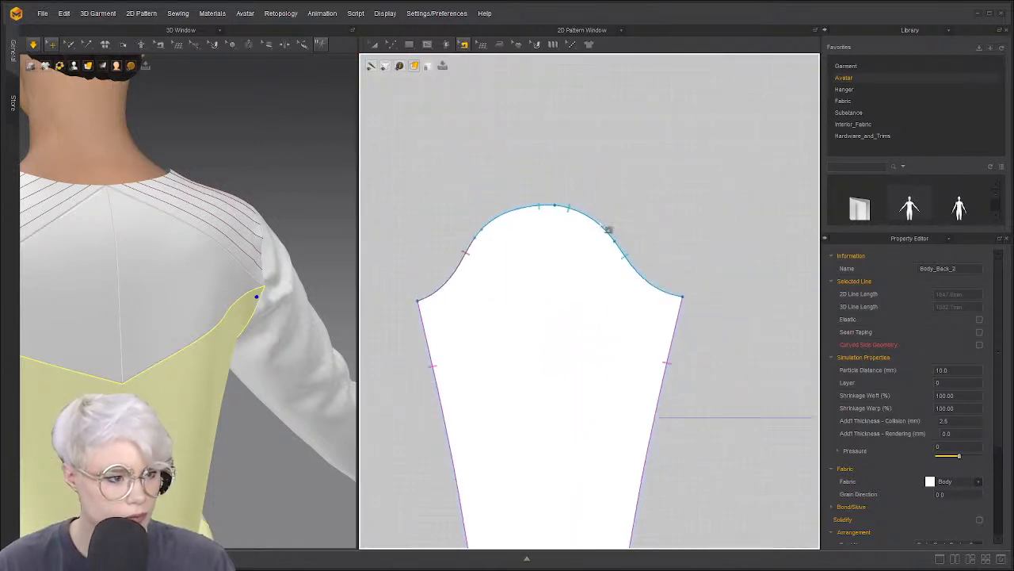
pyautogui.click(620, 257)
pyautogui.scroll(3, 624, 248)
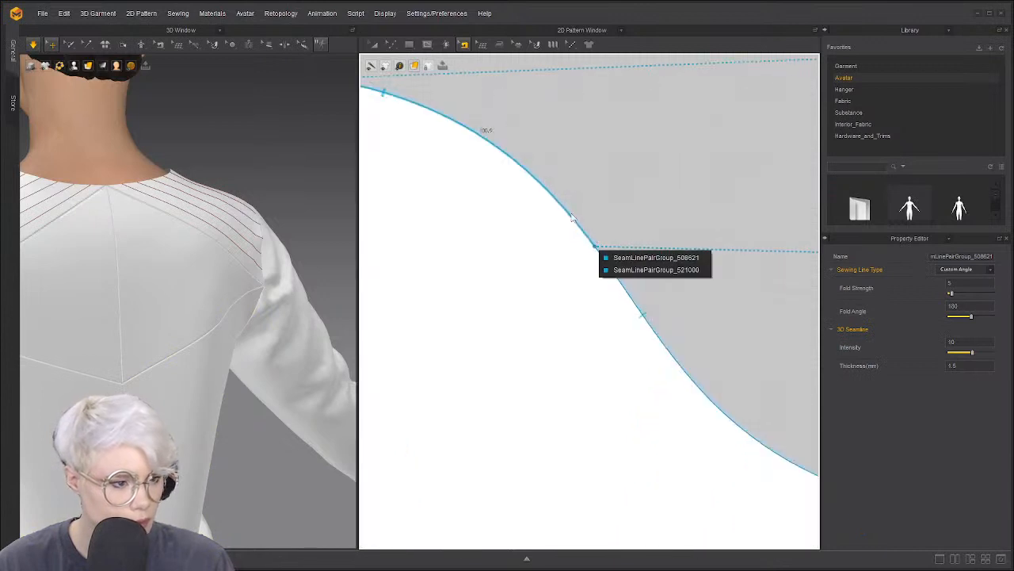
pyautogui.moveTo(601, 255); pyautogui.dragTo(601, 252)
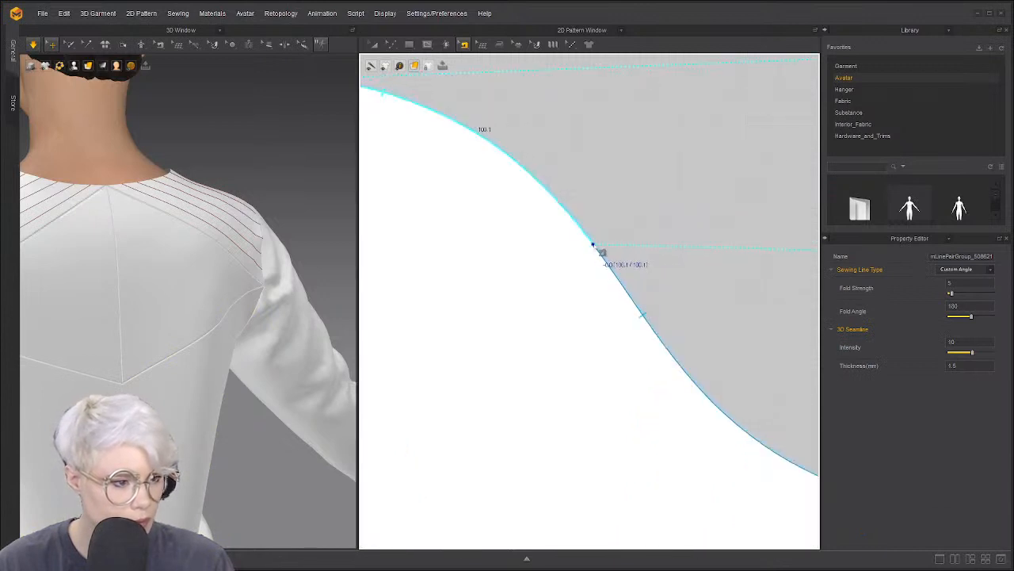
pyautogui.press('space')
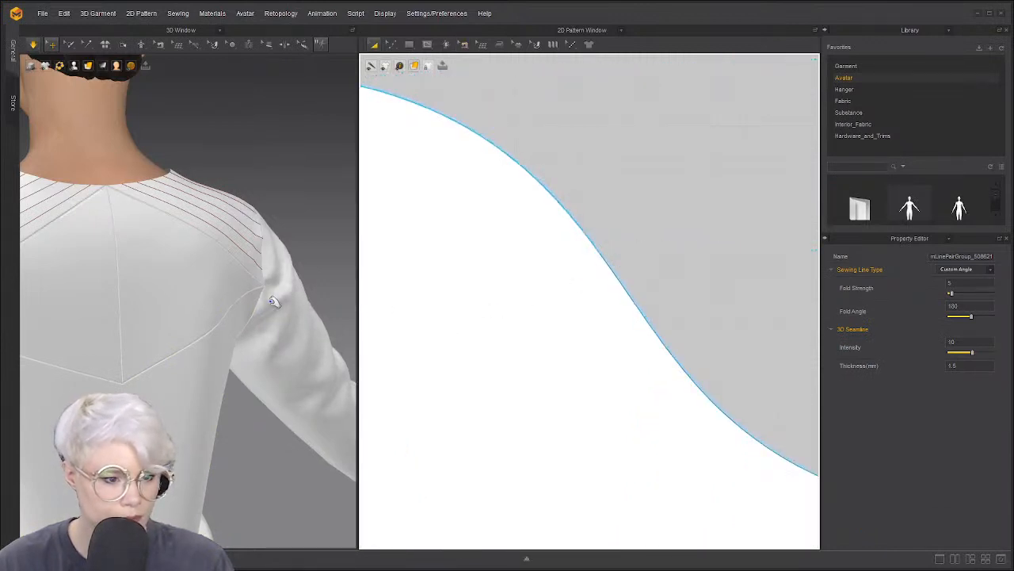
# Move the sleeve cap seam's end point down the curve and re-drape the sleeve
pyautogui.scroll(5, 273, 295)
pyautogui.click(301, 346)
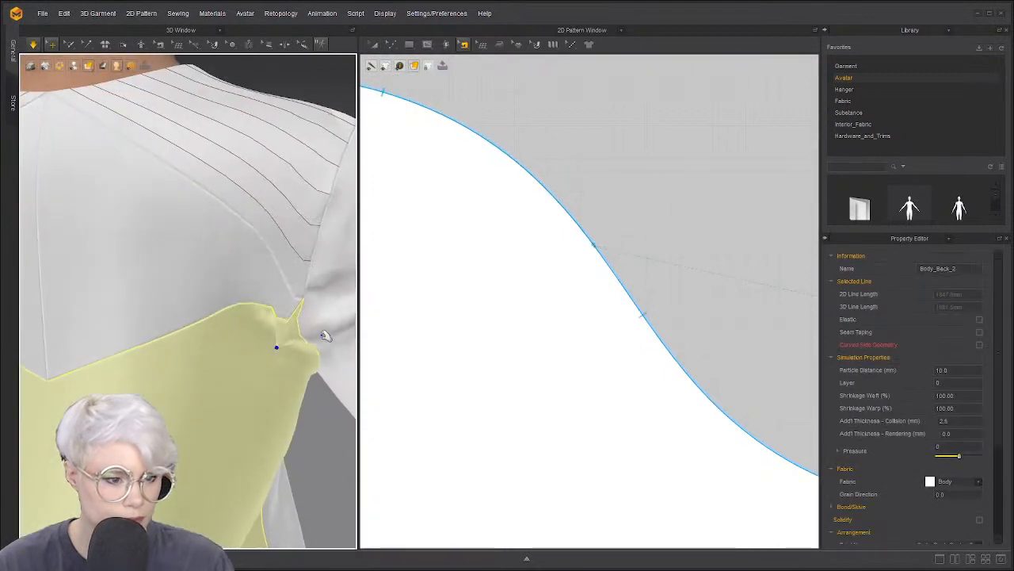
pyautogui.click(329, 349)
pyautogui.scroll(-5, 317, 333)
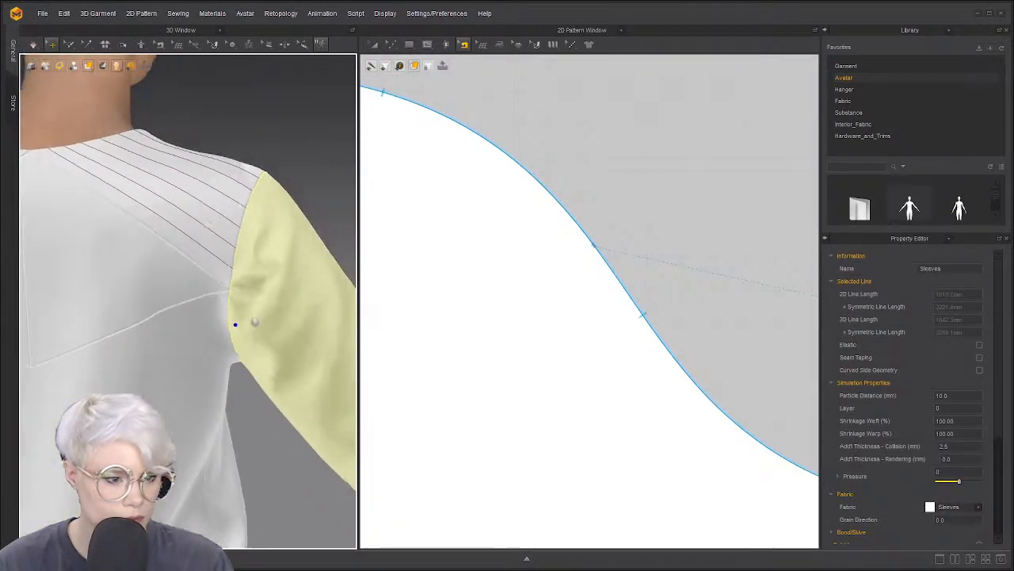
pyautogui.moveTo(255, 321); pyautogui.dragTo(209, 317, button='middle')
pyautogui.moveTo(246, 317); pyautogui.dragTo(235, 299, button='right')
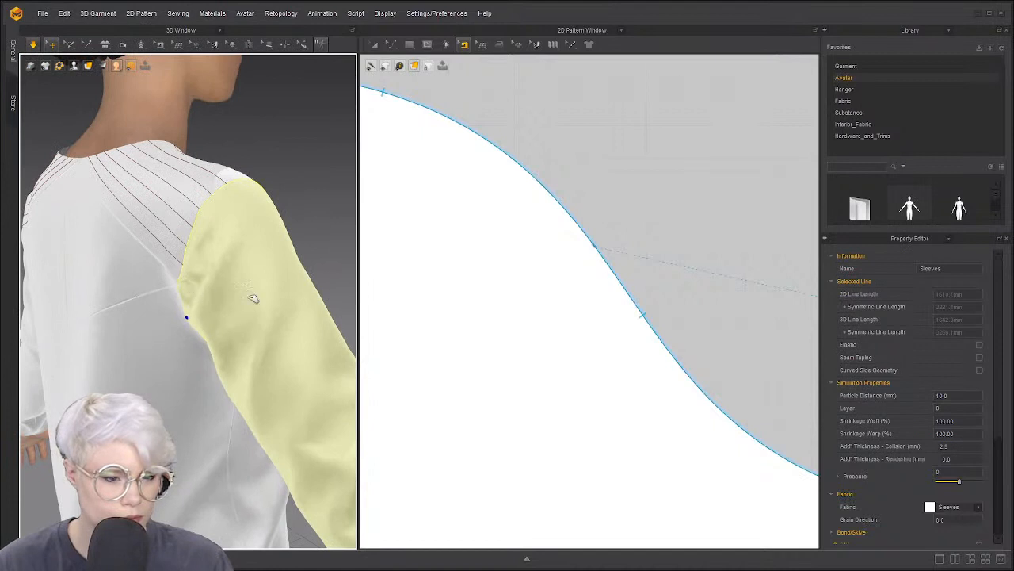
pyautogui.scroll(-10, 607, 296)
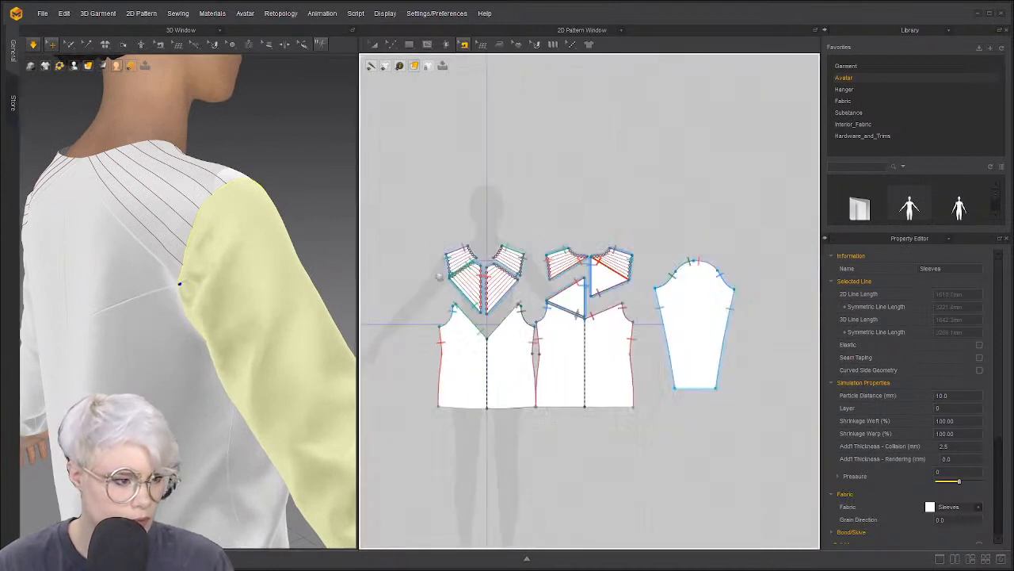
pyautogui.scroll(-8, 439, 276)
pyautogui.scroll(15, 675, 283)
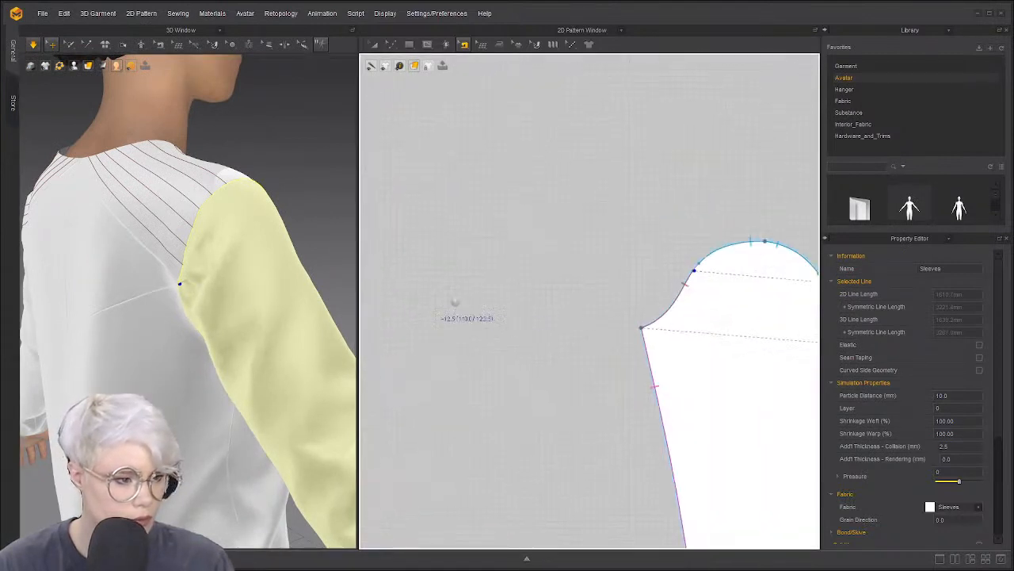
pyautogui.scroll(6, 691, 273)
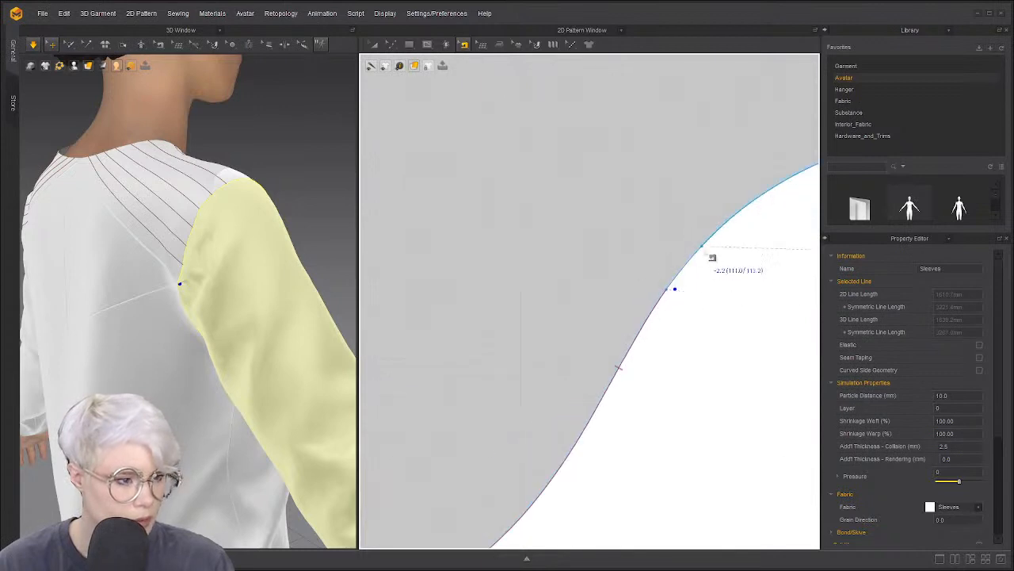
pyautogui.moveTo(702, 246); pyautogui.dragTo(668, 288)
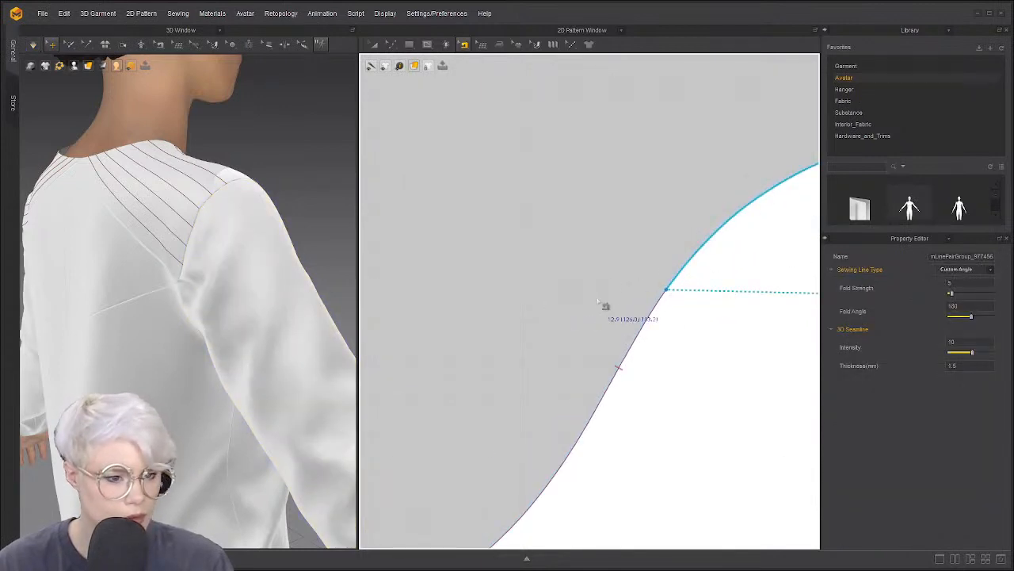
pyautogui.press('space')
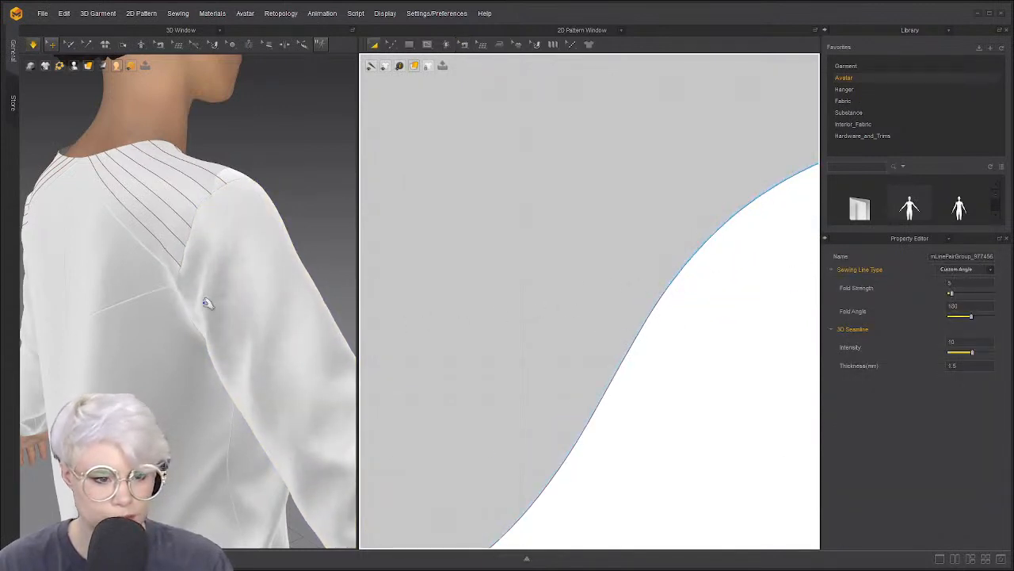
# Orbit and zoom around the garment to inspect the re-draped sleeves
pyautogui.moveTo(206, 302); pyautogui.dragTo(188, 267, button='right')
pyautogui.scroll(-10, 420, 304)
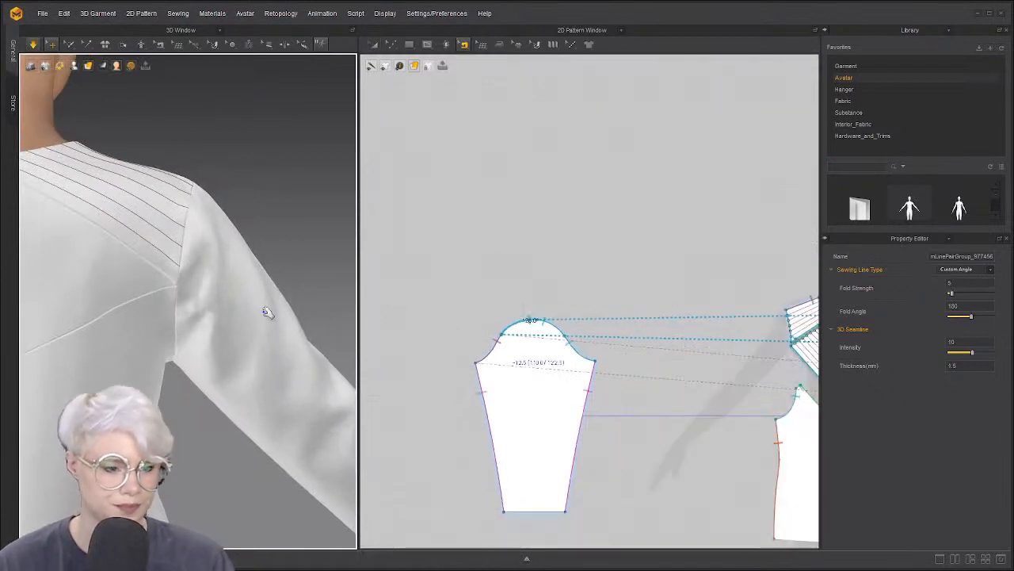
pyautogui.scroll(-6, 222, 309)
pyautogui.scroll(3, 198, 311)
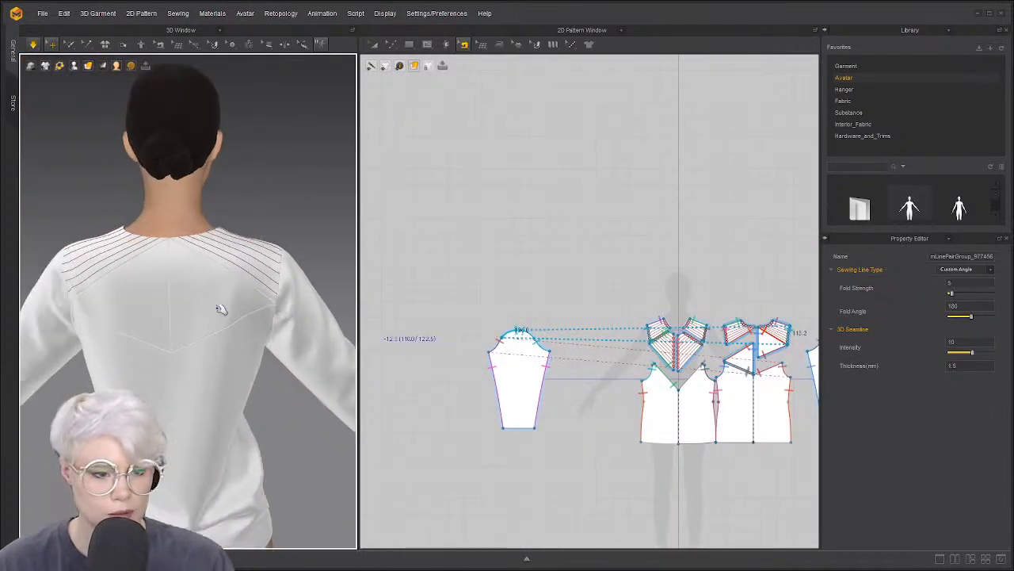
pyautogui.scroll(10, 717, 326)
pyautogui.scroll(-10, 627, 328)
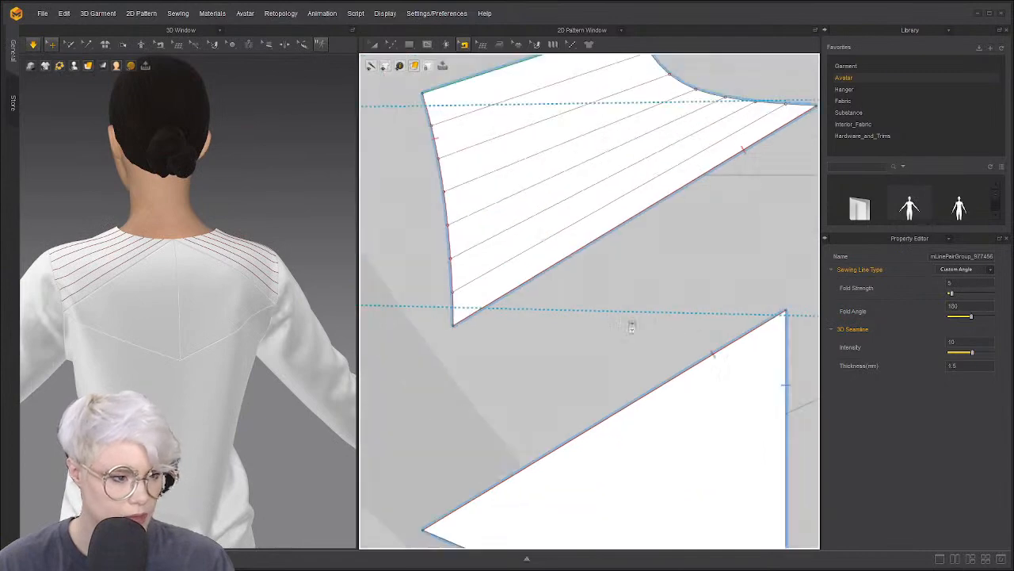
pyautogui.scroll(2, 614, 321)
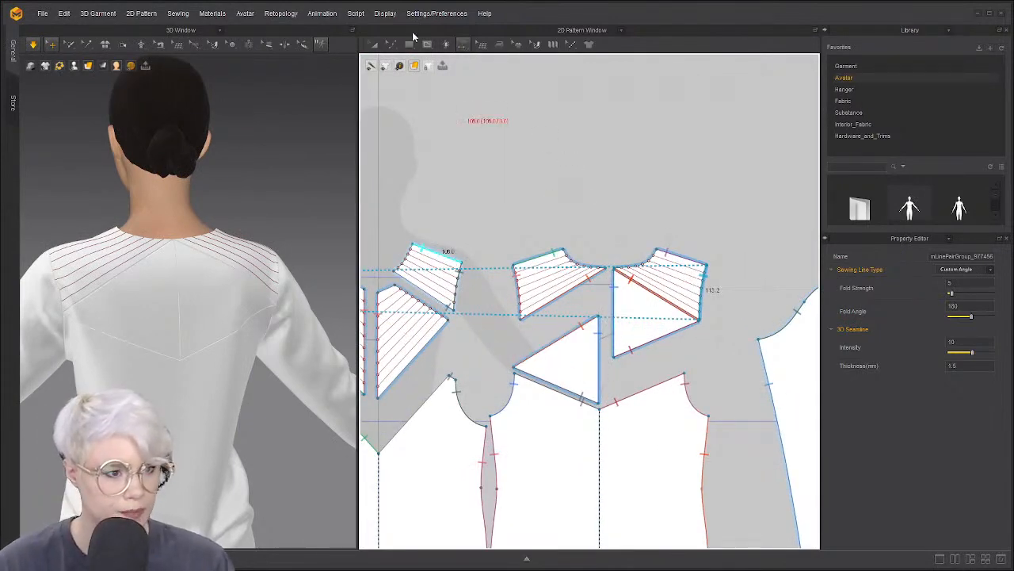
pyautogui.click(426, 45)
pyautogui.click(391, 45)
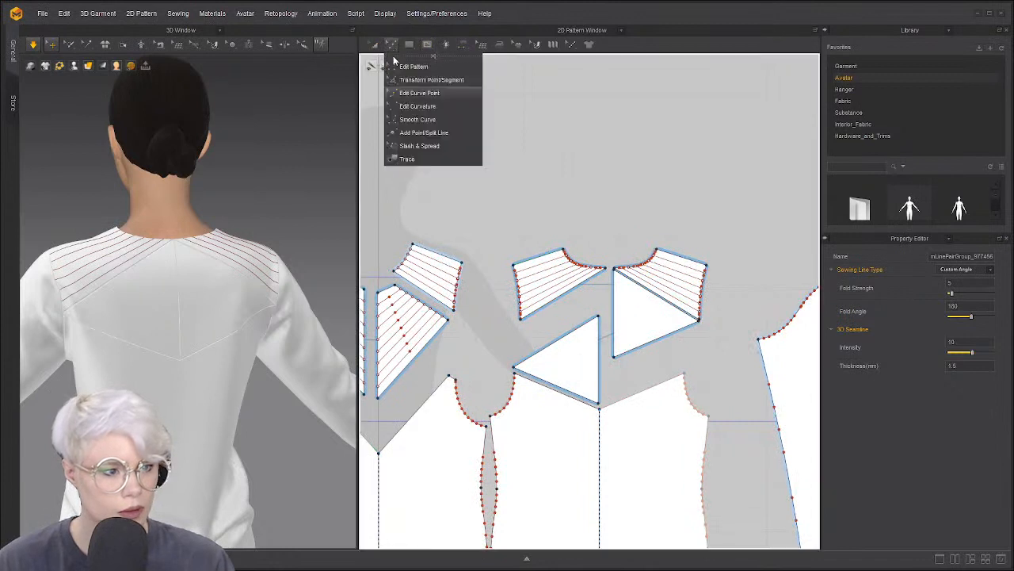
pyautogui.click(408, 67)
pyautogui.scroll(2, 566, 298)
pyautogui.click(539, 302)
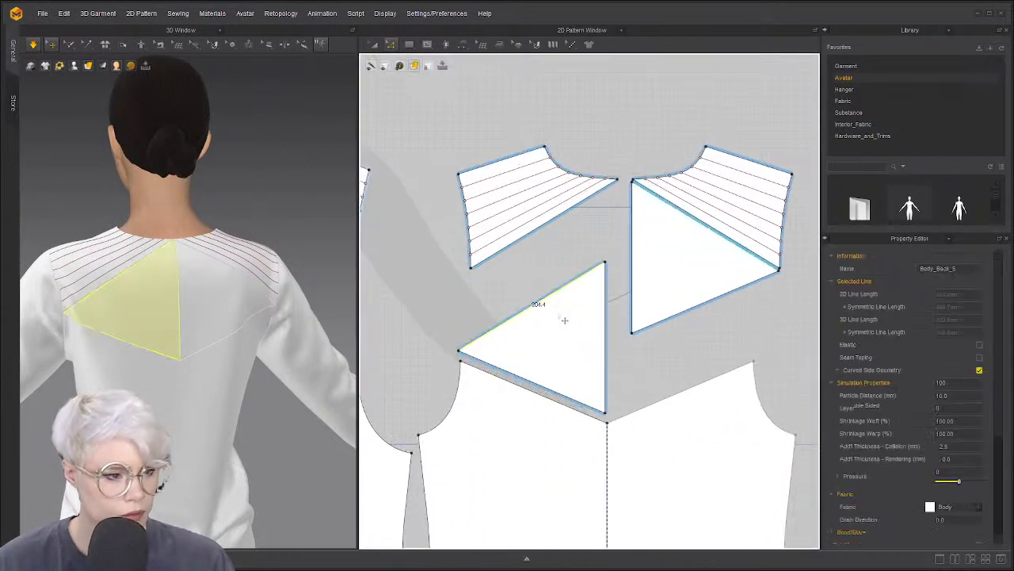
pyautogui.rightClick(547, 389)
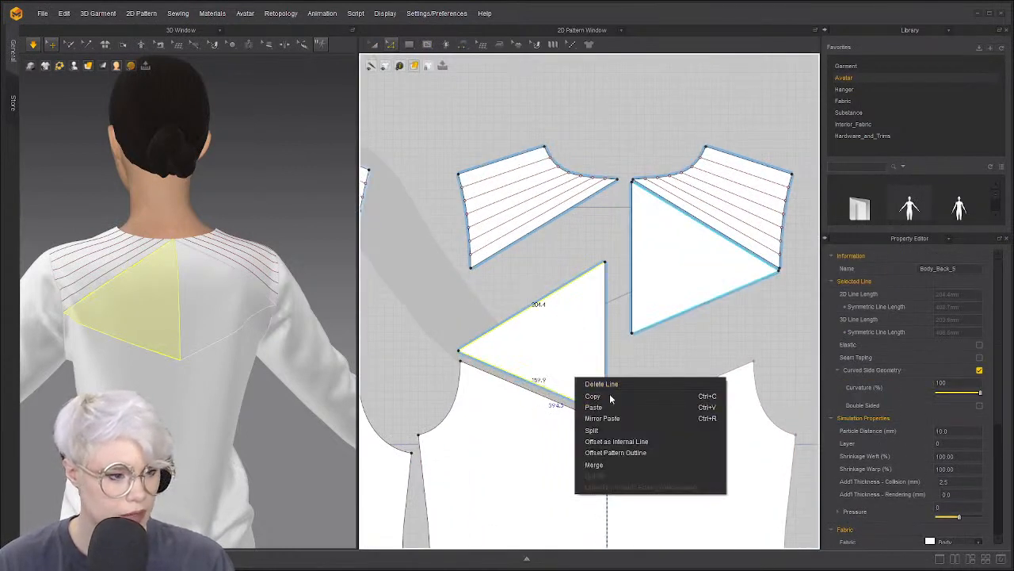
pyautogui.click(615, 445)
pyautogui.moveTo(498, 191); pyautogui.dragTo(373, 180)
pyautogui.click(397, 312)
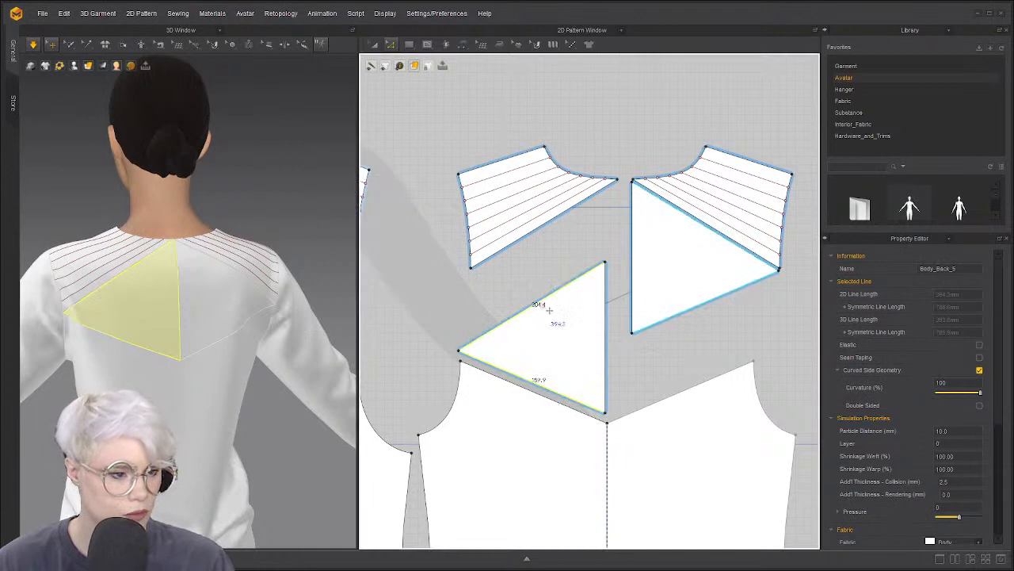
pyautogui.rightClick(540, 304)
pyautogui.click(592, 378)
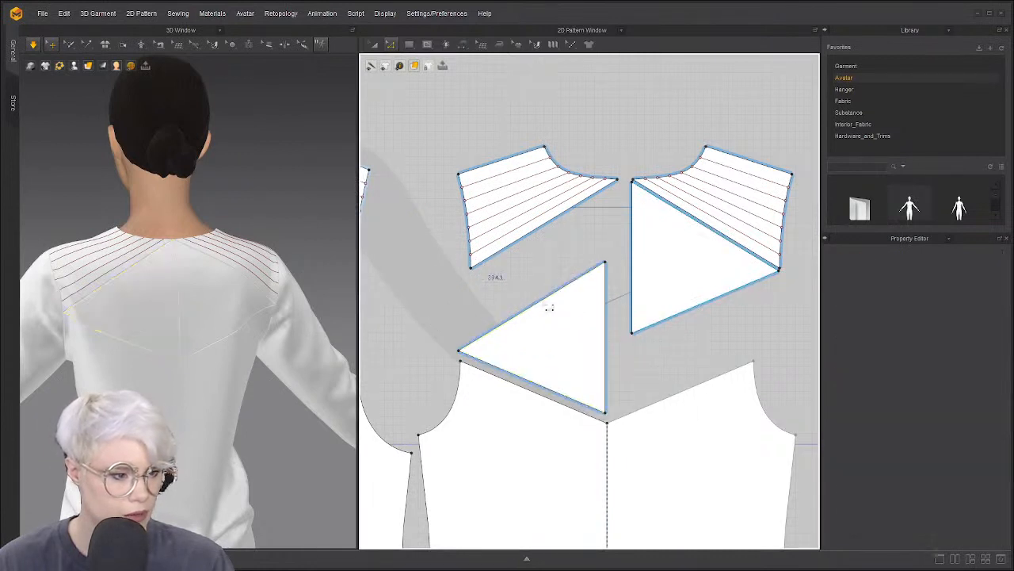
pyautogui.click(607, 295)
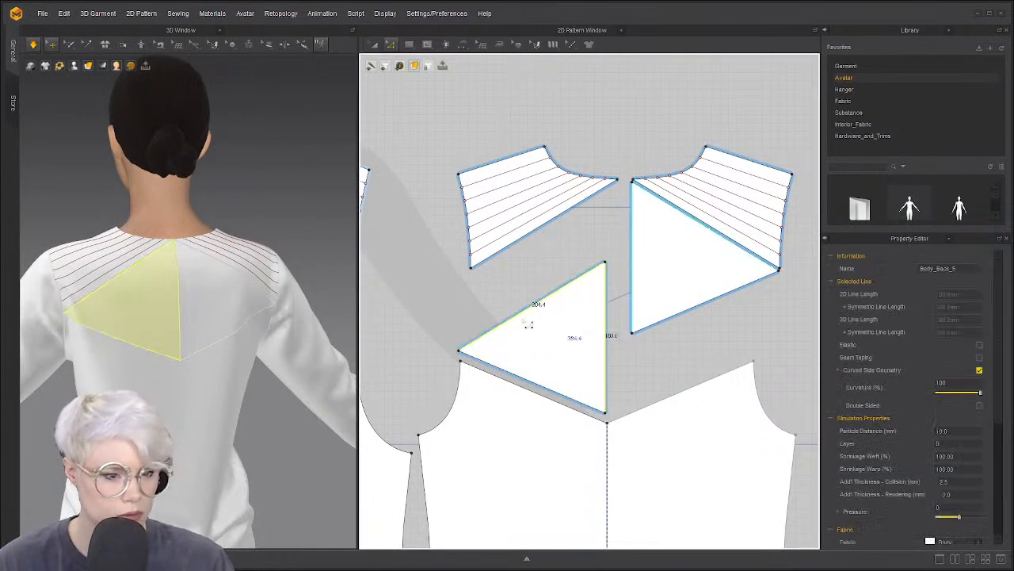
pyautogui.scroll(-3, 207, 359)
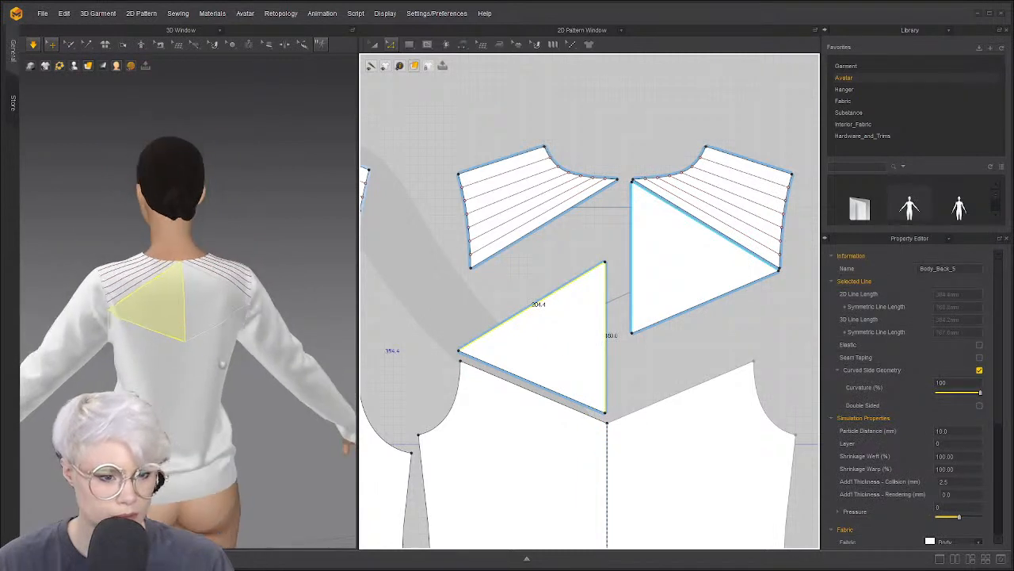
pyautogui.moveTo(187, 359); pyautogui.dragTo(214, 360, button='right')
pyautogui.press('a')
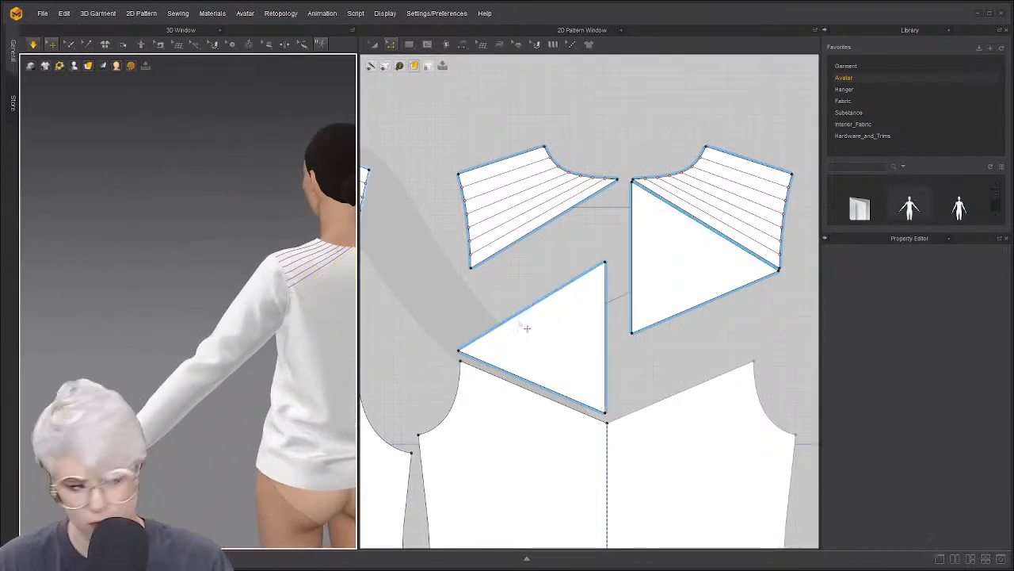
pyautogui.click(546, 299)
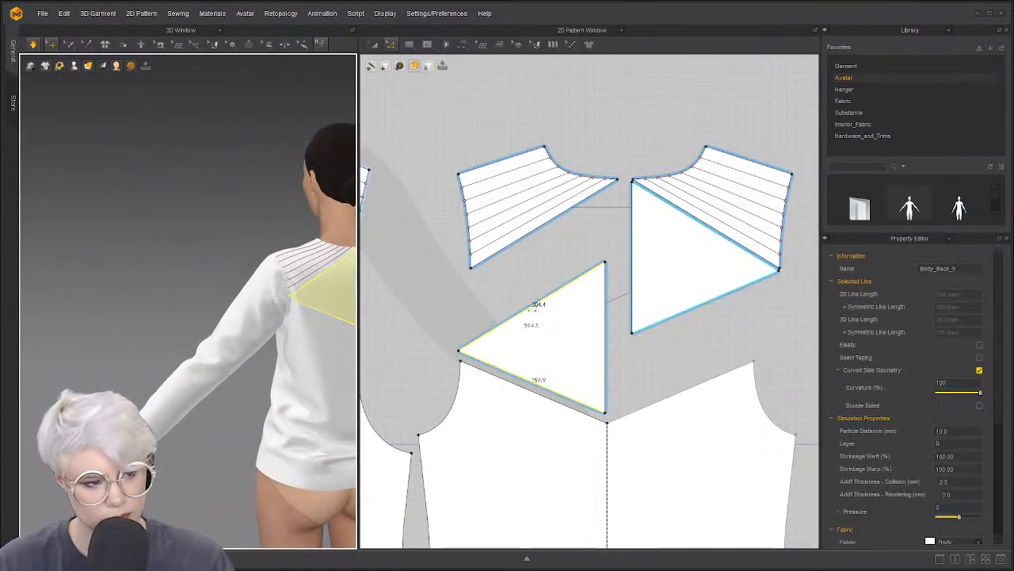
pyautogui.moveTo(295, 290); pyautogui.dragTo(215, 317, button='middle')
pyautogui.scroll(1, 216, 317)
pyautogui.click(164, 291)
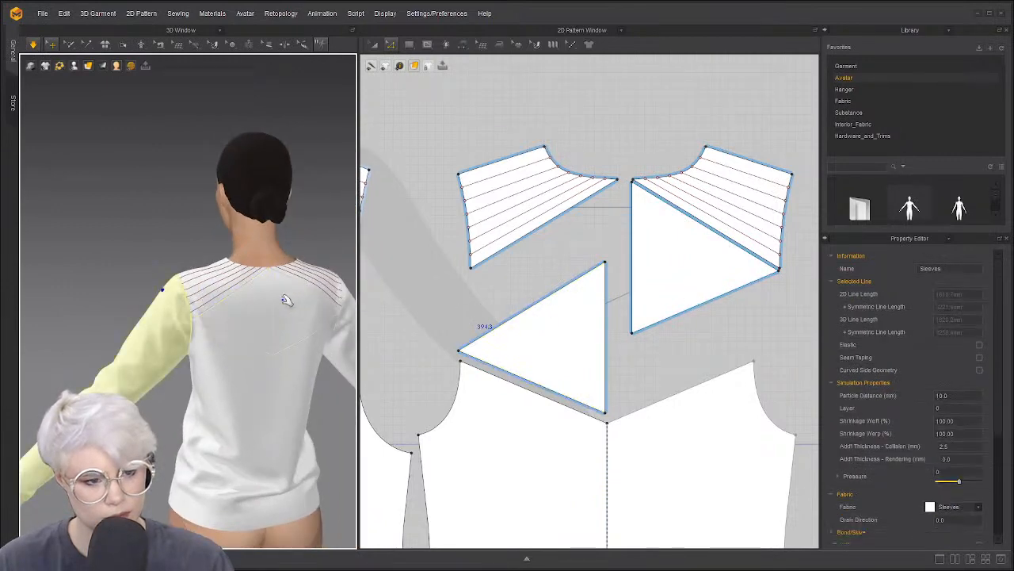
pyautogui.click(232, 312)
pyautogui.scroll(-9, 456, 333)
pyautogui.moveTo(456, 336); pyautogui.dragTo(610, 340, button='middle')
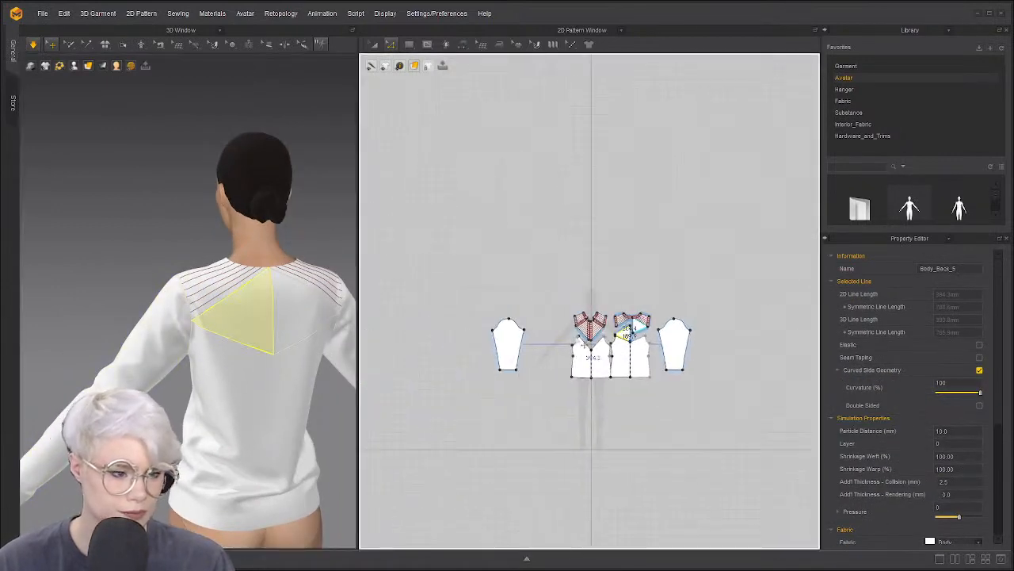
pyautogui.scroll(5, 574, 340)
pyautogui.scroll(-3, 211, 328)
pyautogui.moveTo(159, 323); pyautogui.dragTo(287, 333, button='right')
pyautogui.scroll(-5, 688, 331)
pyautogui.moveTo(588, 329); pyautogui.dragTo(713, 310, button='middle')
pyautogui.scroll(3, 714, 310)
pyautogui.scroll(-3, 713, 310)
pyautogui.moveTo(805, 307); pyautogui.dragTo(636, 312, button='middle')
pyautogui.scroll(7, 636, 312)
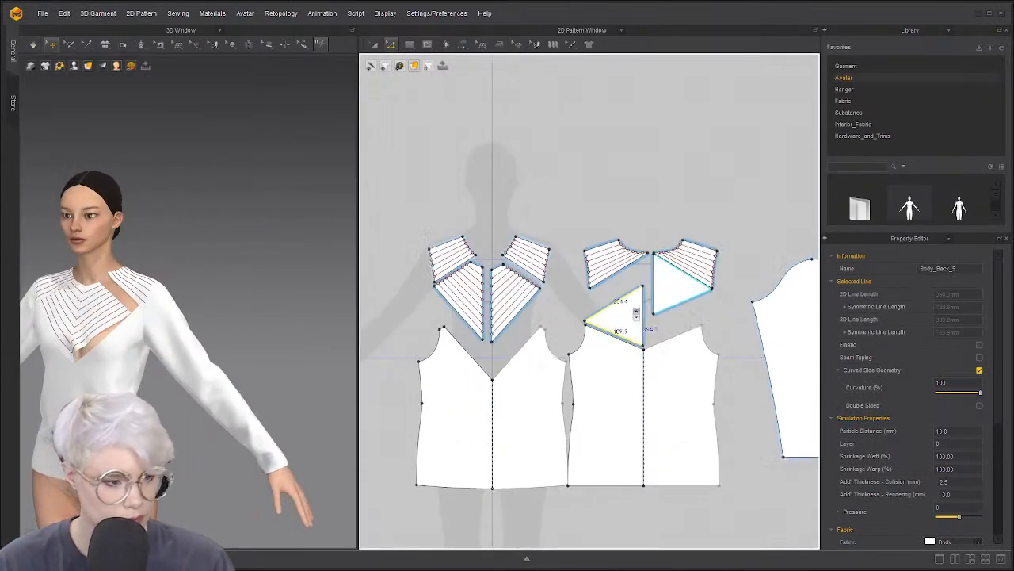
# Sew the lower yoke panel to the front neckline and the upper yoke to the lower yoke, then simulate
pyautogui.press('n')
pyautogui.click(489, 322)
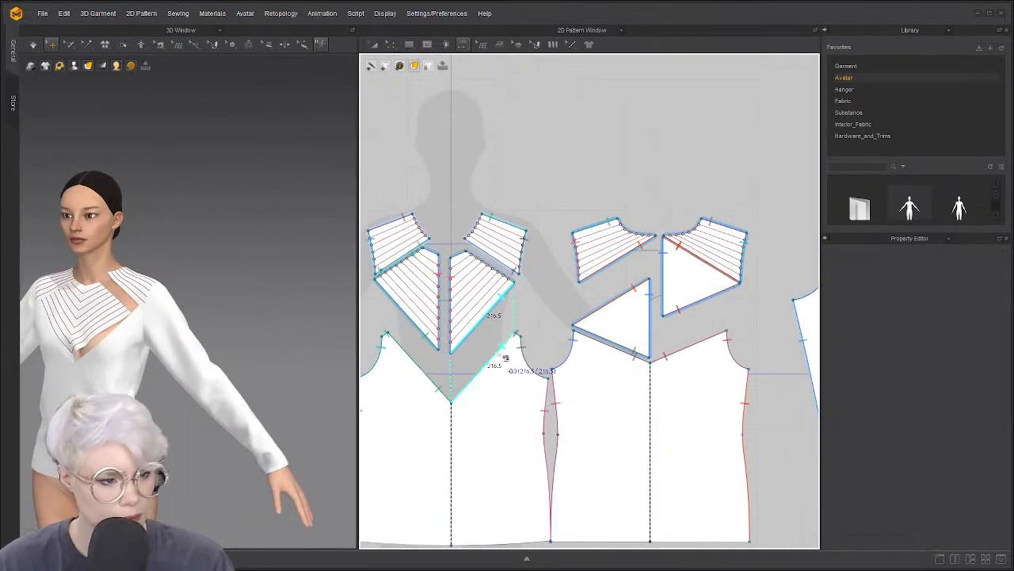
pyautogui.click(498, 352)
pyautogui.click(488, 262)
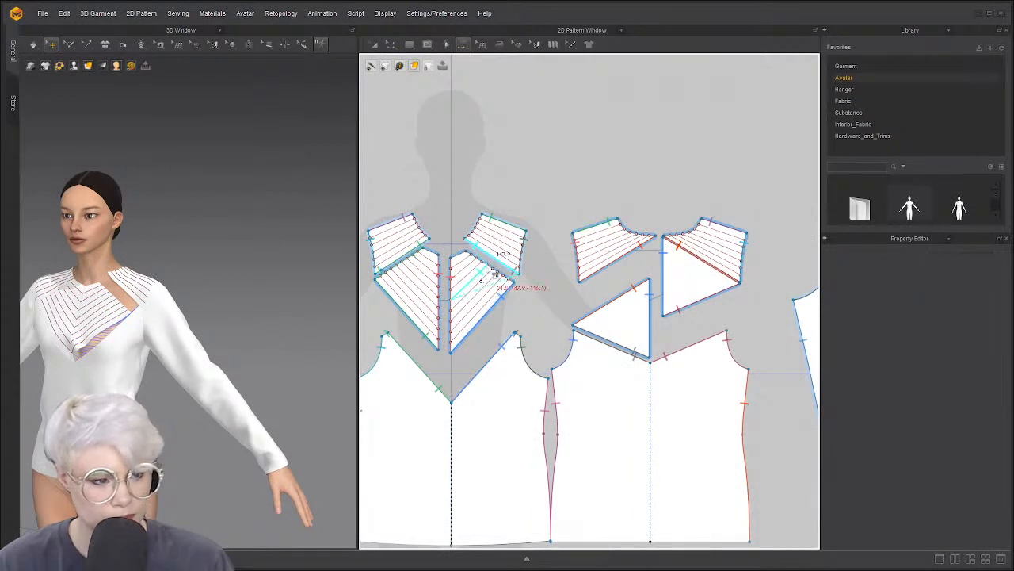
pyautogui.click(496, 267)
pyautogui.press('a')
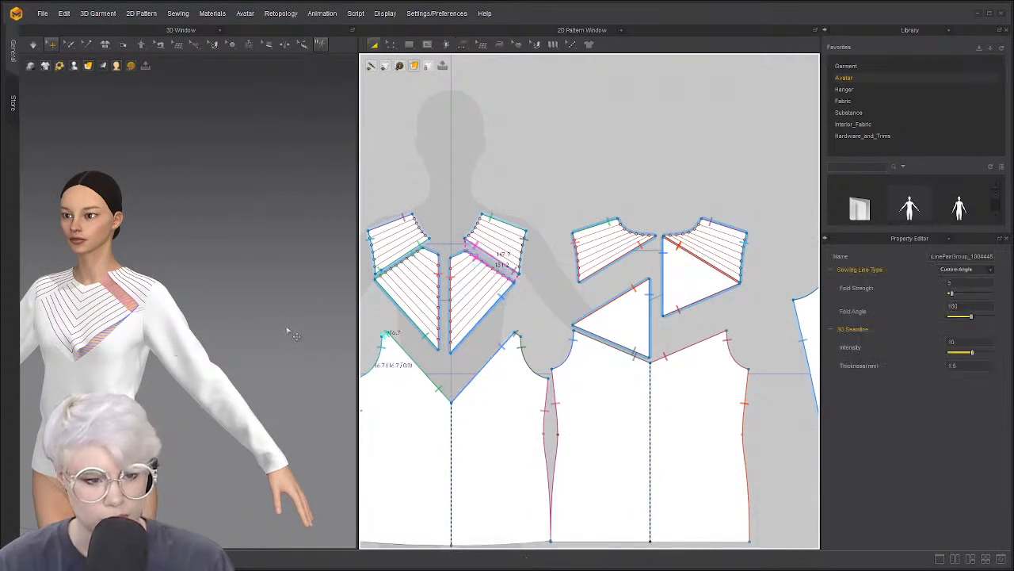
pyautogui.press('space')
# Inspect the seam joining the yoke panels from the front and side, then restart the simulation
pyautogui.moveTo(122, 327); pyautogui.dragTo(290, 337, button='right')
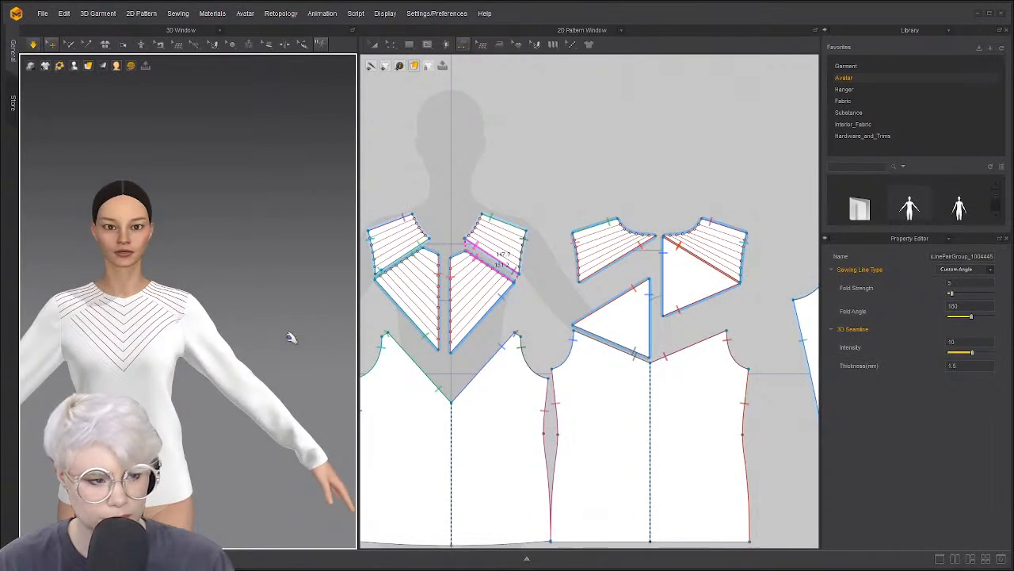
pyautogui.scroll(6, 479, 311)
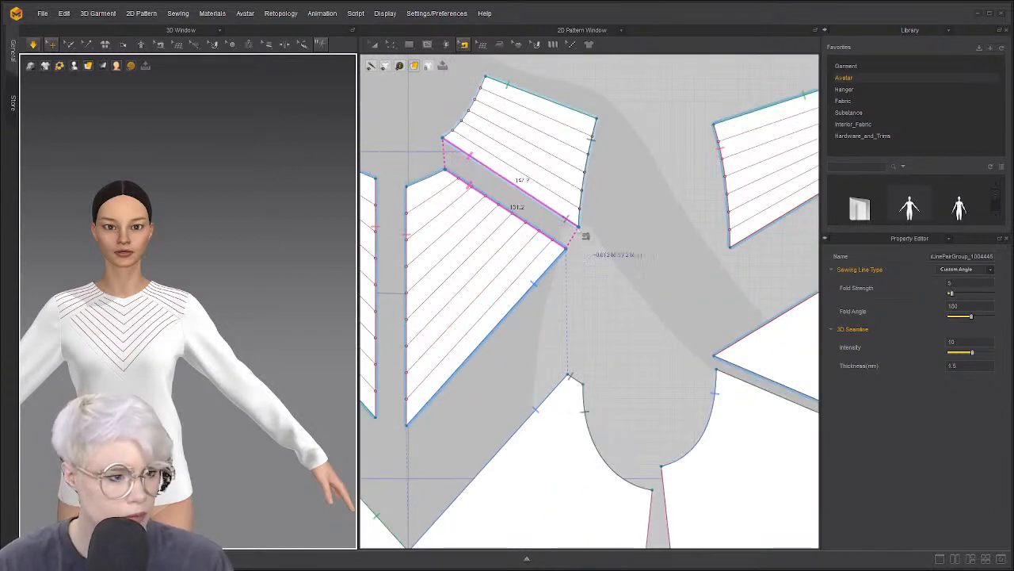
pyautogui.click(561, 222)
pyautogui.click(631, 263)
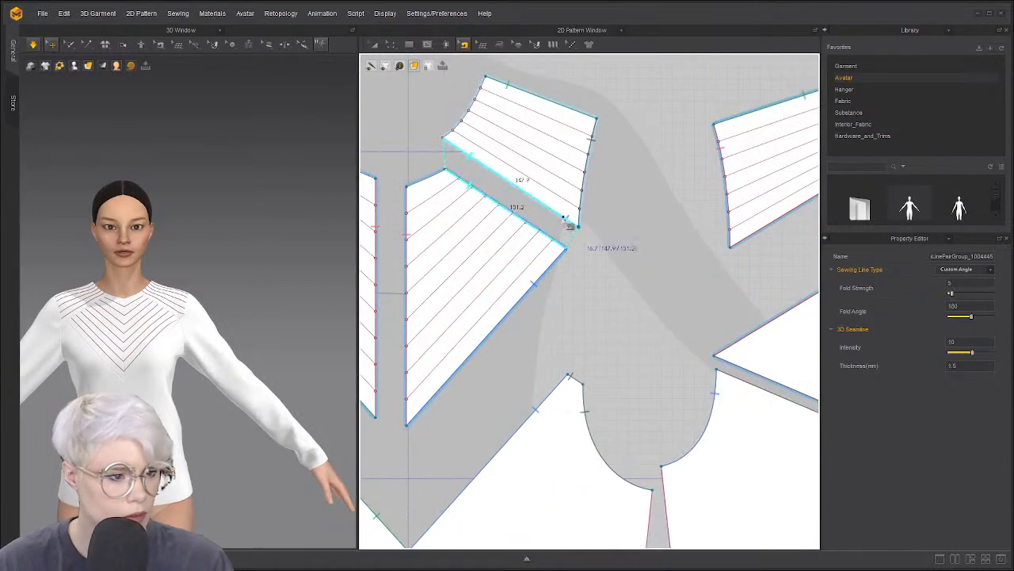
pyautogui.press('space')
pyautogui.press('a')
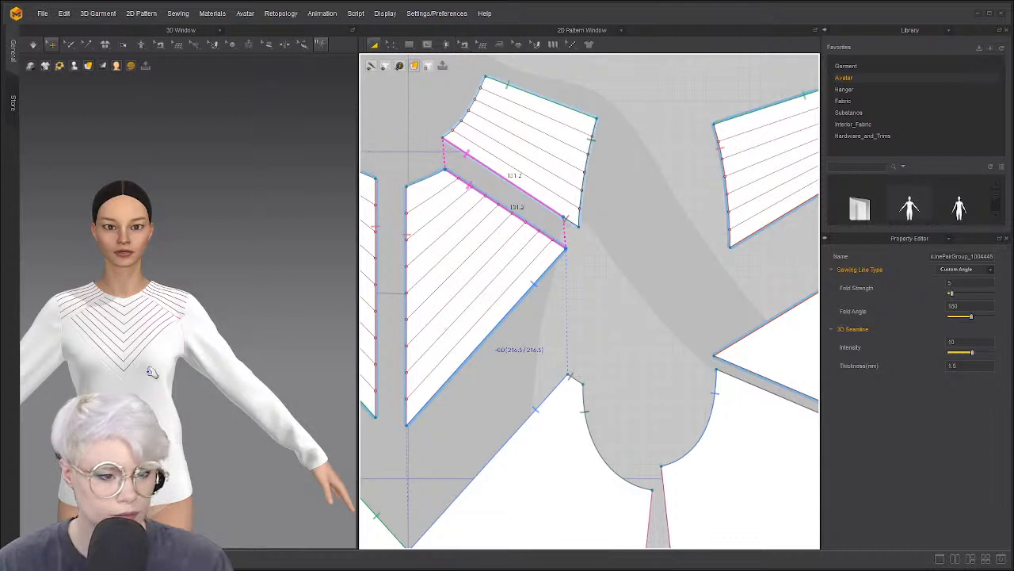
pyautogui.scroll(3, 153, 365)
pyautogui.moveTo(154, 359); pyautogui.dragTo(390, 367, button='right')
pyautogui.scroll(-4, 172, 367)
pyautogui.press('space')
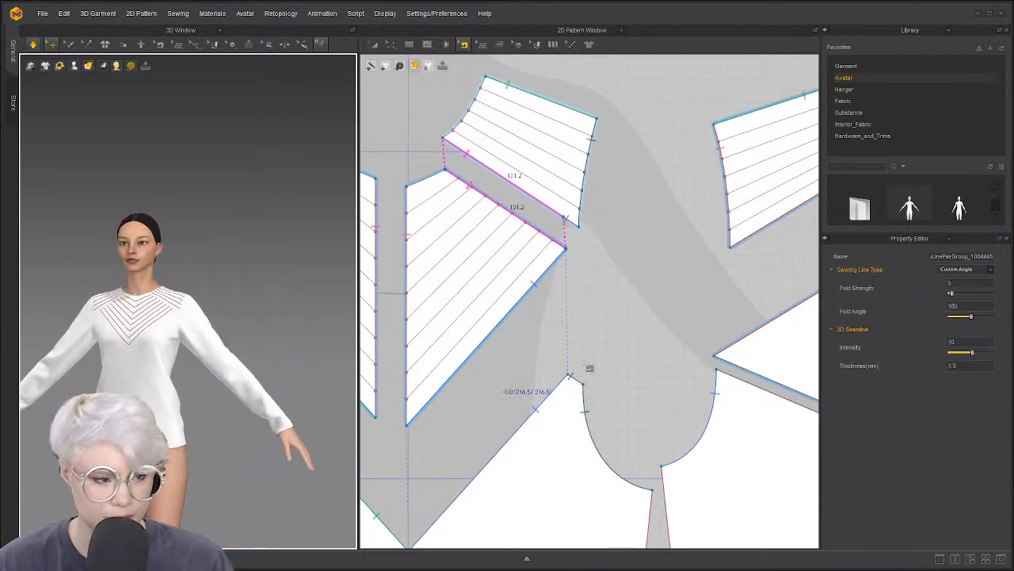
pyautogui.scroll(-10, 589, 367)
# Drag the stray front and back body pieces back into the pattern layout
pyautogui.moveTo(556, 366); pyautogui.dragTo(527, 367)
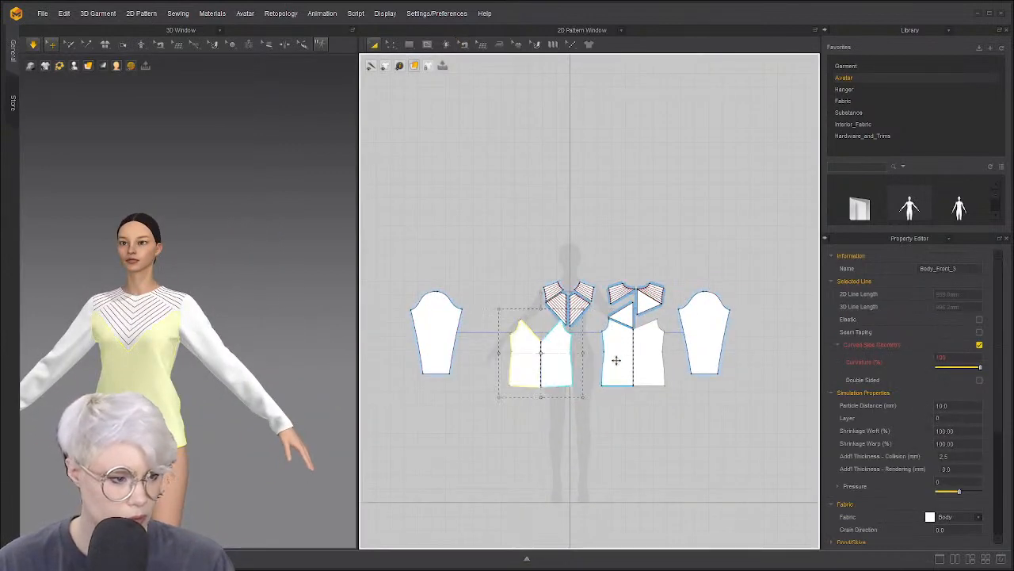
pyautogui.moveTo(615, 360); pyautogui.dragTo(623, 386)
pyautogui.moveTo(565, 364); pyautogui.dragTo(547, 398)
pyautogui.moveTo(632, 383); pyautogui.dragTo(624, 402)
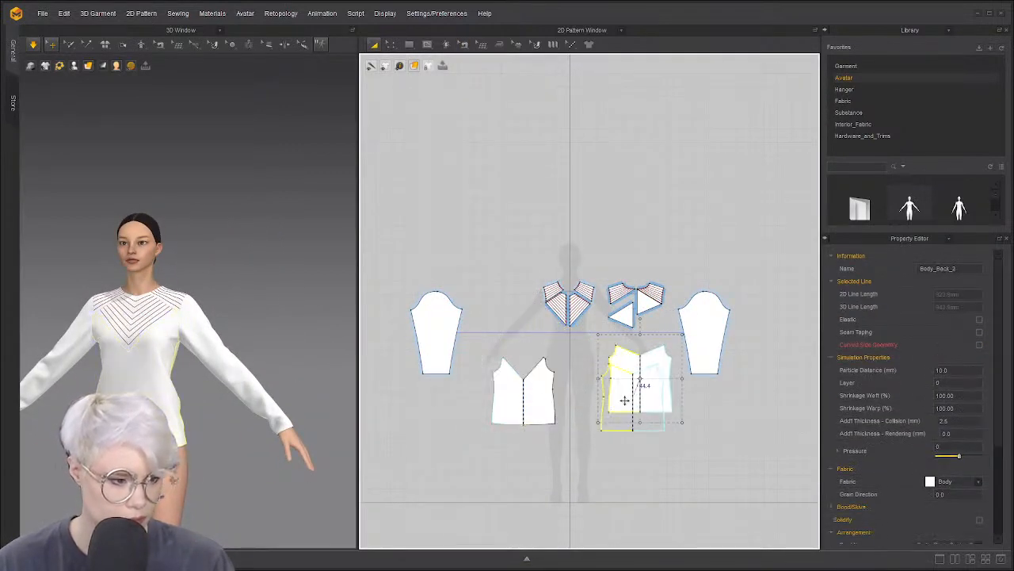
pyautogui.press('z')
pyautogui.click(587, 364)
pyautogui.scroll(4, 587, 364)
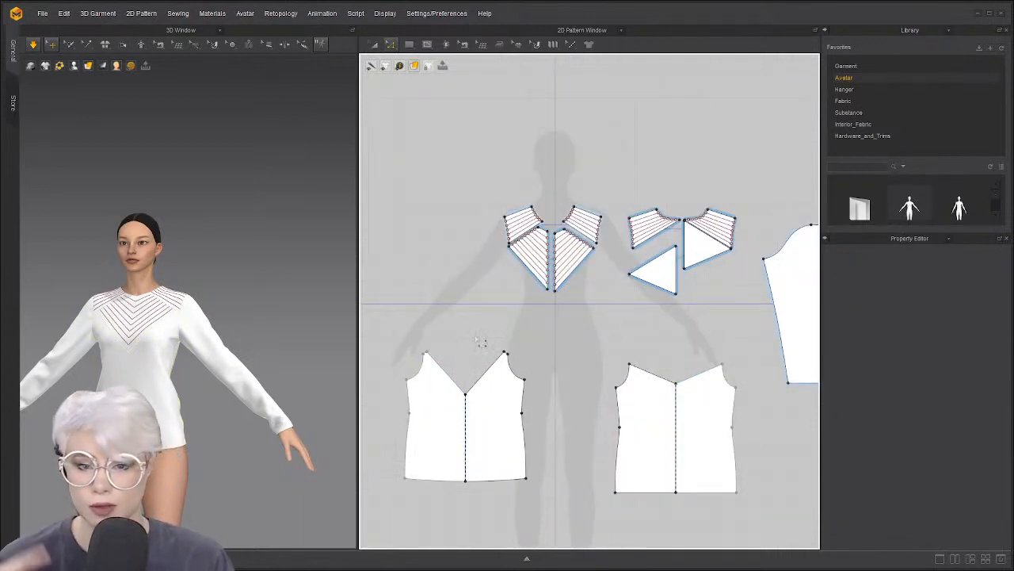
pyautogui.scroll(-3, 539, 401)
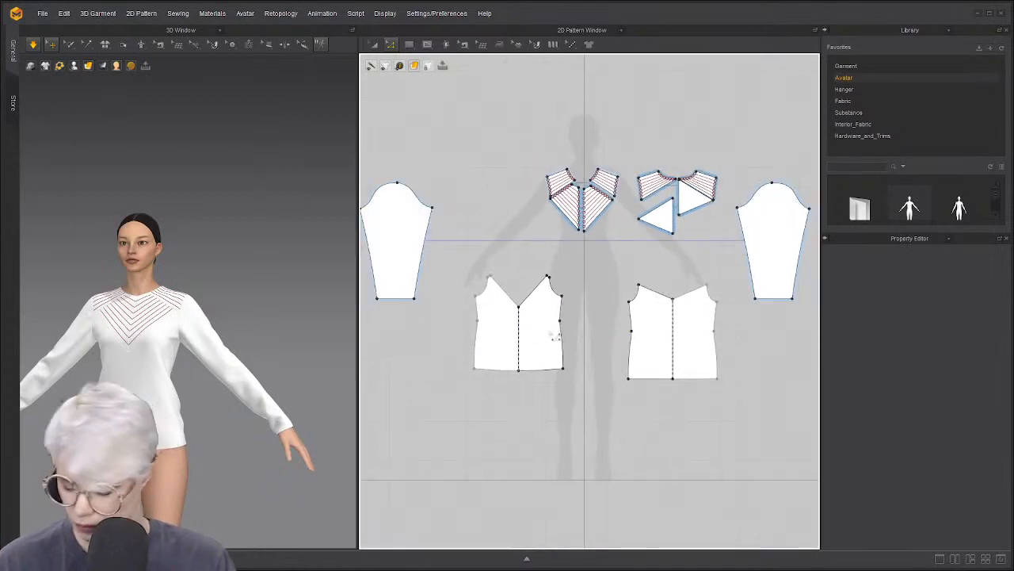
# Pause the simulation and reposition the front body piece below the collar pieces
pyautogui.moveTo(544, 290); pyautogui.dragTo(610, 258)
pyautogui.press('space')
pyautogui.scroll(-1, 209, 412)
pyautogui.moveTo(214, 398); pyautogui.dragTo(246, 325, button='middle')
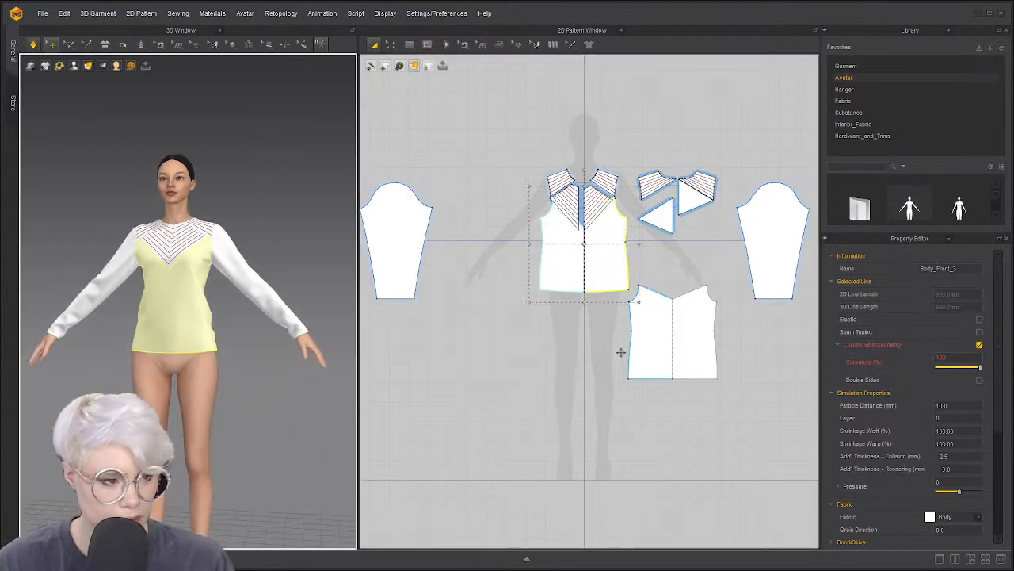
pyautogui.hotkey('ctrl', 'z')
pyautogui.moveTo(569, 336); pyautogui.dragTo(596, 339)
pyautogui.click(478, 305)
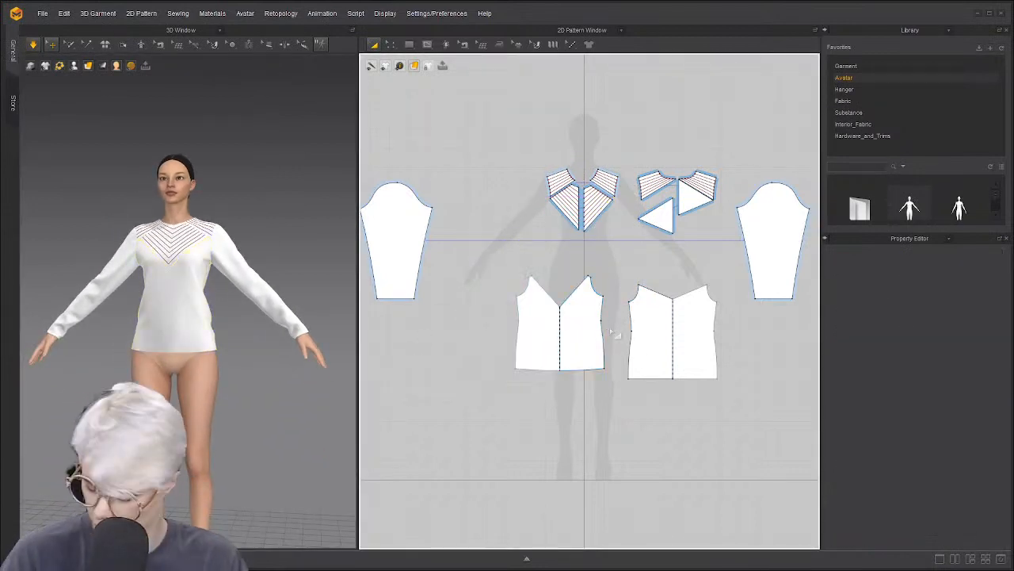
# Delete the waist points on the front and back side seams to straighten them
pyautogui.press('z')
pyautogui.click(603, 324)
pyautogui.press('Delete')
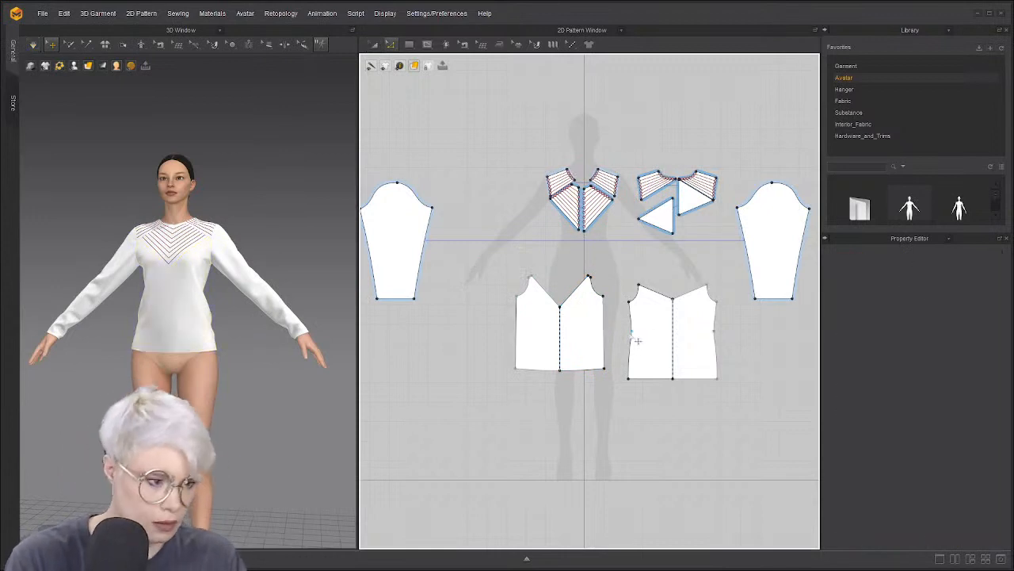
pyautogui.click(631, 332)
pyautogui.press('Delete')
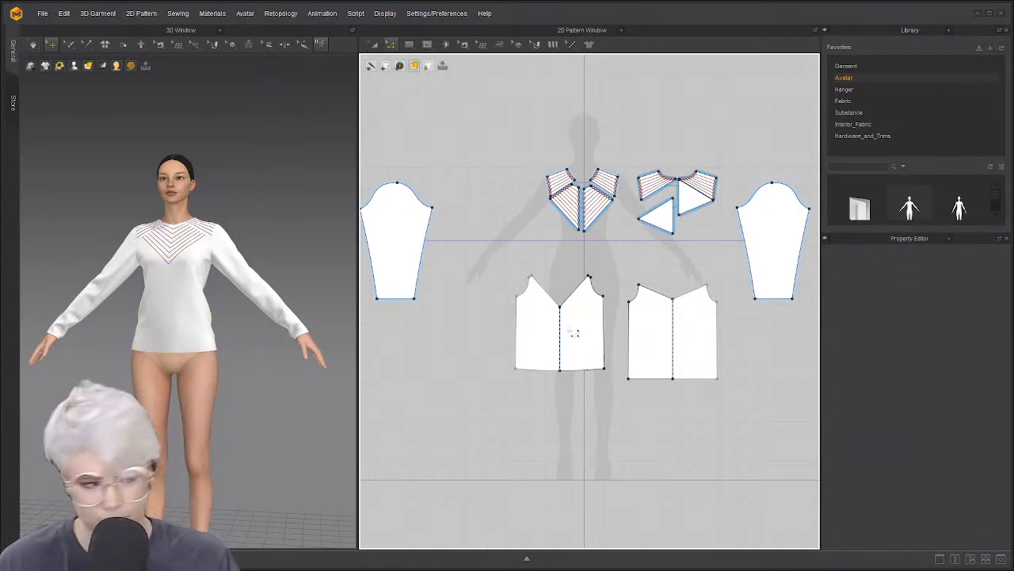
# Move the front body piece left and down, and nudge the back piece slightly
pyautogui.press('a')
pyautogui.moveTo(577, 333); pyautogui.dragTo(534, 343)
pyautogui.moveTo(651, 336); pyautogui.dragTo(650, 337)
pyautogui.click(569, 406)
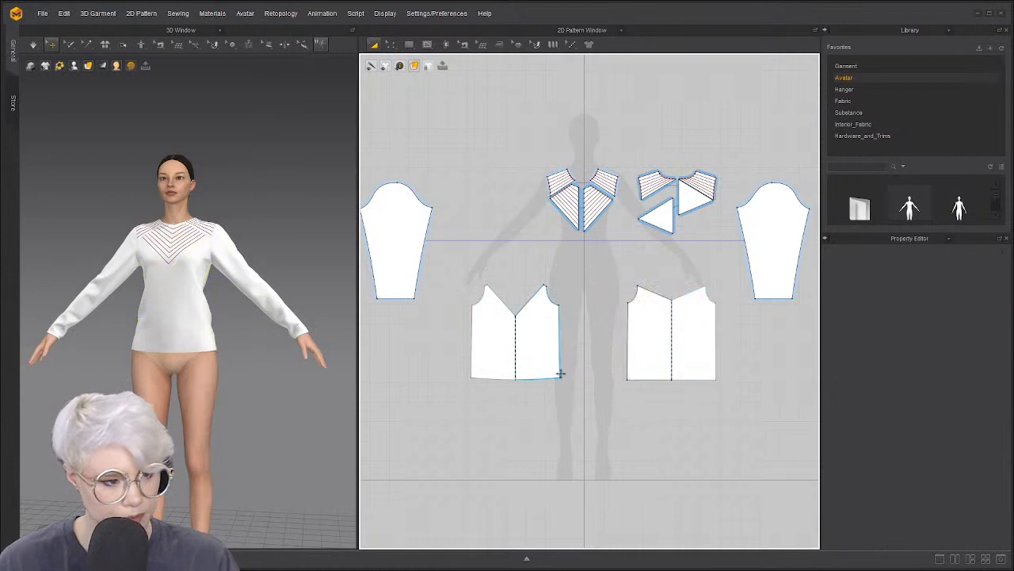
# Select the front and back body pieces together and shift them right in the layout
pyautogui.click(554, 358)
pyautogui.scroll(-2, 640, 380)
pyautogui.keyDown('shift'); pyautogui.click(649, 354); pyautogui.keyUp('shift')
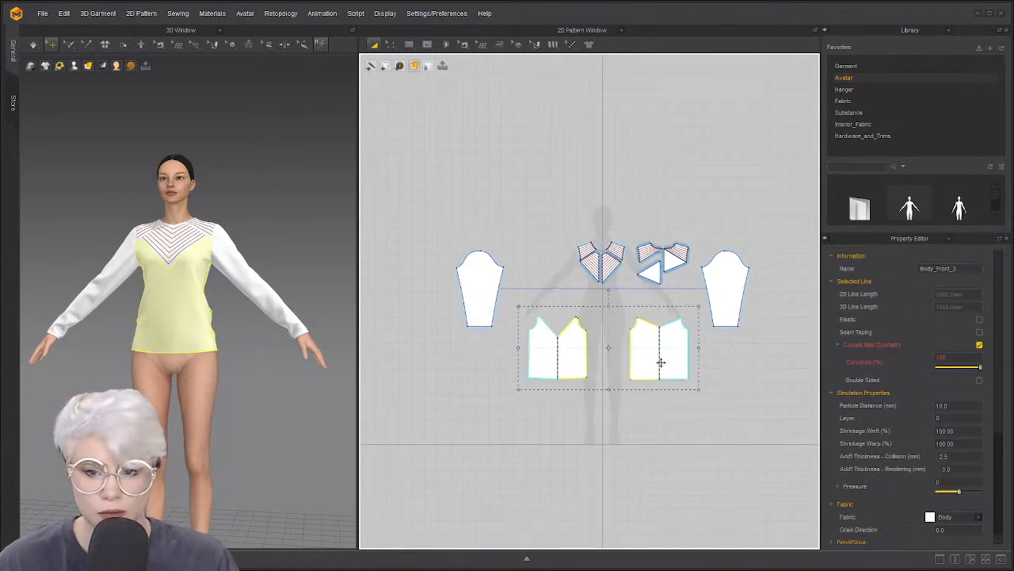
pyautogui.scroll(-2, 660, 362)
pyautogui.moveTo(646, 348); pyautogui.dragTo(783, 351)
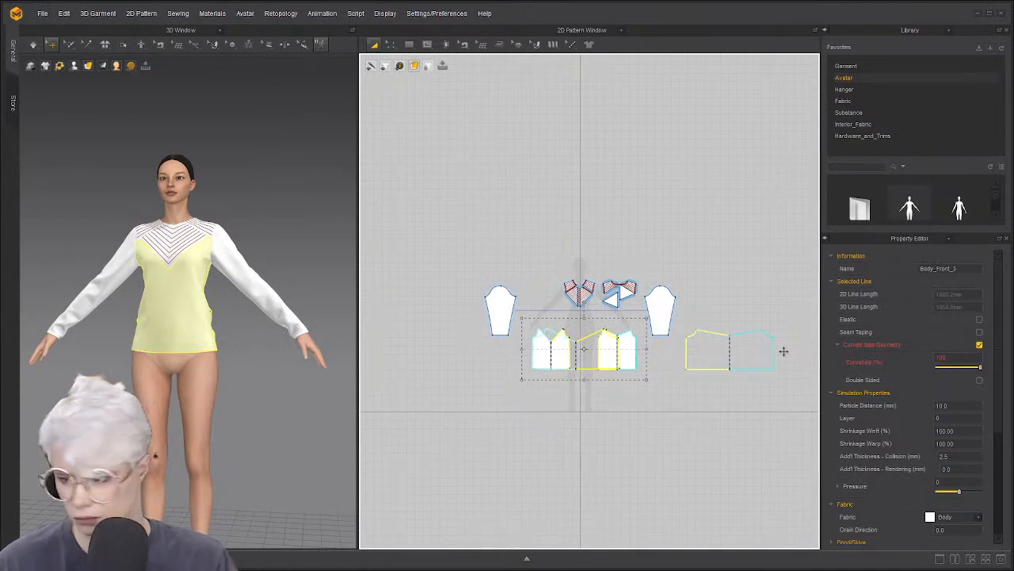
pyautogui.moveTo(783, 351); pyautogui.dragTo(783, 351)
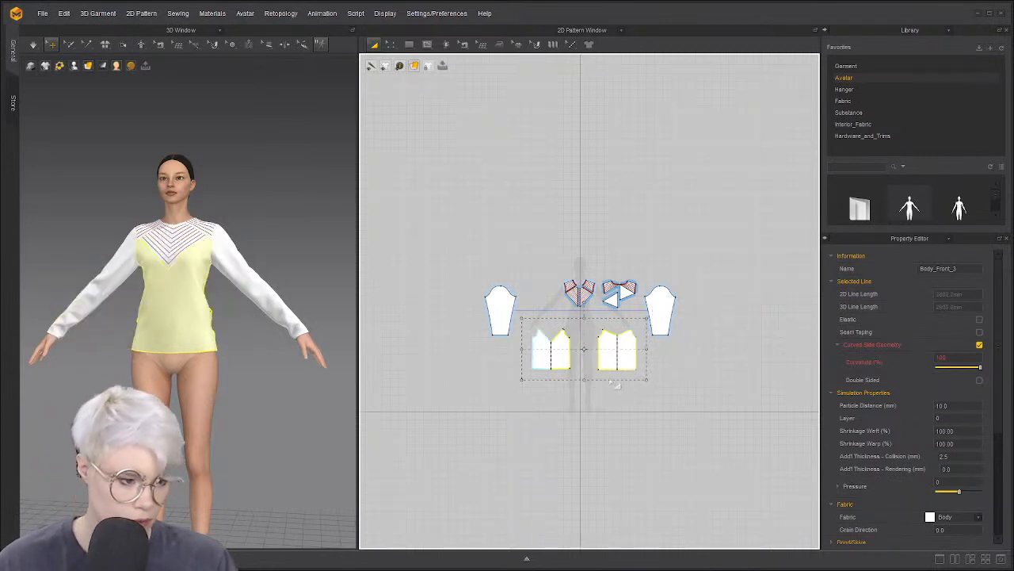
pyautogui.click(650, 362)
pyautogui.scroll(3, 650, 362)
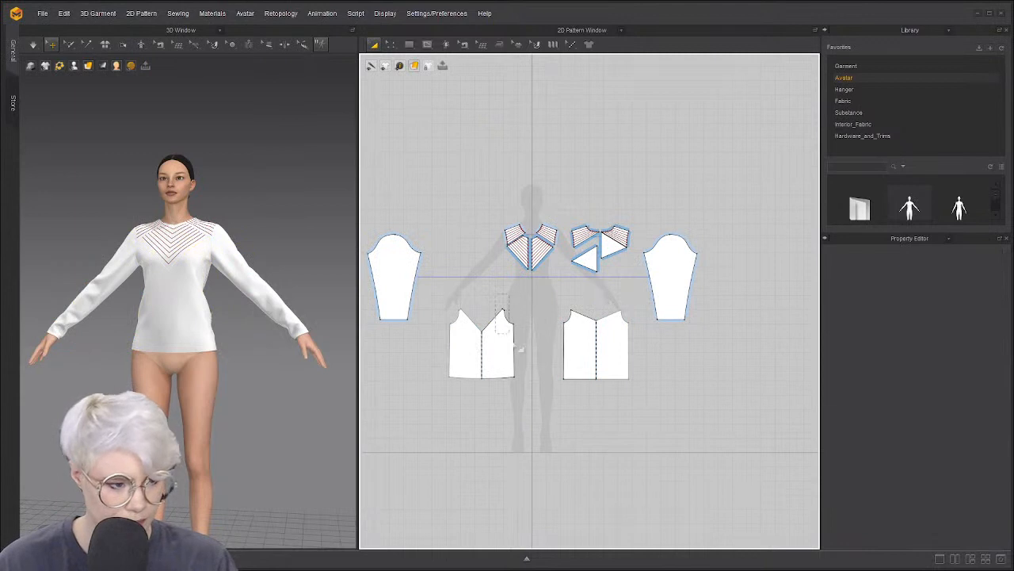
pyautogui.scroll(3, 524, 317)
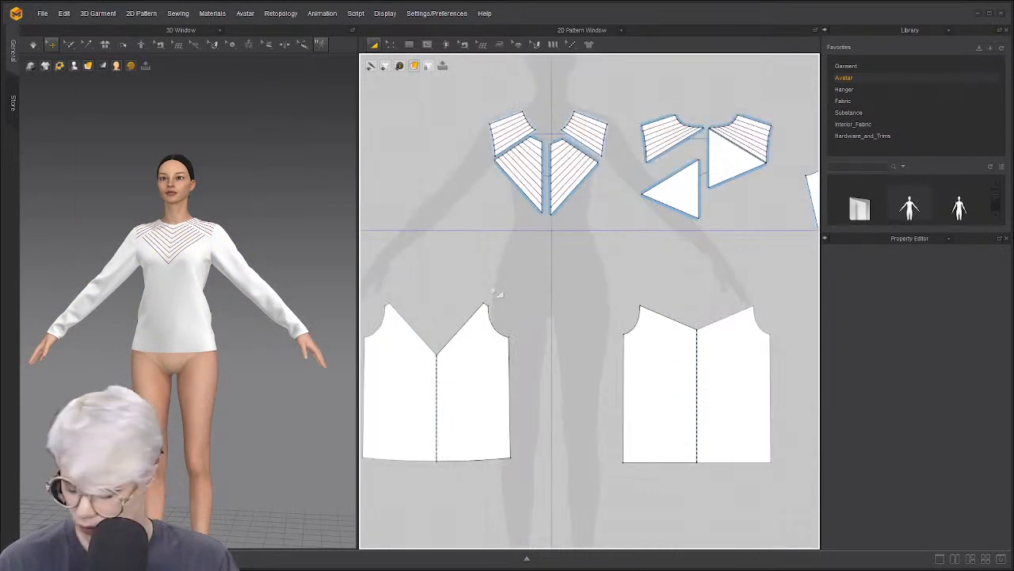
# In Edit Pattern mode, marquee-select the front piece's right-side edges
pyautogui.press('z')
pyautogui.moveTo(542, 472); pyautogui.dragTo(543, 474)
pyautogui.moveTo(477, 273); pyautogui.dragTo(485, 294)
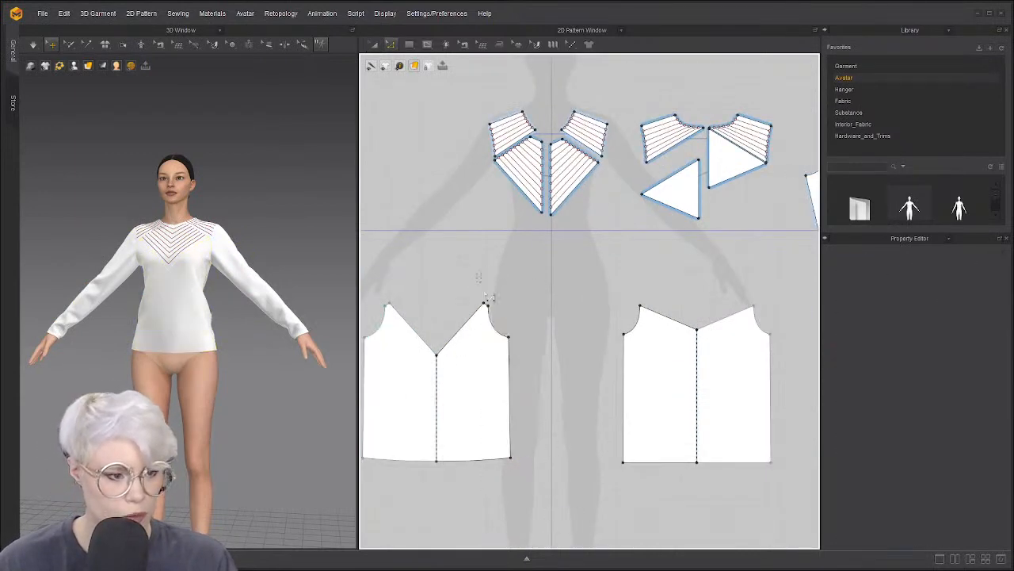
pyautogui.moveTo(582, 485); pyautogui.dragTo(583, 485)
pyautogui.scroll(-2, 606, 386)
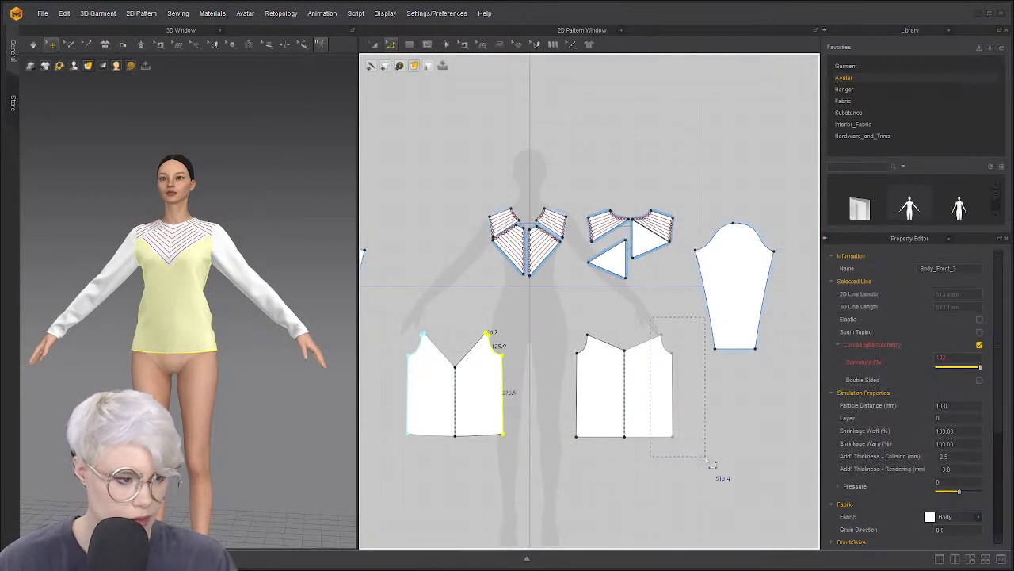
# Select the front and back right-side edges and drag them far right to widen both panels
pyautogui.click(672, 358)
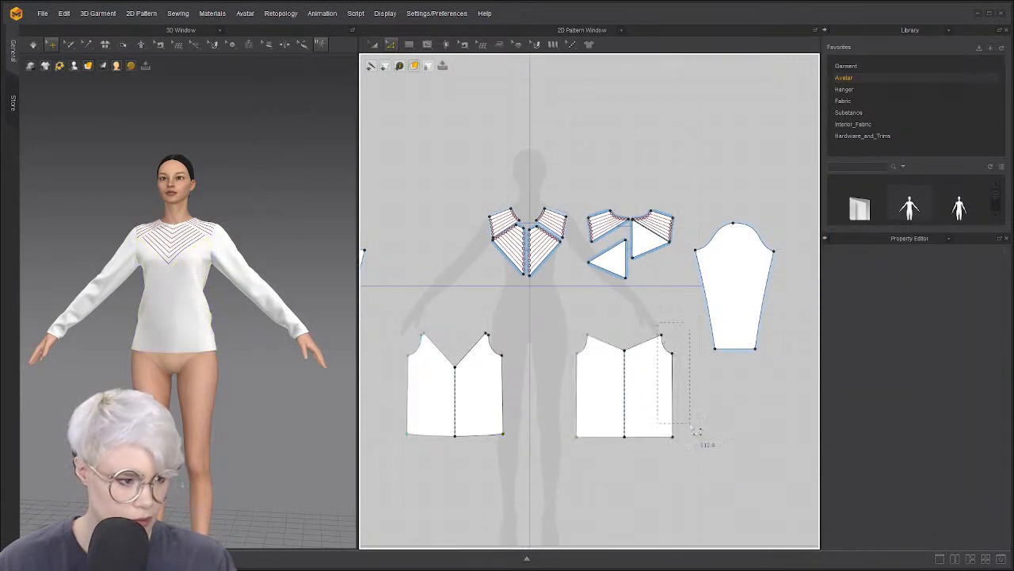
pyautogui.moveTo(540, 461); pyautogui.dragTo(540, 460)
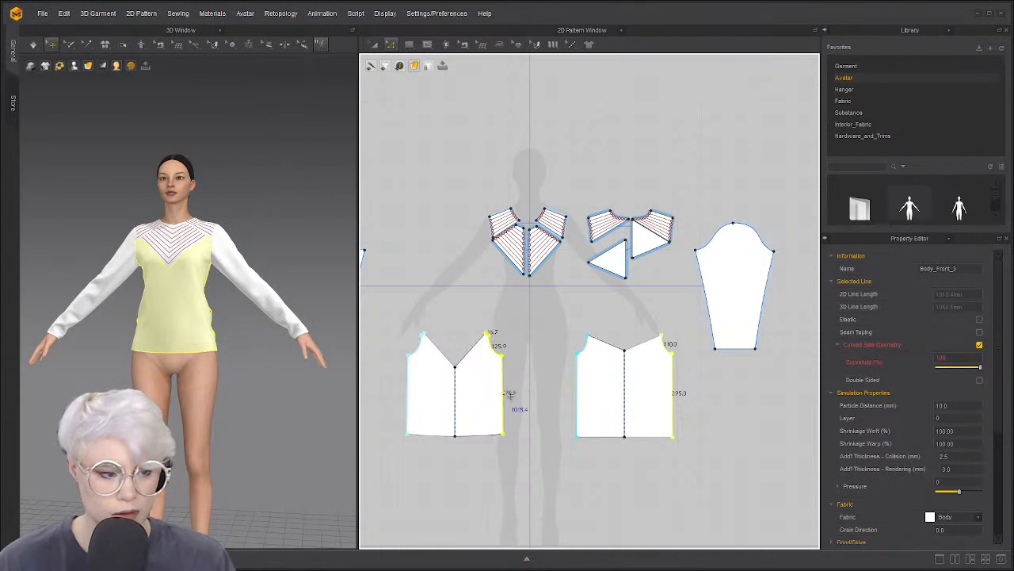
pyautogui.moveTo(511, 394); pyautogui.dragTo(709, 412)
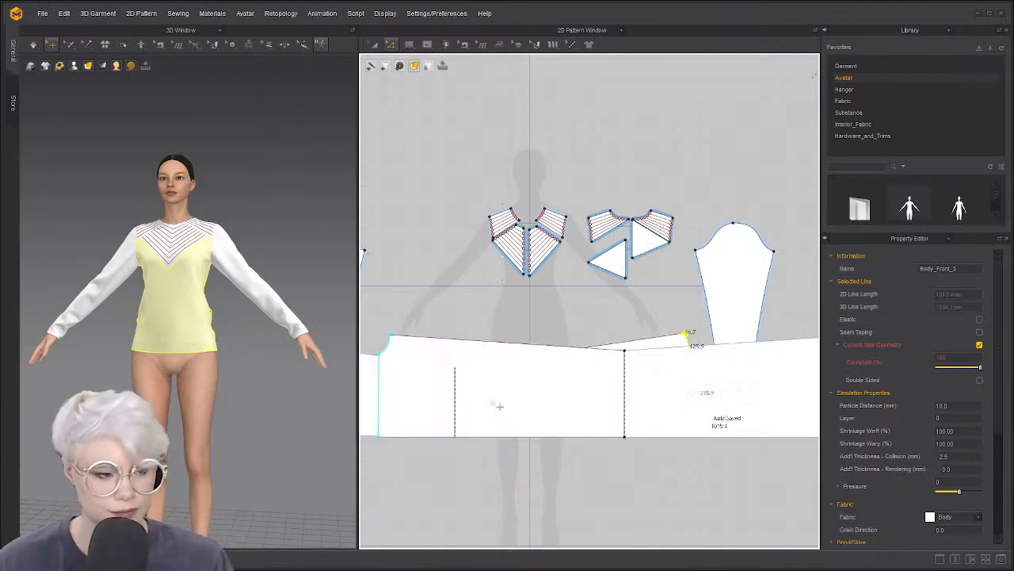
pyautogui.scroll(-6, 492, 408)
# Undo the stray pattern moves and the oversized widening of the body panels
pyautogui.moveTo(570, 405); pyautogui.dragTo(578, 391, button='middle')
pyautogui.press('a')
pyautogui.click(579, 391)
pyautogui.moveTo(578, 391); pyautogui.dragTo(682, 408)
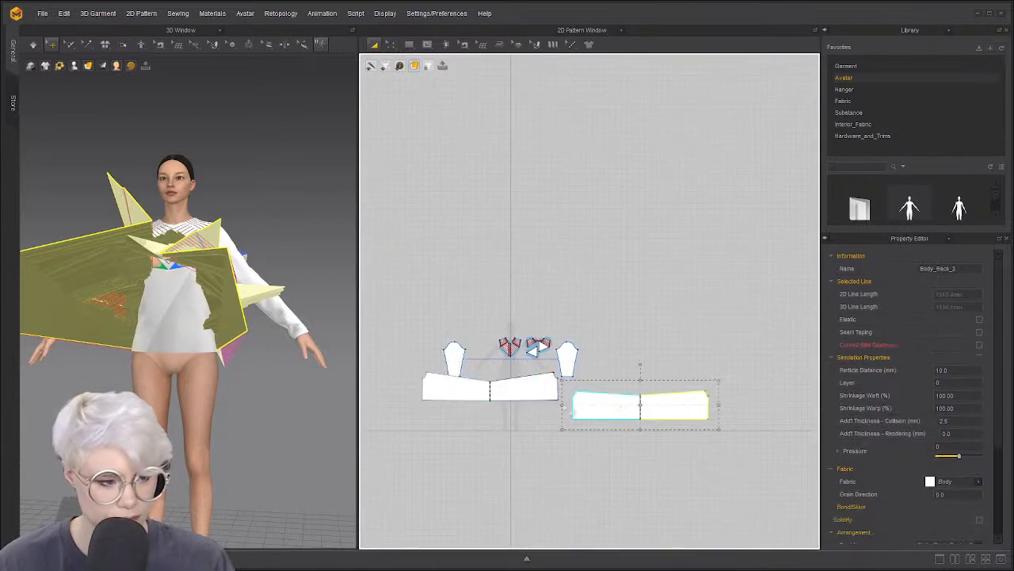
pyautogui.moveTo(499, 399); pyautogui.dragTo(463, 417)
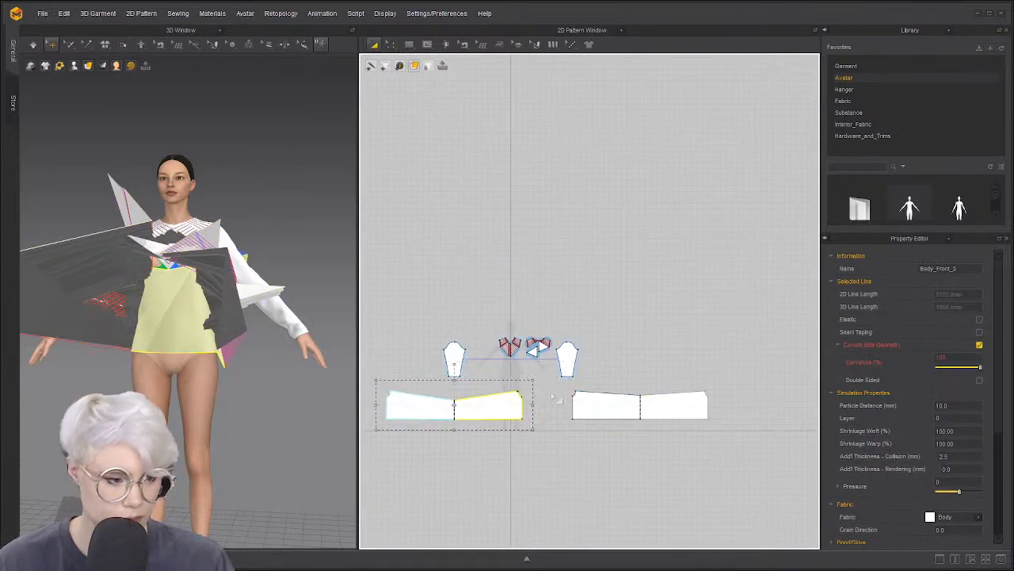
pyautogui.scroll(3, 553, 396)
pyautogui.hotkey('ctrl', 'z')
pyautogui.hotkey('ctrl', 'z')
pyautogui.hotkey('ctrl', 'z')
pyautogui.hotkey('ctrl', 'z')
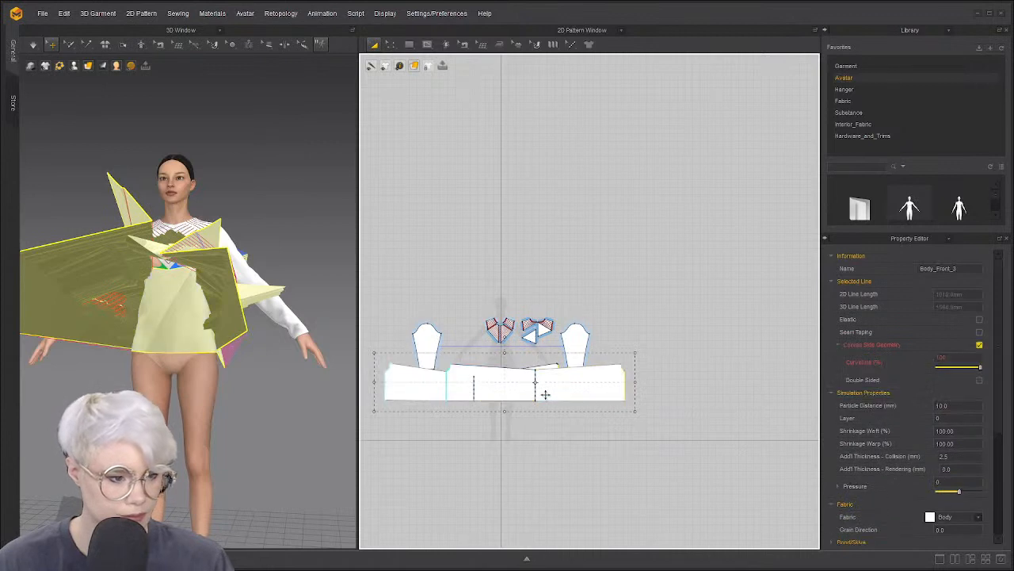
pyautogui.hotkey('ctrl', 'z')
pyautogui.click(503, 385)
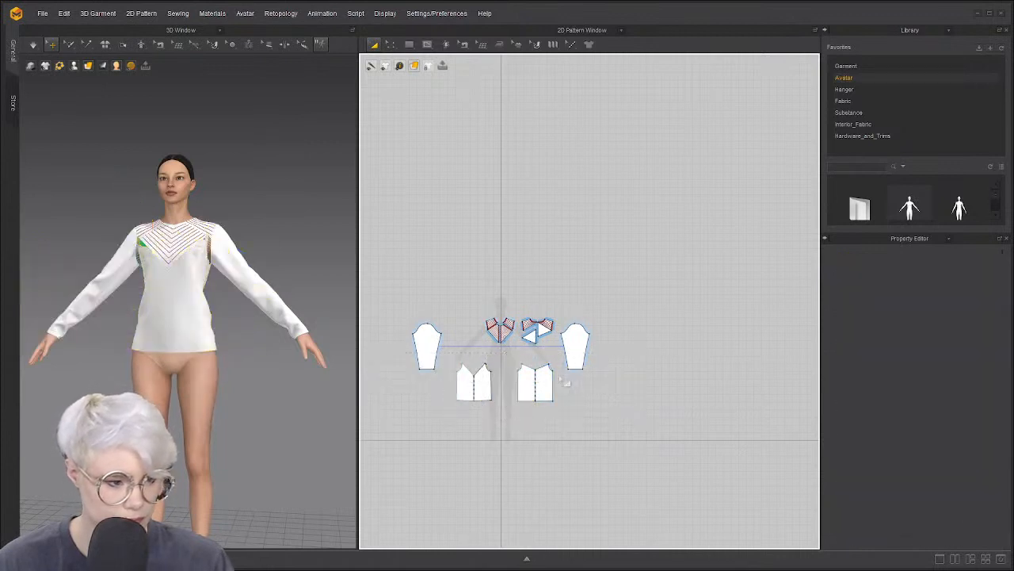
pyautogui.scroll(3, 487, 385)
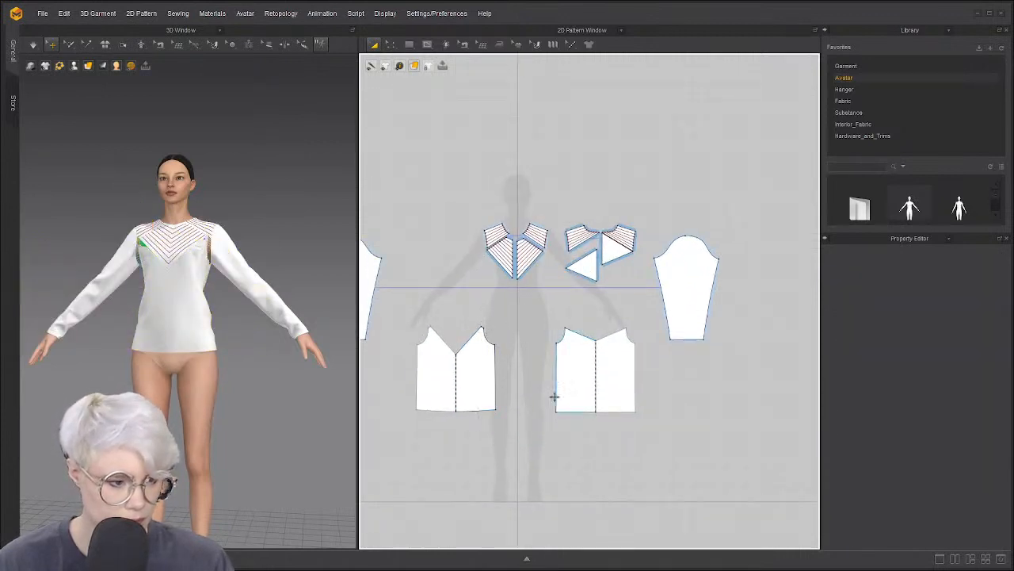
# Reselect the front and back side edges and widen the panels by a smaller amount
pyautogui.press('z')
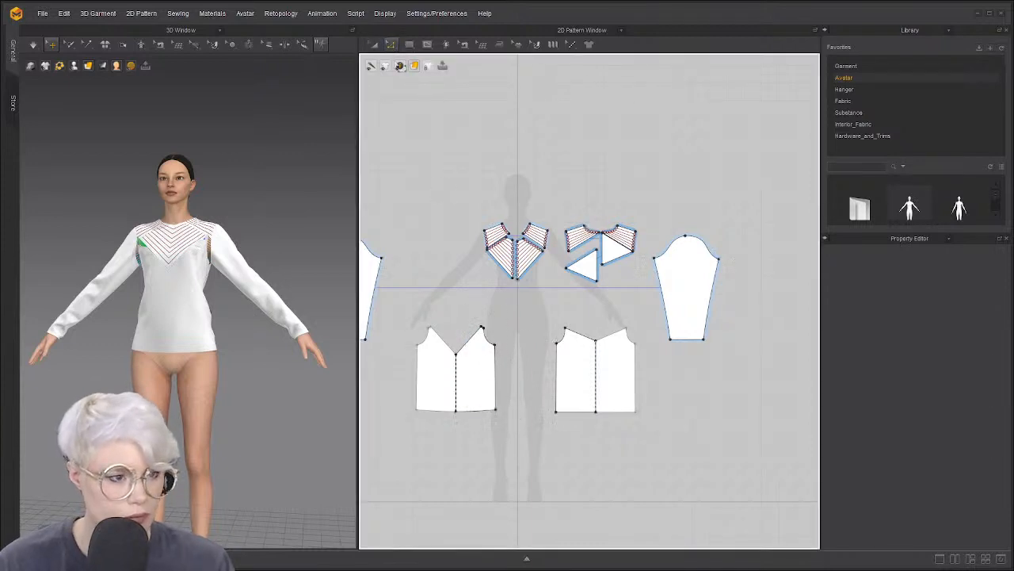
pyautogui.moveTo(528, 428); pyautogui.dragTo(531, 429)
pyautogui.keyDown('shift'); pyautogui.moveTo(618, 316); pyautogui.dragTo(650, 422); pyautogui.keyUp('shift')
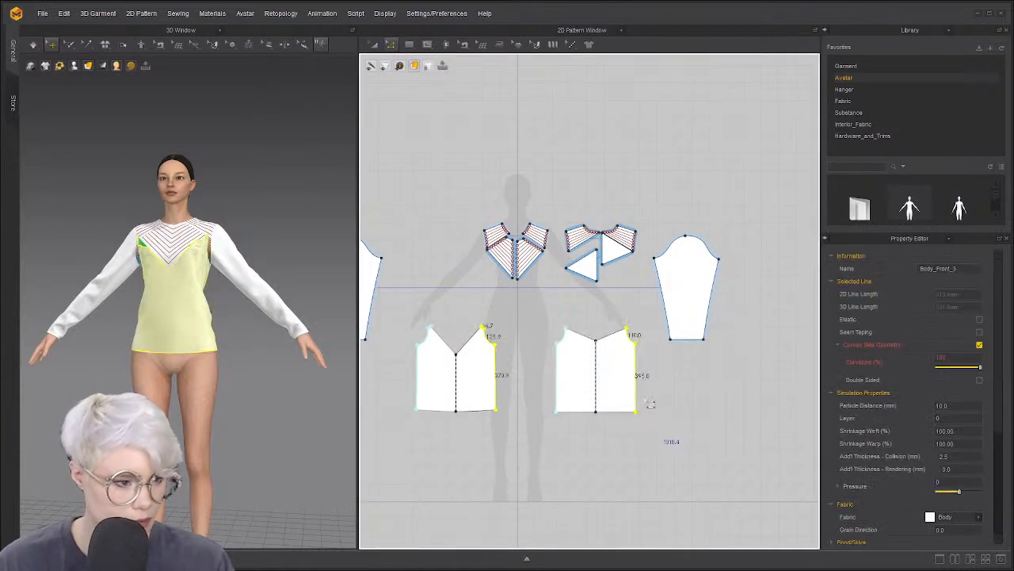
pyautogui.moveTo(643, 381); pyautogui.dragTo(694, 385)
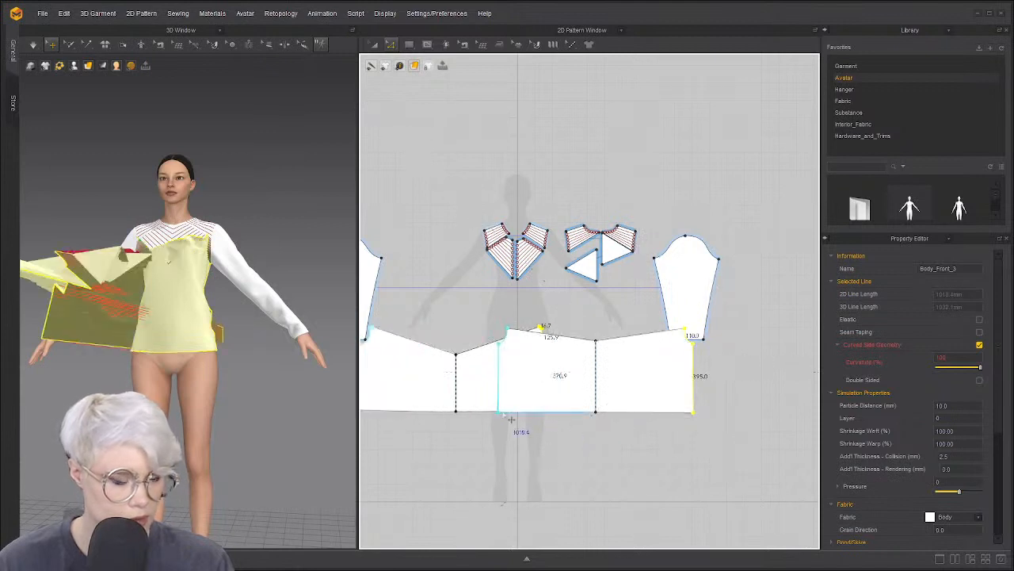
# Superimpose the pieces around the avatar's sides and simulate the drape again
pyautogui.moveTo(176, 327); pyautogui.dragTo(144, 333, button='right')
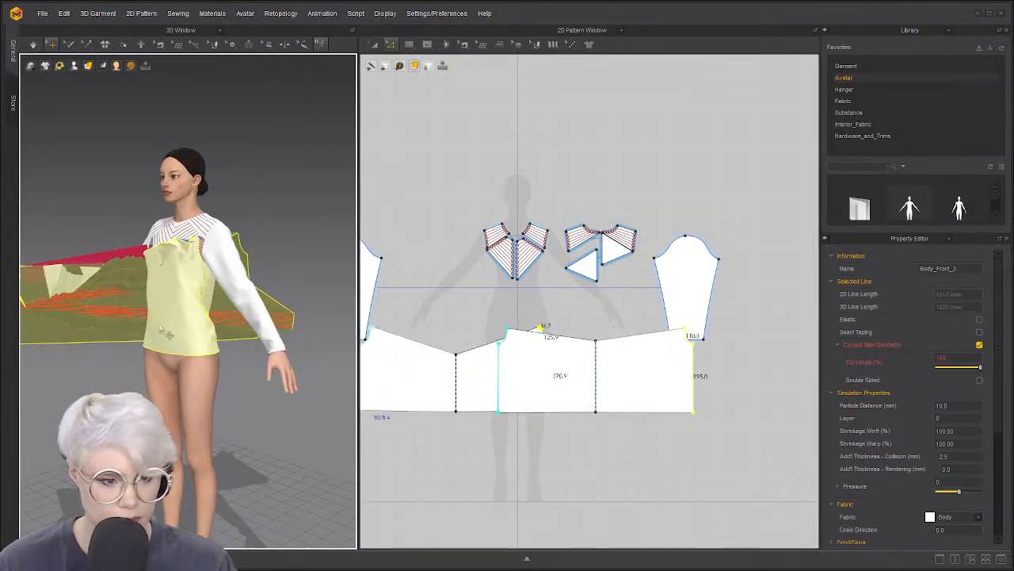
pyautogui.moveTo(165, 327); pyautogui.dragTo(34, 366)
pyautogui.hotkey('ctrl', 'z')
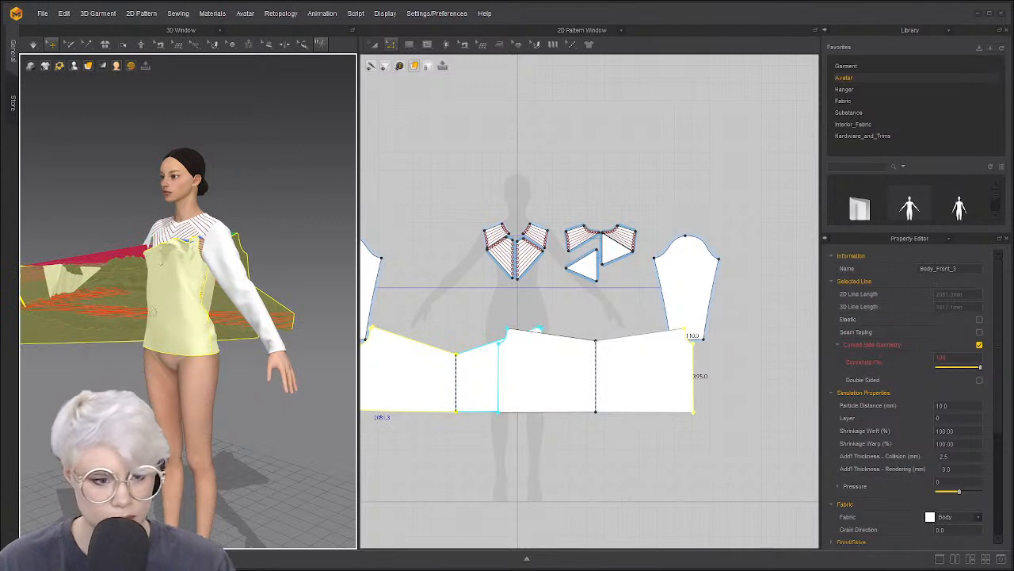
pyautogui.rightClick(152, 314)
pyautogui.click(244, 347)
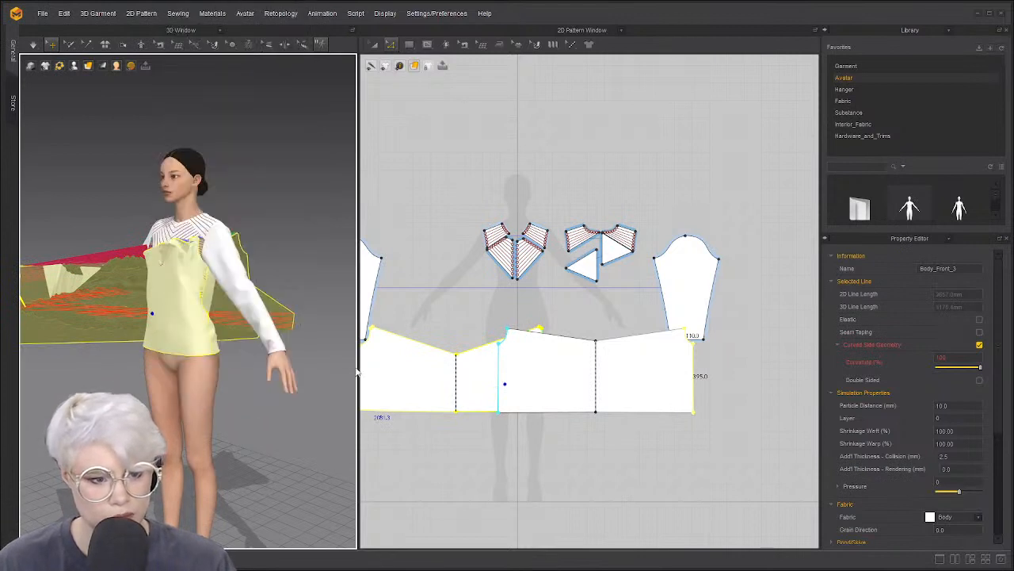
pyautogui.press('space')
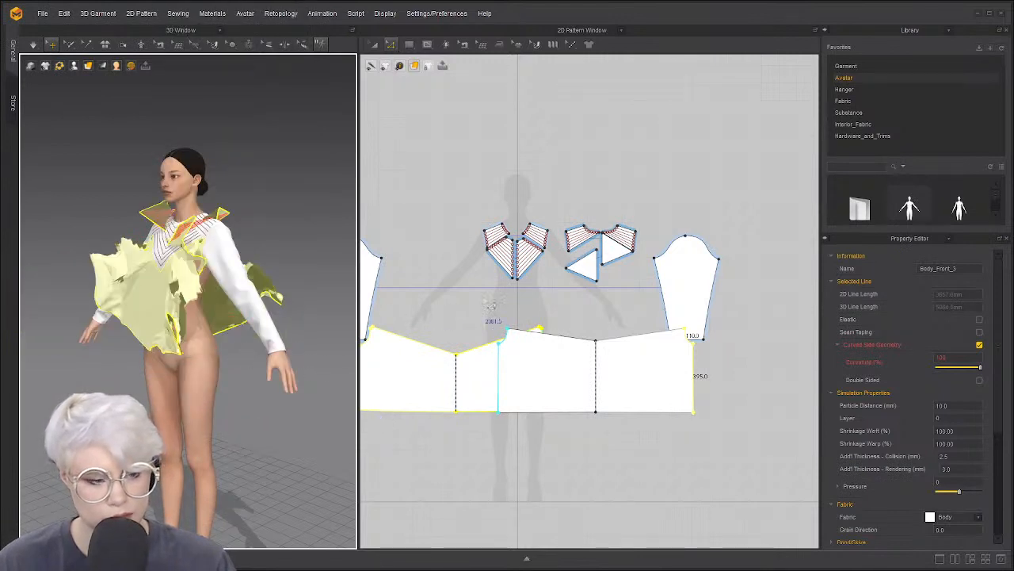
pyautogui.click(458, 198)
pyautogui.moveTo(644, 309); pyautogui.dragTo(643, 311)
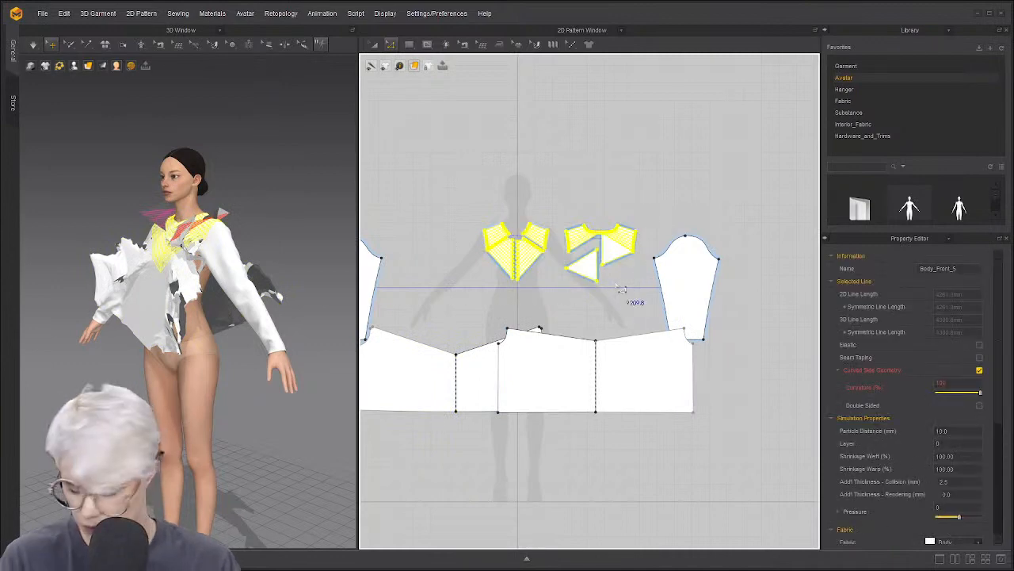
# Add the sleeves to the selection, simulate, and set Particle Distance to 20
pyautogui.scroll(2, 488, 263)
pyautogui.scroll(-3, 399, 274)
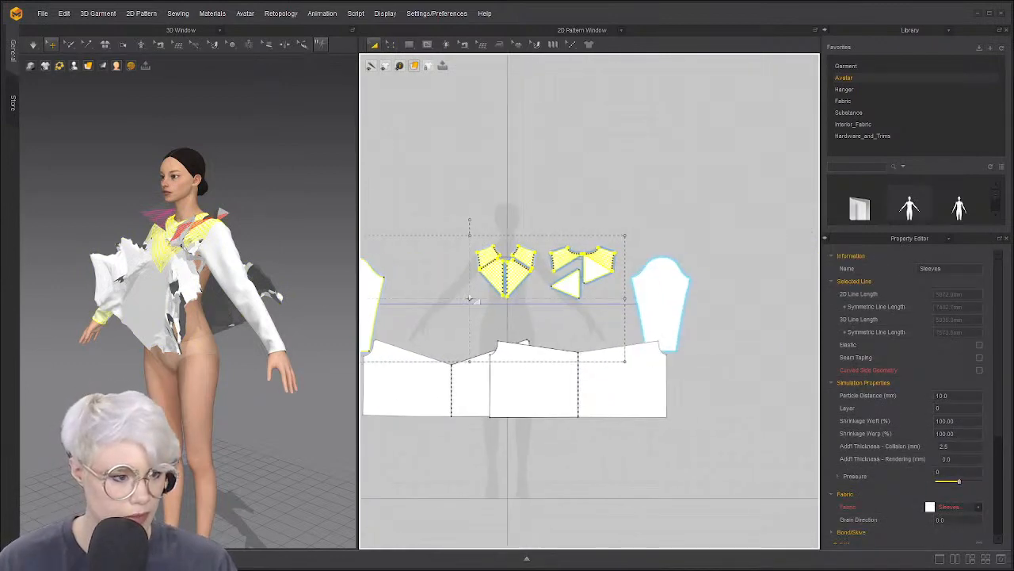
pyautogui.keyDown('shift'); pyautogui.click(661, 296); pyautogui.keyUp('shift')
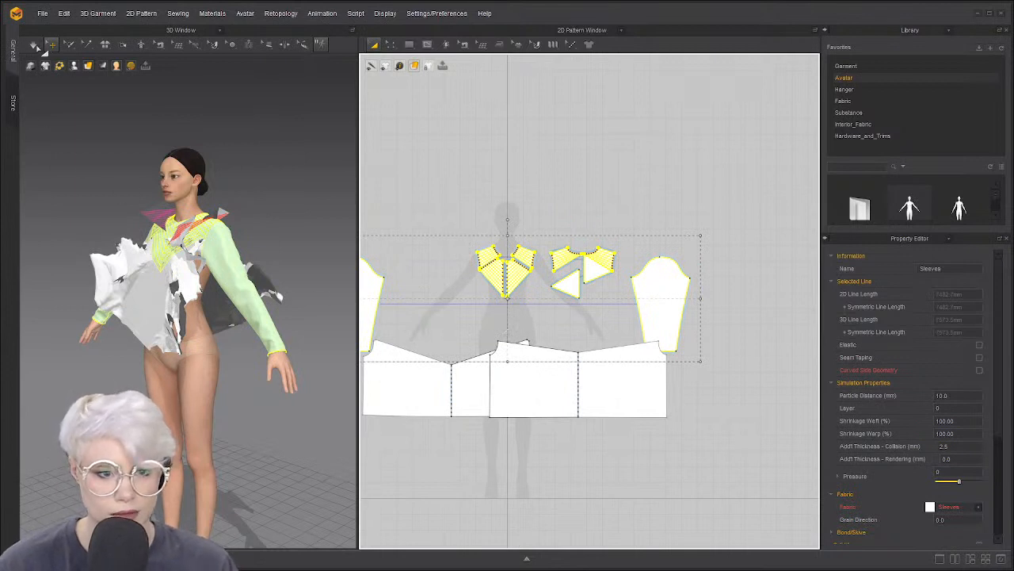
pyautogui.press('space')
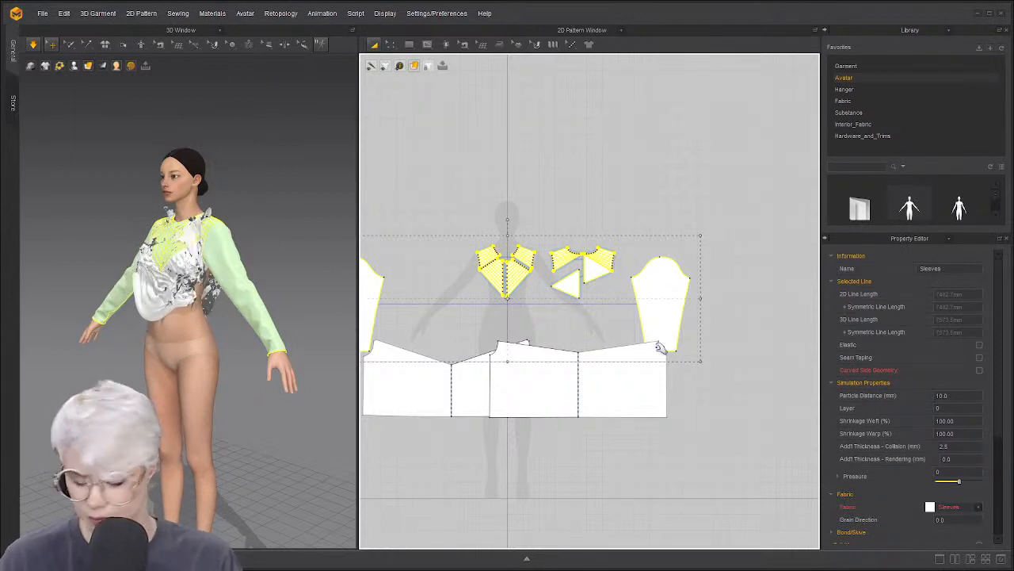
pyautogui.doubleClick(951, 396)
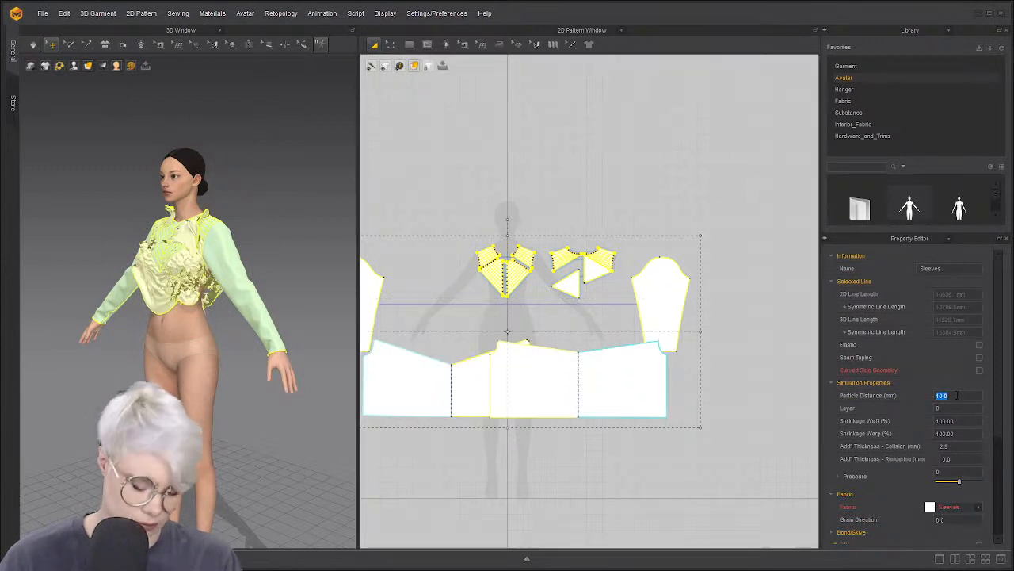
pyautogui.press('Return')
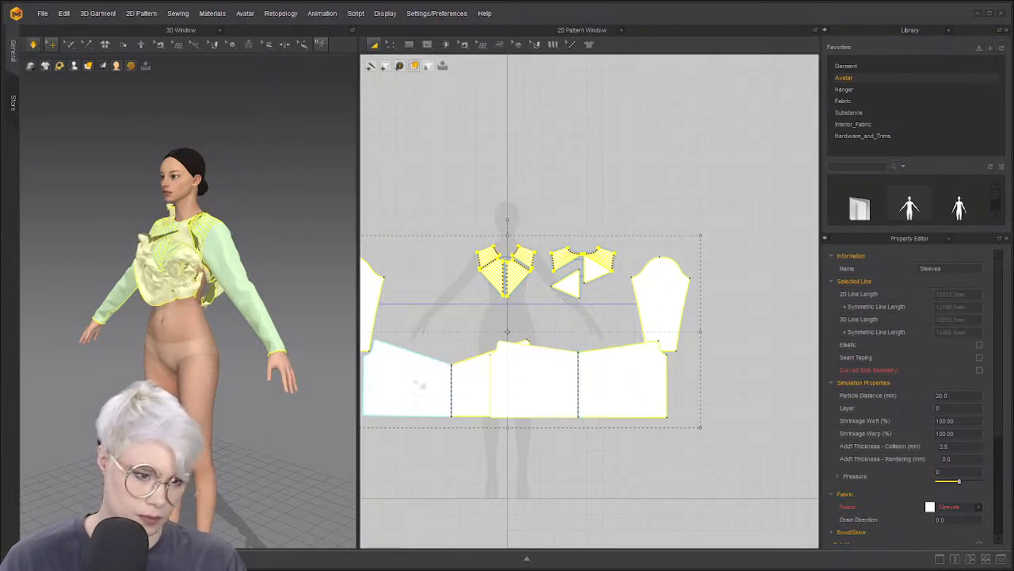
# Test the drape by pulling the front body panel down on the avatar
pyautogui.moveTo(202, 297); pyautogui.dragTo(159, 376)
pyautogui.hotkey('ctrl', 'z')
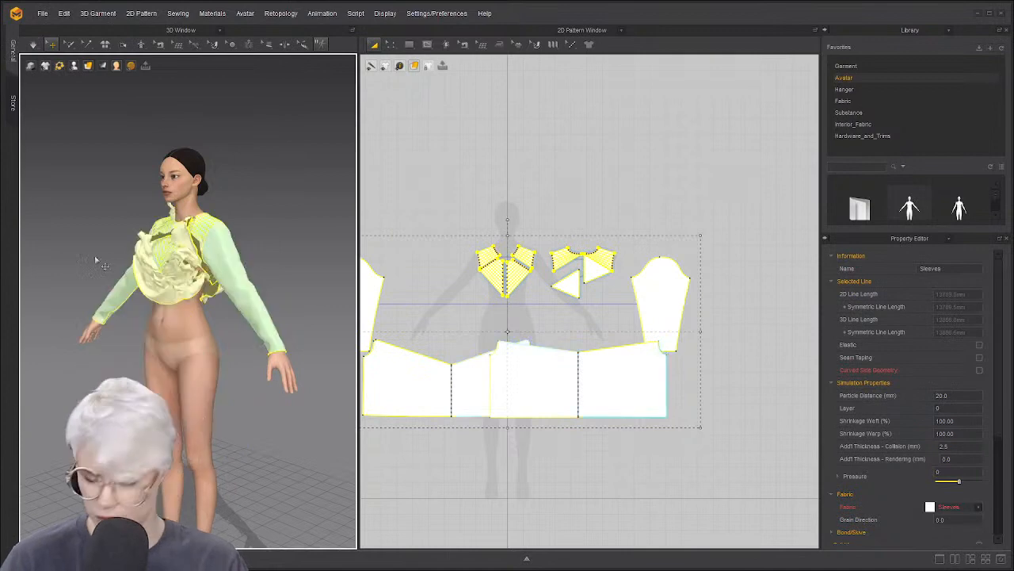
pyautogui.click(95, 260)
pyautogui.moveTo(163, 274); pyautogui.dragTo(133, 368)
pyautogui.moveTo(207, 344); pyautogui.dragTo(161, 328, button='right')
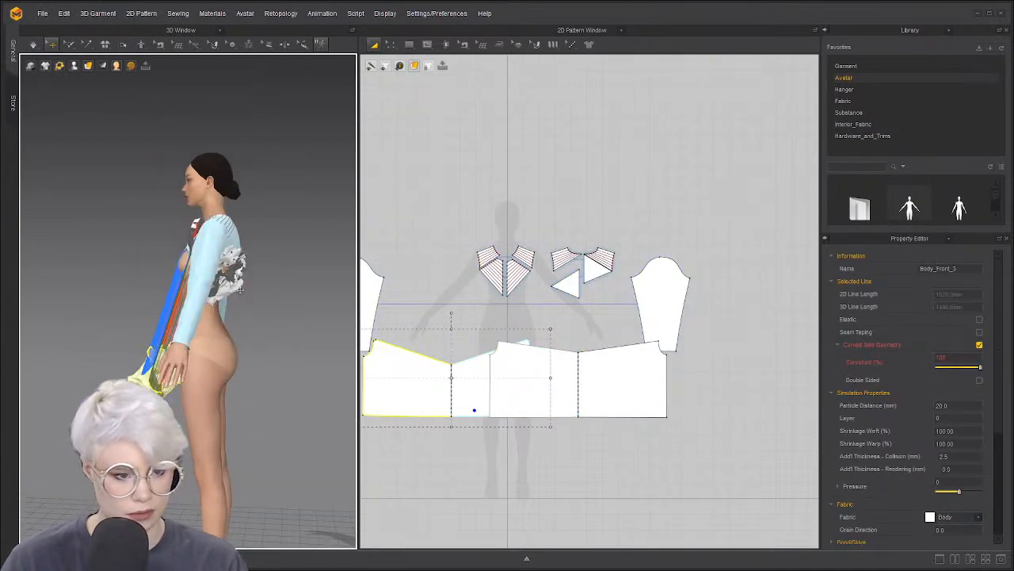
# Reset the back body panel's 3D arrangement
pyautogui.moveTo(237, 279); pyautogui.dragTo(326, 382)
pyautogui.moveTo(326, 382); pyautogui.dragTo(256, 390, button='right')
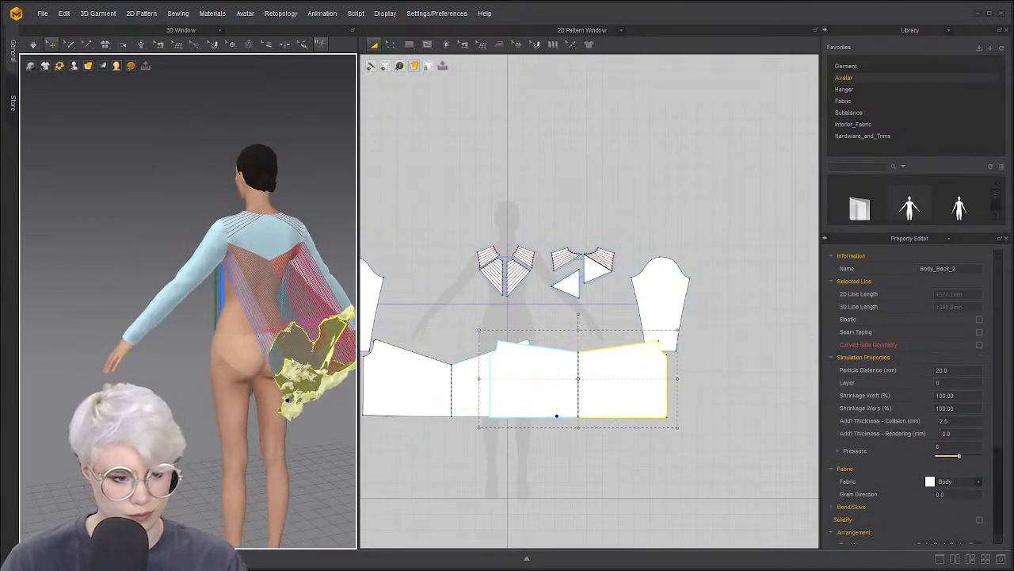
pyautogui.rightClick(300, 363)
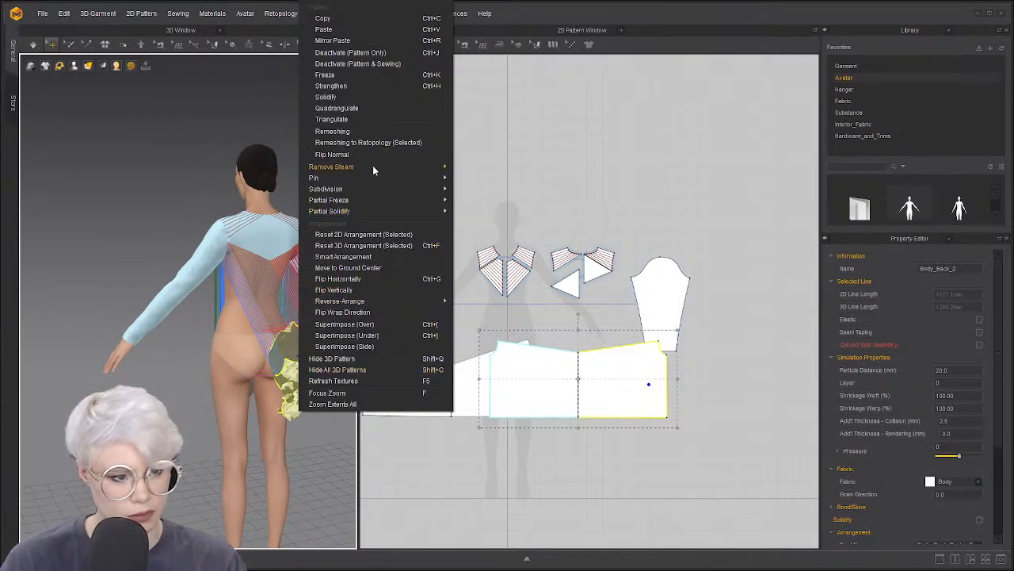
pyautogui.click(287, 184)
pyautogui.click(306, 362)
pyautogui.rightClick(307, 362)
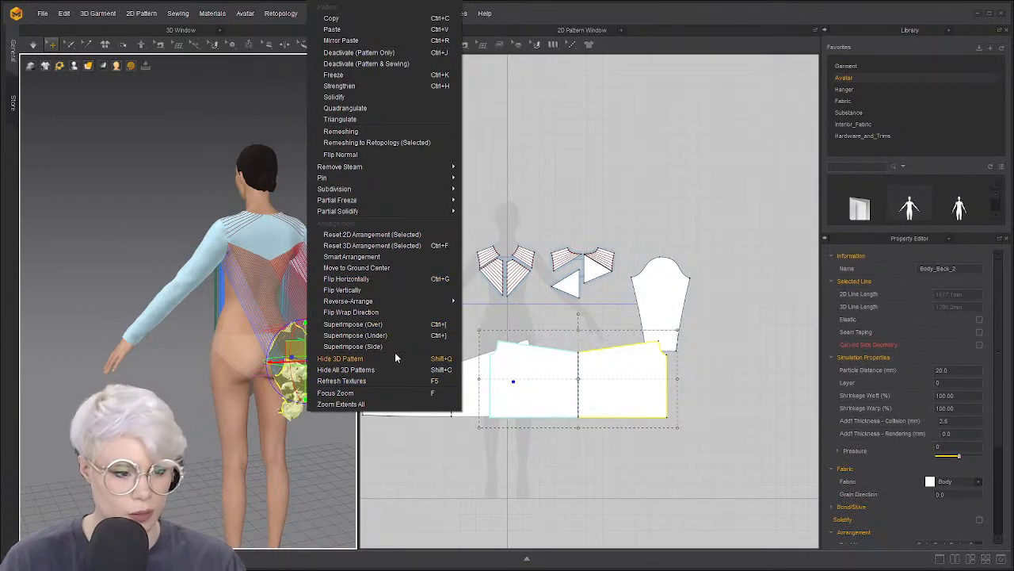
pyautogui.click(387, 245)
# Move and rotate the back panel with the gizmo so it sits behind the avatar
pyautogui.scroll(-3, 235, 381)
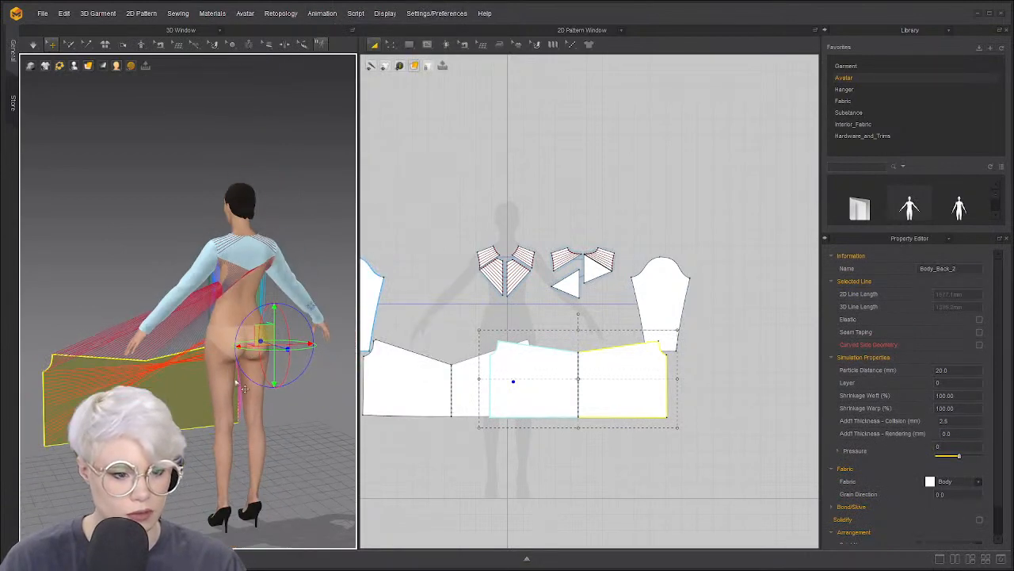
pyautogui.moveTo(236, 380); pyautogui.dragTo(241, 409, button='right')
pyautogui.moveTo(123, 445); pyautogui.dragTo(328, 386)
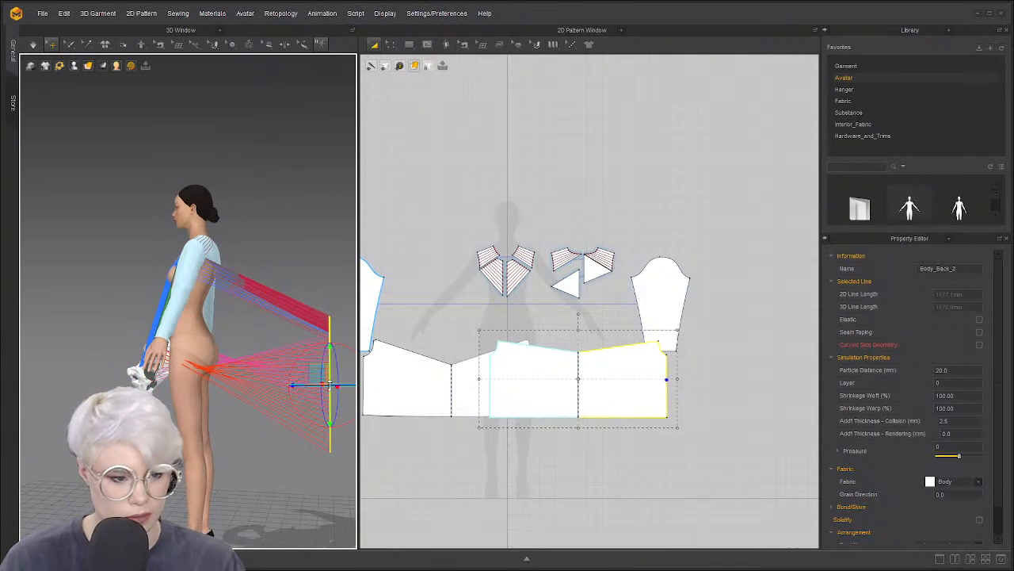
pyautogui.moveTo(328, 386); pyautogui.dragTo(346, 453, button='right')
pyautogui.moveTo(300, 402); pyautogui.dragTo(293, 319)
pyautogui.moveTo(293, 319); pyautogui.dragTo(212, 326, button='right')
pyautogui.scroll(-2, 212, 342)
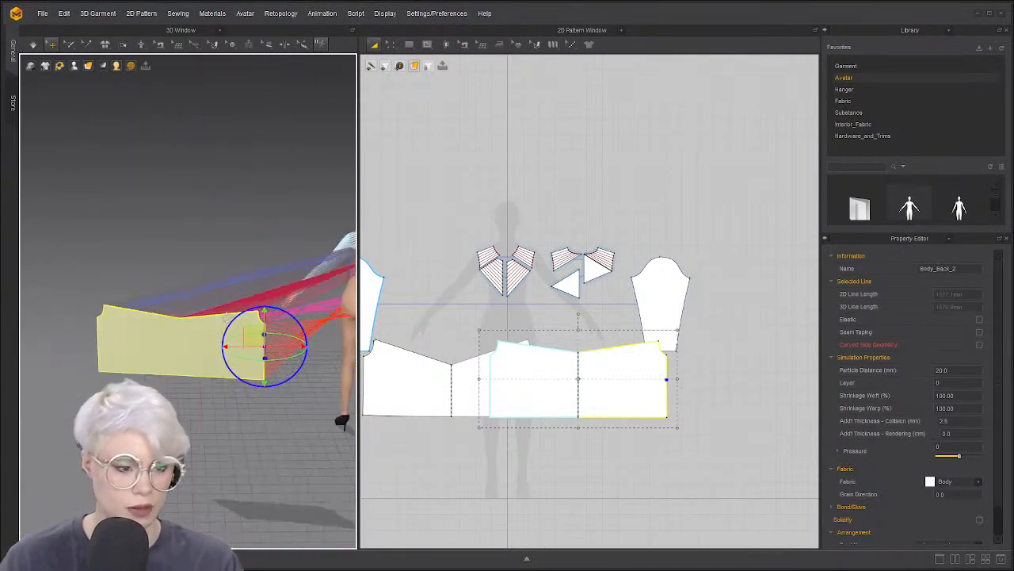
pyautogui.scroll(-1, 211, 329)
pyautogui.moveTo(211, 328); pyautogui.dragTo(127, 325, button='middle')
pyautogui.moveTo(127, 324); pyautogui.dragTo(271, 322)
pyautogui.moveTo(225, 341); pyautogui.dragTo(318, 332, button='right')
pyautogui.moveTo(143, 341); pyautogui.dragTo(236, 352, button='right')
pyautogui.scroll(-2, 236, 353)
# Reset the front panel's 3D arrangement and start the cloth simulation
pyautogui.click(164, 338)
pyautogui.rightClick(165, 338)
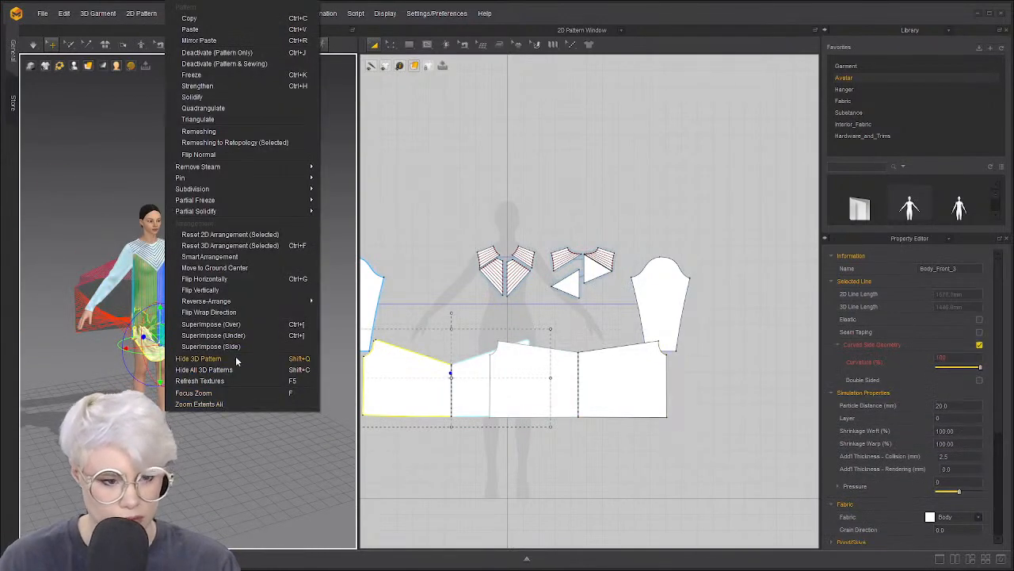
pyautogui.click(226, 245)
pyautogui.moveTo(136, 368); pyautogui.dragTo(75, 335, button='right')
pyautogui.click(73, 336)
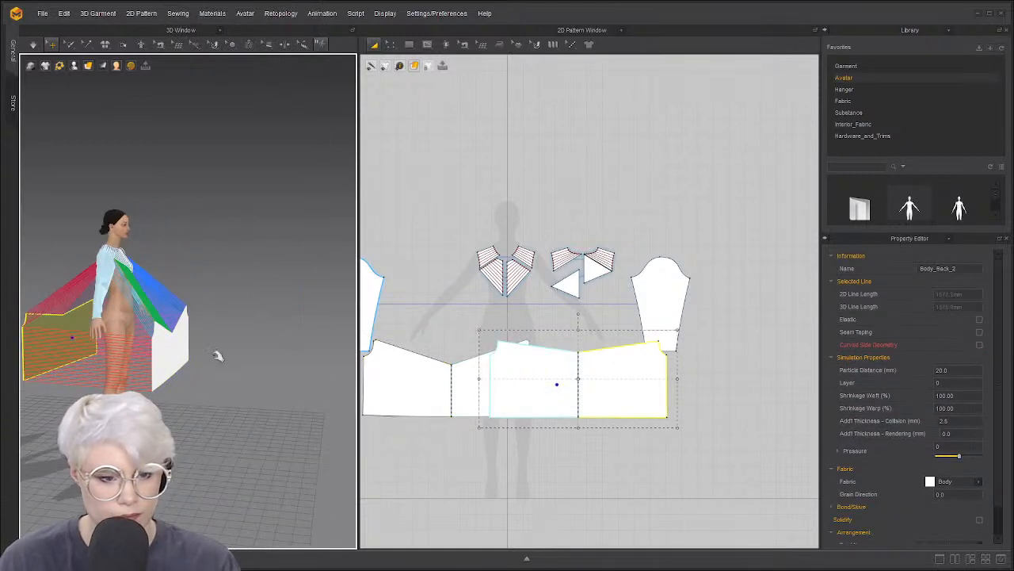
pyautogui.press('space')
# Check the blouse from several angles and resume simulating with the front panel selected
pyautogui.moveTo(229, 317); pyautogui.dragTo(89, 290, button='right')
pyautogui.moveTo(89, 290); pyautogui.dragTo(234, 289, button='middle')
pyautogui.scroll(5, 130, 303)
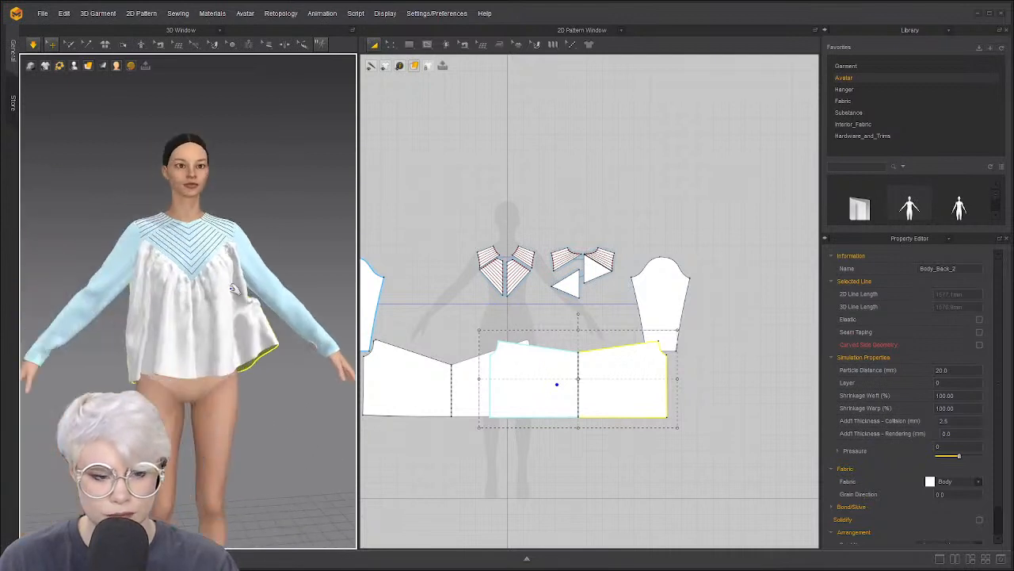
pyautogui.moveTo(174, 310); pyautogui.dragTo(169, 294, button='right')
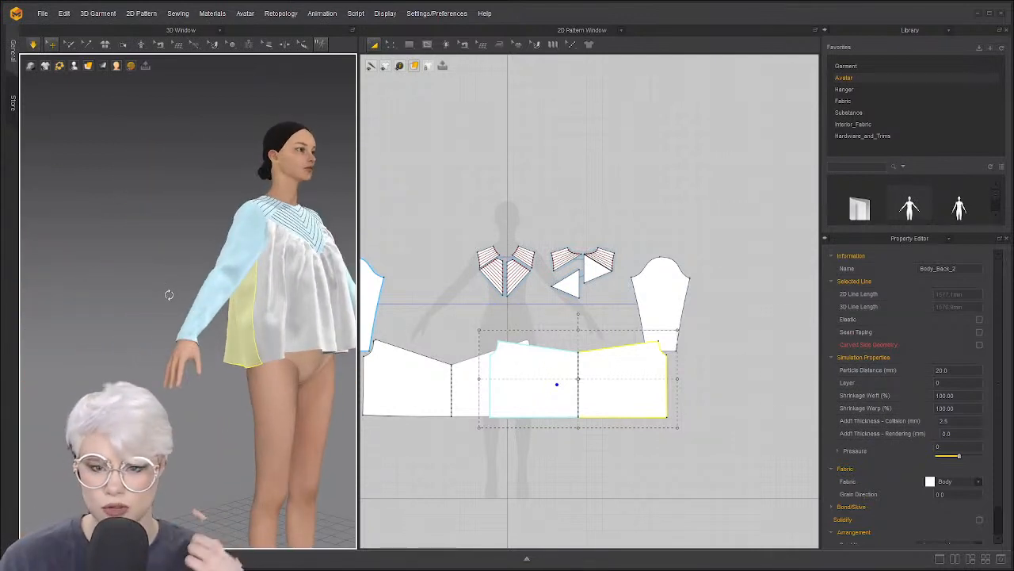
pyautogui.scroll(3, 234, 273)
pyautogui.moveTo(235, 273); pyautogui.dragTo(204, 245, button='right')
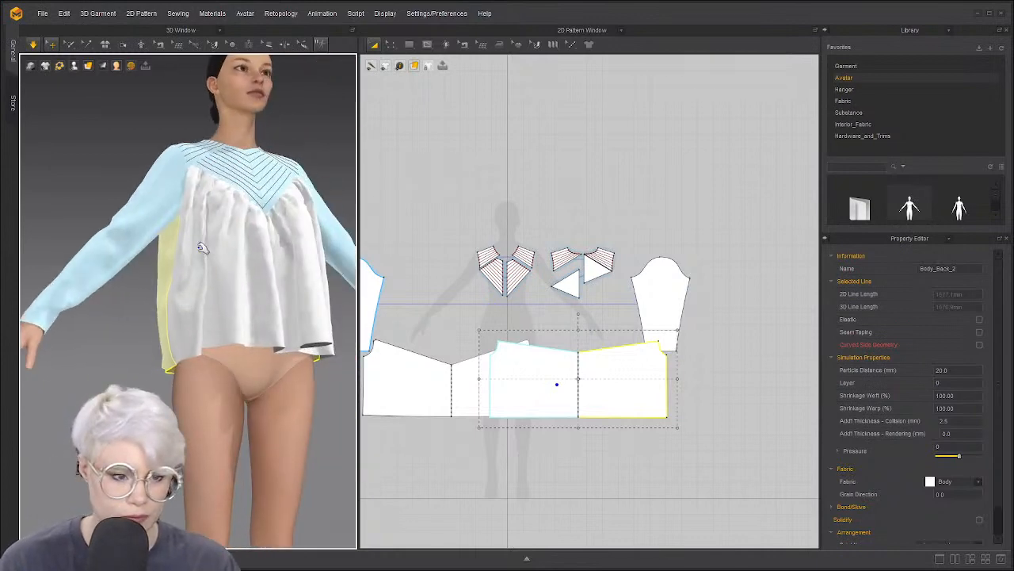
pyautogui.click(292, 281)
pyautogui.press('space')
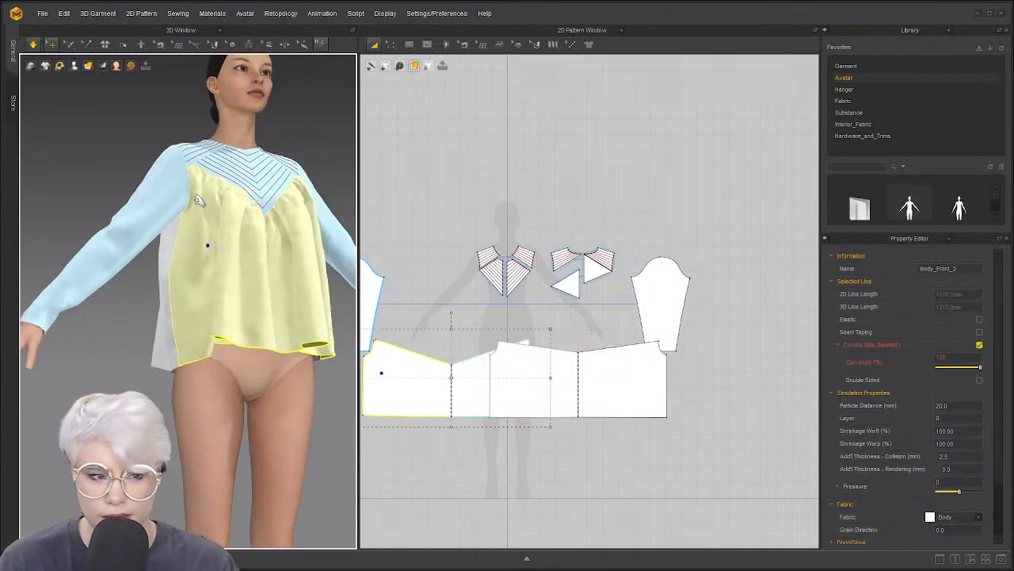
# Select all garment pieces and simulate the whole garment so it settles in gathers
pyautogui.click(150, 199)
pyautogui.hotkey('ctrl', 'a')
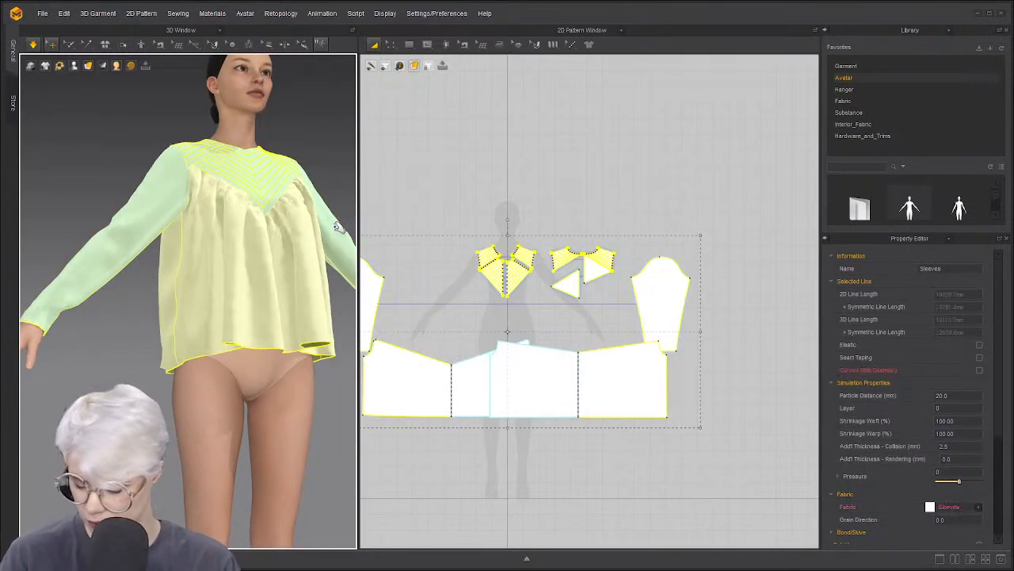
pyautogui.press('space')
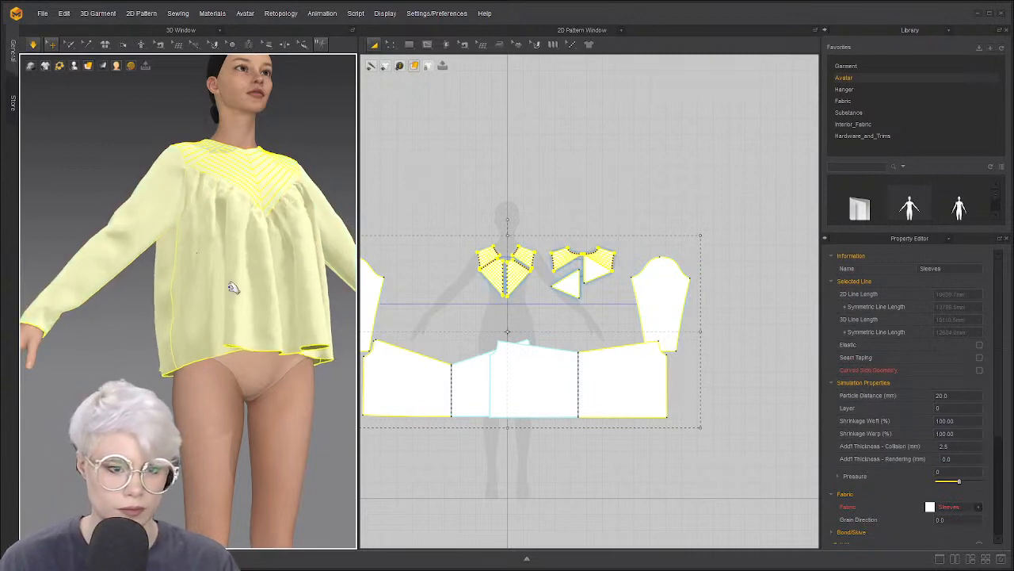
pyautogui.scroll(1, 233, 290)
pyautogui.moveTo(233, 295); pyautogui.dragTo(100, 344, button='right')
pyautogui.click(100, 344)
pyautogui.scroll(2, 232, 230)
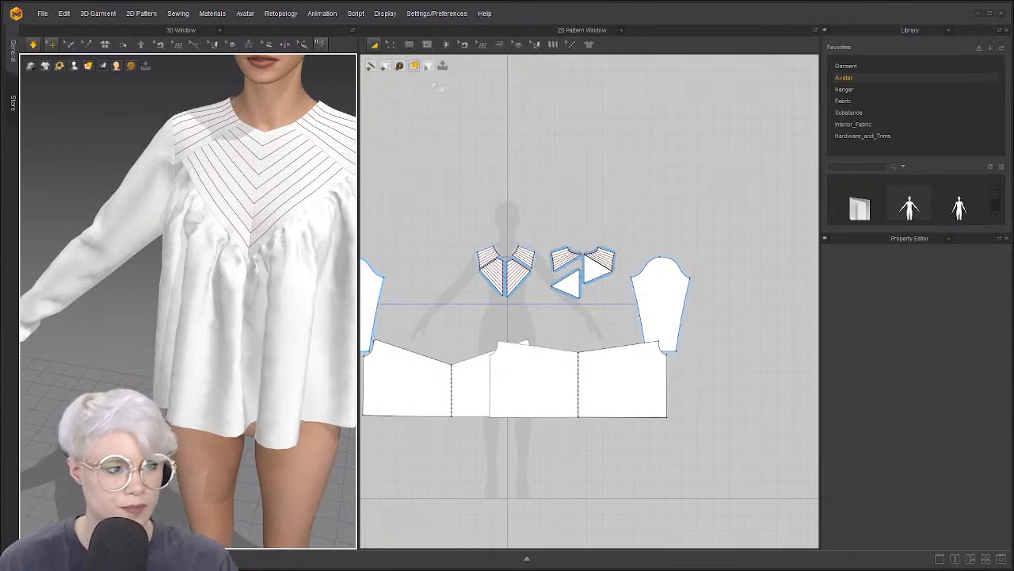
# Select the yoke pieces' bottom edges, including the back triangle, and apply 10 mm seam taping
pyautogui.click(516, 46)
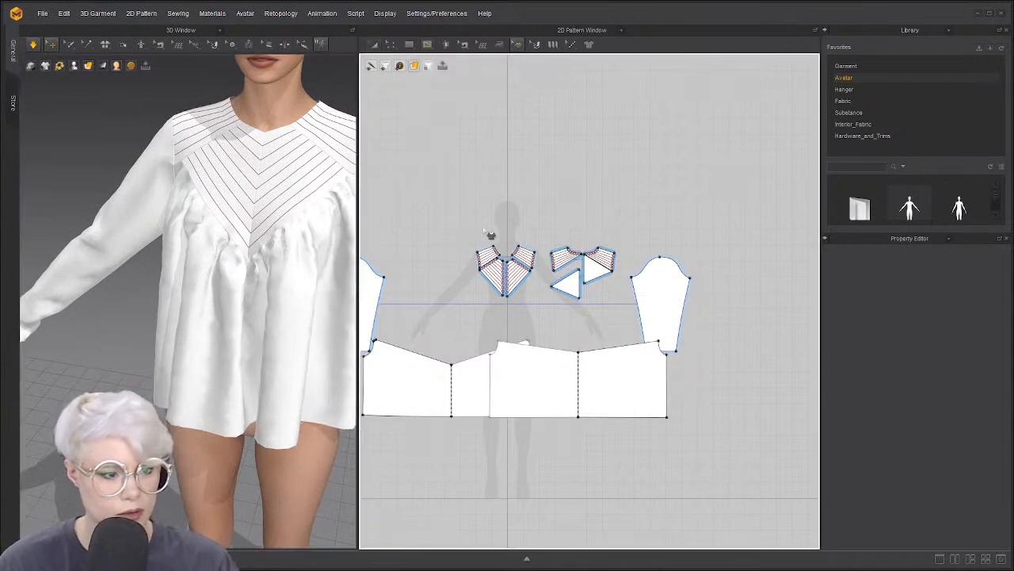
pyautogui.scroll(3, 523, 295)
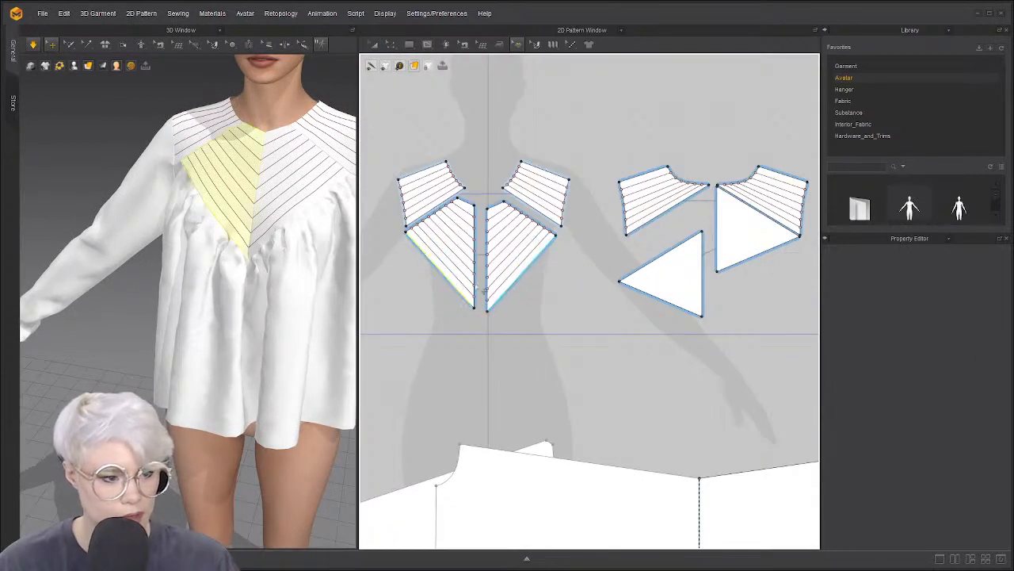
pyautogui.click(459, 288)
pyautogui.click(660, 302)
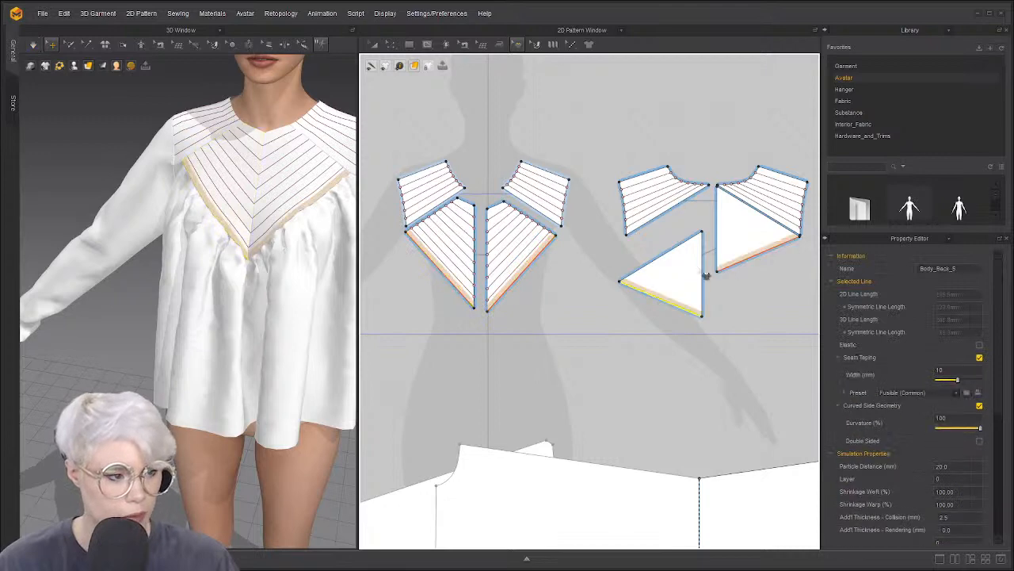
pyautogui.moveTo(342, 241); pyautogui.dragTo(238, 209, button='right')
pyautogui.moveTo(354, 218); pyautogui.dragTo(206, 197, button='right')
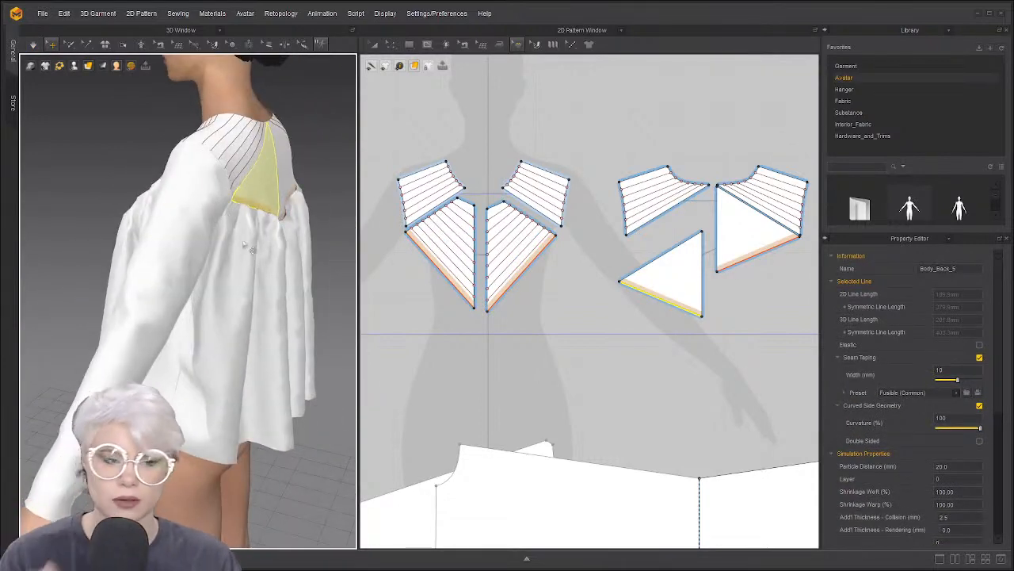
pyautogui.moveTo(203, 249); pyautogui.dragTo(158, 214, button='right')
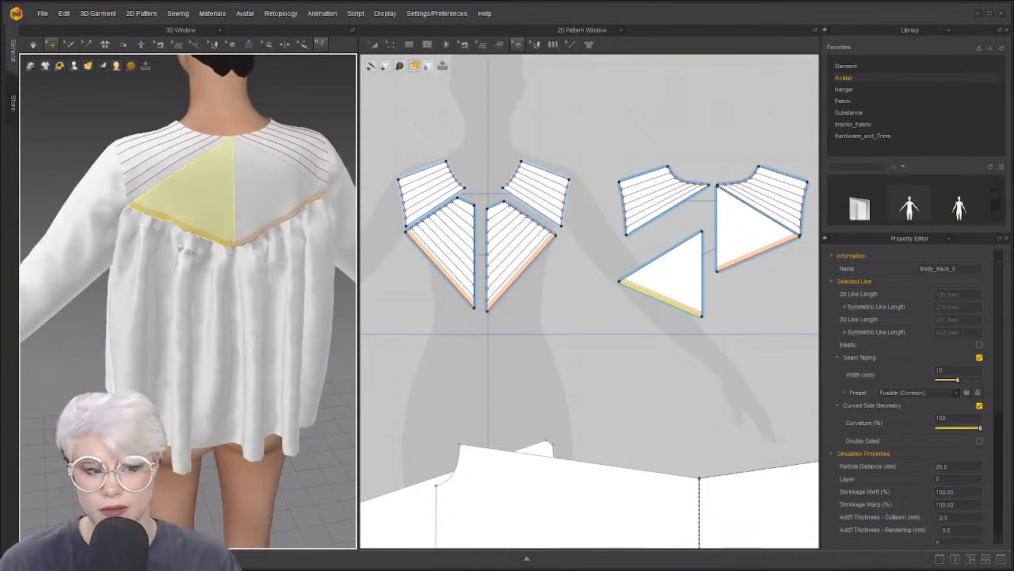
pyautogui.scroll(3, 210, 259)
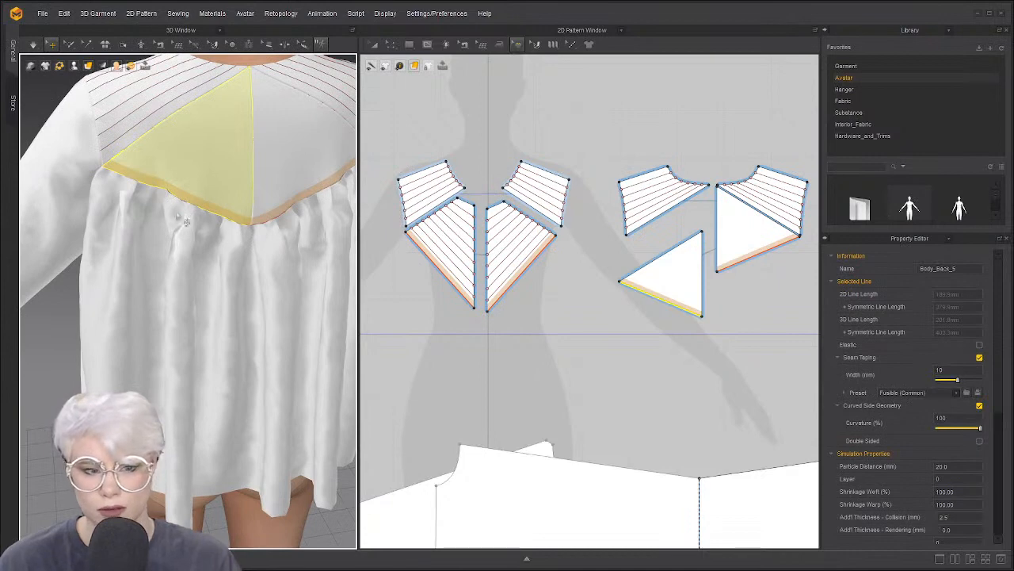
pyautogui.scroll(-3, 163, 279)
pyautogui.moveTo(163, 279); pyautogui.dragTo(254, 266, button='right')
pyautogui.scroll(-3, 253, 265)
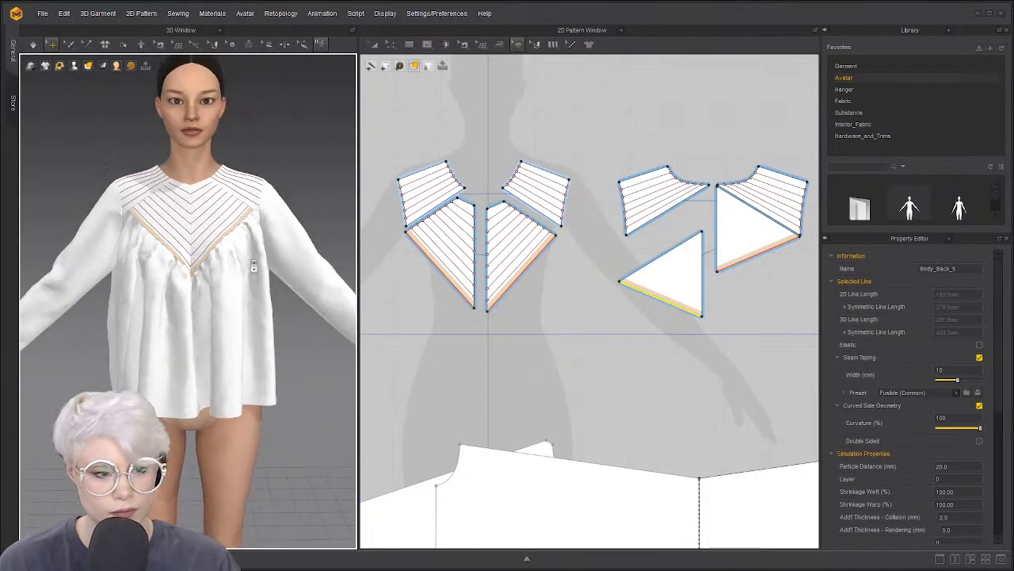
pyautogui.click(206, 285)
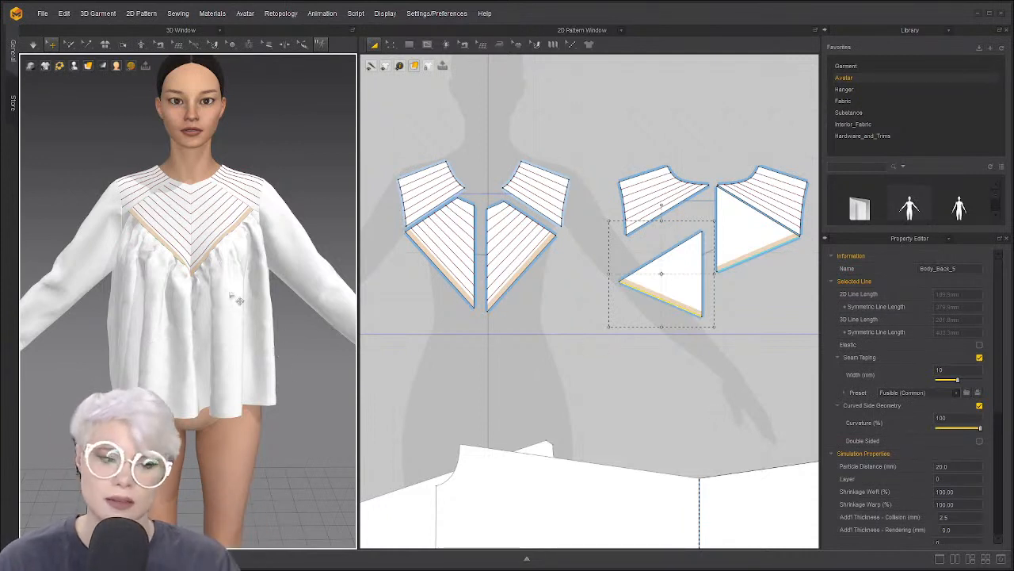
# Spread the body panels apart by moving two of them right in the 2D layout
pyautogui.click(210, 313)
pyautogui.click(292, 322)
pyautogui.moveTo(291, 322); pyautogui.dragTo(239, 327, button='right')
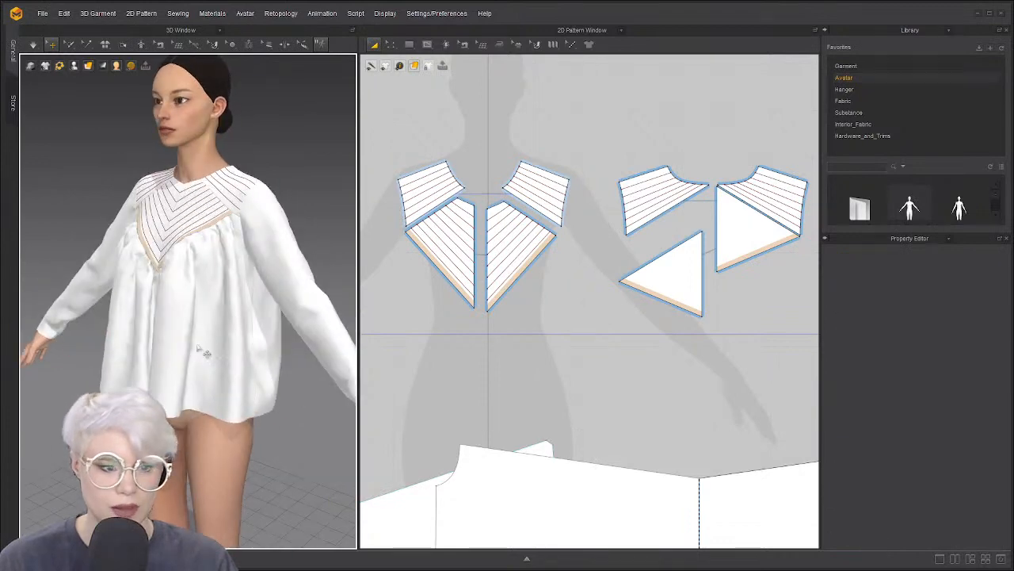
pyautogui.scroll(-5, 267, 366)
pyautogui.scroll(-7, 442, 276)
pyautogui.moveTo(489, 344); pyautogui.dragTo(590, 351)
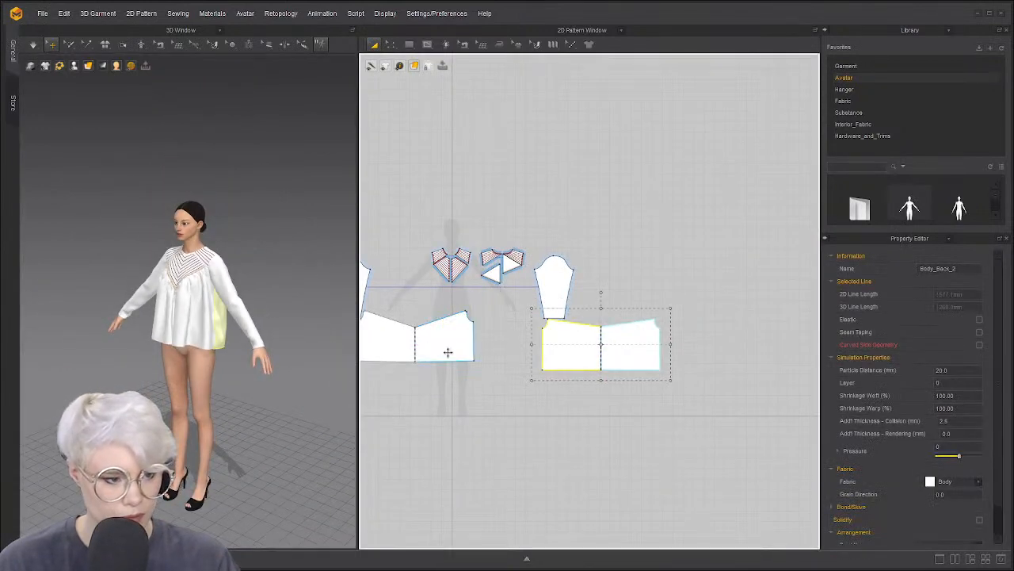
pyautogui.moveTo(449, 354); pyautogui.dragTo(478, 360)
pyautogui.scroll(4, 174, 351)
pyautogui.moveTo(175, 351); pyautogui.dragTo(230, 343, button='right')
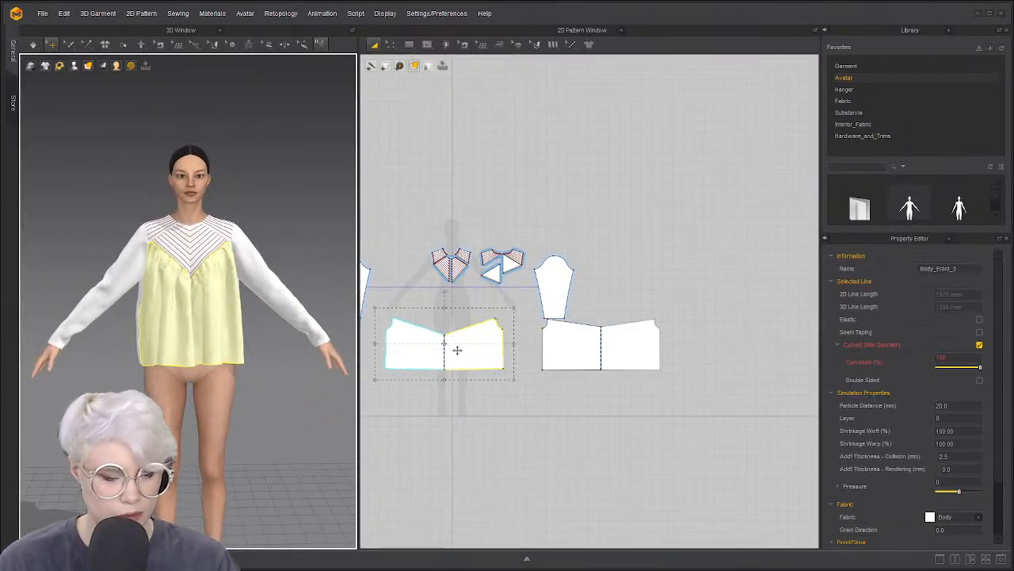
pyautogui.press('z')
pyautogui.click(472, 367)
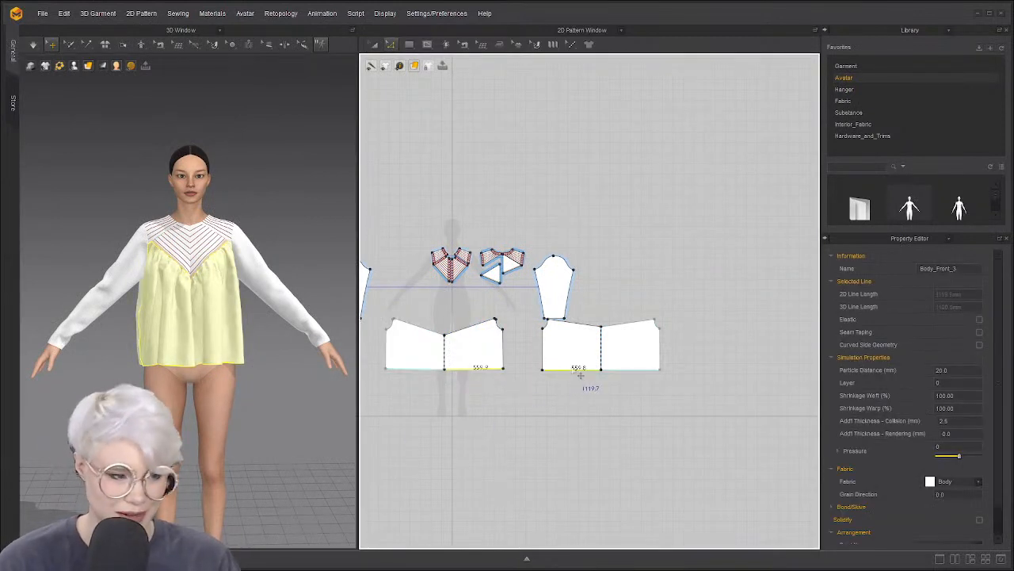
pyautogui.moveTo(581, 375); pyautogui.dragTo(584, 474)
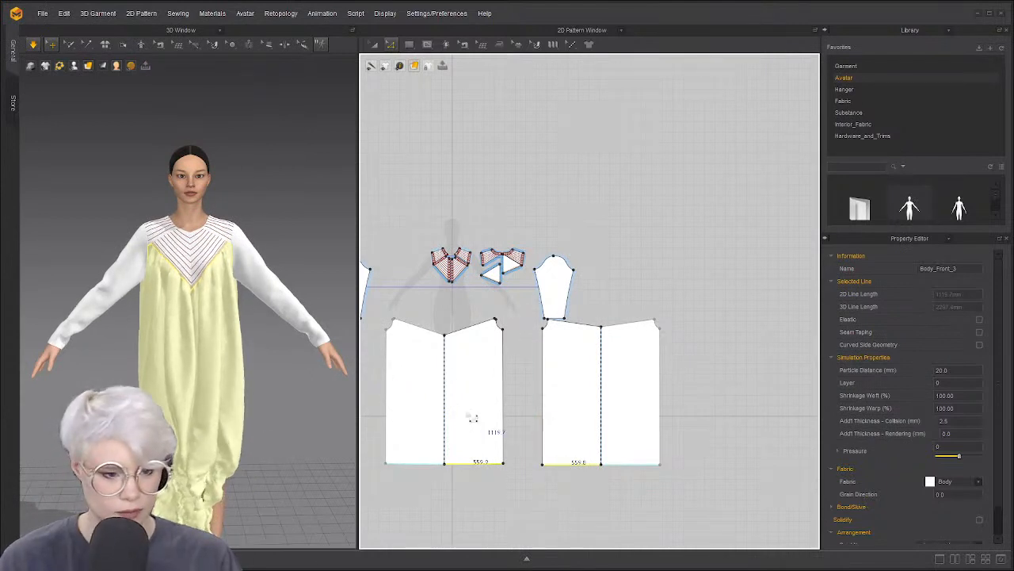
pyautogui.click(474, 418)
pyautogui.keyDown('shift'); pyautogui.click(581, 401); pyautogui.keyUp('shift')
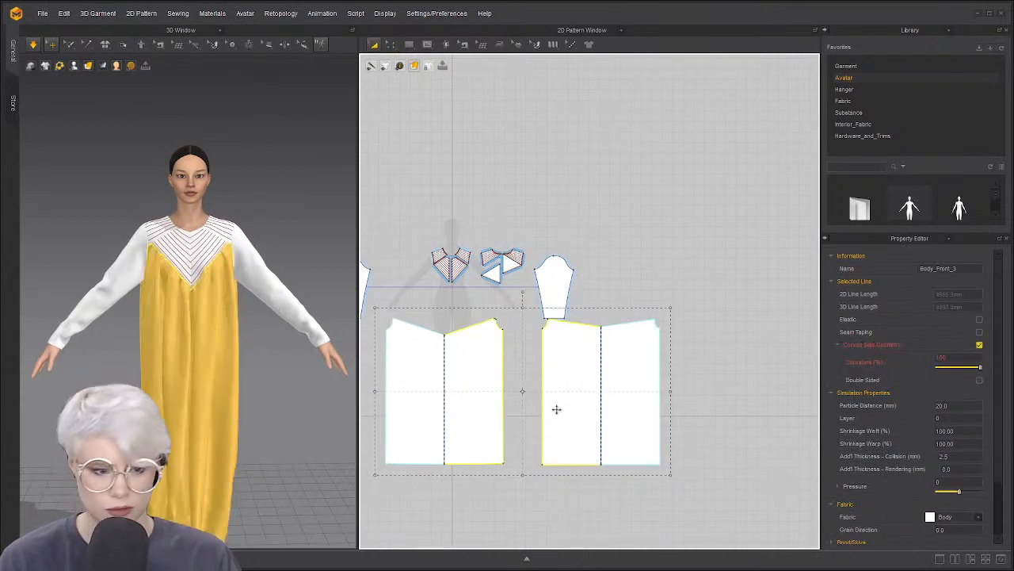
pyautogui.moveTo(238, 431); pyautogui.dragTo(278, 435, button='right')
pyautogui.scroll(-2, 172, 432)
pyautogui.moveTo(173, 432); pyautogui.dragTo(196, 384, button='middle')
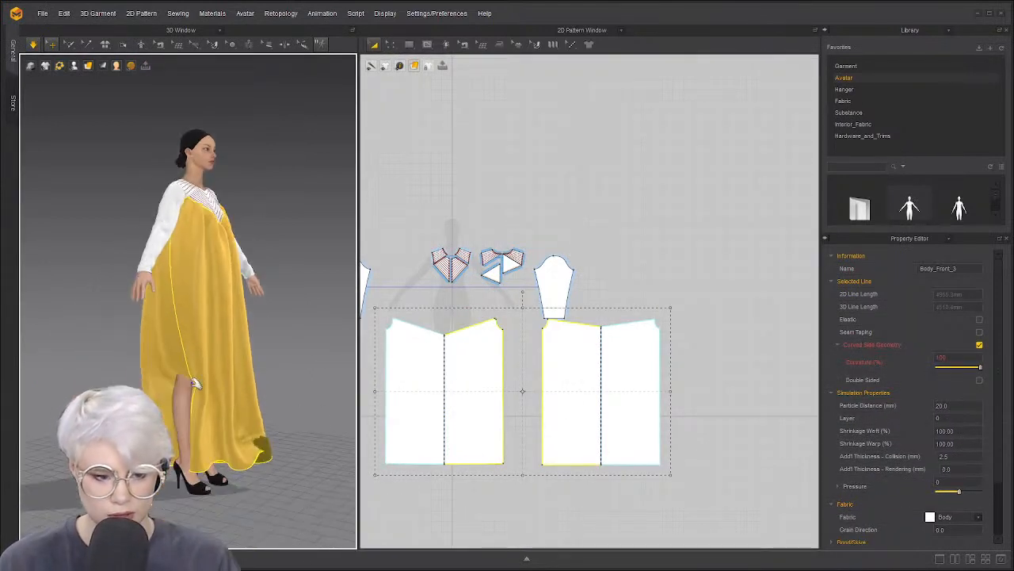
pyautogui.moveTo(194, 384); pyautogui.dragTo(280, 390, button='right')
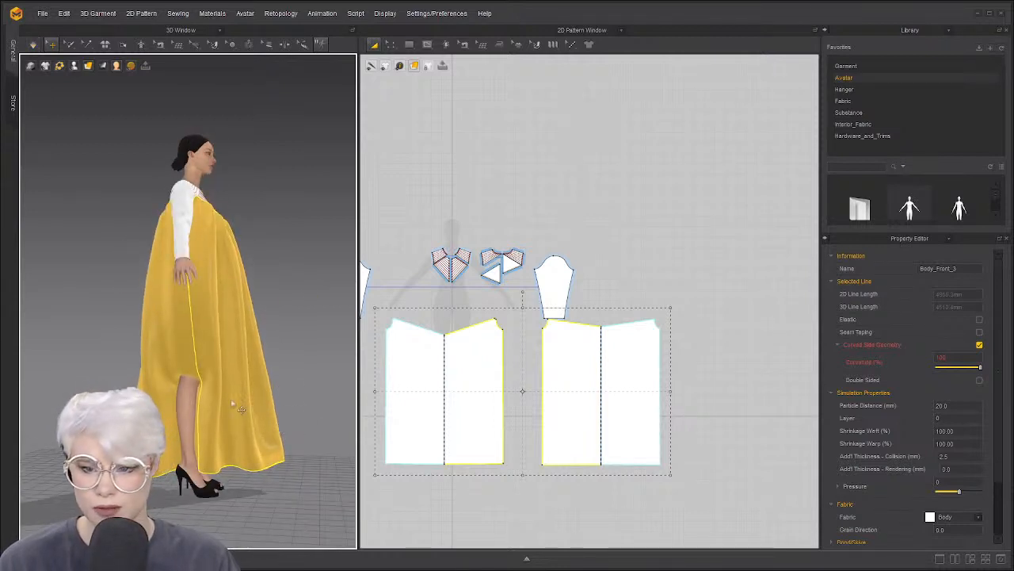
pyautogui.moveTo(190, 407)
pyautogui.mouseDown(button='right')
pyautogui.moveTo(137, 399)
pyautogui.moveTo(181, 396)
pyautogui.mouseUp(button='right')
pyautogui.moveTo(294, 393); pyautogui.dragTo(217, 408, button='right')
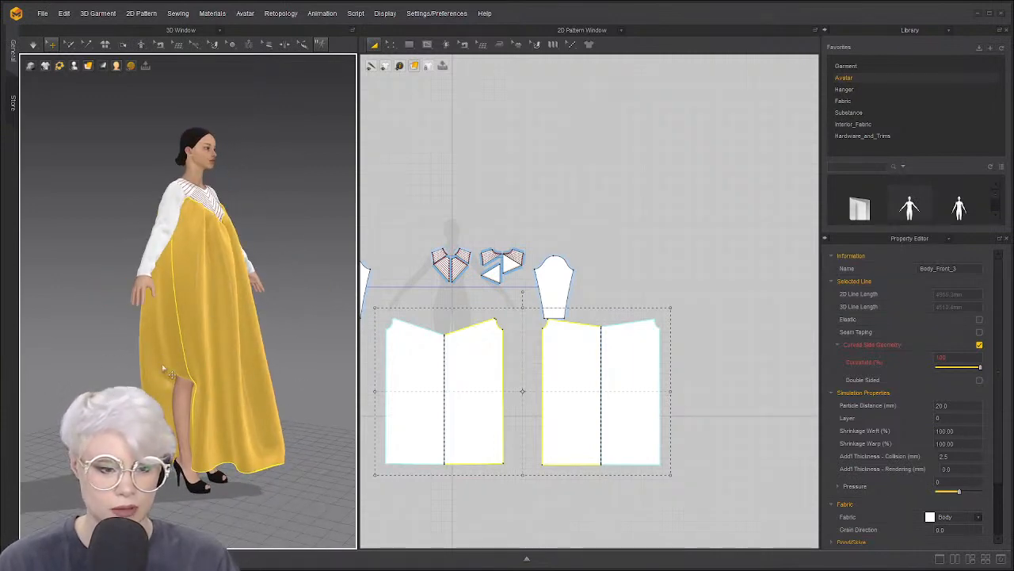
pyautogui.moveTo(153, 372); pyautogui.dragTo(103, 365)
pyautogui.hotkey('ctrl', 'z')
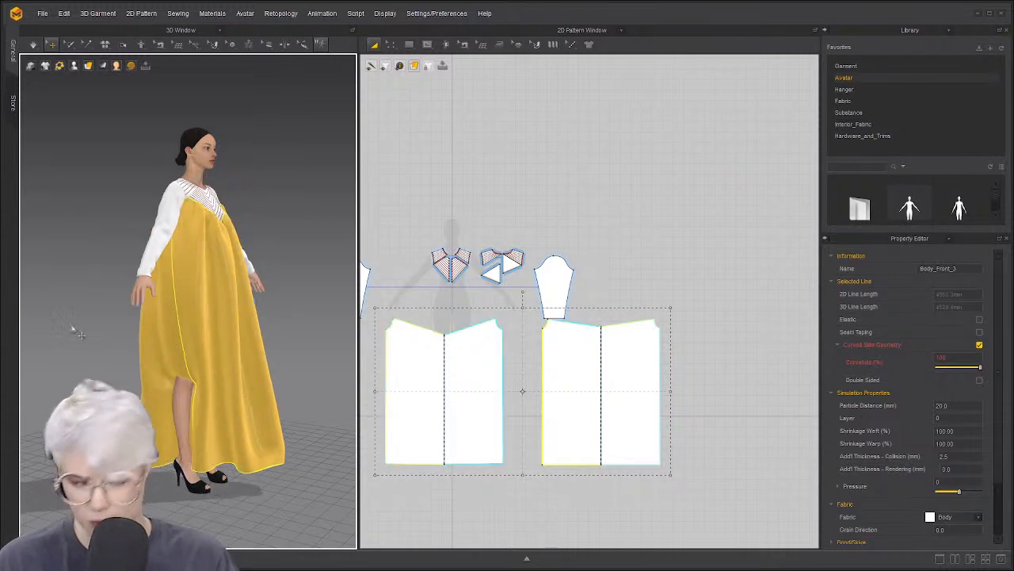
# Switch to Select Mesh (Box) and frame the skirt's side opening
pyautogui.click(65, 309)
pyautogui.click(69, 45)
pyautogui.click(95, 81)
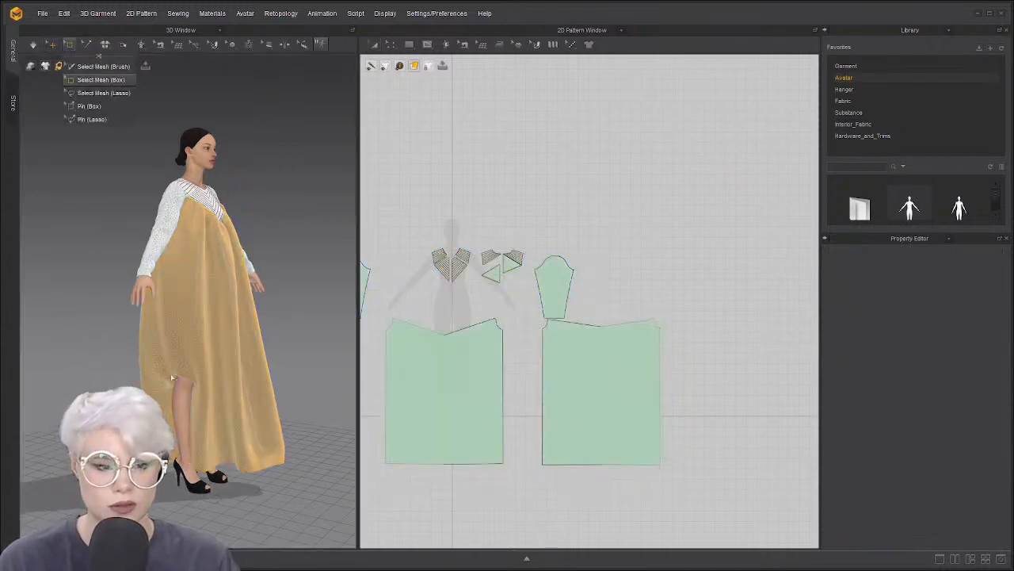
pyautogui.moveTo(207, 476); pyautogui.dragTo(206, 475)
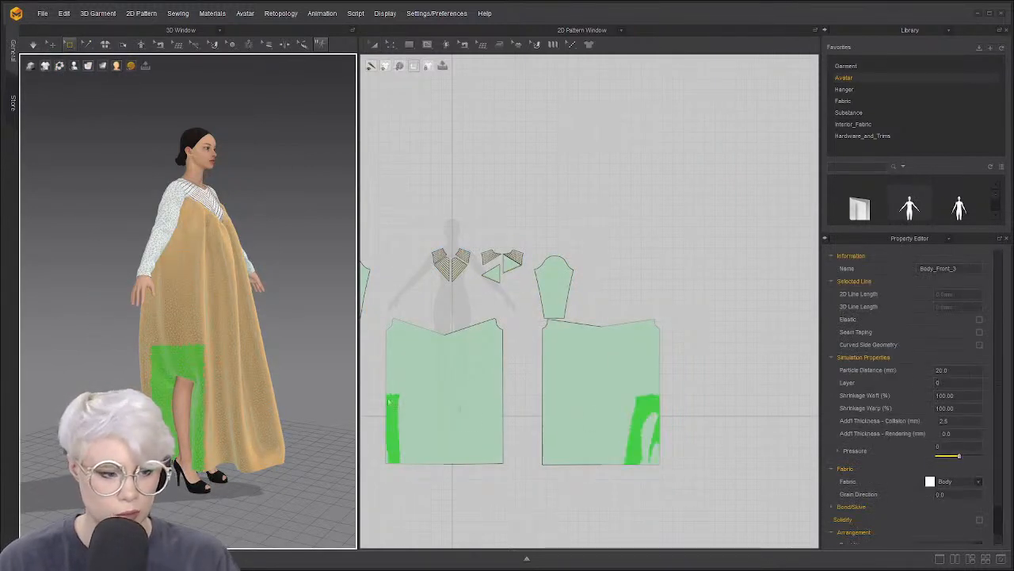
pyautogui.moveTo(251, 378); pyautogui.dragTo(280, 378, button='right')
pyautogui.click(214, 340)
pyautogui.scroll(3, 210, 354)
pyautogui.moveTo(211, 354); pyautogui.dragTo(192, 323, button='middle')
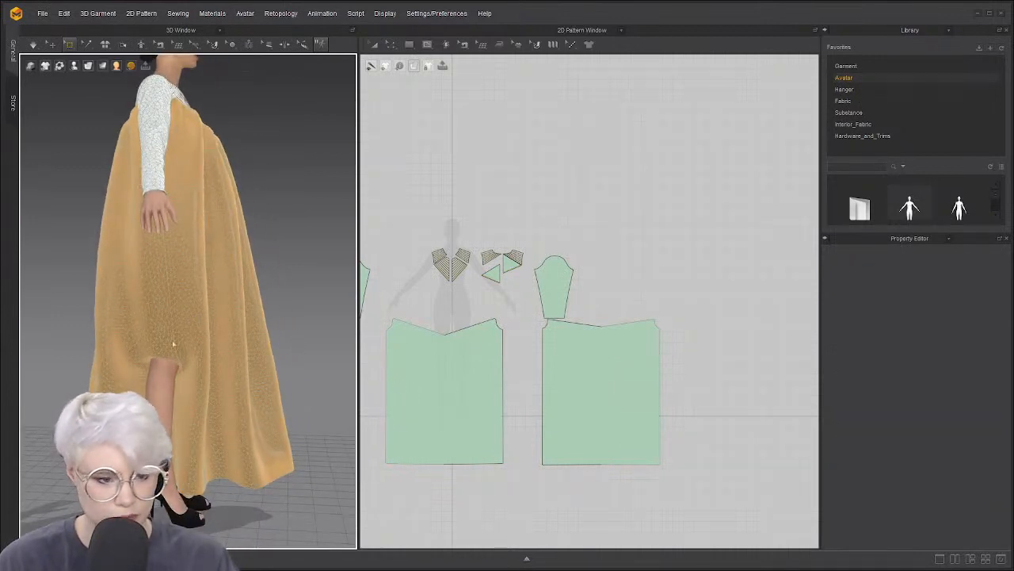
# Box-select the back panel's lower-right cloth, stretch it across the slit, and simulate
pyautogui.moveTo(173, 344); pyautogui.dragTo(156, 399)
pyautogui.moveTo(626, 375); pyautogui.dragTo(675, 483)
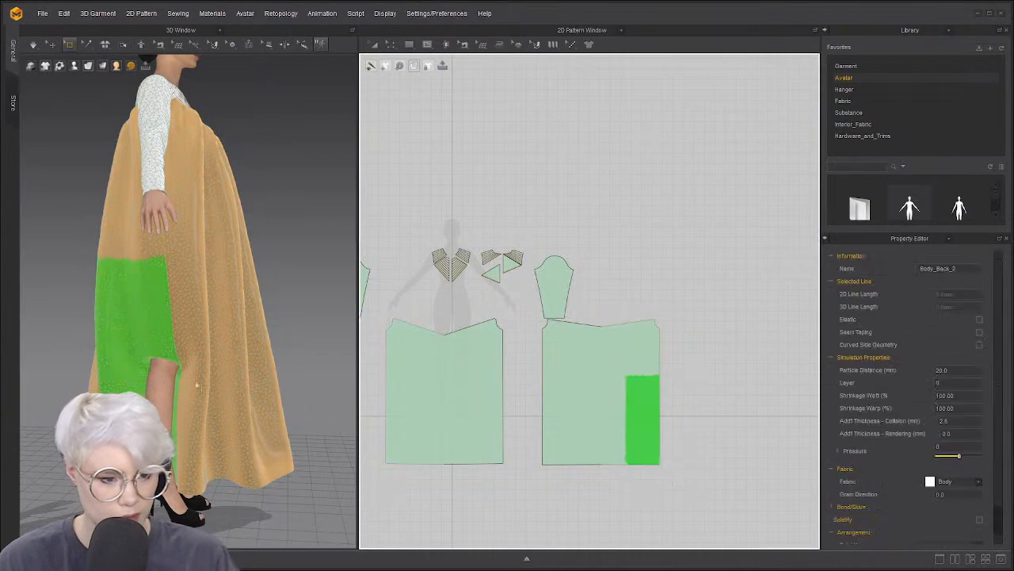
pyautogui.moveTo(197, 386); pyautogui.dragTo(136, 386, button='right')
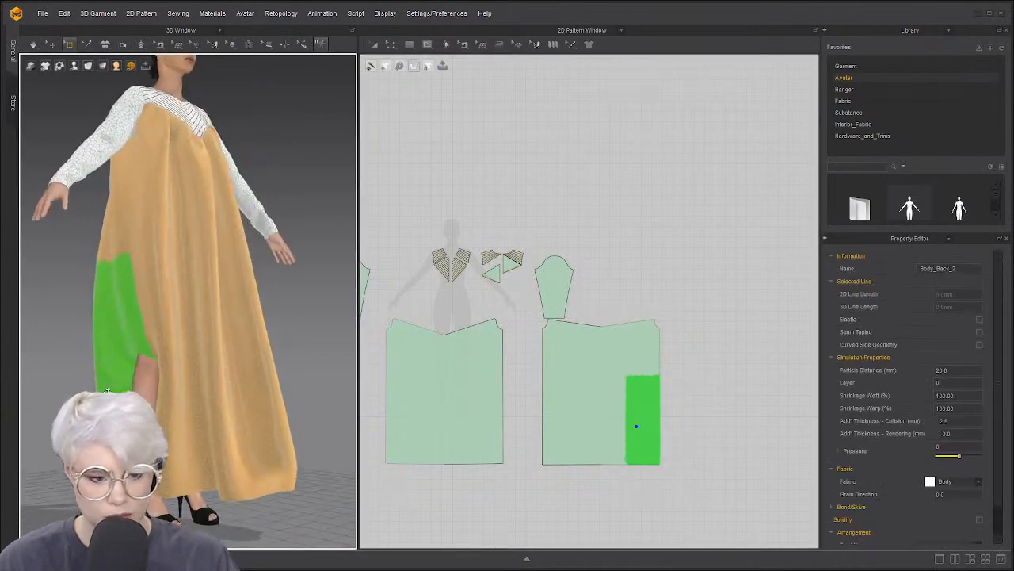
pyautogui.moveTo(116, 386); pyautogui.dragTo(66, 391)
pyautogui.moveTo(66, 390); pyautogui.dragTo(127, 390, button='right')
pyautogui.moveTo(129, 391); pyautogui.dragTo(180, 397)
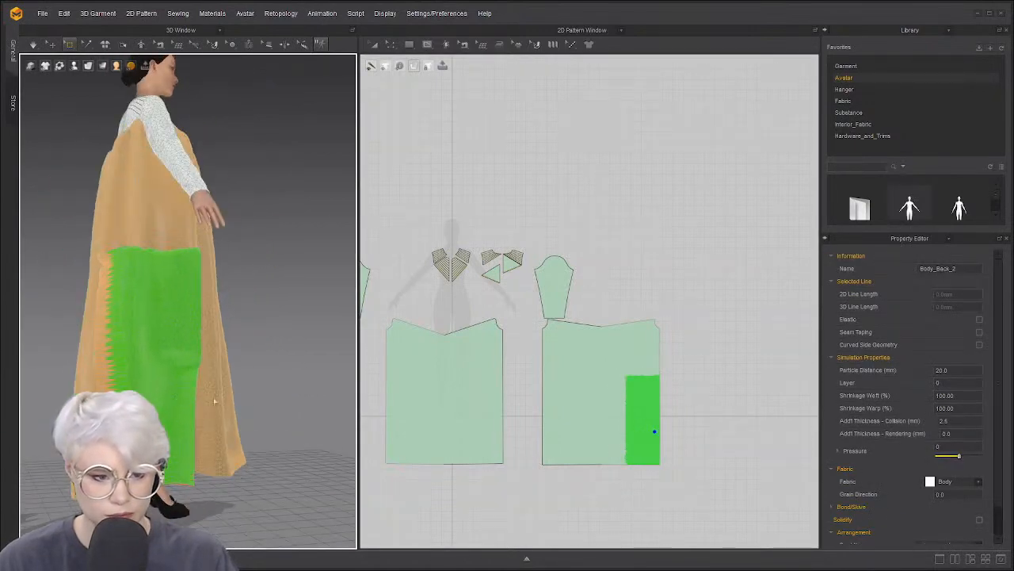
pyautogui.moveTo(238, 381); pyautogui.dragTo(184, 378, button='right')
pyautogui.moveTo(184, 378); pyautogui.dragTo(185, 348, button='middle')
pyautogui.moveTo(186, 348); pyautogui.dragTo(190, 321, button='right')
pyautogui.scroll(2, 196, 343)
pyautogui.press('space')
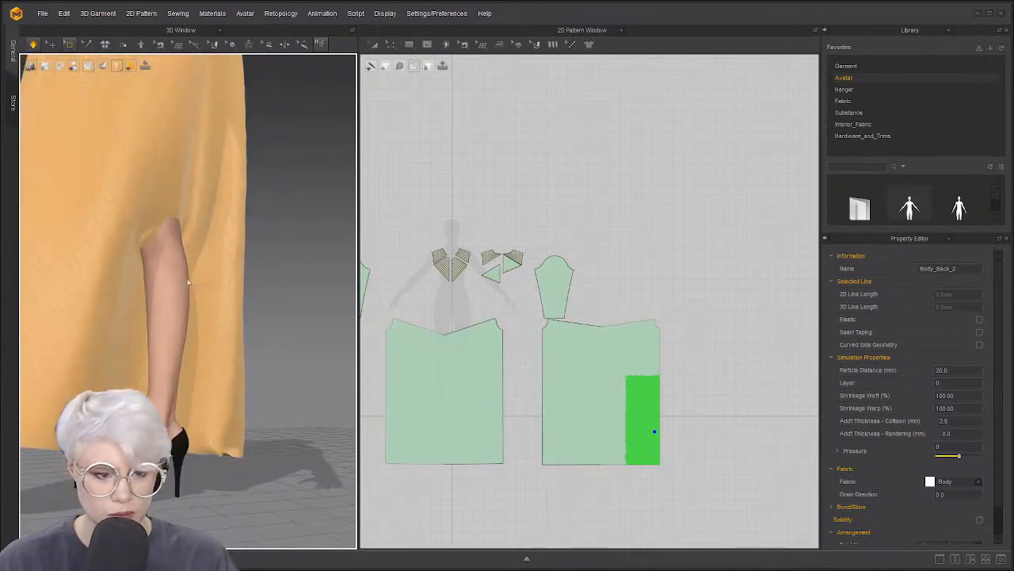
# Box-select the back panel's lower-left cloth, let it settle, then pause simulation
pyautogui.click(270, 367)
pyautogui.moveTo(129, 226); pyautogui.dragTo(157, 254)
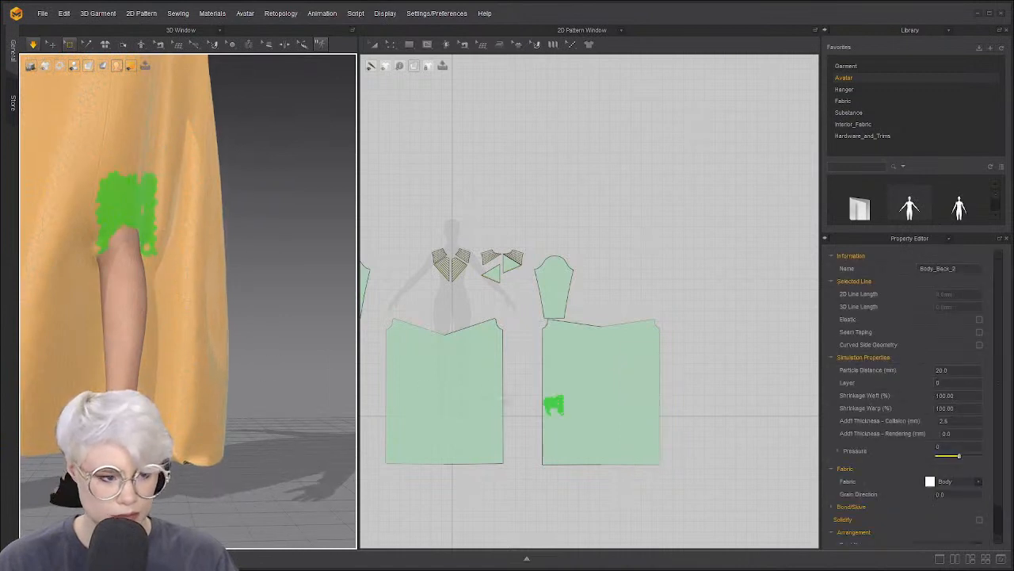
pyautogui.moveTo(526, 365); pyautogui.dragTo(579, 491)
pyautogui.moveTo(103, 322); pyautogui.dragTo(149, 345, button='right')
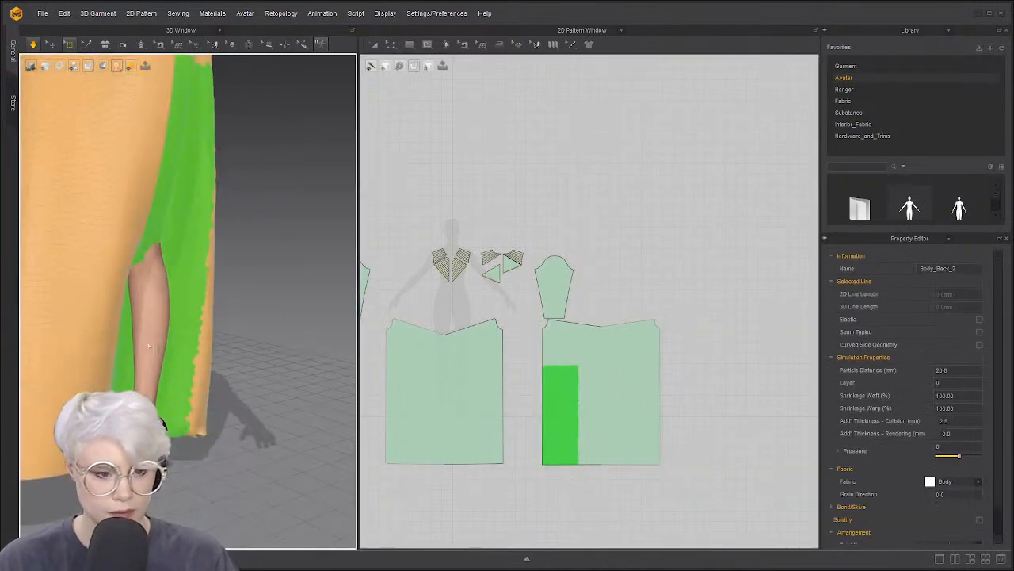
pyautogui.moveTo(213, 369); pyautogui.dragTo(237, 368, button='right')
pyautogui.press('space')
pyautogui.moveTo(258, 369); pyautogui.dragTo(230, 356, button='right')
pyautogui.scroll(-4, 230, 356)
pyautogui.scroll(-5, 231, 357)
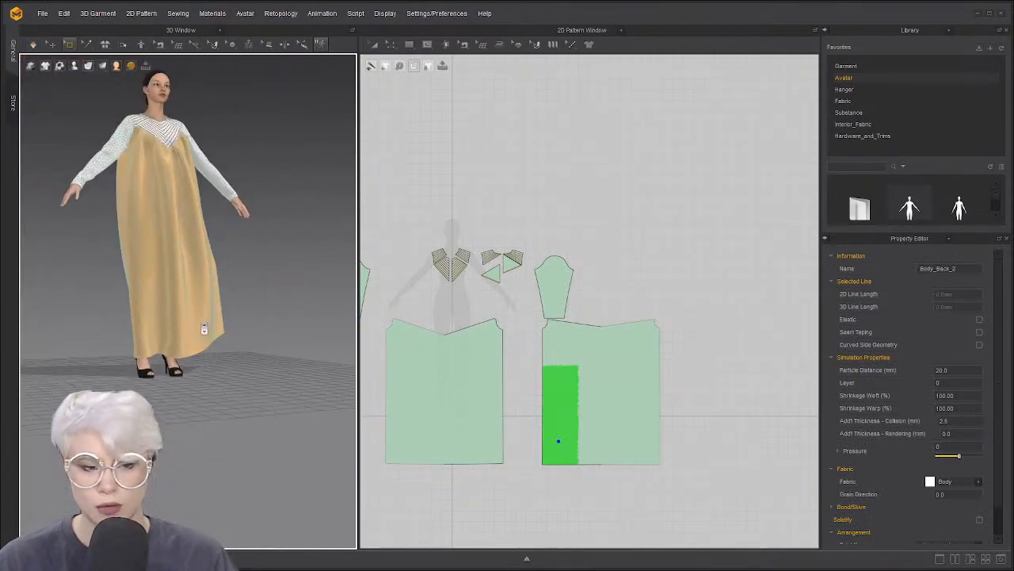
# Return to the Select/Move tool, resume simulation, and inspect the settled gown
pyautogui.click(65, 46)
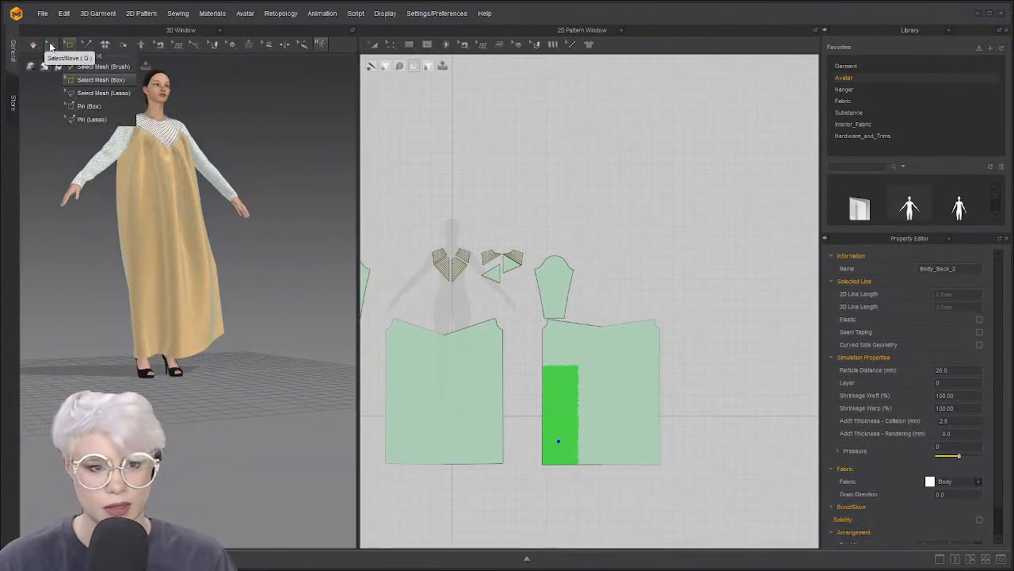
pyautogui.click(52, 47)
pyautogui.click(73, 195)
pyautogui.press('space')
pyautogui.scroll(5, 172, 208)
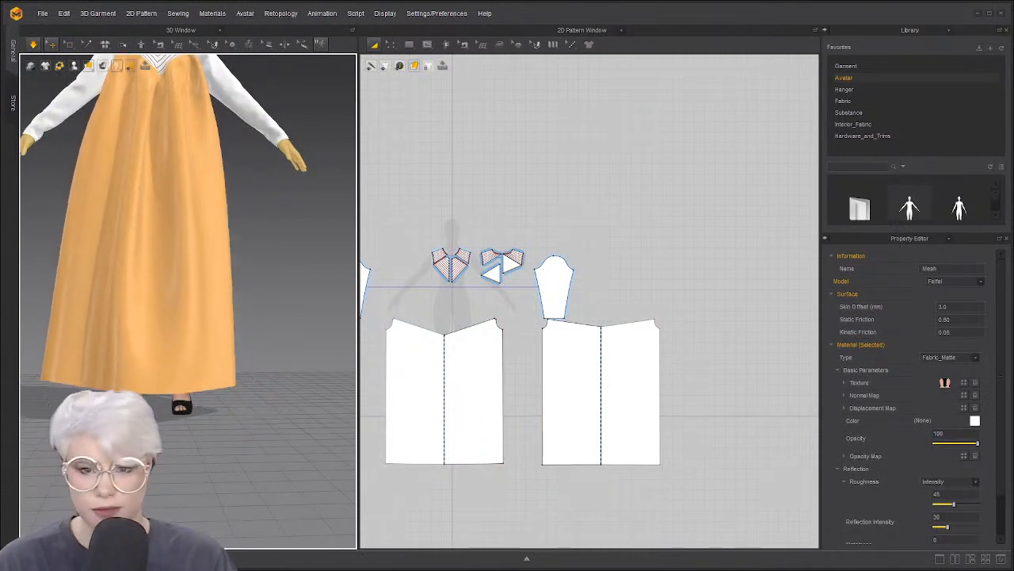
pyautogui.scroll(-2, 130, 222)
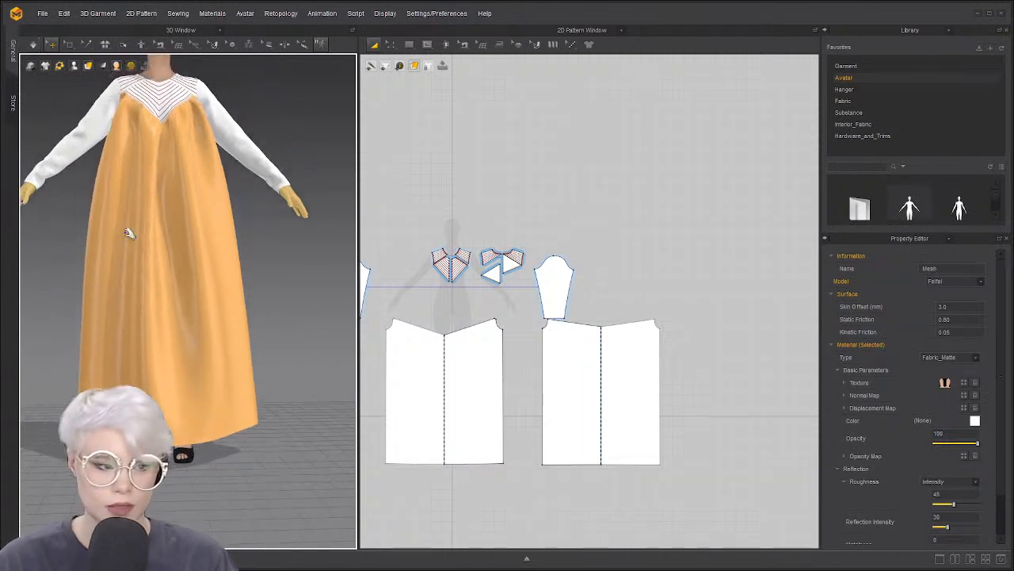
pyautogui.scroll(1, 125, 173)
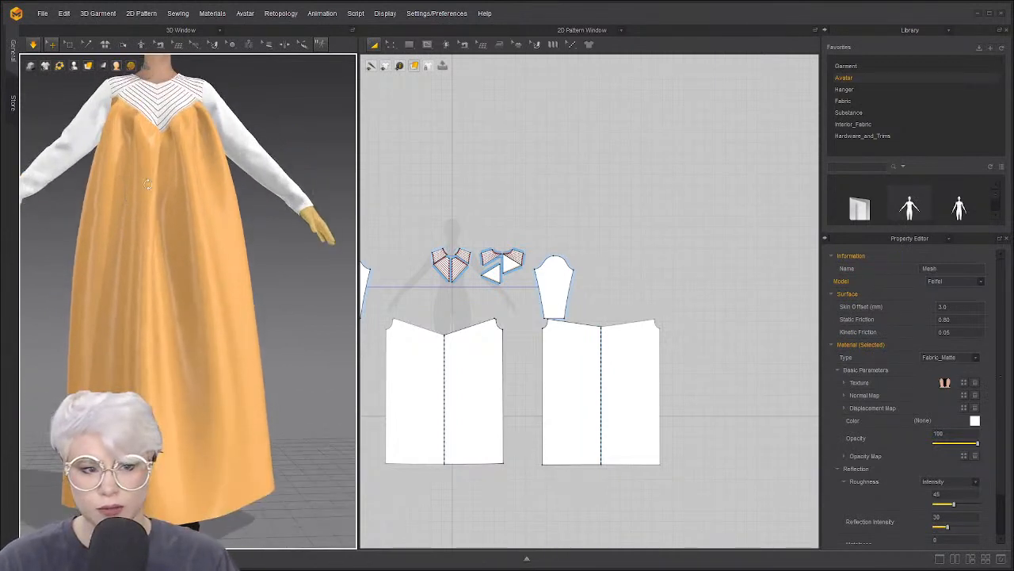
pyautogui.moveTo(126, 173); pyautogui.dragTo(109, 104, button='right')
pyautogui.moveTo(119, 156); pyautogui.dragTo(150, 163, button='right')
# With Segment Sewing, redo the seams on the front and back body panels' top edges
pyautogui.click(412, 224)
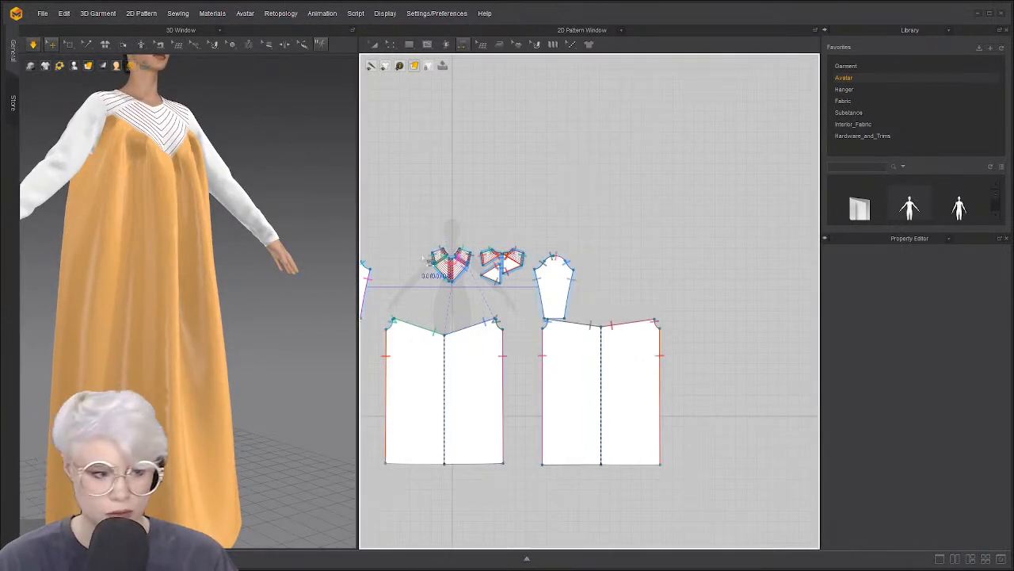
pyautogui.scroll(3, 491, 285)
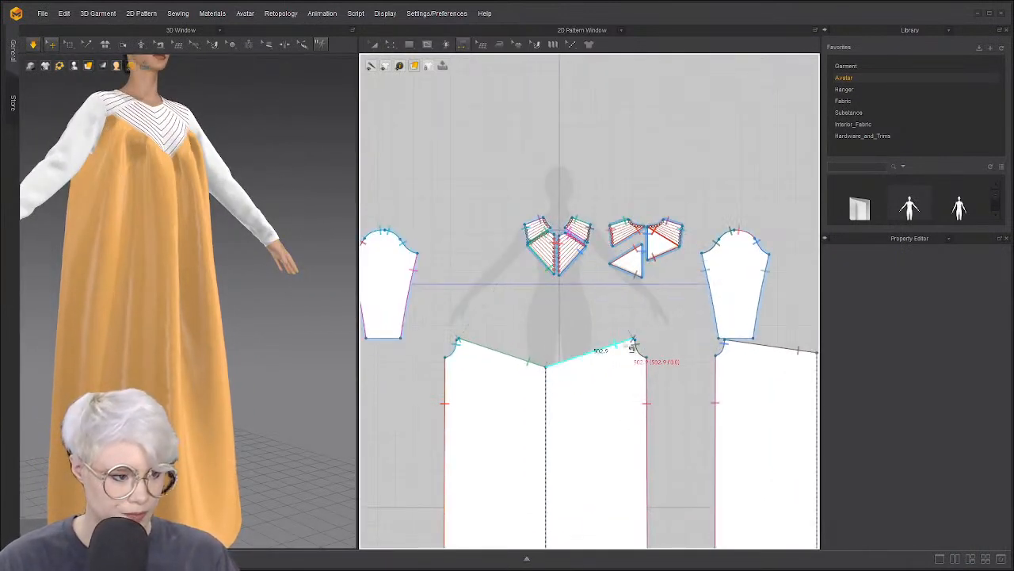
pyautogui.press('n')
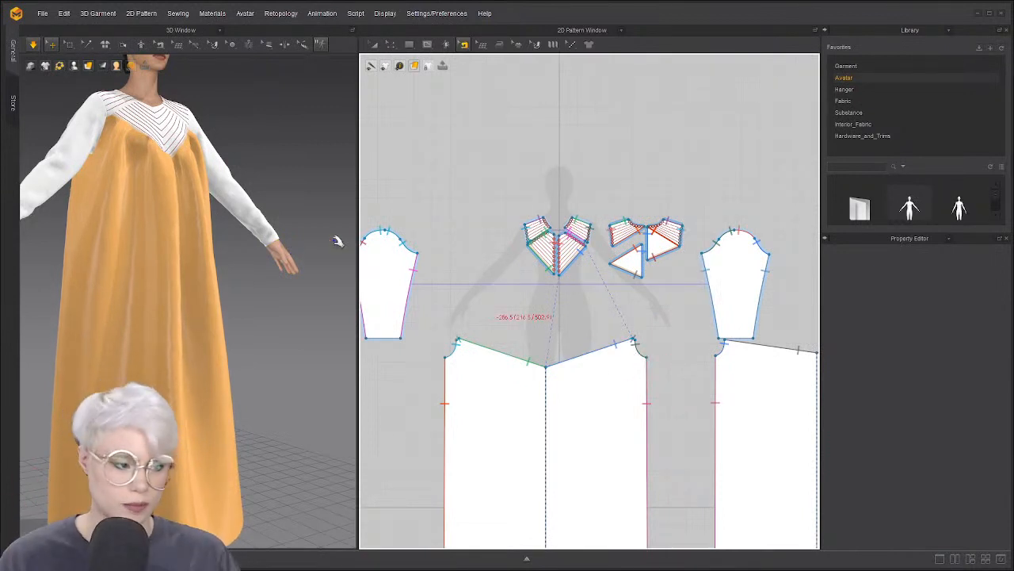
pyautogui.scroll(2, 137, 77)
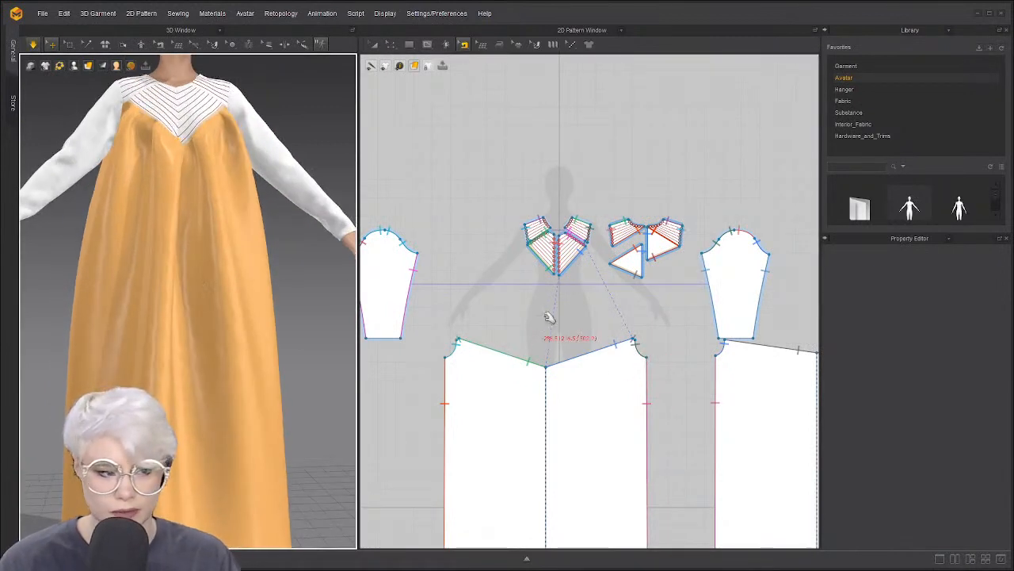
pyautogui.click(612, 352)
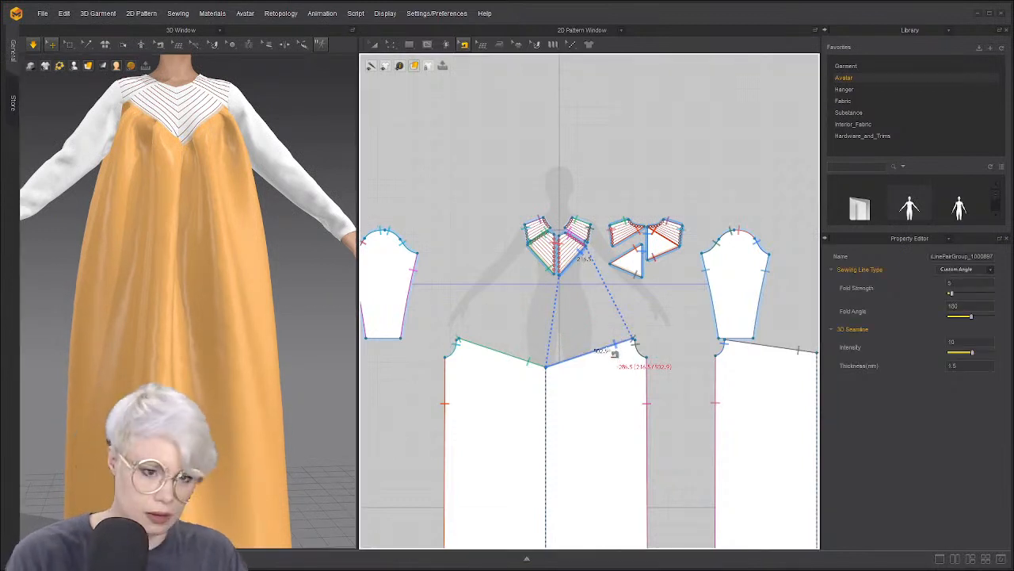
pyautogui.press('space')
pyautogui.press('Delete')
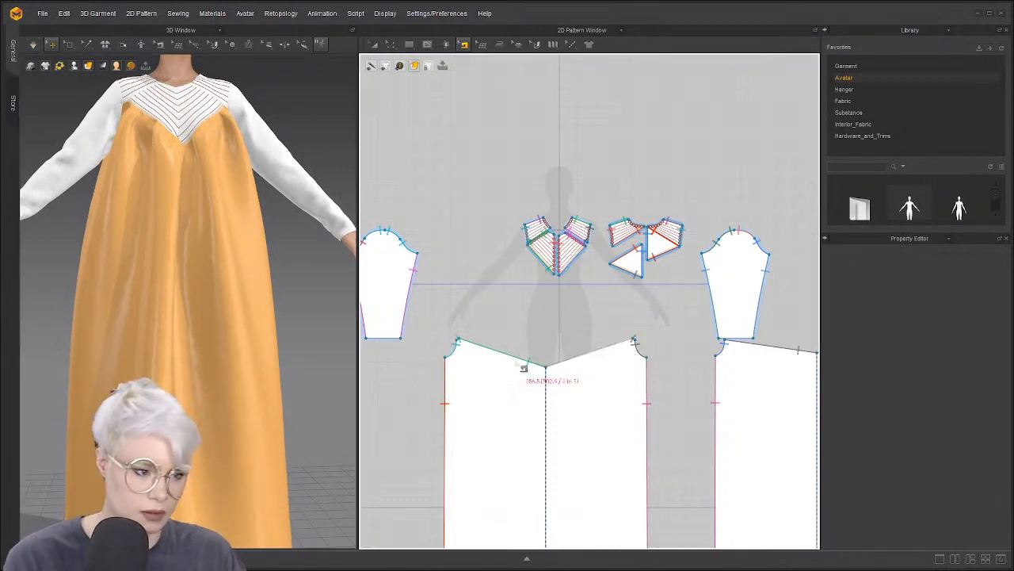
pyautogui.click(517, 364)
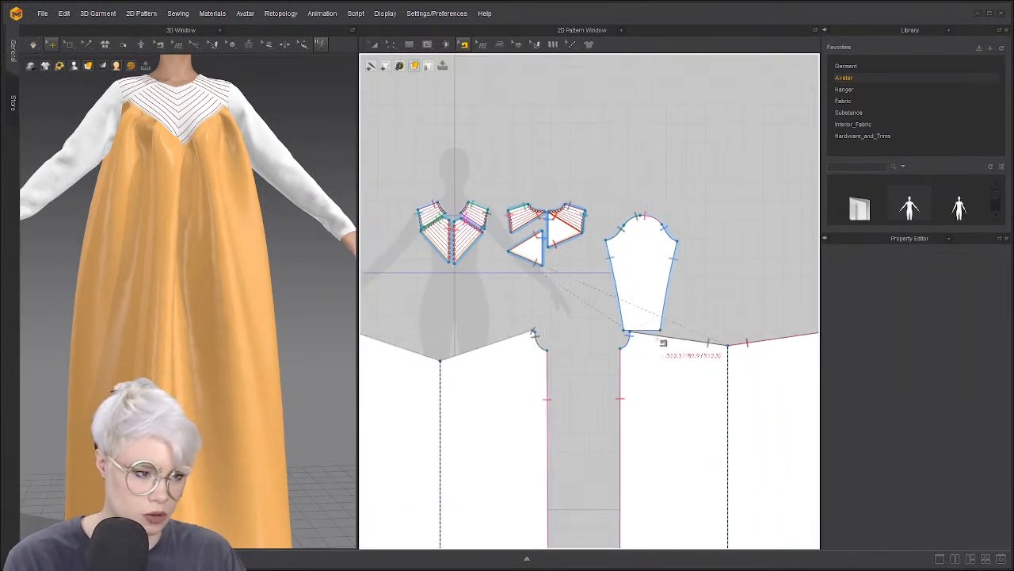
pyautogui.click(657, 338)
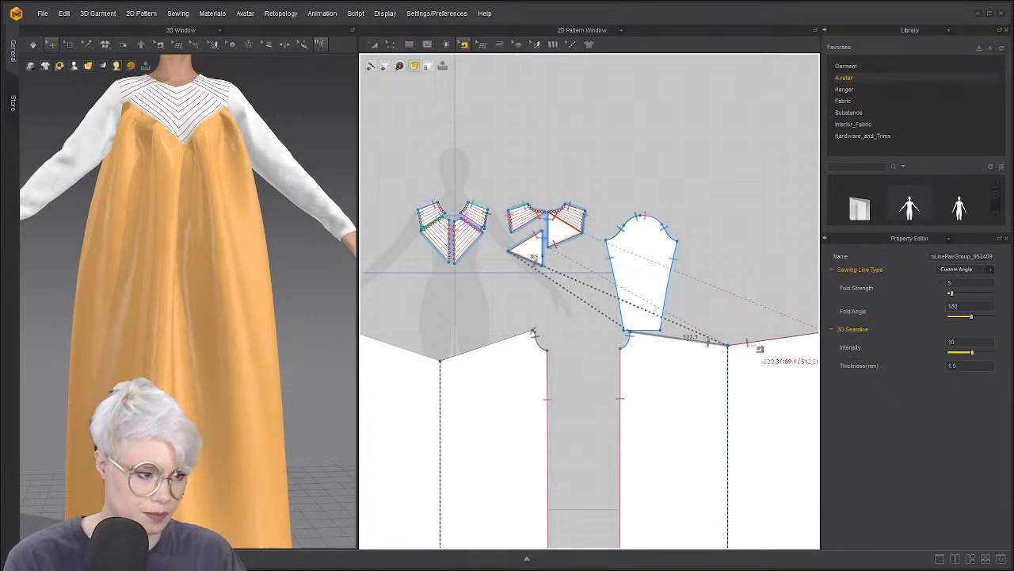
# Sew the front yoke's lower edges to the body panel's top edge as two seams
pyautogui.moveTo(317, 293); pyautogui.dragTo(247, 301, button='right')
pyautogui.scroll(1, 247, 301)
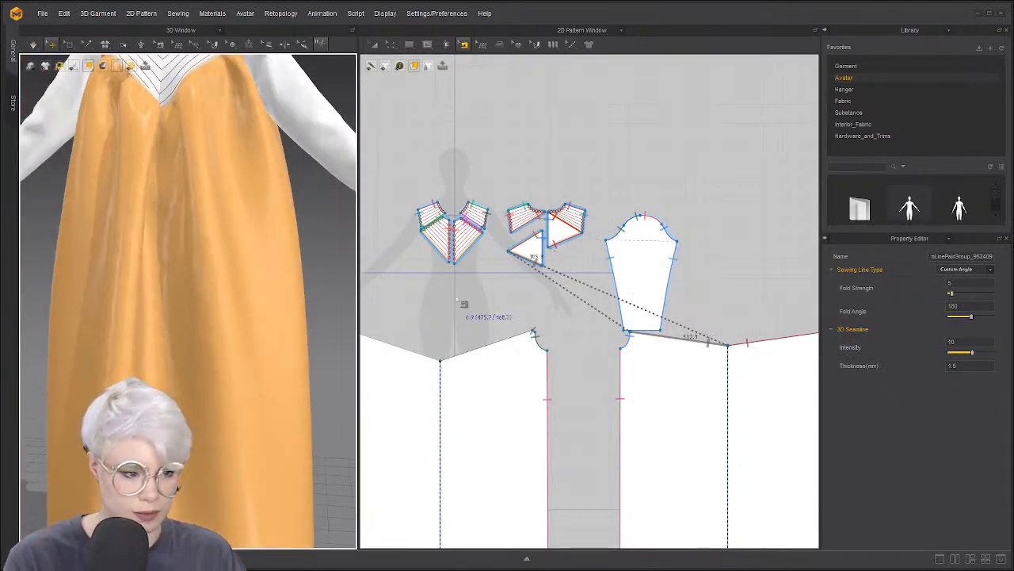
pyautogui.click(475, 295)
pyautogui.scroll(2, 488, 254)
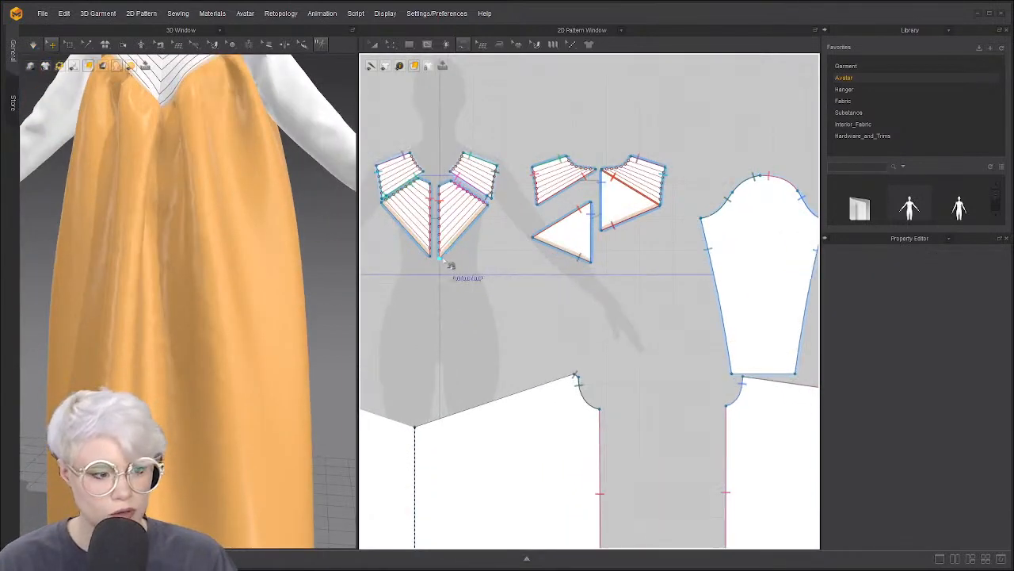
pyautogui.click(446, 252)
pyautogui.click(415, 426)
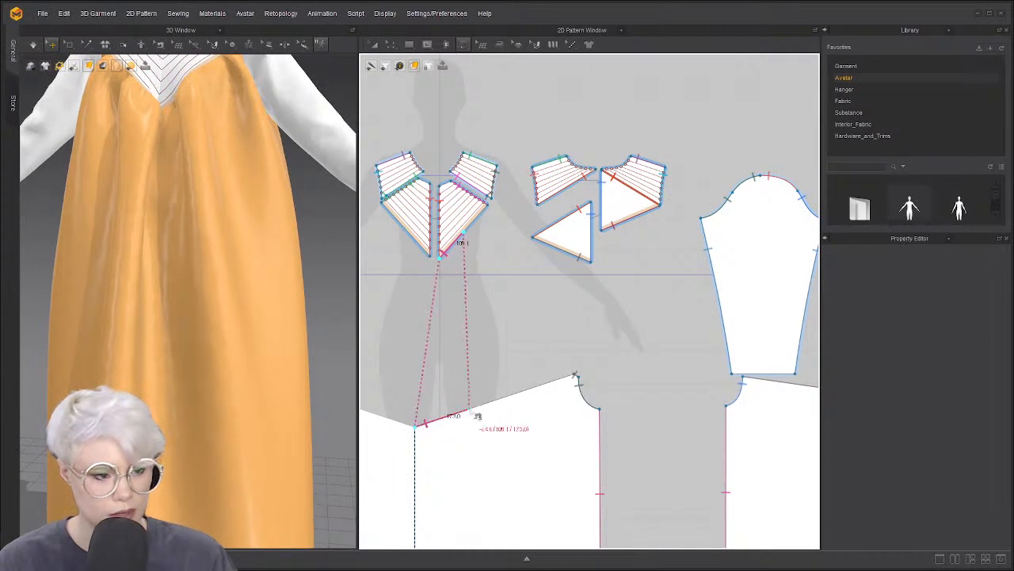
pyautogui.click(486, 404)
pyautogui.click(465, 233)
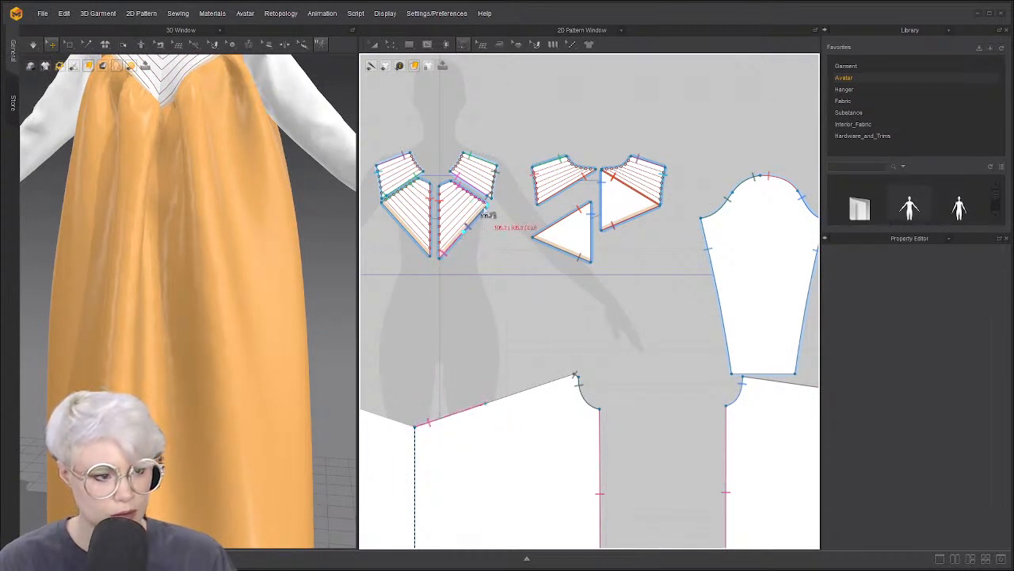
pyautogui.click(485, 403)
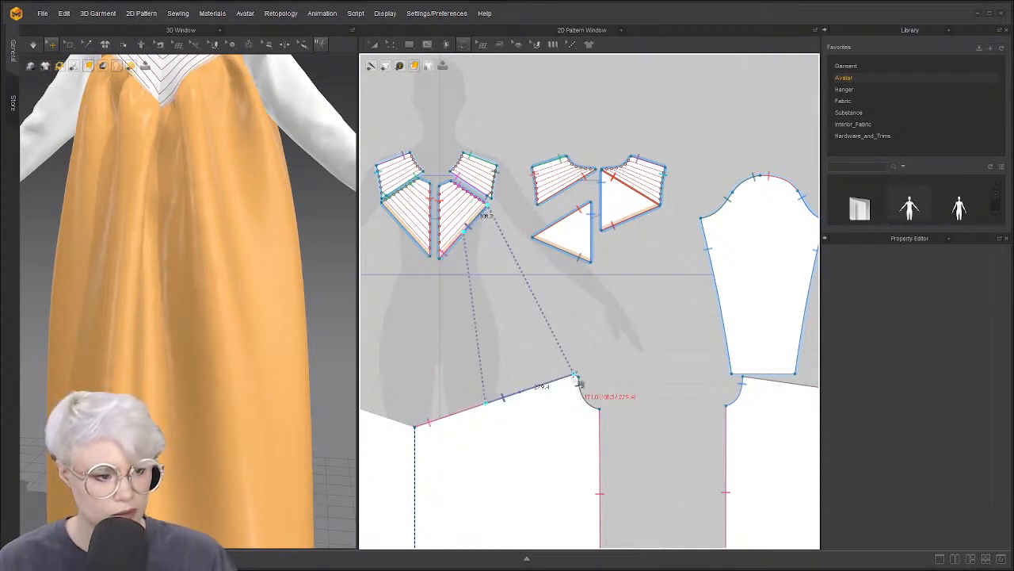
pyautogui.click(576, 378)
pyautogui.moveTo(425, 313); pyautogui.dragTo(470, 303, button='middle')
pyautogui.scroll(3, 473, 301)
pyautogui.scroll(-5, 496, 306)
# Rework and complete the yoke-to-skirt seam along the skirt's top edge
pyautogui.press('z')
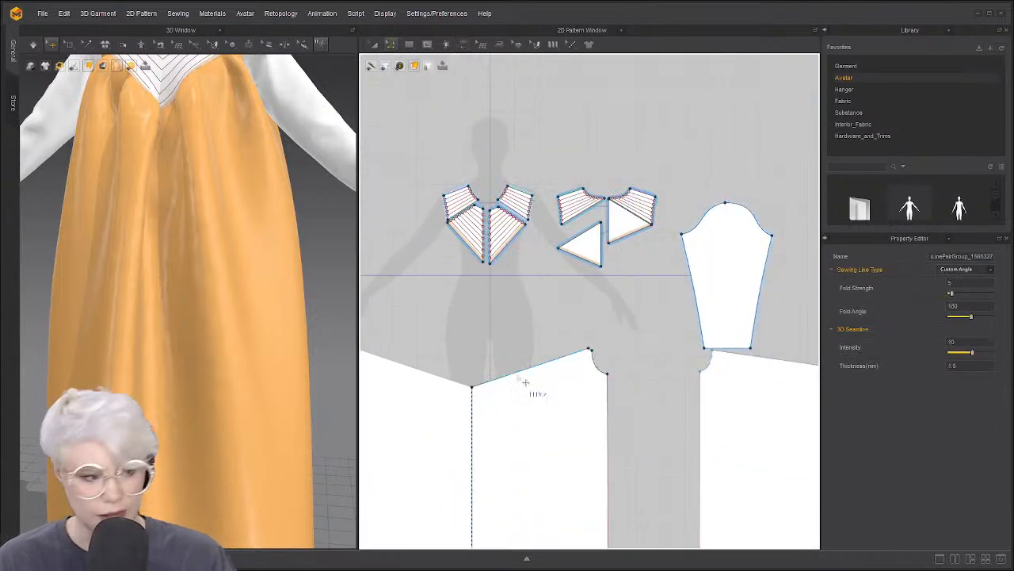
pyautogui.click(524, 372)
pyautogui.click(513, 331)
pyautogui.press('m')
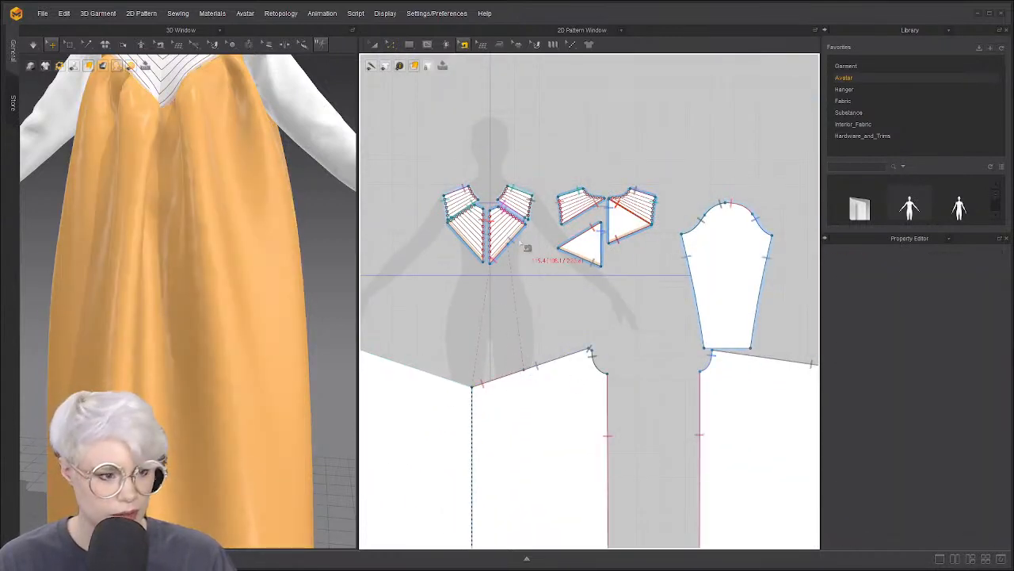
pyautogui.click(540, 366)
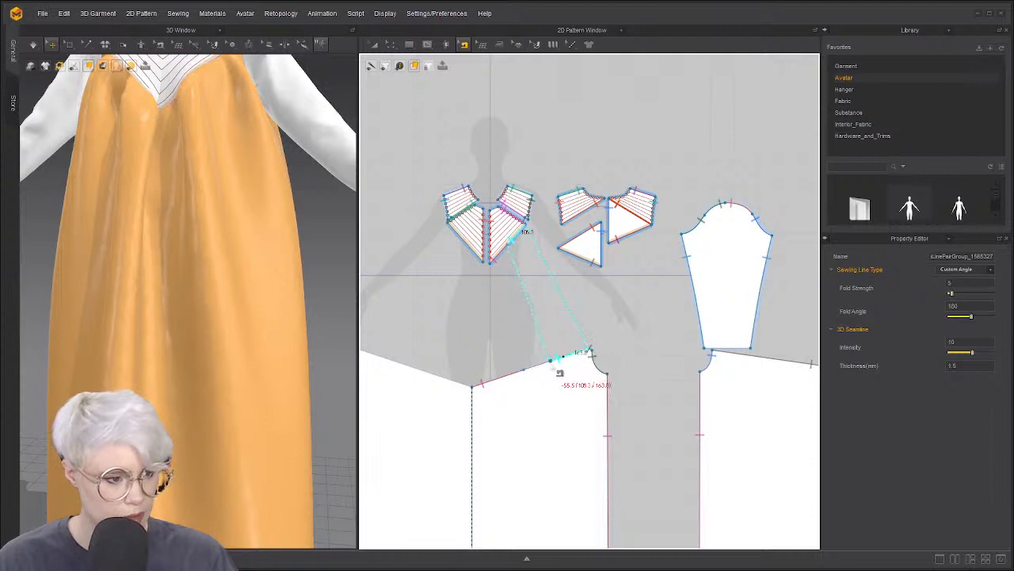
pyautogui.click(570, 366)
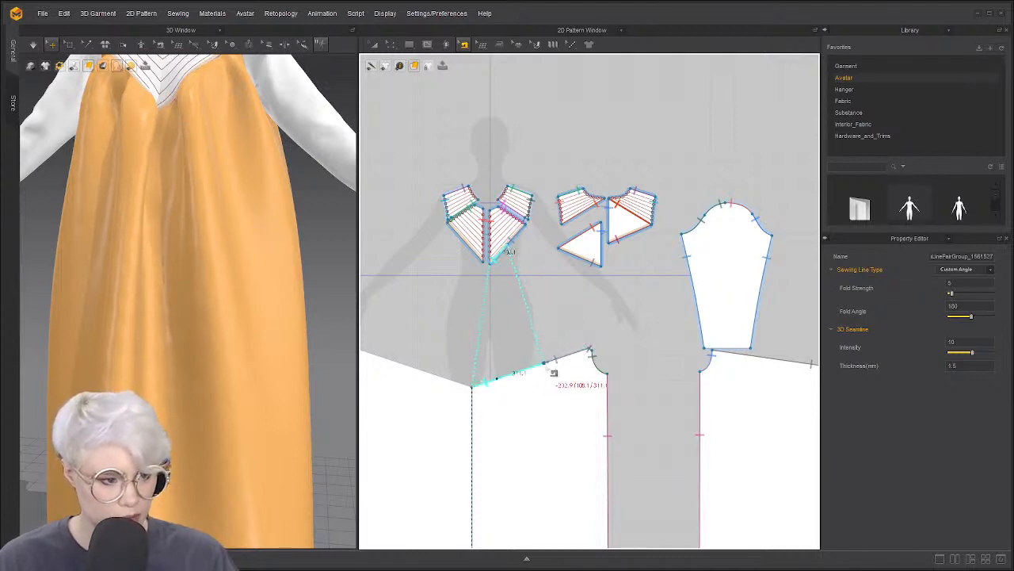
pyautogui.click(554, 371)
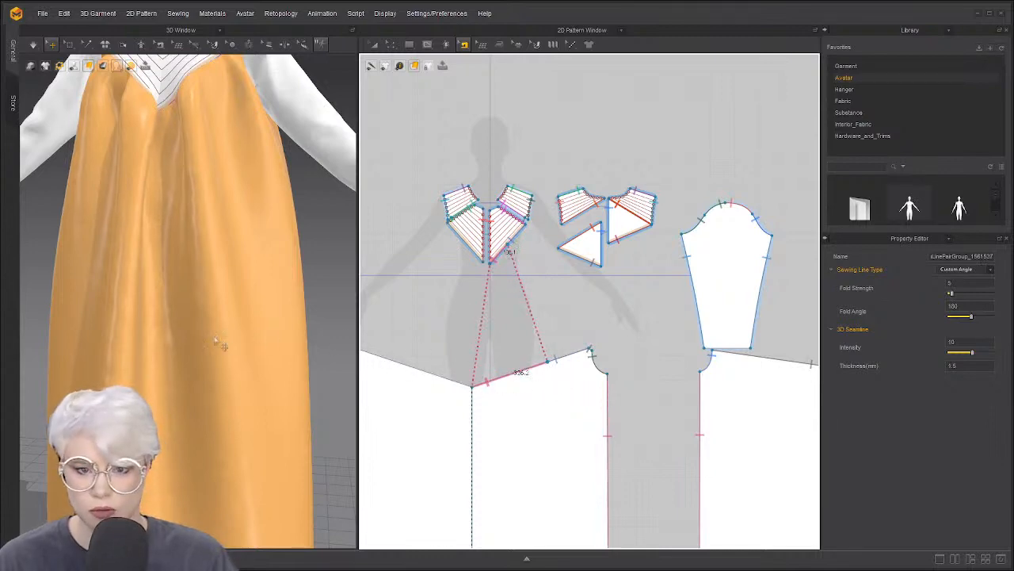
pyautogui.scroll(-5, 226, 337)
pyautogui.scroll(4, 452, 324)
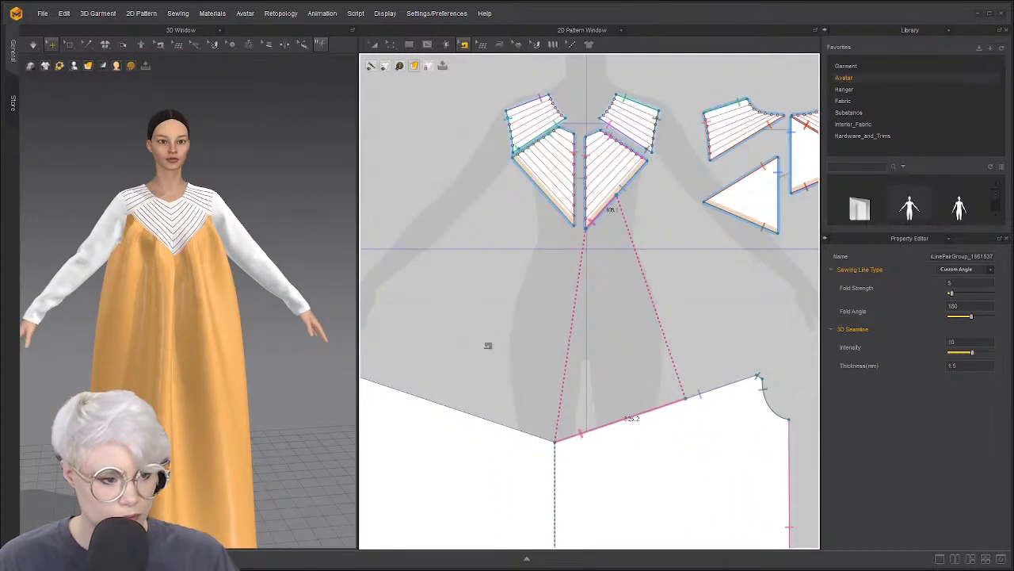
pyautogui.scroll(-3, 485, 342)
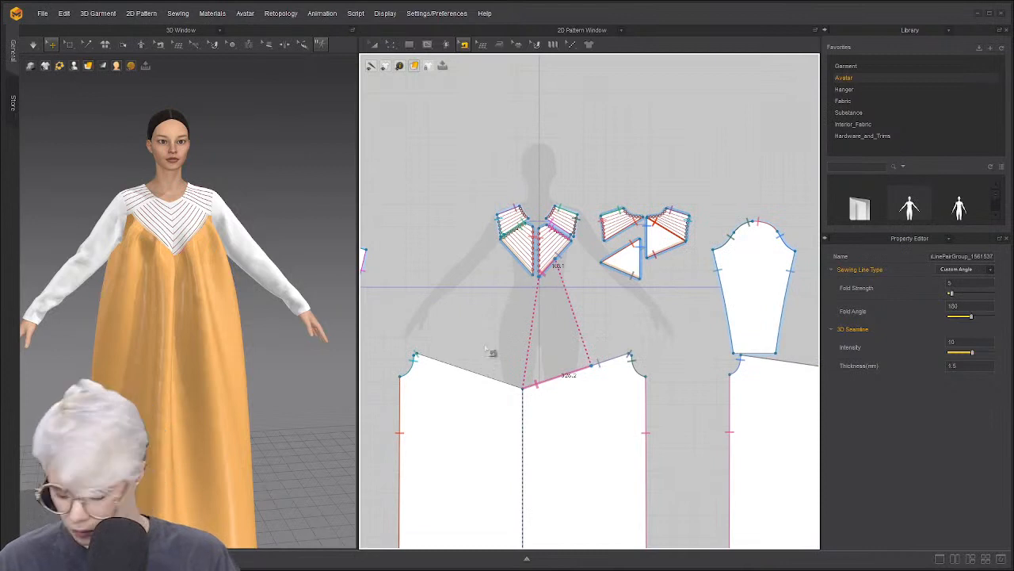
pyautogui.scroll(3, 531, 287)
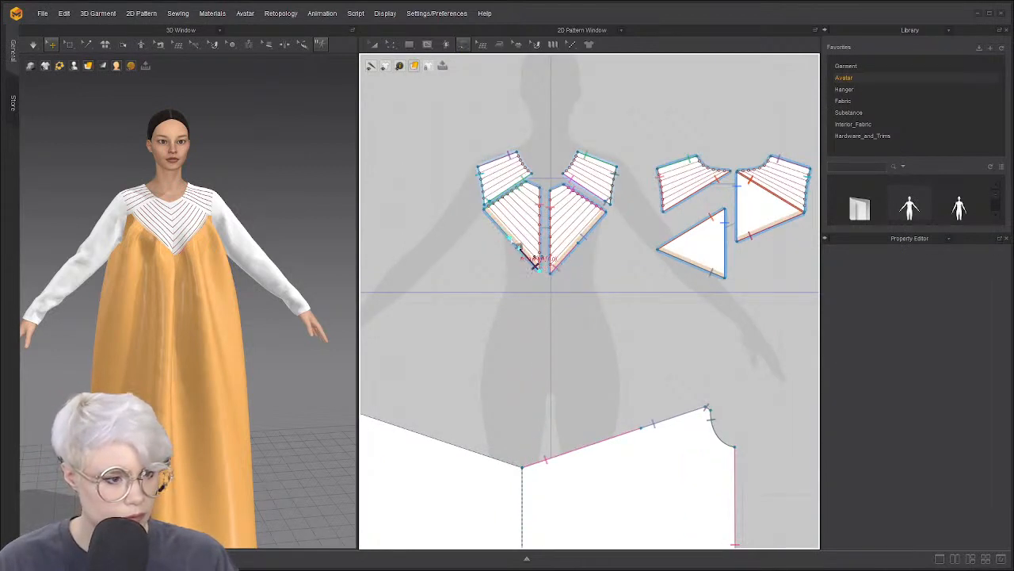
pyautogui.click(522, 467)
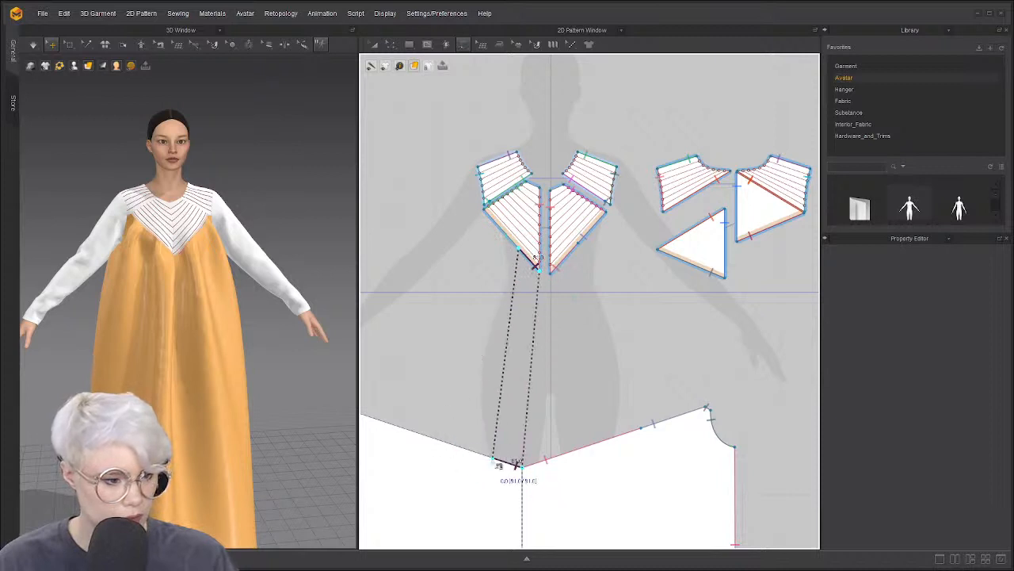
# Sew the left yoke piece's edge to the skirt top, from centre point to left corner
pyautogui.click(493, 457)
pyautogui.click(519, 248)
pyautogui.moveTo(428, 349); pyautogui.dragTo(506, 320, button='middle')
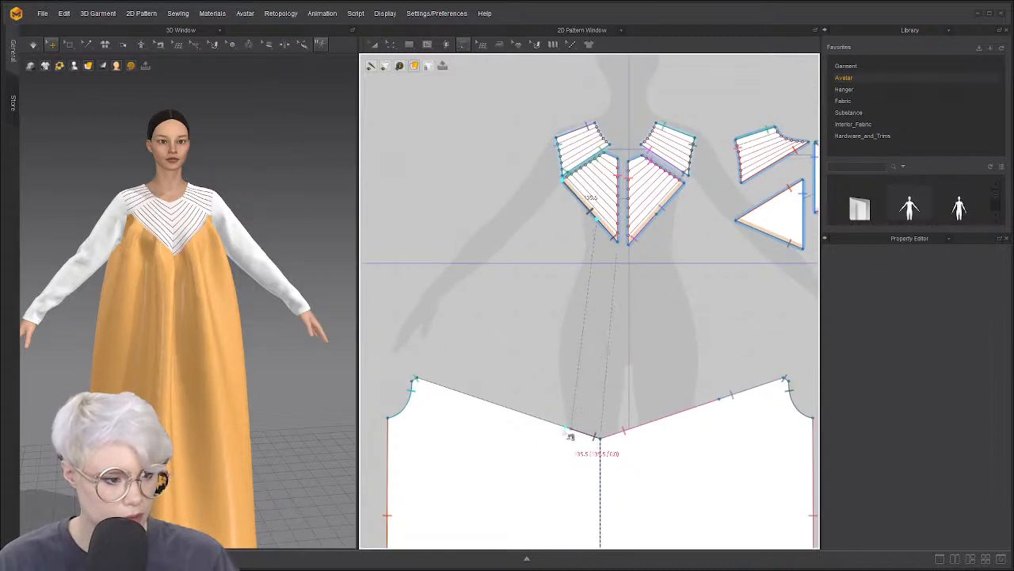
pyautogui.click(576, 436)
pyautogui.click(414, 383)
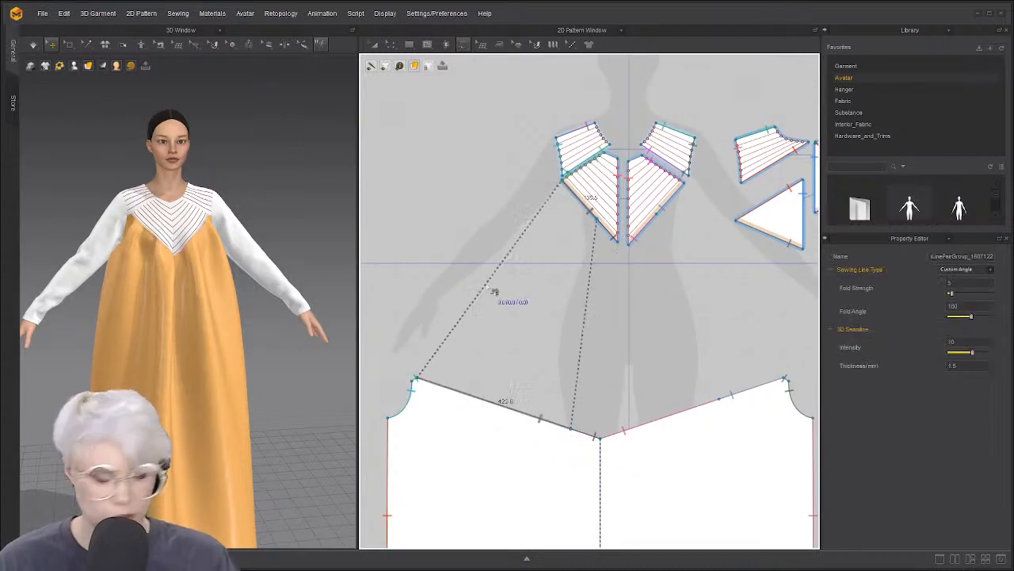
pyautogui.scroll(2, 500, 296)
pyautogui.press('a')
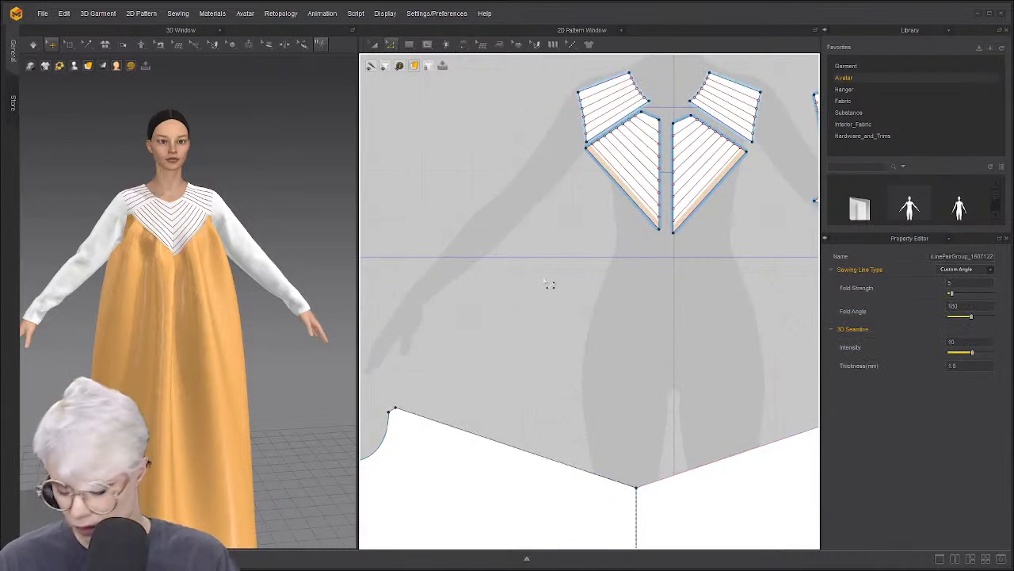
pyautogui.moveTo(581, 260); pyautogui.dragTo(563, 260, button='middle')
# With Edit Sewing, move the left seam's end point up the yoke edge
pyautogui.press('b')
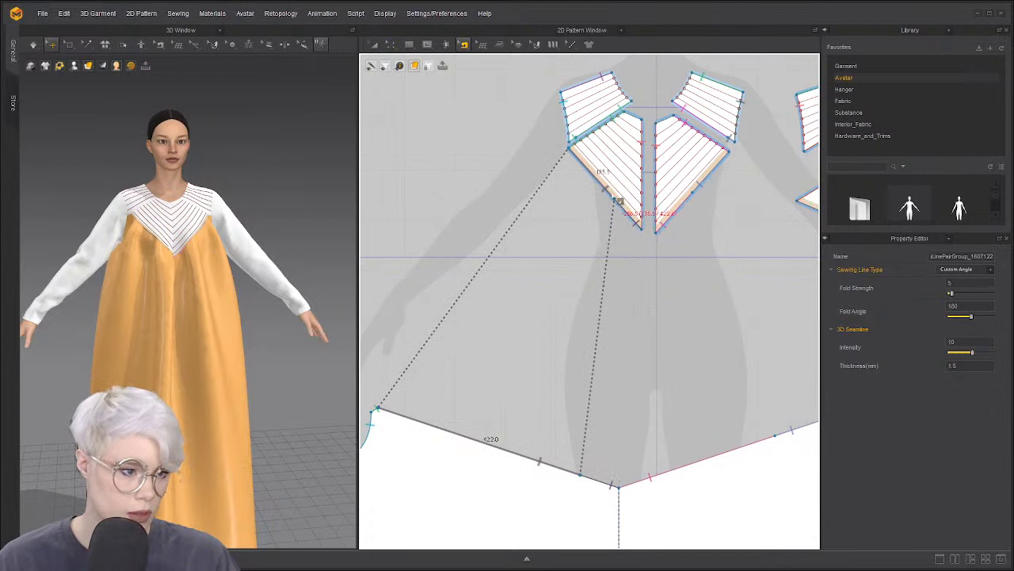
pyautogui.moveTo(615, 200); pyautogui.dragTo(599, 184)
pyautogui.click(619, 205)
pyautogui.scroll(3, 600, 262)
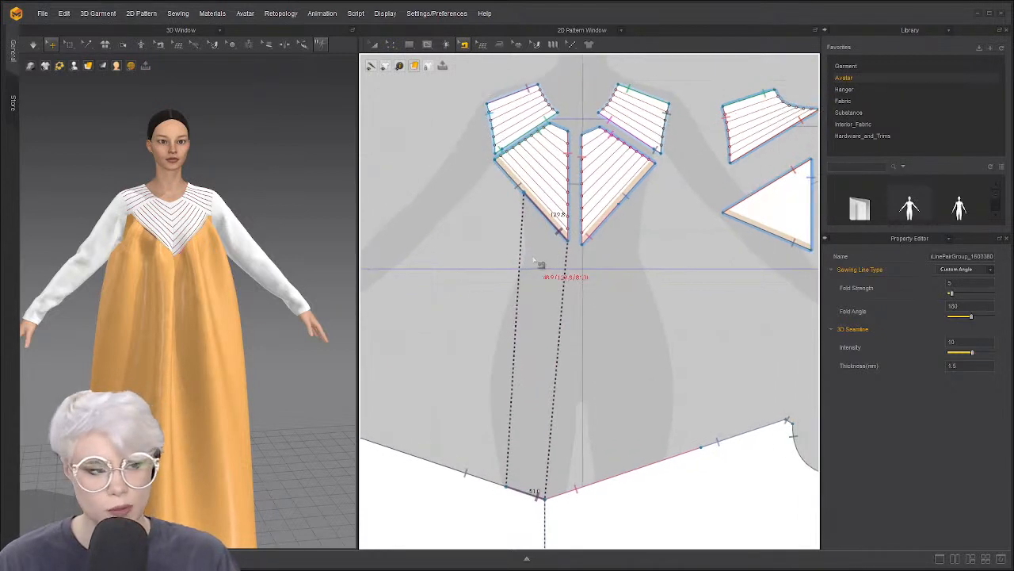
pyautogui.moveTo(589, 252); pyautogui.dragTo(542, 252, button='middle')
pyautogui.scroll(2, 600, 192)
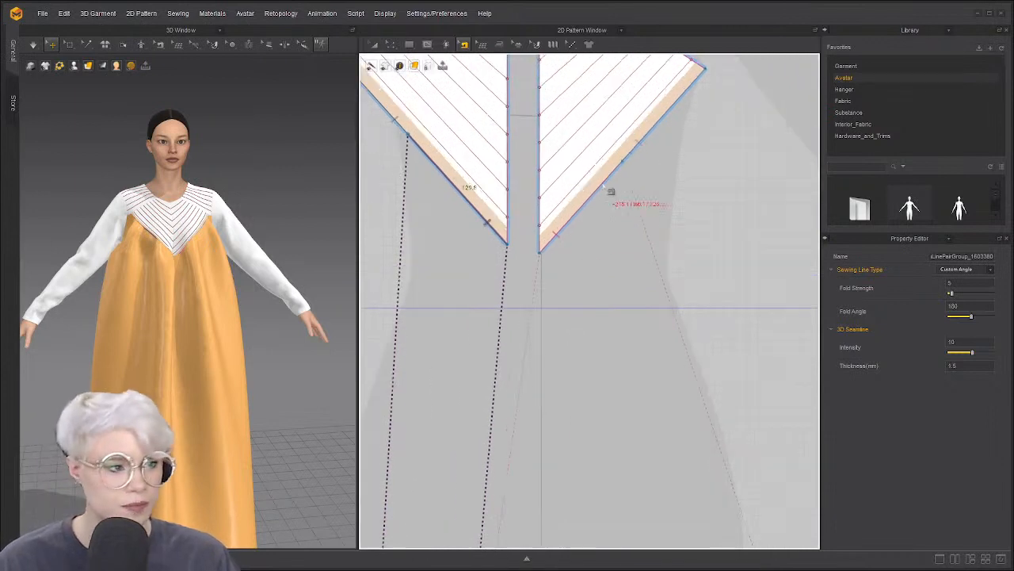
pyautogui.press('z')
pyautogui.press('b')
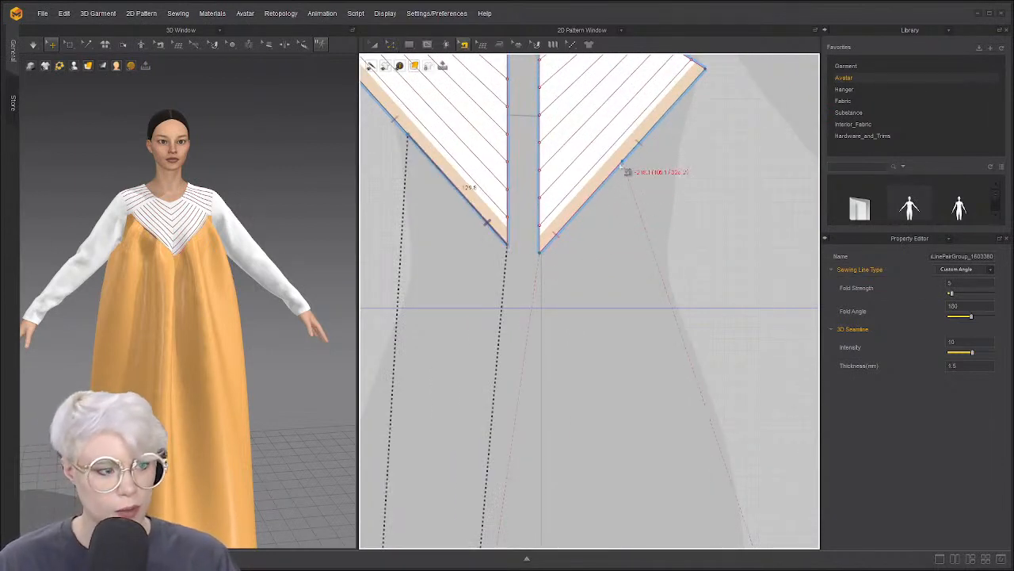
# Add a pattern point at the end of the right yoke-edge seam via Add Point to Pattern on End
pyautogui.click(602, 189)
pyautogui.rightClick(603, 189)
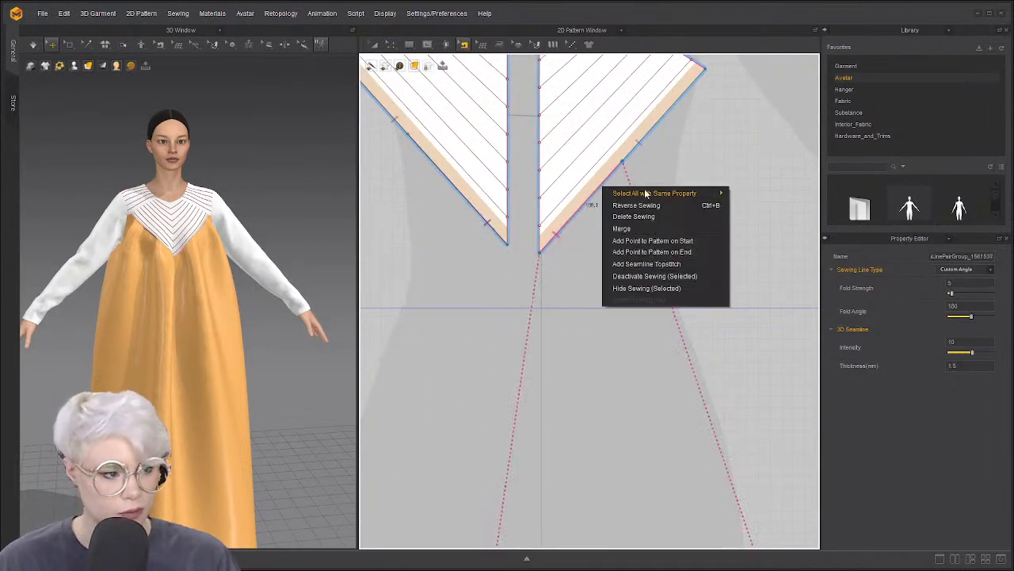
pyautogui.click(593, 251)
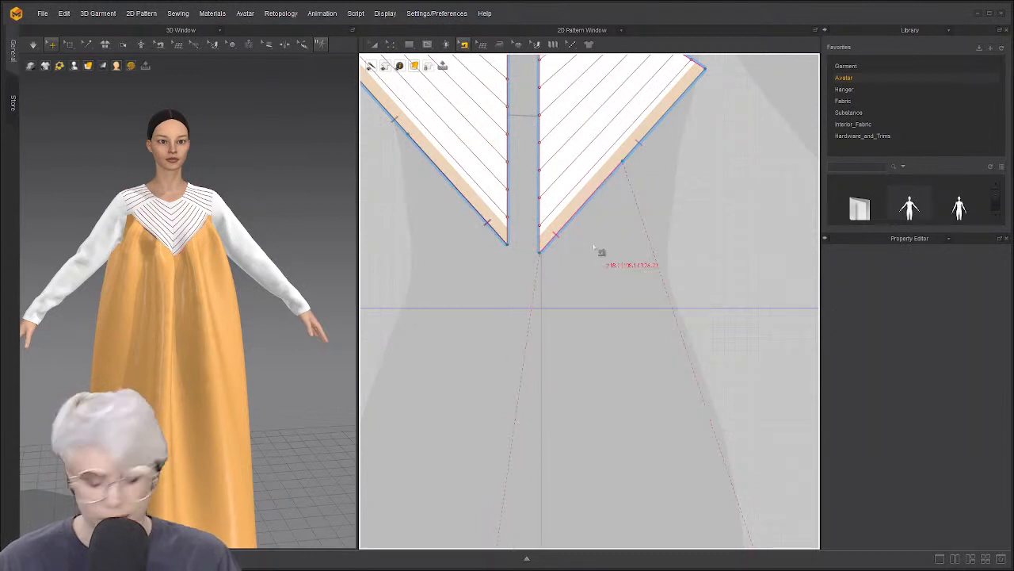
pyautogui.click(605, 182)
pyautogui.rightClick(605, 182)
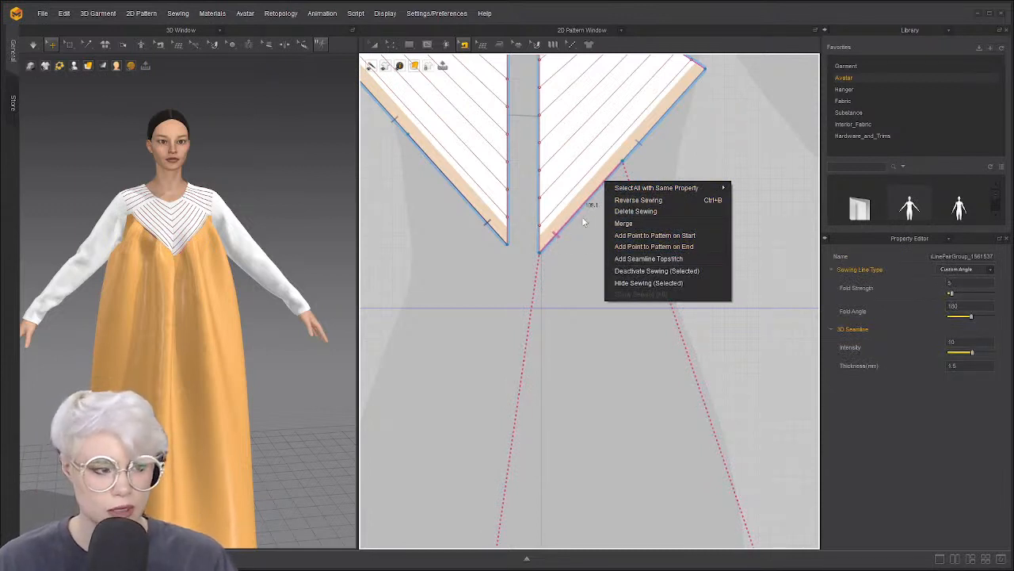
pyautogui.click(676, 248)
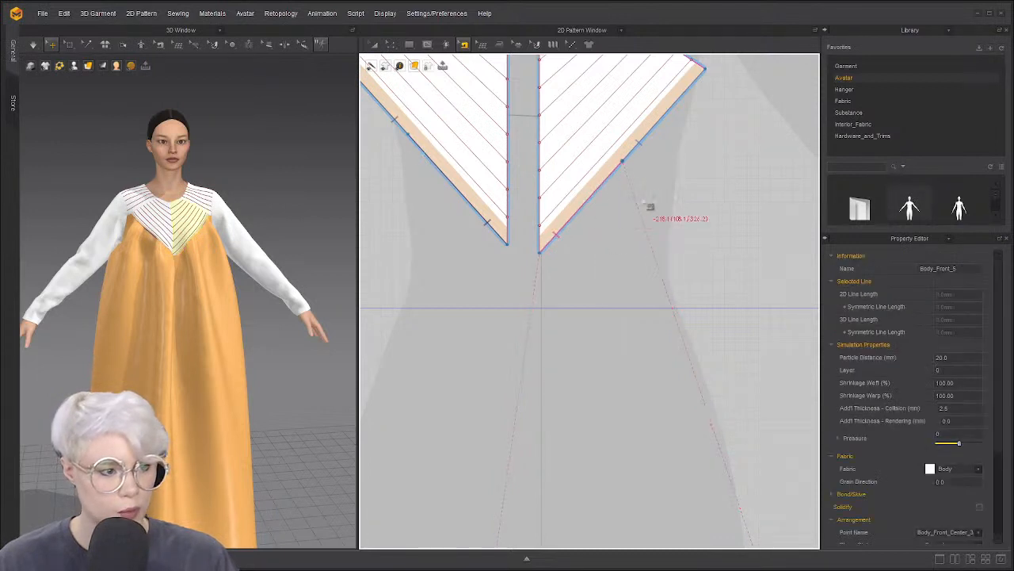
# Pick among the overlapping seams on the left yoke edge to select the lower one
pyautogui.click(411, 138)
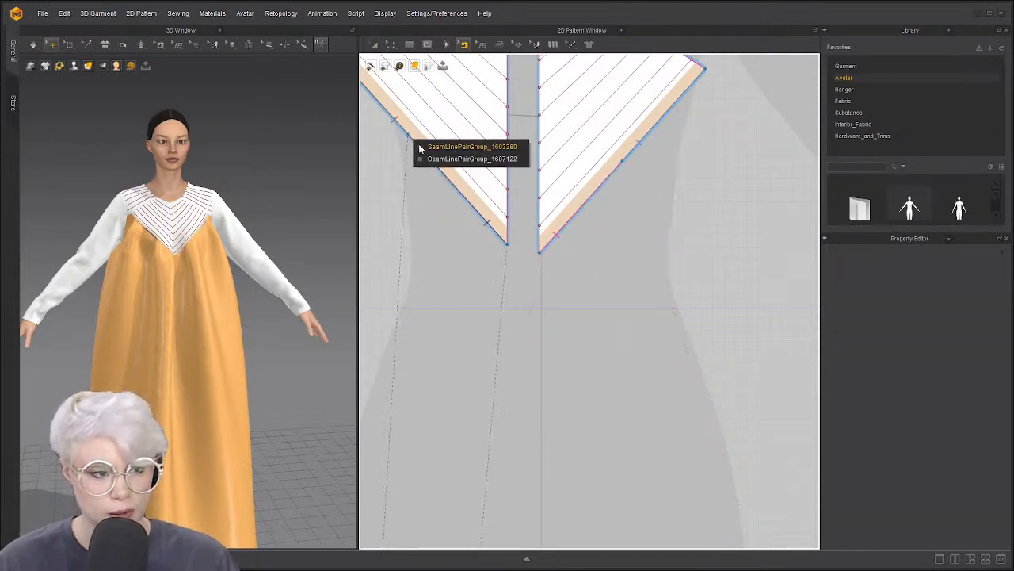
pyautogui.click(422, 147)
pyautogui.press('Delete')
pyautogui.click(420, 147)
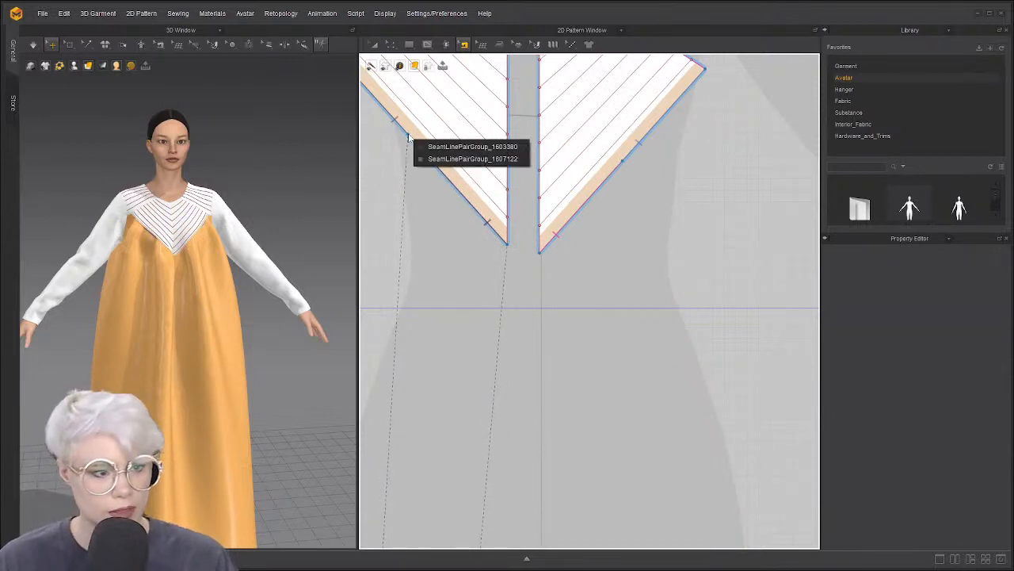
pyautogui.click(443, 159)
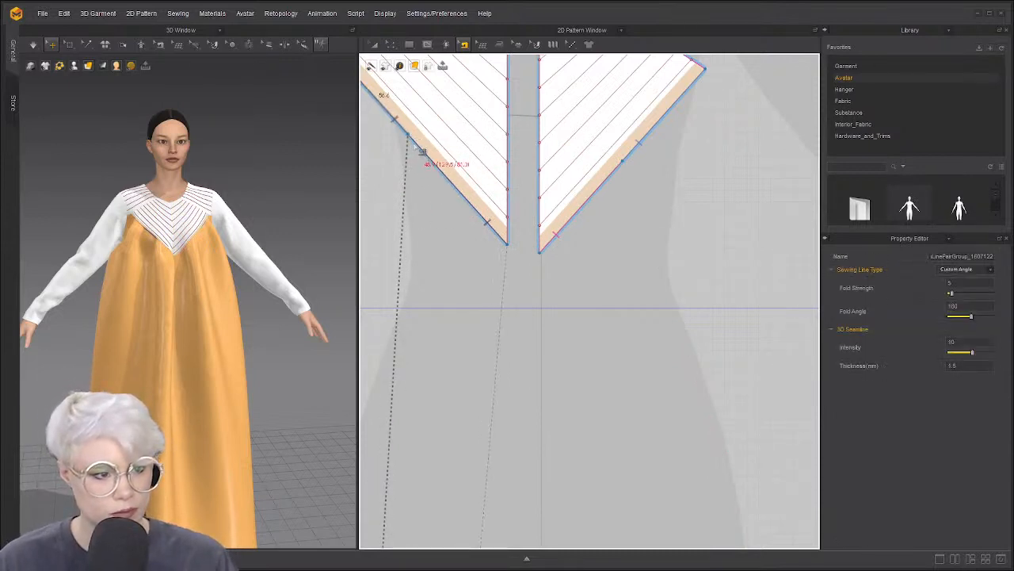
pyautogui.click(409, 136)
pyautogui.click(424, 149)
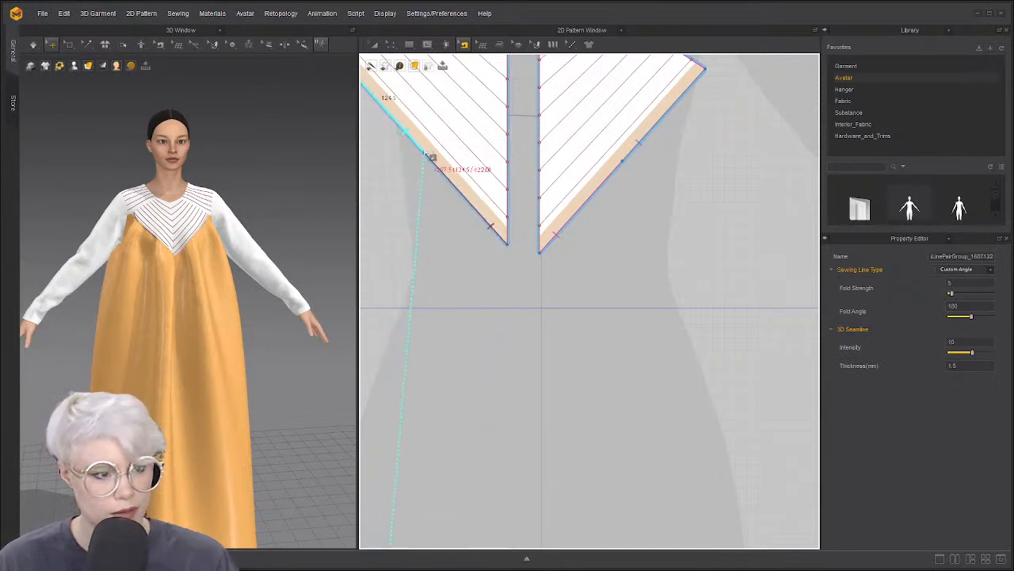
pyautogui.scroll(-5, 463, 238)
pyautogui.scroll(1, 468, 224)
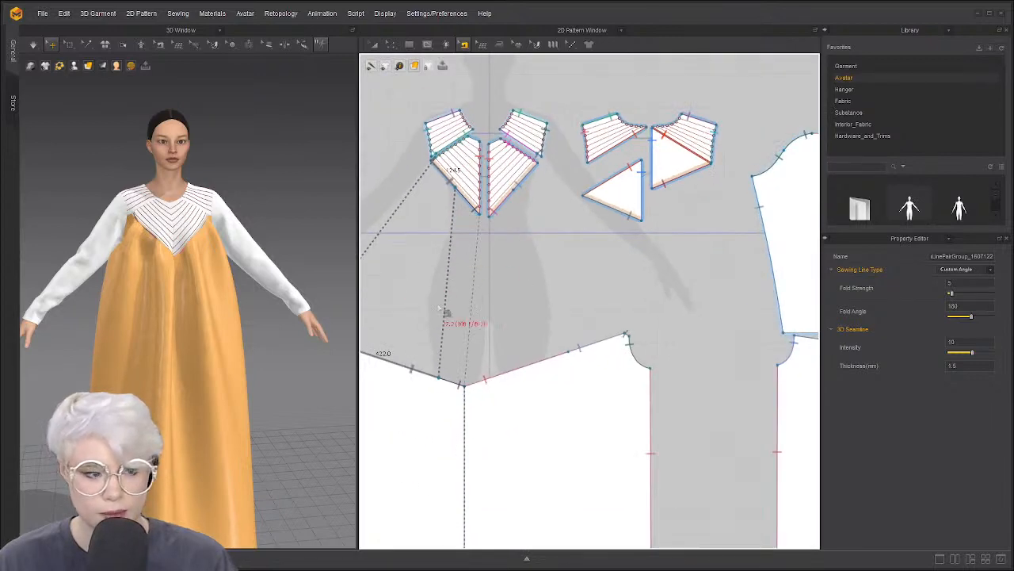
# Add a pattern point at the end of the skirt-edge seam
pyautogui.scroll(-3, 451, 285)
pyautogui.scroll(2, 507, 262)
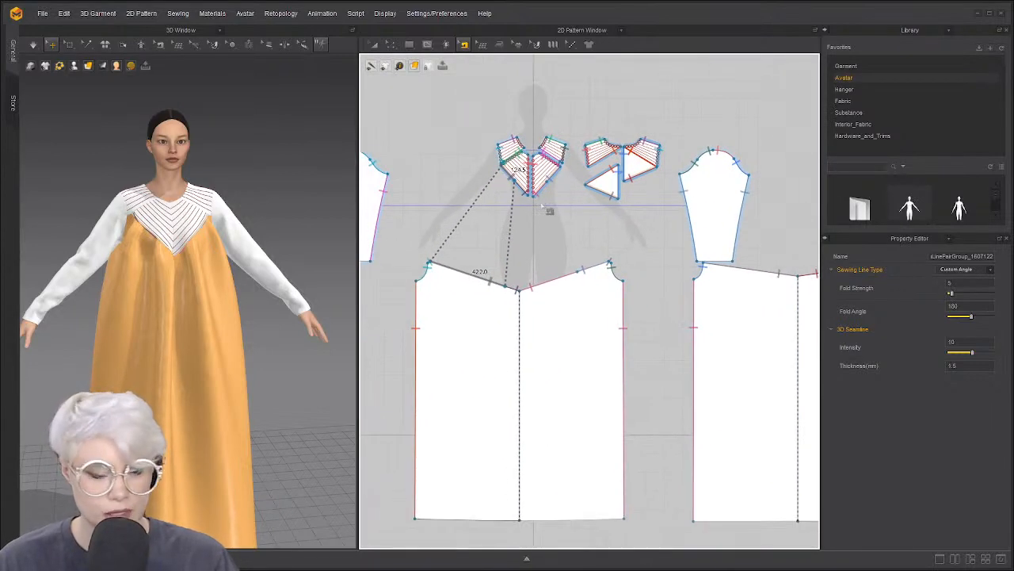
pyautogui.scroll(3, 563, 241)
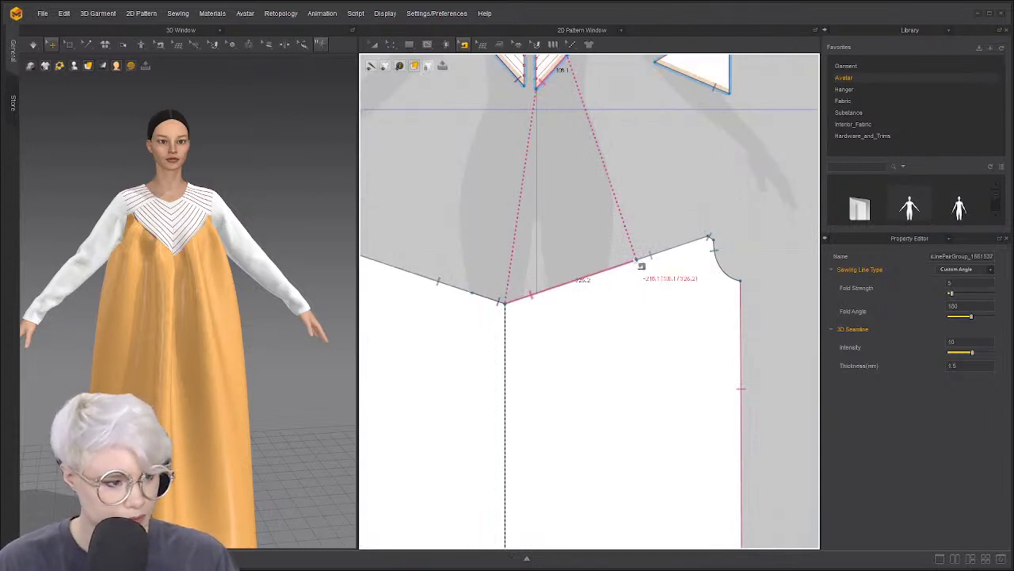
pyautogui.rightClick(621, 275)
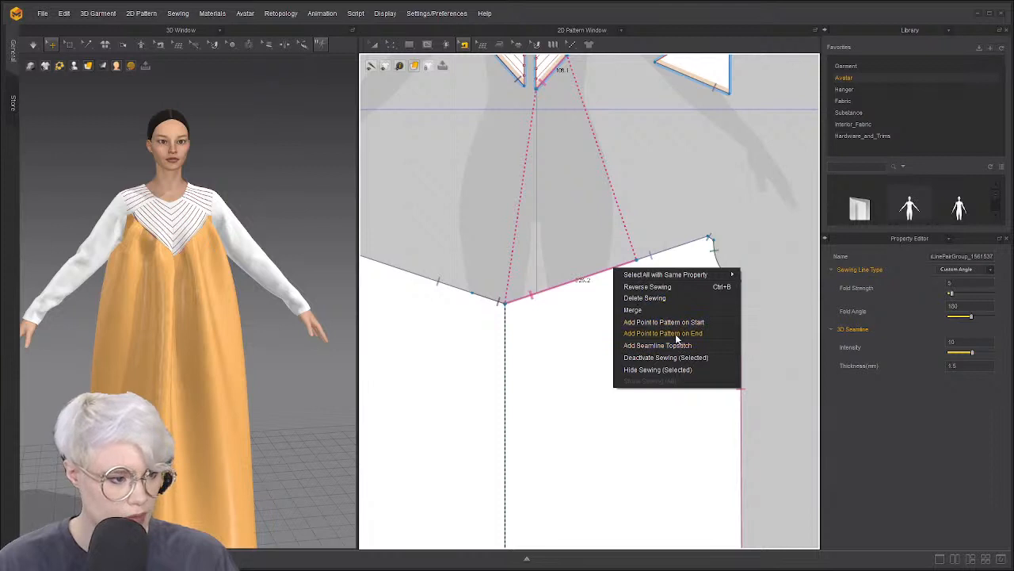
pyautogui.click(676, 336)
# Drag the short seam segment by the notch out to 326.2 and check the dress
pyautogui.moveTo(431, 286); pyautogui.dragTo(500, 287, button='middle')
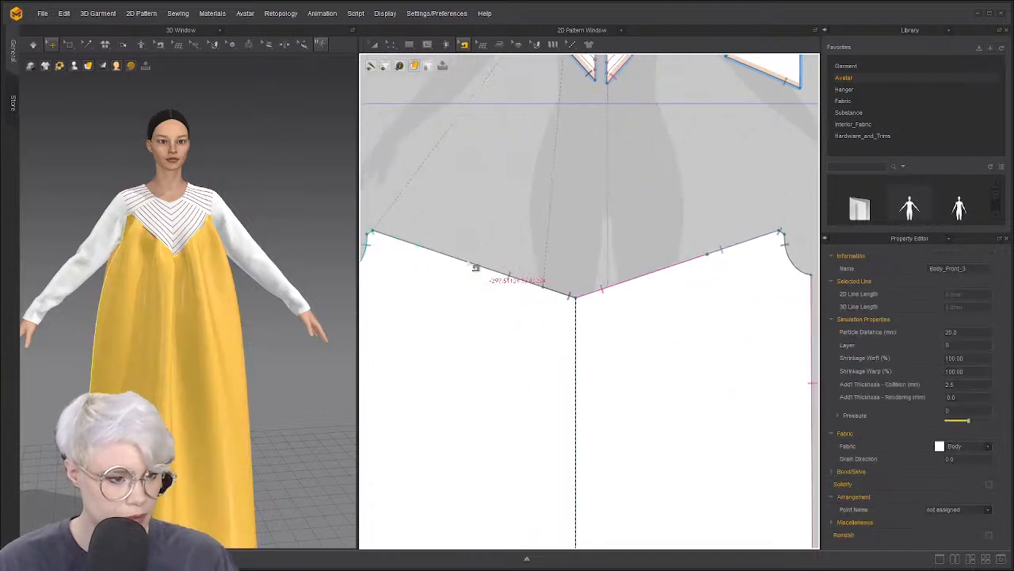
pyautogui.click(537, 287)
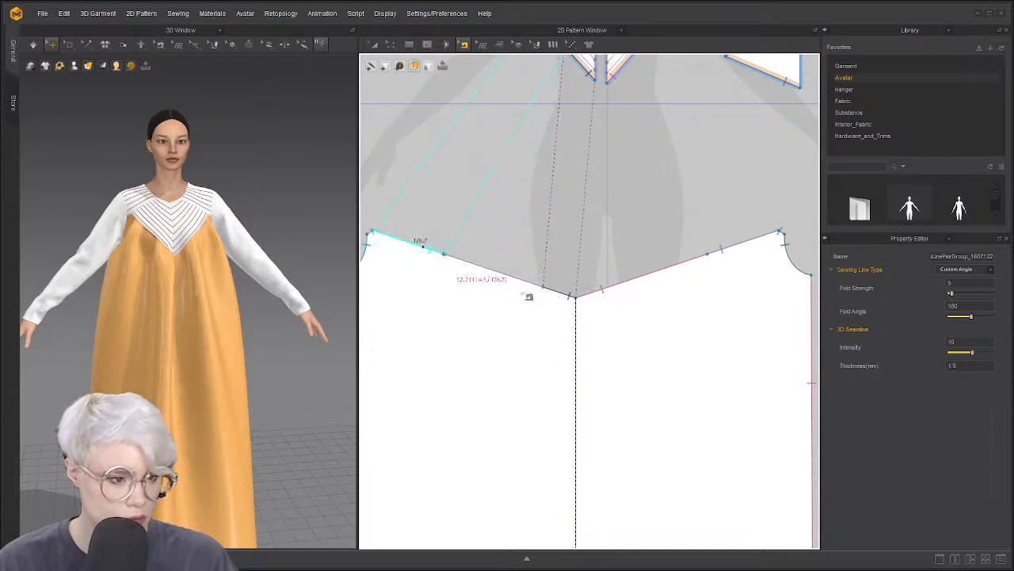
pyautogui.moveTo(543, 287); pyautogui.dragTo(444, 257)
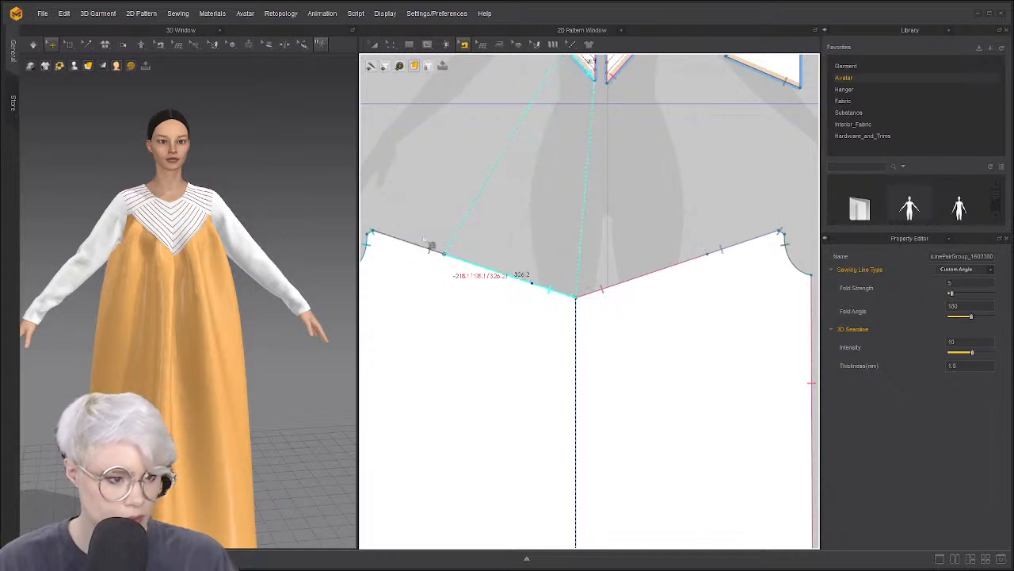
pyautogui.moveTo(226, 275); pyautogui.dragTo(211, 271, button='right')
pyautogui.scroll(1, 208, 266)
pyautogui.moveTo(187, 200); pyautogui.dragTo(183, 230, button='right')
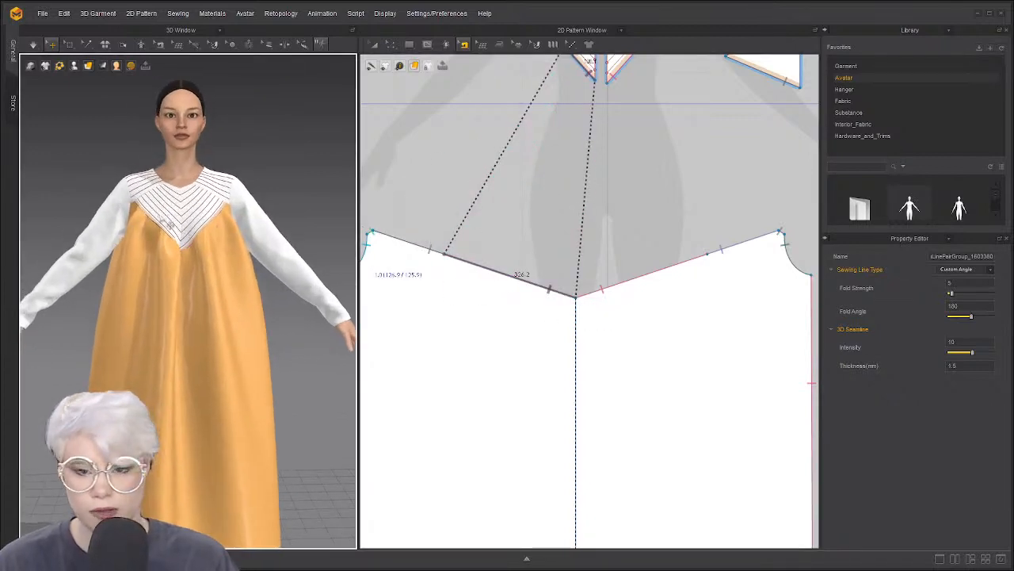
# Select the front panel and Body_Back_2 from side and front views in transform mode
pyautogui.scroll(2, 210, 252)
pyautogui.click(210, 252)
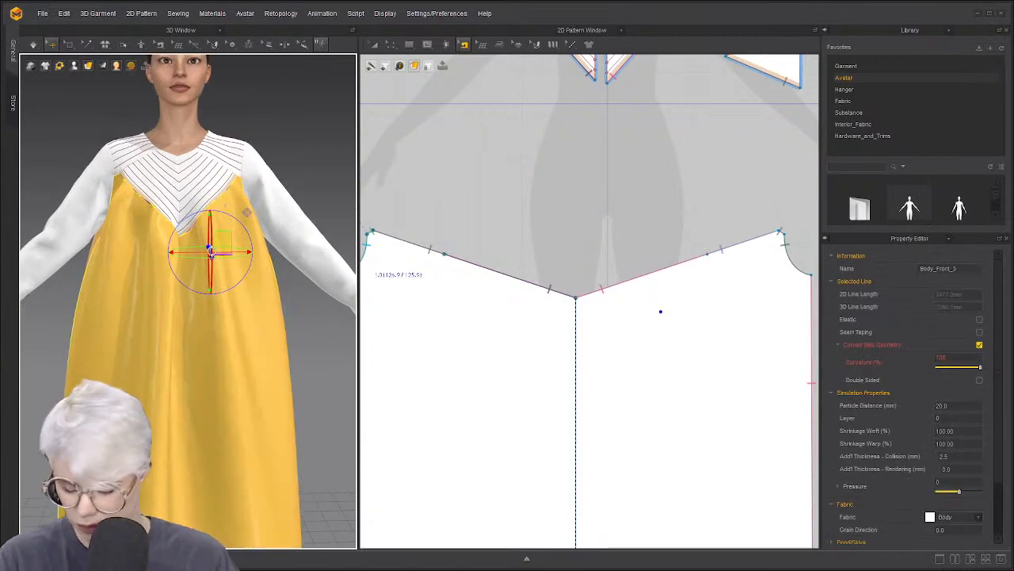
pyautogui.moveTo(210, 252); pyautogui.dragTo(292, 256, button='right')
pyautogui.click(226, 309)
pyautogui.scroll(-3, 240, 302)
pyautogui.moveTo(240, 301); pyautogui.dragTo(225, 304, button='right')
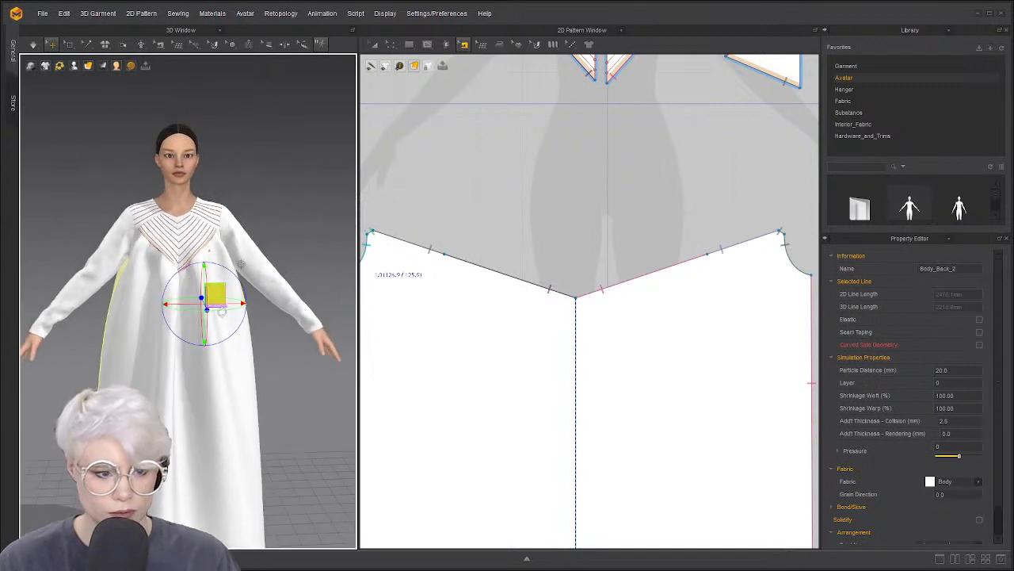
pyautogui.press('a')
pyautogui.scroll(2, 183, 297)
# Run the drape simulation and grab the dress's front panel on the avatar
pyautogui.press('space')
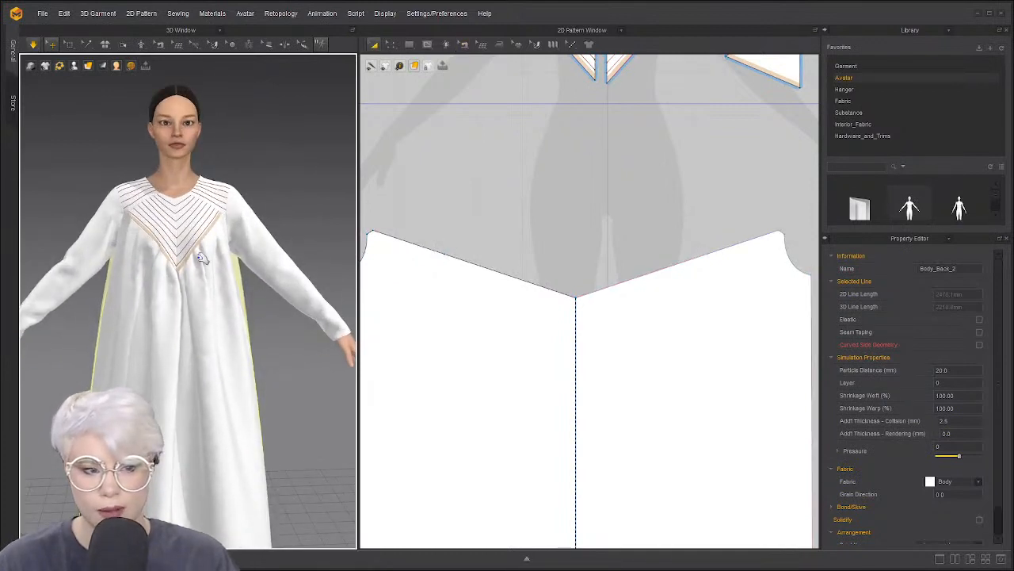
pyautogui.scroll(2, 202, 254)
pyautogui.press('space')
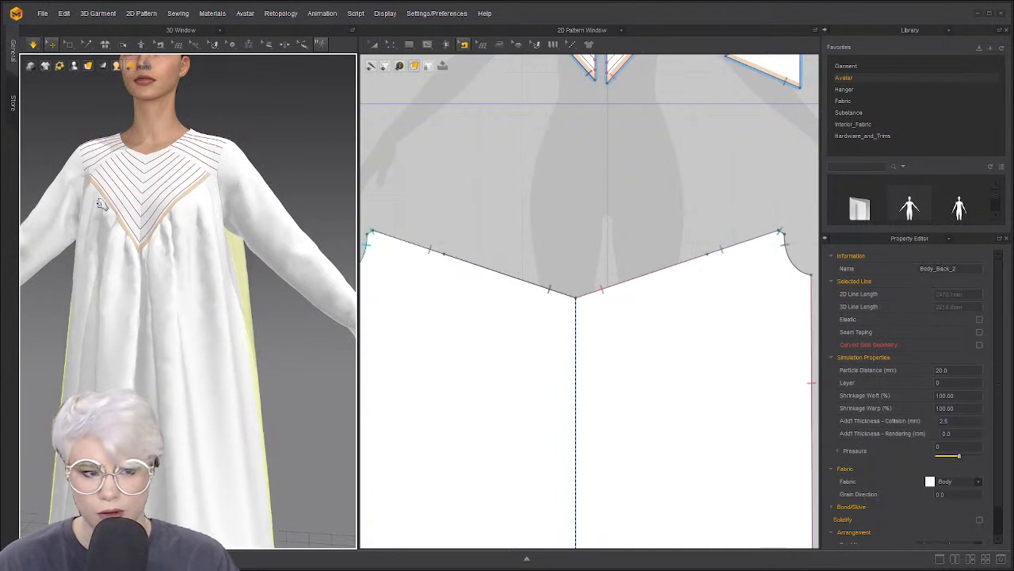
pyautogui.moveTo(150, 282); pyautogui.dragTo(171, 238, button='right')
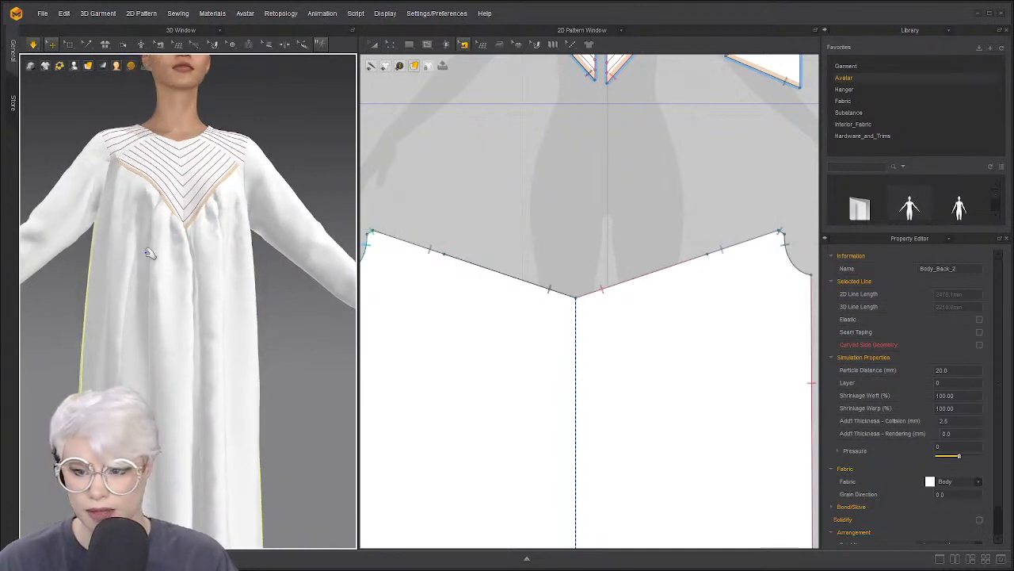
pyautogui.click(169, 255)
pyautogui.scroll(-3, 487, 310)
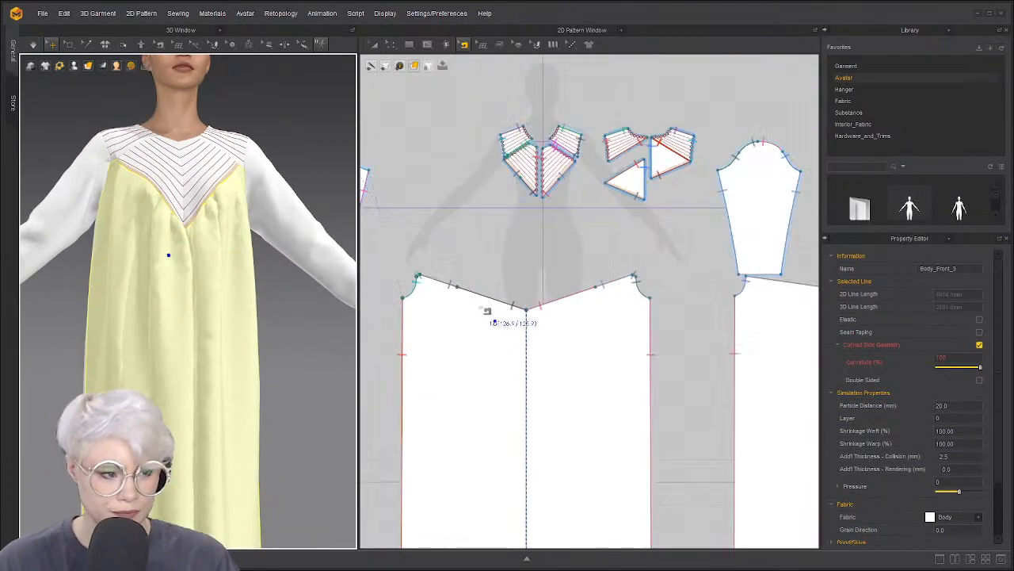
# Try pulling the front panel back onto the body, then undo that move
pyautogui.click(523, 263)
pyautogui.scroll(6, 214, 222)
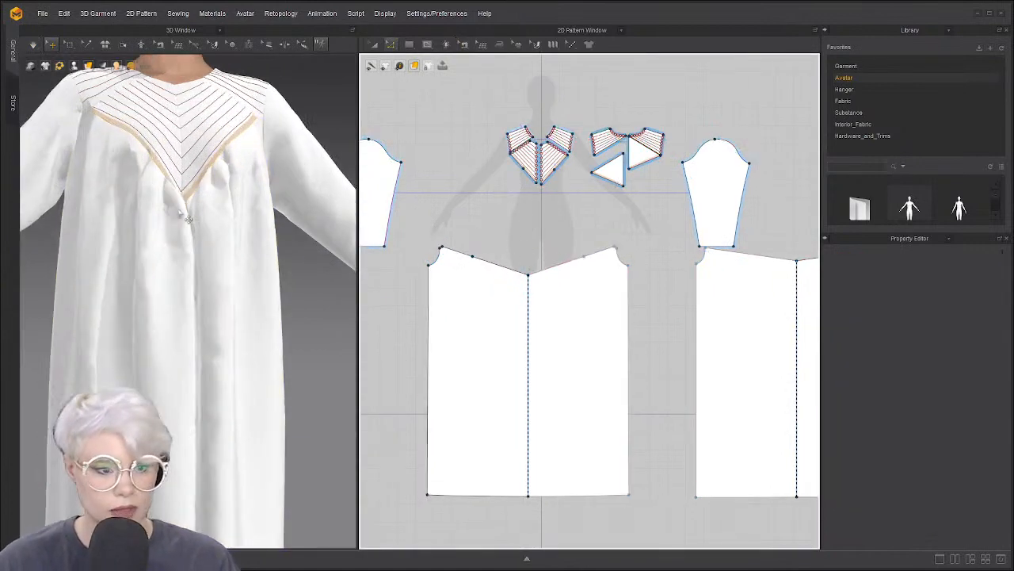
pyautogui.click(100, 208)
pyautogui.moveTo(100, 208); pyautogui.dragTo(101, 207)
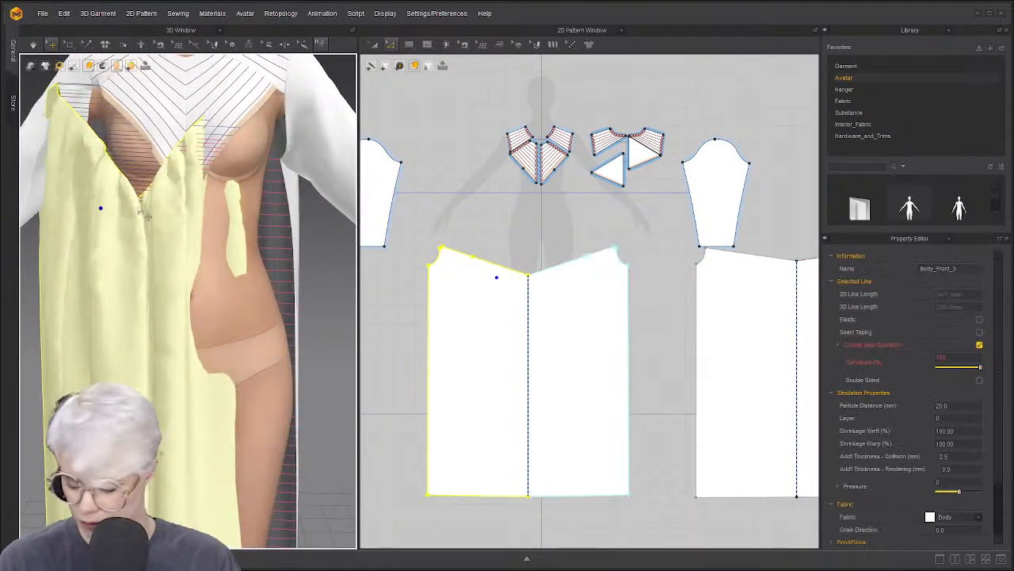
pyautogui.hotkey('ctrl', 'z')
pyautogui.click(60, 243)
# Pull both sides of the front panel outward to spread its folds, then stop simulating
pyautogui.click(141, 235)
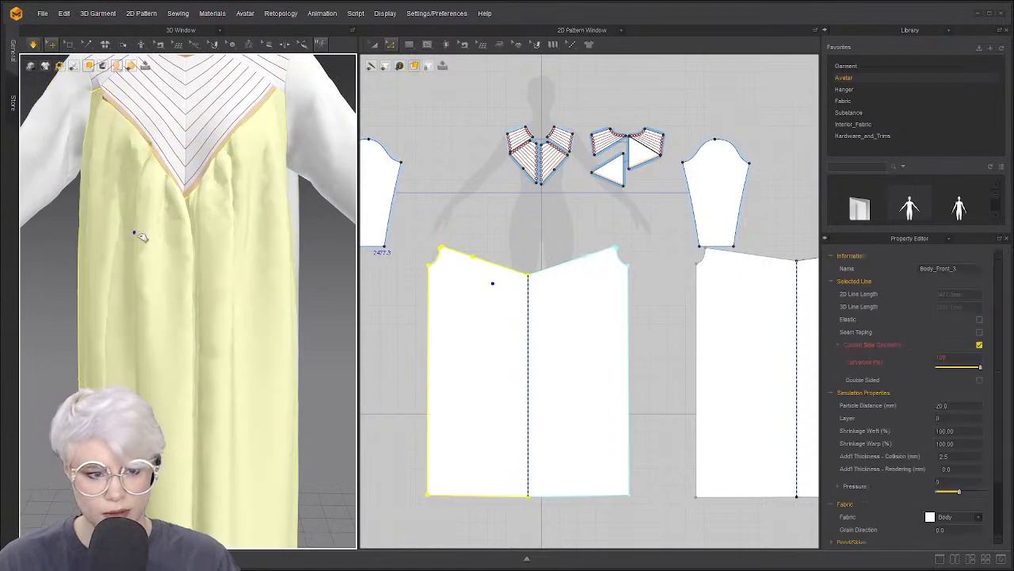
pyautogui.moveTo(125, 247); pyautogui.dragTo(97, 241)
pyautogui.moveTo(229, 198); pyautogui.dragTo(295, 181)
pyautogui.click(446, 196)
pyautogui.press('space')
# Orbit the view to check the draped gown from the side
pyautogui.scroll(2, 446, 234)
pyautogui.moveTo(446, 236); pyautogui.dragTo(403, 210, button='middle')
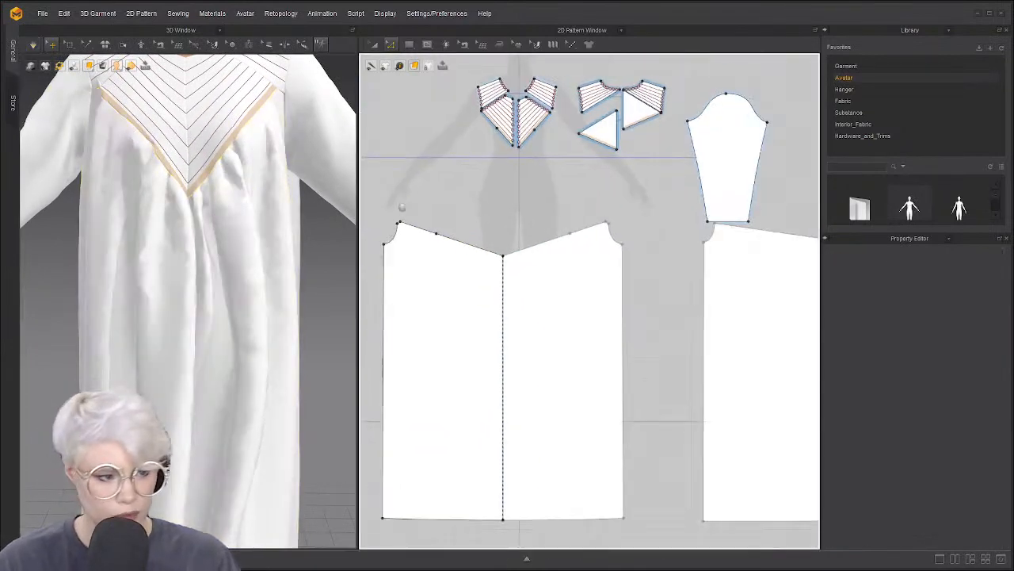
pyautogui.scroll(-5, 248, 229)
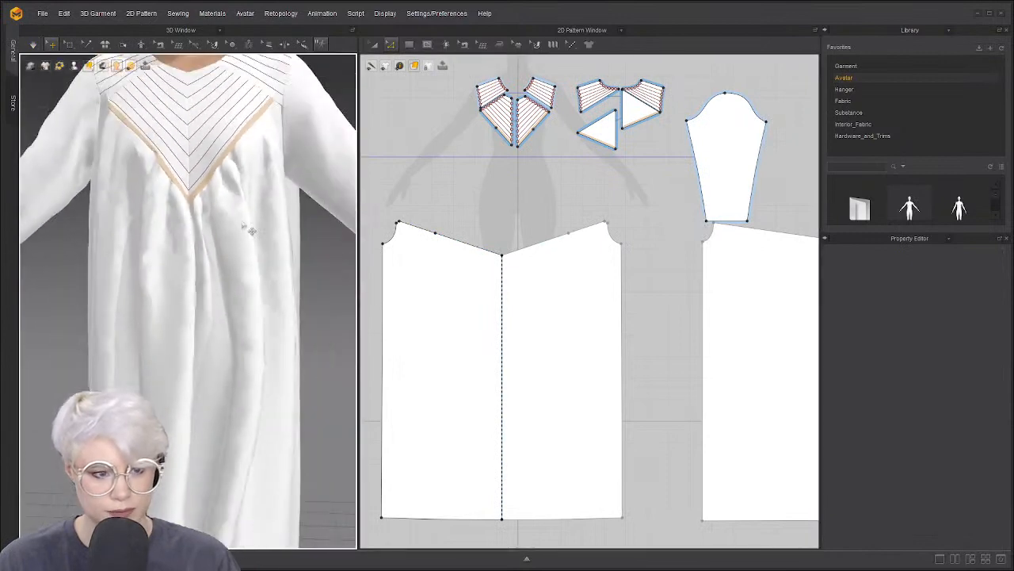
pyautogui.scroll(-3, 247, 229)
pyautogui.scroll(-3, 249, 261)
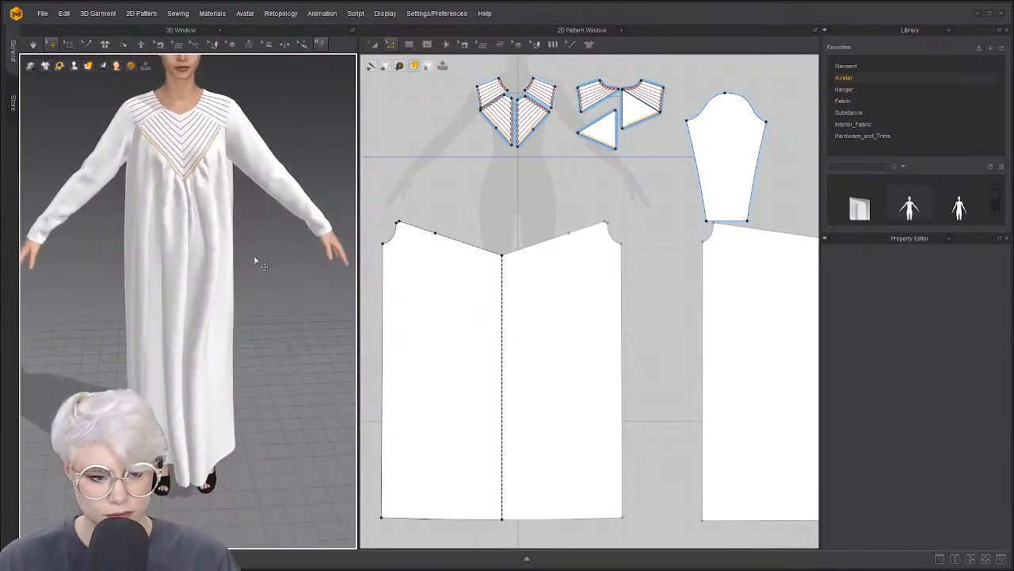
pyautogui.moveTo(247, 266); pyautogui.dragTo(190, 280, button='right')
# Give Body_Front_3 and Body_Back_2 a Particle Distance of 10 mm
pyautogui.click(190, 280)
pyautogui.click(765, 315)
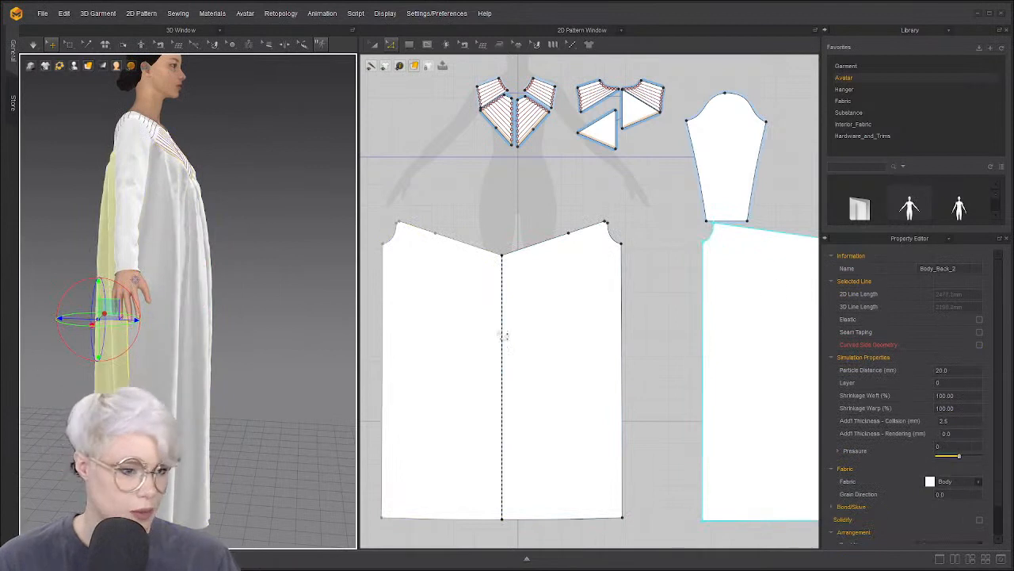
pyautogui.click(523, 358)
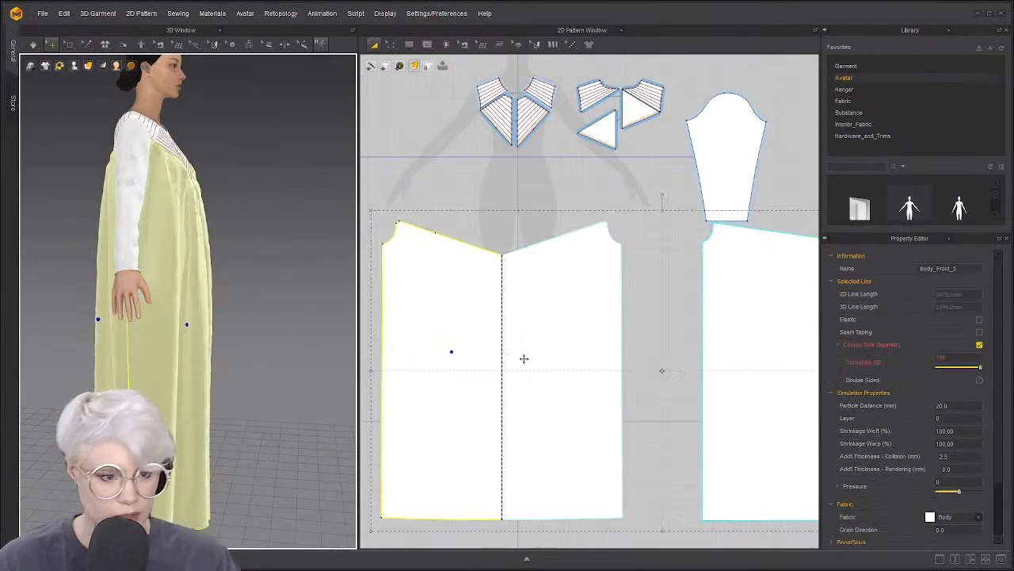
pyautogui.click(961, 406)
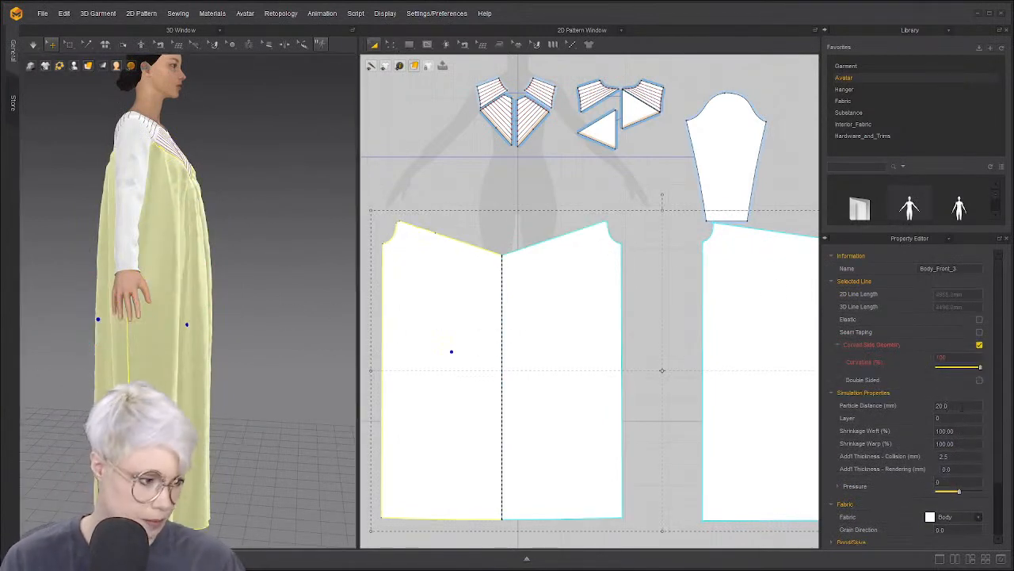
pyautogui.click(947, 405)
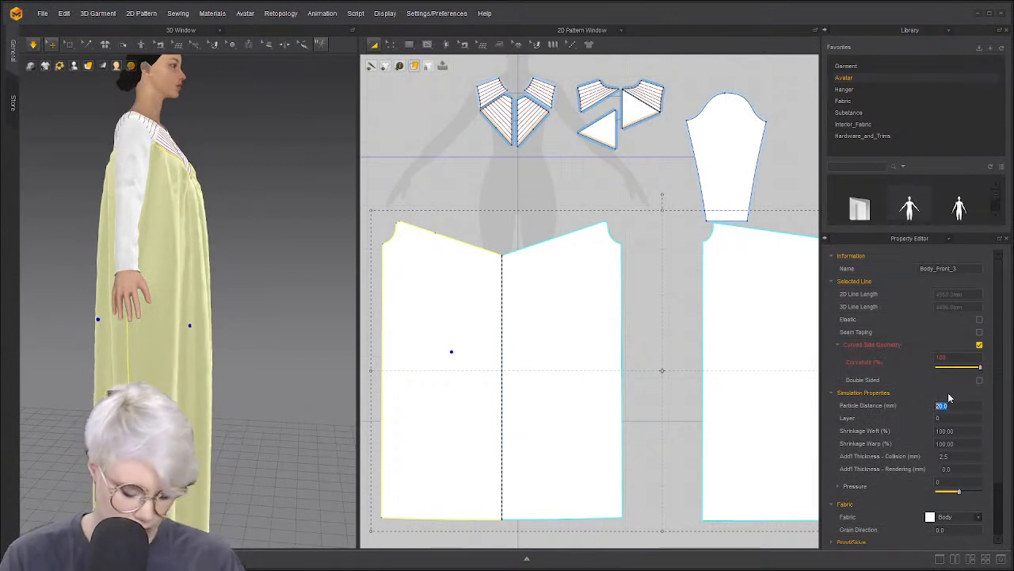
pyautogui.write('10')
pyautogui.press('Return')
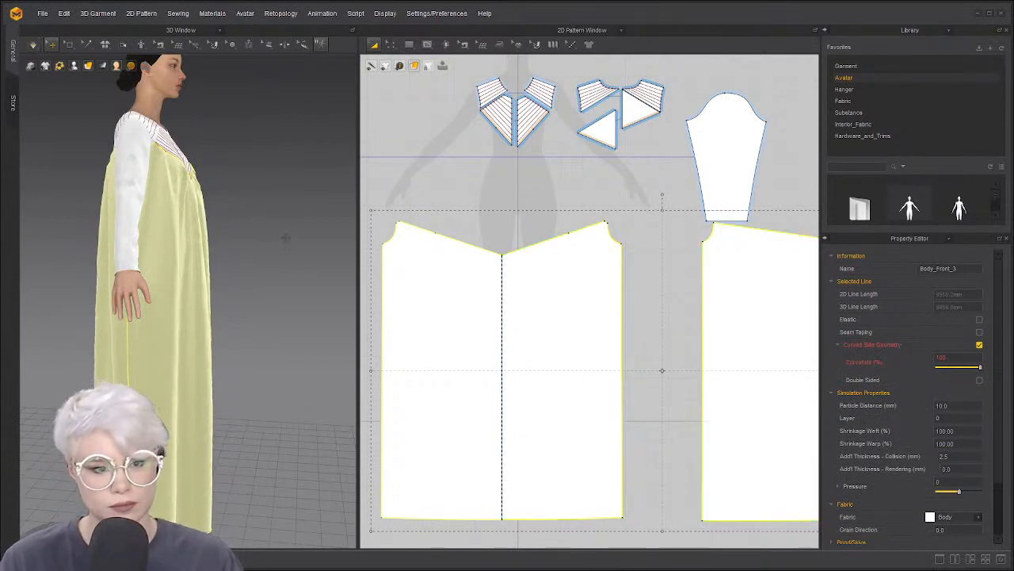
# Re-simulate with the finer panels, tug the dress front to settle folds, and inspect them
pyautogui.press('space')
pyautogui.moveTo(275, 231); pyautogui.dragTo(182, 235, button='right')
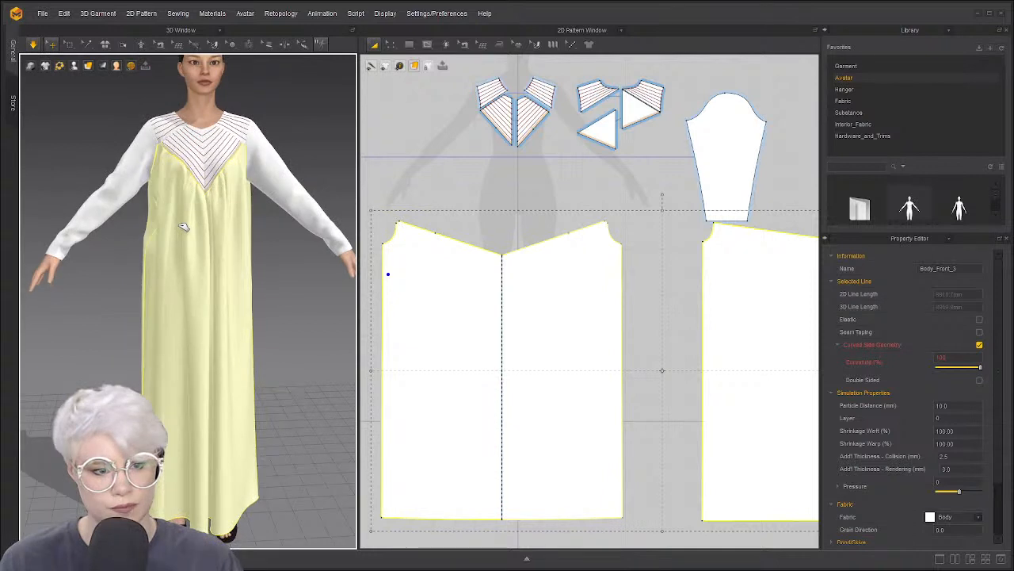
pyautogui.moveTo(176, 251); pyautogui.dragTo(233, 280)
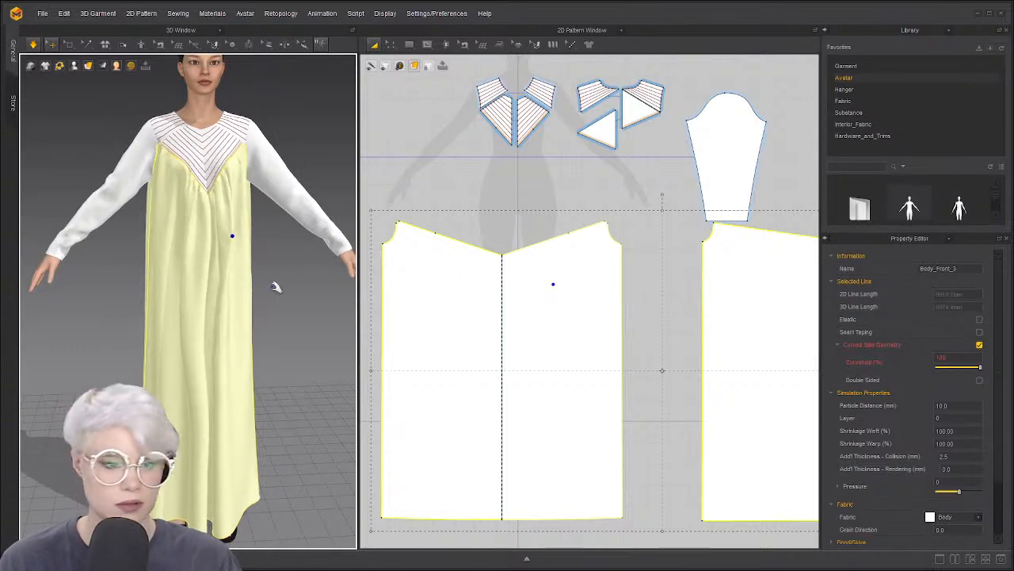
pyautogui.moveTo(277, 285); pyautogui.dragTo(275, 283, button='right')
pyautogui.scroll(3, 242, 288)
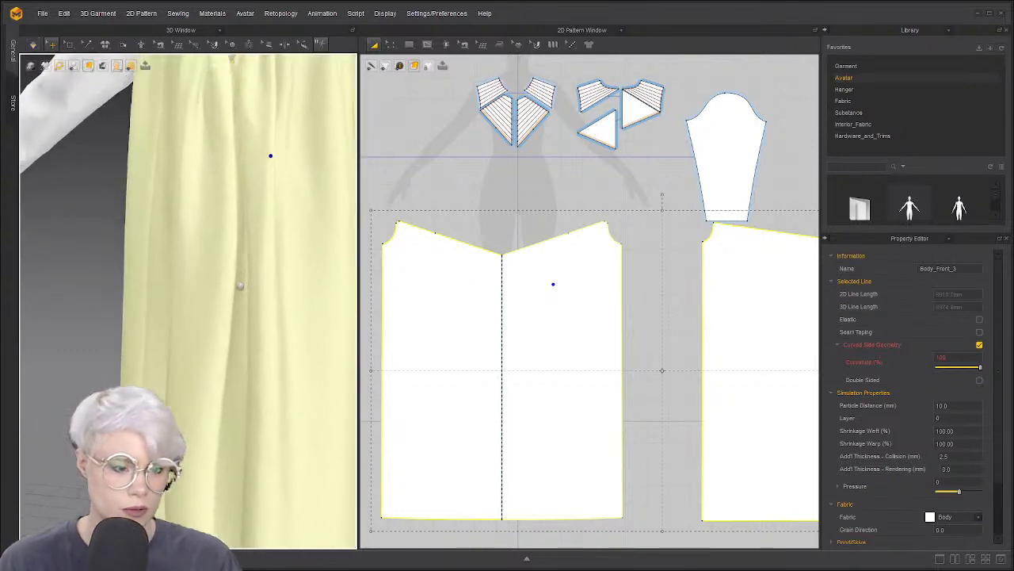
pyautogui.moveTo(242, 287); pyautogui.dragTo(231, 287, button='right')
pyautogui.scroll(-2, 231, 288)
pyautogui.moveTo(230, 288); pyautogui.dragTo(222, 343, button='middle')
pyautogui.moveTo(222, 343); pyautogui.dragTo(181, 322, button='right')
pyautogui.scroll(3, 181, 322)
pyautogui.scroll(-1, 181, 322)
pyautogui.moveTo(182, 257); pyautogui.dragTo(191, 292, button='middle')
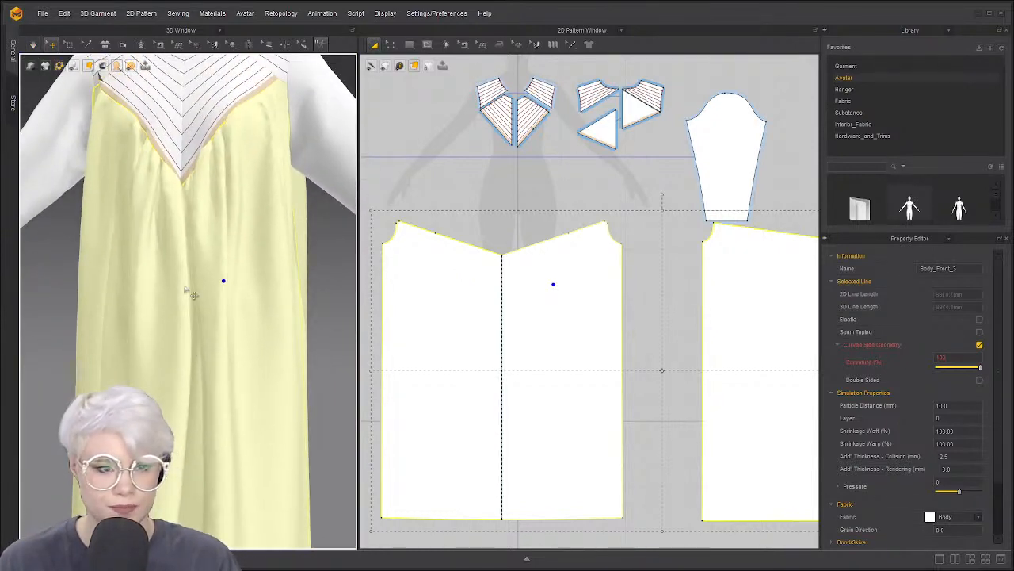
# Choose the Internal Rectangle drawing tool and orbit the view slightly sideways
pyautogui.click(428, 45)
pyautogui.click(429, 79)
pyautogui.scroll(3, 89, 159)
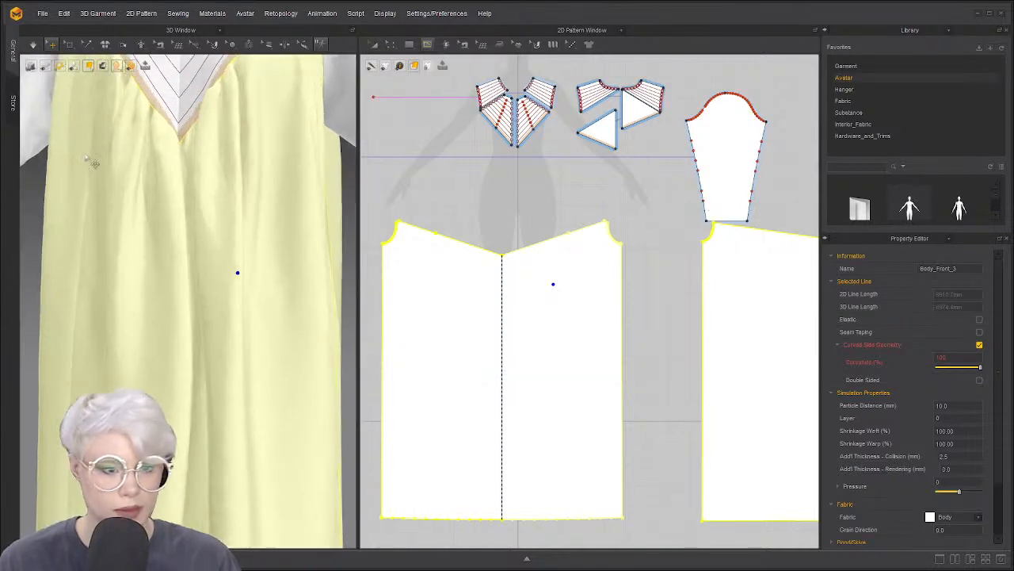
pyautogui.moveTo(89, 158); pyautogui.dragTo(96, 186, button='middle')
pyautogui.moveTo(96, 186); pyautogui.dragTo(184, 167, button='right')
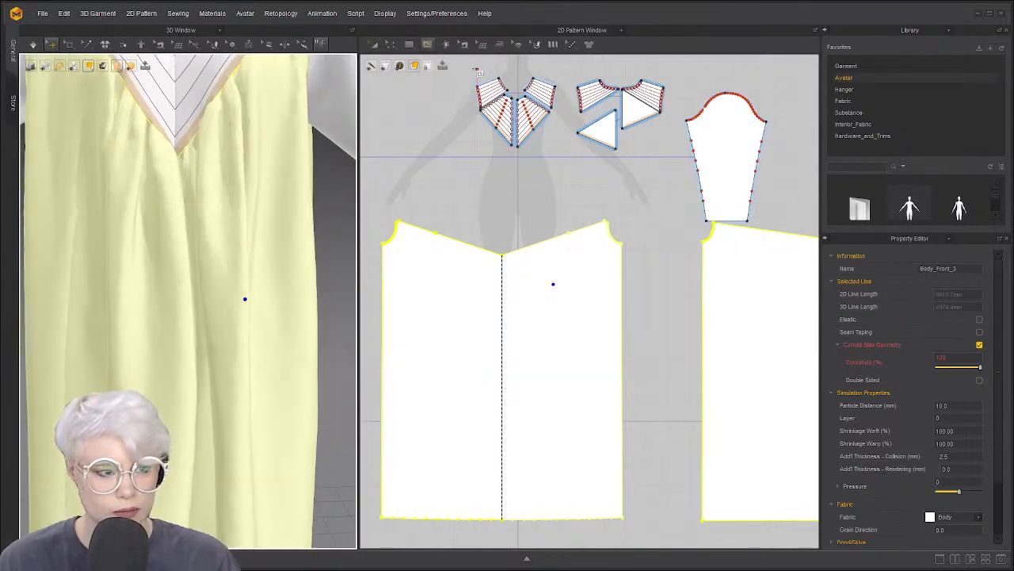
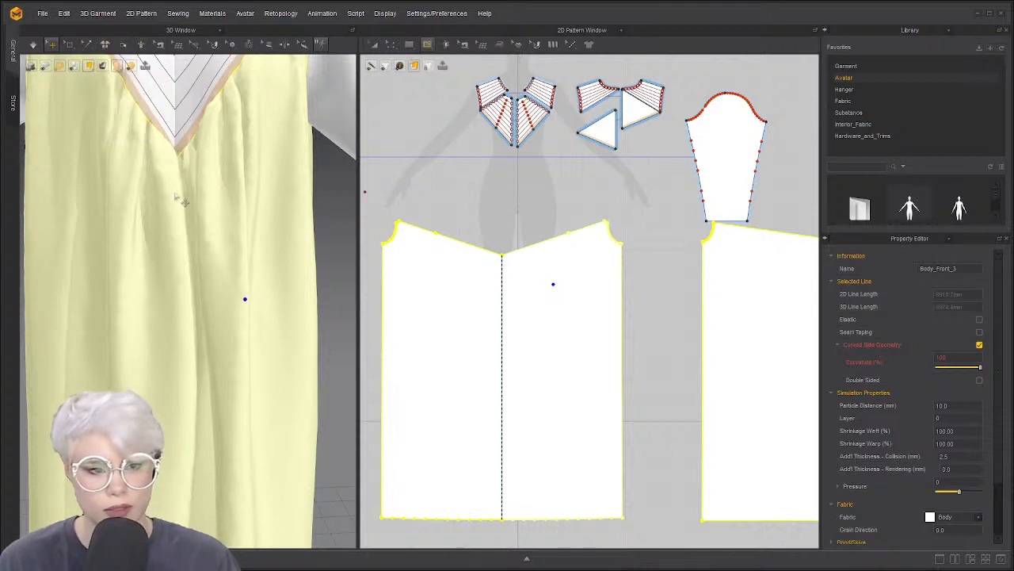
# Draw a short vertical internal line down from the front panel's top edge
pyautogui.moveTo(193, 194); pyautogui.dragTo(240, 193, button='right')
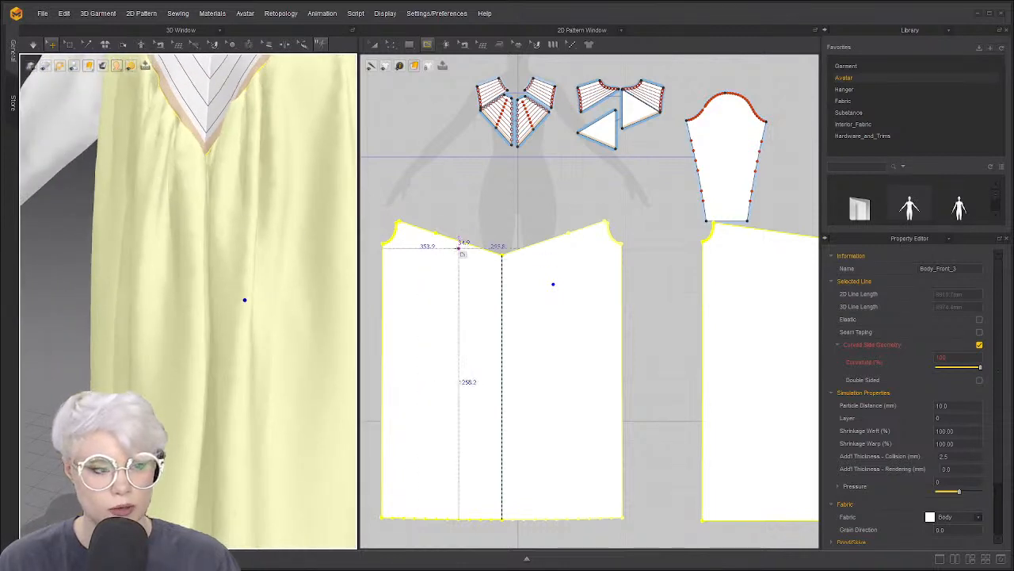
pyautogui.click(474, 246)
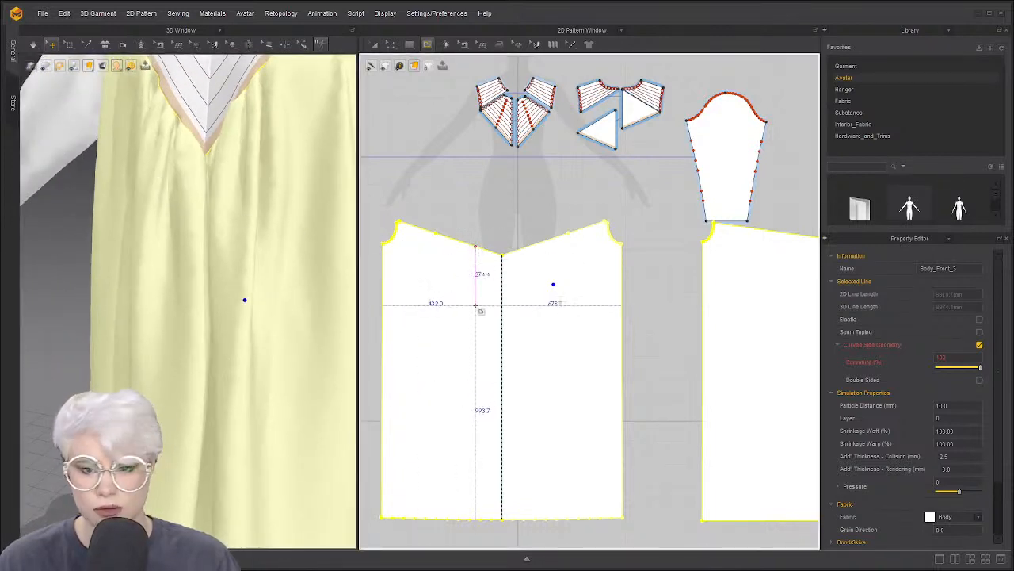
pyautogui.click(475, 306)
pyautogui.press('Return')
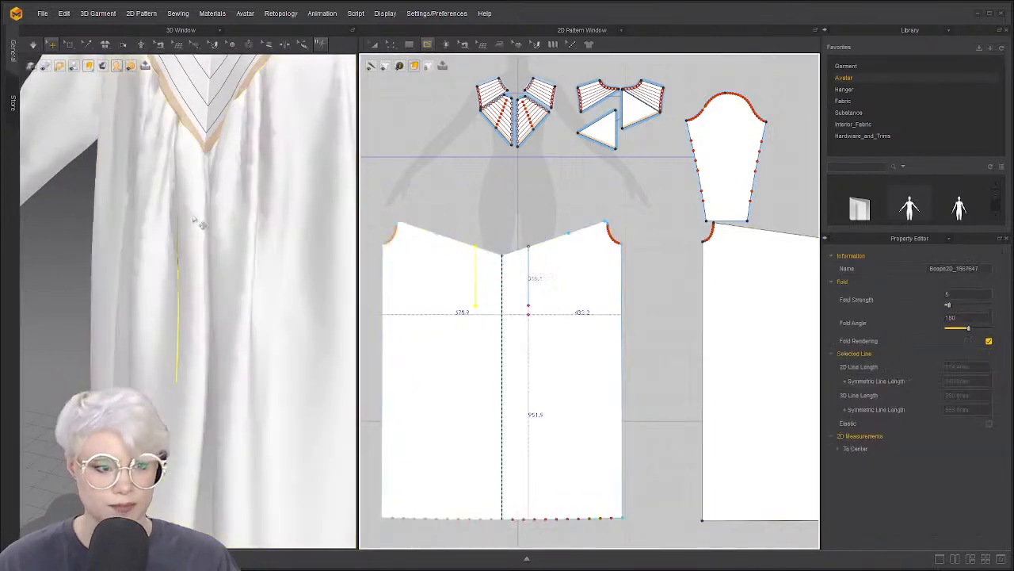
# Turn to a more frontal view and briefly select the front body panel
pyautogui.moveTo(194, 219); pyautogui.dragTo(181, 270, button='right')
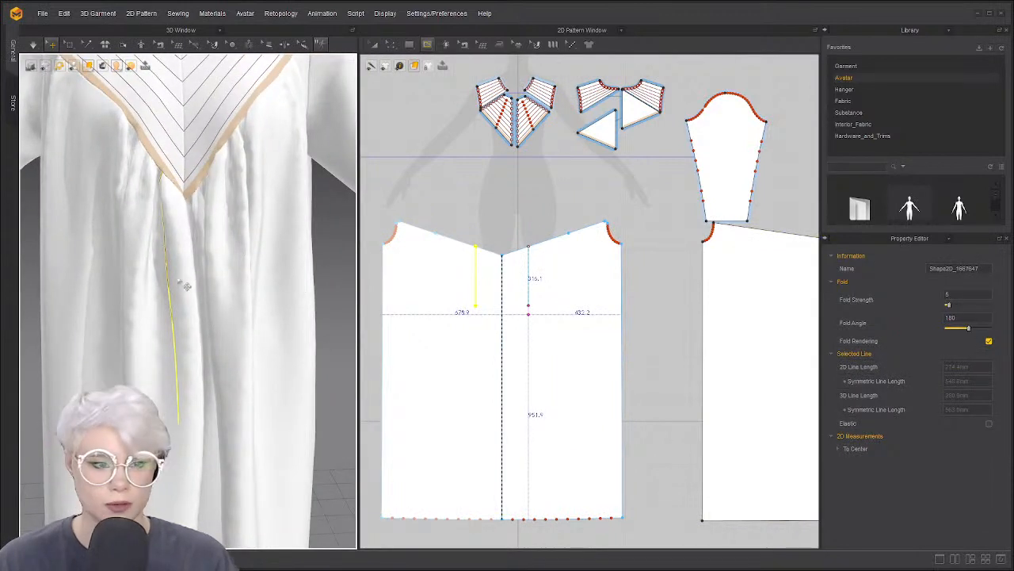
pyautogui.click(425, 280)
pyautogui.click(500, 213)
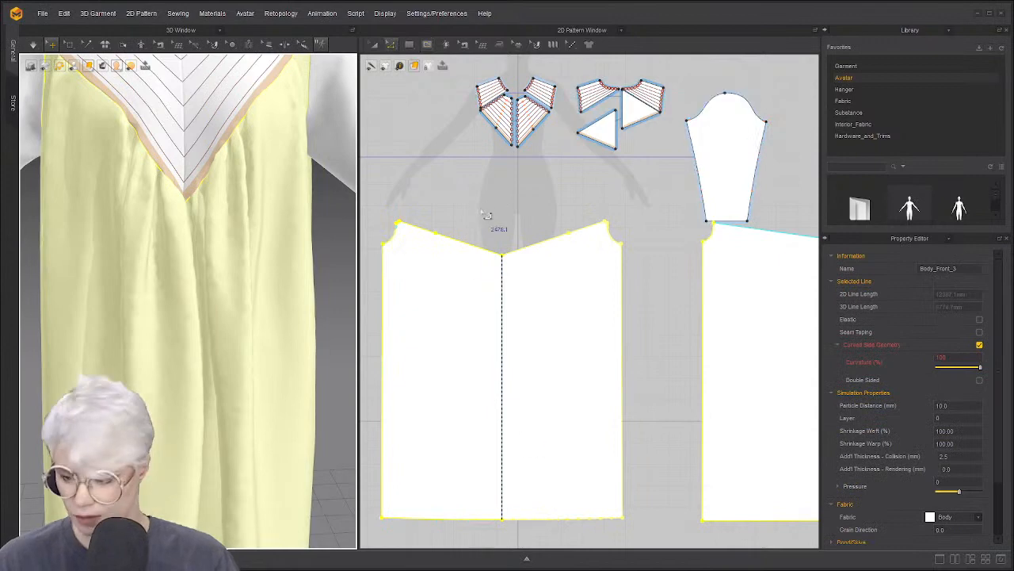
pyautogui.scroll(3, 507, 249)
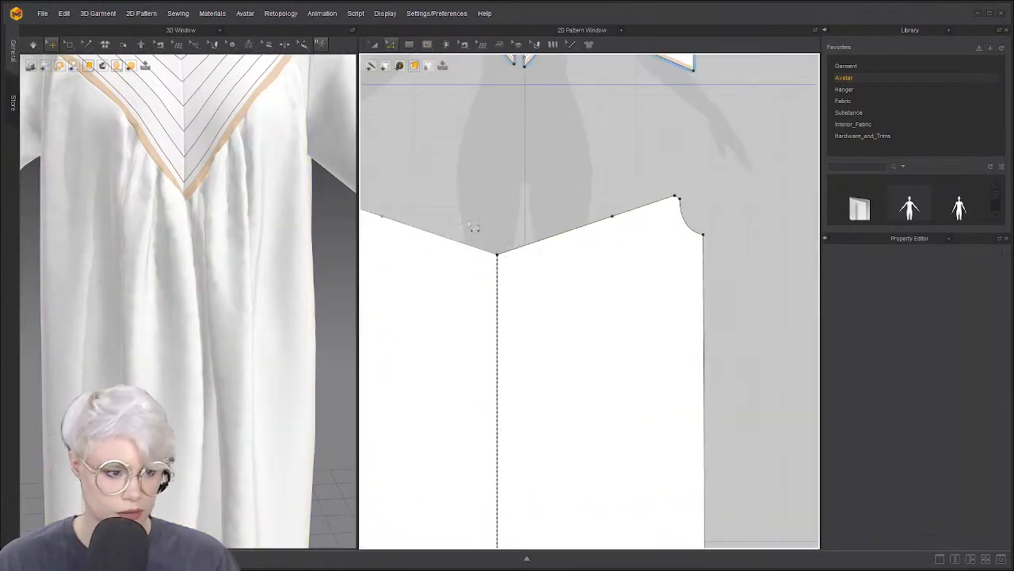
pyautogui.scroll(-3, 474, 228)
pyautogui.scroll(-3, 224, 229)
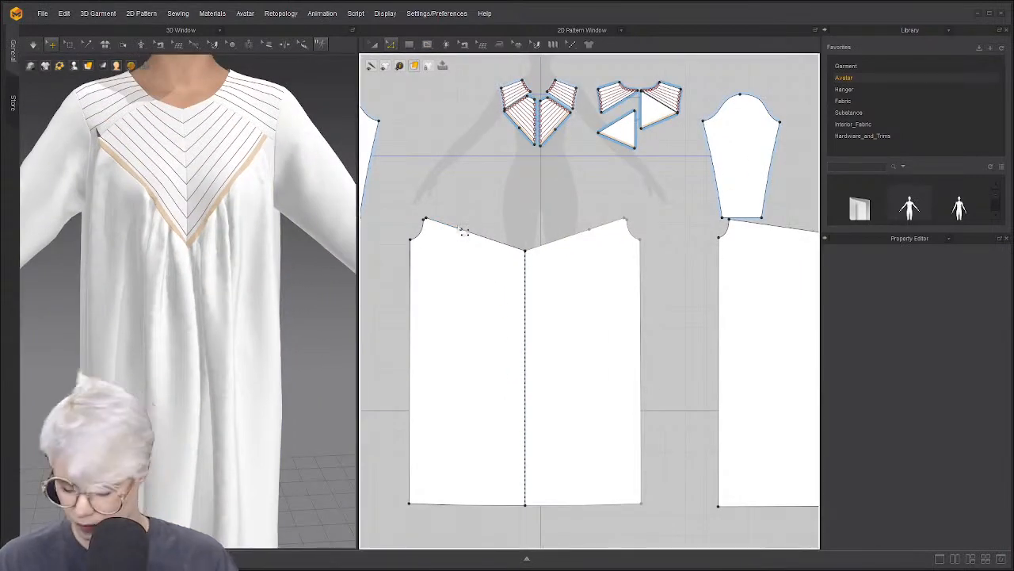
# In Edit Sewing (B), inspect the seam joining the front panel to the striped yoke
pyautogui.press('b')
pyautogui.click(495, 246)
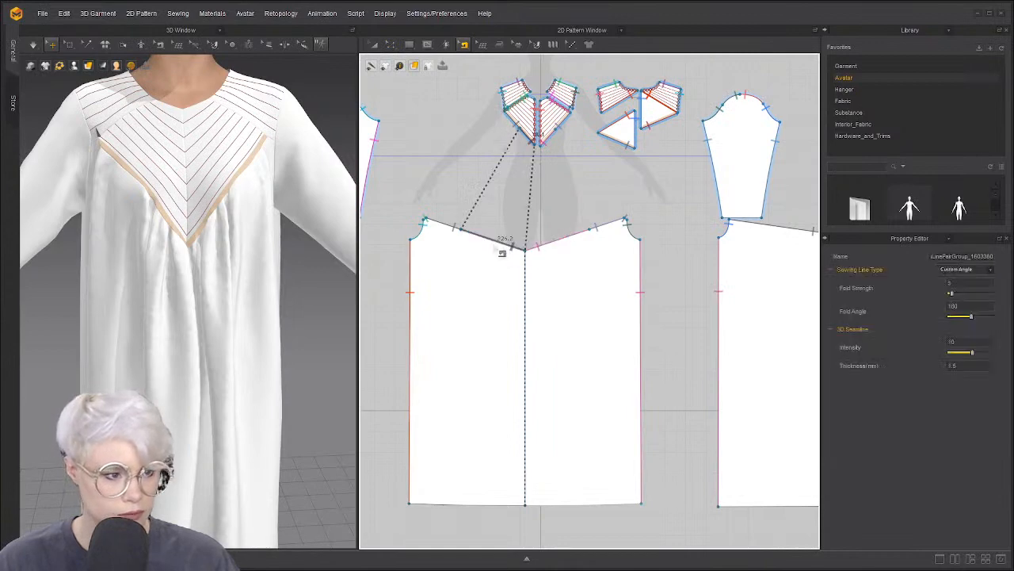
pyautogui.scroll(3, 467, 233)
pyautogui.click(475, 206)
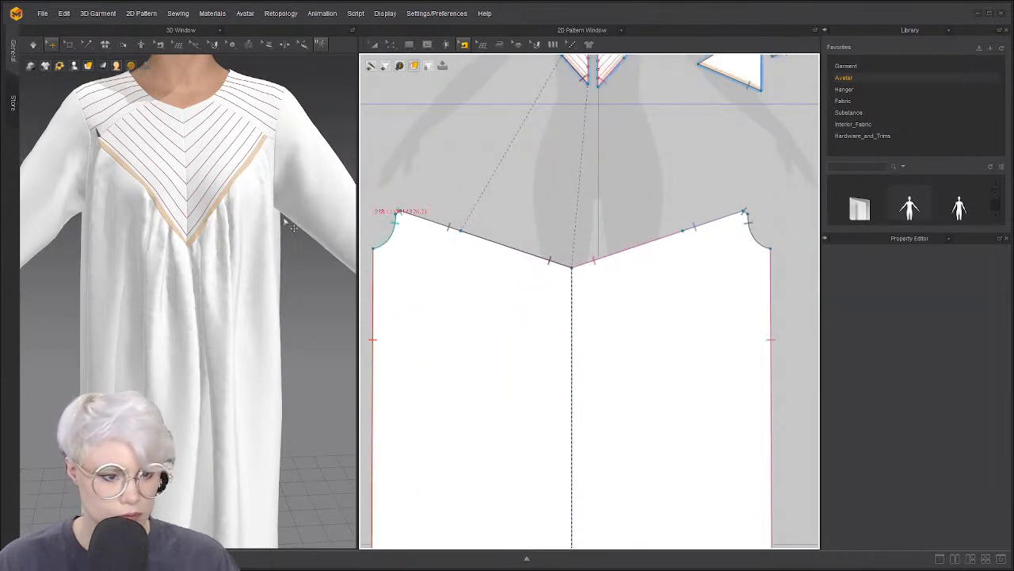
pyautogui.click(241, 236)
pyautogui.moveTo(187, 249); pyautogui.dragTo(152, 249, button='right')
pyautogui.click(283, 207)
pyautogui.scroll(-3, 283, 208)
pyautogui.scroll(5, 235, 235)
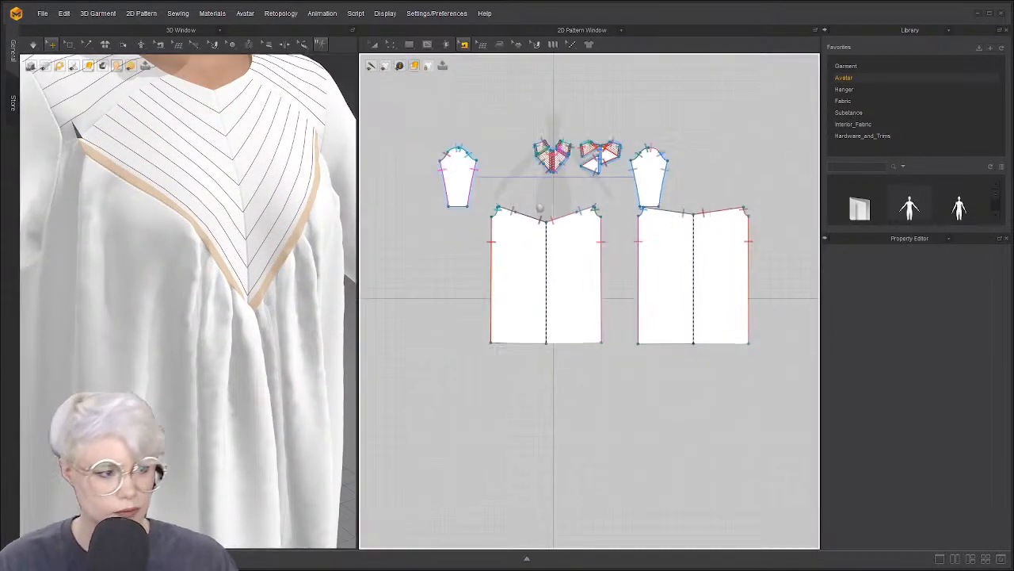
pyautogui.scroll(5, 527, 186)
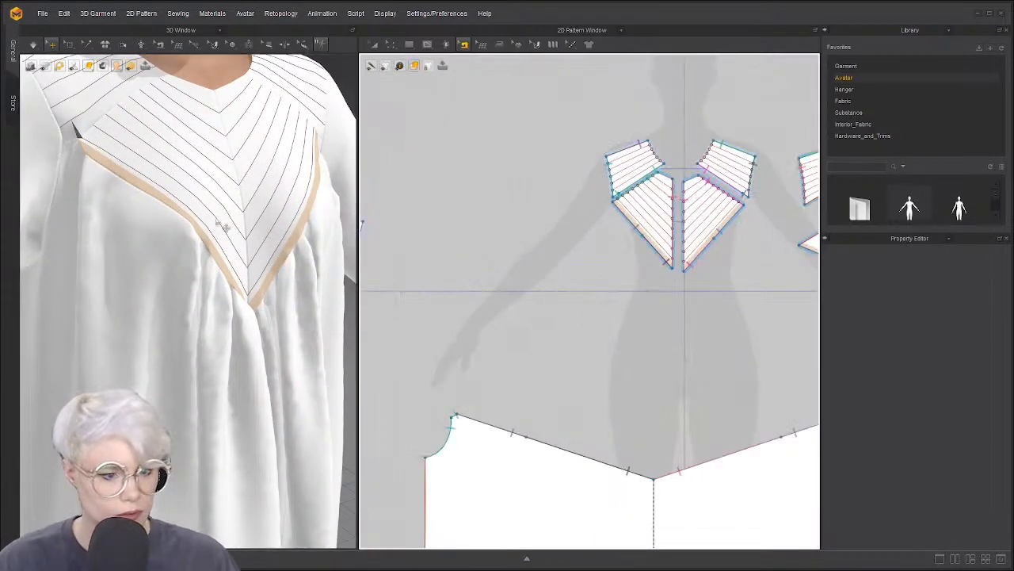
pyautogui.scroll(6, 221, 231)
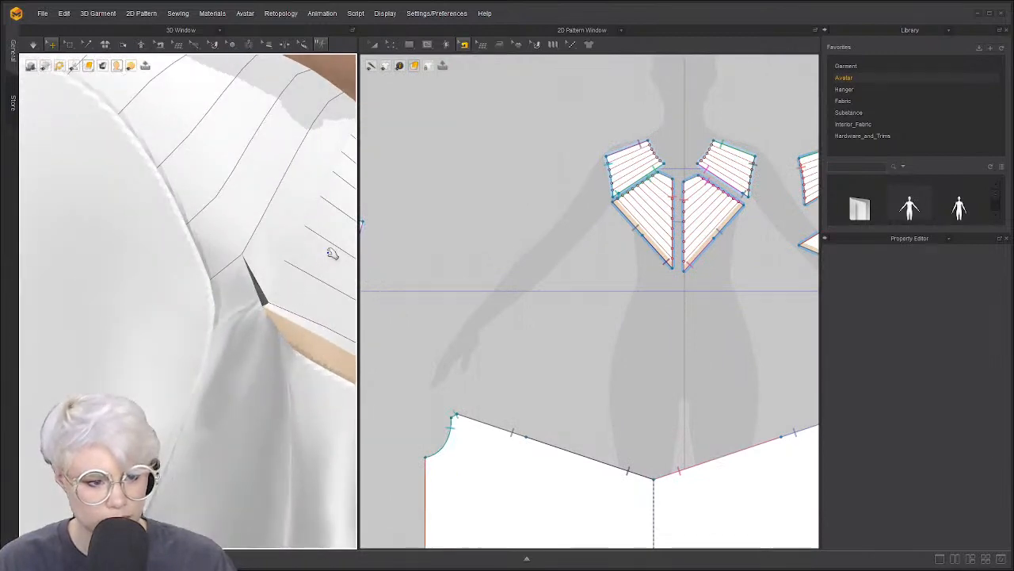
pyautogui.click(294, 282)
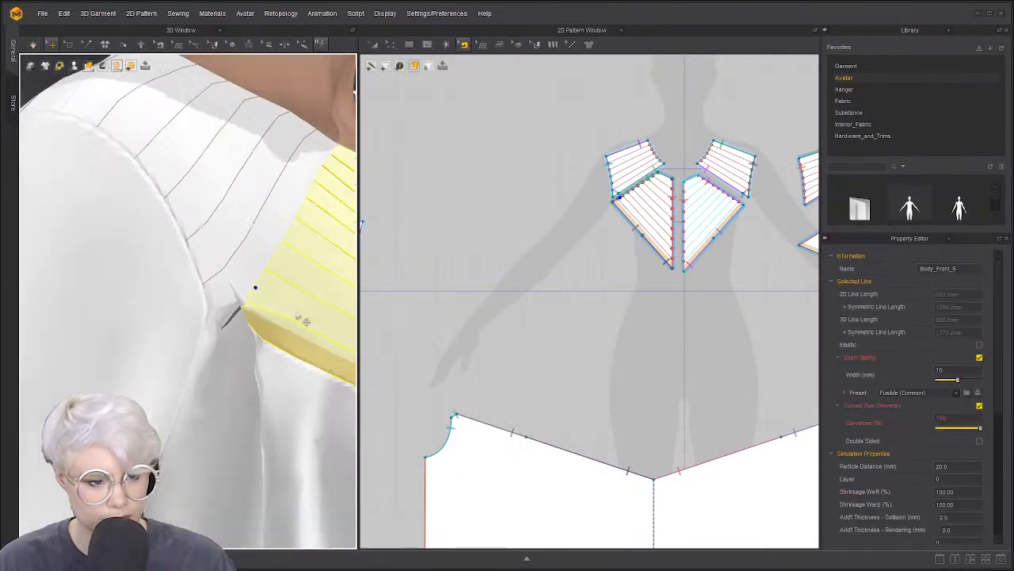
pyautogui.scroll(-5, 305, 321)
# Set the gathered front skirt panel's Particle Distance to 20
pyautogui.click(218, 334)
pyautogui.scroll(5, 202, 293)
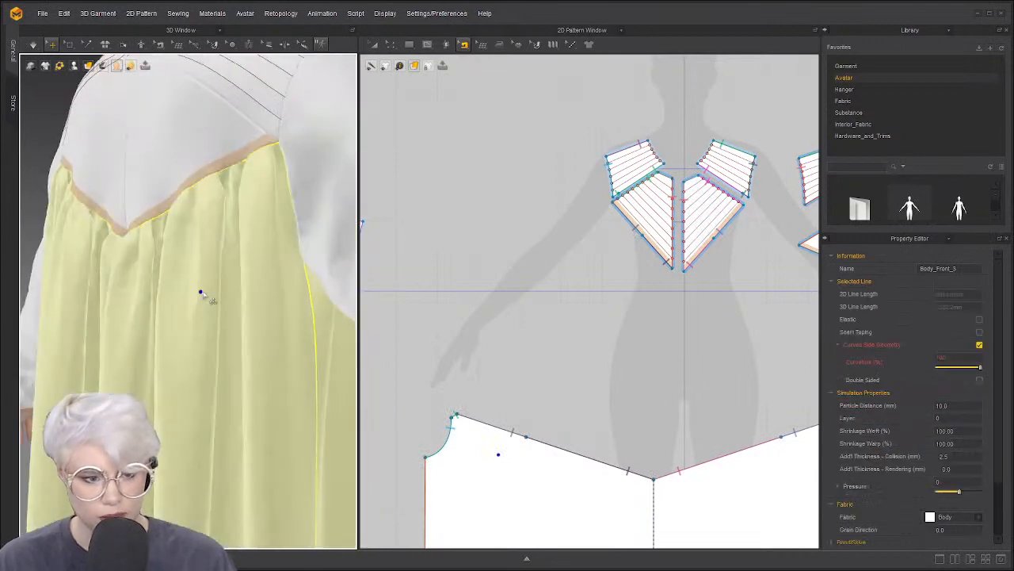
pyautogui.click(976, 404)
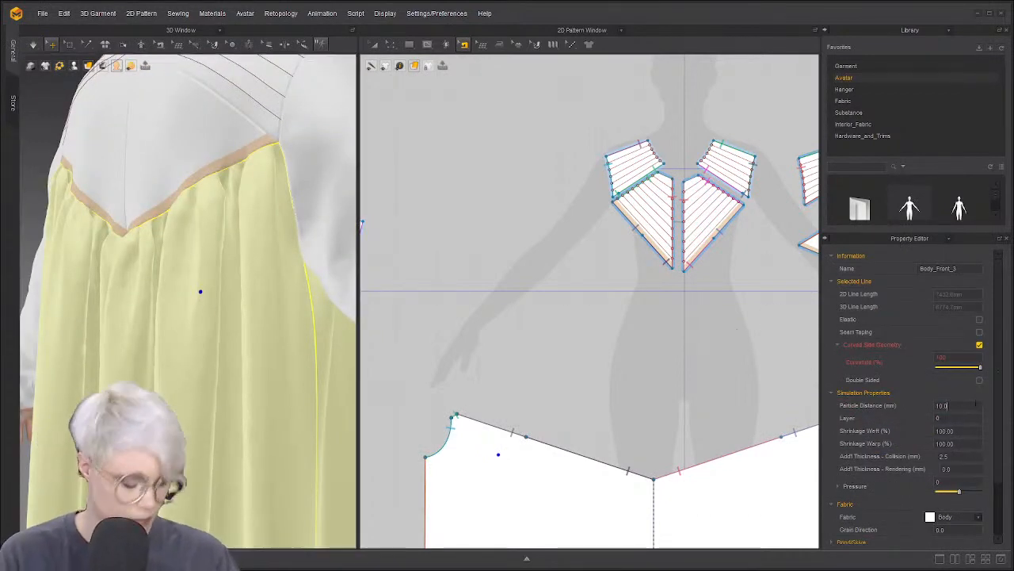
pyautogui.write('20')
pyautogui.press('Return')
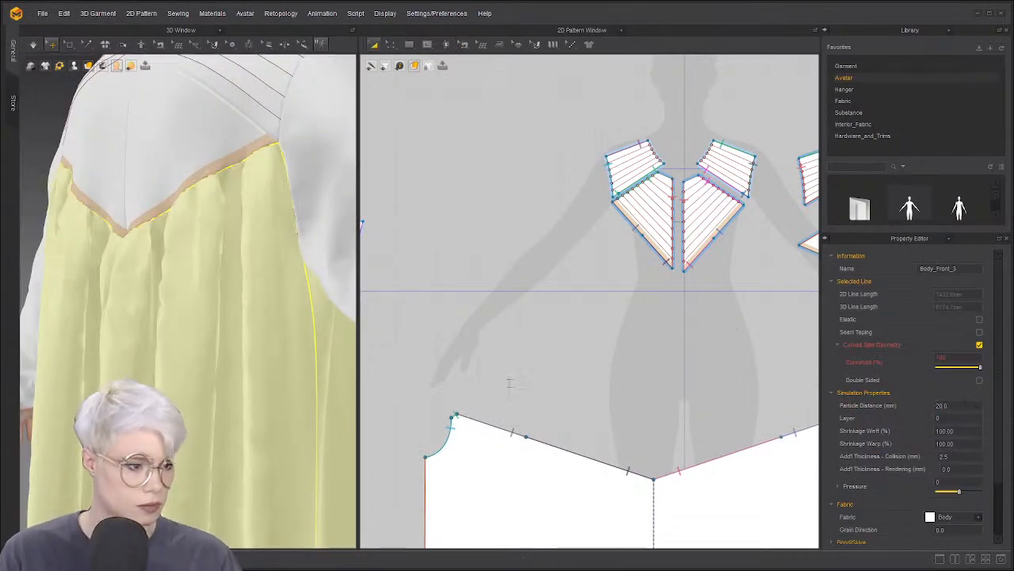
# Reselect the skirt panel, turn toward the yoke corner, and pause the simulation
pyautogui.click(221, 404)
pyautogui.scroll(-2, 230, 412)
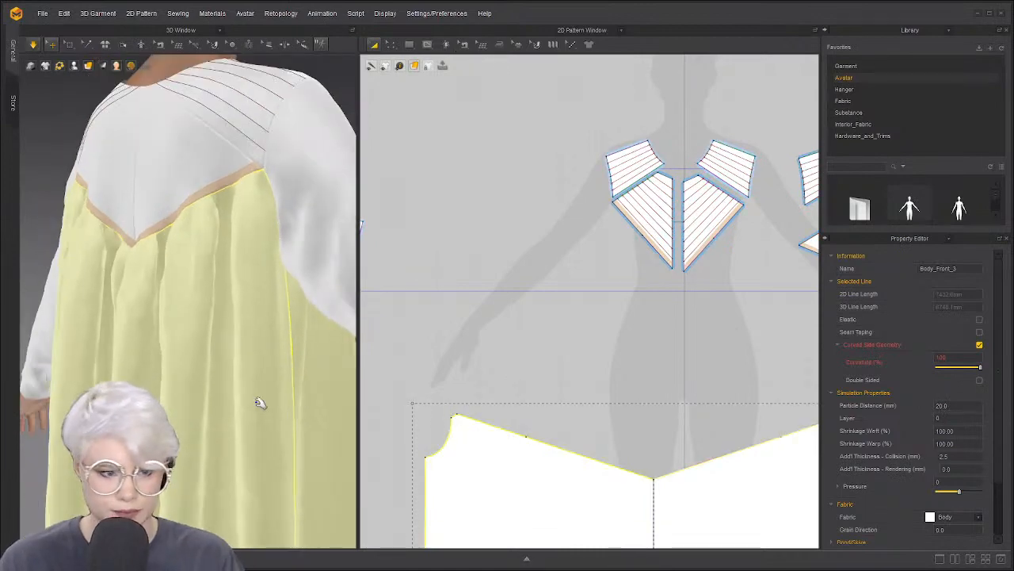
pyautogui.moveTo(183, 387); pyautogui.dragTo(99, 385, button='right')
pyautogui.moveTo(215, 379); pyautogui.dragTo(134, 380, button='right')
pyautogui.scroll(-2, 135, 380)
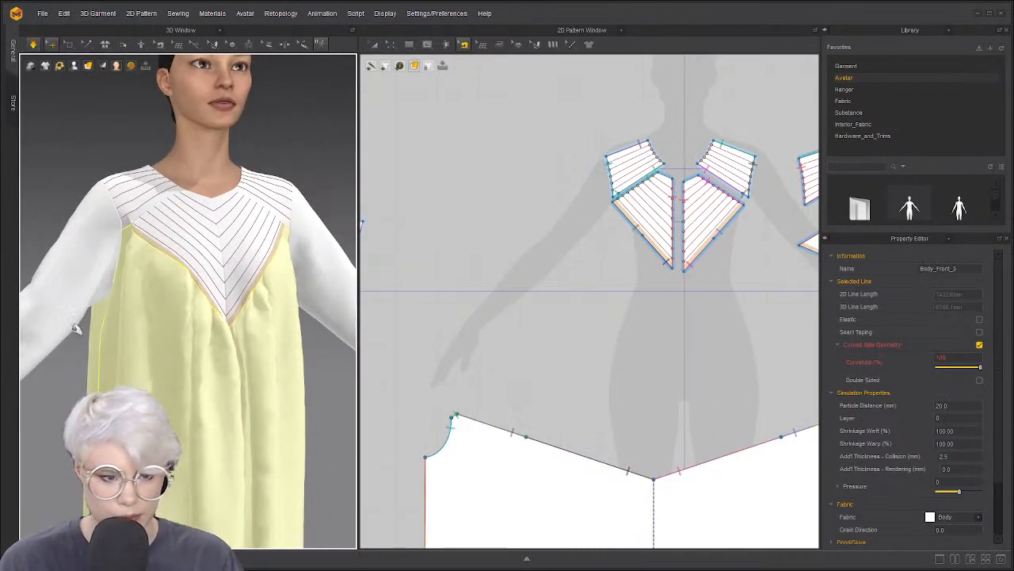
pyautogui.scroll(2, 133, 320)
pyautogui.scroll(-2, 153, 326)
pyautogui.moveTo(148, 290); pyautogui.dragTo(122, 235, button='right')
pyautogui.press('space')
pyautogui.scroll(3, 122, 235)
pyautogui.moveTo(122, 235); pyautogui.dragTo(209, 258, button='middle')
pyautogui.scroll(2, 191, 255)
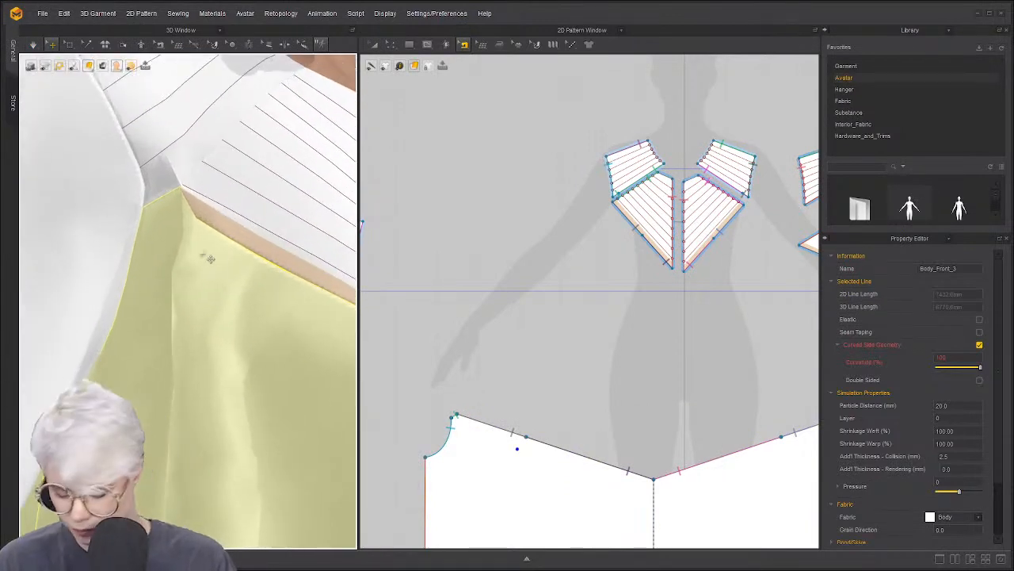
# Select the striped yoke and check the seam at the yoke pieces' corner, then resume simulating
pyautogui.click(179, 170)
pyautogui.scroll(6, 559, 261)
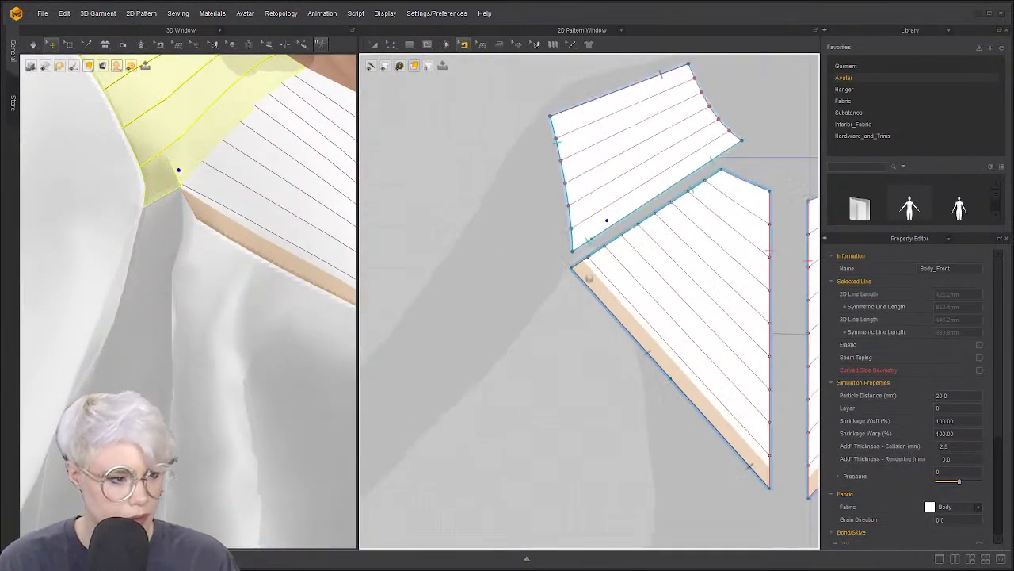
pyautogui.click(572, 293)
pyautogui.scroll(2, 572, 293)
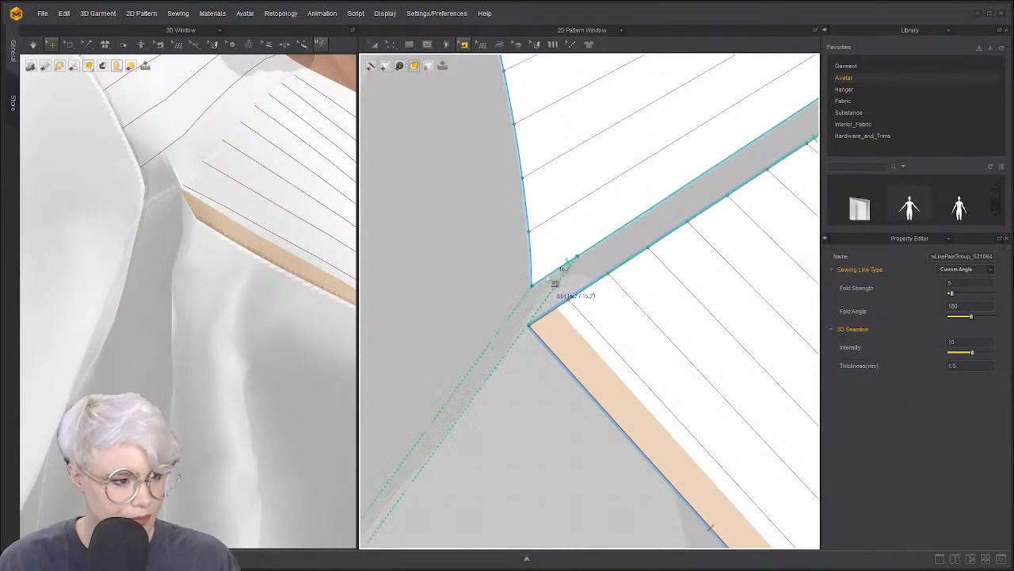
pyautogui.scroll(-6, 565, 274)
pyautogui.scroll(-1, 578, 333)
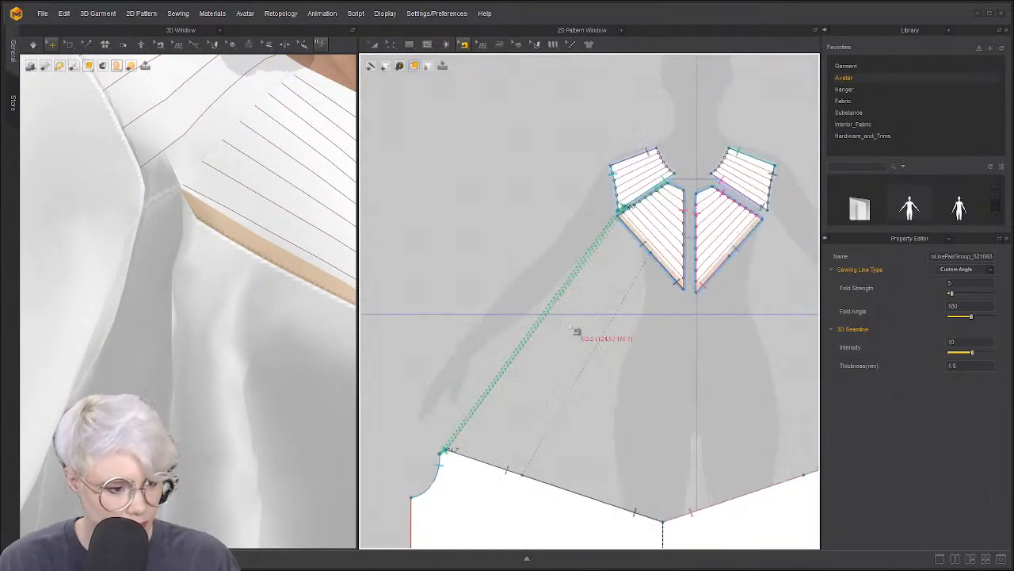
pyautogui.scroll(4, 578, 344)
pyautogui.scroll(-1, 529, 377)
pyautogui.scroll(-3, 531, 346)
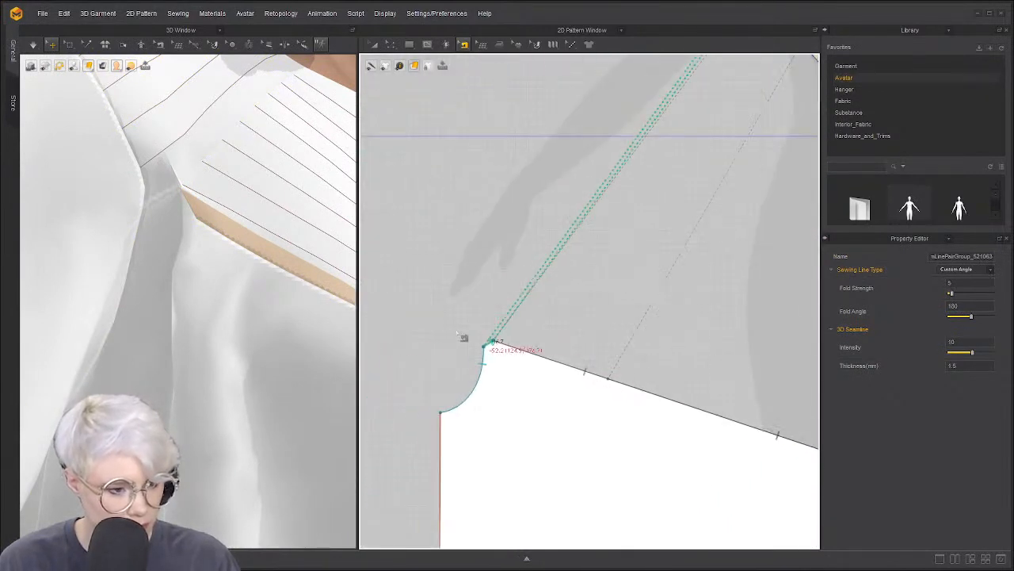
pyautogui.scroll(-1, 214, 273)
pyautogui.scroll(2, 208, 265)
pyautogui.press('space')
# Select the skirt and both yoke pieces, then the remaining yoke sewing-line pair at the corner
pyautogui.click(163, 227)
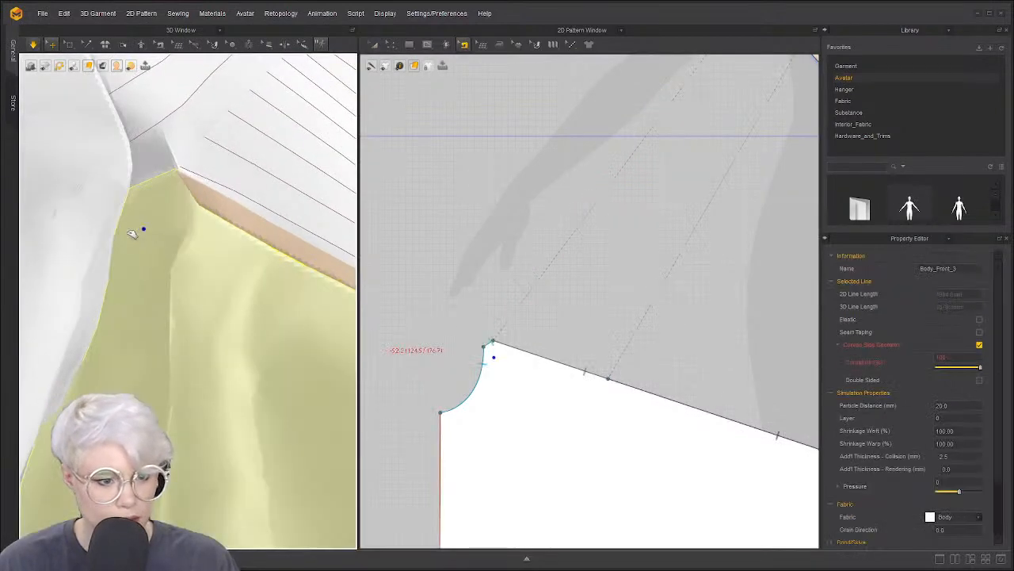
pyautogui.click(280, 135)
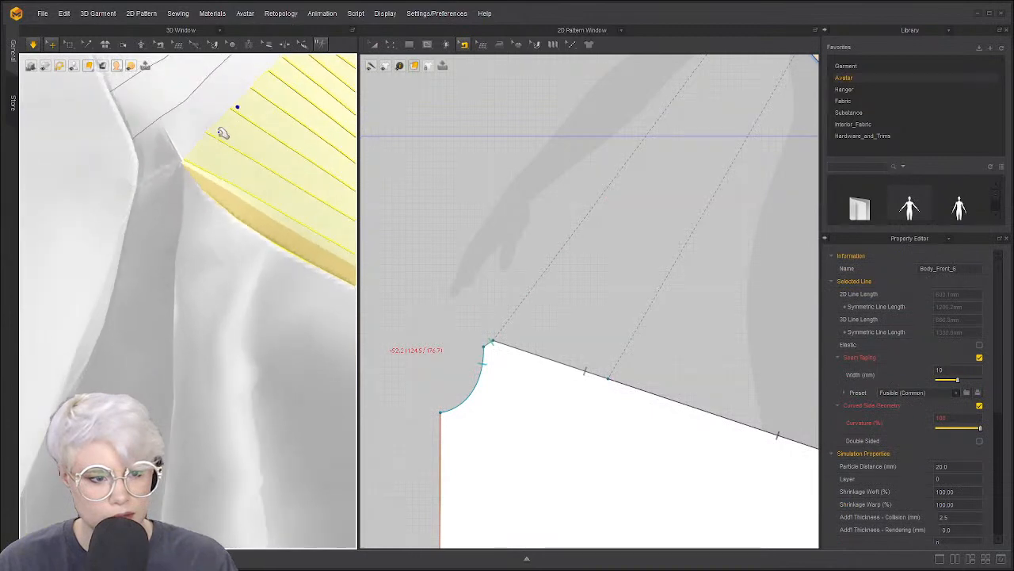
pyautogui.click(220, 105)
pyautogui.scroll(-2, 626, 175)
pyautogui.scroll(-3, 641, 178)
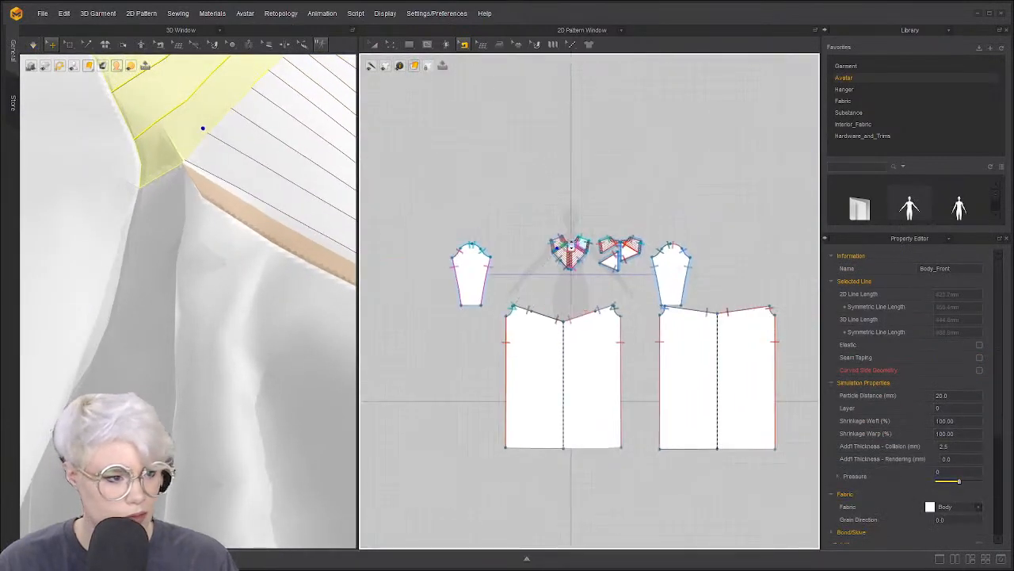
pyautogui.scroll(6, 559, 303)
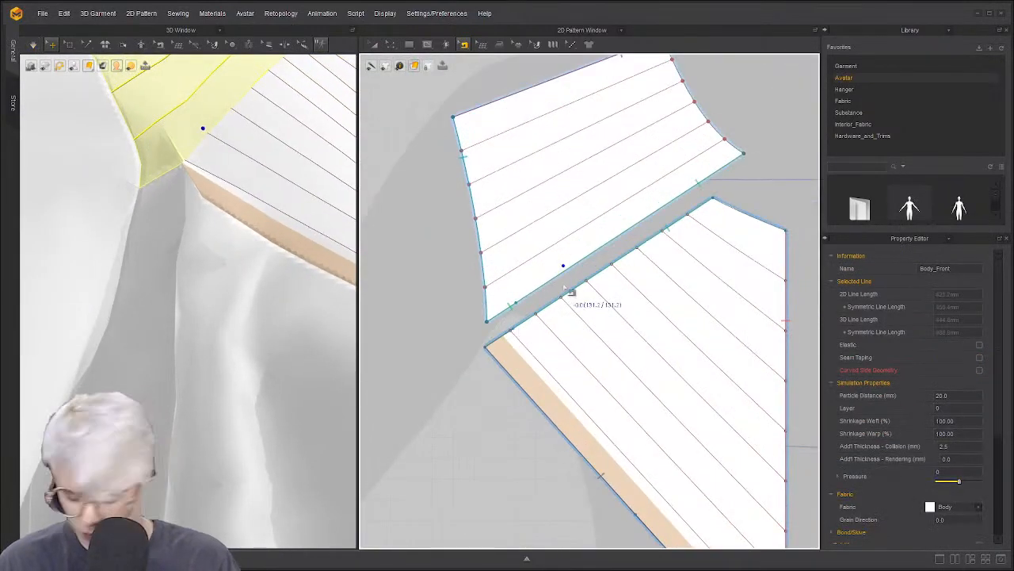
pyautogui.click(578, 295)
pyautogui.scroll(5, 496, 349)
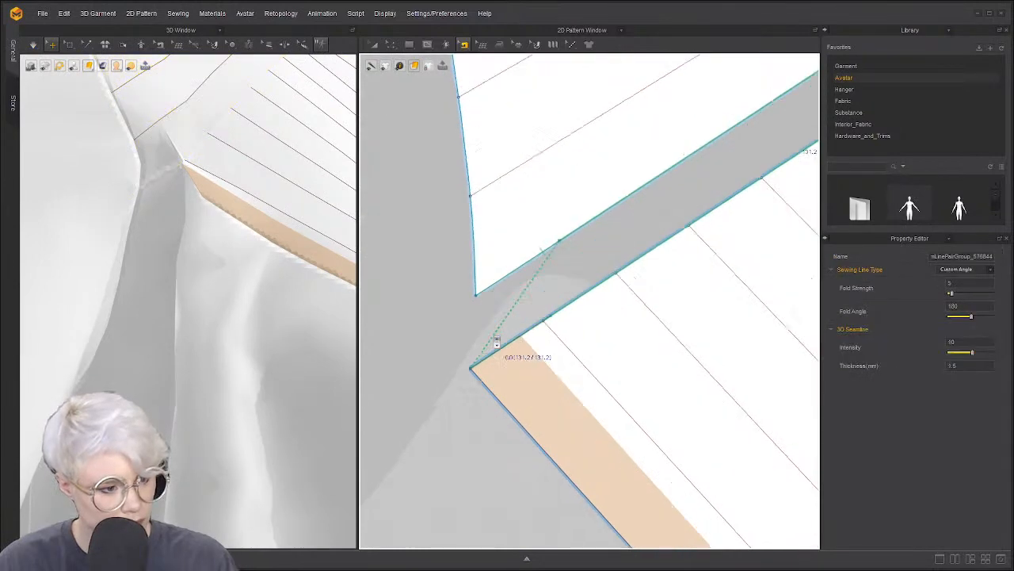
pyautogui.click(578, 326)
pyautogui.click(615, 334)
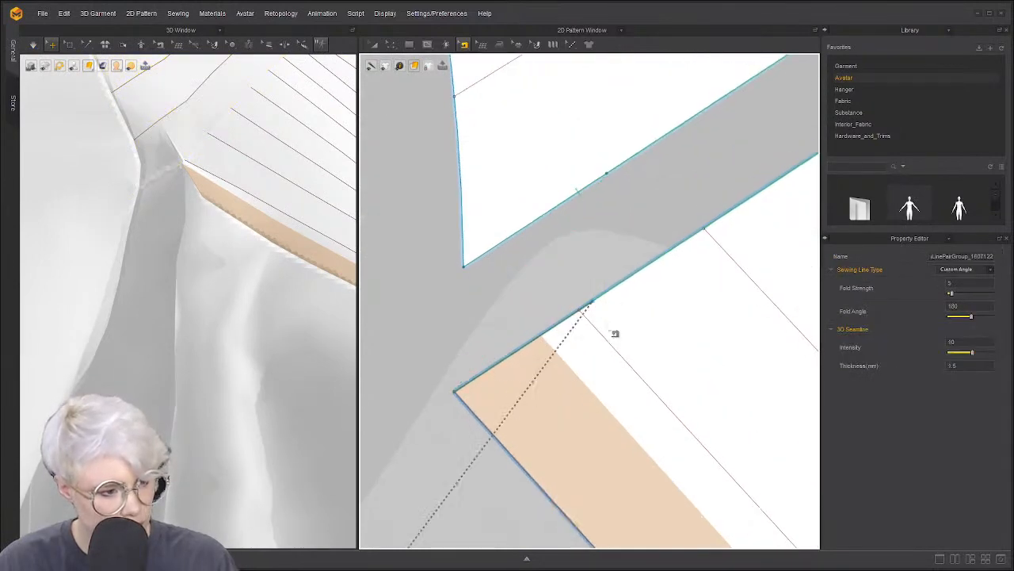
pyautogui.scroll(-4, 519, 365)
pyautogui.scroll(6, 566, 274)
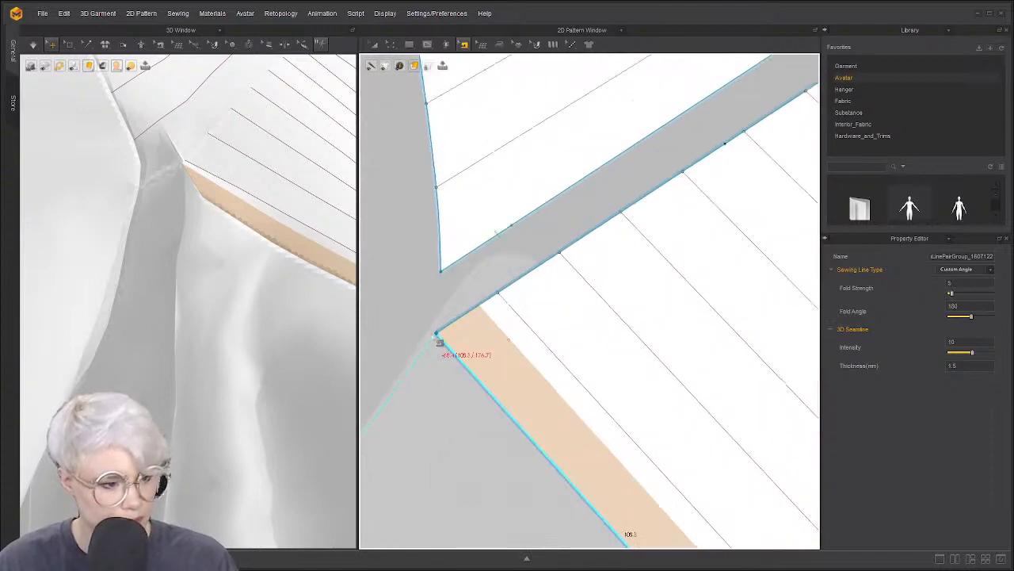
pyautogui.scroll(-5, 456, 388)
pyautogui.scroll(5, 466, 369)
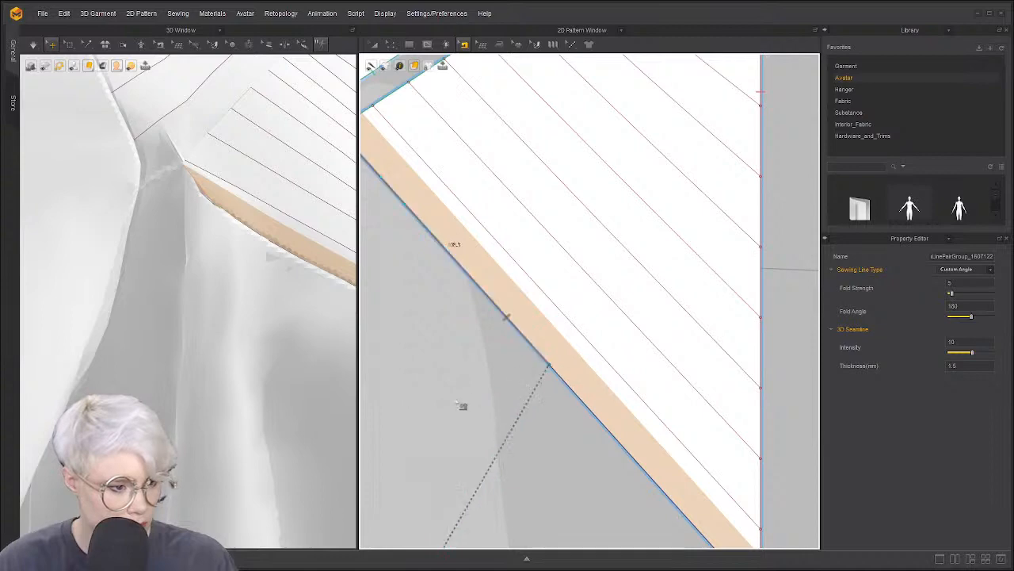
pyautogui.scroll(-5, 464, 405)
pyautogui.scroll(-2, 453, 403)
# Simulate the dress briefly so the yoke settles onto the bodice front, then stop
pyautogui.press('space')
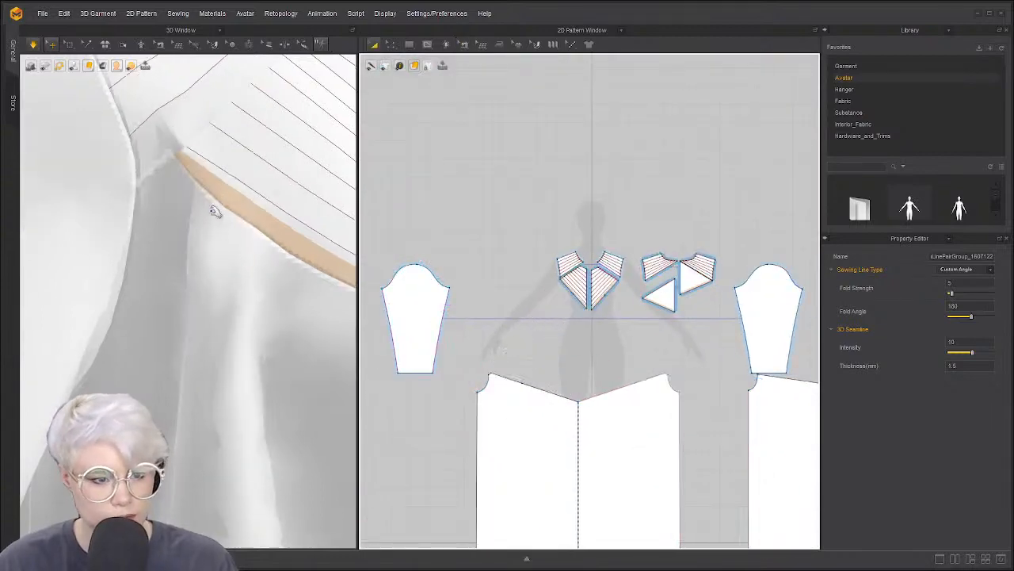
pyautogui.scroll(-5, 215, 234)
pyautogui.press('space')
pyautogui.scroll(-4, 215, 233)
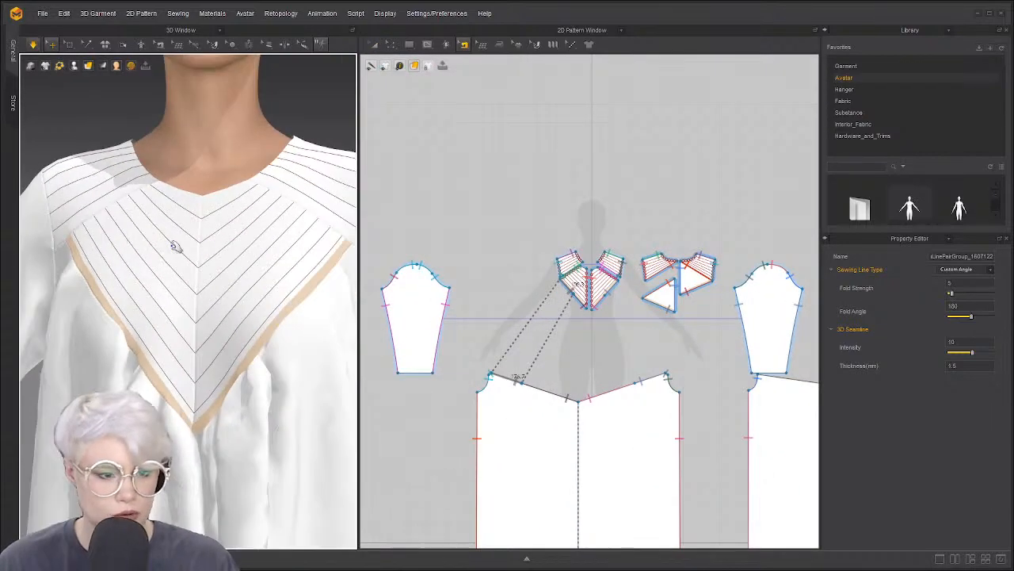
# Turn the dress to face front and select Body_Front_3, accidentally pulling it off the avatar
pyautogui.moveTo(341, 240); pyautogui.dragTo(247, 243, button='middle')
pyautogui.scroll(5, 248, 242)
pyautogui.scroll(-1, 257, 238)
pyautogui.scroll(-6, 257, 238)
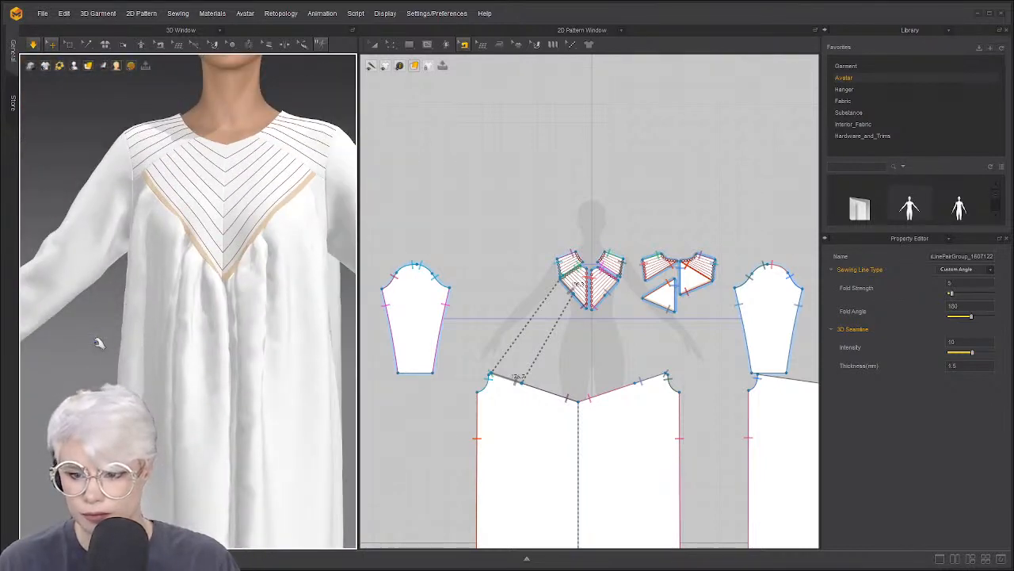
pyautogui.moveTo(164, 332); pyautogui.dragTo(195, 345, button='right')
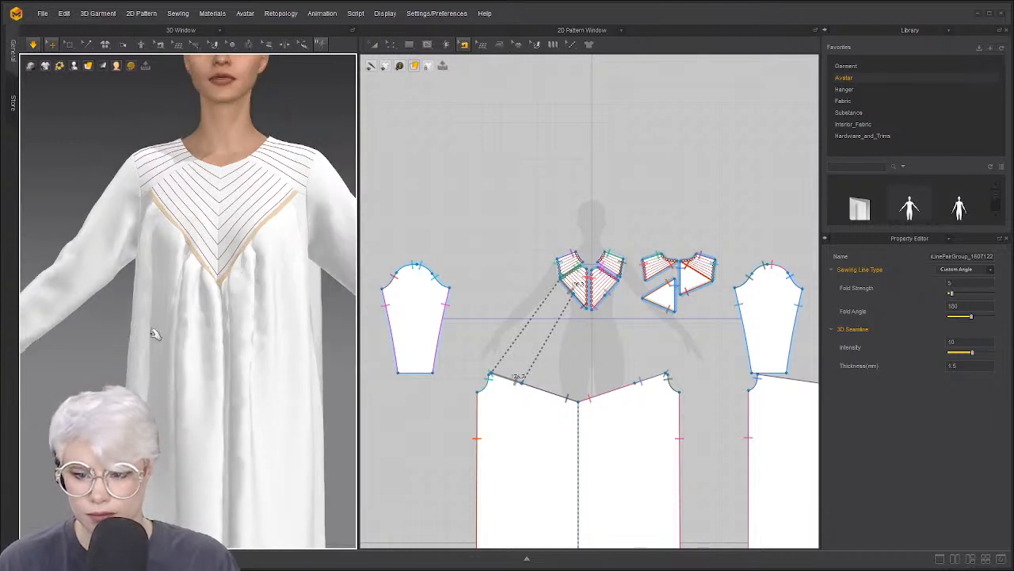
pyautogui.scroll(-2, 291, 346)
pyautogui.scroll(-2, 349, 338)
pyautogui.moveTo(264, 312); pyautogui.dragTo(322, 327, button='right')
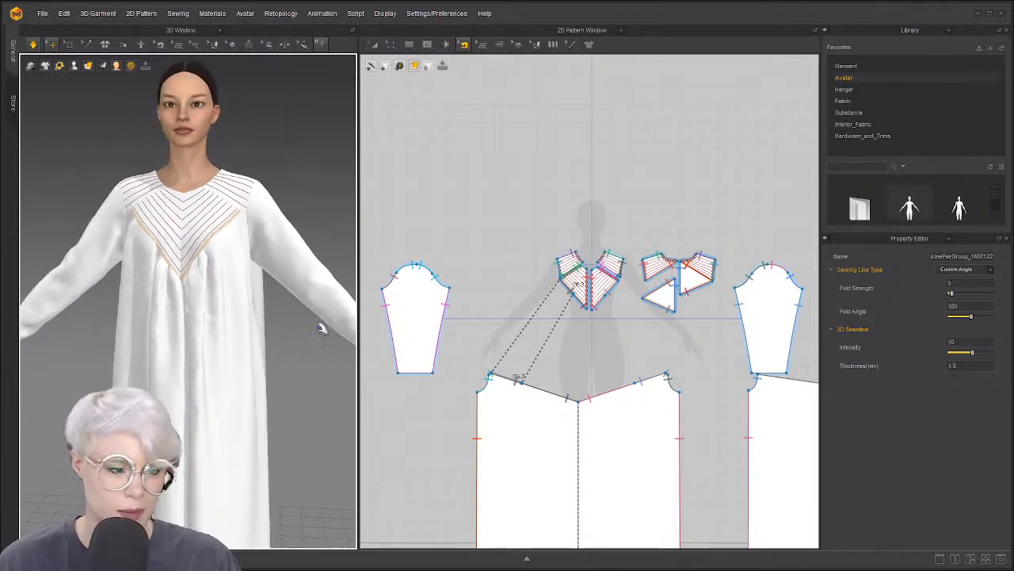
pyautogui.scroll(-3, 457, 392)
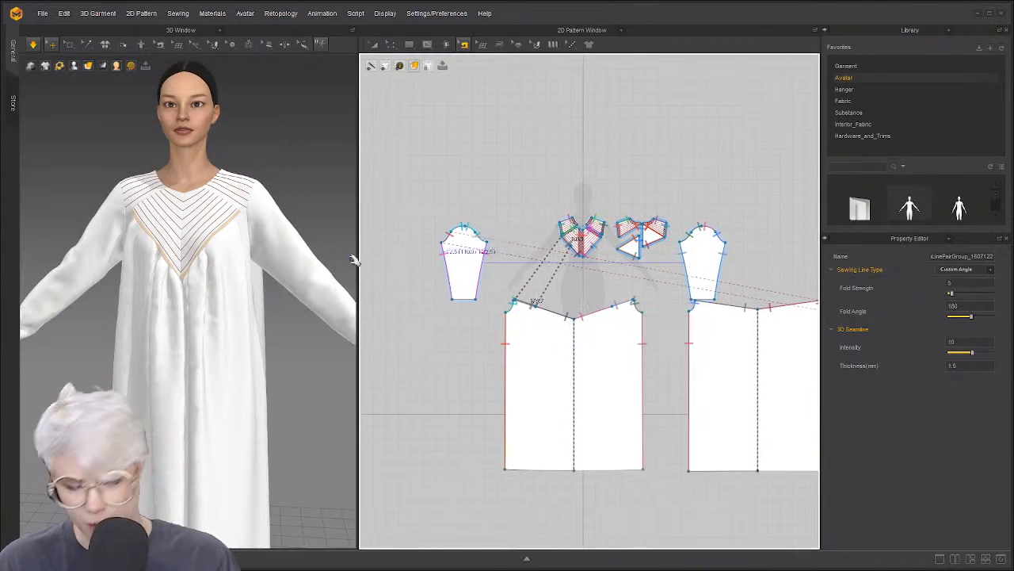
pyautogui.click(166, 298)
pyautogui.moveTo(165, 298); pyautogui.dragTo(154, 322, button='right')
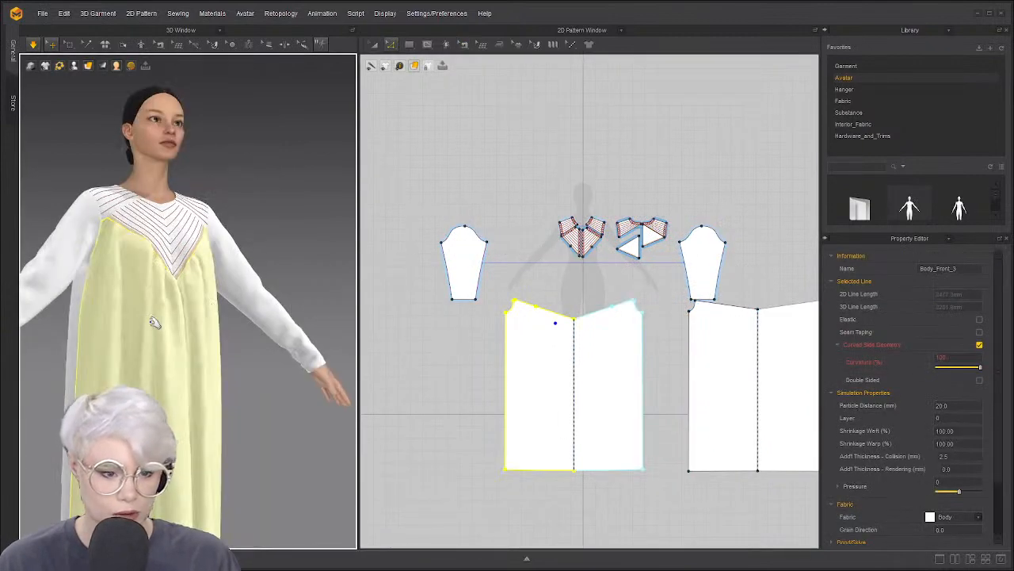
pyautogui.moveTo(139, 324); pyautogui.dragTo(218, 321)
pyautogui.moveTo(218, 321); pyautogui.dragTo(236, 349, button='right')
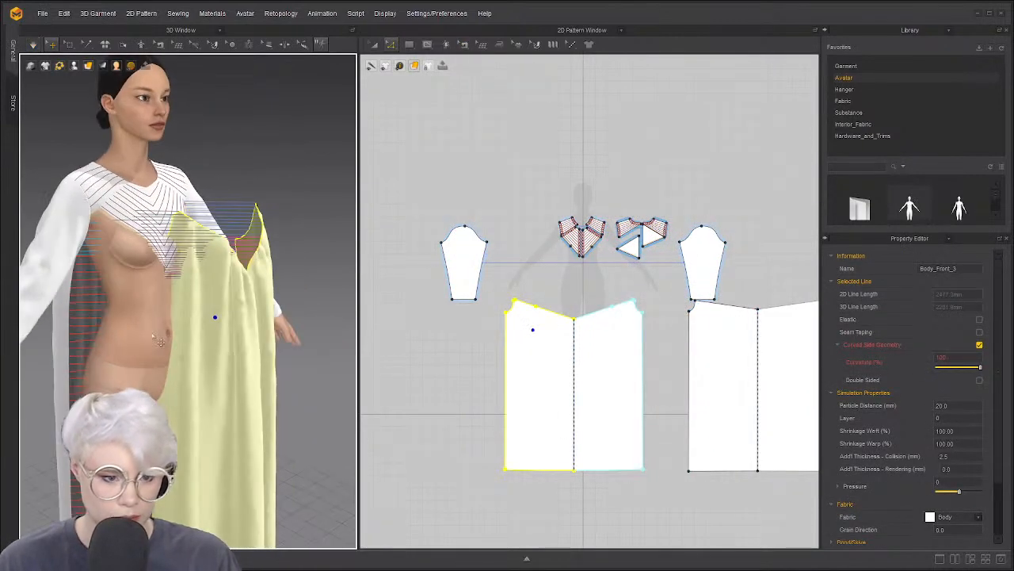
pyautogui.click(120, 305)
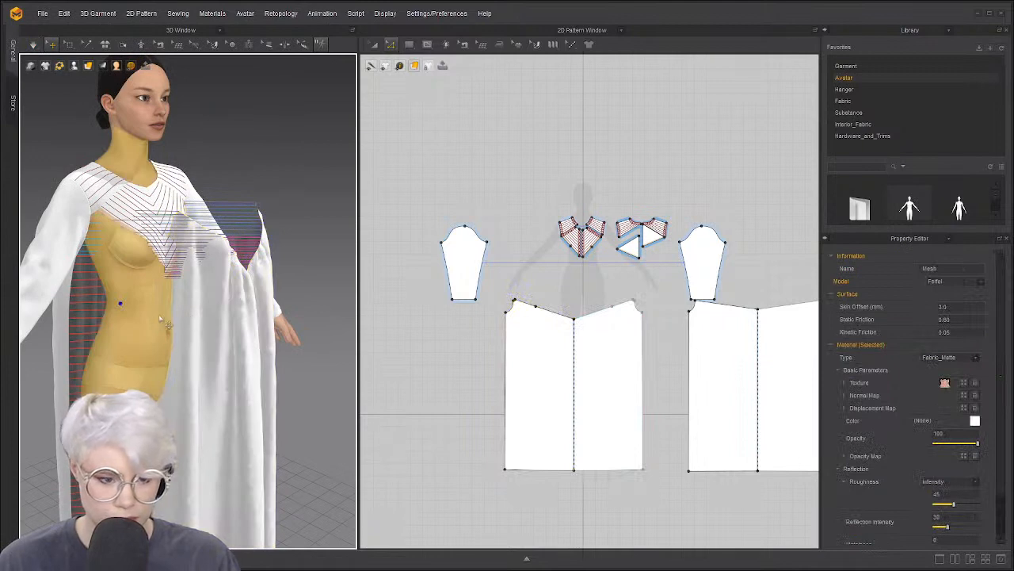
pyautogui.click(184, 299)
# Undo the accidental pull and reselect the front panel with the bodice in view
pyautogui.hotkey('ctrl', 'z')
pyautogui.click(245, 186)
pyautogui.moveTo(245, 186); pyautogui.dragTo(207, 205, button='right')
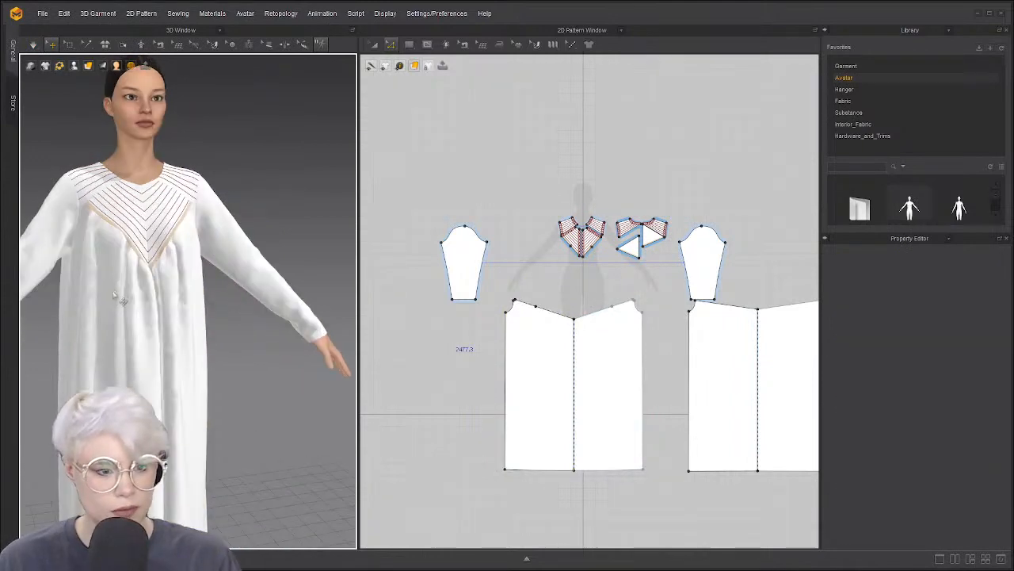
pyautogui.click(112, 290)
pyautogui.moveTo(294, 250); pyautogui.dragTo(215, 241, button='right')
pyautogui.scroll(5, 153, 219)
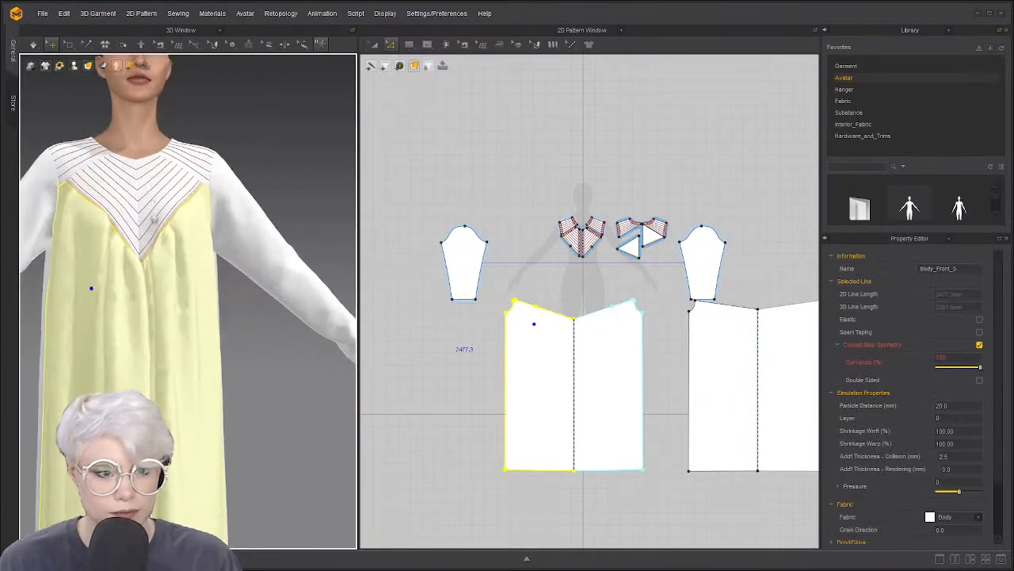
pyautogui.moveTo(156, 272); pyautogui.dragTo(181, 211, button='middle')
# Show the garment Translucent, click the waist on the front panel, then return to Textured Surface
pyautogui.moveTo(89, 67)
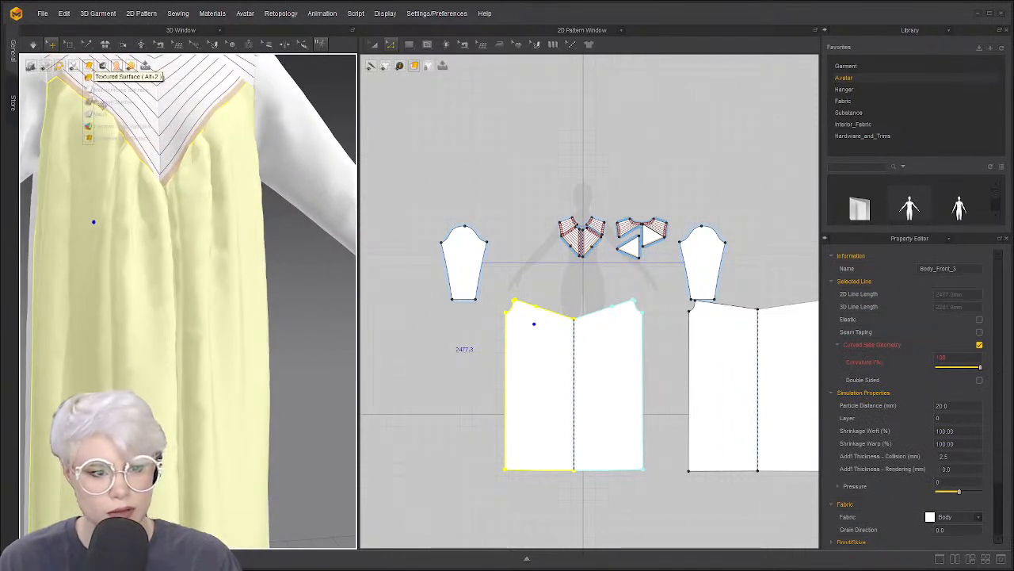
pyautogui.click(99, 111)
pyautogui.click(101, 248)
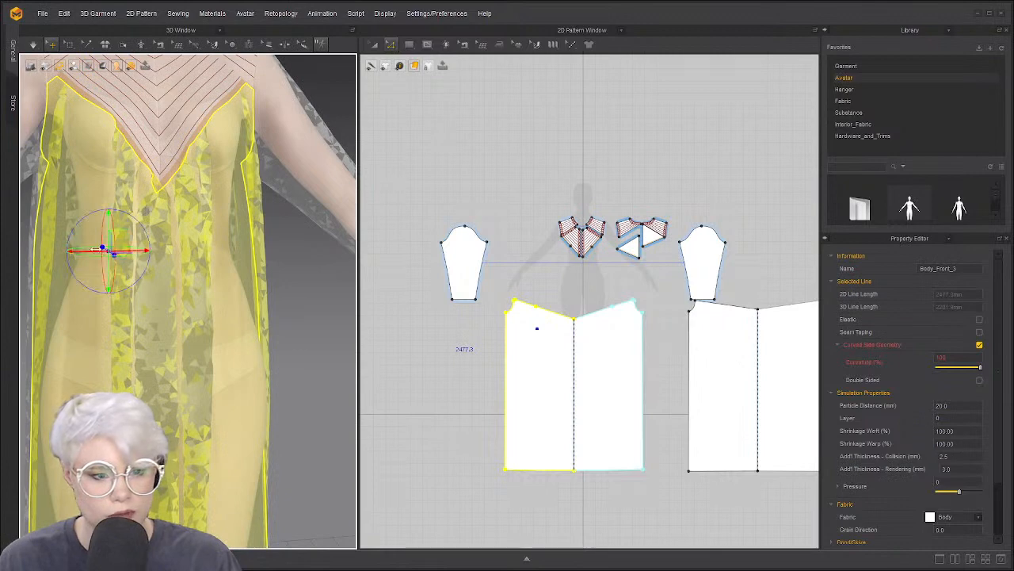
pyautogui.moveTo(91, 290); pyautogui.dragTo(125, 277, button='right')
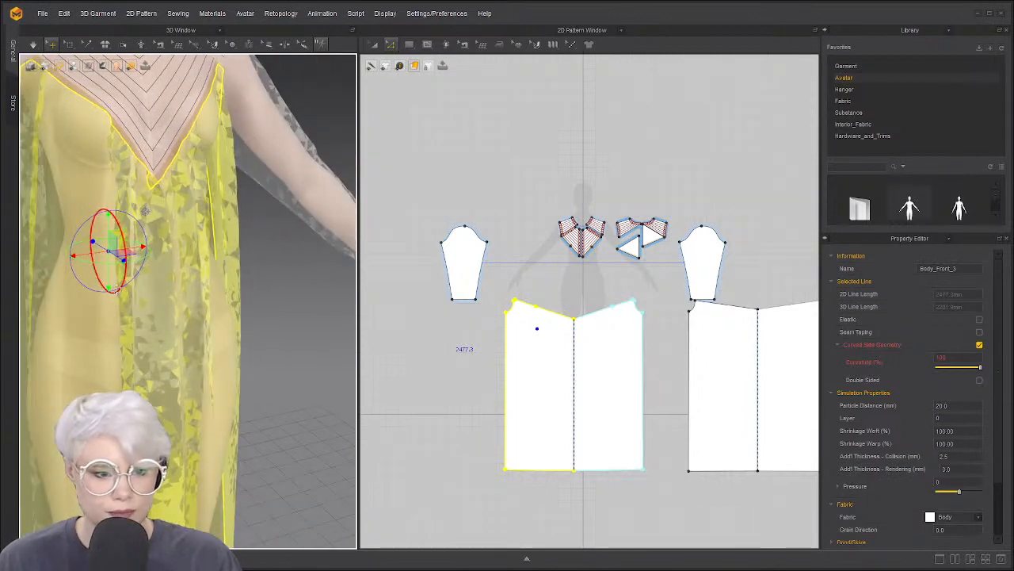
pyautogui.click(108, 46)
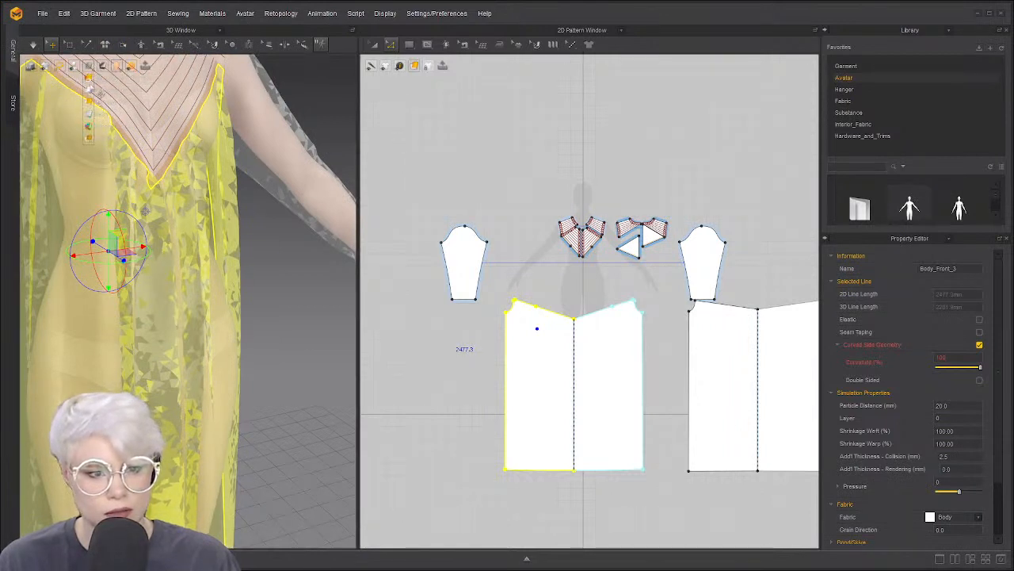
pyautogui.click(99, 113)
pyautogui.scroll(3, 187, 179)
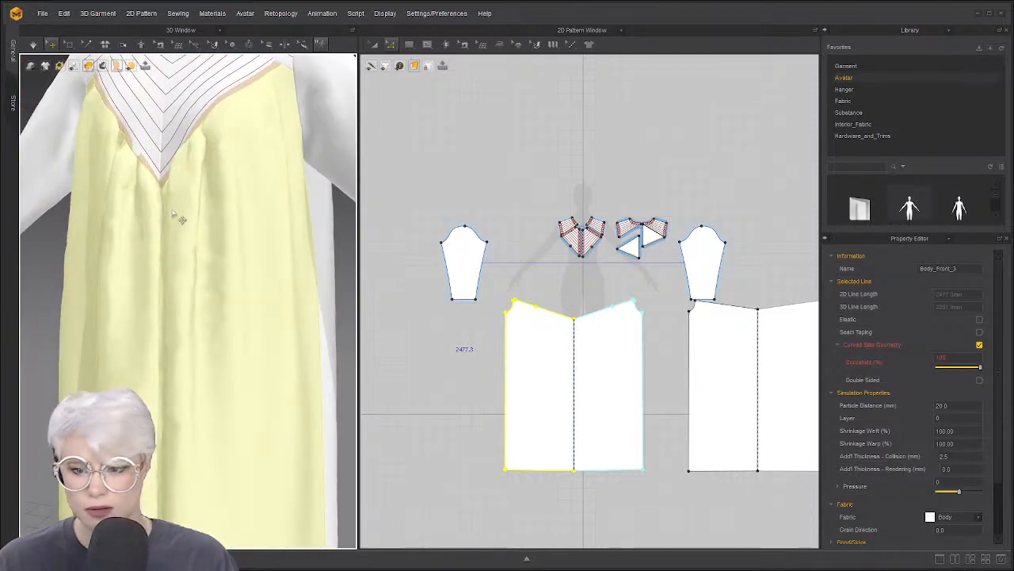
pyautogui.click(124, 252)
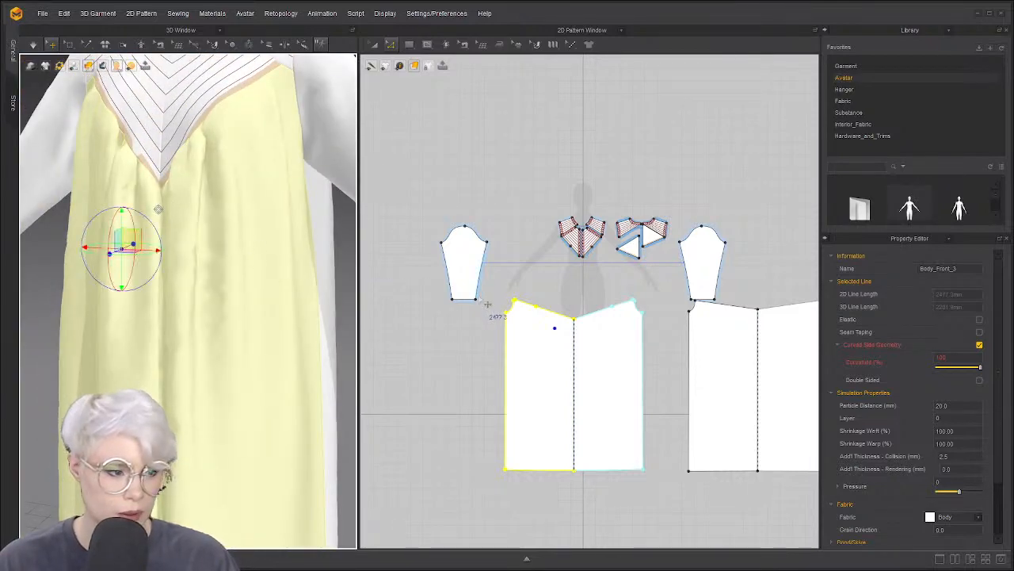
pyautogui.scroll(3, 532, 269)
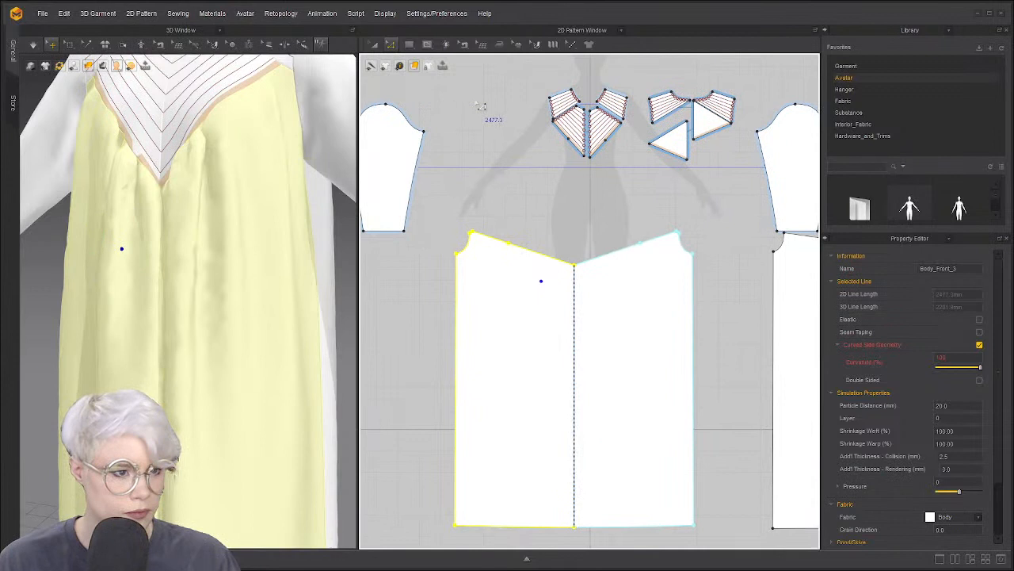
# Draw a waistline internal line across the front from the side edge to the centre line
pyautogui.click(427, 43)
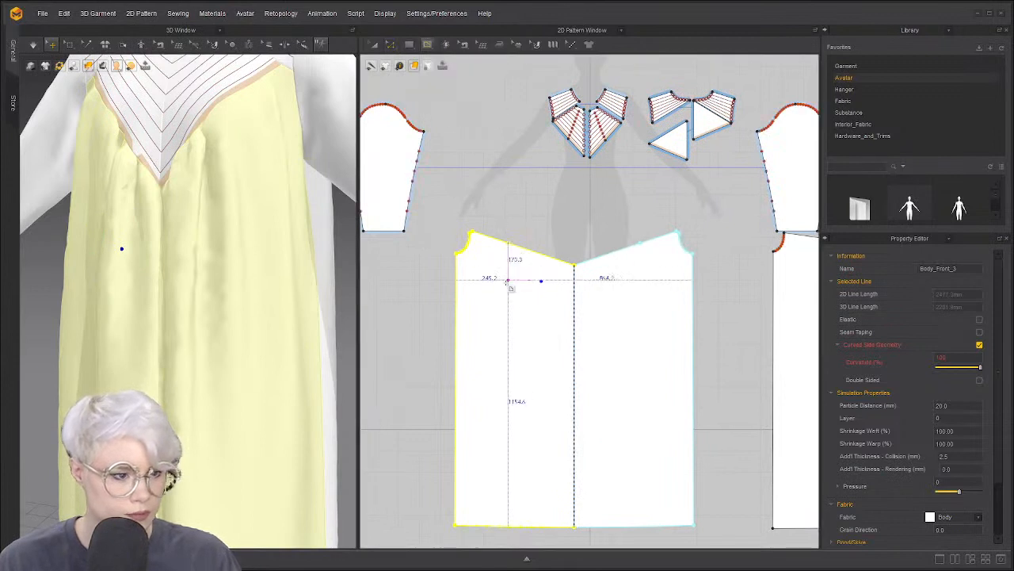
pyautogui.click(575, 281)
pyautogui.moveTo(631, 265); pyautogui.dragTo(617, 268, button='middle')
pyautogui.press('Escape')
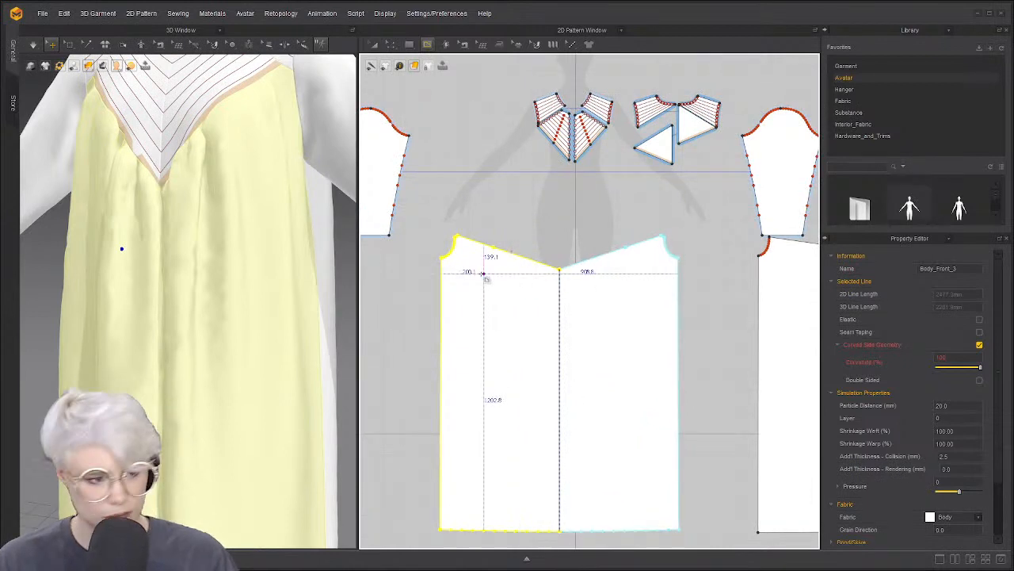
pyautogui.click(441, 284)
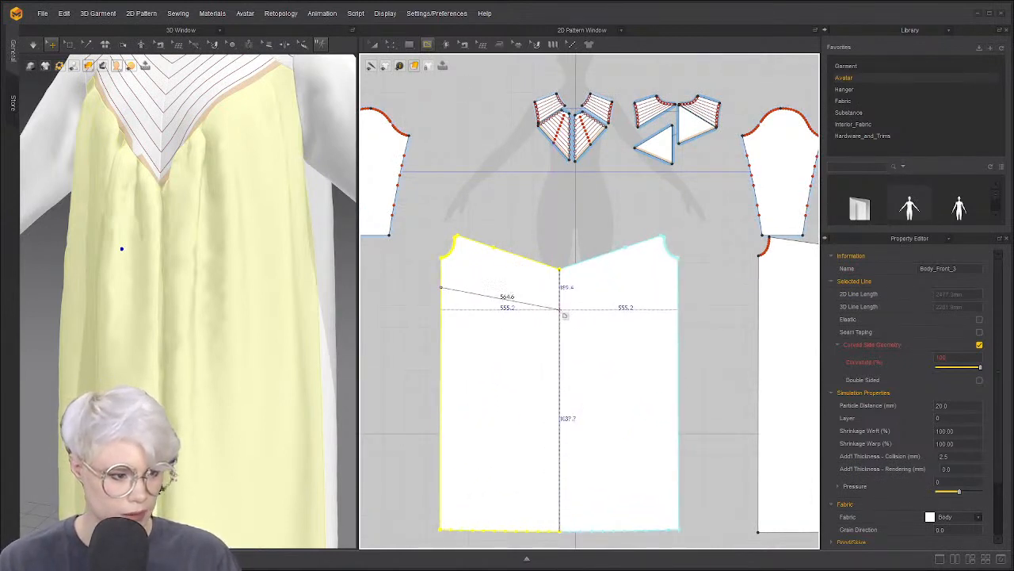
pyautogui.click(559, 300)
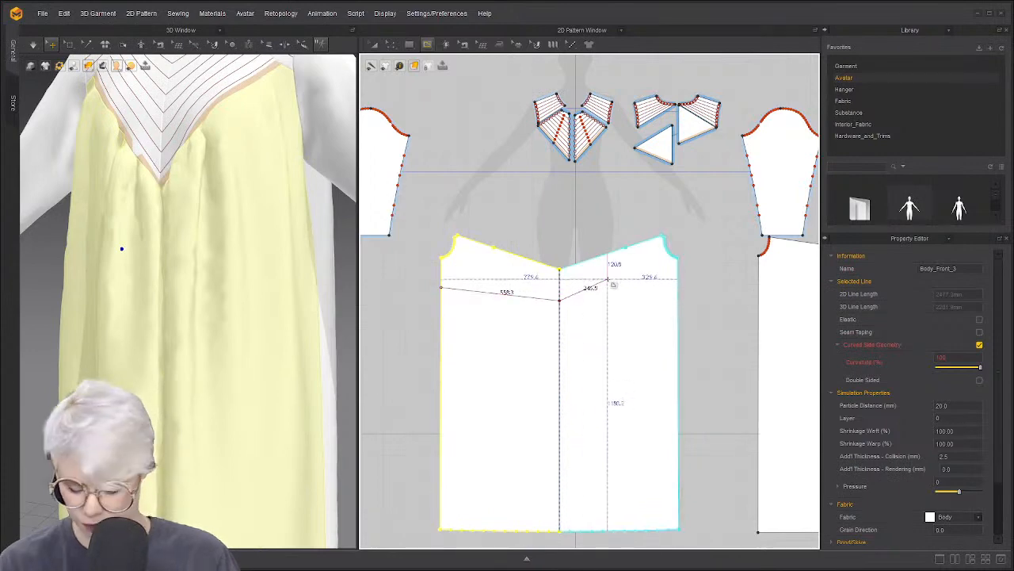
pyautogui.press('Return')
pyautogui.press('c')
pyautogui.scroll(3, 533, 276)
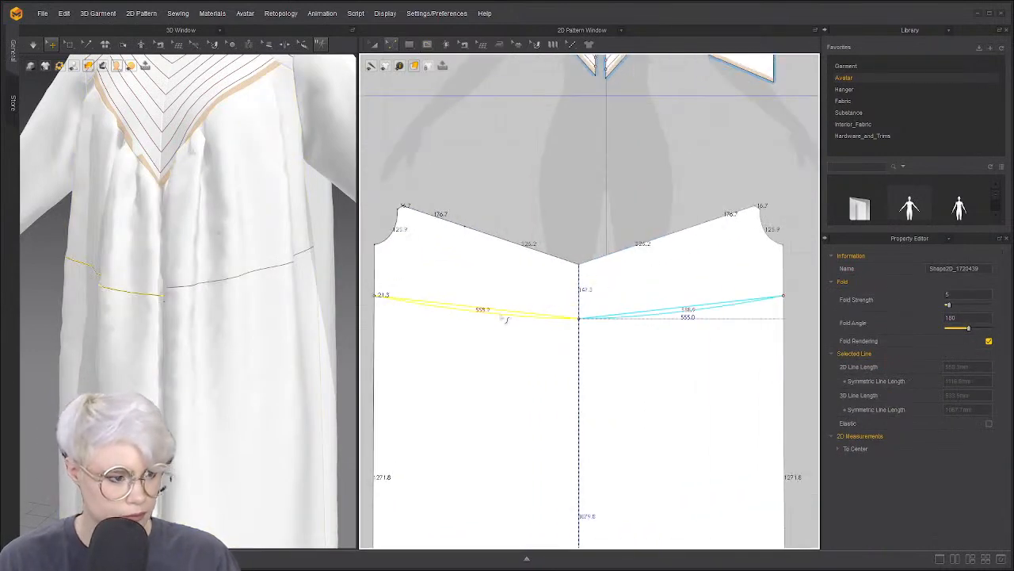
pyautogui.scroll(-5, 505, 319)
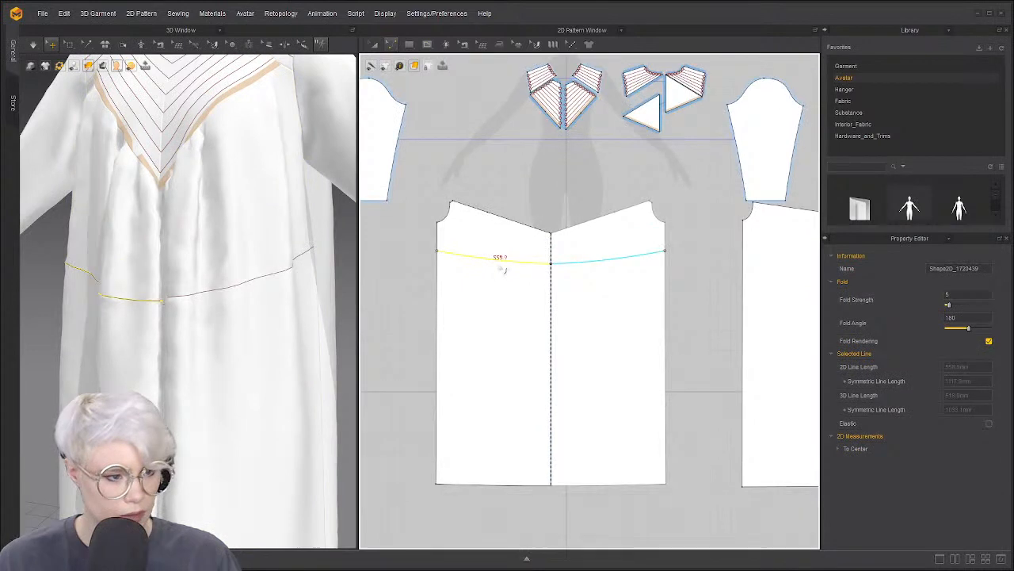
pyautogui.press('z')
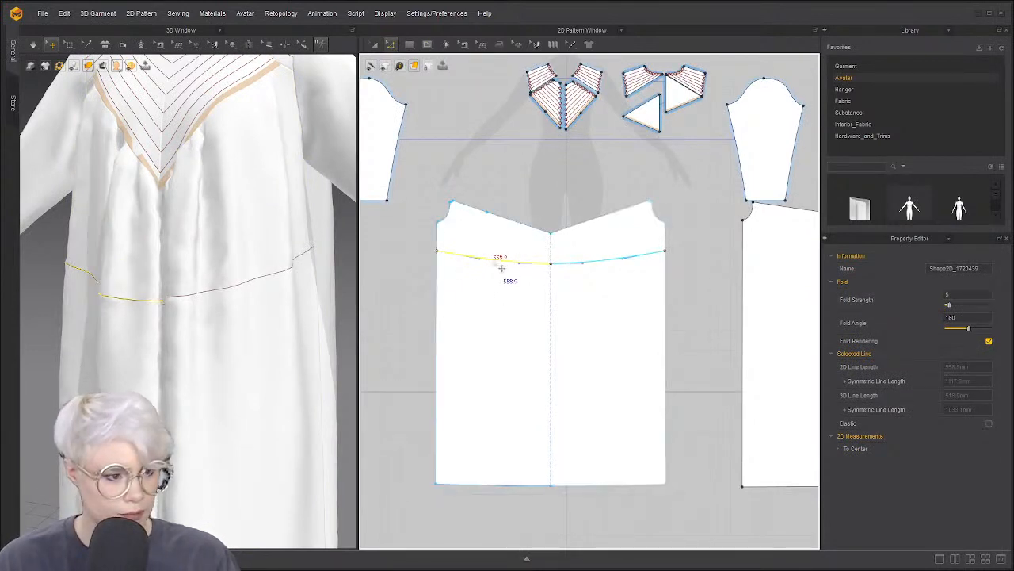
# Cut & Sew along the curved line, then undo twice to restore the straight waistline
pyautogui.rightClick(494, 258)
pyautogui.click(538, 393)
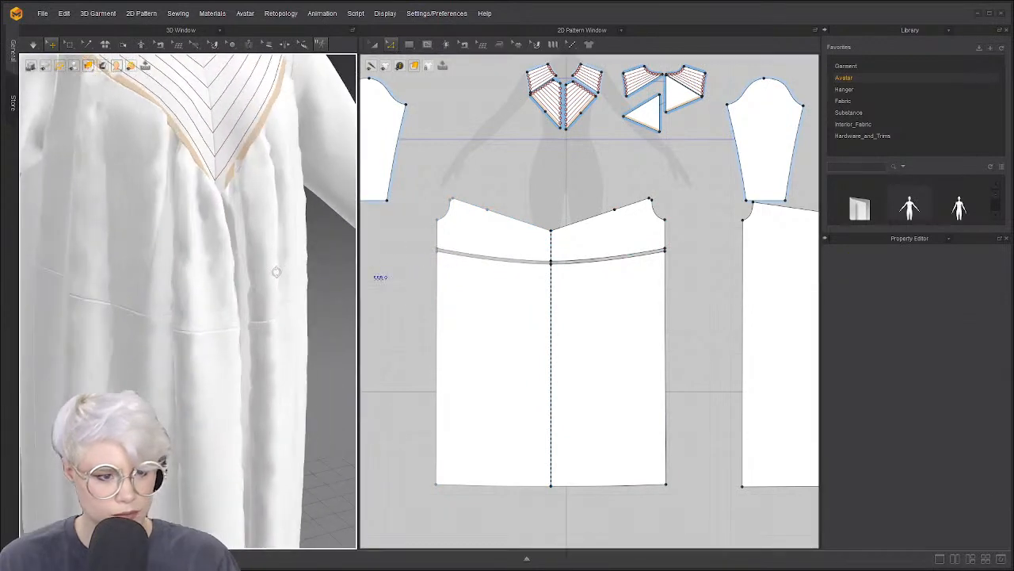
pyautogui.hotkey('ctrl', 'z')
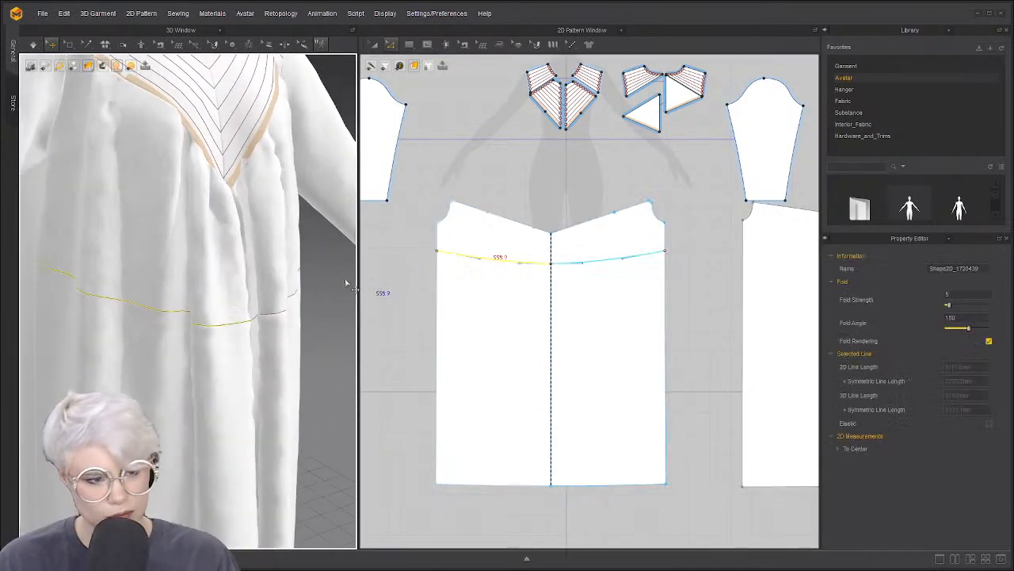
pyautogui.hotkey('ctrl', 'z')
pyautogui.hotkey('ctrl', 'z')
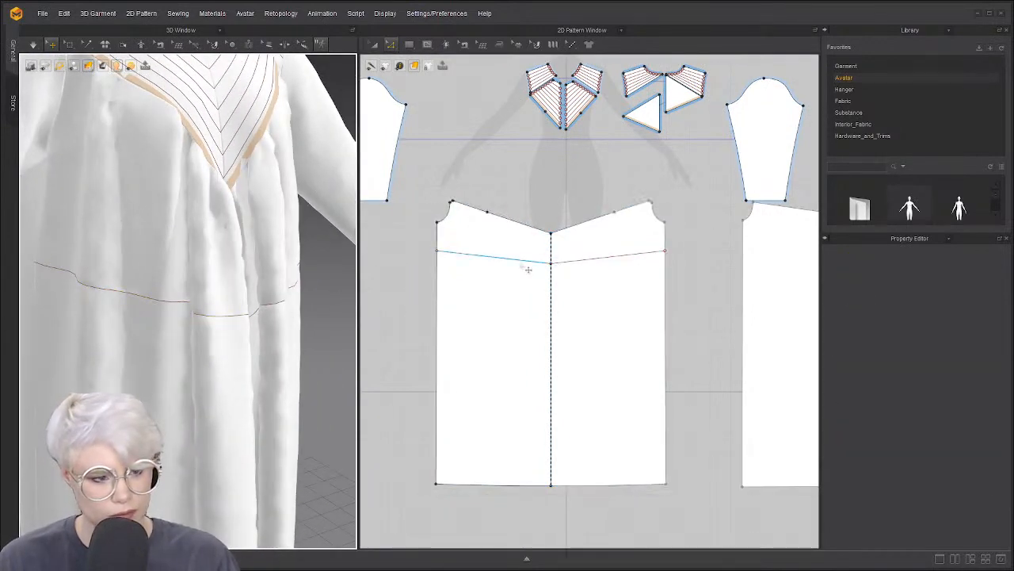
# Select the straight waist internal line and Cut & Sew the front piece along it
pyautogui.click(551, 263)
pyautogui.click(586, 270)
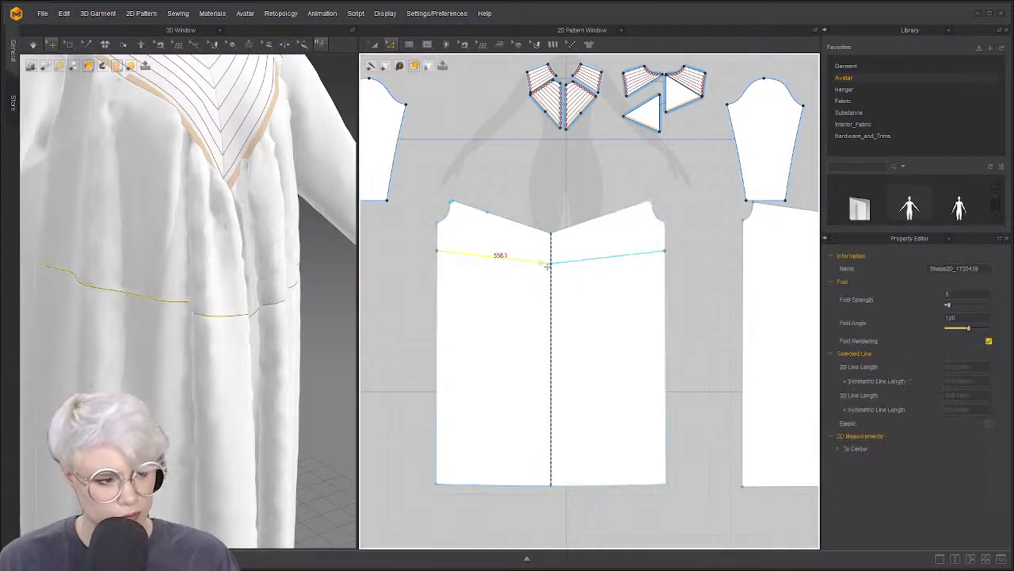
pyautogui.scroll(5, 555, 269)
pyautogui.moveTo(581, 287); pyautogui.dragTo(603, 243)
pyautogui.scroll(-5, 385, 335)
pyautogui.scroll(-4, 237, 321)
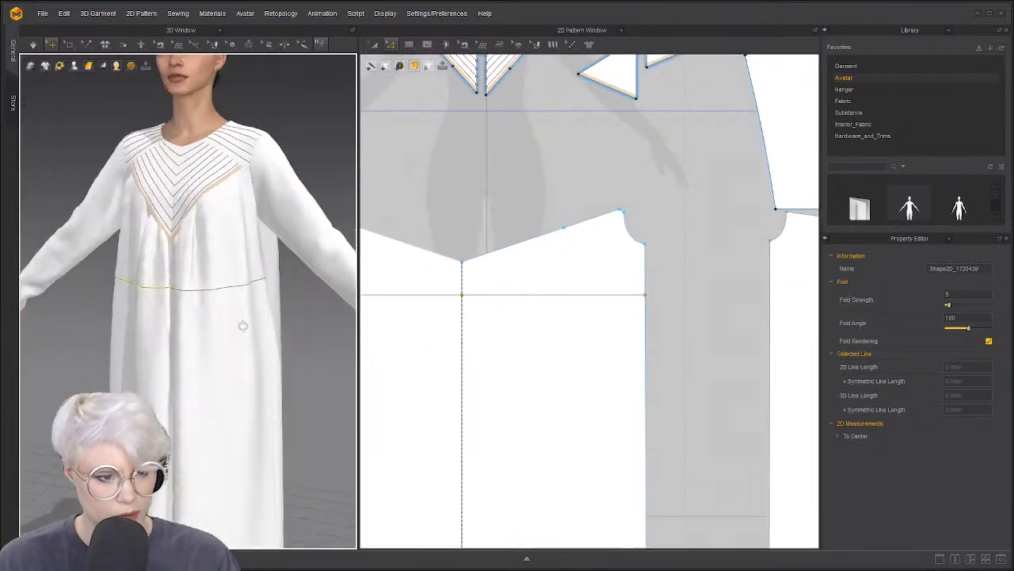
pyautogui.scroll(-4, 499, 254)
pyautogui.rightClick(495, 245)
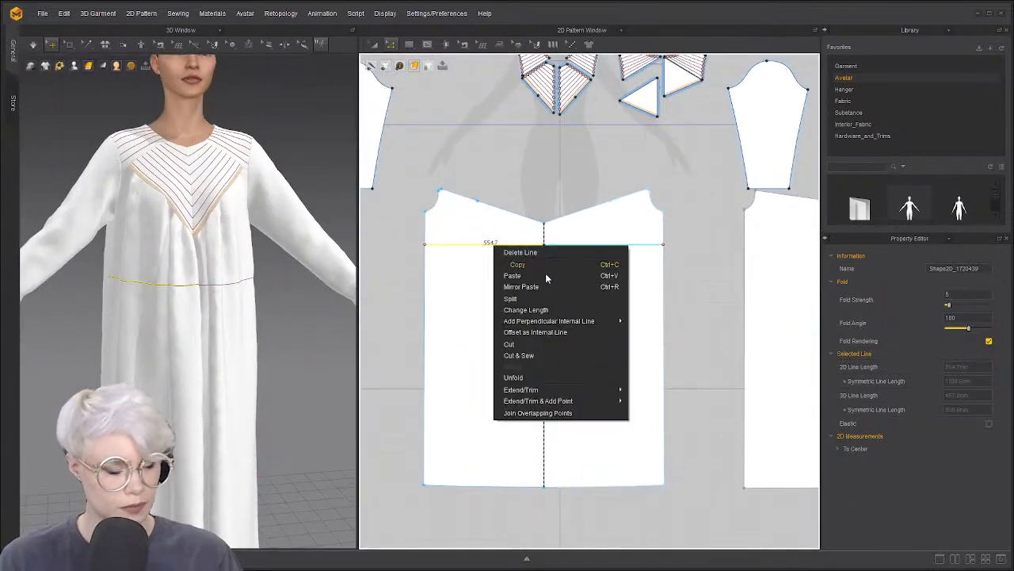
pyautogui.click(543, 357)
pyautogui.scroll(-2, 610, 252)
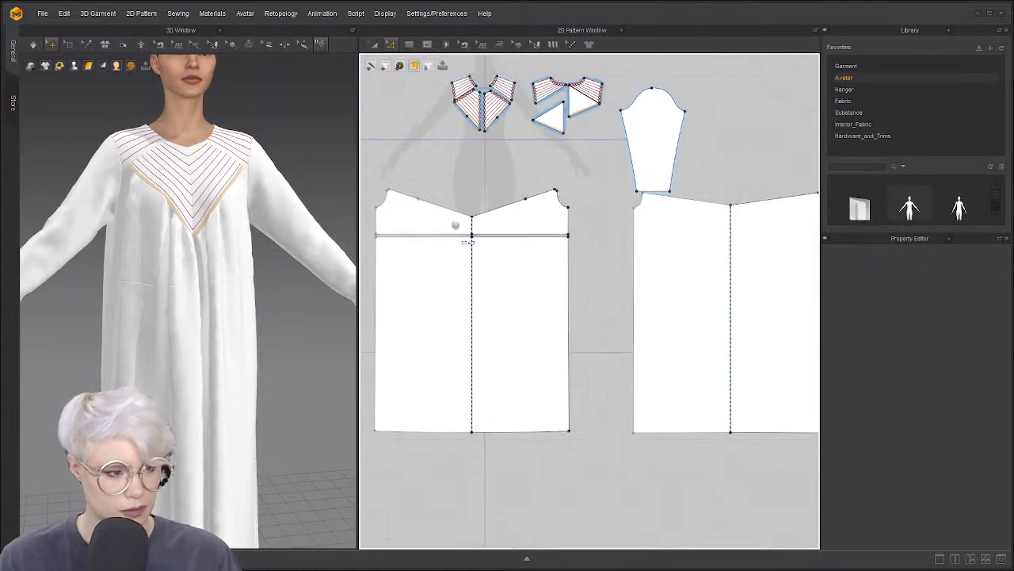
pyautogui.scroll(1, 417, 239)
# Read the front side edge length, then select the back piece's side edge
pyautogui.click(415, 216)
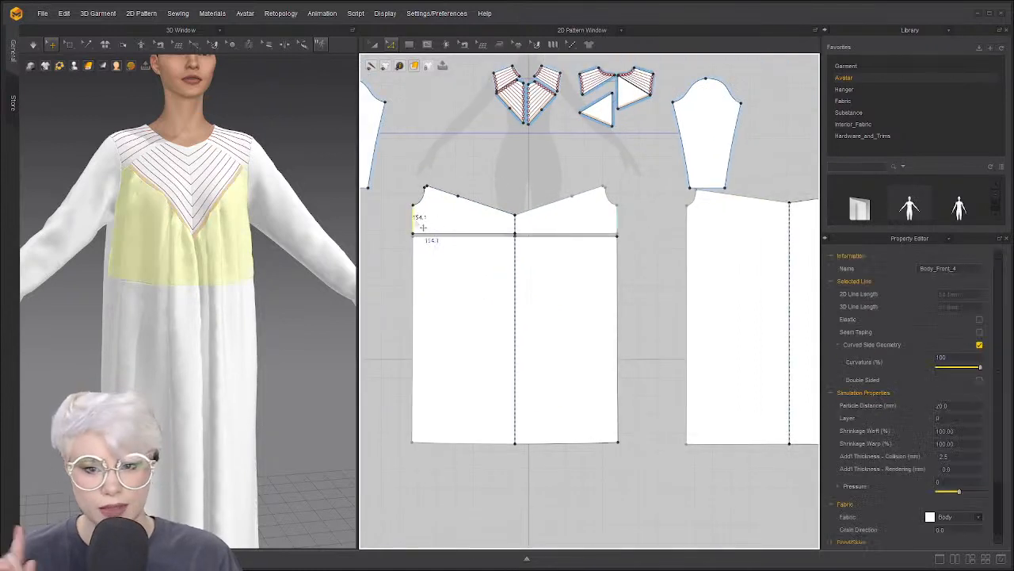
pyautogui.click(627, 233)
pyautogui.scroll(3, 627, 233)
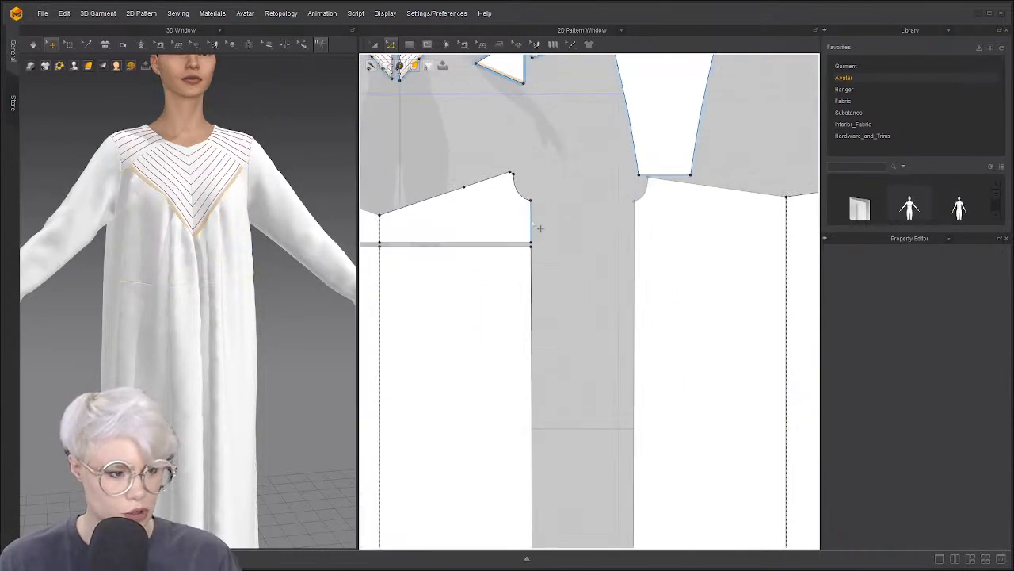
pyautogui.click(539, 228)
pyautogui.moveTo(158, 238); pyautogui.dragTo(206, 244, button='right')
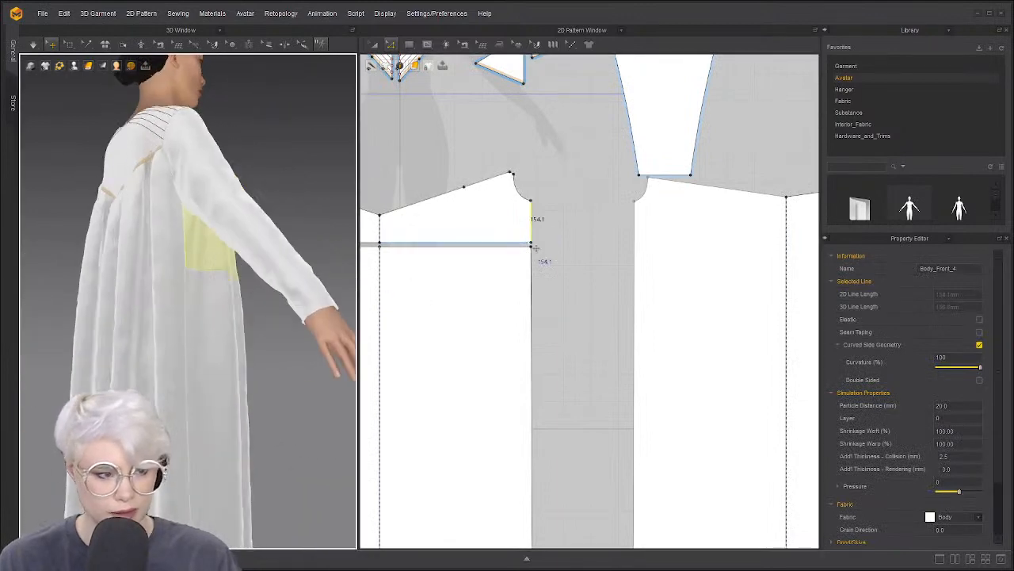
pyautogui.moveTo(555, 225); pyautogui.dragTo(500, 235, button='middle')
pyautogui.scroll(3, 559, 231)
pyautogui.click(599, 233)
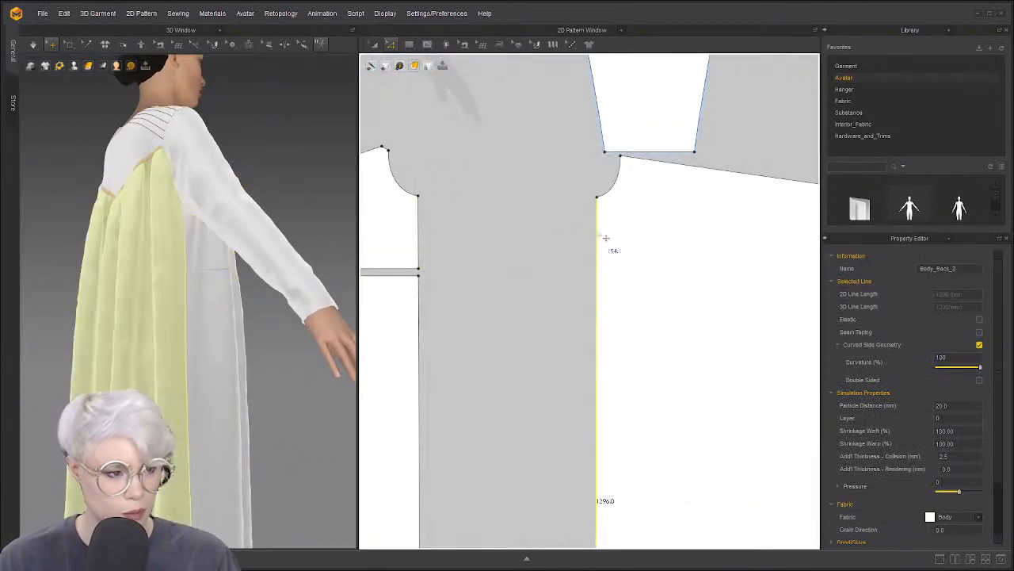
# Split the back side edge at 154.1
pyautogui.rightClick(606, 237)
pyautogui.click(635, 283)
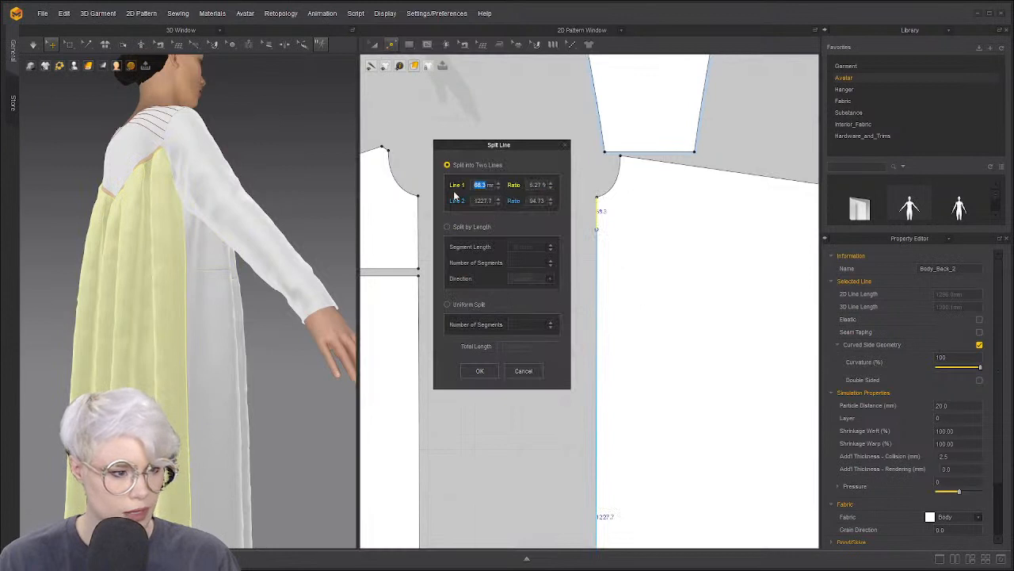
pyautogui.write('154.4')
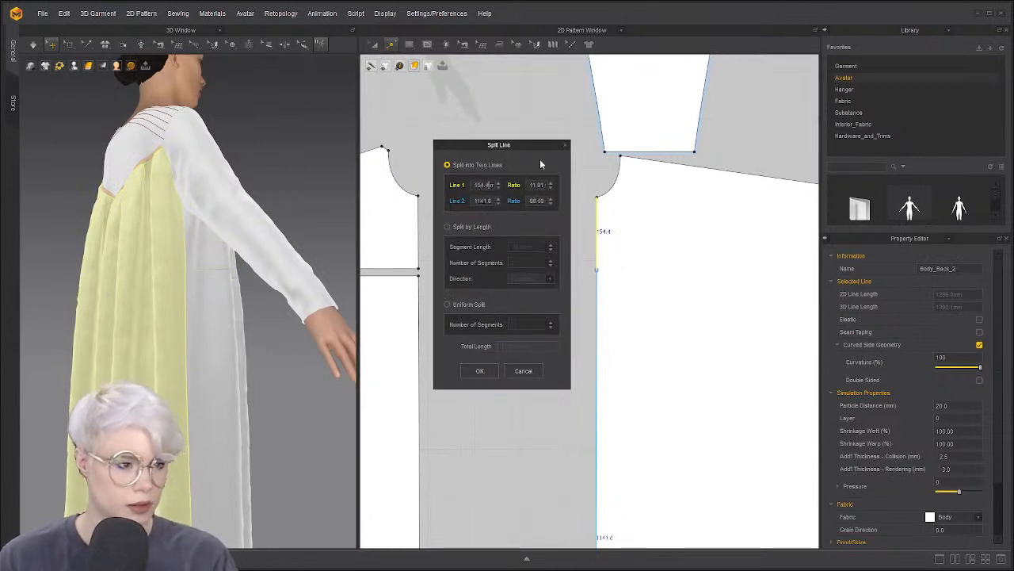
pyautogui.press('BackSpace')
pyautogui.write('1')
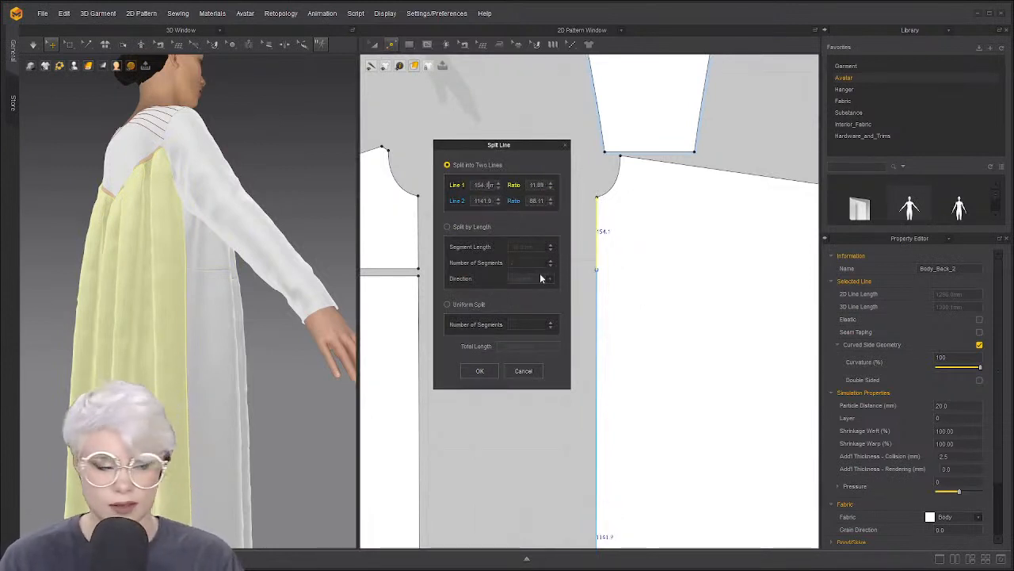
pyautogui.click(480, 370)
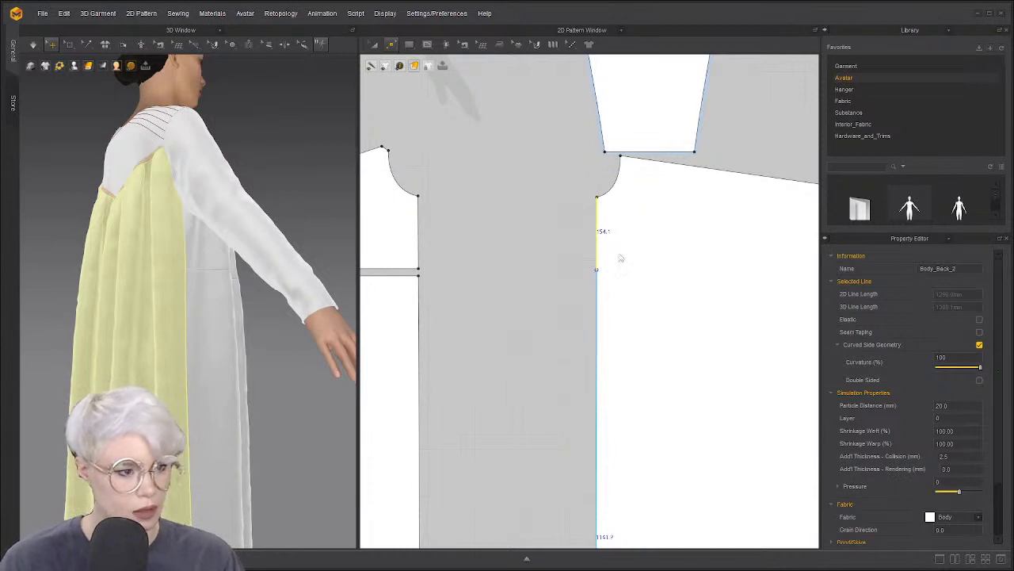
pyautogui.scroll(-3, 621, 256)
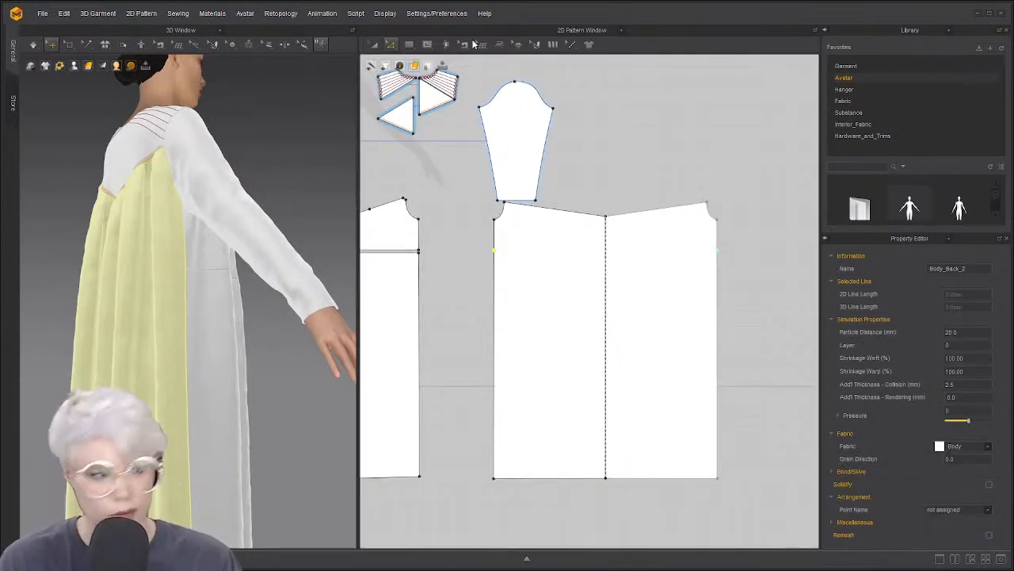
# Draw an internal waist line to the back centre and Cut & Sew along it
pyautogui.click(412, 46)
pyautogui.click(427, 46)
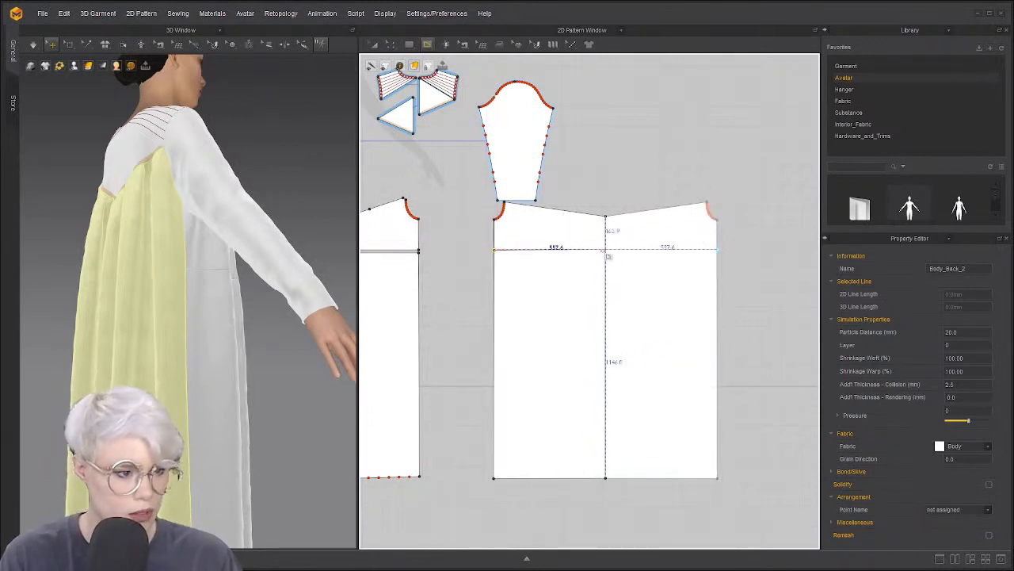
pyautogui.click(608, 249)
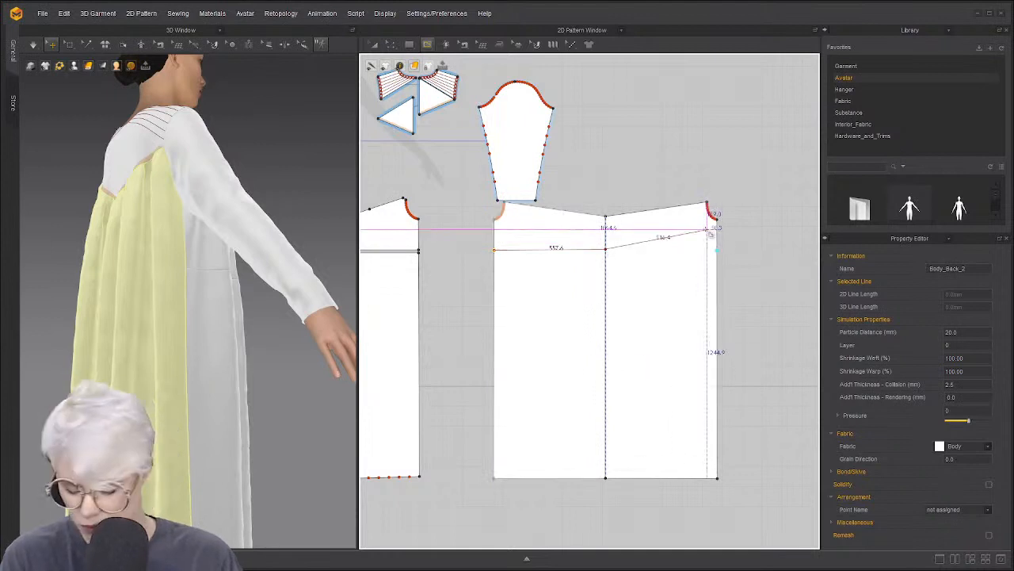
pyautogui.press('Return')
pyautogui.press('z')
pyautogui.rightClick(595, 249)
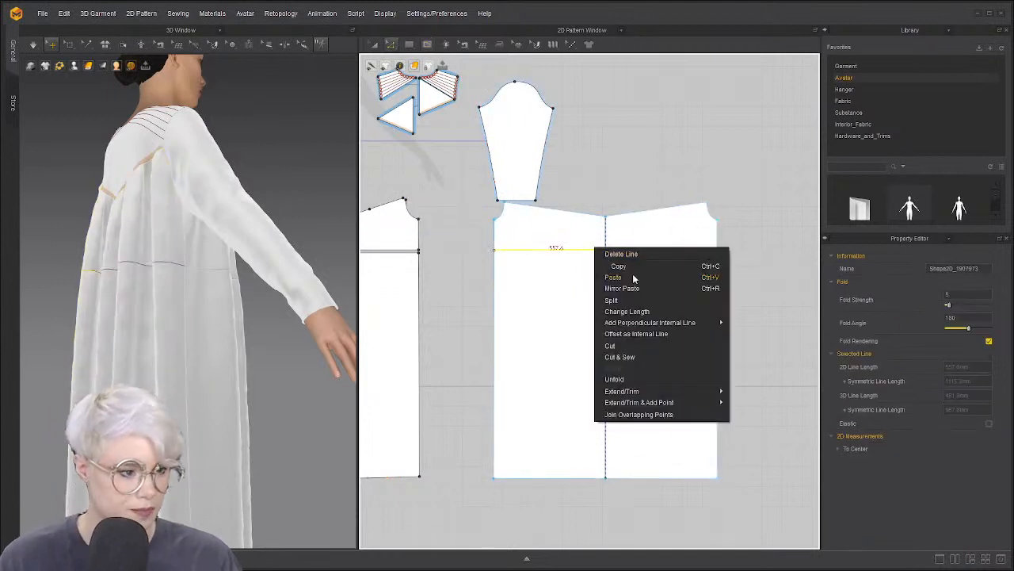
pyautogui.click(638, 358)
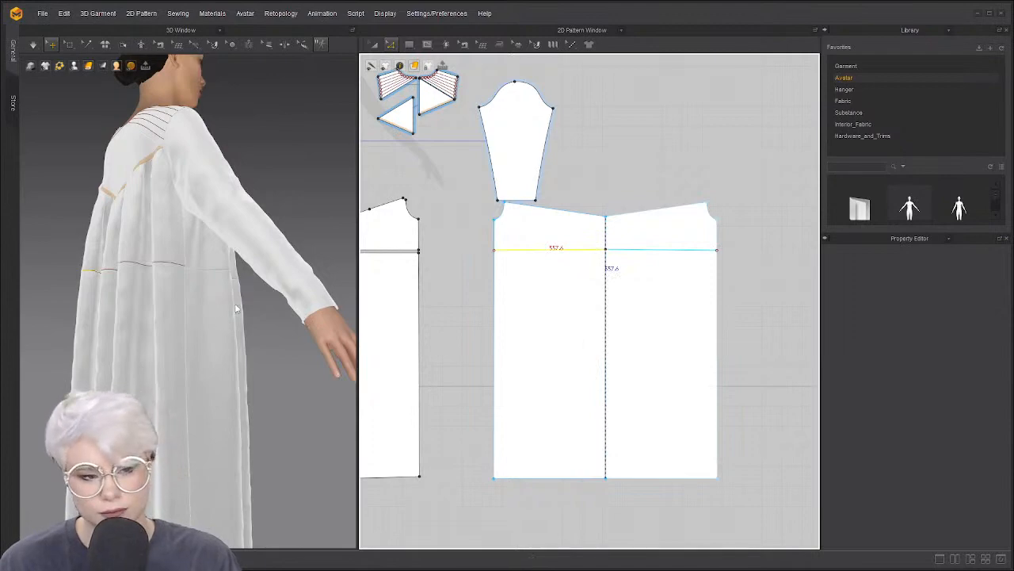
pyautogui.moveTo(237, 308); pyautogui.dragTo(153, 324, button='right')
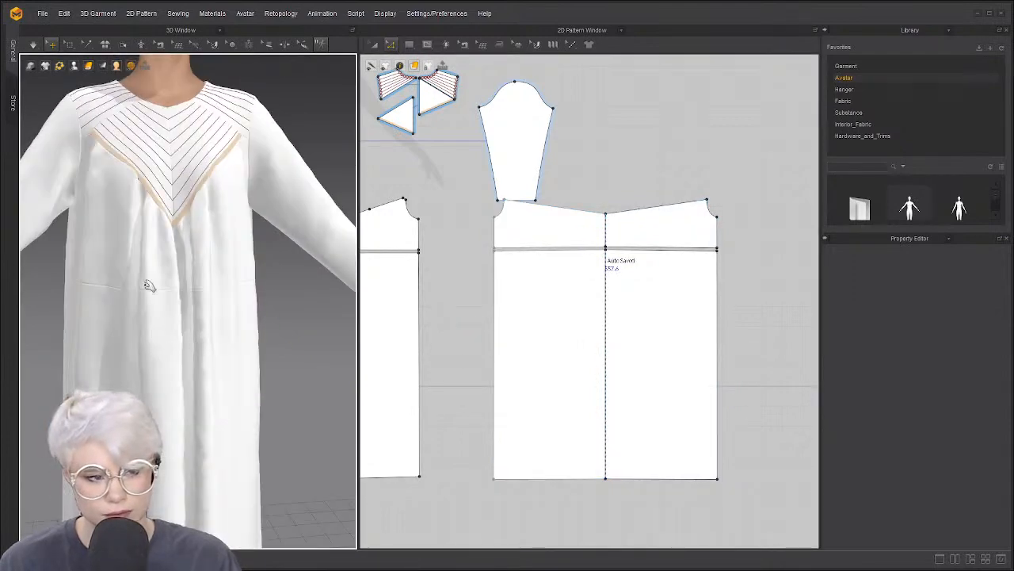
pyautogui.moveTo(71, 309); pyautogui.dragTo(198, 317, button='right')
pyautogui.scroll(5, 521, 265)
pyautogui.scroll(-6, 406, 256)
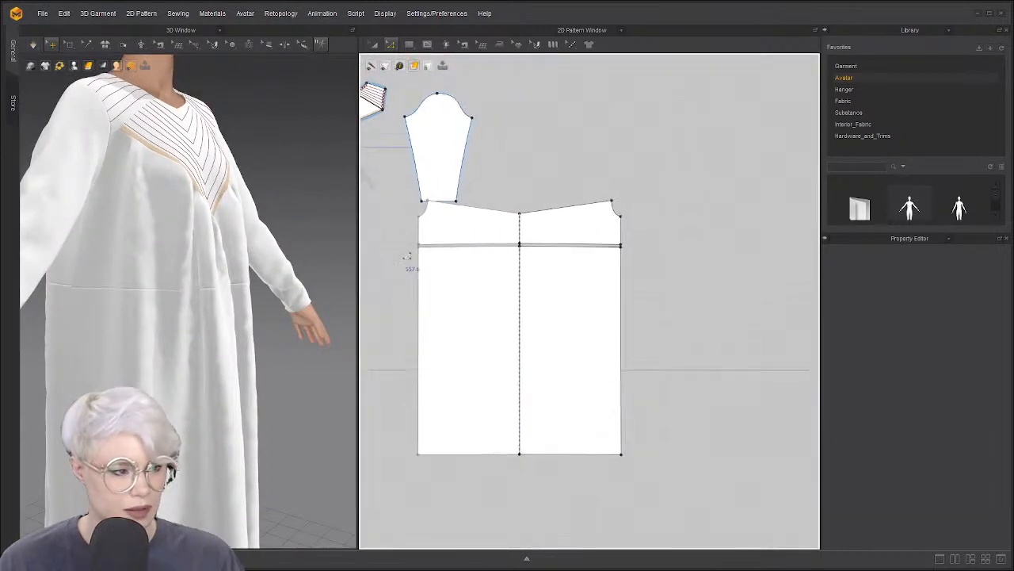
# Select the bodice waist line and lower back top edge, and make them elastic
pyautogui.moveTo(257, 262); pyautogui.dragTo(325, 269, button='right')
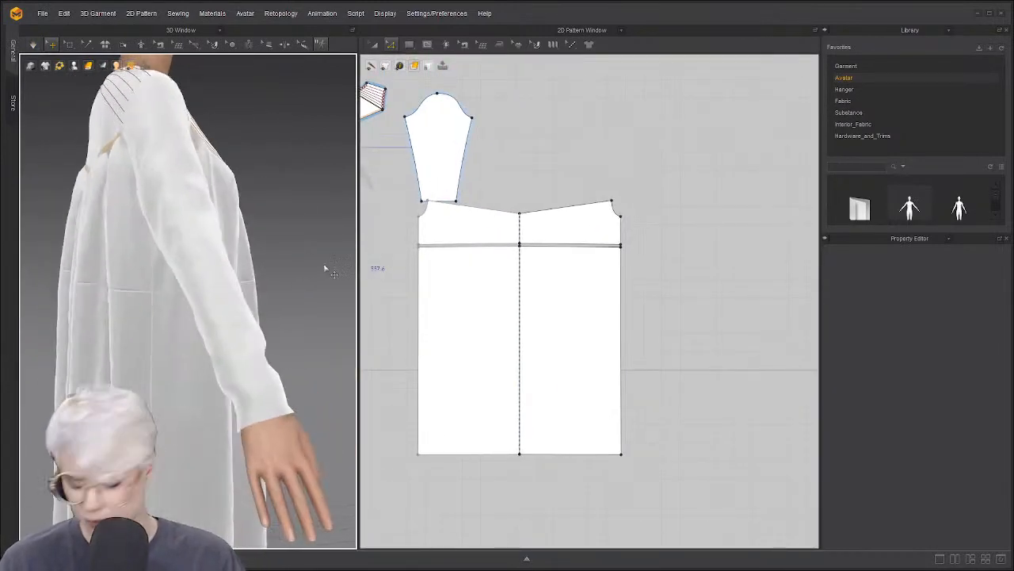
pyautogui.moveTo(471, 247); pyautogui.dragTo(558, 250, button='middle')
pyautogui.click(410, 252)
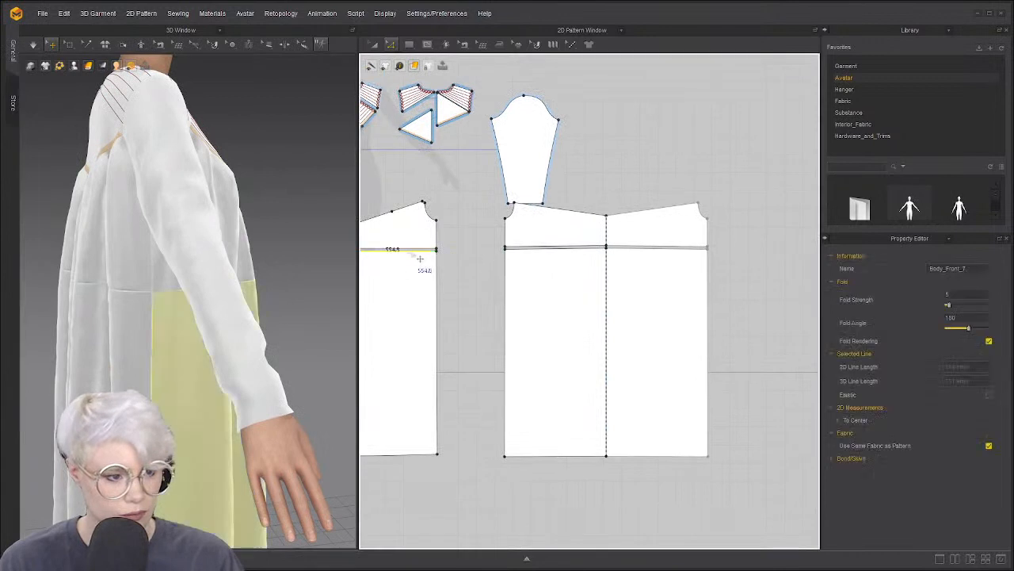
pyautogui.keyDown('shift'); pyautogui.click(569, 248); pyautogui.keyUp('shift')
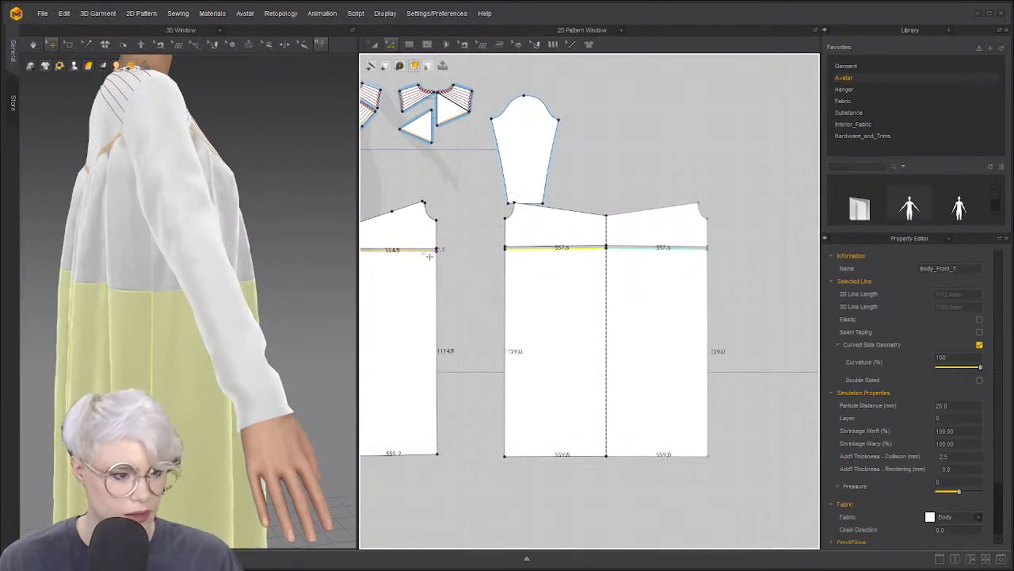
pyautogui.click(499, 246)
pyautogui.click(426, 252)
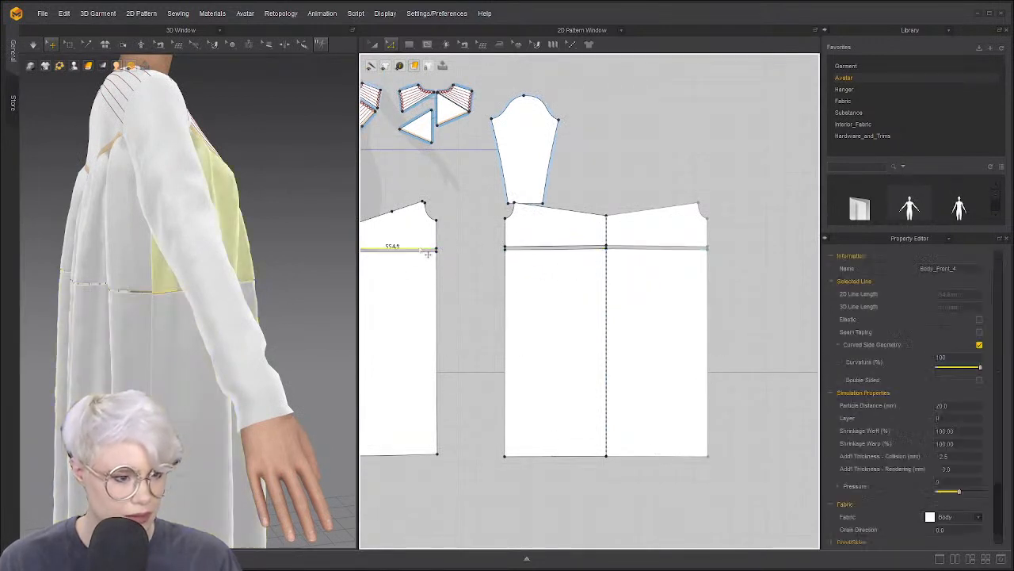
pyautogui.keyDown('shift'); pyautogui.click(559, 248); pyautogui.keyUp('shift')
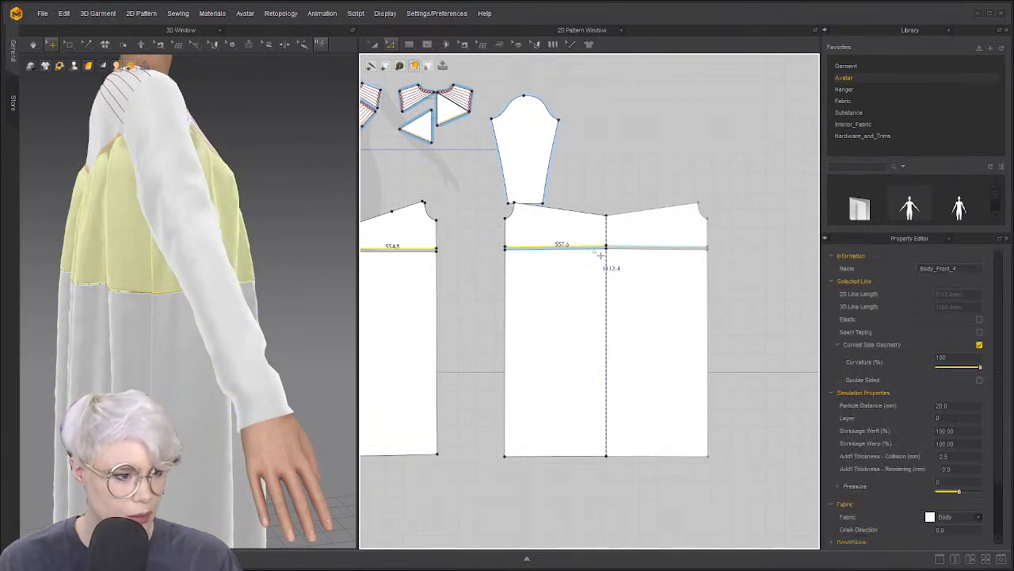
pyautogui.click(980, 319)
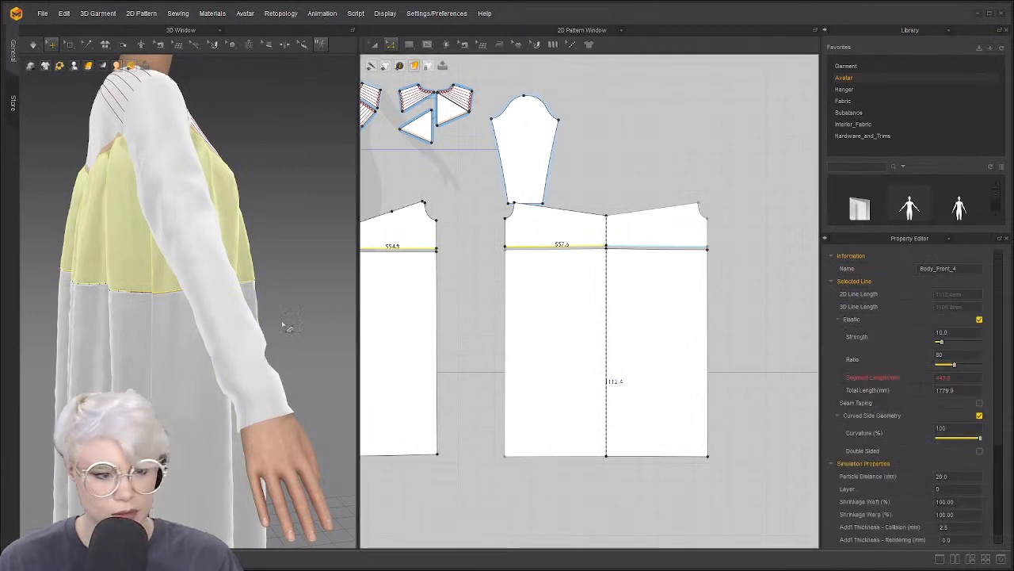
# Simulate, then lower the elastic ratio to 5 and resimulate to gather the waist
pyautogui.press('space')
pyautogui.press('2')
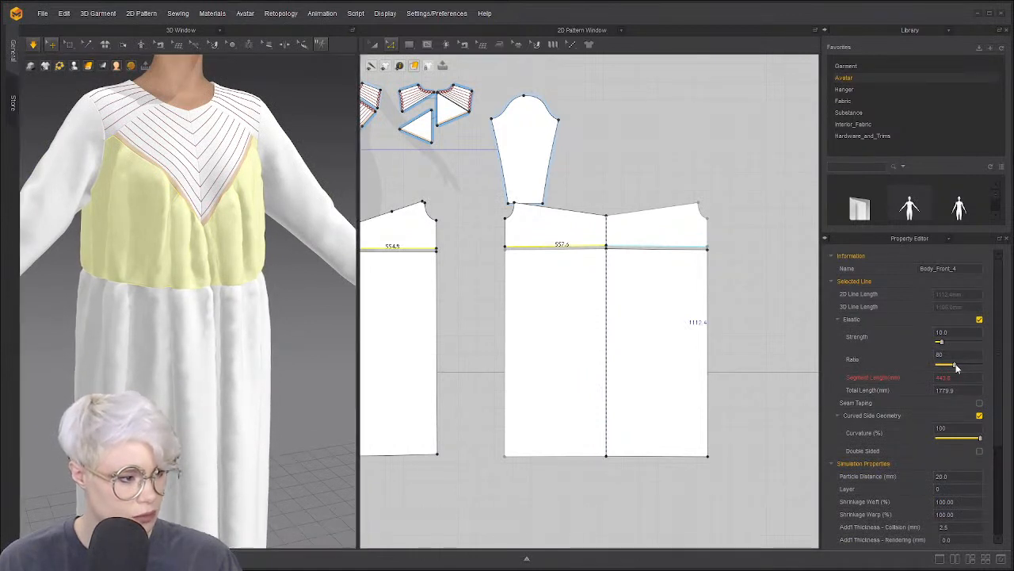
pyautogui.moveTo(956, 367); pyautogui.dragTo(940, 367)
pyautogui.press('space')
pyautogui.press('space')
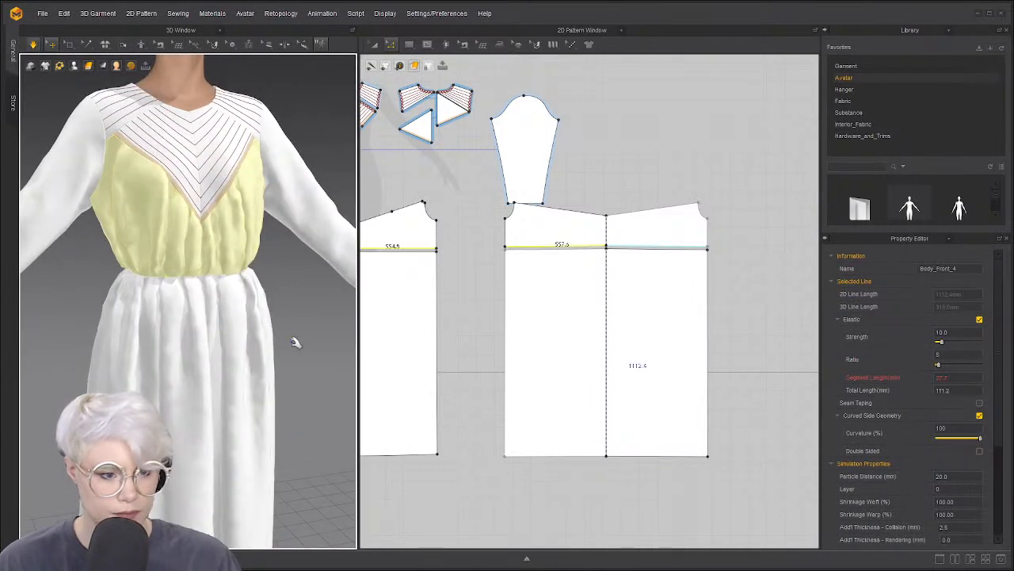
# Orbit around the dress to check the gathered waist front and back
pyautogui.scroll(-5, 293, 342)
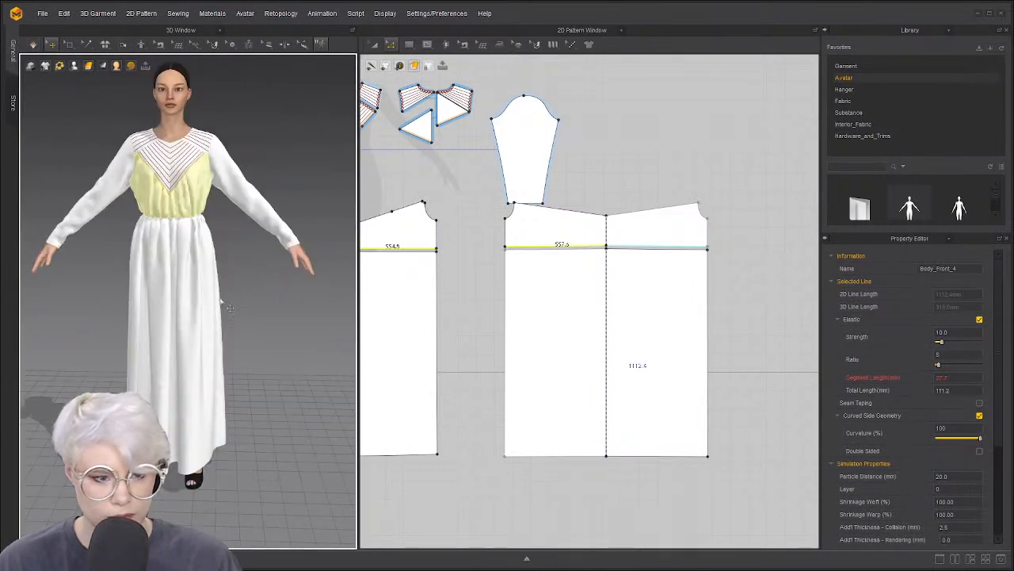
pyautogui.scroll(5, 238, 302)
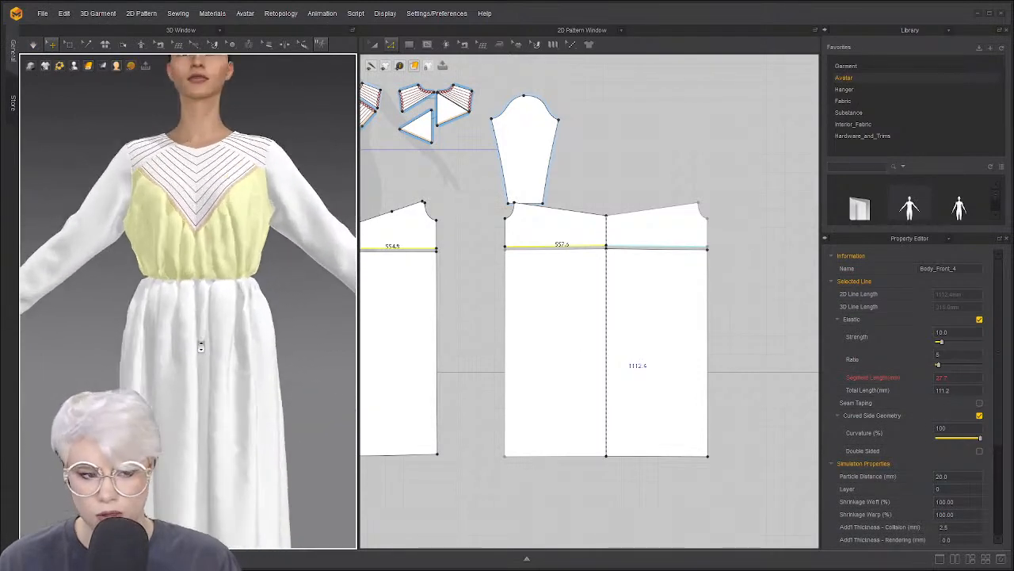
pyautogui.scroll(2, 236, 335)
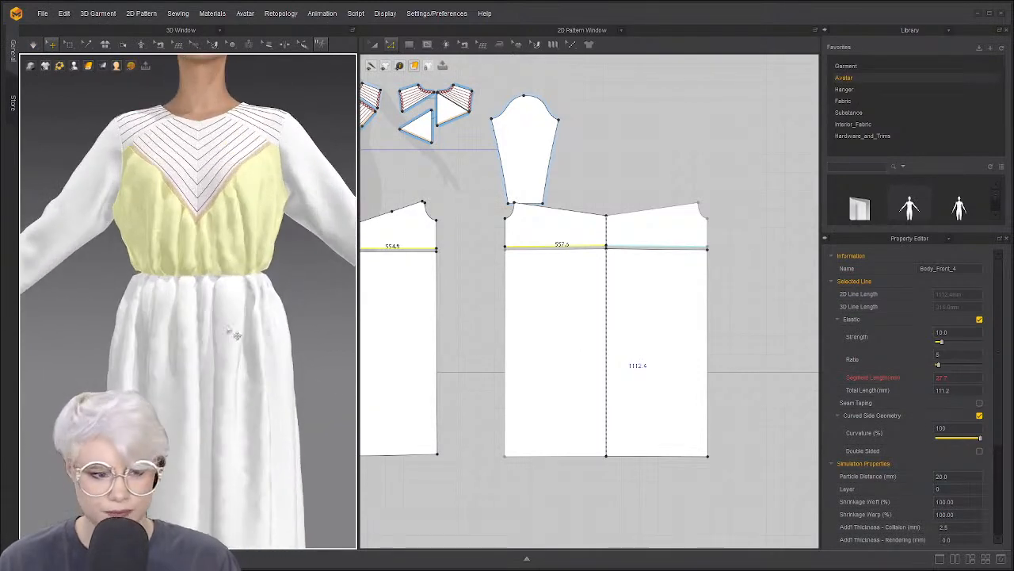
pyautogui.click(330, 210)
pyautogui.moveTo(310, 229); pyautogui.dragTo(182, 314, button='right')
pyautogui.scroll(-3, 182, 314)
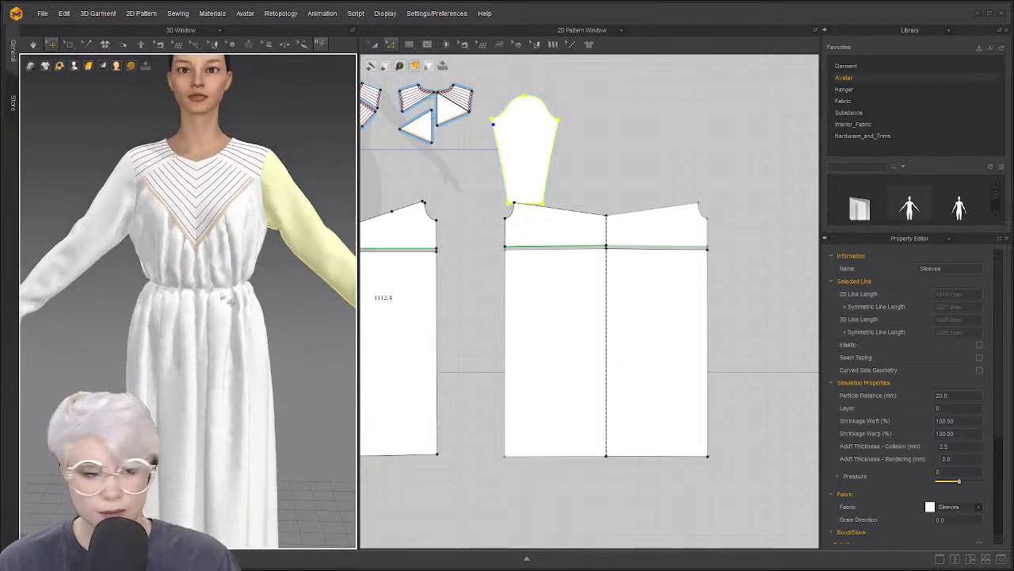
pyautogui.moveTo(143, 284); pyautogui.dragTo(282, 293, button='right')
pyautogui.scroll(4, 274, 190)
pyautogui.click(273, 188)
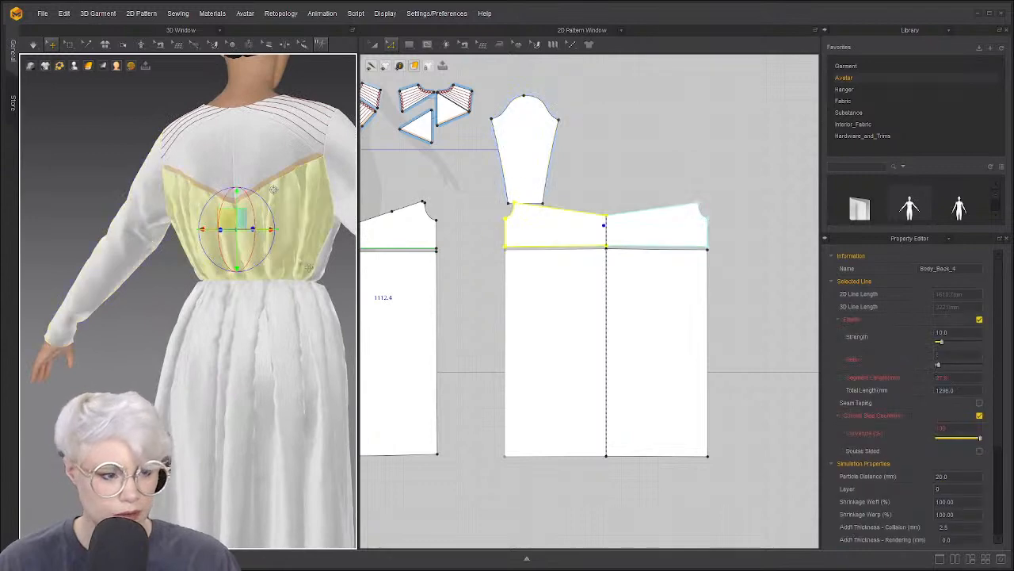
# Select the front and back bodice pieces and set their particle distance to 15
pyautogui.press('a')
pyautogui.click(405, 233)
pyautogui.keyDown('shift'); pyautogui.click(552, 225); pyautogui.keyUp('shift')
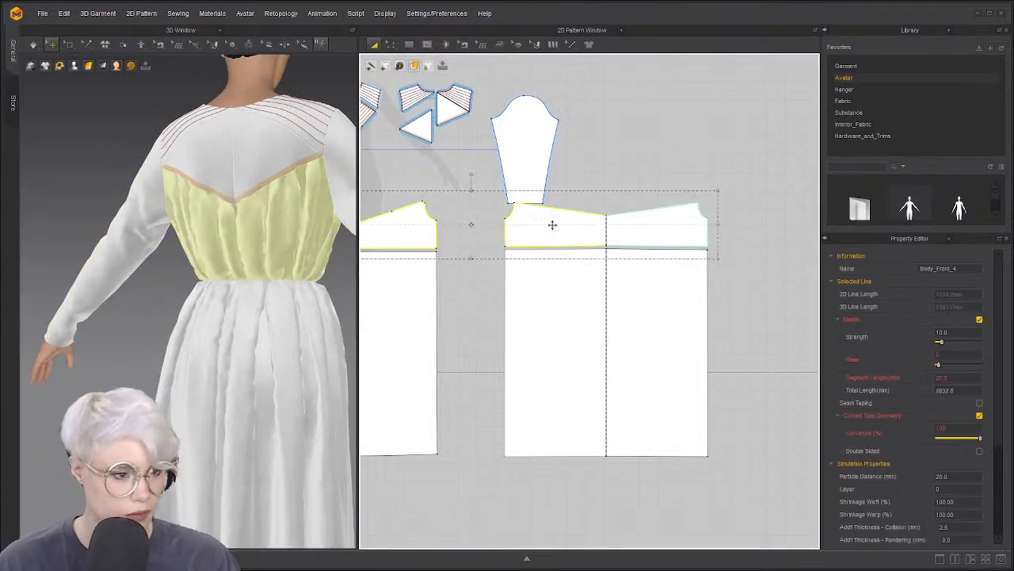
pyautogui.moveTo(317, 244); pyautogui.dragTo(197, 266, button='right')
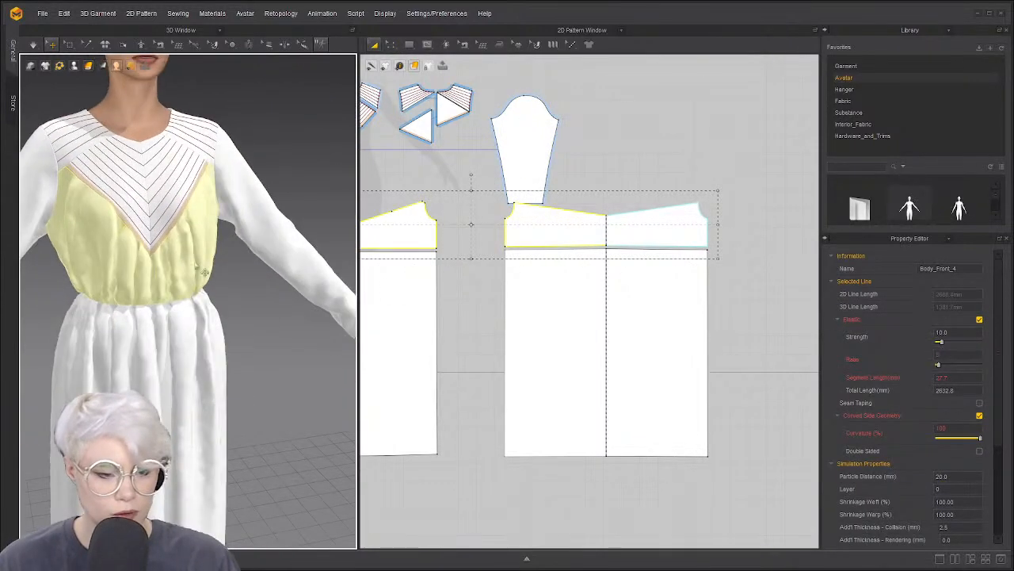
pyautogui.click(951, 469)
pyautogui.write('15')
pyautogui.press('Return')
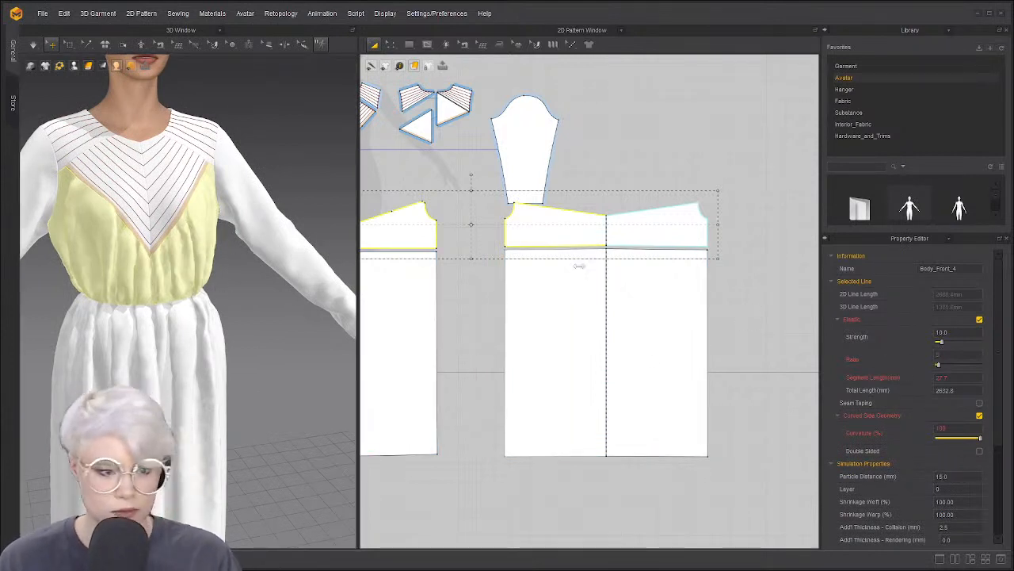
# Resimulate the dress and tug the bodice cloth so it resettles
pyautogui.press('space')
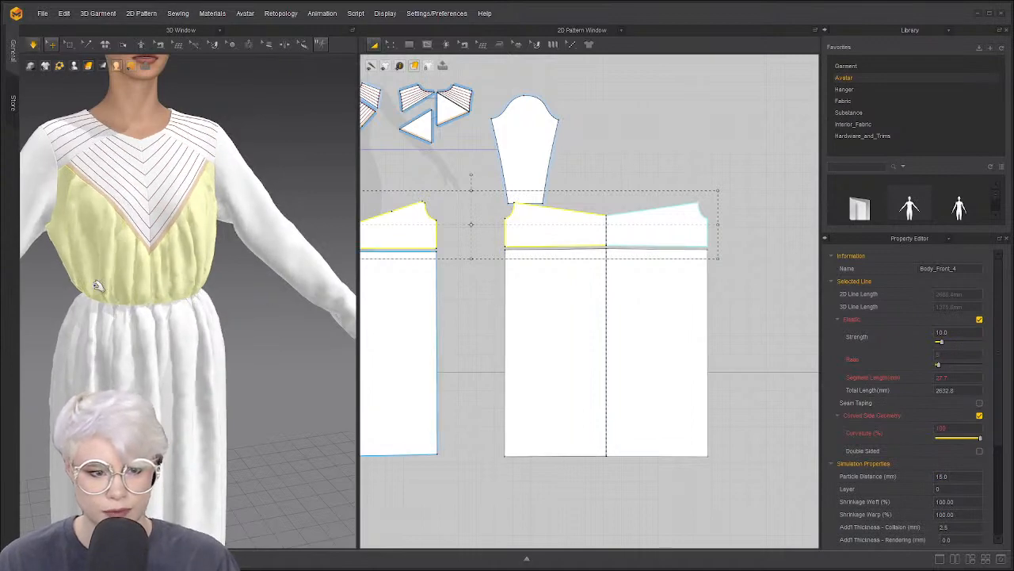
pyautogui.moveTo(98, 282); pyautogui.dragTo(136, 364)
pyautogui.moveTo(134, 344); pyautogui.dragTo(149, 333, button='right')
pyautogui.scroll(-2, 153, 336)
pyautogui.moveTo(161, 385); pyautogui.dragTo(159, 256, button='middle')
pyautogui.scroll(-2, 175, 348)
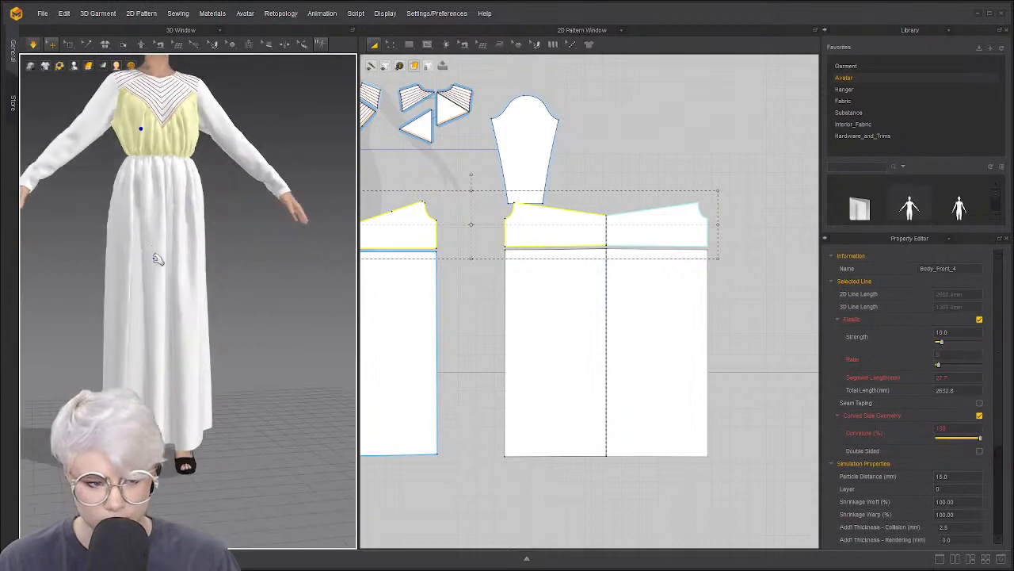
pyautogui.scroll(3, 173, 317)
pyautogui.moveTo(173, 317); pyautogui.dragTo(184, 337, button='right')
# Orbit and pan around the dress, ending on a side profile view
pyautogui.scroll(-1, 181, 298)
pyautogui.moveTo(180, 297); pyautogui.dragTo(196, 348, button='middle')
pyautogui.moveTo(197, 348); pyautogui.dragTo(197, 360, button='right')
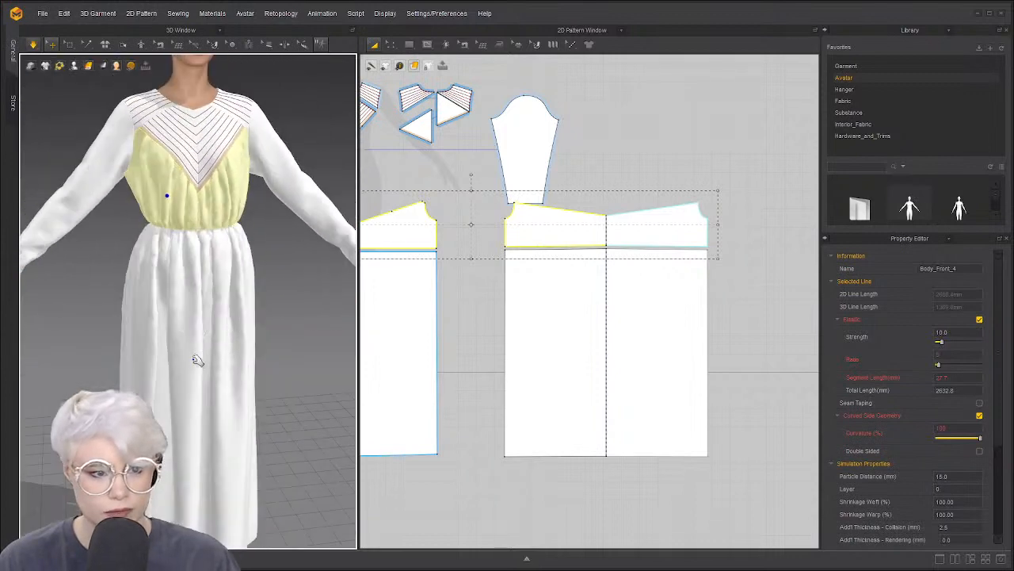
pyautogui.scroll(-1, 197, 360)
pyautogui.moveTo(190, 250); pyautogui.dragTo(196, 319, button='middle')
pyautogui.moveTo(197, 319); pyautogui.dragTo(160, 309, button='right')
pyautogui.scroll(3, 190, 311)
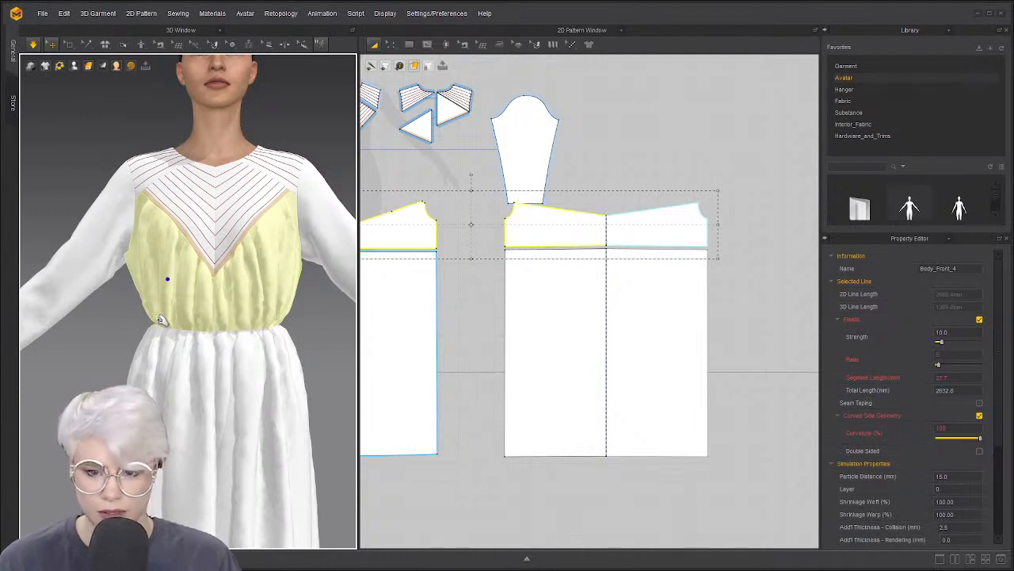
pyautogui.moveTo(164, 319); pyautogui.dragTo(188, 316, button='middle')
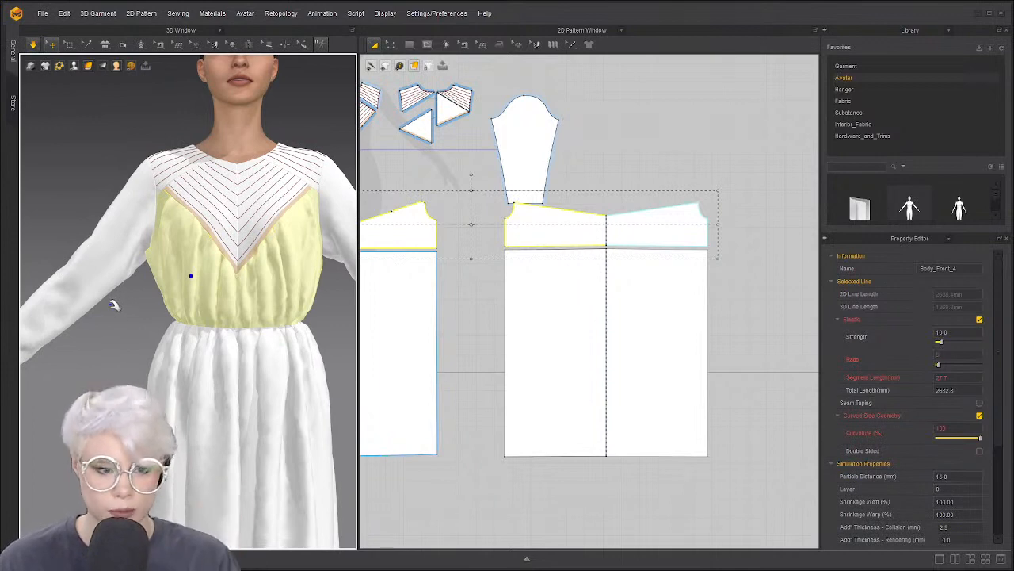
pyautogui.moveTo(113, 304); pyautogui.dragTo(163, 305, button='right')
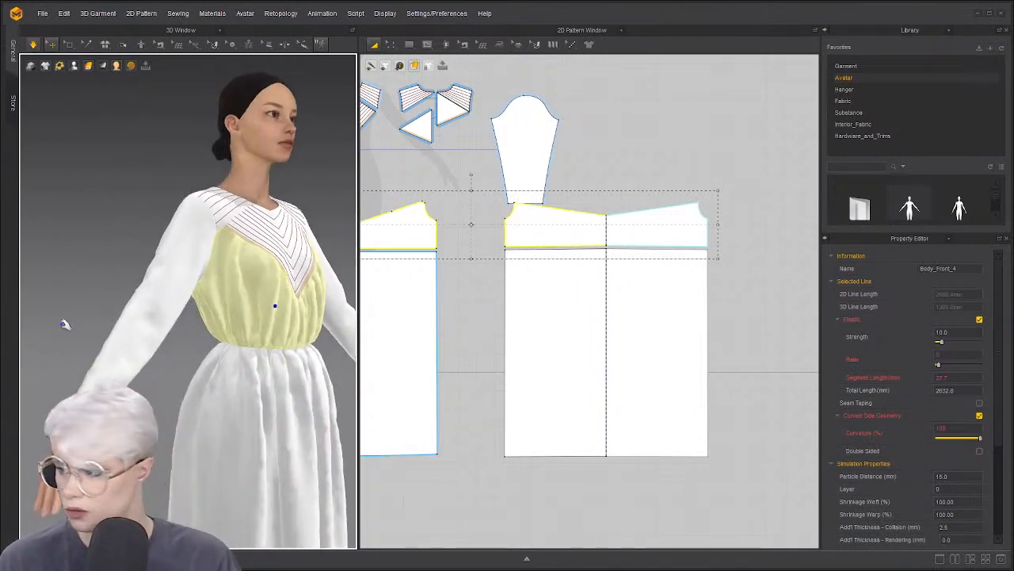
pyautogui.moveTo(83, 329); pyautogui.dragTo(119, 323, button='right')
# Select the sleeve, bring its pattern into view, and turn simulation on
pyautogui.click(173, 303)
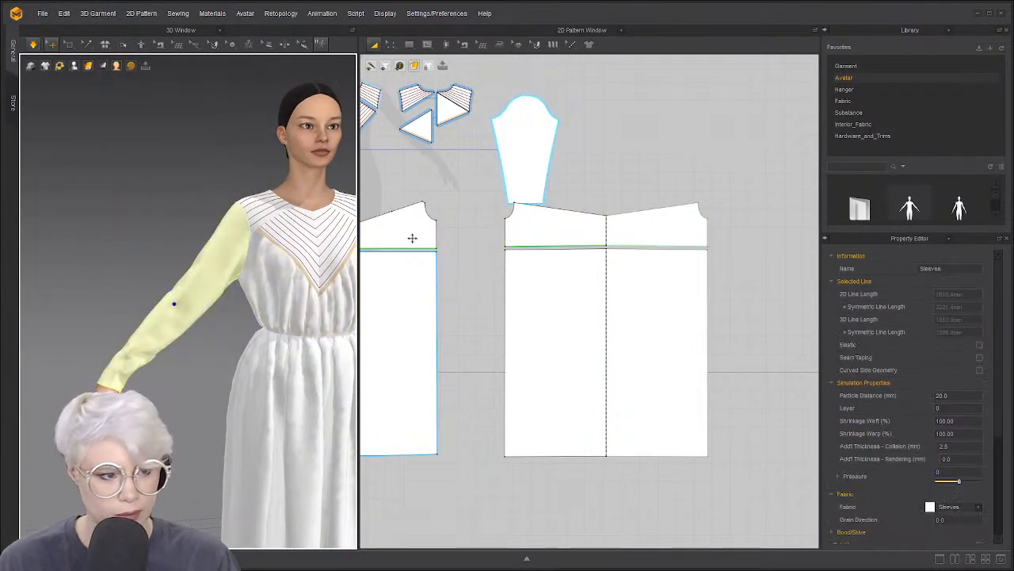
pyautogui.scroll(-2, 412, 239)
pyautogui.moveTo(412, 238); pyautogui.dragTo(629, 244, button='middle')
pyautogui.scroll(-1, 629, 244)
pyautogui.scroll(10, 508, 241)
pyautogui.moveTo(214, 296); pyautogui.dragTo(333, 297, button='right')
pyautogui.moveTo(185, 332); pyautogui.dragTo(226, 326, button='right')
pyautogui.press('space')
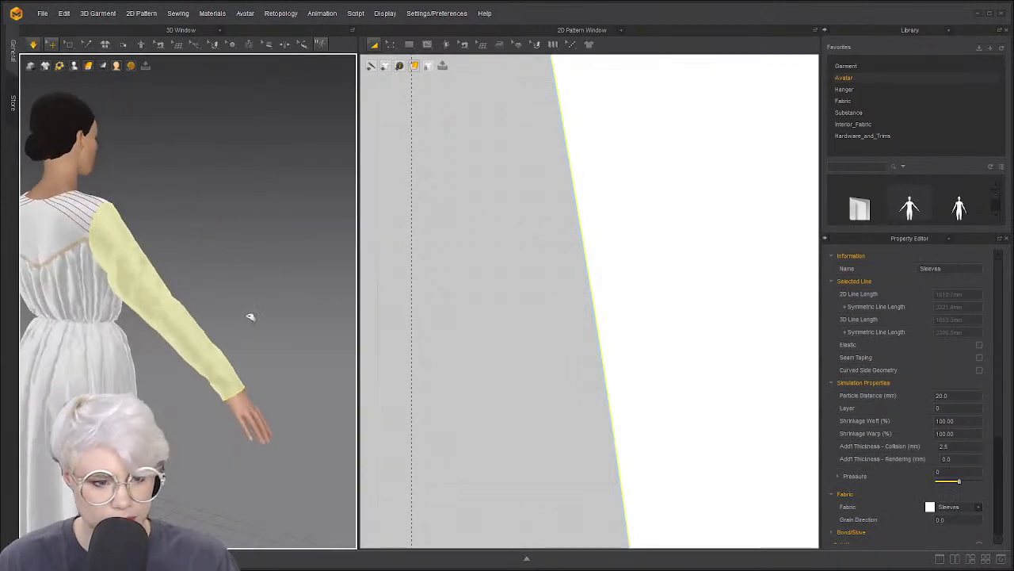
pyautogui.scroll(-6, 523, 261)
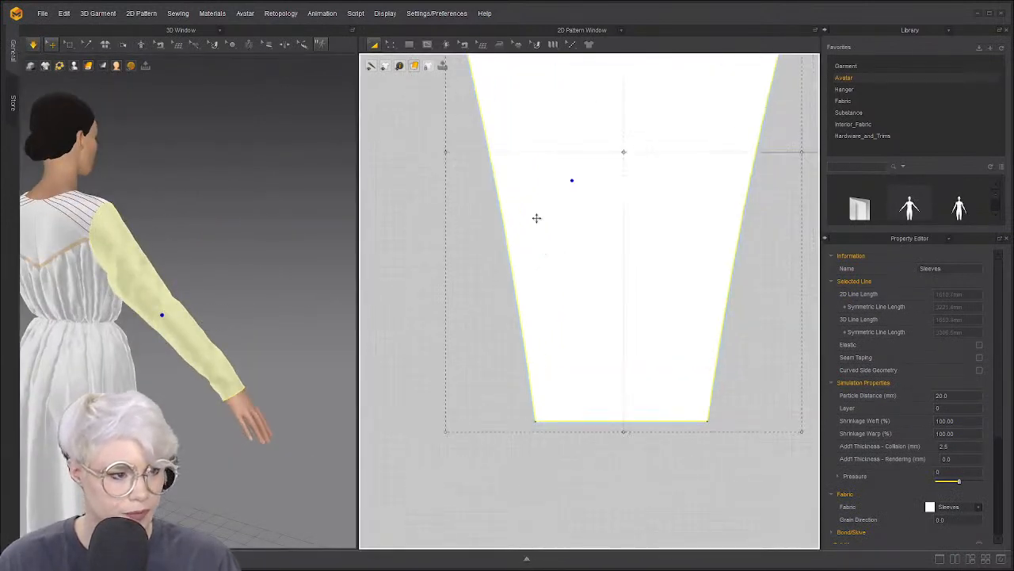
# Draw an internal line across the lower sleeve and Cut & Sew it into two pieces
pyautogui.click(427, 43)
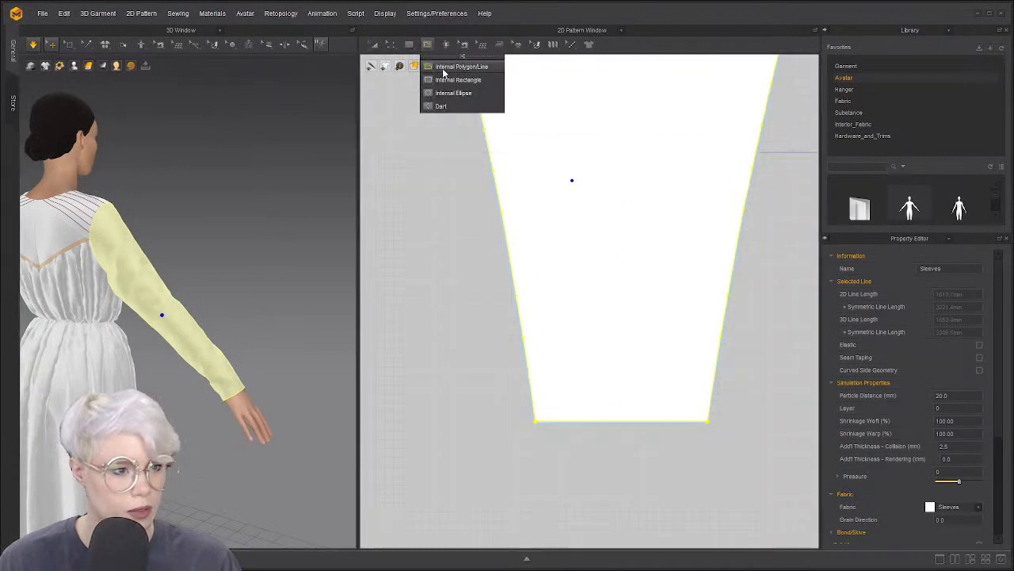
pyautogui.click(461, 66)
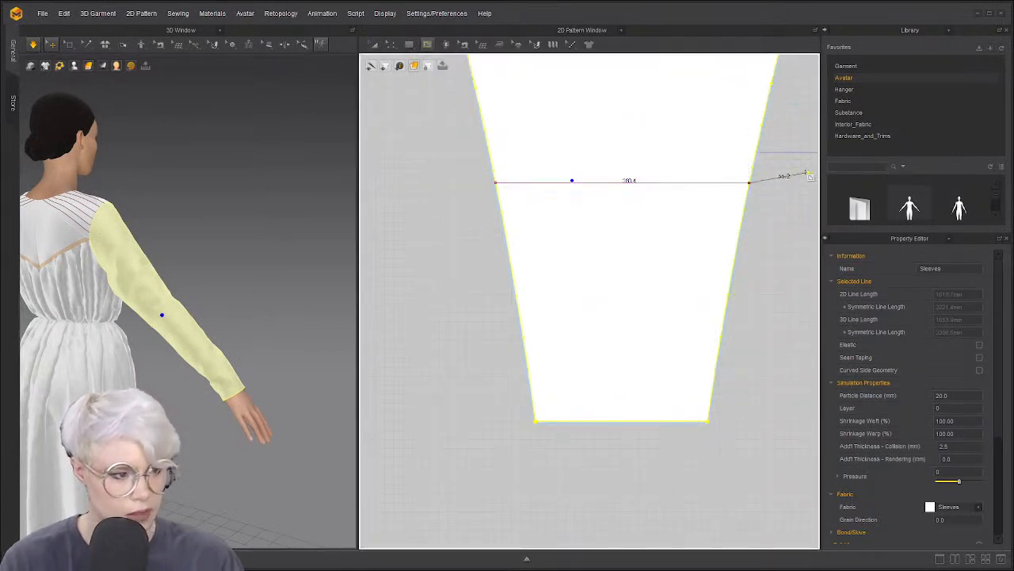
pyautogui.click(792, 172)
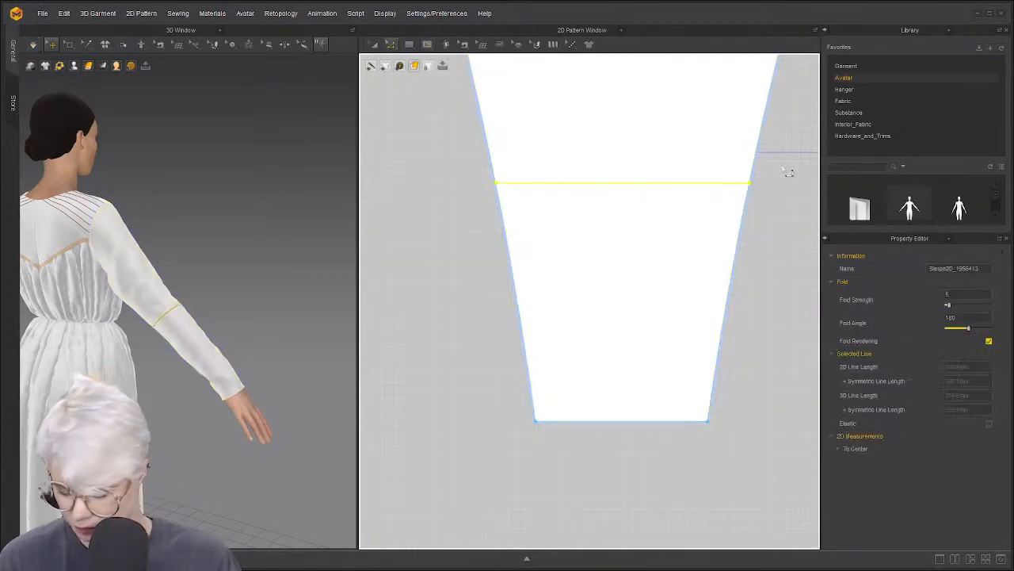
pyautogui.rightClick(697, 187)
pyautogui.click(728, 294)
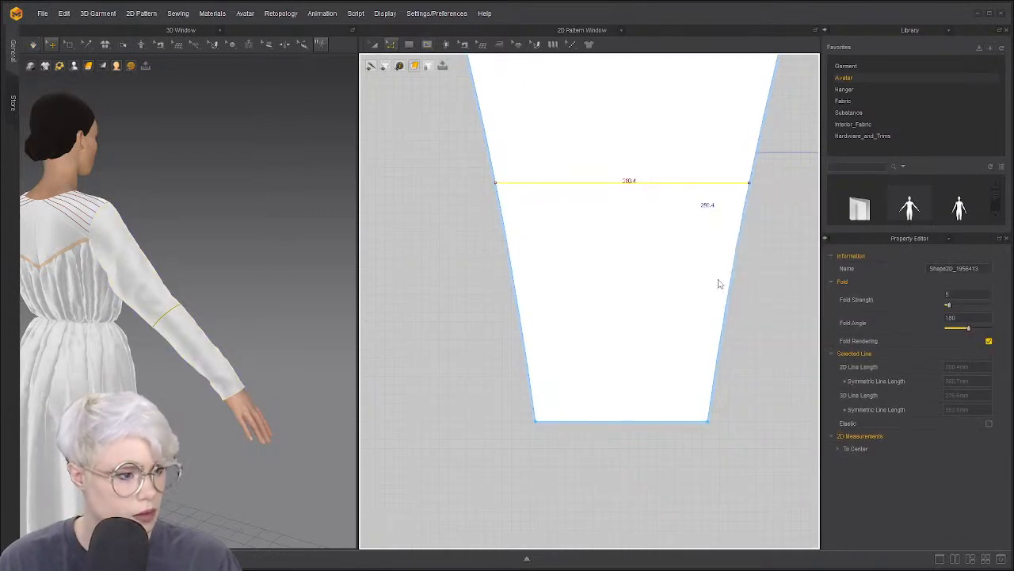
pyautogui.scroll(-5, 698, 272)
pyautogui.moveTo(261, 307); pyautogui.dragTo(176, 318, button='right')
pyautogui.moveTo(176, 318); pyautogui.dragTo(235, 295, button='middle')
pyautogui.moveTo(258, 301); pyautogui.dragTo(315, 260, button='right')
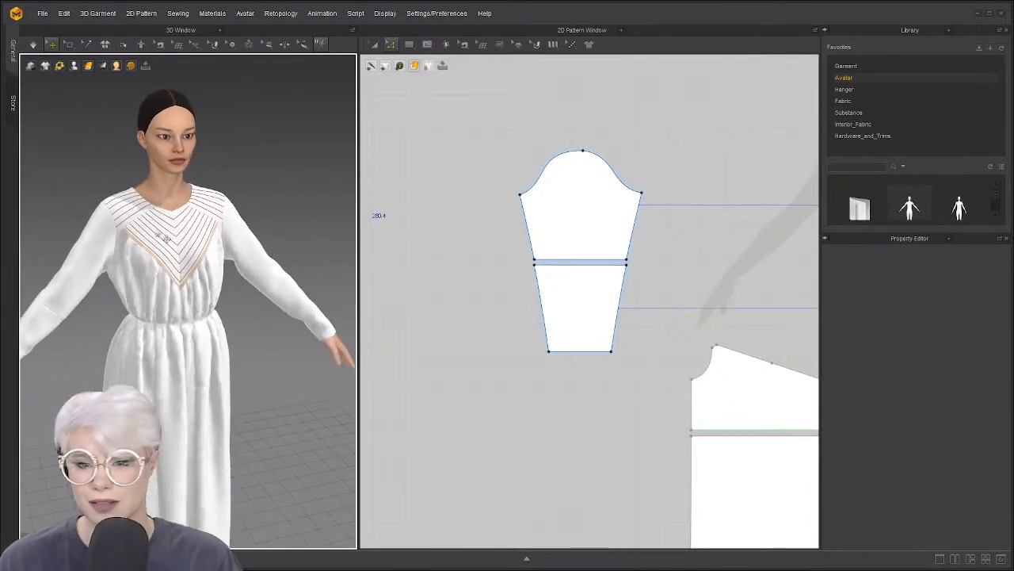
pyautogui.scroll(2, 584, 139)
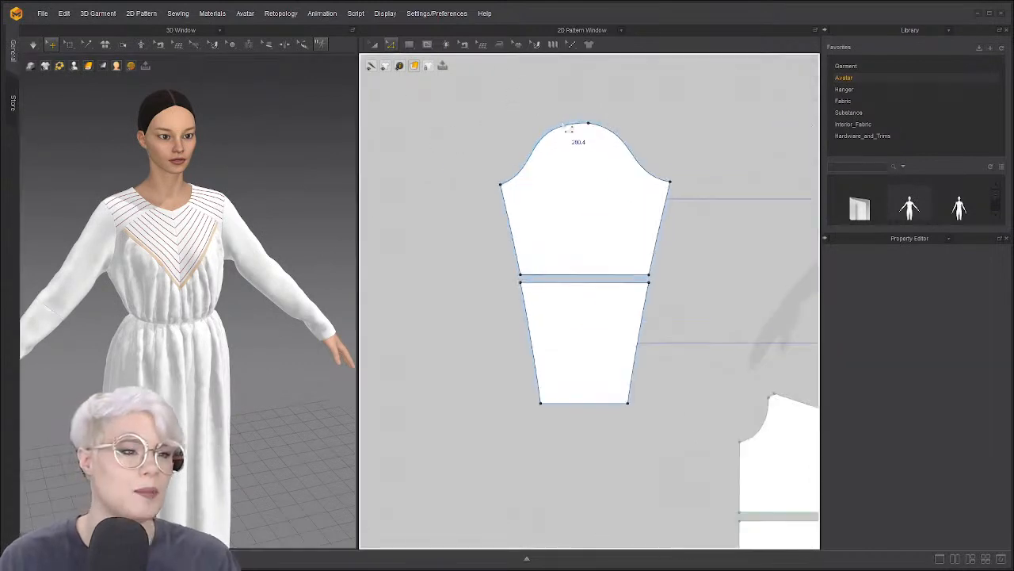
pyautogui.scroll(-1, 577, 161)
pyautogui.scroll(-3, 584, 172)
pyautogui.click(584, 170)
pyautogui.scroll(-1, 544, 159)
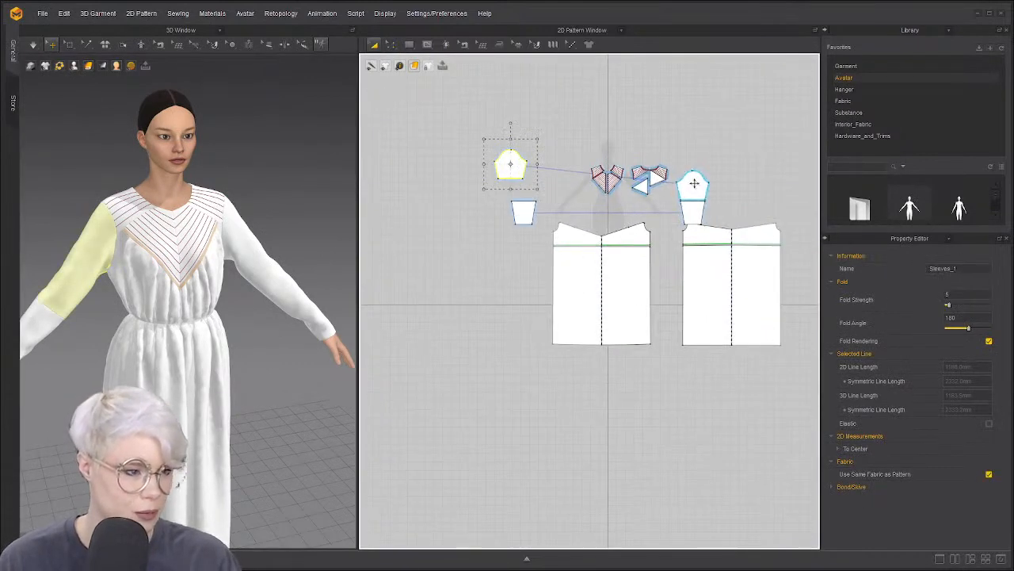
pyautogui.click(714, 157)
pyautogui.scroll(1, 527, 198)
pyautogui.click(521, 140)
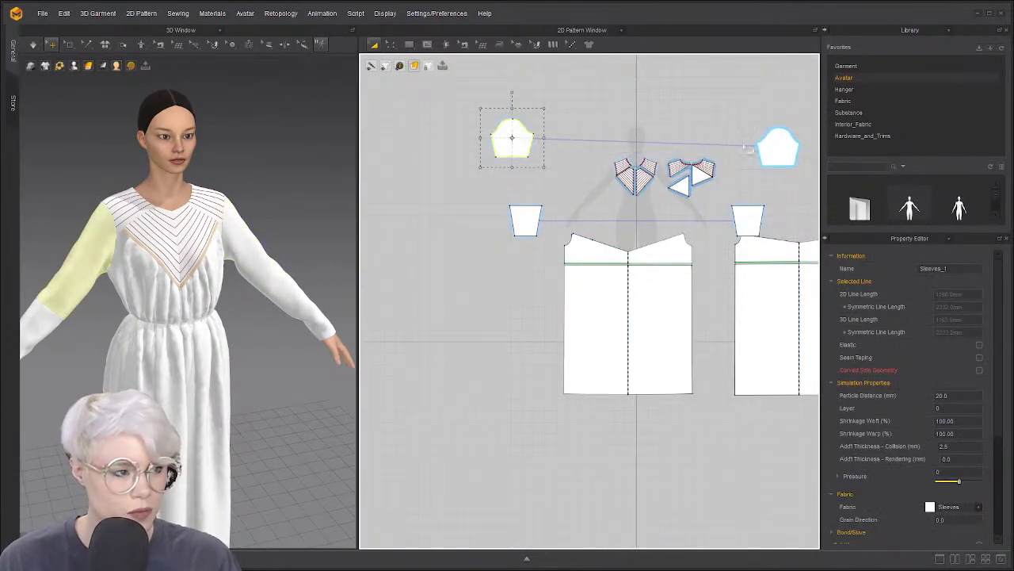
pyautogui.click(780, 131)
pyautogui.scroll(3, 530, 188)
pyautogui.scroll(-1, 555, 211)
pyautogui.scroll(1, 493, 211)
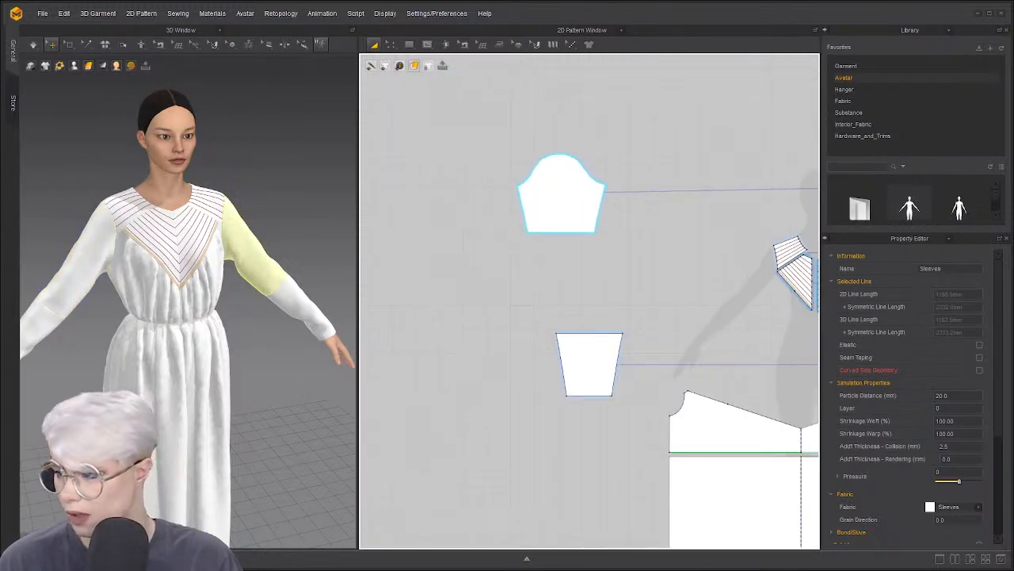
pyautogui.scroll(3, 139, 291)
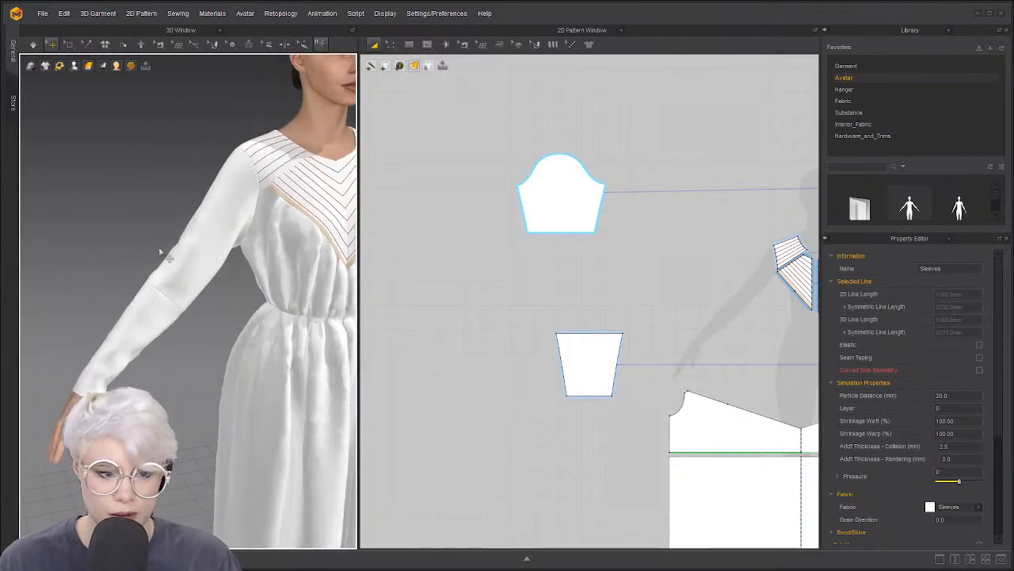
pyautogui.scroll(3, 603, 365)
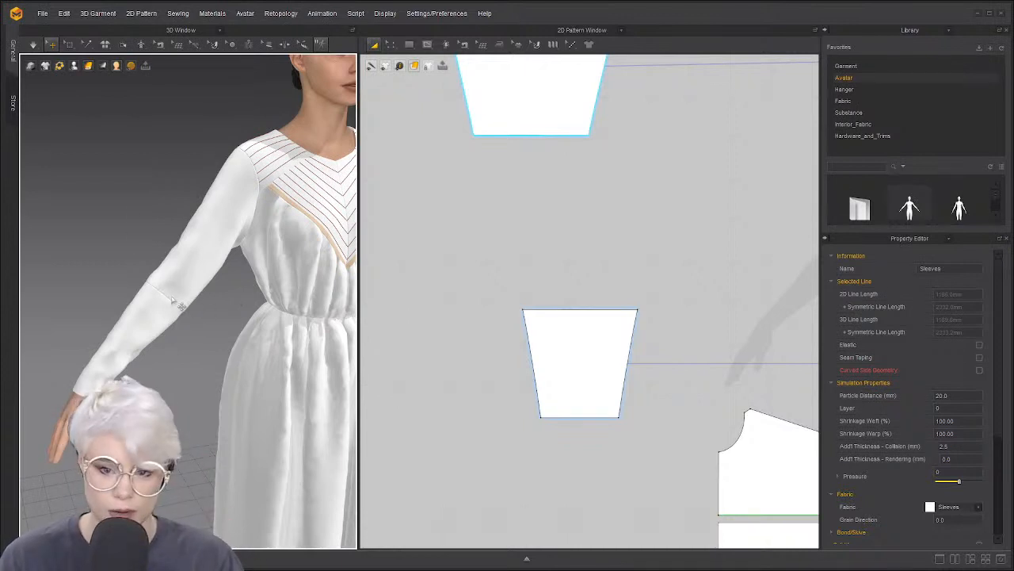
# Freeze both lower sleeve cuff pieces
pyautogui.click(139, 315)
pyautogui.hotkey('ctrl', 'k')
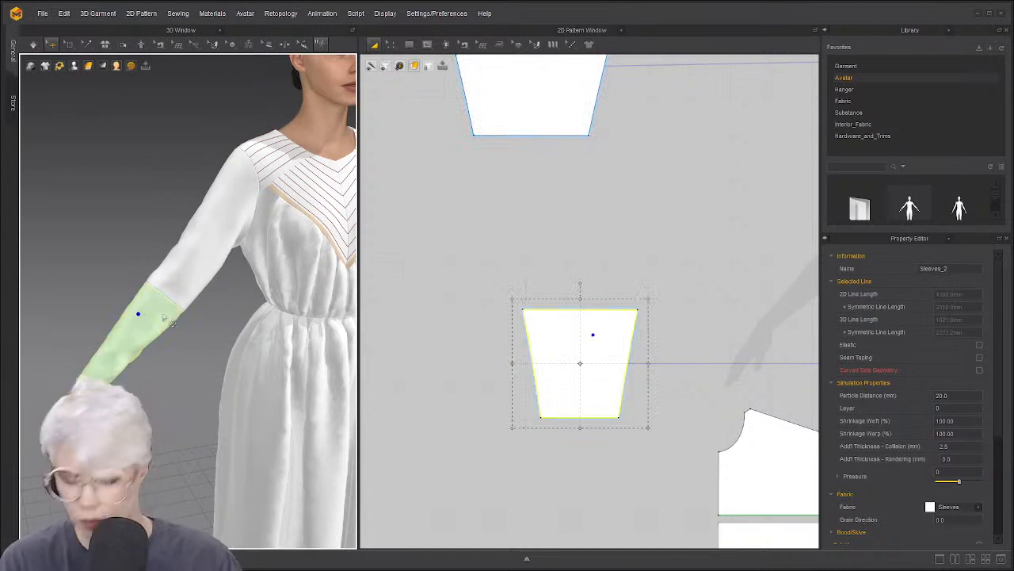
pyautogui.scroll(-1, 146, 326)
pyautogui.moveTo(146, 327); pyautogui.dragTo(24, 329, button='middle')
pyautogui.moveTo(179, 303); pyautogui.dragTo(94, 286, button='middle')
pyautogui.click(287, 280)
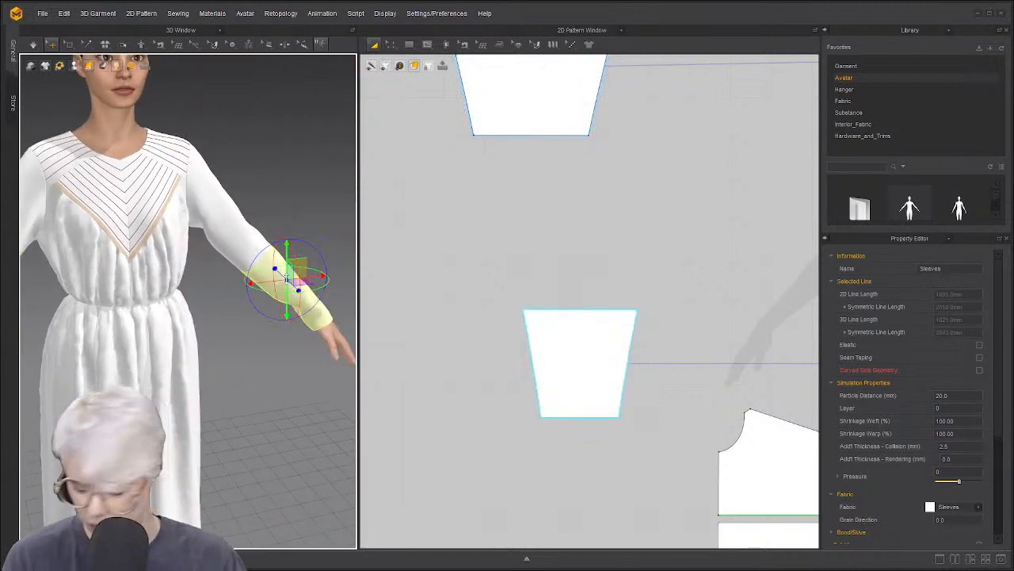
pyautogui.hotkey('ctrl', 'k')
# Freeze all garment pieces, then unfreeze the upper sleeve cap patterns and deselect
pyautogui.hotkey('ctrl', 'a')
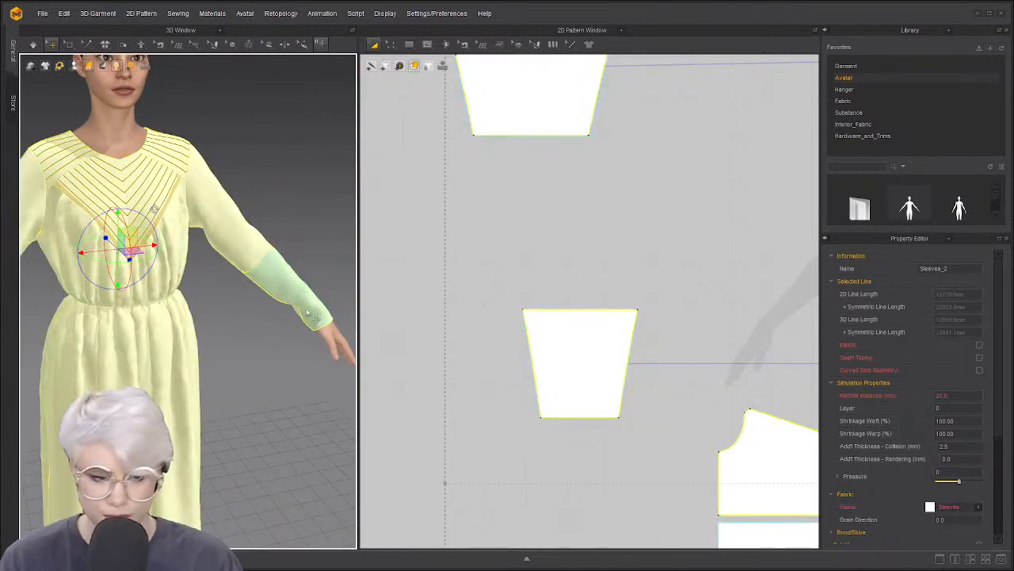
pyautogui.hotkey('ctrl', 'k')
pyautogui.scroll(-1, 460, 218)
pyautogui.moveTo(460, 218); pyautogui.dragTo(469, 310, button='middle')
pyautogui.click(539, 224)
pyautogui.scroll(-2, 546, 226)
pyautogui.moveTo(725, 245); pyautogui.dragTo(465, 283, button='middle')
pyautogui.click(770, 225)
pyautogui.hotkey('ctrl', 'k')
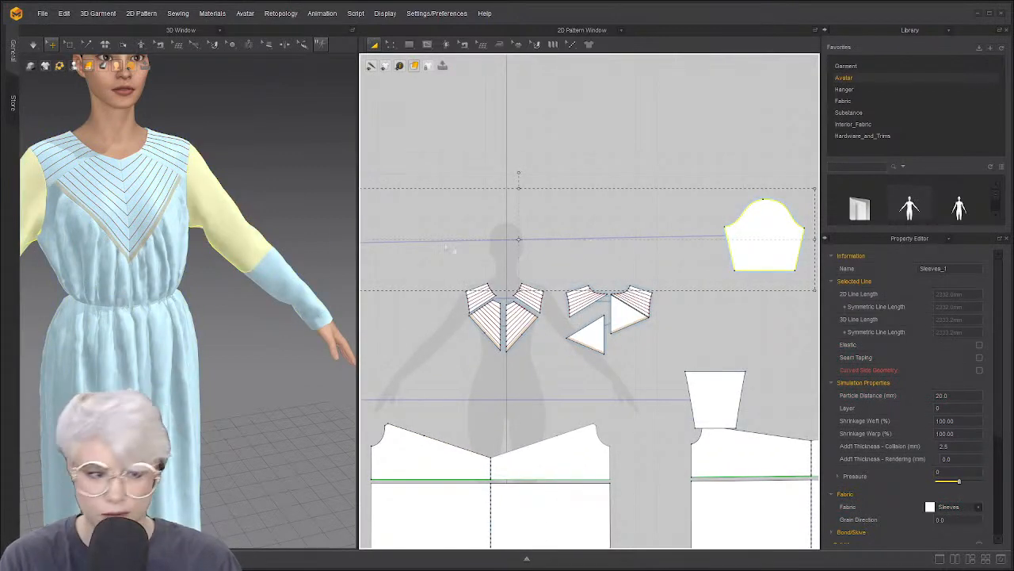
pyautogui.click(285, 194)
pyautogui.scroll(5, 238, 250)
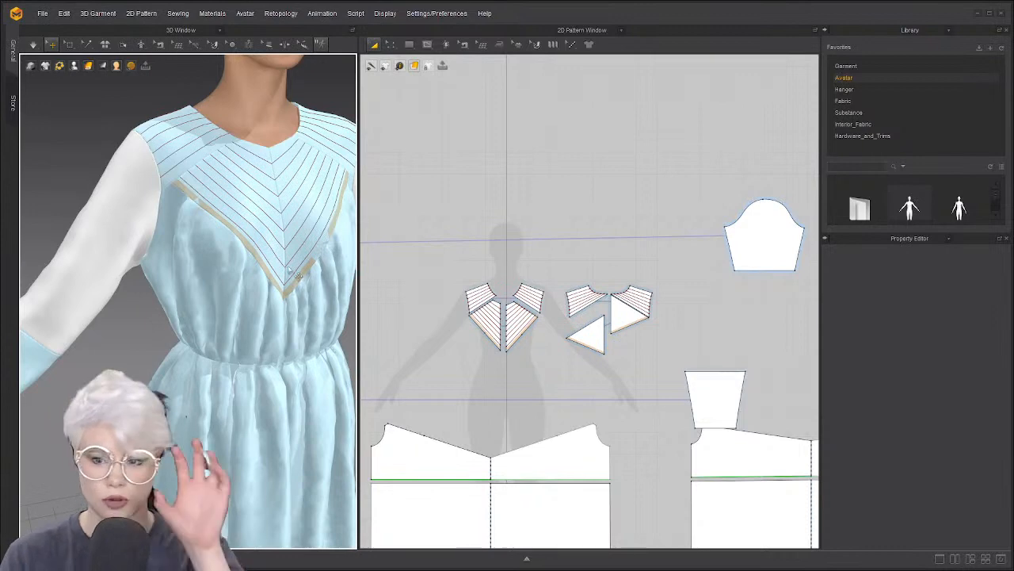
# Centre the upper sleeve pattern and float the Edit Pattern toolbar as a panel
pyautogui.scroll(-3, 287, 271)
pyautogui.moveTo(492, 240); pyautogui.dragTo(592, 233, button='middle')
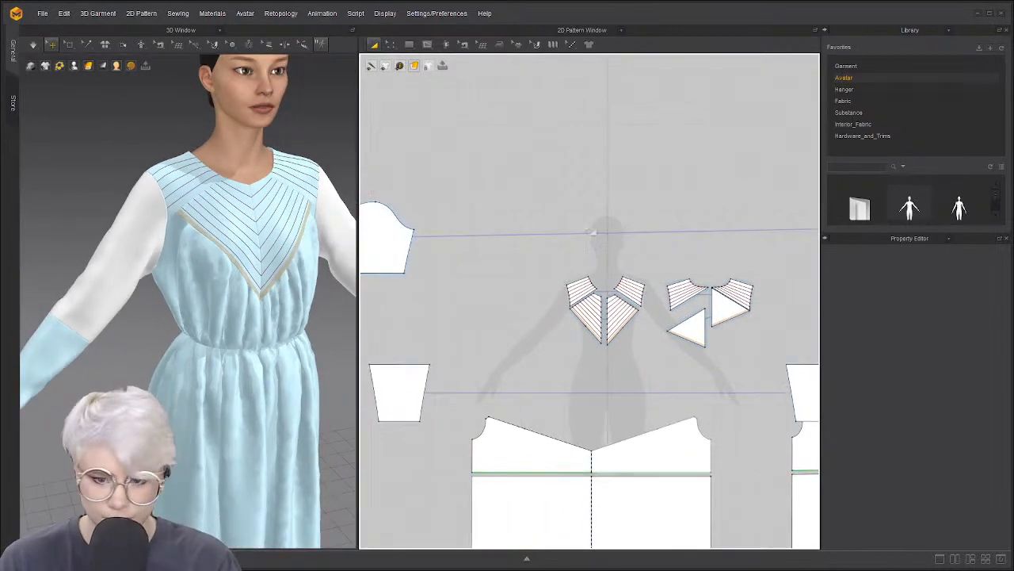
pyautogui.scroll(-3, 592, 233)
pyautogui.scroll(6, 478, 238)
pyautogui.moveTo(472, 246); pyautogui.dragTo(514, 243, button='middle')
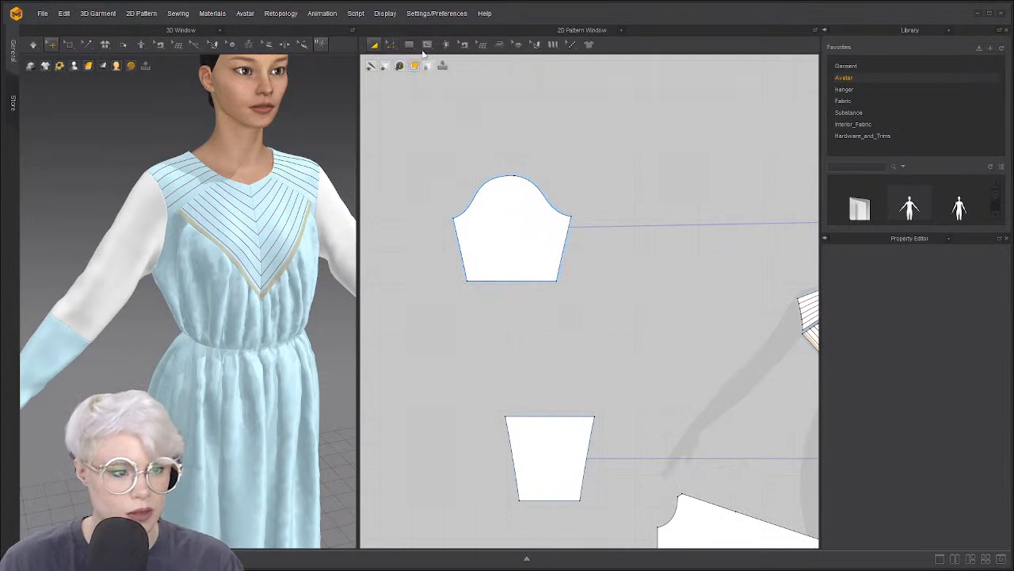
pyautogui.moveTo(425, 56); pyautogui.dragTo(707, 79)
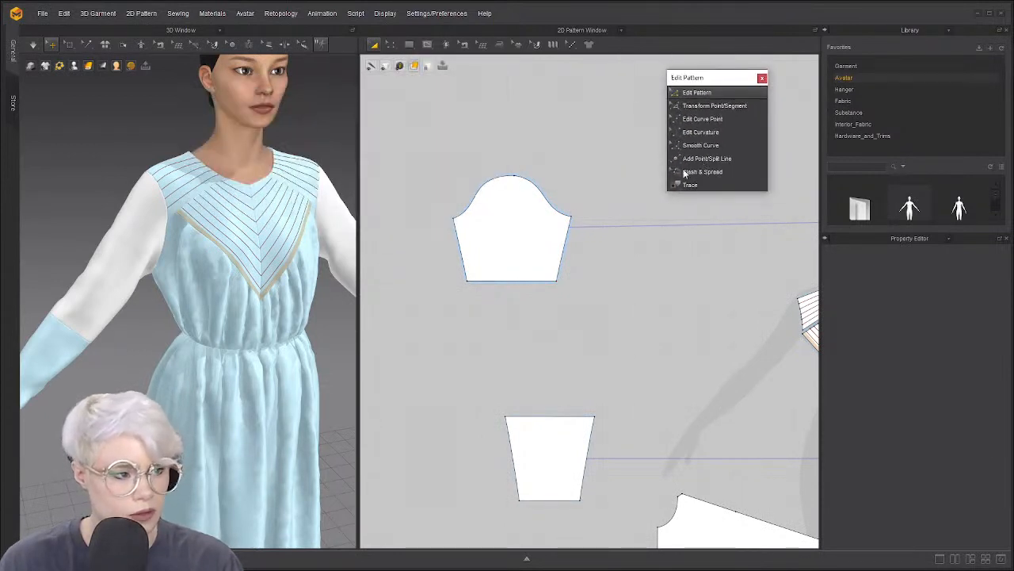
pyautogui.click(686, 172)
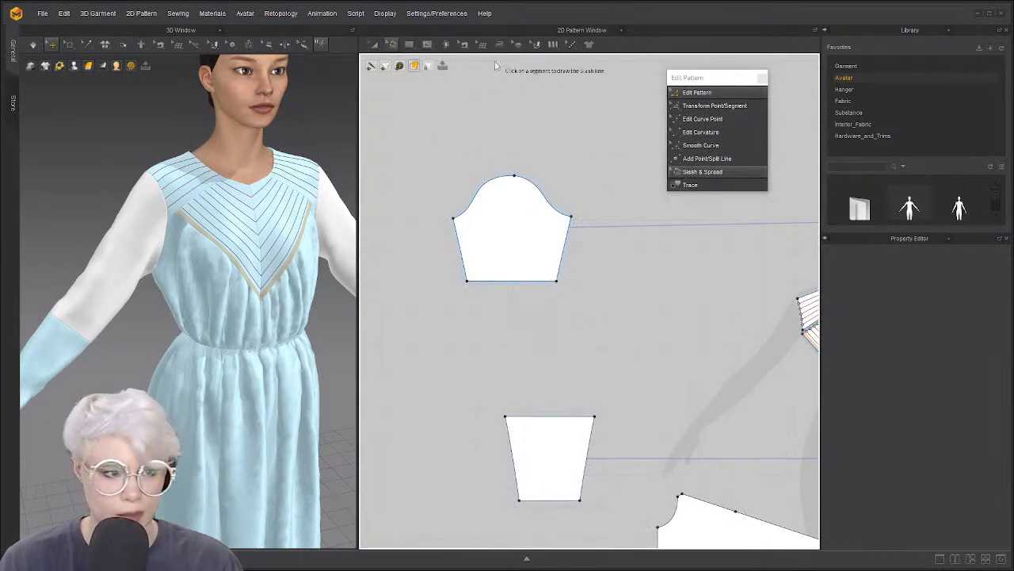
# Draw an internal line from sleeve cap top to hem and Cut & Sew along it
pyautogui.click(428, 45)
pyautogui.click(451, 69)
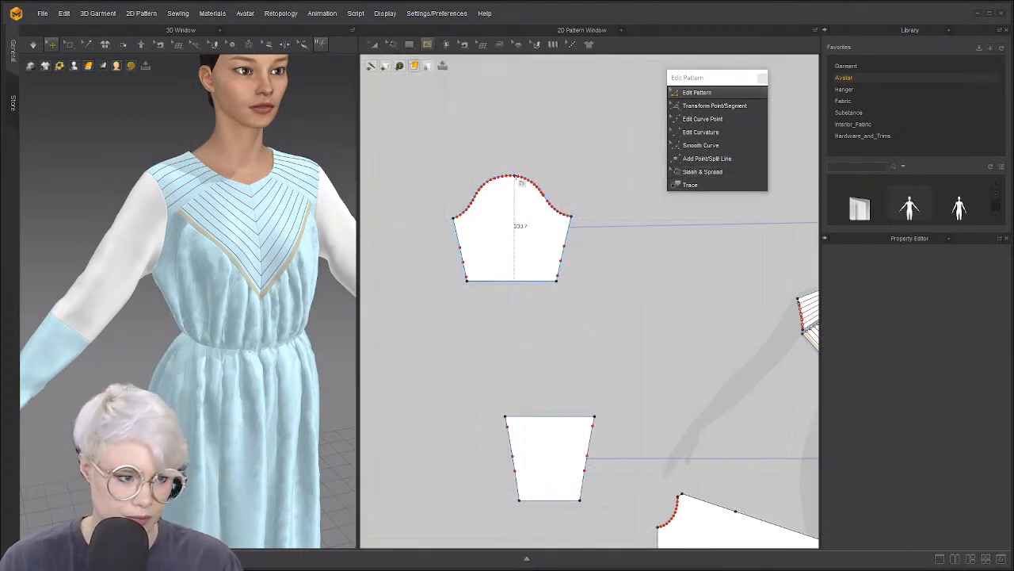
pyautogui.click(515, 176)
pyautogui.click(511, 279)
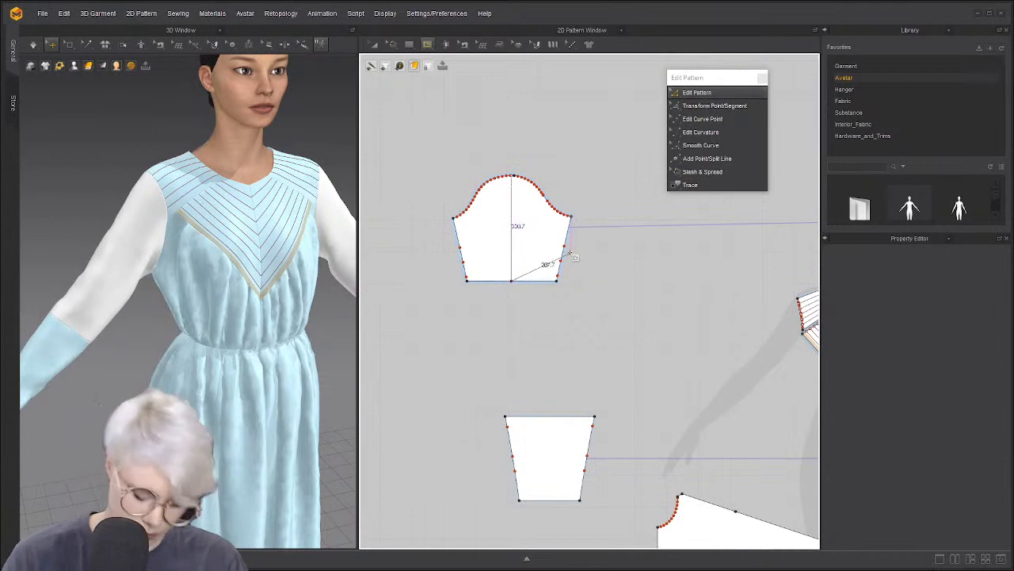
pyautogui.press('Return')
pyautogui.press('z')
pyautogui.rightClick(511, 242)
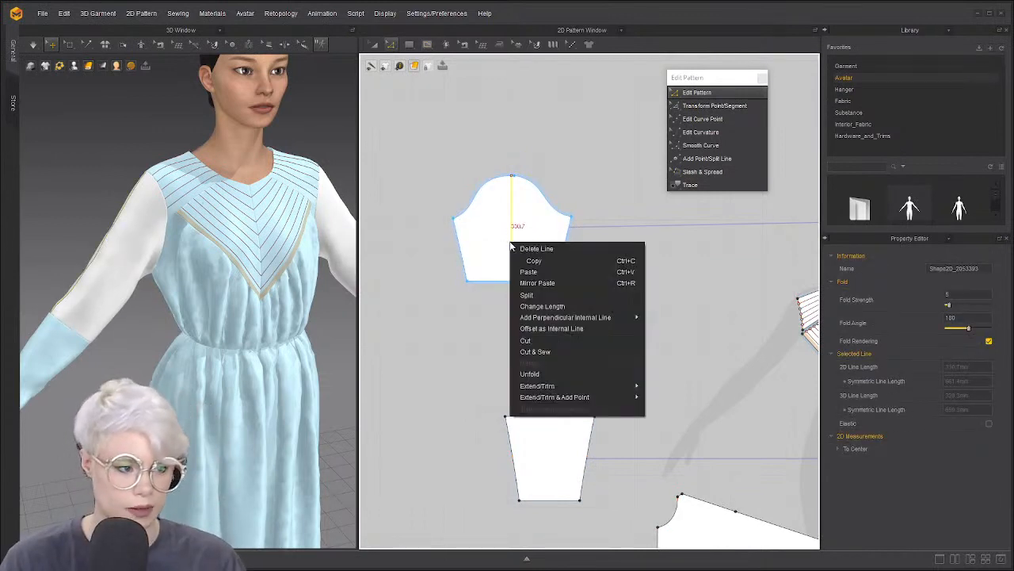
pyautogui.click(543, 355)
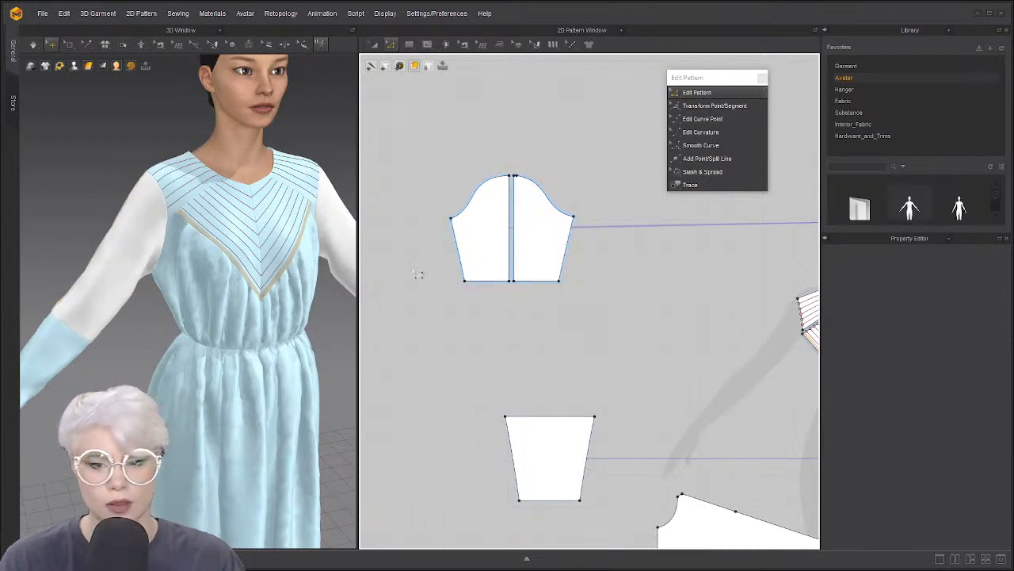
# Bring the two new sleeve halves into view and select the left half
pyautogui.scroll(4, 399, 279)
pyautogui.scroll(-2, 401, 286)
pyautogui.moveTo(401, 286); pyautogui.dragTo(365, 327, button='middle')
pyautogui.scroll(3, 414, 290)
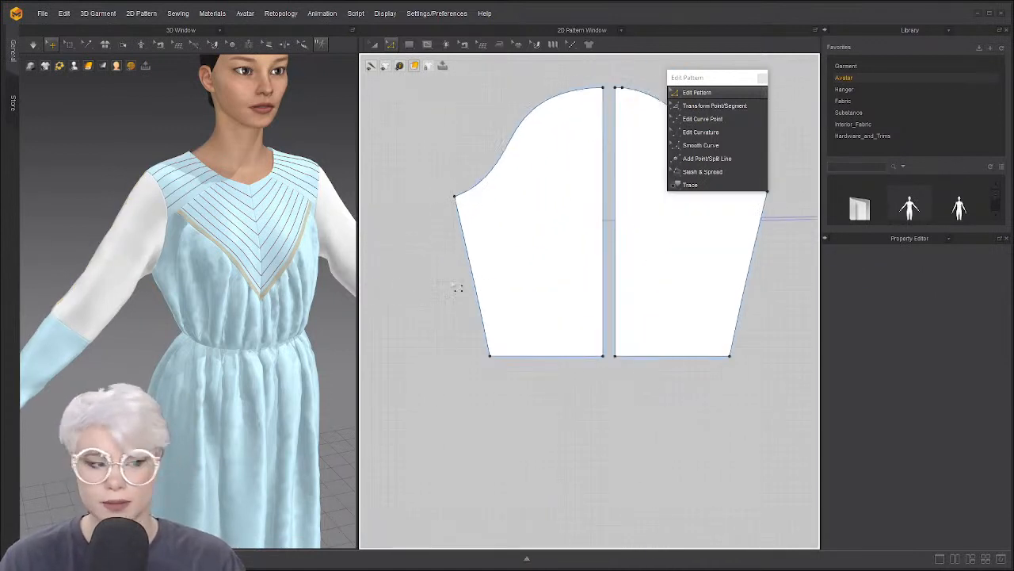
pyautogui.scroll(-3, 499, 266)
pyautogui.moveTo(501, 266); pyautogui.dragTo(459, 298, button='middle')
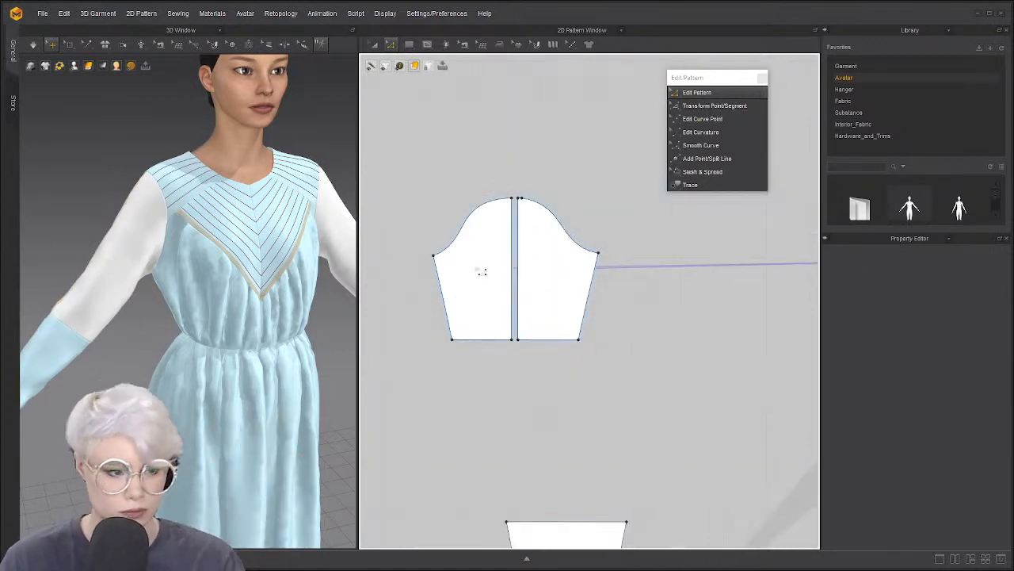
pyautogui.click(478, 268)
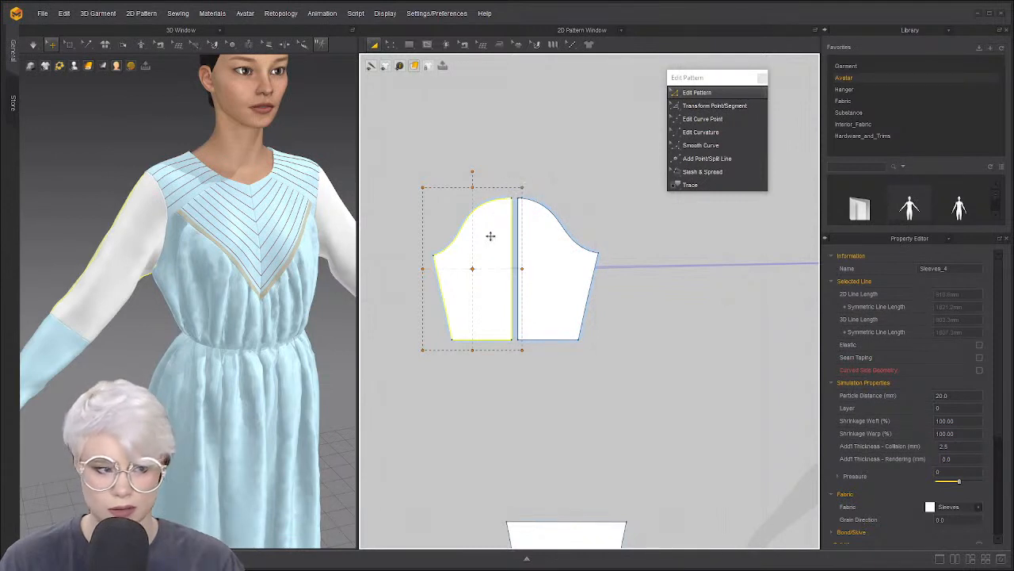
pyautogui.scroll(-2, 519, 202)
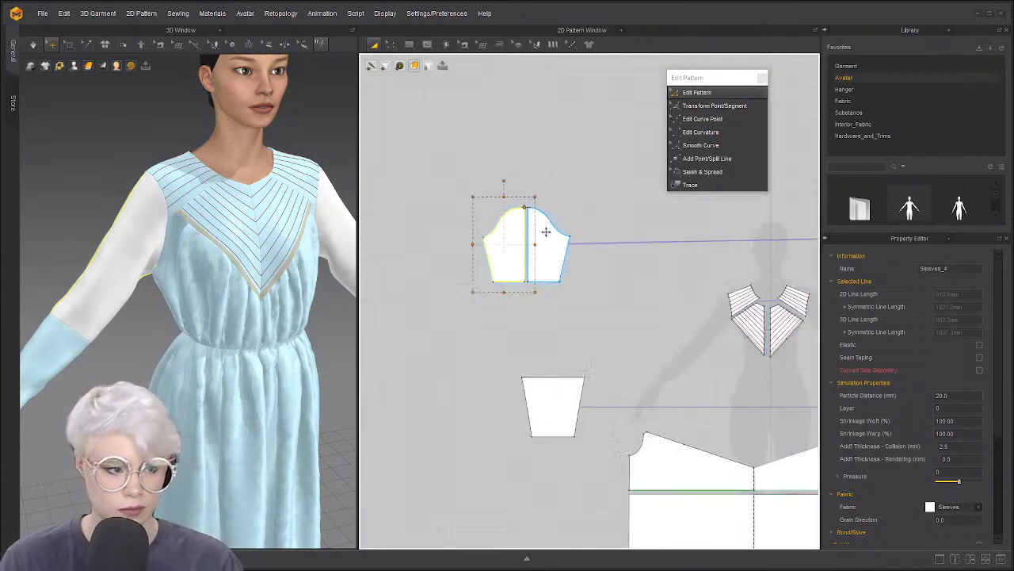
pyautogui.scroll(6, 543, 229)
pyautogui.click(523, 246)
pyautogui.scroll(-3, 542, 253)
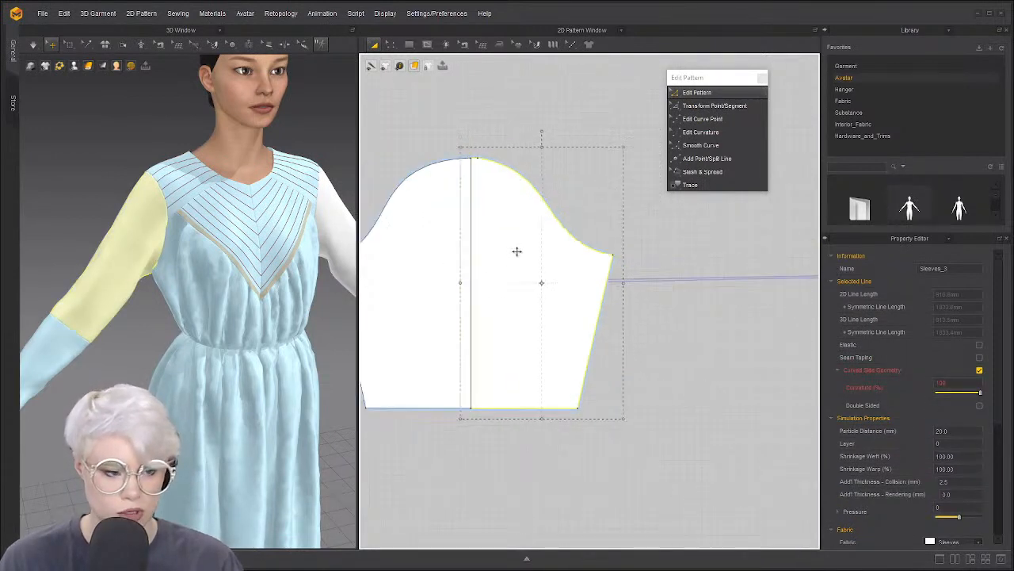
pyautogui.click(516, 194)
pyautogui.click(508, 162)
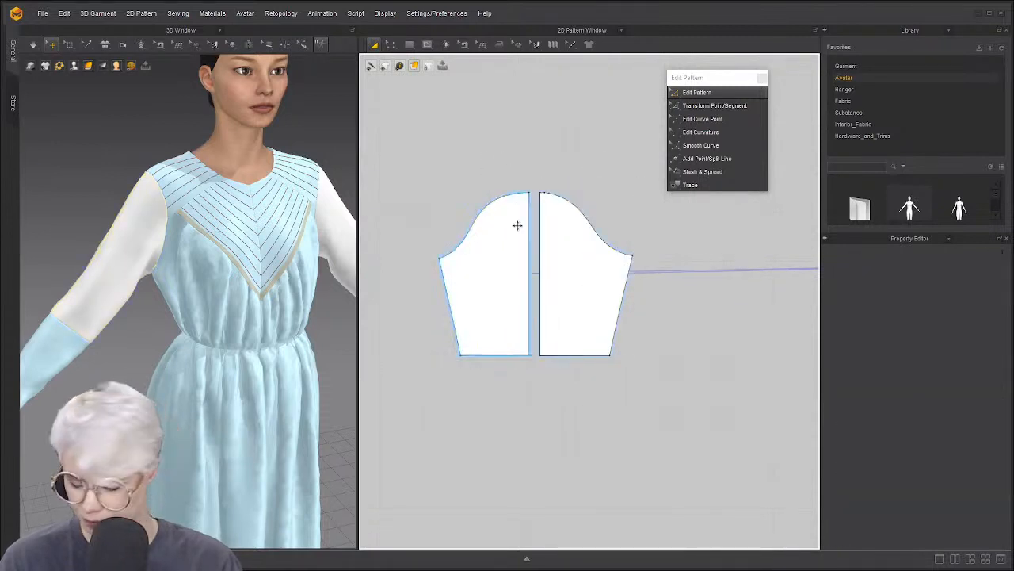
pyautogui.click(515, 249)
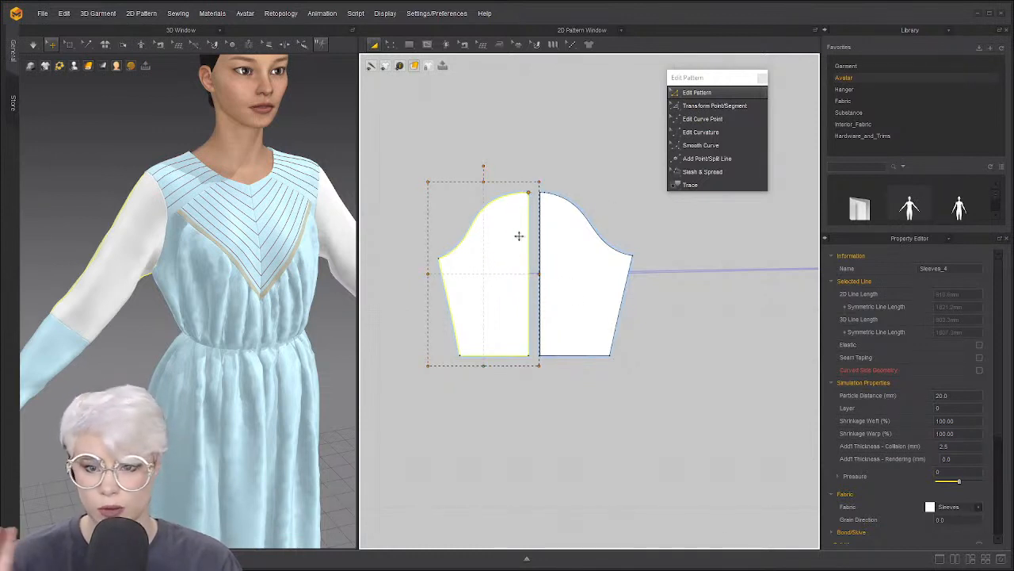
# Rotate the left sleeve half outward from the cap and slide it right to meet the other half
pyautogui.moveTo(484, 165); pyautogui.dragTo(513, 171)
pyautogui.click(577, 175)
pyautogui.moveTo(482, 223); pyautogui.dragTo(495, 222)
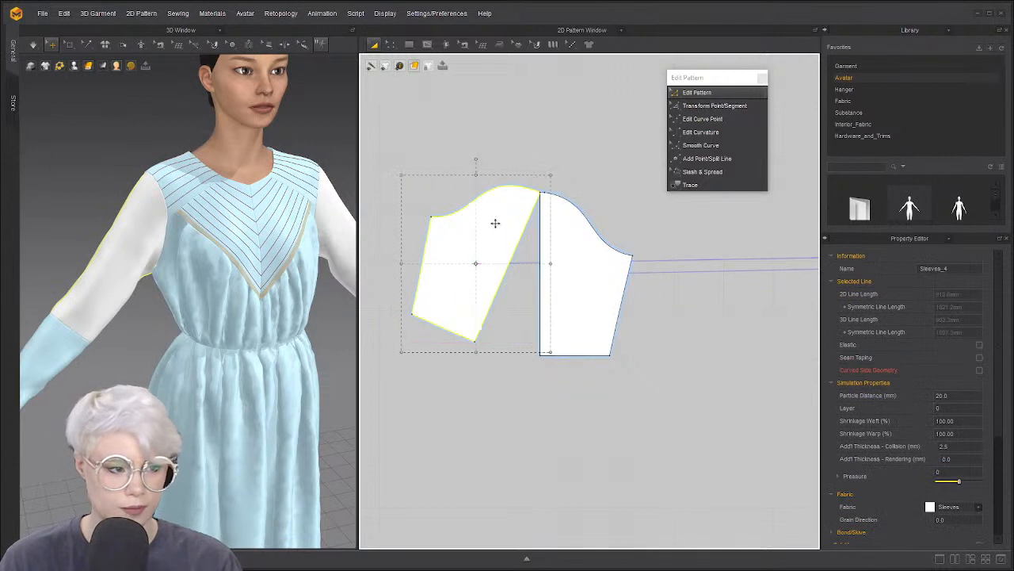
pyautogui.click(506, 174)
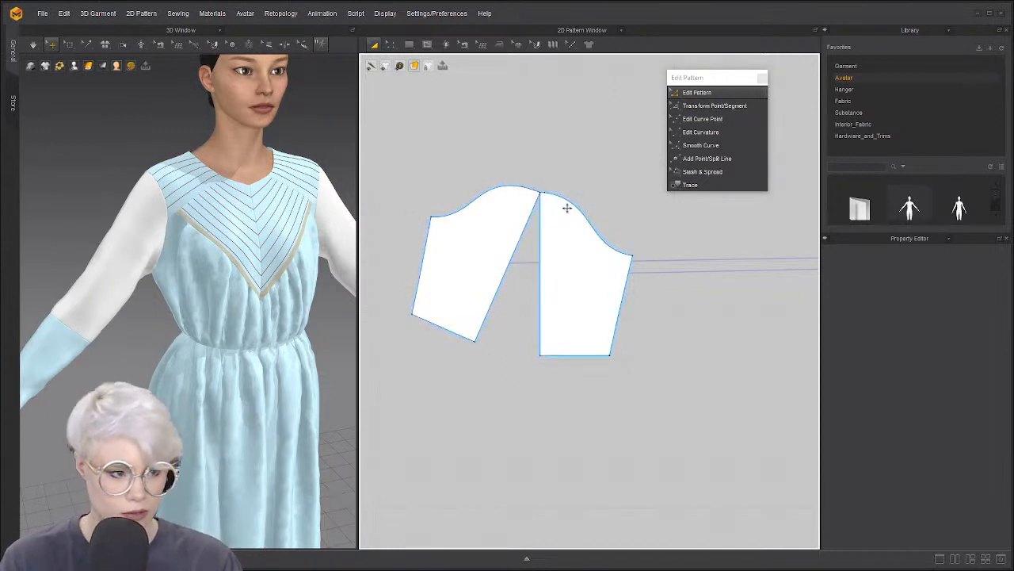
pyautogui.scroll(4, 566, 237)
pyautogui.scroll(-4, 611, 307)
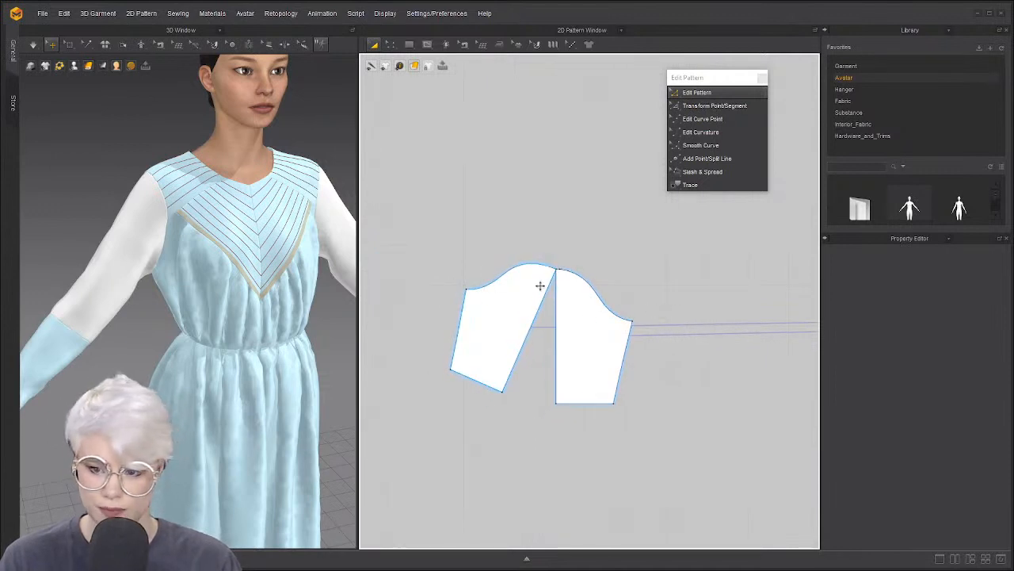
pyautogui.scroll(1, 511, 330)
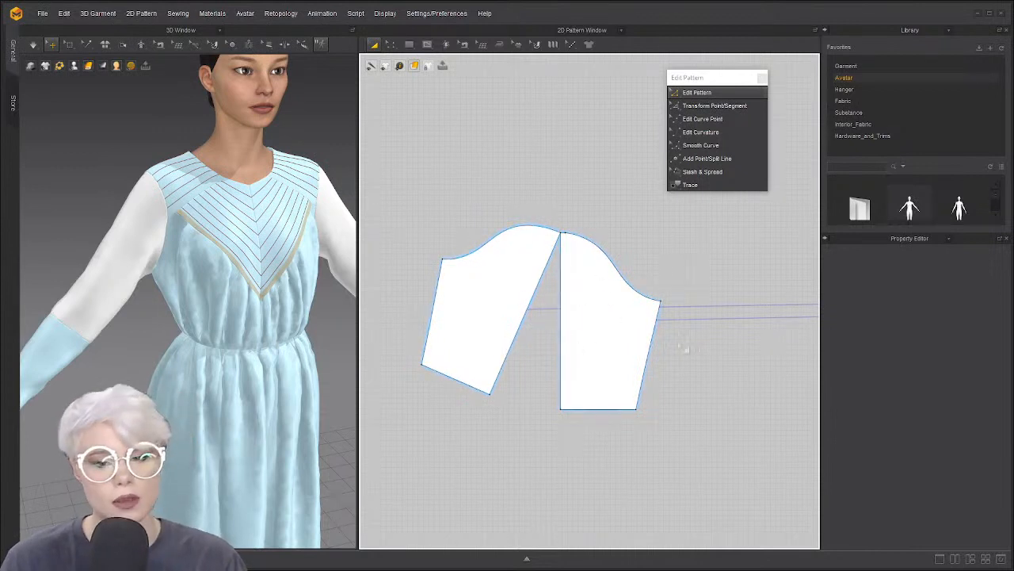
pyautogui.hotkey('ctrl', 'y')
pyautogui.hotkey('ctrl', 'z')
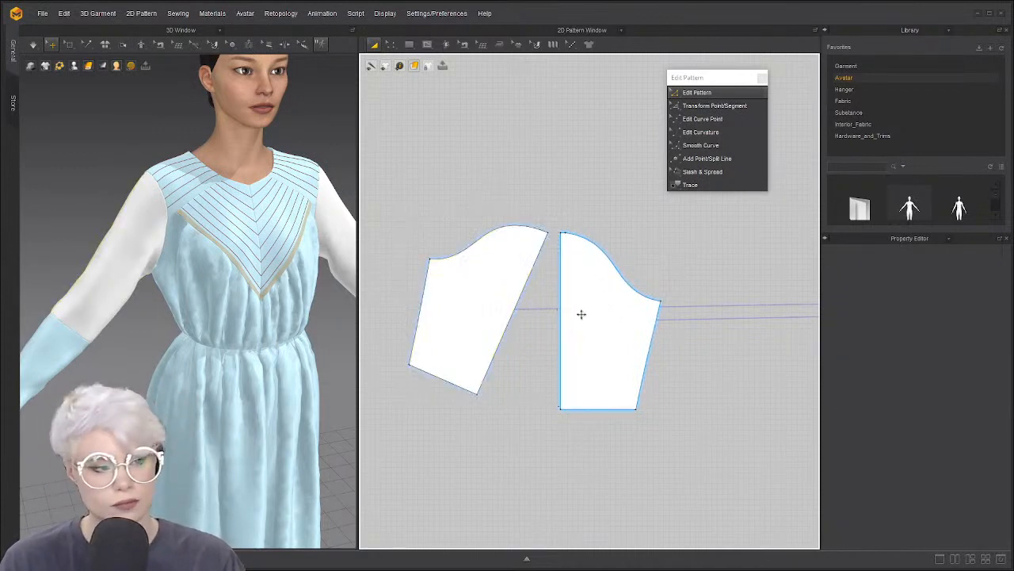
pyautogui.hotkey('ctrl', 'y')
pyautogui.hotkey('ctrl', 'z')
pyautogui.hotkey('ctrl', 'z')
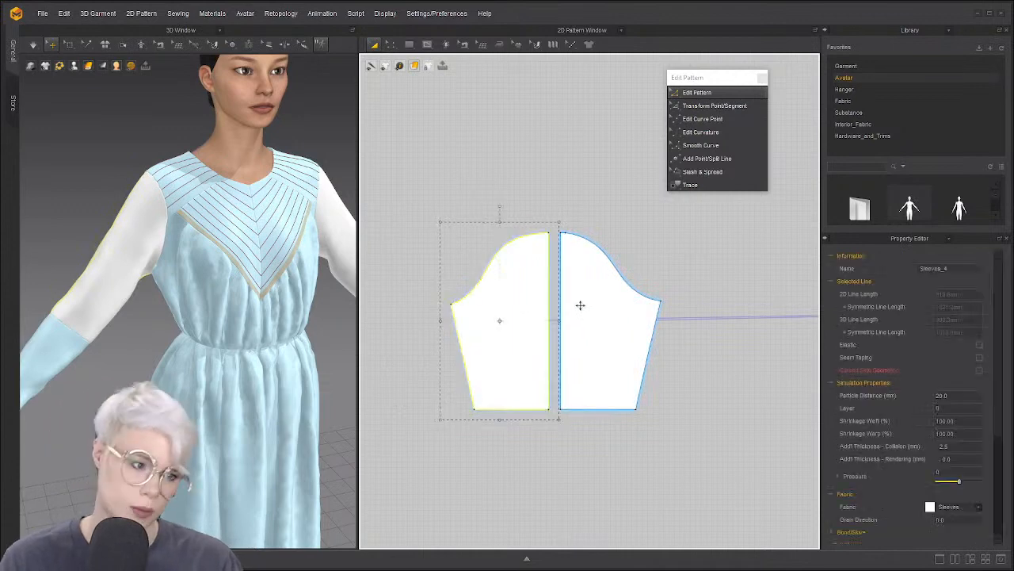
pyautogui.hotkey('ctrl', 'z')
pyautogui.hotkey('ctrl', 'z')
pyautogui.hotkey('ctrl', 'z')
pyautogui.hotkey('ctrl', 'z')
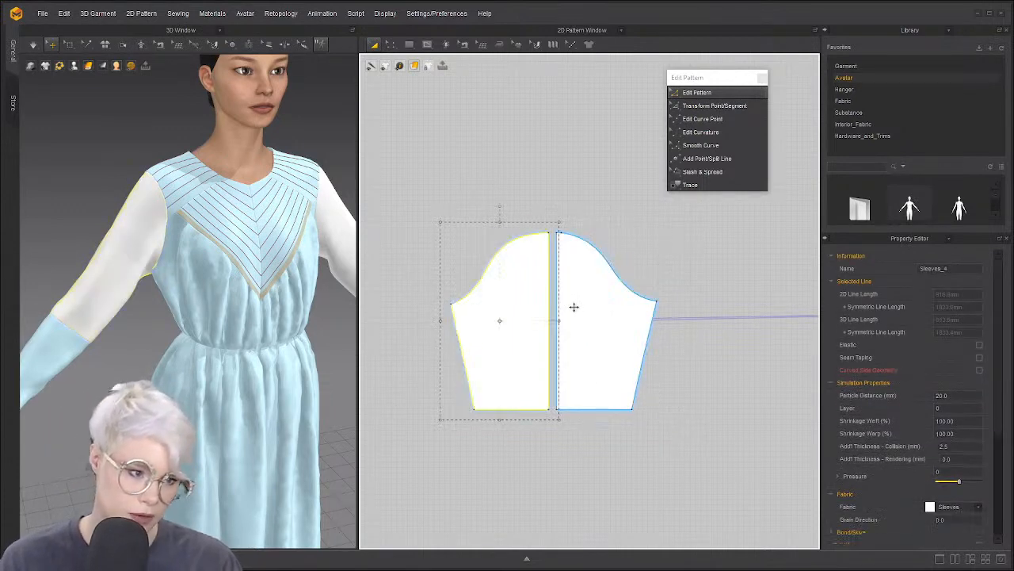
pyautogui.hotkey('ctrl', 'z')
pyautogui.hotkey('ctrl', 'z')
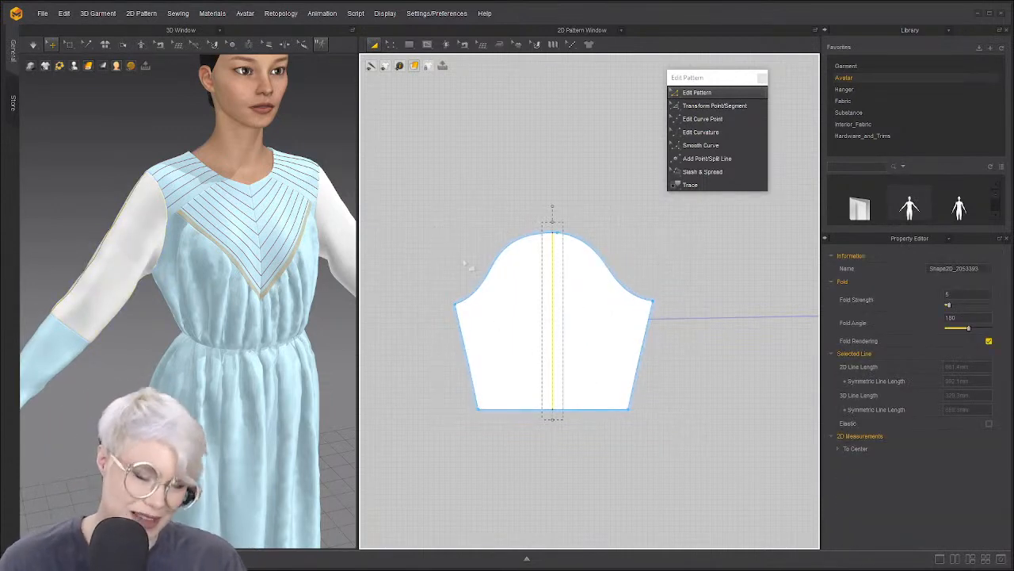
pyautogui.hotkey('ctrl', 'z')
pyautogui.click(555, 297)
pyautogui.press('Delete')
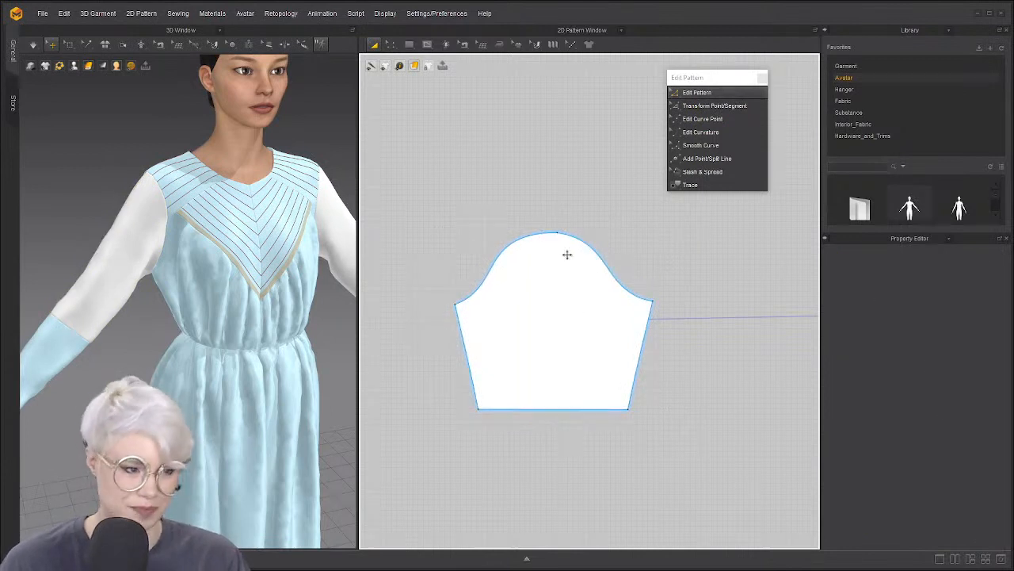
pyautogui.scroll(3, 571, 222)
pyautogui.scroll(-5, 647, 154)
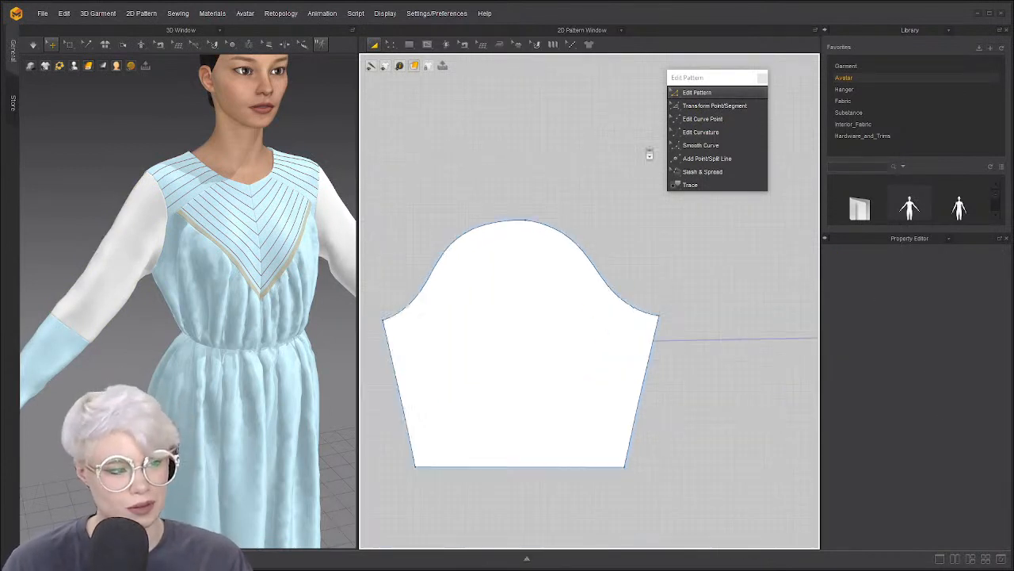
pyautogui.scroll(-4, 626, 163)
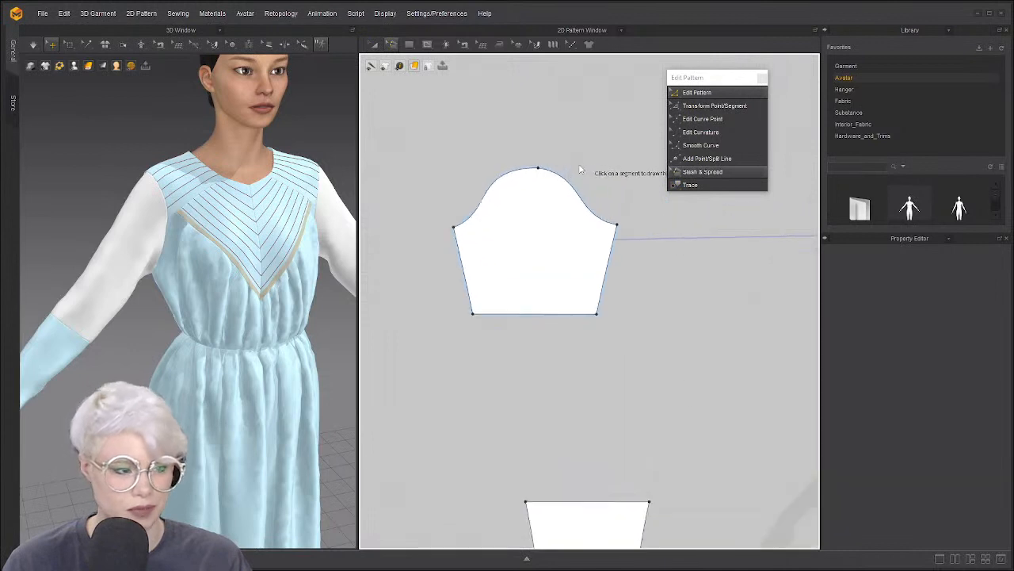
pyautogui.scroll(4, 535, 176)
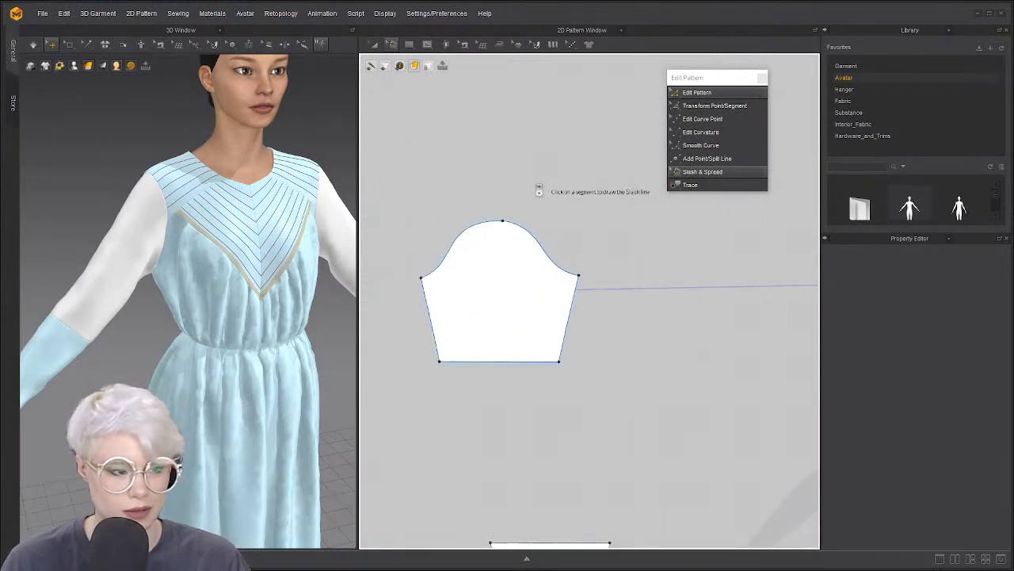
pyautogui.scroll(-4, 539, 188)
pyautogui.scroll(4, 544, 204)
pyautogui.scroll(-4, 555, 208)
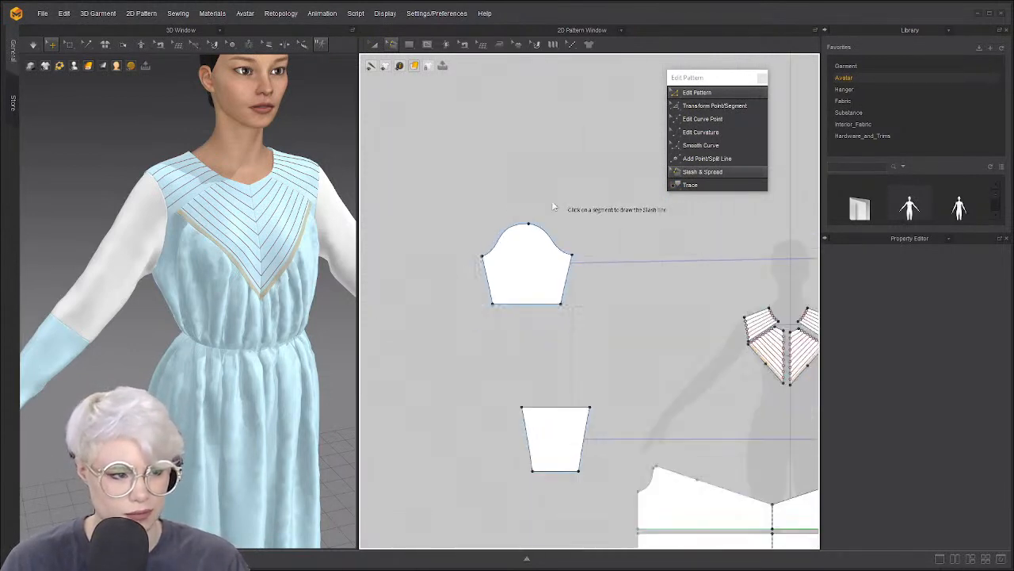
pyautogui.scroll(5, 555, 230)
pyautogui.scroll(-4, 586, 206)
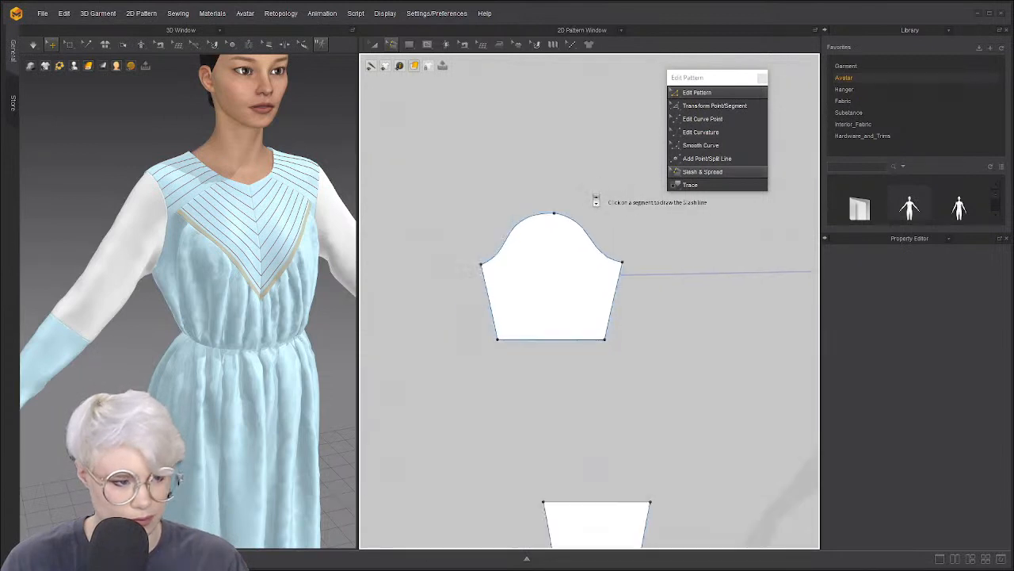
pyautogui.scroll(5, 591, 199)
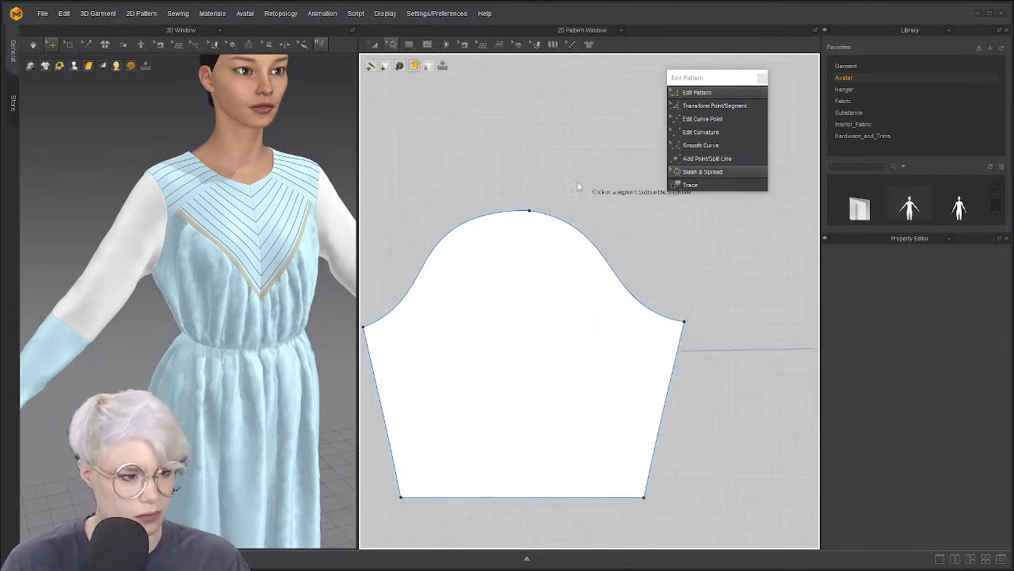
# Start a Slash & Spread line at the sleeve cap top and pick the left half to rotate
pyautogui.moveTo(579, 187); pyautogui.dragTo(586, 166, button='middle')
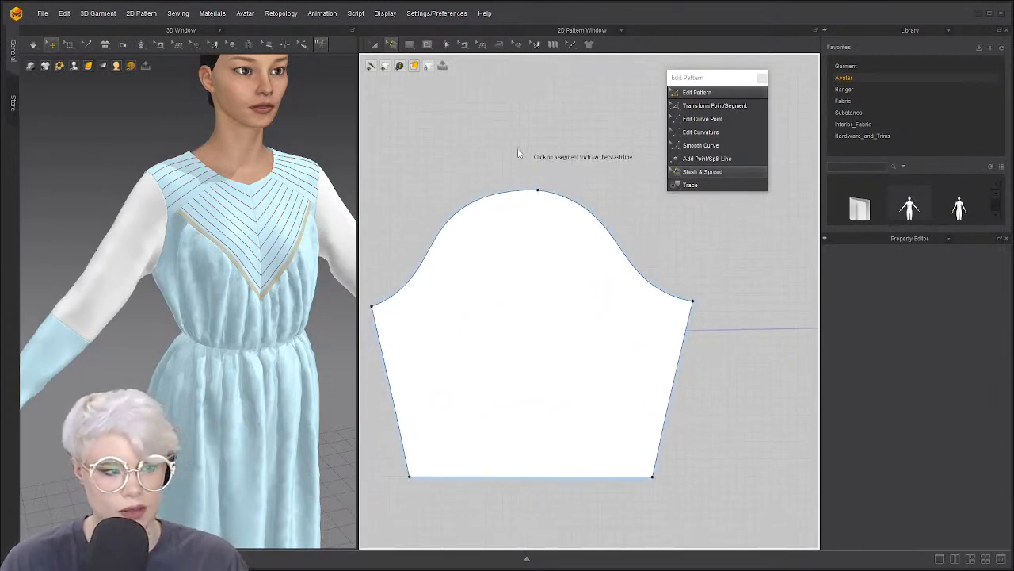
pyautogui.click(524, 192)
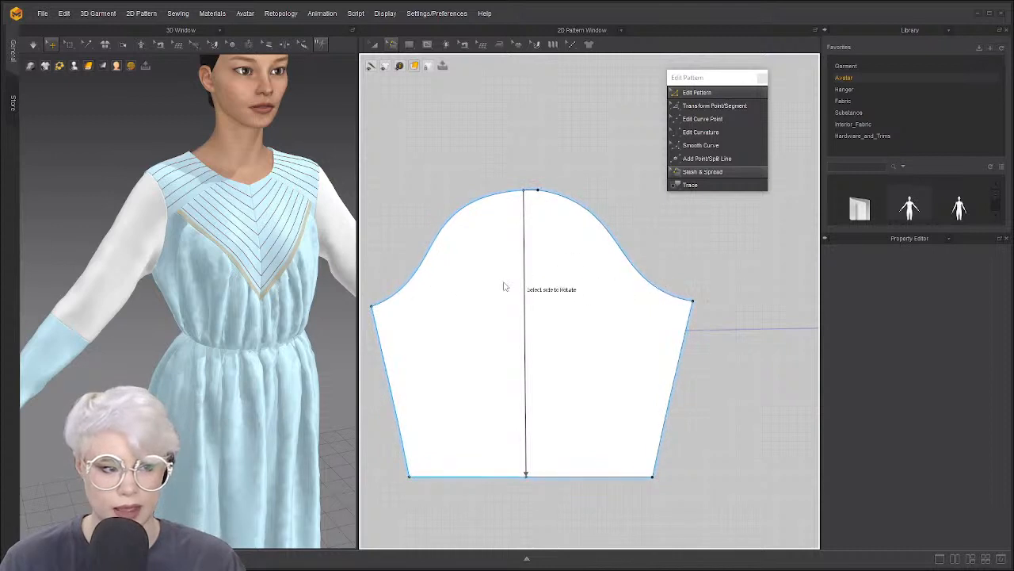
pyautogui.click(420, 289)
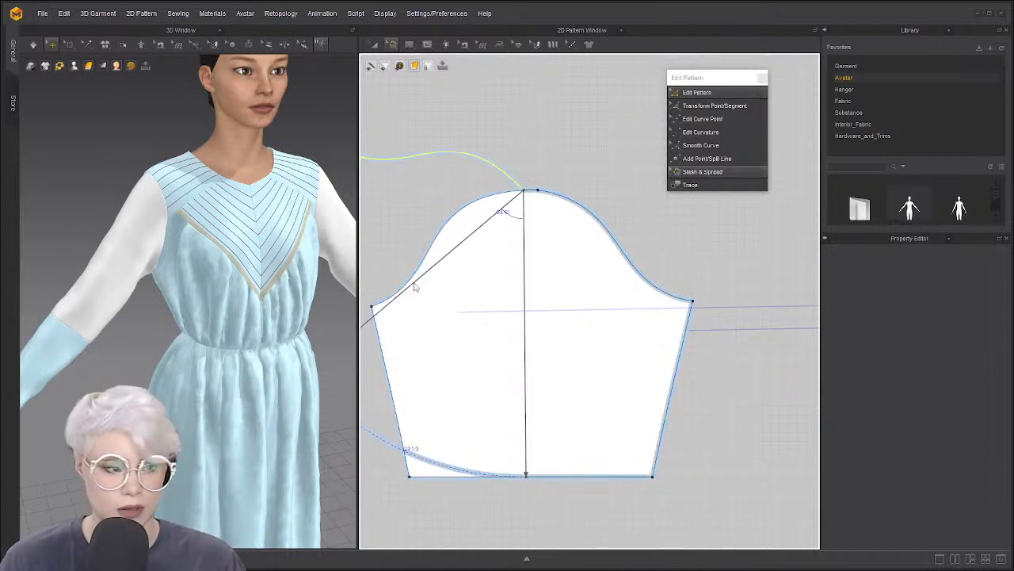
pyautogui.scroll(-5, 471, 310)
pyautogui.scroll(4, 491, 318)
pyautogui.scroll(-6, 541, 325)
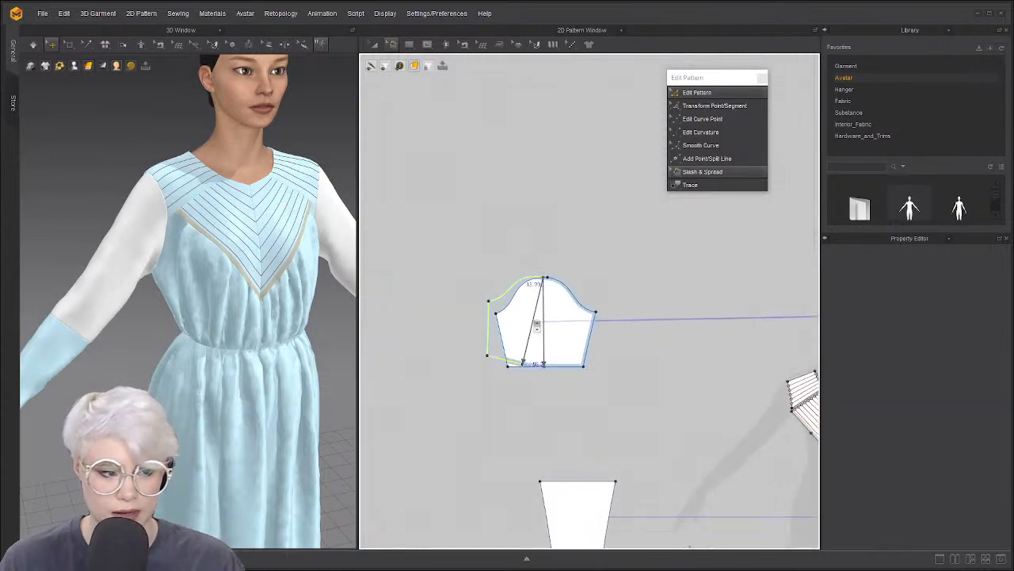
pyautogui.scroll(6, 514, 328)
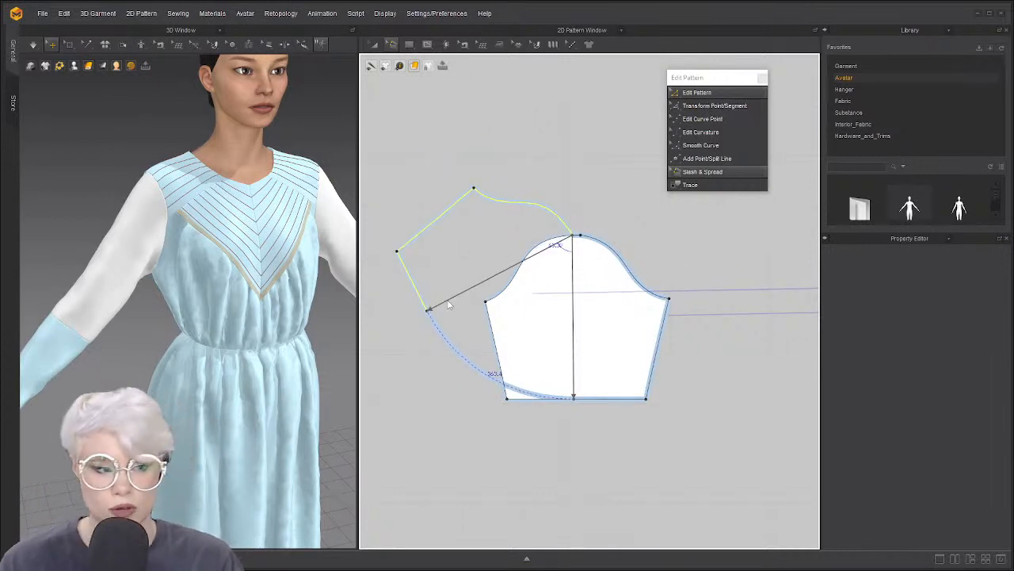
# Commit the left sleeve half's outward spread and orbit the 3D view to the avatar's back
pyautogui.click(447, 303)
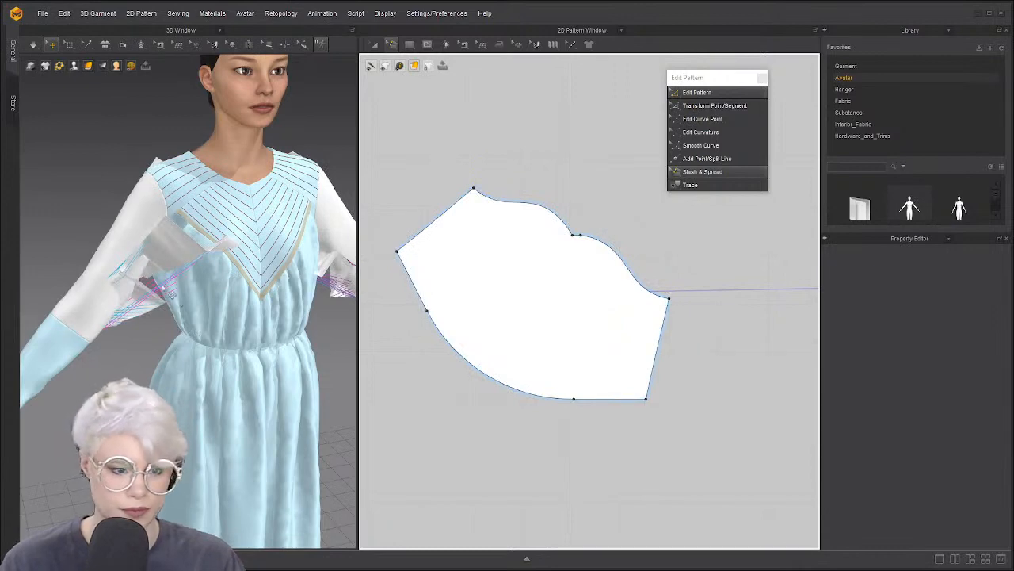
pyautogui.moveTo(164, 290); pyautogui.dragTo(229, 262, button='right')
pyautogui.moveTo(144, 282); pyautogui.dragTo(285, 258, button='right')
pyautogui.moveTo(132, 271); pyautogui.dragTo(278, 268, button='middle')
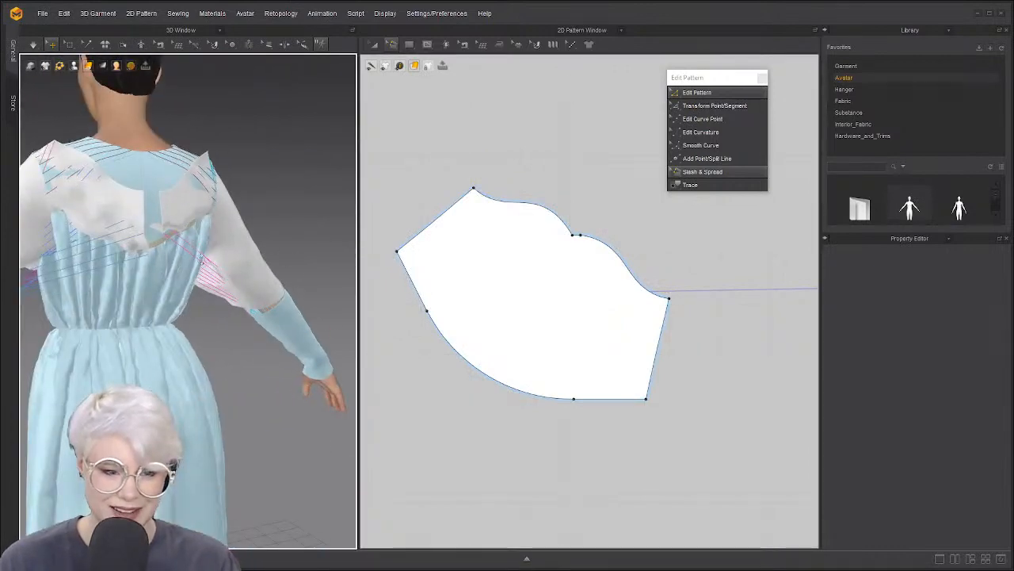
pyautogui.moveTo(119, 277); pyautogui.dragTo(181, 278, button='right')
# Select both sleeves and wrap them around the arms with Superimpose (Side)
pyautogui.click(220, 256)
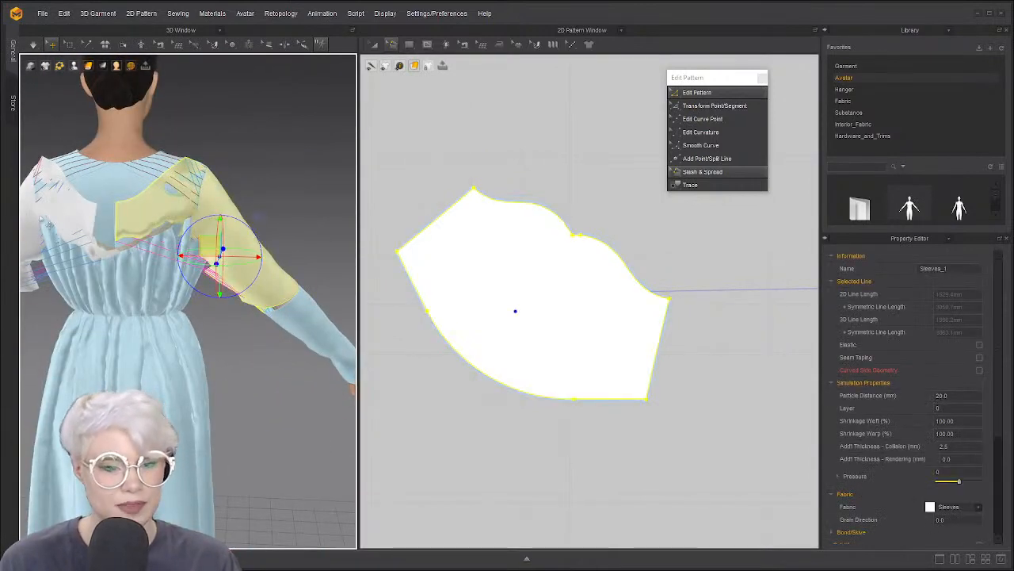
pyautogui.keyDown('shift'); pyautogui.click(24, 216); pyautogui.keyUp('shift')
pyautogui.rightClick(33, 225)
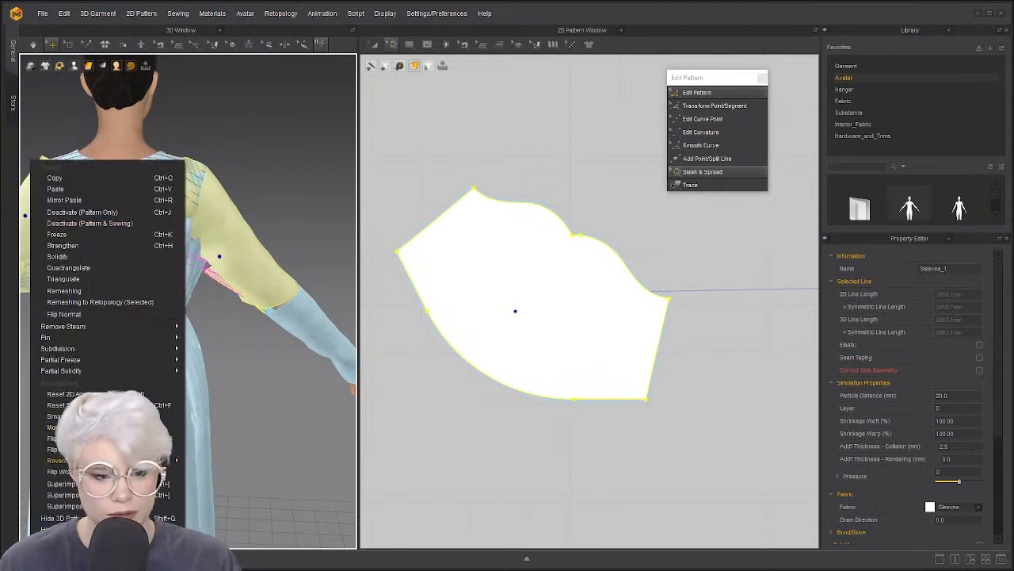
pyautogui.click(111, 483)
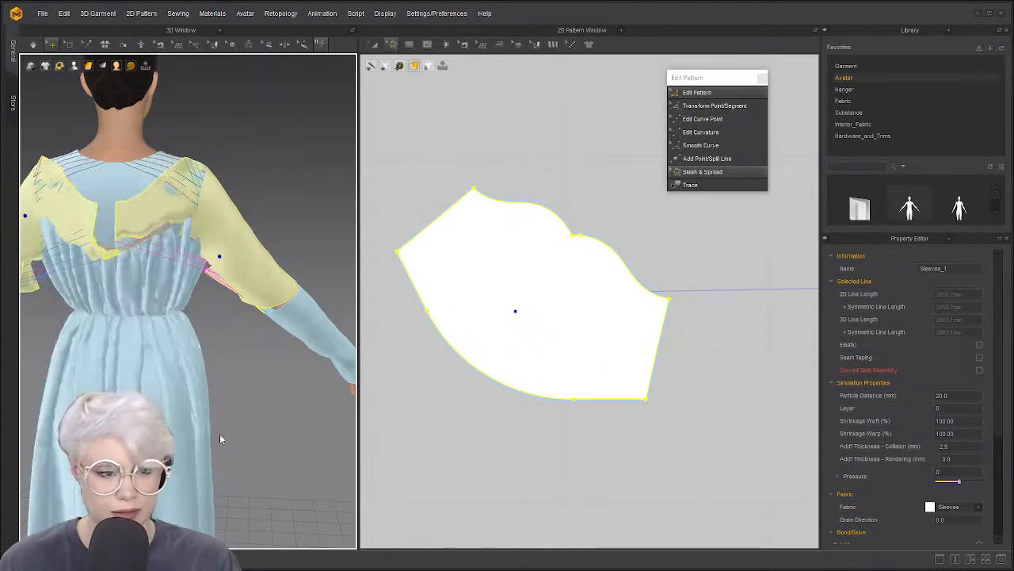
pyautogui.hotkey('ctrl', 'z')
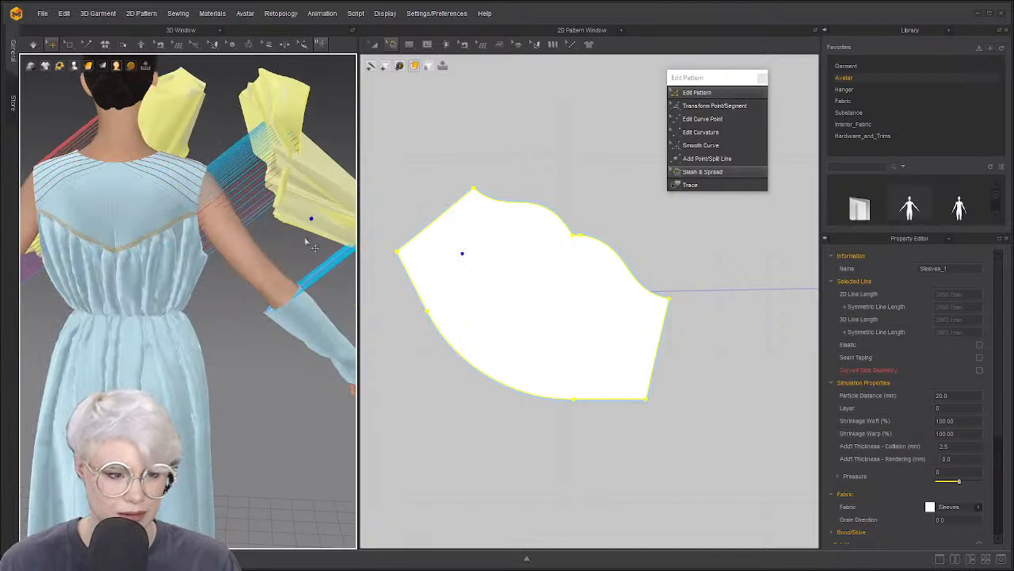
pyautogui.hotkey('ctrl', 'y')
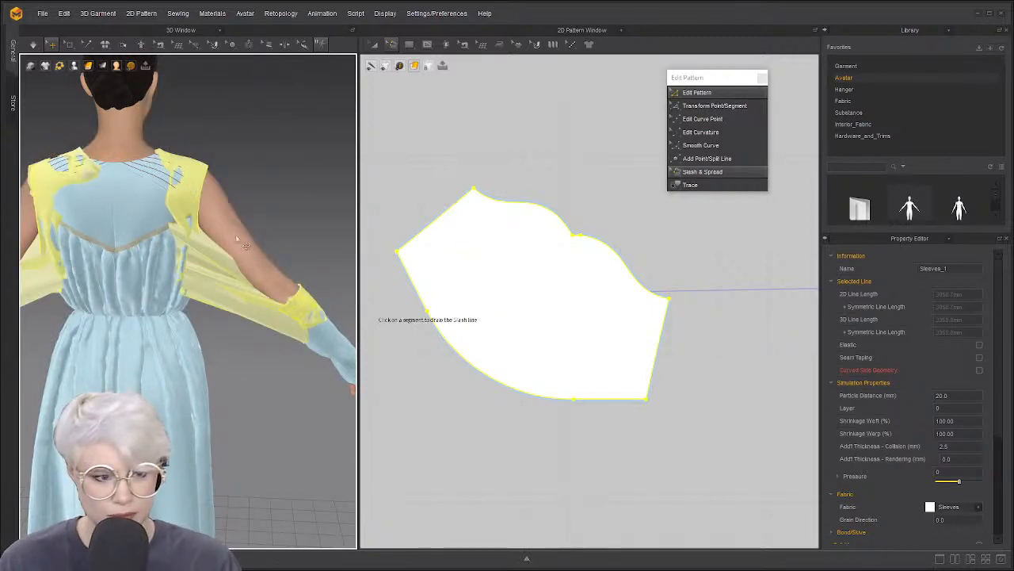
pyautogui.rightClick(216, 271)
pyautogui.click(298, 345)
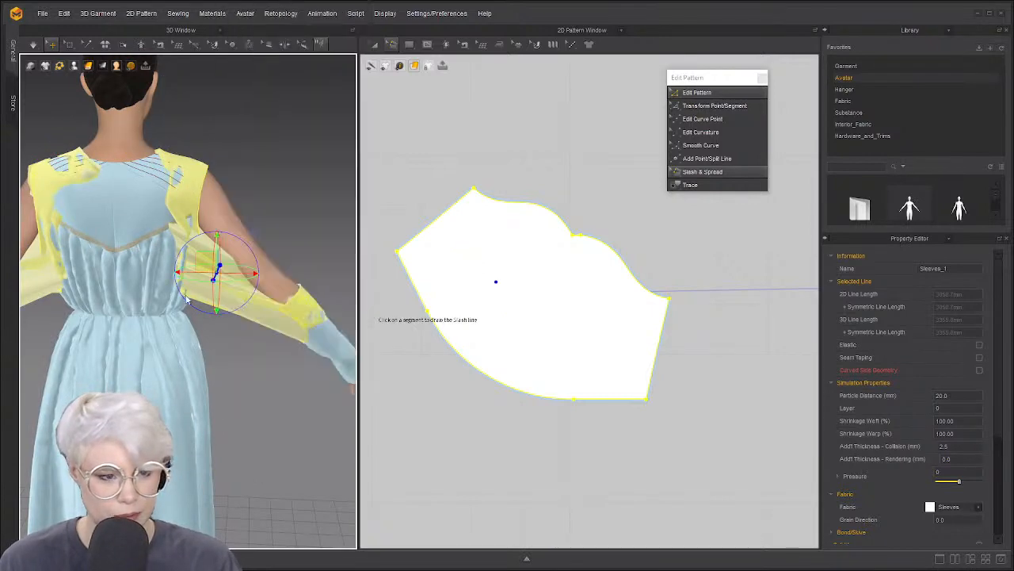
# Simulate so the sleeves drape, then inspect them from front, back and side
pyautogui.moveTo(294, 214); pyautogui.dragTo(221, 228, button='right')
pyautogui.press('space')
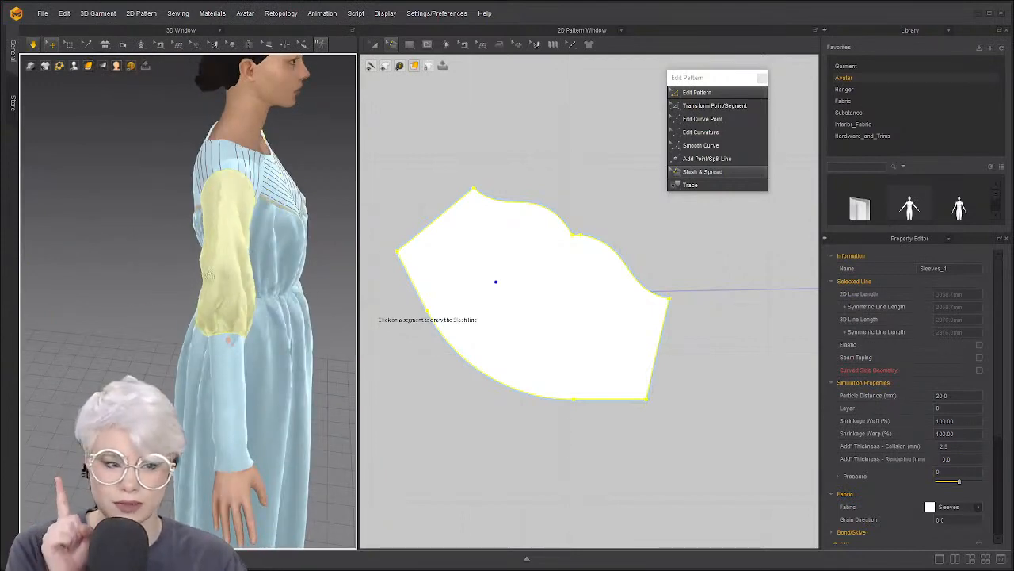
pyautogui.moveTo(228, 300); pyautogui.dragTo(280, 222, button='right')
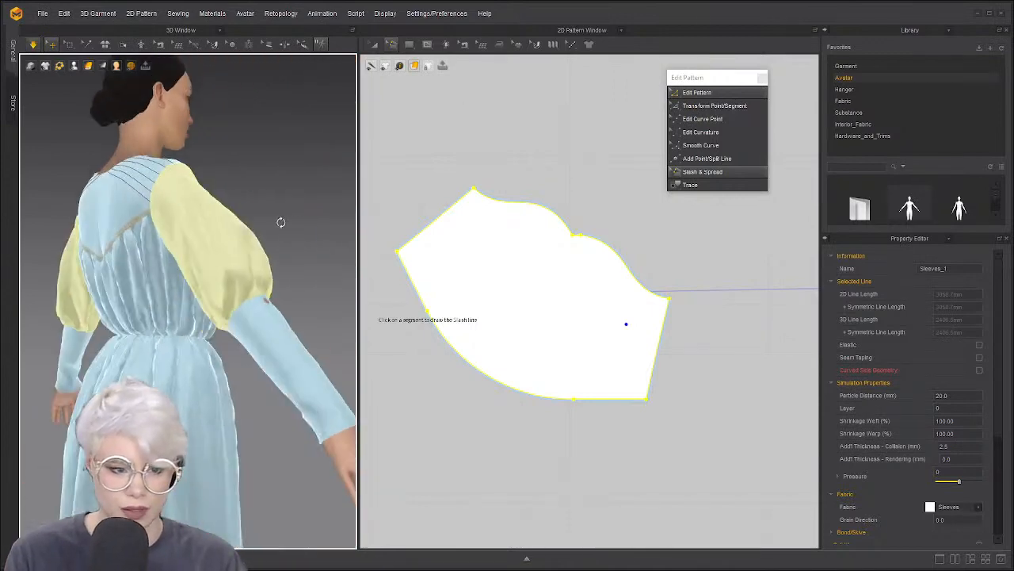
pyautogui.moveTo(250, 256); pyautogui.dragTo(164, 229, button='right')
pyautogui.moveTo(217, 314); pyautogui.dragTo(198, 269, button='right')
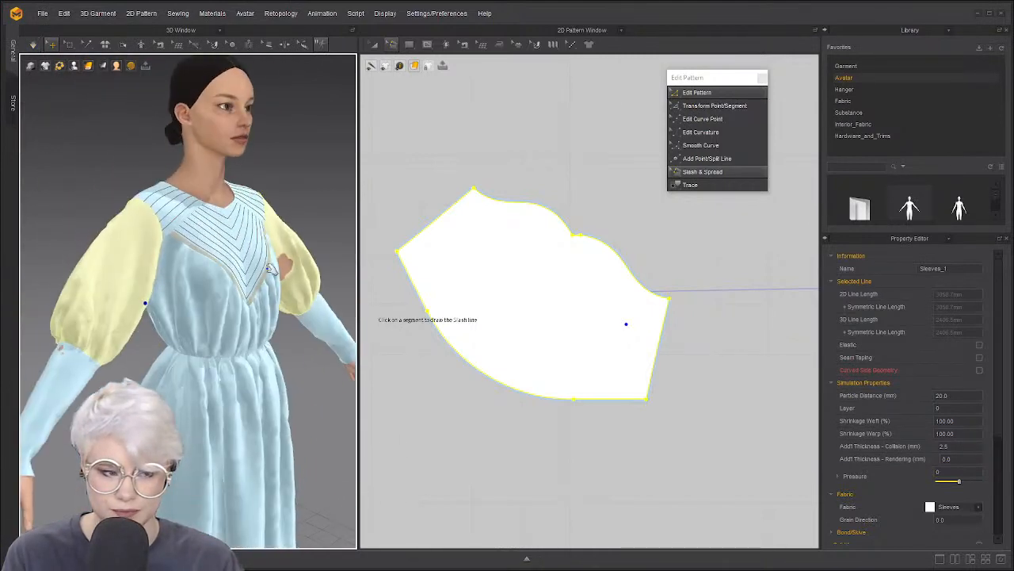
pyautogui.moveTo(91, 207); pyautogui.dragTo(285, 223, button='right')
# Undo the simulated draping and revert the sleeve to its plain, unspread shape
pyautogui.hotkey('ctrl', 'z')
pyautogui.hotkey('ctrl', 'z')
pyautogui.hotkey('ctrl', 'z')
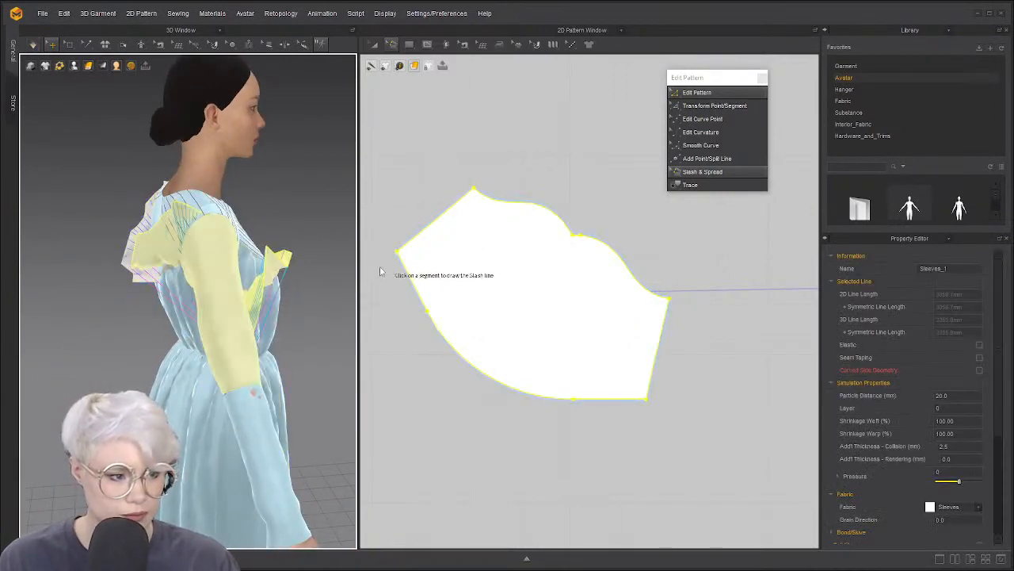
pyautogui.click(409, 275)
pyautogui.hotkey('ctrl', 'z')
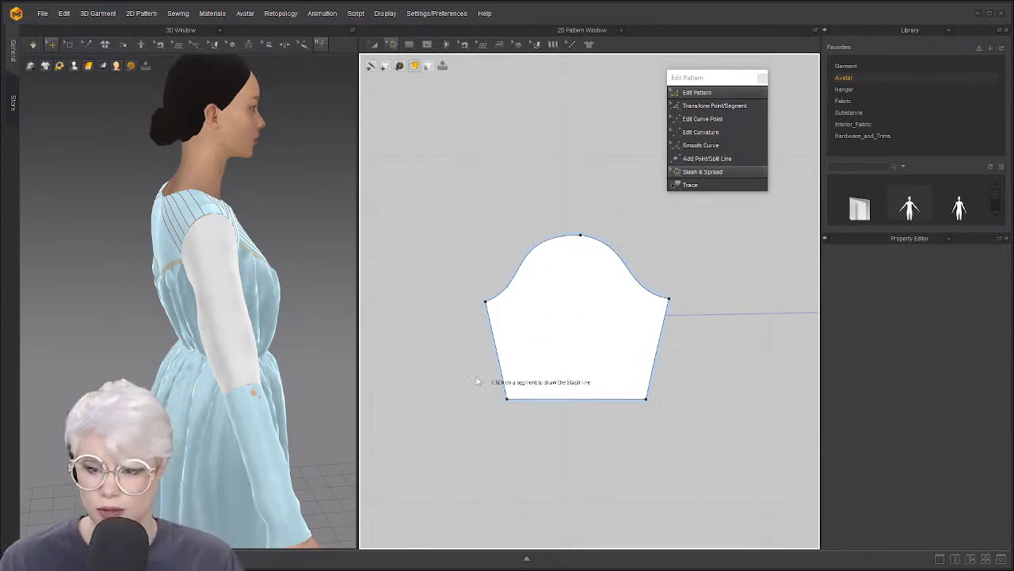
# Try a centre slash spreading the sleeve's right half, then undo it
pyautogui.click(572, 237)
pyautogui.click(570, 398)
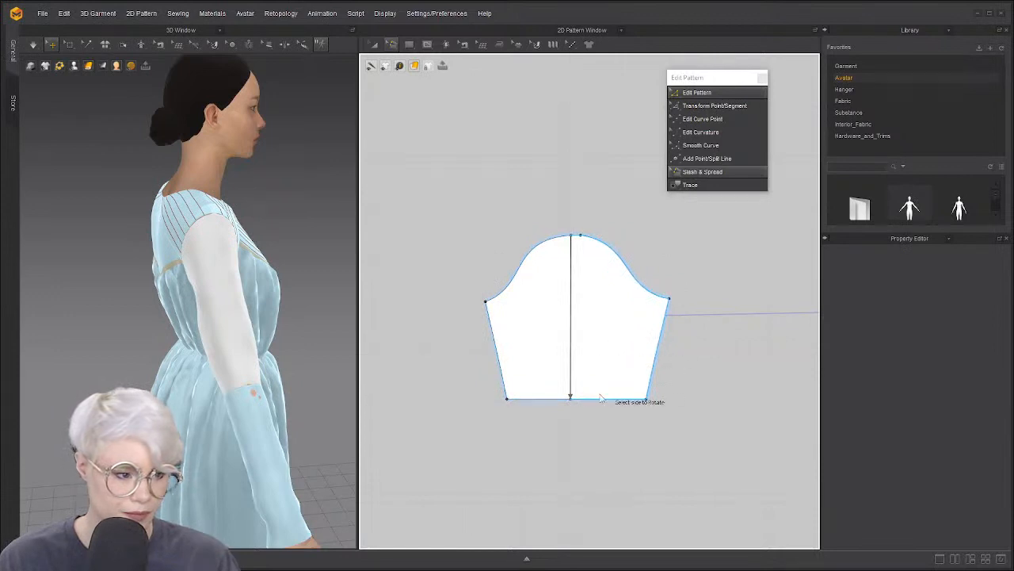
pyautogui.click(600, 398)
pyautogui.click(611, 266)
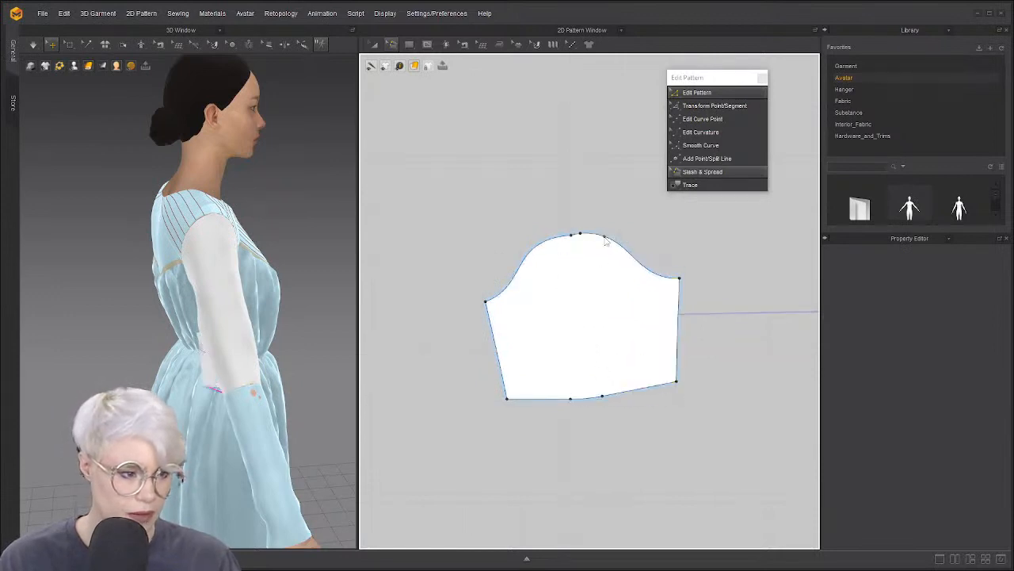
pyautogui.press('z')
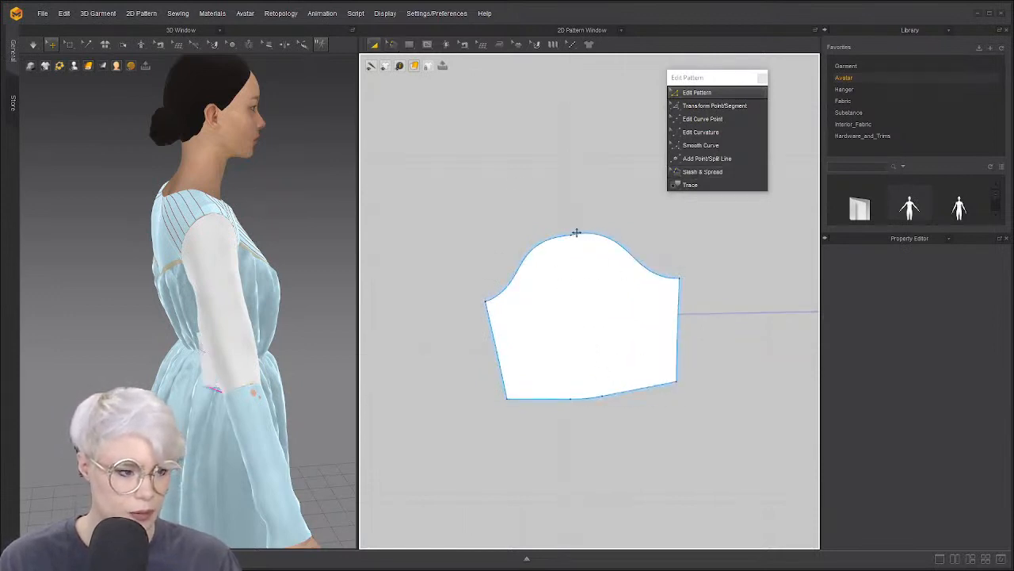
pyautogui.hotkey('ctrl', 'z')
# Draw an internal line down the sleeve centre from cap top to hem
pyautogui.click(519, 167)
pyautogui.press('z')
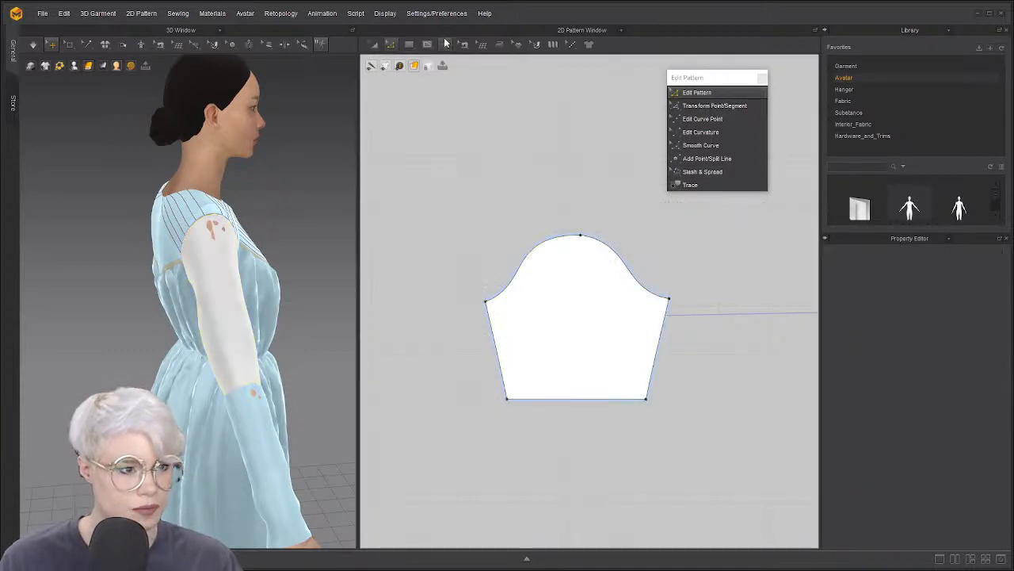
pyautogui.click(427, 45)
pyautogui.click(579, 236)
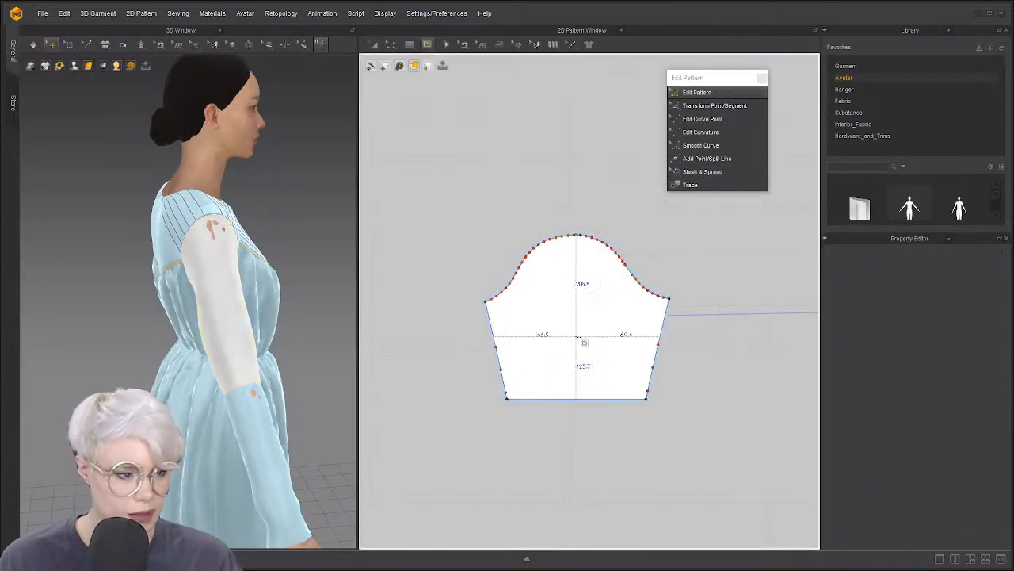
pyautogui.click(580, 388)
# Clear the centre line selection and switch to the Slash & Spread tool
pyautogui.scroll(-2, 561, 216)
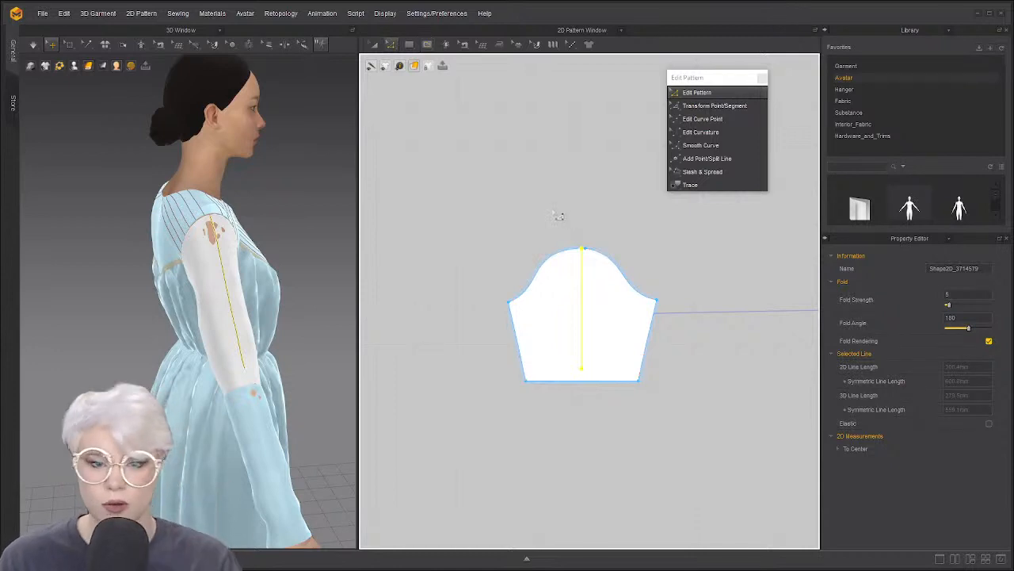
pyautogui.scroll(3, 562, 218)
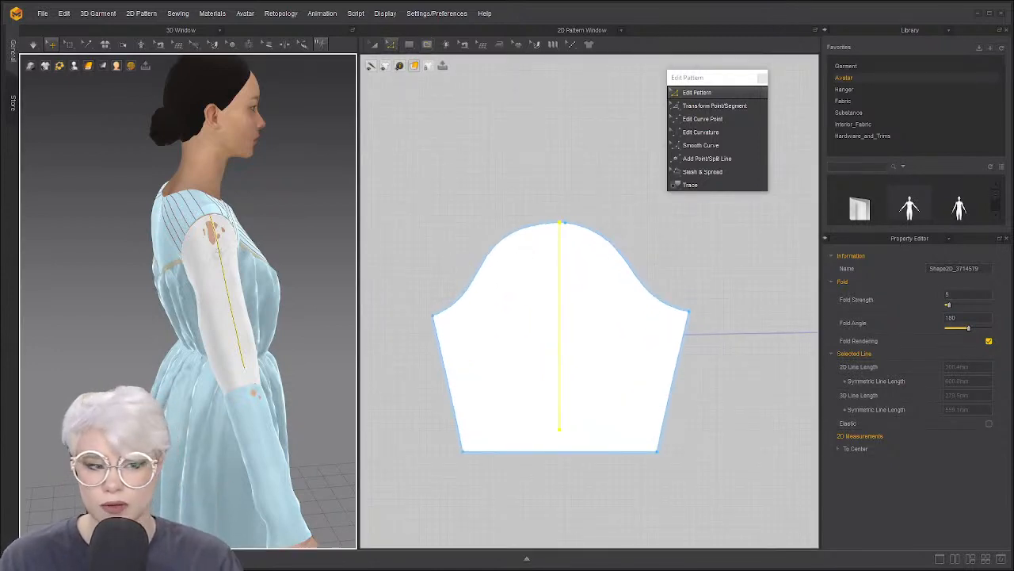
pyautogui.moveTo(216, 252); pyautogui.dragTo(197, 219, button='right')
pyautogui.click(481, 238)
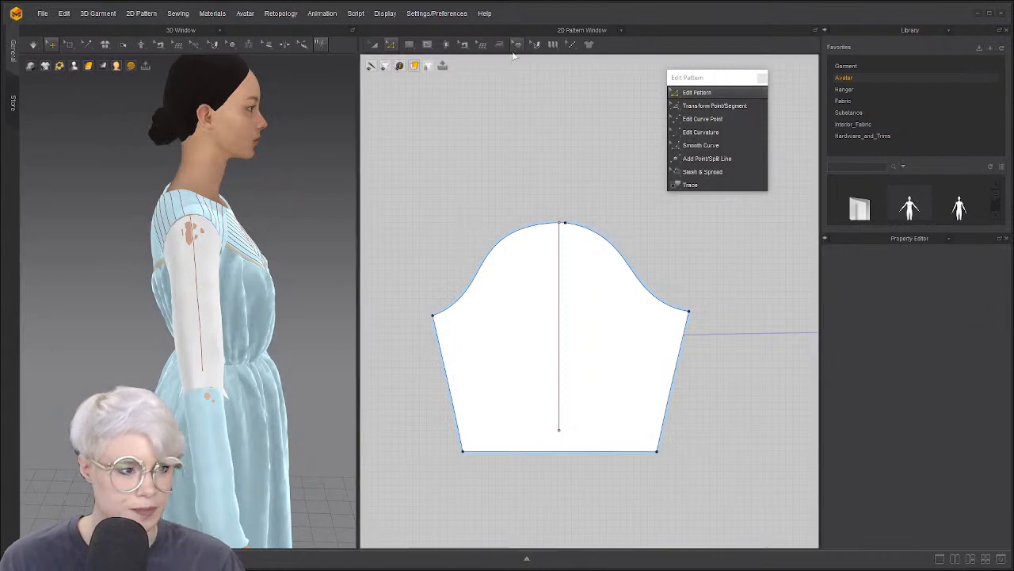
pyautogui.click(700, 173)
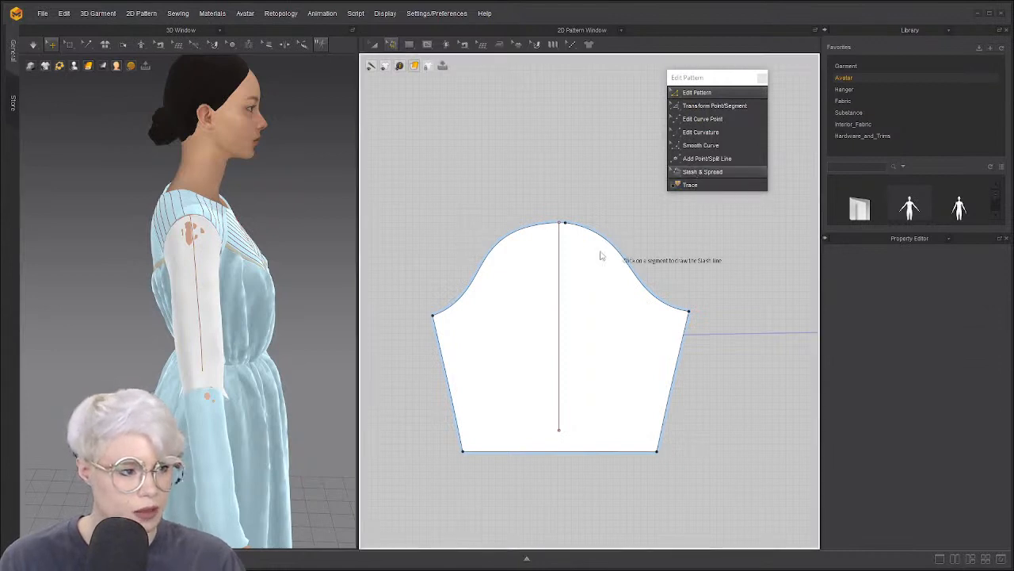
# Slash from cap top to hem twice and swing the left and right sides outward
pyautogui.click(553, 224)
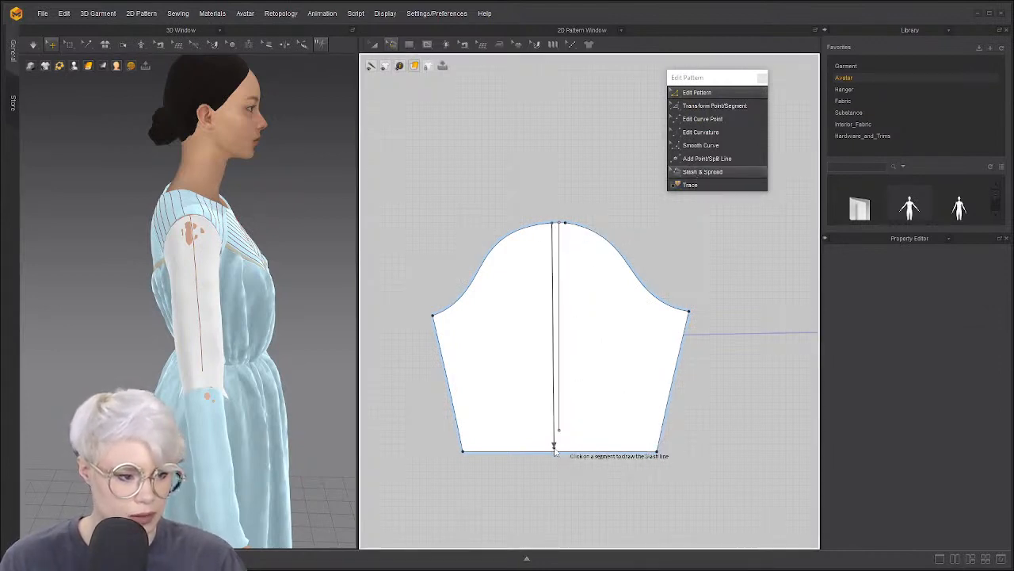
pyautogui.click(513, 440)
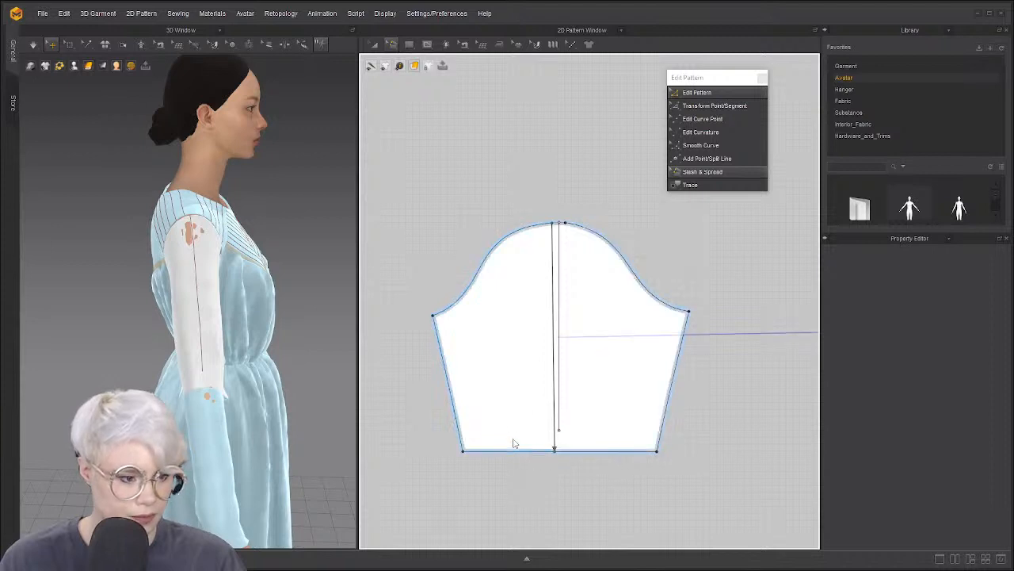
pyautogui.click(536, 450)
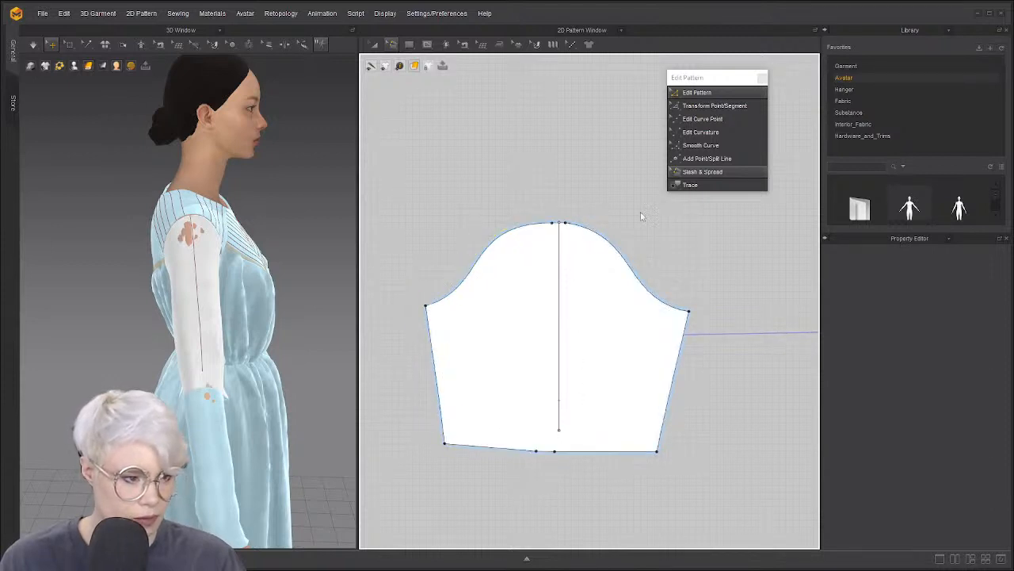
pyautogui.click(571, 225)
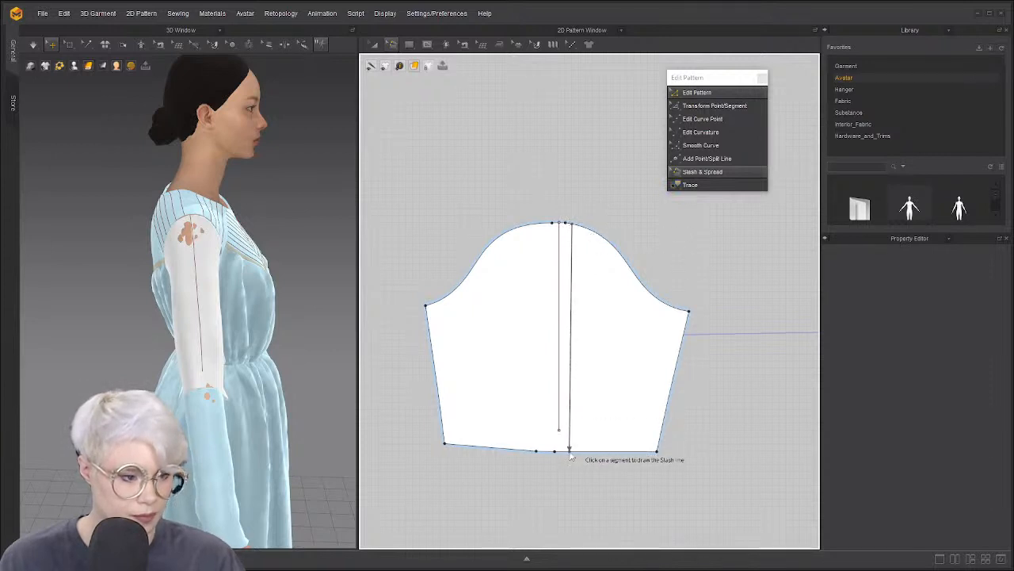
pyautogui.click(599, 450)
pyautogui.click(581, 388)
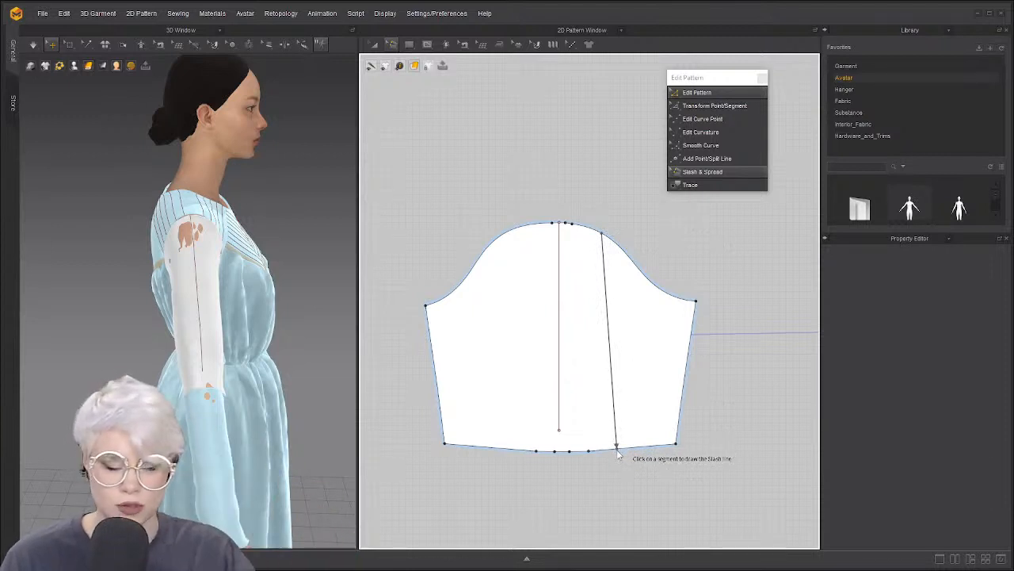
# Add slashes right and left of centre, spreading each side further outward
pyautogui.click(639, 446)
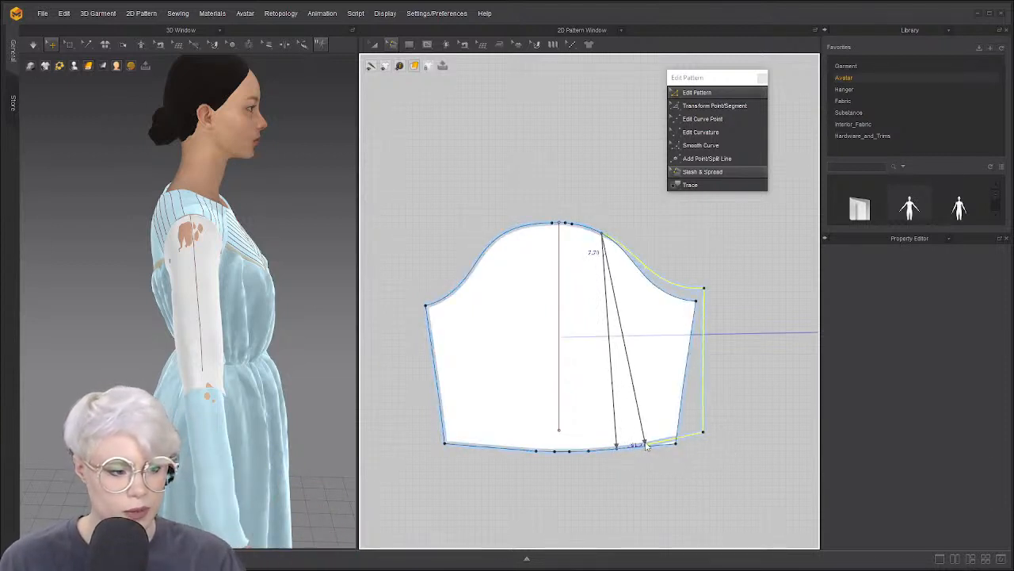
pyautogui.click(642, 446)
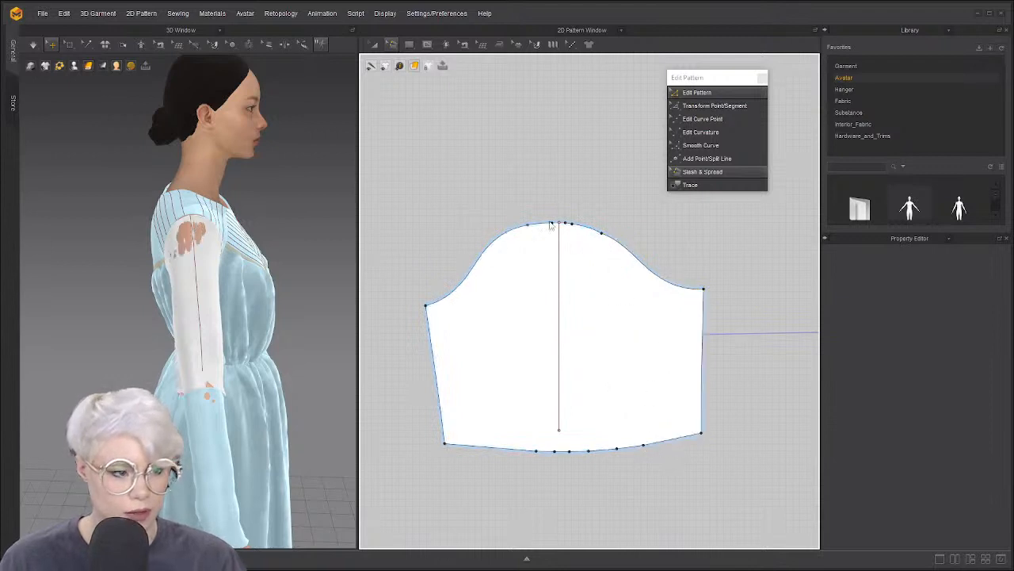
pyautogui.click(501, 446)
pyautogui.click(499, 446)
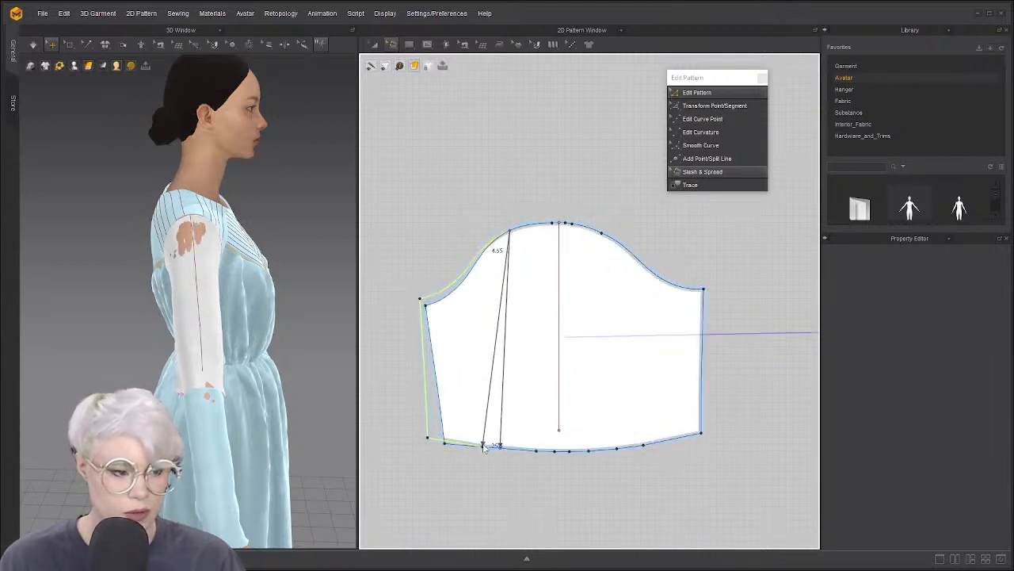
pyautogui.click(483, 446)
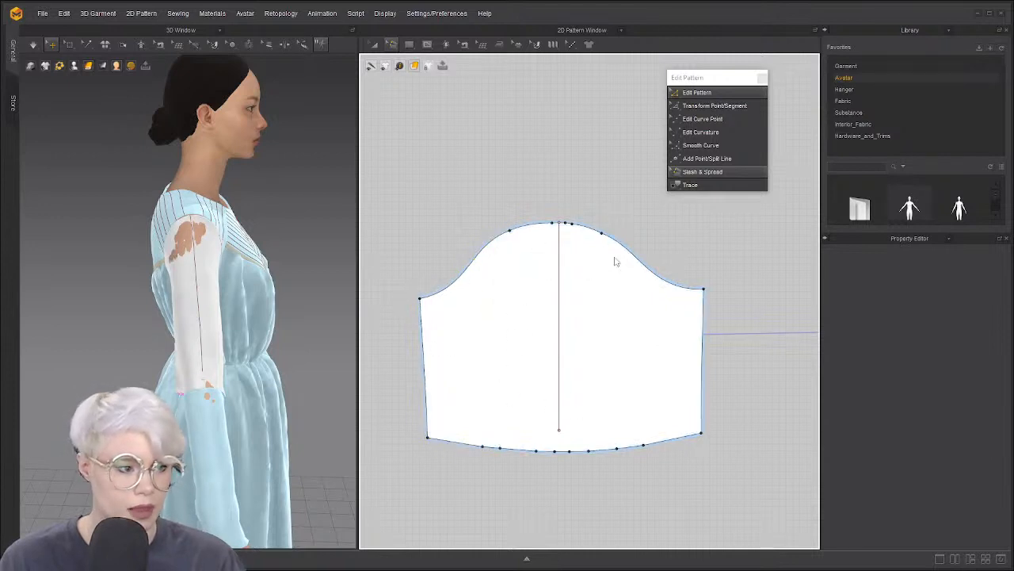
# Slash near the right edge and spread it by a Distance of 30 mm
pyautogui.click(641, 260)
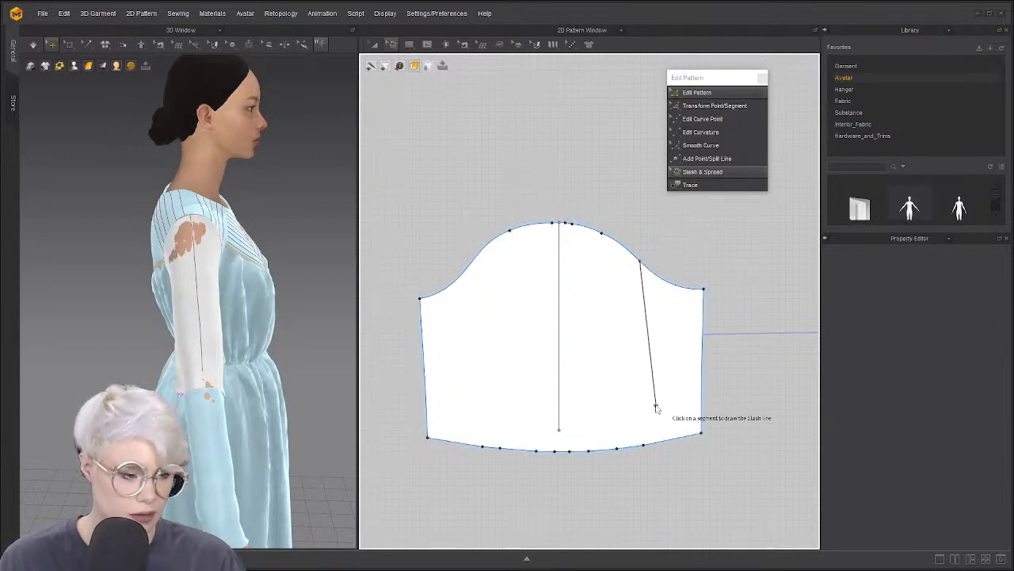
pyautogui.press('Escape')
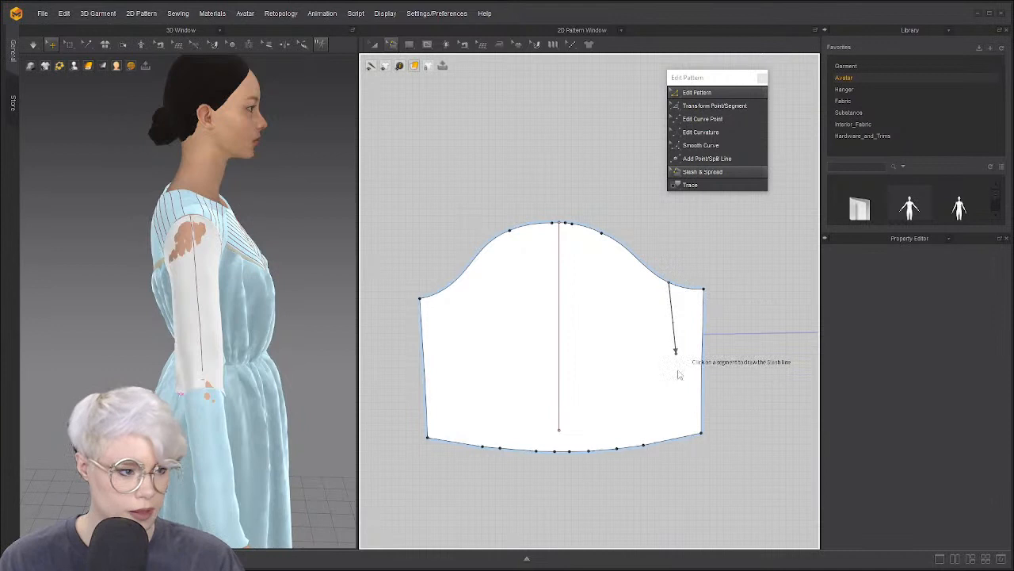
pyautogui.click(678, 436)
pyautogui.click(683, 432)
pyautogui.rightClick(698, 433)
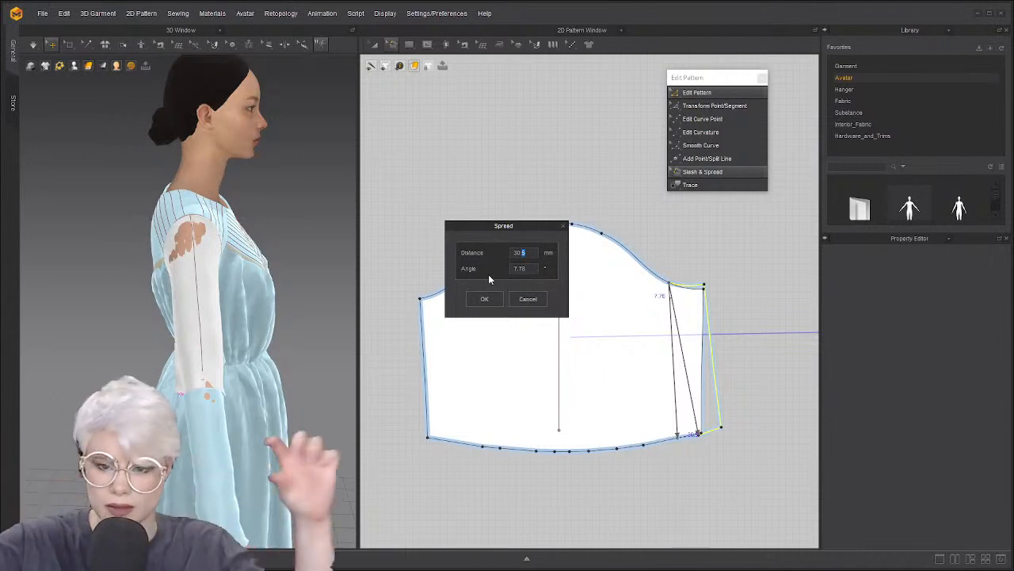
pyautogui.click(483, 297)
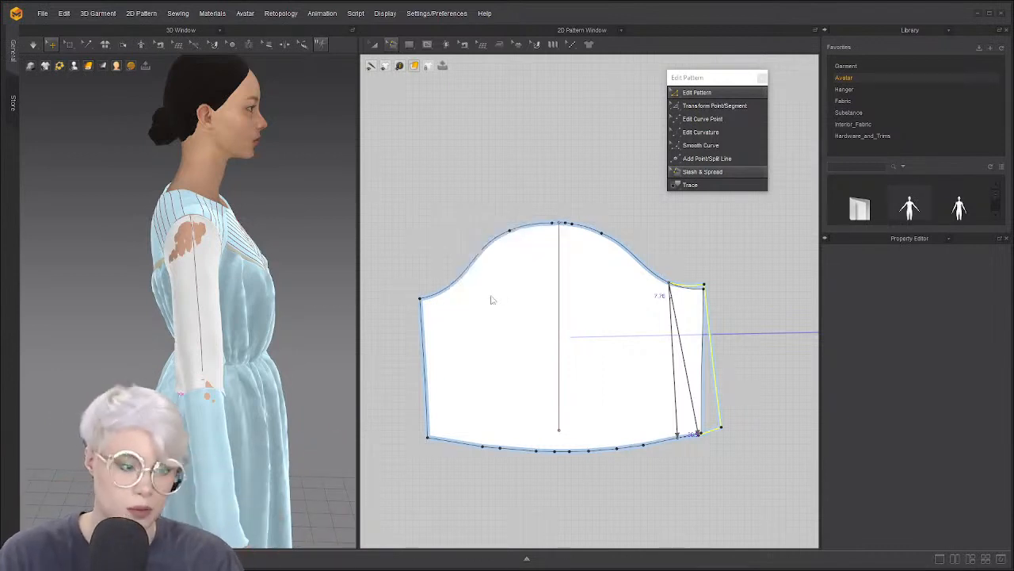
# Slash from the upper-left curve to the bottom edge and widen the left side
pyautogui.click(453, 283)
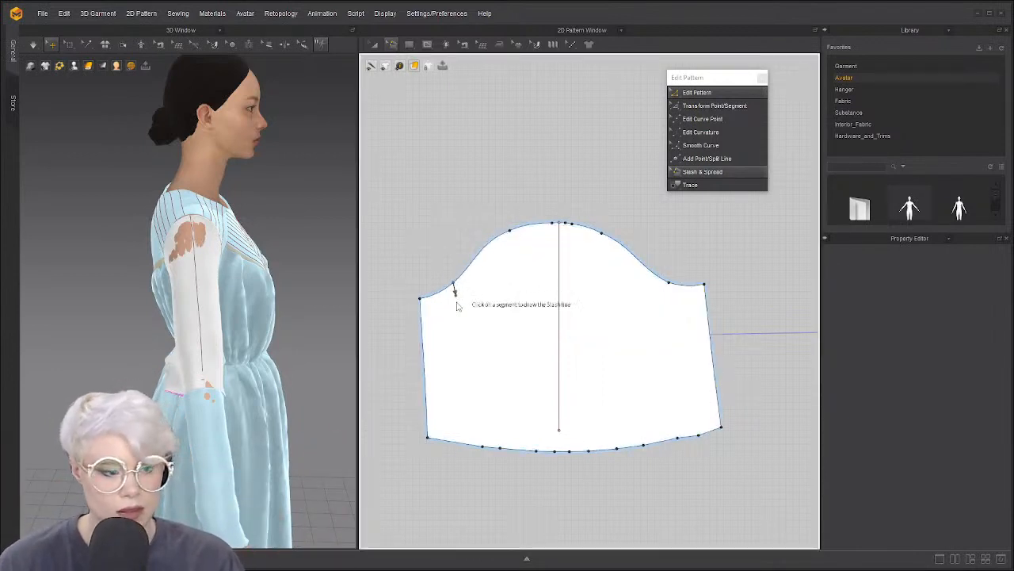
pyautogui.click(450, 437)
pyautogui.click(445, 432)
pyautogui.click(441, 433)
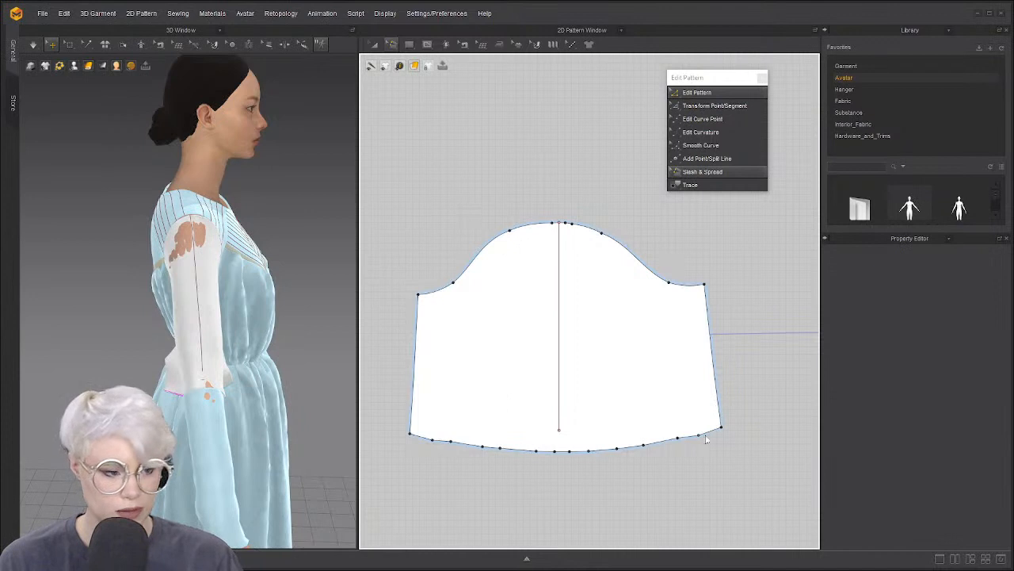
# Switch to Edit Pattern and select points along the sleeve hem, checking their options
pyautogui.press('z')
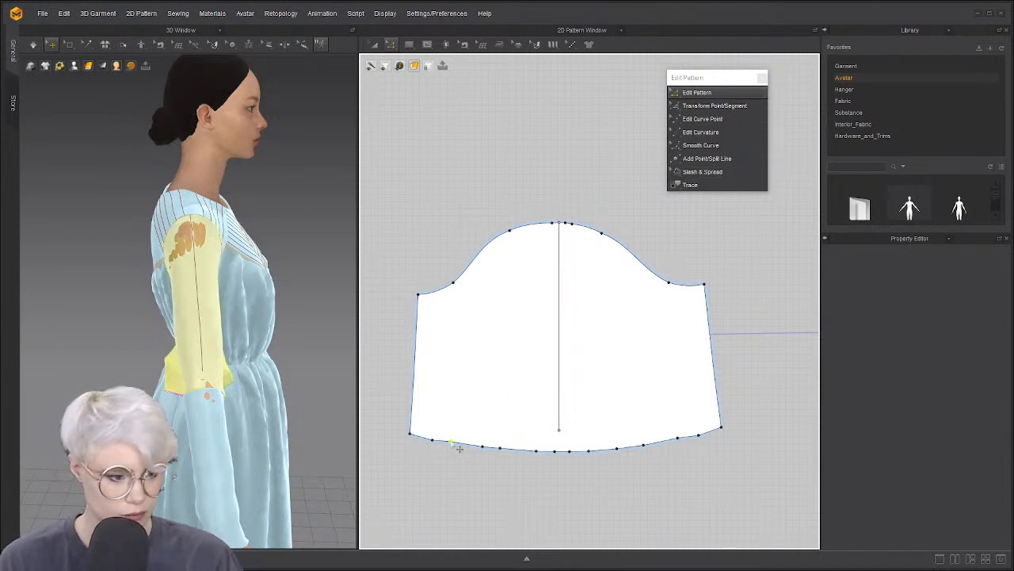
pyautogui.click(451, 442)
pyautogui.keyDown('shift'); pyautogui.click(483, 447); pyautogui.keyUp('shift')
pyautogui.keyDown('shift'); pyautogui.click(500, 448); pyautogui.keyUp('shift')
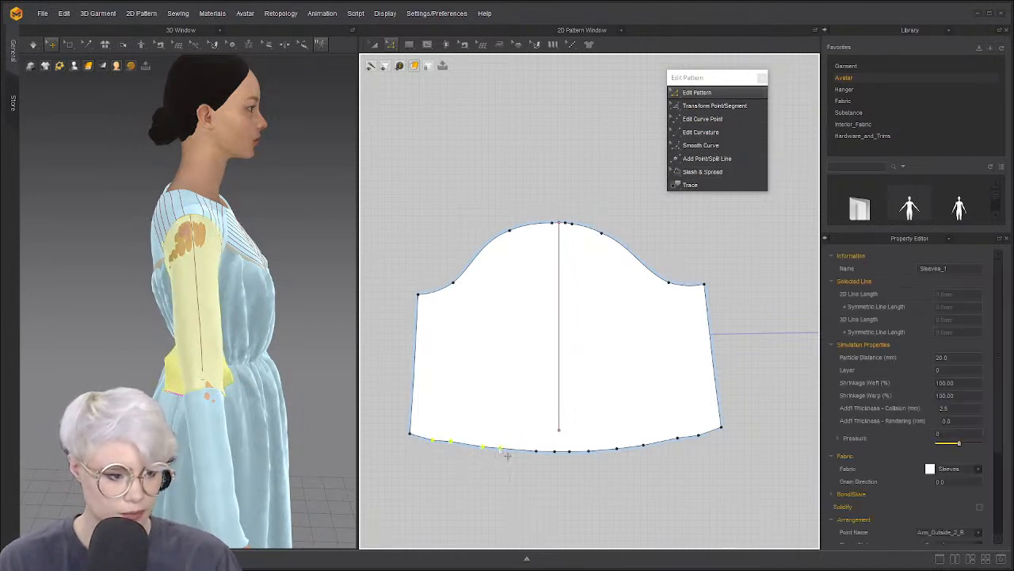
pyautogui.click(564, 450)
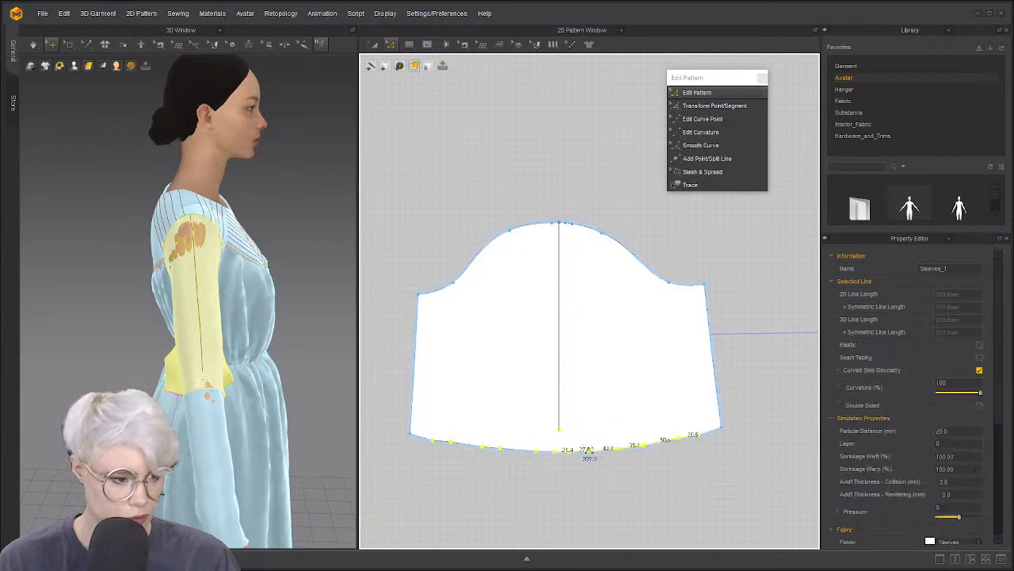
pyautogui.rightClick(707, 437)
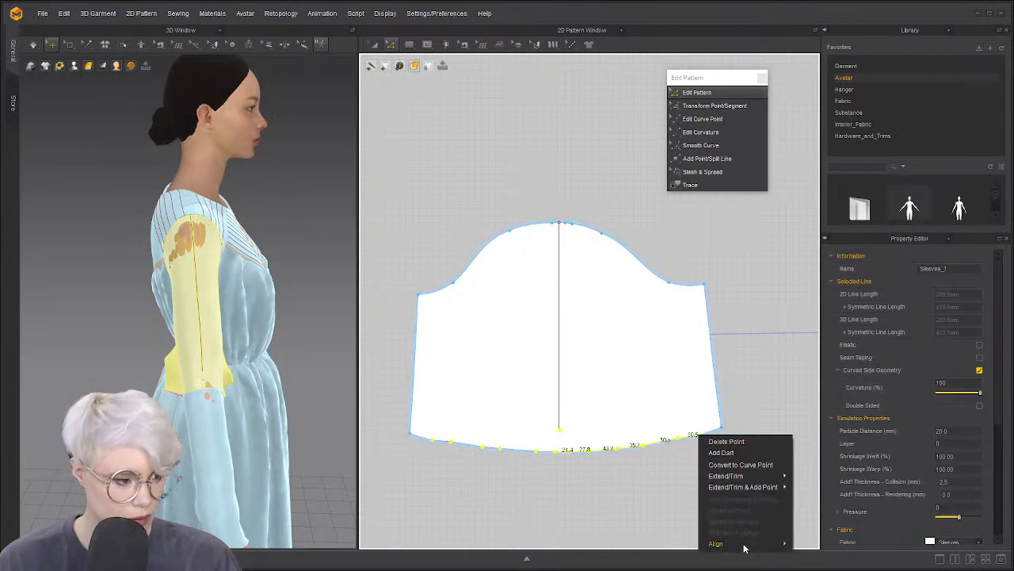
pyautogui.click(724, 464)
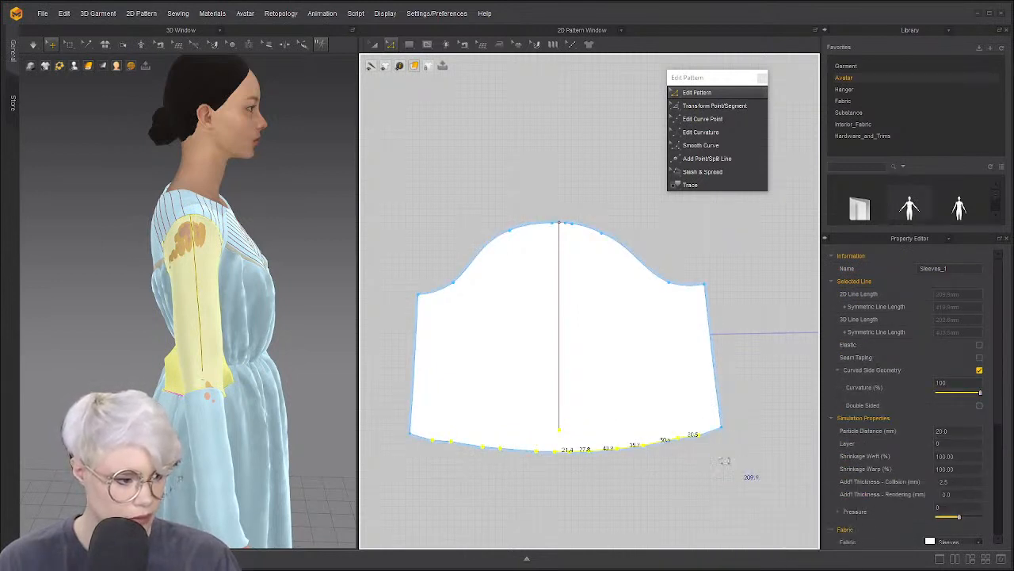
pyautogui.click(535, 472)
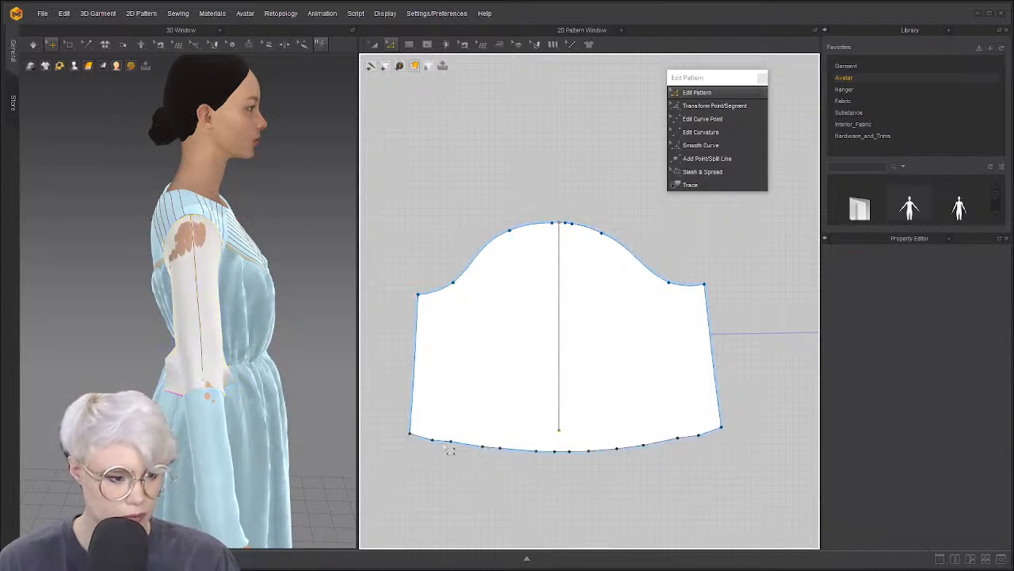
# Box-select the hem points and convert them to curve points for a smooth hem
pyautogui.moveTo(747, 479); pyautogui.dragTo(745, 476)
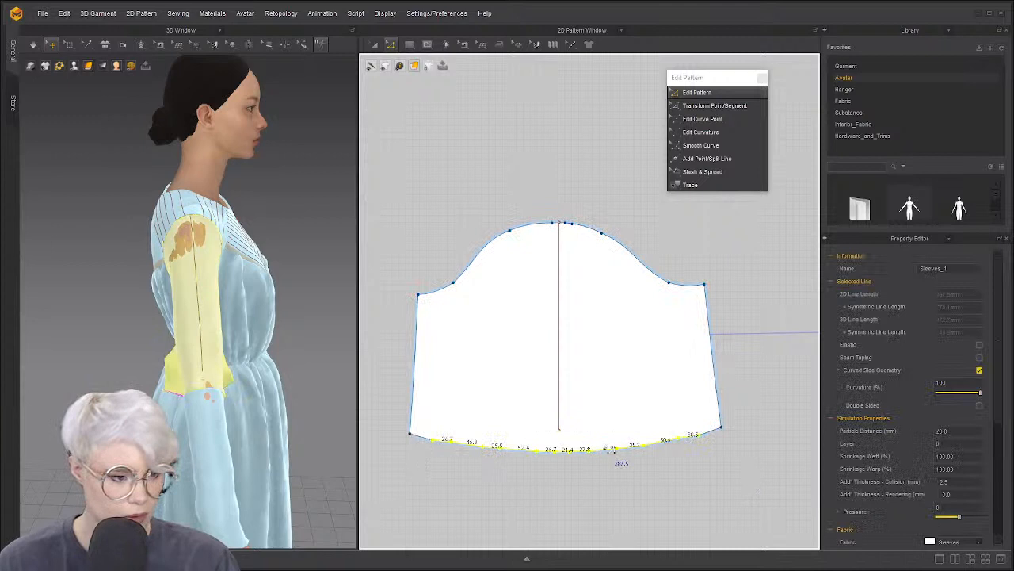
pyautogui.rightClick(699, 436)
pyautogui.click(710, 439)
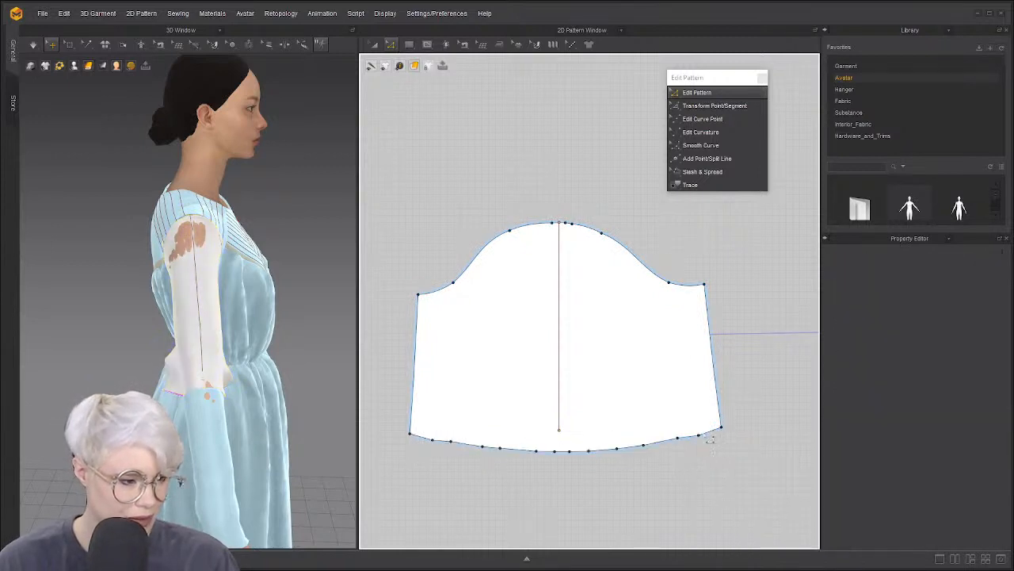
pyautogui.moveTo(428, 458); pyautogui.dragTo(426, 438)
pyautogui.rightClick(698, 436)
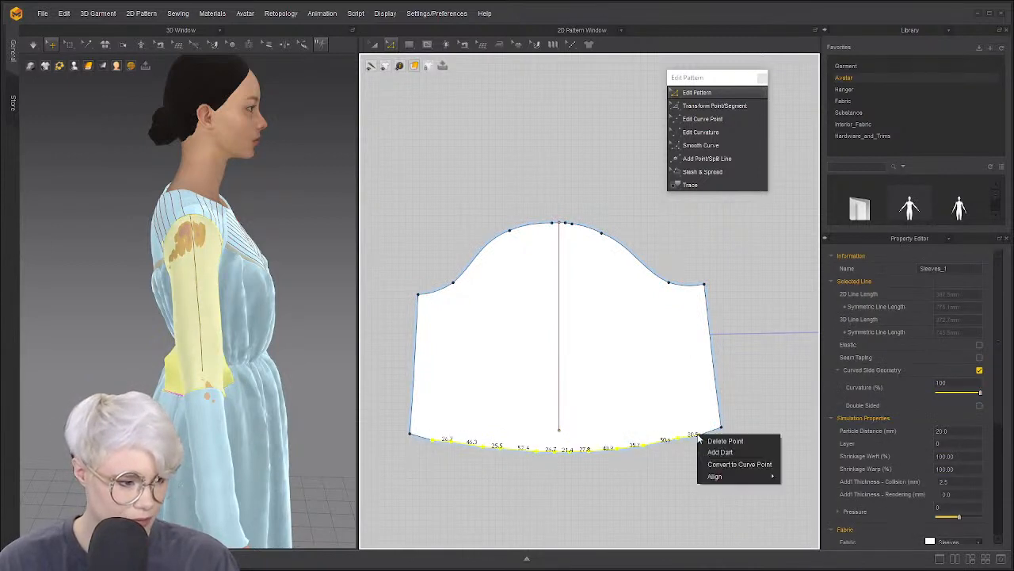
pyautogui.click(735, 465)
pyautogui.click(431, 475)
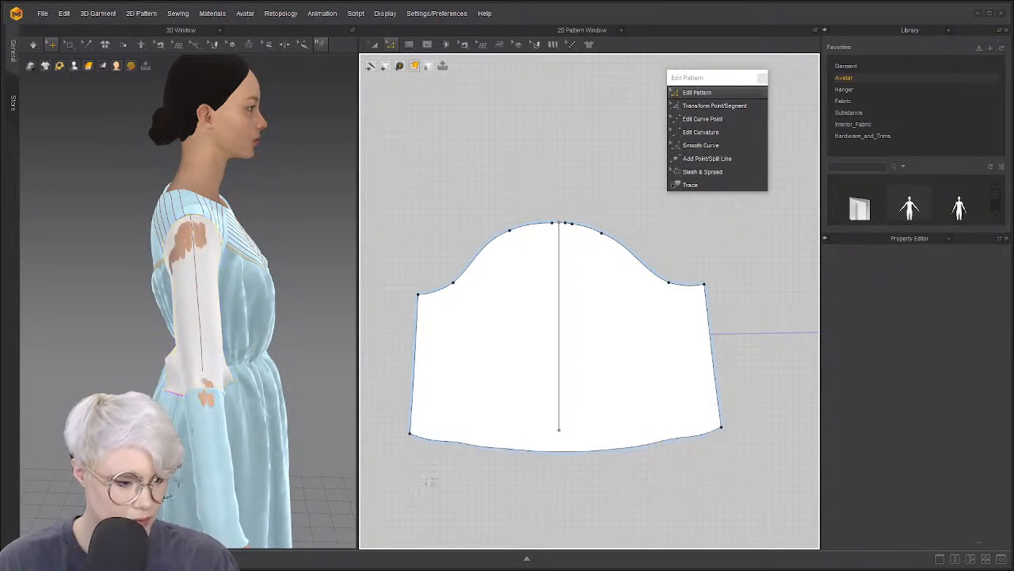
# Adjust the hem's curve points with Edit Curve Point, then return to Edit Pattern
pyautogui.press('v')
pyautogui.click(459, 444)
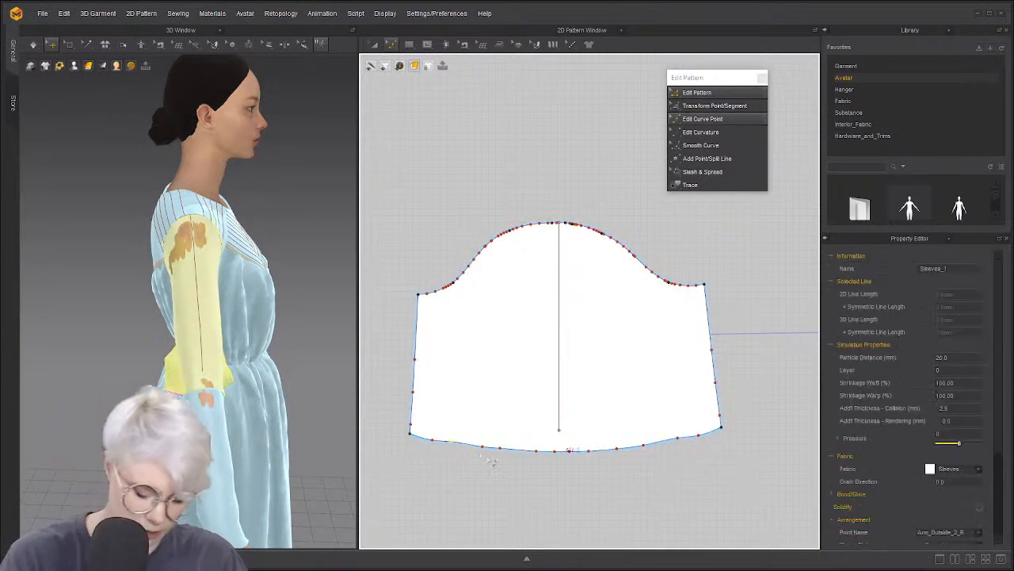
pyautogui.click(484, 447)
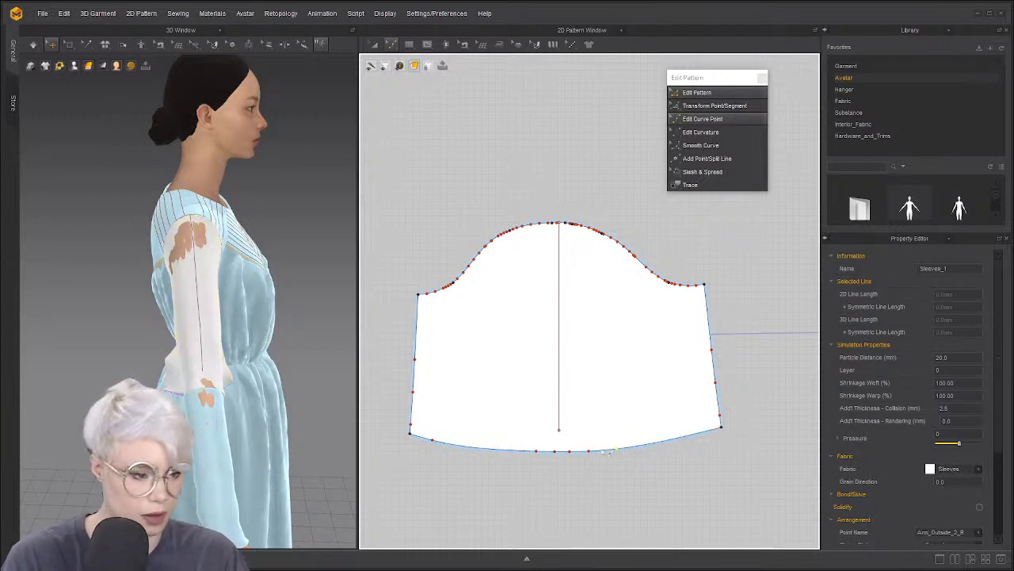
pyautogui.press('z')
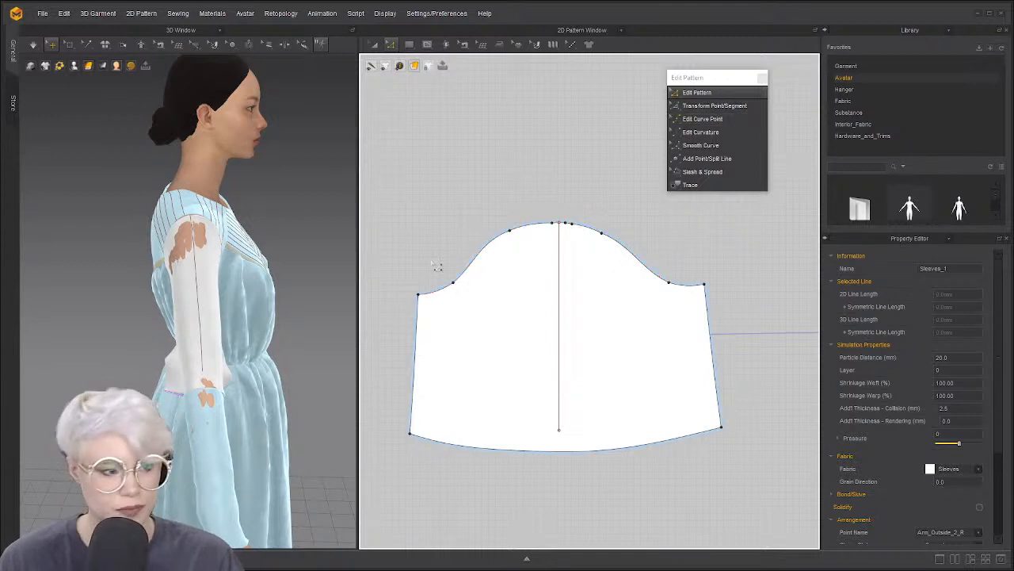
# Rotate the whole sleeve pattern piece about the X-axis, then deselect it
pyautogui.rightClick(559, 325)
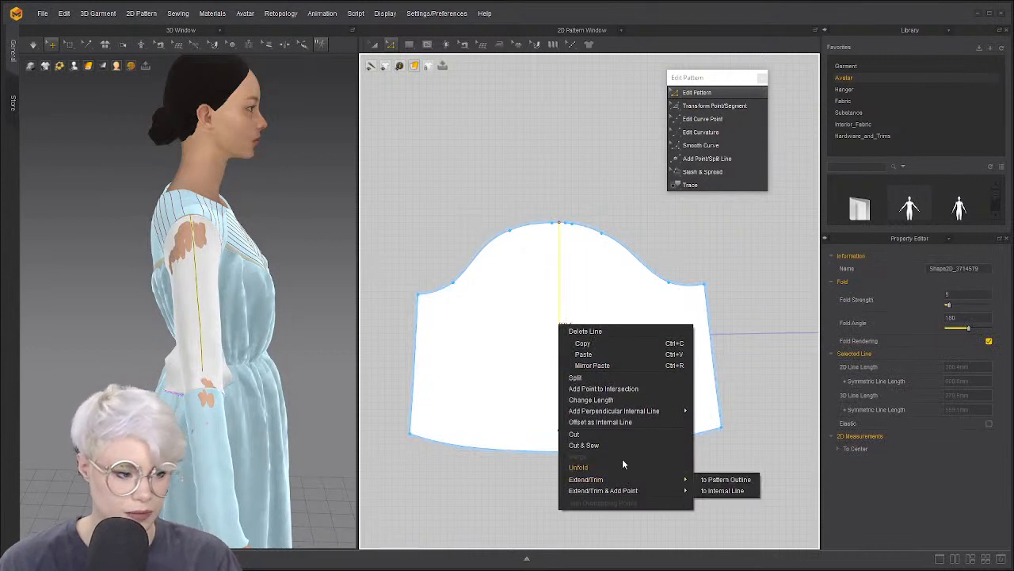
pyautogui.click(544, 186)
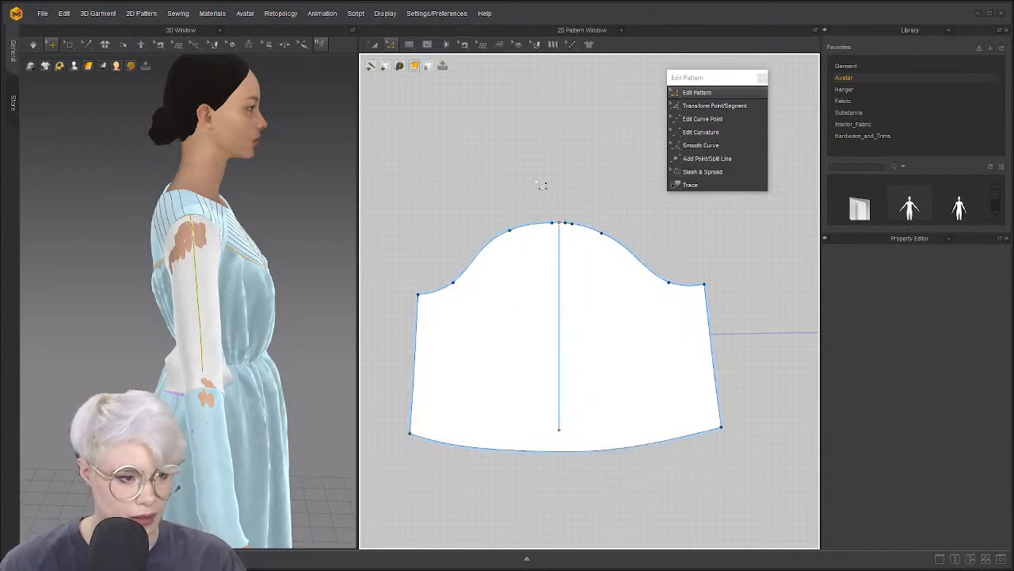
pyautogui.click(537, 277)
pyautogui.rightClick(537, 277)
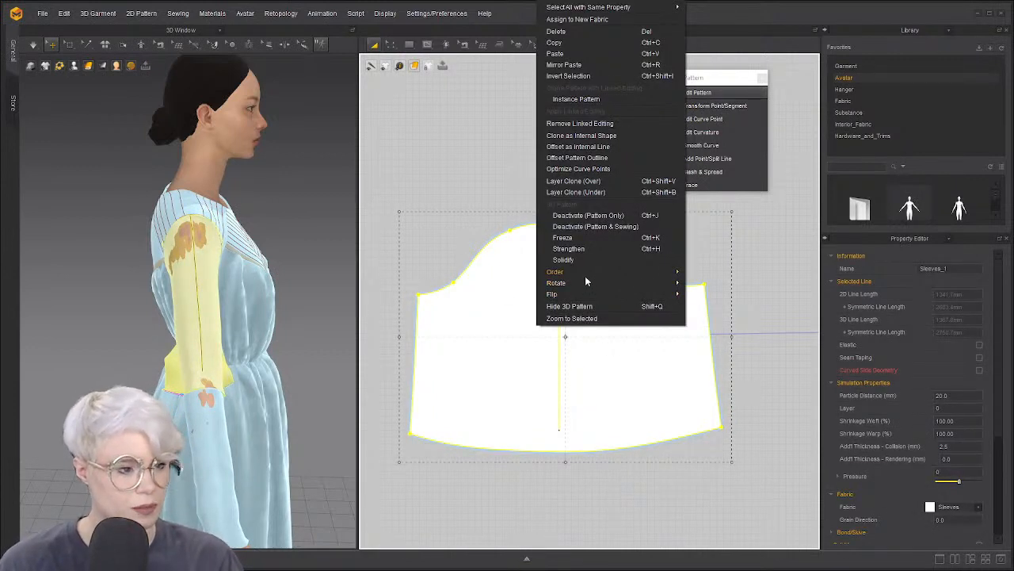
pyautogui.moveTo(594, 283)
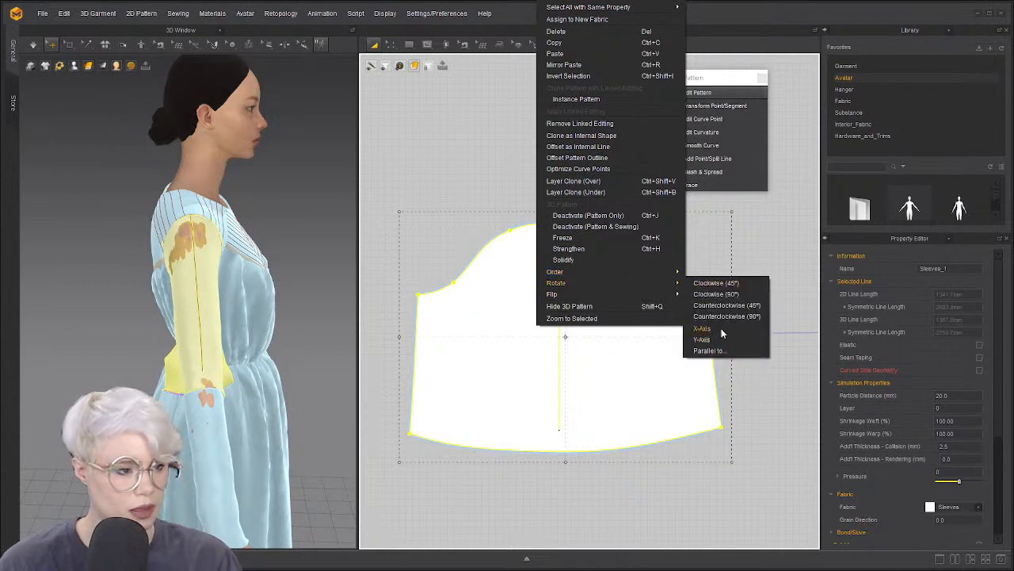
pyautogui.click(721, 331)
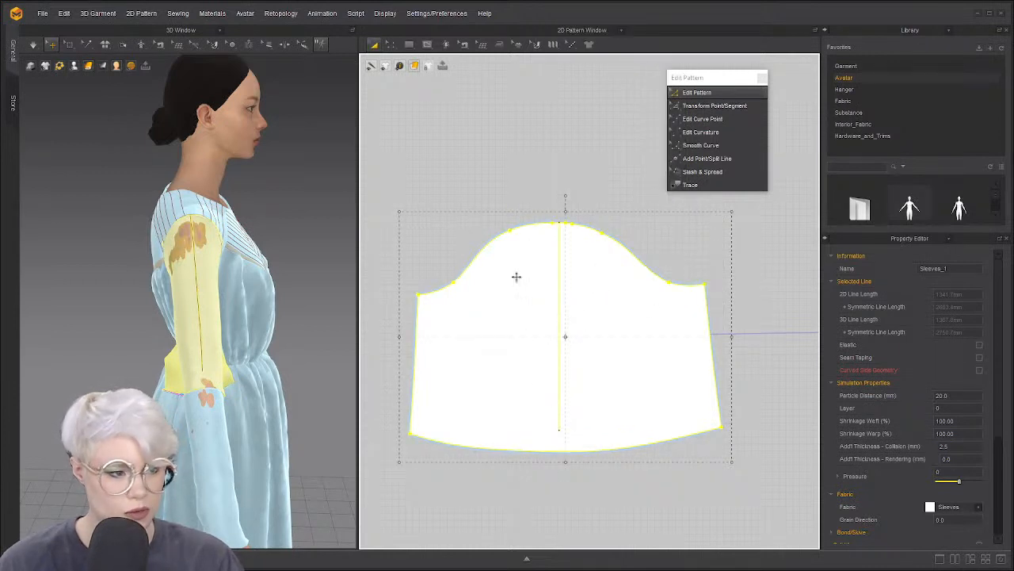
pyautogui.press('Escape')
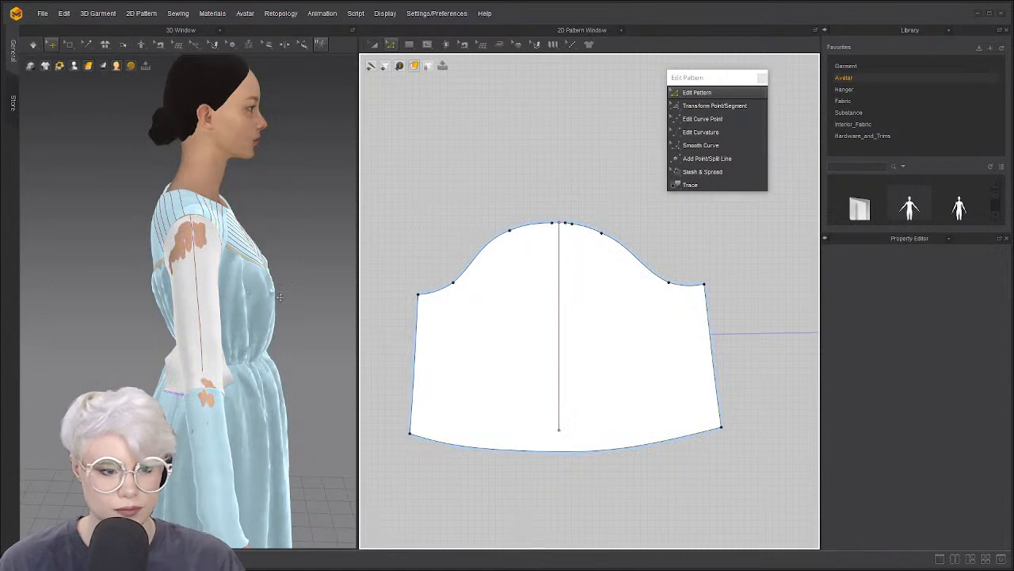
# Simulate the dress and inspect the puffed sleeves from front, side and back
pyautogui.press('space')
pyautogui.moveTo(266, 349); pyautogui.dragTo(190, 369, button='right')
pyautogui.moveTo(154, 340); pyautogui.dragTo(136, 320, button='right')
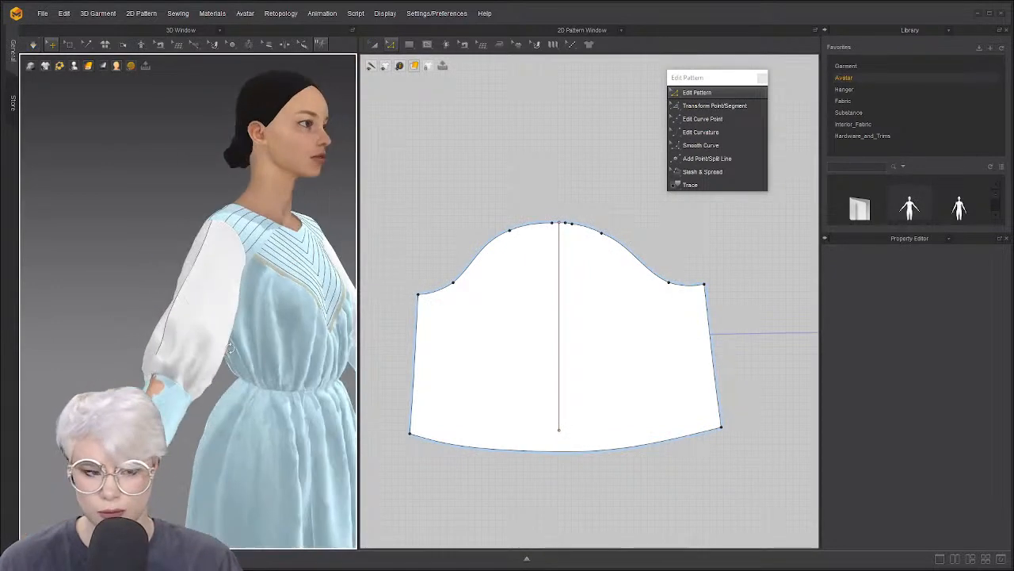
pyautogui.click(136, 320)
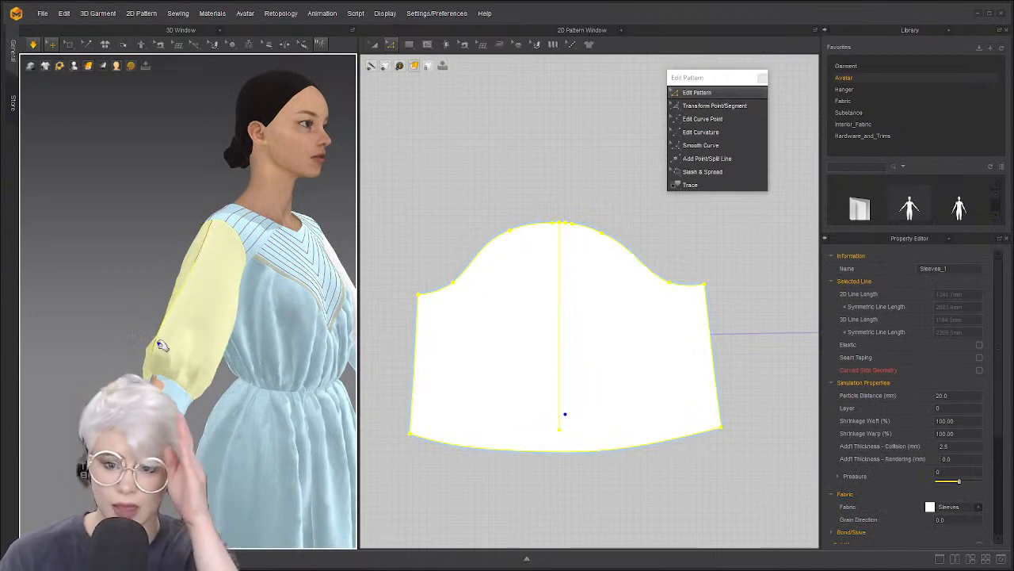
pyautogui.moveTo(194, 379); pyautogui.dragTo(333, 361, button='right')
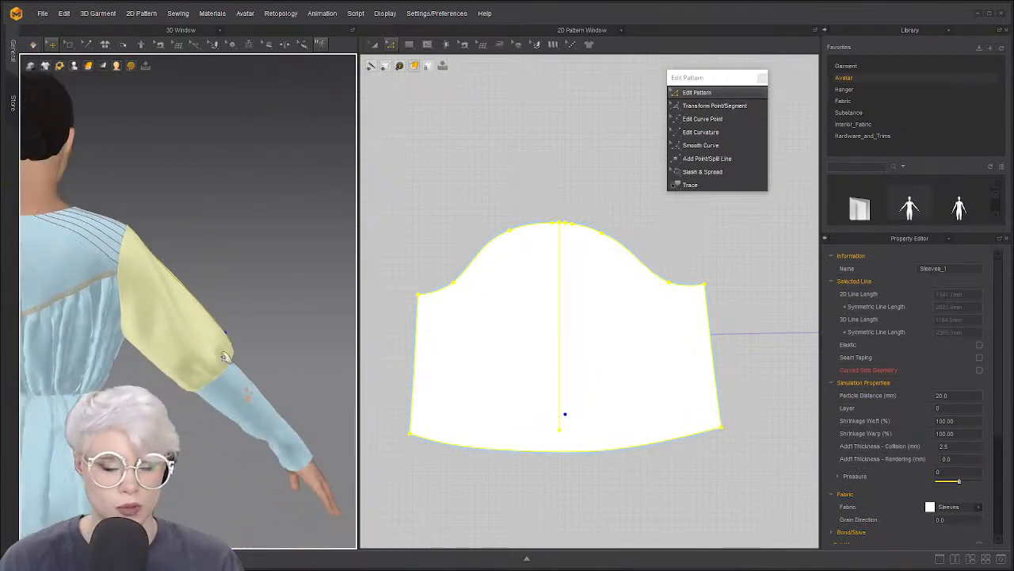
pyautogui.click(269, 278)
pyautogui.moveTo(269, 279); pyautogui.dragTo(124, 305, button='right')
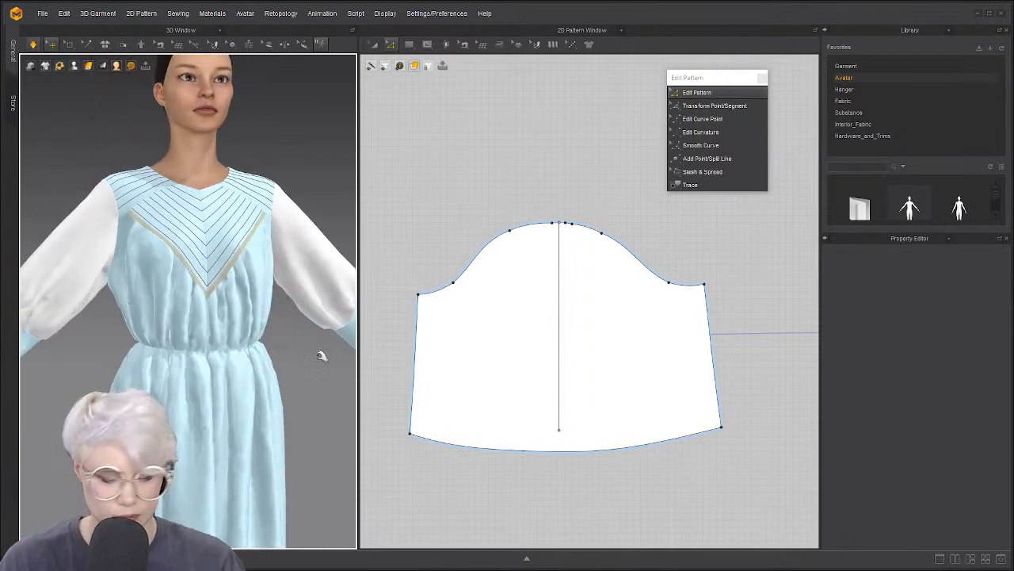
pyautogui.scroll(1, 319, 353)
# Slash the sleeve from cap to hem on its right side and spread it outward
pyautogui.click(695, 174)
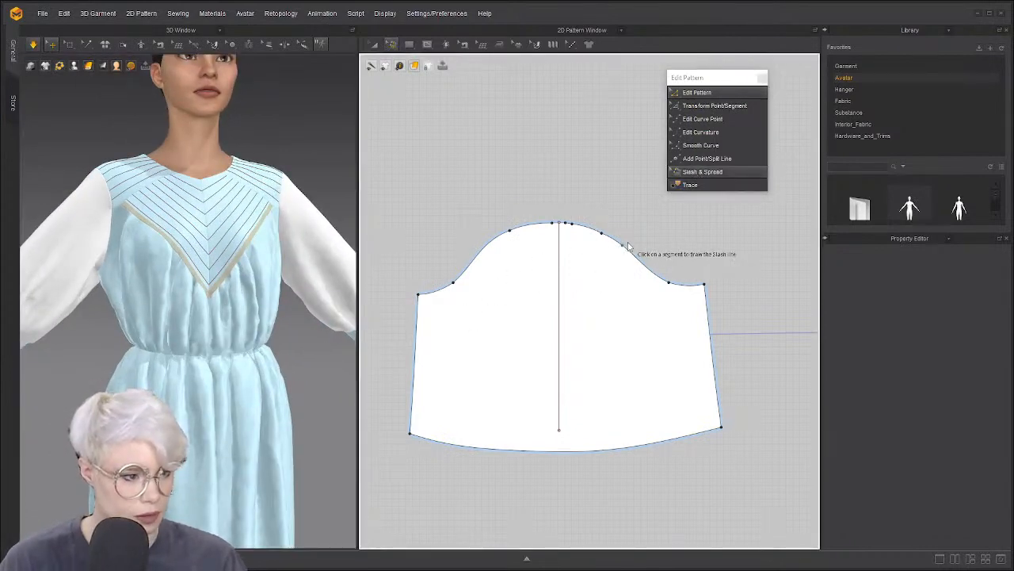
pyautogui.click(624, 246)
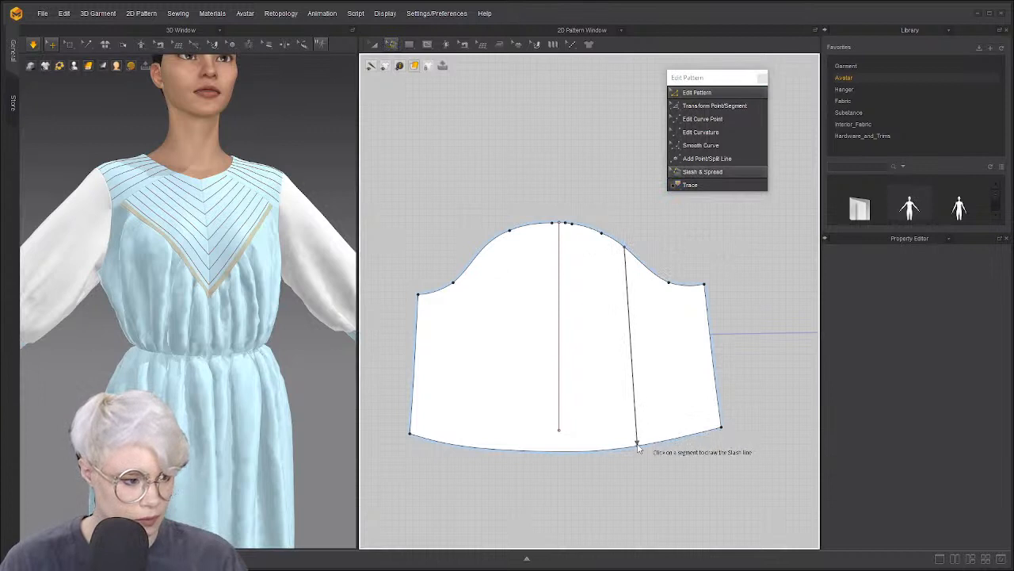
pyautogui.click(637, 446)
pyautogui.click(658, 425)
pyautogui.click(668, 426)
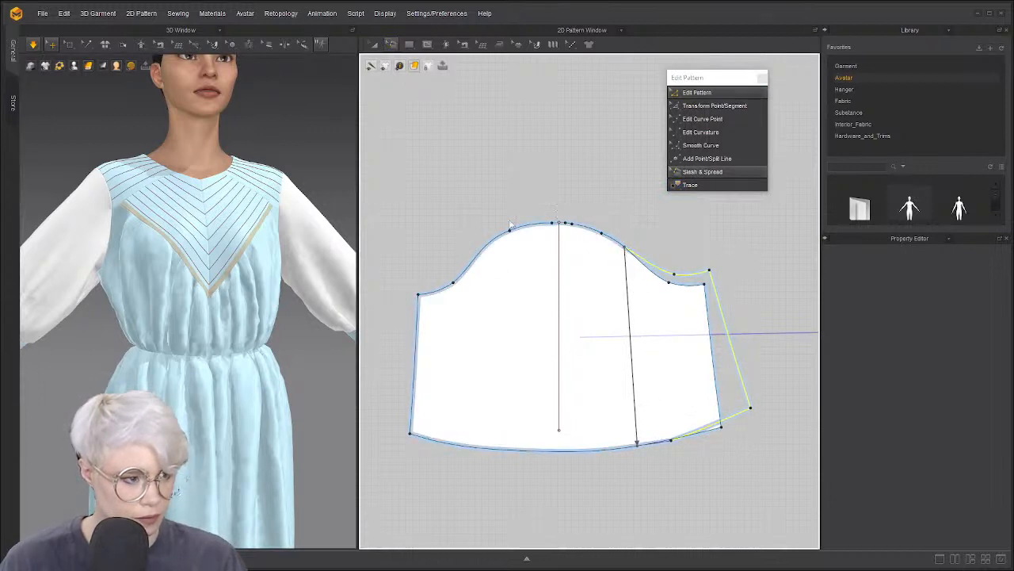
# Slash and spread the left side the same way, then re-simulate the wider sleeve
pyautogui.click(486, 246)
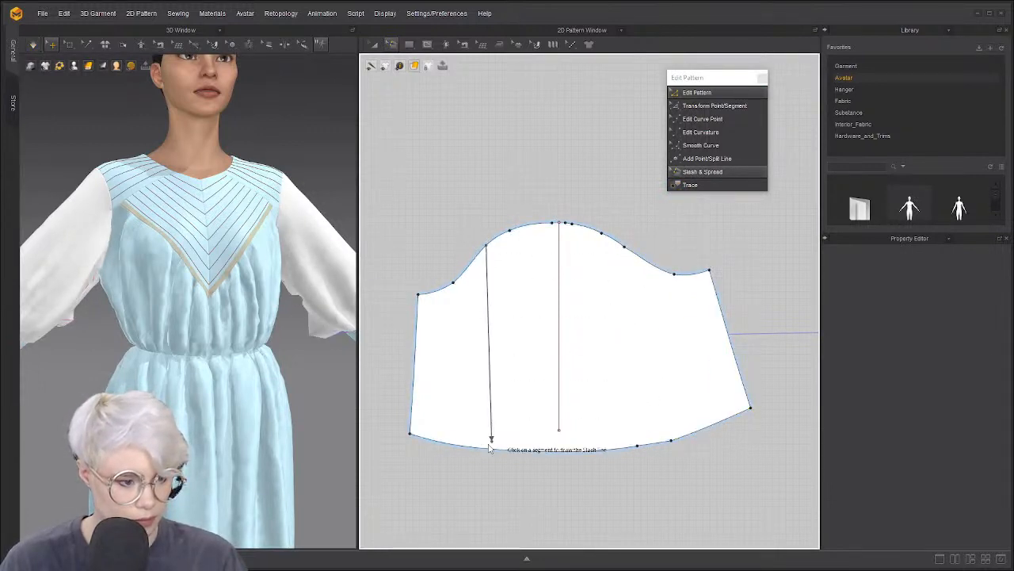
pyautogui.click(482, 446)
pyautogui.click(444, 436)
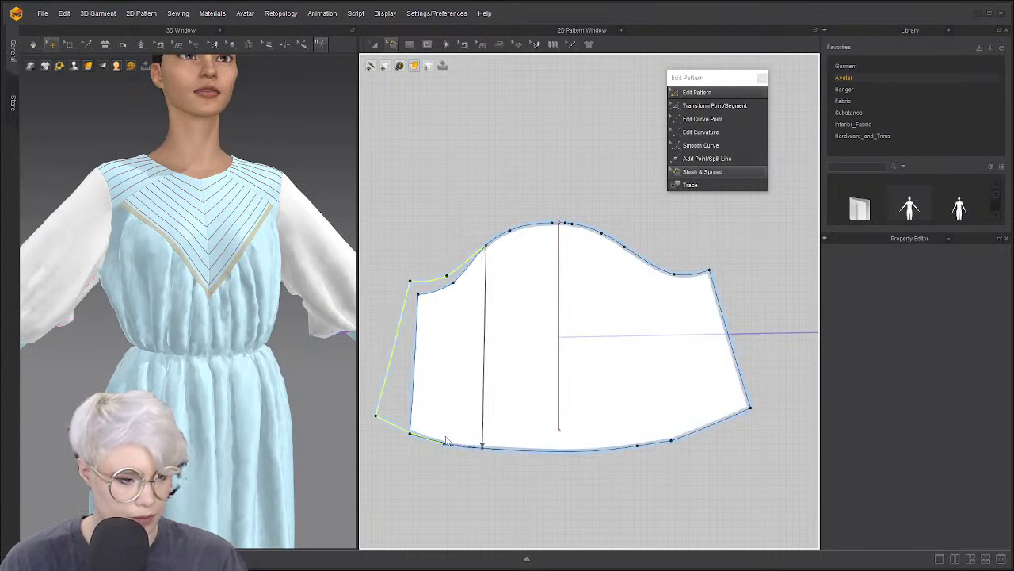
pyautogui.click(413, 409)
pyautogui.scroll(-2, 119, 334)
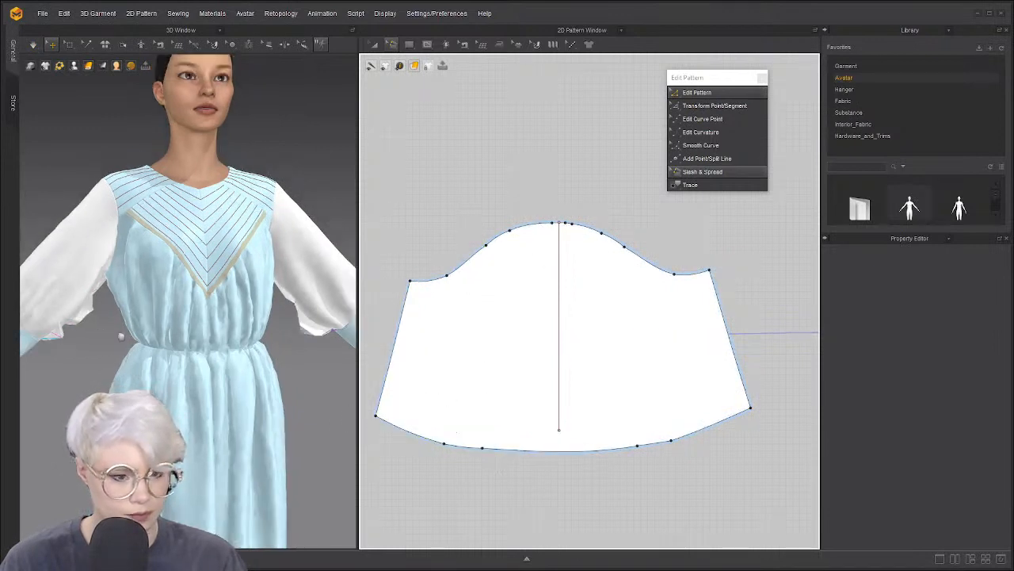
pyautogui.moveTo(119, 334); pyautogui.dragTo(177, 326, button='middle')
pyautogui.press('space')
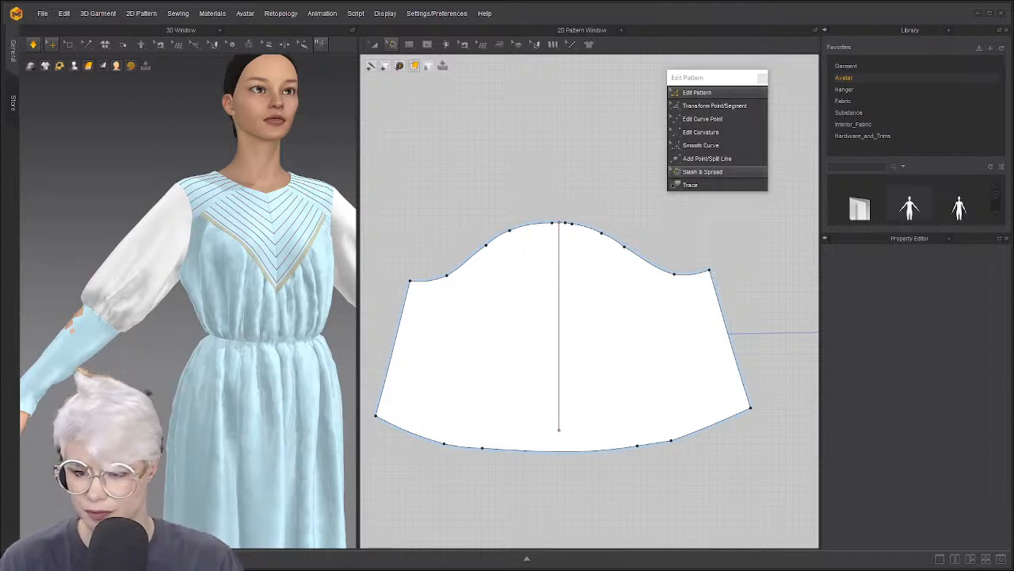
# Reset the avatar to the front view and toggle the simulation
pyautogui.scroll(-2, 328, 353)
pyautogui.scroll(-2, 497, 355)
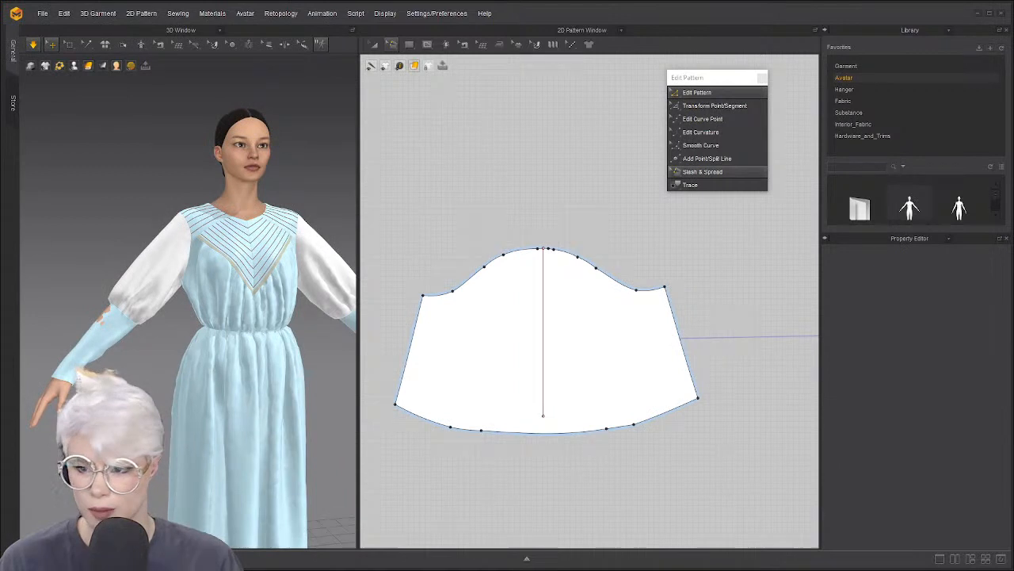
pyautogui.scroll(-3, 502, 378)
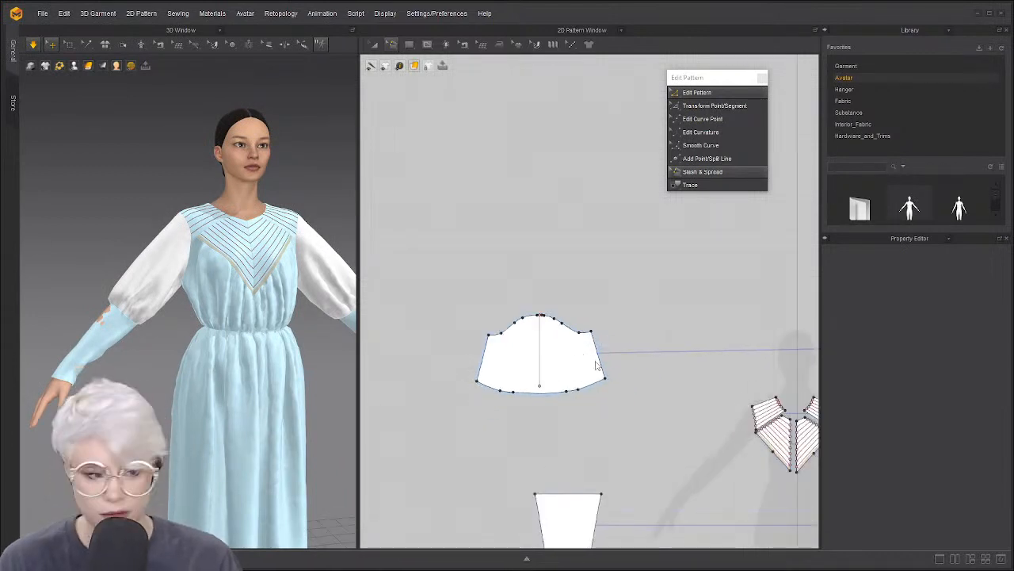
pyautogui.press('2')
pyautogui.press('space')
pyautogui.press('space')
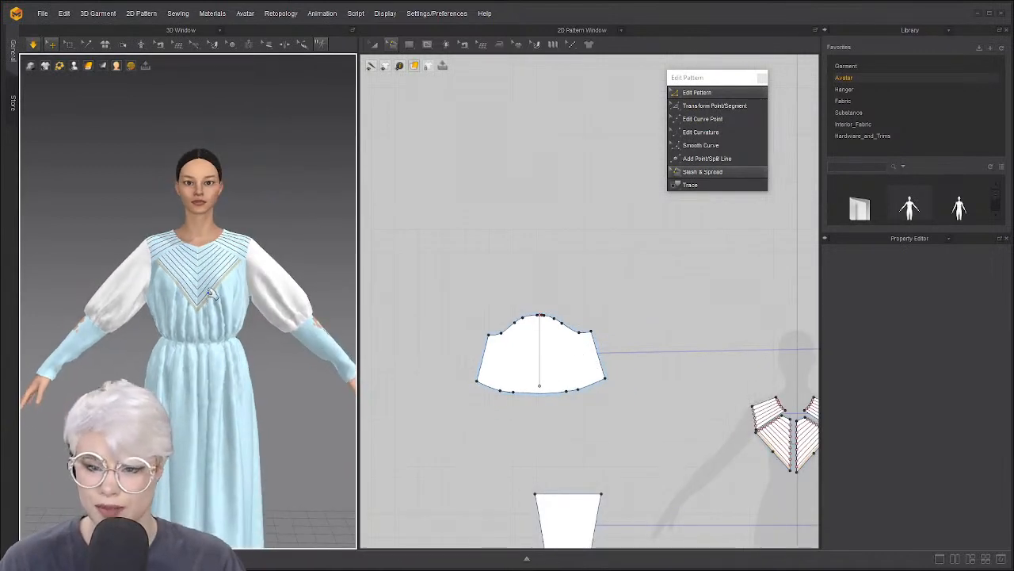
pyautogui.scroll(2, 212, 293)
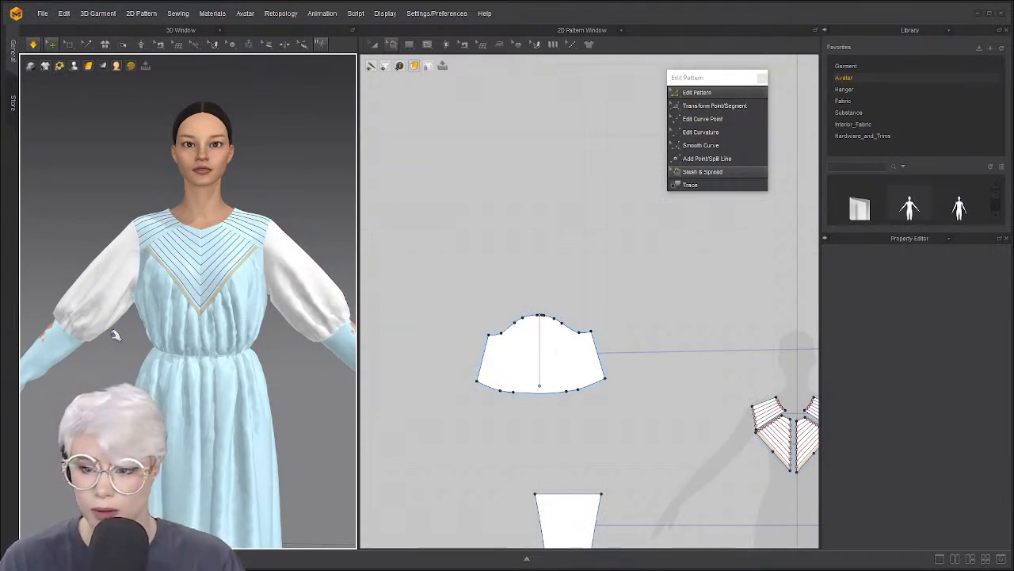
pyautogui.scroll(-5, 595, 349)
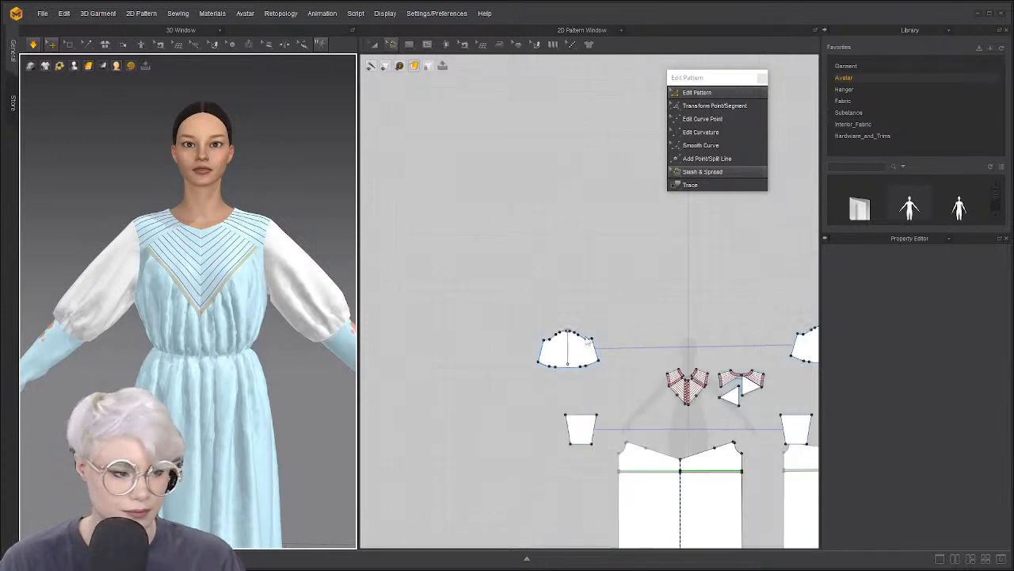
pyautogui.scroll(3, 602, 341)
# Rearrange the sleeve pieces, placing Sleeves_1 beside the other sleeve above the yokes
pyautogui.press('a')
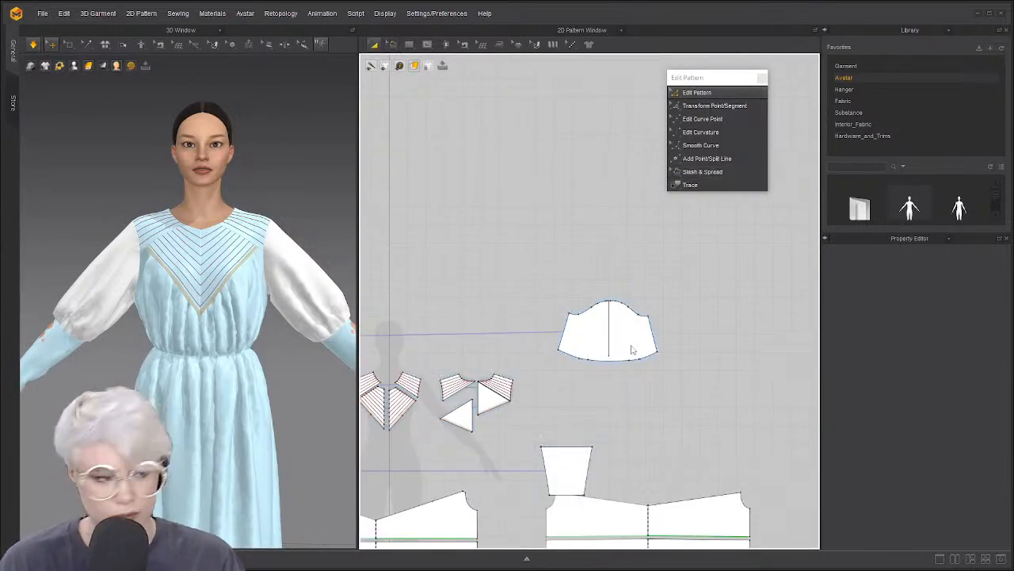
pyautogui.moveTo(621, 343); pyautogui.dragTo(419, 322)
pyautogui.moveTo(420, 322); pyautogui.dragTo(619, 287, button='middle')
pyautogui.scroll(3, 515, 325)
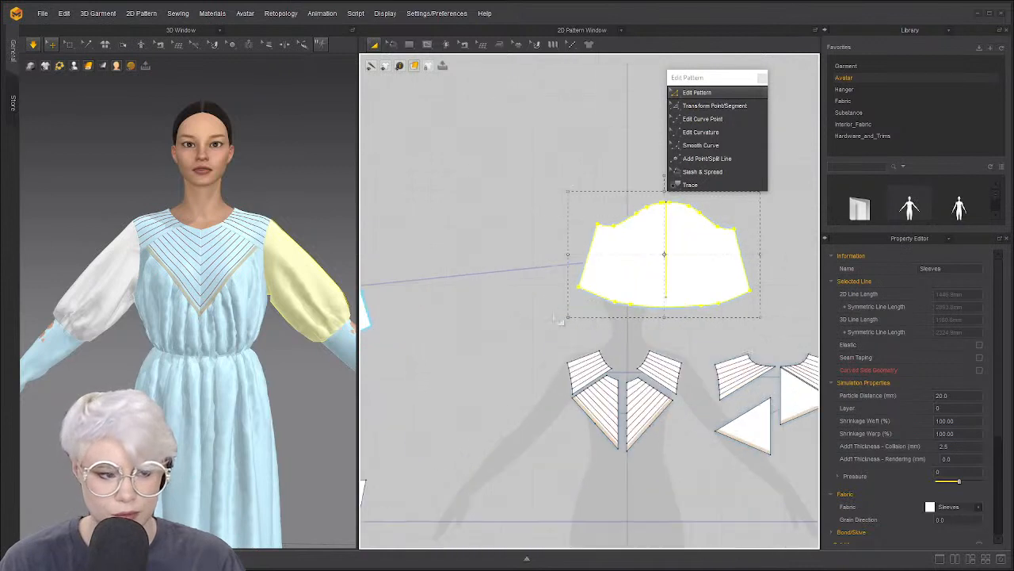
pyautogui.moveTo(515, 324); pyautogui.dragTo(618, 314, button='middle')
pyautogui.moveTo(442, 292); pyautogui.dragTo(564, 245)
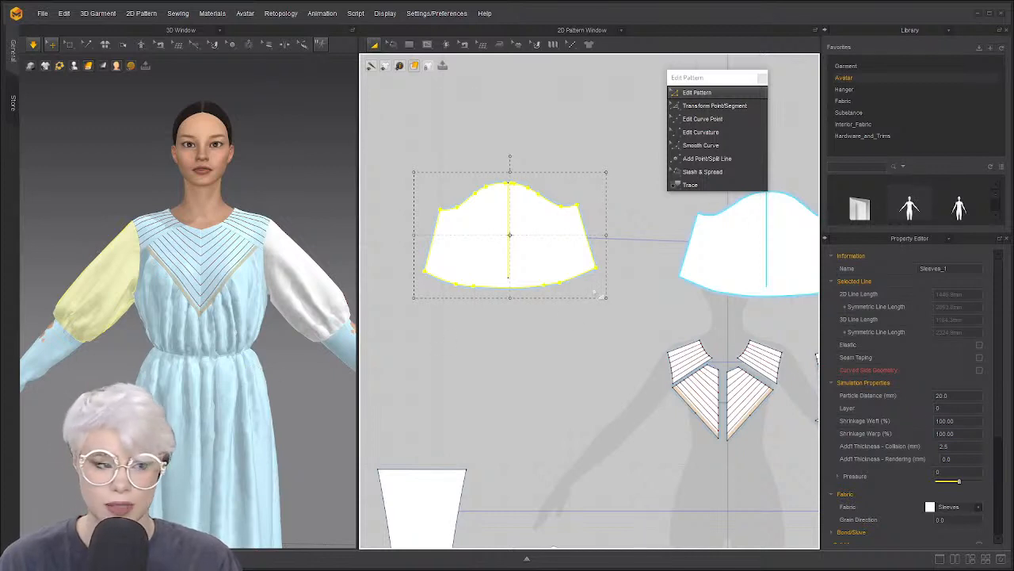
pyautogui.scroll(2, 462, 302)
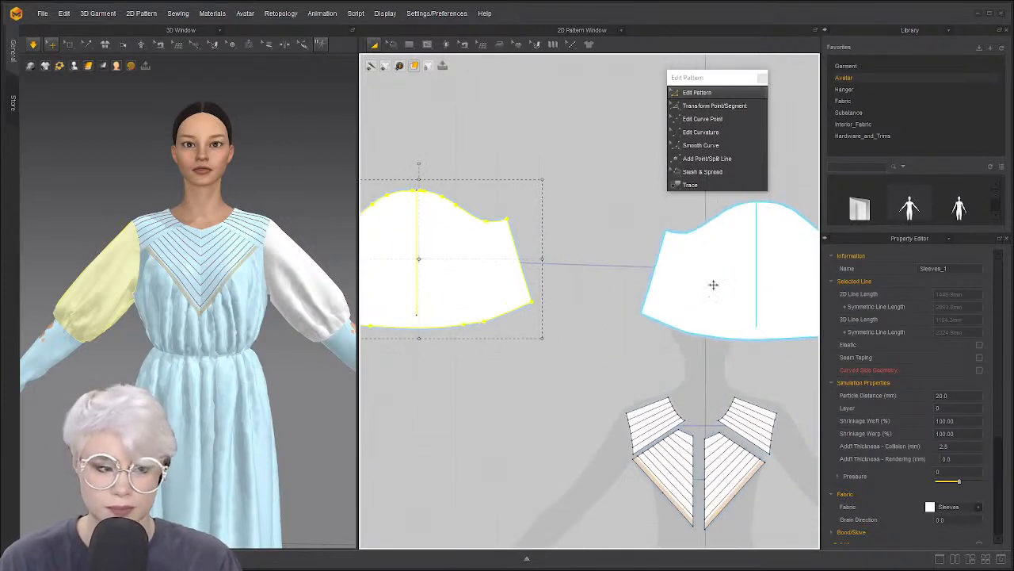
pyautogui.click(566, 340)
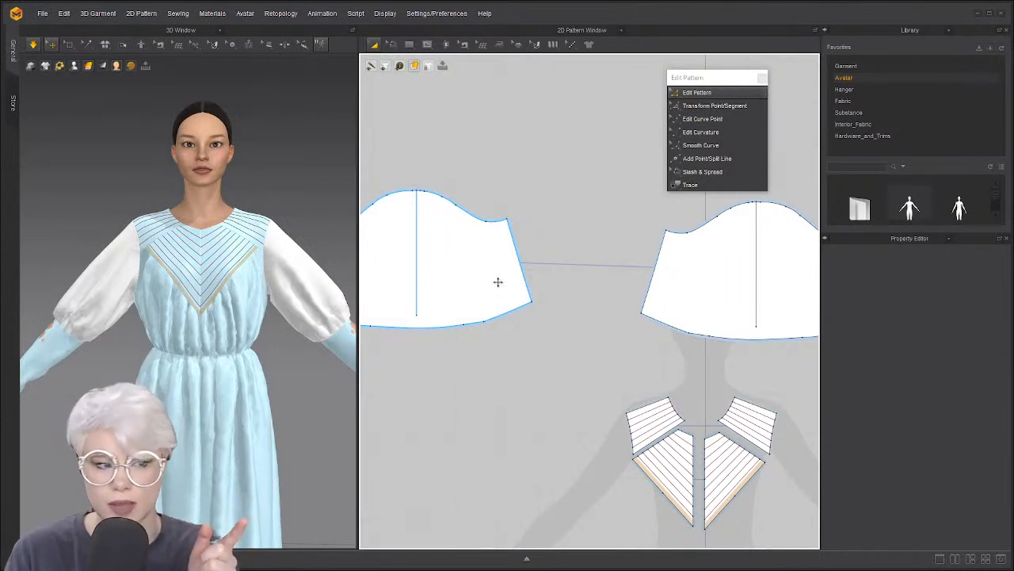
# Zoom the pattern window and select a segment of the sleeve's lower hem edge
pyautogui.scroll(5, 508, 250)
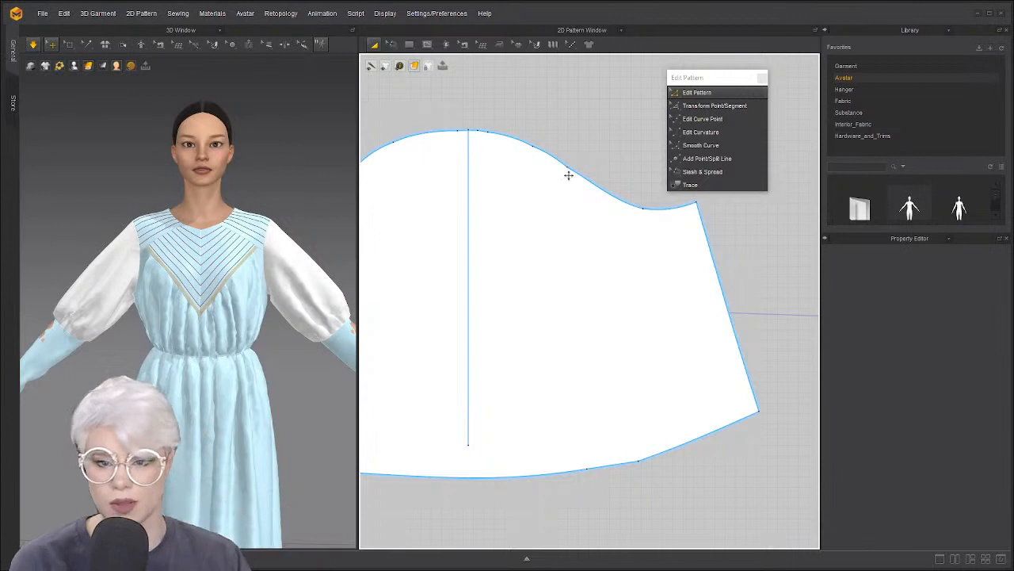
pyautogui.scroll(-4, 605, 227)
pyautogui.scroll(-3, 574, 253)
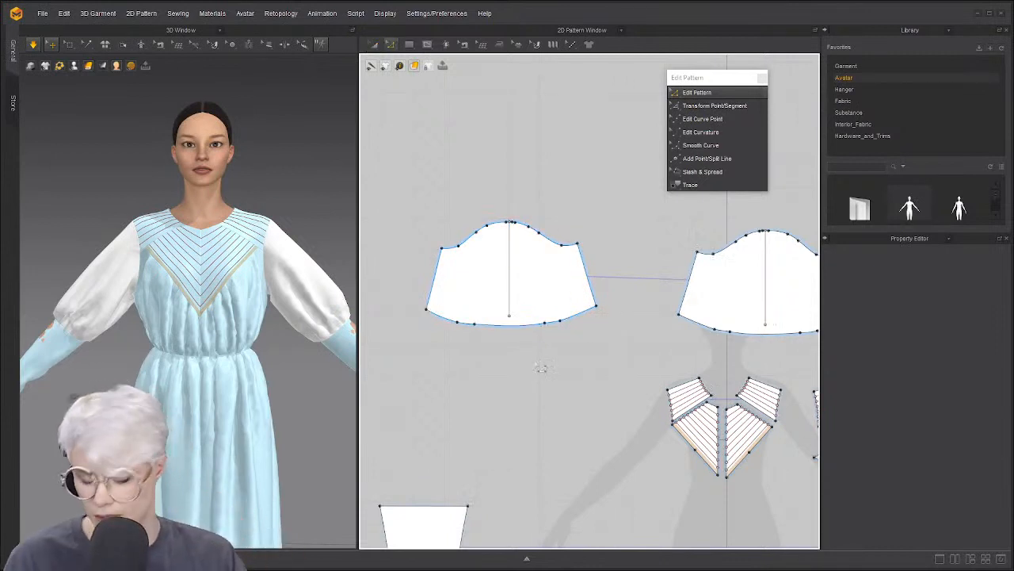
pyautogui.scroll(2, 541, 365)
pyautogui.click(443, 316)
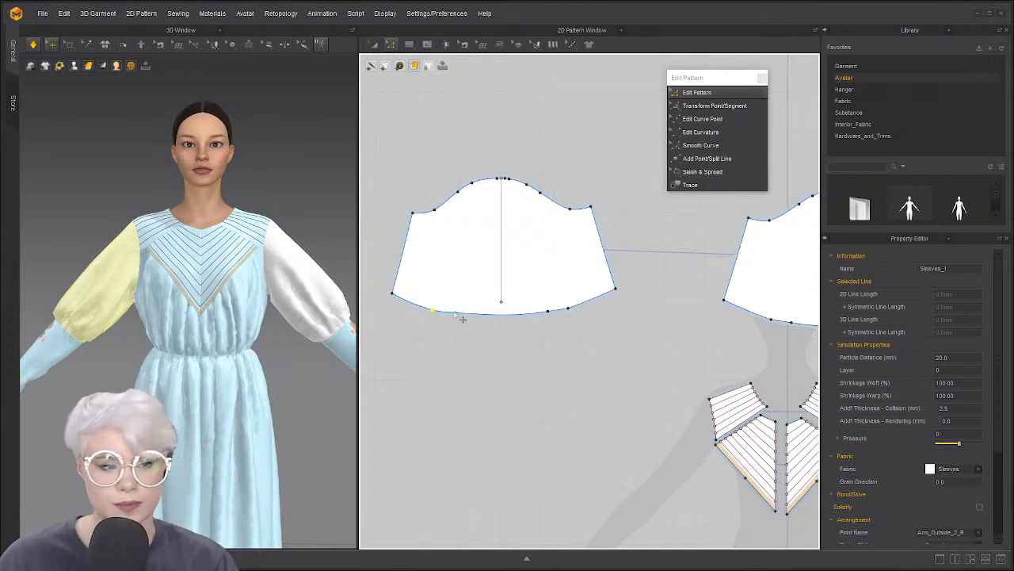
# Convert the sleeve hem point to a curve point, then select the lower edge with Edit Curve Point
pyautogui.rightClick(569, 310)
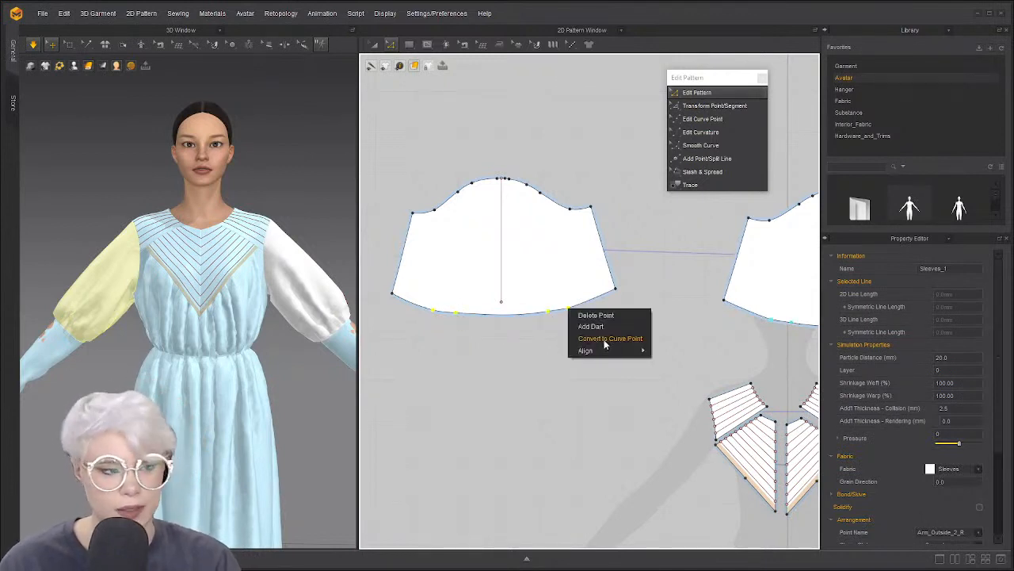
pyautogui.click(605, 342)
pyautogui.scroll(3, 555, 321)
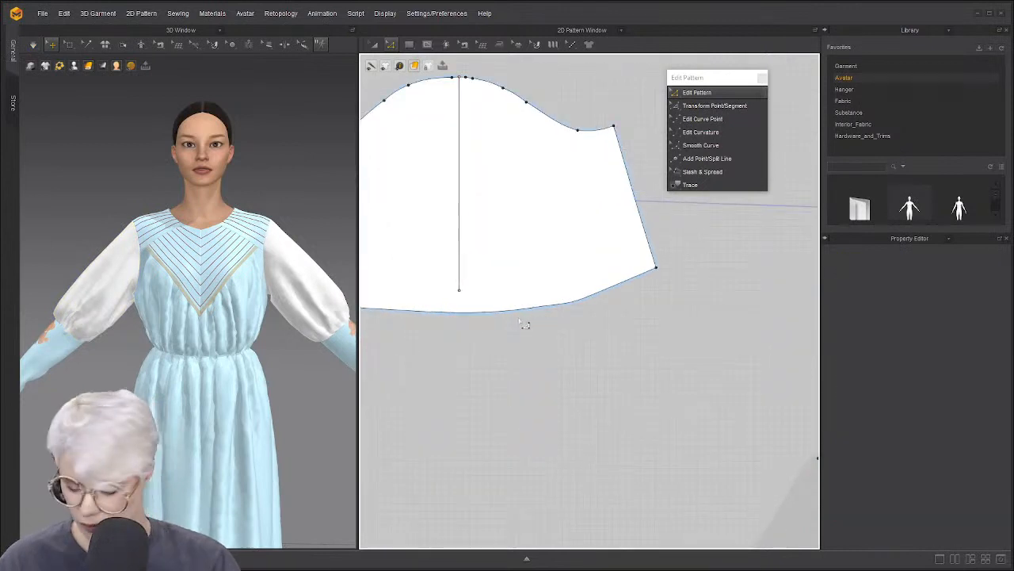
pyautogui.press('v')
pyautogui.click(519, 311)
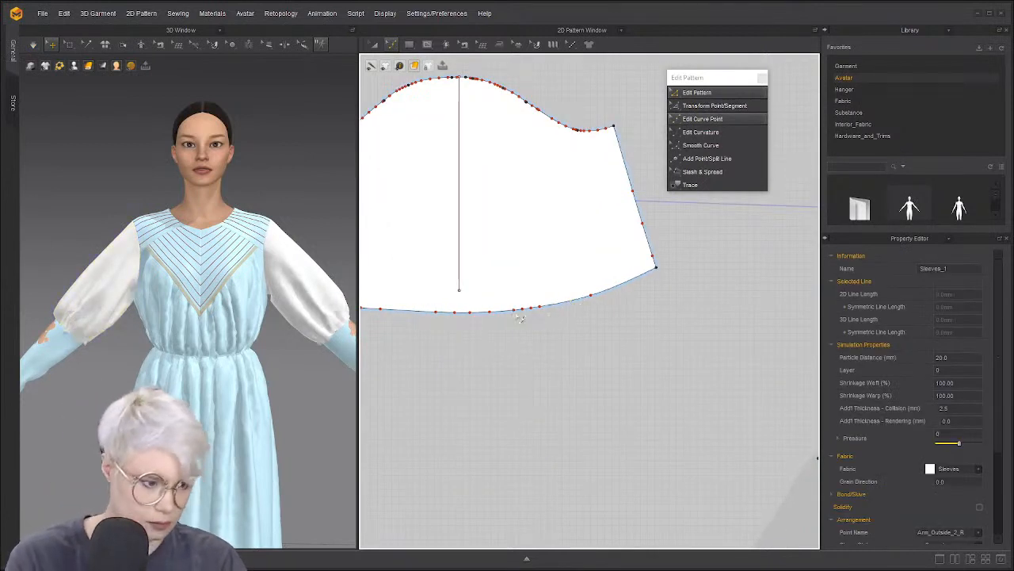
pyautogui.scroll(5, 475, 312)
pyautogui.scroll(-4, 593, 315)
# Centre the sleeve piece, move the Edit Pattern toolbox aside, and view the avatar from the side
pyautogui.moveTo(552, 309); pyautogui.dragTo(608, 324, button='middle')
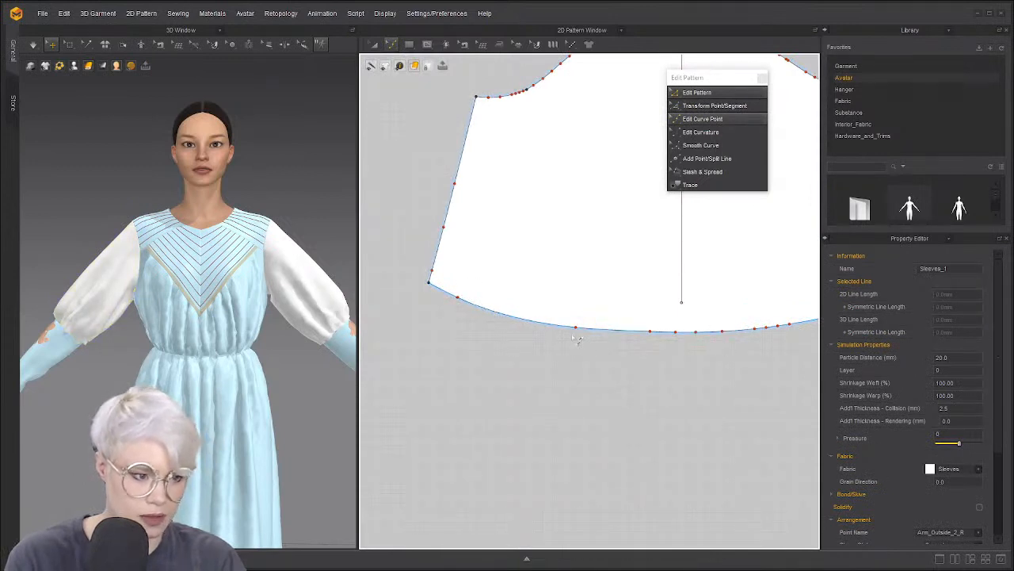
pyautogui.scroll(-4, 576, 338)
pyautogui.moveTo(600, 346); pyautogui.dragTo(507, 377, button='middle')
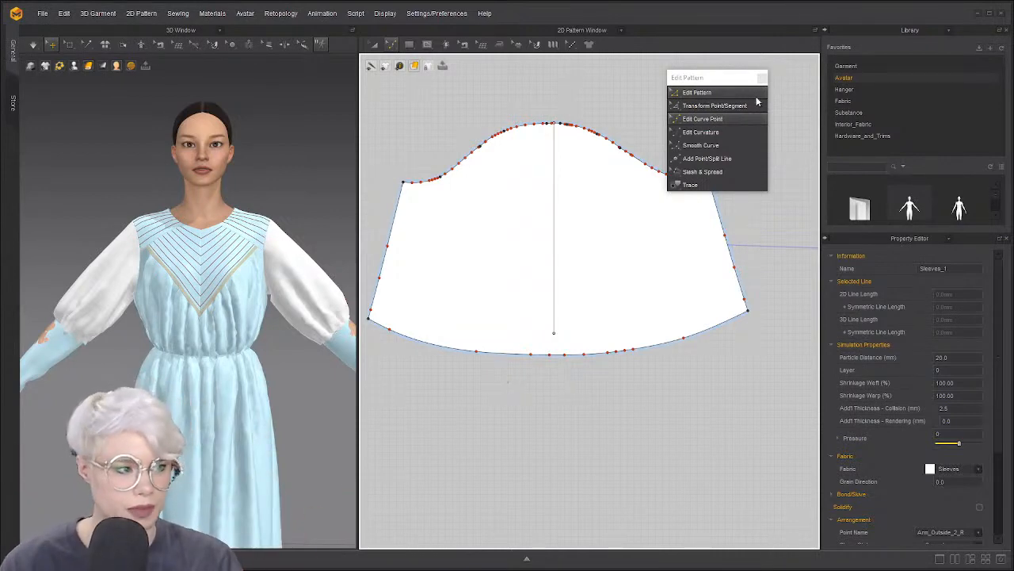
pyautogui.moveTo(713, 77); pyautogui.dragTo(783, 65)
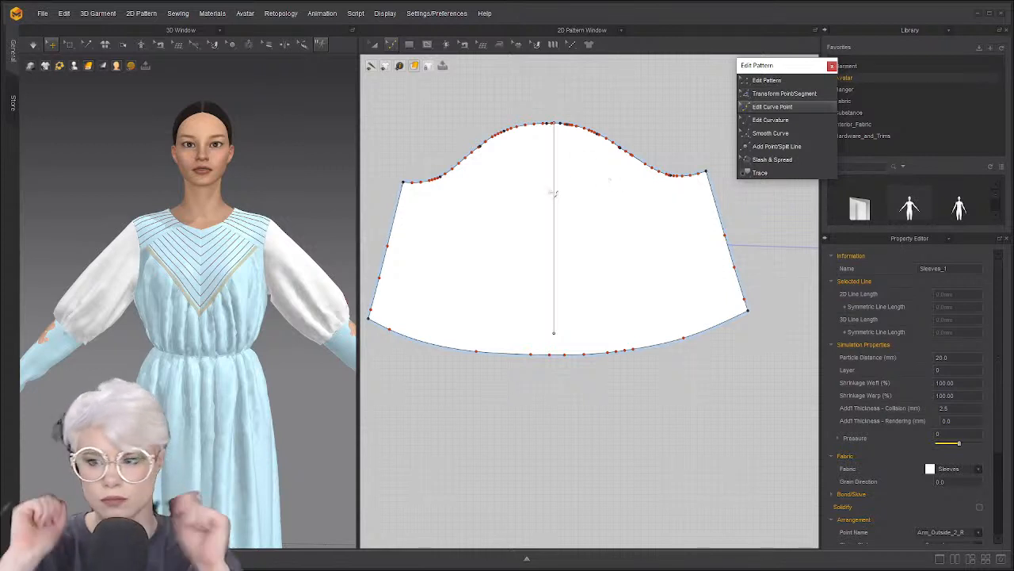
pyautogui.scroll(-4, 262, 280)
pyautogui.moveTo(212, 272); pyautogui.dragTo(267, 283, button='right')
pyautogui.scroll(2, 107, 334)
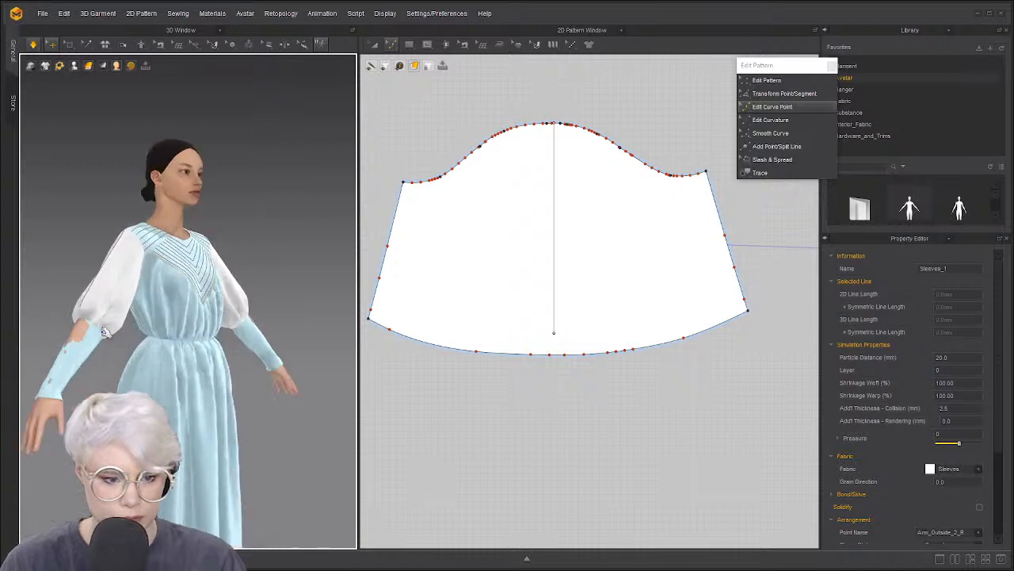
# Select the cuffs and turn off the cloth simulation with Ctrl+K
pyautogui.click(259, 335)
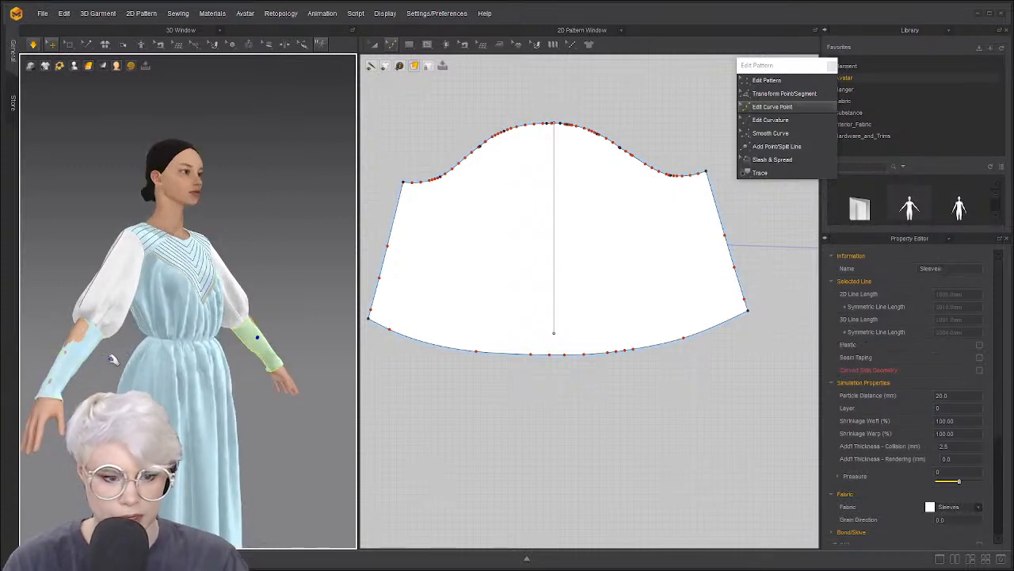
pyautogui.hotkey('ctrl', 'k')
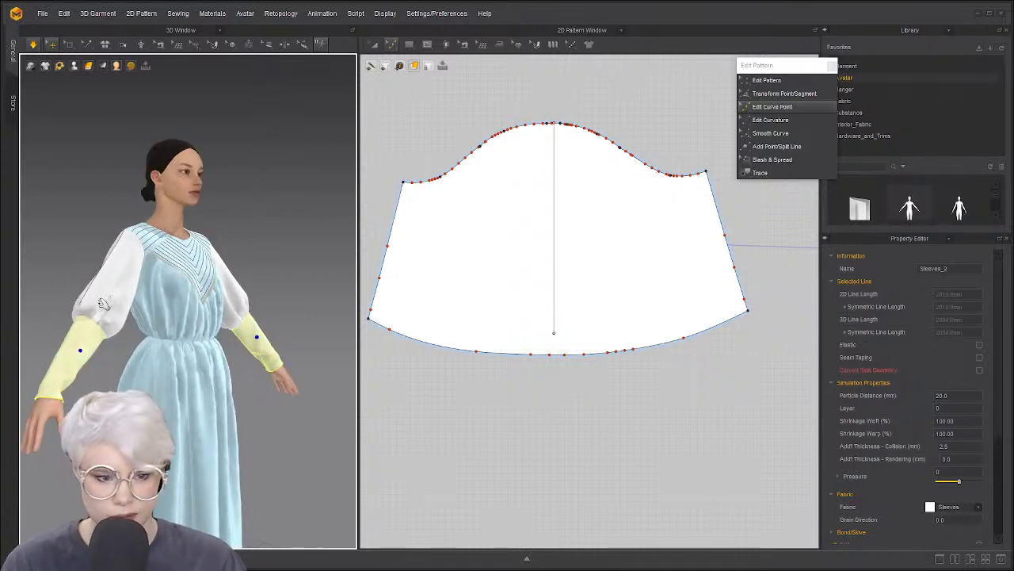
pyautogui.moveTo(135, 361); pyautogui.dragTo(83, 358, button='right')
pyautogui.press('space')
pyautogui.scroll(-5, 509, 287)
pyautogui.scroll(3, 196, 364)
pyautogui.scroll(-2, 408, 381)
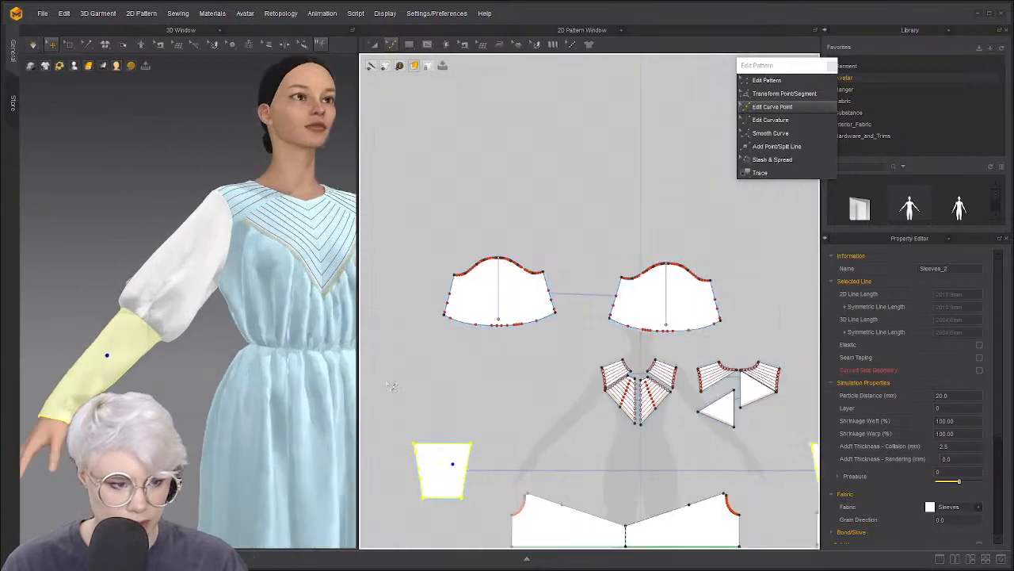
pyautogui.scroll(8, 444, 381)
pyautogui.scroll(-3, 519, 400)
# Select the cuff pattern's bottom edge in Edit Pattern mode, then deselect it
pyautogui.press('z')
pyautogui.click(570, 408)
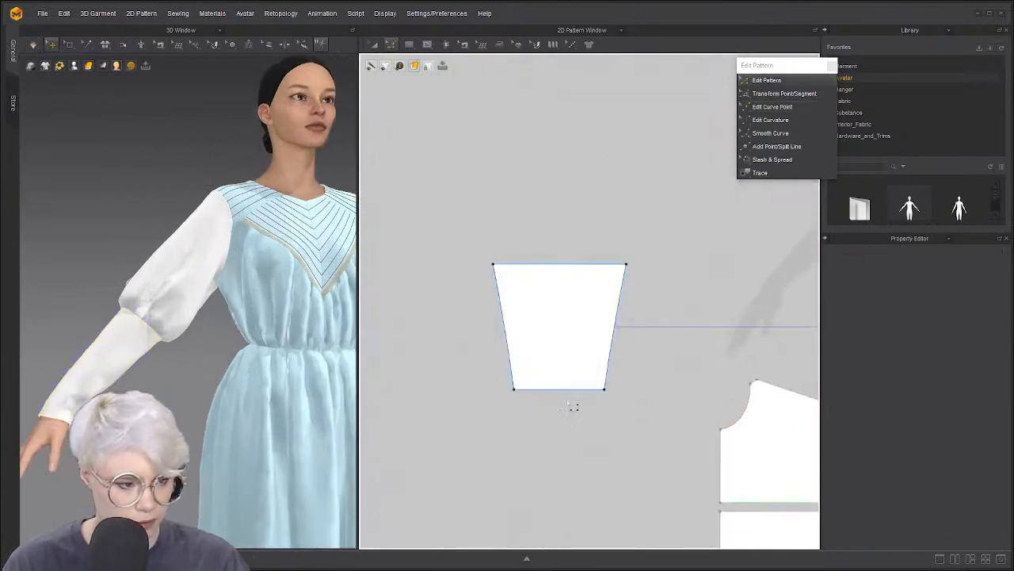
pyautogui.click(575, 387)
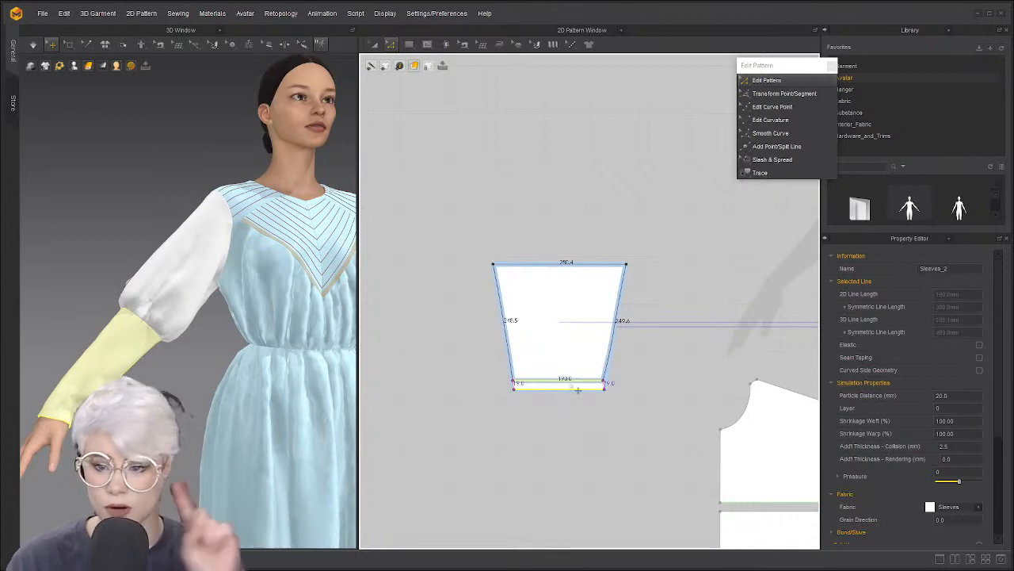
pyautogui.click(451, 377)
pyautogui.scroll(3, 452, 378)
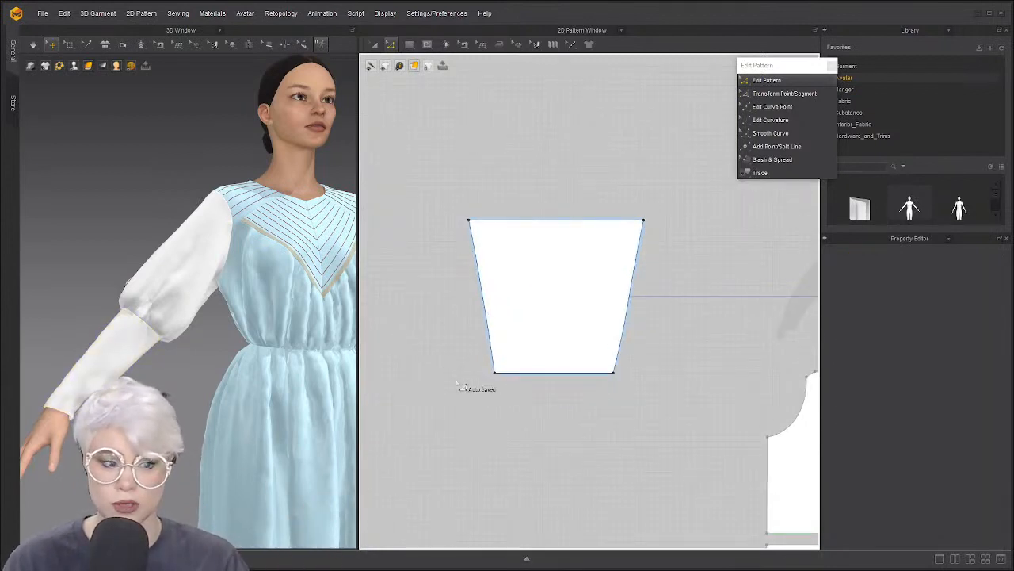
pyautogui.scroll(2, 466, 384)
pyautogui.scroll(-2, 507, 374)
# Remove the curve points from the cuff's left and right side edges to straighten them
pyautogui.click(615, 323)
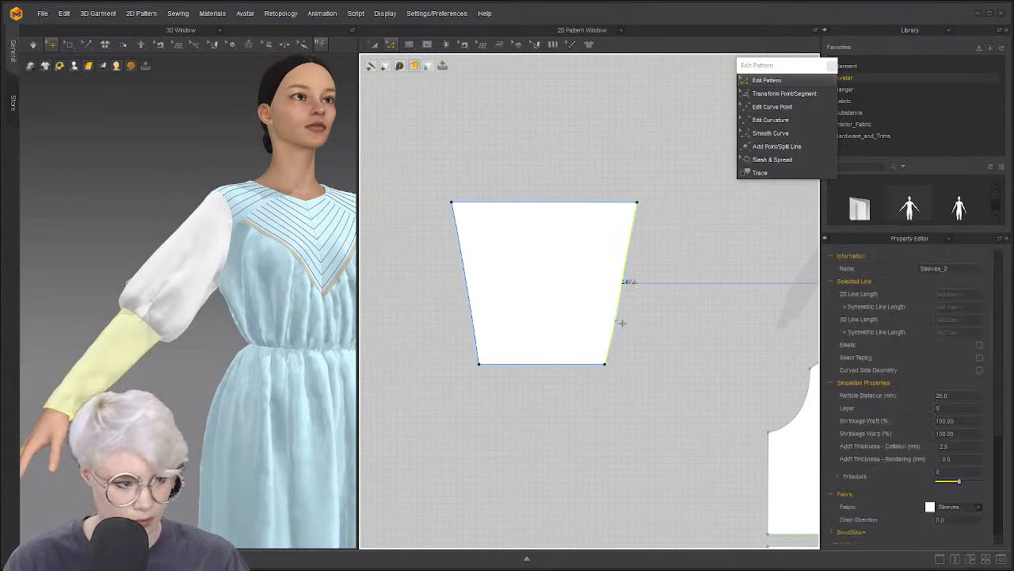
pyautogui.rightClick(475, 304)
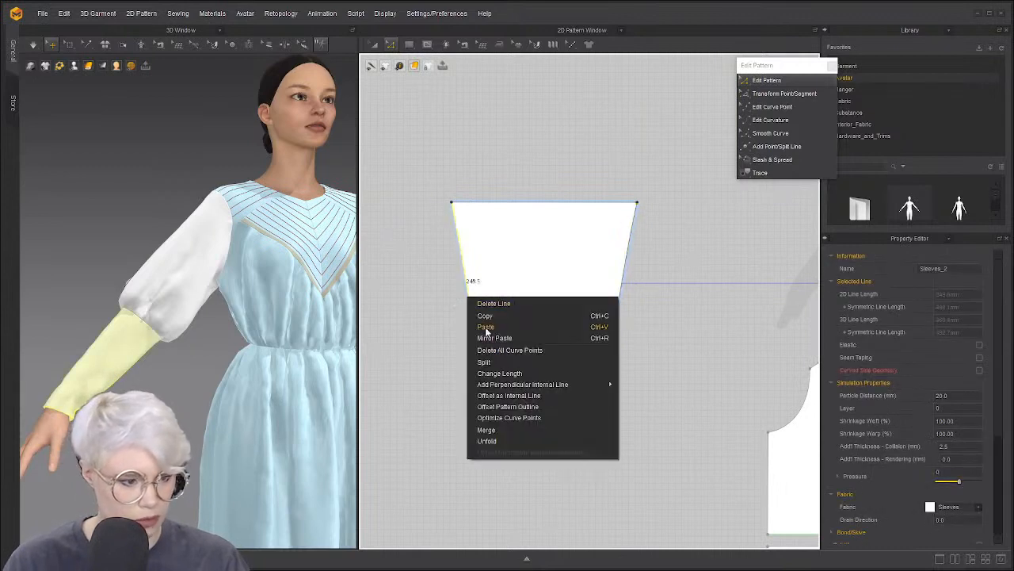
pyautogui.click(533, 351)
pyautogui.rightClick(623, 274)
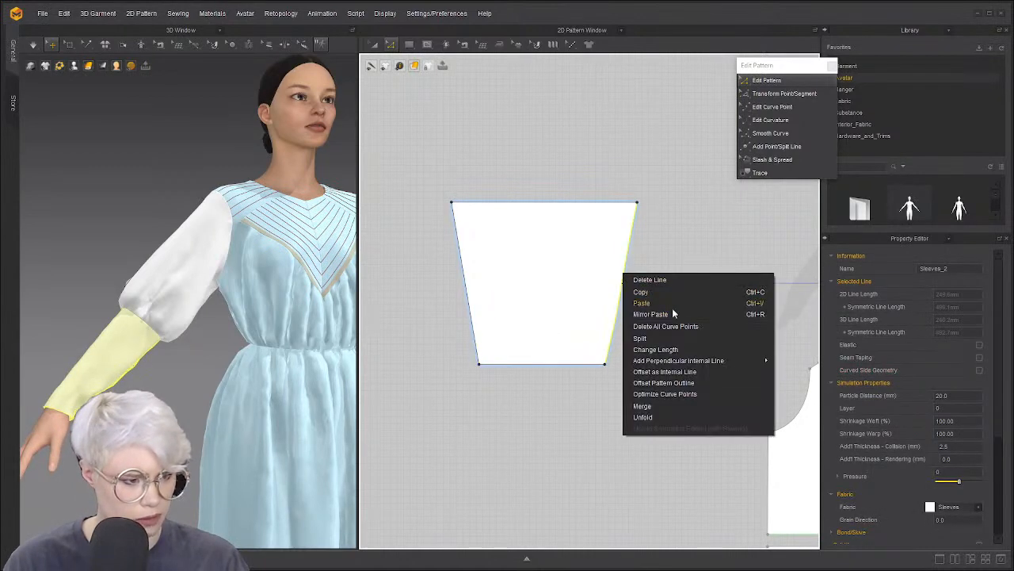
pyautogui.click(673, 324)
pyautogui.click(637, 377)
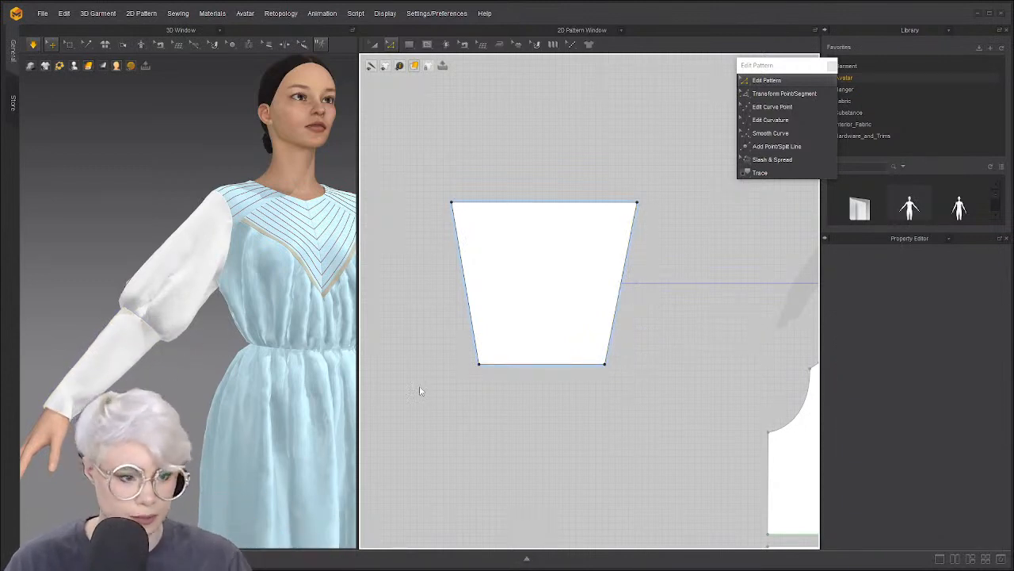
# Raise the cuff's bottom edge slightly and check the sleeve from side and front
pyautogui.scroll(2, 551, 351)
pyautogui.moveTo(557, 377); pyautogui.dragTo(558, 367)
pyautogui.moveTo(99, 370); pyautogui.dragTo(162, 361, button='right')
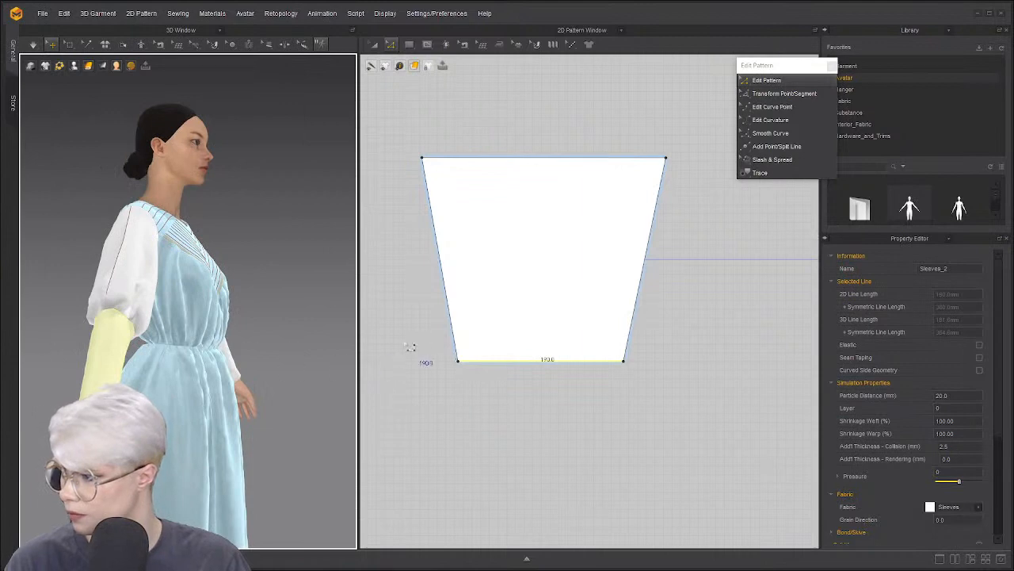
pyautogui.moveTo(130, 328); pyautogui.dragTo(24, 315, button='right')
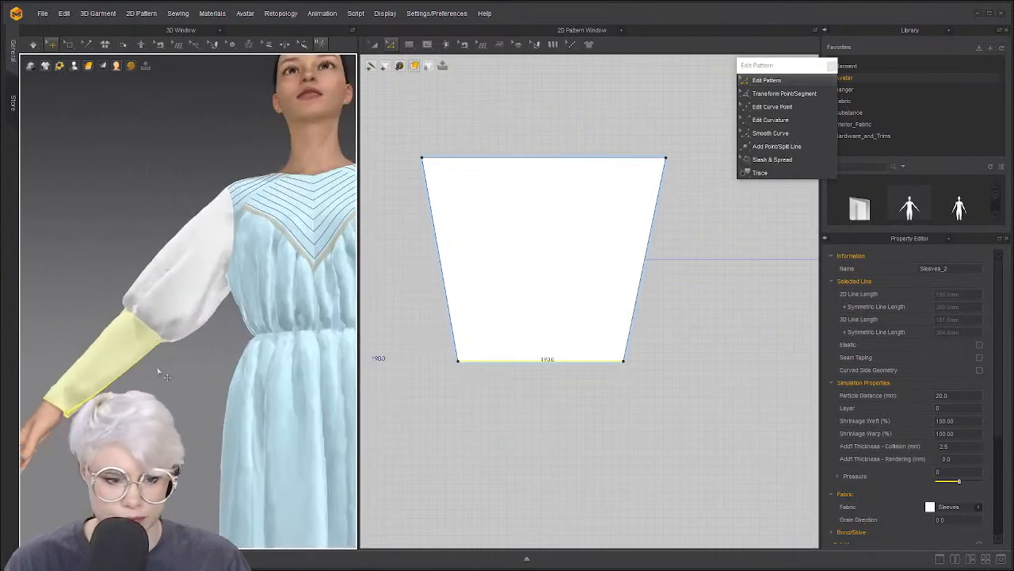
pyautogui.click(511, 370)
# Orbit around the arm to inspect the fitted cuff below the puffed sleeve
pyautogui.moveTo(127, 376); pyautogui.dragTo(201, 347, button='right')
pyautogui.scroll(4, 512, 291)
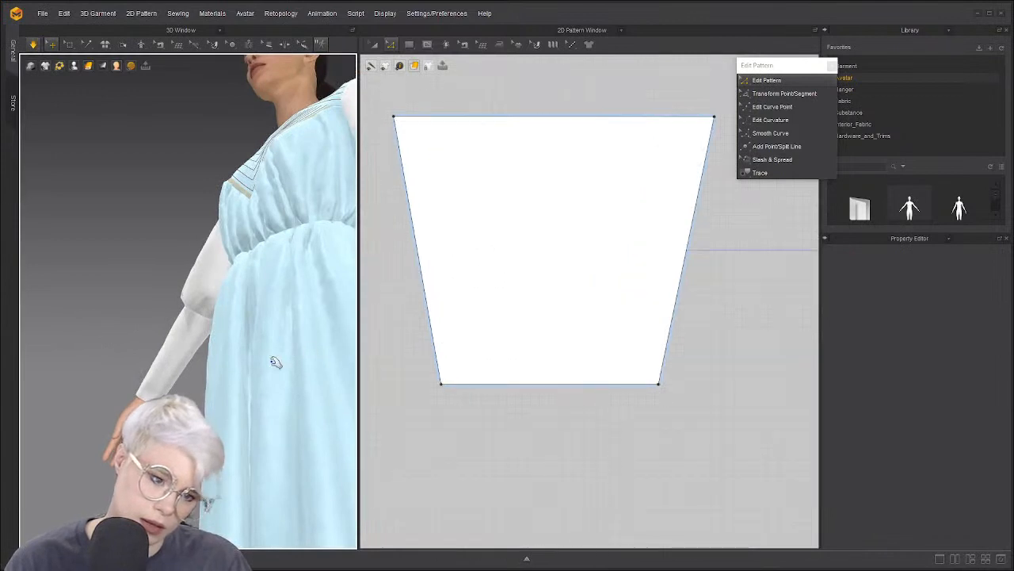
pyautogui.moveTo(276, 362); pyautogui.dragTo(225, 327, button='right')
pyautogui.scroll(-2, 204, 273)
pyautogui.scroll(3, 204, 274)
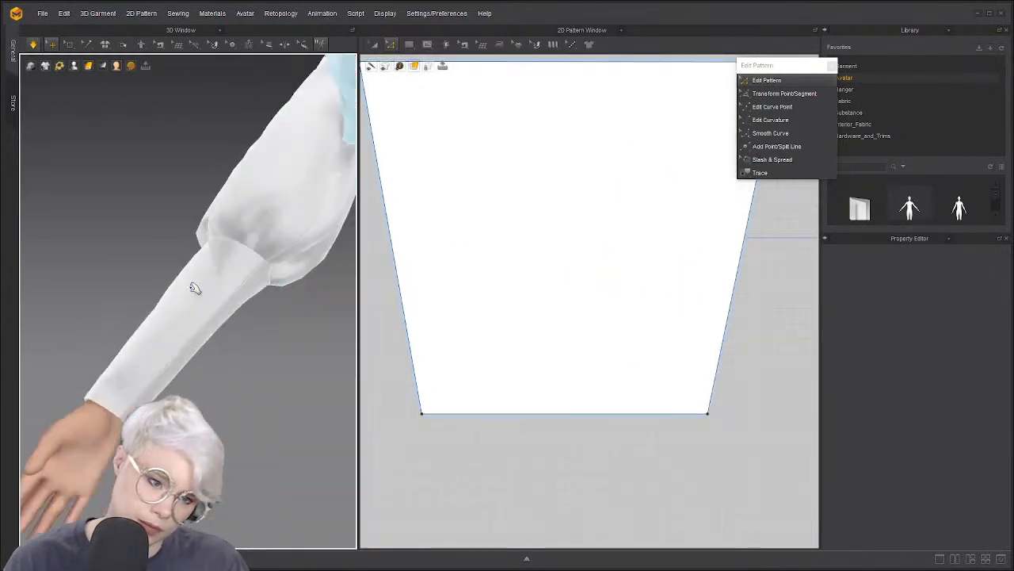
pyautogui.moveTo(201, 294); pyautogui.dragTo(102, 312, button='right')
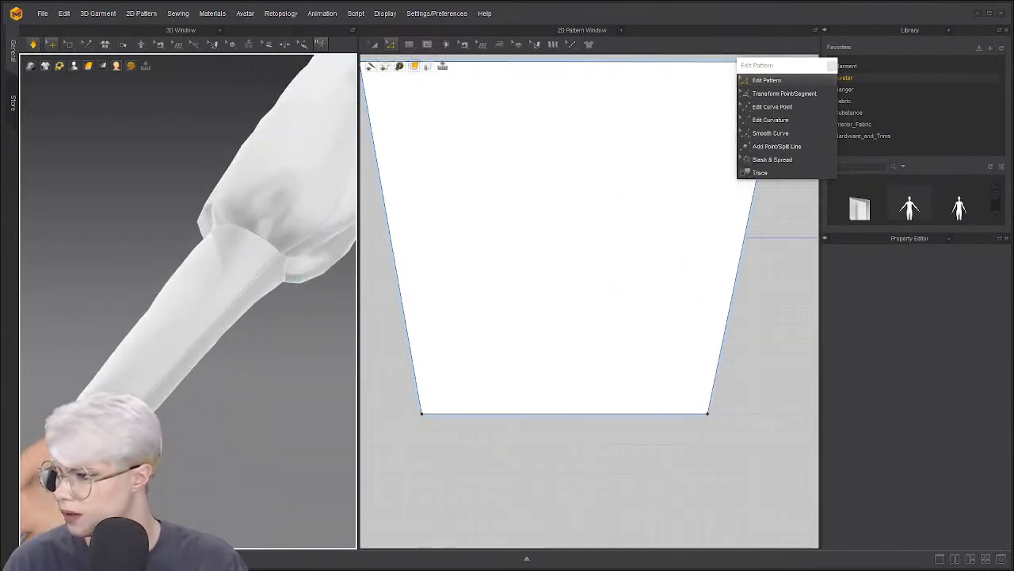
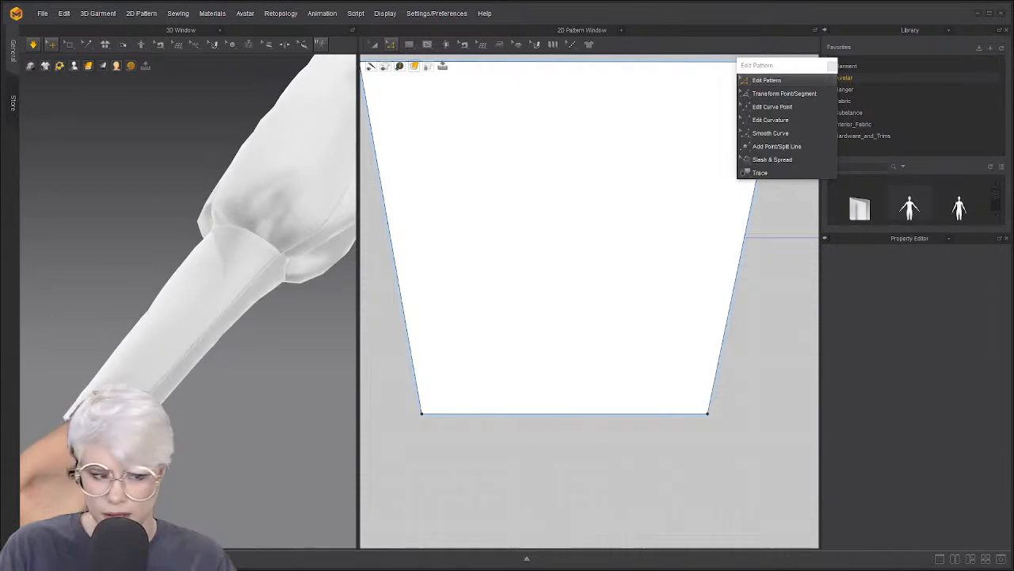
# Pick the cuff's right edge and bring up its Offset as Internal Line dialog (default 5.0 mm)
pyautogui.scroll(-2, 637, 249)
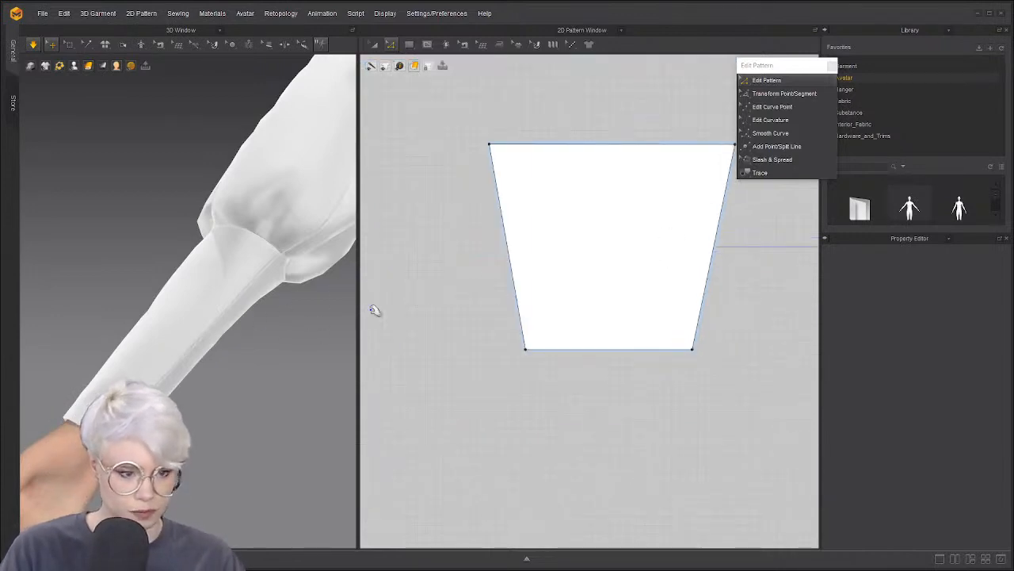
pyautogui.click(714, 240)
pyautogui.scroll(-2, 656, 261)
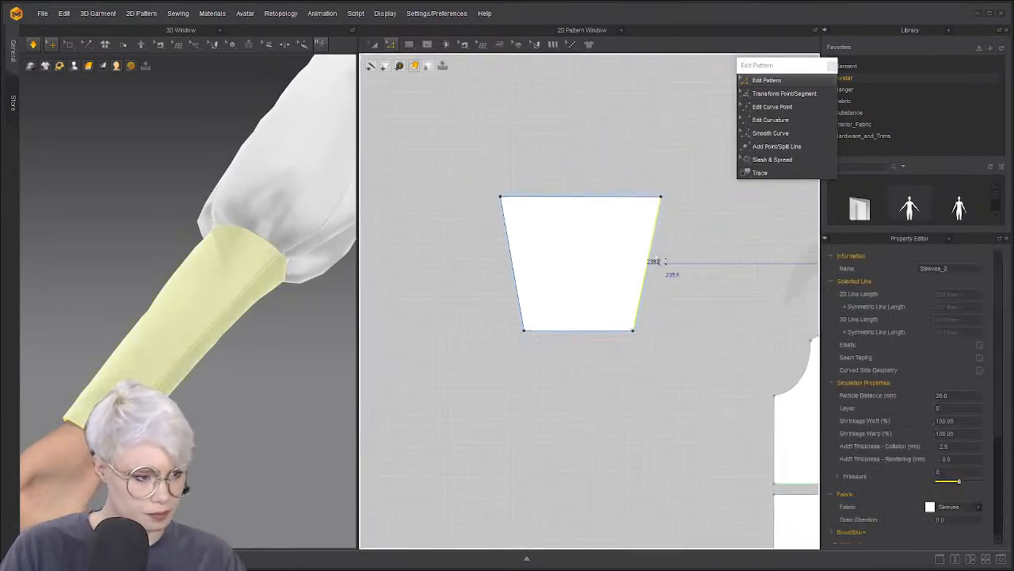
pyautogui.scroll(3, 655, 263)
pyautogui.click(210, 353)
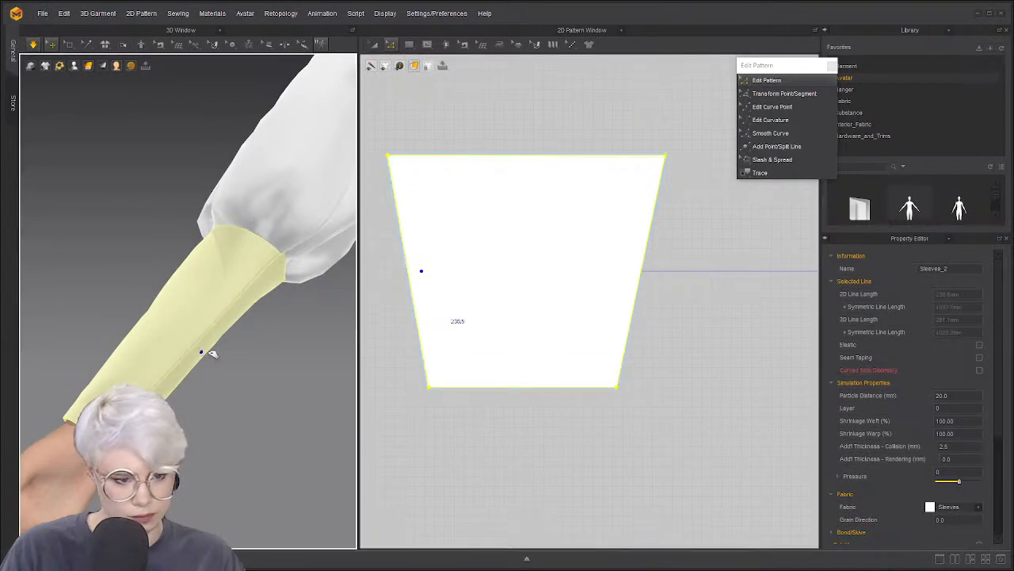
pyautogui.click(419, 293)
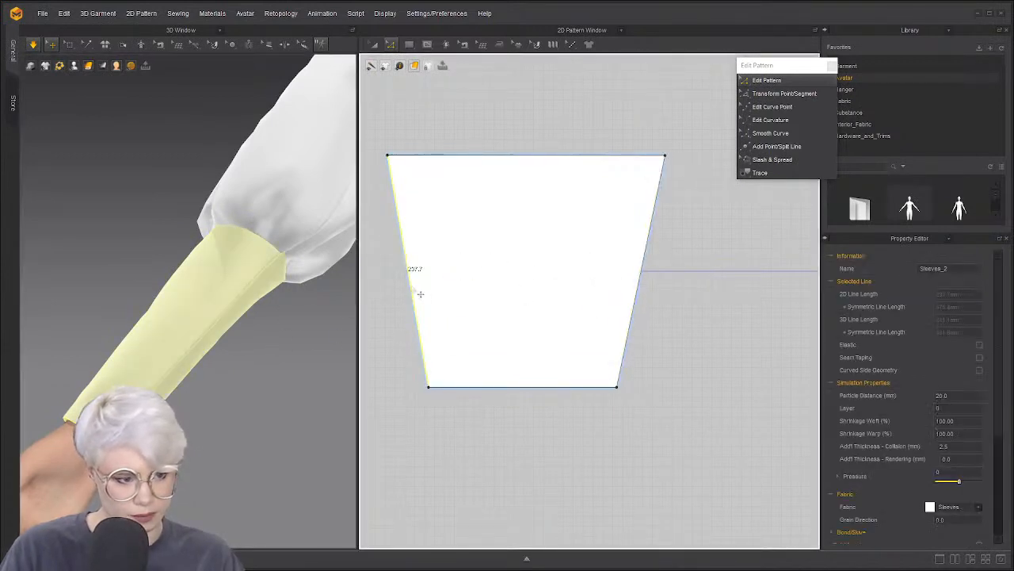
pyautogui.click(646, 250)
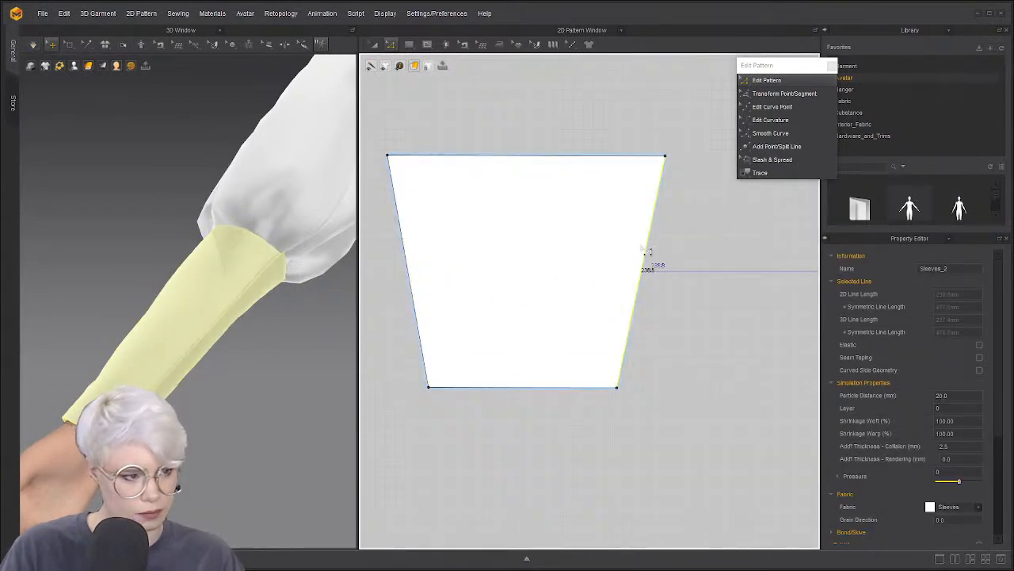
pyautogui.rightClick(648, 271)
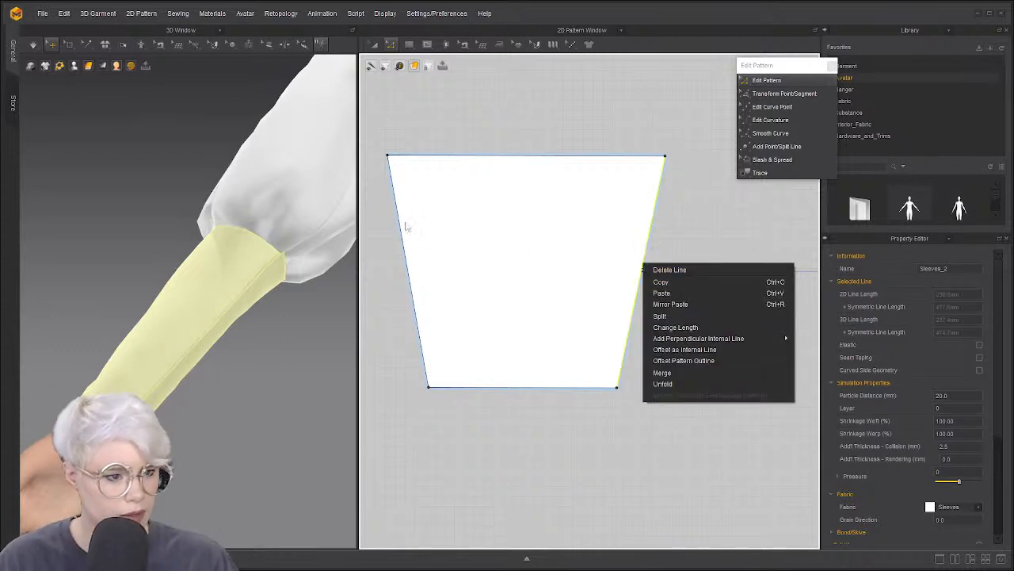
pyautogui.moveTo(723, 341)
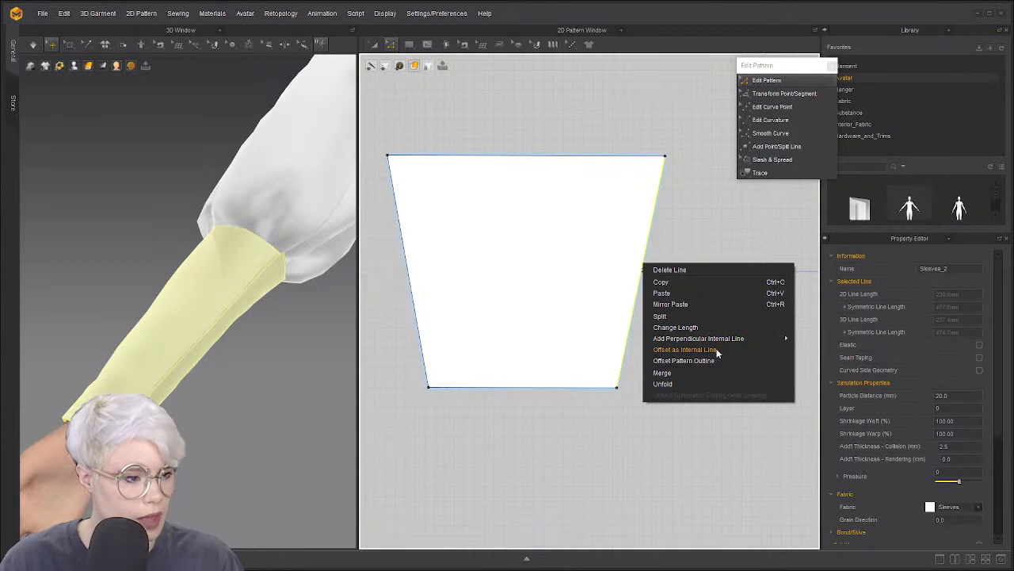
pyautogui.click(717, 353)
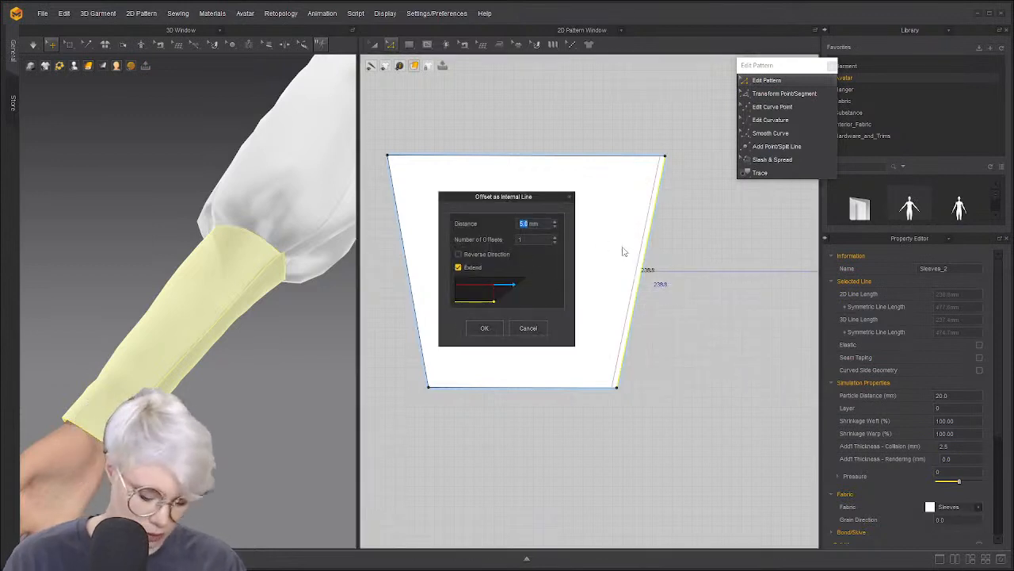
# Offset an internal line 12.5 mm inside the cuff's right edge
pyautogui.write('12.')
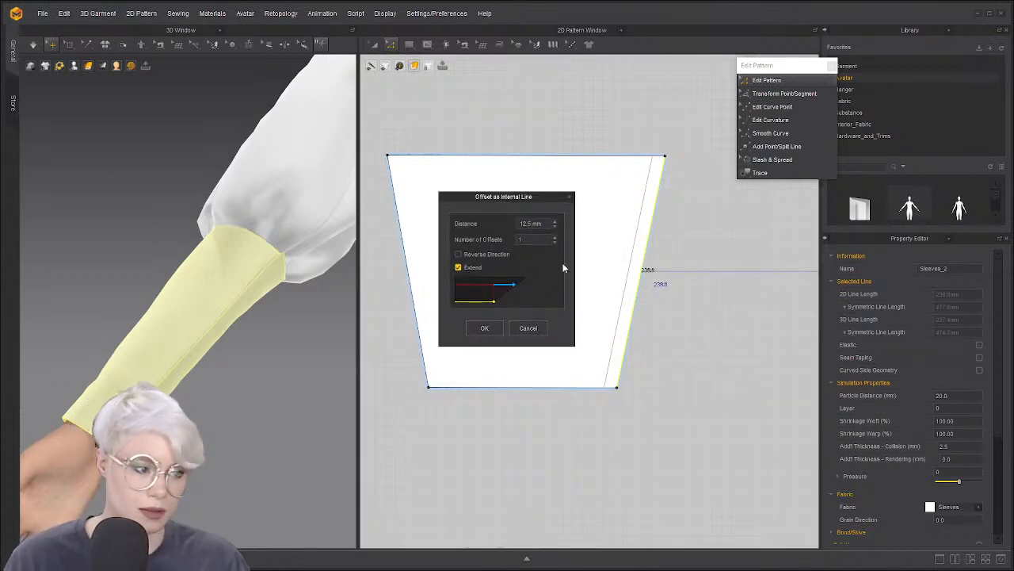
pyautogui.click(485, 330)
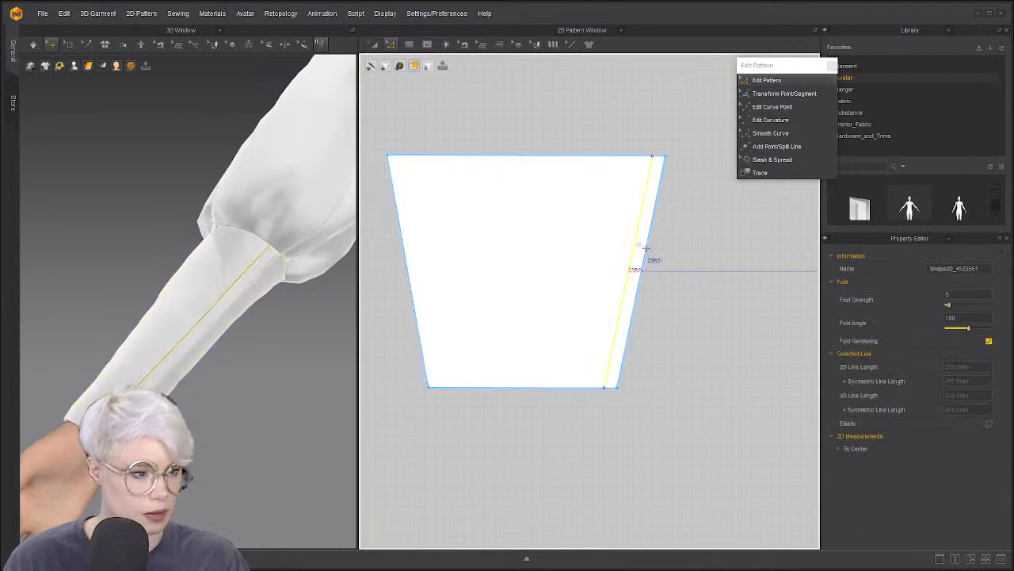
pyautogui.click(645, 120)
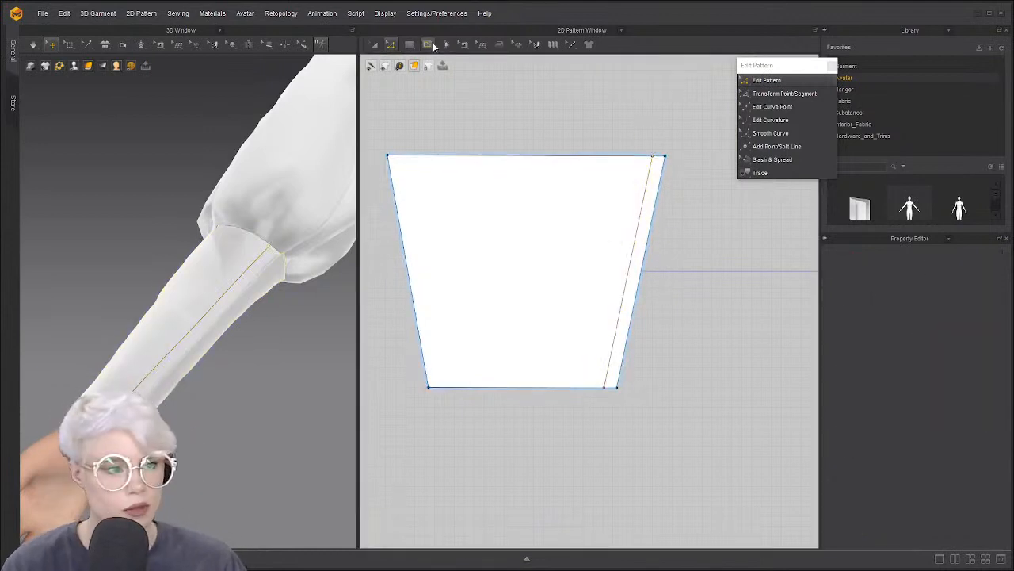
# Trace the strip between the internal line and right edge as a new pattern, placed left of the cuff
pyautogui.click(763, 173)
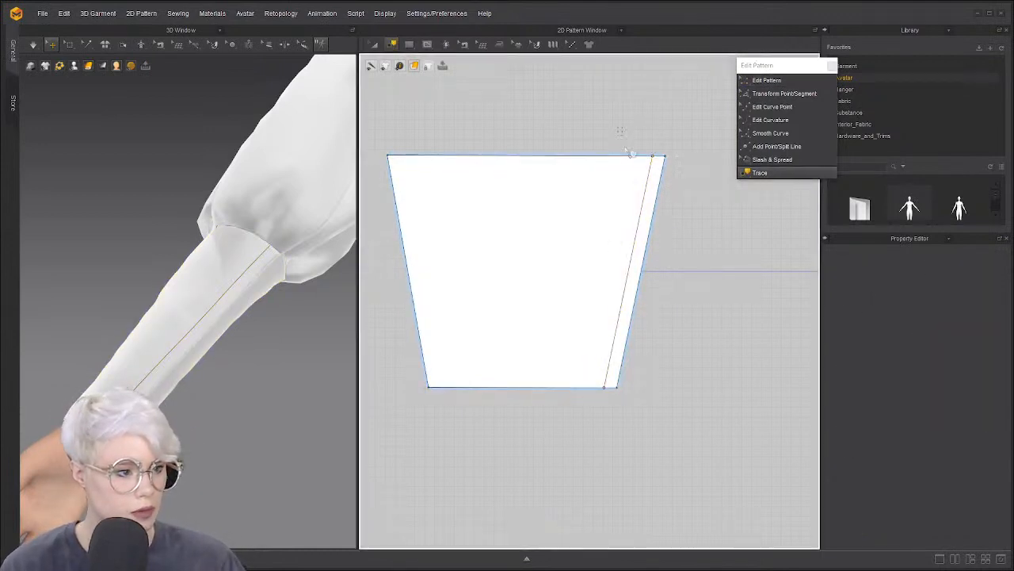
pyautogui.moveTo(701, 432); pyautogui.dragTo(702, 433)
pyautogui.moveTo(542, 114); pyautogui.dragTo(702, 416)
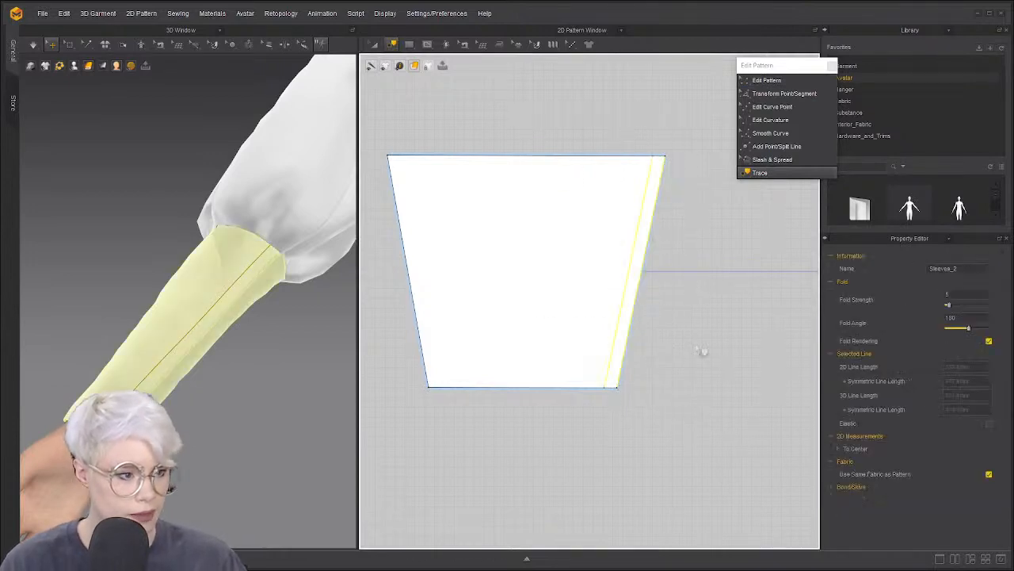
pyautogui.keyDown('shift'); pyautogui.click(647, 156); pyautogui.keyUp('shift')
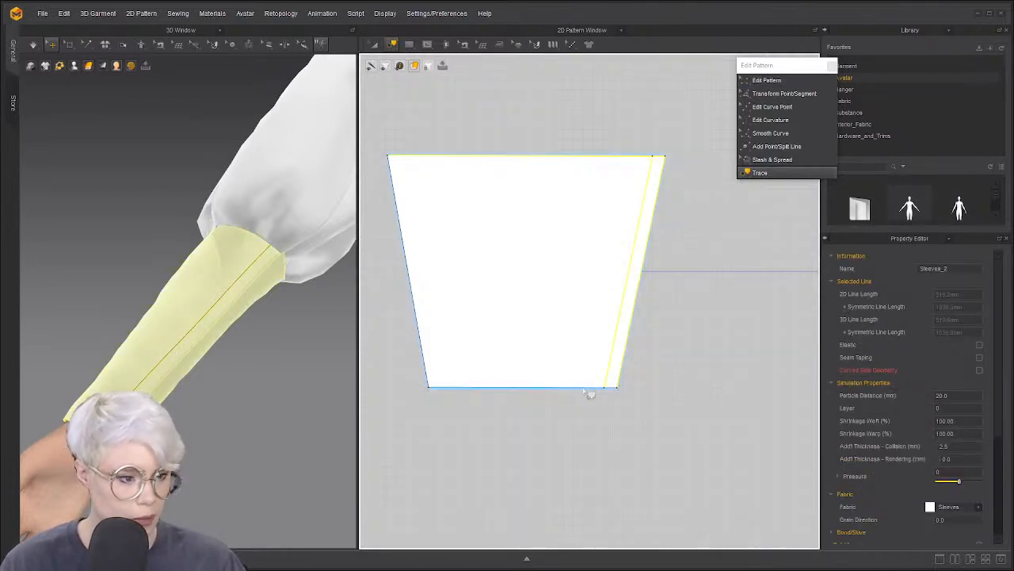
pyautogui.keyDown('shift'); pyautogui.click(585, 388); pyautogui.keyUp('shift')
pyautogui.rightClick(585, 387)
pyautogui.click(664, 394)
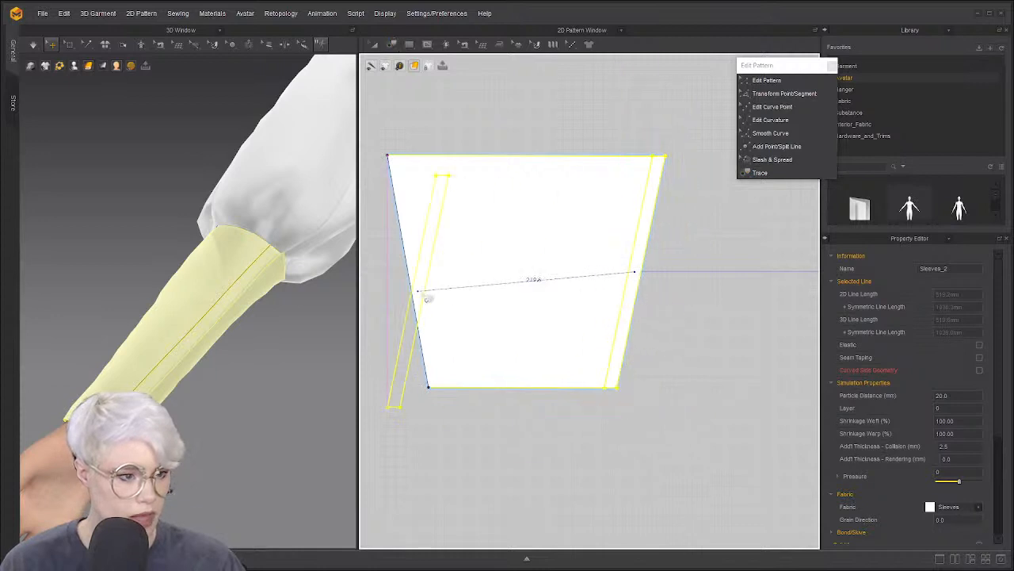
pyautogui.scroll(-3, 491, 336)
pyautogui.scroll(3, 415, 331)
pyautogui.click(448, 320)
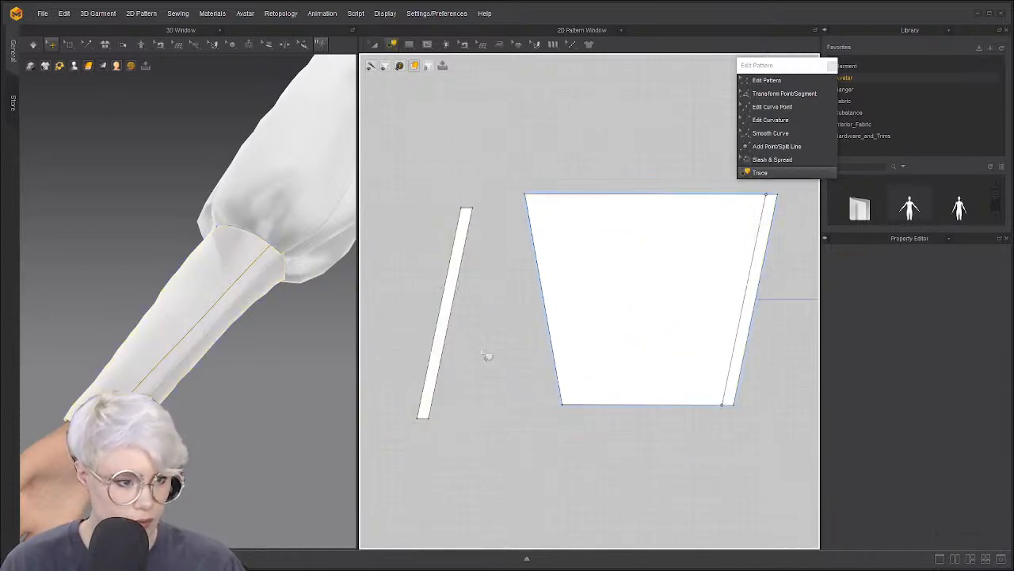
# Rotate the traced strip by hand and trial-fit it against the cuff's left edge
pyautogui.scroll(4, 472, 340)
pyautogui.scroll(-2, 465, 354)
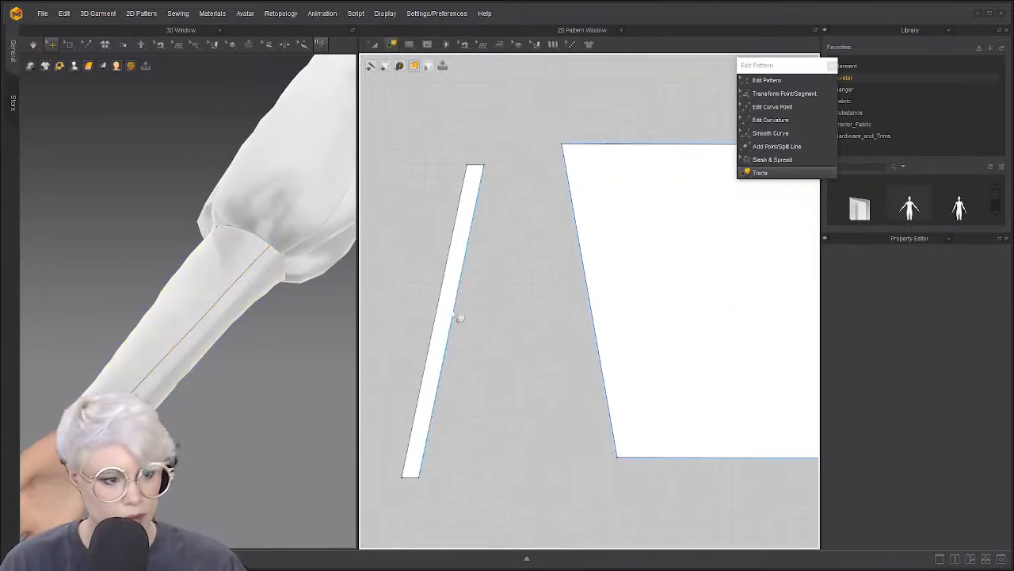
pyautogui.click(458, 317)
pyautogui.moveTo(443, 139); pyautogui.dragTo(381, 154)
pyautogui.click(508, 257)
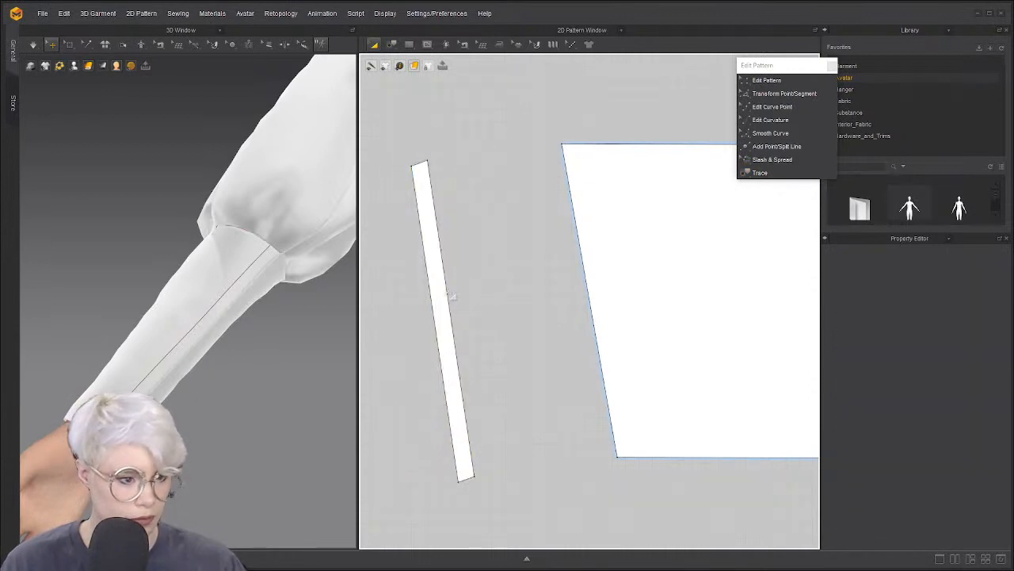
pyautogui.moveTo(444, 309); pyautogui.dragTo(575, 296)
pyautogui.scroll(-2, 518, 294)
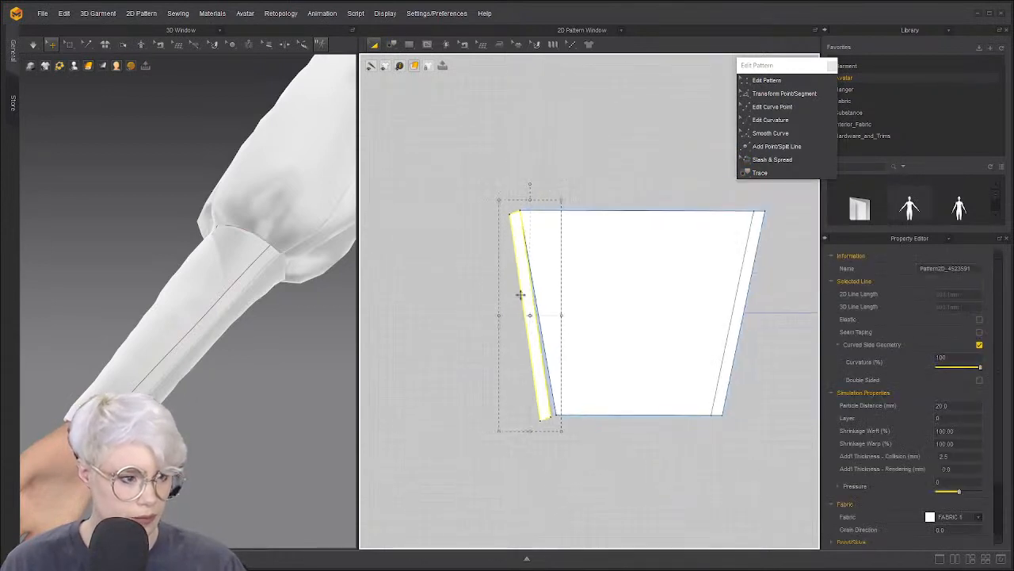
pyautogui.scroll(4, 537, 172)
pyautogui.moveTo(509, 267); pyautogui.dragTo(432, 255)
# Rotate the strip parallel to the cuff's left edge and move it flush against that edge
pyautogui.rightClick(465, 255)
pyautogui.click(438, 263)
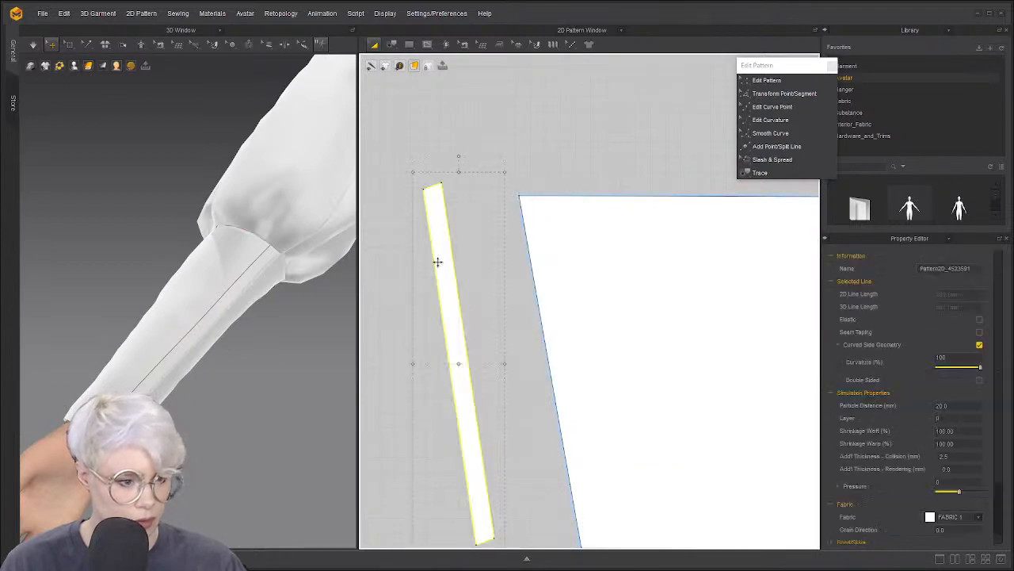
pyautogui.rightClick(438, 262)
pyautogui.moveTo(519, 524)
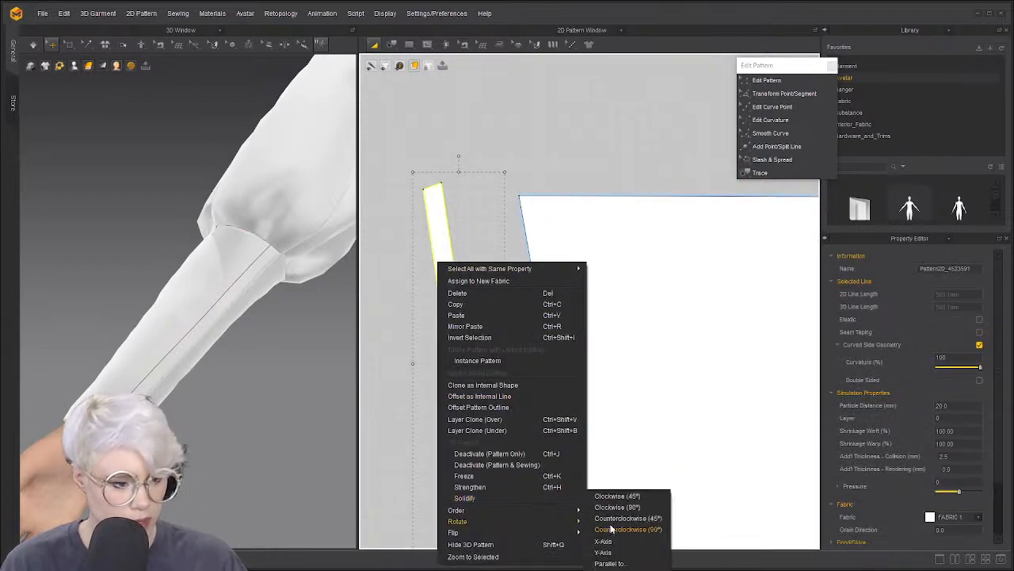
pyautogui.click(614, 563)
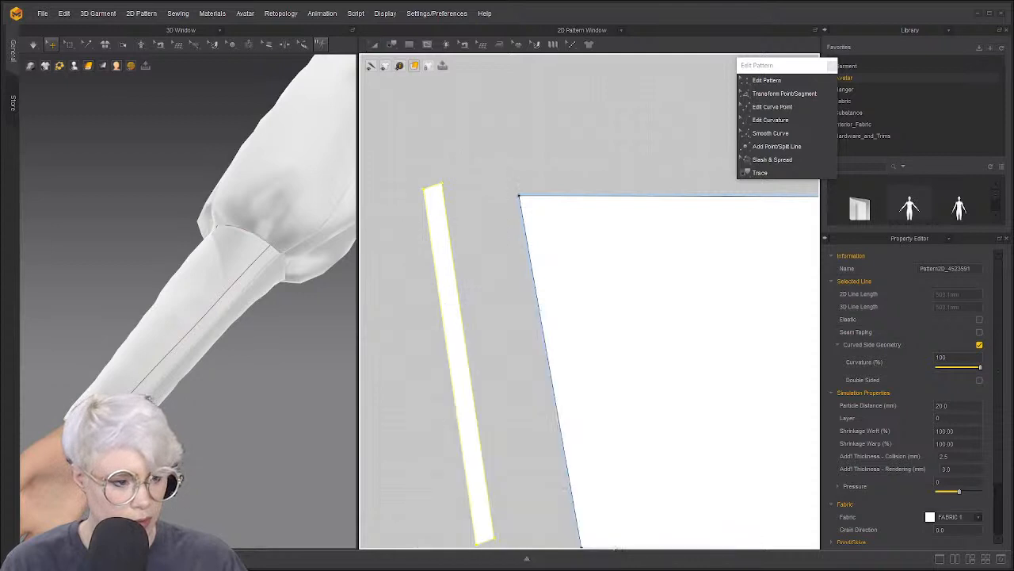
pyautogui.click(478, 373)
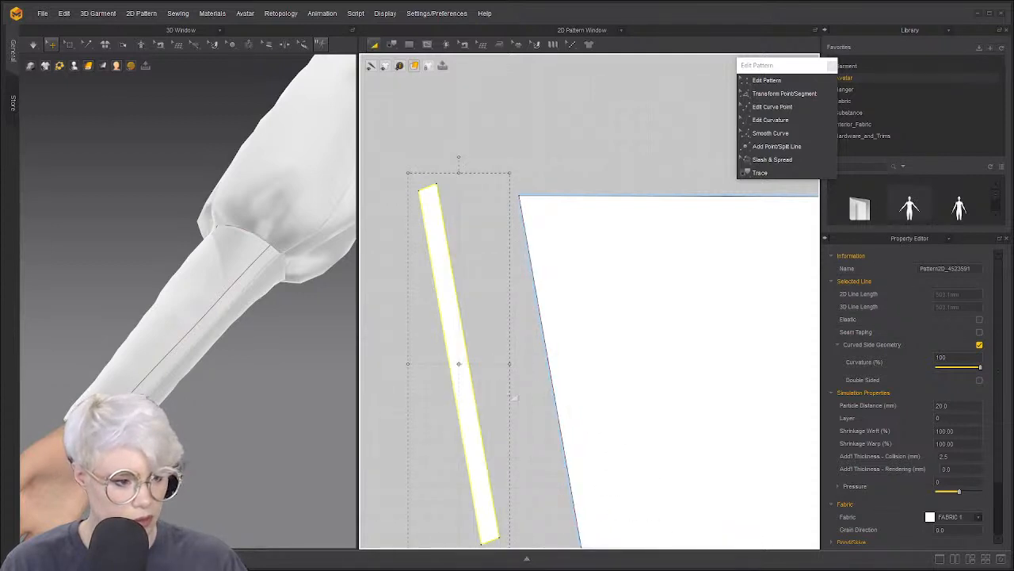
pyautogui.moveTo(469, 388); pyautogui.dragTo(520, 397)
pyautogui.scroll(-4, 531, 335)
pyautogui.scroll(3, 530, 335)
pyautogui.scroll(-5, 595, 330)
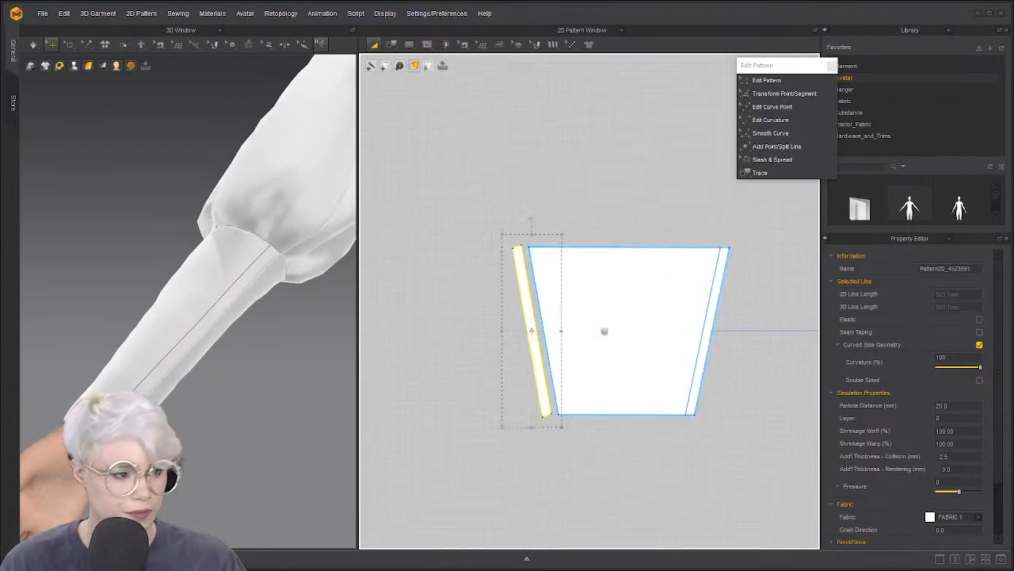
pyautogui.scroll(3, 579, 330)
pyautogui.moveTo(651, 332)
pyautogui.mouseDown(button='middle')
pyautogui.moveTo(579, 331)
pyautogui.moveTo(638, 332)
pyautogui.mouseUp(button='middle')
pyautogui.scroll(-3, 576, 330)
pyautogui.scroll(2, 586, 333)
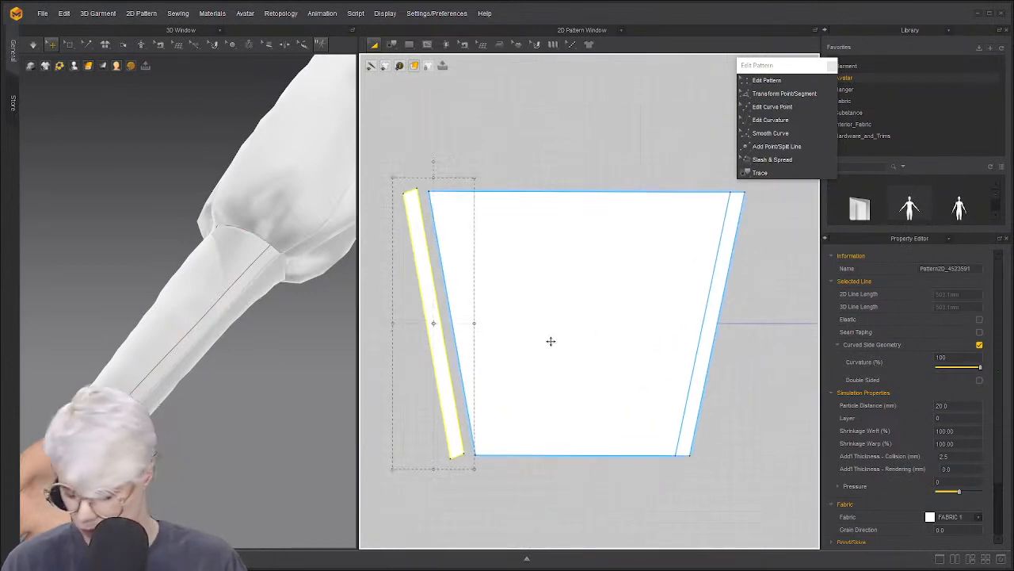
# Segment-sew the strip to the cuff's left edge, the cuff's right edge to its left, and the strip to the sleeve's inner line
pyautogui.press('n')
pyautogui.click(453, 336)
pyautogui.click(444, 332)
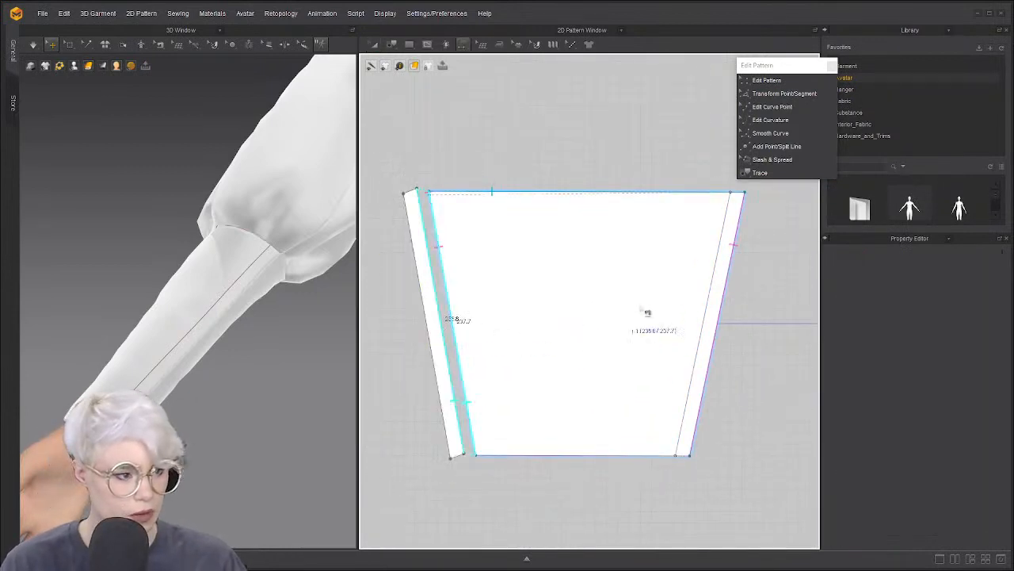
pyautogui.click(726, 294)
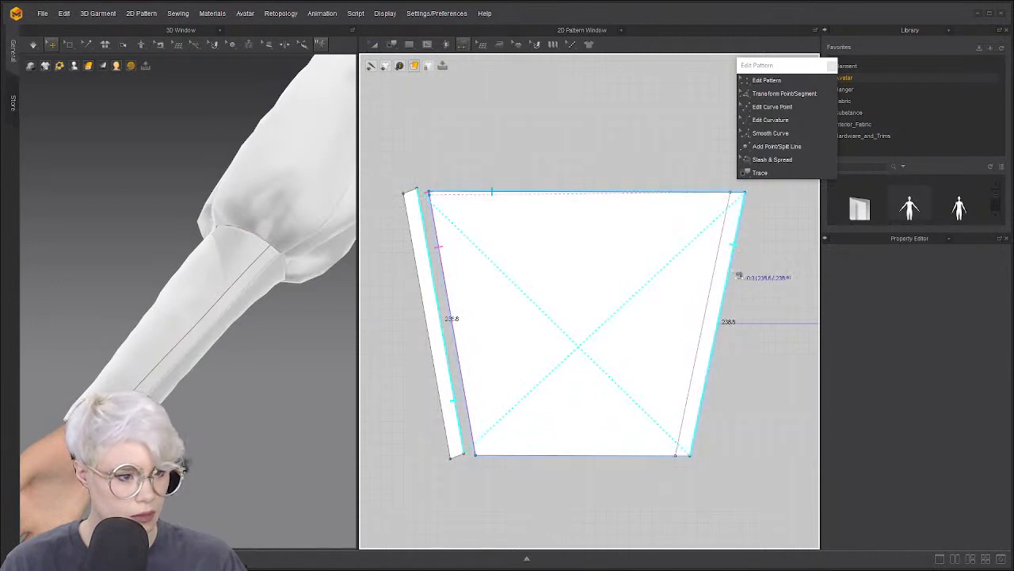
pyautogui.click(718, 367)
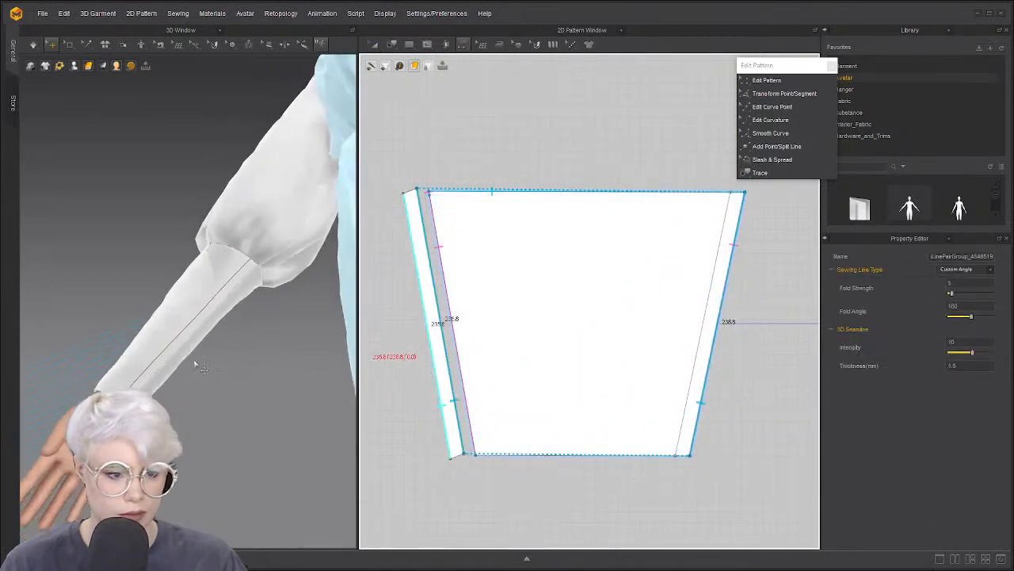
pyautogui.scroll(3, 433, 334)
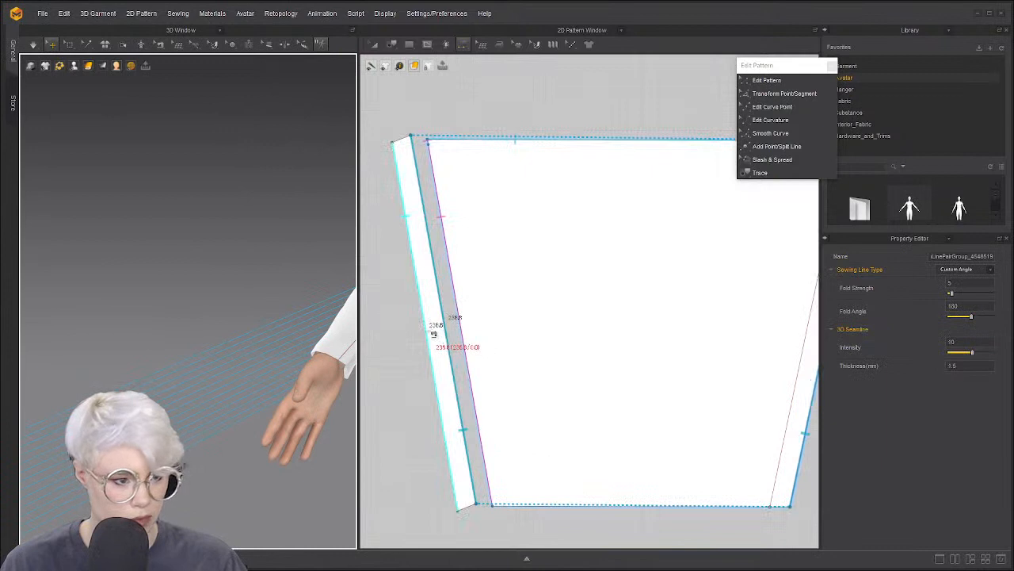
pyautogui.click(429, 331)
pyautogui.moveTo(571, 310); pyautogui.dragTo(541, 292, button='middle')
pyautogui.click(692, 275)
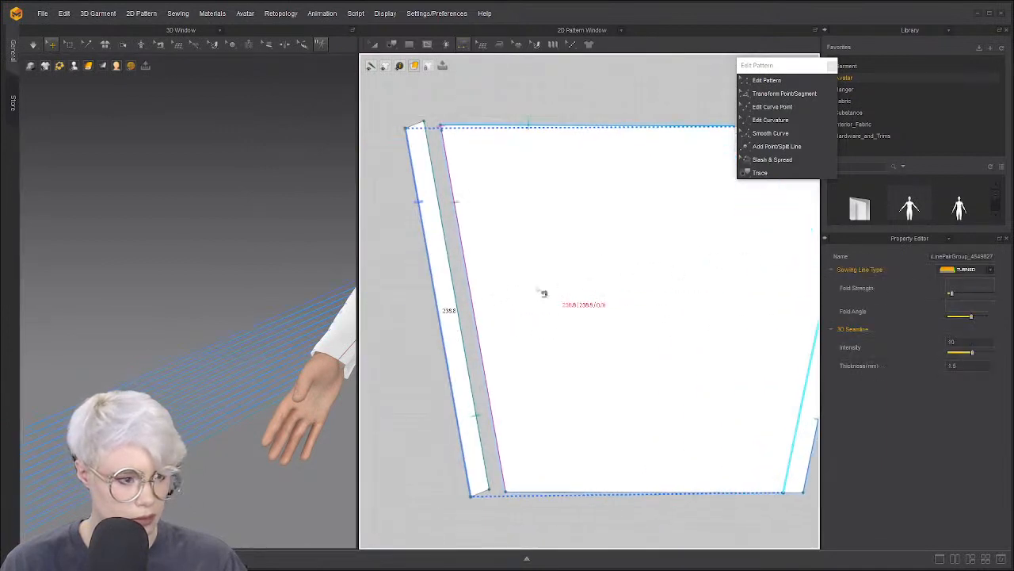
pyautogui.click(441, 335)
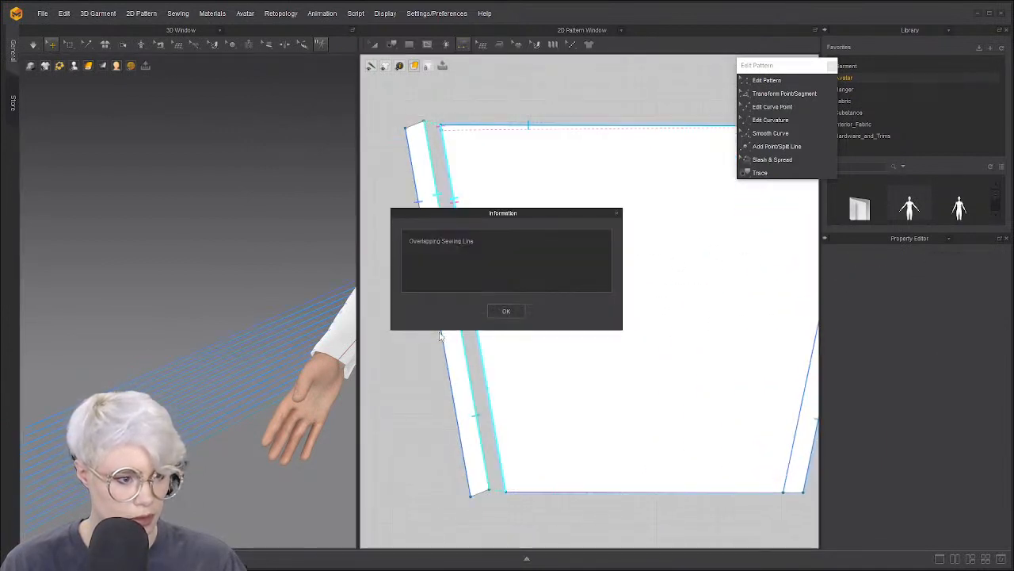
pyautogui.click(507, 311)
# Superimpose the strip under the sleeve cuff in the 3D view
pyautogui.scroll(-1, 503, 308)
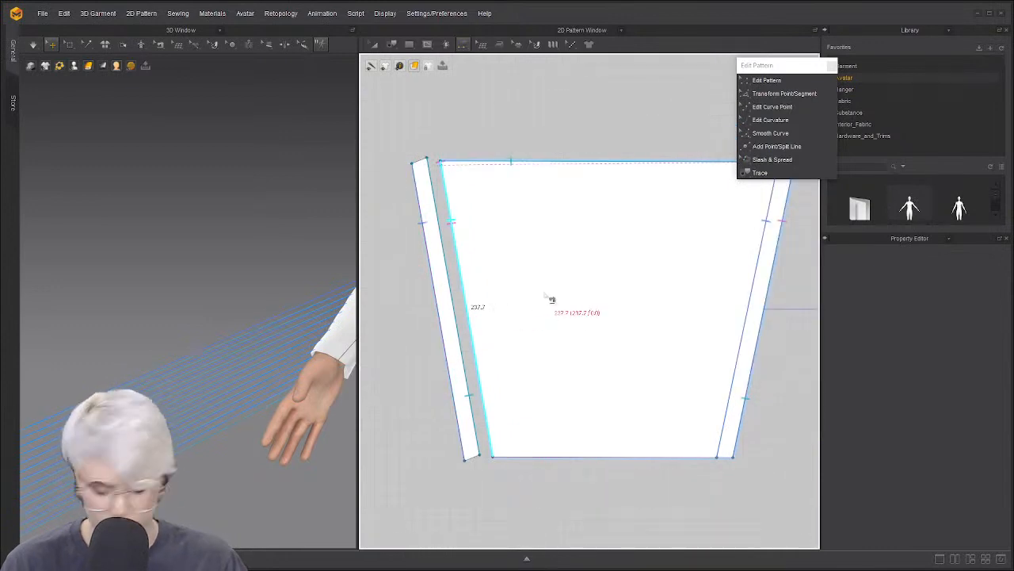
pyautogui.scroll(-3, 467, 314)
pyautogui.moveTo(469, 320); pyautogui.dragTo(583, 297, button='middle')
pyautogui.moveTo(533, 328); pyautogui.dragTo(619, 310, button='middle')
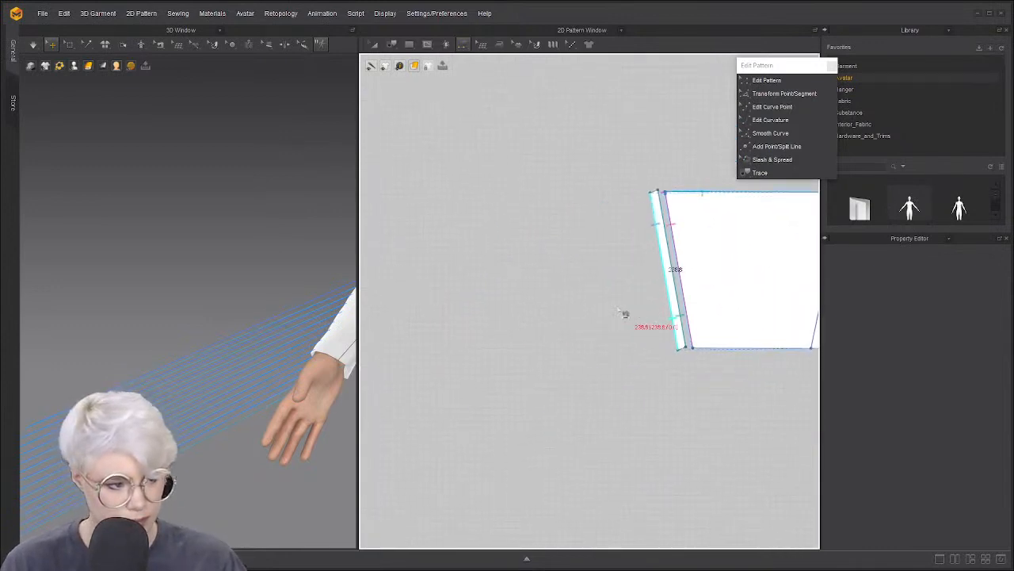
pyautogui.scroll(-3, 148, 368)
pyautogui.moveTo(147, 369); pyautogui.dragTo(199, 354, button='middle')
pyautogui.click(120, 379)
pyautogui.rightClick(122, 379)
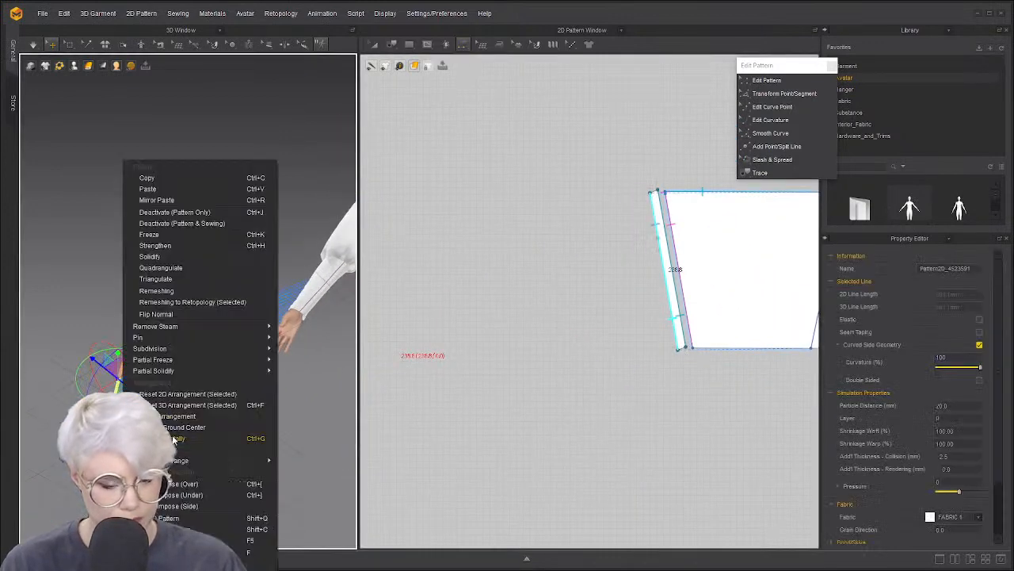
pyautogui.click(206, 496)
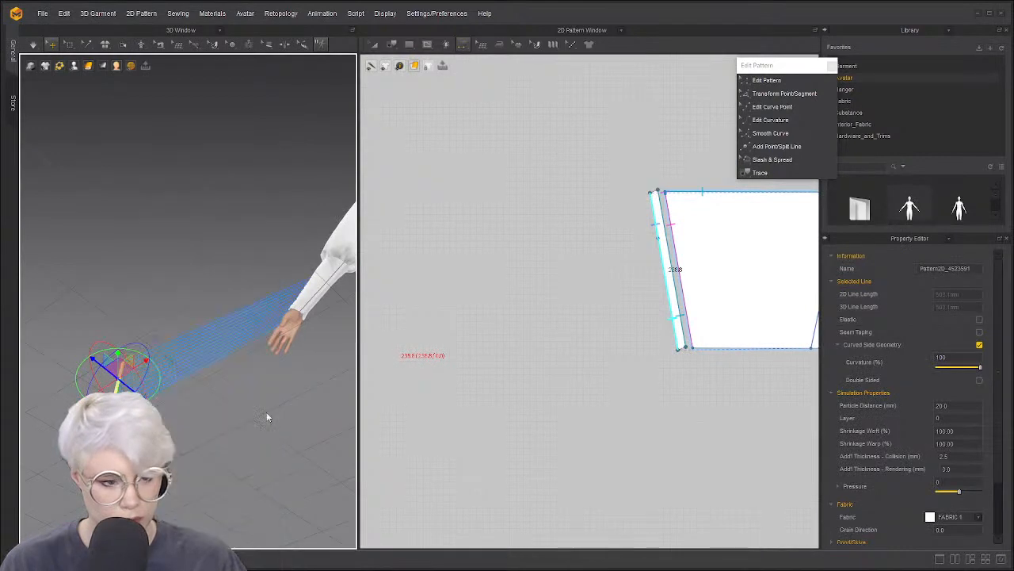
pyautogui.click(312, 306)
pyautogui.moveTo(313, 304); pyautogui.dragTo(131, 289, button='middle')
pyautogui.scroll(4, 268, 270)
pyautogui.scroll(2, 125, 297)
pyautogui.moveTo(122, 301); pyautogui.dragTo(125, 266, button='right')
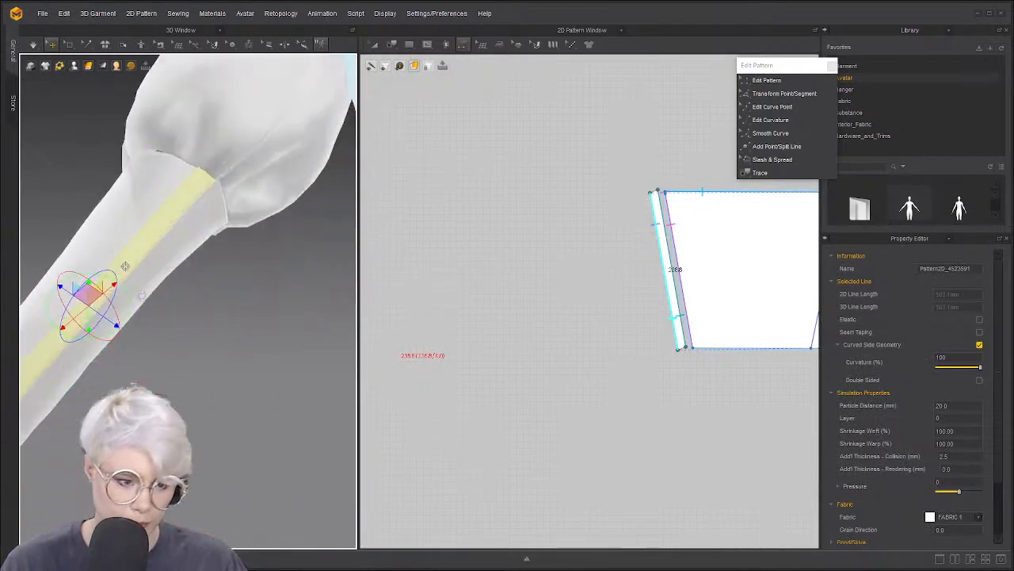
pyautogui.moveTo(126, 266); pyautogui.dragTo(158, 369, button='middle')
pyautogui.moveTo(159, 369); pyautogui.dragTo(238, 392, button='right')
pyautogui.moveTo(238, 391); pyautogui.dragTo(243, 320, button='middle')
# Set Particle Distance to 10 on both the sleeve and the narrow strip
pyautogui.click(234, 315)
pyautogui.moveTo(234, 314); pyautogui.dragTo(296, 283, button='right')
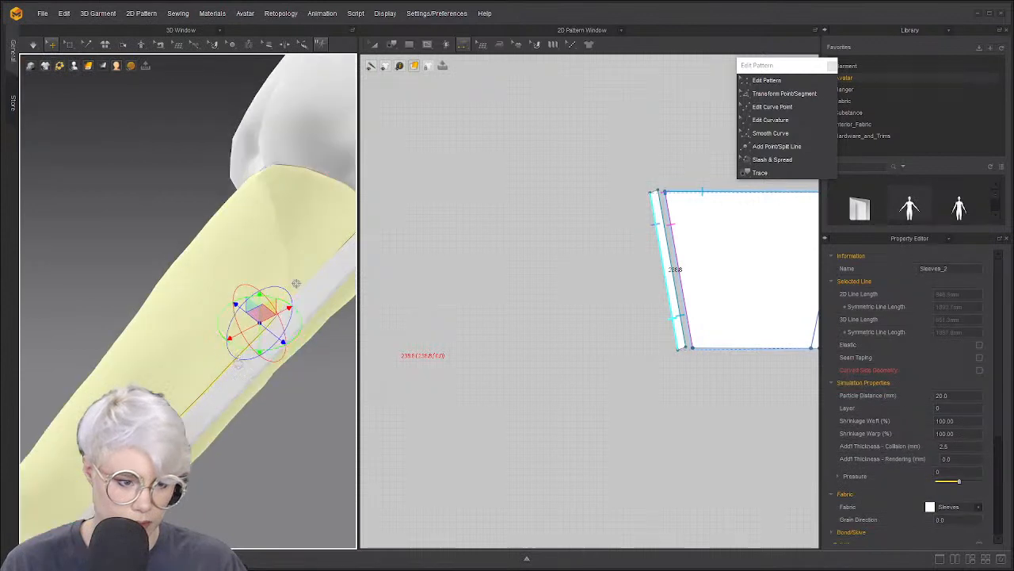
pyautogui.moveTo(238, 365); pyautogui.dragTo(230, 298, button='middle')
pyautogui.scroll(-2, 230, 298)
pyautogui.click(943, 395)
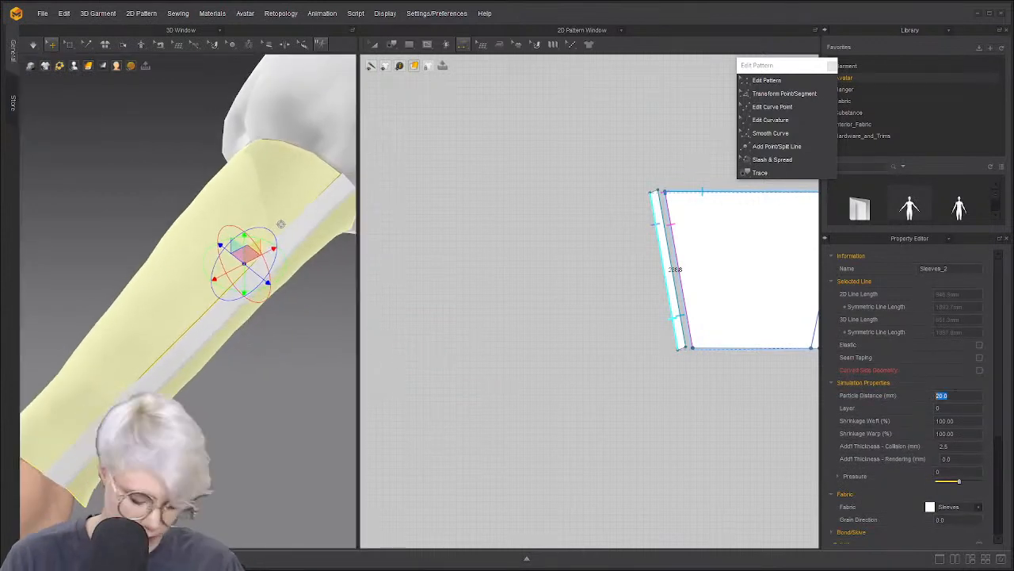
pyautogui.write('10')
pyautogui.press('Return')
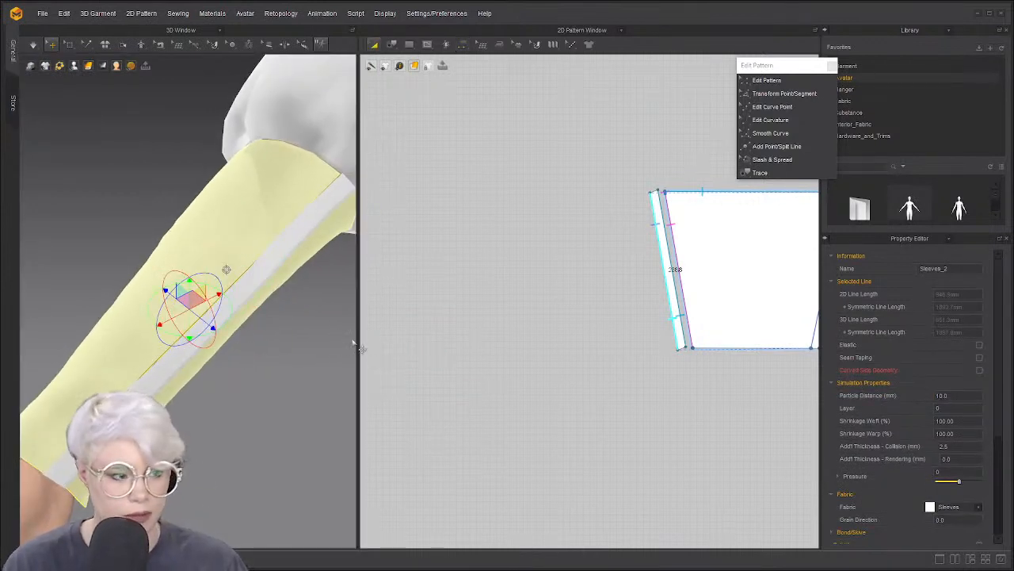
pyautogui.press('n')
pyautogui.click(675, 272)
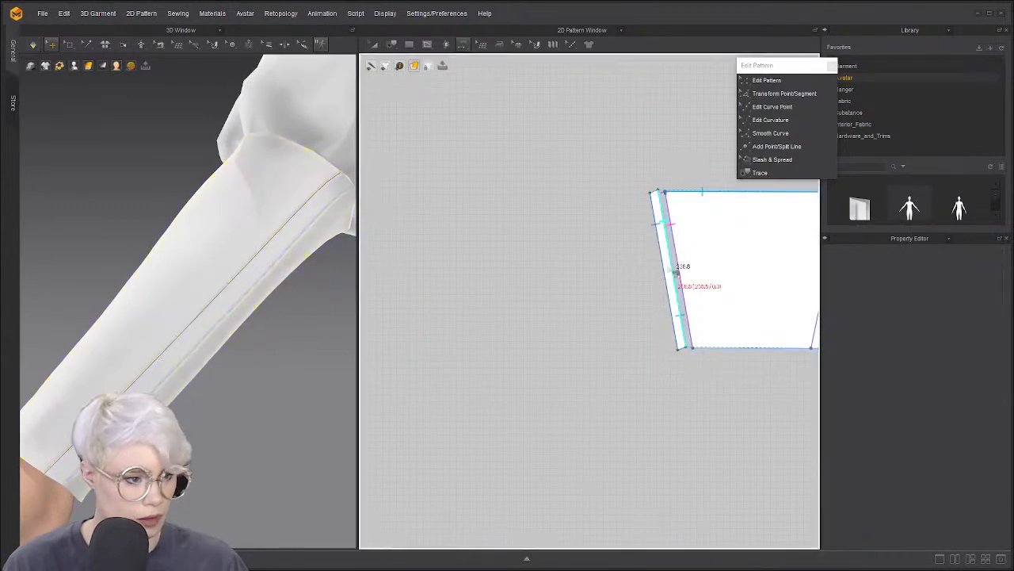
pyautogui.press('a')
pyautogui.click(671, 266)
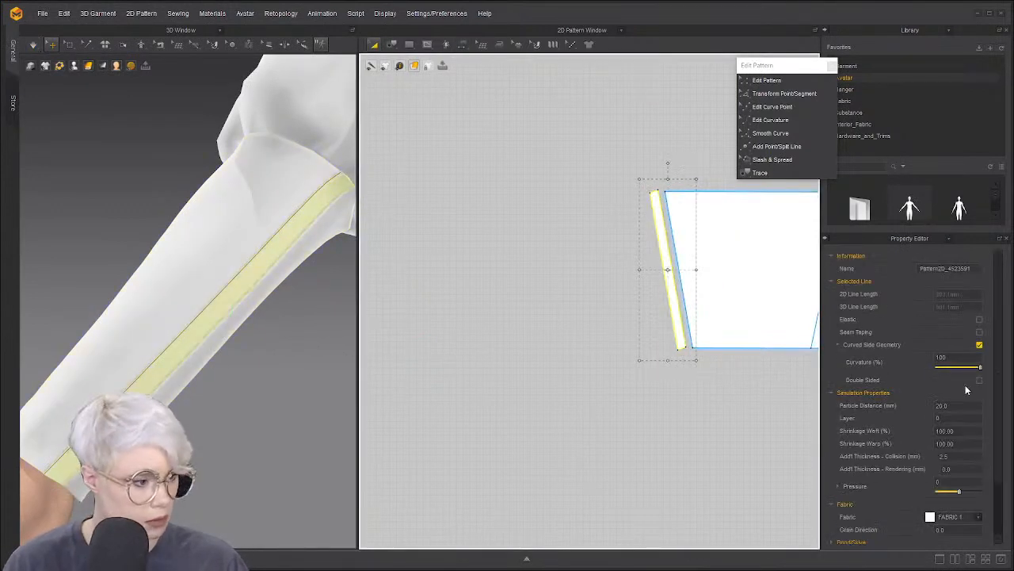
pyautogui.click(951, 406)
pyautogui.write('10')
pyautogui.press('Return')
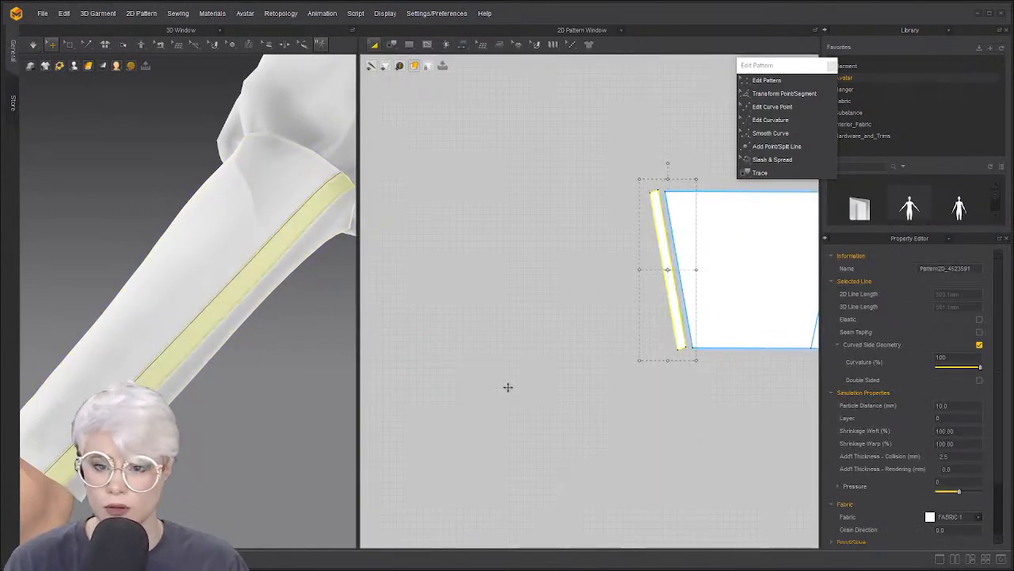
# Simulate the garment, then orbit around the arm to check the sewn strip on the sleeve
pyautogui.press('space')
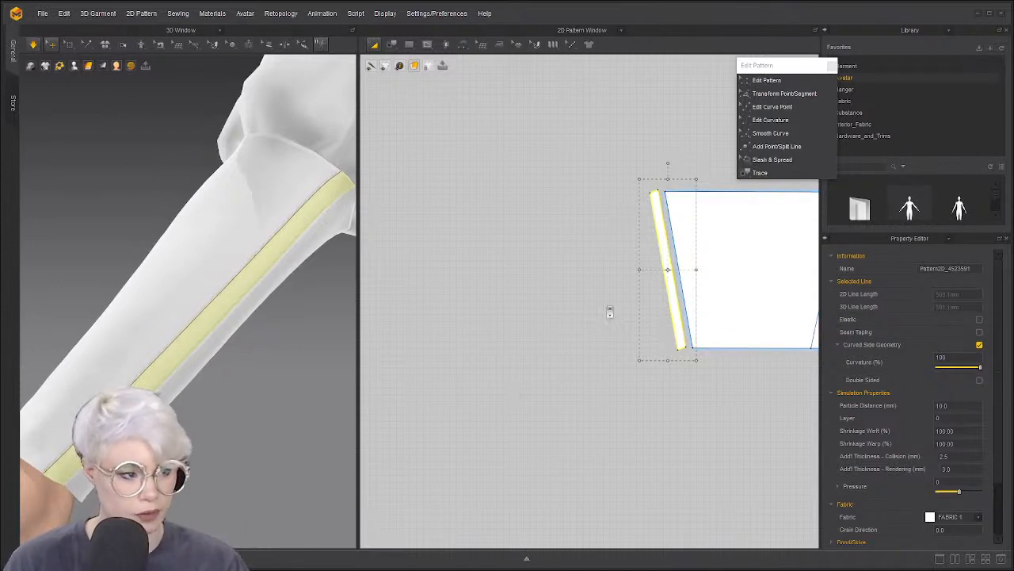
pyautogui.scroll(3, 609, 311)
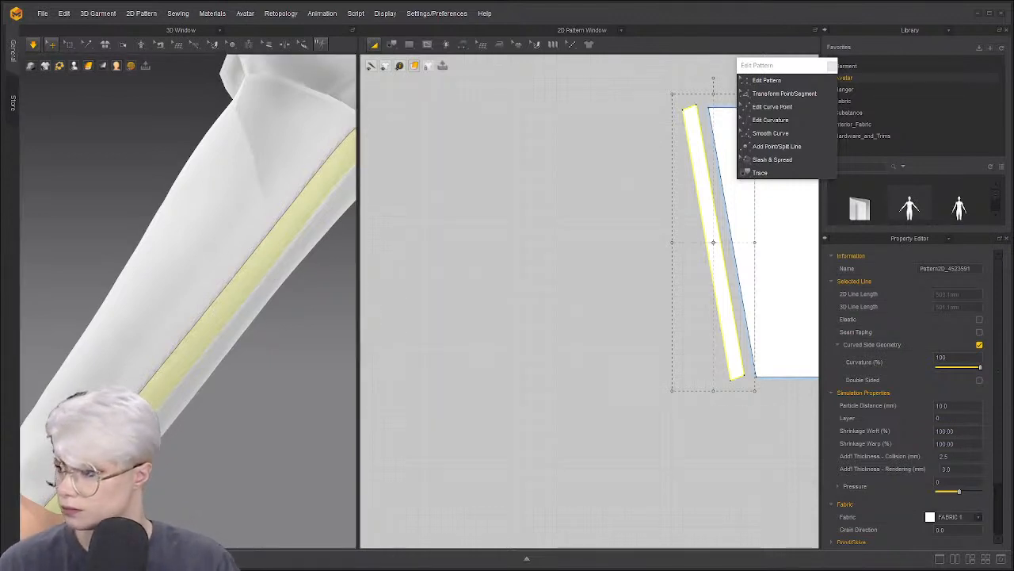
pyautogui.scroll(-3, 132, 320)
pyautogui.press('space')
pyautogui.moveTo(143, 321); pyautogui.dragTo(336, 325, button='right')
pyautogui.scroll(3, 246, 270)
pyautogui.moveTo(246, 270); pyautogui.dragTo(315, 317, button='right')
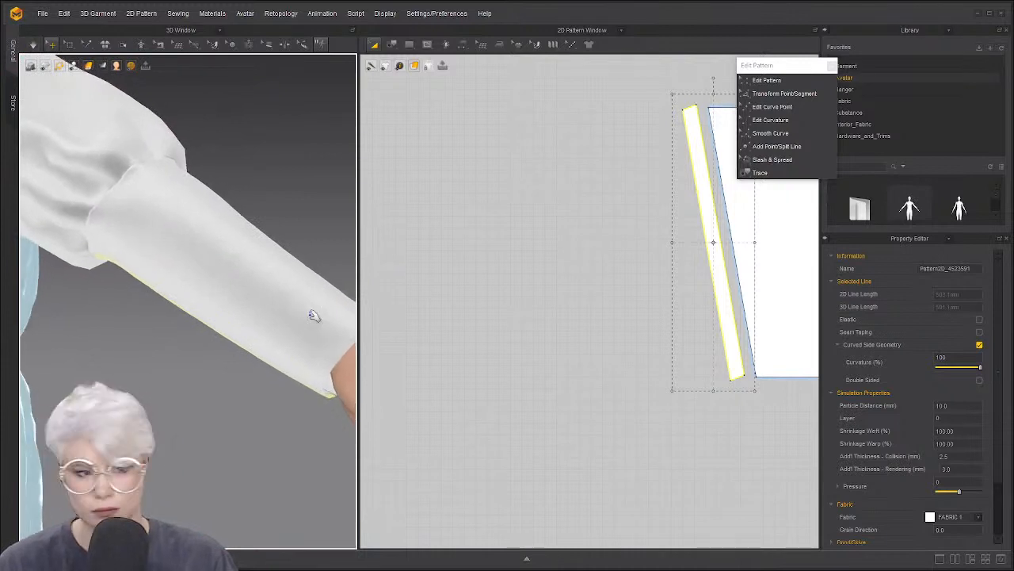
pyautogui.scroll(3, 315, 317)
pyautogui.moveTo(315, 317); pyautogui.dragTo(159, 291, button='middle')
pyautogui.moveTo(203, 294); pyautogui.dragTo(294, 293, button='right')
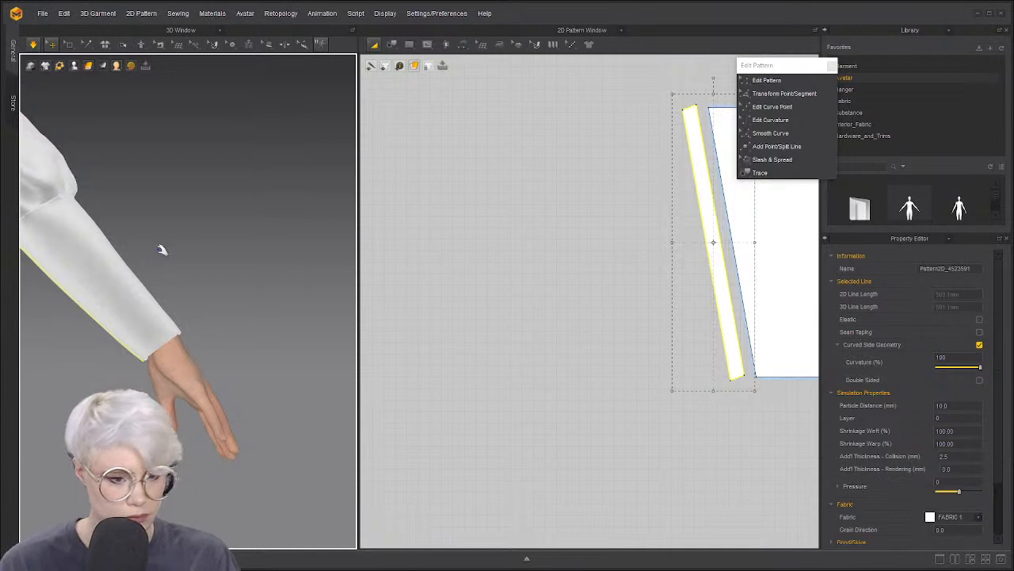
pyautogui.click(66, 277)
pyautogui.scroll(-6, 463, 236)
pyautogui.moveTo(751, 211); pyautogui.dragTo(627, 213, button='middle')
pyautogui.scroll(5, 614, 214)
pyautogui.click(704, 217)
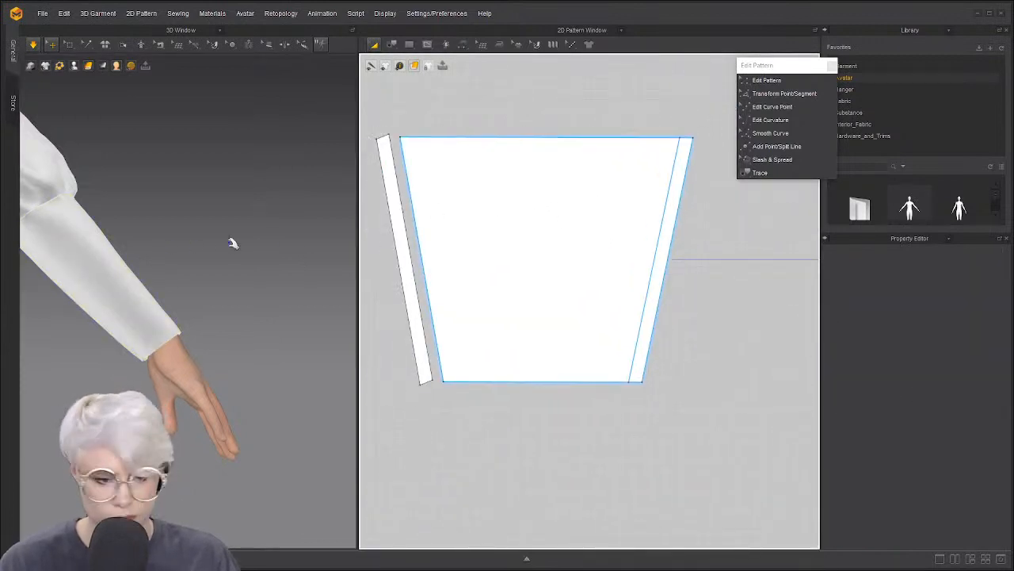
# Draw an internal line from the sleeve pattern's top edge to its bottom edge near the left side
pyautogui.click(92, 277)
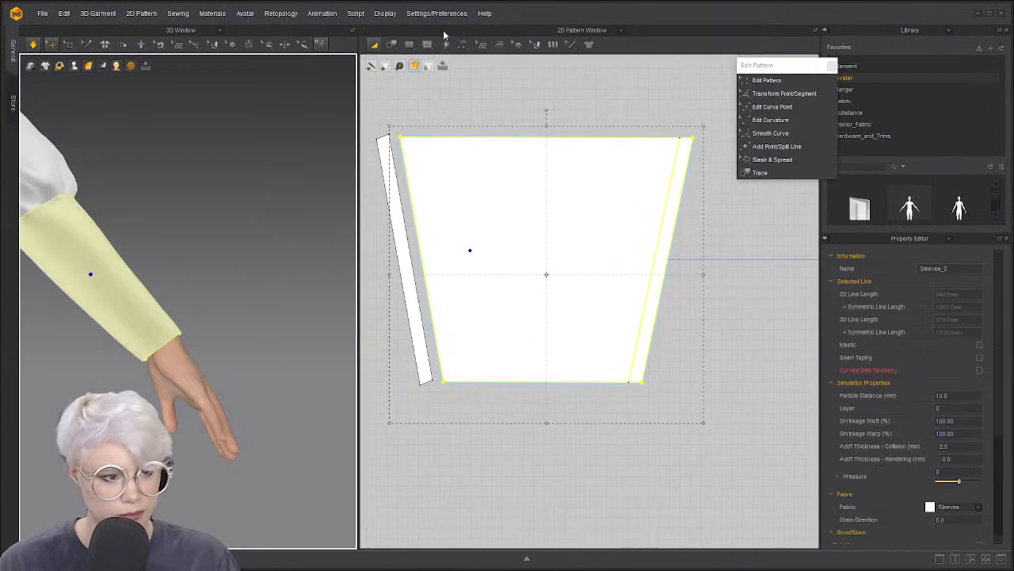
pyautogui.click(428, 44)
pyautogui.click(443, 138)
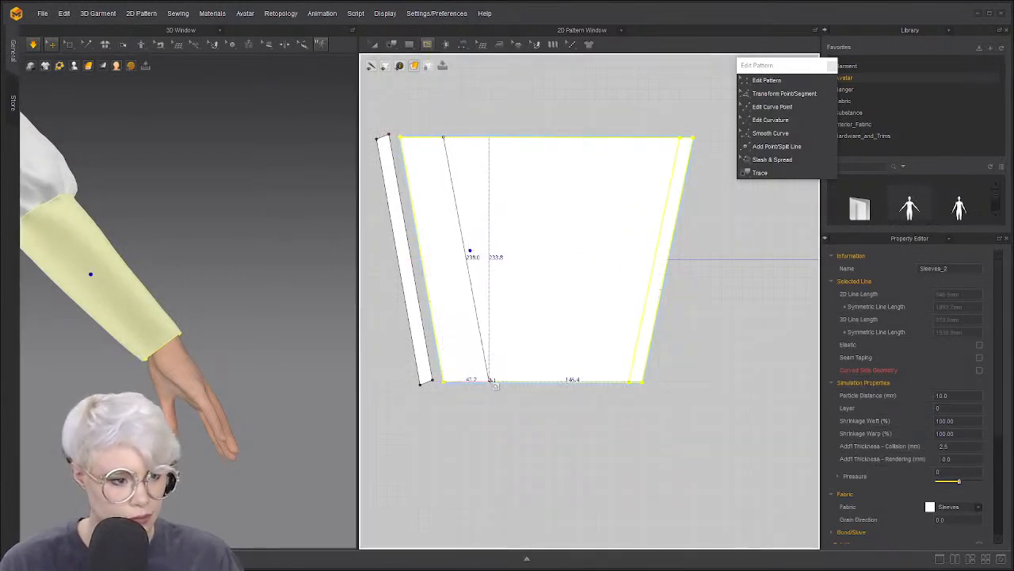
pyautogui.click(491, 381)
pyautogui.press('Return')
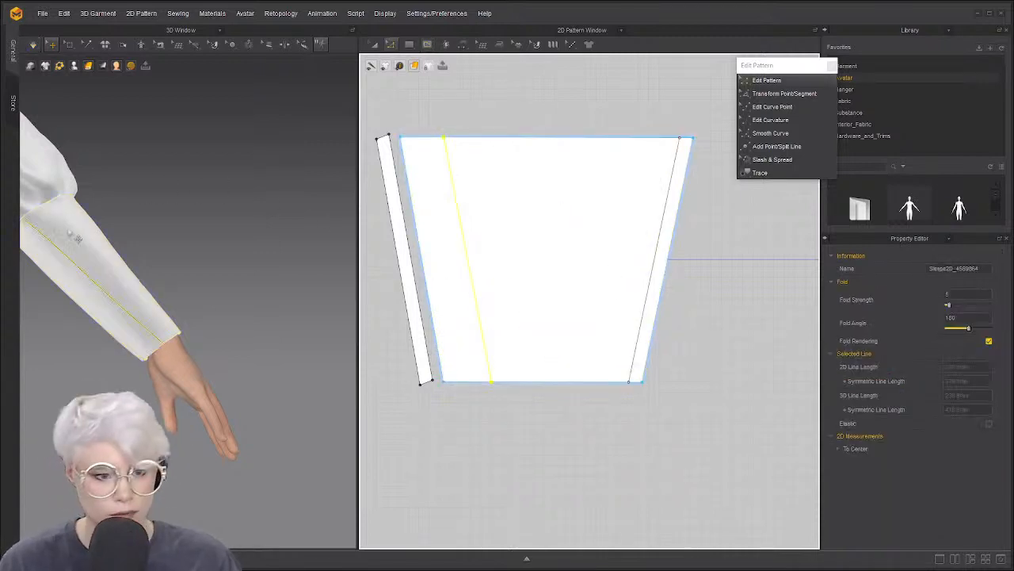
pyautogui.moveTo(77, 237); pyautogui.dragTo(146, 249, button='middle')
# Nudge the new line's top end and delete the right-side internal line
pyautogui.press('z')
pyautogui.click(455, 145)
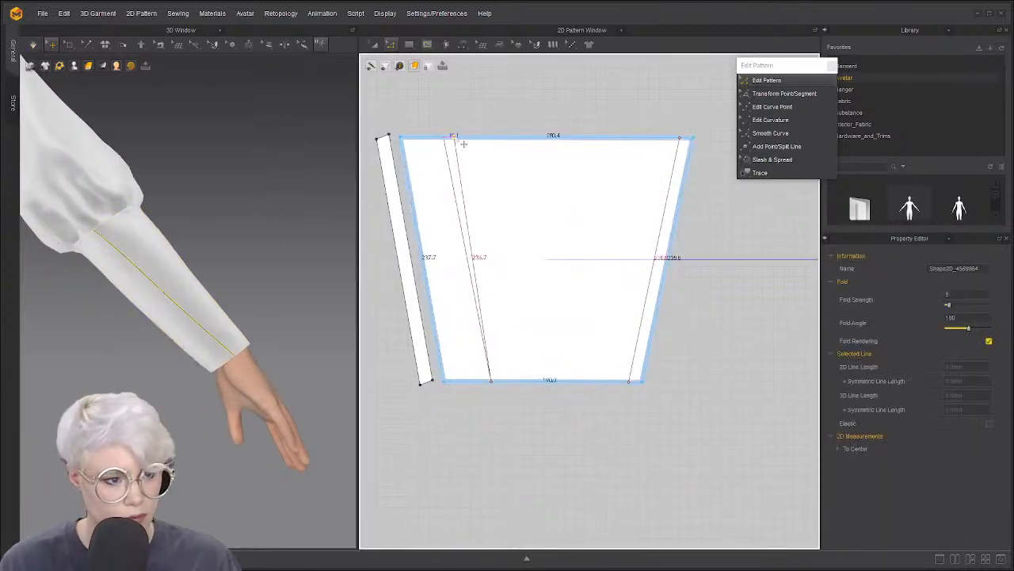
pyautogui.moveTo(513, 179); pyautogui.dragTo(514, 176)
pyautogui.click(465, 198)
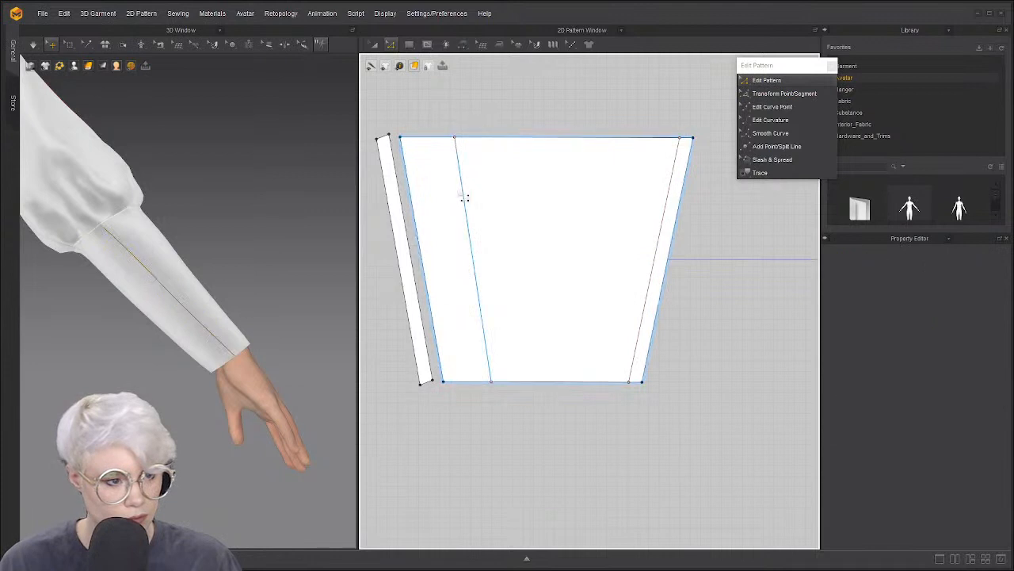
pyautogui.click(668, 212)
pyautogui.press('Delete')
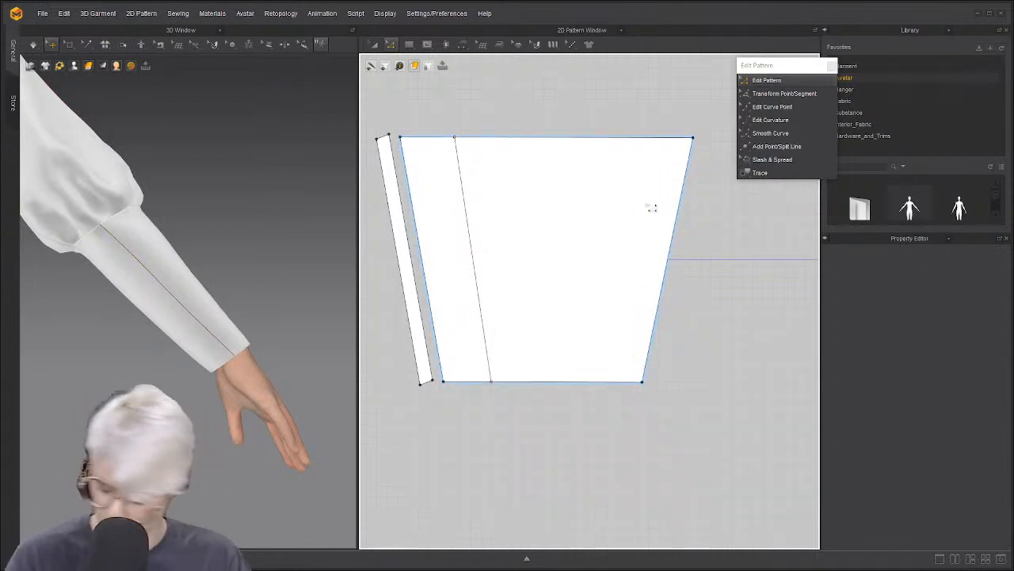
pyautogui.click(420, 234)
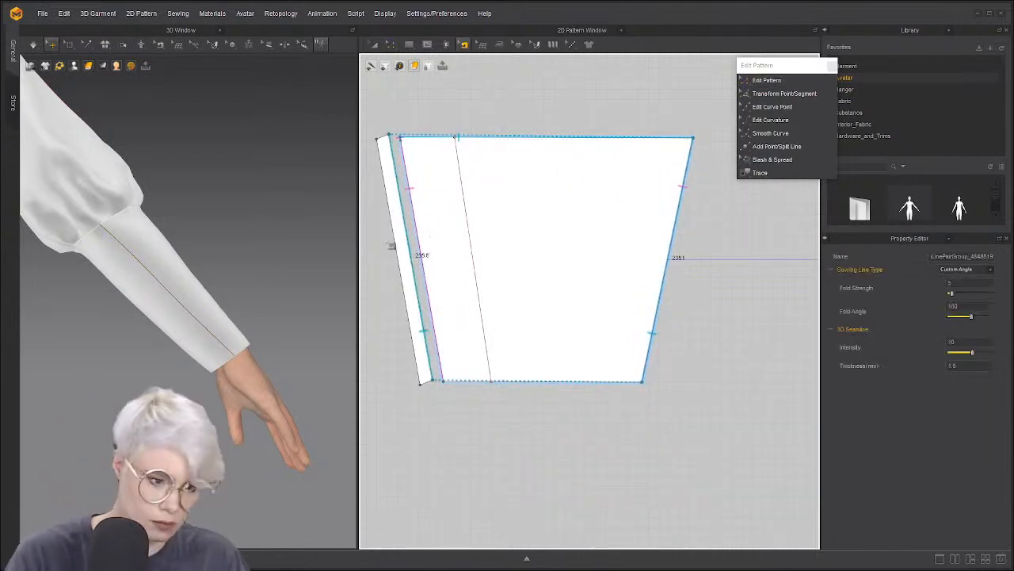
pyautogui.click(432, 224)
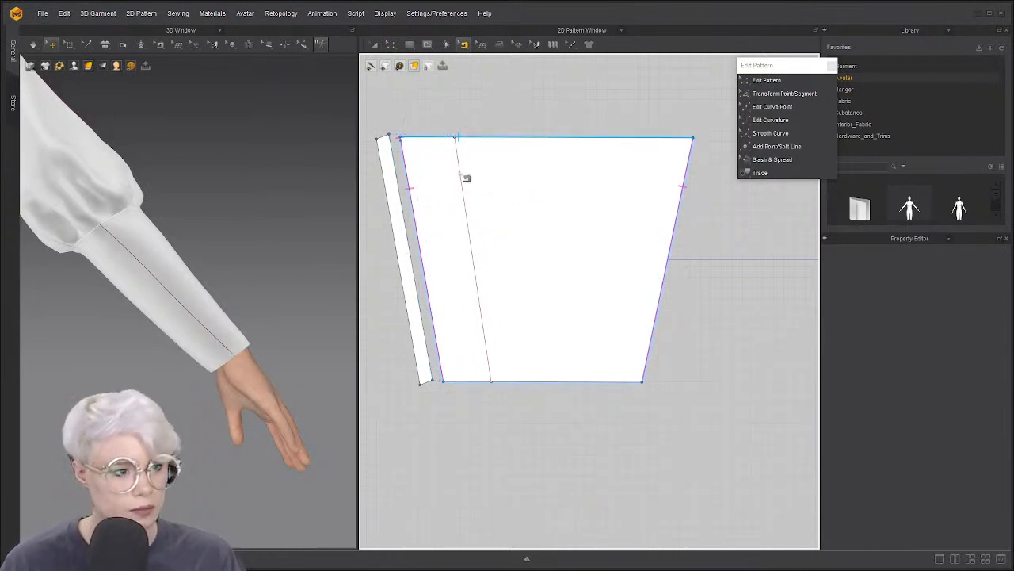
# Cut the sleeve apart along the new internal line into two pieces
pyautogui.press('z')
pyautogui.rightClick(466, 178)
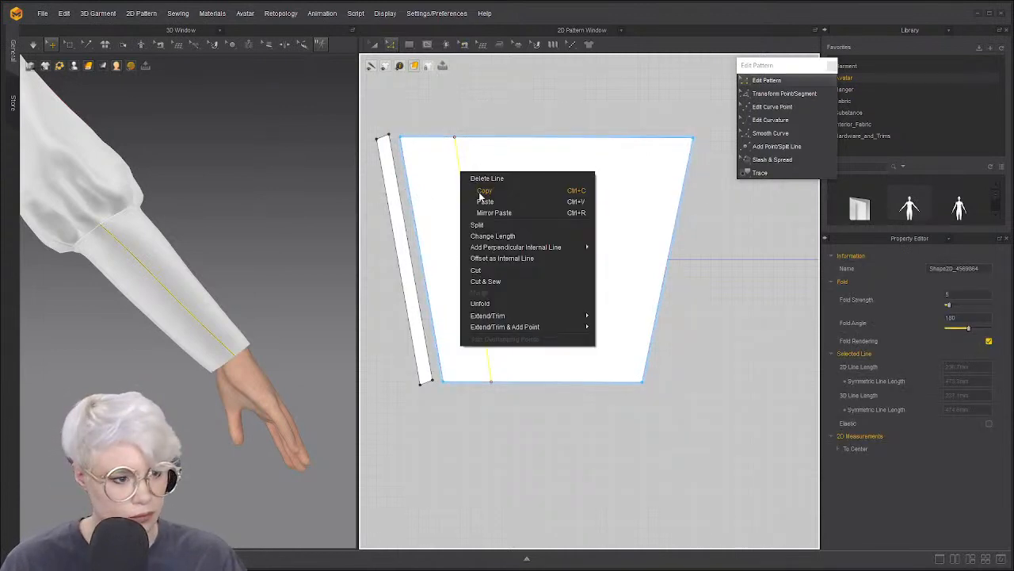
pyautogui.click(510, 290)
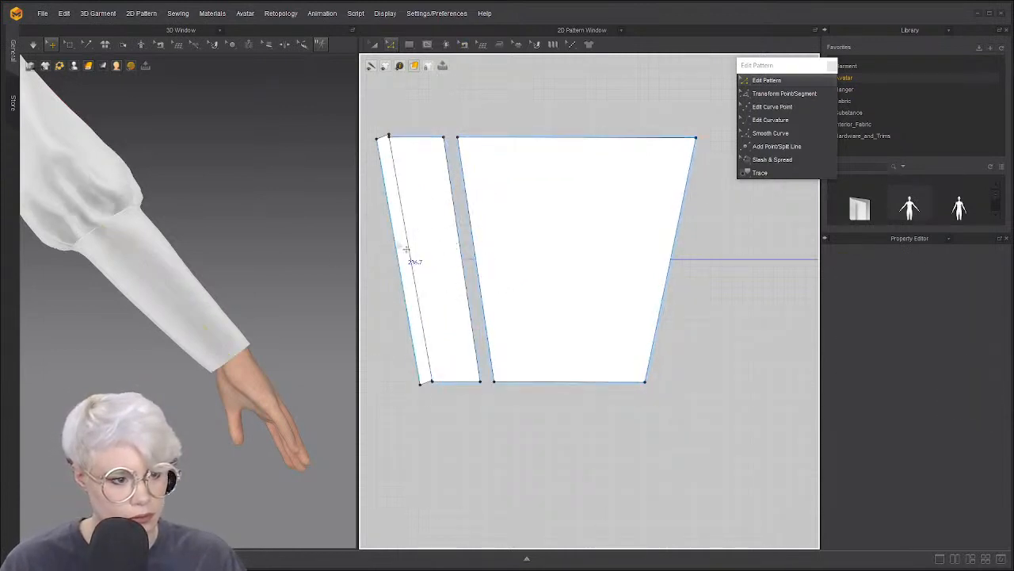
pyautogui.click(406, 248)
pyautogui.press('a')
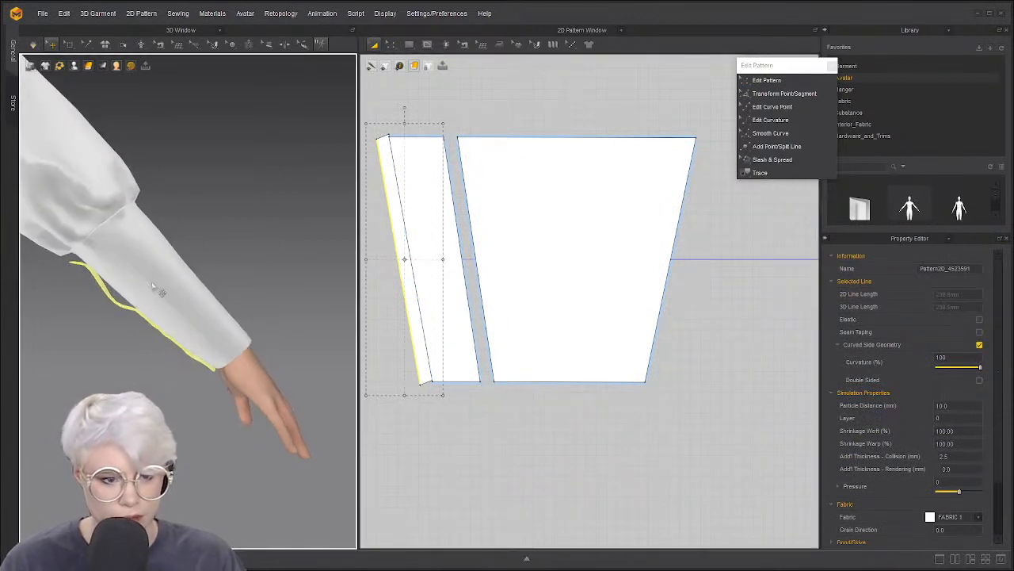
pyautogui.press('z')
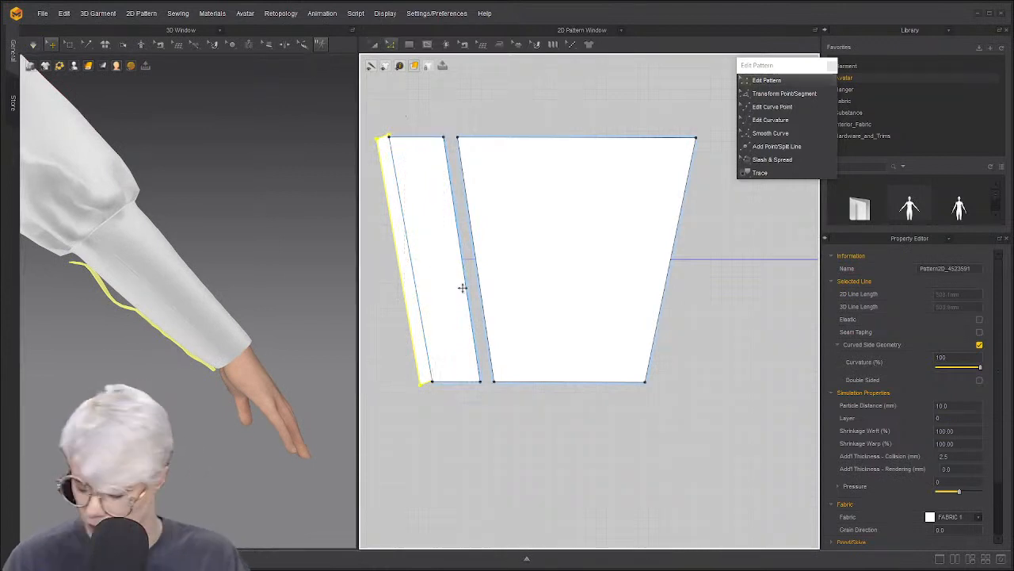
pyautogui.click(394, 289)
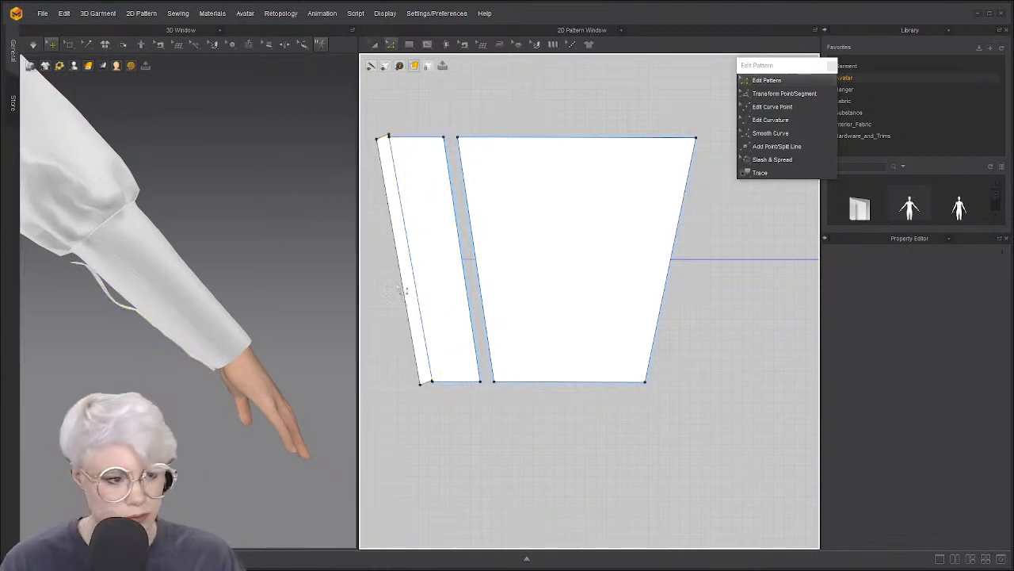
# Delete the thin sliver piece and reselect the narrow left sleeve piece
pyautogui.click(404, 247)
pyautogui.press('Delete')
pyautogui.scroll(3, 434, 255)
pyautogui.click(433, 261)
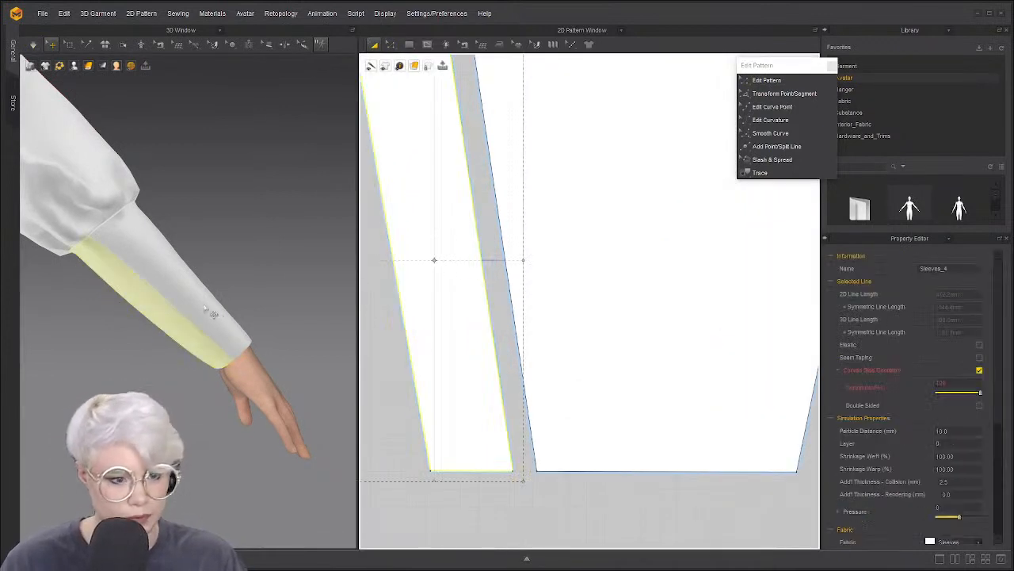
pyautogui.click(563, 326)
pyautogui.click(426, 270)
pyautogui.scroll(-4, 449, 329)
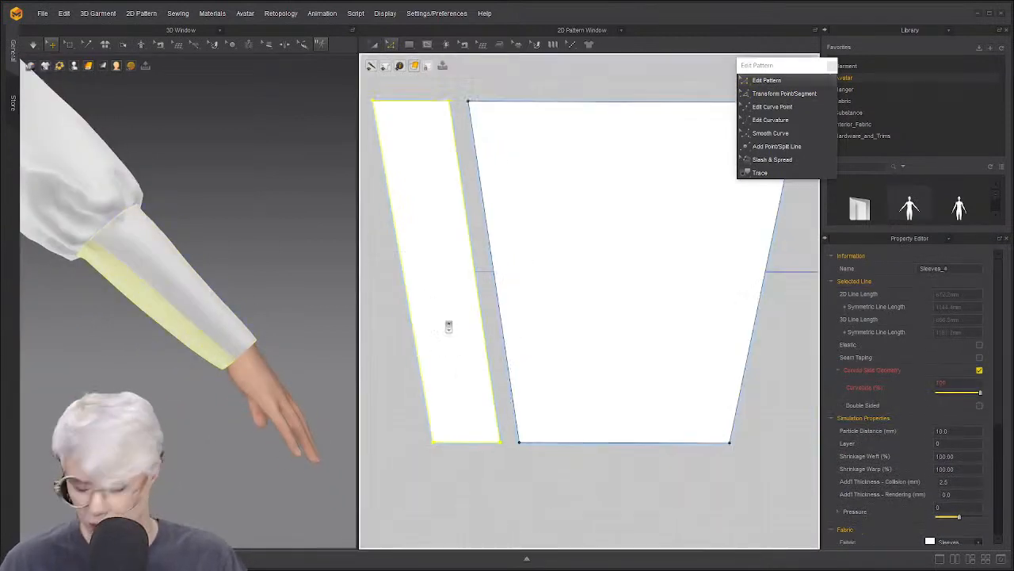
# Abandon a started line, undo an accidental piece move, and select the large sleeve piece
pyautogui.click(428, 44)
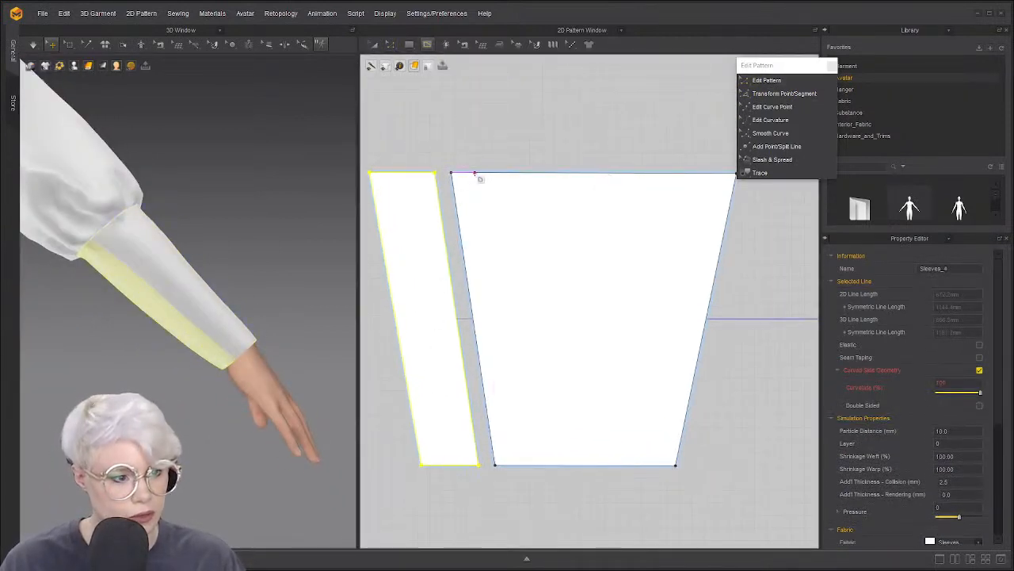
pyautogui.rightClick(474, 173)
pyautogui.click(538, 330)
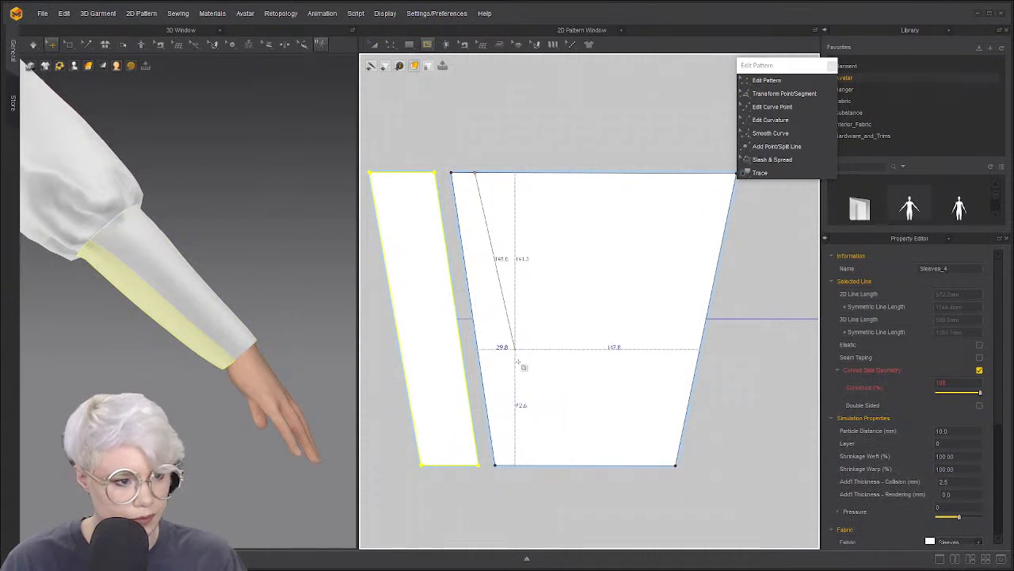
pyautogui.press('Escape')
pyautogui.press('a')
pyautogui.moveTo(507, 295); pyautogui.dragTo(507, 286)
pyautogui.hotkey('ctrl', 'z')
pyautogui.click(469, 254)
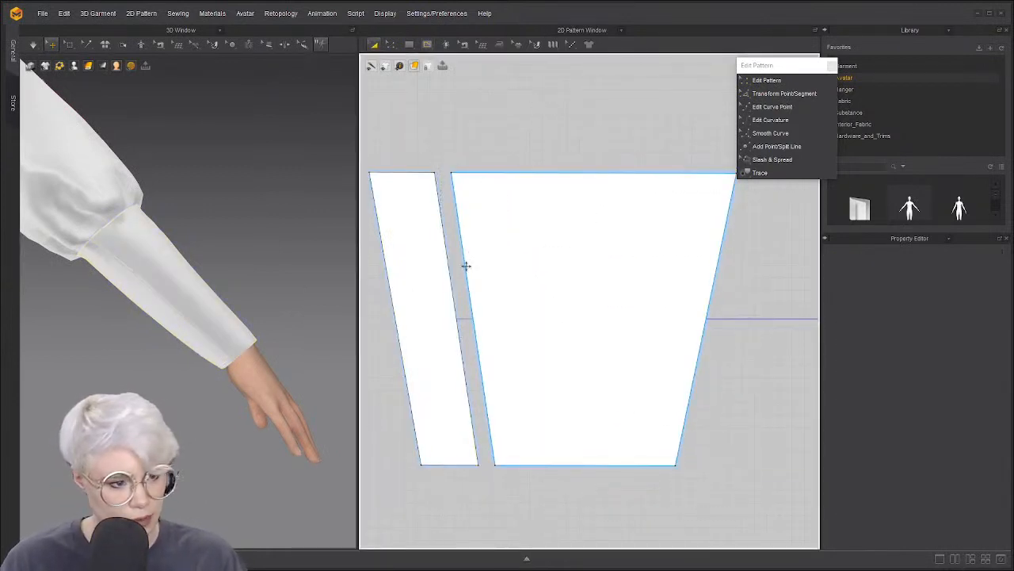
# Offset the large sleeve piece's left edge as a 12.5 mm internal line
pyautogui.press('z')
pyautogui.click(474, 285)
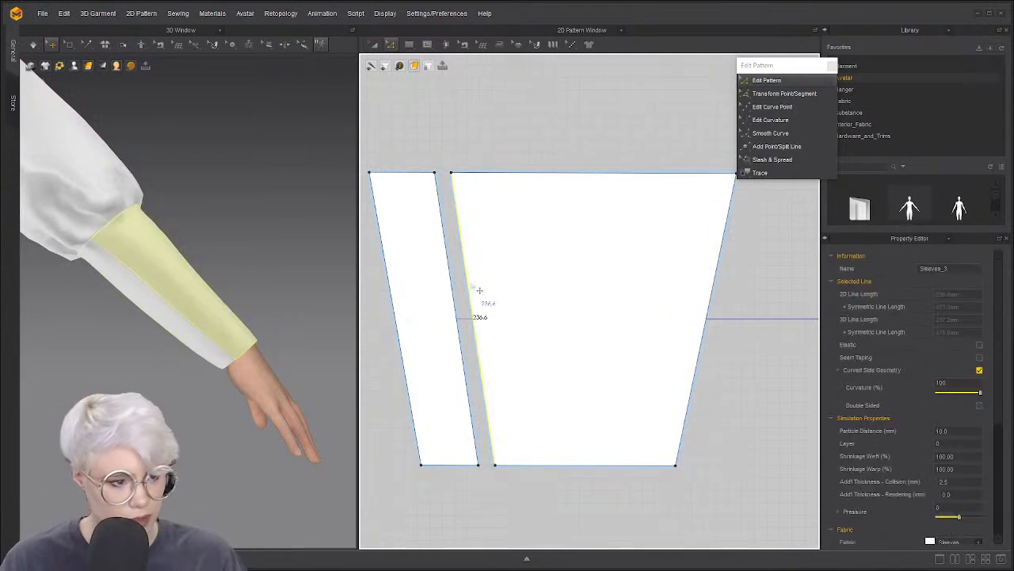
pyautogui.rightClick(474, 286)
pyautogui.click(508, 366)
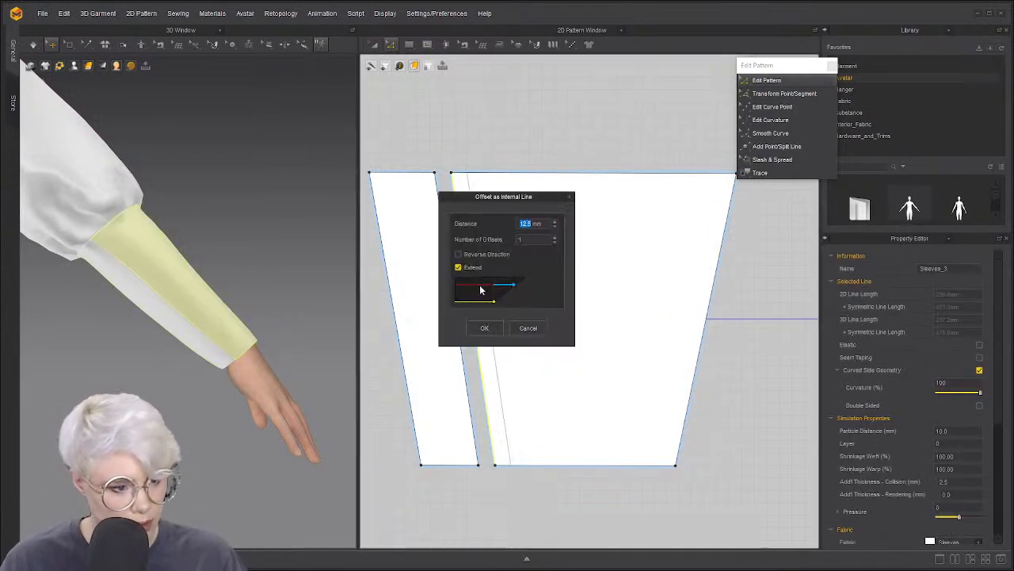
pyautogui.click(485, 328)
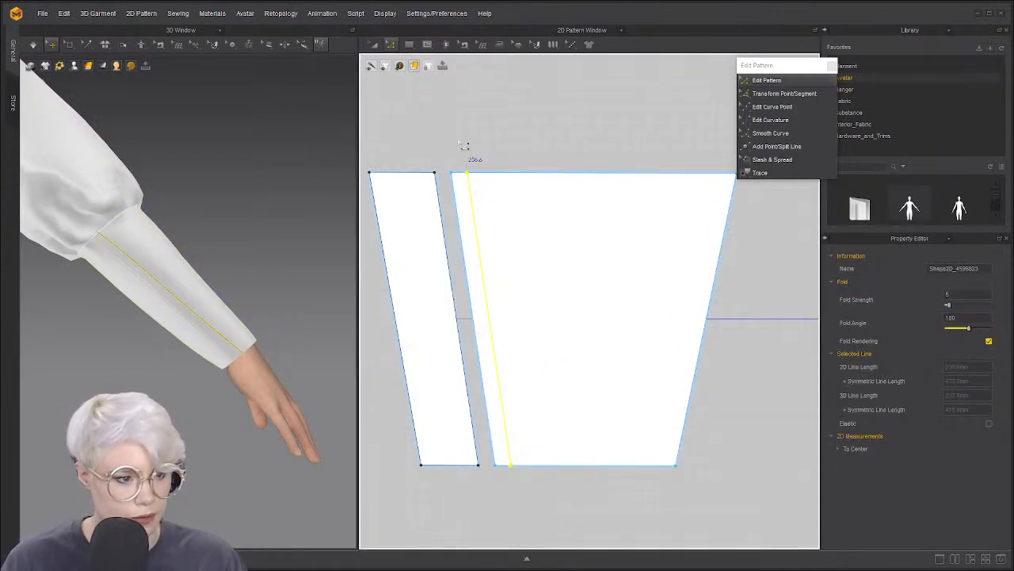
# Trace the left edge, internal line and top edge into a new narrow strip and place it
pyautogui.press('i')
pyautogui.moveTo(442, 148); pyautogui.dragTo(535, 493)
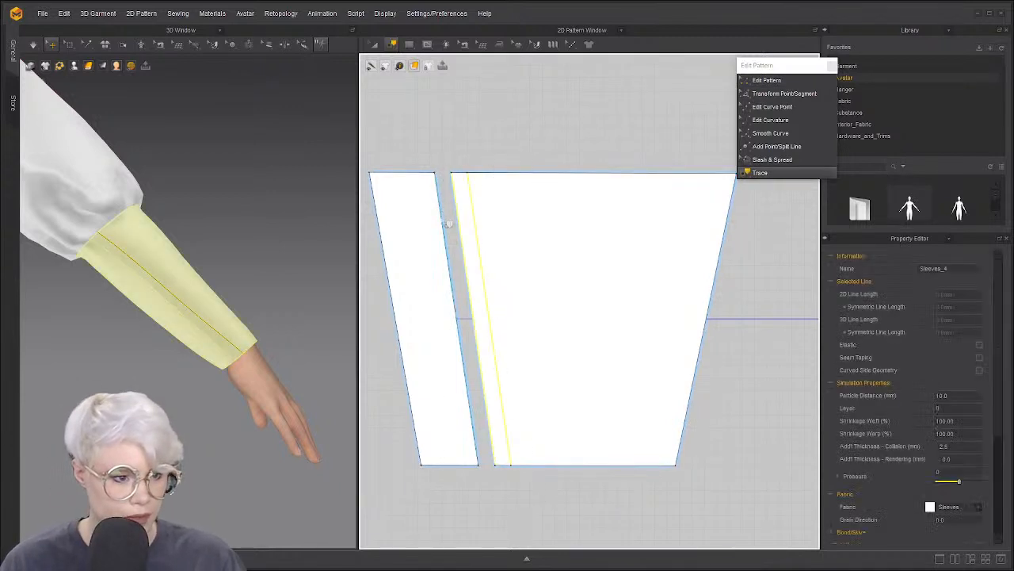
pyautogui.keyDown('shift'); pyautogui.click(469, 175); pyautogui.keyUp('shift')
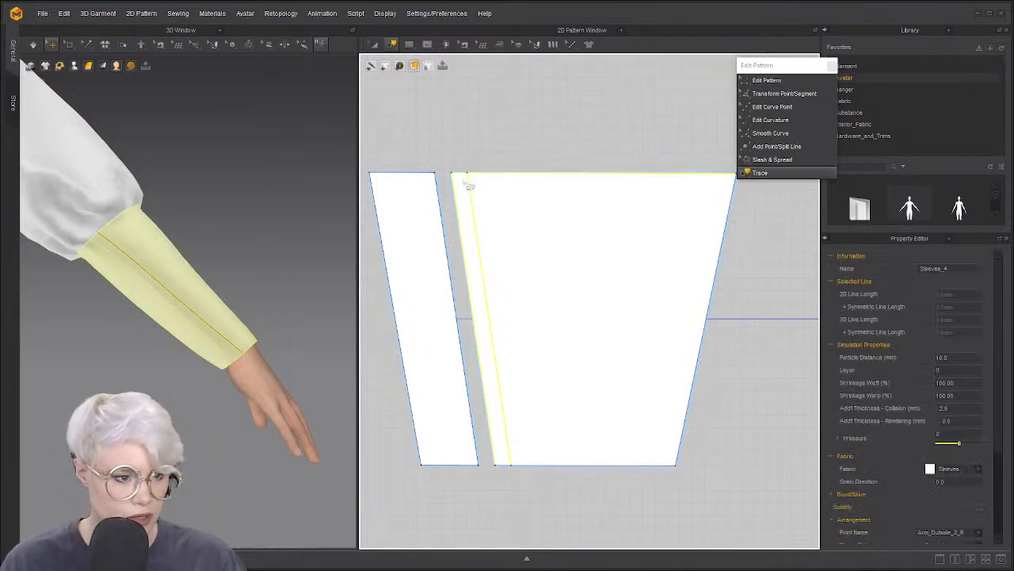
pyautogui.rightClick(506, 467)
pyautogui.click(561, 480)
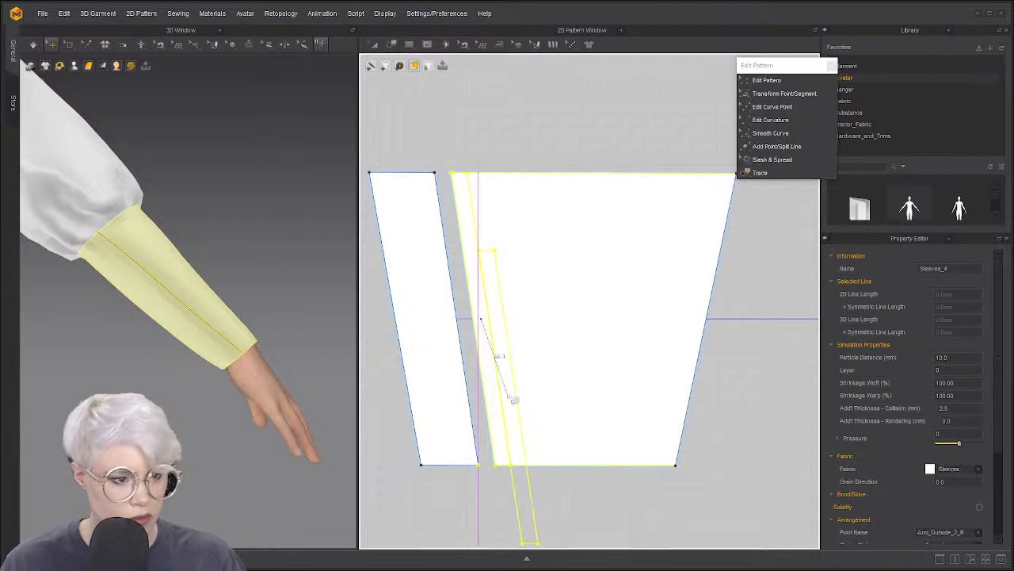
pyautogui.scroll(-5, 506, 289)
pyautogui.click(479, 177)
pyautogui.scroll(3, 508, 245)
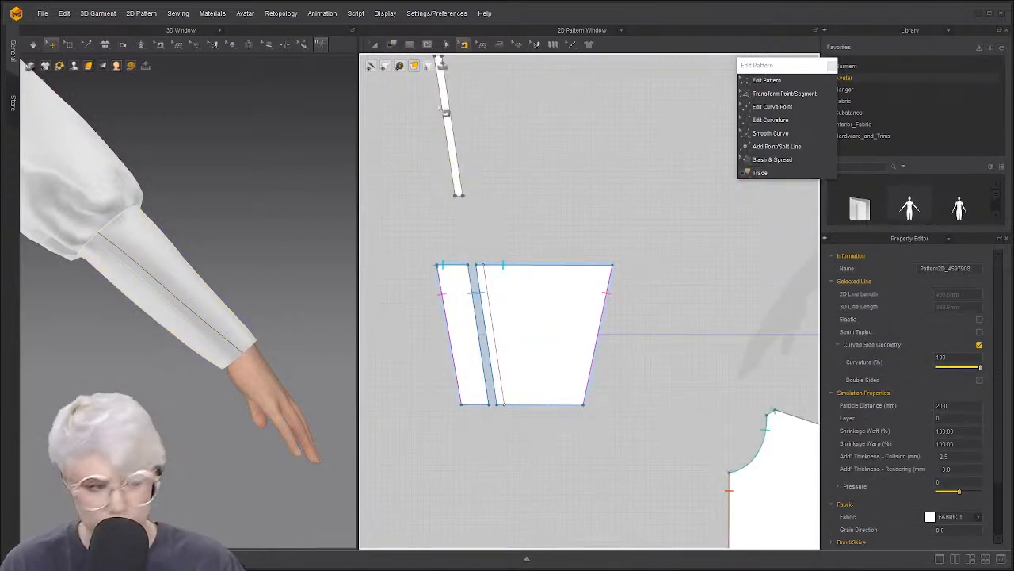
# Sew the narrow strip's edges to the sleeve's internal line with segment seams
pyautogui.click(449, 118)
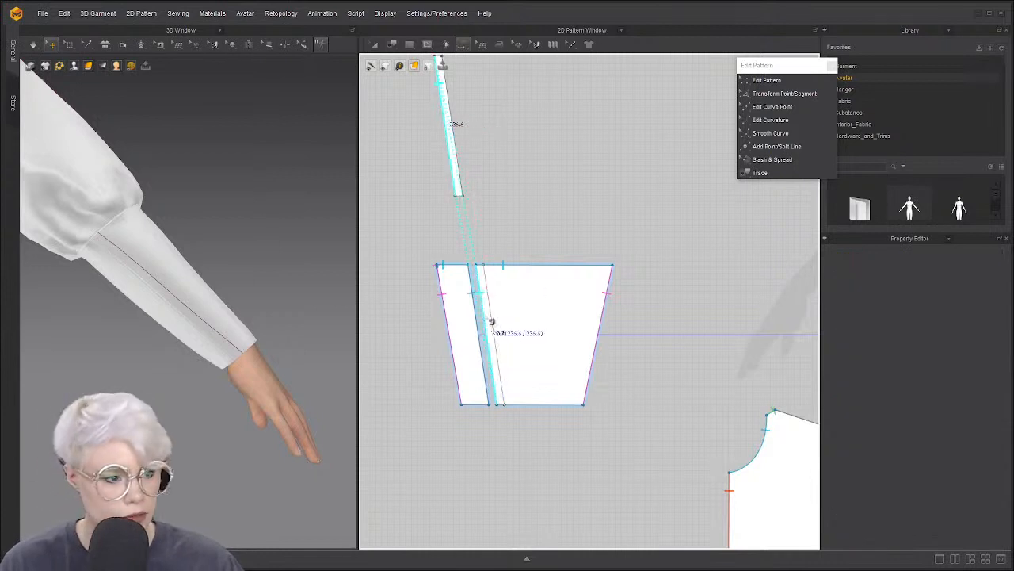
pyautogui.click(481, 317)
pyautogui.click(450, 106)
pyautogui.click(493, 322)
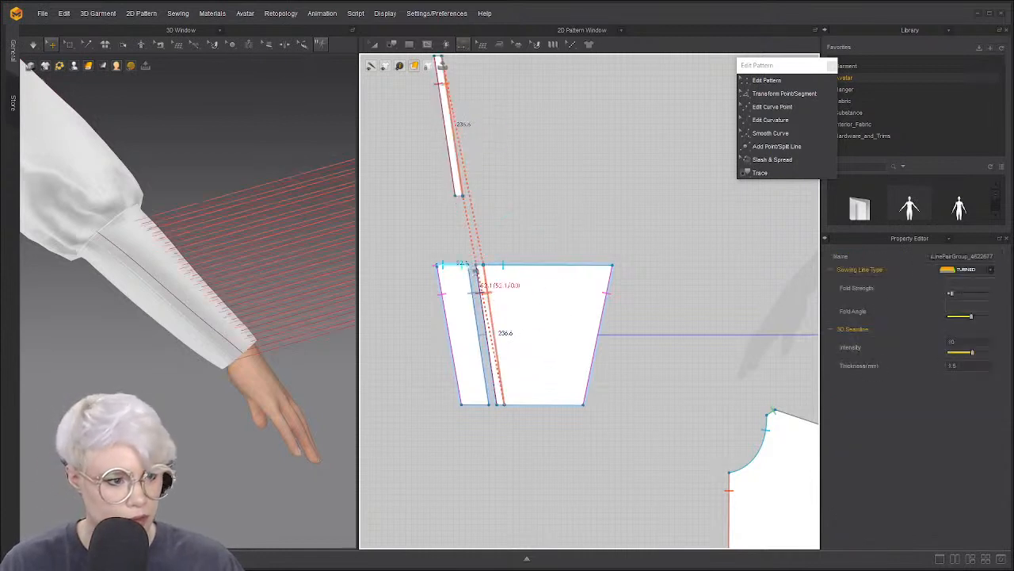
pyautogui.moveTo(261, 311); pyautogui.dragTo(369, 251, button='right')
# Place the new strip onto the sleeve and set its particle distance to 10
pyautogui.press('a')
pyautogui.click(453, 143)
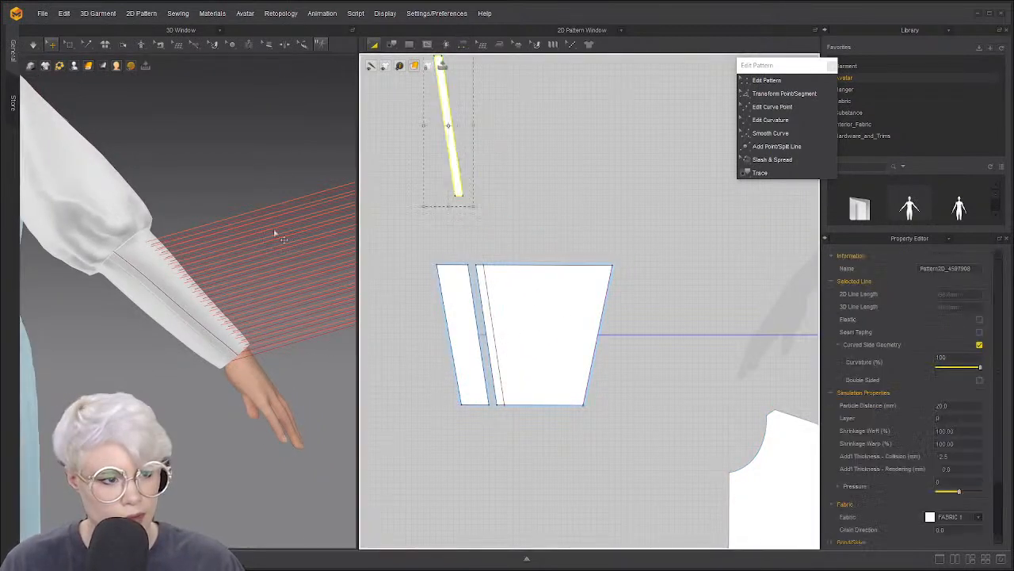
pyautogui.moveTo(276, 233); pyautogui.dragTo(151, 310, button='middle')
pyautogui.scroll(-5, 159, 310)
pyautogui.rightClick(306, 277)
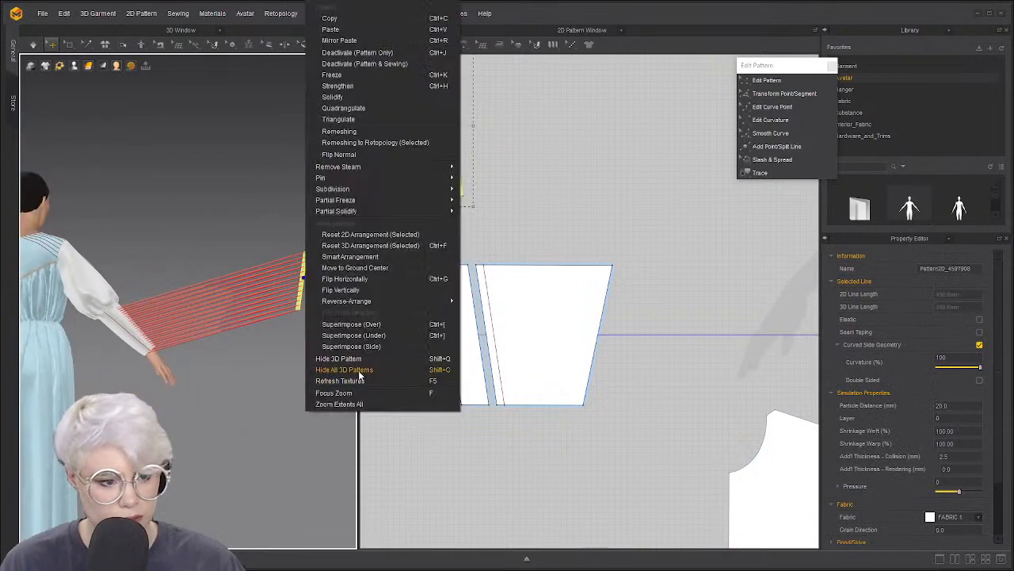
pyautogui.click(387, 325)
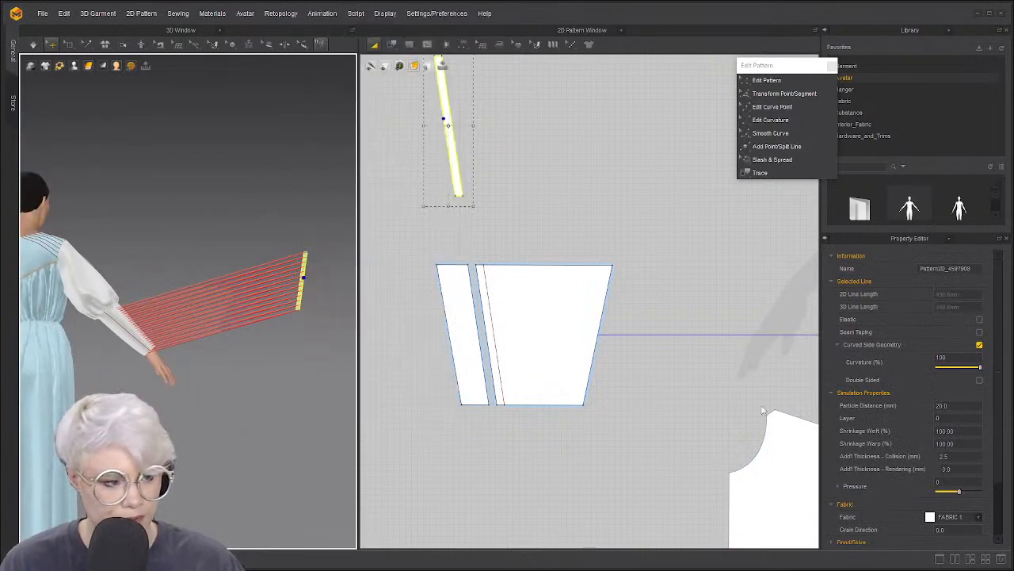
pyautogui.click(960, 407)
pyautogui.write('1')
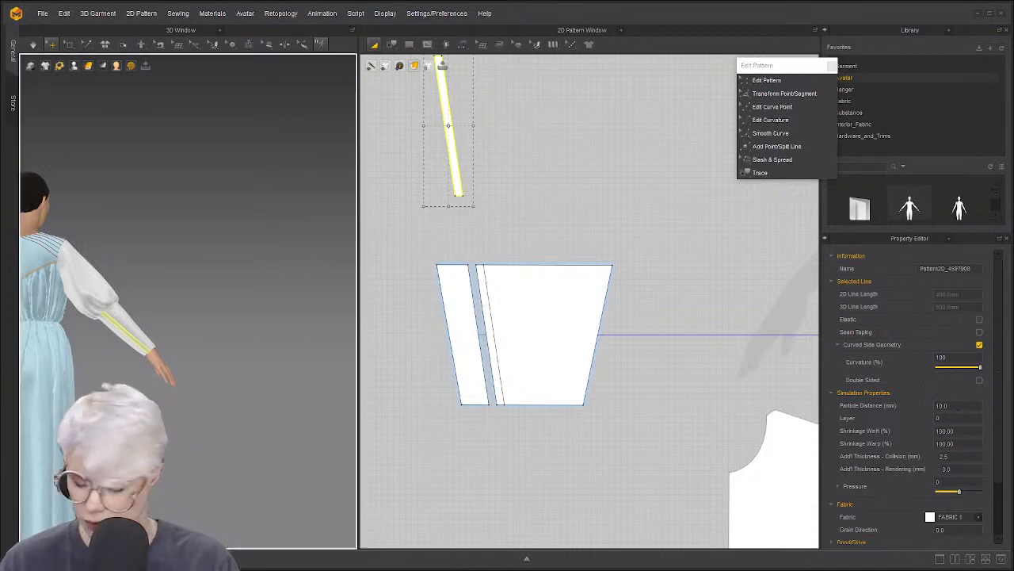
# Simulate so the strip settles along the forearm, then move it just above the large piece
pyautogui.scroll(10, 159, 372)
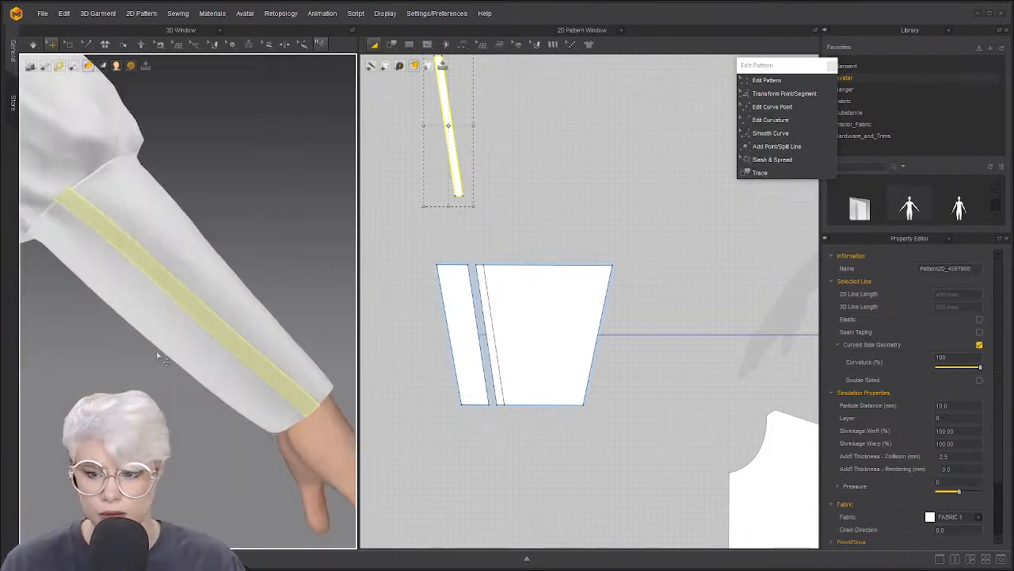
pyautogui.moveTo(187, 320)
pyautogui.mouseDown(button='right')
pyautogui.moveTo(146, 317)
pyautogui.moveTo(176, 315)
pyautogui.mouseUp(button='right')
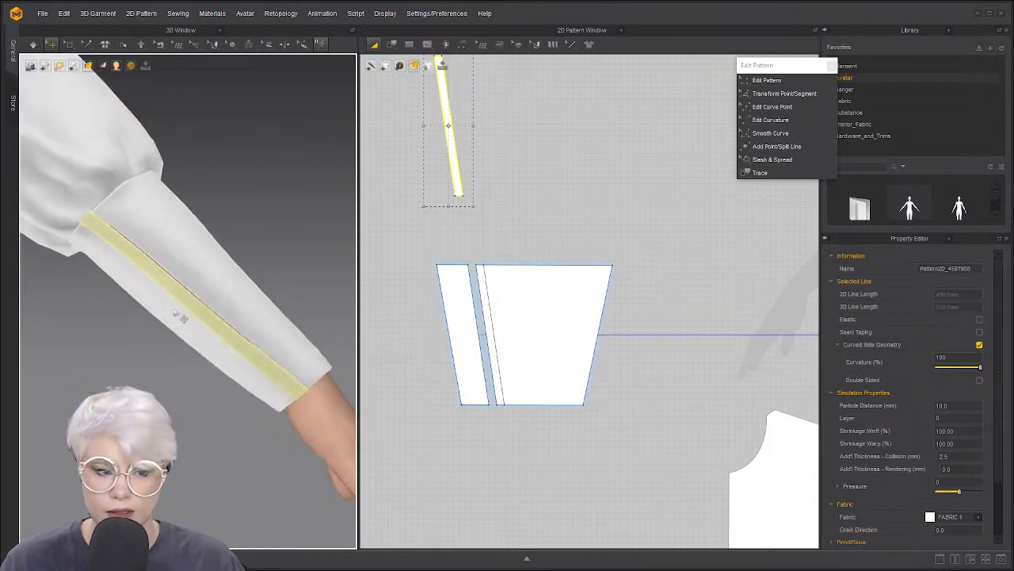
pyautogui.press('space')
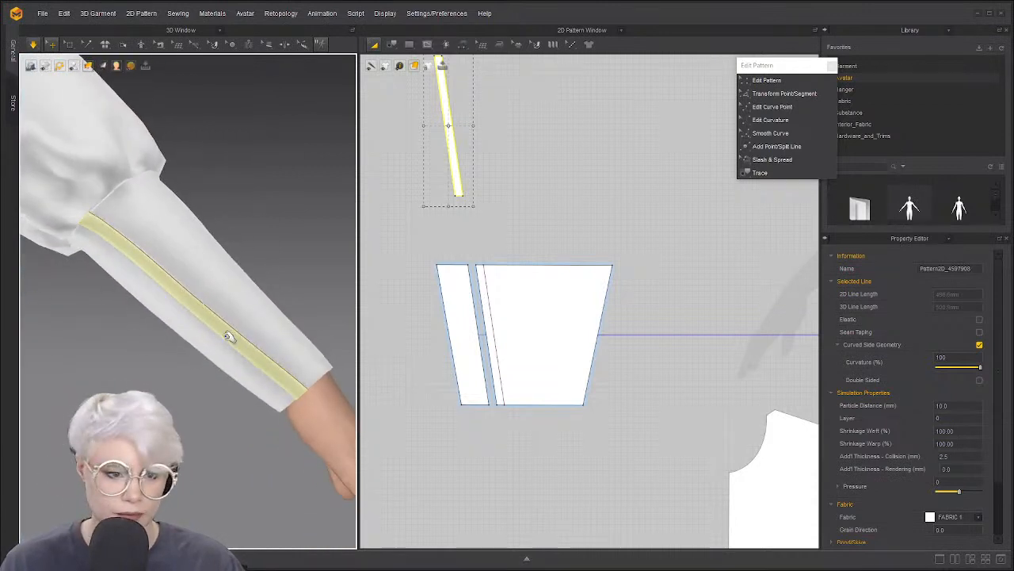
pyautogui.scroll(2, 192, 321)
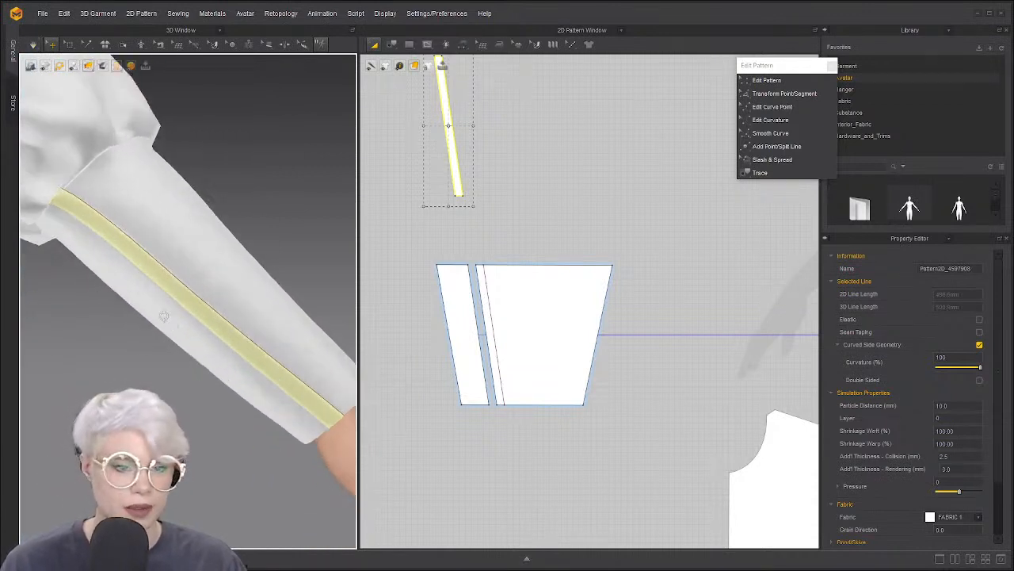
pyautogui.moveTo(192, 320); pyautogui.dragTo(227, 302, button='right')
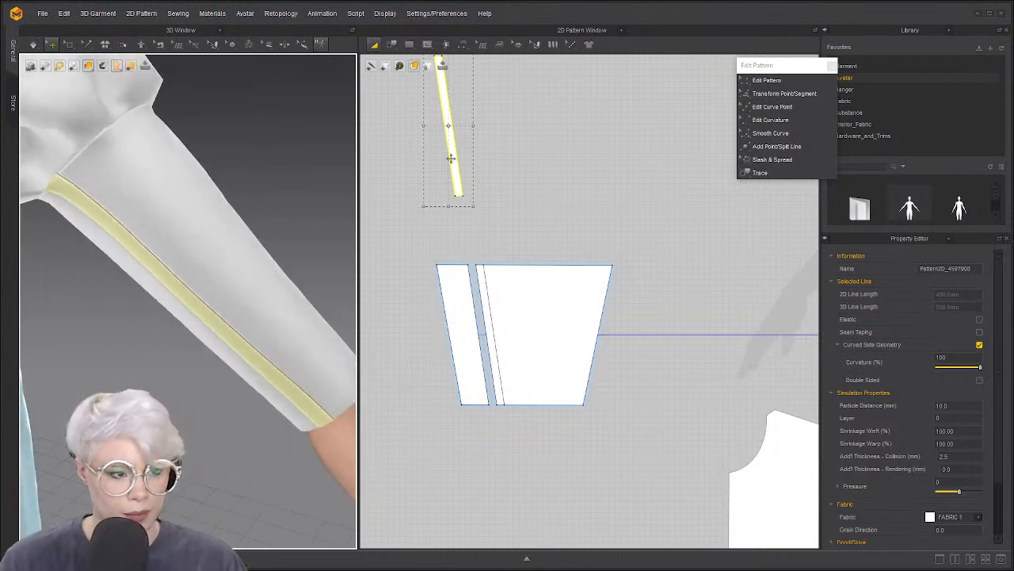
pyautogui.moveTo(449, 162); pyautogui.dragTo(470, 211)
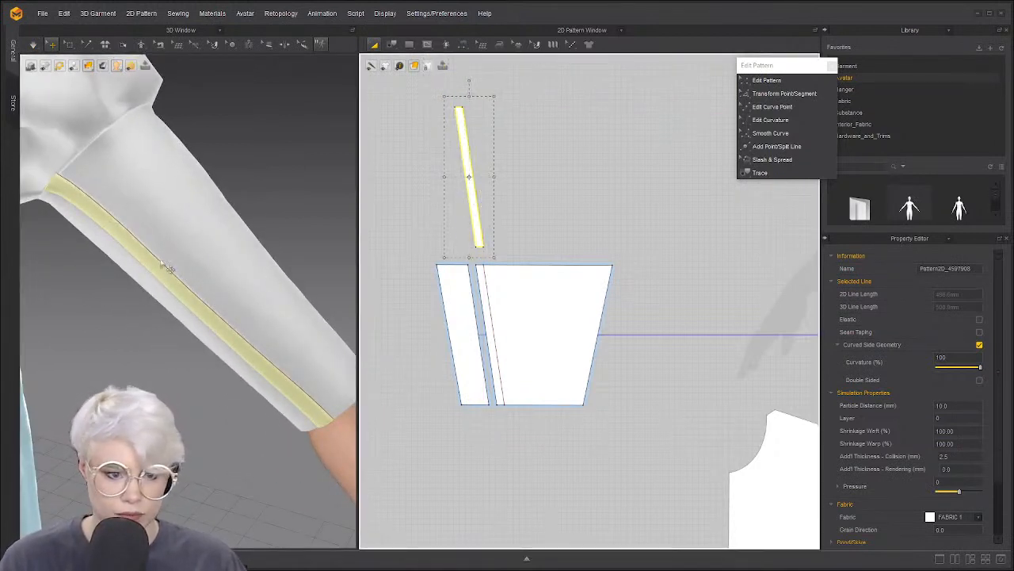
pyautogui.moveTo(233, 266); pyautogui.dragTo(249, 245, button='right')
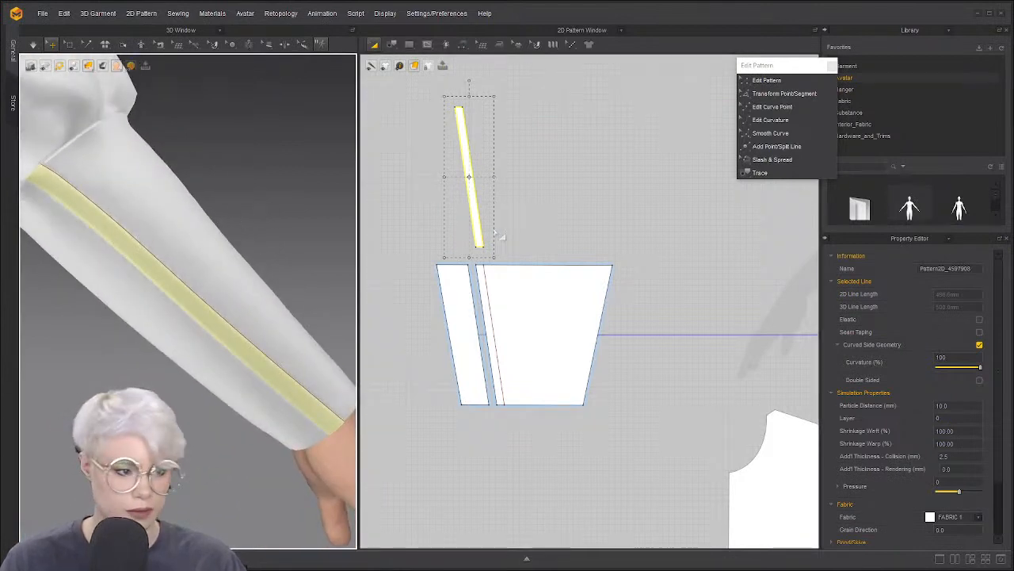
pyautogui.scroll(3, 501, 236)
pyautogui.click(521, 215)
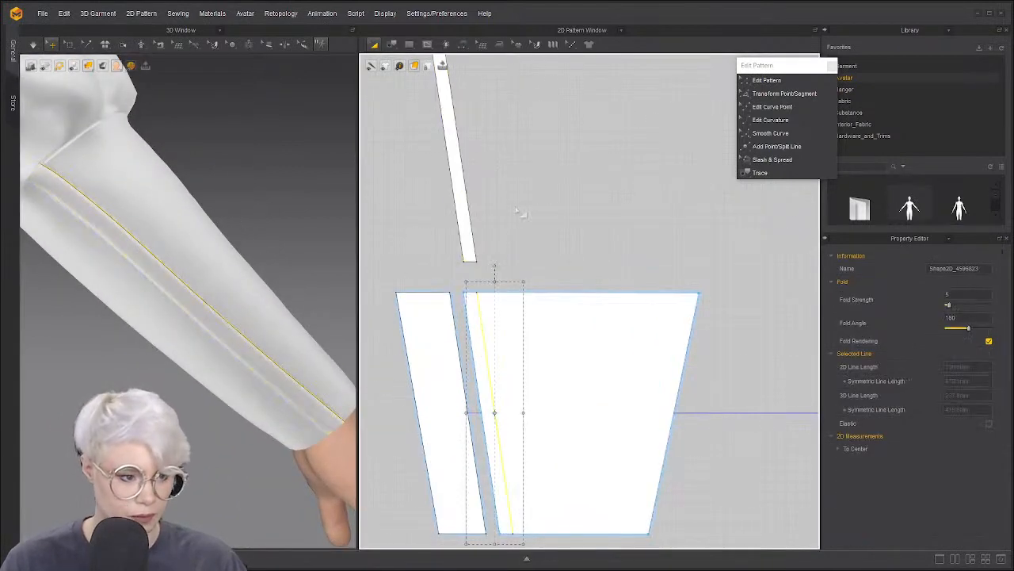
pyautogui.click(497, 367)
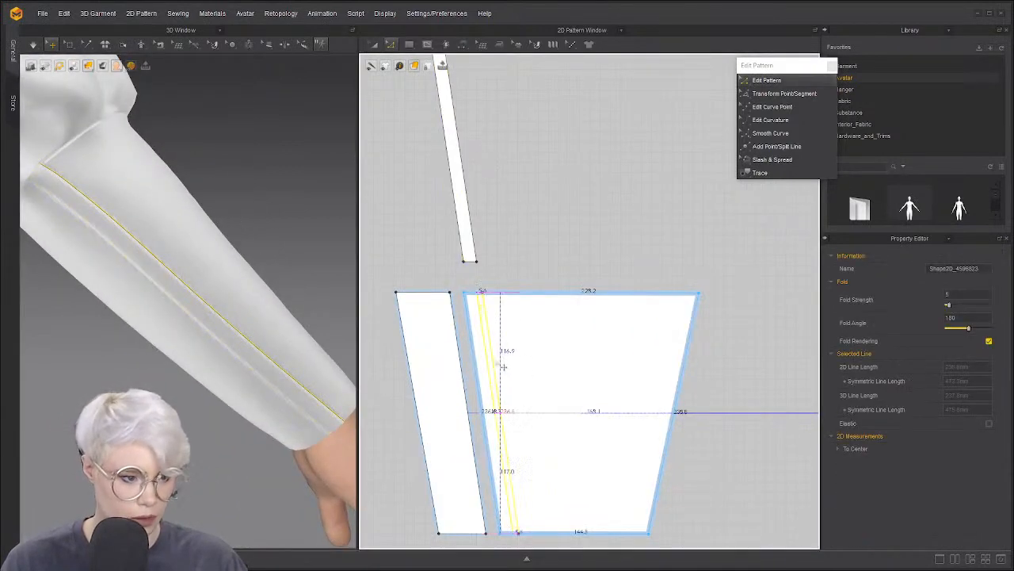
pyautogui.click(471, 180)
pyautogui.press('a')
pyautogui.moveTo(458, 180); pyautogui.dragTo(474, 193)
pyautogui.click(507, 212)
pyautogui.press('z')
pyautogui.click(535, 182)
pyautogui.press('a')
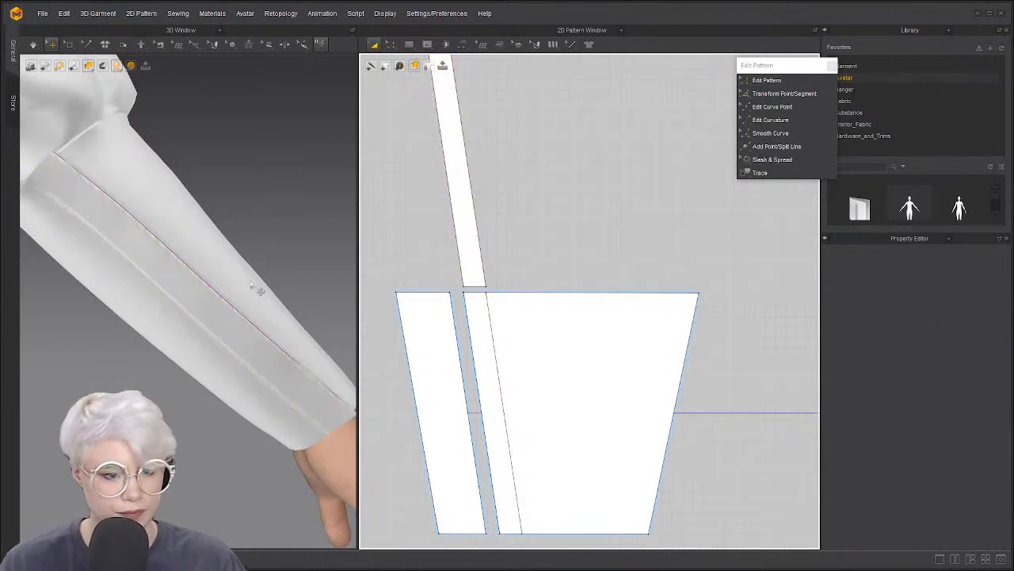
pyautogui.press('space')
pyautogui.moveTo(165, 289); pyautogui.dragTo(163, 285, button='right')
pyautogui.click(214, 341)
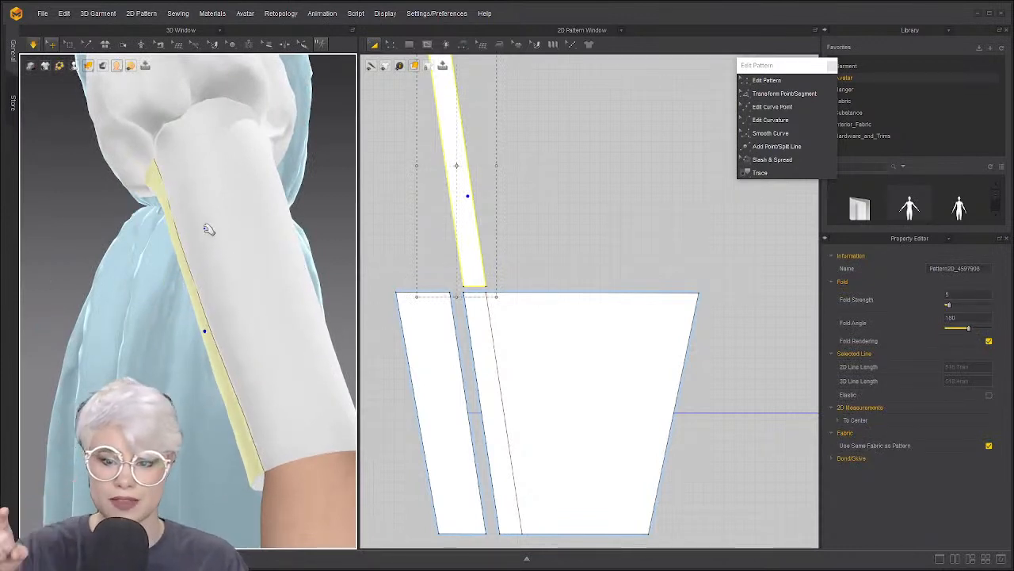
pyautogui.moveTo(195, 233)
pyautogui.mouseDown(button='right')
pyautogui.moveTo(228, 234)
pyautogui.moveTo(208, 234)
pyautogui.mouseUp(button='right')
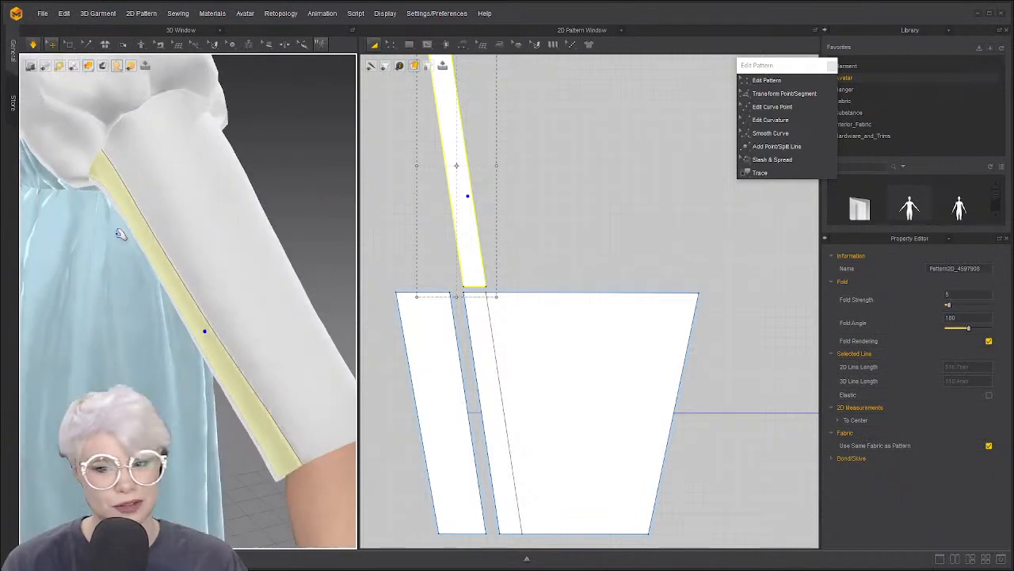
pyautogui.moveTo(121, 235); pyautogui.dragTo(197, 221, button='right')
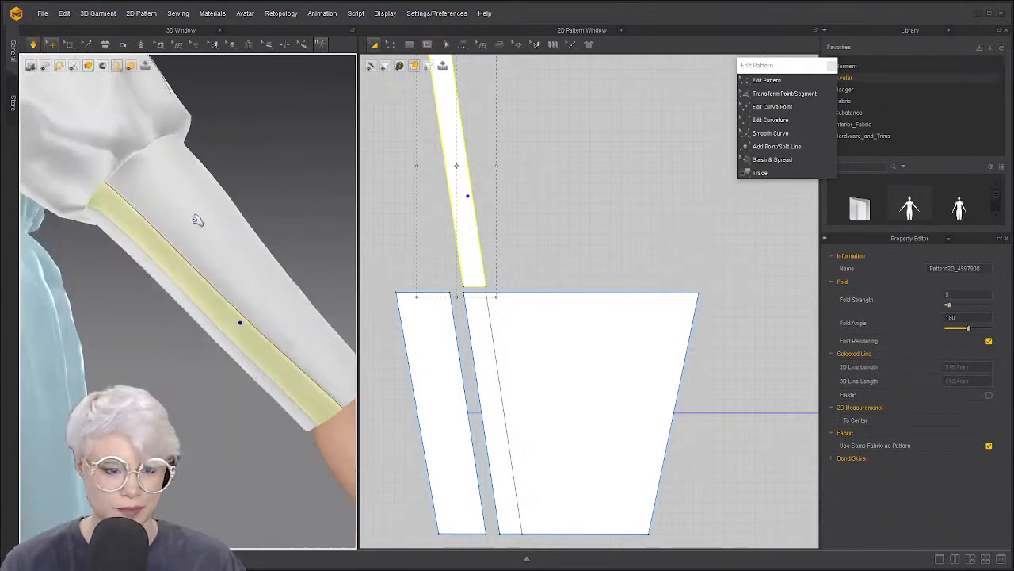
# Cut and sew the cuff piece along its internal line
pyautogui.click(497, 357)
pyautogui.rightClick(497, 357)
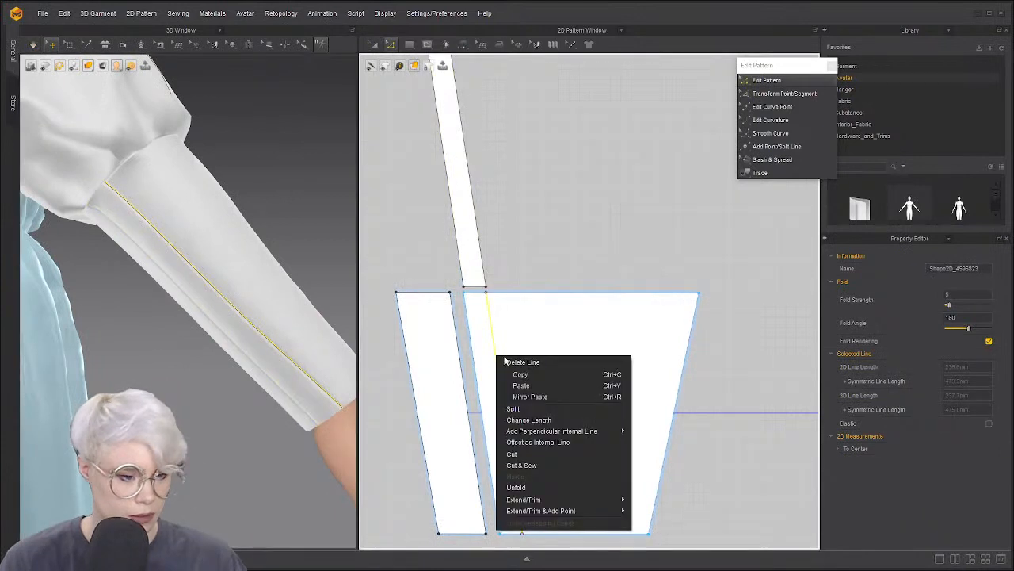
pyautogui.click(545, 465)
# Shift the left cuff panel and upper strip slightly left to spread the pieces apart
pyautogui.press('z')
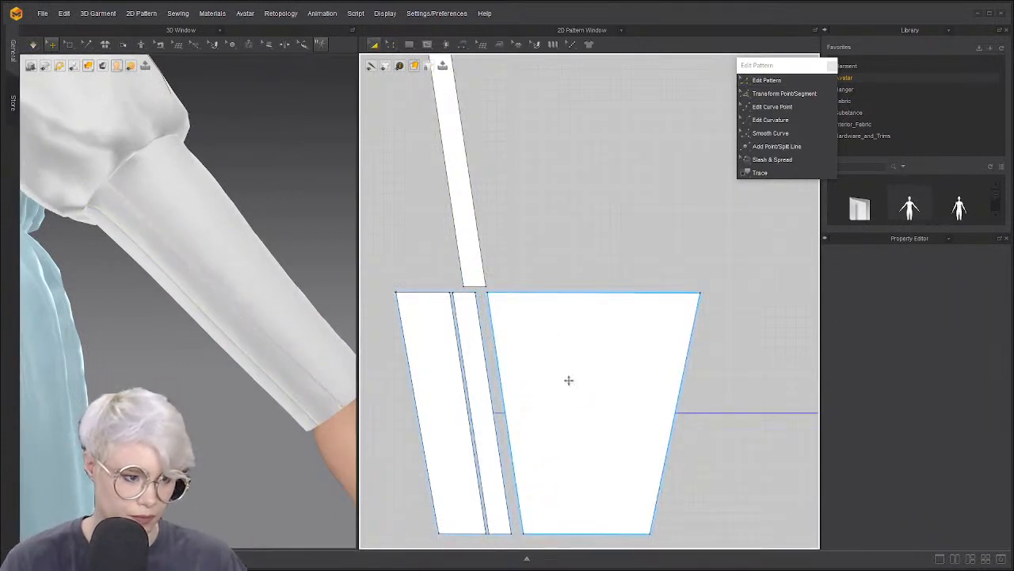
pyautogui.click(569, 381)
pyautogui.moveTo(441, 394); pyautogui.dragTo(422, 395)
pyautogui.moveTo(474, 249); pyautogui.dragTo(463, 249)
pyautogui.click(544, 243)
pyautogui.moveTo(474, 257); pyautogui.dragTo(523, 302, button='middle')
pyautogui.scroll(-1, 522, 299)
pyautogui.scroll(-1, 488, 276)
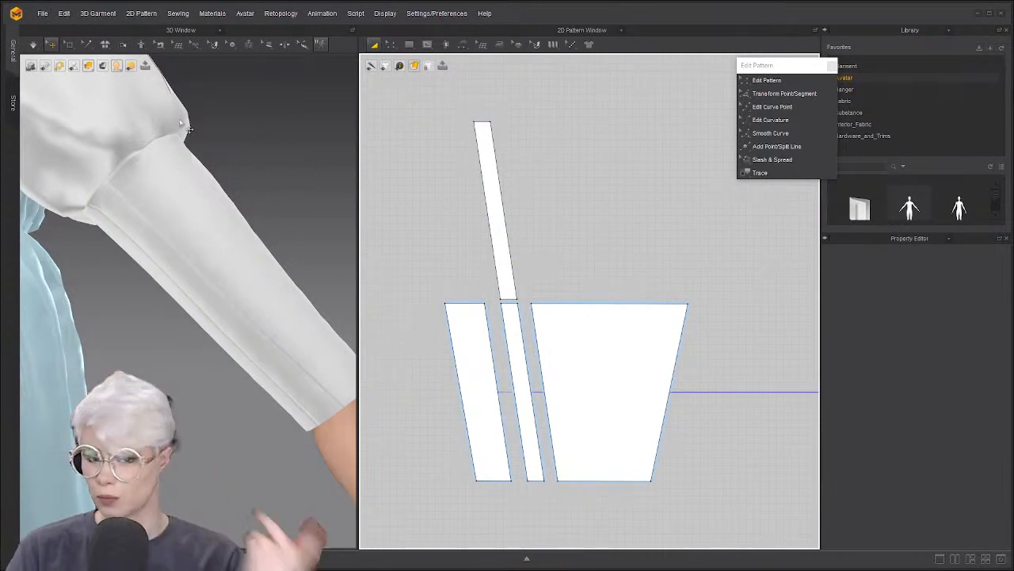
# Choose the Button tool from the 3D toolbar's button flyout
pyautogui.click(232, 45)
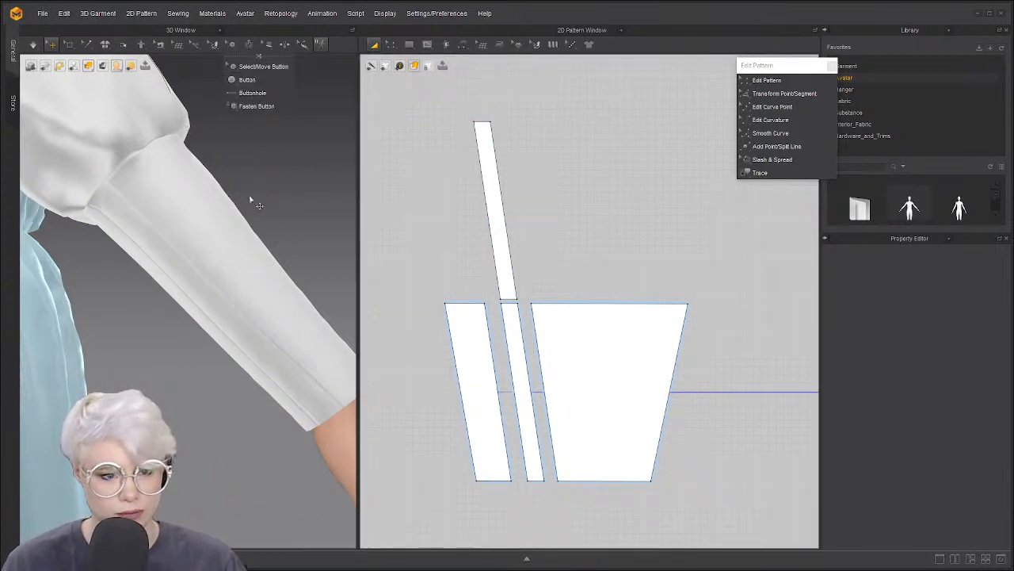
pyautogui.moveTo(260, 207); pyautogui.dragTo(235, 175, button='right')
pyautogui.scroll(5, 208, 182)
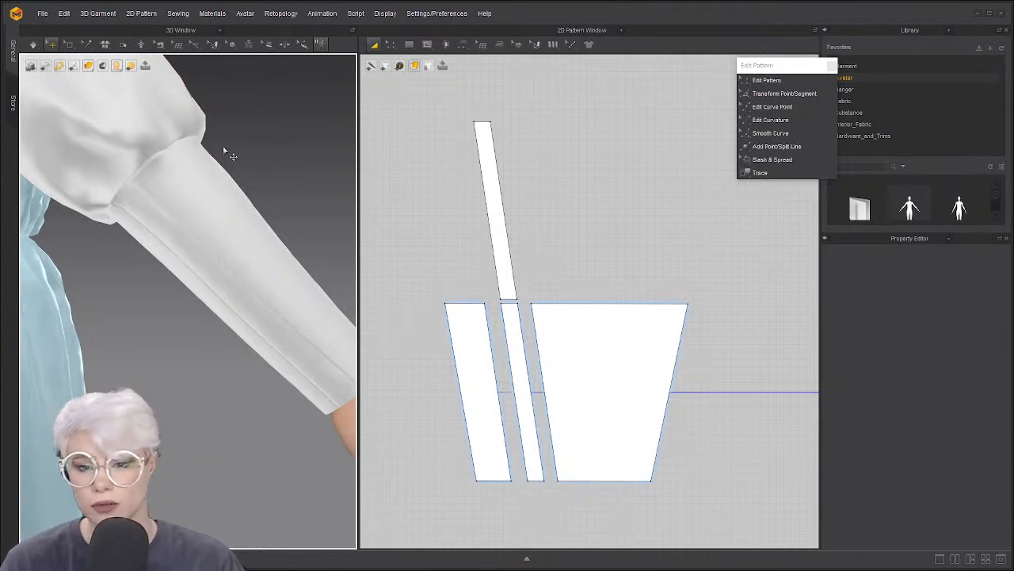
pyautogui.click(232, 47)
pyautogui.click(241, 84)
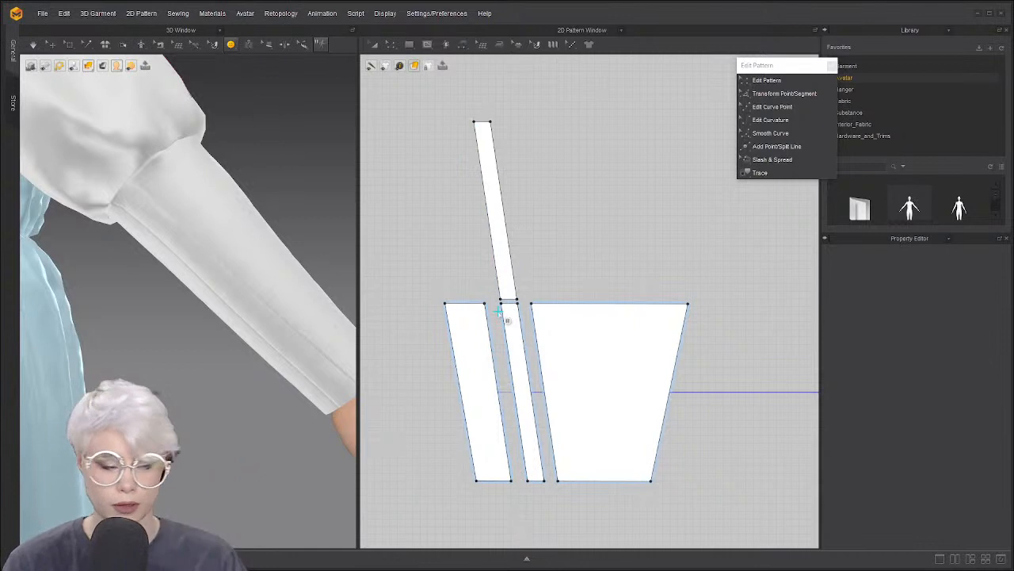
# Move both narrow strips down, then shift the upper strip up and away
pyautogui.scroll(5, 499, 314)
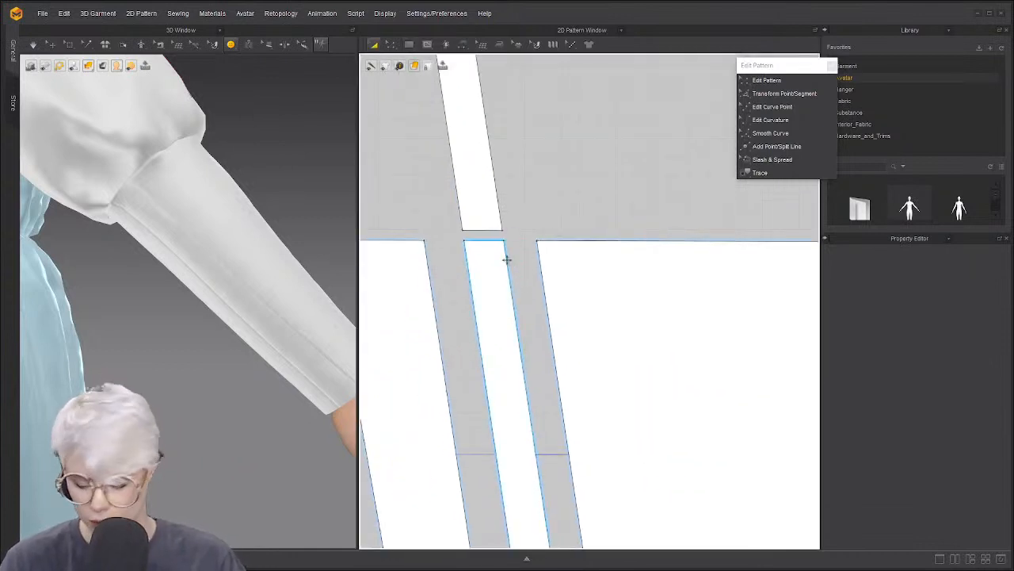
pyautogui.scroll(-4, 510, 284)
pyautogui.click(509, 296)
pyautogui.keyDown('shift'); pyautogui.click(487, 214); pyautogui.keyUp('shift')
pyautogui.moveTo(513, 303); pyautogui.dragTo(522, 363)
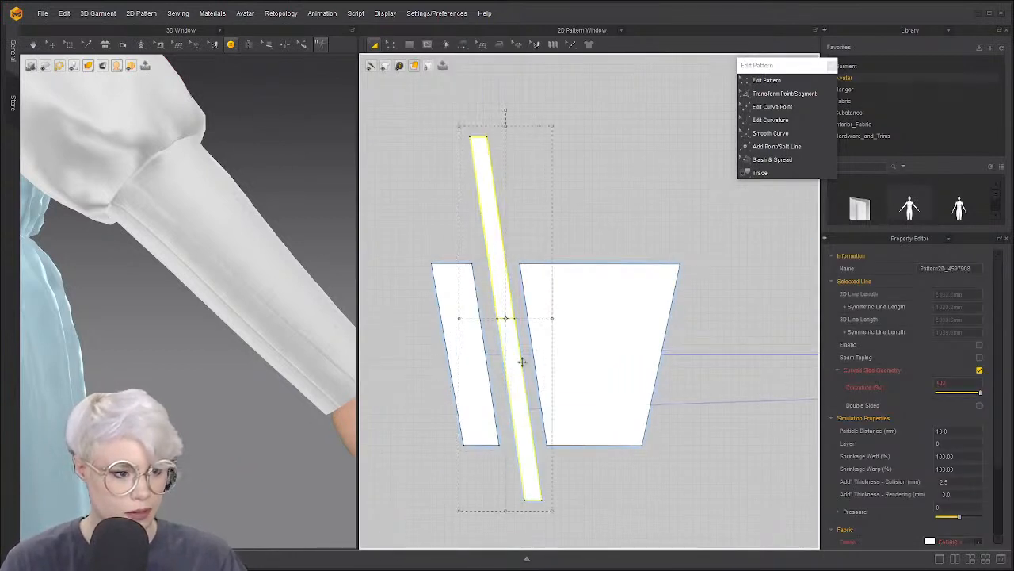
pyautogui.click(594, 210)
pyautogui.click(486, 212)
pyautogui.click(568, 214)
pyautogui.moveTo(485, 212); pyautogui.dragTo(470, 173)
pyautogui.click(479, 221)
# Pull the thin strip up out of the cuff piece
pyautogui.scroll(-6, 539, 344)
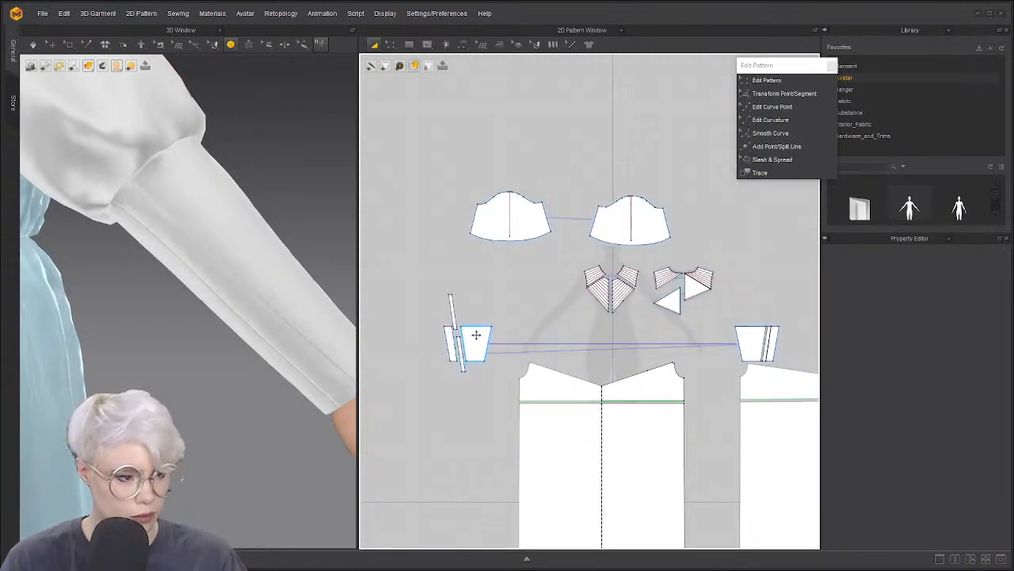
pyautogui.scroll(-2, 470, 331)
pyautogui.scroll(8, 631, 321)
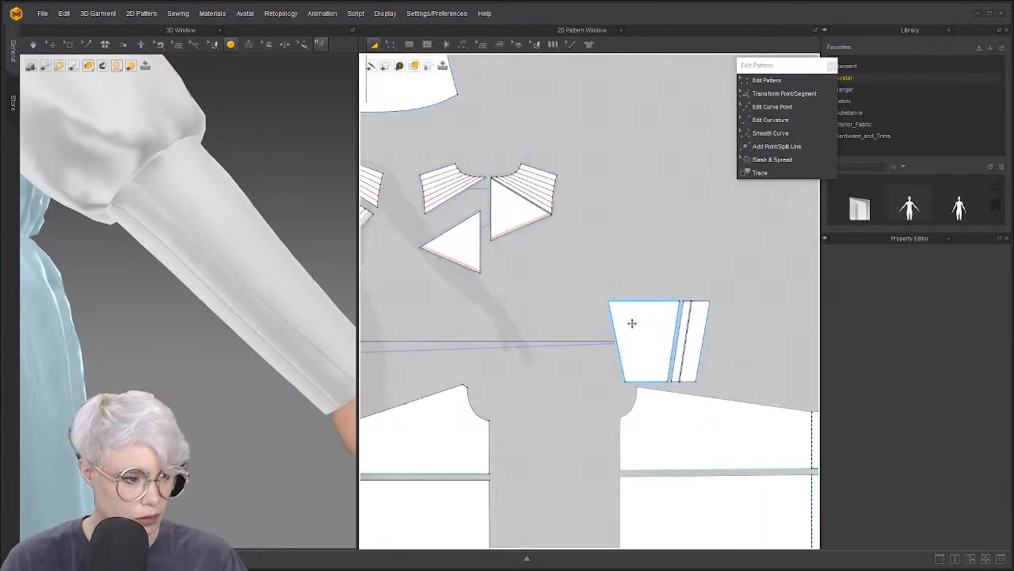
pyautogui.moveTo(682, 331); pyautogui.dragTo(681, 259)
pyautogui.scroll(-7, 675, 304)
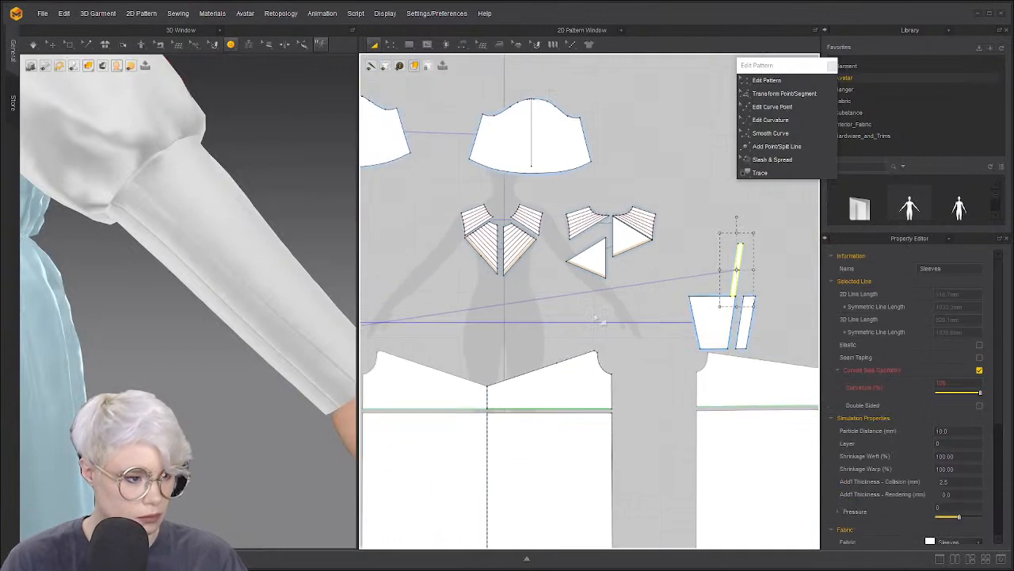
pyautogui.scroll(3, 449, 287)
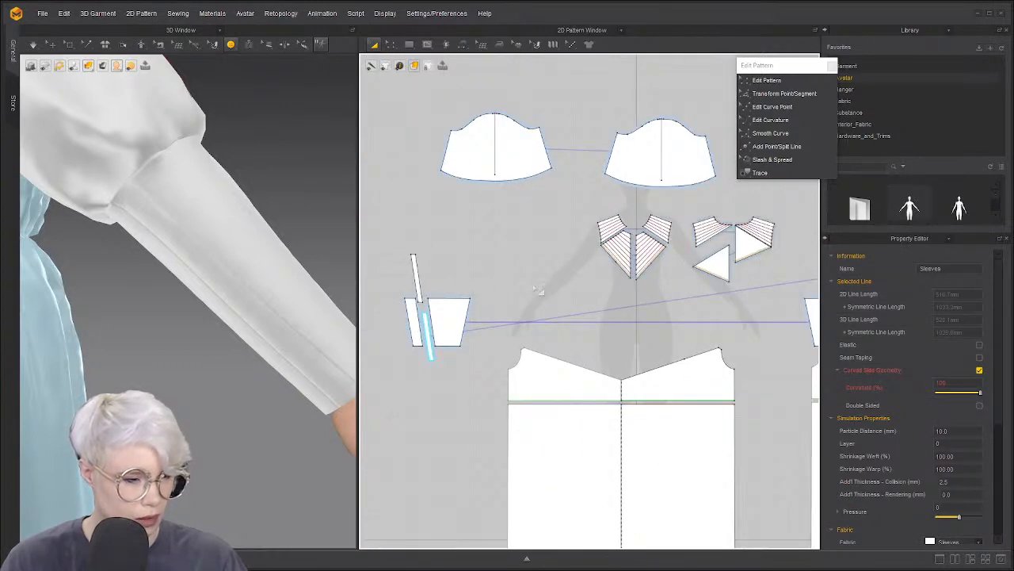
pyautogui.scroll(-2, 539, 290)
pyautogui.moveTo(539, 290); pyautogui.dragTo(447, 293, button='middle')
# Remove Linked Editing so the strip is unlinked from its mirrored copy
pyautogui.rightClick(689, 267)
pyautogui.click(699, 263)
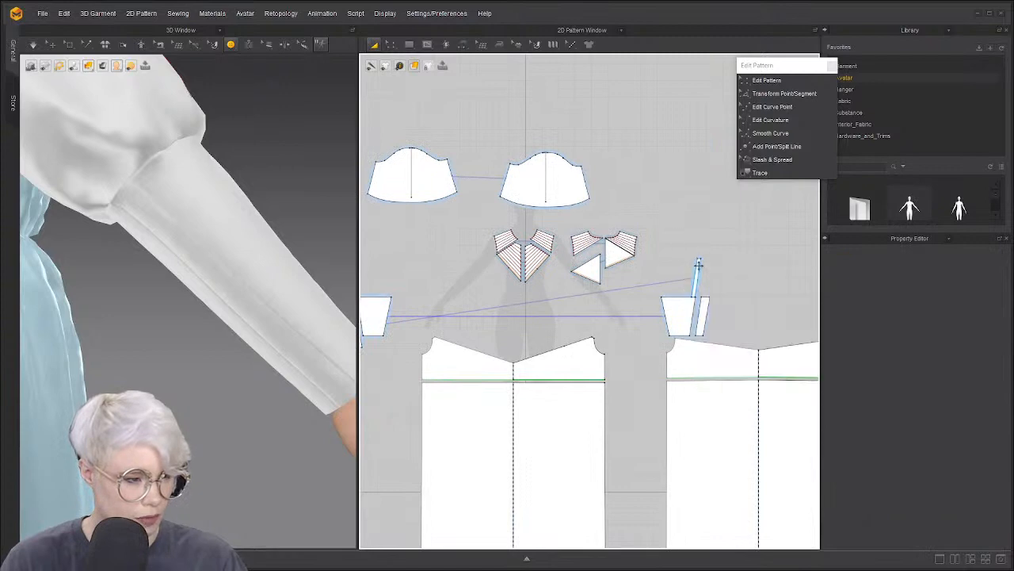
pyautogui.rightClick(698, 264)
pyautogui.click(777, 126)
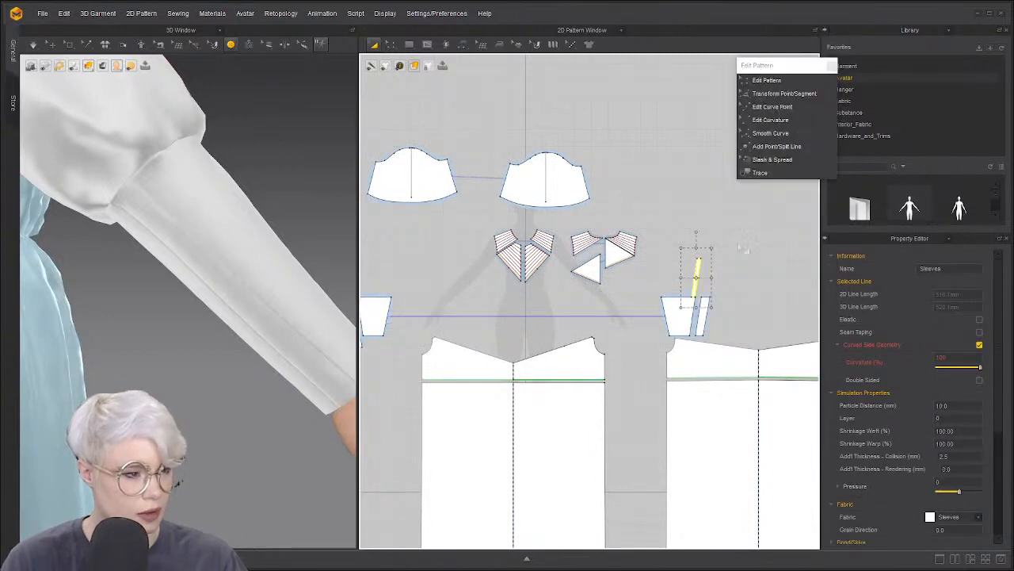
pyautogui.scroll(-3, 577, 270)
pyautogui.moveTo(555, 269); pyautogui.dragTo(765, 263, button='middle')
pyautogui.scroll(8, 671, 272)
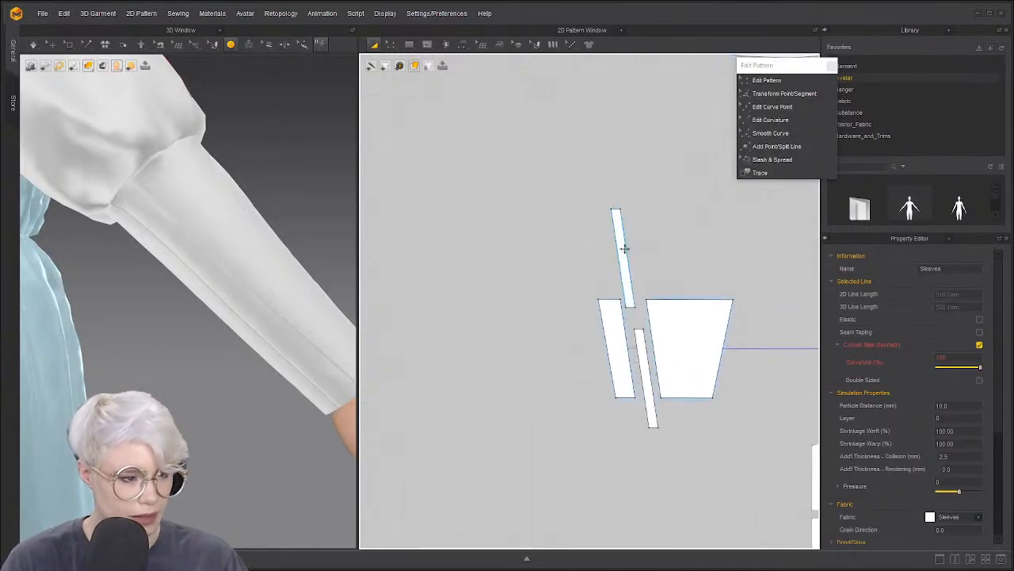
# Try Symmetric Pattern (with Sewing) on both strips and dismiss the warning
pyautogui.click(625, 248)
pyautogui.keyDown('shift'); pyautogui.click(641, 342); pyautogui.keyUp('shift')
pyautogui.rightClick(640, 342)
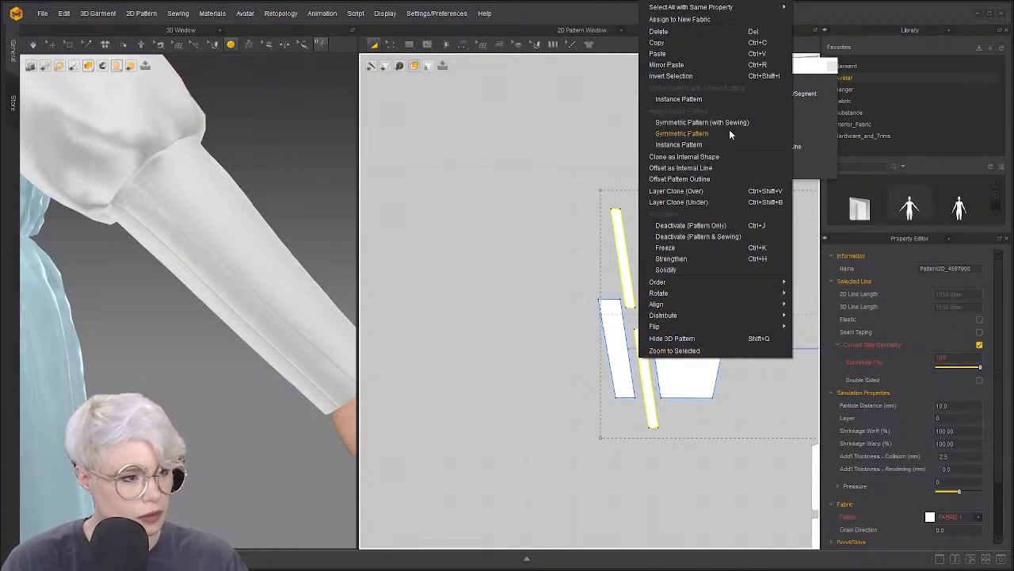
pyautogui.click(703, 124)
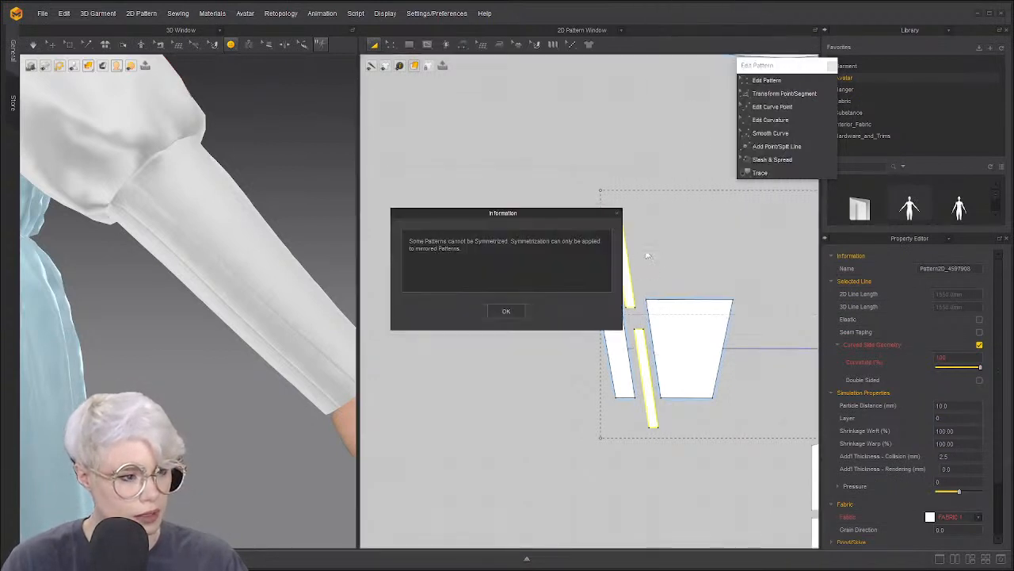
pyautogui.click(514, 312)
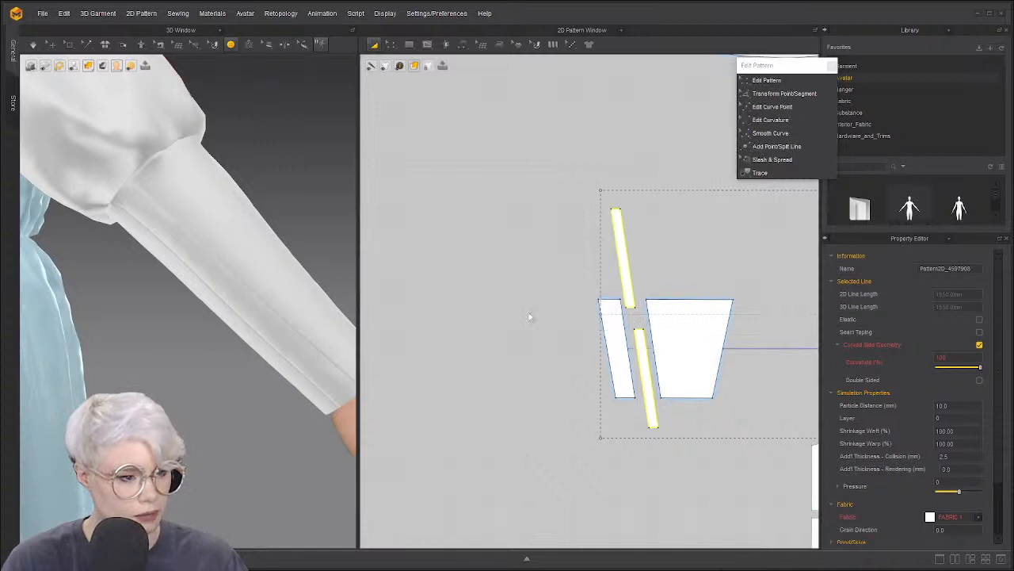
pyautogui.click(625, 271)
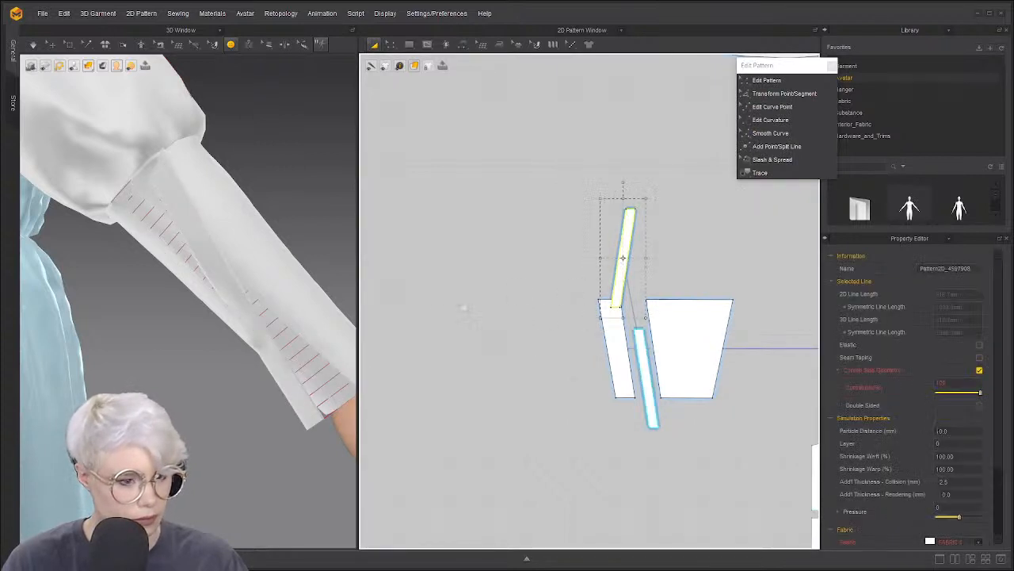
pyautogui.click(630, 266)
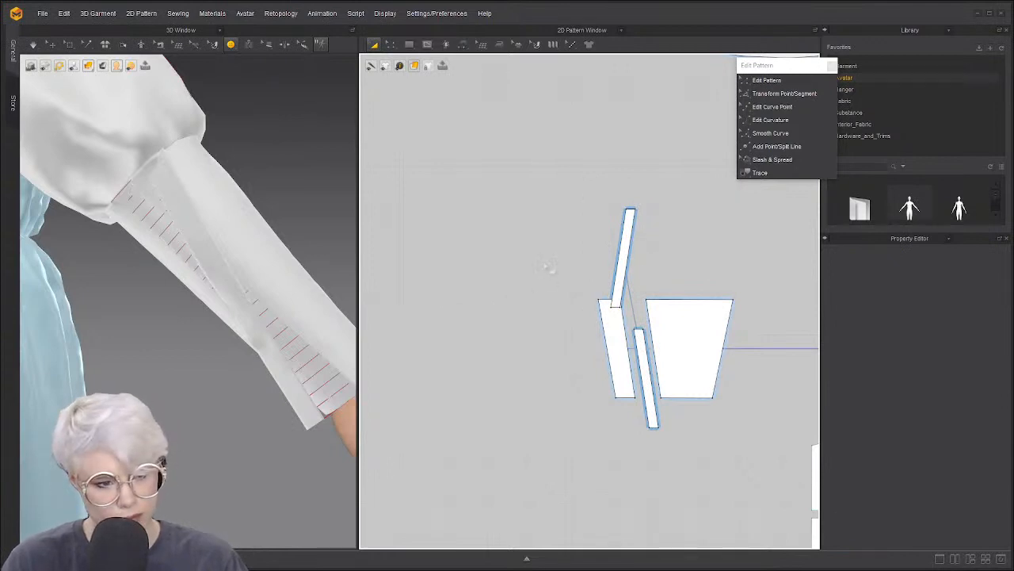
# Undo the symmetry change and the step before it with Ctrl+Z
pyautogui.hotkey('ctrl', 'z')
pyautogui.hotkey('ctrl', 'z')
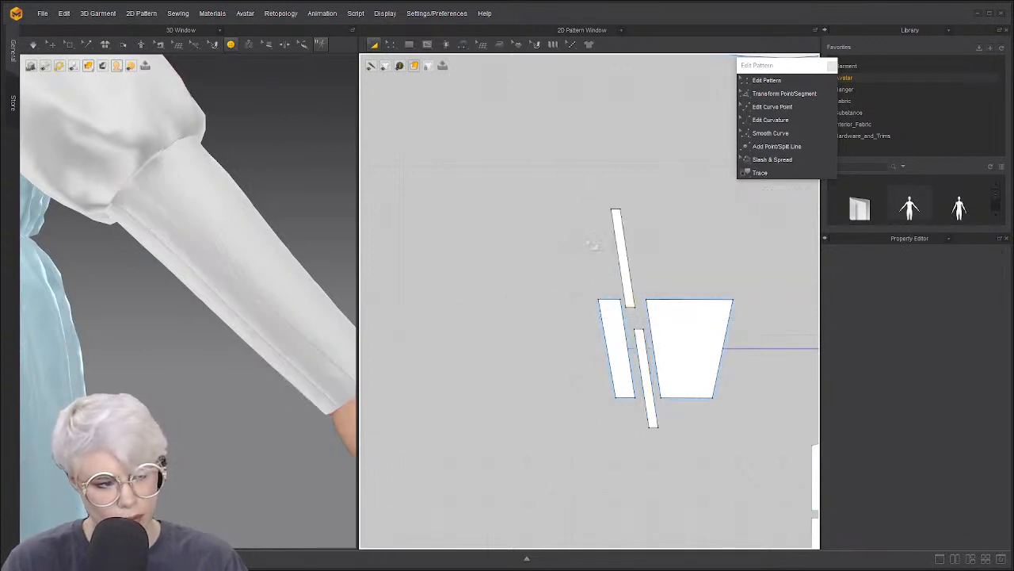
pyautogui.scroll(-3, 626, 243)
pyautogui.moveTo(666, 241); pyautogui.dragTo(498, 265, button='middle')
pyautogui.hotkey('ctrl', 'z')
pyautogui.hotkey('ctrl', 'z')
pyautogui.hotkey('ctrl', 'z')
pyautogui.hotkey('ctrl', 'z')
pyautogui.hotkey('ctrl', 'z')
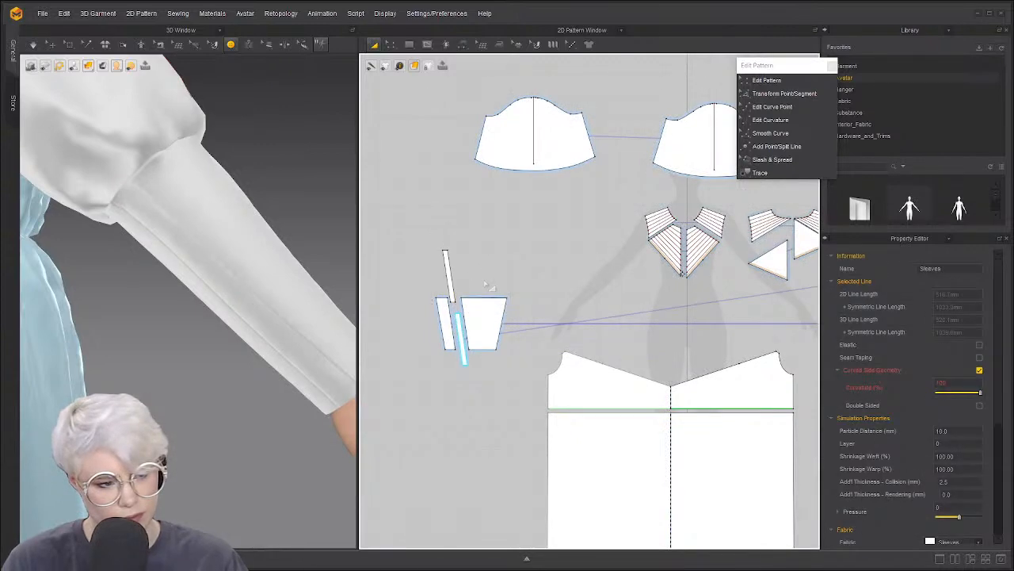
pyautogui.scroll(-3, 487, 294)
pyautogui.scroll(6, 487, 295)
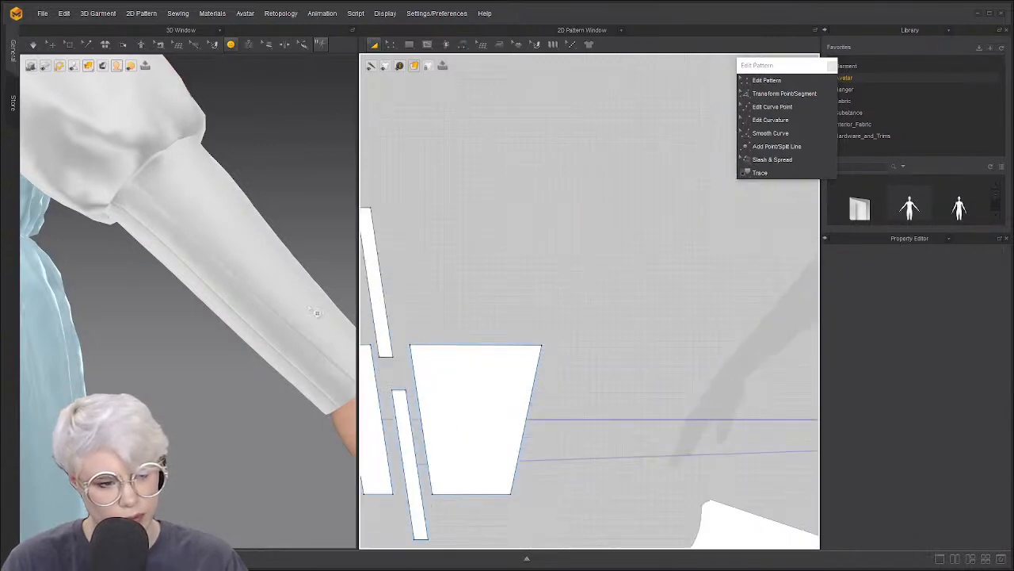
pyautogui.scroll(3, 516, 267)
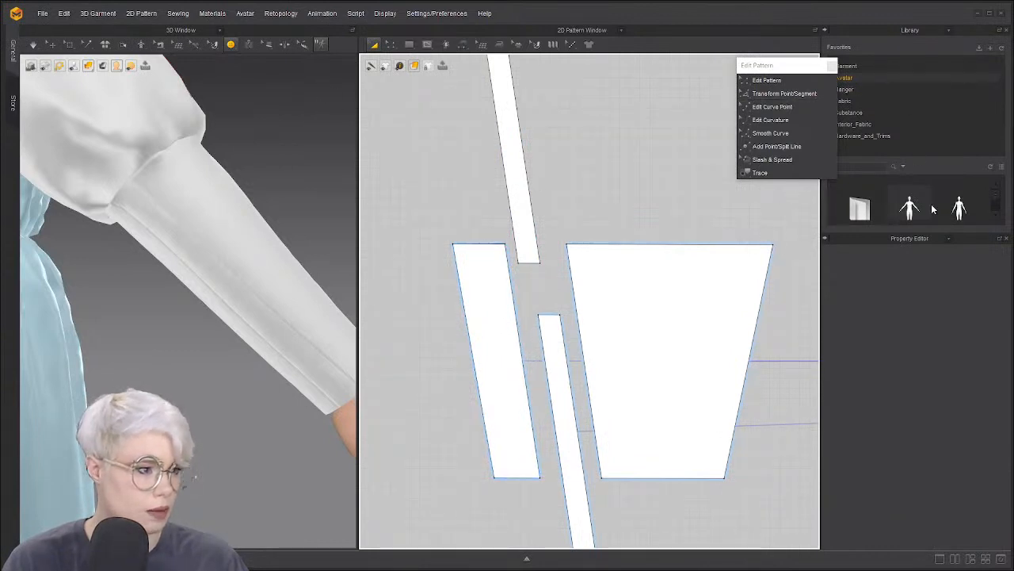
# Show the Property Editor and then the button settings in the upper pane
pyautogui.click(948, 30)
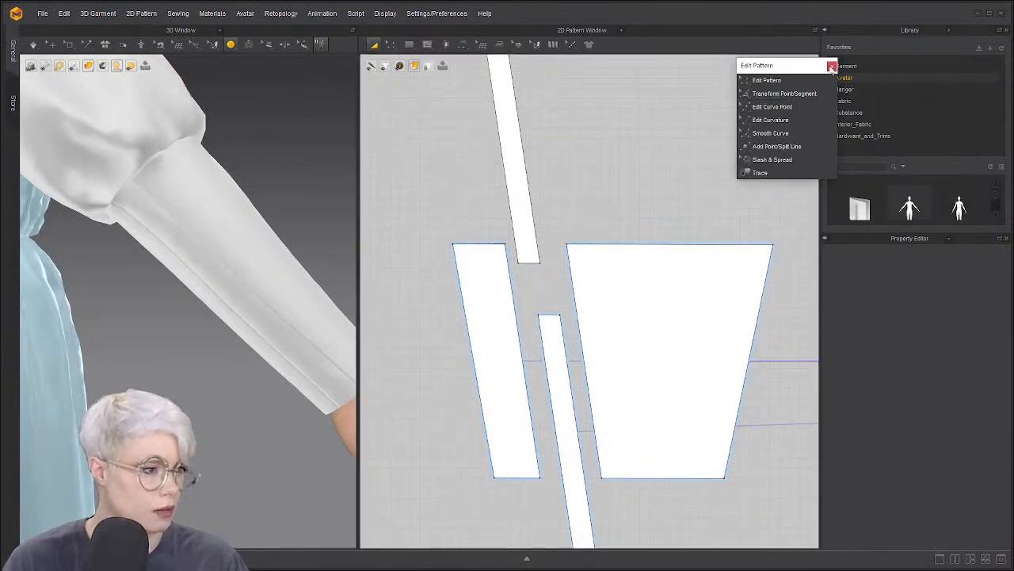
pyautogui.click(940, 30)
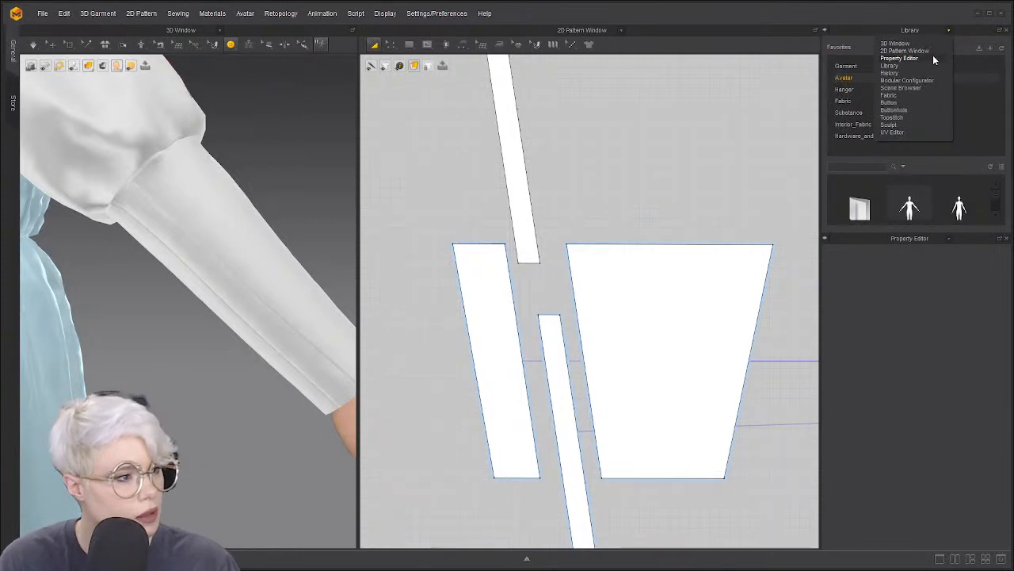
pyautogui.click(899, 58)
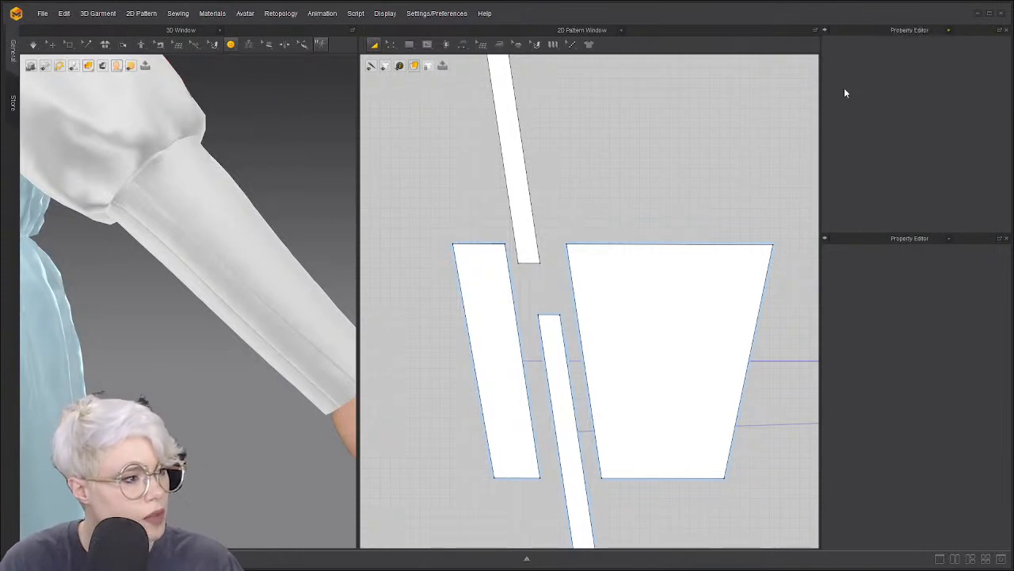
pyautogui.click(949, 30)
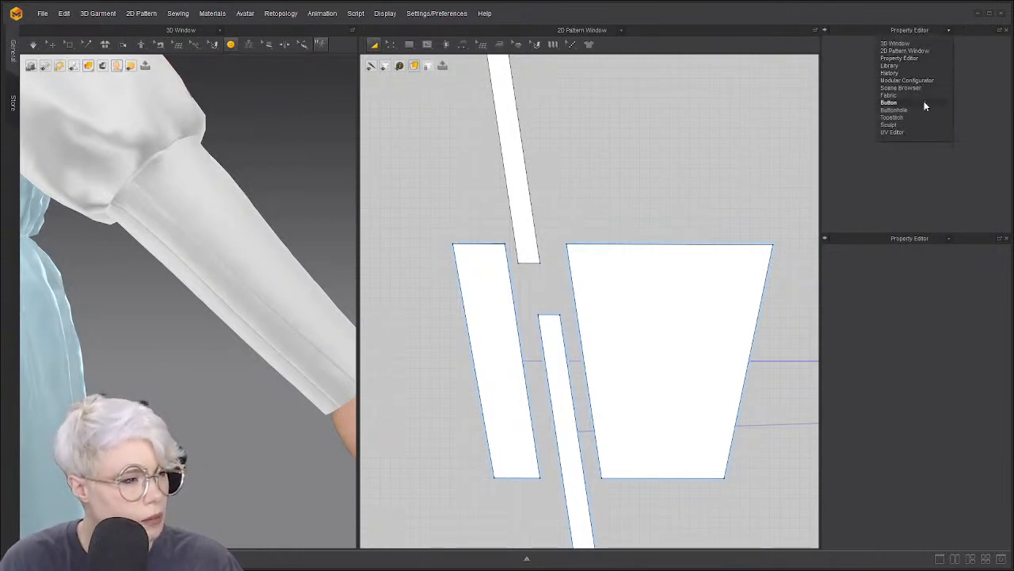
pyautogui.click(924, 102)
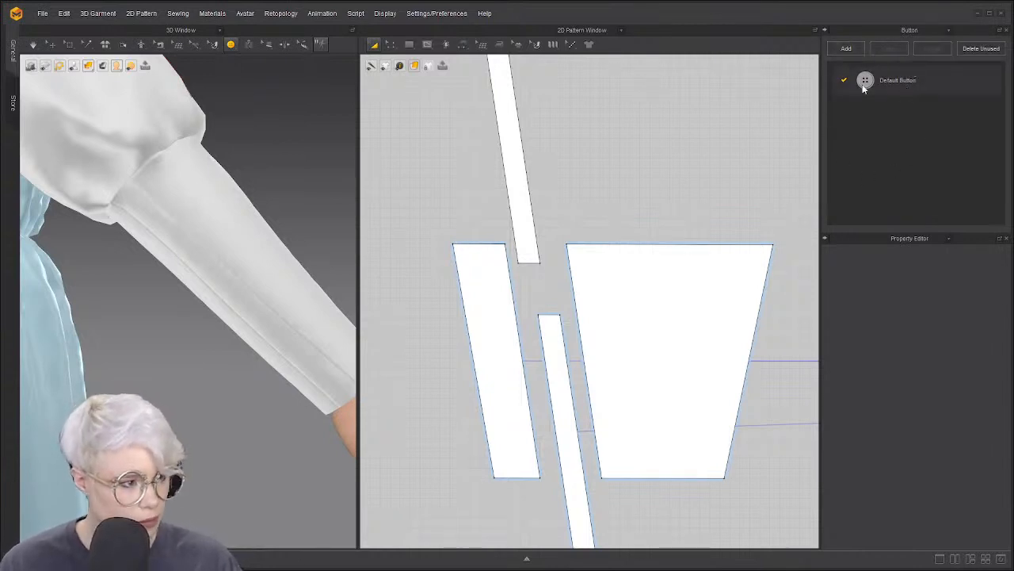
# Set the default button style's shape to the round shank sphere
pyautogui.doubleClick(901, 80)
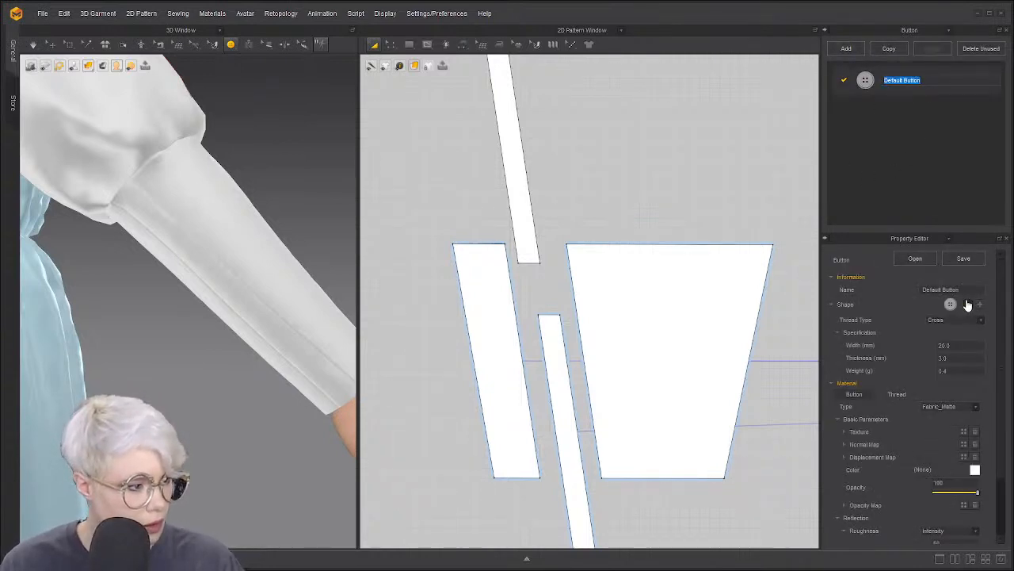
pyautogui.click(972, 306)
pyautogui.scroll(-3, 953, 360)
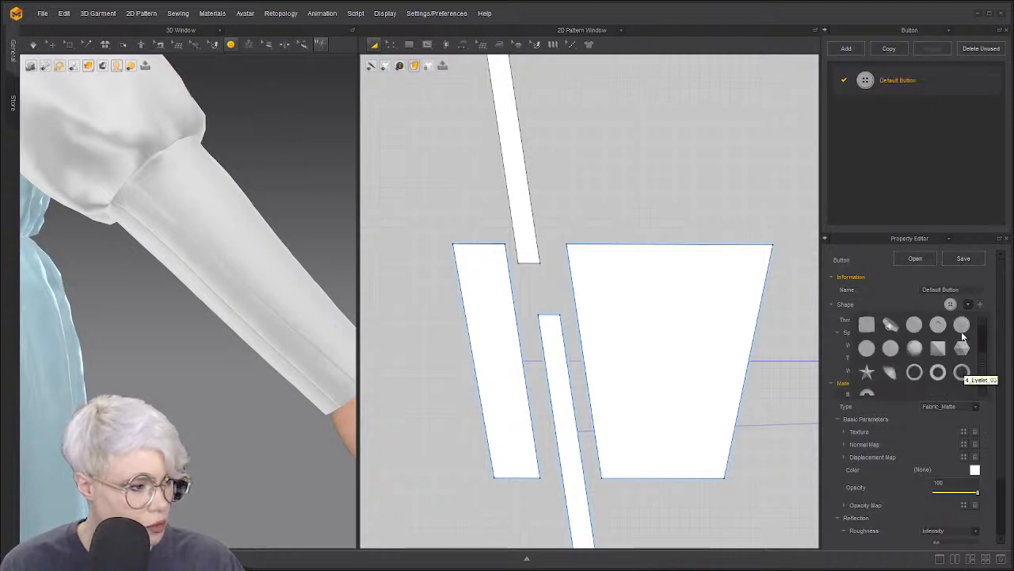
pyautogui.scroll(3, 940, 355)
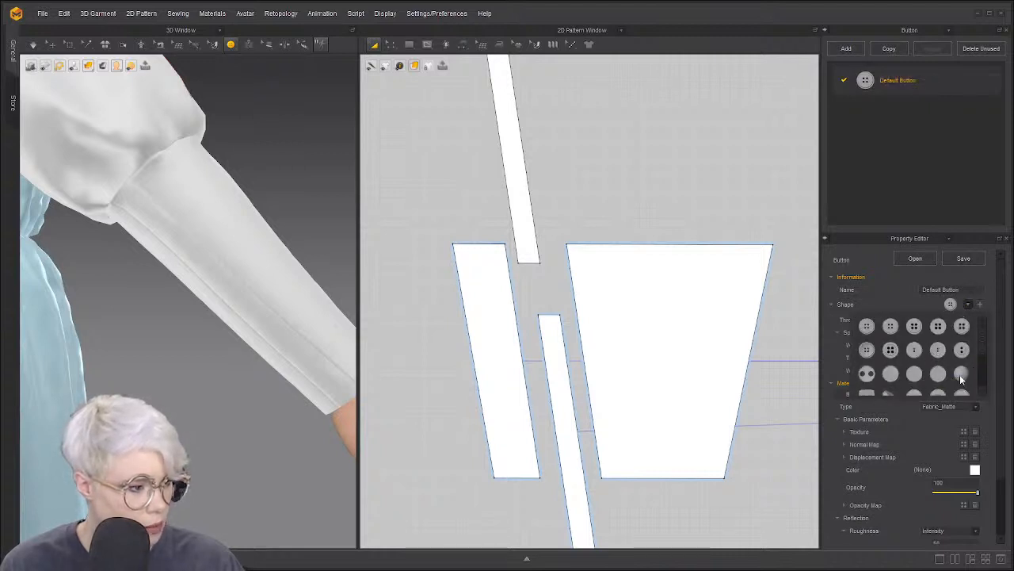
pyautogui.click(960, 374)
pyautogui.scroll(-1, 480, 230)
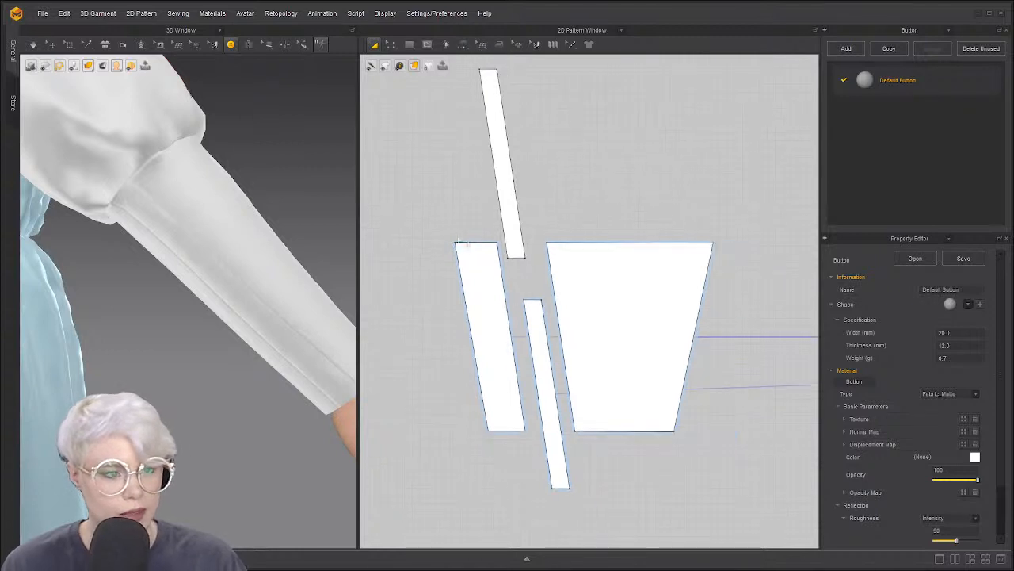
pyautogui.scroll(3, 491, 247)
# Place a button near the top of the narrow cuff strip
pyautogui.moveTo(490, 245); pyautogui.dragTo(481, 201, button='middle')
pyautogui.click(230, 47)
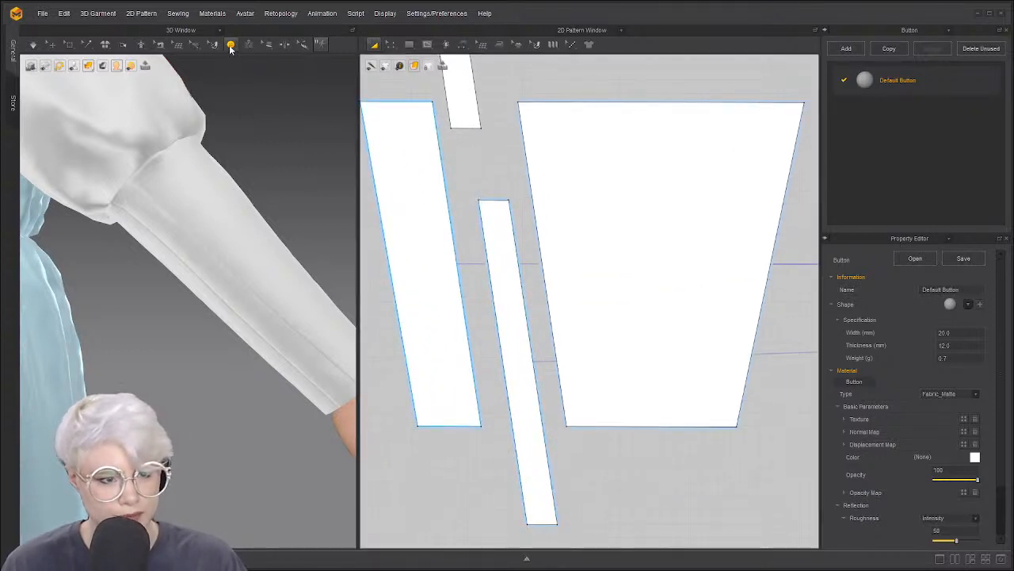
pyautogui.click(262, 83)
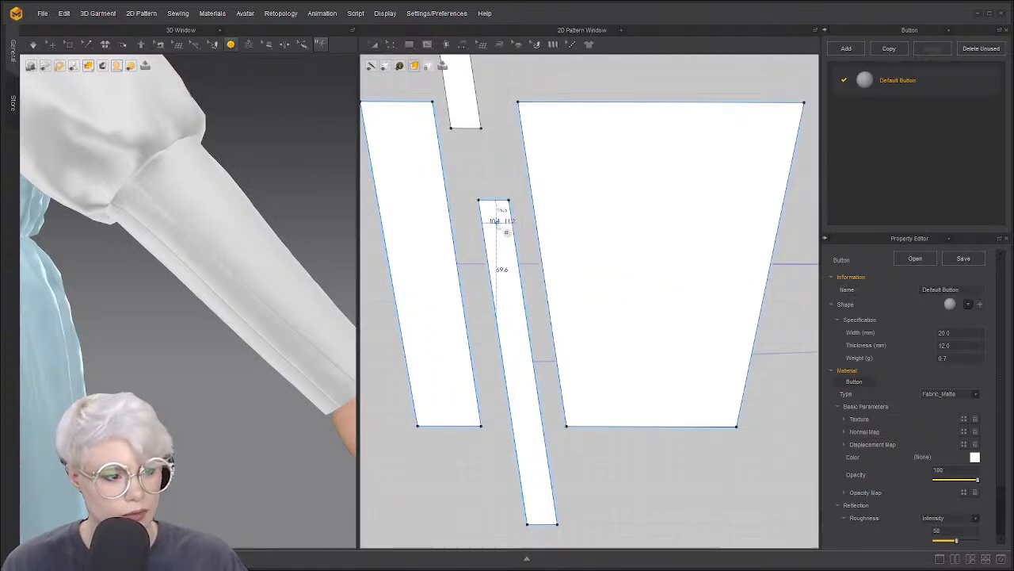
pyautogui.click(499, 223)
pyautogui.scroll(-2, 499, 224)
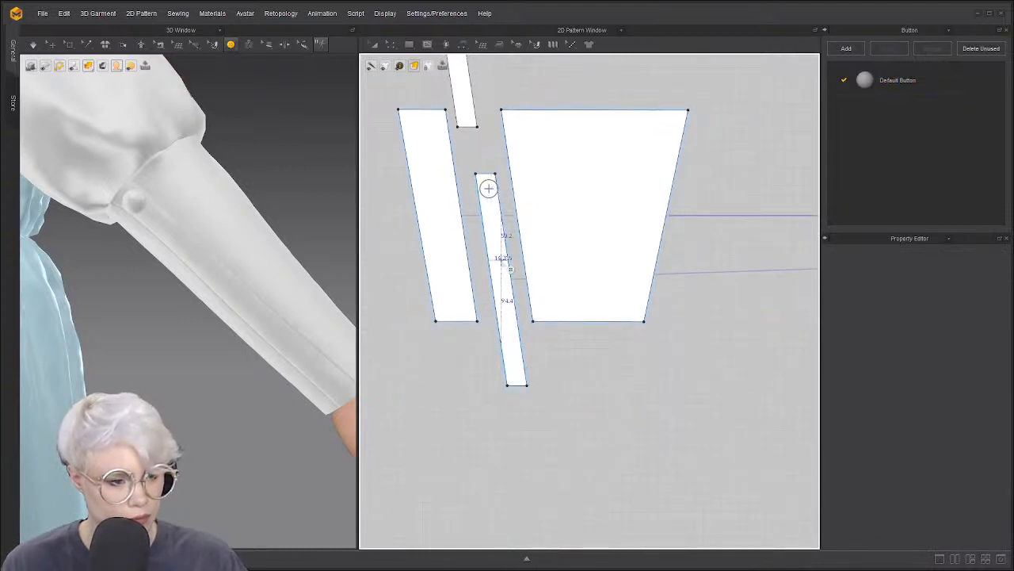
# Select the placed button on the sleeve with the button selection tool
pyautogui.click(232, 45)
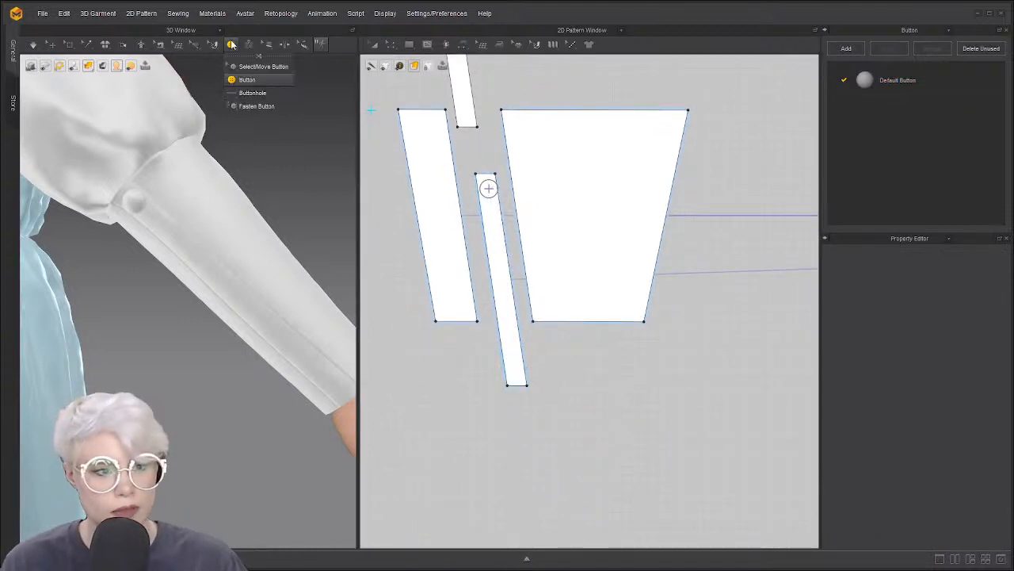
pyautogui.click(261, 66)
pyautogui.click(134, 203)
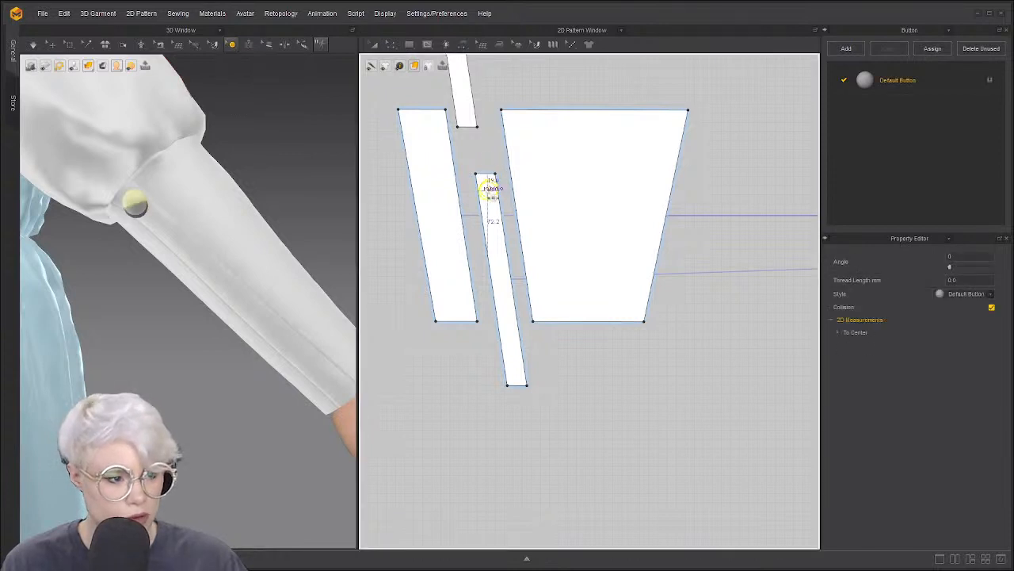
pyautogui.moveTo(488, 191); pyautogui.dragTo(488, 190)
pyautogui.moveTo(146, 216); pyautogui.dragTo(197, 200, button='right')
pyautogui.scroll(2, 187, 201)
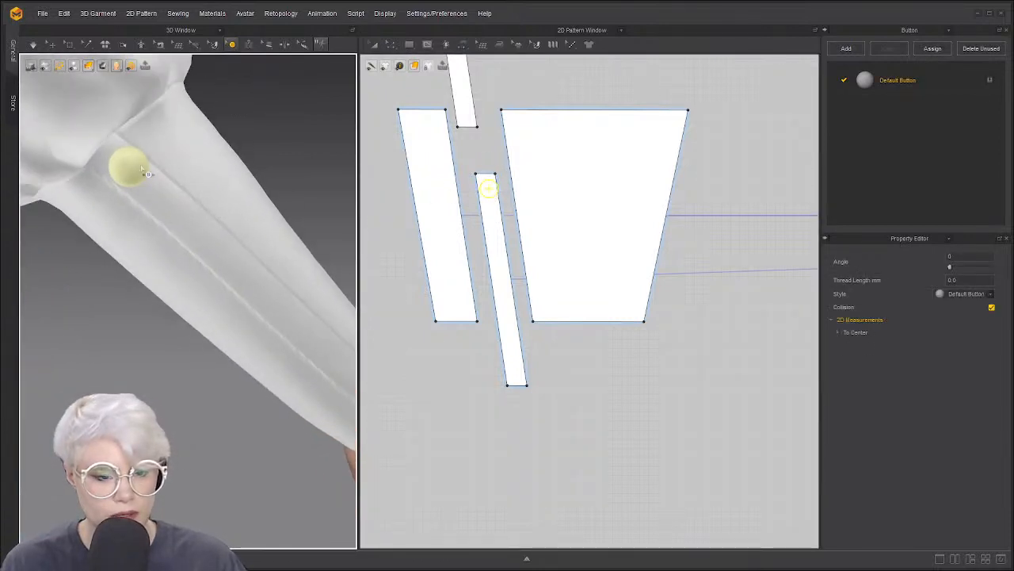
# Set the default button style's width to 15 mm
pyautogui.doubleClick(860, 83)
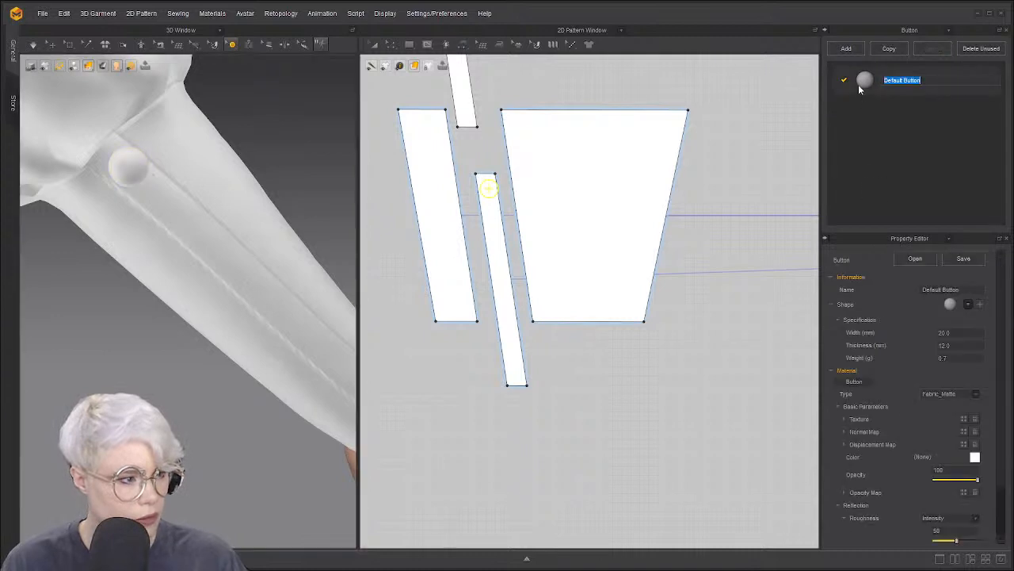
pyautogui.click(963, 333)
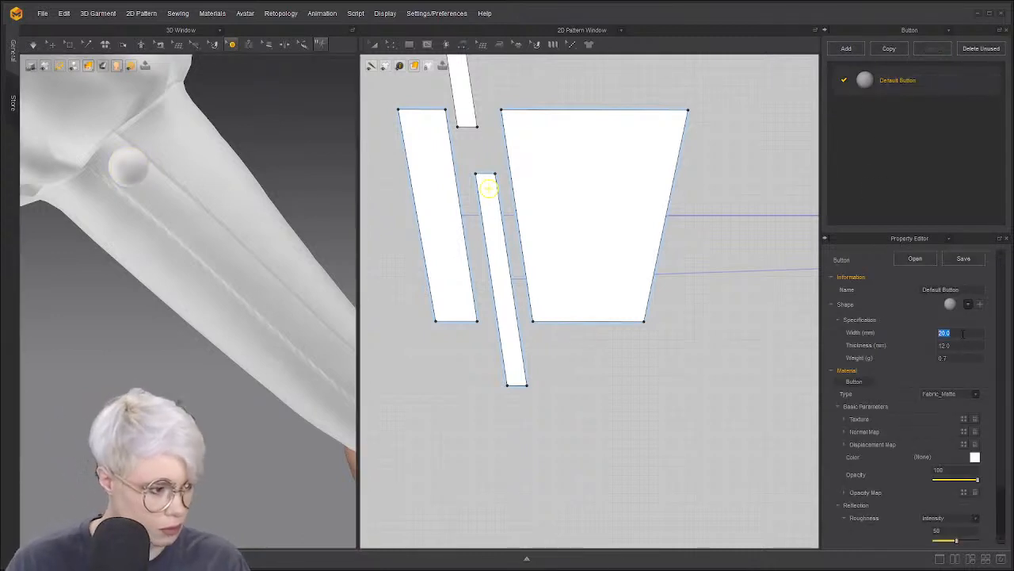
pyautogui.write('15')
pyautogui.press('Return')
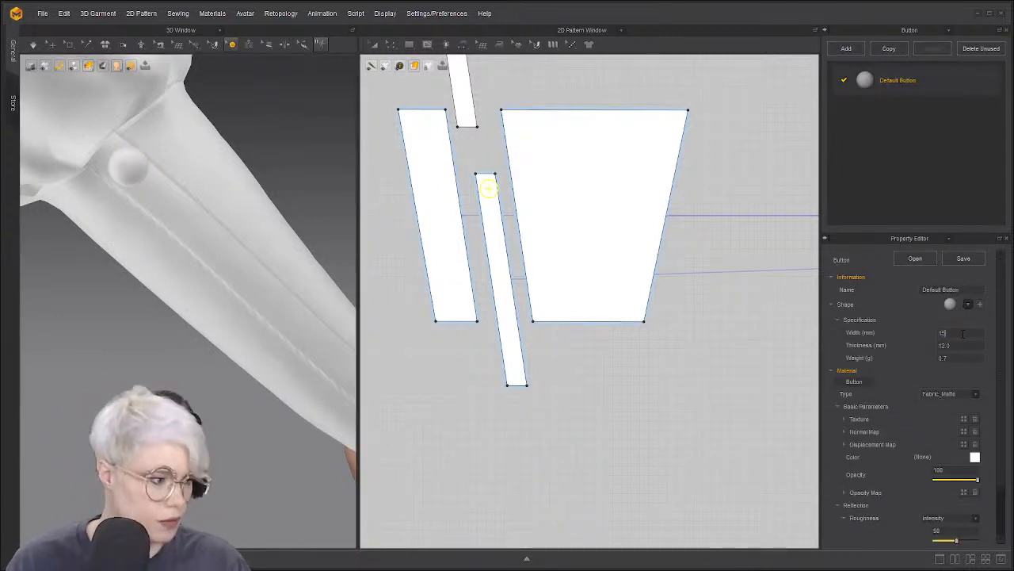
pyautogui.scroll(3, 188, 211)
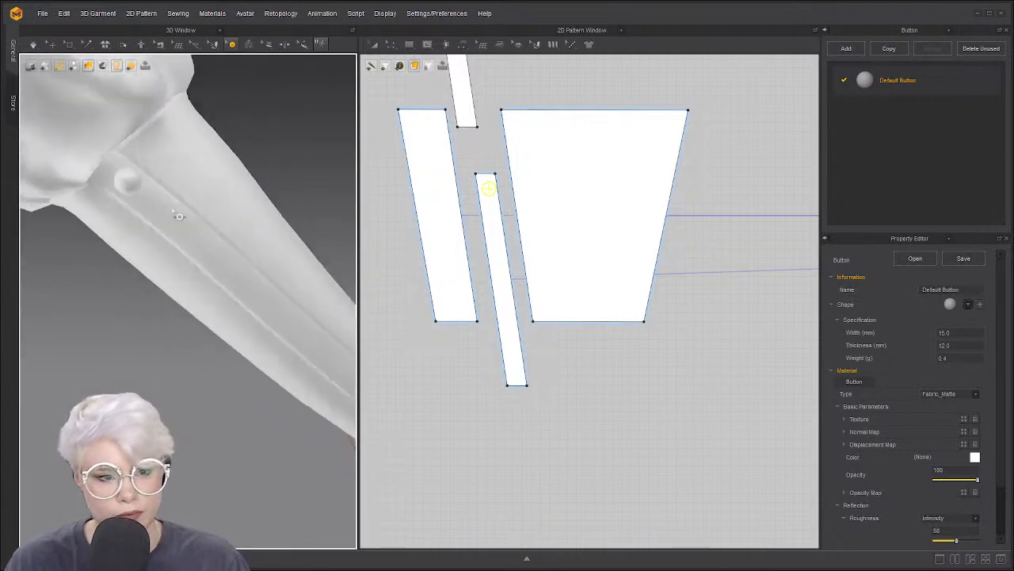
pyautogui.scroll(3, 489, 188)
pyautogui.click(537, 187)
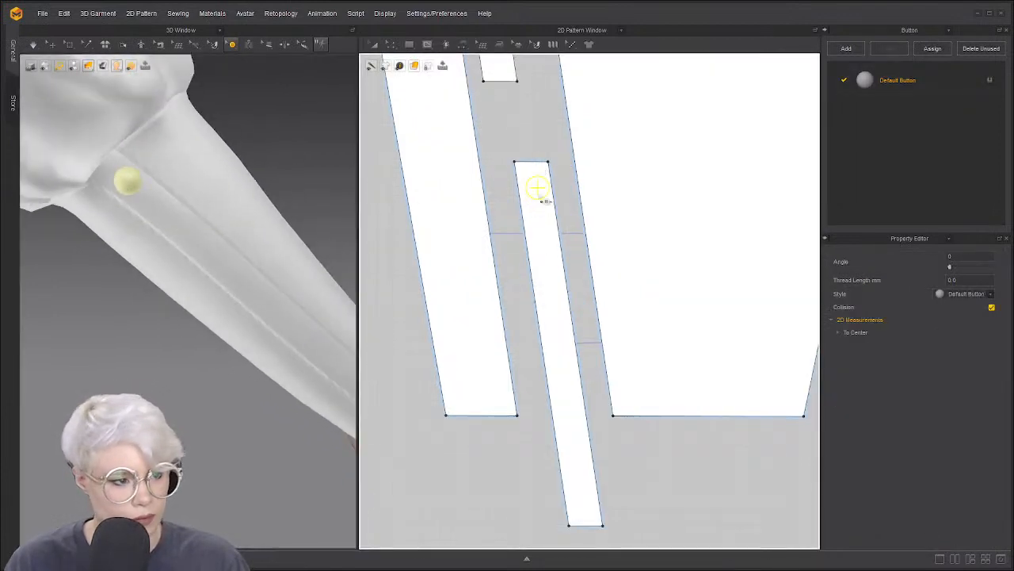
# Settle the cuff button near the top end of the narrow strip
pyautogui.scroll(3, 542, 186)
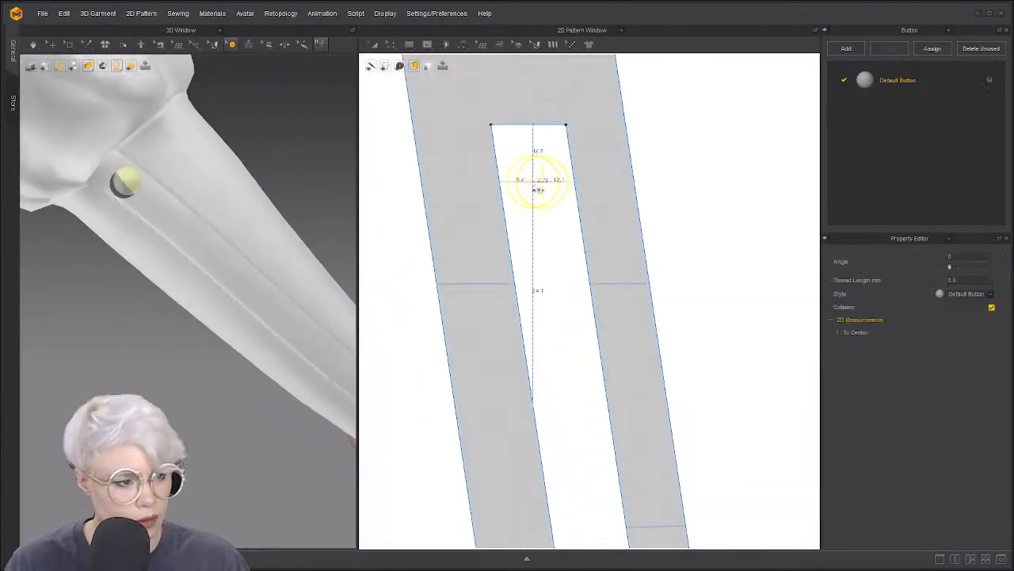
pyautogui.moveTo(533, 185); pyautogui.dragTo(536, 187)
pyautogui.click(548, 211)
pyautogui.scroll(-6, 576, 227)
pyautogui.scroll(5, 568, 213)
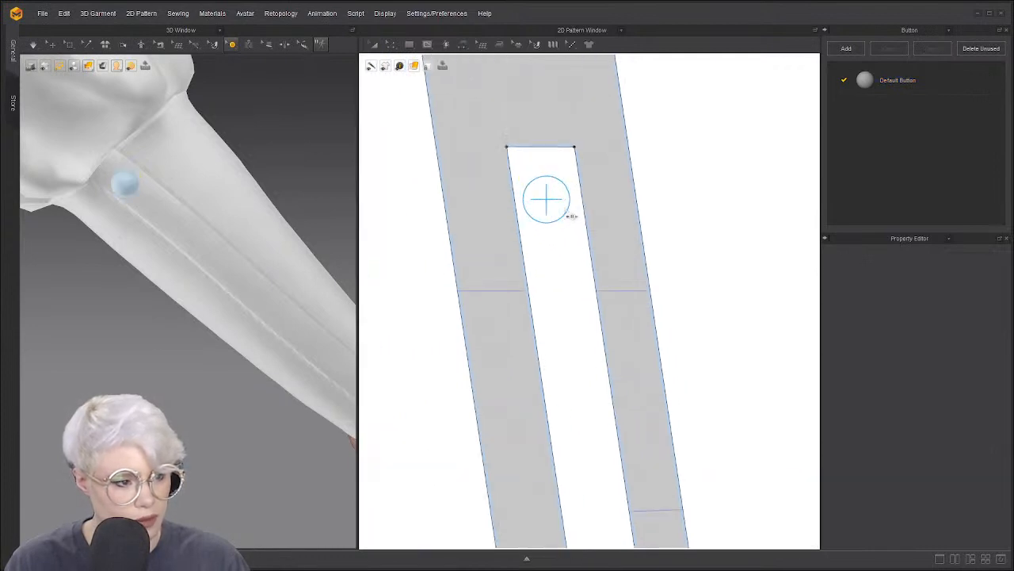
pyautogui.click(546, 199)
# Place a second button lower on the strip, then paste to bring up the spacing settings
pyautogui.scroll(-2, 564, 217)
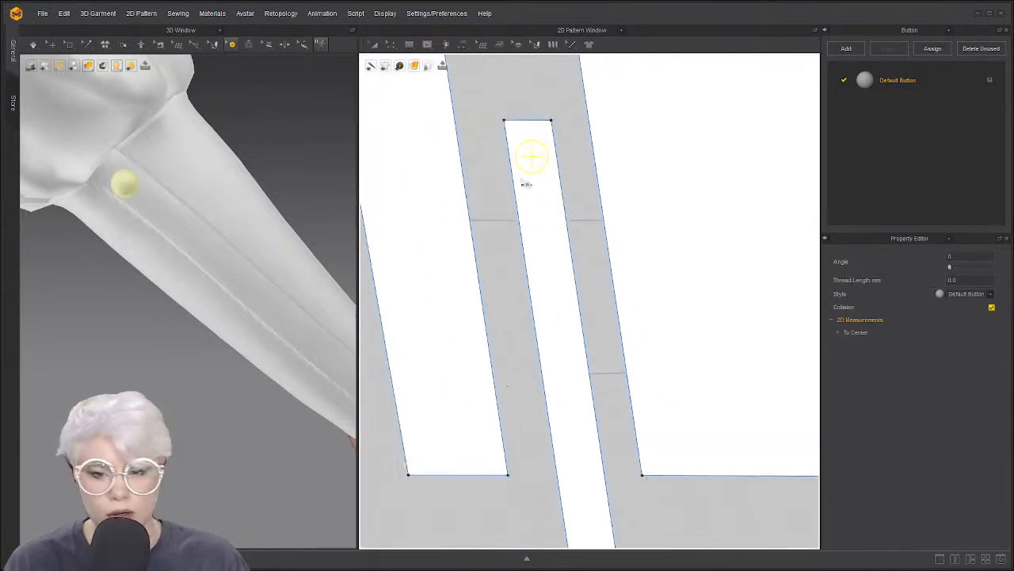
pyautogui.moveTo(565, 262); pyautogui.dragTo(554, 188, button='middle')
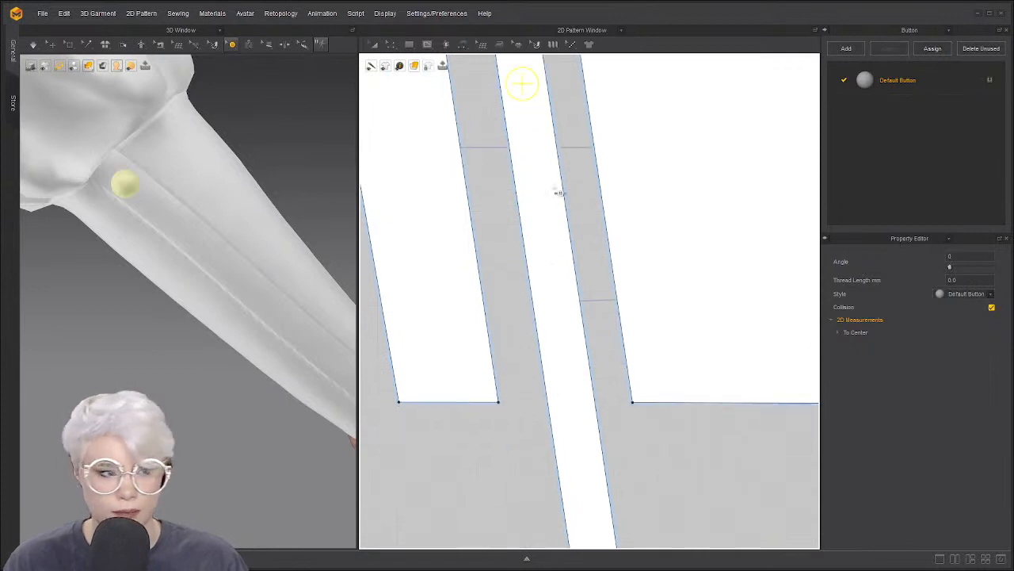
pyautogui.scroll(-3, 563, 271)
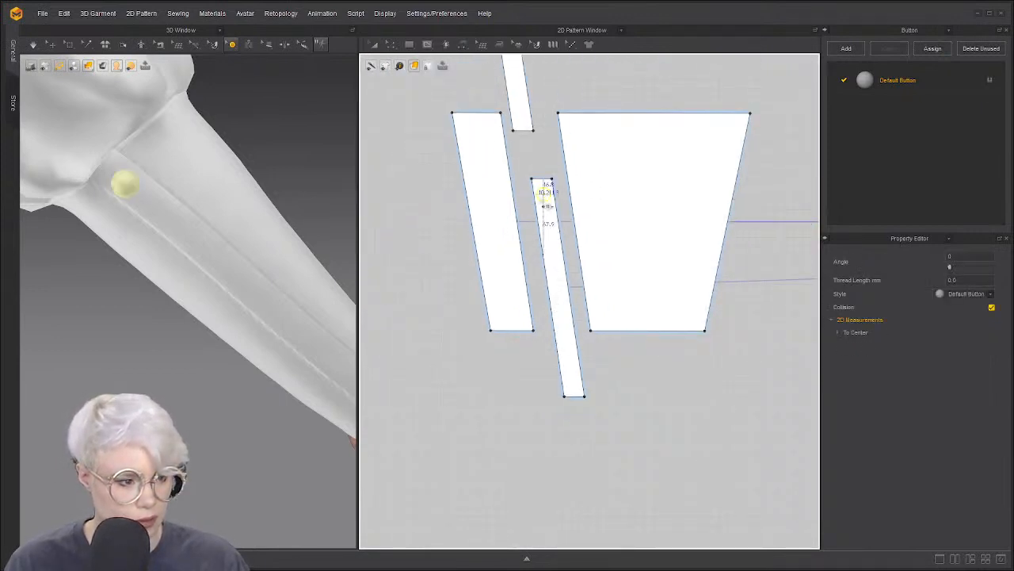
pyautogui.click(559, 318)
pyautogui.moveTo(561, 327); pyautogui.dragTo(577, 390)
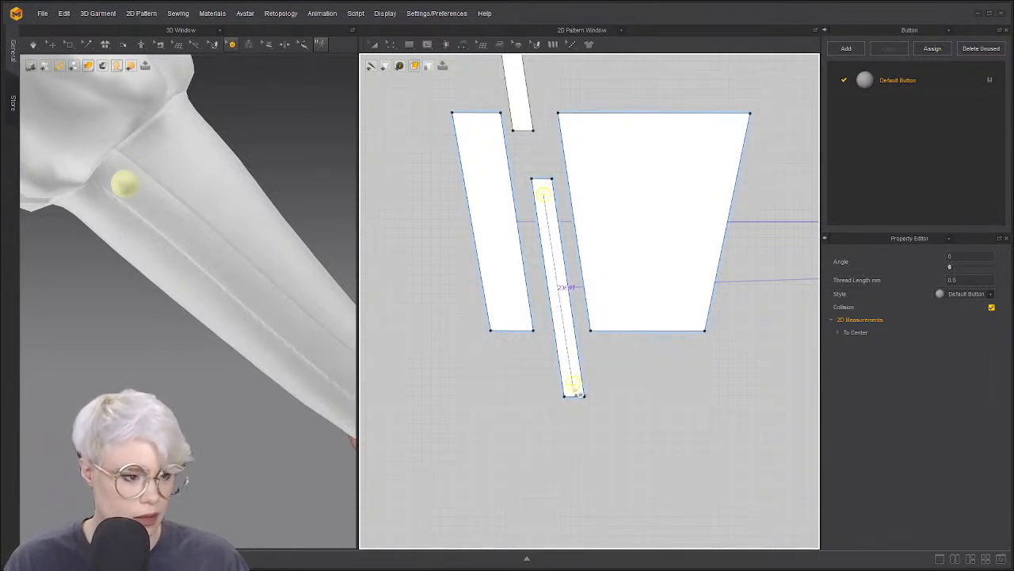
pyautogui.hotkey('ctrl', 'v')
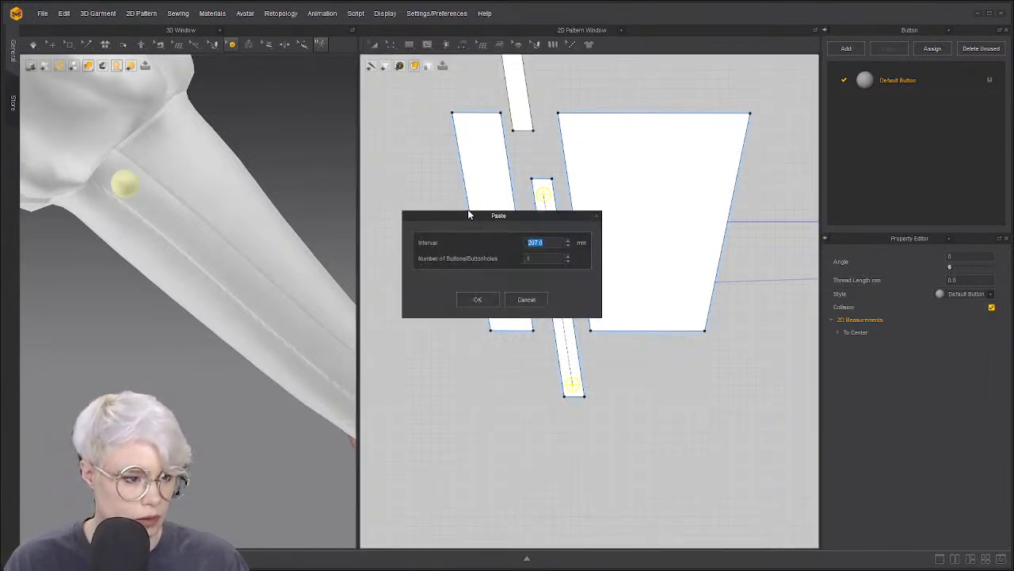
# Move the paste settings aside and drop a pasted button below the top one
pyautogui.moveTo(467, 214); pyautogui.dragTo(224, 219)
pyautogui.click(282, 304)
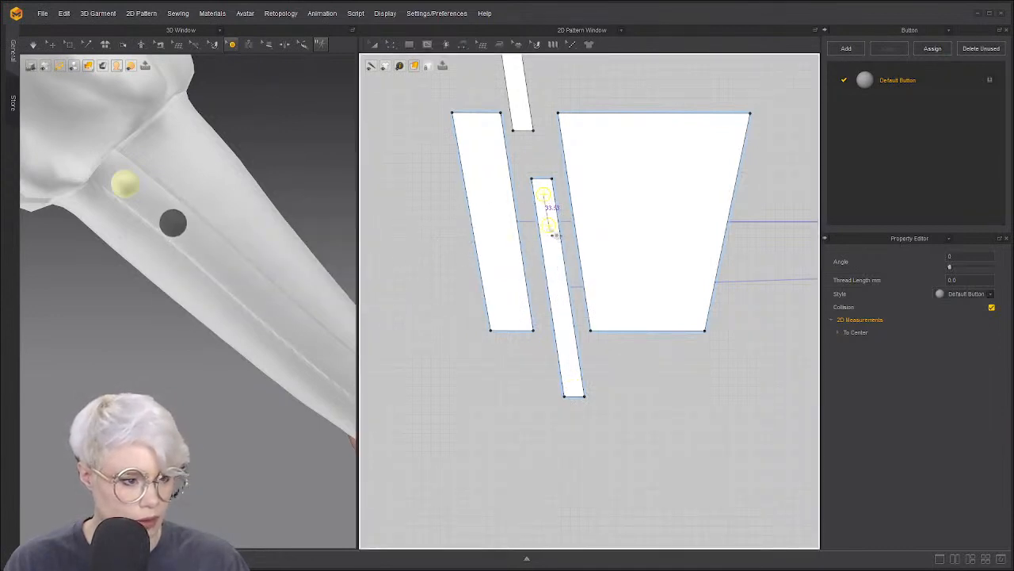
pyautogui.rightClick(549, 226)
pyautogui.click(526, 298)
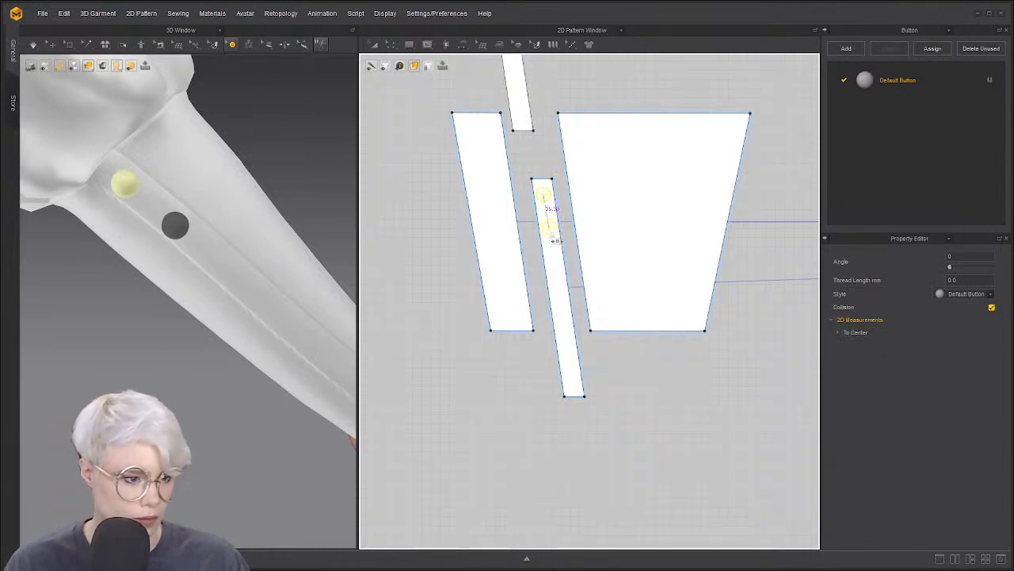
pyautogui.click(549, 230)
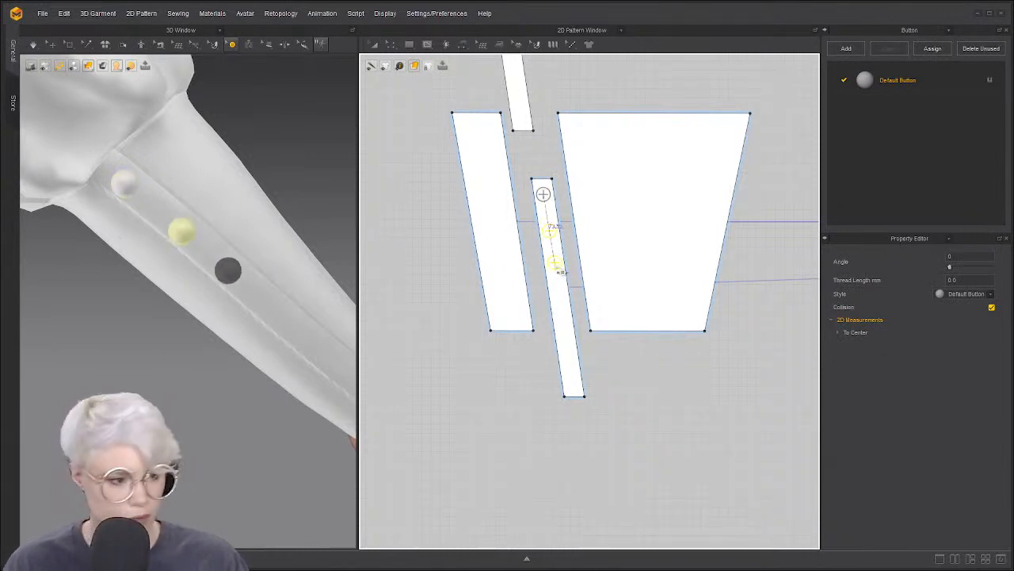
pyautogui.click(543, 194)
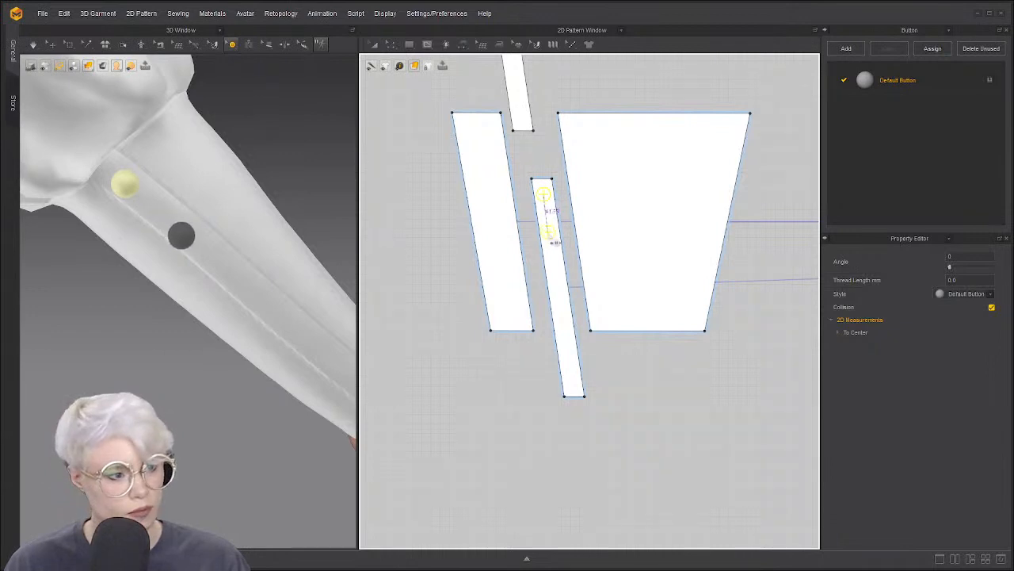
pyautogui.click(549, 229)
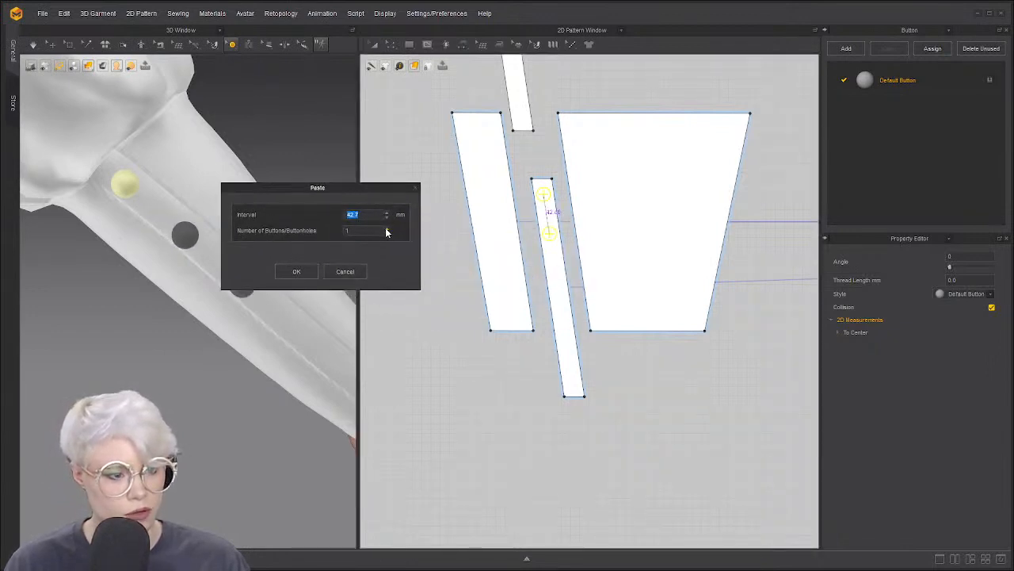
# Paste five buttons at a 40.7 mm interval, check the sleeve, then undo to one button
pyautogui.click(386, 229)
pyautogui.click(386, 229)
pyautogui.click(386, 229)
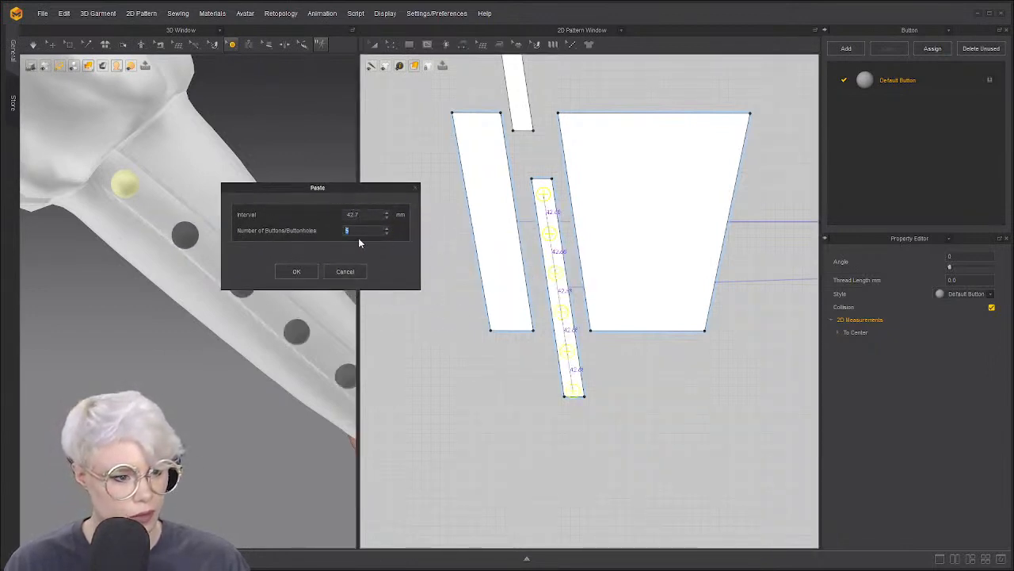
pyautogui.click(386, 213)
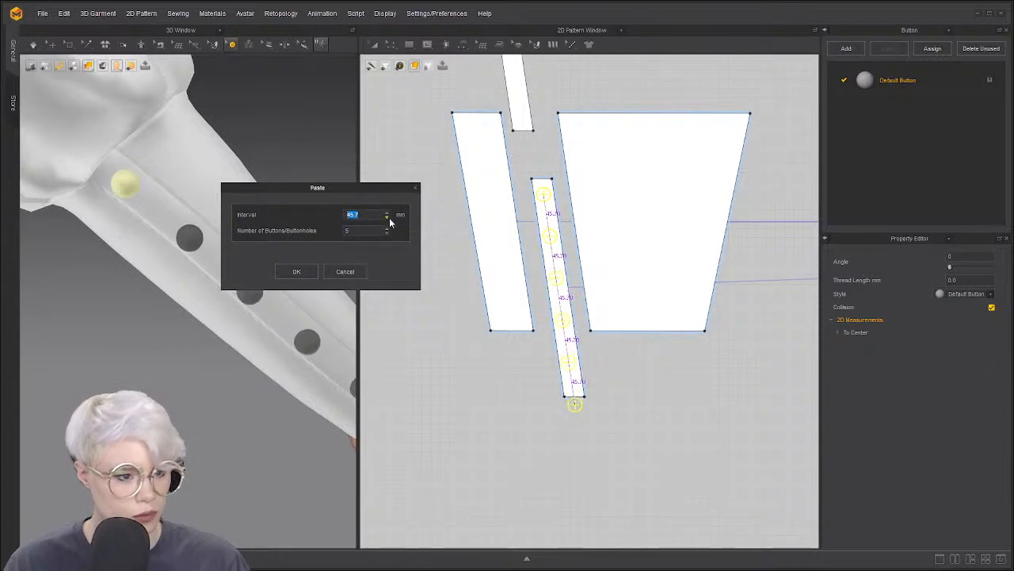
pyautogui.click(386, 218)
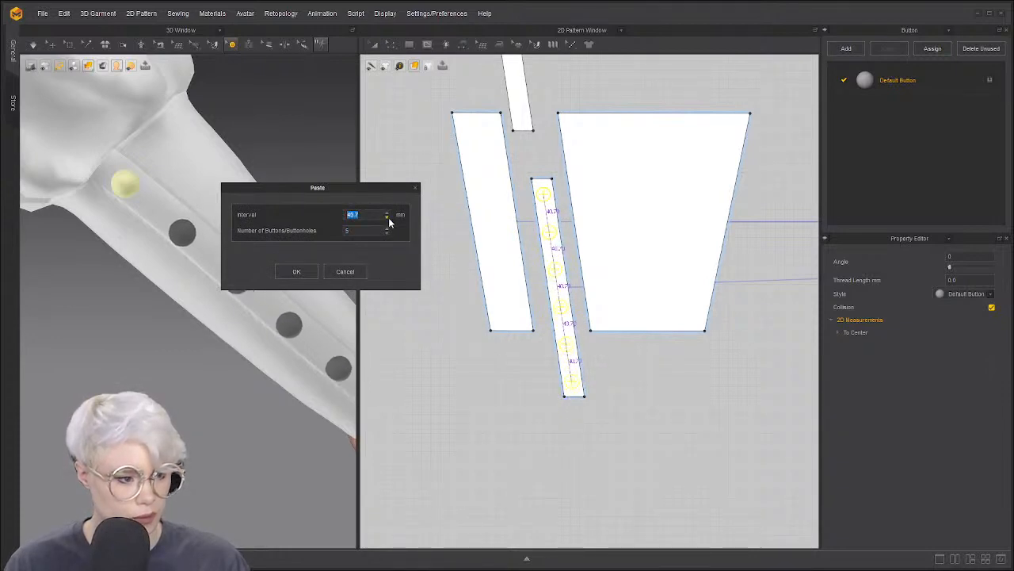
pyautogui.click(305, 271)
pyautogui.scroll(-5, 235, 303)
pyautogui.moveTo(235, 304); pyautogui.dragTo(253, 323, button='right')
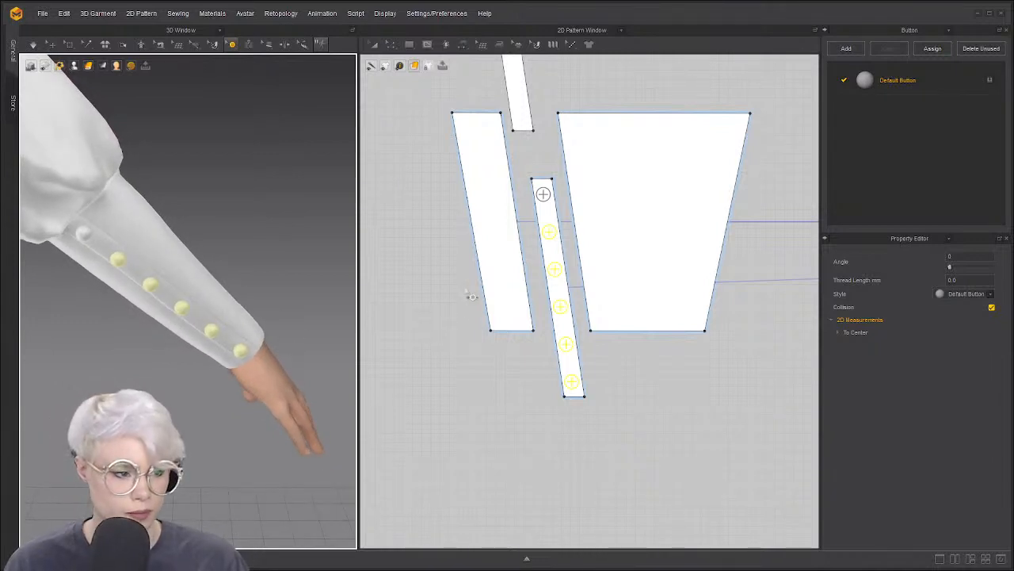
pyautogui.hotkey('ctrl', 'z')
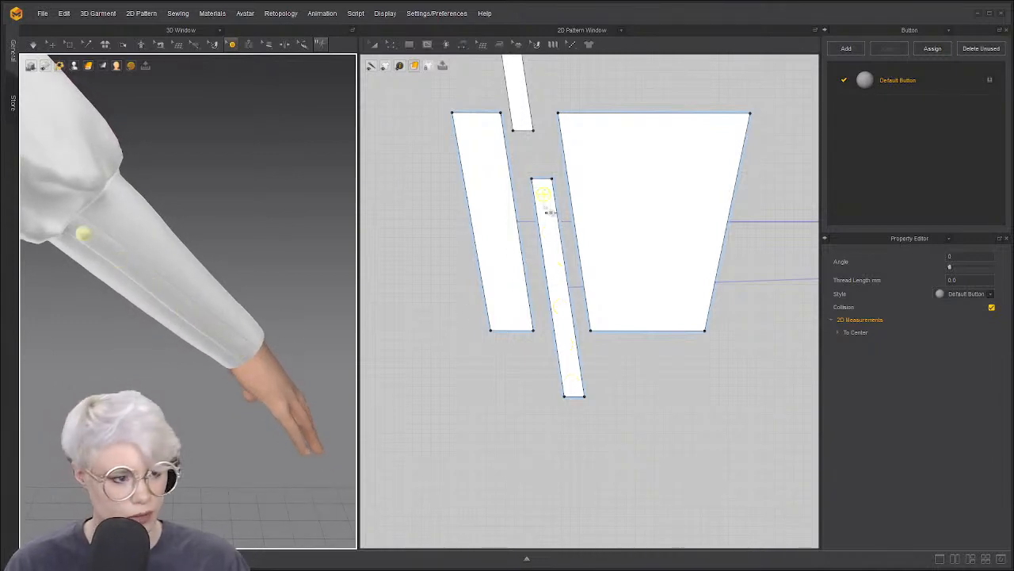
# Start pasting copies of the top button down the strip, then cancel the attempt
pyautogui.rightClick(543, 197)
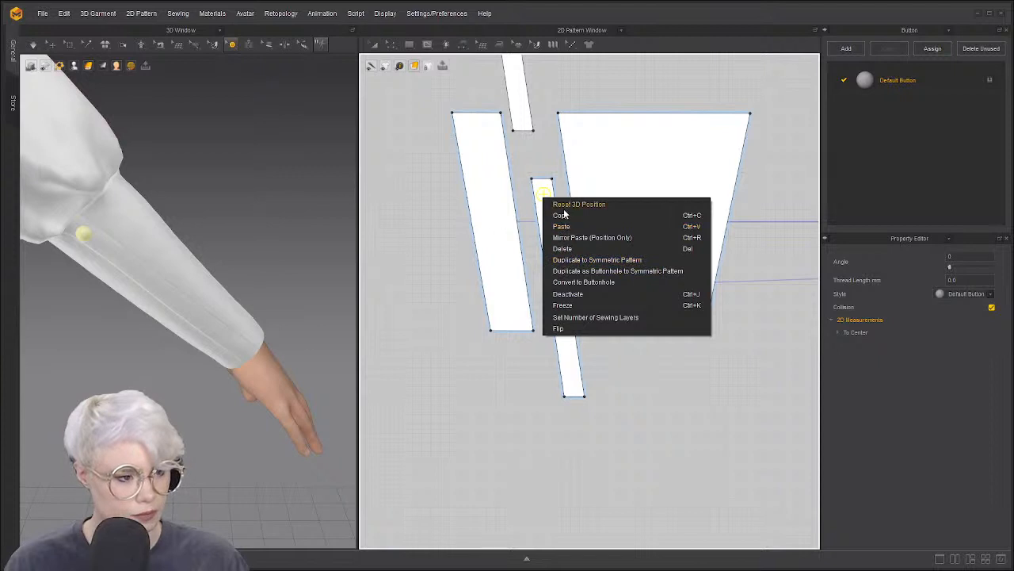
pyautogui.click(567, 228)
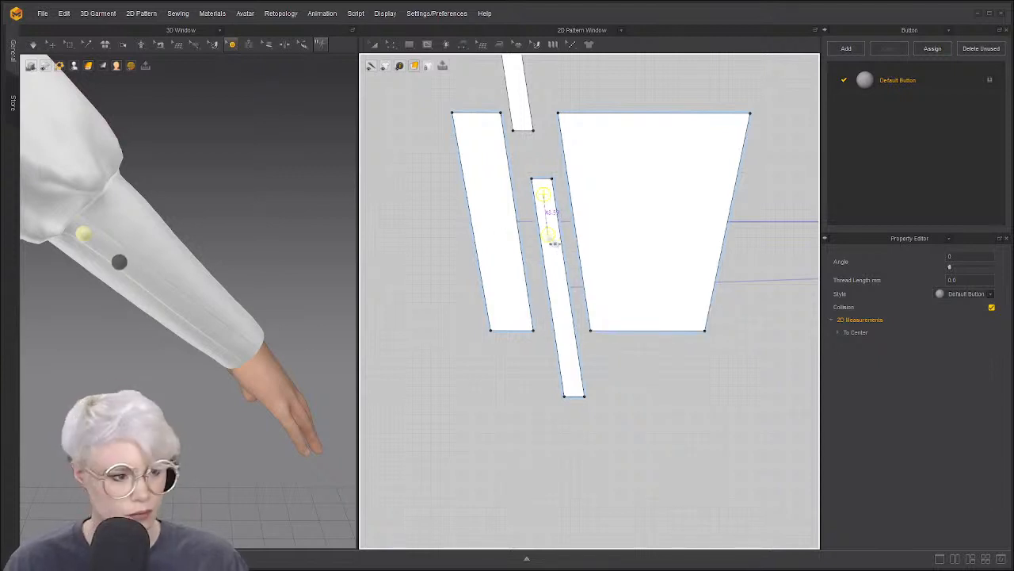
pyautogui.click(554, 235)
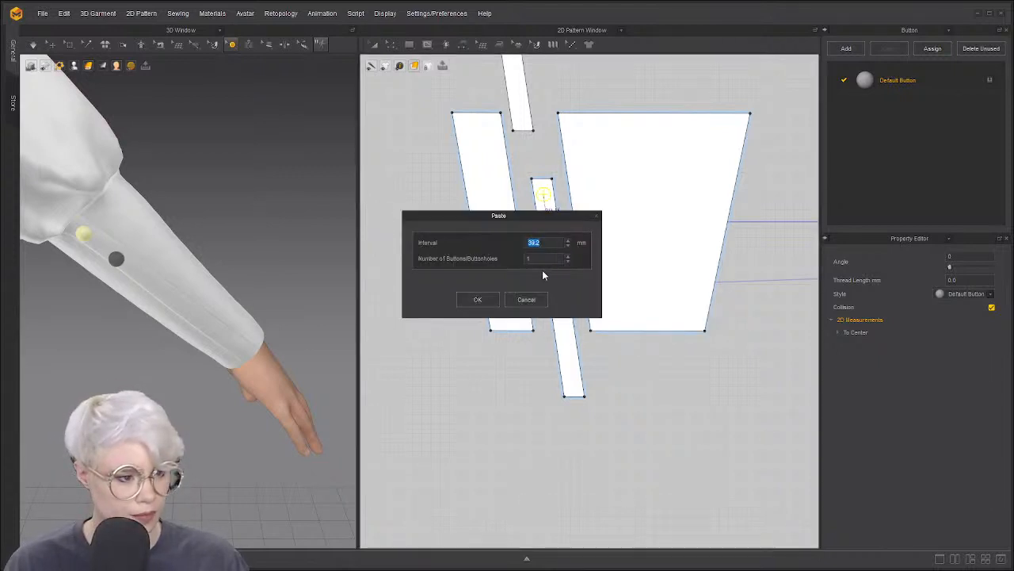
pyautogui.moveTo(554, 220); pyautogui.dragTo(361, 195)
pyautogui.click(372, 230)
pyautogui.click(372, 230)
pyautogui.click(372, 230)
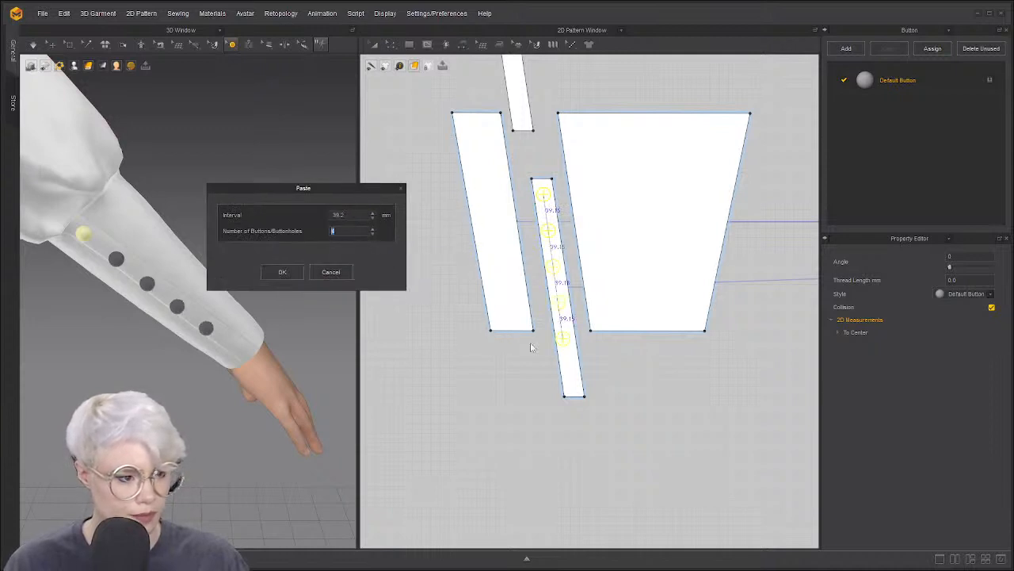
pyautogui.click(339, 272)
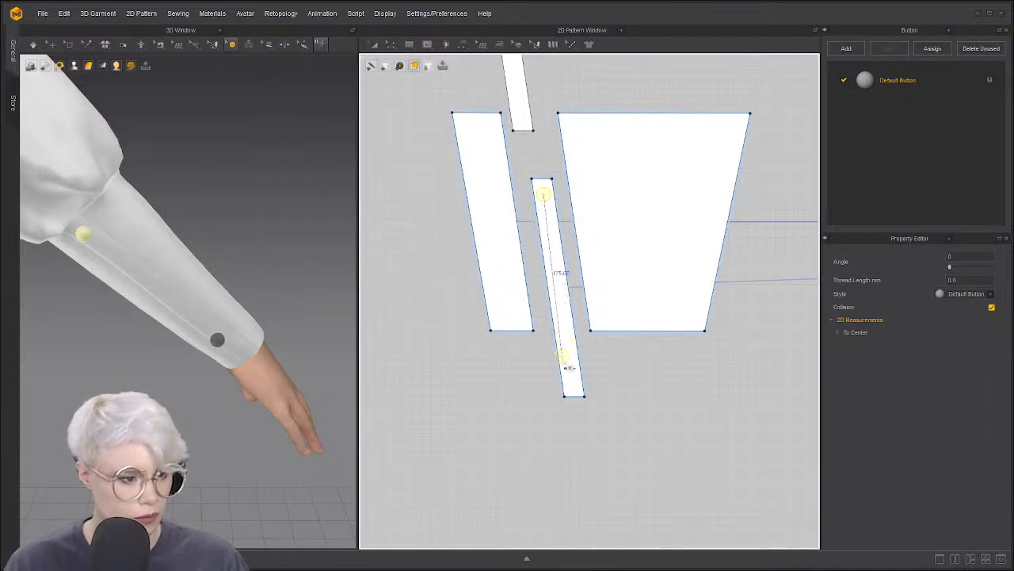
# Paste six buttons down the cuff strip with a slightly wider interval
pyautogui.click(551, 234)
pyautogui.moveTo(536, 214); pyautogui.dragTo(337, 207)
pyautogui.click(369, 247)
pyautogui.click(370, 247)
pyautogui.click(369, 248)
pyautogui.click(369, 247)
pyautogui.click(369, 247)
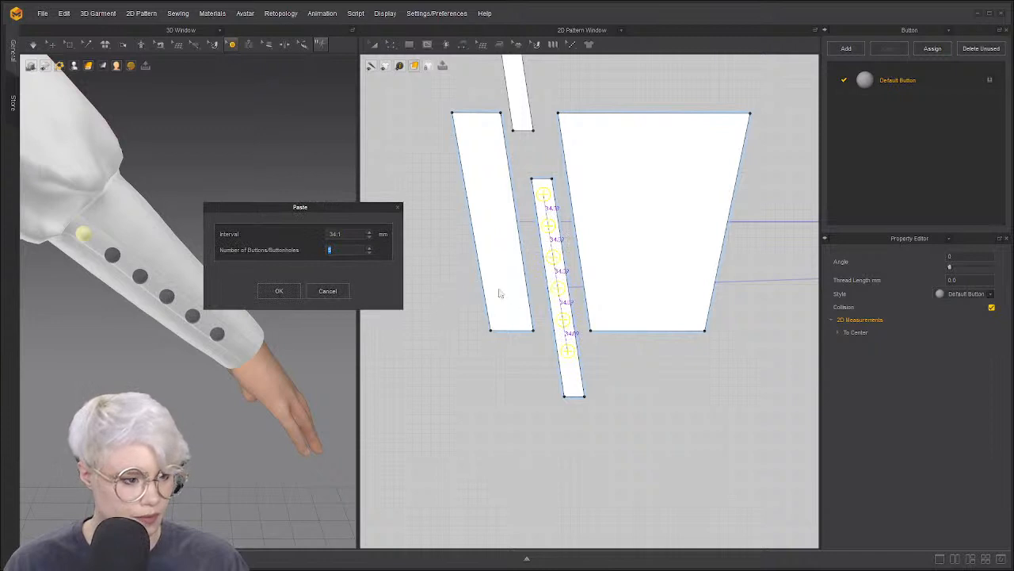
pyautogui.click(371, 232)
pyautogui.click(371, 231)
pyautogui.click(370, 231)
pyautogui.click(371, 232)
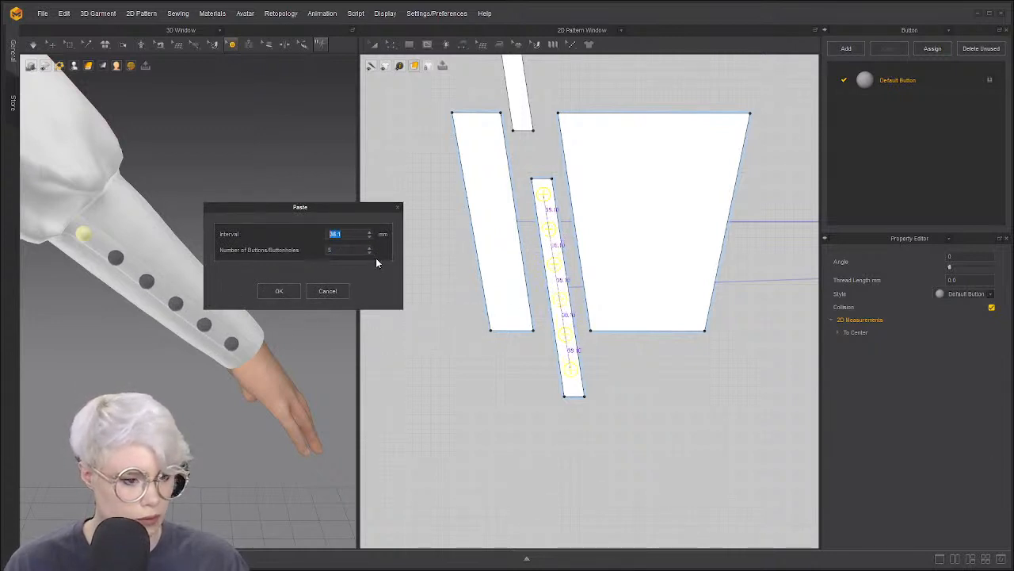
pyautogui.click(280, 291)
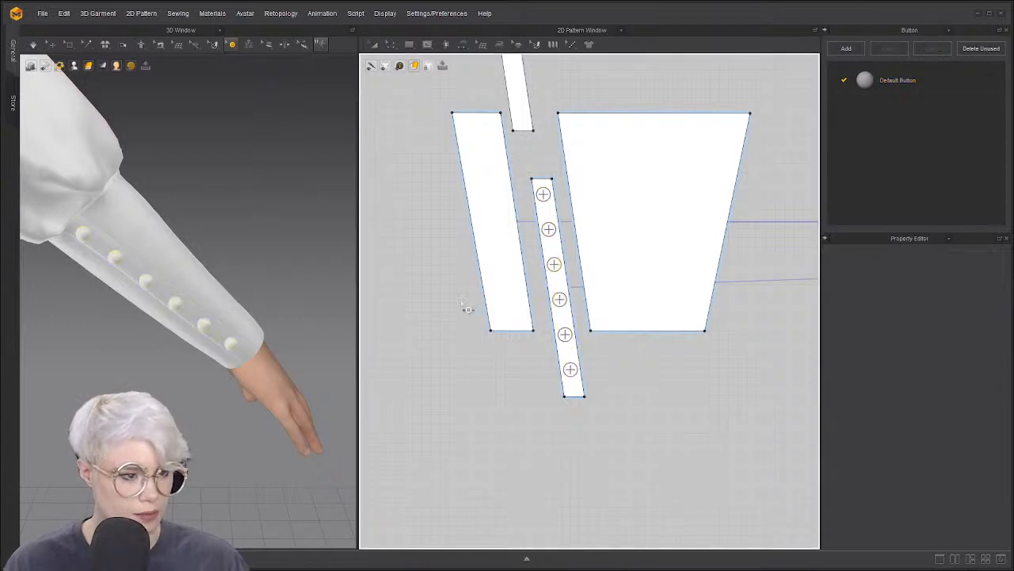
# Move the other sleeve's narrow cuff strip into place above its cuff
pyautogui.scroll(-2, 468, 293)
pyautogui.scroll(-4, 478, 274)
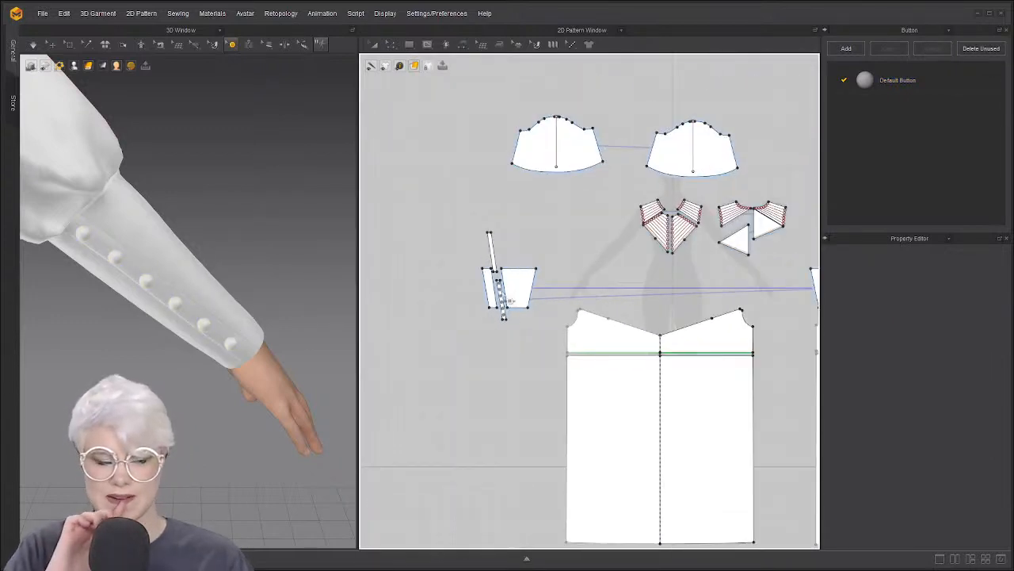
pyautogui.scroll(3, 603, 284)
pyautogui.scroll(-2, 602, 284)
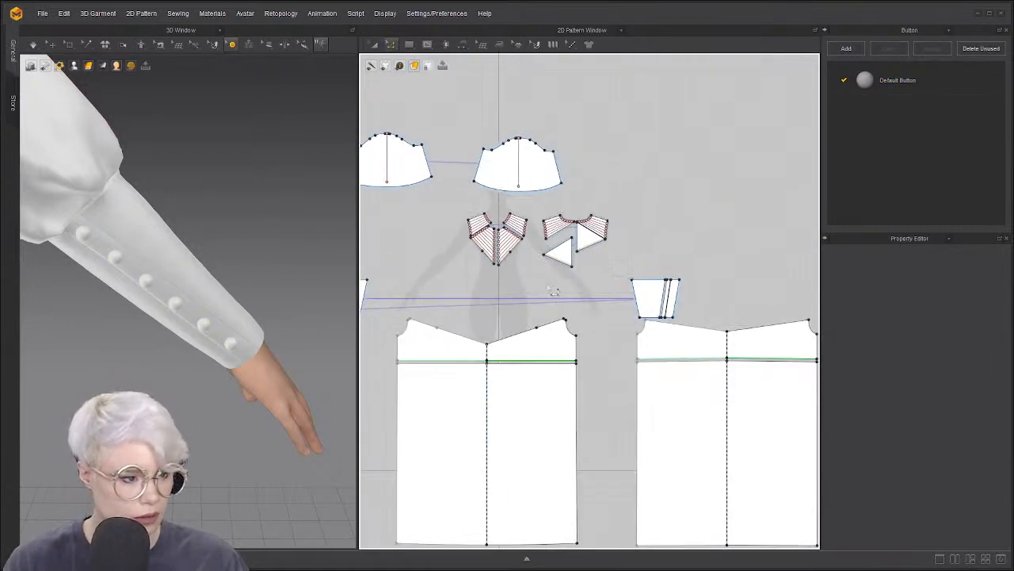
pyautogui.scroll(2, 602, 283)
pyautogui.press('a')
pyautogui.moveTo(772, 293); pyautogui.dragTo(779, 231)
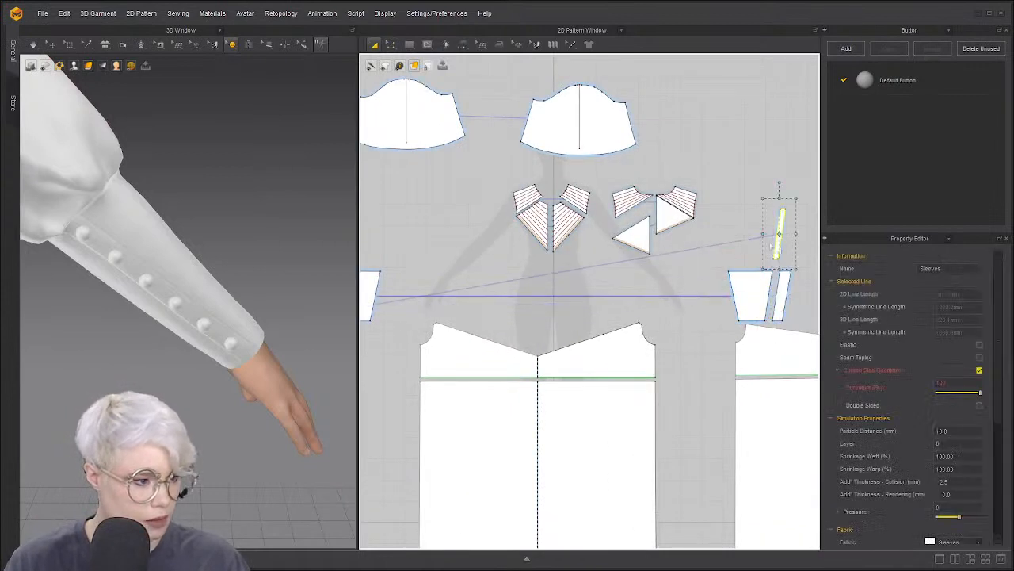
pyautogui.scroll(-2, 501, 312)
pyautogui.moveTo(502, 311); pyautogui.dragTo(608, 281, button='middle')
pyautogui.scroll(4, 496, 283)
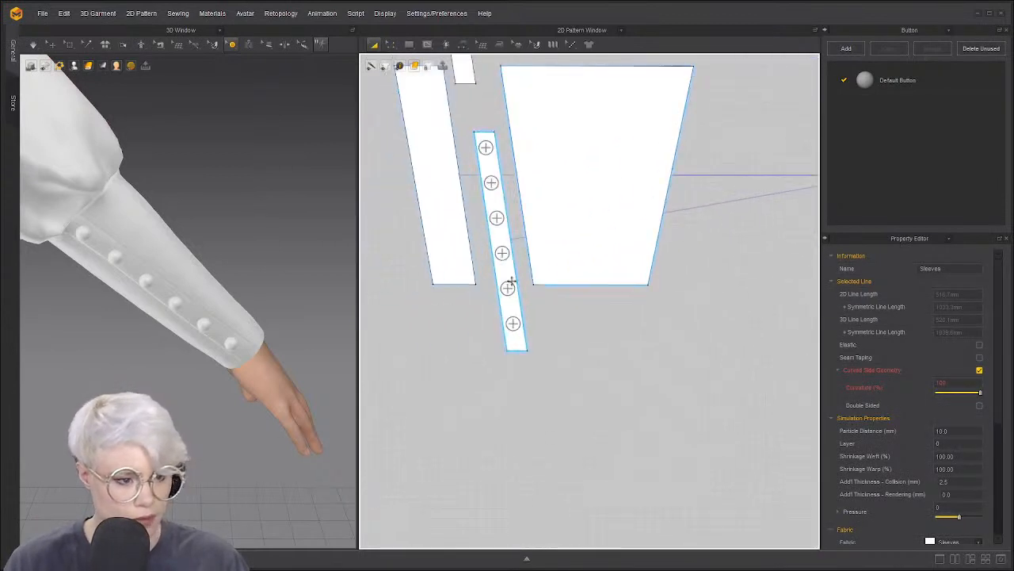
pyautogui.click(512, 280)
pyautogui.rightClick(514, 280)
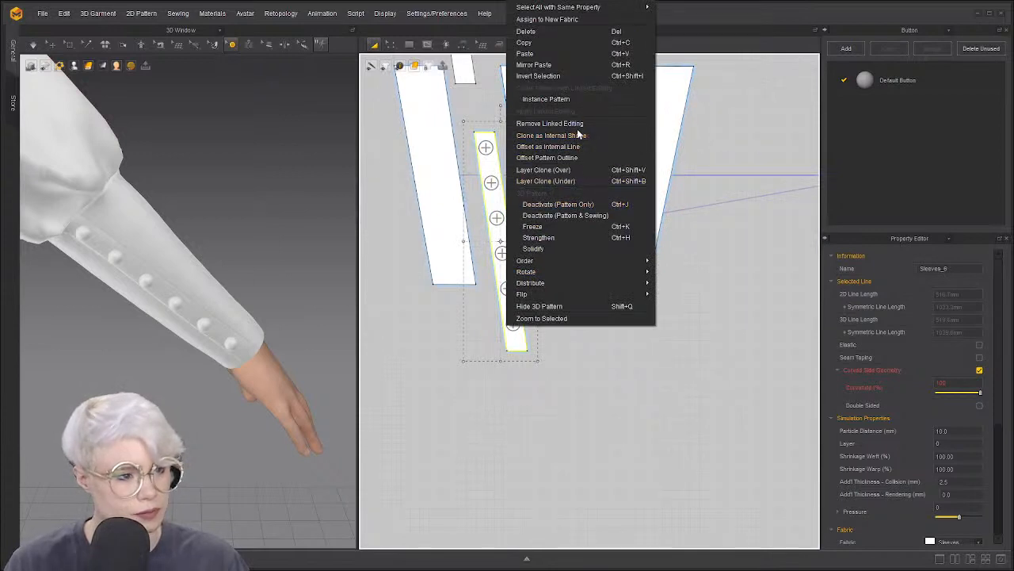
pyautogui.click(424, 326)
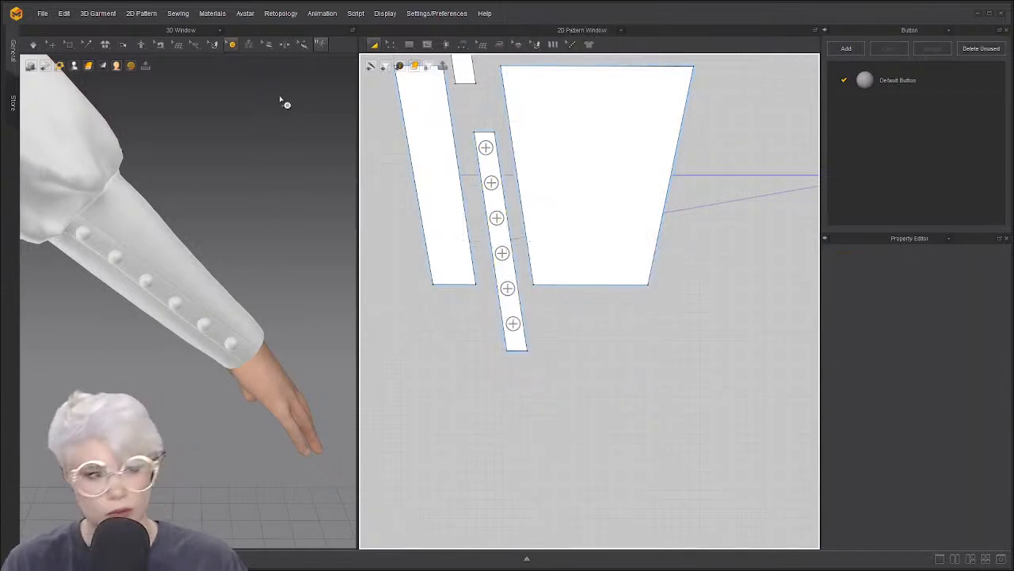
# Select all six buttons and duplicate them onto the symmetric cuff strip
pyautogui.click(233, 45)
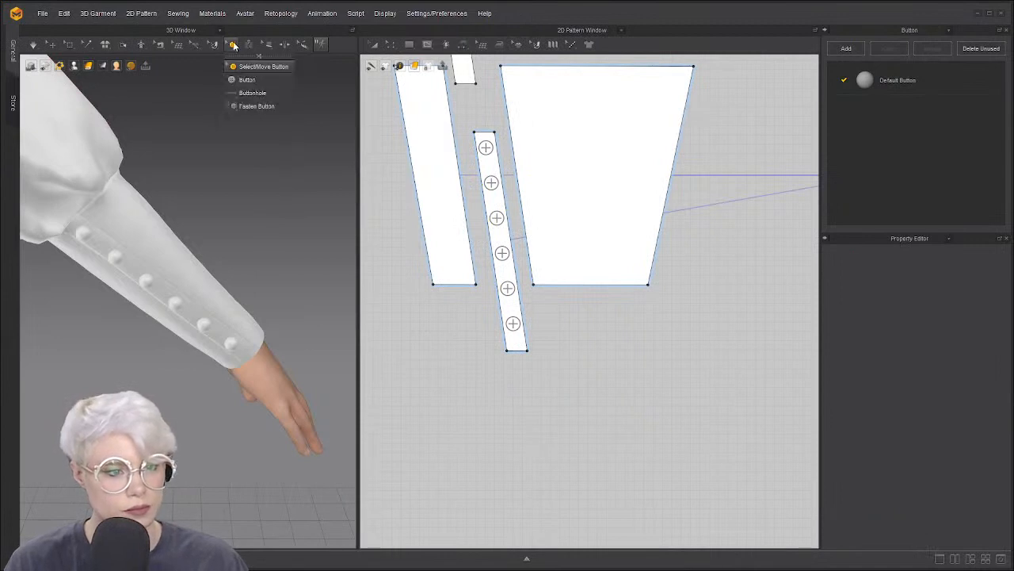
pyautogui.click(261, 67)
pyautogui.moveTo(466, 125); pyautogui.dragTo(573, 349)
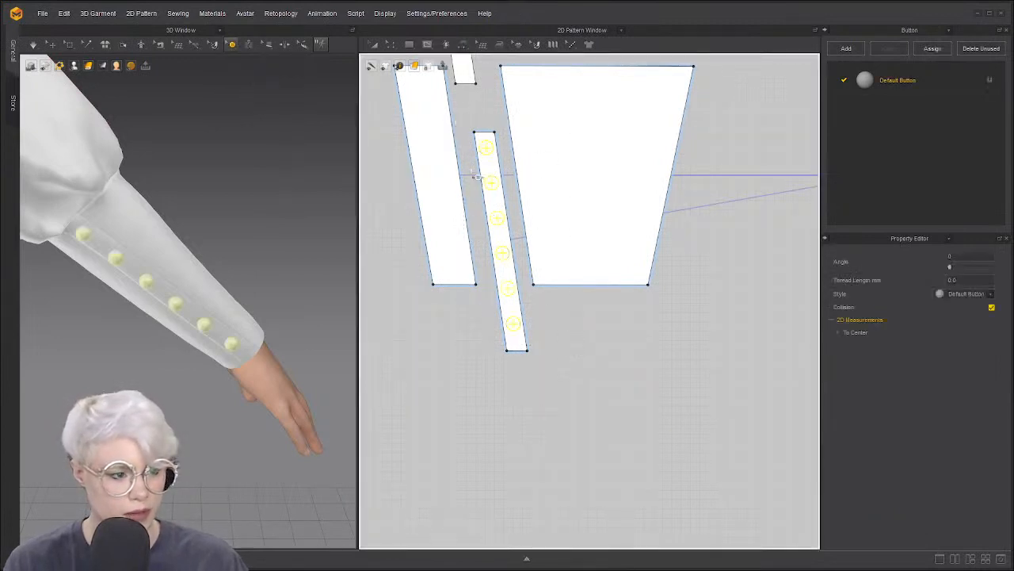
pyautogui.scroll(-5, 689, 234)
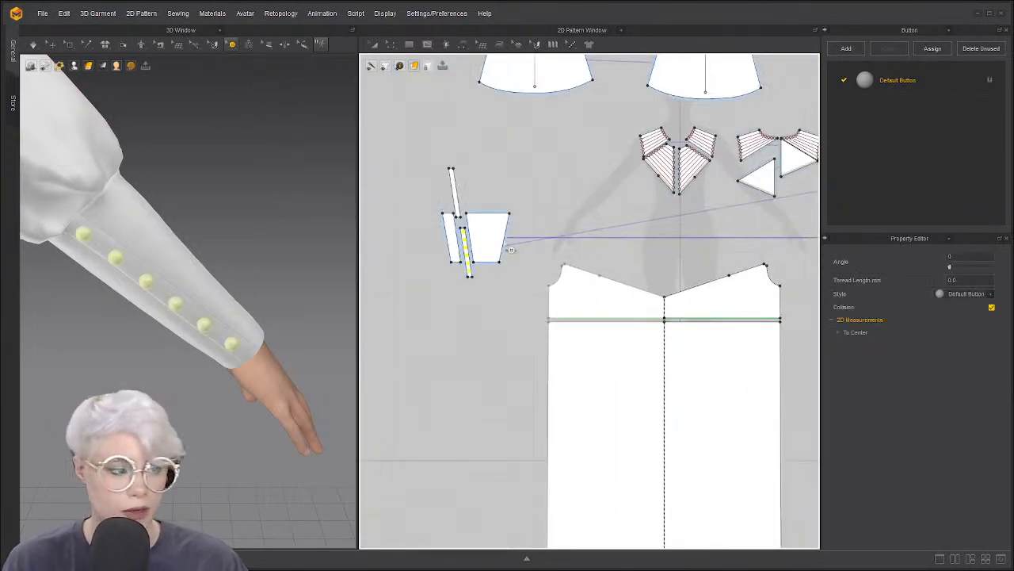
pyautogui.scroll(3, 465, 262)
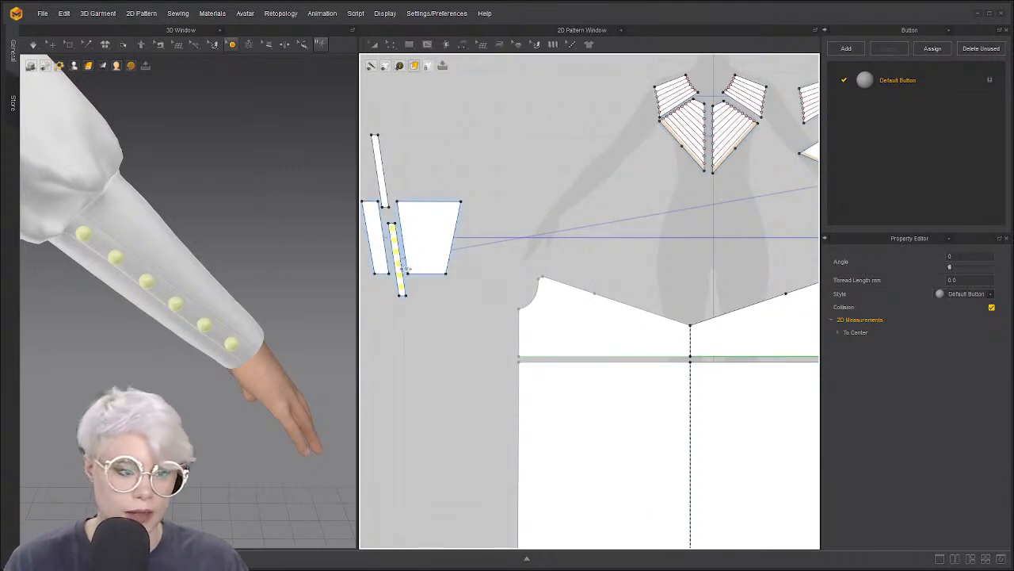
pyautogui.scroll(4, 405, 268)
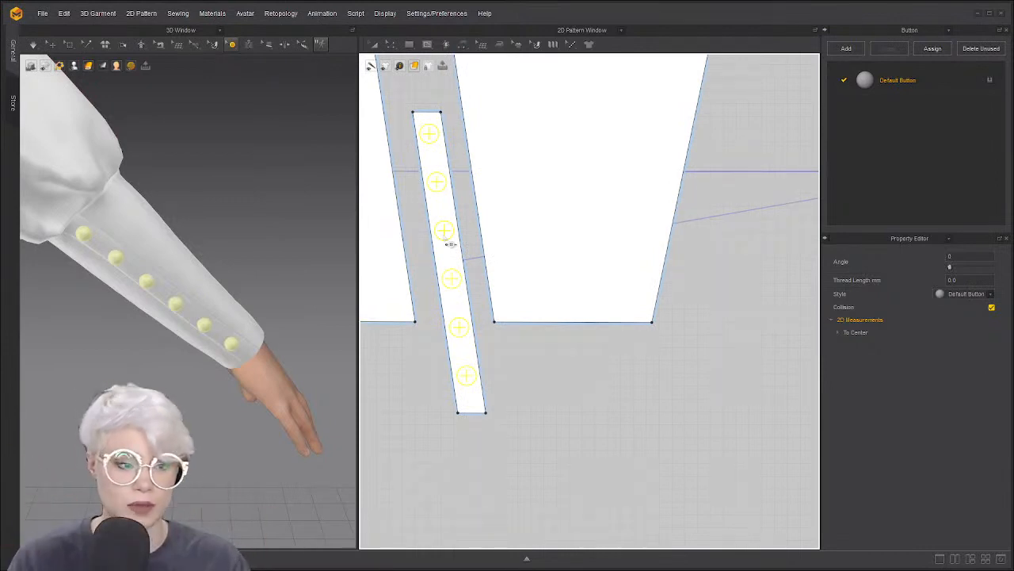
pyautogui.rightClick(445, 233)
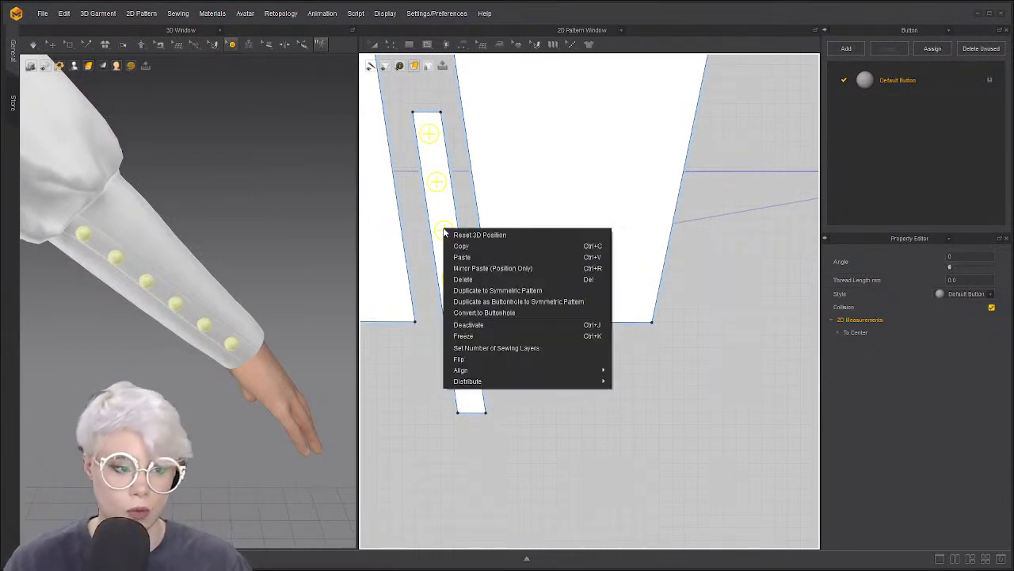
pyautogui.click(530, 292)
pyautogui.scroll(-6, 529, 291)
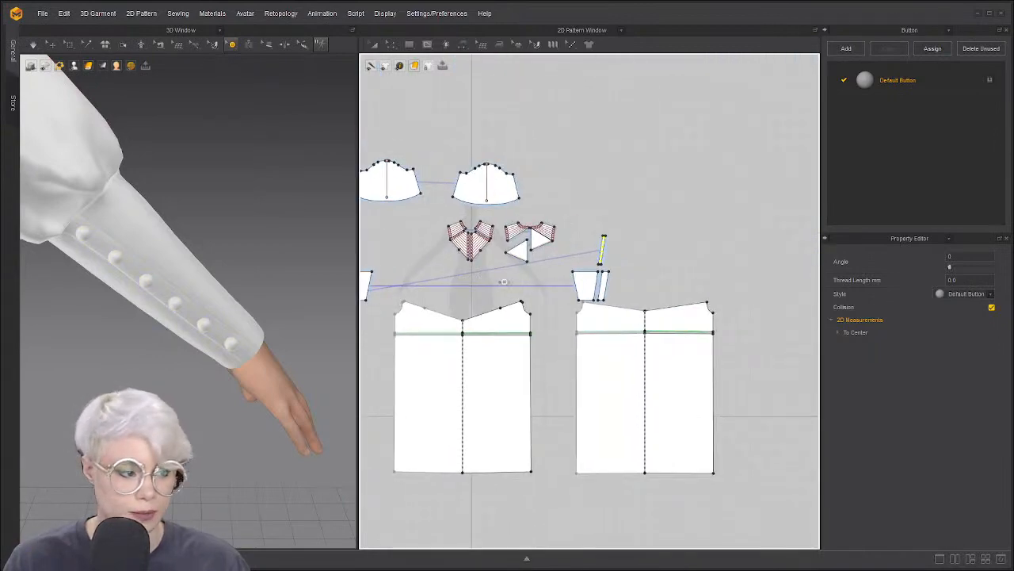
pyautogui.scroll(5, 561, 268)
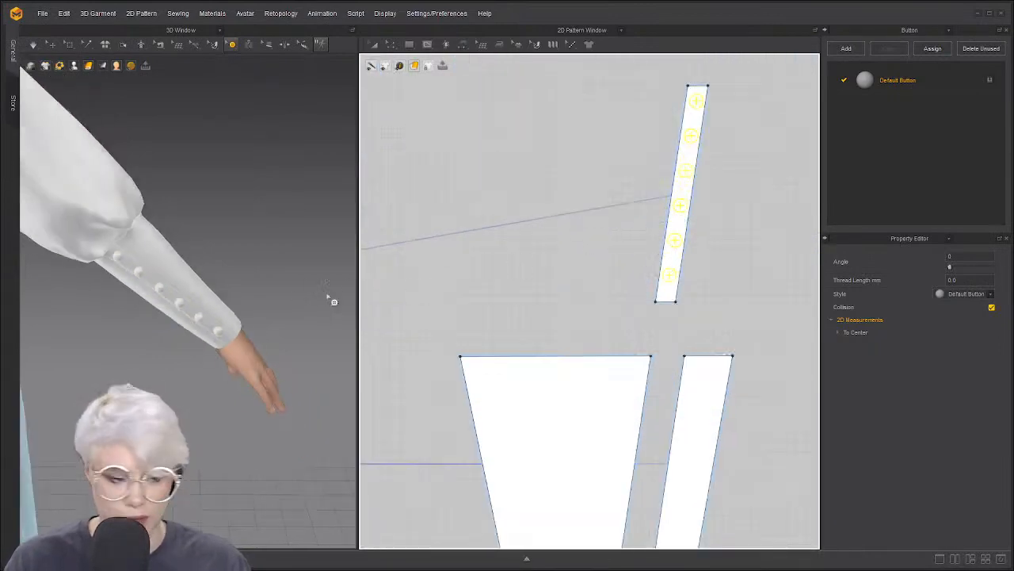
pyautogui.scroll(-6, 492, 290)
pyautogui.scroll(8, 491, 289)
pyautogui.scroll(-3, 491, 290)
pyautogui.press('s')
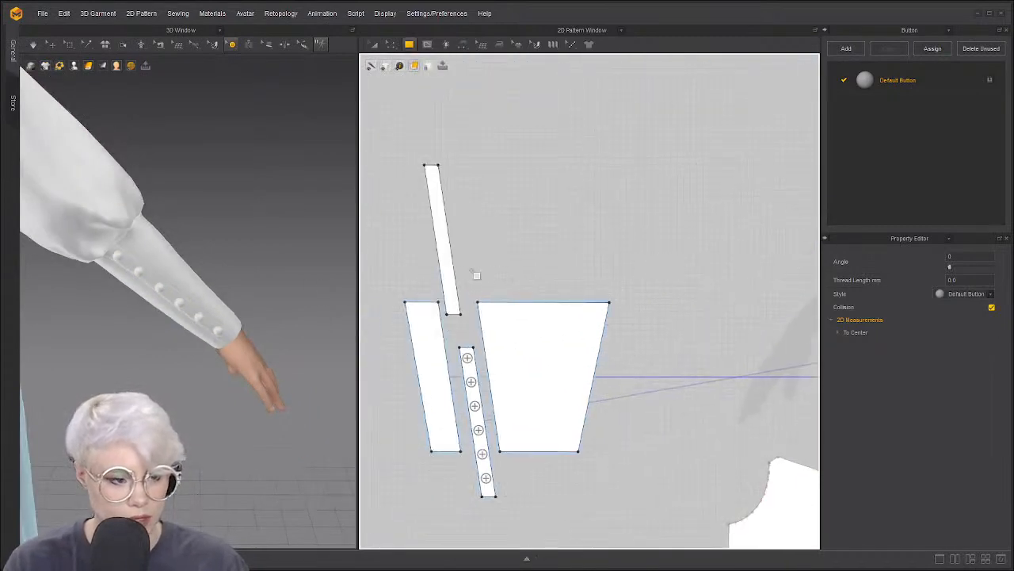
pyautogui.press('a')
pyautogui.click(445, 261)
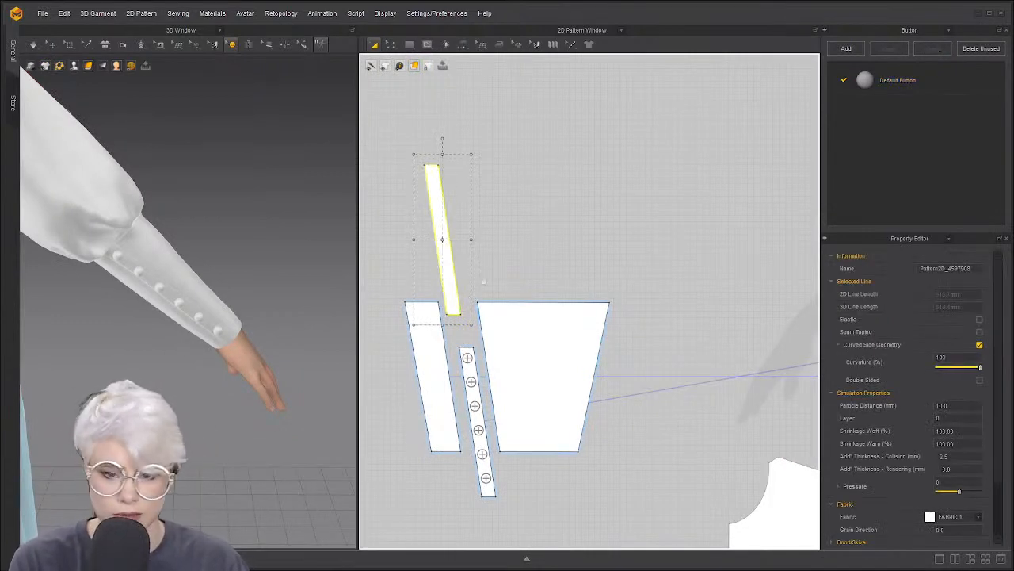
pyautogui.press('Delete')
pyautogui.click(467, 359)
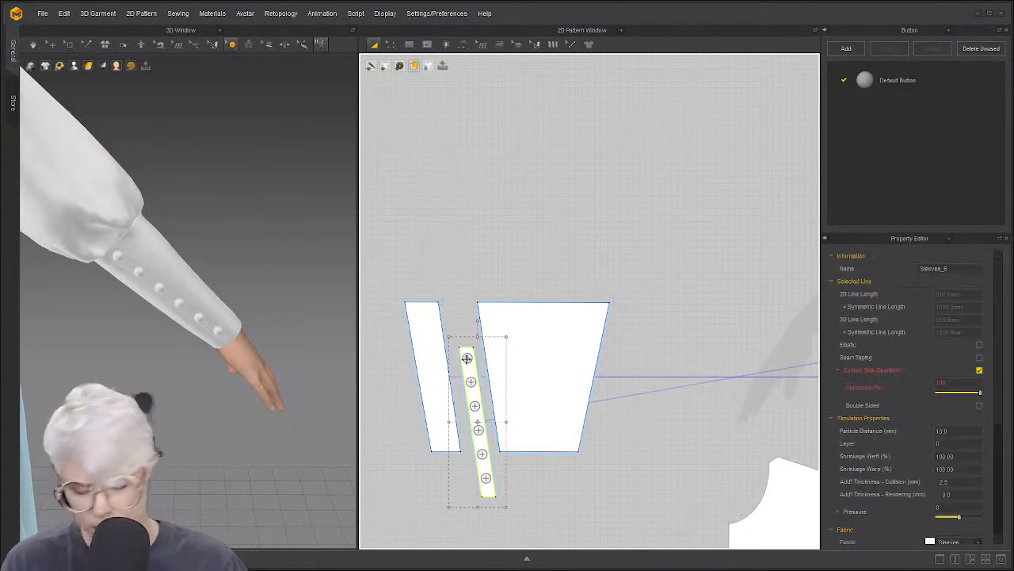
pyautogui.press('Delete')
pyautogui.click(505, 305)
pyautogui.click(473, 371)
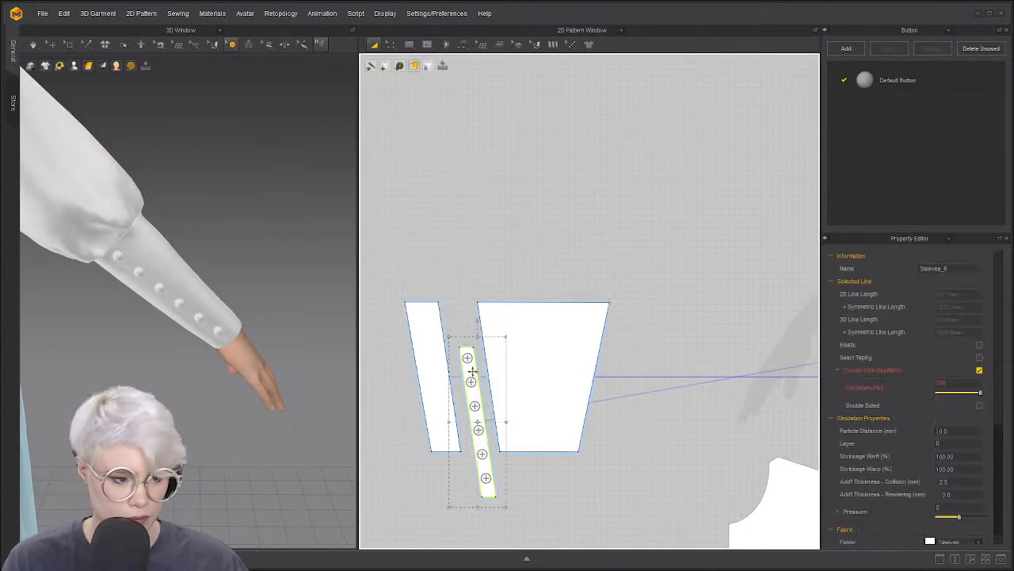
pyautogui.hotkey('ctrl', 'c')
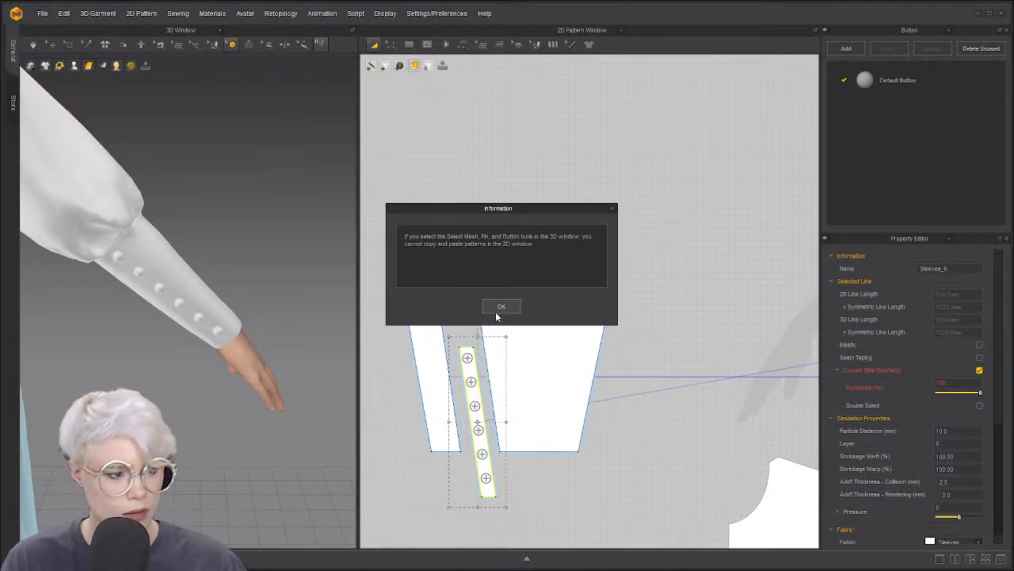
pyautogui.click(497, 309)
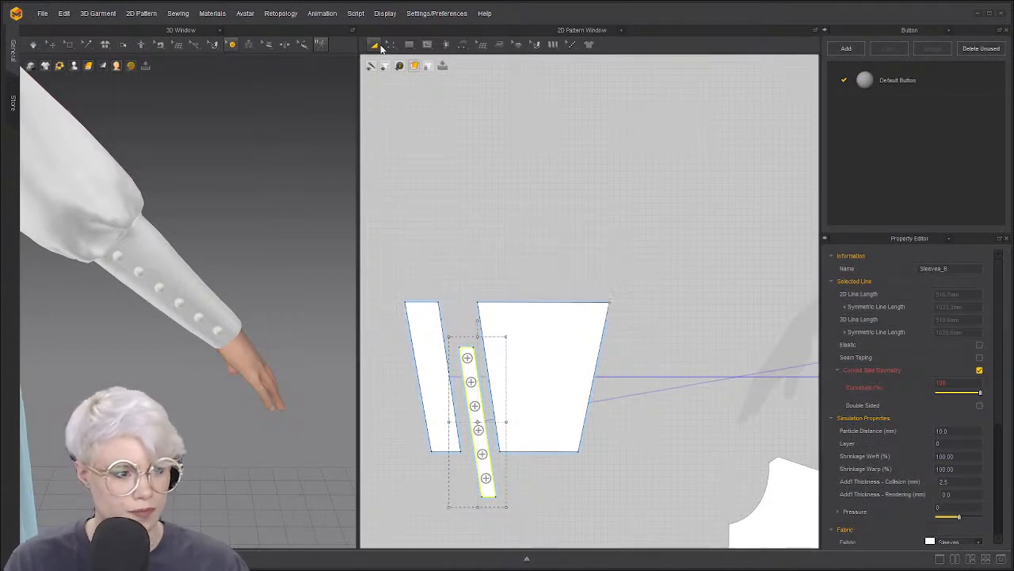
pyautogui.click(376, 45)
pyautogui.click(470, 370)
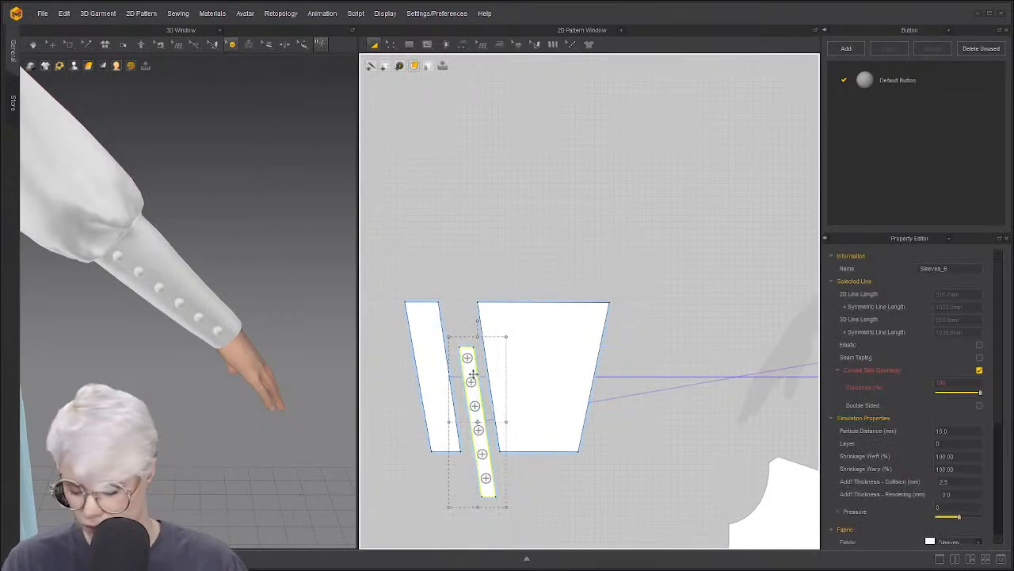
pyautogui.hotkey('ctrl', 'c')
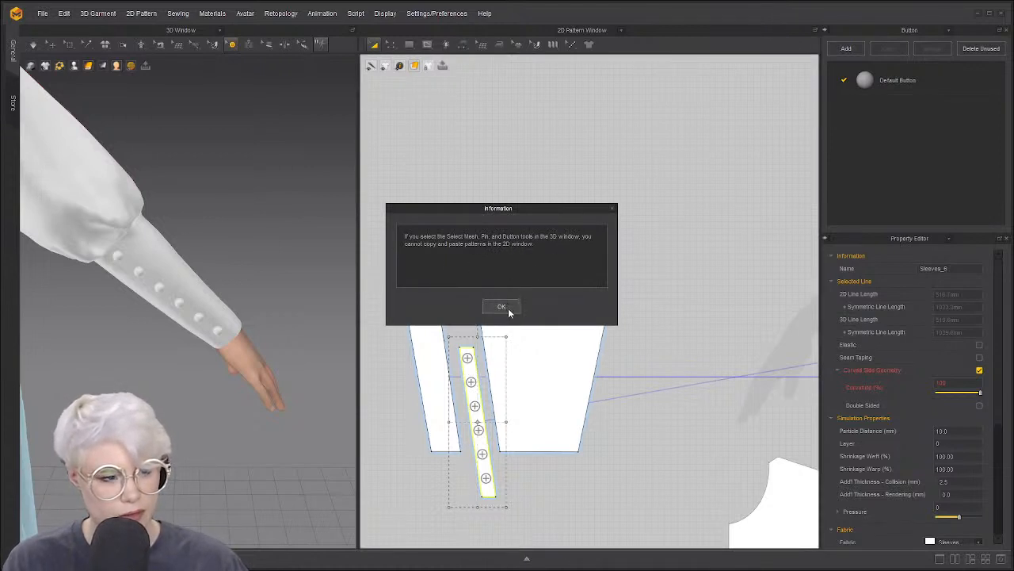
pyautogui.click(502, 307)
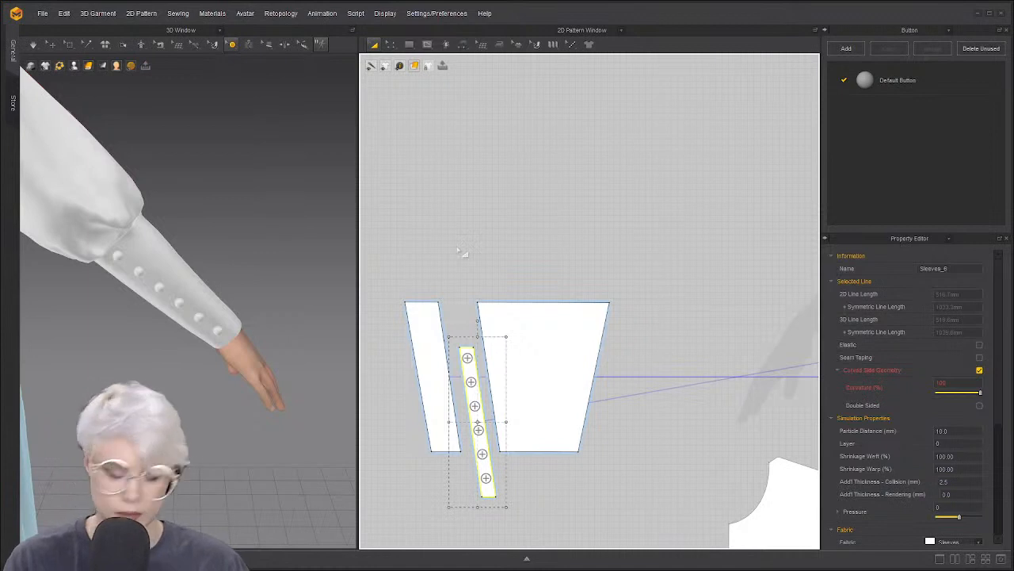
pyautogui.hotkey('ctrl', 'z')
pyautogui.hotkey('ctrl', 'z')
pyautogui.hotkey('ctrl', 'z')
pyautogui.hotkey('ctrl', 'z')
pyautogui.hotkey('ctrl', 'z')
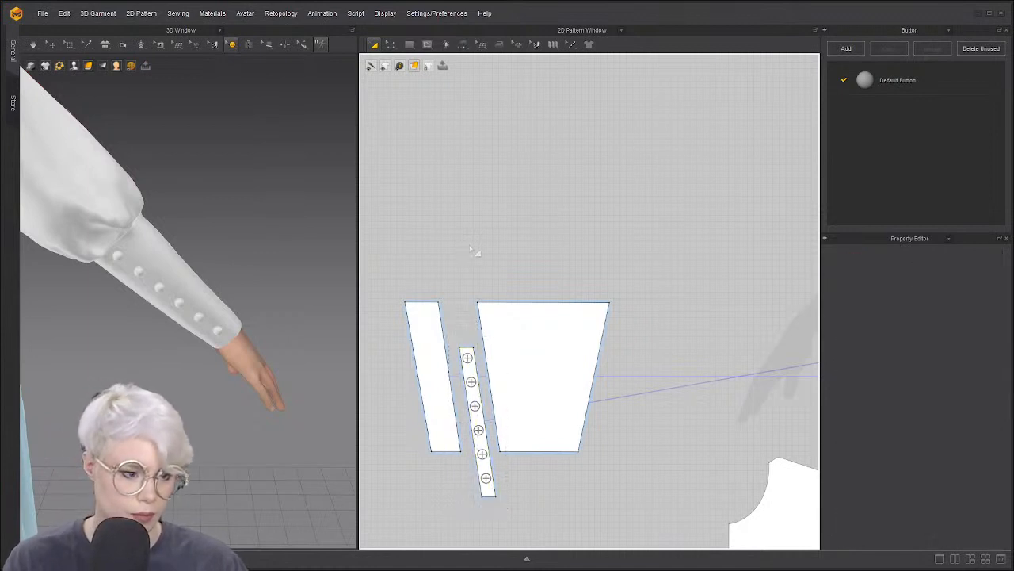
# Paste a plain copy of the strip and lay it beside the buttoned strip
pyautogui.hotkey('ctrl', 'z')
pyautogui.click(501, 255)
pyautogui.scroll(3, 428, 276)
pyautogui.scroll(-2, 477, 285)
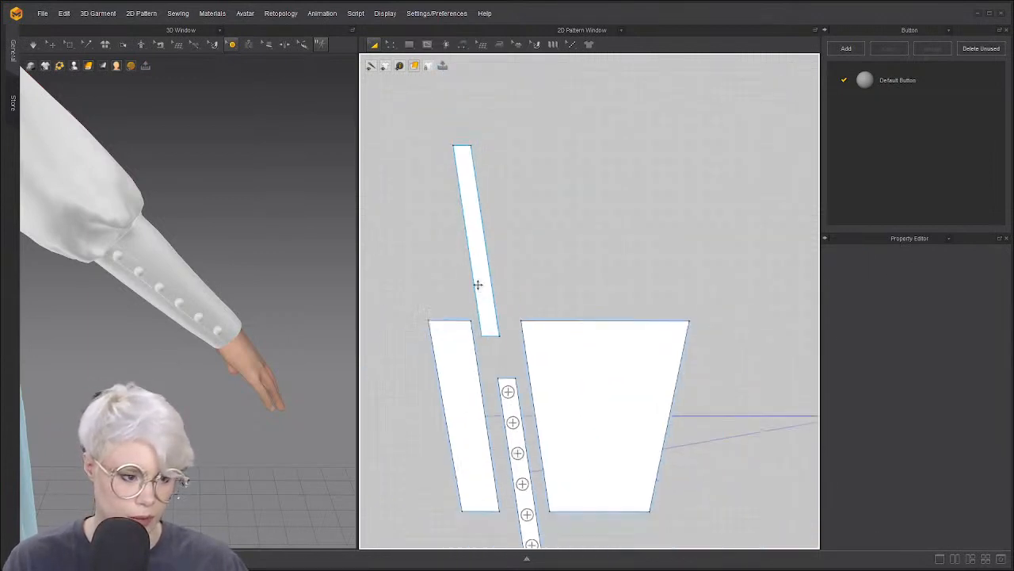
pyautogui.scroll(-1, 477, 286)
pyautogui.scroll(2, 464, 233)
pyautogui.moveTo(465, 233); pyautogui.dragTo(583, 300)
pyautogui.scroll(-4, 530, 294)
pyautogui.moveTo(509, 324); pyautogui.dragTo(534, 361)
pyautogui.scroll(2, 532, 312)
pyautogui.click(486, 383)
pyautogui.scroll(5, 529, 365)
pyautogui.moveTo(569, 339); pyautogui.dragTo(584, 331, button='middle')
pyautogui.click(473, 229)
pyautogui.click(416, 267)
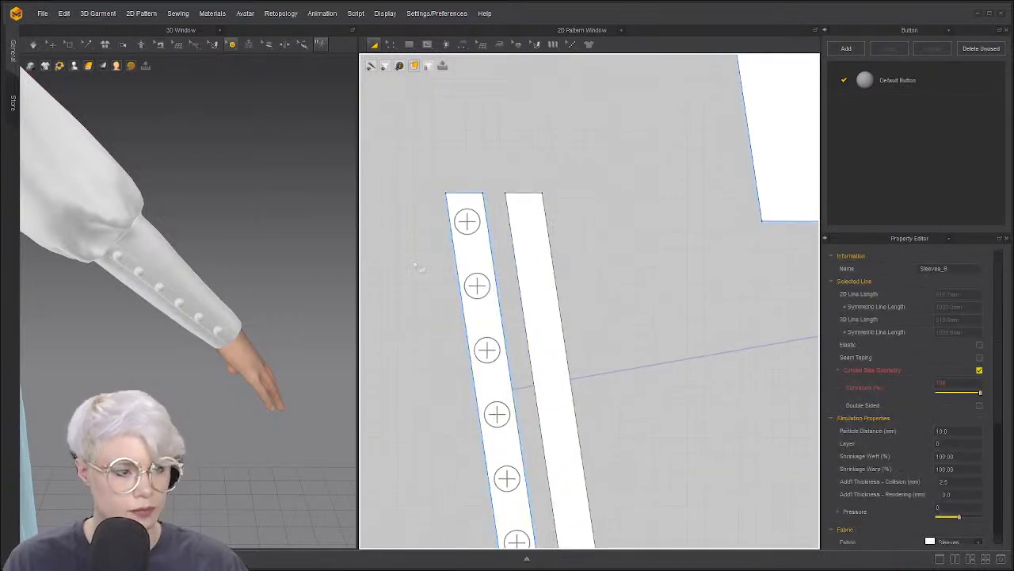
# Place a buttonhole near the top of the plain strip
pyautogui.click(232, 45)
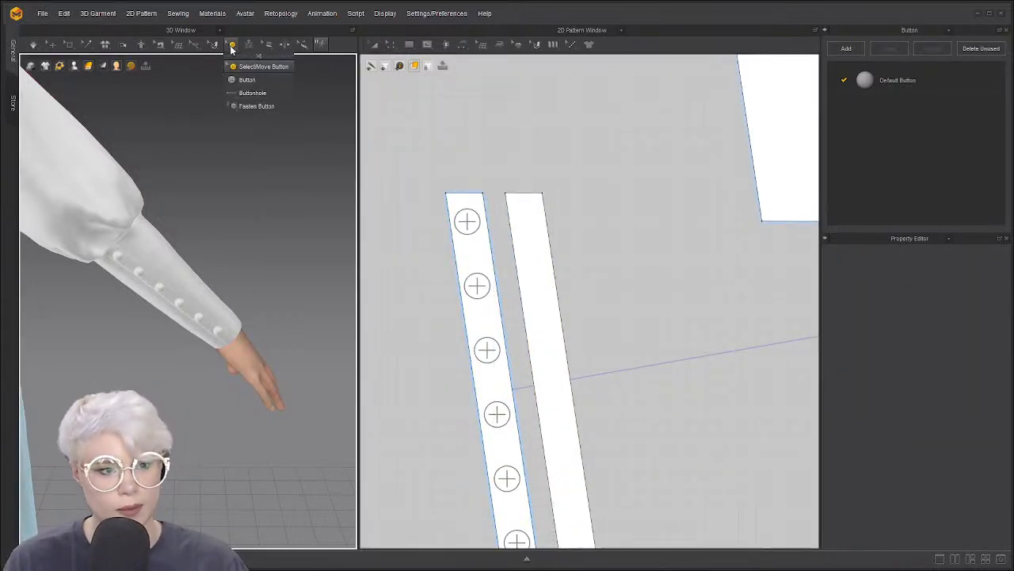
pyautogui.click(252, 93)
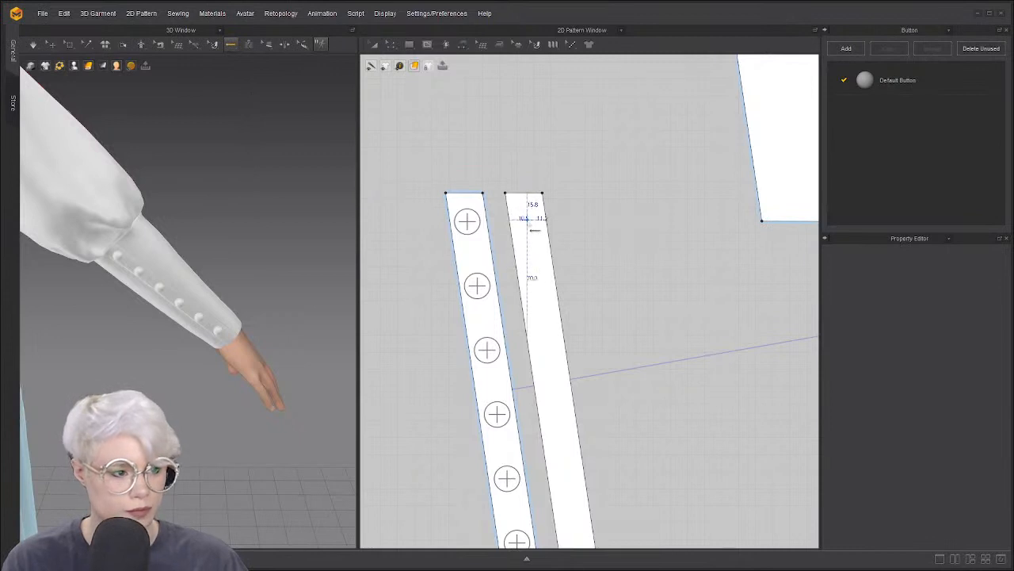
pyautogui.click(527, 218)
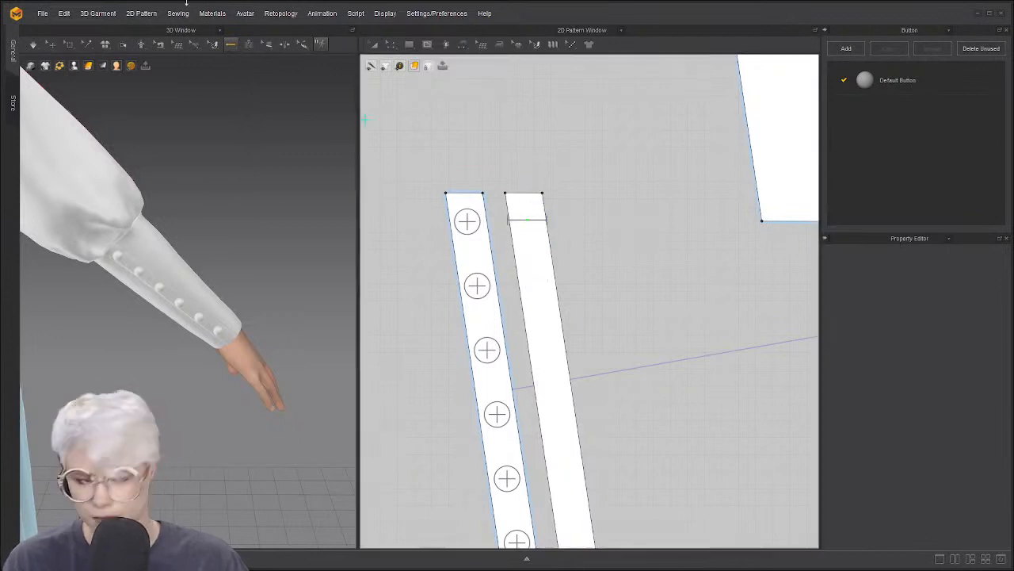
pyautogui.click(232, 45)
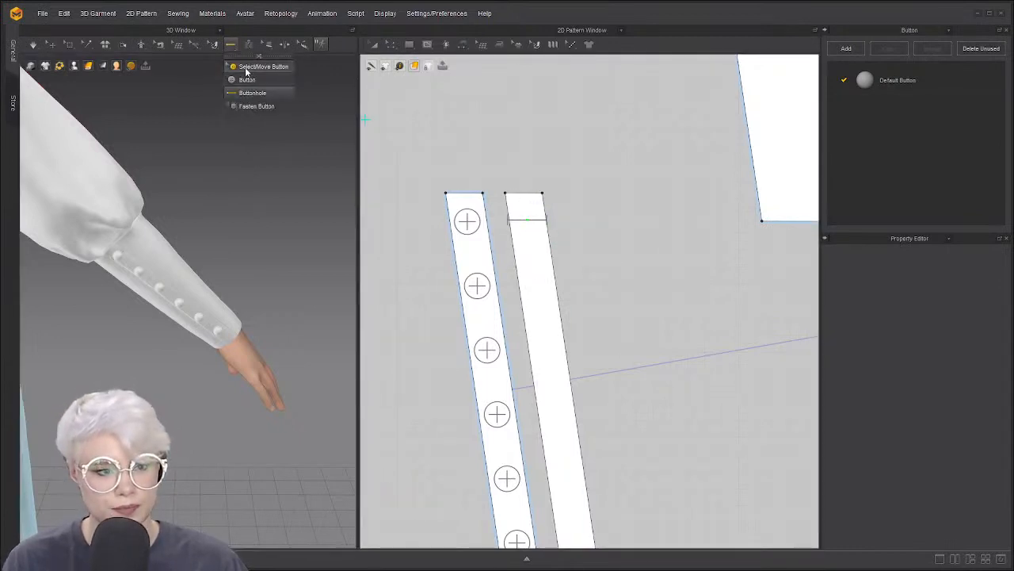
# Select the new buttonhole and position a copy just below it
pyautogui.click(245, 67)
pyautogui.scroll(-2, 457, 139)
pyautogui.scroll(2, 457, 139)
pyautogui.click(502, 183)
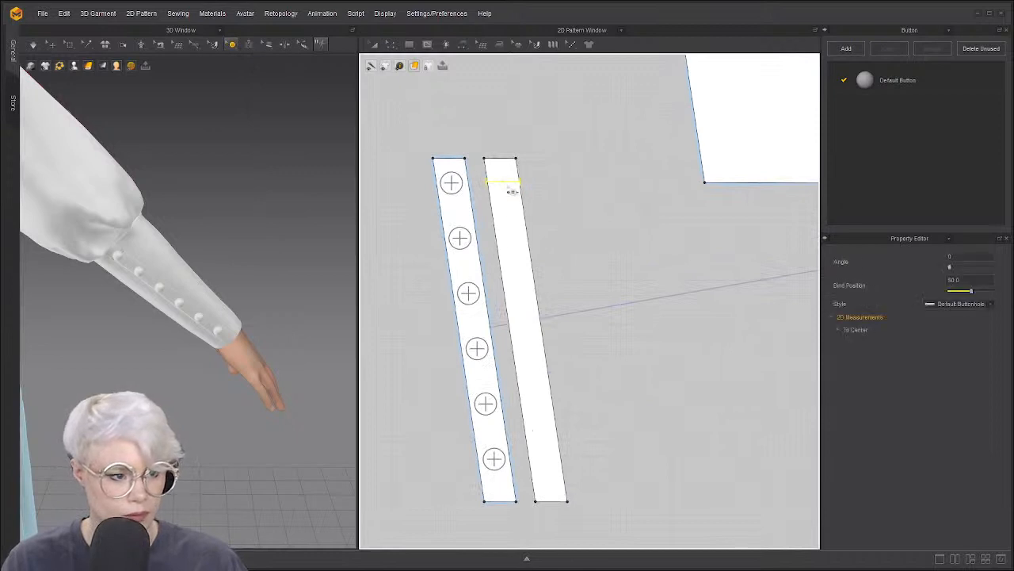
pyautogui.moveTo(513, 191); pyautogui.dragTo(519, 245)
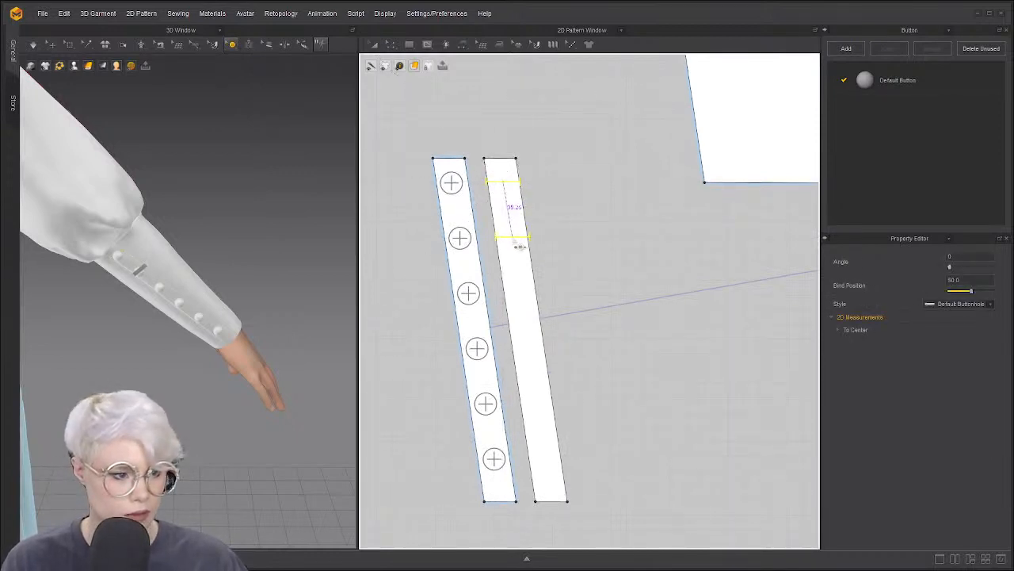
# Paste five buttonholes down the plain strip, tuning the interval to match the buttons
pyautogui.rightClick(512, 237)
pyautogui.moveTo(477, 215); pyautogui.dragTo(174, 149)
pyautogui.click(267, 191)
pyautogui.click(266, 191)
pyautogui.click(266, 191)
pyautogui.click(267, 190)
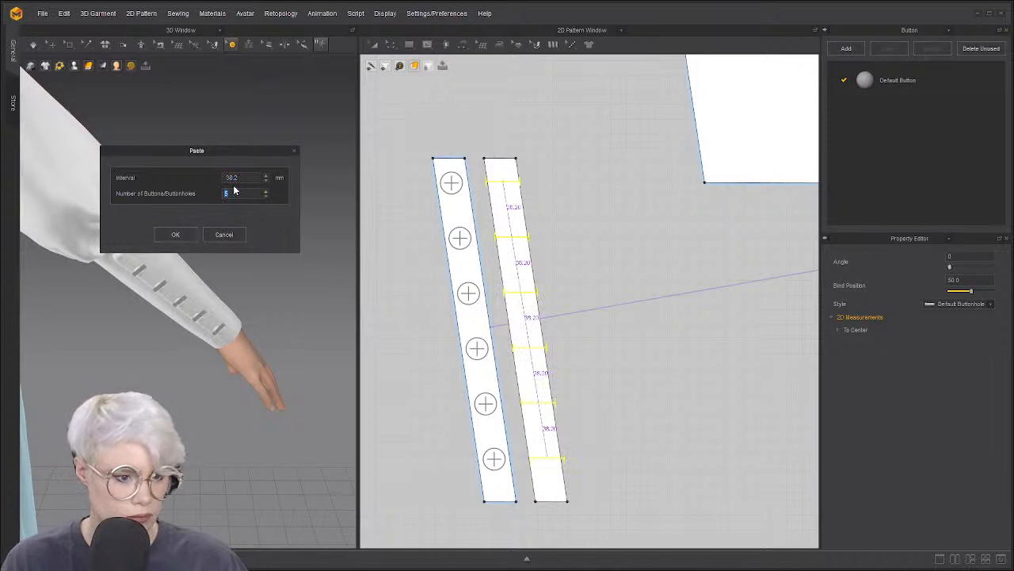
pyautogui.click(266, 175)
pyautogui.click(266, 176)
pyautogui.click(267, 181)
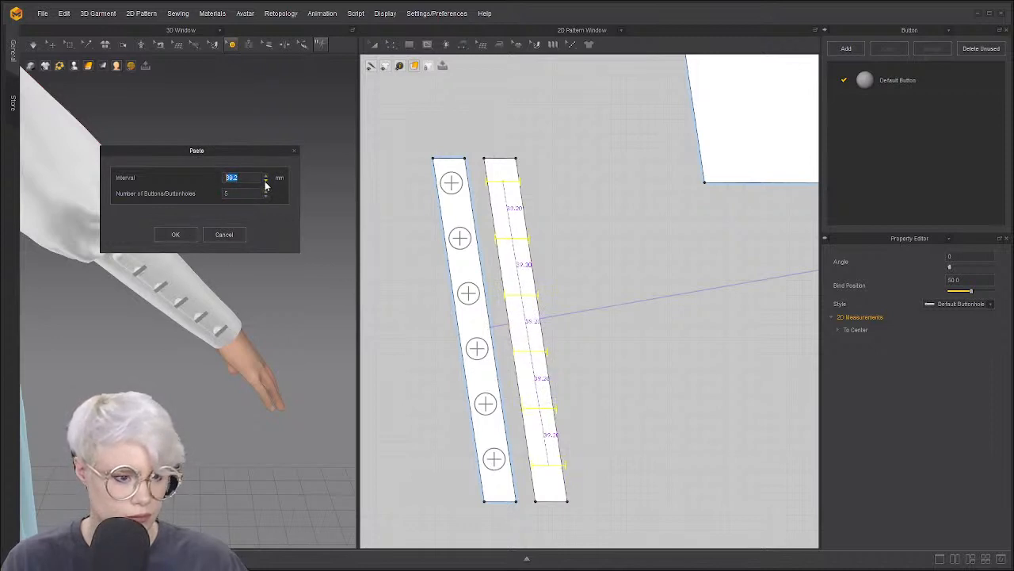
pyautogui.click(265, 181)
pyautogui.click(187, 236)
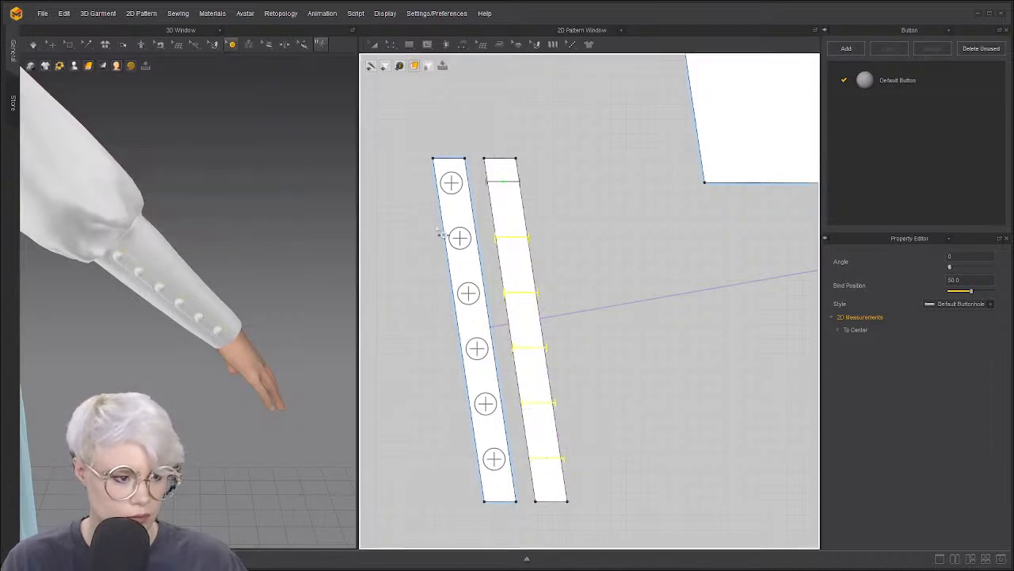
# Set the default buttonhole width to 17 mm in the Buttonhole panel
pyautogui.click(948, 30)
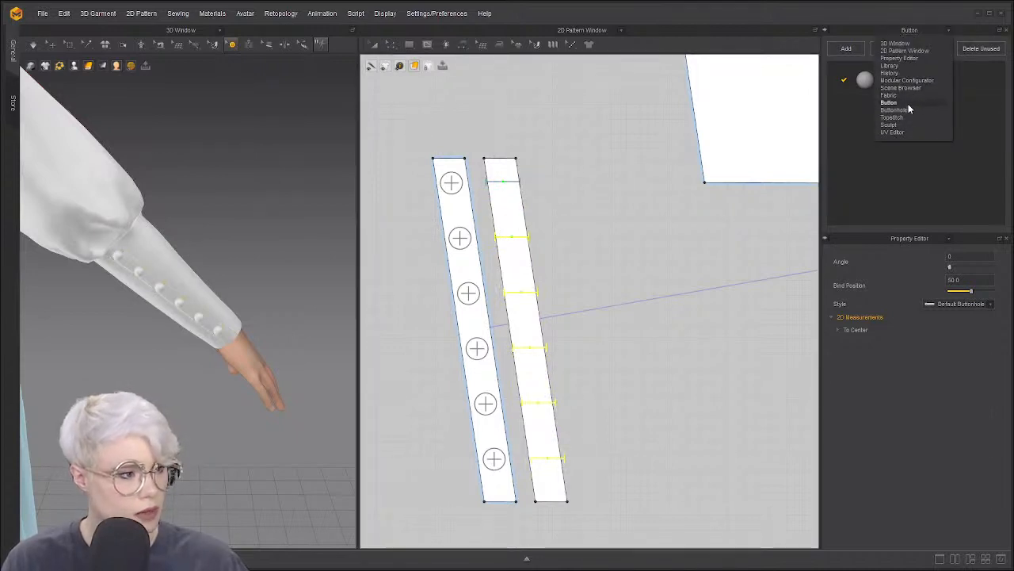
pyautogui.click(908, 111)
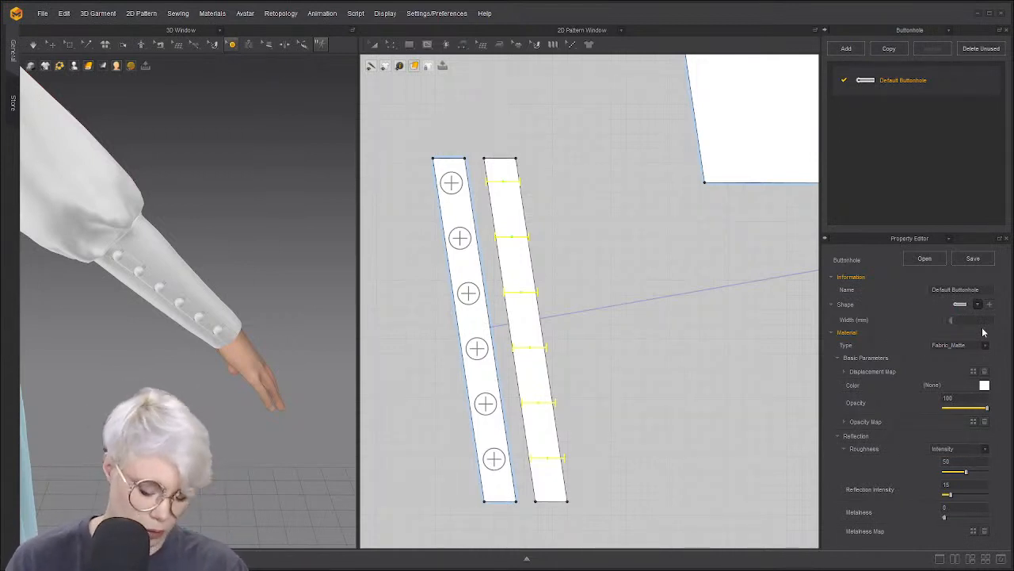
pyautogui.press('Return')
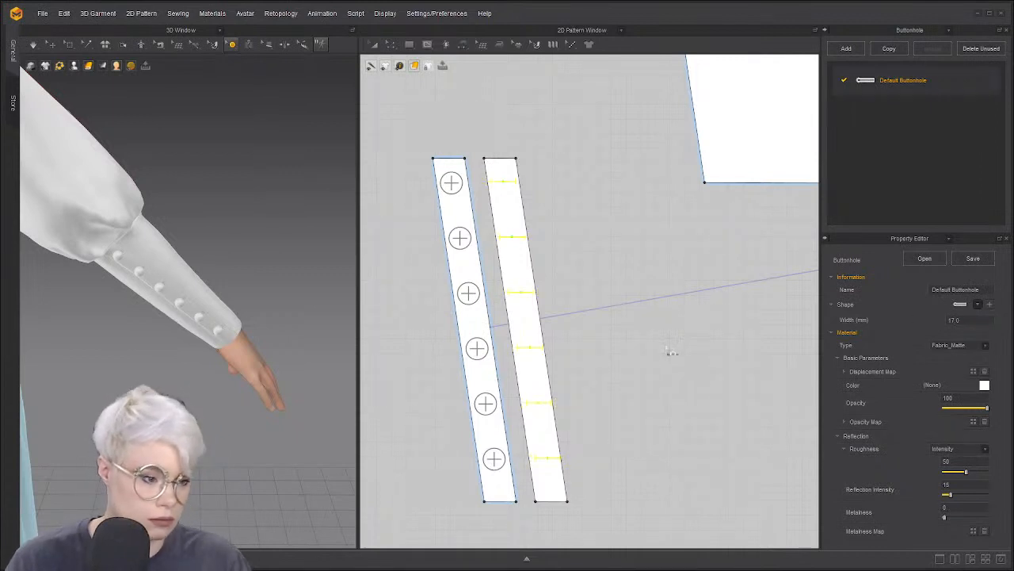
# Select several buttonholes to check their new 17 mm size
pyautogui.click(552, 459)
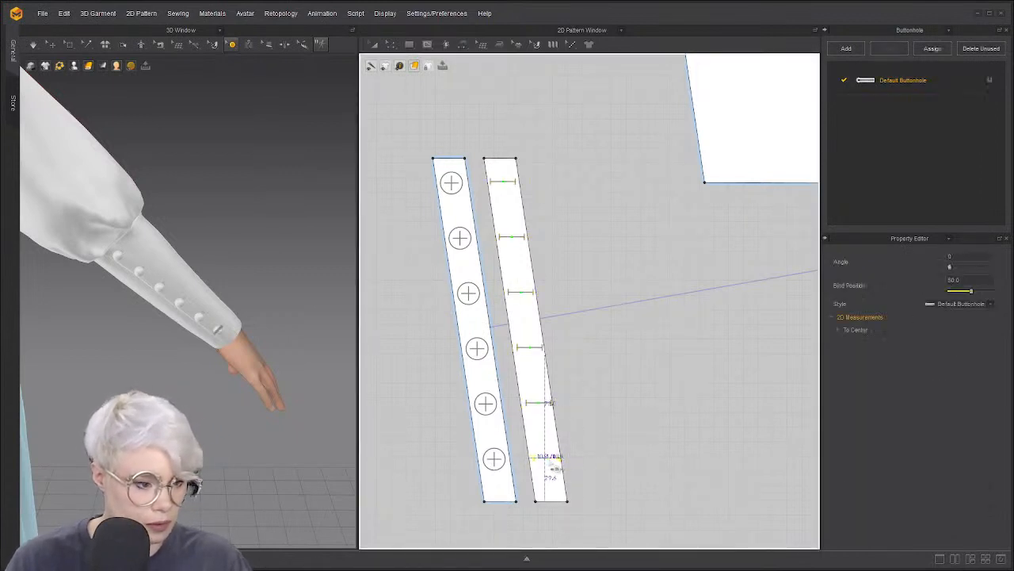
pyautogui.click(549, 403)
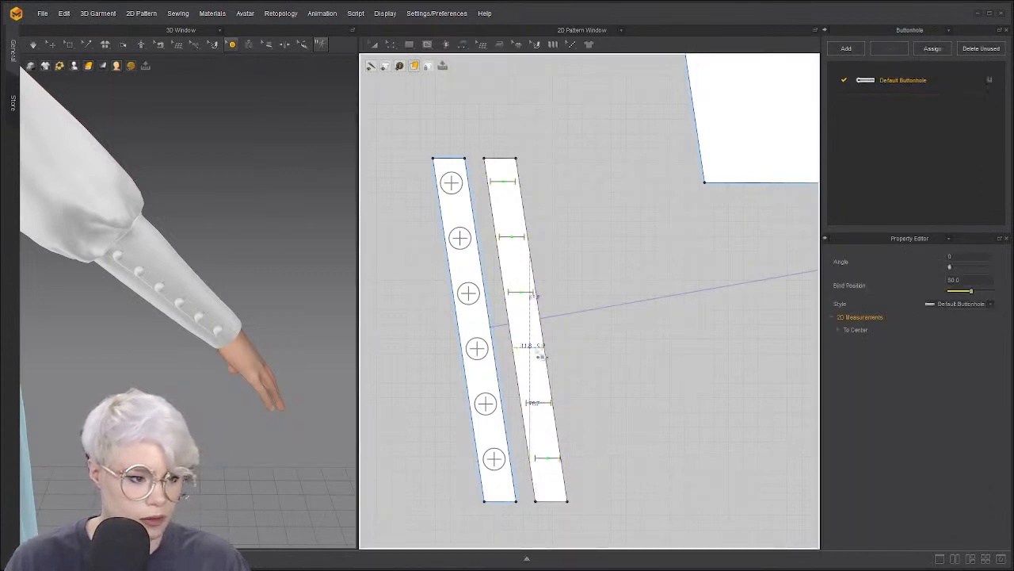
pyautogui.click(626, 341)
pyautogui.click(528, 297)
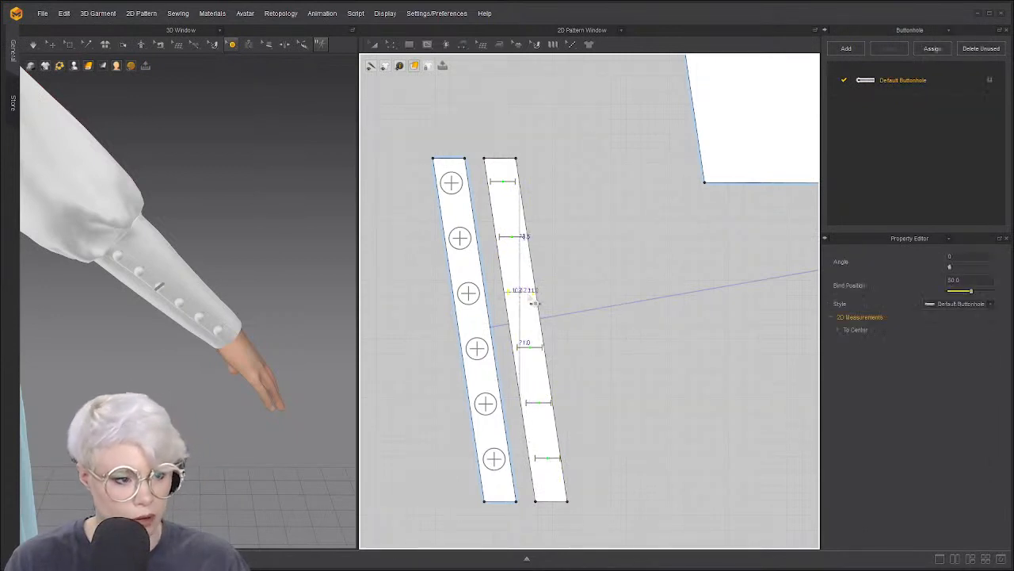
pyautogui.click(599, 297)
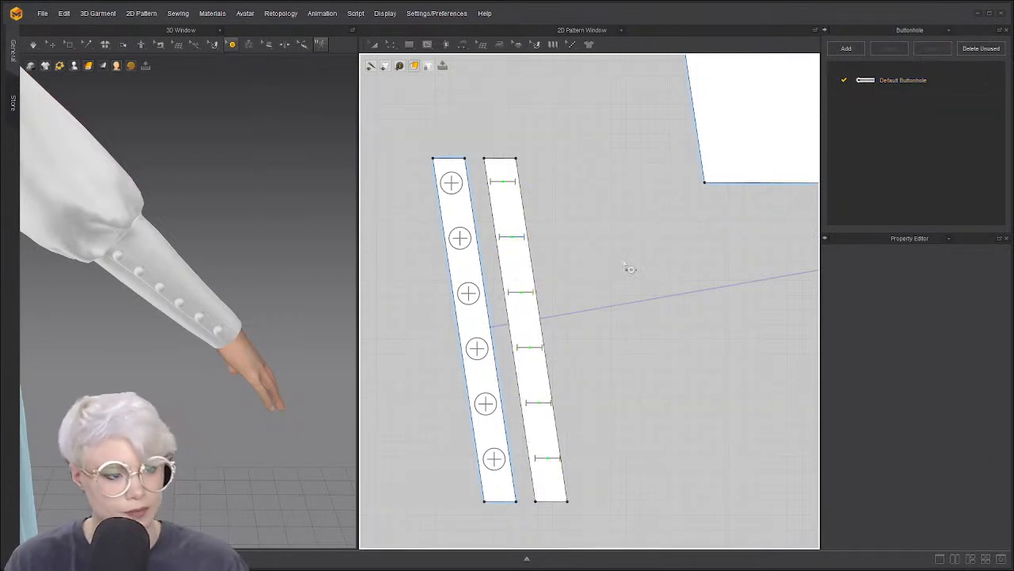
# Inspect the buttonholes and nudge the middle one slightly to centre it in the strip
pyautogui.scroll(5, 630, 270)
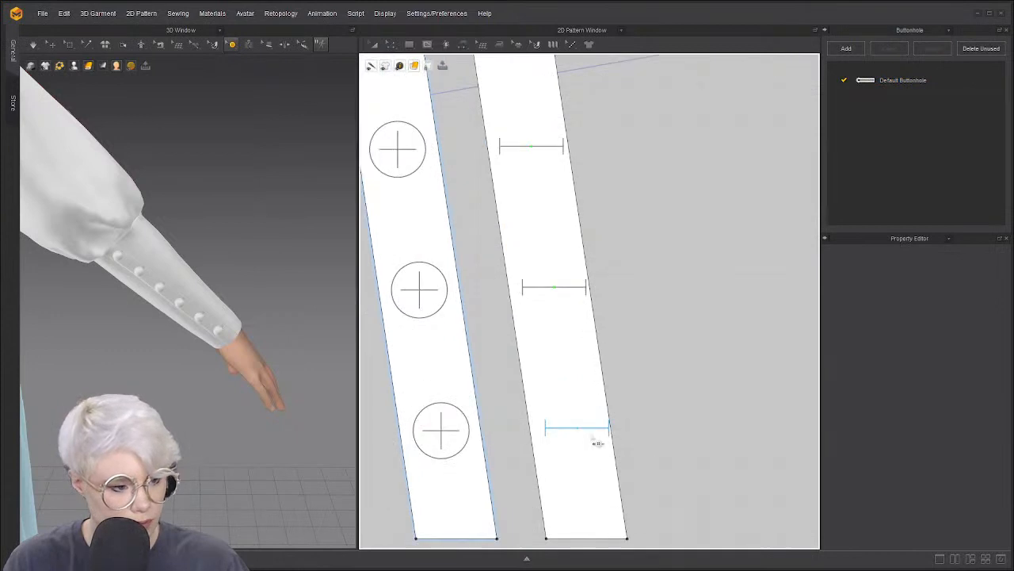
pyautogui.click(591, 441)
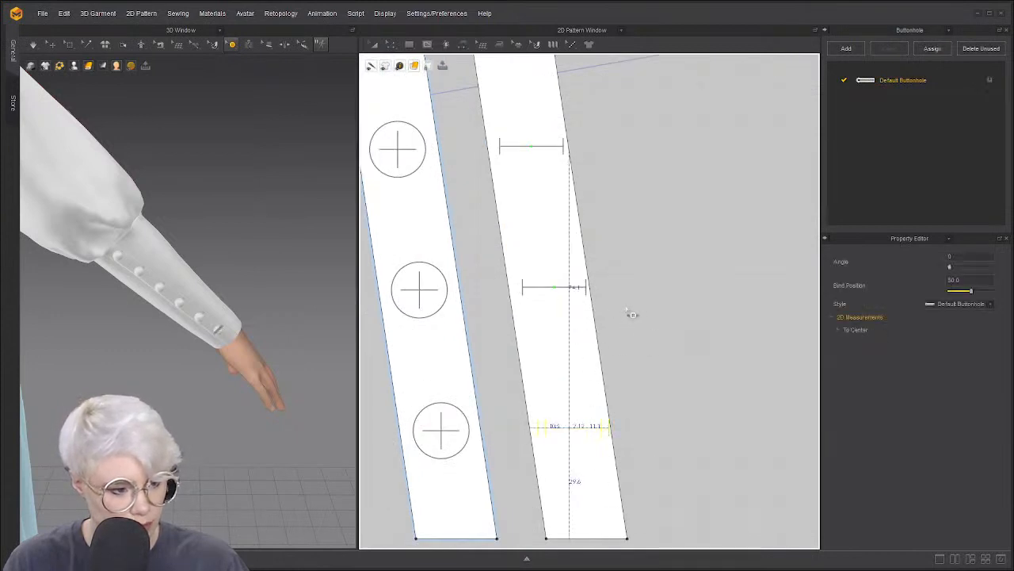
pyautogui.click(579, 296)
pyautogui.click(571, 295)
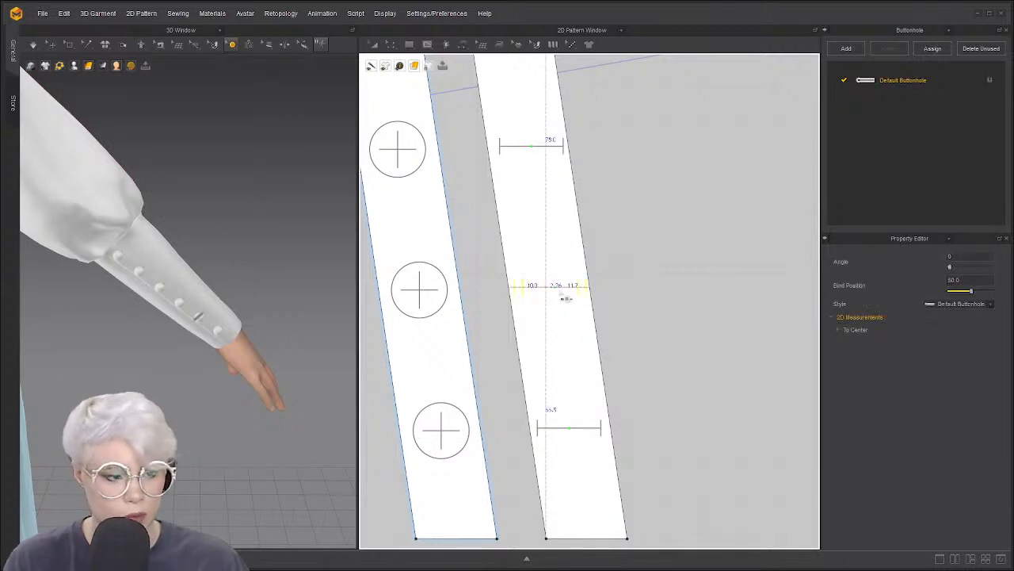
pyautogui.click(552, 149)
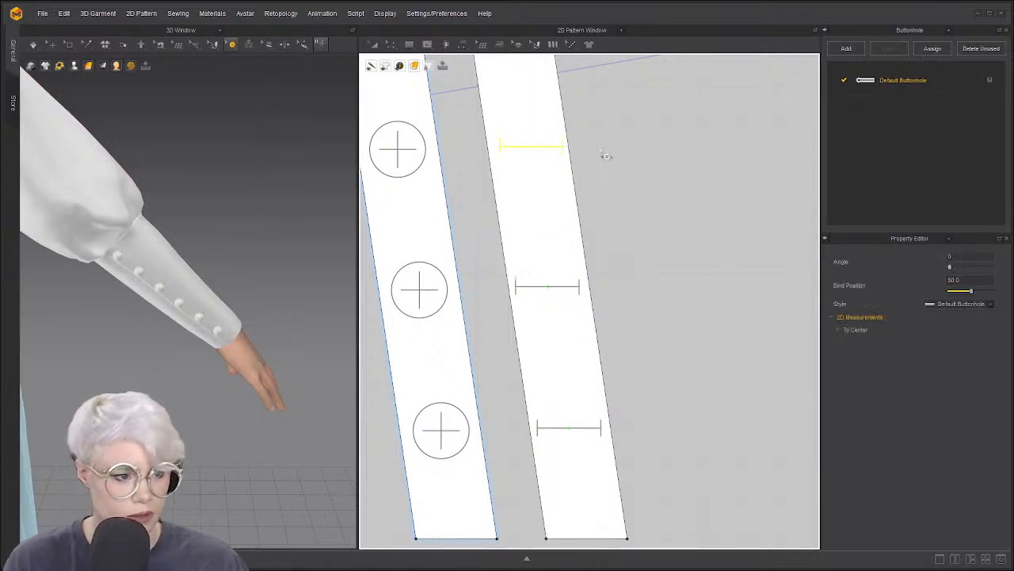
pyautogui.scroll(3, 600, 154)
pyautogui.scroll(-2, 630, 245)
pyautogui.moveTo(653, 324); pyautogui.dragTo(655, 334, button='middle')
pyautogui.click(688, 287)
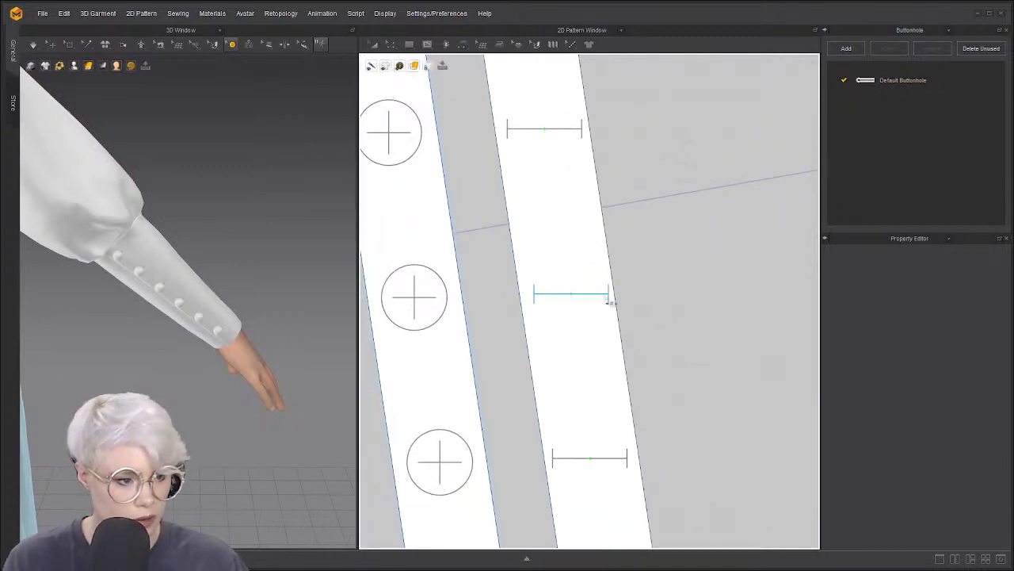
pyautogui.click(605, 299)
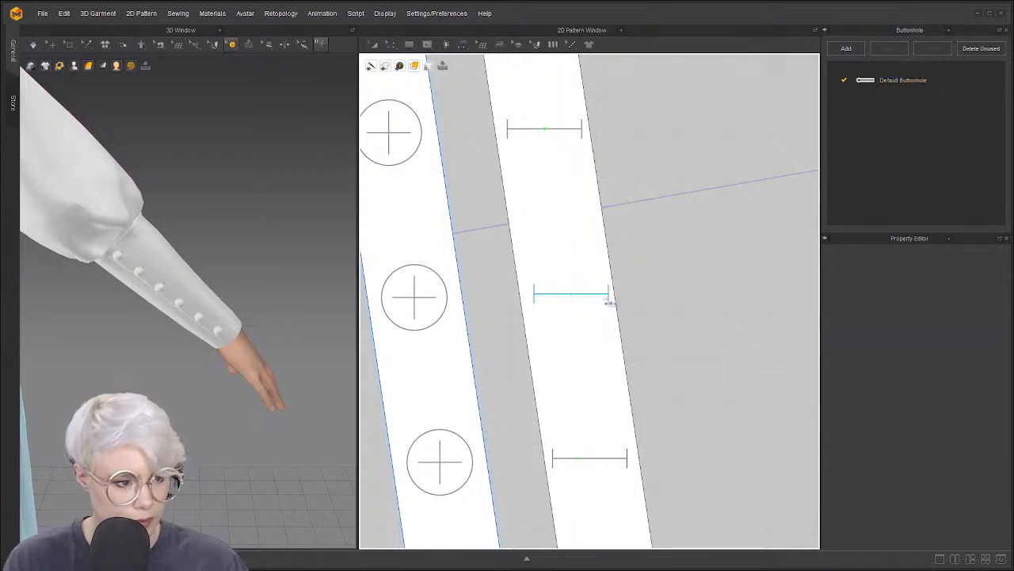
pyautogui.moveTo(606, 295)
pyautogui.mouseDown()
pyautogui.moveTo(585, 298)
pyautogui.moveTo(604, 304)
pyautogui.mouseUp()
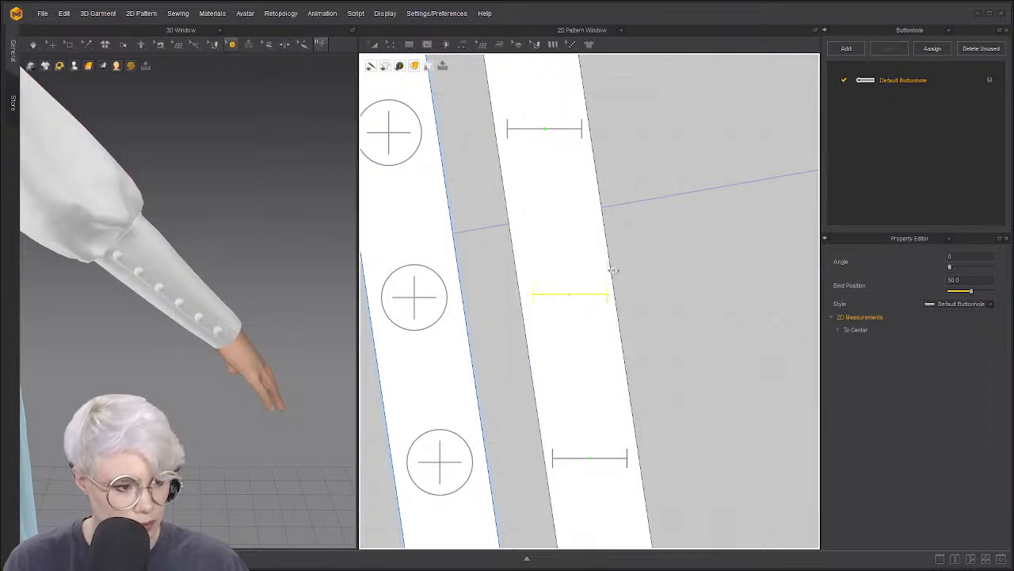
# Zoom out and pan the 2D pattern view back toward the cuff strips
pyautogui.scroll(-5, 622, 317)
pyautogui.scroll(-2, 628, 313)
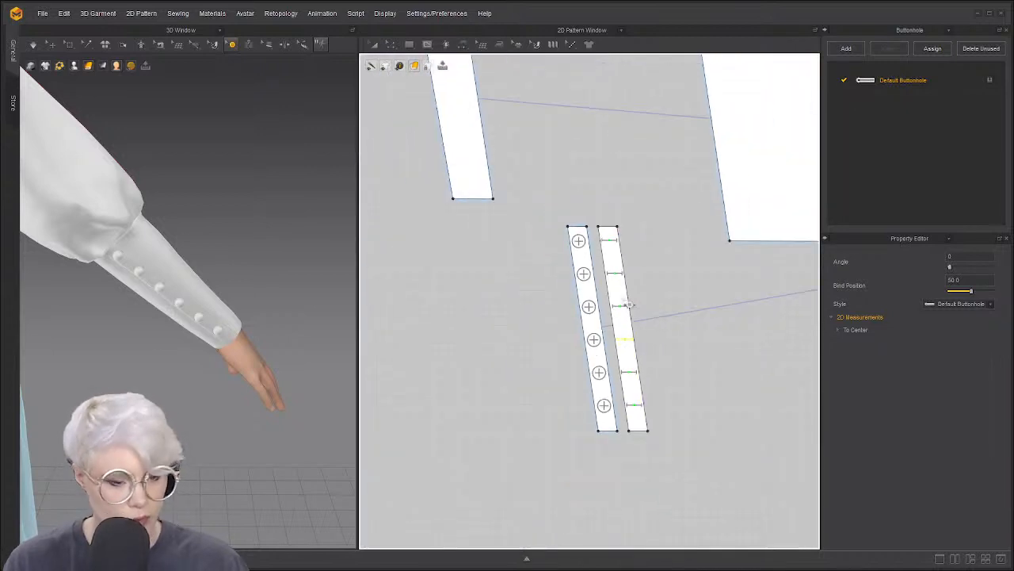
pyautogui.scroll(1, 415, 242)
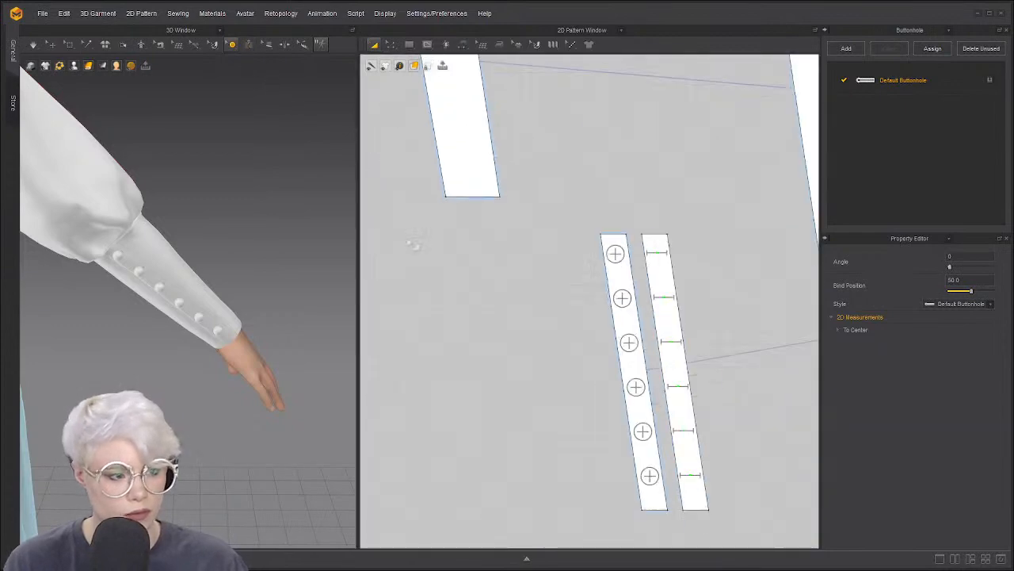
pyautogui.scroll(-6, 457, 281)
pyautogui.scroll(-1, 491, 286)
pyautogui.moveTo(492, 286); pyautogui.dragTo(253, 256, button='middle')
pyautogui.scroll(6, 394, 294)
pyautogui.scroll(-1, 443, 285)
pyautogui.scroll(-1, 253, 257)
pyautogui.scroll(-2, 437, 264)
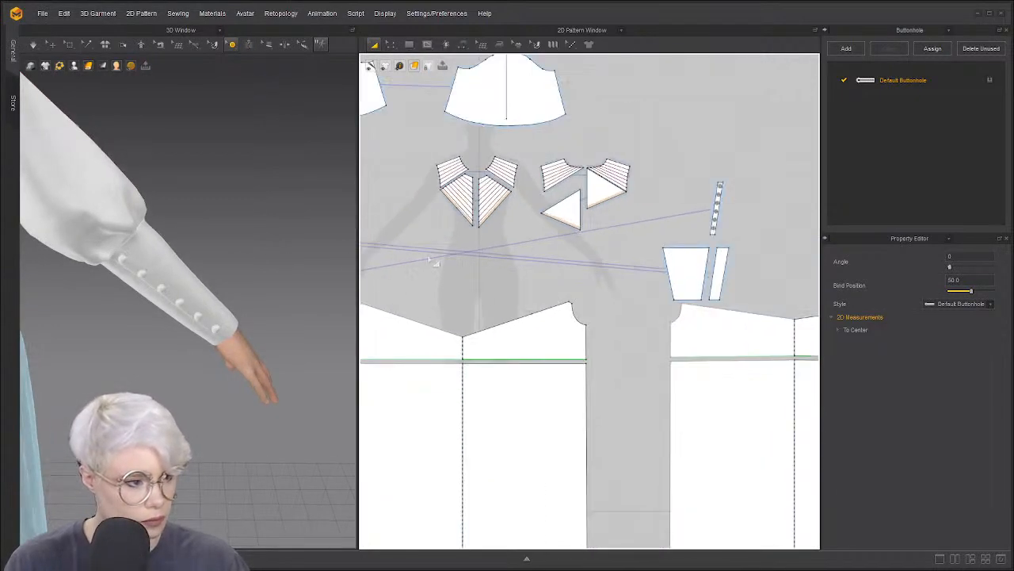
pyautogui.scroll(-1, 429, 259)
pyautogui.moveTo(429, 259); pyautogui.dragTo(622, 216, button='middle')
pyautogui.scroll(7, 496, 225)
# Select the buttonhole strip and try an instance-copy placement, then cancel it
pyautogui.click(446, 270)
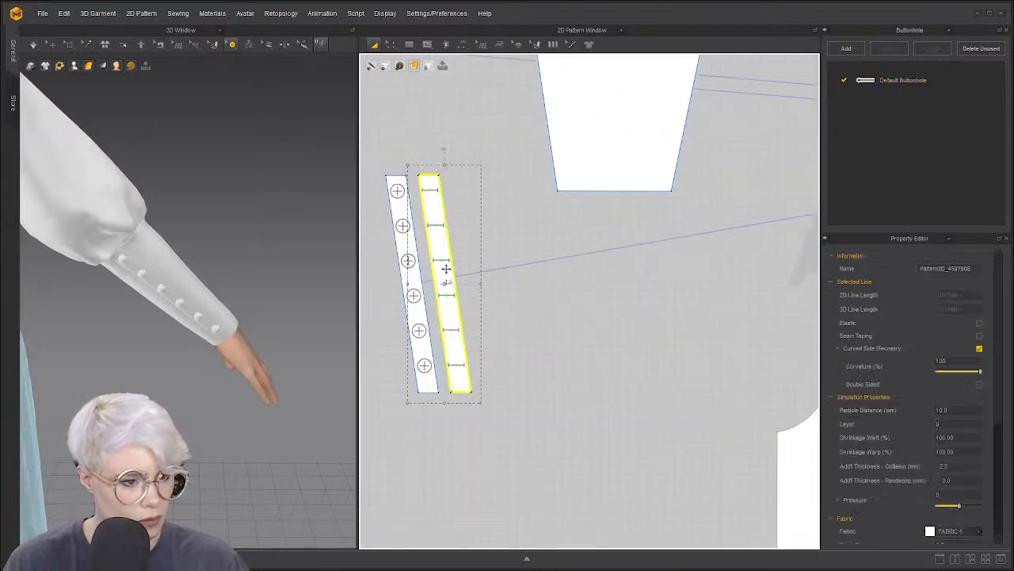
pyautogui.scroll(-2, 446, 269)
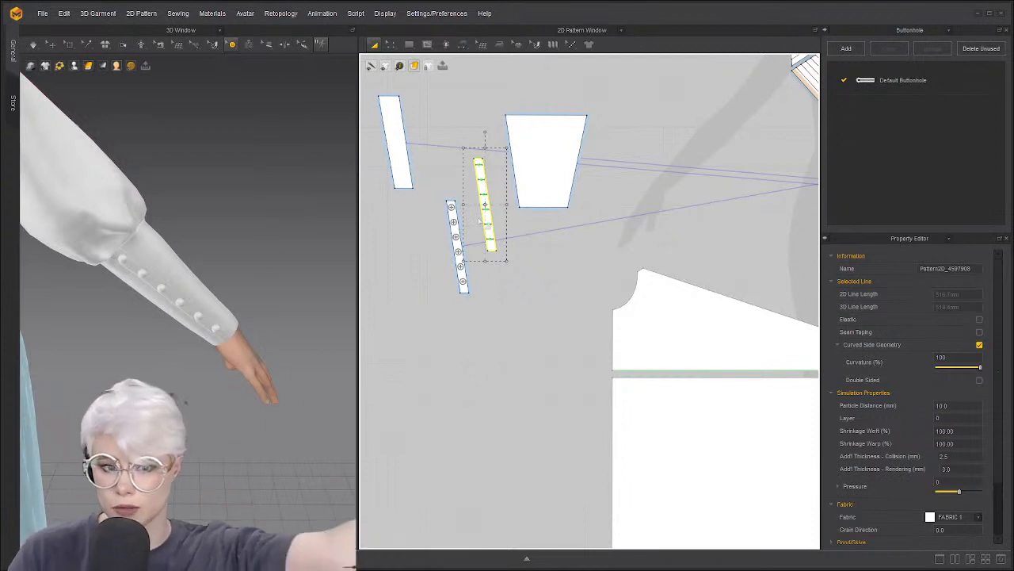
pyautogui.scroll(3, 466, 181)
pyautogui.rightClick(502, 204)
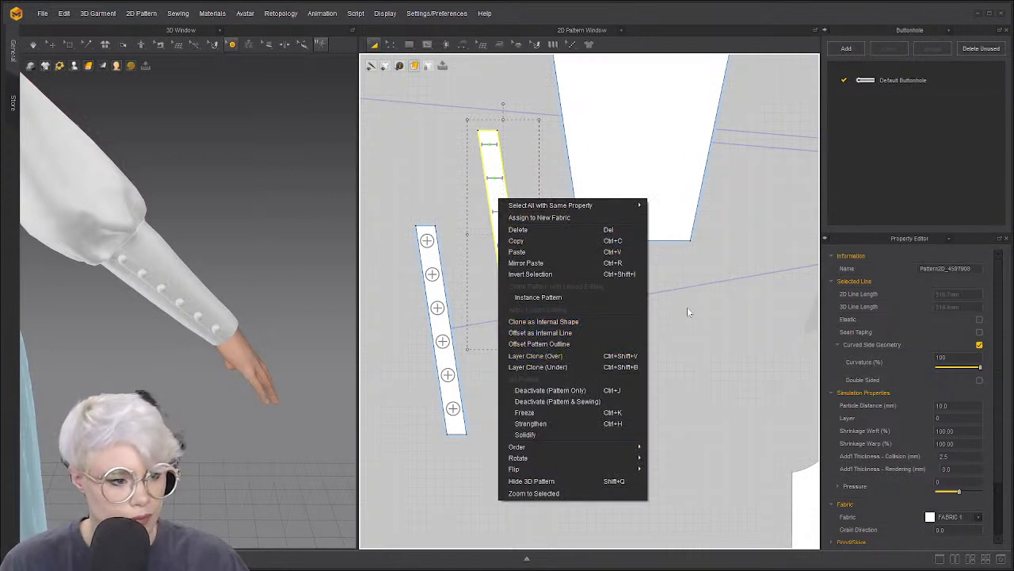
pyautogui.click(551, 298)
pyautogui.scroll(-3, 473, 313)
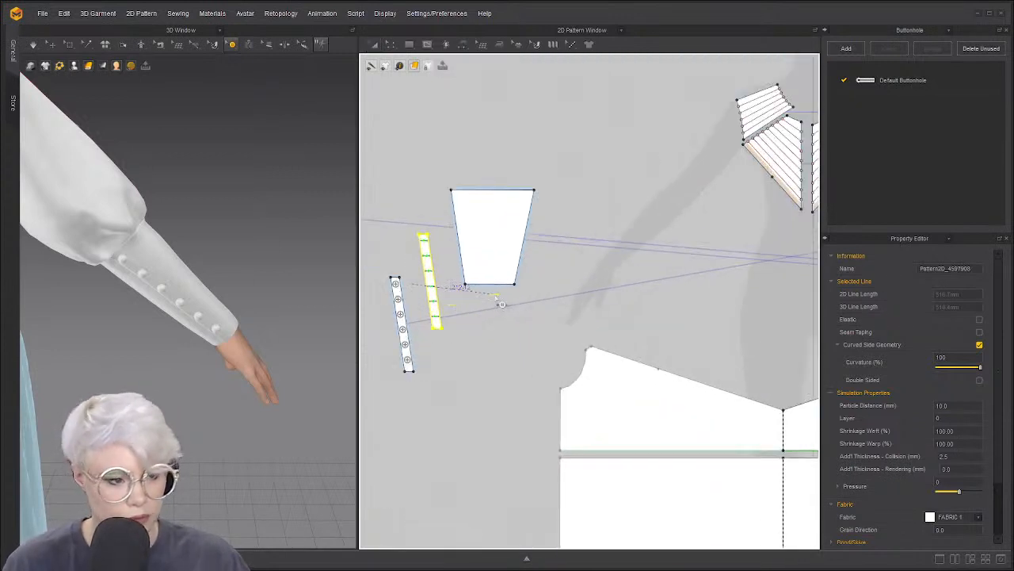
pyautogui.press('Escape')
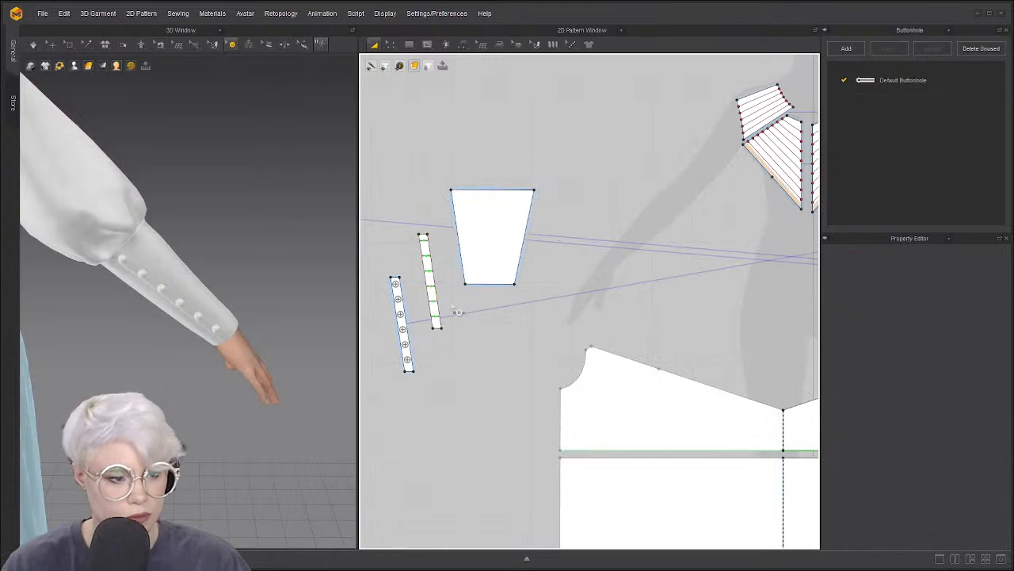
pyautogui.click(233, 47)
pyautogui.click(52, 46)
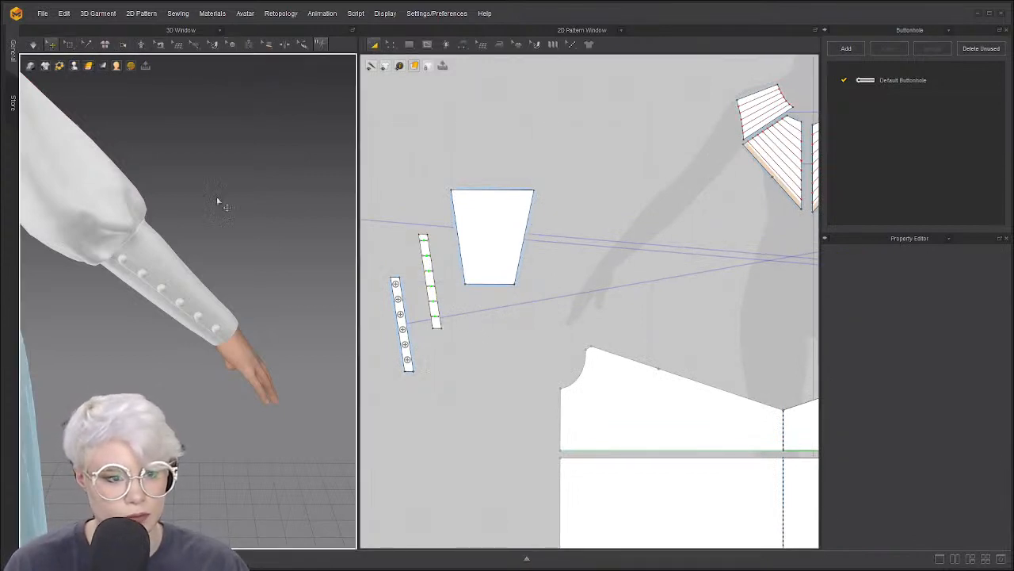
# Reselect the buttonhole strip and cancel an attempted internal-shape clone
pyautogui.click(427, 244)
pyautogui.rightClick(428, 251)
pyautogui.click(487, 372)
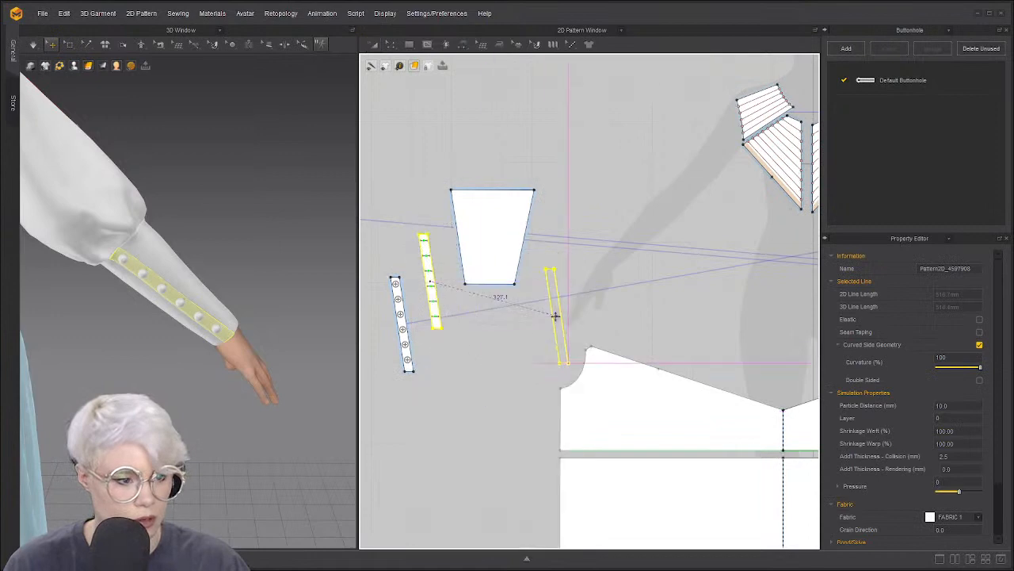
pyautogui.scroll(1, 556, 315)
pyautogui.moveTo(617, 300); pyautogui.dragTo(452, 320, button='middle')
pyautogui.press('Escape')
pyautogui.moveTo(478, 267)
pyautogui.mouseDown(button='middle')
pyautogui.moveTo(600, 285)
pyautogui.moveTo(598, 261)
pyautogui.moveTo(644, 253)
pyautogui.mouseUp(button='middle')
pyautogui.scroll(3, 468, 274)
# Mirror-paste a copy of the buttonhole strip with Ctrl+D and drop it near the other sleeve
pyautogui.hotkey('ctrl', 'd')
pyautogui.moveTo(777, 272); pyautogui.dragTo(483, 281, button='middle')
pyautogui.scroll(-10, 477, 284)
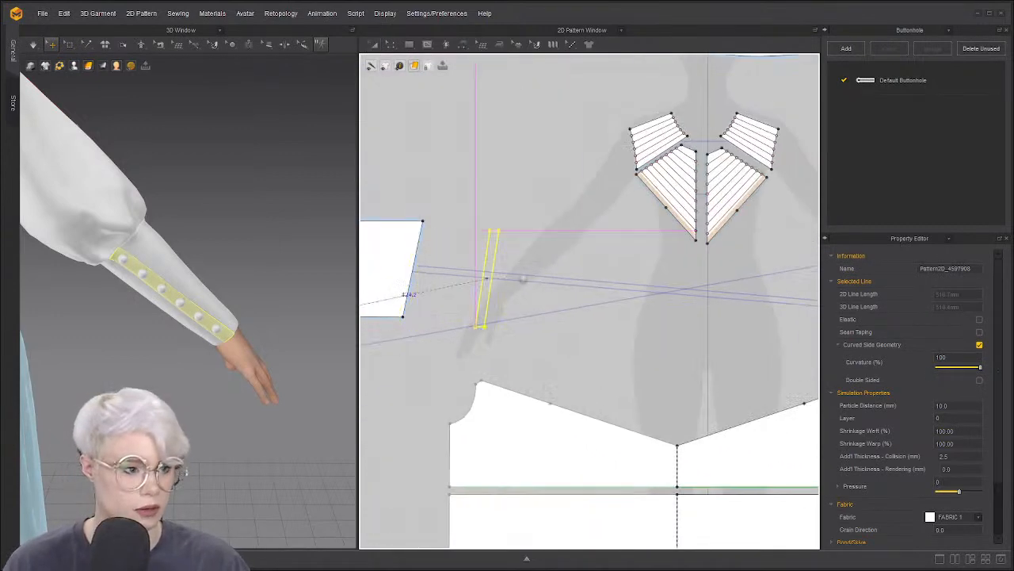
pyautogui.click(633, 258)
pyautogui.scroll(4, 634, 262)
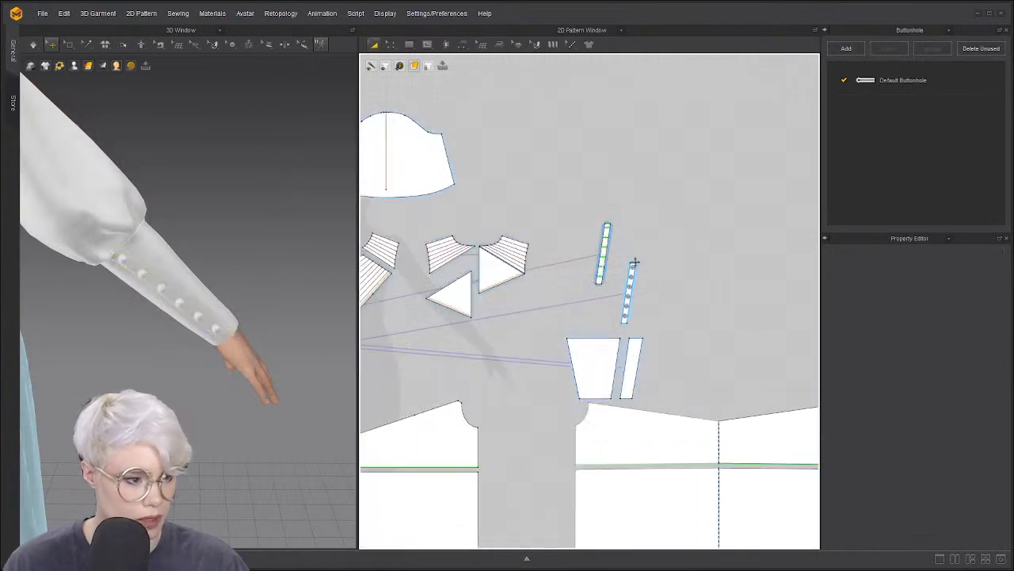
# Arrange the button strip and buttonhole strip beside the other cuff, with the buttonhole strip above
pyautogui.moveTo(636, 279); pyautogui.dragTo(624, 338)
pyautogui.scroll(1, 527, 313)
pyautogui.moveTo(387, 324); pyautogui.dragTo(555, 290, button='middle')
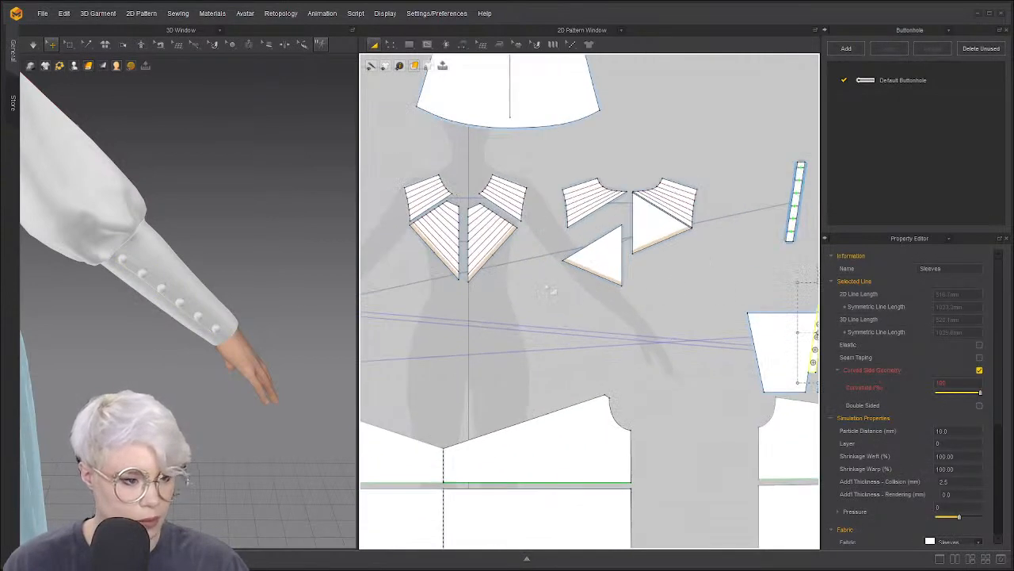
pyautogui.moveTo(406, 299); pyautogui.dragTo(800, 191, button='middle')
pyautogui.moveTo(519, 217); pyautogui.dragTo(484, 107)
pyautogui.moveTo(495, 240); pyautogui.dragTo(495, 186)
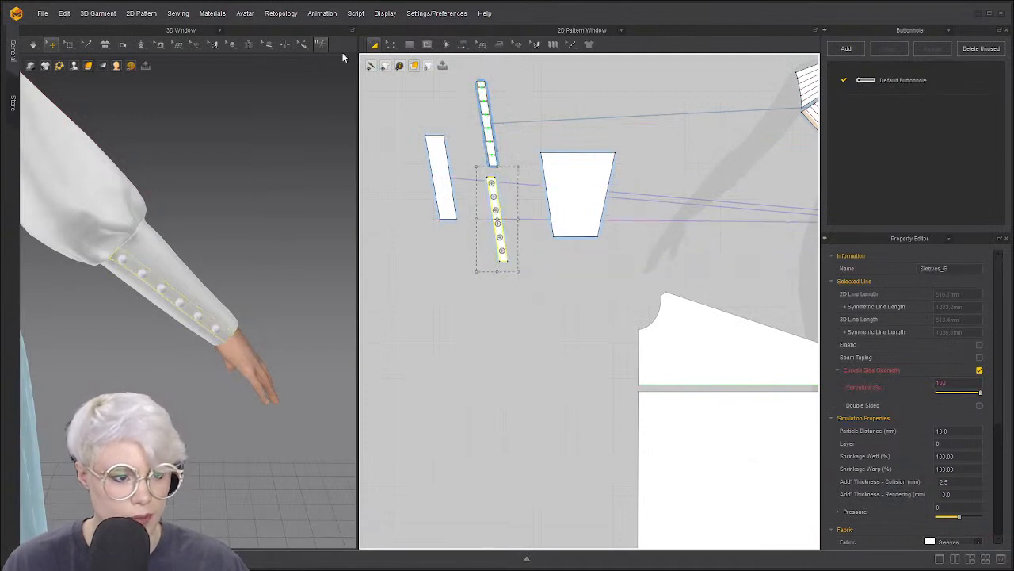
pyautogui.click(233, 44)
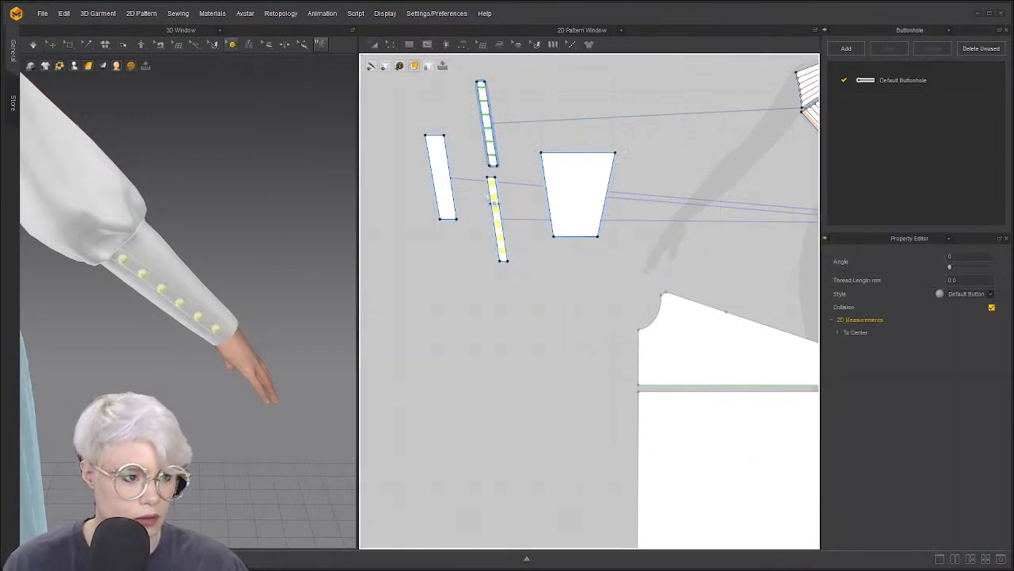
# Fasten each sleeve's six buttons to its buttonhole strip using Fasten Button
pyautogui.click(249, 44)
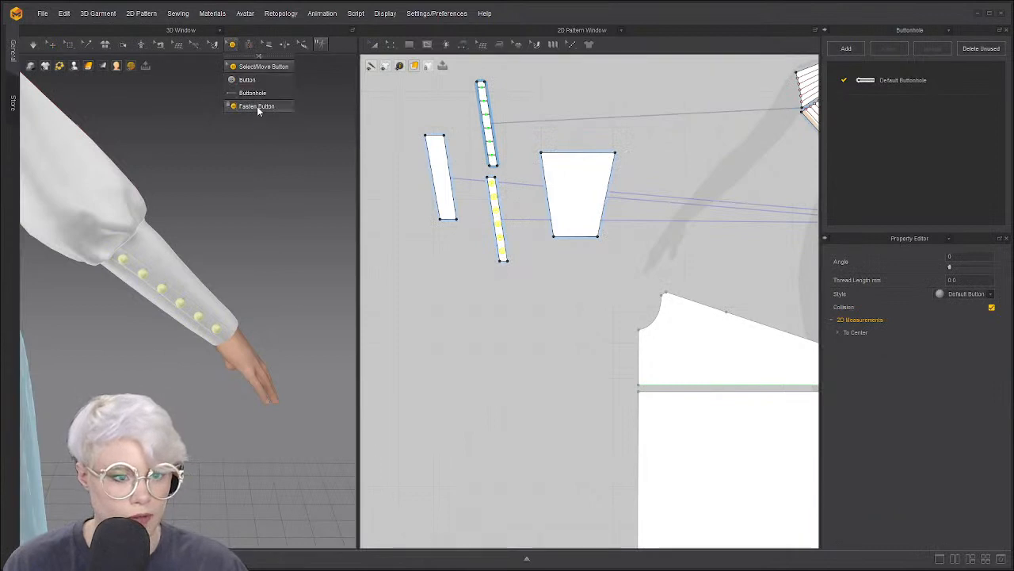
pyautogui.click(259, 104)
pyautogui.moveTo(473, 182); pyautogui.dragTo(514, 260)
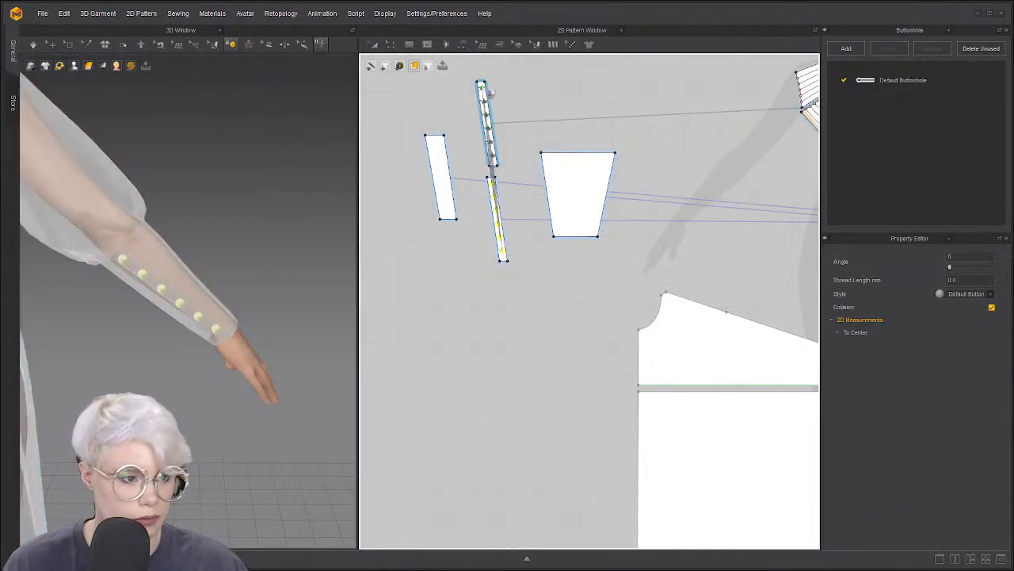
pyautogui.click(485, 84)
pyautogui.scroll(-4, 653, 175)
pyautogui.moveTo(714, 191); pyautogui.dragTo(445, 235, button='middle')
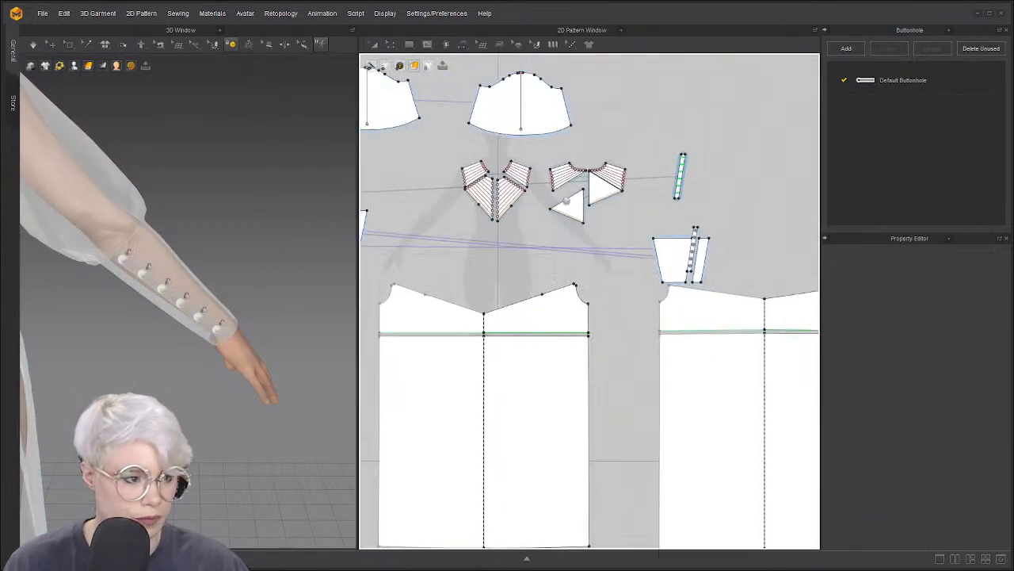
pyautogui.scroll(4, 638, 282)
pyautogui.moveTo(611, 223); pyautogui.dragTo(659, 311)
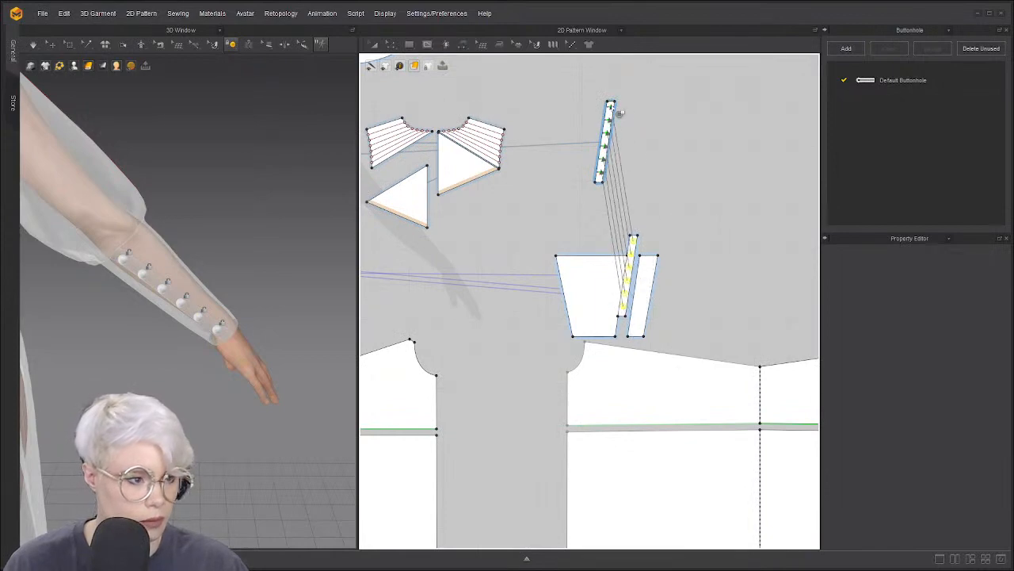
pyautogui.click(612, 111)
# Orbit the 3D view and inspect the loose strip floating beside the avatar
pyautogui.scroll(-4, 197, 244)
pyautogui.moveTo(301, 238); pyautogui.dragTo(276, 221, button='right')
pyautogui.scroll(-3, 277, 223)
pyautogui.moveTo(208, 238); pyautogui.dragTo(258, 222, button='right')
pyautogui.press('a')
pyautogui.scroll(-1, 258, 222)
pyautogui.moveTo(258, 221); pyautogui.dragTo(193, 239, button='middle')
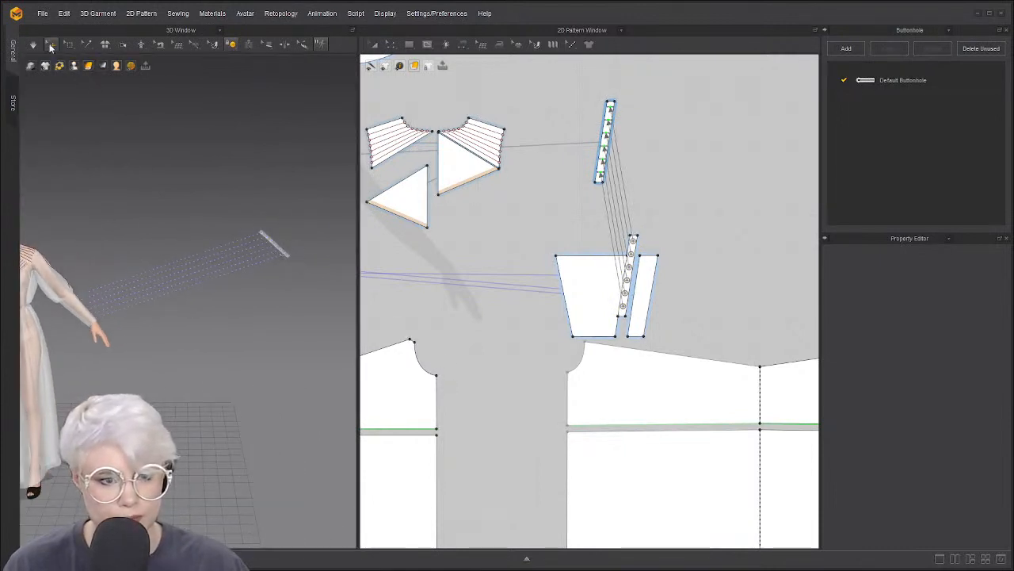
pyautogui.click(51, 45)
pyautogui.click(272, 242)
pyautogui.rightClick(278, 242)
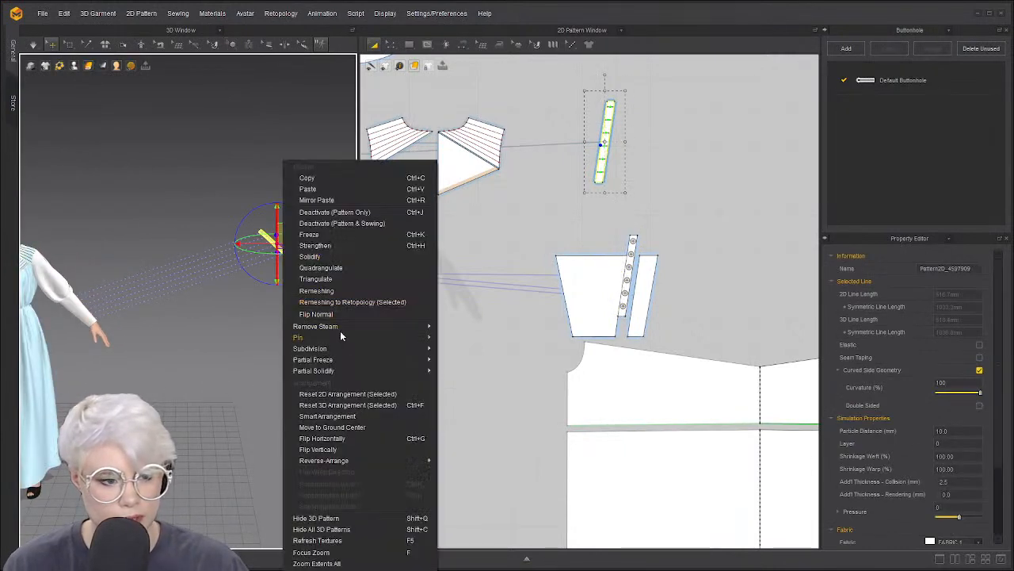
pyautogui.click(205, 428)
pyautogui.scroll(3, 555, 246)
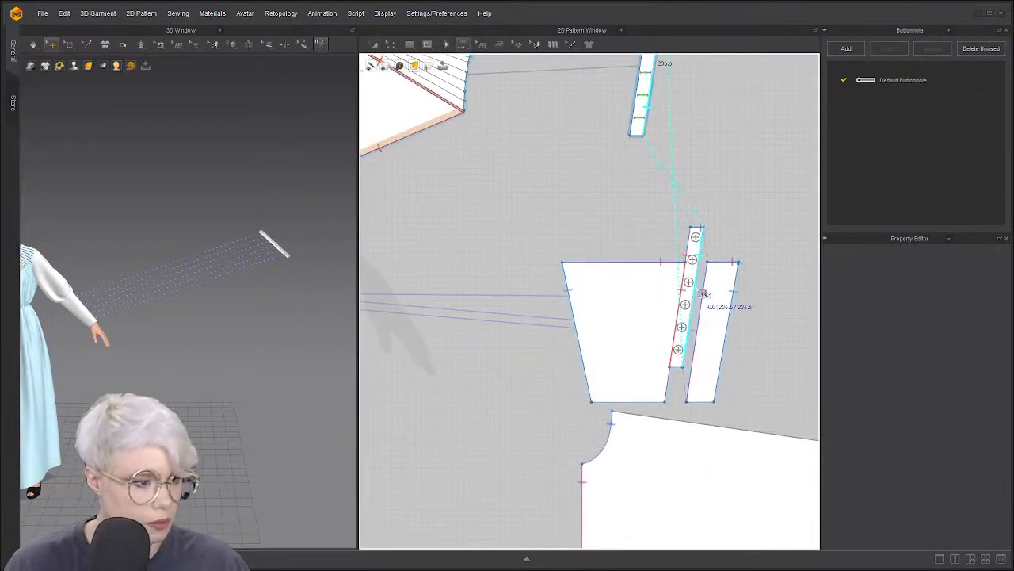
# Sew the copied buttonhole strip's edge to the button strip with two seams, then simulate
pyautogui.click(688, 294)
pyautogui.click(648, 102)
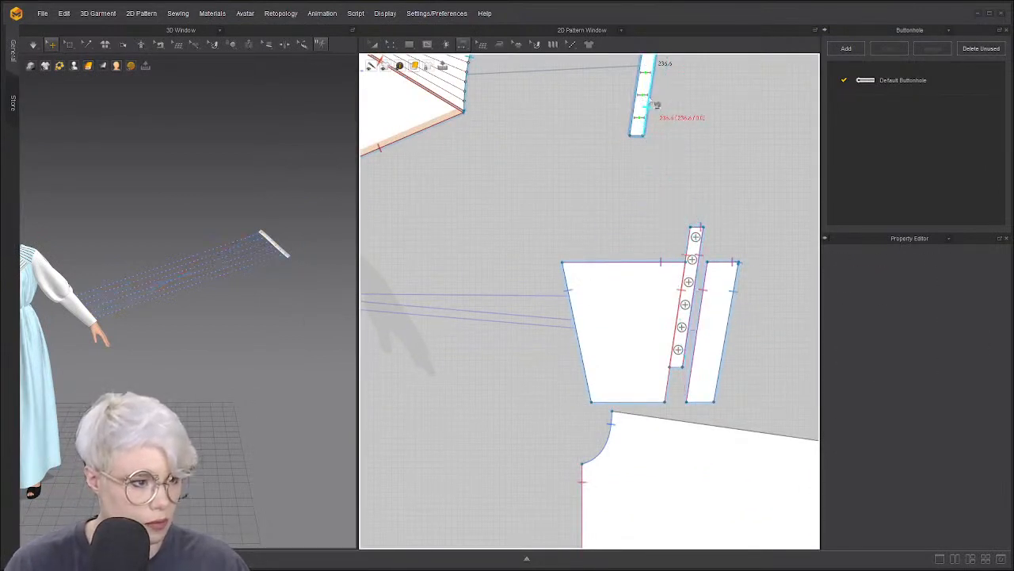
pyautogui.click(690, 325)
pyautogui.click(641, 98)
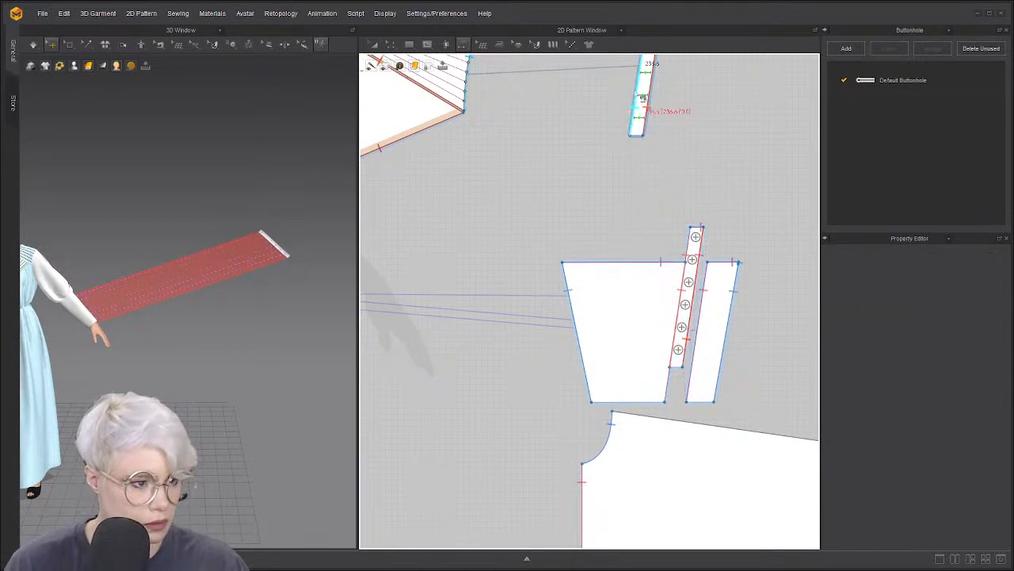
pyautogui.click(675, 339)
pyautogui.press('a')
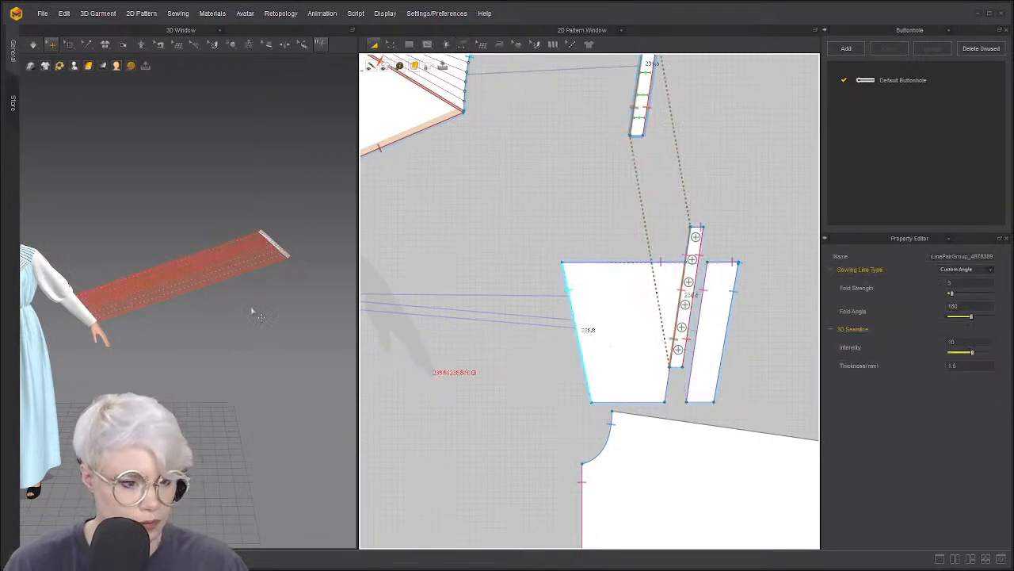
pyautogui.press('space')
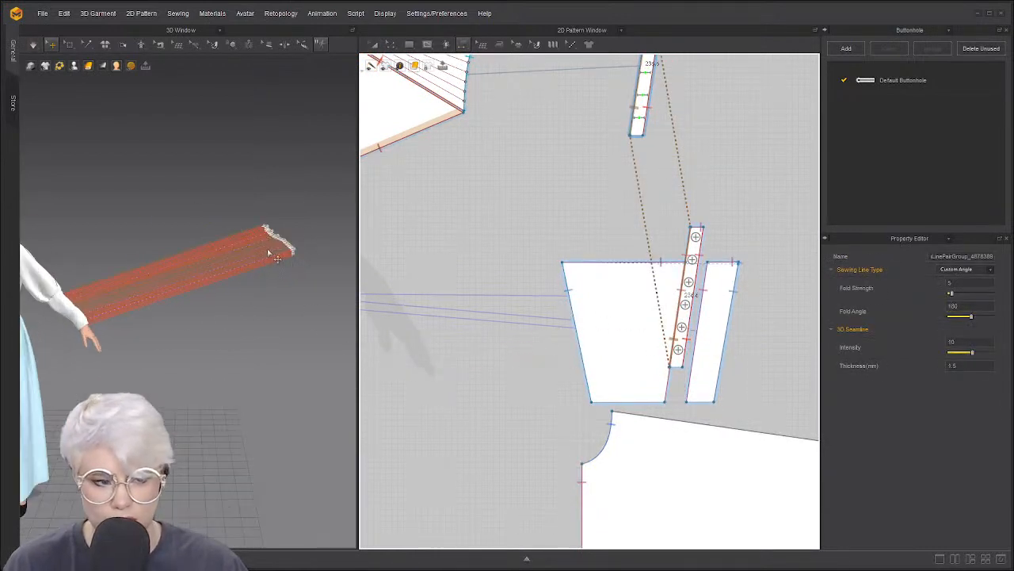
# Place the loose strip over the avatar's cuff from its 3D options
pyautogui.rightClick(287, 245)
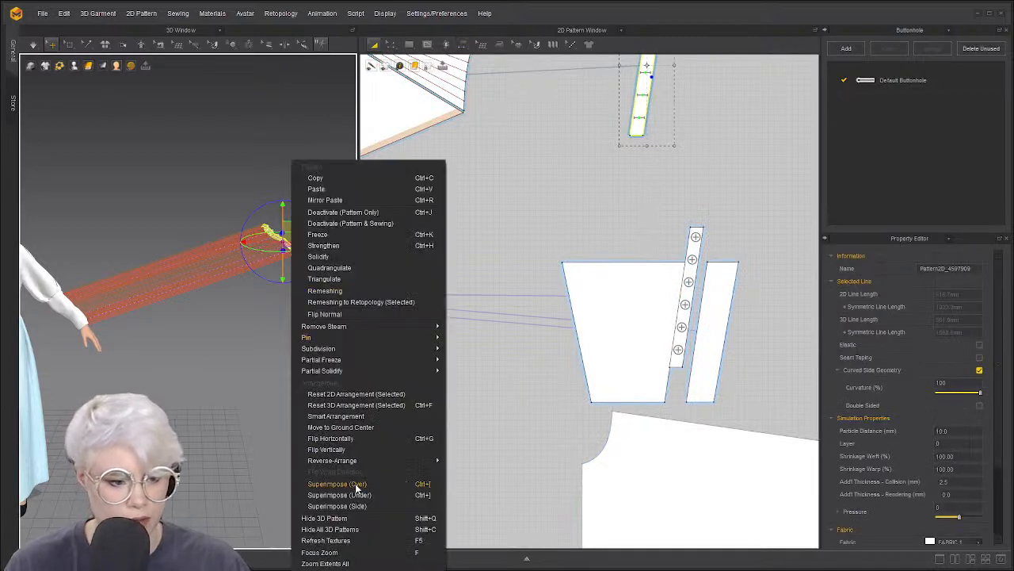
pyautogui.click(357, 485)
pyautogui.scroll(-4, 129, 371)
pyautogui.moveTo(273, 301); pyautogui.dragTo(202, 294, button='right')
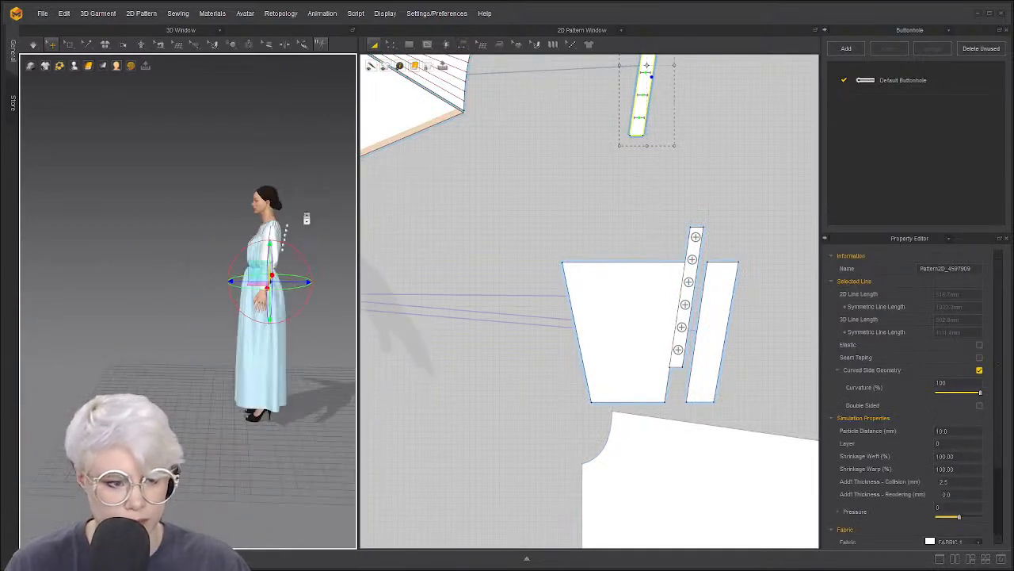
pyautogui.scroll(10, 214, 304)
# Select the cuff buttons and reset their 3D position
pyautogui.click(189, 319)
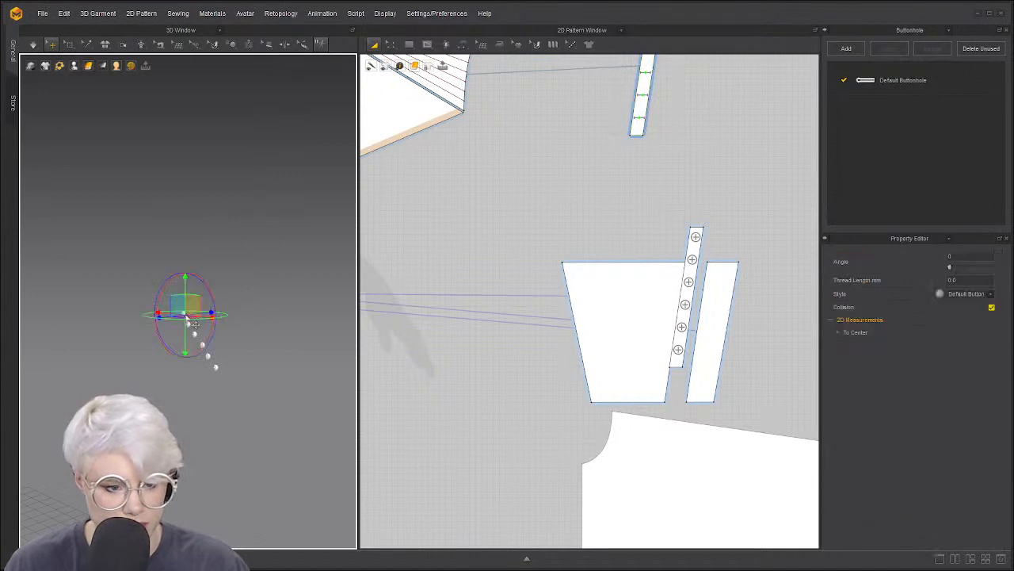
pyautogui.keyDown('shift'); pyautogui.click(217, 368); pyautogui.keyUp('shift')
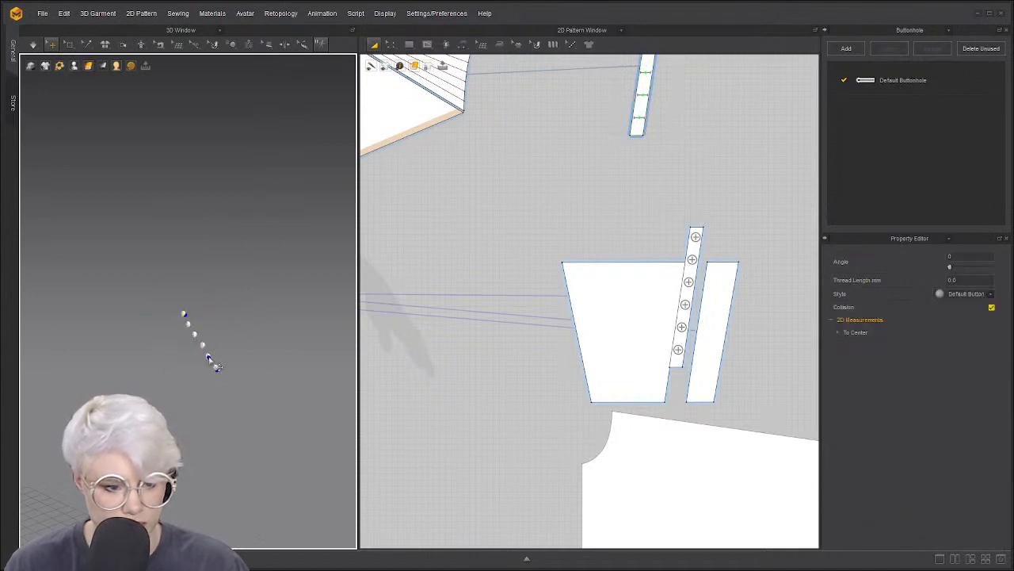
pyautogui.rightClick(185, 321)
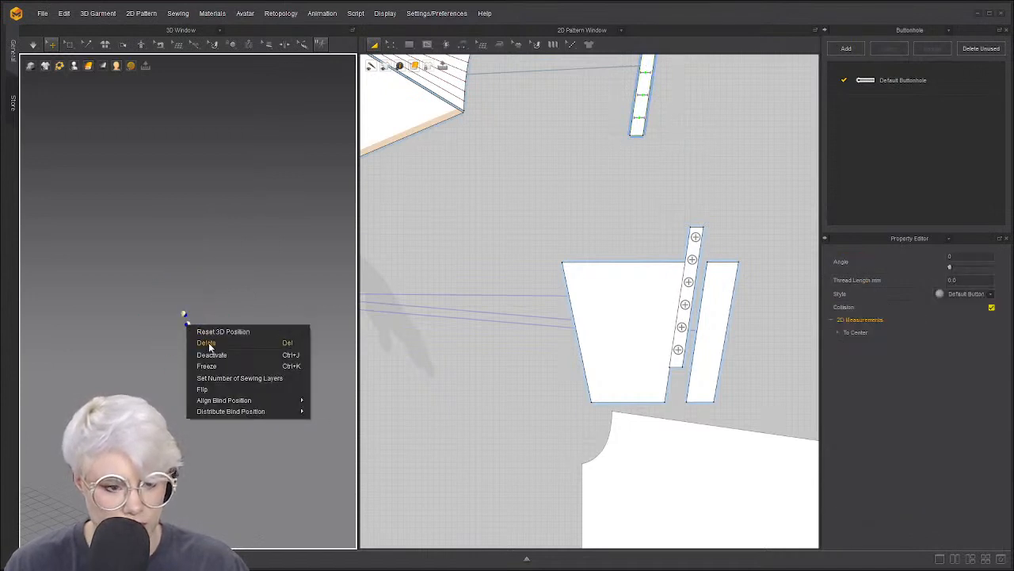
pyautogui.click(261, 336)
pyautogui.scroll(-6, 185, 334)
pyautogui.moveTo(185, 335); pyautogui.dragTo(247, 337, button='right')
pyautogui.moveTo(247, 337); pyautogui.dragTo(127, 355, button='middle')
pyautogui.scroll(2, 126, 355)
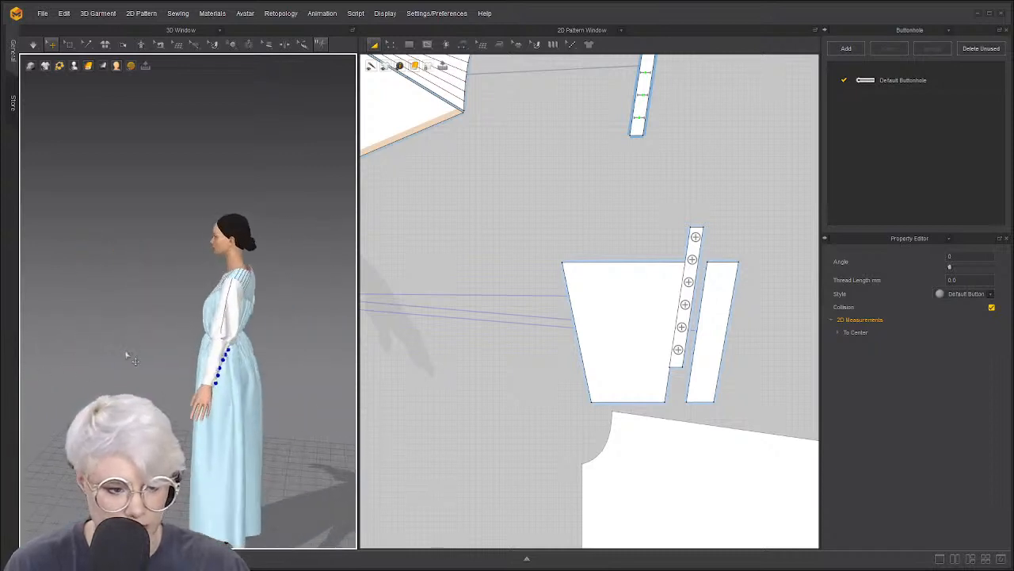
pyautogui.moveTo(269, 331); pyautogui.dragTo(218, 319, button='right')
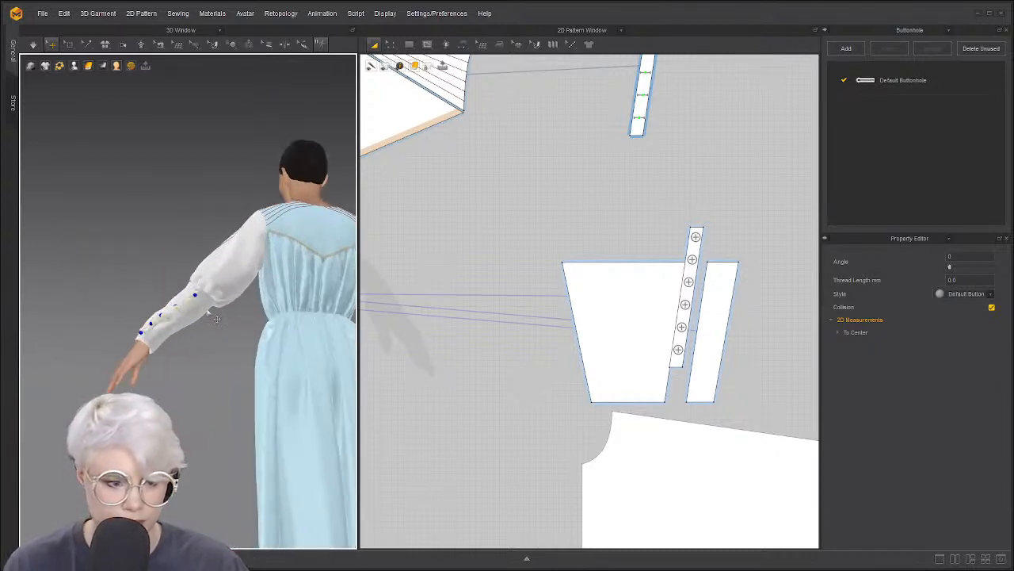
# Simulate the sleeve so the button row settles along the placket, then stop the simulation
pyautogui.click(179, 315)
pyautogui.scroll(6, 180, 315)
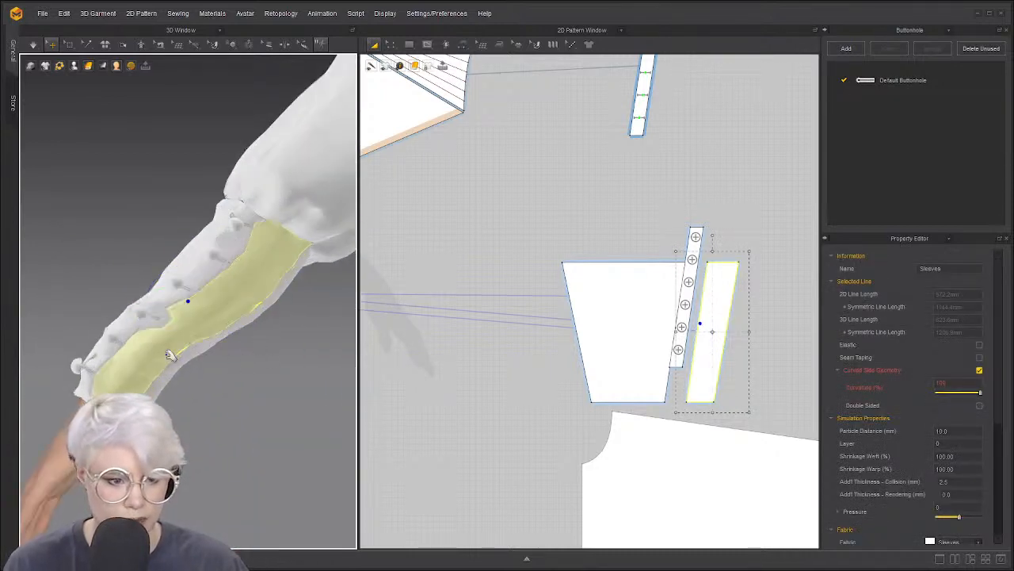
pyautogui.press('space')
pyautogui.moveTo(209, 339); pyautogui.dragTo(163, 354, button='right')
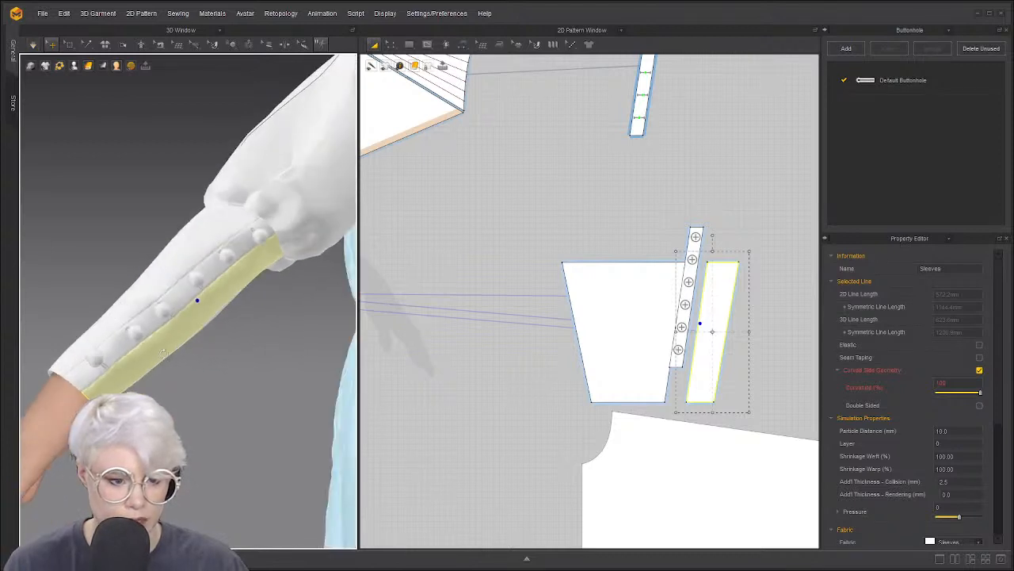
pyautogui.click(152, 366)
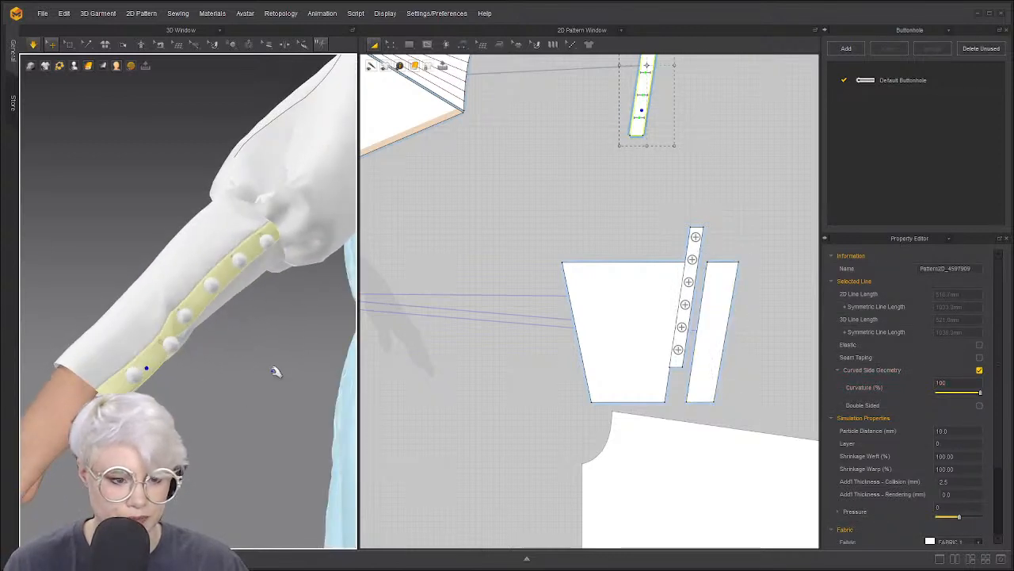
pyautogui.press('space')
pyautogui.scroll(-3, 146, 380)
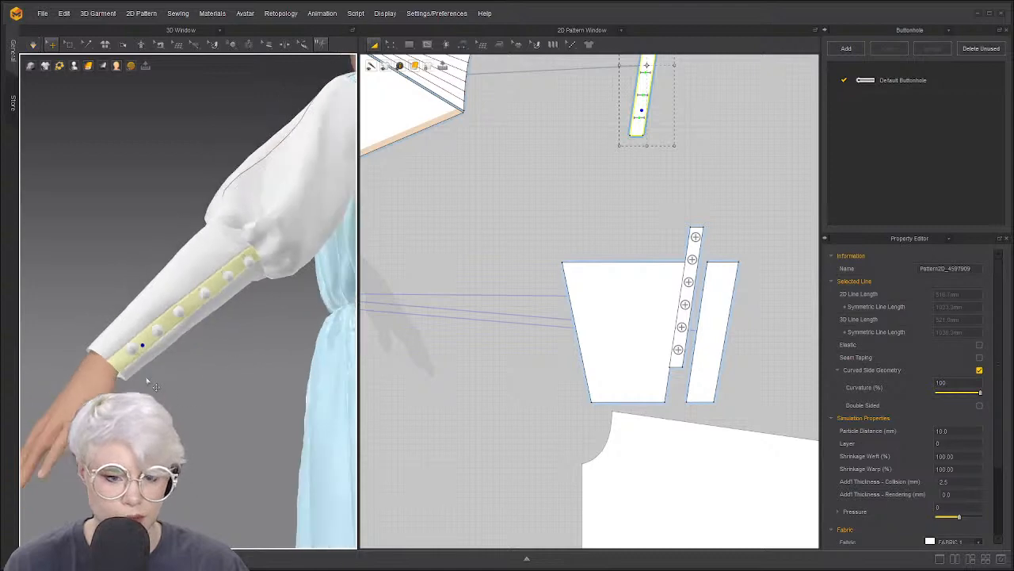
pyautogui.moveTo(146, 380); pyautogui.dragTo(75, 372, button='right')
pyautogui.moveTo(75, 372); pyautogui.dragTo(141, 348, button='middle')
pyautogui.scroll(-5, 140, 349)
pyautogui.moveTo(140, 348); pyautogui.dragTo(115, 310, button='right')
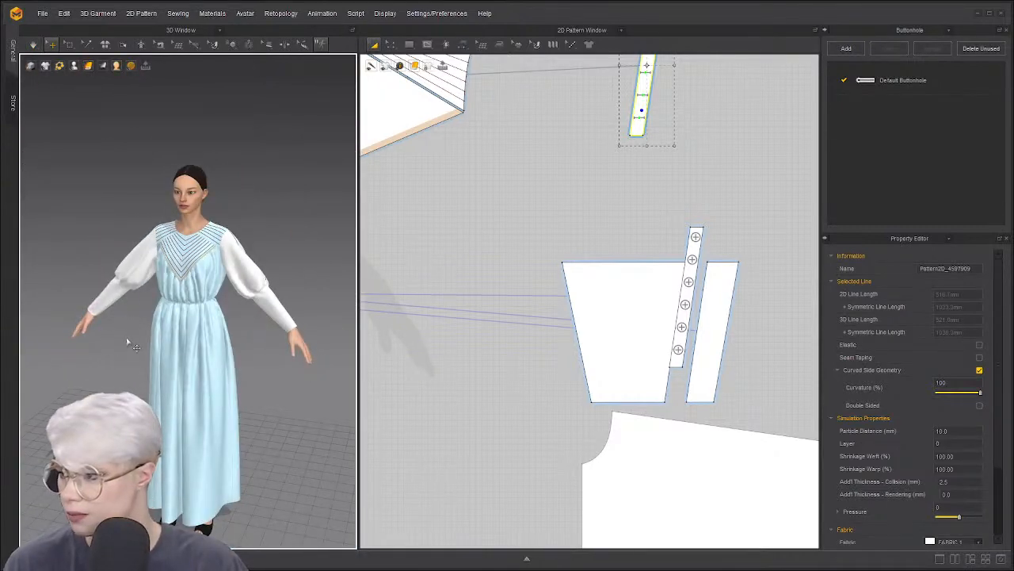
# Orbit to a side view of the buttoned sleeve
pyautogui.scroll(5, 115, 309)
pyautogui.scroll(-1, 113, 303)
pyautogui.moveTo(184, 308); pyautogui.dragTo(170, 328, button='right')
pyautogui.scroll(4, 143, 322)
pyautogui.scroll(-4, 443, 249)
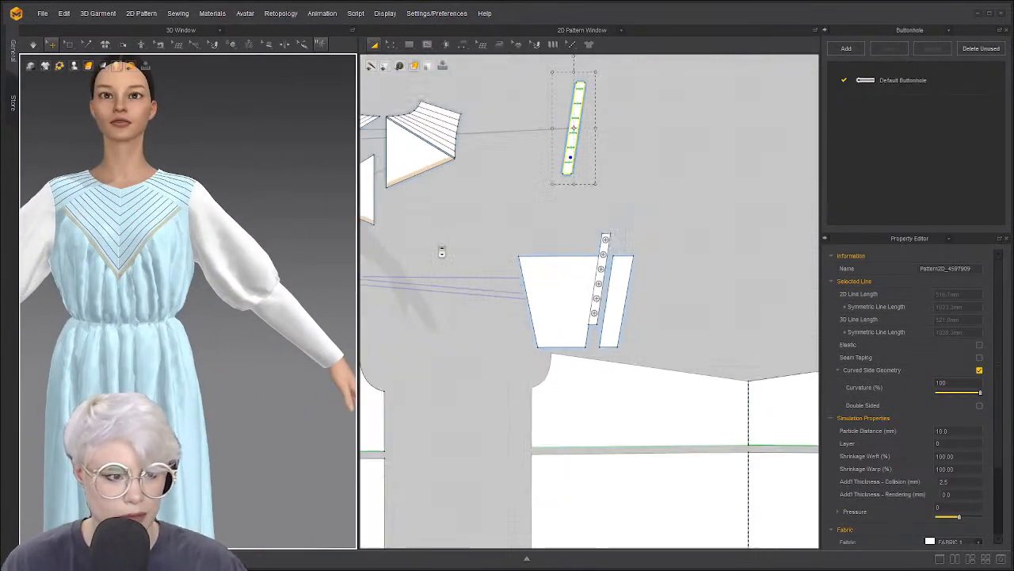
# Choose the Rectangle drawing mode and zoom out the 2D pattern view
pyautogui.click(410, 45)
pyautogui.click(428, 80)
pyautogui.scroll(-2, 505, 173)
pyautogui.moveTo(505, 172); pyautogui.dragTo(575, 100, button='middle')
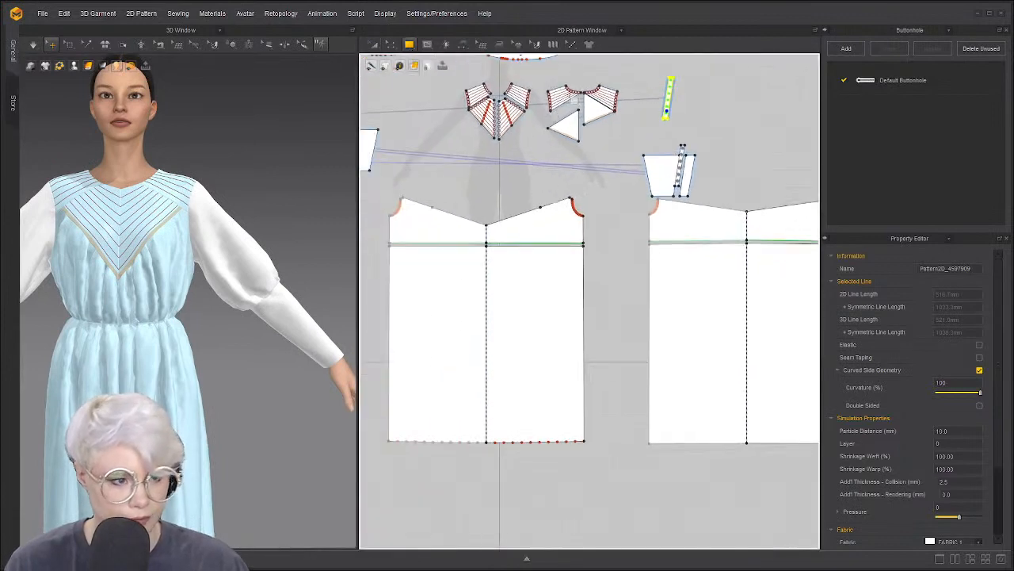
pyautogui.scroll(-1, 514, 197)
pyautogui.scroll(-2, 365, 204)
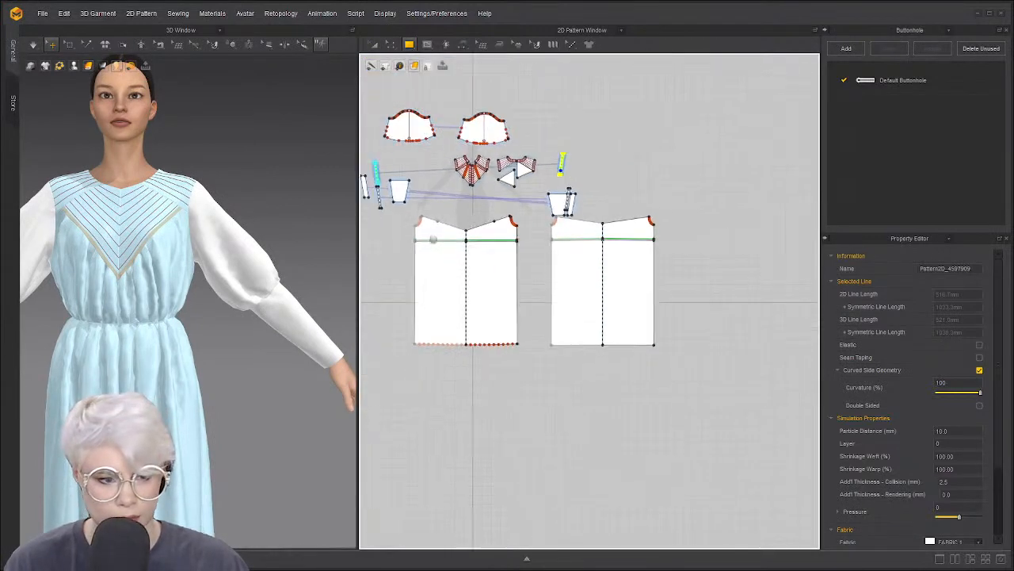
pyautogui.moveTo(379, 209); pyautogui.dragTo(446, 210, button='middle')
# Select all pattern pieces in Transform Pattern mode, then clear the selection
pyautogui.hotkey('ctrl', 'a')
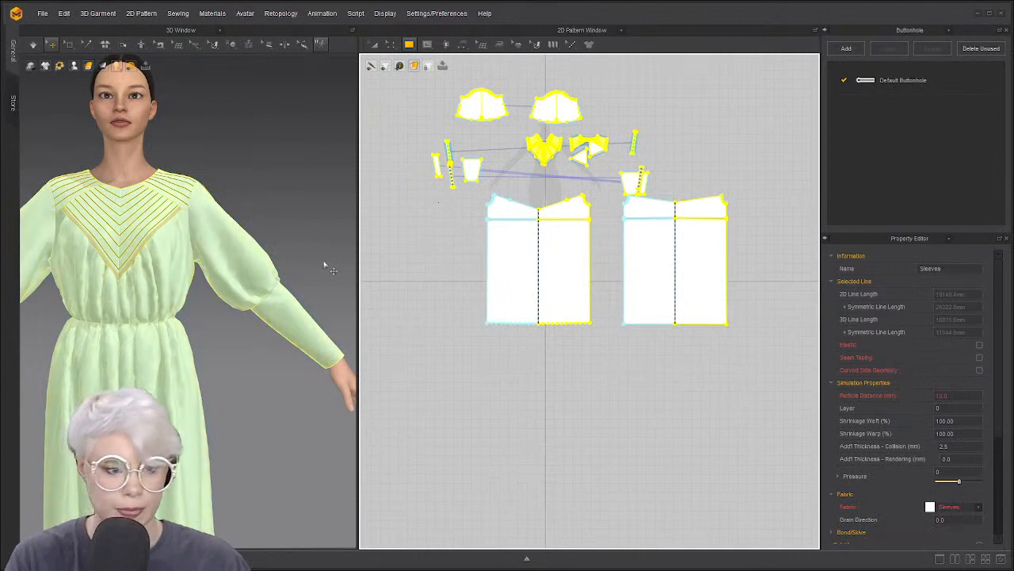
pyautogui.scroll(-1, 331, 265)
pyautogui.press('a')
pyautogui.scroll(-2, 477, 235)
pyautogui.moveTo(499, 226); pyautogui.dragTo(541, 225, button='middle')
pyautogui.click(506, 305)
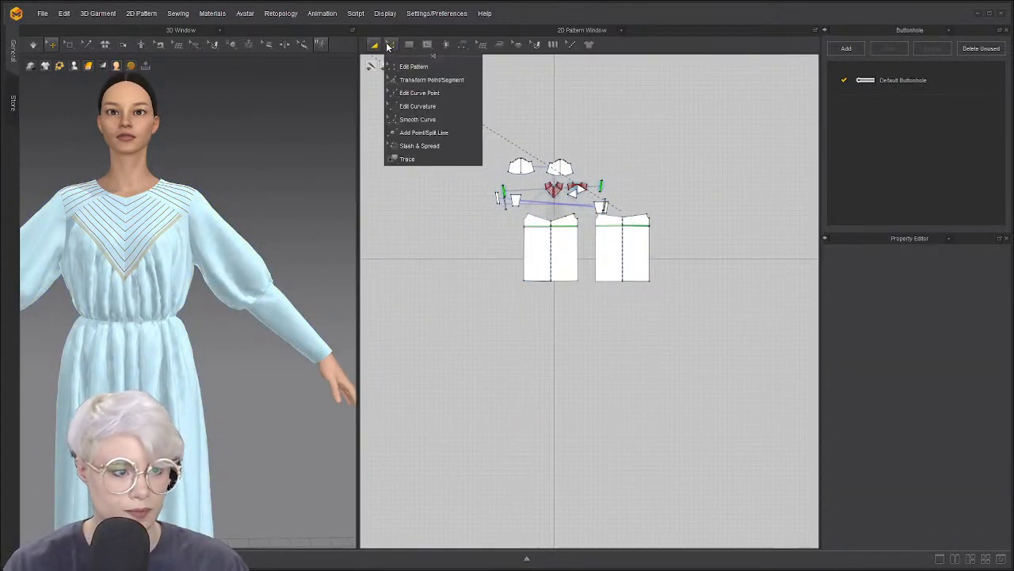
pyautogui.click(430, 188)
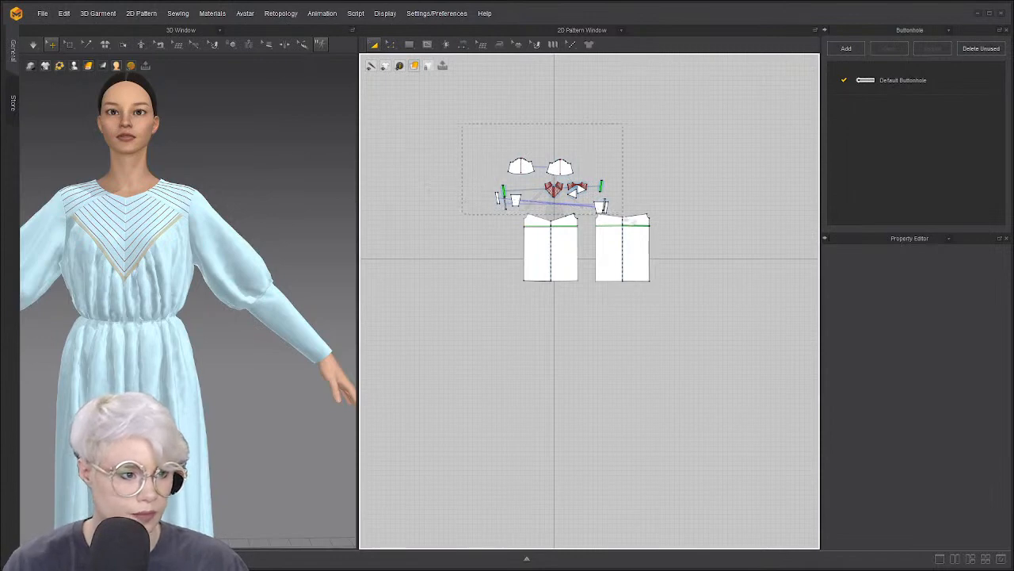
# Move the small upper pieces up and space the front and back yokes above their body panels
pyautogui.moveTo(623, 213); pyautogui.dragTo(601, 144)
pyautogui.scroll(2, 550, 204)
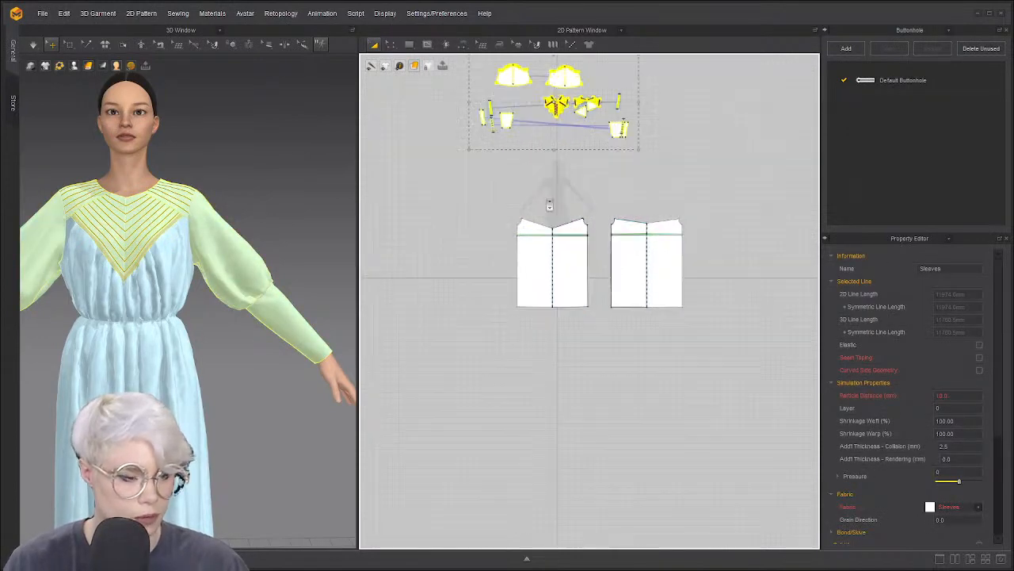
pyautogui.scroll(3, 555, 205)
pyautogui.moveTo(595, 254); pyautogui.dragTo(587, 143)
pyautogui.moveTo(611, 352); pyautogui.dragTo(591, 260)
pyautogui.moveTo(711, 259); pyautogui.dragTo(700, 146)
pyautogui.moveTo(727, 326); pyautogui.dragTo(717, 243)
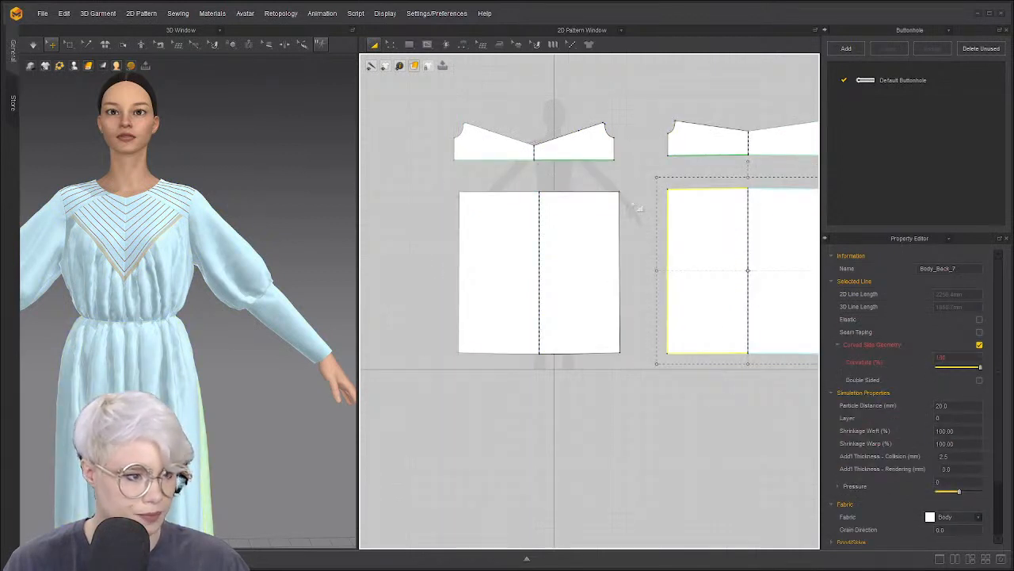
pyautogui.click(450, 216)
# Open and dismiss a pattern context menu, then pan the 2D view down
pyautogui.scroll(1, 230, 324)
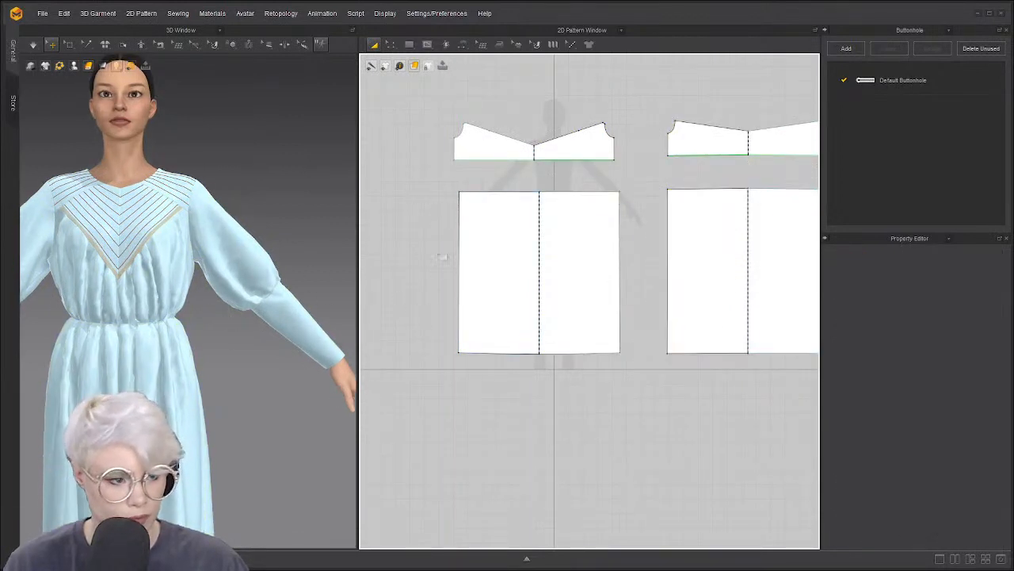
pyautogui.rightClick(452, 260)
pyautogui.click(417, 237)
pyautogui.scroll(-3, 510, 245)
pyautogui.moveTo(510, 245); pyautogui.dragTo(498, 298, button='middle')
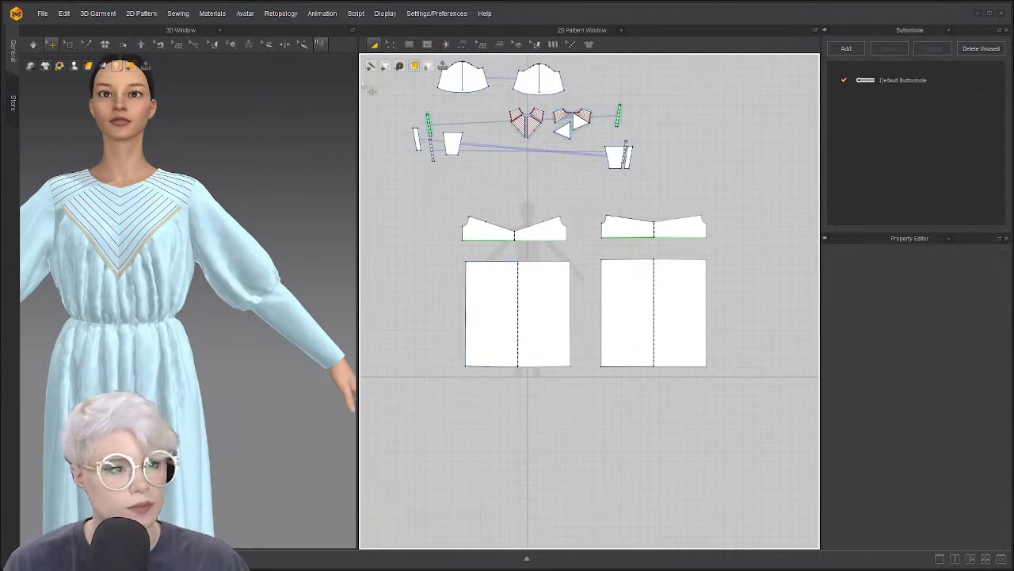
pyautogui.scroll(2, 265, 164)
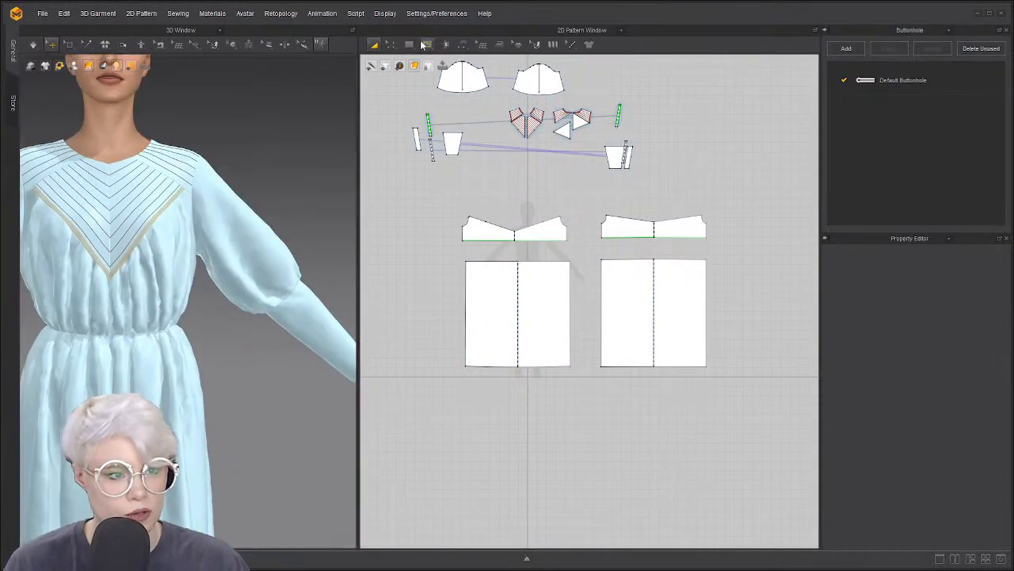
# Draw a rectangle left of the front skirt panel and resize it into a long thin strip
pyautogui.click(421, 45)
pyautogui.moveTo(389, 229)
pyautogui.mouseDown()
pyautogui.moveTo(408, 252)
pyautogui.moveTo(456, 243)
pyautogui.moveTo(399, 274)
pyautogui.mouseUp()
pyautogui.press('a')
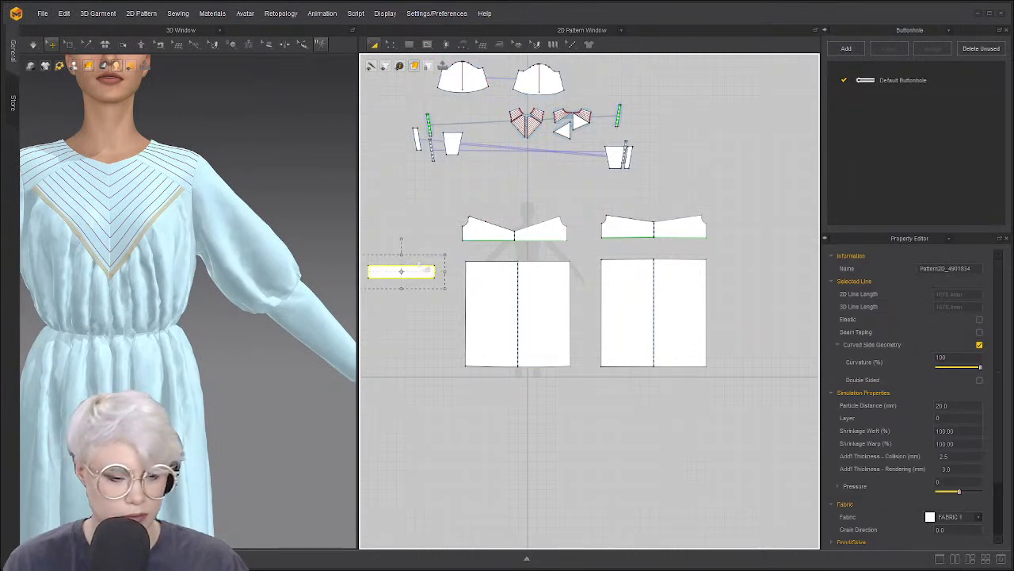
pyautogui.moveTo(422, 241); pyautogui.dragTo(463, 224, button='middle')
pyautogui.scroll(3, 425, 251)
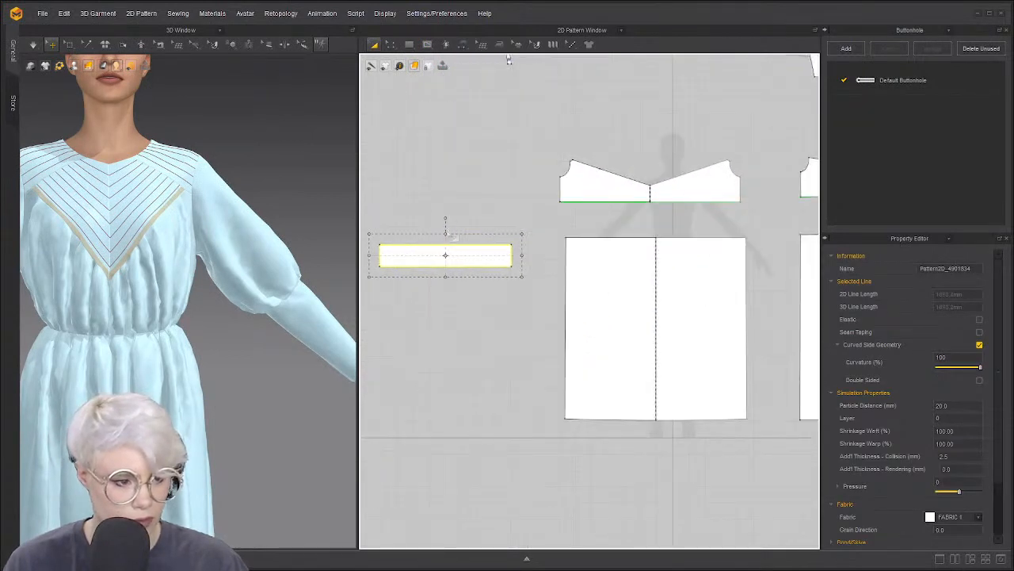
pyautogui.moveTo(445, 241); pyautogui.dragTo(444, 241)
pyautogui.click(465, 215)
# Check the new strip's edges in Edit Pattern, then reselect the whole strip
pyautogui.press('m')
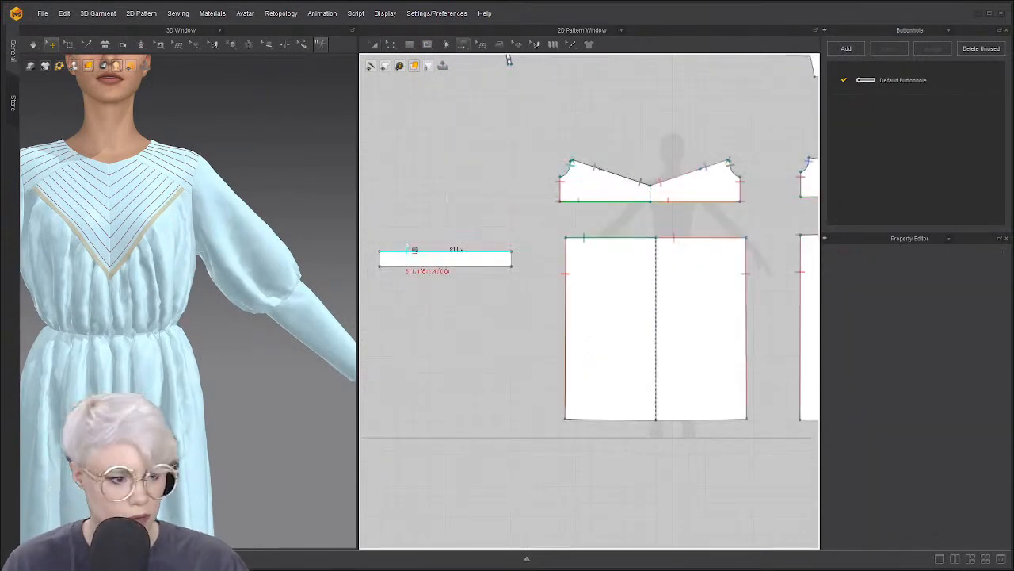
pyautogui.scroll(3, 425, 233)
pyautogui.press('z')
pyautogui.rightClick(458, 265)
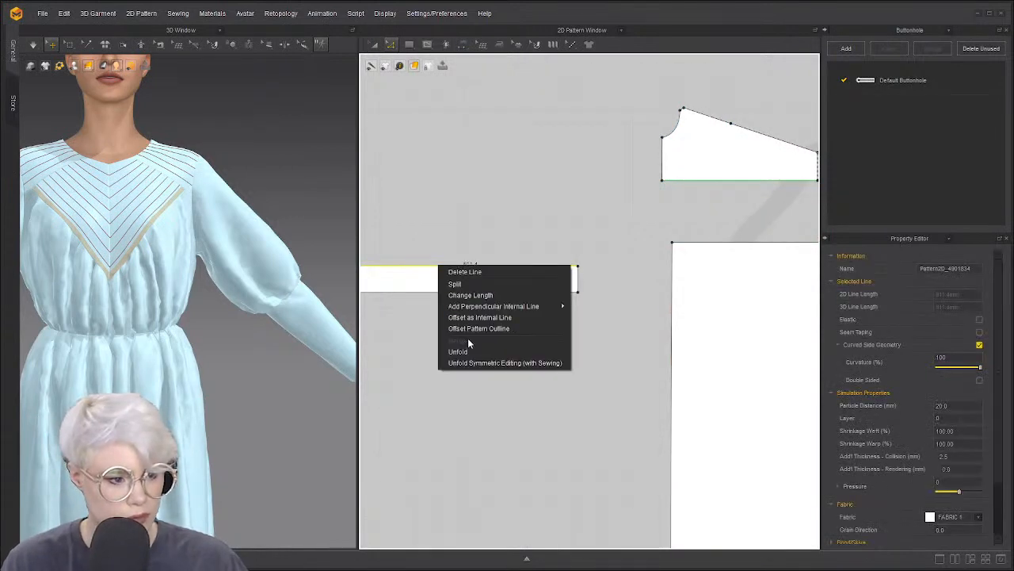
pyautogui.click(445, 236)
pyautogui.click(446, 236)
pyautogui.click(580, 279)
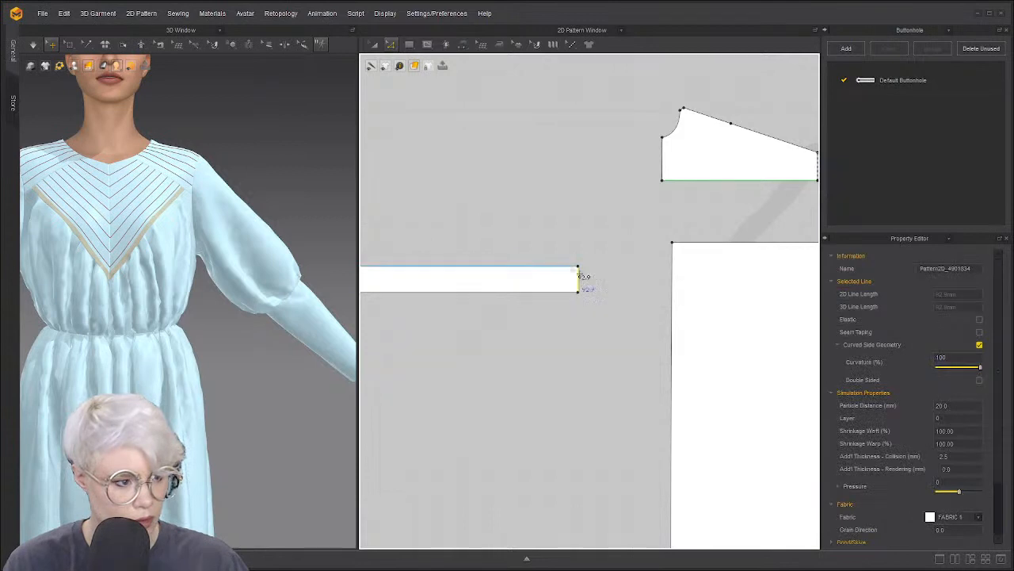
pyautogui.scroll(-3, 579, 286)
pyautogui.press('a')
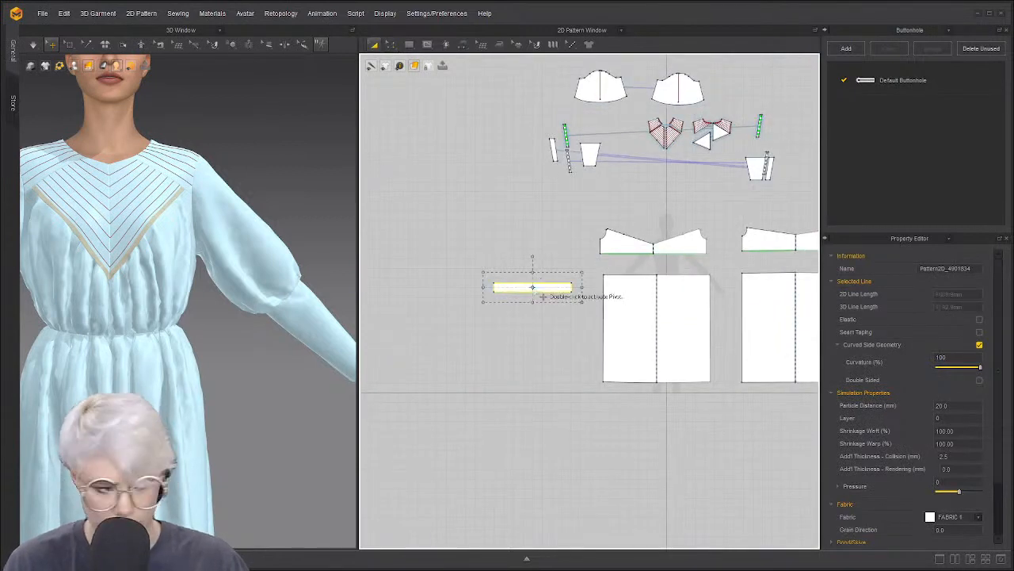
pyautogui.click(503, 238)
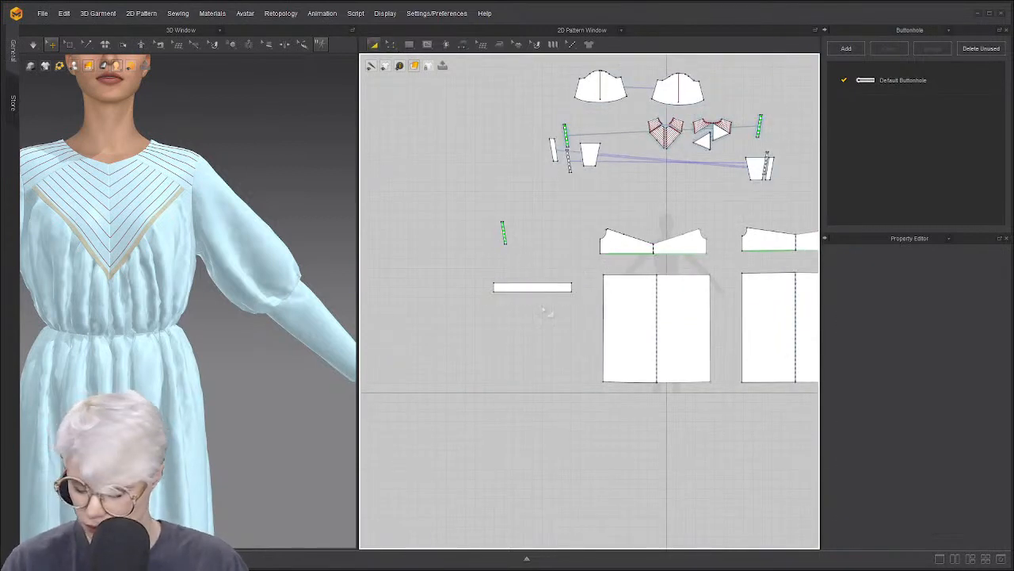
pyautogui.click(534, 290)
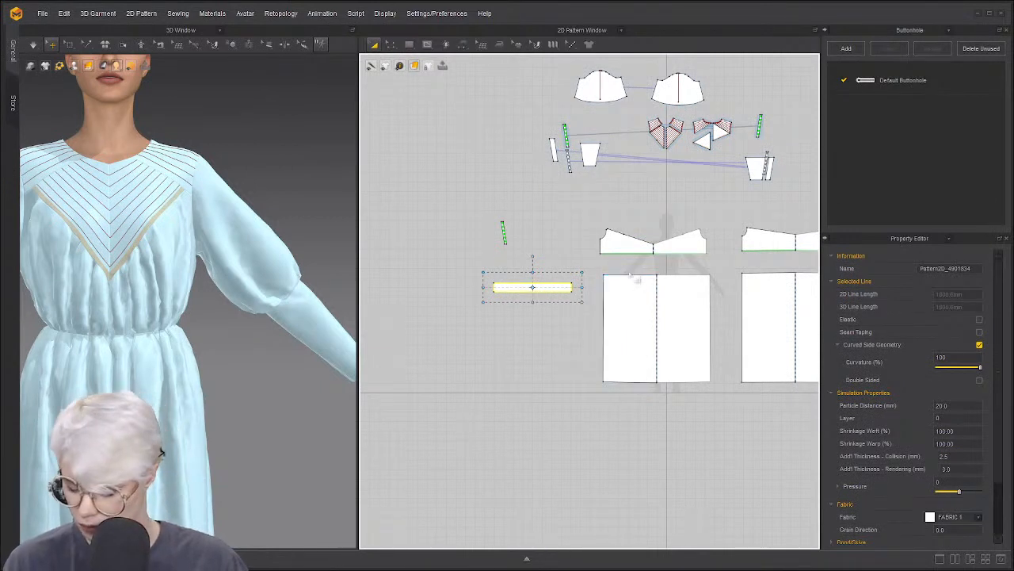
# Paste a duplicate of the tie strip and place it right of the back panel
pyautogui.hotkey('ctrl', 'v')
pyautogui.scroll(-3, 630, 275)
pyautogui.moveTo(630, 275); pyautogui.dragTo(501, 308, button='middle')
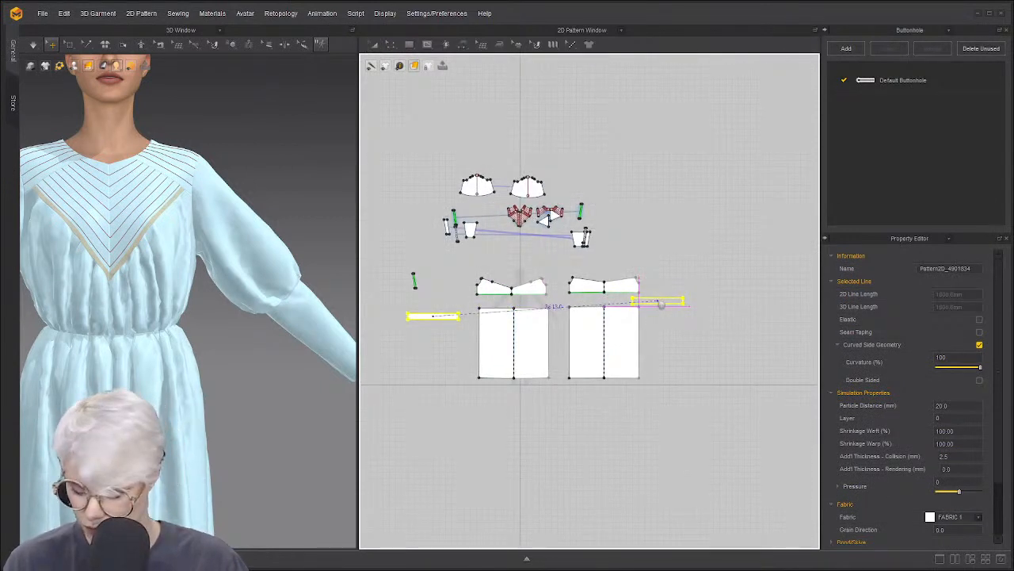
pyautogui.press('Escape')
pyautogui.hotkey('ctrl', 'v')
pyautogui.click(676, 307)
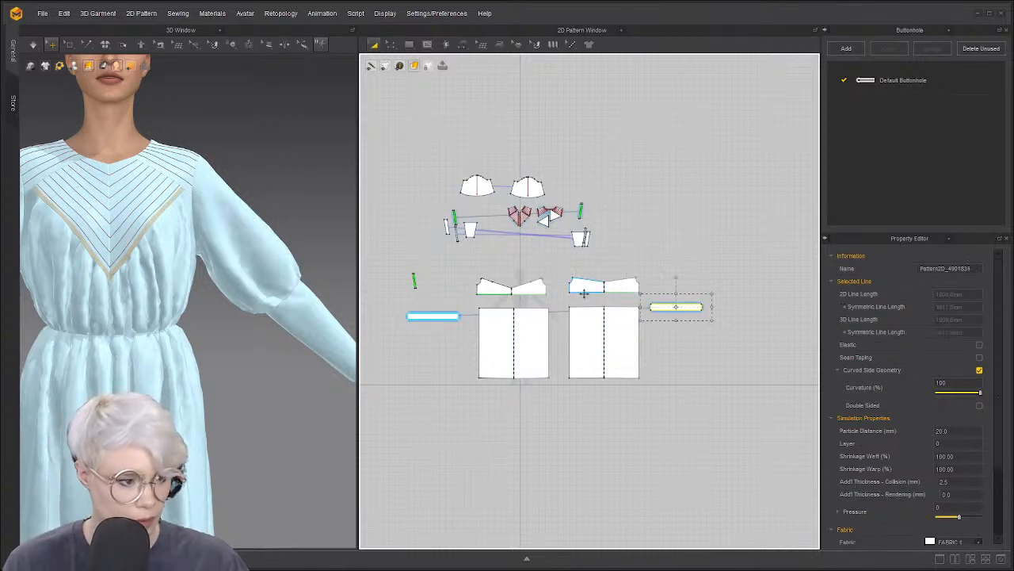
# Sew two edges of the left strip to the skirt edge and the tie strip
pyautogui.press('n')
pyautogui.click(464, 318)
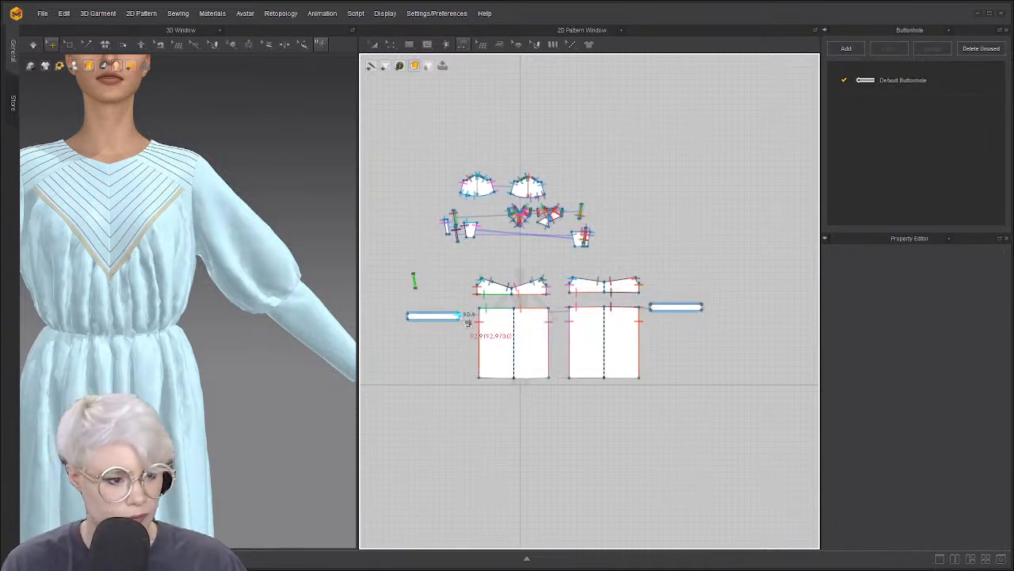
pyautogui.click(651, 309)
pyautogui.click(417, 320)
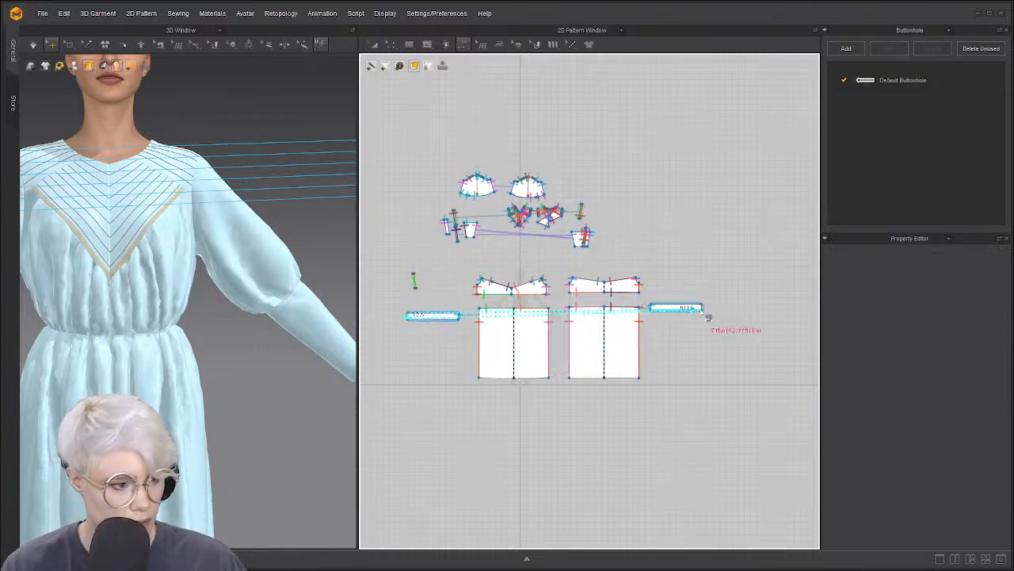
pyautogui.click(680, 309)
pyautogui.scroll(3, 594, 331)
pyautogui.scroll(-3, 555, 340)
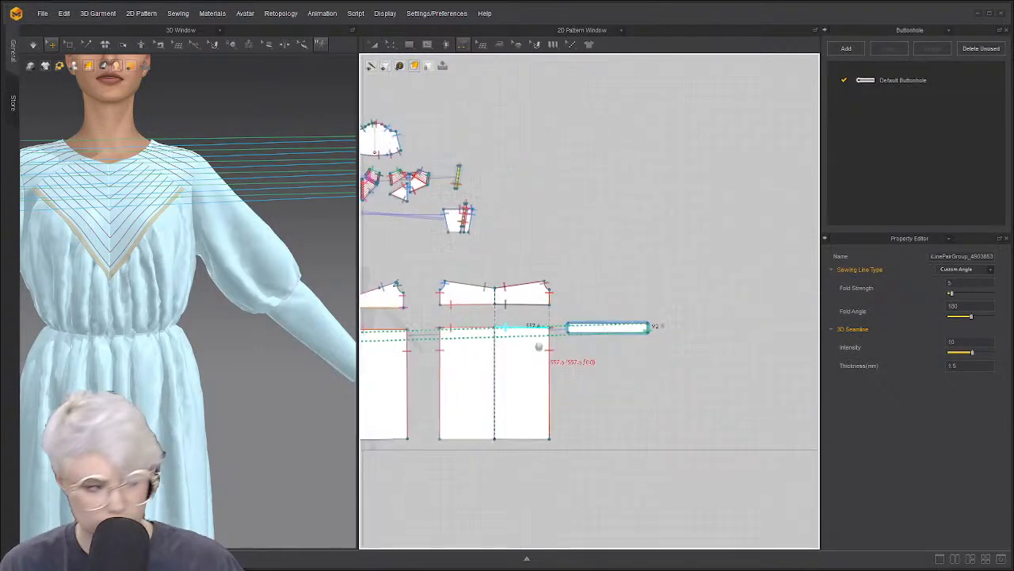
pyautogui.scroll(4, 616, 341)
# Offset a curved internal centre line between the strip's top and bottom edges
pyautogui.click(608, 335)
pyautogui.press('z')
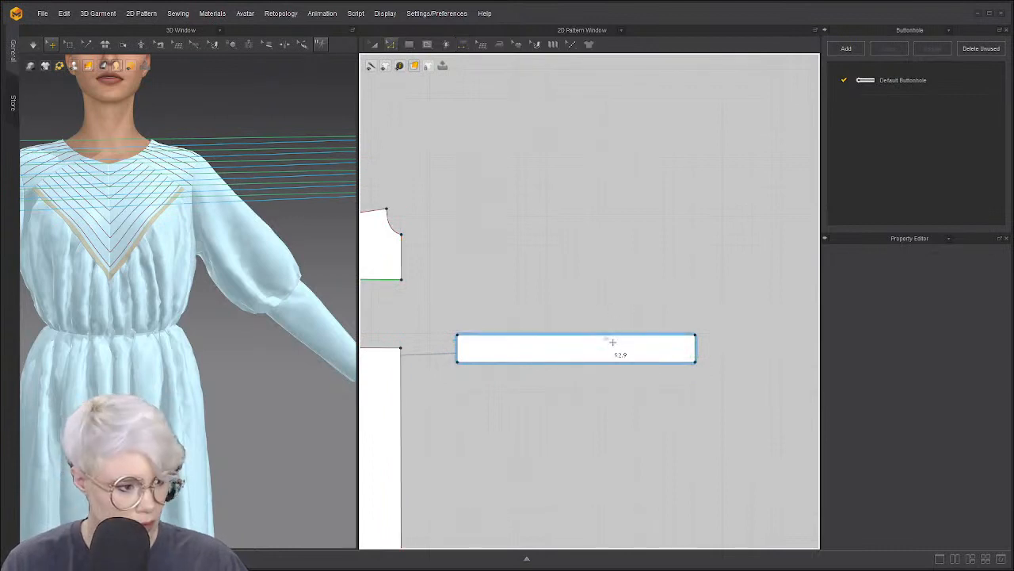
pyautogui.click(602, 335)
pyautogui.keyDown('shift'); pyautogui.click(603, 363); pyautogui.keyUp('shift')
pyautogui.rightClick(603, 364)
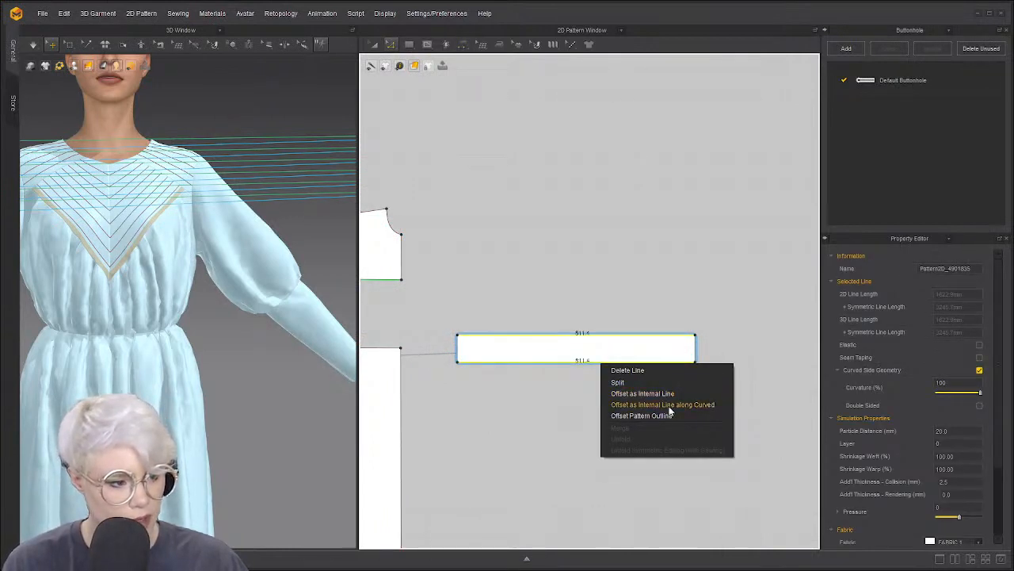
pyautogui.click(666, 405)
pyautogui.click(479, 331)
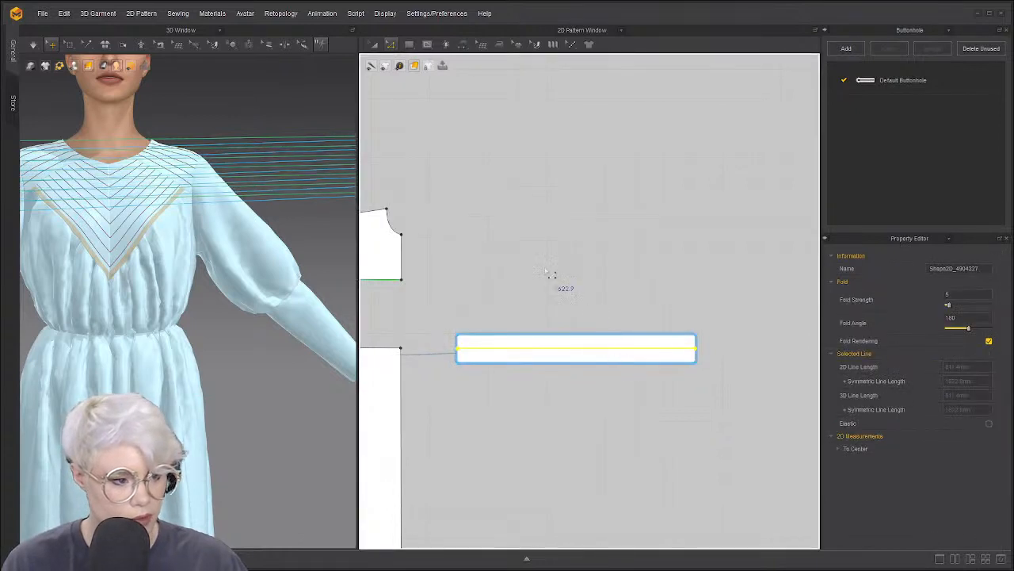
# Sew the strip's centre line to the skirt panel's top edge
pyautogui.press('n')
pyautogui.click(564, 351)
pyautogui.scroll(-3, 547, 351)
pyautogui.moveTo(517, 350); pyautogui.dragTo(730, 309, button='middle')
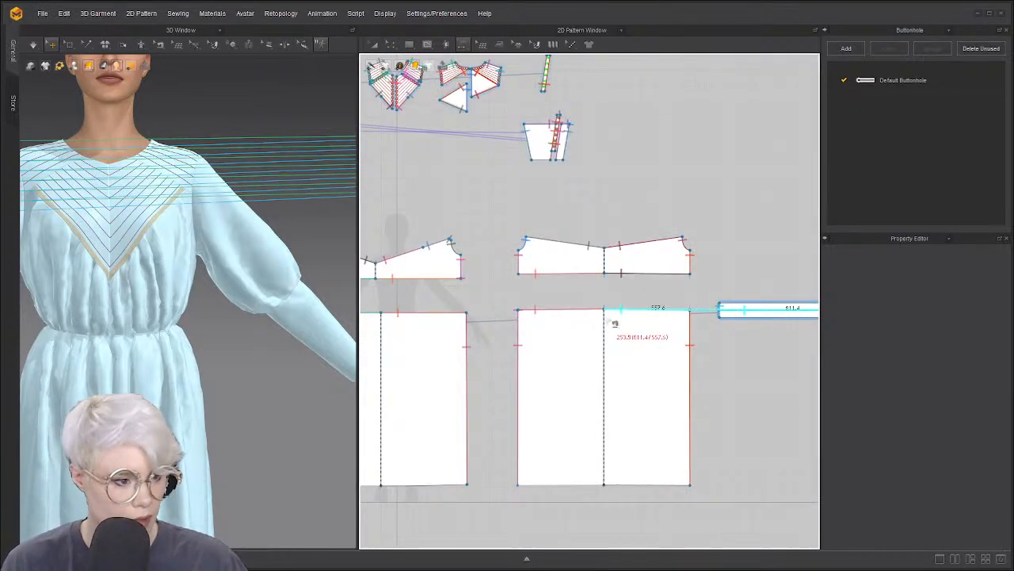
pyautogui.click(561, 317)
pyautogui.scroll(-5, 211, 339)
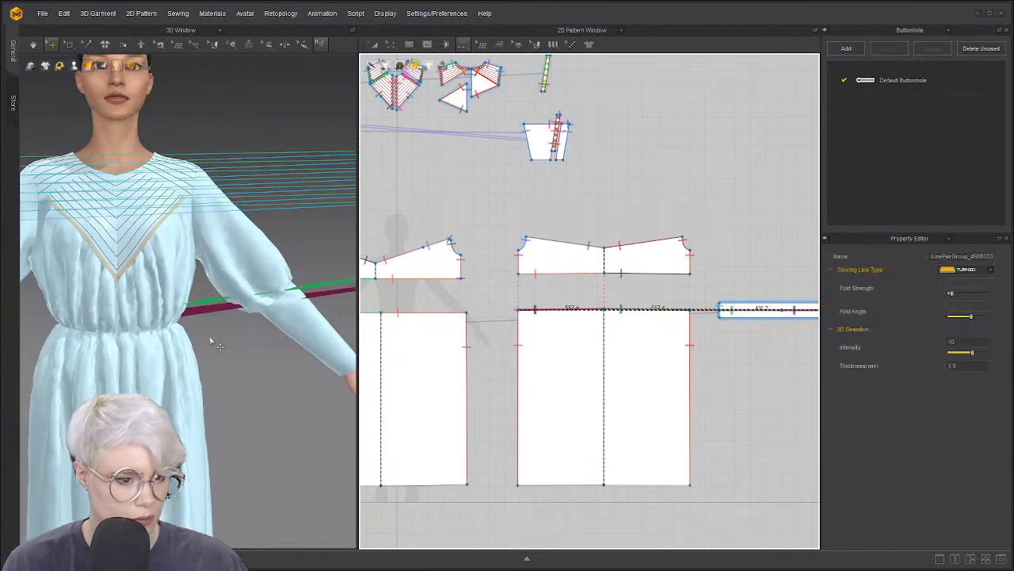
pyautogui.moveTo(189, 342); pyautogui.dragTo(150, 355, button='right')
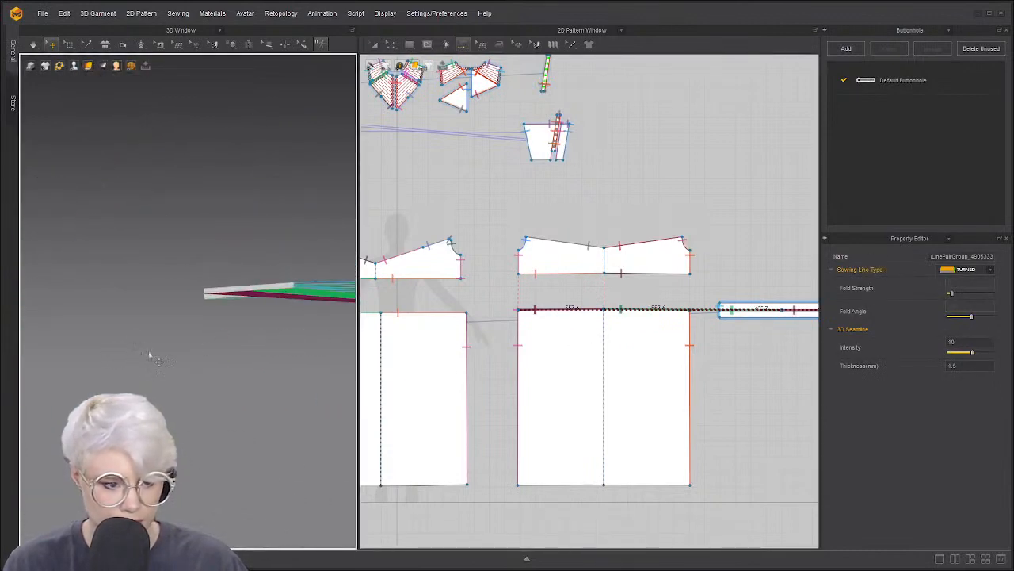
# Superimpose the loose tie strip under the dress in the 3D view
pyautogui.scroll(-2, 303, 337)
pyautogui.press('8')
pyautogui.scroll(-5, 293, 341)
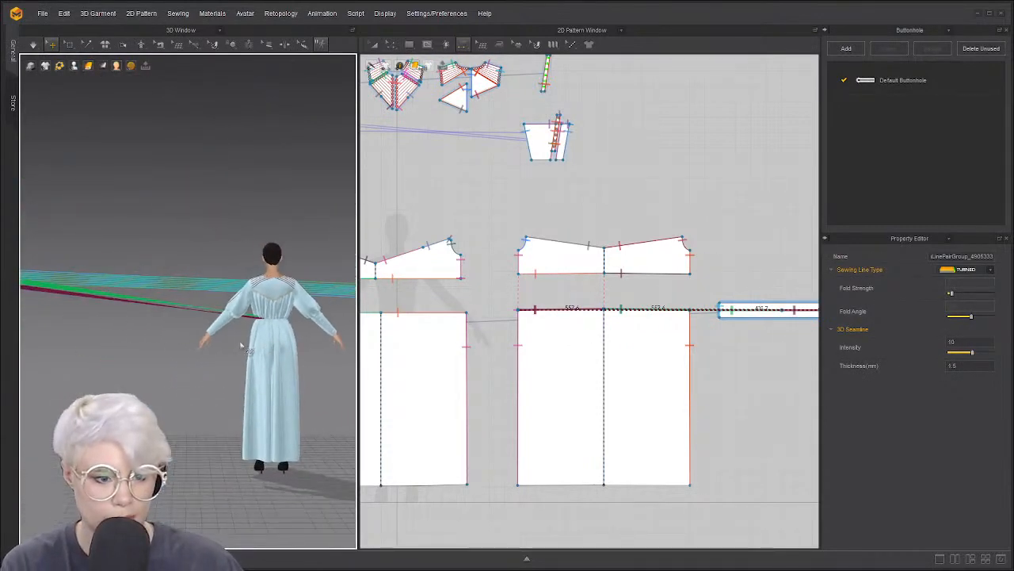
pyautogui.moveTo(242, 344); pyautogui.dragTo(349, 337, button='middle')
pyautogui.scroll(-1, 151, 305)
pyautogui.click(115, 270)
pyautogui.rightClick(133, 273)
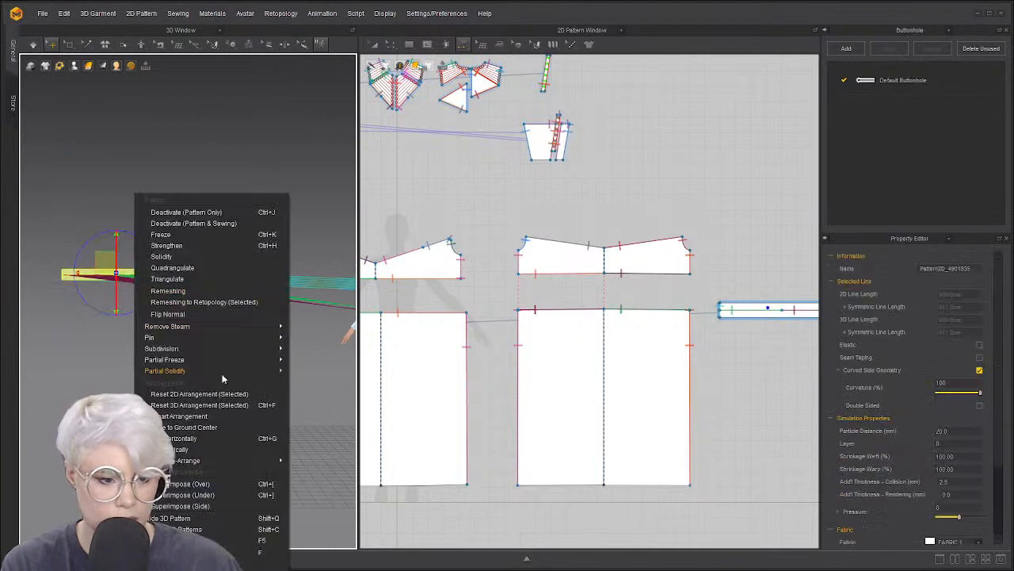
pyautogui.click(215, 496)
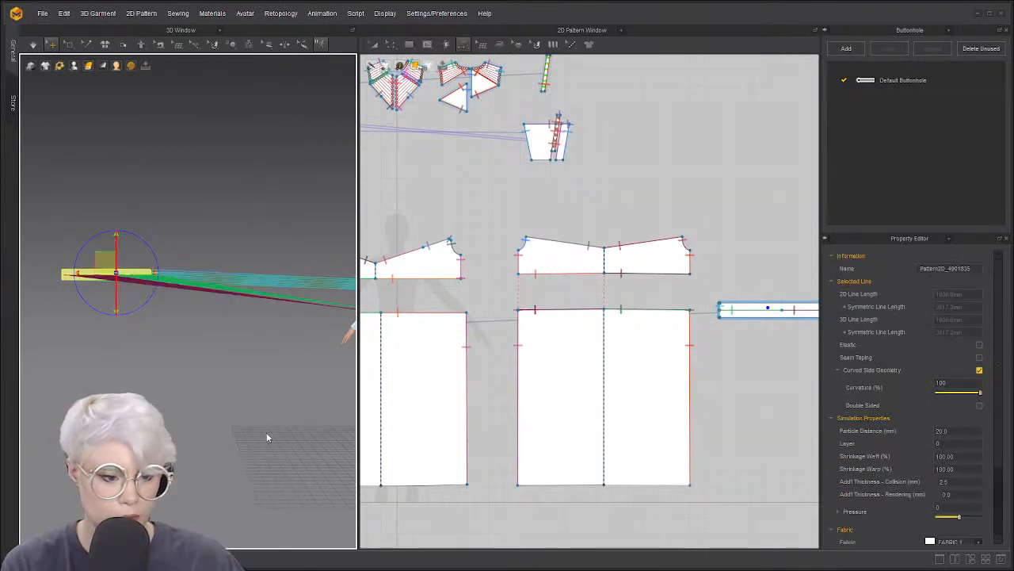
# Sew the left tie strip to the body panel's top edge
pyautogui.scroll(-2, 284, 337)
pyautogui.moveTo(284, 337); pyautogui.dragTo(170, 347, button='middle')
pyautogui.scroll(2, 170, 348)
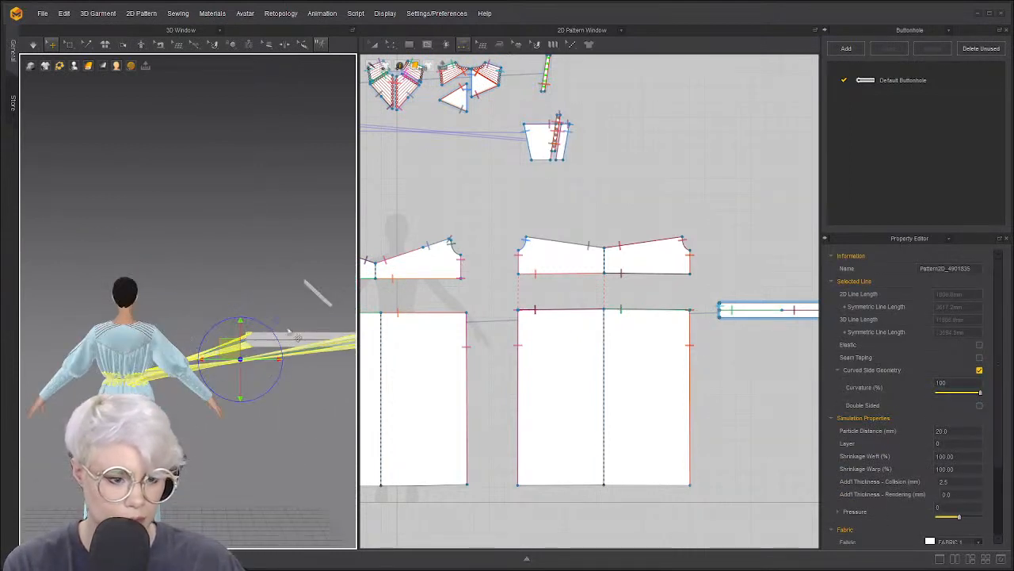
pyautogui.scroll(-2, 402, 347)
pyautogui.moveTo(402, 347); pyautogui.dragTo(526, 298, button='middle')
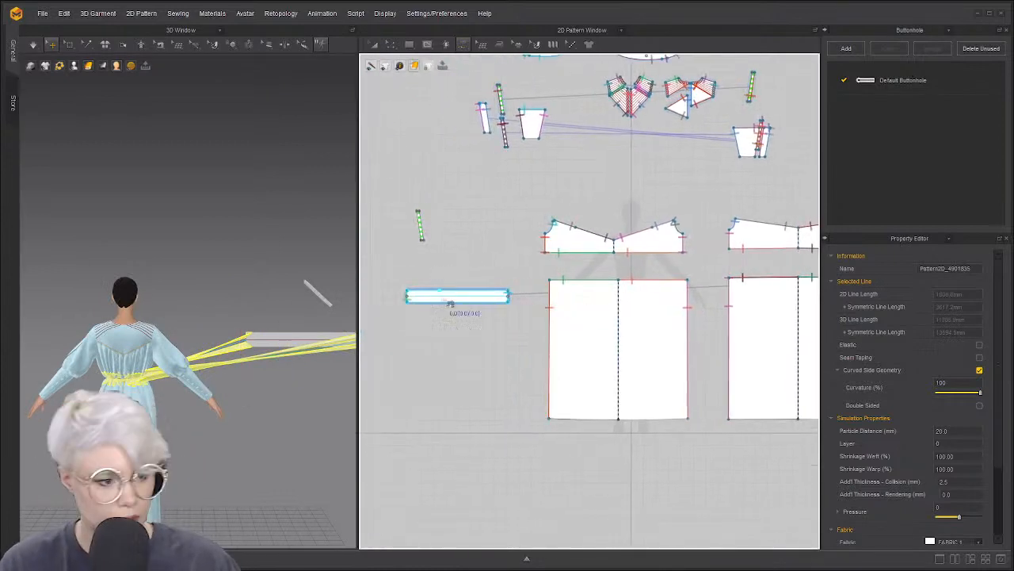
pyautogui.click(433, 299)
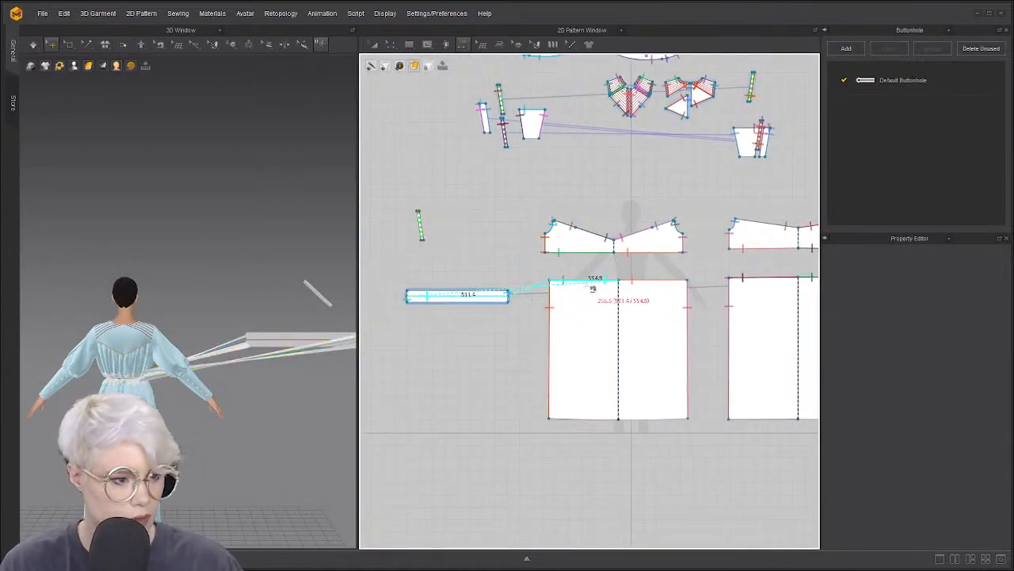
pyautogui.click(646, 291)
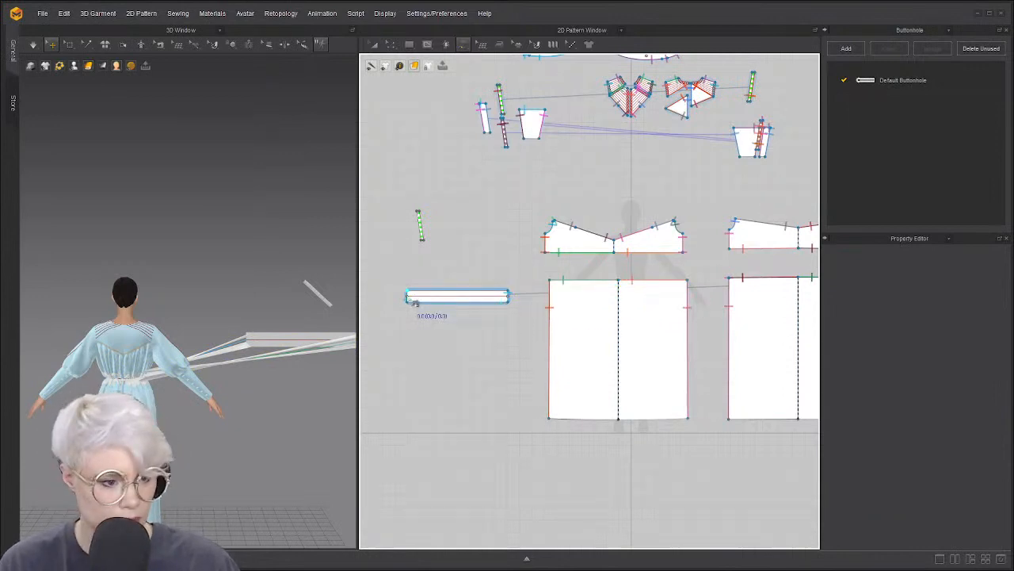
# Select the new strip-to-skirt seam, then select the left tie strip for moving
pyautogui.scroll(4, 414, 302)
pyautogui.scroll(-2, 602, 309)
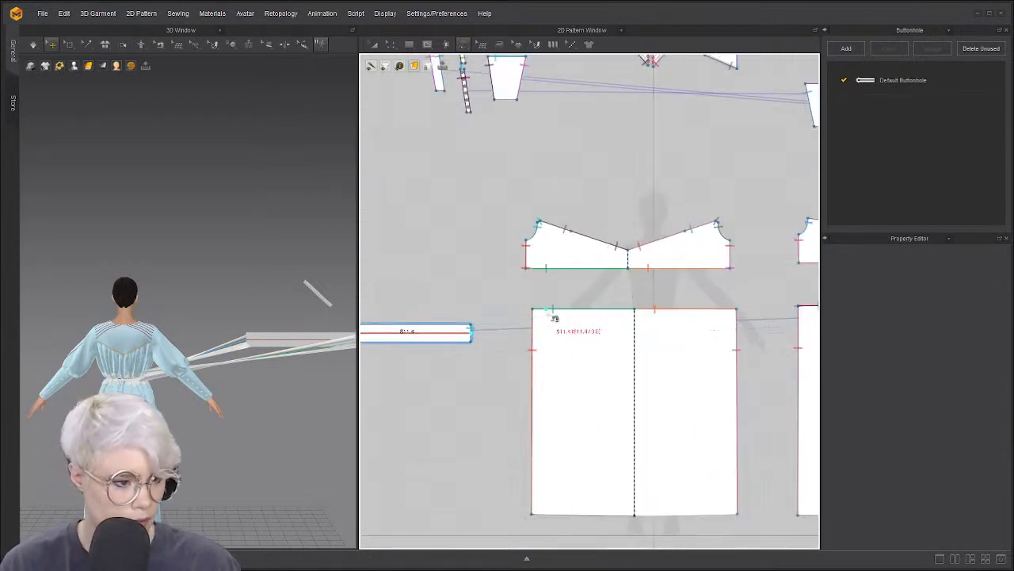
pyautogui.click(273, 346)
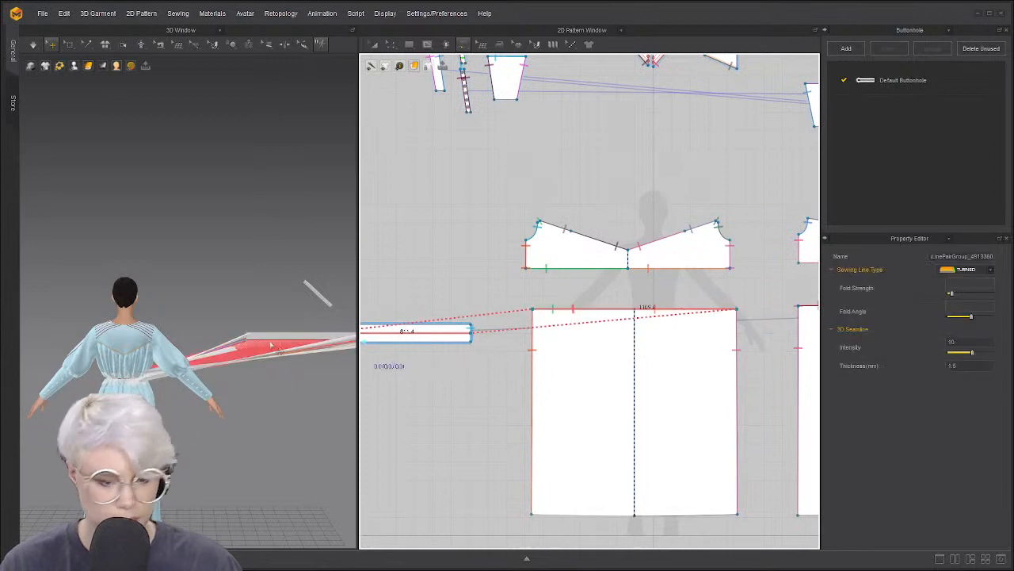
pyautogui.press('a')
pyautogui.click(394, 337)
pyautogui.scroll(-4, 394, 337)
pyautogui.scroll(3, 742, 325)
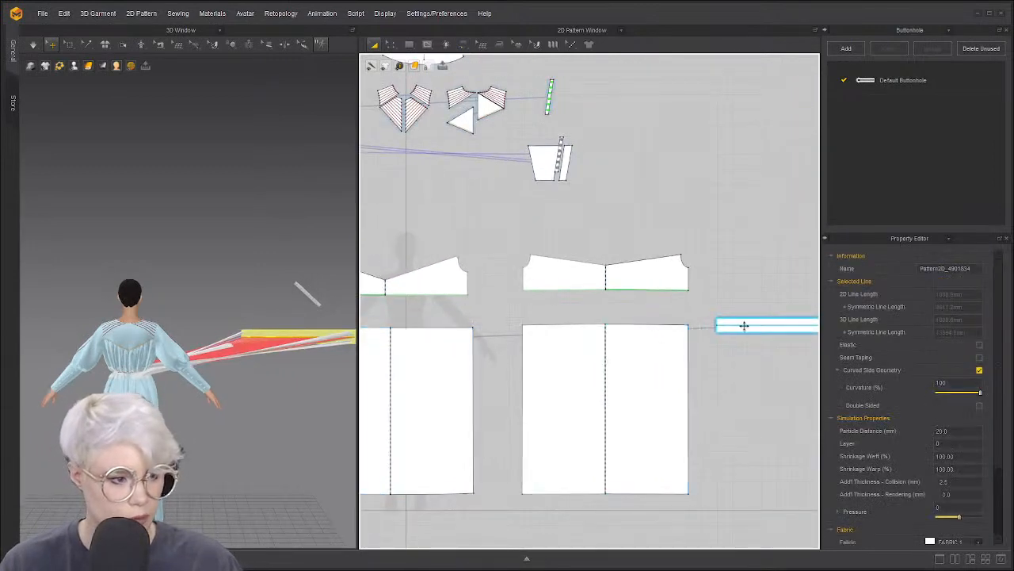
# Superimpose the tie strip over the dress in the 3D window
pyautogui.rightClick(314, 303)
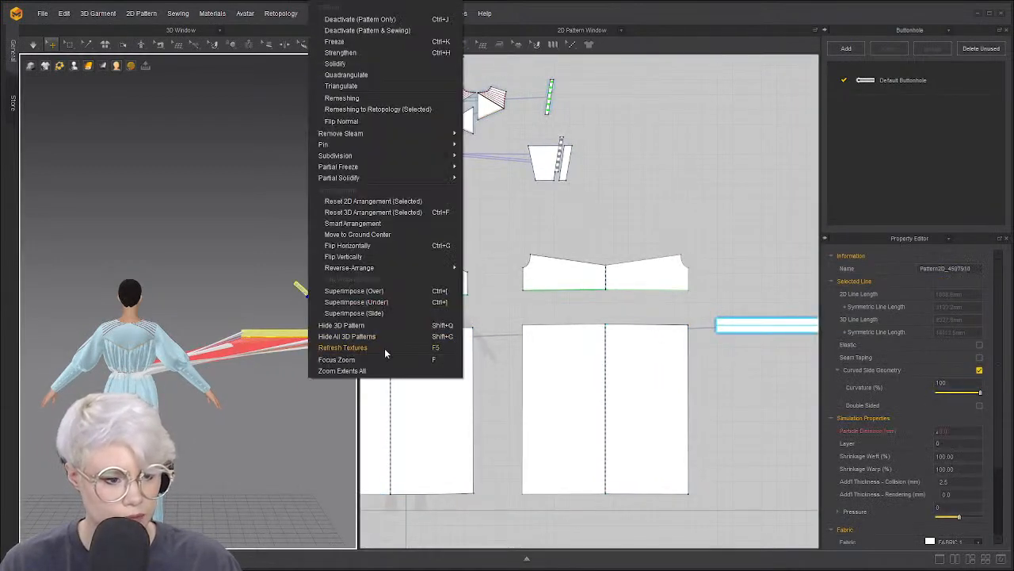
pyautogui.click(379, 293)
pyautogui.moveTo(288, 377); pyautogui.dragTo(216, 329, button='right')
# Select the small strip and apply an arrangement option from its context menu
pyautogui.click(99, 284)
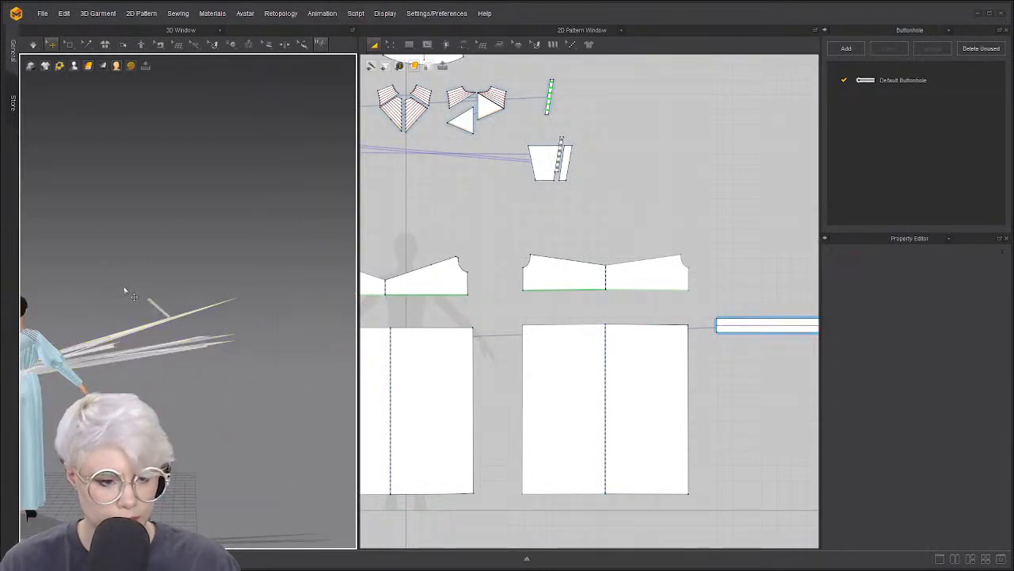
pyautogui.scroll(5, 156, 308)
pyautogui.moveTo(156, 307); pyautogui.dragTo(272, 288, button='middle')
pyautogui.click(220, 289)
pyautogui.rightClick(220, 288)
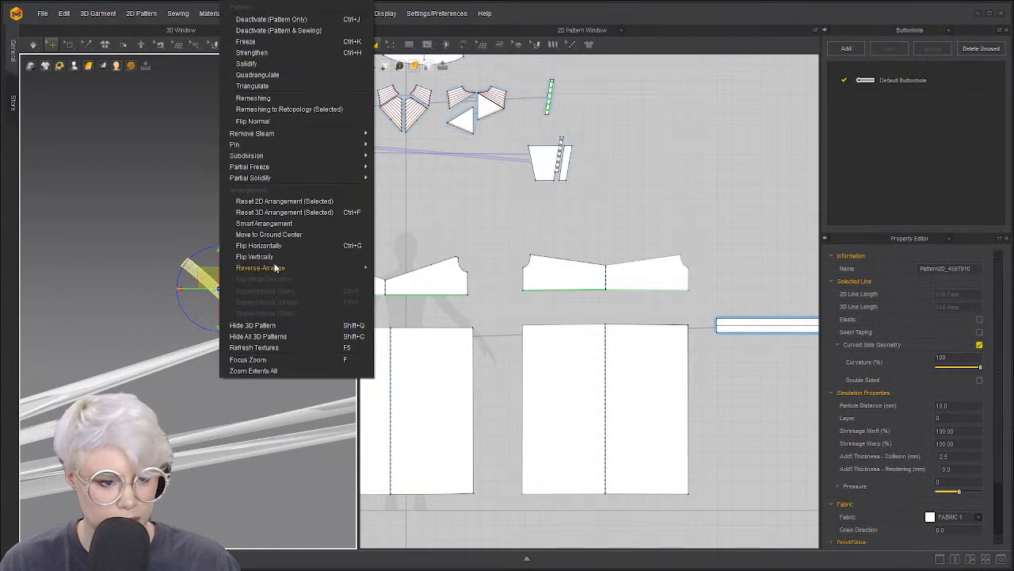
pyautogui.click(298, 326)
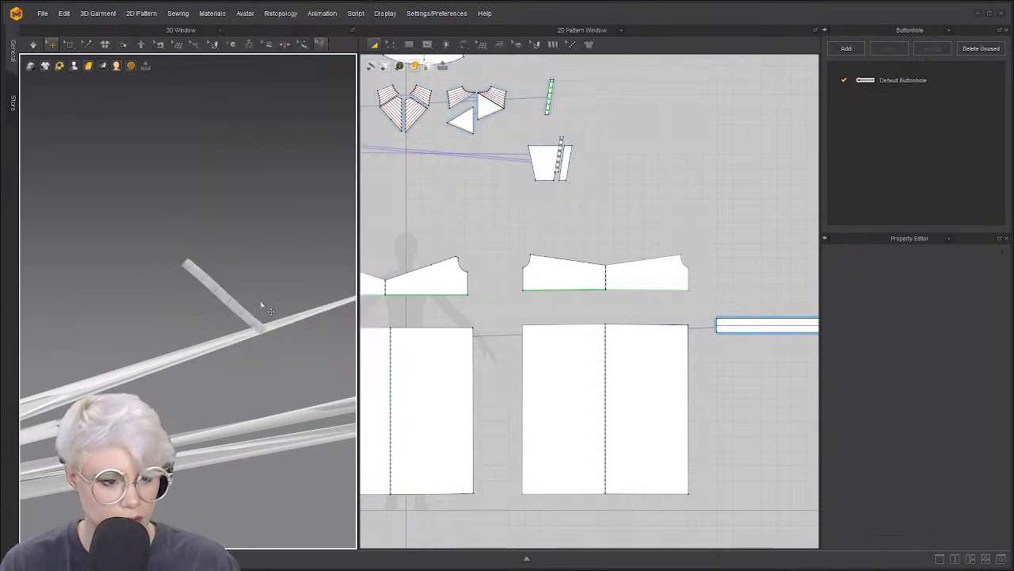
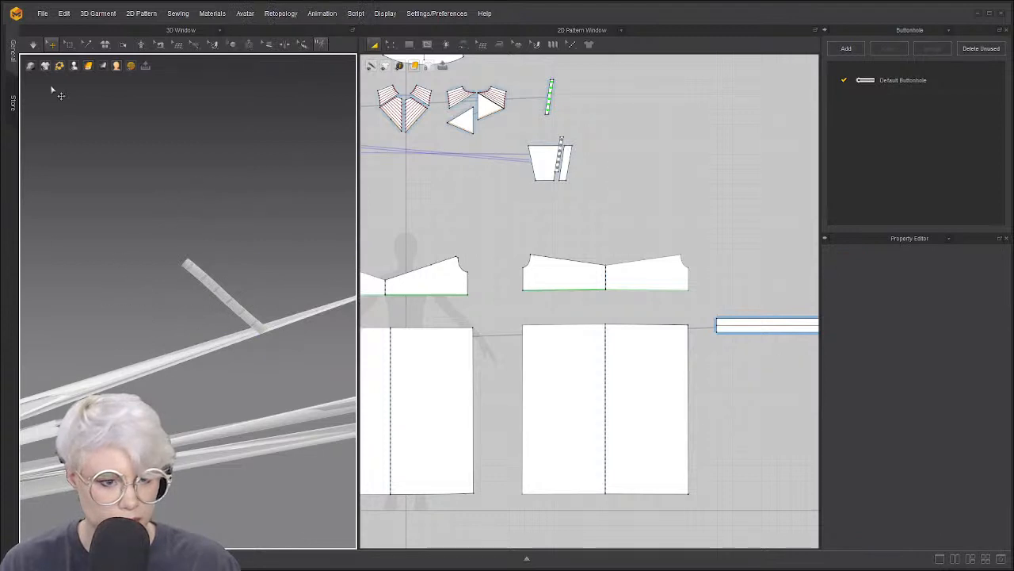
# Delete the stray strip floating beside the avatar
pyautogui.press('space')
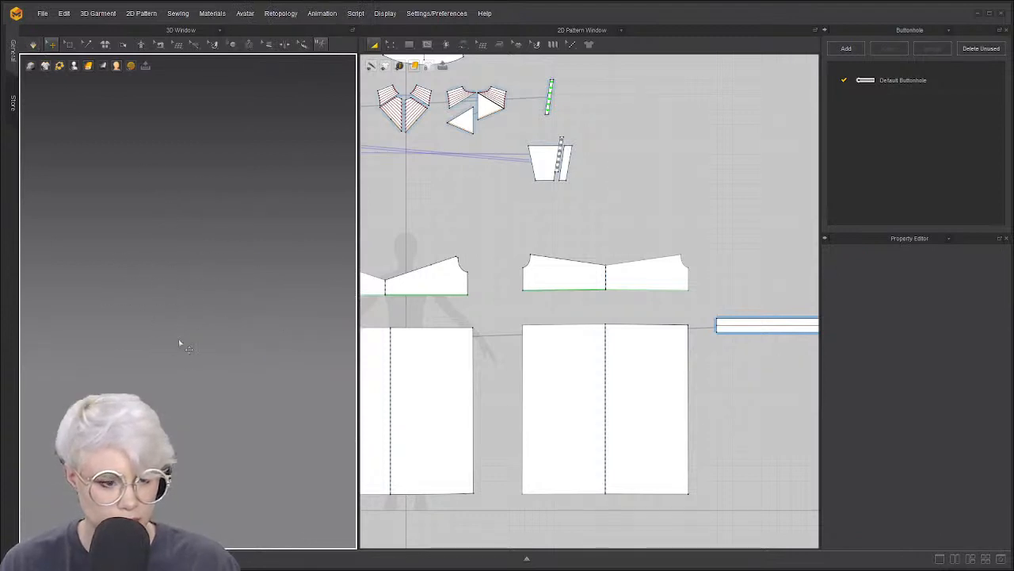
pyautogui.scroll(-3, 125, 366)
pyautogui.moveTo(133, 354); pyautogui.dragTo(238, 333, button='right')
pyautogui.press('space')
pyautogui.scroll(1, 239, 333)
pyautogui.click(310, 307)
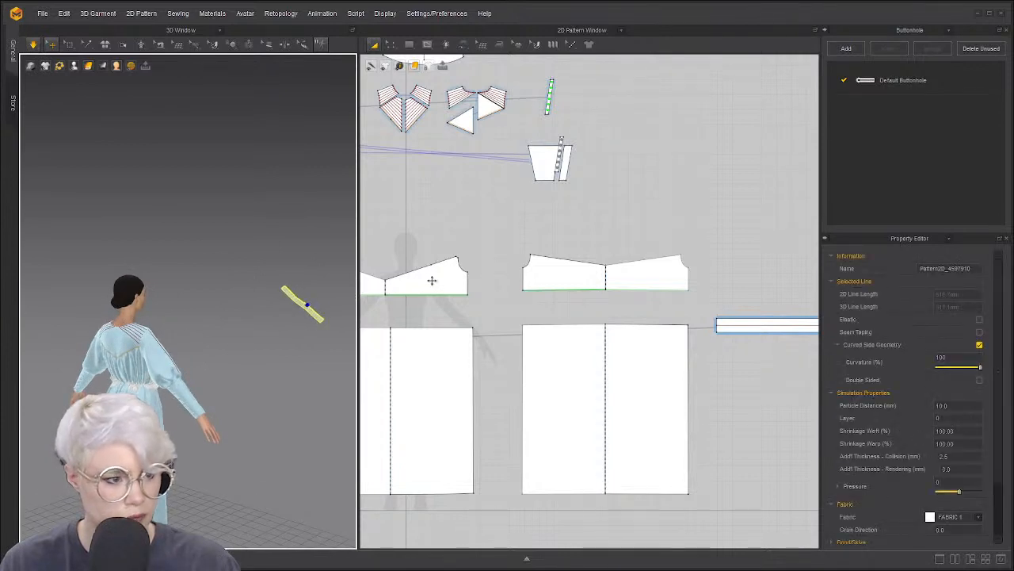
pyautogui.scroll(-4, 432, 279)
pyautogui.scroll(5, 489, 349)
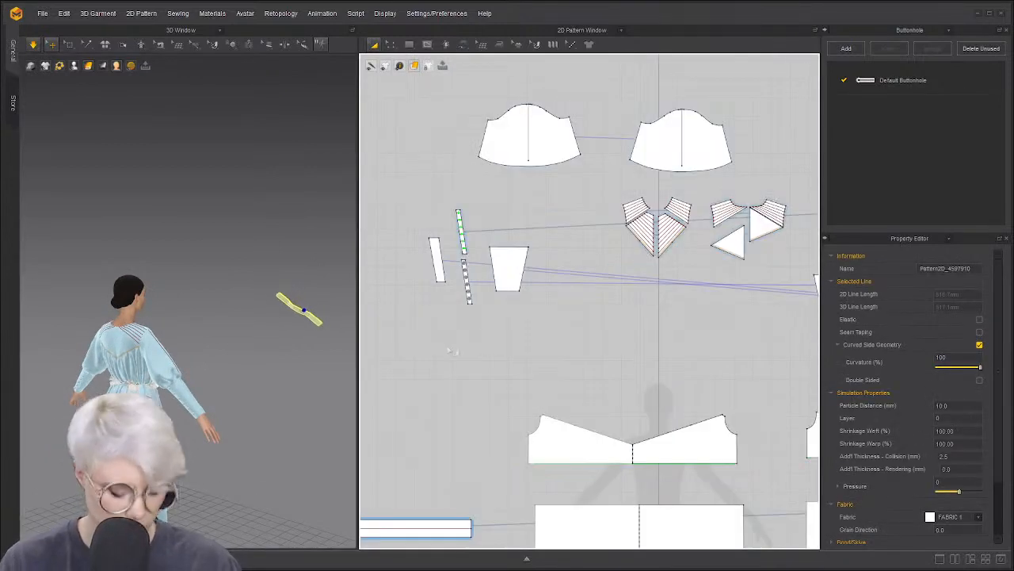
pyautogui.press('Delete')
# Return to the front view and zoom in on the dressed avatar
pyautogui.moveTo(288, 369); pyautogui.dragTo(207, 343, button='right')
pyautogui.press('2')
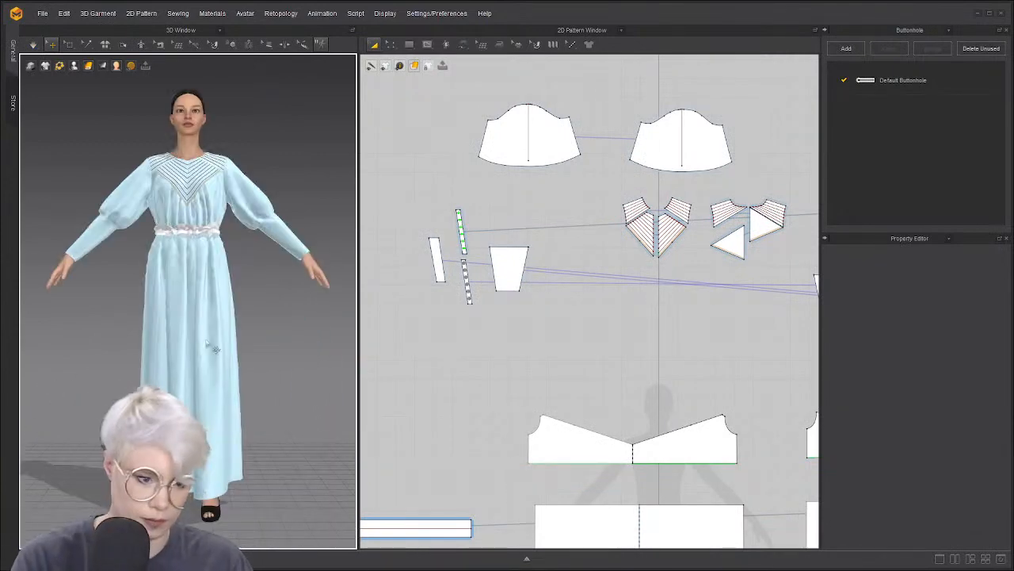
pyautogui.scroll(8, 214, 348)
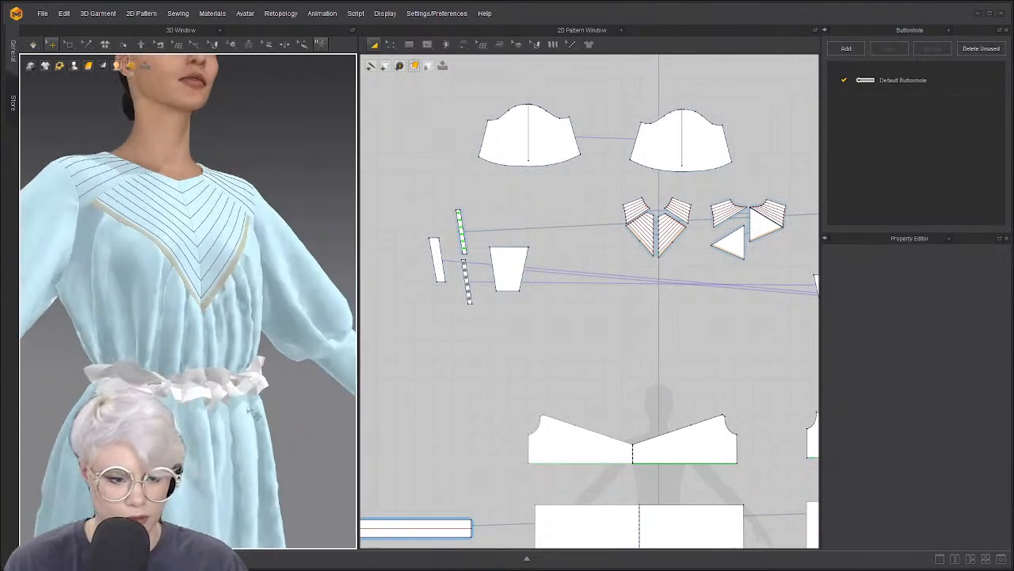
# Select the left and right belt pieces and simulate so the belt settles around the waist
pyautogui.click(215, 387)
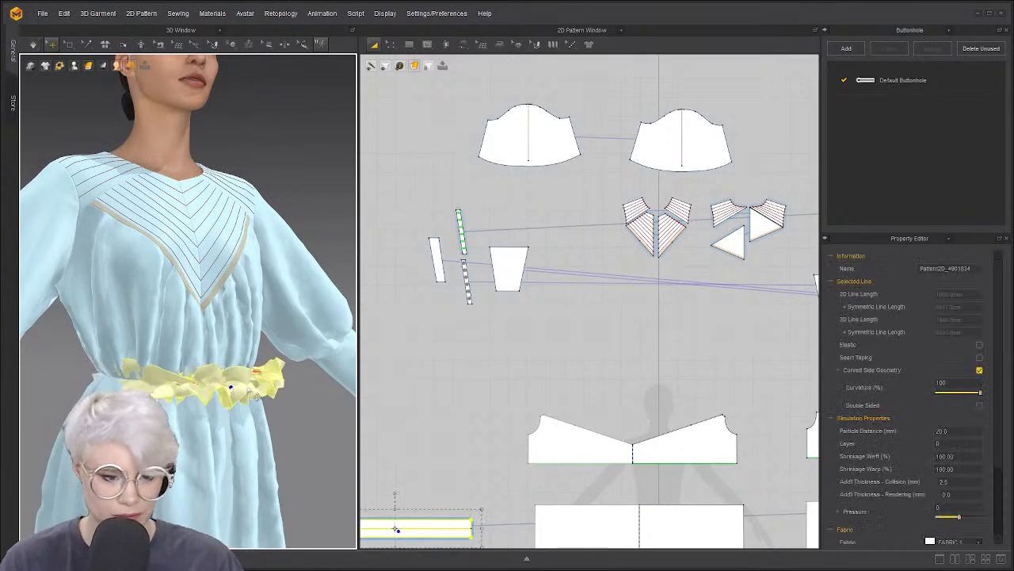
pyautogui.scroll(-1, 197, 391)
pyautogui.scroll(-5, 512, 415)
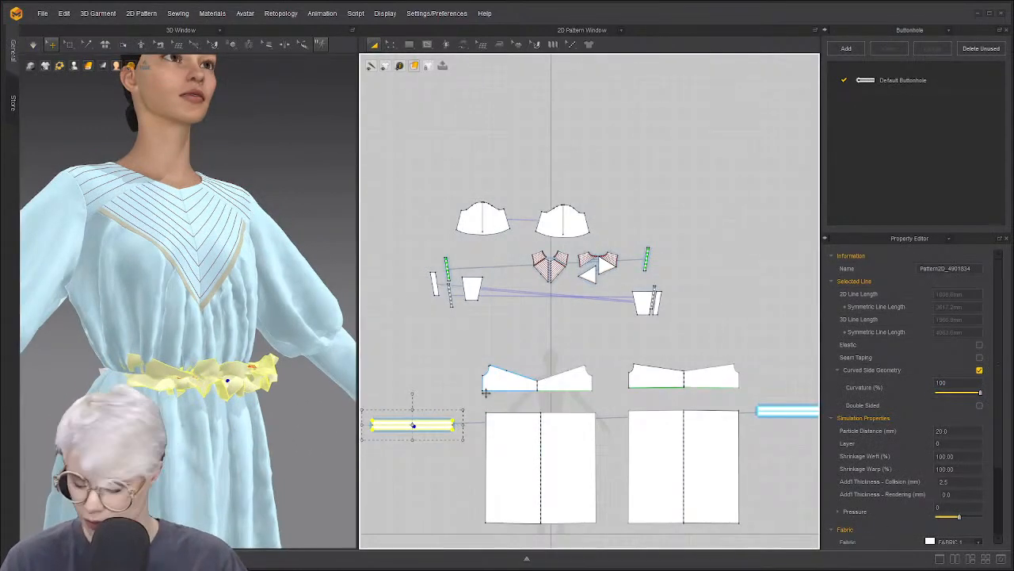
pyautogui.click(696, 395)
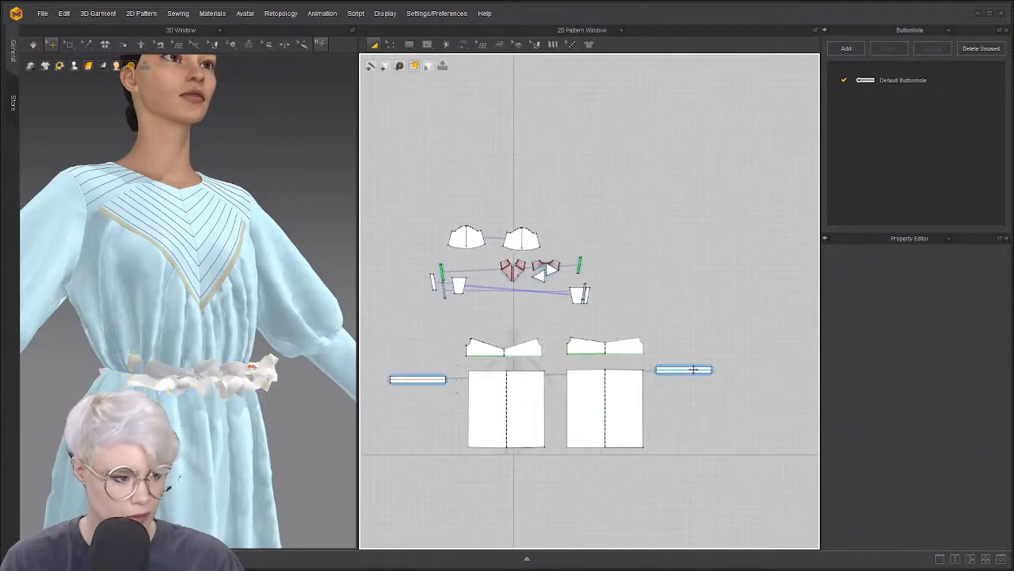
pyautogui.click(683, 369)
pyautogui.click(379, 367)
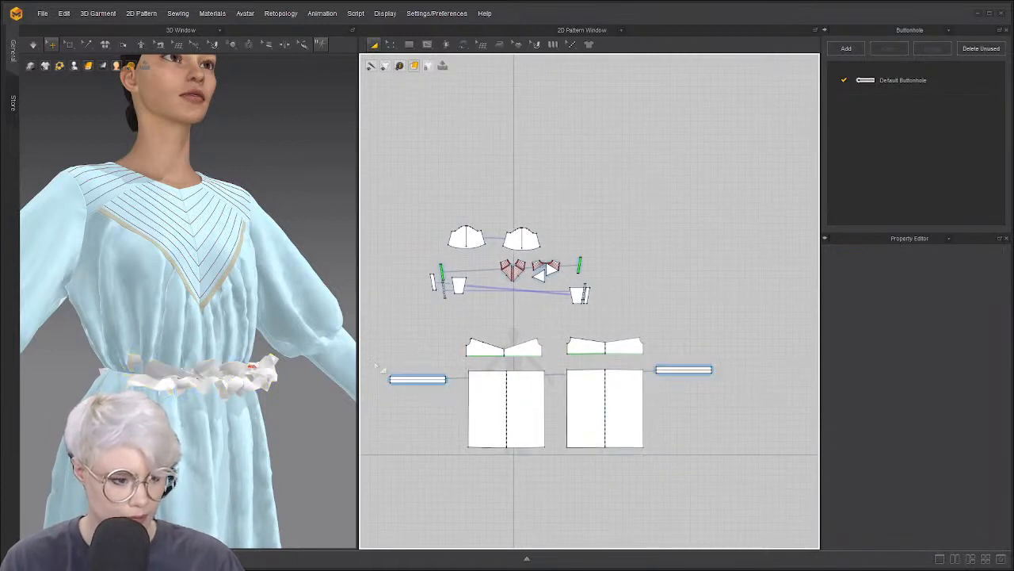
pyautogui.moveTo(464, 406); pyautogui.dragTo(458, 401)
pyautogui.keyDown('shift'); pyautogui.moveTo(700, 388); pyautogui.dragTo(737, 392); pyautogui.keyUp('shift')
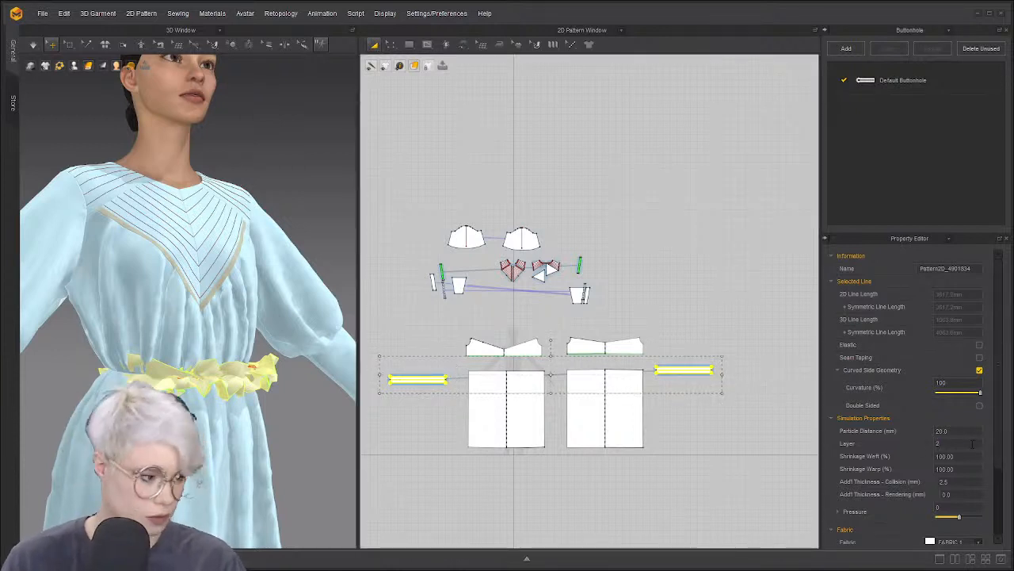
pyautogui.press('space')
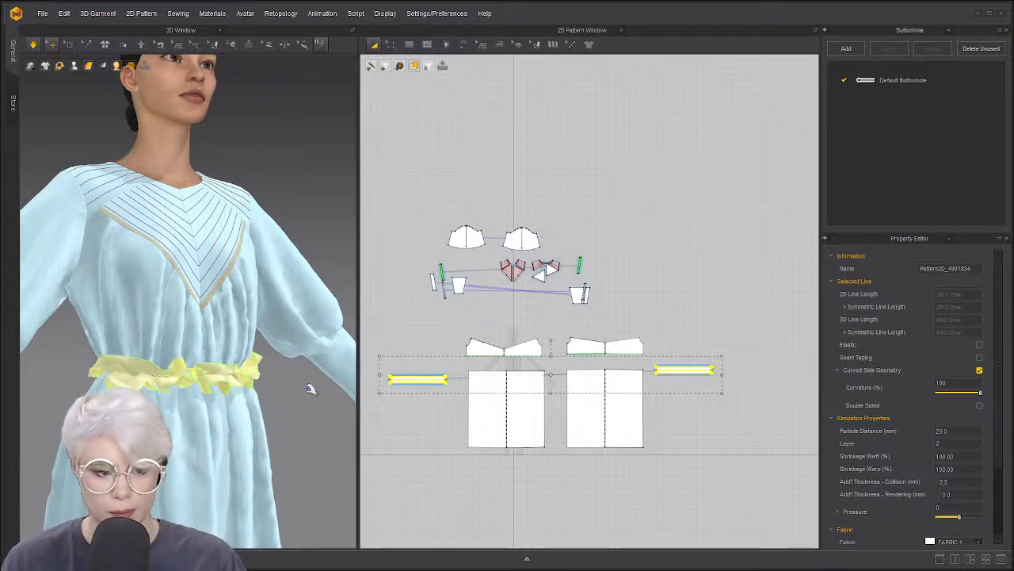
# Unfreeze the front and back bodice and skirt pieces
pyautogui.click(190, 341)
pyautogui.keyDown('shift'); pyautogui.click(180, 408); pyautogui.keyUp('shift')
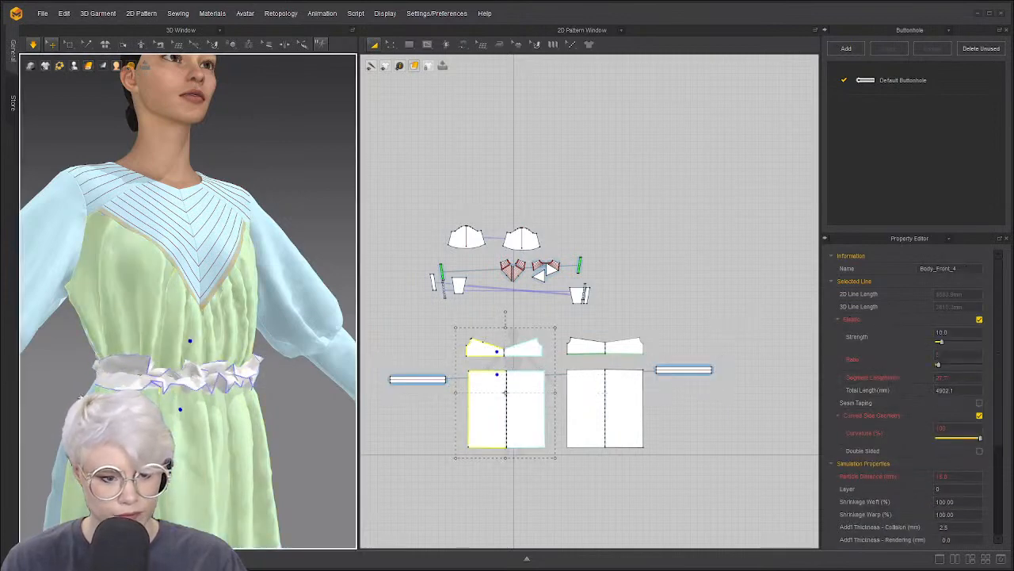
pyautogui.keyDown('shift'); pyautogui.click(86, 355); pyautogui.keyUp('shift')
pyautogui.moveTo(254, 380); pyautogui.dragTo(38, 365, button='right')
pyautogui.keyDown('shift'); pyautogui.click(111, 313); pyautogui.keyUp('shift')
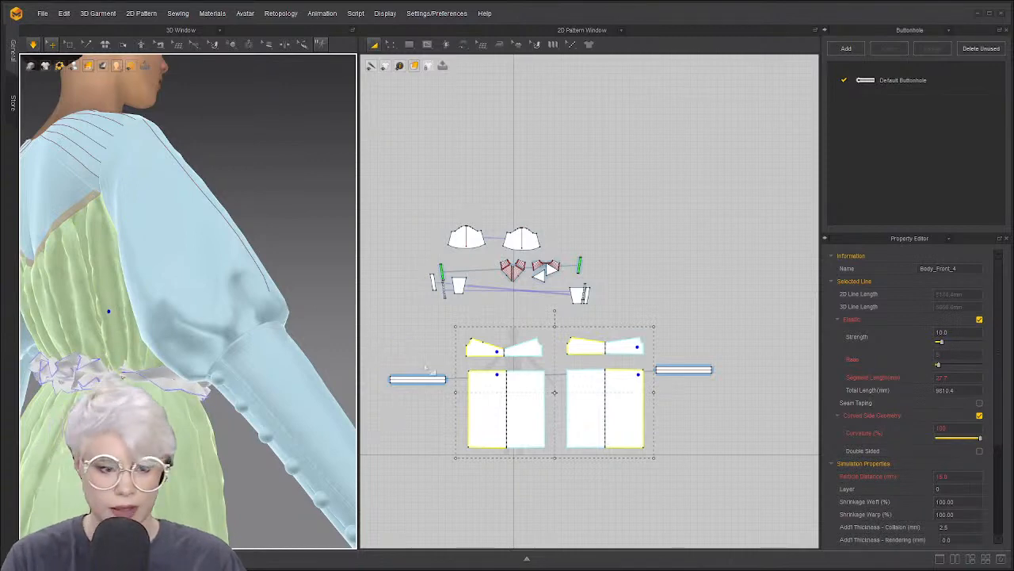
pyautogui.hotkey('ctrl', 'k')
pyautogui.press('2')
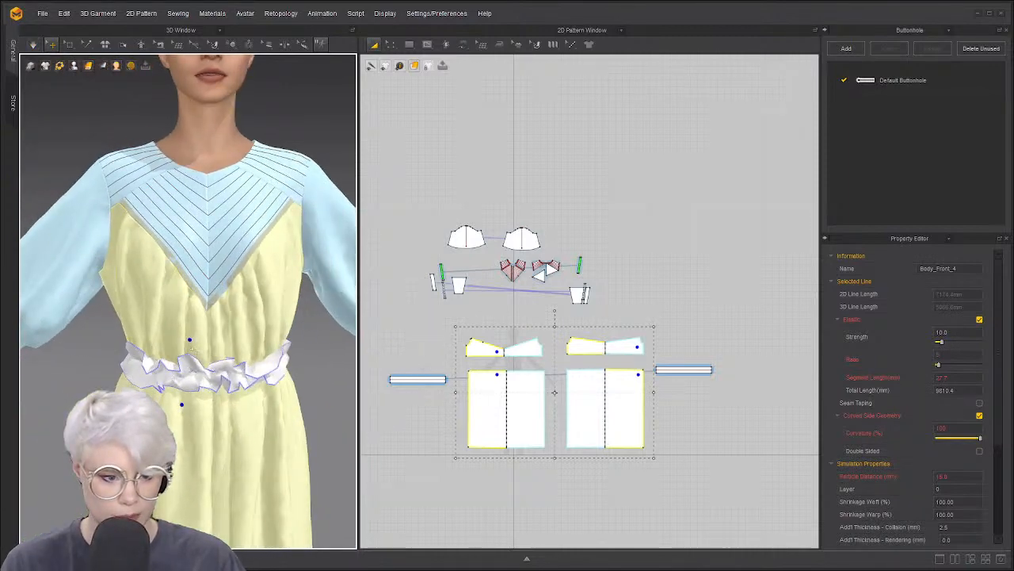
# Turn off Elastic on the front bodice's bottom waist line
pyautogui.click(418, 379)
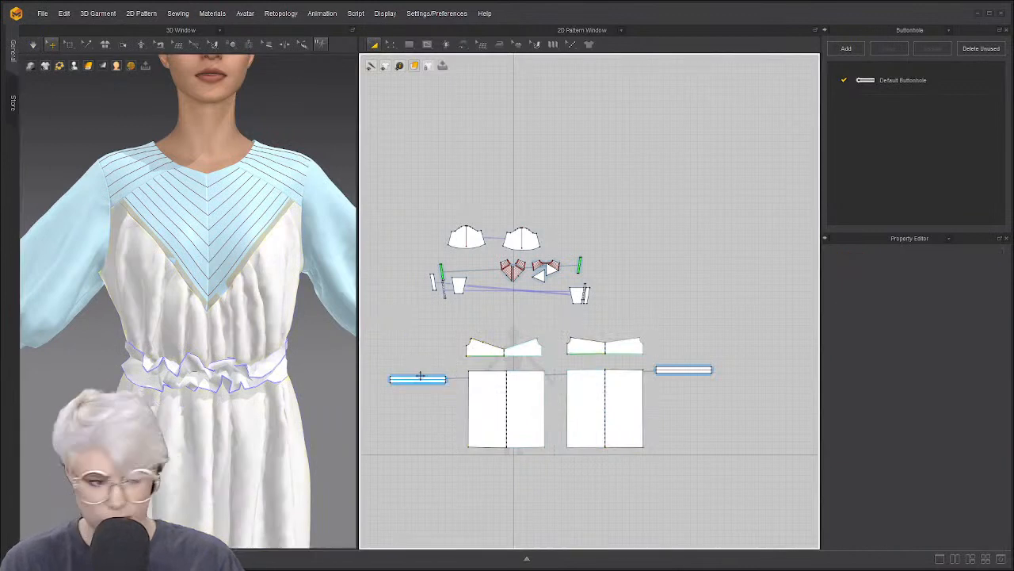
pyautogui.keyDown('shift'); pyautogui.click(701, 371); pyautogui.keyUp('shift')
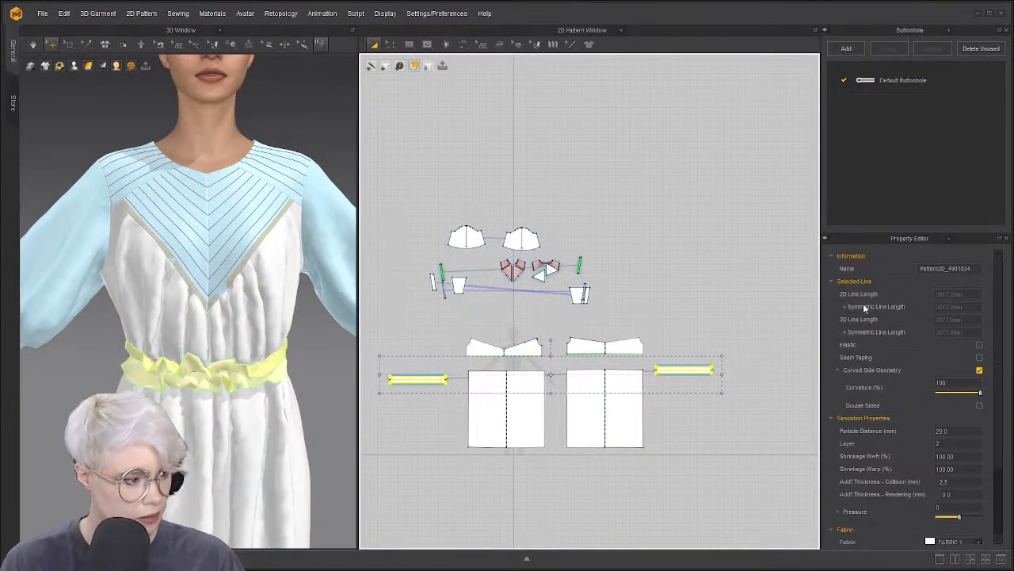
pyautogui.press('z')
pyautogui.scroll(8, 631, 360)
pyautogui.click(639, 344)
pyautogui.scroll(-3, 637, 347)
pyautogui.moveTo(635, 352); pyautogui.dragTo(817, 347, button='middle')
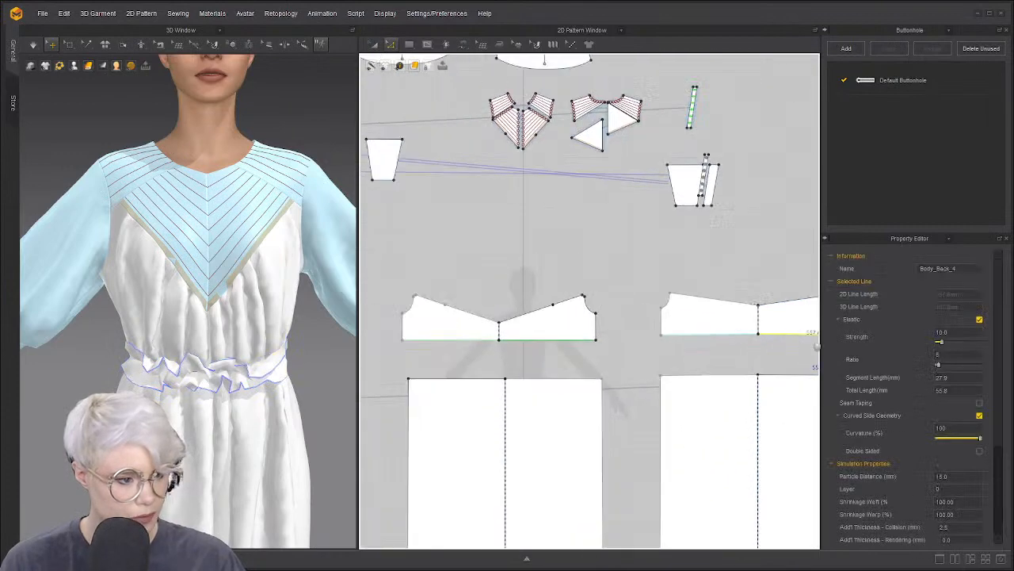
pyautogui.click(568, 339)
pyautogui.click(980, 320)
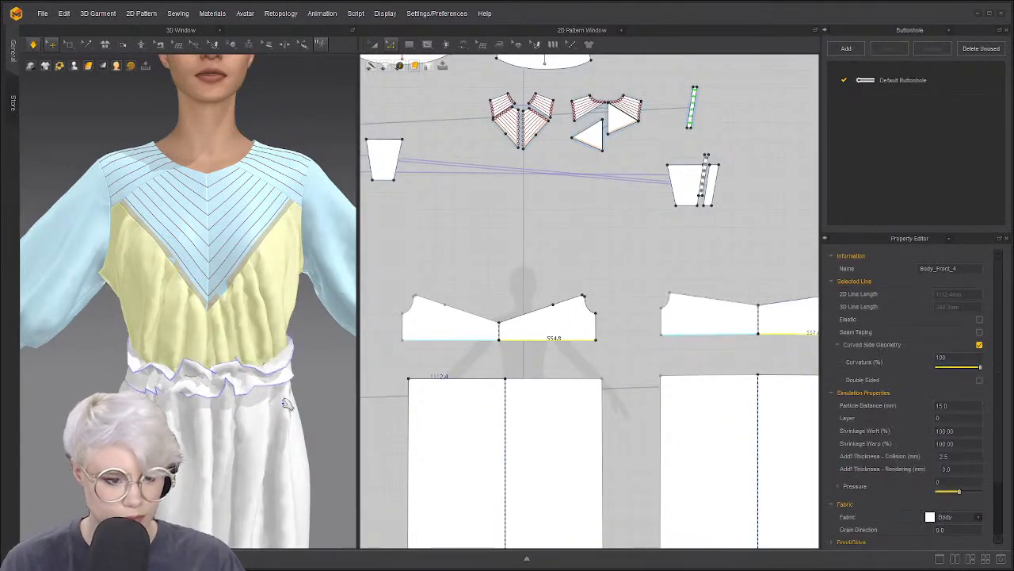
# Shorten the waistband piece and its linked copy, then simulate it onto the waist
pyautogui.moveTo(301, 432)
pyautogui.mouseDown(button='right')
pyautogui.moveTo(290, 412)
pyautogui.moveTo(341, 408)
pyautogui.moveTo(296, 414)
pyautogui.mouseUp(button='right')
pyautogui.press('space')
pyautogui.scroll(-6, 632, 374)
pyautogui.scroll(2, 579, 372)
pyautogui.press('s')
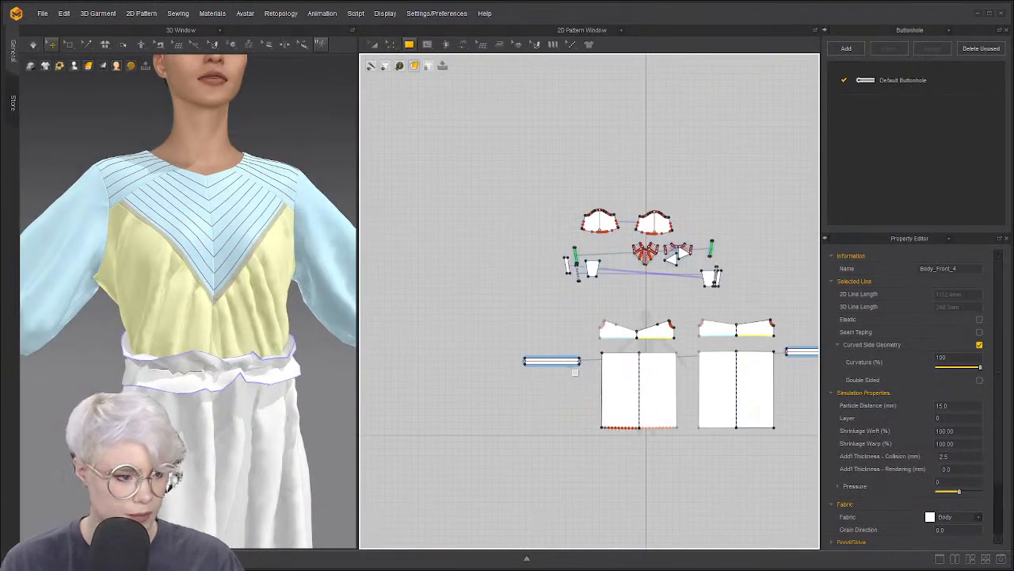
pyautogui.press('a')
pyautogui.click(569, 361)
pyautogui.scroll(-1, 559, 362)
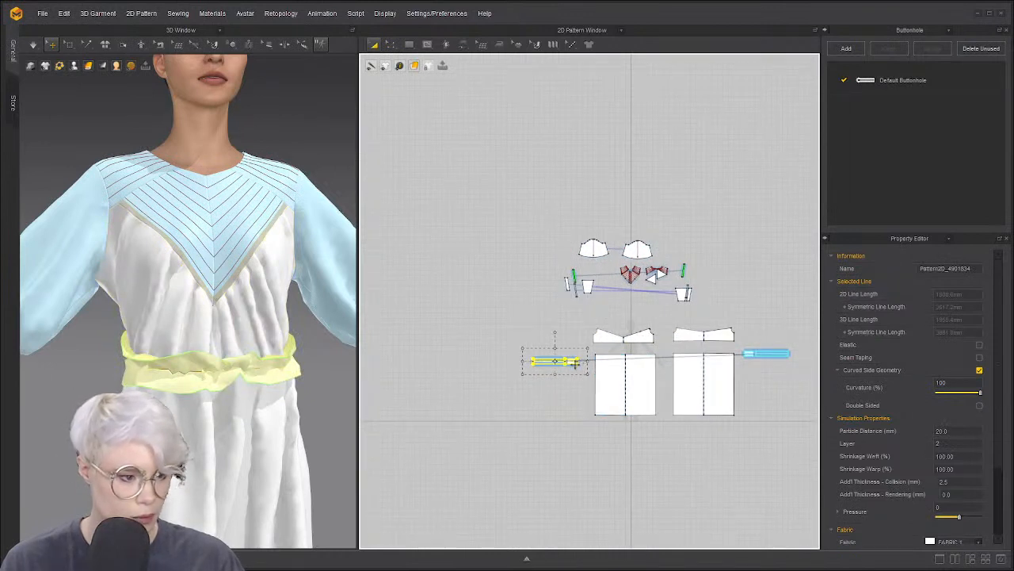
pyautogui.hotkey('ctrl', 'z')
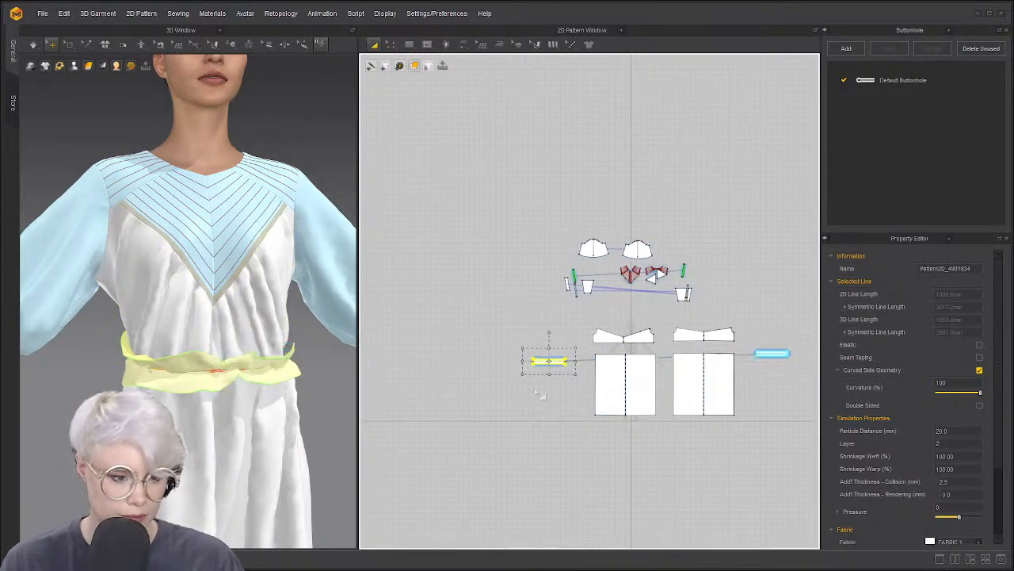
pyautogui.press('space')
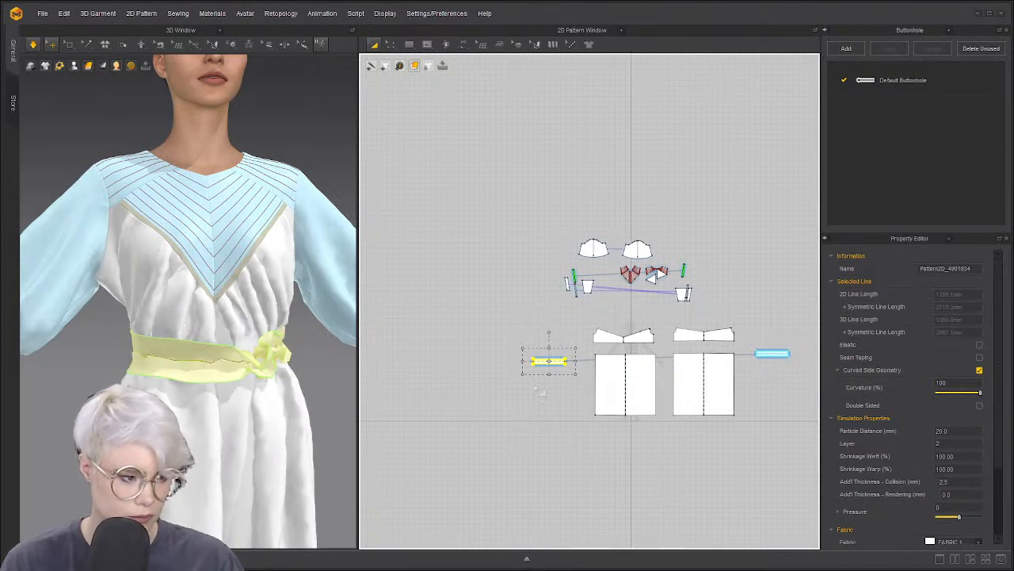
pyautogui.click(539, 391)
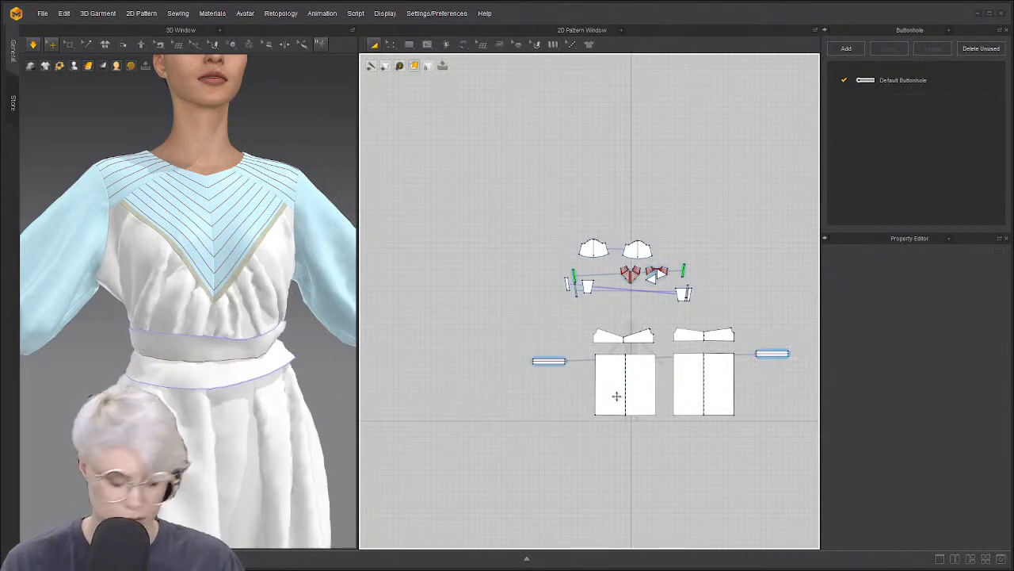
pyautogui.scroll(5, 753, 357)
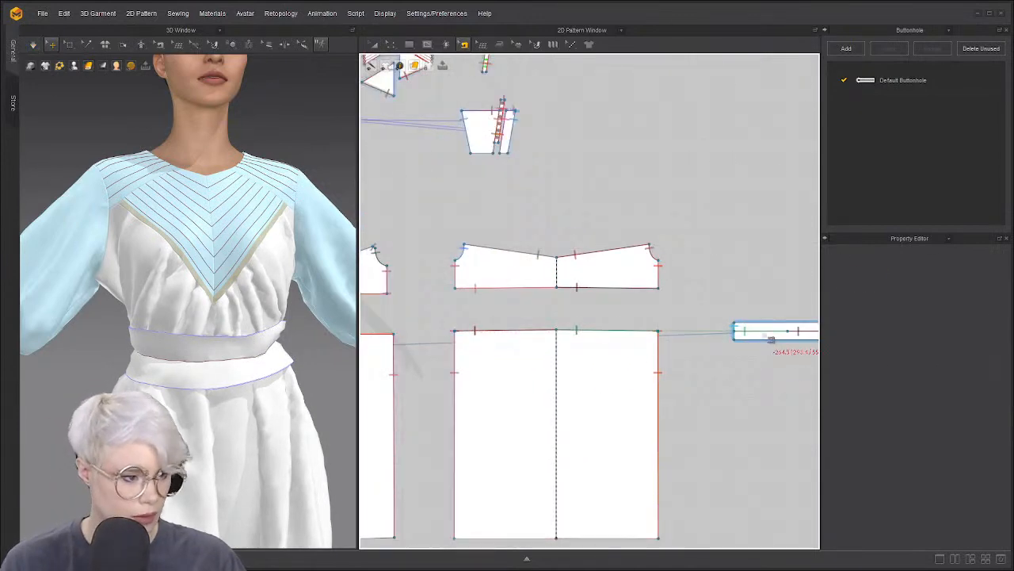
# Delete the two old seams joining the skirt and waistband
pyautogui.click(764, 333)
pyautogui.press('Delete')
pyautogui.click(801, 333)
pyautogui.press('Delete')
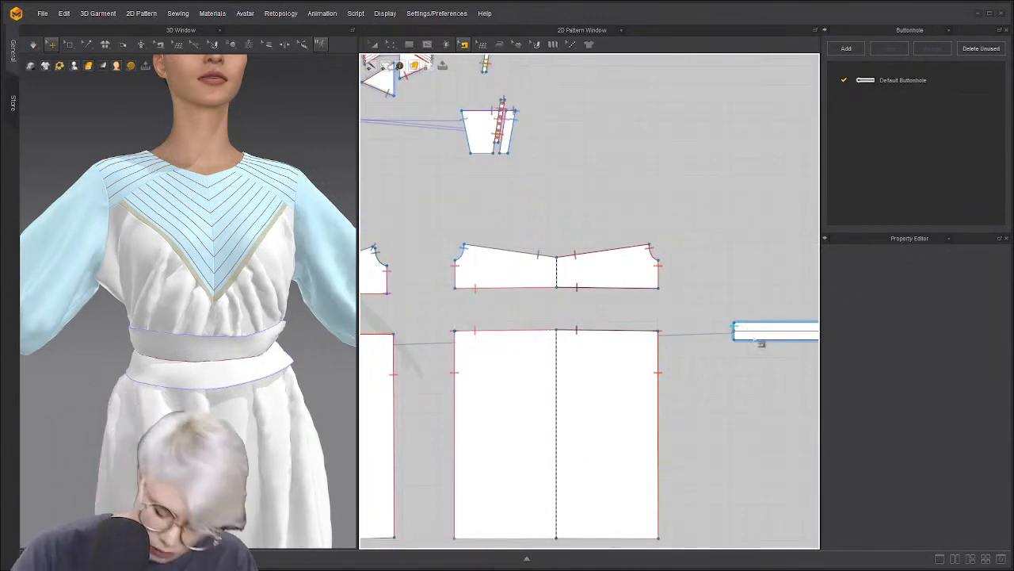
# Free-sew the skirt's whole top edge to the waistband and simulate the new seam closed
pyautogui.press('m')
pyautogui.click(456, 330)
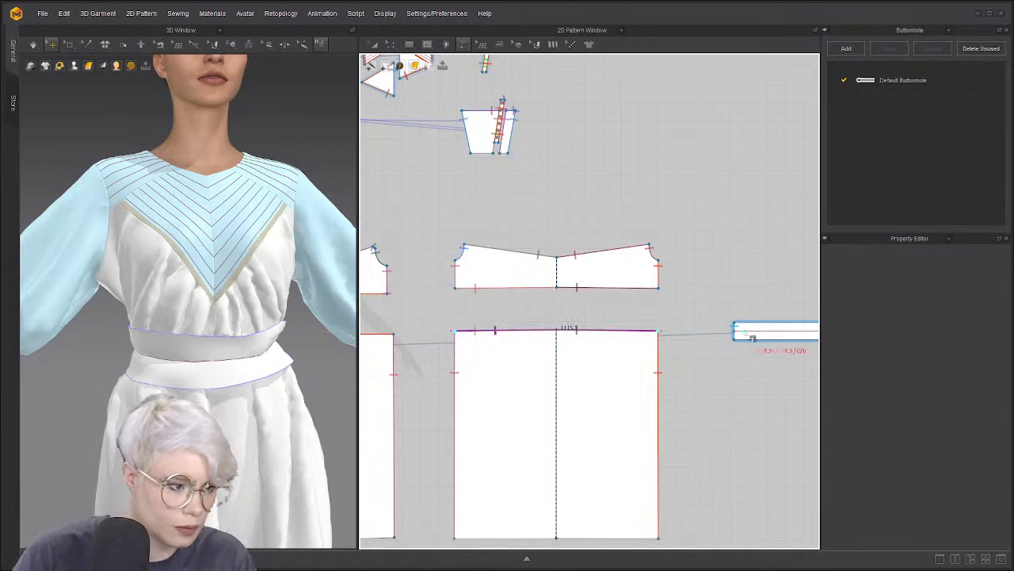
pyautogui.moveTo(745, 338); pyautogui.dragTo(626, 354, button='middle')
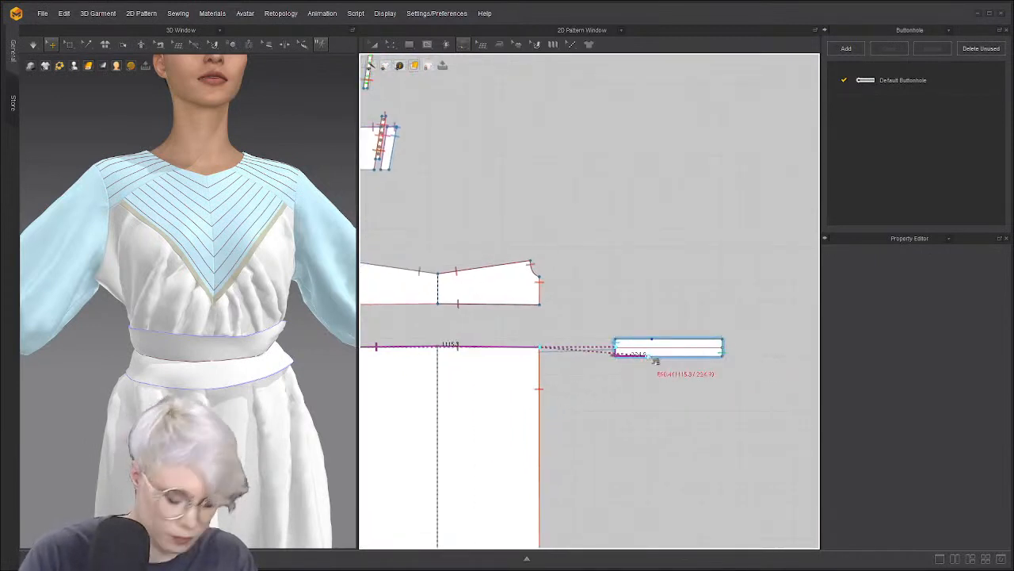
pyautogui.scroll(3, 635, 359)
pyautogui.click(597, 339)
pyautogui.scroll(-2, 686, 342)
pyautogui.moveTo(686, 341); pyautogui.dragTo(519, 361, button='middle')
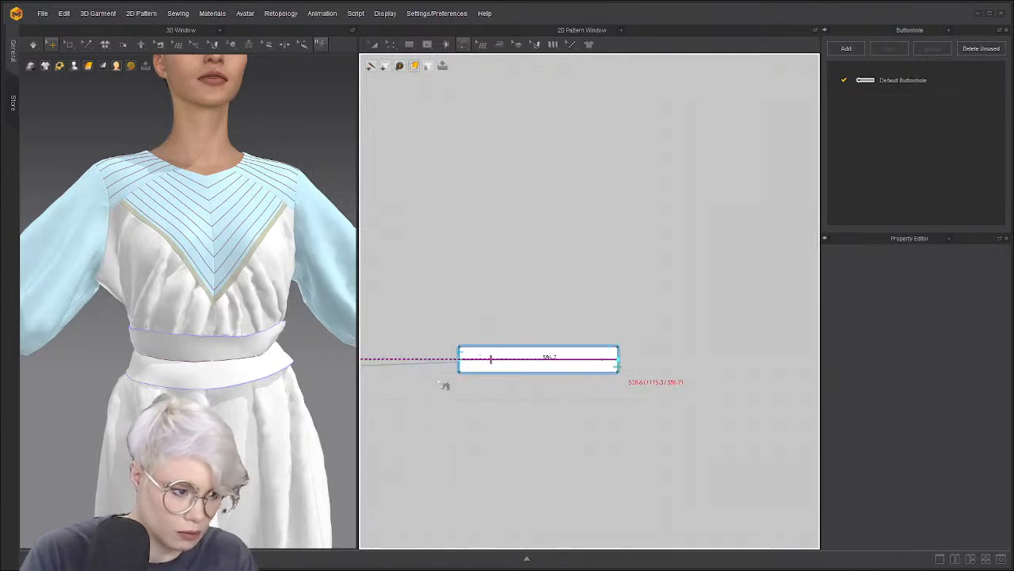
pyautogui.click(618, 360)
pyautogui.scroll(-2, 274, 397)
pyautogui.press('a')
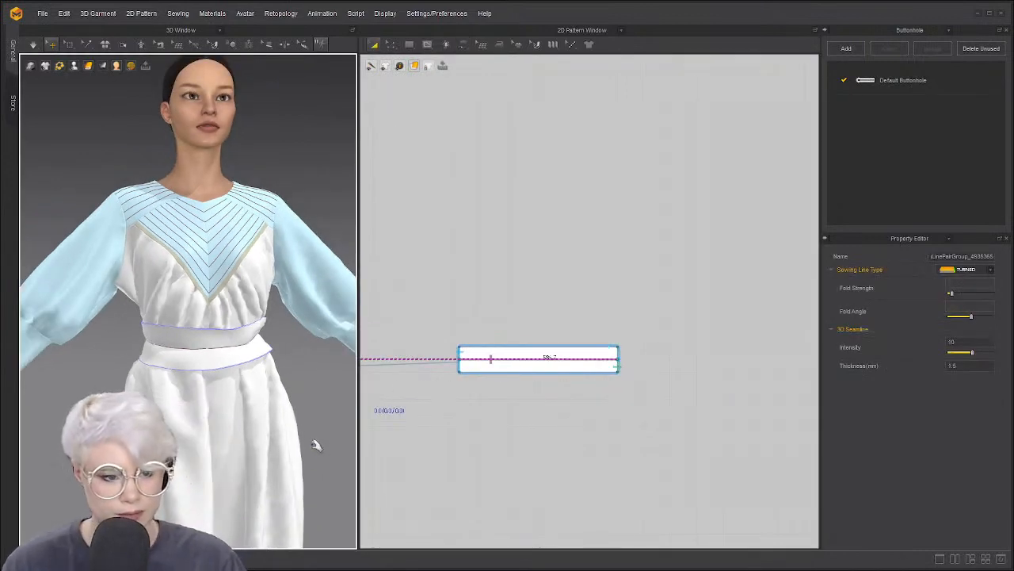
pyautogui.press('space')
pyautogui.moveTo(166, 387); pyautogui.dragTo(351, 385, button='right')
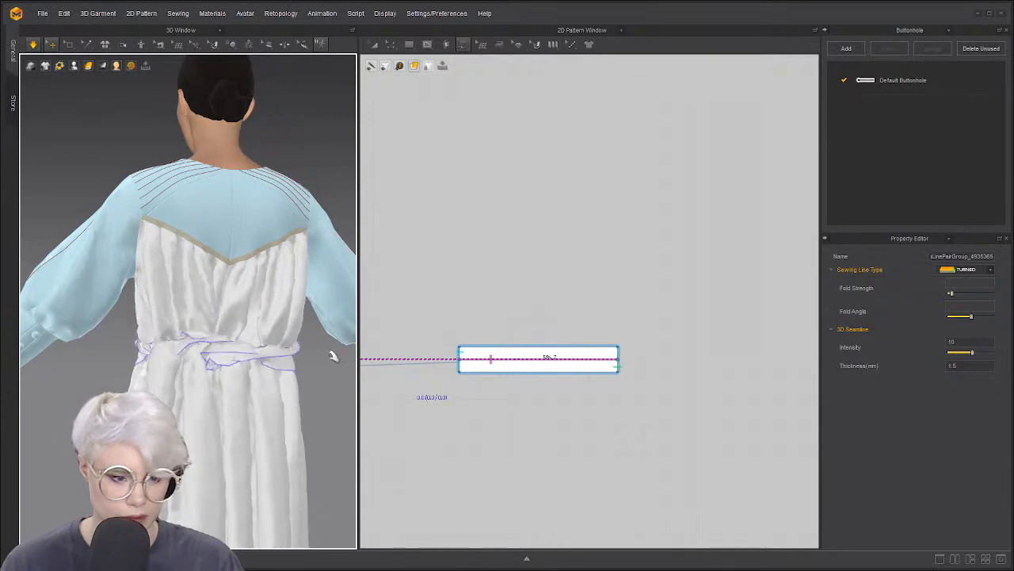
# Strengthen the front sash piece and restart the simulation
pyautogui.press('space')
pyautogui.click(278, 353)
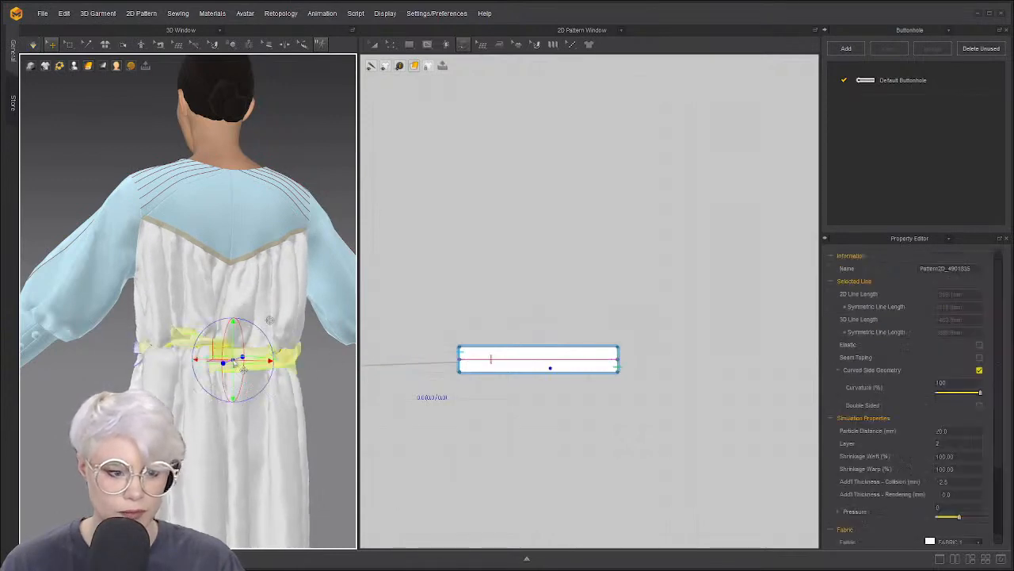
pyautogui.moveTo(269, 320); pyautogui.dragTo(325, 317, button='right')
pyautogui.moveTo(128, 357); pyautogui.dragTo(148, 370)
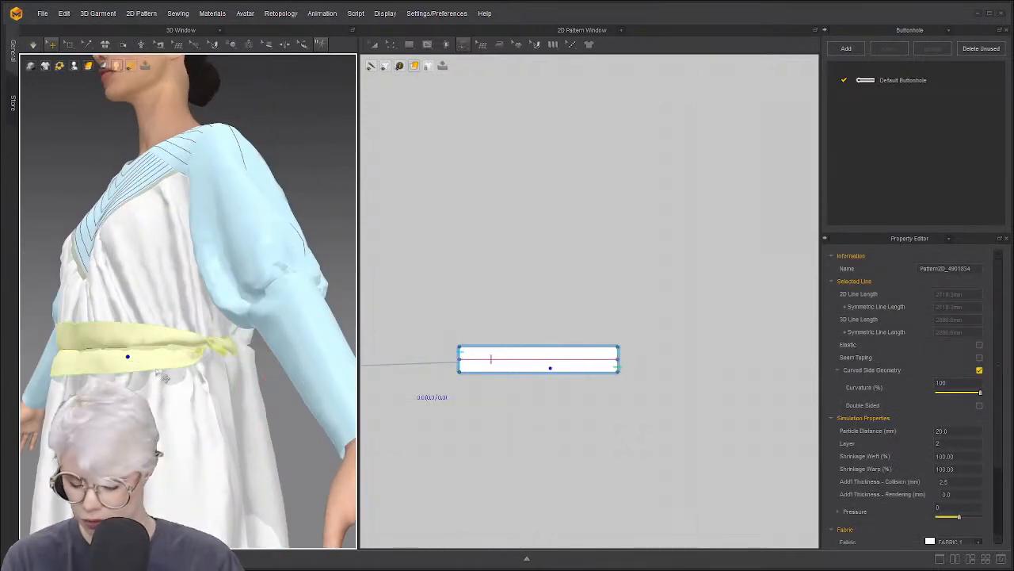
pyautogui.hotkey('ctrl', 'h')
pyautogui.press('space')
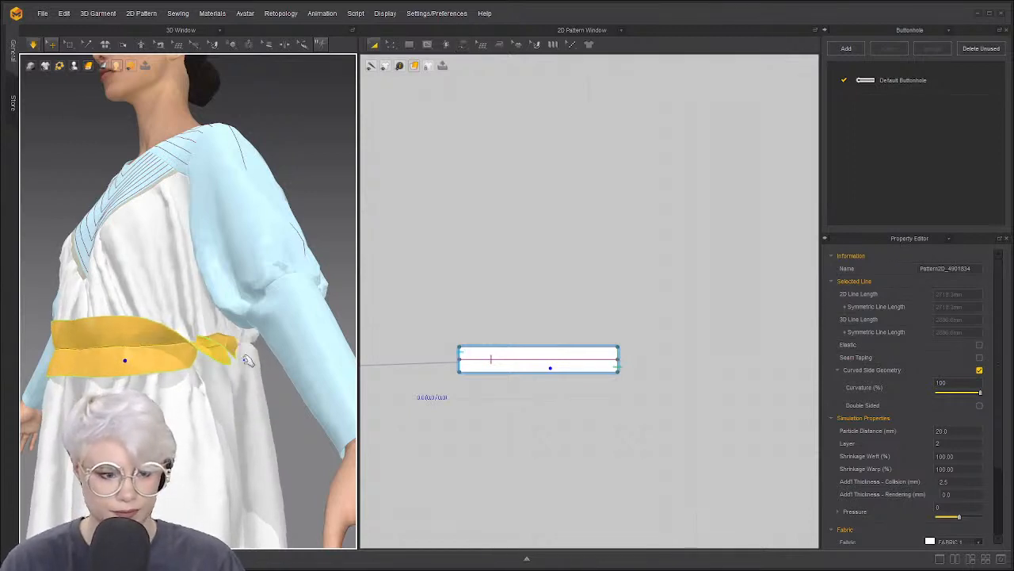
# Pull the other sash piece off the waist and simulate so it drops back on
pyautogui.moveTo(266, 355); pyautogui.dragTo(75, 379, button='right')
pyautogui.scroll(-4, 119, 357)
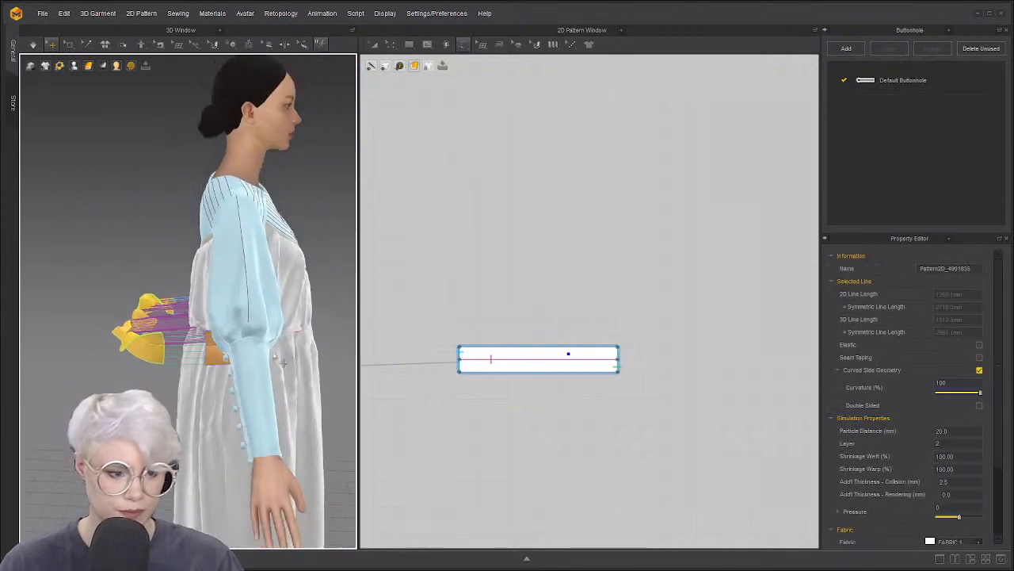
pyautogui.moveTo(127, 348); pyautogui.dragTo(223, 340, button='right')
pyautogui.click(273, 324)
pyautogui.moveTo(277, 324); pyautogui.dragTo(364, 325)
pyautogui.moveTo(337, 321); pyautogui.dragTo(258, 327, button='right')
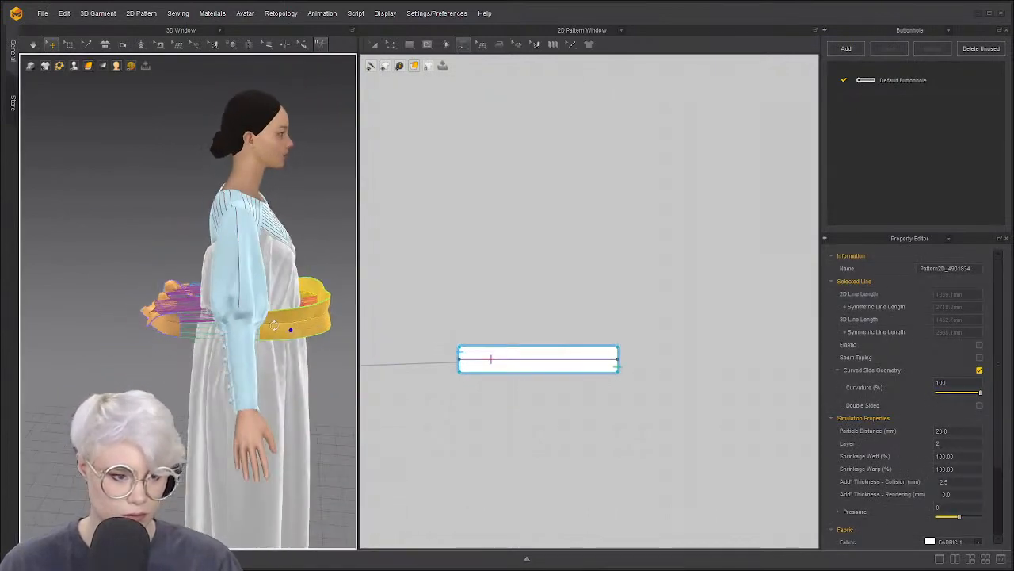
pyautogui.moveTo(290, 328); pyautogui.dragTo(340, 311)
pyautogui.moveTo(341, 310); pyautogui.dragTo(246, 319, button='right')
pyautogui.moveTo(313, 324); pyautogui.dragTo(360, 327)
pyautogui.scroll(-2, 337, 326)
pyautogui.moveTo(336, 327); pyautogui.dragTo(144, 336, button='middle')
pyautogui.moveTo(144, 336); pyautogui.dragTo(233, 333)
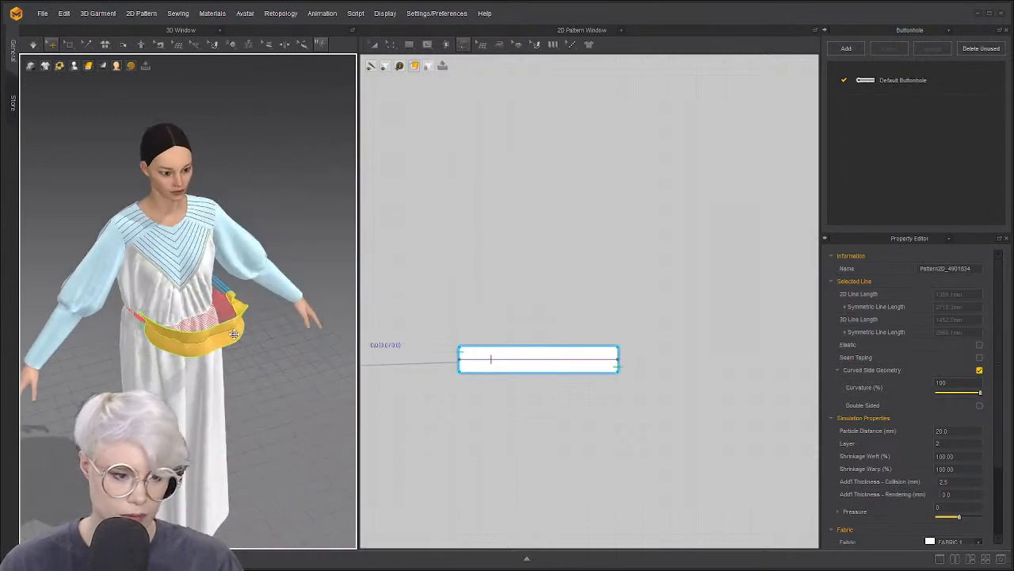
pyautogui.press('space')
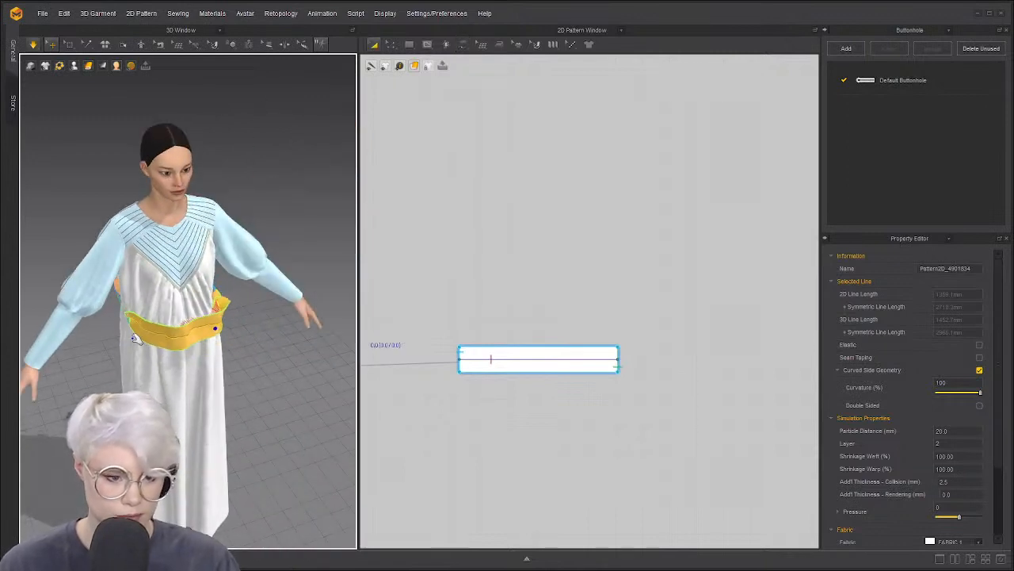
# Set the back sash piece's Shrinkage Weft to 80 and simulate it around the waist
pyautogui.moveTo(128, 295); pyautogui.dragTo(215, 349, button='right')
pyautogui.scroll(3, 215, 352)
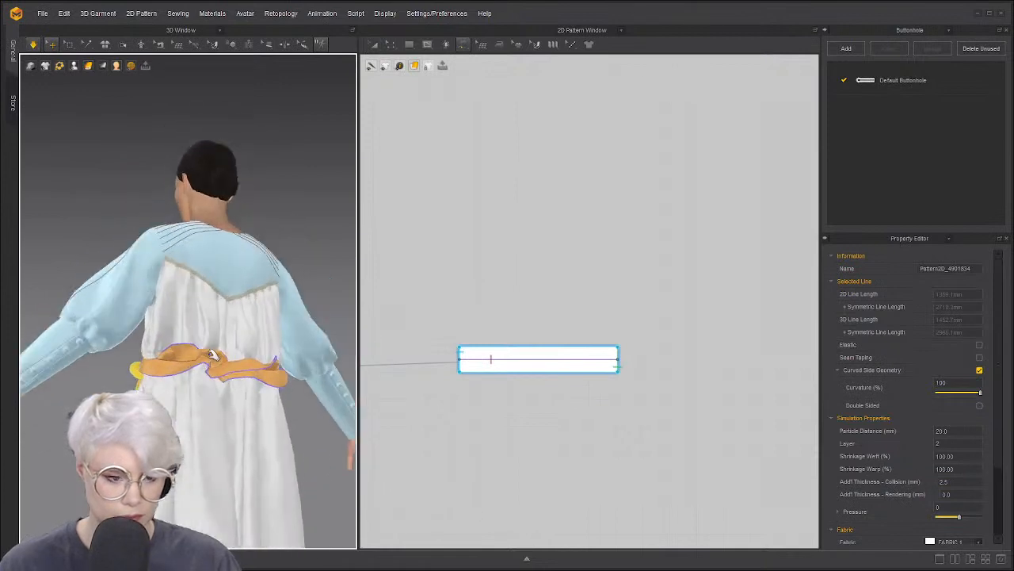
pyautogui.click(258, 352)
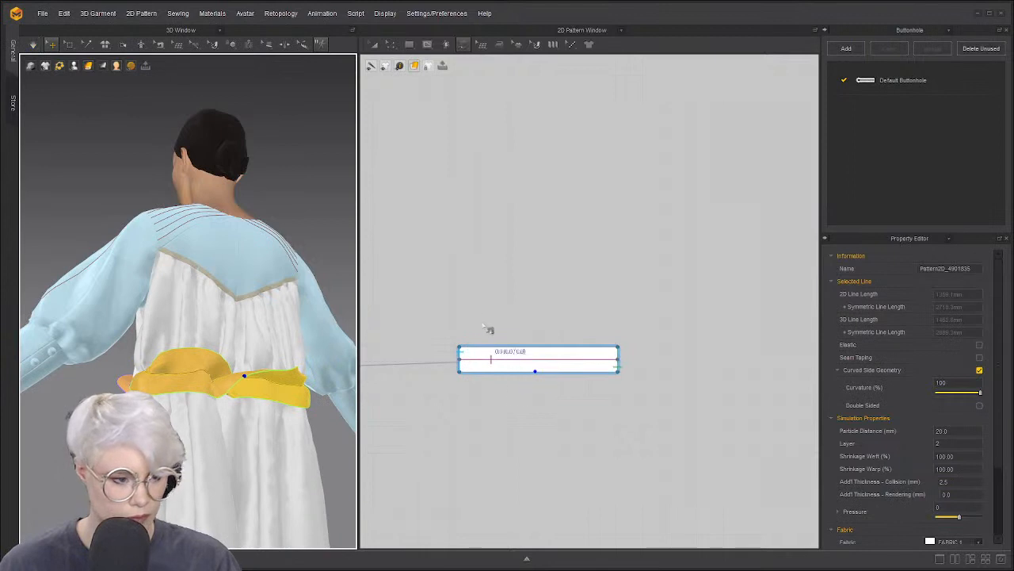
pyautogui.scroll(-6, 487, 318)
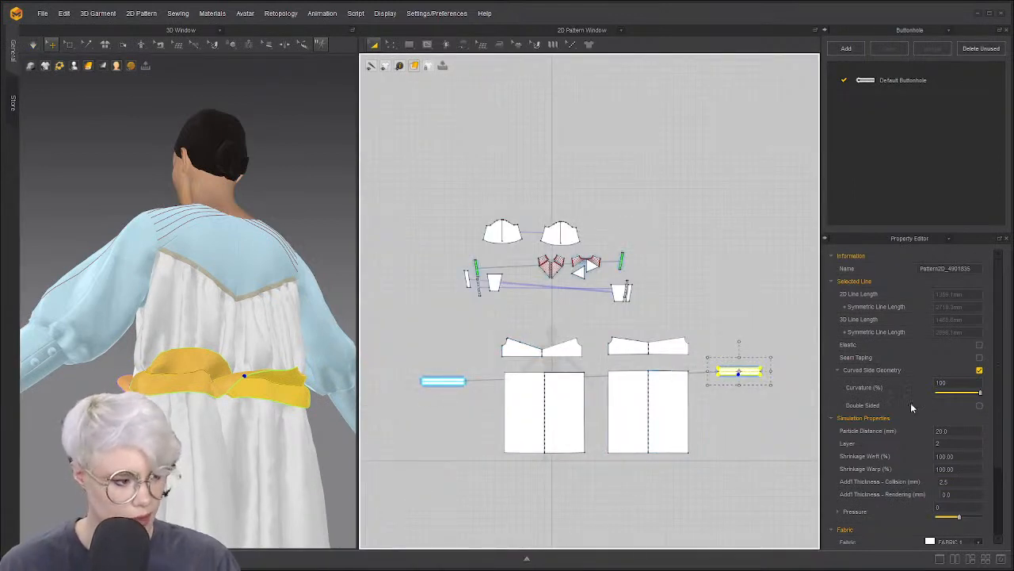
pyautogui.click(972, 457)
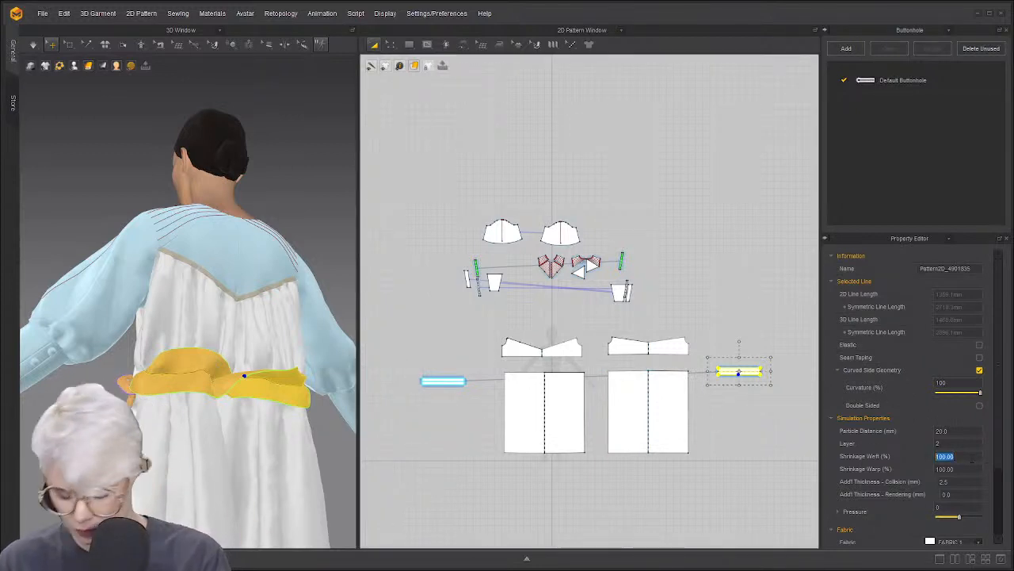
pyautogui.write('80')
pyautogui.press('Return')
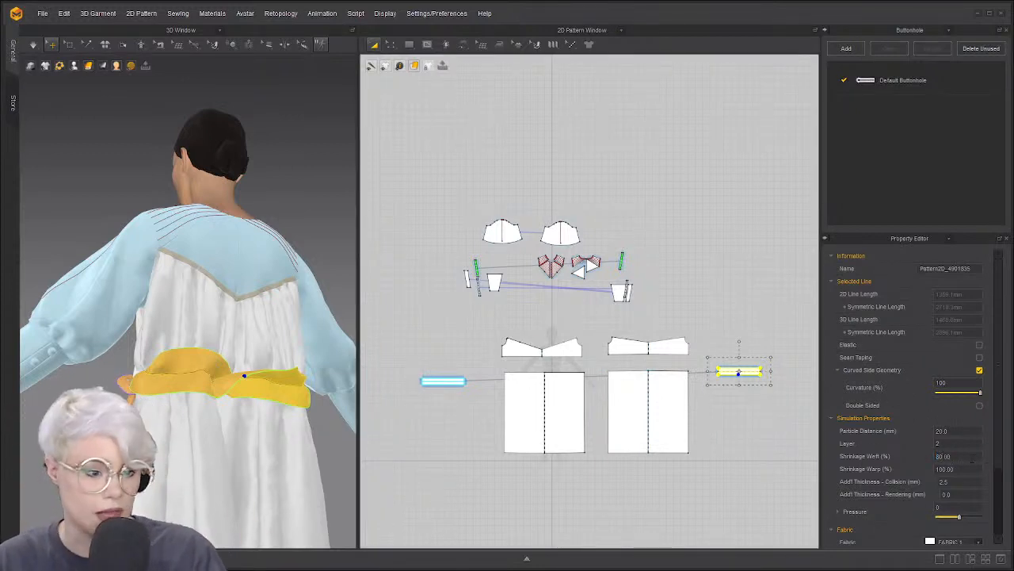
pyautogui.press('space')
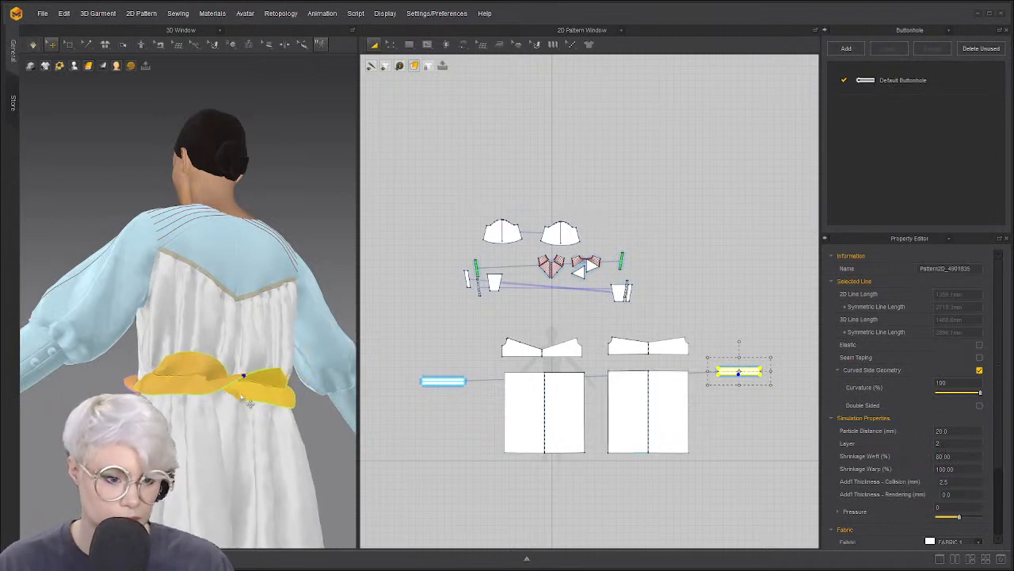
# Reset the belt's 3D arrangement, stand the waistband piece upright and simulate
pyautogui.rightClick(251, 387)
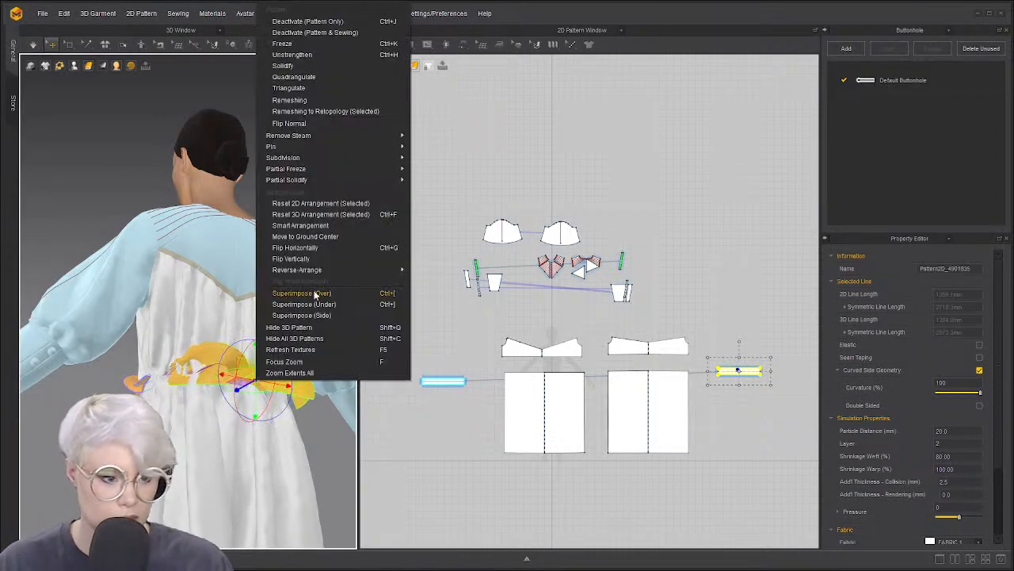
pyautogui.click(333, 215)
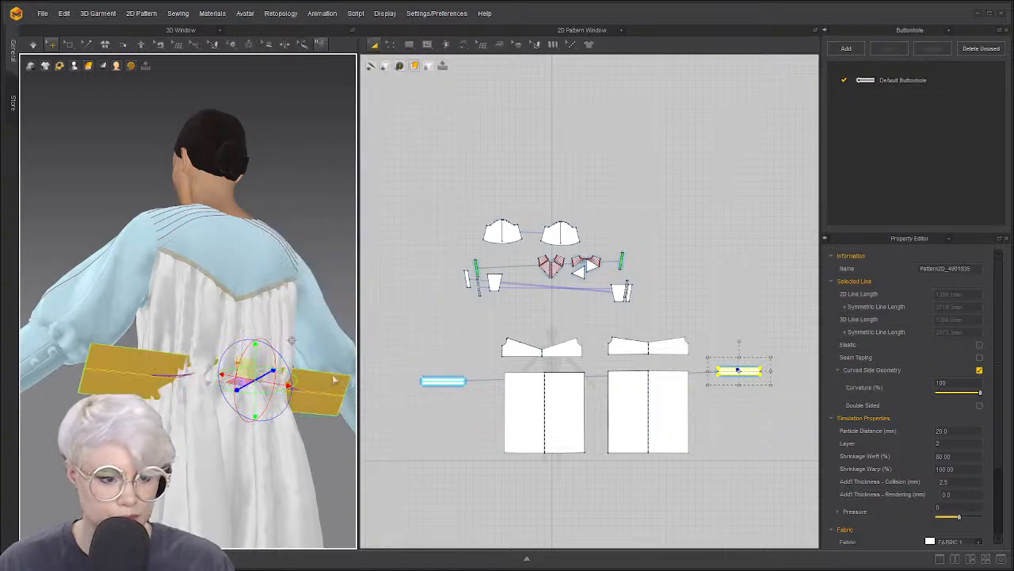
pyautogui.moveTo(340, 385); pyautogui.dragTo(347, 333)
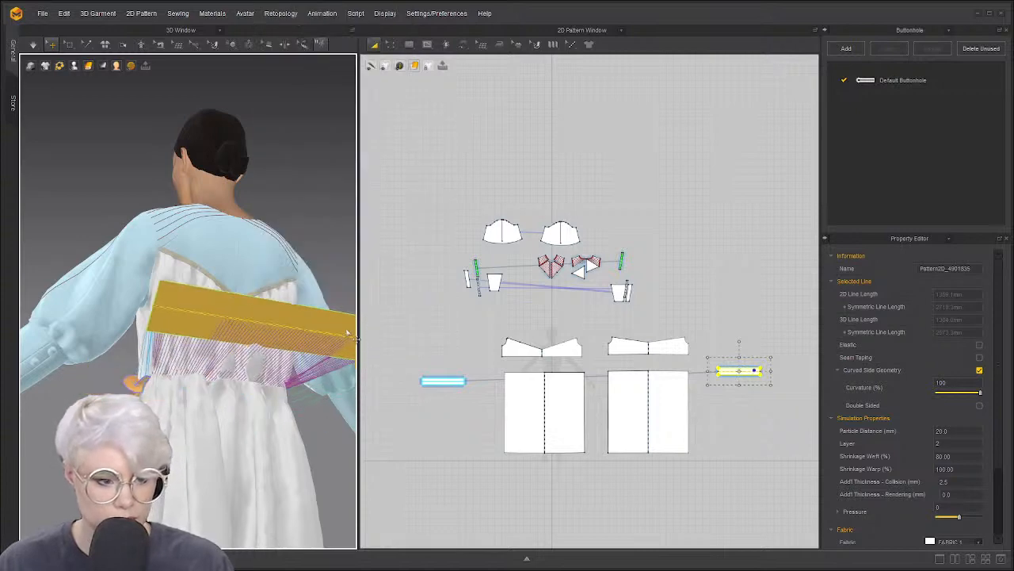
pyautogui.click(291, 320)
pyautogui.moveTo(305, 301); pyautogui.dragTo(343, 303, button='right')
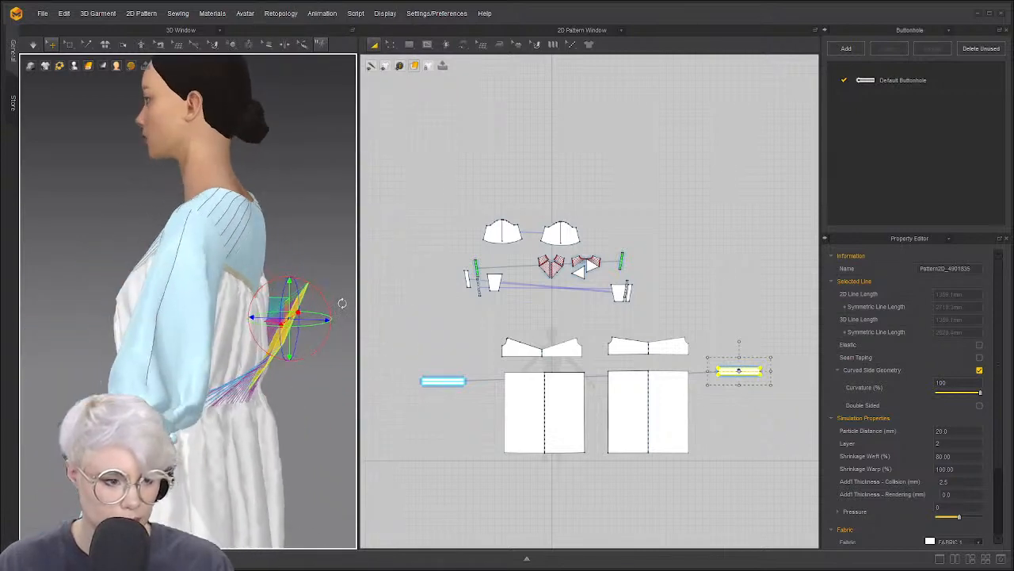
pyautogui.moveTo(325, 293); pyautogui.dragTo(281, 405)
pyautogui.click(306, 389)
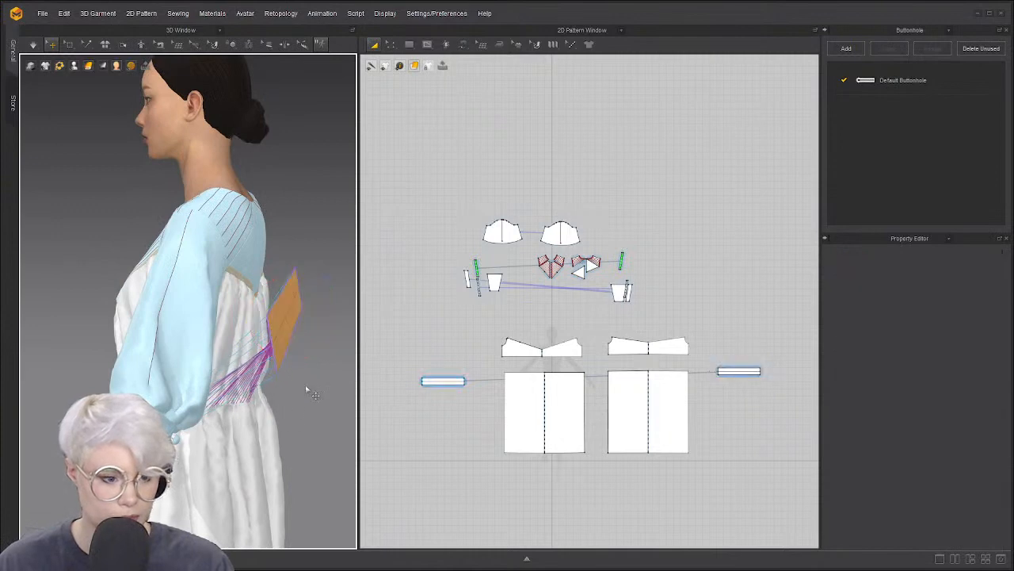
pyautogui.click(306, 396)
pyautogui.press('space')
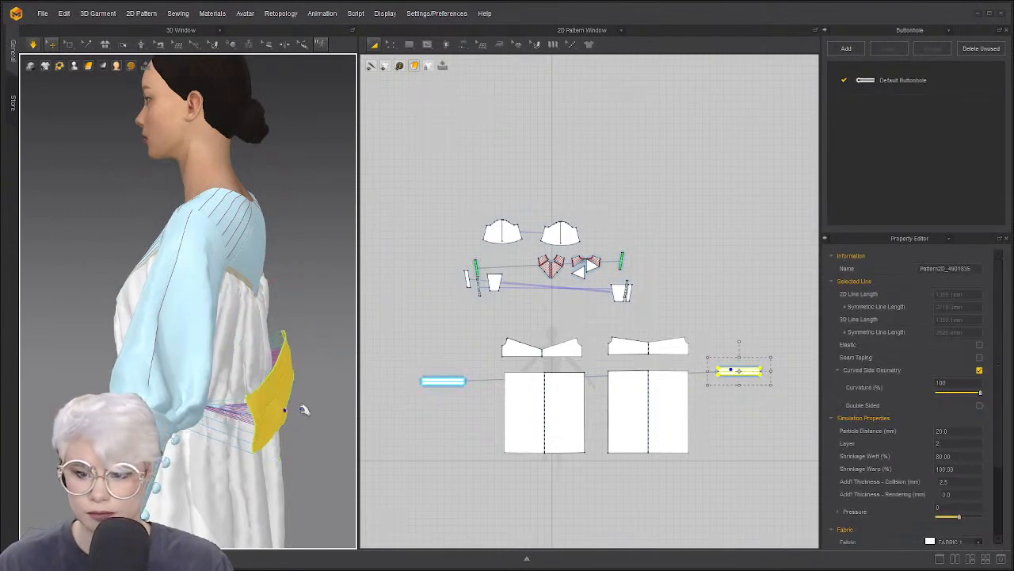
# Superimpose the left belt piece over the dress and simulate it around the waist
pyautogui.moveTo(265, 412); pyautogui.dragTo(118, 405, button='right')
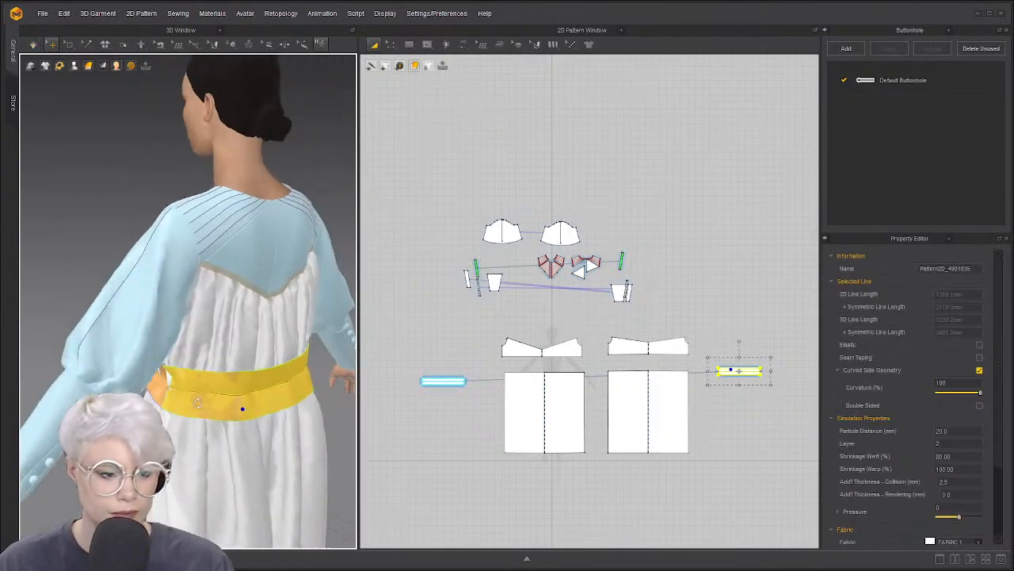
pyautogui.moveTo(277, 404); pyautogui.dragTo(127, 404, button='right')
pyautogui.moveTo(206, 404); pyautogui.dragTo(185, 372, button='right')
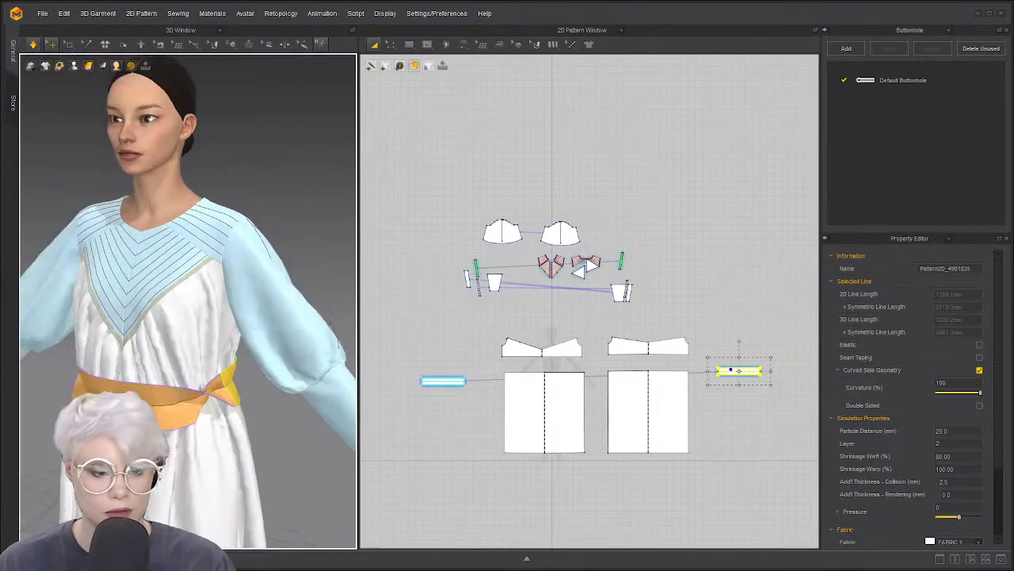
pyautogui.click(213, 362)
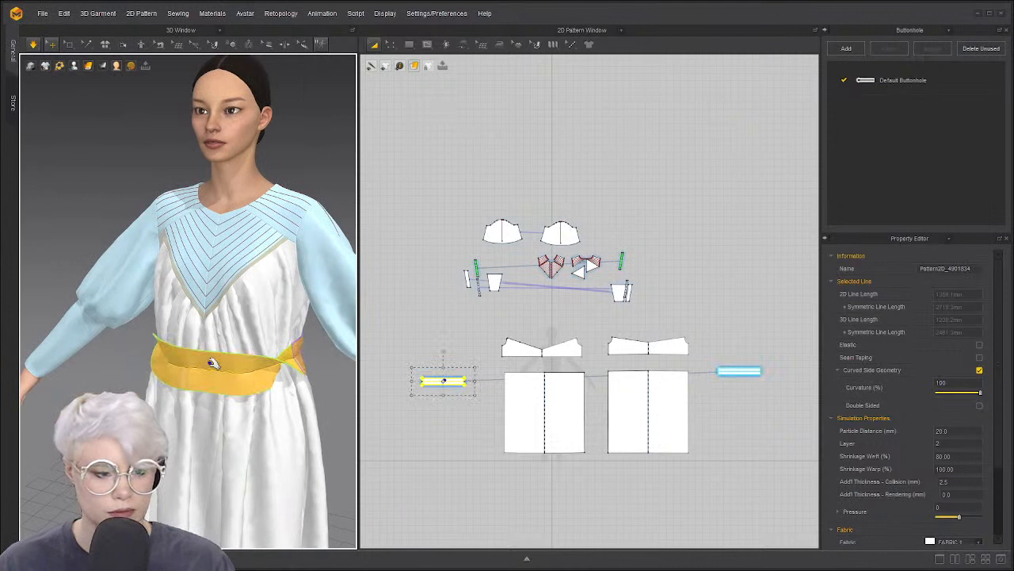
pyautogui.rightClick(209, 362)
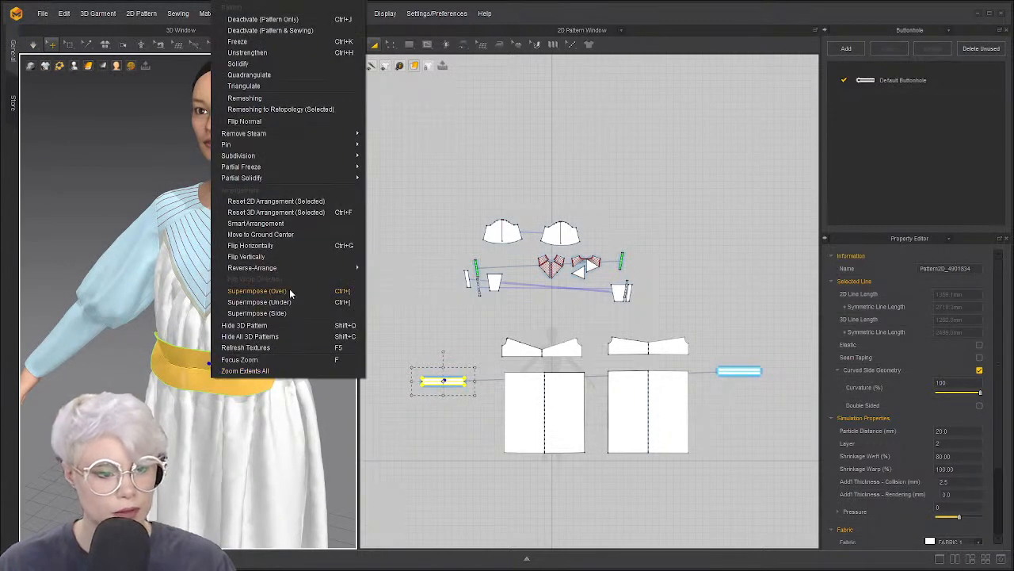
pyautogui.click(290, 292)
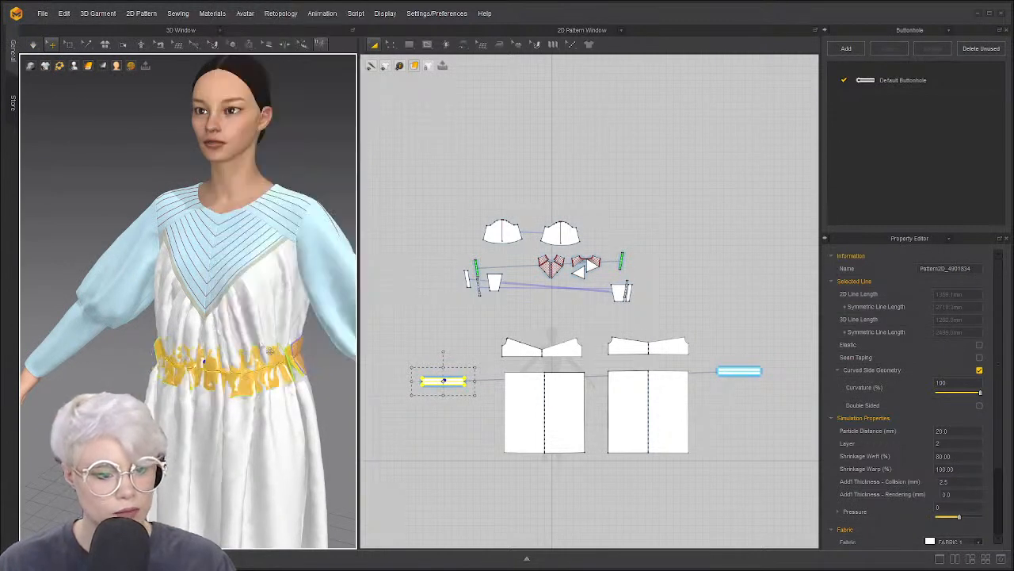
pyautogui.moveTo(257, 378); pyautogui.dragTo(203, 370, button='right')
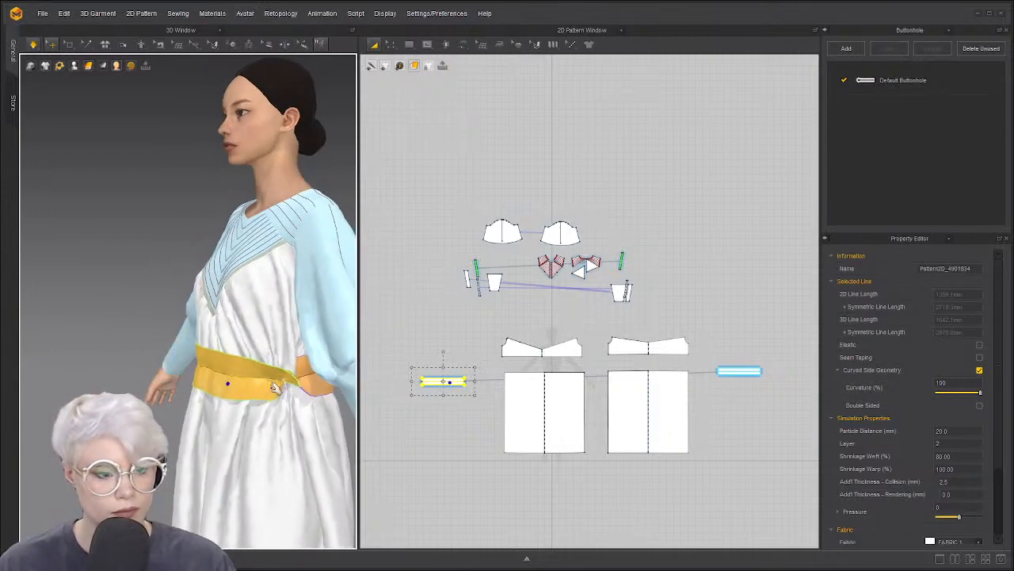
pyautogui.press('space')
# Select the belt end piece and left belt strip, checking them from the side and back
pyautogui.moveTo(218, 382); pyautogui.dragTo(301, 355, button='right')
pyautogui.click(300, 353)
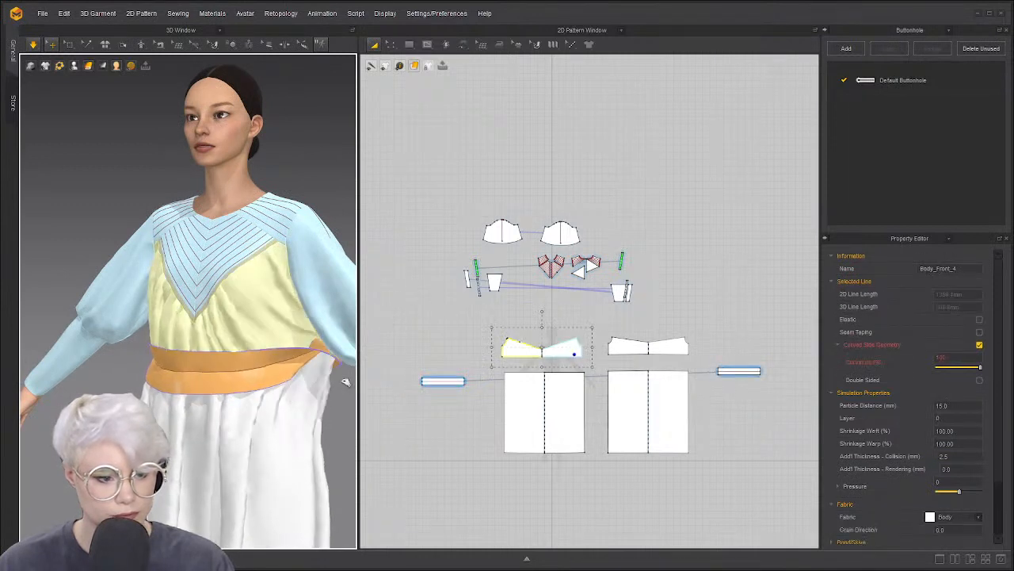
pyautogui.click(293, 367)
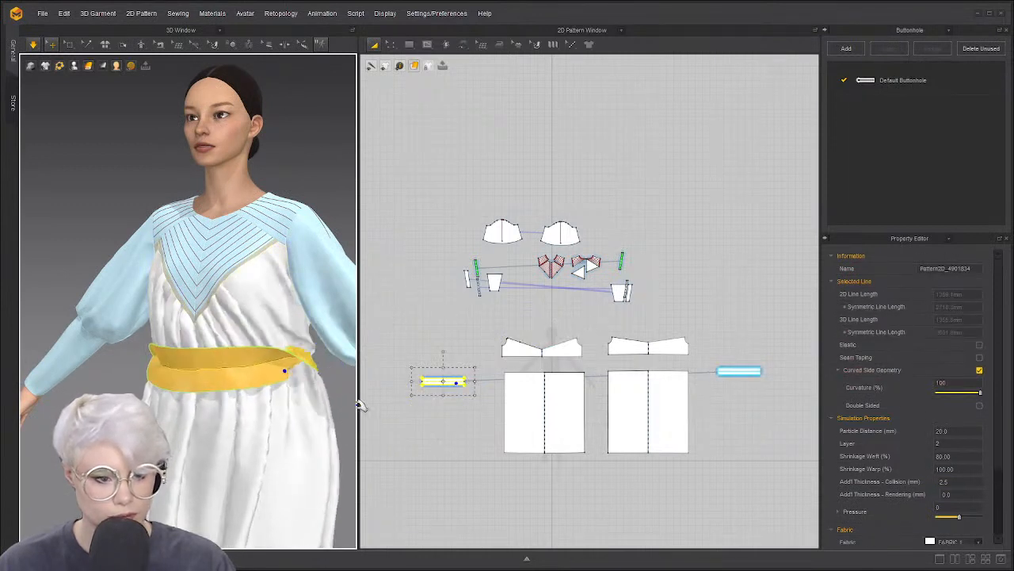
pyautogui.moveTo(301, 402); pyautogui.dragTo(361, 405, button='right')
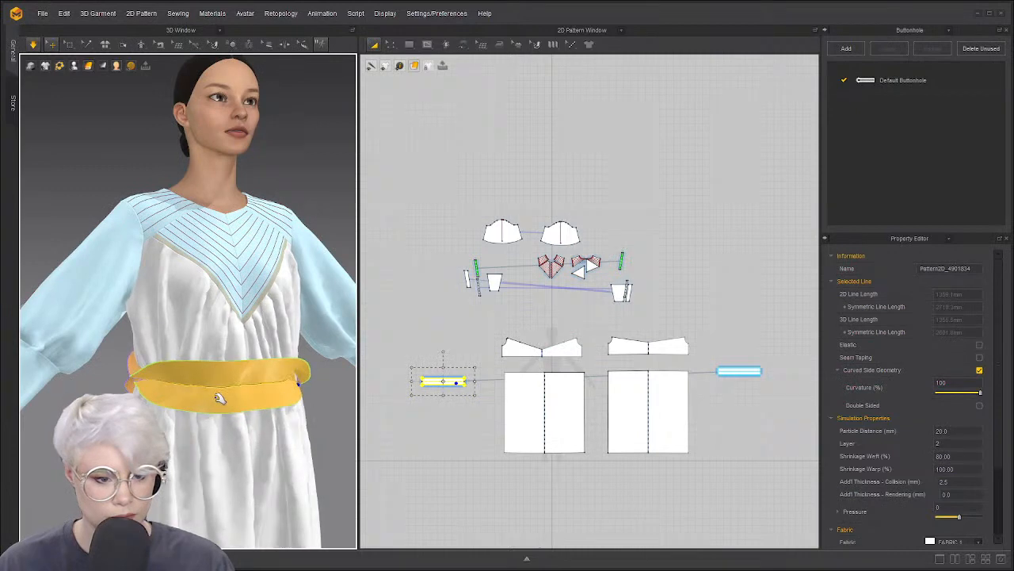
pyautogui.moveTo(219, 398); pyautogui.dragTo(81, 404, button='right')
# Reverse the direction of the seam at the belt end
pyautogui.click(487, 409)
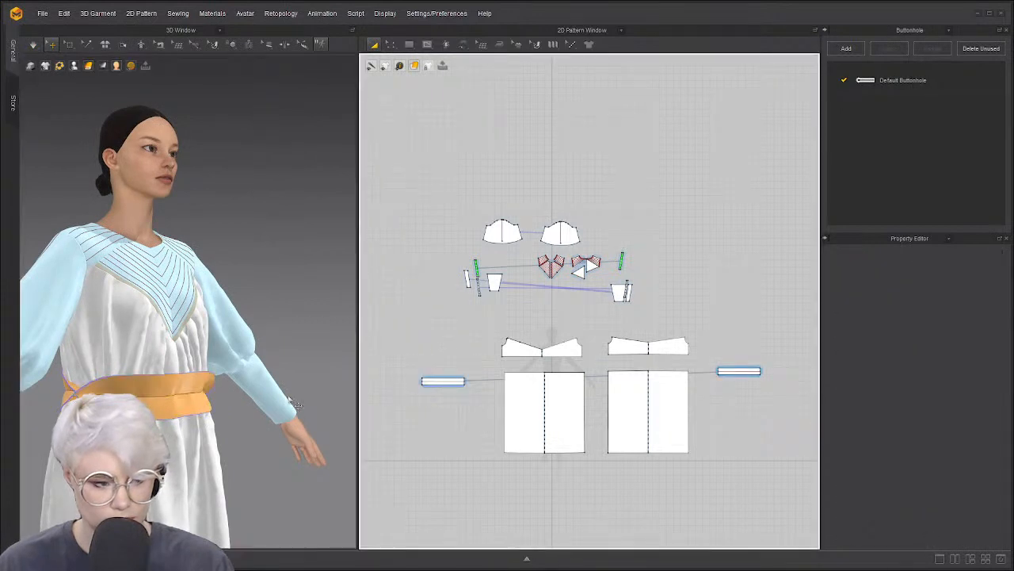
pyautogui.scroll(3, 440, 392)
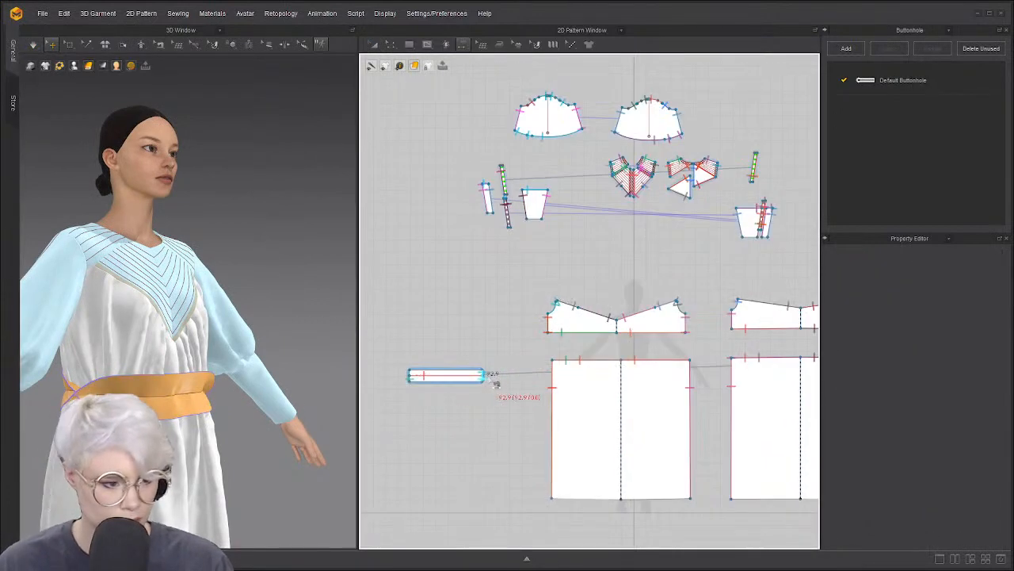
pyautogui.click(483, 374)
pyautogui.rightClick(484, 373)
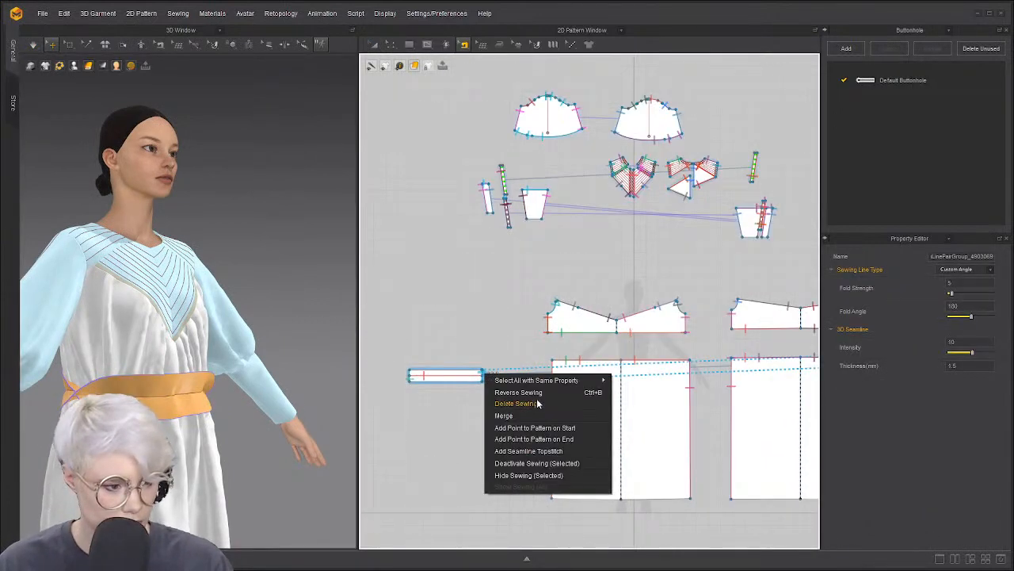
pyautogui.click(539, 391)
pyautogui.press('a')
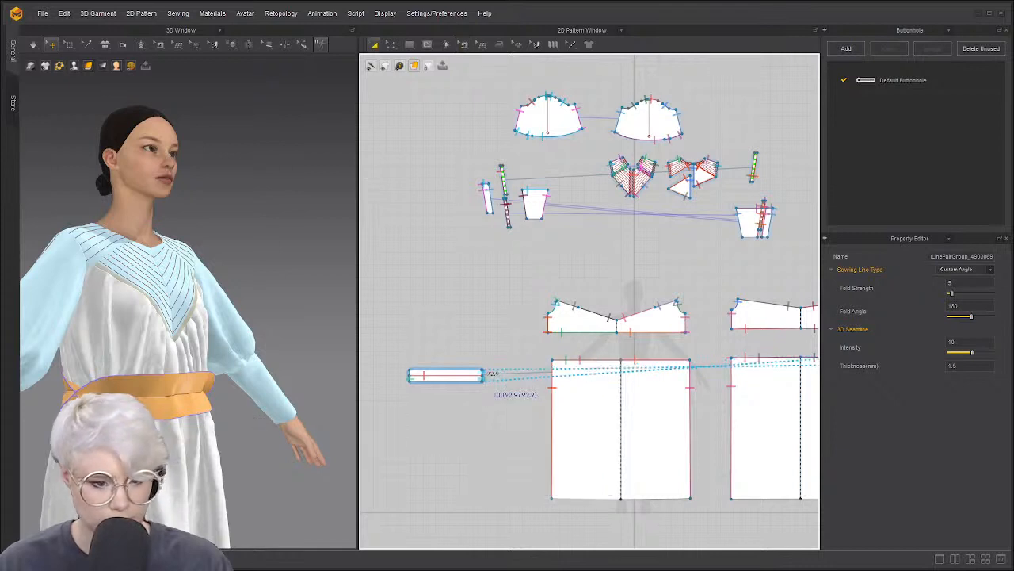
# Run a brief simulation, then show the 3D surface display style choices
pyautogui.press('space')
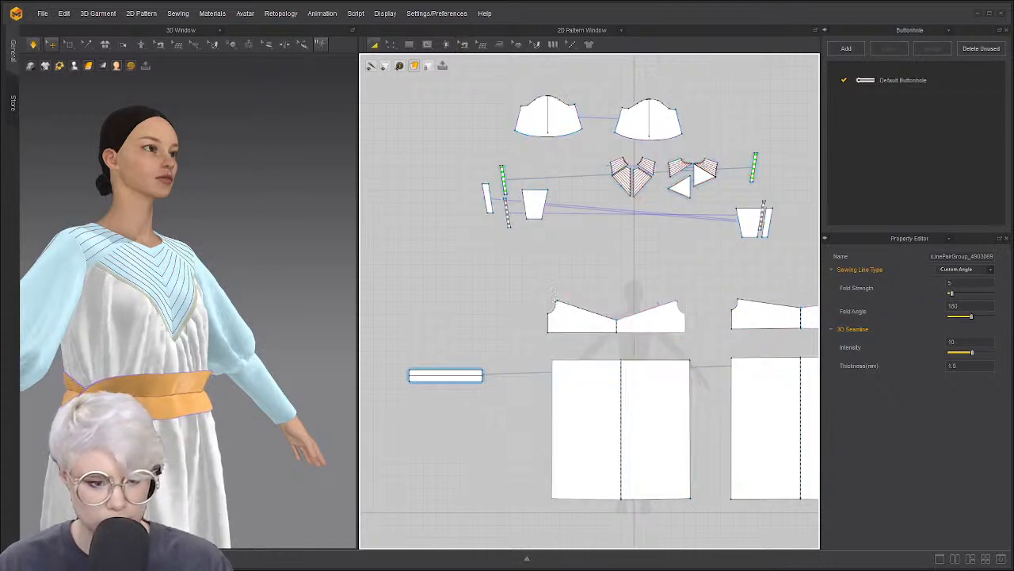
pyautogui.press('space')
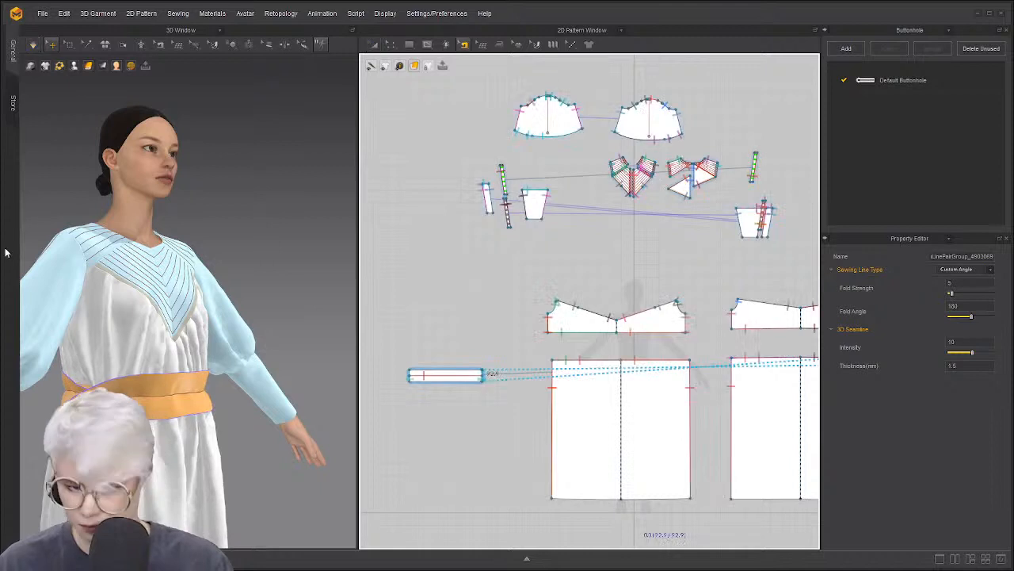
pyautogui.click(89, 67)
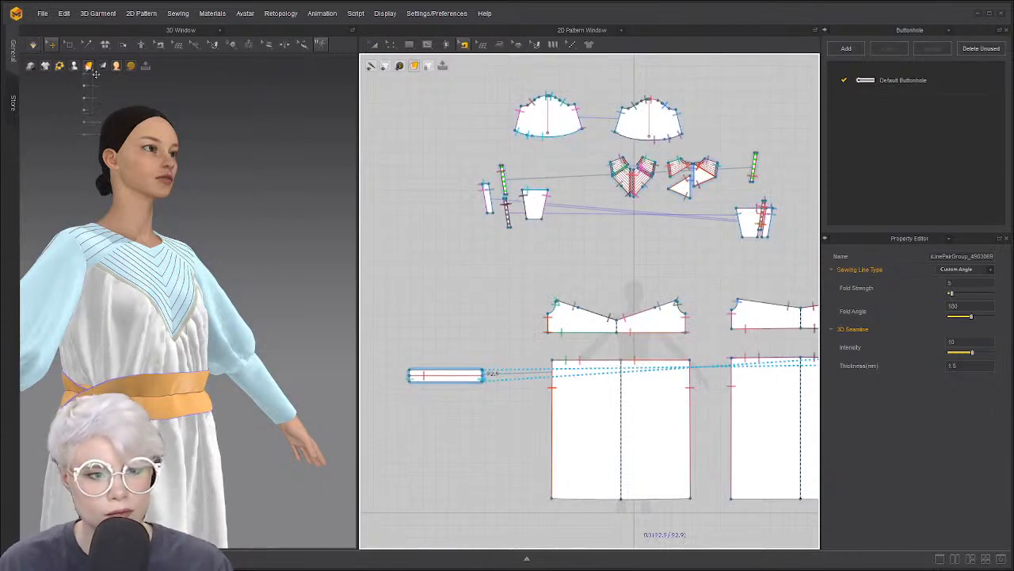
pyautogui.moveTo(88, 67)
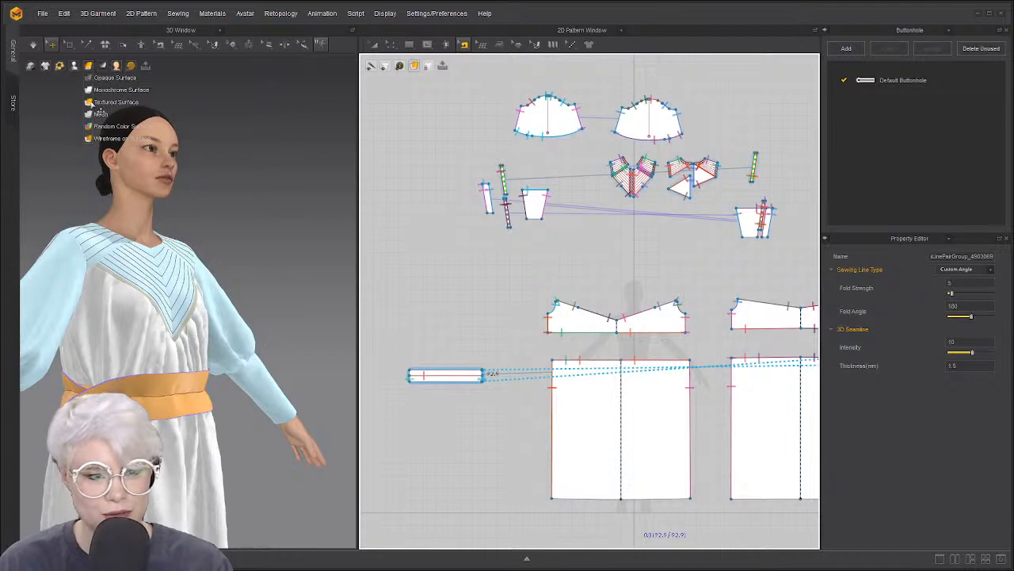
# Pull the belt piece off the waist, rotate it horizontal and simulate it back on
pyautogui.moveTo(202, 346); pyautogui.dragTo(136, 359, button='right')
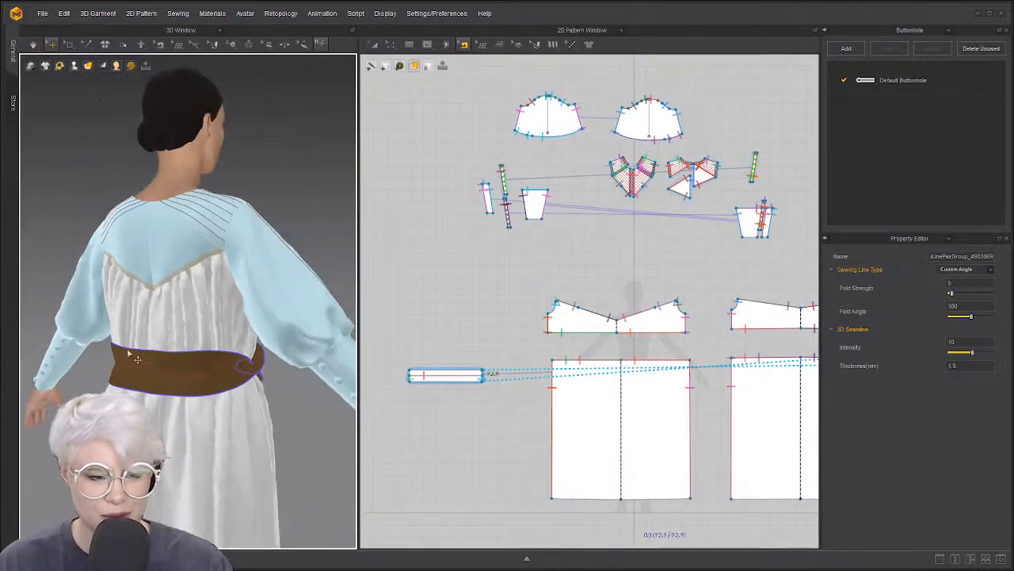
pyautogui.click(136, 359)
pyautogui.moveTo(204, 384); pyautogui.dragTo(159, 406, button='right')
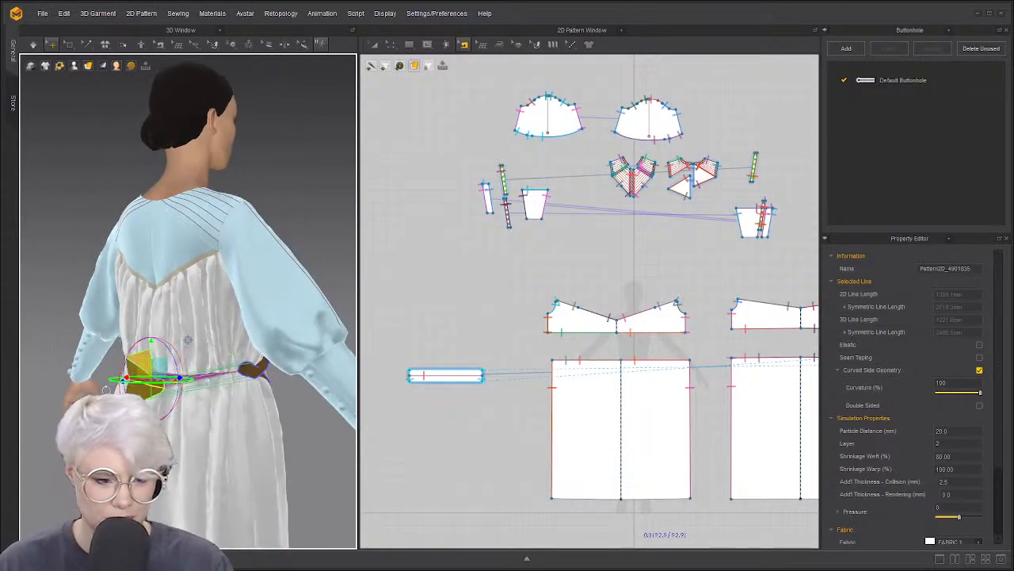
pyautogui.moveTo(157, 411); pyautogui.dragTo(40, 428)
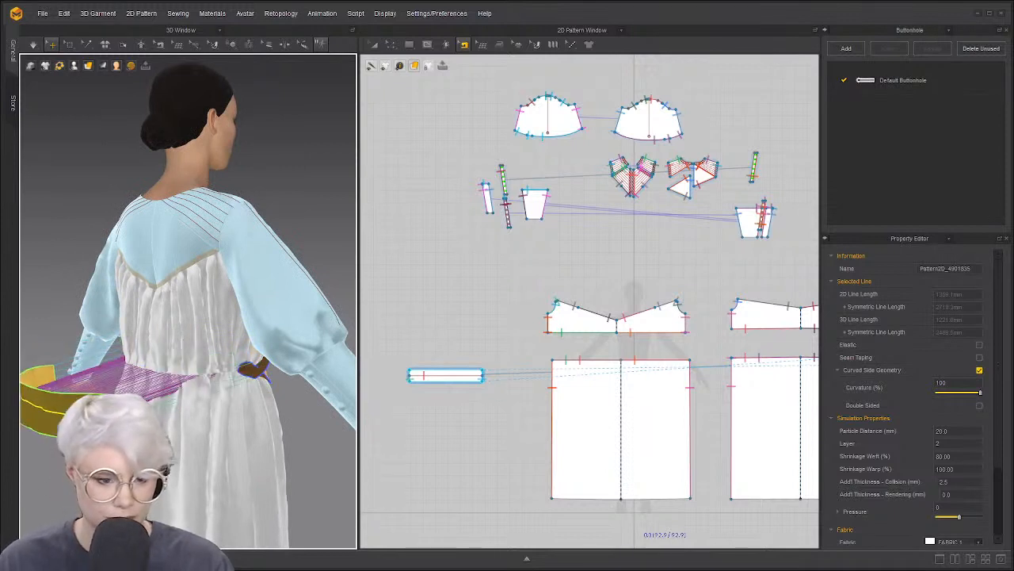
pyautogui.moveTo(79, 387); pyautogui.dragTo(97, 382, button='right')
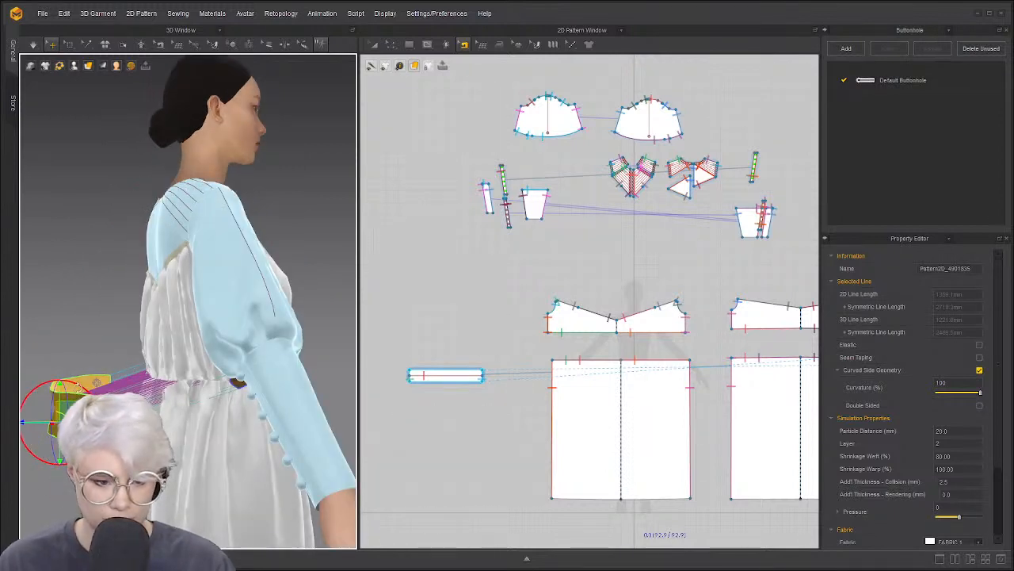
pyautogui.moveTo(96, 443); pyautogui.dragTo(82, 393)
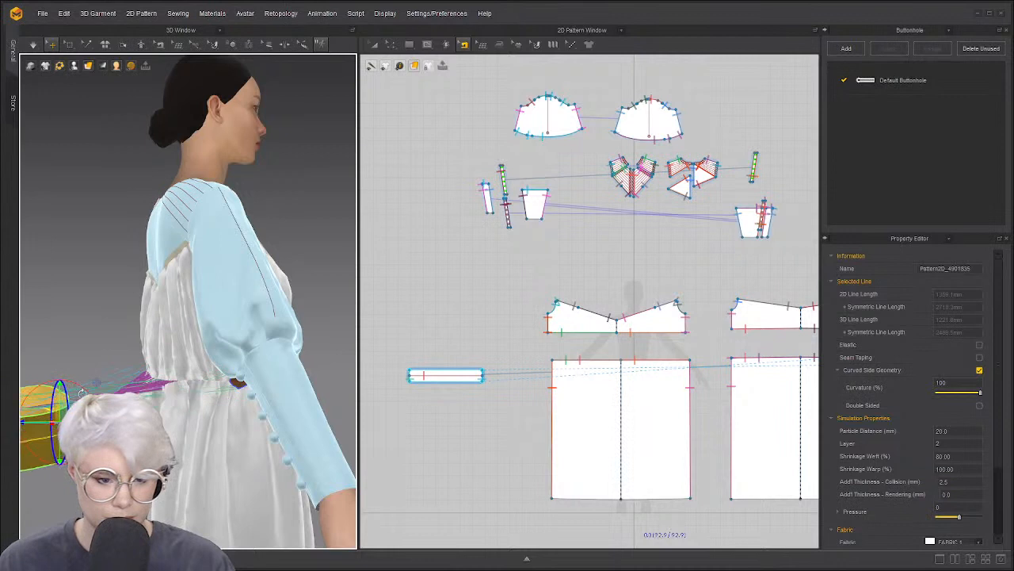
pyautogui.press('space')
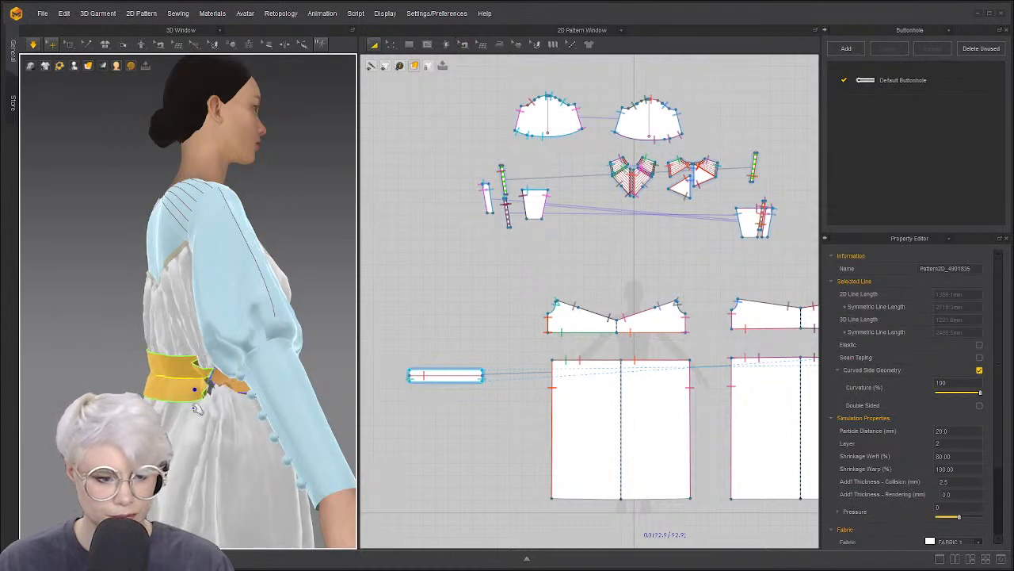
# Check the avatar's back and select the belt piece rather than the back skirt
pyautogui.moveTo(190, 377); pyautogui.dragTo(238, 380, button='right')
pyautogui.click(193, 392)
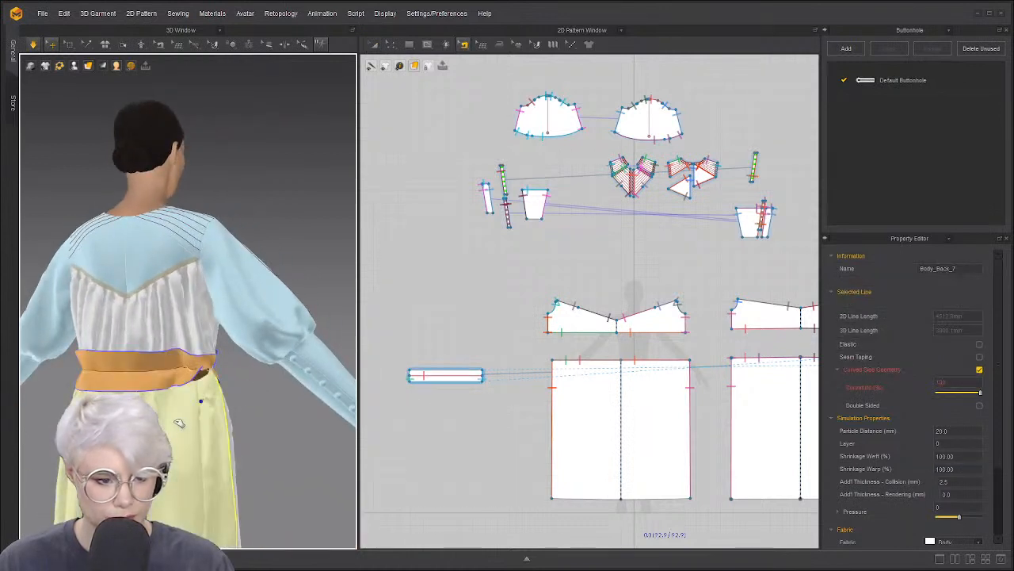
pyautogui.click(212, 372)
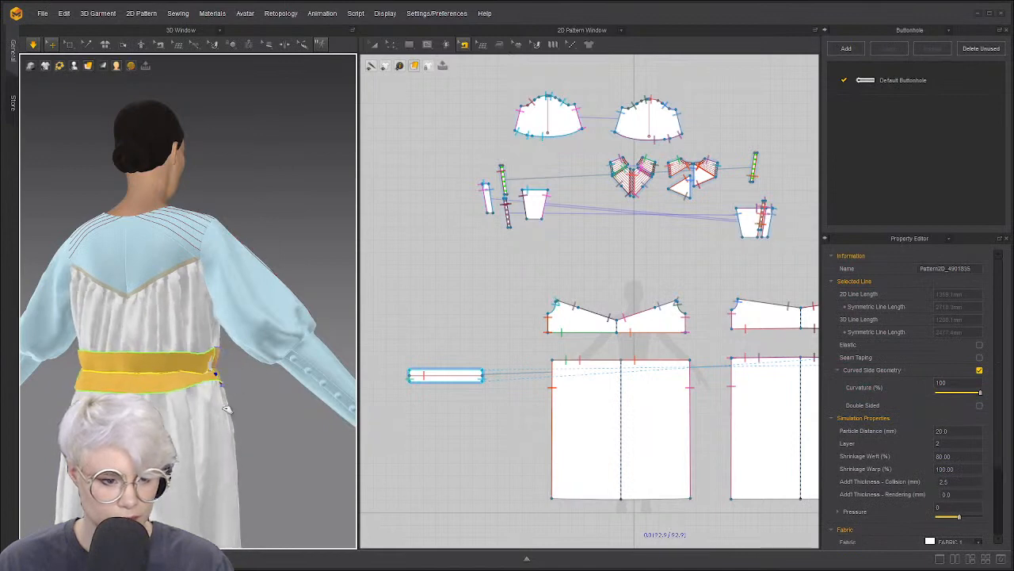
pyautogui.moveTo(212, 372); pyautogui.dragTo(143, 352, button='right')
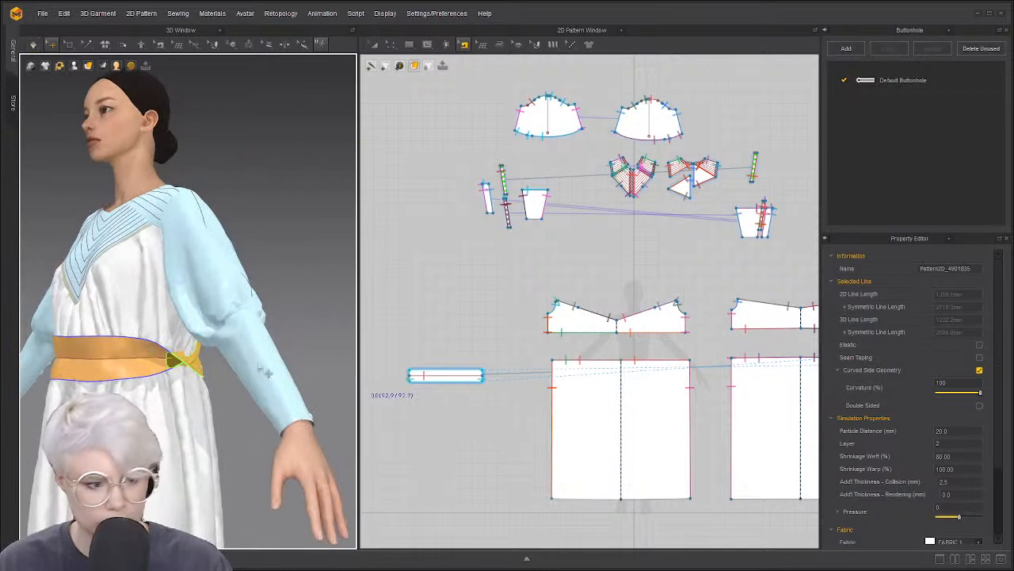
# Reverse the sewing direction of the belt seam to untwist it, then re-simulate
pyautogui.click(165, 351)
pyautogui.scroll(5, 452, 378)
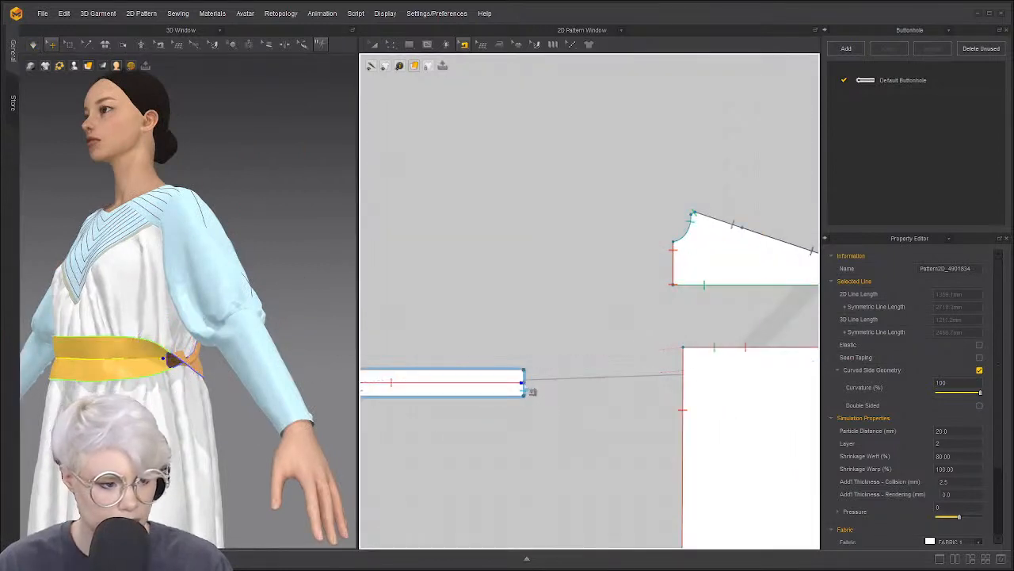
pyautogui.rightClick(523, 386)
pyautogui.click(569, 407)
pyautogui.press('a')
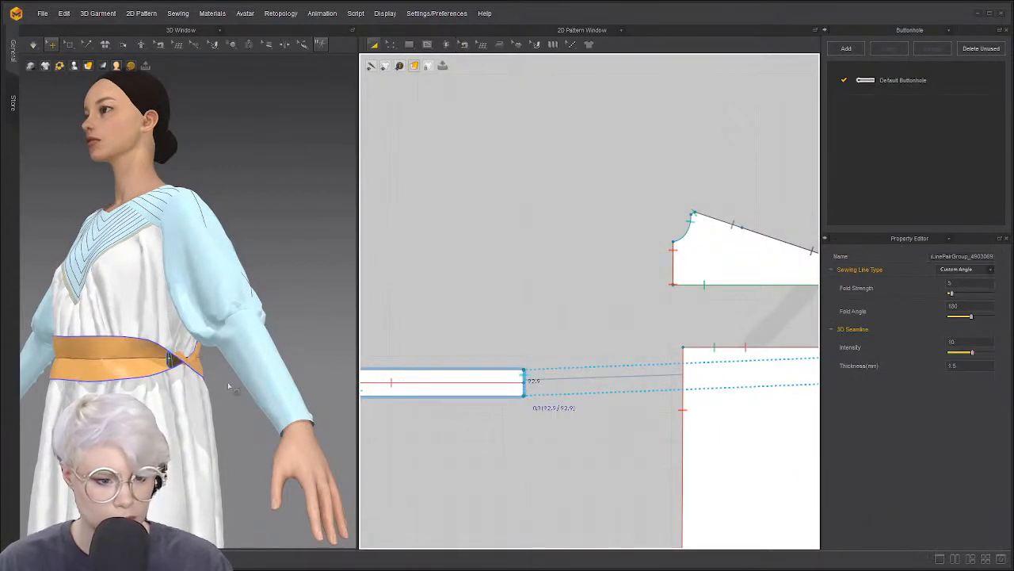
pyautogui.press('space')
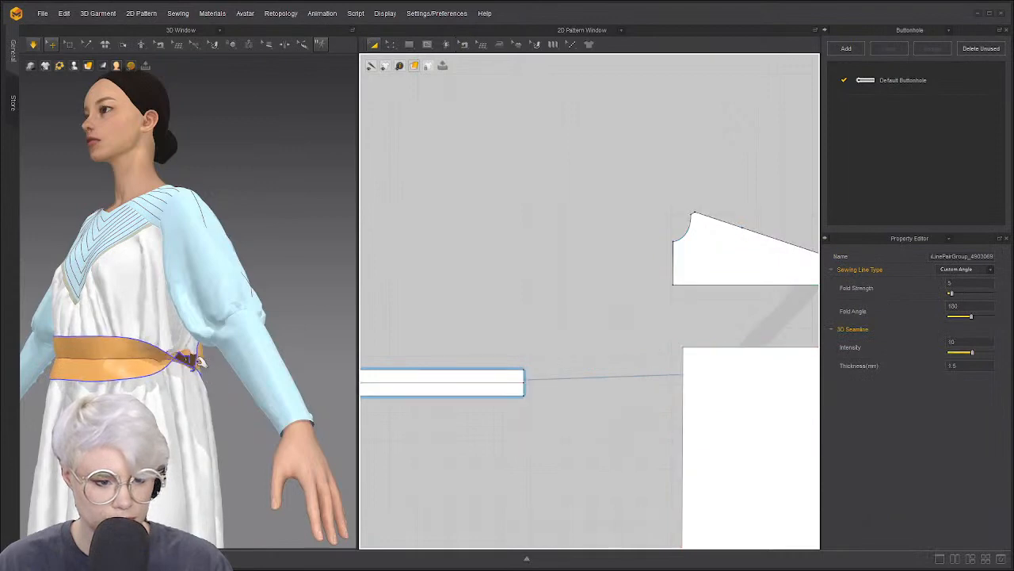
# Shorten the belt piece from its left end and simulate so it tightens at the waist
pyautogui.click(198, 360)
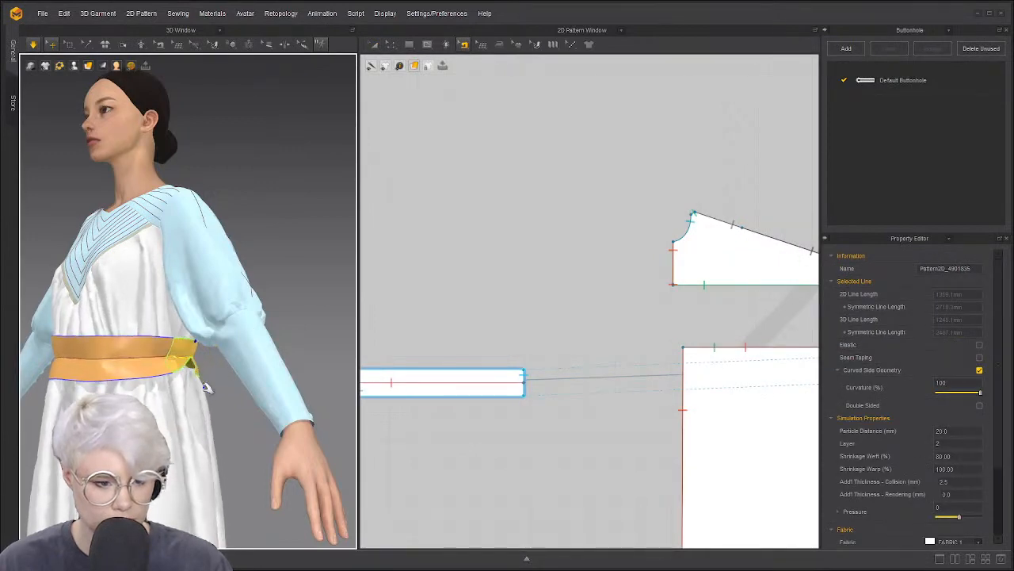
pyautogui.scroll(-5, 458, 408)
pyautogui.scroll(3, 507, 408)
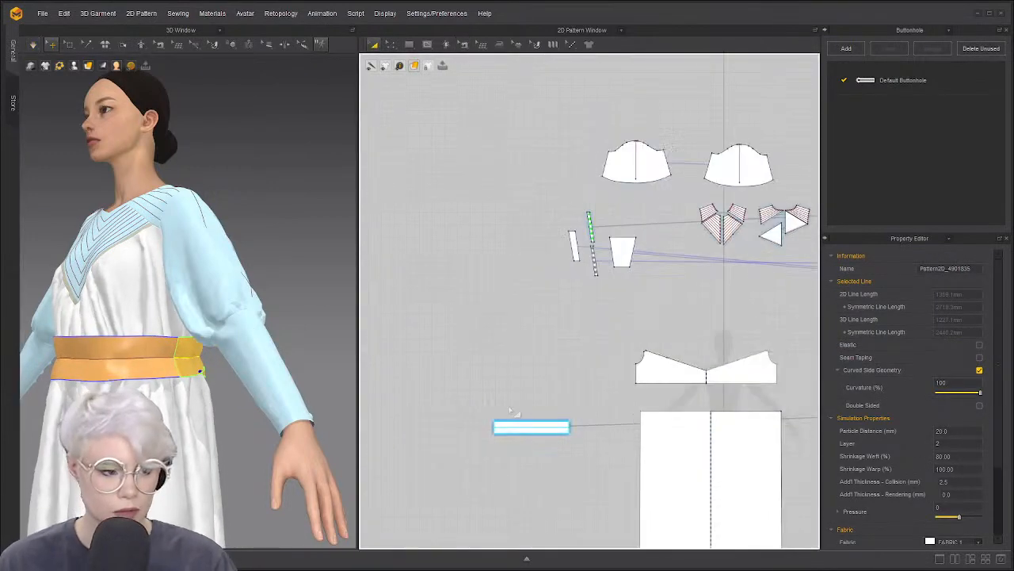
pyautogui.click(519, 426)
pyautogui.scroll(-2, 521, 406)
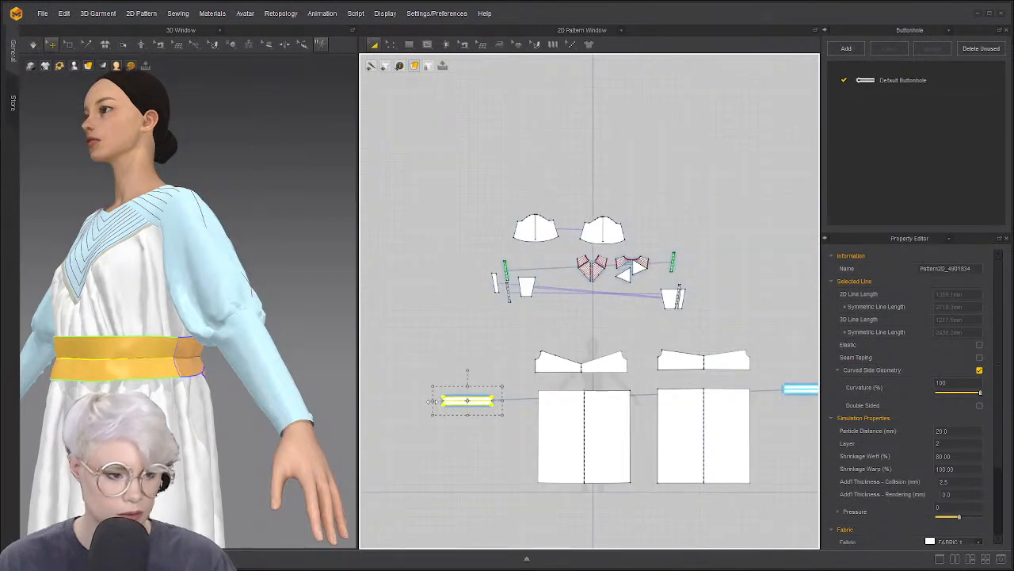
pyautogui.moveTo(432, 401)
pyautogui.mouseDown()
pyautogui.moveTo(440, 420)
pyautogui.moveTo(451, 400)
pyautogui.mouseUp()
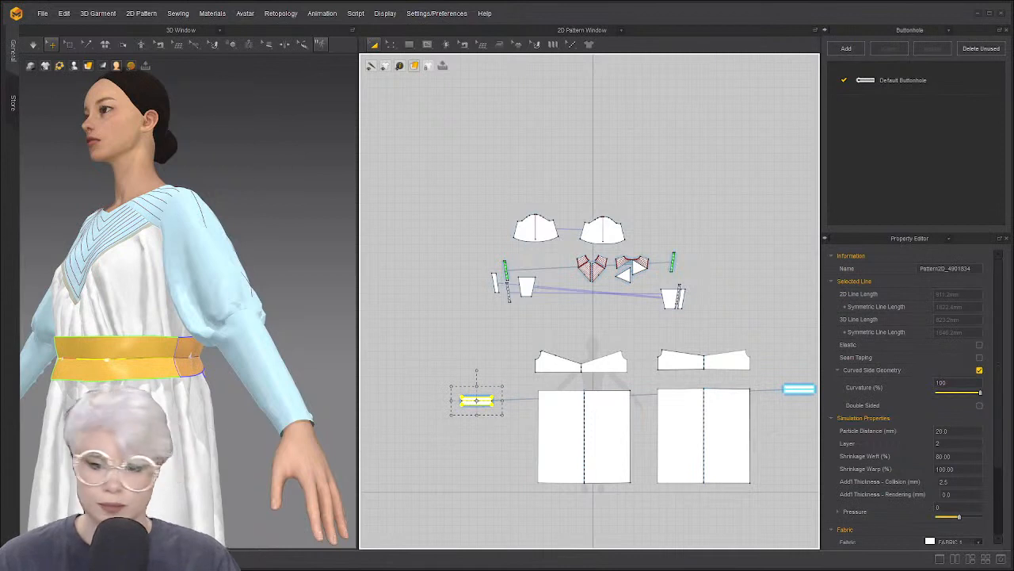
pyautogui.press('space')
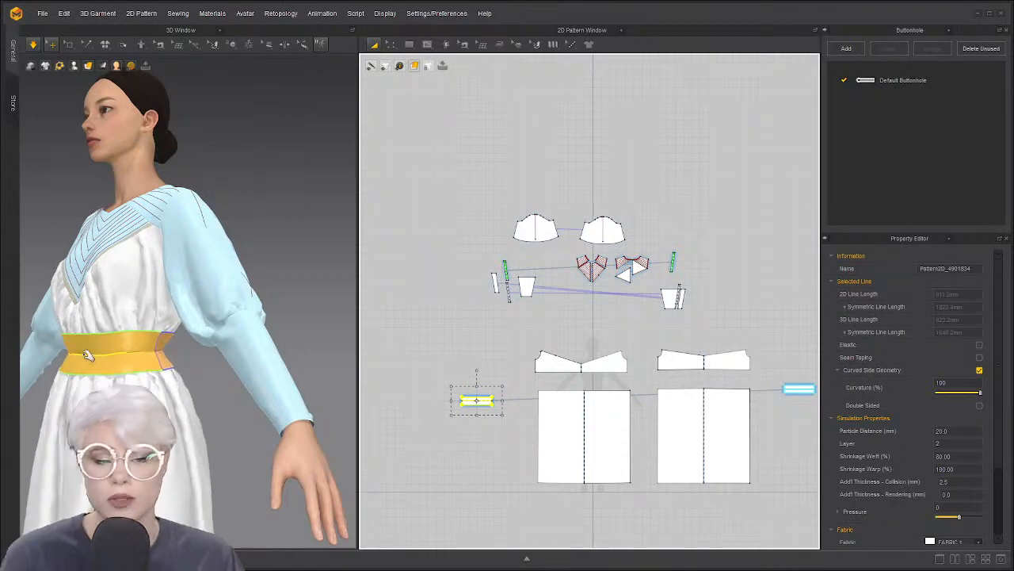
pyautogui.moveTo(60, 355); pyautogui.dragTo(195, 357, button='right')
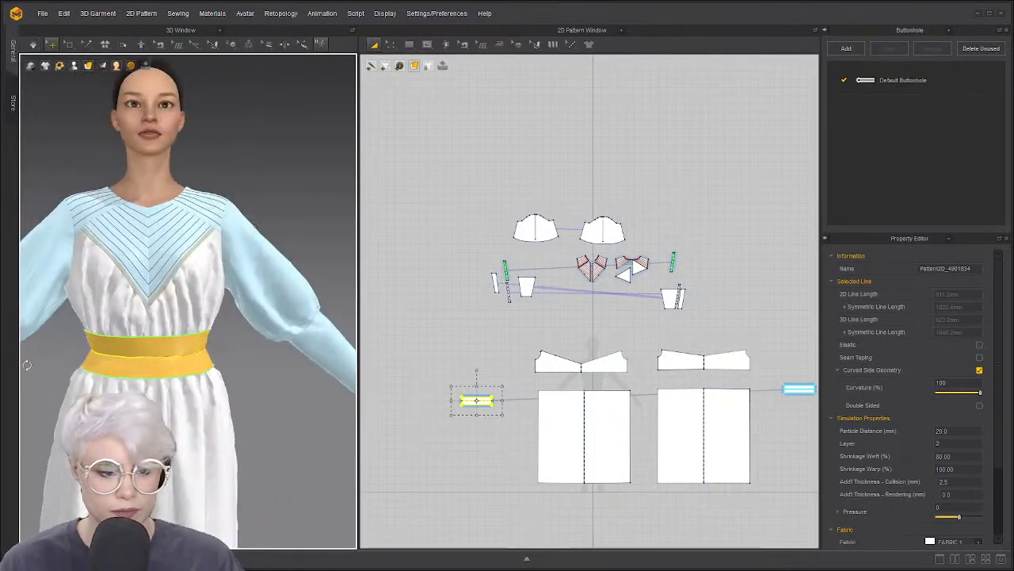
pyautogui.click(282, 372)
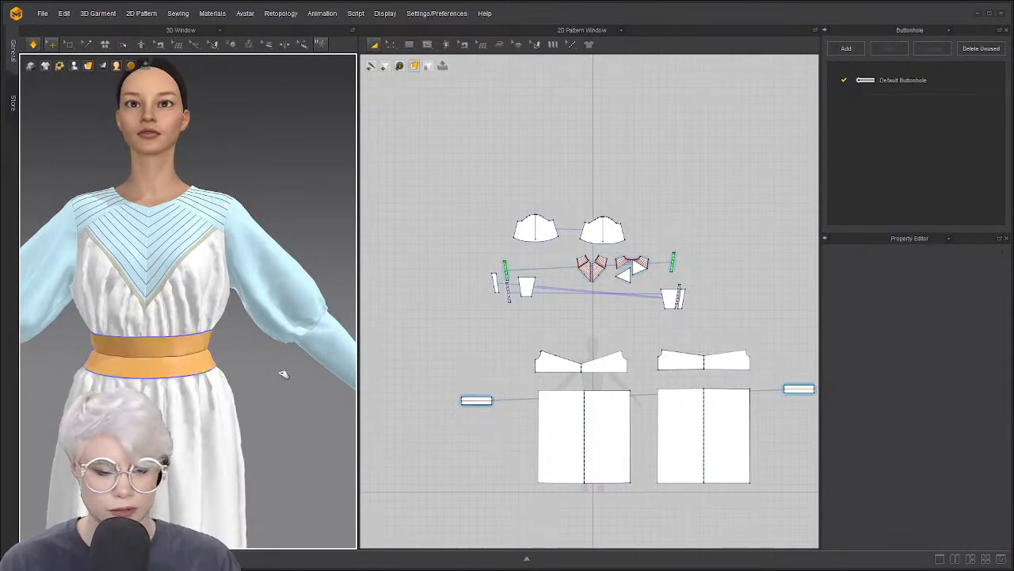
pyautogui.scroll(-5, 192, 389)
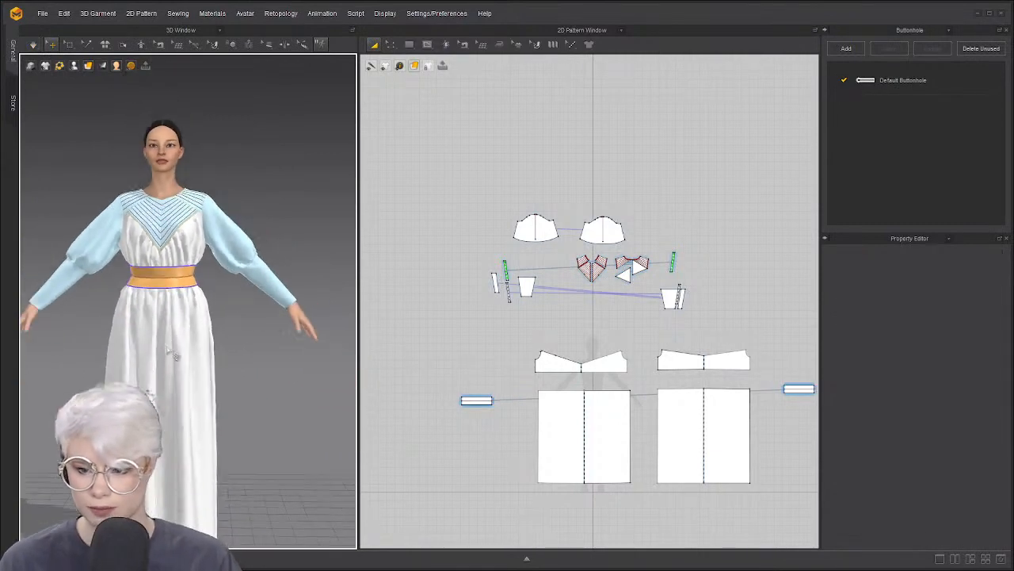
pyautogui.moveTo(194, 351); pyautogui.dragTo(256, 357, button='right')
pyautogui.press('2')
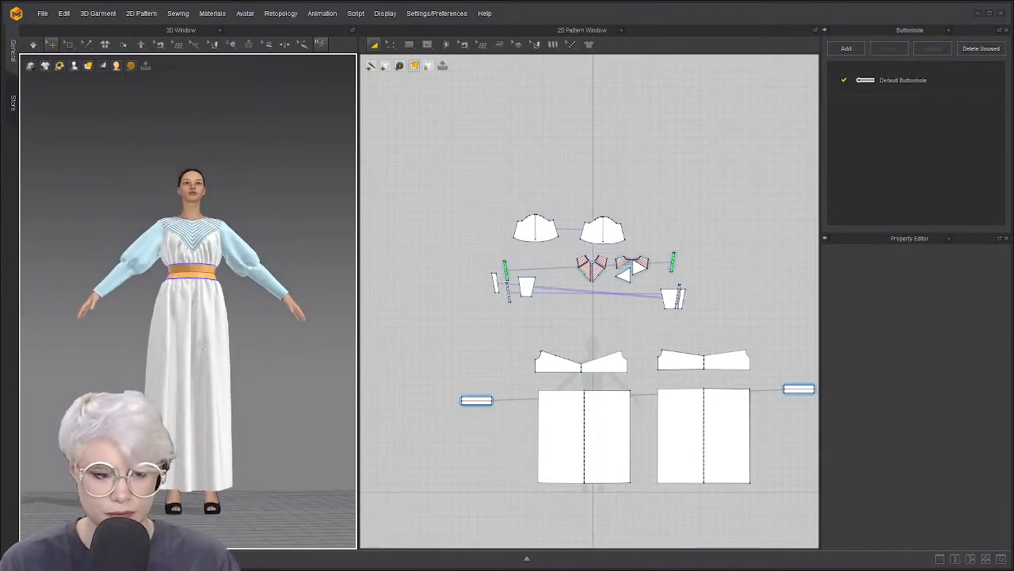
pyautogui.press('z')
pyautogui.click(607, 484)
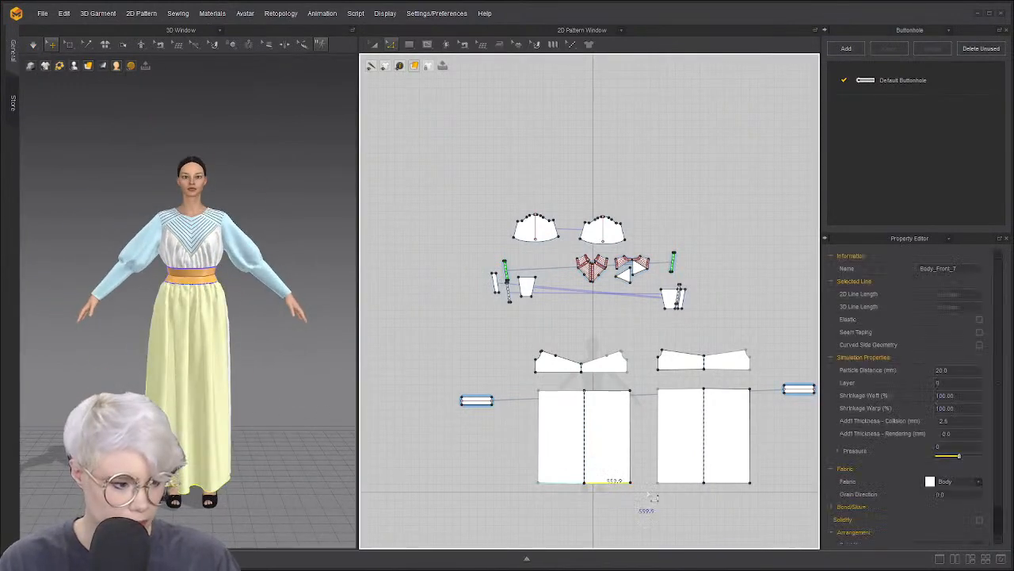
pyautogui.keyDown('shift'); pyautogui.moveTo(682, 483); pyautogui.dragTo(693, 498); pyautogui.keyUp('shift')
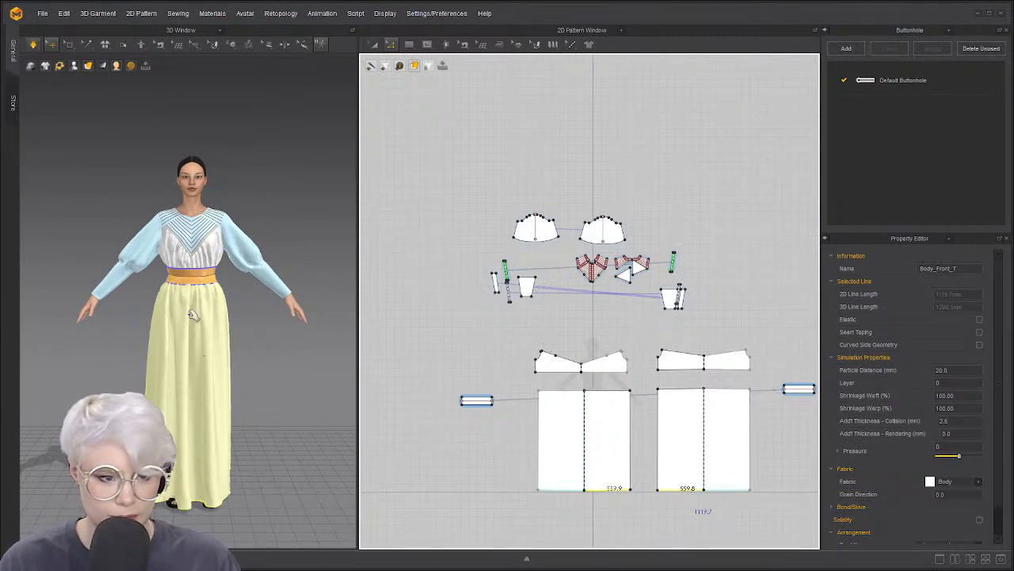
pyautogui.scroll(5, 192, 377)
pyautogui.scroll(-3, 179, 361)
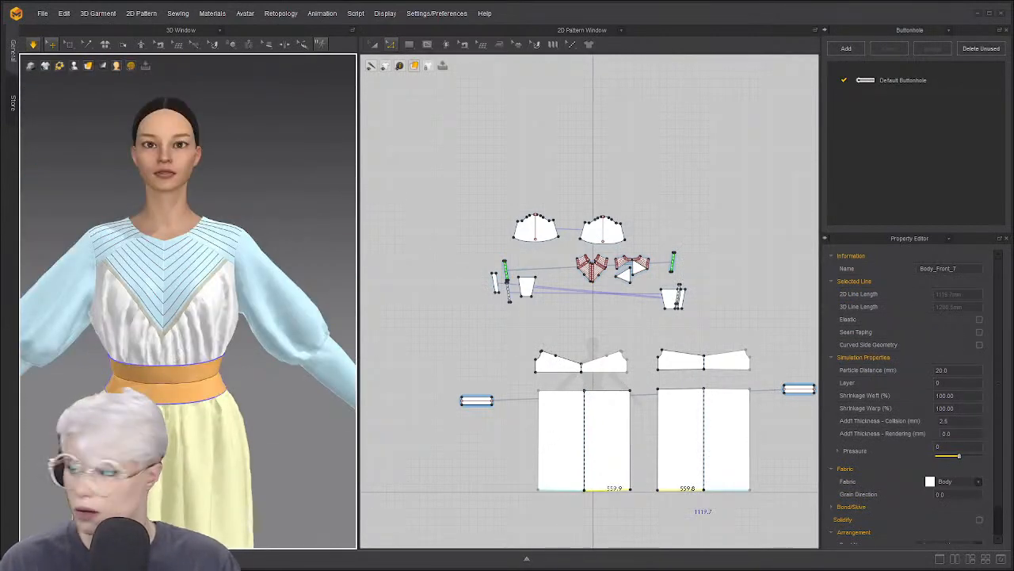
pyautogui.scroll(3, 626, 264)
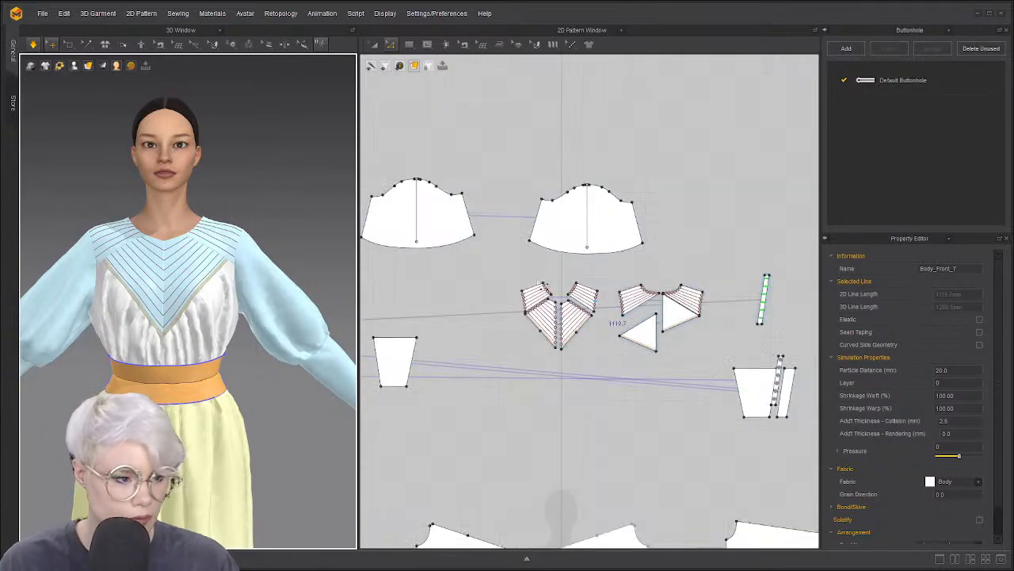
pyautogui.scroll(5, 554, 297)
pyautogui.scroll(-5, 562, 340)
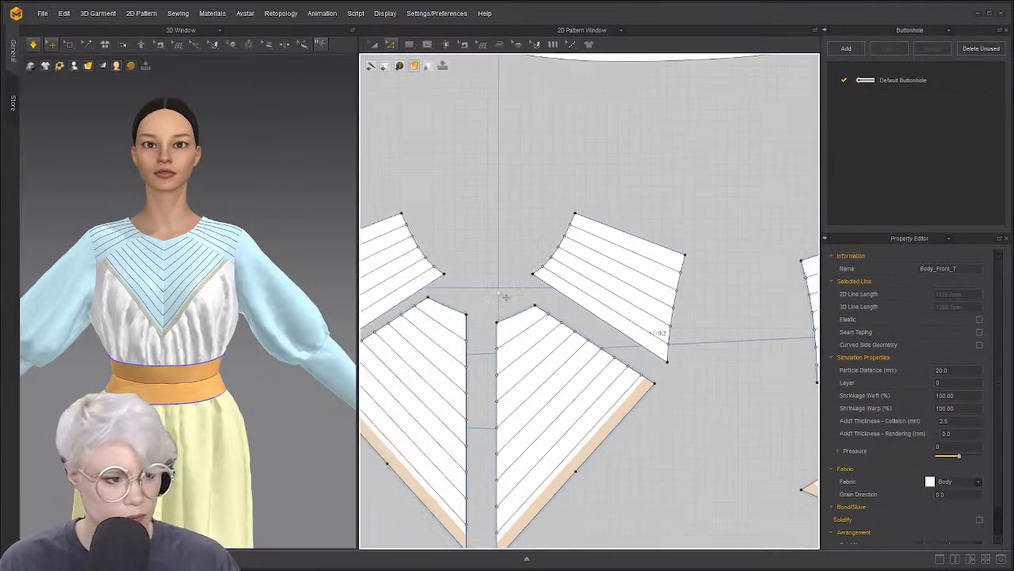
pyautogui.moveTo(501, 293); pyautogui.dragTo(513, 290, button='middle')
pyautogui.click(434, 246)
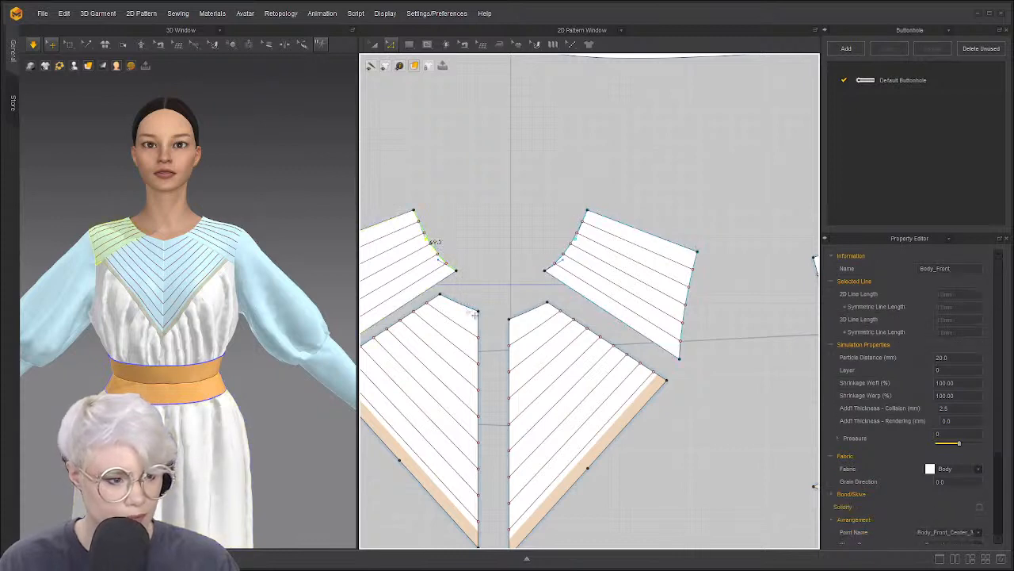
pyautogui.keyDown('shift'); pyautogui.click(574, 254); pyautogui.keyUp('shift')
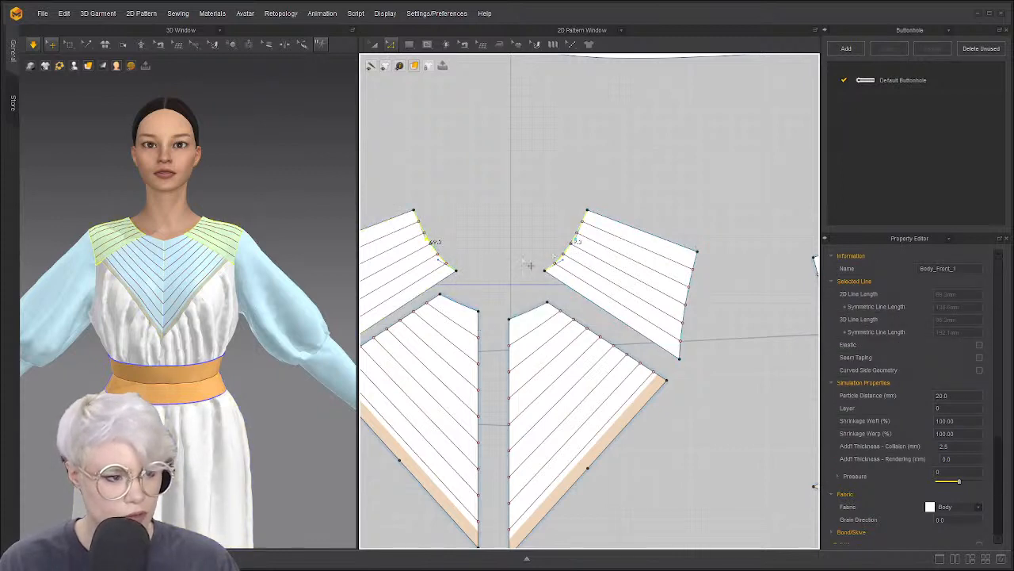
pyautogui.click(445, 251)
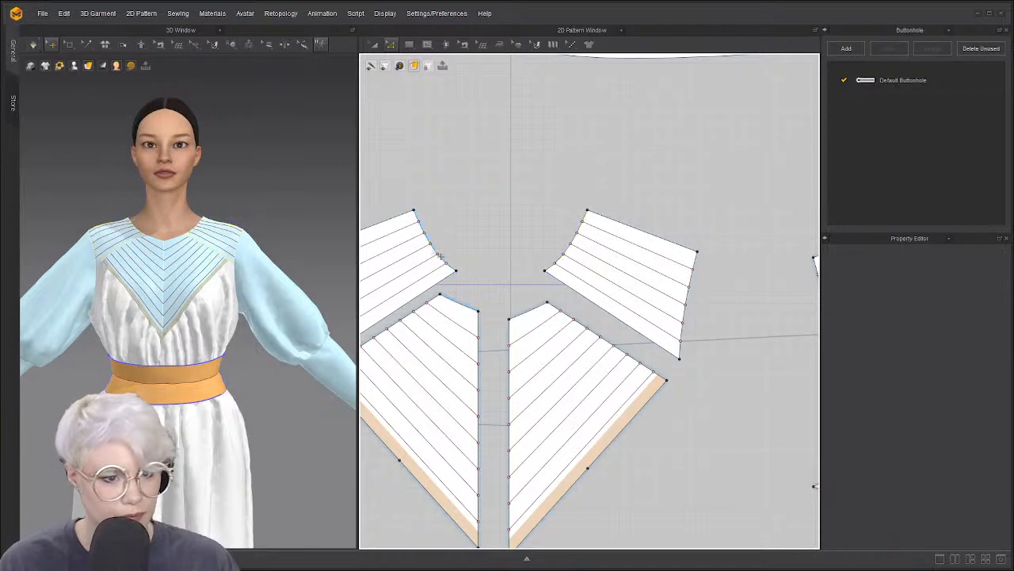
pyautogui.click(440, 254)
pyautogui.keyDown('shift'); pyautogui.click(465, 307); pyautogui.keyUp('shift')
pyautogui.scroll(-5, 573, 279)
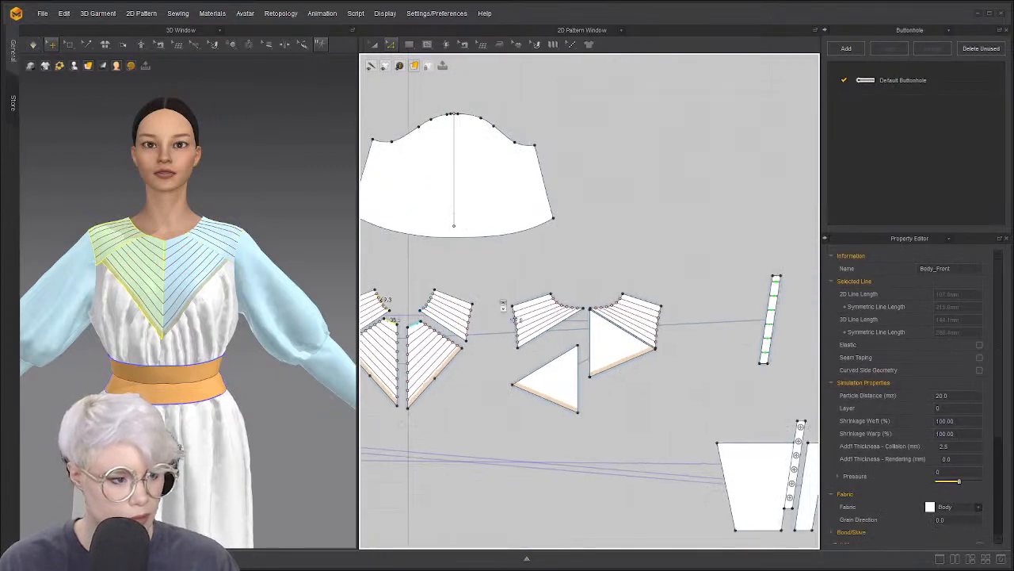
pyautogui.scroll(5, 547, 315)
pyautogui.click(617, 324)
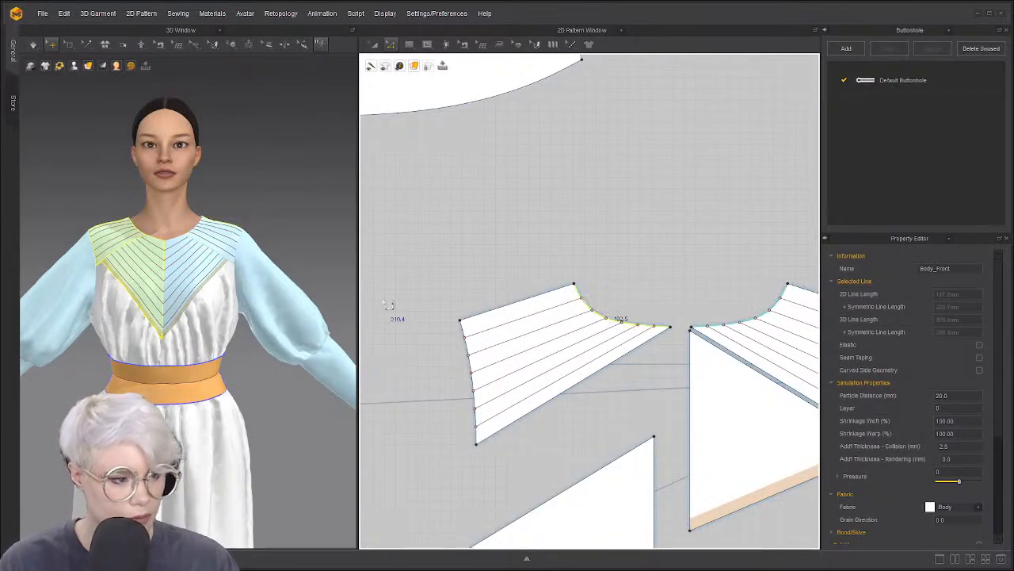
pyautogui.moveTo(125, 236); pyautogui.dragTo(227, 284, button='right')
pyautogui.click(145, 225)
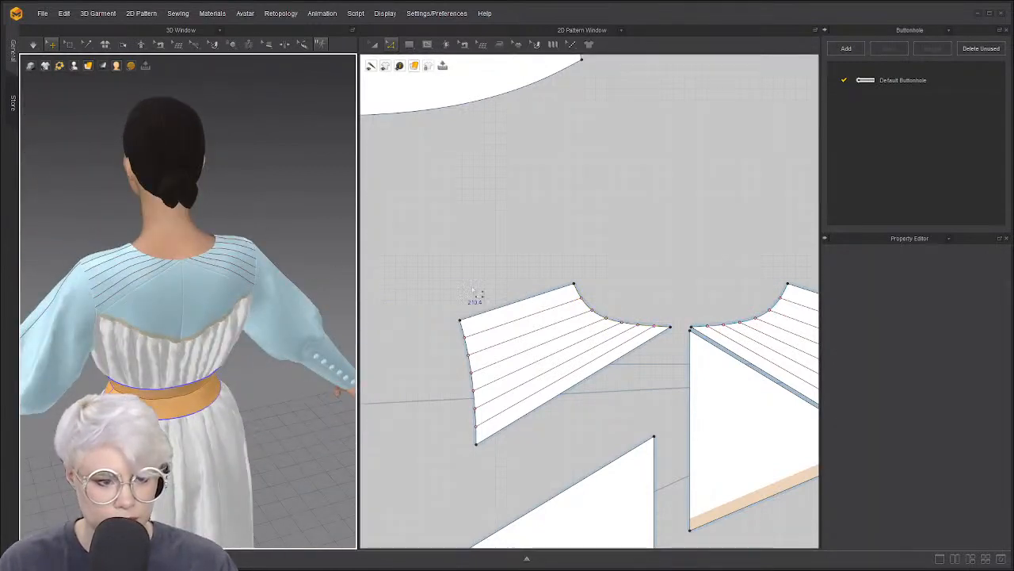
pyautogui.click(595, 299)
pyautogui.scroll(-3, 587, 301)
pyautogui.scroll(2, 552, 294)
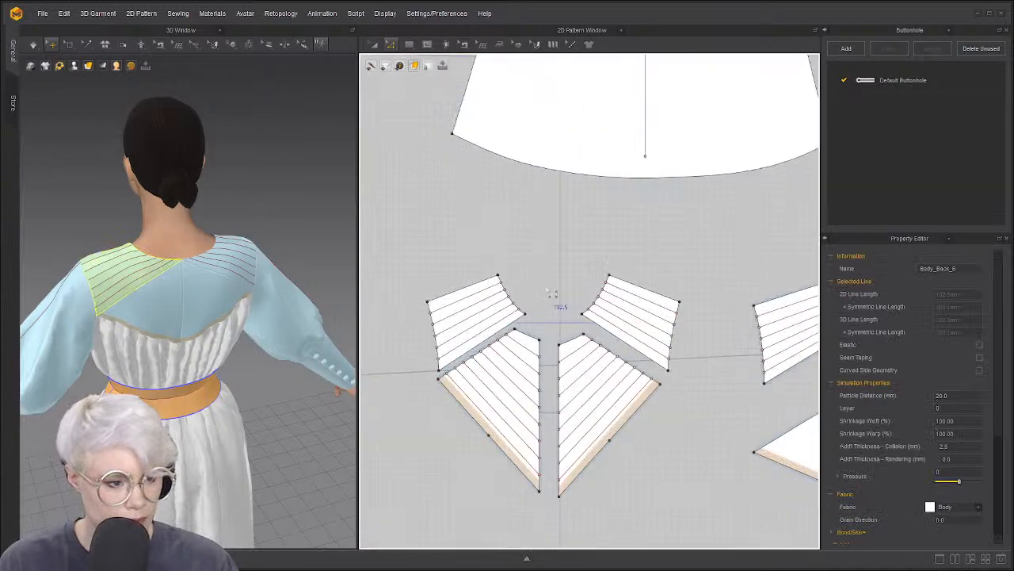
pyautogui.click(611, 297)
pyautogui.scroll(5, 610, 289)
pyautogui.click(609, 290)
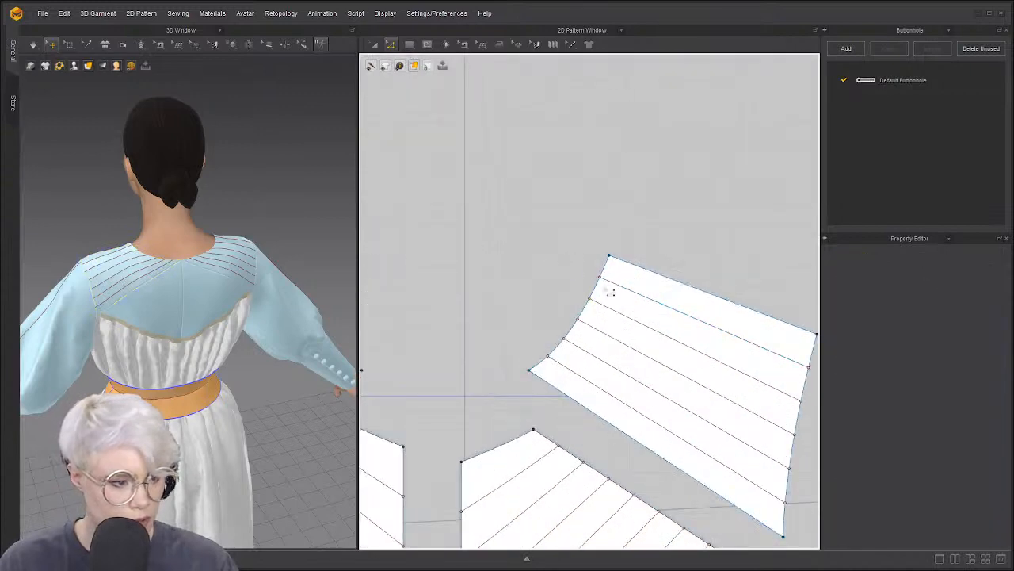
pyautogui.click(595, 288)
pyautogui.keyDown('shift'); pyautogui.click(516, 440); pyautogui.keyUp('shift')
pyautogui.scroll(-2, 604, 358)
pyautogui.moveTo(604, 358); pyautogui.dragTo(400, 350, button='middle')
pyautogui.scroll(-3, 404, 349)
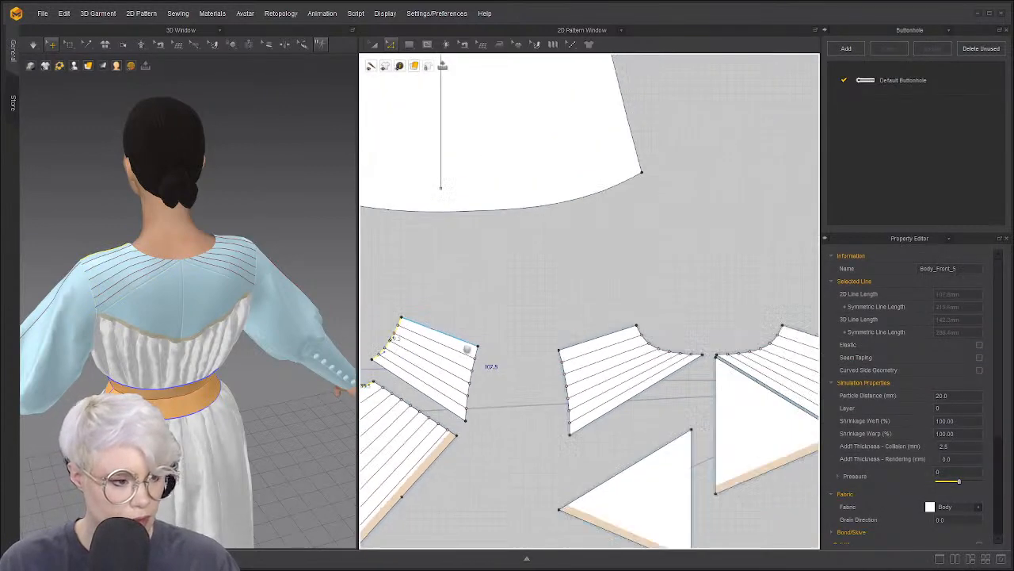
pyautogui.scroll(1, 505, 335)
pyautogui.scroll(-1, 599, 316)
pyautogui.moveTo(596, 316); pyautogui.dragTo(435, 323, button='middle')
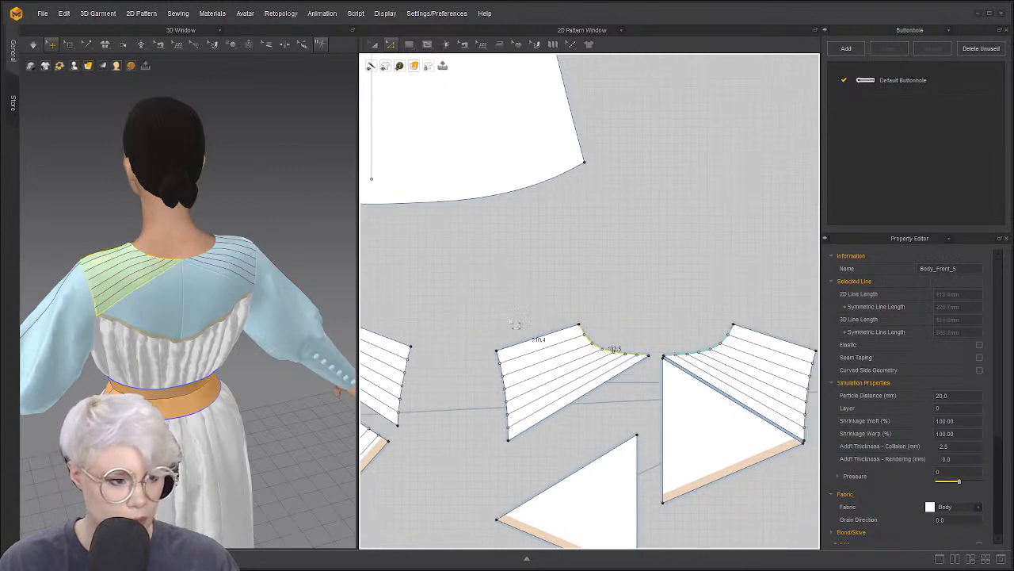
pyautogui.scroll(3, 523, 316)
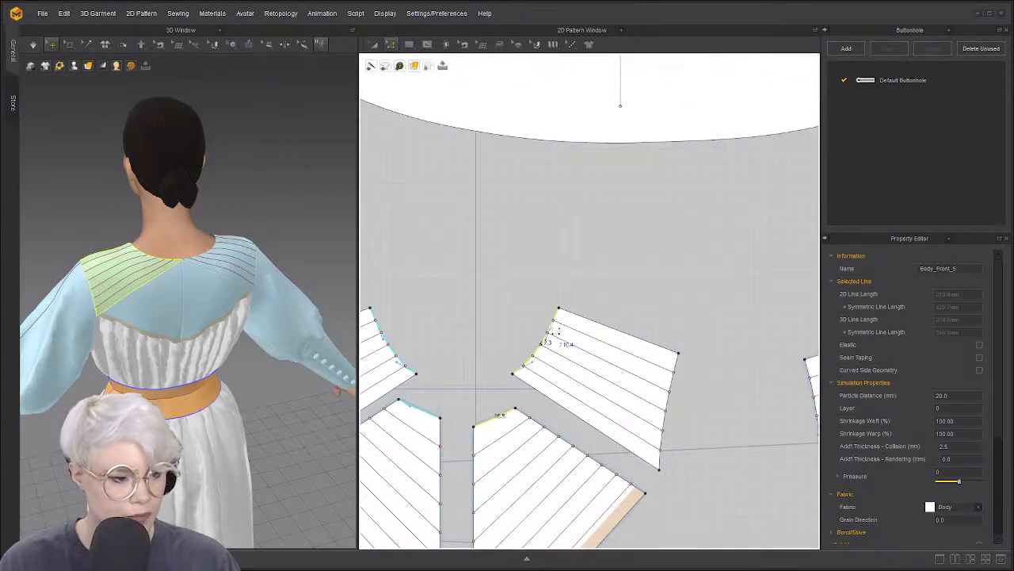
pyautogui.rightClick(551, 325)
pyautogui.click(525, 318)
pyautogui.click(505, 414)
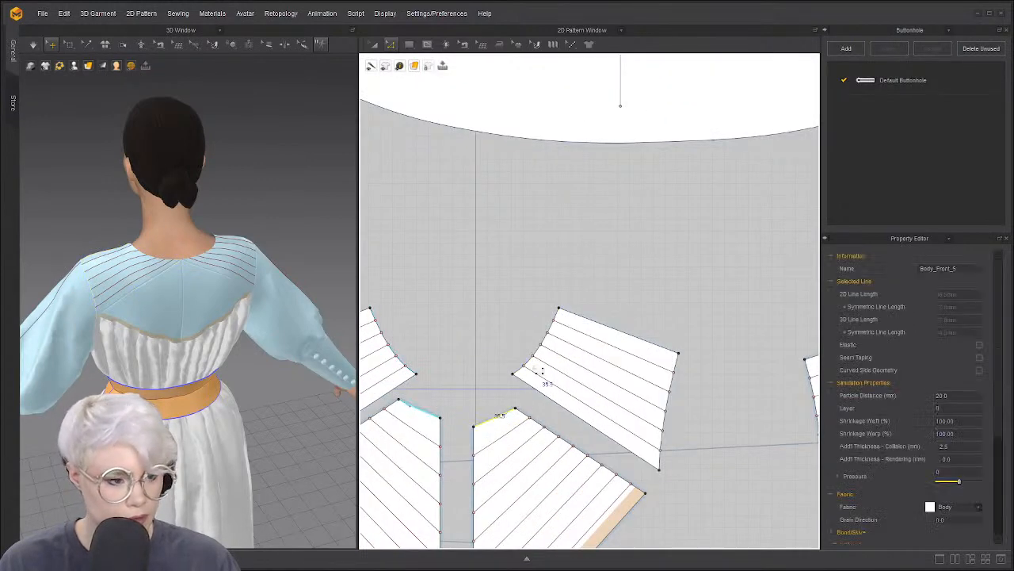
pyautogui.keyDown('shift'); pyautogui.click(542, 349); pyautogui.keyUp('shift')
pyautogui.scroll(-2, 555, 349)
pyautogui.moveTo(786, 346); pyautogui.dragTo(665, 357, button='middle')
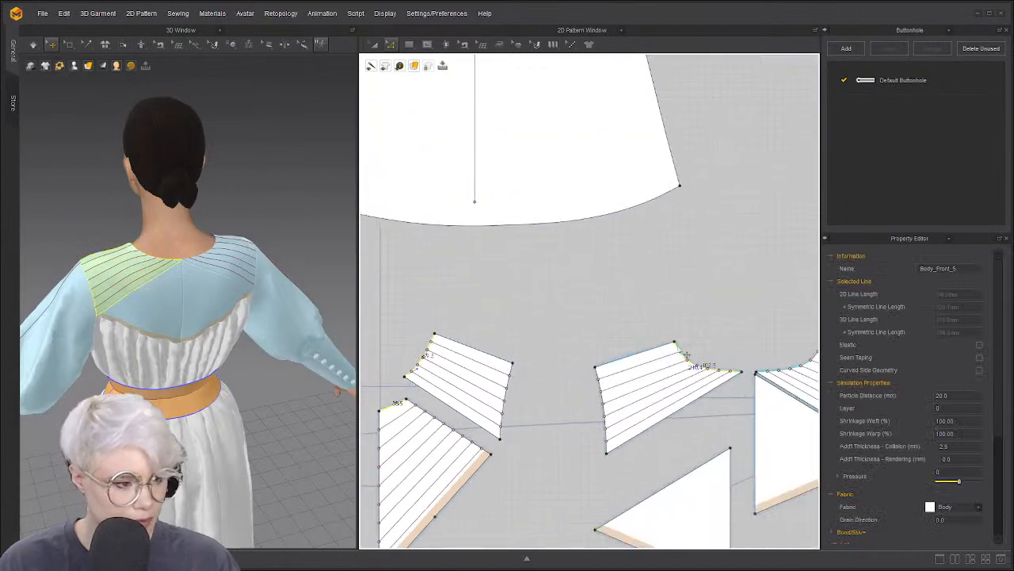
# Offset the selected neckline edges outward by 12.5 mm, keeping the original edges as internal lines
pyautogui.rightClick(682, 350)
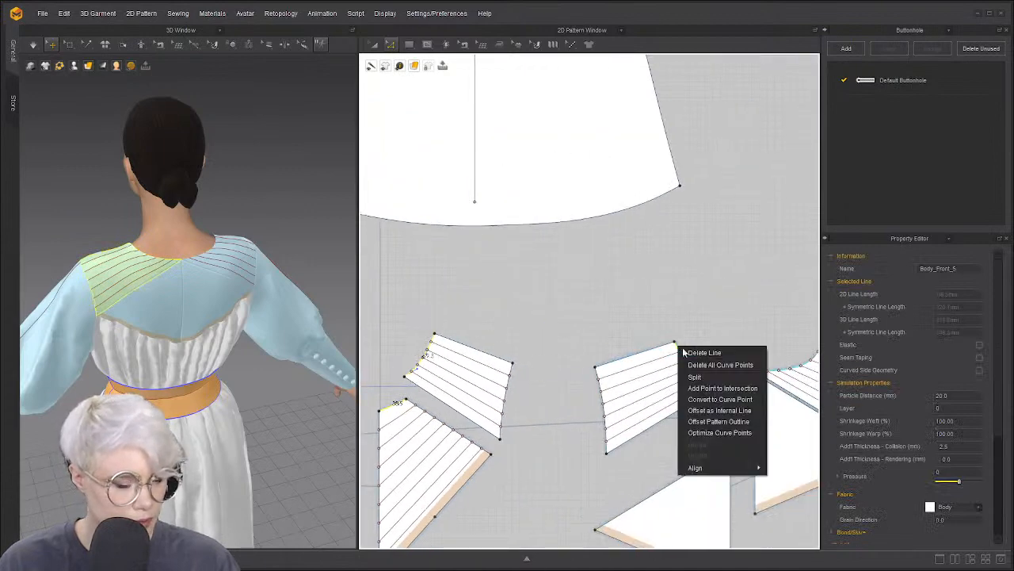
pyautogui.click(736, 424)
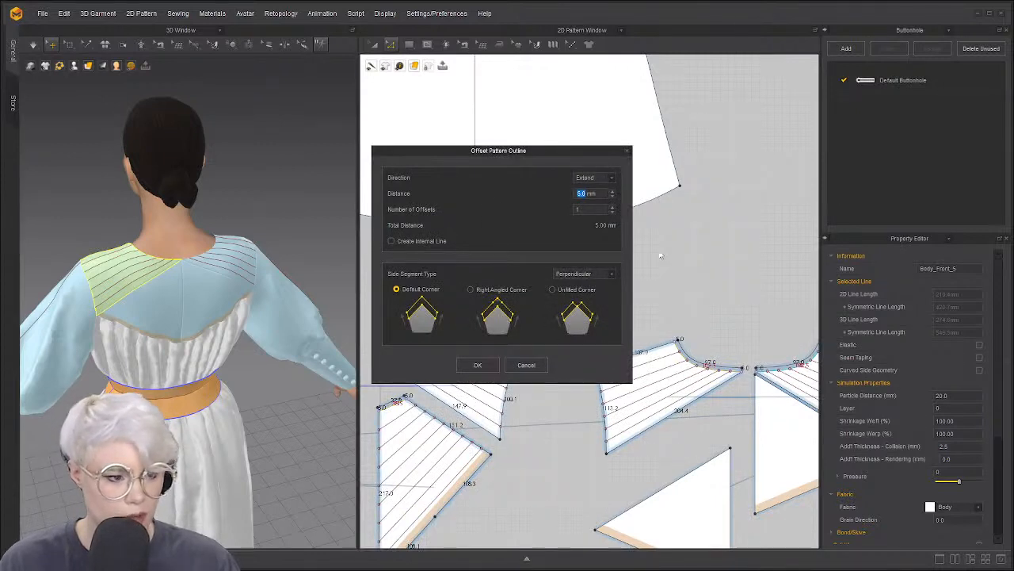
pyautogui.write('12.5')
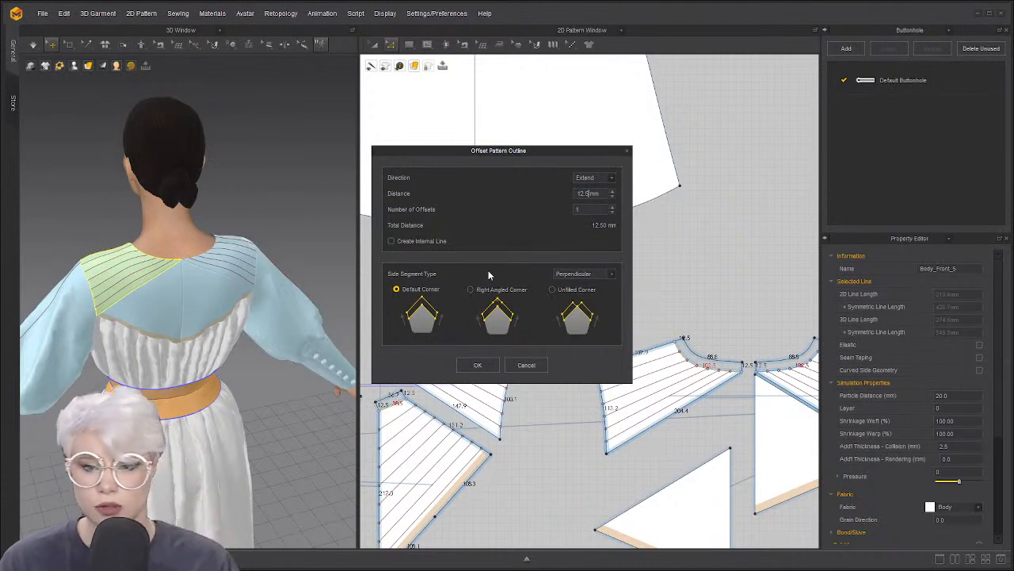
pyautogui.click(391, 241)
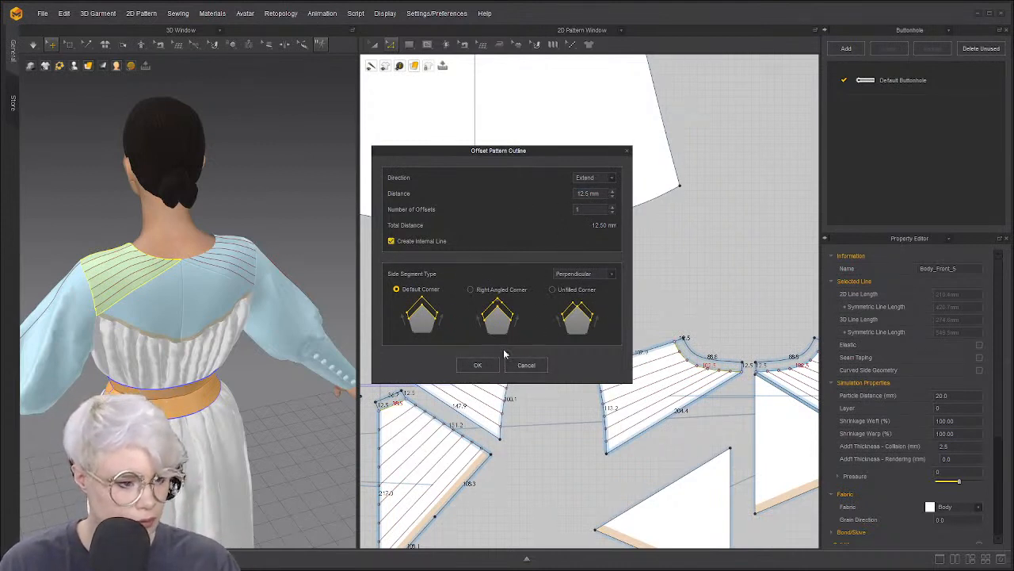
pyautogui.moveTo(471, 154); pyautogui.dragTo(615, 109)
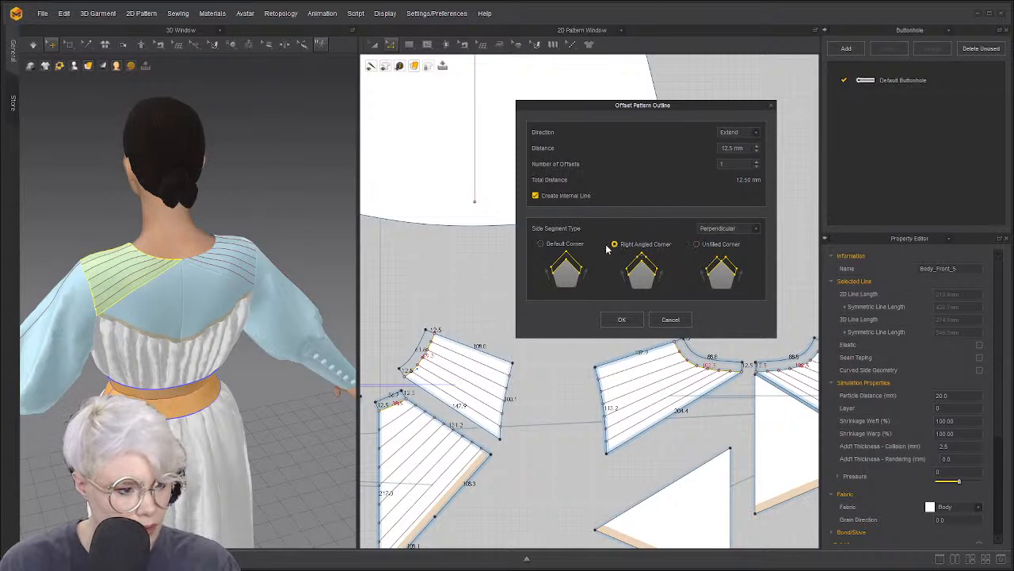
pyautogui.click(633, 321)
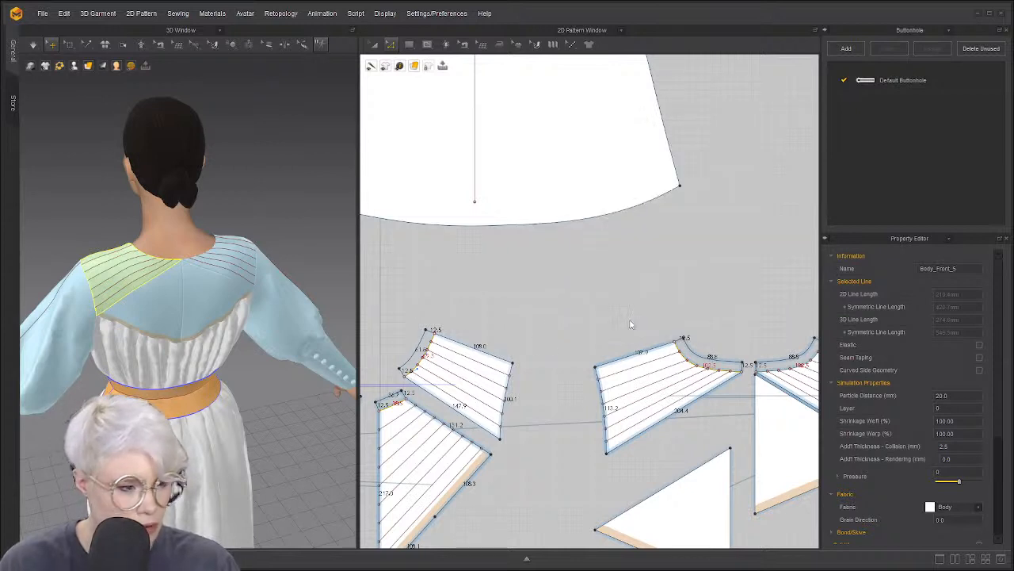
# Sew the short neckline extension edges between the neighbouring pieces with Segment Sewing
pyautogui.click(487, 346)
pyautogui.moveTo(63, 295); pyautogui.dragTo(169, 290, button='right')
pyautogui.scroll(6, 169, 291)
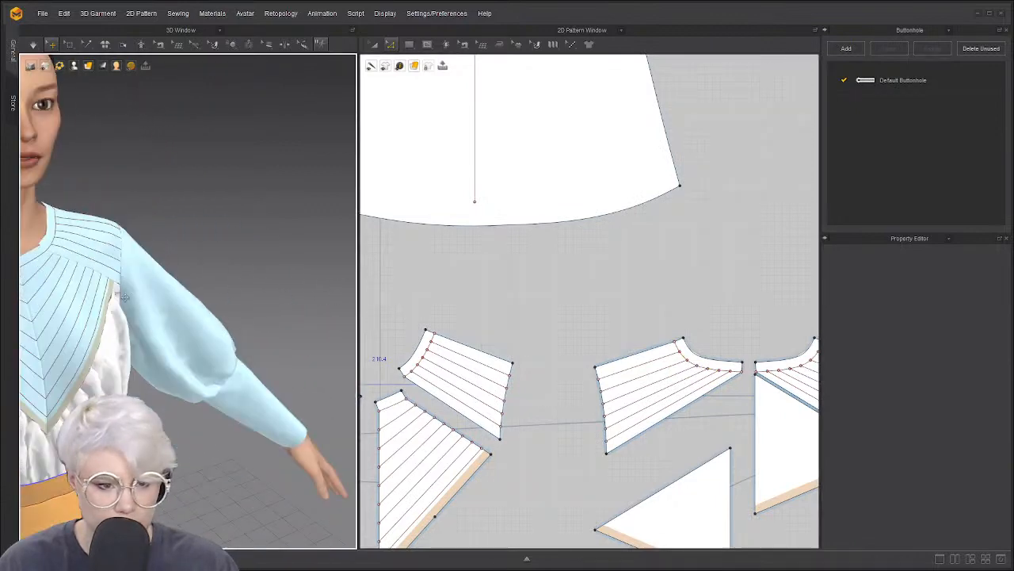
pyautogui.scroll(3, 539, 360)
pyautogui.scroll(4, 536, 357)
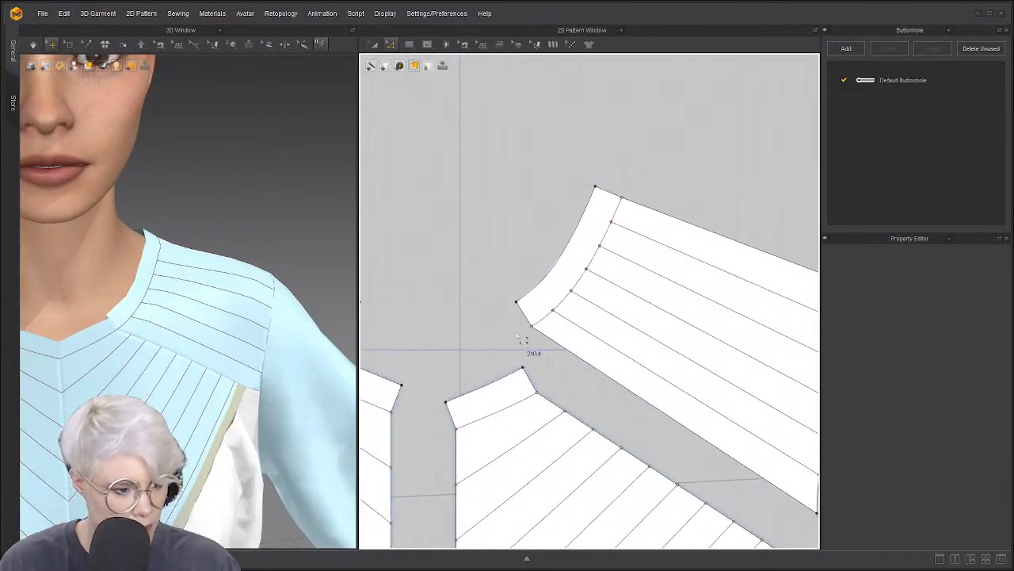
pyautogui.press('n')
pyautogui.click(527, 372)
pyautogui.click(521, 313)
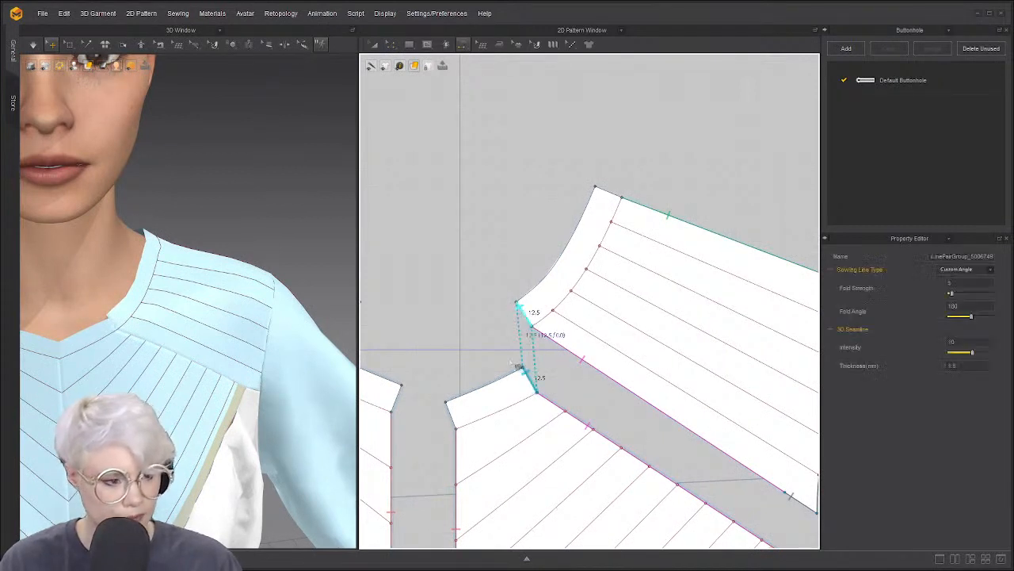
pyautogui.scroll(-4, 448, 379)
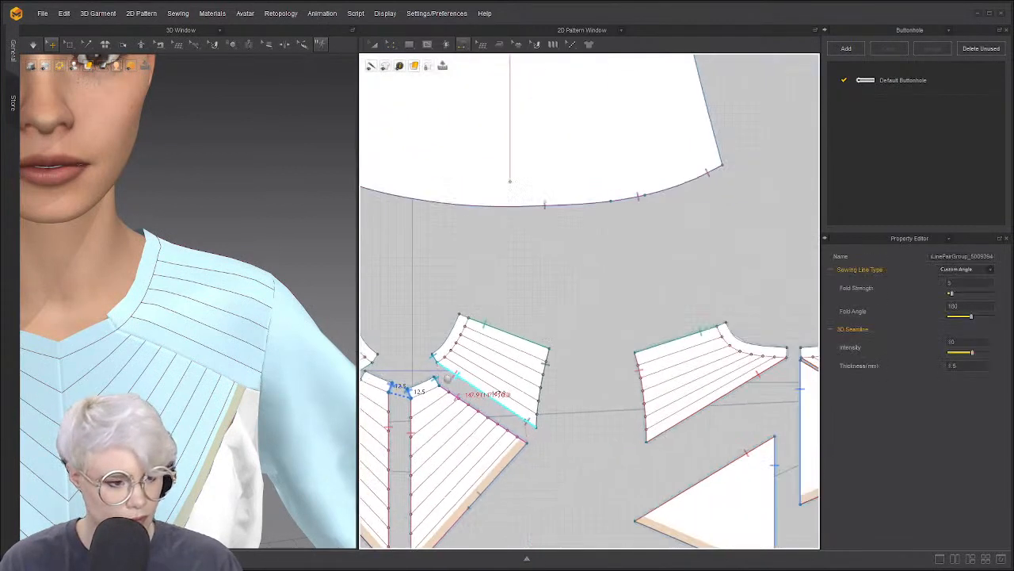
pyautogui.click(448, 383)
pyautogui.scroll(3, 499, 370)
pyautogui.click(489, 317)
pyautogui.click(773, 317)
pyautogui.click(793, 310)
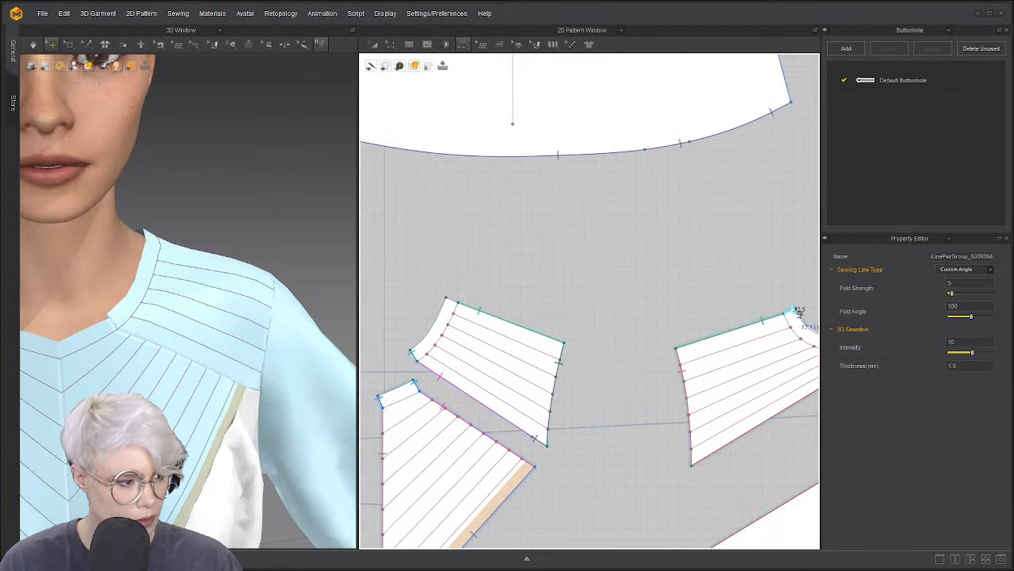
pyautogui.click(459, 300)
# Select all pieces, reactivate and restore them, and restart the simulation
pyautogui.press('a')
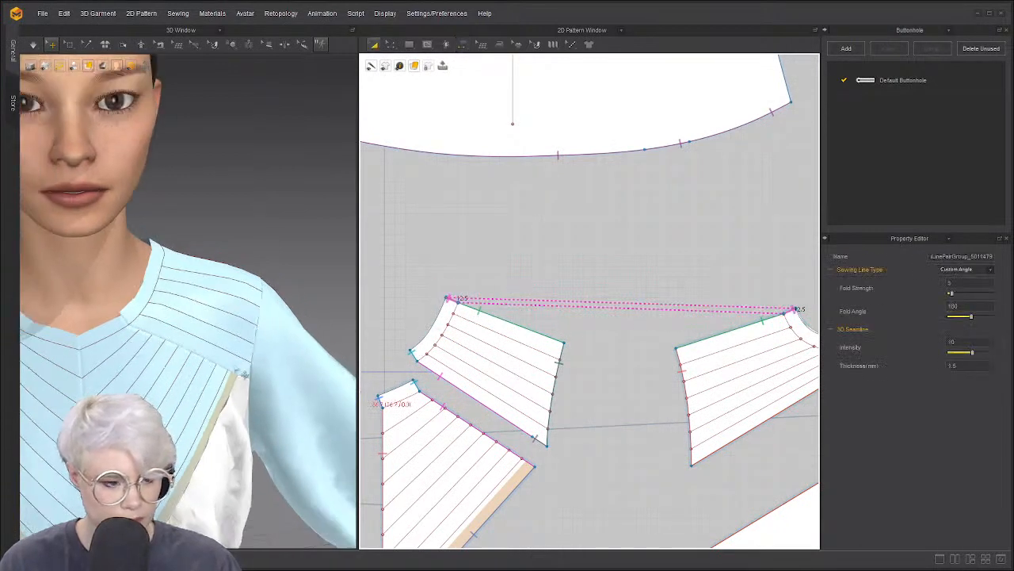
pyautogui.press('q')
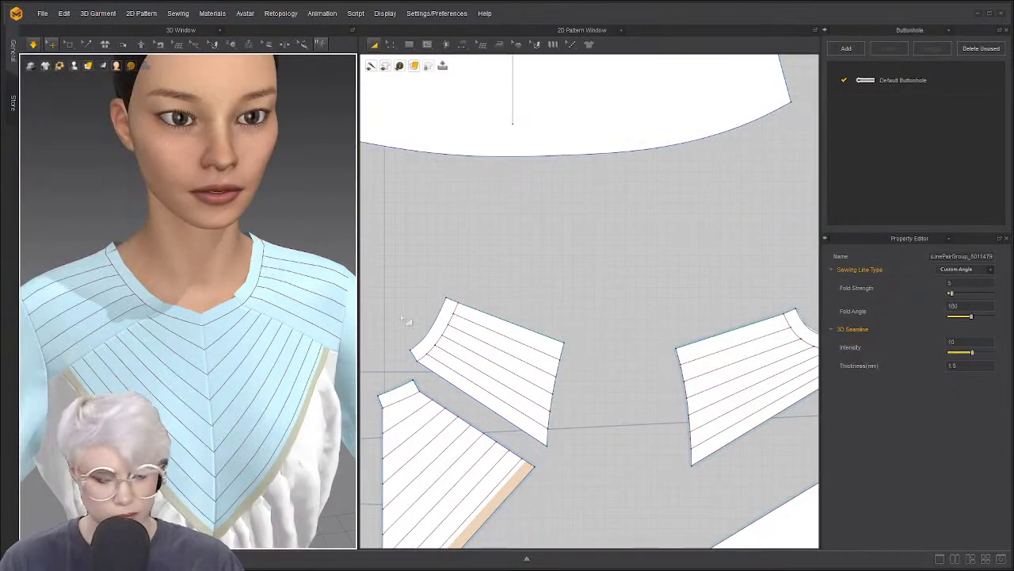
pyautogui.hotkey('ctrl', 'a')
pyautogui.hotkey('ctrl', 'j')
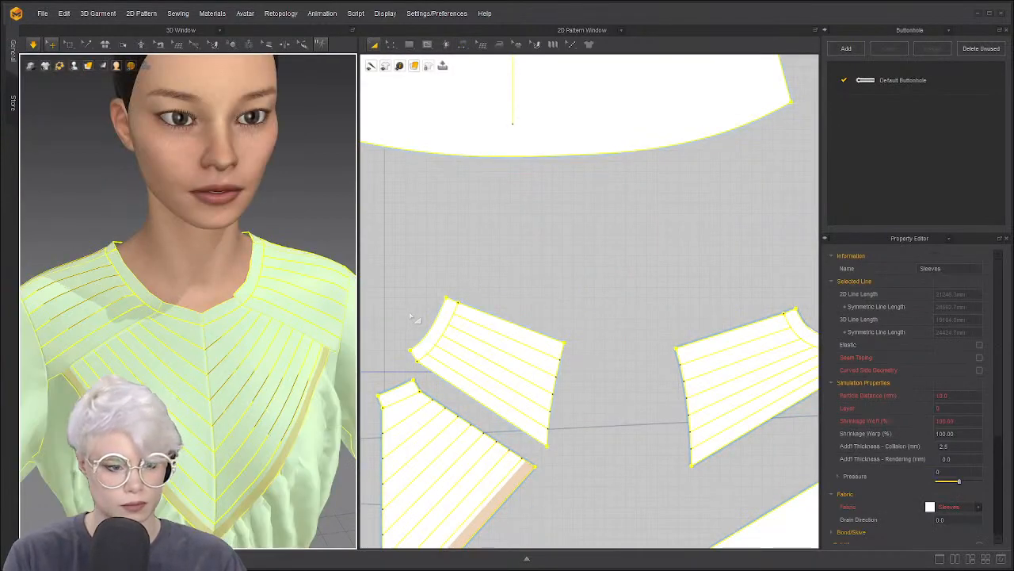
pyautogui.hotkey('ctrl', 'k')
pyautogui.press('space')
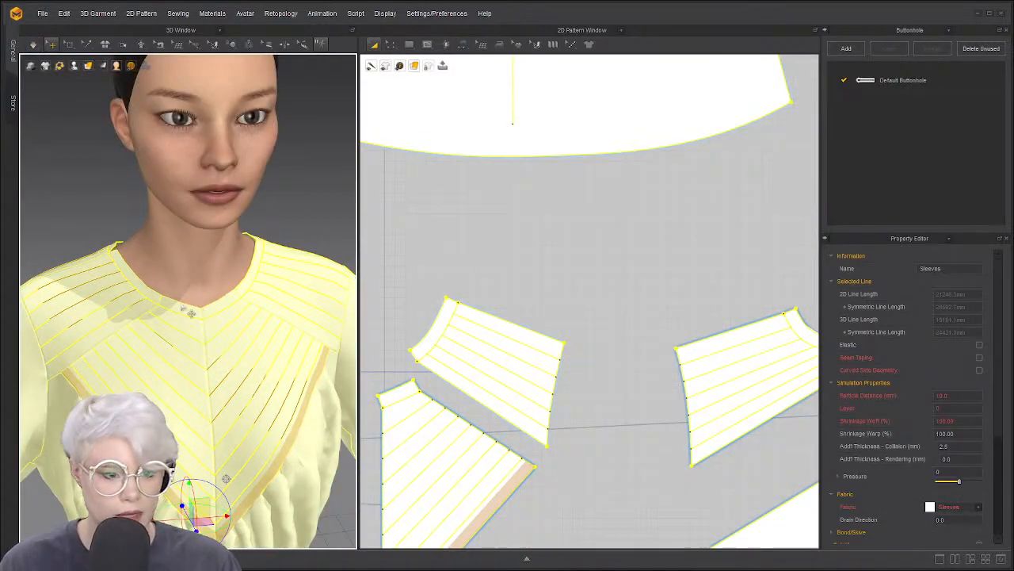
pyautogui.press('space')
# Sew the neck curve to the left piece's edge
pyautogui.press('m')
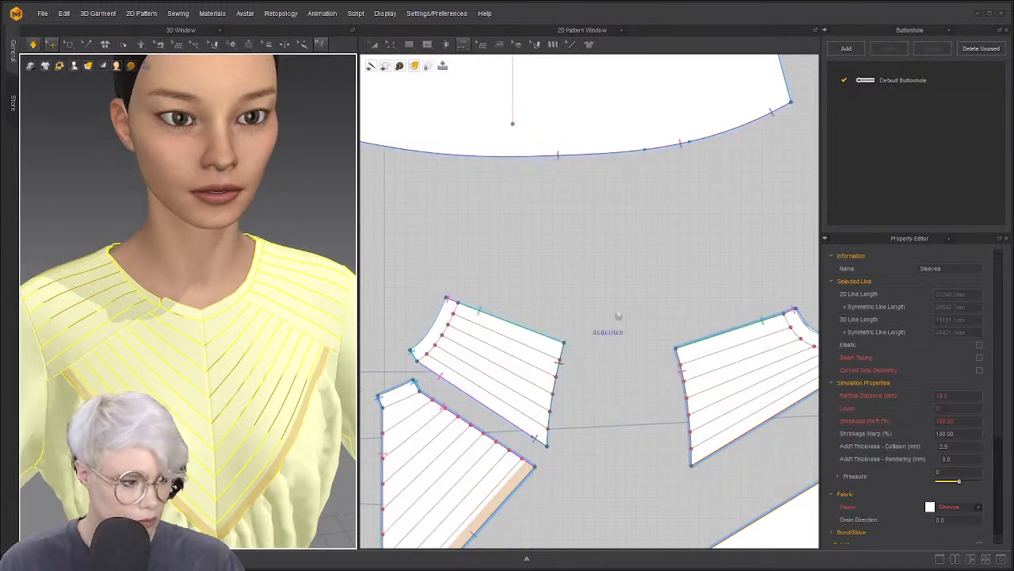
pyautogui.scroll(-2, 619, 319)
pyautogui.moveTo(689, 317); pyautogui.dragTo(608, 321, button='middle')
pyautogui.click(686, 330)
pyautogui.press('space')
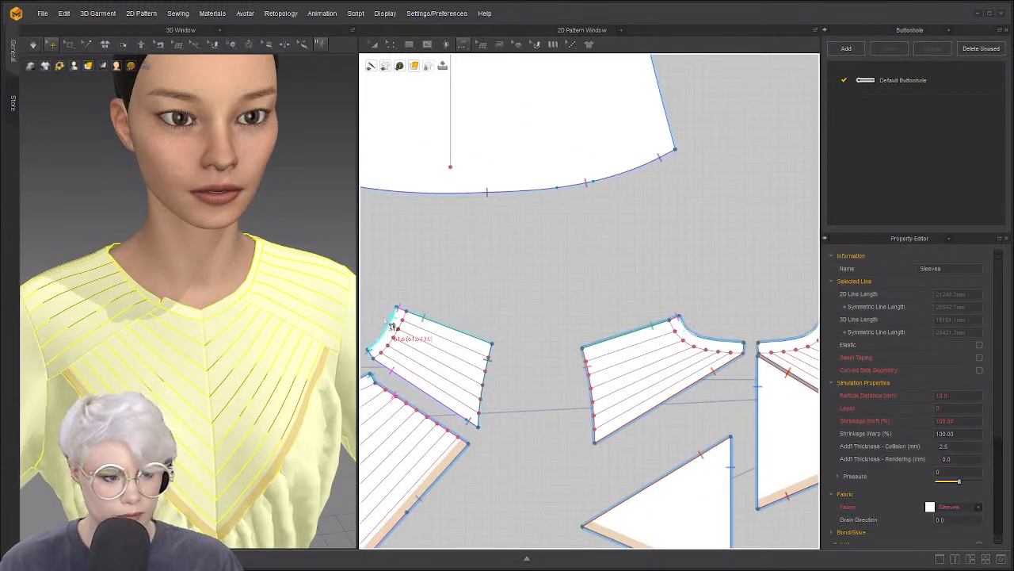
pyautogui.click(382, 326)
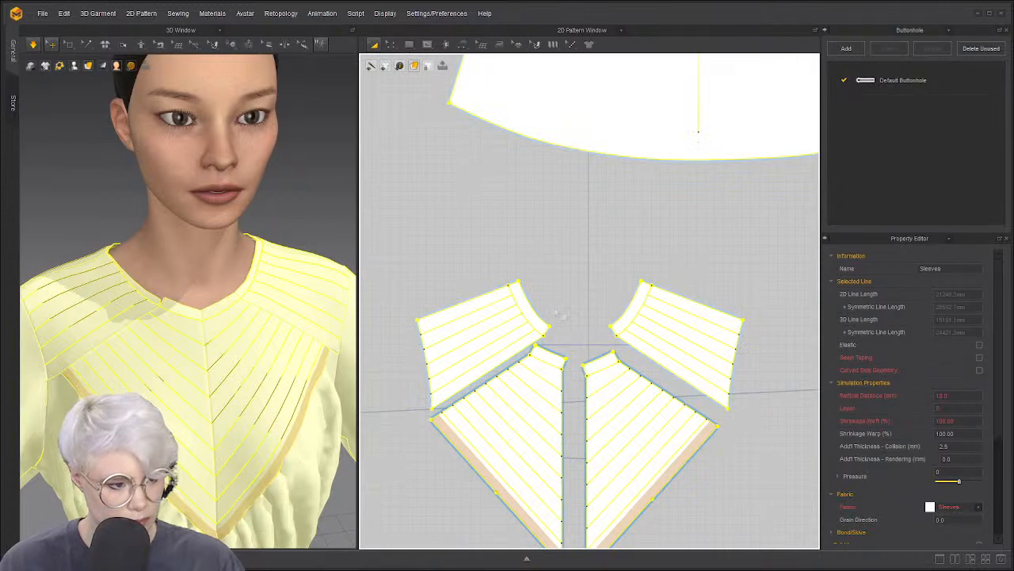
pyautogui.click(558, 314)
pyautogui.scroll(3, 545, 353)
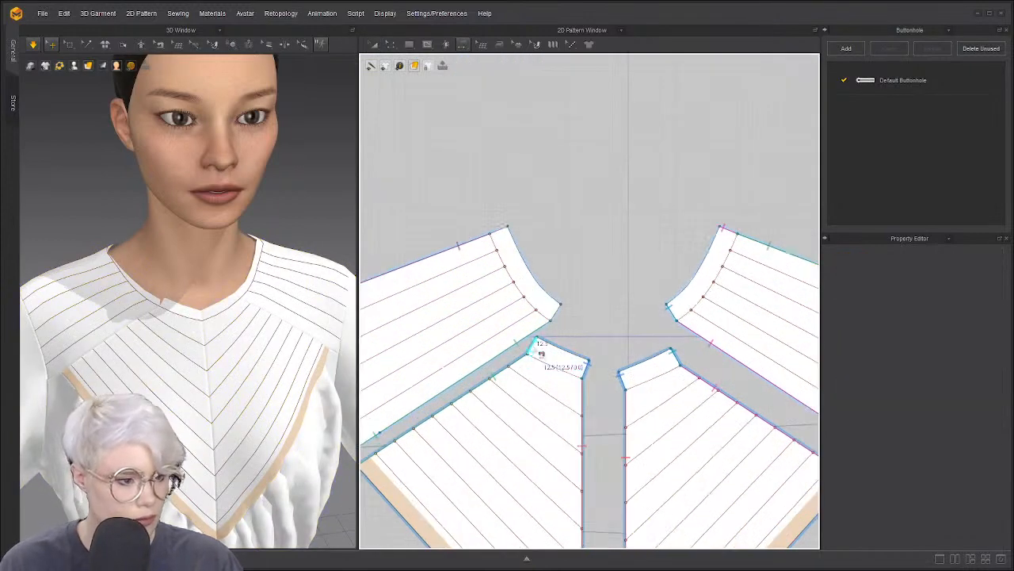
# Sew the left piece's neck curve to the right piece's and simulate to check the drape
pyautogui.click(560, 315)
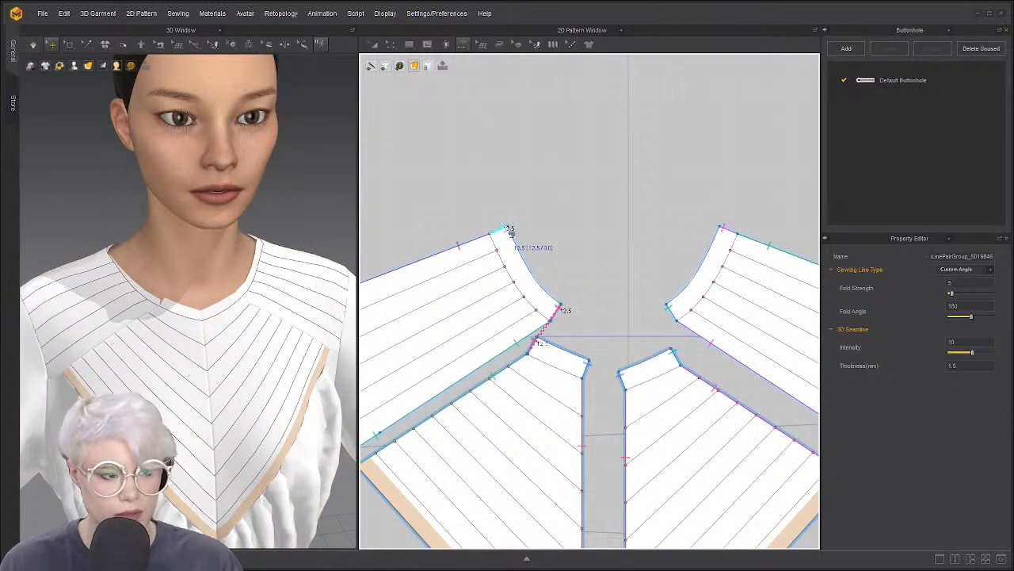
pyautogui.scroll(-3, 575, 301)
pyautogui.scroll(-3, 583, 283)
pyautogui.scroll(2, 645, 306)
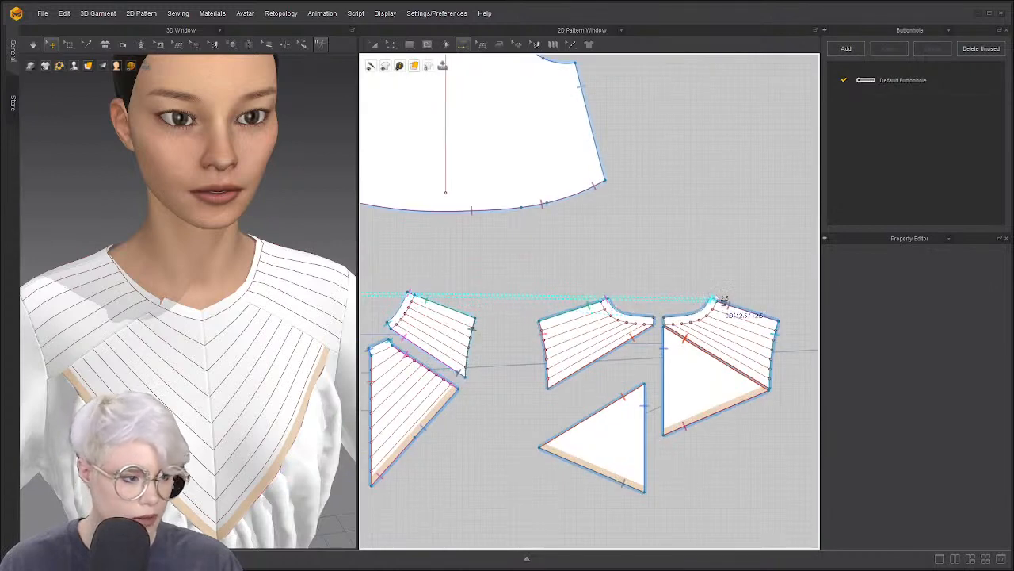
pyautogui.click(720, 302)
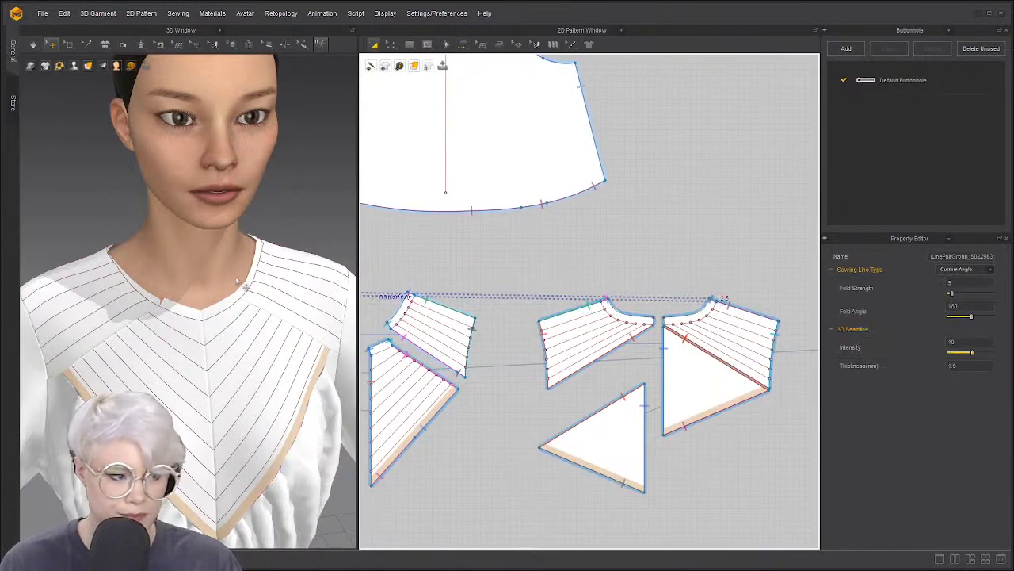
pyautogui.press('space')
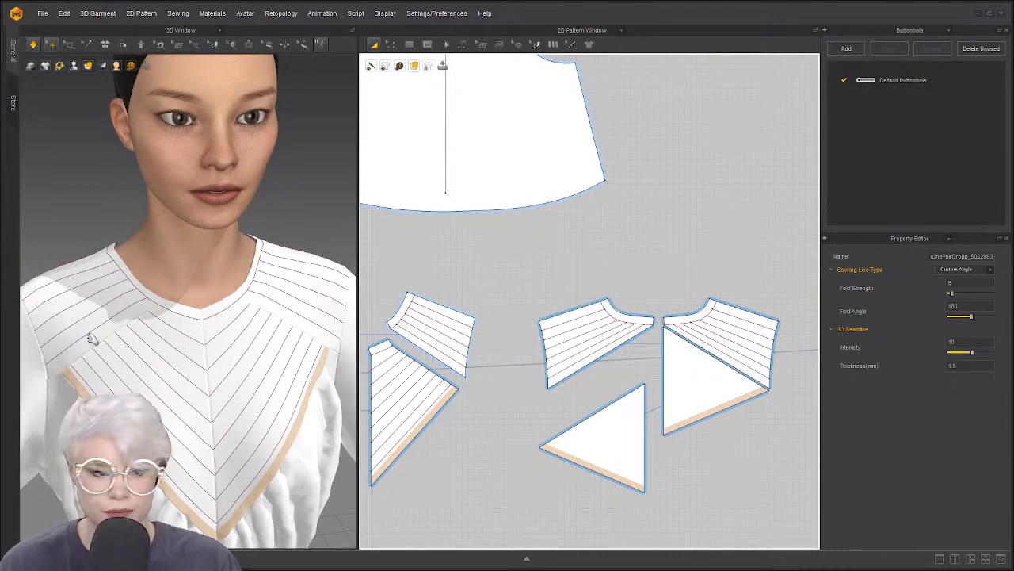
pyautogui.moveTo(91, 339); pyautogui.dragTo(193, 312, button='right')
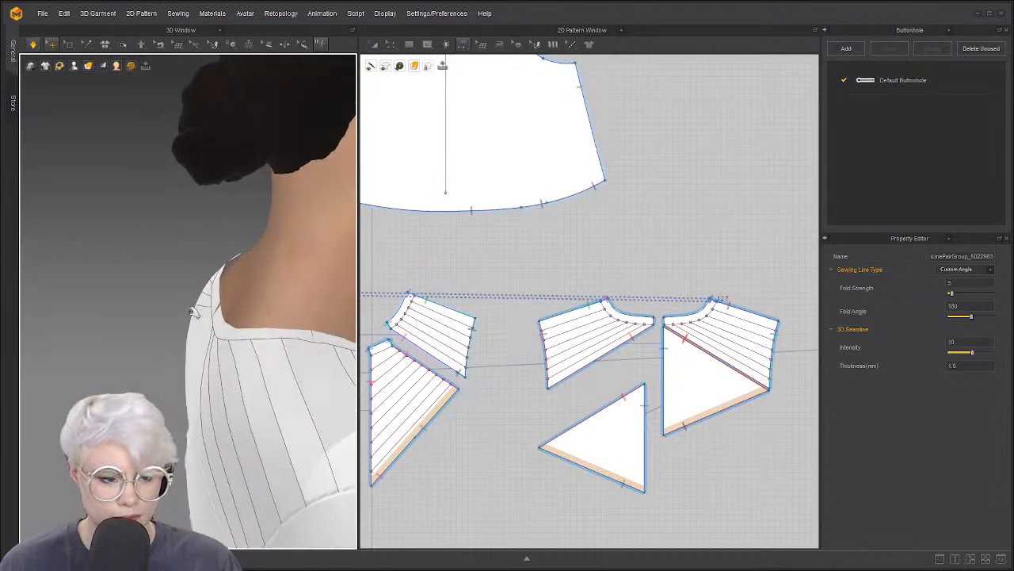
pyautogui.press('space')
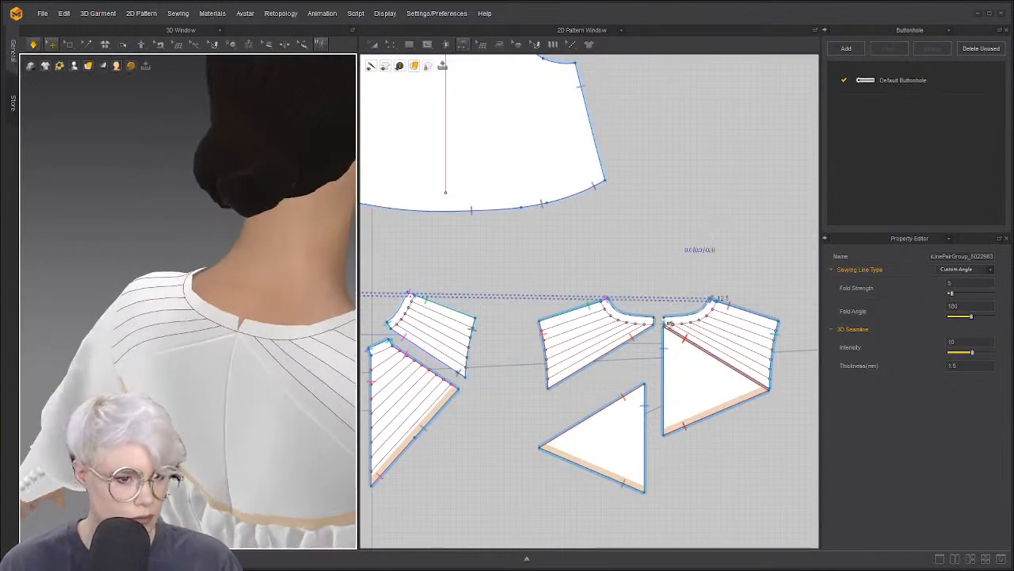
# Sew the two centre-back neckline edges together
pyautogui.press('space')
pyautogui.scroll(3, 668, 321)
pyautogui.click(662, 321)
pyautogui.click(653, 325)
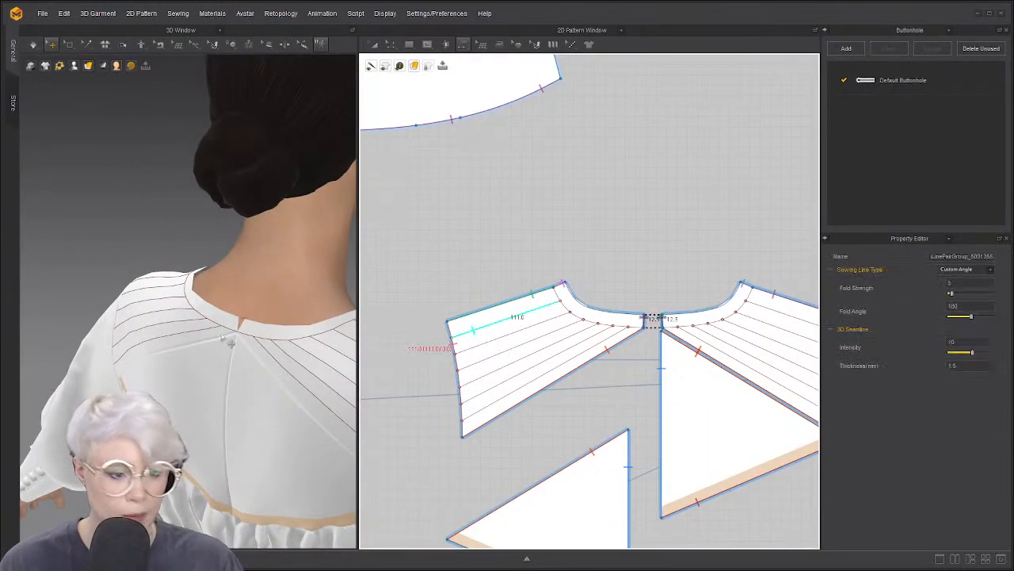
pyautogui.press('a')
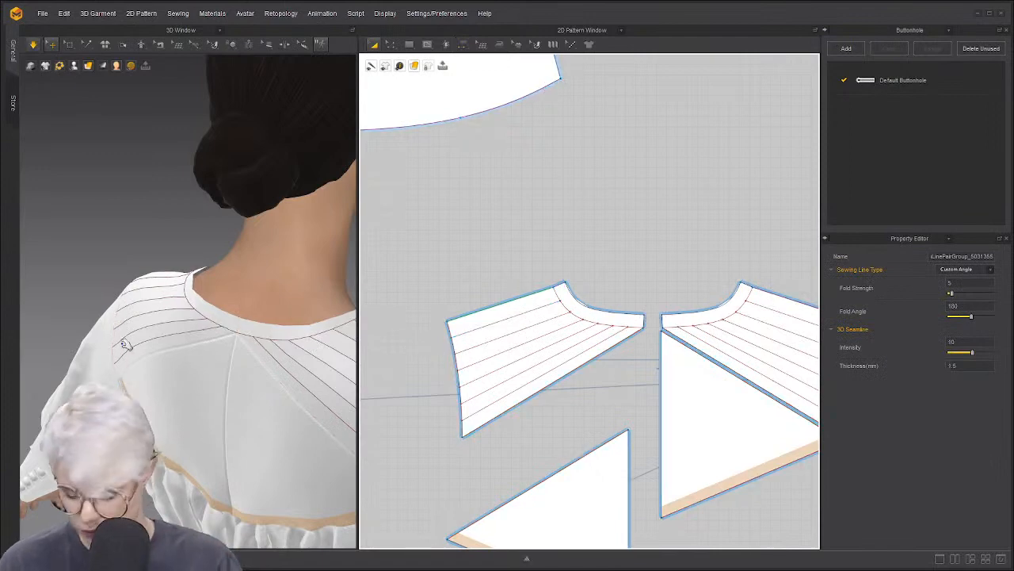
pyautogui.moveTo(278, 312); pyautogui.dragTo(162, 333, button='right')
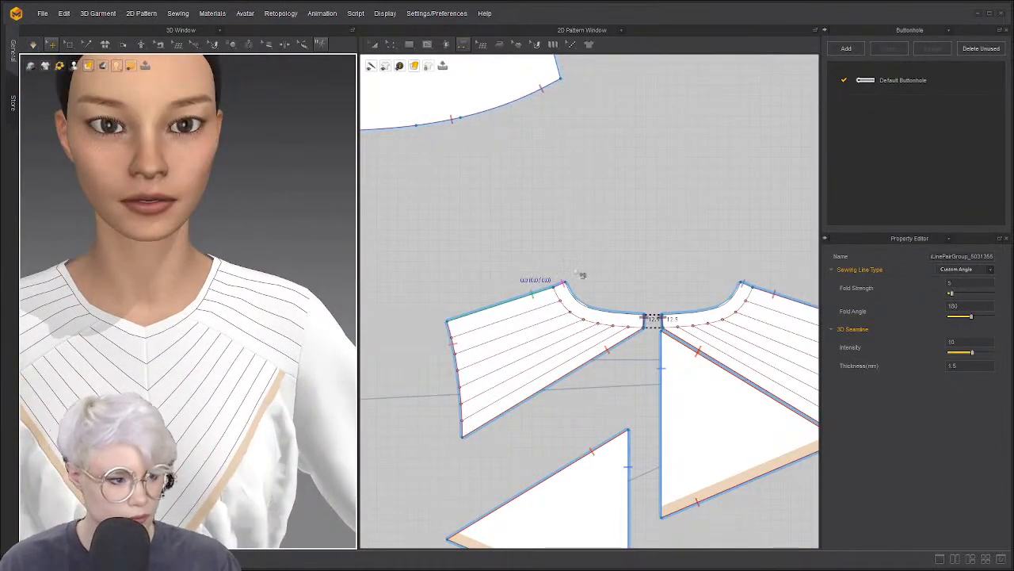
# Undo the added neckline seams and neckband strips
pyautogui.hotkey('ctrl', 'z')
pyautogui.hotkey('ctrl', 'z')
pyautogui.hotkey('ctrl', 'z')
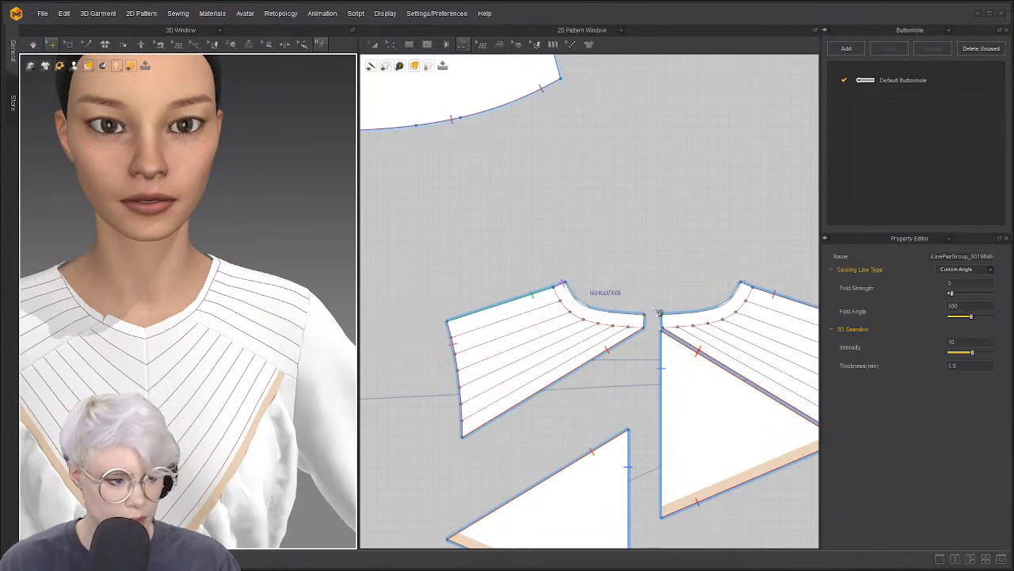
pyautogui.hotkey('ctrl', 'a')
pyautogui.hotkey('ctrl', 'j')
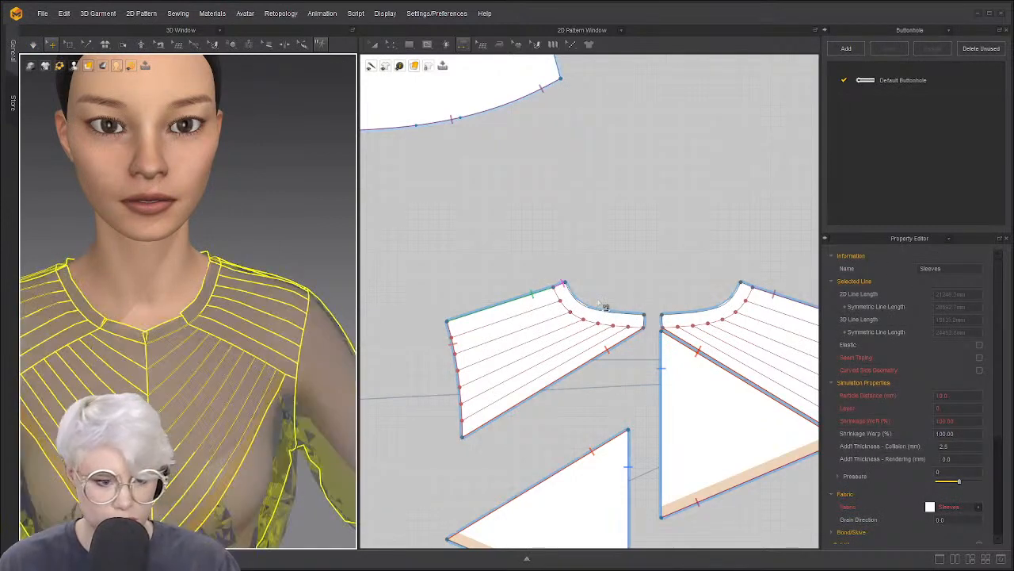
pyautogui.click(602, 307)
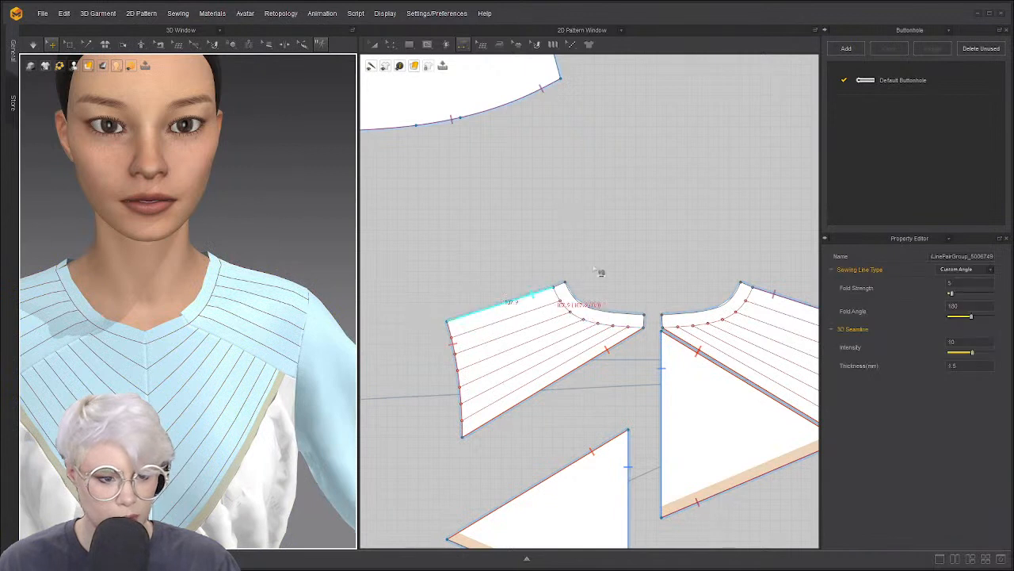
pyautogui.click(603, 271)
pyautogui.hotkey('ctrl', 'z')
pyautogui.hotkey('ctrl', 'z')
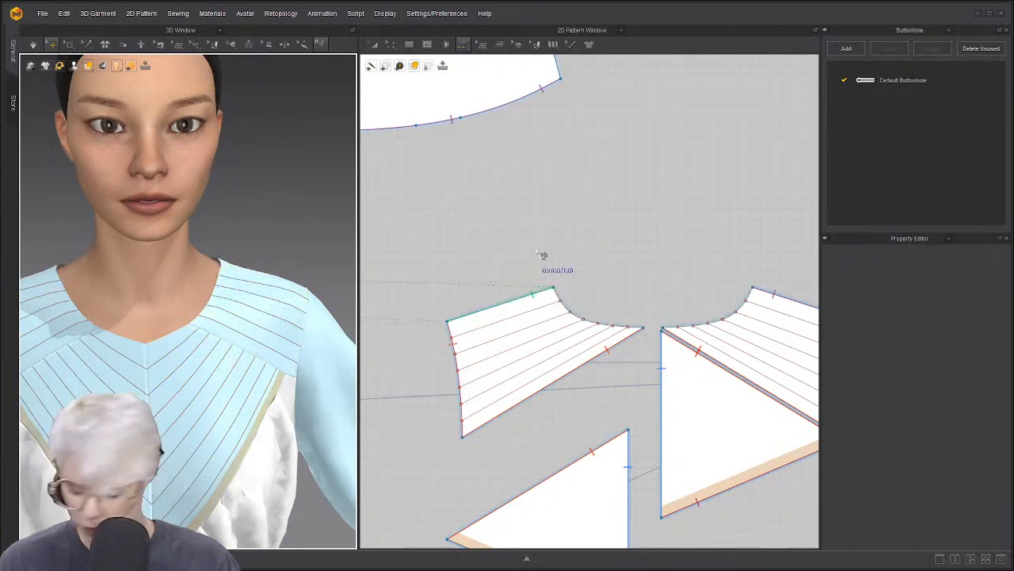
pyautogui.click(573, 241)
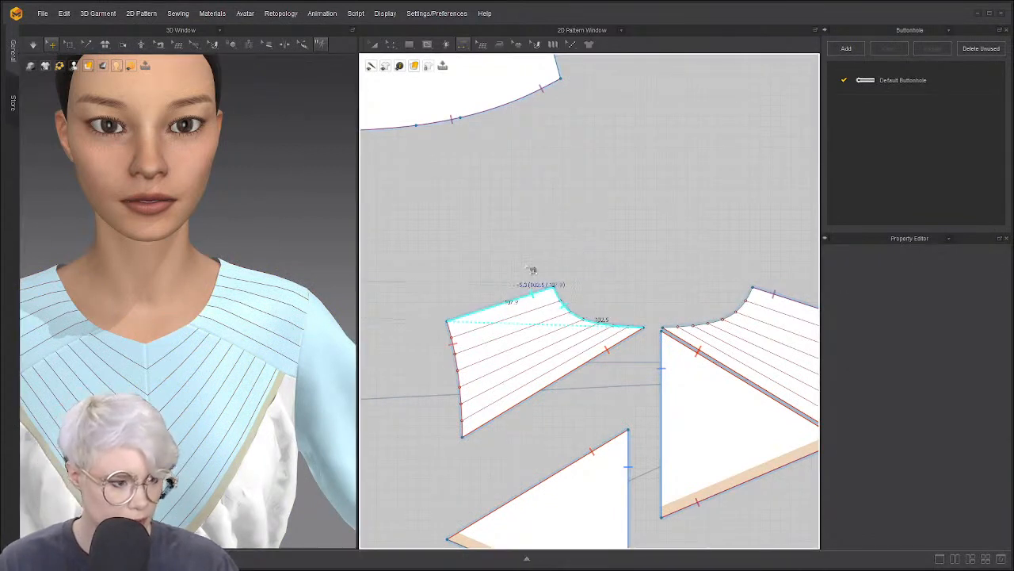
# Convert the front piece's top corner into a curve point
pyautogui.press('z')
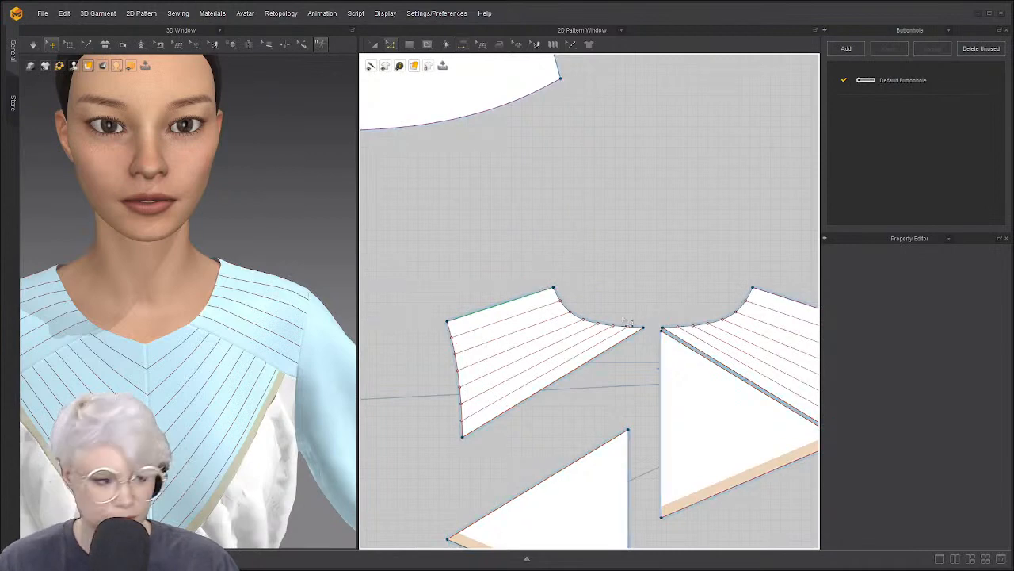
pyautogui.click(564, 300)
pyautogui.scroll(-3, 564, 299)
pyautogui.scroll(4, 546, 313)
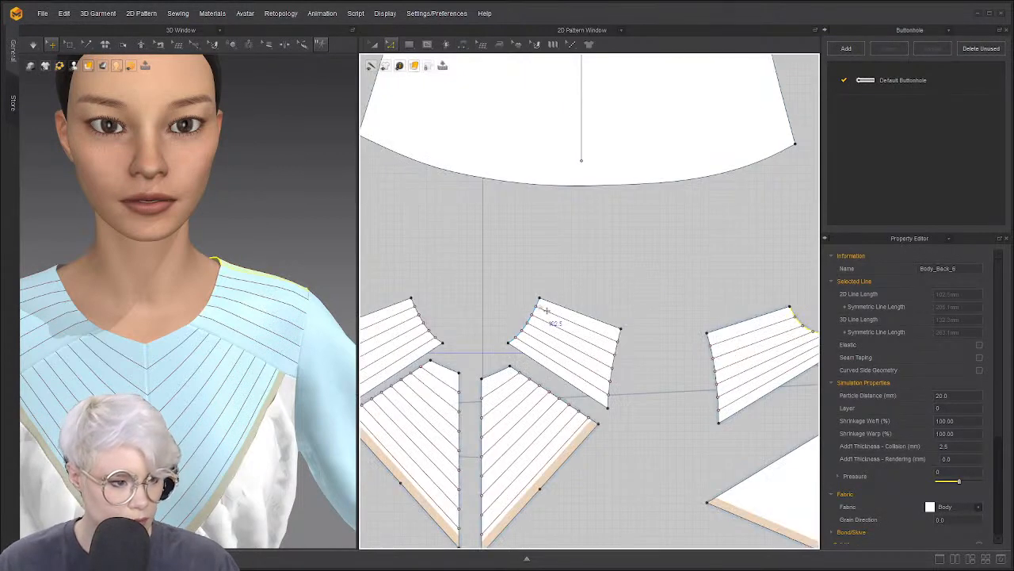
pyautogui.click(498, 370)
pyautogui.rightClick(498, 370)
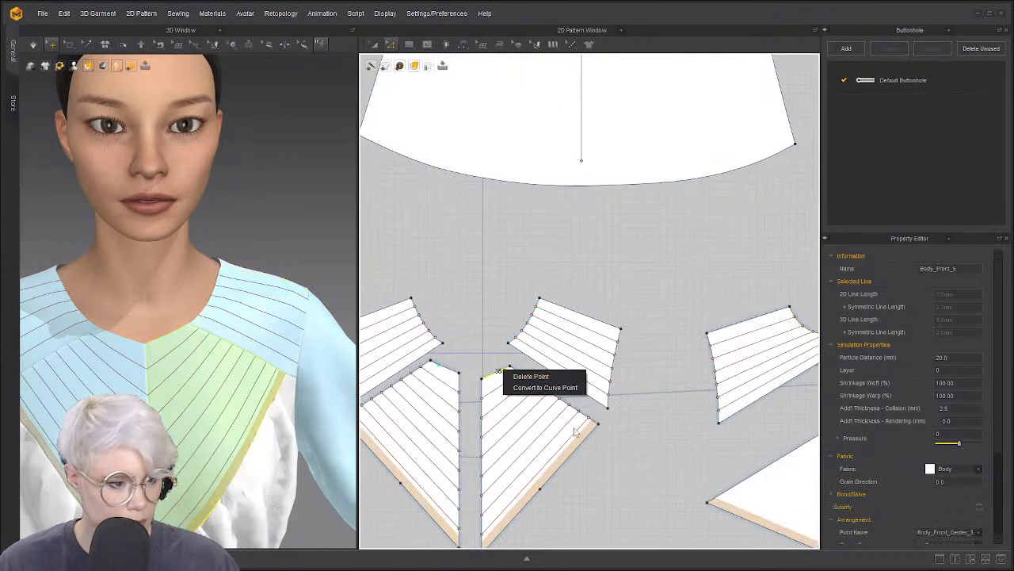
pyautogui.click(543, 386)
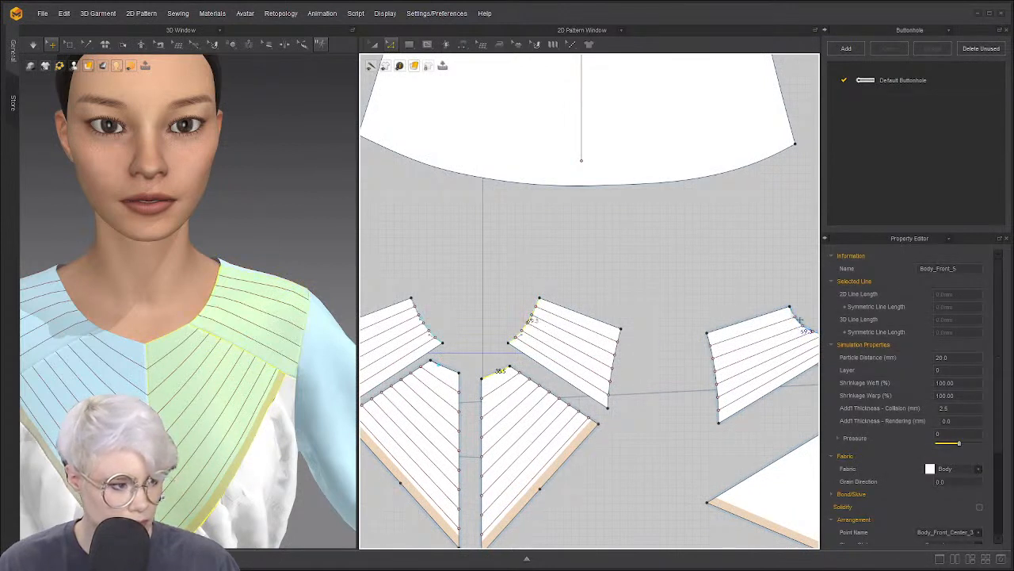
# Offset the selected neckline edges outward by 40 mm
pyautogui.rightClick(794, 315)
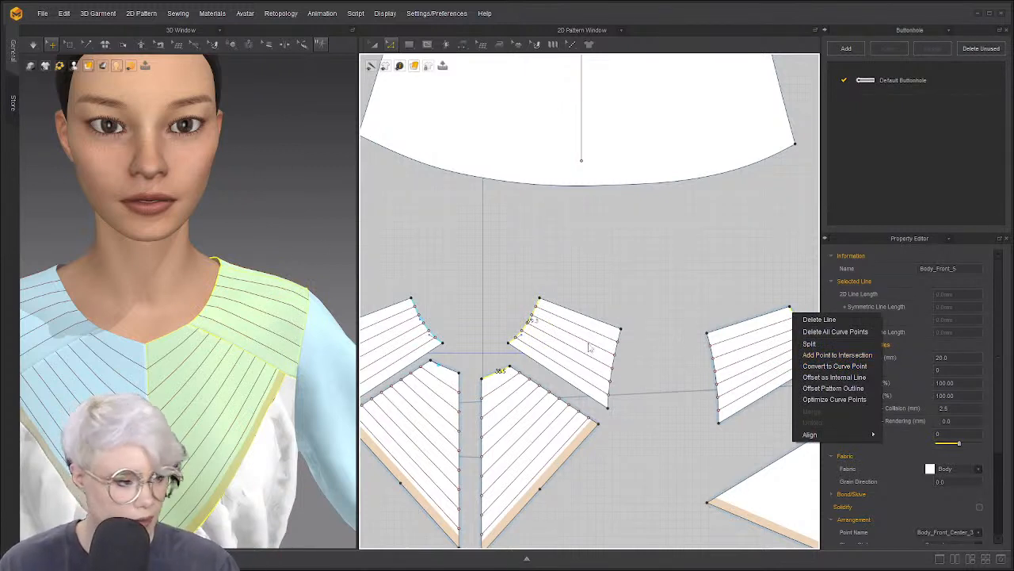
pyautogui.click(864, 390)
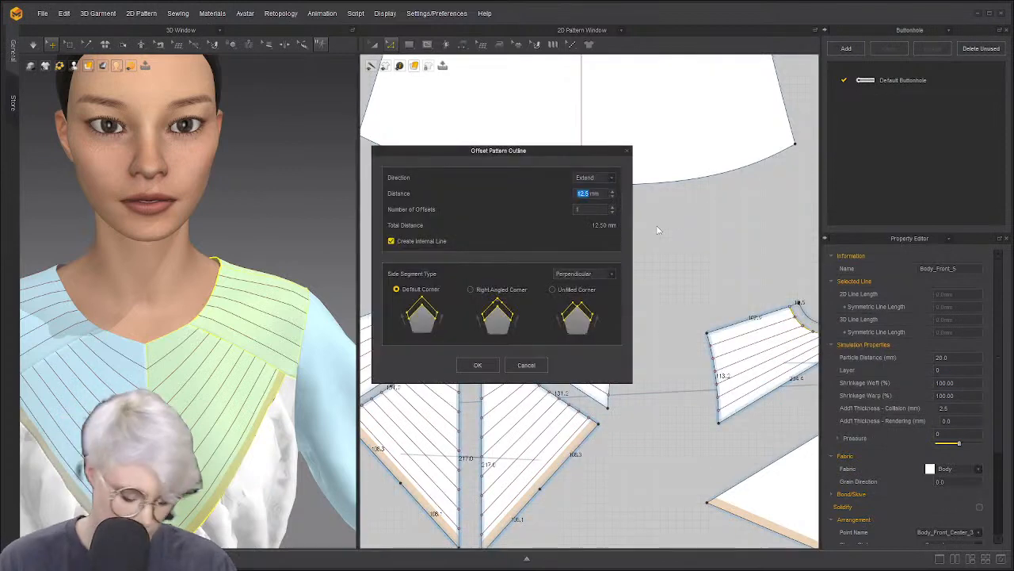
pyautogui.moveTo(550, 151); pyautogui.dragTo(240, 152)
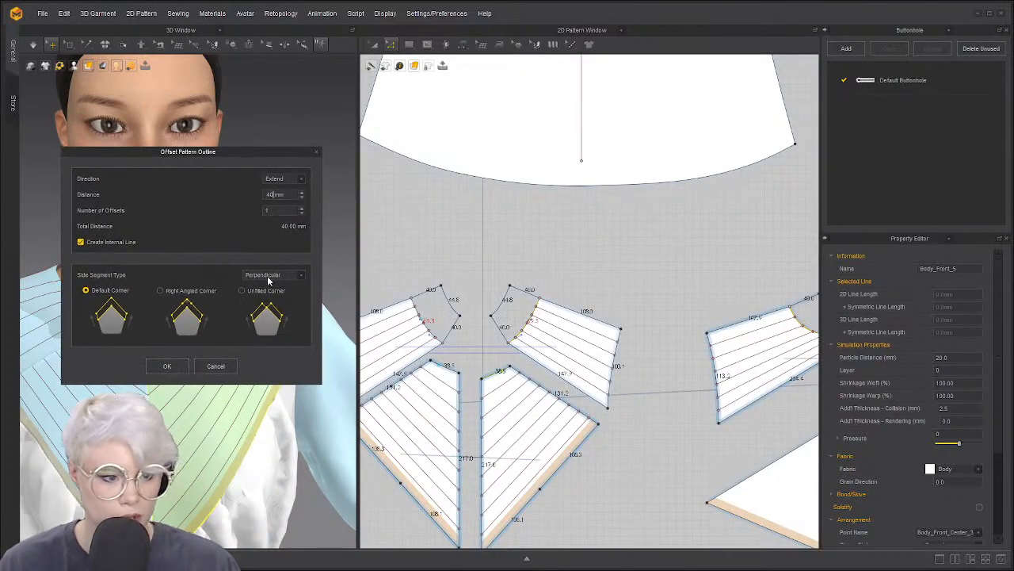
pyautogui.click(167, 365)
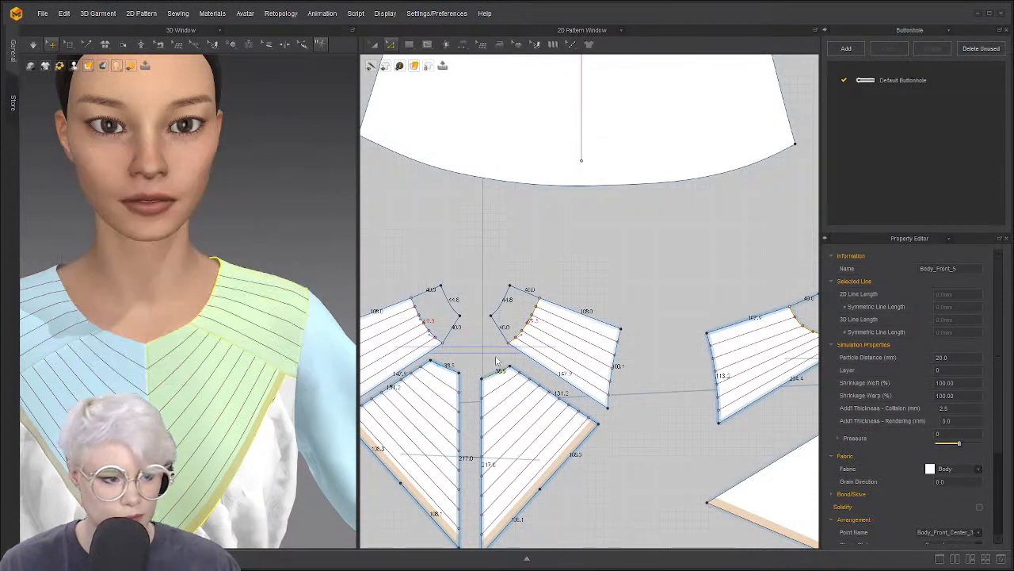
pyautogui.click(523, 367)
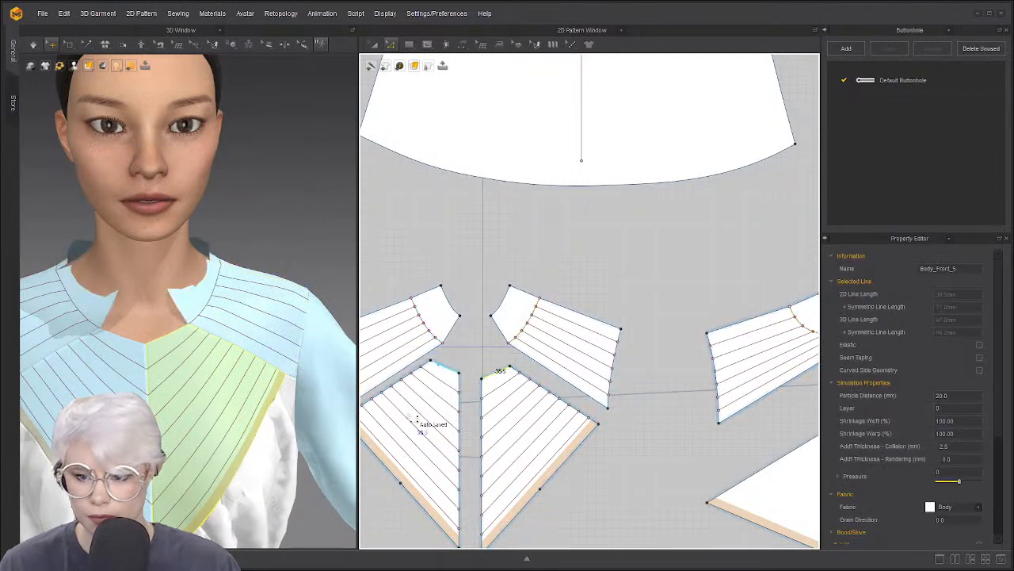
# Extend the front piece's top neckline edge outward by 40 mm as well
pyautogui.scroll(3, 467, 381)
pyautogui.click(486, 345)
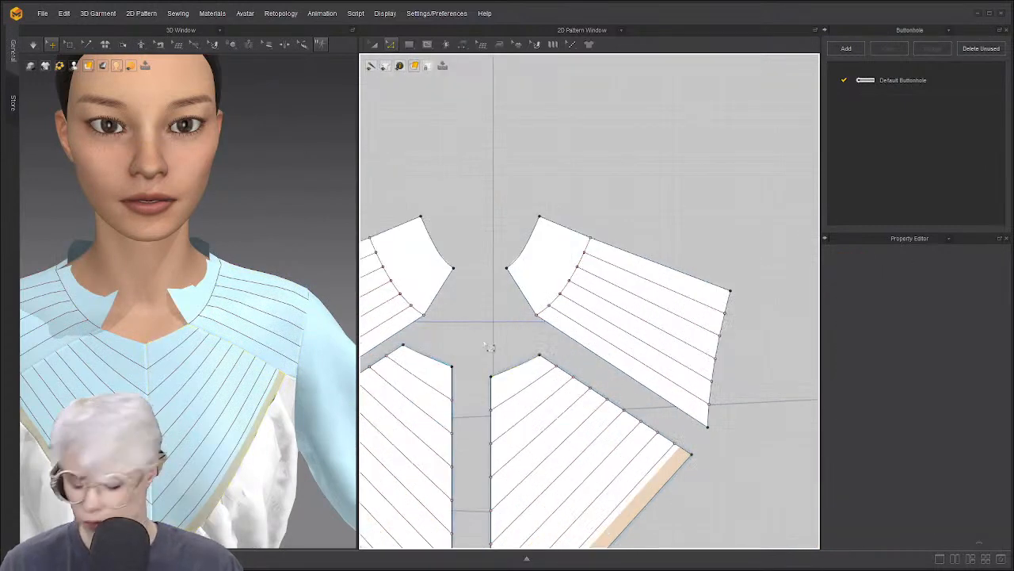
pyautogui.click(533, 369)
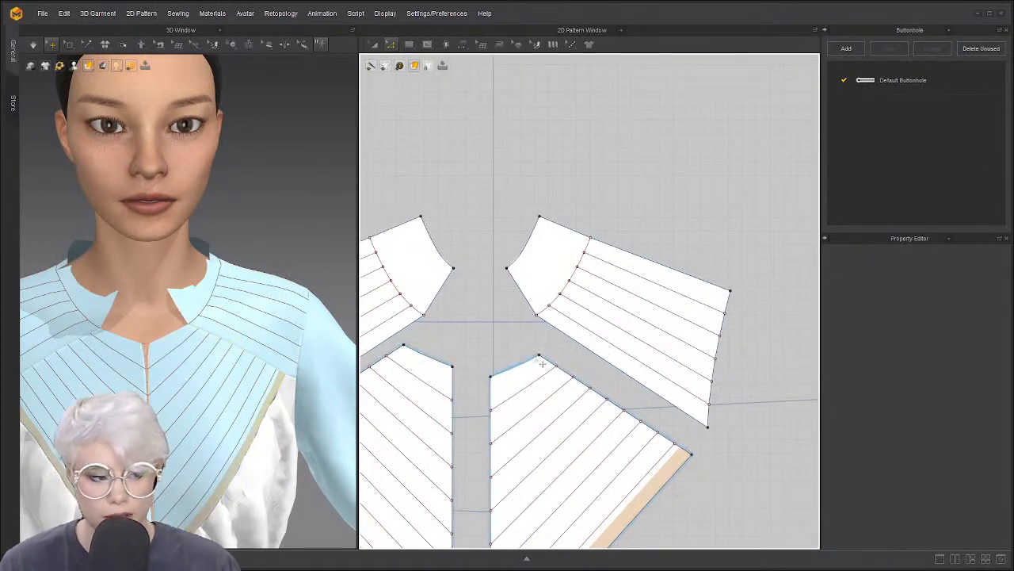
pyautogui.rightClick(531, 362)
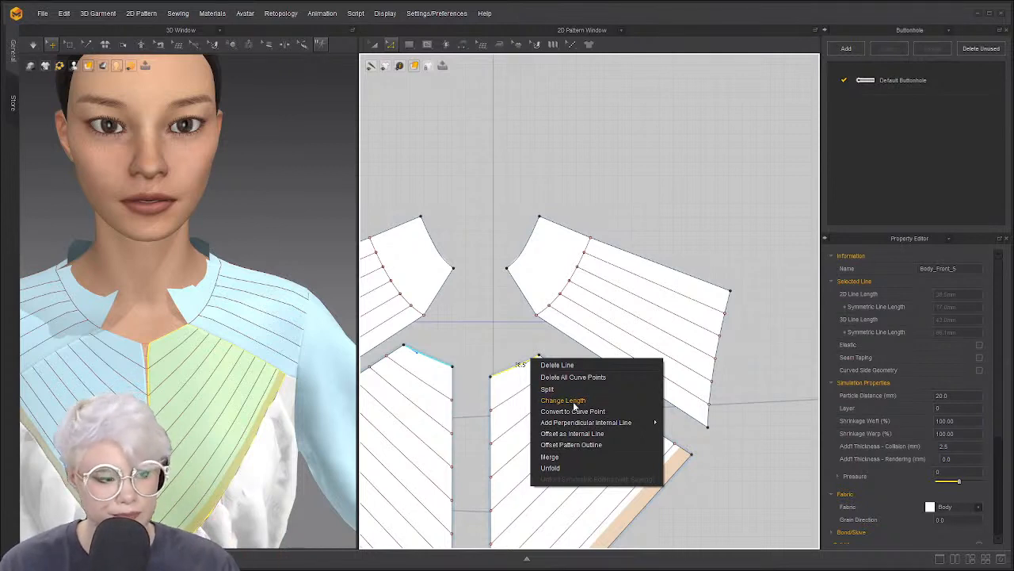
pyautogui.click(588, 445)
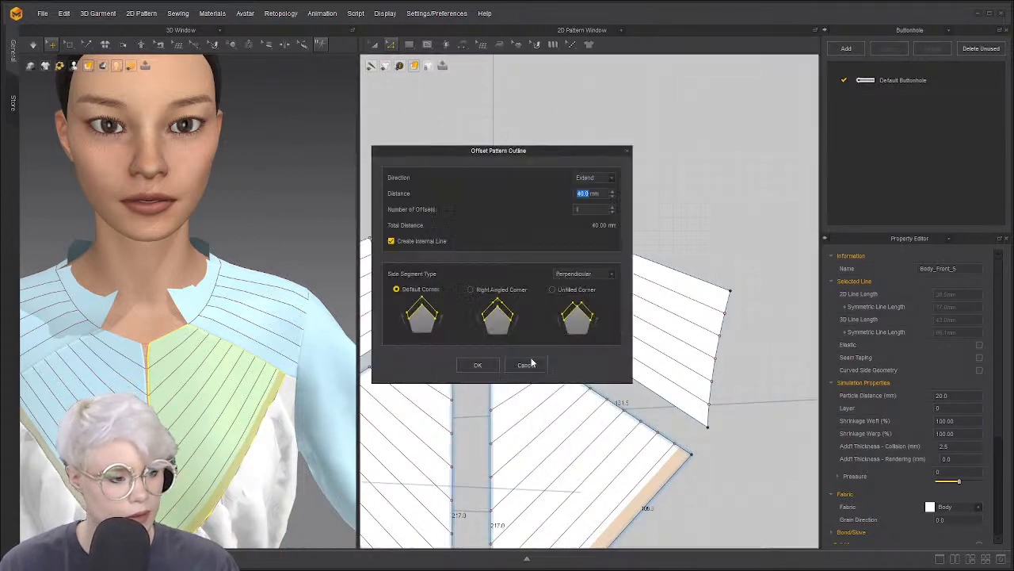
pyautogui.click(477, 364)
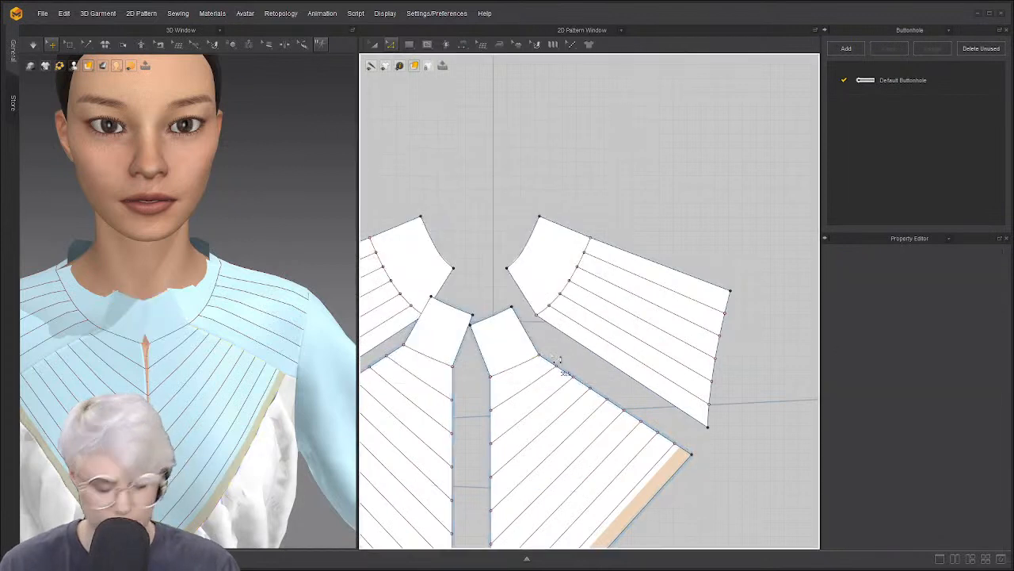
# Sew the neckband, centre-front and shoulder-band extension edges together across the pieces
pyautogui.press('n')
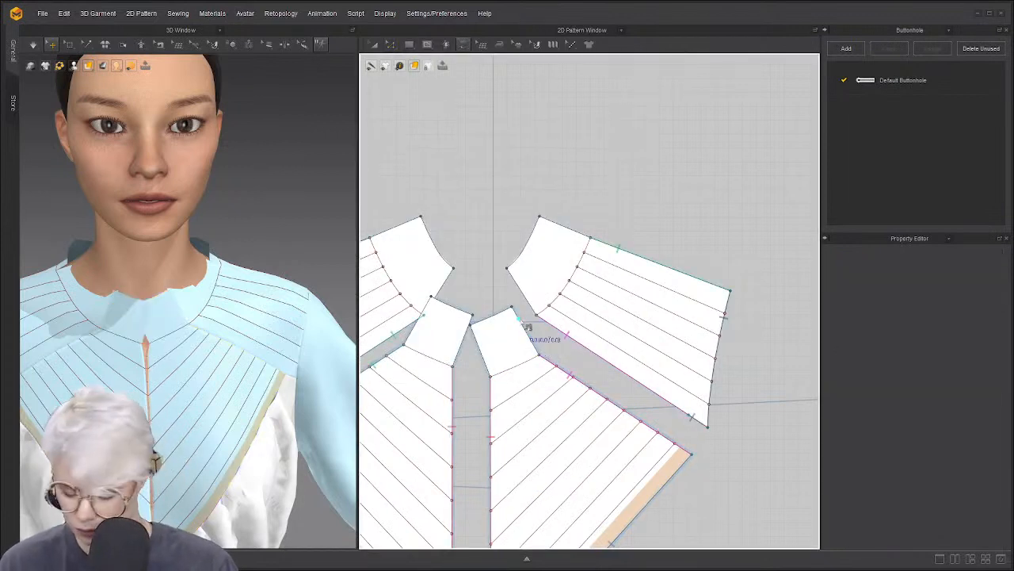
pyautogui.click(521, 321)
pyautogui.click(516, 283)
pyautogui.click(477, 336)
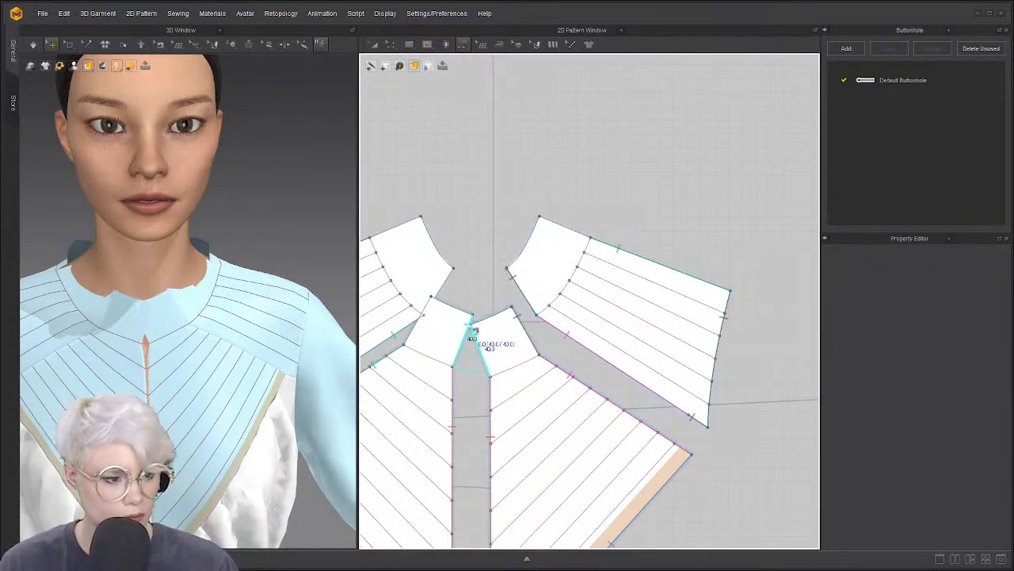
pyautogui.click(474, 329)
pyautogui.click(446, 287)
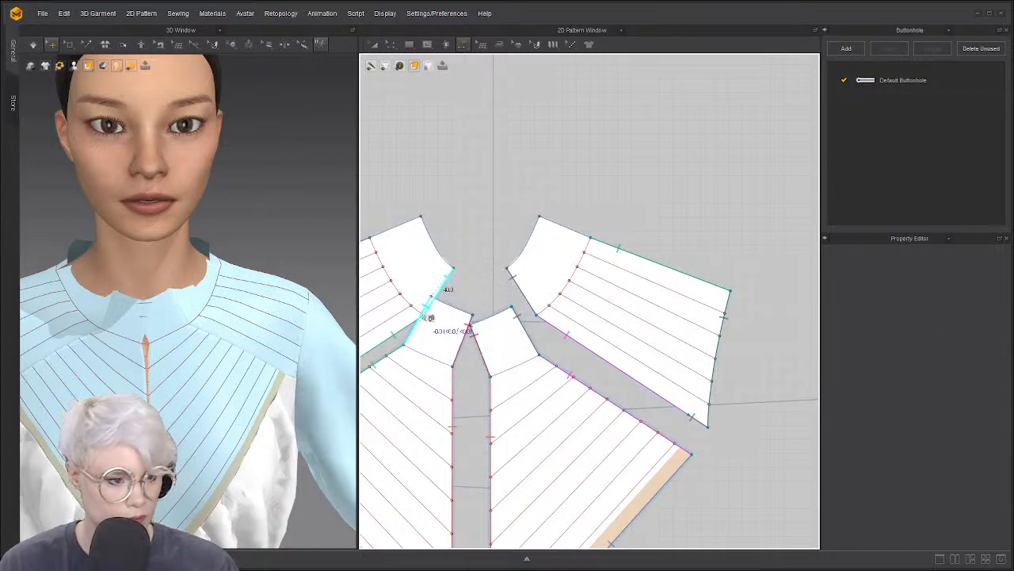
pyautogui.click(428, 317)
pyautogui.scroll(-3, 505, 333)
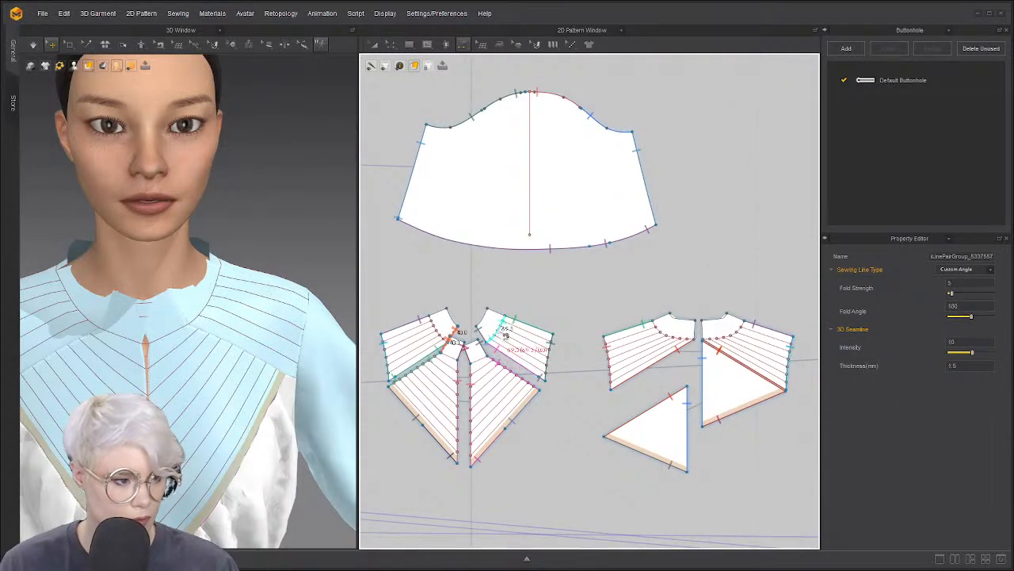
pyautogui.scroll(2, 505, 333)
pyautogui.click(487, 303)
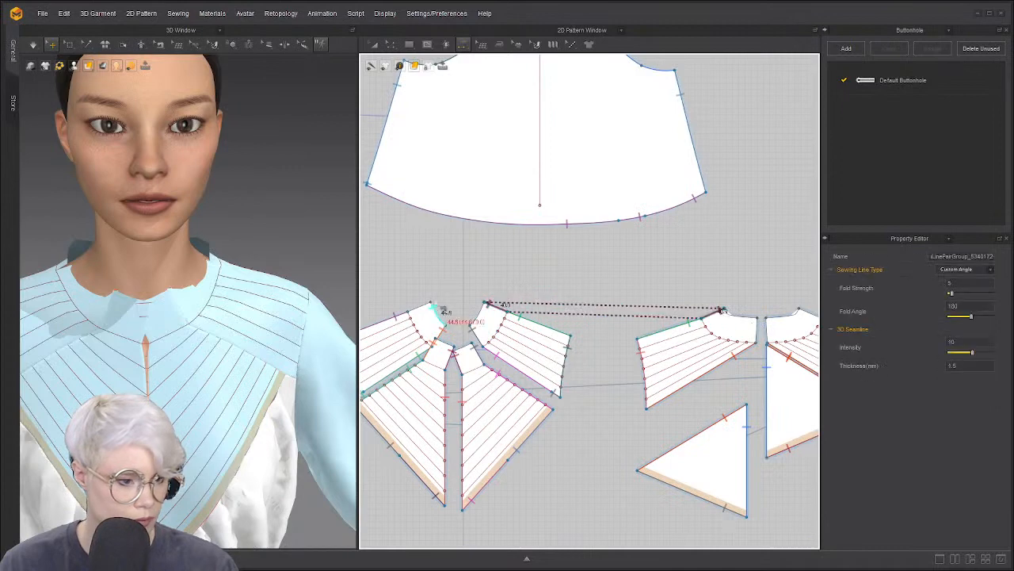
pyautogui.click(722, 309)
pyautogui.scroll(-2, 631, 293)
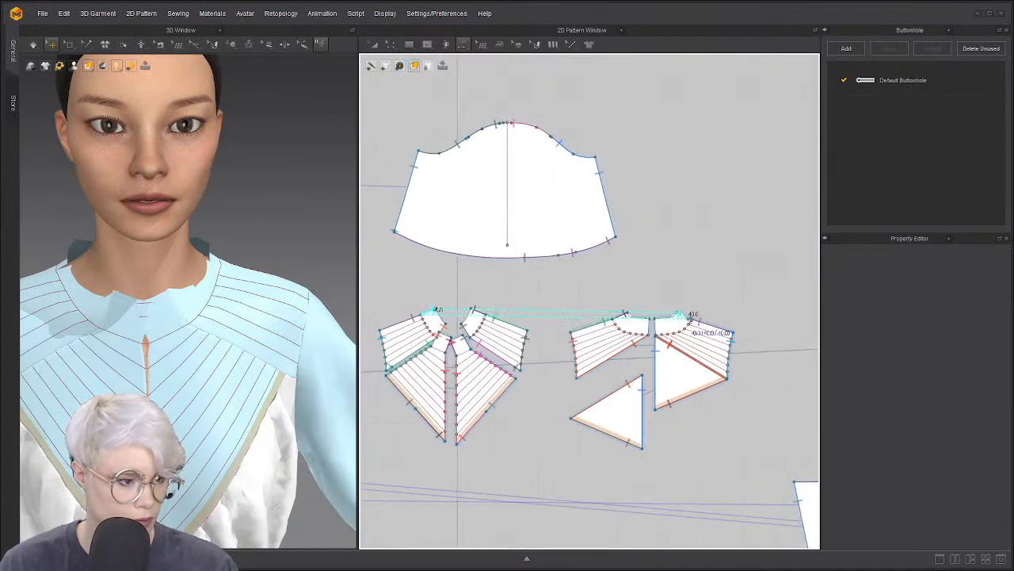
pyautogui.click(684, 315)
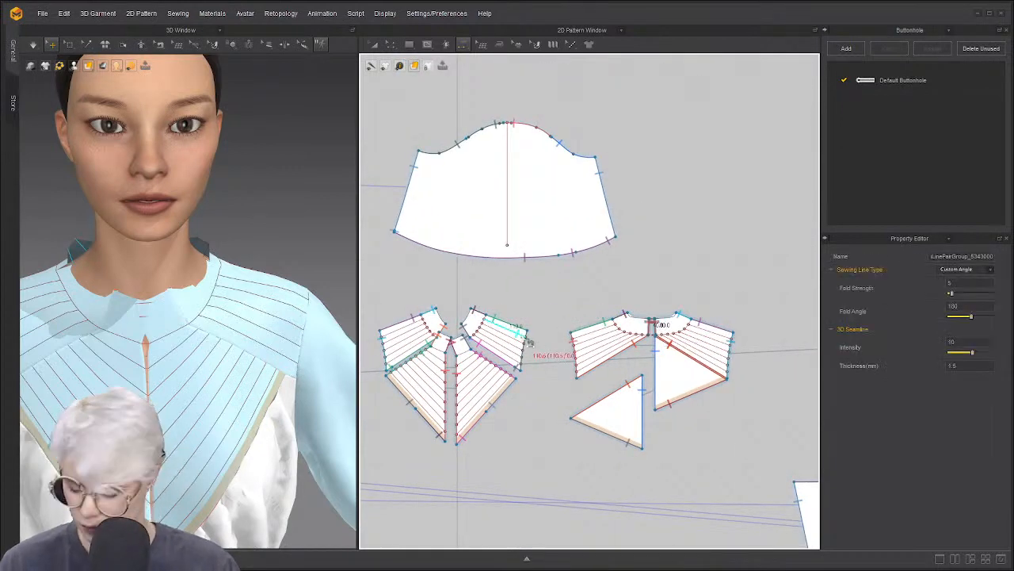
# Select all pattern pieces and open the project Save File dialog
pyautogui.press('a')
pyautogui.hotkey('ctrl', 'a')
pyautogui.hotkey('ctrl', 's')
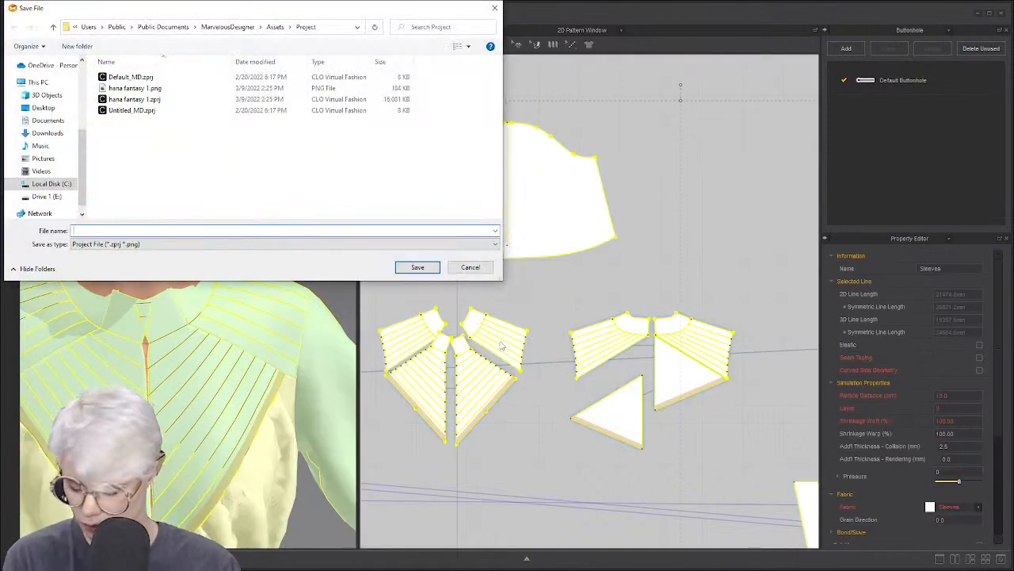
# Cancel the save and simulate so the neckband settles around the neck
pyautogui.click(470, 267)
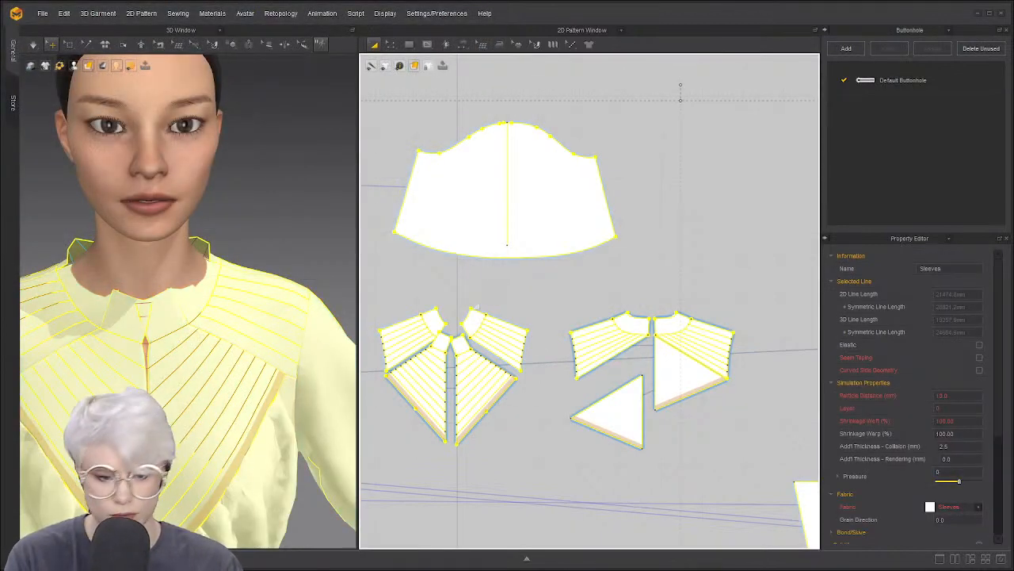
pyautogui.click(269, 260)
pyautogui.scroll(5, 270, 257)
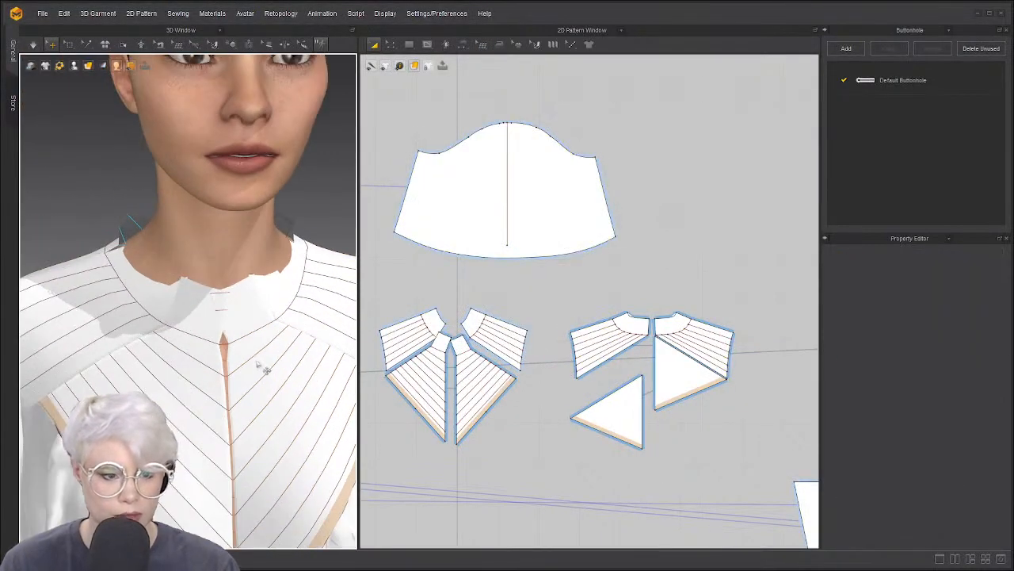
pyautogui.press('space')
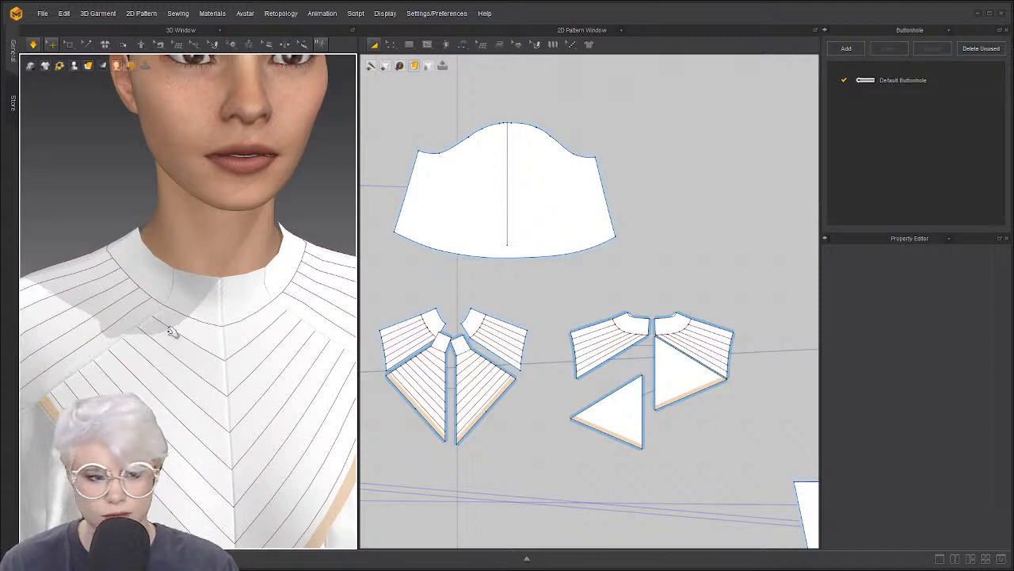
pyautogui.moveTo(116, 339); pyautogui.dragTo(155, 316, button='right')
pyautogui.moveTo(156, 315); pyautogui.dragTo(159, 332)
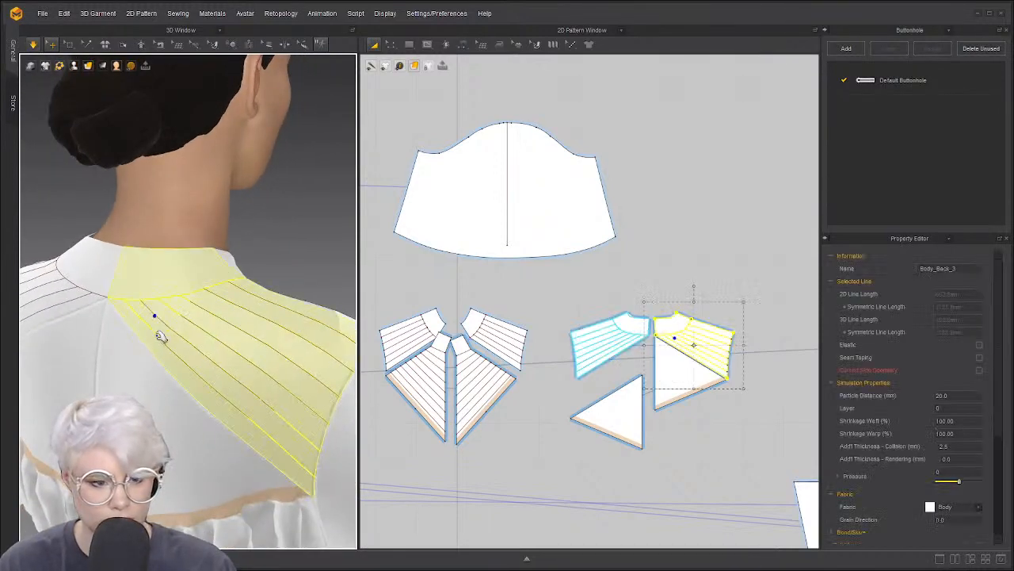
pyautogui.press('space')
# Spread the front shoulder and lower-left front pieces further apart in 2D
pyautogui.click(264, 256)
pyautogui.moveTo(239, 259); pyautogui.dragTo(77, 258, button='right')
pyautogui.scroll(6, 187, 290)
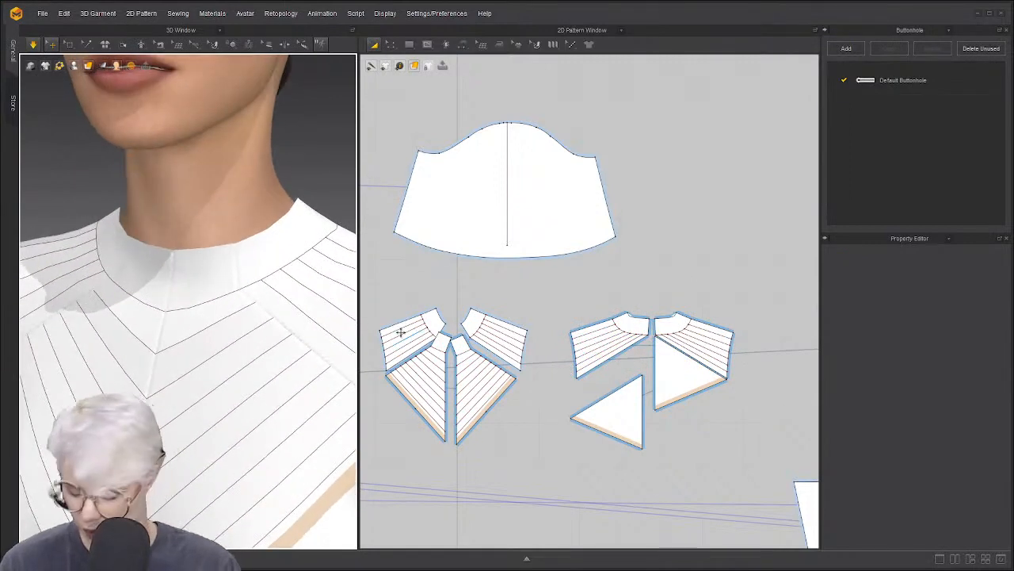
pyautogui.click(468, 316)
pyautogui.moveTo(469, 316); pyautogui.dragTo(492, 306)
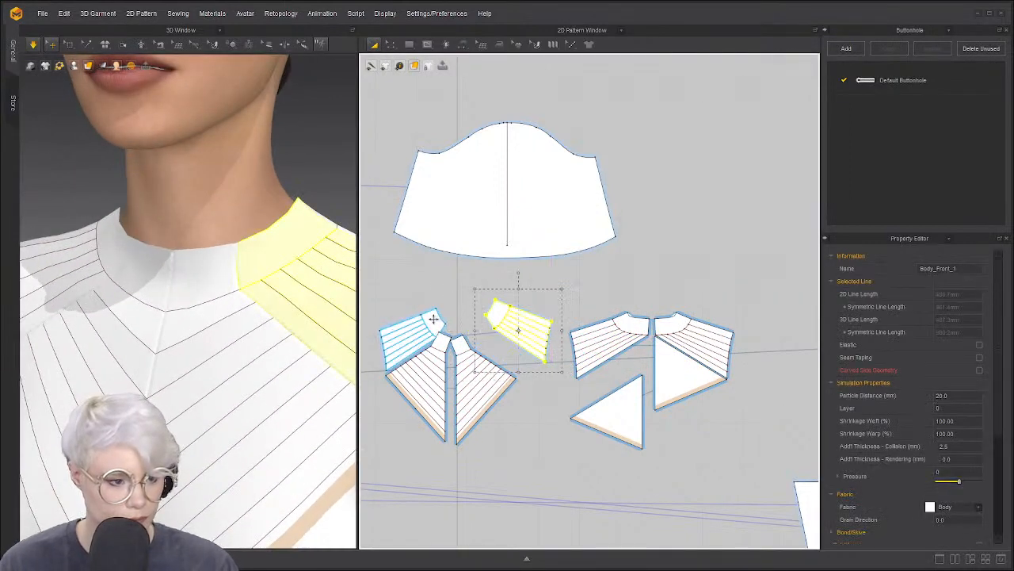
pyautogui.moveTo(419, 320); pyautogui.dragTo(397, 313)
pyautogui.moveTo(444, 335); pyautogui.dragTo(420, 325)
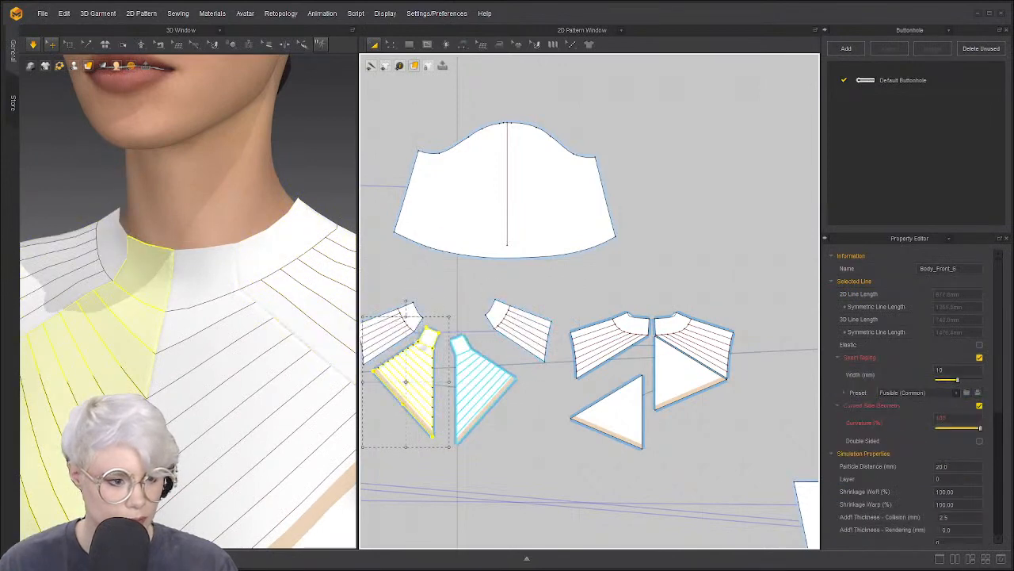
# Orbit around the avatar to inspect the new stand collar from side and front
pyautogui.moveTo(218, 287); pyautogui.dragTo(172, 285, button='right')
pyautogui.scroll(3, 156, 288)
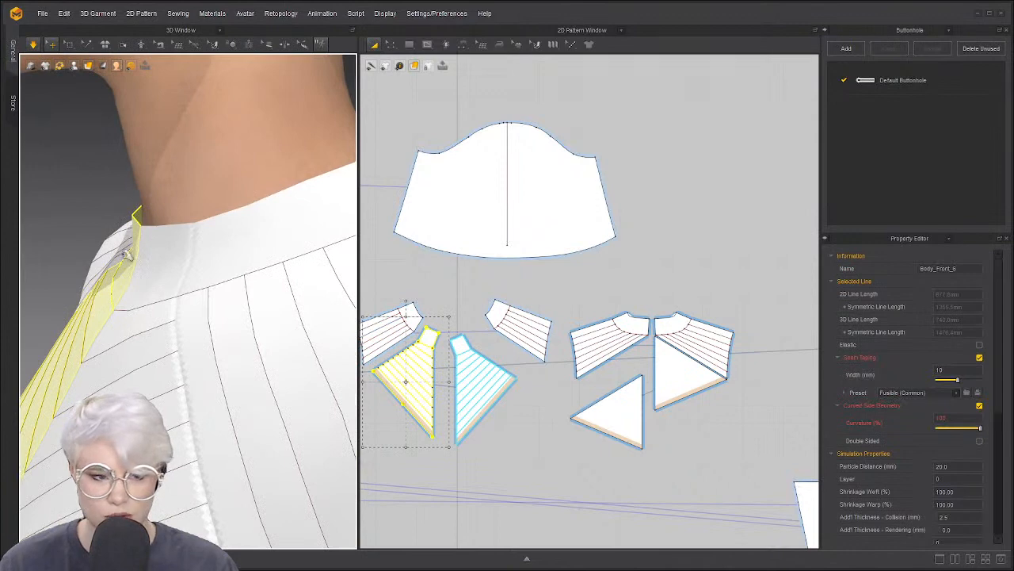
pyautogui.scroll(-10, 151, 309)
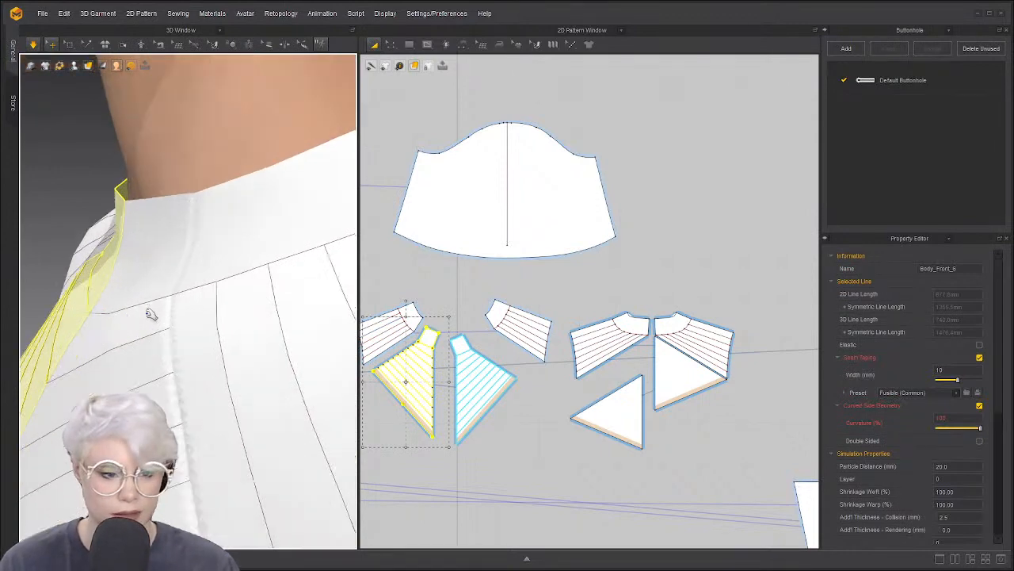
pyautogui.click(393, 279)
pyautogui.scroll(3, 412, 321)
pyautogui.moveTo(106, 345); pyautogui.dragTo(183, 360, button='right')
pyautogui.scroll(-1, 184, 361)
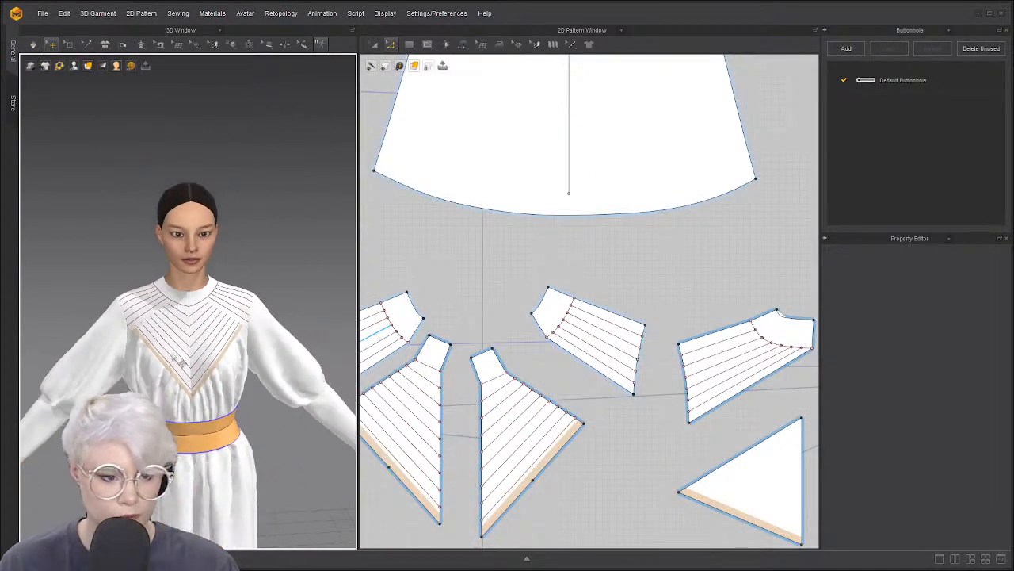
pyautogui.scroll(-2, 183, 340)
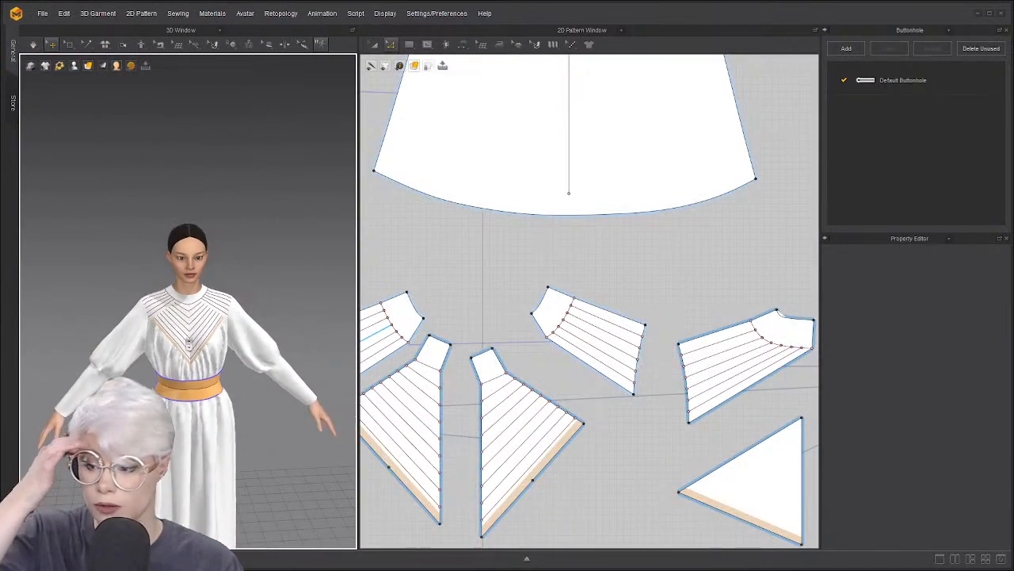
pyautogui.scroll(-3, 191, 346)
pyautogui.moveTo(193, 350); pyautogui.dragTo(209, 343, button='right')
pyautogui.scroll(2, 210, 344)
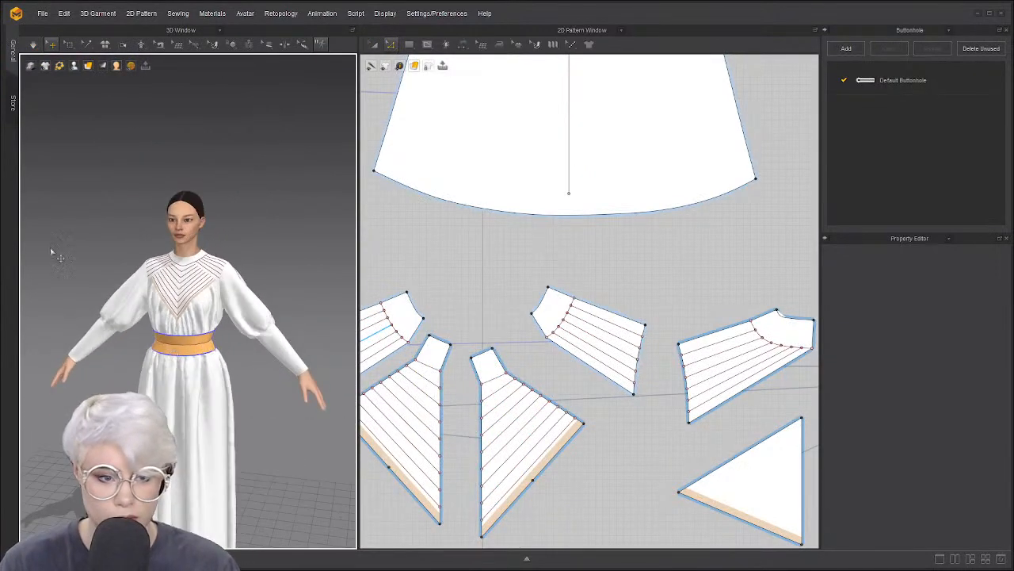
# Start saving the project with Save As and create a new Desktop folder named 'image stuff'
pyautogui.click(43, 13)
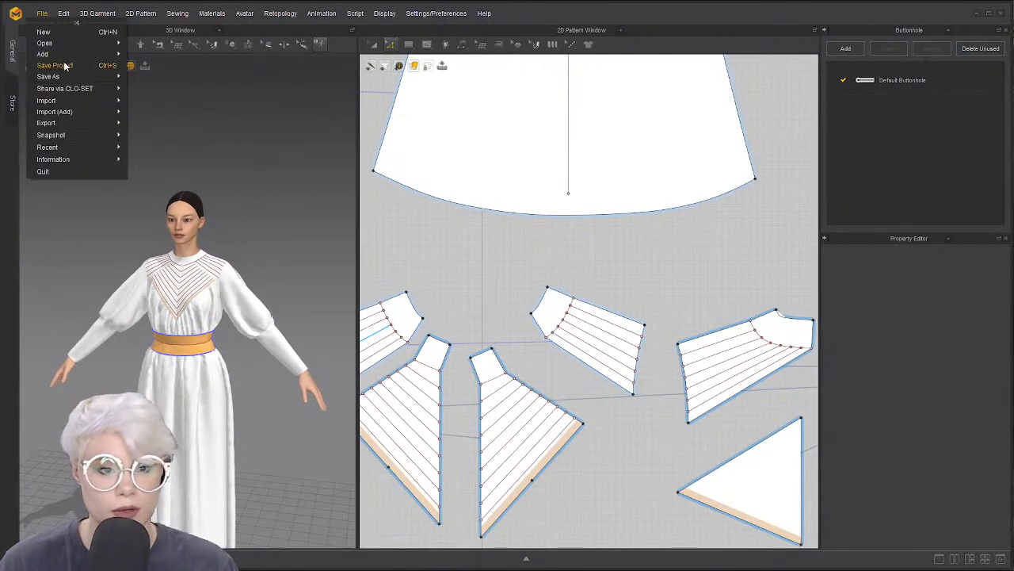
pyautogui.moveTo(69, 76)
pyautogui.click(143, 76)
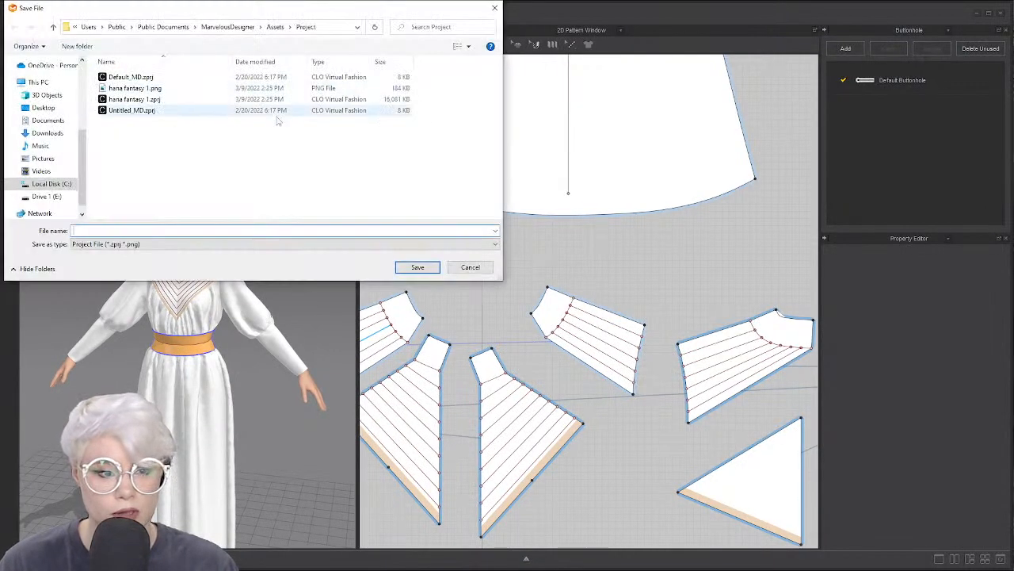
pyautogui.click(48, 109)
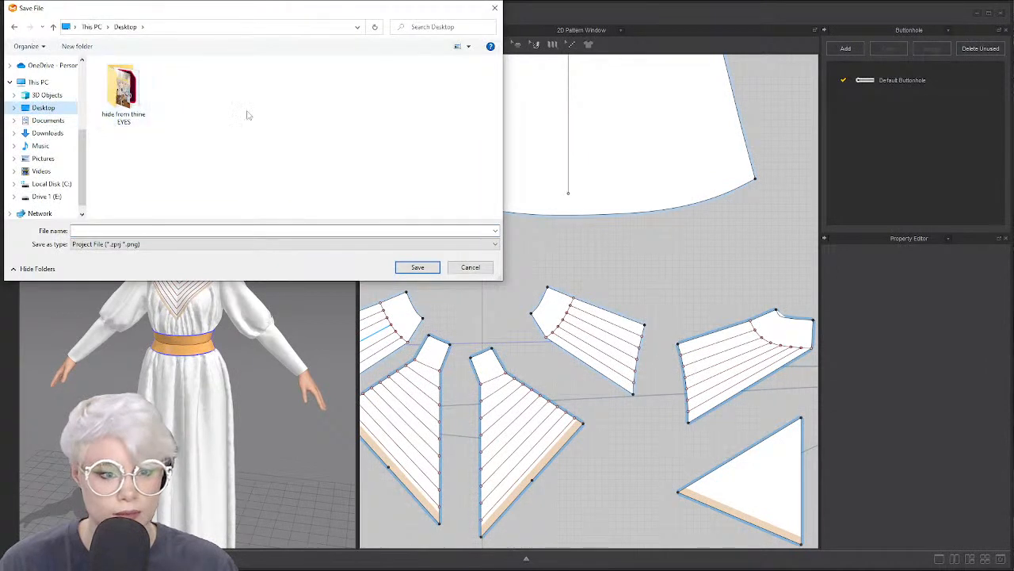
pyautogui.rightClick(301, 140)
pyautogui.moveTo(321, 236)
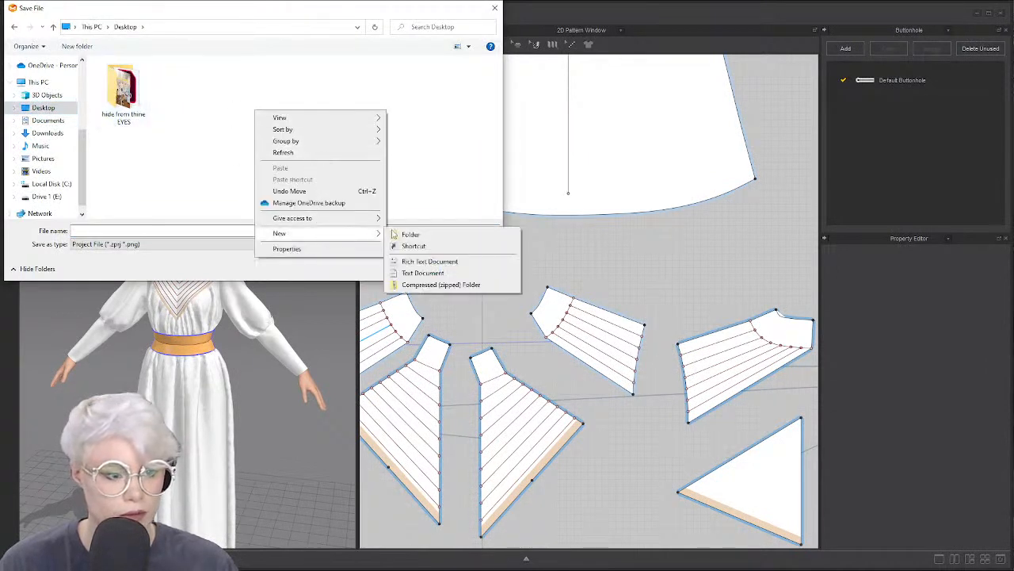
pyautogui.click(409, 236)
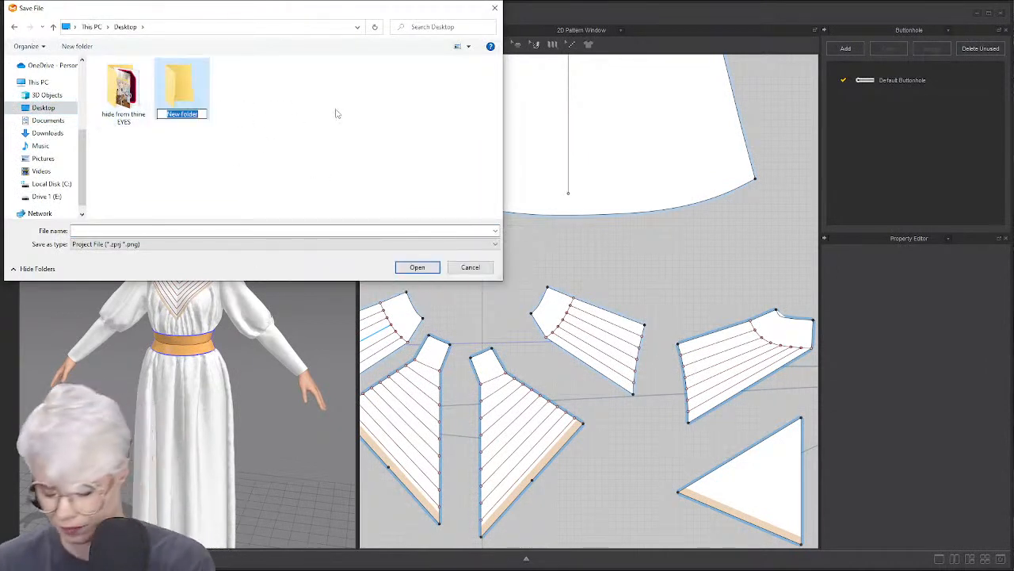
pyautogui.write('image stuff')
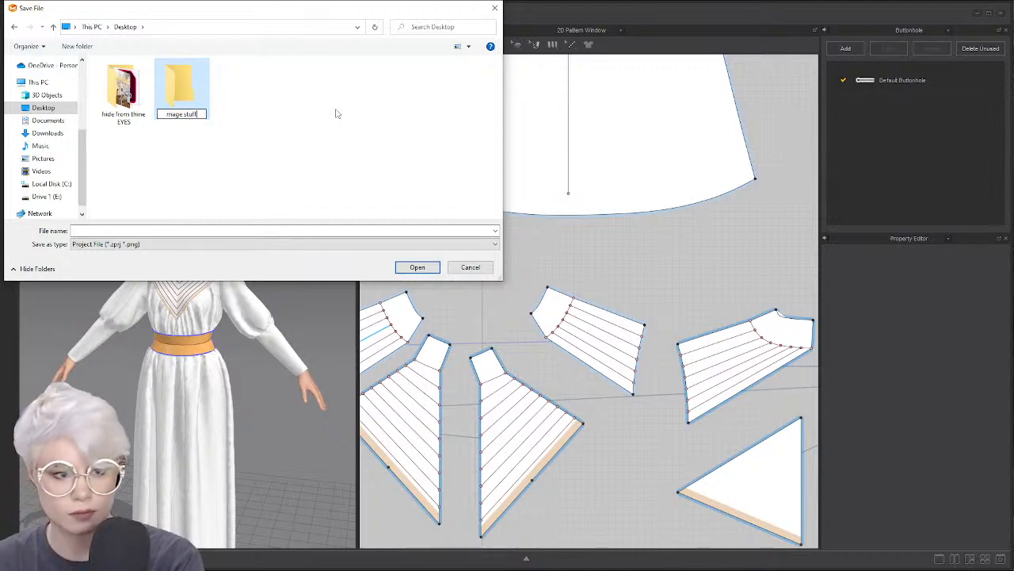
pyautogui.press('Return')
# Save the project as 'underpart1' inside the image stuff folder
pyautogui.doubleClick(202, 94)
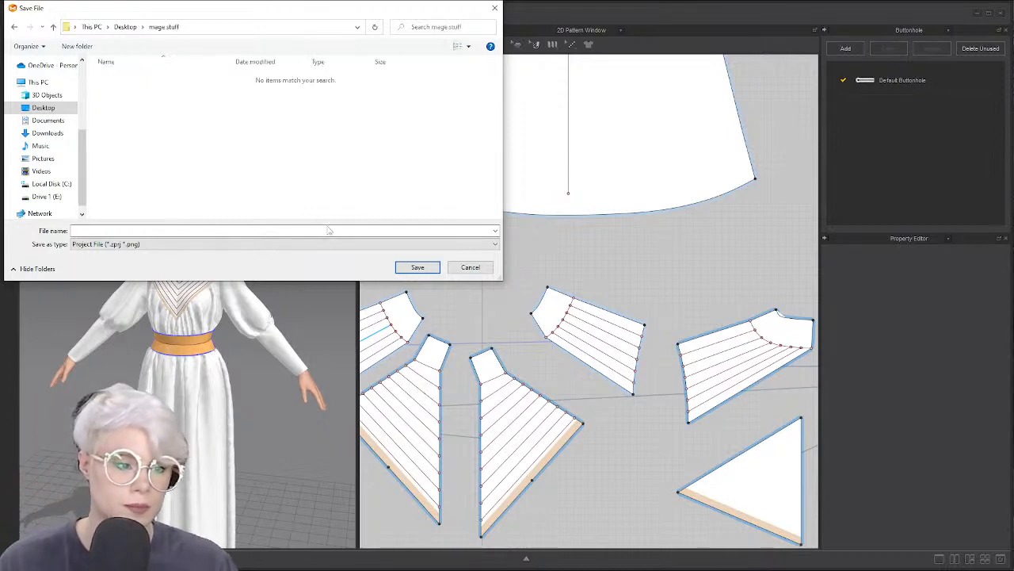
pyautogui.click(333, 242)
pyautogui.click(333, 229)
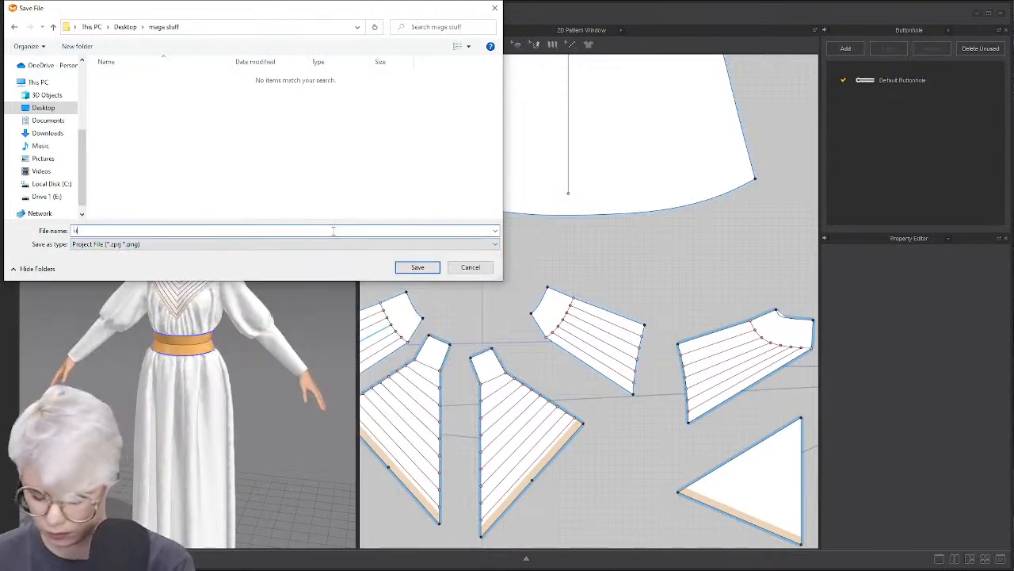
pyautogui.write('underpart1')
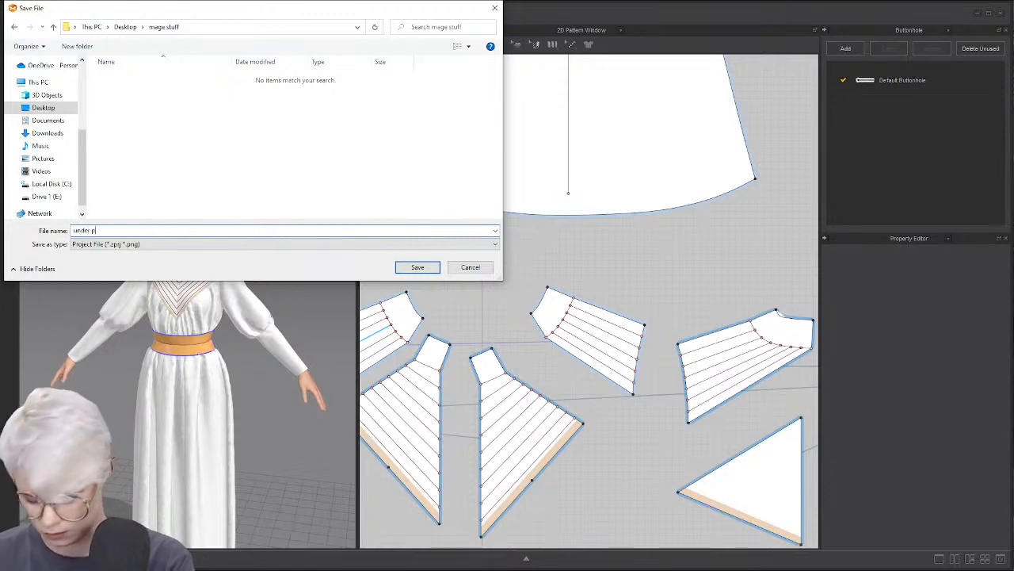
pyautogui.press('Return')
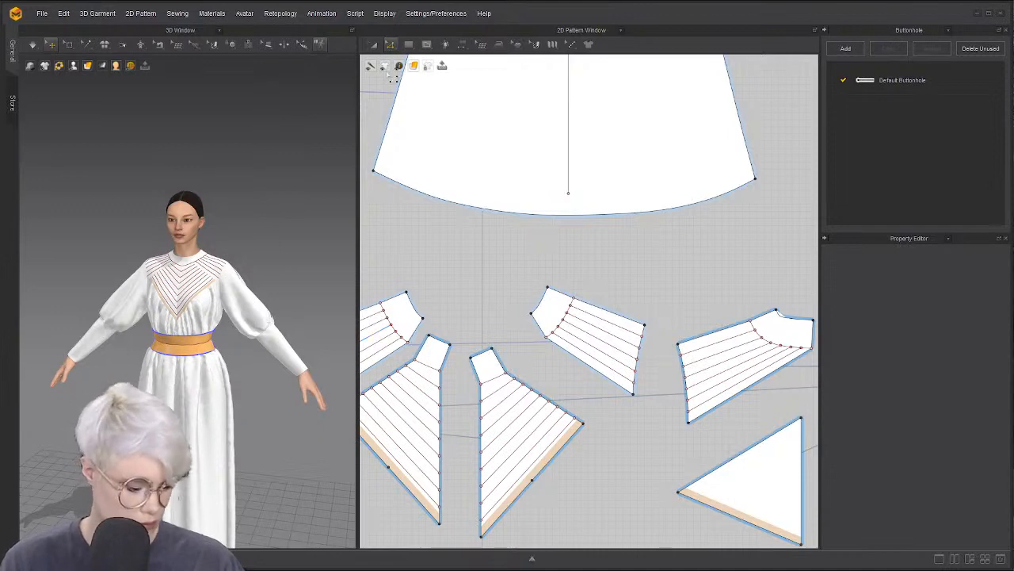
pyautogui.scroll(3, 126, 198)
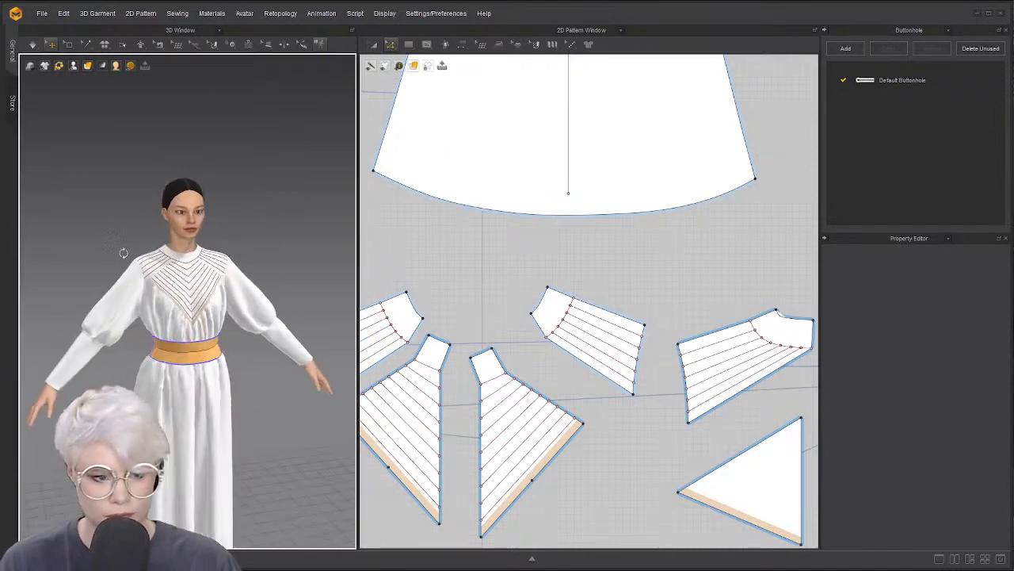
# Select and delete all garment pieces on the avatar
pyautogui.moveTo(126, 158); pyautogui.dragTo(125, 242, button='right')
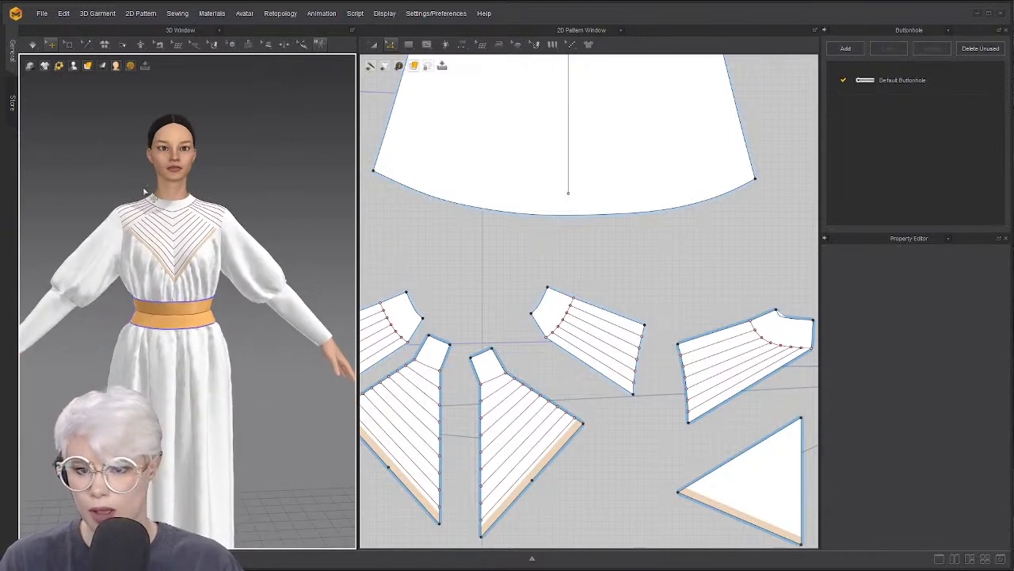
pyautogui.hotkey('ctrl', 'a')
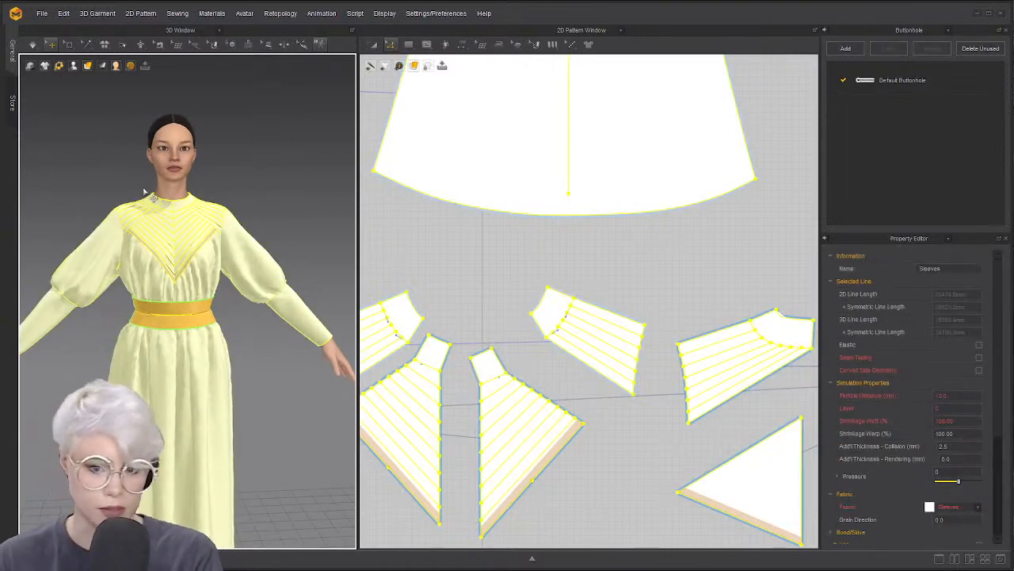
pyautogui.press('Delete')
# Start a new empty project without saving the current garment, and adjust the panel layout
pyautogui.click(42, 13)
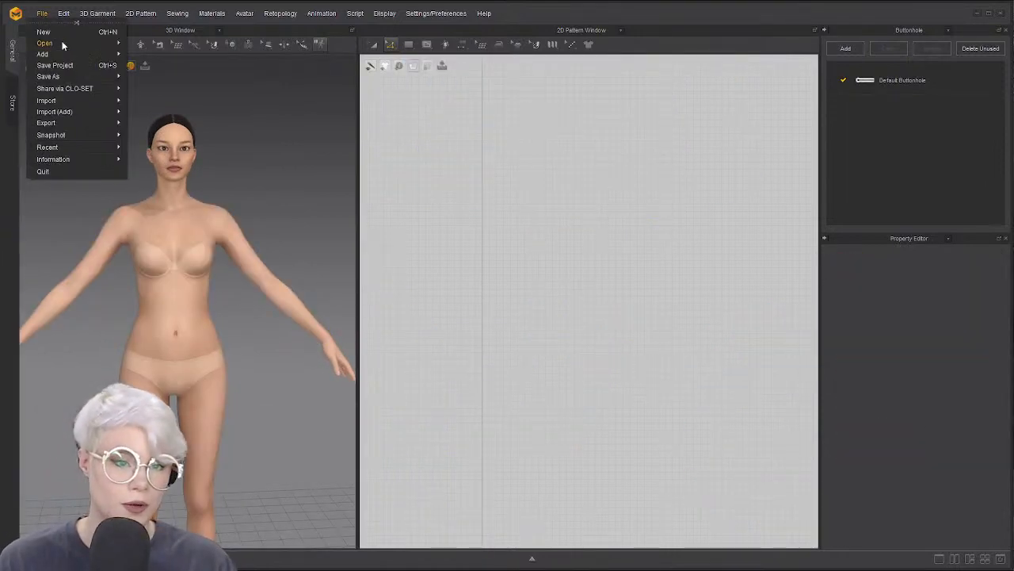
pyautogui.click(58, 32)
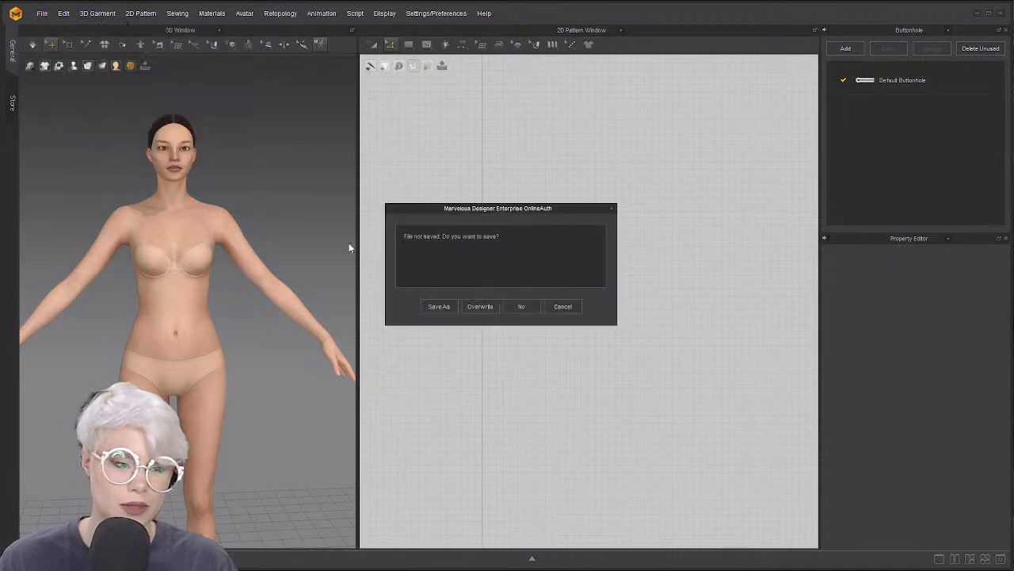
pyautogui.click(522, 305)
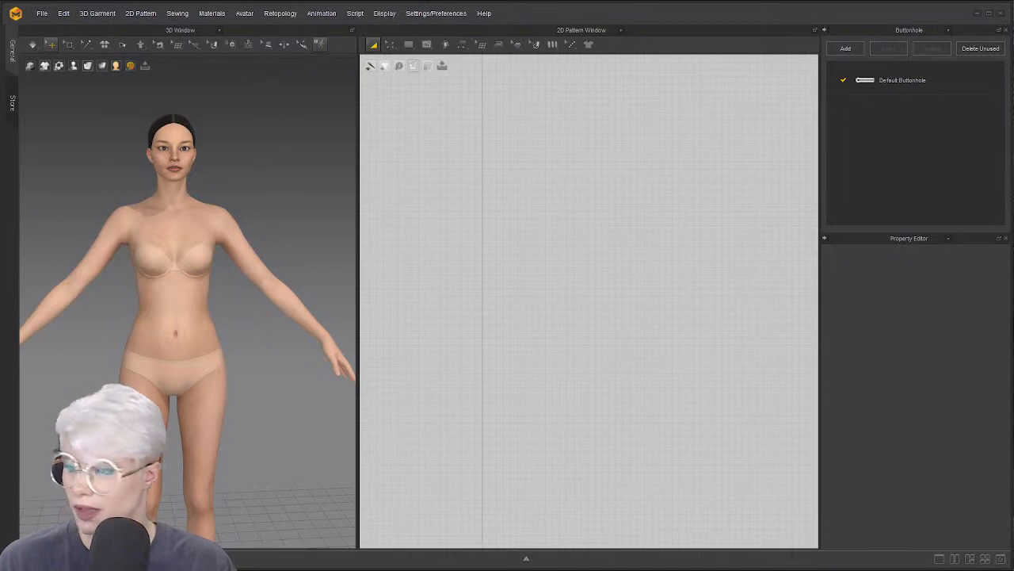
pyautogui.scroll(-1, 82, 221)
pyautogui.scroll(3, 51, 208)
pyautogui.scroll(-4, 53, 207)
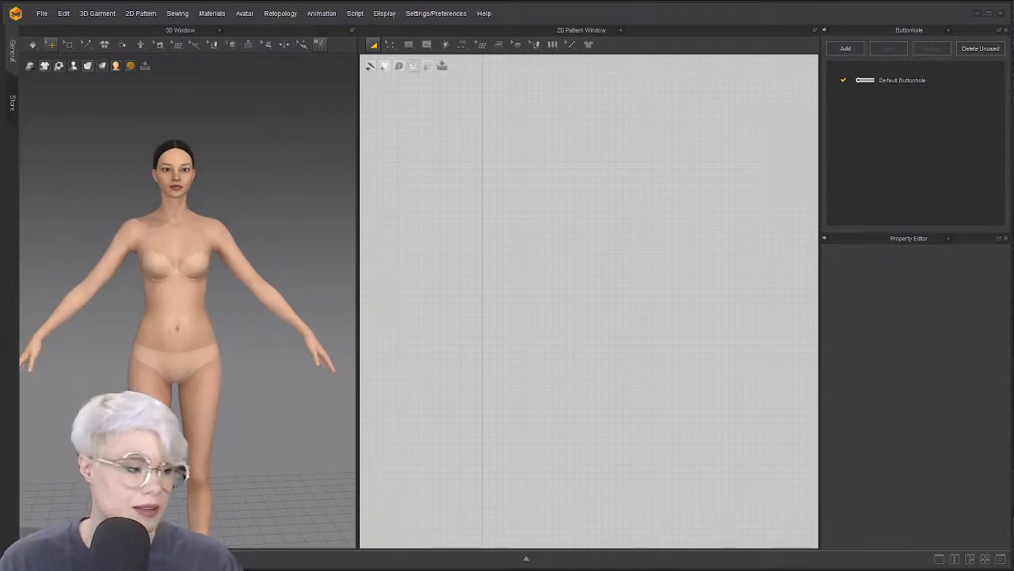
pyautogui.moveTo(820, 420); pyautogui.dragTo(754, 412)
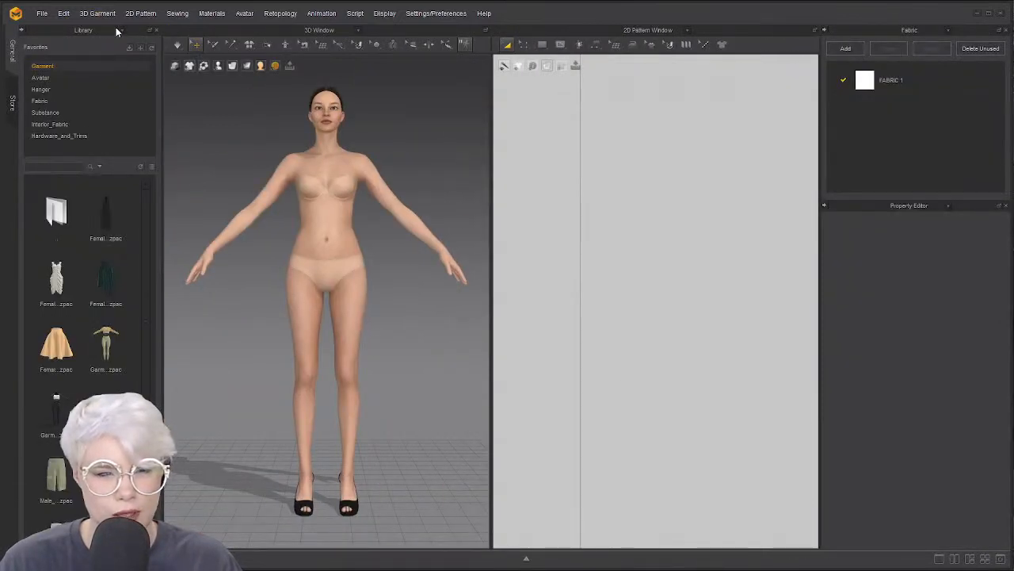
# Show the Modular Configurator and pick the Woman > T-Shirts Set-In block, declining the category reset
pyautogui.click(120, 29)
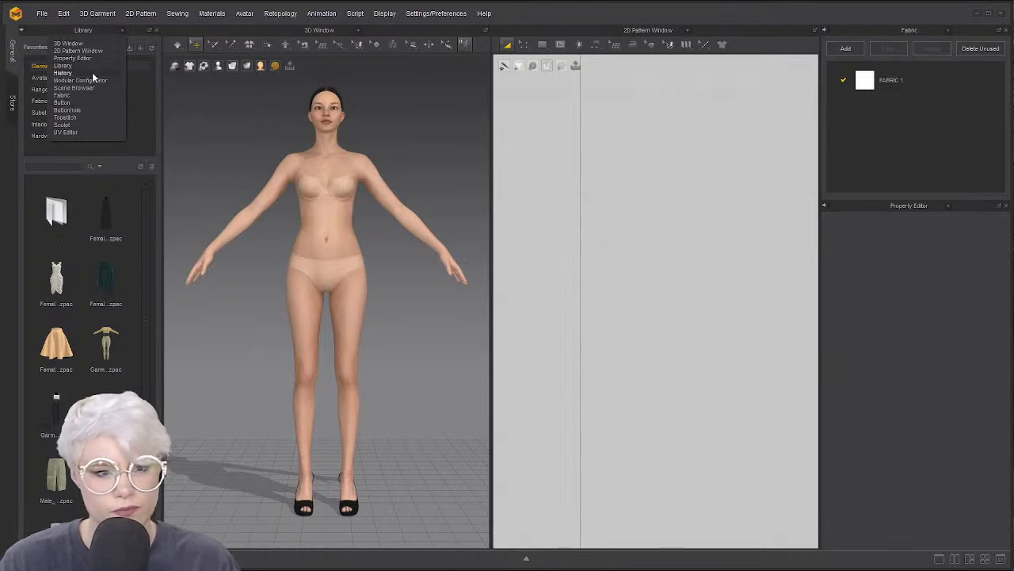
pyautogui.click(94, 80)
pyautogui.doubleClick(120, 76)
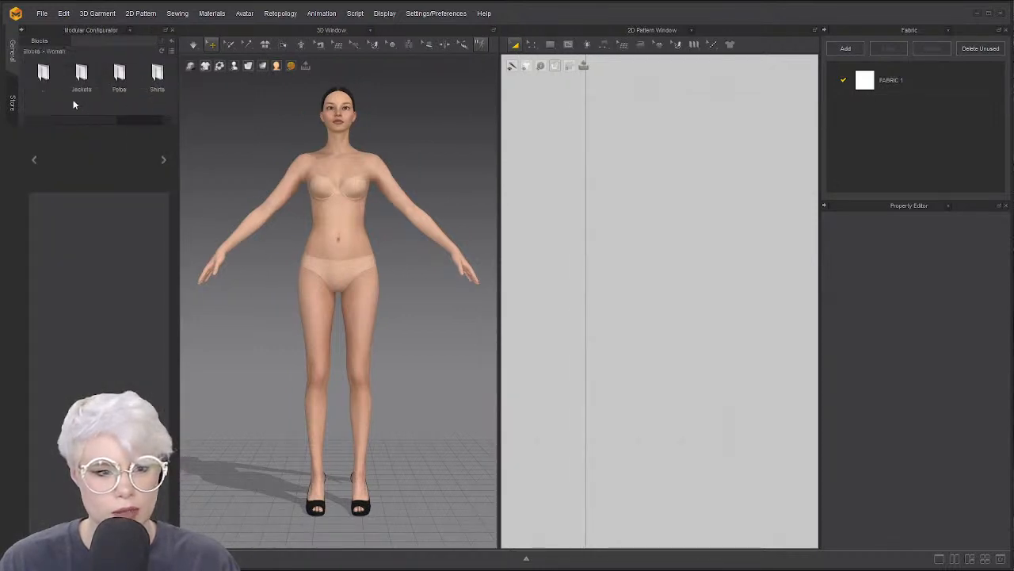
pyautogui.doubleClick(139, 78)
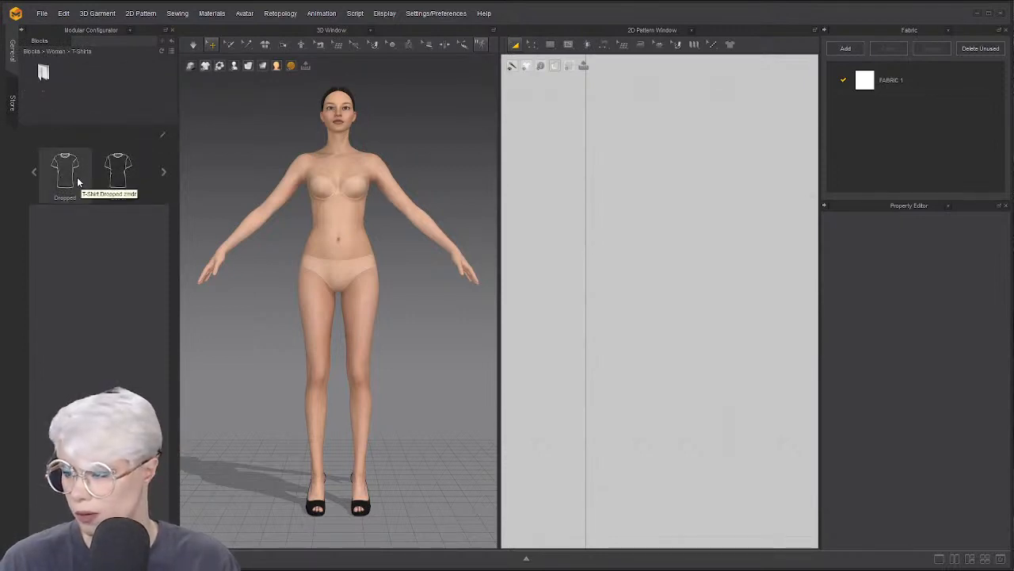
pyautogui.click(133, 177)
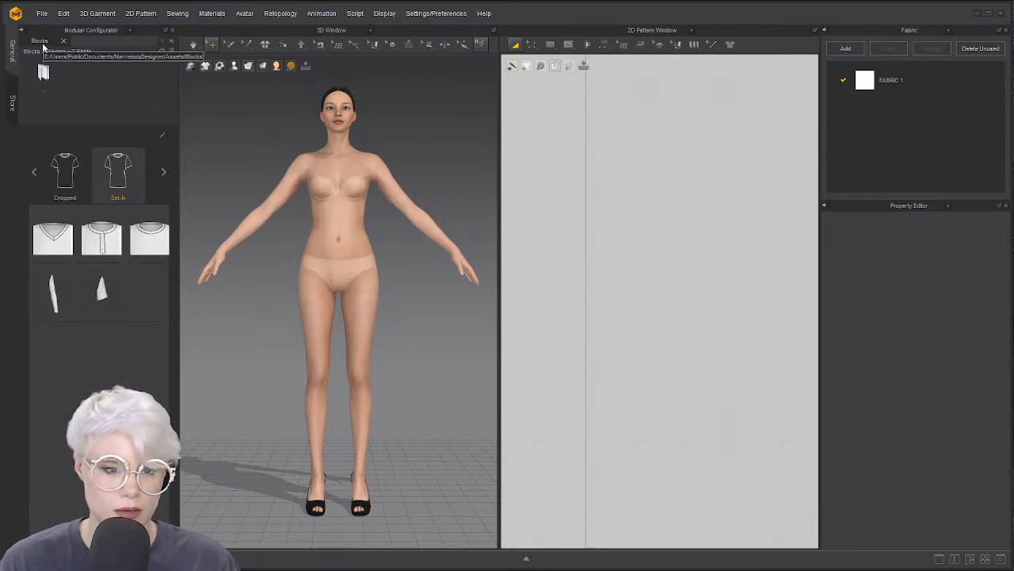
pyautogui.click(174, 42)
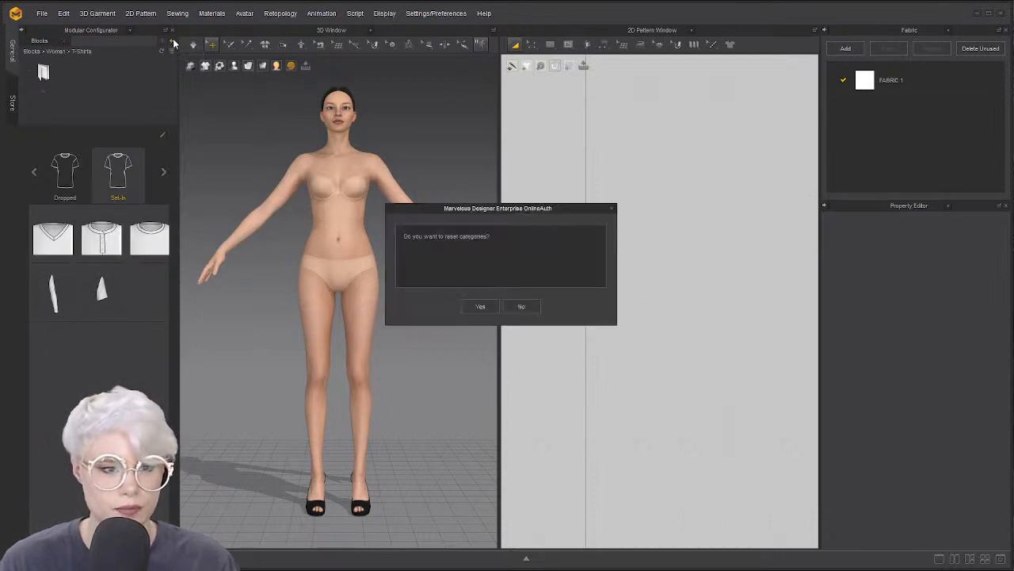
pyautogui.click(522, 307)
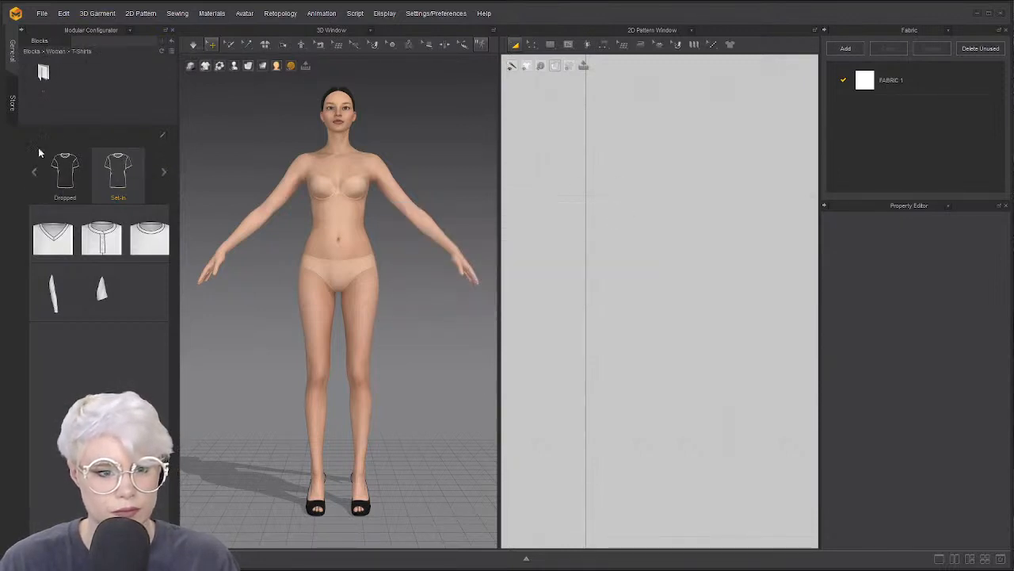
# Switch to the Woman > Shirts folder and choose the short-sleeved Shirt block
pyautogui.doubleClick(44, 73)
pyautogui.moveTo(87, 122); pyautogui.dragTo(131, 111)
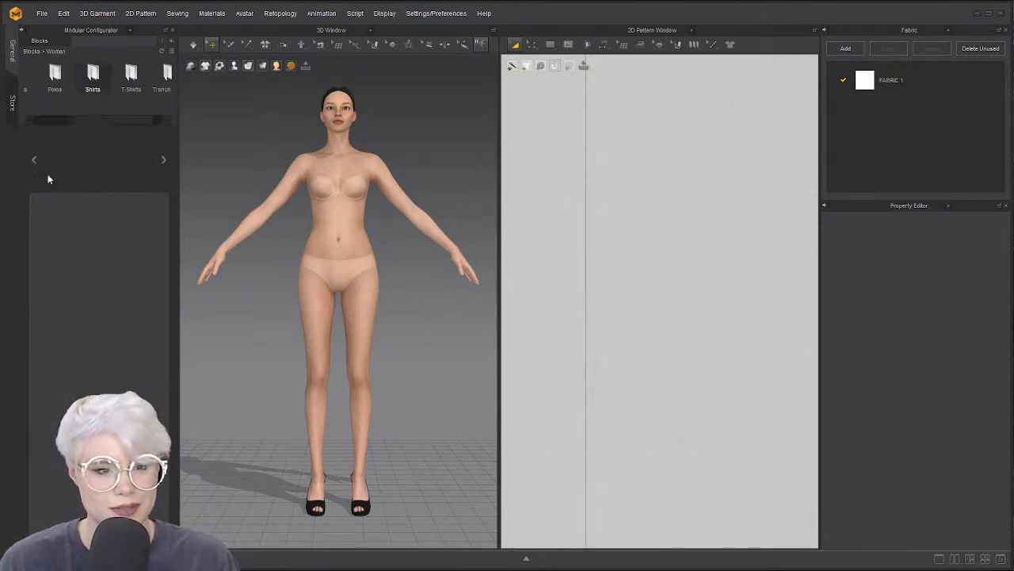
pyautogui.doubleClick(98, 87)
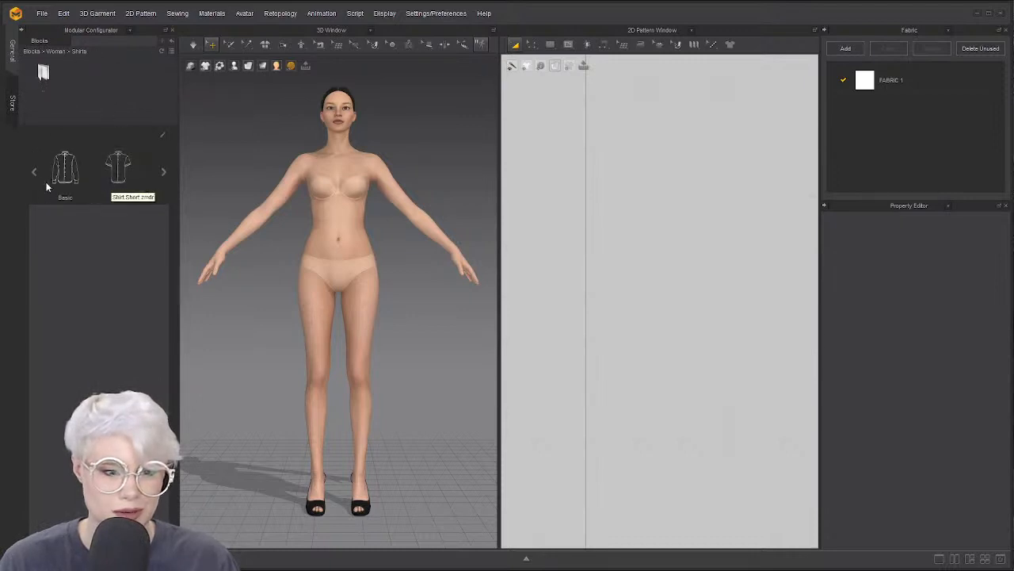
pyautogui.click(136, 178)
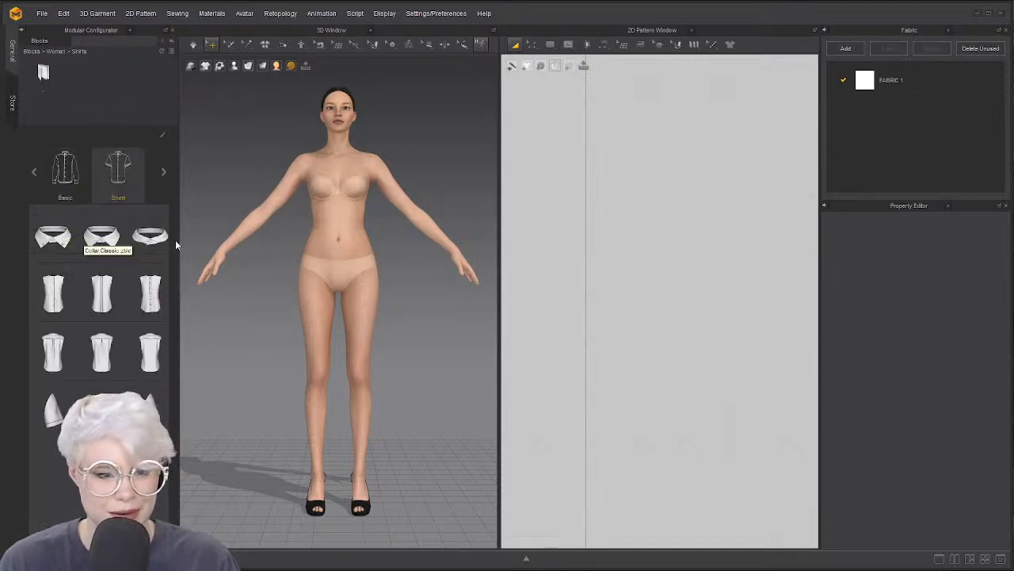
pyautogui.moveTo(87, 257); pyautogui.dragTo(55, 268)
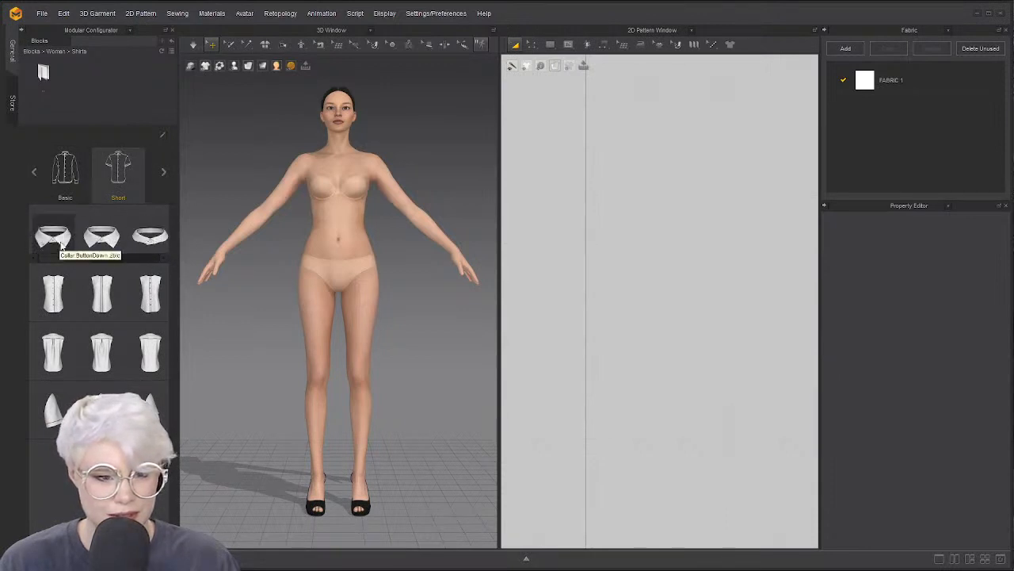
# Add the Classic collar and short sleeve modules to the avatar
pyautogui.click(95, 246)
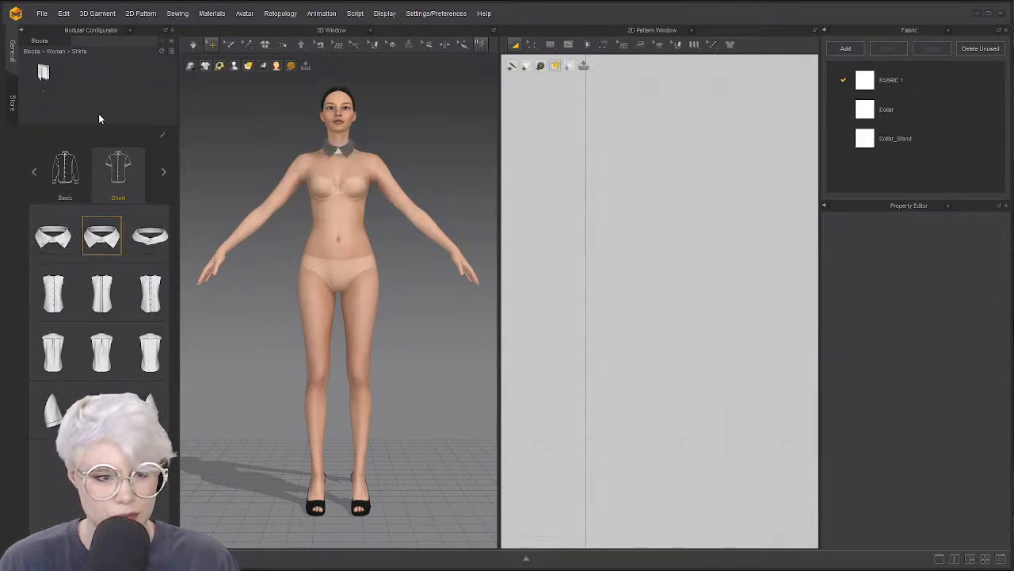
pyautogui.scroll(3, 213, 266)
pyautogui.scroll(-2, 216, 267)
pyautogui.moveTo(255, 220); pyautogui.dragTo(249, 280, button='middle')
pyautogui.scroll(1, 249, 280)
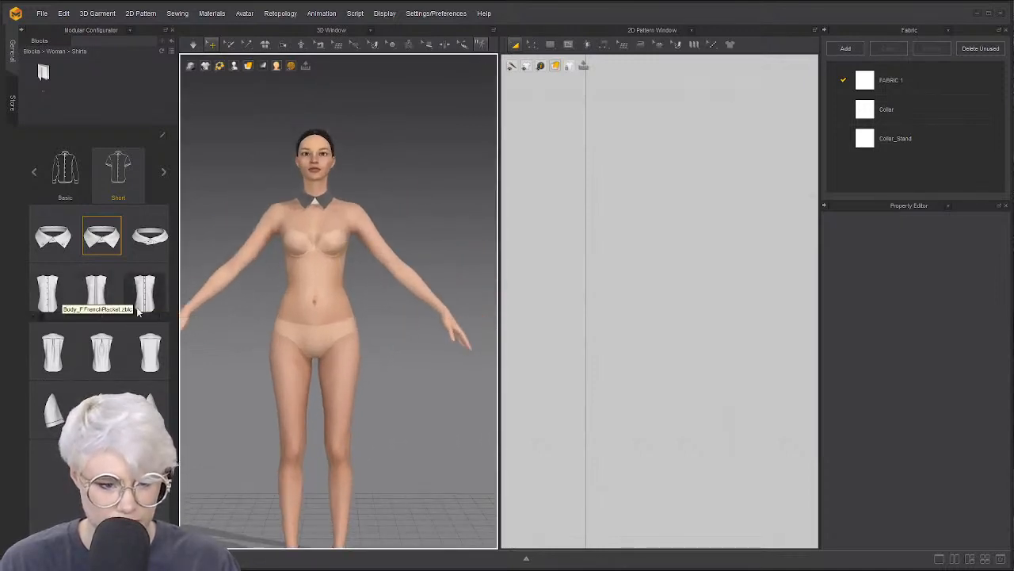
pyautogui.click(154, 404)
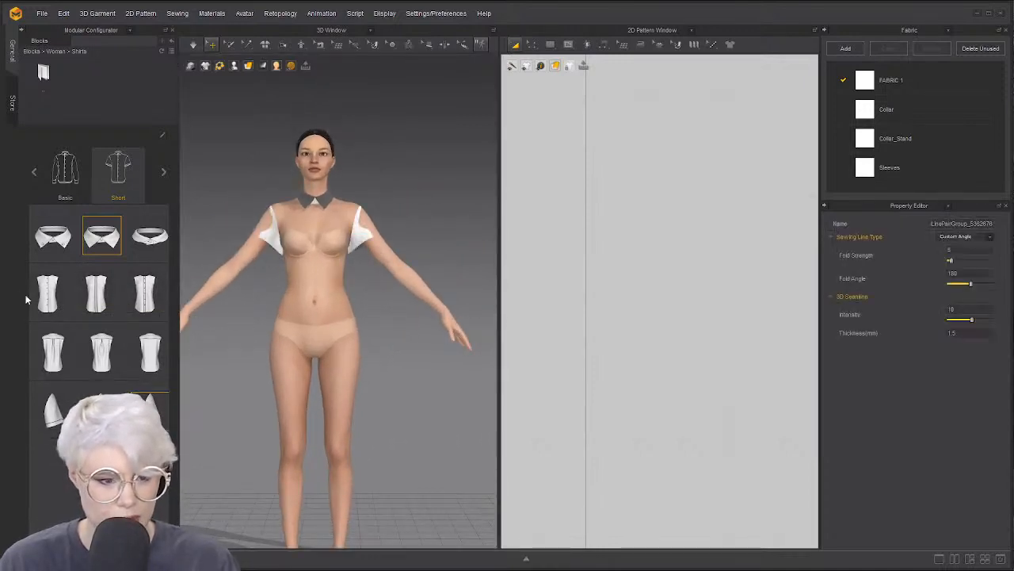
# Add the front body with placket, then hide the block configurator
pyautogui.click(142, 346)
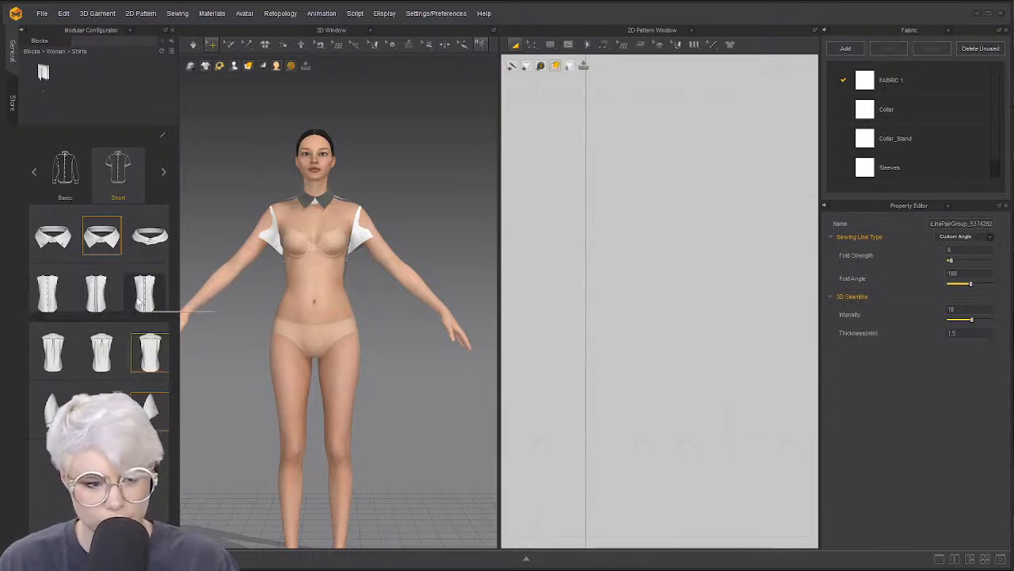
pyautogui.click(90, 294)
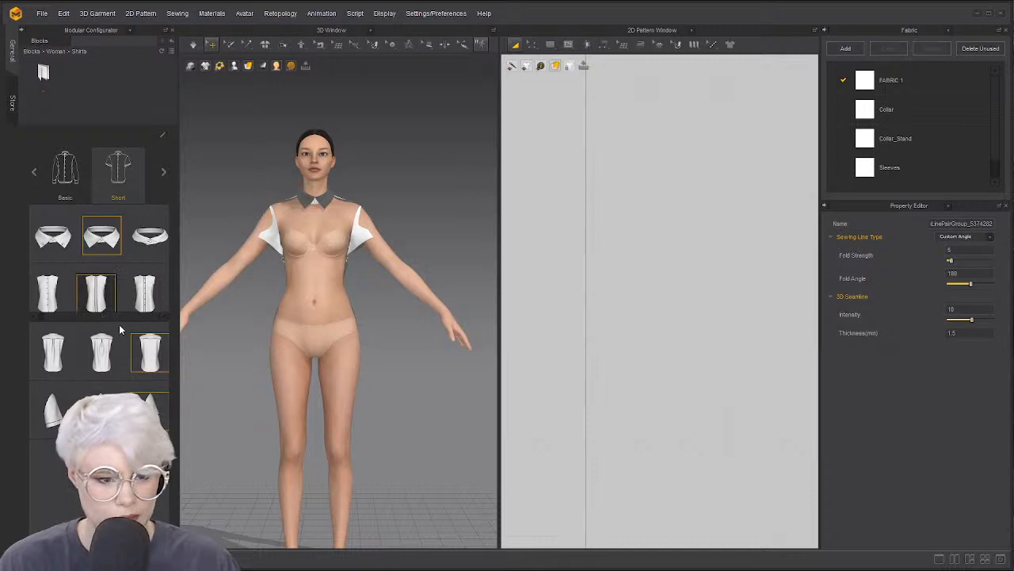
pyautogui.moveTo(258, 265); pyautogui.dragTo(305, 265, button='right')
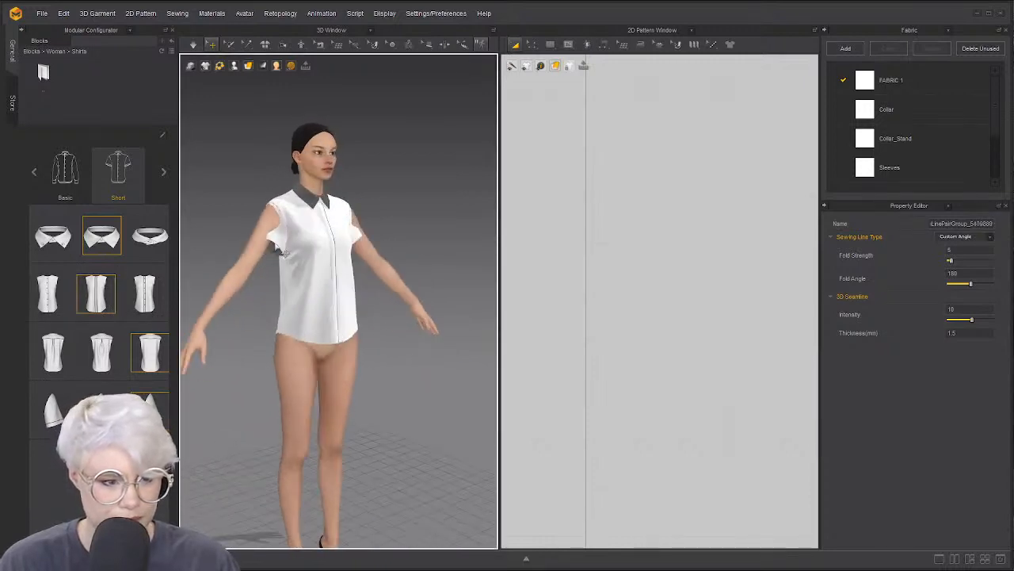
pyautogui.click(275, 236)
pyautogui.click(171, 37)
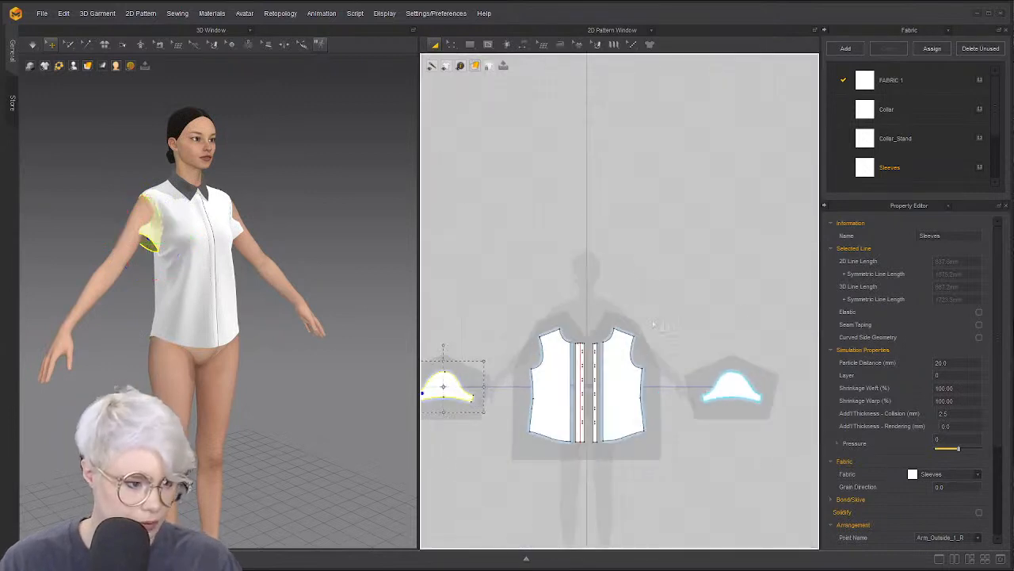
# Delete the Modular Frame from the shirt patterns, confirming Yes
pyautogui.rightClick(664, 267)
pyautogui.click(714, 321)
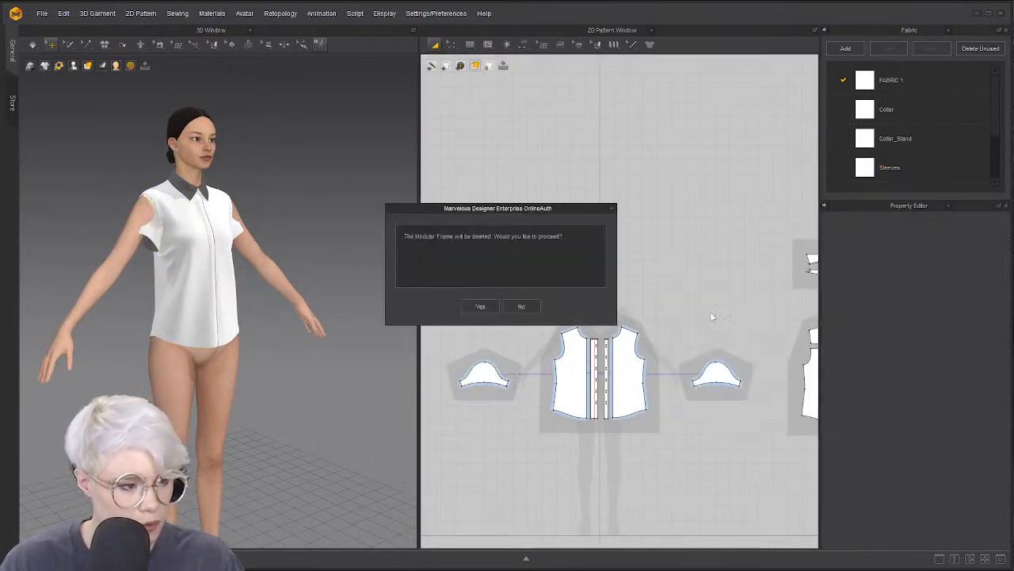
pyautogui.click(481, 306)
pyautogui.moveTo(536, 259); pyautogui.dragTo(525, 237, button='middle')
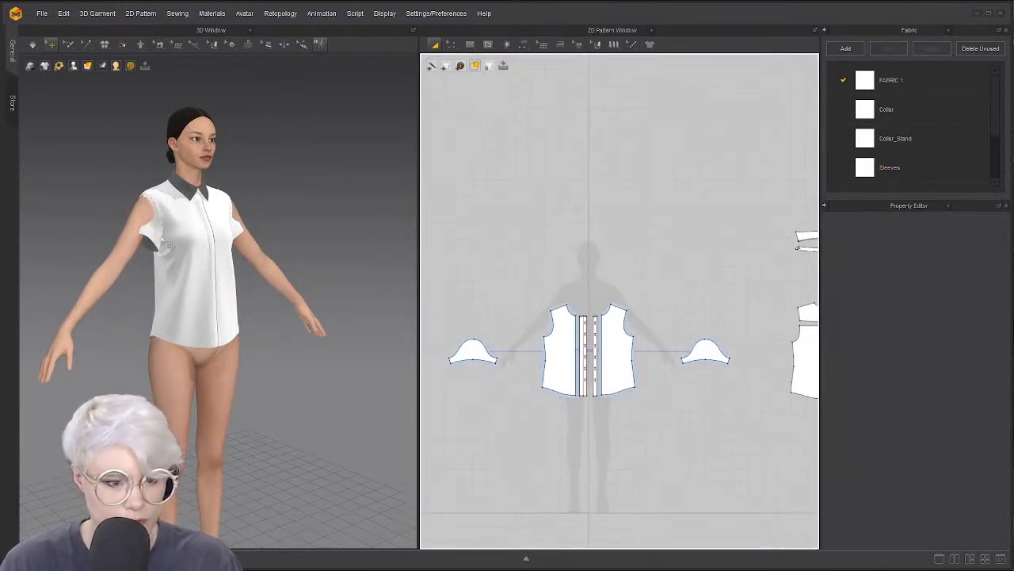
pyautogui.click(158, 235)
pyautogui.moveTo(158, 235); pyautogui.dragTo(103, 210)
pyautogui.moveTo(176, 179); pyautogui.dragTo(138, 188, button='right')
pyautogui.hotkey('ctrl', 'z')
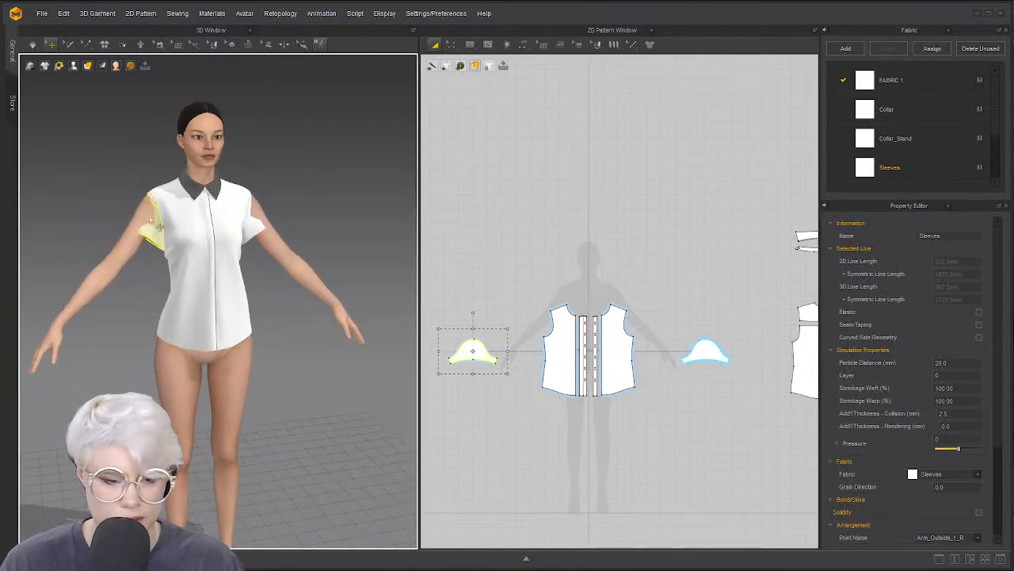
# Simulate so the short sleeves drape, then inspect the shirt and placket from several angles
pyautogui.press('space')
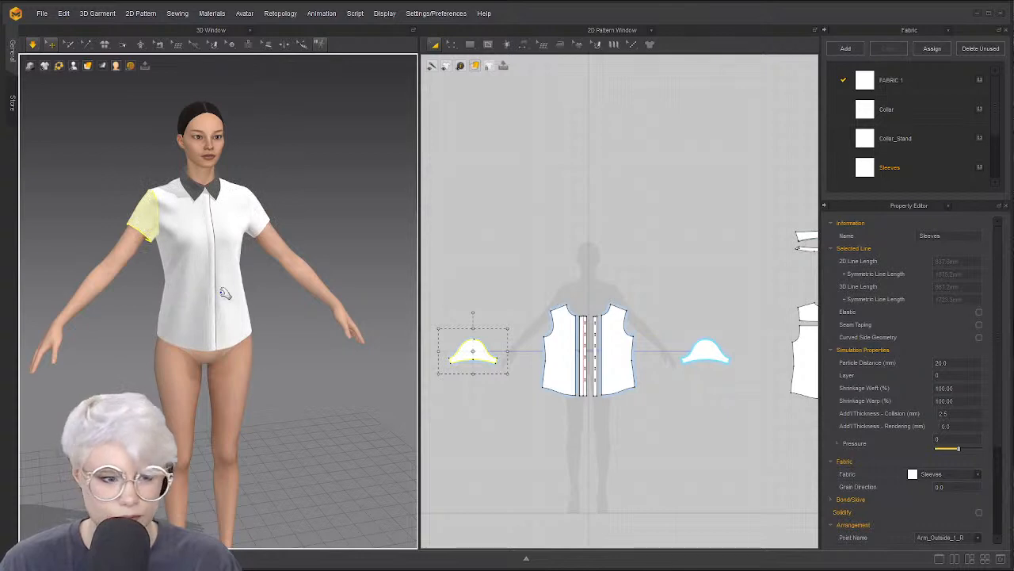
pyautogui.click(128, 273)
pyautogui.press('space')
pyautogui.moveTo(199, 261)
pyautogui.mouseDown(button='right')
pyautogui.moveTo(267, 251)
pyautogui.moveTo(183, 268)
pyautogui.mouseUp(button='right')
pyautogui.scroll(3, 209, 265)
pyautogui.scroll(3, 209, 274)
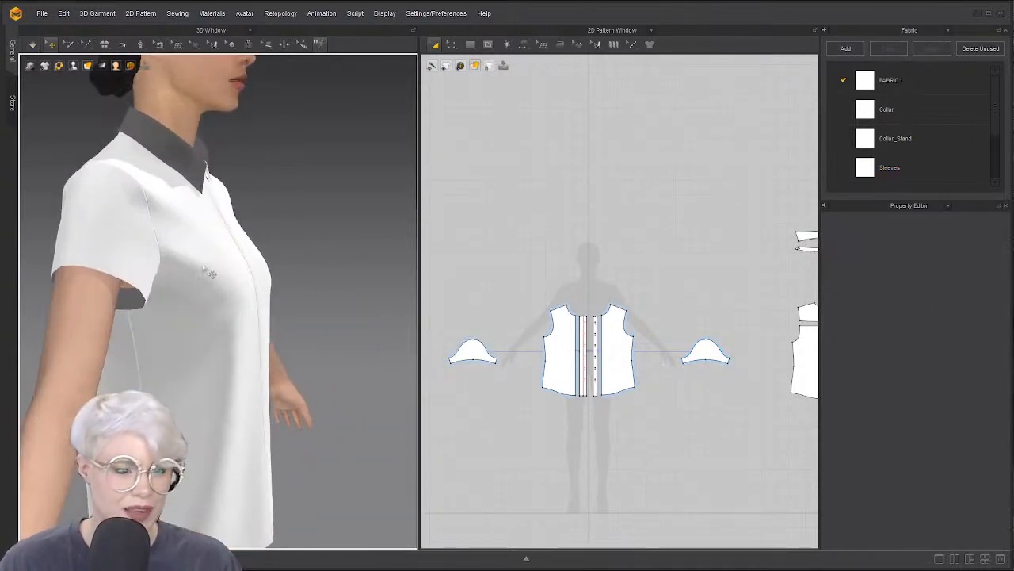
pyautogui.rightClick(333, 265)
pyautogui.click(334, 265)
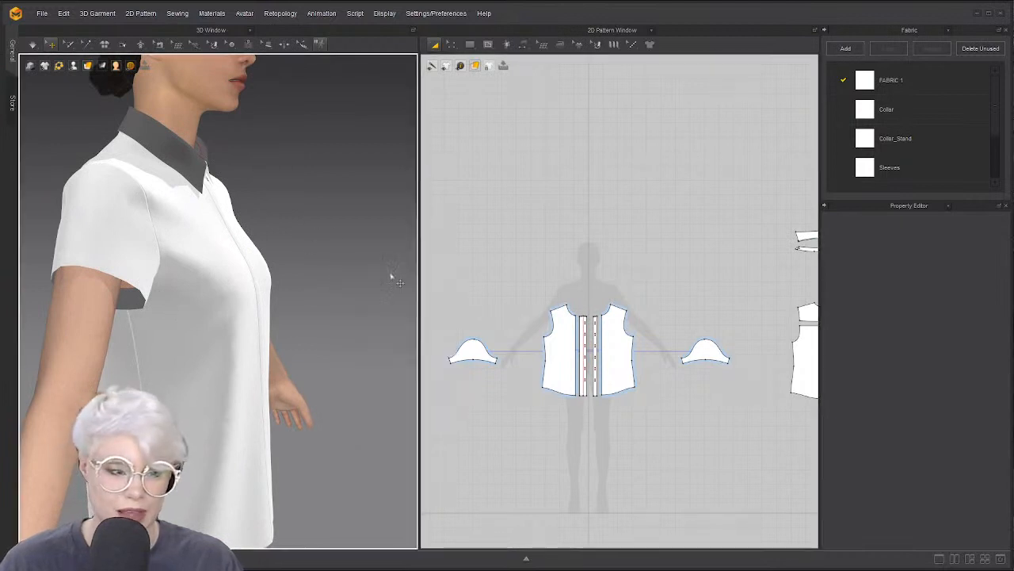
pyautogui.scroll(4, 573, 326)
pyautogui.moveTo(242, 309); pyautogui.dragTo(204, 309, button='right')
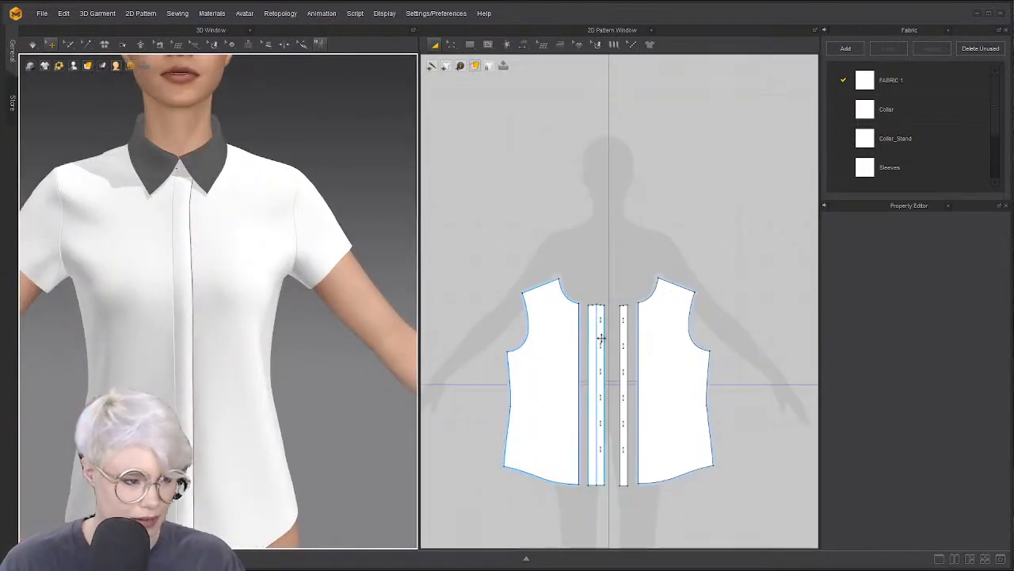
pyautogui.scroll(4, 598, 341)
# Pull the front placket piece off the shirt to the right
pyautogui.press('z')
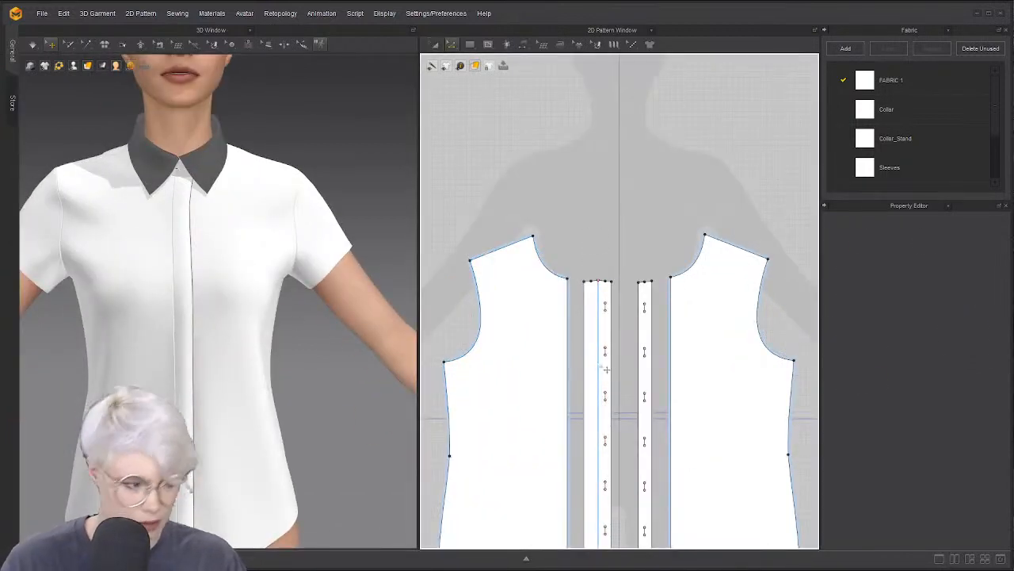
pyautogui.rightClick(606, 369)
pyautogui.press('Escape')
pyautogui.click(190, 320)
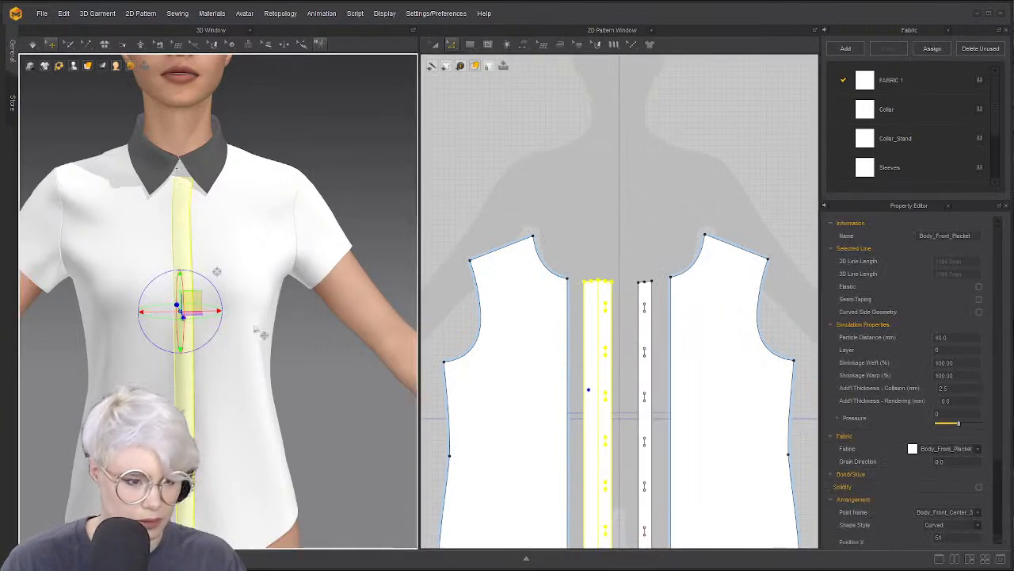
pyautogui.moveTo(264, 335); pyautogui.dragTo(218, 344, button='right')
pyautogui.click(189, 399)
pyautogui.moveTo(191, 405); pyautogui.dragTo(460, 369)
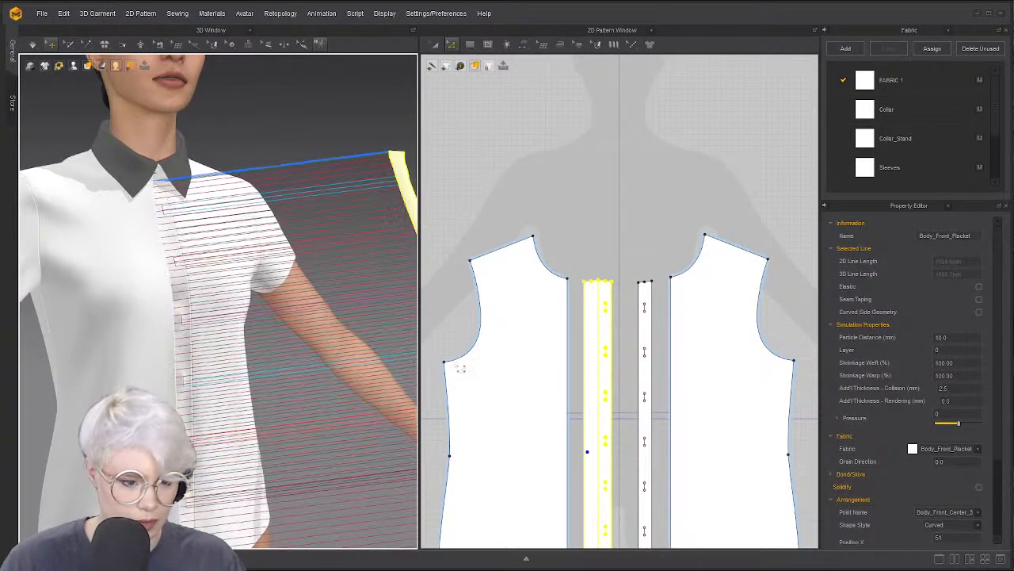
pyautogui.moveTo(400, 370)
pyautogui.mouseDown(button='right')
pyautogui.moveTo(369, 371)
pyautogui.moveTo(389, 372)
pyautogui.mouseUp(button='right')
pyautogui.scroll(-1, 388, 373)
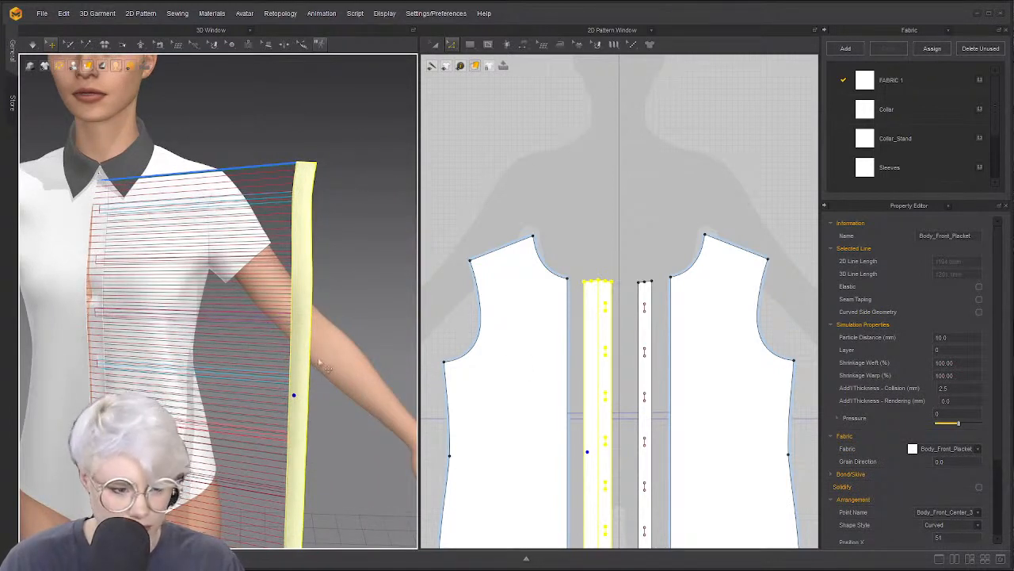
# Select the front placket on the shirt and delete it
pyautogui.click(546, 370)
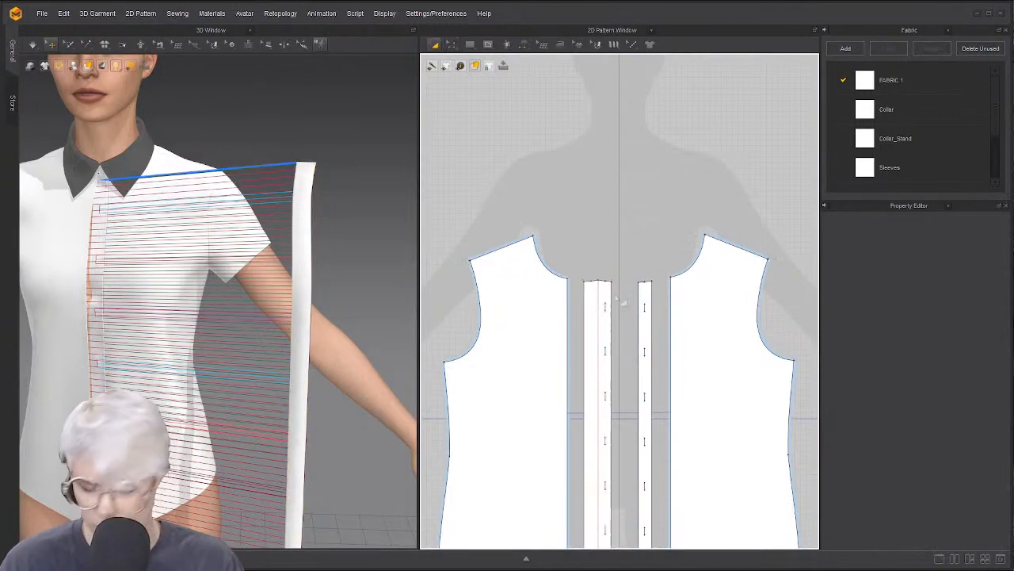
pyautogui.click(304, 279)
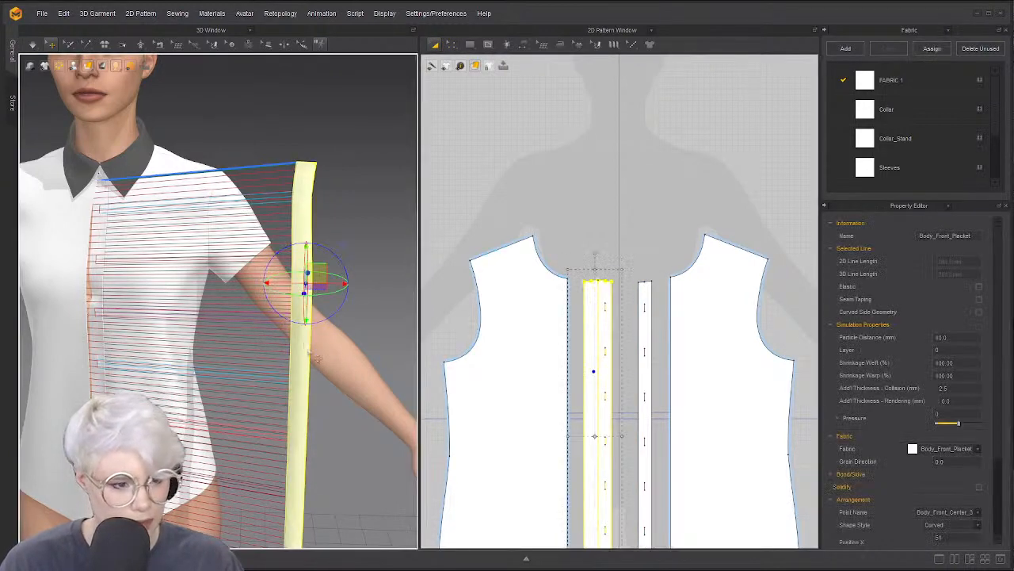
pyautogui.moveTo(320, 345); pyautogui.dragTo(354, 391, button='right')
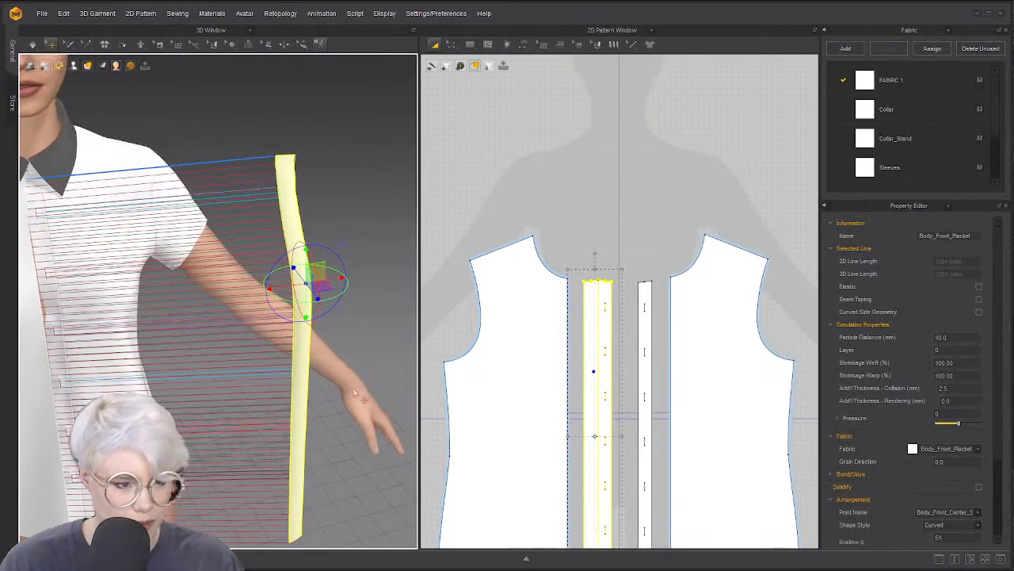
pyautogui.press('Delete')
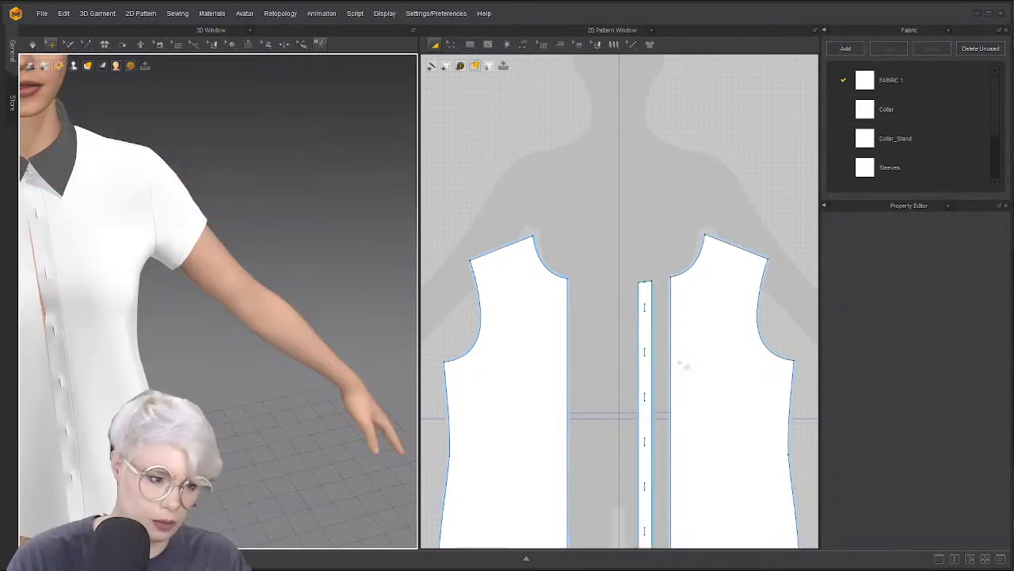
pyautogui.scroll(3, 641, 338)
pyautogui.moveTo(640, 338); pyautogui.dragTo(605, 326, button='middle')
# Sew the left front's centre edge to the placket strip
pyautogui.press('z')
pyautogui.scroll(-2, 573, 302)
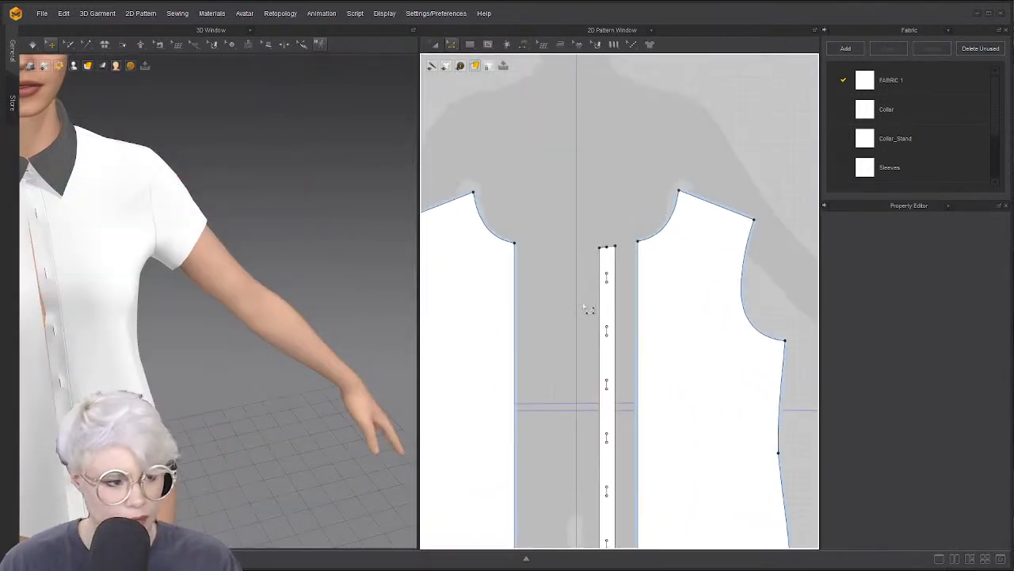
pyautogui.scroll(4, 586, 305)
pyautogui.scroll(-1, 315, 333)
pyautogui.scroll(-2, 315, 332)
pyautogui.moveTo(151, 344); pyautogui.dragTo(237, 320, button='middle')
pyautogui.scroll(2, 236, 321)
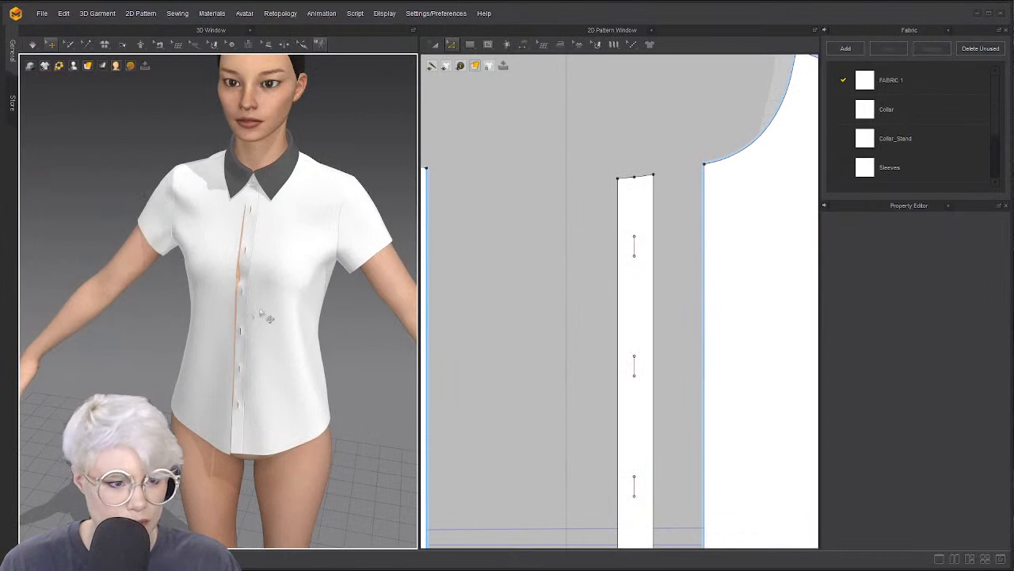
pyautogui.scroll(2, 262, 315)
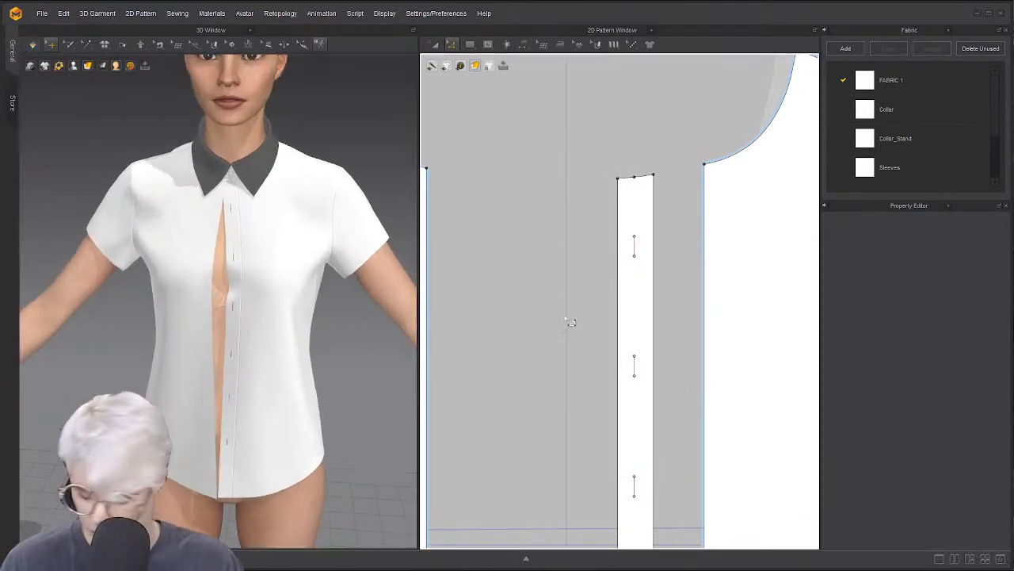
pyautogui.scroll(-2, 573, 317)
pyautogui.click(497, 312)
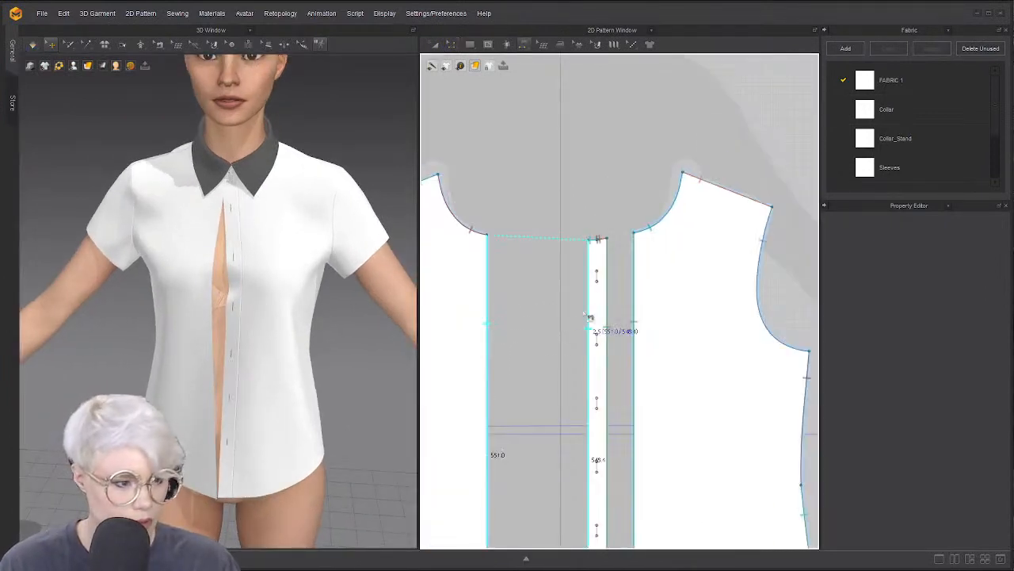
pyautogui.click(591, 332)
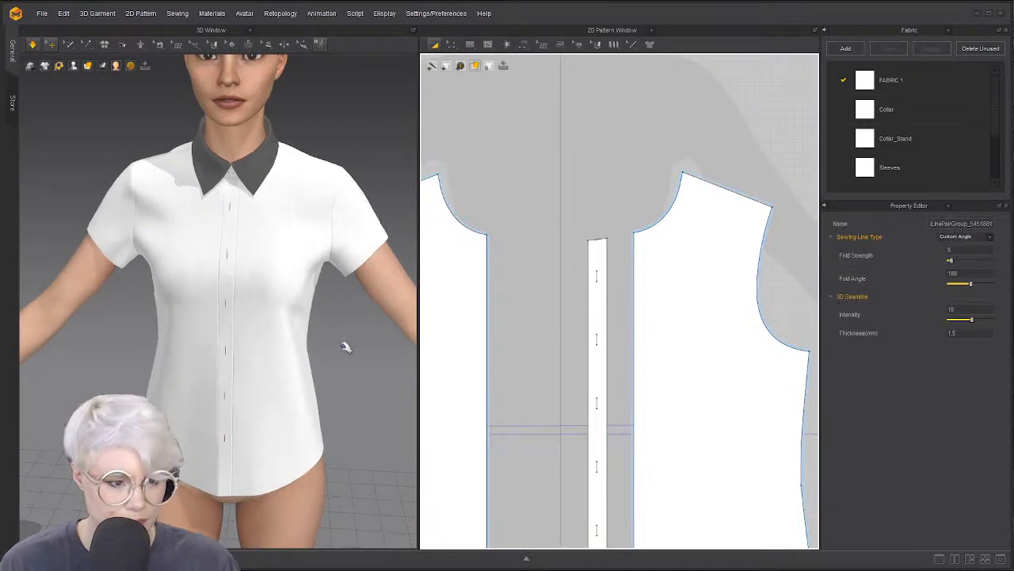
# Pull the collar so it settles around the neck, then select the collar stand
pyautogui.scroll(5, 262, 277)
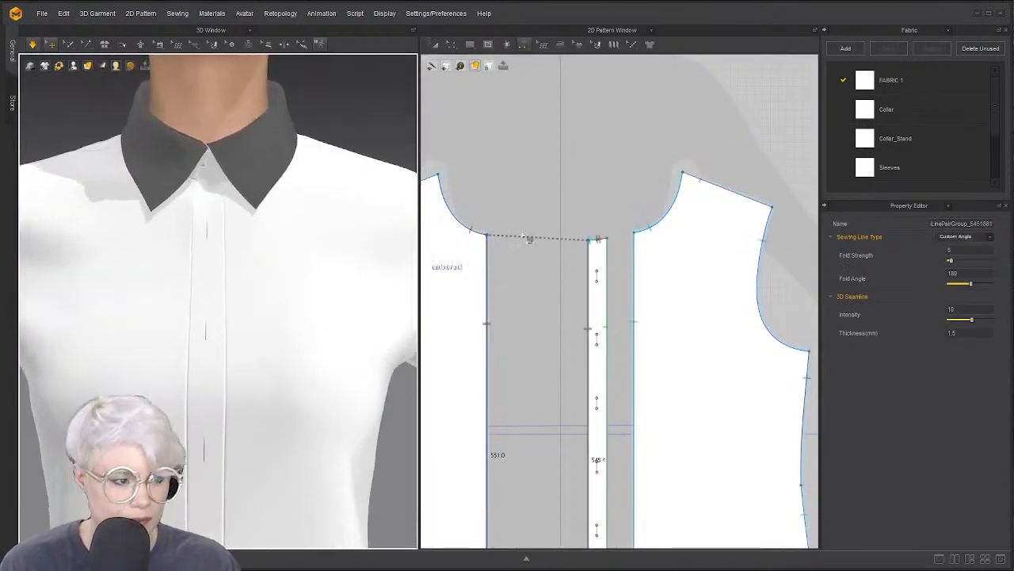
pyautogui.scroll(-5, 526, 236)
pyautogui.moveTo(219, 263); pyautogui.dragTo(174, 283, button='right')
pyautogui.scroll(3, 198, 247)
pyautogui.scroll(3, 470, 259)
pyautogui.moveTo(100, 207); pyautogui.dragTo(94, 168, button='right')
pyautogui.moveTo(130, 258); pyautogui.dragTo(147, 211)
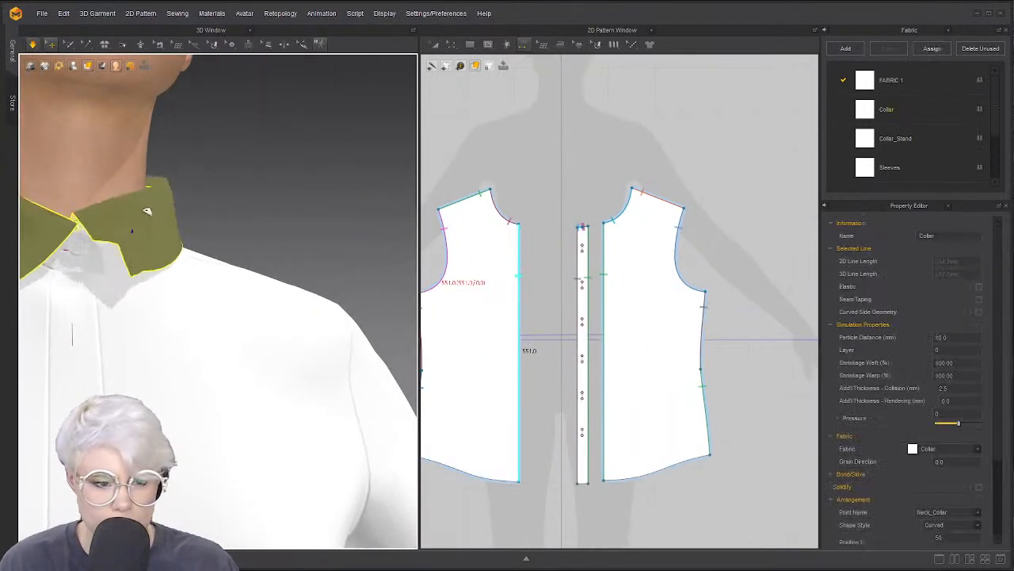
pyautogui.click(95, 247)
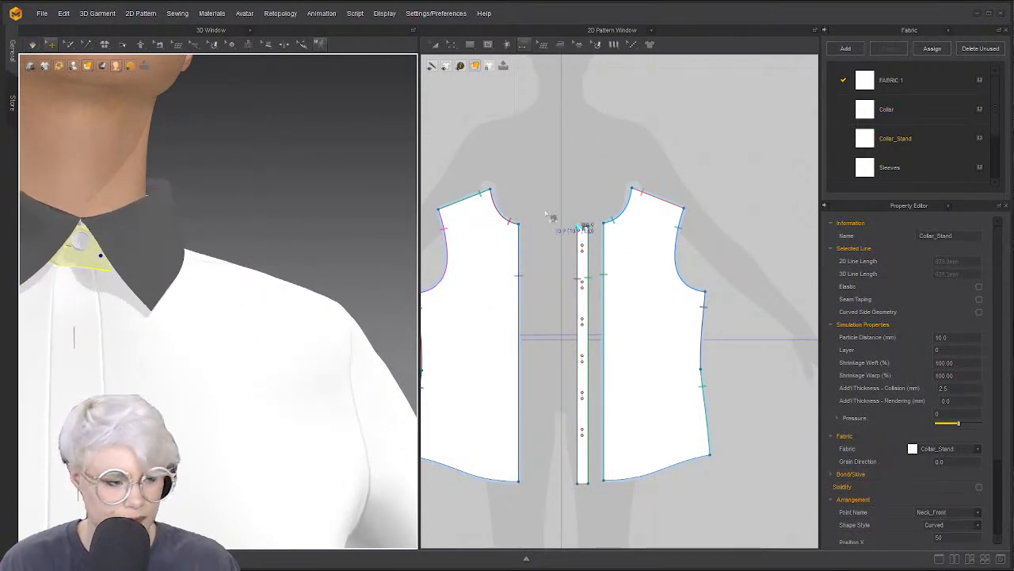
# Remove all overlapping points from the patterns and lock all pattern outlines
pyautogui.scroll(5, 574, 283)
pyautogui.scroll(2, 572, 284)
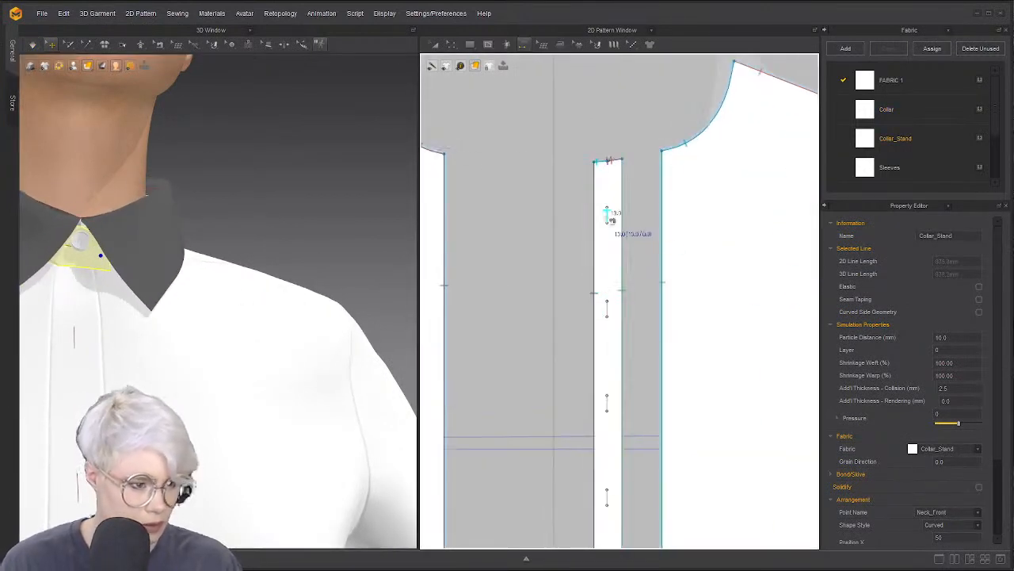
pyautogui.scroll(-2, 606, 212)
pyautogui.rightClick(521, 209)
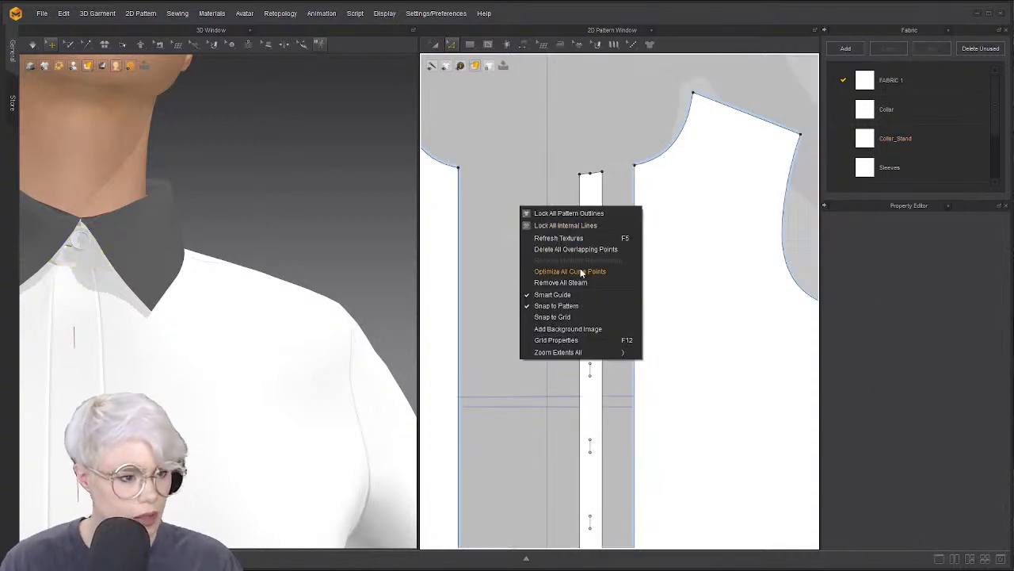
pyautogui.click(562, 251)
pyautogui.rightClick(524, 169)
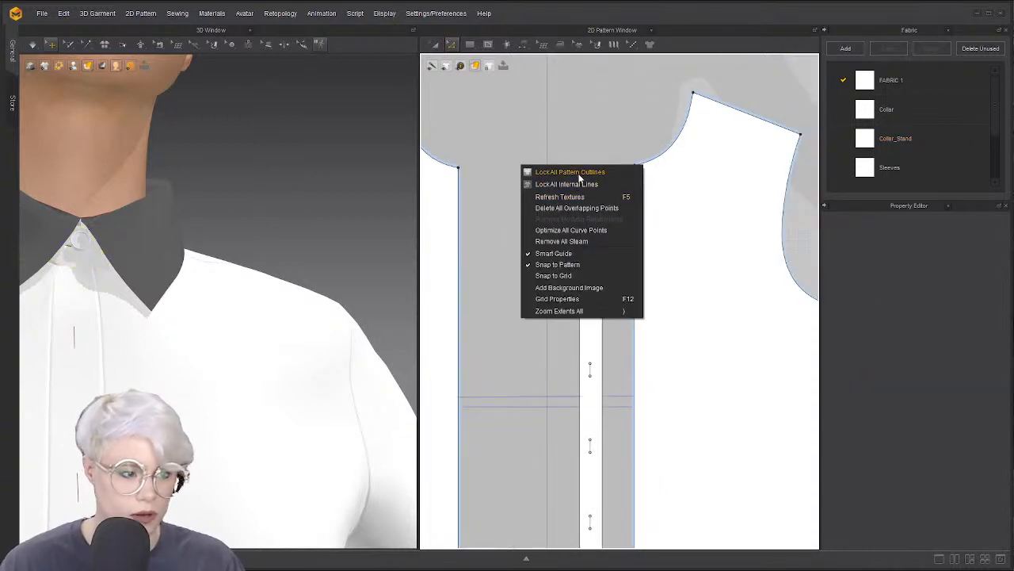
pyautogui.click(579, 172)
# Check the fold lines on the centre strip, then unlock all pattern outlines
pyautogui.scroll(-4, 562, 238)
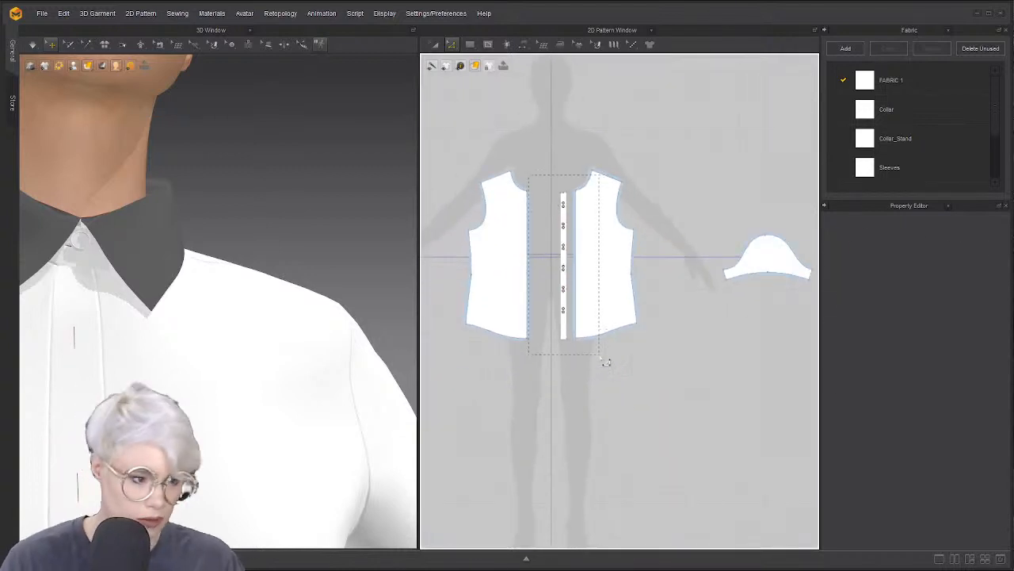
pyautogui.moveTo(606, 362); pyautogui.dragTo(605, 348)
pyautogui.click(590, 342)
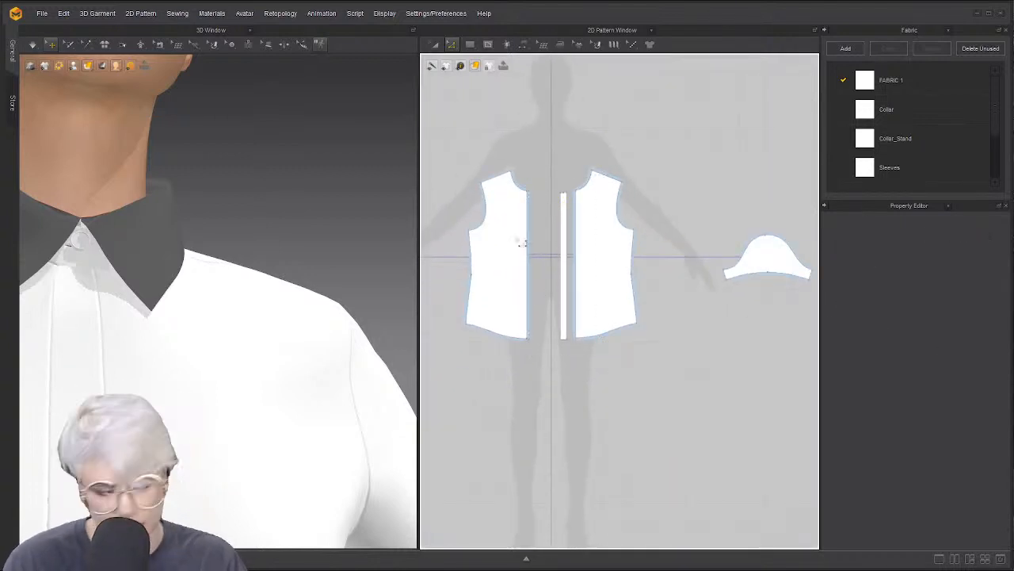
pyautogui.scroll(5, 520, 242)
pyautogui.rightClick(560, 281)
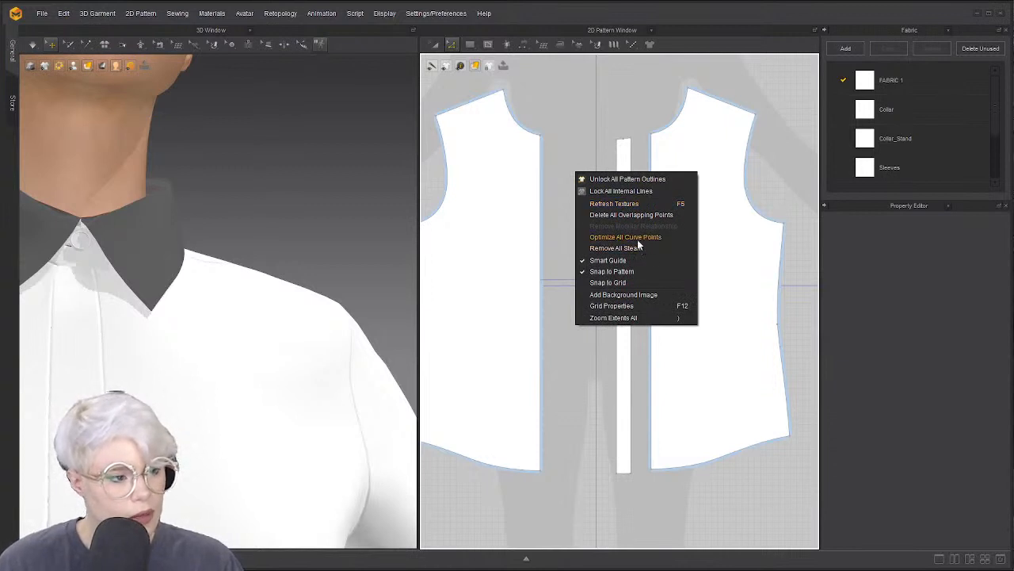
pyautogui.click(586, 181)
pyautogui.scroll(4, 598, 184)
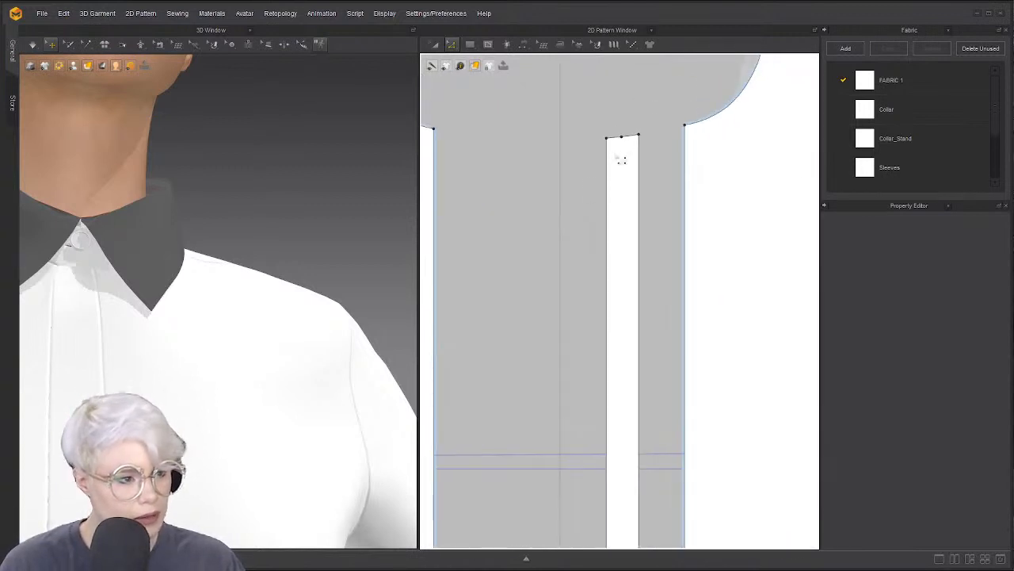
pyautogui.scroll(-5, 621, 160)
# Draw an internal line along the placket, cut the strip there and delete its left half
pyautogui.click(488, 45)
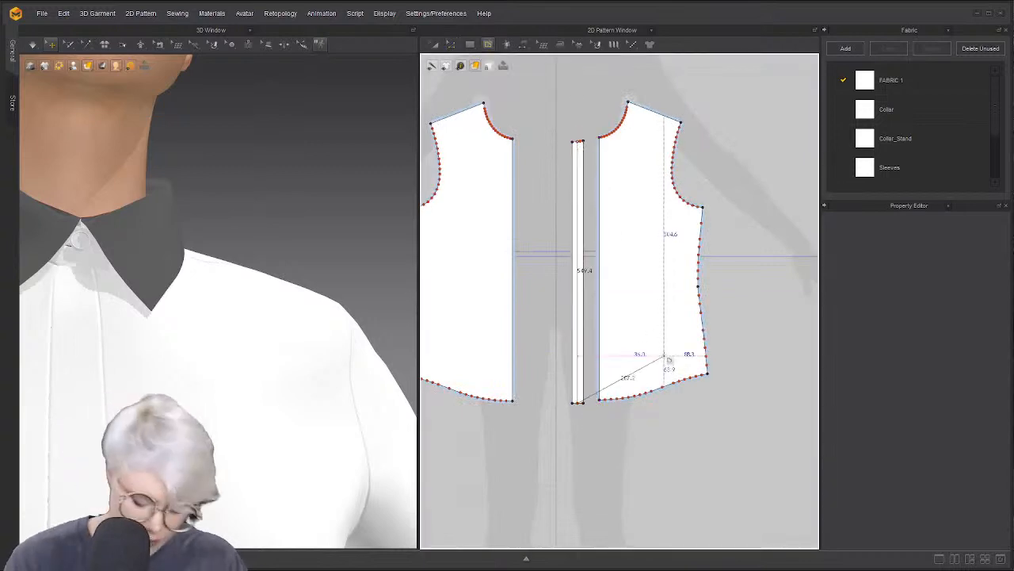
pyautogui.press('Return')
pyautogui.press('z')
pyautogui.click(586, 288)
pyautogui.click(573, 283)
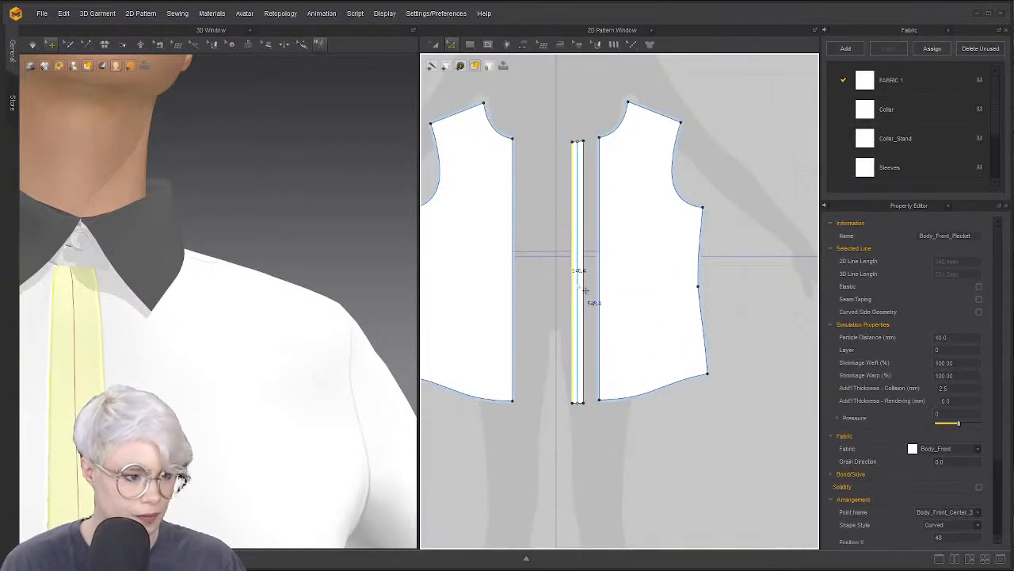
pyautogui.rightClick(578, 283)
pyautogui.click(616, 358)
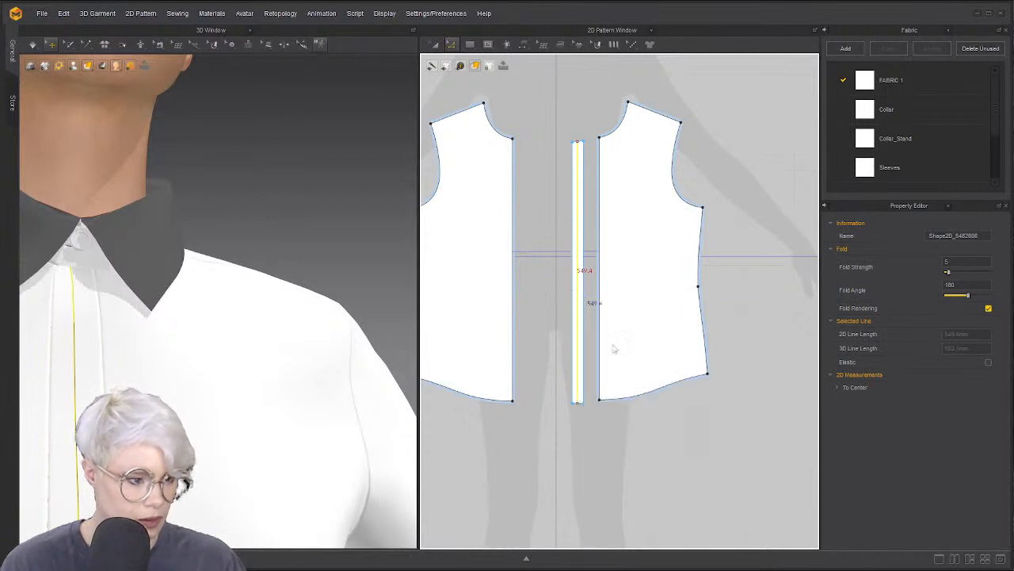
pyautogui.press('a')
pyautogui.click(573, 253)
pyautogui.press('Delete')
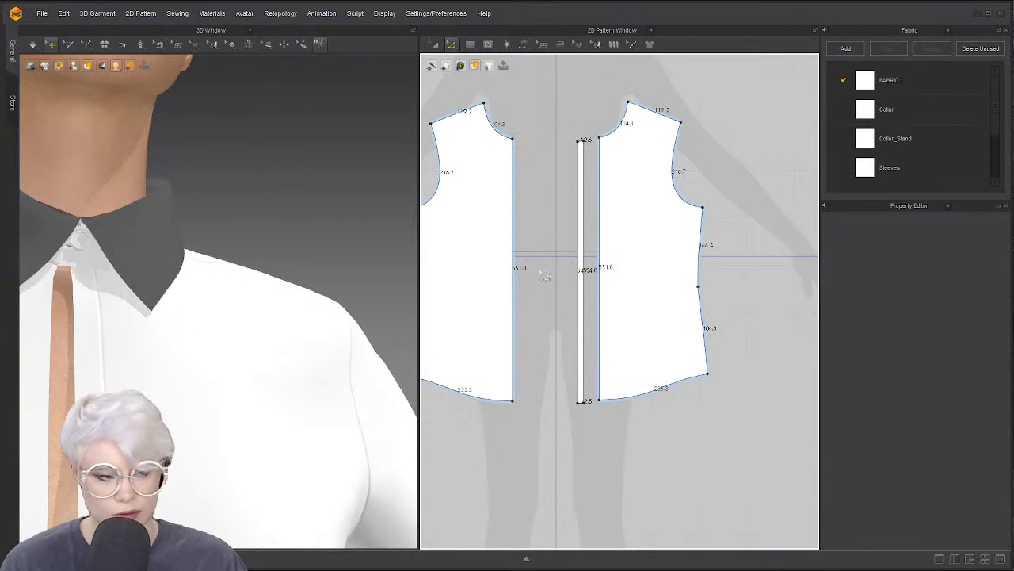
# Sew the placket edge to the right front and merge it into that panel
pyautogui.rightClick(578, 257)
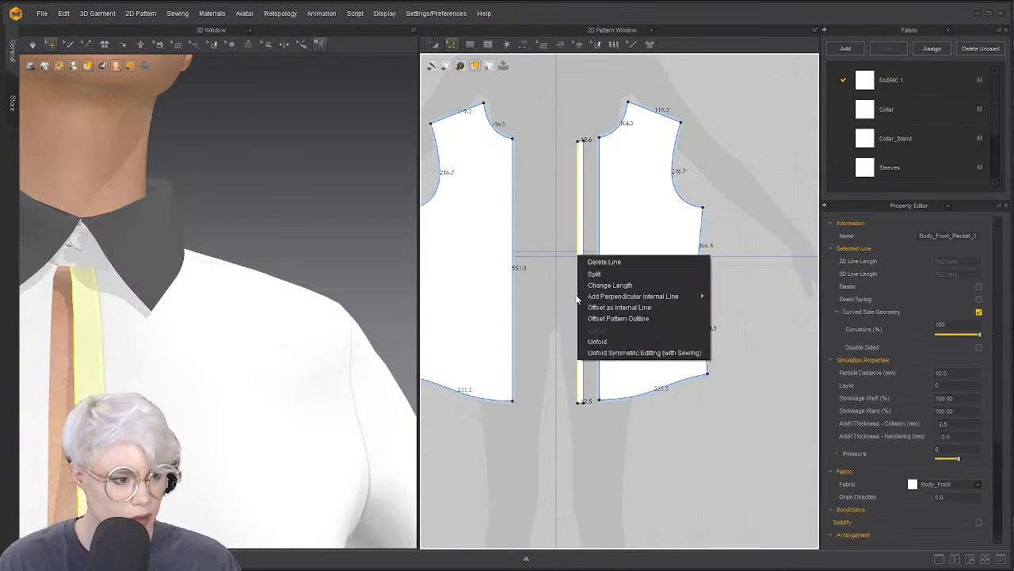
pyautogui.click(547, 285)
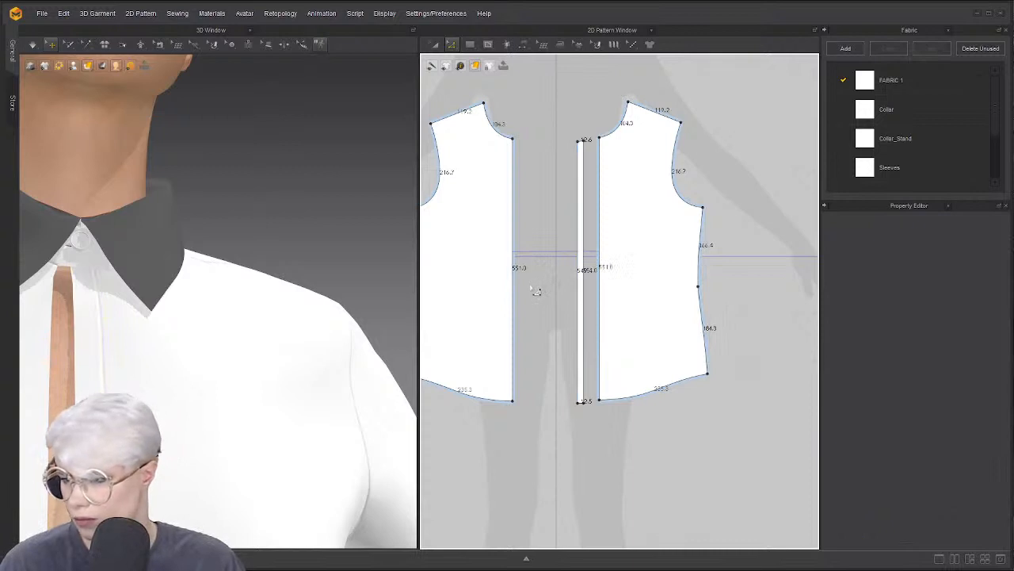
pyautogui.click(593, 276)
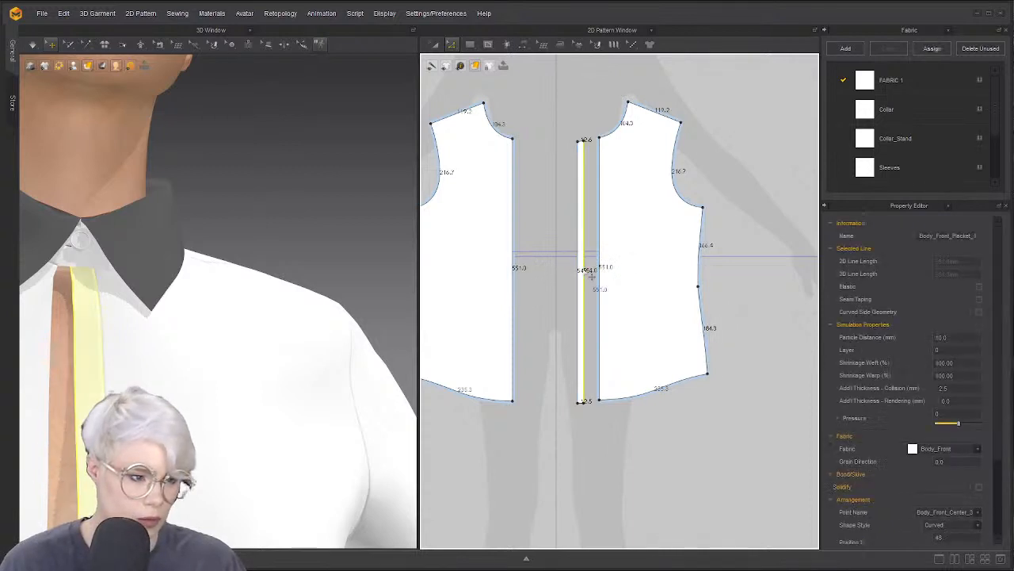
pyautogui.rightClick(589, 270)
pyautogui.click(560, 325)
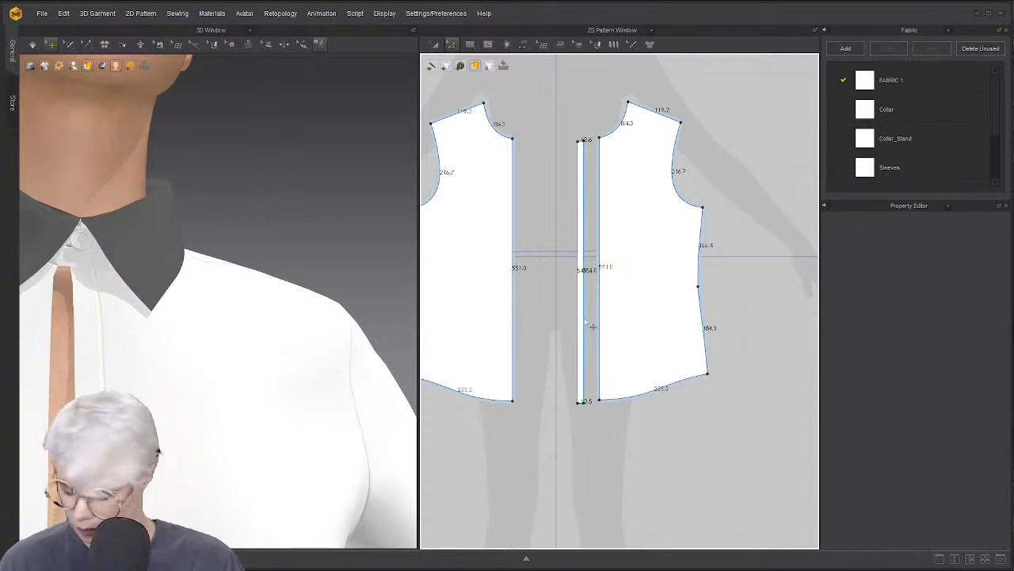
pyautogui.press('n')
pyautogui.click(583, 298)
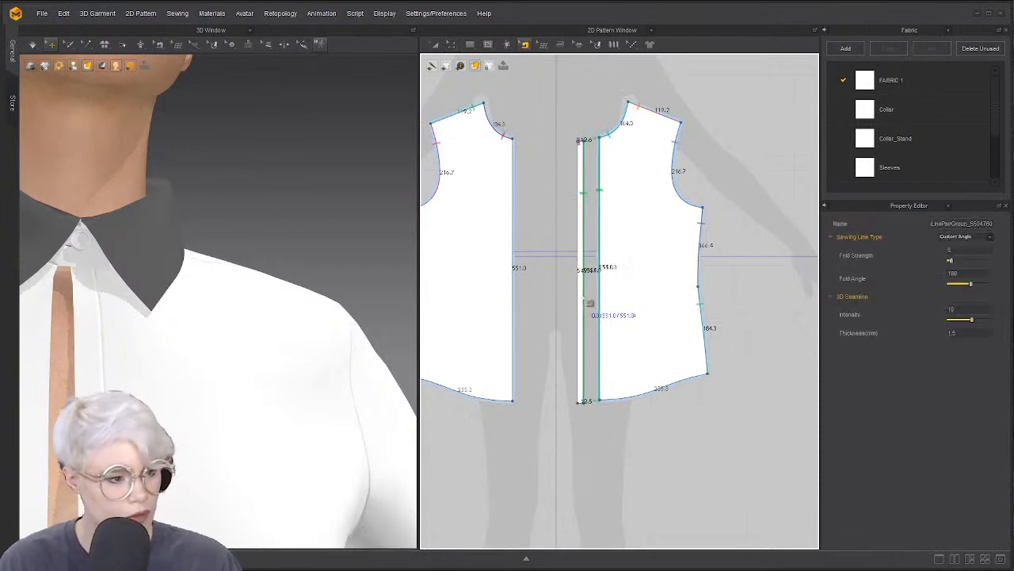
pyautogui.rightClick(582, 295)
pyautogui.click(636, 336)
# Review both front panels, then undo the merge so the placket strip is separate again
pyautogui.scroll(6, 565, 220)
pyautogui.click(546, 349)
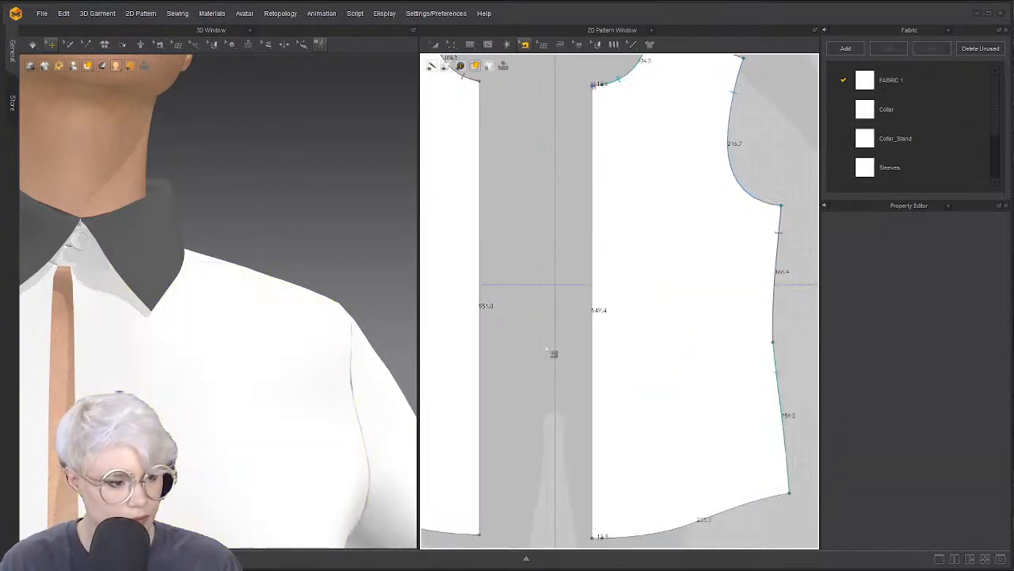
pyautogui.scroll(-7, 570, 308)
pyautogui.moveTo(546, 309); pyautogui.dragTo(586, 319, button='middle')
pyautogui.scroll(3, 586, 319)
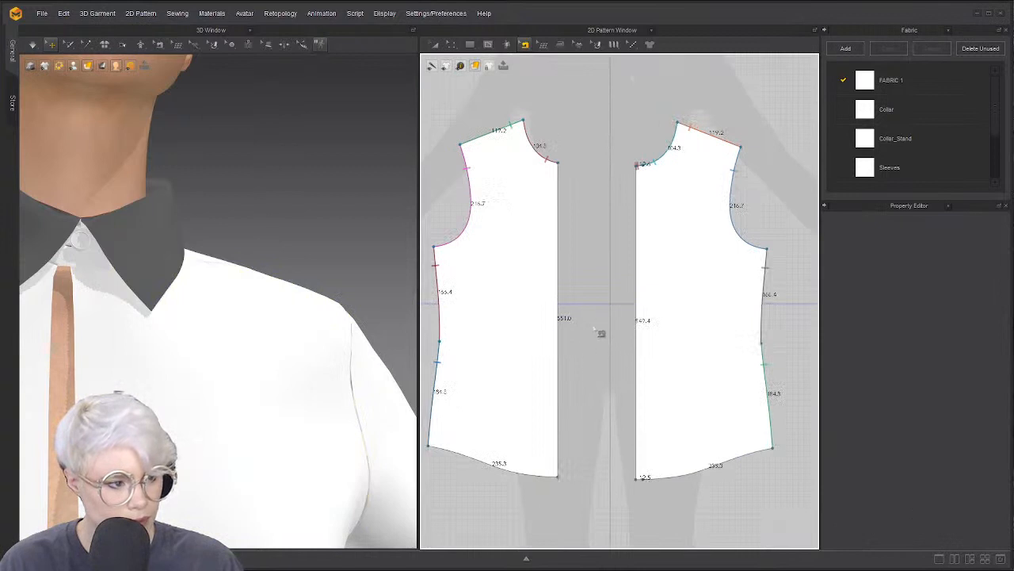
pyautogui.scroll(-4, 591, 323)
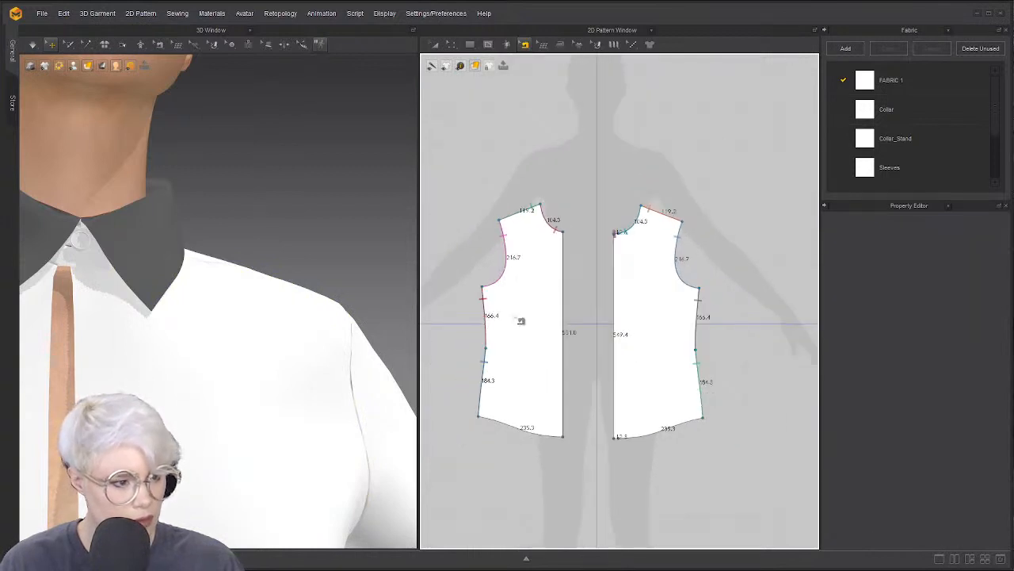
pyautogui.scroll(1, 194, 348)
pyautogui.moveTo(192, 349); pyautogui.dragTo(120, 343, button='right')
pyautogui.press('z')
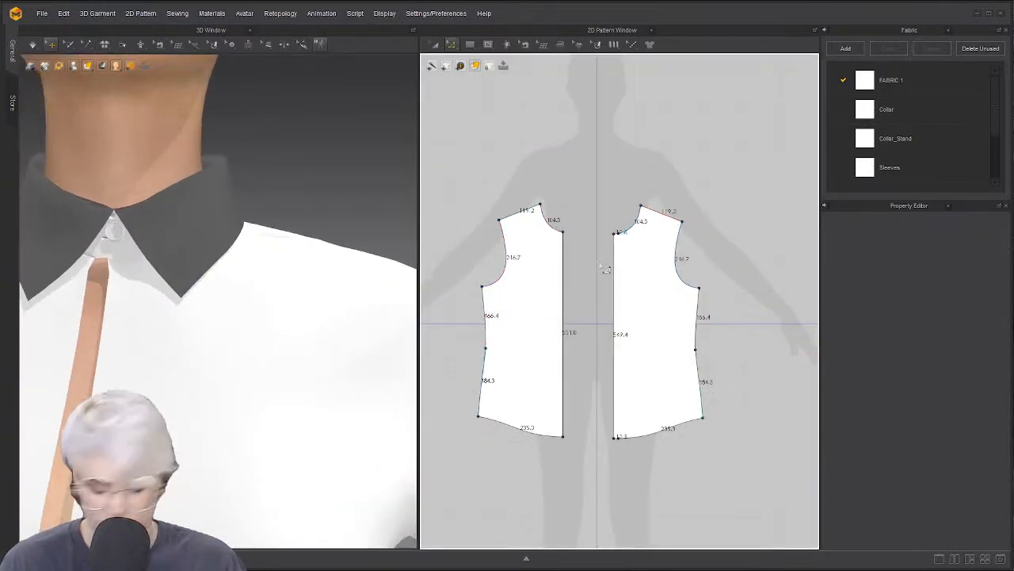
pyautogui.hotkey('ctrl', 'z')
pyautogui.hotkey('ctrl', 'z')
# Select the placket-to-right-front seam with Edit Sewing and merge the placket in
pyautogui.click(620, 281)
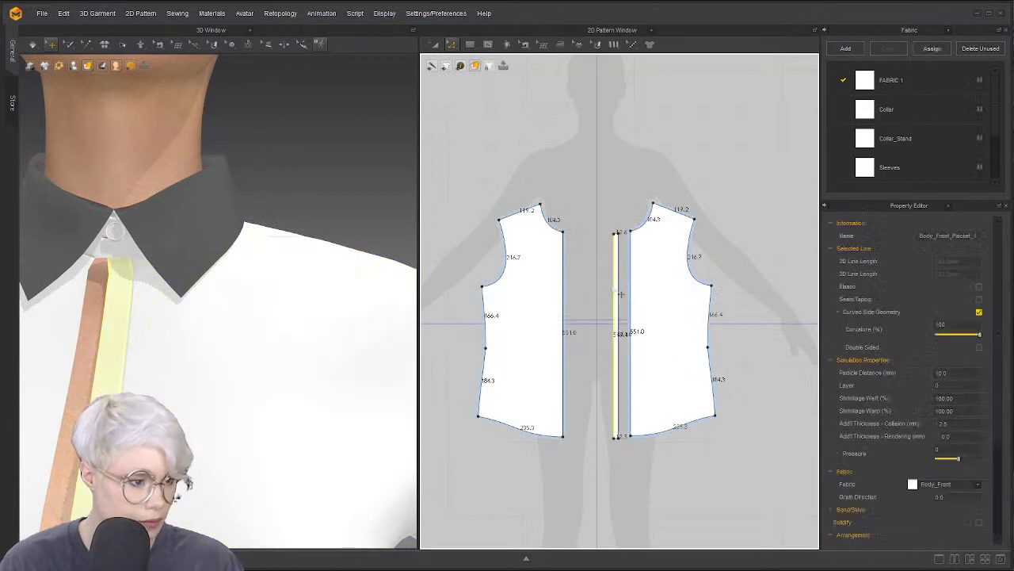
pyautogui.rightClick(615, 288)
pyautogui.click(646, 382)
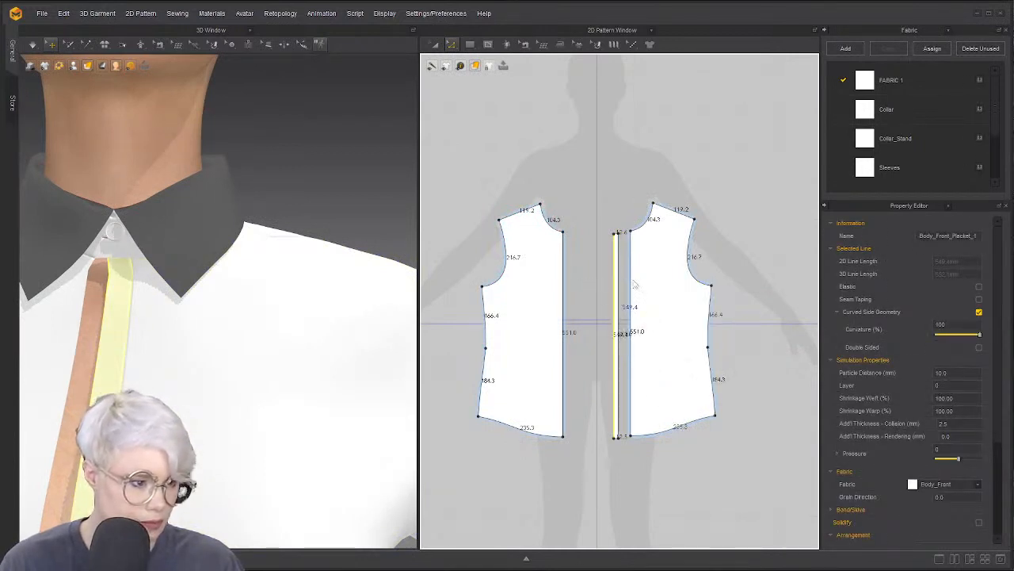
pyautogui.scroll(3, 583, 293)
pyautogui.scroll(-2, 589, 302)
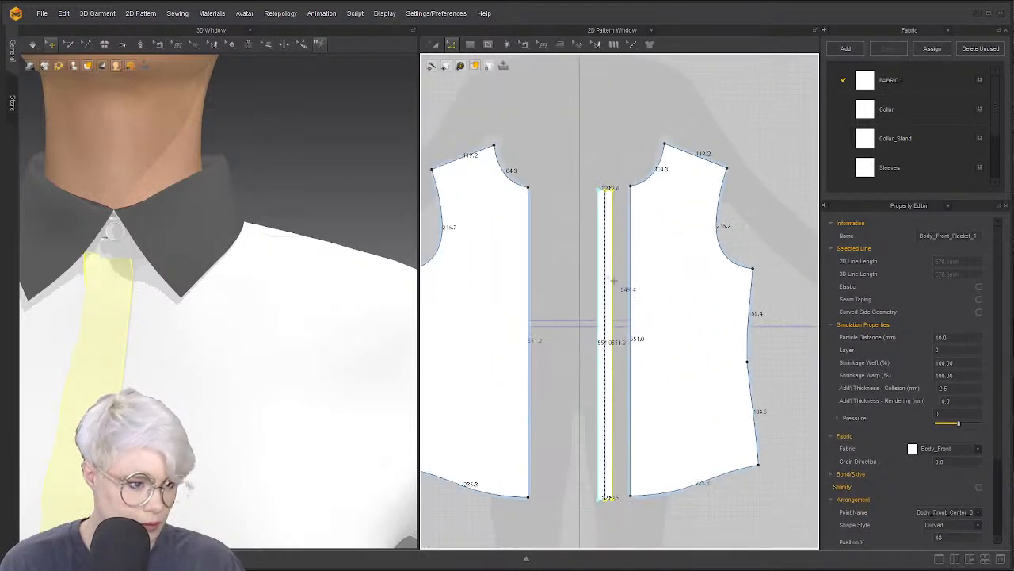
pyautogui.press('b')
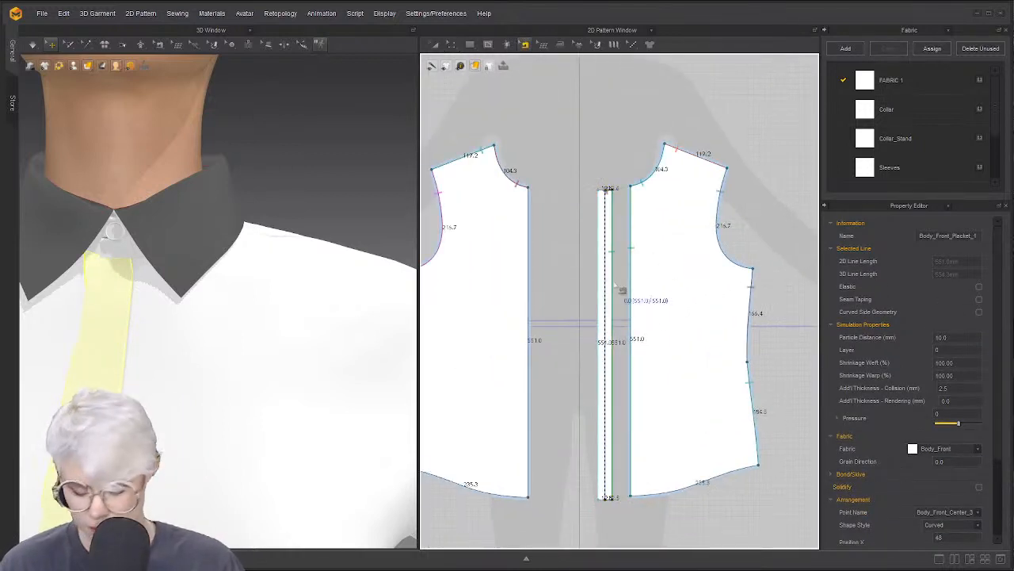
pyautogui.click(618, 294)
pyautogui.rightClick(617, 293)
pyautogui.click(657, 328)
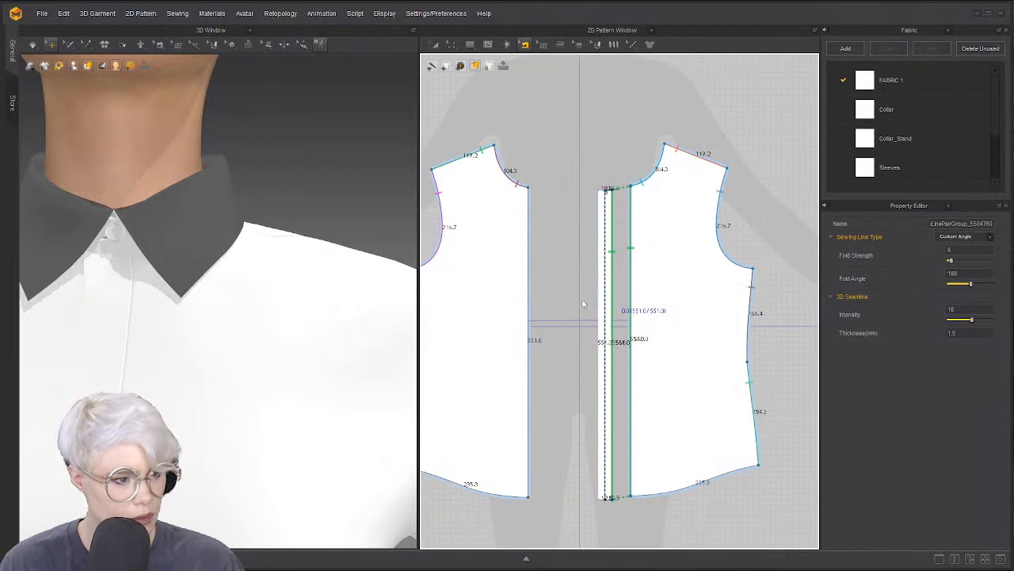
# Sew the left and right centre front edges together and merge the two panels
pyautogui.click(534, 302)
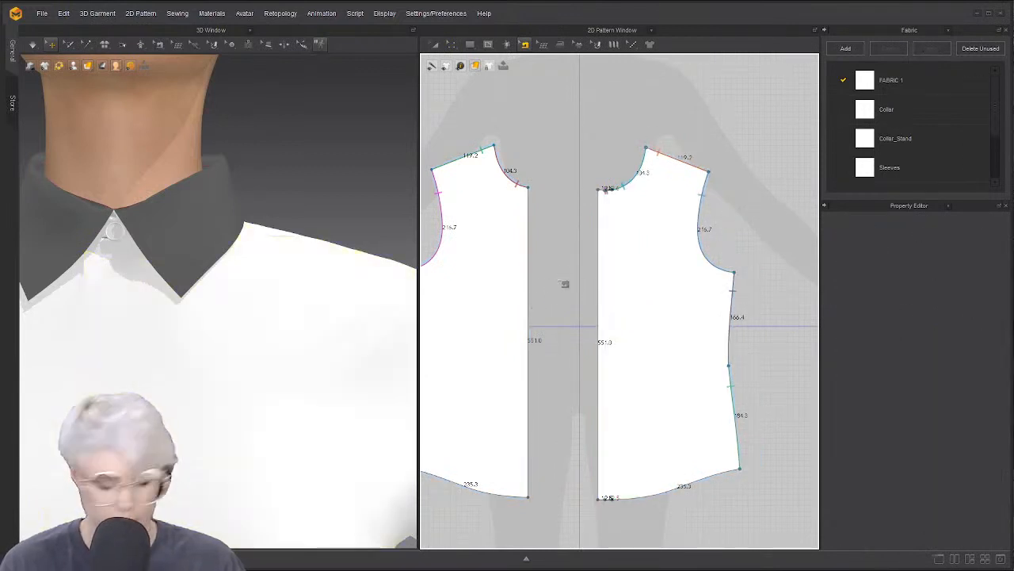
pyautogui.press('z')
pyautogui.press('b')
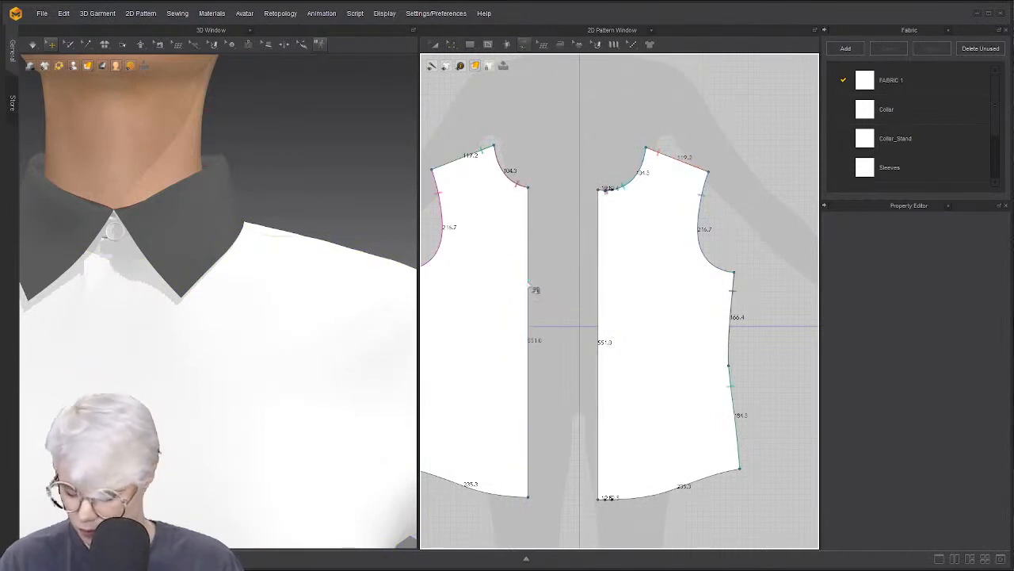
pyautogui.click(536, 290)
pyautogui.click(604, 285)
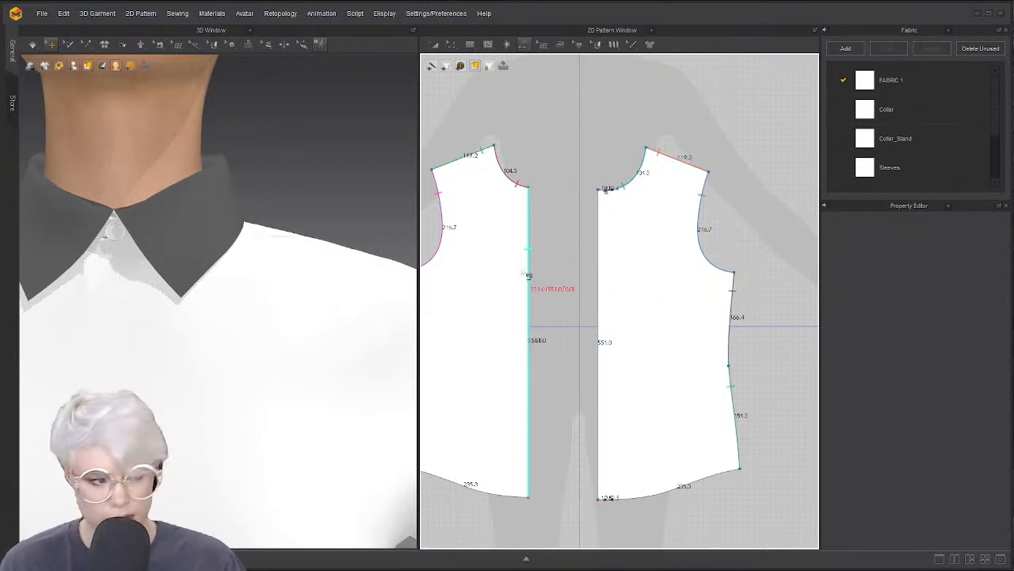
pyautogui.click(532, 292)
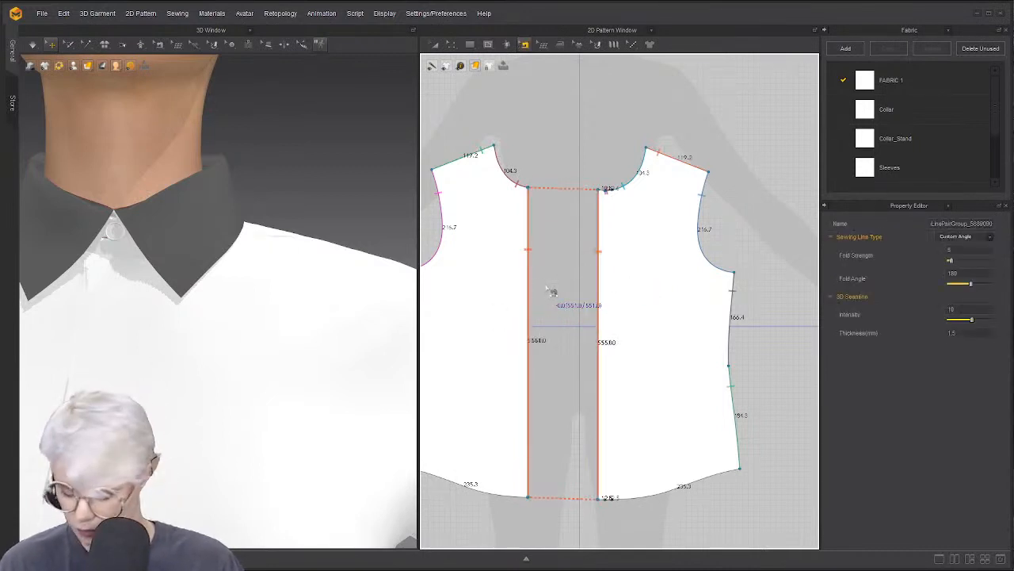
pyautogui.rightClick(532, 293)
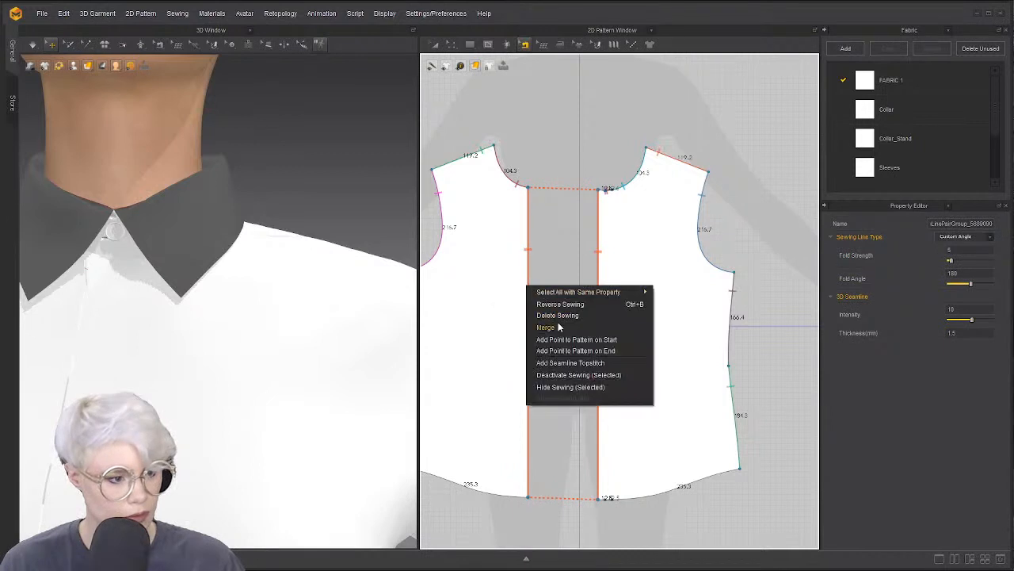
pyautogui.click(600, 279)
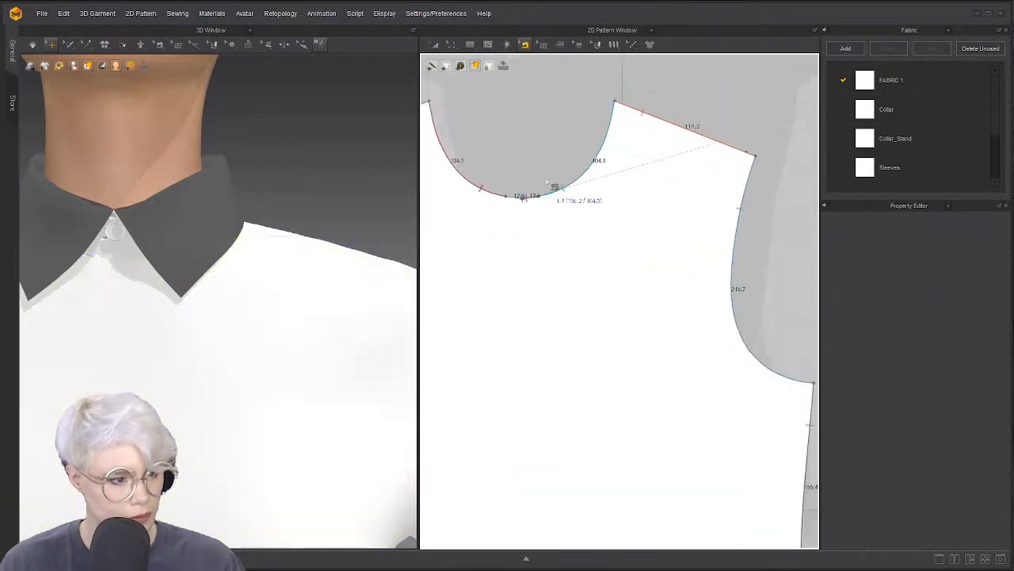
# Delete the two leftover neckline seam pairs
pyautogui.scroll(5, 521, 183)
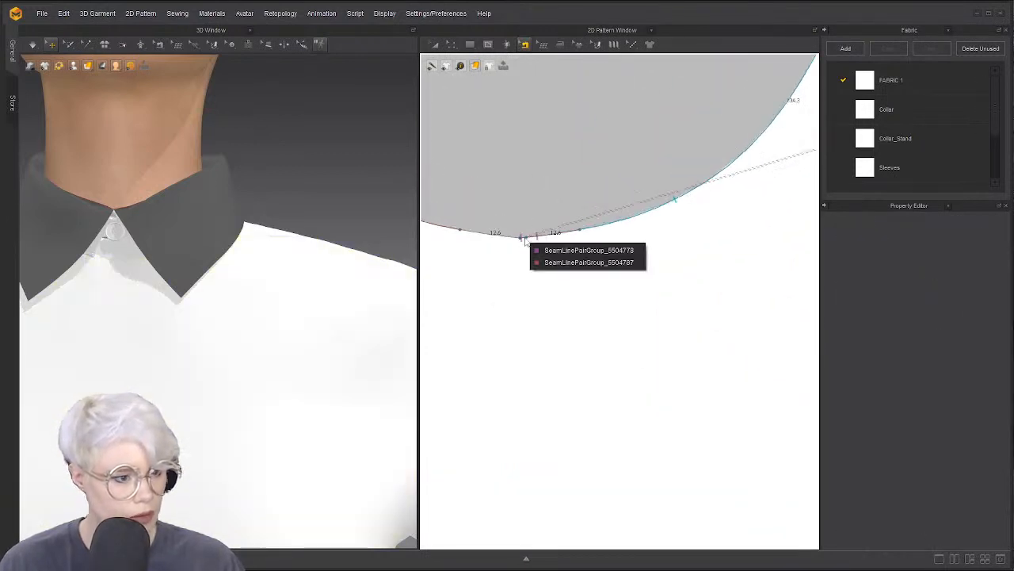
pyautogui.click(584, 252)
pyautogui.press('Delete')
pyautogui.click(539, 238)
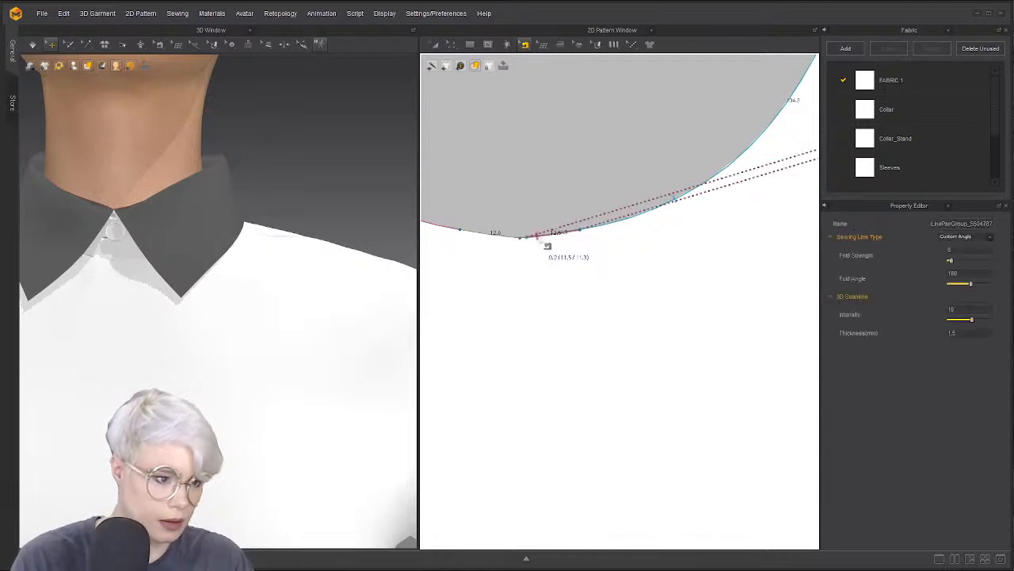
pyautogui.press('Delete')
pyautogui.scroll(-5, 533, 256)
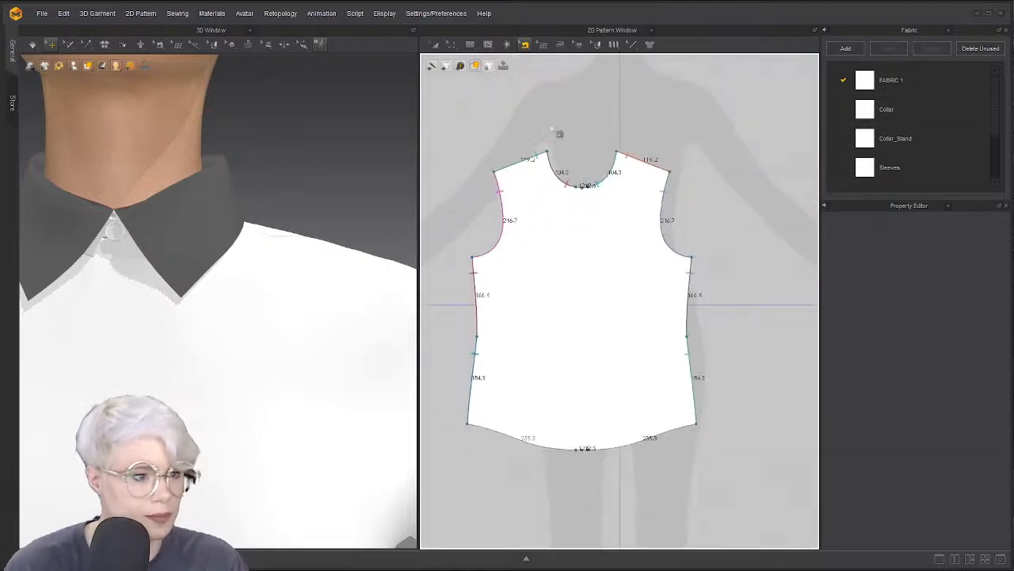
# Draw an internal centre line from the neckline centre down to the hem
pyautogui.click(489, 43)
pyautogui.click(489, 44)
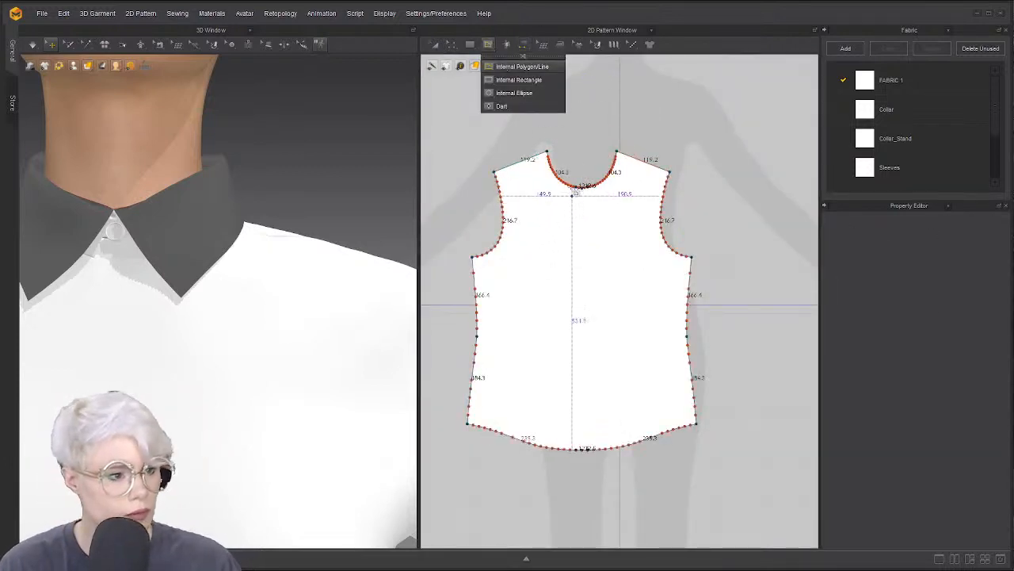
pyautogui.scroll(5, 583, 187)
pyautogui.click(580, 187)
pyautogui.scroll(-5, 585, 183)
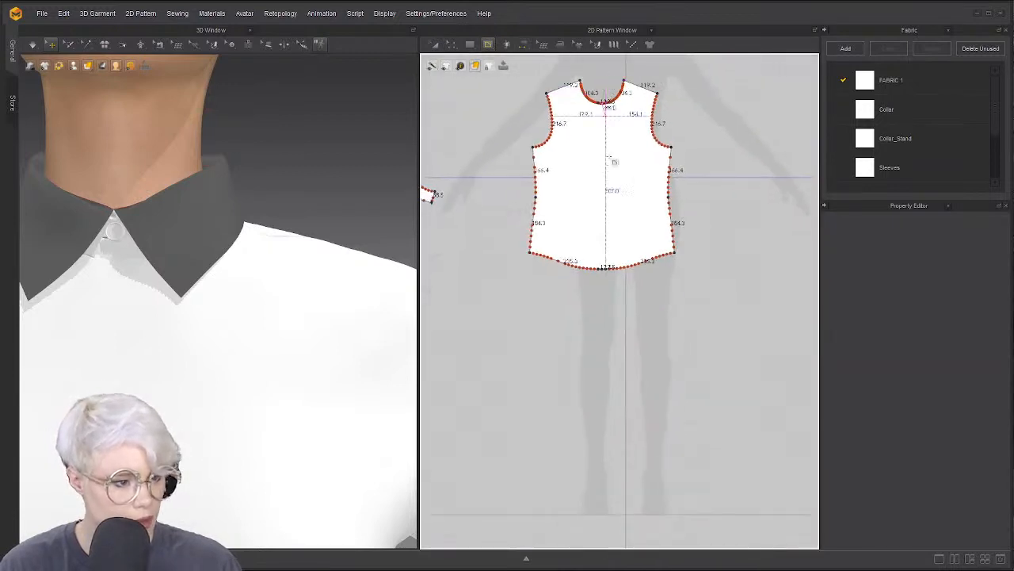
pyautogui.scroll(4, 609, 271)
pyautogui.click(605, 276)
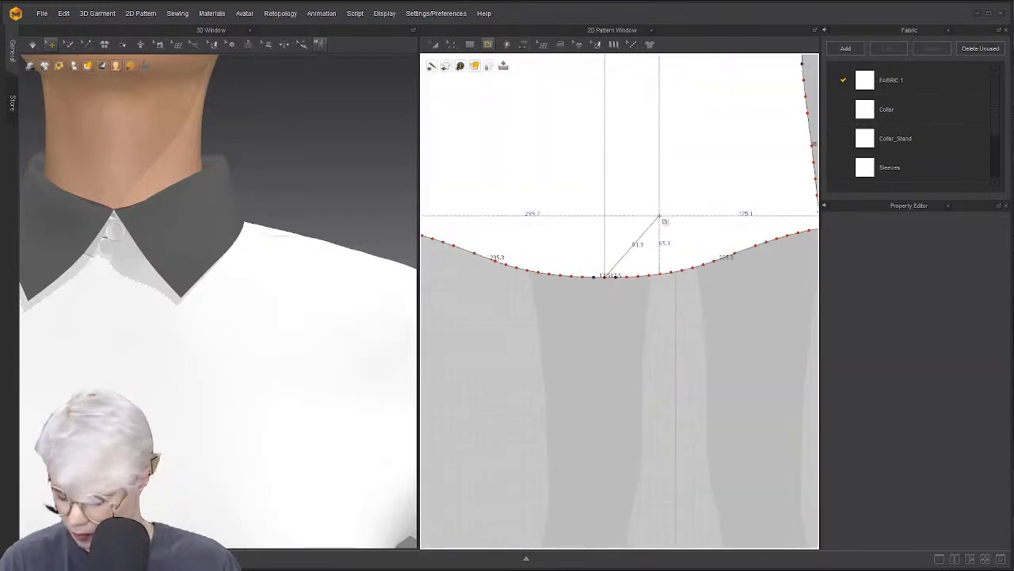
pyautogui.press('Return')
pyautogui.scroll(-5, 659, 215)
pyautogui.scroll(3, 649, 215)
# Apply Cut & Sew to the front along the new centre line
pyautogui.rightClick(649, 215)
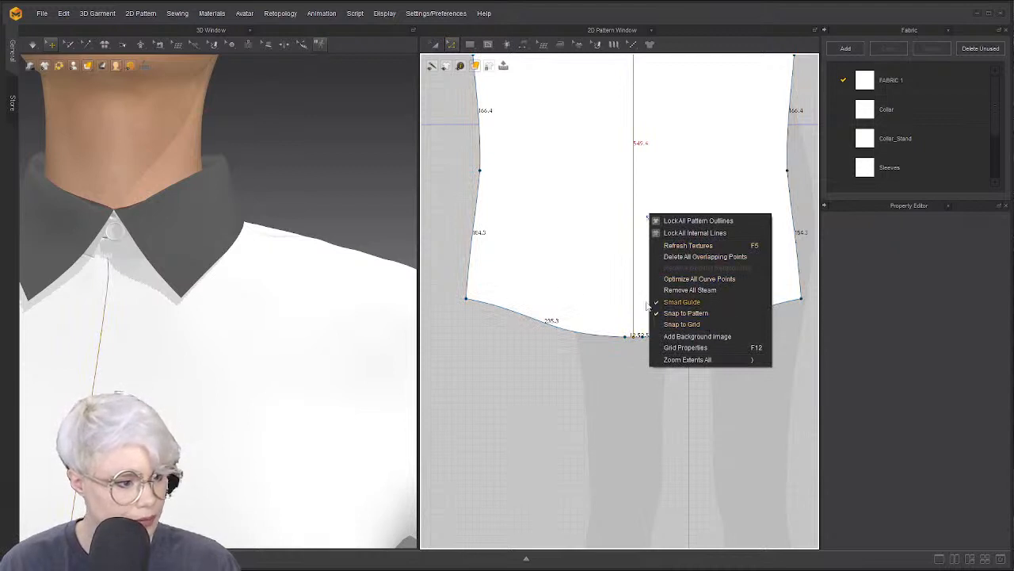
pyautogui.click(634, 222)
pyautogui.rightClick(633, 217)
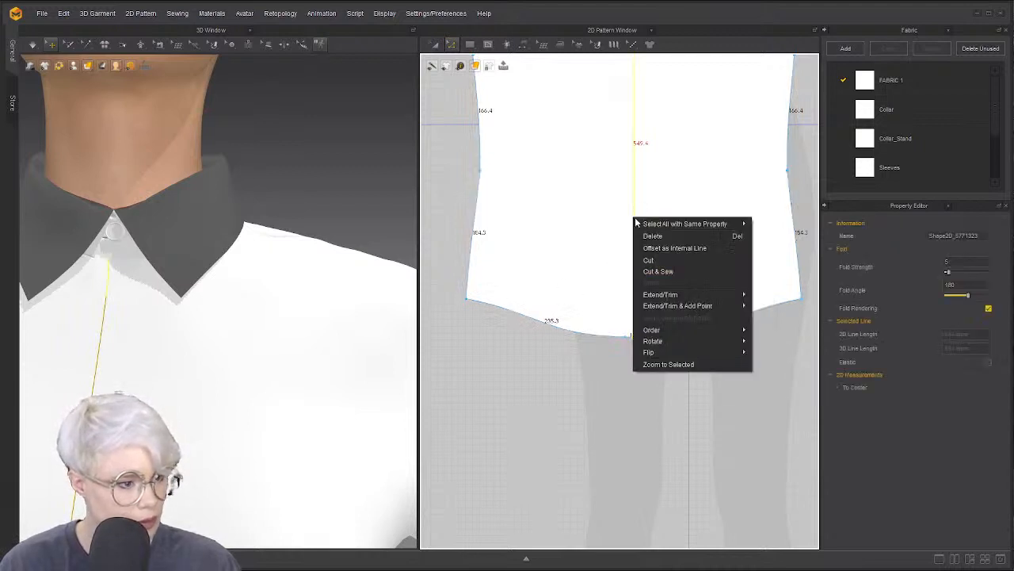
pyautogui.click(678, 270)
pyautogui.scroll(-3, 655, 222)
# Set the two front halves as a Symmetric Pattern and adjust the right half's centre edge
pyautogui.click(594, 204)
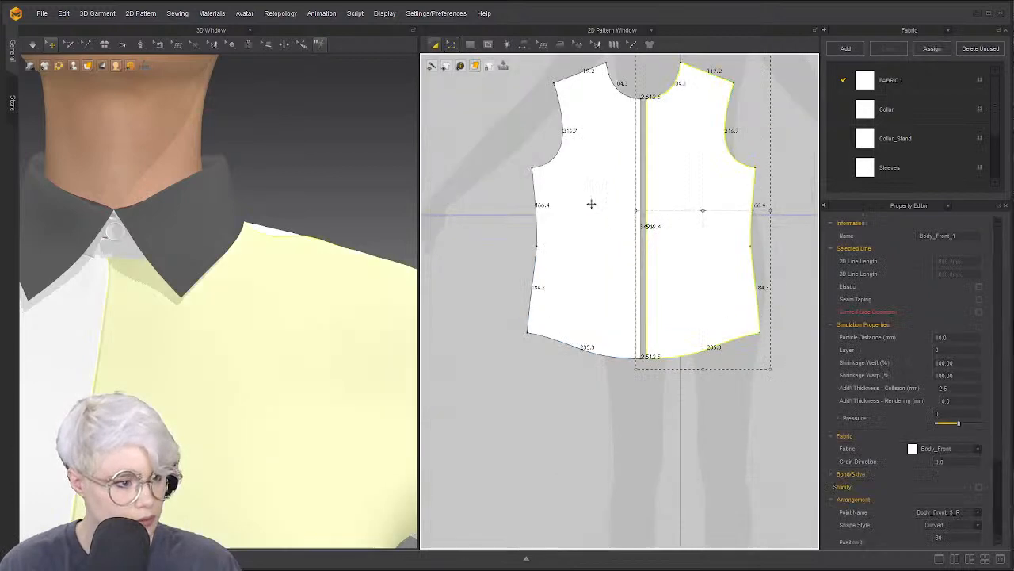
pyautogui.rightClick(600, 204)
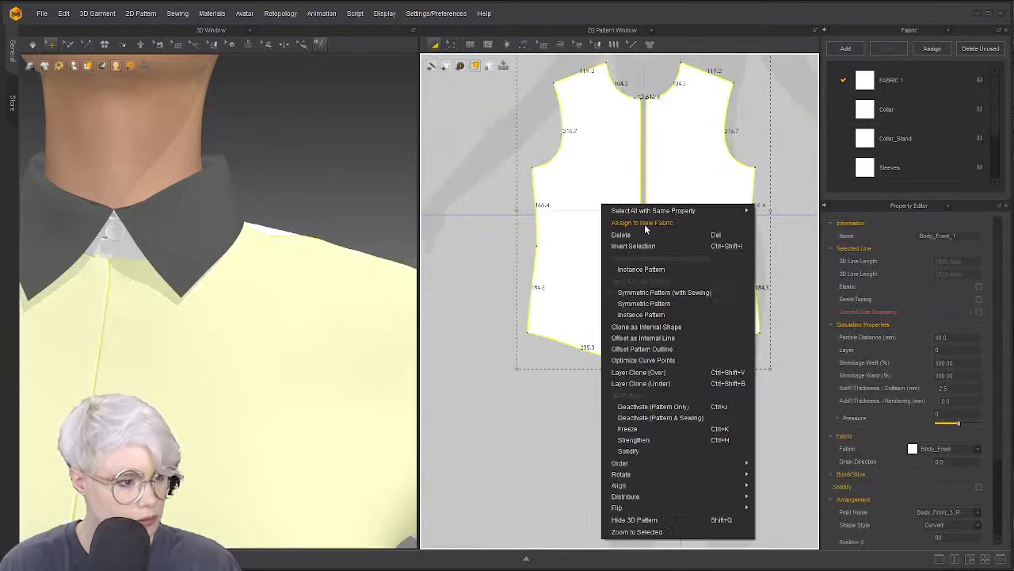
pyautogui.click(669, 302)
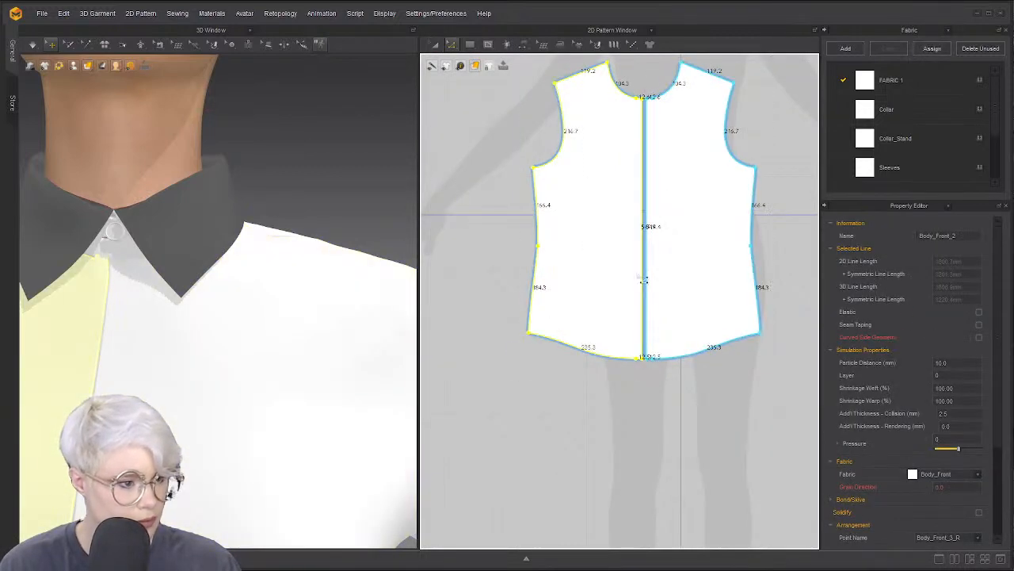
pyautogui.click(646, 282)
pyautogui.scroll(3, 649, 281)
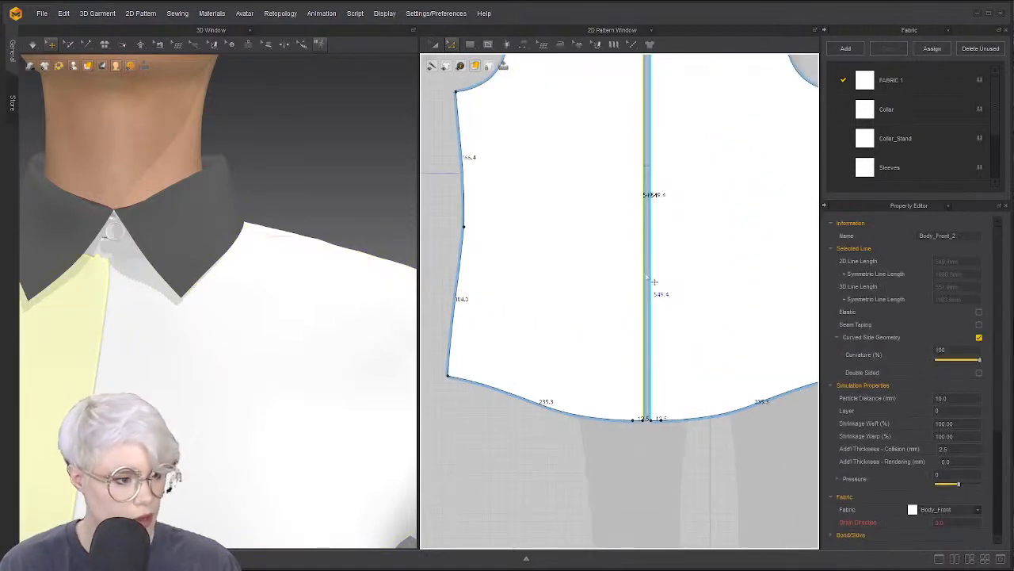
pyautogui.click(650, 281)
pyautogui.rightClick(650, 274)
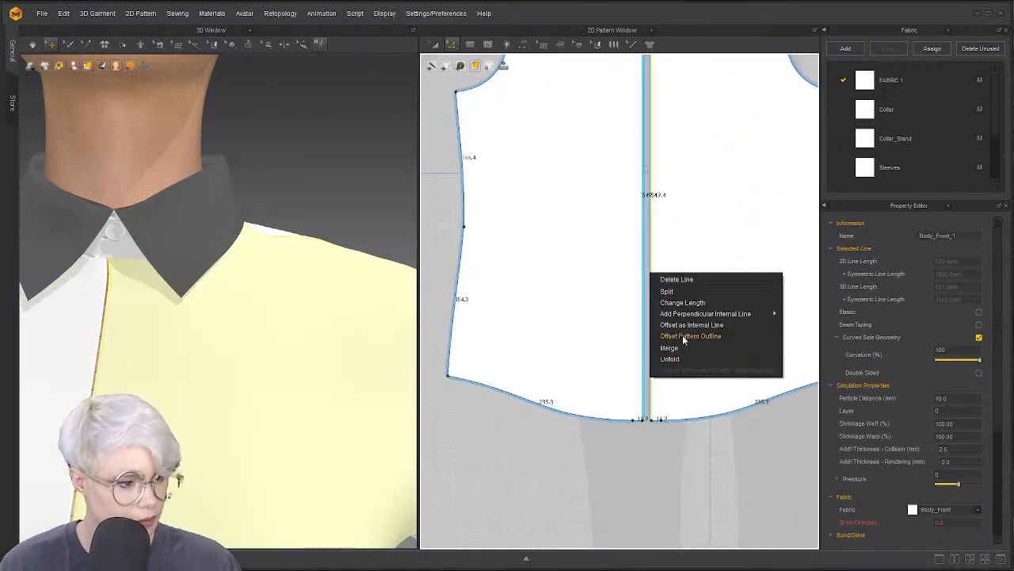
pyautogui.click(678, 348)
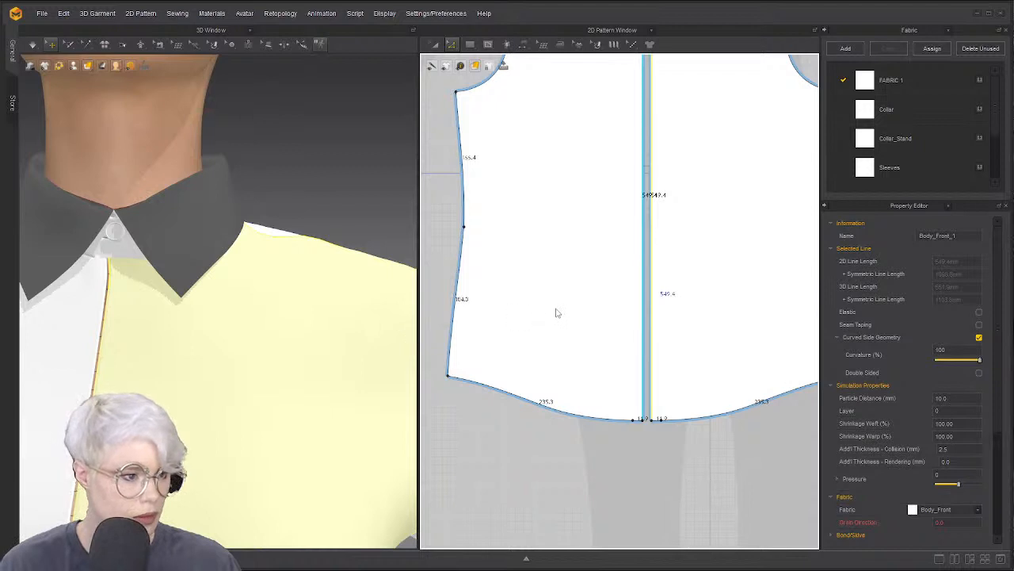
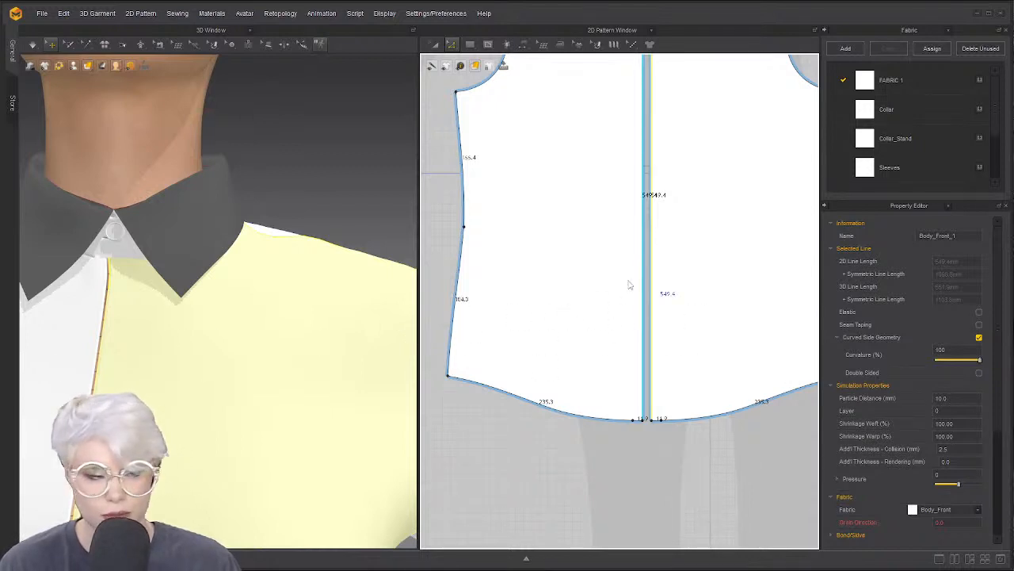
# Orbit and zoom the avatar to inspect the collar from the front
pyautogui.scroll(-1, 317, 294)
pyautogui.scroll(-5, 501, 276)
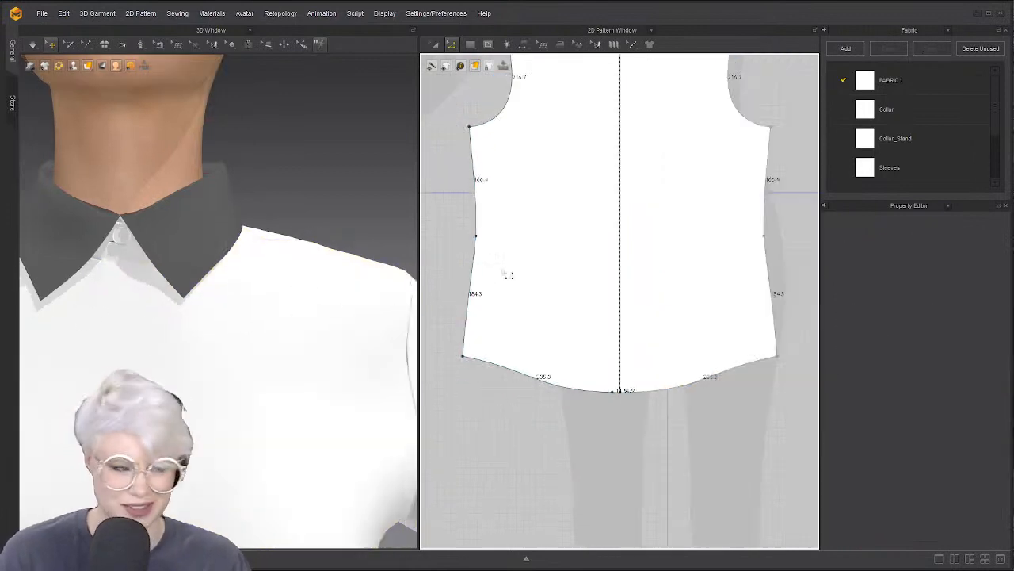
pyautogui.scroll(4, 549, 268)
pyautogui.moveTo(549, 268); pyautogui.dragTo(528, 348, button='middle')
pyautogui.moveTo(145, 310); pyautogui.dragTo(136, 316, button='right')
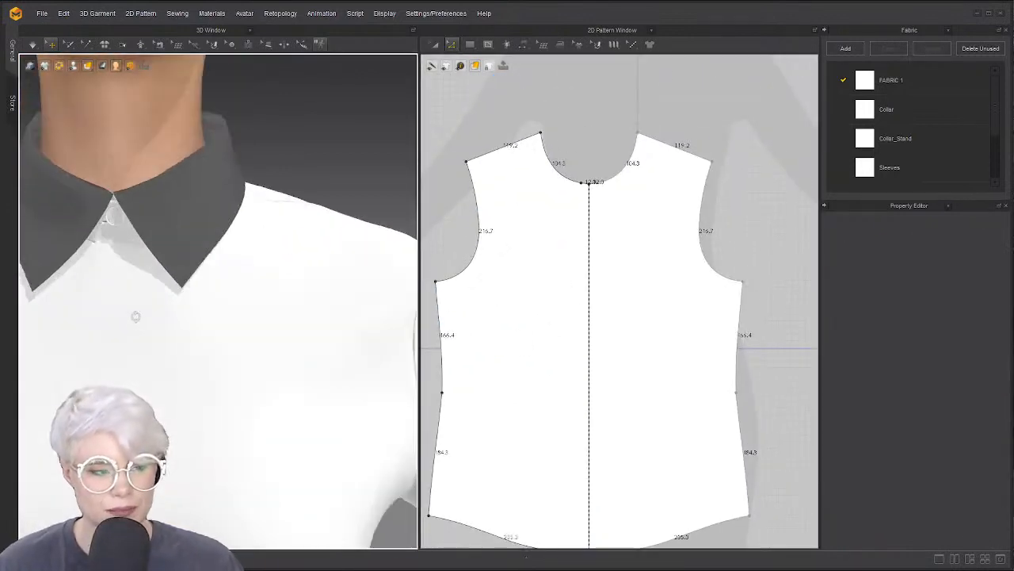
pyautogui.moveTo(120, 238); pyautogui.dragTo(80, 242, button='right')
pyautogui.click(74, 243)
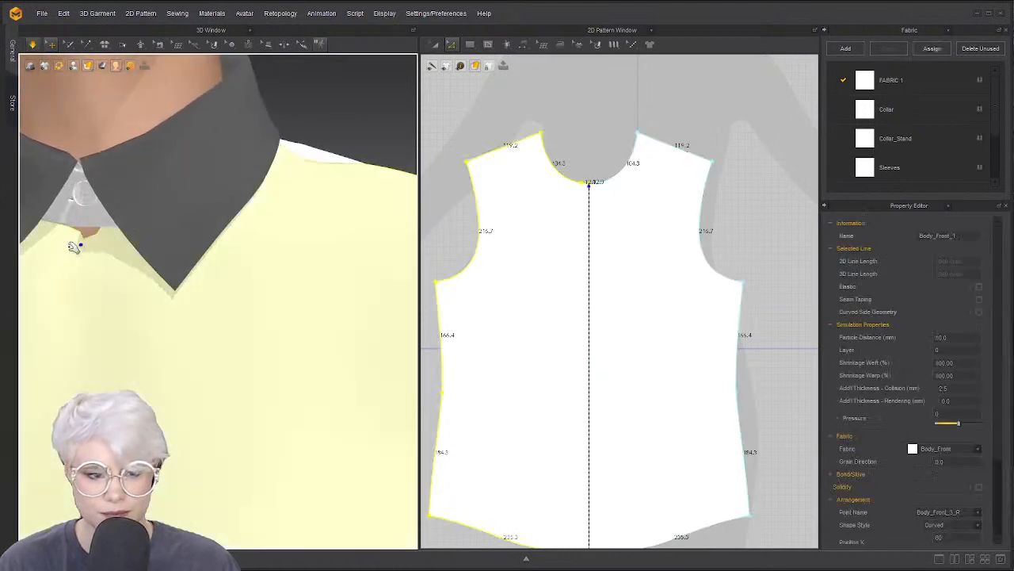
pyautogui.scroll(-3, 634, 212)
pyautogui.click(602, 172)
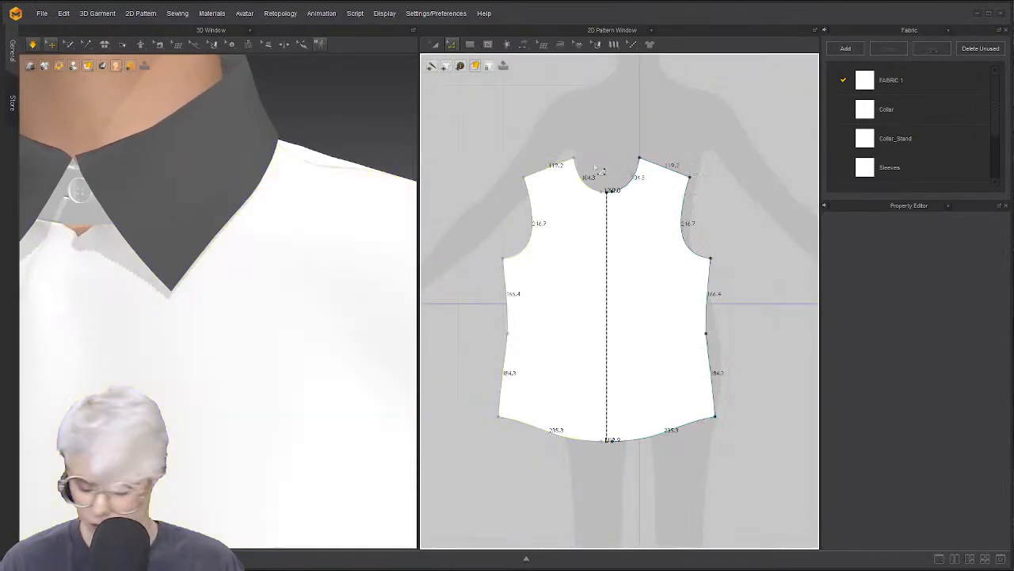
pyautogui.scroll(-3, 615, 296)
pyautogui.scroll(-2, 617, 297)
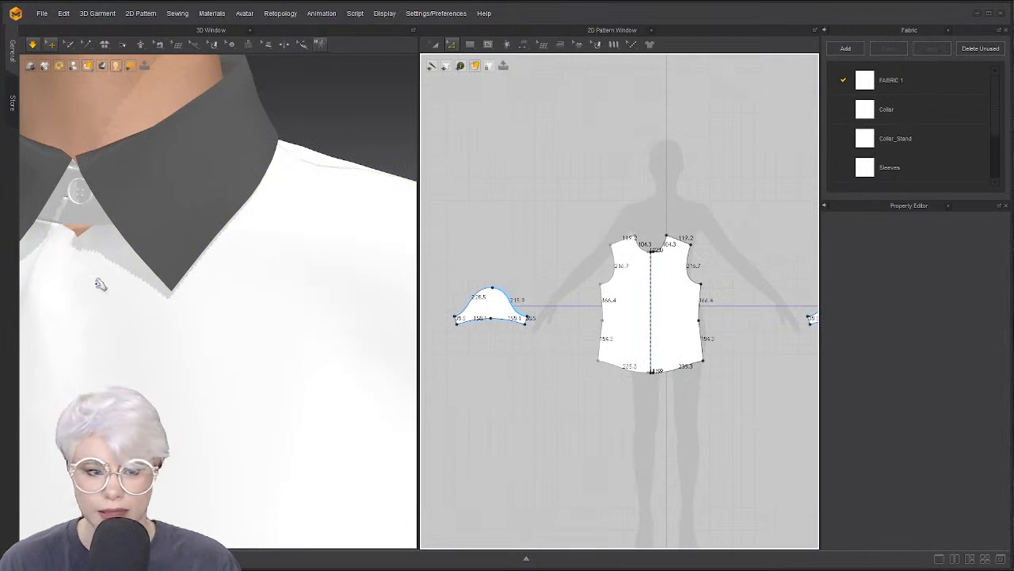
pyautogui.moveTo(99, 284); pyautogui.dragTo(211, 324, button='right')
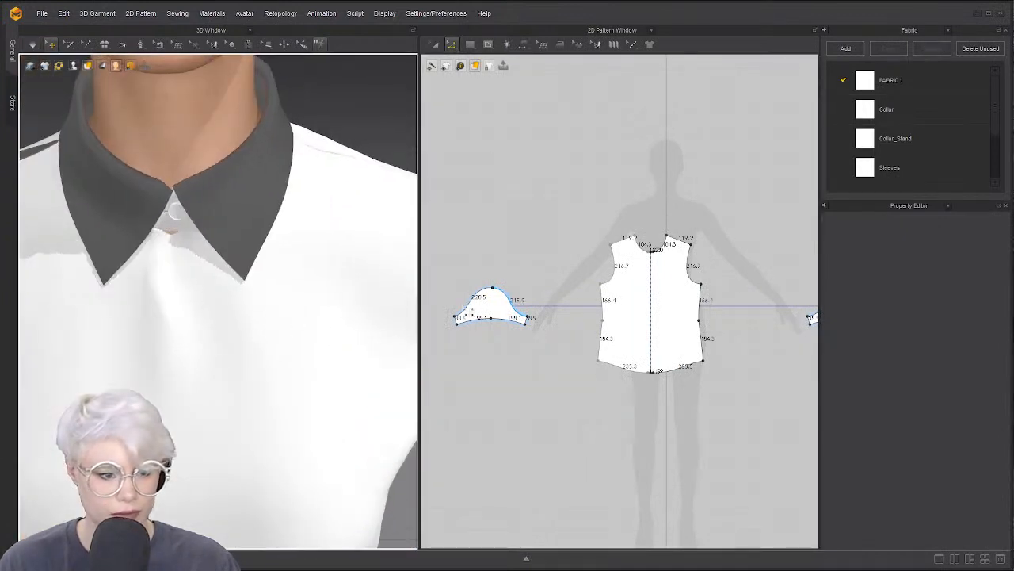
pyautogui.scroll(4, 557, 290)
# With Transform Pattern, drag the front bodice piece up and right, then select all pieces
pyautogui.press('a')
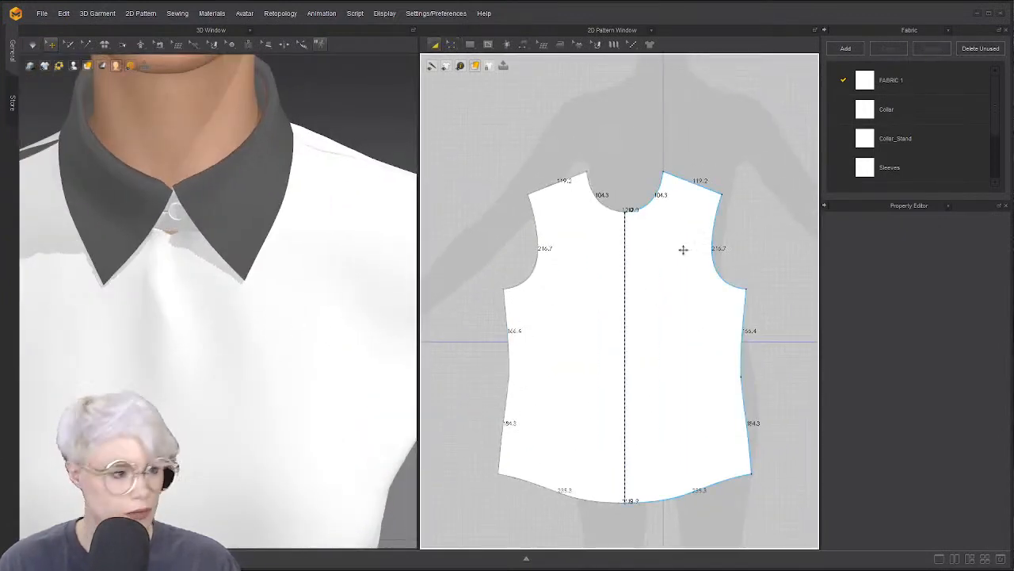
pyautogui.click(684, 249)
pyautogui.moveTo(633, 384); pyautogui.dragTo(678, 238)
pyautogui.scroll(-3, 621, 276)
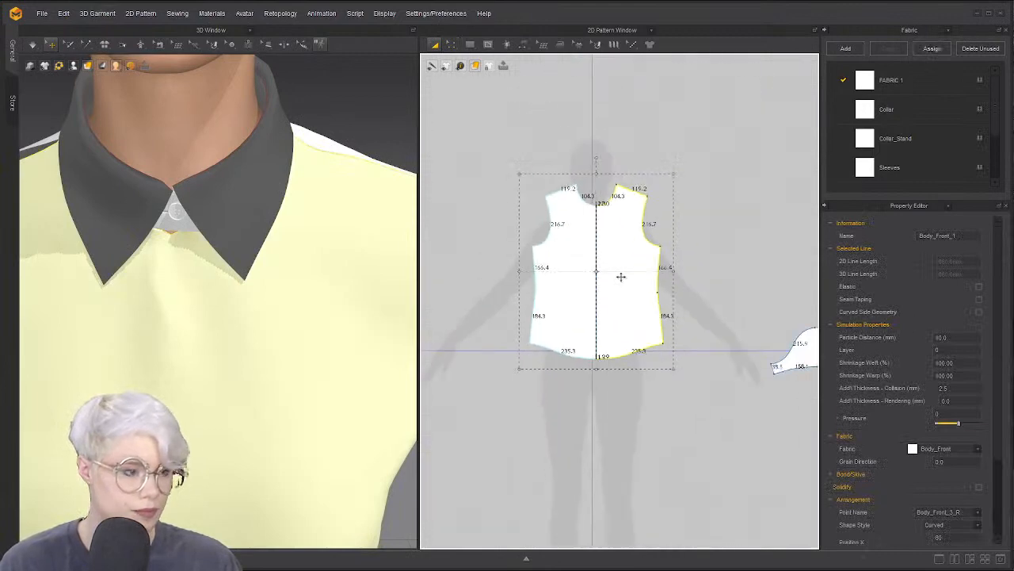
pyautogui.hotkey('ctrl', 'a')
# Set particle distance to 20 for all selected pieces and stop the simulation
pyautogui.click(956, 362)
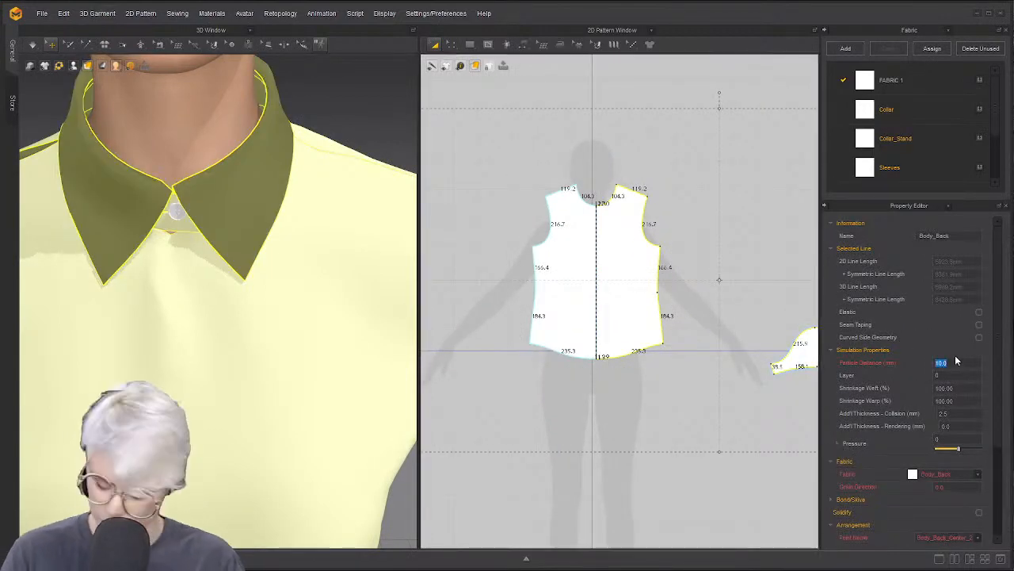
pyautogui.write('20')
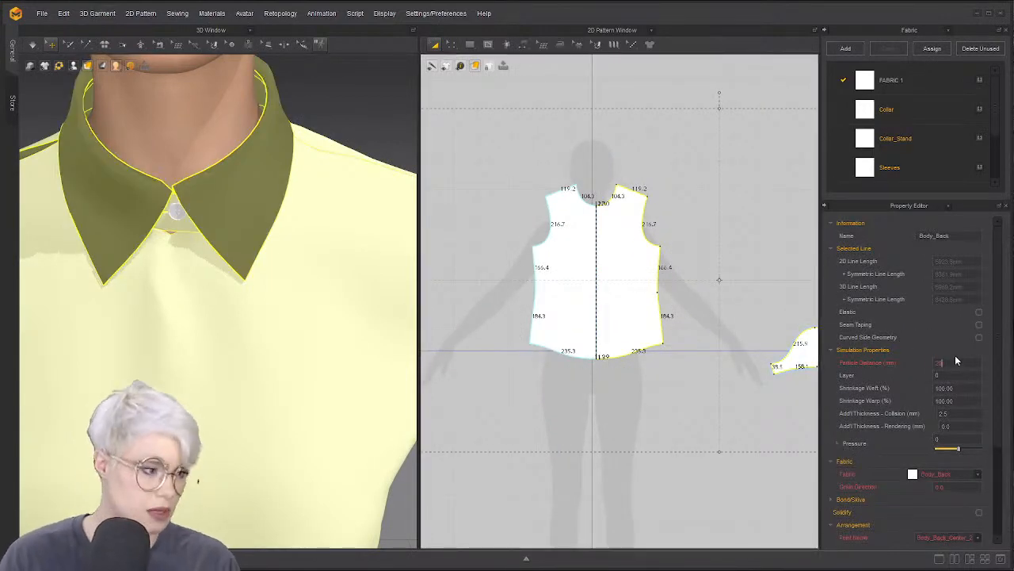
pyautogui.press('Return')
pyautogui.press('space')
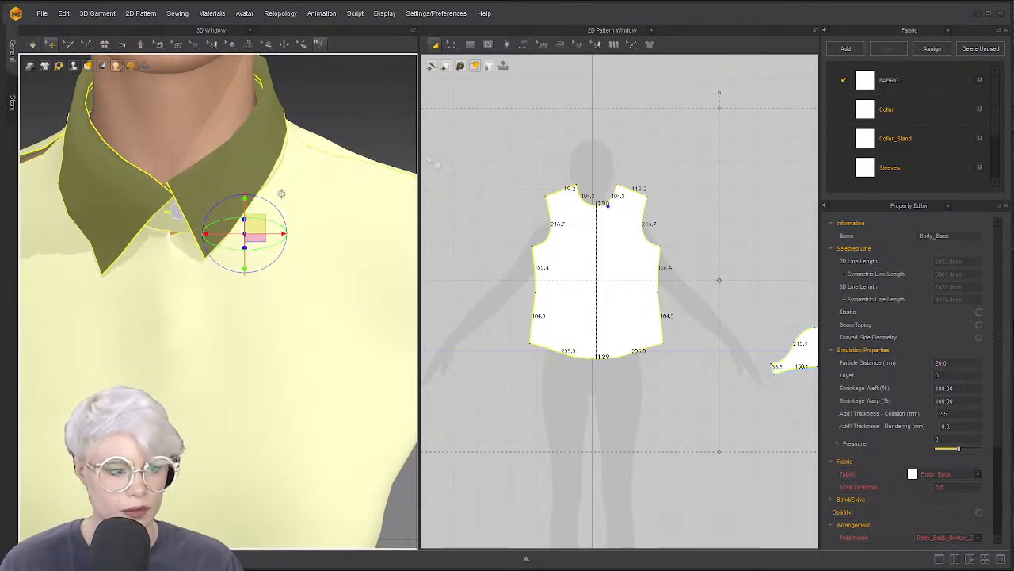
# Start a neckline seam, cancel it, and select the Collar and Collar_Stand pieces
pyautogui.click(562, 171)
pyautogui.scroll(4, 564, 173)
pyautogui.moveTo(569, 181); pyautogui.dragTo(520, 195, button='middle')
pyautogui.press('m')
pyautogui.scroll(5, 596, 192)
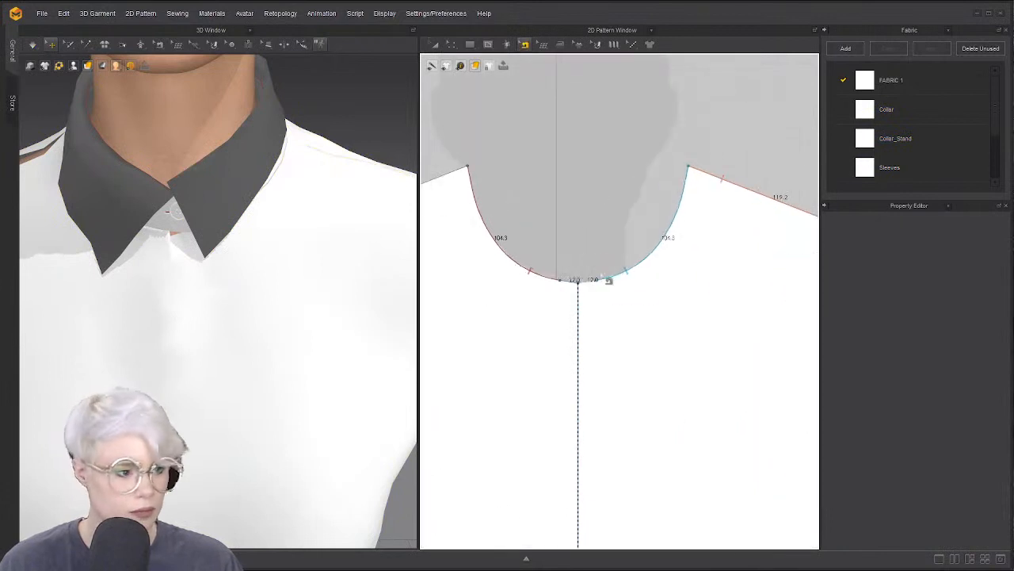
pyautogui.click(600, 285)
pyautogui.scroll(-6, 626, 294)
pyautogui.scroll(-5, 784, 227)
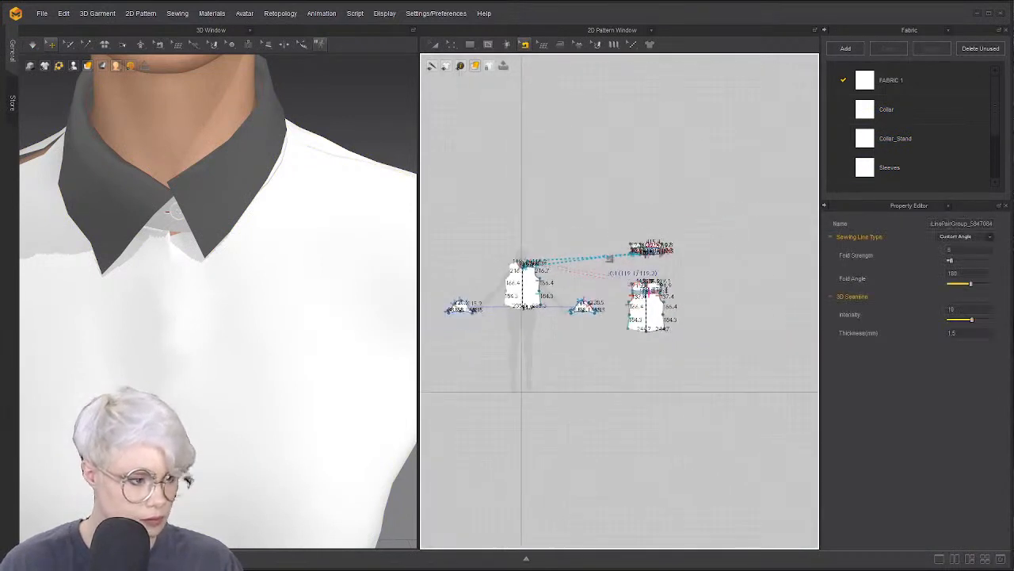
pyautogui.press('a')
pyautogui.moveTo(594, 204); pyautogui.dragTo(534, 242)
pyautogui.scroll(6, 497, 259)
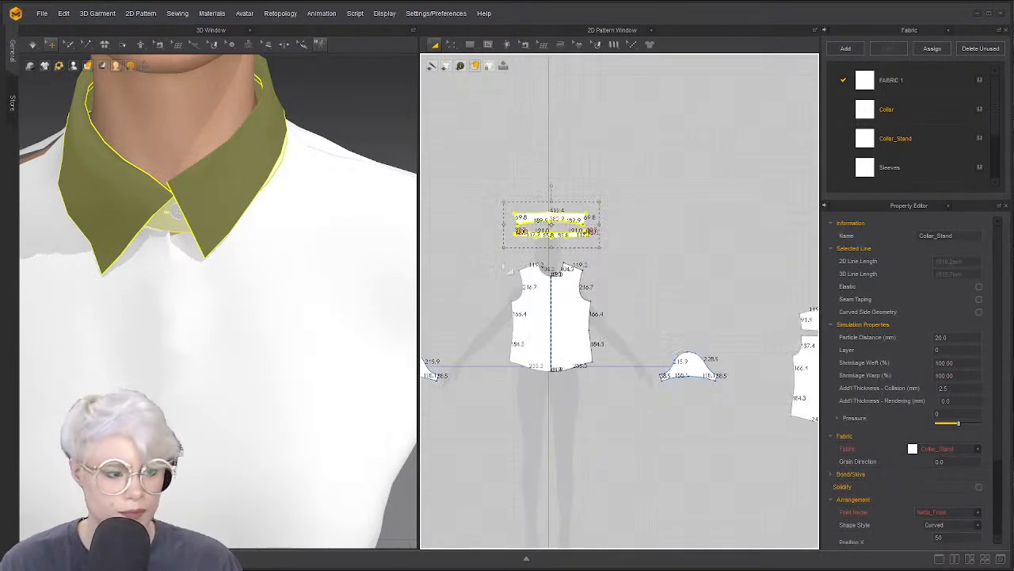
# Pull the front bodice's left side outward on the avatar while simulating
pyautogui.moveTo(497, 304); pyautogui.dragTo(561, 240, button='middle')
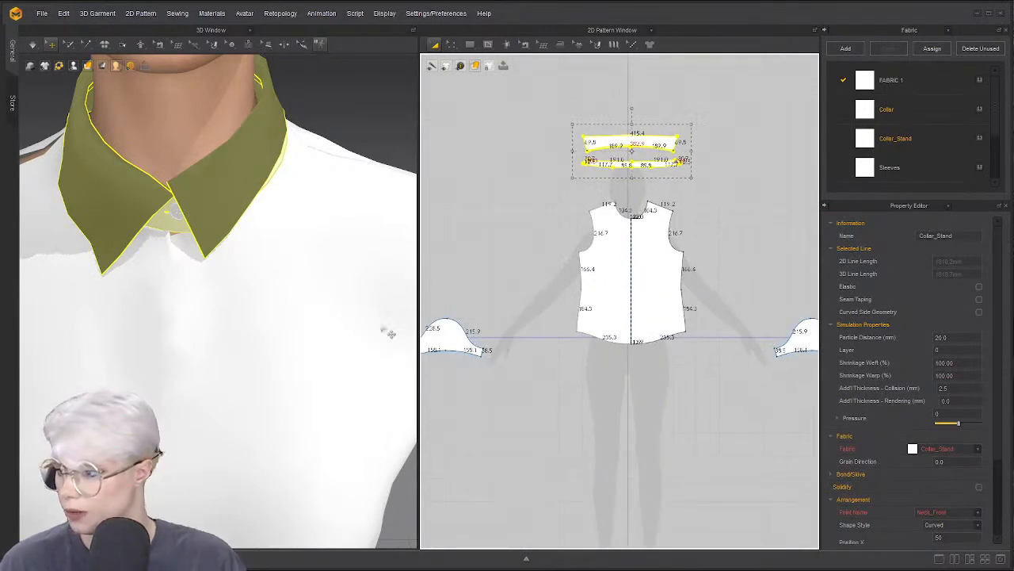
pyautogui.scroll(-3, 388, 333)
pyautogui.moveTo(448, 331)
pyautogui.mouseDown(button='middle')
pyautogui.moveTo(461, 327)
pyautogui.moveTo(447, 320)
pyautogui.mouseUp(button='middle')
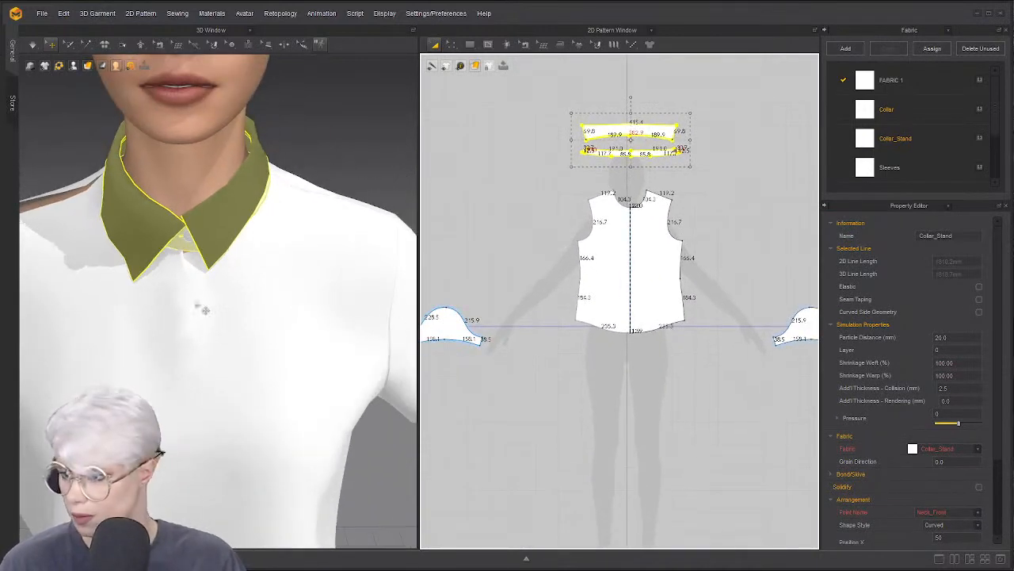
pyautogui.scroll(-5, 532, 258)
pyautogui.scroll(-3, 279, 287)
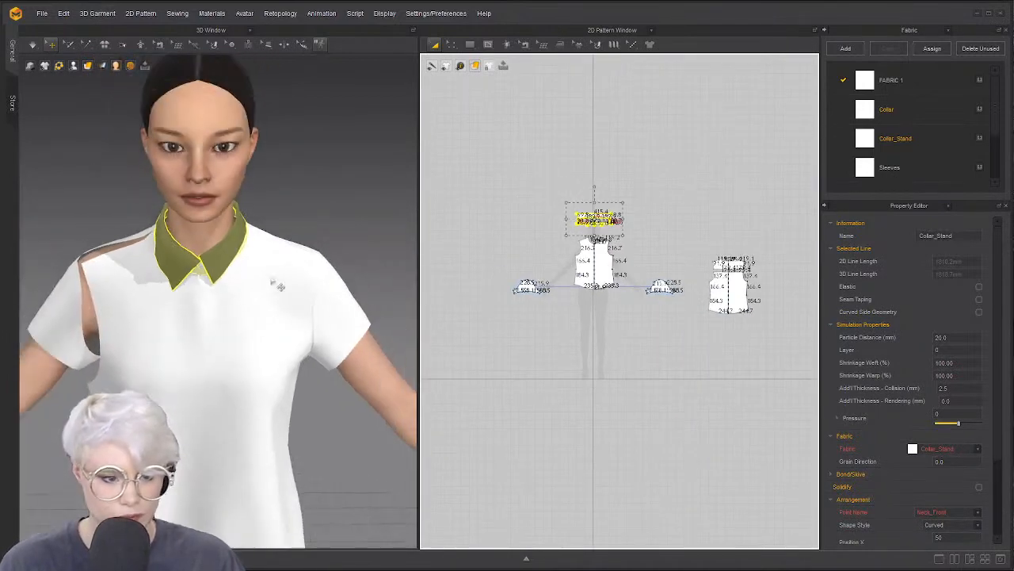
pyautogui.moveTo(174, 339)
pyautogui.mouseDown(button='right')
pyautogui.moveTo(232, 343)
pyautogui.moveTo(171, 344)
pyautogui.mouseUp(button='right')
pyautogui.scroll(-2, 171, 362)
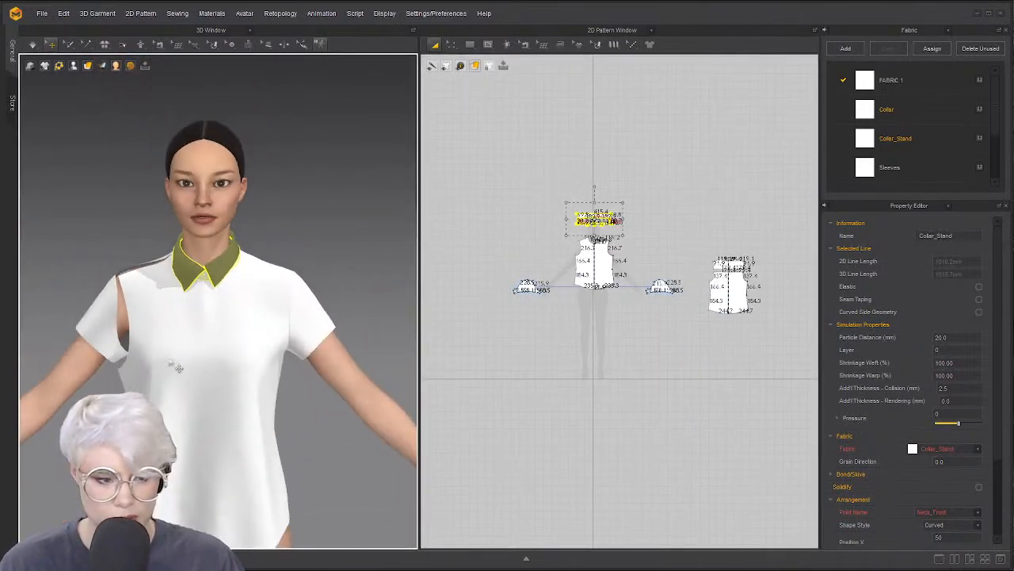
pyautogui.click(131, 371)
pyautogui.click(128, 371)
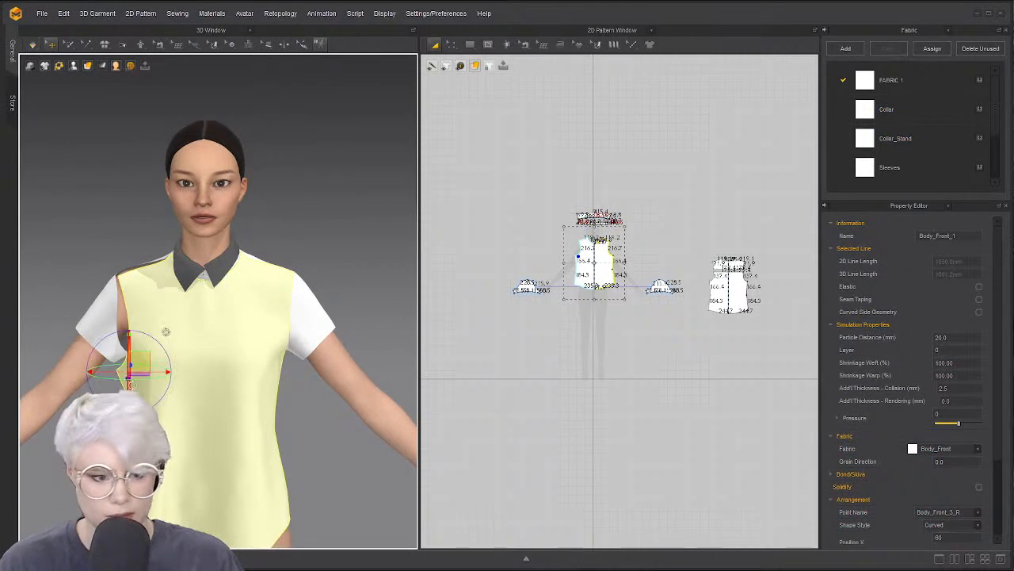
pyautogui.click(115, 244)
pyautogui.press('space')
pyautogui.moveTo(137, 373); pyautogui.dragTo(119, 369)
pyautogui.press('space')
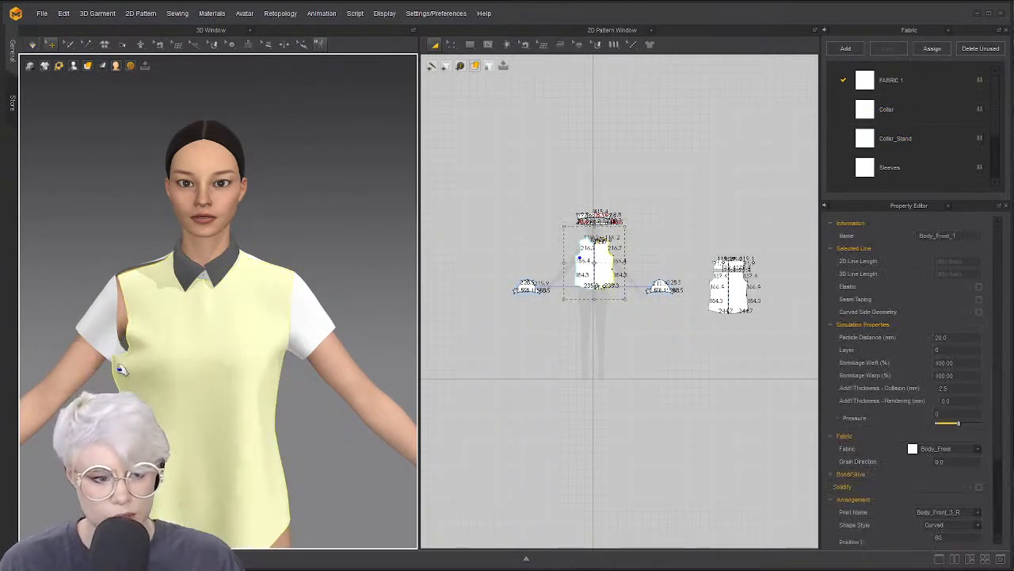
# Select all body, sleeve and collar pattern pieces
pyautogui.hotkey('ctrl', 'a')
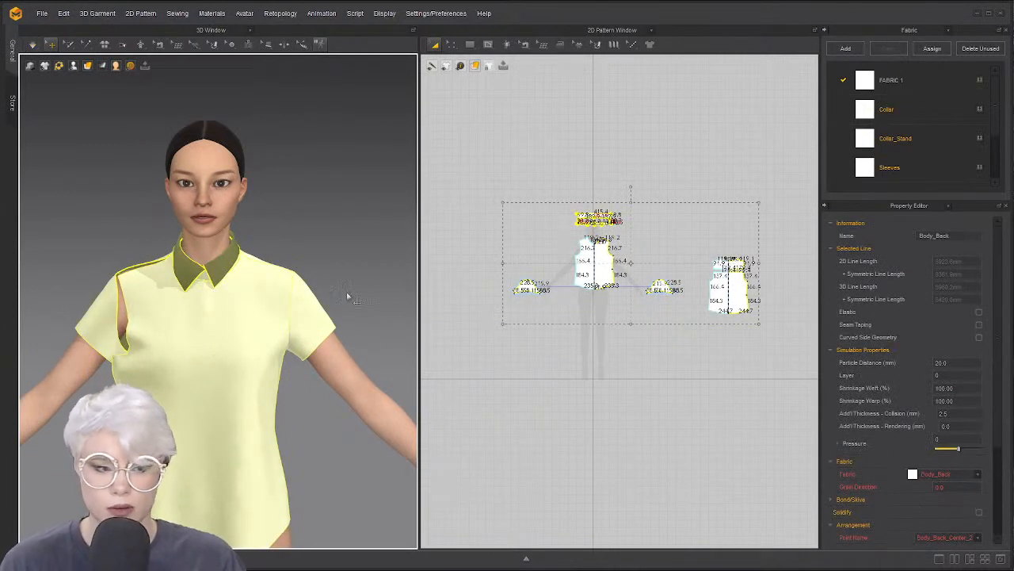
pyautogui.click(523, 248)
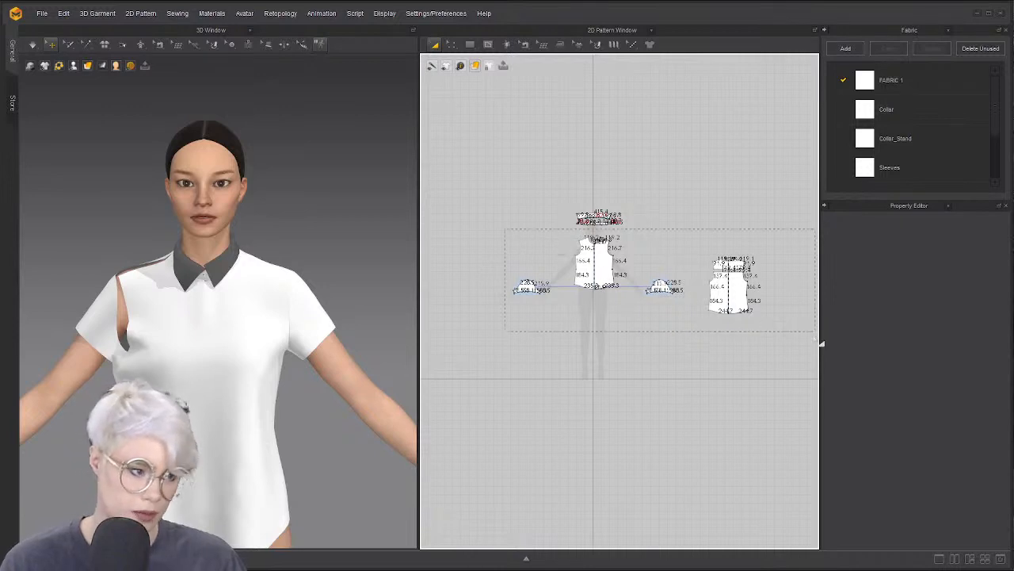
pyautogui.moveTo(821, 343); pyautogui.dragTo(816, 337)
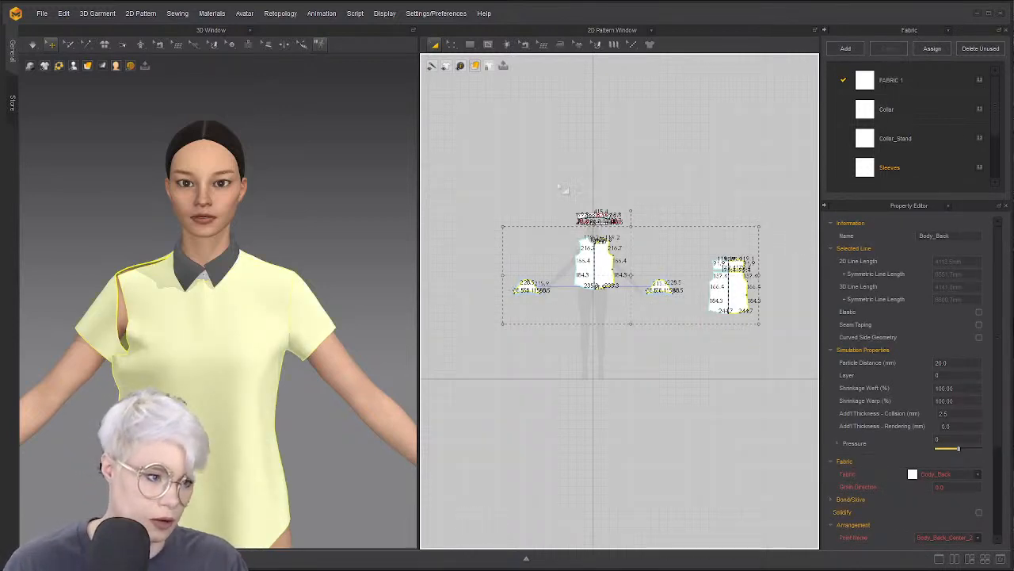
pyautogui.hotkey('ctrl', 'a')
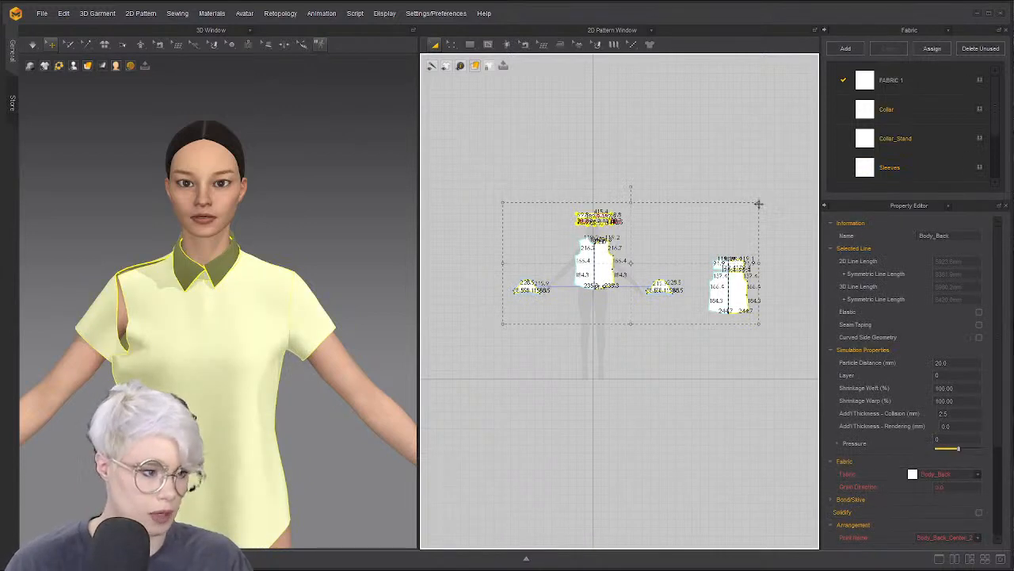
# Scale all selected pattern pieces to 102% in Transform and re-simulate the shirt
pyautogui.rightClick(760, 202)
pyautogui.write('1')
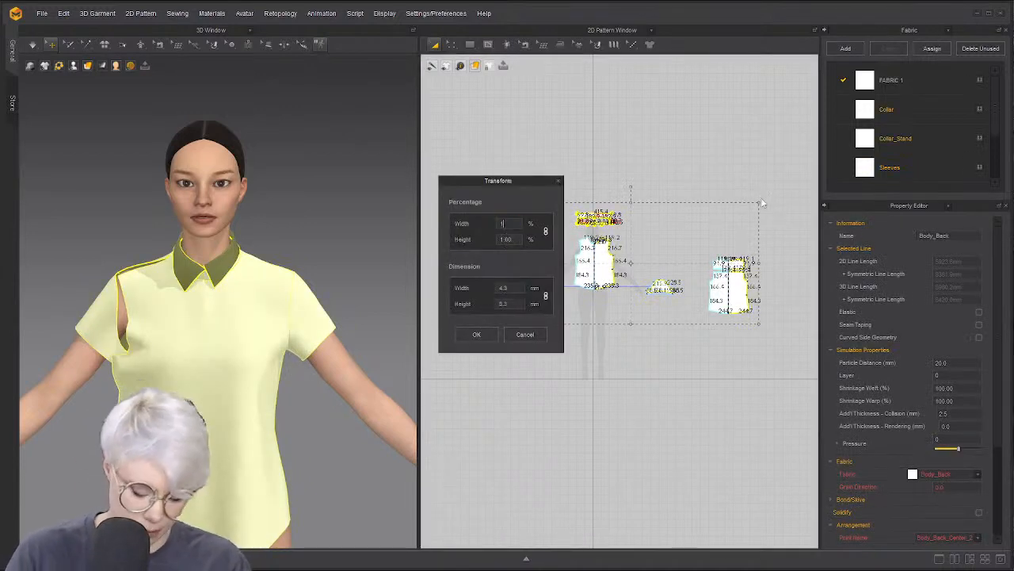
pyautogui.write('.02')
pyautogui.hotkey('ctrl', 'a')
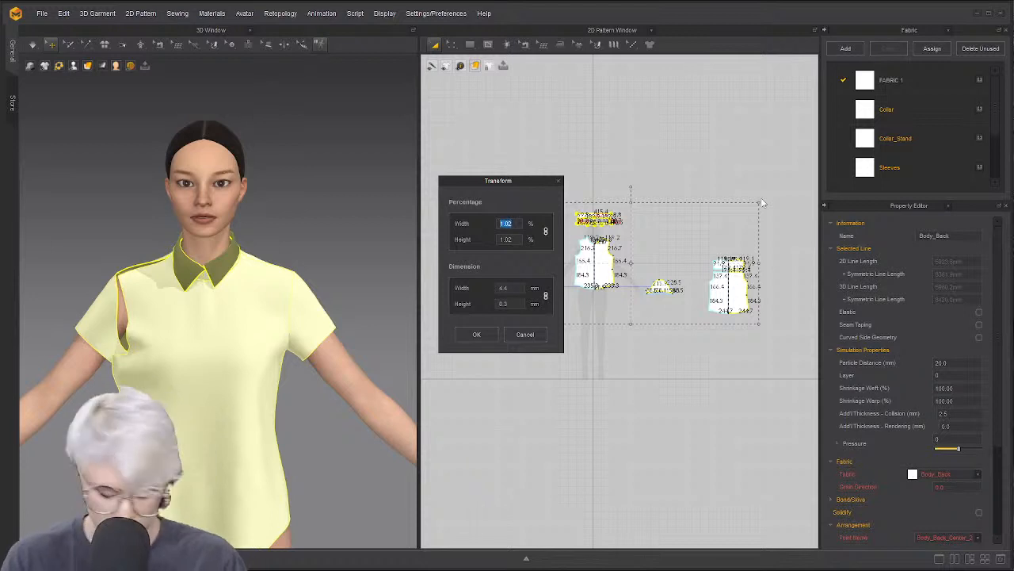
pyautogui.write('102.00')
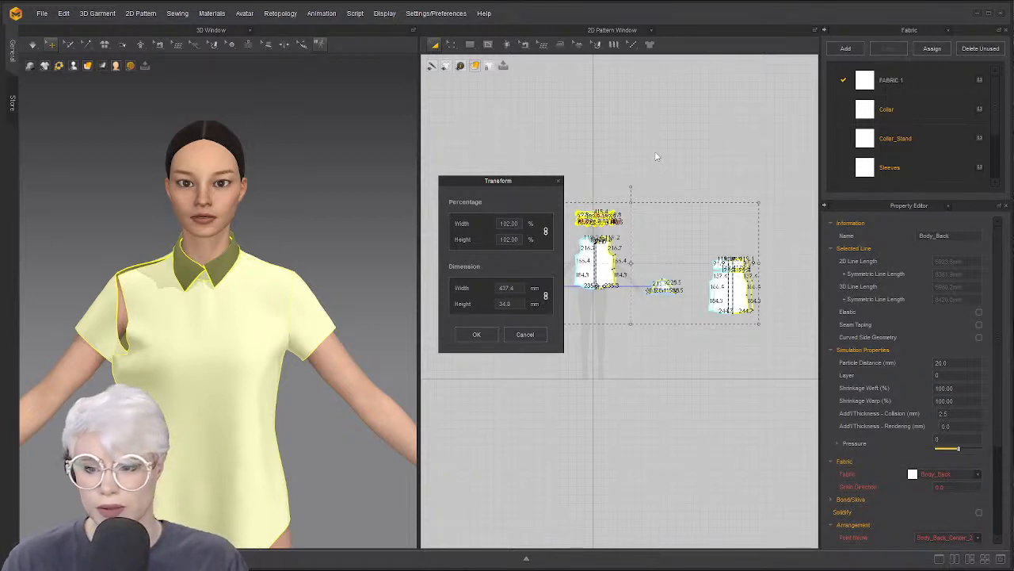
pyautogui.click(477, 335)
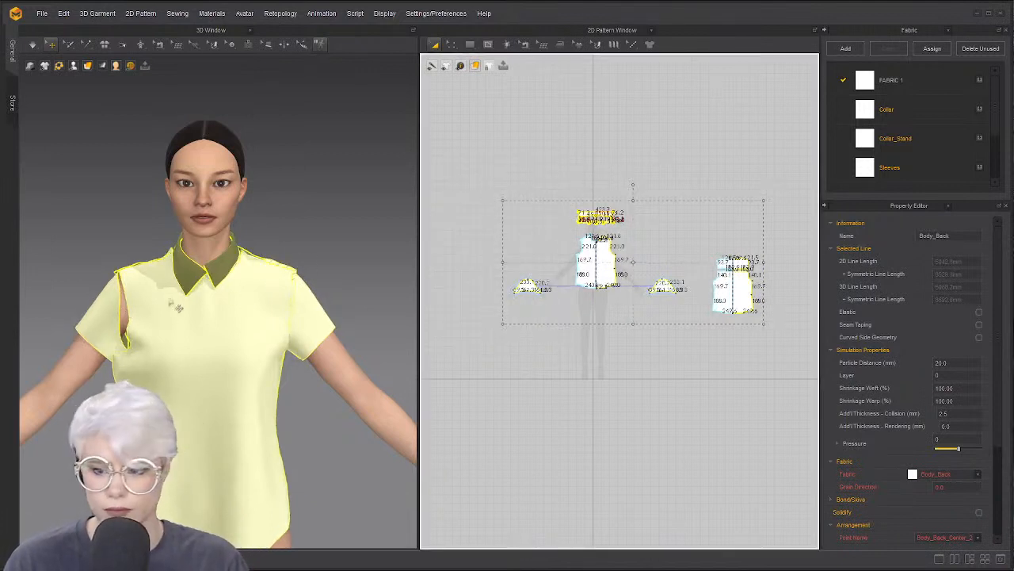
pyautogui.press('space')
pyautogui.moveTo(191, 319); pyautogui.dragTo(49, 292, button='right')
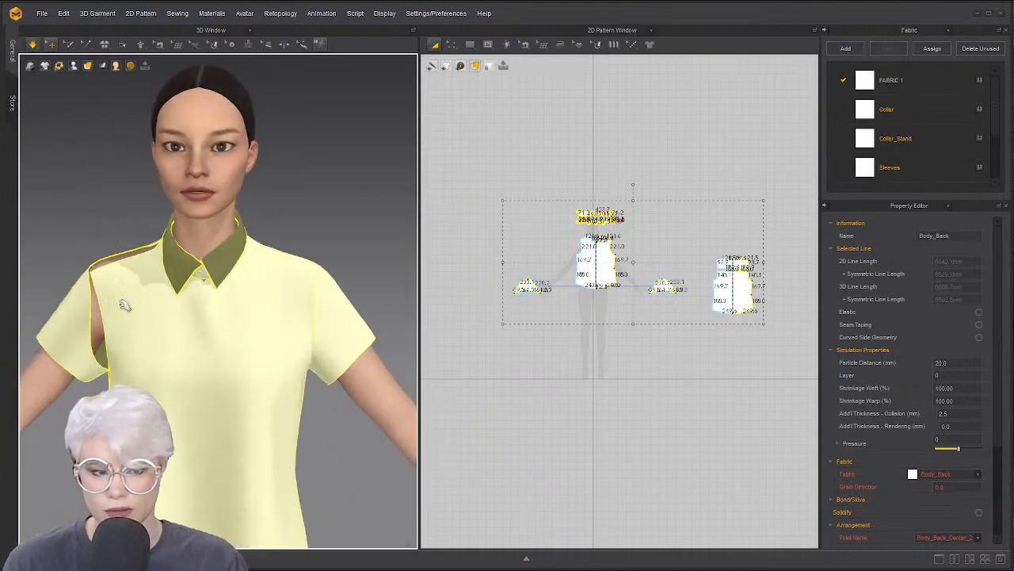
pyautogui.moveTo(123, 304); pyautogui.dragTo(104, 267)
pyautogui.press('space')
pyautogui.moveTo(105, 272); pyautogui.dragTo(211, 302, button='right')
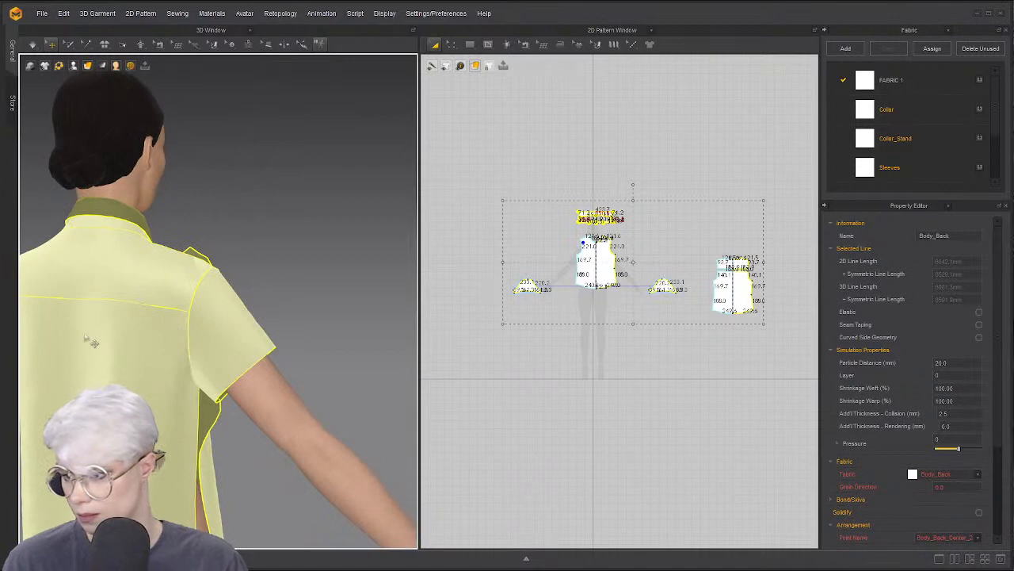
pyautogui.moveTo(183, 370); pyautogui.dragTo(212, 278, button='middle')
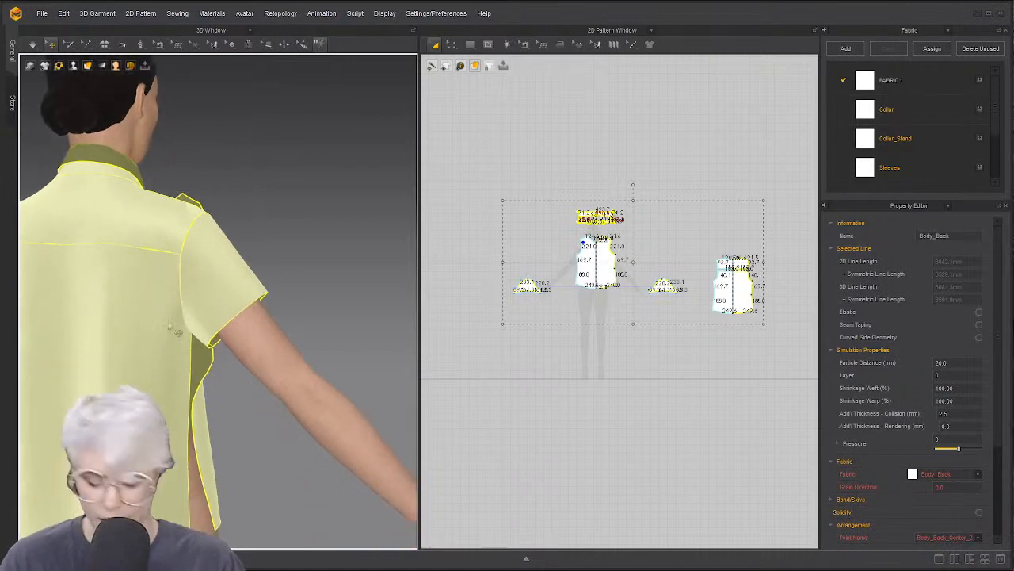
pyautogui.click(306, 260)
pyautogui.scroll(3, 271, 283)
pyautogui.click(270, 282)
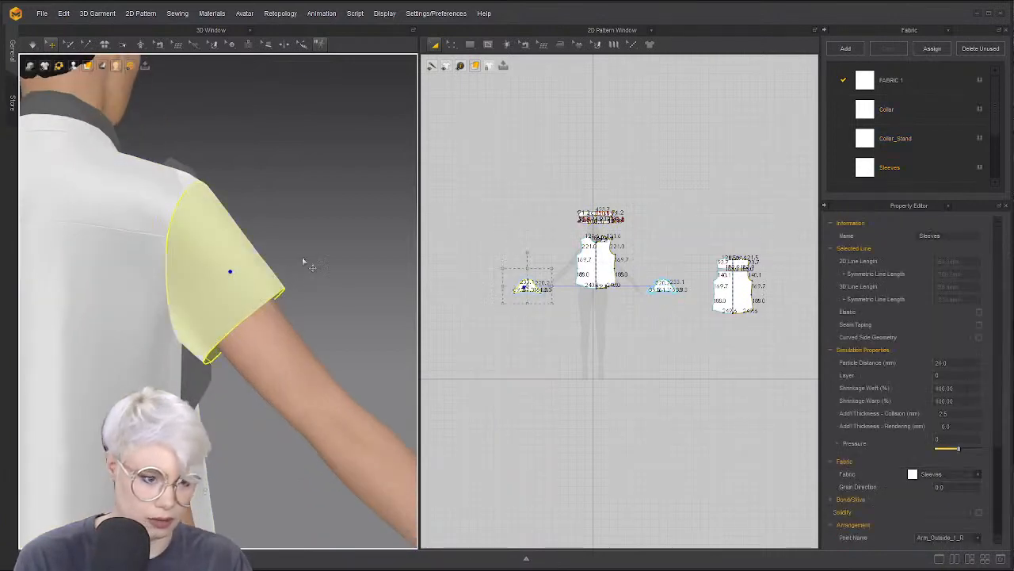
pyautogui.moveTo(306, 261); pyautogui.dragTo(238, 301, button='right')
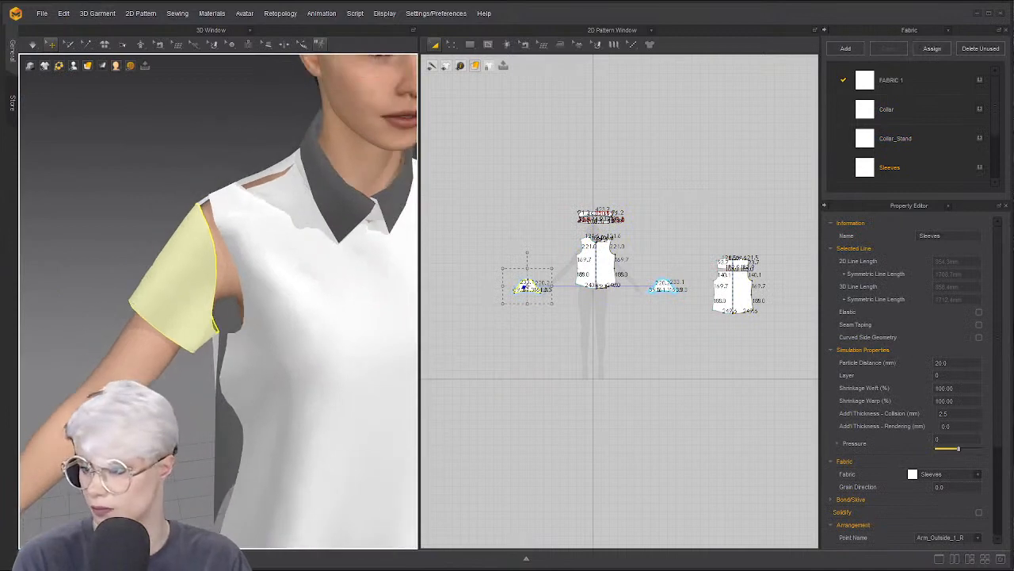
pyautogui.scroll(-4, 100, 297)
pyautogui.moveTo(100, 296); pyautogui.dragTo(108, 261, button='right')
pyautogui.moveTo(192, 261); pyautogui.dragTo(95, 257, button='middle')
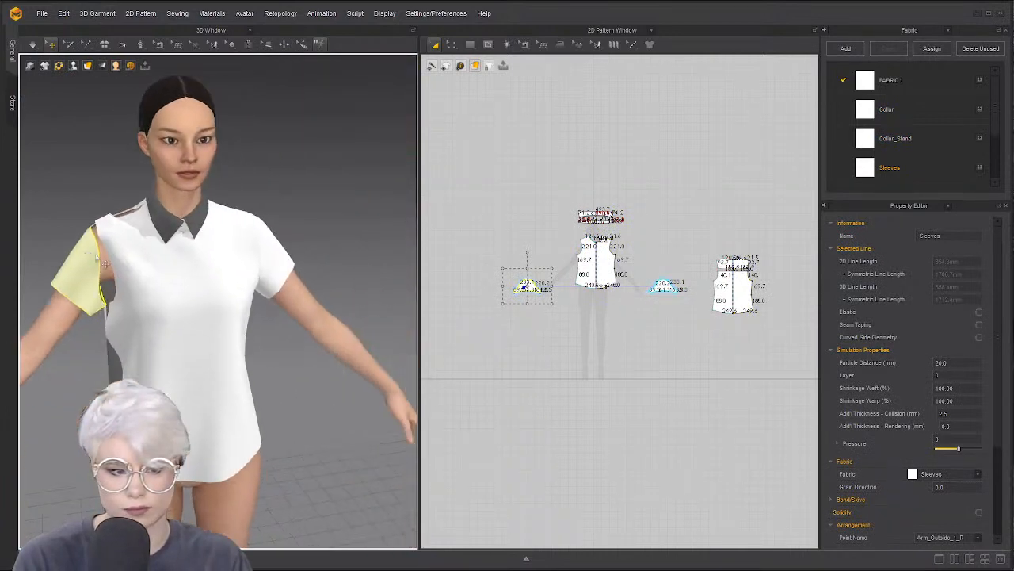
pyautogui.scroll(1, 220, 275)
pyautogui.moveTo(127, 261); pyautogui.dragTo(77, 250, button='right')
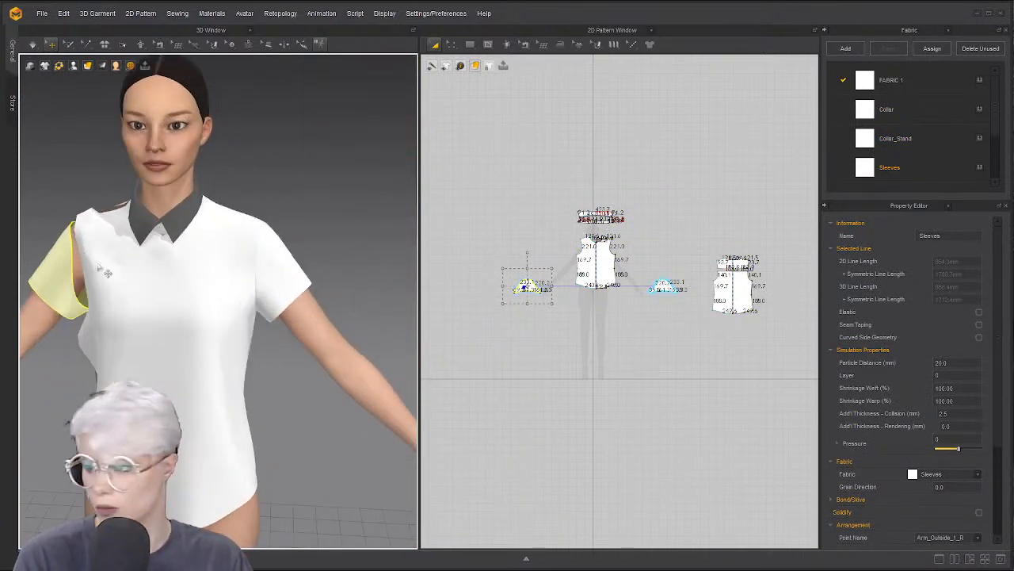
pyautogui.moveTo(137, 289); pyautogui.dragTo(168, 267, button='right')
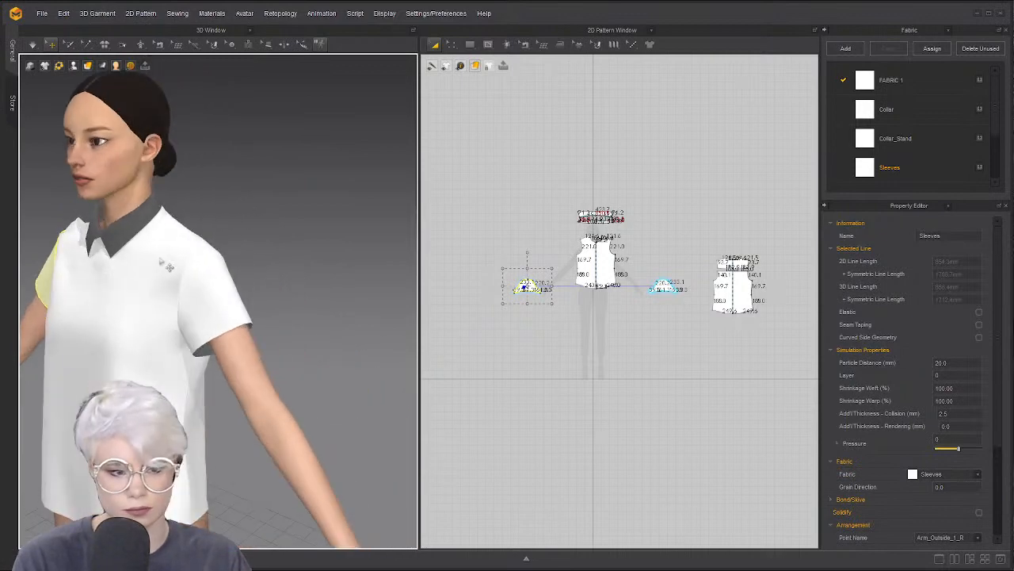
pyautogui.scroll(3, 600, 227)
# Sew the back shoulder to the front shoulder with Segment Sewing
pyautogui.click(718, 255)
pyautogui.press('z')
pyautogui.scroll(1, 654, 250)
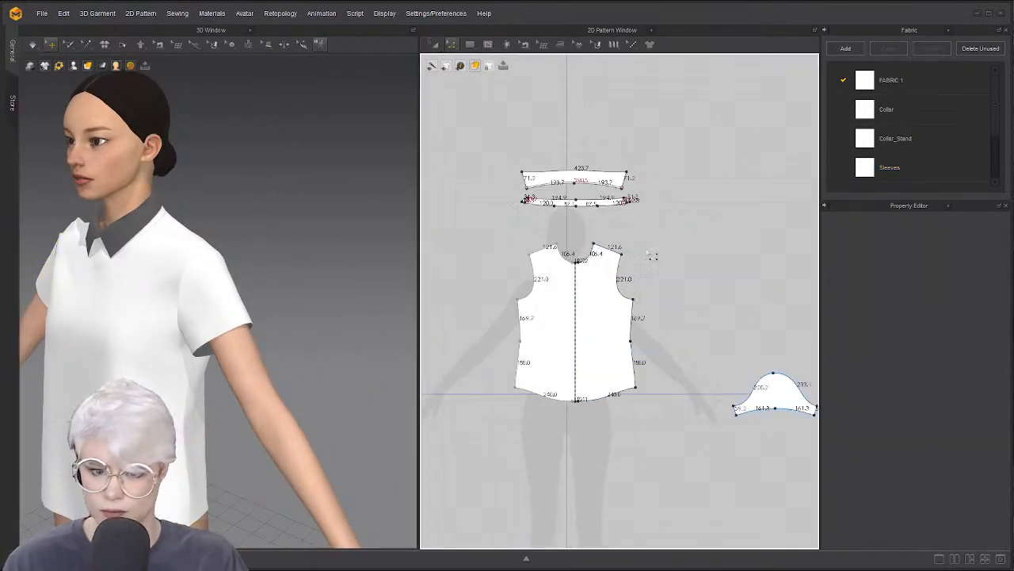
pyautogui.scroll(4, 590, 274)
pyautogui.scroll(-6, 509, 304)
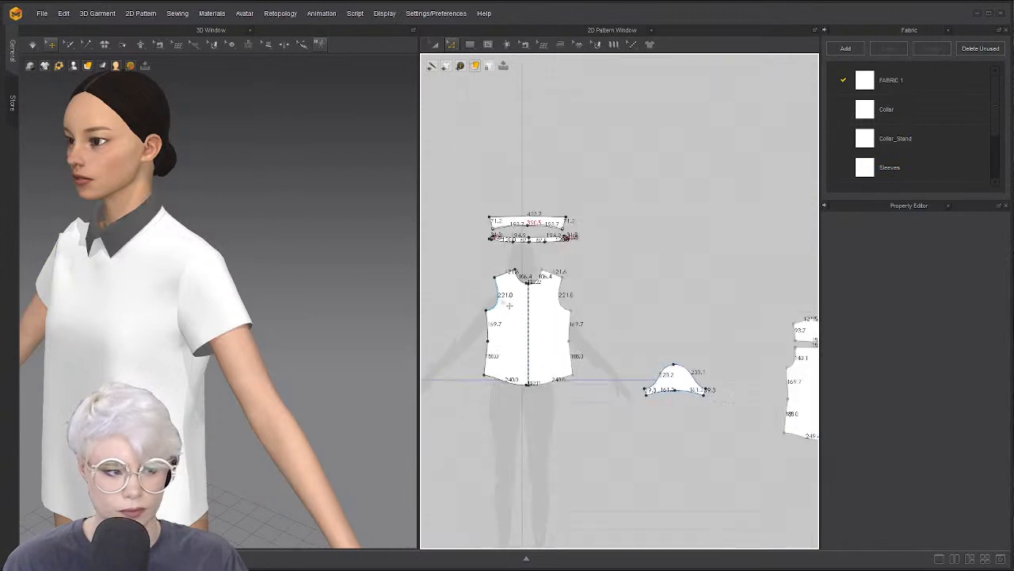
pyautogui.moveTo(509, 304); pyautogui.dragTo(700, 261, button='middle')
pyautogui.moveTo(502, 285); pyautogui.dragTo(592, 275, button='middle')
pyautogui.moveTo(144, 294); pyautogui.dragTo(177, 272, button='right')
pyautogui.scroll(-2, 178, 272)
pyautogui.scroll(4, 178, 272)
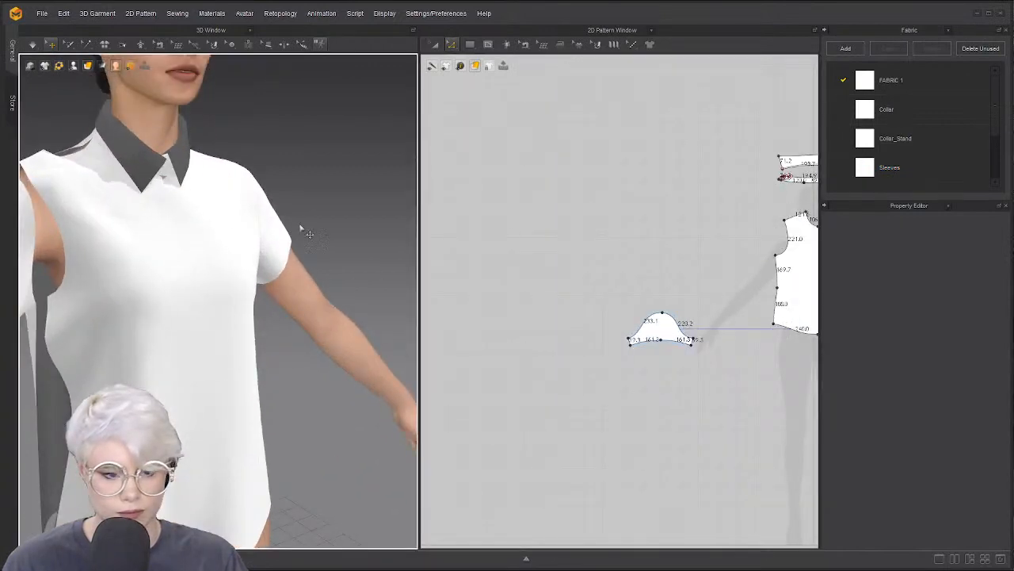
pyautogui.scroll(-3, 573, 214)
pyautogui.press('n')
pyautogui.moveTo(657, 214); pyautogui.dragTo(528, 233, button='middle')
pyautogui.scroll(3, 602, 223)
pyautogui.scroll(1, 590, 265)
pyautogui.moveTo(590, 265); pyautogui.dragTo(515, 272, button='middle')
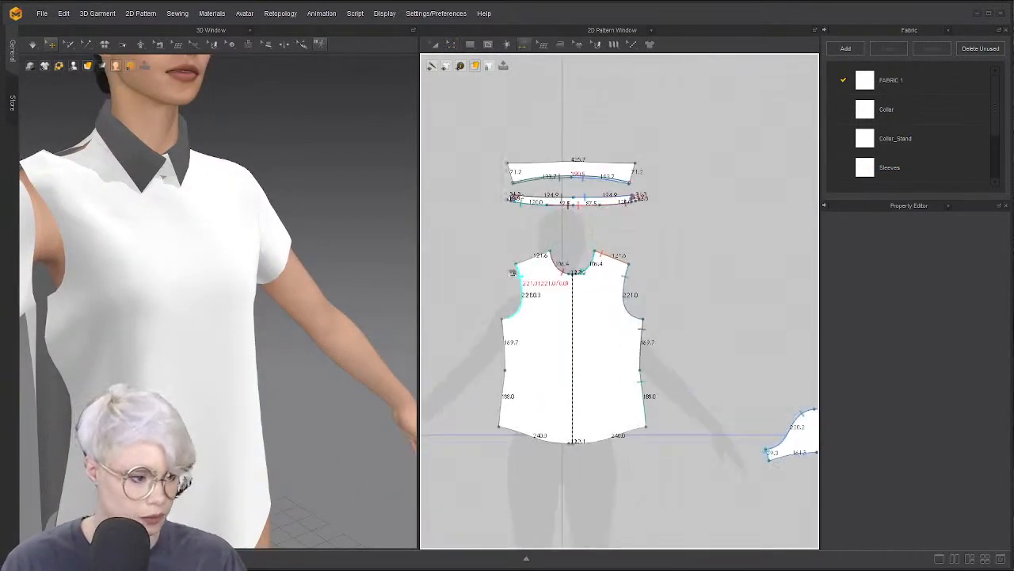
pyautogui.scroll(-2, 602, 285)
pyautogui.moveTo(650, 289); pyautogui.dragTo(553, 297, button='middle')
pyautogui.scroll(-1, 745, 337)
pyautogui.moveTo(792, 347); pyautogui.dragTo(702, 336, button='middle')
pyautogui.click(728, 318)
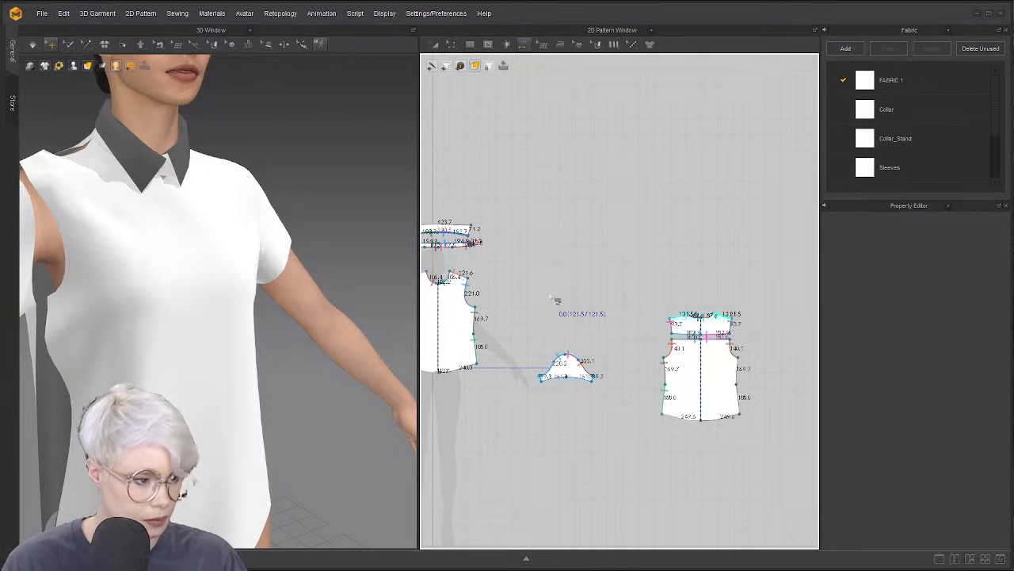
pyautogui.moveTo(555, 301); pyautogui.dragTo(749, 292, button='middle')
pyautogui.click(621, 265)
# Sew the front bodice side edge to the back bodice side edge
pyautogui.scroll(-2, 633, 307)
pyautogui.moveTo(632, 308); pyautogui.dragTo(589, 304, button='middle')
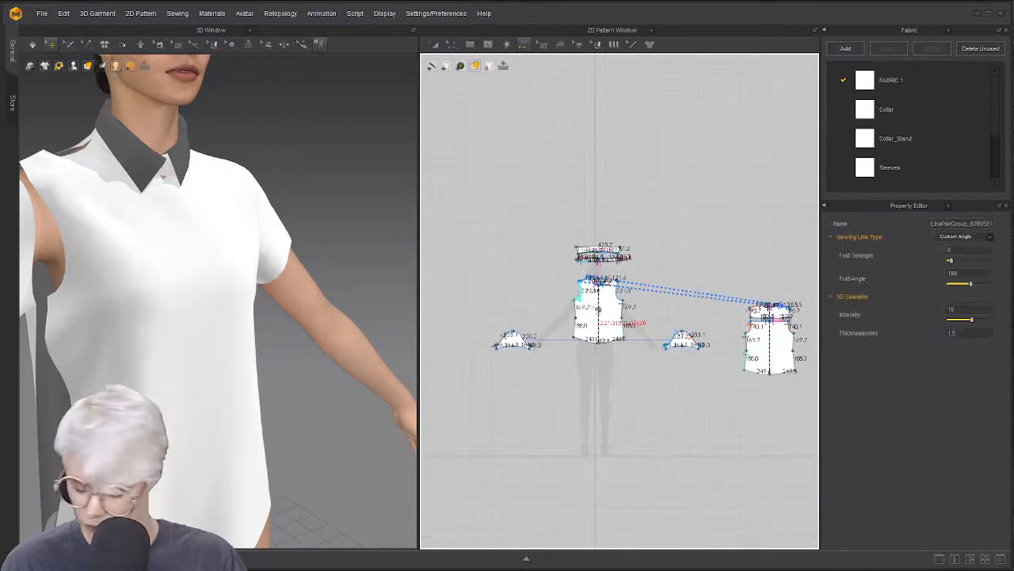
pyautogui.click(577, 302)
pyautogui.click(575, 339)
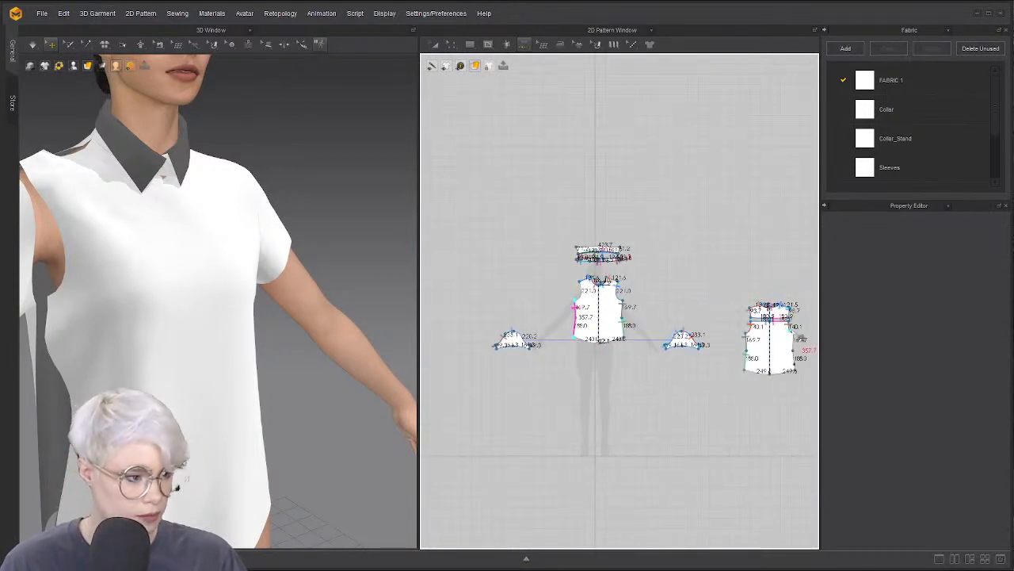
pyautogui.click(794, 331)
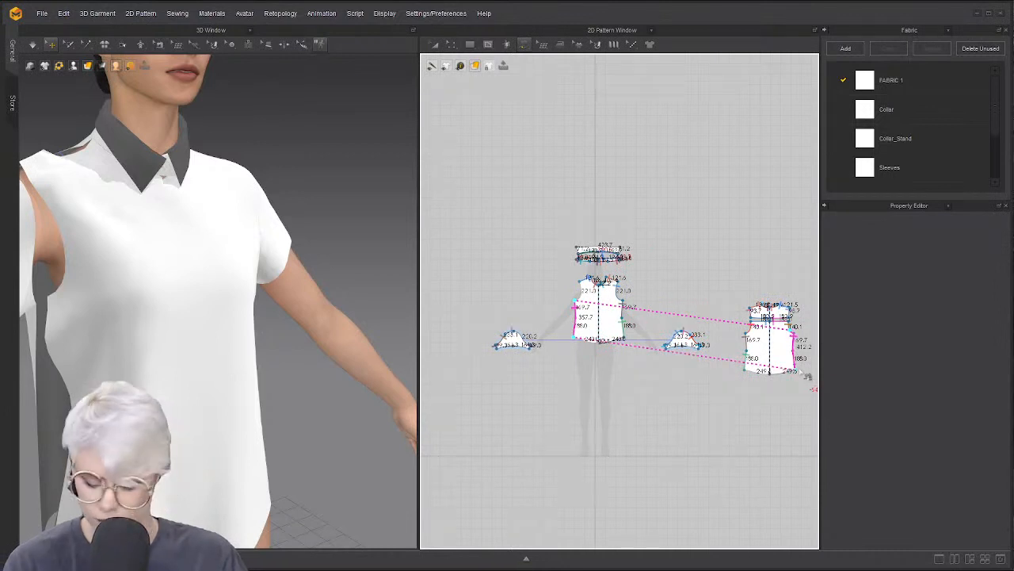
pyautogui.click(802, 370)
# Sew the sleeve cap to the front armhole
pyautogui.scroll(3, 572, 327)
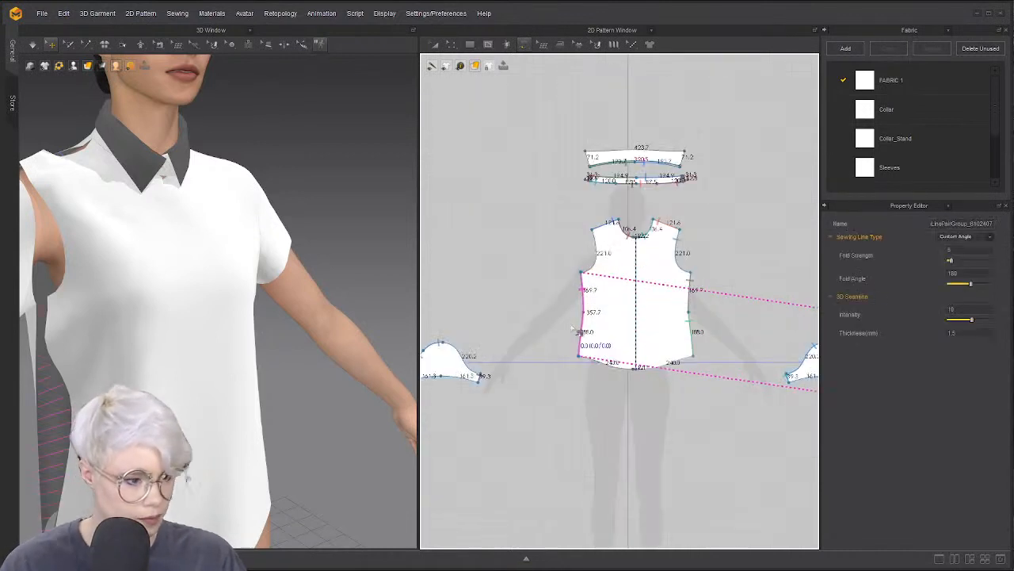
pyautogui.scroll(3, 554, 327)
pyautogui.moveTo(462, 347); pyautogui.dragTo(471, 377, button='middle')
pyautogui.click(540, 319)
pyautogui.click(588, 360)
pyautogui.click(593, 220)
pyautogui.click(580, 272)
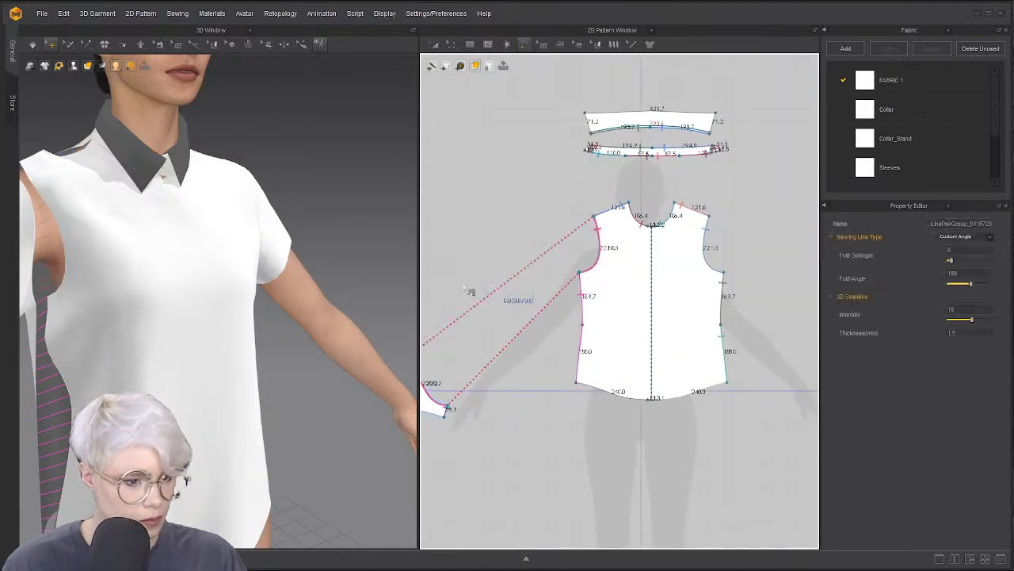
# Simulate and tug the front bodice so the shirt settles, then stop
pyautogui.moveTo(237, 282); pyautogui.dragTo(116, 270, button='right')
pyautogui.press('space')
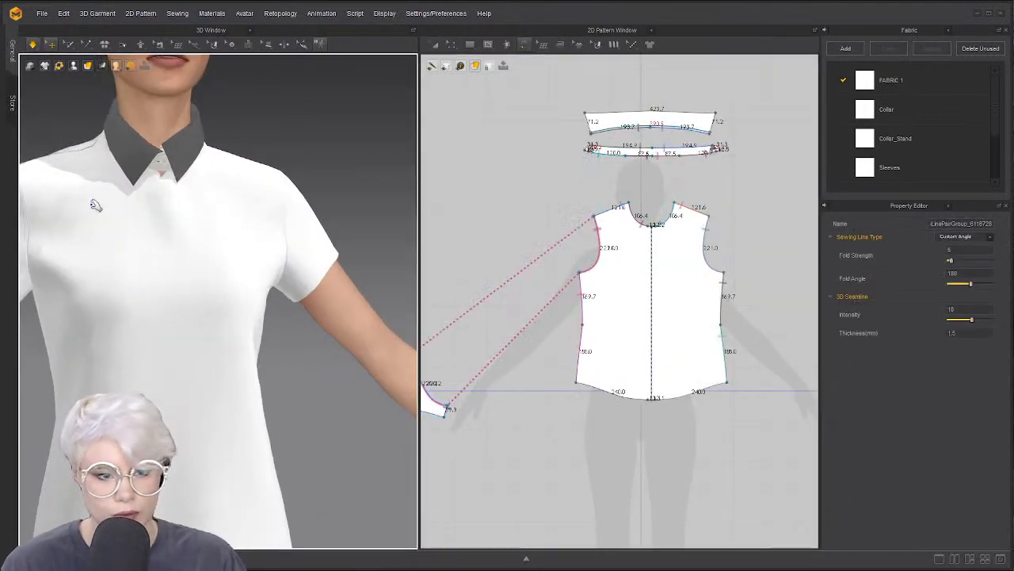
pyautogui.moveTo(96, 206); pyautogui.dragTo(176, 257)
pyautogui.moveTo(186, 216); pyautogui.dragTo(164, 206, button='right')
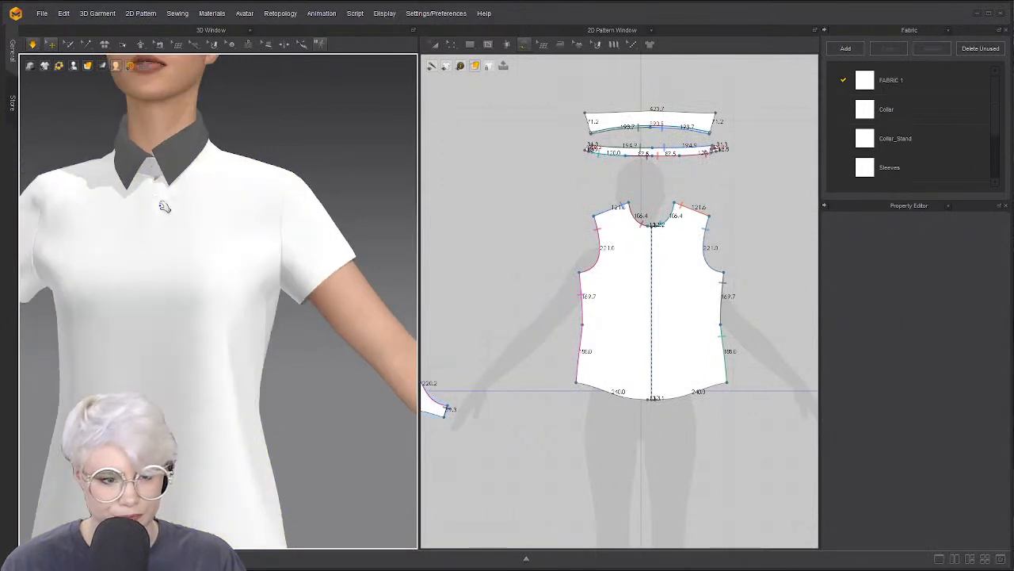
pyautogui.press('space')
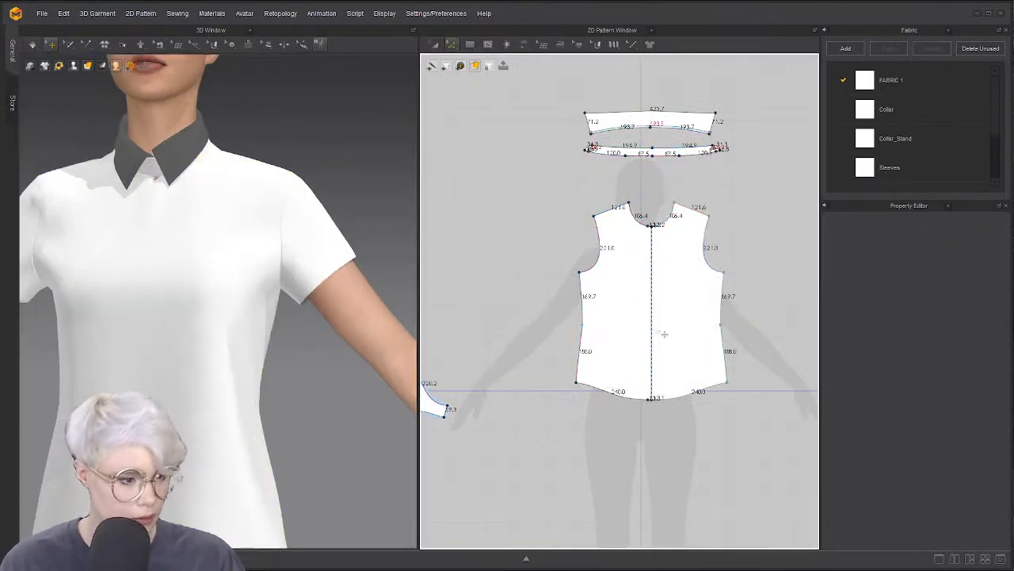
# Delete the extra side-seam points on the front and back bodice pieces
pyautogui.click(582, 325)
pyautogui.press('Delete')
pyautogui.scroll(-4, 674, 317)
pyautogui.moveTo(676, 316); pyautogui.dragTo(514, 316, button='middle')
pyautogui.click(773, 382)
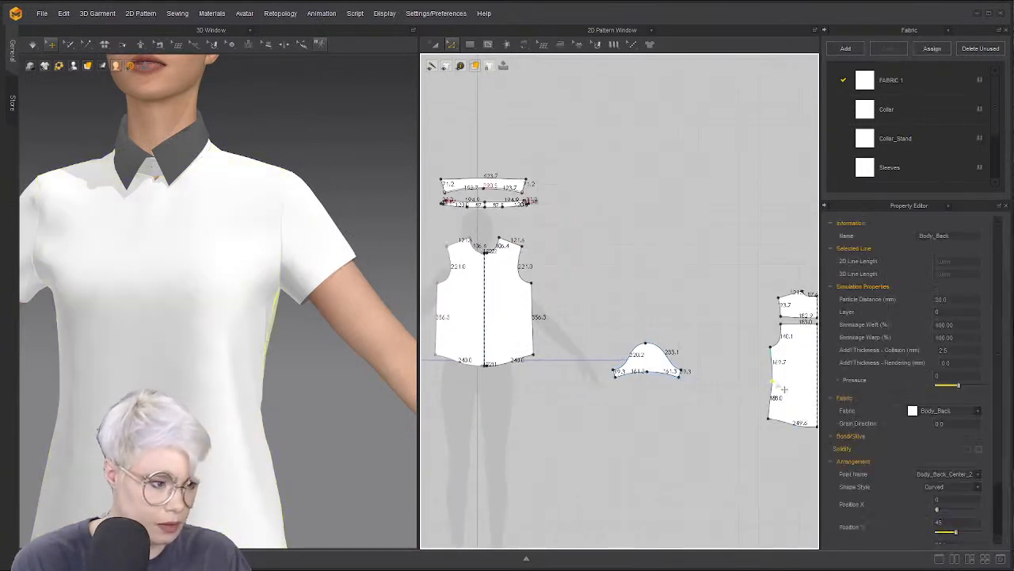
pyautogui.press('Delete')
pyautogui.scroll(-5, 252, 319)
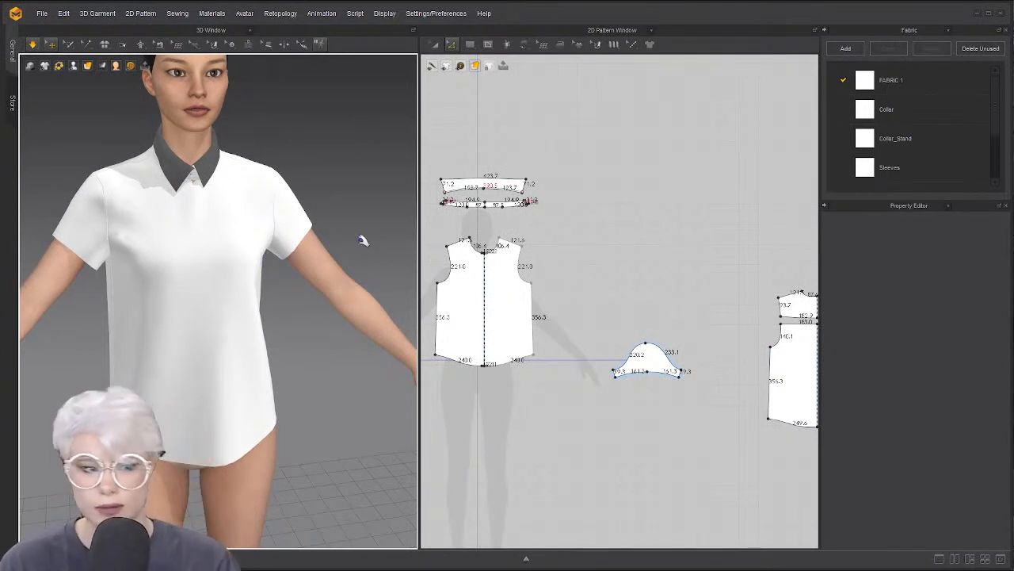
pyautogui.moveTo(637, 283); pyautogui.dragTo(671, 260, button='middle')
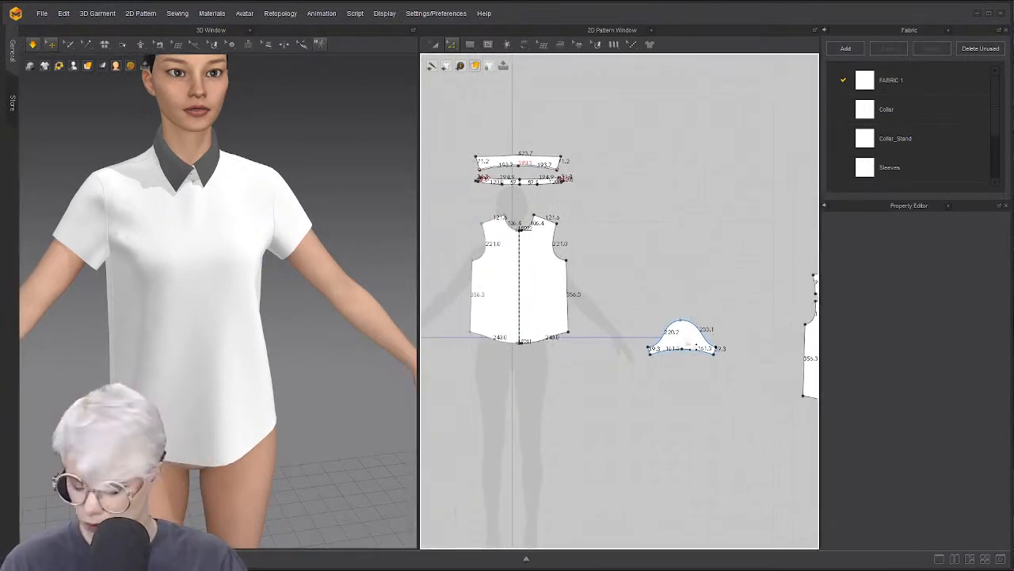
# Move the sleeve up and rotate it clockwise against the bodice shoulder, then maximize Chrome
pyautogui.press('a')
pyautogui.click(682, 346)
pyautogui.scroll(-3, 682, 345)
pyautogui.moveTo(683, 345); pyautogui.dragTo(607, 331, button='middle')
pyautogui.rightClick(621, 291)
pyautogui.click(595, 248)
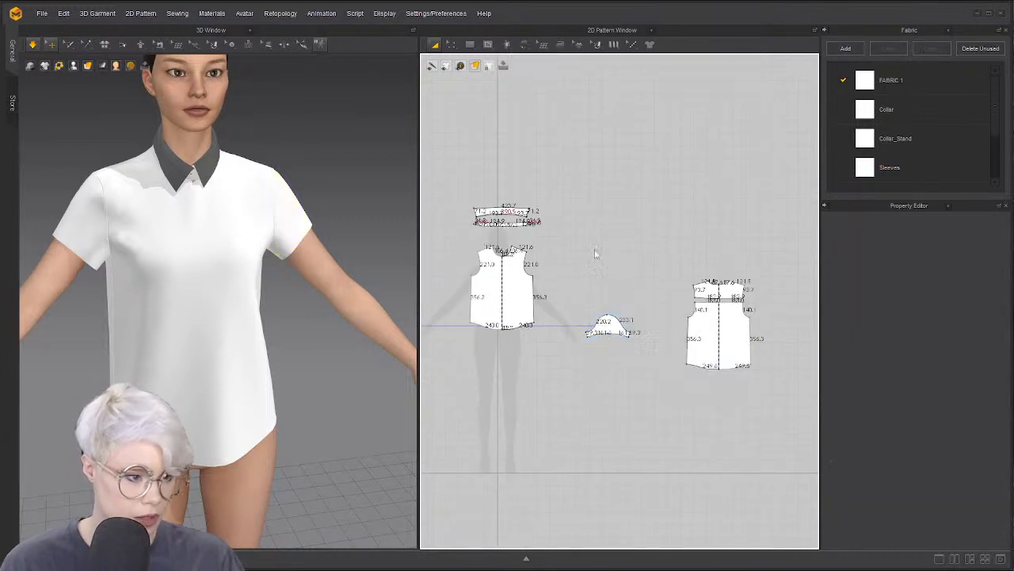
pyautogui.moveTo(611, 269); pyautogui.dragTo(511, 220, button='middle')
pyautogui.scroll(2, 477, 276)
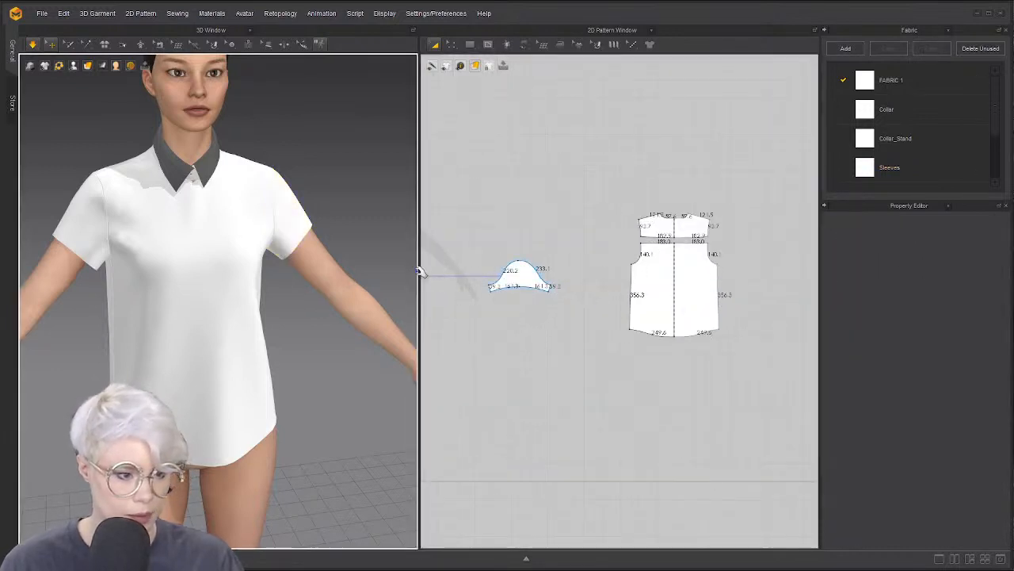
pyautogui.moveTo(421, 272); pyautogui.dragTo(363, 273)
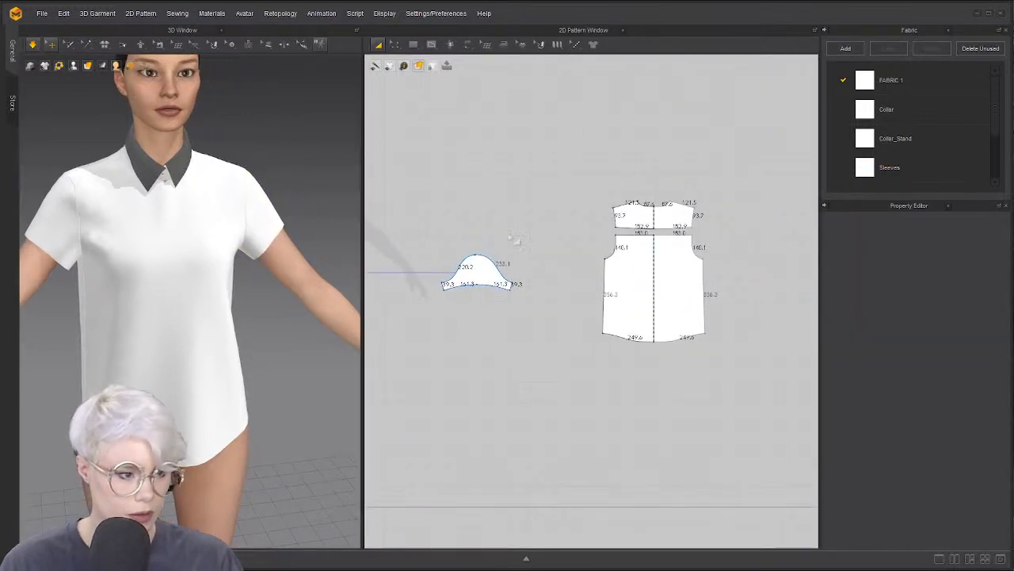
pyautogui.moveTo(483, 264); pyautogui.dragTo(578, 224)
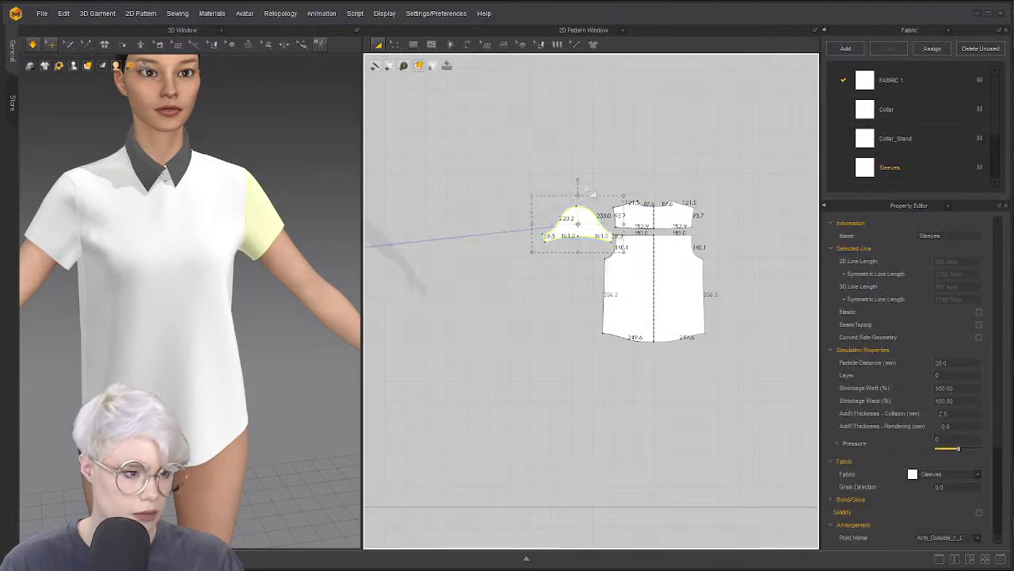
pyautogui.moveTo(584, 177); pyautogui.dragTo(611, 219)
pyautogui.moveTo(586, 180); pyautogui.dragTo(596, 181)
pyautogui.moveTo(598, 223)
pyautogui.mouseDown()
pyautogui.moveTo(606, 216)
pyautogui.moveTo(596, 224)
pyautogui.mouseUp()
pyautogui.scroll(4, 594, 217)
pyautogui.scroll(-2, 593, 222)
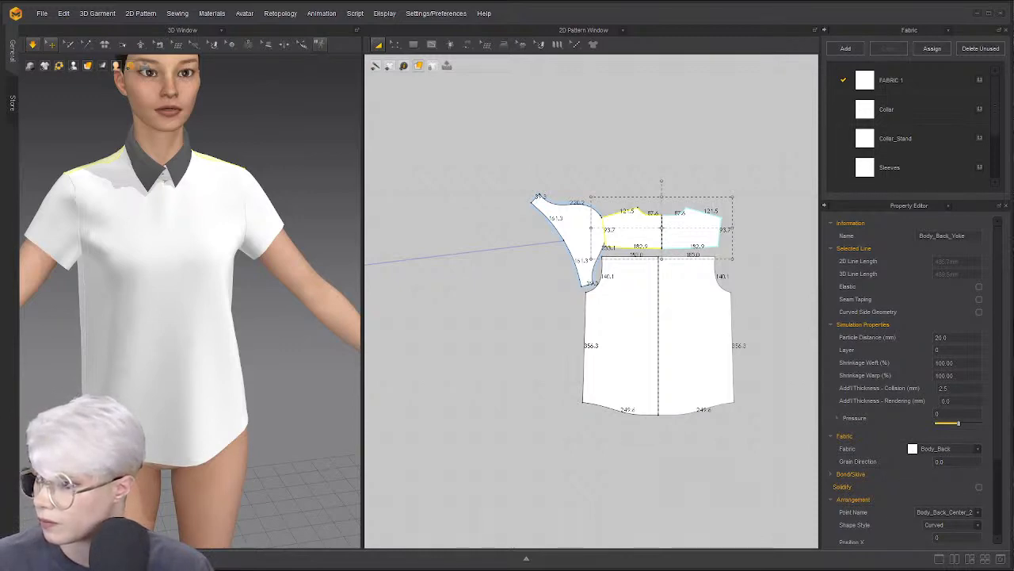
pyautogui.moveTo(713, 2); pyautogui.dragTo(600, 1)
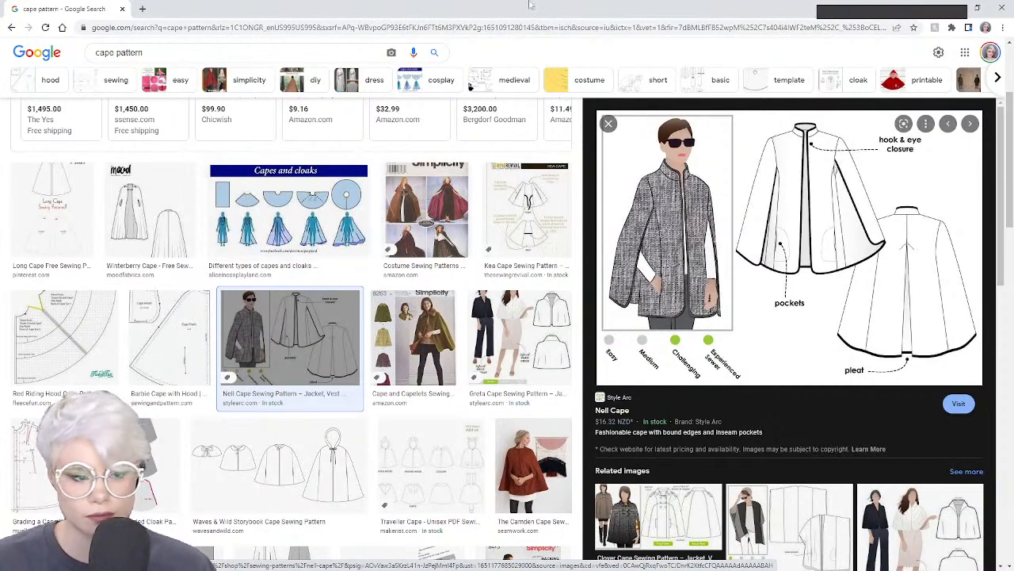
# Scroll the cape pattern image results and enlarge the Isla pant and Nell Cape reference
pyautogui.scroll(-3, 713, 269)
pyautogui.scroll(-5, 472, 349)
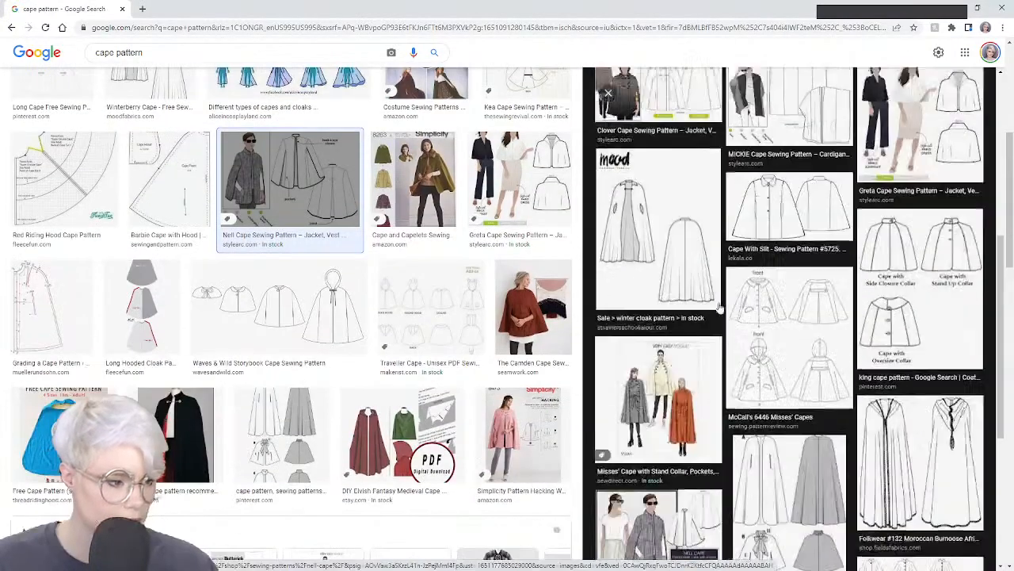
pyautogui.scroll(-5, 426, 339)
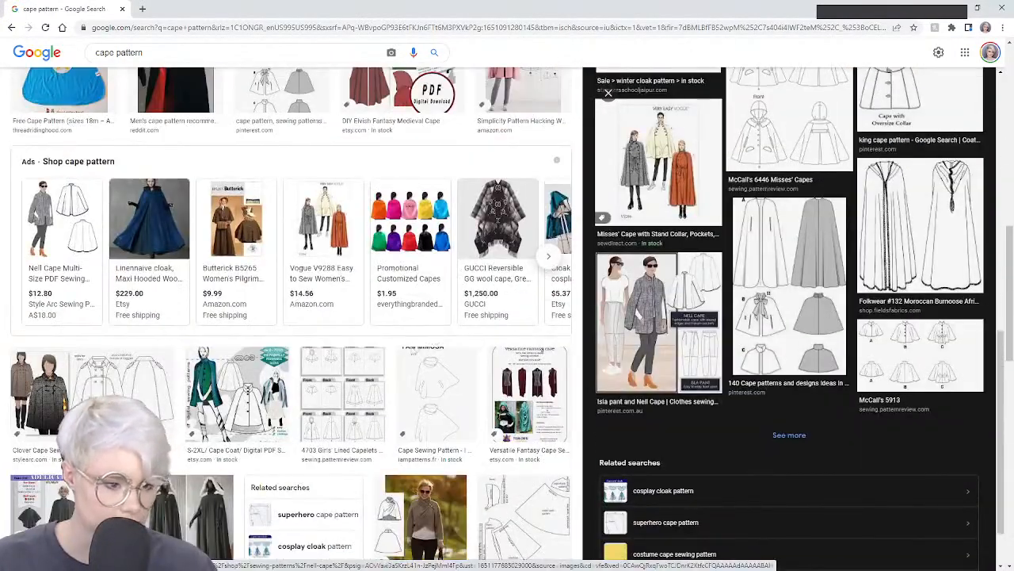
pyautogui.scroll(-6, 426, 339)
pyautogui.scroll(-5, 279, 274)
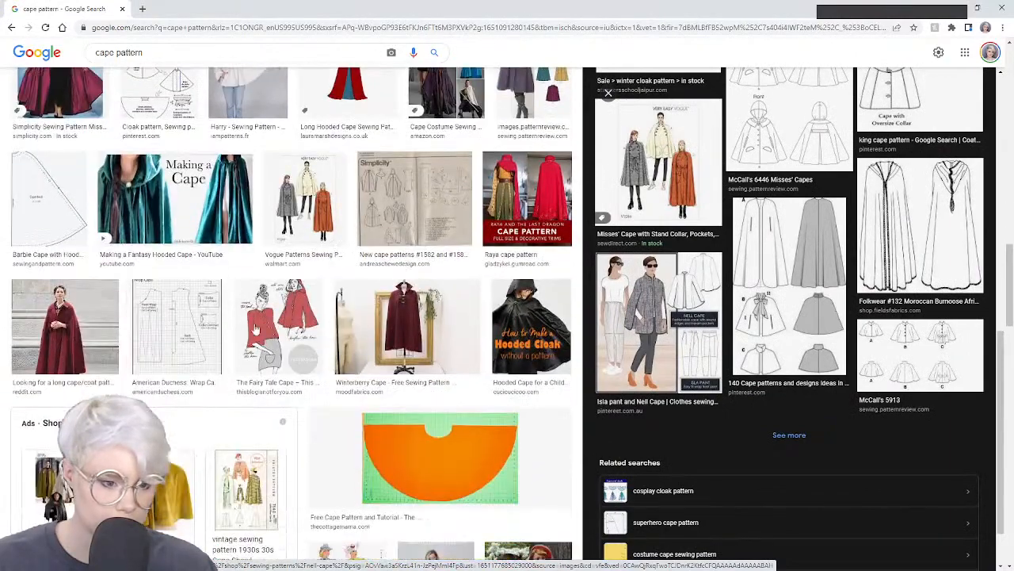
pyautogui.scroll(-5, 265, 354)
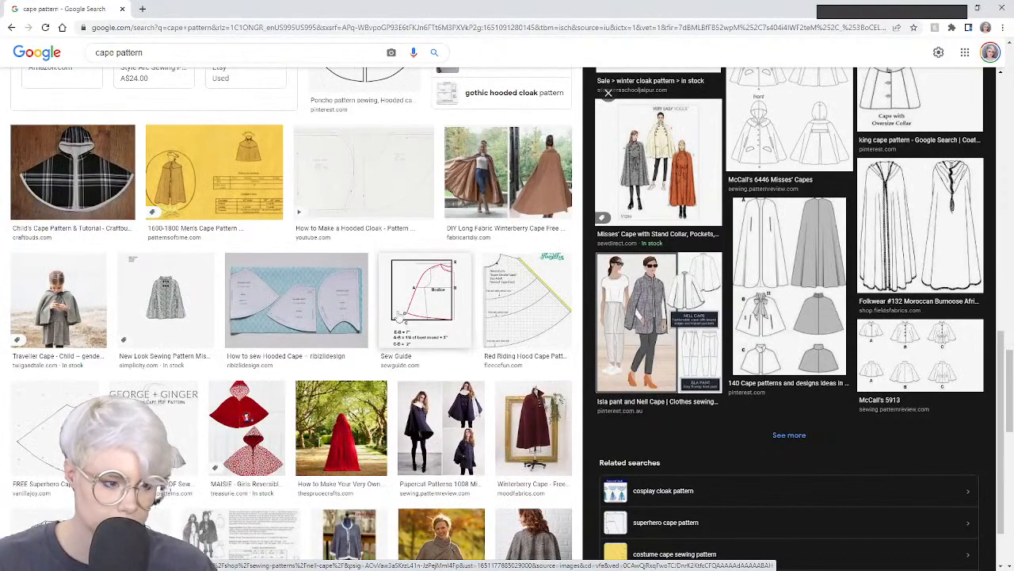
pyautogui.scroll(-3, 141, 384)
pyautogui.scroll(-8, 141, 384)
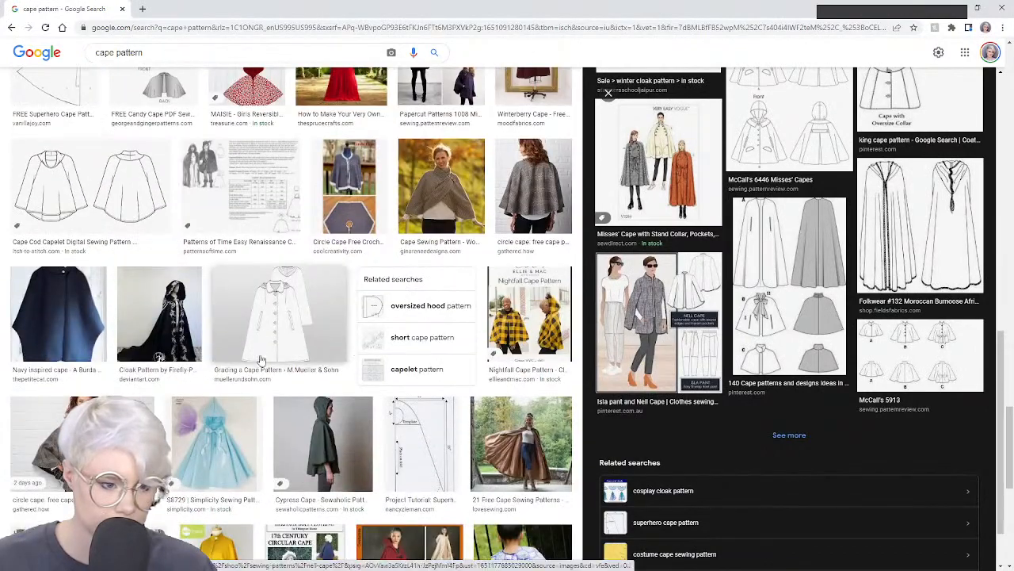
pyautogui.scroll(-3, 475, 371)
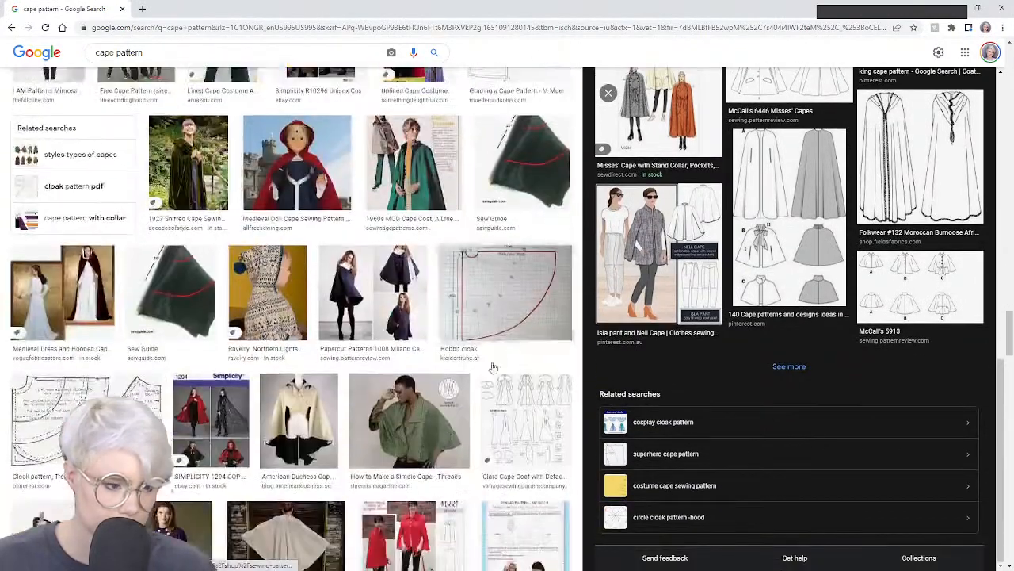
pyautogui.scroll(6, 491, 333)
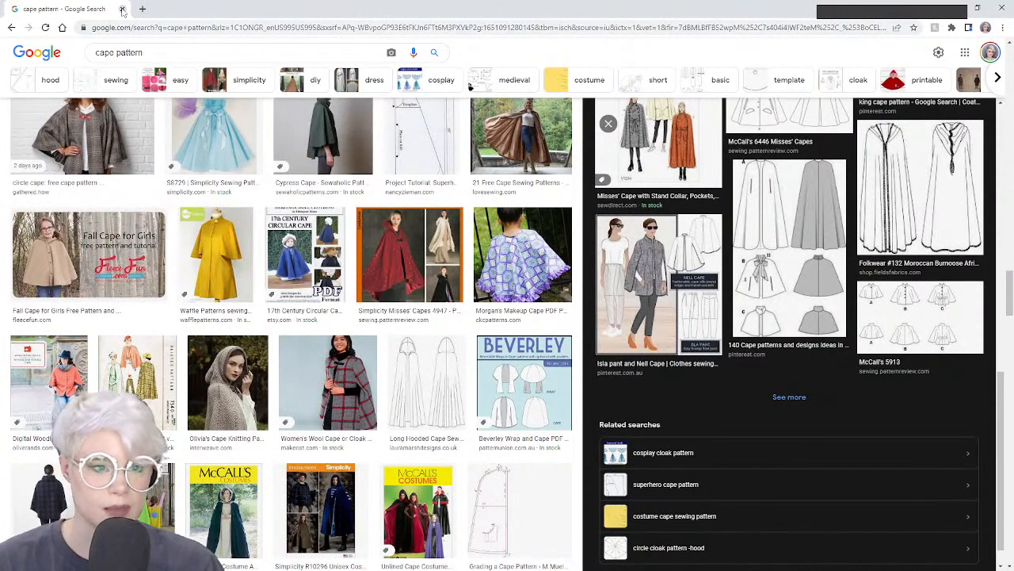
pyautogui.click(674, 262)
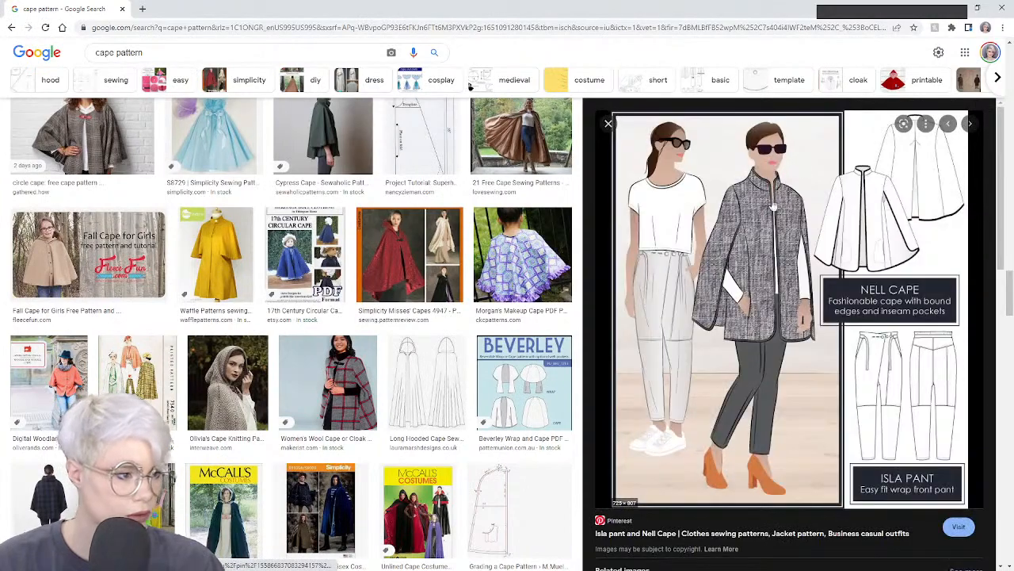
# Drag the browser window aside to reveal the draped shirt
pyautogui.scroll(-3, 757, 269)
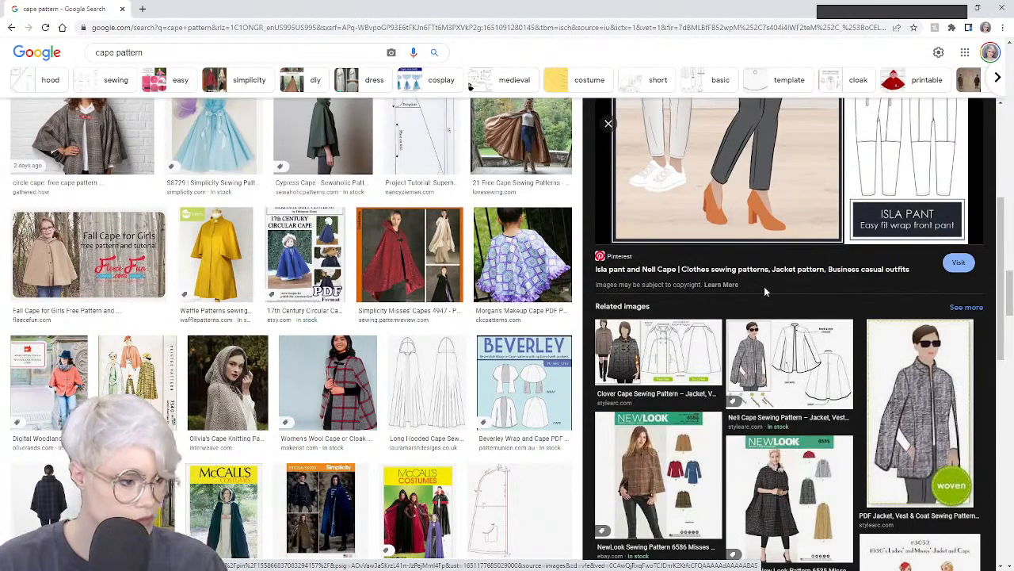
pyautogui.scroll(-4, 448, 382)
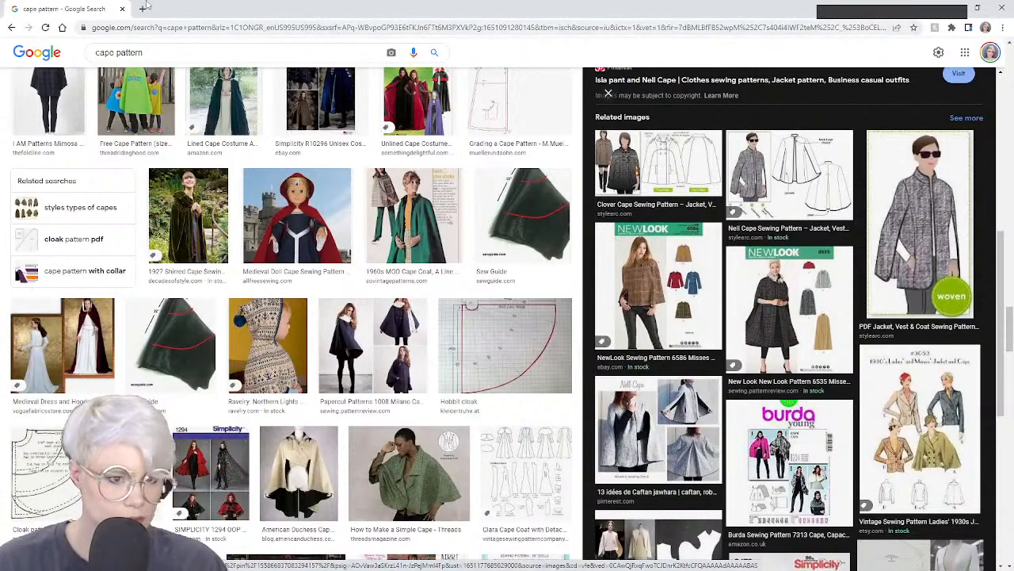
pyautogui.moveTo(96, 4); pyautogui.dragTo(0, 150)
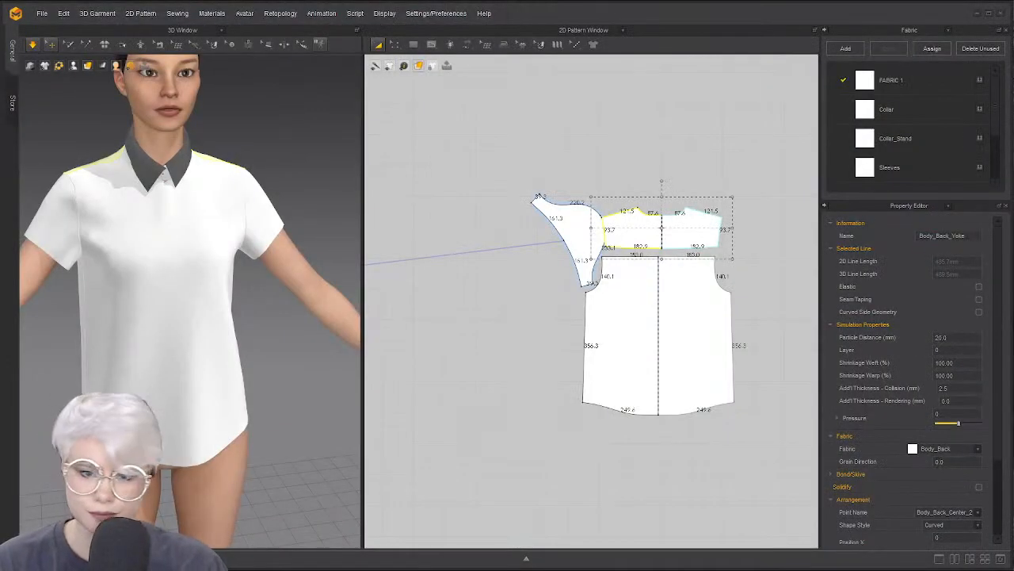
# Nudge the sleeve piece left and the back body piece slightly right and down
pyautogui.scroll(3, 588, 198)
pyautogui.moveTo(573, 234); pyautogui.dragTo(556, 237)
pyautogui.scroll(5, 511, 203)
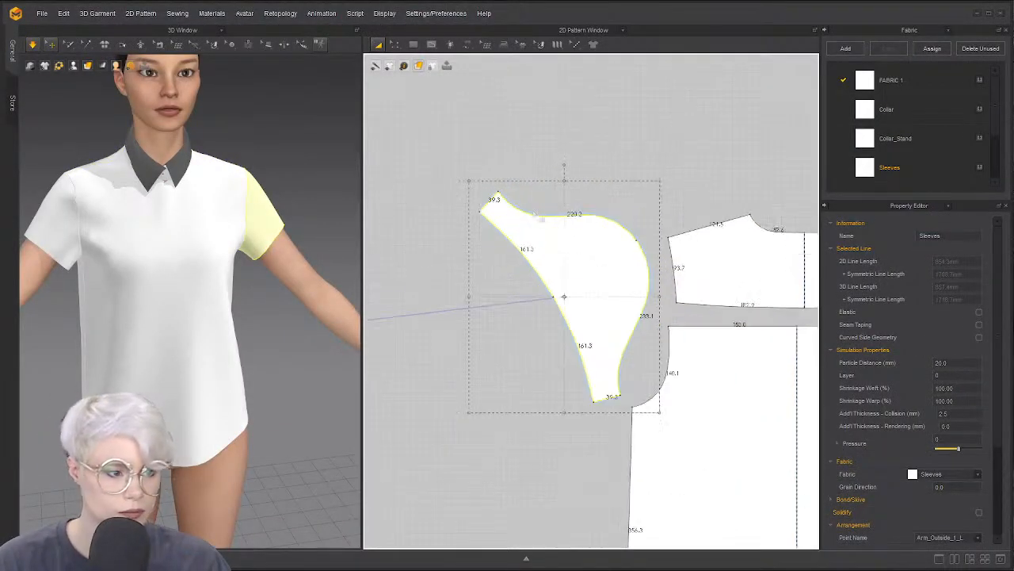
pyautogui.scroll(-4, 486, 265)
pyautogui.moveTo(485, 265); pyautogui.dragTo(446, 243, button='middle')
pyautogui.scroll(-3, 410, 297)
pyautogui.scroll(-1, 166, 301)
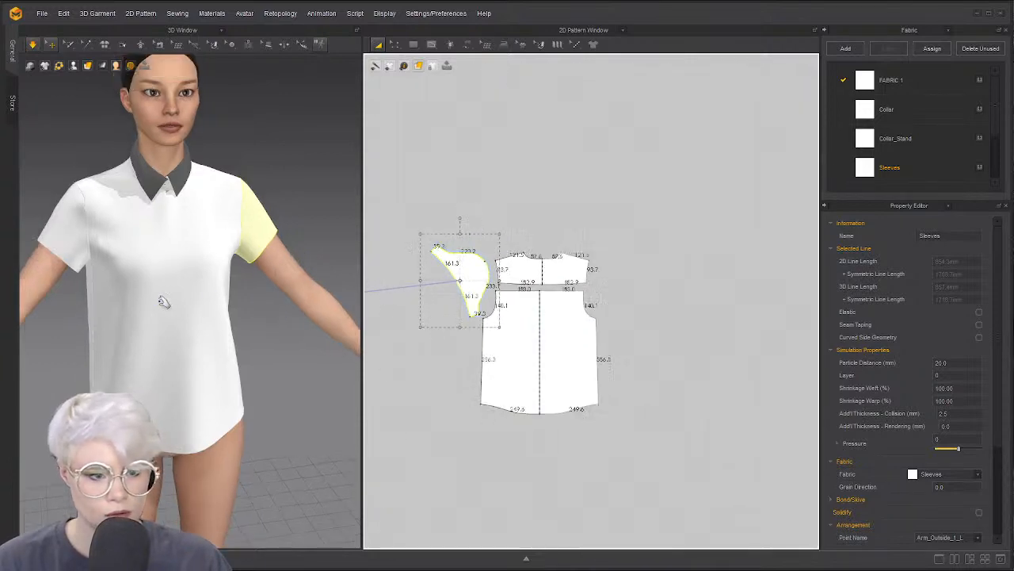
pyautogui.moveTo(166, 301); pyautogui.dragTo(219, 290, button='right')
pyautogui.press('2')
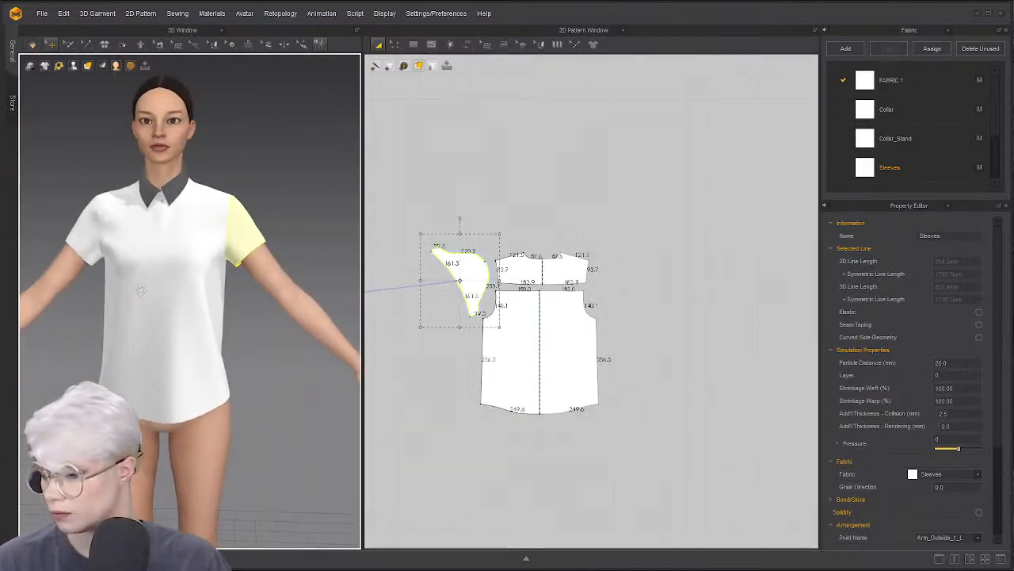
pyautogui.moveTo(547, 323); pyautogui.dragTo(561, 326)
# Drag the back yoke piece so it sits directly above the back body piece
pyautogui.moveTo(234, 282); pyautogui.dragTo(40, 293, button='right')
pyautogui.moveTo(215, 258); pyautogui.dragTo(69, 282, button='middle')
pyautogui.scroll(6, 537, 259)
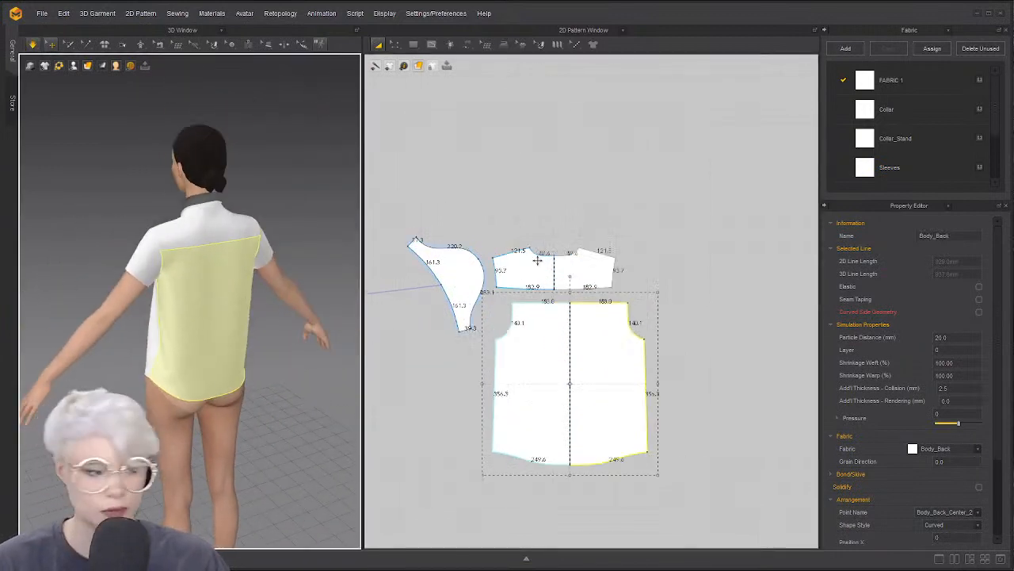
pyautogui.moveTo(585, 266)
pyautogui.mouseDown()
pyautogui.moveTo(614, 285)
pyautogui.moveTo(599, 262)
pyautogui.mouseUp()
# Deactivate the two seams joining the yoke to the back body
pyautogui.press('b')
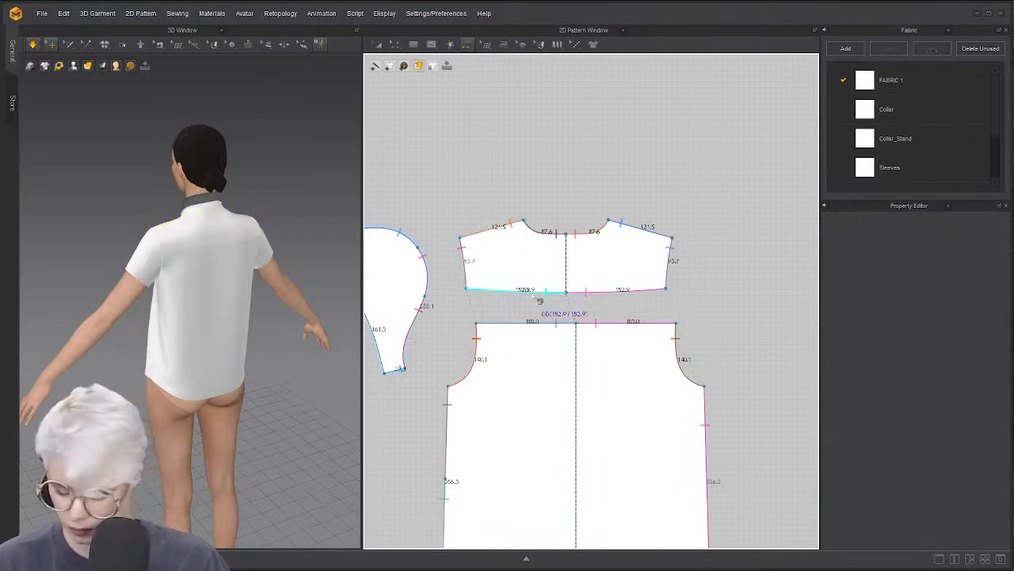
pyautogui.click(532, 294)
pyautogui.keyDown('shift'); pyautogui.click(598, 292); pyautogui.keyUp('shift')
pyautogui.rightClick(598, 292)
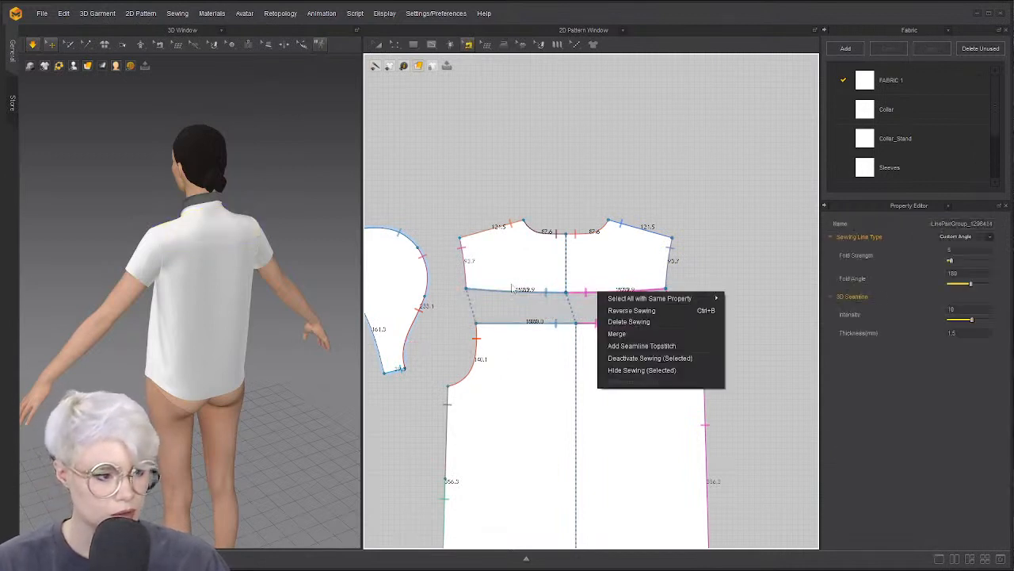
pyautogui.click(624, 358)
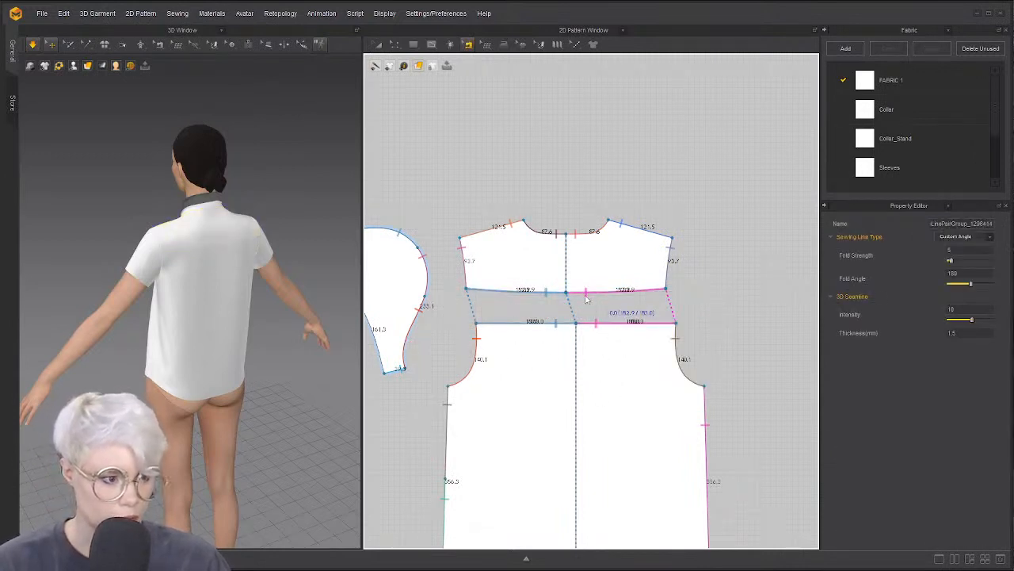
pyautogui.click(503, 306)
# Raise the yoke's bottom edge slightly
pyautogui.scroll(3, 598, 292)
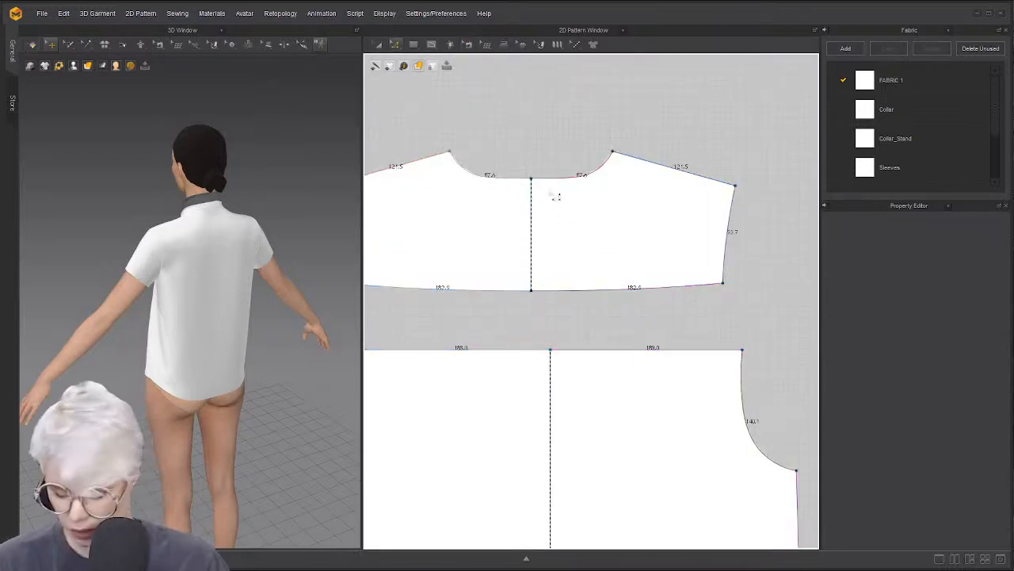
pyautogui.click(537, 293)
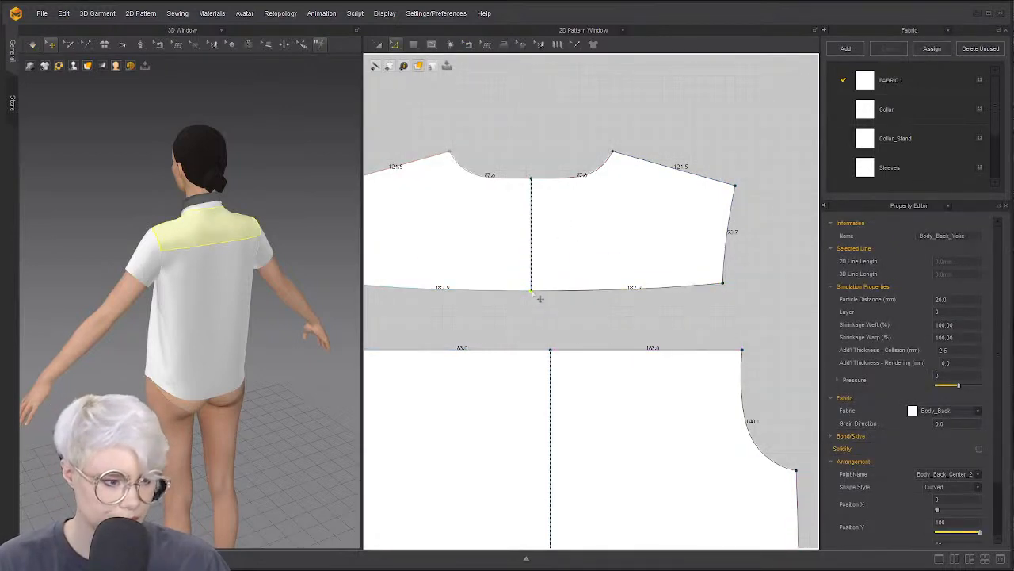
pyautogui.moveTo(540, 298); pyautogui.dragTo(532, 283)
pyautogui.click(613, 287)
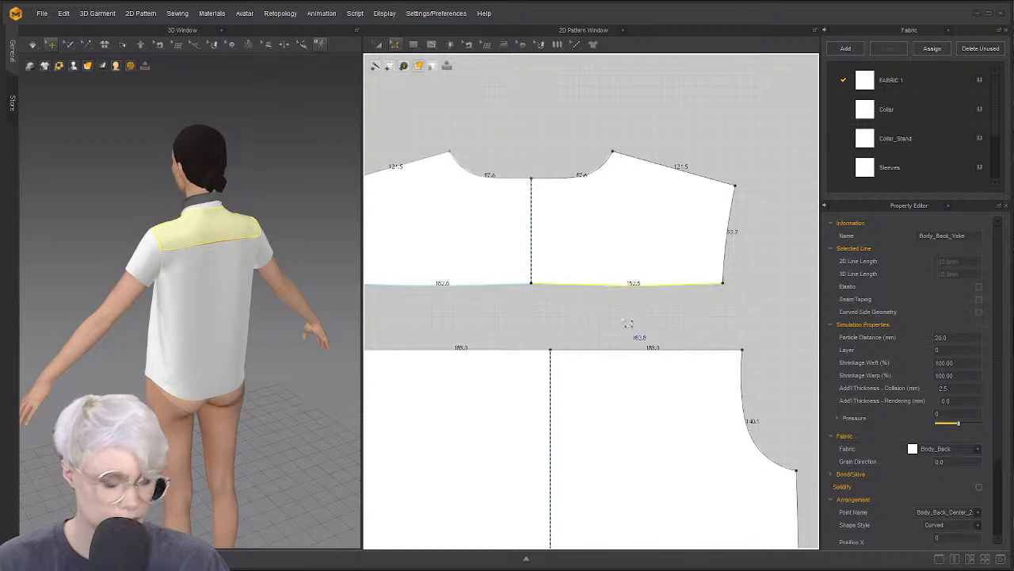
# Delete the left and right yoke seams
pyautogui.press('b')
pyautogui.click(508, 286)
pyautogui.keyDown('shift'); pyautogui.click(604, 350); pyautogui.keyUp('shift')
pyautogui.rightClick(603, 349)
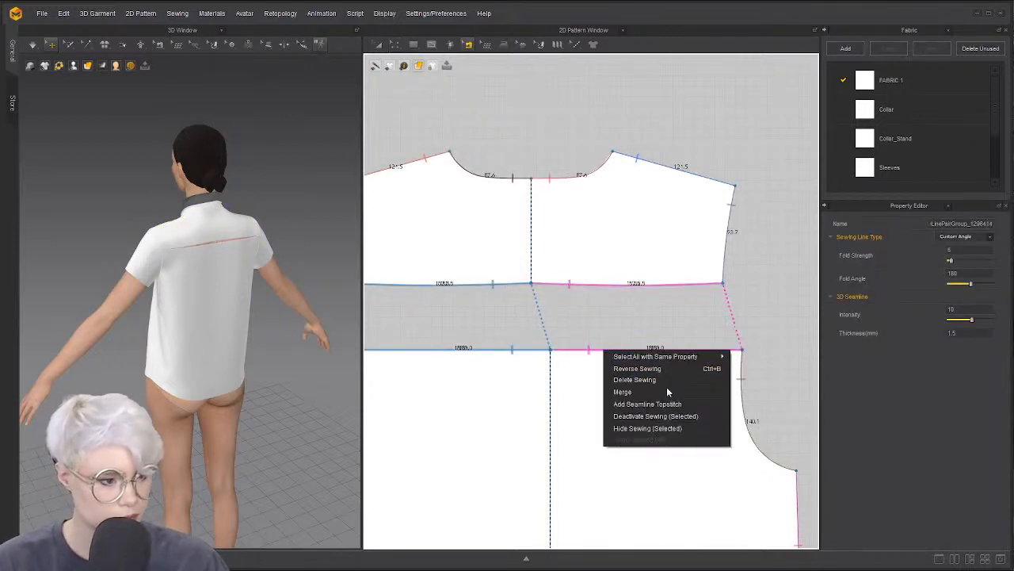
pyautogui.click(652, 394)
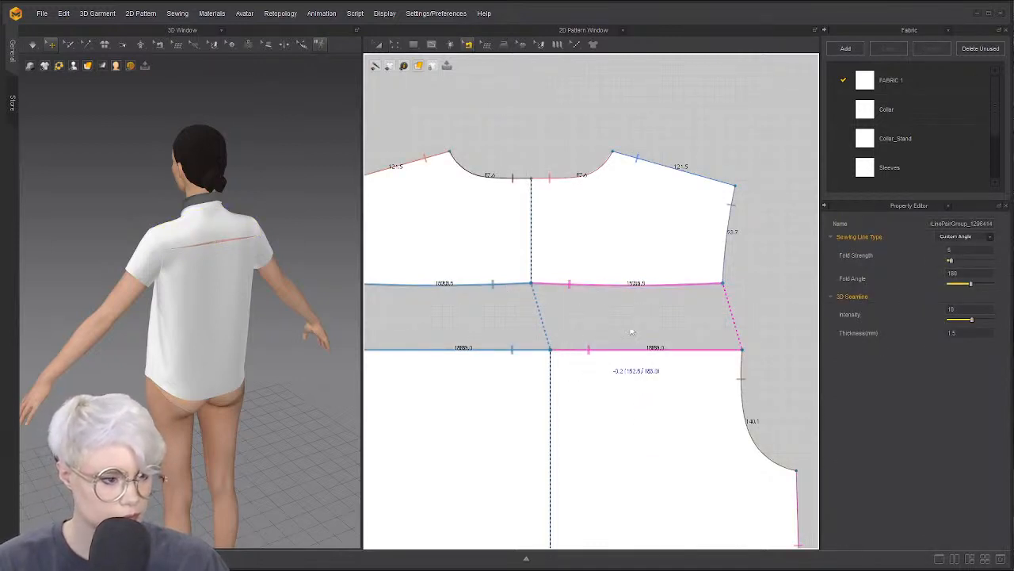
pyautogui.press('Delete')
pyautogui.click(521, 312)
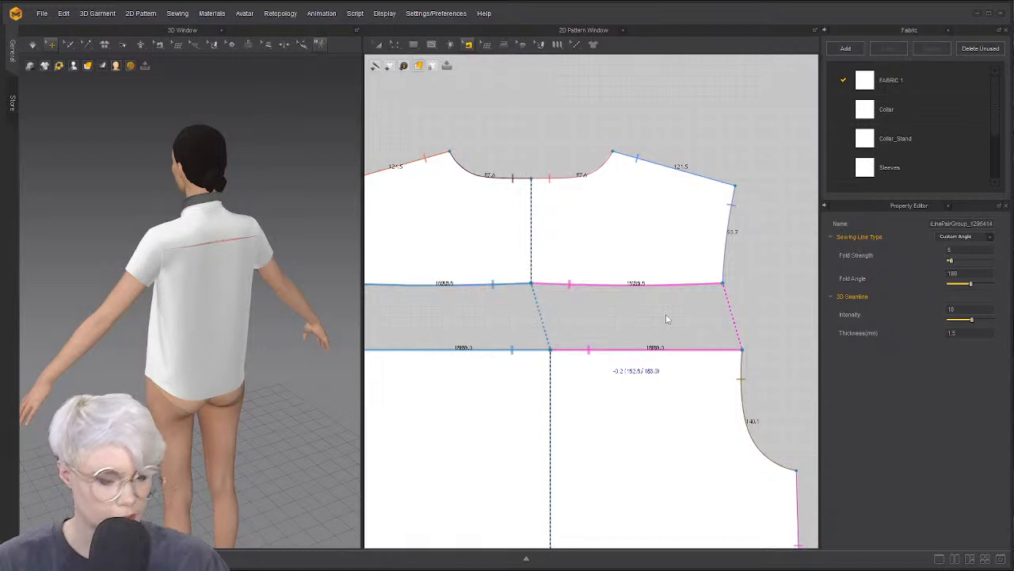
# Remove the curve points from the yoke's bottom edge and lower the yoke onto the back body
pyautogui.rightClick(631, 284)
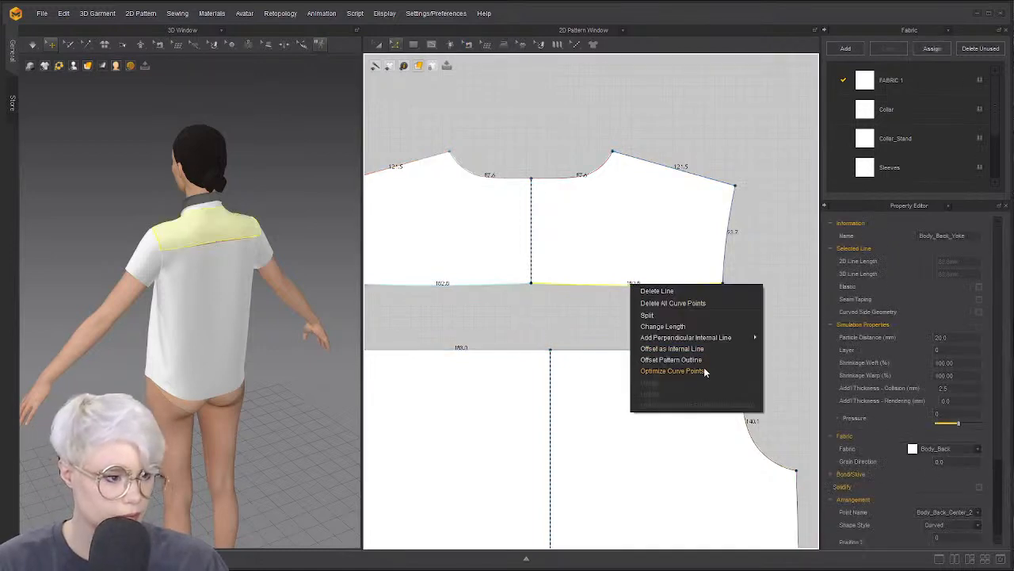
pyautogui.click(686, 304)
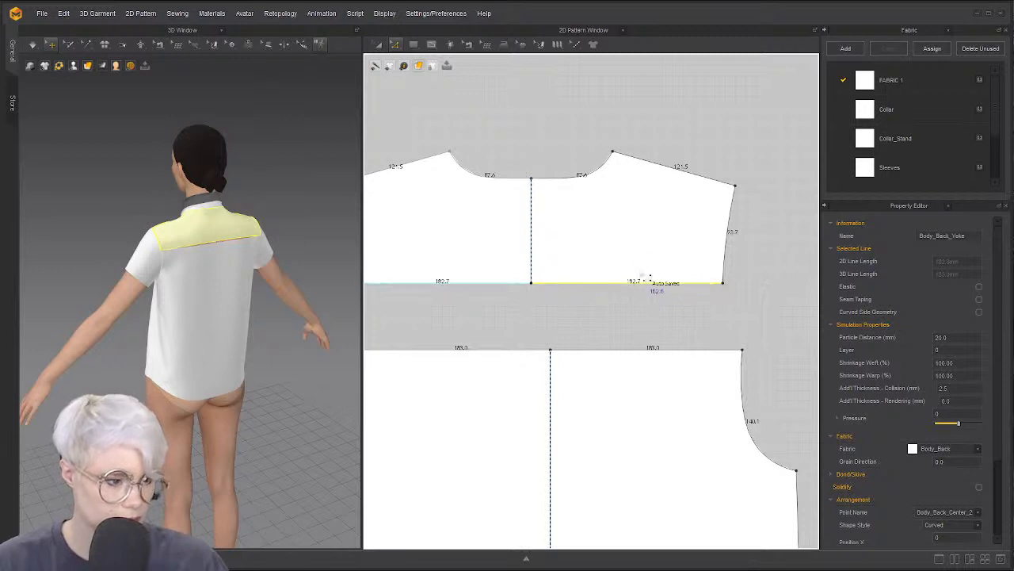
pyautogui.press('a')
pyautogui.moveTo(634, 272); pyautogui.dragTo(644, 309)
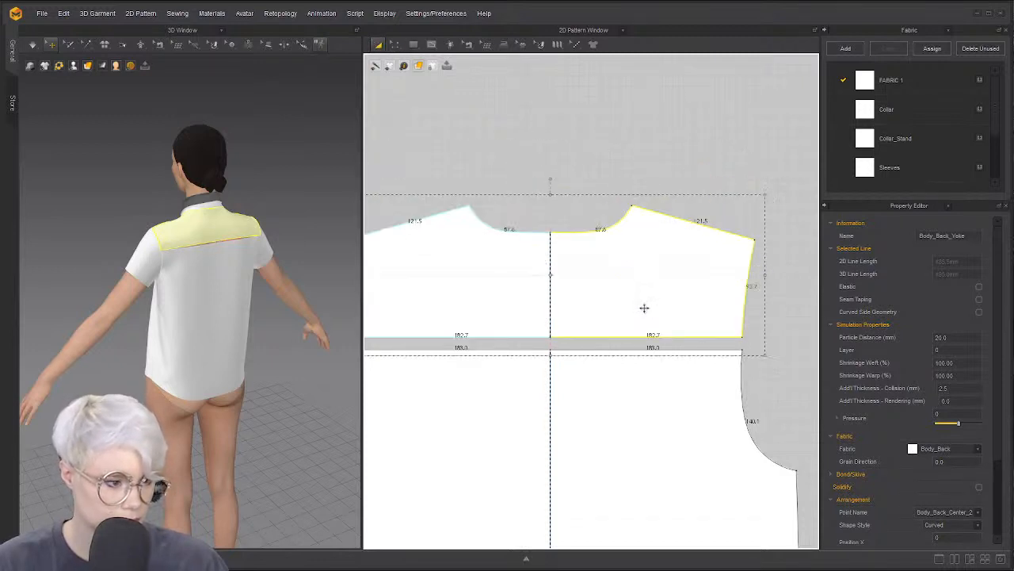
# Merge the yoke into the back body piece along their seam, then switch to Chrome
pyautogui.press('b')
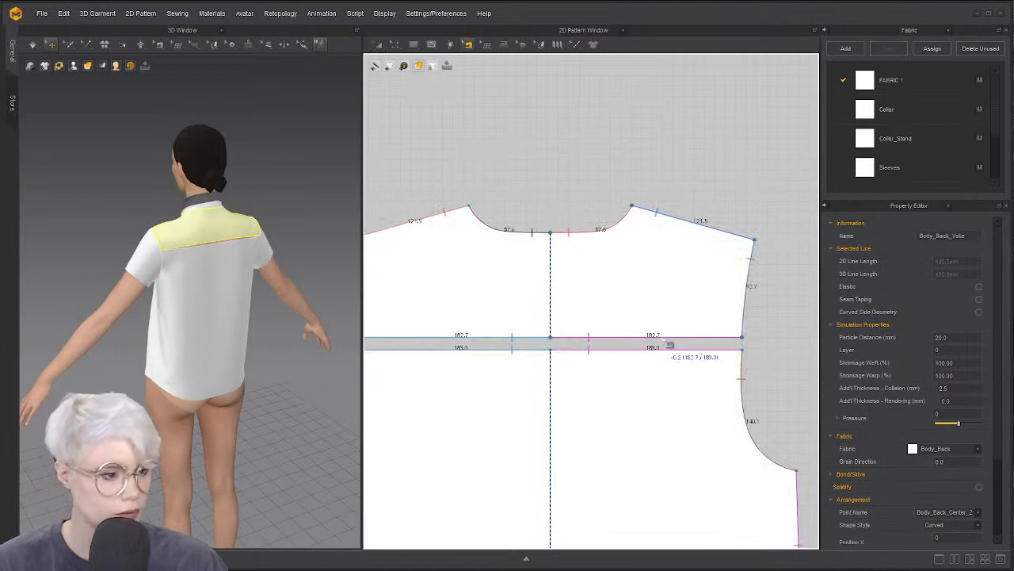
pyautogui.click(662, 338)
pyautogui.rightClick(517, 338)
pyautogui.click(623, 380)
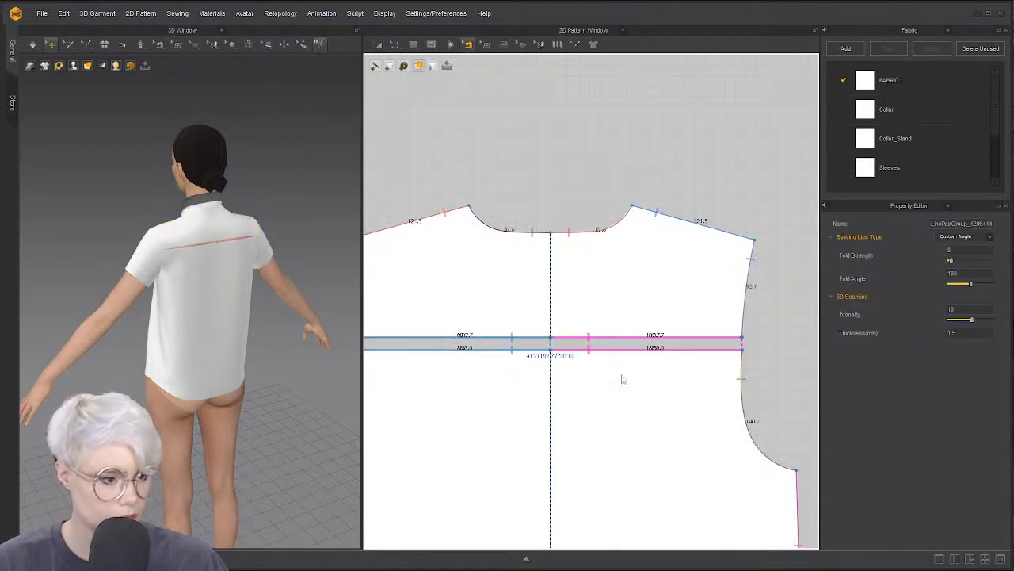
pyautogui.press('a')
pyautogui.click(644, 367)
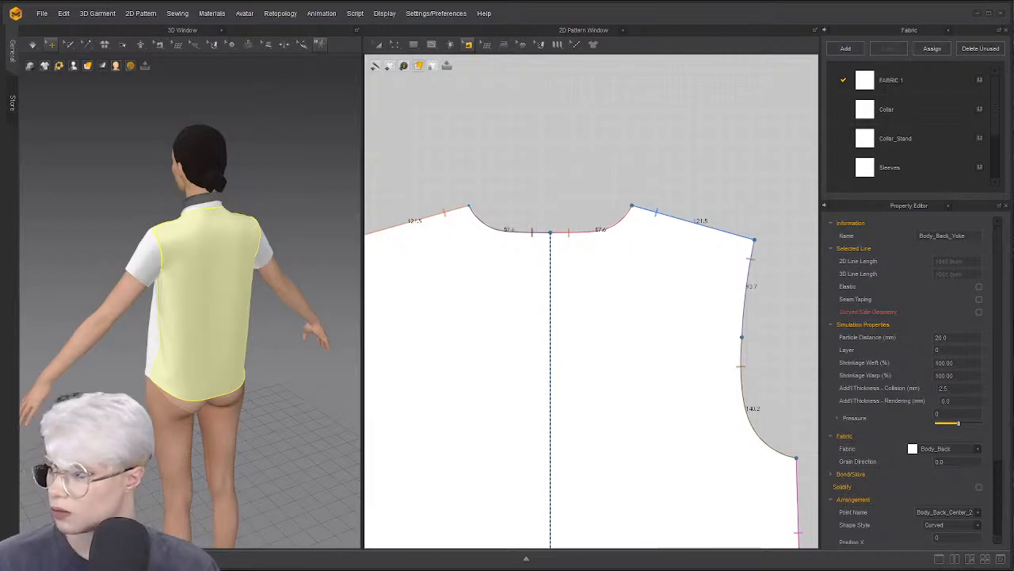
pyautogui.hotkey('alt', 'Tab')
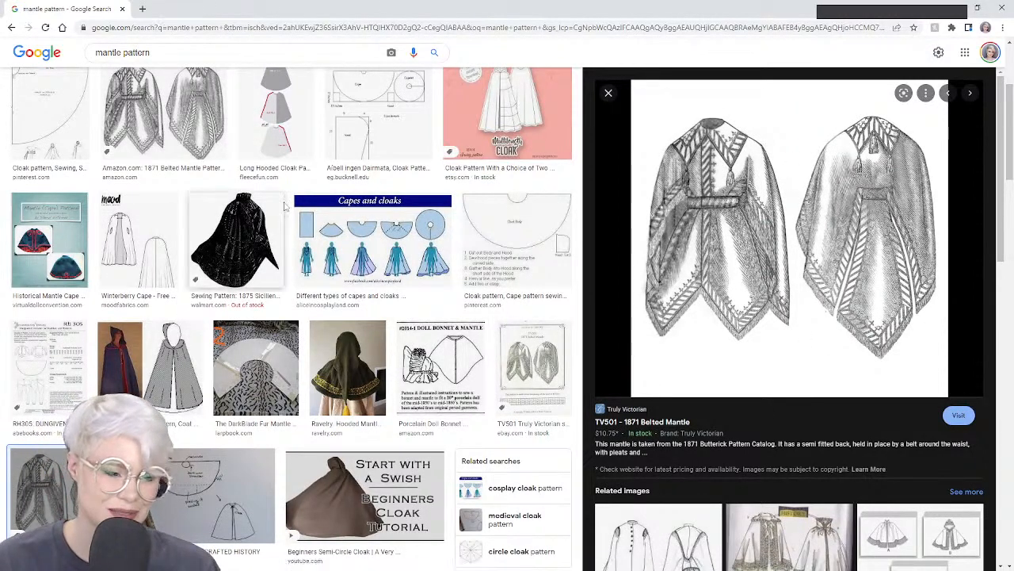
# Scroll the TV501 1871 Belted Mantle preview and mantle results, then drag Chrome aside
pyautogui.scroll(-2, 305, 250)
pyautogui.scroll(-1, 305, 249)
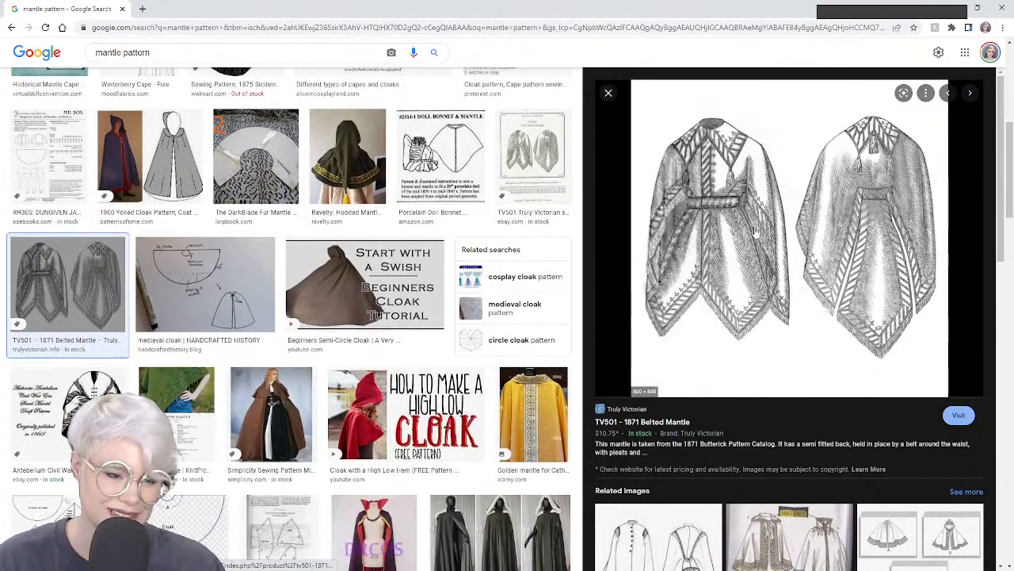
pyautogui.scroll(-5, 741, 295)
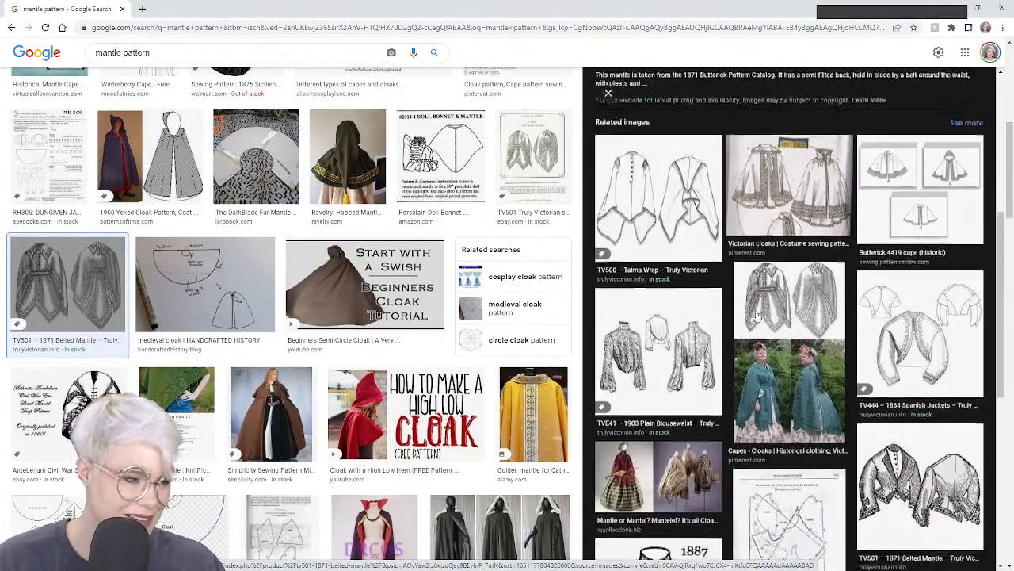
pyautogui.scroll(-1, 815, 225)
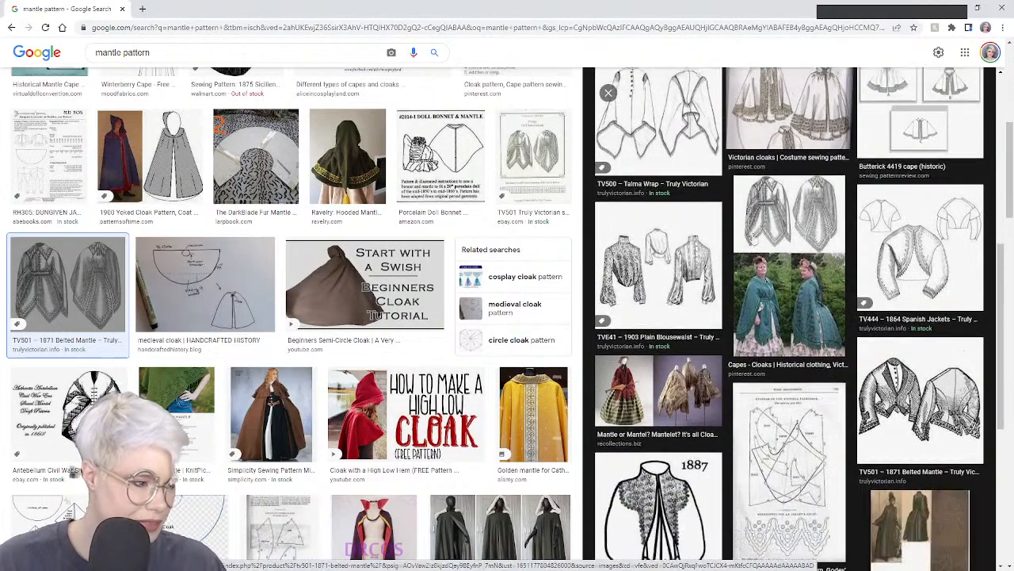
pyautogui.scroll(5, 792, 196)
pyautogui.scroll(3, 792, 195)
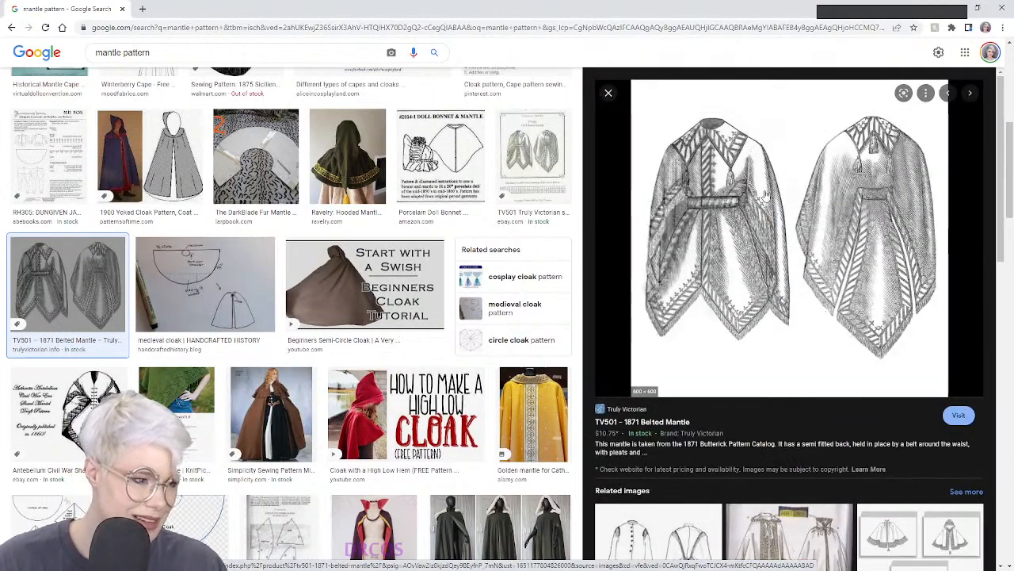
pyautogui.scroll(-10, 660, 248)
pyautogui.scroll(-3, 410, 355)
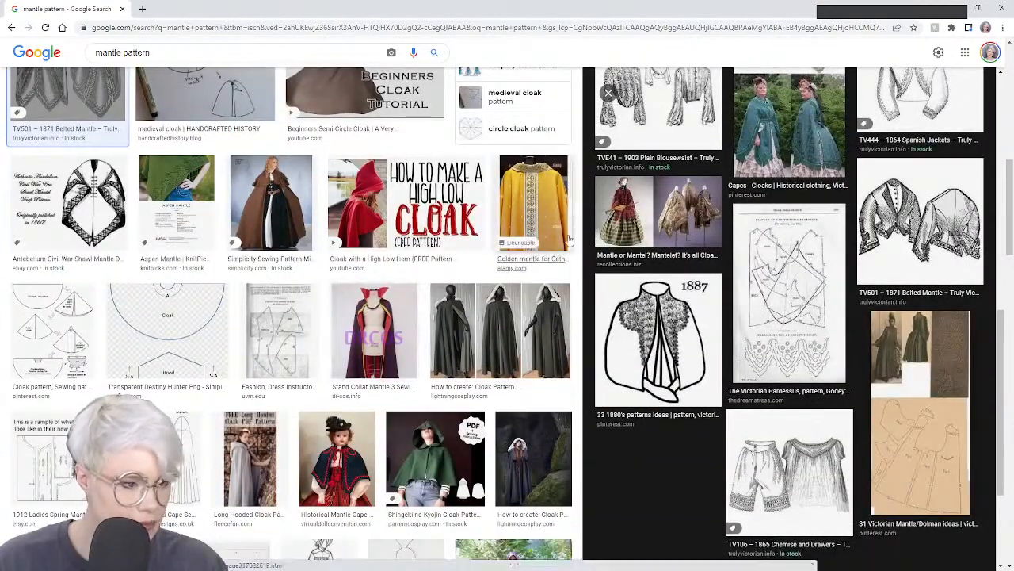
pyautogui.moveTo(83, 6); pyautogui.dragTo(0, 146)
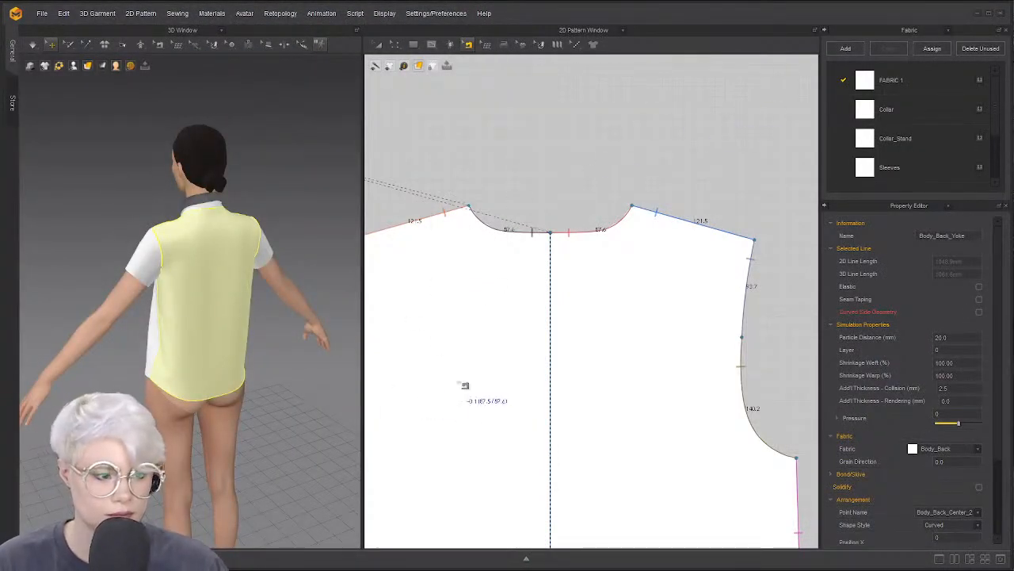
# Rotate the sleeve piece slightly clockwise and move it left beside the back bodice
pyautogui.scroll(1, 481, 335)
pyautogui.scroll(3, 495, 331)
pyautogui.scroll(-6, 506, 315)
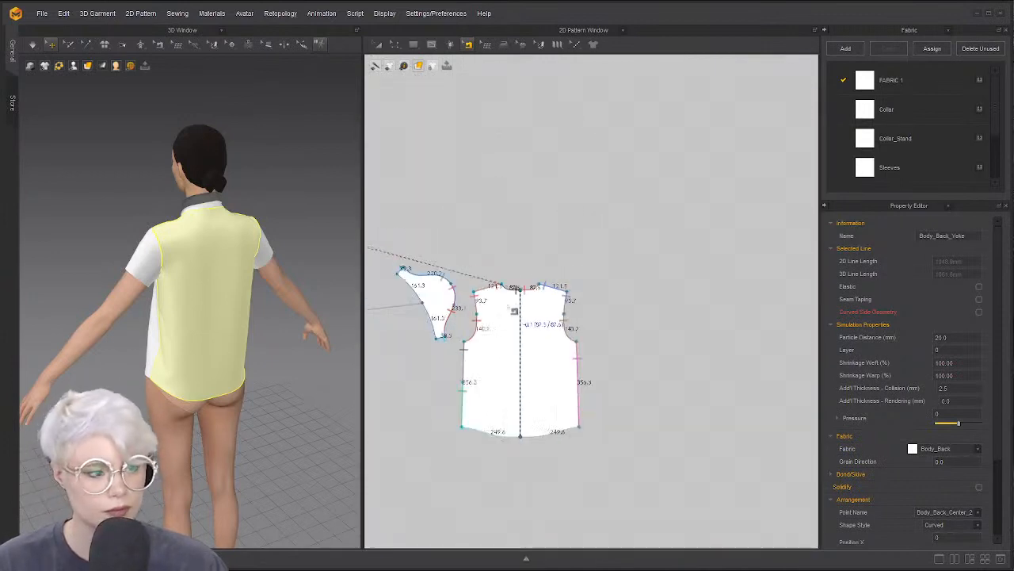
pyautogui.moveTo(511, 310); pyautogui.dragTo(596, 274, button='middle')
pyautogui.scroll(2, 586, 274)
pyautogui.press('z')
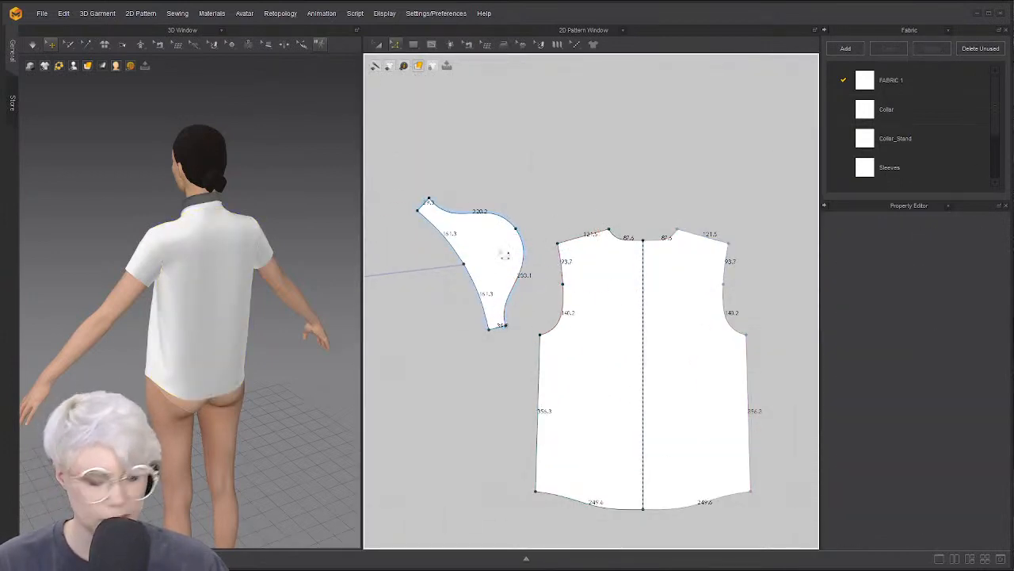
pyautogui.press('a')
pyautogui.moveTo(505, 255); pyautogui.dragTo(541, 267)
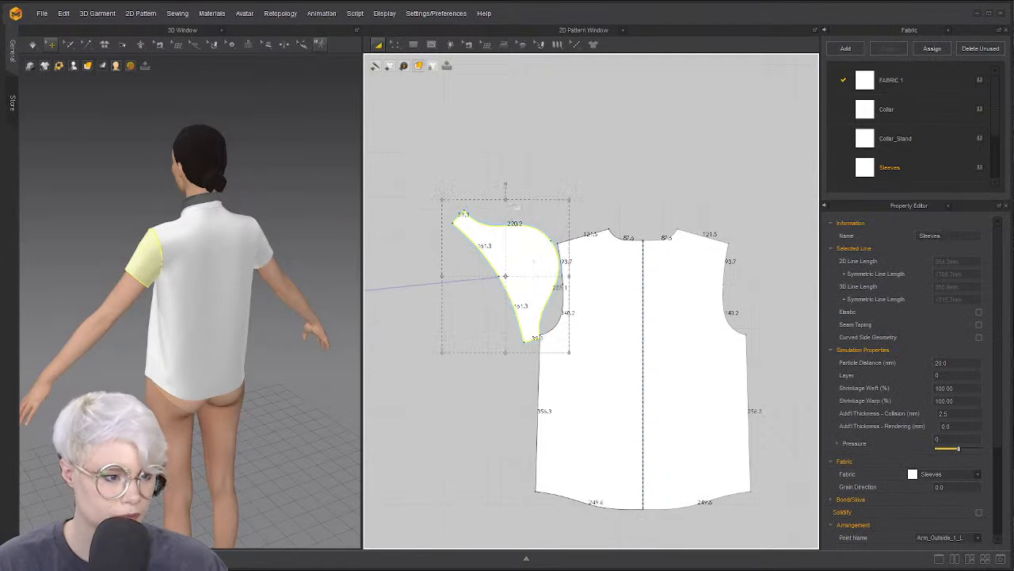
pyautogui.moveTo(504, 186); pyautogui.dragTo(515, 187)
pyautogui.moveTo(514, 245); pyautogui.dragTo(442, 236)
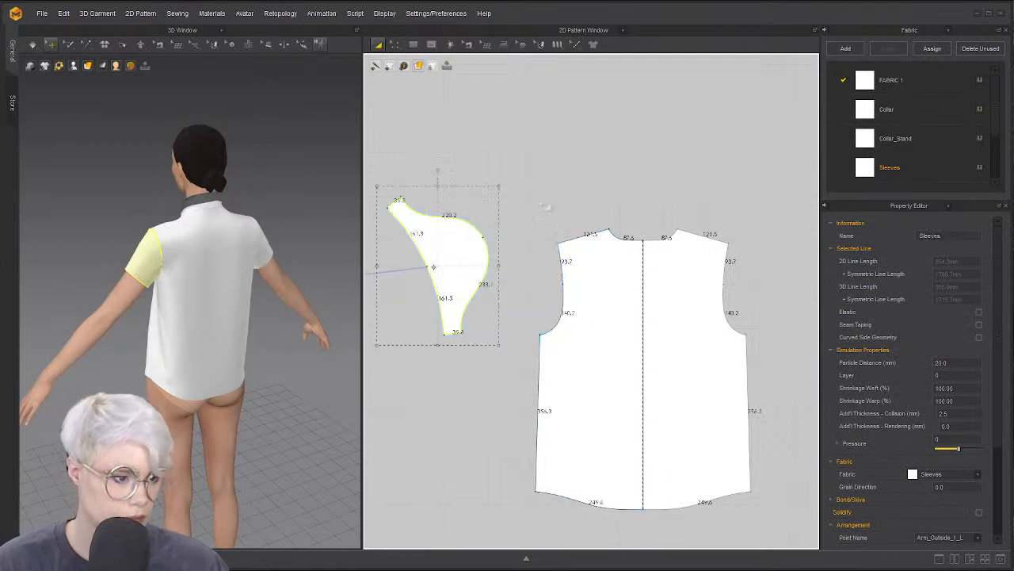
pyautogui.click(548, 206)
# Choose Slash & Spread and start a slash line at the bodice's top edge
pyautogui.press('z')
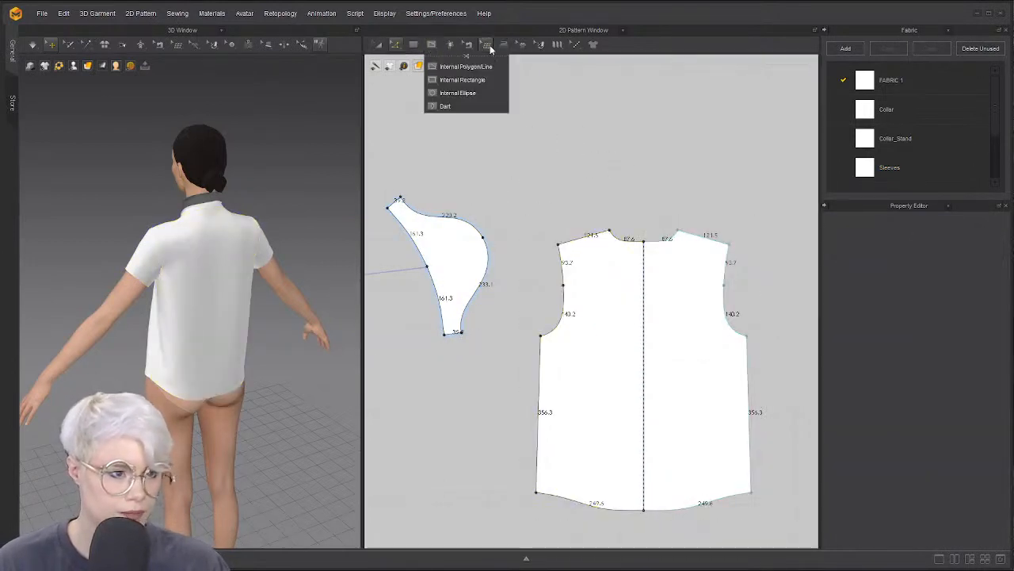
pyautogui.click(396, 44)
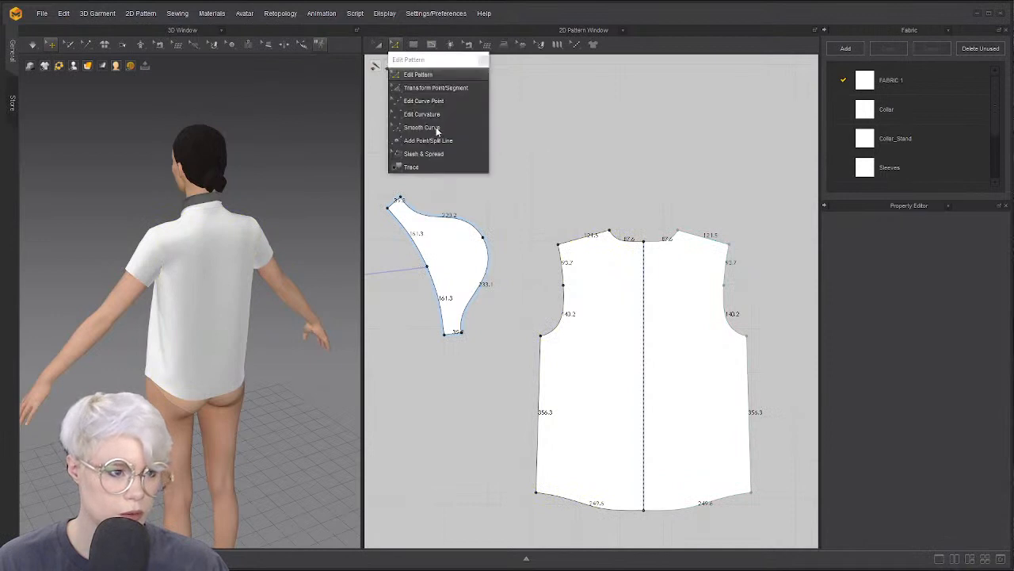
pyautogui.moveTo(408, 64); pyautogui.dragTo(297, 86)
pyautogui.scroll(3, 251, 239)
pyautogui.moveTo(252, 237); pyautogui.dragTo(281, 212, button='right')
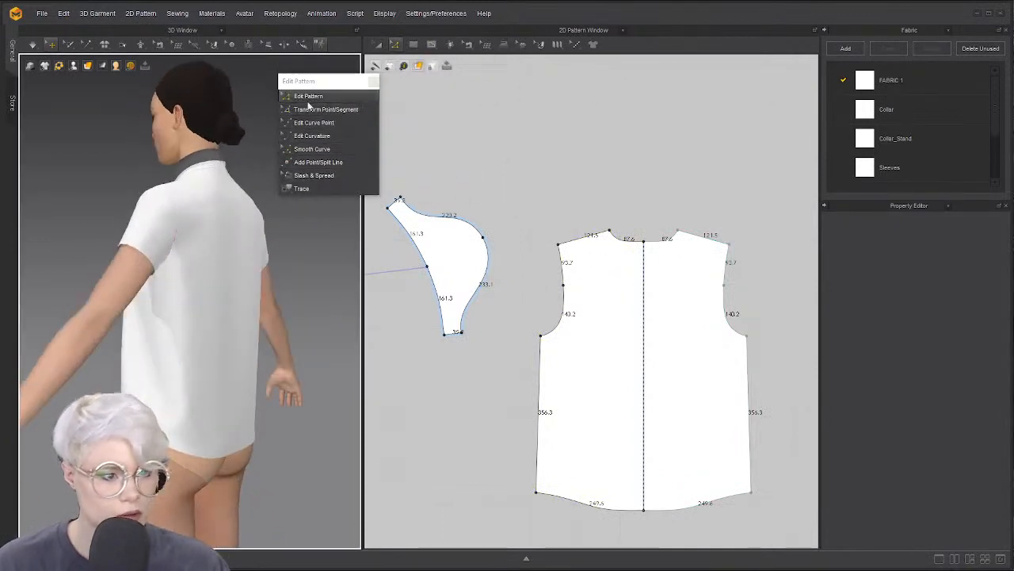
pyautogui.click(325, 175)
pyautogui.click(609, 233)
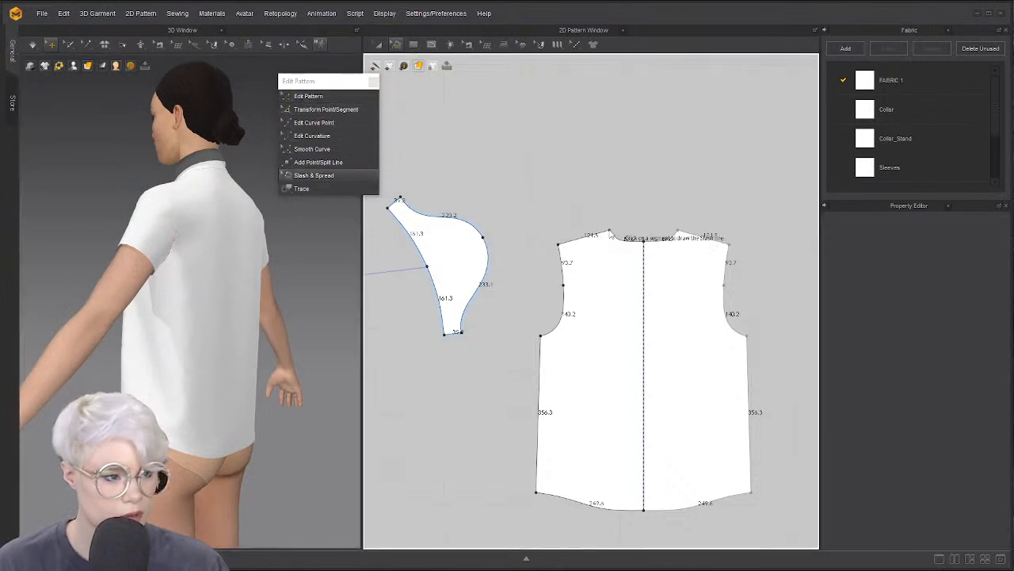
# Slash the back bodice from shoulder to hem and spread it 100 mm
pyautogui.click(598, 504)
pyautogui.moveTo(600, 511); pyautogui.dragTo(554, 488)
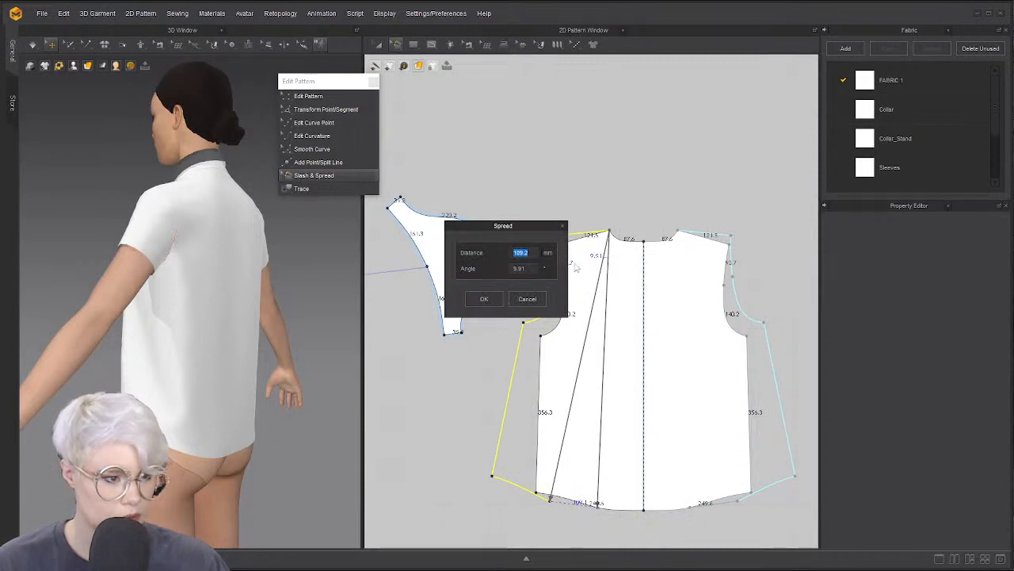
pyautogui.write('100')
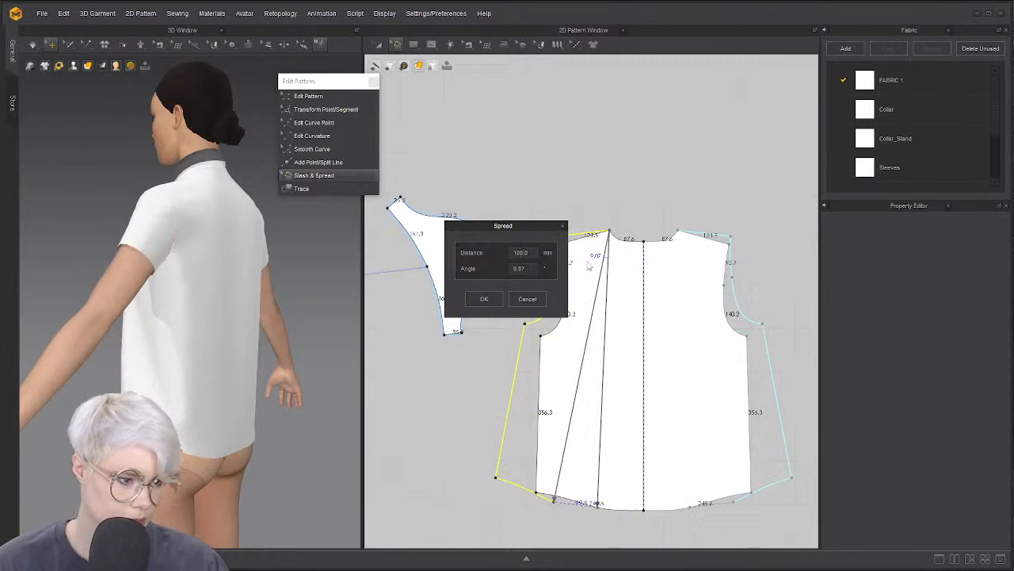
pyautogui.click(484, 299)
pyautogui.scroll(-5, 546, 329)
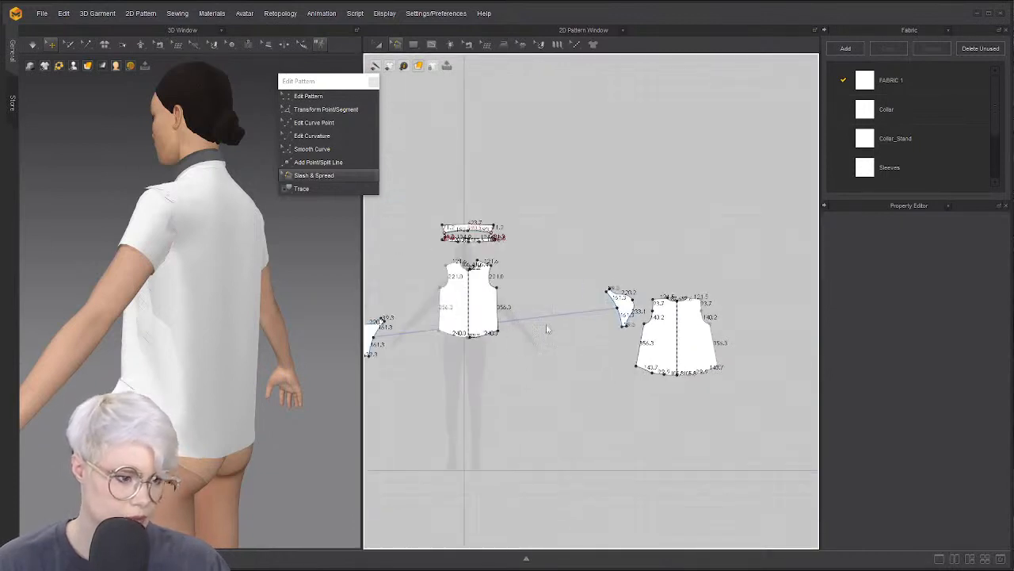
pyautogui.scroll(5, 519, 309)
pyautogui.moveTo(458, 279); pyautogui.dragTo(551, 318, button='middle')
pyautogui.moveTo(286, 309); pyautogui.dragTo(226, 305, button='right')
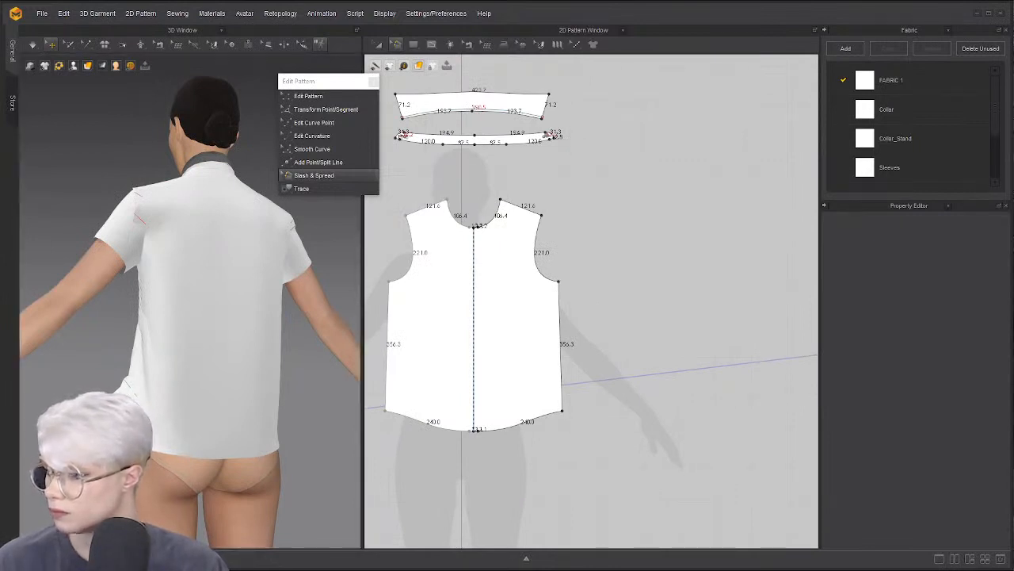
# Draw a second shoulder-to-hem slash and spread the left section 50 mm
pyautogui.scroll(-6, 421, 284)
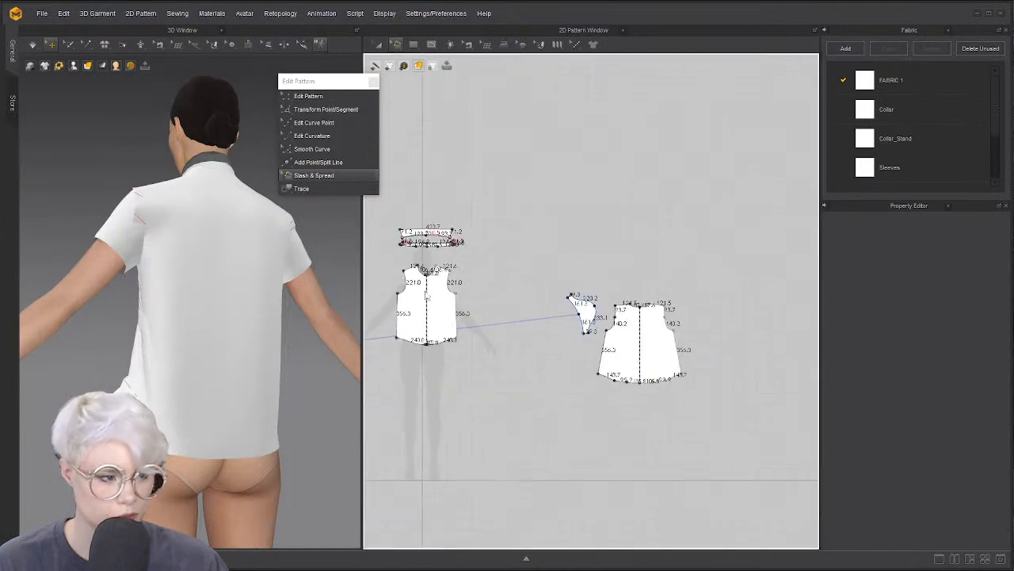
pyautogui.scroll(2, 507, 294)
pyautogui.scroll(-2, 523, 309)
pyautogui.moveTo(533, 317); pyautogui.dragTo(407, 298, button='middle')
pyautogui.scroll(4, 459, 298)
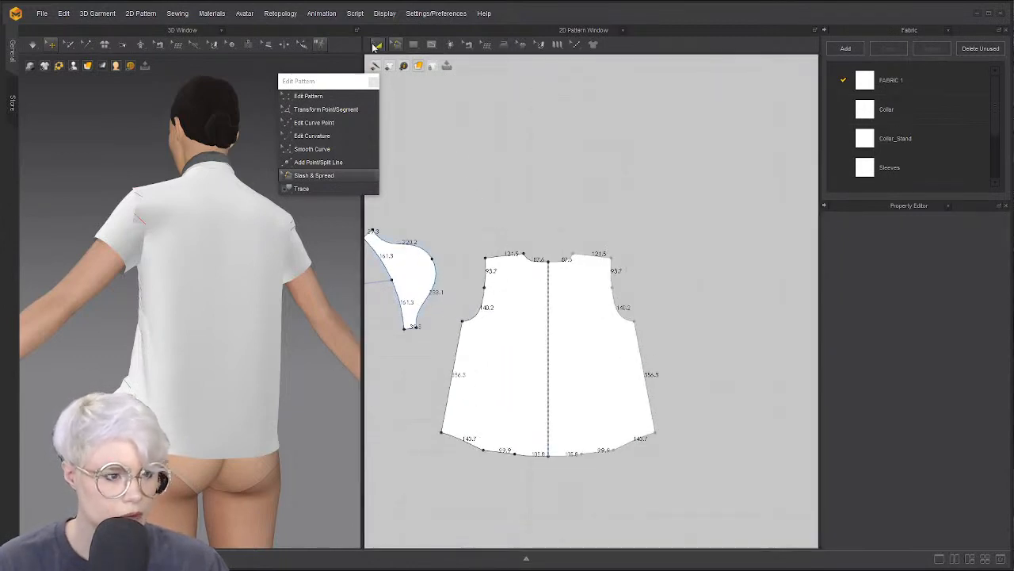
pyautogui.click(505, 256)
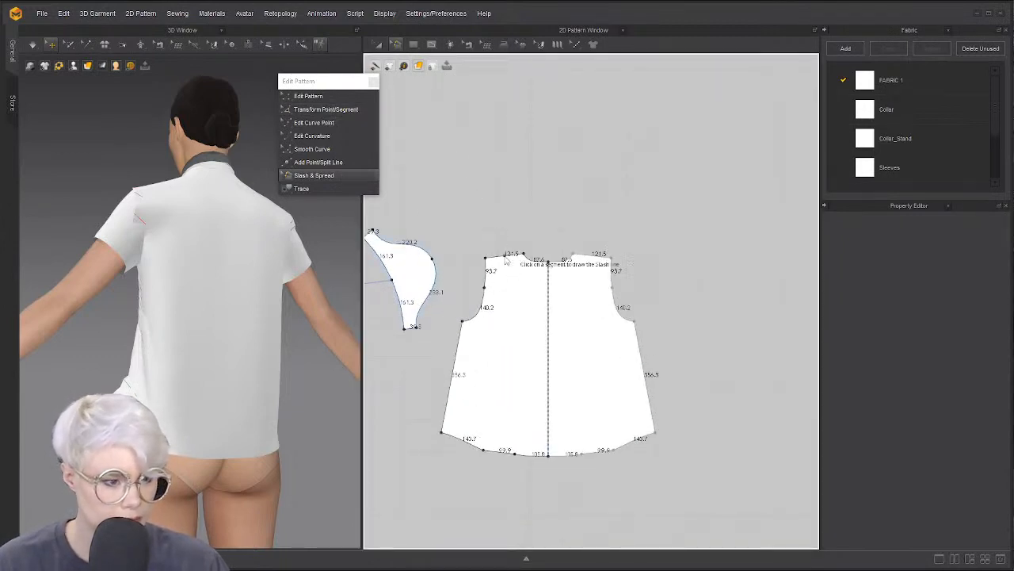
pyautogui.click(465, 440)
pyautogui.click(463, 436)
pyautogui.click(462, 425)
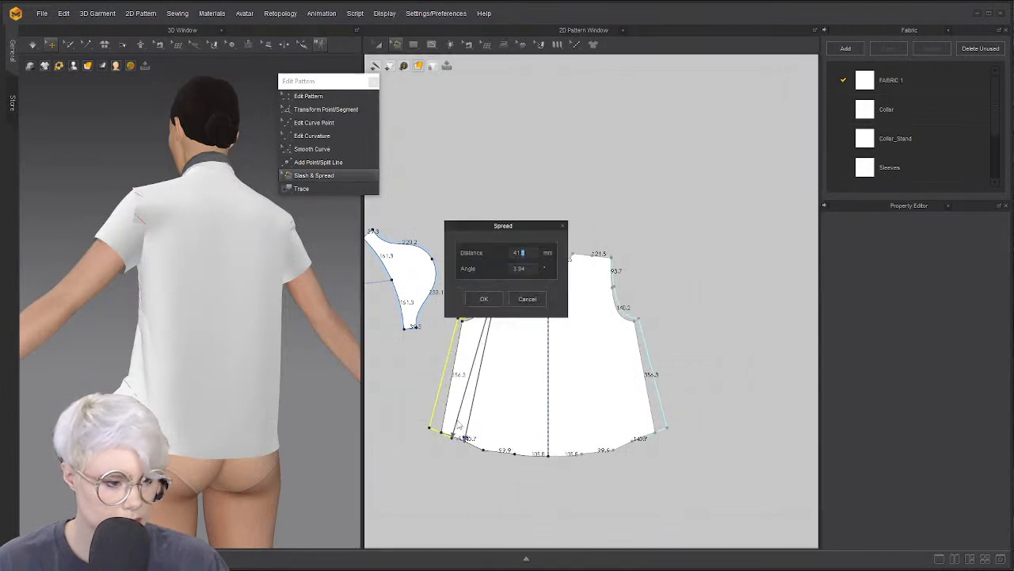
pyautogui.write('5')
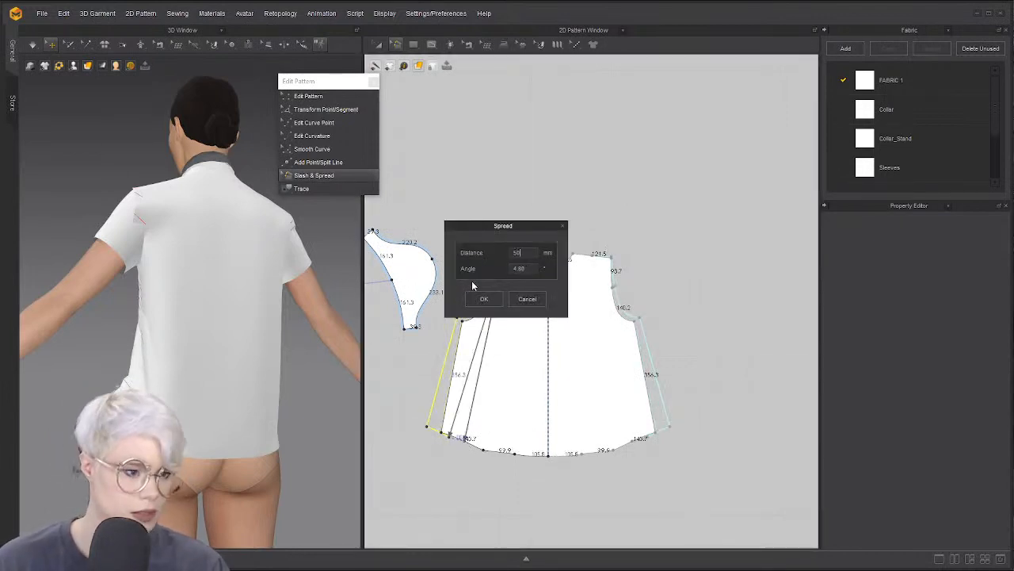
pyautogui.write('0')
pyautogui.click(484, 299)
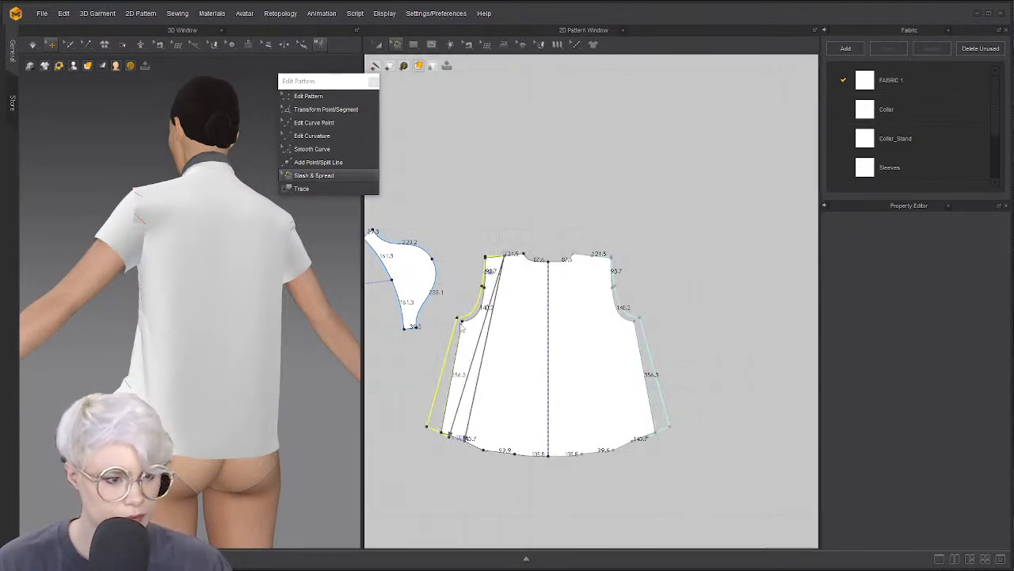
pyautogui.click(462, 443)
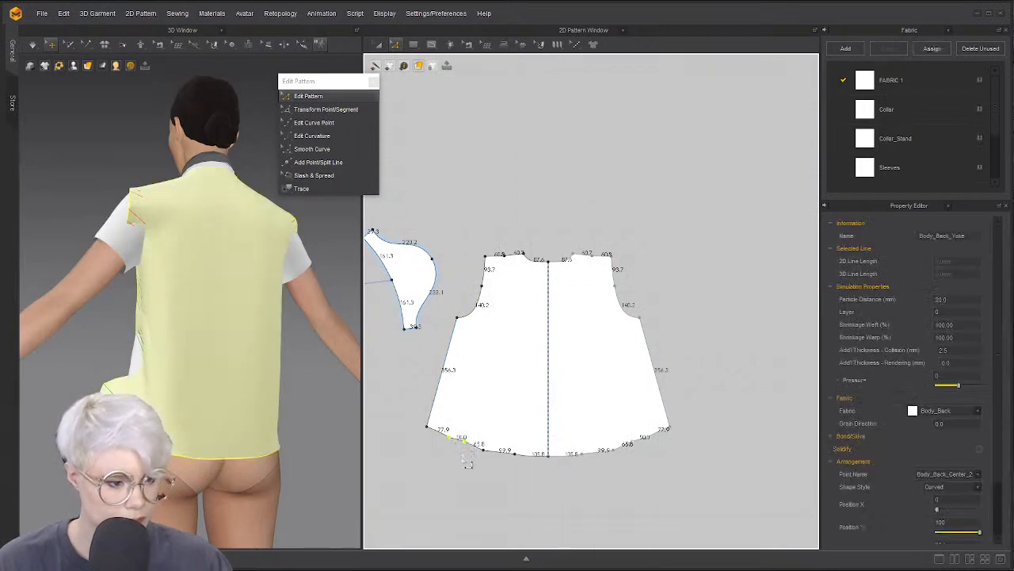
# Delete the extra points left along the flared bodice hem
pyautogui.click(465, 449)
pyautogui.click(465, 443)
pyautogui.press('Delete')
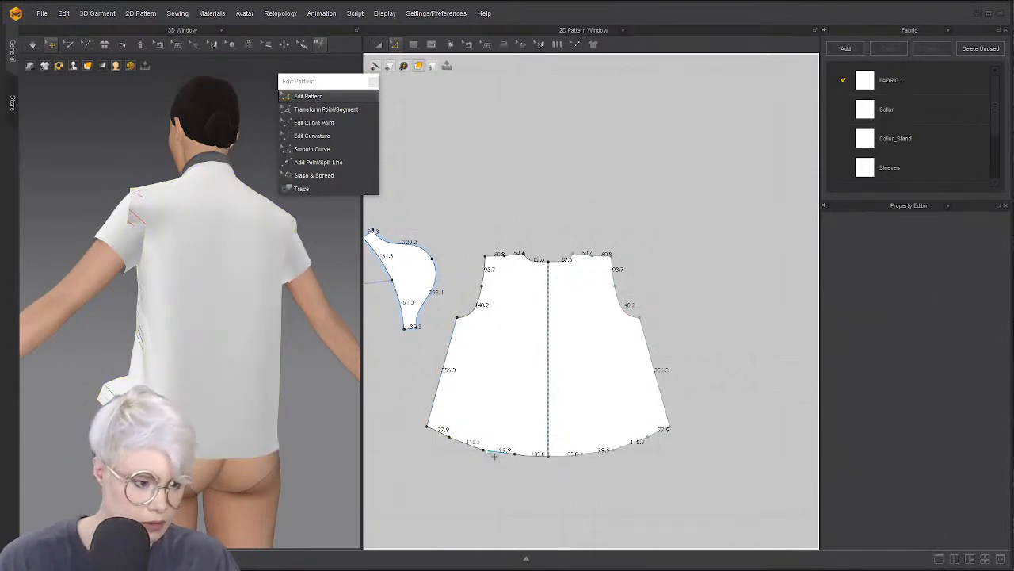
pyautogui.click(484, 450)
pyautogui.press('Delete')
pyautogui.click(515, 454)
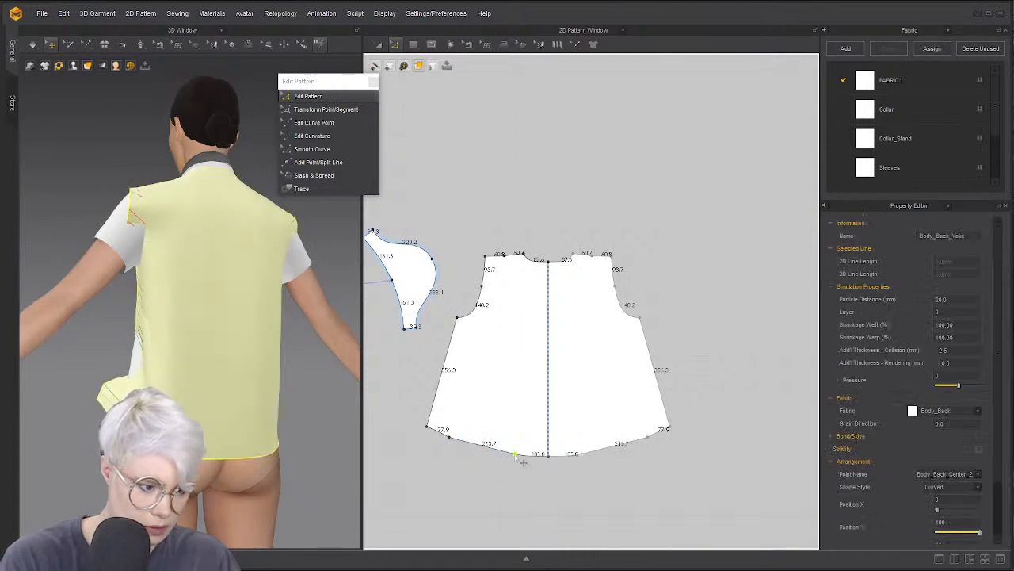
pyautogui.rightClick(450, 440)
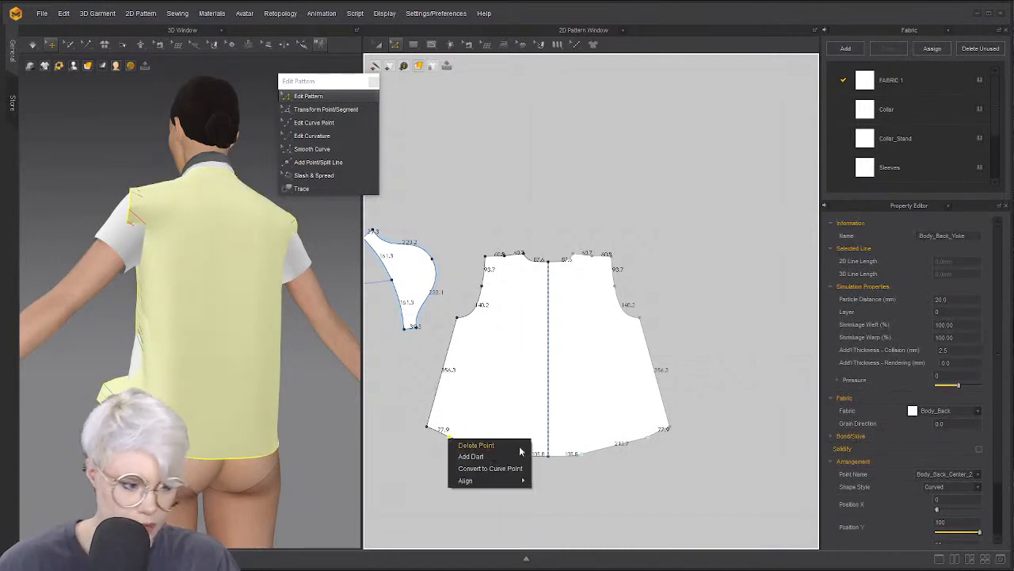
pyautogui.click(507, 467)
# Delete the stray hem curve points so each half is one 396.8 curve
pyautogui.press('v')
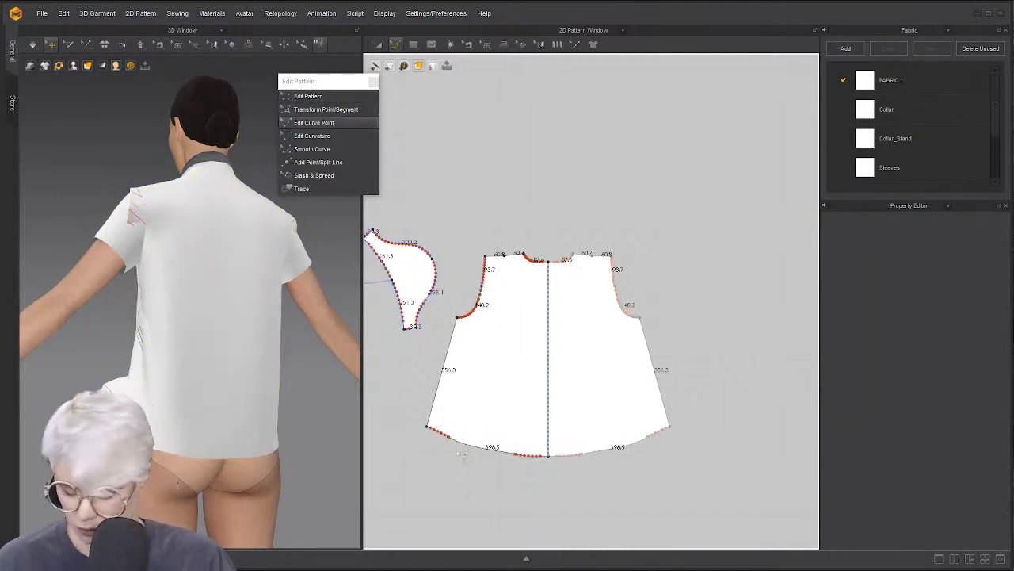
pyautogui.scroll(5, 450, 446)
pyautogui.moveTo(468, 460); pyautogui.dragTo(482, 466)
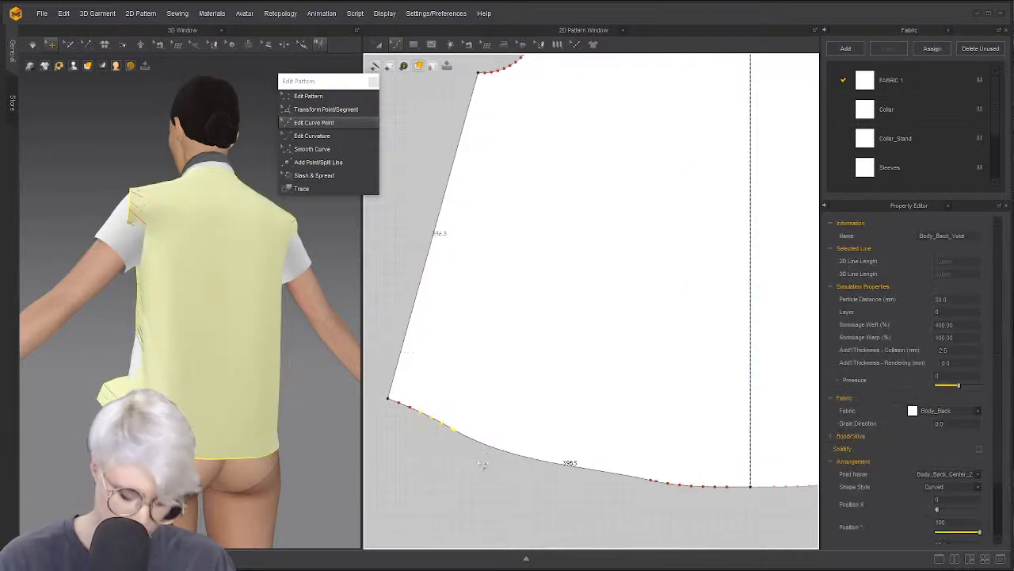
pyautogui.press('Delete')
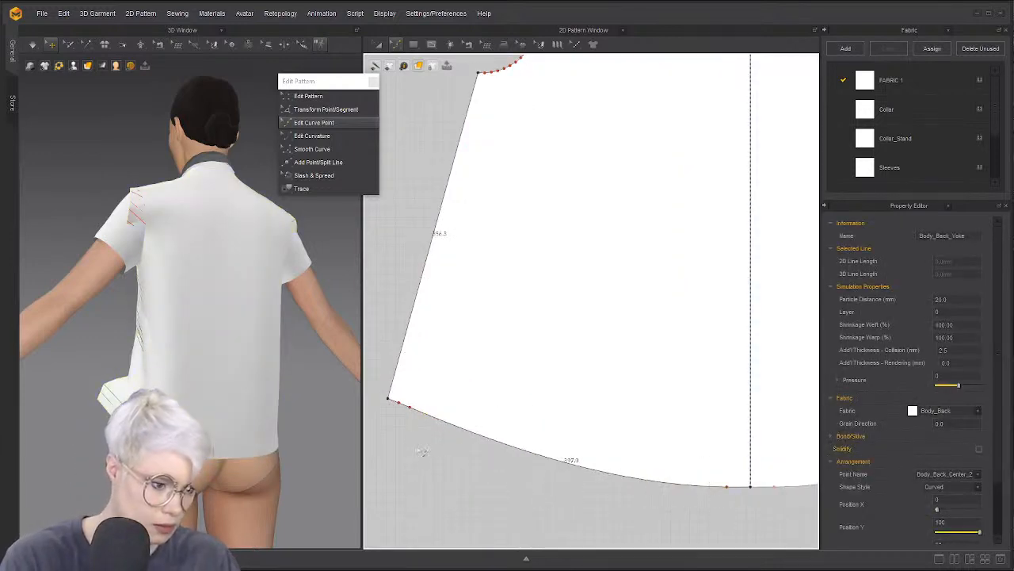
pyautogui.scroll(-3, 482, 425)
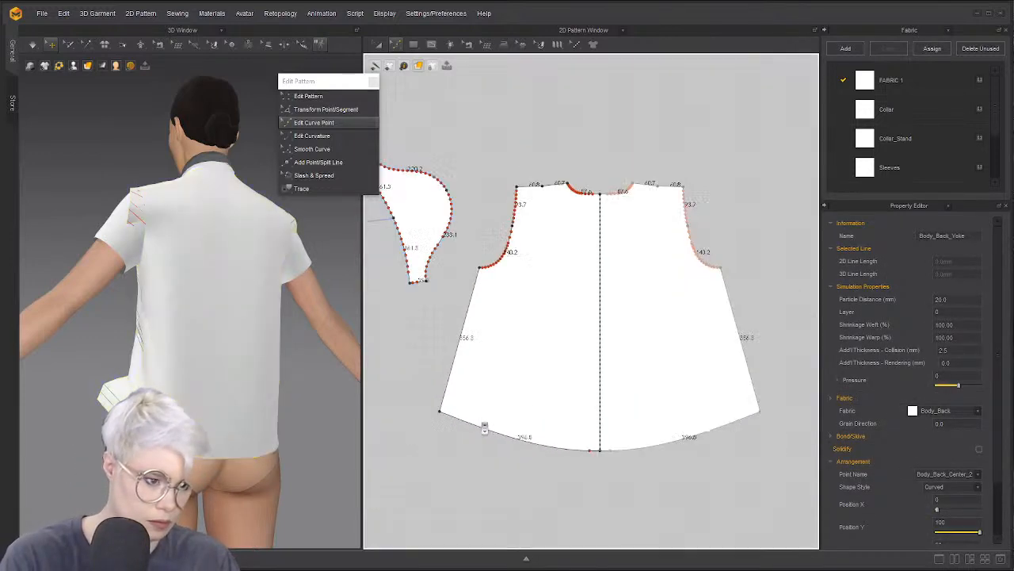
pyautogui.scroll(3, 484, 428)
pyautogui.scroll(-4, 468, 423)
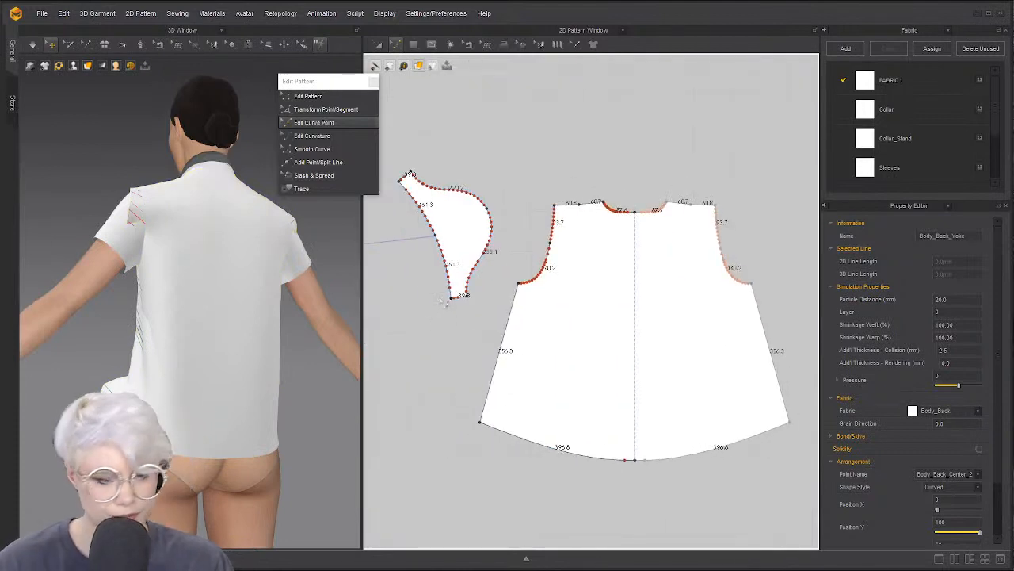
pyautogui.press('z')
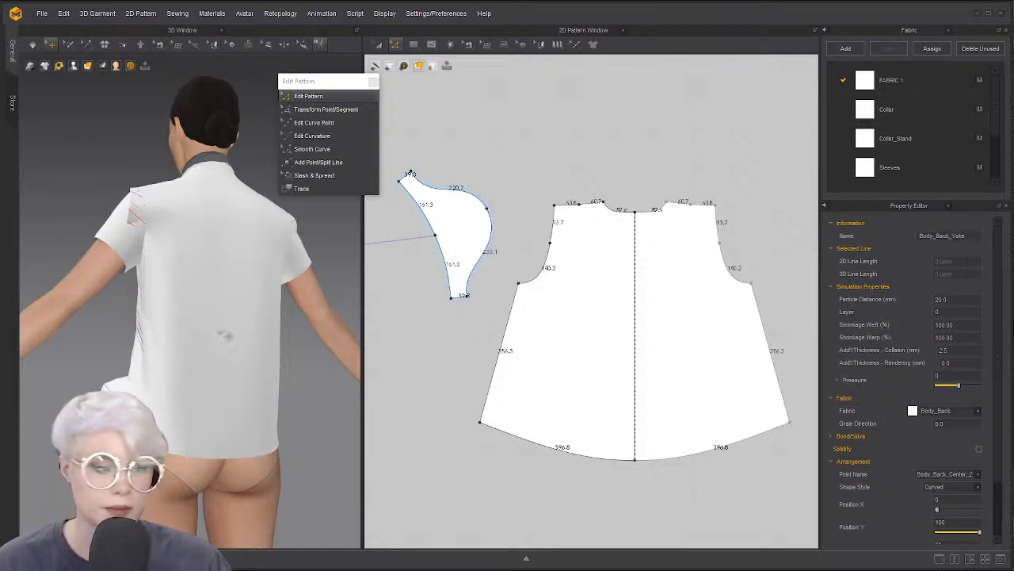
# Move the sleeve piece right toward the bodice and start the cloth simulation
pyautogui.click(463, 216)
pyautogui.press('s')
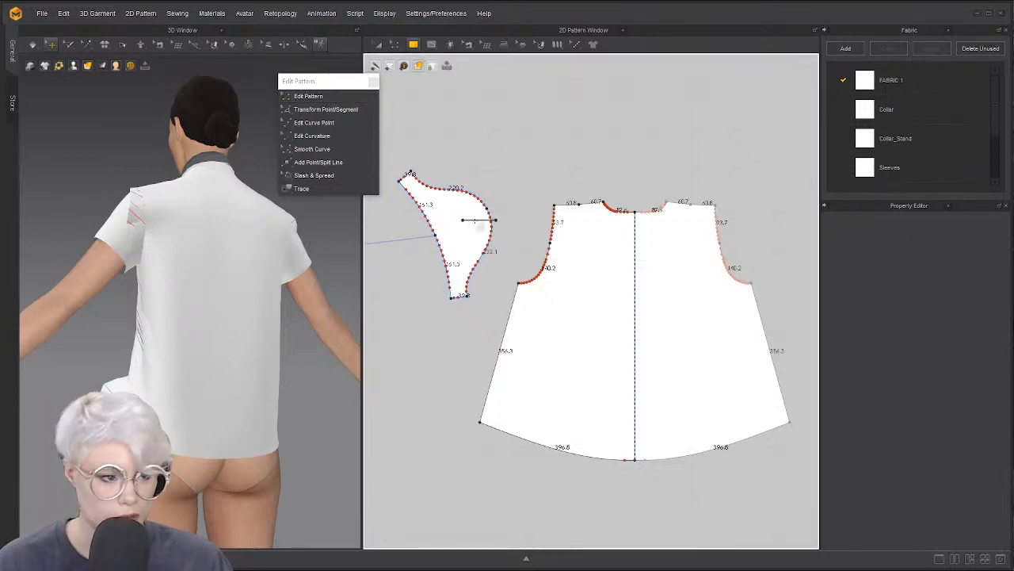
pyautogui.press('a')
pyautogui.moveTo(460, 219); pyautogui.dragTo(518, 216)
pyautogui.click(510, 146)
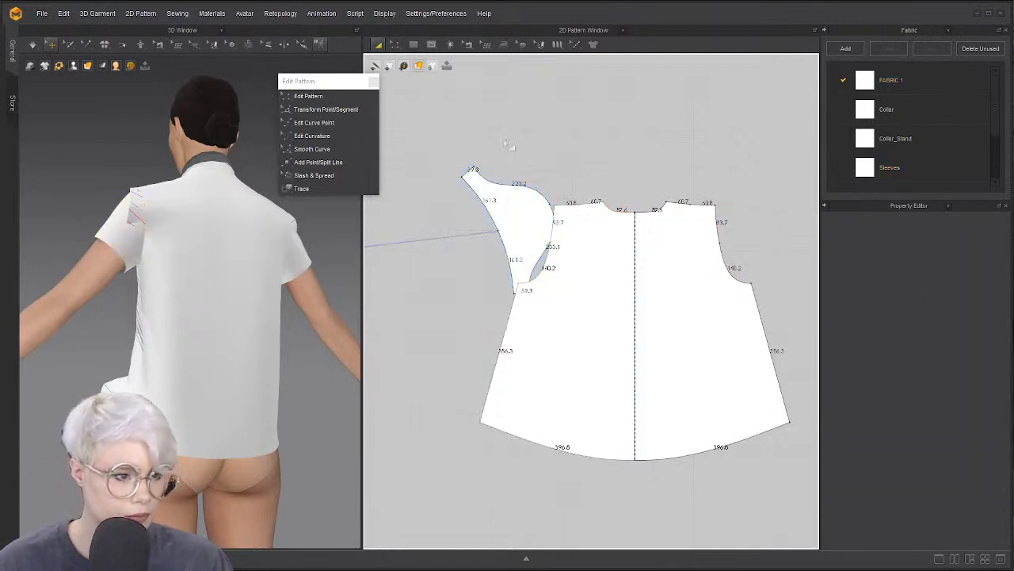
pyautogui.click(508, 193)
pyautogui.press('space')
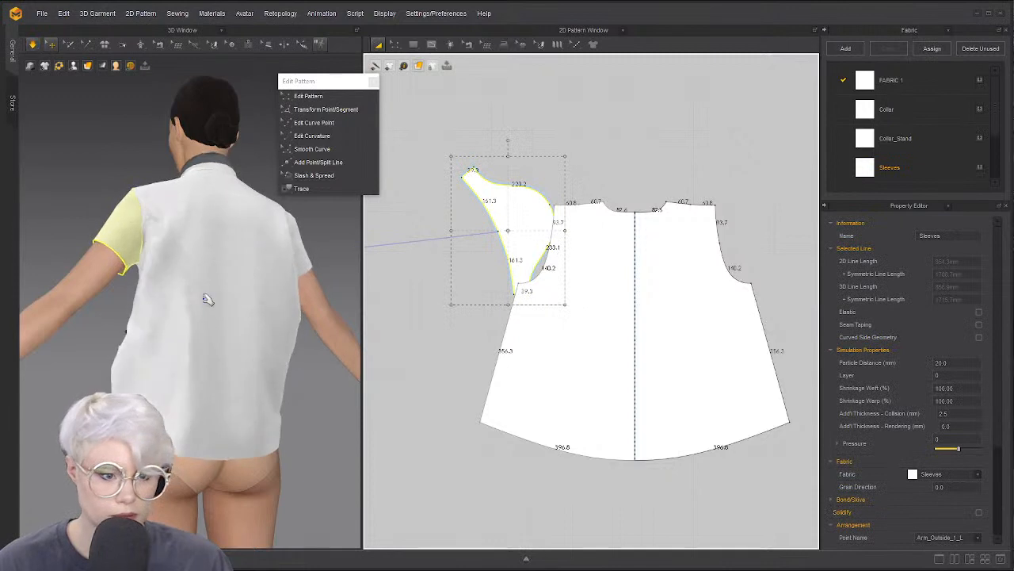
# Nudge the sleeve piece slightly left and rotate it slightly clockwise
pyautogui.moveTo(306, 380); pyautogui.dragTo(154, 369, button='right')
pyautogui.click(278, 413)
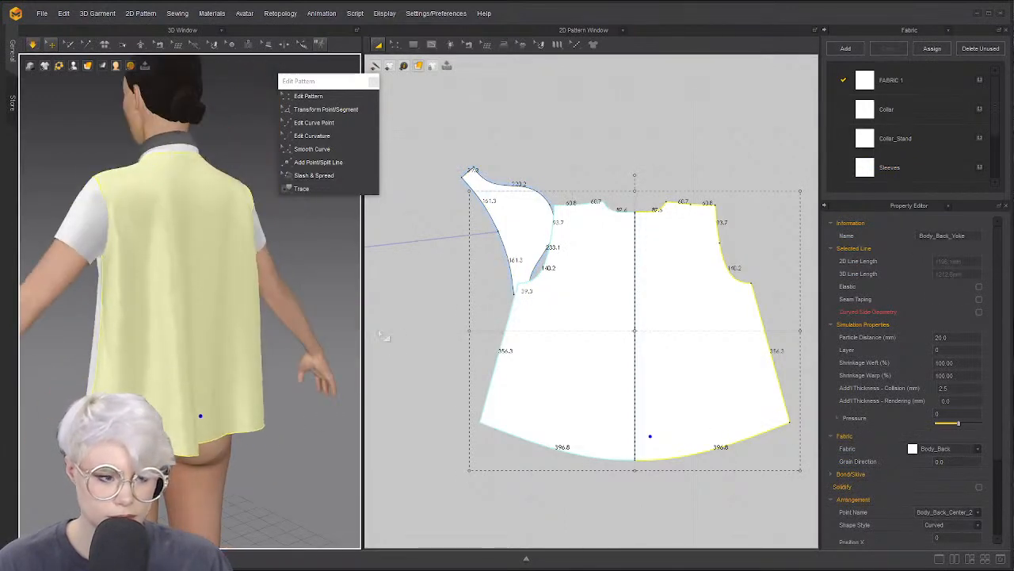
pyautogui.click(444, 237)
pyautogui.moveTo(509, 221); pyautogui.dragTo(496, 221)
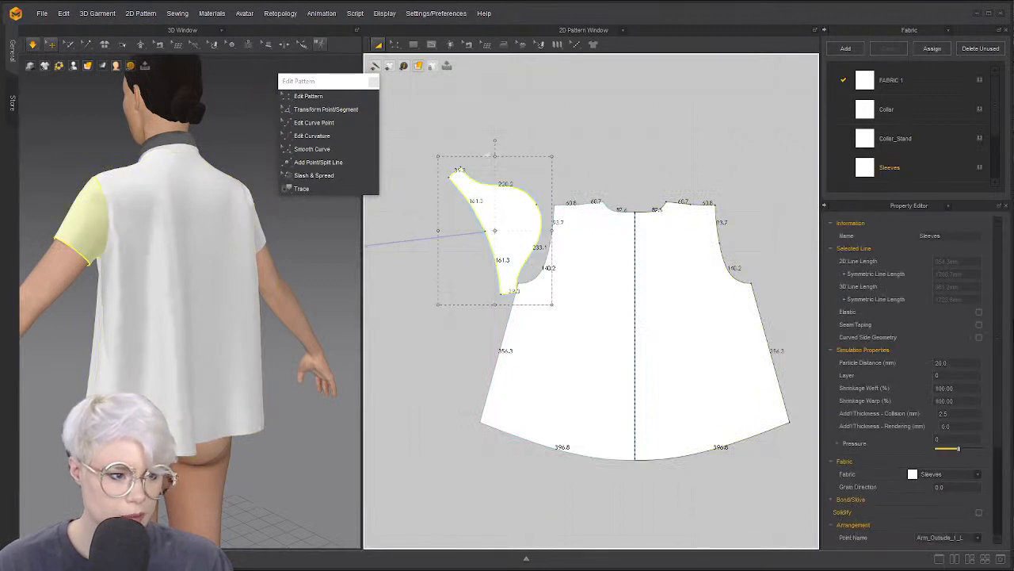
pyautogui.moveTo(495, 144); pyautogui.dragTo(501, 145)
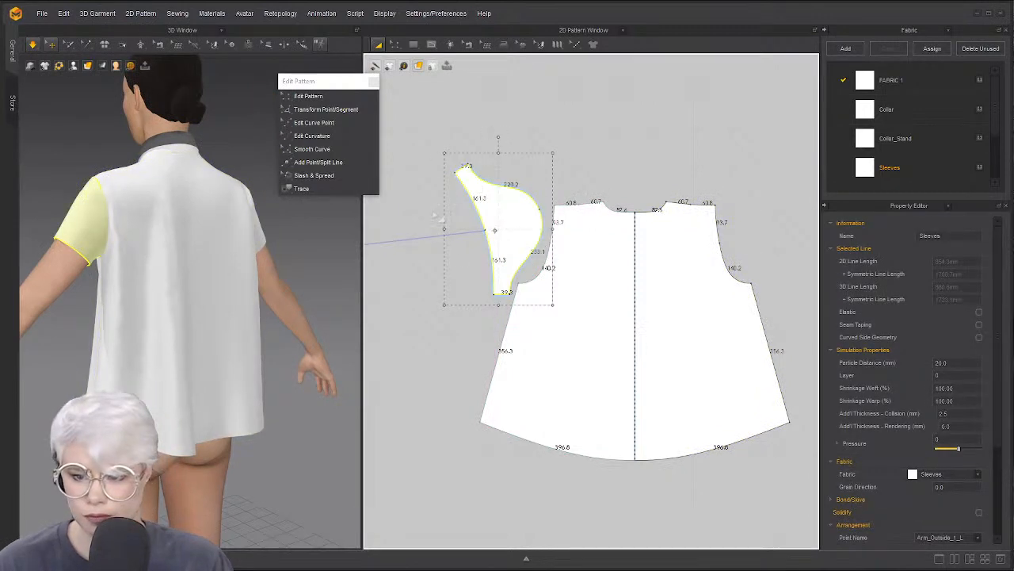
pyautogui.click(489, 123)
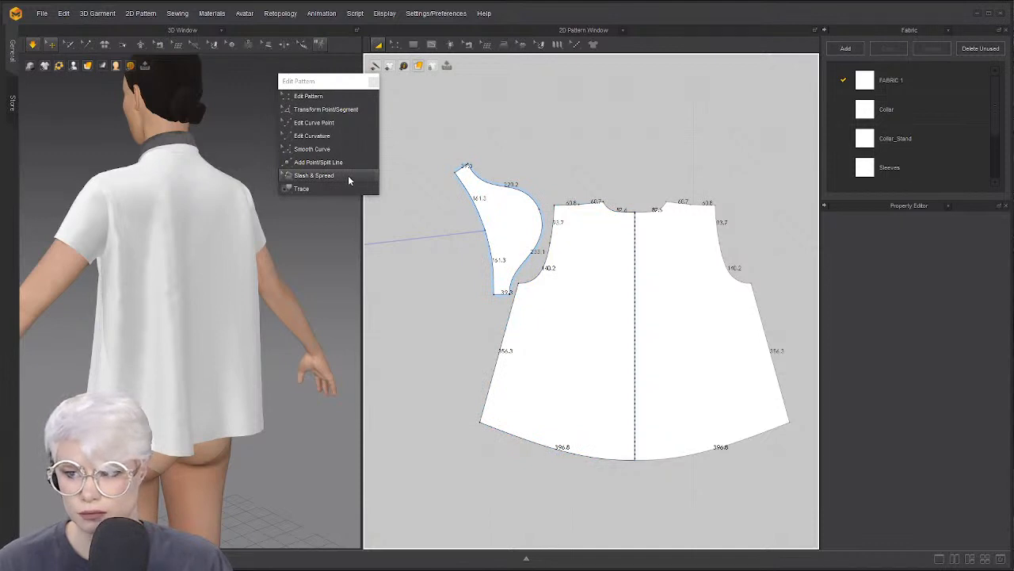
# Move the sleeve piece down beside the bodice armhole in the pattern view
pyautogui.click(513, 228)
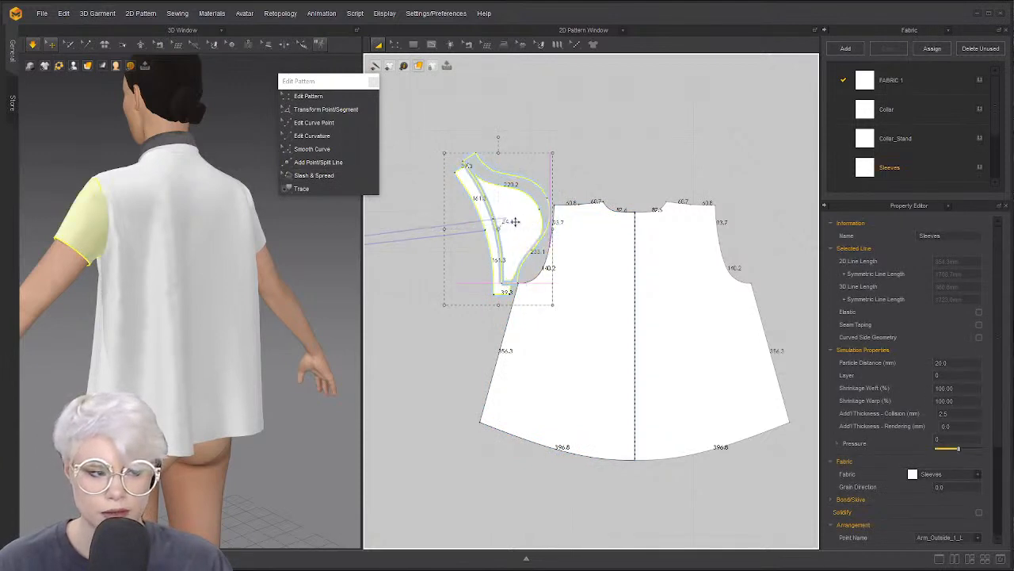
pyautogui.moveTo(515, 222); pyautogui.dragTo(516, 222)
pyautogui.click(592, 161)
pyautogui.scroll(5, 529, 225)
pyautogui.click(524, 196)
pyautogui.moveTo(515, 157); pyautogui.dragTo(511, 215)
pyautogui.moveTo(512, 209); pyautogui.dragTo(525, 262, button='middle')
pyautogui.scroll(-4, 518, 265)
pyautogui.moveTo(515, 265); pyautogui.dragTo(508, 246)
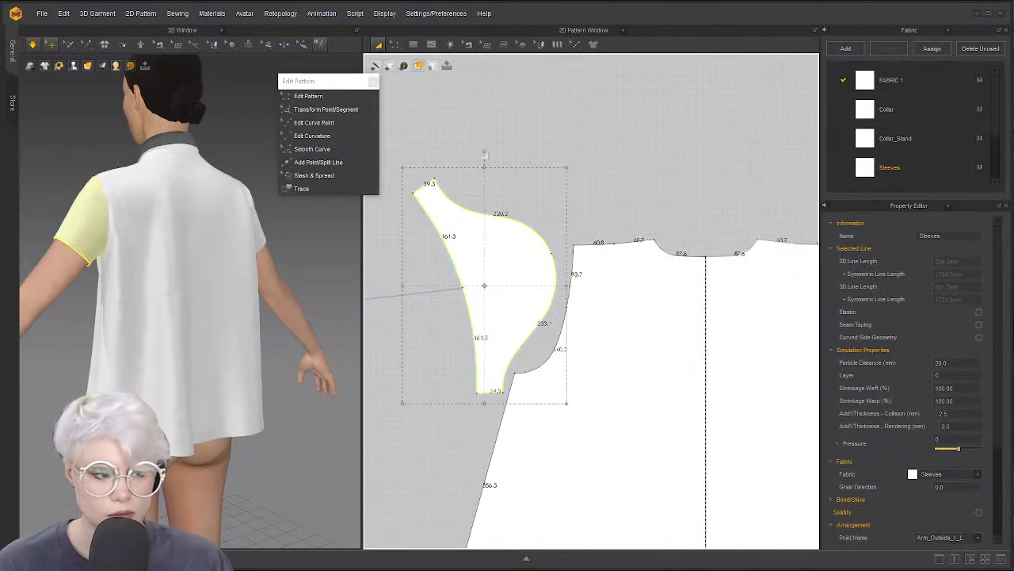
# Rotate the sleeve clockwise and push it up snugly against the armhole
pyautogui.click(487, 157)
pyautogui.click(484, 247)
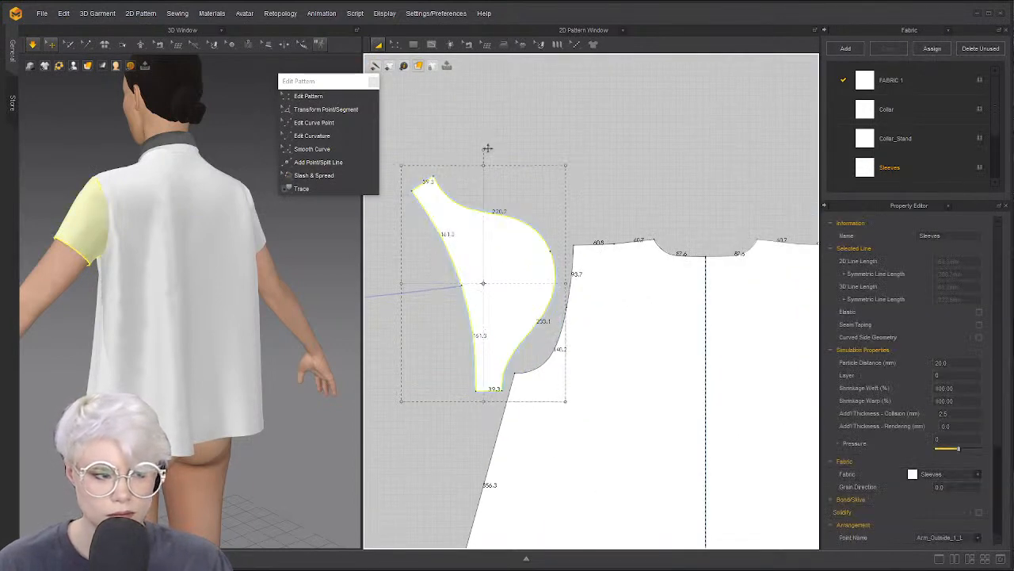
pyautogui.moveTo(488, 149)
pyautogui.mouseDown()
pyautogui.moveTo(510, 151)
pyautogui.moveTo(495, 149)
pyautogui.mouseUp()
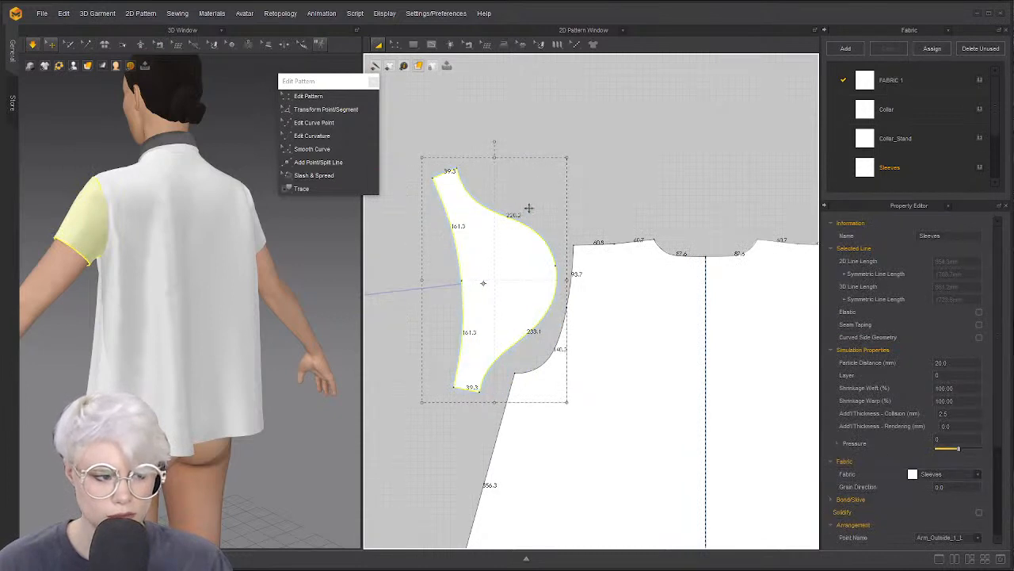
pyautogui.moveTo(520, 256); pyautogui.dragTo(539, 233)
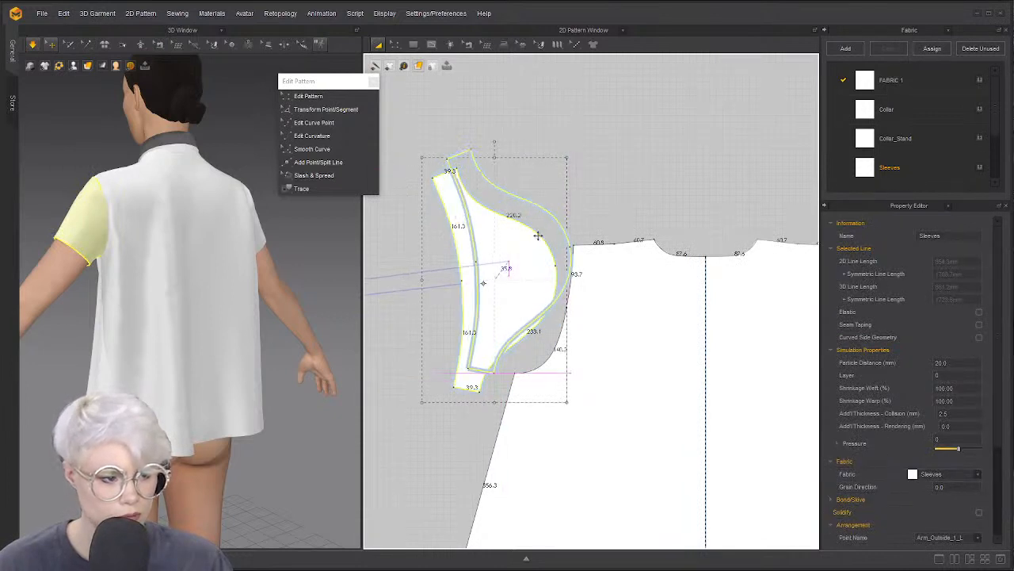
# Delete the extra point on the bodice shoulder so its edge reads 121.4
pyautogui.press('x')
pyautogui.press('z')
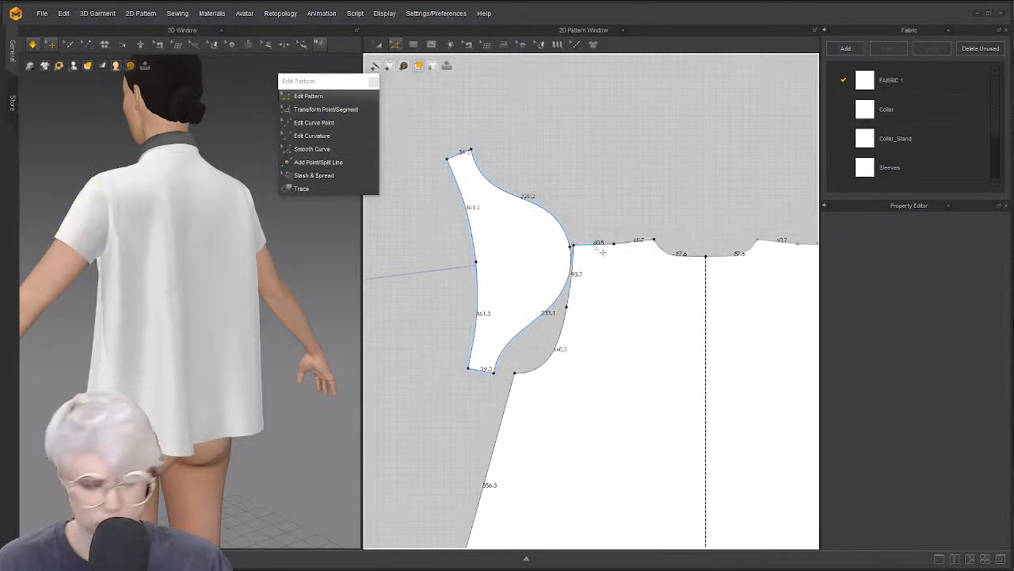
pyautogui.click(626, 246)
pyautogui.press('Delete')
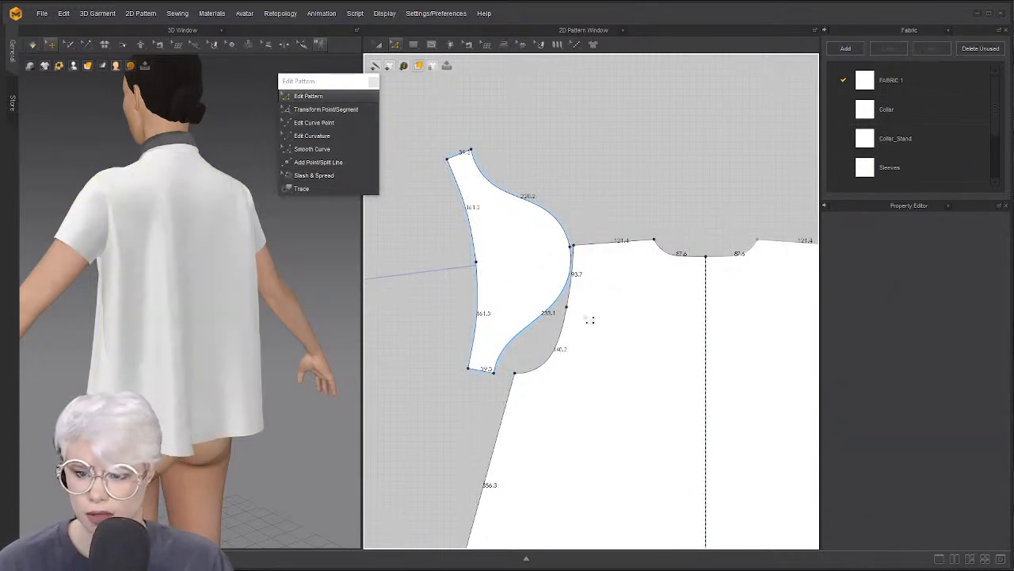
pyautogui.scroll(-5, 536, 320)
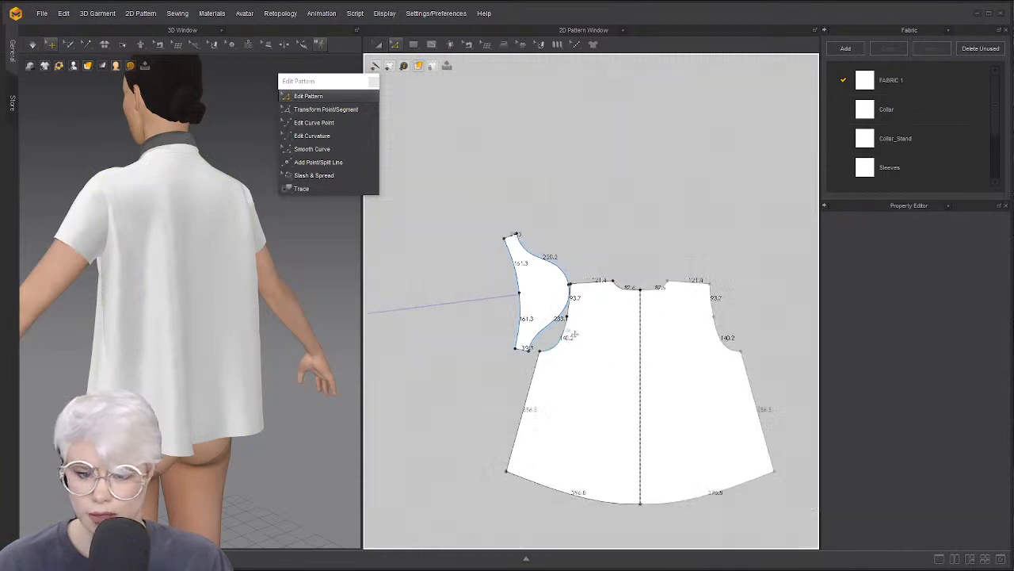
pyautogui.scroll(4, 530, 301)
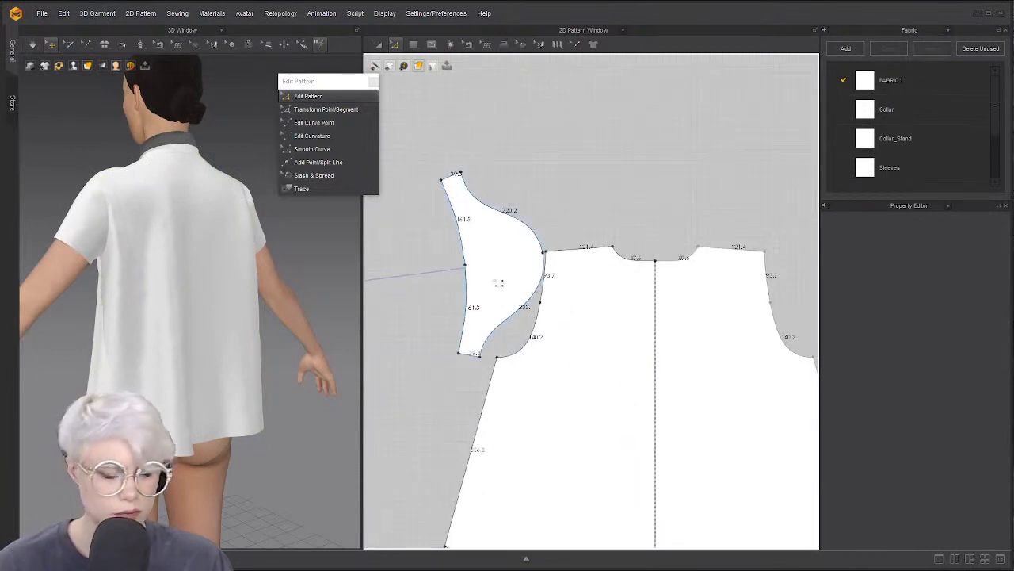
# Rotate the sleeve counter-clockwise, shift it slightly, and select its armhole curve
pyautogui.press('a')
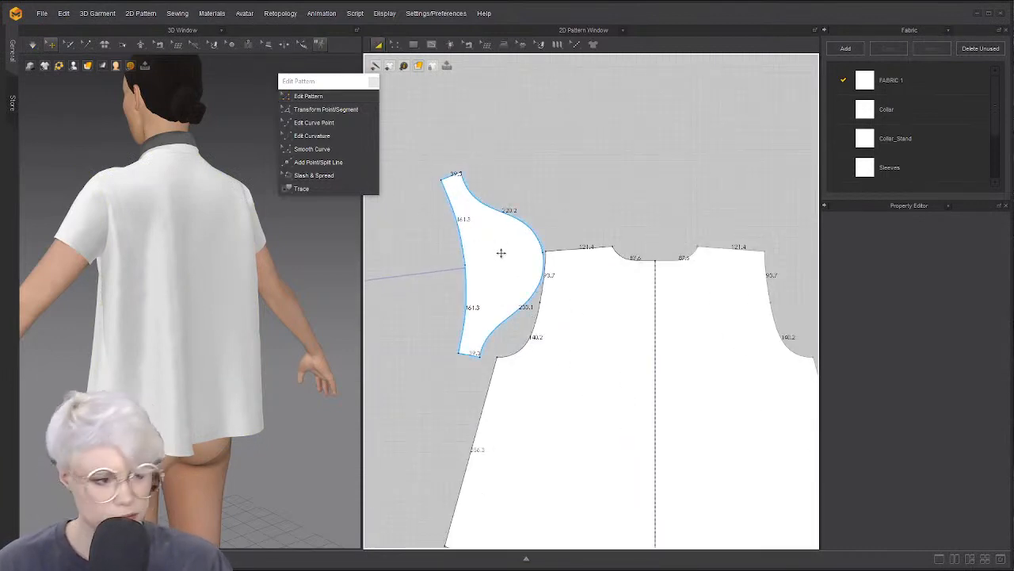
pyautogui.click(499, 246)
pyautogui.moveTo(491, 147); pyautogui.dragTo(473, 155)
pyautogui.moveTo(515, 257); pyautogui.dragTo(489, 262)
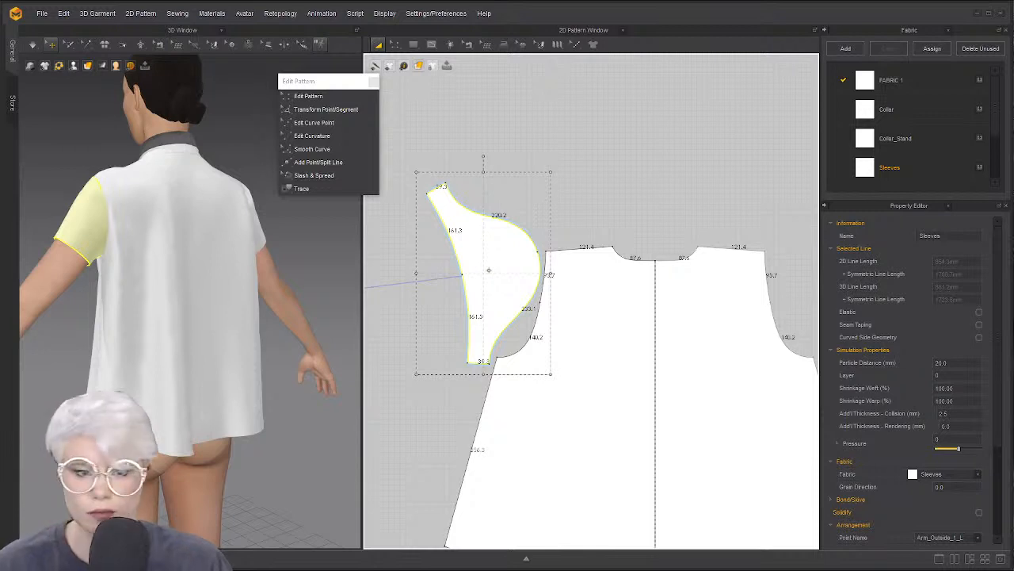
pyautogui.moveTo(115, 277); pyautogui.dragTo(168, 275, button='right')
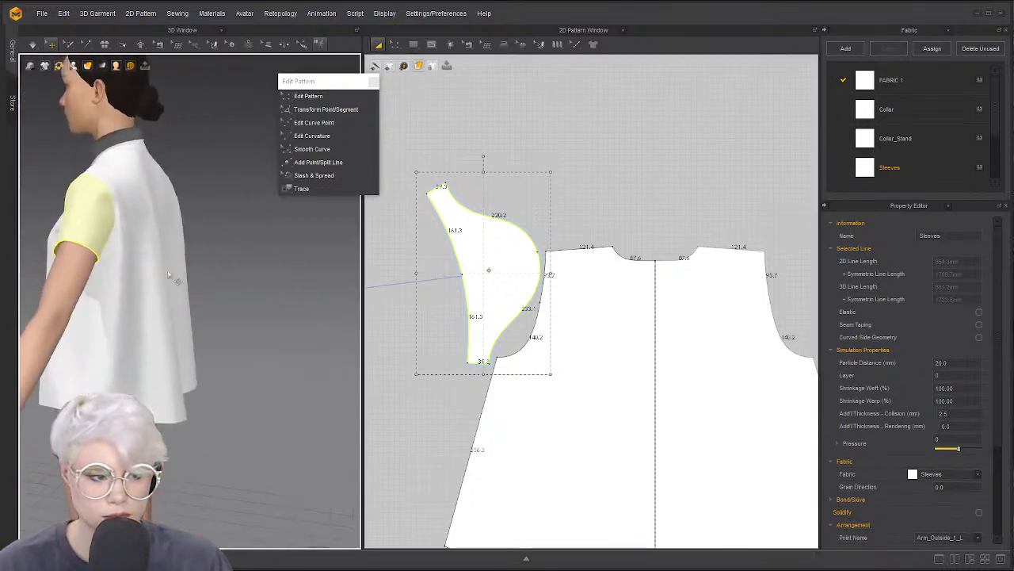
pyautogui.click(623, 143)
pyautogui.scroll(3, 508, 345)
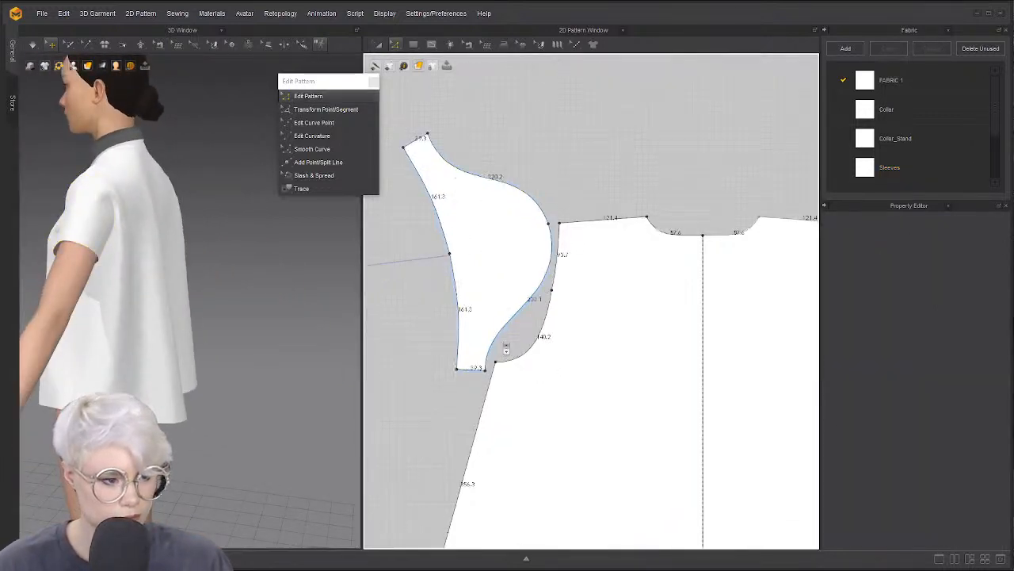
pyautogui.click(518, 319)
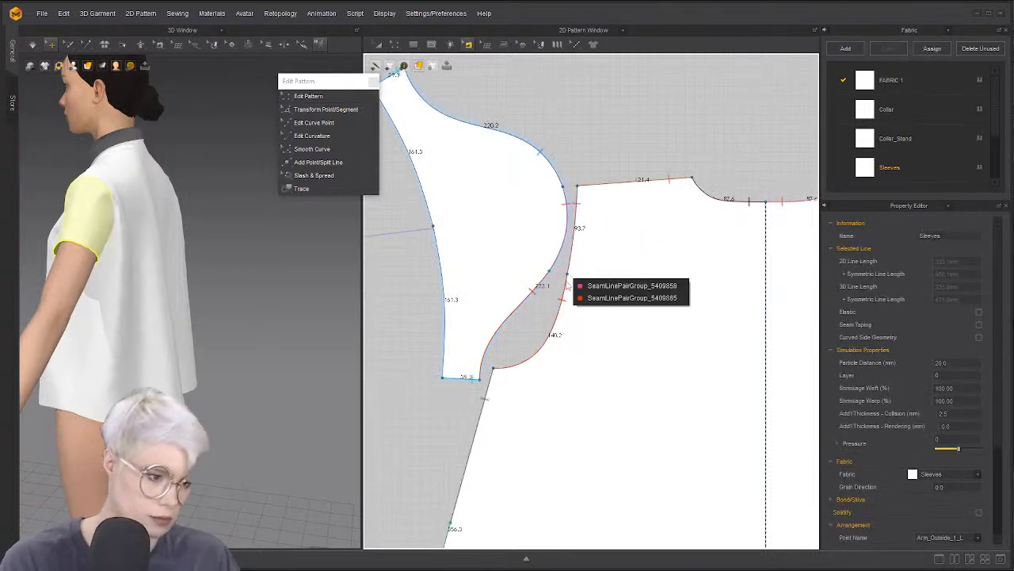
# Sew the upper armhole segments and merge the sleeve into the back bodice as one pattern
pyautogui.click(575, 279)
pyautogui.click(563, 240)
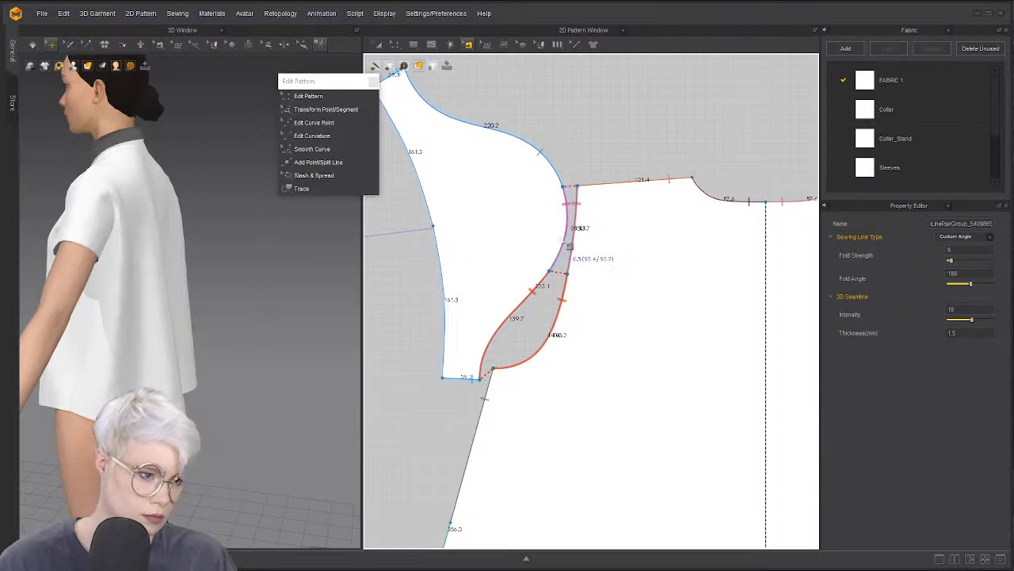
pyautogui.rightClick(564, 247)
pyautogui.click(583, 289)
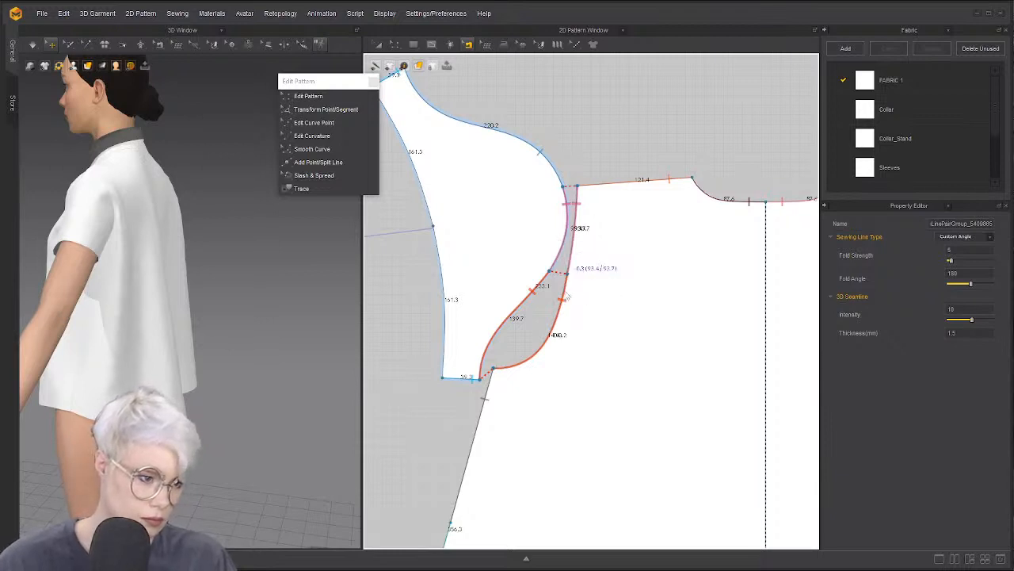
pyautogui.scroll(-3, 524, 338)
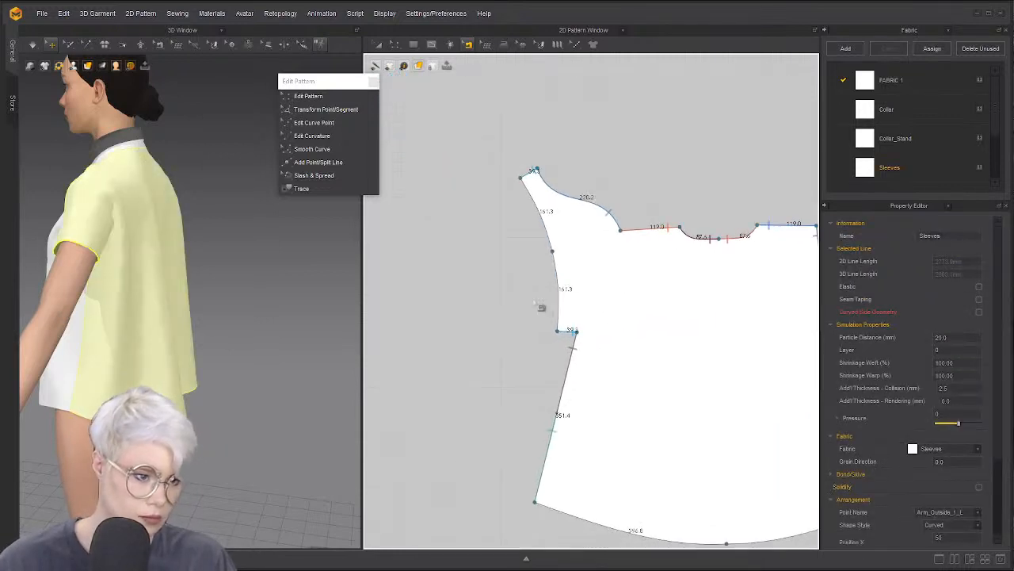
pyautogui.click(522, 211)
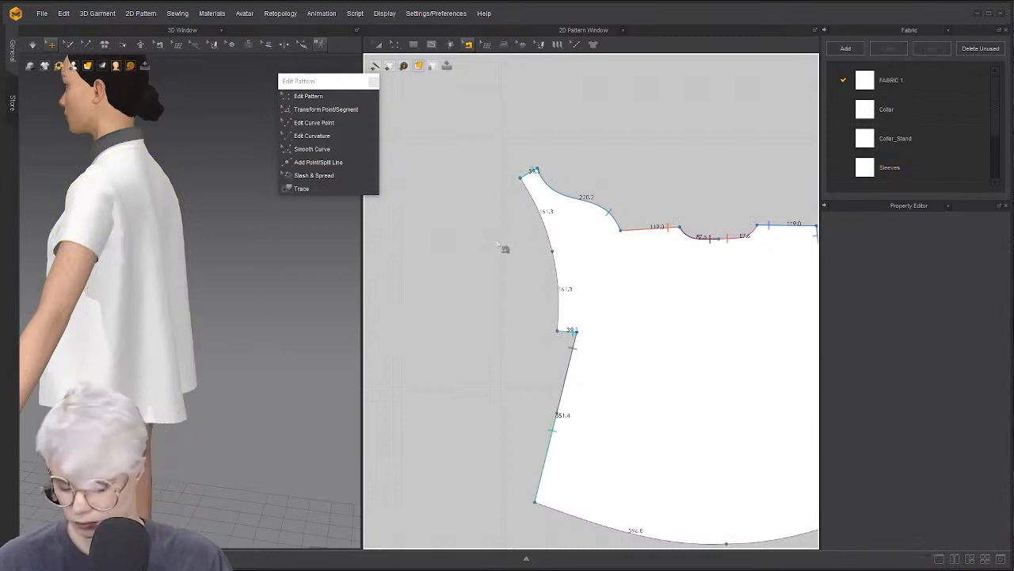
pyautogui.click(553, 252)
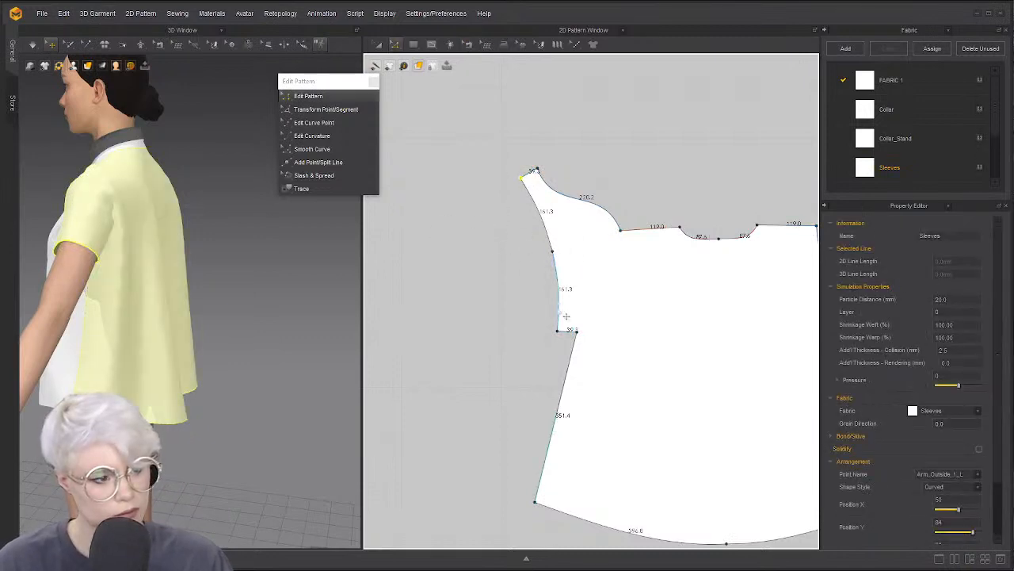
pyautogui.click(539, 228)
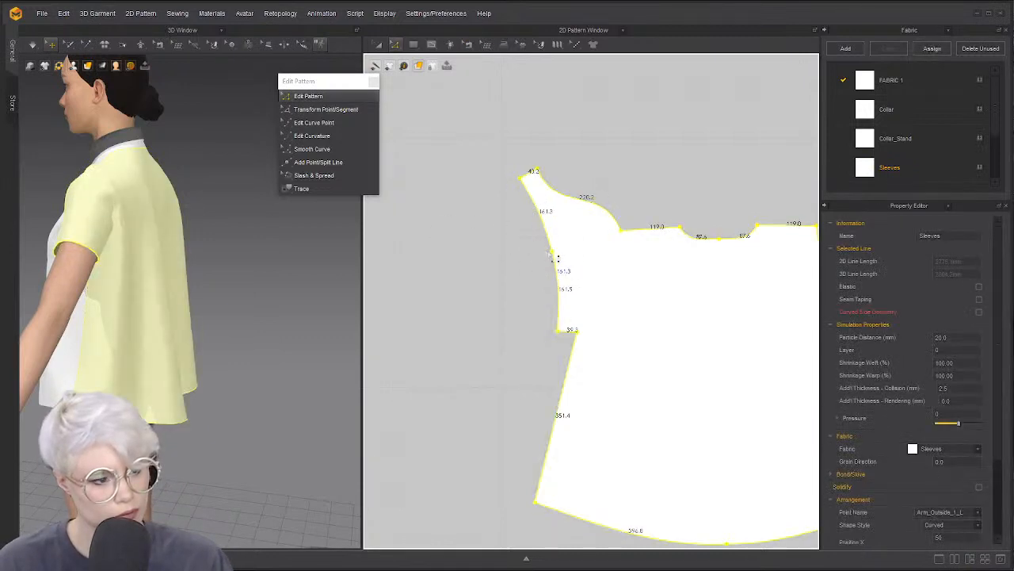
pyautogui.moveTo(553, 252); pyautogui.dragTo(532, 251)
pyautogui.hotkey('ctrl', 'z')
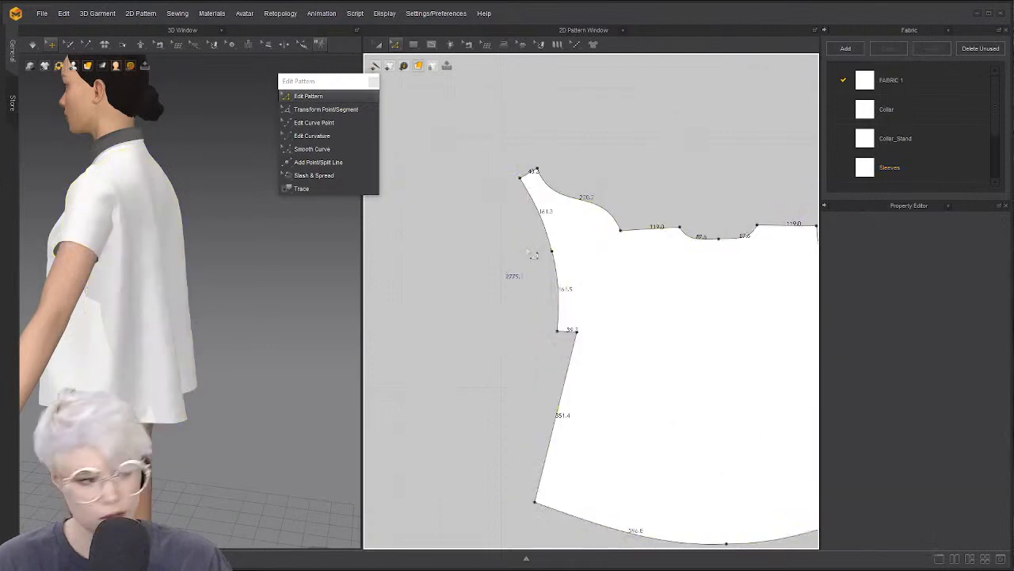
# Push the 161.3 upper-left curve and the lower curved segment outward to the left
pyautogui.click(521, 181)
pyautogui.scroll(-3, 530, 265)
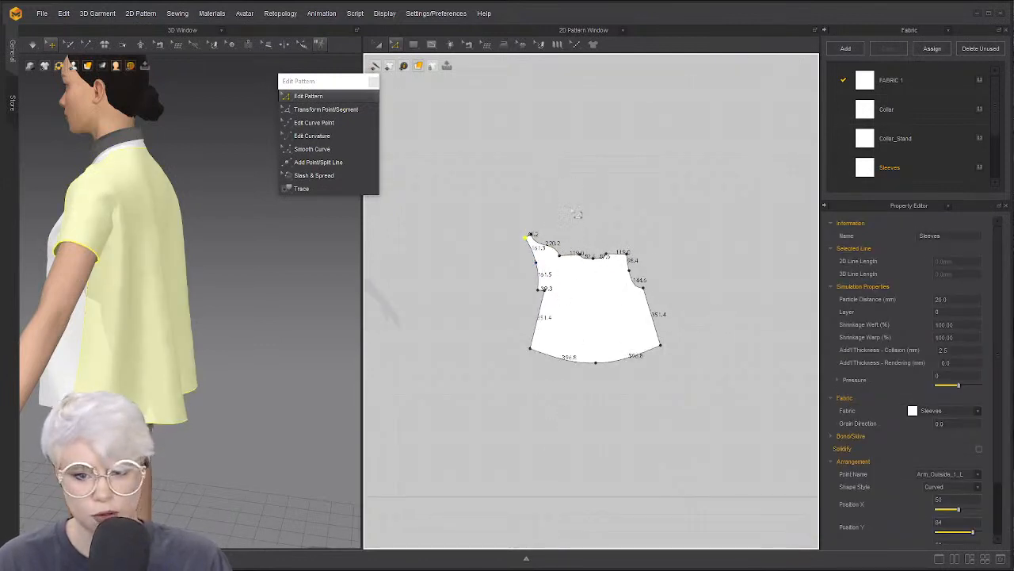
pyautogui.scroll(2, 567, 255)
pyautogui.scroll(-1, 511, 279)
pyautogui.scroll(2, 480, 269)
pyautogui.click(506, 242)
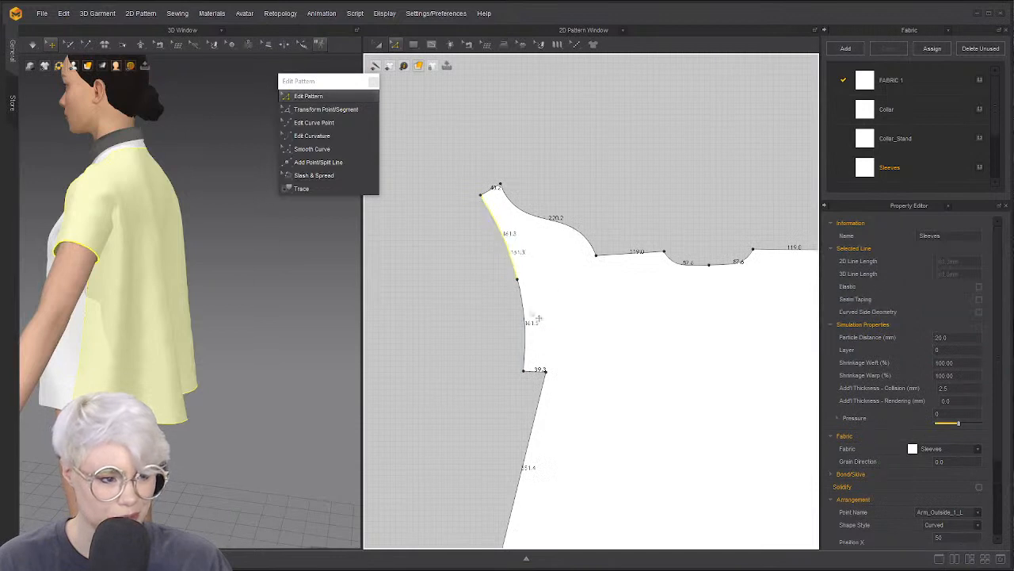
pyautogui.keyDown('shift'); pyautogui.click(533, 317); pyautogui.keyUp('shift')
pyautogui.moveTo(533, 317); pyautogui.dragTo(378, 387)
# Delete the lower-edge notch and two extra left-edge points to leave straight edges
pyautogui.scroll(-2, 528, 336)
pyautogui.scroll(2, 480, 344)
pyautogui.scroll(-1, 638, 349)
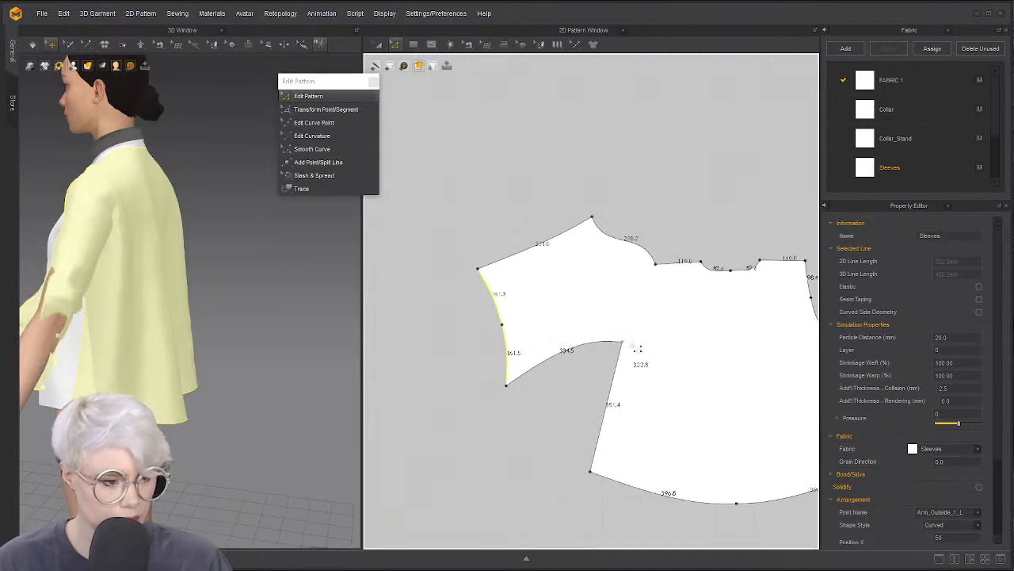
pyautogui.press('Delete')
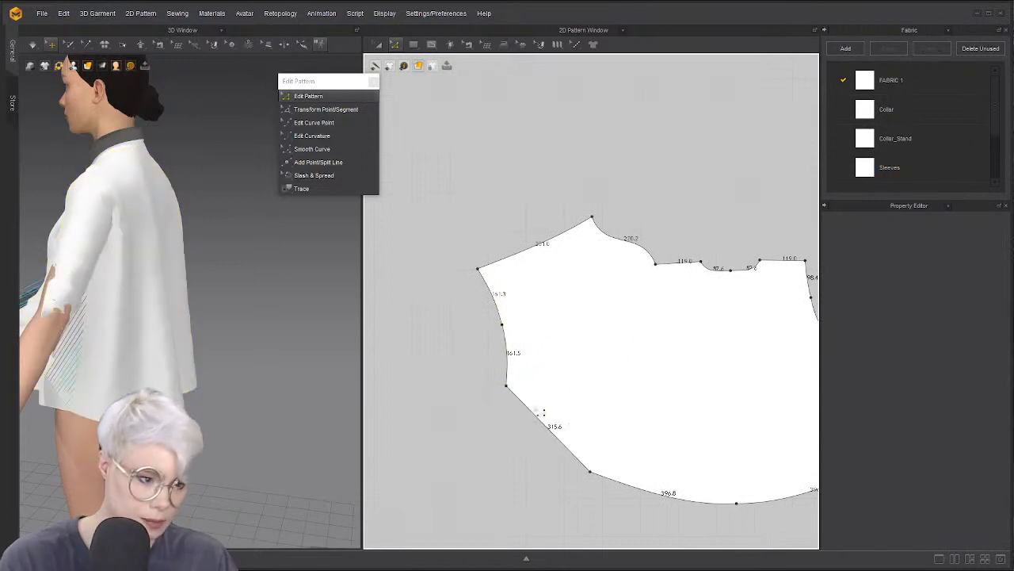
pyautogui.click(507, 386)
pyautogui.press('Delete')
pyautogui.click(502, 325)
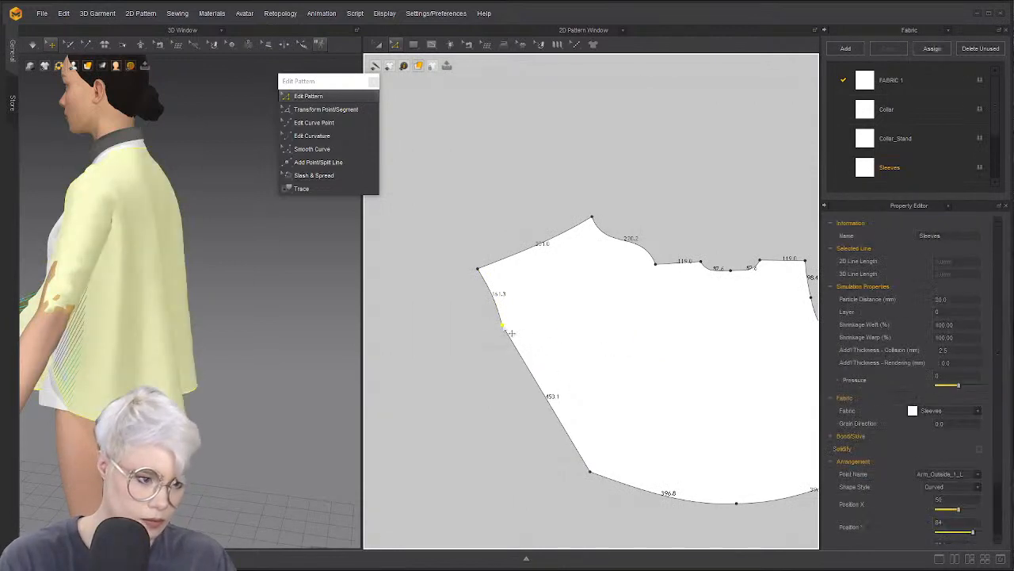
pyautogui.press('Delete')
# Bow the sleeve panel's left edge outward into a curve
pyautogui.press('c')
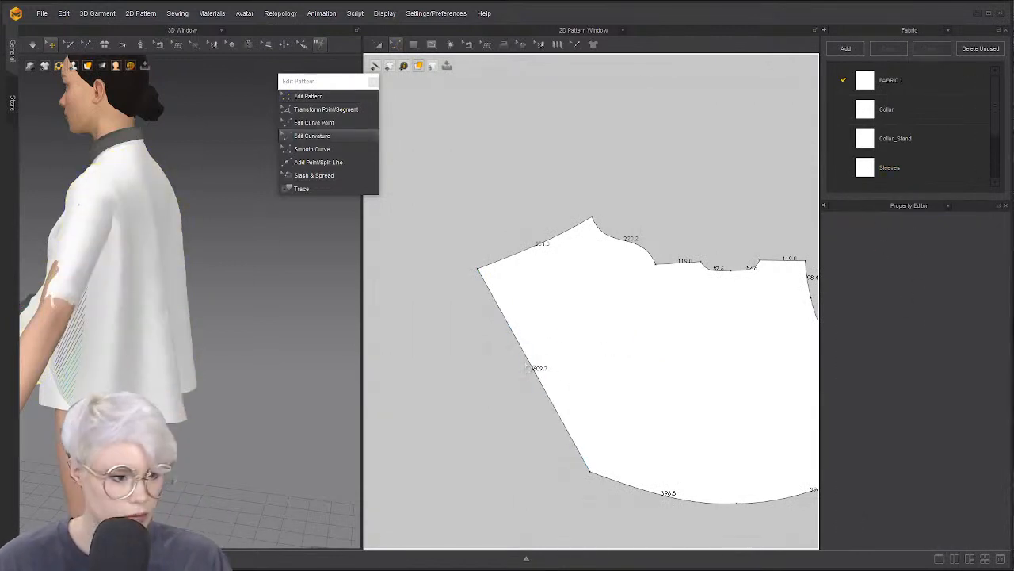
pyautogui.moveTo(533, 367); pyautogui.dragTo(514, 386)
pyautogui.moveTo(588, 359); pyautogui.dragTo(480, 357, button='middle')
pyautogui.scroll(3, 480, 357)
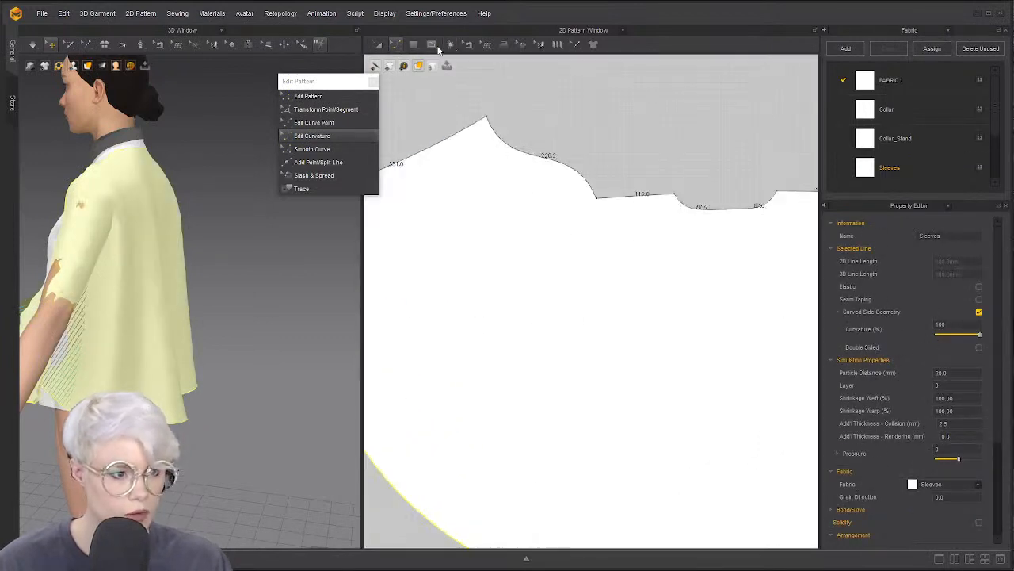
# Draw an internal line from the neckline centre straight down to the hem
pyautogui.click(433, 45)
pyautogui.moveTo(552, 161); pyautogui.dragTo(496, 128, button='middle')
pyautogui.scroll(-2, 496, 128)
pyautogui.click(610, 160)
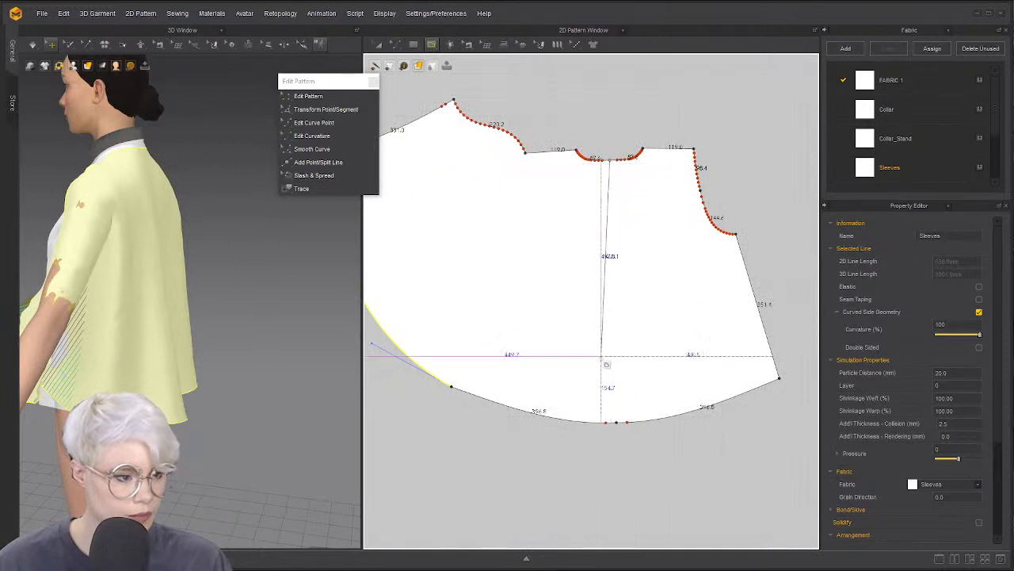
pyautogui.click(616, 422)
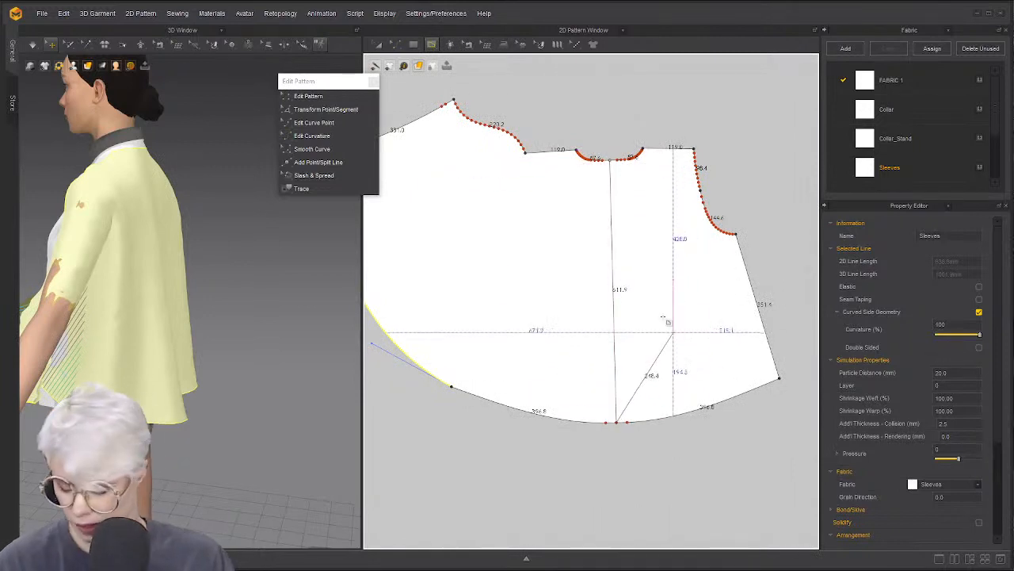
pyautogui.press('Return')
pyautogui.press('z')
pyautogui.moveTo(587, 296); pyautogui.dragTo(706, 352, button='middle')
pyautogui.scroll(2, 630, 310)
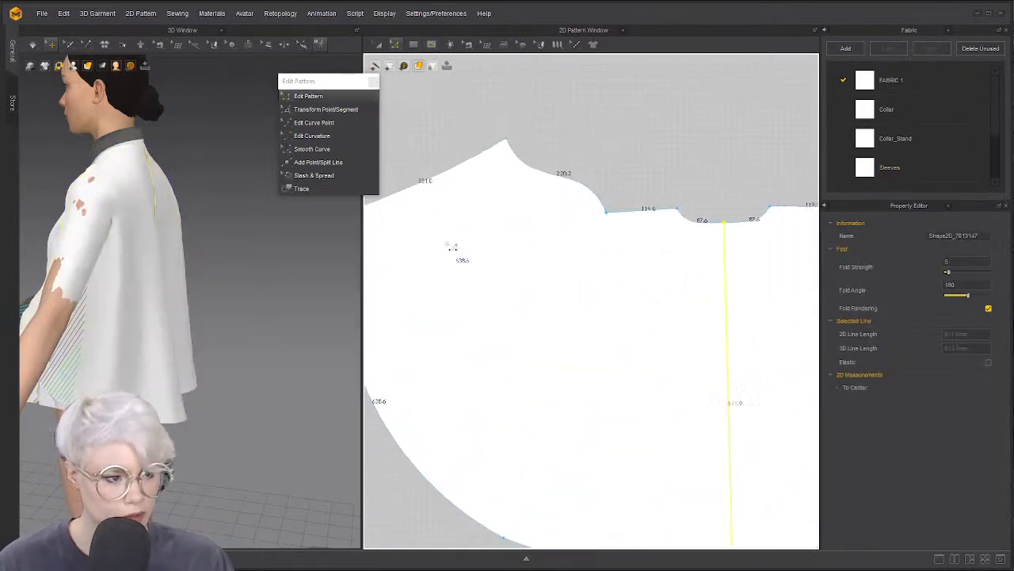
pyautogui.moveTo(88, 265); pyautogui.dragTo(355, 263, button='right')
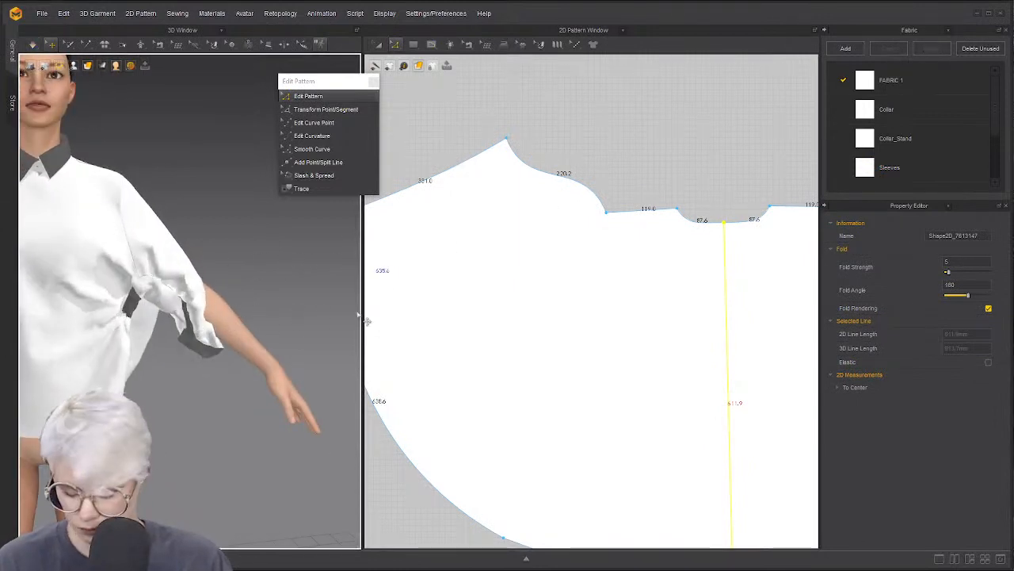
# Remove the seam on the 331.0 edge
pyautogui.press('b')
pyautogui.click(453, 170)
pyautogui.press('Delete')
pyautogui.press('a')
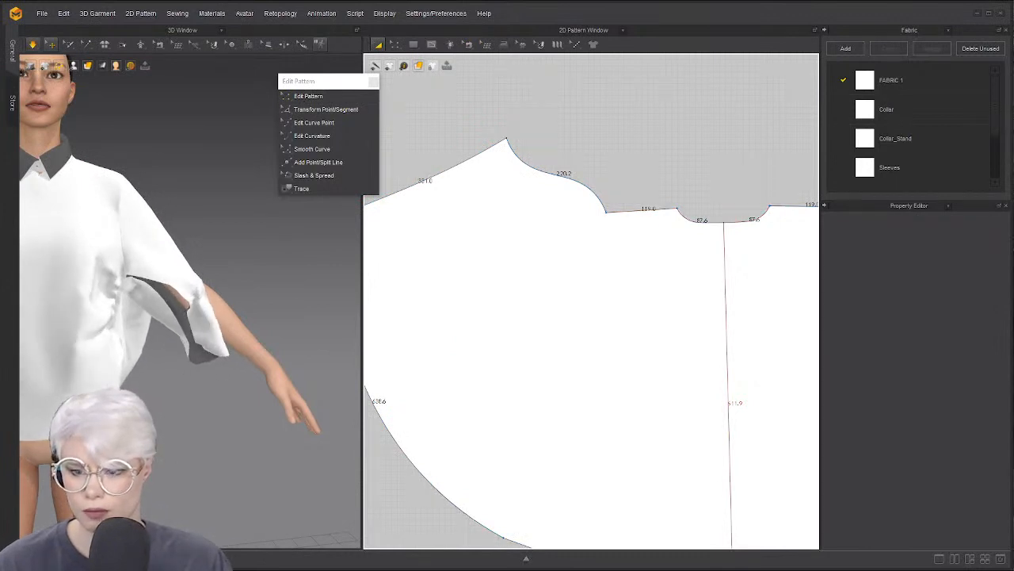
# Pause and resume the simulation while checking the seams near the sleeve's lower edge
pyautogui.press('space')
pyautogui.press('b')
pyautogui.scroll(-4, 591, 321)
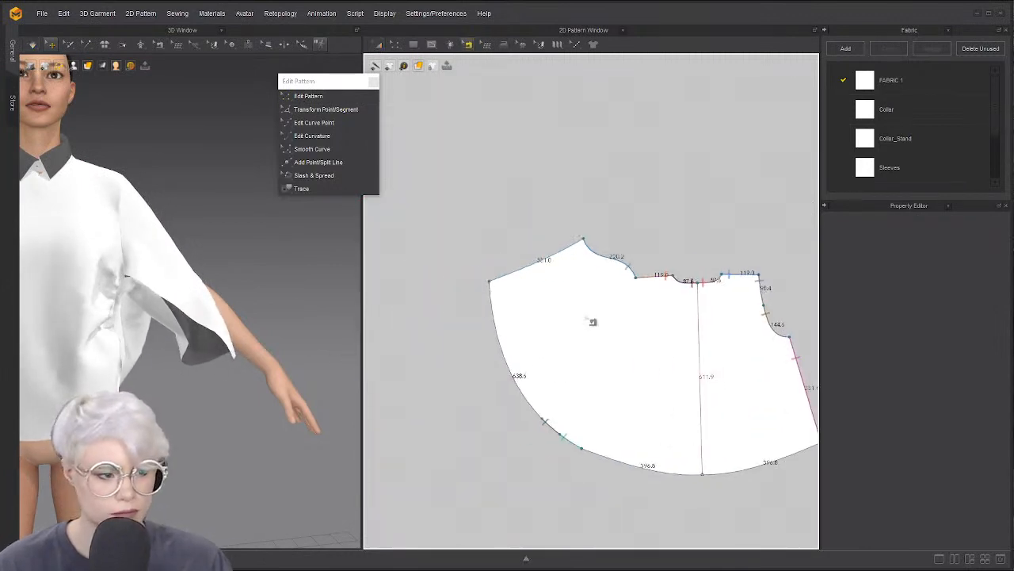
pyautogui.scroll(3, 592, 321)
pyautogui.scroll(-1, 607, 249)
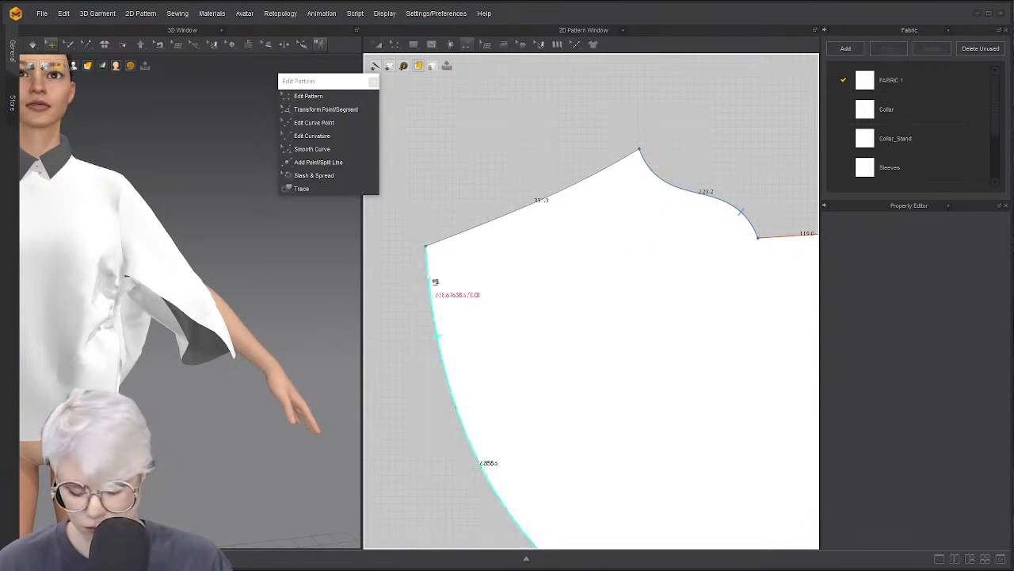
pyautogui.press('space')
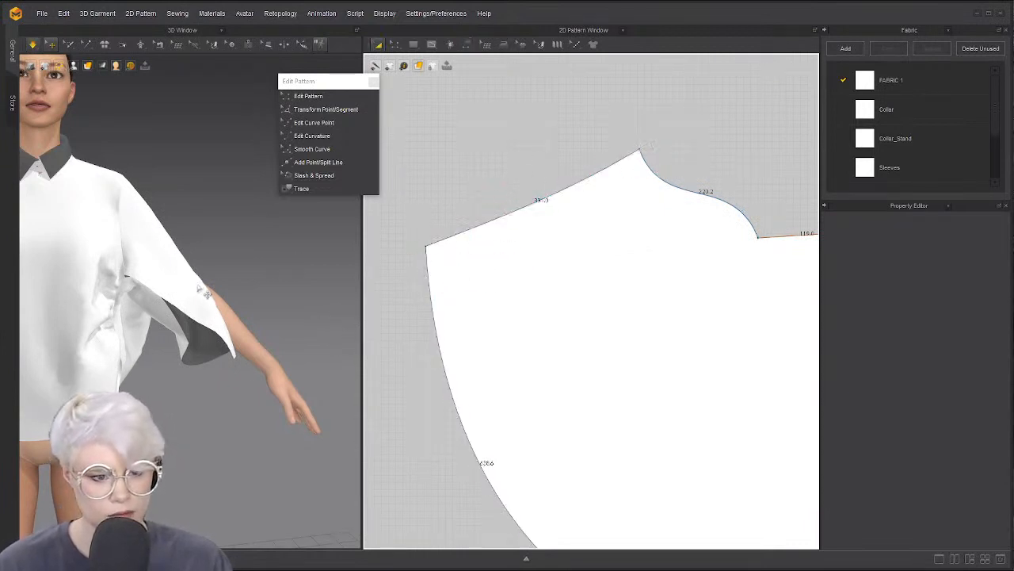
pyautogui.click(218, 276)
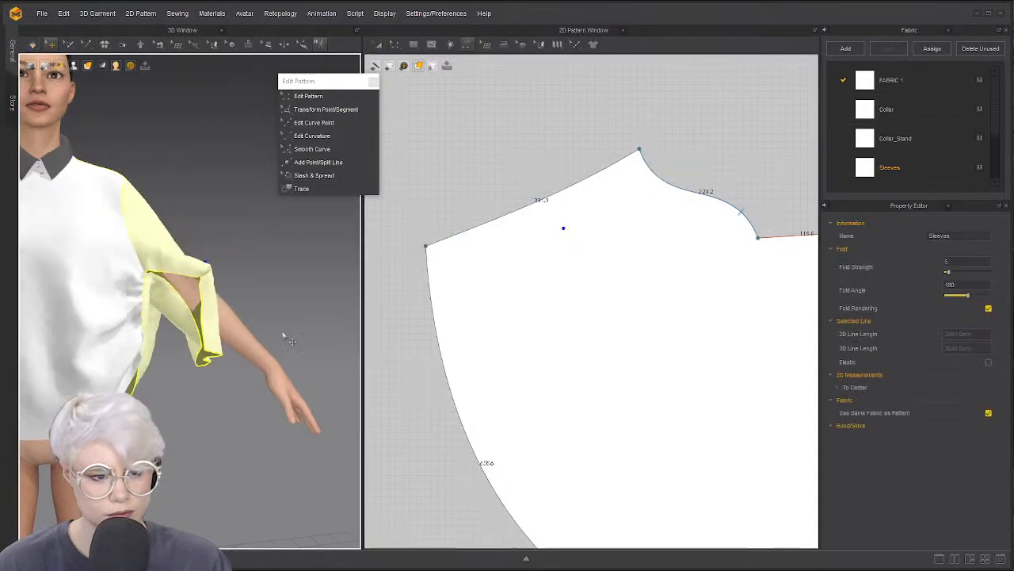
pyautogui.scroll(-2, 549, 316)
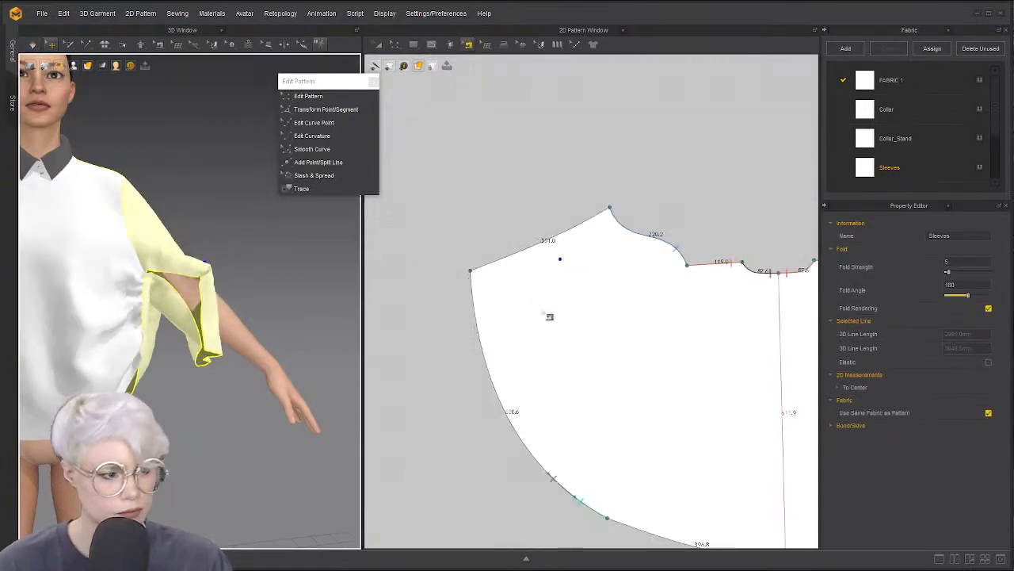
pyautogui.click(577, 498)
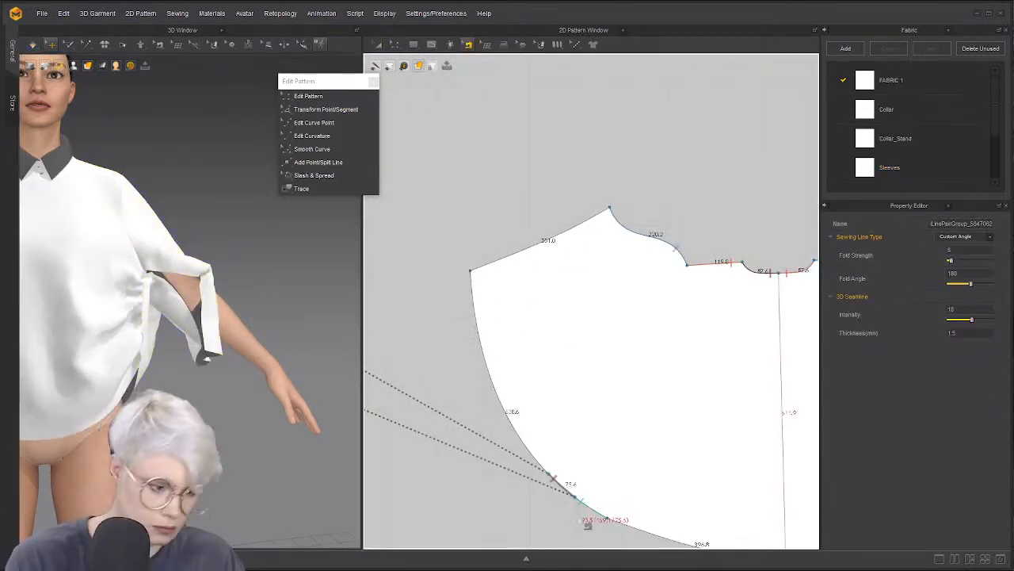
pyautogui.click(483, 462)
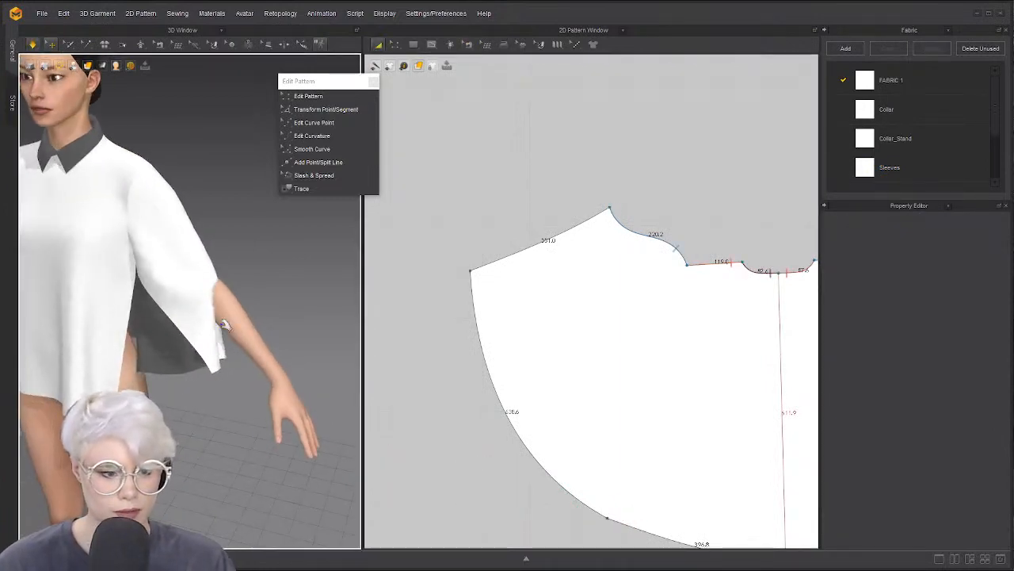
# Drag the draped sleeve outward and upward repeatedly until it flares wide from the shoulder
pyautogui.click(321, 242)
pyautogui.moveTo(331, 238); pyautogui.dragTo(313, 337)
pyautogui.moveTo(312, 337); pyautogui.dragTo(229, 317, button='right')
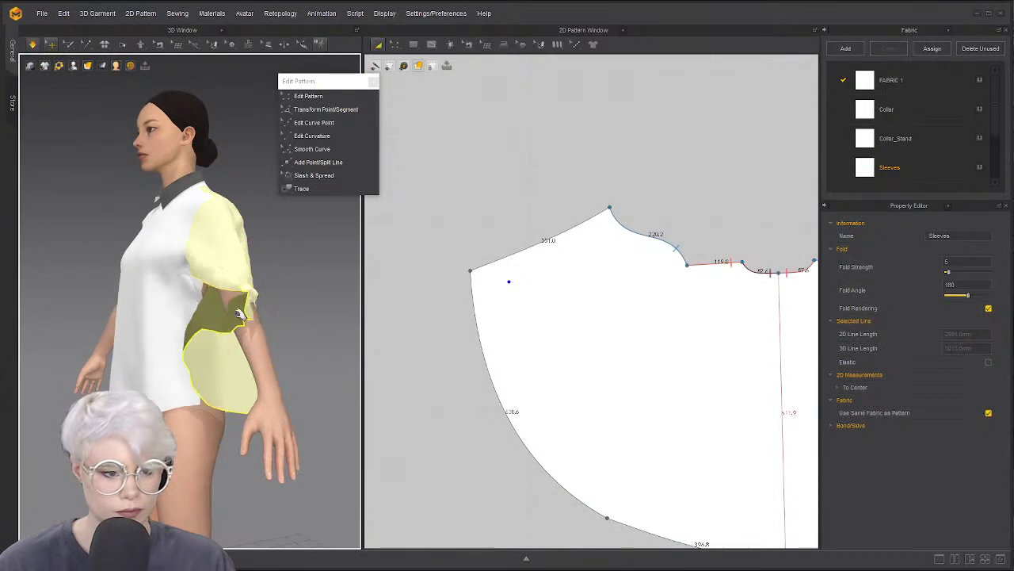
pyautogui.moveTo(249, 309); pyautogui.dragTo(514, 370)
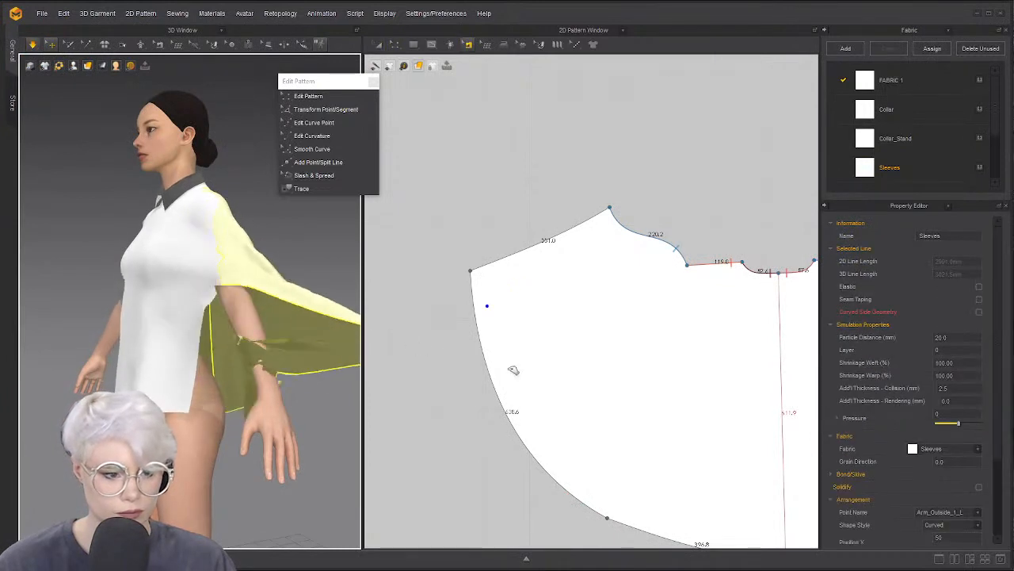
pyautogui.click(270, 365)
pyautogui.moveTo(274, 350); pyautogui.dragTo(416, 304)
pyautogui.moveTo(293, 361); pyautogui.dragTo(472, 304)
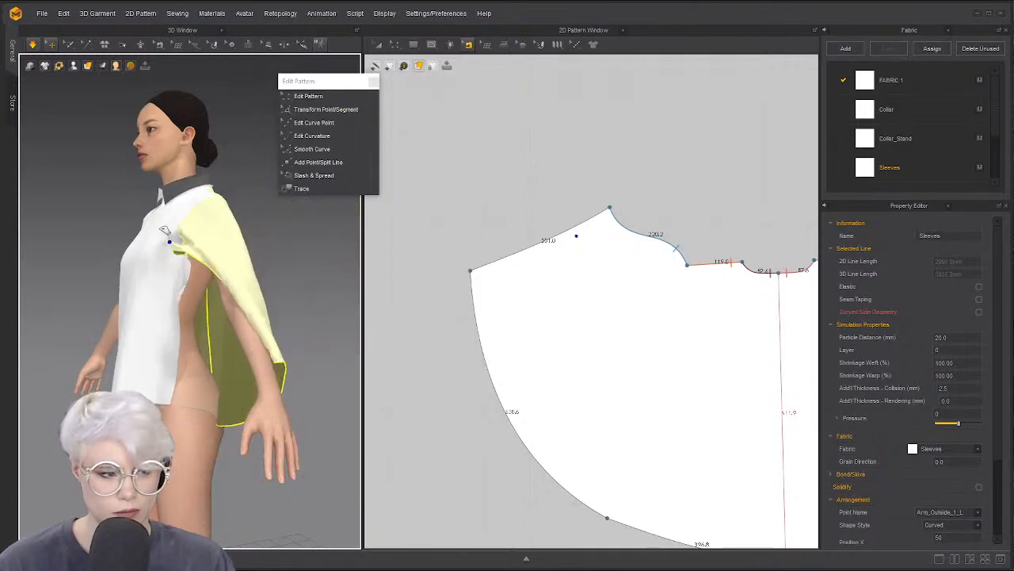
pyautogui.moveTo(230, 300); pyautogui.dragTo(199, 299, button='right')
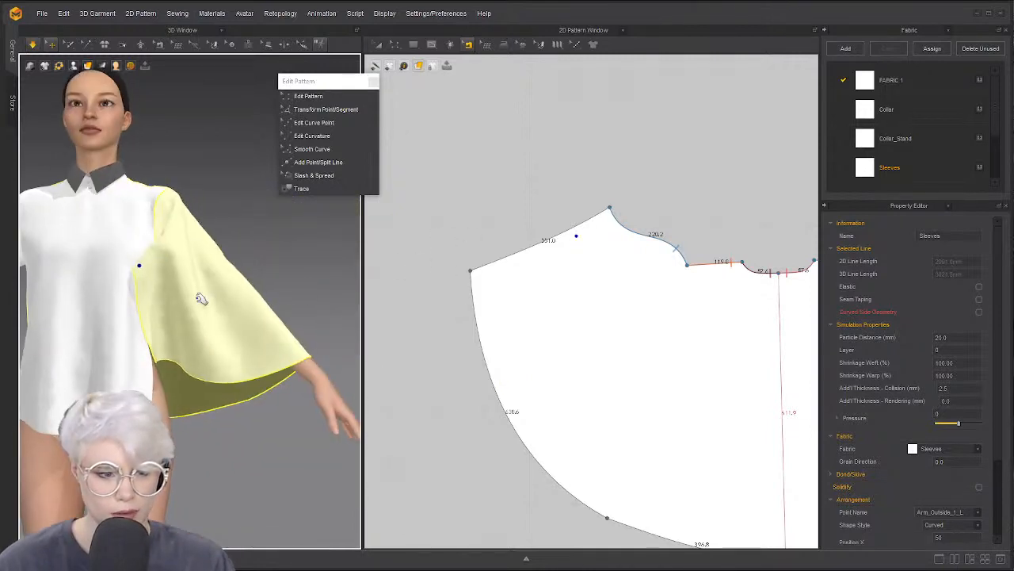
pyautogui.moveTo(302, 308); pyautogui.dragTo(399, 315)
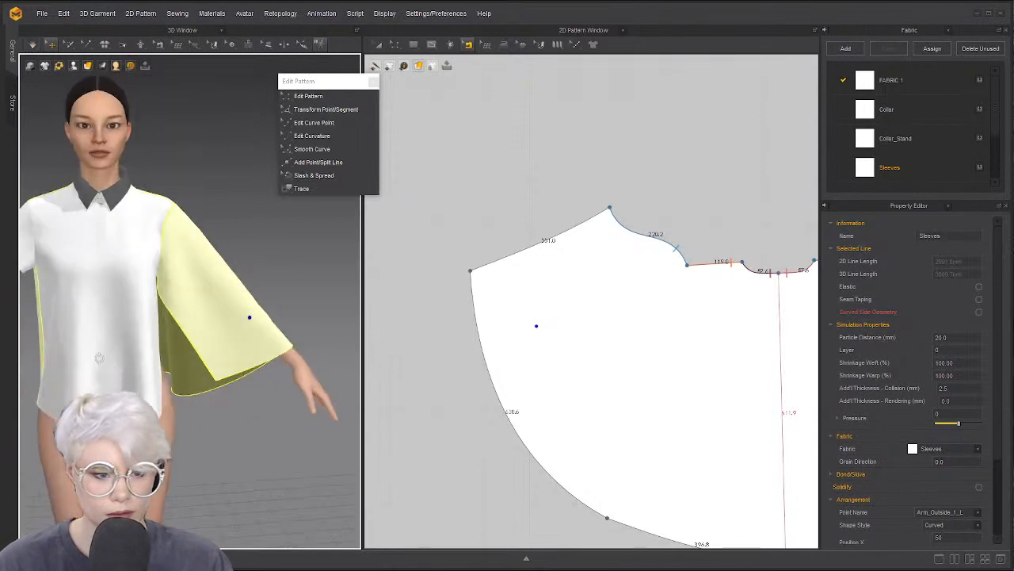
pyautogui.scroll(-2, 660, 270)
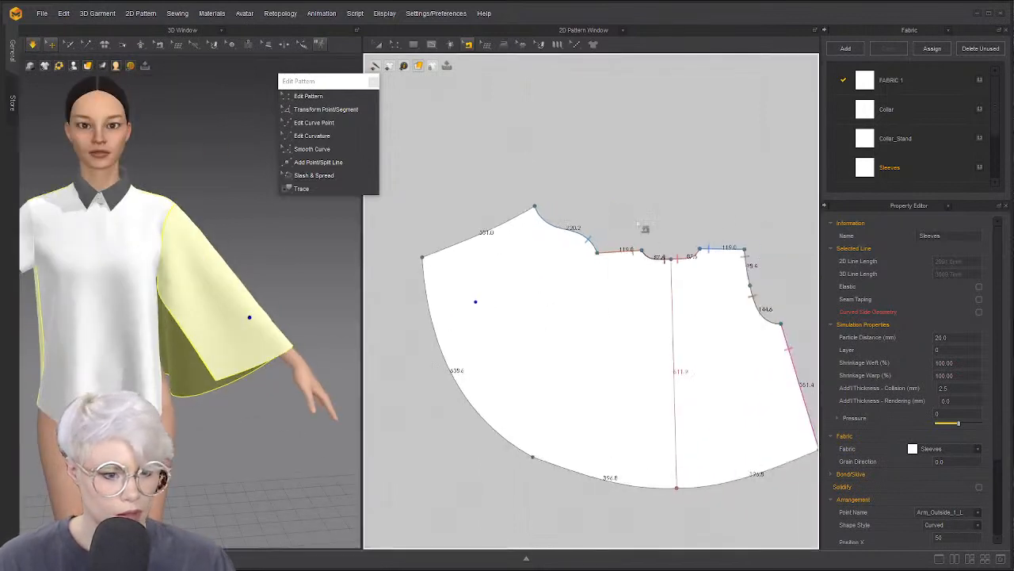
# Split the sleeve panel along its centre line and delete the right half
pyautogui.click(680, 313)
pyautogui.rightClick(680, 319)
pyautogui.click(690, 328)
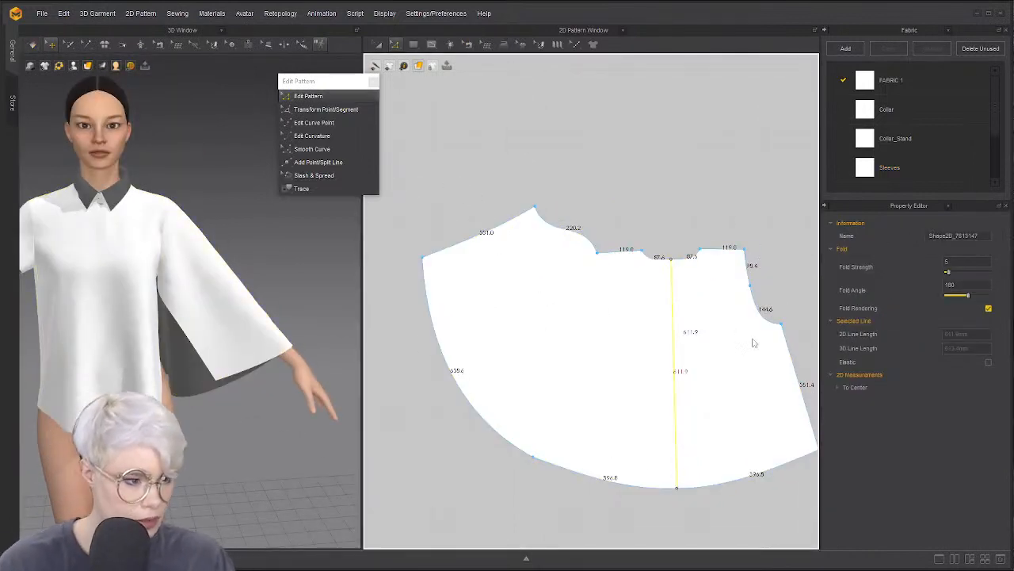
pyautogui.click(757, 345)
pyautogui.press('Delete')
pyautogui.scroll(-1, 559, 351)
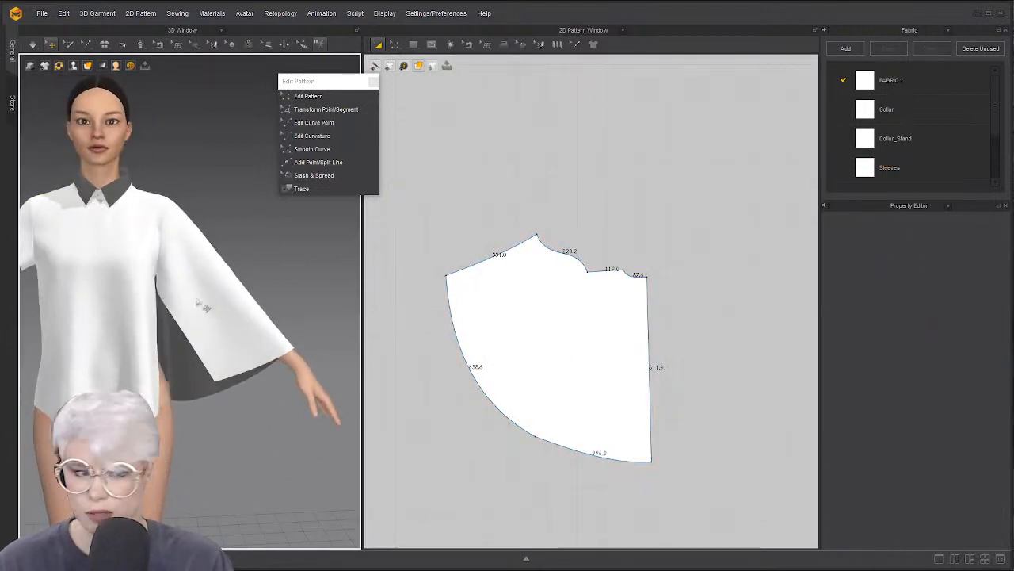
# Delete the left sleeve from the avatar
pyautogui.moveTo(111, 312); pyautogui.dragTo(79, 282, button='right')
pyautogui.click(229, 285)
pyautogui.press('Delete')
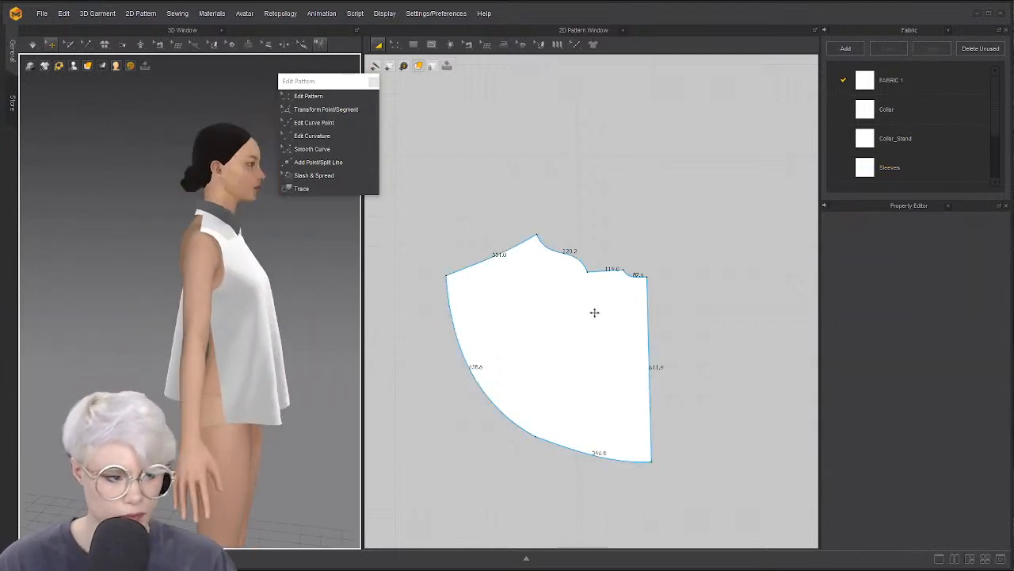
pyautogui.click(701, 328)
# Unfold the half panel symmetrically about its straight 611.9 edge
pyautogui.rightClick(650, 318)
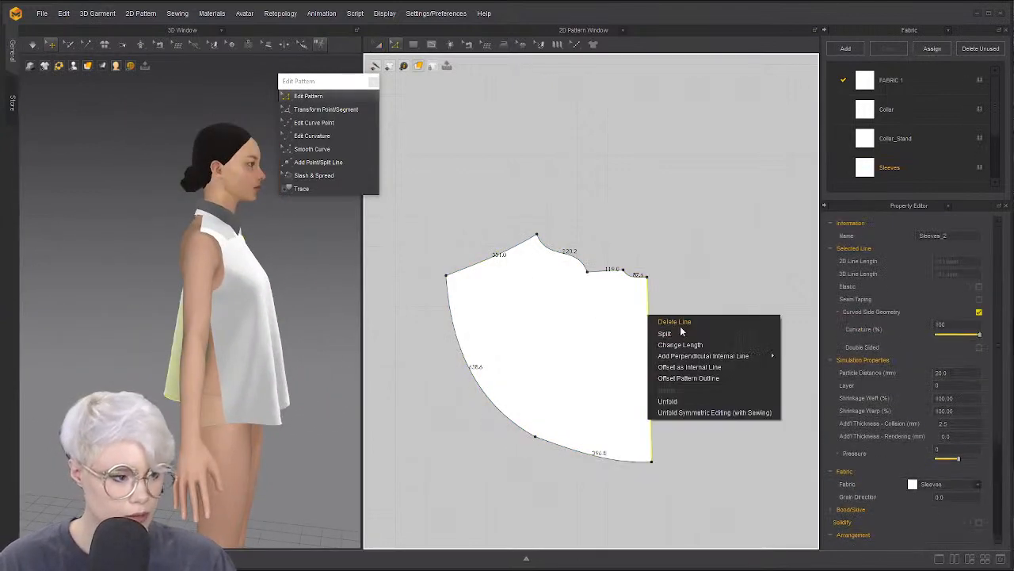
pyautogui.click(706, 401)
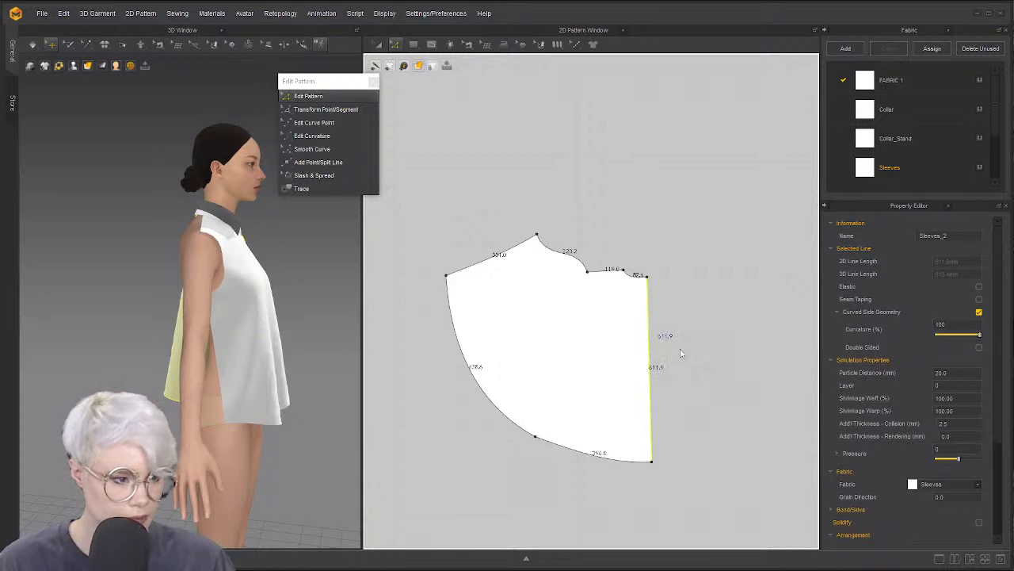
pyautogui.moveTo(245, 403); pyautogui.dragTo(225, 405, button='right')
pyautogui.click(542, 211)
# Sew the right 119.0 segment to the sleeve's left shoulder segment
pyautogui.press('n')
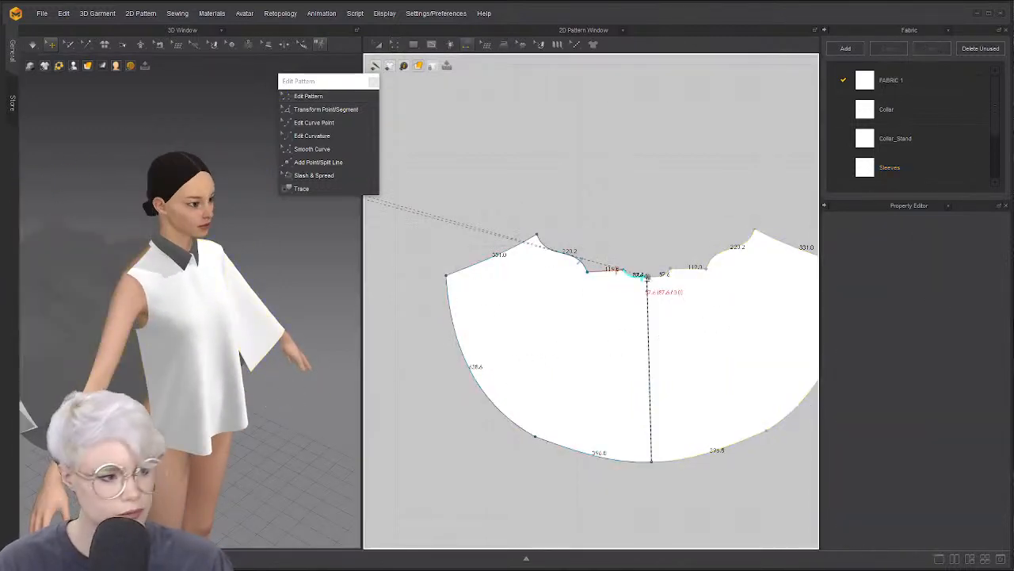
pyautogui.click(681, 272)
pyautogui.moveTo(463, 270); pyautogui.dragTo(650, 325, button='middle')
pyautogui.scroll(-5, 649, 325)
pyautogui.scroll(4, 583, 303)
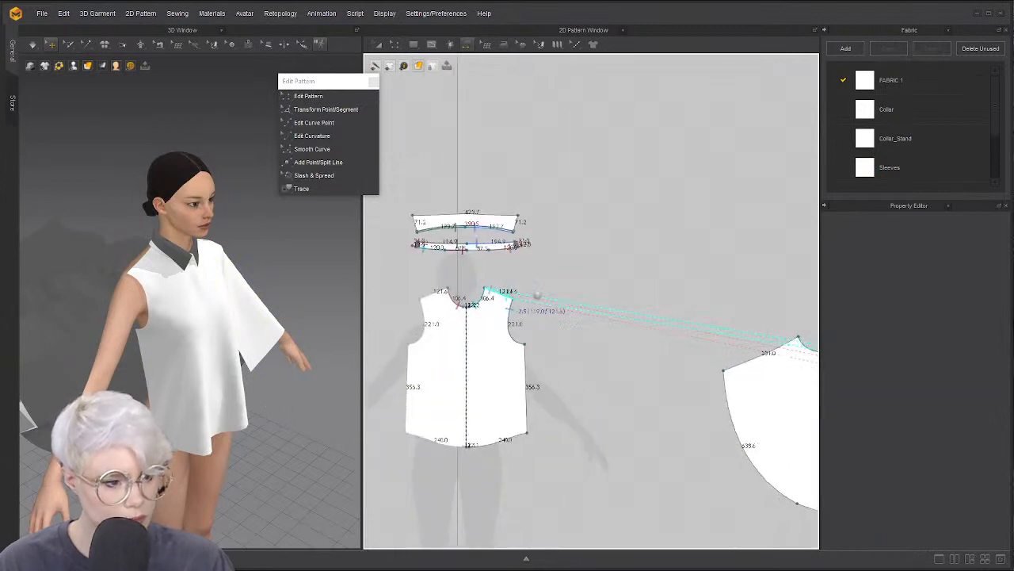
pyautogui.moveTo(511, 294); pyautogui.dragTo(571, 291, button='middle')
pyautogui.click(504, 290)
# Flip the front bodice pattern upside down and place it just above the sleeve panel
pyautogui.press('a')
pyautogui.click(560, 339)
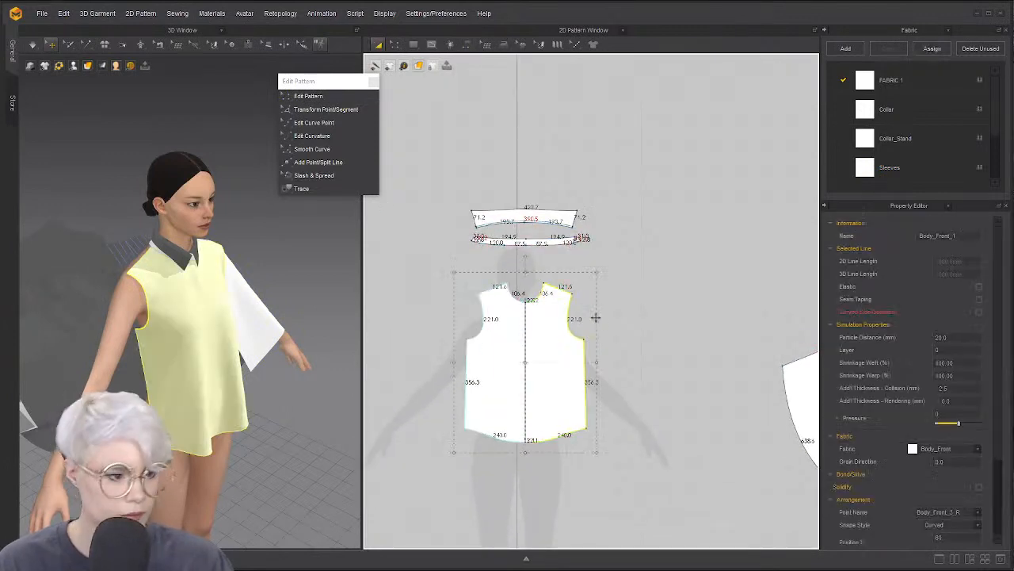
pyautogui.moveTo(528, 258); pyautogui.dragTo(530, 471)
pyautogui.scroll(-4, 710, 382)
pyautogui.moveTo(717, 383); pyautogui.dragTo(455, 380, button='middle')
pyautogui.scroll(2, 454, 381)
pyautogui.scroll(-4, 546, 326)
pyautogui.moveTo(545, 326); pyautogui.dragTo(592, 317, button='middle')
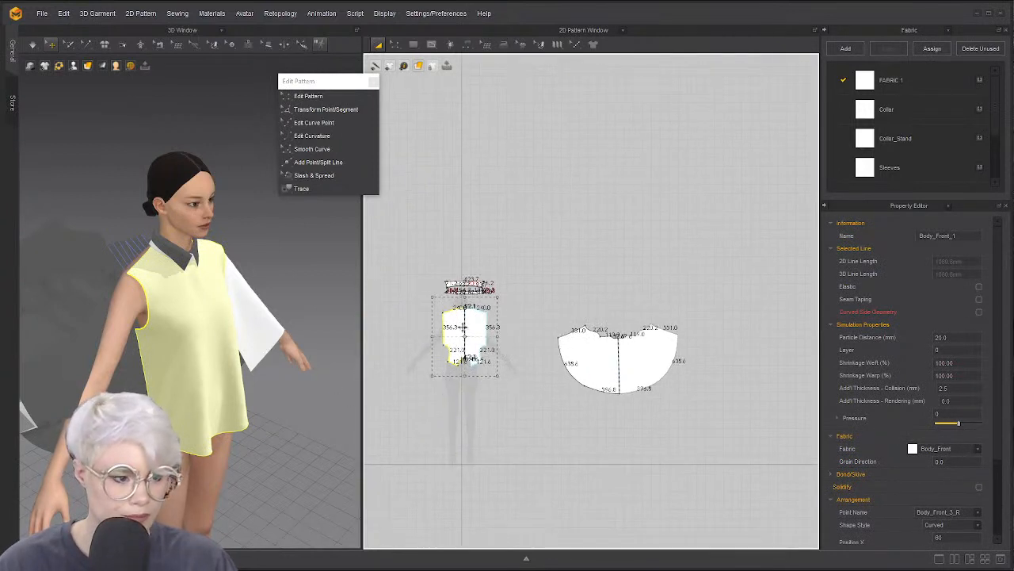
pyautogui.moveTo(488, 326); pyautogui.dragTo(625, 283)
pyautogui.moveTo(622, 283); pyautogui.dragTo(618, 284)
pyautogui.scroll(7, 643, 325)
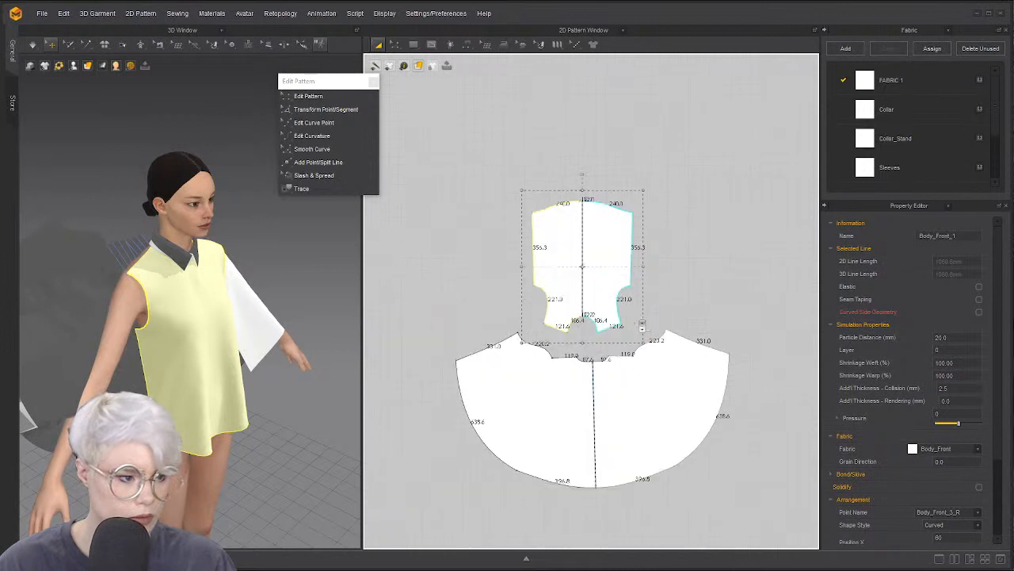
pyautogui.scroll(-1, 642, 325)
pyautogui.moveTo(582, 326); pyautogui.dragTo(616, 310, button='middle')
# Switch to Free Sewing and zoom in on the armhole area
pyautogui.press('n')
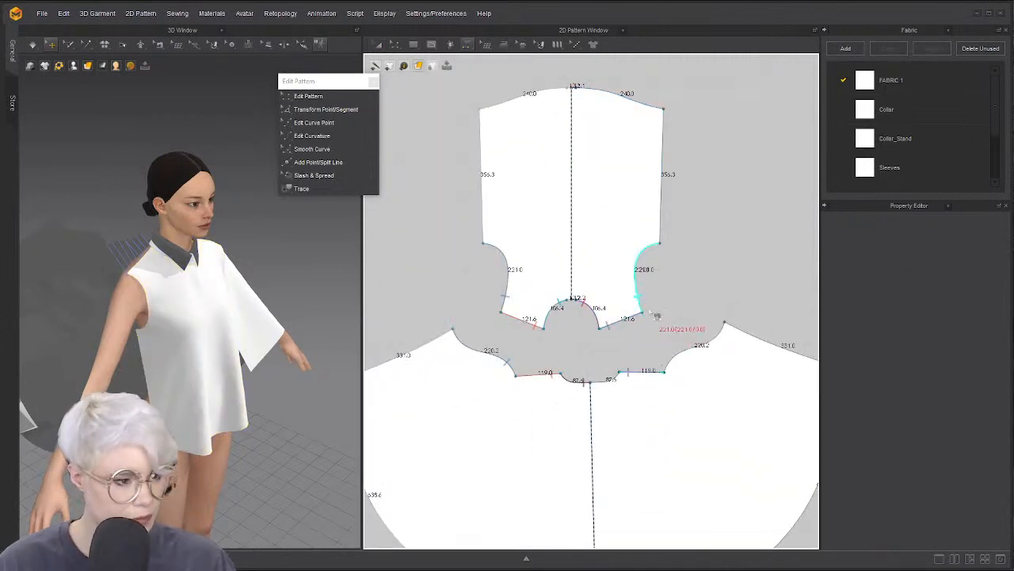
pyautogui.press('m')
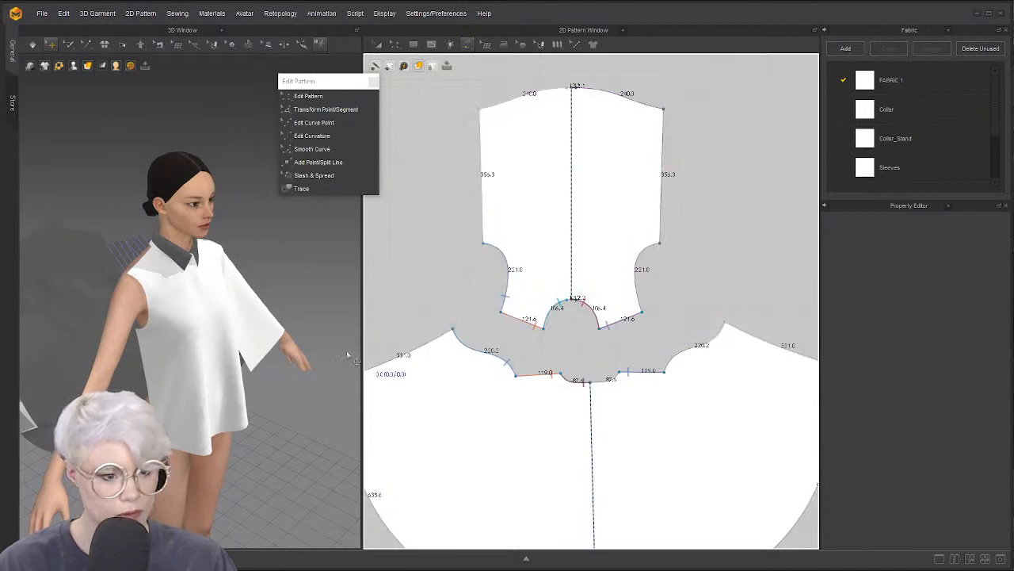
pyautogui.scroll(2, 691, 329)
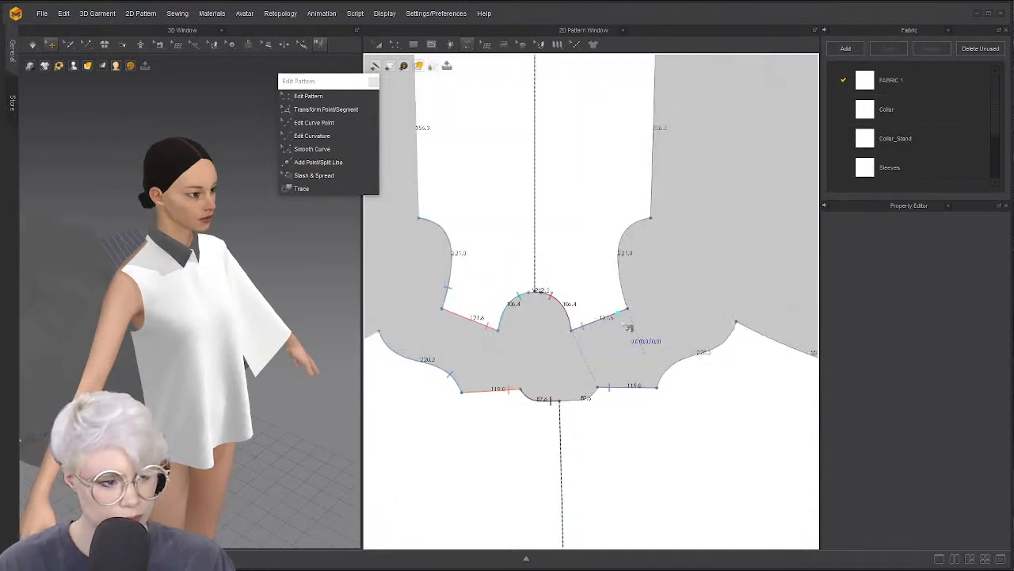
# Free-sew the sleeve panel's curved edge to the bodice front's right armhole, bottom to top
pyautogui.click(657, 387)
pyautogui.click(736, 322)
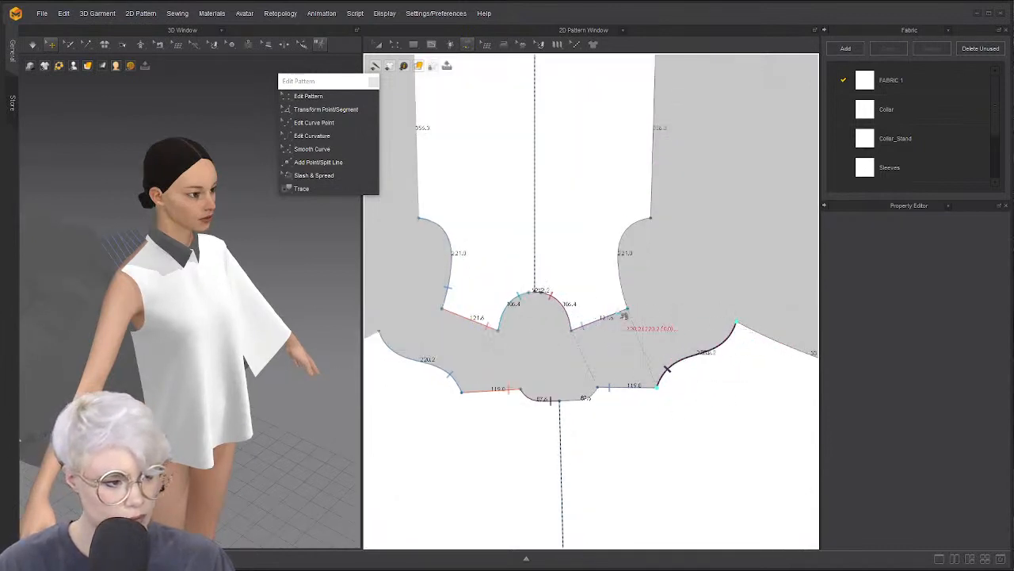
pyautogui.click(628, 308)
pyautogui.click(653, 222)
pyautogui.moveTo(310, 351); pyautogui.dragTo(290, 363, button='right')
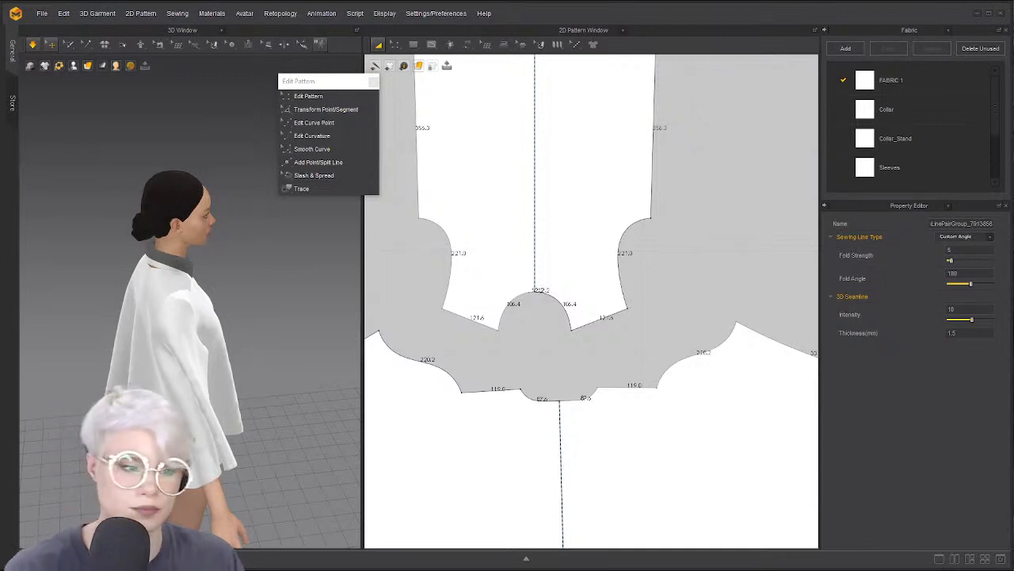
pyautogui.moveTo(249, 287); pyautogui.dragTo(123, 353, button='right')
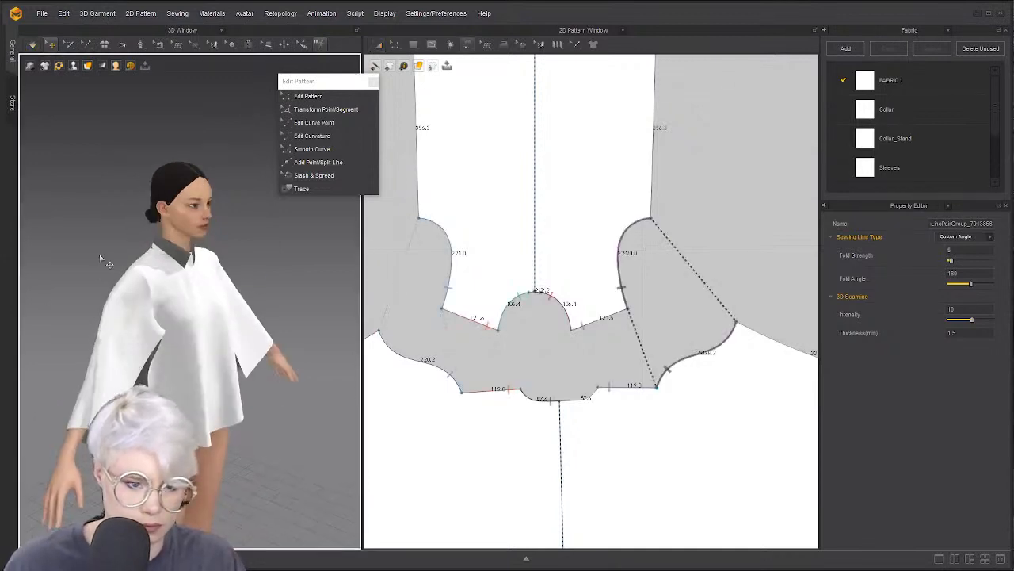
# Simulate and orbit to inspect the sleeve drape behind the neck
pyautogui.press('space')
pyautogui.click(65, 333)
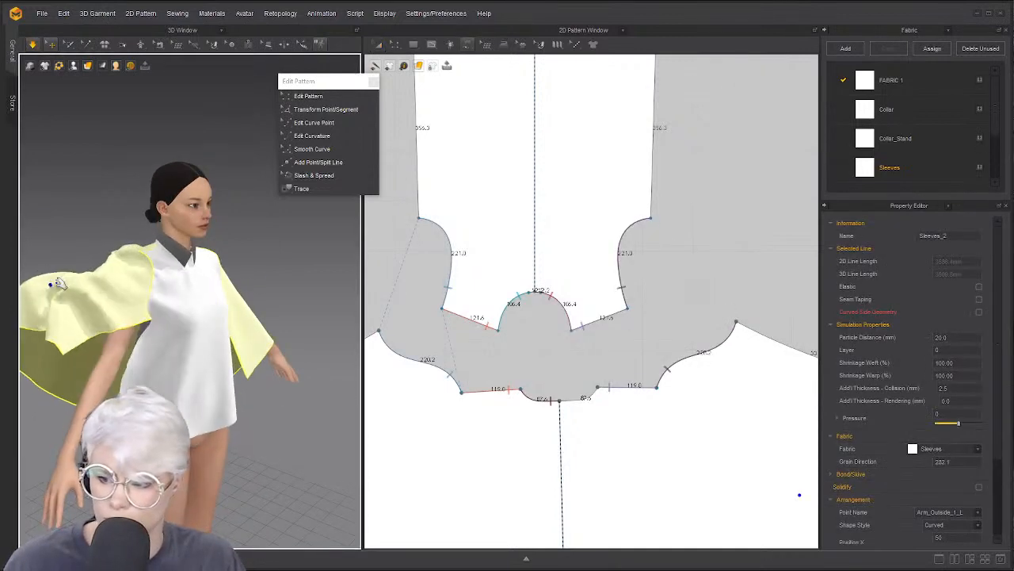
pyautogui.moveTo(107, 301); pyautogui.dragTo(170, 307, button='right')
pyautogui.moveTo(68, 340); pyautogui.dragTo(190, 333, button='middle')
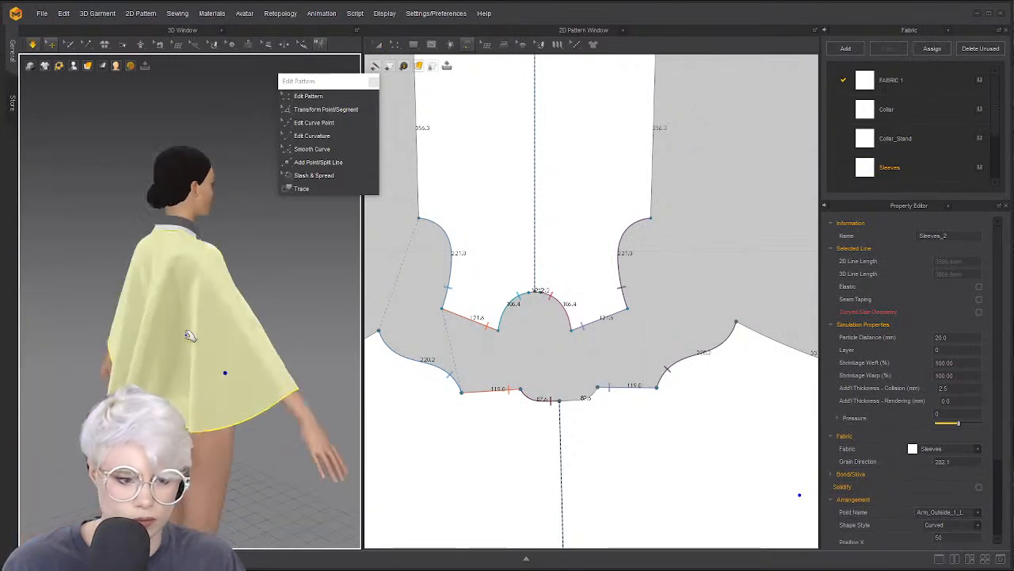
pyautogui.scroll(3, 183, 273)
pyautogui.moveTo(136, 271); pyautogui.dragTo(176, 271, button='right')
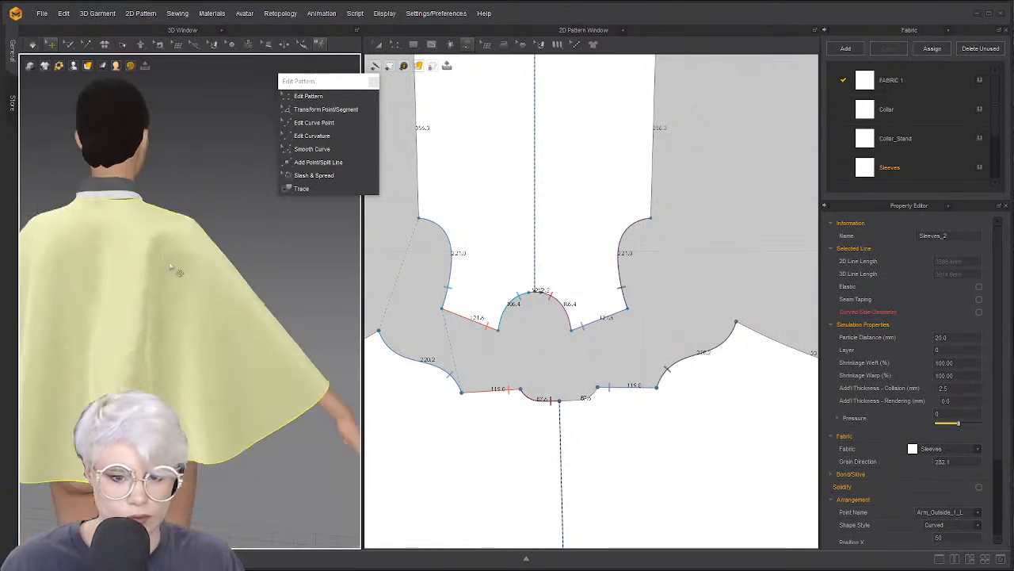
pyautogui.moveTo(175, 237); pyautogui.dragTo(202, 309, button='middle')
pyautogui.scroll(4, 204, 308)
pyautogui.press('space')
# Resume simulating and orbit back to a front view of the shoulders and sleeves
pyautogui.scroll(-6, 476, 293)
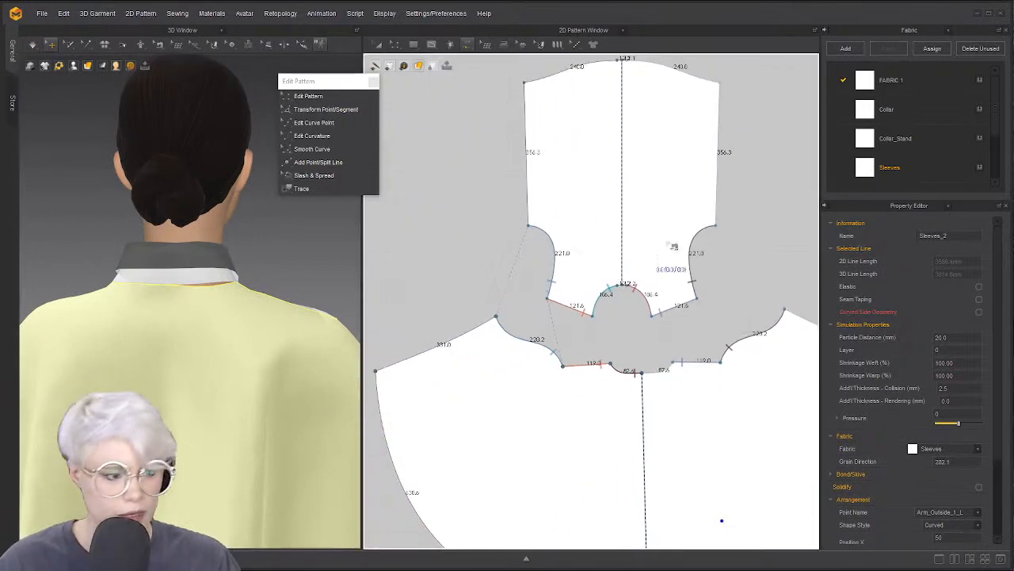
pyautogui.moveTo(242, 292); pyautogui.dragTo(129, 256, button='right')
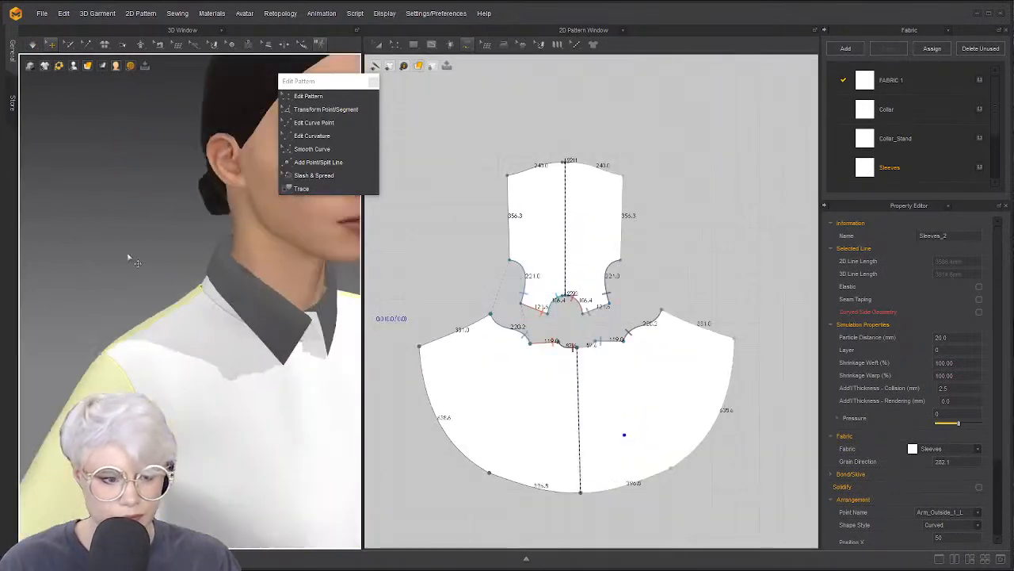
pyautogui.scroll(-5, 129, 256)
pyautogui.moveTo(179, 349); pyautogui.dragTo(208, 299, button='middle')
pyautogui.moveTo(212, 300); pyautogui.dragTo(230, 299, button='right')
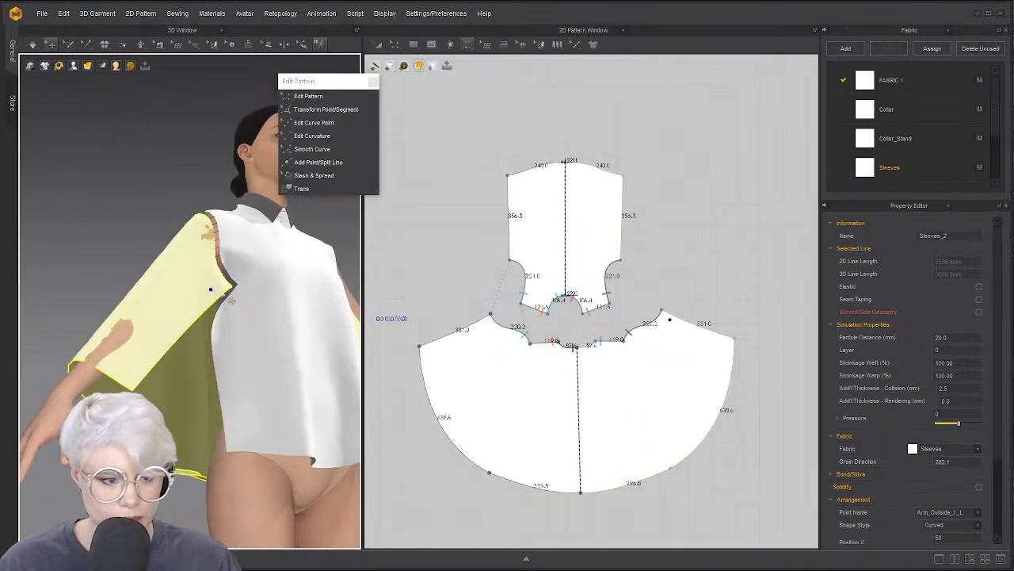
pyautogui.press('space')
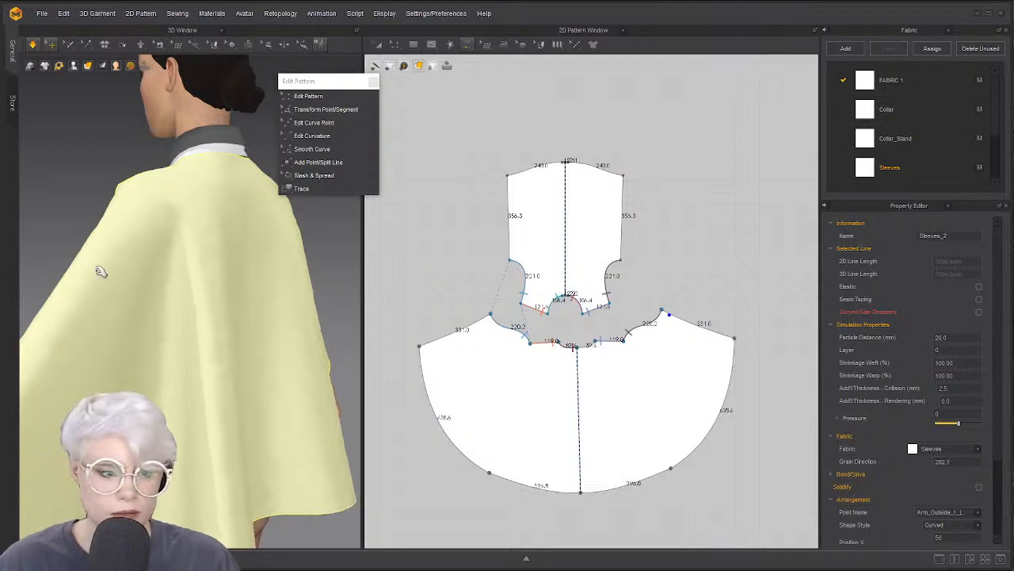
pyautogui.moveTo(100, 271); pyautogui.dragTo(292, 272, button='right')
pyautogui.scroll(-2, 292, 272)
pyautogui.moveTo(293, 272); pyautogui.dragTo(167, 274, button='middle')
pyautogui.scroll(1, 124, 272)
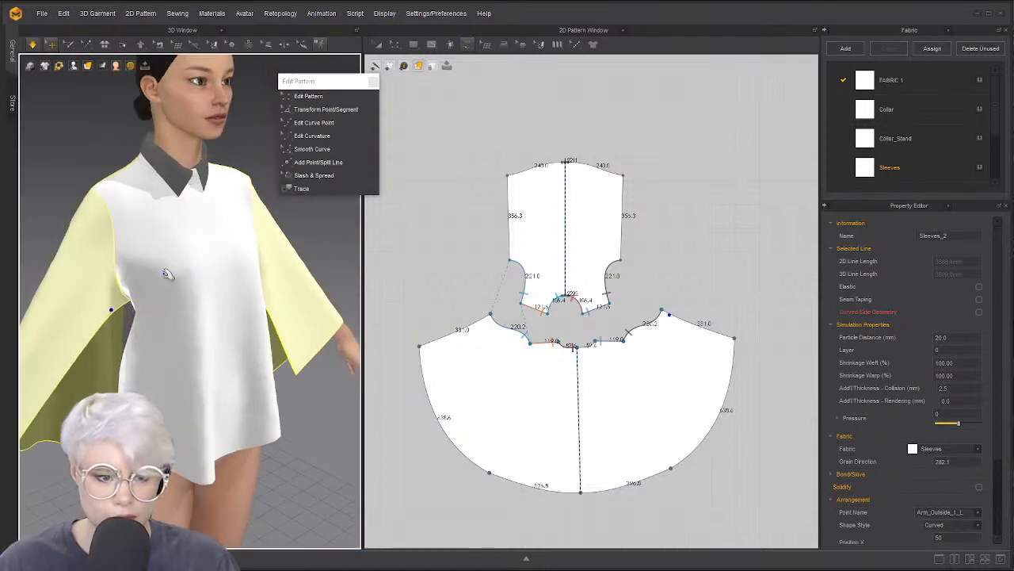
pyautogui.scroll(2, 167, 274)
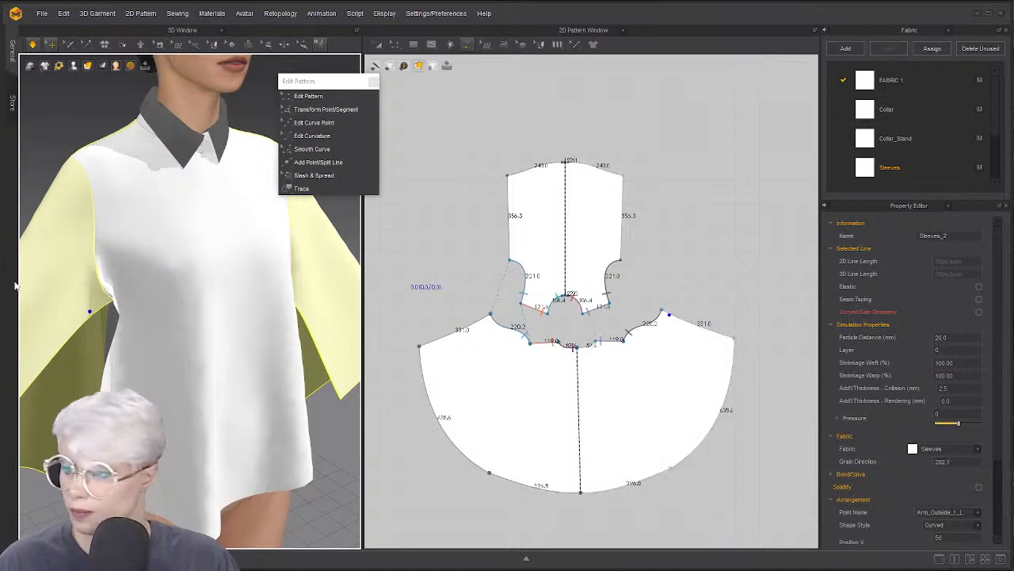
pyautogui.scroll(3, 476, 311)
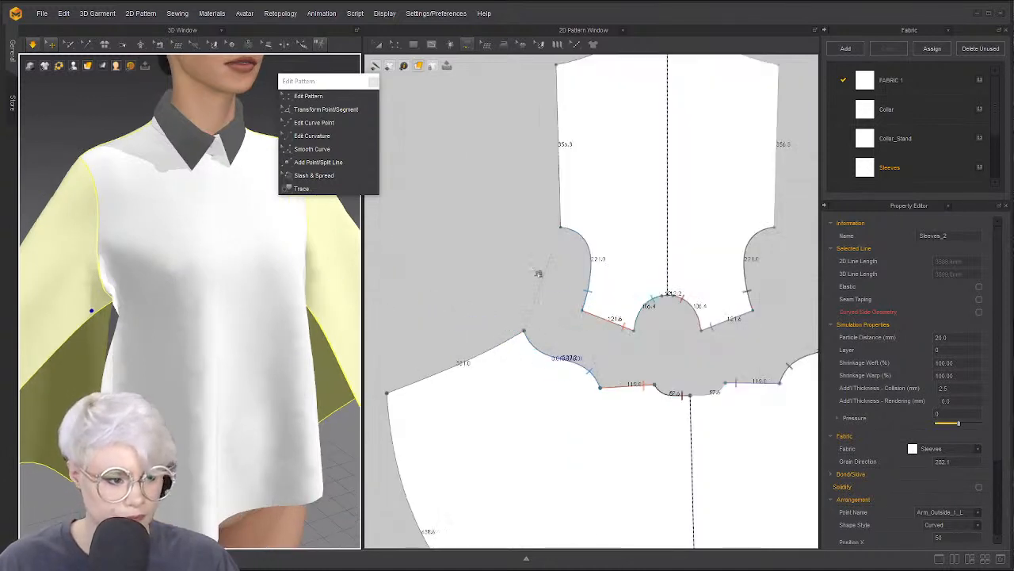
# Delete All Curve Points on the sleeve's inner edge and the bodice armhole lines
pyautogui.click(586, 361)
pyautogui.click(586, 375)
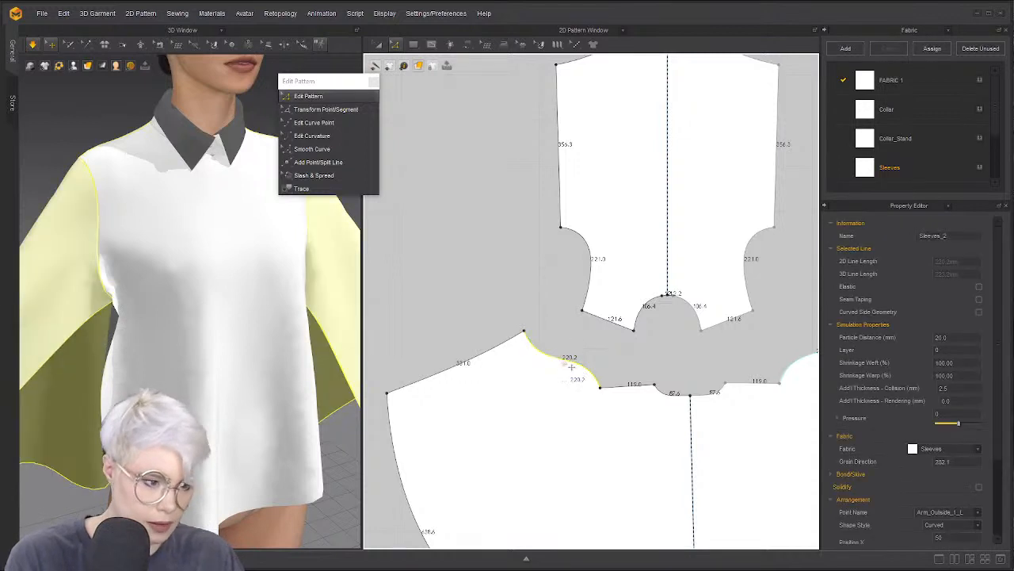
pyautogui.rightClick(565, 359)
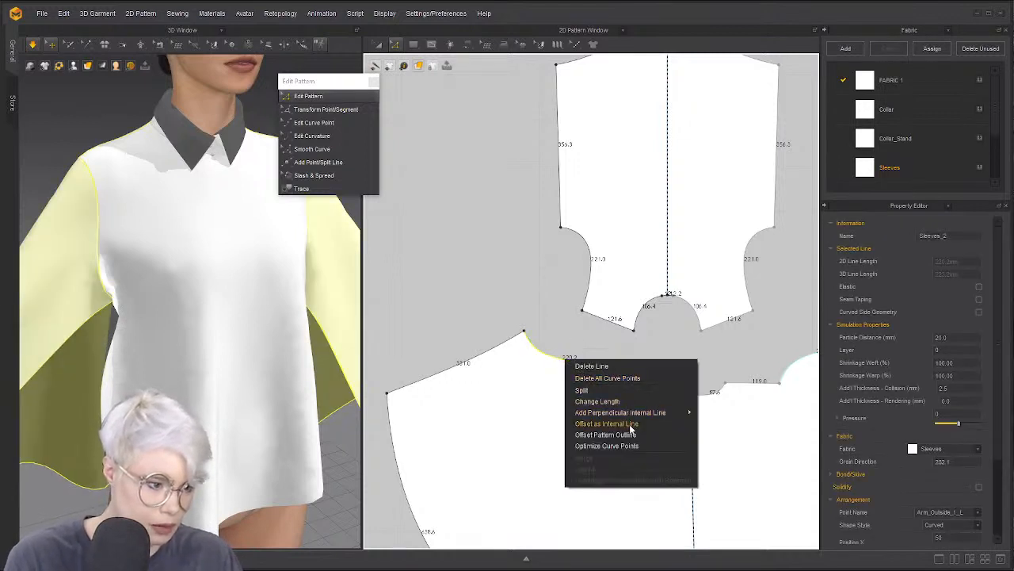
pyautogui.click(607, 378)
pyautogui.rightClick(587, 252)
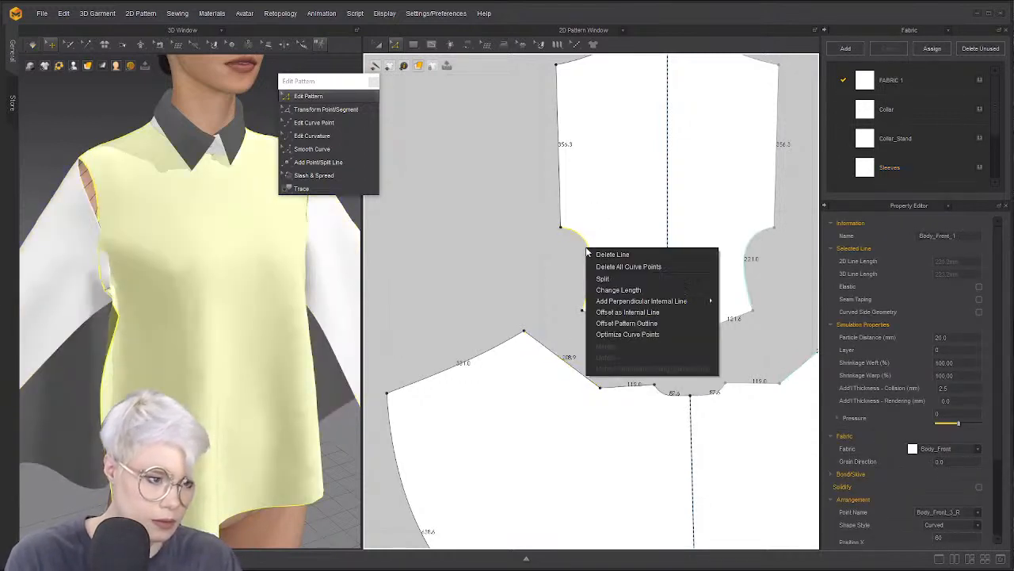
pyautogui.click(635, 269)
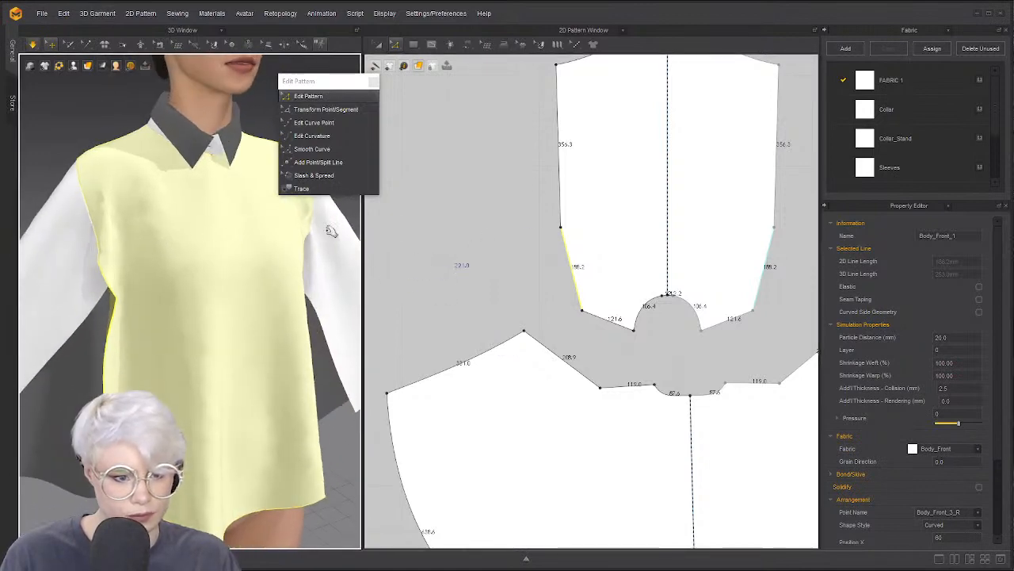
# Delete the extra bodice side point, leaving a straight 541.5 edge, and re-simulate
pyautogui.press('Escape')
pyautogui.click(561, 228)
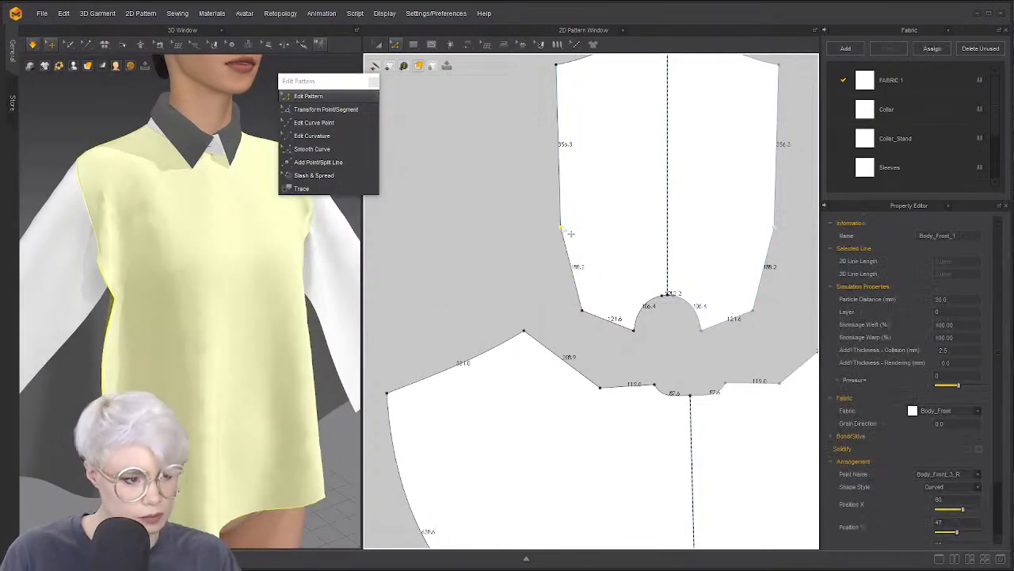
pyautogui.press('Delete')
pyautogui.moveTo(247, 249); pyautogui.dragTo(240, 294, button='right')
pyautogui.press('space')
pyautogui.scroll(-3, 242, 277)
pyautogui.scroll(-3, 206, 279)
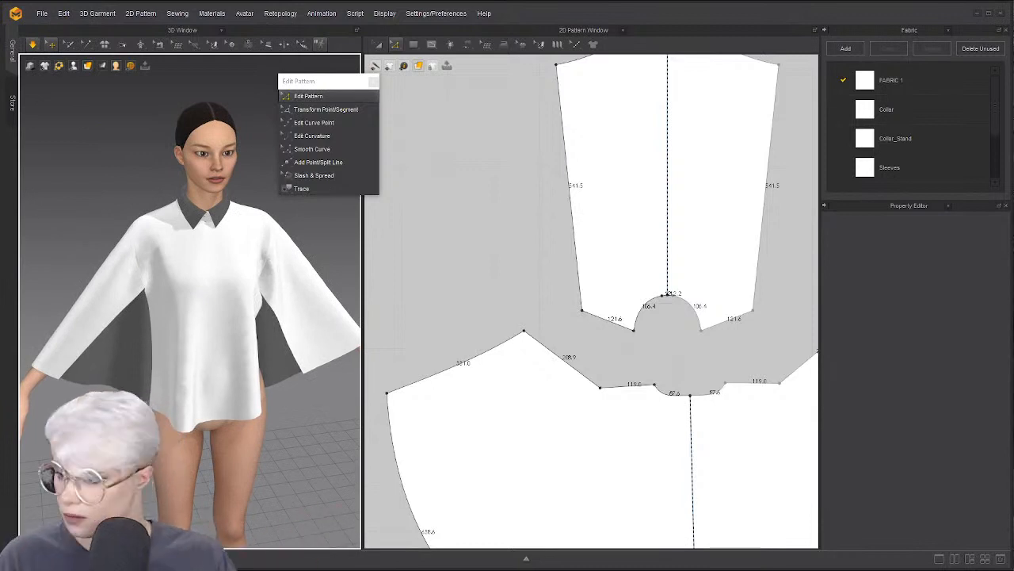
pyautogui.moveTo(227, 248); pyautogui.dragTo(249, 245, button='right')
# Slash & Spread the sleeve panel from its top edge to the curved hem, spreading it open
pyautogui.moveTo(516, 315); pyautogui.dragTo(539, 260, button='middle')
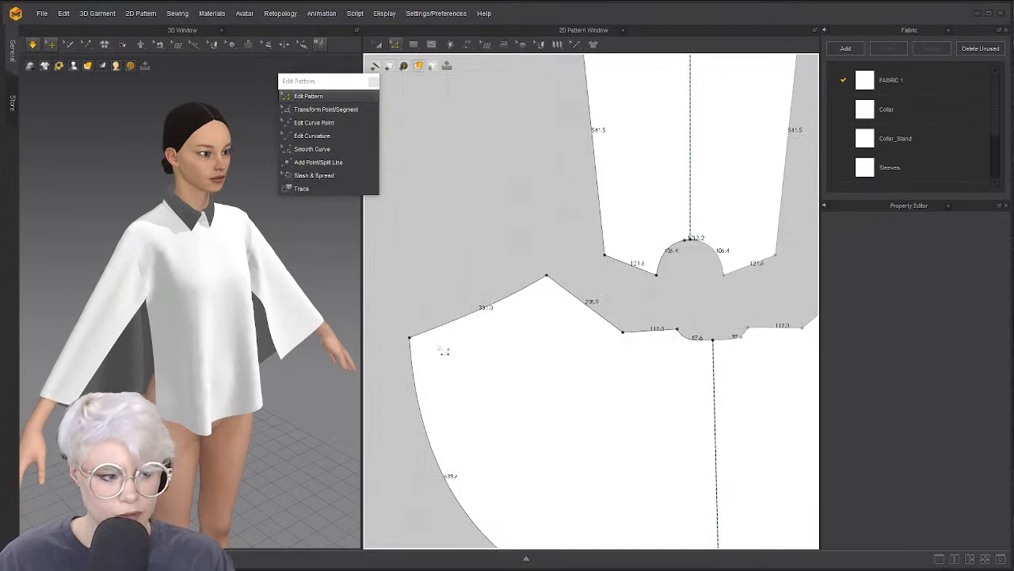
pyautogui.click(314, 175)
pyautogui.scroll(2, 585, 279)
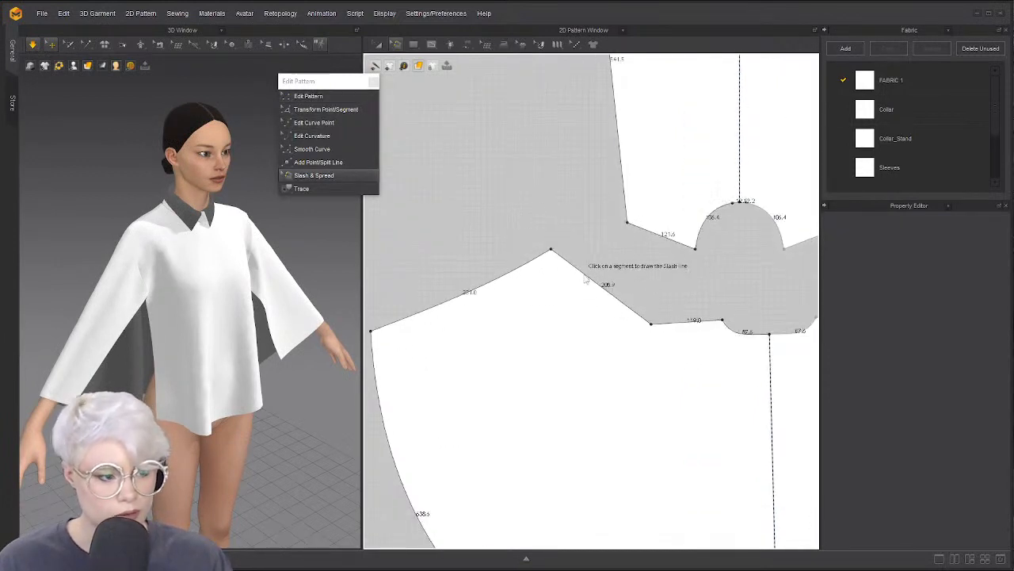
pyautogui.click(604, 287)
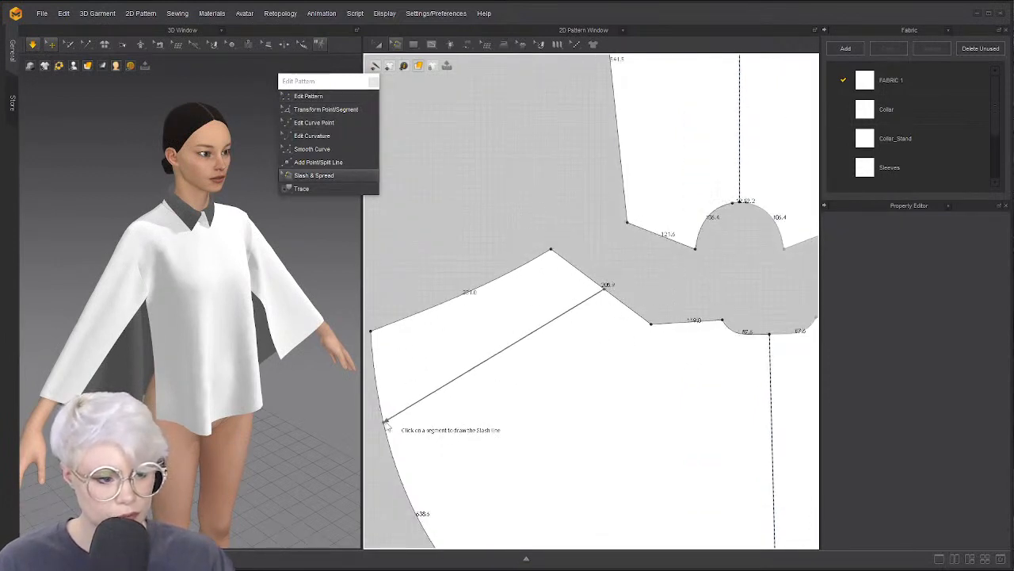
pyautogui.click(385, 422)
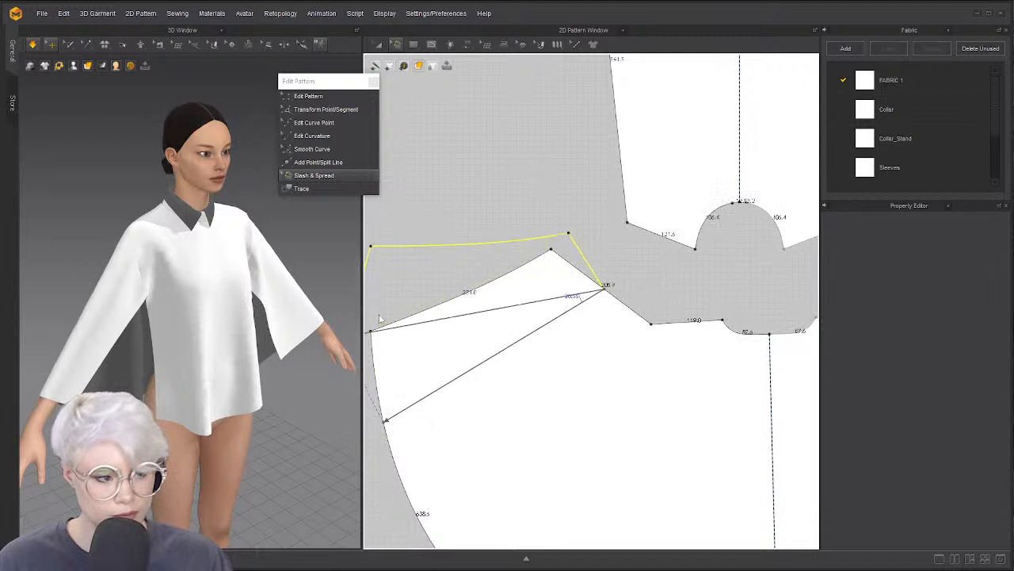
pyautogui.click(375, 367)
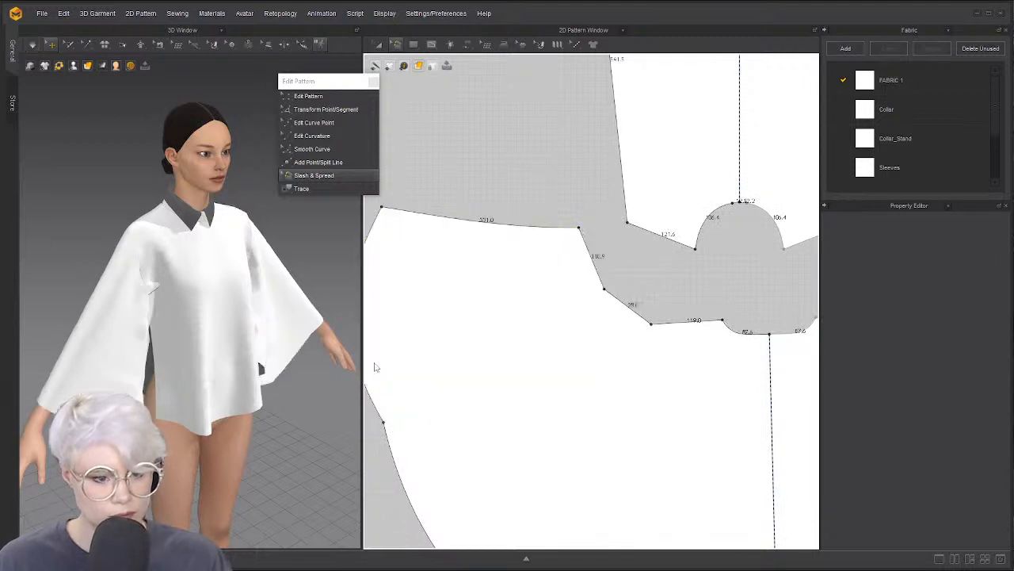
# Simulate and tug the garment to settle the drape, then select the sleeve's curved outer edge
pyautogui.press('space')
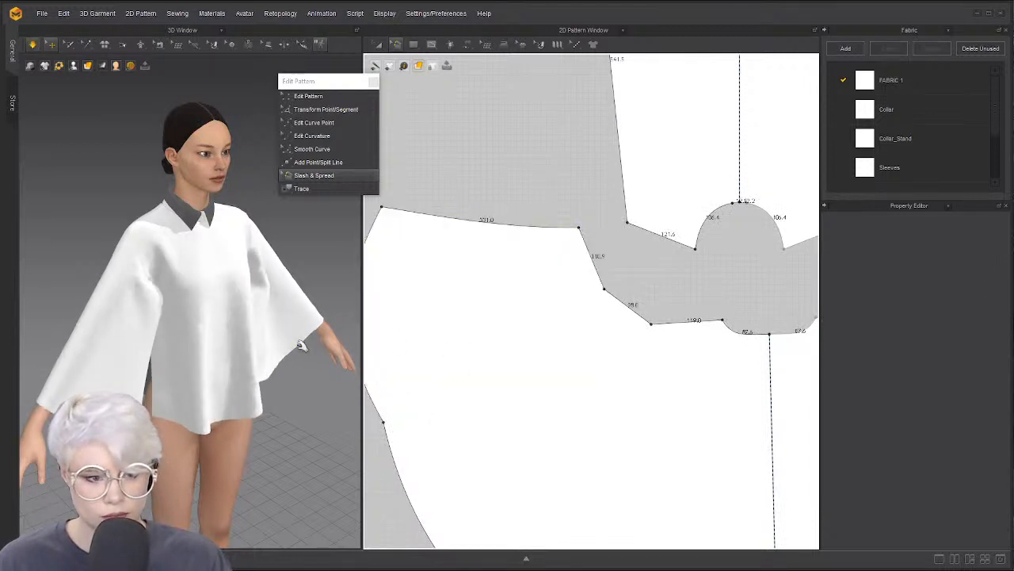
pyautogui.moveTo(225, 337); pyautogui.dragTo(184, 352)
pyautogui.moveTo(546, 232); pyautogui.dragTo(644, 191, button='middle')
pyautogui.click(431, 391)
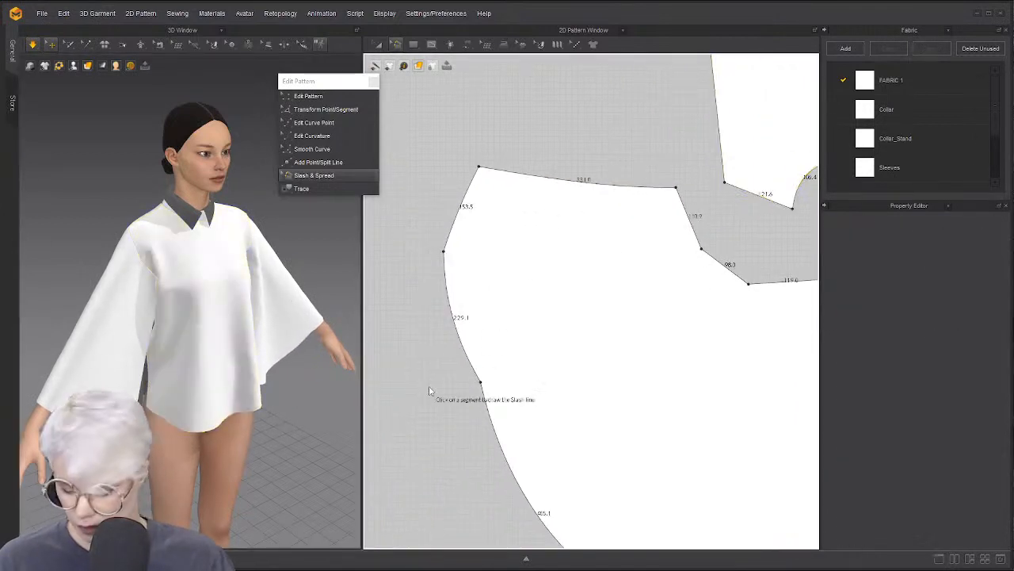
pyautogui.press('z')
pyautogui.click(489, 391)
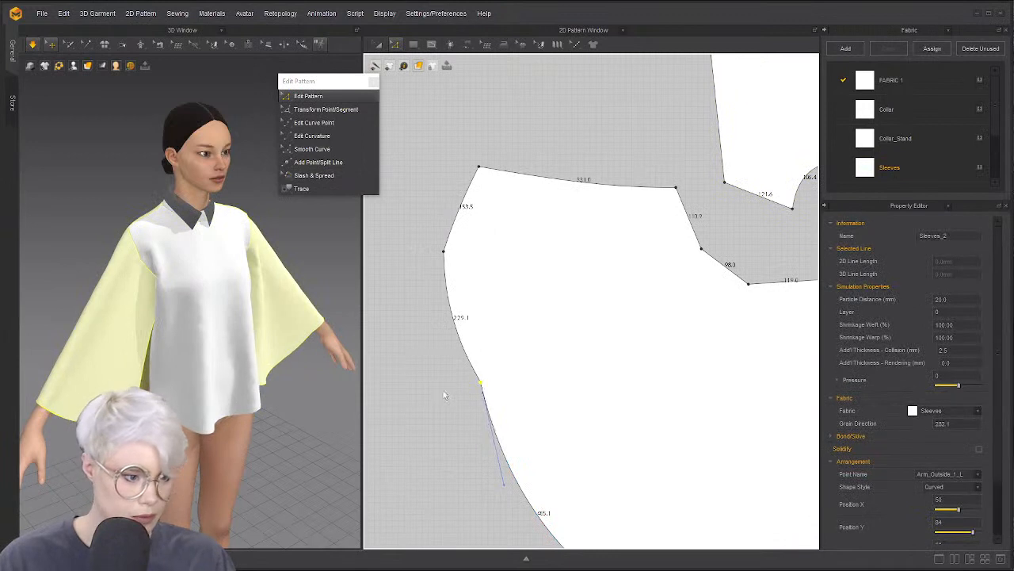
# Undo, then bow the sleeve hem outward to Curvature 100 with Edit Curvature
pyautogui.hotkey('ctrl', 'z')
pyautogui.hotkey('ctrl', 'z')
pyautogui.press('c')
pyautogui.scroll(-5, 489, 388)
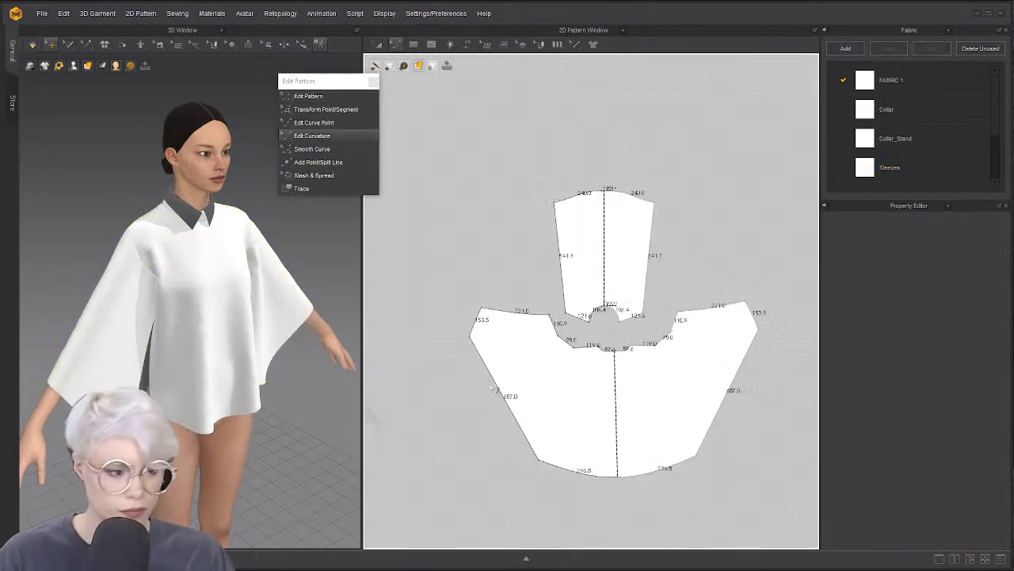
pyautogui.moveTo(508, 396); pyautogui.dragTo(520, 395)
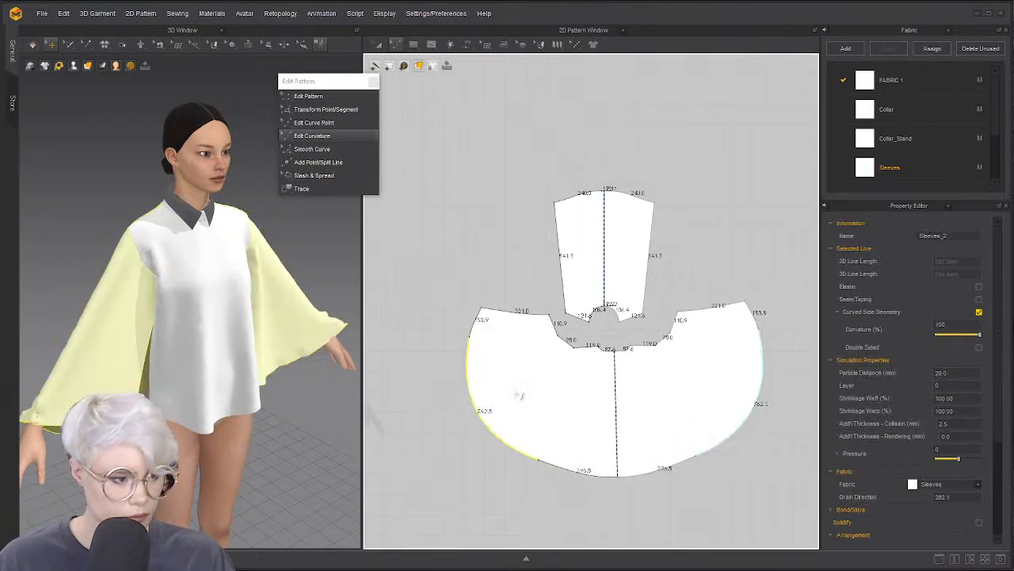
# Simulate, orbit to check the flared sleeve drape, and select Body_Front_1
pyautogui.moveTo(309, 367); pyautogui.dragTo(270, 356, button='middle')
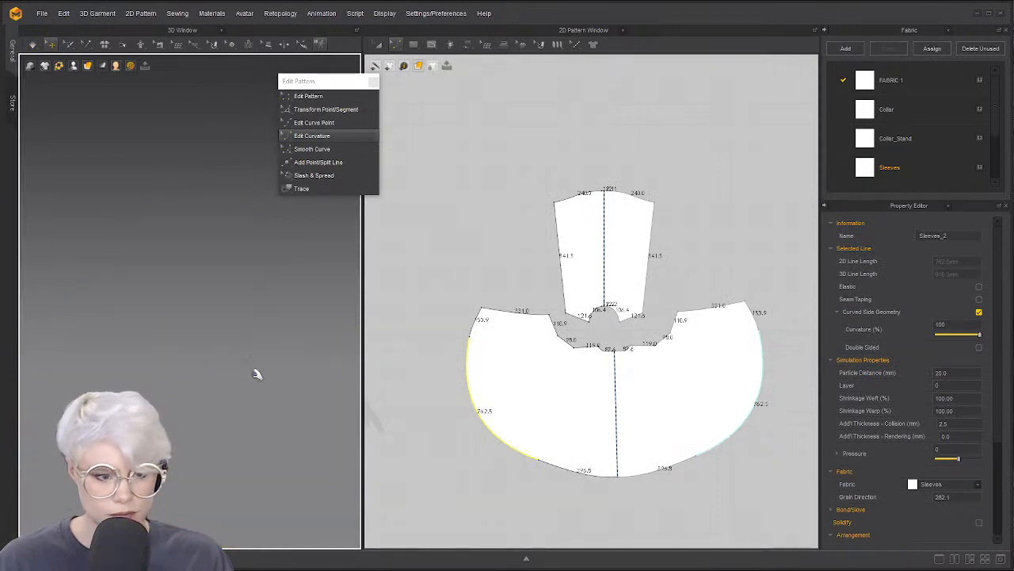
pyautogui.press('2')
pyautogui.scroll(4, 208, 212)
pyautogui.moveTo(218, 226); pyautogui.dragTo(214, 250, button='right')
pyautogui.scroll(3, 188, 235)
pyautogui.press('space')
pyautogui.moveTo(74, 206); pyautogui.dragTo(242, 280, button='right')
pyautogui.scroll(-3, 208, 201)
pyautogui.scroll(3, 476, 323)
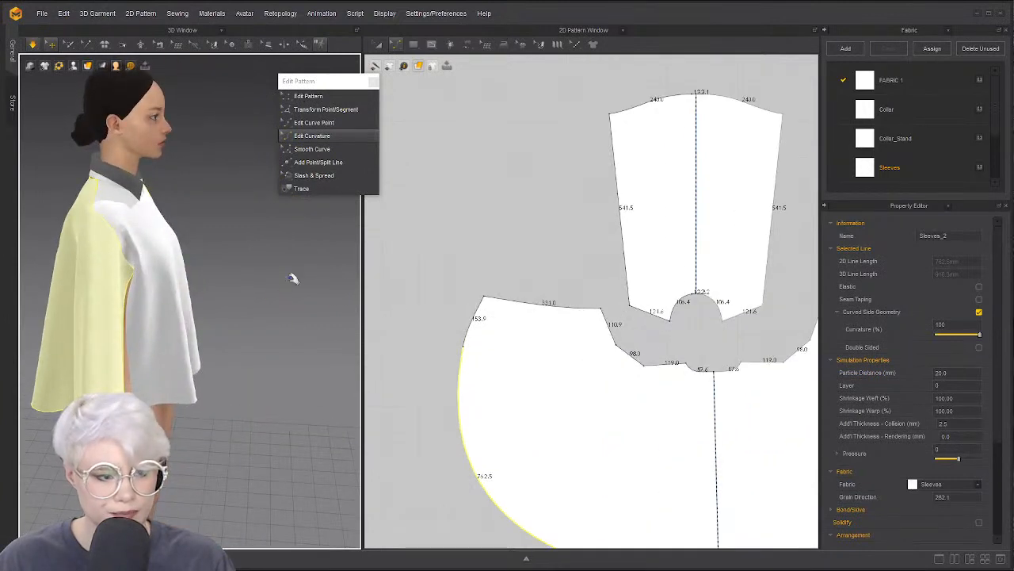
pyautogui.click(110, 218)
pyautogui.moveTo(110, 218); pyautogui.dragTo(83, 224, button='right')
pyautogui.scroll(3, 110, 216)
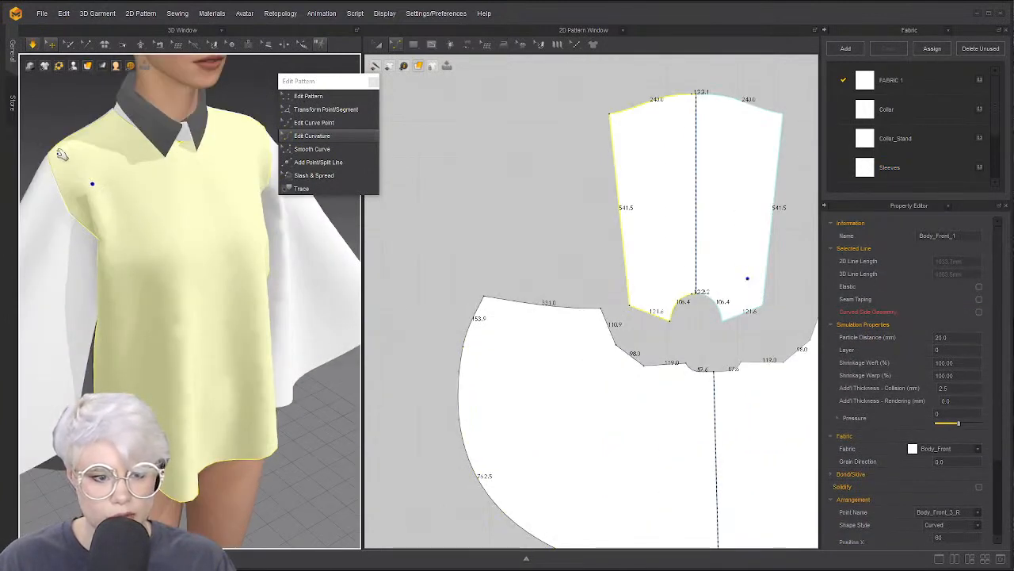
# Draw a 3D style line down the front bodice from the shoulder past the armhole
pyautogui.click(374, 82)
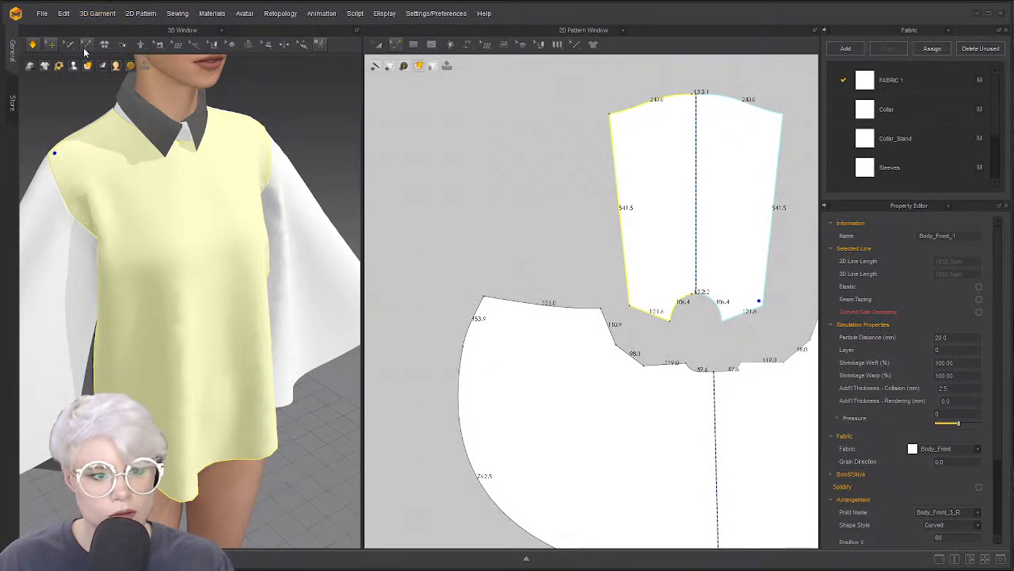
pyautogui.click(201, 48)
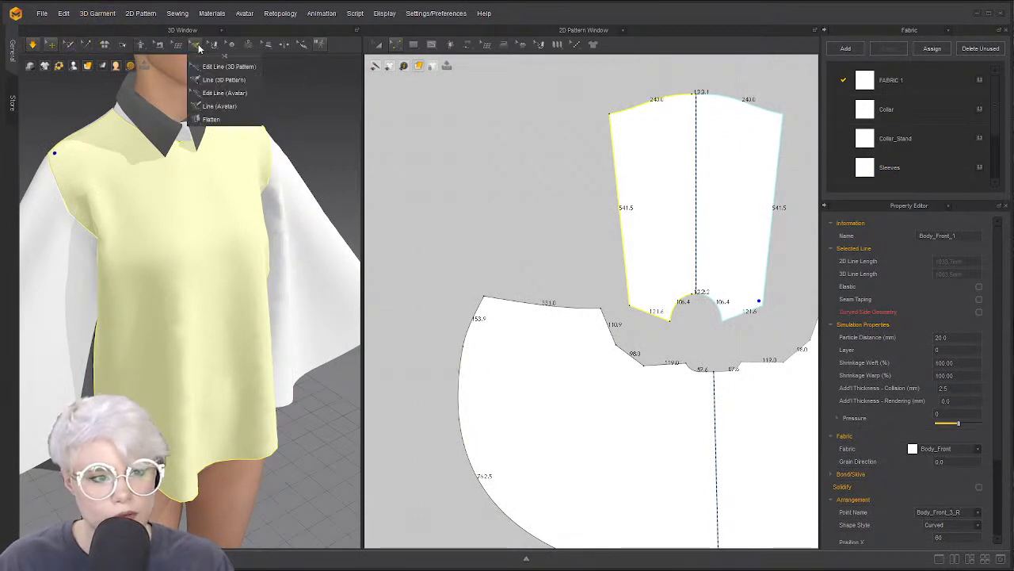
pyautogui.click(224, 80)
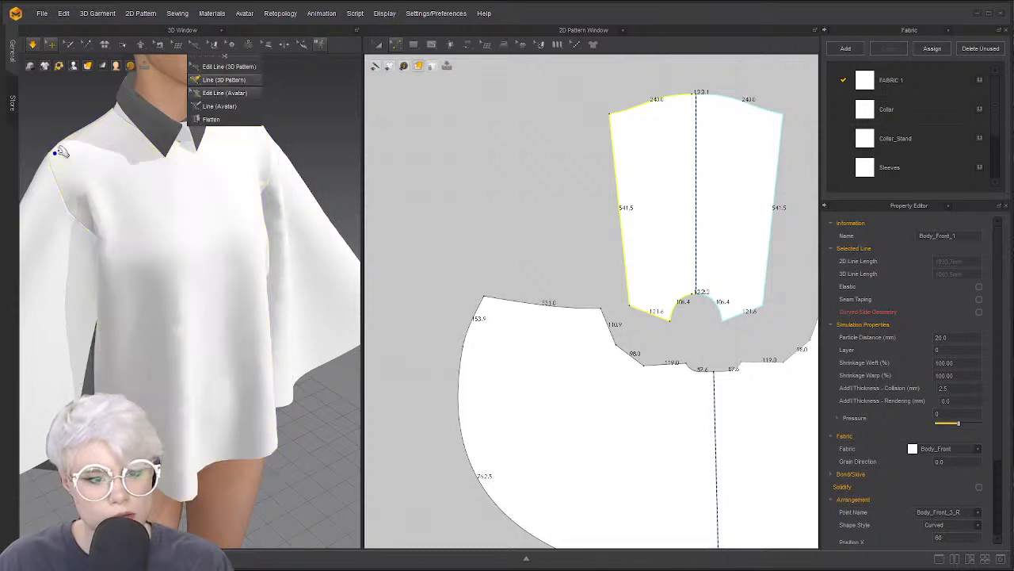
pyautogui.click(86, 185)
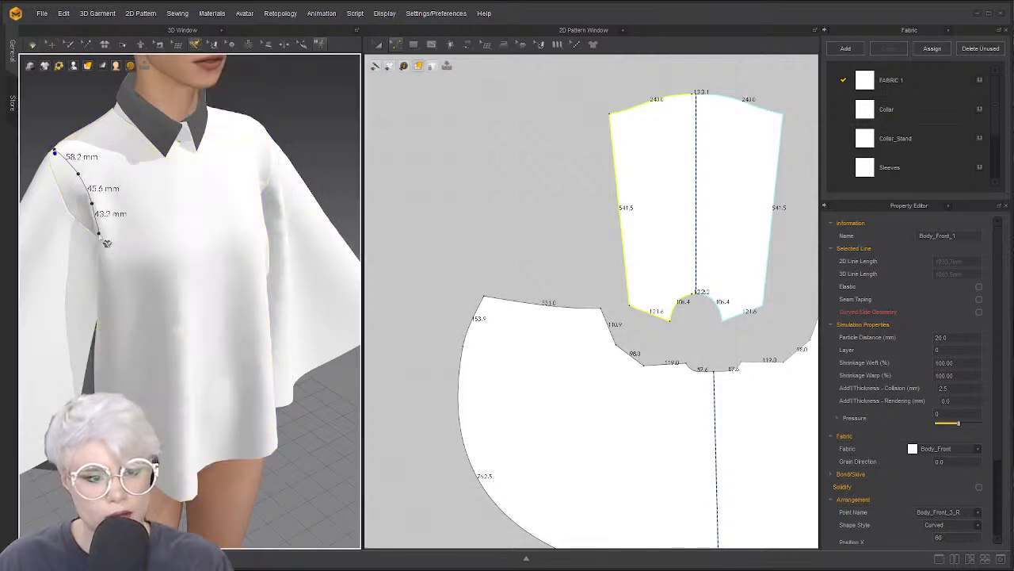
pyautogui.click(100, 235)
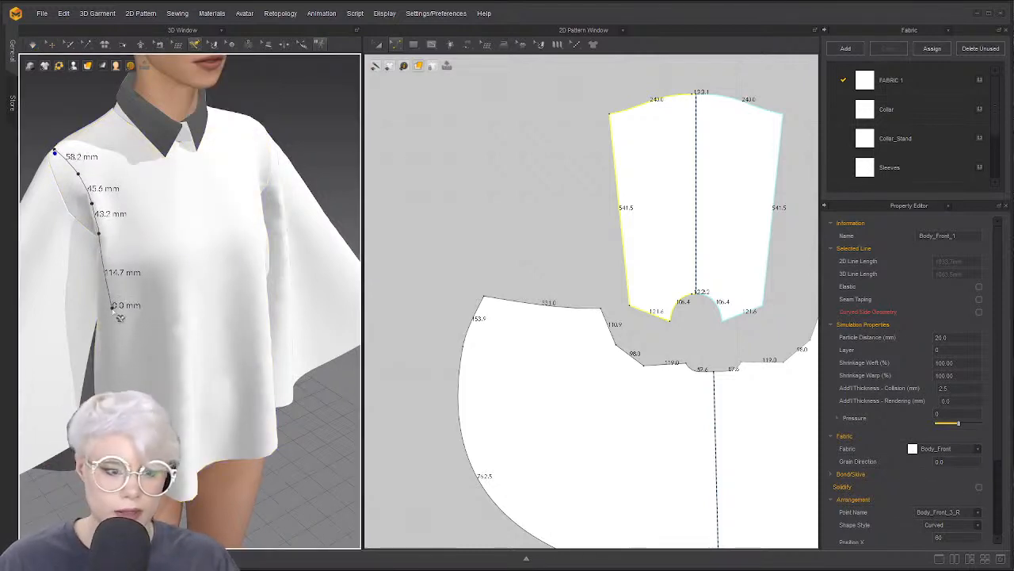
pyautogui.doubleClick(119, 317)
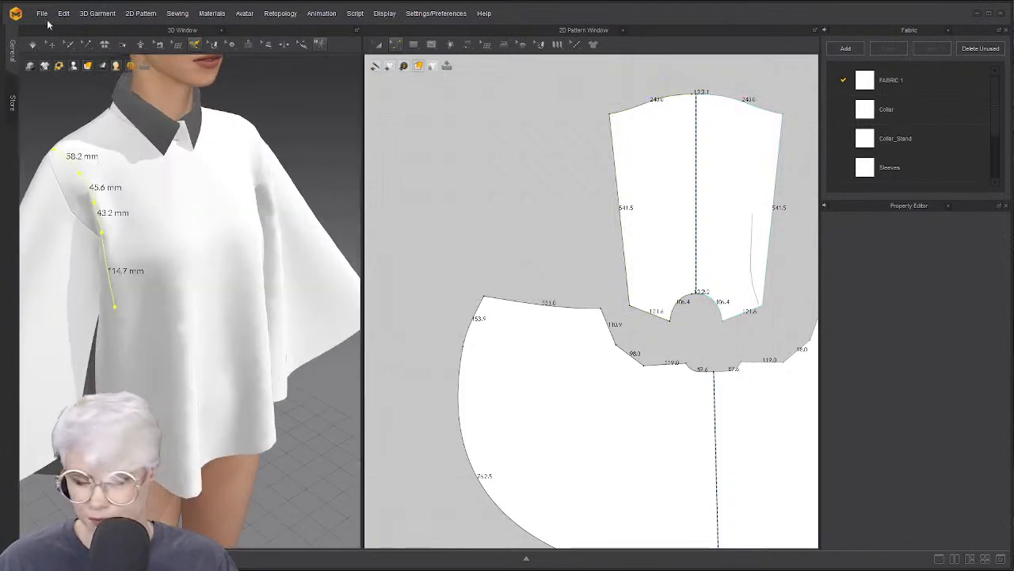
# Convert the drawn 3D line into an internal shape on the front pattern
pyautogui.click(197, 45)
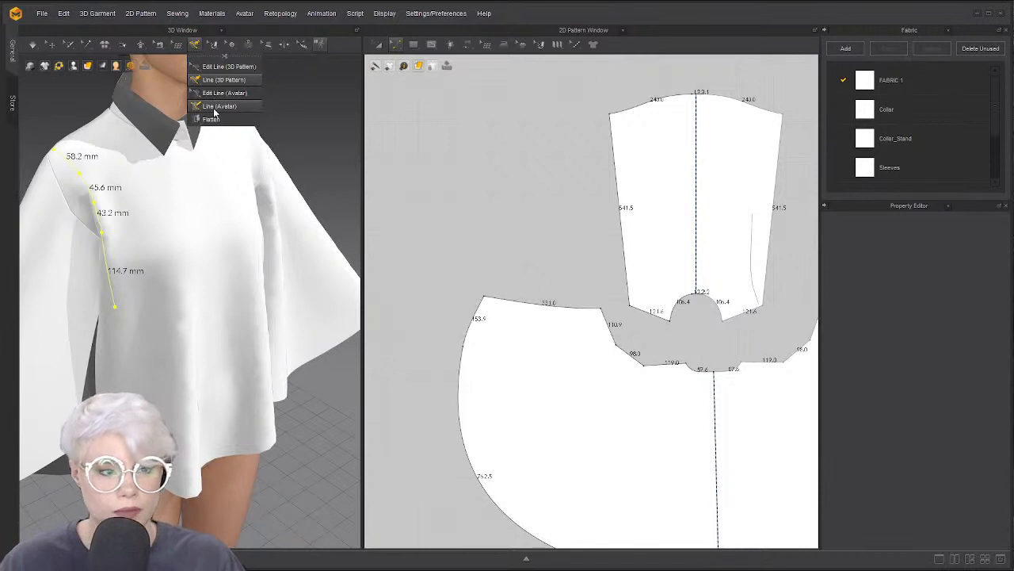
pyautogui.click(219, 69)
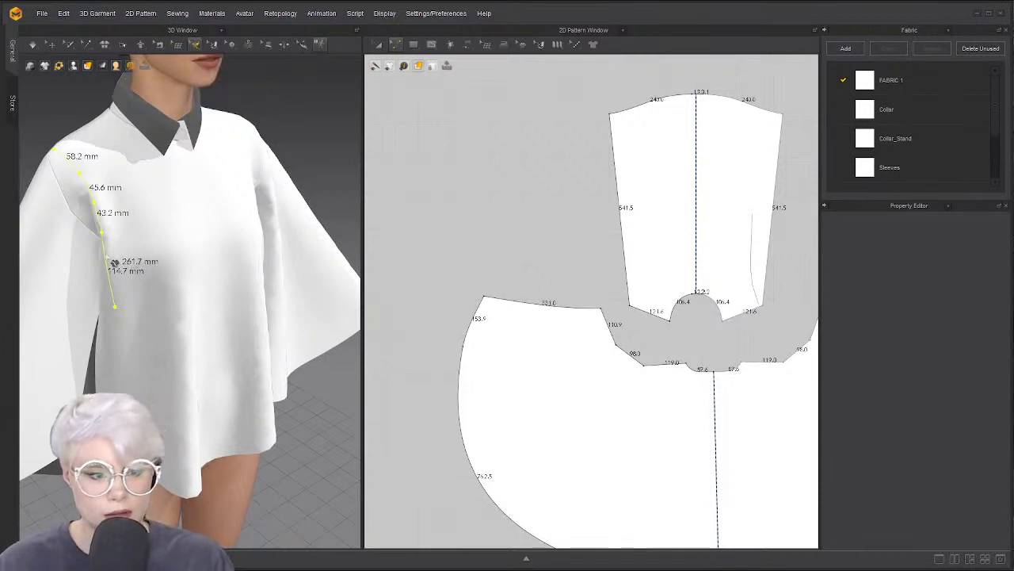
pyautogui.rightClick(126, 252)
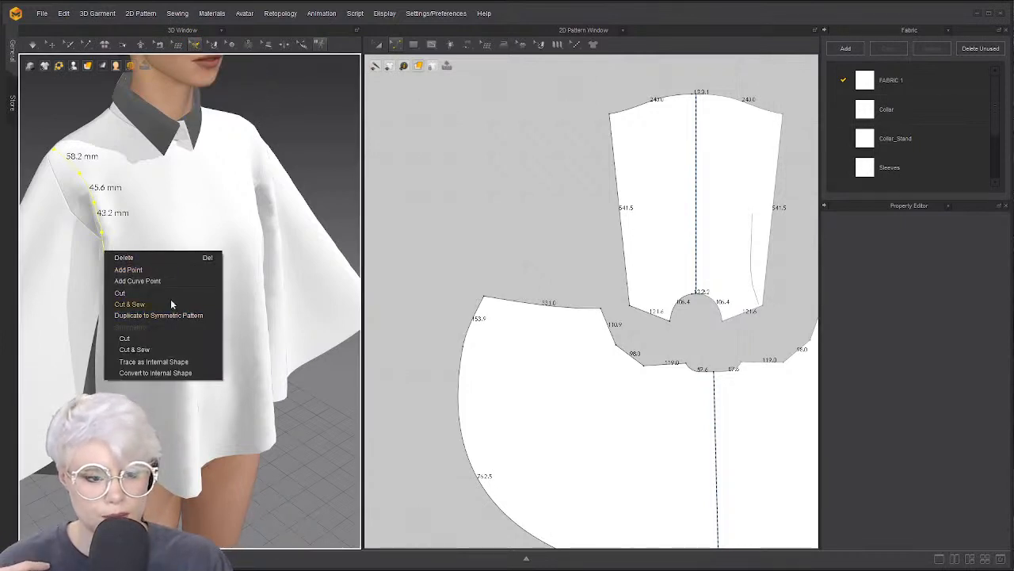
pyautogui.click(168, 372)
# Drag the internal line's top point up to the bodice's top edge
pyautogui.scroll(-3, 636, 275)
pyautogui.scroll(4, 628, 246)
pyautogui.moveTo(629, 242); pyautogui.dragTo(584, 233, button='middle')
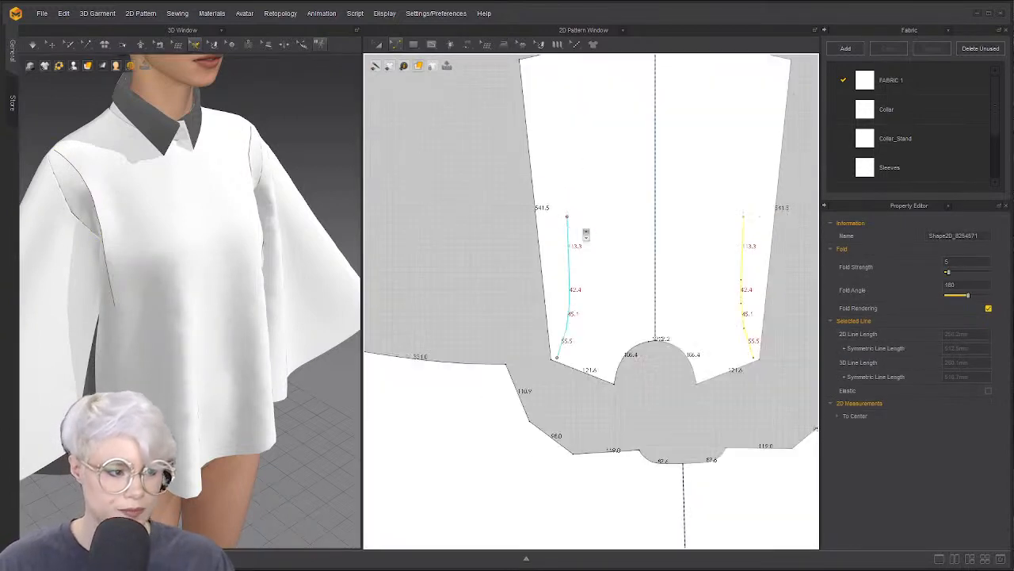
pyautogui.click(584, 235)
pyautogui.scroll(-2, 575, 290)
pyautogui.moveTo(575, 290); pyautogui.dragTo(531, 275, button='middle')
pyautogui.scroll(2, 492, 295)
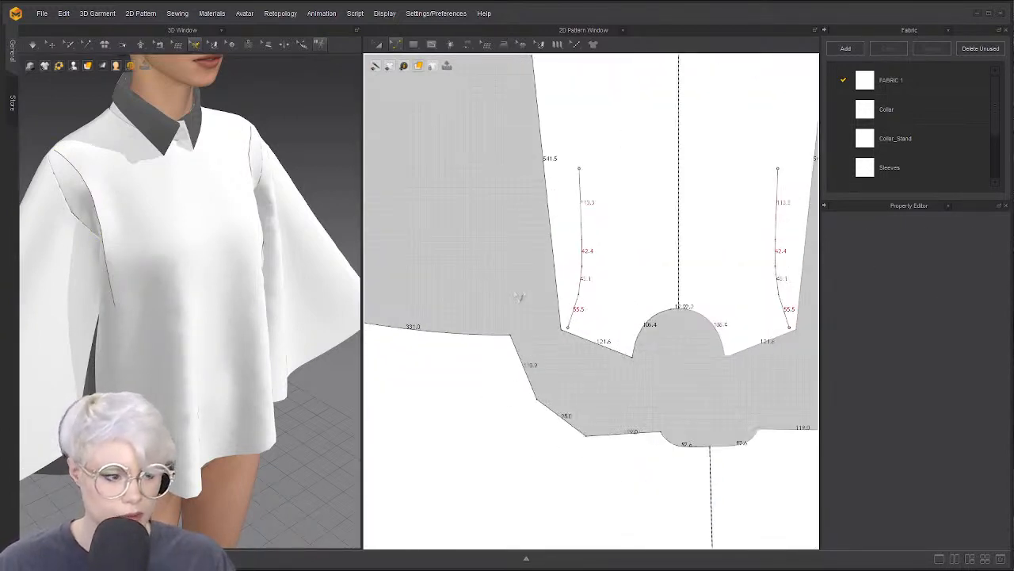
pyautogui.moveTo(547, 232); pyautogui.dragTo(462, 274, button='middle')
pyautogui.click(561, 230)
pyautogui.press('x')
pyautogui.scroll(1, 500, 241)
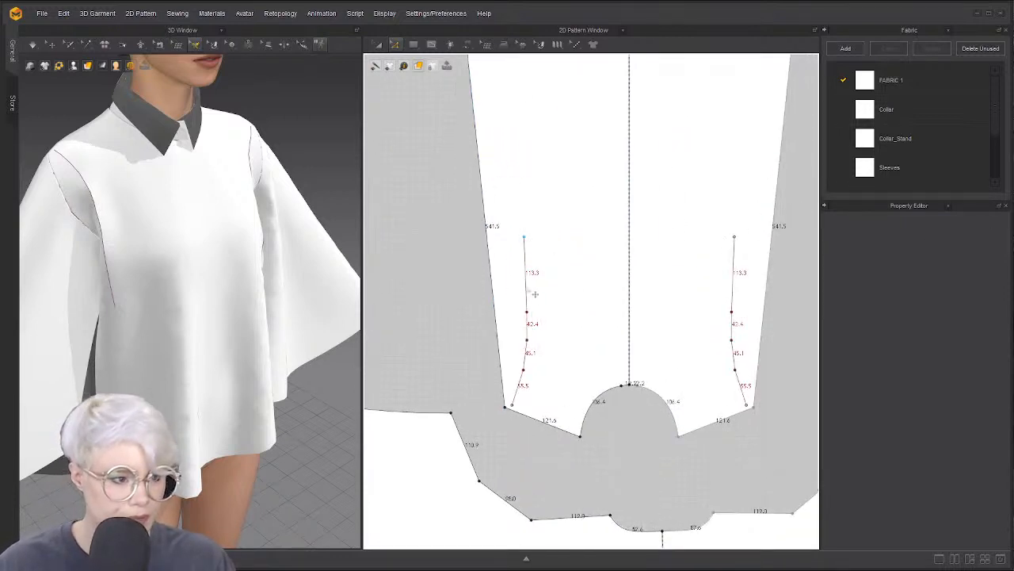
pyautogui.click(524, 237)
pyautogui.scroll(-5, 524, 236)
pyautogui.moveTo(524, 236); pyautogui.dragTo(465, 274, button='middle')
pyautogui.scroll(2, 508, 307)
pyautogui.click(469, 298)
pyautogui.scroll(-2, 531, 290)
pyautogui.scroll(3, 465, 274)
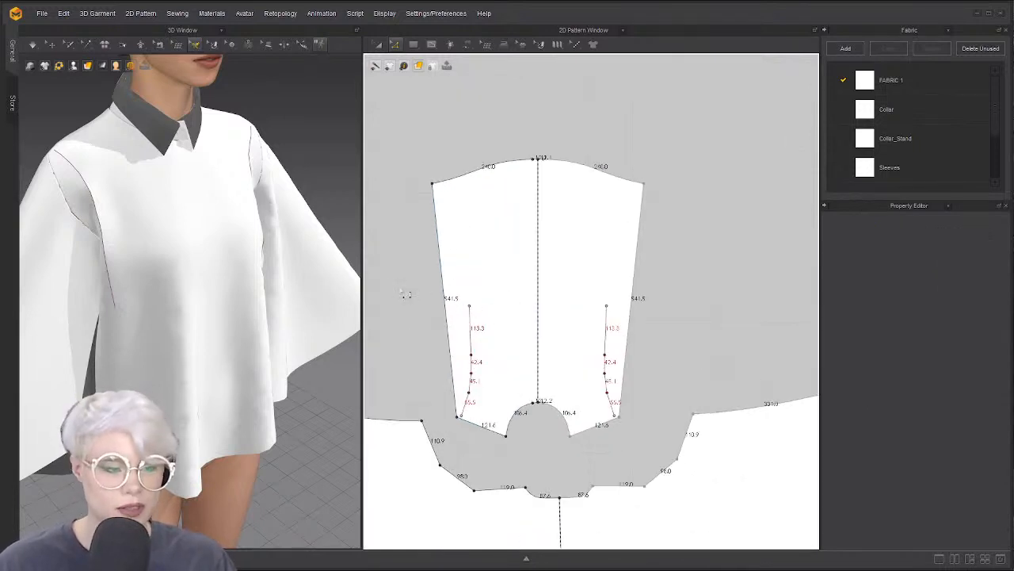
pyautogui.moveTo(469, 305); pyautogui.dragTo(462, 176)
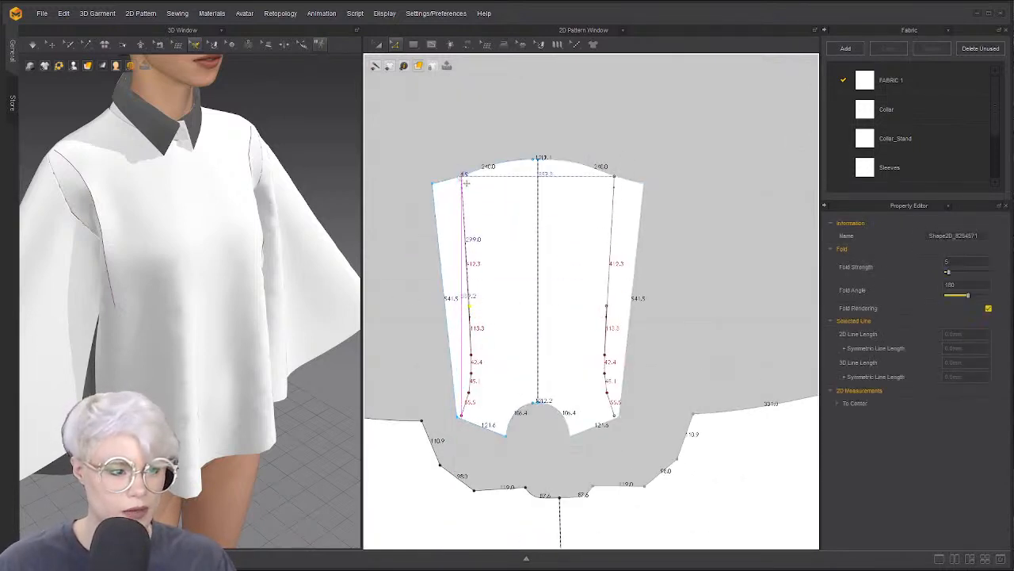
# Extend the left internal style line to the pattern edge
pyautogui.click(474, 249)
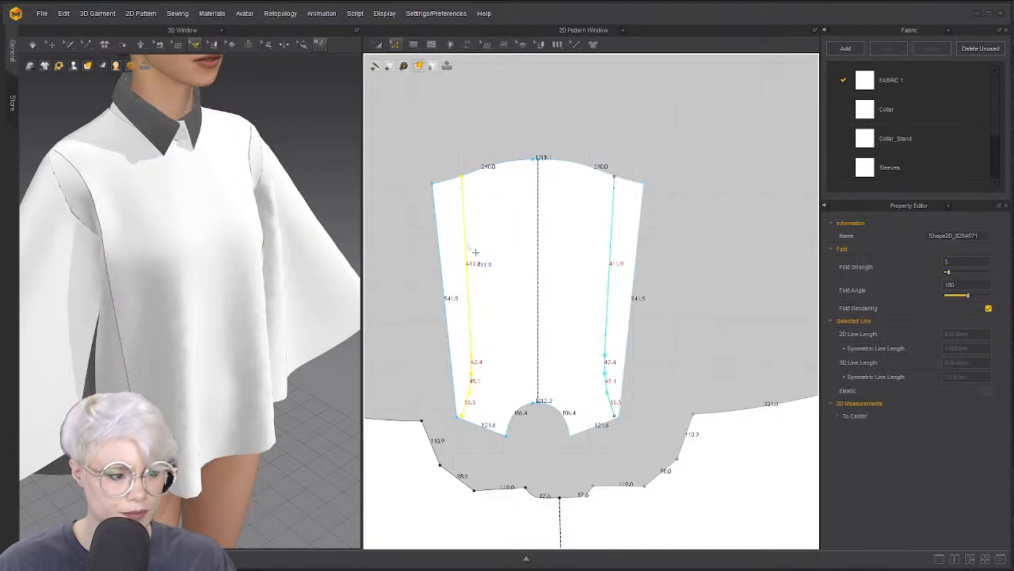
pyautogui.rightClick(472, 250)
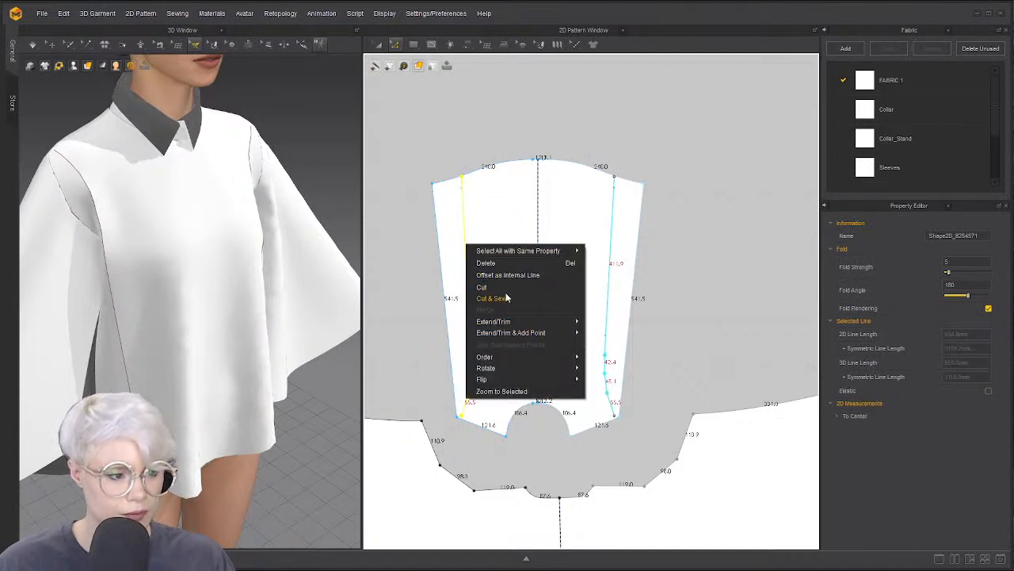
pyautogui.click(493, 298)
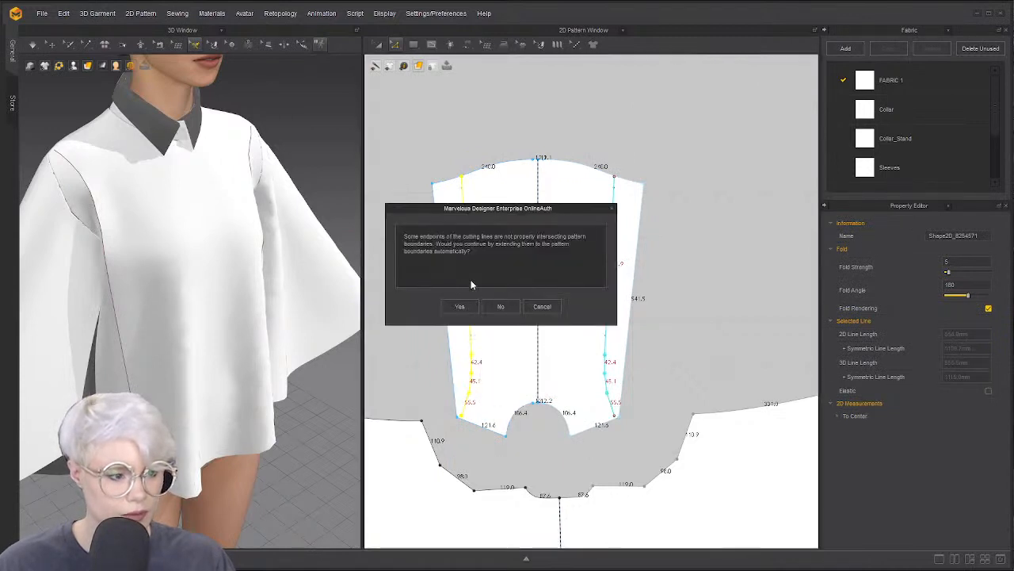
pyautogui.click(541, 308)
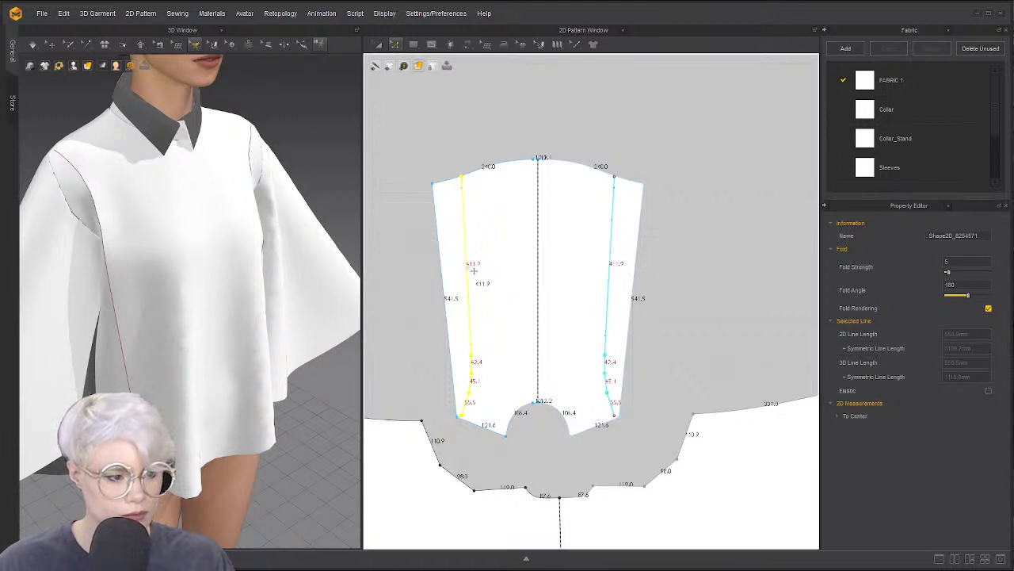
pyautogui.rightClick(463, 264)
pyautogui.moveTo(512, 349)
pyautogui.click(607, 340)
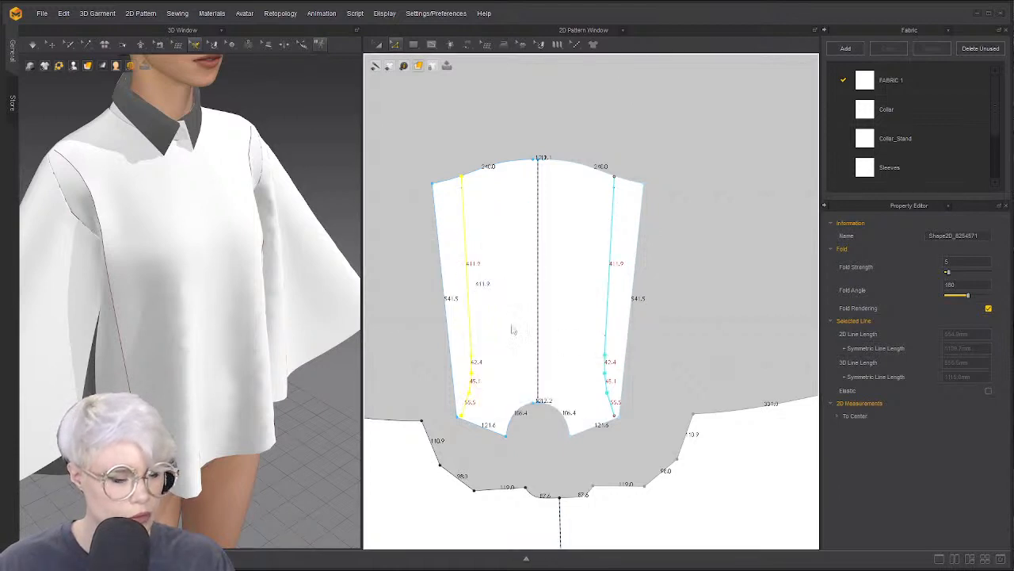
# Select the whole style line and Cut & Sew the front bodice along it
pyautogui.click(469, 282)
pyautogui.rightClick(467, 275)
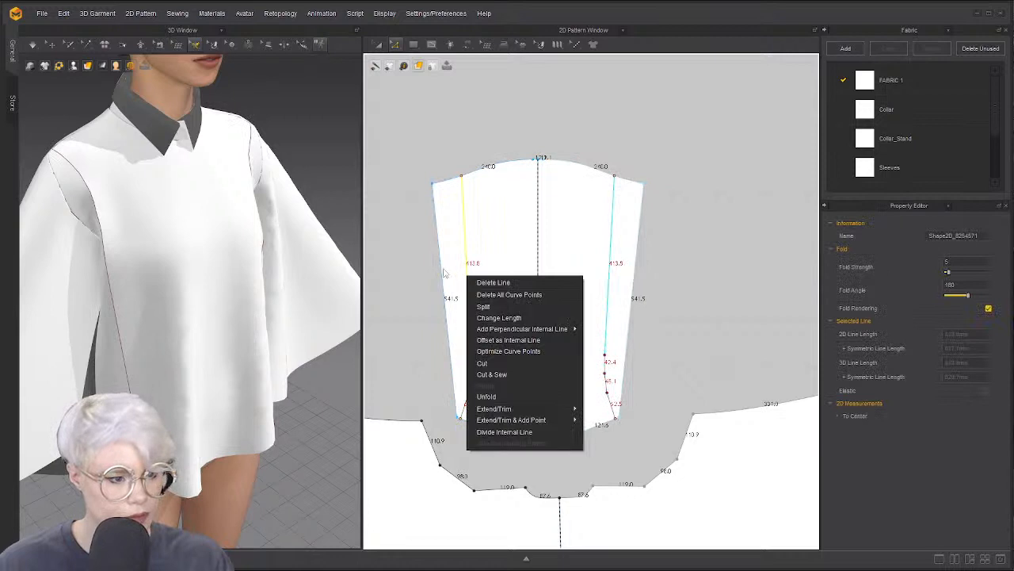
pyautogui.click(443, 270)
pyautogui.doubleClick(469, 273)
pyautogui.rightClick(469, 272)
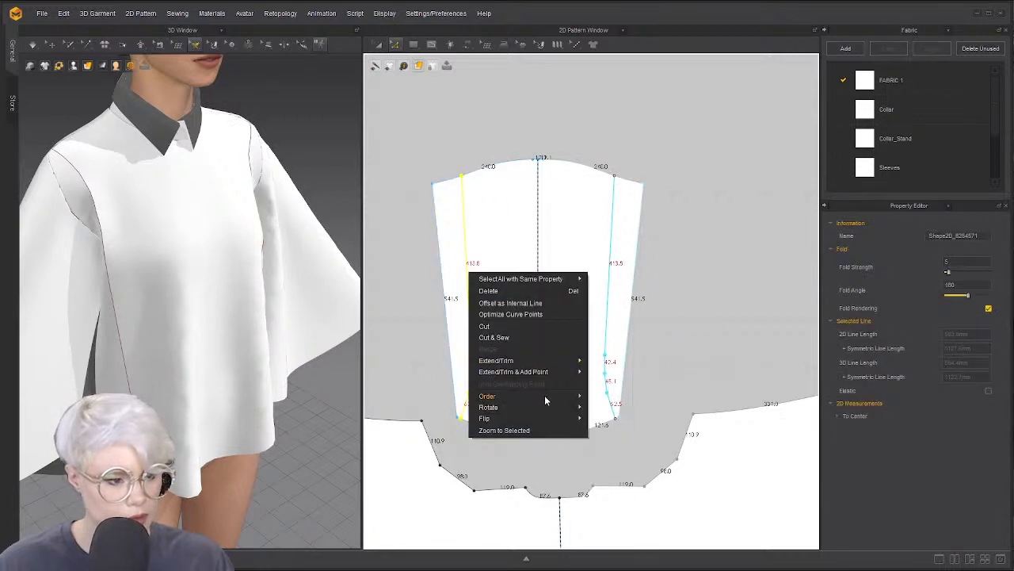
pyautogui.click(519, 339)
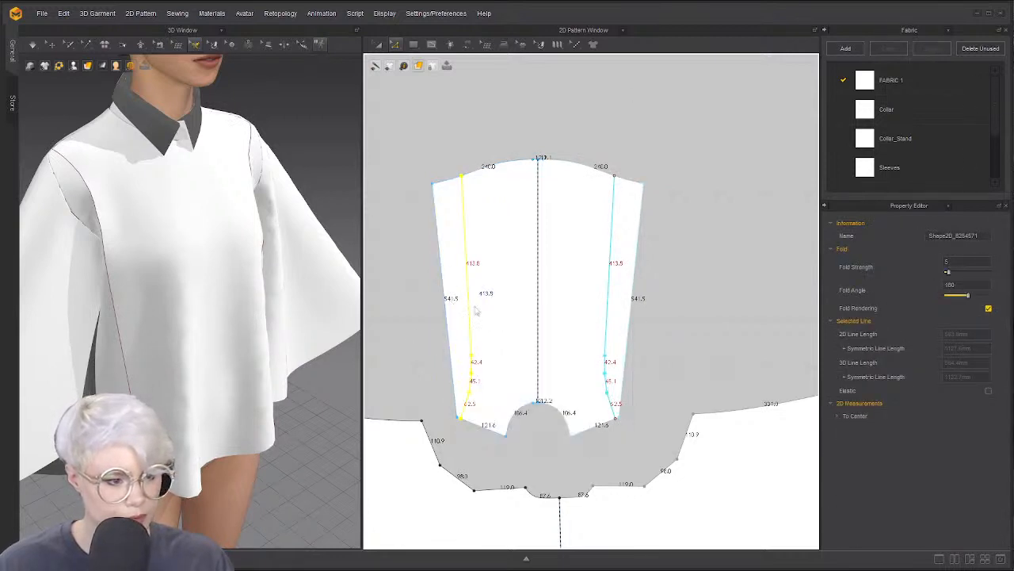
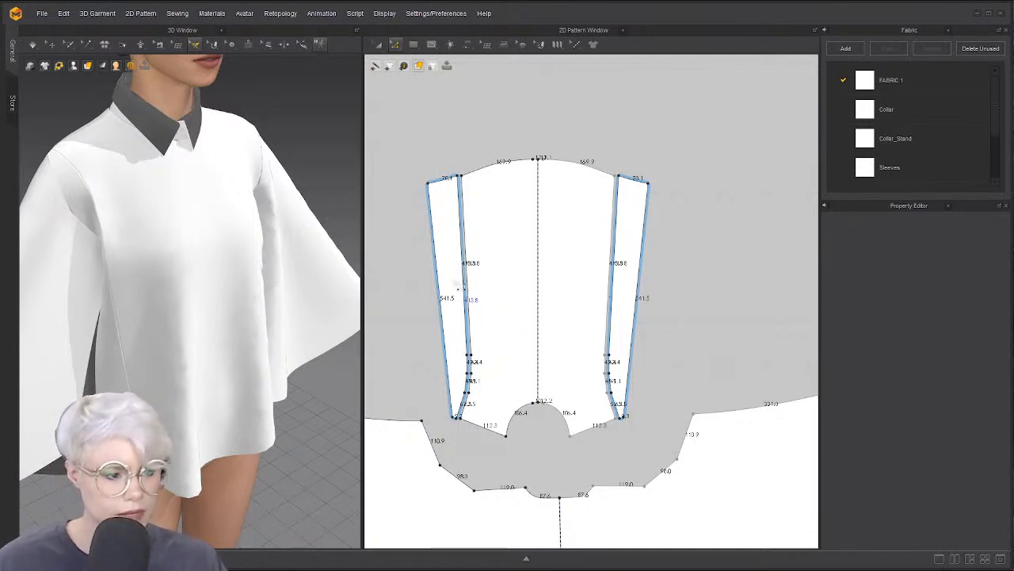
# Select and delete the two narrow side strips flanking the front body pattern
pyautogui.press('a')
pyautogui.click(452, 272)
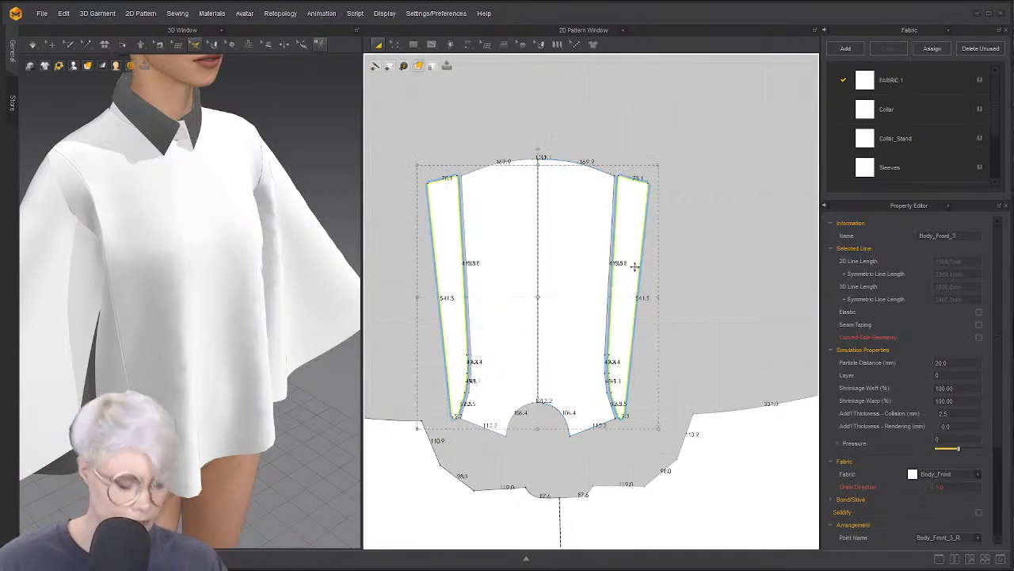
pyautogui.press('Delete')
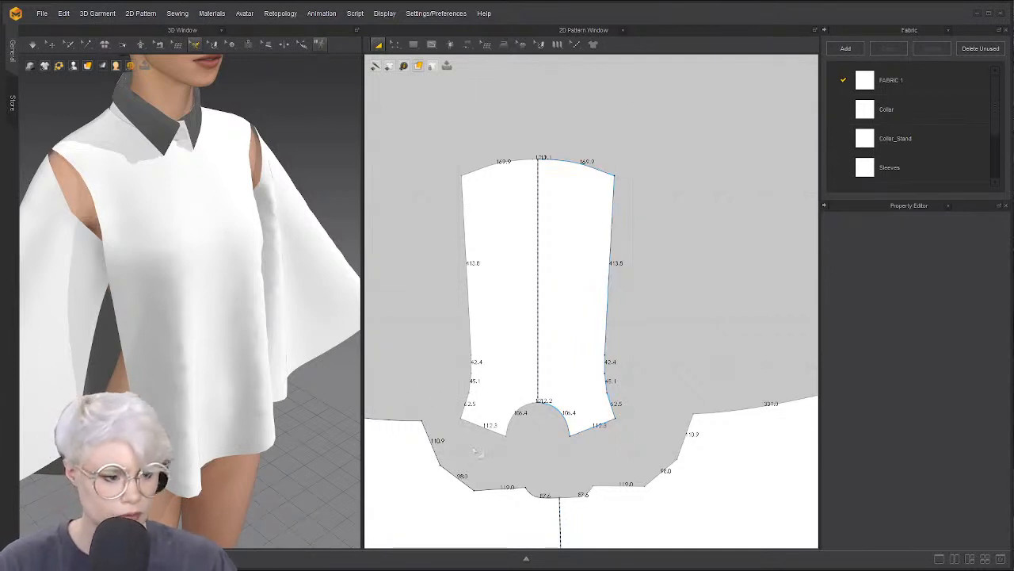
# Free-sew the left sleeve's slanted edge to the front body's left side edge
pyautogui.press('n')
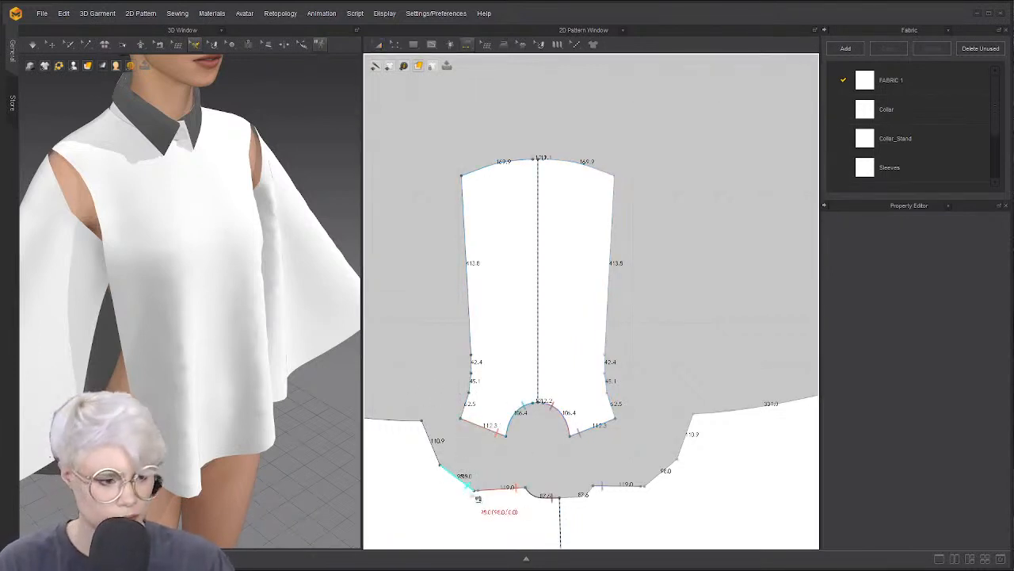
pyautogui.click(474, 491)
pyautogui.click(422, 421)
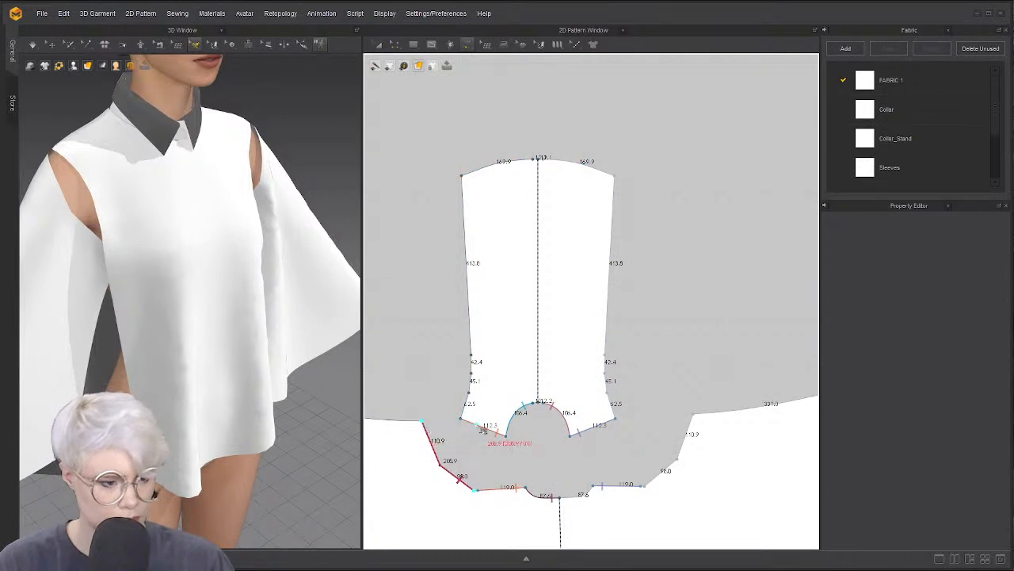
pyautogui.click(461, 418)
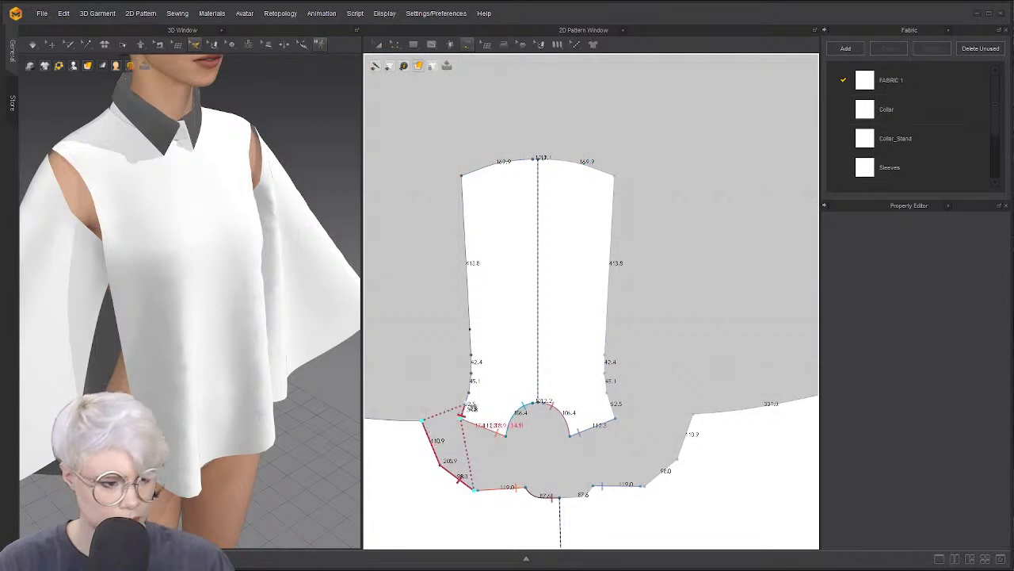
pyautogui.click(470, 331)
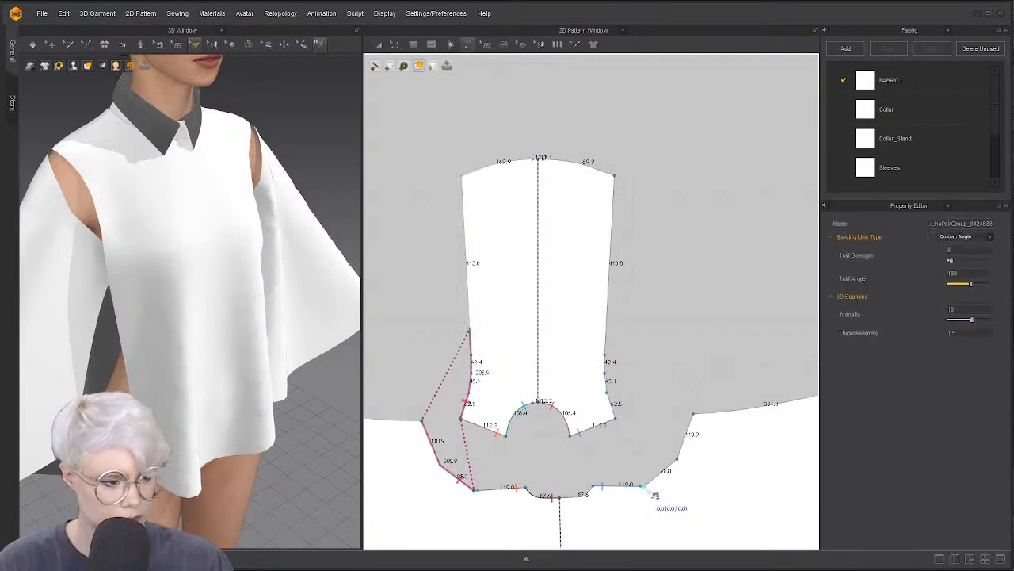
# Free-sew the right sleeve's slanted edge to the front body's right side edge
pyautogui.click(644, 485)
pyautogui.click(692, 413)
pyautogui.click(616, 418)
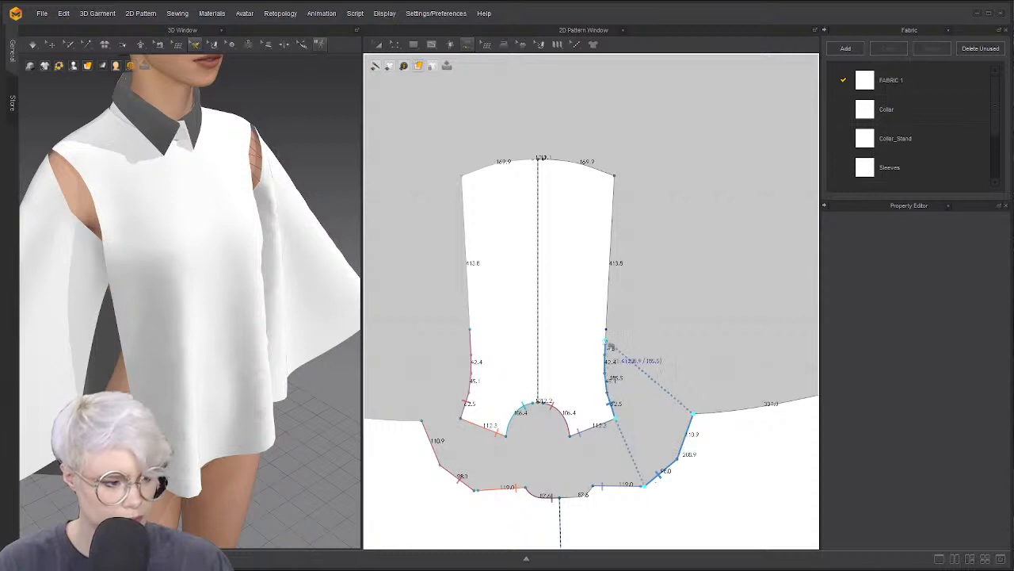
pyautogui.click(606, 332)
pyautogui.scroll(2, 646, 477)
pyautogui.scroll(-2, 648, 500)
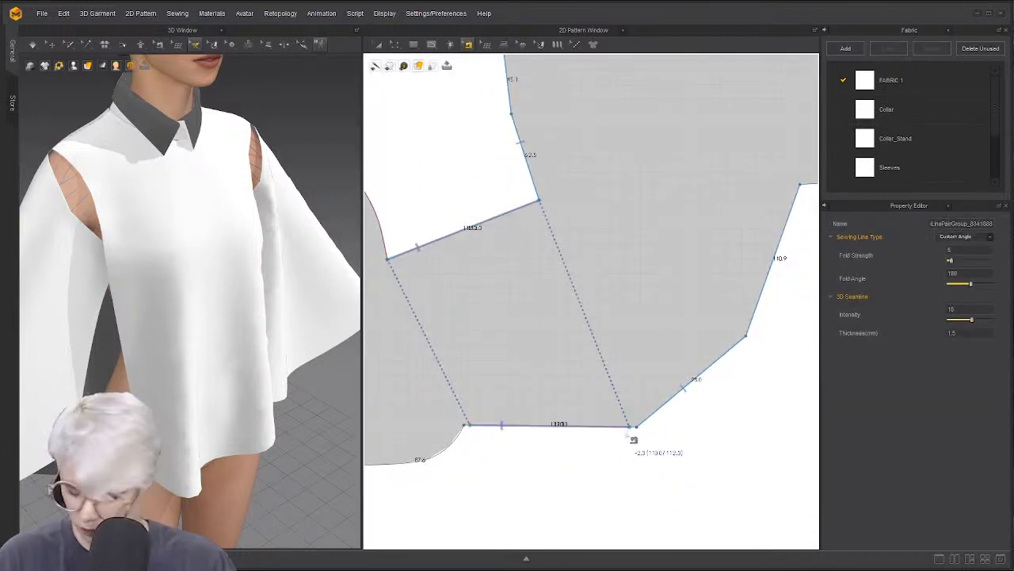
# Move the right seam's end point down to the bottom corner with Edit Sewing
pyautogui.click(625, 428)
pyautogui.click(626, 427)
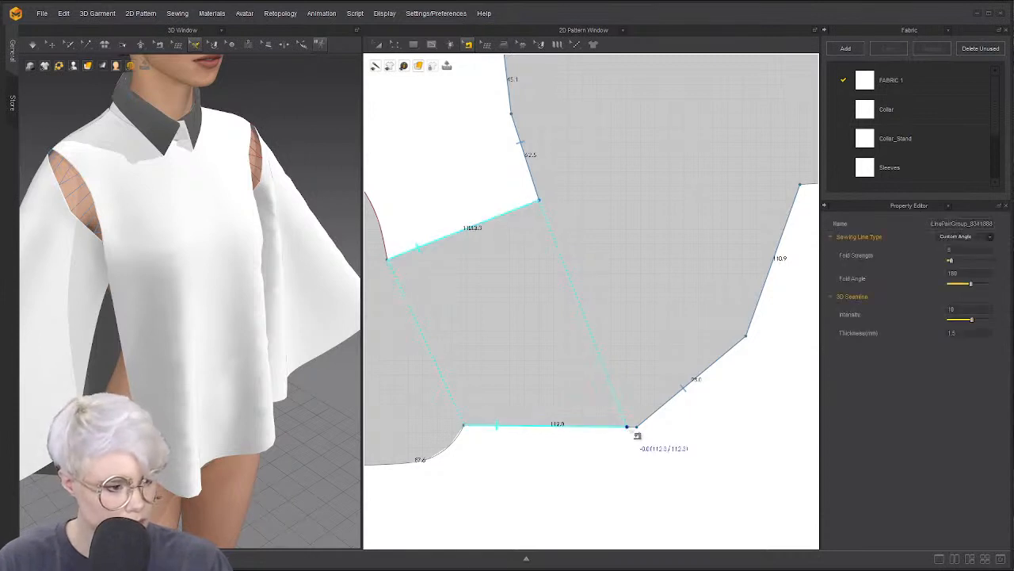
pyautogui.click(620, 403)
pyautogui.moveTo(636, 427); pyautogui.dragTo(629, 428)
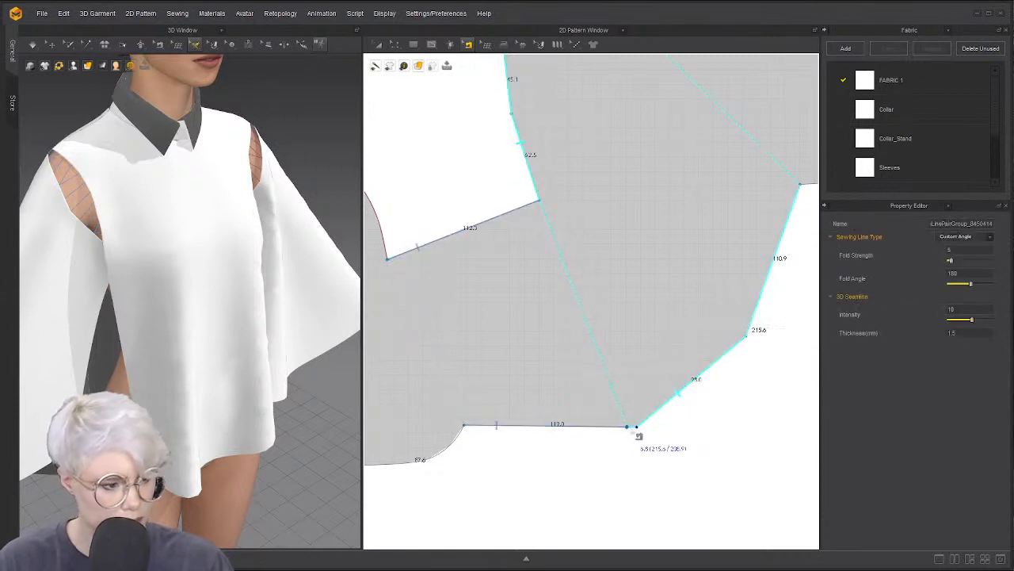
pyautogui.click(636, 427)
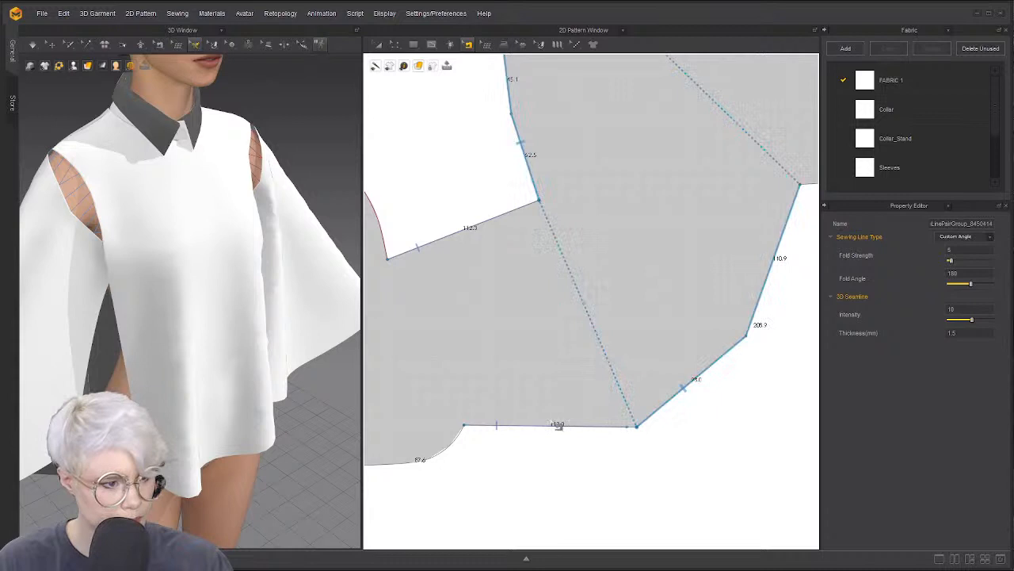
pyautogui.click(545, 373)
pyautogui.press('z')
pyautogui.scroll(3, 640, 432)
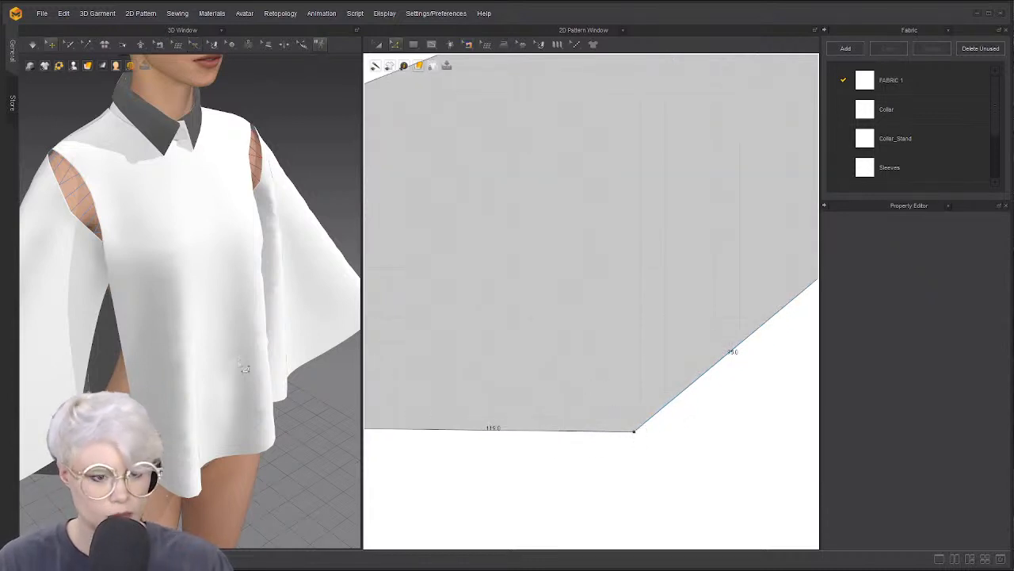
# Simulate the garment and inspect how the new sleeves hang on the avatar
pyautogui.scroll(-2, 206, 332)
pyautogui.press('space')
pyautogui.moveTo(111, 270); pyautogui.dragTo(204, 245, button='right')
pyautogui.click(197, 226)
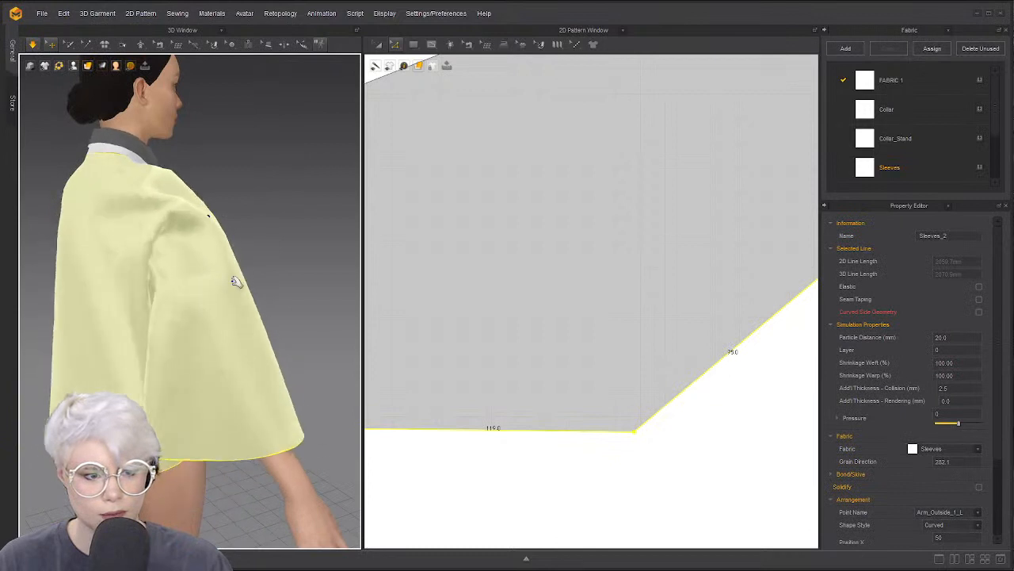
pyautogui.moveTo(235, 281); pyautogui.dragTo(209, 260, button='right')
pyautogui.click(652, 442)
pyautogui.click(161, 215)
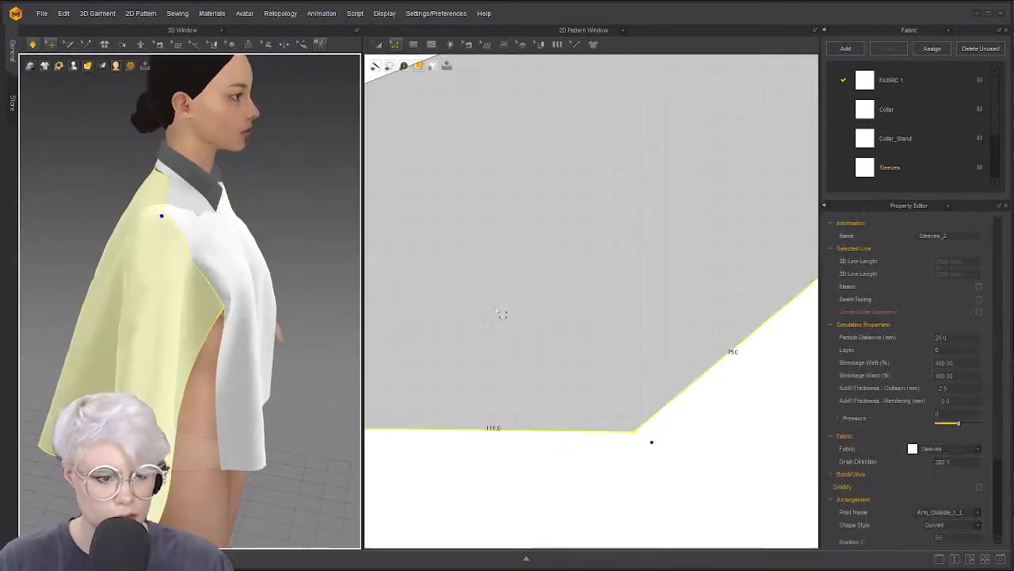
pyautogui.scroll(-5, 500, 315)
pyautogui.click(482, 272)
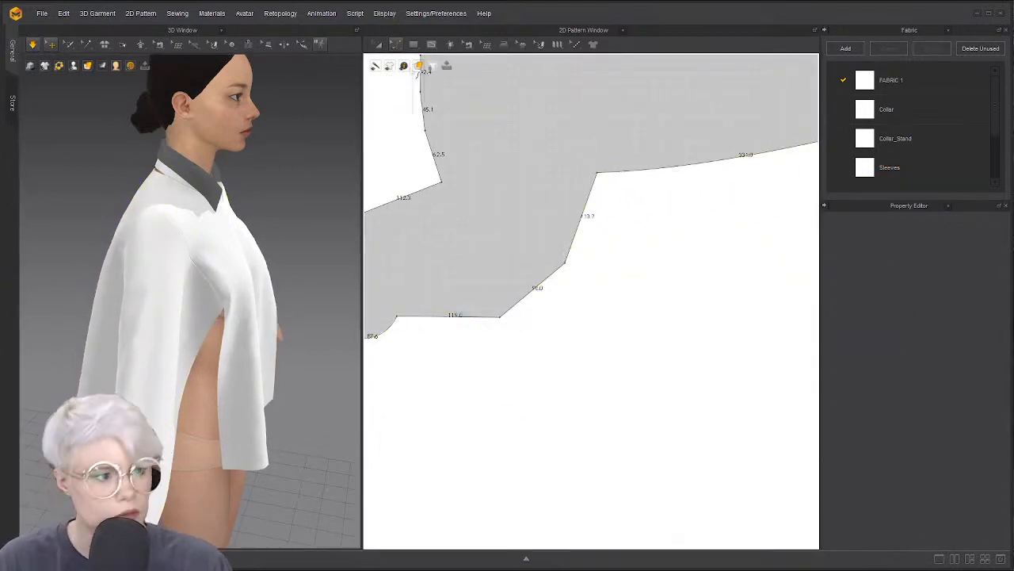
# Round the sleeve's lower hem corner into a smooth curve with Smooth Curve
pyautogui.click(397, 44)
pyautogui.click(428, 121)
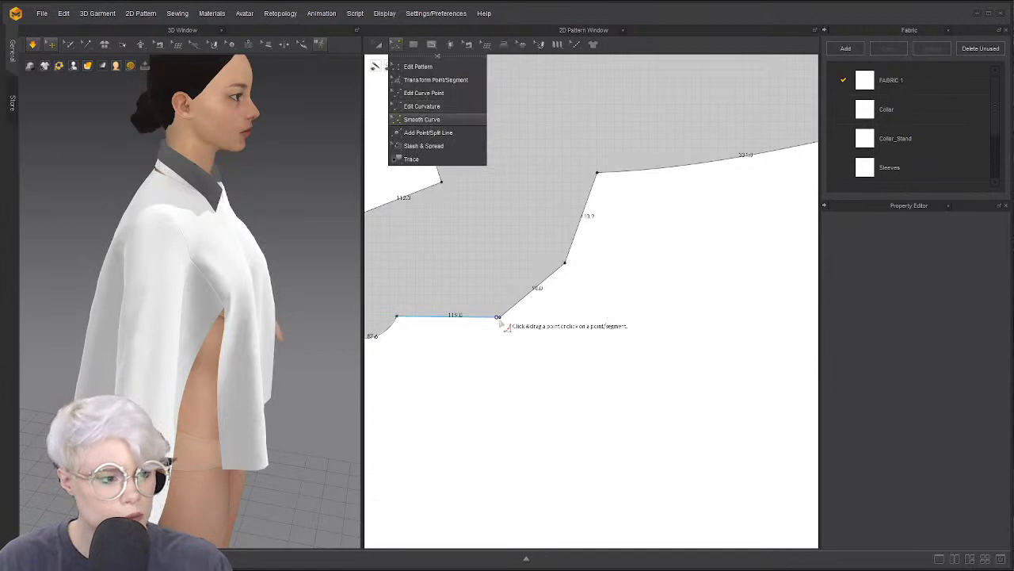
pyautogui.moveTo(500, 317); pyautogui.dragTo(170, 281)
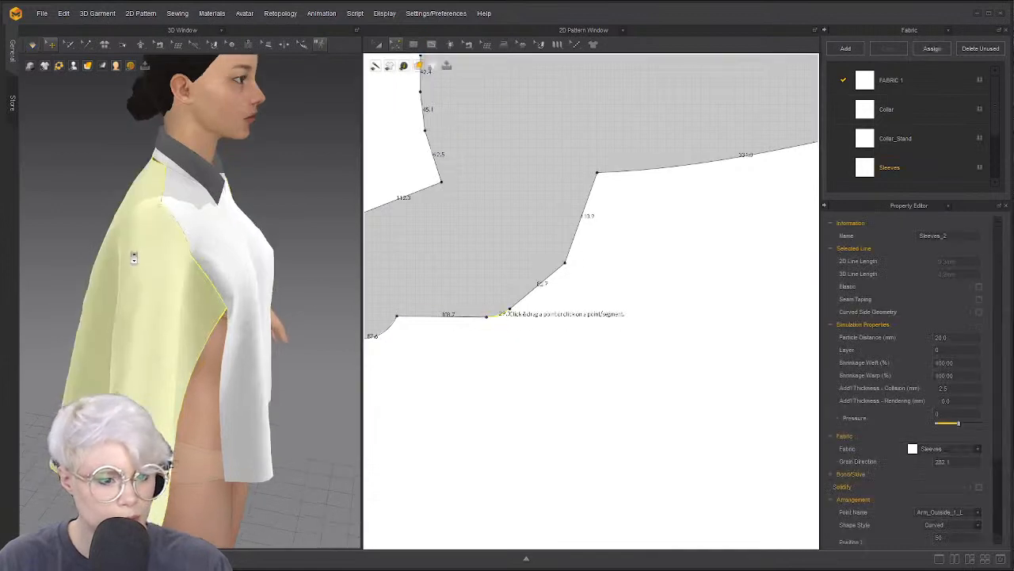
pyautogui.moveTo(133, 256); pyautogui.dragTo(159, 235, button='right')
pyautogui.scroll(2, 159, 235)
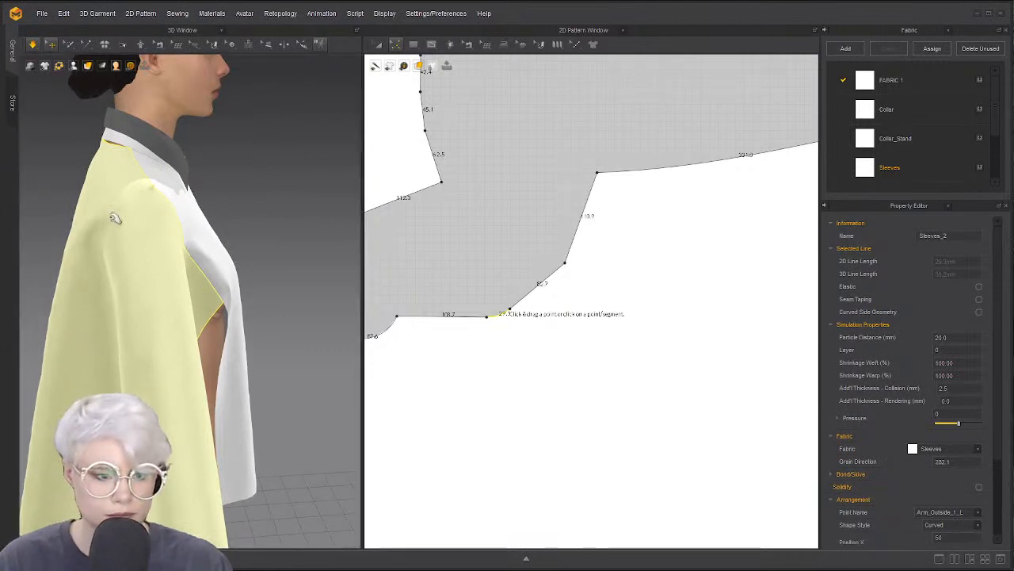
pyautogui.scroll(2, 111, 224)
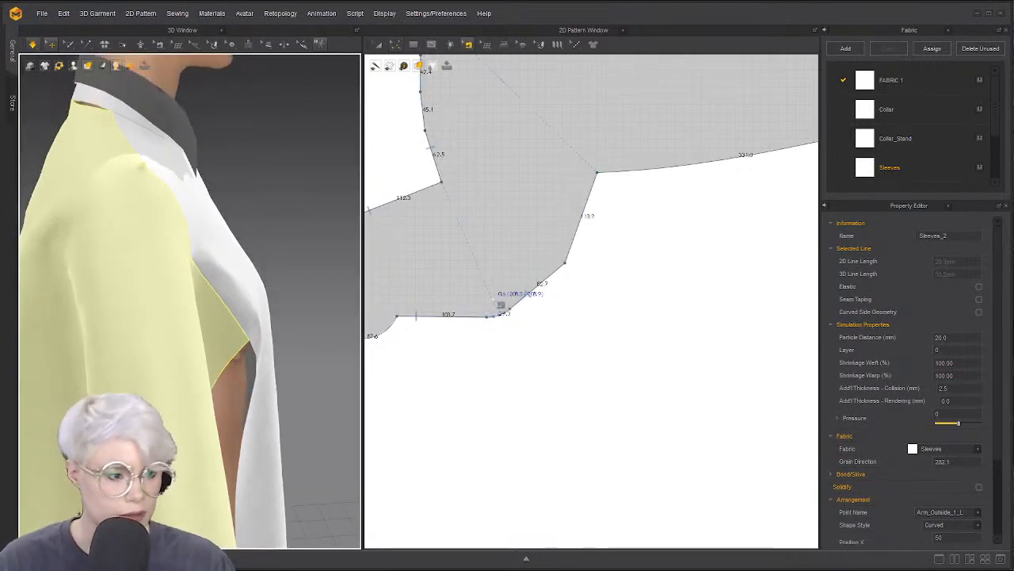
pyautogui.click(492, 302)
pyautogui.scroll(4, 474, 256)
# Slide the seam's end point along the new curved sleeve edge
pyautogui.press('c')
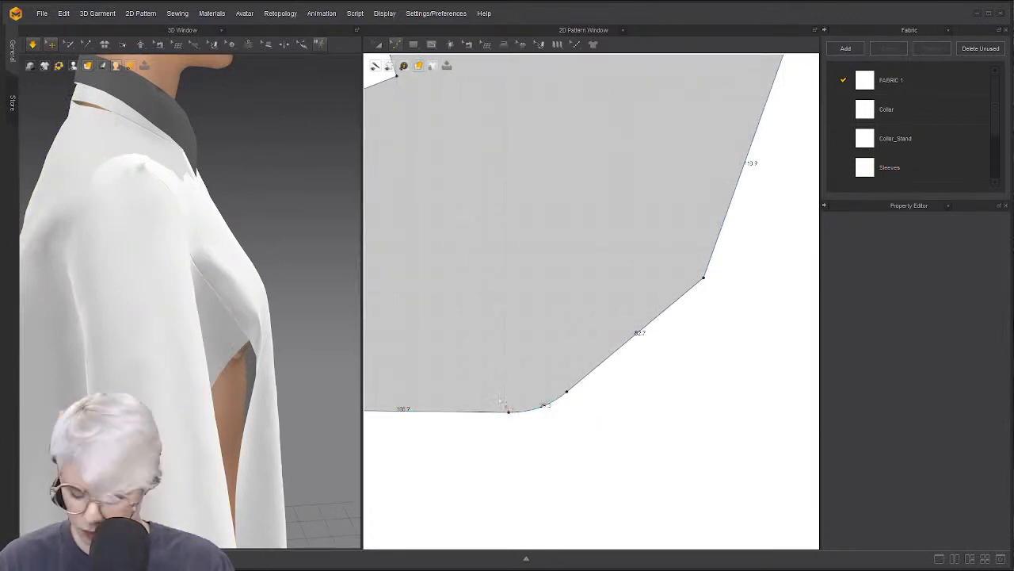
pyautogui.click(518, 414)
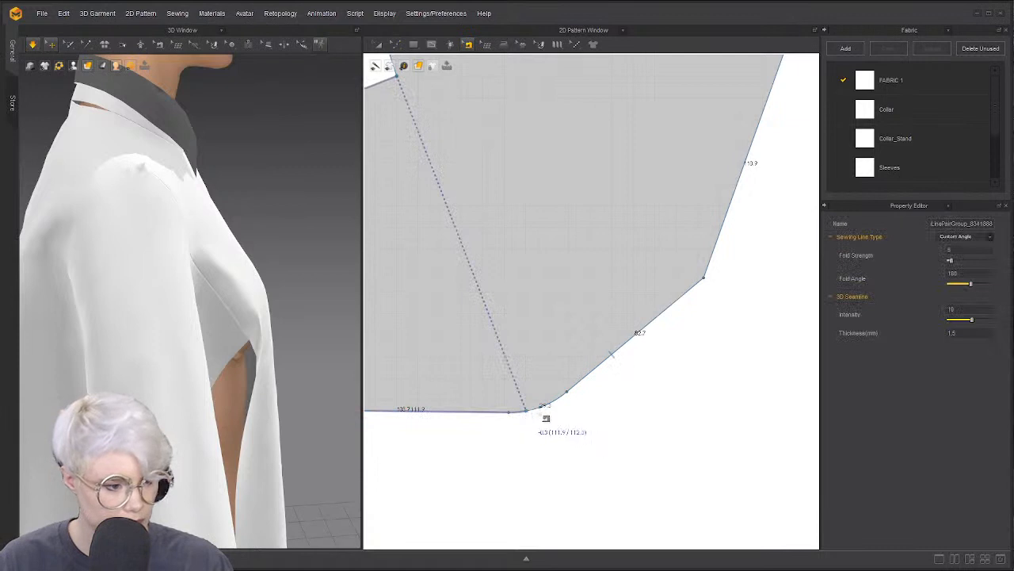
pyautogui.moveTo(539, 413); pyautogui.dragTo(529, 412)
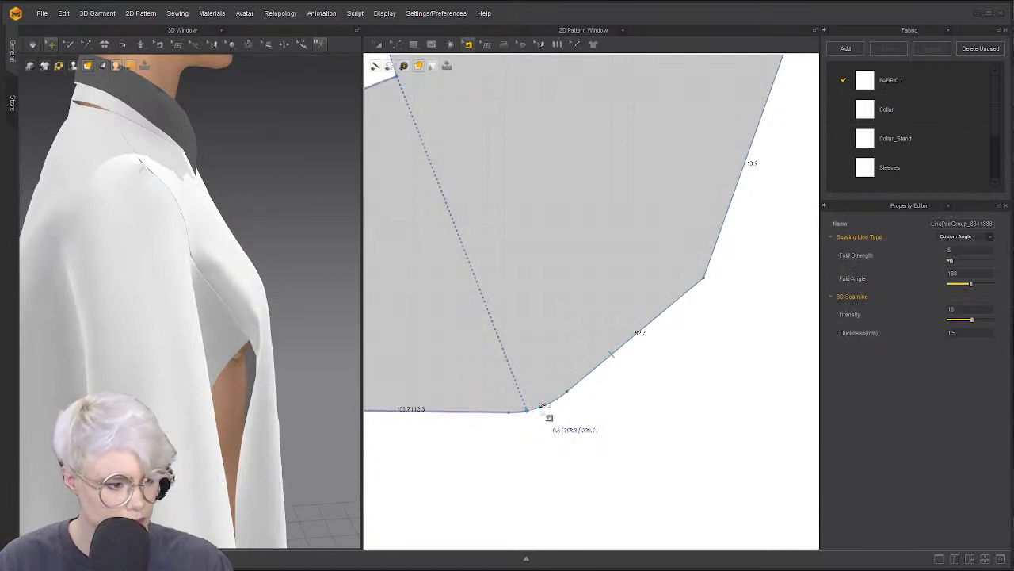
pyautogui.click(539, 418)
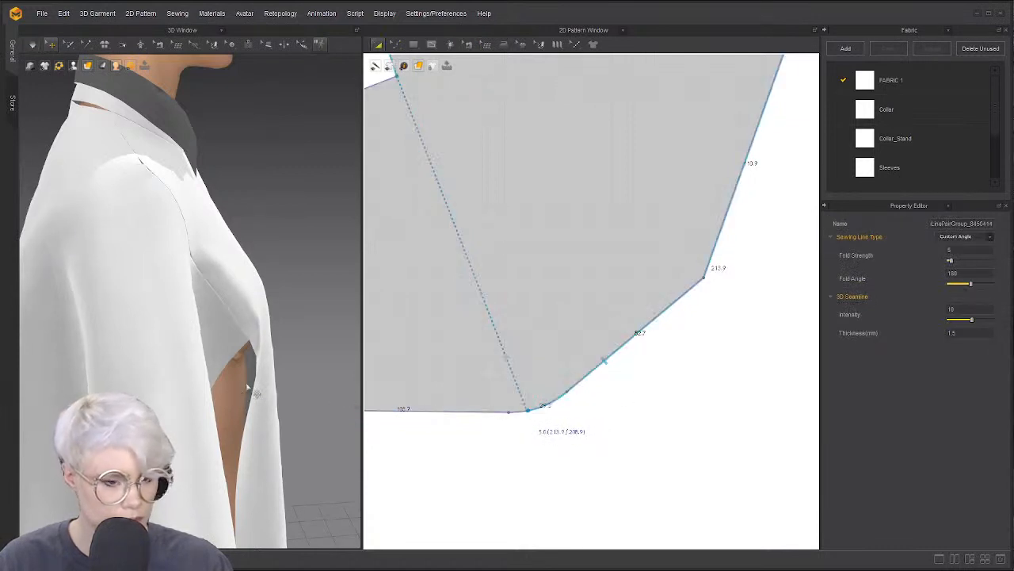
# Re-simulate the garment, tugging the sleeve to settle its drape
pyautogui.press('space')
pyautogui.moveTo(211, 338); pyautogui.dragTo(87, 305, button='right')
pyautogui.moveTo(142, 159); pyautogui.dragTo(232, 224)
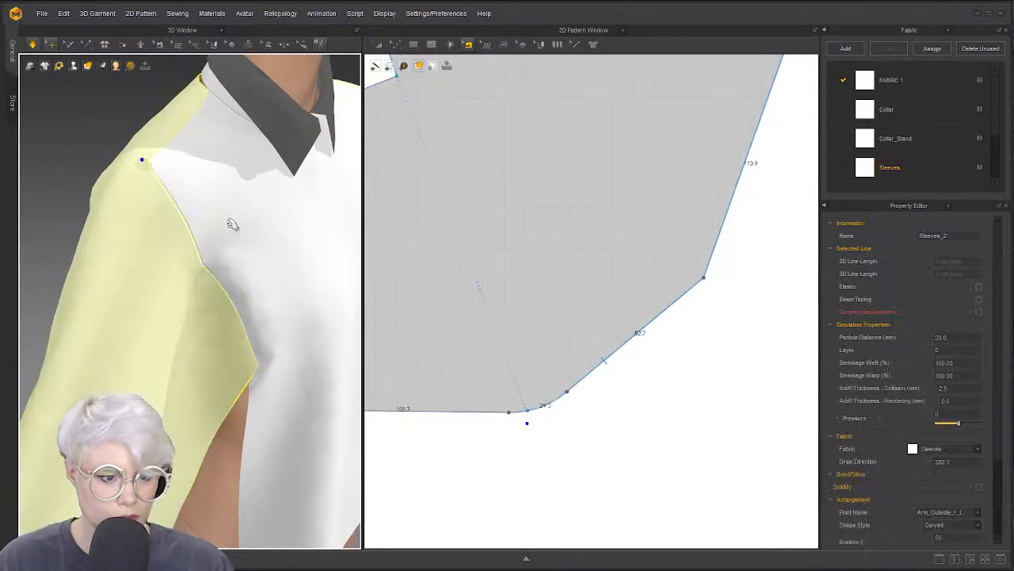
pyautogui.click(469, 312)
pyautogui.press('space')
pyautogui.scroll(-4, 236, 287)
pyautogui.scroll(-3, 203, 295)
pyautogui.moveTo(235, 287); pyautogui.dragTo(224, 245, button='right')
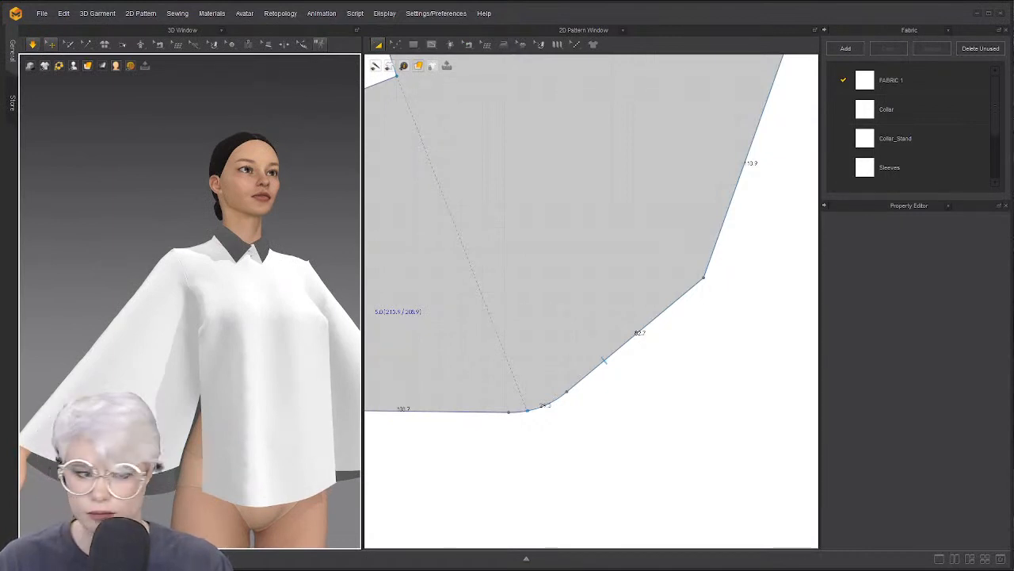
pyautogui.moveTo(126, 380); pyautogui.dragTo(264, 371, button='right')
pyautogui.click(261, 373)
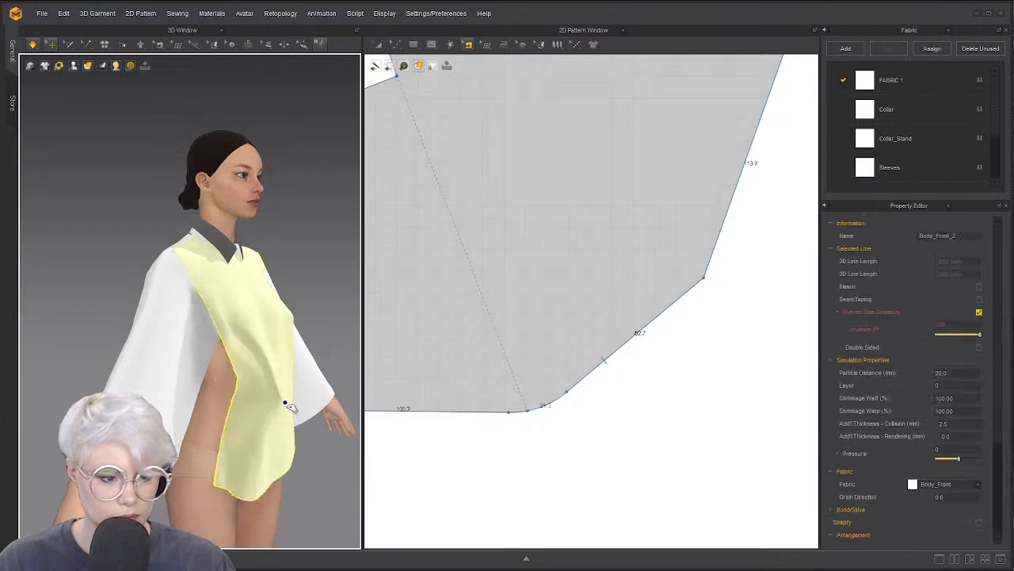
pyautogui.press('space')
pyautogui.scroll(-7, 493, 250)
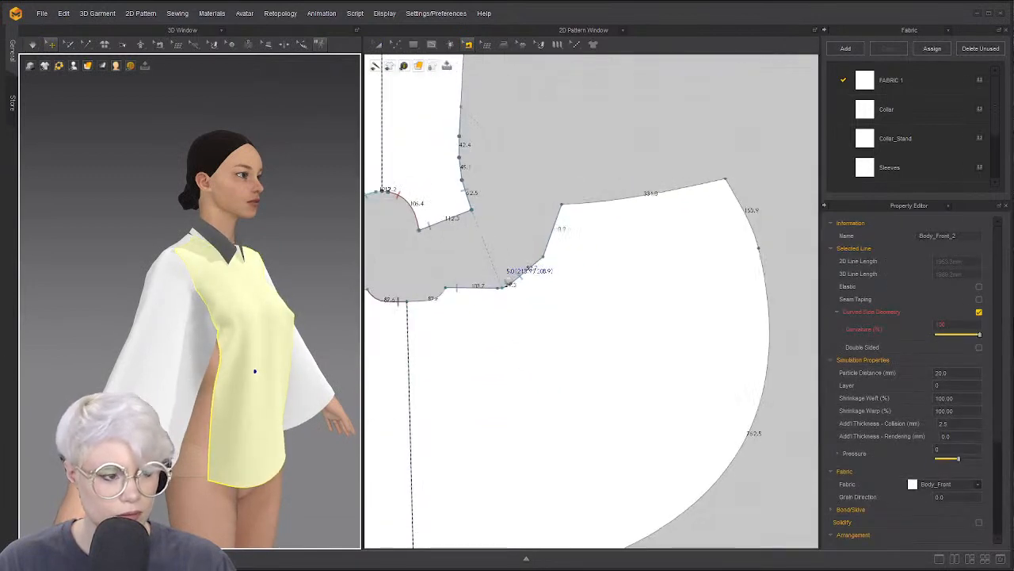
pyautogui.moveTo(477, 158); pyautogui.dragTo(495, 237, button='middle')
pyautogui.scroll(3, 495, 237)
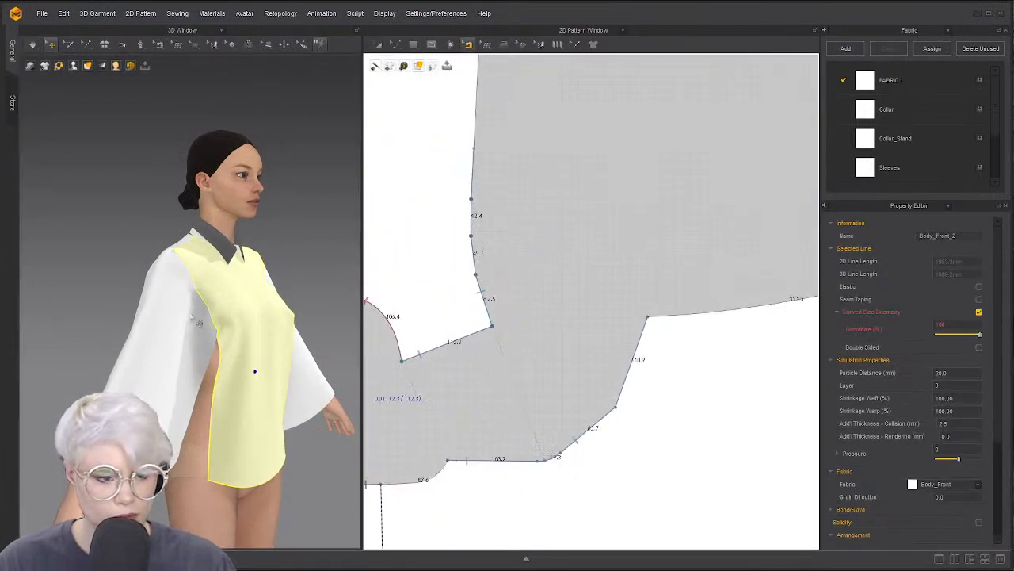
pyautogui.moveTo(191, 317); pyautogui.dragTo(150, 332, button='right')
pyautogui.moveTo(252, 293); pyautogui.dragTo(180, 340, button='middle')
pyautogui.moveTo(180, 339); pyautogui.dragTo(218, 344, button='right')
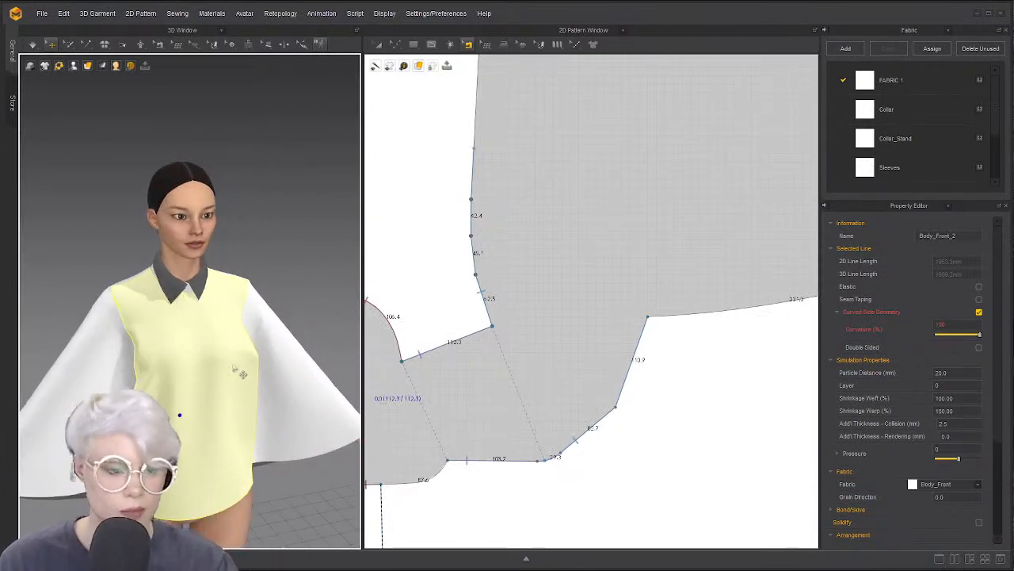
pyautogui.moveTo(239, 372); pyautogui.dragTo(226, 353, button='right')
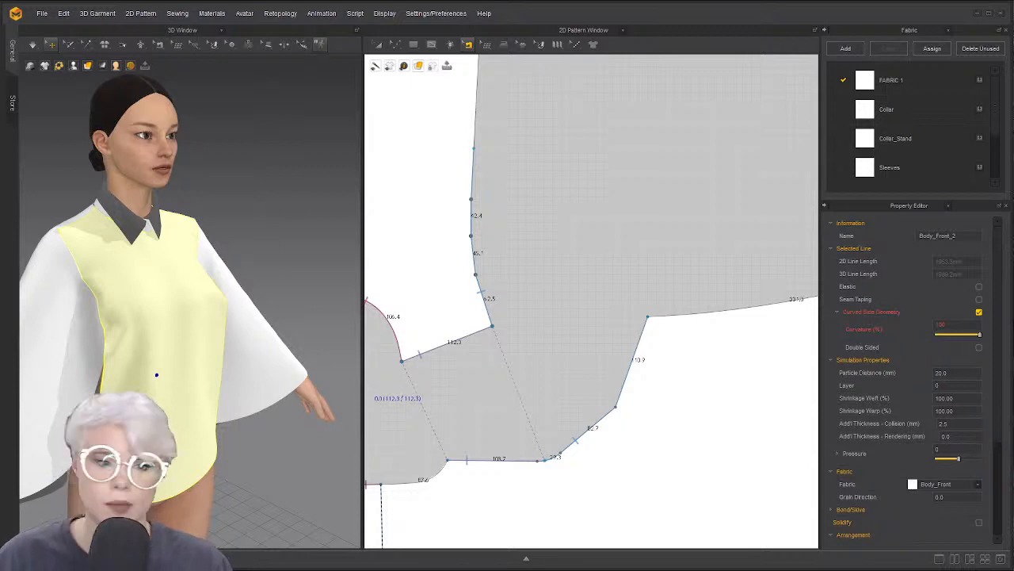
# Open the Avatar Editor and set measurement details to Advanced (Human Body)
pyautogui.click(246, 14)
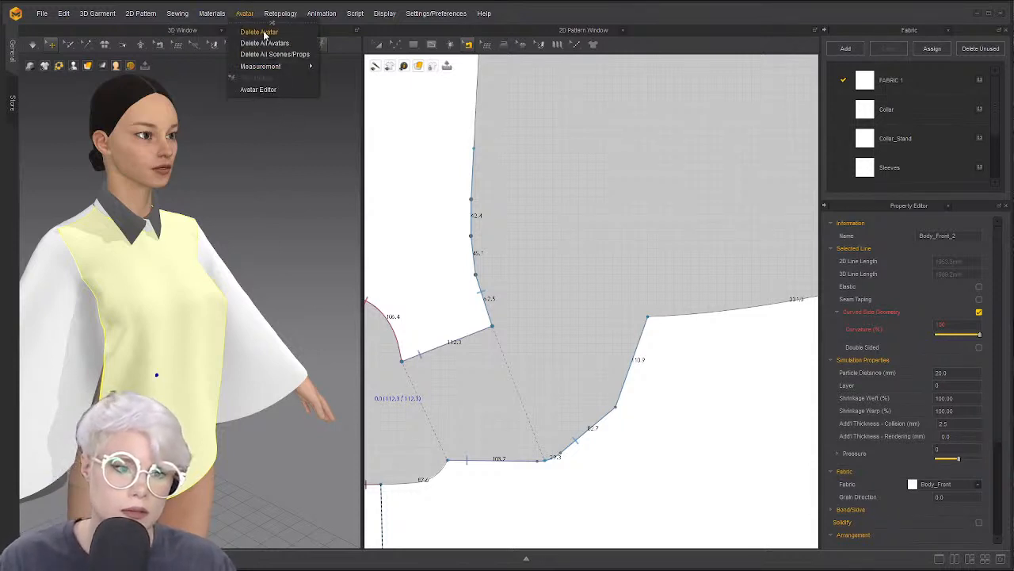
pyautogui.moveTo(286, 66)
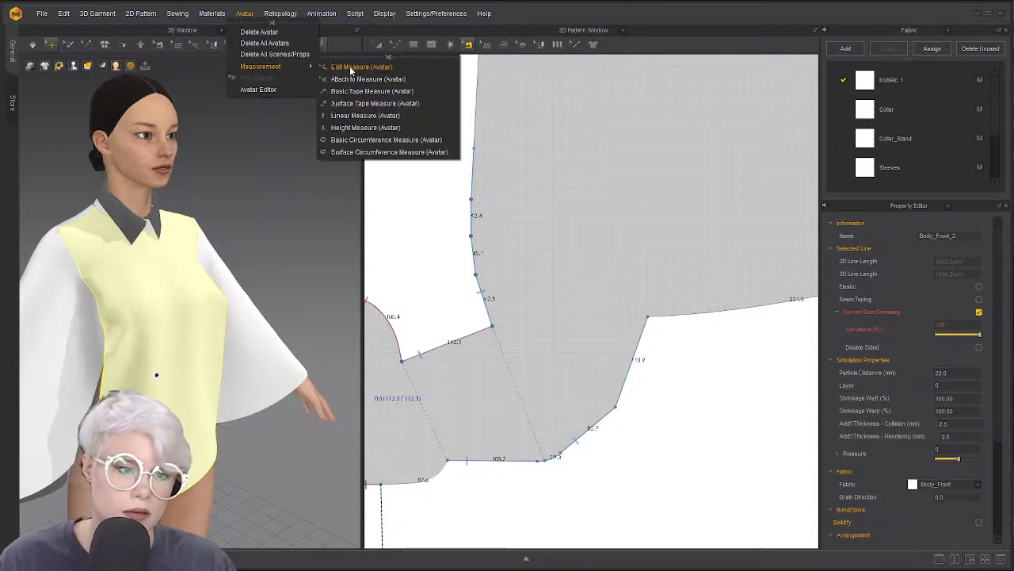
pyautogui.click(291, 89)
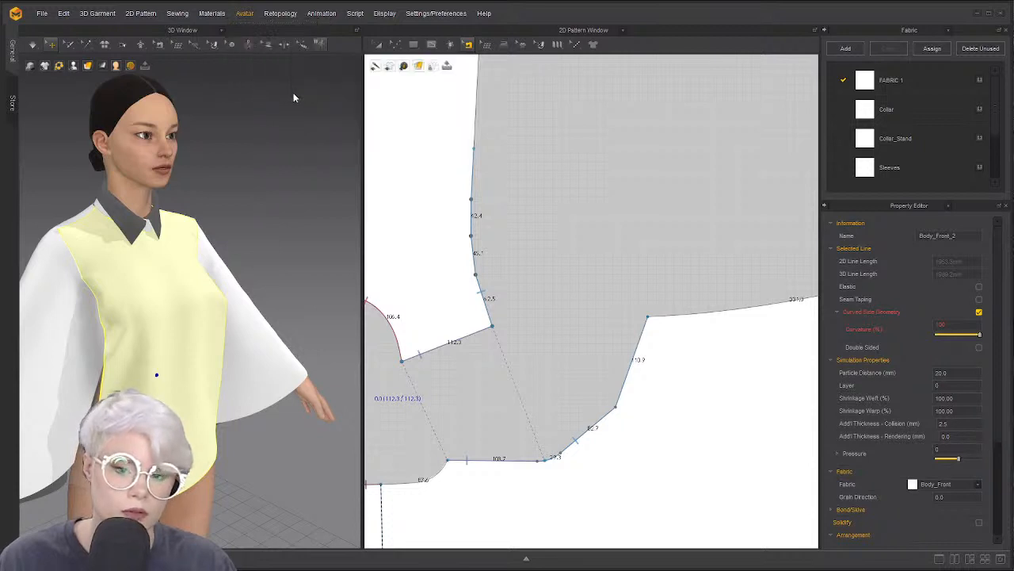
pyautogui.click(247, 15)
pyautogui.click(271, 89)
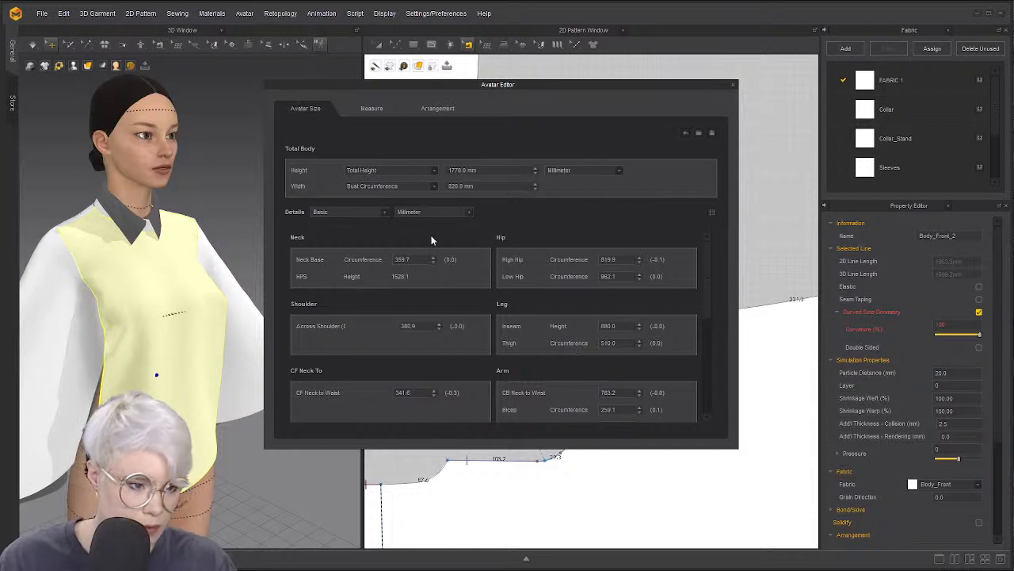
pyautogui.click(378, 214)
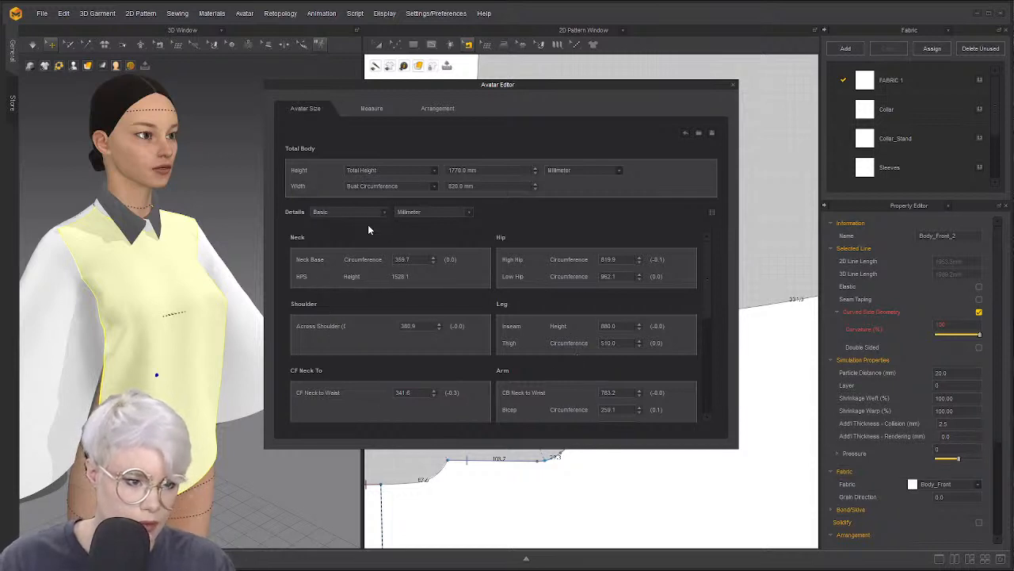
pyautogui.click(366, 212)
pyautogui.click(372, 226)
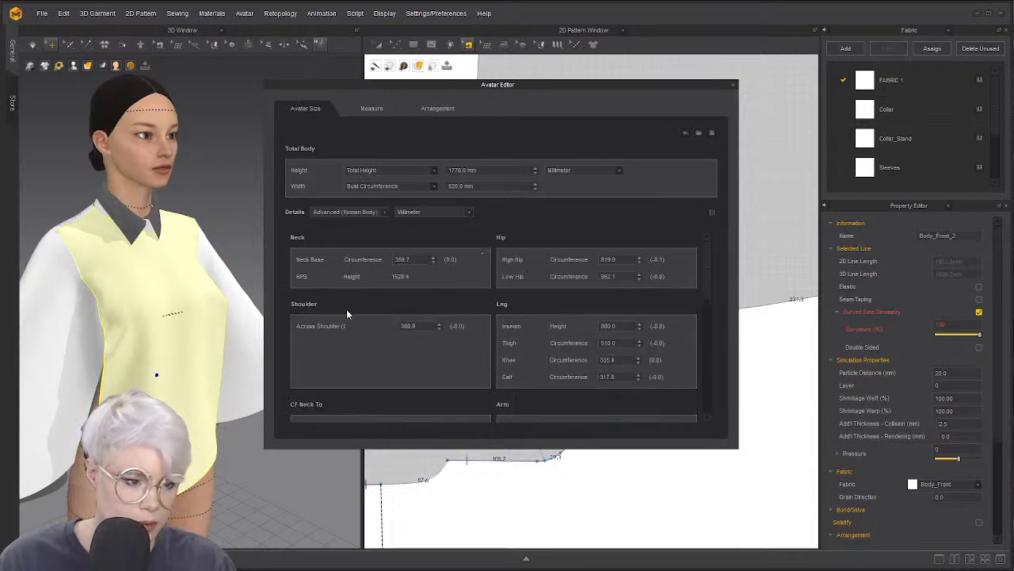
pyautogui.scroll(-6, 488, 313)
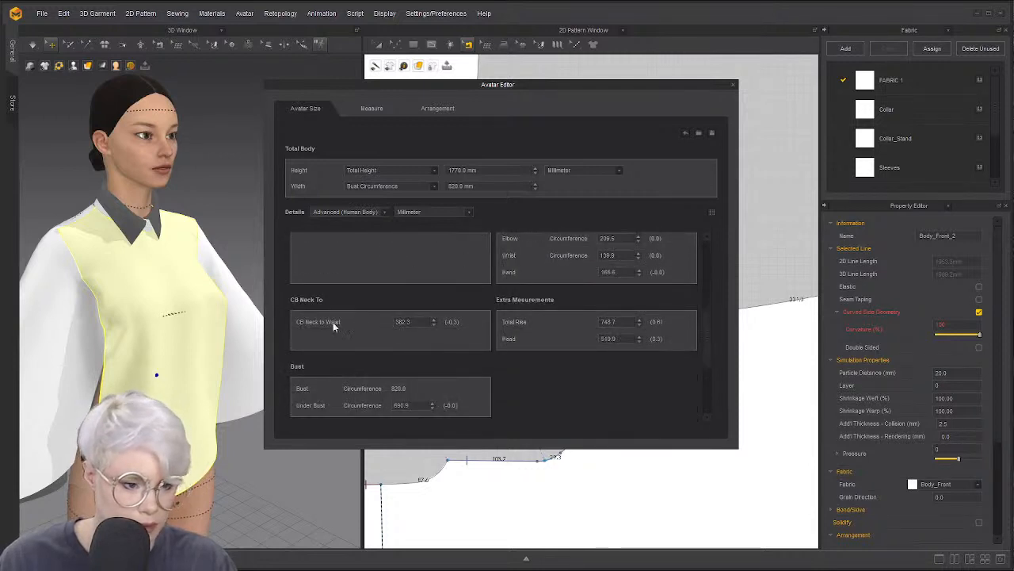
# Set the Under Bust circumference to 500 mm and re-drape the garment
pyautogui.click(434, 347)
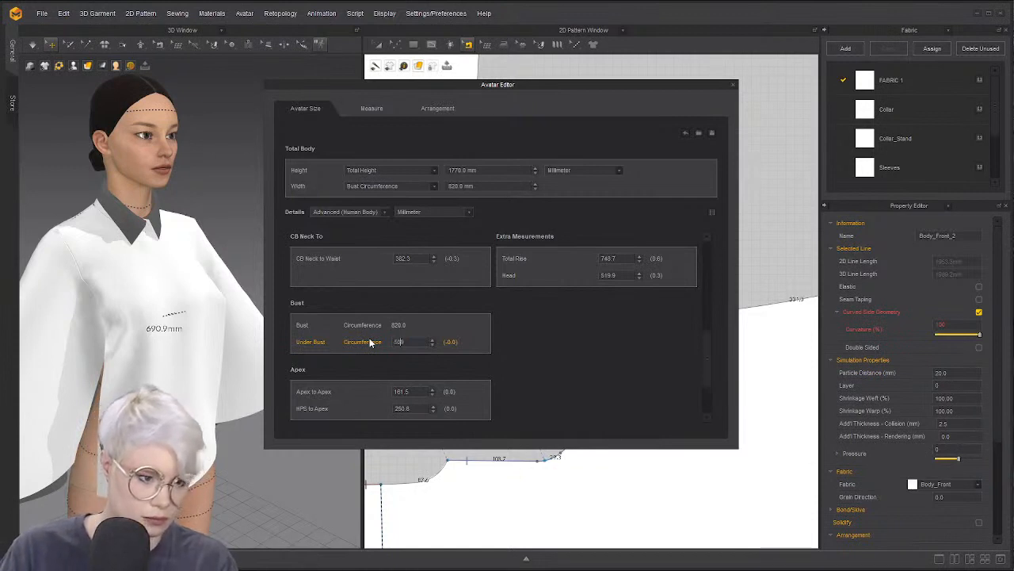
pyautogui.write('509')
pyautogui.press('Return')
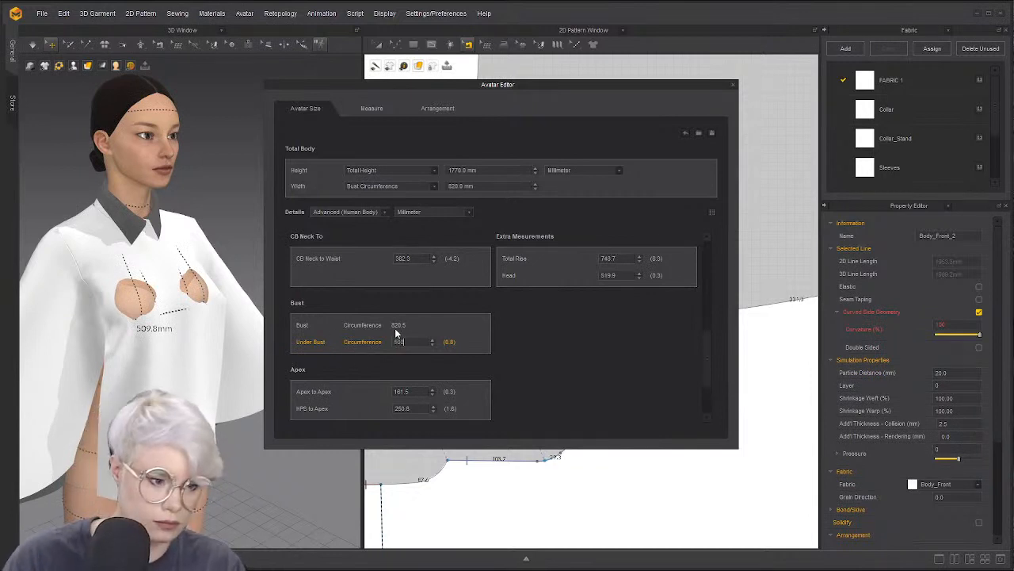
pyautogui.write('500')
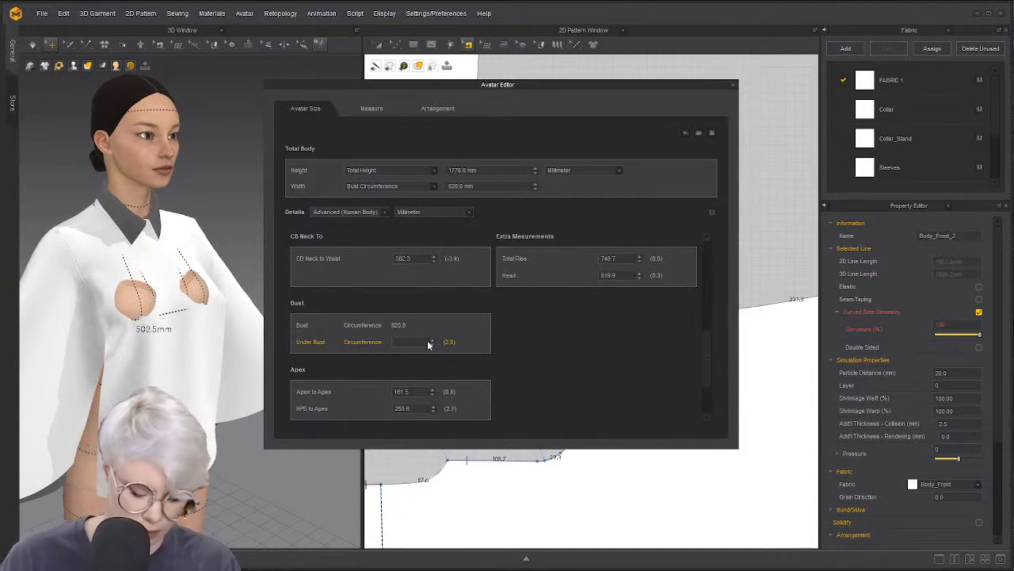
pyautogui.press('Return')
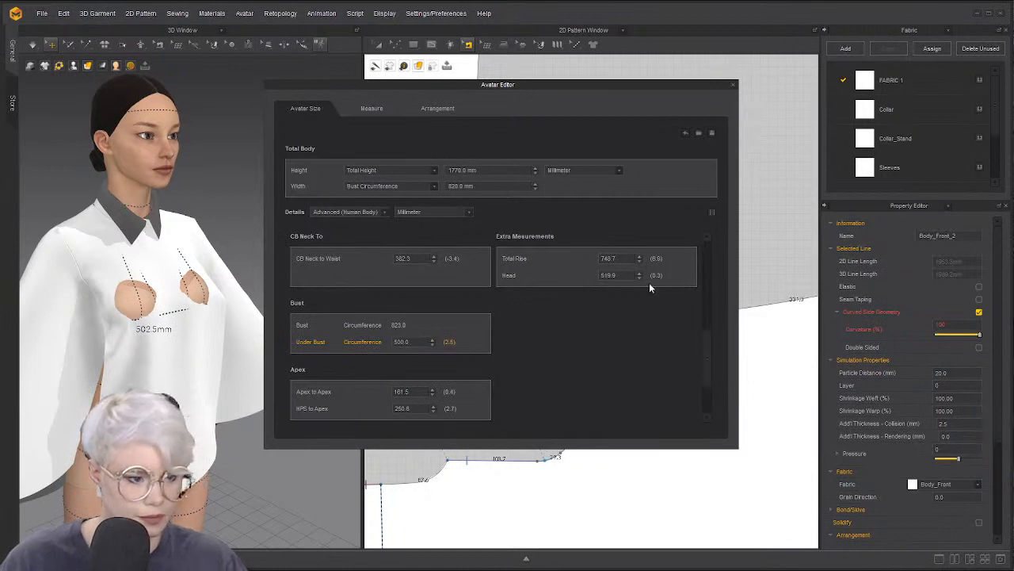
pyautogui.scroll(5, 618, 301)
pyautogui.press('space')
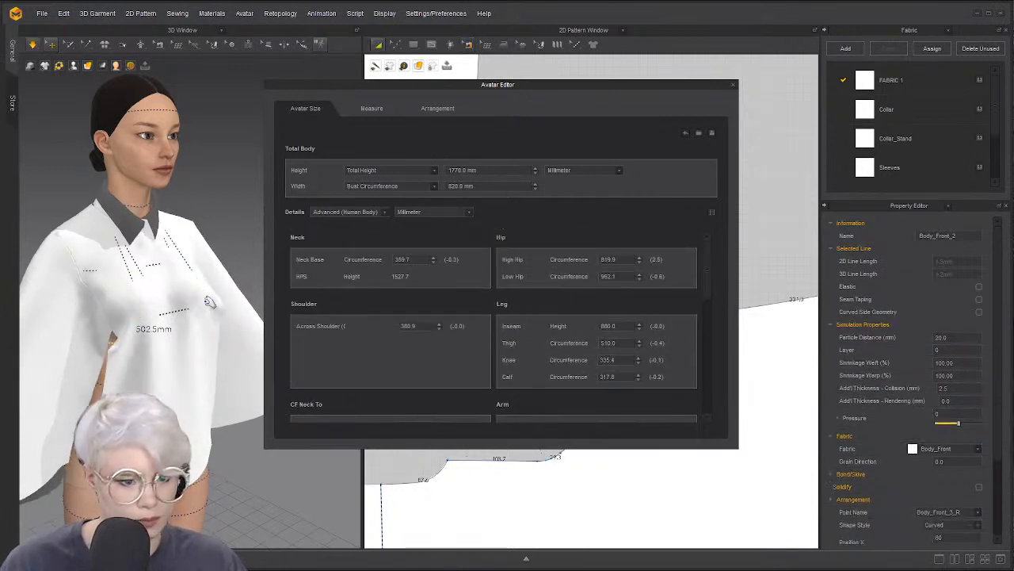
pyautogui.moveTo(205, 305); pyautogui.dragTo(296, 254, button='right')
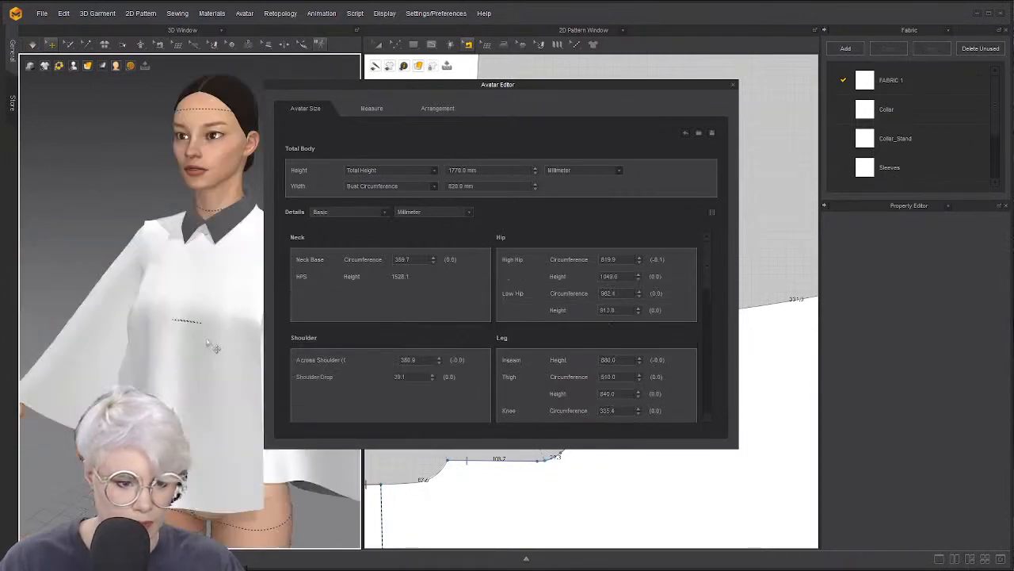
pyautogui.click(733, 84)
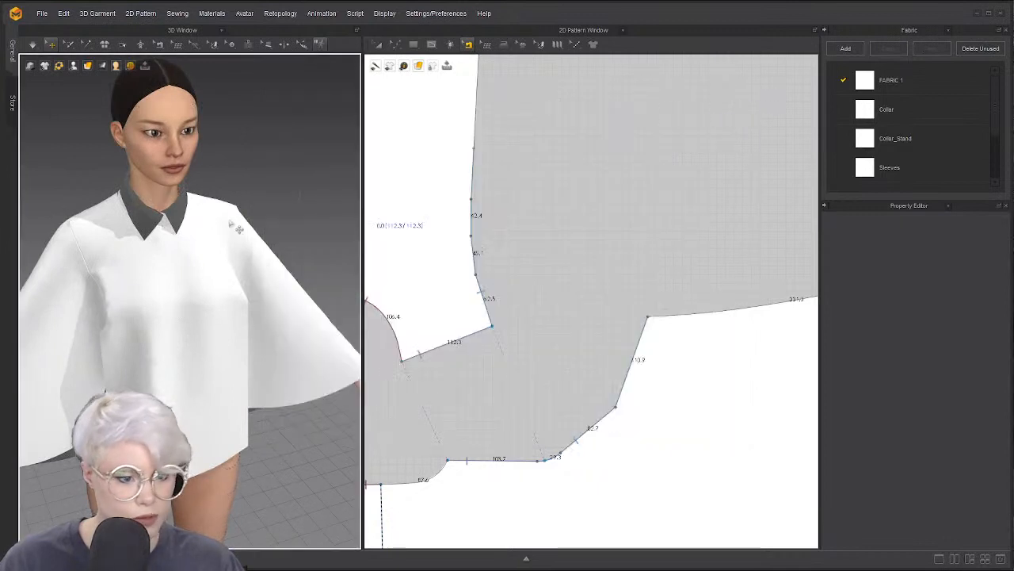
# Simulate and pull the front body panel to resettle it over the torso
pyautogui.moveTo(244, 217); pyautogui.dragTo(117, 255, button='right')
pyautogui.press('space')
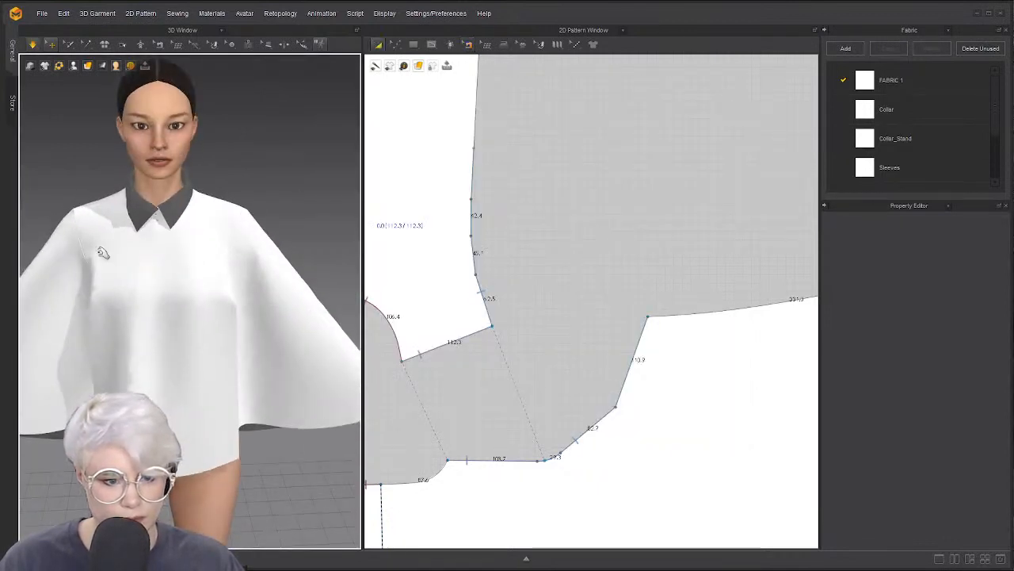
pyautogui.moveTo(121, 219); pyautogui.dragTo(162, 331)
pyautogui.moveTo(151, 387); pyautogui.dragTo(176, 385, button='right')
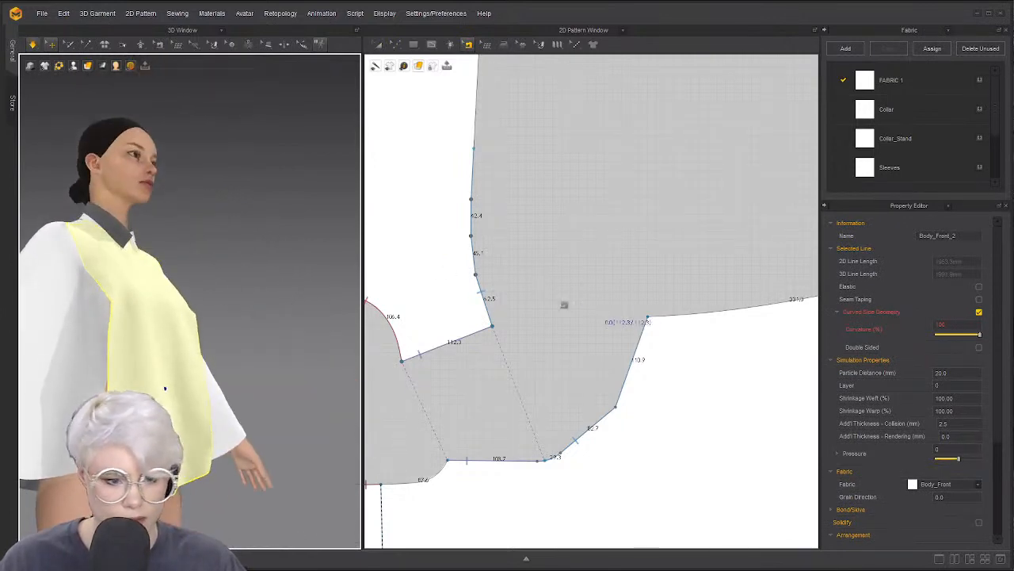
pyautogui.click(569, 306)
pyautogui.scroll(2, 77, 294)
pyautogui.moveTo(80, 294); pyautogui.dragTo(277, 319, button='right')
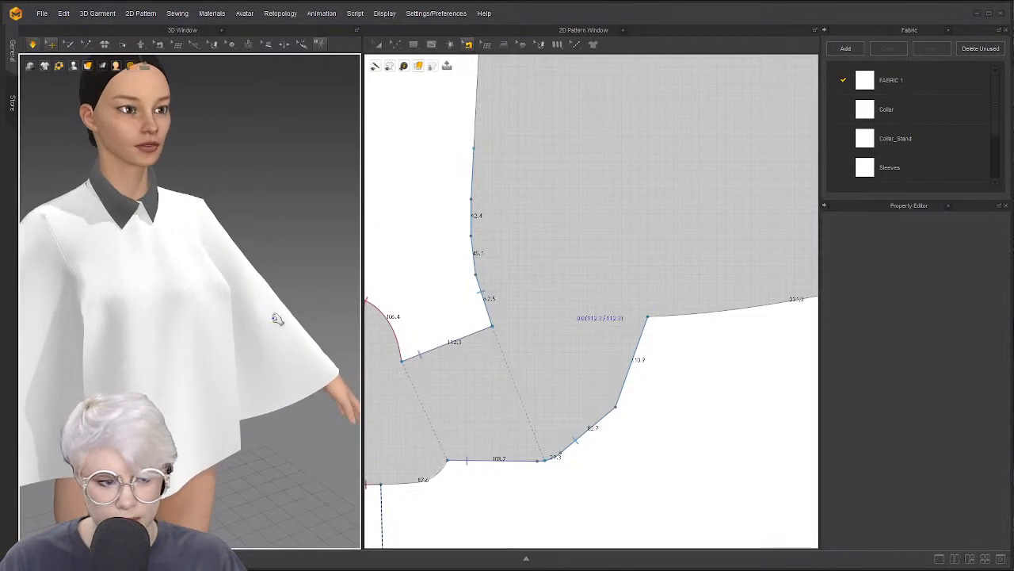
# Delete the three extra points on the front body's side edge and re-simulate
pyautogui.press('a')
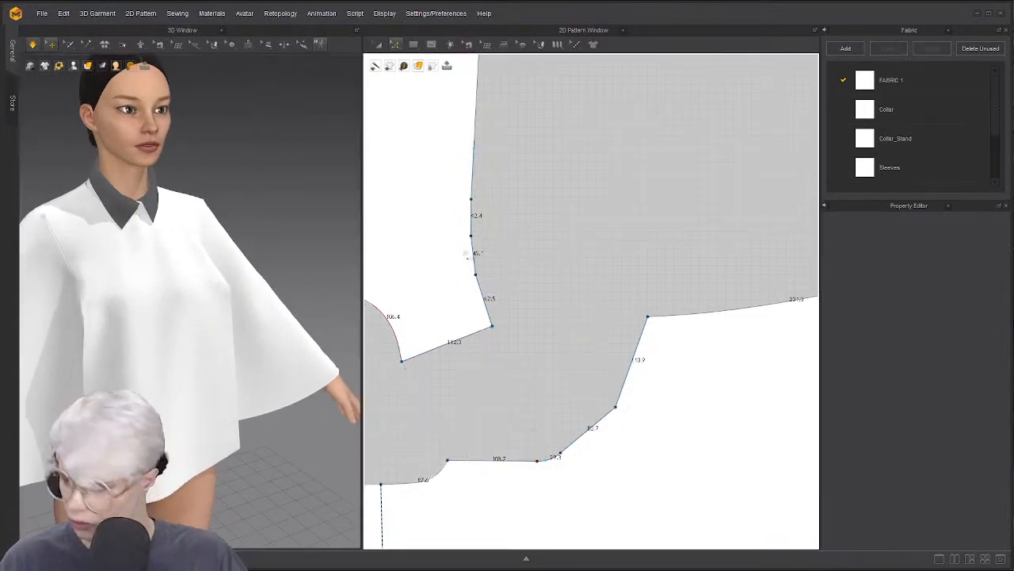
pyautogui.click(479, 245)
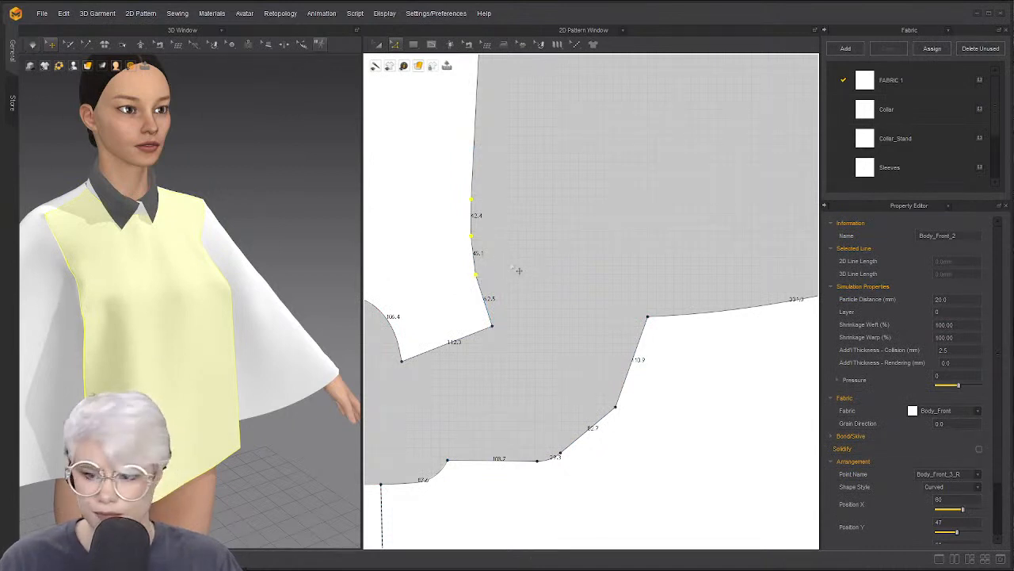
pyautogui.hotkey('ctrl', 'z')
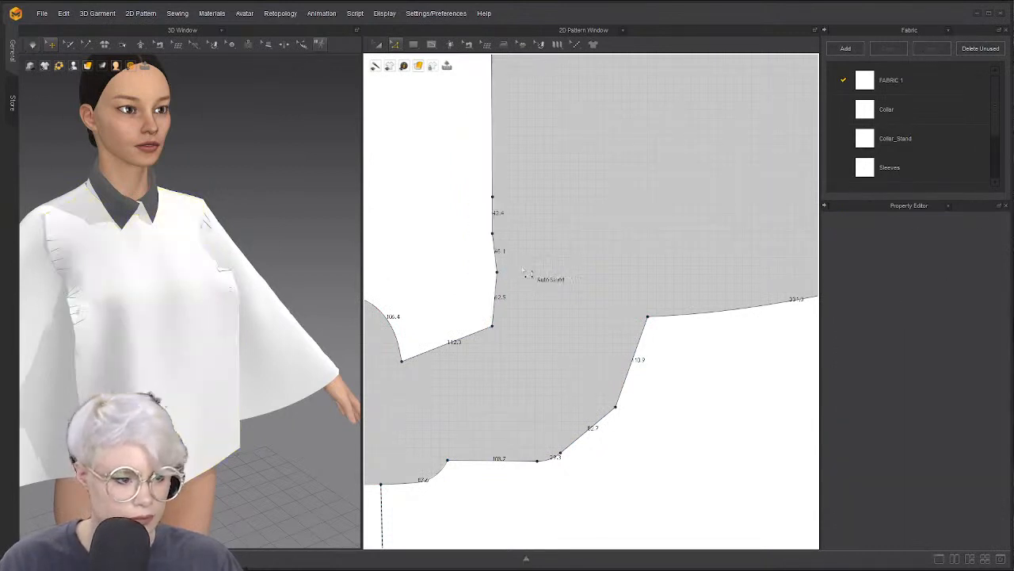
pyautogui.click(497, 273)
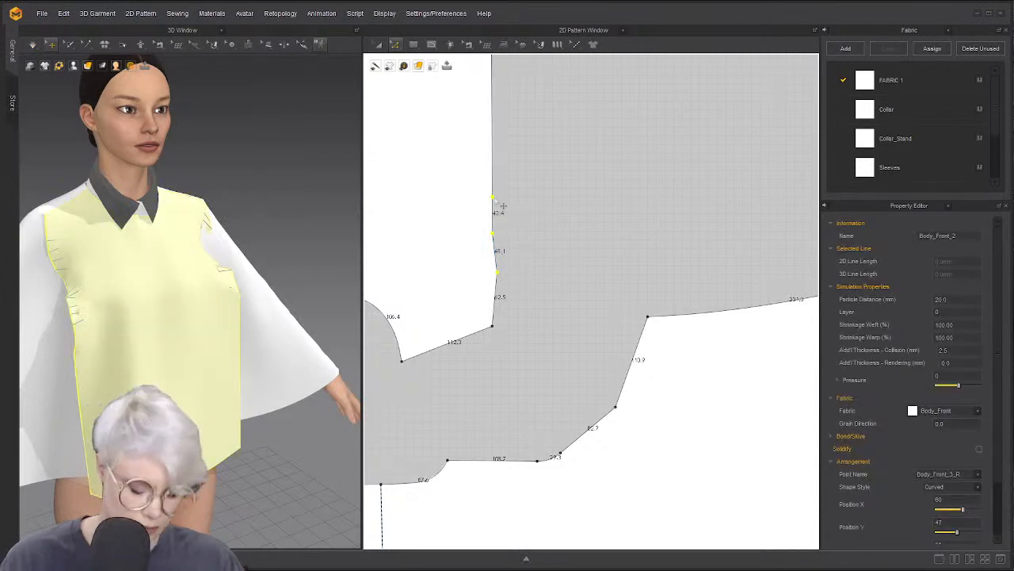
pyautogui.press('Delete')
pyautogui.press('space')
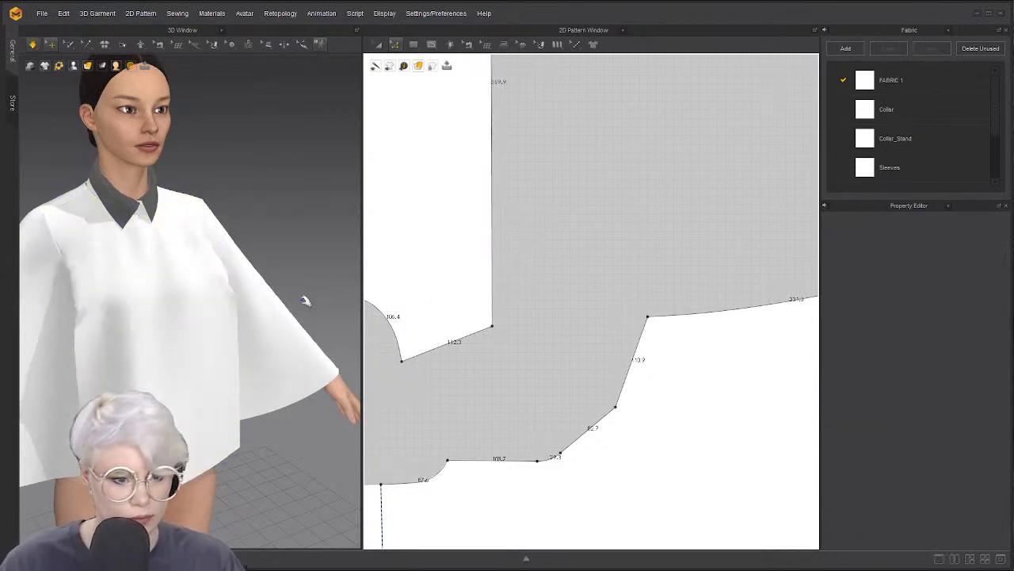
pyautogui.moveTo(103, 319); pyautogui.dragTo(151, 324, button='right')
pyautogui.moveTo(137, 329); pyautogui.dragTo(112, 344)
pyautogui.scroll(-7, 479, 316)
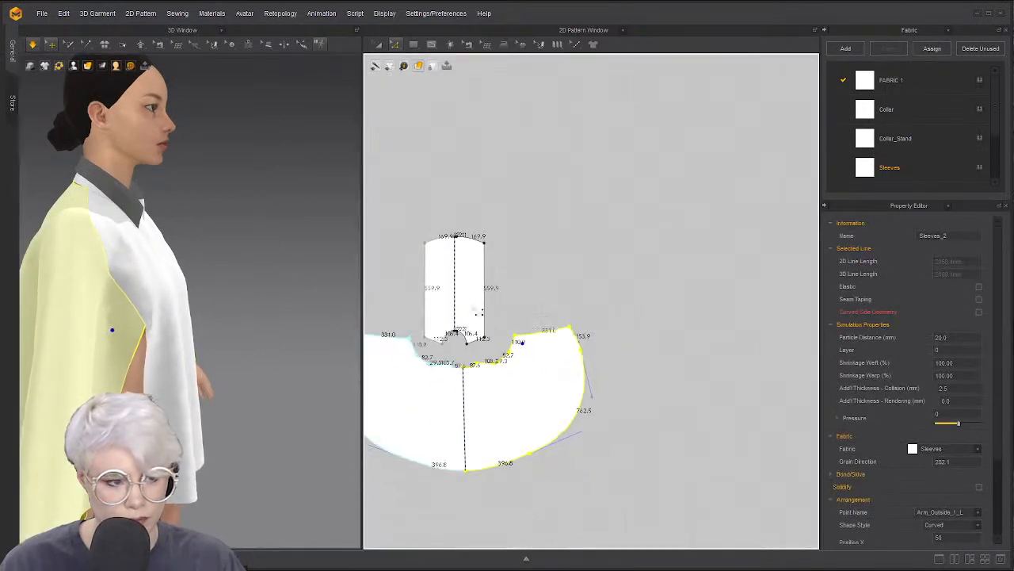
pyautogui.scroll(4, 470, 285)
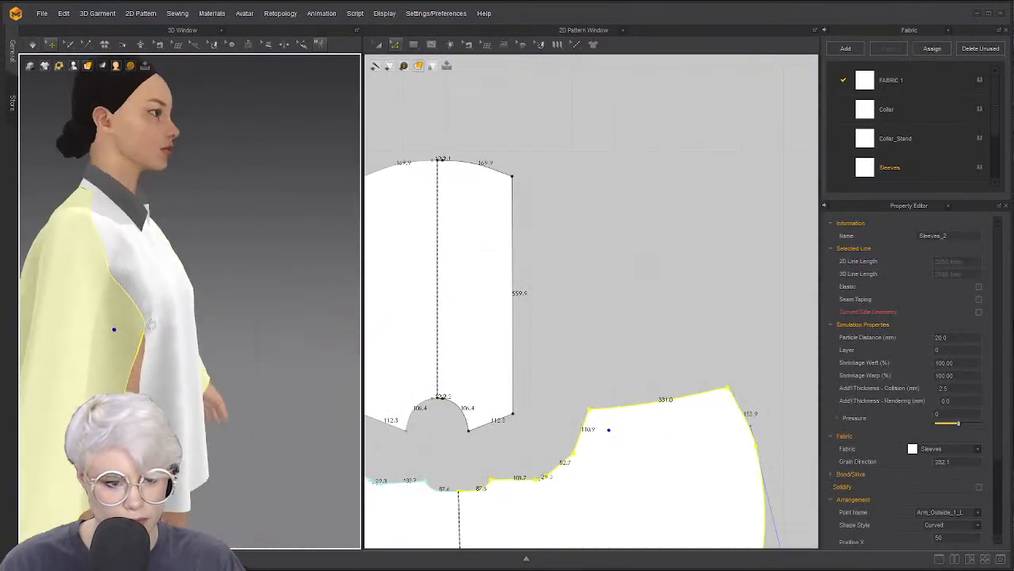
pyautogui.click(519, 332)
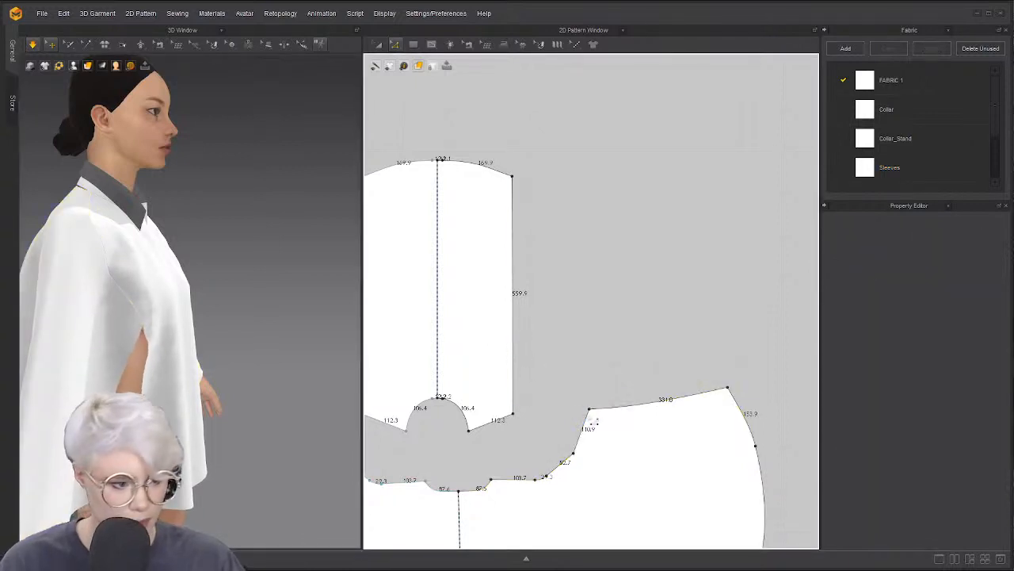
pyautogui.moveTo(590, 411); pyautogui.dragTo(595, 435)
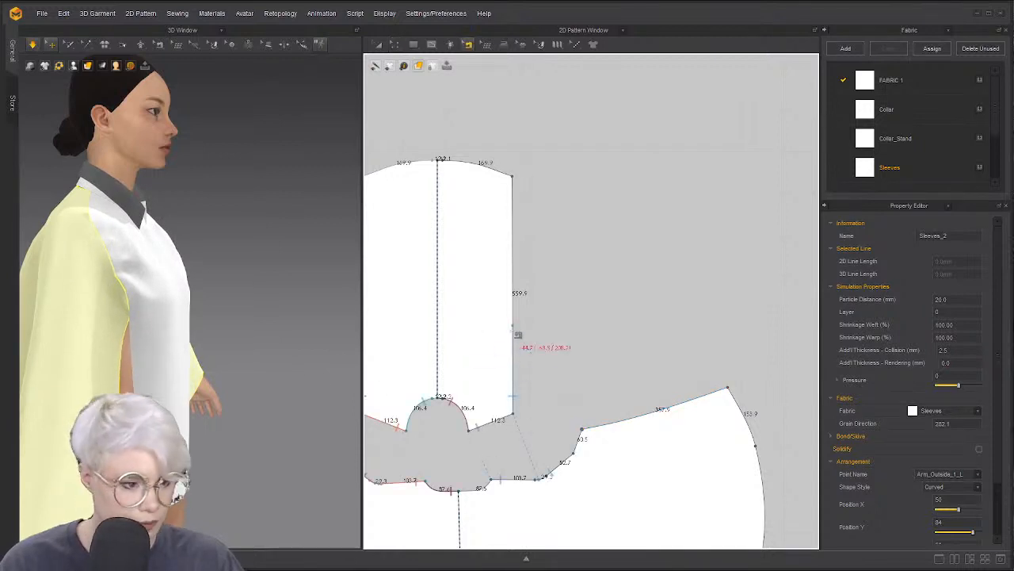
pyautogui.click(514, 342)
pyautogui.moveTo(514, 354); pyautogui.dragTo(512, 346)
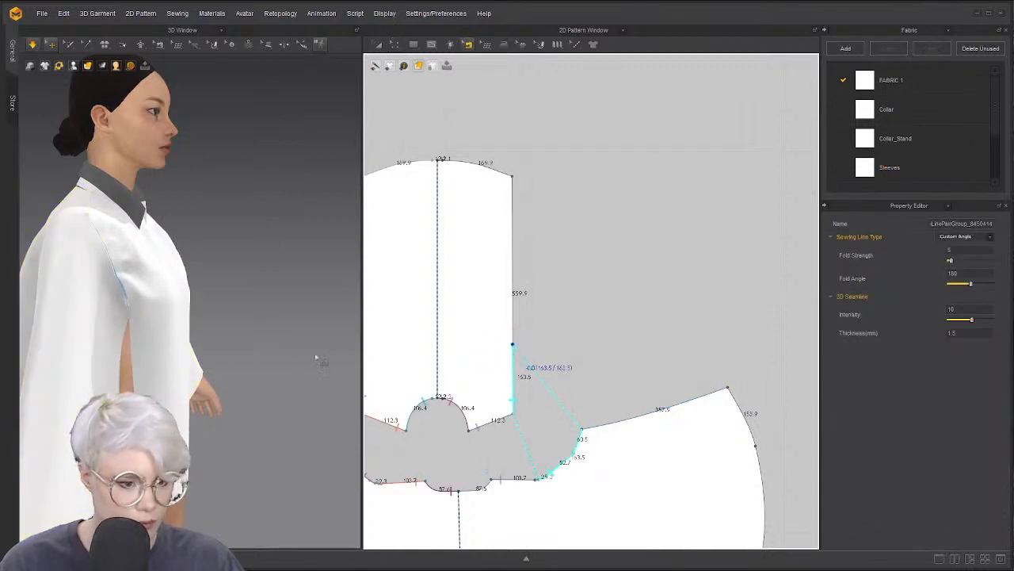
pyautogui.press('a')
pyautogui.press('space')
pyautogui.moveTo(236, 369); pyautogui.dragTo(114, 371, button='right')
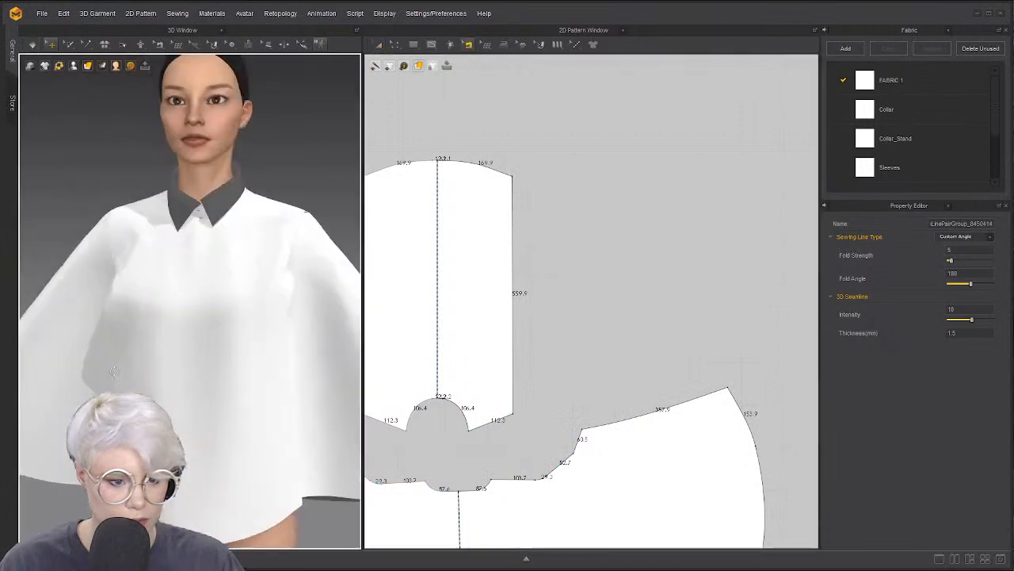
pyautogui.moveTo(191, 372); pyautogui.dragTo(168, 369, button='right')
pyautogui.click(196, 382)
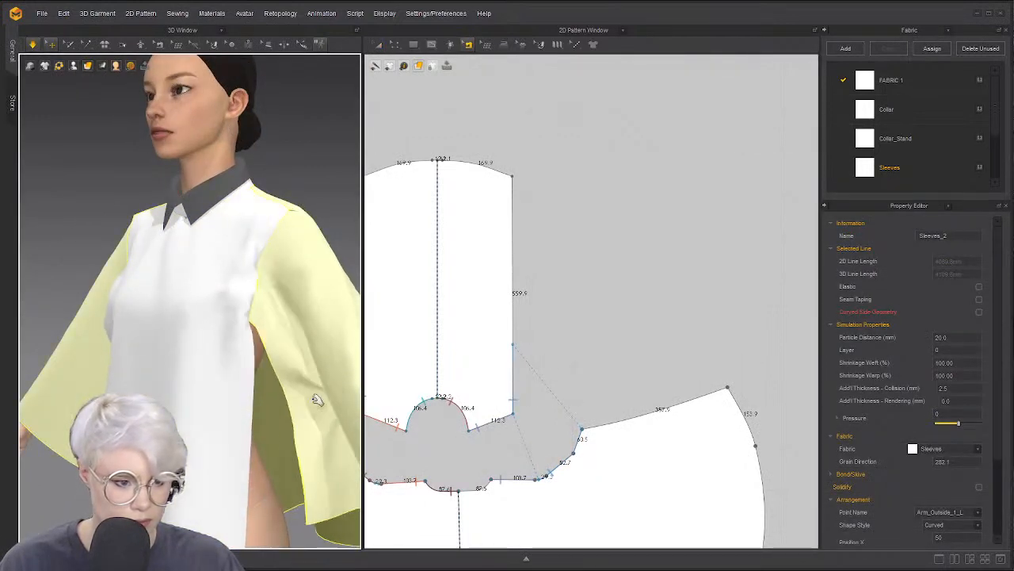
pyautogui.click(238, 326)
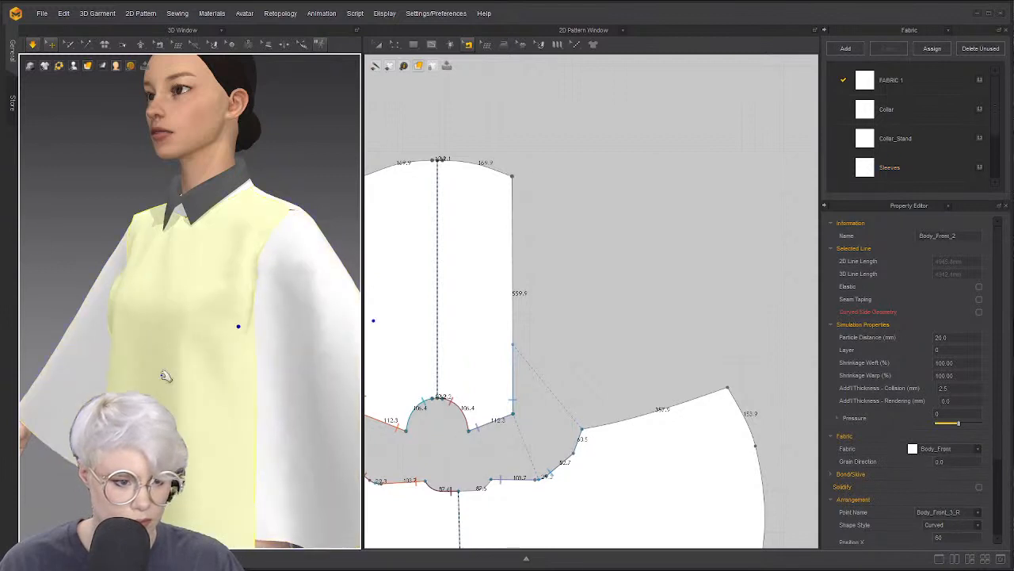
pyautogui.moveTo(166, 376); pyautogui.dragTo(293, 362, button='right')
pyautogui.click(100, 342)
pyautogui.moveTo(70, 355); pyautogui.dragTo(70, 385)
pyautogui.moveTo(421, 379); pyautogui.dragTo(567, 321, button='middle')
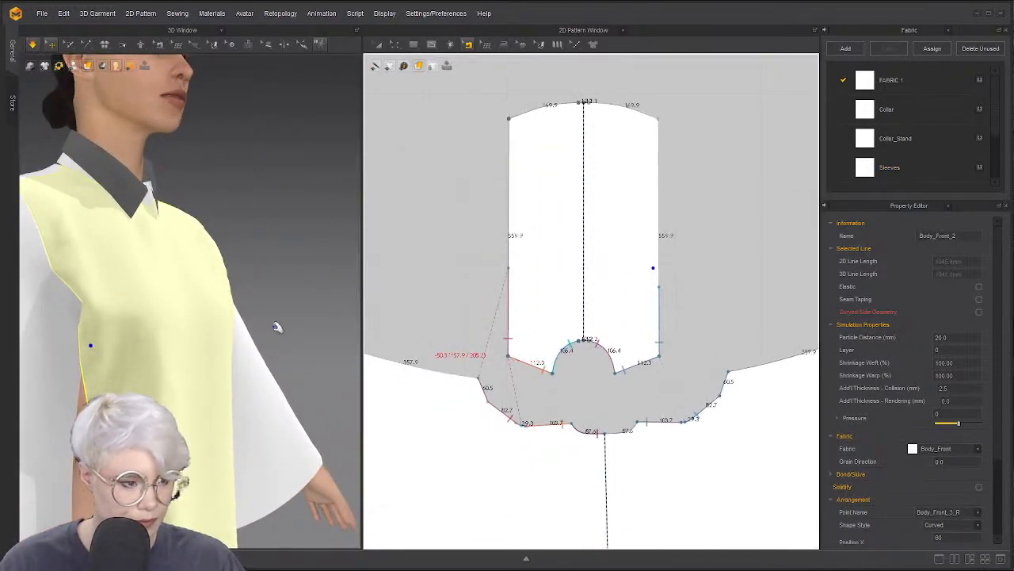
pyautogui.click(512, 287)
pyautogui.moveTo(510, 283); pyautogui.dragTo(509, 291)
pyautogui.press('space')
pyautogui.moveTo(301, 324); pyautogui.dragTo(231, 341, button='right')
pyautogui.click(234, 343)
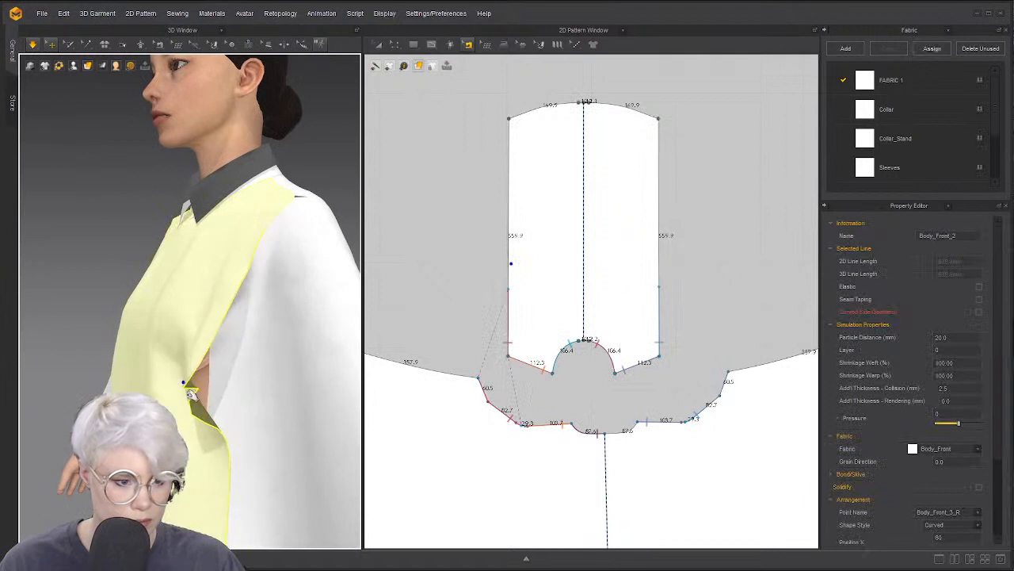
pyautogui.click(241, 332)
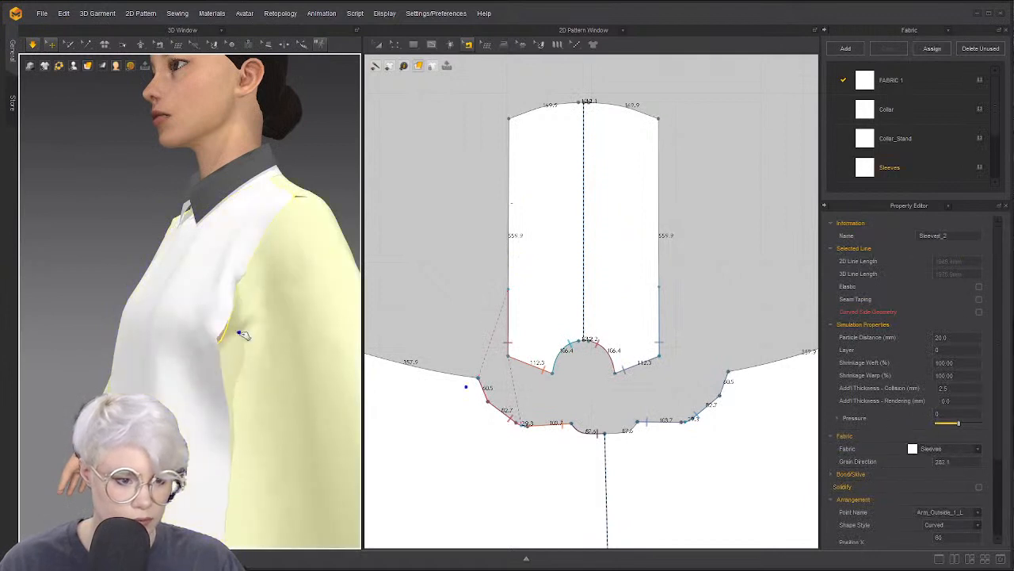
pyautogui.moveTo(241, 331); pyautogui.dragTo(210, 375, button='right')
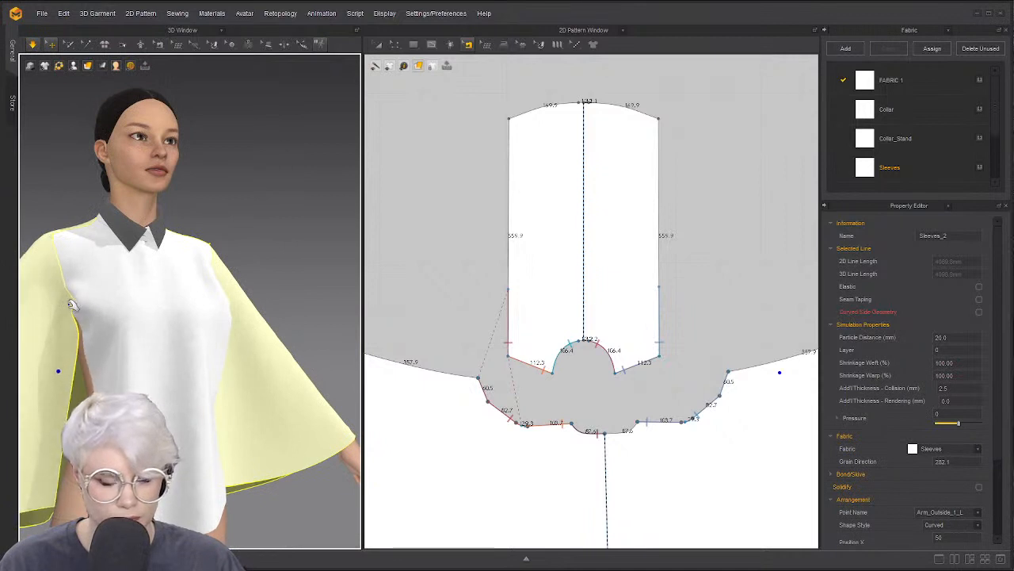
# Delete the extra point on the sleeve pattern's lower armhole edge
pyautogui.click(472, 332)
pyautogui.scroll(3, 472, 331)
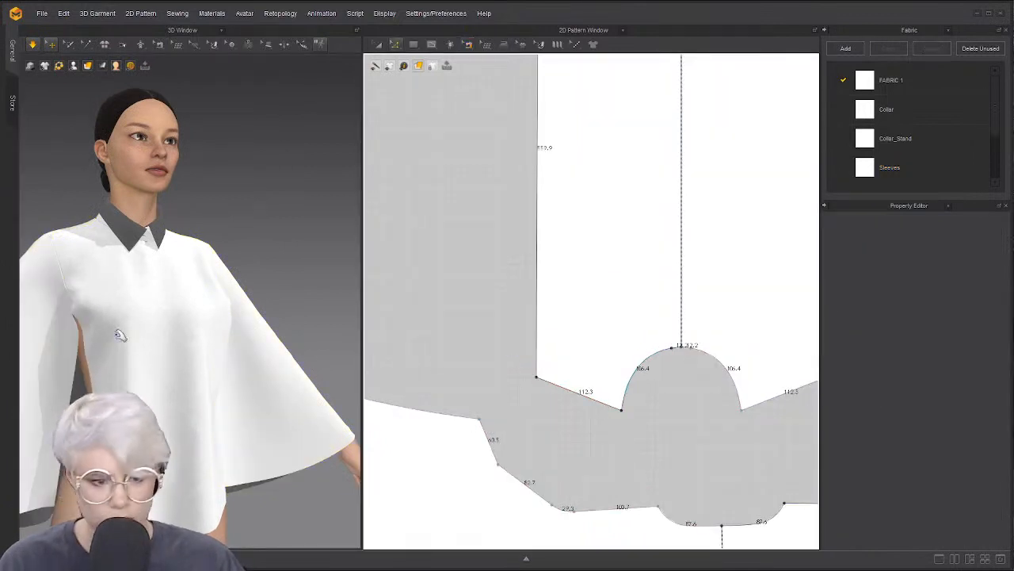
pyautogui.click(65, 314)
pyautogui.scroll(-2, 495, 358)
pyautogui.moveTo(555, 388); pyautogui.dragTo(460, 320, button='middle')
pyautogui.scroll(2, 551, 331)
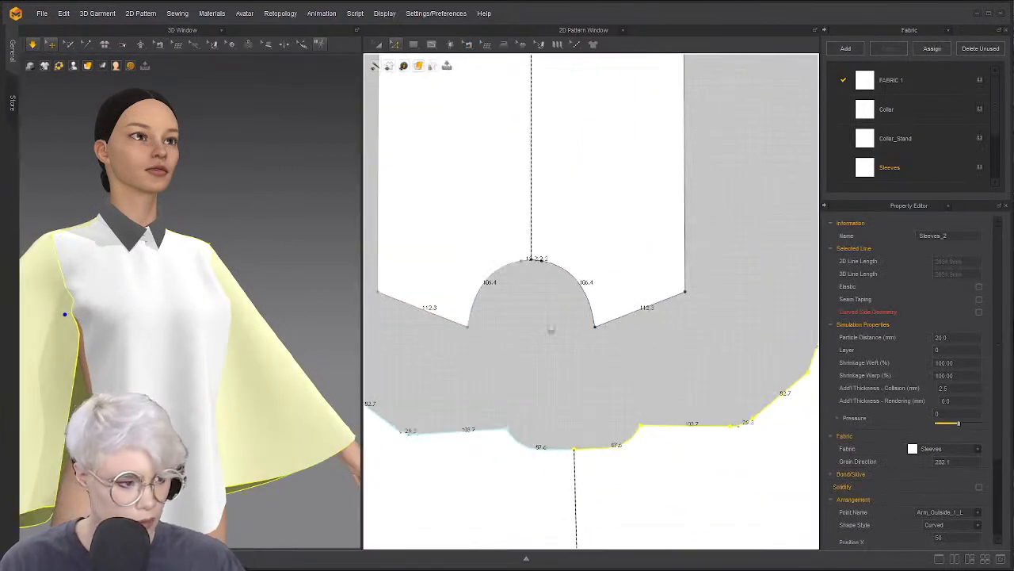
pyautogui.scroll(-3, 552, 331)
pyautogui.moveTo(750, 337); pyautogui.dragTo(605, 337, button='middle')
pyautogui.click(592, 297)
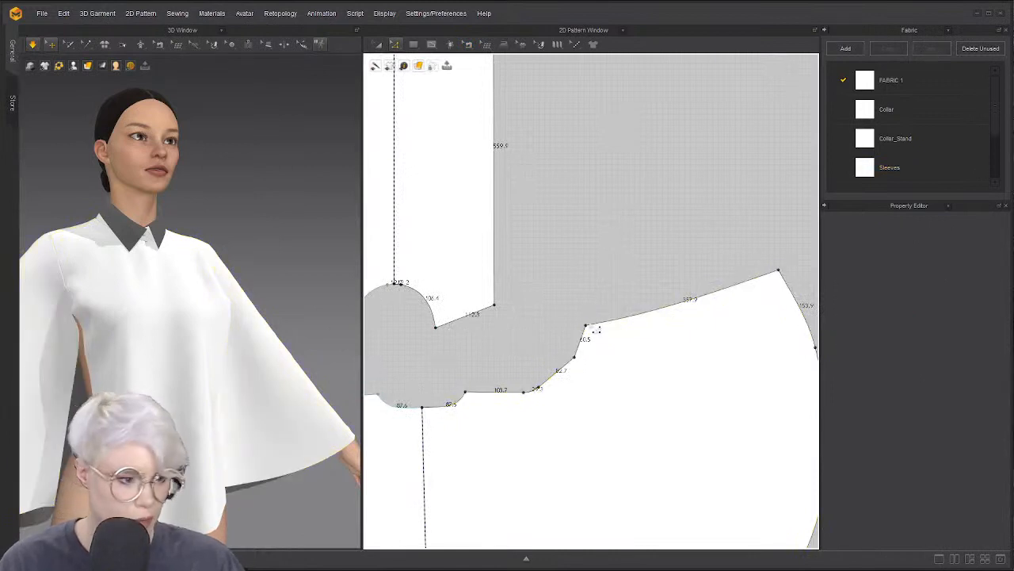
pyautogui.moveTo(594, 328); pyautogui.dragTo(613, 354)
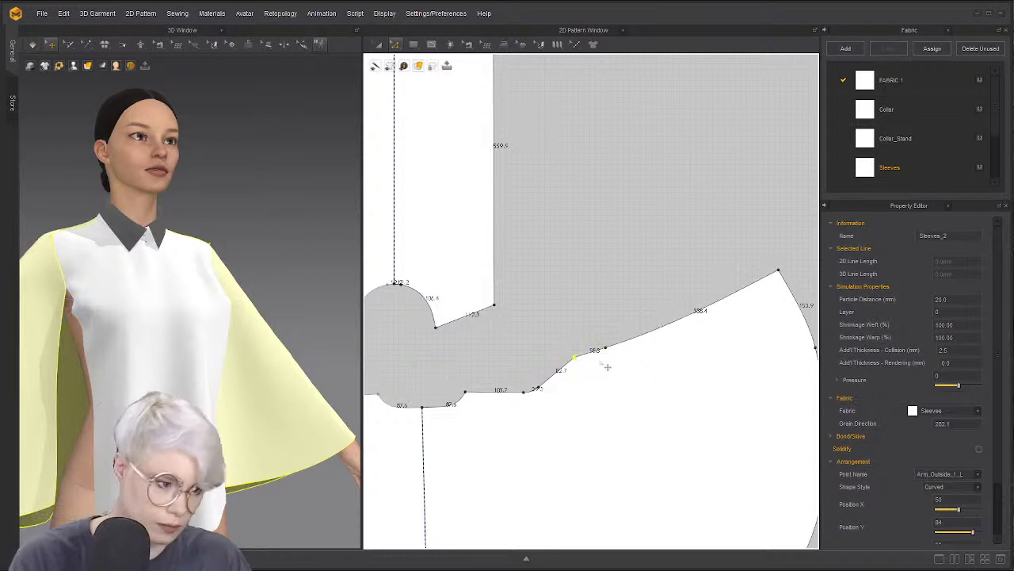
pyautogui.press('Delete')
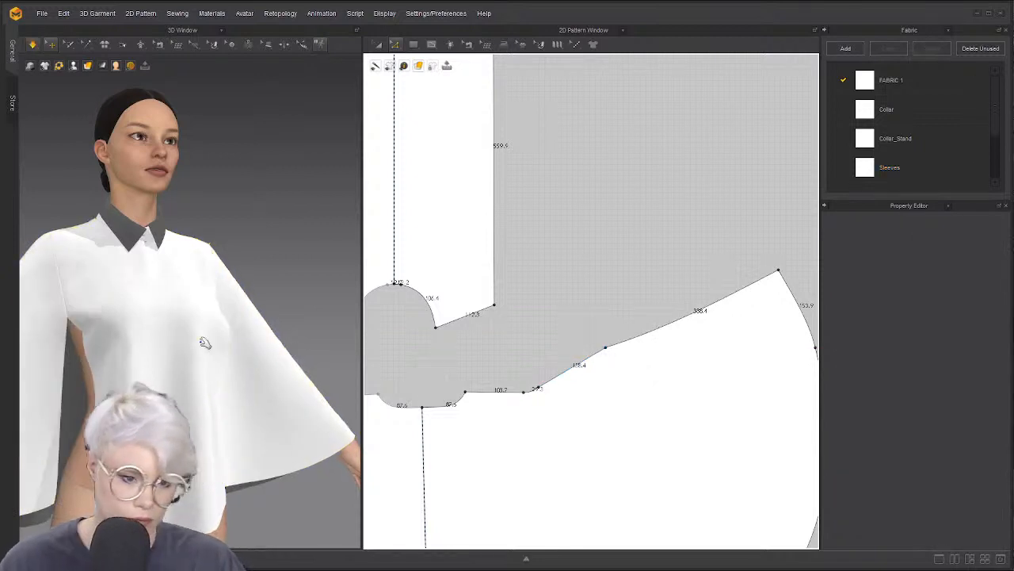
# Simulate and orbit around the avatar to check the sleeve drape
pyautogui.press('space')
pyautogui.scroll(-1, 238, 346)
pyautogui.moveTo(157, 344); pyautogui.dragTo(114, 346, button='right')
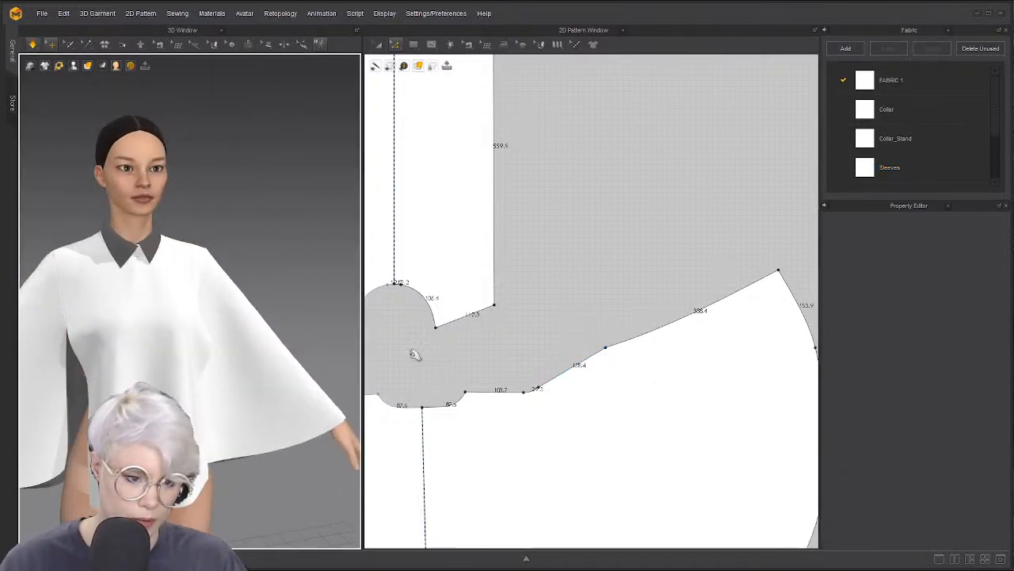
pyautogui.moveTo(550, 358); pyautogui.dragTo(672, 326, button='middle')
pyautogui.scroll(-1, 230, 341)
pyautogui.moveTo(226, 342); pyautogui.dragTo(111, 344, button='right')
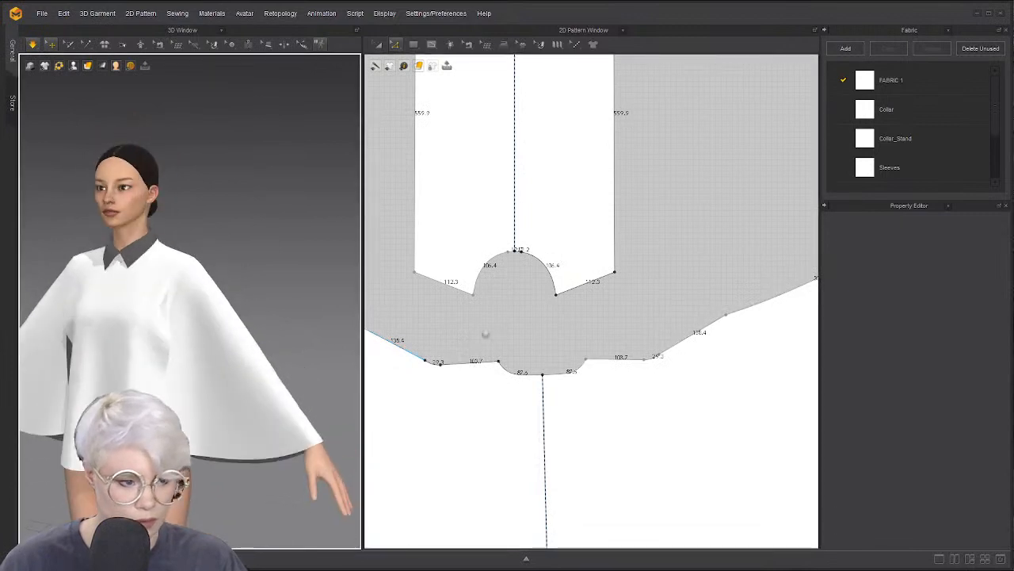
pyautogui.moveTo(485, 335); pyautogui.dragTo(540, 327, button='middle')
pyautogui.scroll(-3, 476, 316)
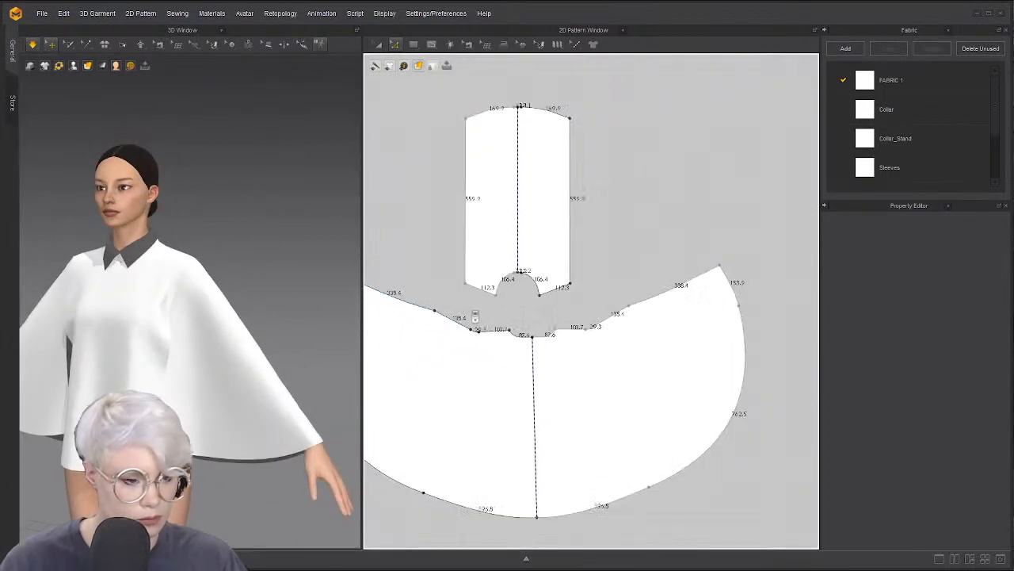
# Start simulating and tug the sleeve so it drapes freely
pyautogui.moveTo(257, 329); pyautogui.dragTo(192, 327, button='right')
pyautogui.click(172, 351)
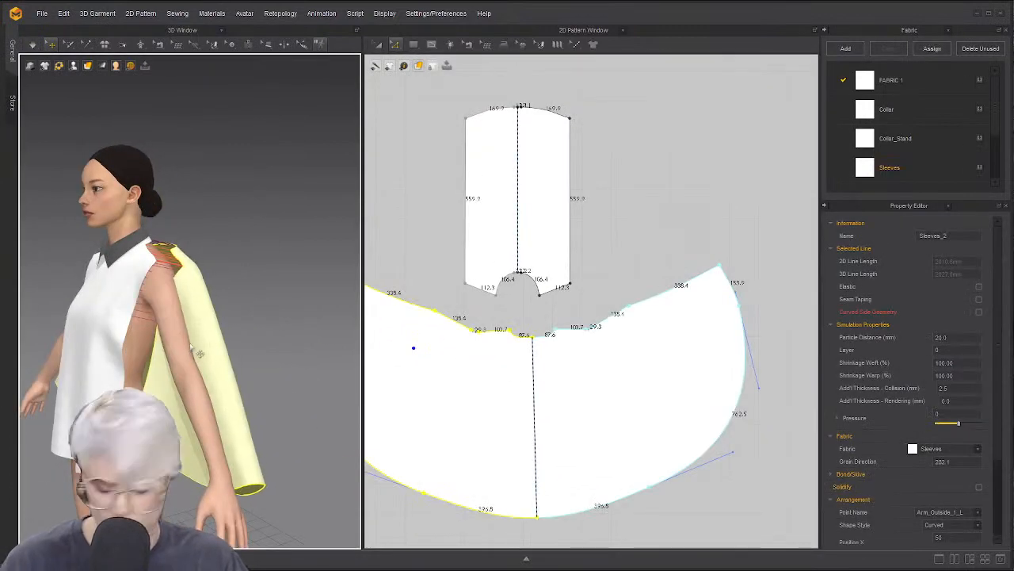
pyautogui.click(285, 300)
pyautogui.press('space')
pyautogui.moveTo(174, 356); pyautogui.dragTo(210, 351)
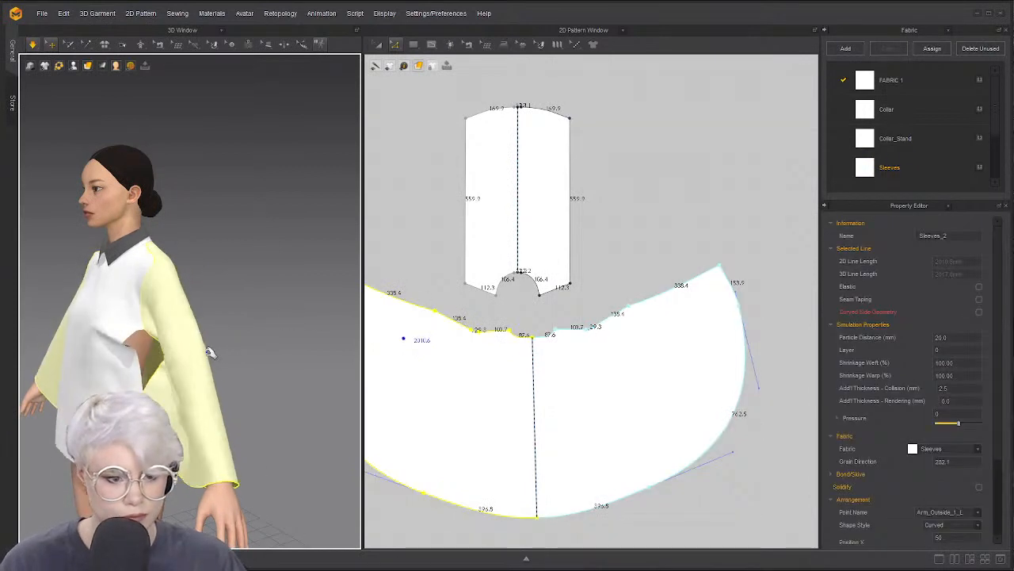
pyautogui.moveTo(103, 355); pyautogui.dragTo(161, 355, button='right')
pyautogui.moveTo(151, 356); pyautogui.dragTo(252, 325, button='middle')
pyautogui.moveTo(158, 346); pyautogui.dragTo(165, 351, button='right')
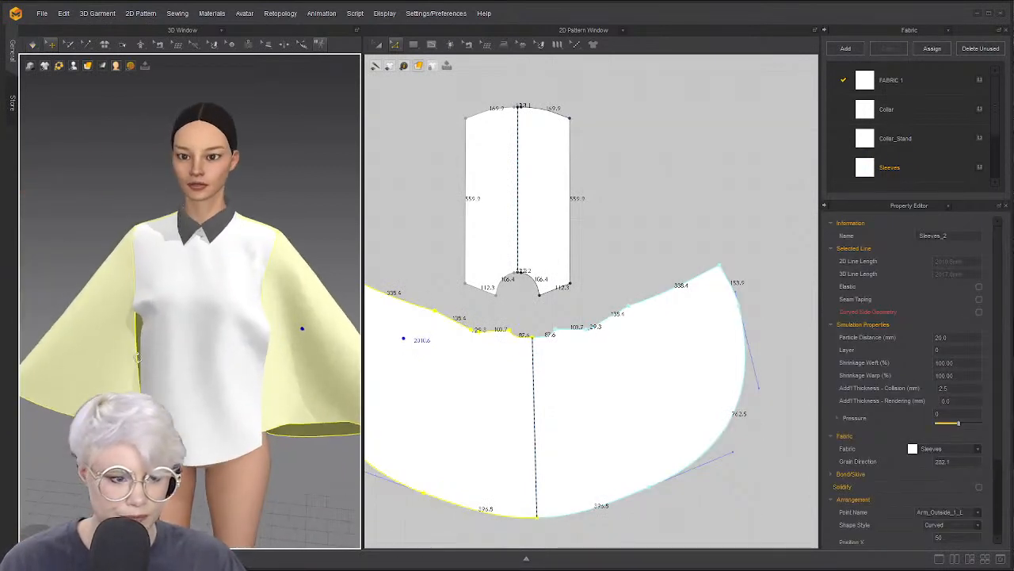
# Pull the front body panel outward to settle wider, then stop the simulation
pyautogui.click(151, 358)
pyautogui.moveTo(151, 358); pyautogui.dragTo(153, 351)
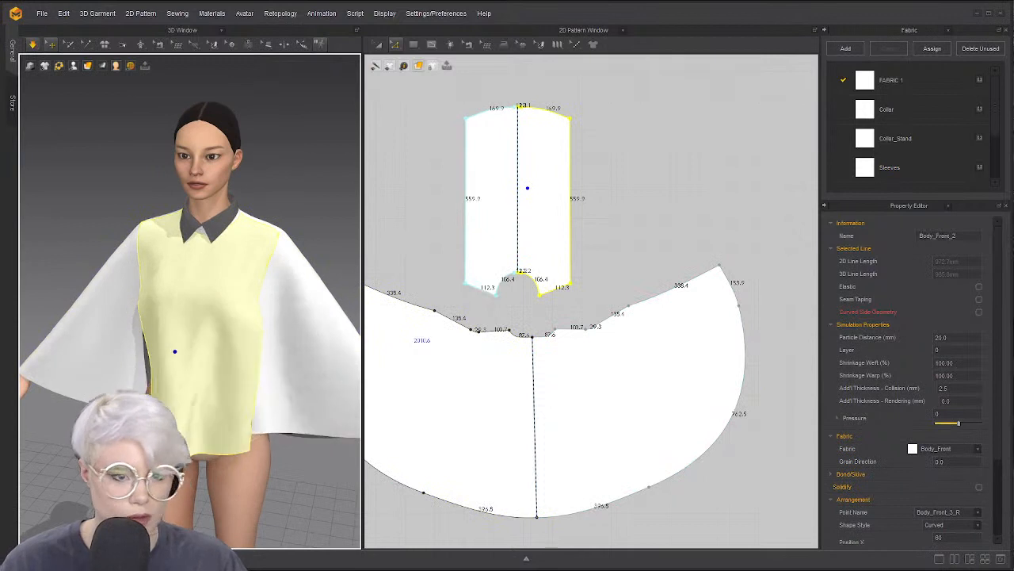
pyautogui.press('space')
pyautogui.moveTo(165, 242); pyautogui.dragTo(264, 286, button='right')
pyautogui.moveTo(250, 291); pyautogui.dragTo(299, 294)
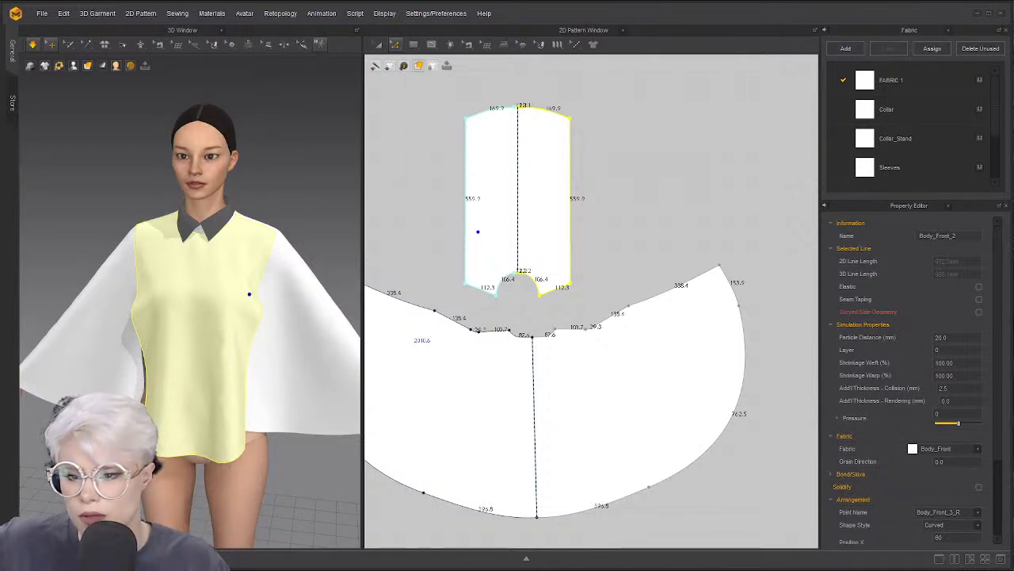
pyautogui.press('space')
pyautogui.moveTo(167, 330); pyautogui.dragTo(133, 284, button='right')
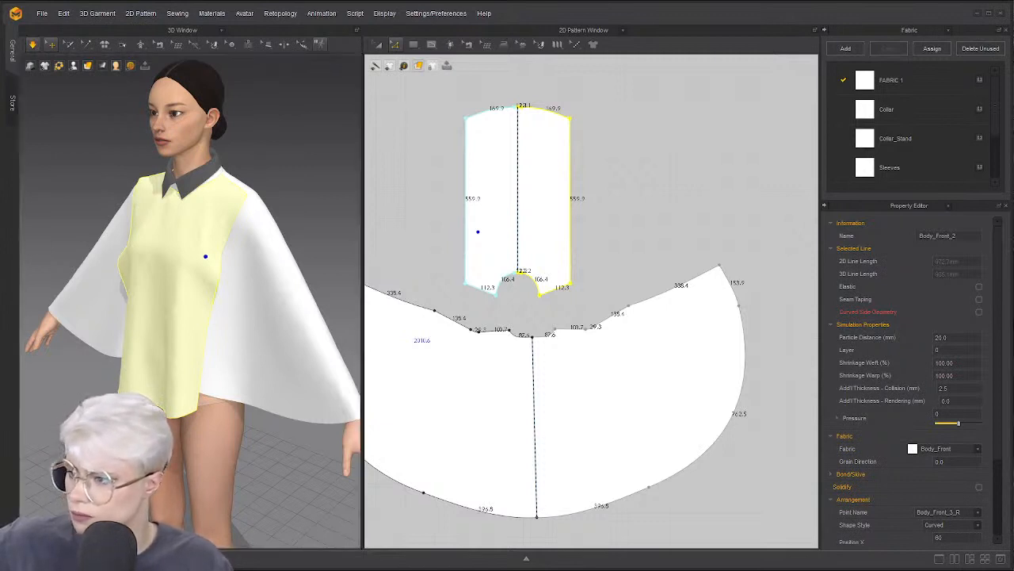
pyautogui.moveTo(205, 256); pyautogui.dragTo(261, 251, button='right')
pyautogui.click(466, 68)
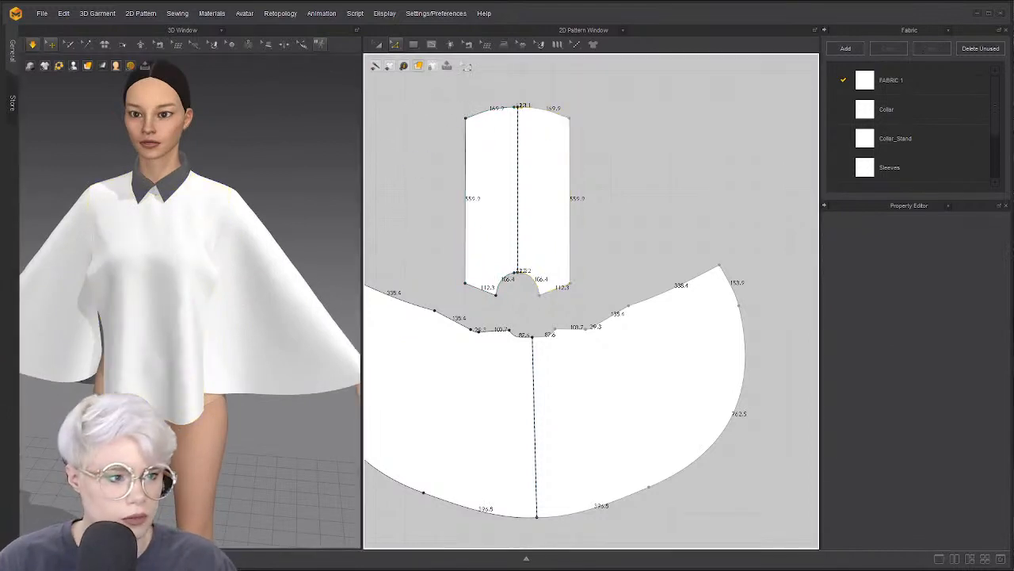
# Slash the front body piece from neckline to hem and spread it wider
pyautogui.click(397, 48)
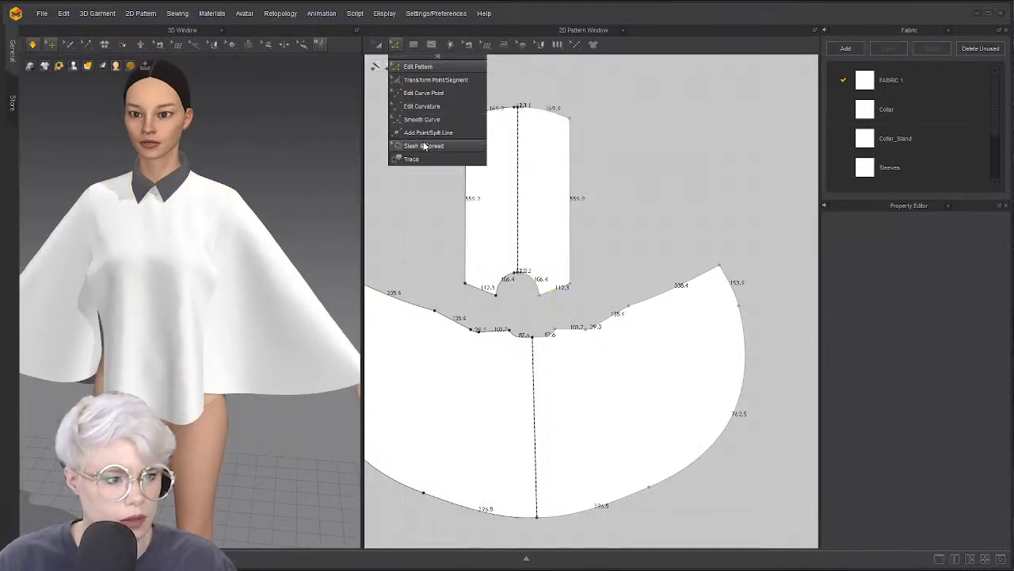
pyautogui.click(430, 144)
pyautogui.click(496, 295)
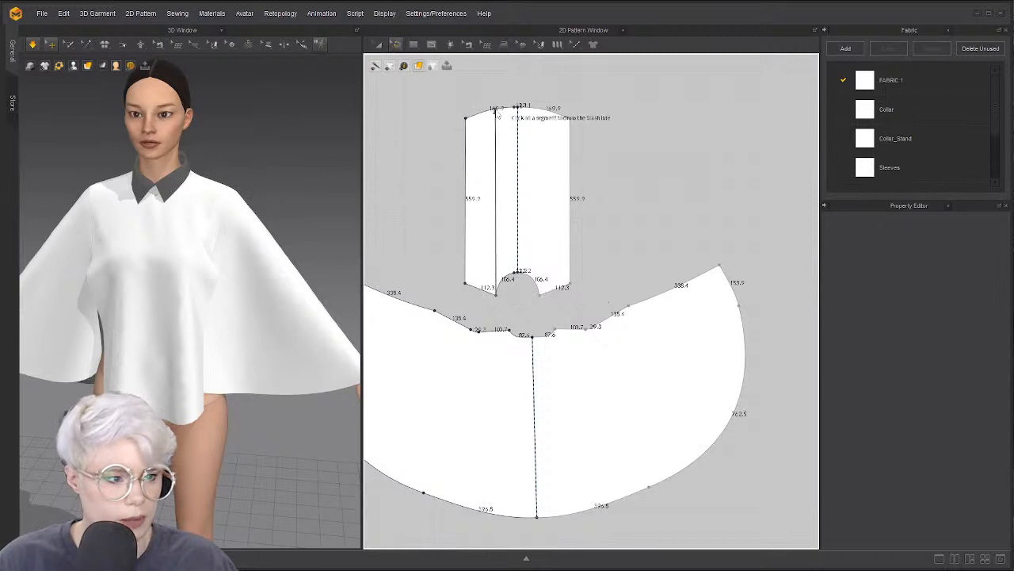
pyautogui.click(492, 109)
pyautogui.click(456, 117)
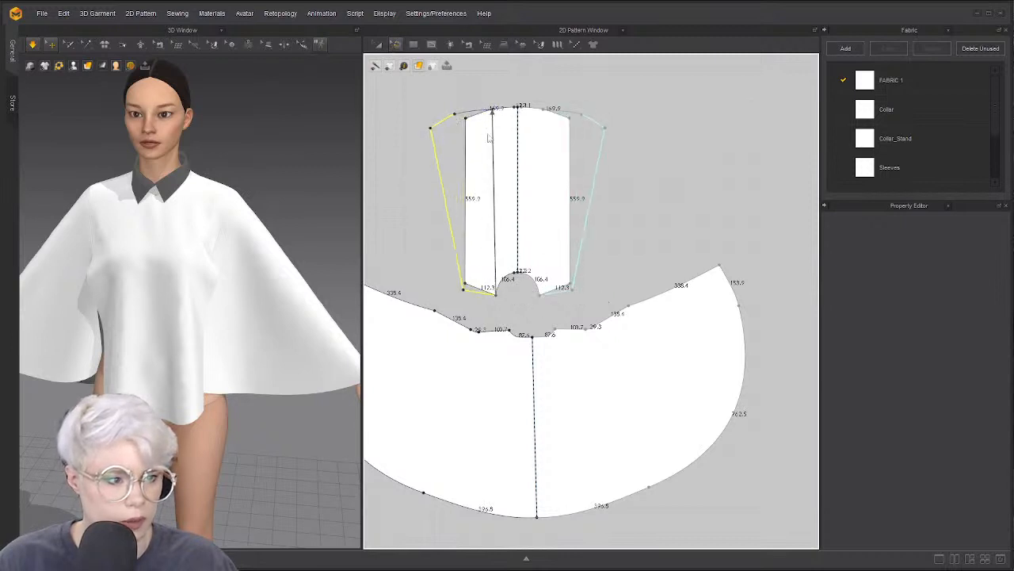
pyautogui.click(486, 104)
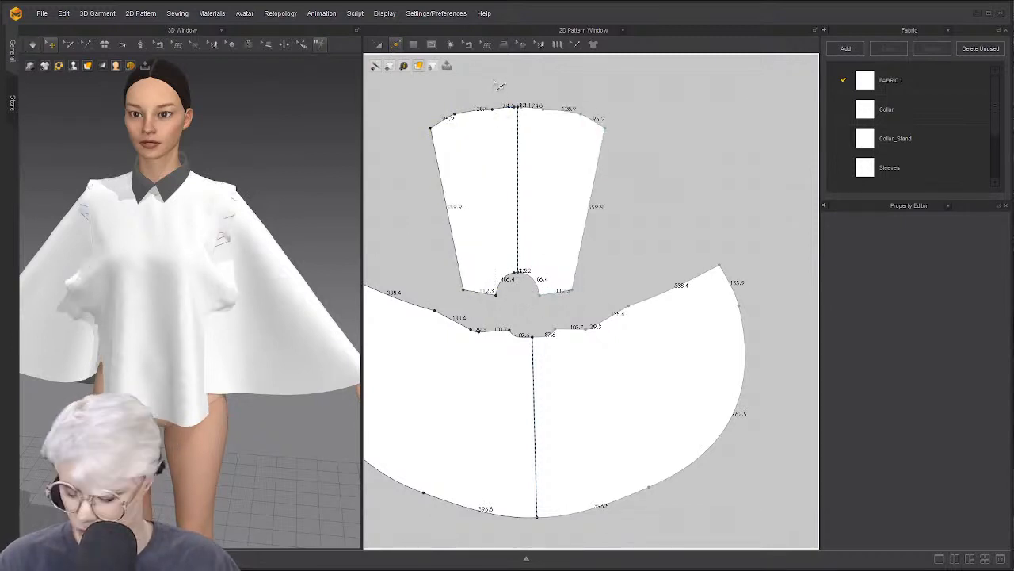
# Delete the leftover hem point, make the hem corner a curve point, and simulate
pyautogui.click(493, 110)
pyautogui.press('Delete')
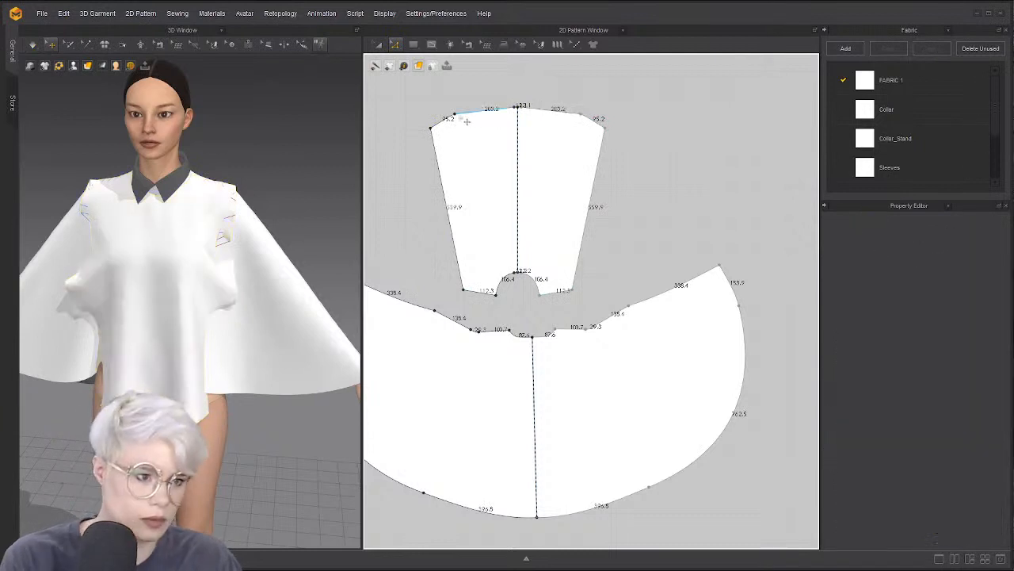
pyautogui.click(458, 116)
pyautogui.rightClick(465, 121)
pyautogui.click(498, 151)
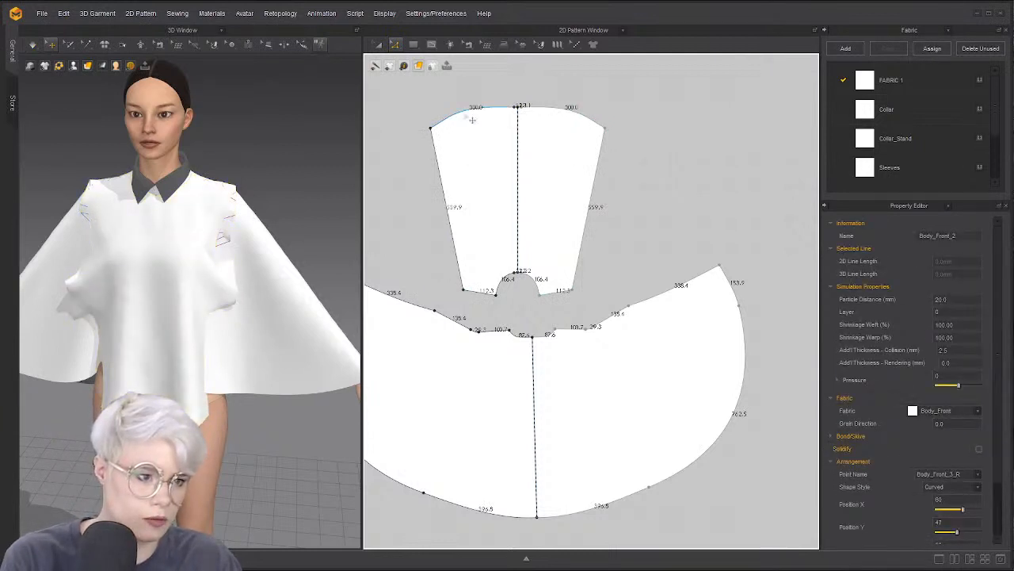
pyautogui.scroll(3, 493, 113)
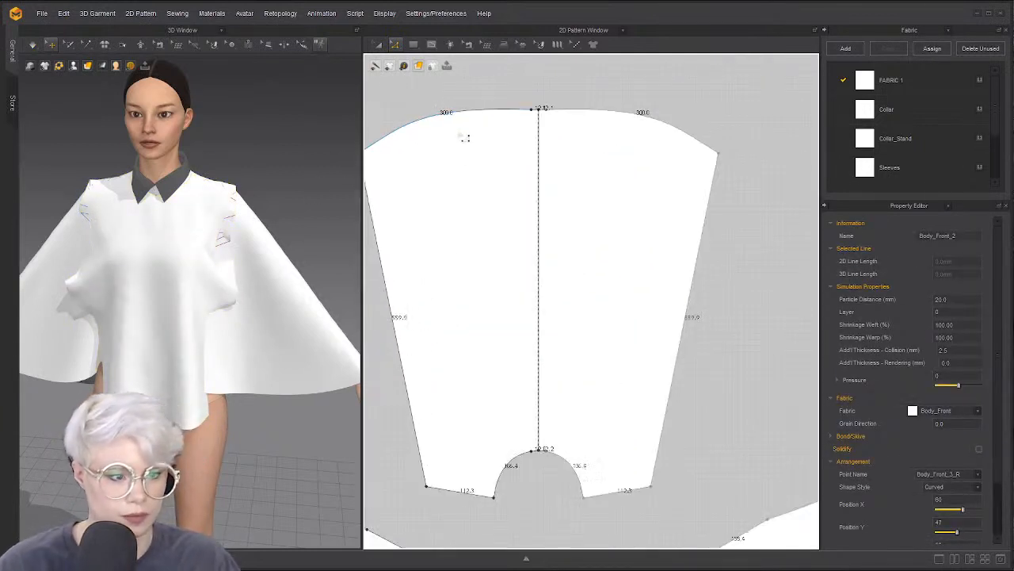
pyautogui.press('space')
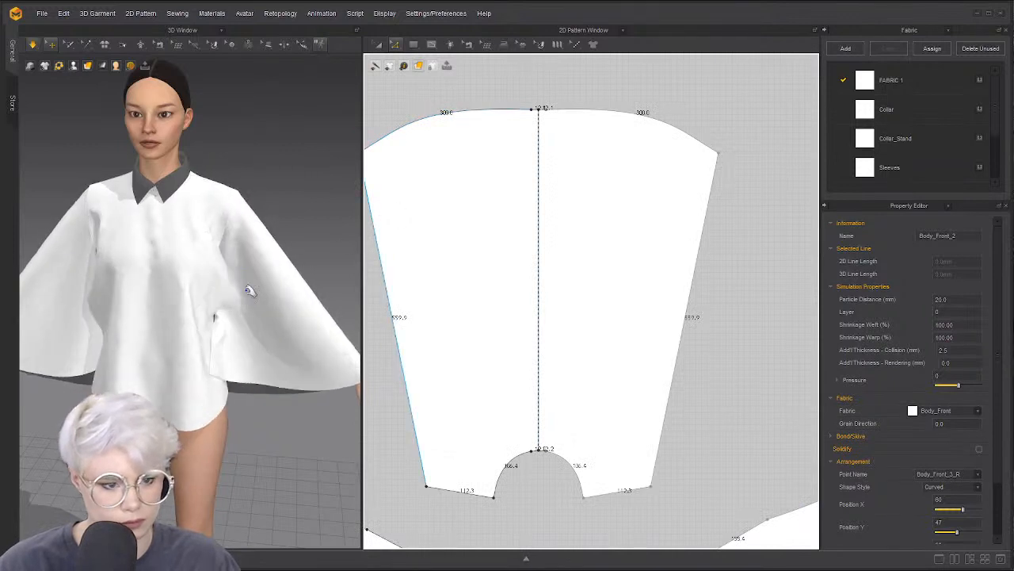
pyautogui.moveTo(233, 306); pyautogui.dragTo(207, 329, button='right')
pyautogui.moveTo(208, 329)
pyautogui.mouseDown()
pyautogui.moveTo(265, 353)
pyautogui.moveTo(208, 324)
pyautogui.mouseUp()
pyautogui.moveTo(209, 324); pyautogui.dragTo(214, 345, button='right')
pyautogui.moveTo(214, 346); pyautogui.dragTo(171, 302)
pyautogui.moveTo(222, 322); pyautogui.dragTo(172, 266)
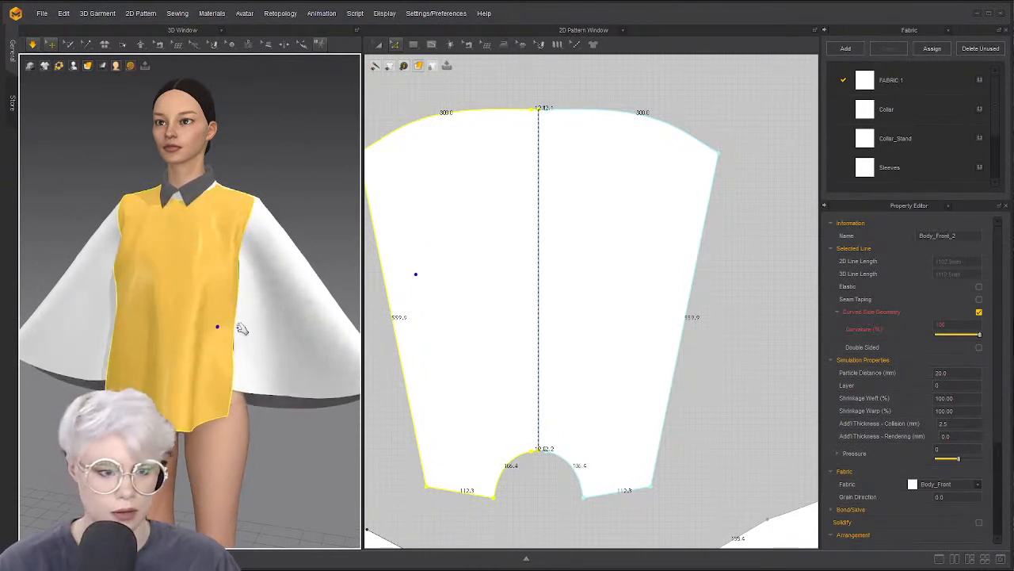
pyautogui.moveTo(223, 322); pyautogui.dragTo(200, 282)
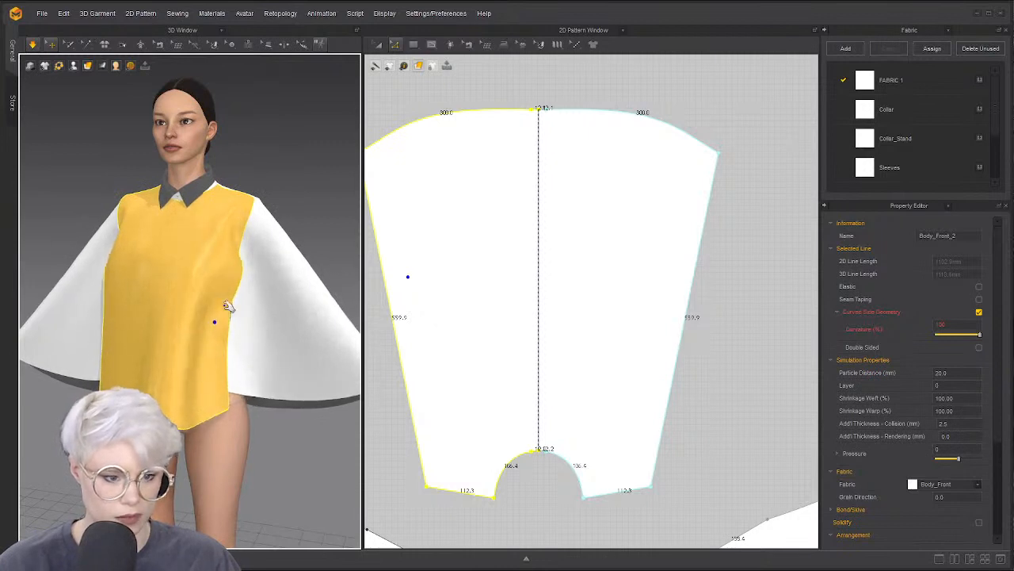
pyautogui.moveTo(225, 302); pyautogui.dragTo(290, 307, button='right')
pyautogui.moveTo(202, 334); pyautogui.dragTo(246, 330)
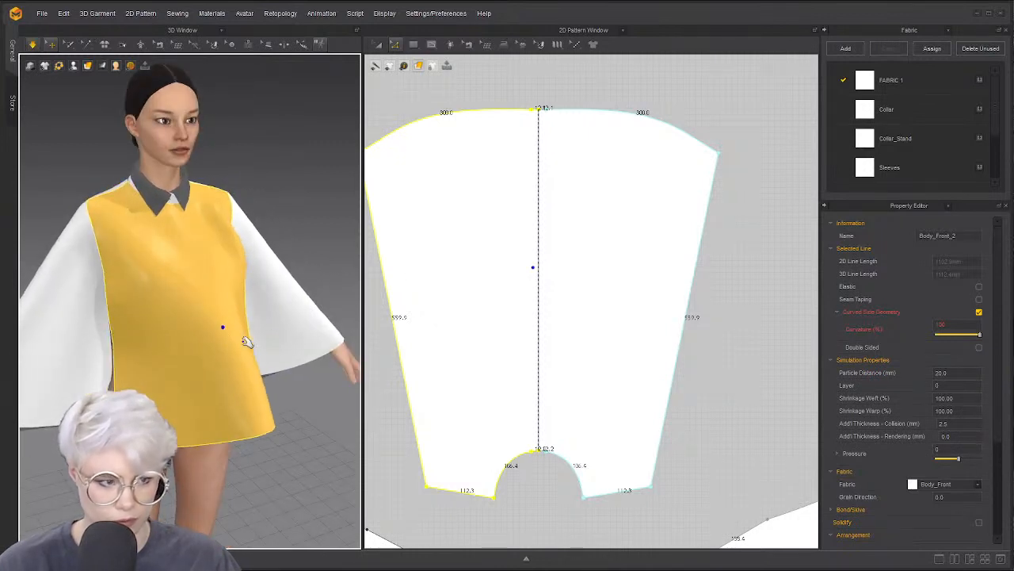
pyautogui.moveTo(201, 328); pyautogui.dragTo(194, 321, button='right')
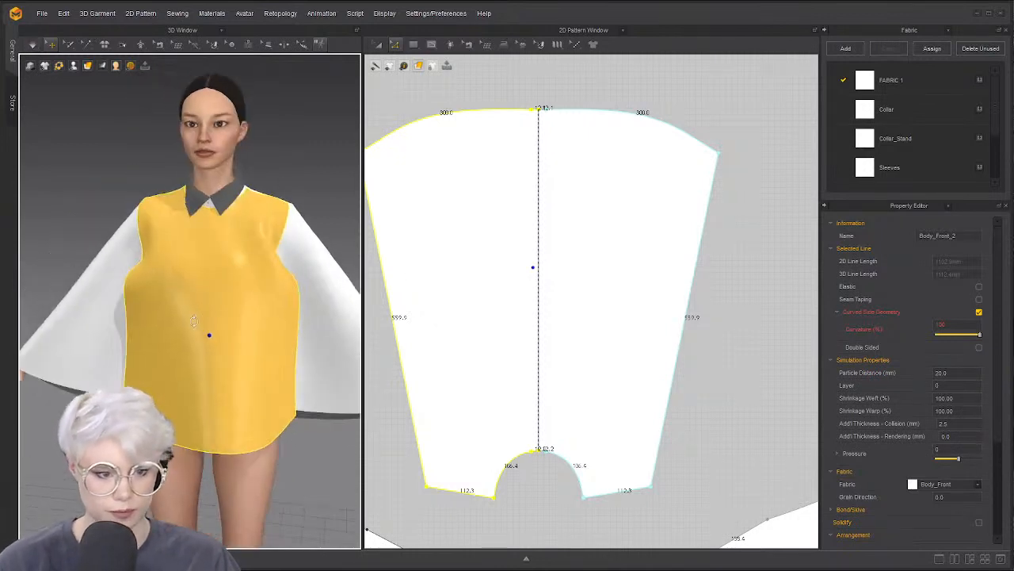
pyautogui.hotkey('ctrl', 'h')
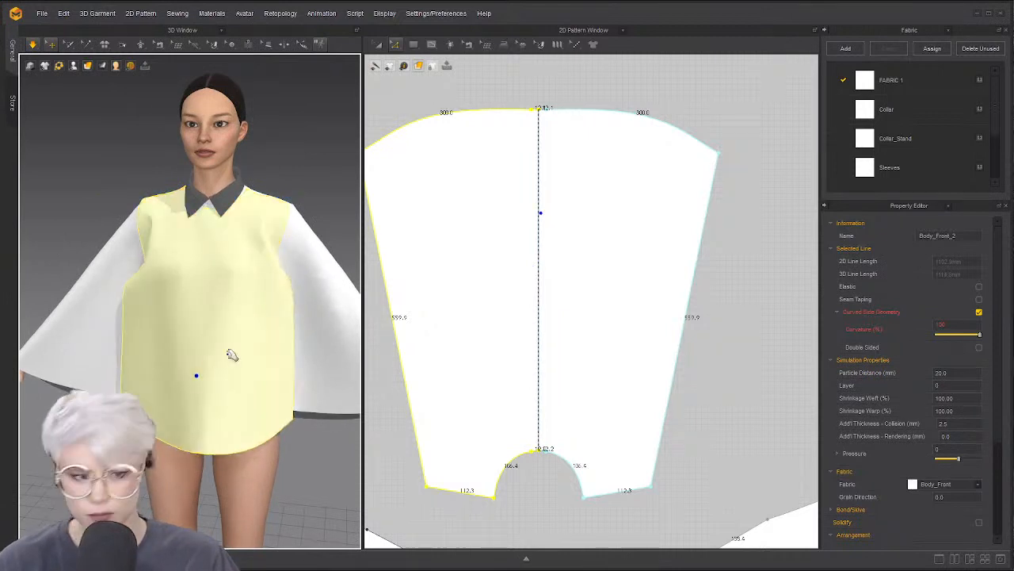
pyautogui.moveTo(215, 312); pyautogui.dragTo(236, 316, button='right')
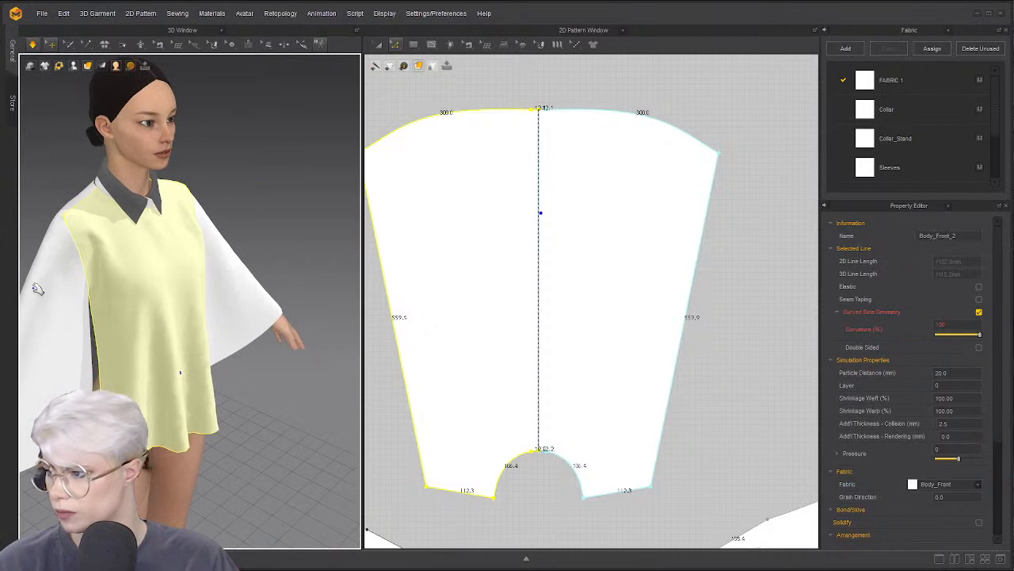
pyautogui.moveTo(84, 240); pyautogui.dragTo(29, 218, button='right')
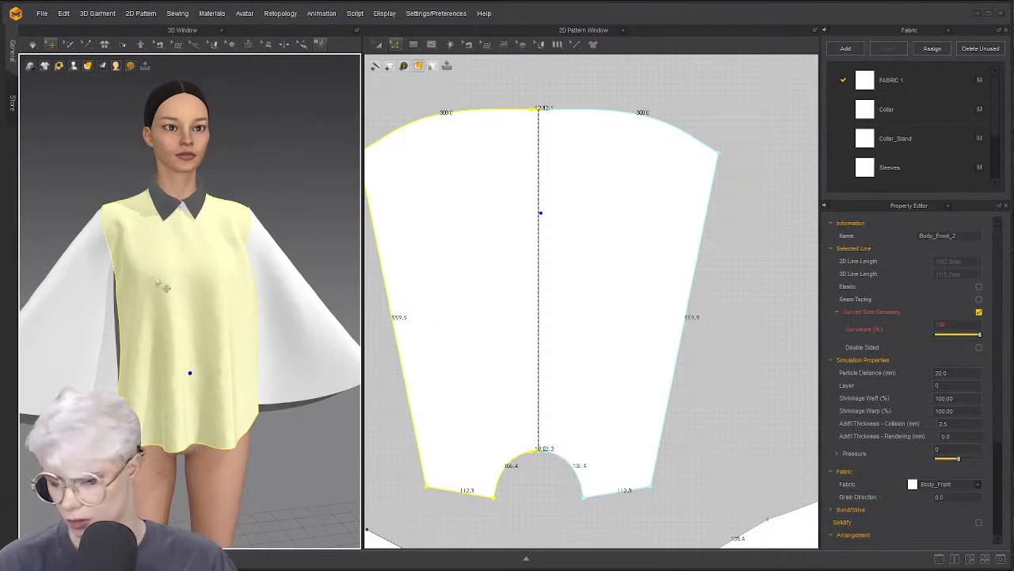
pyautogui.scroll(2, 173, 212)
pyautogui.scroll(-5, 507, 266)
pyautogui.scroll(2, 202, 285)
pyautogui.moveTo(201, 285)
pyautogui.mouseDown(button='right')
pyautogui.moveTo(158, 299)
pyautogui.moveTo(190, 274)
pyautogui.mouseUp(button='right')
pyautogui.scroll(-2, 182, 288)
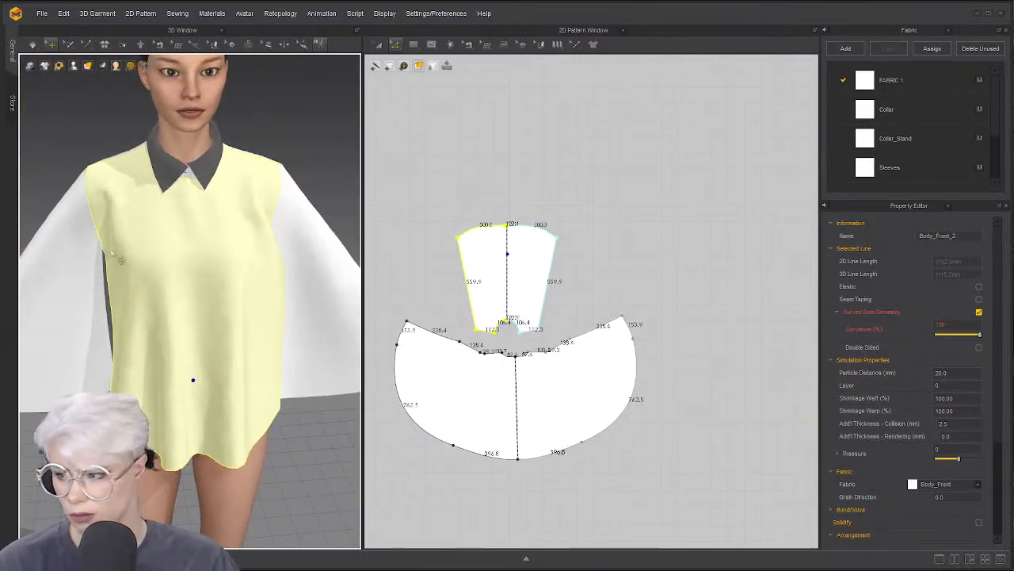
pyautogui.scroll(-1, 107, 305)
pyautogui.moveTo(107, 305); pyautogui.dragTo(124, 292, button='right')
# Reset the workspace to the default layout with the library panel showing
pyautogui.click(42, 13)
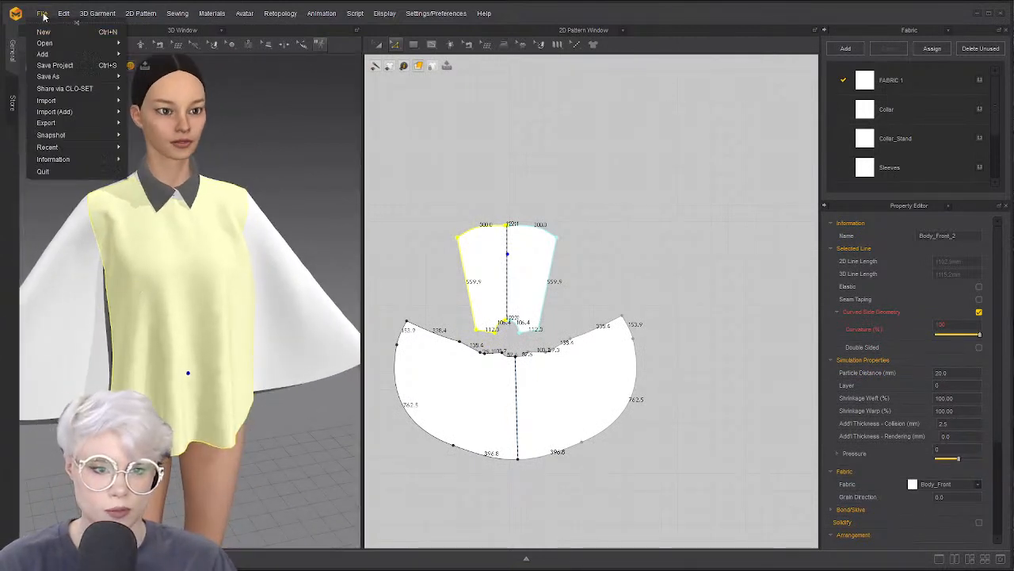
pyautogui.click(248, 135)
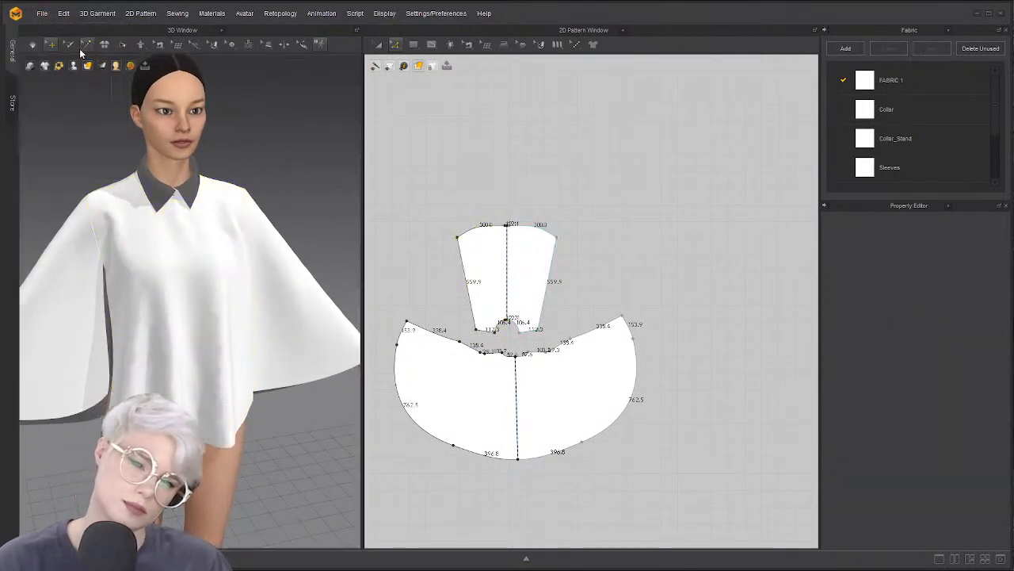
pyautogui.click(42, 13)
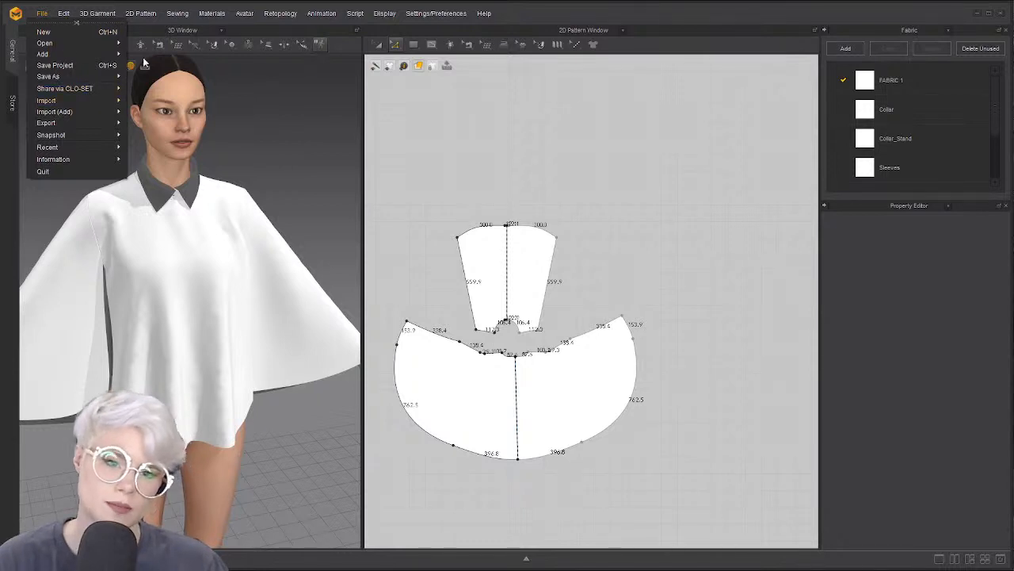
pyautogui.click(1004, 557)
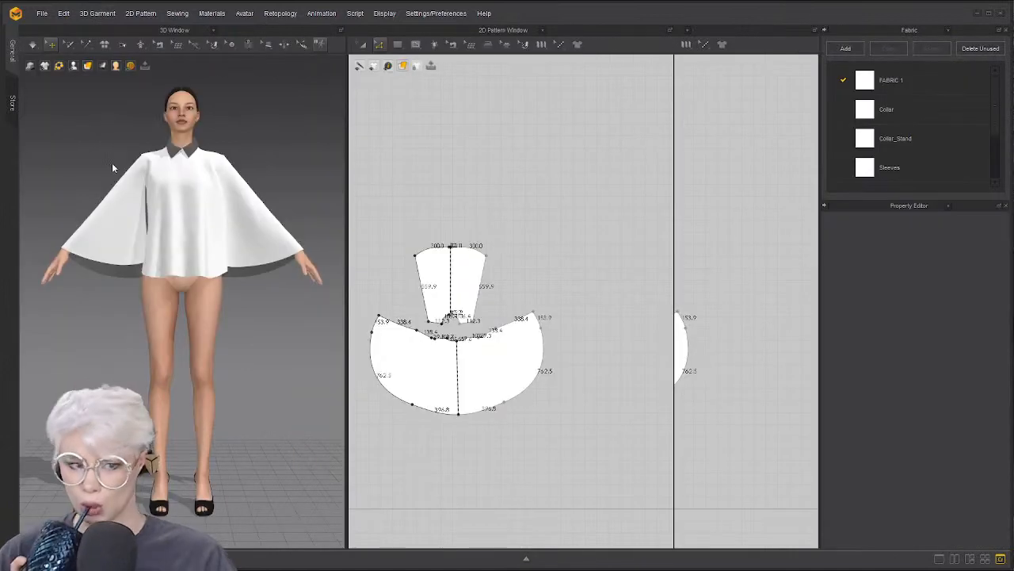
pyautogui.click(999, 561)
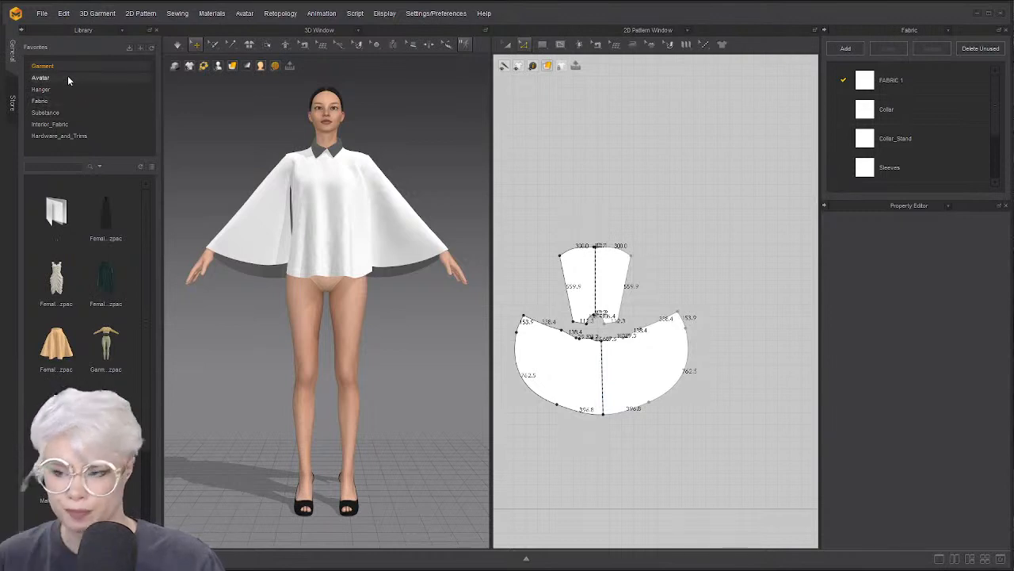
# Load an arms-down pose from Library > Avatar > Pose onto the avatar
pyautogui.click(68, 77)
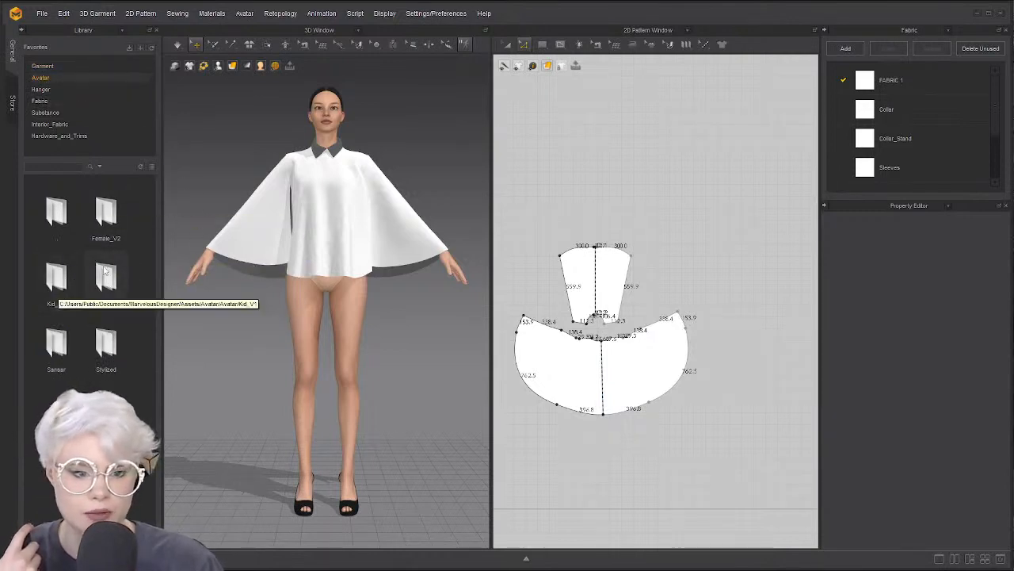
pyautogui.doubleClick(103, 269)
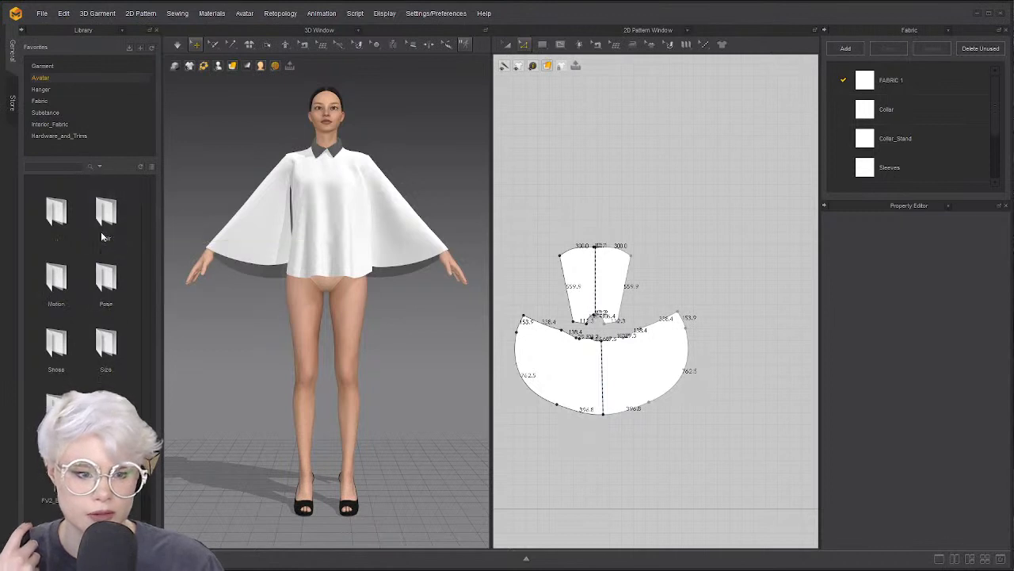
pyautogui.doubleClick(119, 293)
pyautogui.doubleClick(105, 279)
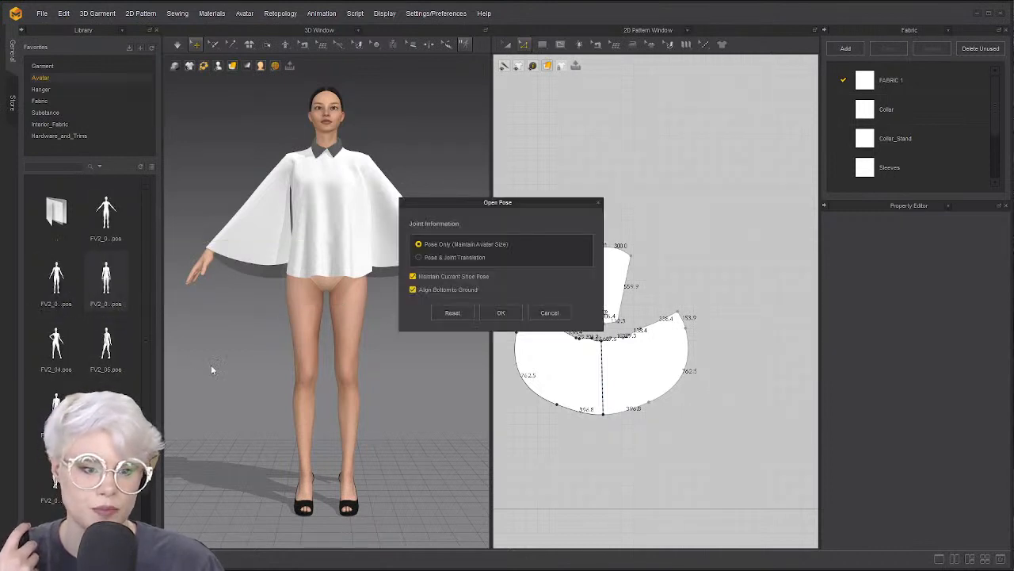
pyautogui.click(502, 313)
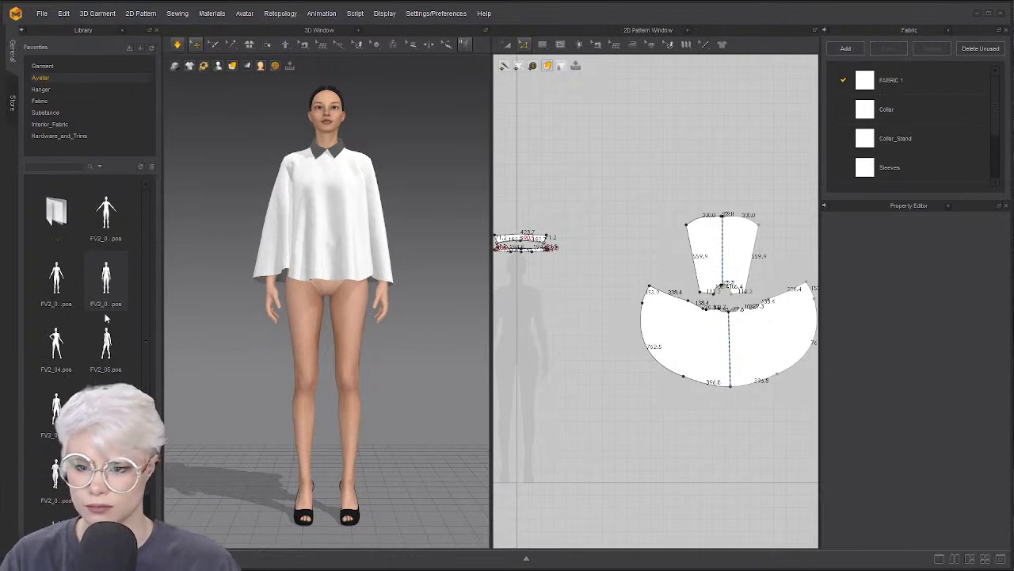
# Strengthen all garment pieces and restart the cloth simulation
pyautogui.press('space')
pyautogui.moveTo(287, 276); pyautogui.dragTo(274, 344, button='right')
pyautogui.scroll(2, 317, 341)
pyautogui.hotkey('ctrl', 'a')
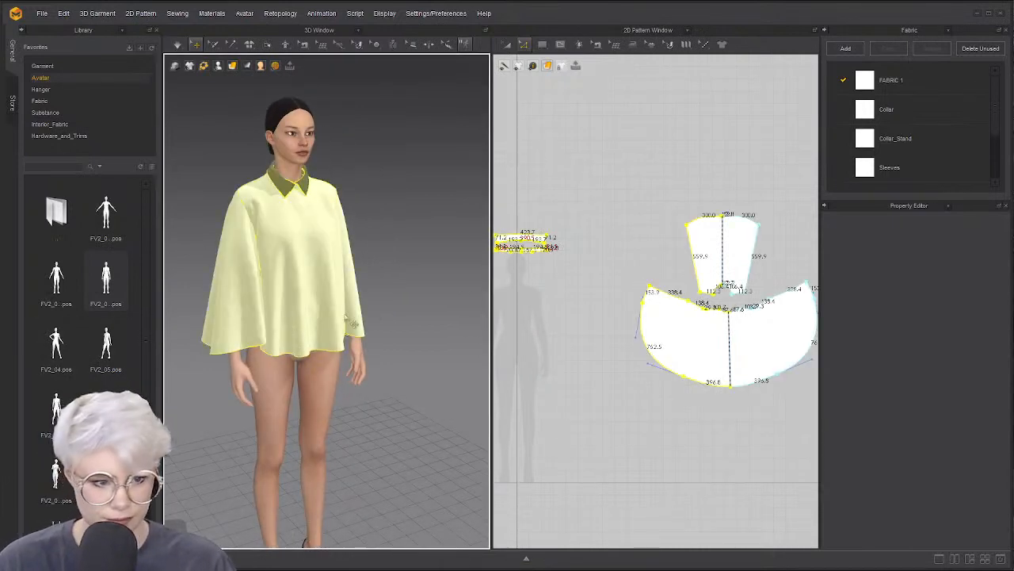
pyautogui.hotkey('ctrl', 'h')
pyautogui.press('space')
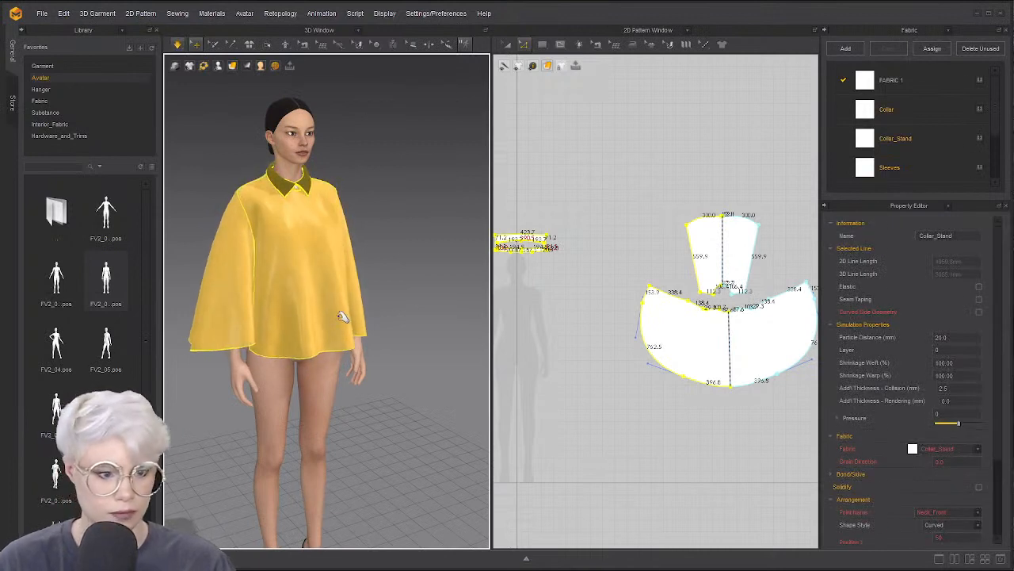
# Tug the front panel and sleeve piece into place around the lowered arms
pyautogui.moveTo(297, 322); pyautogui.dragTo(275, 131)
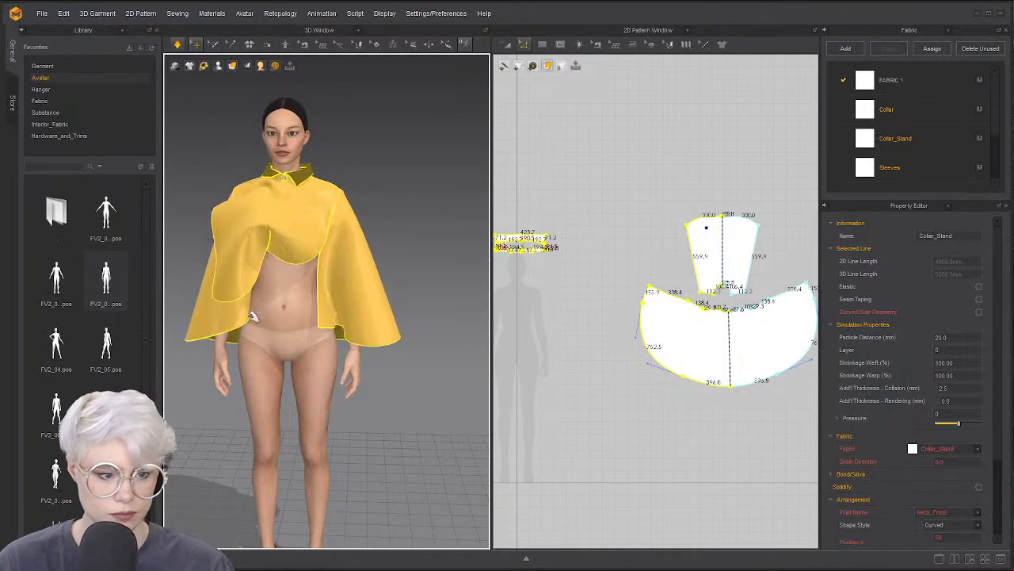
pyautogui.moveTo(239, 318); pyautogui.dragTo(215, 312)
pyautogui.moveTo(214, 312); pyautogui.dragTo(254, 304, button='right')
pyautogui.moveTo(180, 328); pyautogui.dragTo(189, 346)
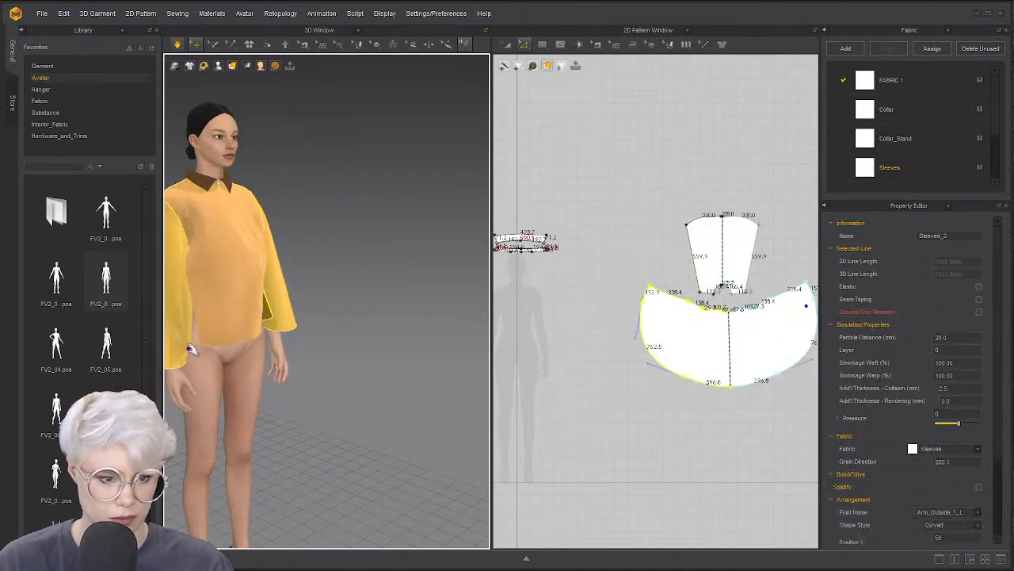
pyautogui.moveTo(255, 309); pyautogui.dragTo(319, 247)
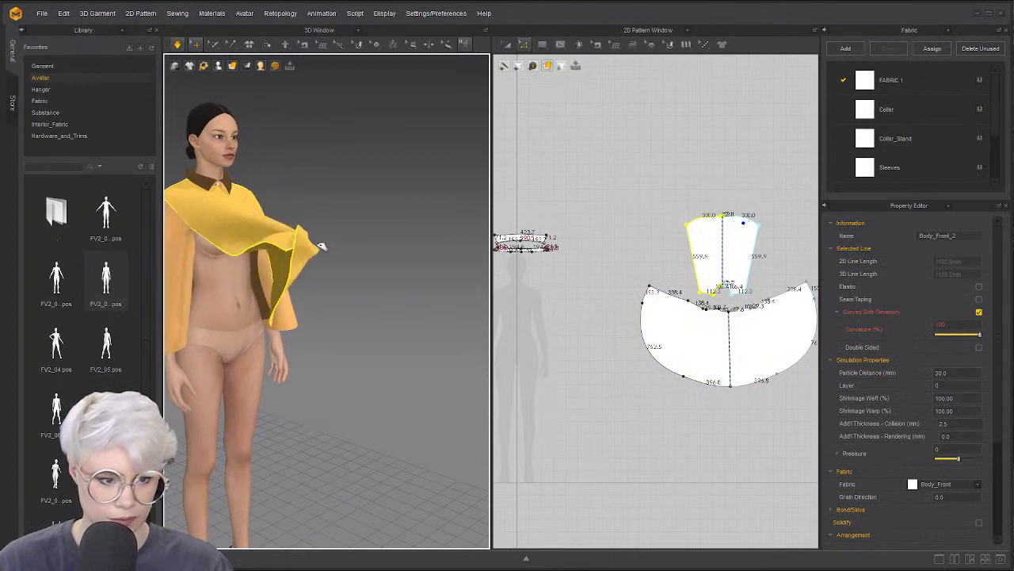
pyautogui.moveTo(390, 266); pyautogui.dragTo(353, 273, button='right')
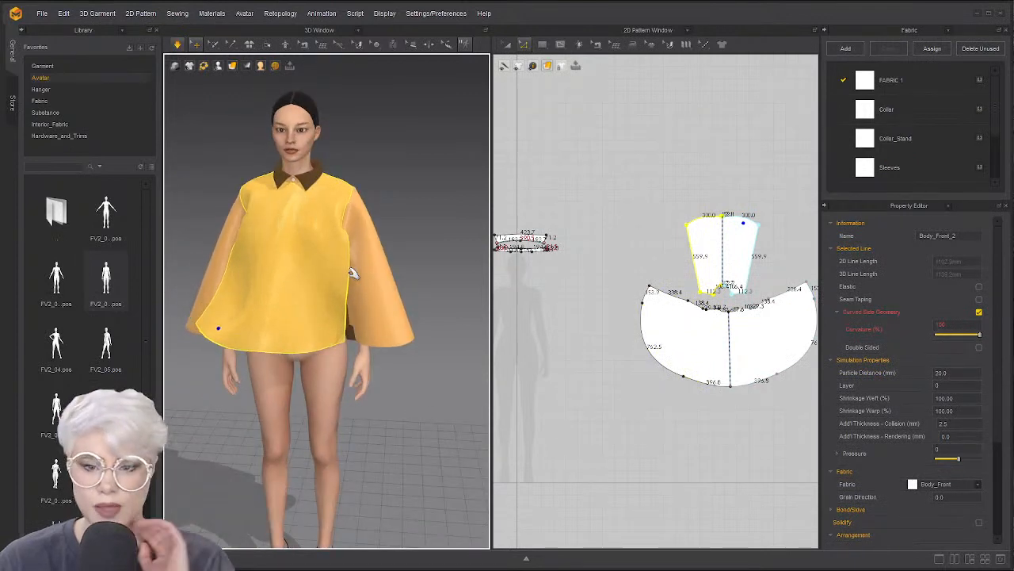
pyautogui.moveTo(386, 310); pyautogui.dragTo(242, 279, button='right')
pyautogui.scroll(2, 309, 297)
# Resume simulation and check the sleeve and Body_Front_2 pieces from side and front
pyautogui.press('space')
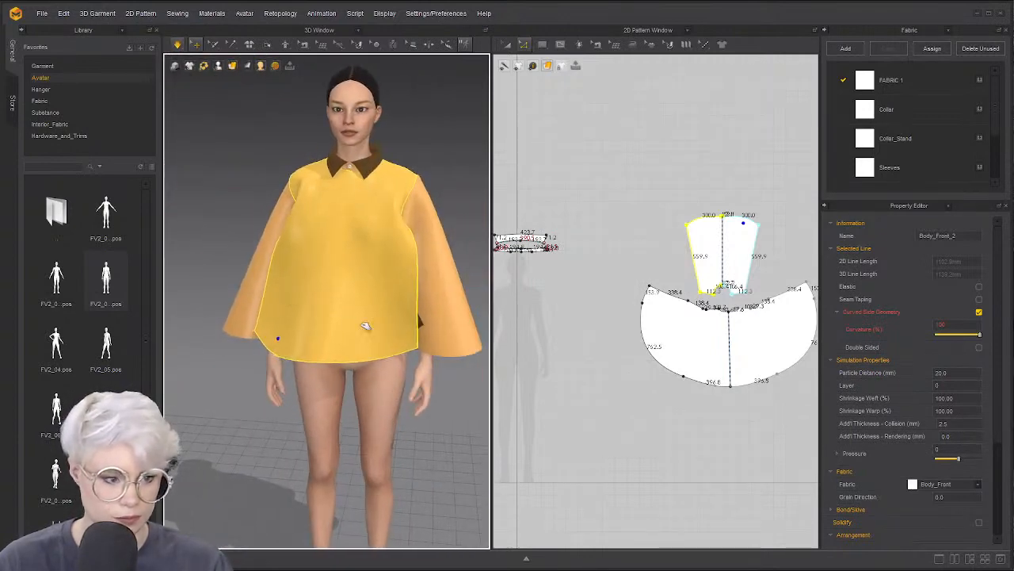
pyautogui.moveTo(421, 323); pyautogui.dragTo(414, 331, button='right')
pyautogui.click(415, 331)
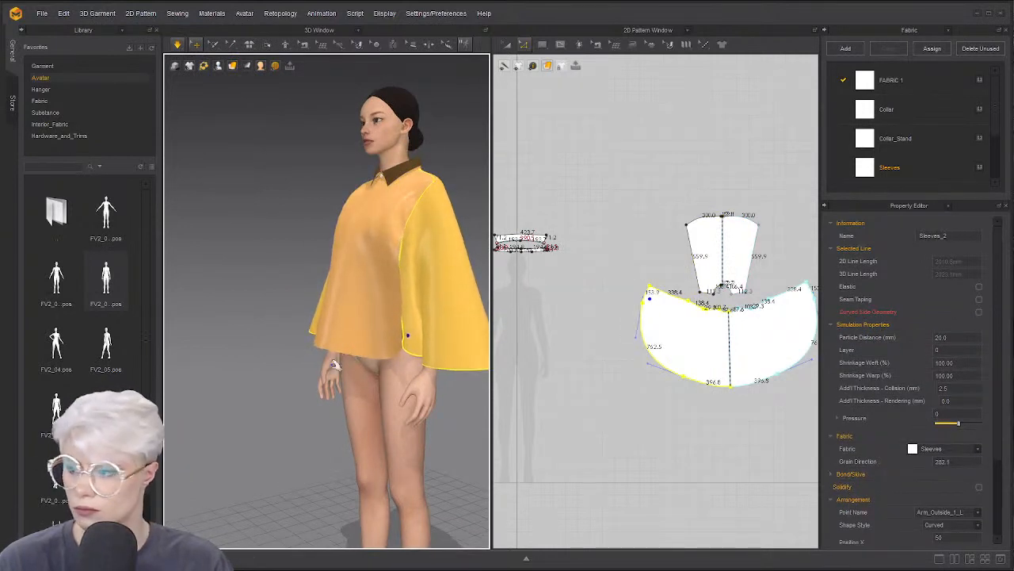
pyautogui.scroll(-3, 639, 296)
pyautogui.scroll(5, 639, 295)
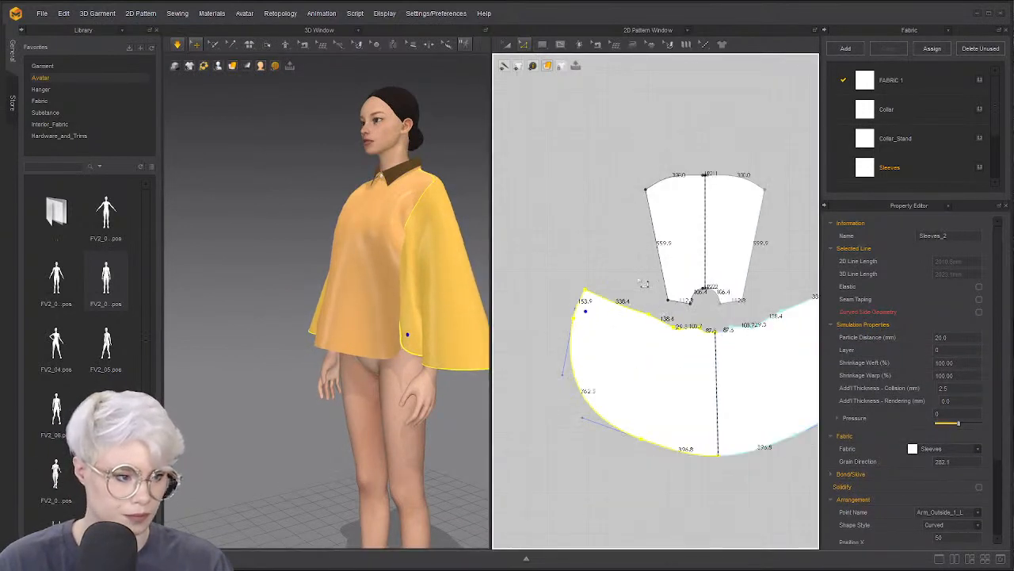
pyautogui.click(646, 289)
pyautogui.scroll(5, 654, 299)
pyautogui.moveTo(472, 289); pyautogui.dragTo(393, 277, button='right')
pyautogui.click(432, 281)
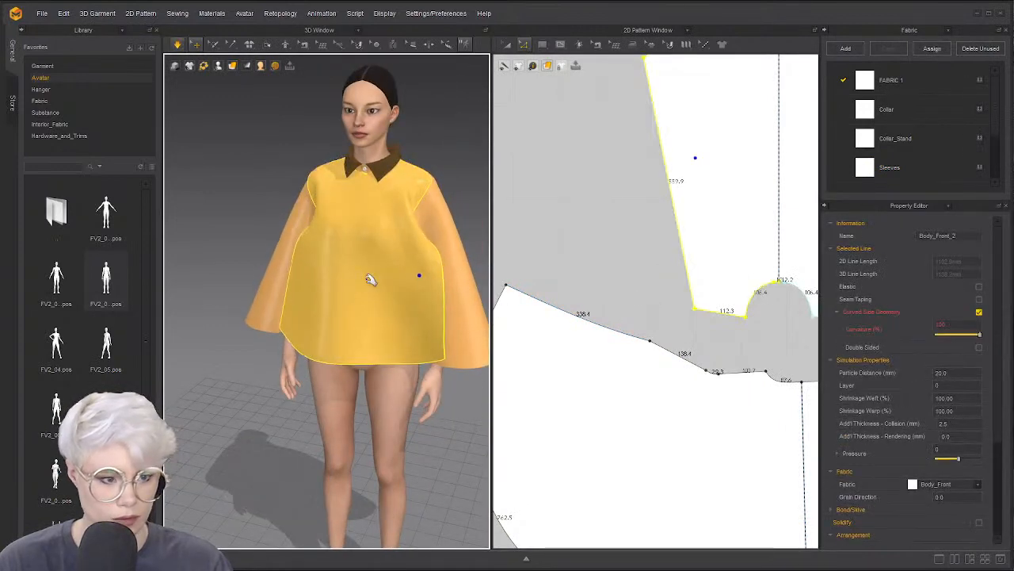
# Unstrengthen all pieces and let the cape top settle into its drape
pyautogui.hotkey('ctrl', 'a')
pyautogui.hotkey('ctrl', 'h')
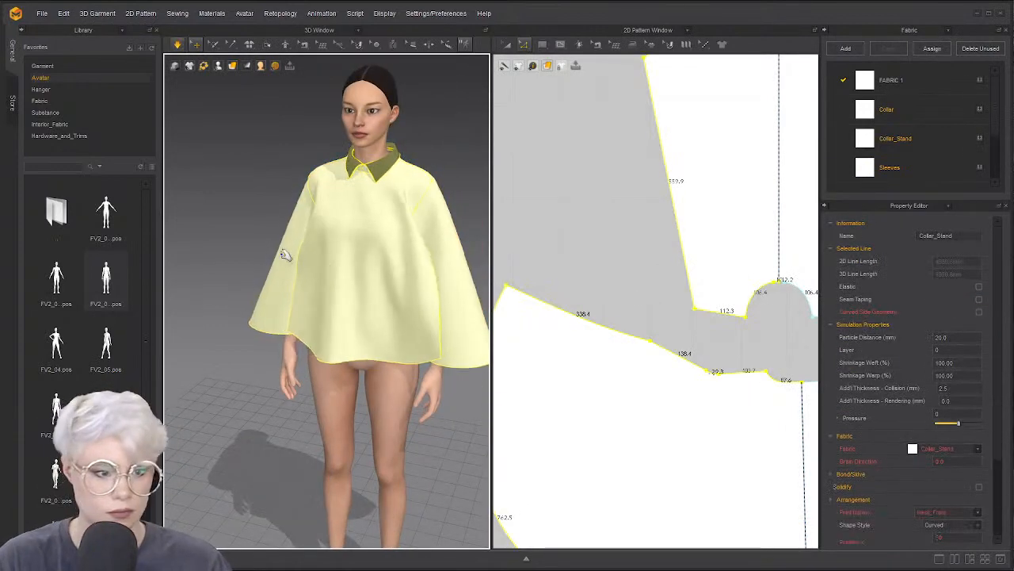
pyautogui.moveTo(286, 258); pyautogui.dragTo(371, 295, button='right')
pyautogui.moveTo(287, 332); pyautogui.dragTo(246, 259, button='right')
pyautogui.click(247, 260)
pyautogui.scroll(-2, 527, 345)
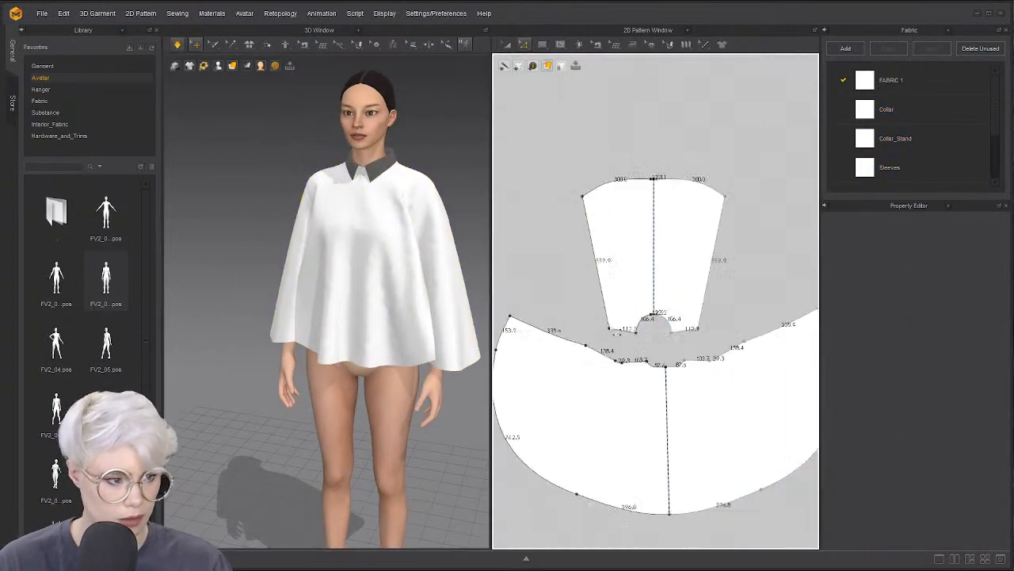
# Try a slash-and-spread on the front panel's top edge, then undo it
pyautogui.scroll(2, 634, 309)
pyautogui.moveTo(614, 278); pyautogui.dragTo(591, 342, button='middle')
pyautogui.press('space')
pyautogui.moveTo(452, 279); pyautogui.dragTo(408, 289, button='right')
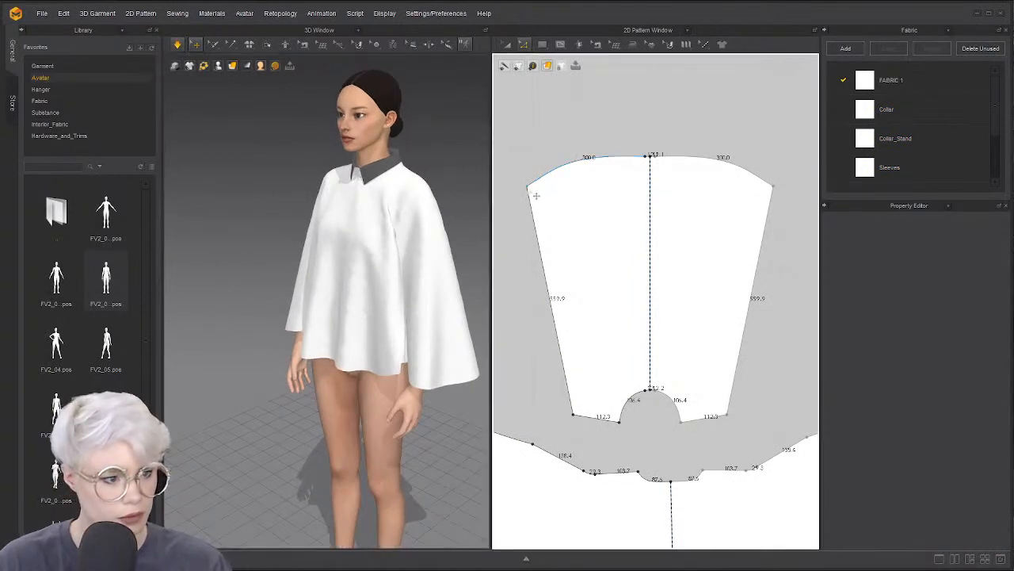
pyautogui.click(527, 186)
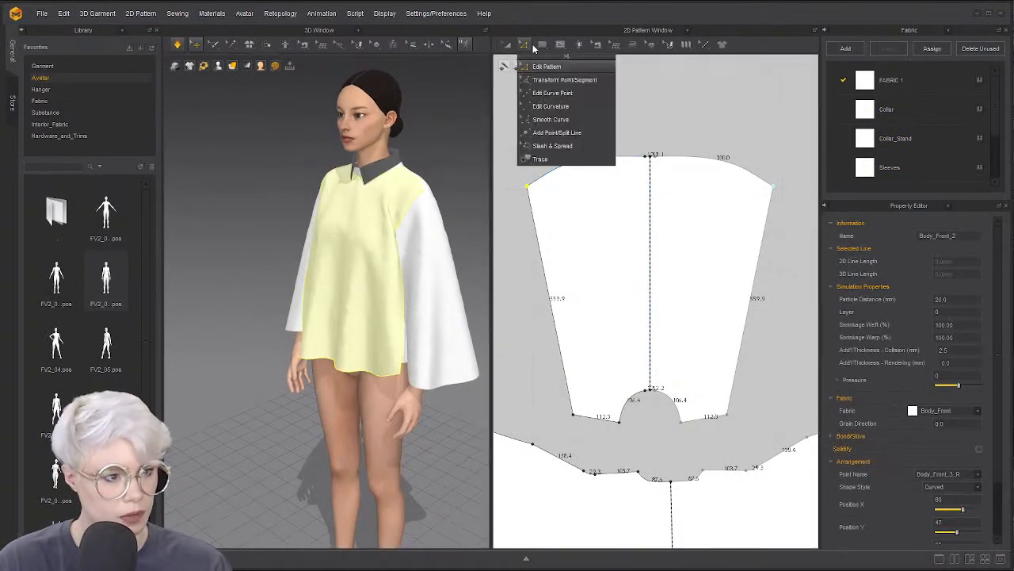
pyautogui.moveTo(524, 48)
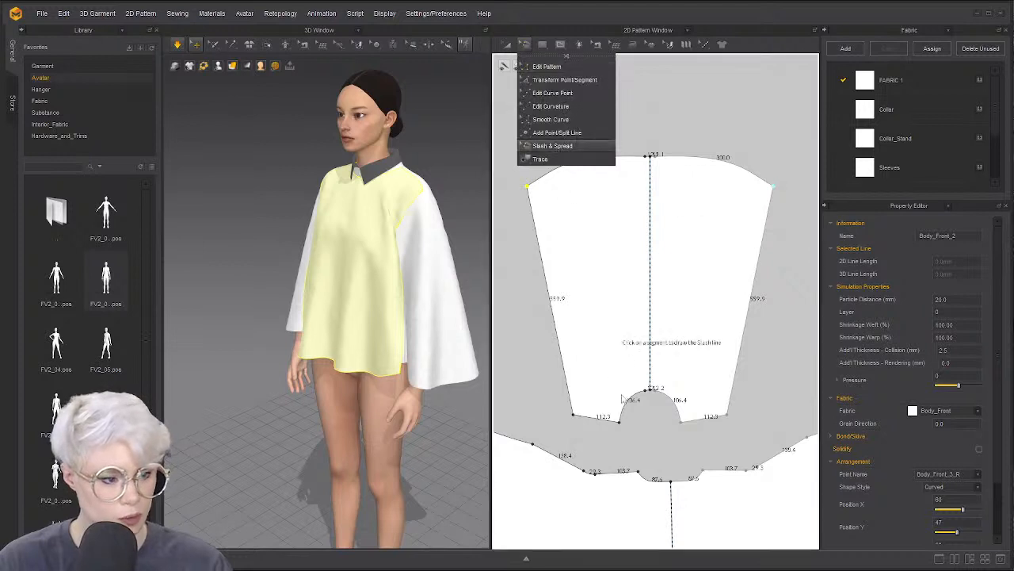
pyautogui.click(552, 146)
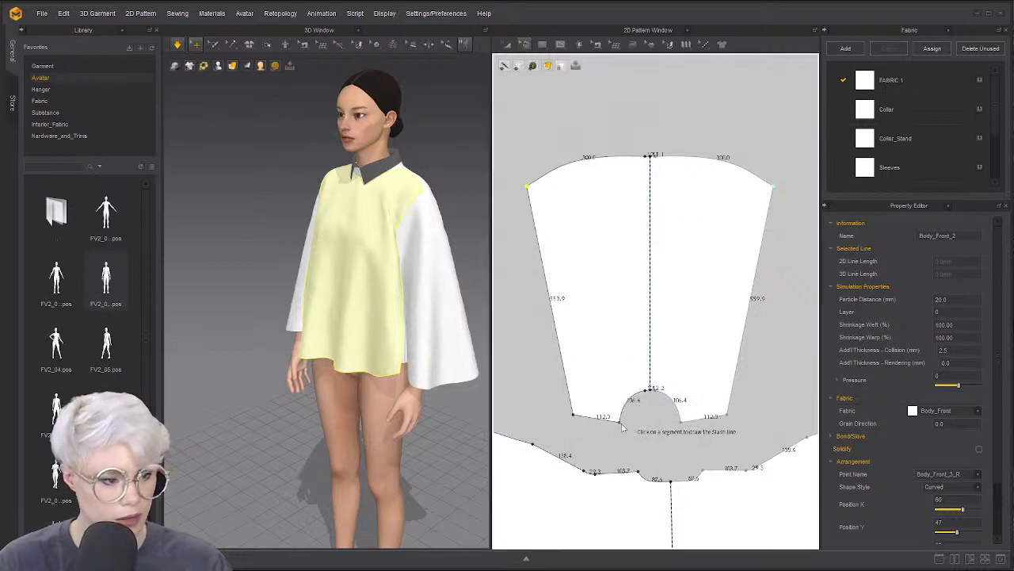
pyautogui.click(586, 161)
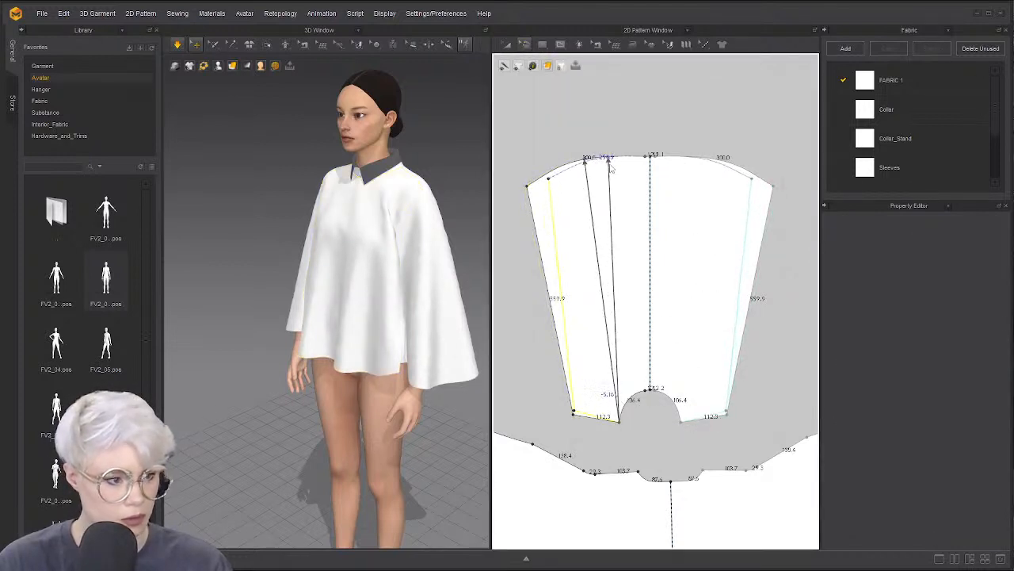
pyautogui.hotkey('ctrl', 'z')
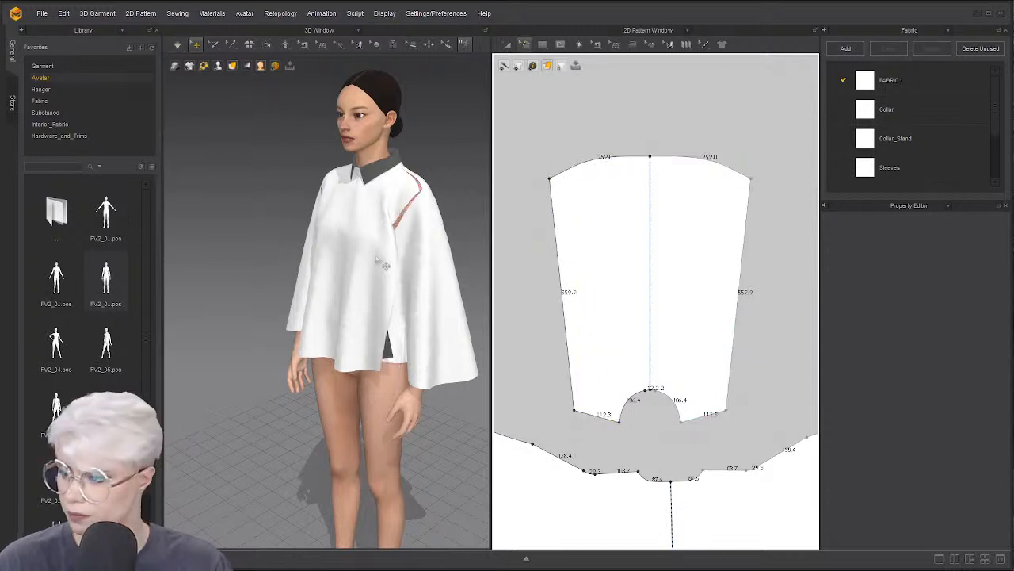
pyautogui.press('space')
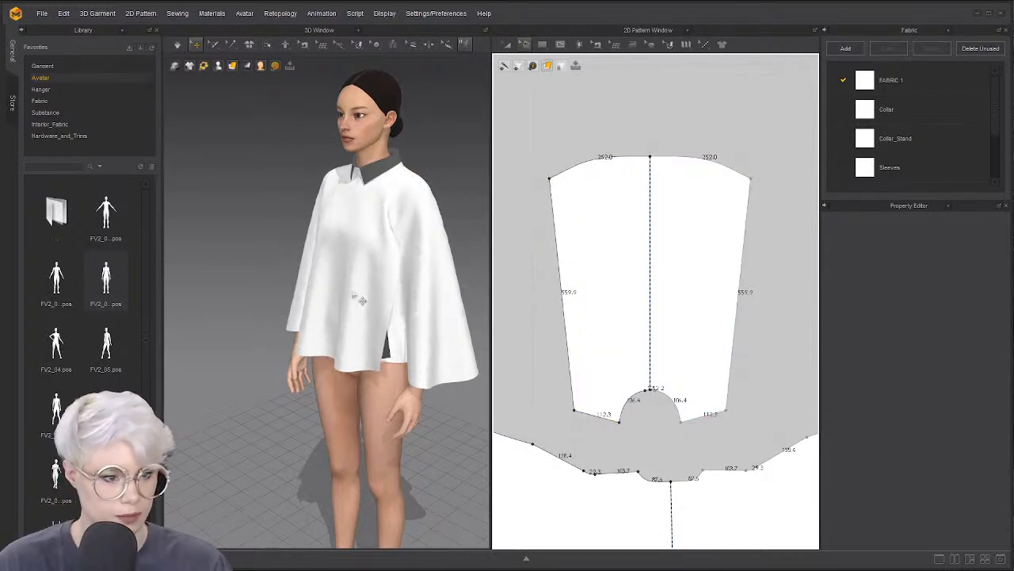
# Delete a point on the sleeve's upper edge to straighten it
pyautogui.click(440, 242)
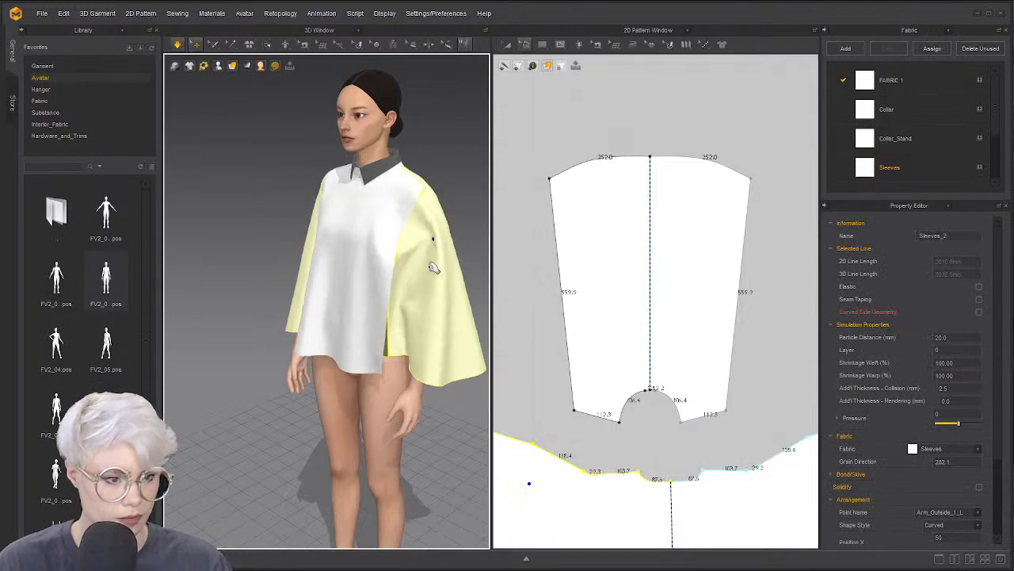
pyautogui.moveTo(548, 406); pyautogui.dragTo(620, 389, button='middle')
pyautogui.scroll(3, 609, 388)
pyautogui.moveTo(451, 338); pyautogui.dragTo(407, 295, button='right')
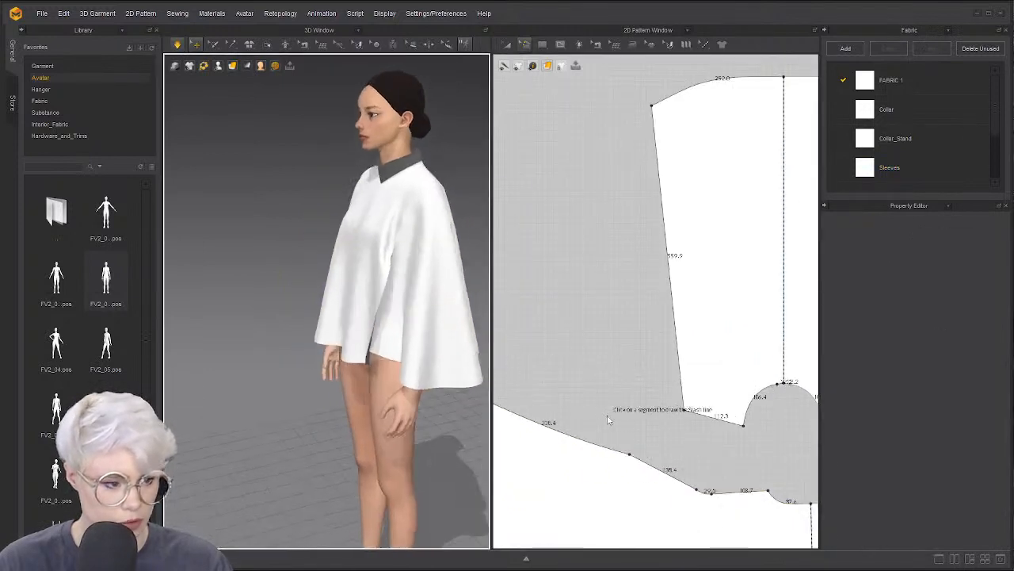
pyautogui.click(630, 454)
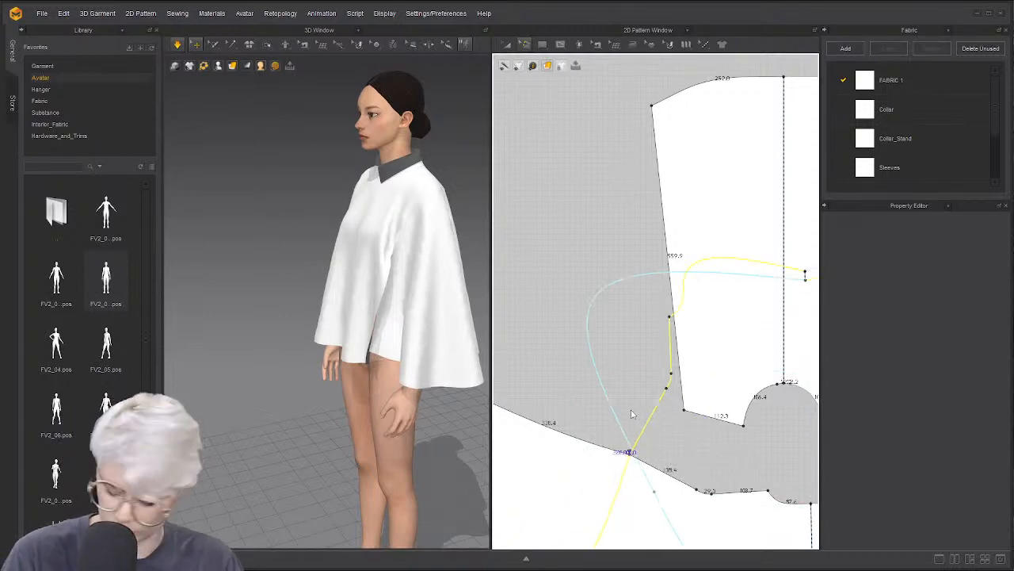
pyautogui.press('Escape')
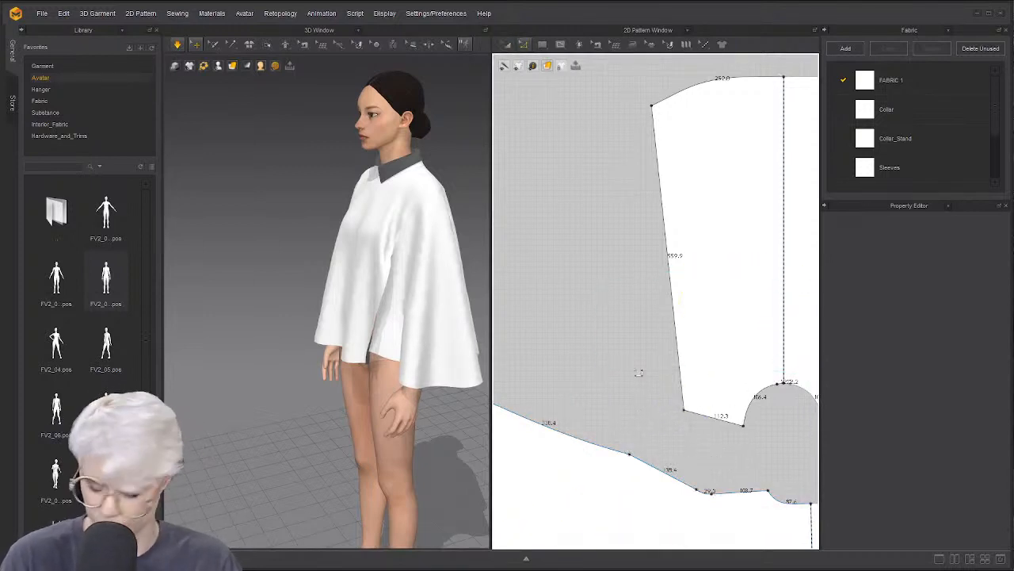
pyautogui.click(630, 455)
pyautogui.press('Delete')
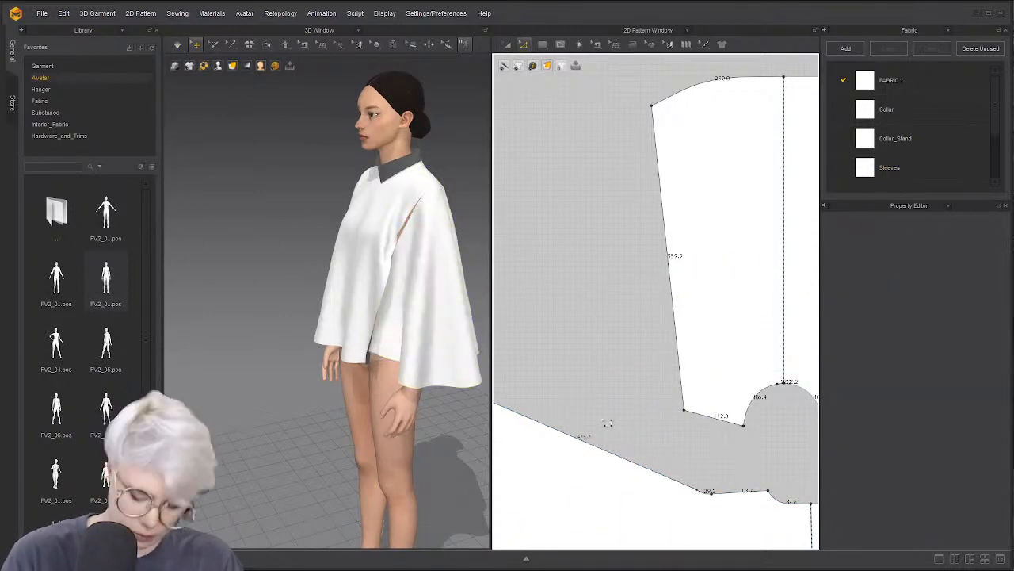
# Slide the sleeve-to-body seam end so both edges read 115.8, then resimulate
pyautogui.press('m')
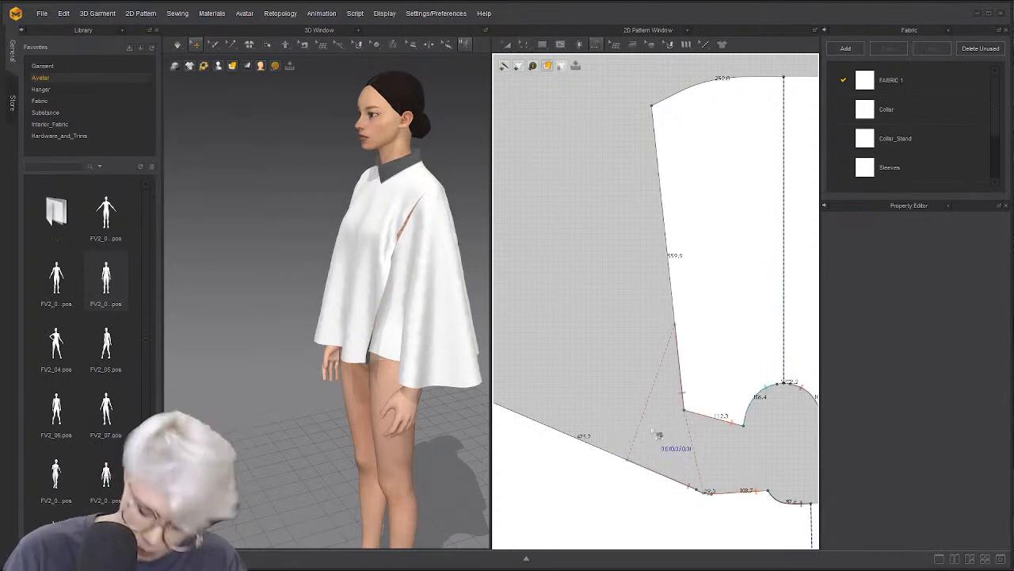
pyautogui.press('b')
pyautogui.click(679, 347)
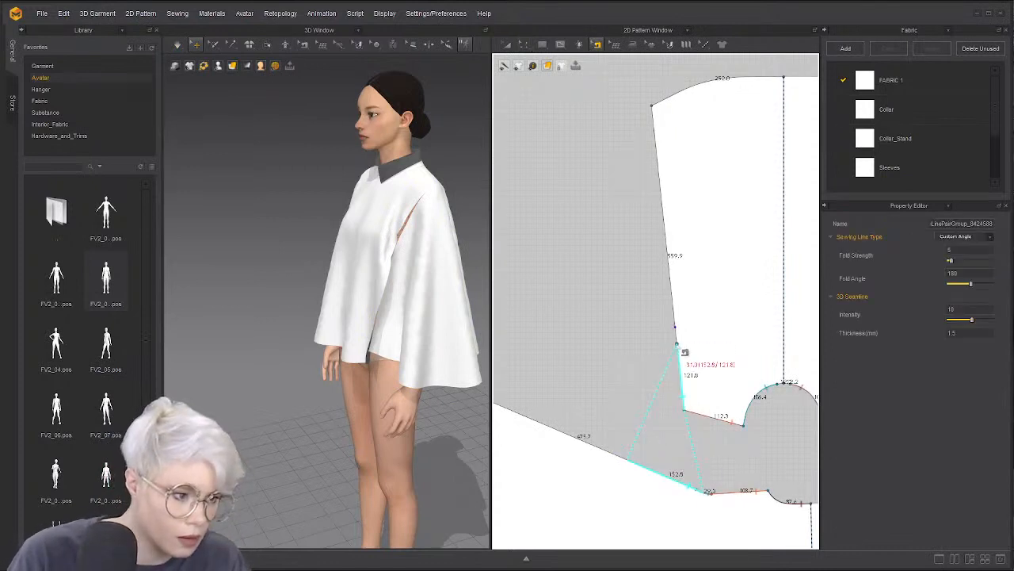
pyautogui.moveTo(628, 458); pyautogui.dragTo(647, 469)
pyautogui.press('space')
pyautogui.moveTo(399, 289); pyautogui.dragTo(427, 298, button='right')
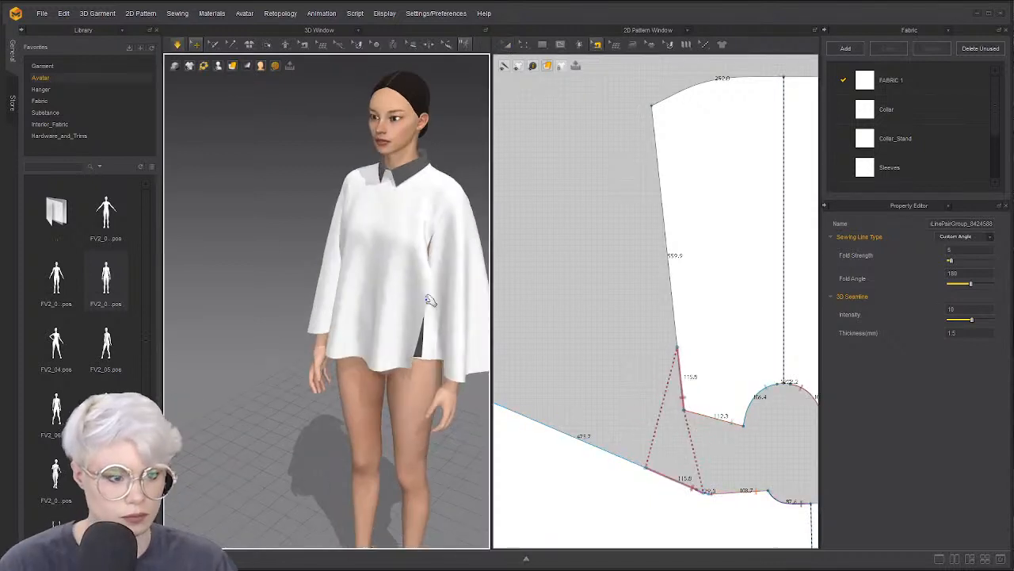
# Tug the sleeve and pull the front panel's hem to settle the drape
pyautogui.click(429, 301)
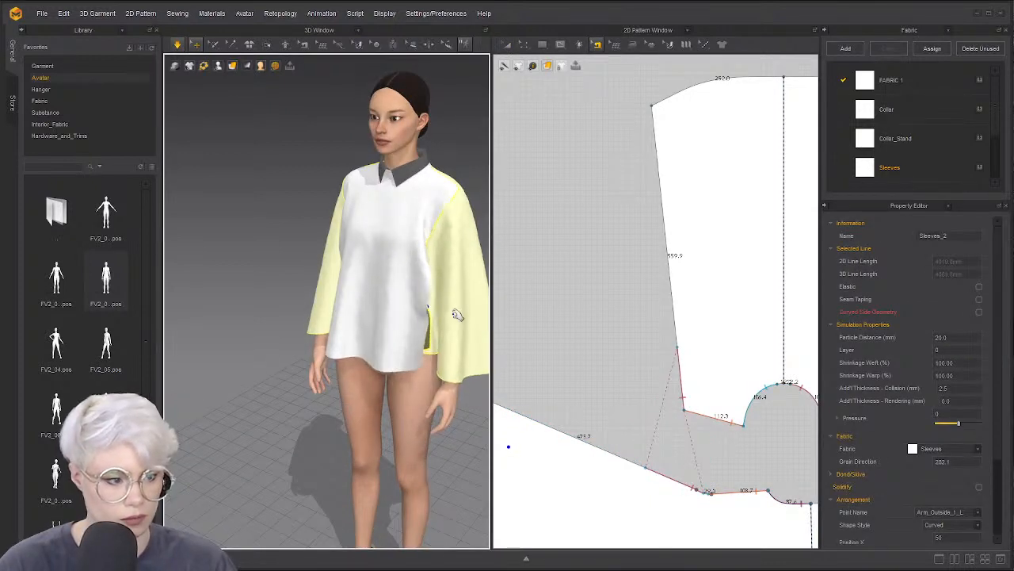
pyautogui.moveTo(458, 314); pyautogui.dragTo(462, 313)
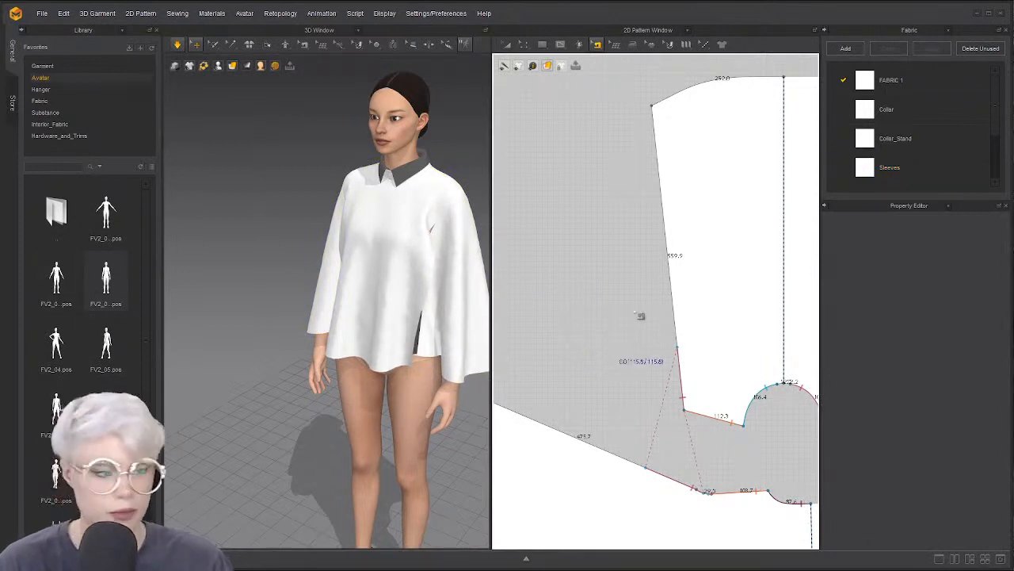
pyautogui.click(469, 317)
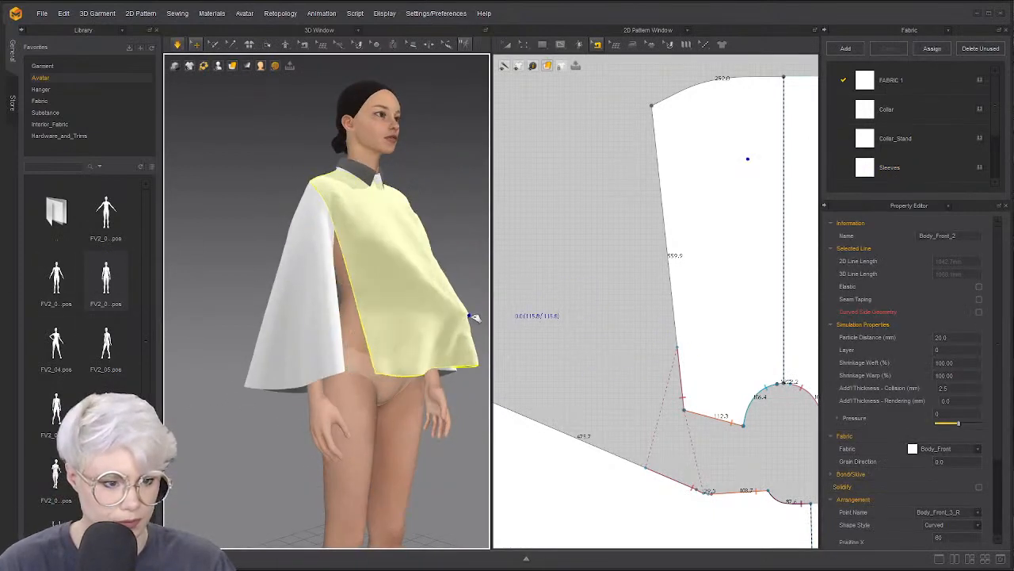
pyautogui.moveTo(471, 316); pyautogui.dragTo(381, 336)
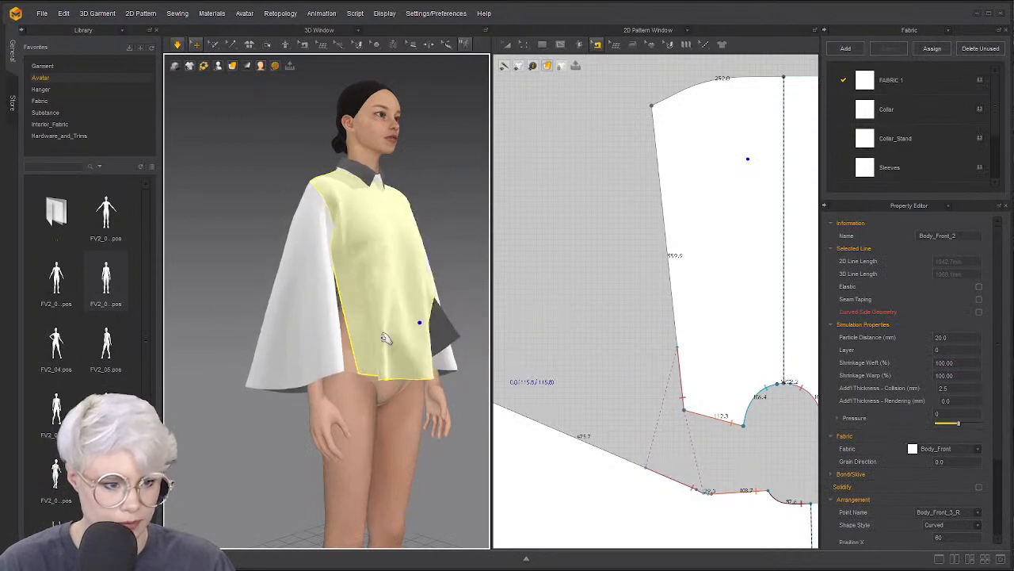
pyautogui.moveTo(436, 325); pyautogui.dragTo(425, 363, button='right')
pyautogui.moveTo(423, 338)
pyautogui.mouseDown()
pyautogui.moveTo(477, 365)
pyautogui.moveTo(428, 341)
pyautogui.mouseUp()
pyautogui.moveTo(412, 341); pyautogui.dragTo(273, 300, button='right')
pyautogui.moveTo(303, 308)
pyautogui.mouseDown()
pyautogui.moveTo(276, 316)
pyautogui.moveTo(298, 301)
pyautogui.mouseUp()
# Grab the sleeve again and select the front body panel, checking the drape from the front
pyautogui.click(381, 351)
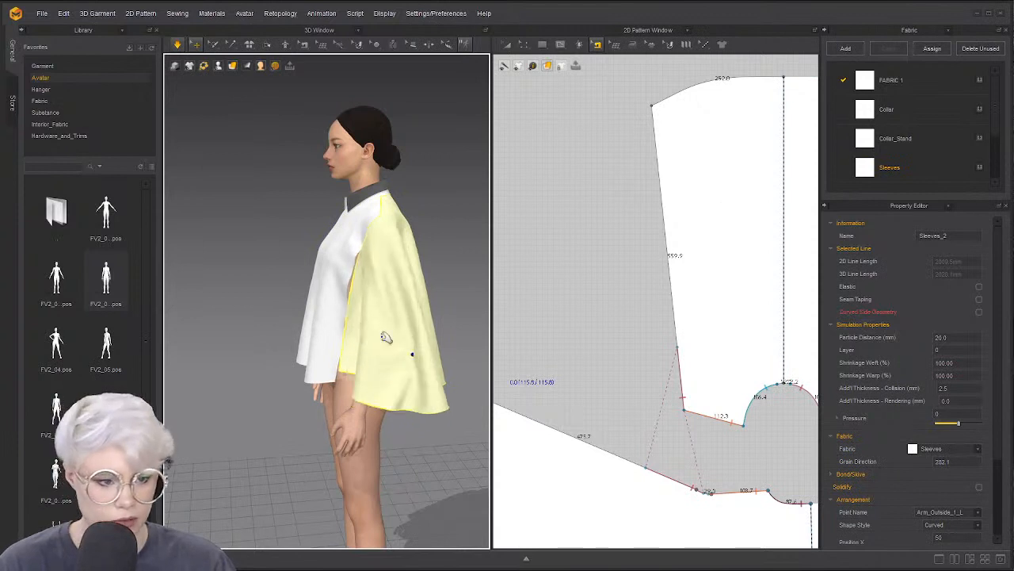
pyautogui.click(315, 320)
pyautogui.click(506, 327)
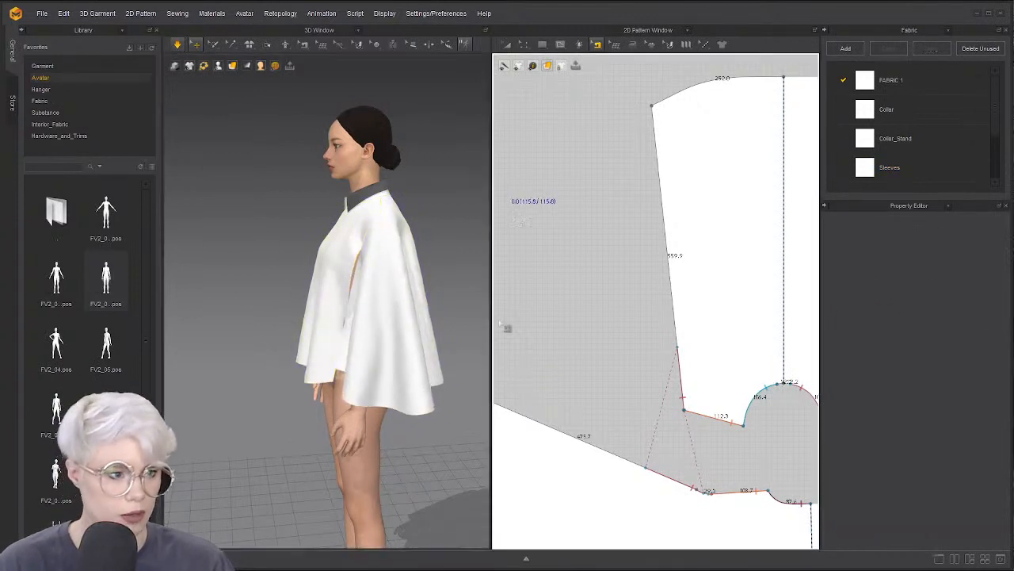
pyautogui.click(321, 344)
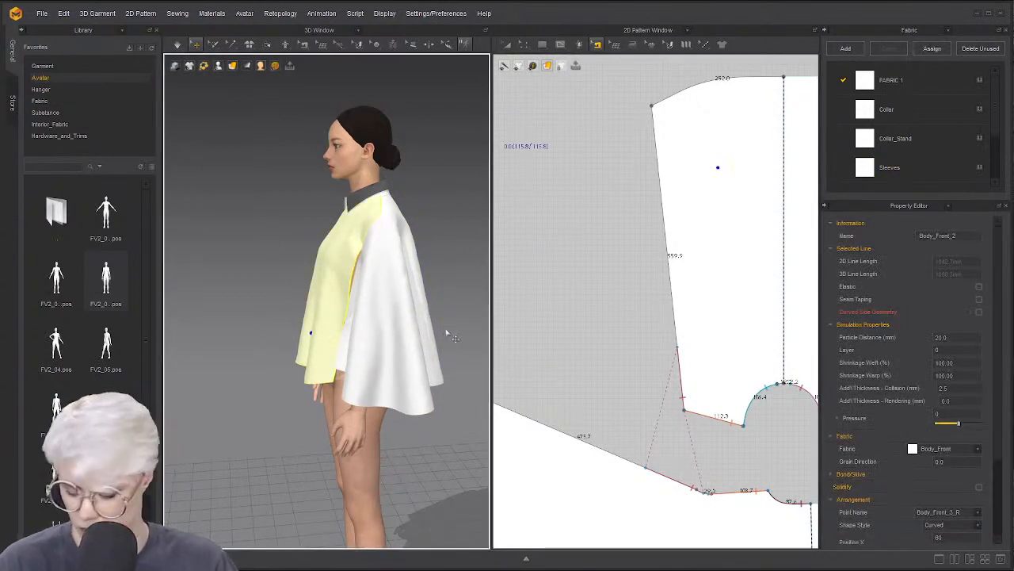
pyautogui.moveTo(295, 372); pyautogui.dragTo(380, 367, button='right')
pyautogui.scroll(3, 294, 364)
pyautogui.moveTo(253, 366); pyautogui.dragTo(301, 408, button='right')
pyautogui.click(361, 371)
pyautogui.click(301, 409)
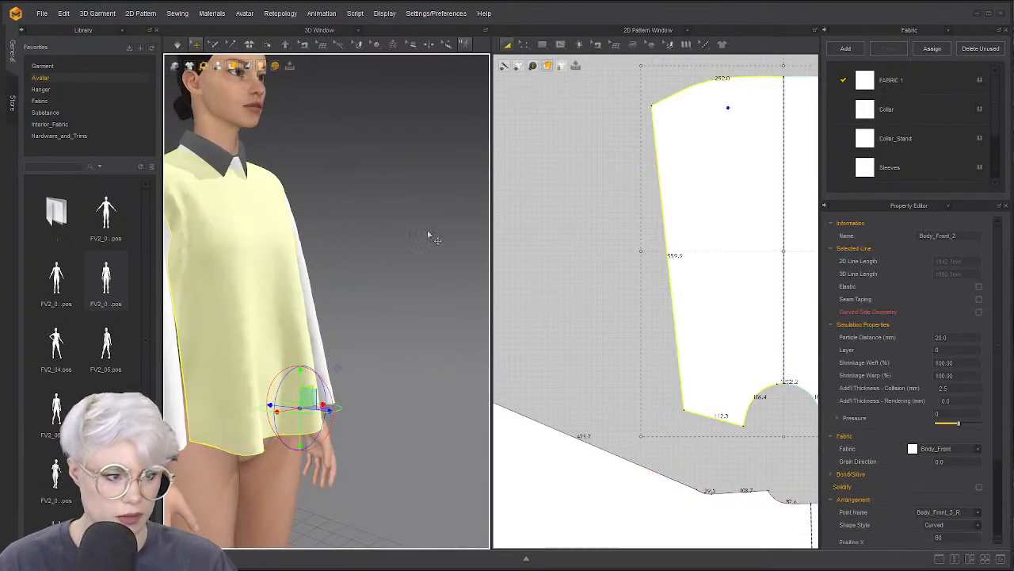
# Apply 10 mm Fusible seam taping around the front body outline and simulate to check it
pyautogui.click(647, 46)
pyautogui.click(735, 86)
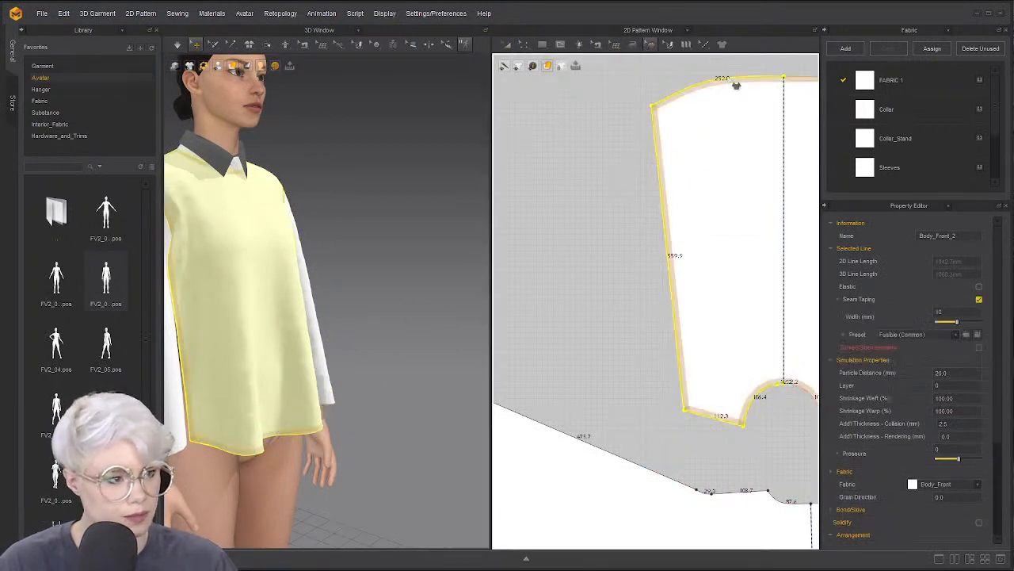
pyautogui.press('space')
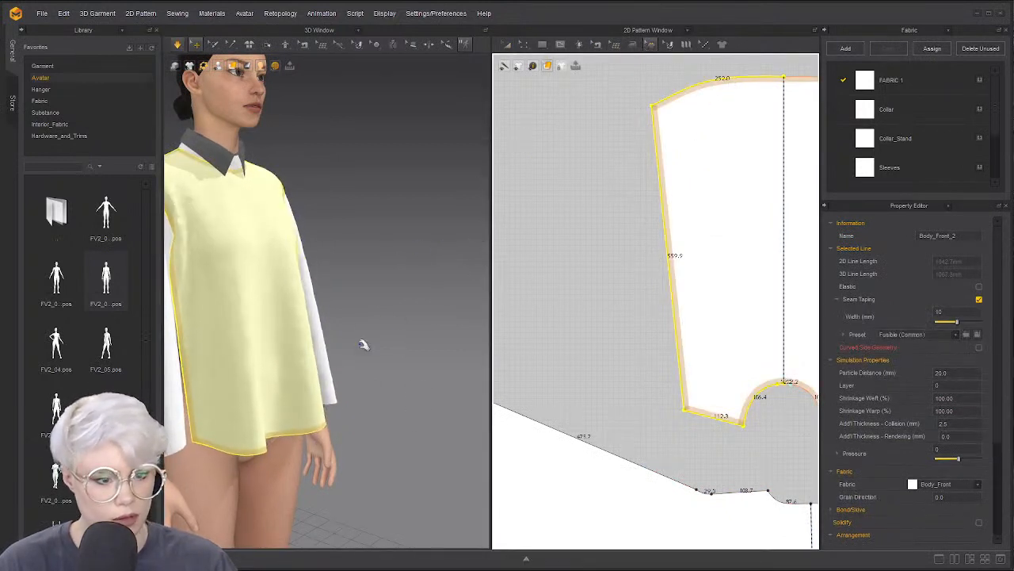
pyautogui.moveTo(311, 426); pyautogui.dragTo(363, 417)
pyautogui.moveTo(436, 377); pyautogui.dragTo(361, 387, button='right')
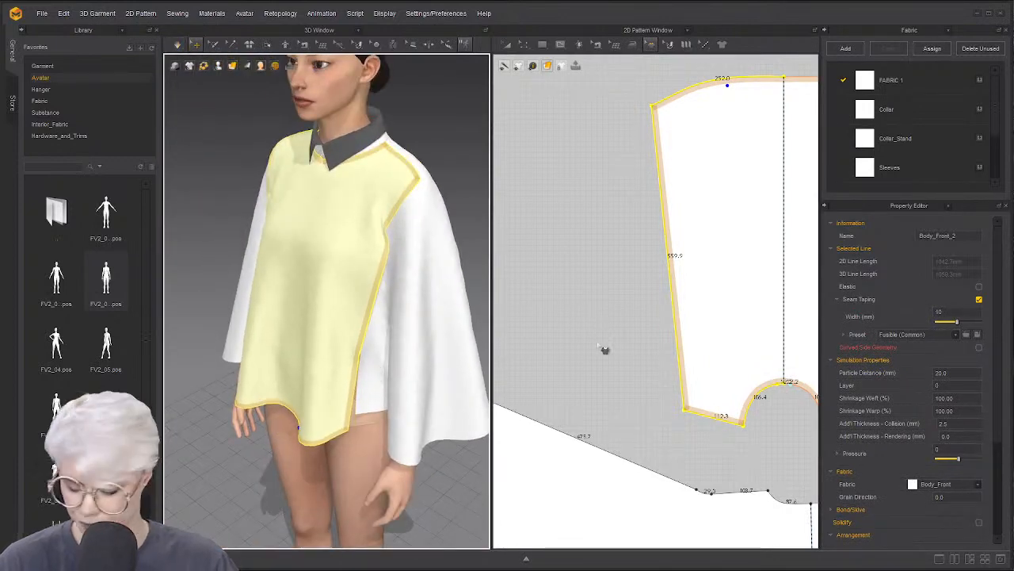
pyautogui.scroll(-10, 600, 340)
pyautogui.press('a')
pyautogui.scroll(5, 610, 238)
pyautogui.press('z')
pyautogui.click(640, 242)
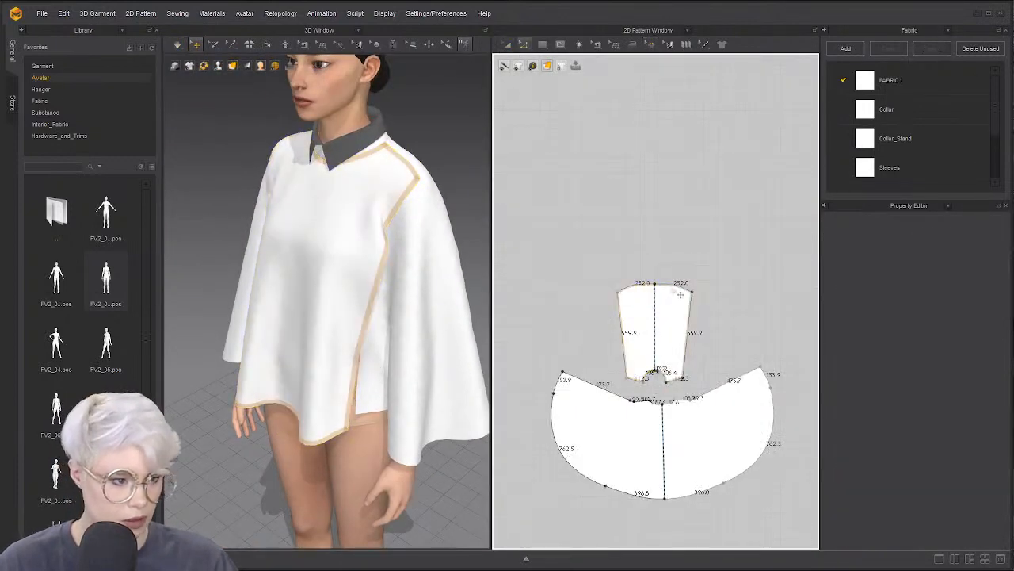
# Rotate the front piece 180° and drag its bottom edge down to ankle length
pyautogui.click(677, 288)
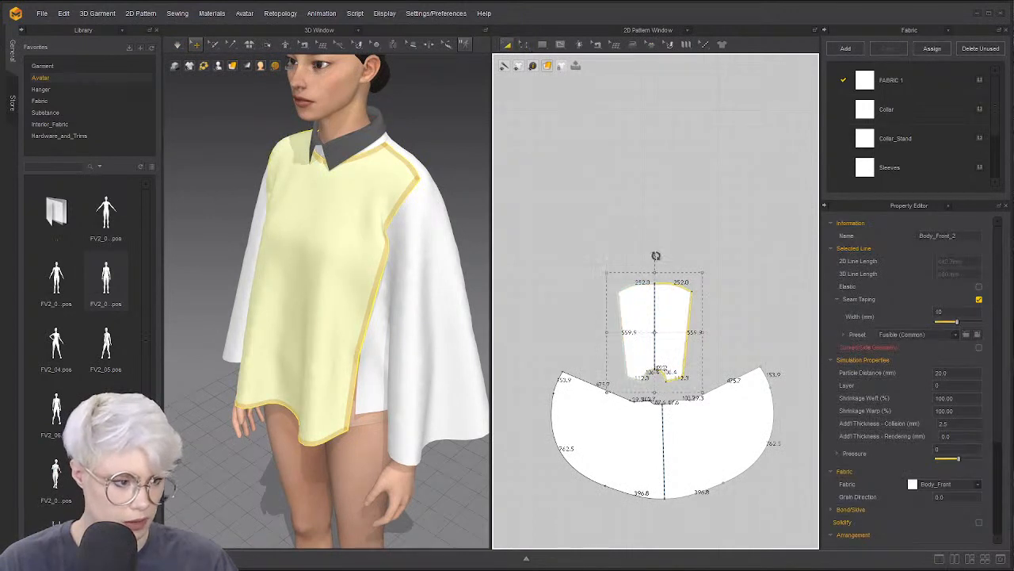
pyautogui.moveTo(701, 392); pyautogui.dragTo(653, 198)
pyautogui.click(635, 265)
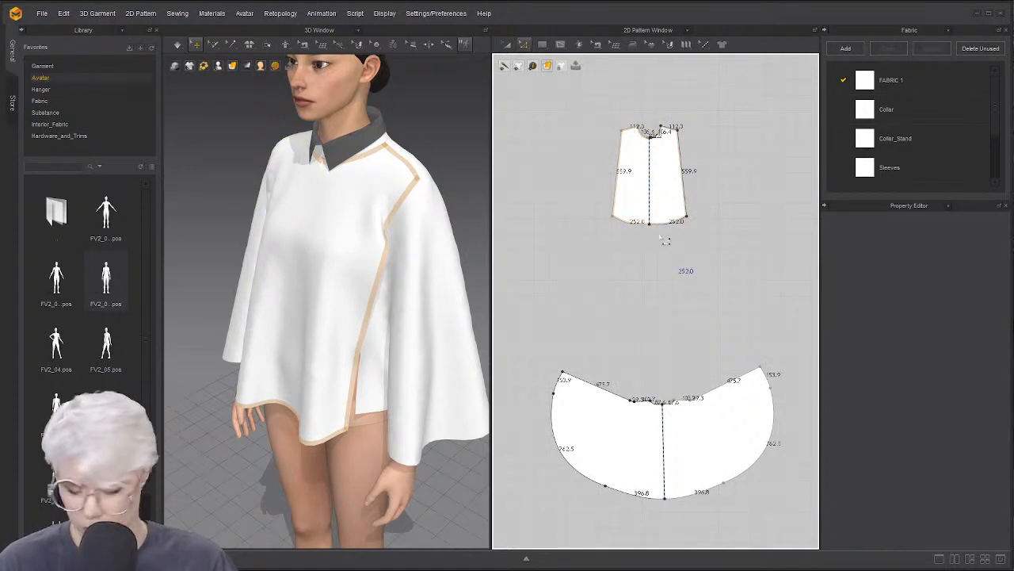
pyautogui.scroll(-2, 609, 309)
pyautogui.scroll(-3, 365, 301)
pyautogui.moveTo(341, 309); pyautogui.dragTo(428, 277, button='right')
pyautogui.moveTo(655, 254); pyautogui.dragTo(661, 337)
pyautogui.scroll(-3, 359, 385)
pyautogui.moveTo(359, 386); pyautogui.dragTo(381, 288, button='middle')
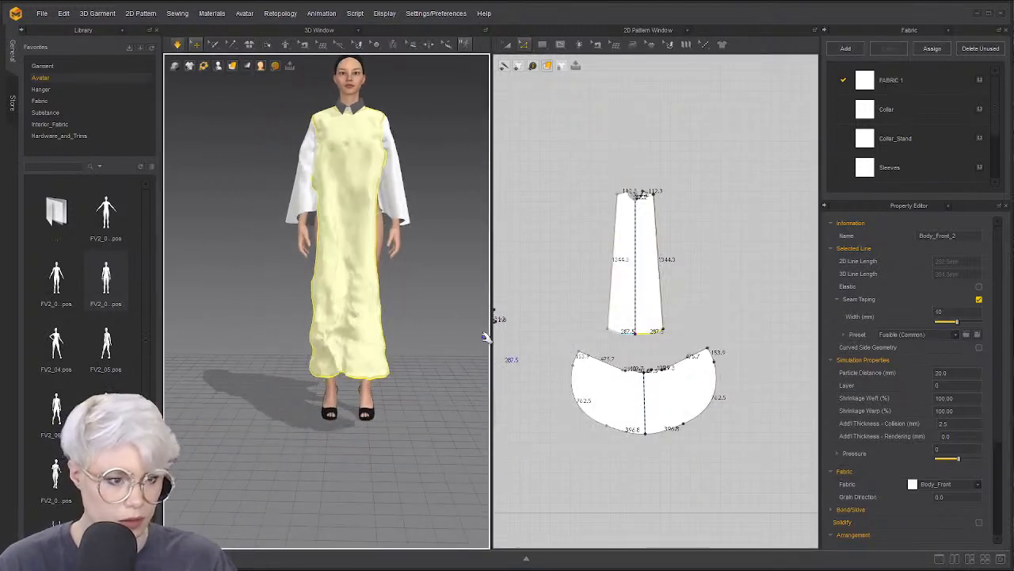
# Re-sew the front panel's left and right side edges and re-drape the long dress
pyautogui.click(597, 44)
pyautogui.scroll(5, 648, 181)
pyautogui.click(585, 226)
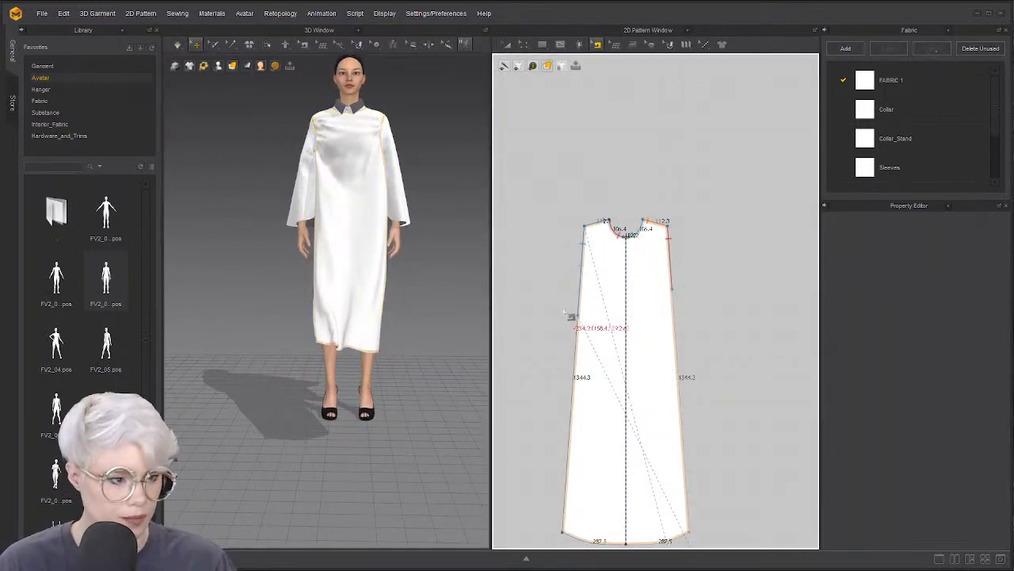
pyautogui.click(582, 273)
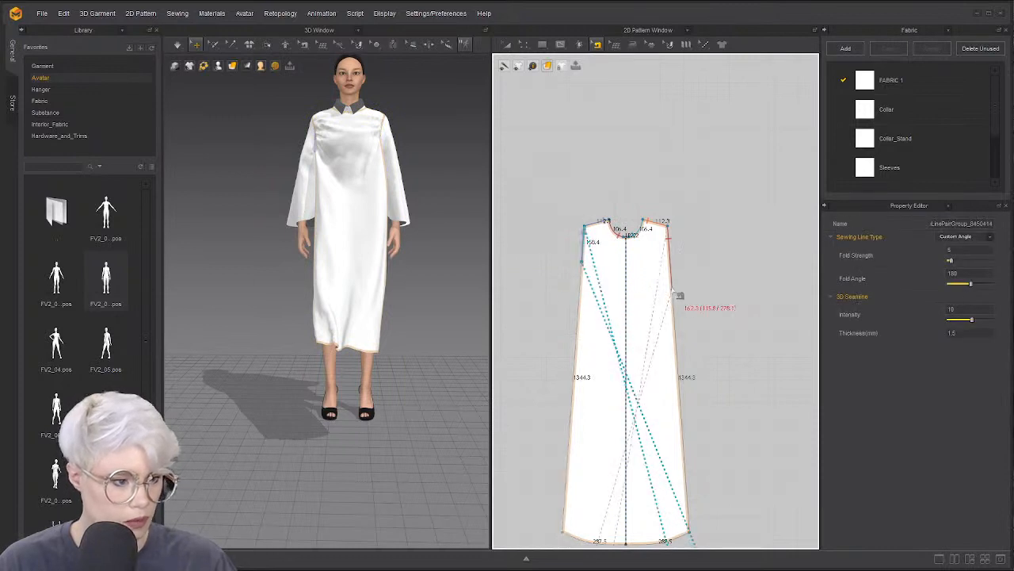
pyautogui.click(668, 231)
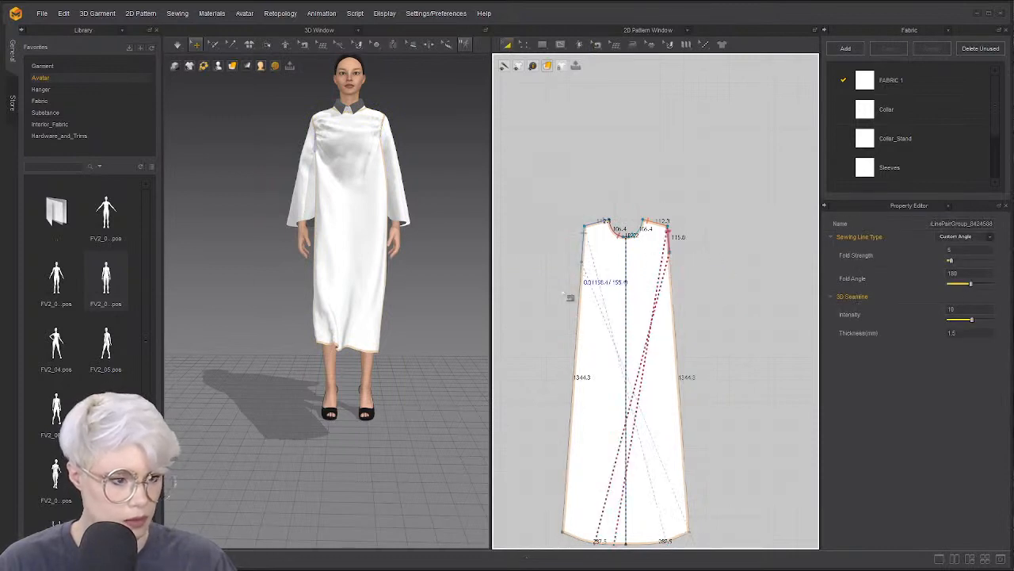
pyautogui.press('space')
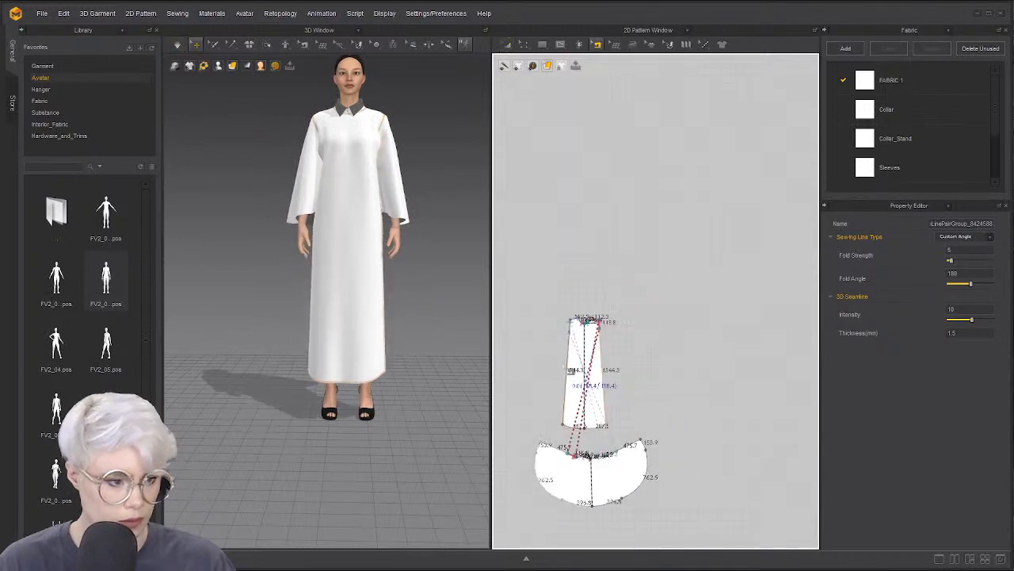
pyautogui.scroll(2, 567, 434)
pyautogui.moveTo(568, 434); pyautogui.dragTo(612, 349, button='middle')
pyautogui.click(582, 387)
pyautogui.scroll(-3, 599, 427)
pyautogui.moveTo(598, 427); pyautogui.dragTo(603, 359, button='middle')
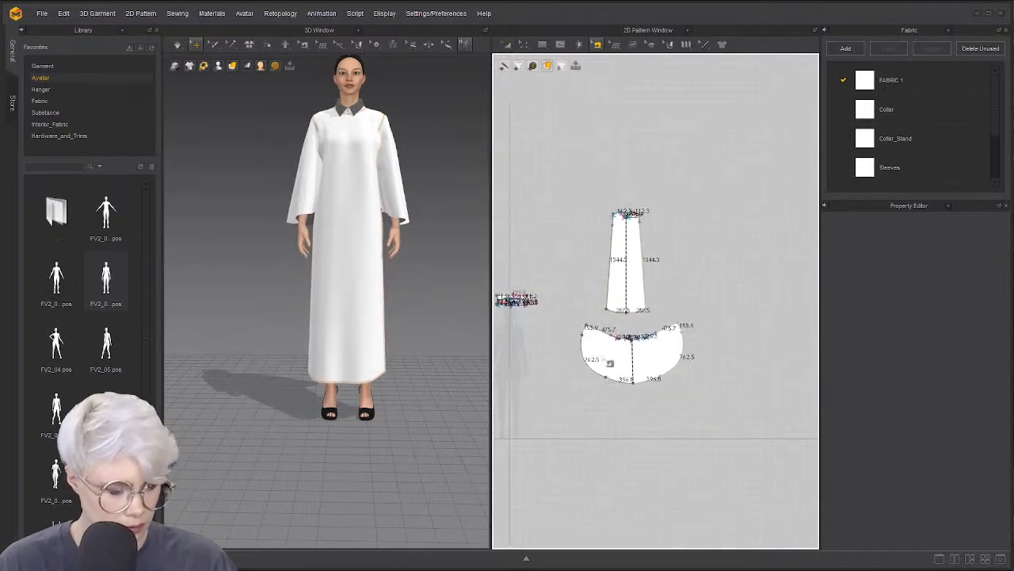
# Delete the sleeve's side and lower curve points, leaving straight edges
pyautogui.scroll(3, 603, 359)
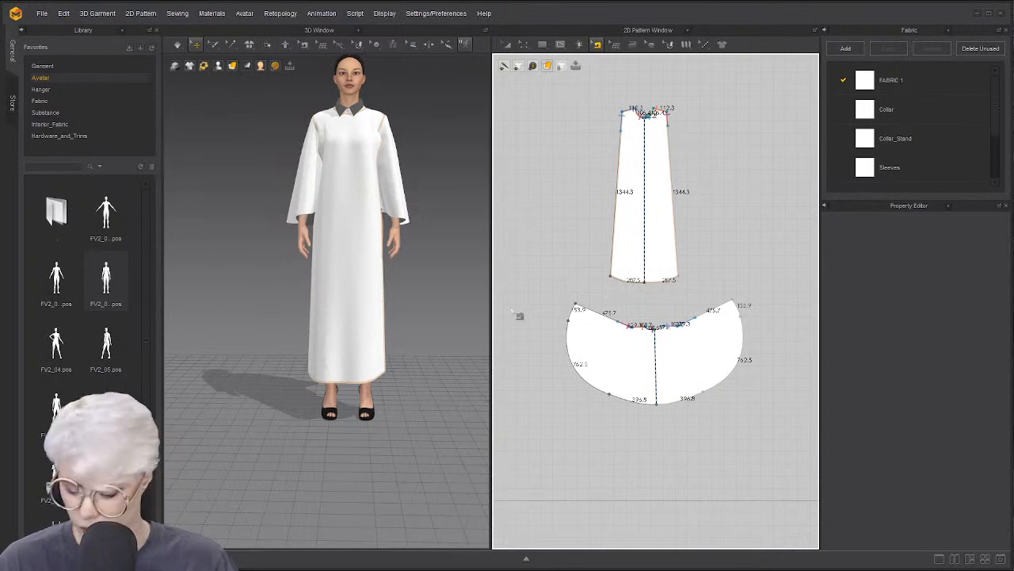
pyautogui.moveTo(576, 306); pyautogui.dragTo(507, 269)
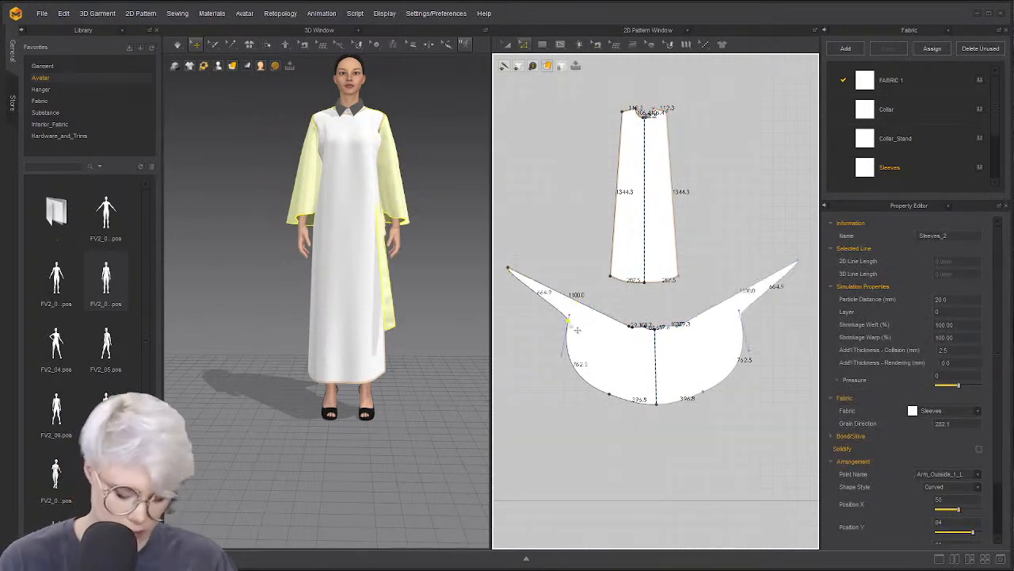
pyautogui.press('Delete')
pyautogui.click(610, 394)
pyautogui.press('Delete')
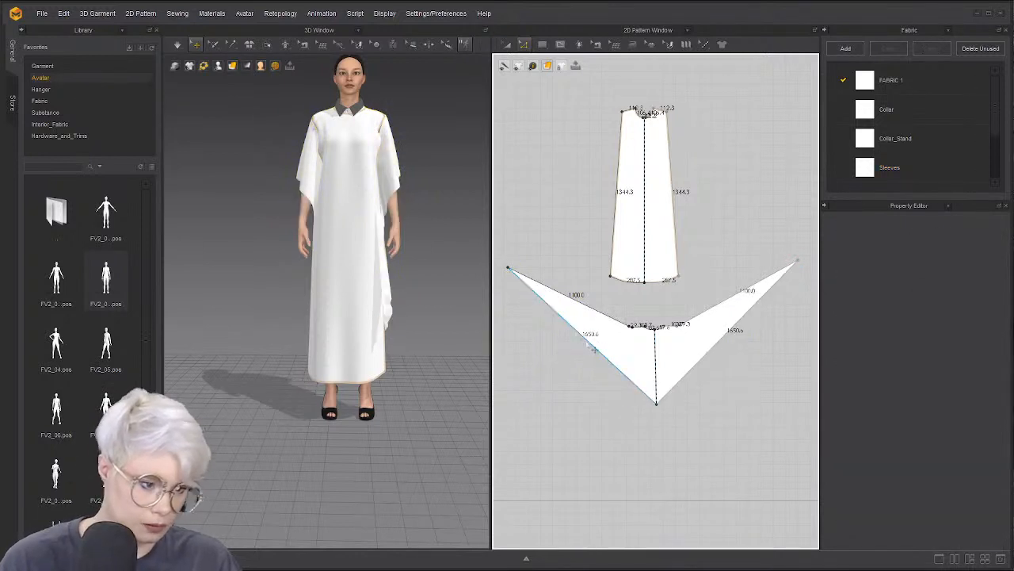
pyautogui.scroll(-2, 547, 293)
pyautogui.moveTo(564, 306); pyautogui.dragTo(601, 320, button='middle')
pyautogui.moveTo(313, 315); pyautogui.dragTo(389, 342, button='right')
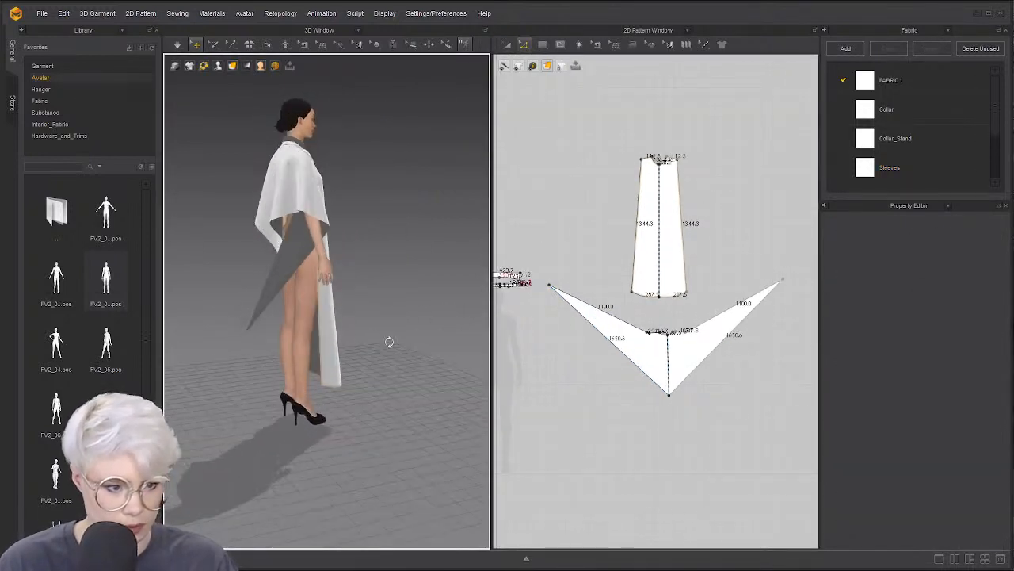
# Pull the sleeve's side point outward, simulate, and re-match its seam to the body edge
pyautogui.click(548, 283)
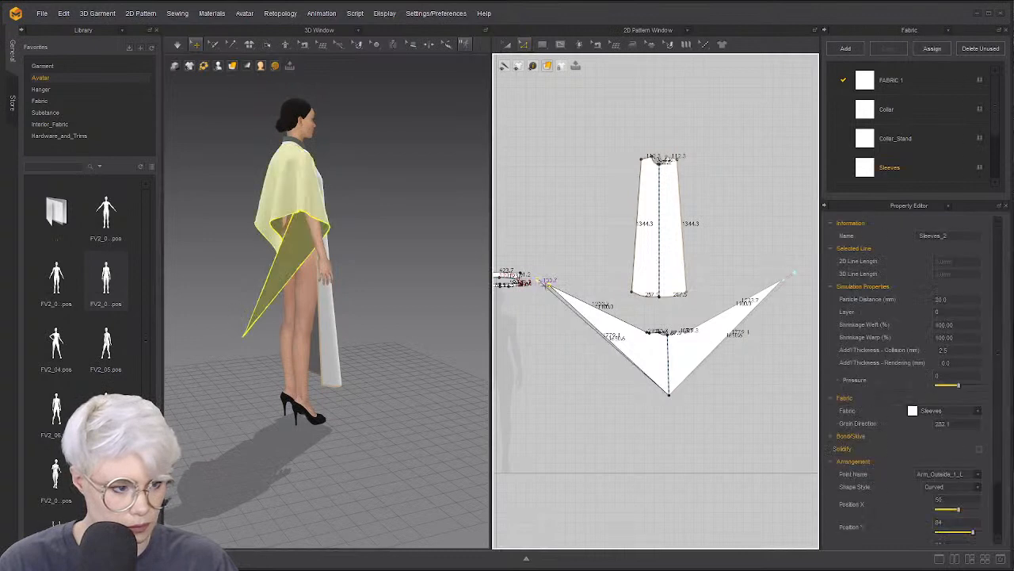
pyautogui.moveTo(548, 279); pyautogui.dragTo(532, 278)
pyautogui.moveTo(646, 349); pyautogui.dragTo(713, 370)
pyautogui.scroll(-2, 699, 351)
pyautogui.press('space')
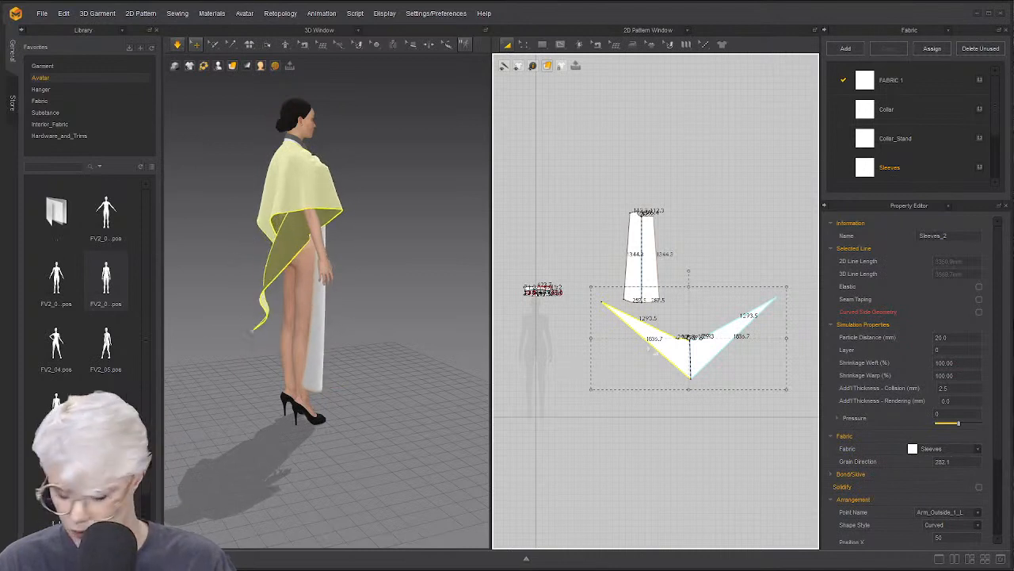
pyautogui.press('b')
pyautogui.scroll(3, 650, 341)
pyautogui.click(693, 338)
pyautogui.moveTo(686, 333); pyautogui.dragTo(685, 334)
pyautogui.moveTo(344, 327); pyautogui.dragTo(368, 327, button='right')
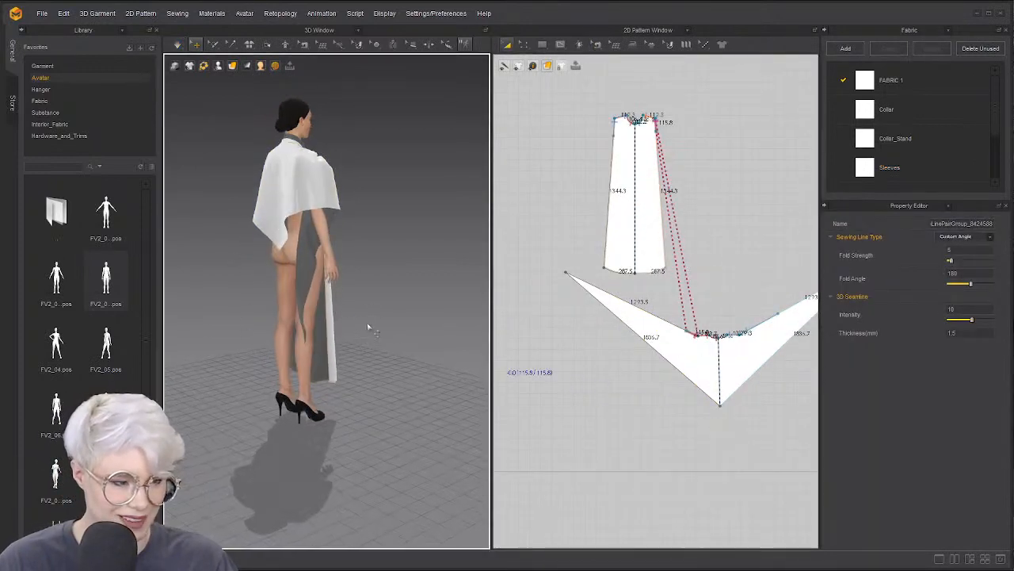
# Restart the simulation and re-sew the sleeve to the body panel's edge
pyautogui.press('space')
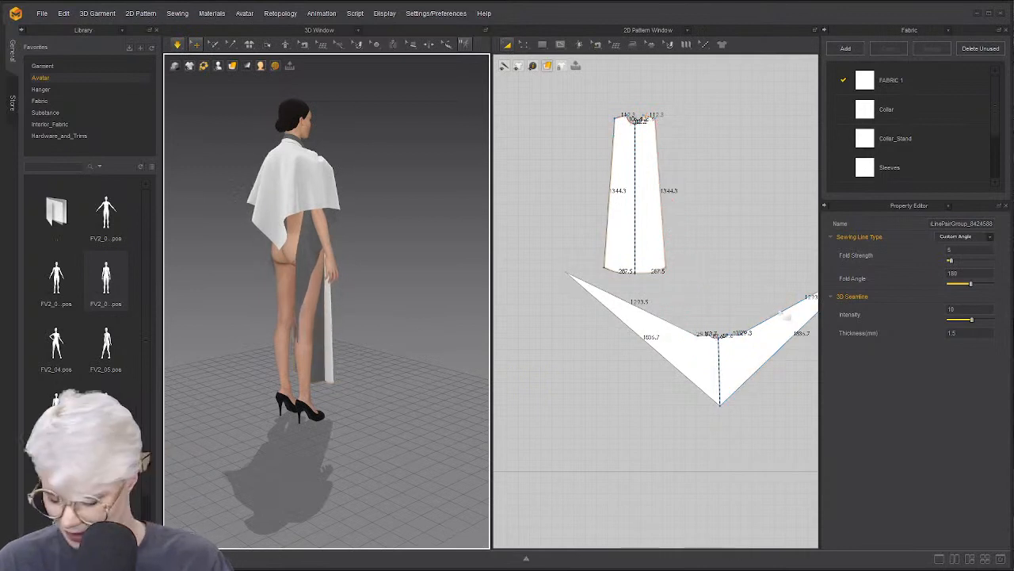
pyautogui.click(767, 330)
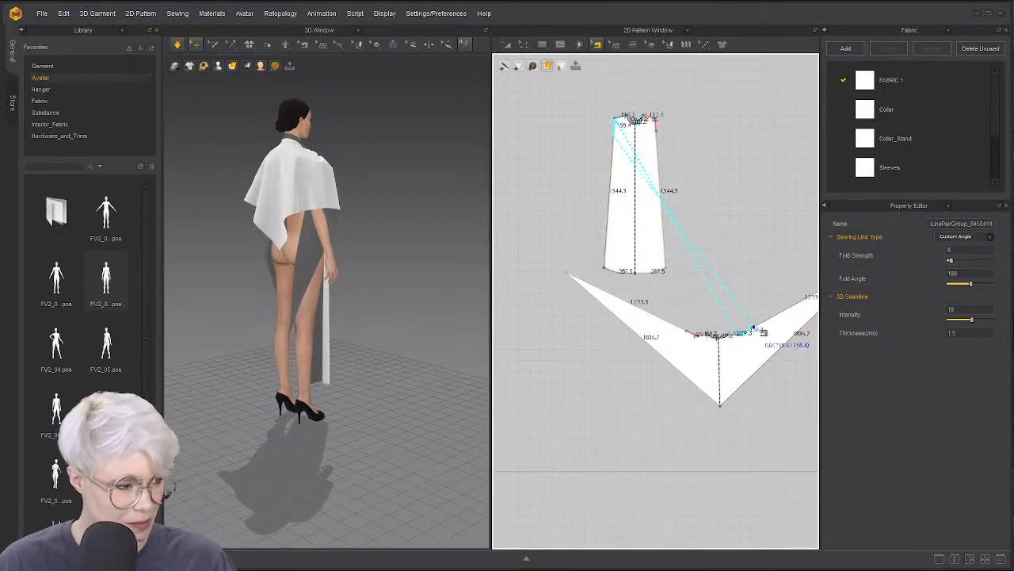
pyautogui.moveTo(367, 306); pyautogui.dragTo(237, 305, button='right')
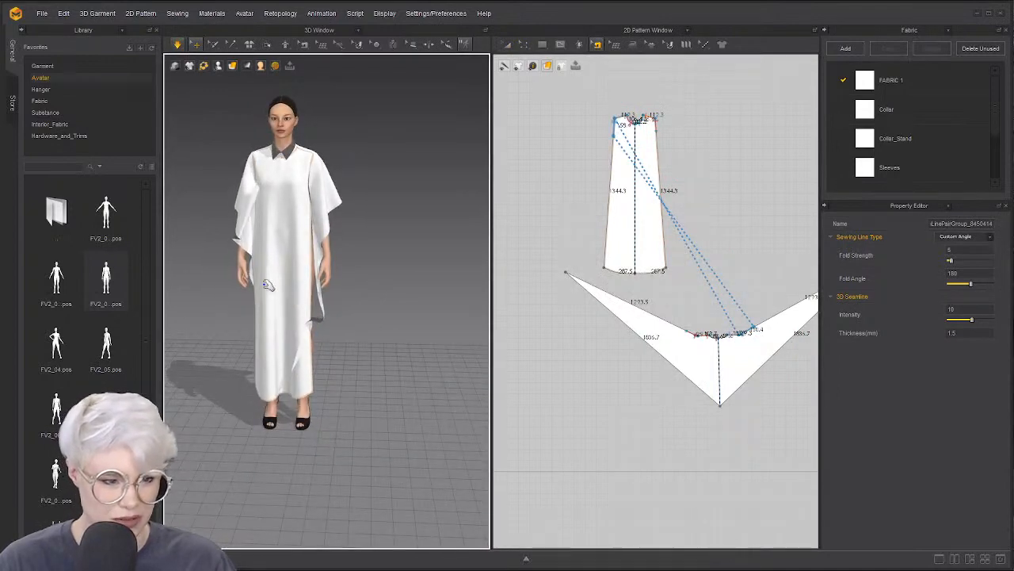
pyautogui.click(243, 273)
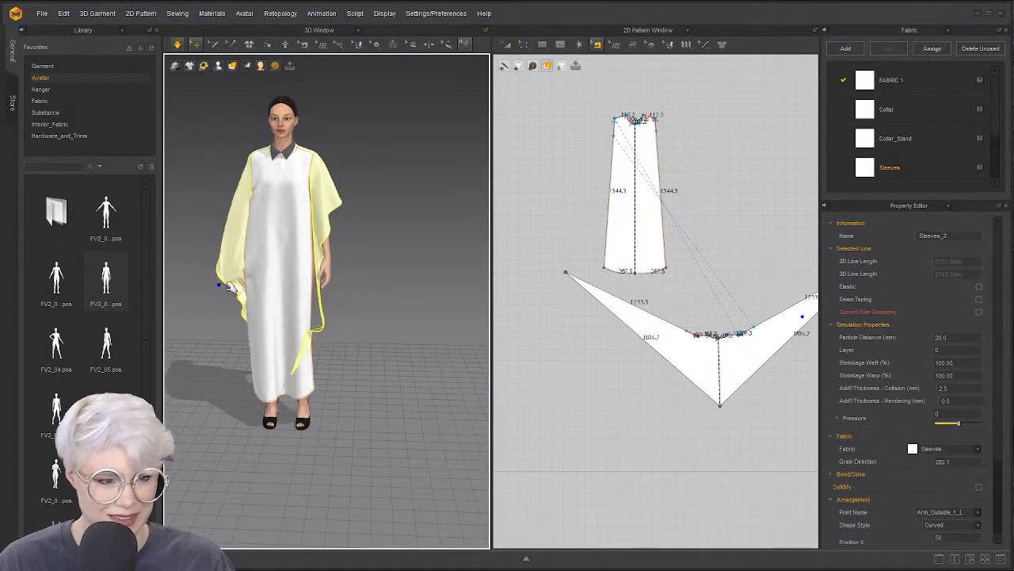
# Drag the sleeve pattern's bottom point down to lengthen the sleeve
pyautogui.scroll(-5, 650, 400)
pyautogui.moveTo(677, 417); pyautogui.dragTo(601, 380, button='middle')
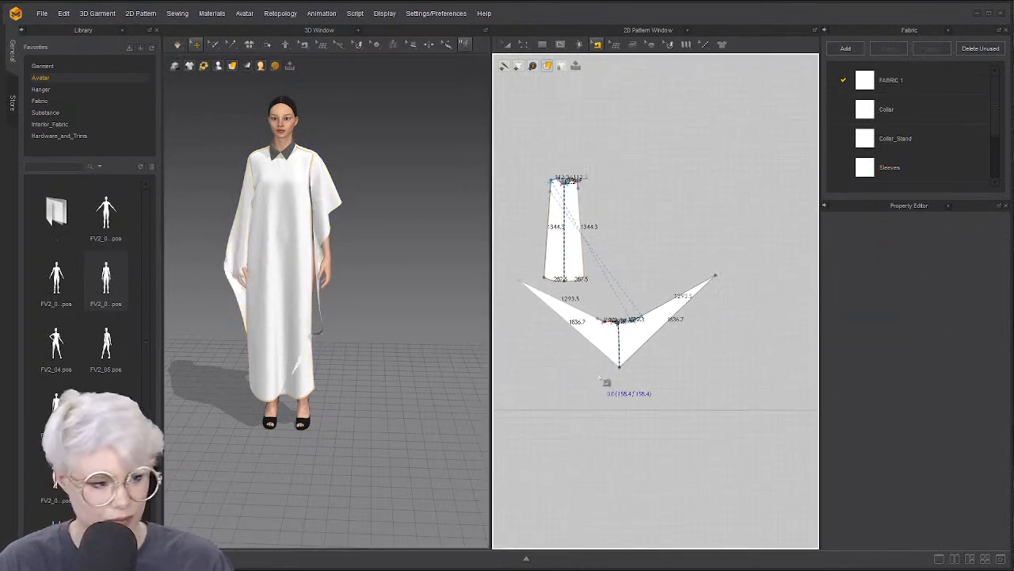
pyautogui.scroll(3, 603, 380)
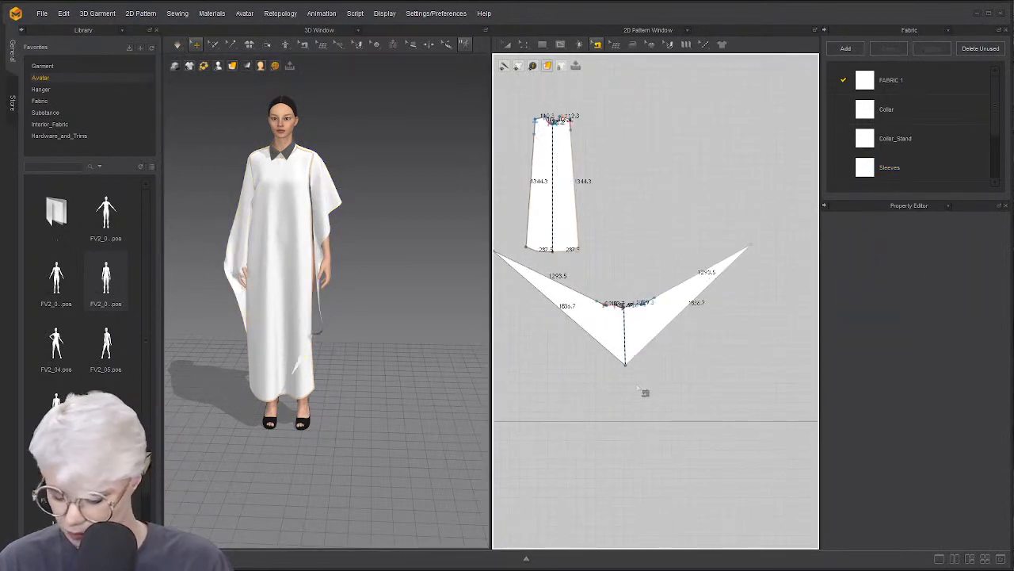
pyautogui.moveTo(628, 375); pyautogui.dragTo(626, 428)
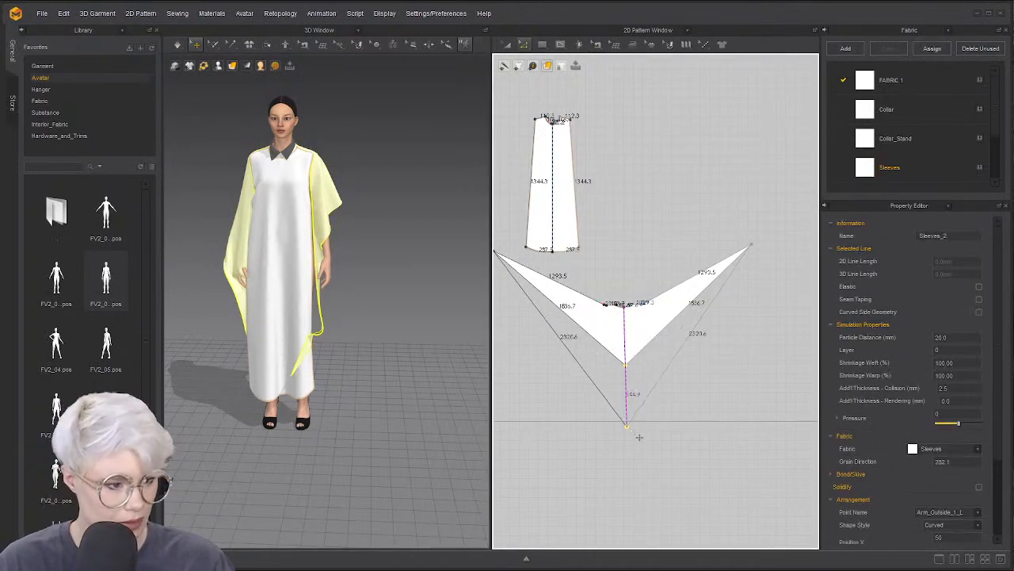
# Curve the sleeve's lower edges outward at 100% curvature and resume simulating
pyautogui.moveTo(449, 394); pyautogui.dragTo(468, 375, button='right')
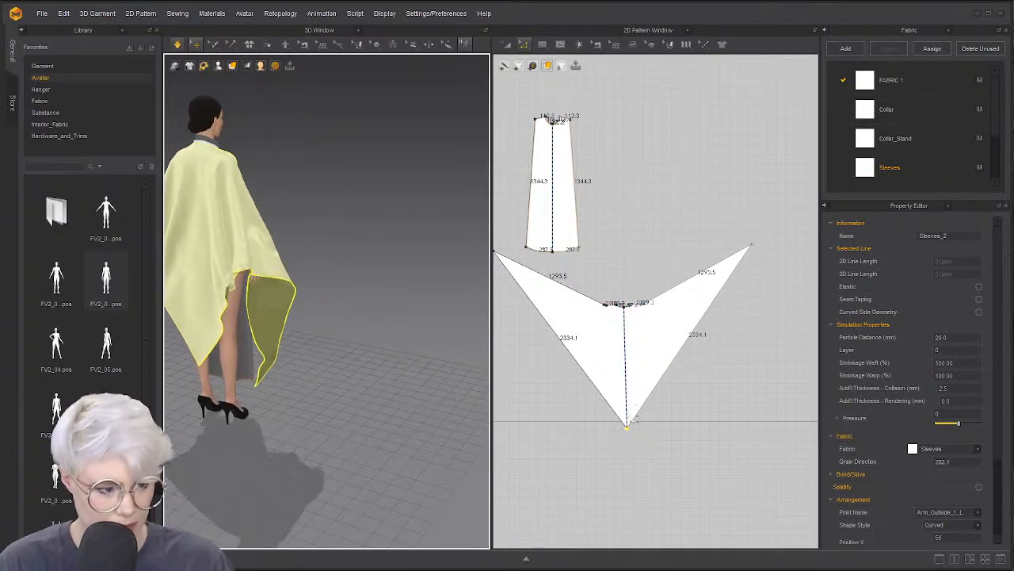
pyautogui.click(532, 367)
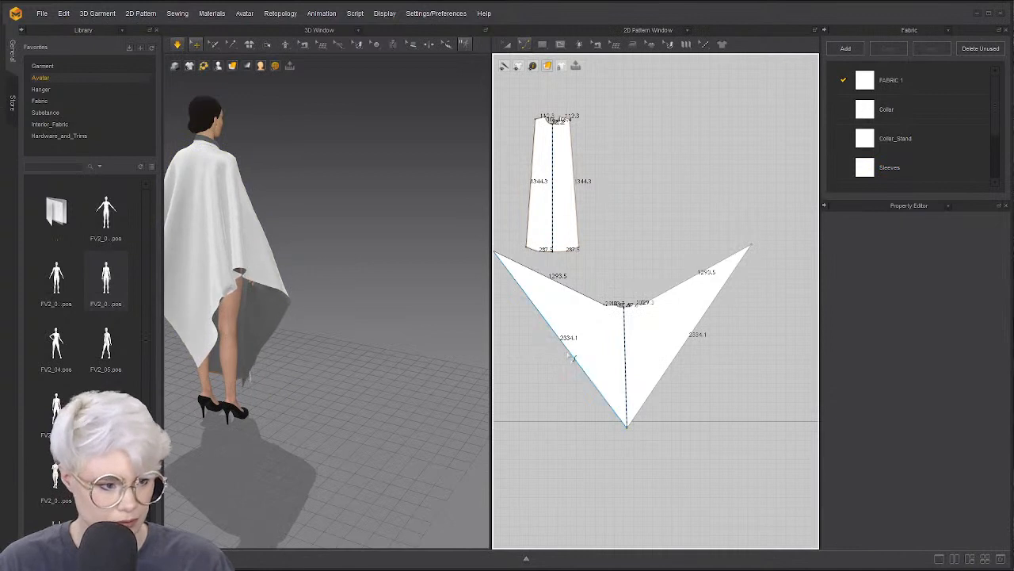
pyautogui.moveTo(569, 355); pyautogui.dragTo(514, 387)
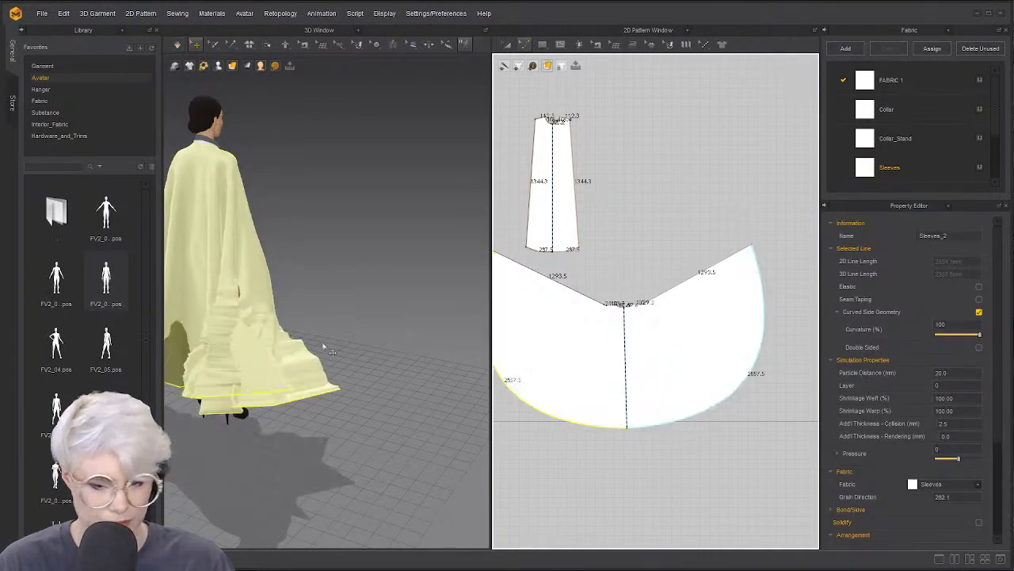
pyautogui.press('space')
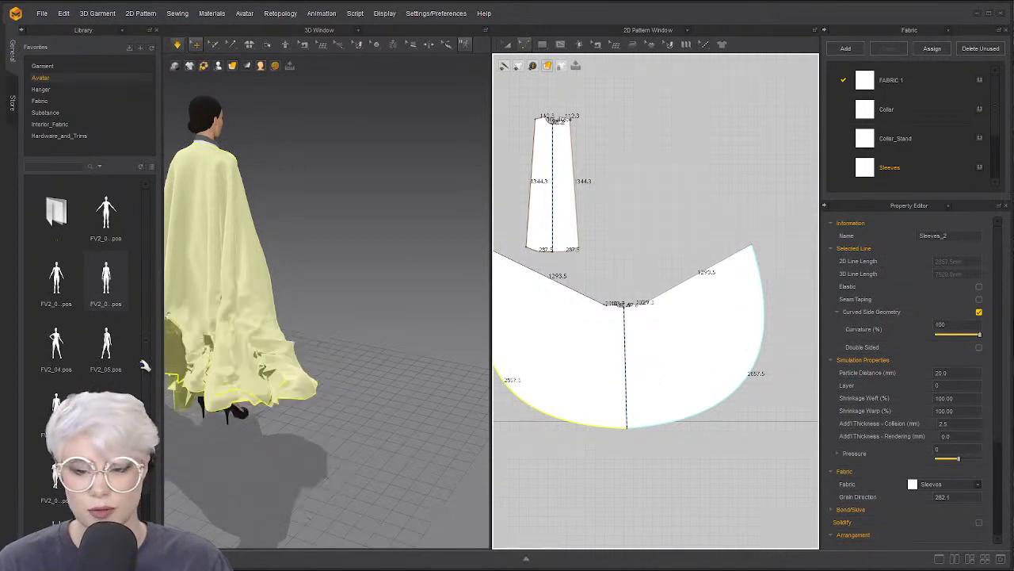
# Re-drape both sleeves in simulation, then select the whole sleeve pattern piece
pyautogui.moveTo(287, 314); pyautogui.dragTo(267, 317, button='right')
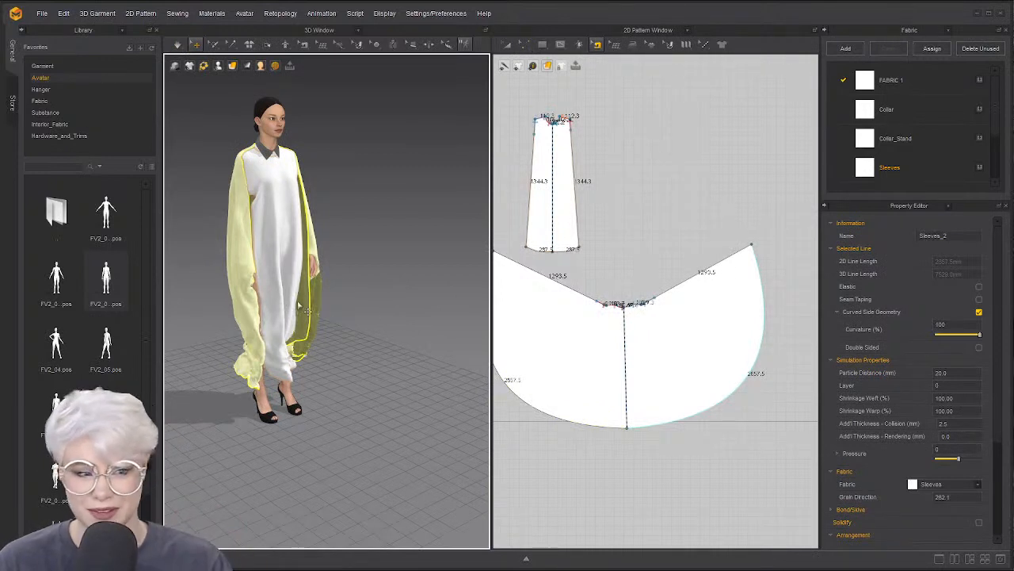
pyautogui.click(242, 271)
pyautogui.press('space')
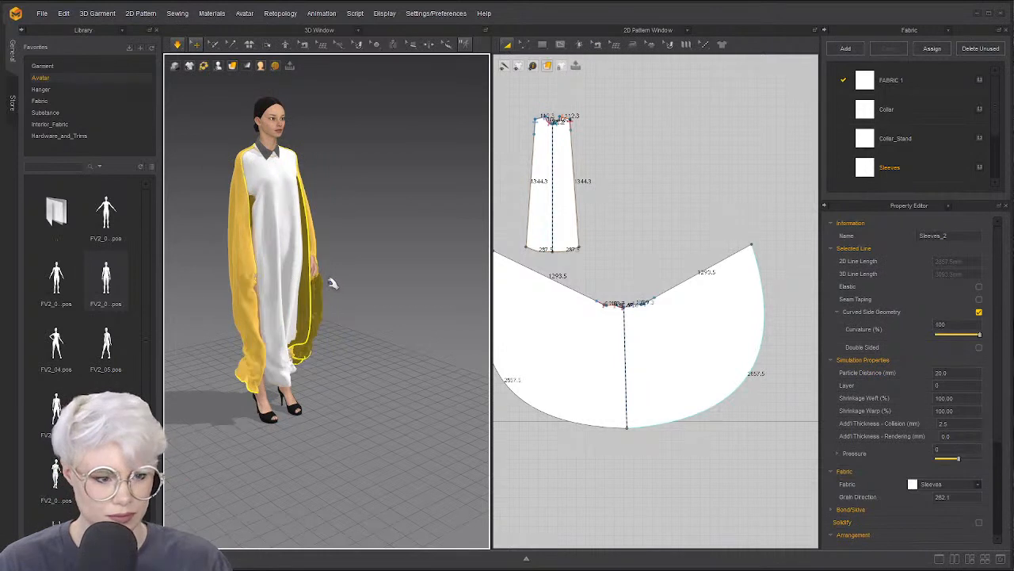
pyautogui.click(376, 283)
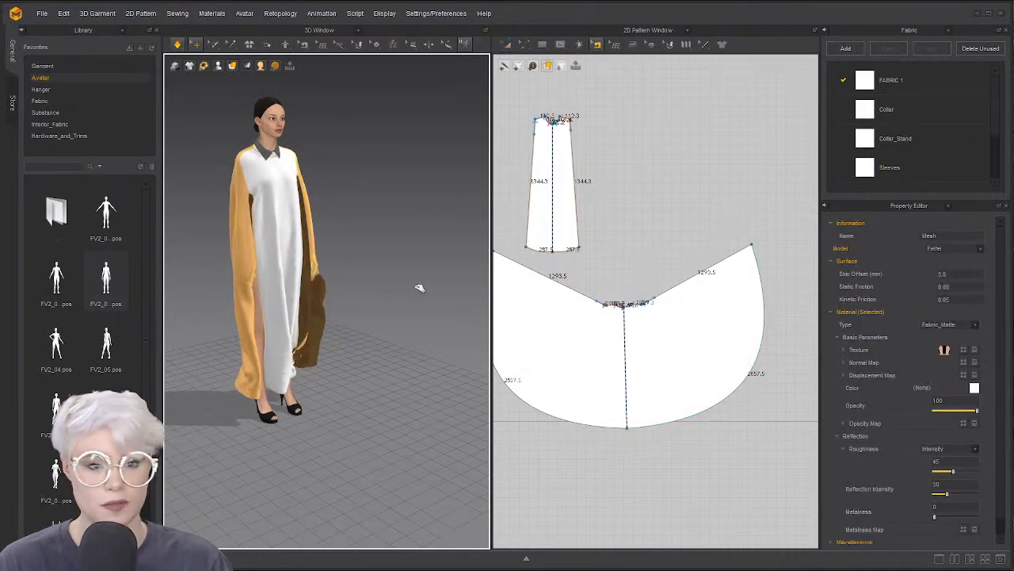
pyautogui.moveTo(346, 294); pyautogui.dragTo(314, 288, button='right')
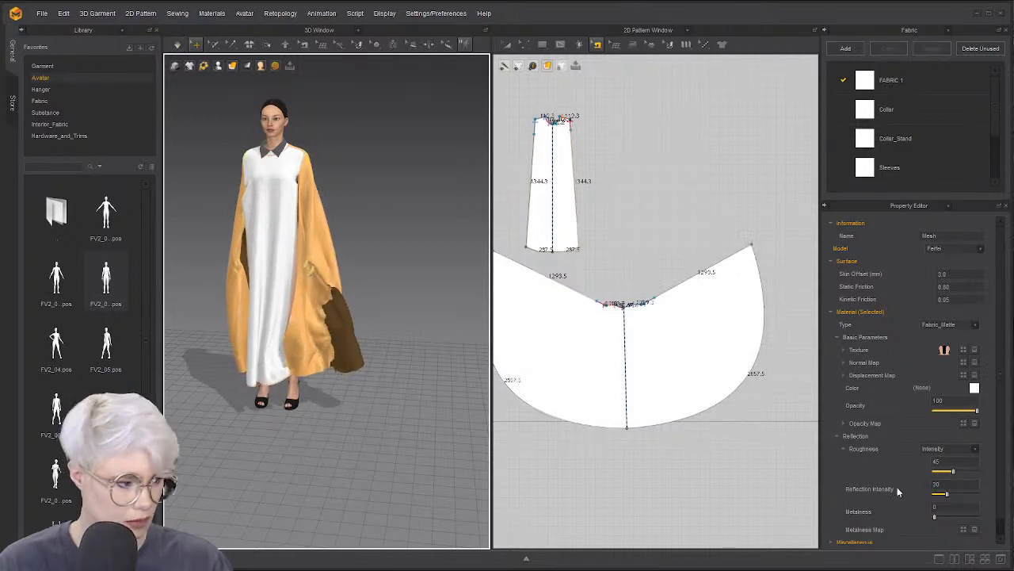
pyautogui.scroll(-1, 942, 425)
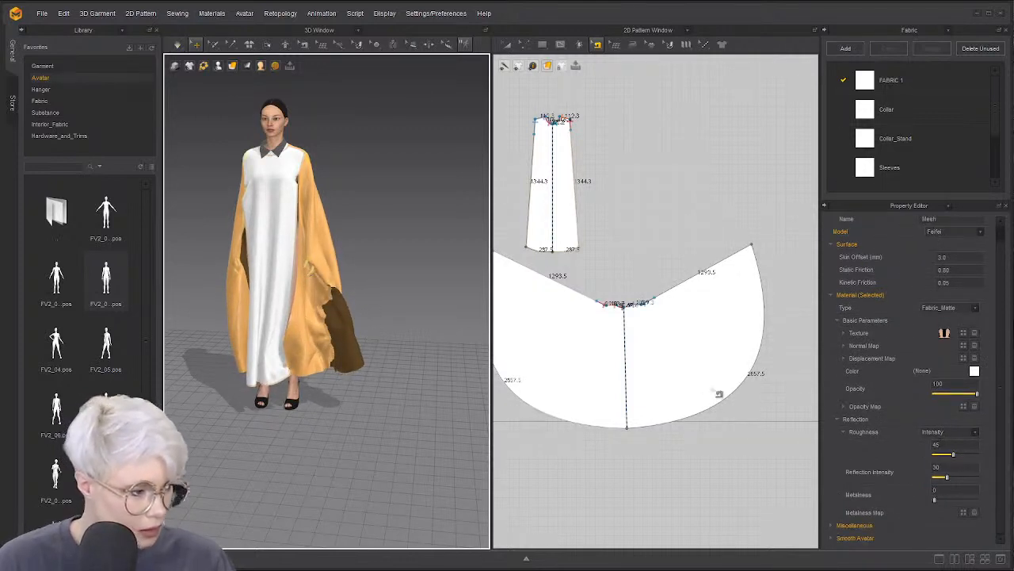
pyautogui.press('a')
pyautogui.click(718, 363)
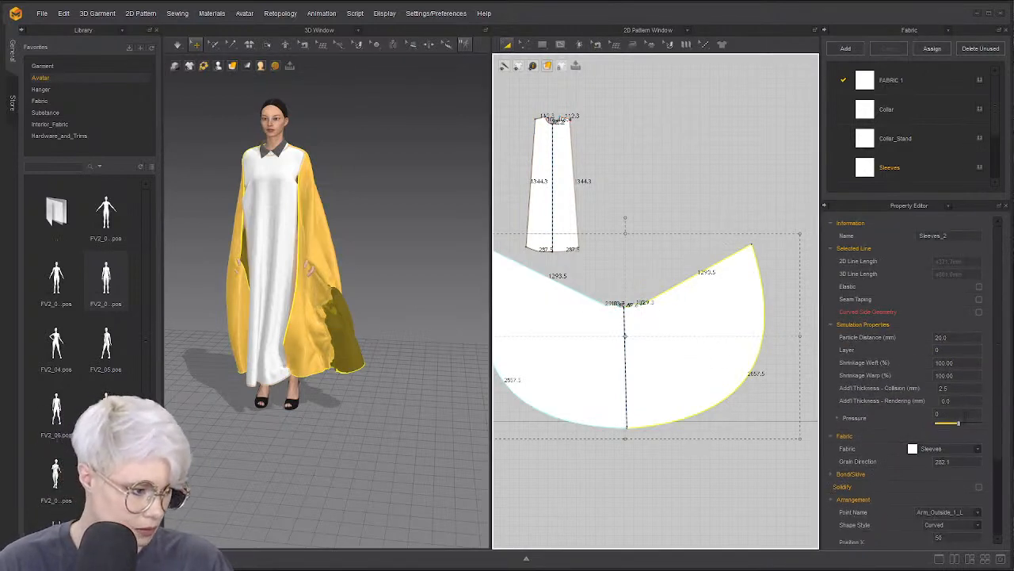
# Box-select patches of cape cloth and pull them outward to the left while simulating
pyautogui.click(965, 415)
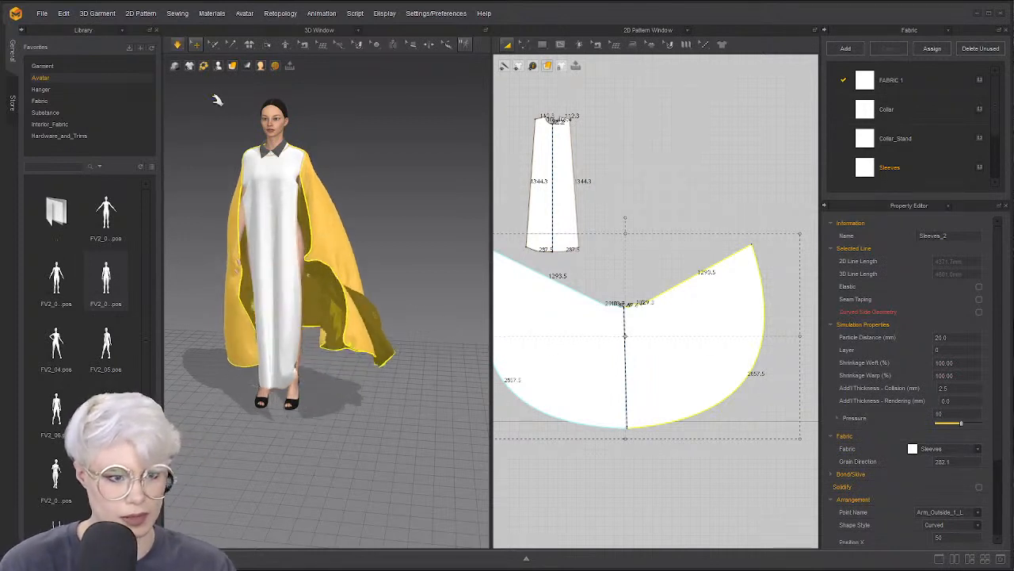
pyautogui.click(213, 44)
pyautogui.click(242, 80)
pyautogui.moveTo(305, 255); pyautogui.dragTo(329, 286)
pyautogui.moveTo(303, 225); pyautogui.dragTo(374, 268)
pyautogui.moveTo(215, 232); pyautogui.dragTo(250, 279)
pyautogui.moveTo(673, 272); pyautogui.dragTo(729, 326)
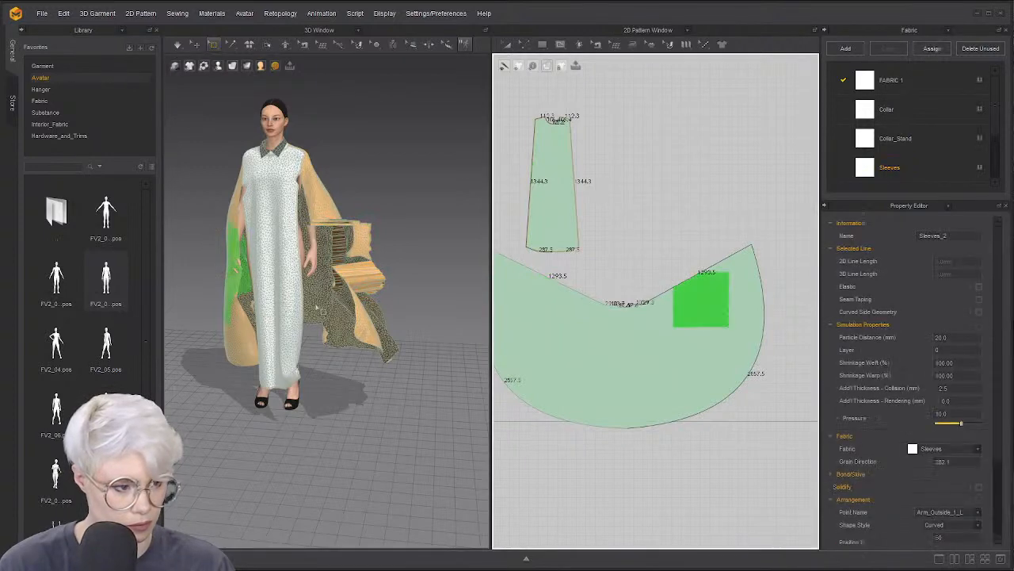
pyautogui.moveTo(243, 275); pyautogui.dragTo(208, 268)
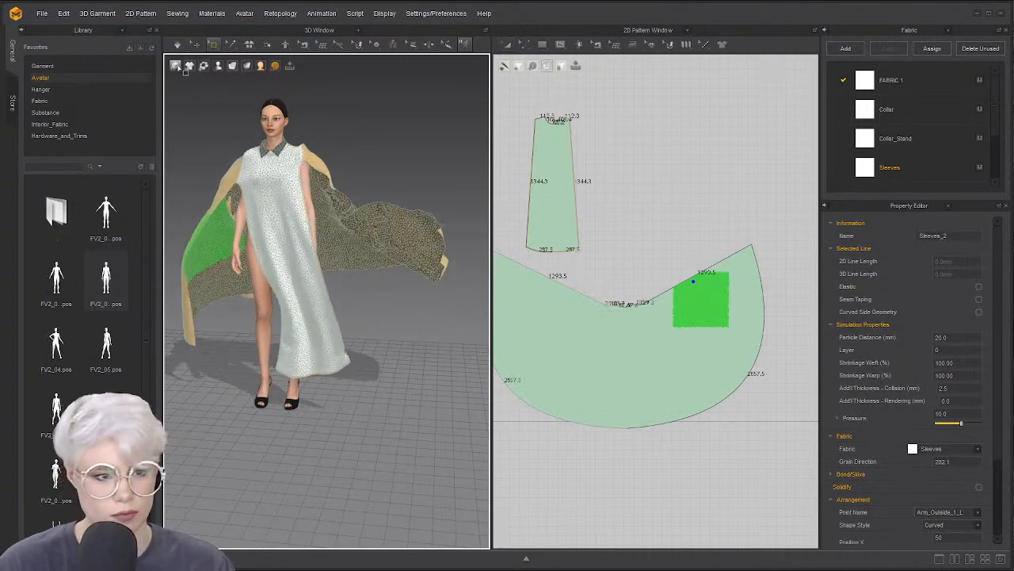
# Stop the simulation and set the sleeve piece's Pressure to 0.0
pyautogui.click(175, 66)
pyautogui.click(428, 166)
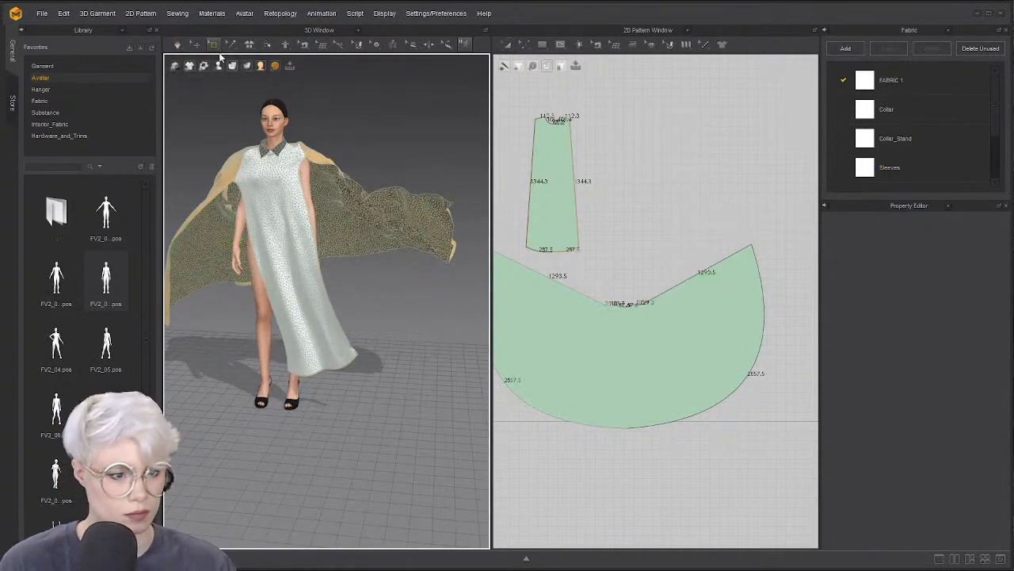
pyautogui.press('space')
pyautogui.click(605, 347)
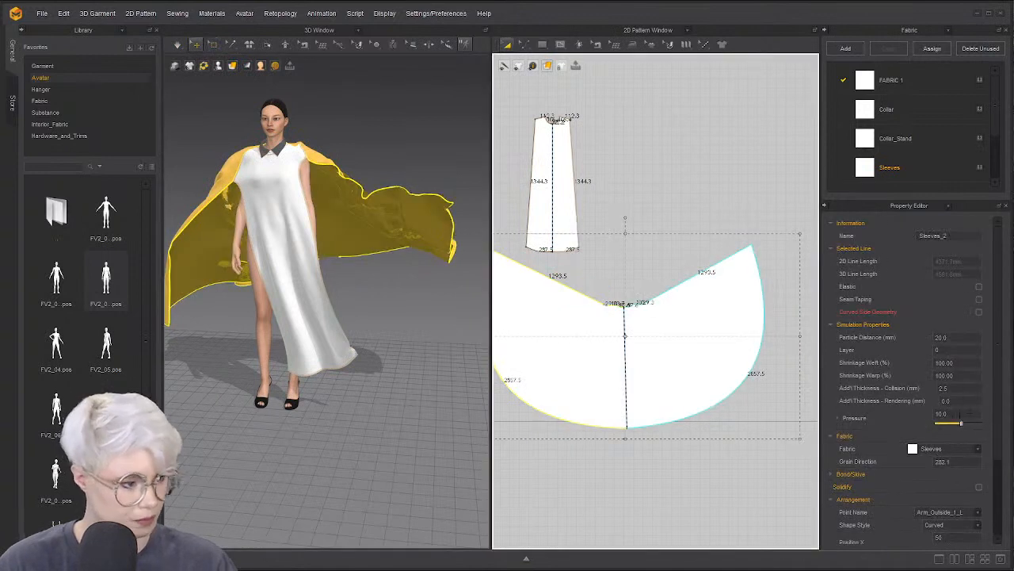
pyautogui.click(960, 414)
pyautogui.rightClick(959, 415)
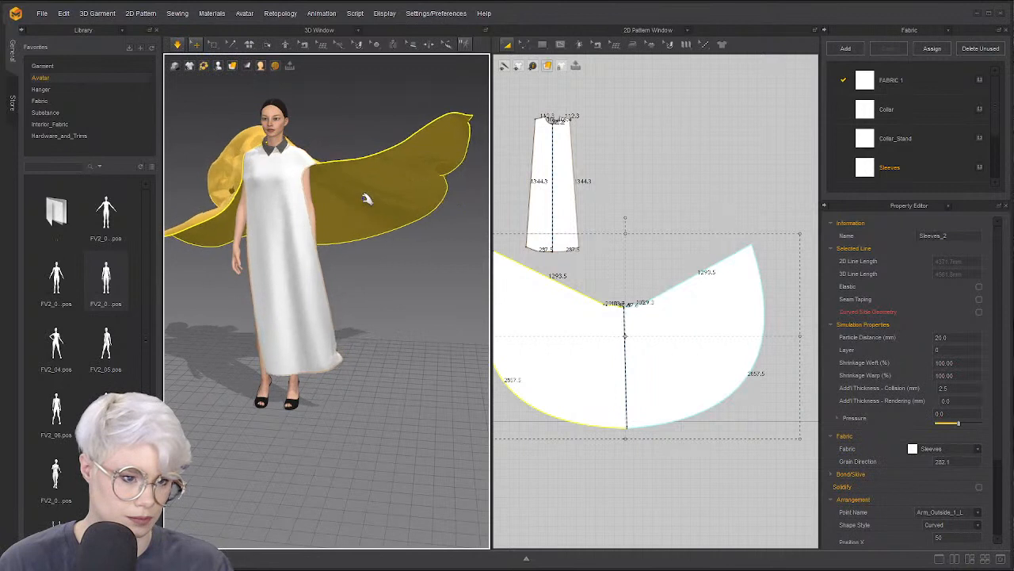
pyautogui.click(316, 365)
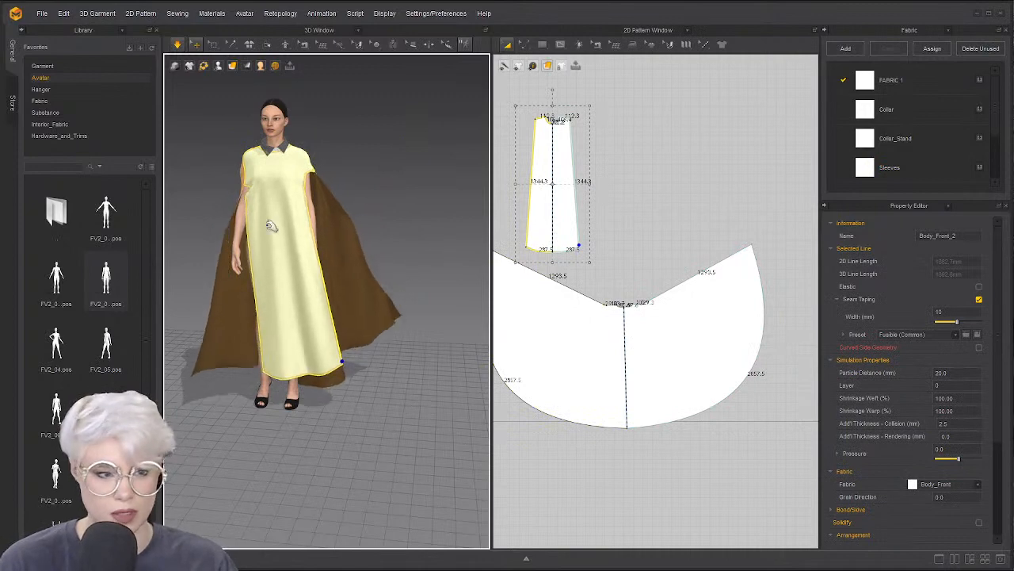
# Pull the cape outward from the body, stop the simulation, and inspect it from behind
pyautogui.moveTo(295, 205); pyautogui.dragTo(347, 306, button='right')
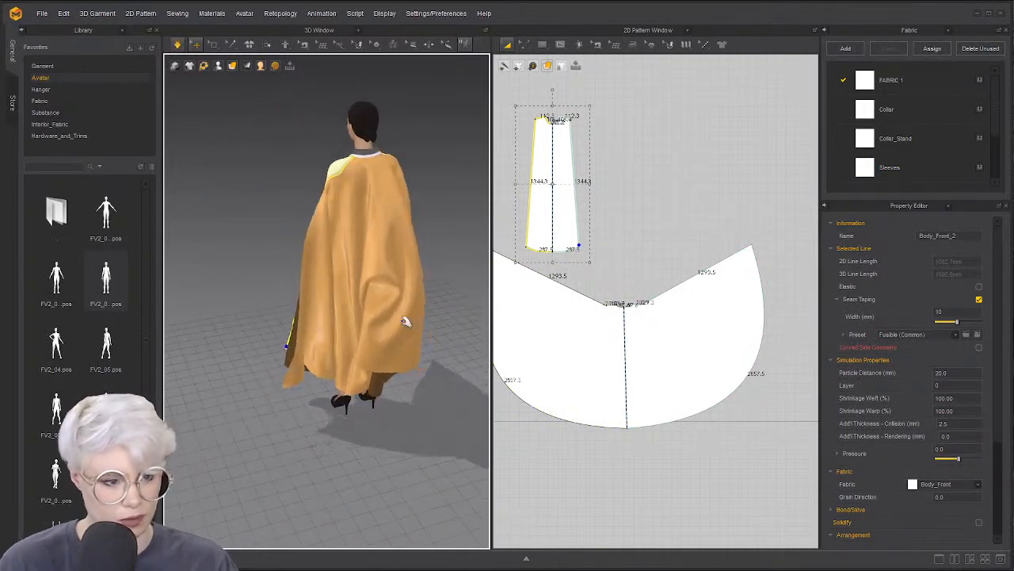
pyautogui.moveTo(401, 340); pyautogui.dragTo(431, 406)
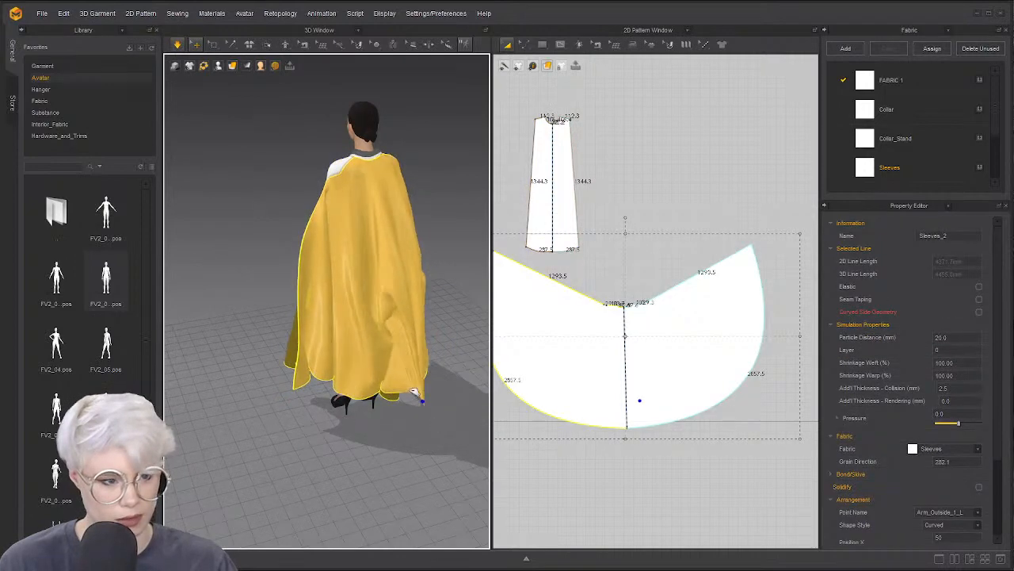
pyautogui.press('space')
pyautogui.moveTo(333, 301); pyautogui.dragTo(399, 281, button='right')
pyautogui.click(331, 209)
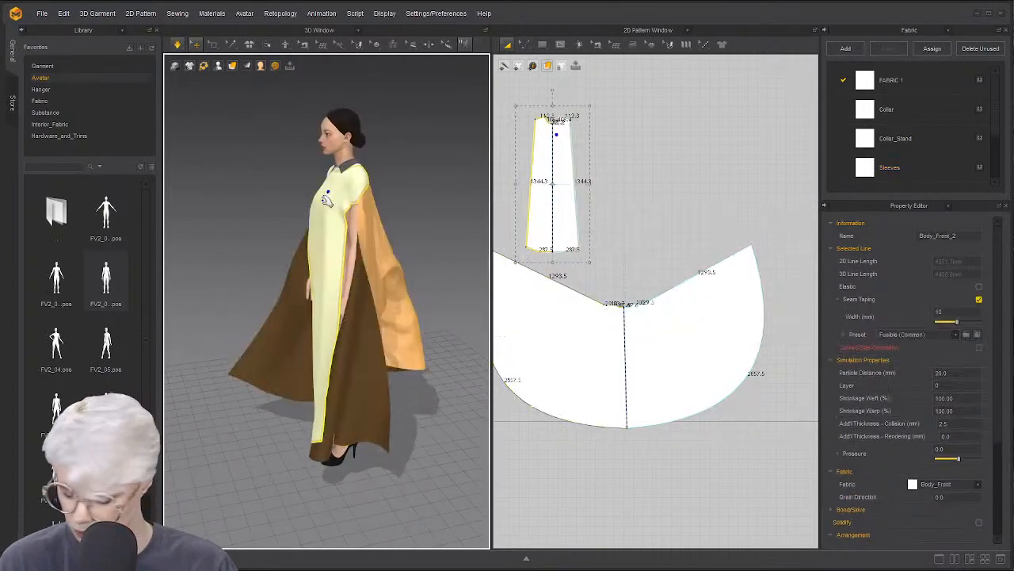
pyautogui.moveTo(331, 209); pyautogui.dragTo(216, 198, button='right')
pyautogui.scroll(3, 265, 229)
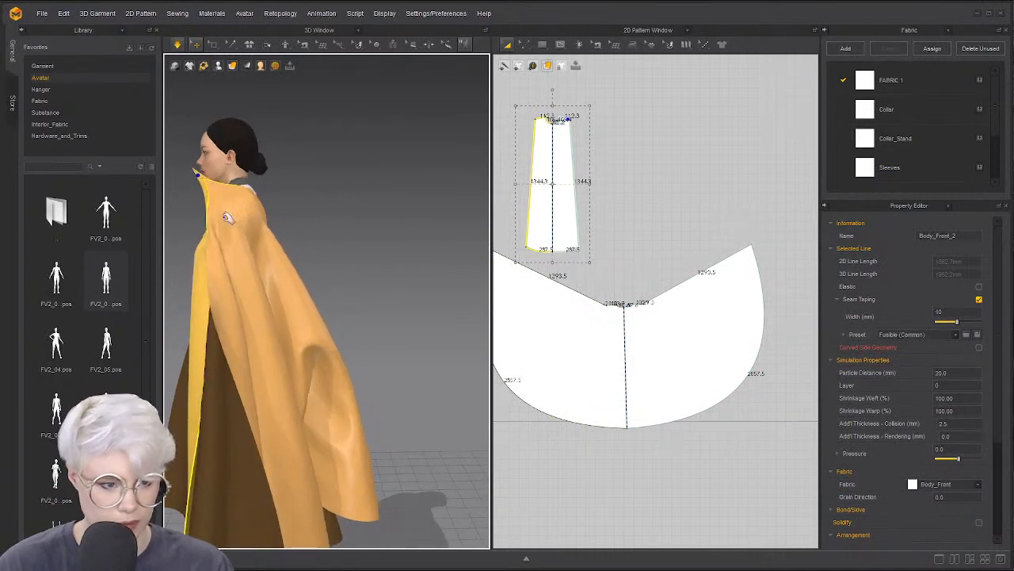
pyautogui.moveTo(307, 243); pyautogui.dragTo(313, 285, button='right')
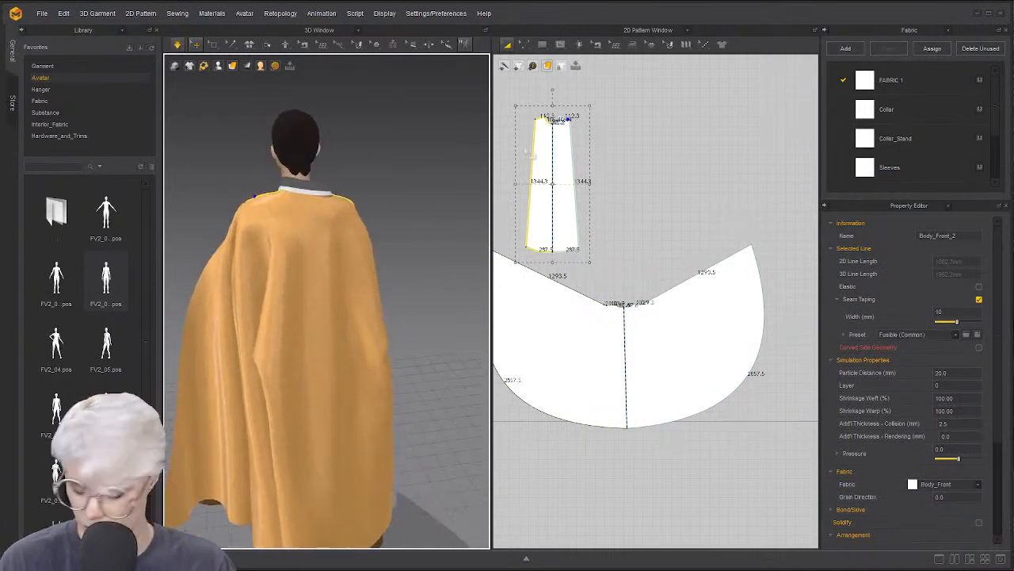
# Select all pattern pieces and check the settled cape from the front
pyautogui.hotkey('ctrl', 'a')
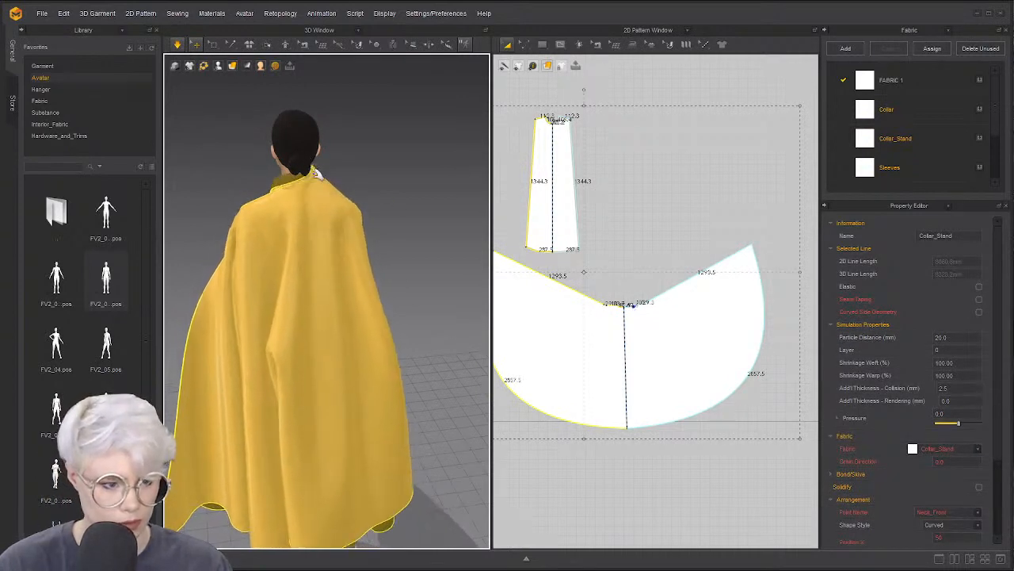
pyautogui.moveTo(294, 235); pyautogui.dragTo(460, 257, button='right')
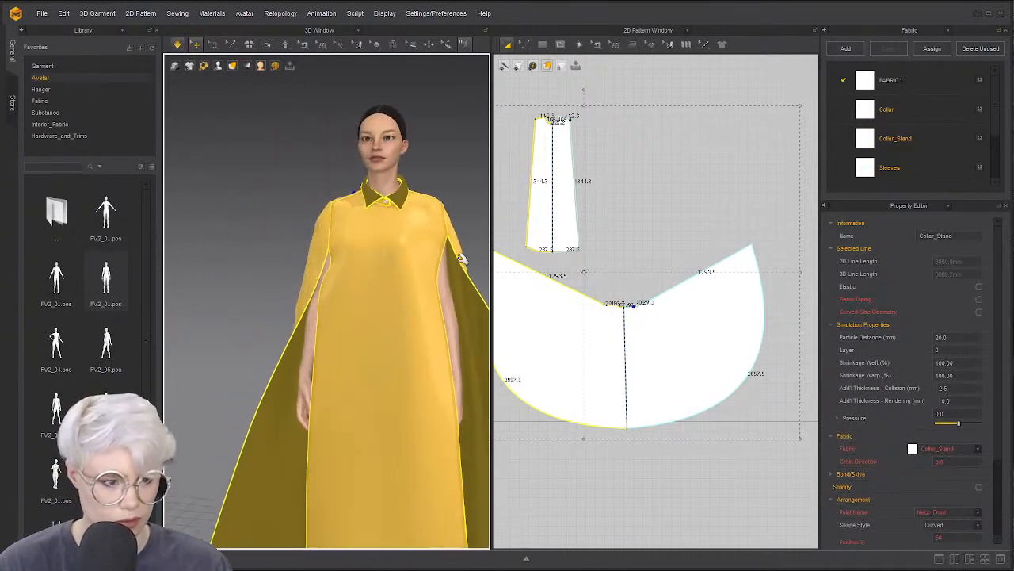
pyautogui.moveTo(340, 227); pyautogui.dragTo(396, 190, button='right')
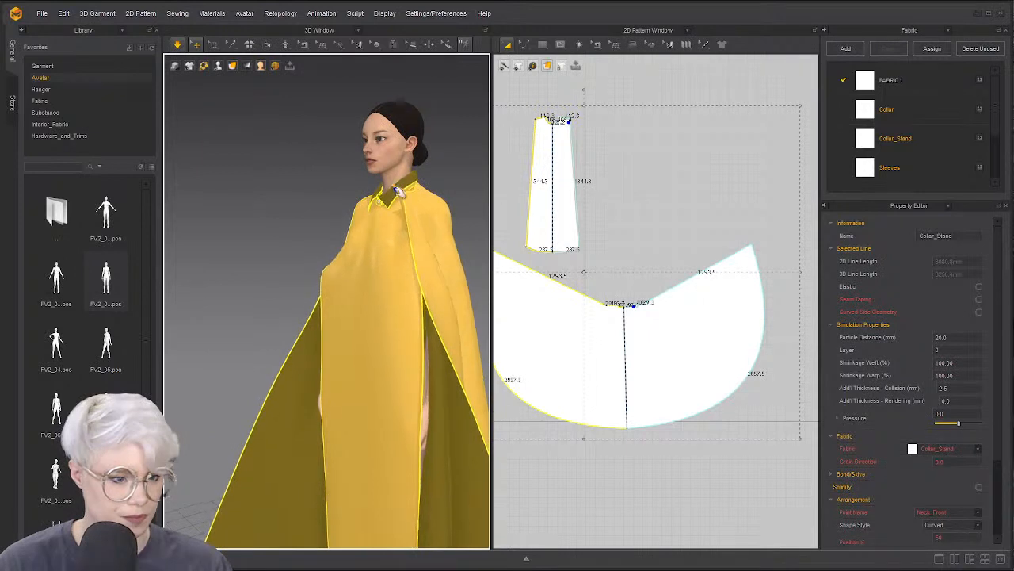
pyautogui.moveTo(432, 246); pyautogui.dragTo(363, 302, button='right')
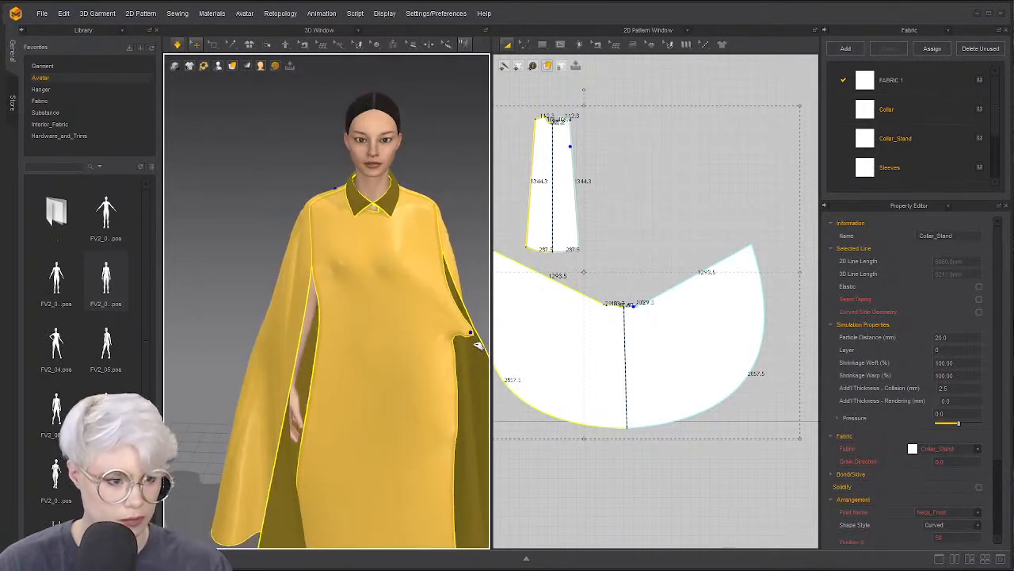
# Sew the front torso piece's side edge to the cape neckline with Segment Sewing
pyautogui.press('n')
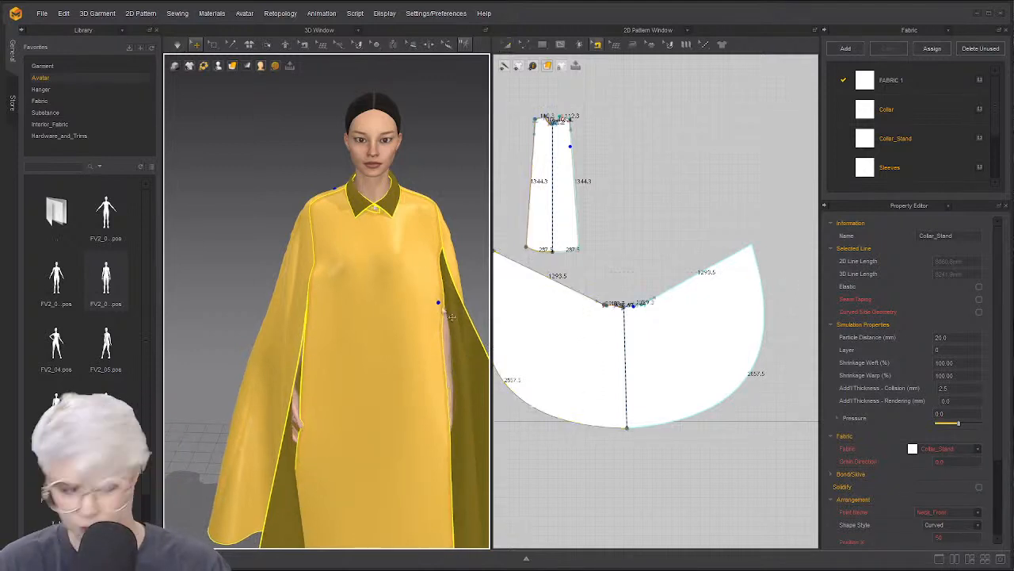
pyautogui.scroll(3, 515, 252)
pyautogui.scroll(5, 529, 230)
pyautogui.moveTo(555, 207); pyautogui.dragTo(562, 280, button='middle')
pyautogui.scroll(-3, 564, 280)
pyautogui.moveTo(599, 170); pyautogui.dragTo(611, 305, button='middle')
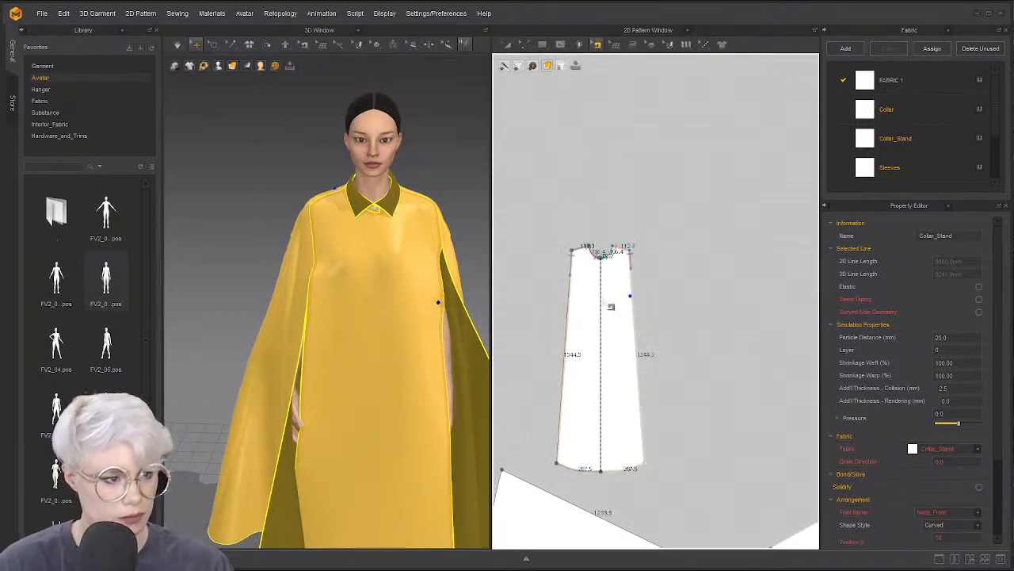
pyautogui.scroll(4, 615, 290)
pyautogui.click(646, 276)
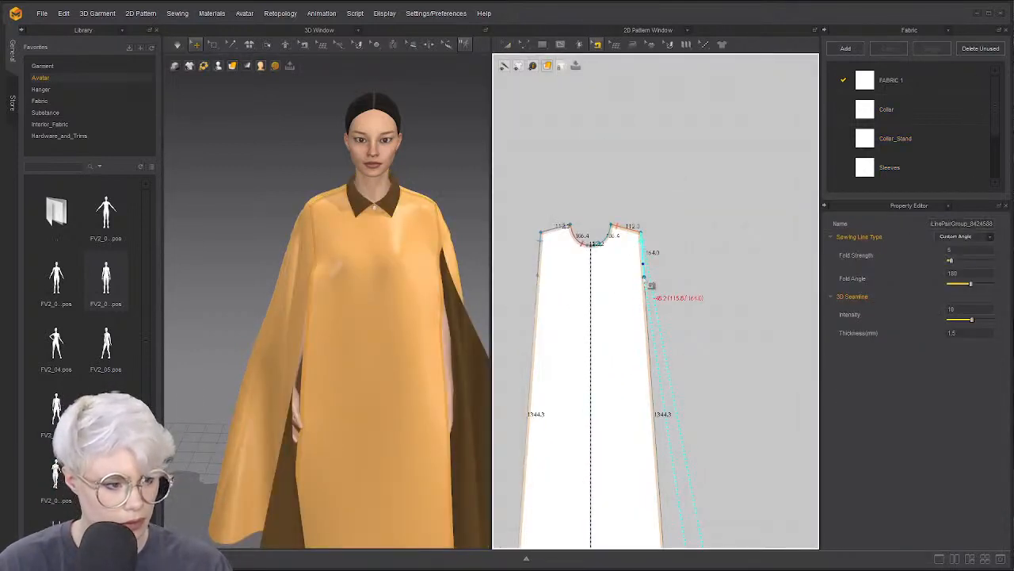
pyautogui.scroll(-4, 662, 359)
pyautogui.scroll(-3, 675, 374)
pyautogui.moveTo(672, 349); pyautogui.dragTo(596, 190, button='middle')
pyautogui.scroll(6, 667, 373)
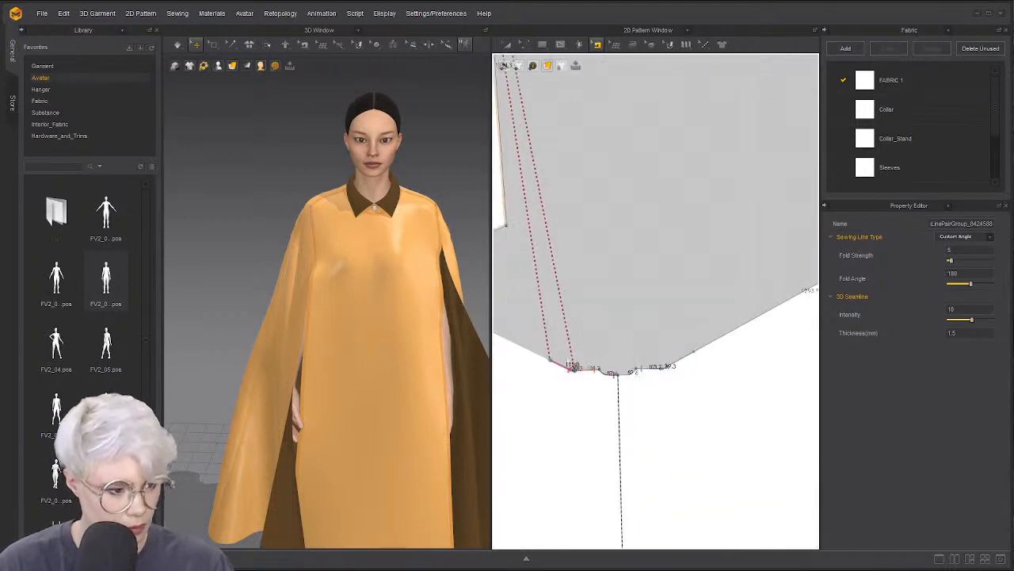
pyautogui.scroll(-4, 627, 345)
pyautogui.moveTo(627, 345); pyautogui.dragTo(697, 328, button='middle')
pyautogui.scroll(3, 670, 333)
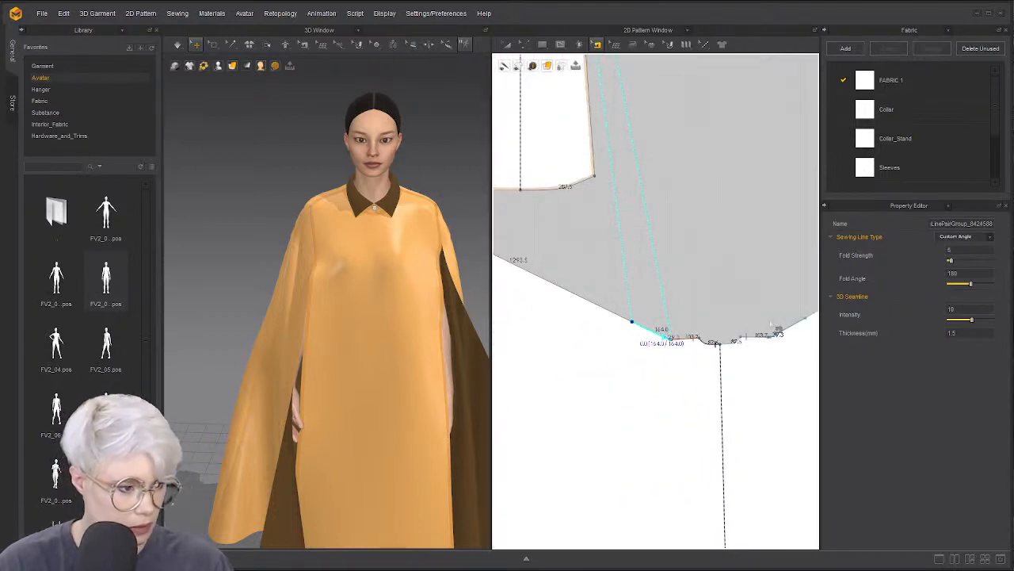
# Simulate and pull the side and front cape panels over the opening
pyautogui.press('a')
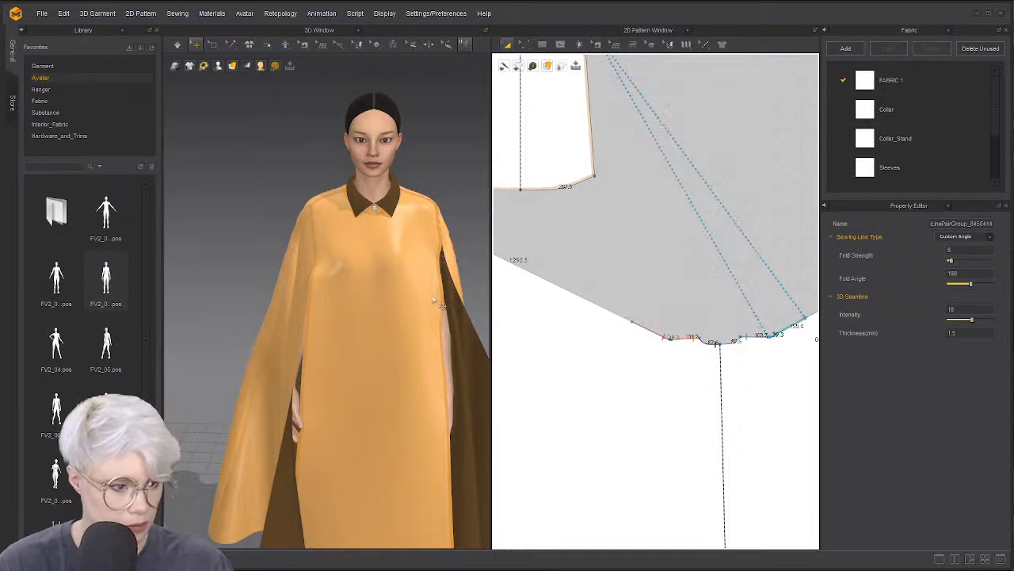
pyautogui.press('space')
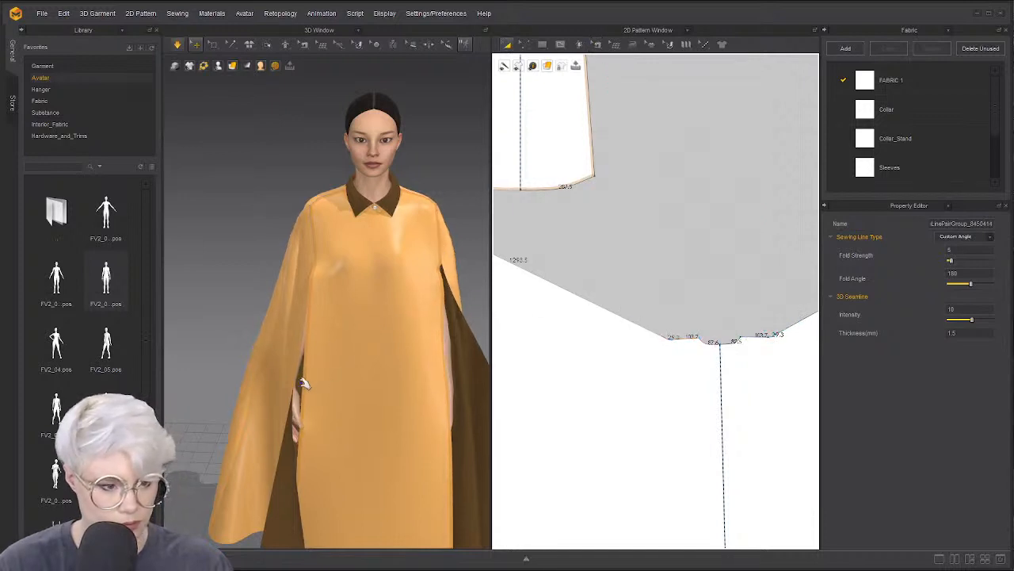
pyautogui.moveTo(304, 381); pyautogui.dragTo(343, 412, button='right')
pyautogui.click(342, 412)
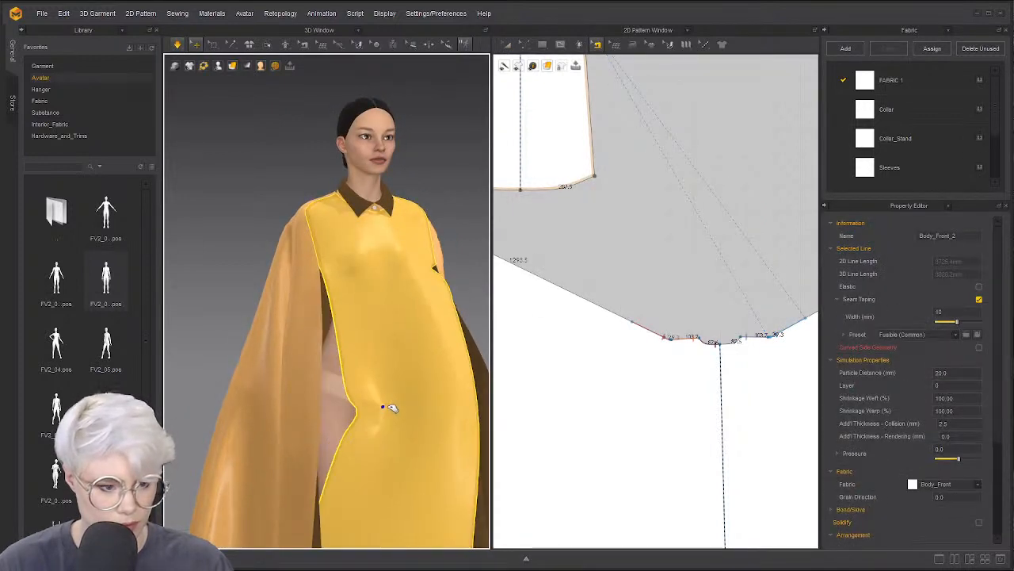
pyautogui.moveTo(323, 438); pyautogui.dragTo(369, 448)
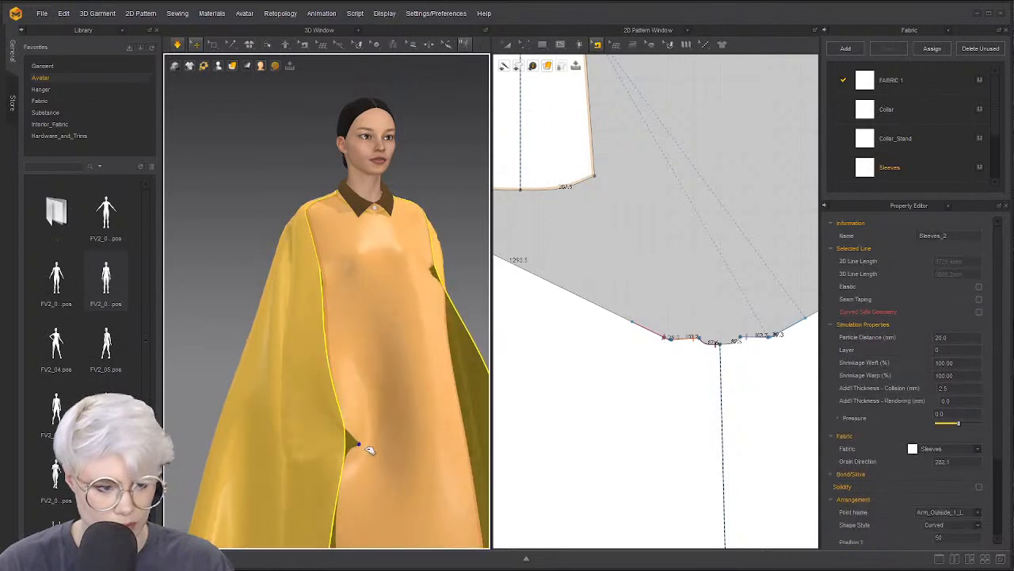
pyautogui.click(395, 432)
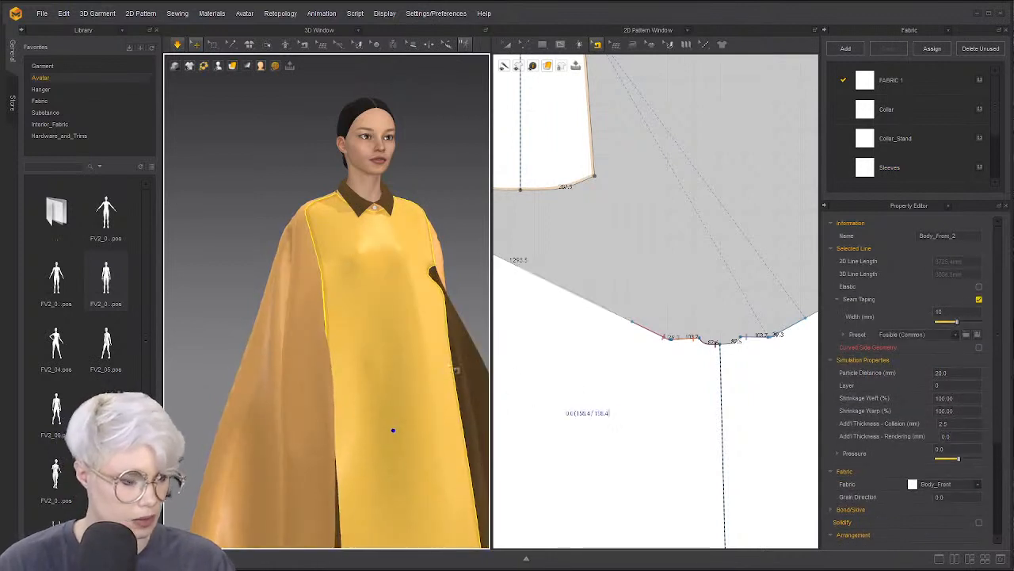
pyautogui.scroll(-3, 393, 396)
pyautogui.moveTo(378, 457); pyautogui.dragTo(413, 441, button='right')
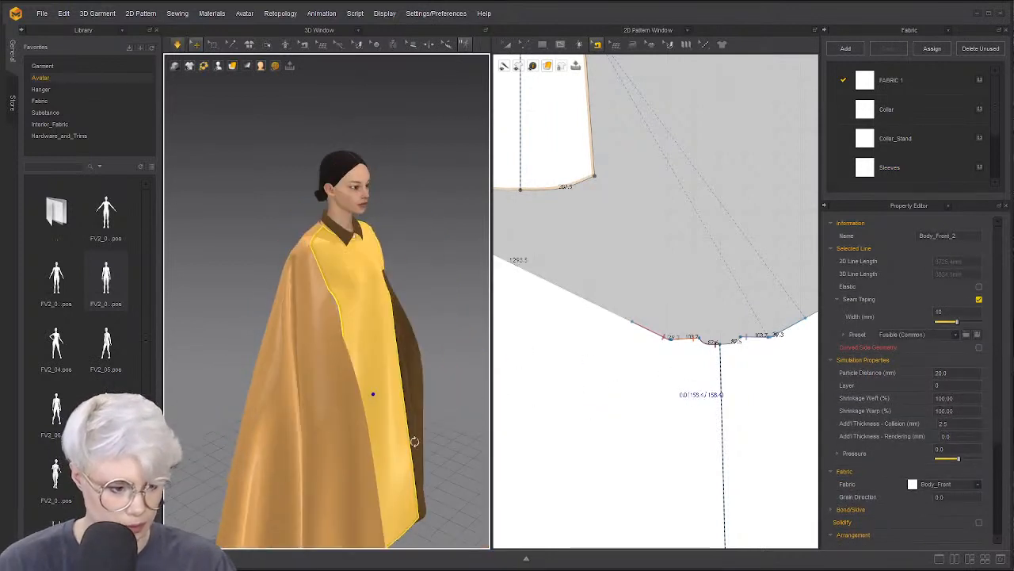
pyautogui.moveTo(453, 455); pyautogui.dragTo(611, 313)
# Re-run the simulation on cape piece Sleeves_2, swinging it to loosen the drape
pyautogui.press('space')
pyautogui.scroll(-8, 706, 390)
pyautogui.scroll(3, 664, 291)
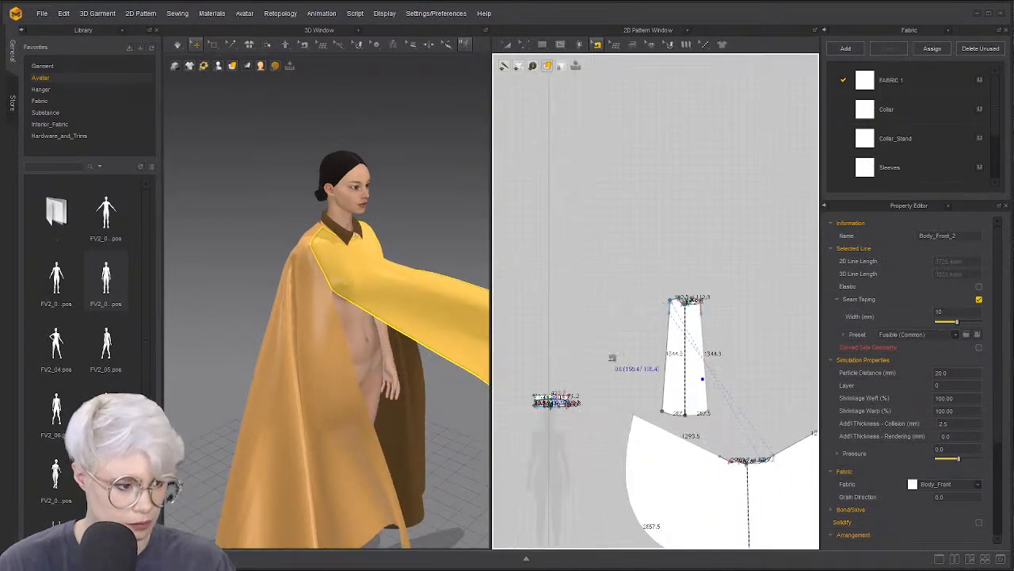
pyautogui.scroll(-2, 611, 354)
pyautogui.click(393, 420)
pyautogui.press('space')
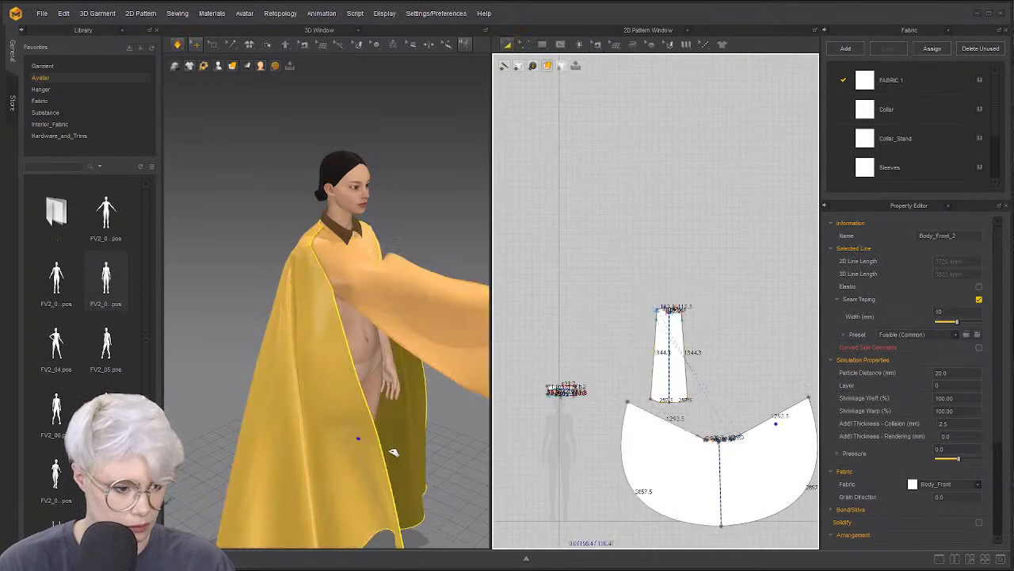
pyautogui.moveTo(284, 488); pyautogui.dragTo(267, 484)
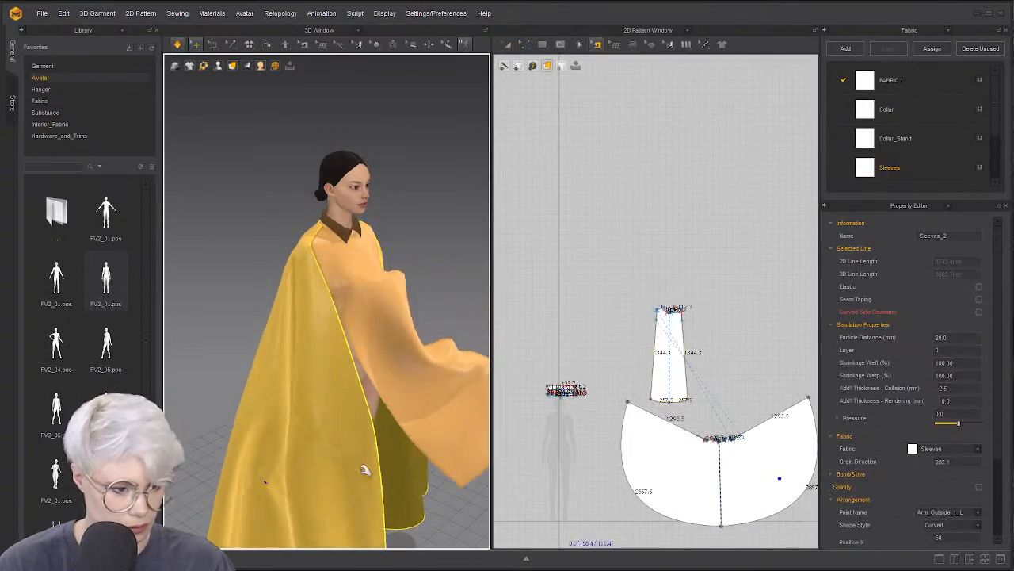
pyautogui.press('2')
pyautogui.moveTo(405, 409); pyautogui.dragTo(375, 353, button='middle')
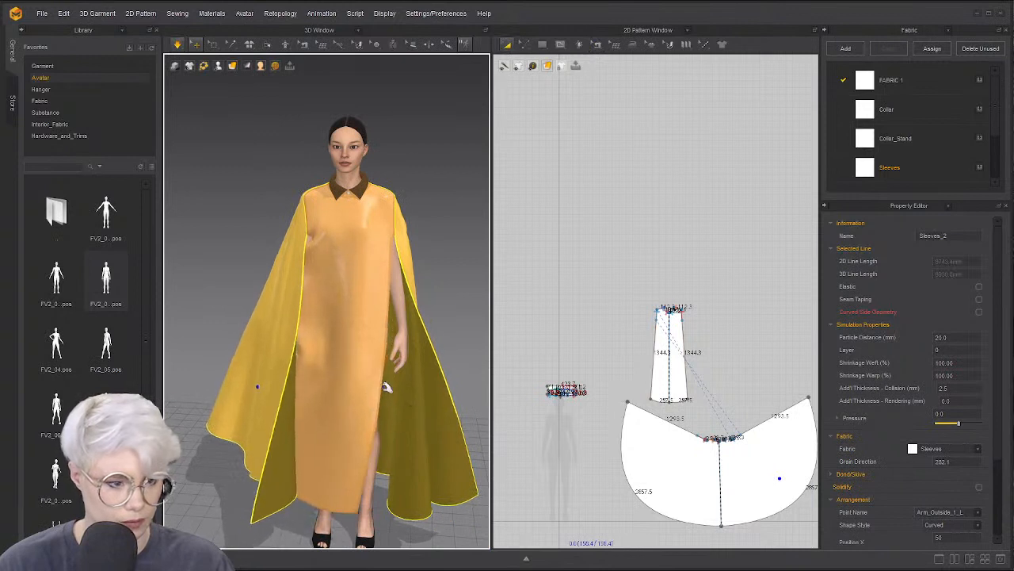
pyautogui.moveTo(351, 365); pyautogui.dragTo(344, 403, button='middle')
# Select the body-front piece and then the collar button on the avatar
pyautogui.click(597, 45)
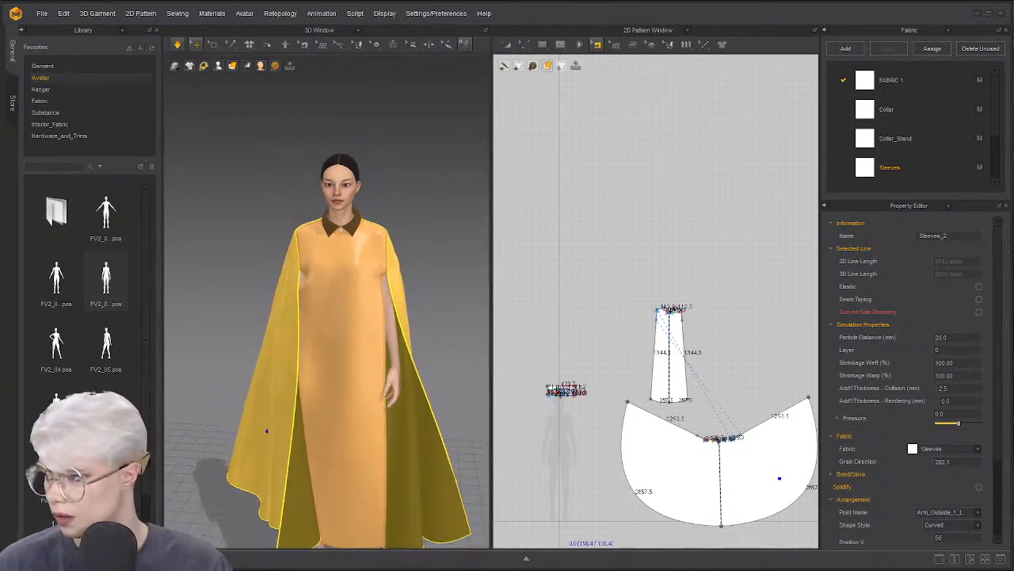
pyautogui.scroll(3, 325, 281)
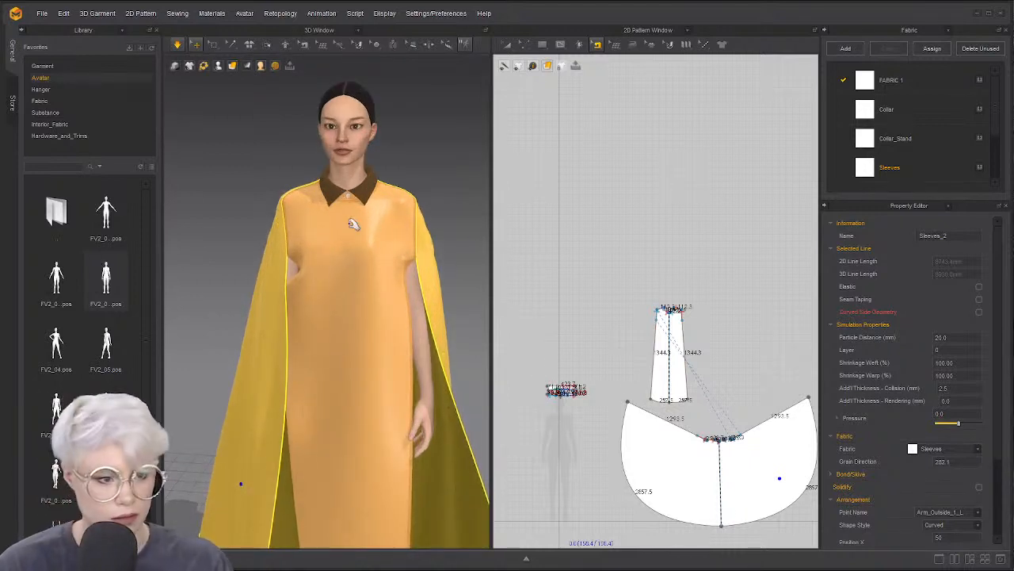
pyautogui.scroll(3, 360, 238)
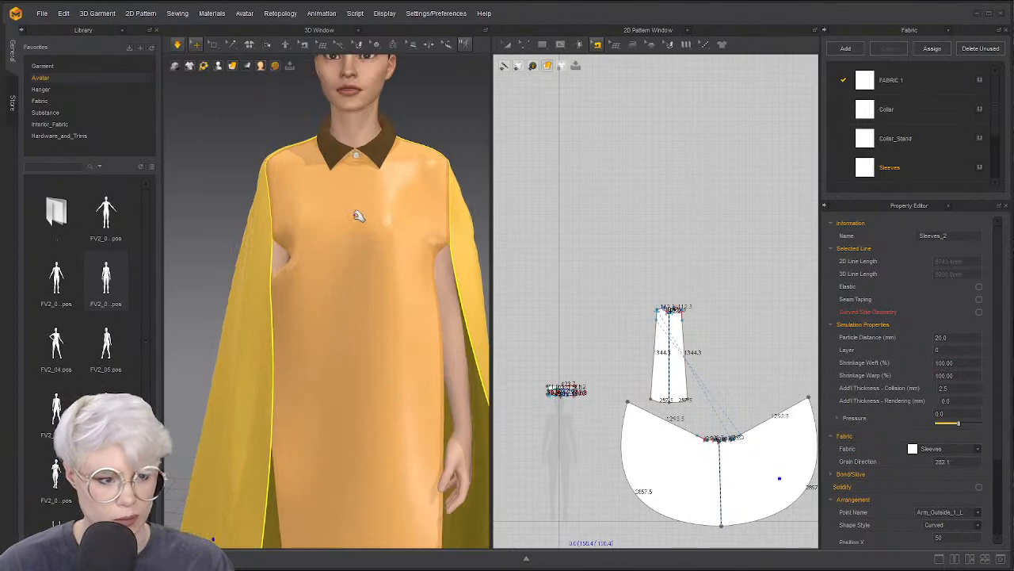
pyautogui.click(358, 216)
pyautogui.scroll(2, 324, 163)
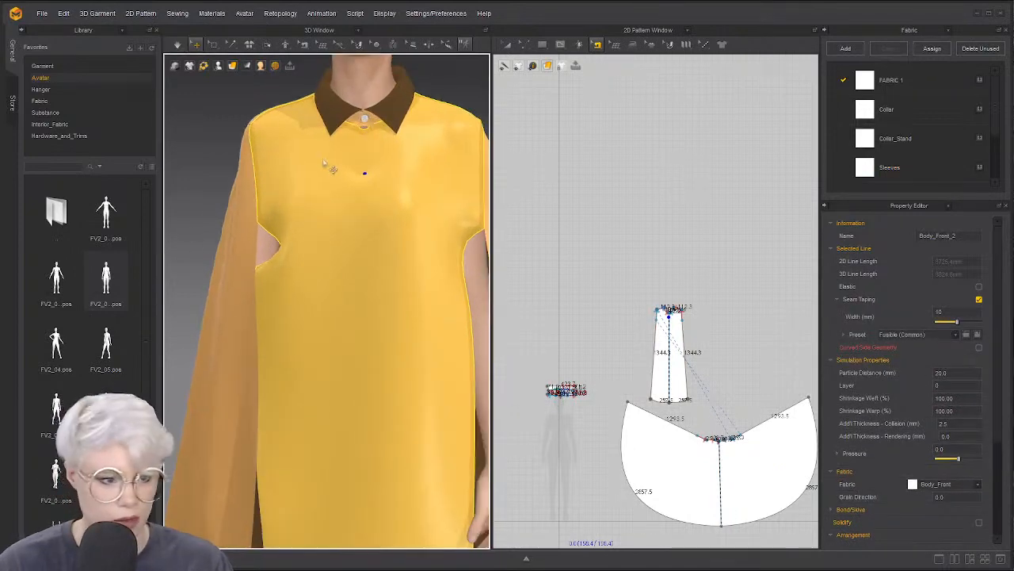
pyautogui.click(366, 120)
pyautogui.press('Delete')
# Bring the collar stand pattern into view and close the library panel
pyautogui.moveTo(365, 137); pyautogui.dragTo(346, 246, button='middle')
pyautogui.scroll(4, 344, 274)
pyautogui.click(350, 201)
pyautogui.click(632, 224)
pyautogui.scroll(5, 632, 225)
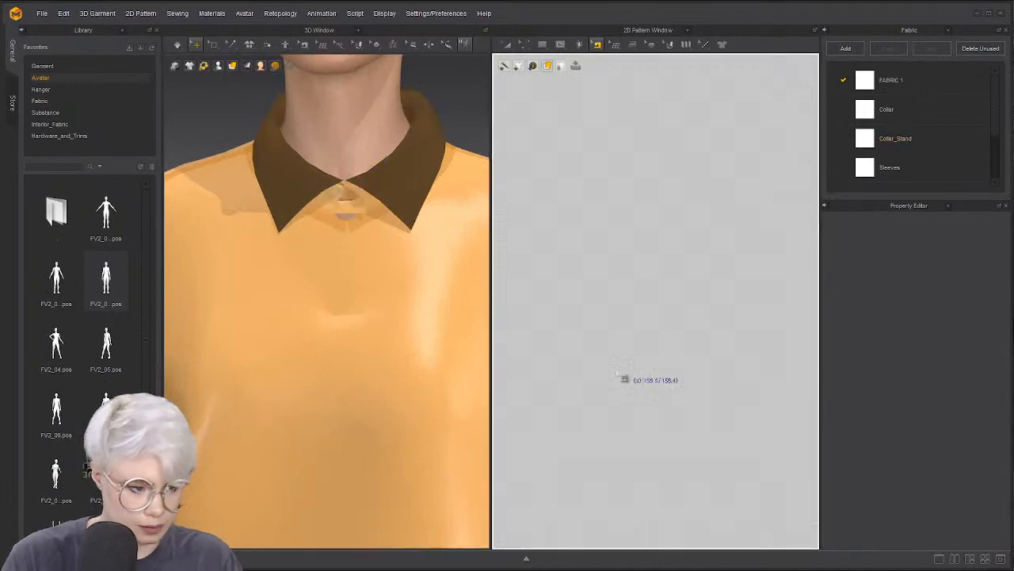
pyautogui.scroll(-5, 624, 345)
pyautogui.moveTo(534, 531); pyautogui.dragTo(649, 349, button='middle')
pyautogui.scroll(3, 649, 354)
pyautogui.click(157, 30)
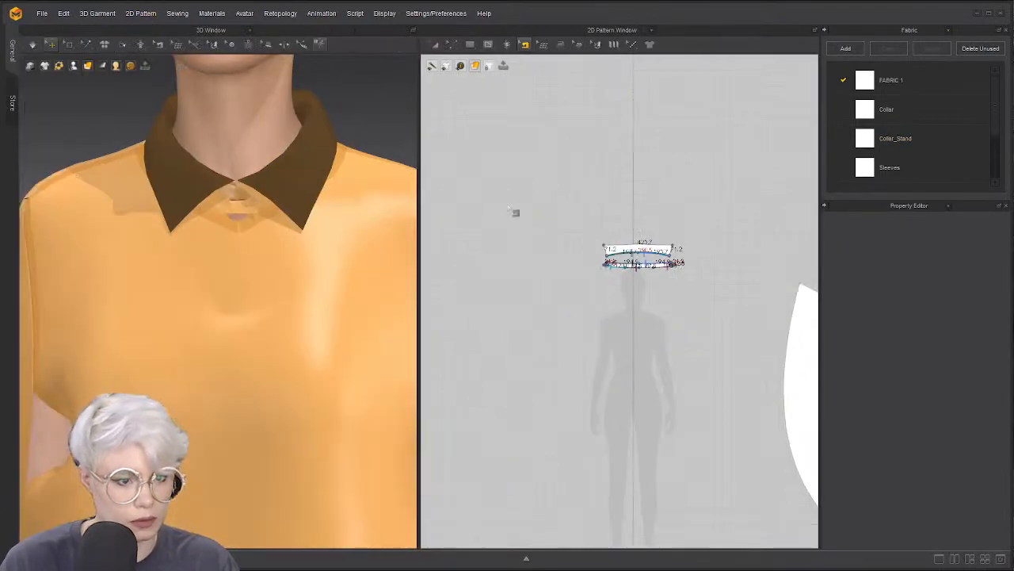
pyautogui.scroll(6, 615, 246)
pyautogui.moveTo(687, 227); pyautogui.dragTo(586, 214, button='middle')
pyautogui.scroll(3, 586, 209)
# Delete the short internal line at the collar stand's left end
pyautogui.press('z')
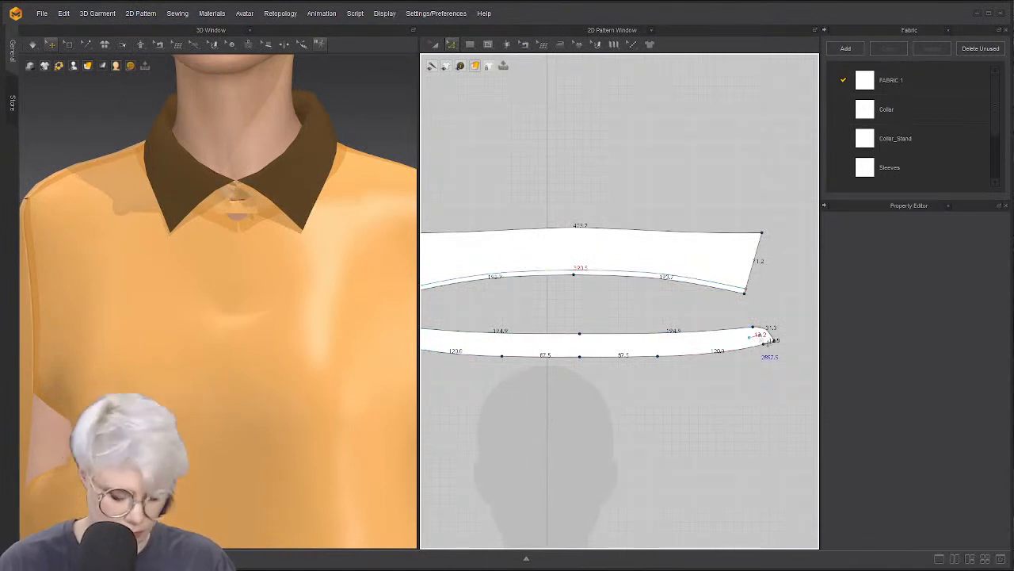
pyautogui.click(757, 336)
pyautogui.click(764, 349)
pyautogui.scroll(-3, 611, 337)
pyautogui.moveTo(610, 336); pyautogui.dragTo(759, 317, button='middle')
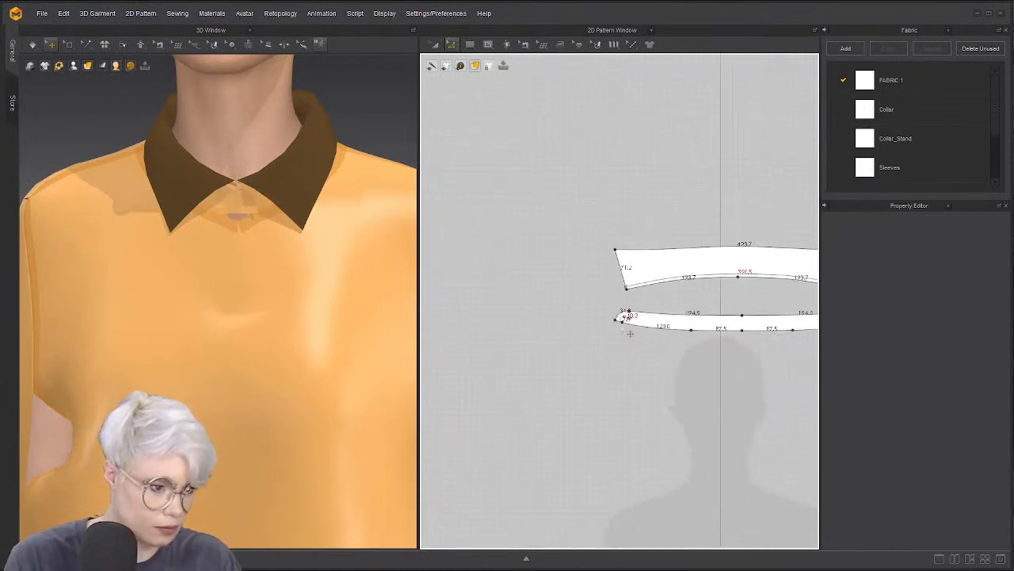
pyautogui.scroll(3, 611, 335)
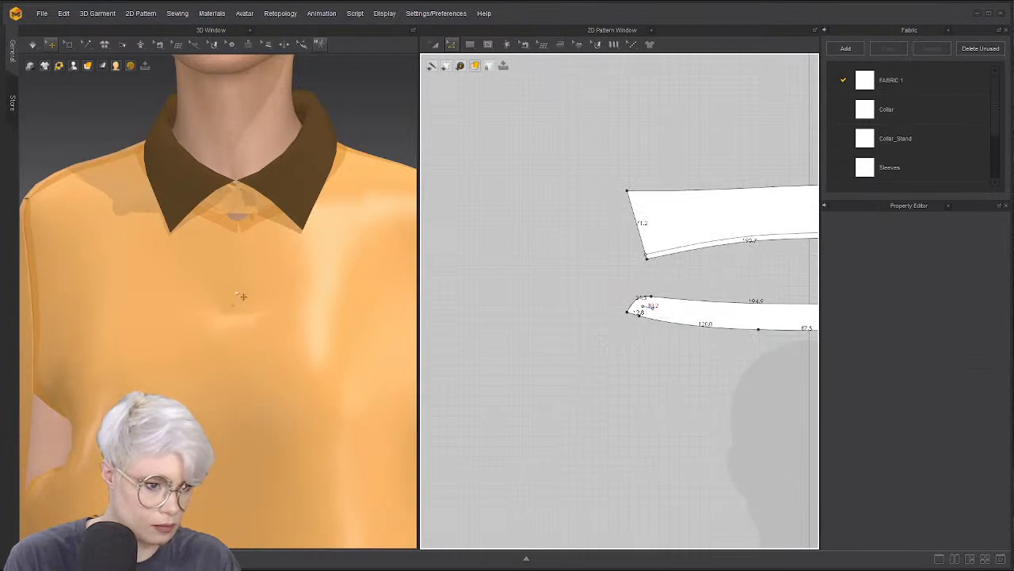
pyautogui.click(648, 306)
pyautogui.press('Delete')
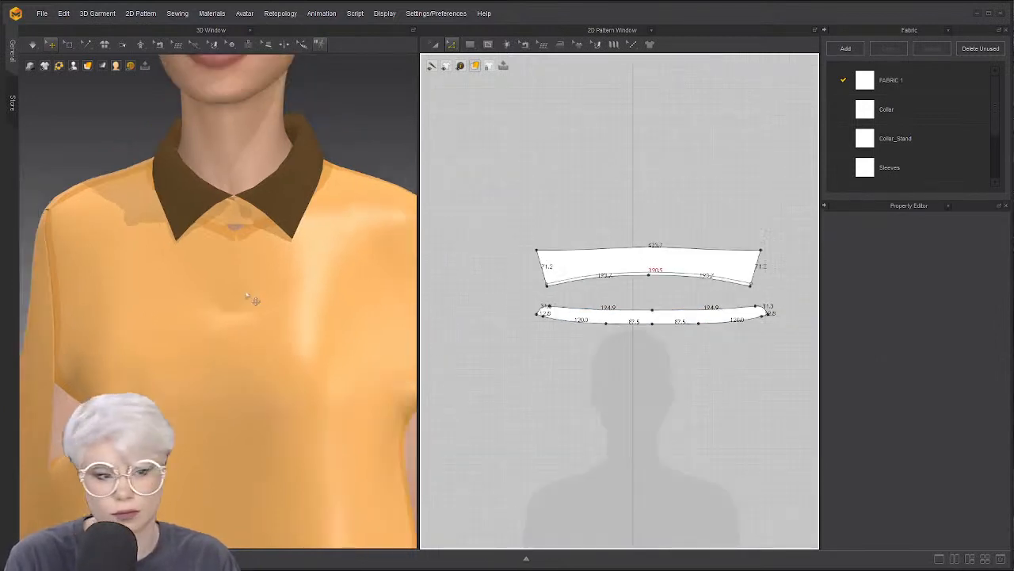
pyautogui.scroll(-10, 253, 298)
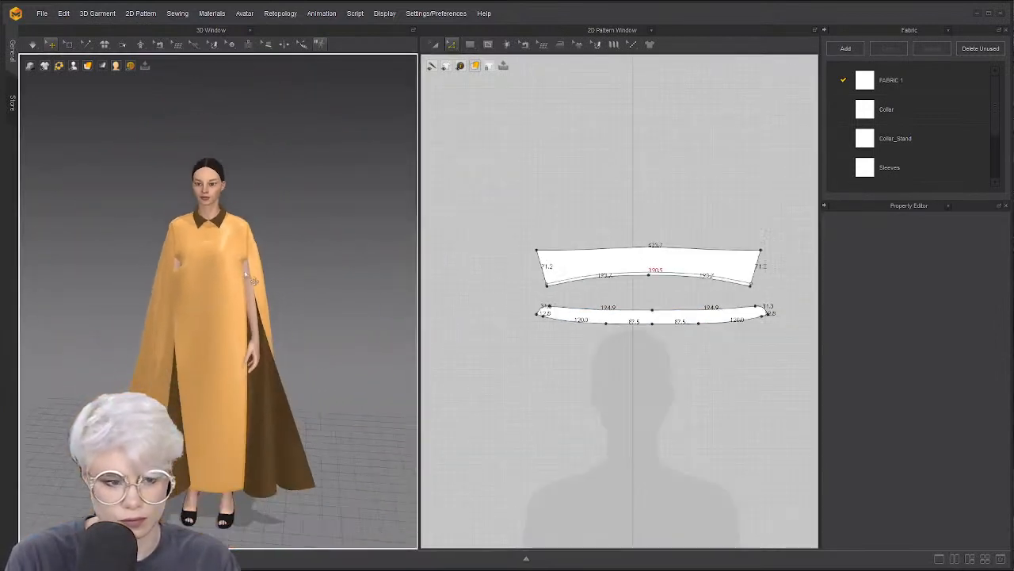
# Drag the front dress panel's hem down so its sides measure 1361.1
pyautogui.moveTo(267, 290); pyautogui.dragTo(248, 280, button='right')
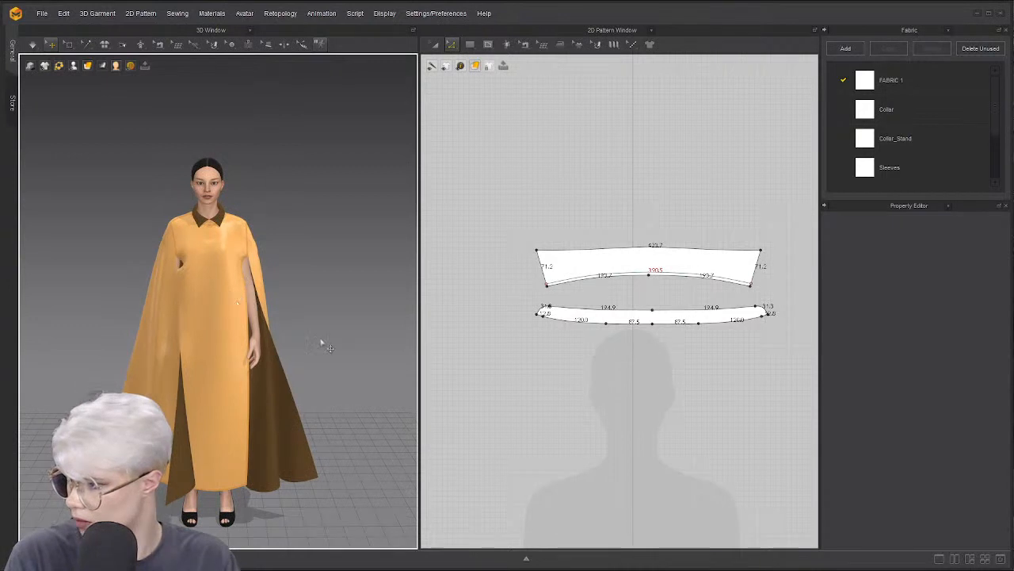
pyautogui.moveTo(321, 341); pyautogui.dragTo(354, 263, button='middle')
pyautogui.scroll(-3, 571, 344)
pyautogui.scroll(-5, 572, 263)
pyautogui.moveTo(579, 344); pyautogui.dragTo(499, 266, button='middle')
pyautogui.scroll(-4, 499, 266)
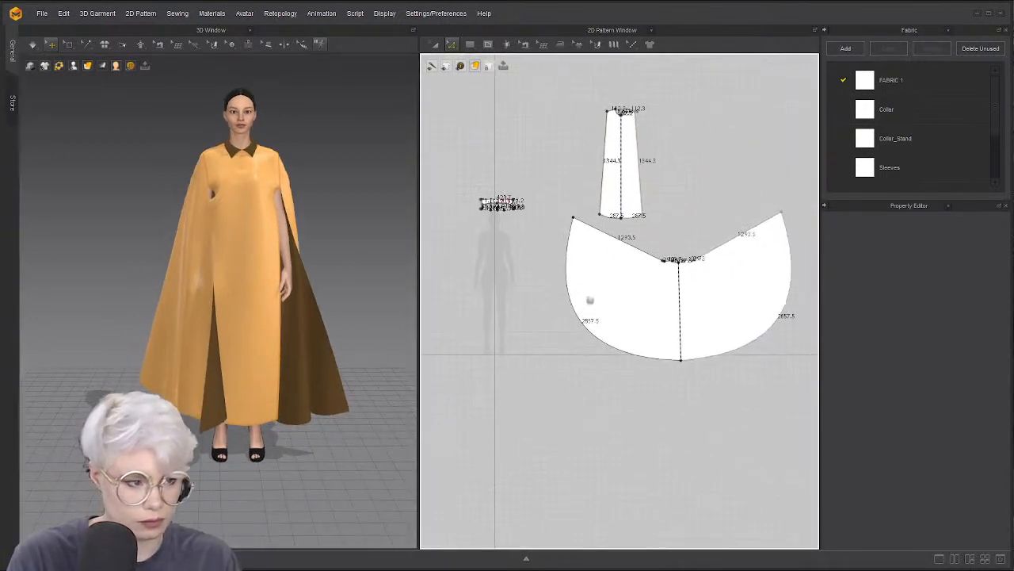
pyautogui.scroll(6, 585, 228)
pyautogui.moveTo(615, 213); pyautogui.dragTo(573, 258, button='middle')
pyautogui.moveTo(581, 253); pyautogui.dragTo(602, 255)
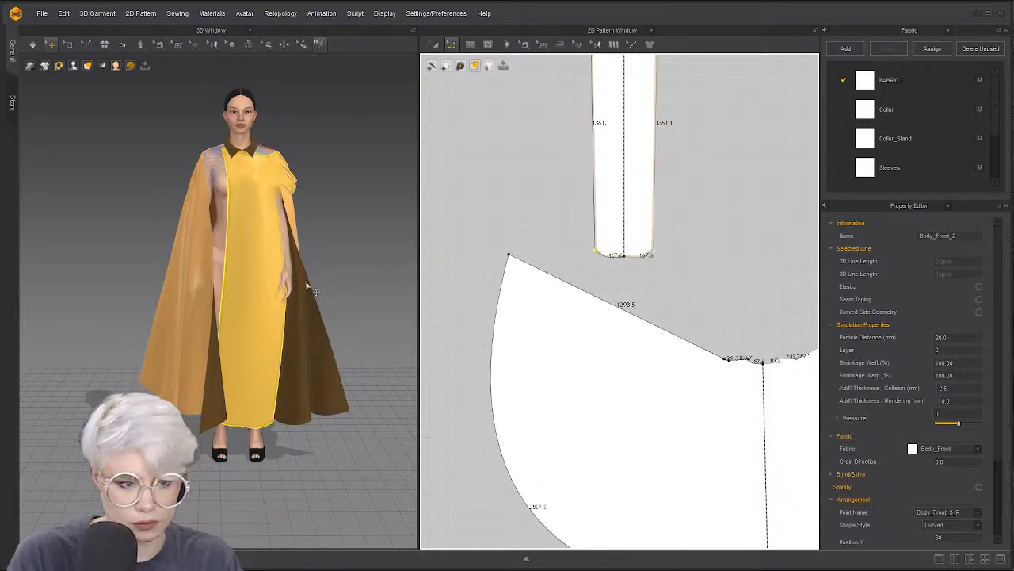
pyautogui.scroll(-3, 503, 188)
pyautogui.scroll(3, 516, 253)
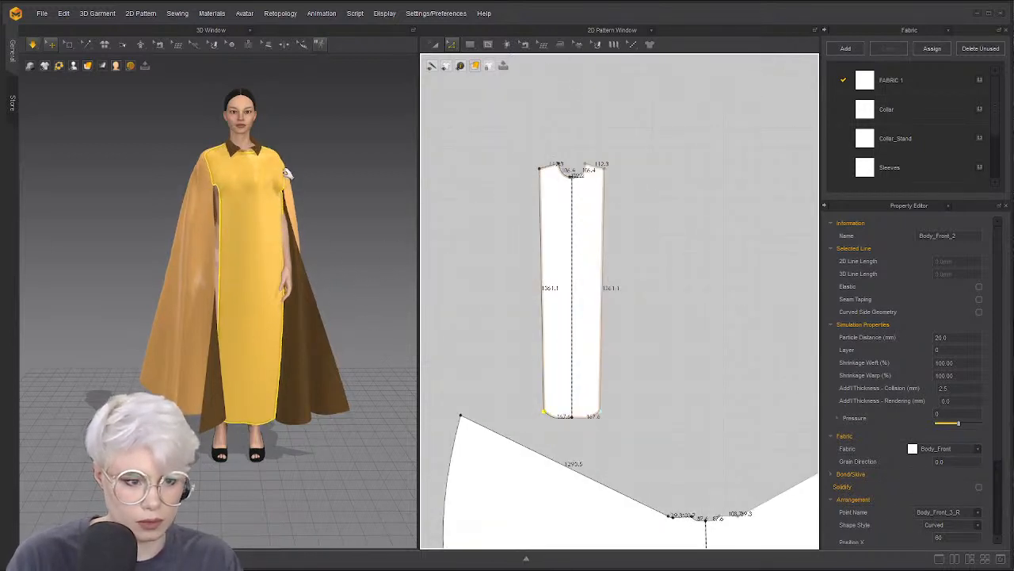
pyautogui.click(279, 162)
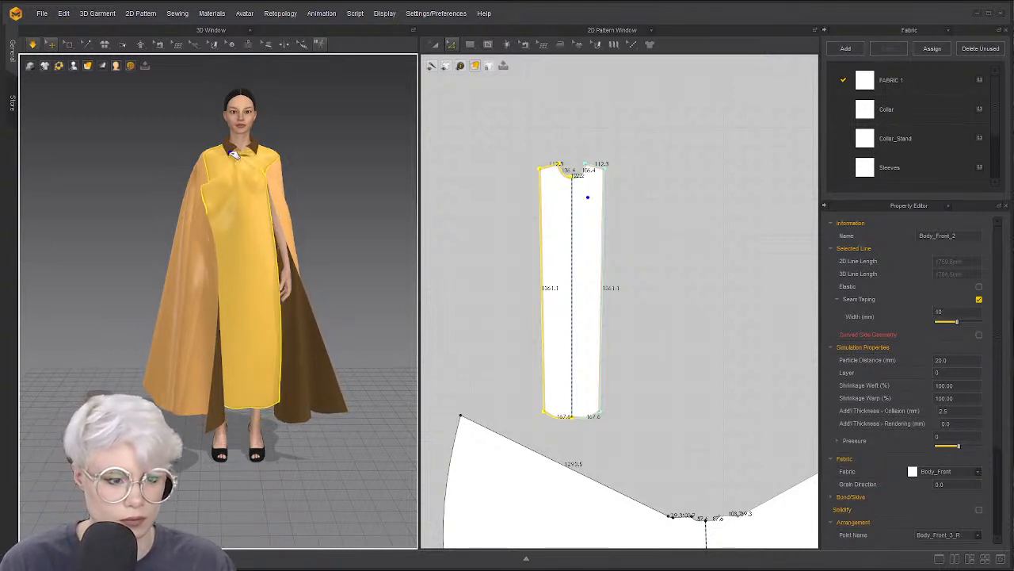
# Check the re-draping cape from behind and the sides, then stop simulating and select all pieces
pyautogui.click(92, 242)
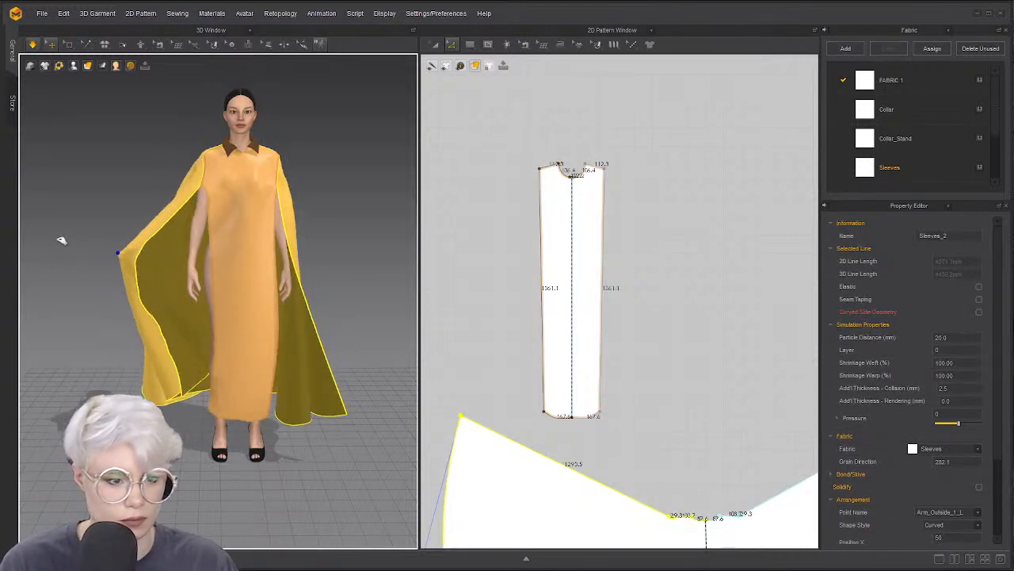
pyautogui.moveTo(61, 240); pyautogui.dragTo(104, 231, button='right')
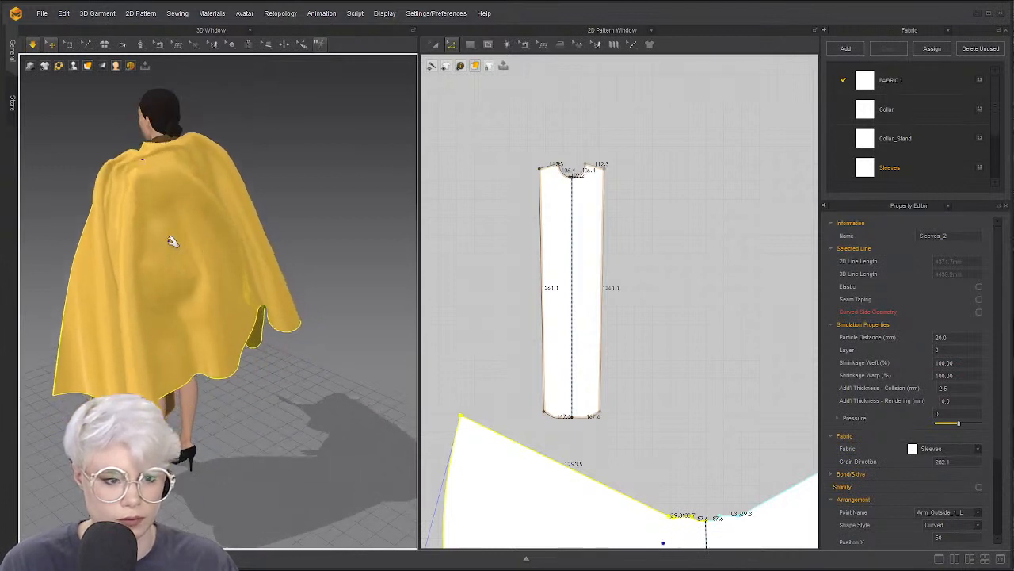
pyautogui.moveTo(156, 233); pyautogui.dragTo(189, 214, button='right')
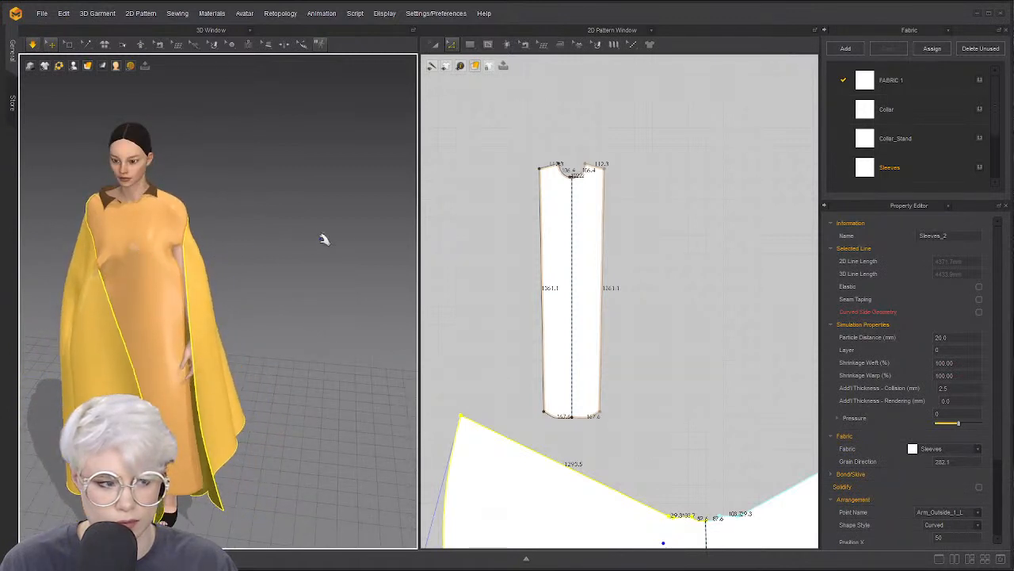
pyautogui.moveTo(238, 230); pyautogui.dragTo(299, 230, button='right')
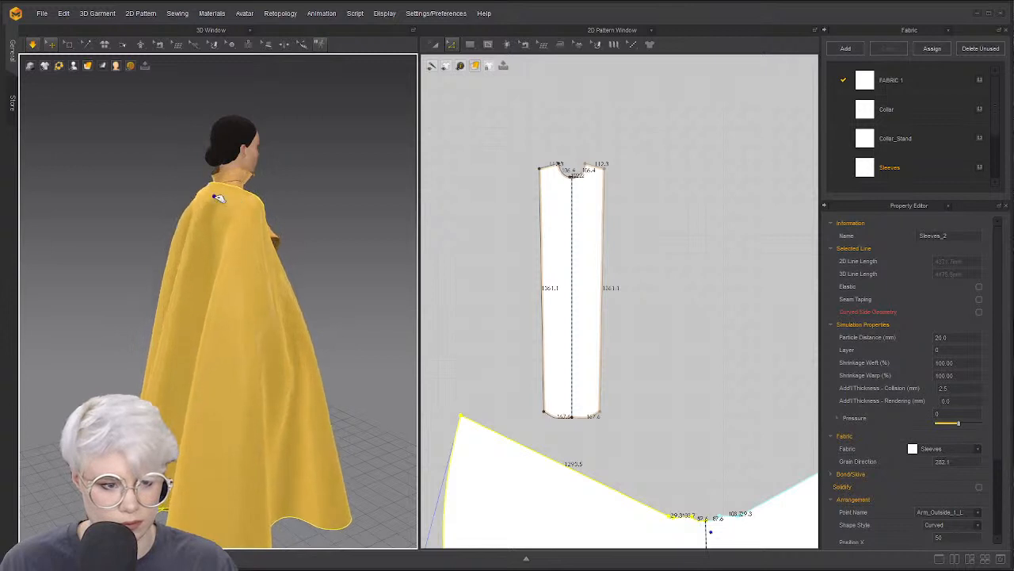
pyautogui.moveTo(264, 208); pyautogui.dragTo(127, 206, button='right')
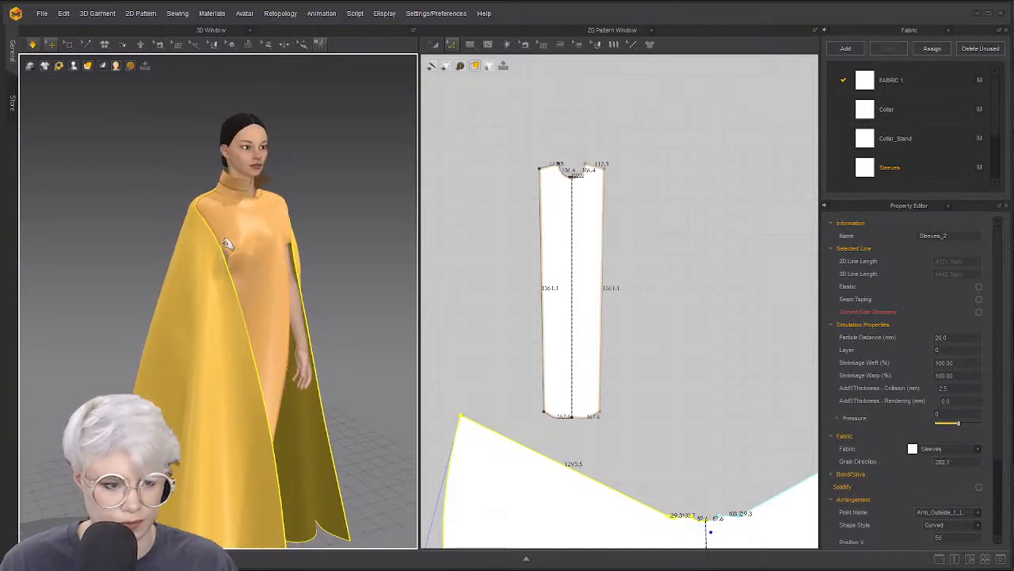
pyautogui.moveTo(229, 242)
pyautogui.mouseDown(button='right')
pyautogui.moveTo(190, 247)
pyautogui.moveTo(192, 264)
pyautogui.moveTo(173, 254)
pyautogui.mouseUp(button='right')
pyautogui.press('space')
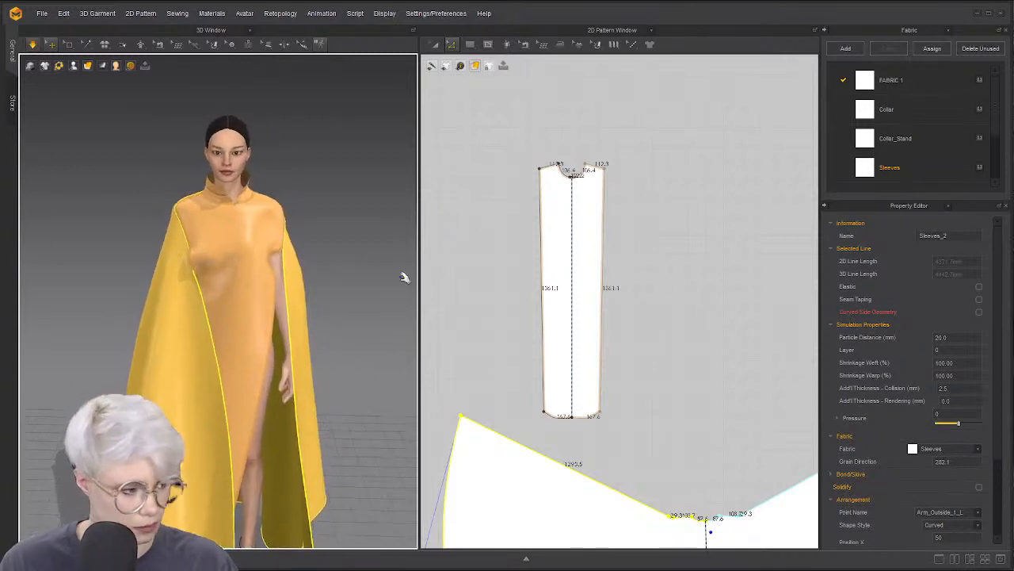
pyautogui.click(255, 234)
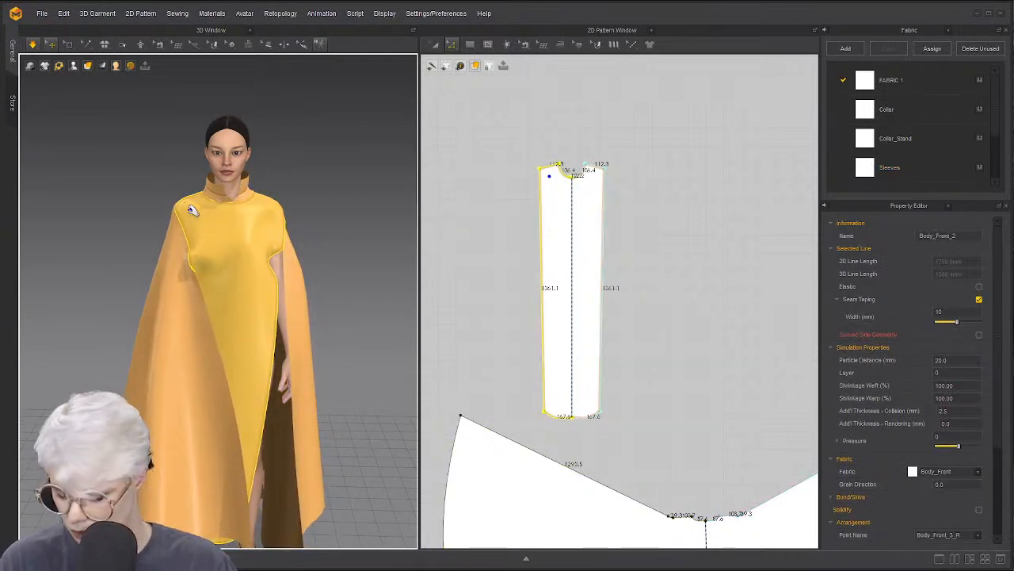
pyautogui.hotkey('ctrl', 'a')
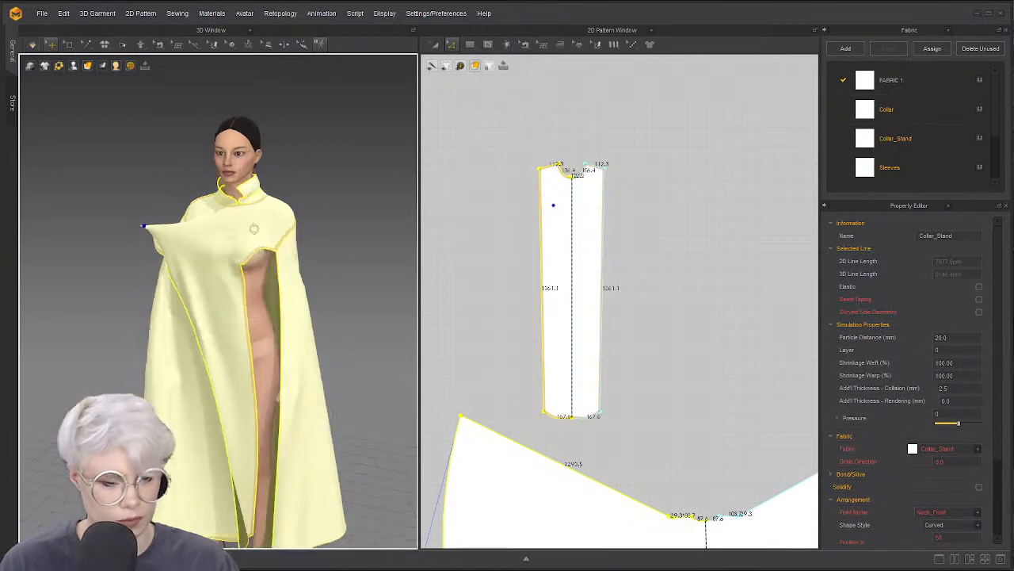
# Tug the shoulder fabric toward the back, then select only the Collar_Stand piece
pyautogui.moveTo(253, 229); pyautogui.dragTo(271, 228, button='right')
pyautogui.scroll(3, 271, 228)
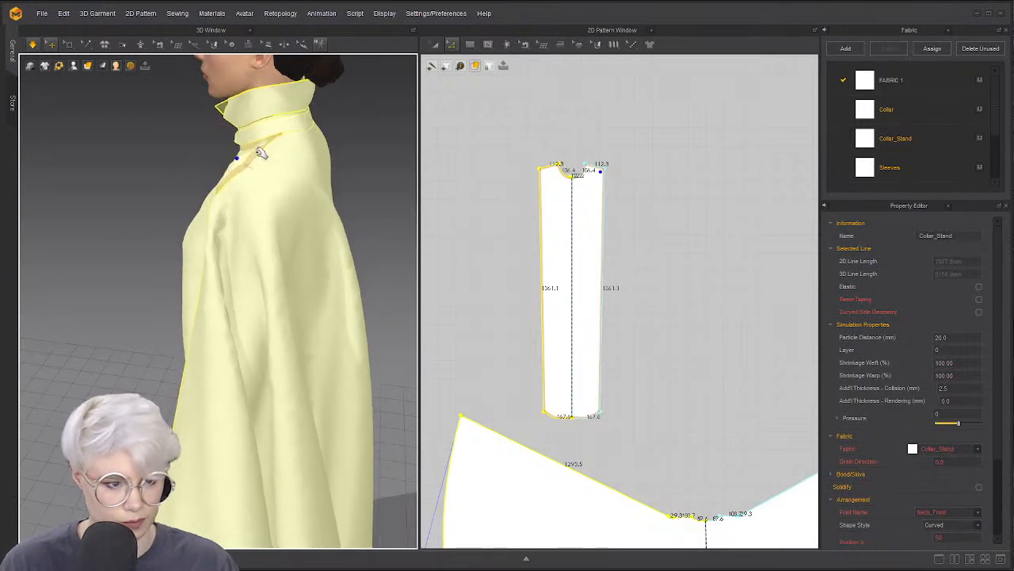
pyautogui.moveTo(260, 150); pyautogui.dragTo(312, 140)
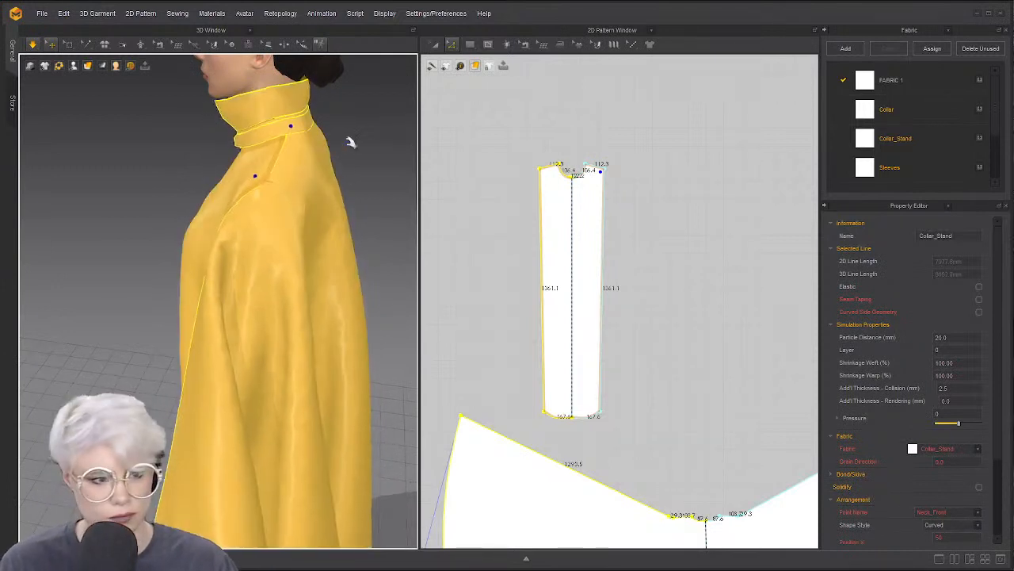
pyautogui.click(346, 134)
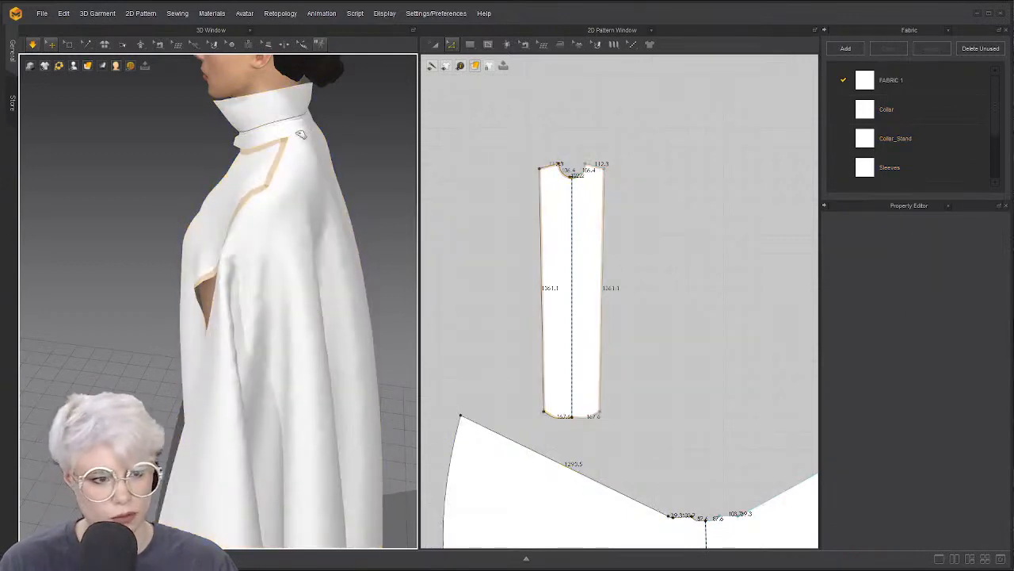
pyautogui.click(291, 131)
# From a side view, use Segment Sewing (M) to start a seam at the cape's centre neckline
pyautogui.moveTo(333, 135); pyautogui.dragTo(303, 142, button='right')
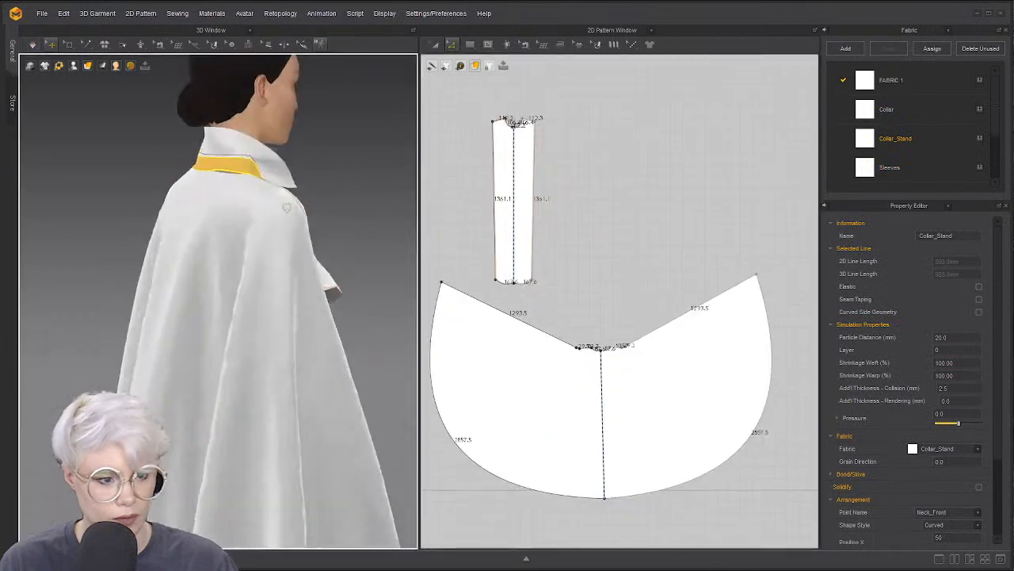
pyautogui.moveTo(357, 254); pyautogui.dragTo(394, 256, button='right')
pyautogui.scroll(5, 581, 350)
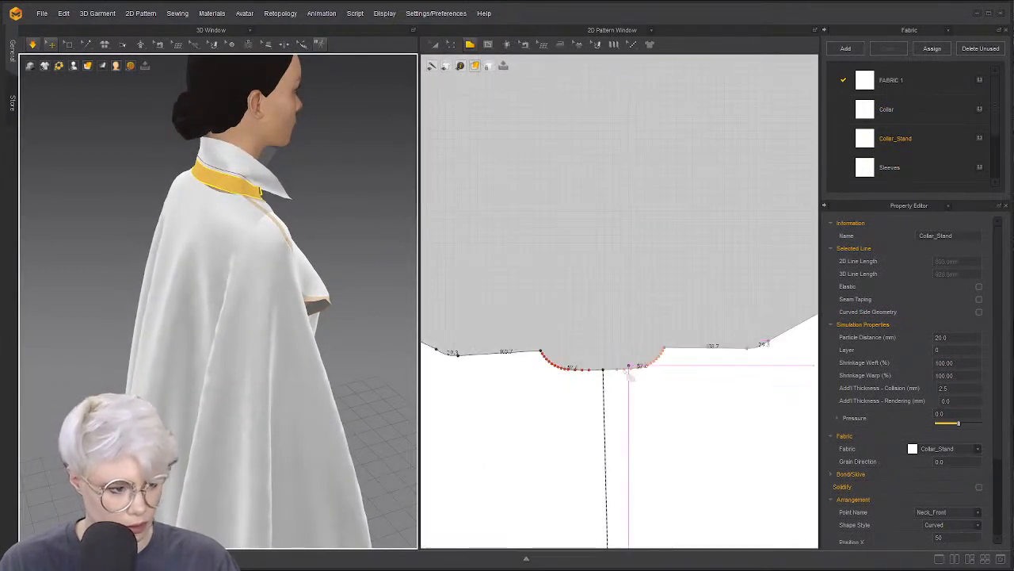
pyautogui.press('m')
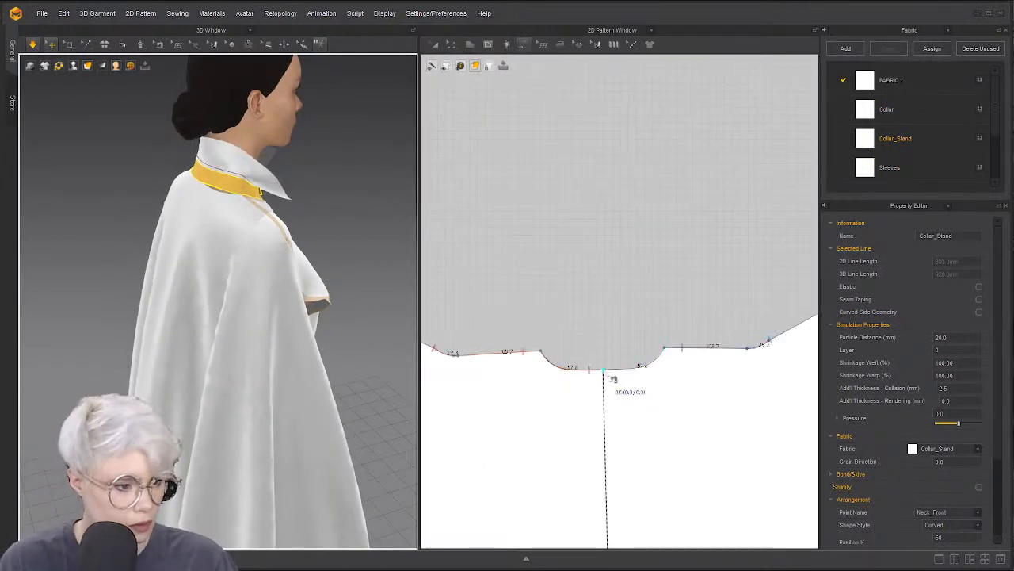
pyautogui.click(611, 371)
# Pan and zoom the 2D pattern view until the collar pieces are visible
pyautogui.scroll(-5, 586, 296)
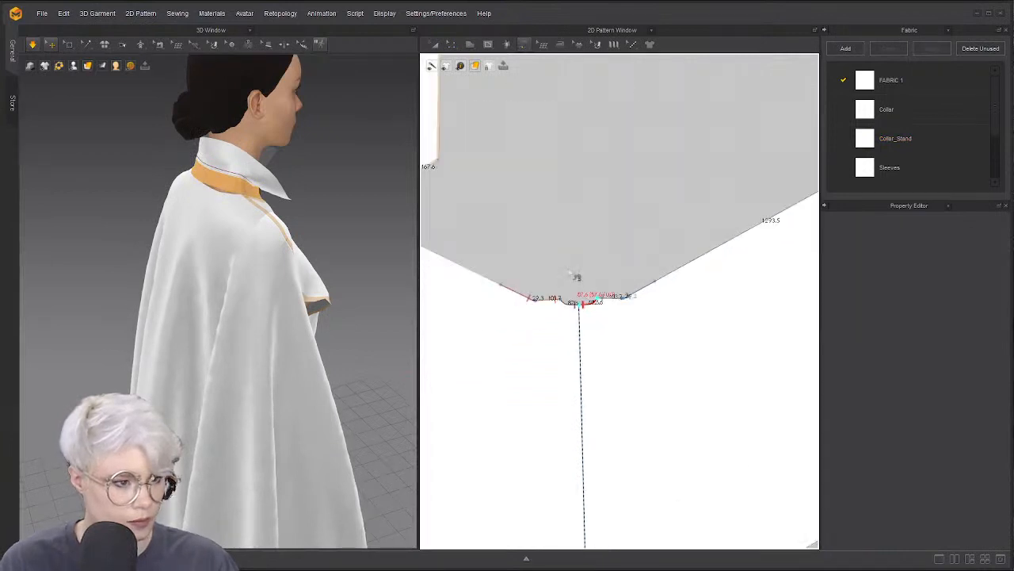
pyautogui.scroll(-1, 653, 313)
pyautogui.moveTo(653, 313); pyautogui.dragTo(704, 246, button='middle')
pyautogui.scroll(-7, 635, 397)
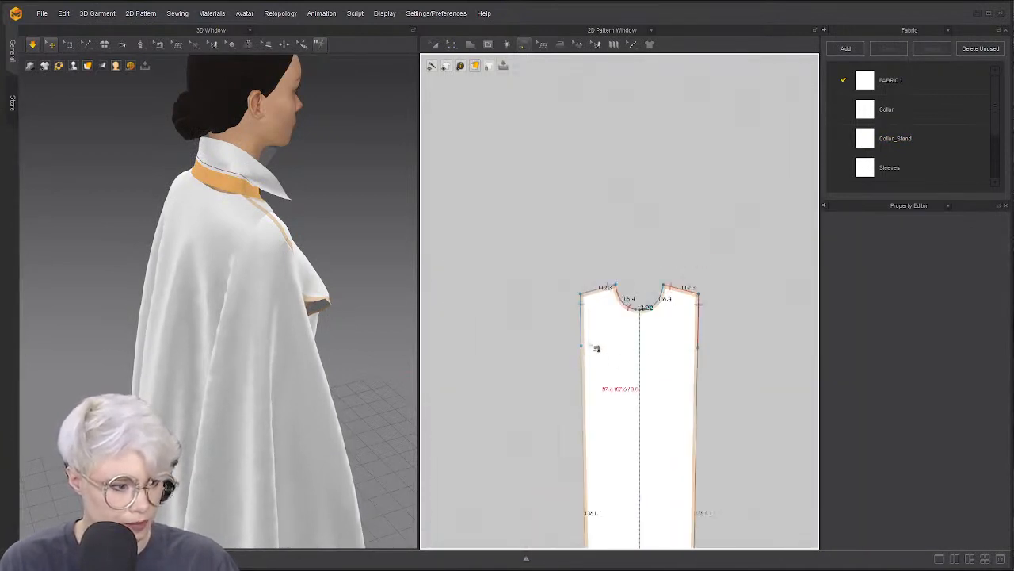
pyautogui.scroll(-5, 595, 348)
pyautogui.moveTo(515, 474); pyautogui.dragTo(608, 379, button='middle')
pyautogui.scroll(7, 585, 374)
pyautogui.scroll(-1, 546, 365)
pyautogui.moveTo(551, 363); pyautogui.dragTo(725, 326, button='middle')
pyautogui.scroll(-2, 713, 328)
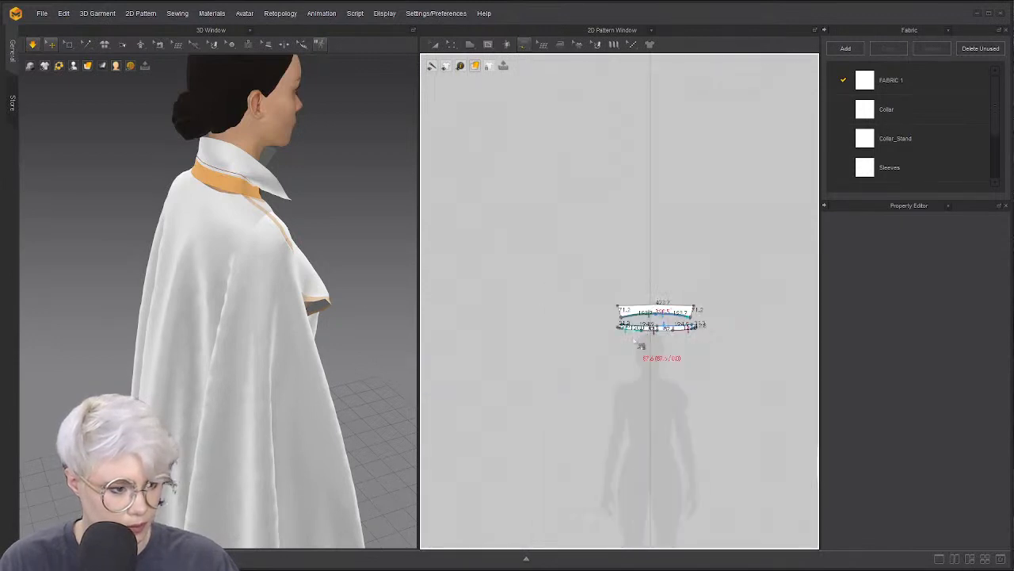
pyautogui.scroll(7, 636, 343)
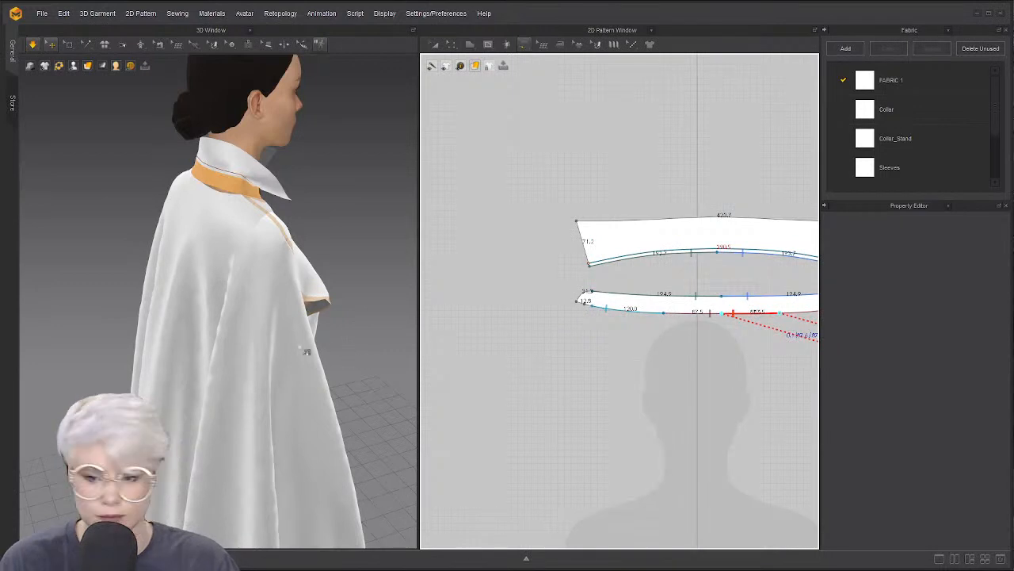
# End the seam on the lower collar strip edge and start the cloth simulation
pyautogui.click(321, 357)
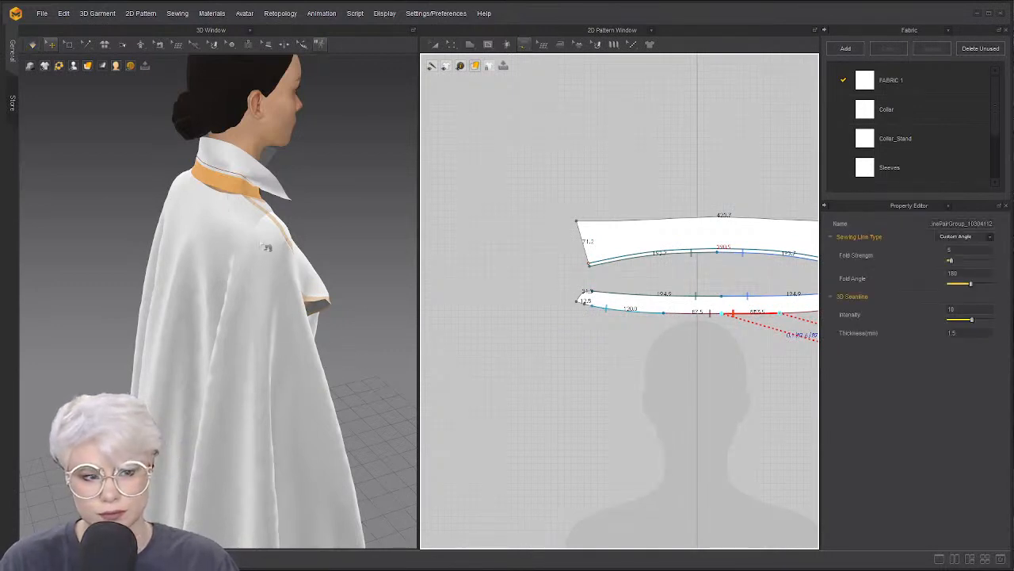
pyautogui.press('a')
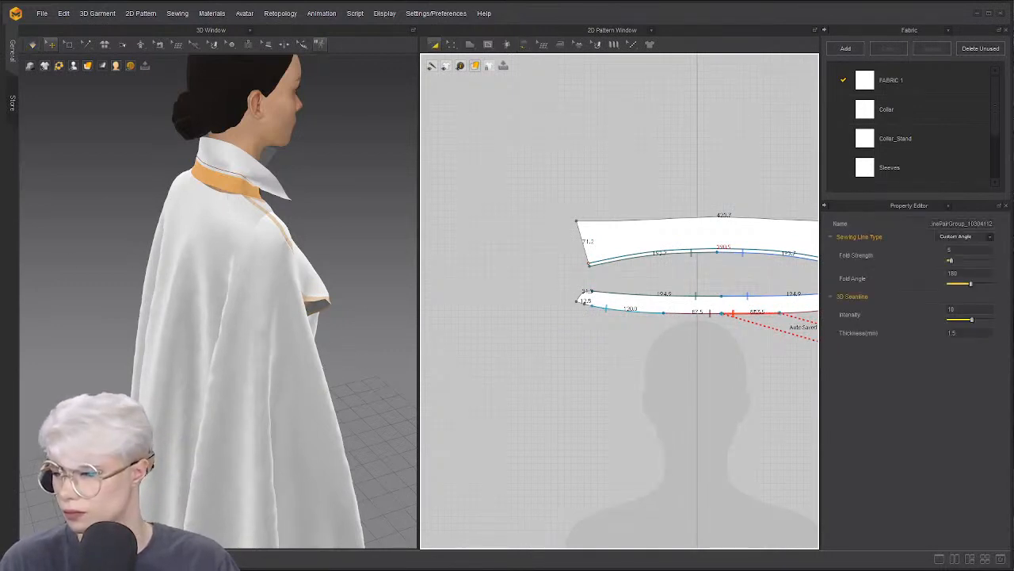
pyautogui.press('space')
# Check the settled collar from the front and three-quarter views, then stop simulating
pyautogui.moveTo(290, 290); pyautogui.dragTo(183, 321, button='right')
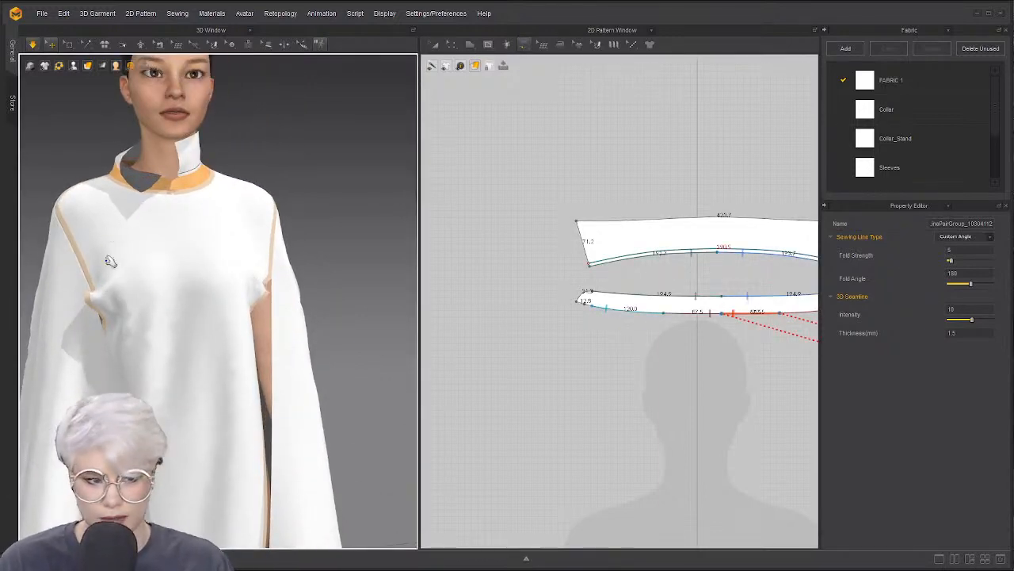
pyautogui.moveTo(114, 245); pyautogui.dragTo(138, 270, button='right')
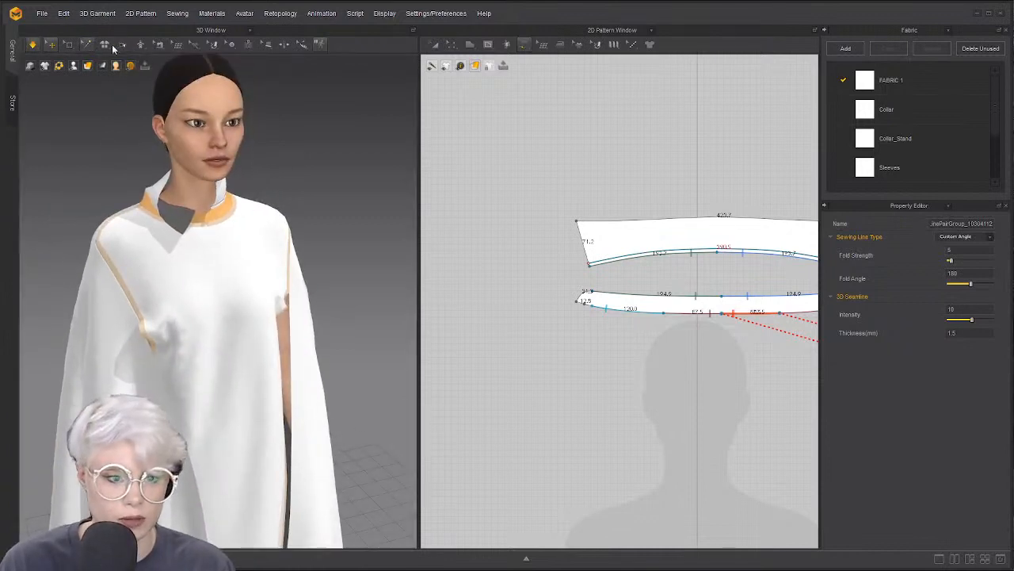
pyautogui.click(195, 45)
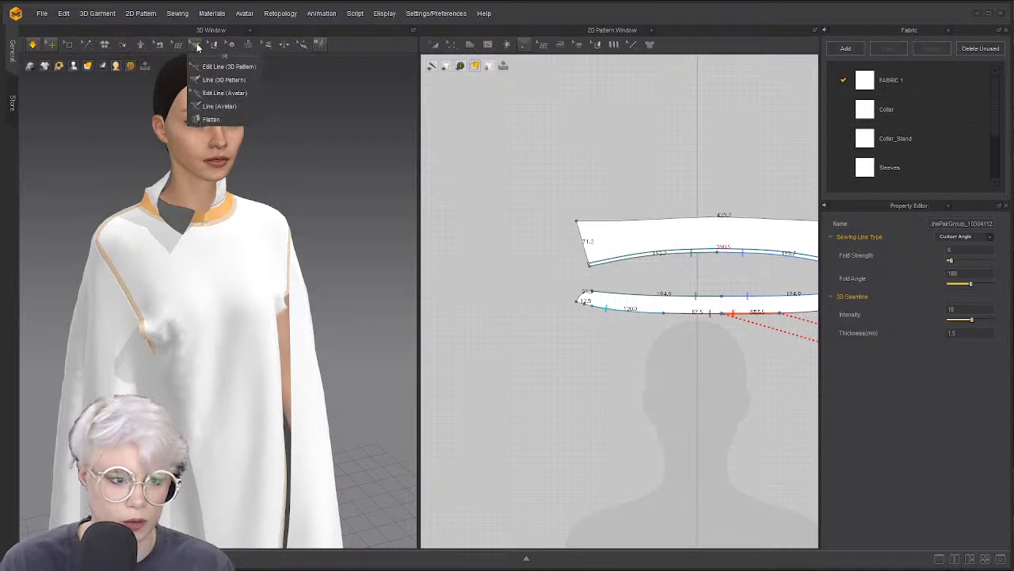
pyautogui.click(91, 43)
pyautogui.press('space')
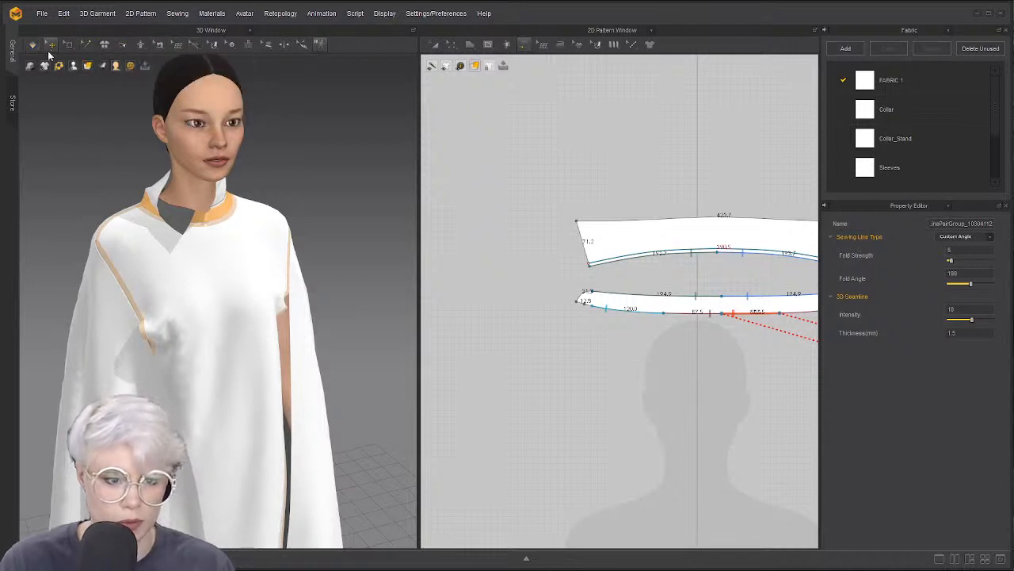
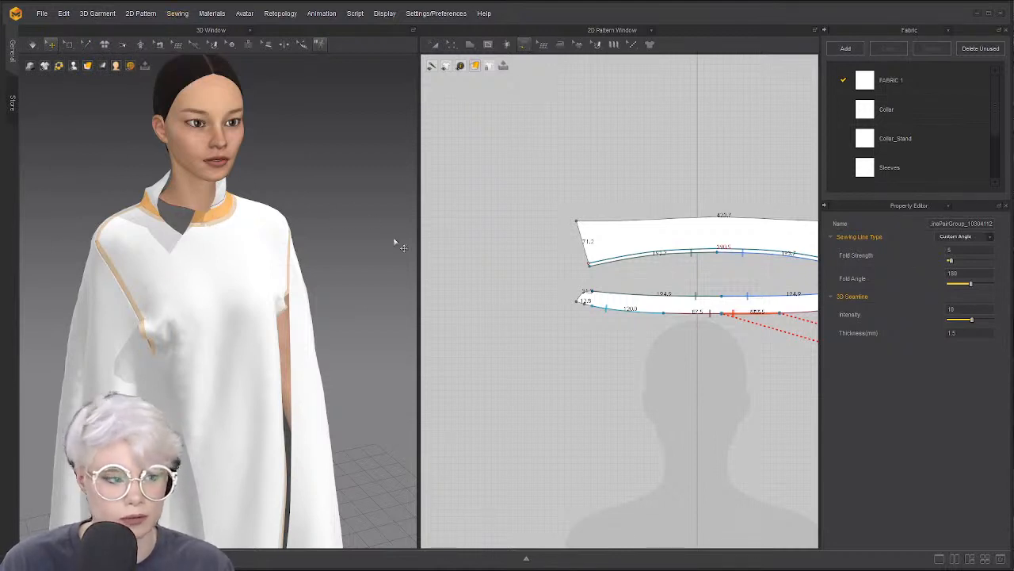
# Browse the tack options, deselect the sewing lines, and choose the Line (3D Pattern) tool
pyautogui.scroll(-8, 547, 303)
pyautogui.moveTo(626, 316); pyautogui.dragTo(449, 238, button='middle')
pyautogui.scroll(1, 158, 248)
pyautogui.scroll(-2, 151, 248)
pyautogui.scroll(2, 144, 246)
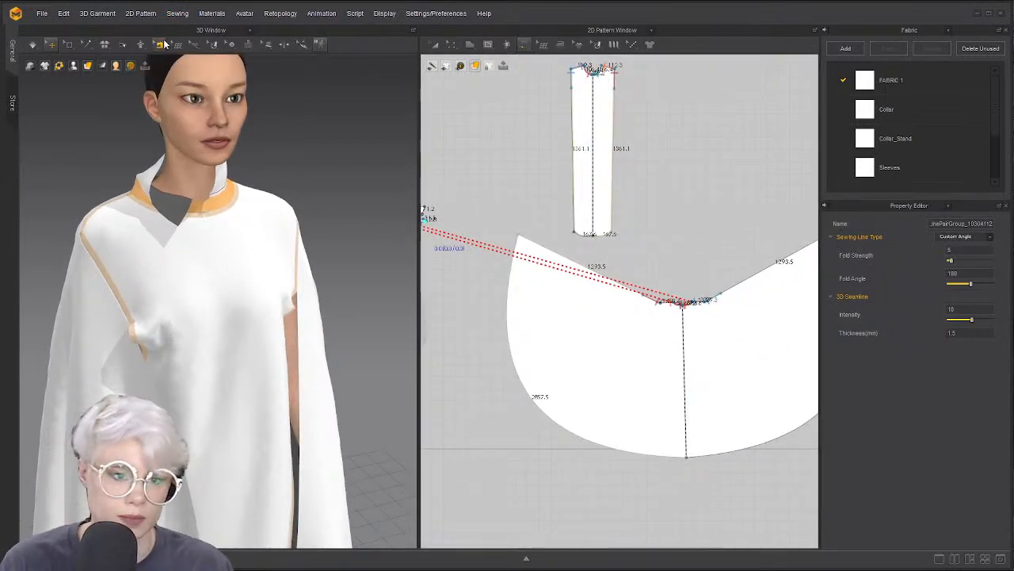
pyautogui.click(89, 46)
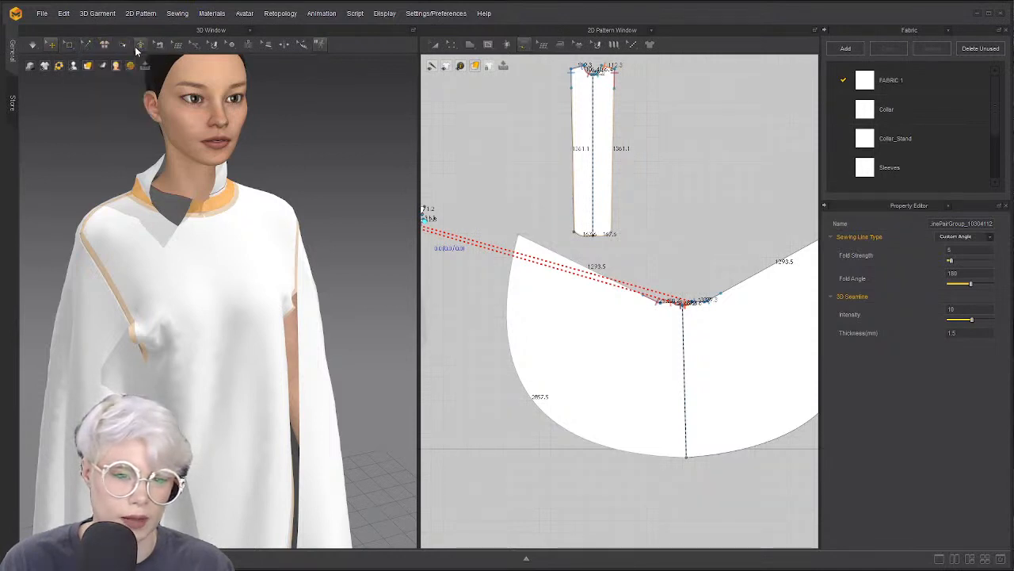
pyautogui.moveTo(138, 47)
pyautogui.moveTo(176, 49)
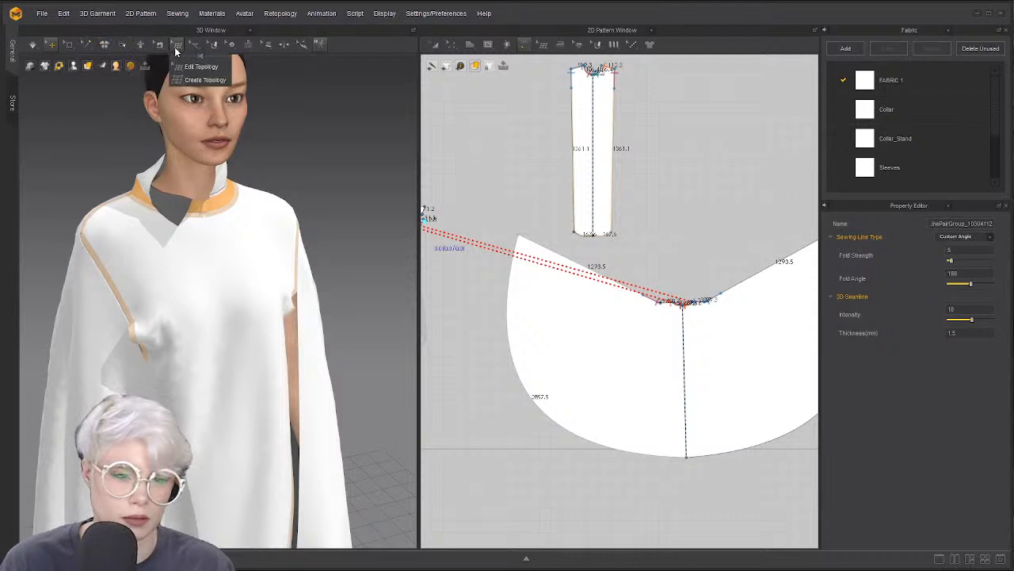
pyautogui.moveTo(103, 46)
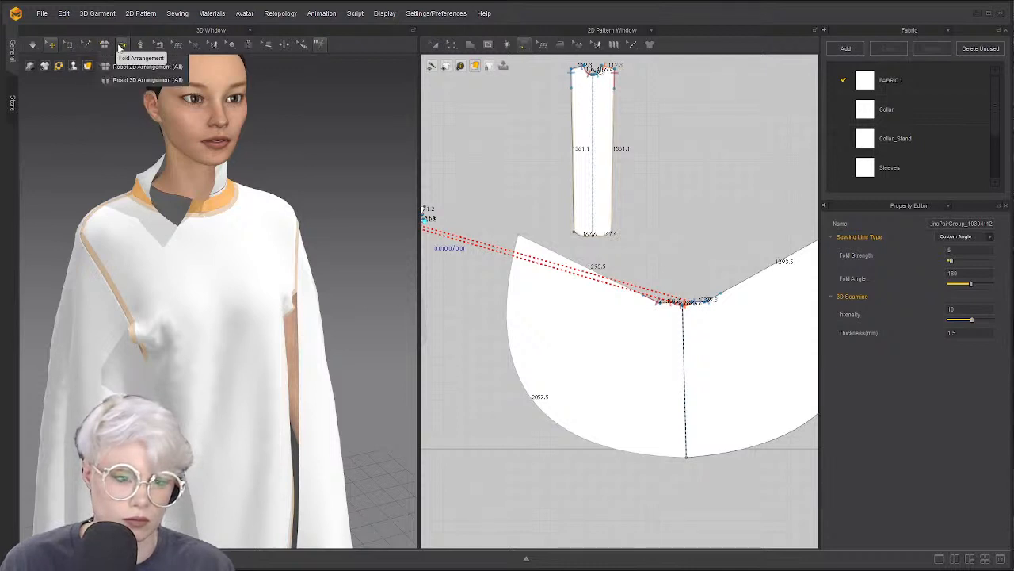
pyautogui.click(290, 125)
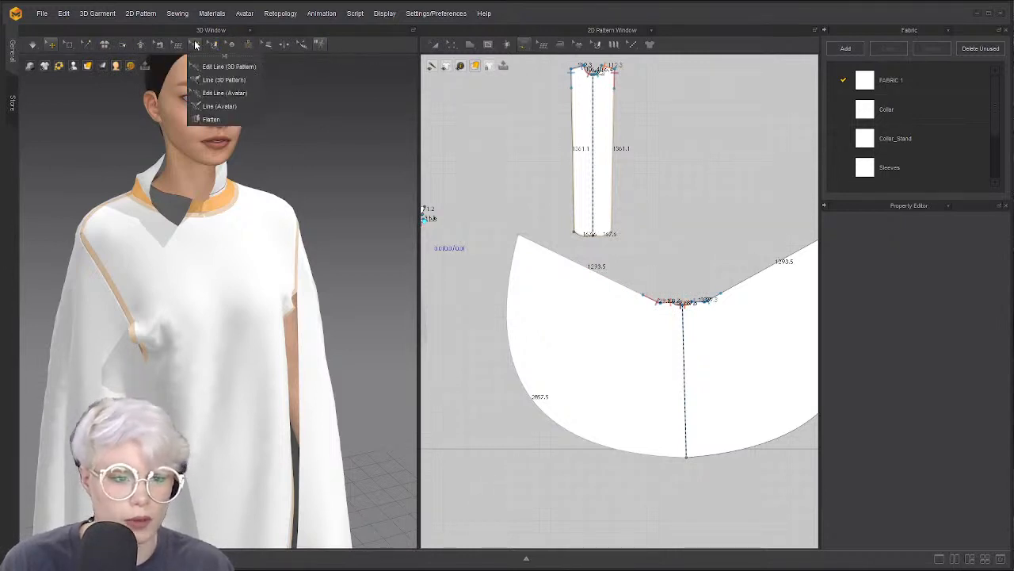
pyautogui.click(218, 80)
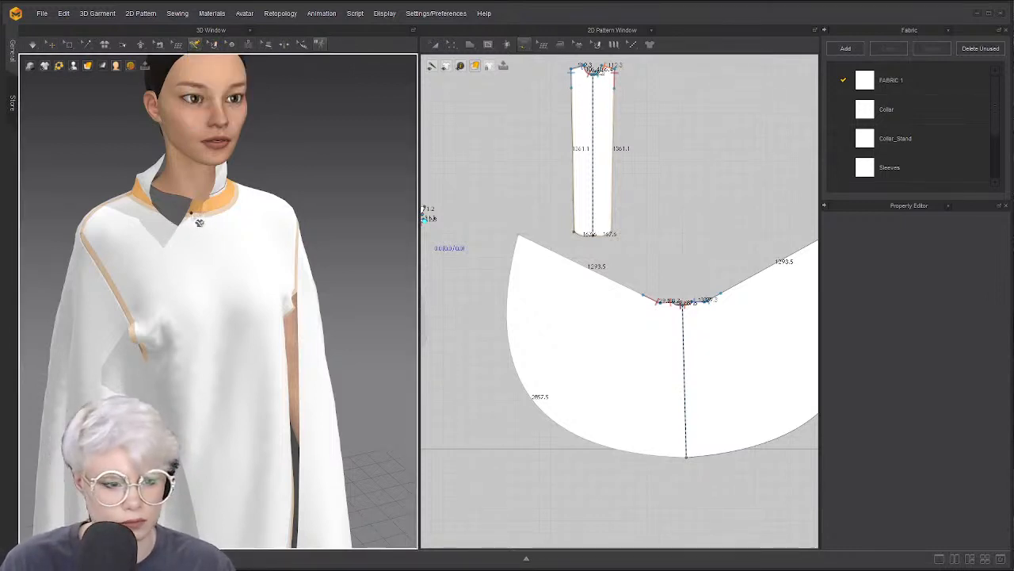
# Draw a curved 3D line across the front, starting at the collar edge
pyautogui.click(200, 214)
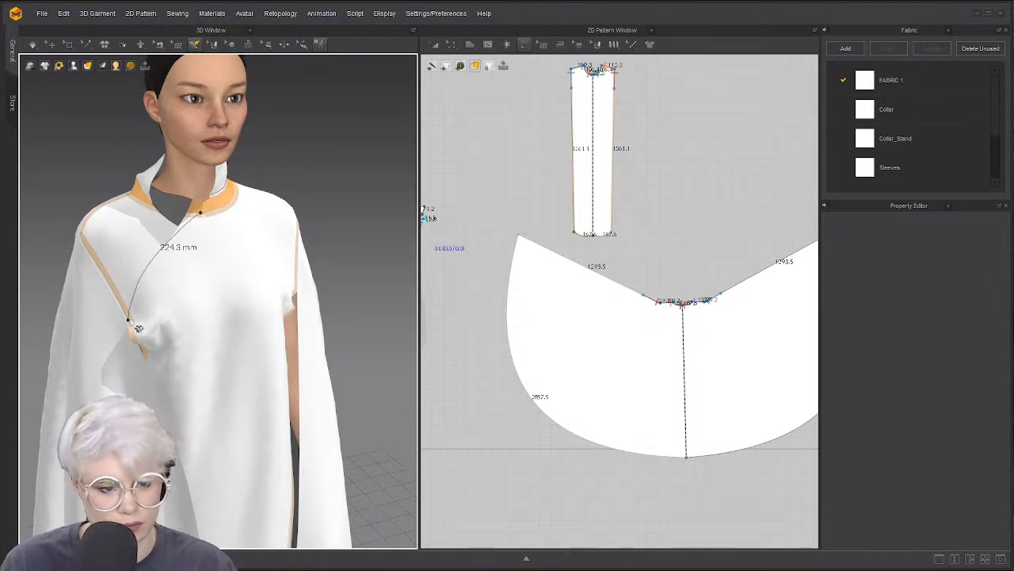
pyautogui.press('z')
pyautogui.scroll(-3, 245, 264)
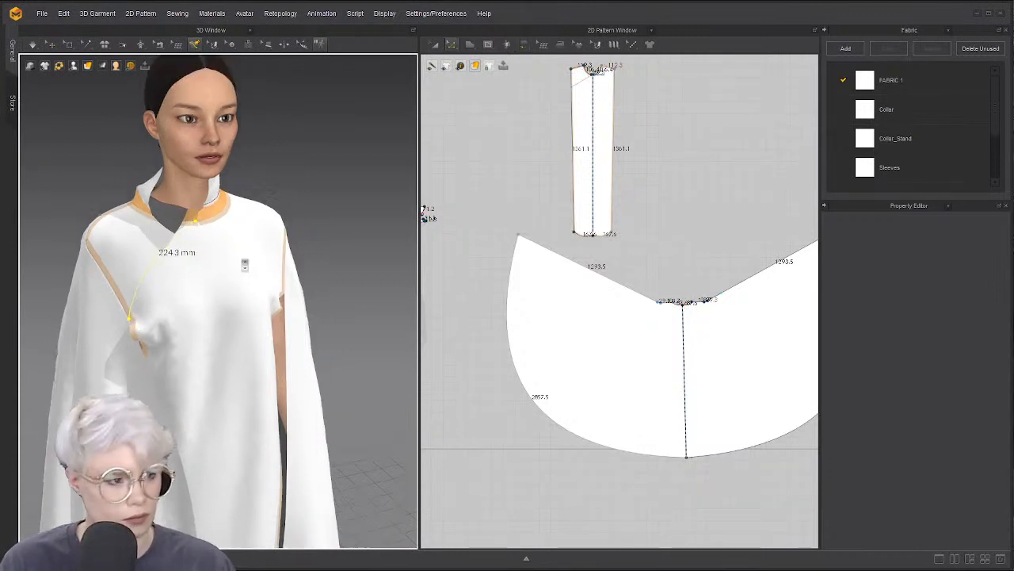
pyautogui.moveTo(244, 265); pyautogui.dragTo(219, 270, button='middle')
pyautogui.scroll(3, 115, 271)
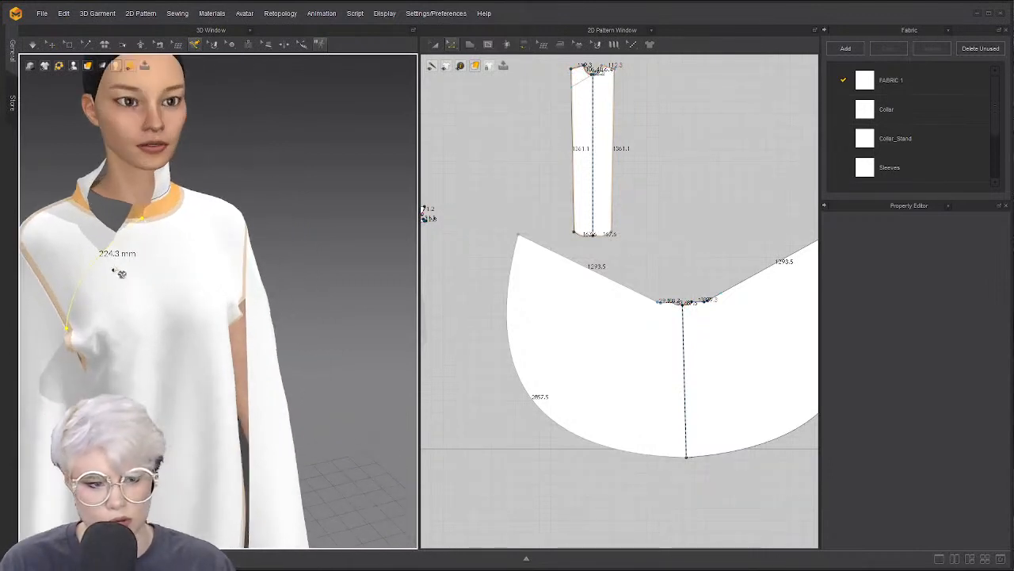
pyautogui.click(193, 45)
pyautogui.click(211, 94)
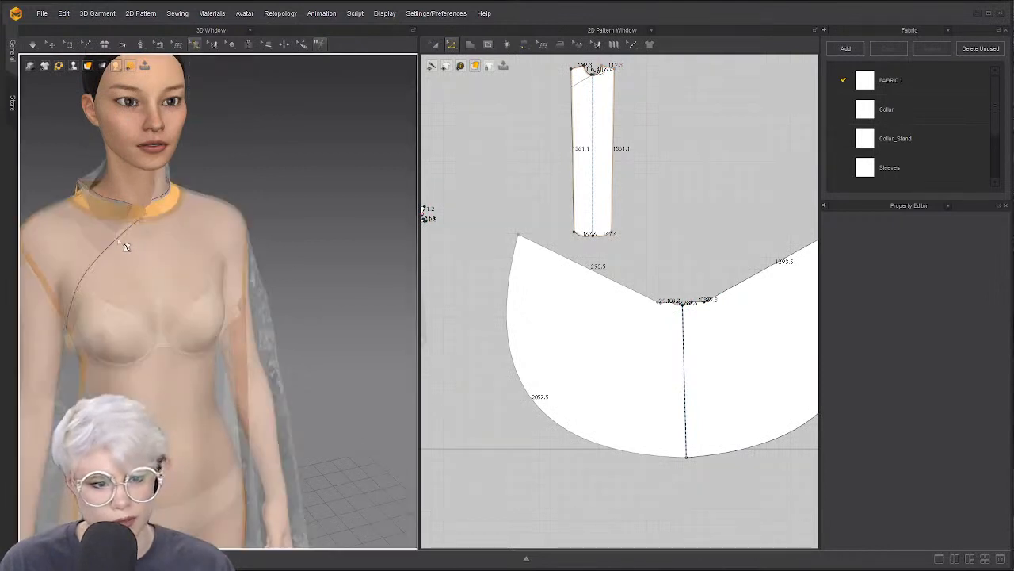
pyautogui.click(195, 46)
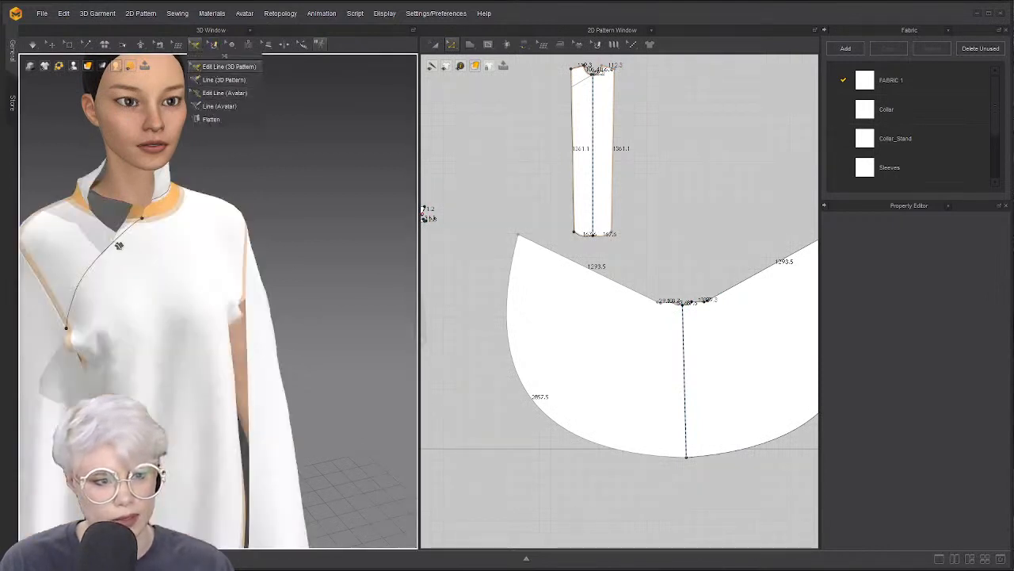
# Convert the curved line to an internal line and Cut & Sew the front along it
pyautogui.click(119, 245)
pyautogui.rightClick(116, 243)
pyautogui.click(162, 353)
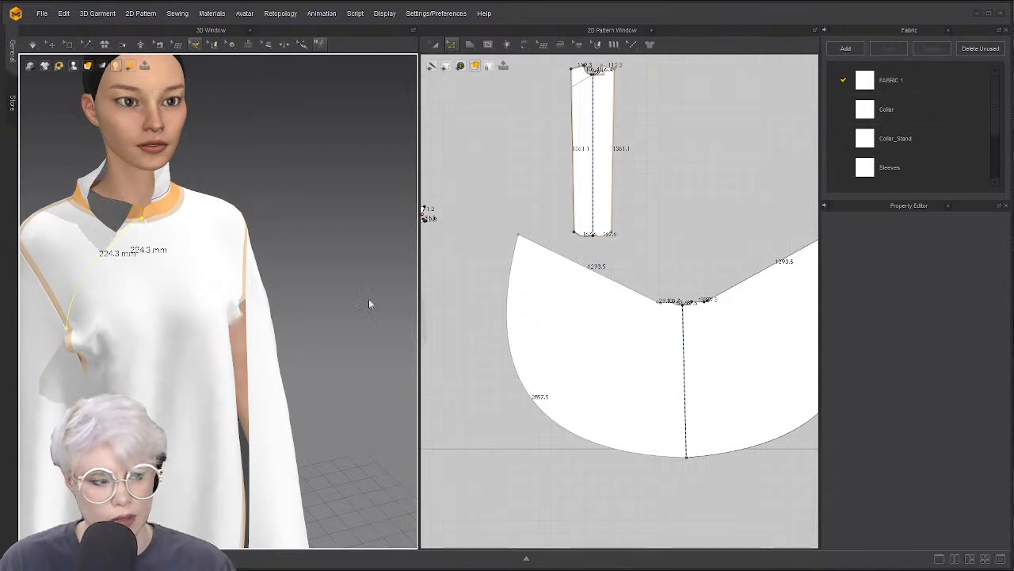
pyautogui.scroll(4, 562, 203)
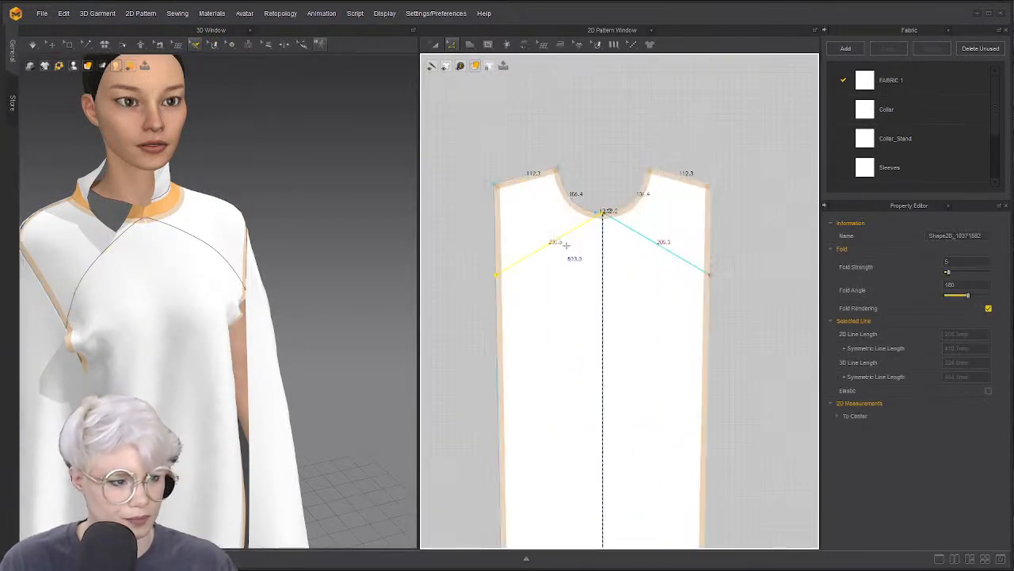
pyautogui.rightClick(558, 237)
pyautogui.click(613, 328)
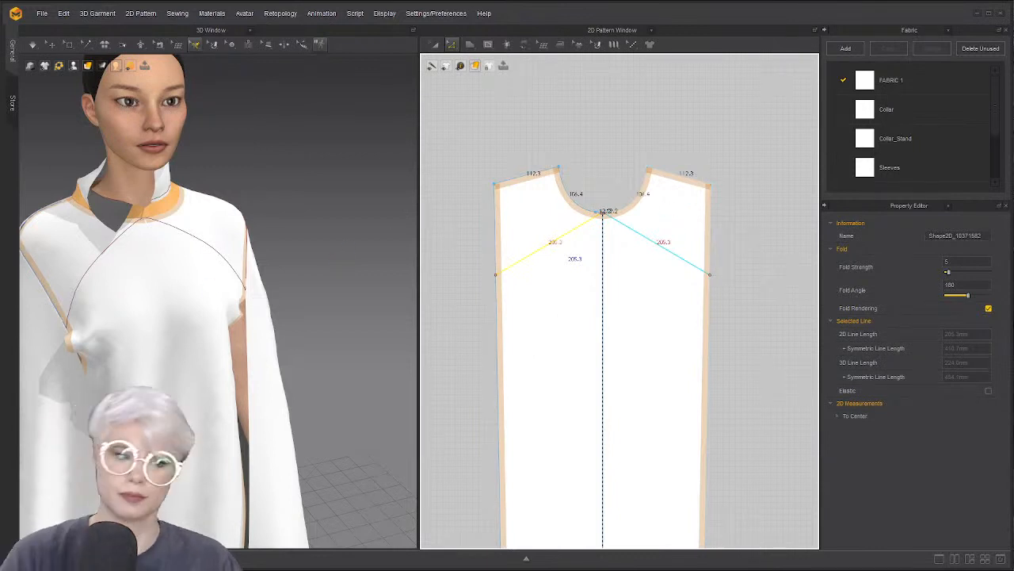
# Delete the long lower body panels and simulate briefly, leaving the shoulder pieces
pyautogui.scroll(-5, 519, 297)
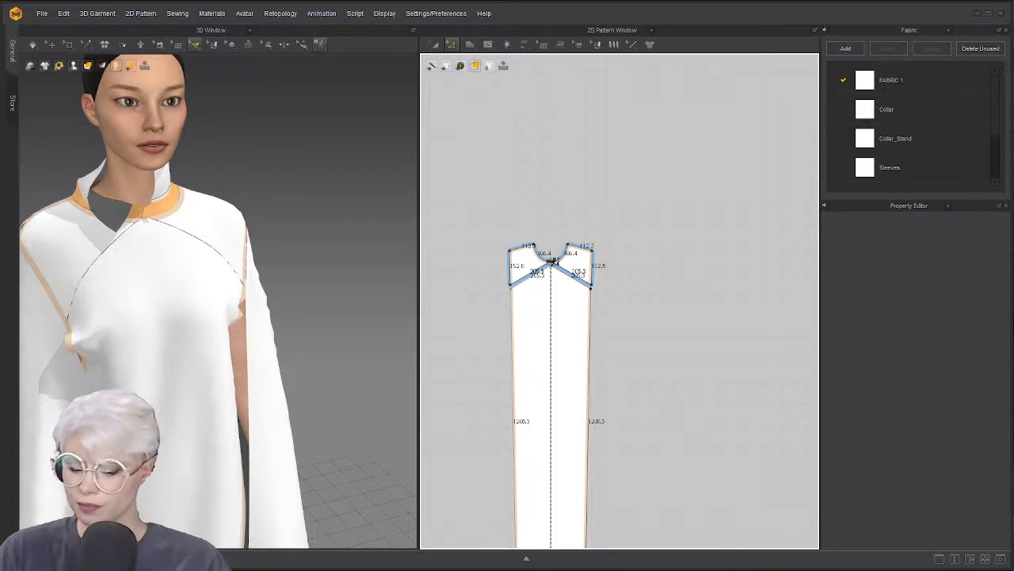
pyautogui.press('a')
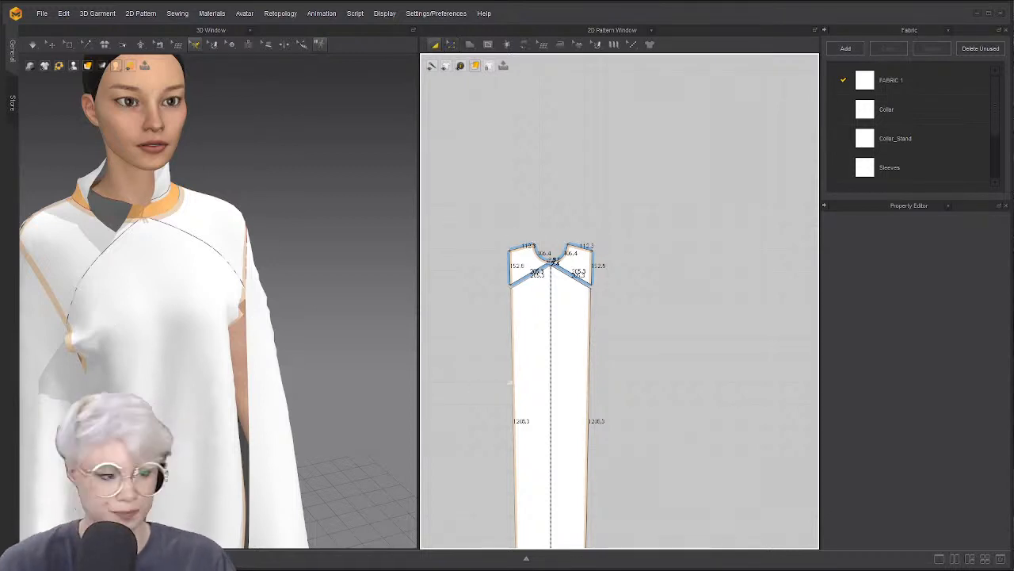
pyautogui.click(518, 362)
pyautogui.press('Delete')
pyautogui.moveTo(108, 262); pyautogui.dragTo(164, 306, button='right')
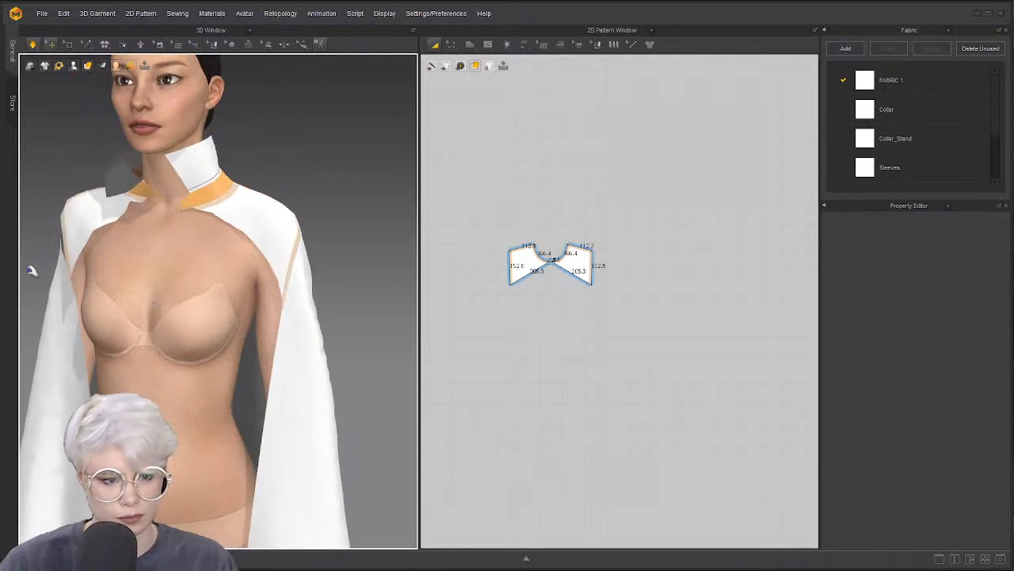
pyautogui.press('space')
pyautogui.press('b')
pyautogui.scroll(-4, 670, 256)
pyautogui.moveTo(630, 268); pyautogui.dragTo(647, 172, button='middle')
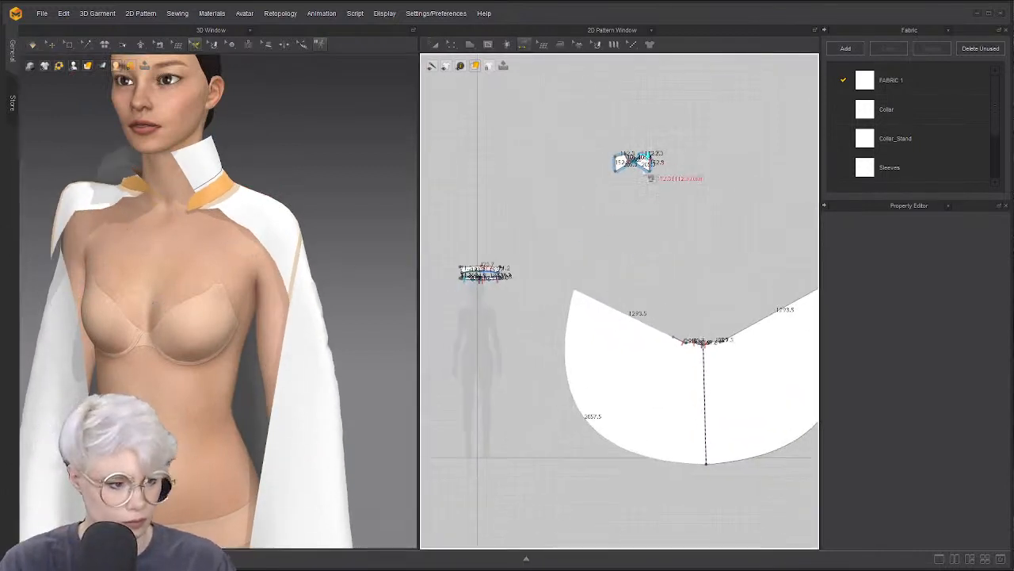
# Move both shoulder pieces in the 2D pattern view to sit above the cape neckline
pyautogui.scroll(3, 636, 208)
pyautogui.press('a')
pyautogui.moveTo(608, 135); pyautogui.dragTo(607, 270)
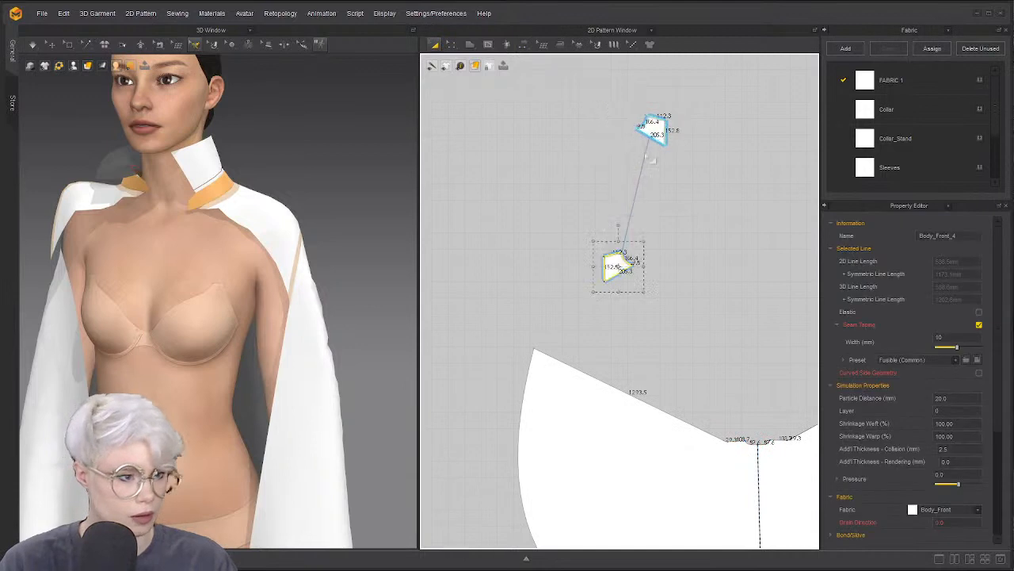
pyautogui.moveTo(650, 131); pyautogui.dragTo(772, 314)
pyautogui.scroll(-2, 773, 313)
pyautogui.moveTo(772, 314); pyautogui.dragTo(703, 239, button='middle')
pyautogui.scroll(4, 710, 255)
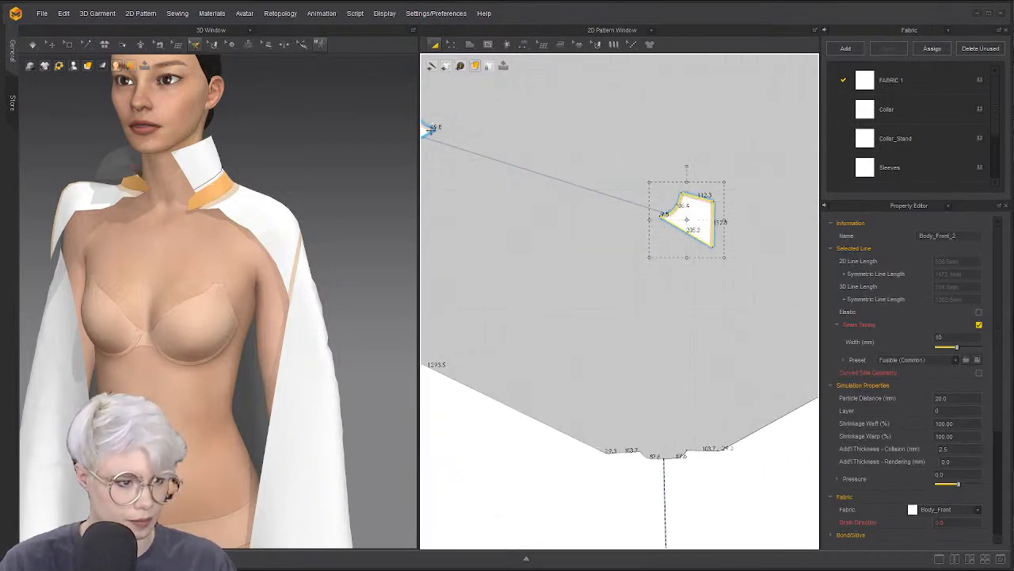
pyautogui.moveTo(430, 130); pyautogui.dragTo(614, 364)
pyautogui.click(695, 222)
pyautogui.click(665, 432)
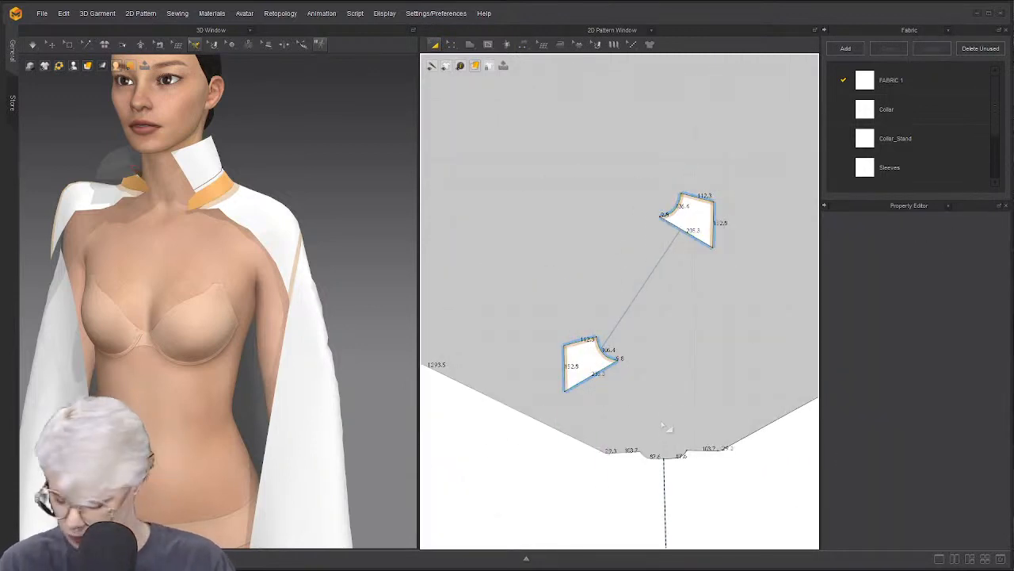
# Sew a shoulder piece edge to the cape neckline and run the simulation
pyautogui.press('m')
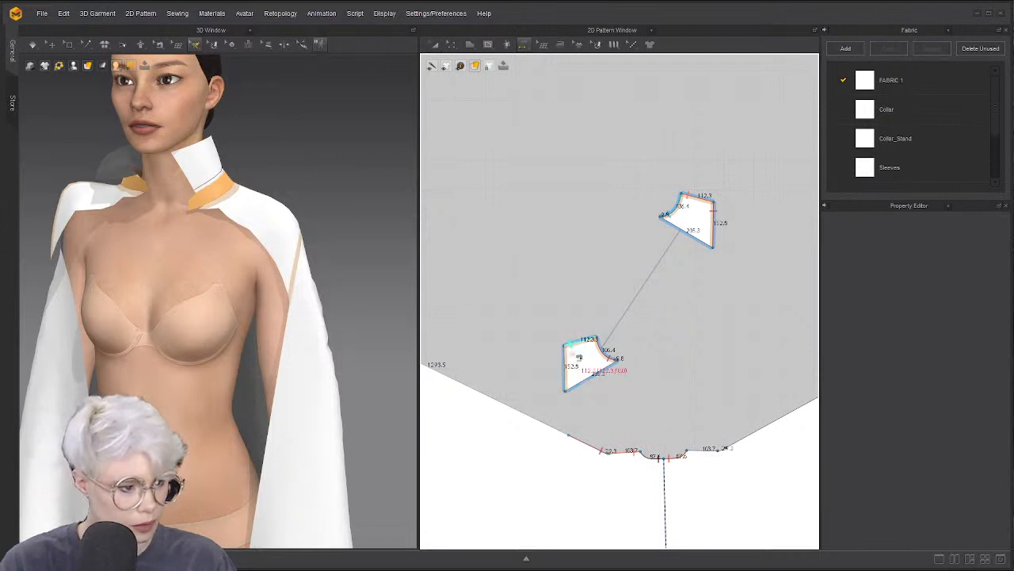
pyautogui.click(580, 349)
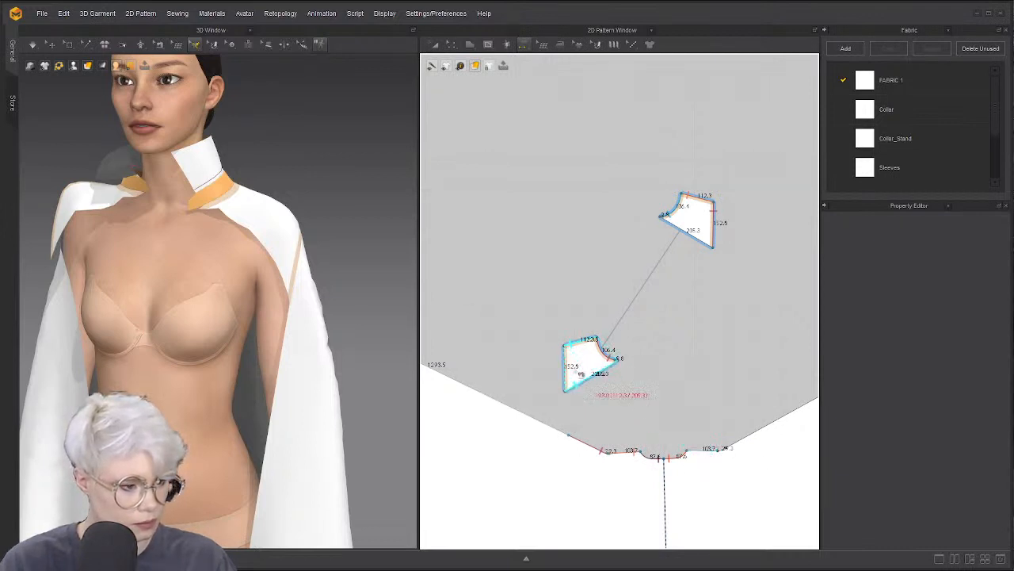
pyautogui.click(703, 457)
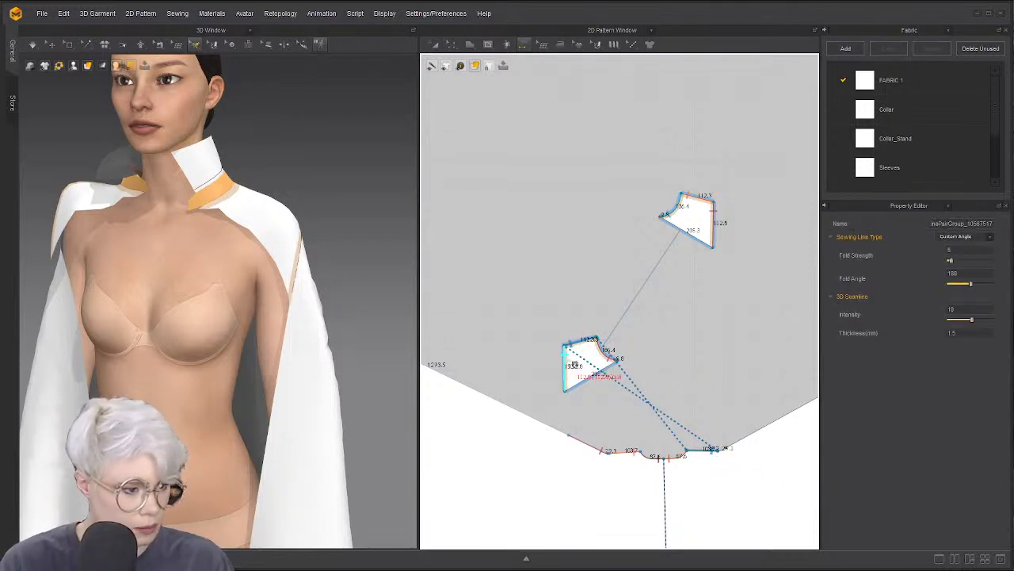
pyautogui.click(573, 363)
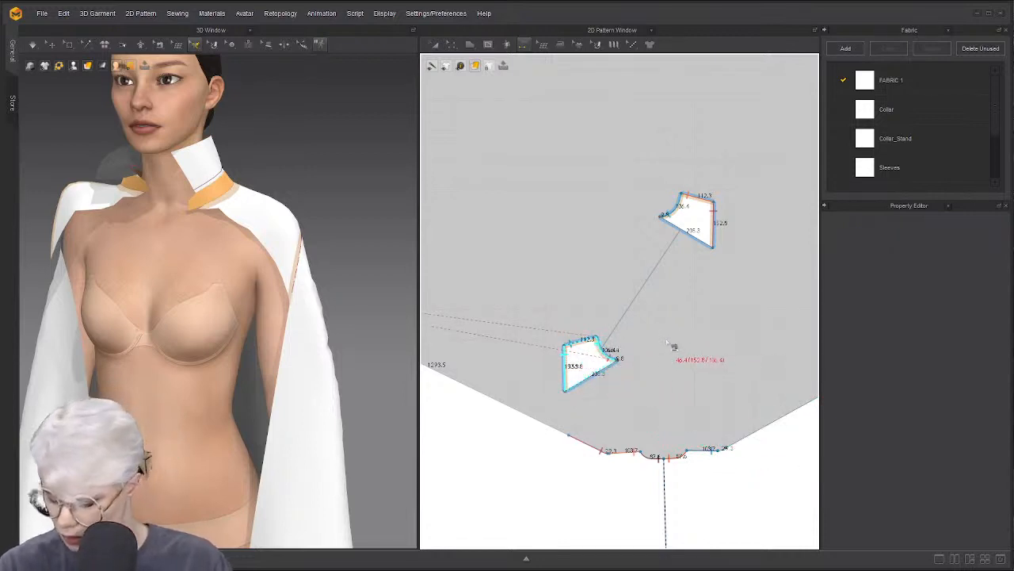
pyautogui.press('a')
pyautogui.press('space')
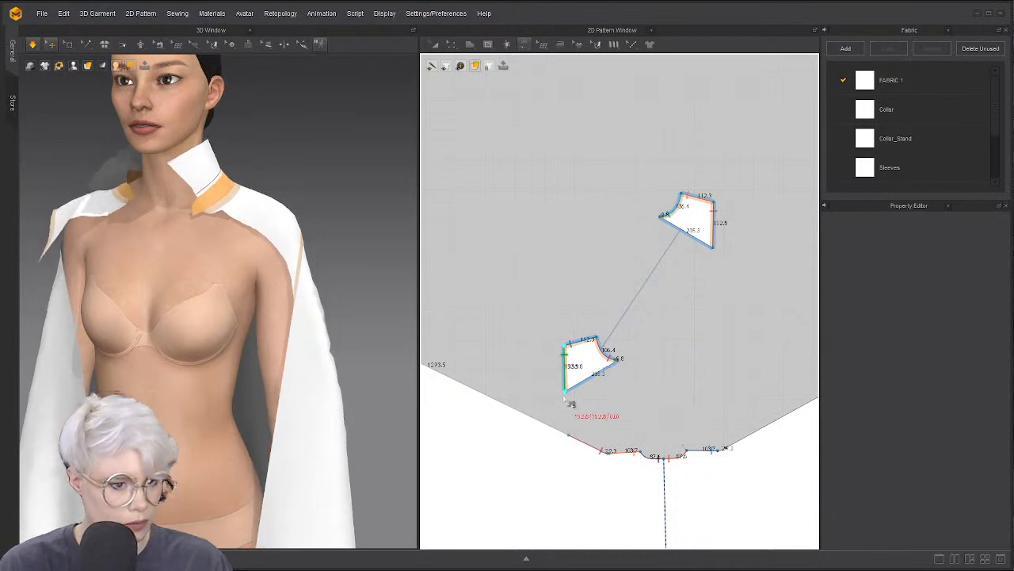
# Segment-sew the curved cape neckline edge to the matching shoulder-piece edges
pyautogui.scroll(3, 724, 451)
pyautogui.scroll(2, 723, 449)
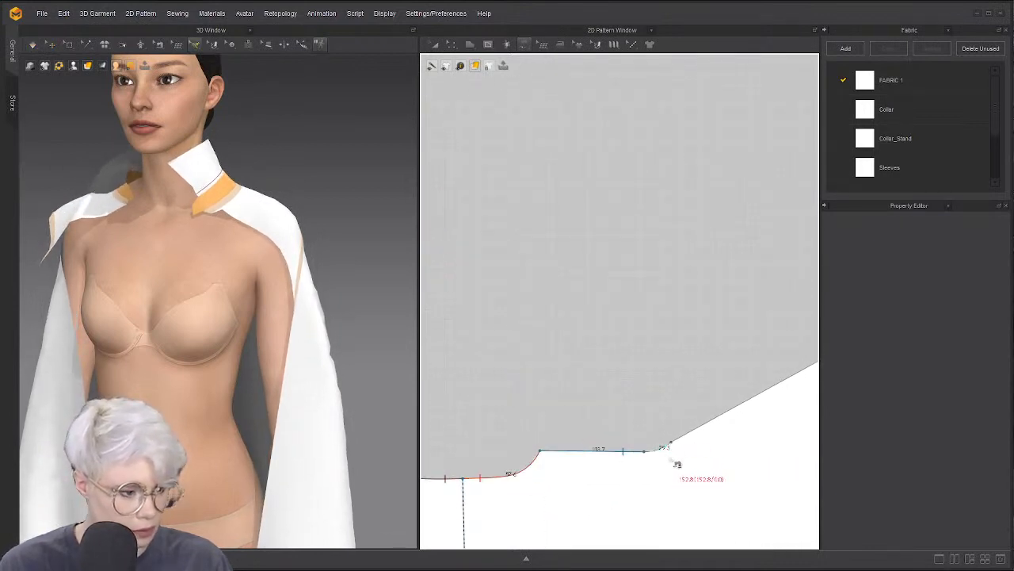
pyautogui.click(671, 441)
pyautogui.scroll(-3, 707, 415)
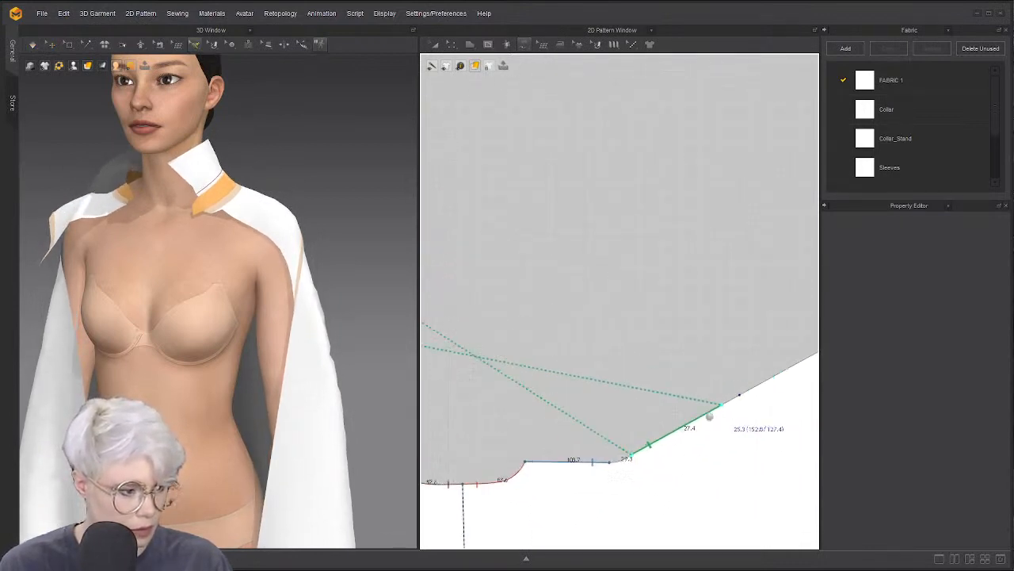
pyautogui.click(609, 357)
pyautogui.click(597, 466)
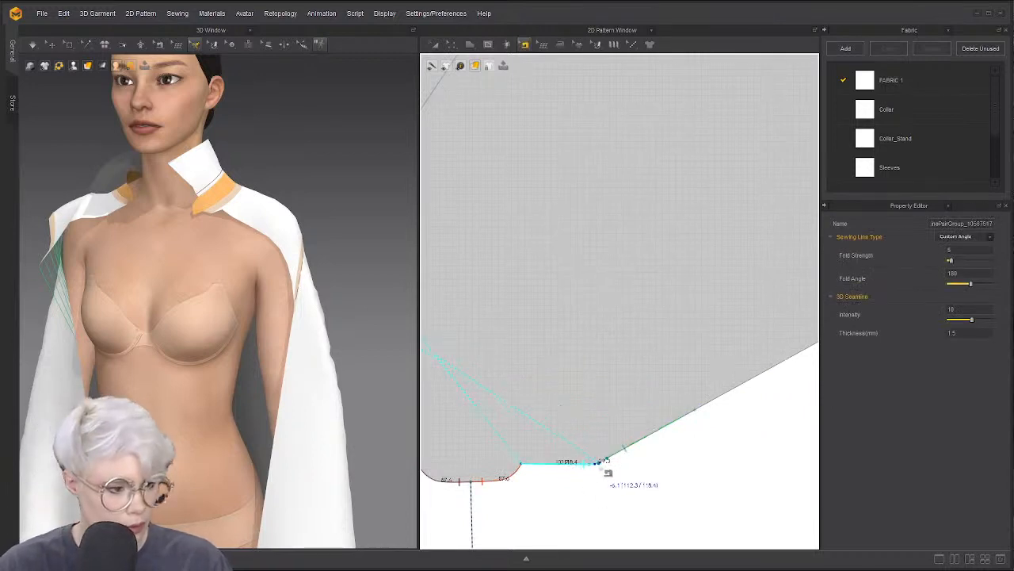
pyautogui.scroll(3, 604, 474)
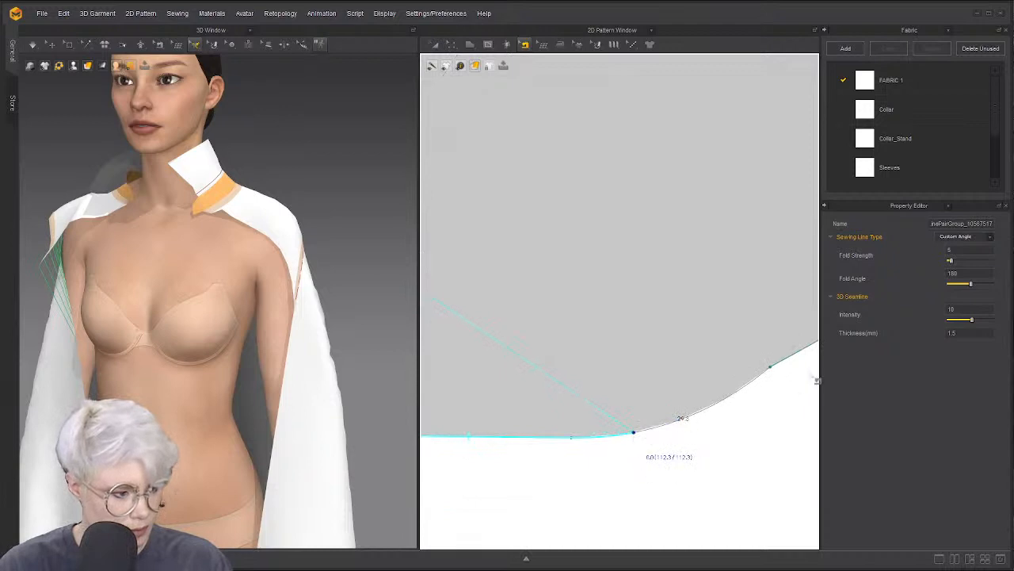
pyautogui.click(776, 373)
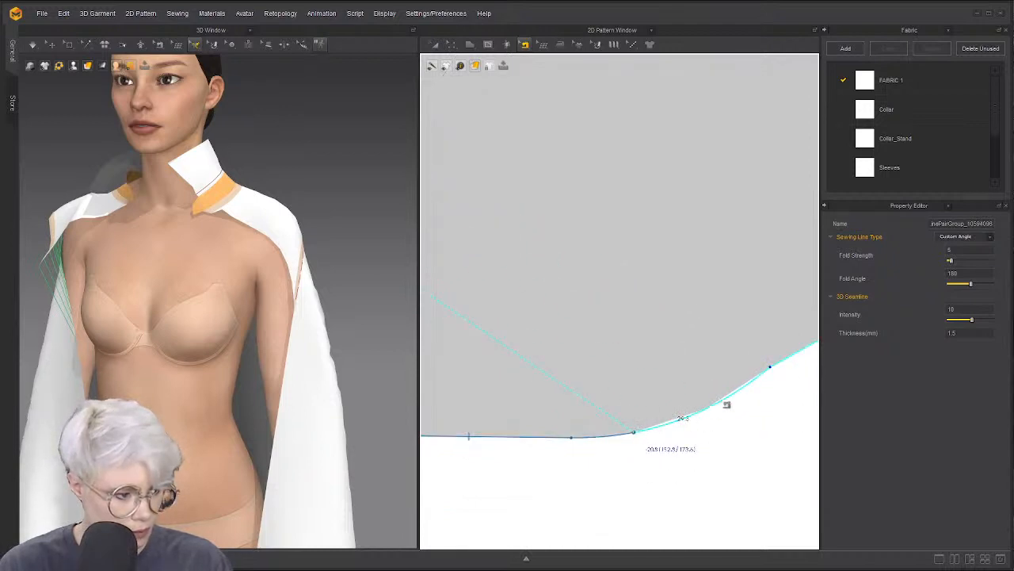
pyautogui.scroll(-4, 723, 402)
pyautogui.moveTo(792, 367); pyautogui.dragTo(655, 401, button='middle')
pyautogui.scroll(-1, 635, 406)
pyautogui.press('q')
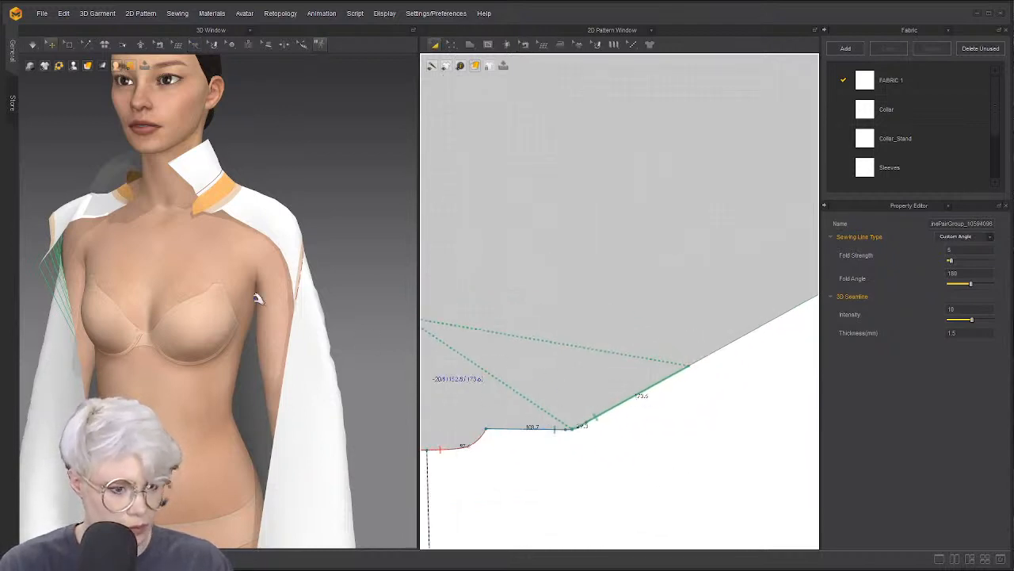
# Simulate briefly, stop, and bring the collar and collar stand into view
pyautogui.press('space')
pyautogui.press('space')
pyautogui.press('b')
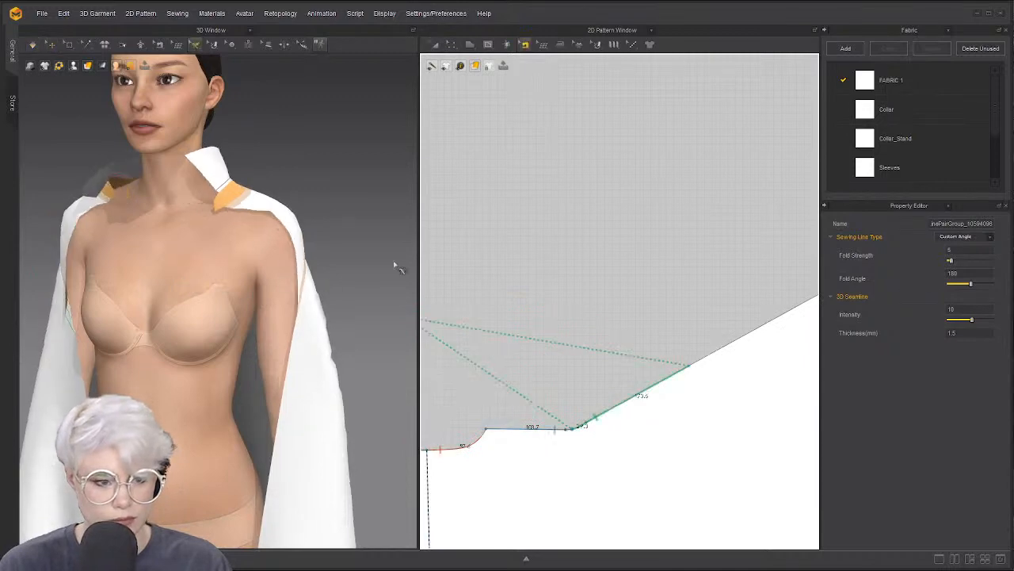
pyautogui.scroll(-6, 605, 316)
pyautogui.moveTo(604, 317); pyautogui.dragTo(733, 319, button='middle')
pyautogui.scroll(-1, 596, 287)
pyautogui.scroll(-7, 594, 283)
pyautogui.moveTo(596, 284); pyautogui.dragTo(640, 306, button='middle')
pyautogui.scroll(5, 689, 280)
pyautogui.scroll(7, 634, 309)
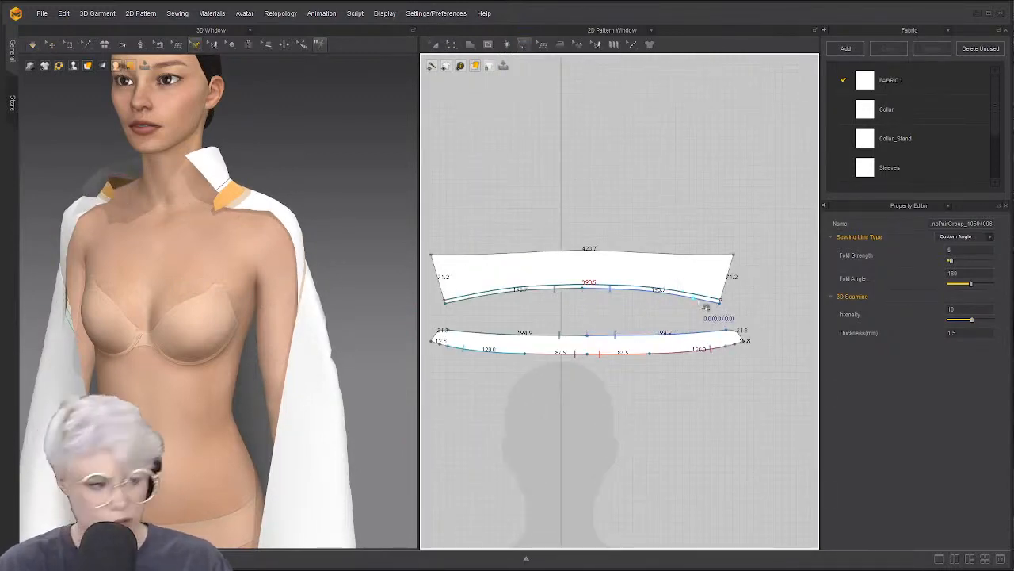
# Draw a small internal ellipse circle on one end of the collar stand
pyautogui.scroll(-2, 634, 305)
pyautogui.scroll(-2, 587, 306)
pyautogui.scroll(6, 553, 315)
pyautogui.scroll(4, 553, 315)
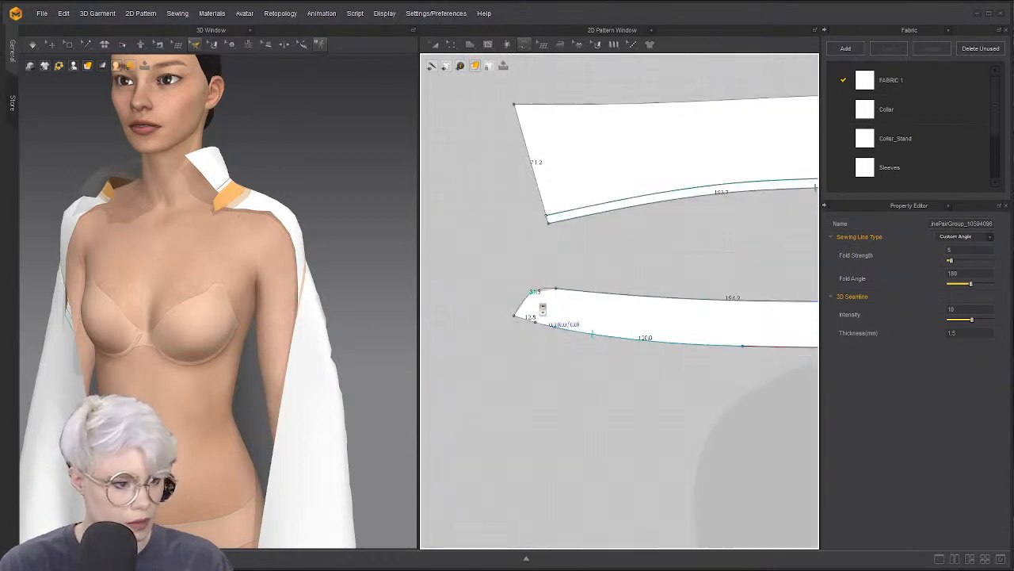
pyautogui.click(524, 44)
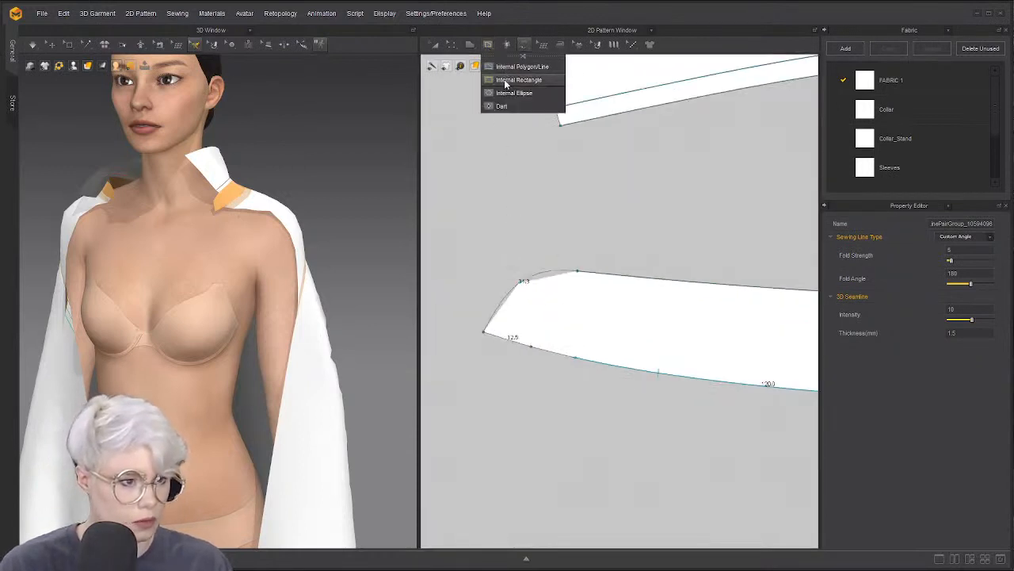
pyautogui.click(516, 80)
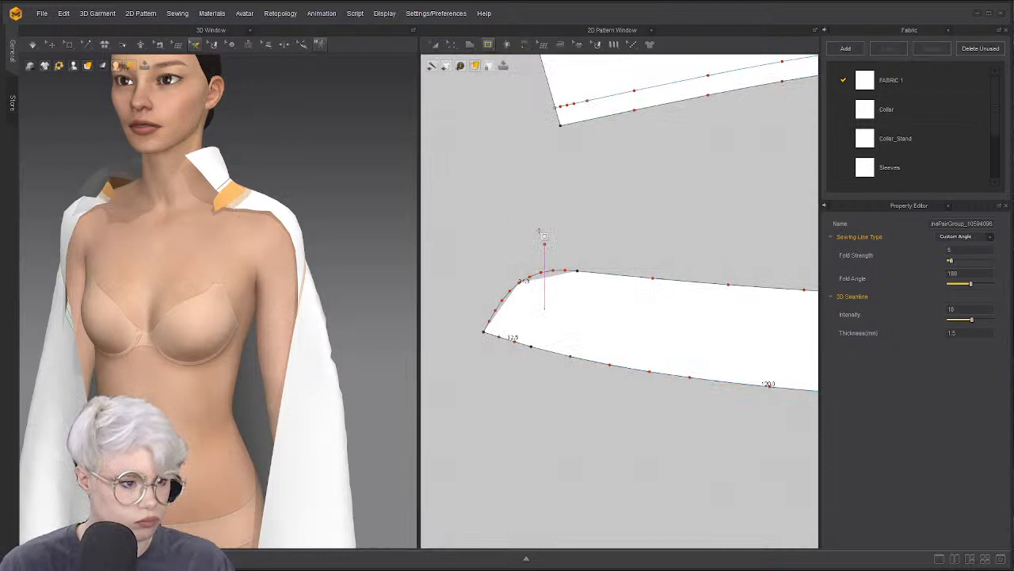
pyautogui.click(488, 44)
pyautogui.click(513, 92)
pyautogui.moveTo(544, 298); pyautogui.dragTo(577, 330)
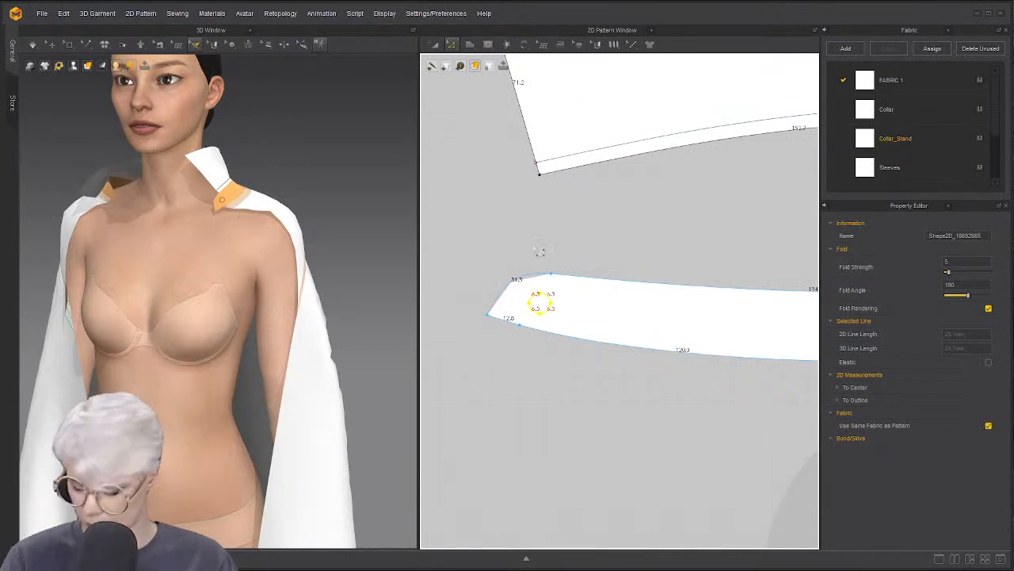
pyautogui.press('a')
pyautogui.moveTo(537, 299); pyautogui.dragTo(527, 296)
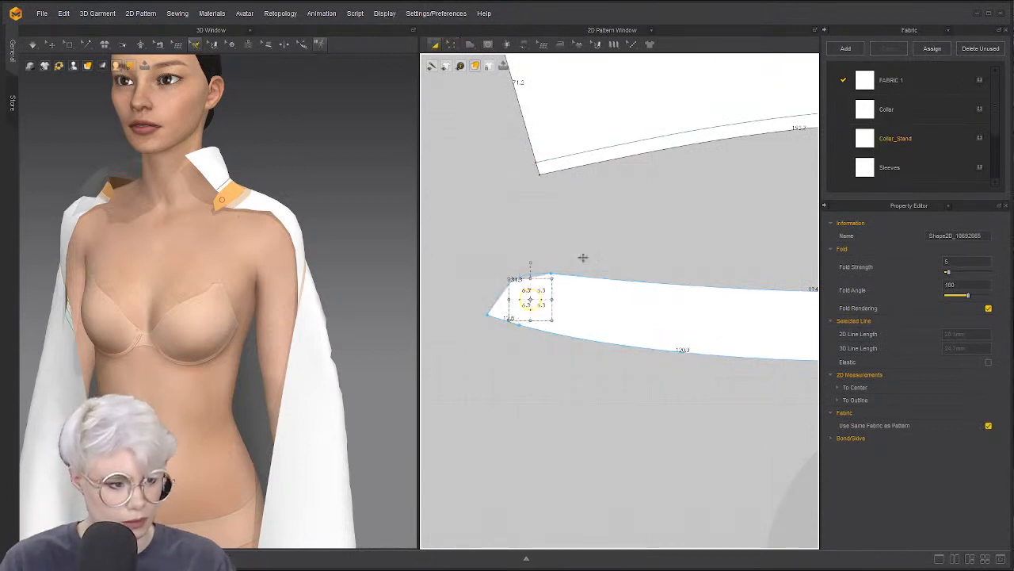
pyautogui.press('z')
pyautogui.click(547, 302)
pyautogui.click(589, 237)
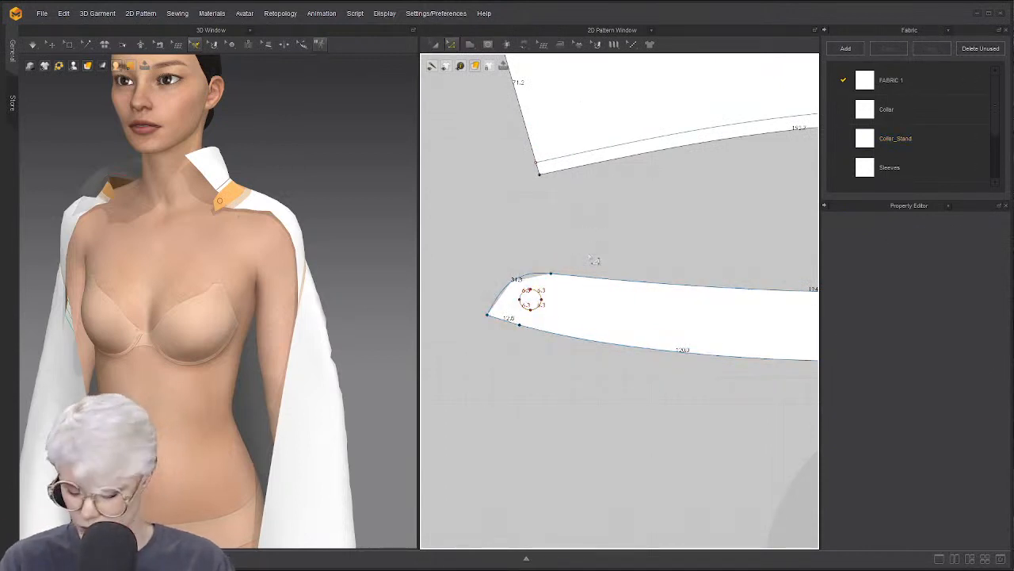
# Paste a copy of the circle on the collar stand's other end and sew the two circles together
pyautogui.click(540, 291)
pyautogui.scroll(-4, 659, 245)
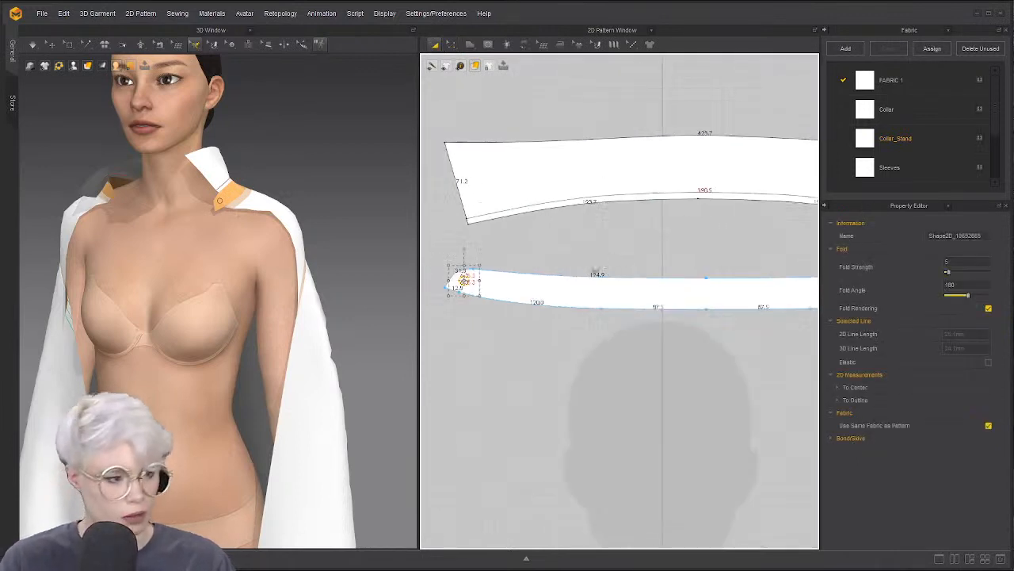
pyautogui.scroll(3, 737, 262)
pyautogui.moveTo(719, 296); pyautogui.dragTo(483, 281, button='middle')
pyautogui.scroll(-2, 460, 269)
pyautogui.hotkey('ctrl', 'v')
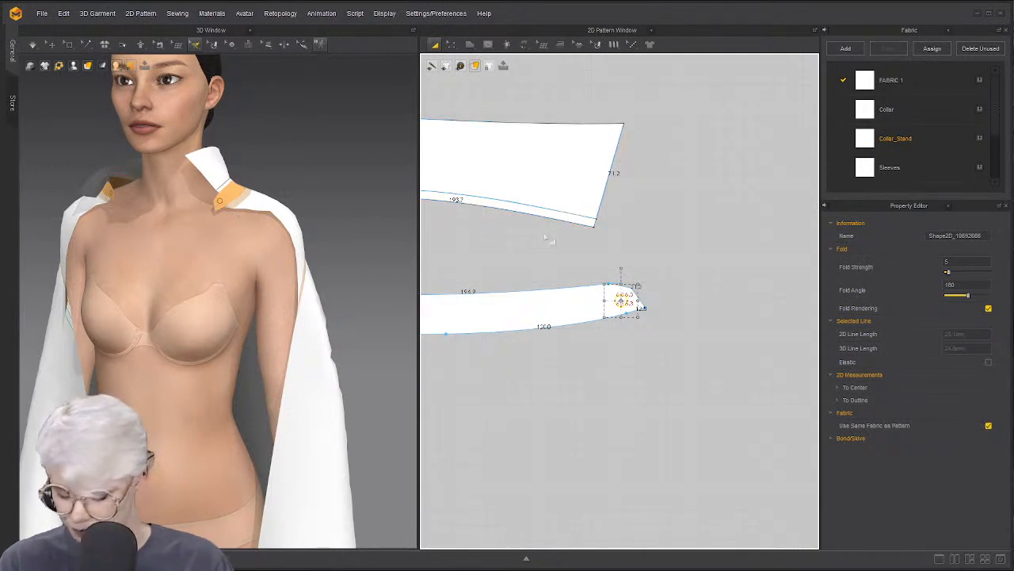
pyautogui.click(625, 299)
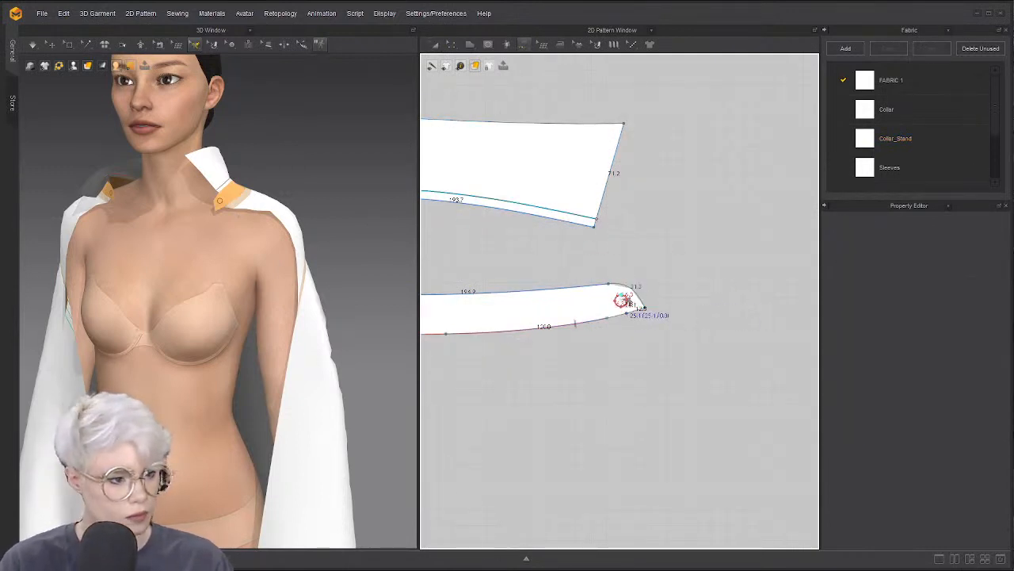
pyautogui.scroll(-5, 624, 299)
pyautogui.scroll(5, 570, 301)
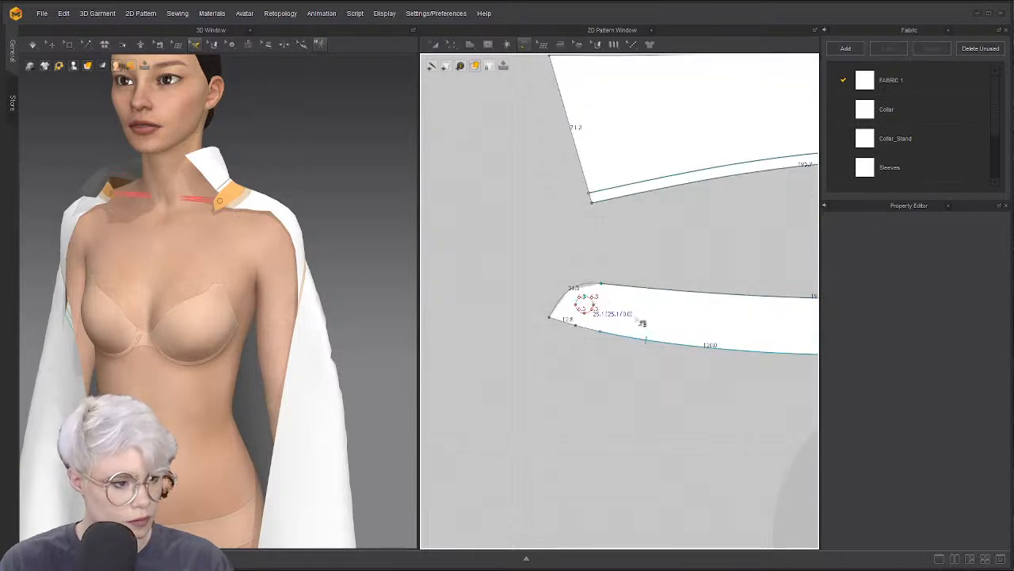
pyautogui.click(636, 319)
# Pull the cape up toward the neck and release it onto the shoulders
pyautogui.moveTo(236, 268); pyautogui.dragTo(273, 281, button='right')
pyautogui.press('q')
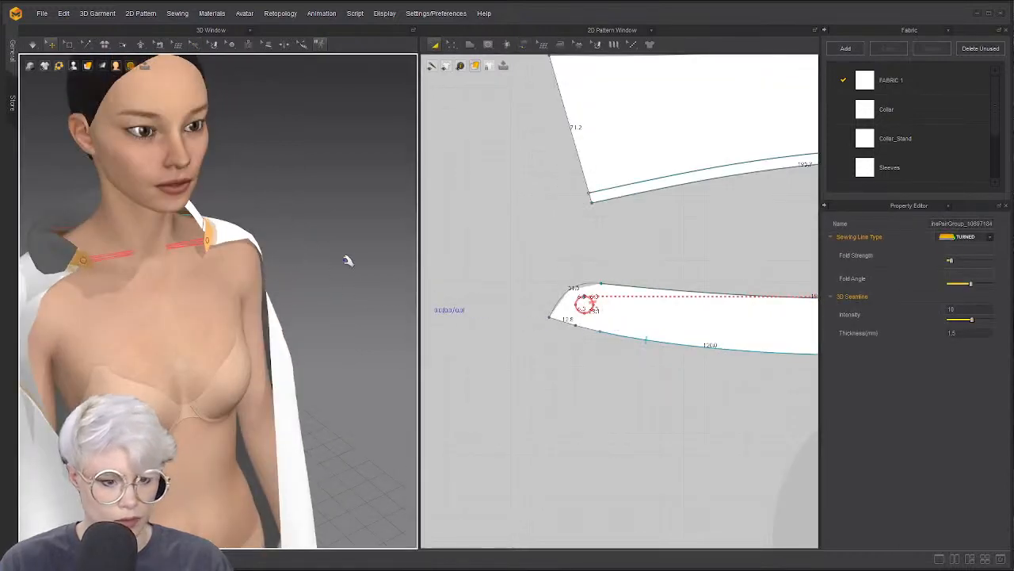
pyautogui.moveTo(245, 249); pyautogui.dragTo(86, 246, button='right')
pyautogui.moveTo(232, 229); pyautogui.dragTo(129, 170)
pyautogui.moveTo(287, 207); pyautogui.dragTo(203, 209, button='right')
pyautogui.scroll(-1, 245, 263)
pyautogui.moveTo(244, 262); pyautogui.dragTo(197, 261, button='middle')
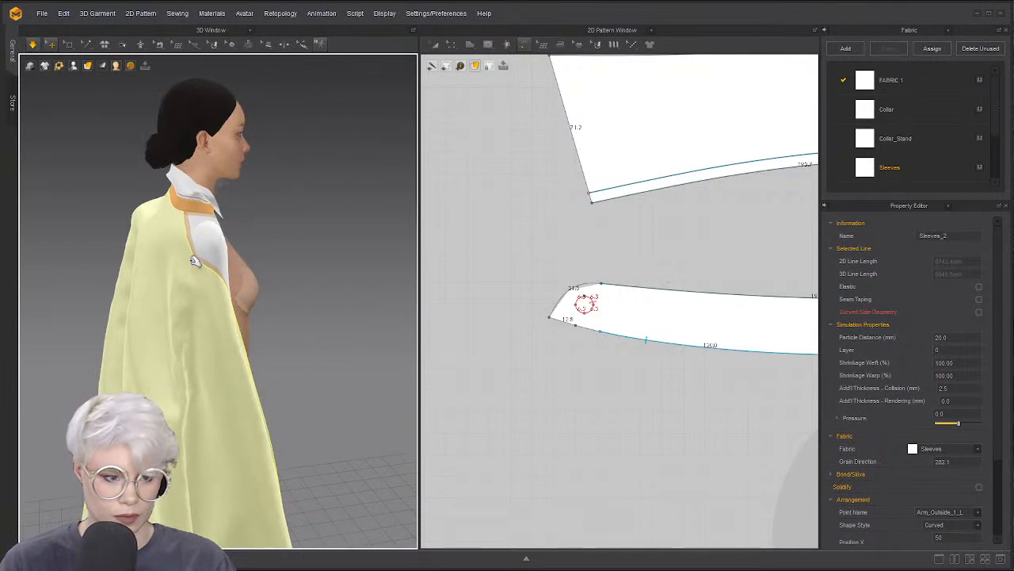
pyautogui.moveTo(196, 260); pyautogui.dragTo(247, 181)
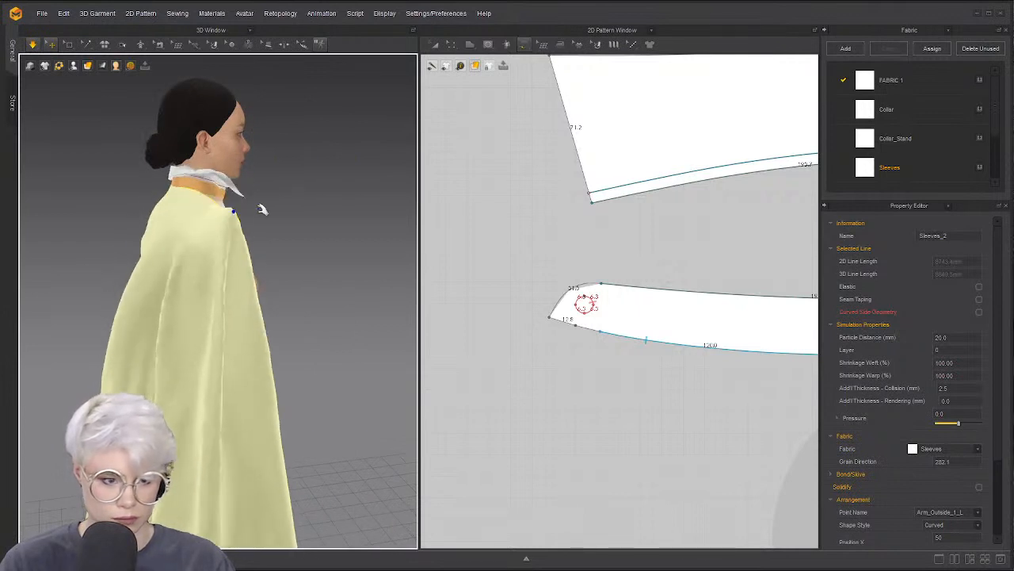
pyautogui.moveTo(378, 233); pyautogui.dragTo(282, 236, button='right')
# Stop the simulation and select the cape sleeves and front shoulder piece
pyautogui.press('space')
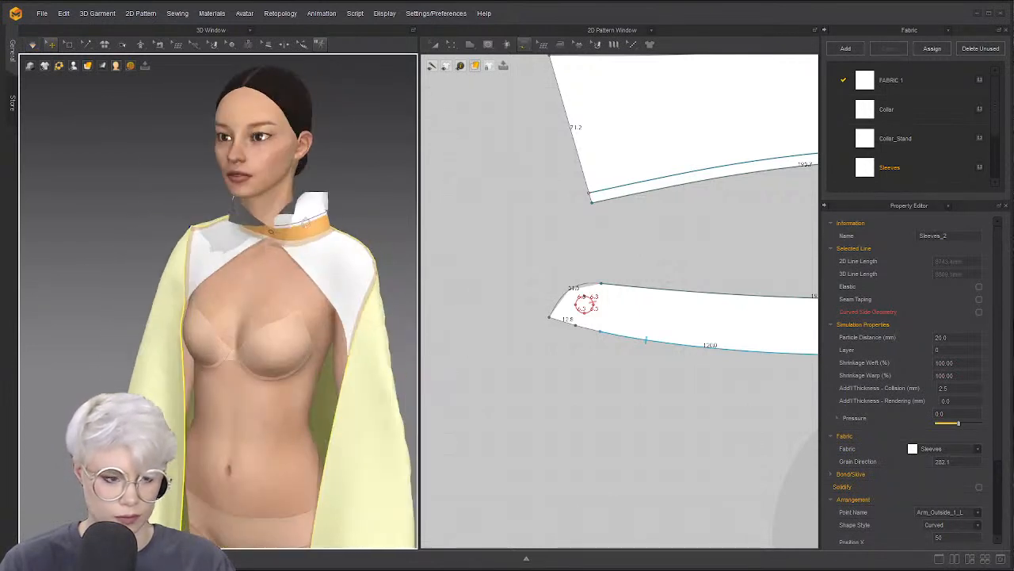
pyautogui.press('b')
pyautogui.click(369, 258)
pyautogui.click(344, 240)
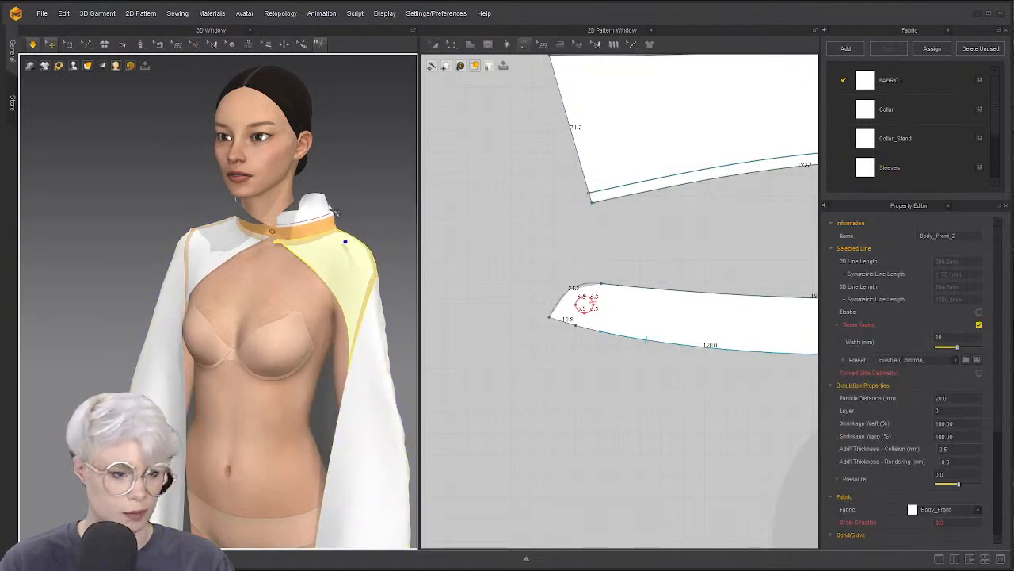
pyautogui.press('space')
pyautogui.click(355, 207)
pyautogui.press('z')
pyautogui.moveTo(372, 184); pyautogui.dragTo(374, 180, button='right')
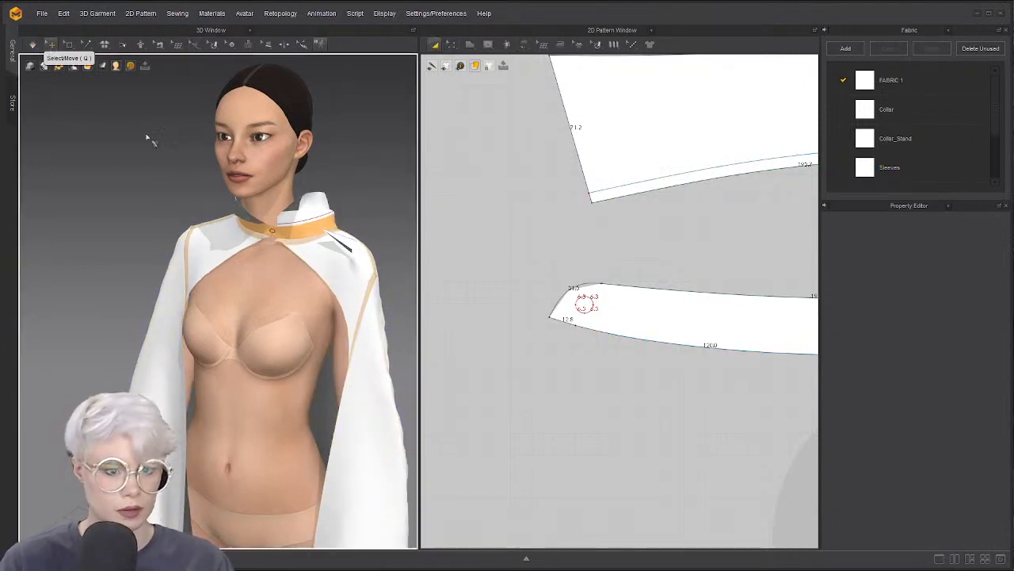
# Set the simulation Gravity to -4000 and restart the simulation
pyautogui.rightClick(175, 150)
pyautogui.click(215, 315)
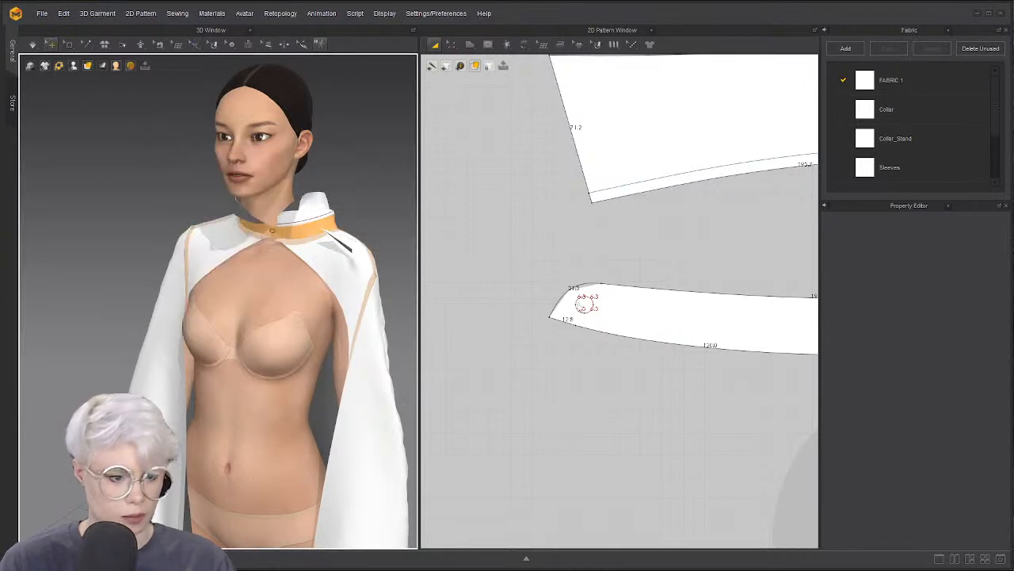
pyautogui.click(967, 346)
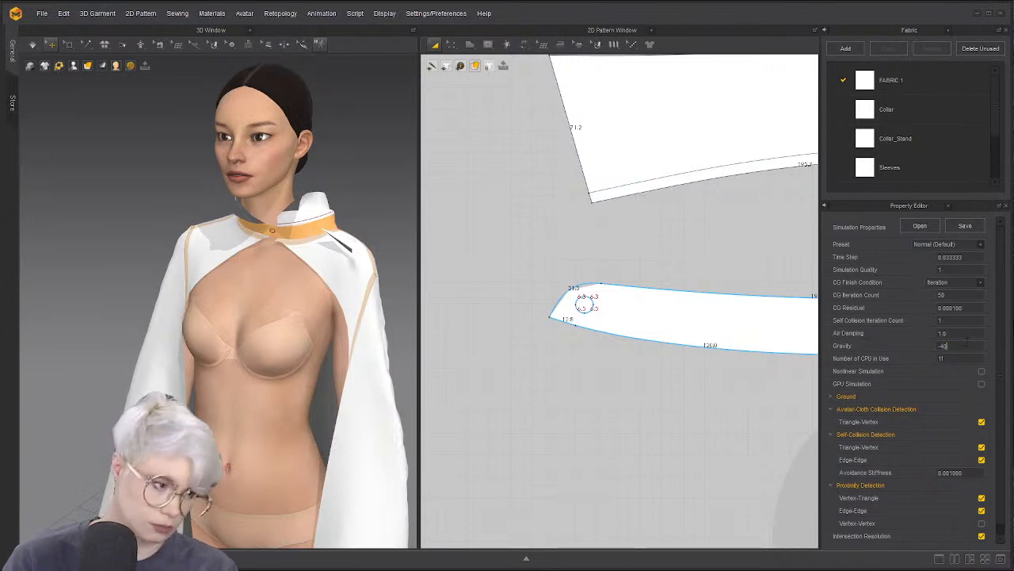
pyautogui.press('space')
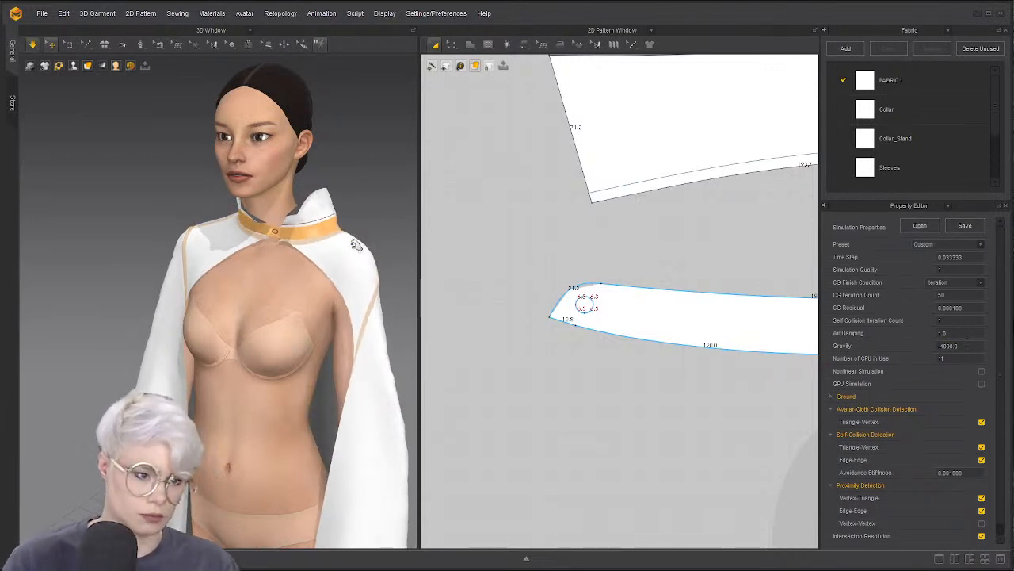
# Drag the cape sleeves outward into place, then stop simulating and view from the front
pyautogui.moveTo(356, 242)
pyautogui.mouseDown(button='right')
pyautogui.moveTo(290, 243)
pyautogui.moveTo(356, 245)
pyautogui.mouseUp(button='right')
pyautogui.click(290, 244)
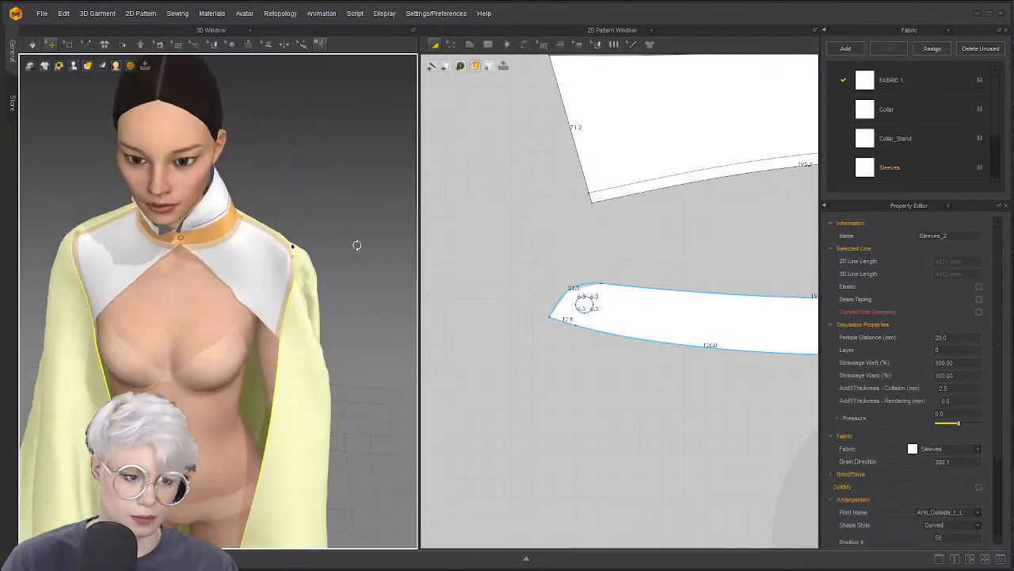
pyautogui.click(87, 228)
pyautogui.moveTo(280, 236); pyautogui.dragTo(296, 280, button='right')
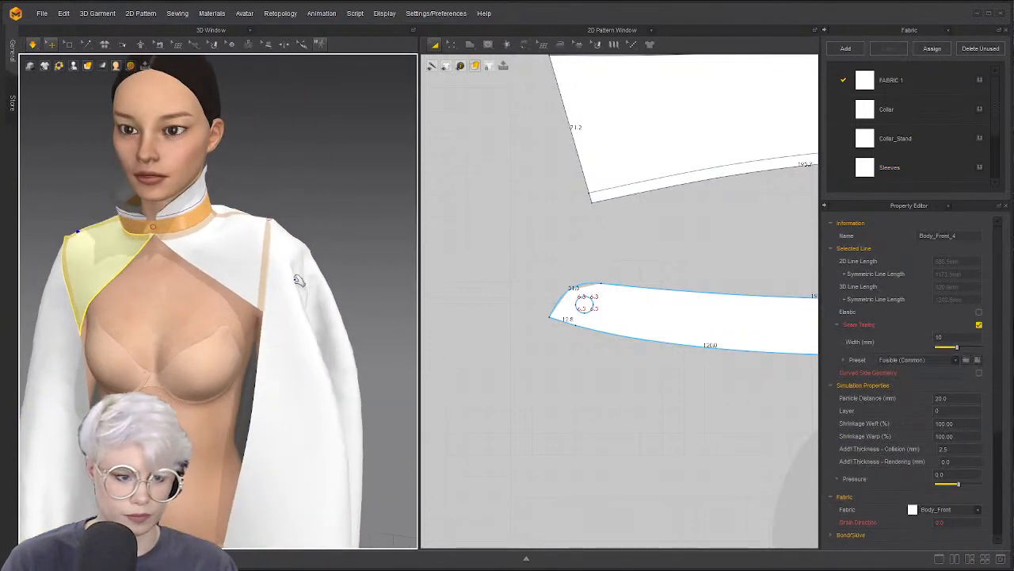
pyautogui.click(300, 296)
pyautogui.moveTo(283, 304); pyautogui.dragTo(183, 335)
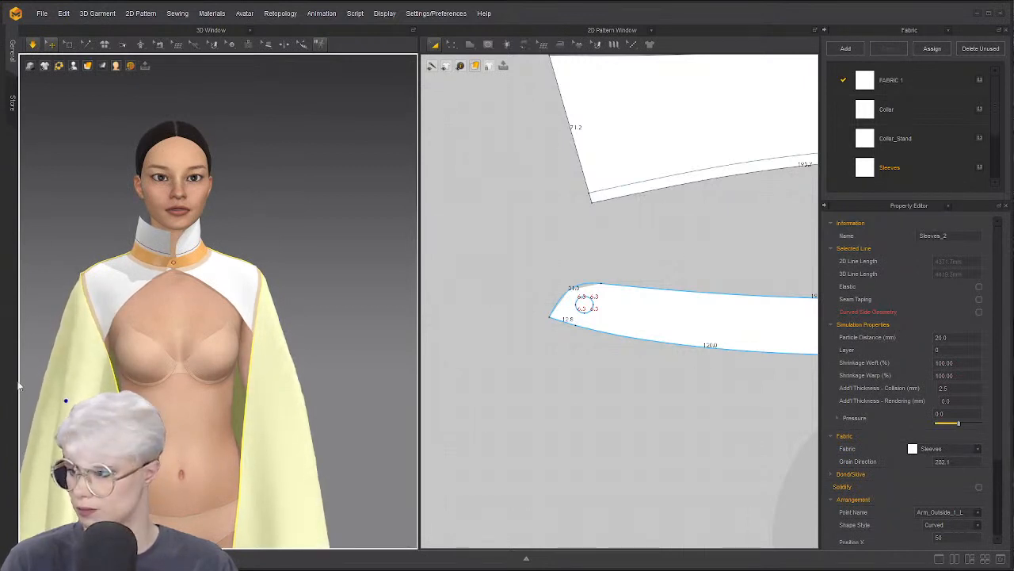
pyautogui.press('space')
pyautogui.scroll(-3, 82, 387)
pyautogui.moveTo(81, 371); pyautogui.dragTo(125, 373, button='right')
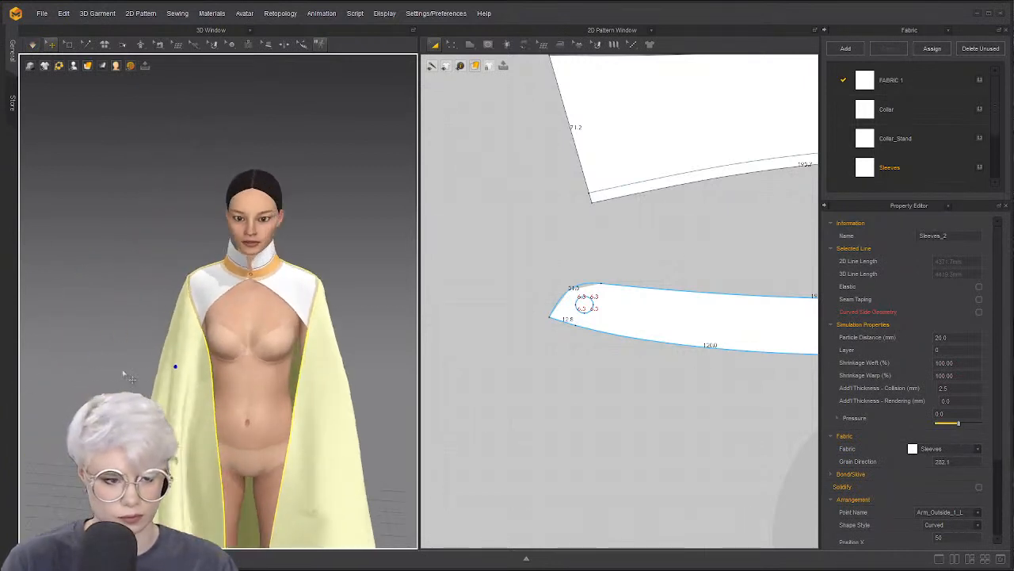
pyautogui.scroll(3, 192, 345)
pyautogui.scroll(-5, 507, 278)
pyautogui.scroll(-8, 487, 270)
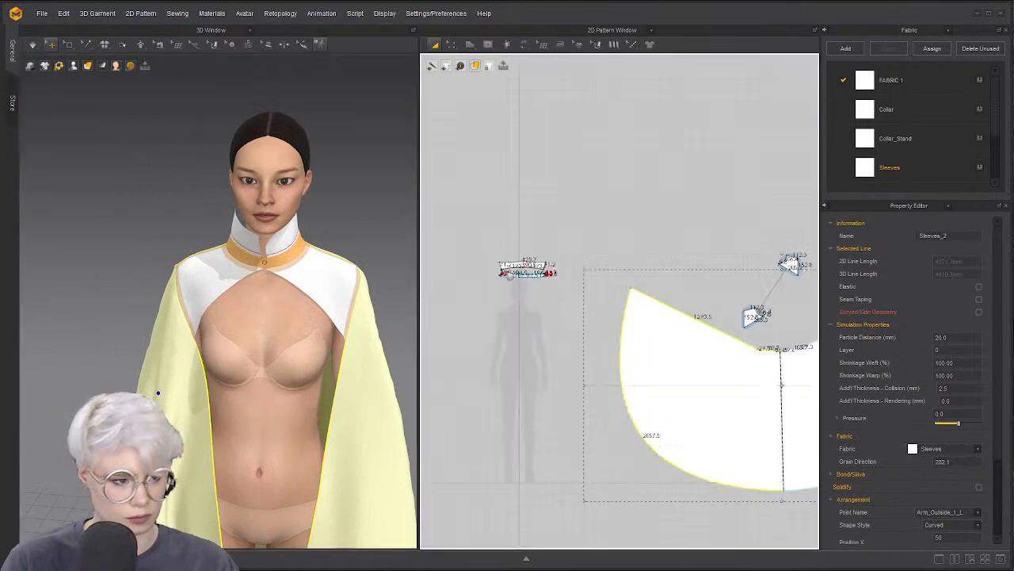
# Undo a misplaced move, then place the mirrored Body_Front piece beside its pair
pyautogui.click(534, 266)
pyautogui.scroll(4, 537, 271)
pyautogui.scroll(2, 389, 303)
pyautogui.scroll(5, 634, 289)
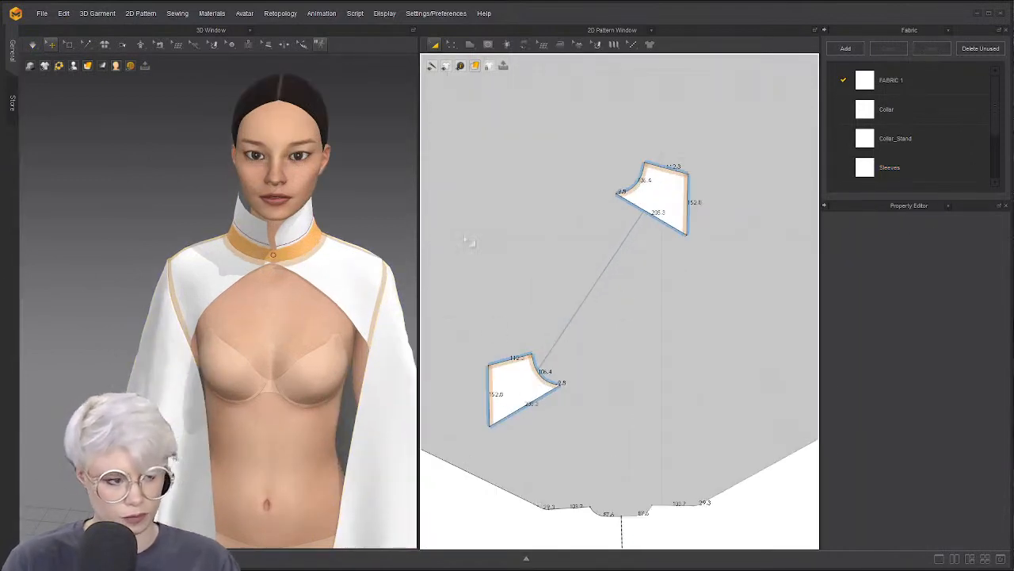
pyautogui.scroll(2, 567, 317)
pyautogui.click(501, 405)
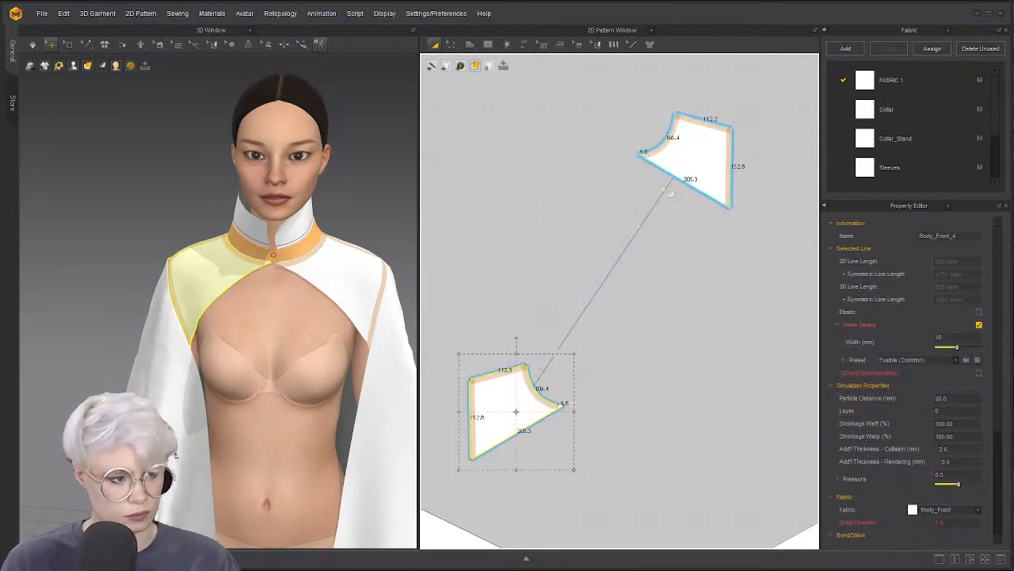
pyautogui.keyDown('shift'); pyautogui.click(681, 167); pyautogui.keyUp('shift')
pyautogui.moveTo(691, 158); pyautogui.dragTo(639, 355)
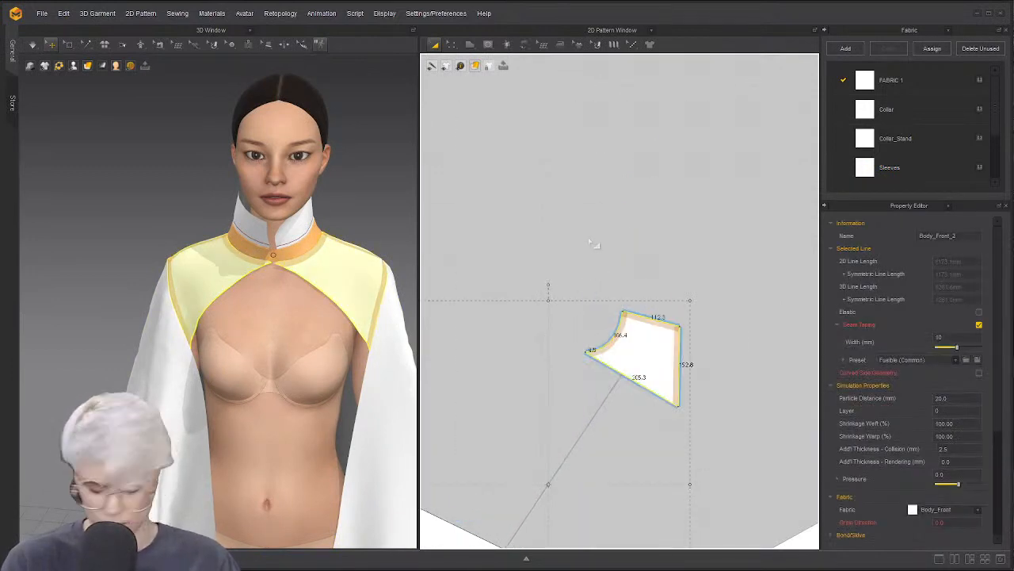
pyautogui.hotkey('ctrl', 'z')
pyautogui.moveTo(681, 155); pyautogui.dragTo(616, 398)
pyautogui.scroll(-1, 362, 340)
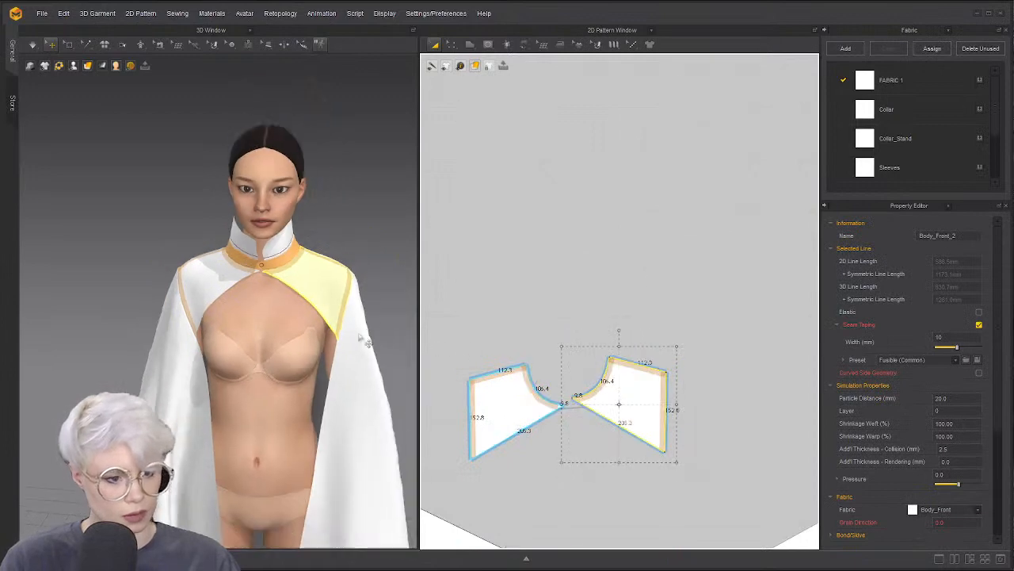
pyautogui.moveTo(362, 340); pyautogui.dragTo(295, 290, button='right')
pyautogui.scroll(1, 296, 291)
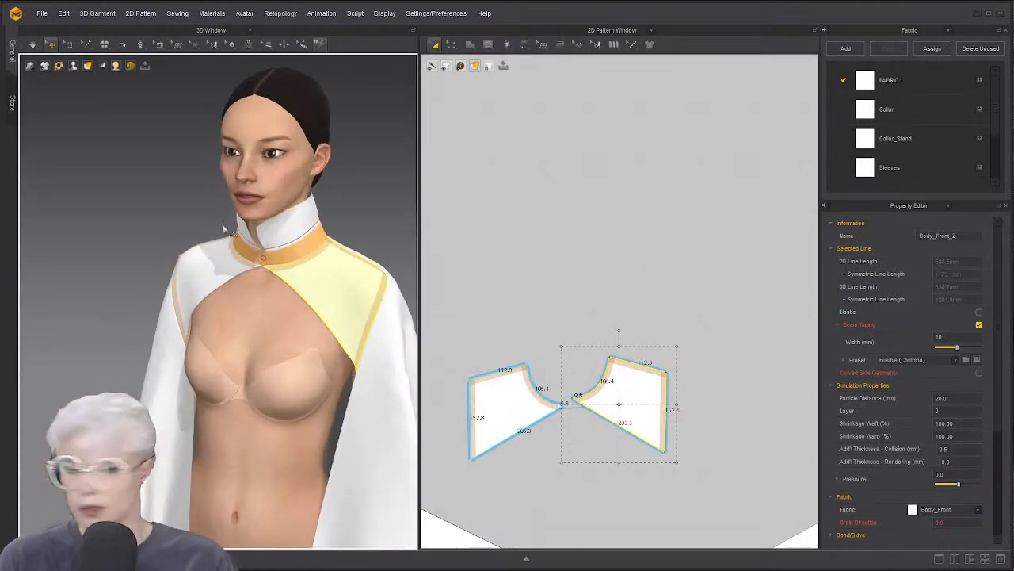
pyautogui.click(240, 227)
# Delete the upright collar and collar stand, then undo both deletions to restore them
pyautogui.click(294, 235)
pyautogui.press('Delete')
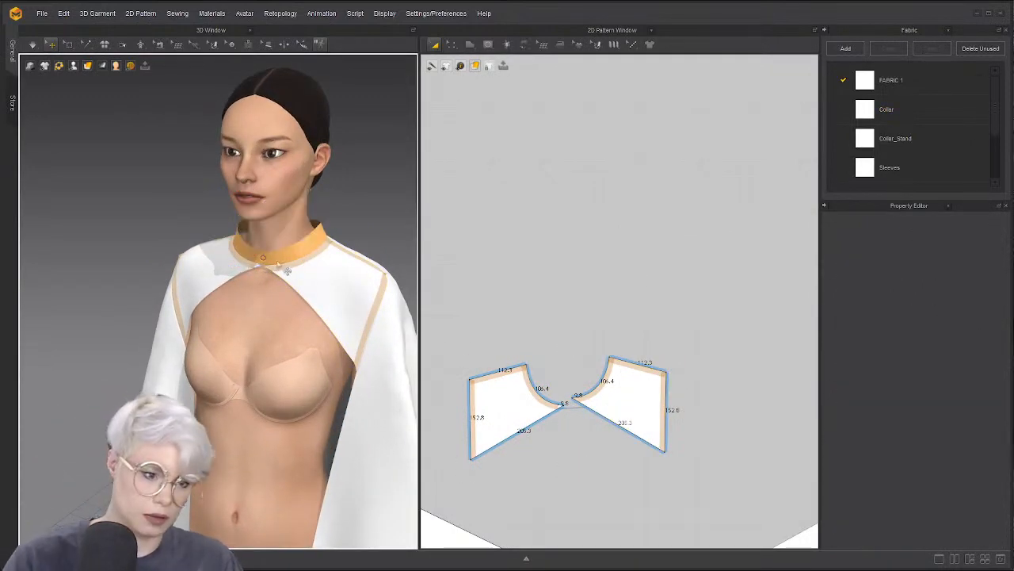
pyautogui.click(278, 254)
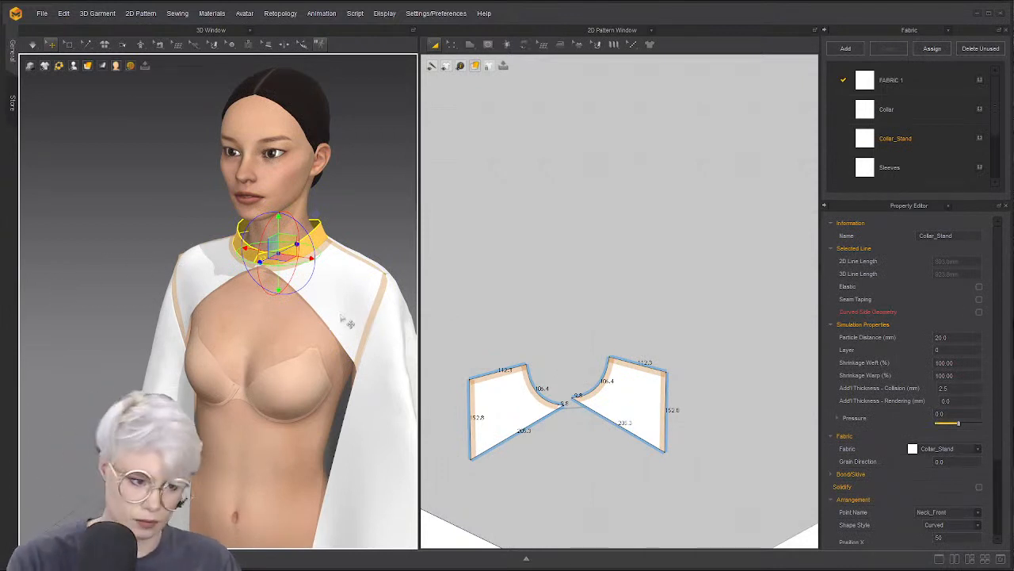
pyautogui.press('Delete')
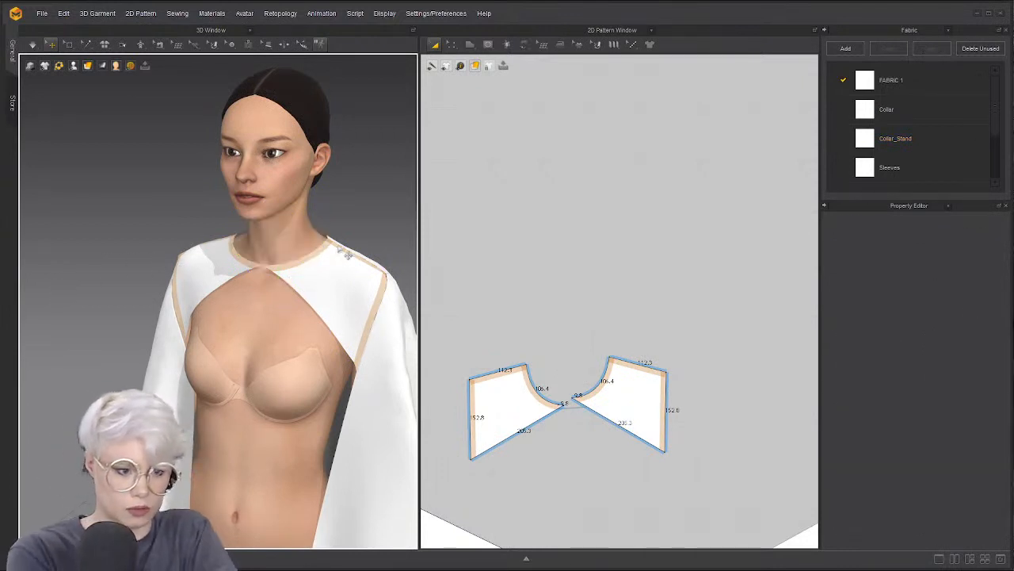
pyautogui.moveTo(336, 302); pyautogui.dragTo(273, 279, button='right')
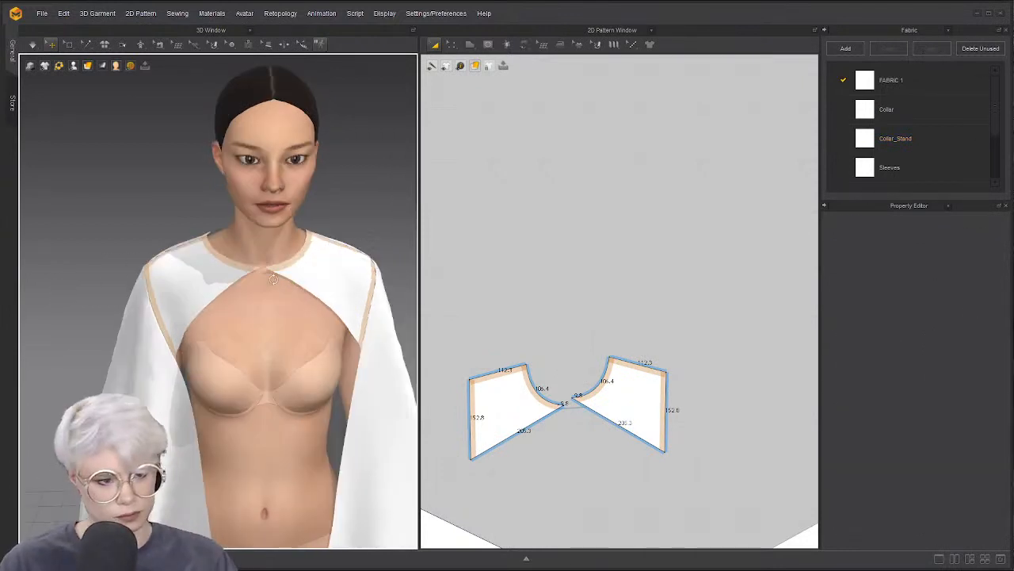
pyautogui.hotkey('ctrl', 'z')
pyautogui.press('Escape')
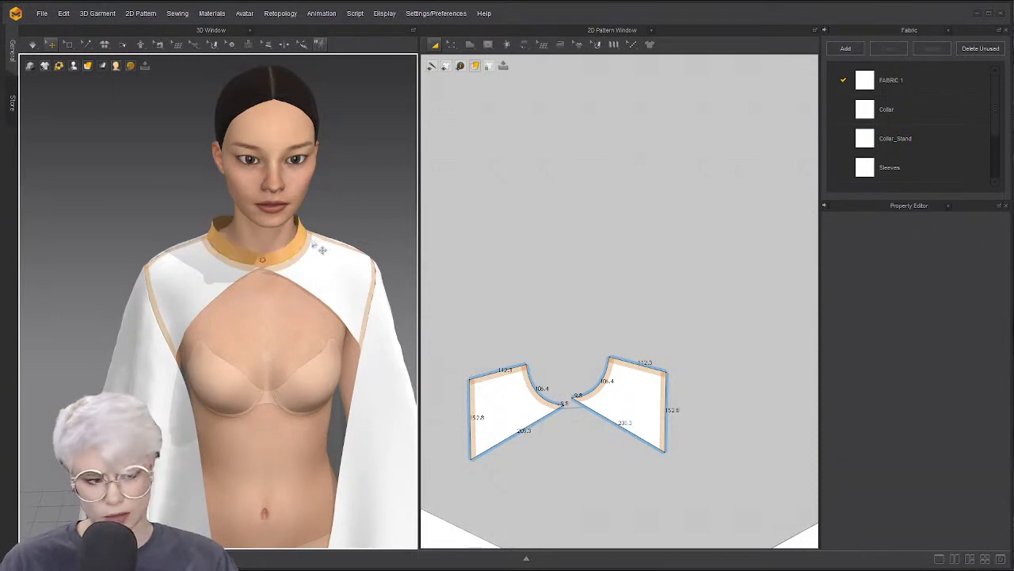
pyautogui.hotkey('ctrl', 'z')
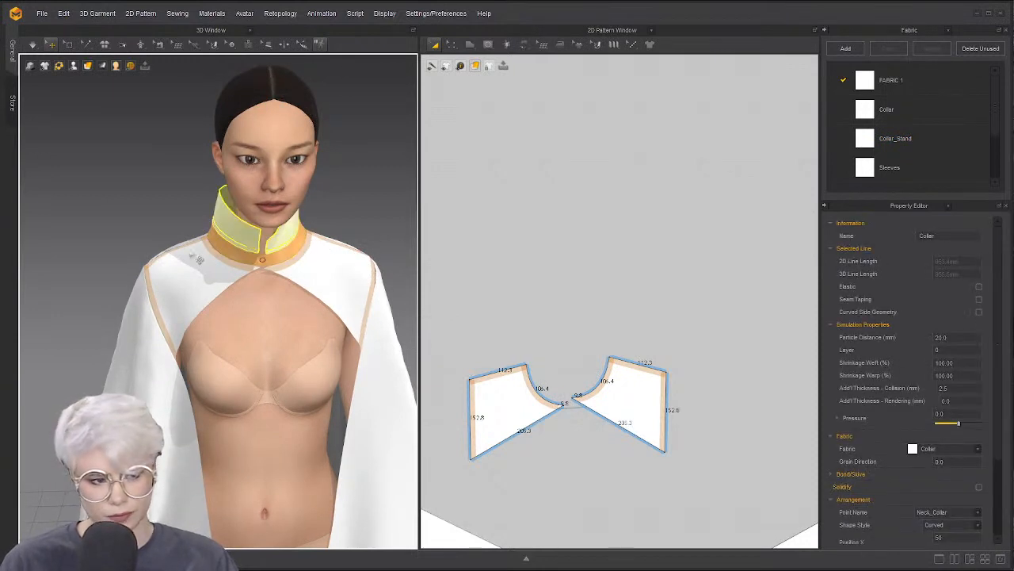
pyautogui.moveTo(199, 259); pyautogui.dragTo(140, 248, button='right')
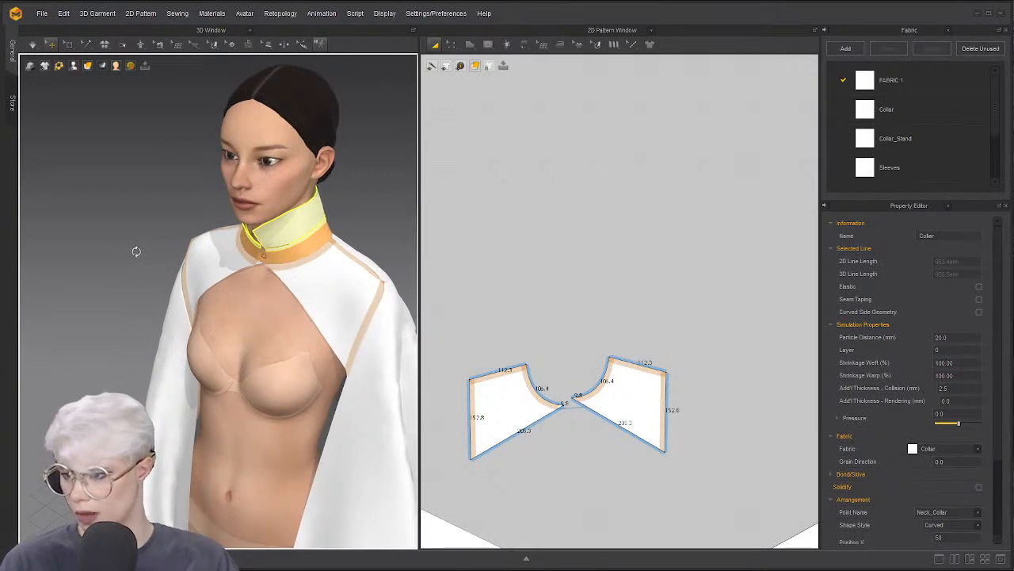
pyautogui.moveTo(136, 251); pyautogui.dragTo(282, 235, button='right')
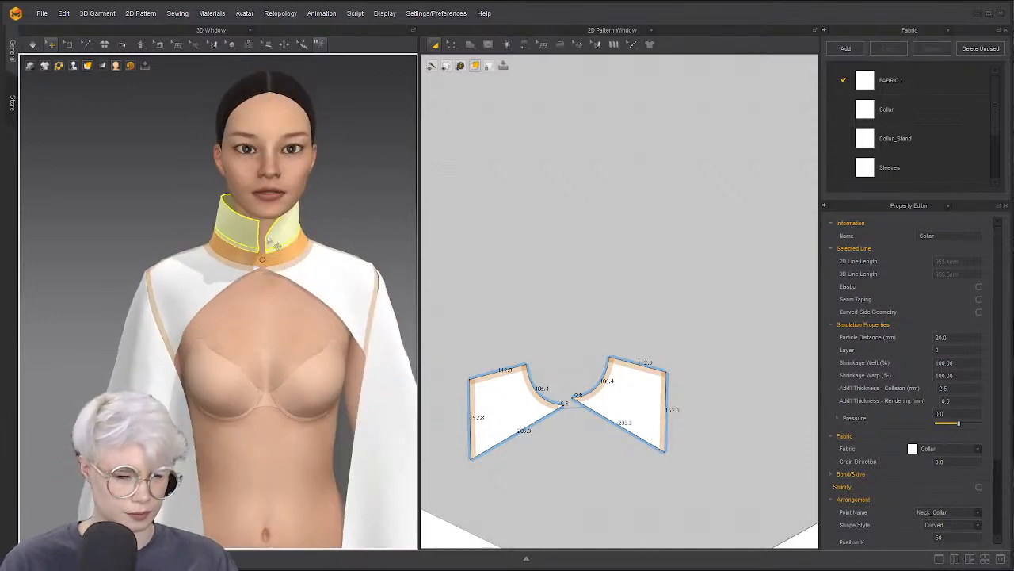
# Fold the collar down and outward along its seam with Fold Arrangement, then simulate
pyautogui.click(136, 172)
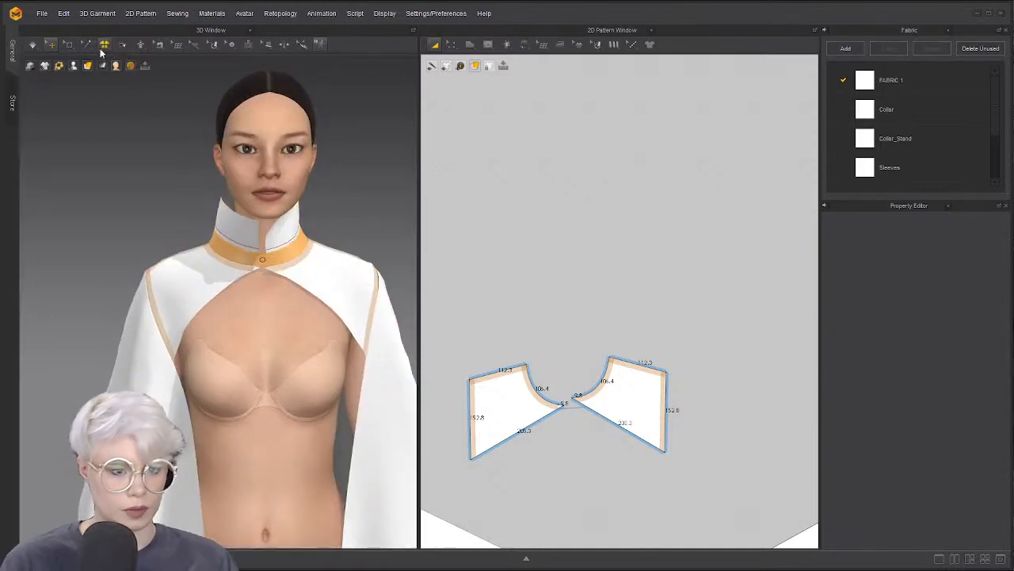
pyautogui.click(123, 47)
pyautogui.moveTo(197, 192); pyautogui.dragTo(234, 229, button='right')
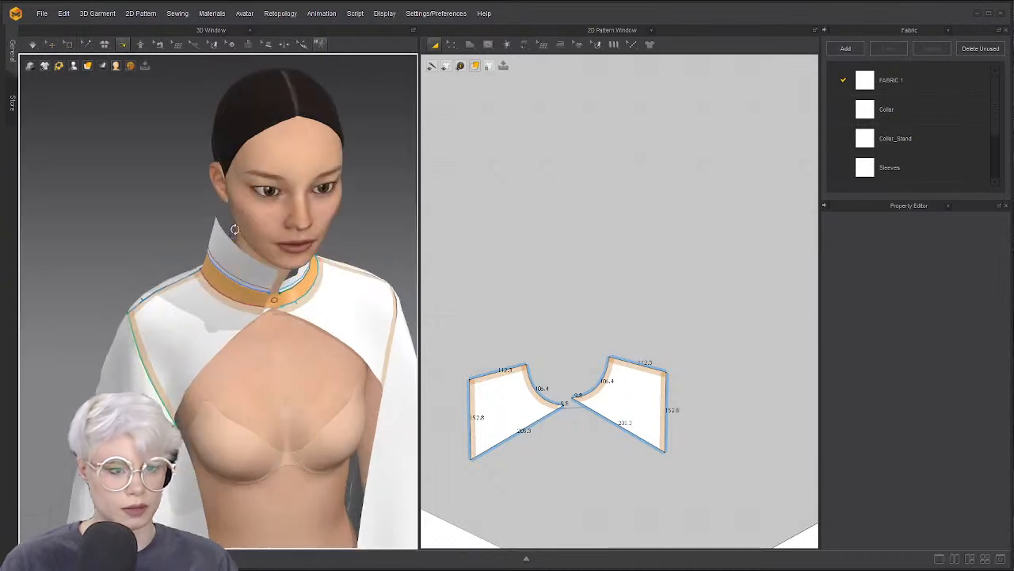
pyautogui.click(236, 275)
pyautogui.moveTo(229, 256); pyautogui.dragTo(179, 353)
pyautogui.click(181, 358)
pyautogui.press('space')
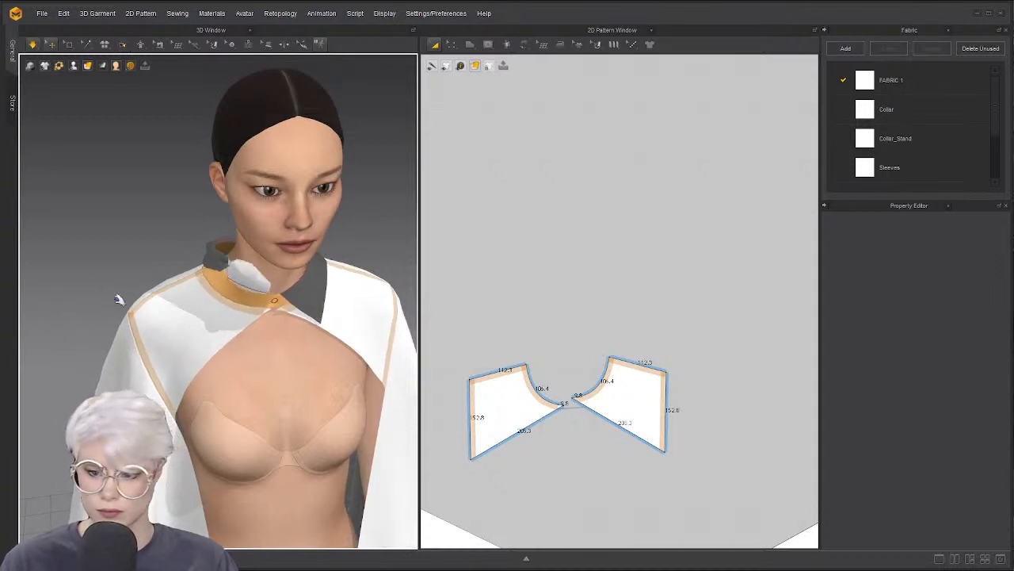
pyautogui.press('space')
pyautogui.press('2')
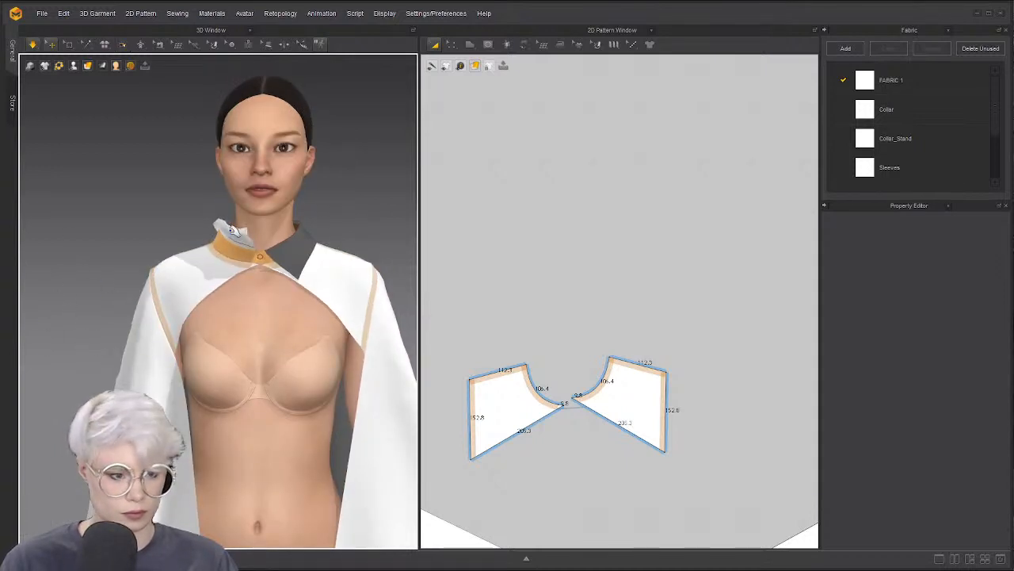
# Apply Strengthen to the collar and pull its flap down onto the shoulder
pyautogui.click(232, 231)
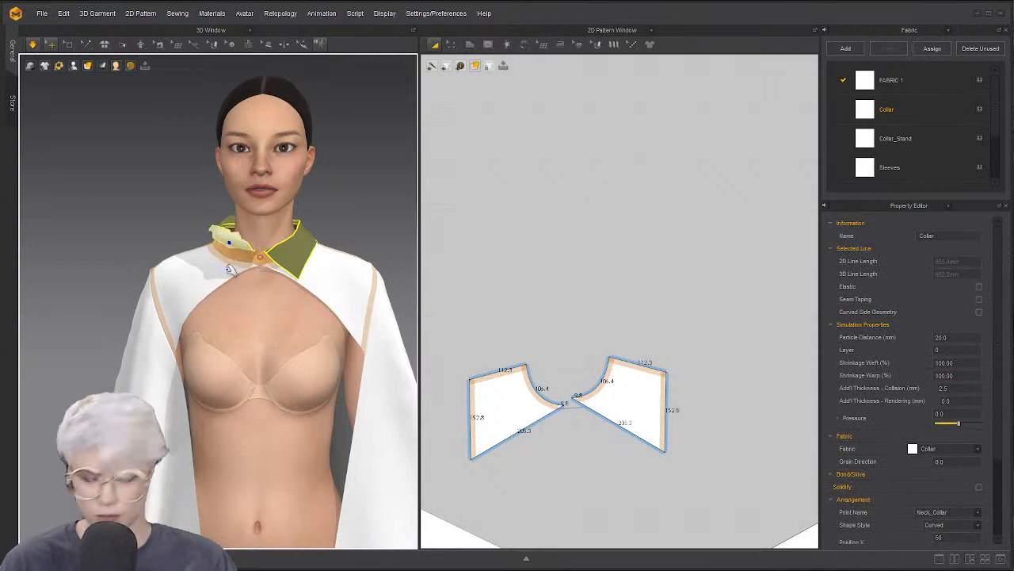
pyautogui.hotkey('ctrl', 'h')
pyautogui.moveTo(228, 260); pyautogui.dragTo(229, 263)
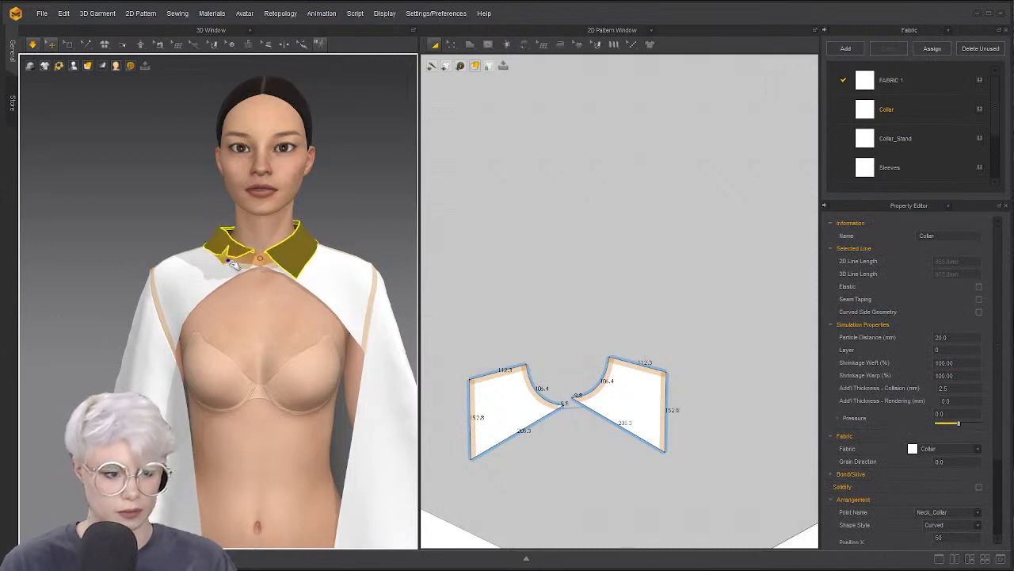
pyautogui.scroll(-5, 638, 246)
pyautogui.press('b')
pyautogui.scroll(1, 580, 287)
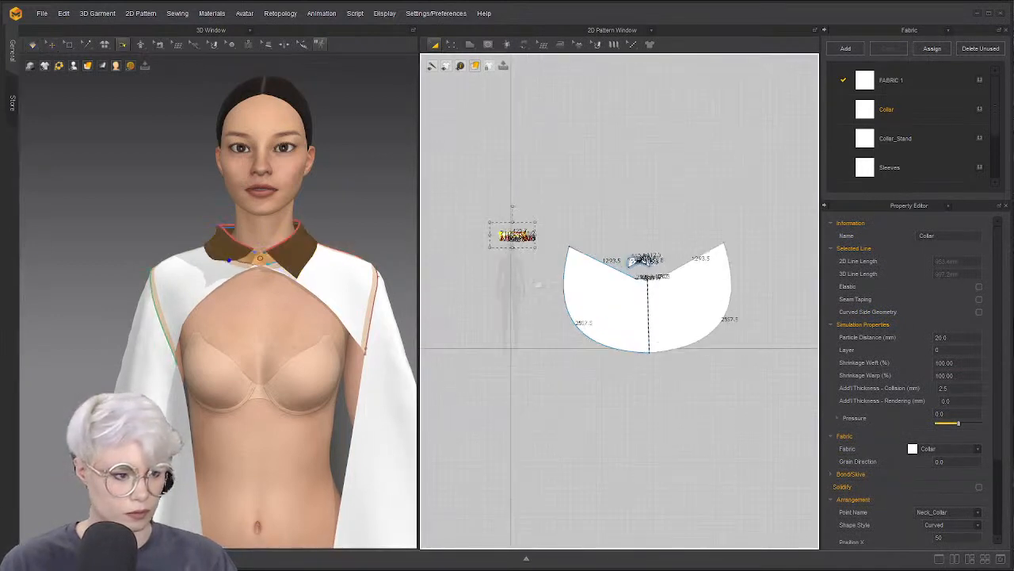
pyautogui.moveTo(316, 285)
pyautogui.mouseDown(button='right')
pyautogui.moveTo(338, 281)
pyautogui.moveTo(292, 309)
pyautogui.moveTo(320, 301)
pyautogui.mouseUp(button='right')
# Rotate the small Body_Front pieces about 170° and move the right one onto the cape neckline
pyautogui.scroll(-1, 292, 309)
pyautogui.scroll(-3, 320, 301)
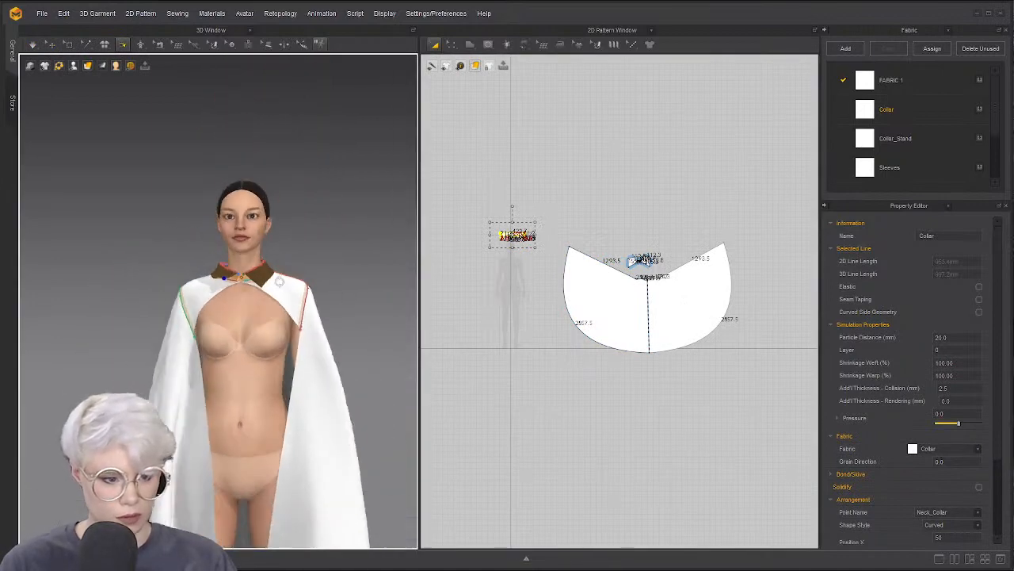
pyautogui.scroll(-2, 287, 301)
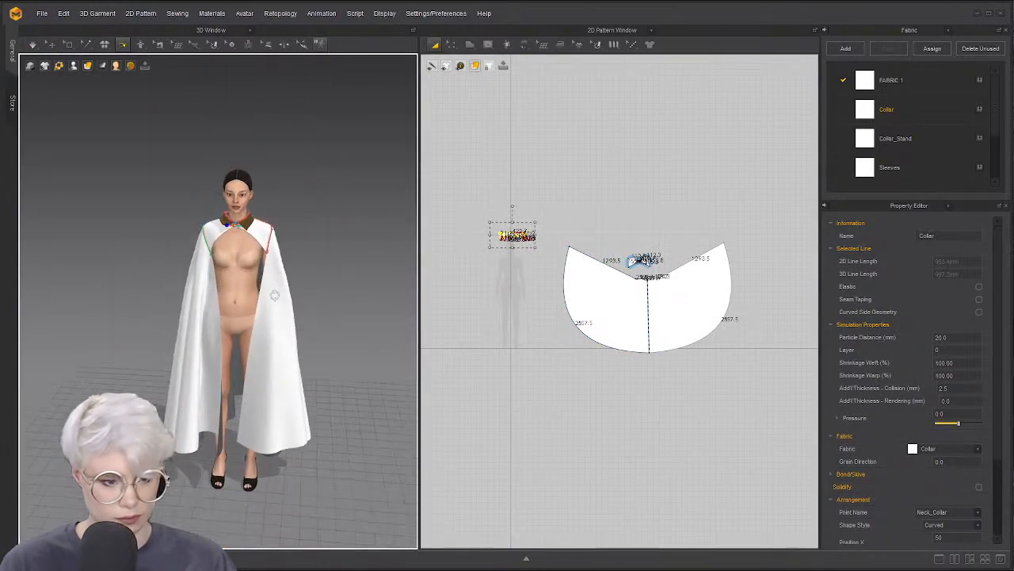
pyautogui.scroll(5, 267, 287)
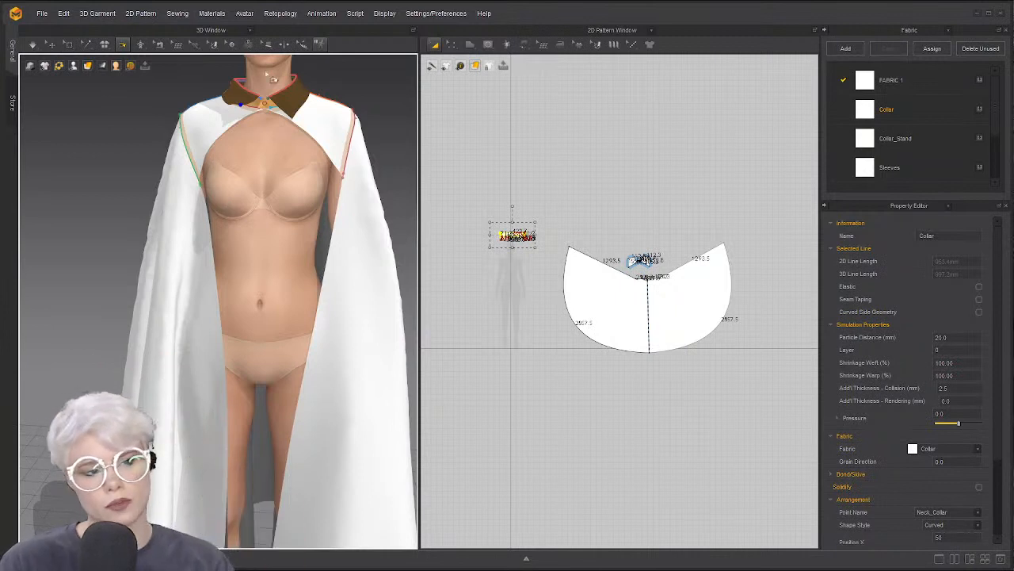
pyautogui.scroll(5, 585, 309)
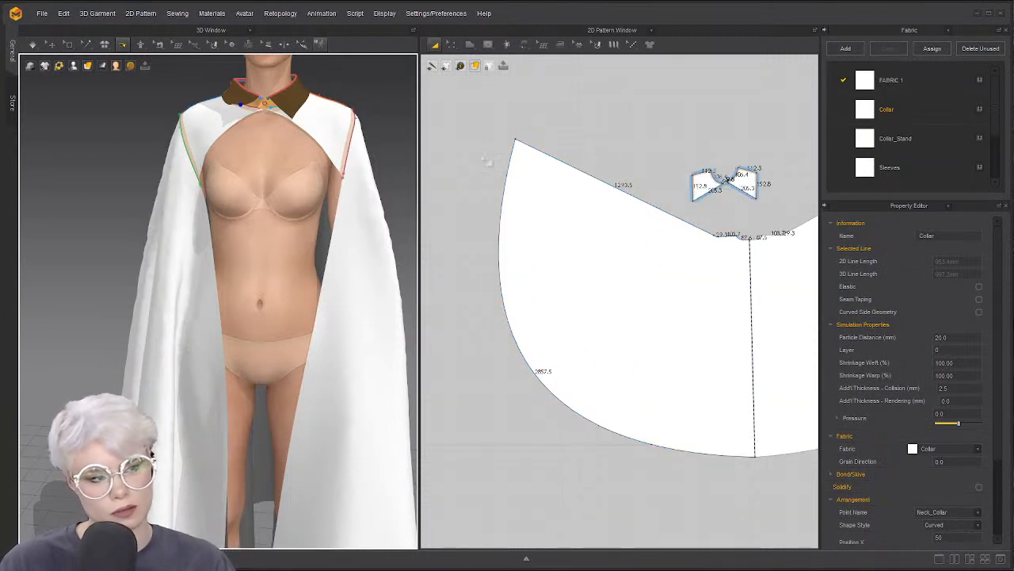
pyautogui.scroll(2, 486, 161)
pyautogui.scroll(-3, 554, 237)
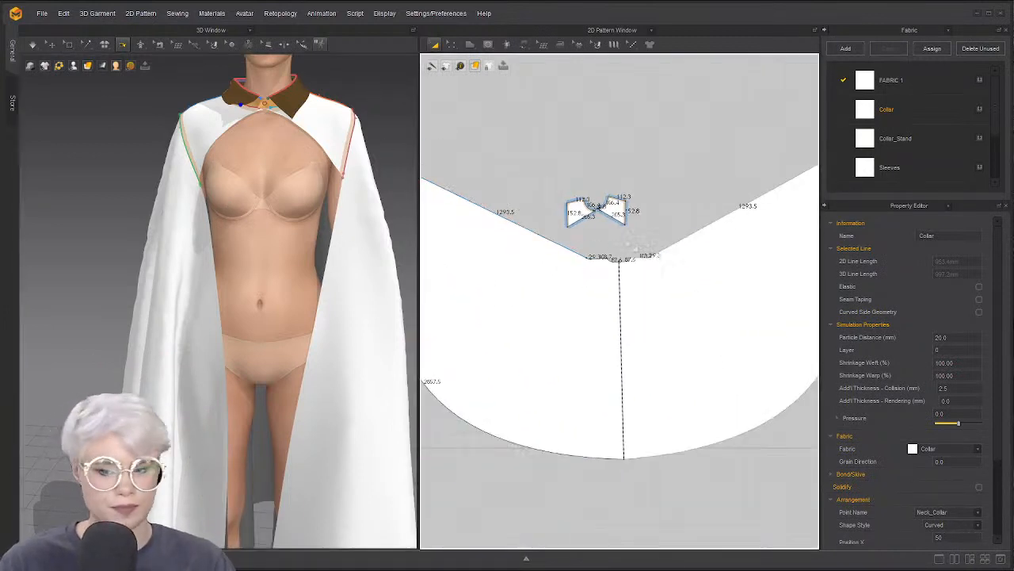
pyautogui.scroll(4, 639, 230)
pyautogui.click(506, 159)
pyautogui.moveTo(509, 116); pyautogui.dragTo(529, 249)
pyautogui.click(594, 218)
pyautogui.moveTo(575, 180); pyautogui.dragTo(654, 251)
pyautogui.moveTo(298, 164); pyautogui.dragTo(341, 196, button='right')
# Delete the sewing line on the small front piece's bottom edge
pyautogui.press('z')
pyautogui.press('b')
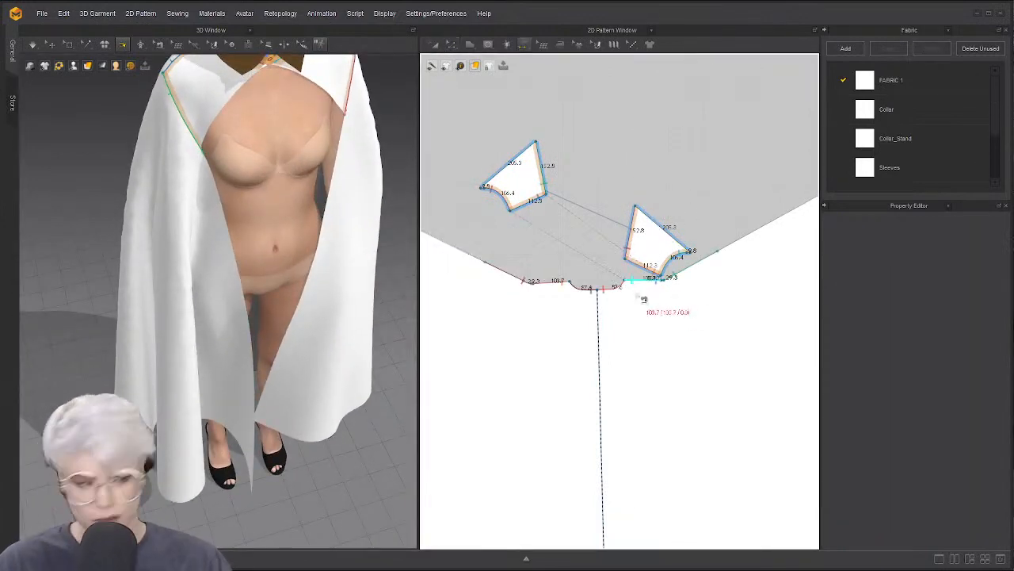
pyautogui.scroll(3, 636, 269)
pyautogui.click(664, 272)
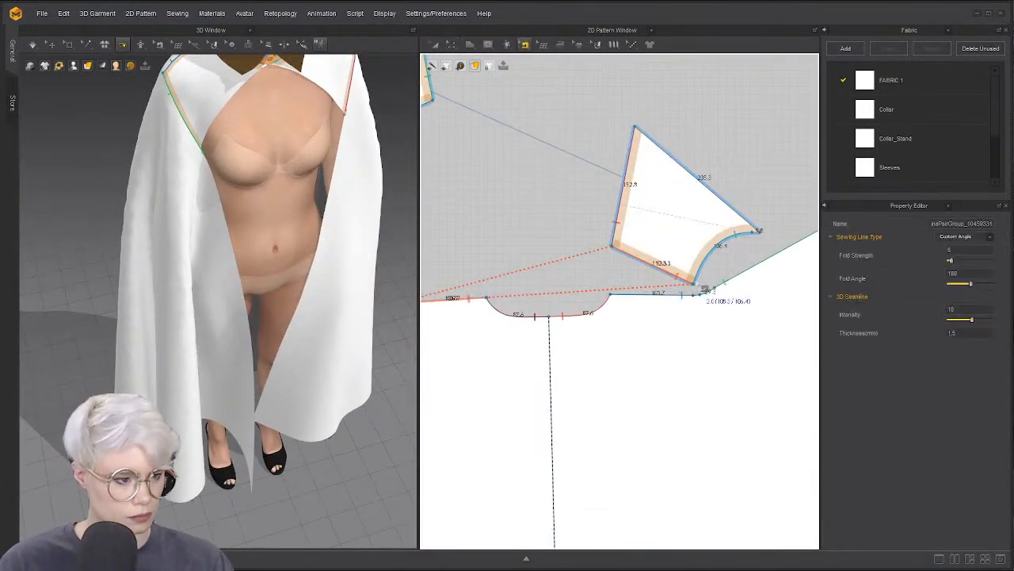
pyautogui.rightClick(707, 268)
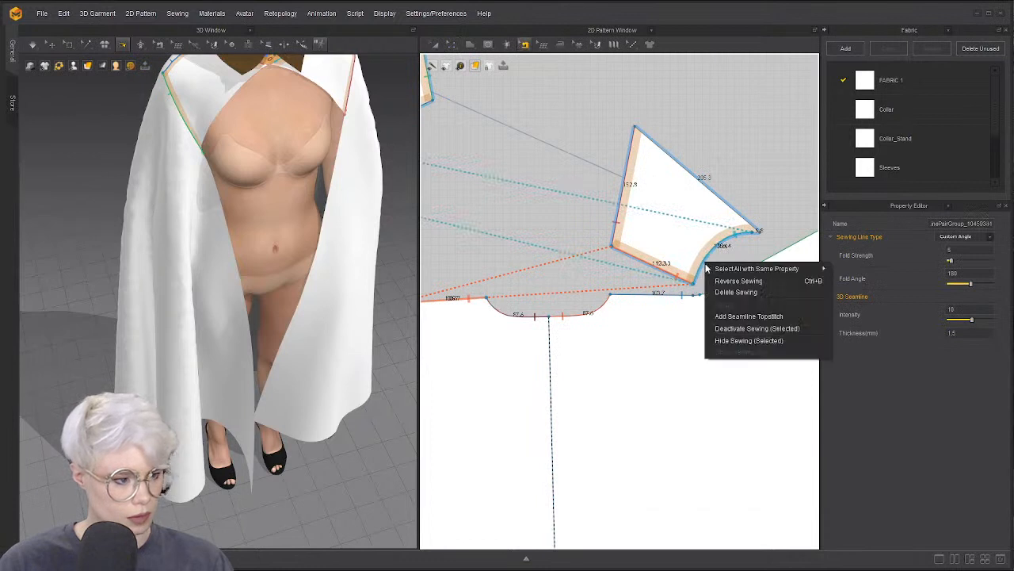
pyautogui.click(737, 296)
# Merge the cape's shoulder seam segments, including the front piece's 112.3 seam
pyautogui.scroll(-2, 630, 300)
pyautogui.moveTo(478, 306); pyautogui.dragTo(624, 268, button='middle')
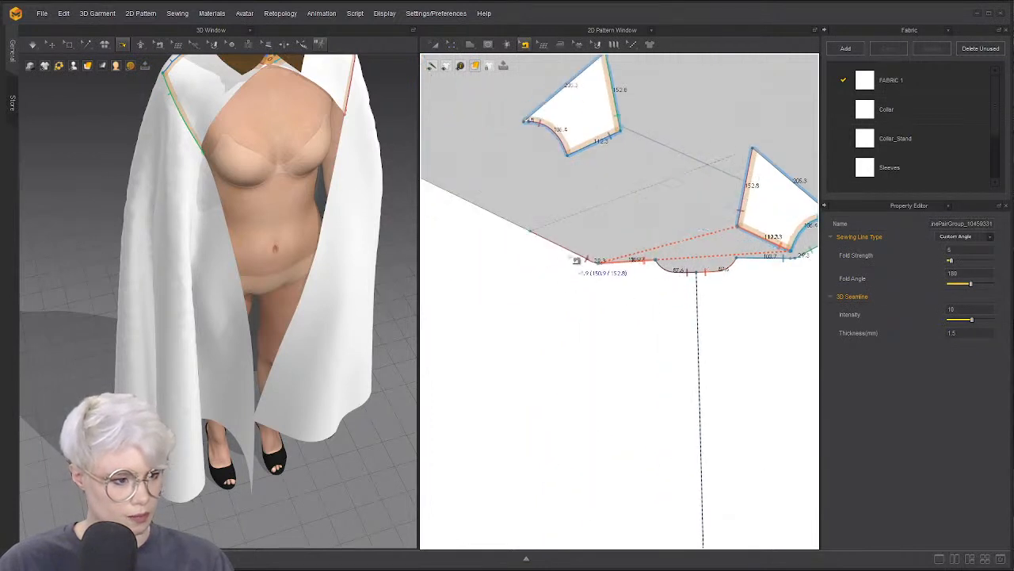
pyautogui.rightClick(570, 253)
pyautogui.click(609, 297)
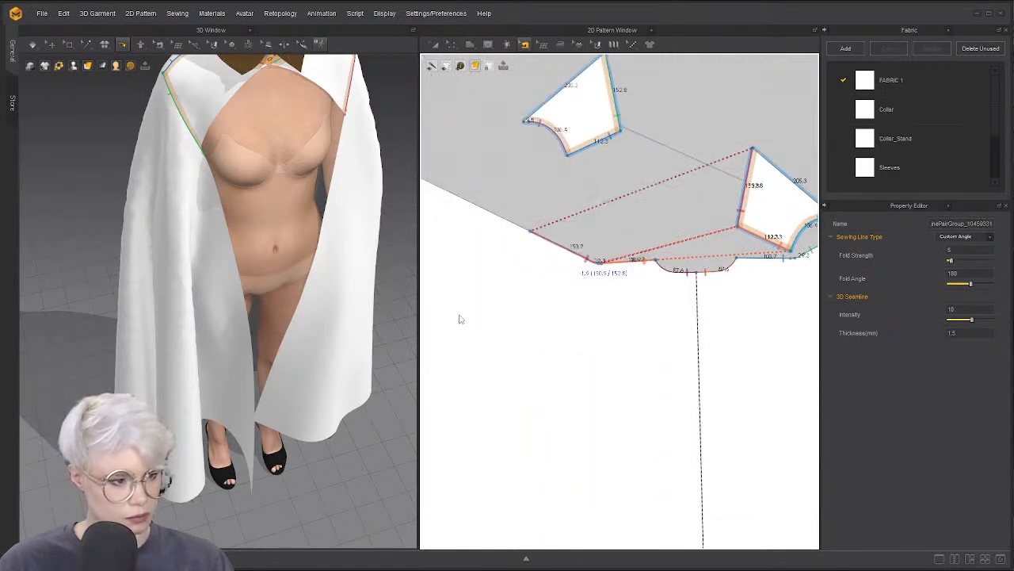
pyautogui.click(463, 320)
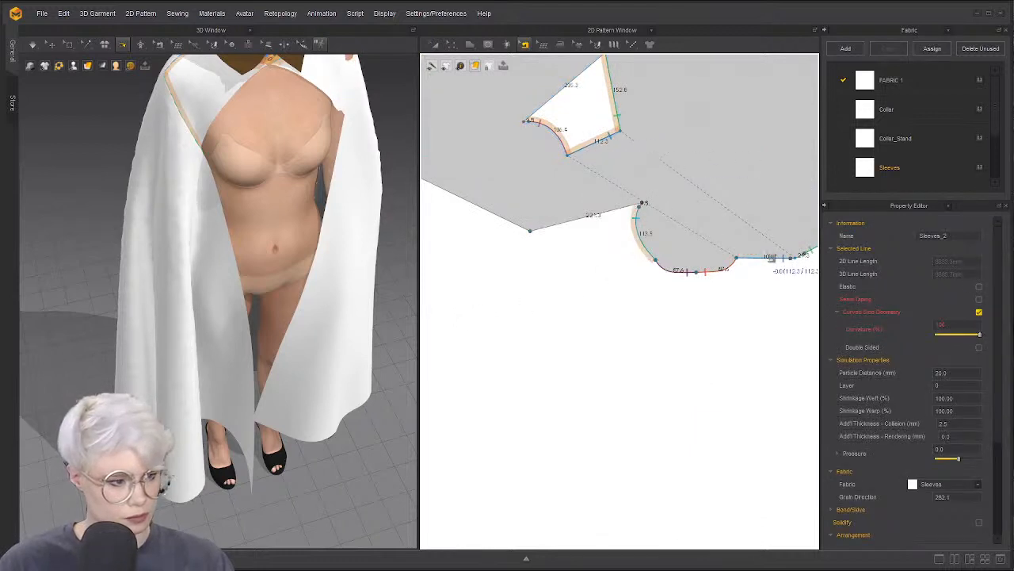
pyautogui.click(771, 259)
pyautogui.scroll(-2, 793, 259)
pyautogui.moveTo(793, 258); pyautogui.dragTo(674, 268, button='middle')
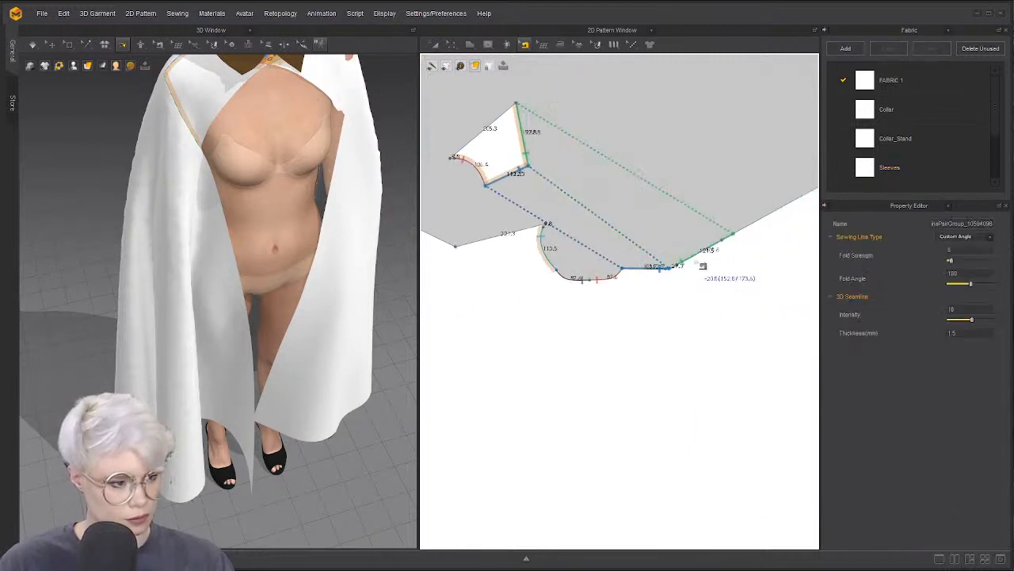
pyautogui.rightClick(701, 262)
pyautogui.click(723, 298)
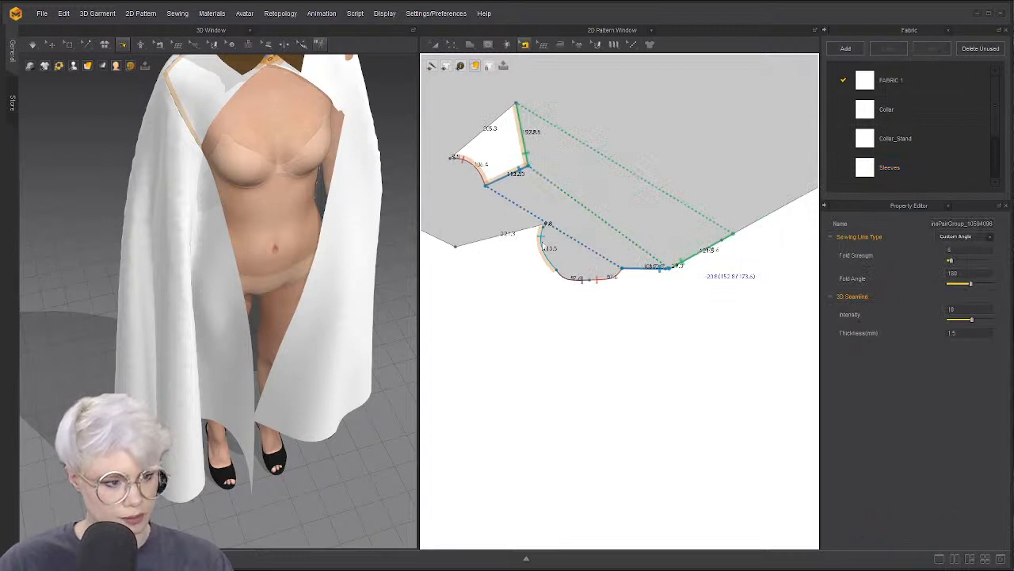
# Simulate the cape so the shoulder holes close over the avatar
pyautogui.click(546, 275)
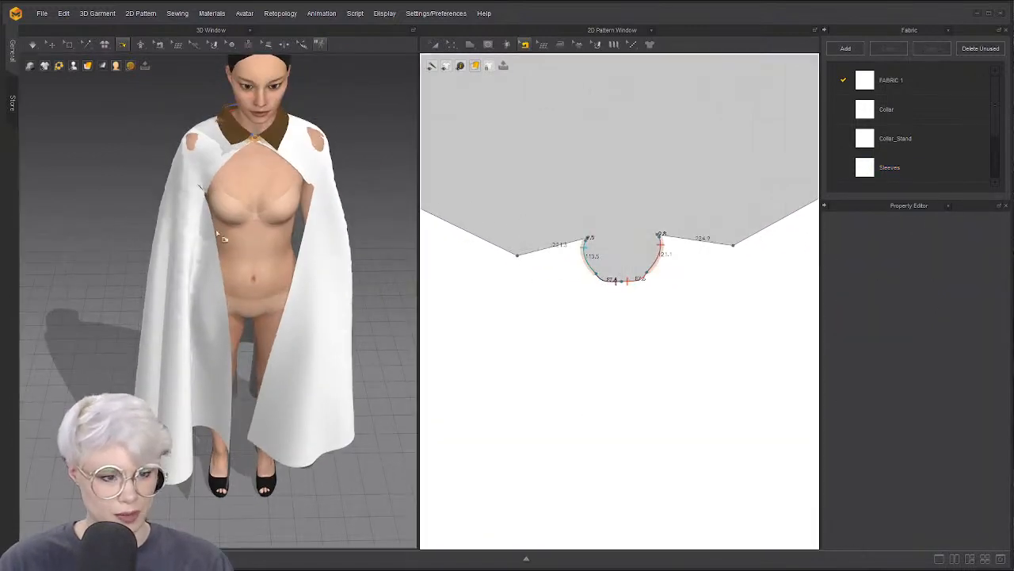
pyautogui.press('a')
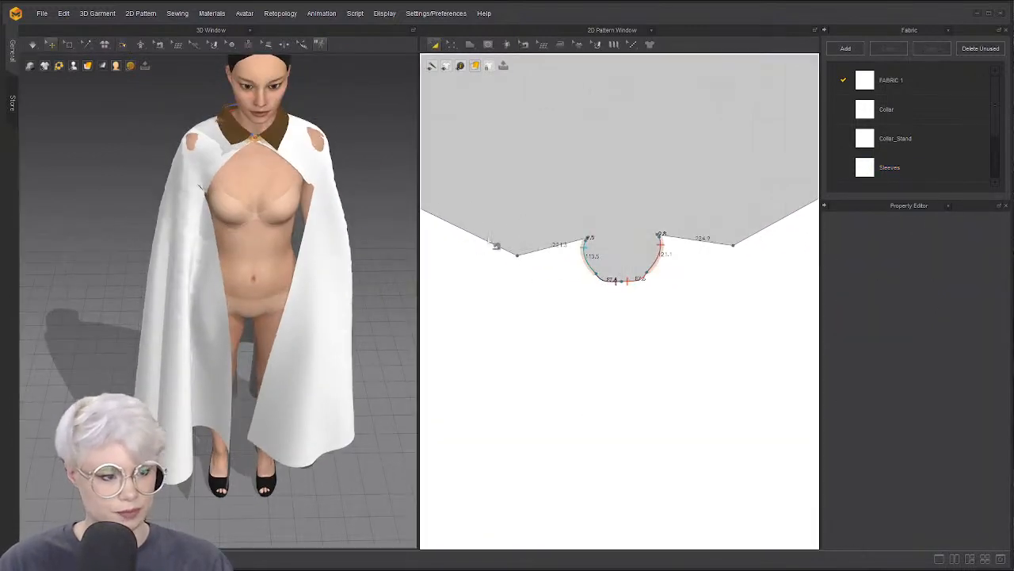
pyautogui.press('space')
pyautogui.moveTo(188, 190); pyautogui.dragTo(210, 160, button='right')
pyautogui.moveTo(213, 157); pyautogui.dragTo(211, 167)
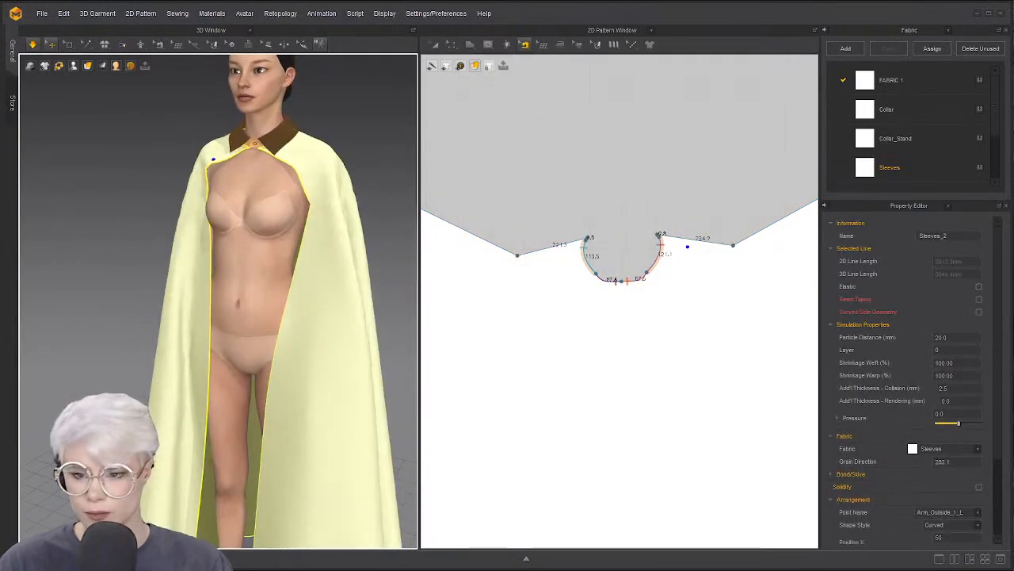
pyautogui.moveTo(270, 219); pyautogui.dragTo(313, 195, button='right')
pyautogui.click(82, 206)
pyautogui.press('space')
pyautogui.scroll(3, 208, 191)
pyautogui.moveTo(208, 191); pyautogui.dragTo(197, 274, button='middle')
pyautogui.moveTo(187, 213); pyautogui.dragTo(226, 215, button='right')
pyautogui.scroll(1, 226, 216)
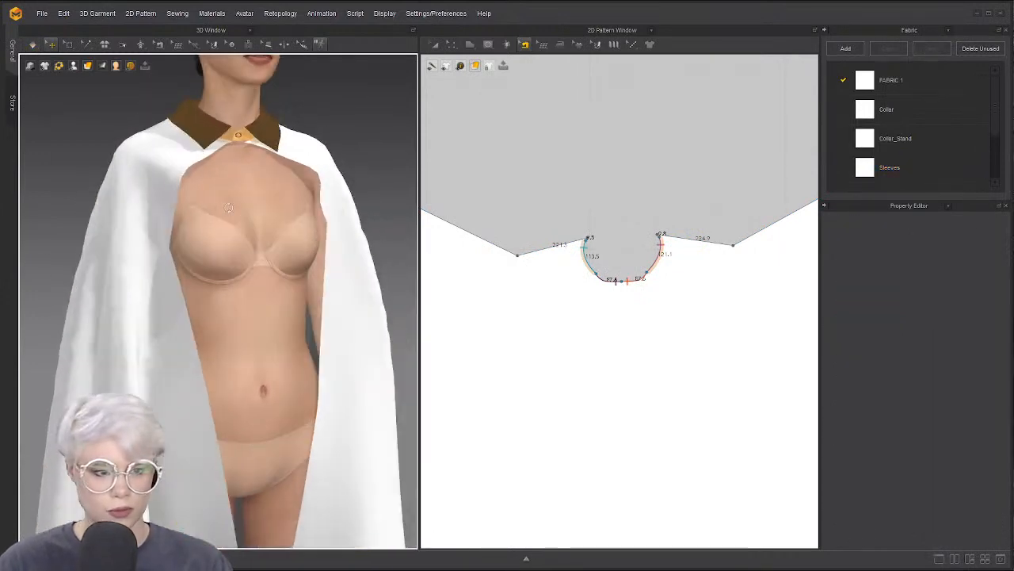
pyautogui.moveTo(224, 143); pyautogui.dragTo(186, 301, button='middle')
pyautogui.scroll(2, 181, 321)
# Undo an accidental armhole reshape and step back to the mirrored front pieces
pyautogui.click(251, 312)
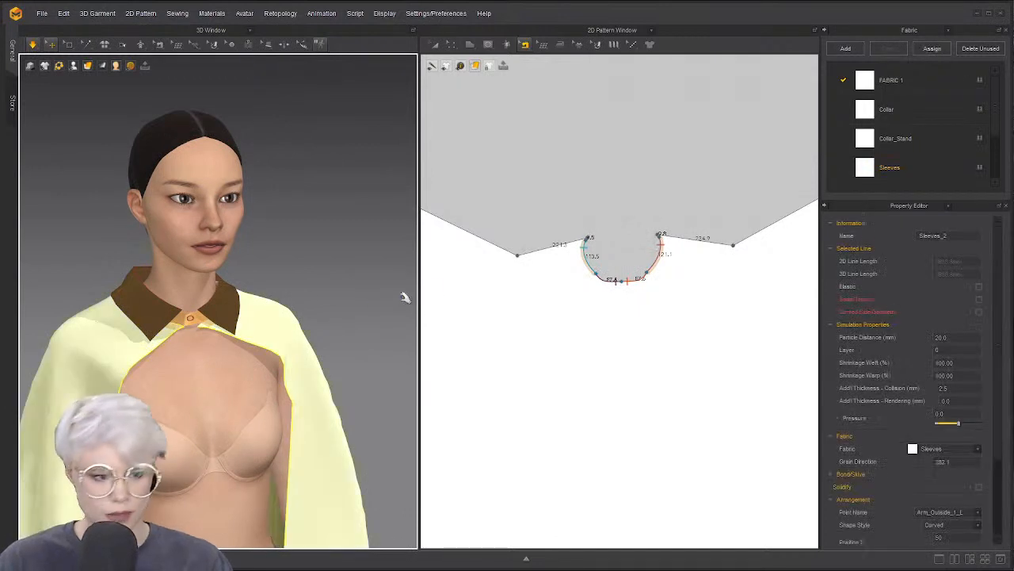
pyautogui.click(449, 294)
pyautogui.click(603, 211)
pyautogui.moveTo(601, 212); pyautogui.dragTo(569, 202)
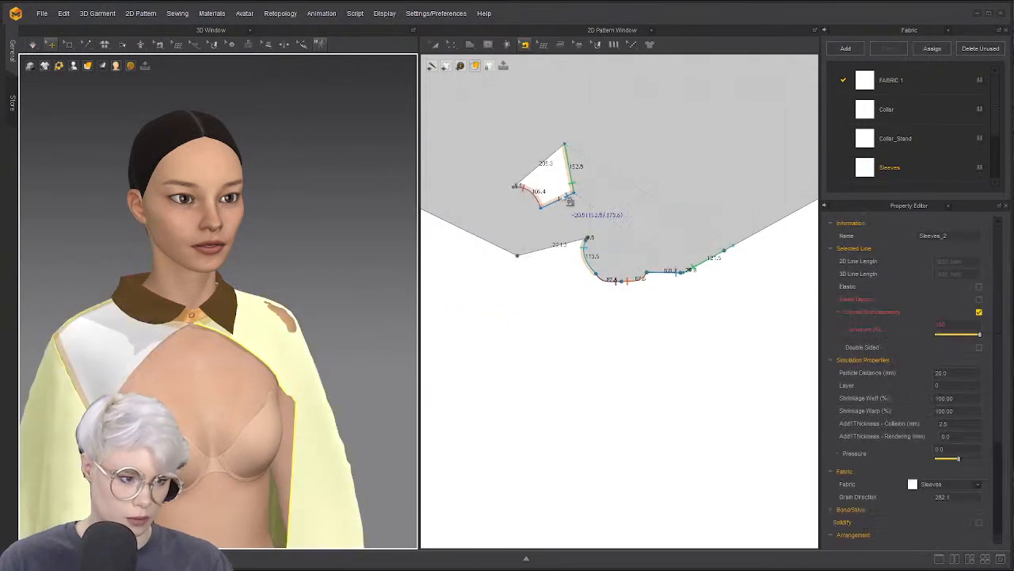
pyautogui.hotkey('ctrl', 'z')
pyautogui.hotkey('ctrl', 'z')
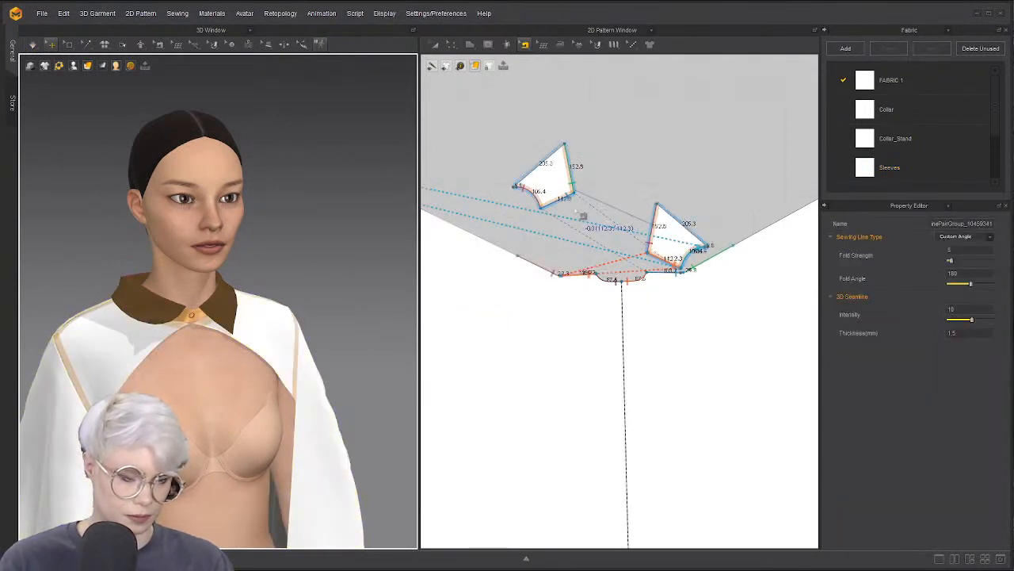
pyautogui.hotkey('ctrl', 'z')
pyautogui.hotkey('ctrl', 'z')
pyautogui.hotkey('ctrl', 'z')
pyautogui.hotkey('ctrl', 'z')
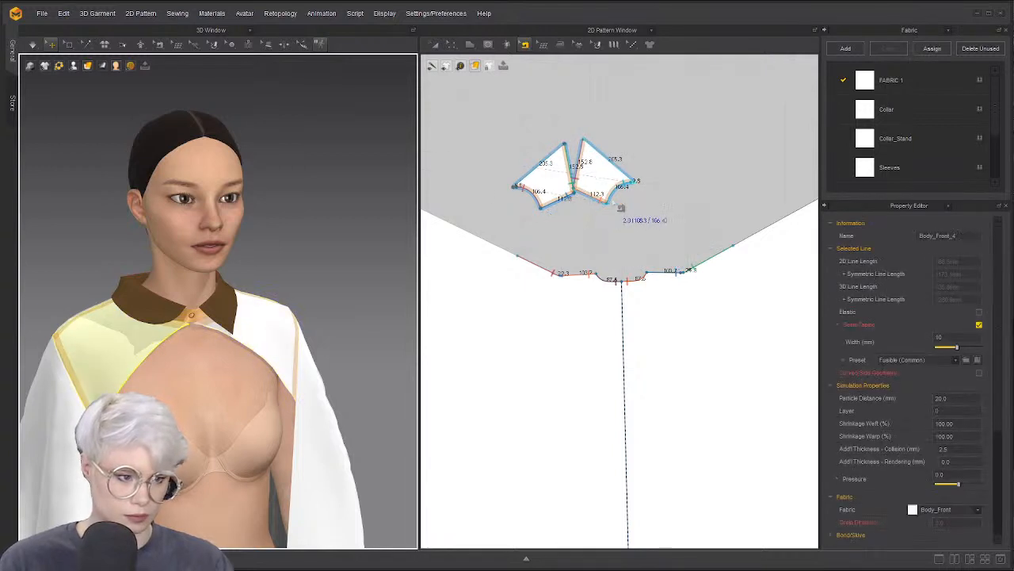
pyautogui.hotkey('ctrl', 'z')
pyautogui.press('a')
pyautogui.hotkey('ctrl', 'z')
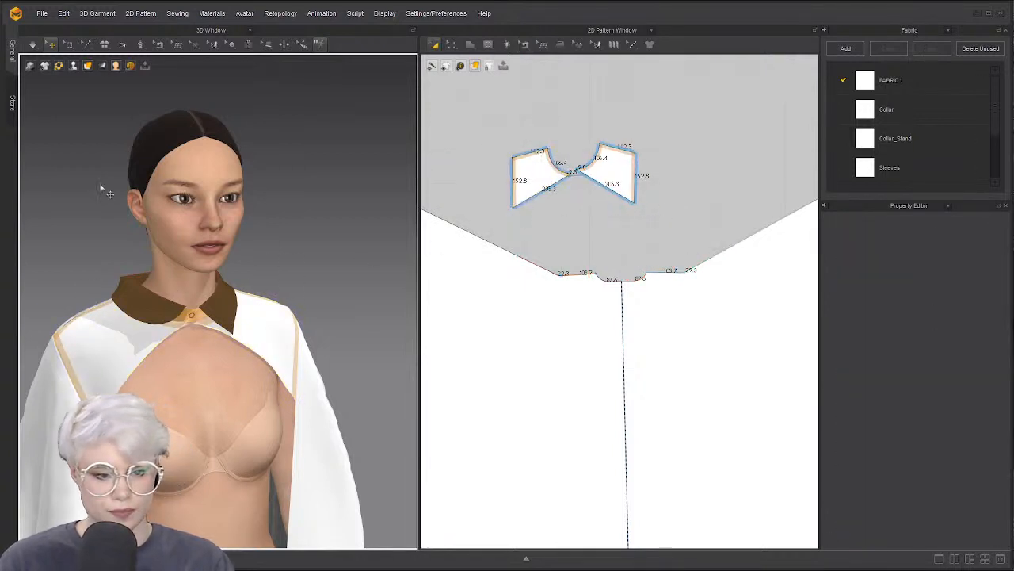
pyautogui.click(121, 45)
# Swing the collar upright around its fold line and set its Fold Angle to 360
pyautogui.scroll(5, 113, 243)
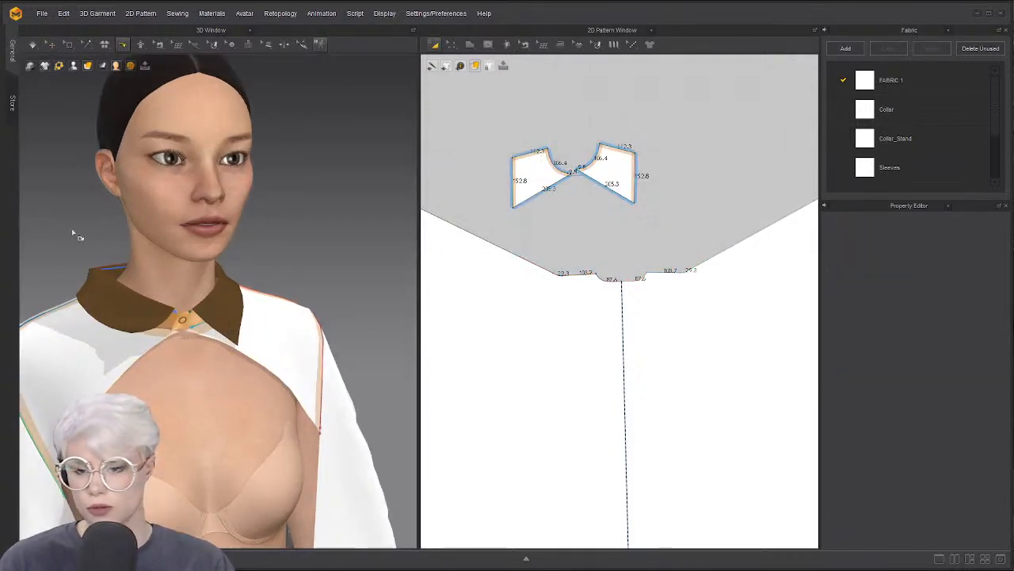
pyautogui.moveTo(143, 228); pyautogui.dragTo(175, 272, button='right')
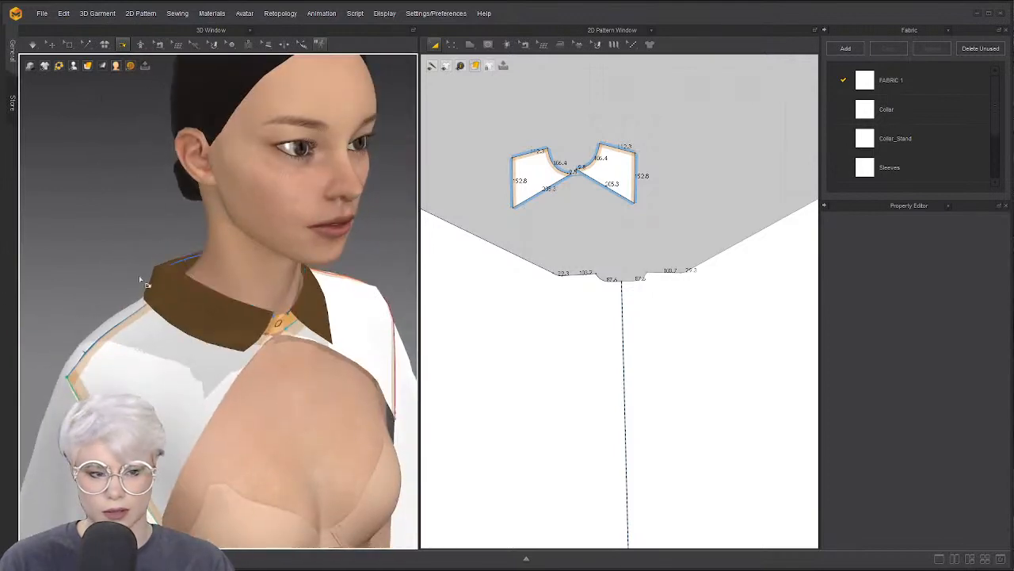
pyautogui.click(191, 282)
pyautogui.moveTo(170, 301)
pyautogui.mouseDown()
pyautogui.moveTo(182, 235)
pyautogui.moveTo(196, 238)
pyautogui.moveTo(154, 268)
pyautogui.moveTo(168, 299)
pyautogui.moveTo(185, 252)
pyautogui.moveTo(168, 292)
pyautogui.mouseUp()
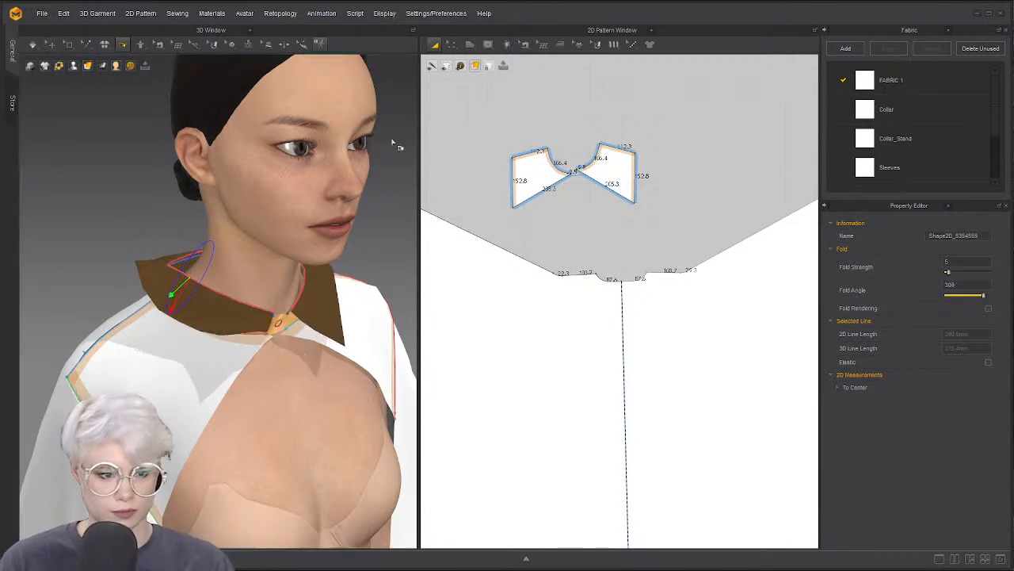
pyautogui.click(454, 45)
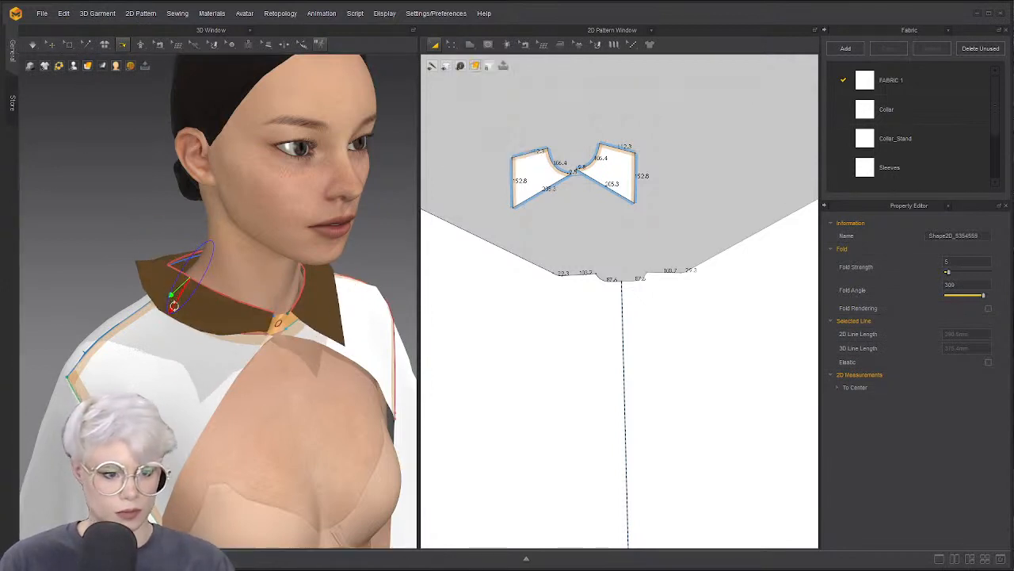
pyautogui.moveTo(171, 294); pyautogui.dragTo(122, 255)
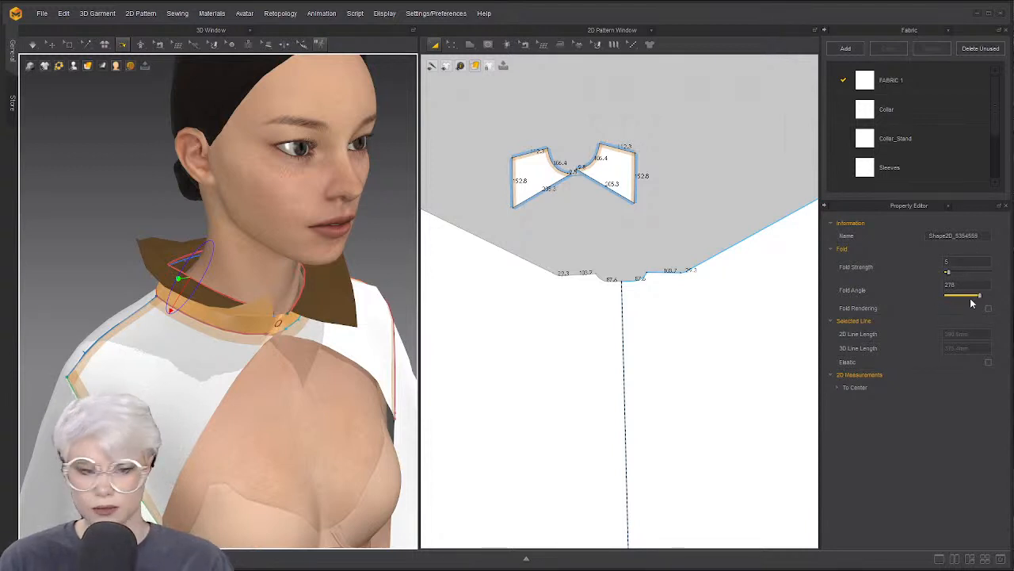
pyautogui.moveTo(980, 301); pyautogui.dragTo(1002, 298)
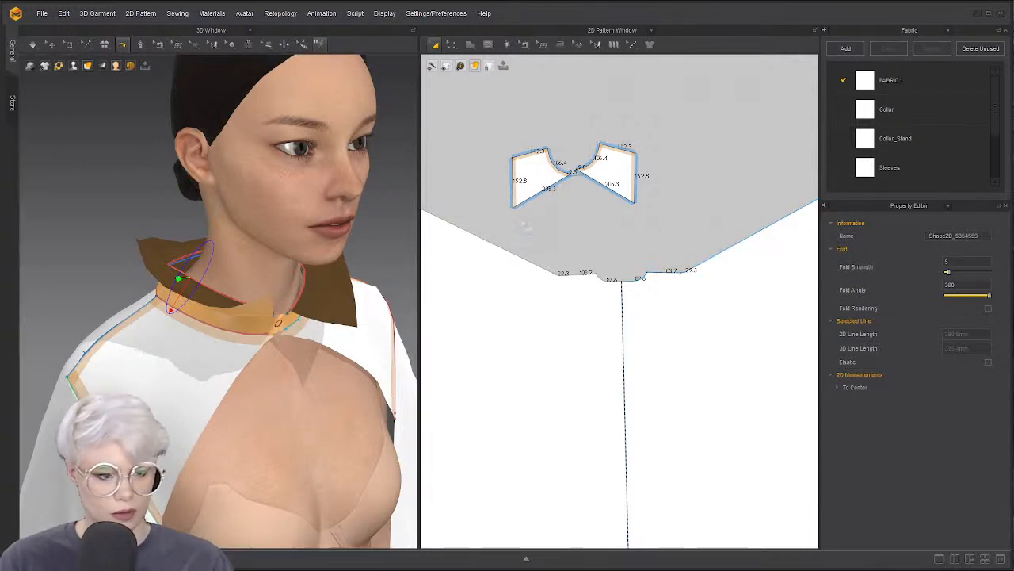
pyautogui.press('space')
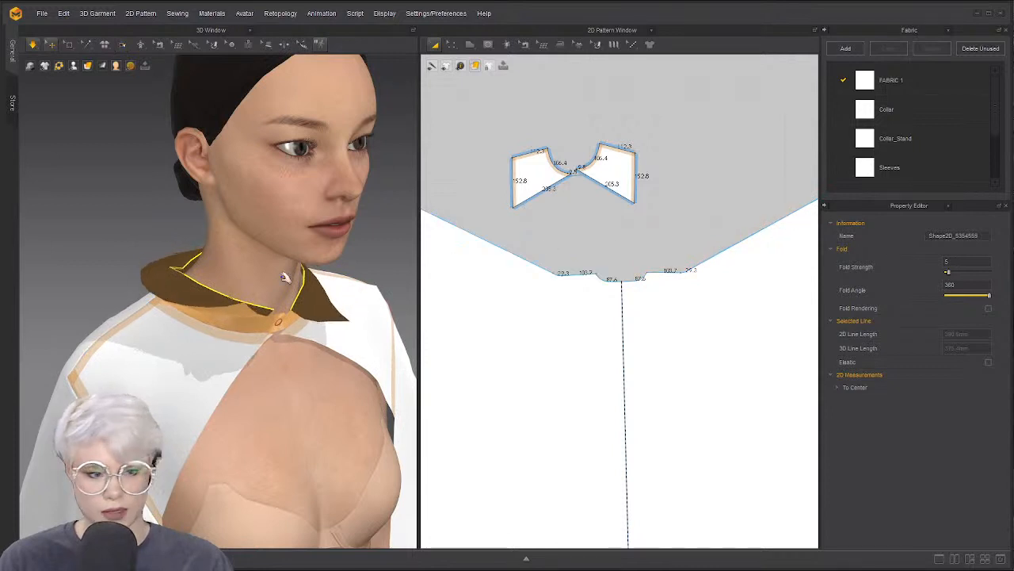
pyautogui.press('2')
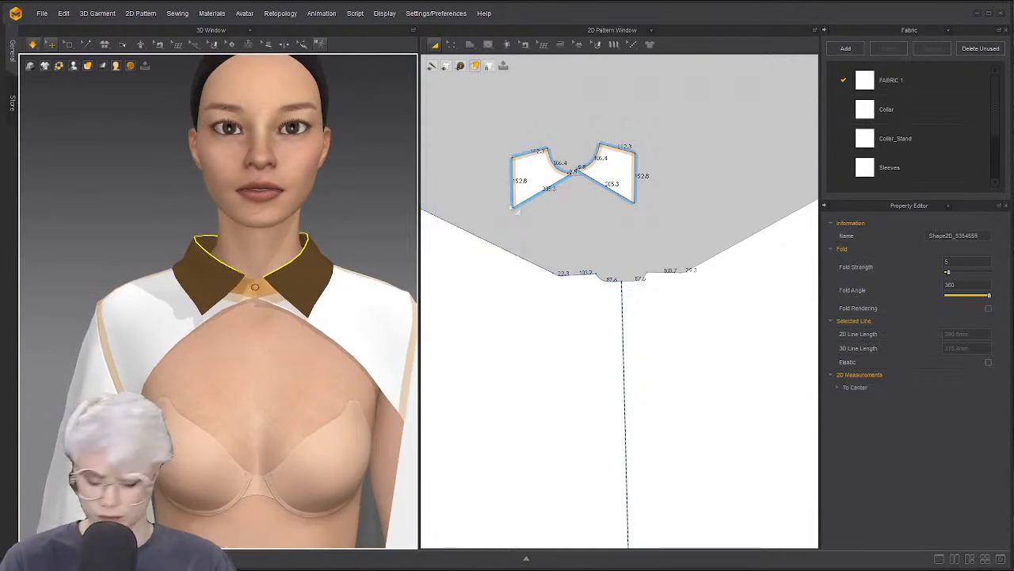
# Nudge the left small front piece slightly, then select both Body_Front pieces
pyautogui.moveTo(181, 278); pyautogui.dragTo(415, 232, button='right')
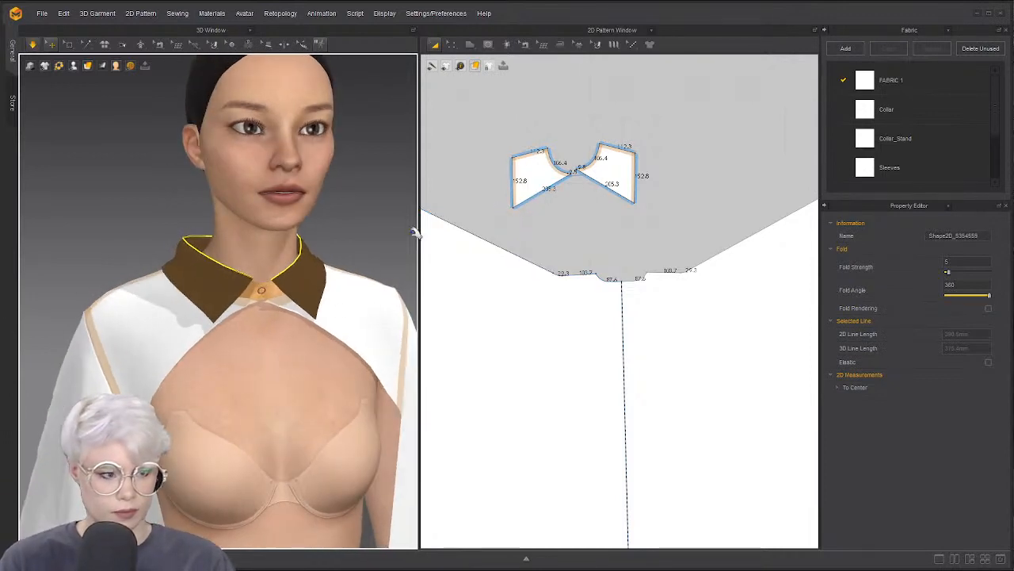
pyautogui.click(618, 174)
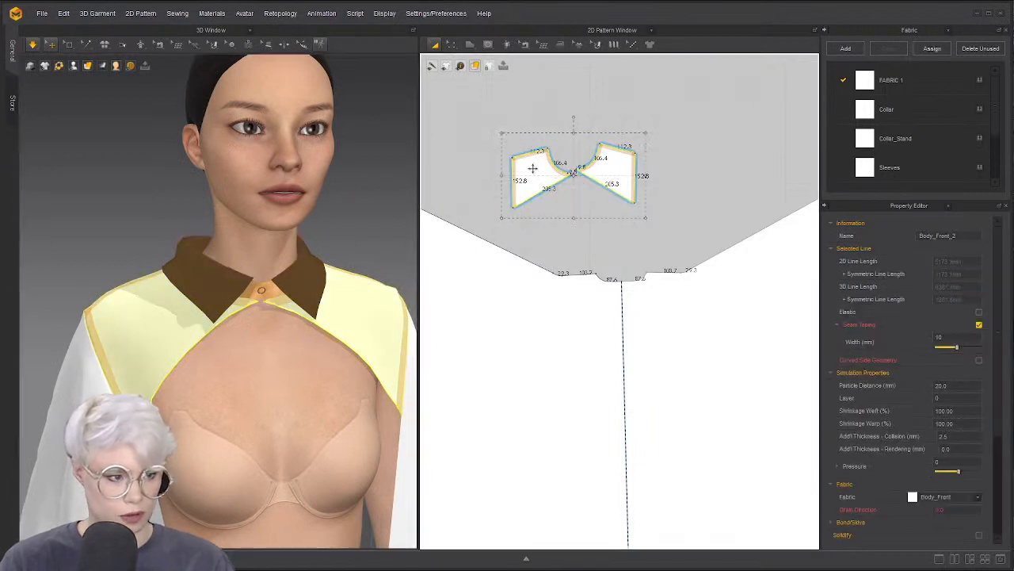
pyautogui.scroll(2, 561, 122)
pyautogui.click(588, 205)
pyautogui.moveTo(539, 187); pyautogui.dragTo(544, 182)
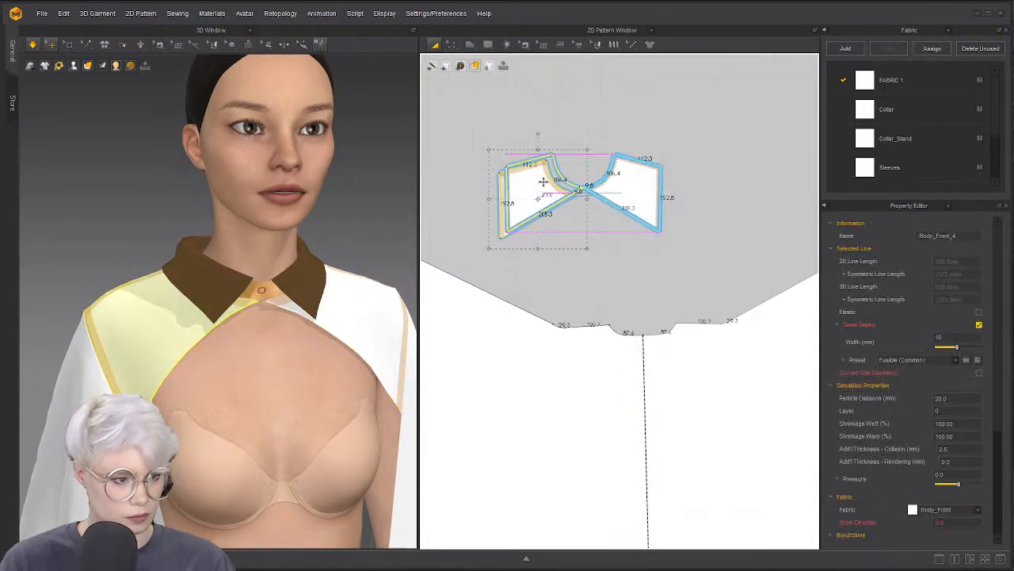
pyautogui.click(595, 125)
pyautogui.scroll(5, 610, 147)
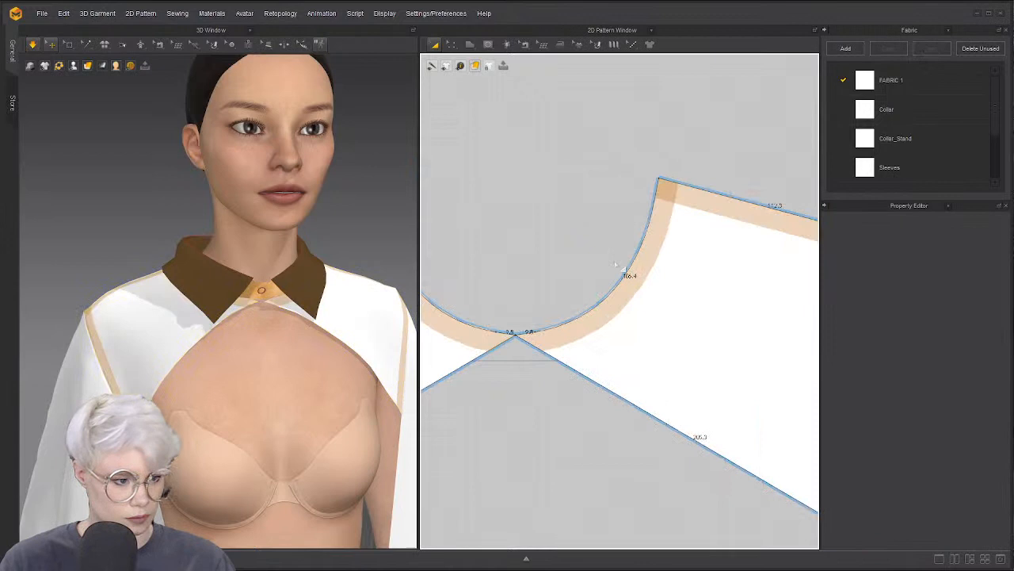
pyautogui.click(599, 304)
pyautogui.keyDown('shift'); pyautogui.click(450, 342); pyautogui.keyUp('shift')
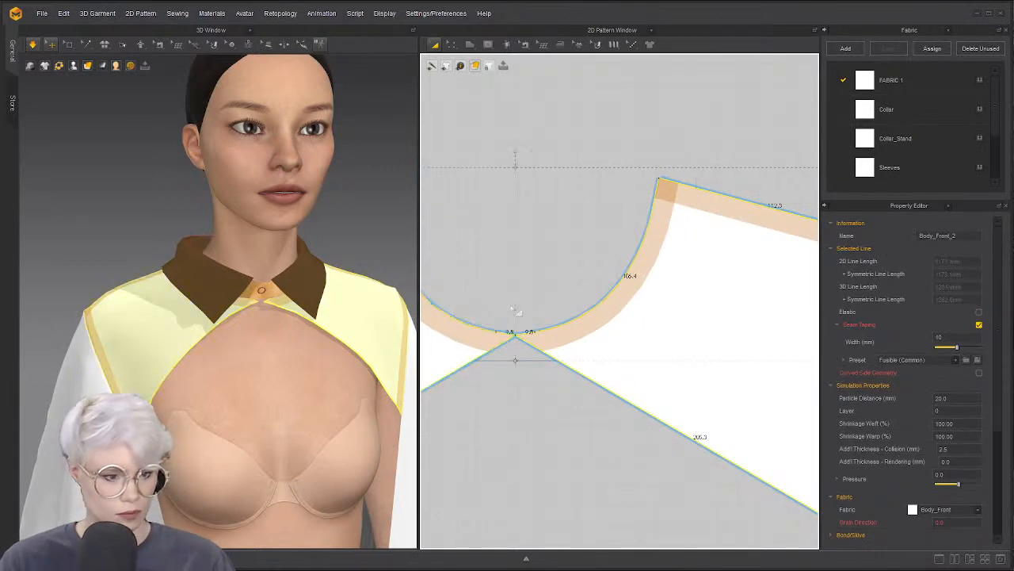
pyautogui.scroll(-4, 539, 226)
pyautogui.scroll(-4, 557, 239)
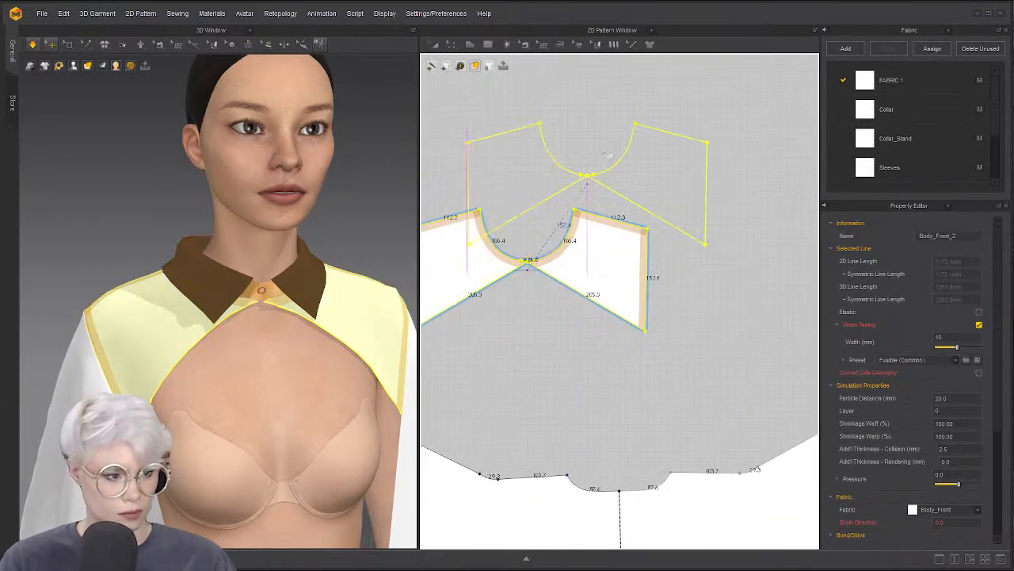
# Create a Layer Clone (Over) of both pieces and place it above the originals
pyautogui.rightClick(571, 225)
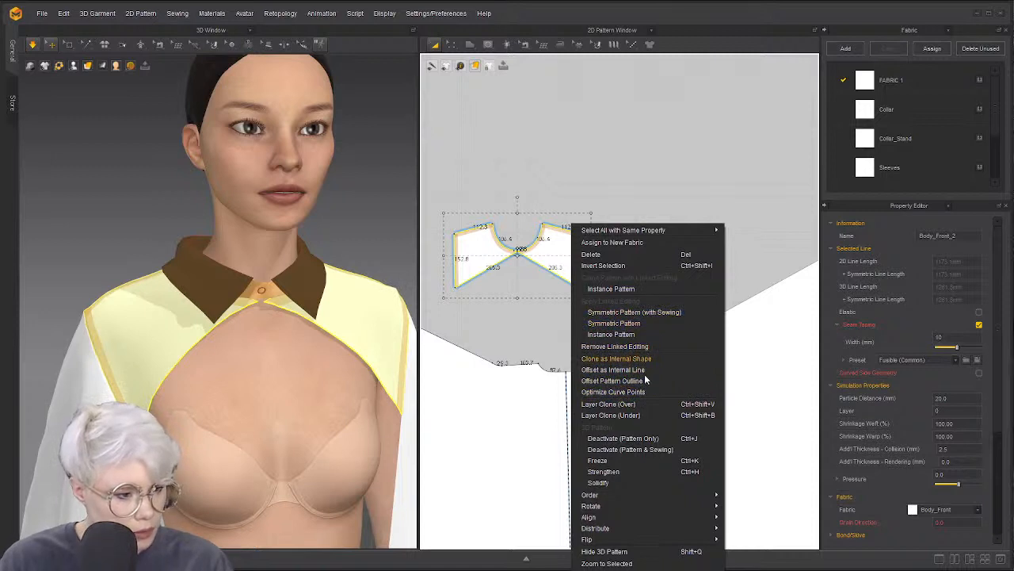
pyautogui.click(640, 406)
pyautogui.scroll(-8, 554, 204)
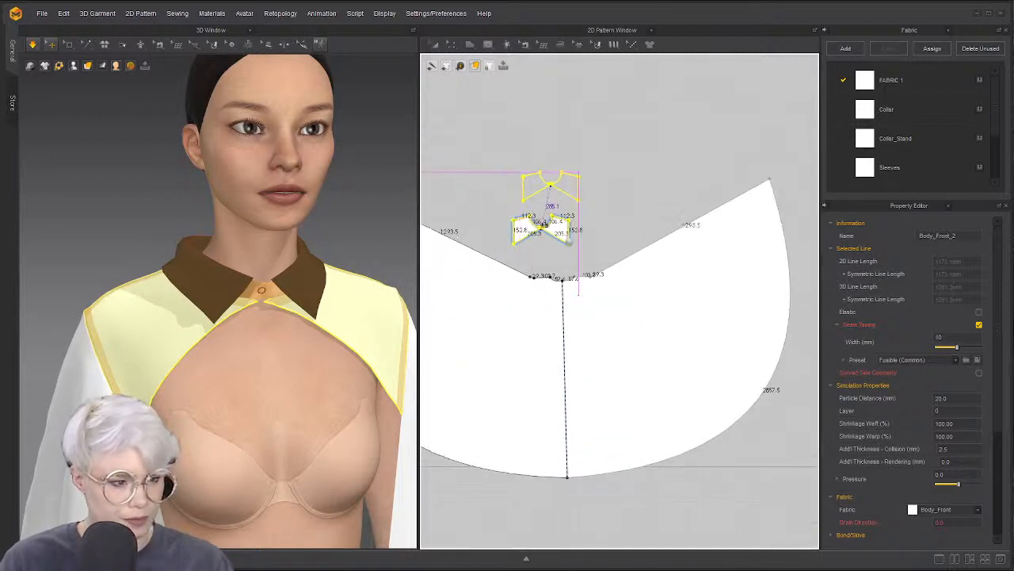
pyautogui.moveTo(553, 204); pyautogui.dragTo(569, 328, button='middle')
pyautogui.click(561, 222)
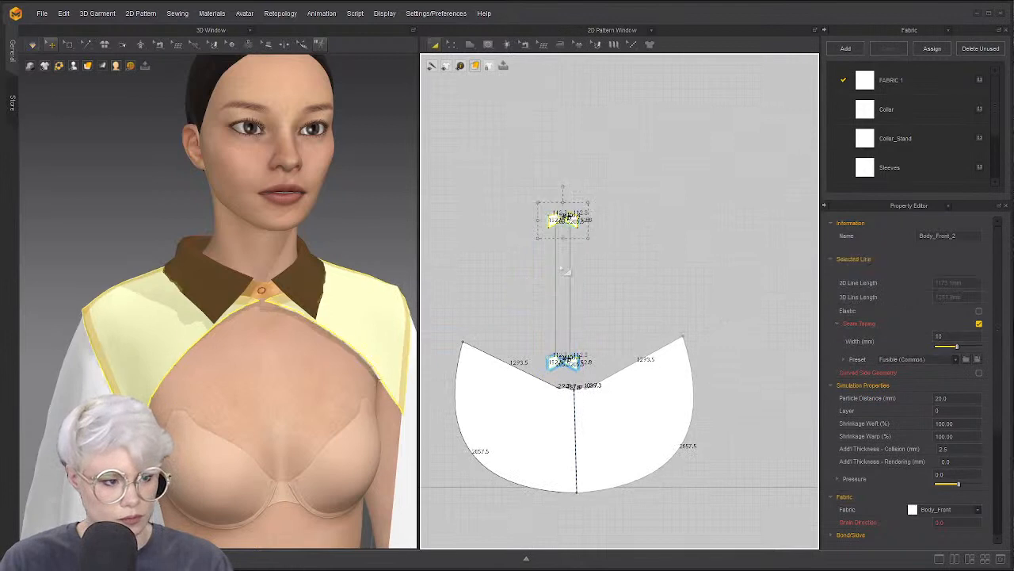
pyautogui.scroll(5, 568, 255)
pyautogui.scroll(5, 569, 255)
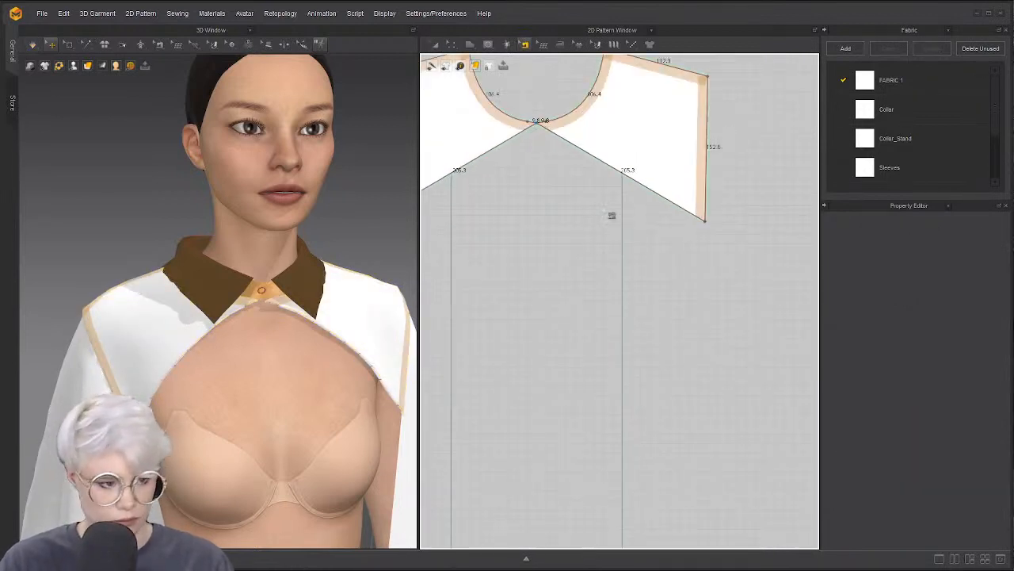
# Delete the diagonal edge seams on both front yoke pieces
pyautogui.click(618, 175)
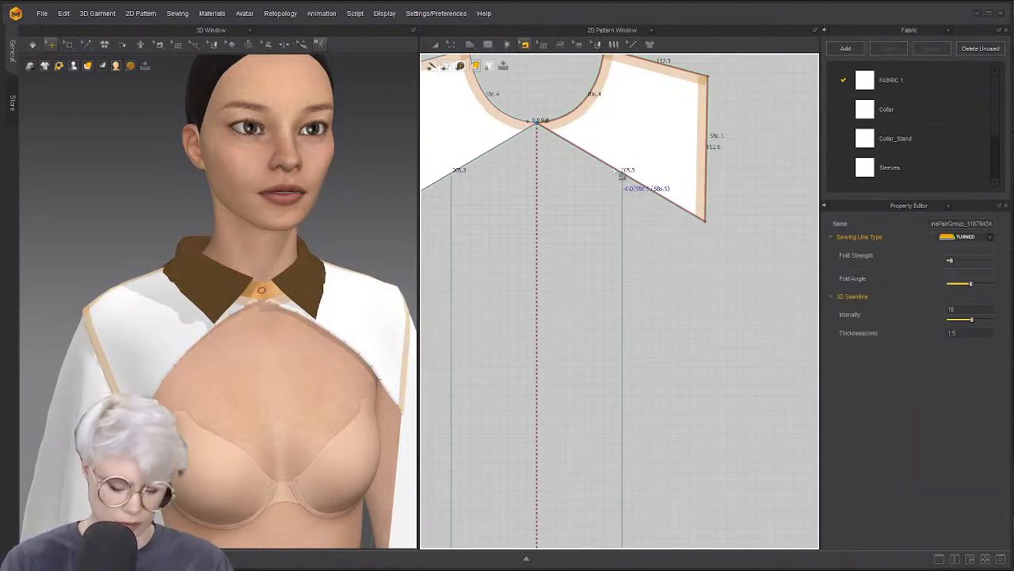
pyautogui.press('Delete')
pyautogui.click(509, 141)
pyautogui.press('Delete')
# Select both front yoke pieces, make them mirror each other, and move them right and down
pyautogui.moveTo(561, 174); pyautogui.dragTo(569, 210, button='middle')
pyautogui.scroll(-2, 570, 211)
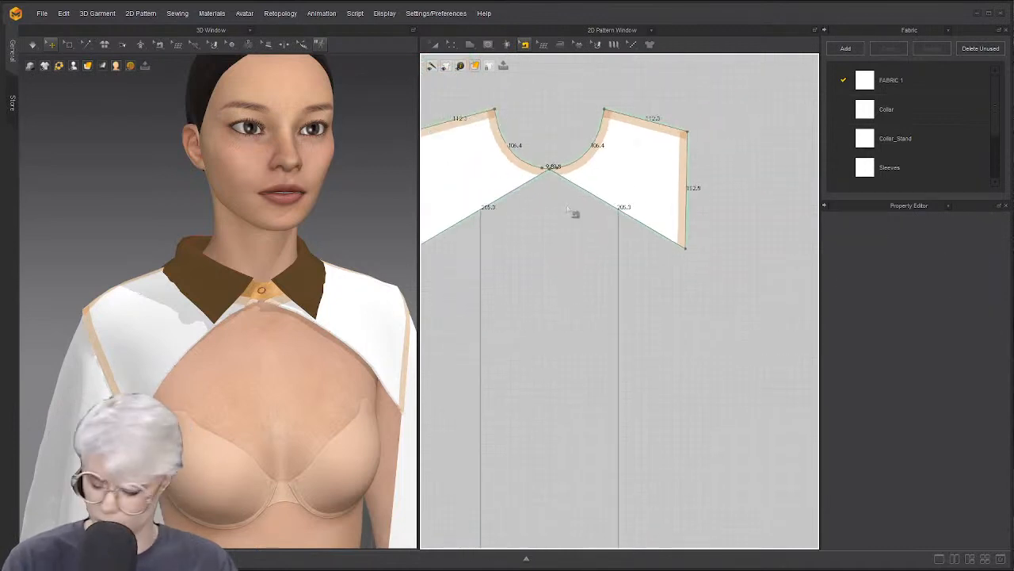
pyautogui.press('a')
pyautogui.click(506, 164)
pyautogui.keyDown('shift'); pyautogui.click(621, 171); pyautogui.keyUp('shift')
pyautogui.rightClick(620, 171)
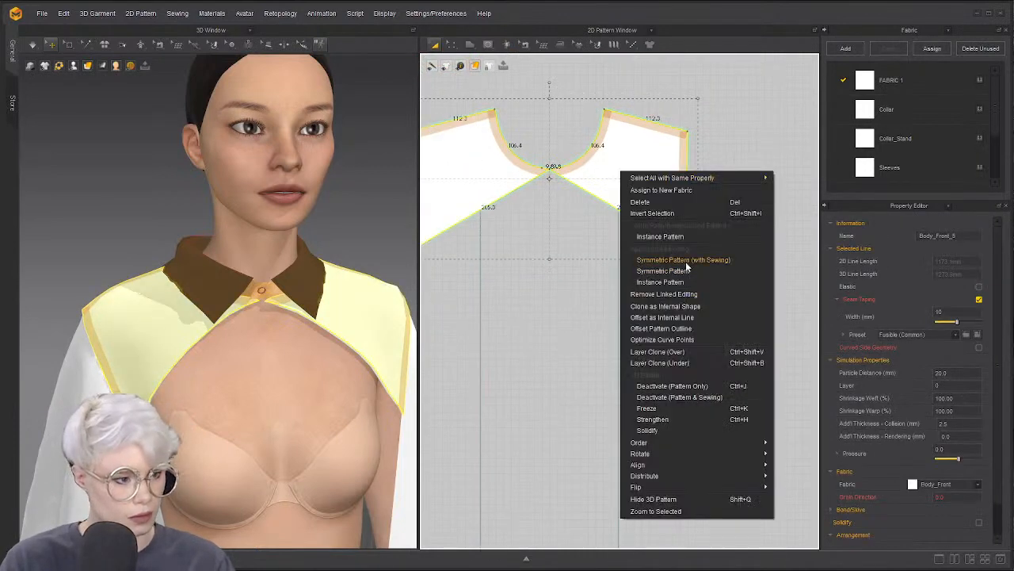
pyautogui.click(687, 262)
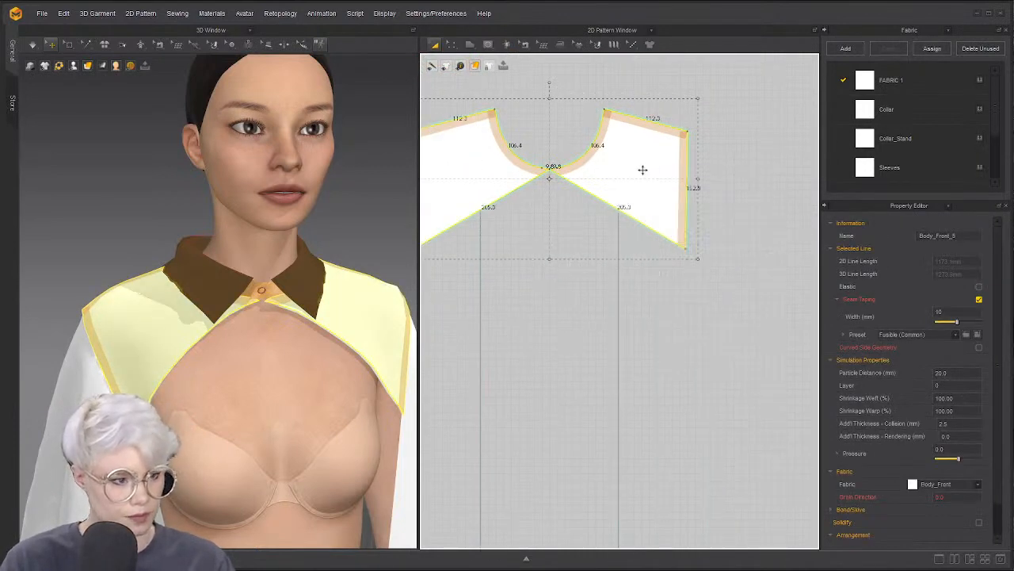
pyautogui.moveTo(643, 170); pyautogui.dragTo(712, 181)
# Pull the left yoke piece aside, unlink the pieces, and relink them as Symmetric Pattern (with Sewing)
pyautogui.click(602, 219)
pyautogui.moveTo(508, 150); pyautogui.dragTo(400, 149)
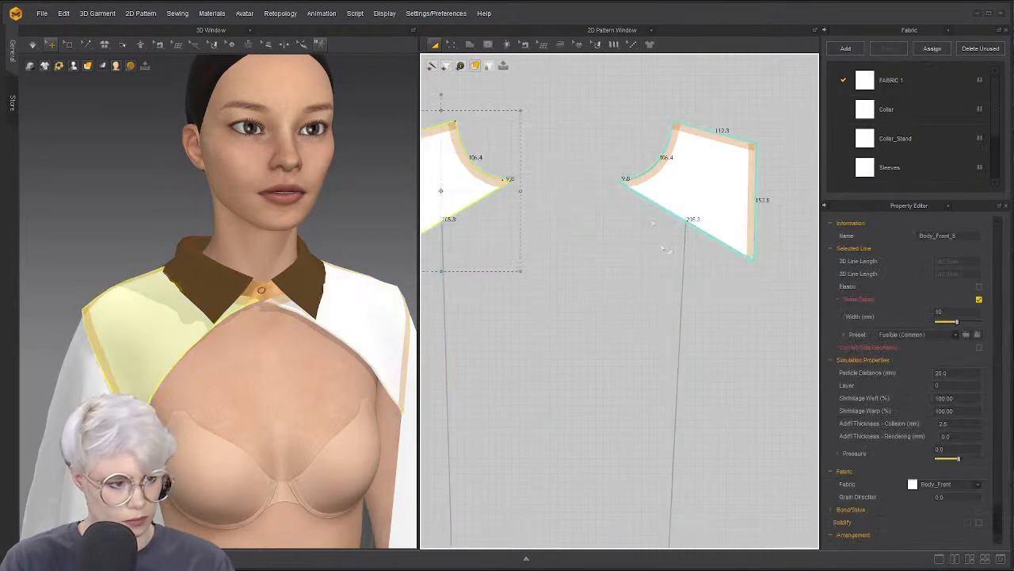
pyautogui.scroll(1, 666, 242)
pyautogui.keyDown('shift'); pyautogui.click(695, 165); pyautogui.keyUp('shift')
pyautogui.rightClick(694, 167)
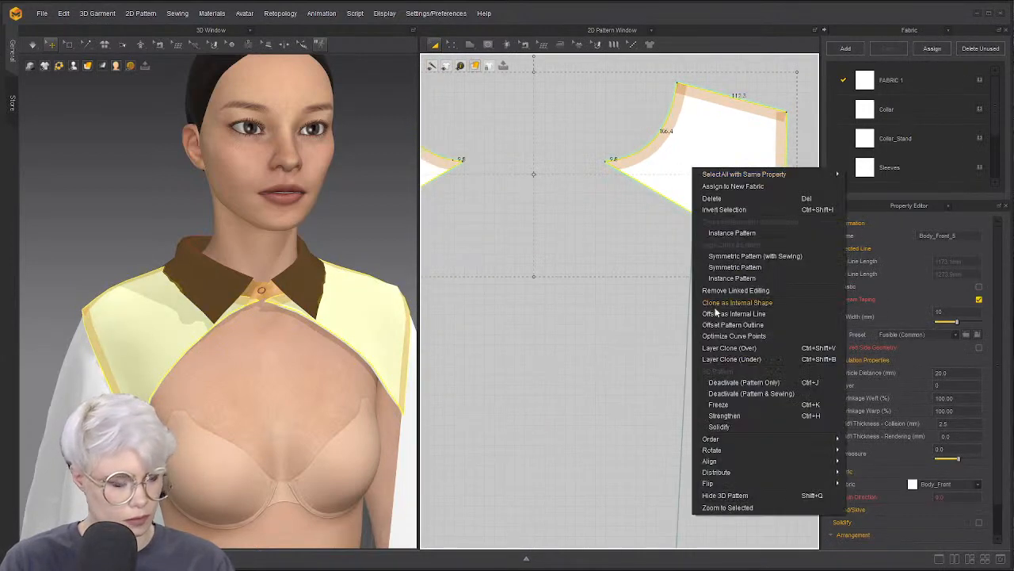
pyautogui.click(765, 293)
pyautogui.rightClick(664, 173)
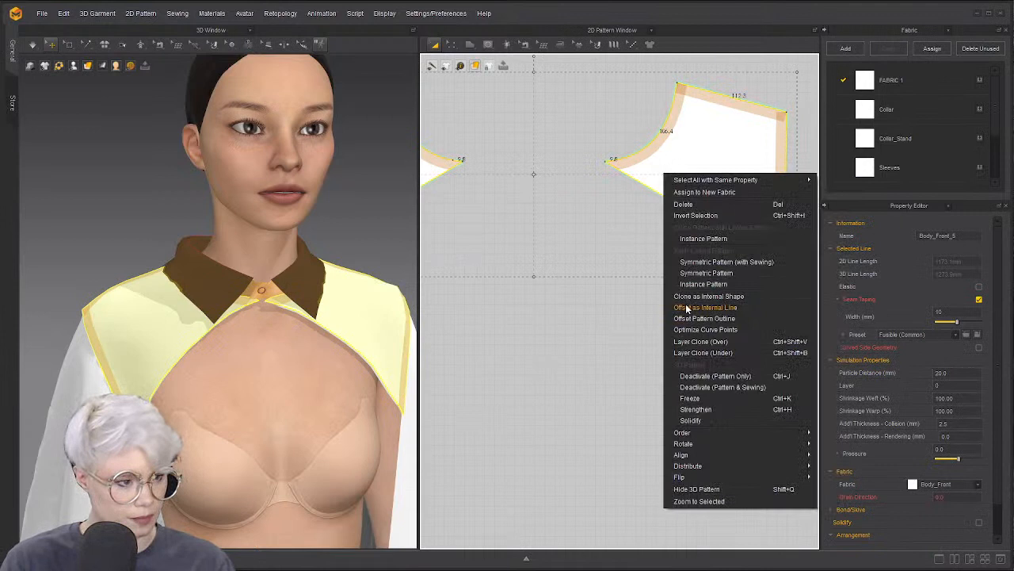
pyautogui.click(720, 262)
# Arrange the two yoke pieces side by side in the pattern view
pyautogui.click(615, 319)
pyautogui.scroll(-3, 599, 316)
pyautogui.moveTo(599, 304); pyautogui.dragTo(654, 320, button='middle')
pyautogui.scroll(-2, 576, 299)
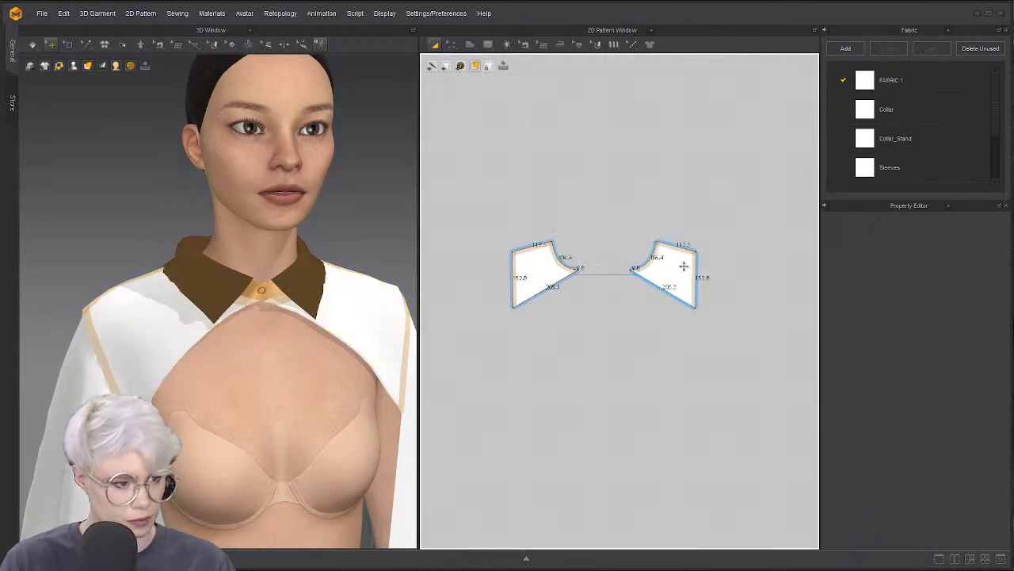
pyautogui.moveTo(679, 266); pyautogui.dragTo(634, 269)
pyautogui.scroll(3, 584, 269)
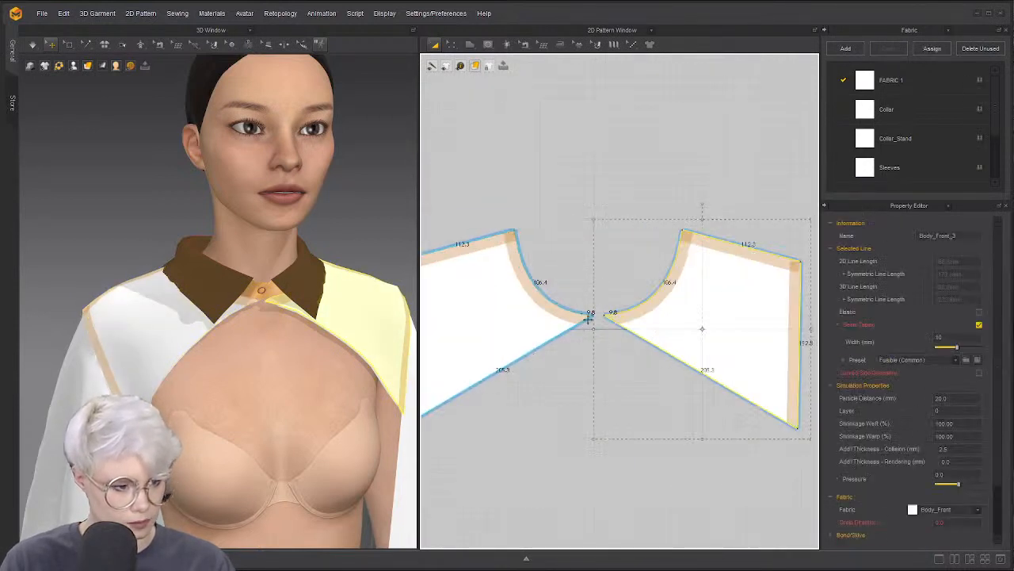
# Add a point on the left diagonal edge and drag it down to square the hem
pyautogui.click(452, 45)
pyautogui.click(476, 67)
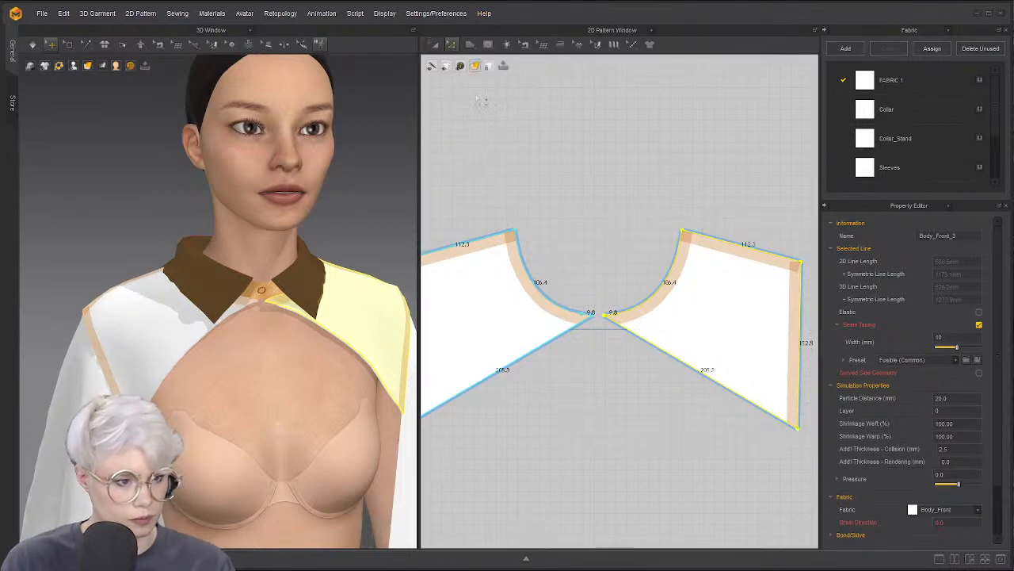
pyautogui.click(451, 49)
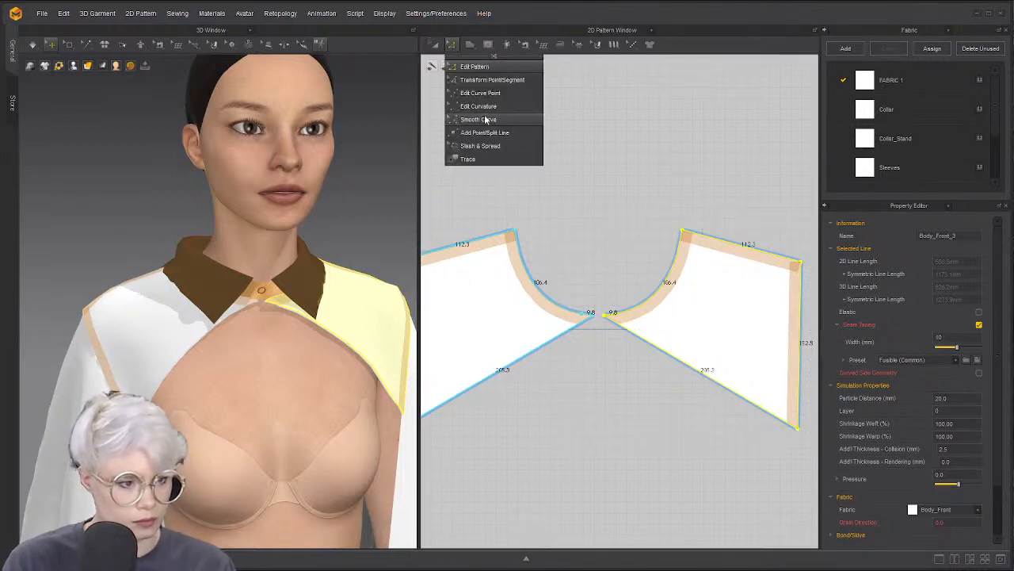
pyautogui.click(481, 139)
pyautogui.click(505, 368)
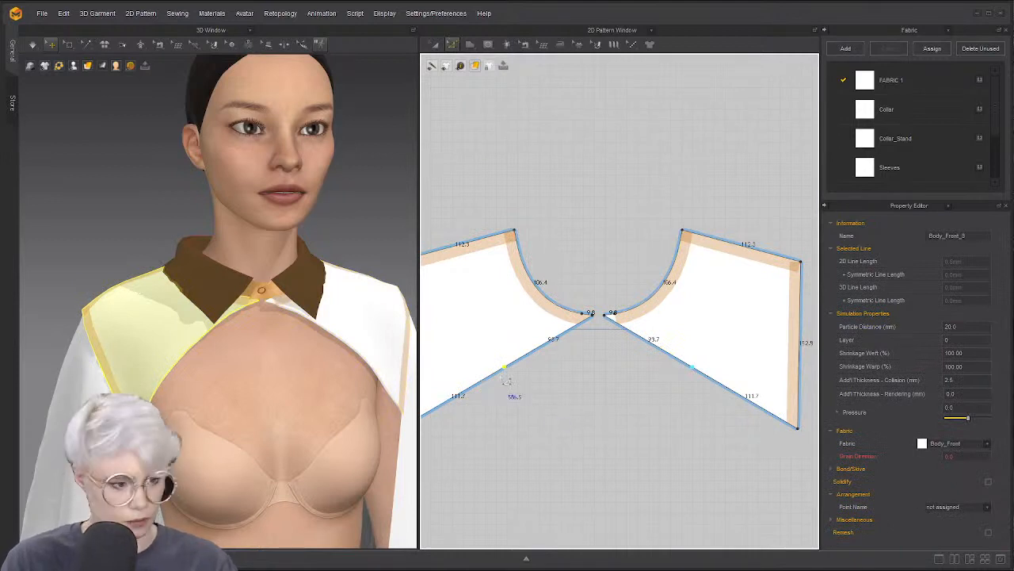
pyautogui.moveTo(505, 368); pyautogui.dragTo(598, 428)
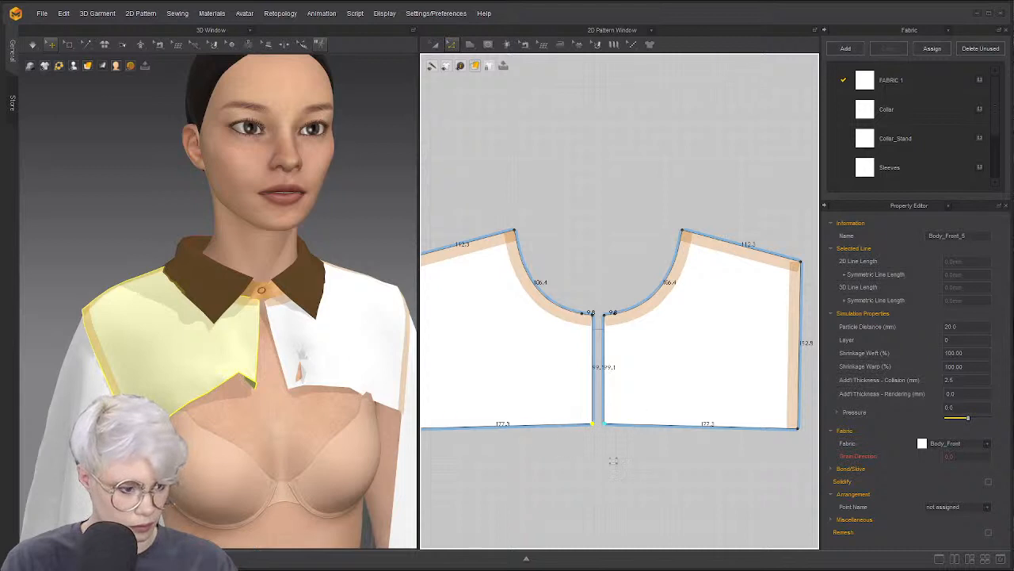
pyautogui.click(612, 462)
# Sew the two pieces' centre-front edges together and run the simulation
pyautogui.press('n')
pyautogui.click(595, 382)
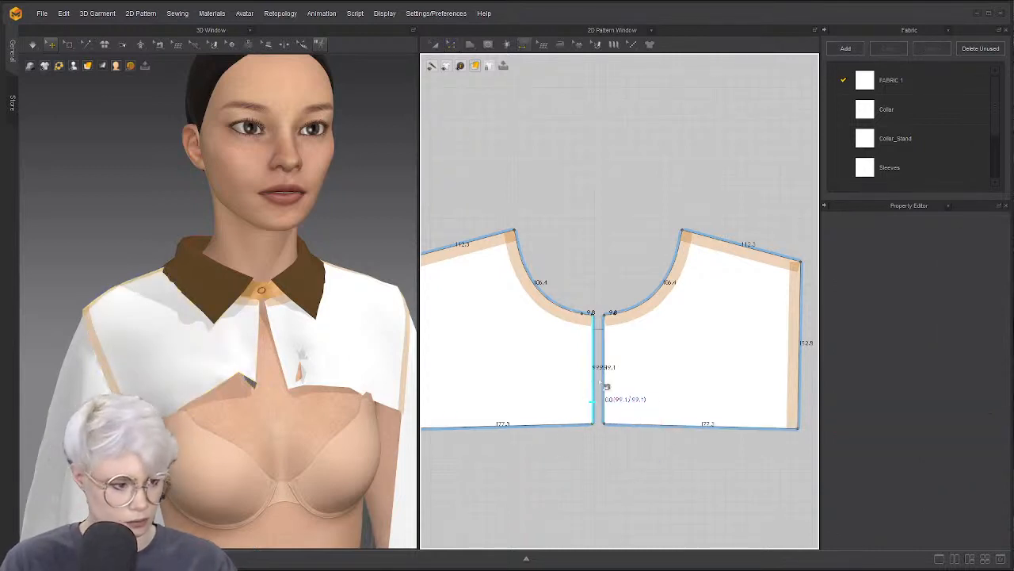
pyautogui.click(604, 383)
pyautogui.press('a')
pyautogui.press('space')
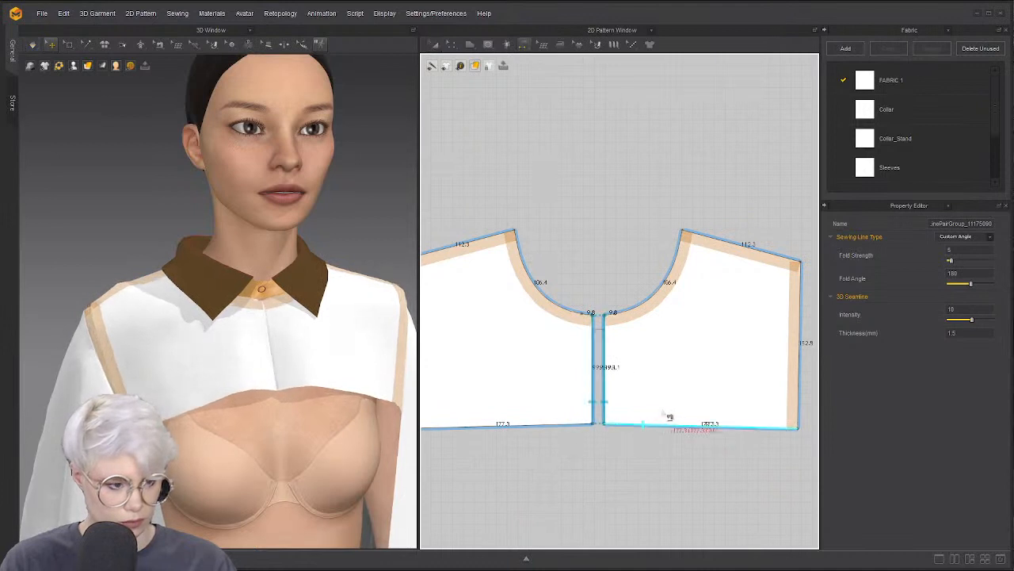
# Bring the cape pattern and full avatar into view and cancel the unfinished seam
pyautogui.scroll(-5, 668, 415)
pyautogui.scroll(-7, 668, 467)
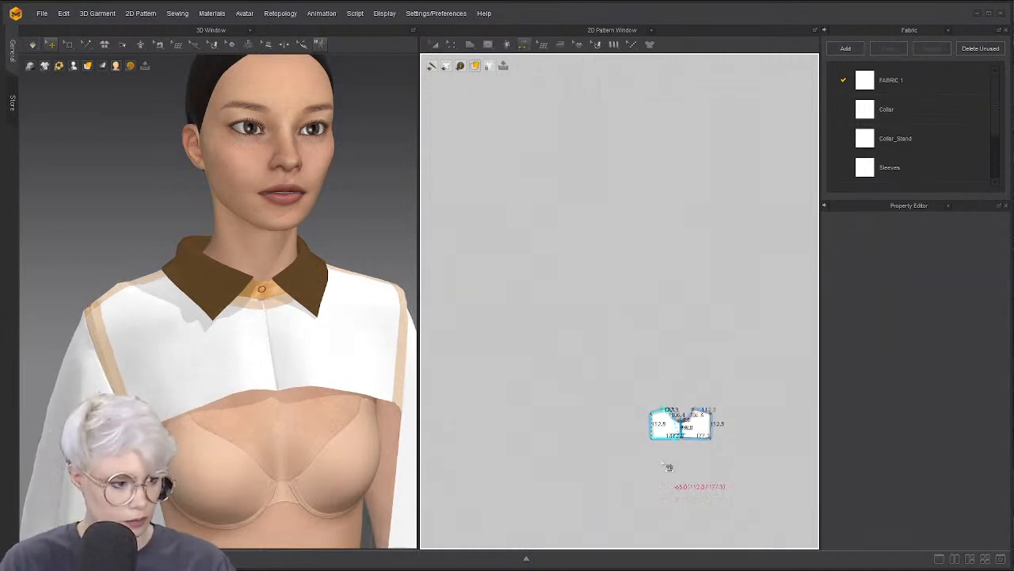
pyautogui.scroll(5, 645, 463)
pyautogui.moveTo(739, 382); pyautogui.dragTo(629, 466, button='middle')
pyautogui.scroll(-2, 628, 466)
pyautogui.scroll(2, 628, 466)
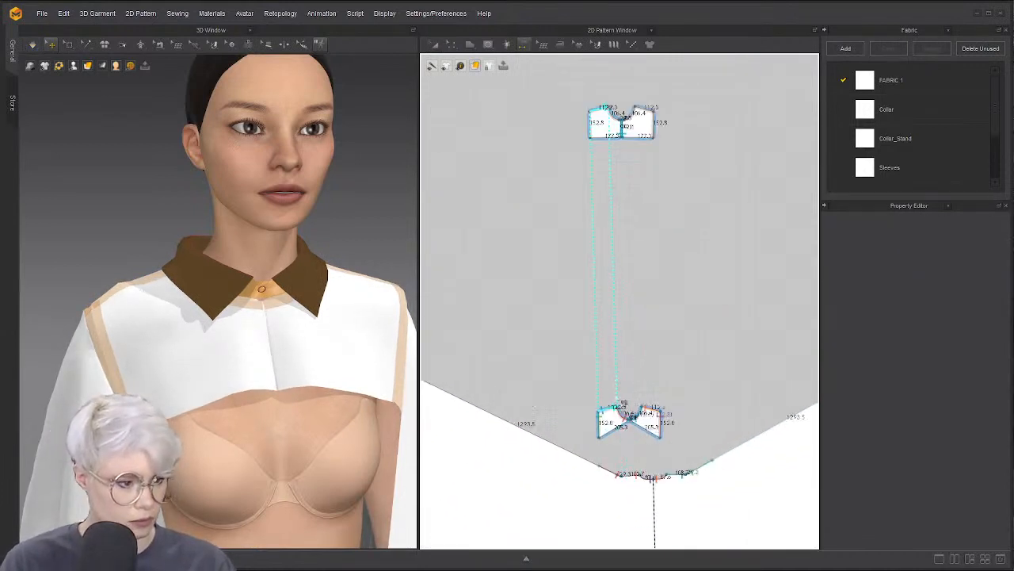
pyautogui.press('1')
pyautogui.scroll(4, 630, 390)
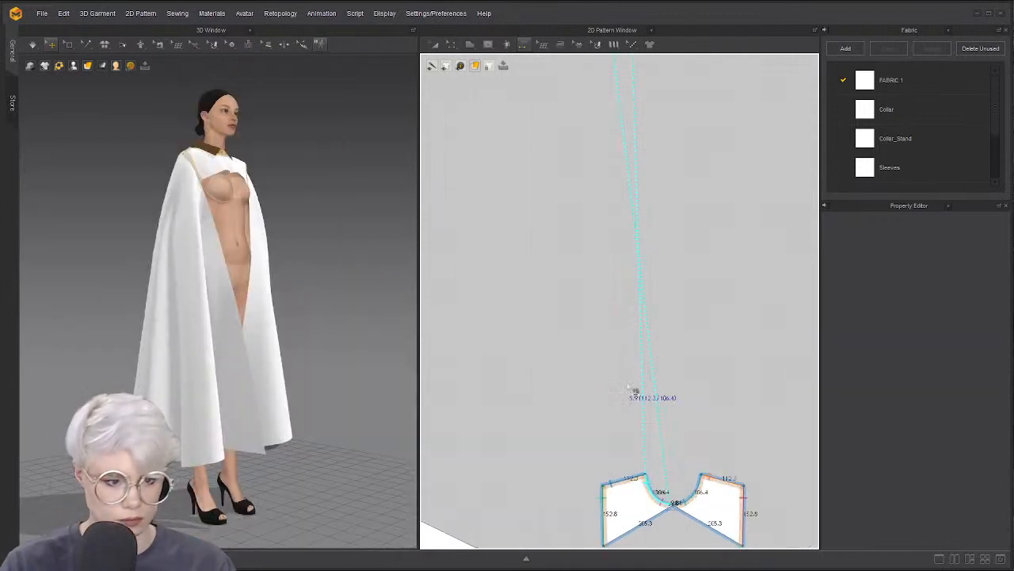
pyautogui.rightClick(612, 397)
pyautogui.press('Escape')
pyautogui.scroll(-1, 668, 438)
pyautogui.scroll(-1, 668, 438)
# Move the front and yoke pieces upward, placing the yoke beneath the new front pieces
pyautogui.moveTo(668, 438); pyautogui.dragTo(647, 398, button='middle')
pyautogui.press('a')
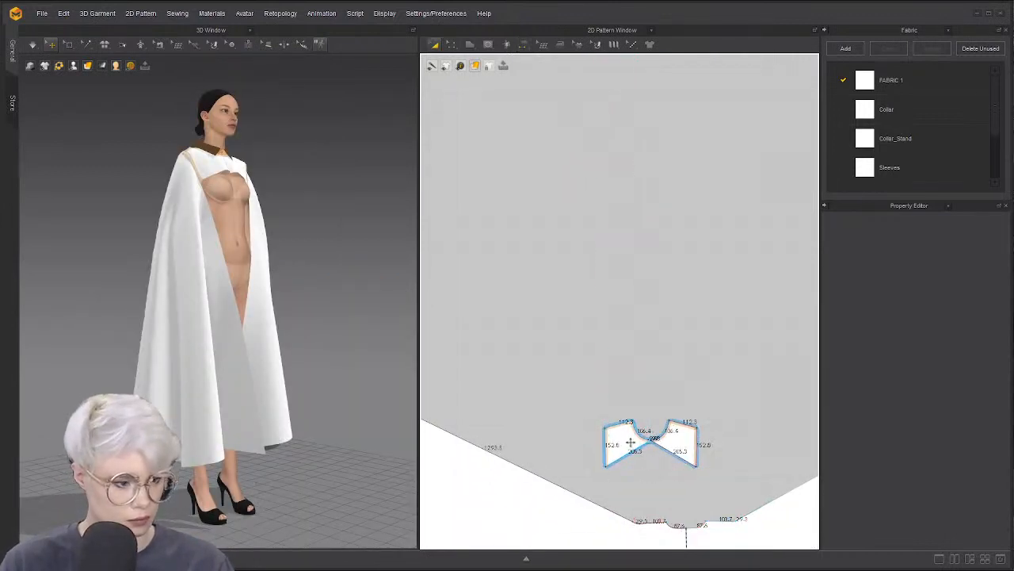
pyautogui.click(629, 441)
pyautogui.keyDown('shift'); pyautogui.moveTo(677, 441); pyautogui.dragTo(678, 151); pyautogui.keyUp('shift')
pyautogui.scroll(-4, 674, 218)
pyautogui.moveTo(674, 217); pyautogui.dragTo(633, 450, button='middle')
pyautogui.scroll(2, 633, 445)
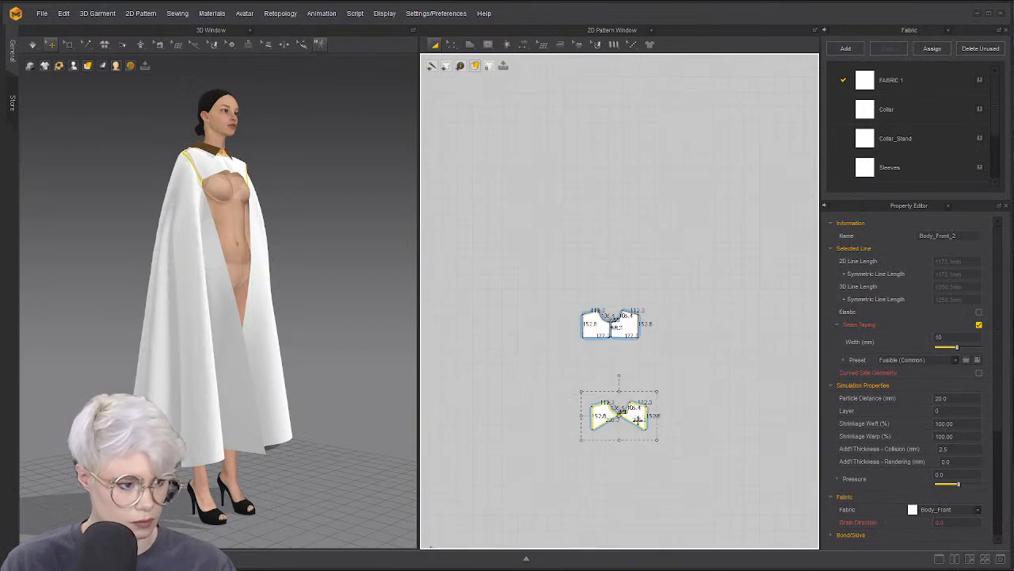
pyautogui.moveTo(638, 420); pyautogui.dragTo(634, 365)
pyautogui.scroll(6, 633, 350)
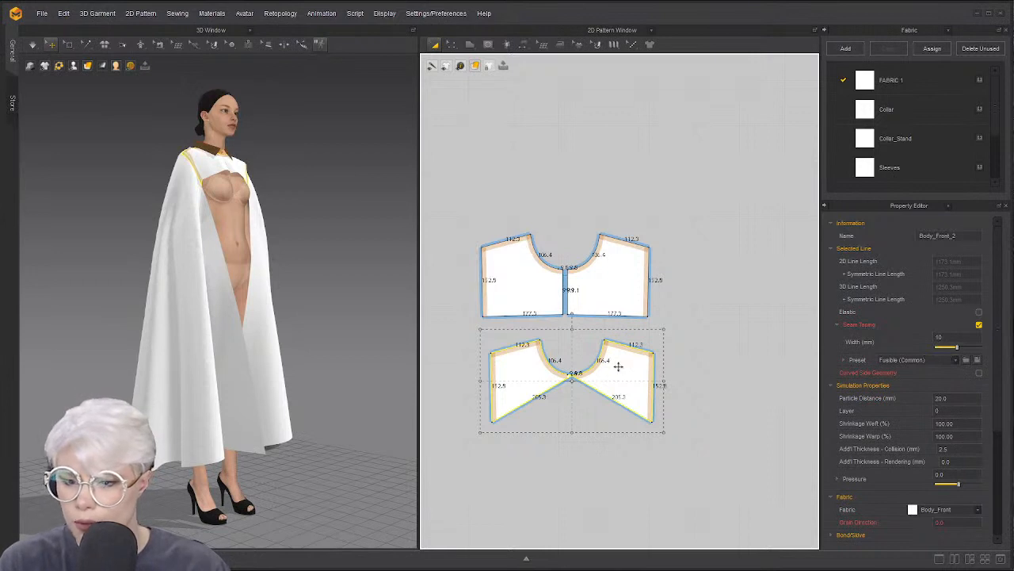
pyautogui.scroll(2, 551, 382)
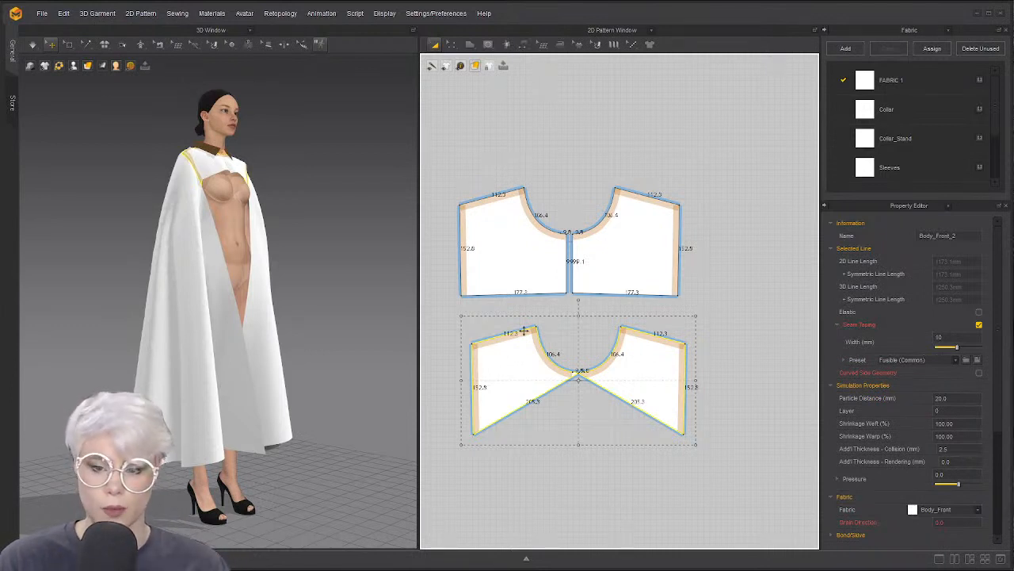
# Sew the front piece's shoulder edge to the yoke's shoulder edge
pyautogui.press('z')
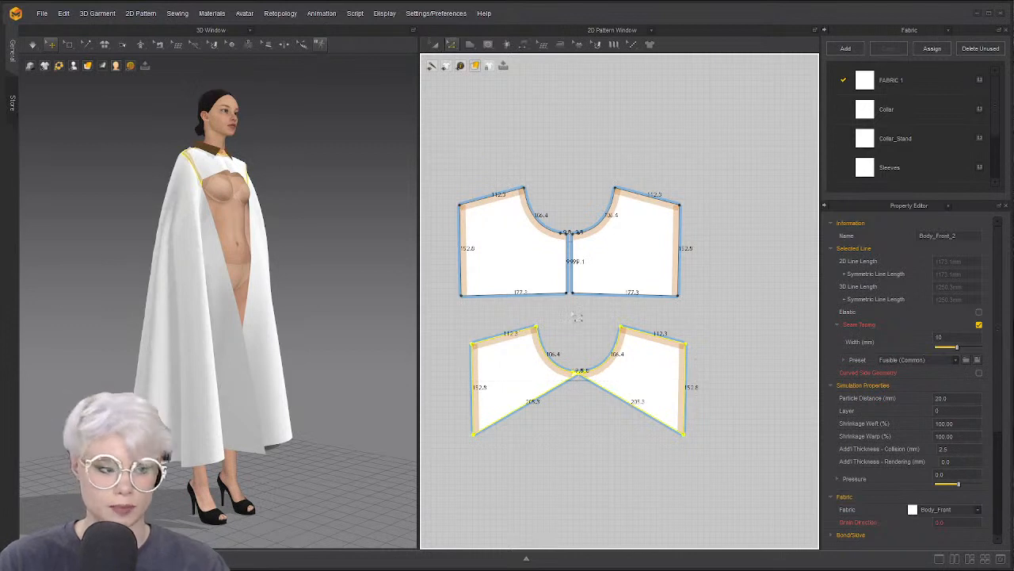
pyautogui.click(580, 319)
pyautogui.scroll(3, 556, 388)
pyautogui.scroll(3, 500, 305)
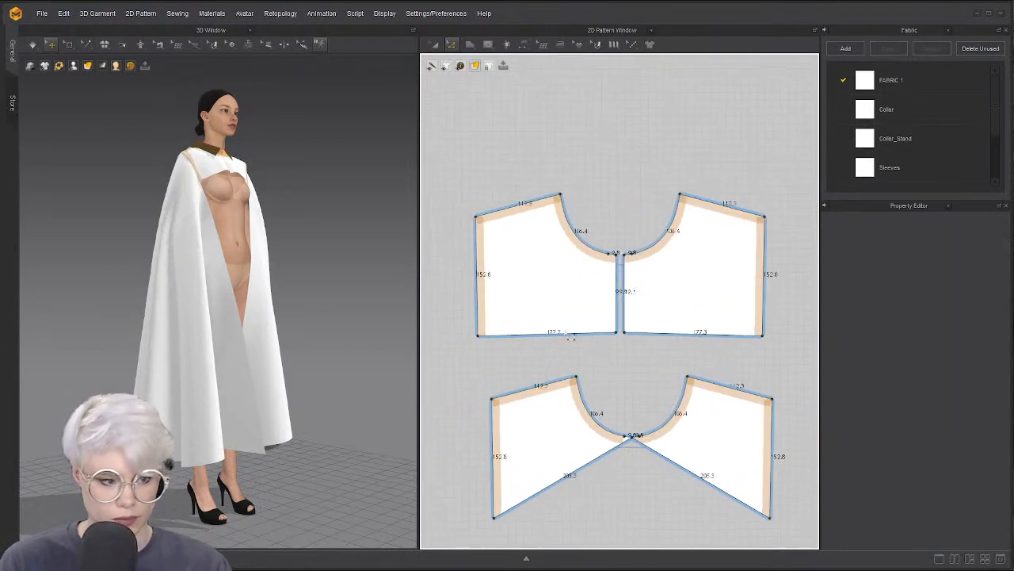
pyautogui.scroll(-2, 502, 311)
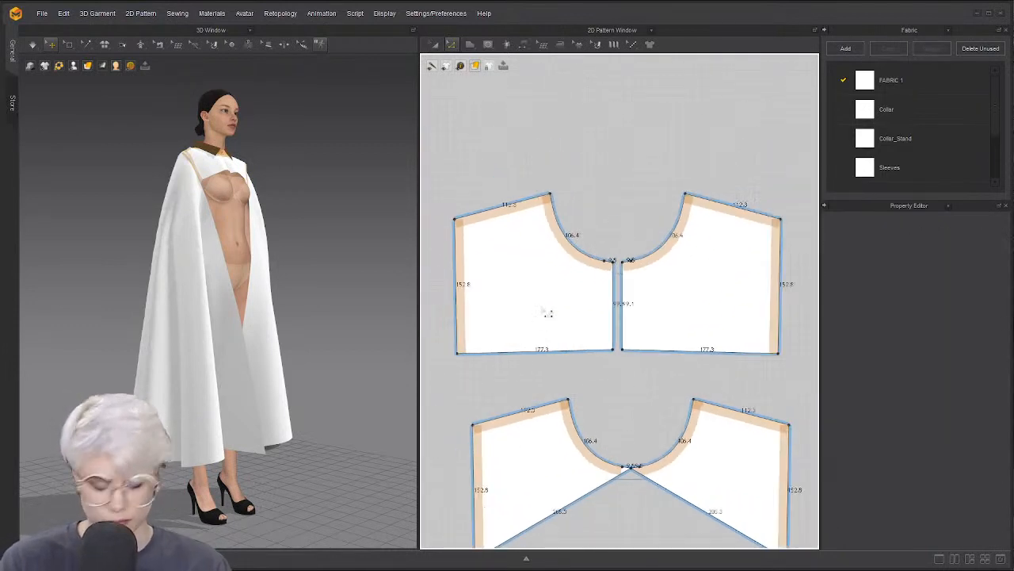
pyautogui.click(544, 205)
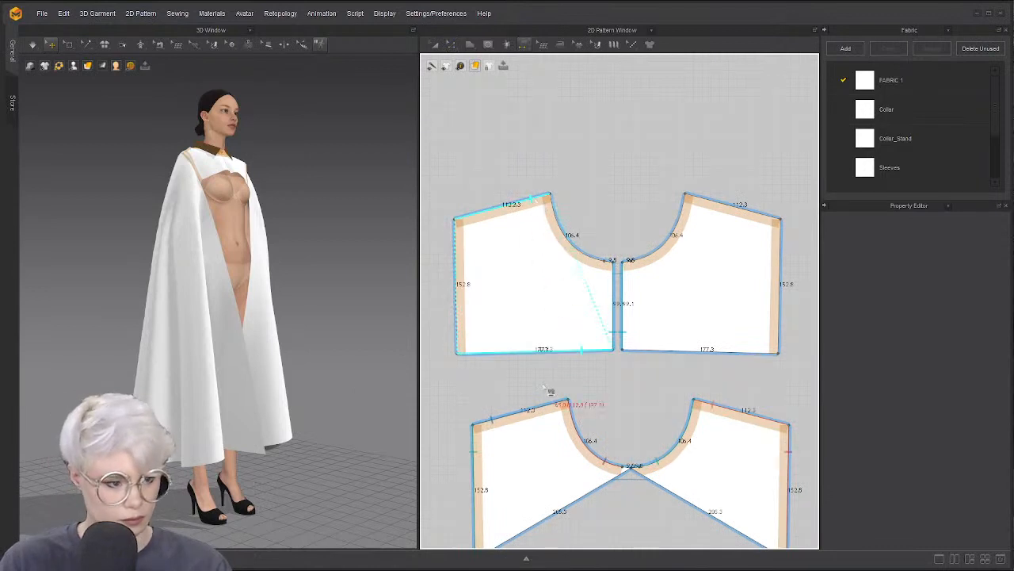
pyautogui.click(555, 406)
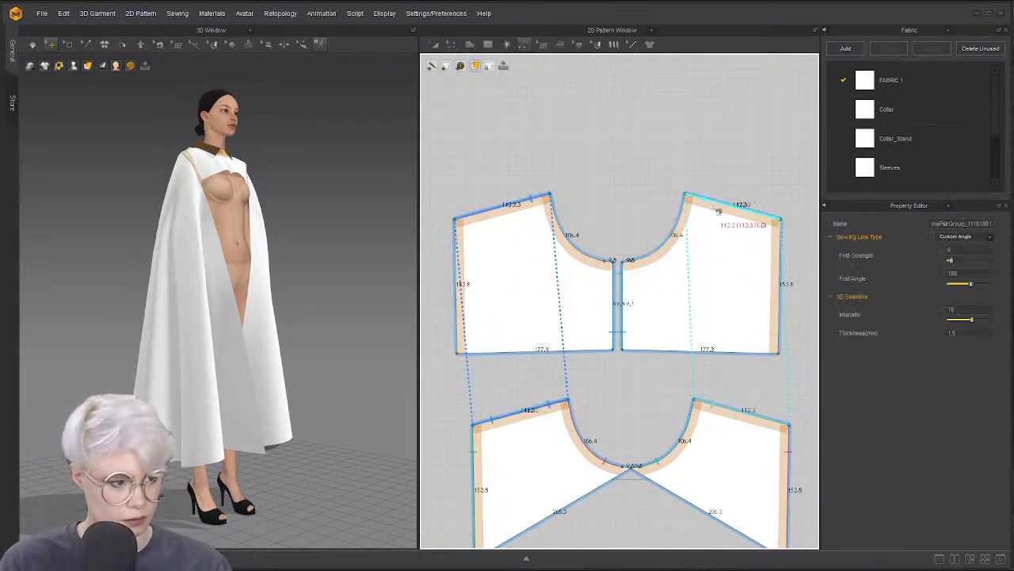
pyautogui.moveTo(341, 336); pyautogui.dragTo(262, 326, button='right')
pyautogui.moveTo(262, 325); pyautogui.dragTo(283, 401, button='middle')
pyautogui.scroll(2, 255, 386)
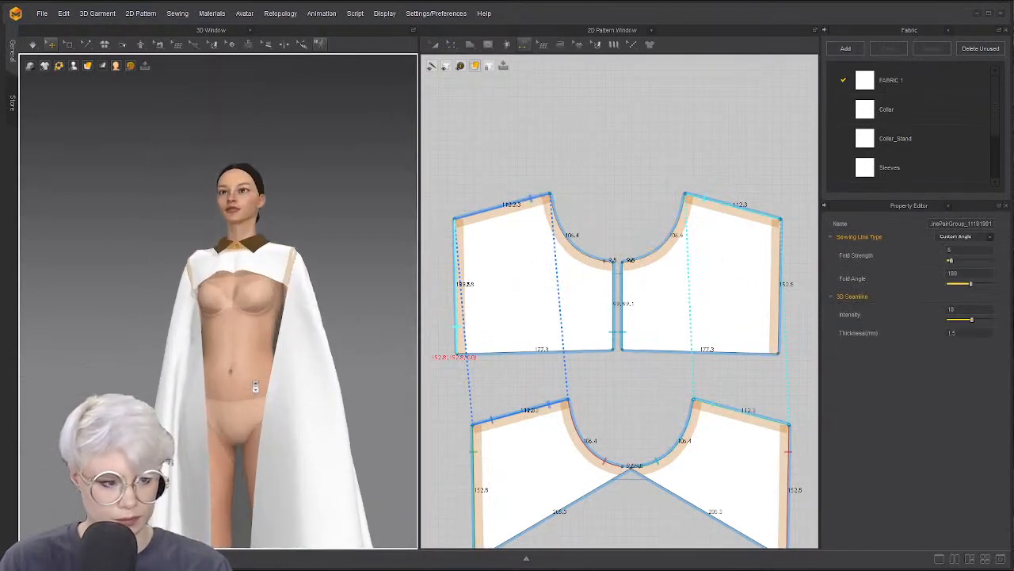
# Nudge the front's bottom inner corner outward and sew the left and right inner edges at centre front
pyautogui.press('z')
pyautogui.moveTo(613, 349); pyautogui.dragTo(607, 349)
pyautogui.click(622, 383)
pyautogui.press('n')
pyautogui.click(611, 302)
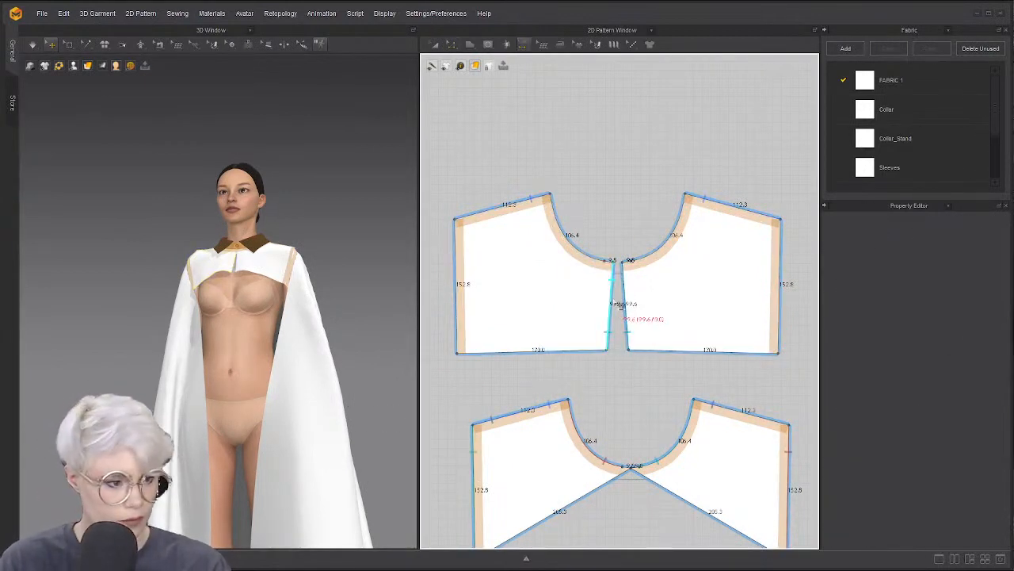
pyautogui.click(625, 337)
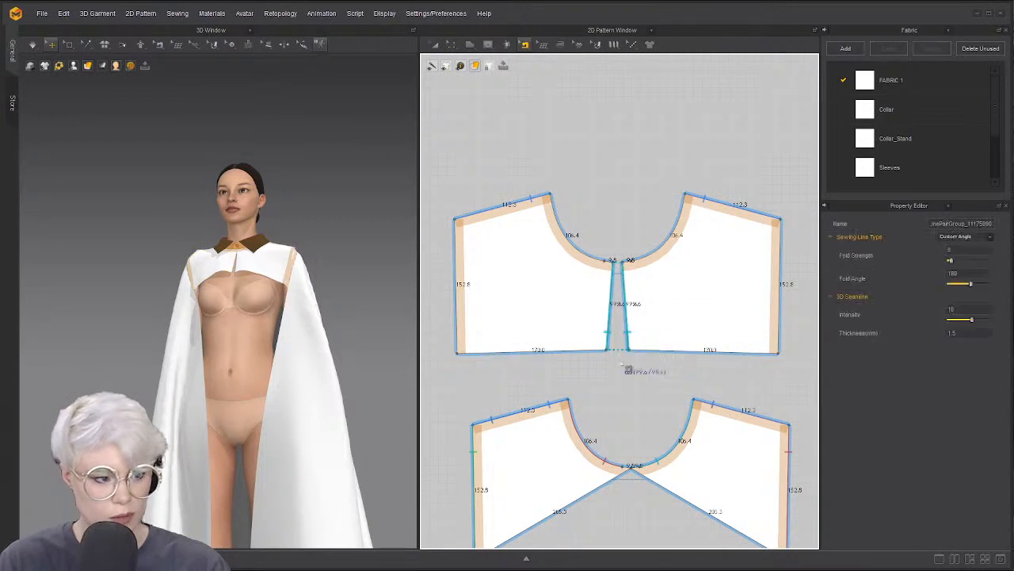
pyautogui.rightClick(610, 331)
pyautogui.click(663, 377)
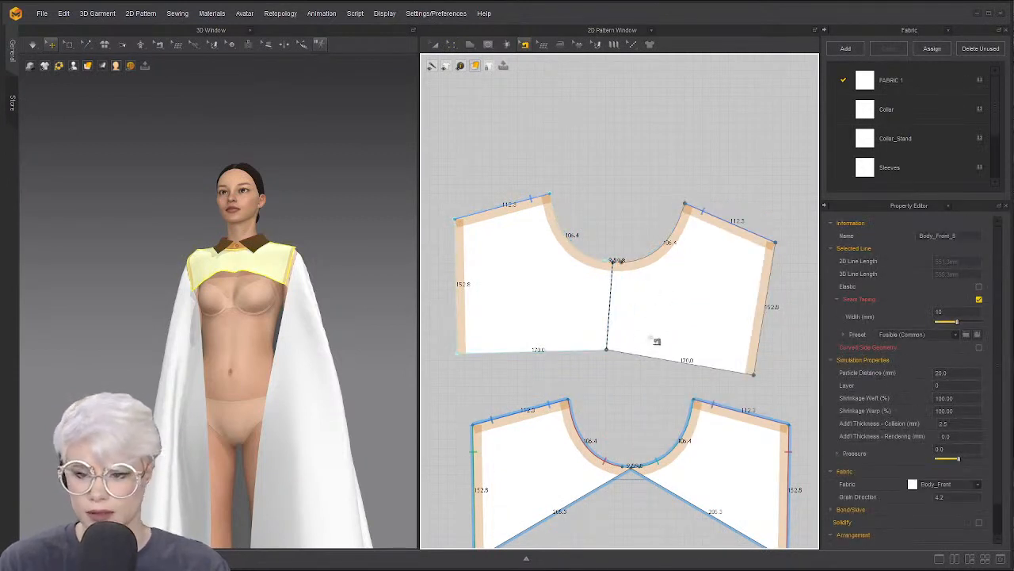
# Rotate the top front bodice piece slightly counterclockwise
pyautogui.press('a')
pyautogui.scroll(-2, 630, 202)
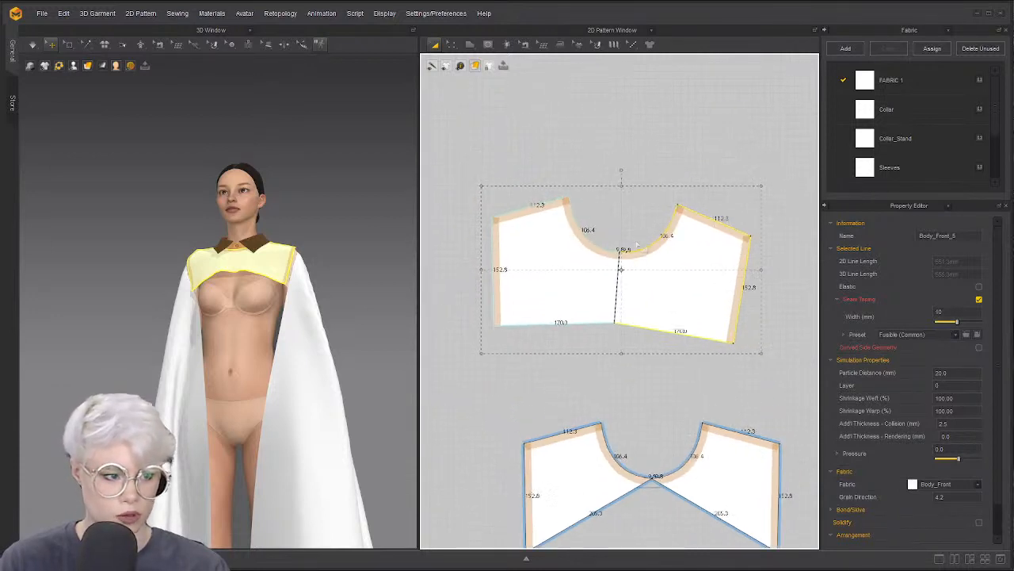
pyautogui.moveTo(621, 168); pyautogui.dragTo(612, 166)
pyautogui.click(639, 172)
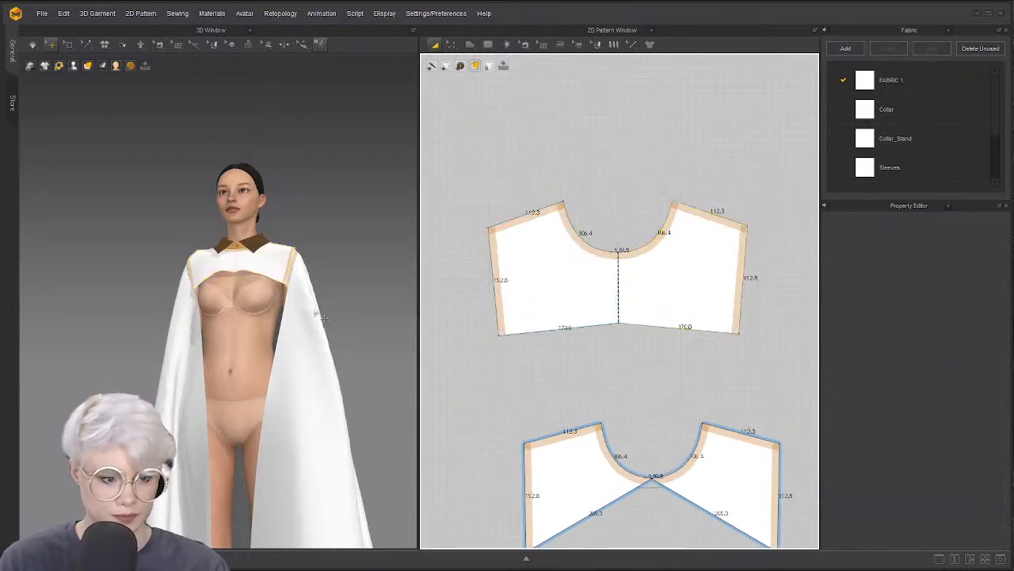
pyautogui.moveTo(277, 325); pyautogui.dragTo(341, 338, button='right')
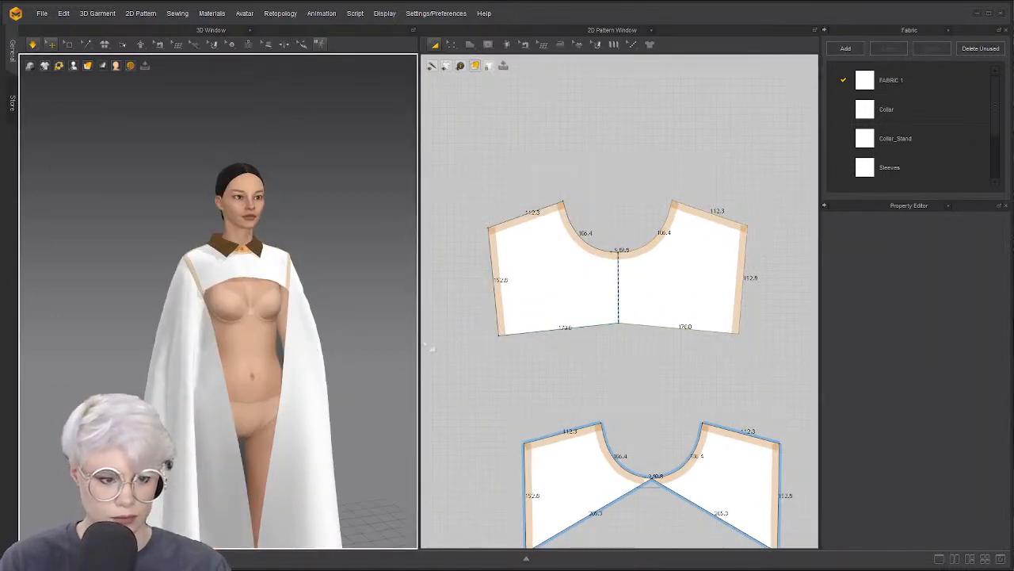
pyautogui.scroll(-3, 539, 294)
# Shift the front bodice piece to the right and select its bottom edge in Edit Pattern
pyautogui.moveTo(633, 297); pyautogui.dragTo(741, 283)
pyautogui.scroll(-2, 742, 283)
pyautogui.moveTo(741, 283); pyautogui.dragTo(513, 291, button='middle')
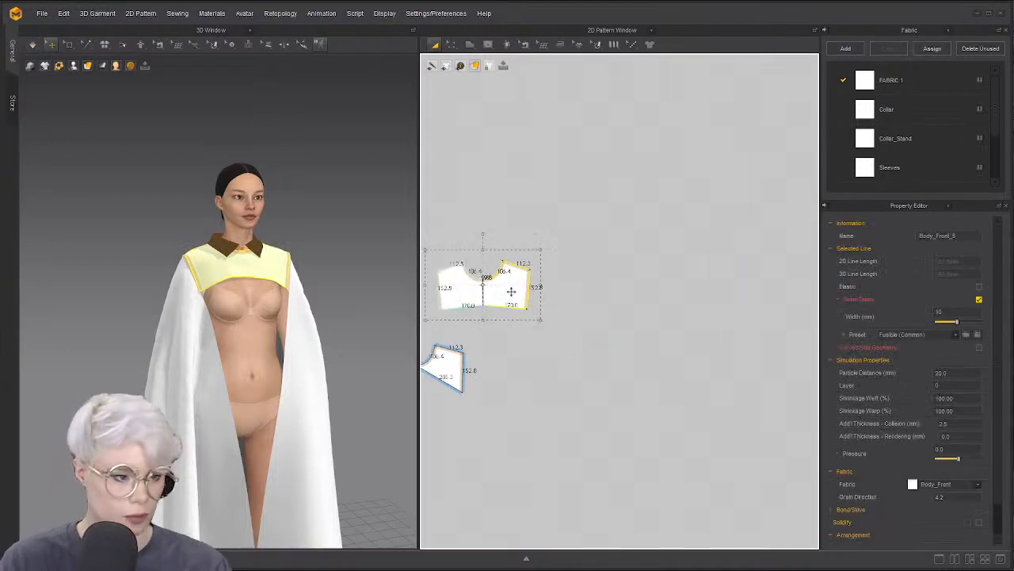
pyautogui.moveTo(512, 290); pyautogui.dragTo(583, 315)
pyautogui.moveTo(555, 357); pyautogui.dragTo(565, 304, button='middle')
pyautogui.click(572, 328)
pyautogui.press('z')
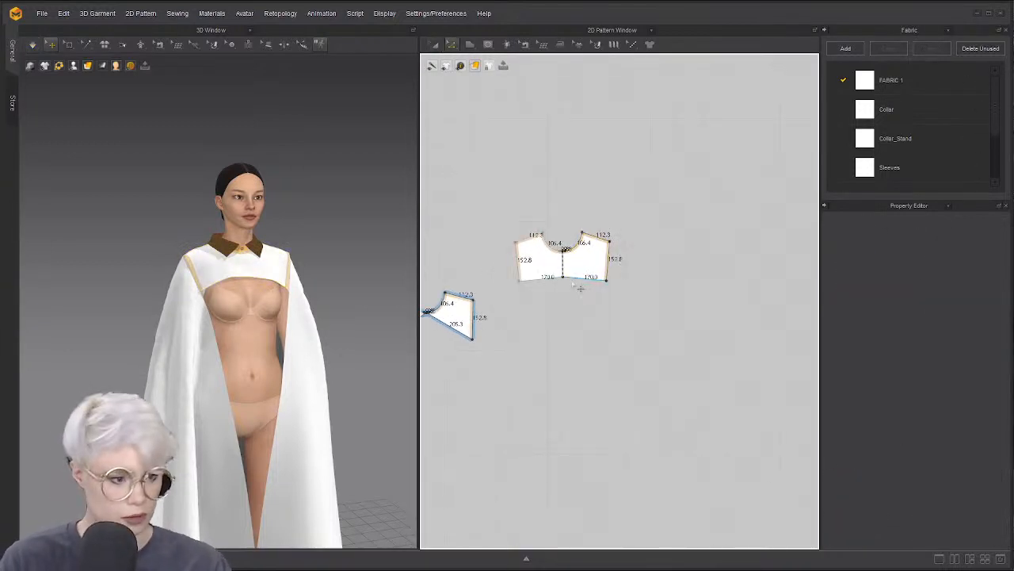
pyautogui.click(571, 283)
# Drag the front piece's bottom line down to floor length and narrow its hem
pyautogui.moveTo(575, 284); pyautogui.dragTo(576, 553)
pyautogui.scroll(-2, 564, 511)
pyautogui.moveTo(564, 511); pyautogui.dragTo(557, 427, button='middle')
pyautogui.scroll(3, 558, 427)
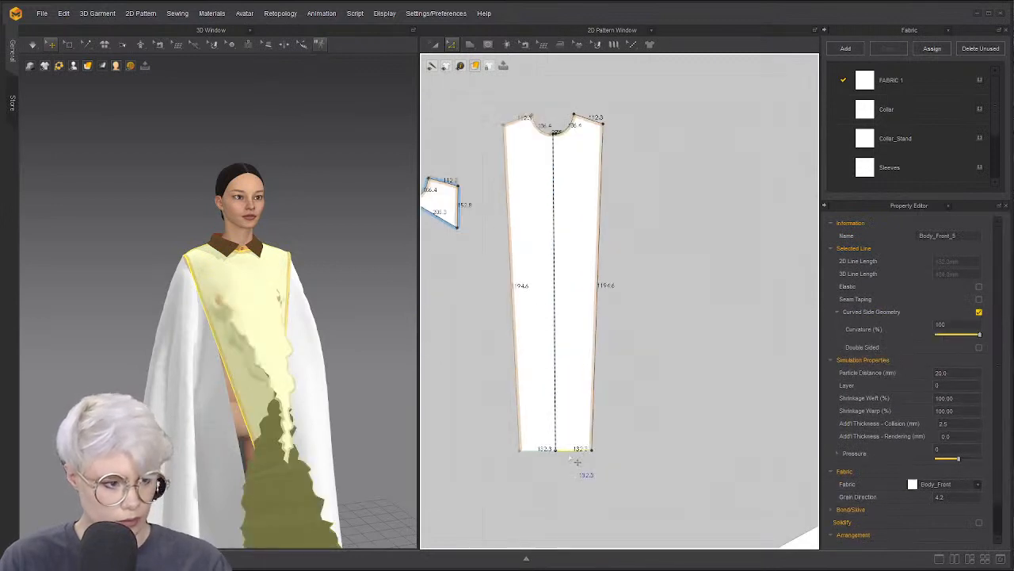
pyautogui.moveTo(569, 457); pyautogui.dragTo(565, 457)
pyautogui.click(593, 482)
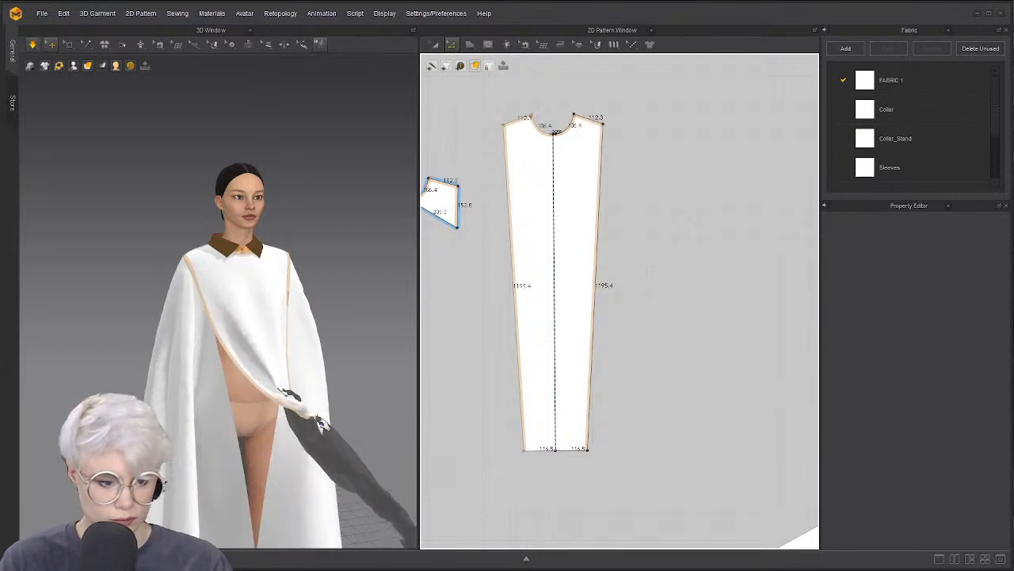
# Simulate and tug the front panel hem so it drapes over the cape sleeves
pyautogui.click(275, 356)
pyautogui.click(189, 366)
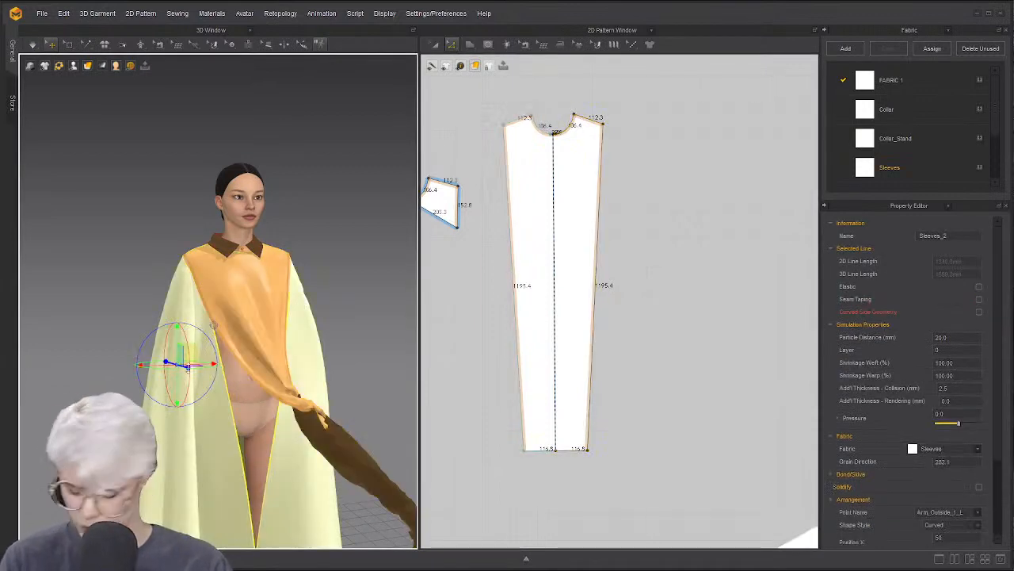
pyautogui.press('space')
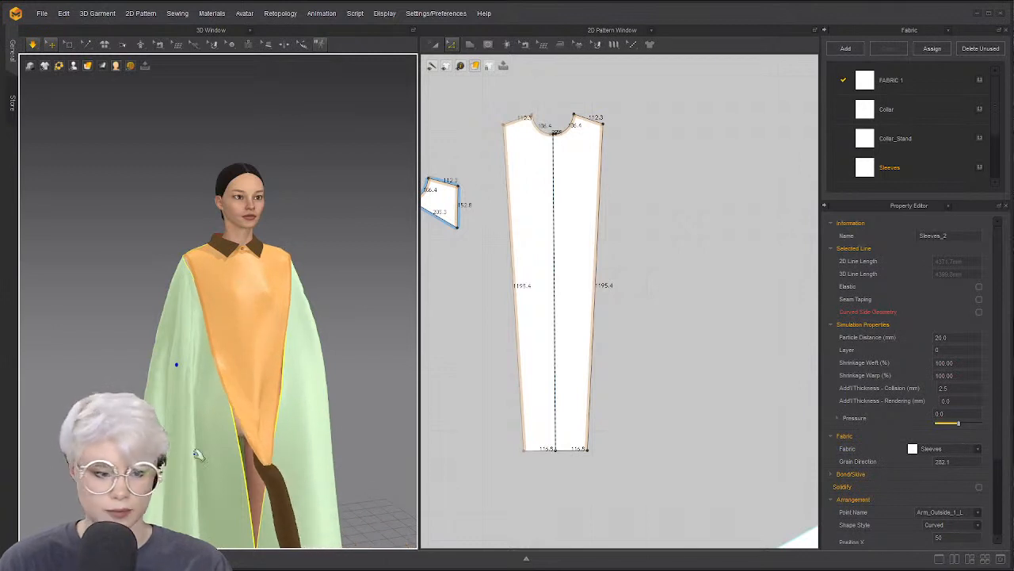
pyautogui.moveTo(260, 415); pyautogui.dragTo(179, 405, button='right')
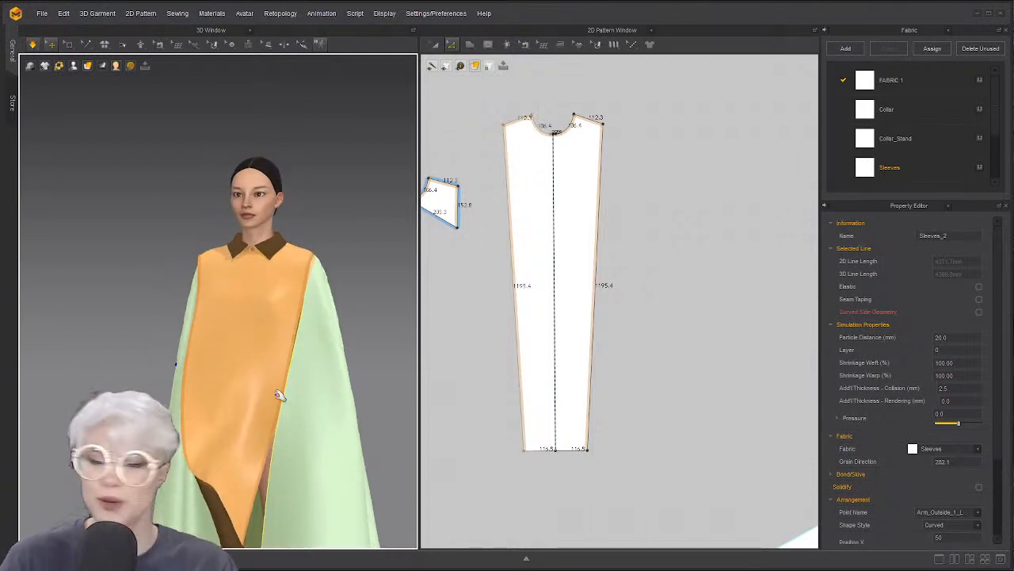
pyautogui.moveTo(260, 407); pyautogui.dragTo(187, 483, button='right')
pyautogui.moveTo(187, 484); pyautogui.dragTo(193, 419, button='middle')
pyautogui.moveTo(193, 420); pyautogui.dragTo(172, 469)
pyautogui.moveTo(172, 469); pyautogui.dragTo(228, 440, button='right')
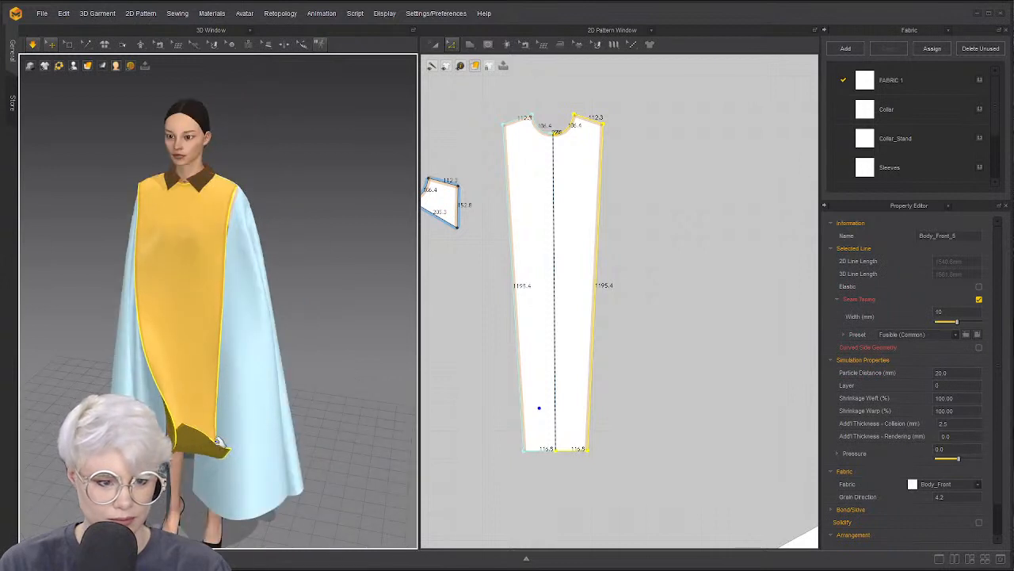
pyautogui.moveTo(195, 450); pyautogui.dragTo(34, 500)
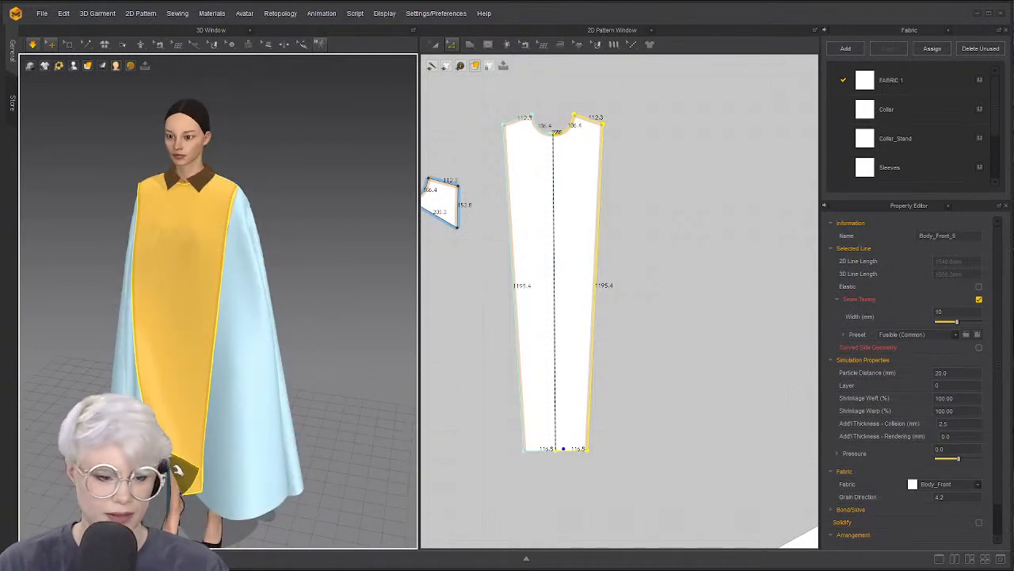
pyautogui.moveTo(178, 470); pyautogui.dragTo(76, 483)
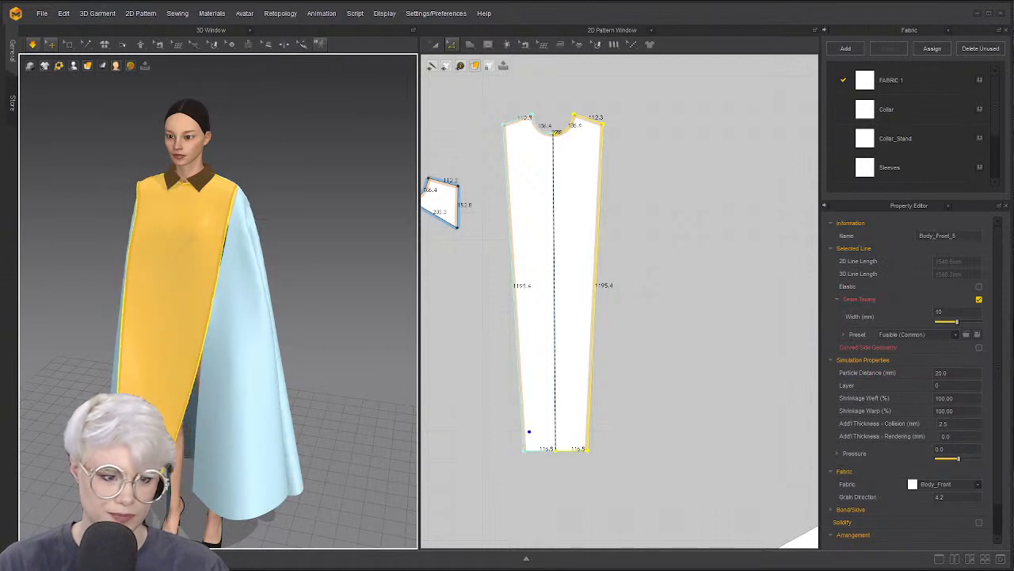
# Orbit and zoom the 3D view to inspect the front panel's profile and upper front
pyautogui.moveTo(147, 385); pyautogui.dragTo(186, 371, button='right')
pyautogui.scroll(2, 114, 357)
pyautogui.moveTo(114, 357); pyautogui.dragTo(217, 405, button='right')
pyautogui.scroll(-2, 214, 401)
pyautogui.scroll(2, 144, 334)
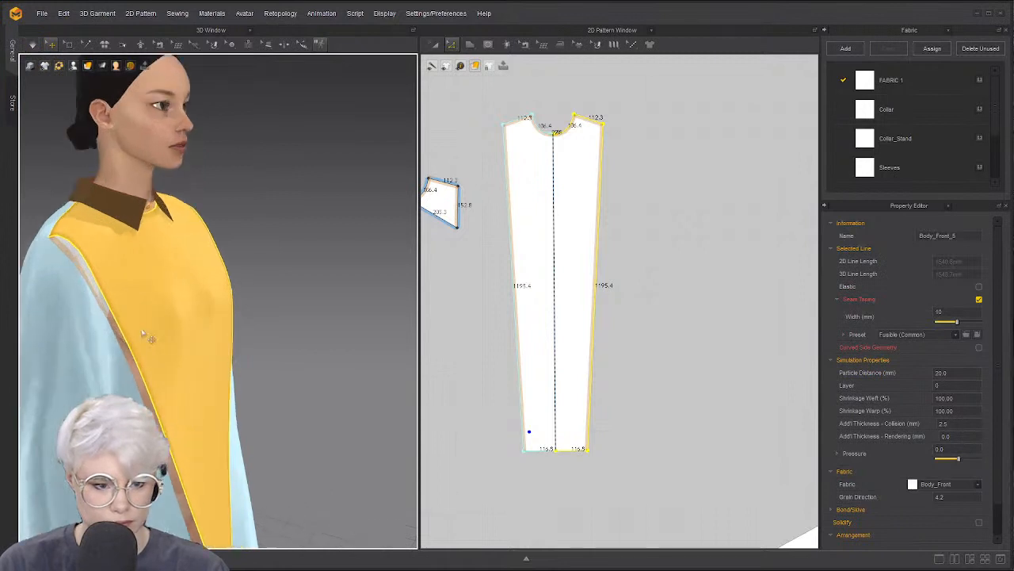
pyautogui.moveTo(145, 335); pyautogui.dragTo(210, 389, button='middle')
pyautogui.scroll(1, 210, 389)
pyautogui.scroll(-2, 436, 299)
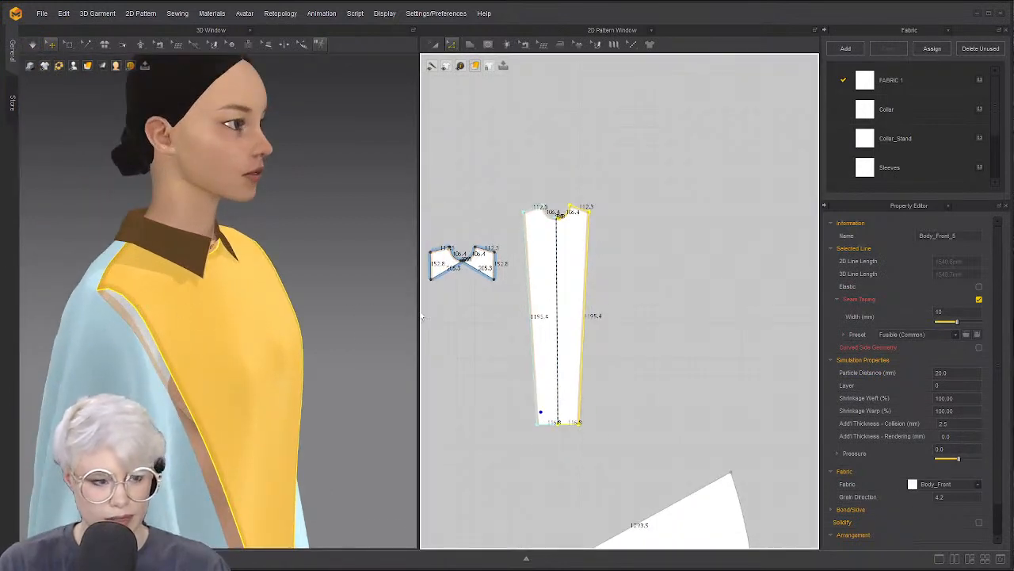
pyautogui.scroll(3, 455, 296)
# Move the right shoulder piece up and right, then frame the shoulder pieces and front panel neckline
pyautogui.press('a')
pyautogui.moveTo(508, 229); pyautogui.dragTo(546, 186)
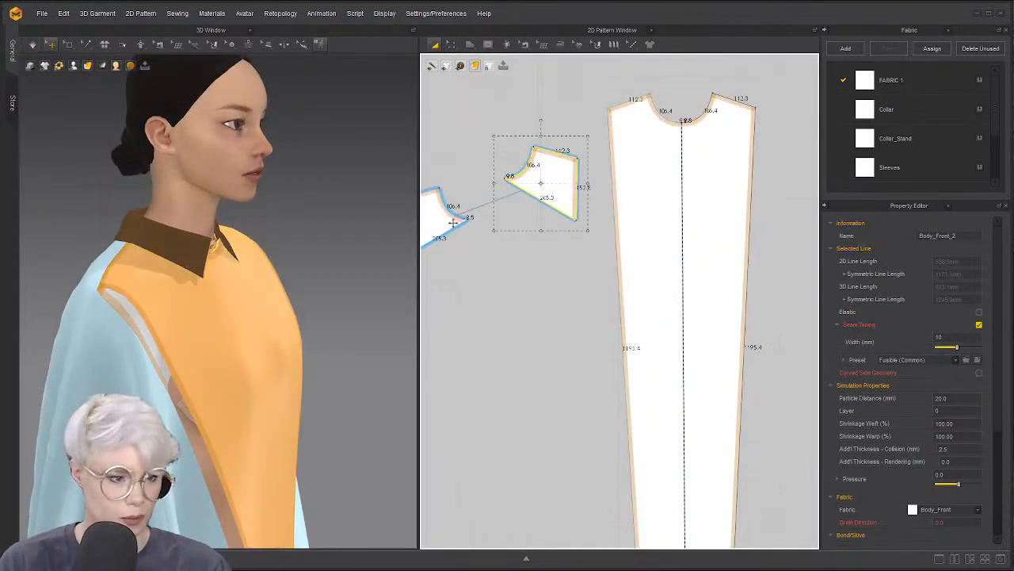
pyautogui.click(453, 223)
pyautogui.scroll(-2, 547, 287)
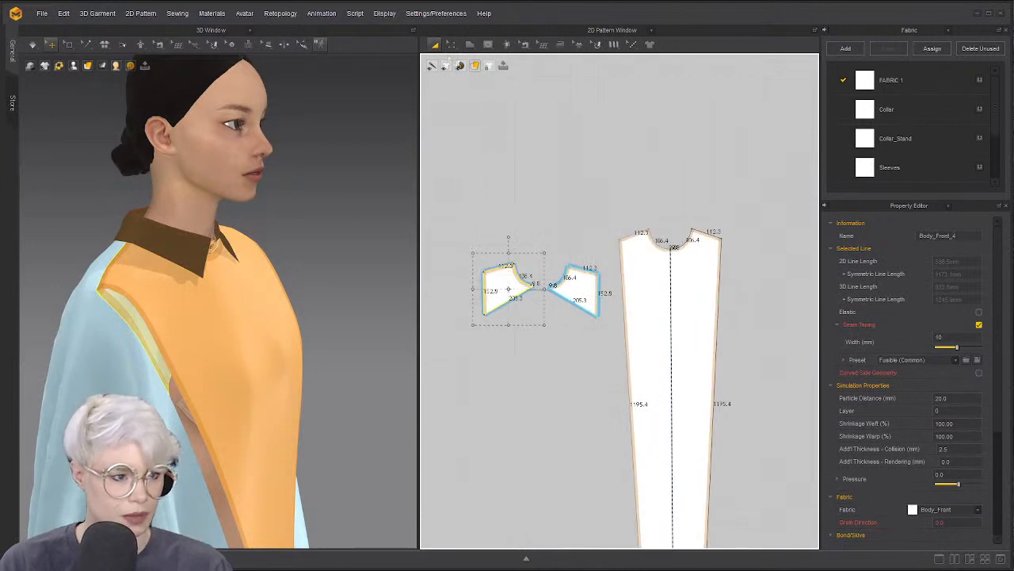
pyautogui.scroll(3, 581, 225)
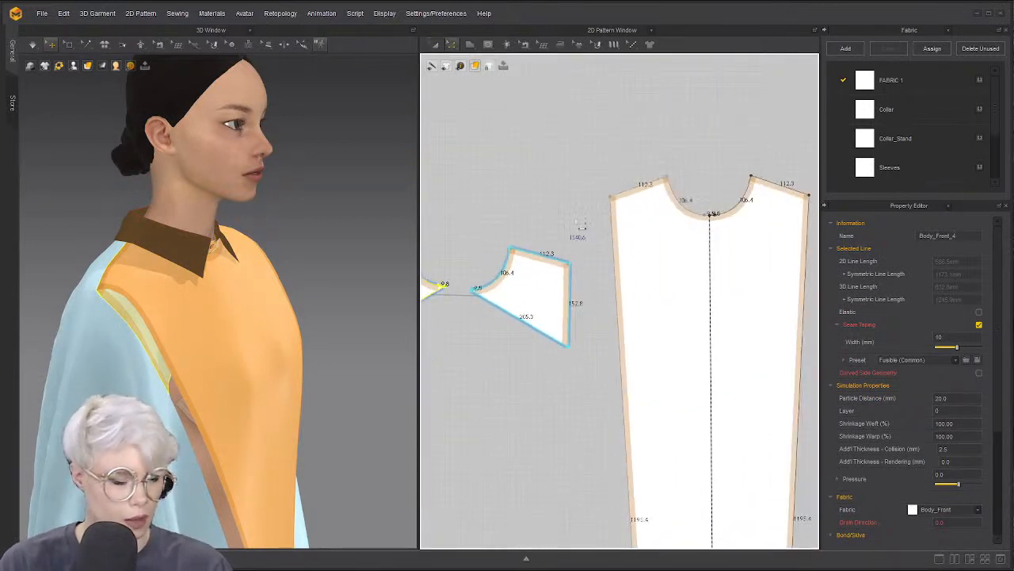
pyautogui.click(615, 238)
pyautogui.moveTo(549, 273); pyautogui.dragTo(665, 239, button='middle')
pyautogui.scroll(3, 532, 230)
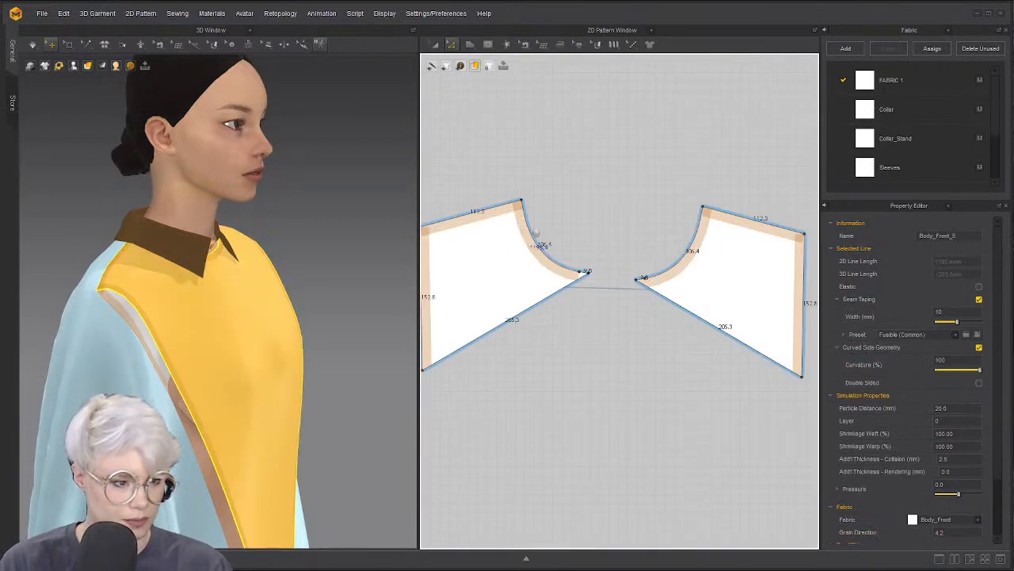
pyautogui.moveTo(504, 241); pyautogui.dragTo(620, 221, button='middle')
pyautogui.moveTo(555, 235); pyautogui.dragTo(471, 235, button='middle')
pyautogui.scroll(-4, 470, 234)
pyautogui.scroll(2, 631, 224)
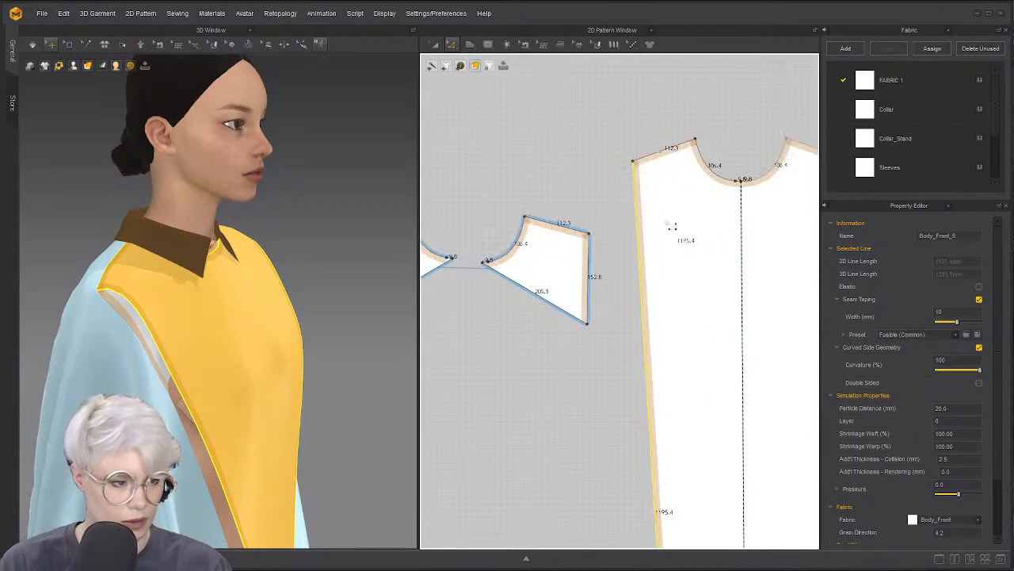
pyautogui.scroll(3, 255, 295)
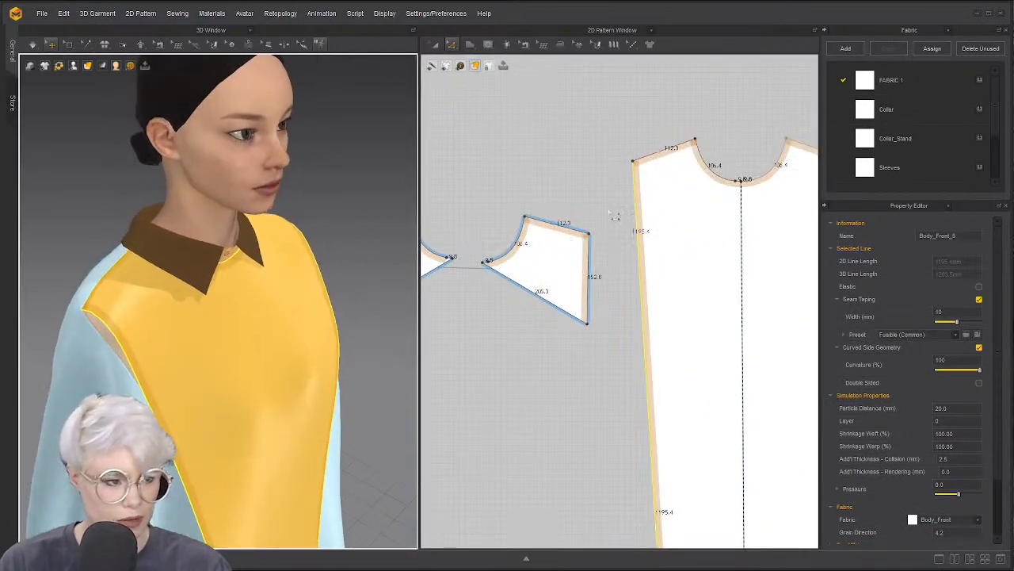
# Place the first button near the upper corner of the left shoulder piece's straight edge
pyautogui.moveTo(231, 46)
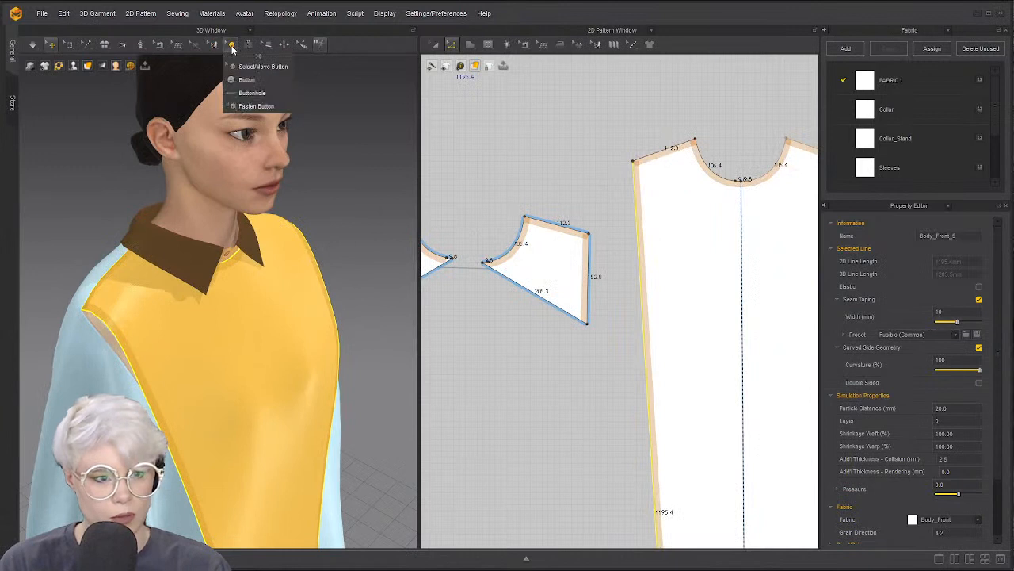
pyautogui.click(260, 82)
pyautogui.moveTo(481, 195); pyautogui.dragTo(579, 187, button='middle')
pyautogui.scroll(-1, 579, 187)
pyautogui.scroll(4, 515, 203)
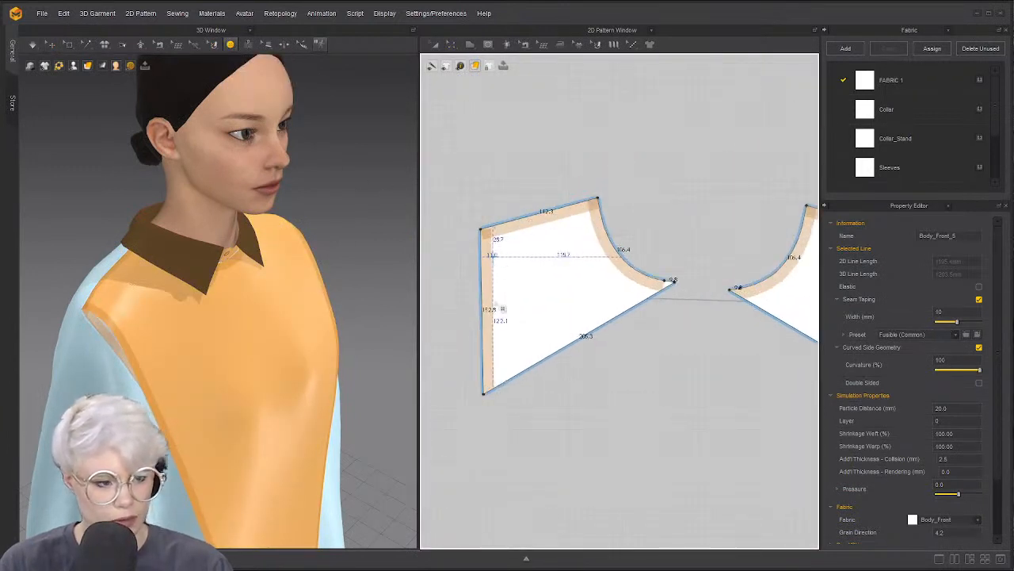
pyautogui.click(492, 256)
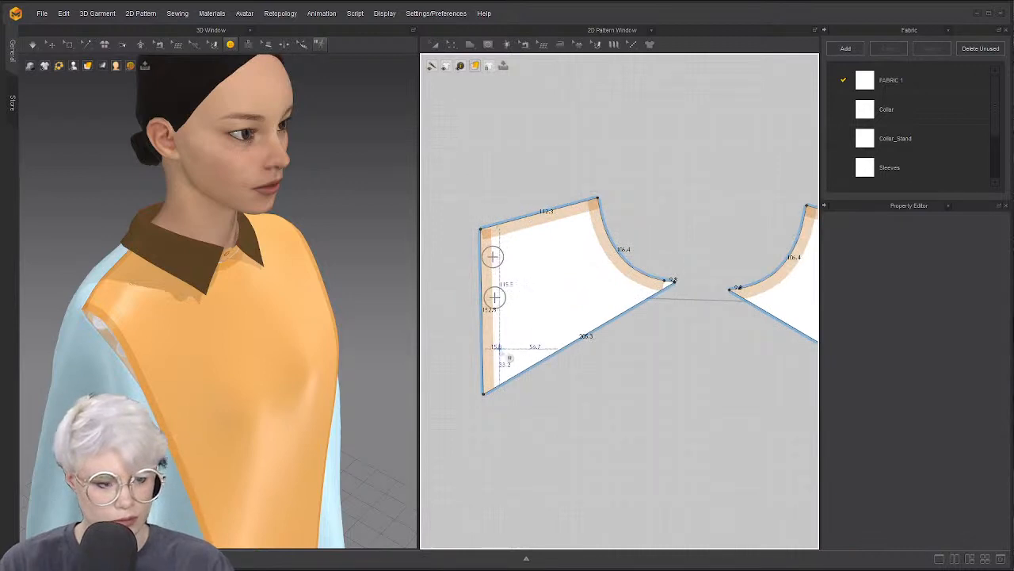
pyautogui.hotkey('ctrl', 'z')
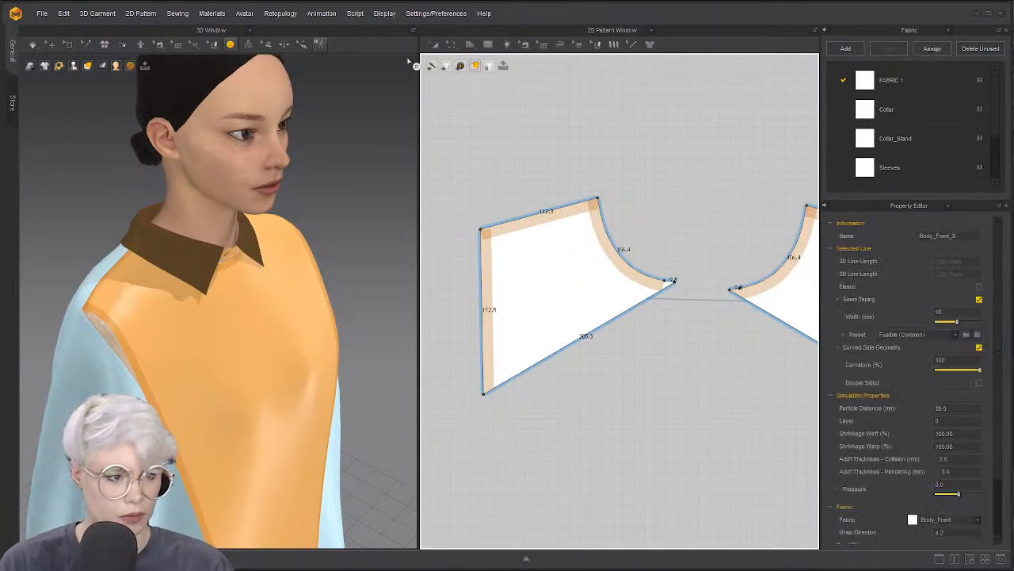
pyautogui.click(452, 45)
pyautogui.click(483, 264)
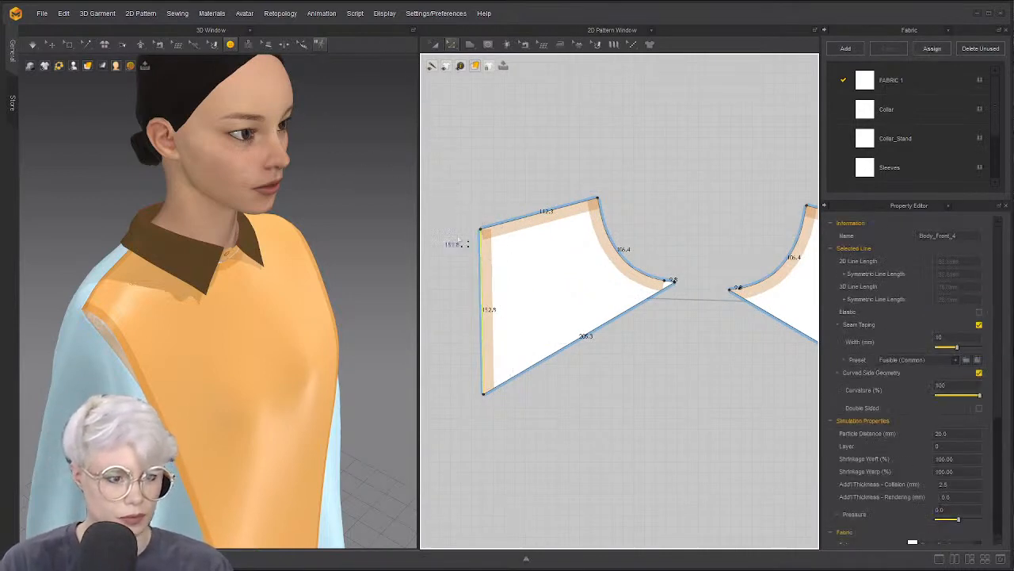
pyautogui.click(232, 46)
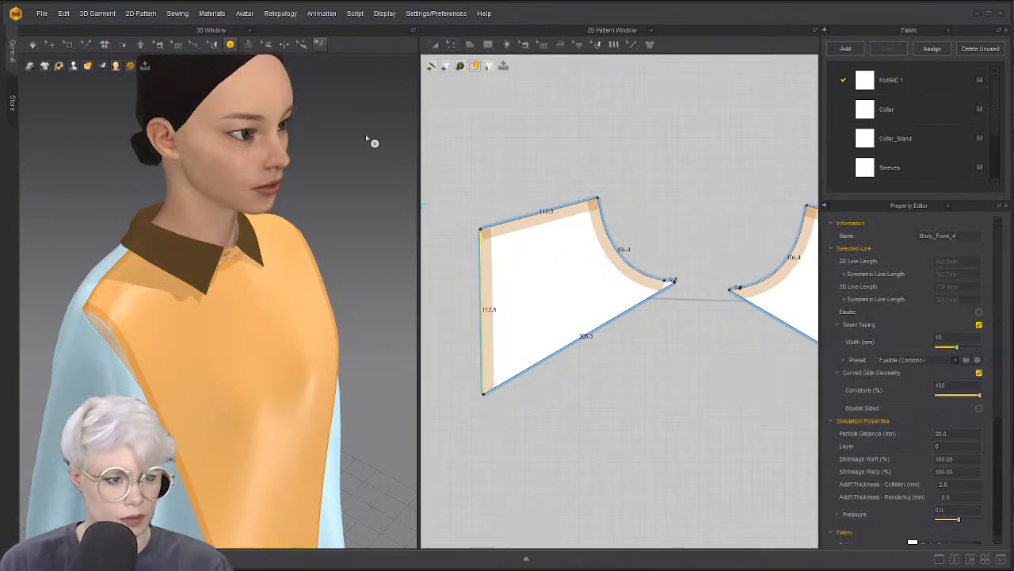
pyautogui.click(509, 247)
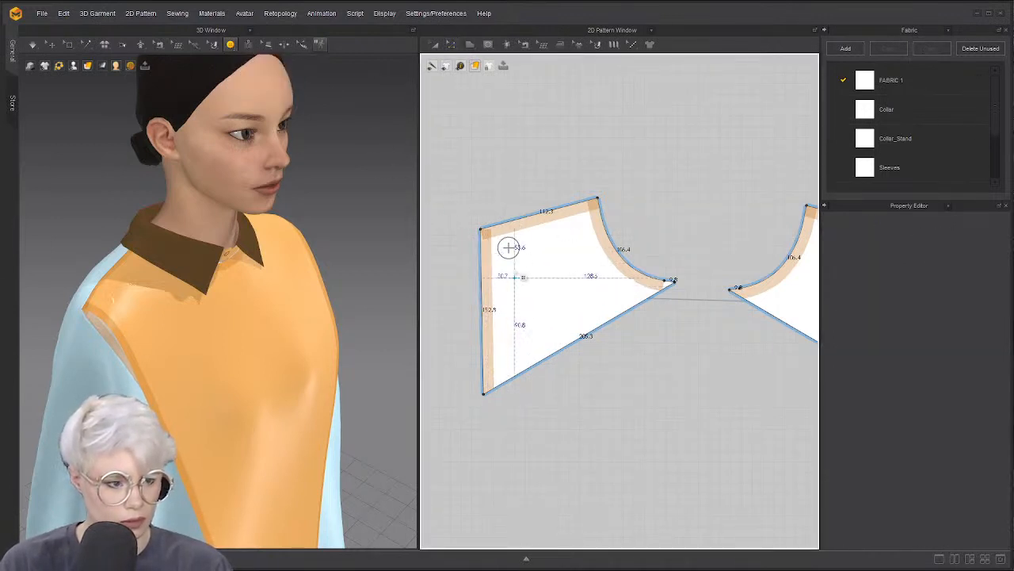
# Add a second and third button lower down the edge, dragging each into position
pyautogui.click(229, 45)
pyautogui.click(247, 66)
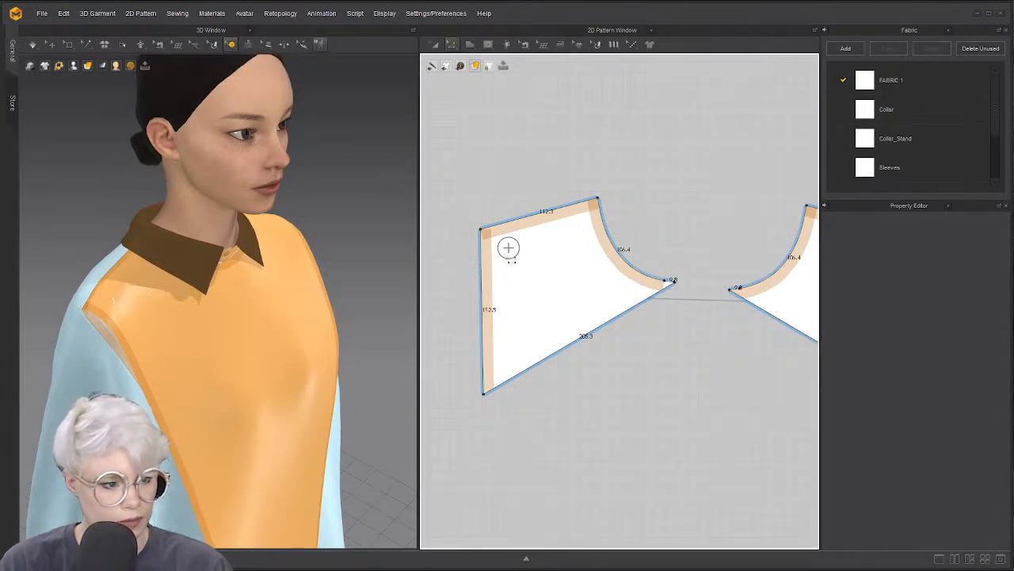
pyautogui.click(231, 45)
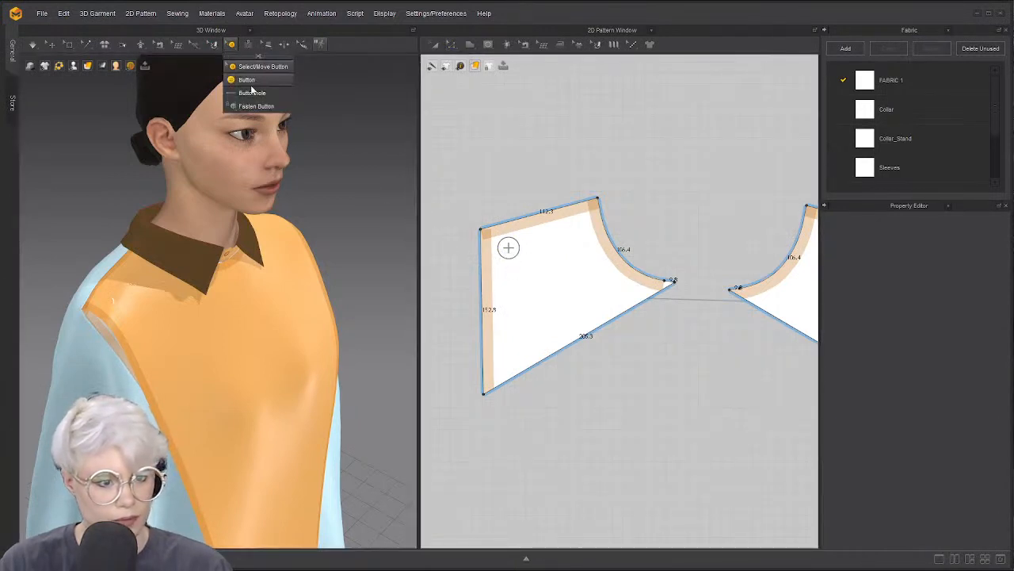
pyautogui.click(509, 248)
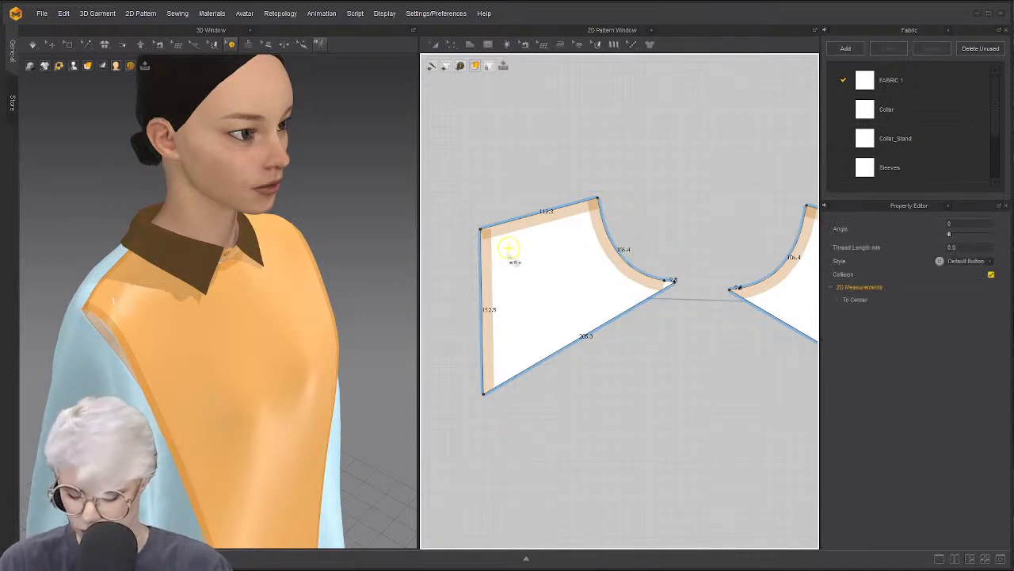
pyautogui.click(481, 272)
pyautogui.moveTo(481, 272); pyautogui.dragTo(514, 290)
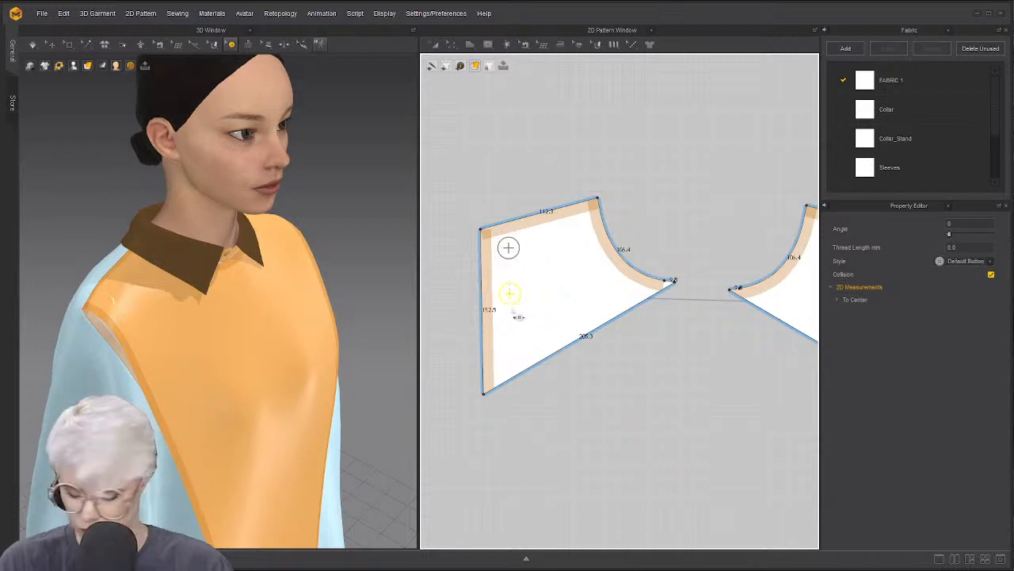
pyautogui.click(511, 345)
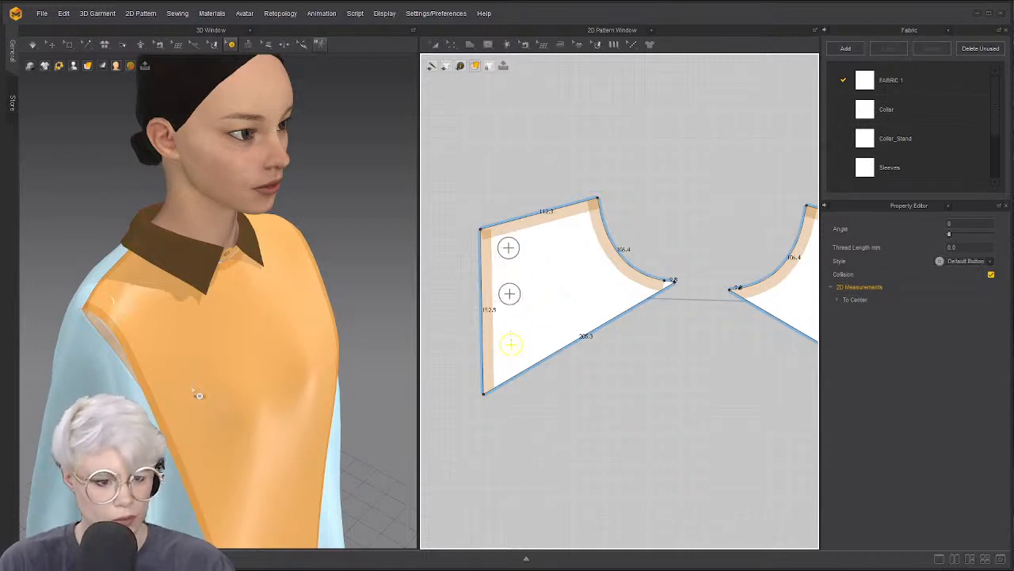
pyautogui.moveTo(196, 394); pyautogui.dragTo(225, 367, button='right')
# Select the shoulder piece's top-left corner point, then switch to selecting existing buttons
pyautogui.scroll(-5, 619, 300)
pyautogui.scroll(4, 618, 302)
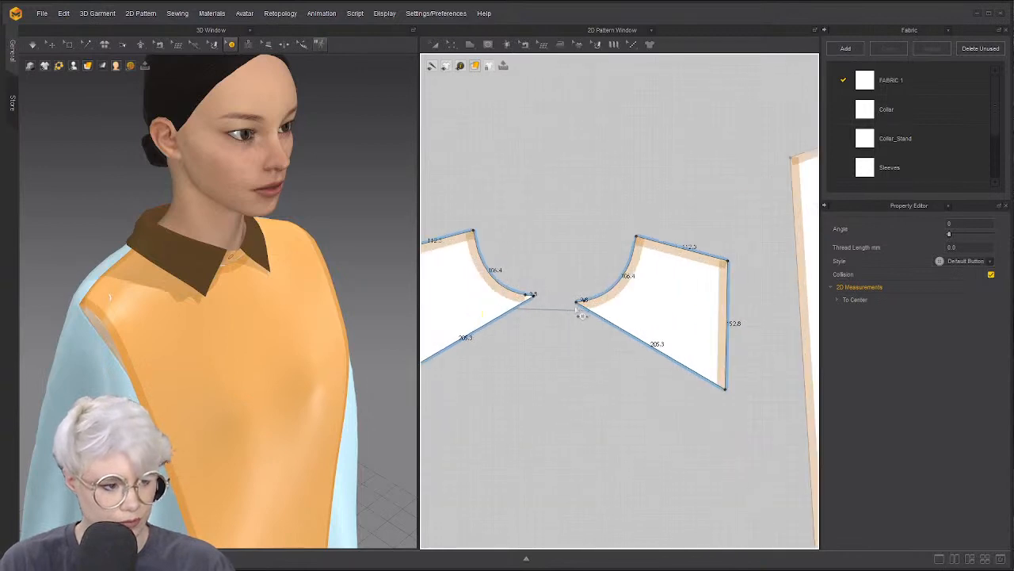
pyautogui.moveTo(505, 251); pyautogui.dragTo(598, 236, button='middle')
pyautogui.press('z')
pyautogui.moveTo(465, 219); pyautogui.dragTo(505, 284)
pyautogui.click(231, 44)
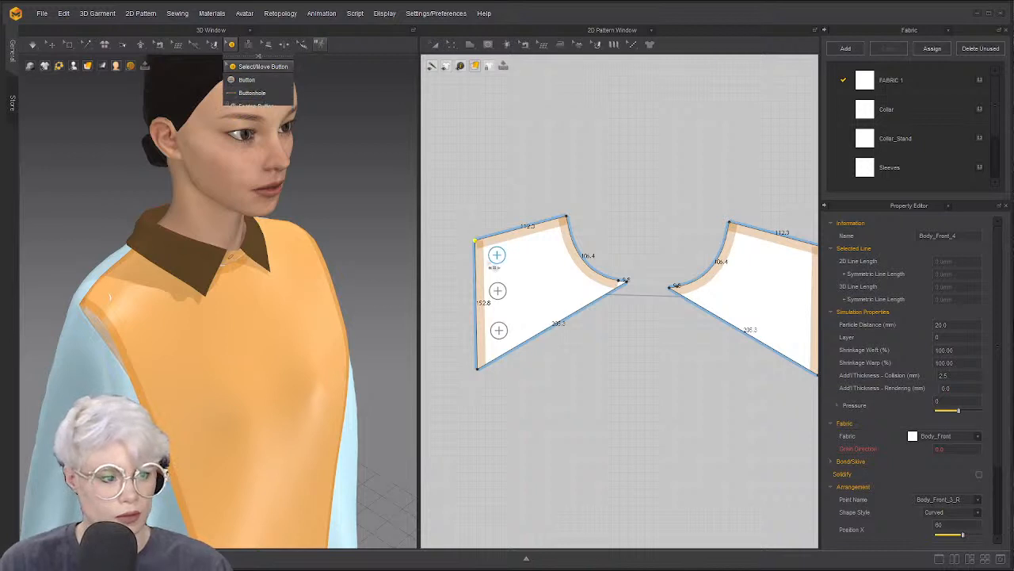
pyautogui.click(247, 79)
# Duplicate the left piece's buttons as buttonholes onto the symmetric right shoulder piece
pyautogui.click(493, 254)
pyautogui.rightClick(498, 261)
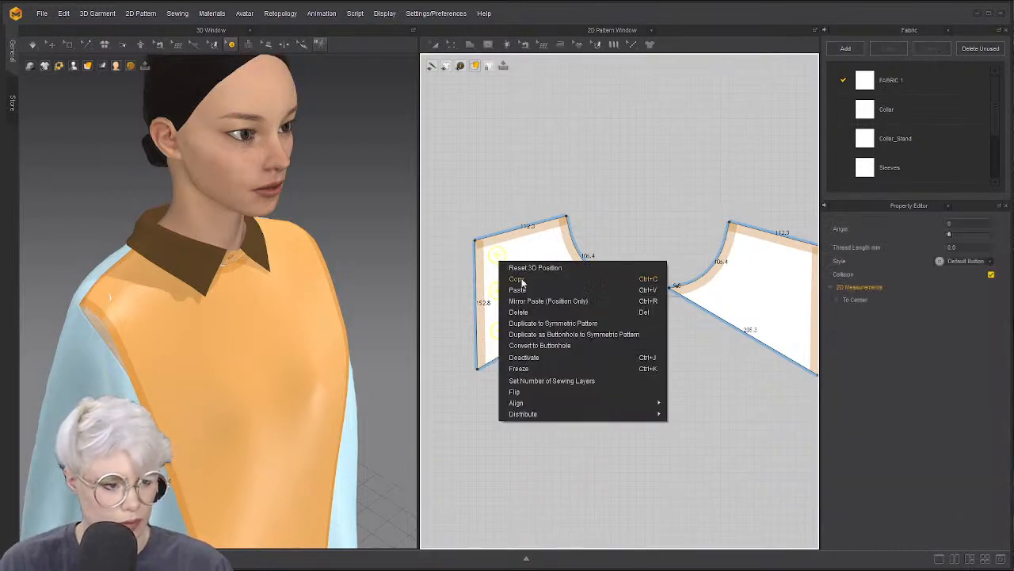
pyautogui.click(604, 335)
pyautogui.moveTo(528, 362); pyautogui.dragTo(467, 238)
pyautogui.rightClick(492, 260)
pyautogui.click(546, 324)
# Move the right shoulder piece onto the top of the long front panel
pyautogui.scroll(-2, 664, 332)
pyautogui.moveTo(663, 332); pyautogui.dragTo(496, 322, button='middle')
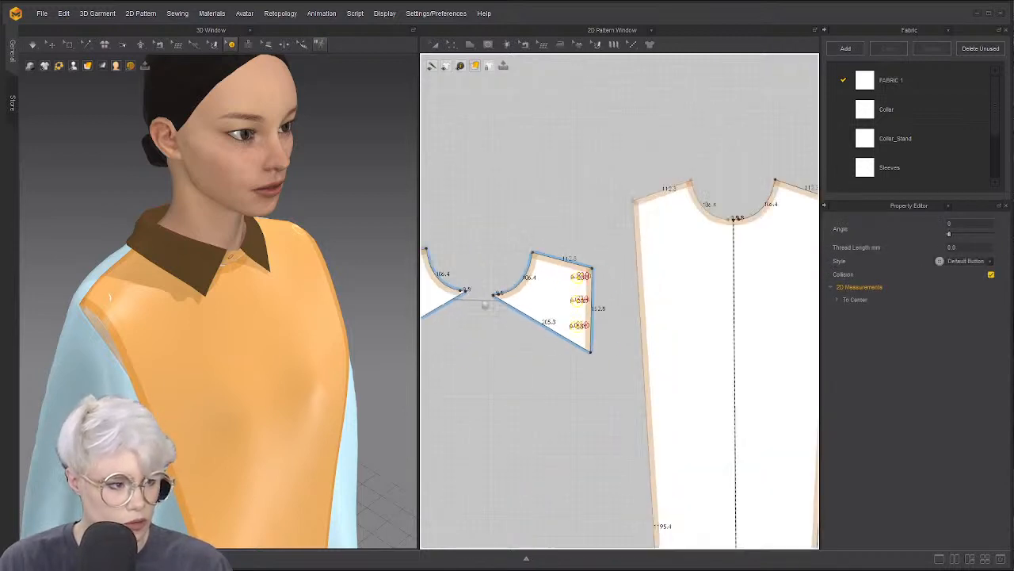
pyautogui.scroll(-1, 609, 357)
pyautogui.click(229, 44)
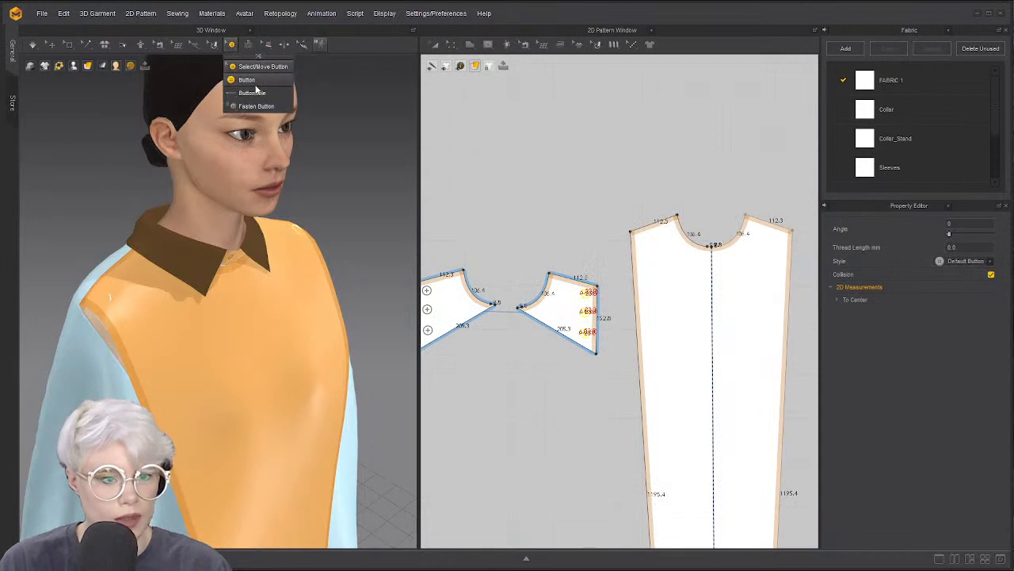
pyautogui.click(550, 295)
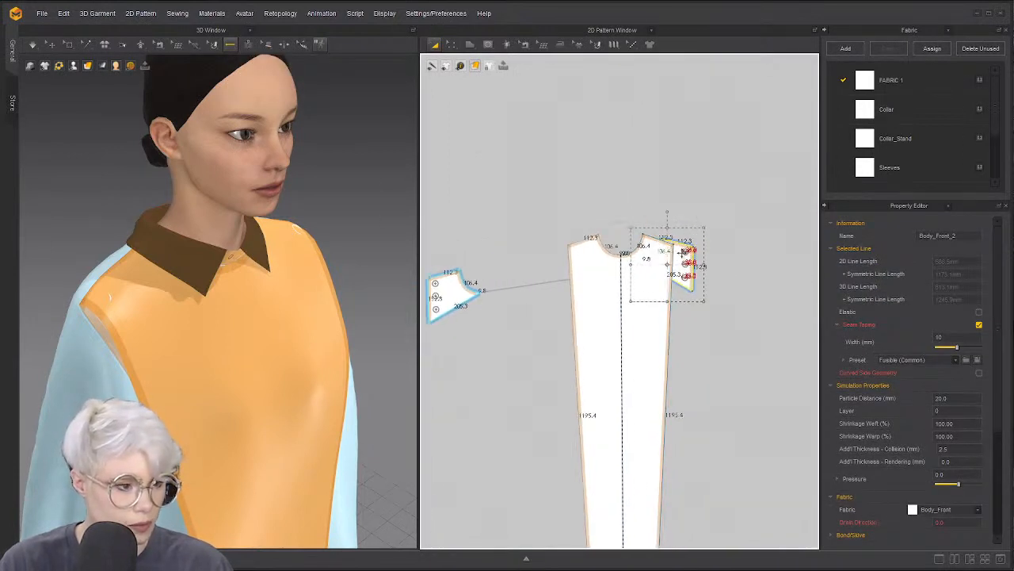
pyautogui.scroll(5, 642, 246)
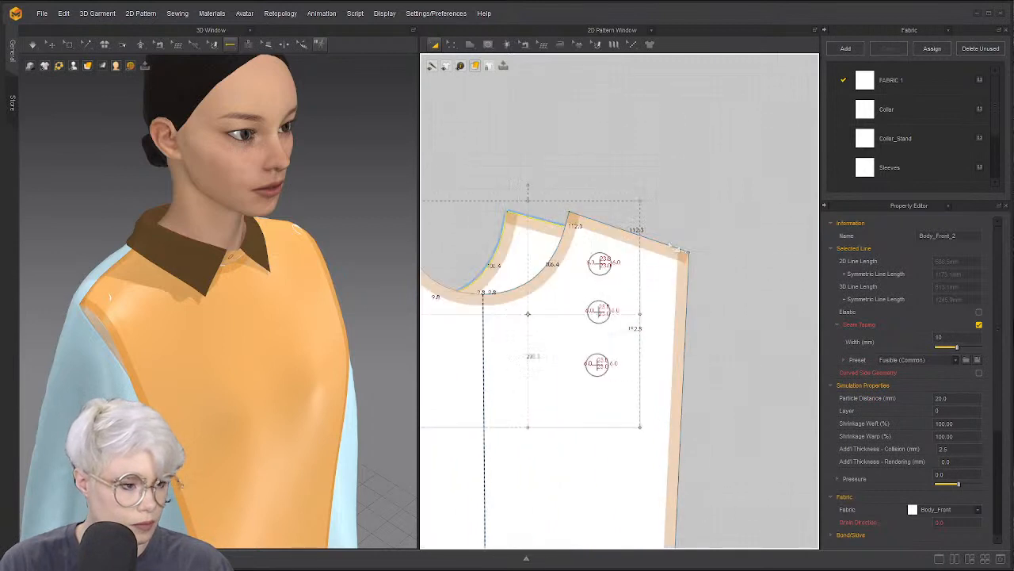
pyautogui.moveTo(528, 241); pyautogui.dragTo(555, 241)
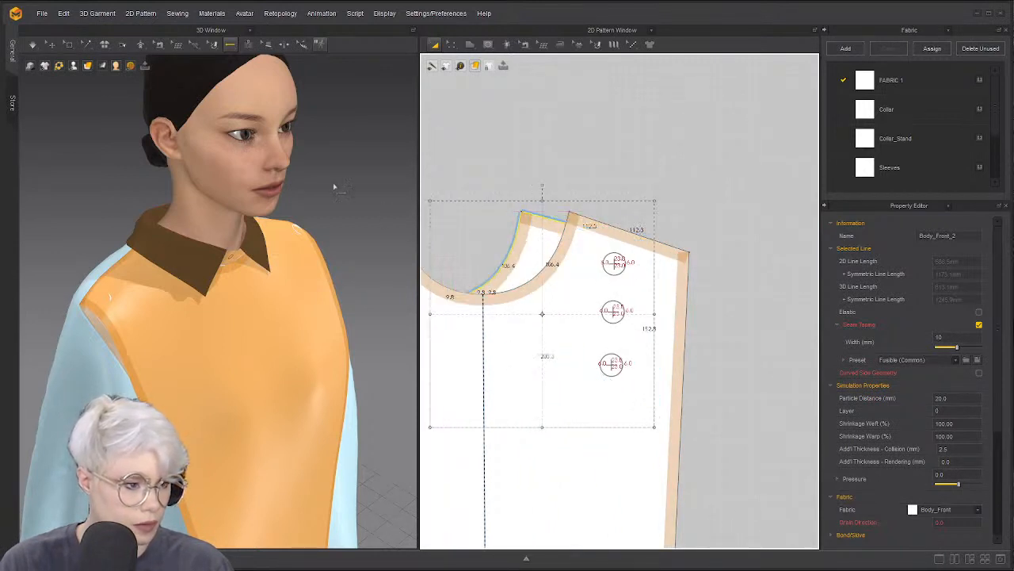
# Place buttonholes on the front panel level with the middle and lowest buttons
pyautogui.click(229, 46)
pyautogui.click(247, 94)
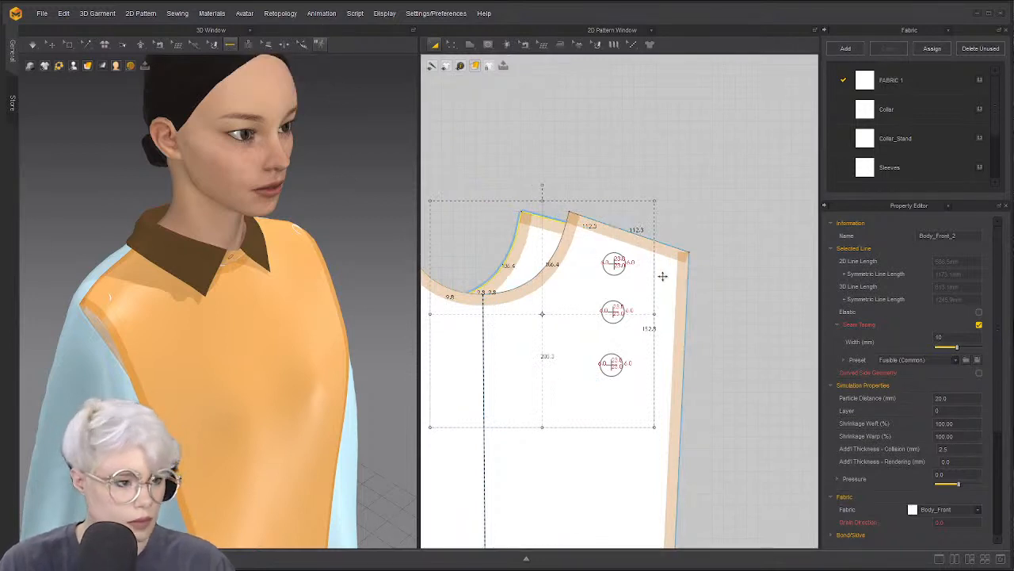
pyautogui.click(230, 45)
pyautogui.click(268, 93)
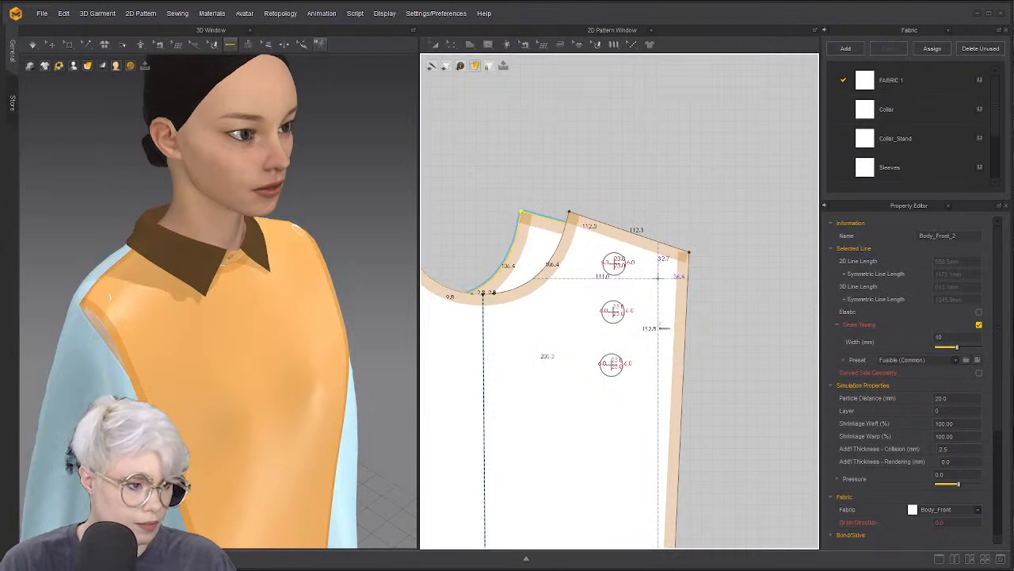
pyautogui.click(659, 325)
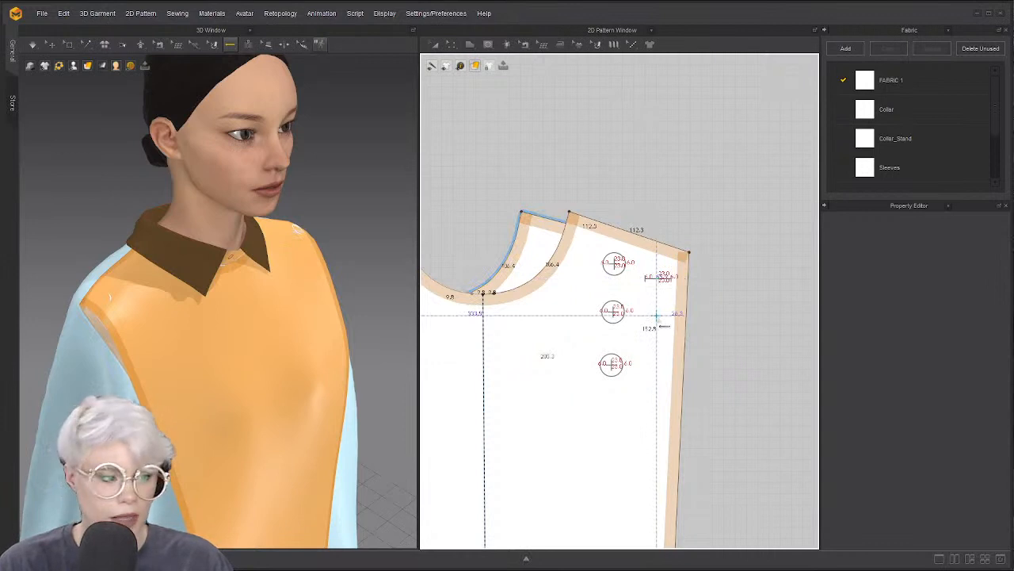
pyautogui.click(660, 318)
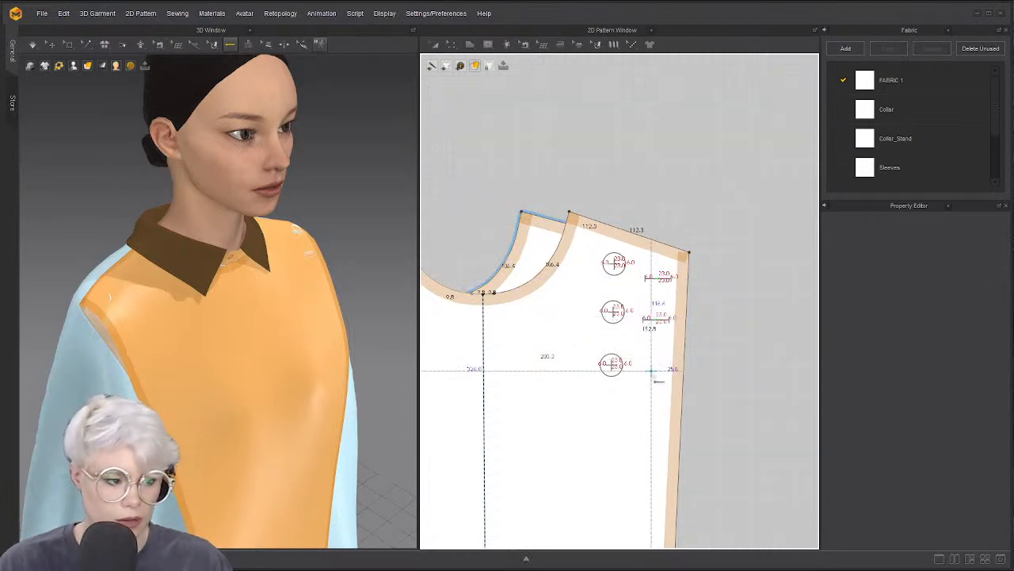
pyautogui.click(657, 372)
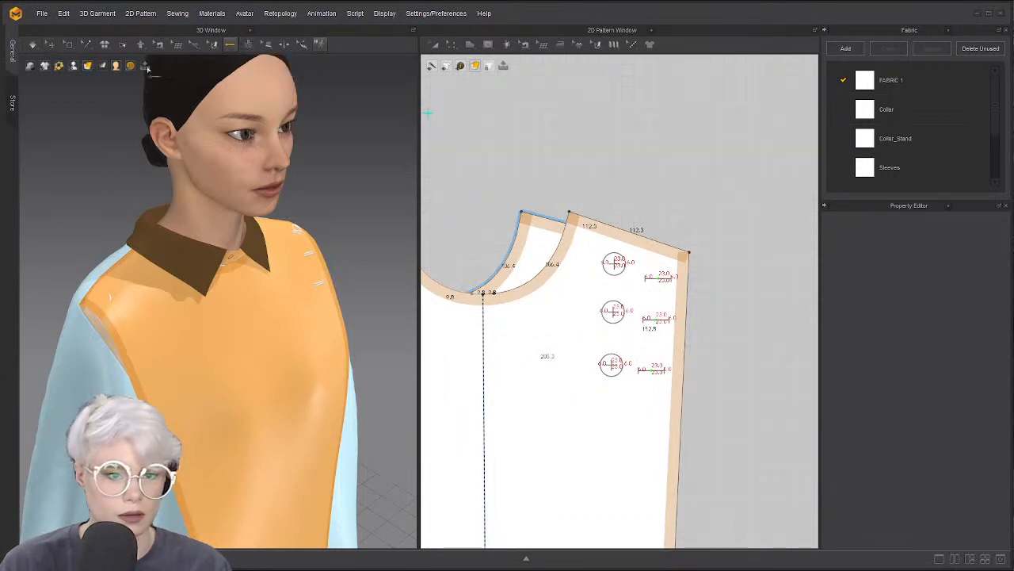
# Rotate the front panel's three buttonholes to an angle of 188
pyautogui.moveTo(229, 45)
pyautogui.click(247, 70)
pyautogui.moveTo(633, 257); pyautogui.dragTo(690, 414)
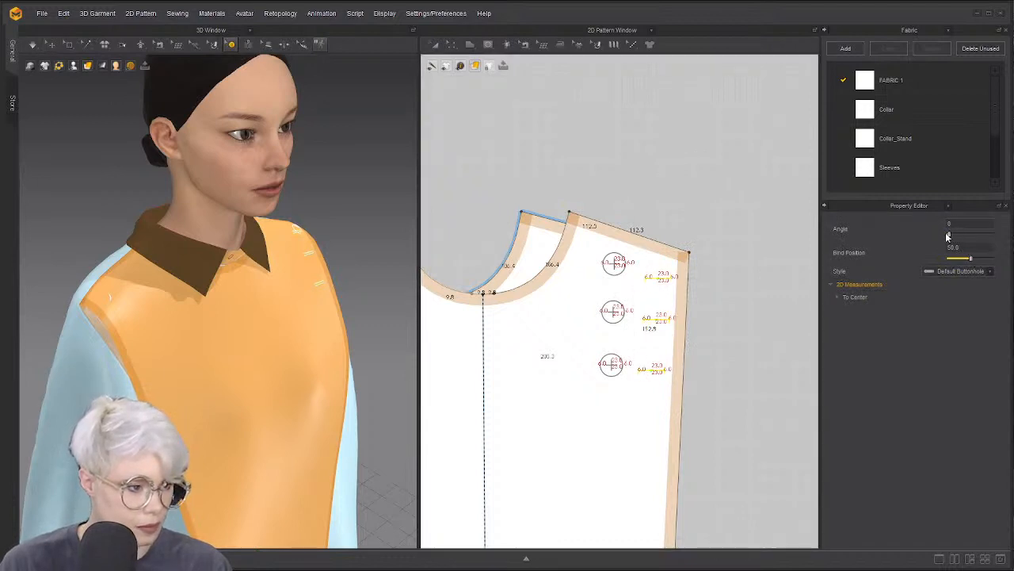
pyautogui.moveTo(946, 236); pyautogui.dragTo(971, 236)
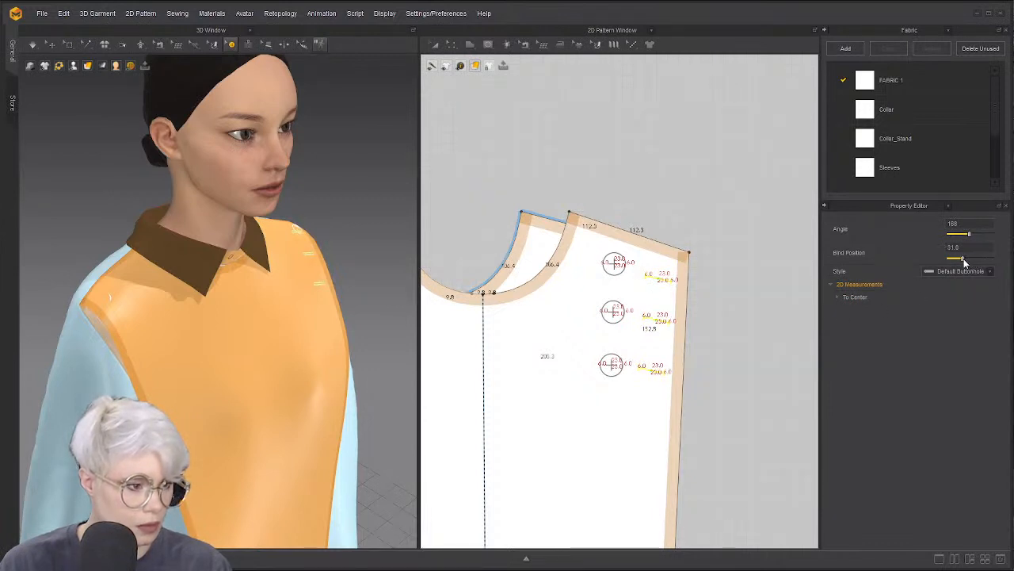
pyautogui.click(694, 287)
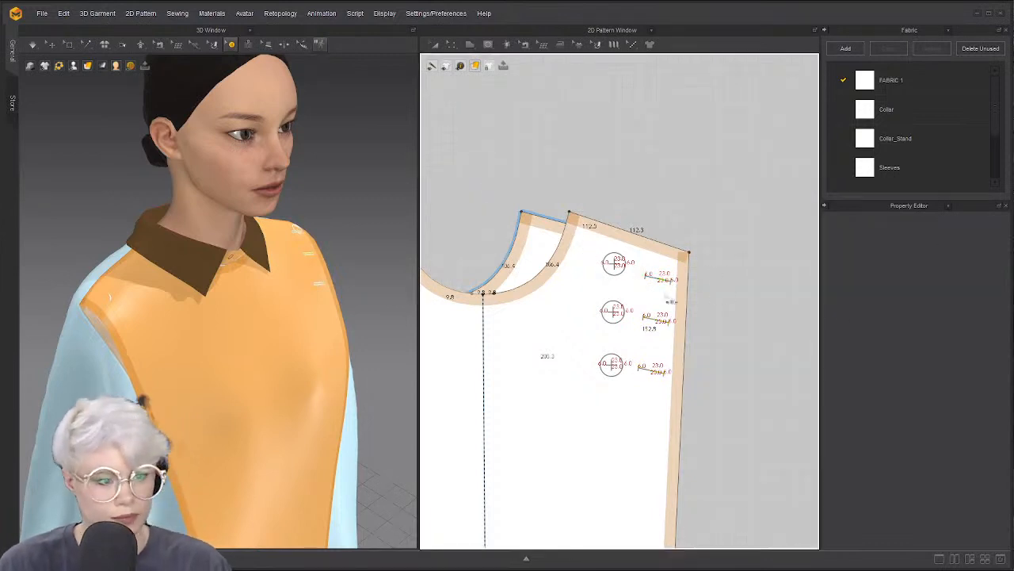
# Move the right shoulder piece off the front panel and back against the left one
pyautogui.press('a')
pyautogui.moveTo(539, 243); pyautogui.dragTo(523, 135)
pyautogui.scroll(-4, 553, 200)
pyautogui.moveTo(545, 194); pyautogui.dragTo(470, 173)
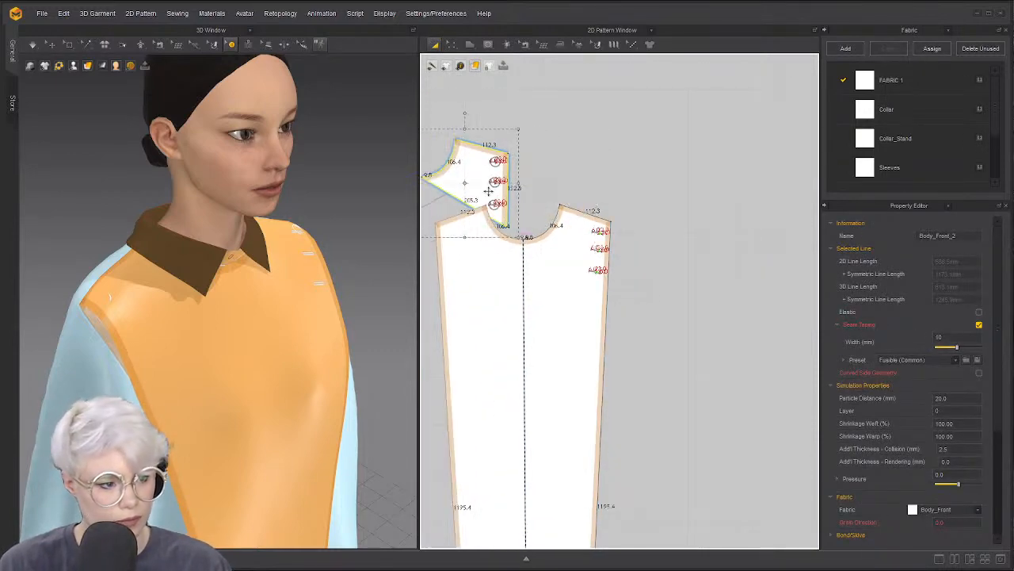
pyautogui.moveTo(553, 172); pyautogui.dragTo(708, 155, button='middle')
pyautogui.moveTo(625, 159); pyautogui.dragTo(497, 285)
pyautogui.scroll(2, 597, 222)
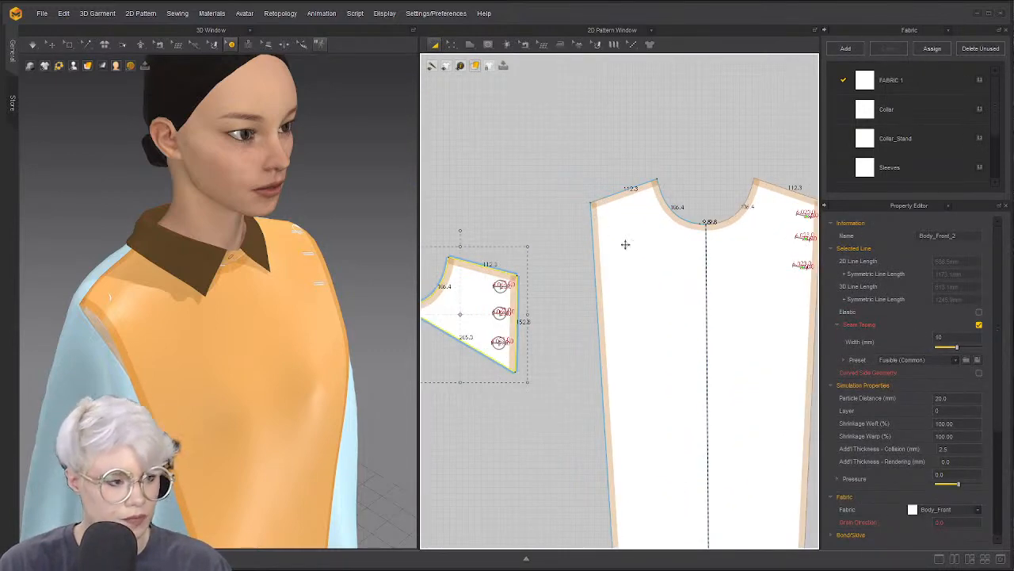
pyautogui.scroll(-5, 558, 247)
pyautogui.click(517, 235)
pyautogui.scroll(4, 519, 252)
pyautogui.scroll(-2, 557, 229)
pyautogui.scroll(3, 547, 234)
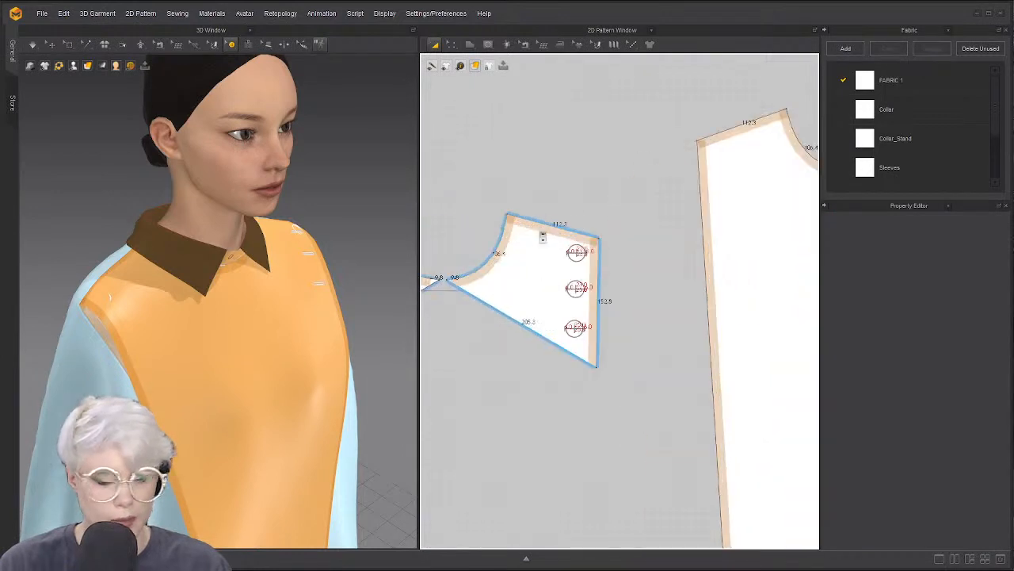
pyautogui.scroll(-3, 535, 270)
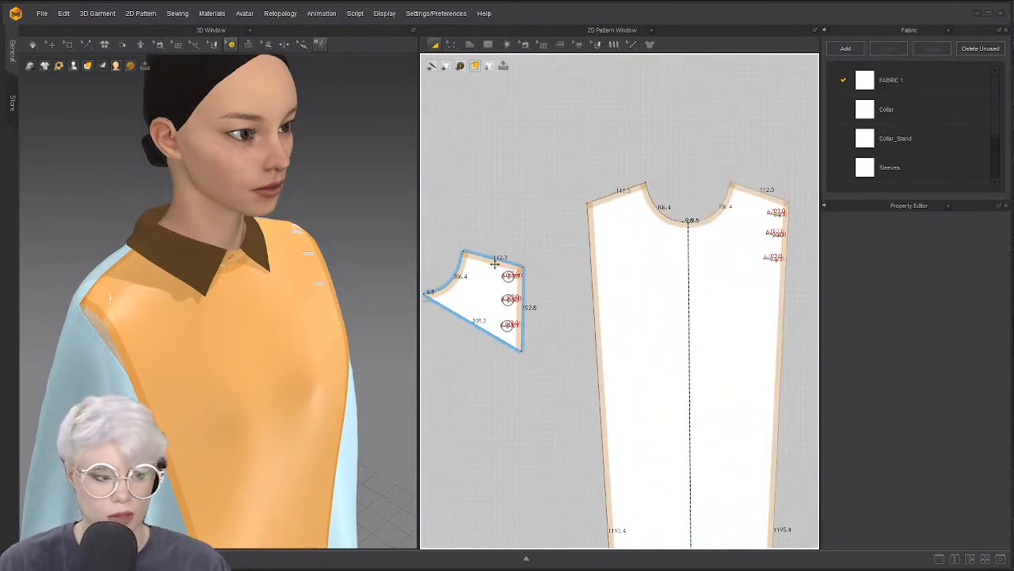
pyautogui.scroll(2, 496, 265)
pyautogui.scroll(-2, 510, 266)
# Mirror the front panel's buttonholes onto its other front edge as symmetric buttonholes
pyautogui.press('z')
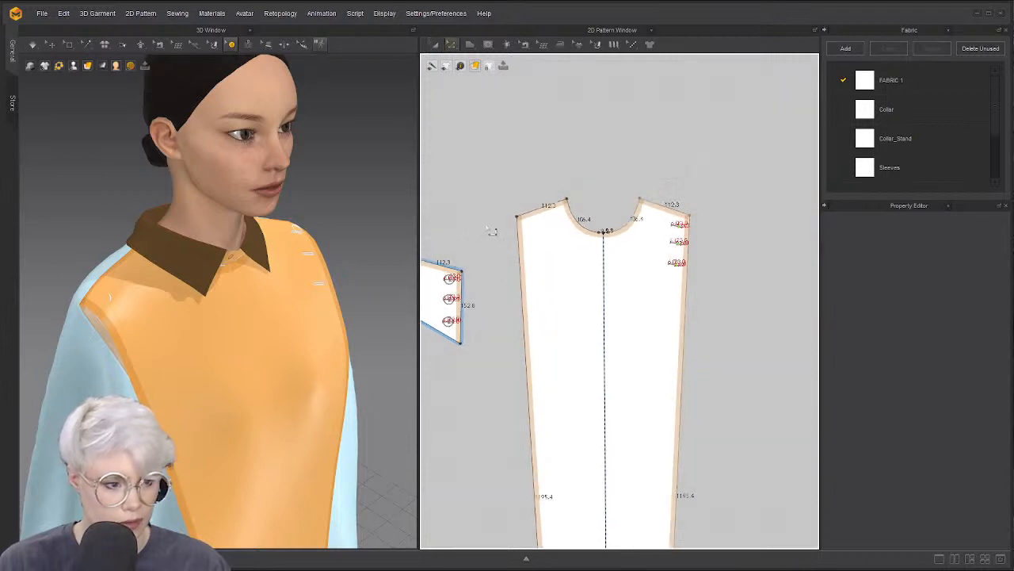
pyautogui.click(237, 46)
pyautogui.click(255, 66)
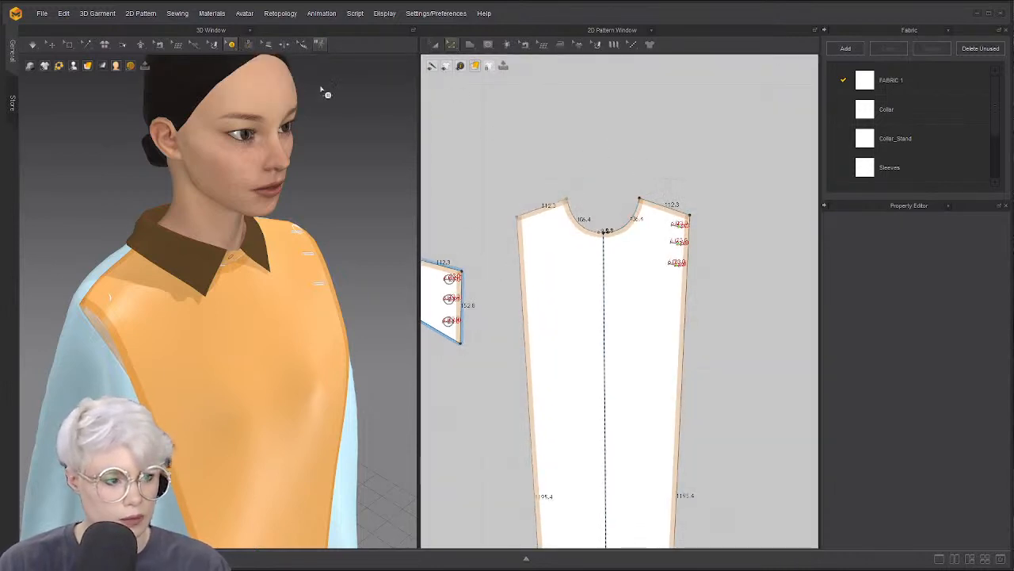
pyautogui.rightClick(673, 224)
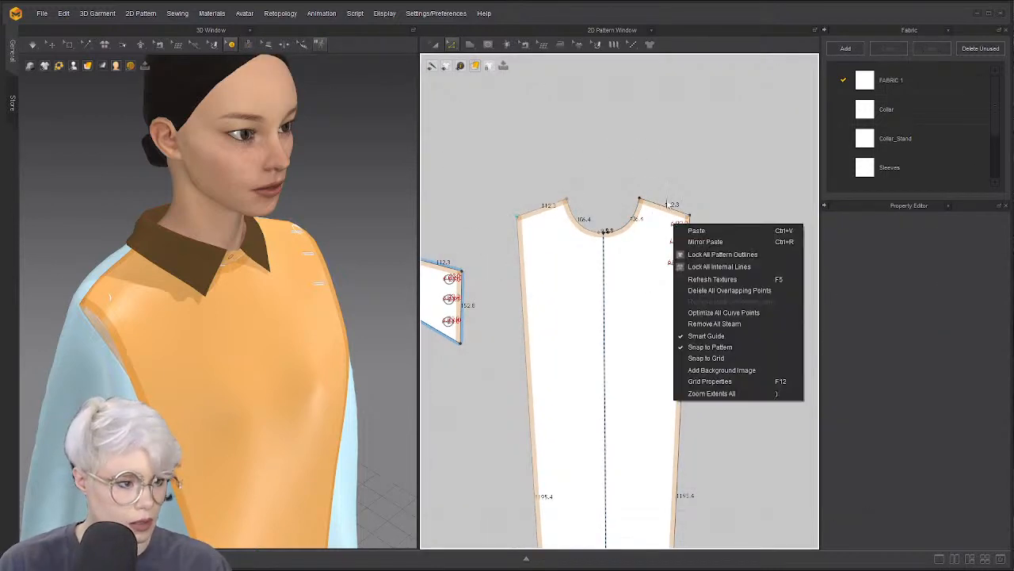
pyautogui.click(232, 45)
pyautogui.moveTo(712, 283); pyautogui.dragTo(703, 299, button='middle')
pyautogui.scroll(1, 704, 300)
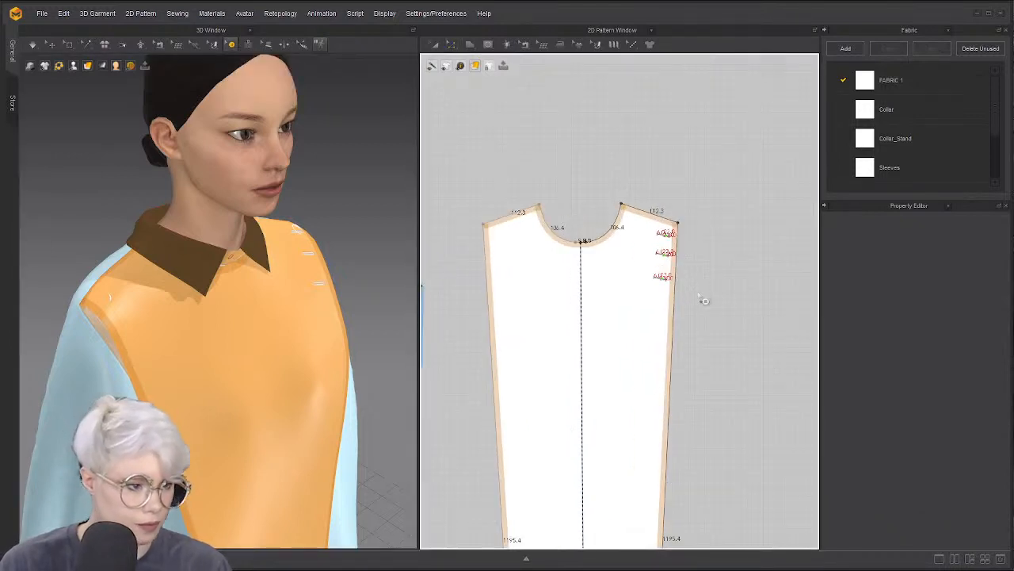
pyautogui.click(663, 233)
pyautogui.rightClick(663, 234)
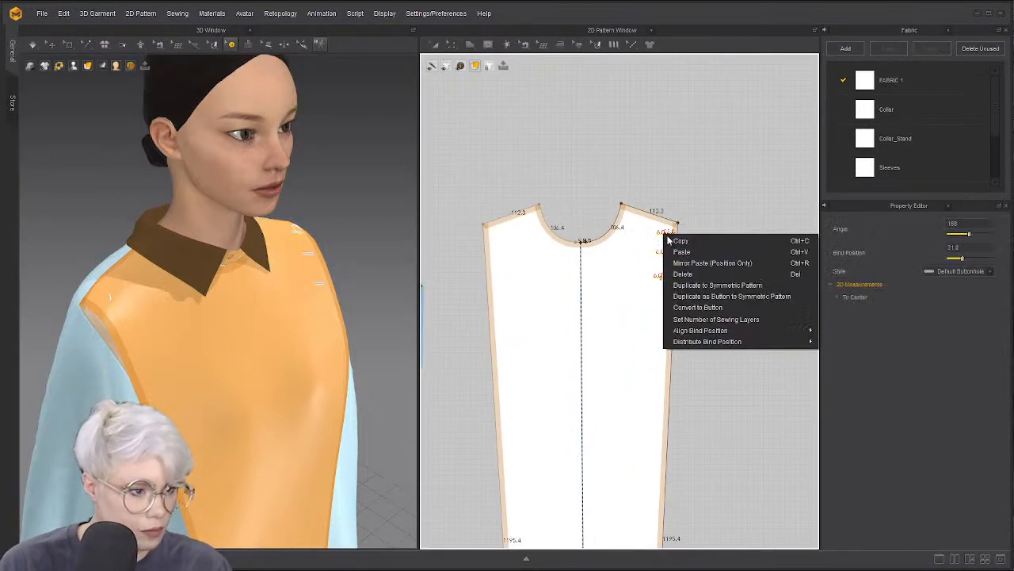
pyautogui.click(728, 287)
pyautogui.scroll(-3, 504, 262)
pyautogui.moveTo(504, 262); pyautogui.dragTo(687, 251, button='middle')
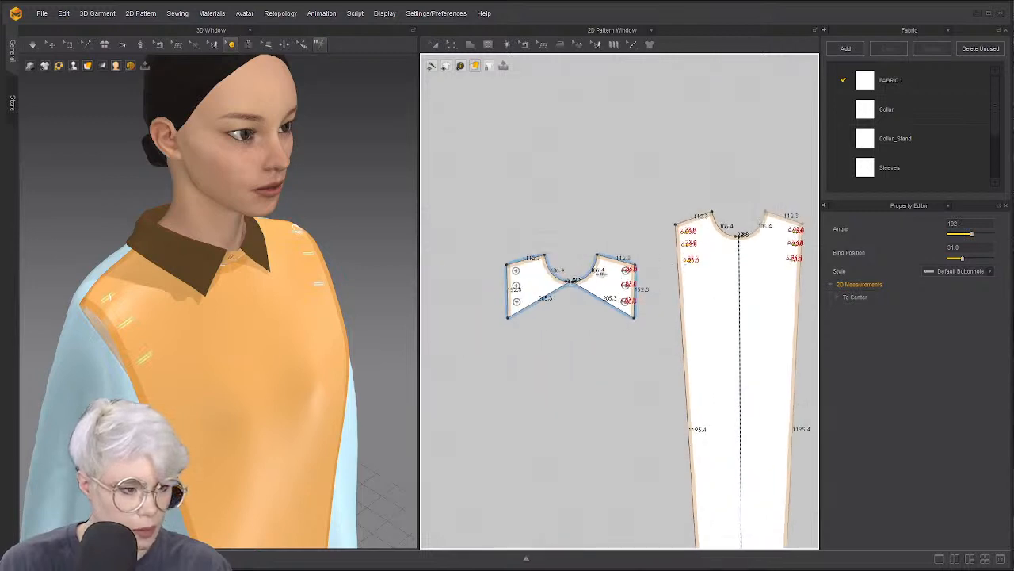
pyautogui.scroll(2, 600, 265)
pyautogui.click(231, 45)
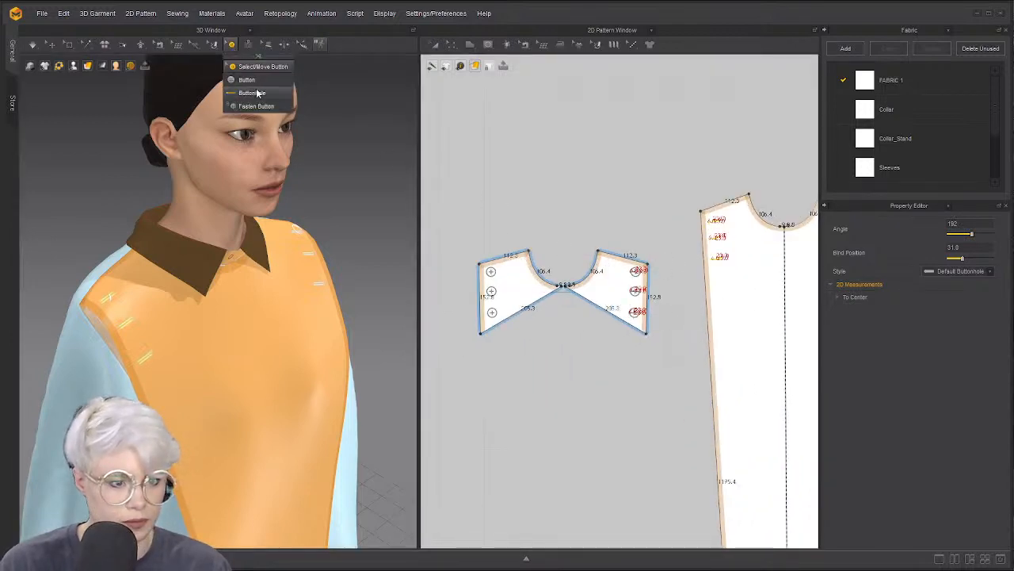
# Place a buttonhole at the yoke piece's upper right and frame the body piece
pyautogui.click(257, 80)
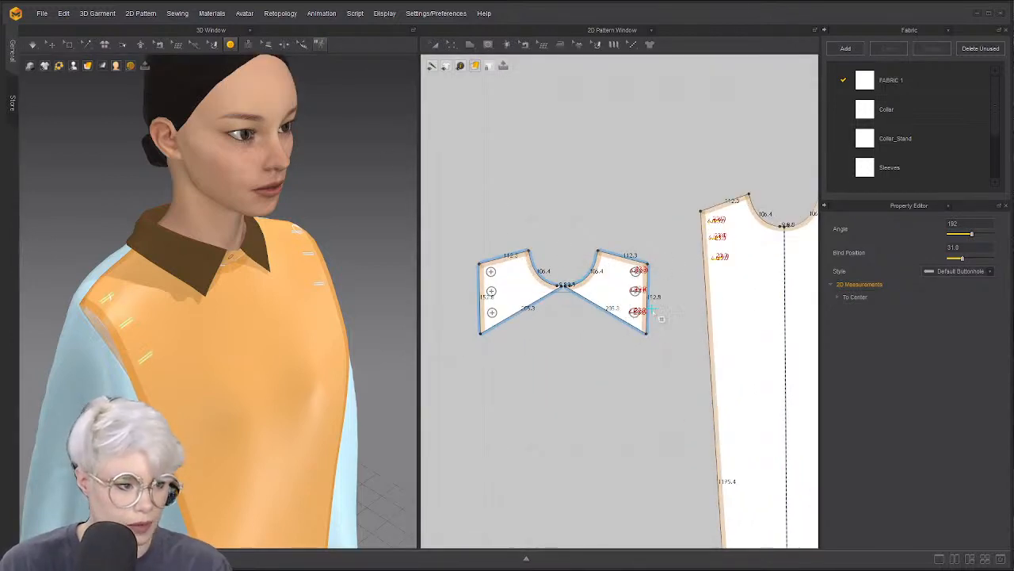
pyautogui.press('Escape')
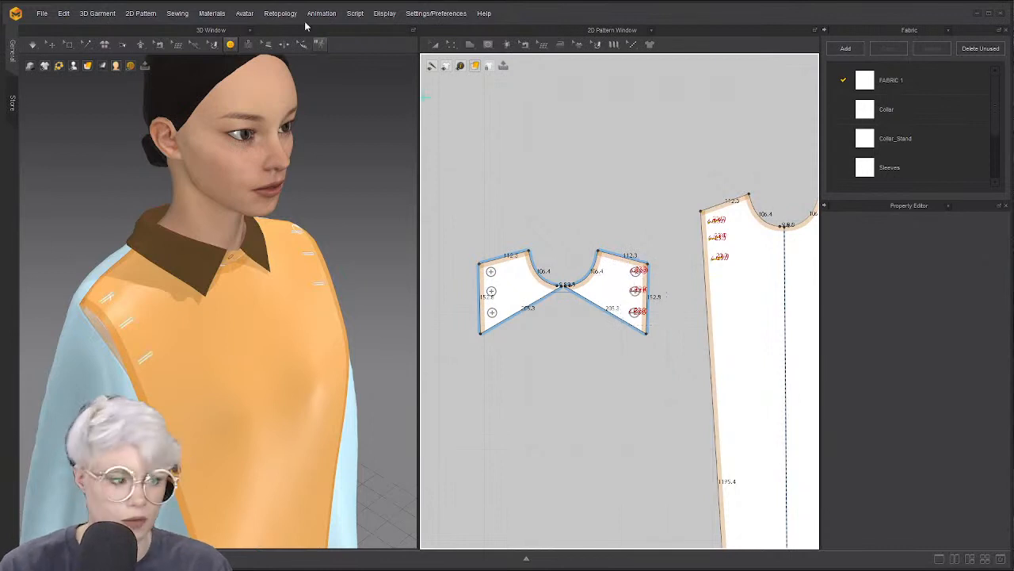
pyautogui.click(229, 44)
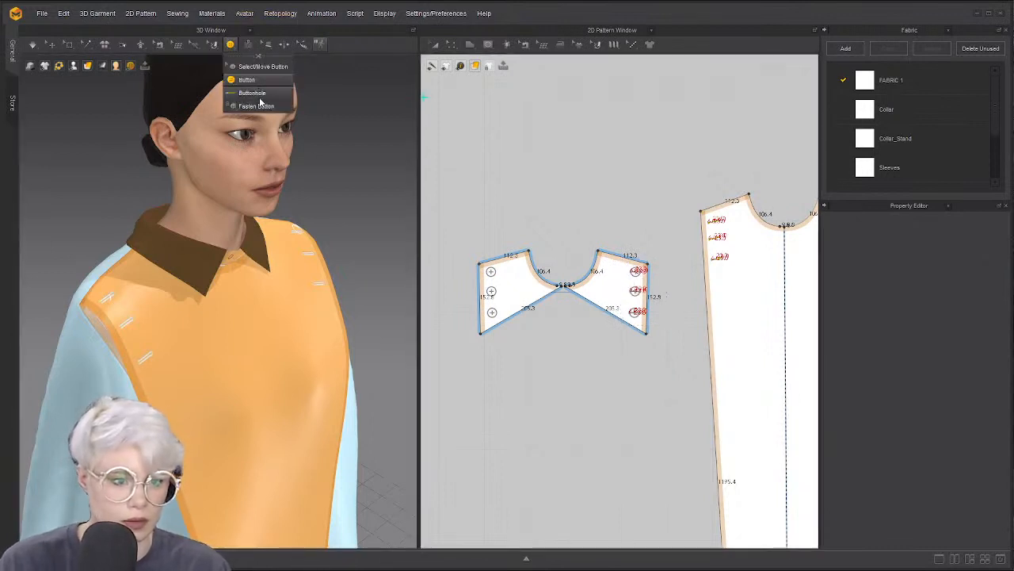
pyautogui.click(253, 94)
pyautogui.click(647, 267)
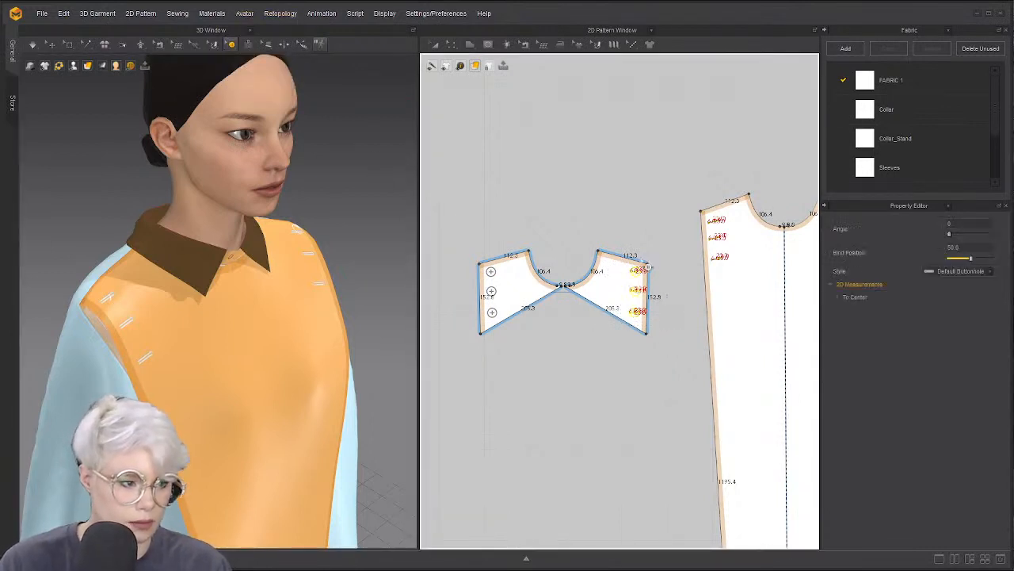
pyautogui.scroll(-2, 649, 267)
pyautogui.moveTo(649, 267); pyautogui.dragTo(439, 298, button='middle')
pyautogui.moveTo(459, 258); pyautogui.dragTo(553, 255, button='middle')
pyautogui.scroll(2, 553, 255)
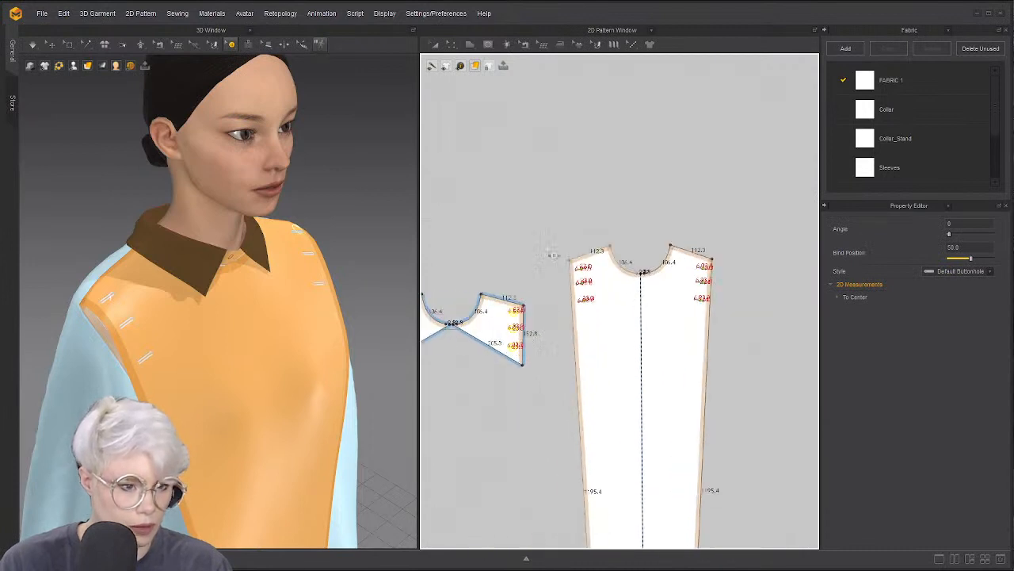
# Fasten each yoke piece's three buttons to the front panel's buttonholes
pyautogui.click(232, 45)
pyautogui.click(258, 104)
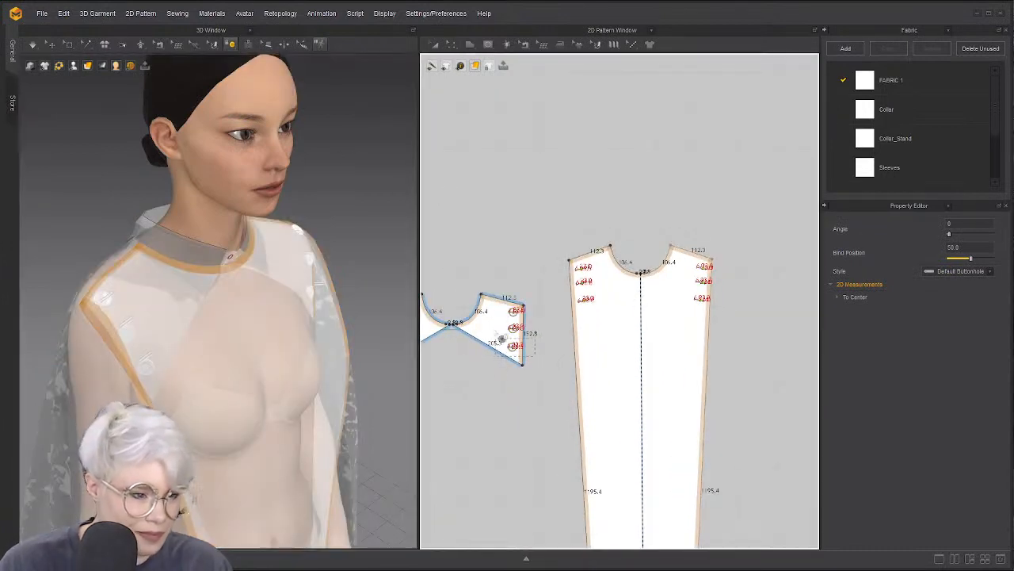
pyautogui.moveTo(502, 338); pyautogui.dragTo(499, 305)
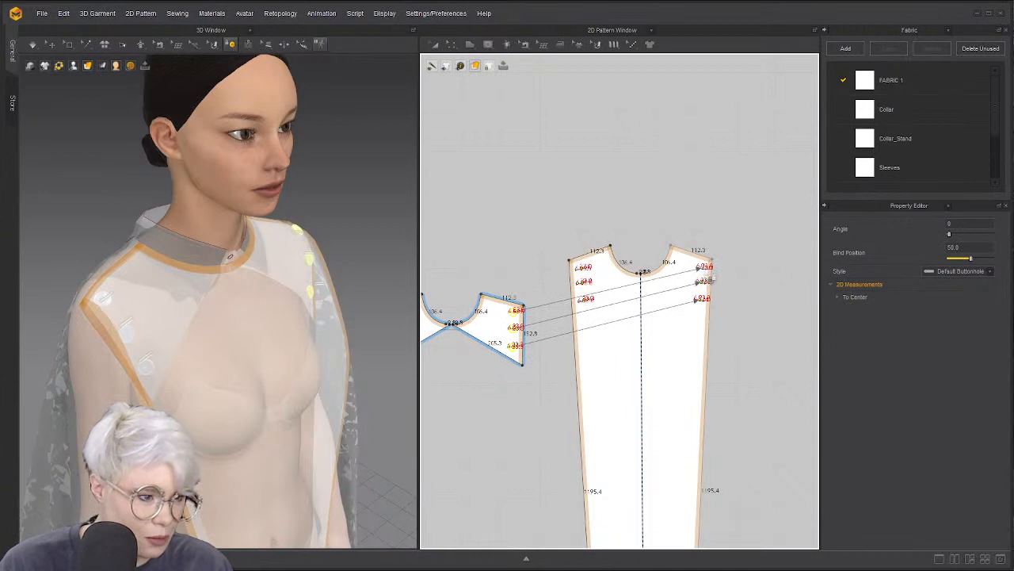
pyautogui.click(711, 278)
pyautogui.moveTo(451, 321); pyautogui.dragTo(622, 324, button='middle')
pyautogui.moveTo(561, 336); pyautogui.dragTo(554, 310)
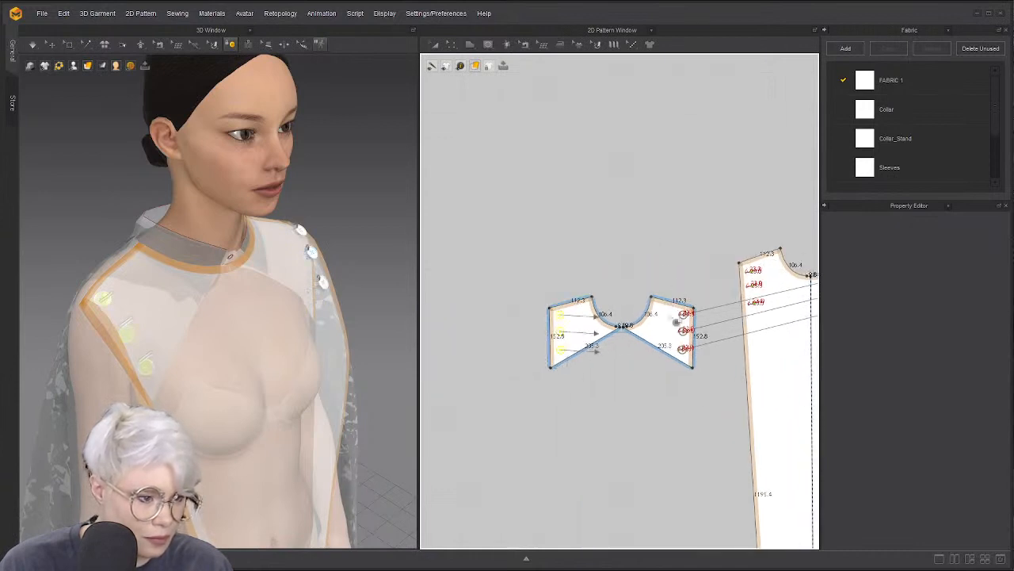
pyautogui.click(716, 284)
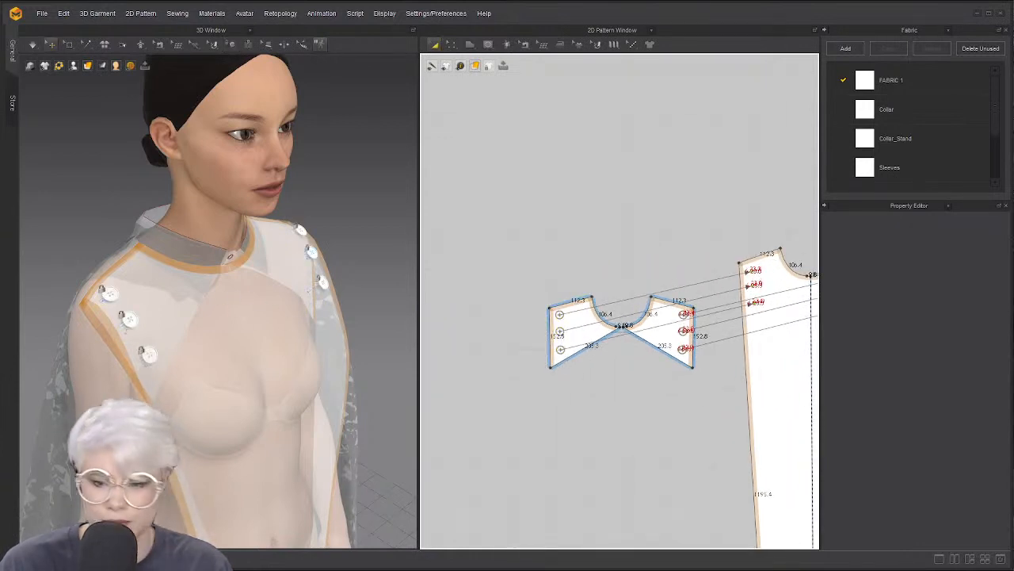
# Simulate the garment and check the fastened panel from the front and side
pyautogui.press('space')
pyautogui.press('2')
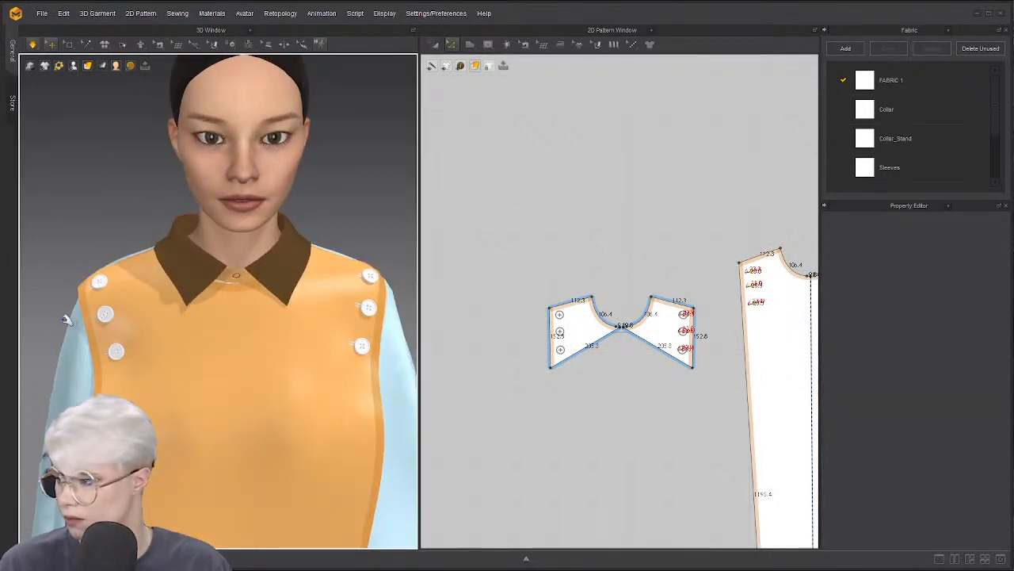
pyautogui.scroll(-1, 156, 352)
pyautogui.moveTo(157, 349); pyautogui.dragTo(176, 312, button='middle')
pyautogui.press('q')
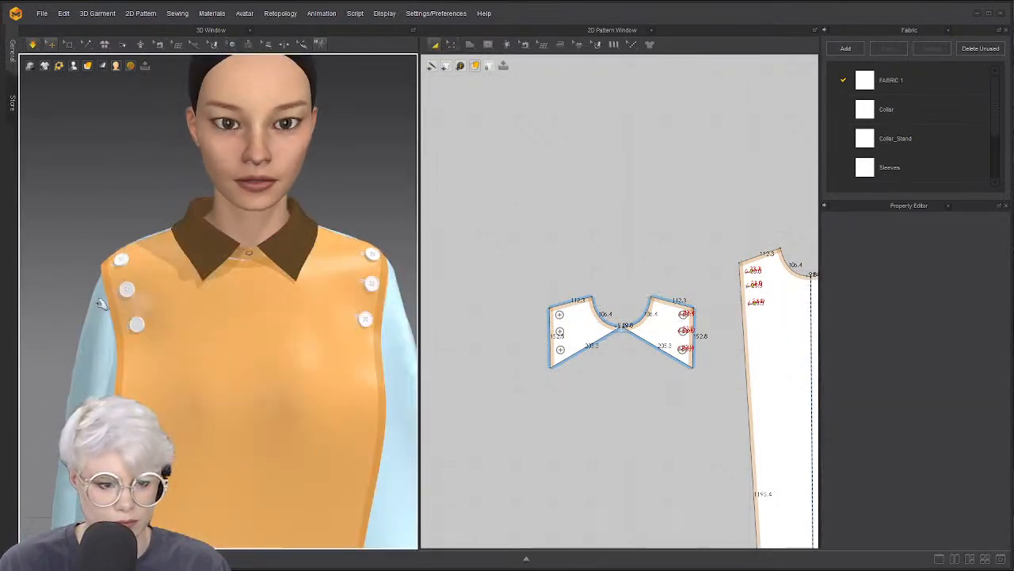
pyautogui.scroll(-1, 101, 303)
pyautogui.scroll(-1, 513, 352)
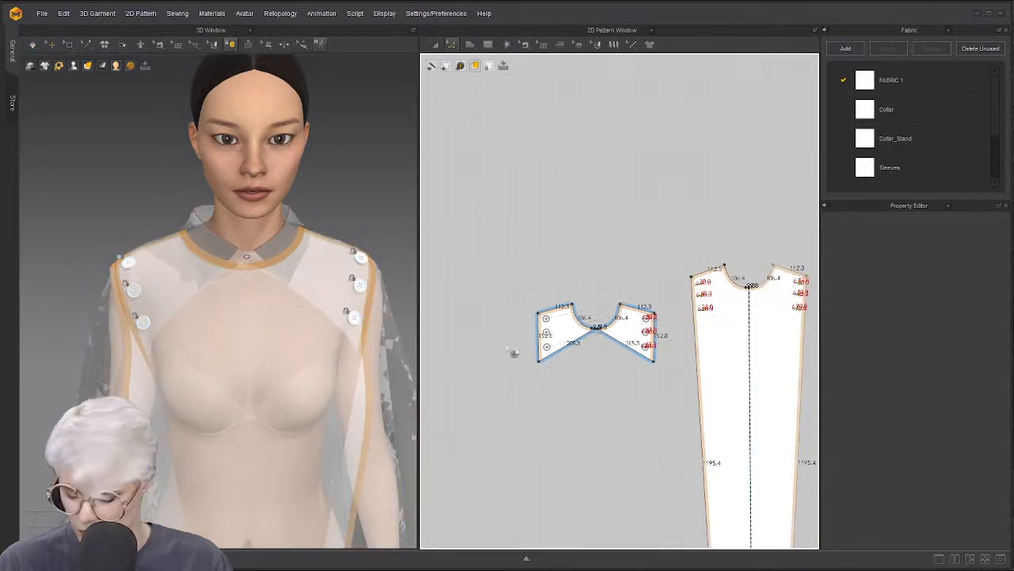
pyautogui.scroll(-2, 479, 378)
pyautogui.moveTo(184, 357); pyautogui.dragTo(230, 349, button='right')
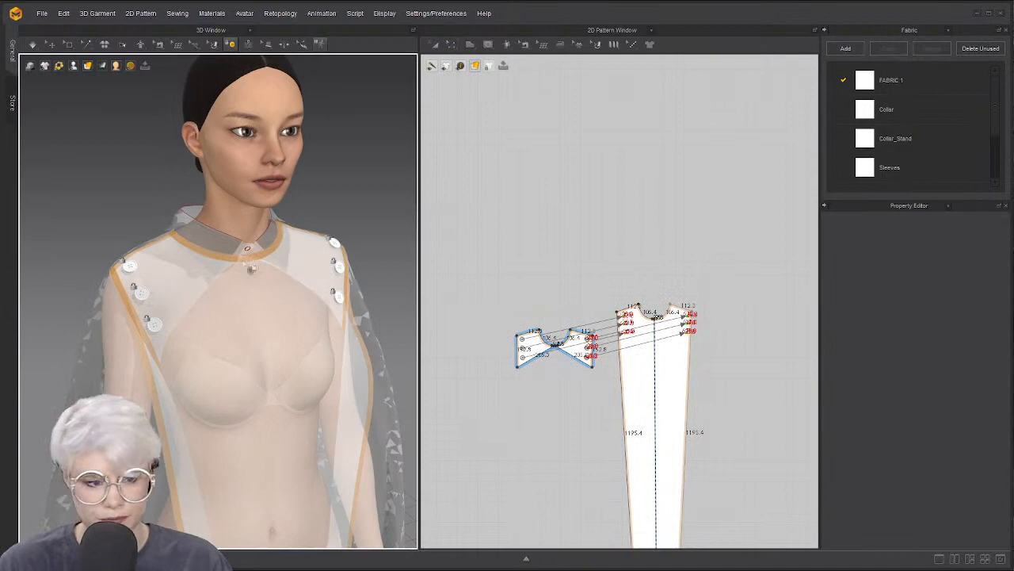
pyautogui.moveTo(247, 266); pyautogui.dragTo(197, 271, button='right')
pyautogui.scroll(3, 566, 277)
pyautogui.moveTo(566, 278); pyautogui.dragTo(481, 249, button='middle')
pyautogui.scroll(3, 519, 257)
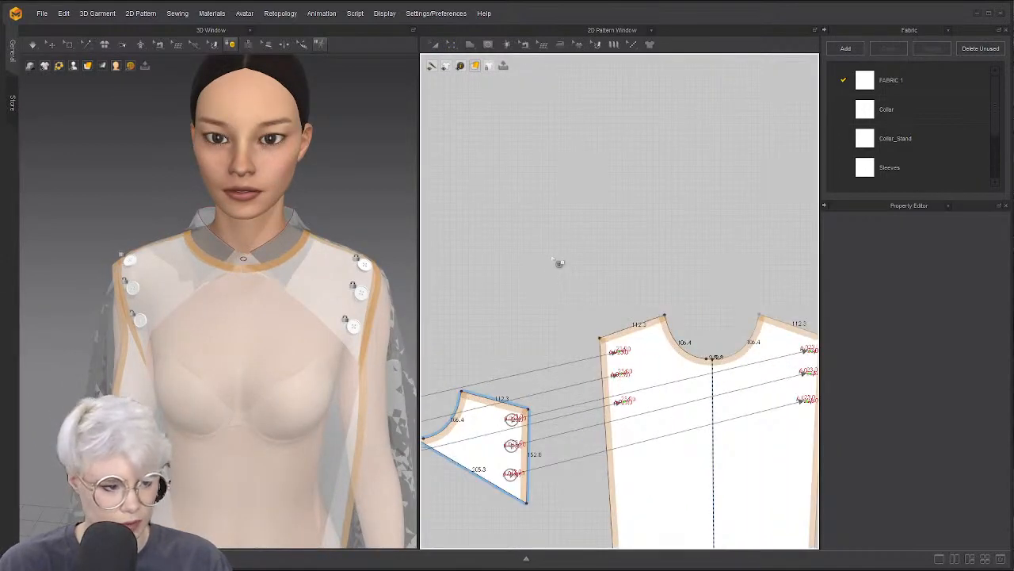
pyautogui.scroll(-2, 547, 250)
# Add two buttons near the left yoke's neckline and mirror them onto the right yoke
pyautogui.click(232, 49)
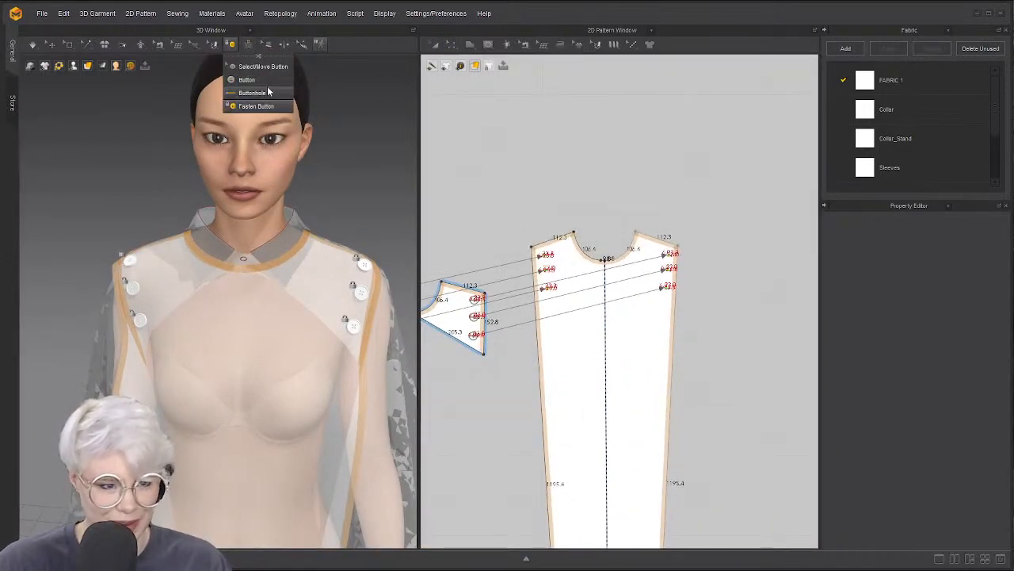
pyautogui.click(250, 80)
pyautogui.moveTo(480, 196); pyautogui.dragTo(618, 161, button='middle')
pyautogui.scroll(3, 503, 240)
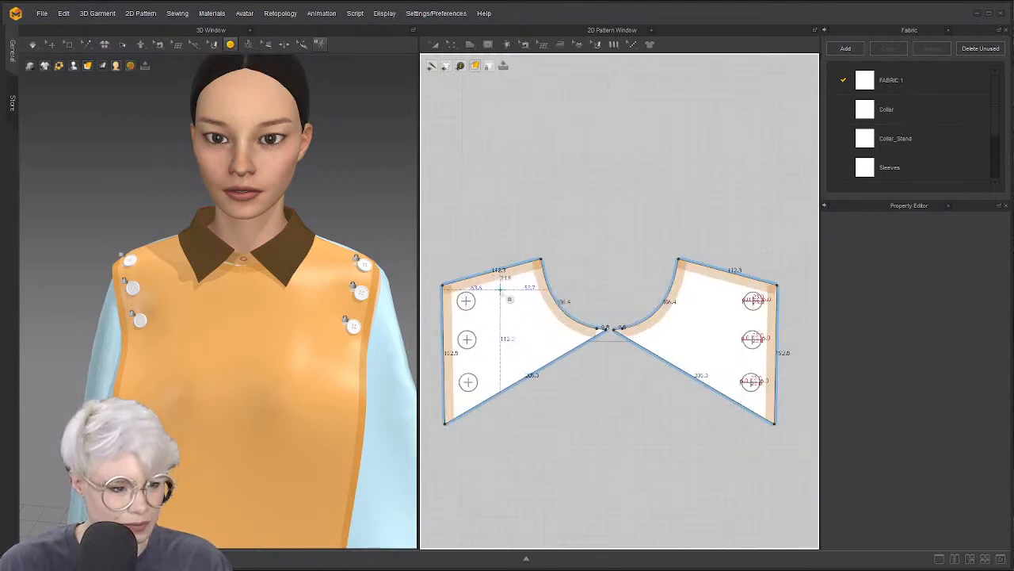
pyautogui.click(496, 290)
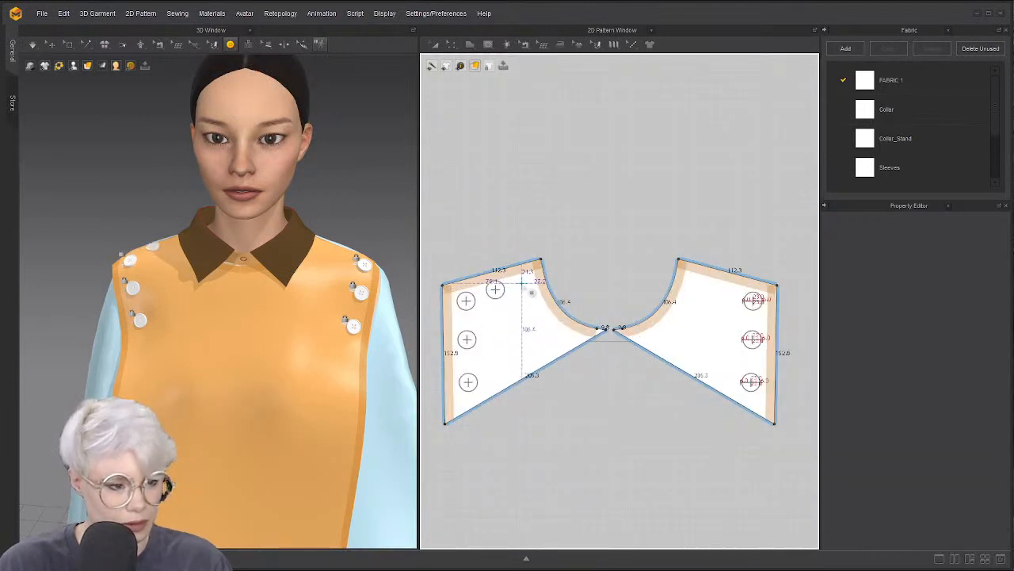
pyautogui.click(523, 283)
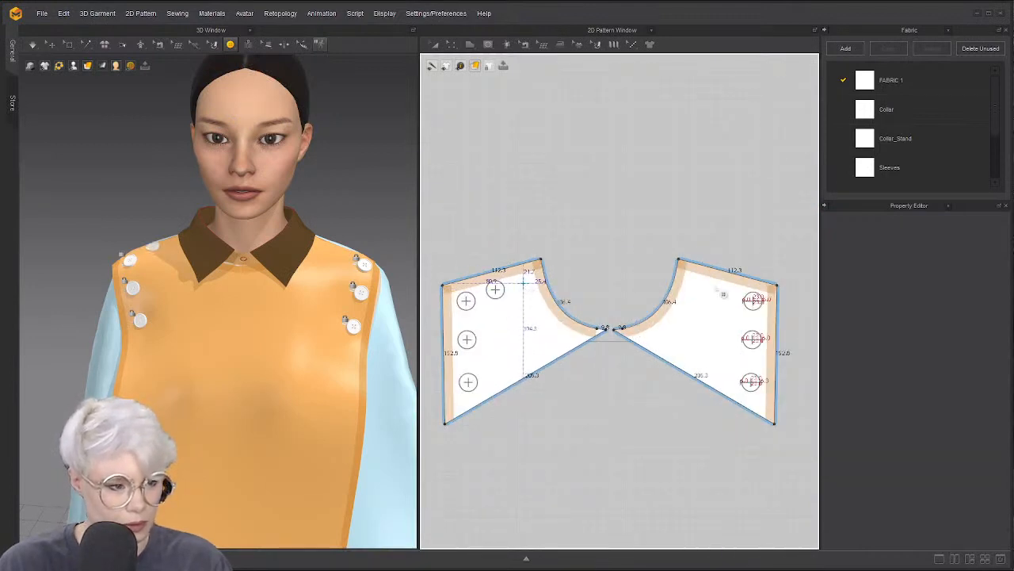
pyautogui.click(233, 45)
pyautogui.click(259, 69)
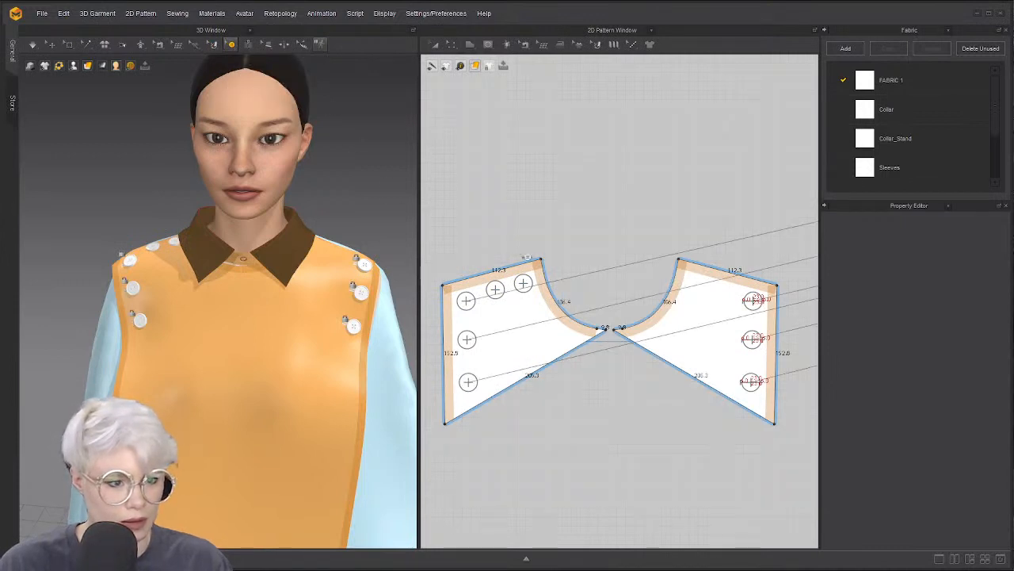
pyautogui.rightClick(527, 285)
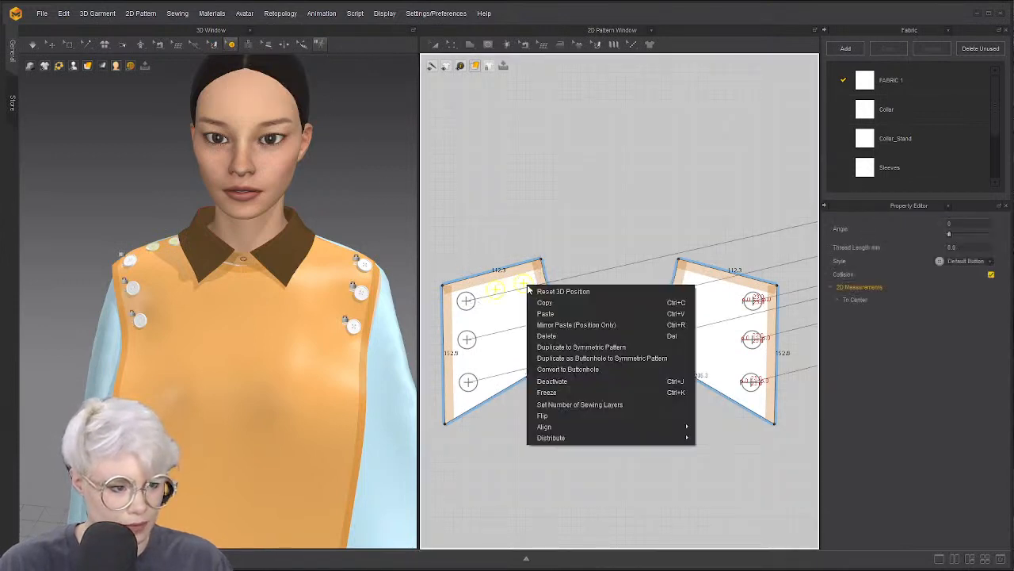
pyautogui.click(626, 350)
# Undo the mirrored buttons on the right yoke and inspect the shoulders in 3D
pyautogui.scroll(-1, 690, 309)
pyautogui.moveTo(796, 277); pyautogui.dragTo(476, 295, button='middle')
pyautogui.scroll(-1, 566, 273)
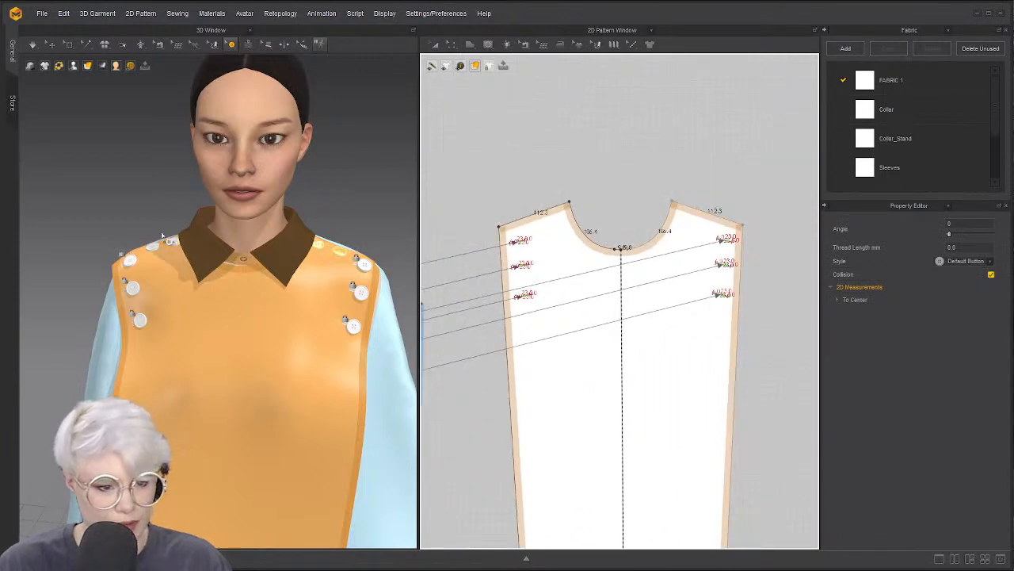
pyautogui.hotkey('ctrl', 'z')
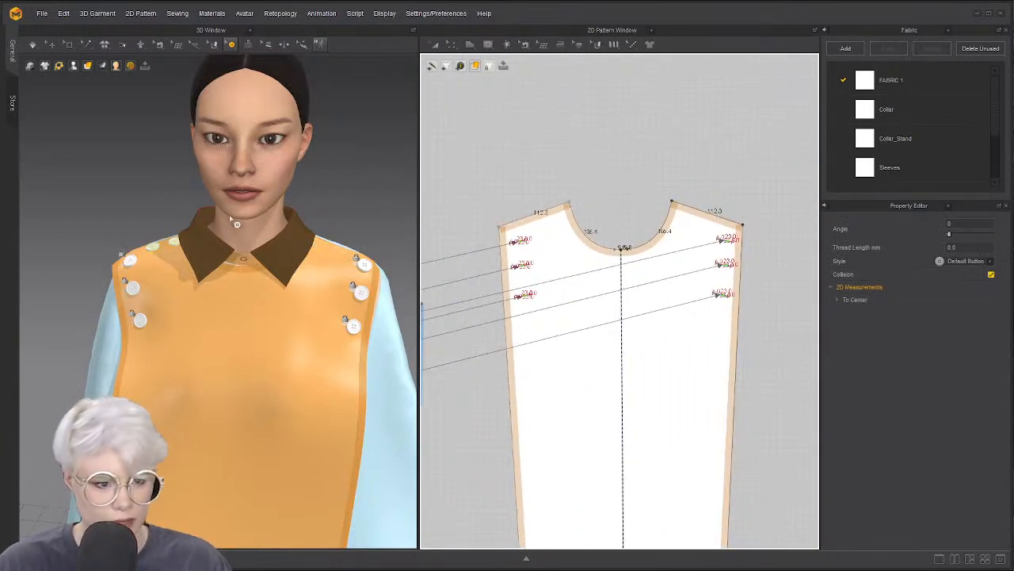
pyautogui.click(357, 212)
pyautogui.scroll(2, 536, 184)
pyautogui.moveTo(536, 184); pyautogui.dragTo(726, 129, button='middle')
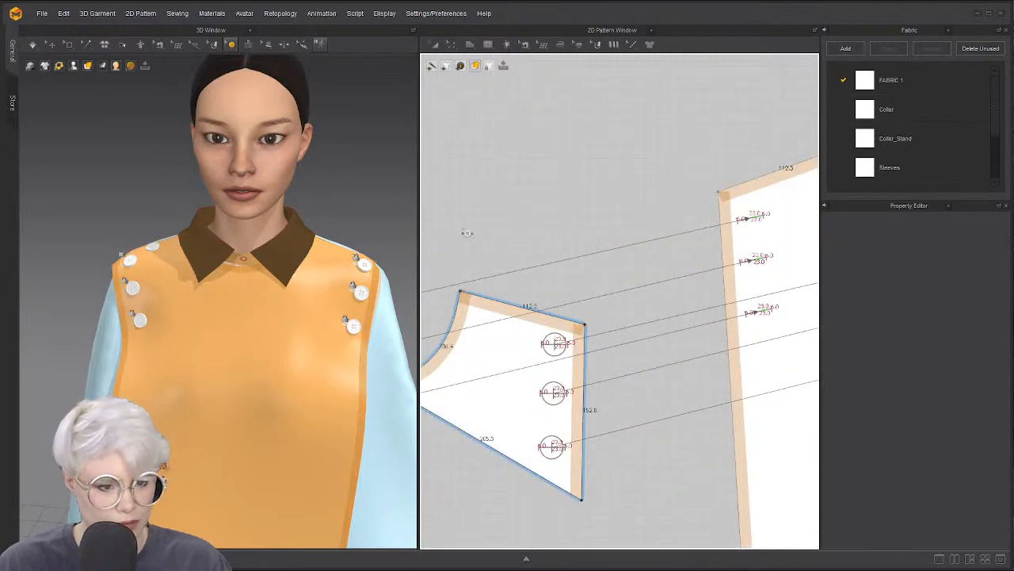
pyautogui.moveTo(209, 262); pyautogui.dragTo(158, 251, button='right')
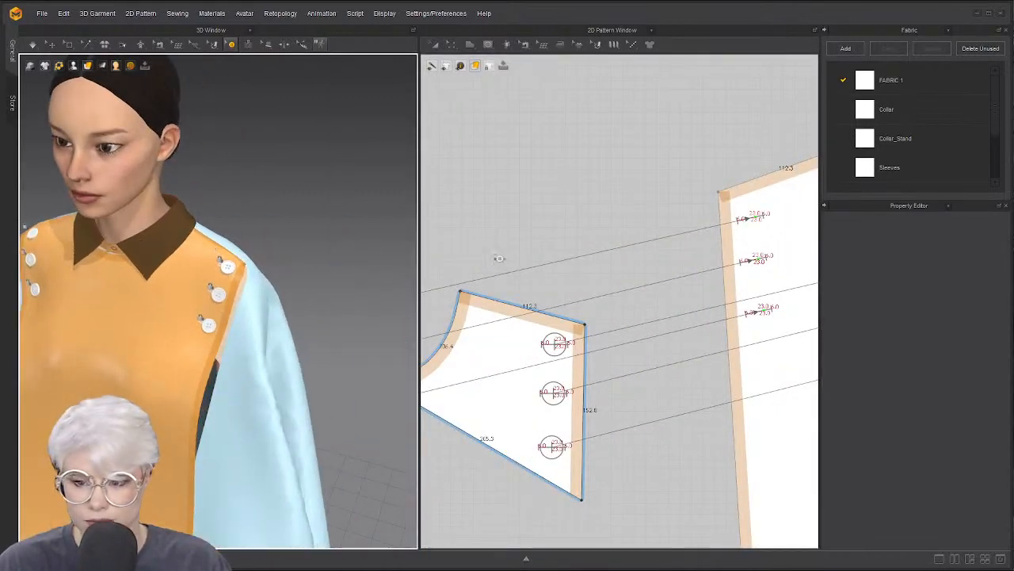
pyautogui.scroll(-3, 499, 258)
pyautogui.moveTo(499, 259); pyautogui.dragTo(661, 185, button='middle')
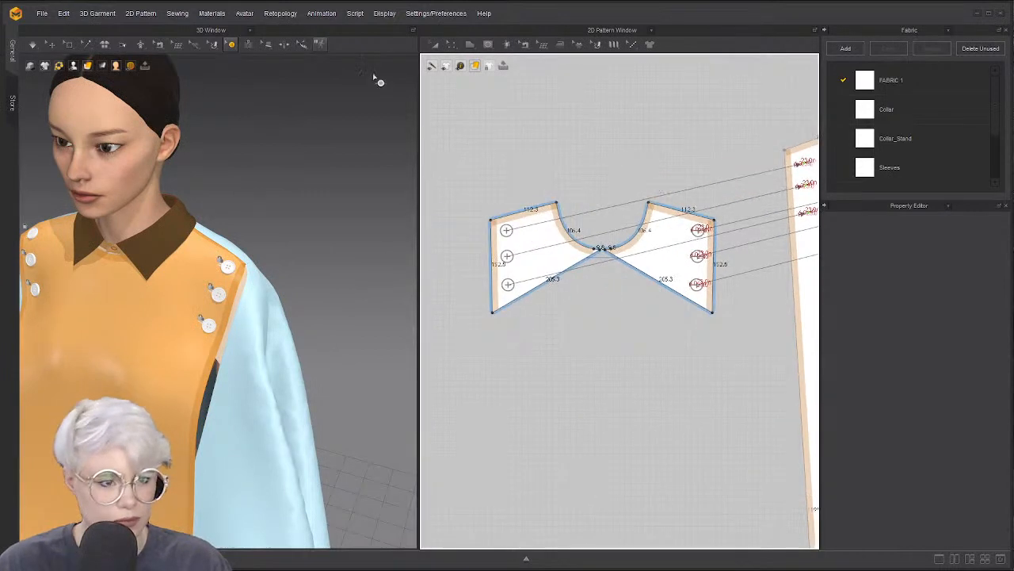
# Place a single button near the left yoke's top edge and open its options
pyautogui.click(231, 45)
pyautogui.click(245, 79)
pyautogui.scroll(4, 524, 212)
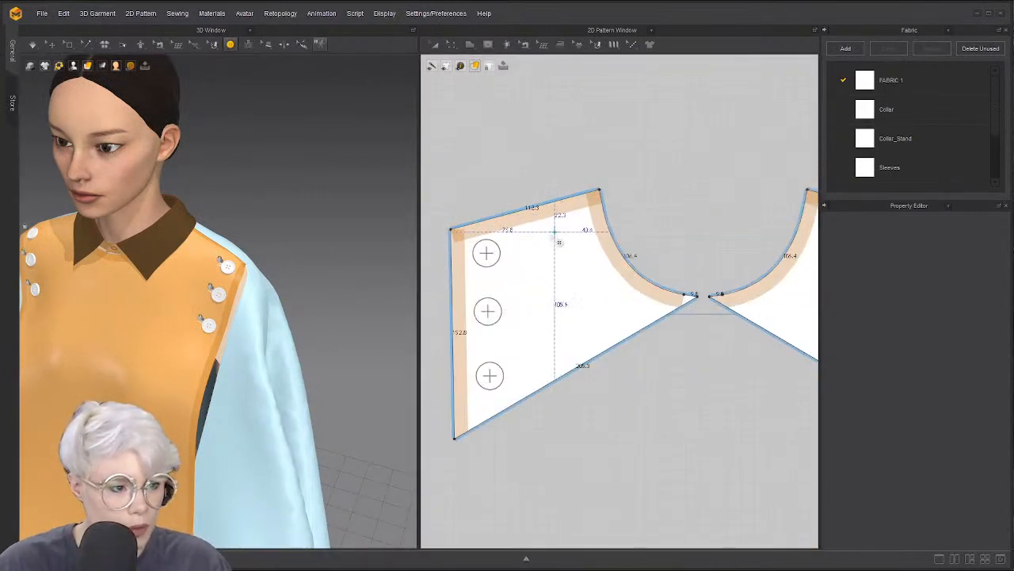
pyautogui.moveTo(695, 204); pyautogui.dragTo(644, 225, button='middle')
pyautogui.click(230, 45)
pyautogui.click(518, 206)
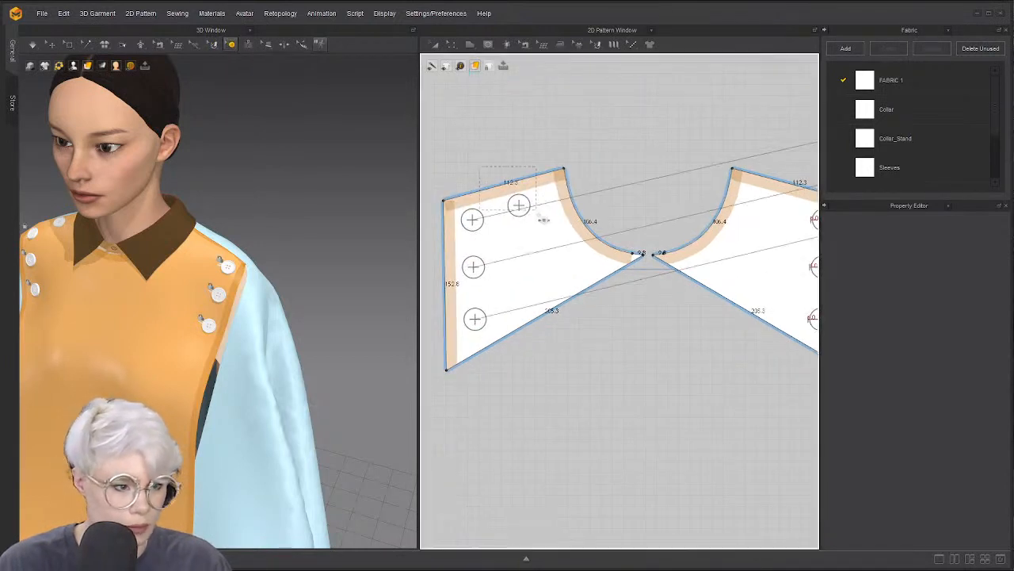
pyautogui.rightClick(518, 207)
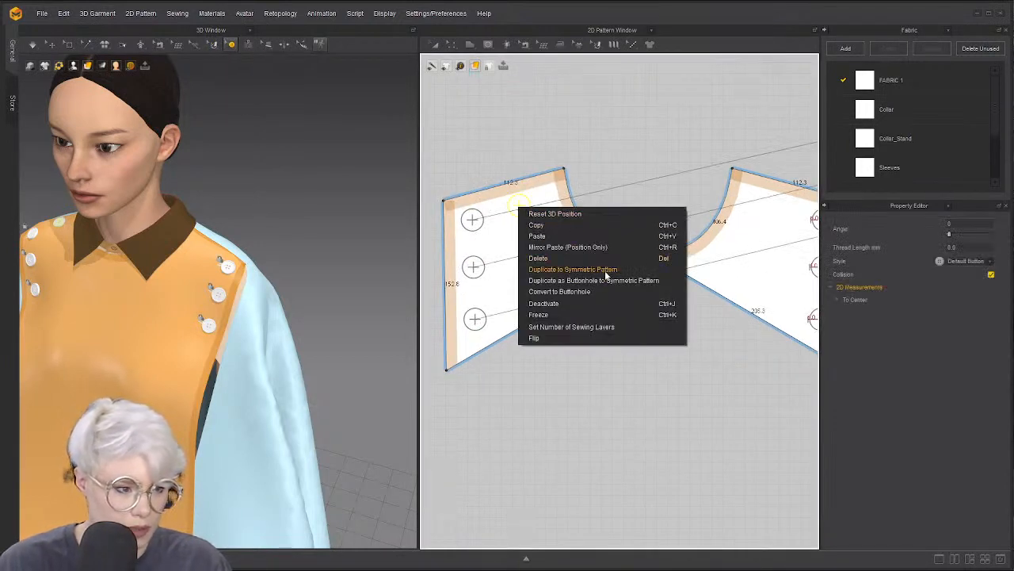
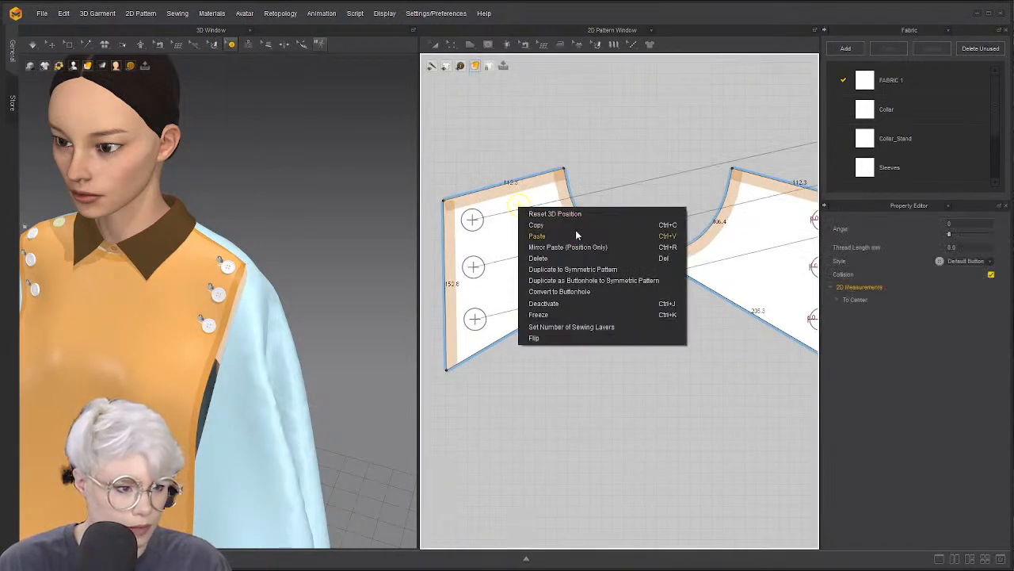
# Duplicate the newest left-yoke button as a buttonhole onto the mirrored yoke piece
pyautogui.click(614, 281)
pyautogui.click(234, 48)
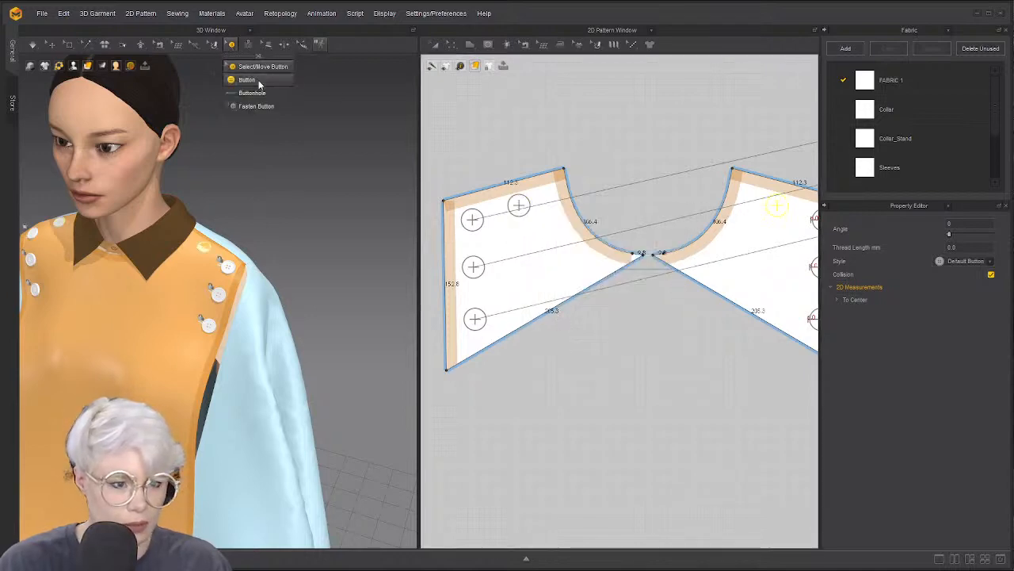
# Place a fourth buttonhole near the front bodice neckline
pyautogui.click(252, 93)
pyautogui.scroll(-5, 634, 203)
pyautogui.moveTo(753, 188); pyautogui.dragTo(476, 276, button='middle')
pyautogui.scroll(1, 552, 243)
pyautogui.scroll(3, 559, 251)
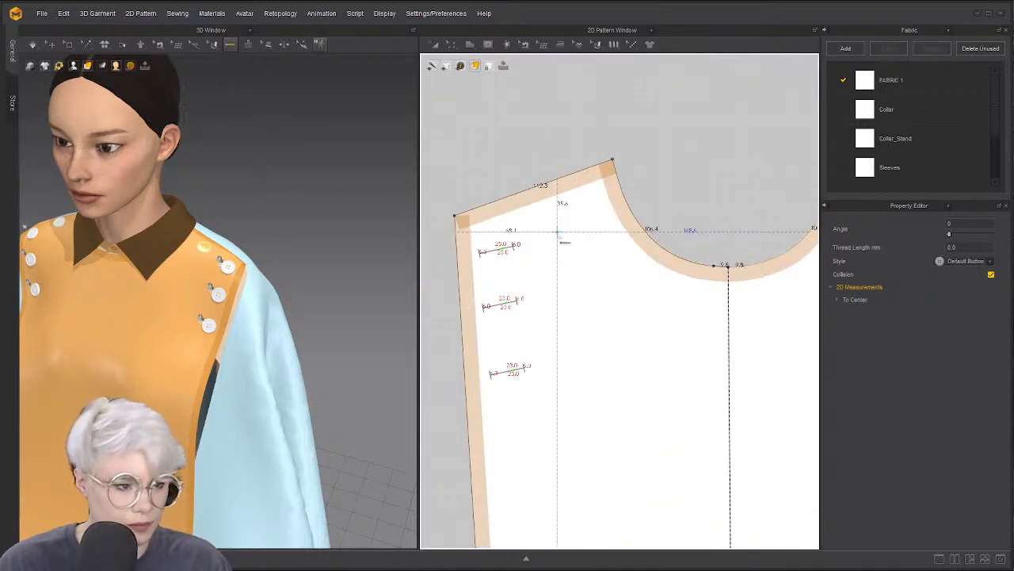
pyautogui.click(564, 224)
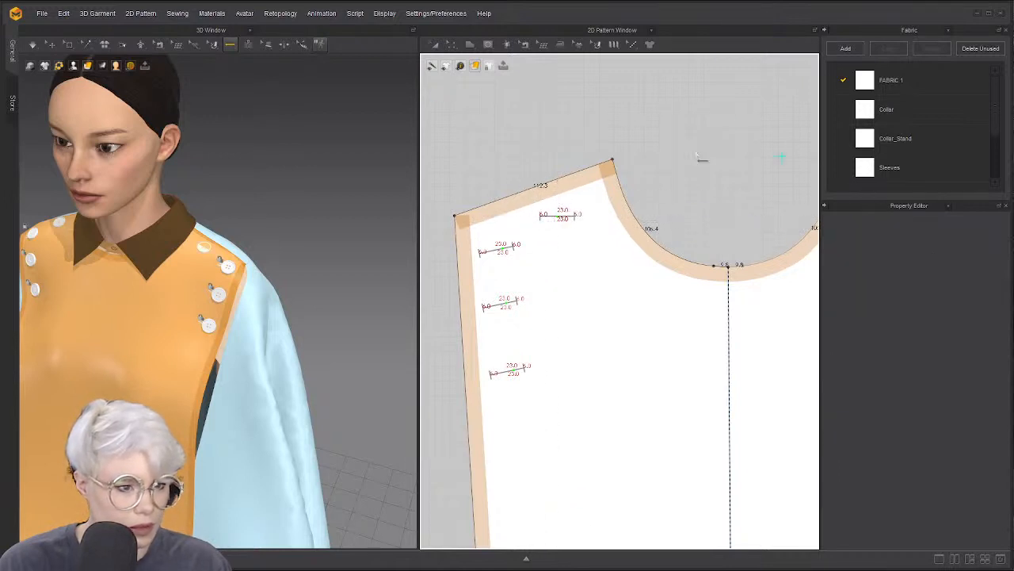
# Set the new top buttonhole's bind position to 50 and adjust its angle
pyautogui.click(233, 45)
pyautogui.click(245, 69)
pyautogui.click(556, 218)
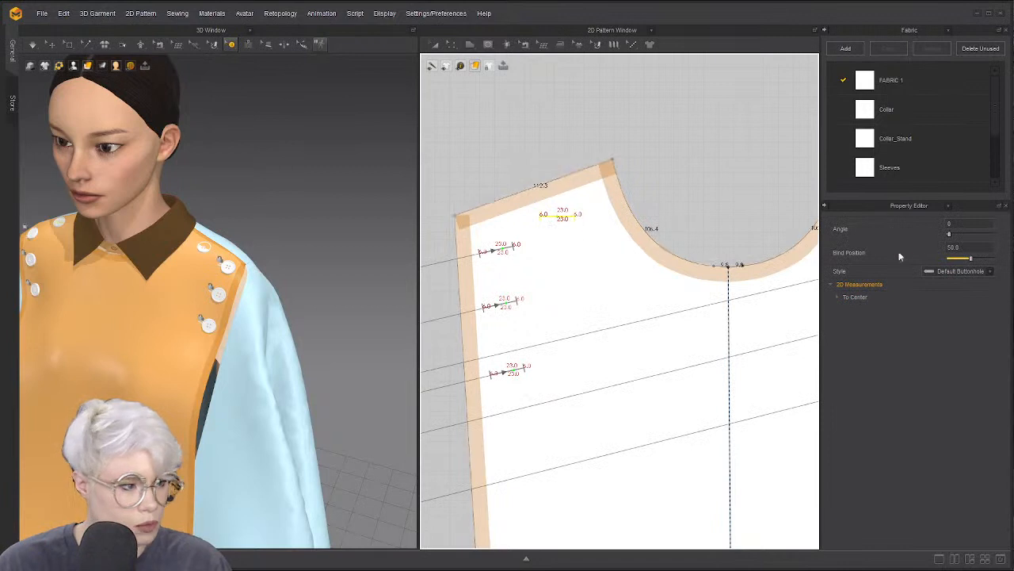
pyautogui.moveTo(971, 261); pyautogui.dragTo(977, 262)
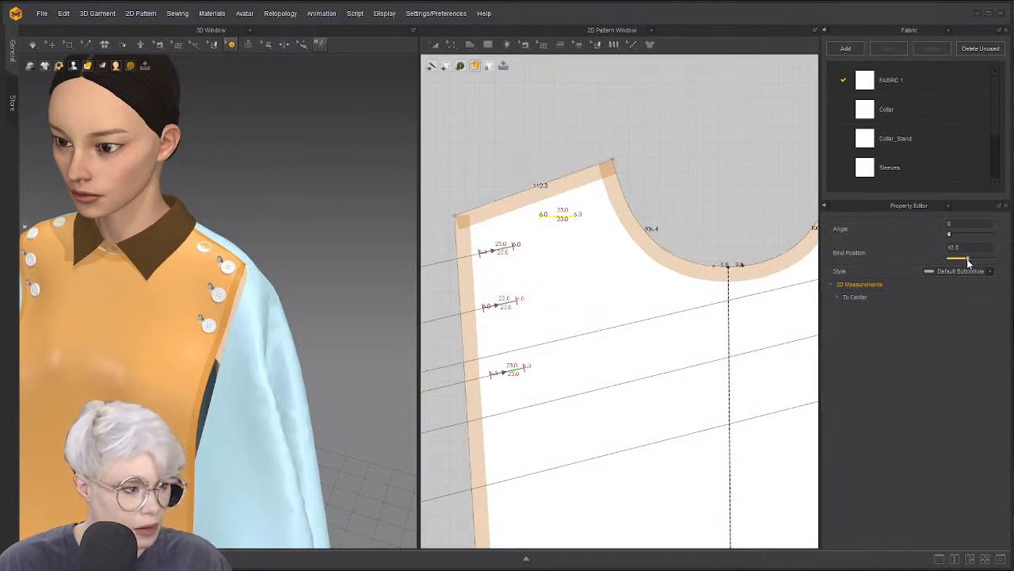
pyautogui.write('50')
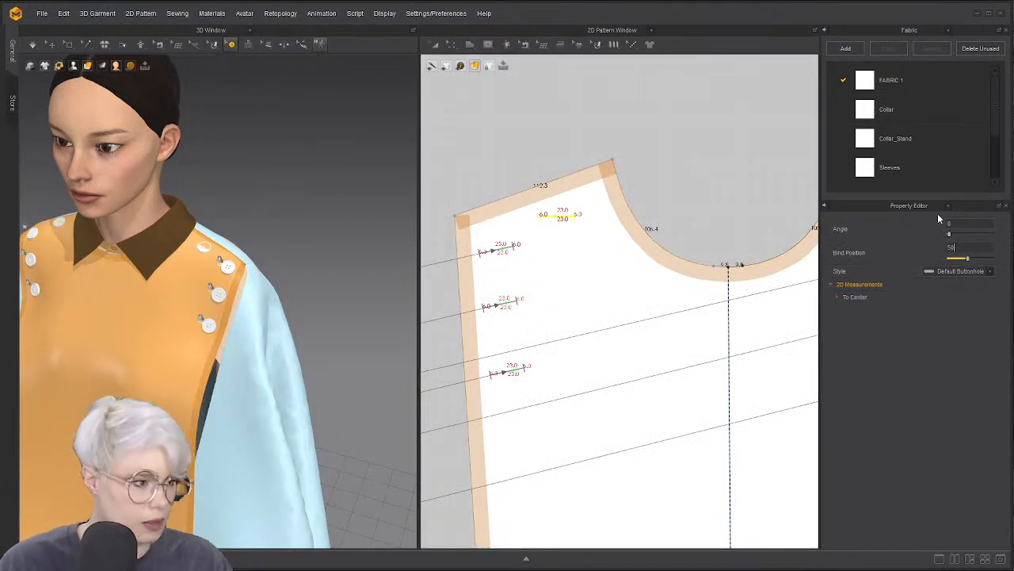
pyautogui.moveTo(952, 238); pyautogui.dragTo(955, 238)
# Move one left buttonhole up to the top edge and nudge the middle-left one slightly up
pyautogui.click(542, 230)
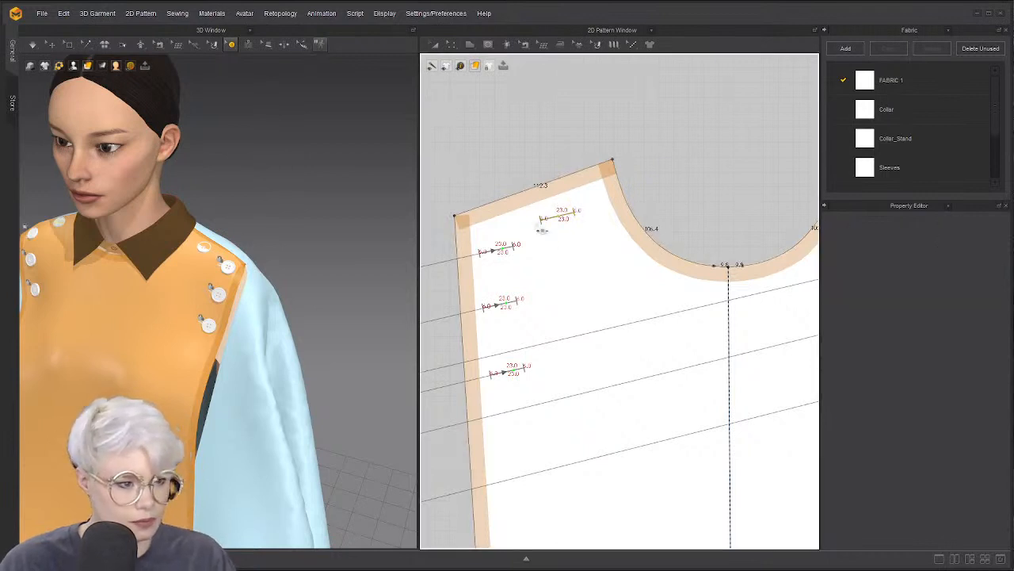
pyautogui.moveTo(510, 254); pyautogui.dragTo(568, 240)
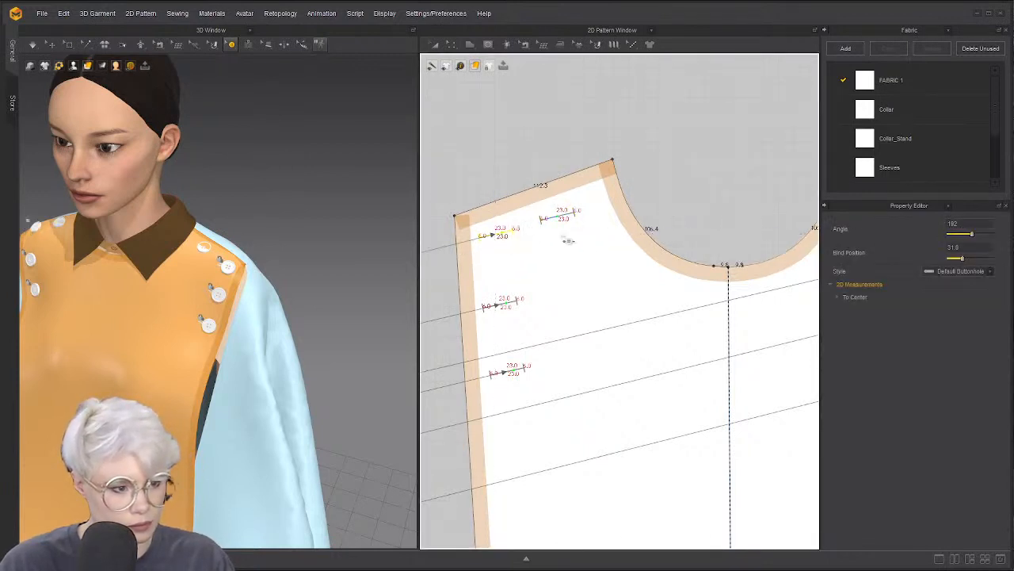
pyautogui.moveTo(511, 313); pyautogui.dragTo(512, 302)
pyautogui.scroll(-5, 543, 319)
pyautogui.moveTo(768, 296); pyautogui.dragTo(574, 320, button='middle')
pyautogui.scroll(1, 574, 320)
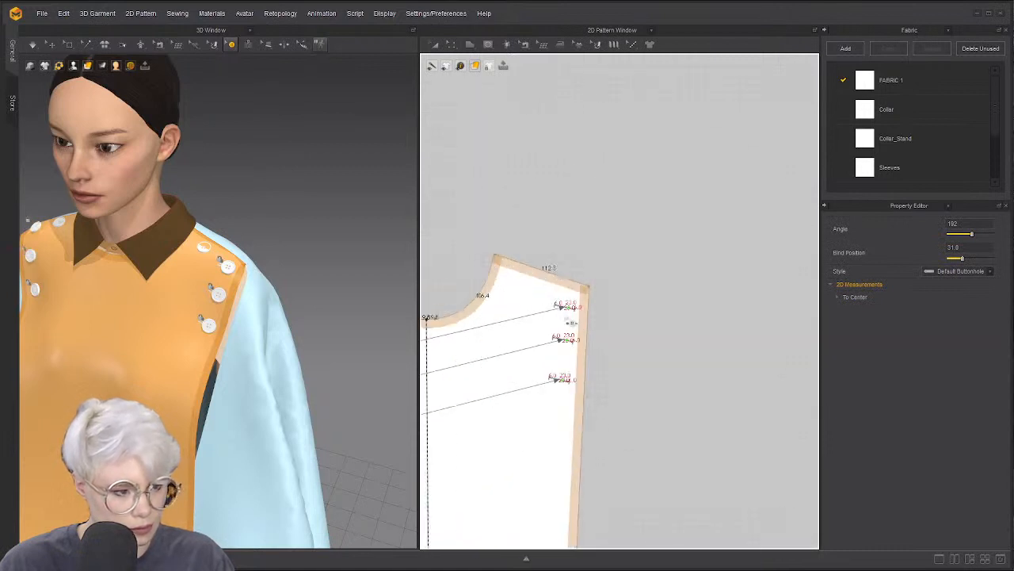
# Delete the three buttonholes on the right front
pyautogui.click(577, 313)
pyautogui.moveTo(577, 312); pyautogui.dragTo(578, 307)
pyautogui.moveTo(575, 328); pyautogui.dragTo(612, 324, button='middle')
pyautogui.moveTo(590, 282); pyautogui.dragTo(648, 401)
pyautogui.press('Delete')
# Mirror all left-front buttonholes onto the right front with Duplicate to Symmetric Pattern
pyautogui.scroll(-2, 555, 349)
pyautogui.moveTo(467, 325); pyautogui.dragTo(634, 281, button='middle')
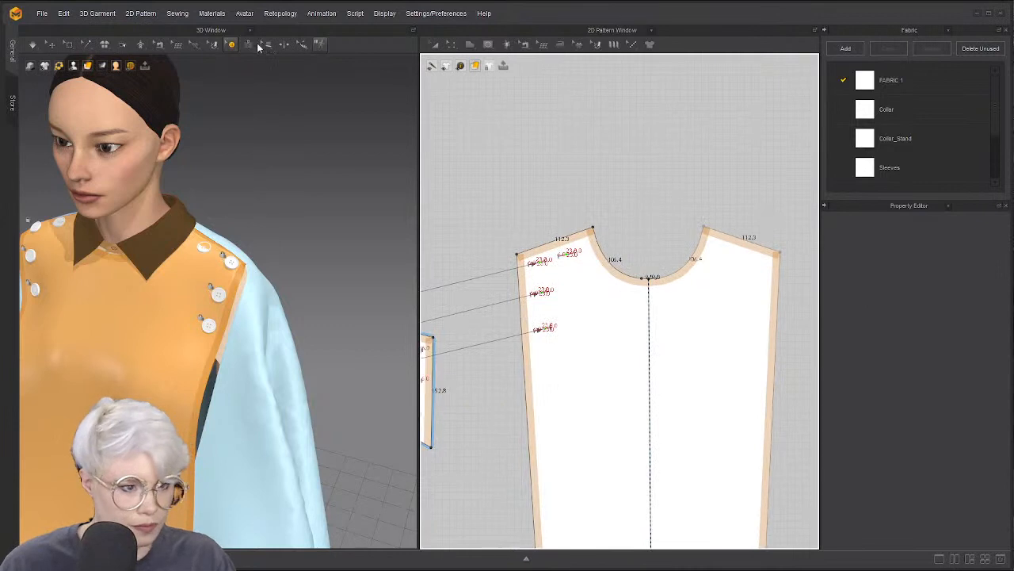
pyautogui.click(231, 45)
pyautogui.click(259, 72)
pyautogui.moveTo(517, 205); pyautogui.dragTo(584, 339)
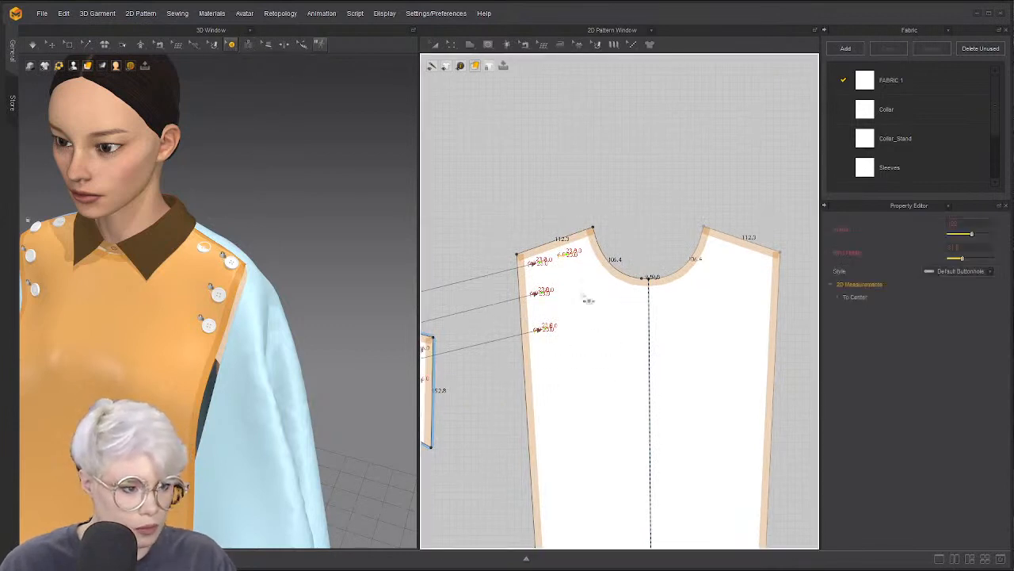
pyautogui.rightClick(572, 250)
pyautogui.click(618, 297)
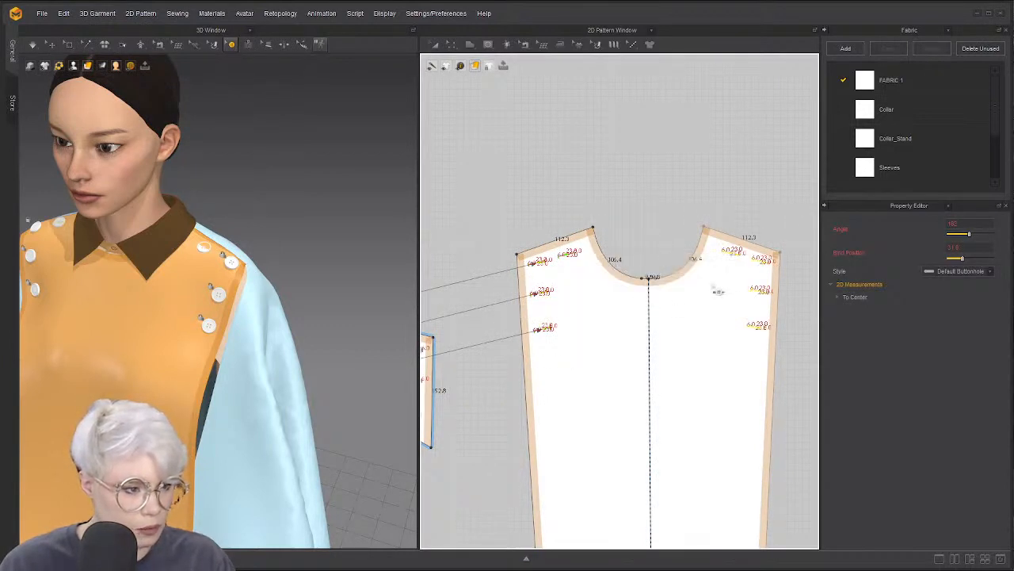
pyautogui.click(231, 45)
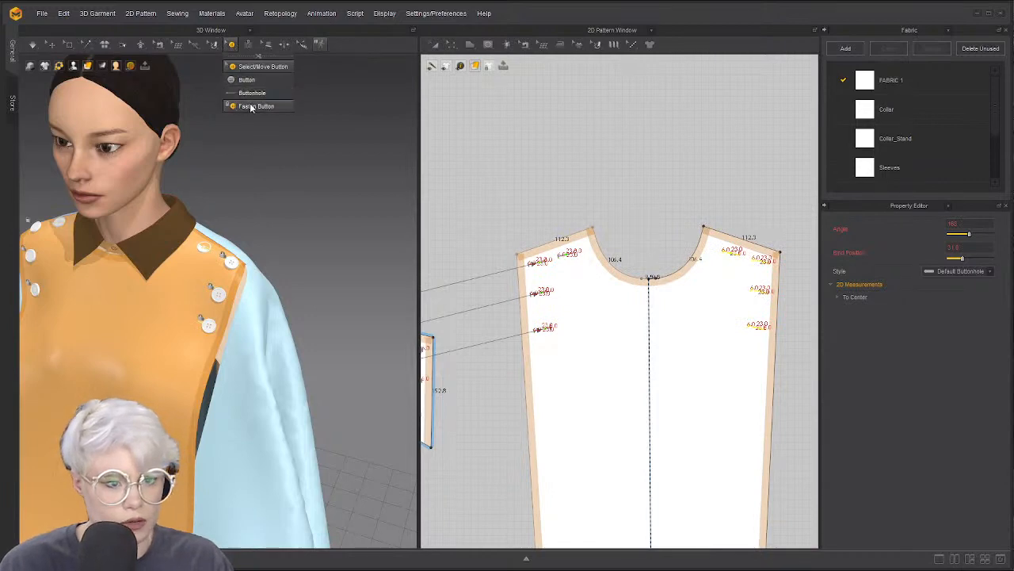
# Fasten the yoke buttons to the bodice buttonholes and run a quick simulation
pyautogui.click(256, 105)
pyautogui.scroll(-2, 515, 257)
pyautogui.moveTo(515, 257); pyautogui.dragTo(622, 204, button='middle')
pyautogui.scroll(-3, 631, 308)
pyautogui.moveTo(767, 262); pyautogui.dragTo(651, 244, button='middle')
pyautogui.scroll(-1, 553, 289)
pyautogui.moveTo(600, 254); pyautogui.dragTo(767, 238)
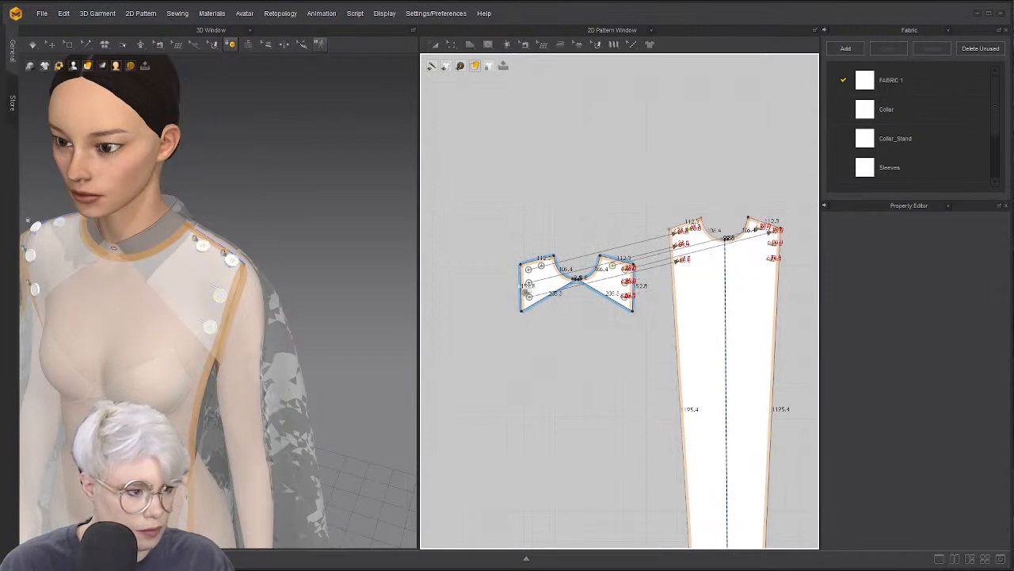
pyautogui.press('q')
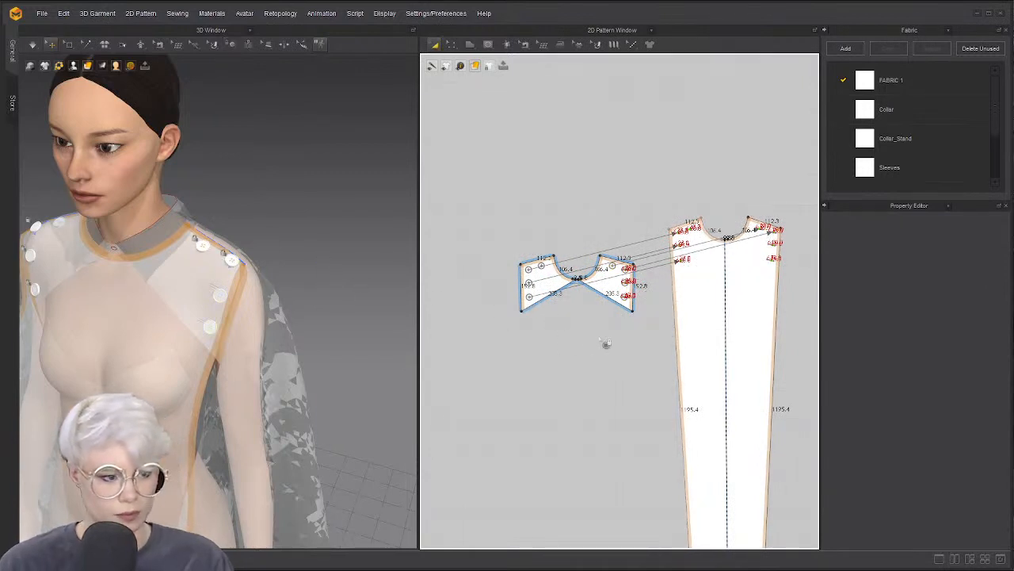
pyautogui.press('space')
pyautogui.press('space')
pyautogui.press('z')
# Fasten two more yoke buttons to the right-front buttonholes and simulate again
pyautogui.click(632, 310)
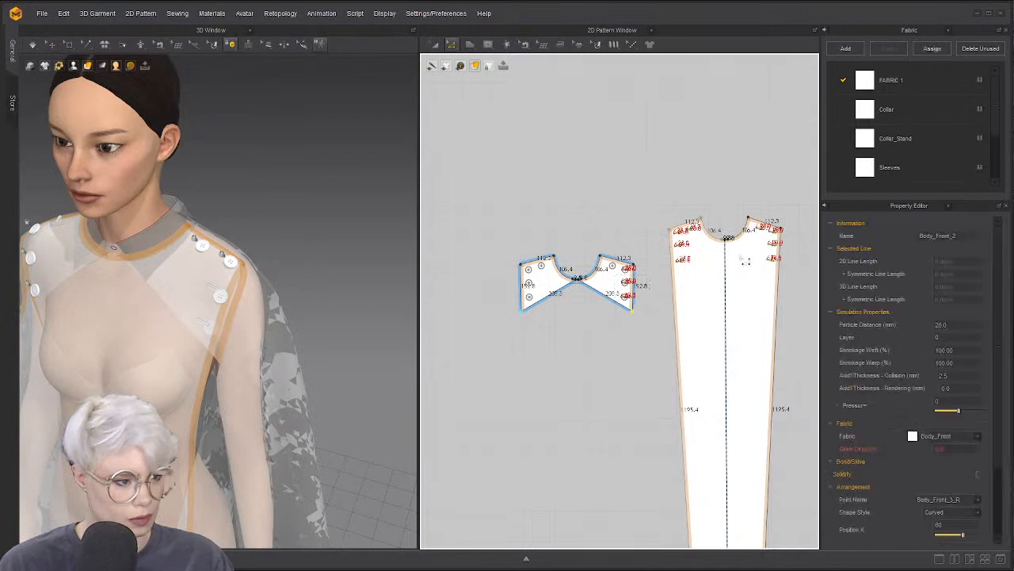
pyautogui.scroll(4, 670, 277)
pyautogui.click(619, 335)
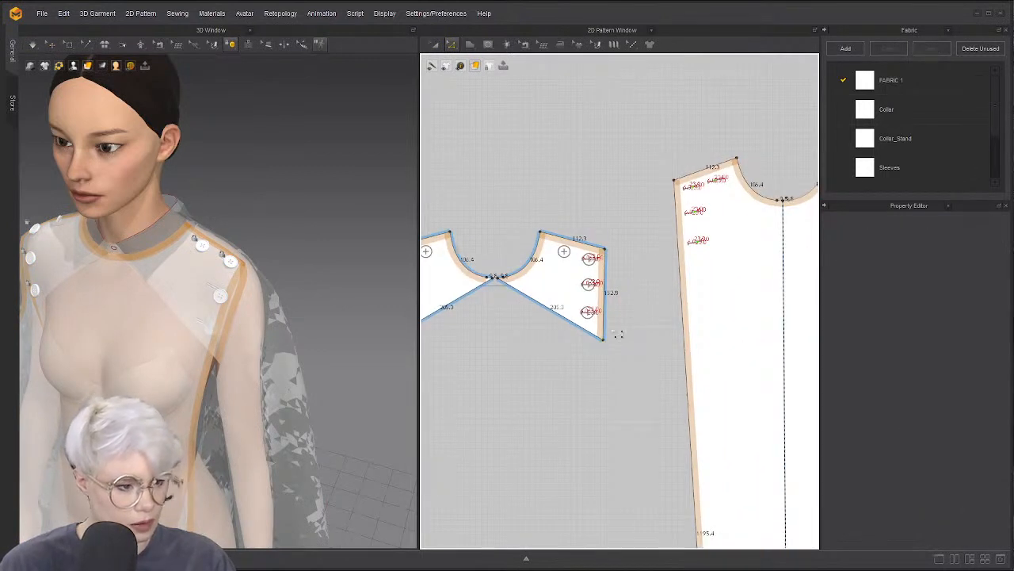
pyautogui.moveTo(567, 271); pyautogui.dragTo(566, 270)
pyautogui.click(230, 48)
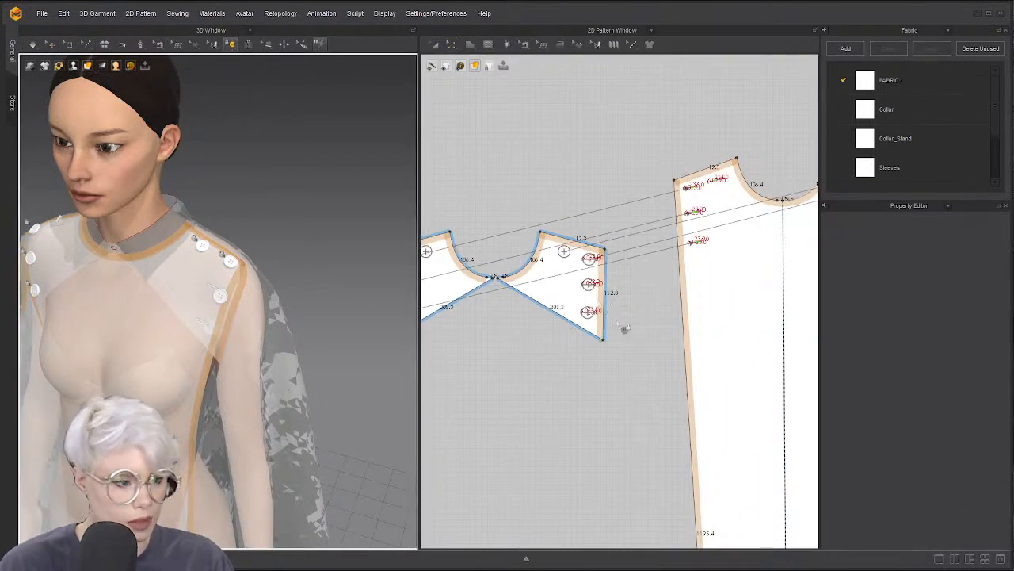
pyautogui.moveTo(622, 328); pyautogui.dragTo(566, 269)
pyautogui.scroll(-3, 681, 278)
pyautogui.moveTo(681, 277); pyautogui.dragTo(600, 275, button='middle')
pyautogui.click(714, 247)
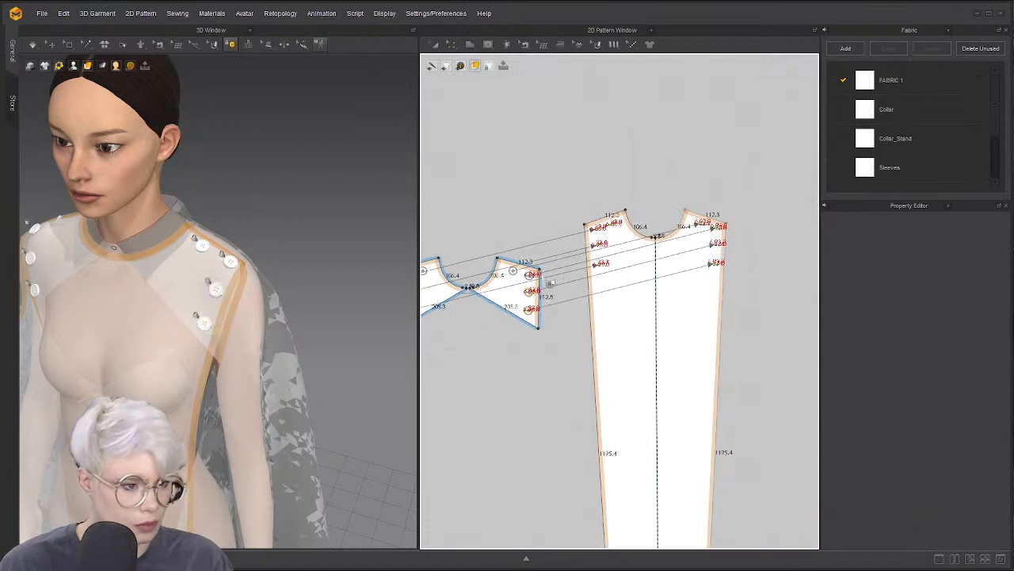
pyautogui.moveTo(458, 282); pyautogui.dragTo(646, 248, button='middle')
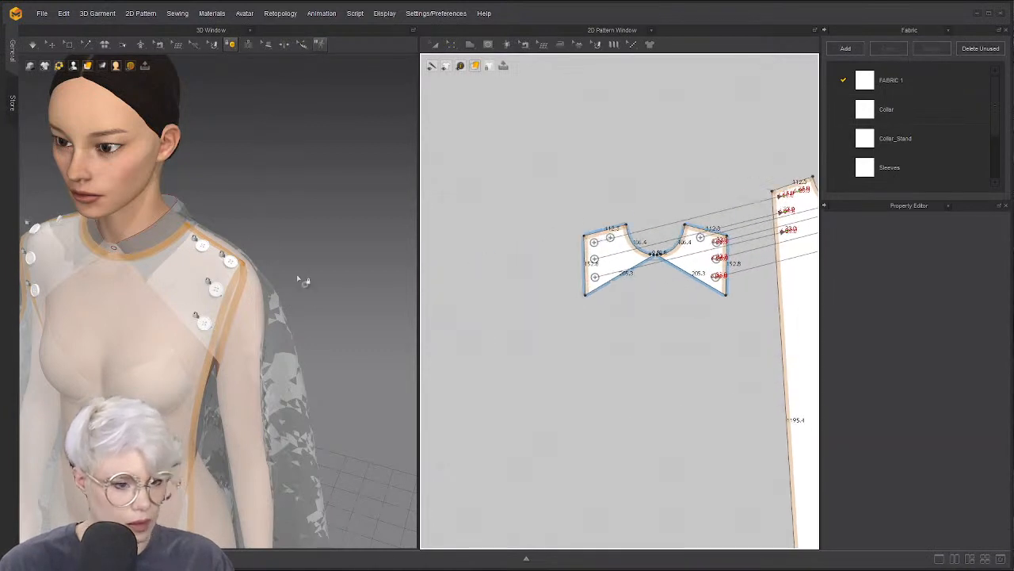
pyautogui.press('a')
pyautogui.press('space')
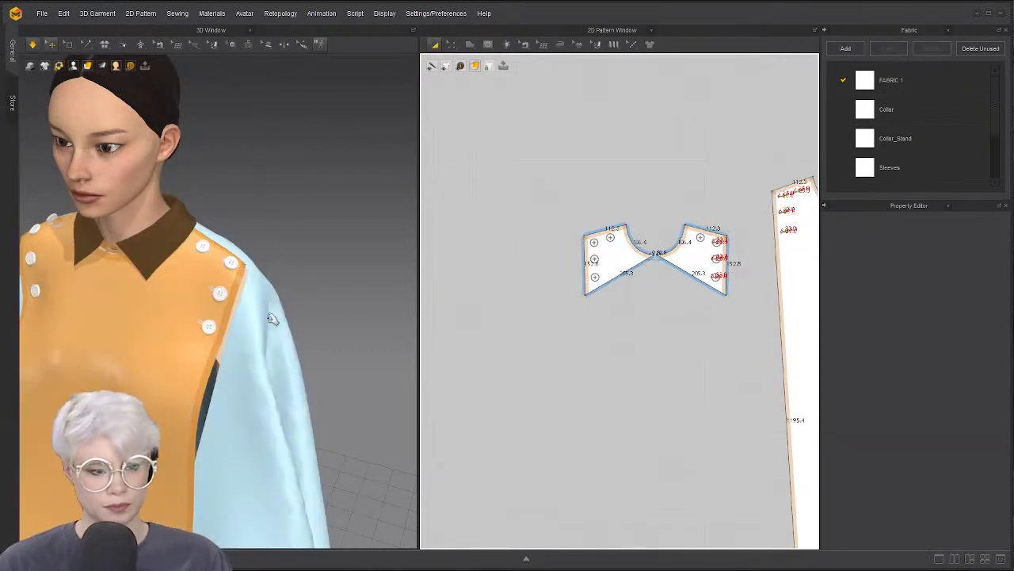
# Fasten the collar-area yoke button to the top-left buttonhole
pyautogui.scroll(-1, 271, 317)
pyautogui.press('z')
pyautogui.moveTo(89, 237); pyautogui.dragTo(213, 225, button='right')
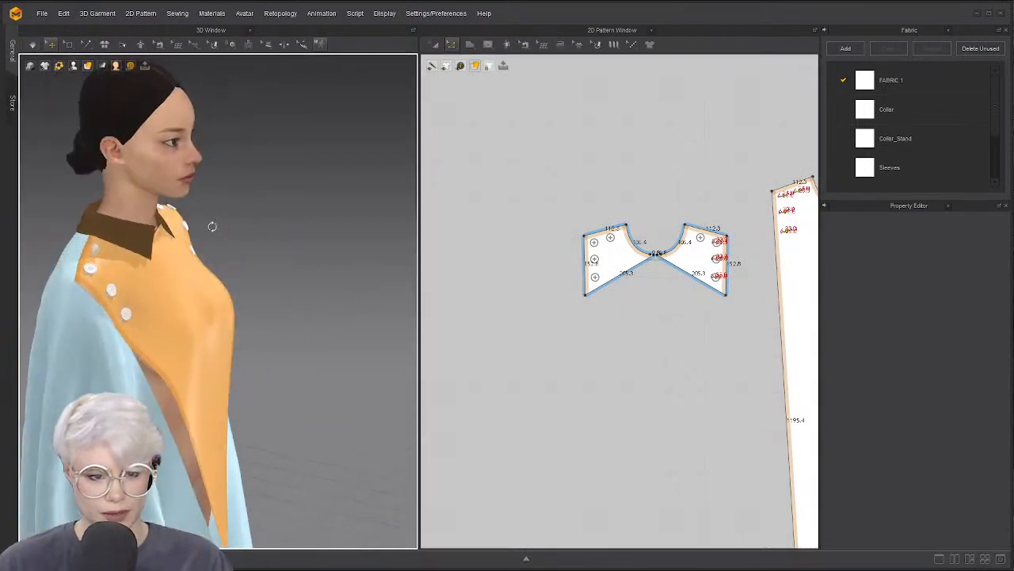
pyautogui.click(98, 249)
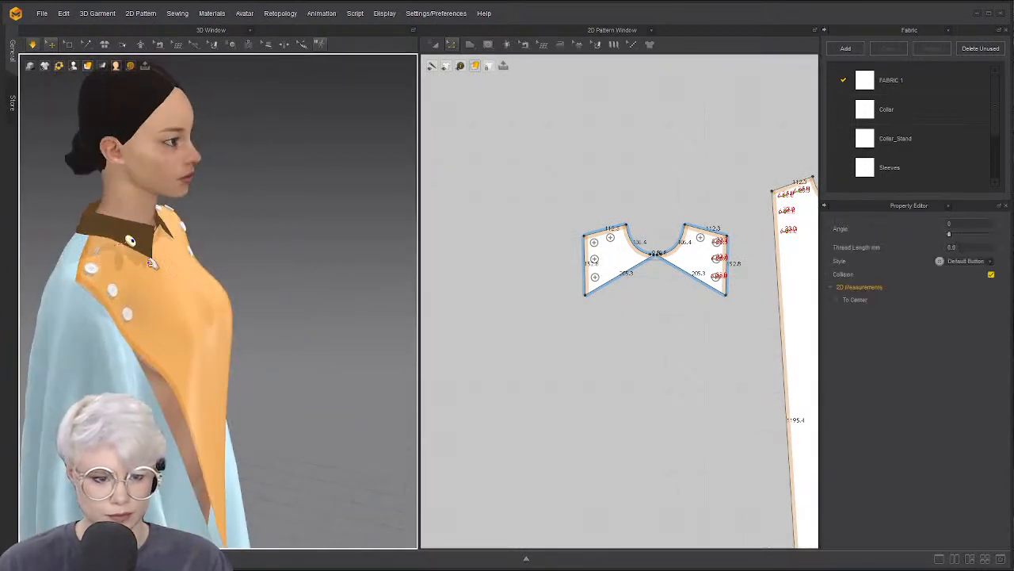
pyautogui.doubleClick(99, 249)
pyautogui.scroll(5, 574, 237)
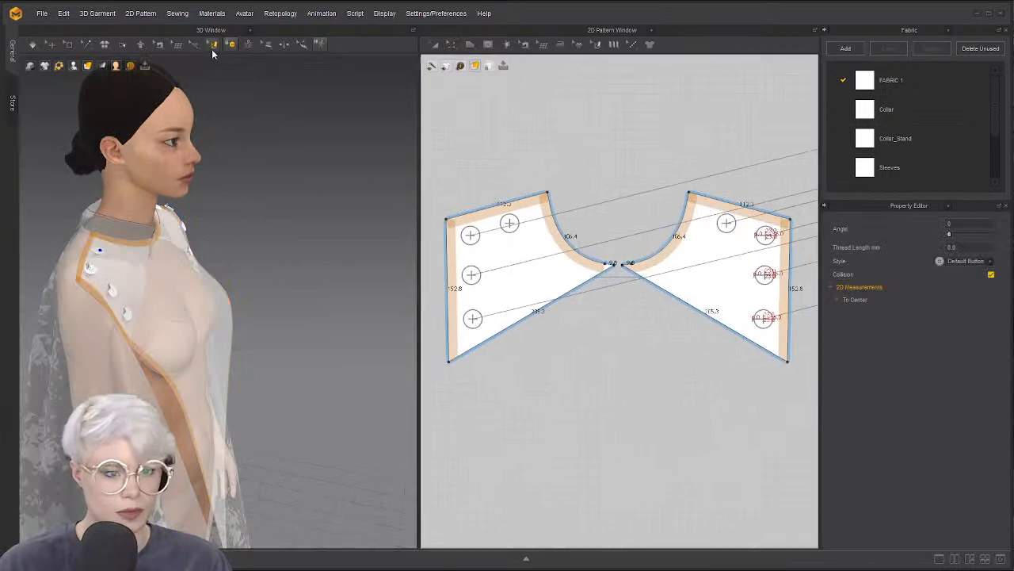
pyautogui.click(510, 224)
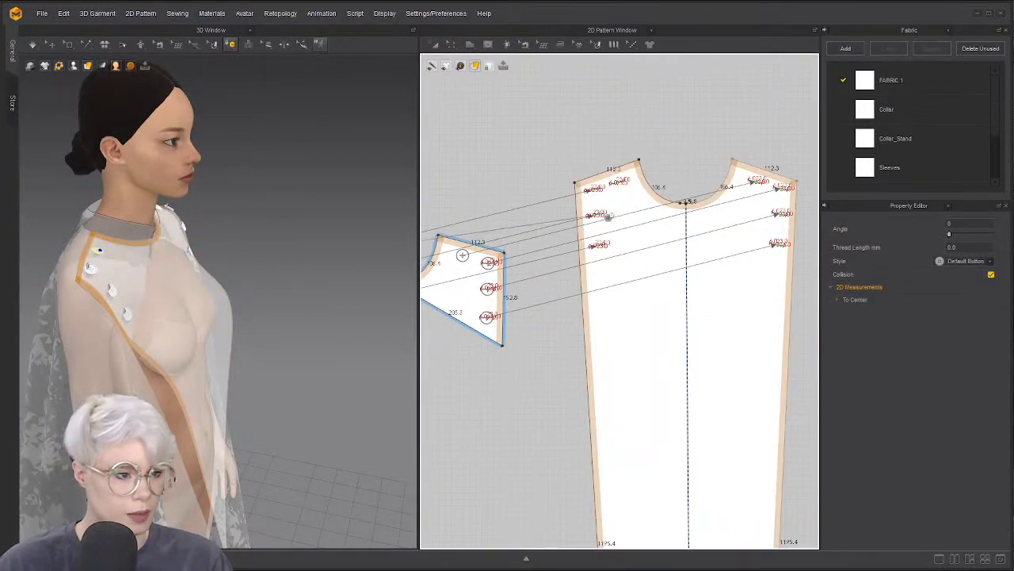
pyautogui.click(615, 183)
pyautogui.press('q')
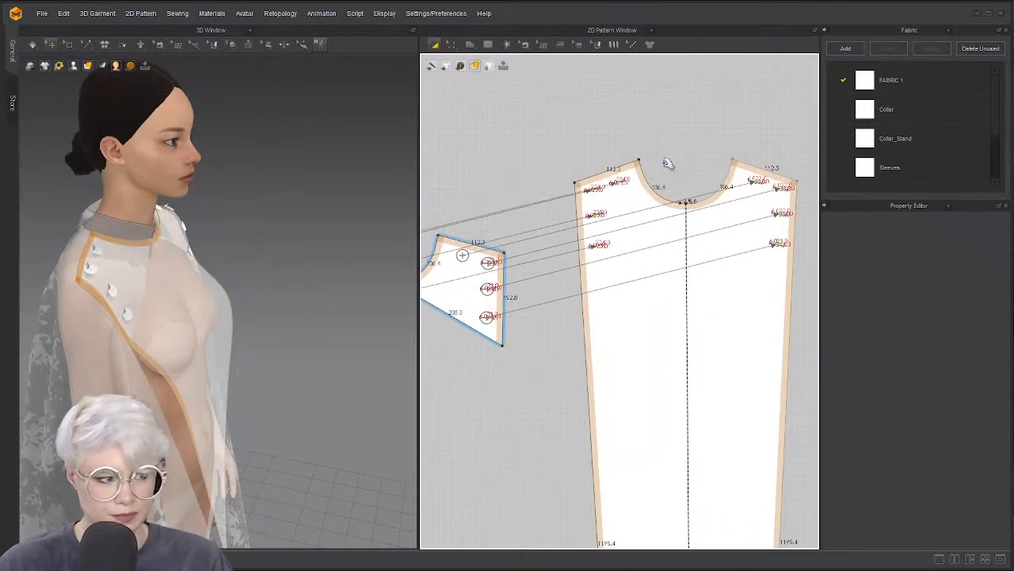
pyautogui.click(948, 30)
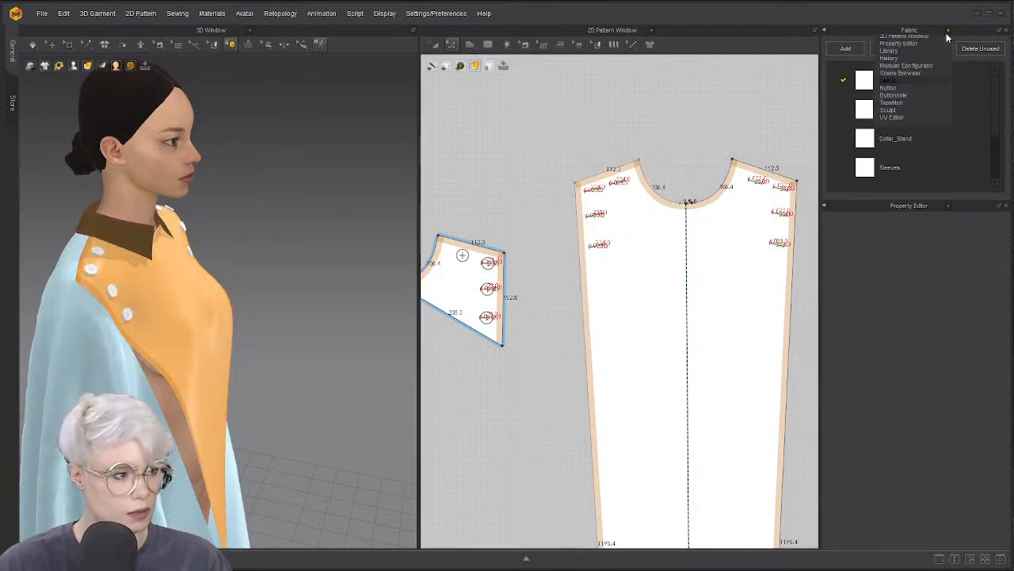
# Give the Default Button style a plain round domed shape, 12 mm thick
pyautogui.click(889, 102)
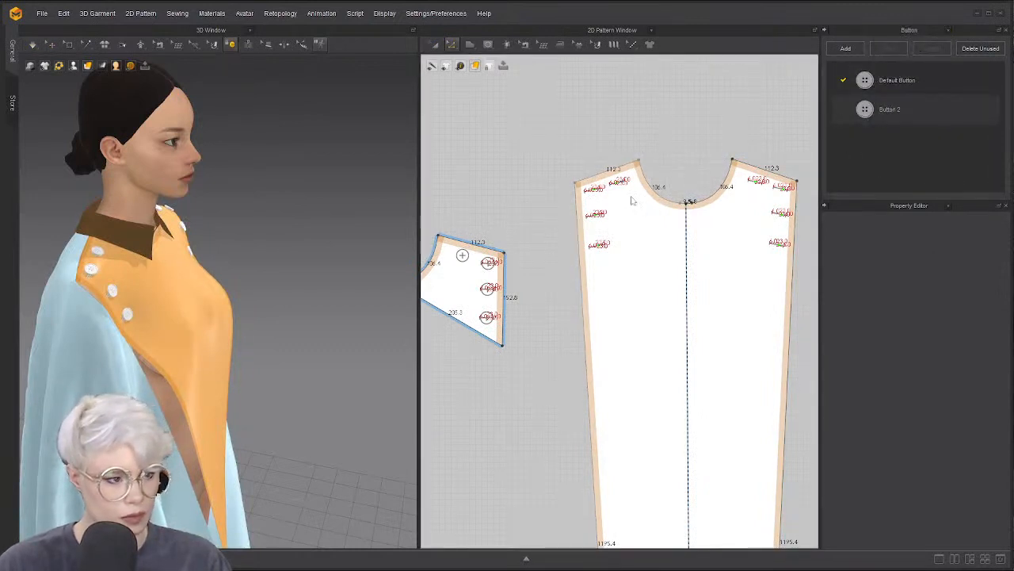
pyautogui.scroll(3, 448, 260)
pyautogui.moveTo(448, 260); pyautogui.dragTo(622, 244, button='middle')
pyautogui.scroll(-5, 504, 245)
pyautogui.scroll(3, 563, 250)
pyautogui.click(872, 84)
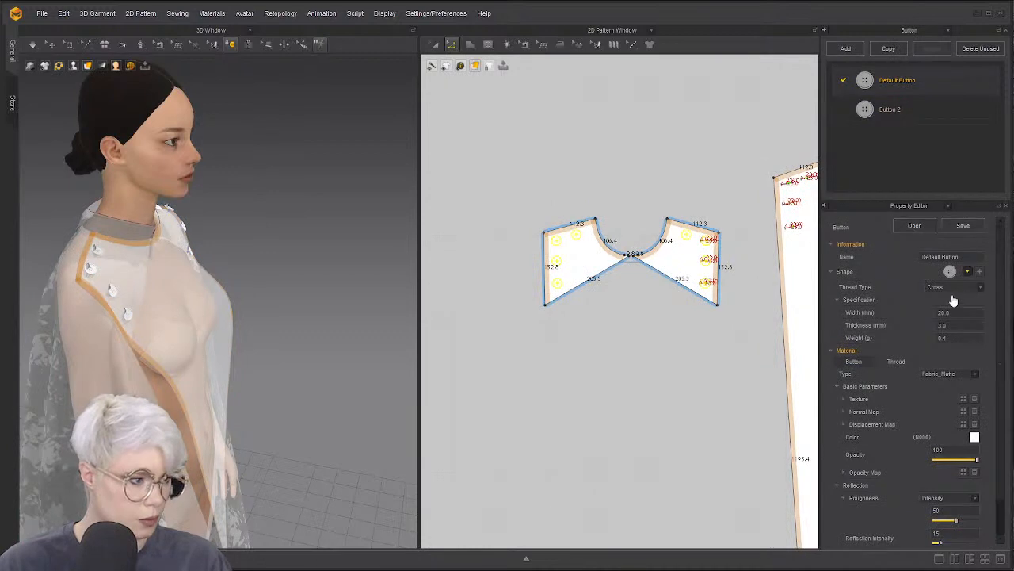
pyautogui.click(967, 271)
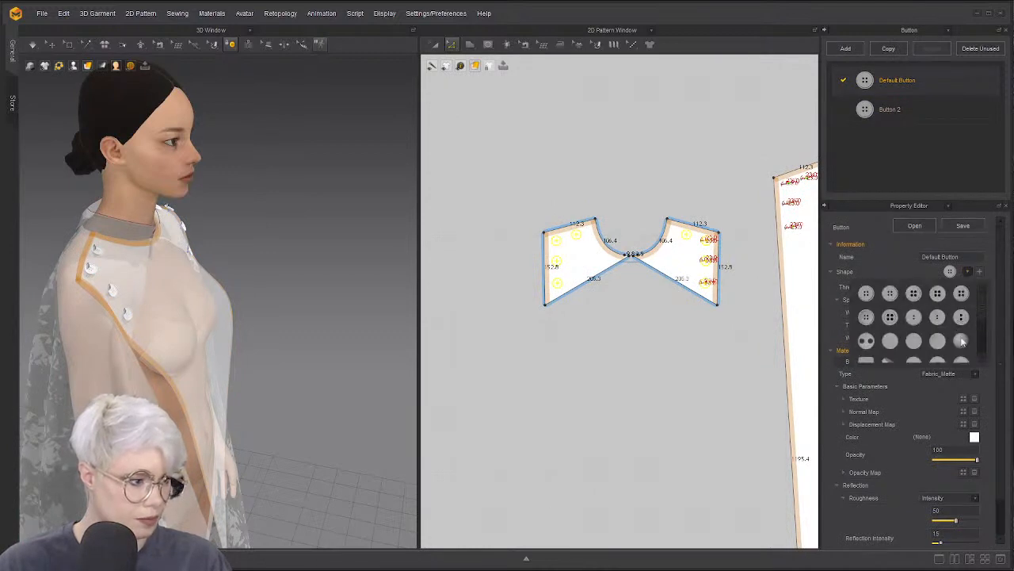
pyautogui.moveTo(346, 274); pyautogui.dragTo(333, 225, button='right')
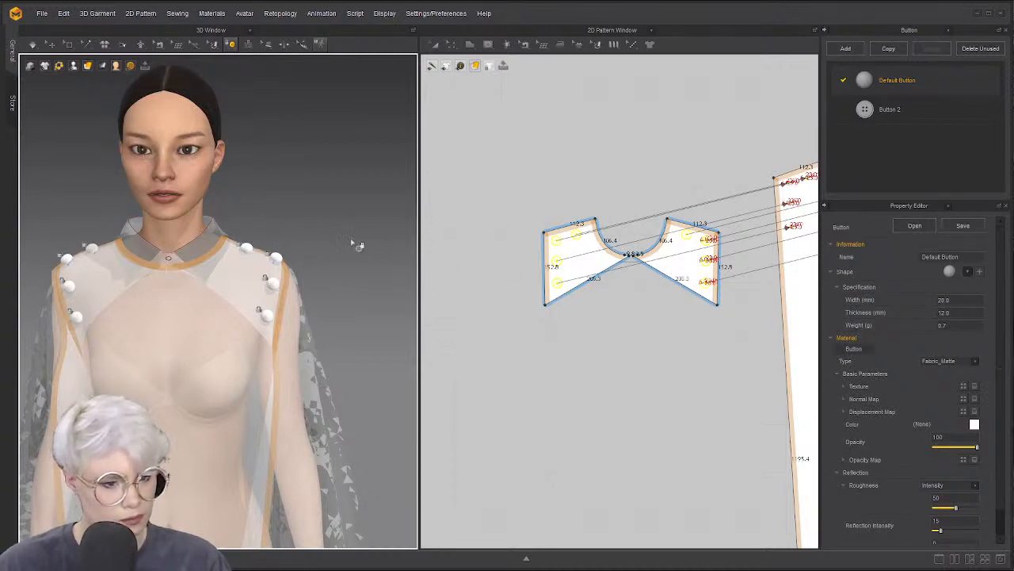
# Simulate the garment and orbit the avatar to check how it settles
pyautogui.press('q')
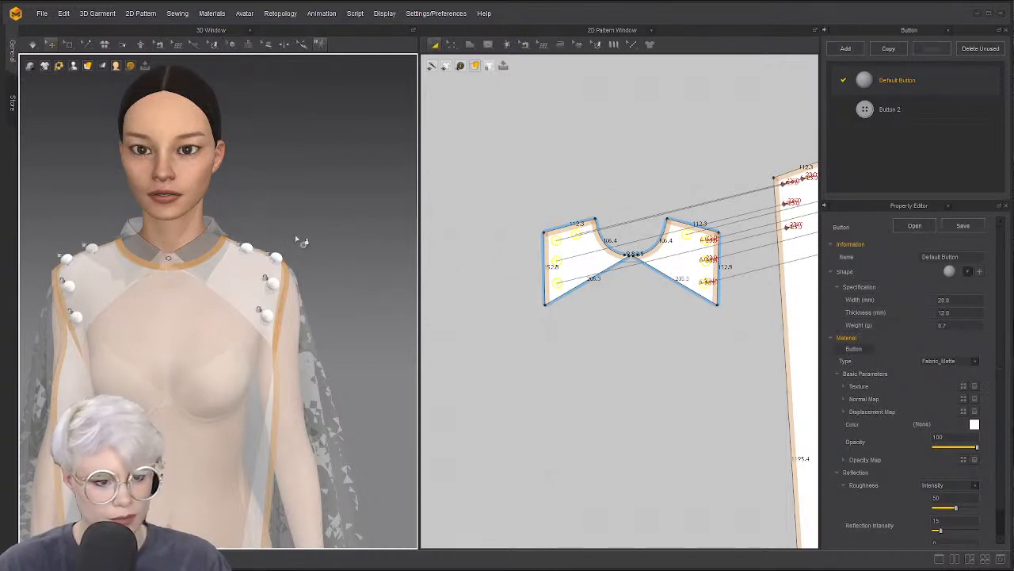
pyautogui.press('space')
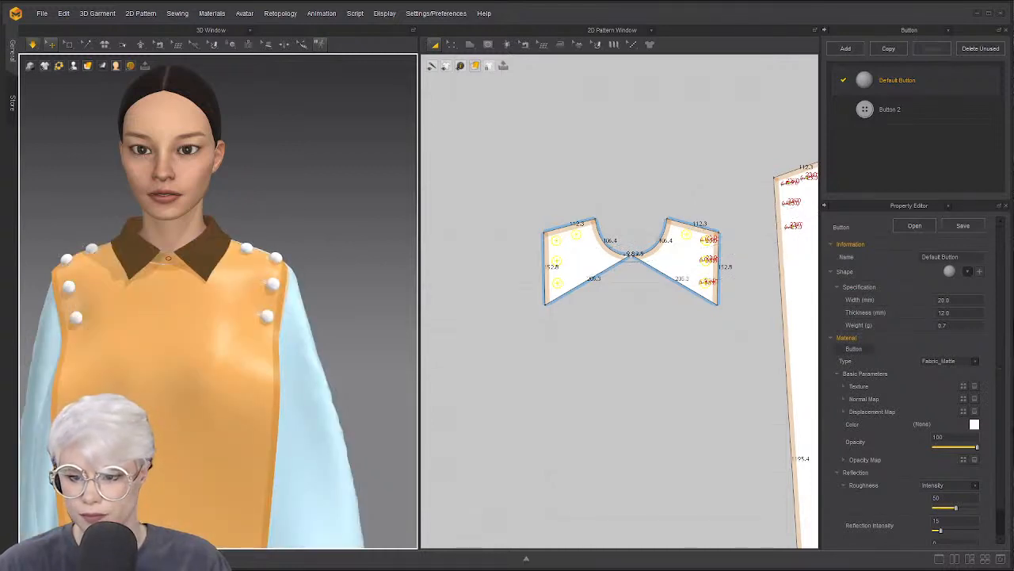
pyautogui.press('z')
pyautogui.moveTo(95, 274); pyautogui.dragTo(198, 278, button='right')
pyautogui.press('space')
pyautogui.press('space')
pyautogui.scroll(-3, 177, 285)
pyautogui.moveTo(186, 216); pyautogui.dragTo(161, 216, button='right')
pyautogui.scroll(2, 175, 230)
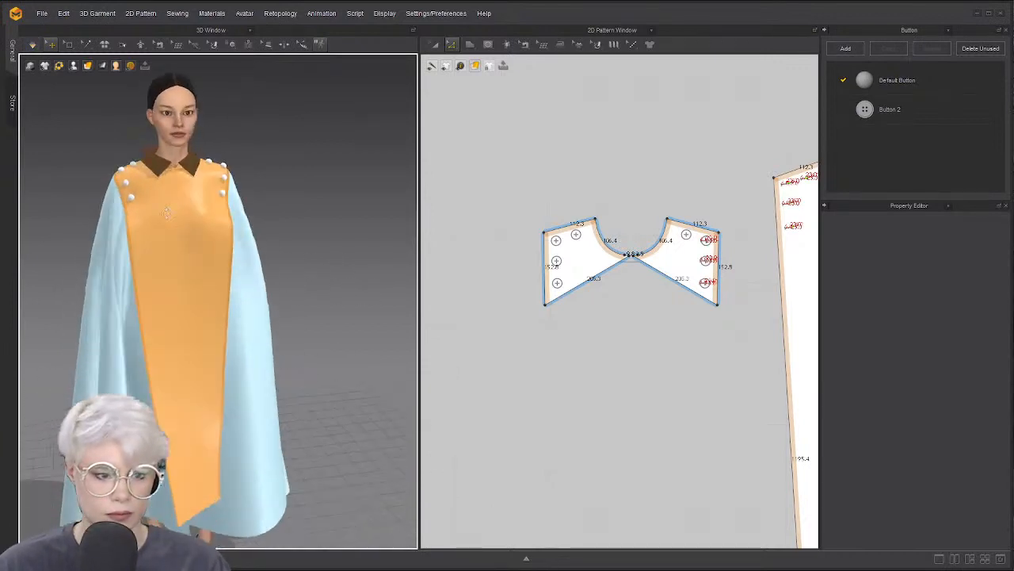
# Pan the pattern layout to the collar, simulate, then freeze all pattern pieces
pyautogui.click(230, 44)
pyautogui.scroll(-5, 638, 225)
pyautogui.moveTo(788, 163)
pyautogui.mouseDown(button='middle')
pyautogui.moveTo(623, 238)
pyautogui.moveTo(801, 154)
pyautogui.mouseUp(button='middle')
pyautogui.scroll(-4, 597, 231)
pyautogui.scroll(4, 614, 241)
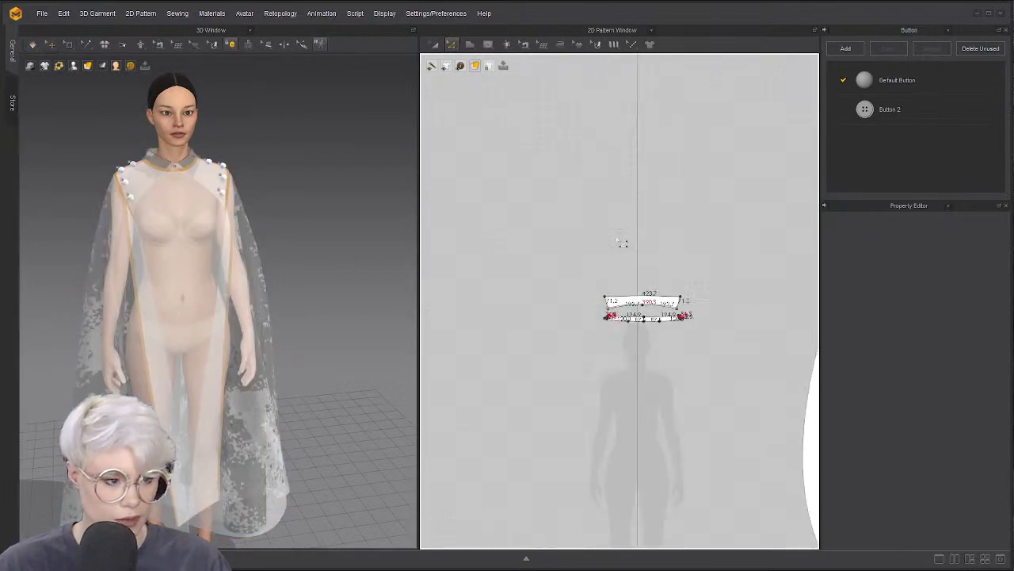
pyautogui.moveTo(623, 242); pyautogui.dragTo(560, 201, button='middle')
pyautogui.press('space')
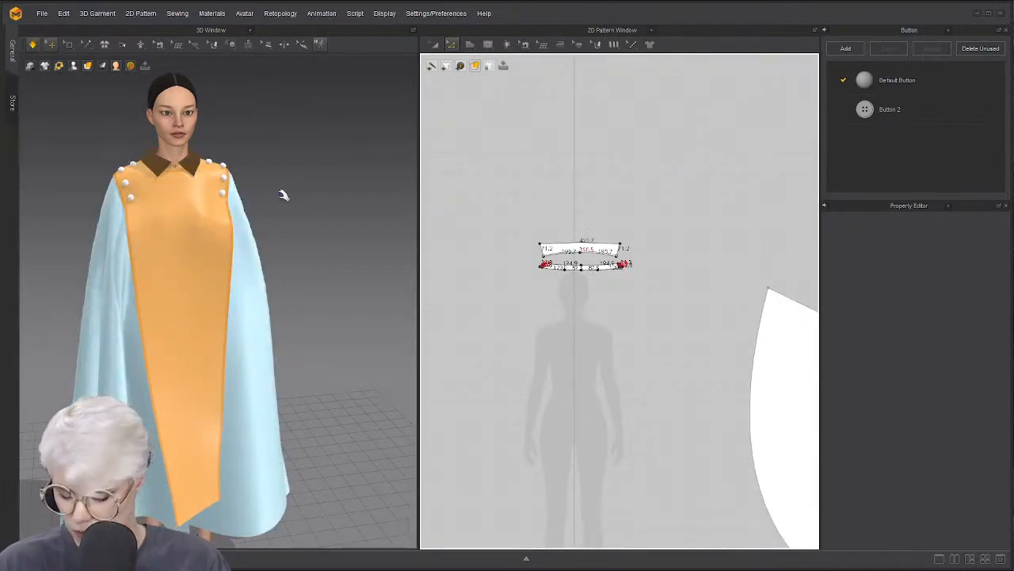
pyautogui.hotkey('ctrl', 'a')
pyautogui.hotkey('ctrl', 'k')
# Zoom in on the two collar pieces, trying a corner drag and undoing it
pyautogui.moveTo(493, 200); pyautogui.dragTo(692, 301)
pyautogui.scroll(4, 554, 218)
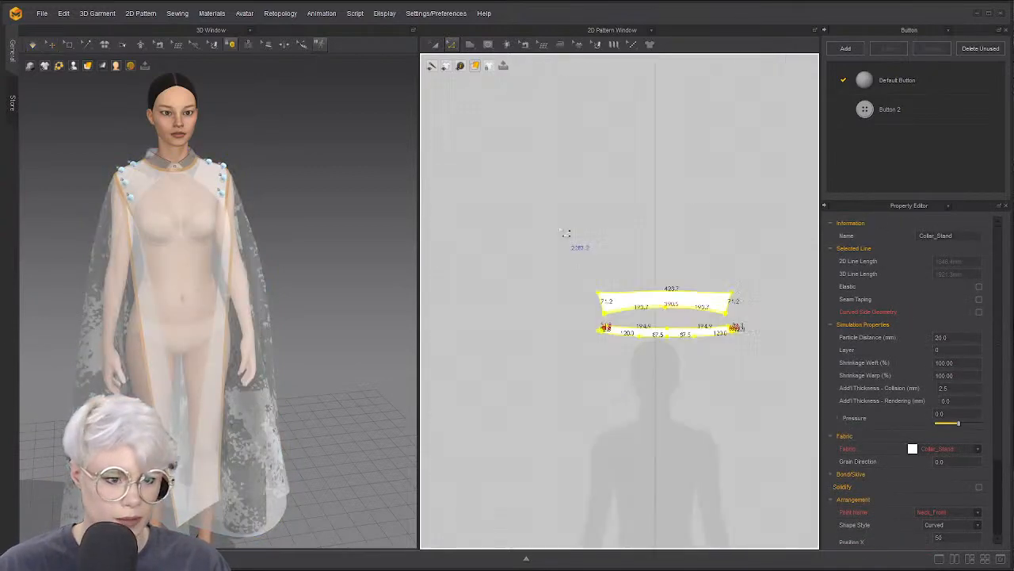
pyautogui.scroll(3, 482, 182)
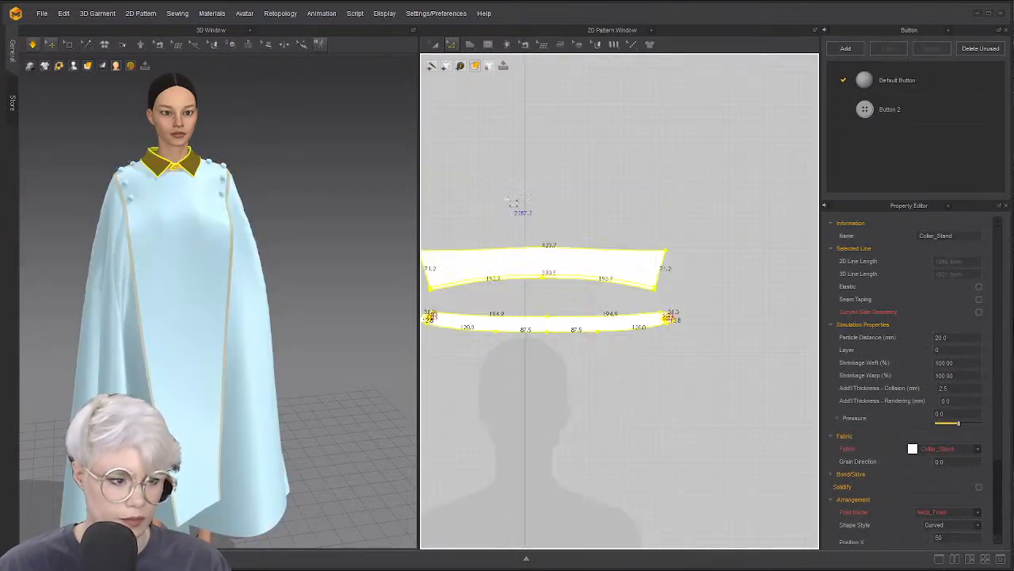
pyautogui.click(517, 196)
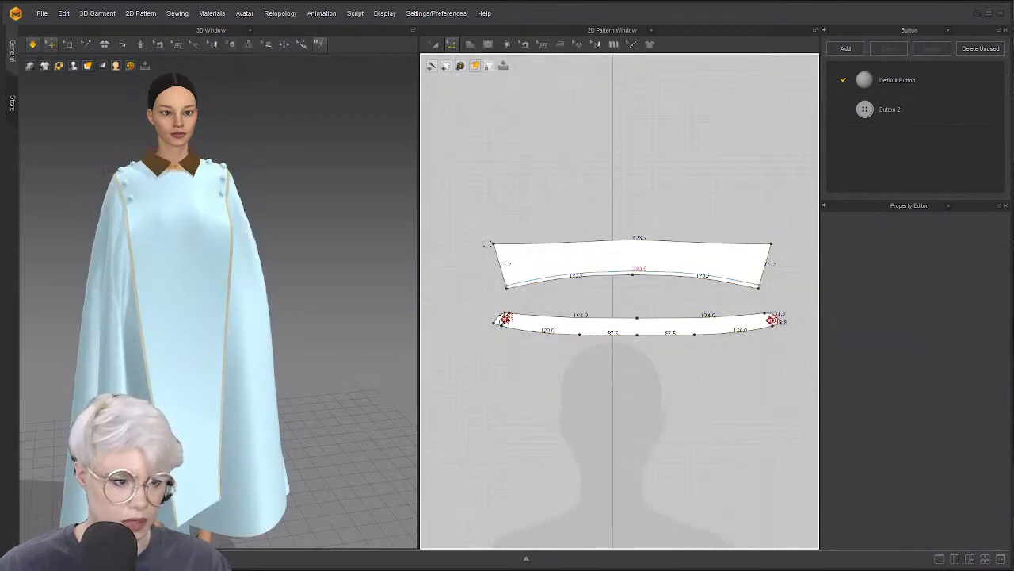
pyautogui.moveTo(493, 244); pyautogui.dragTo(470, 197)
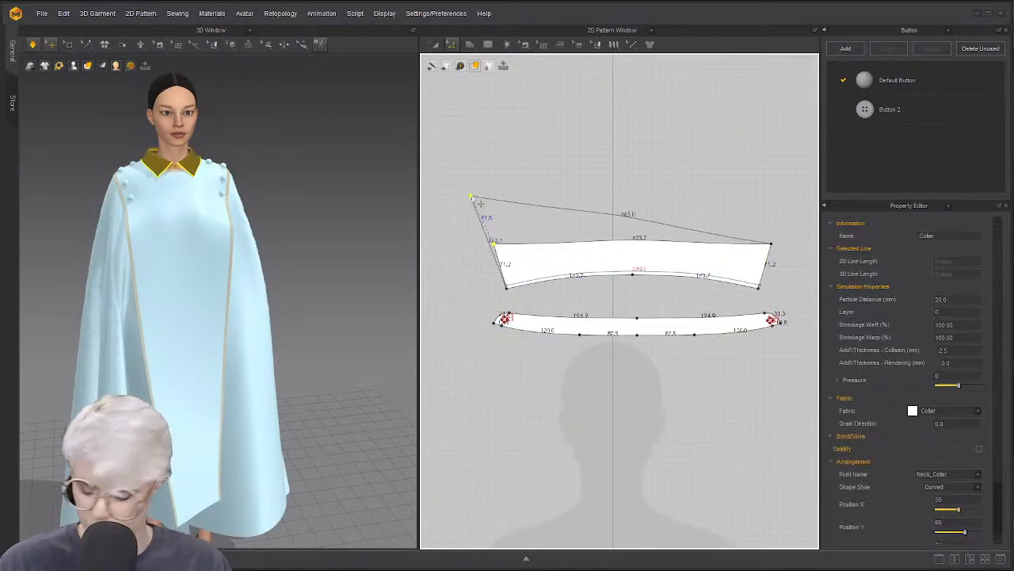
pyautogui.press('Escape')
pyautogui.click(652, 282)
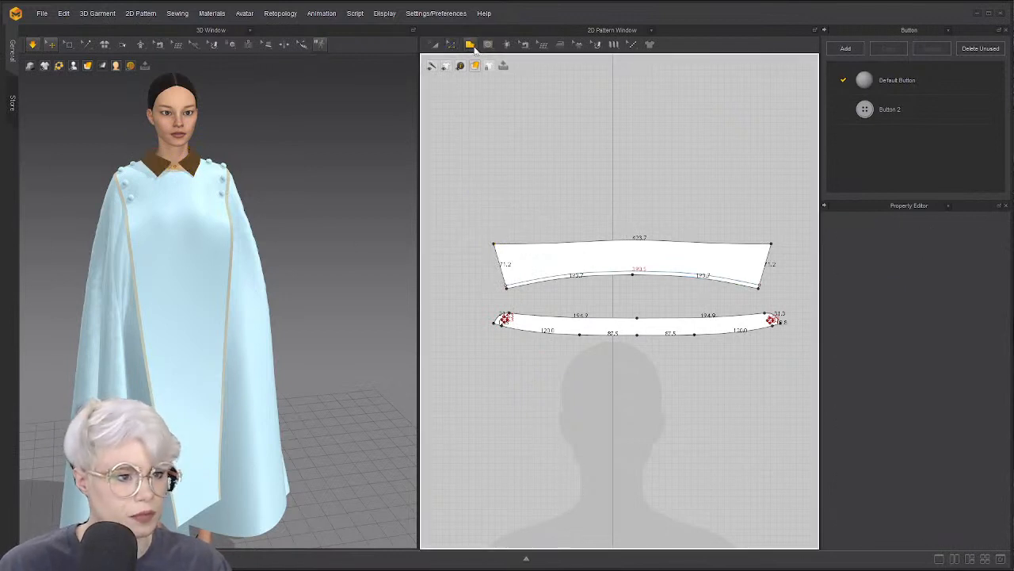
# Draw an internal line down the upper collar's centre and extend it to the collar edges
pyautogui.click(451, 45)
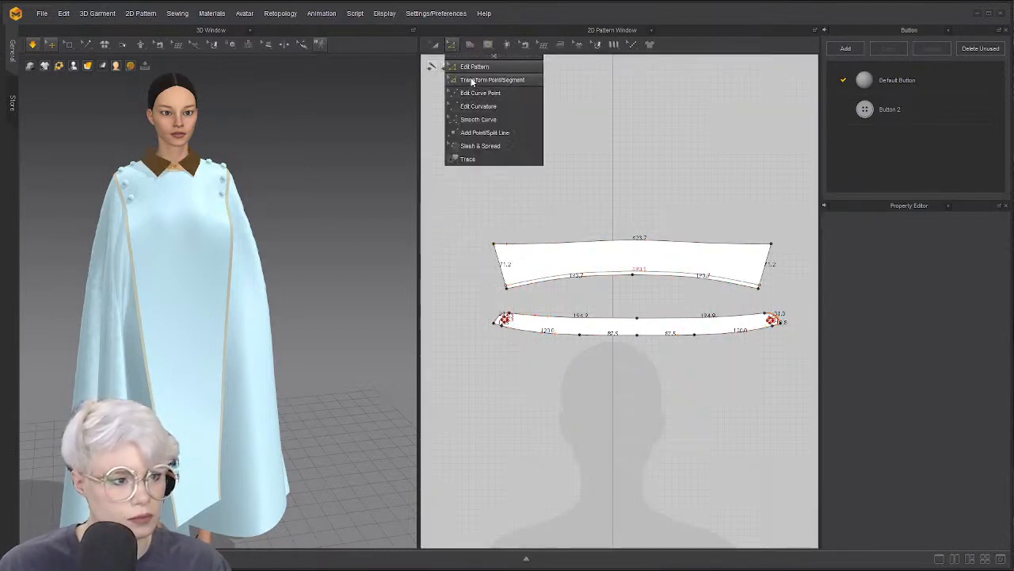
pyautogui.click(469, 44)
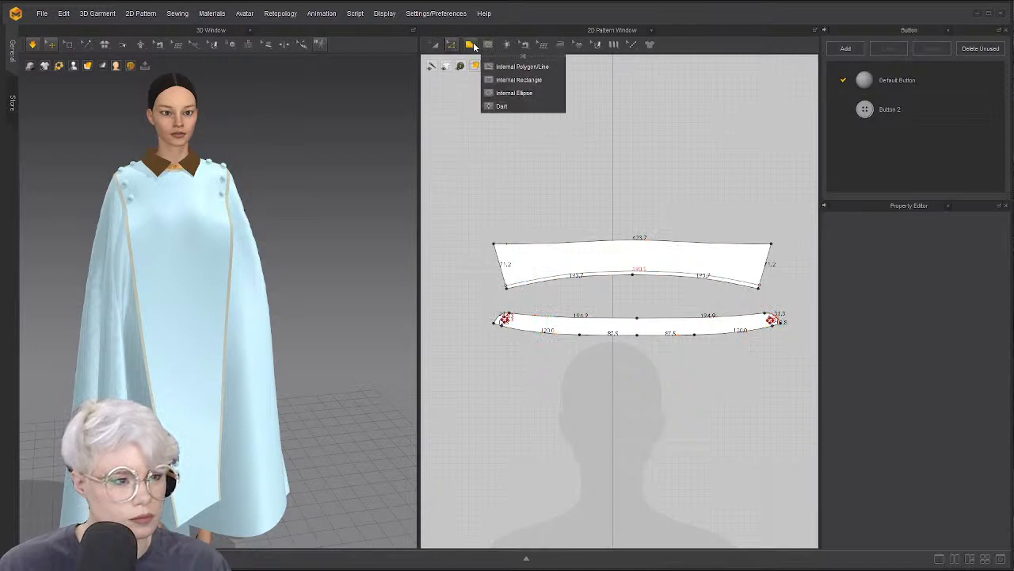
pyautogui.click(488, 44)
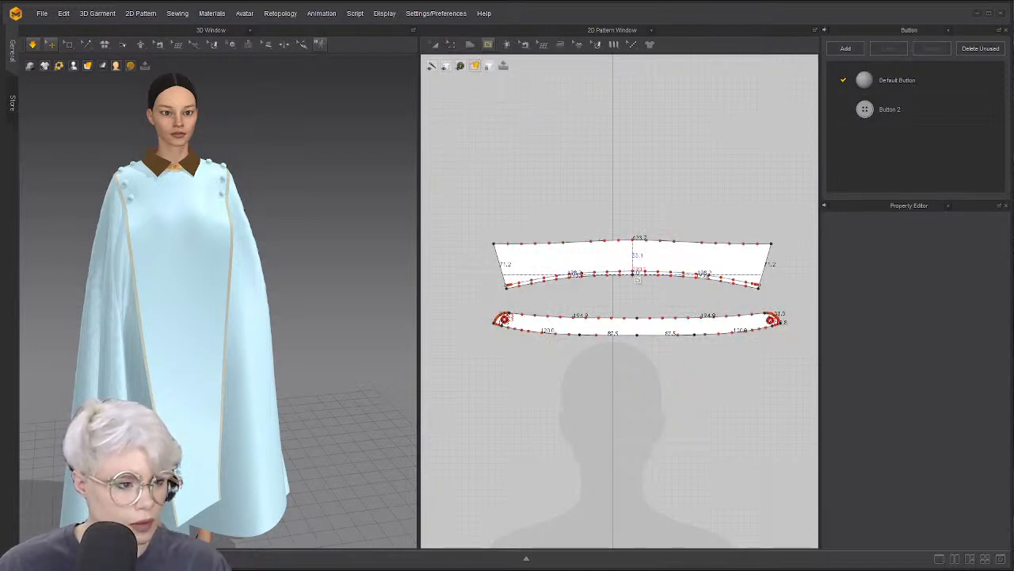
pyautogui.click(633, 242)
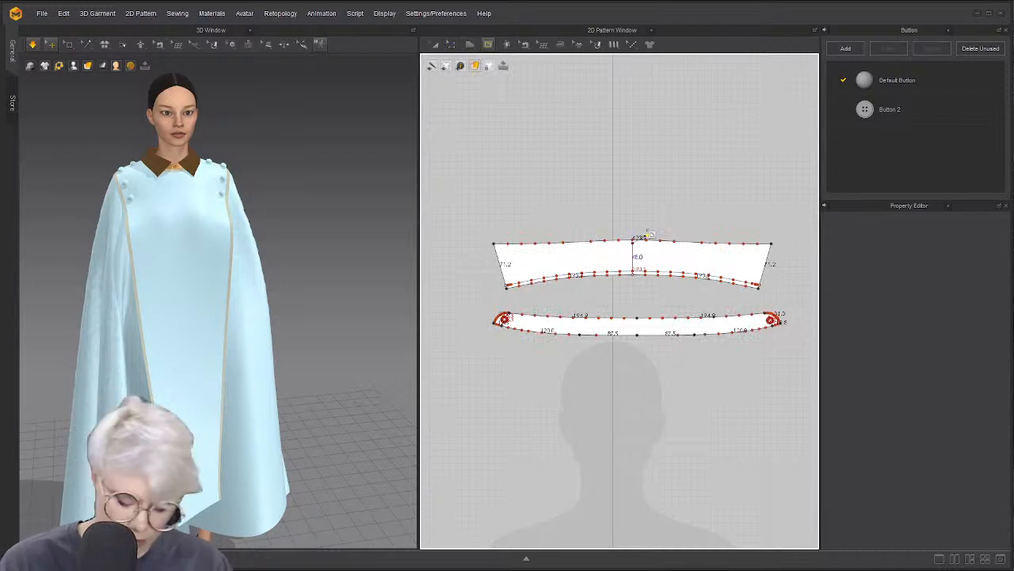
pyautogui.press('Return')
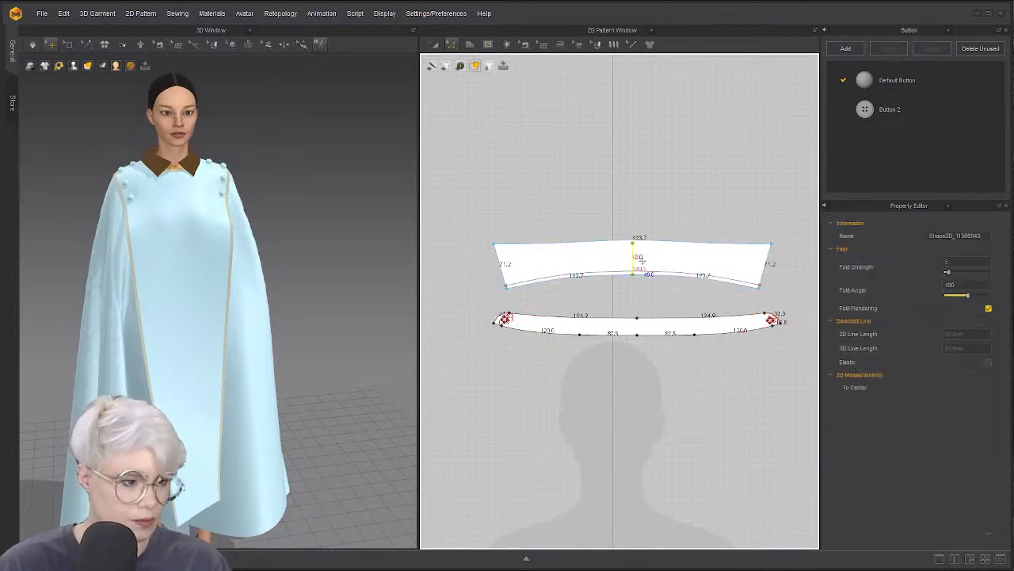
pyautogui.rightClick(637, 255)
pyautogui.moveTo(728, 411)
pyautogui.click(798, 407)
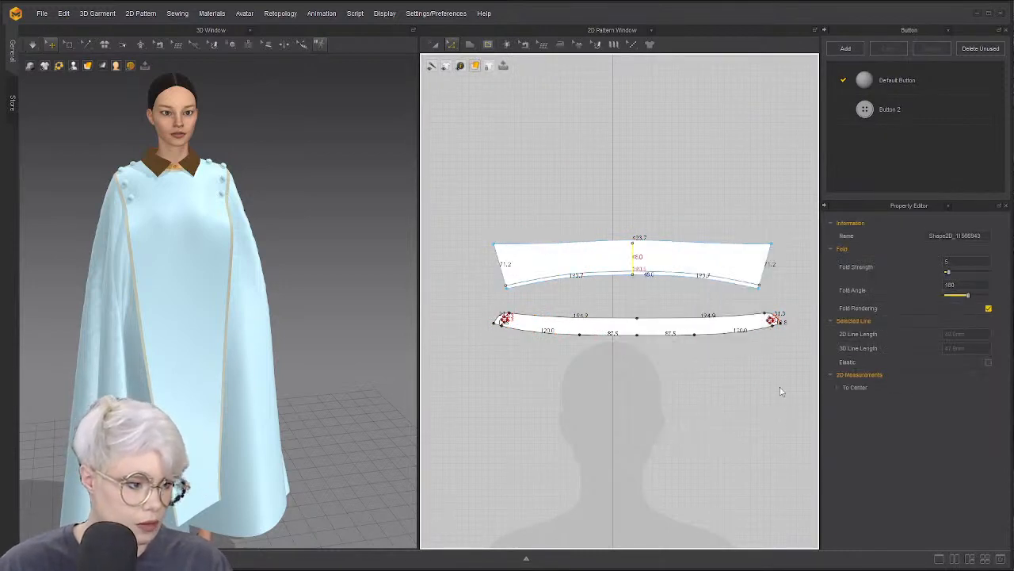
# Cut and sew the upper collar along the centre line into two halves
pyautogui.rightClick(639, 258)
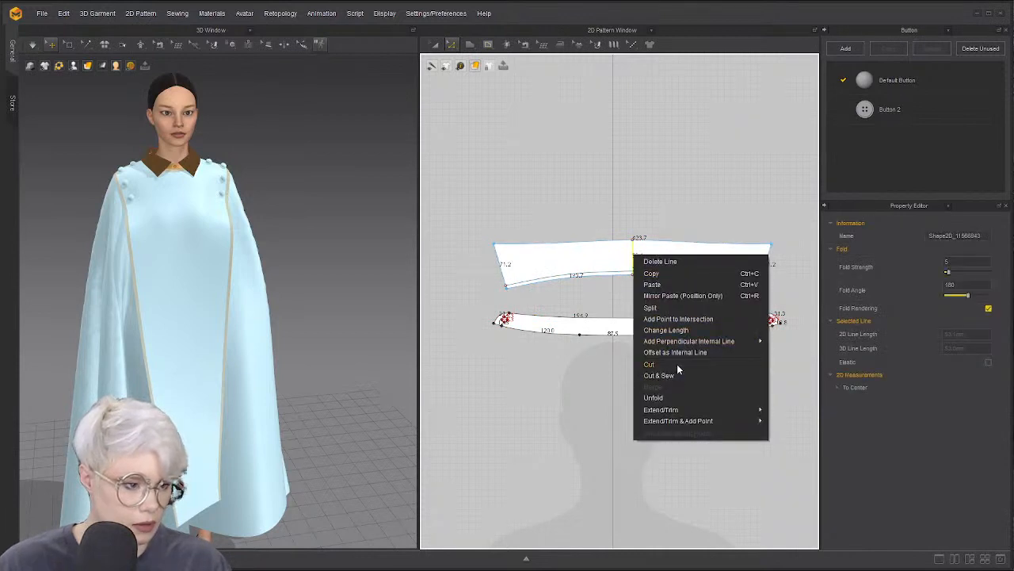
pyautogui.click(677, 364)
pyautogui.click(625, 256)
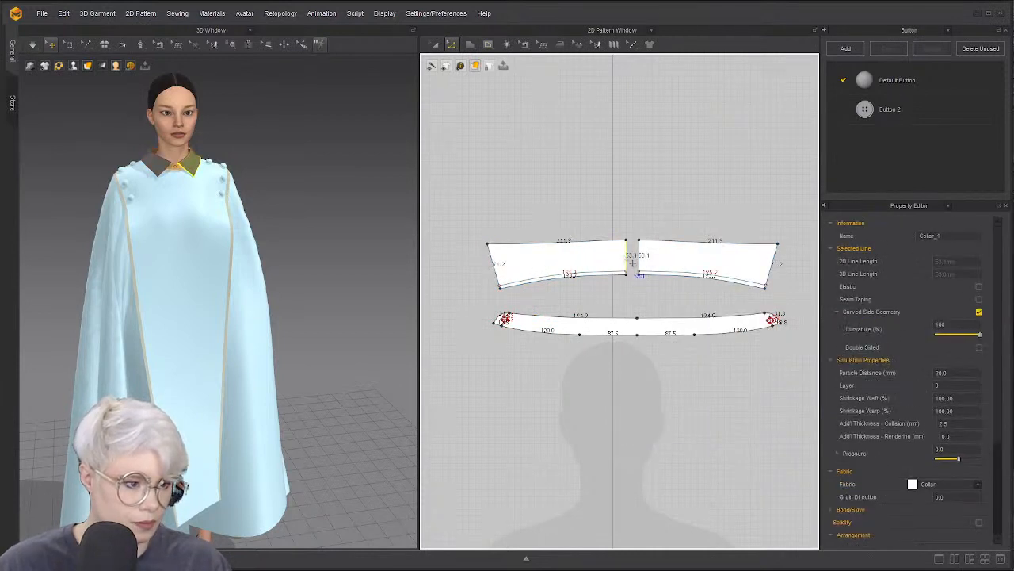
pyautogui.rightClick(624, 255)
pyautogui.click(589, 209)
pyautogui.click(589, 210)
pyautogui.scroll(5, 638, 266)
pyautogui.click(592, 256)
pyautogui.rightClick(592, 244)
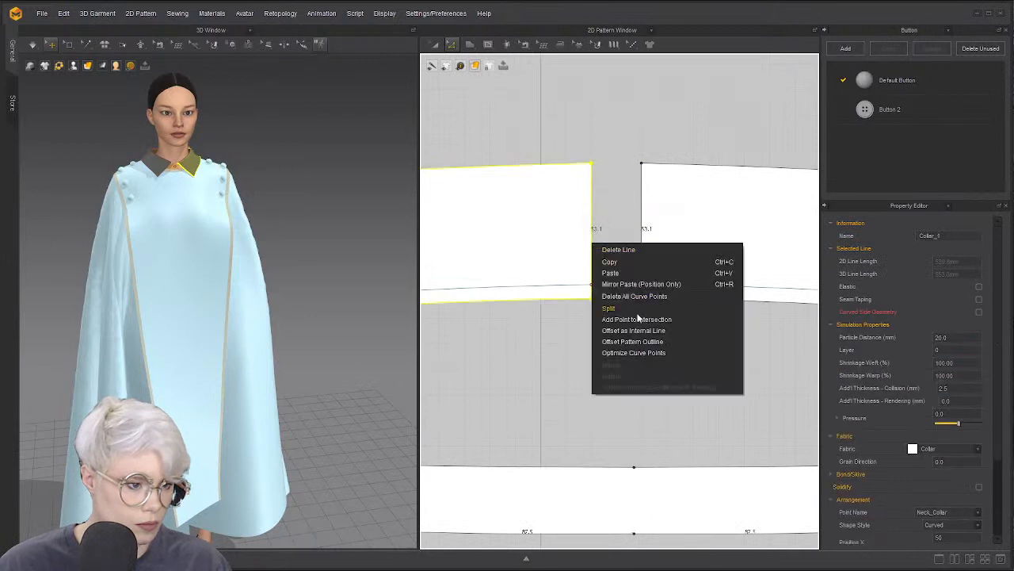
pyautogui.click(633, 215)
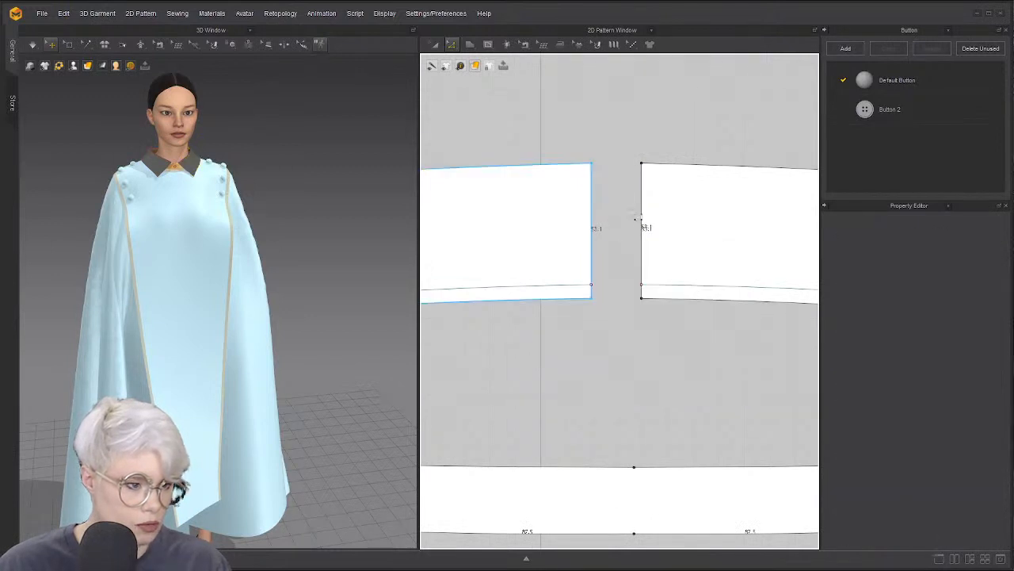
# Merge the two collar halves into one piece at the centre seam
pyautogui.press('n')
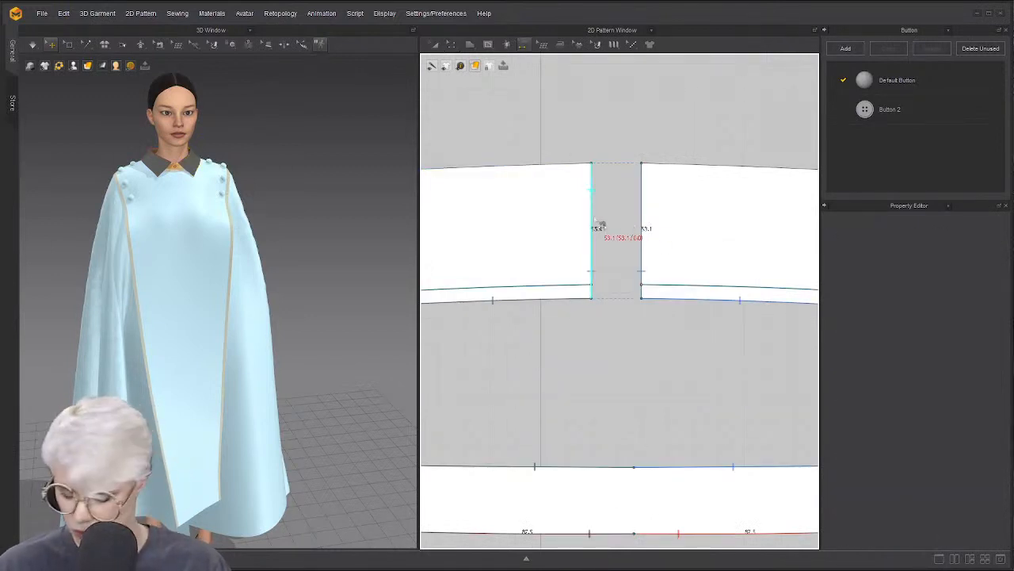
pyautogui.press('b')
pyautogui.rightClick(596, 217)
pyautogui.click(631, 262)
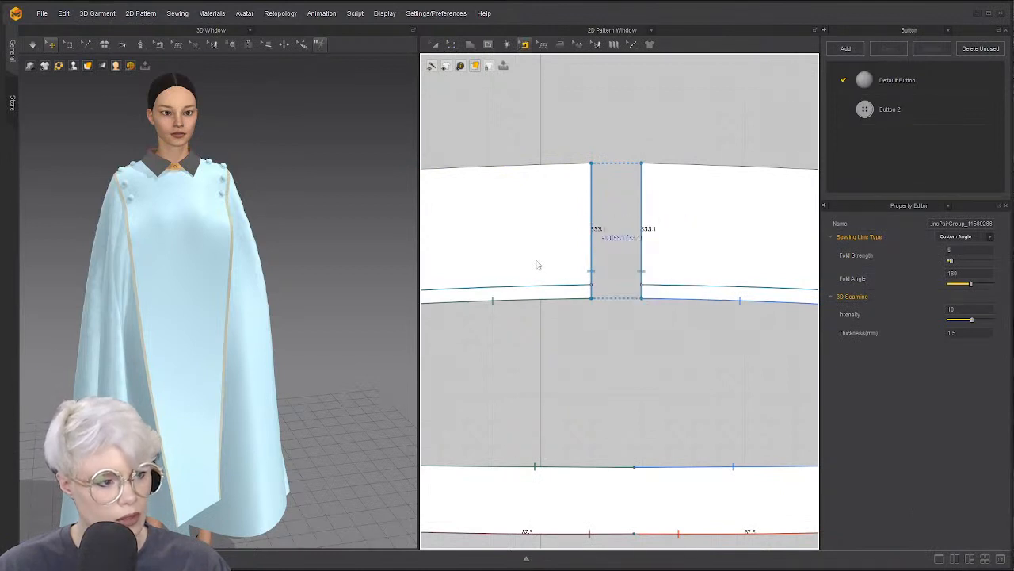
pyautogui.scroll(-5, 571, 262)
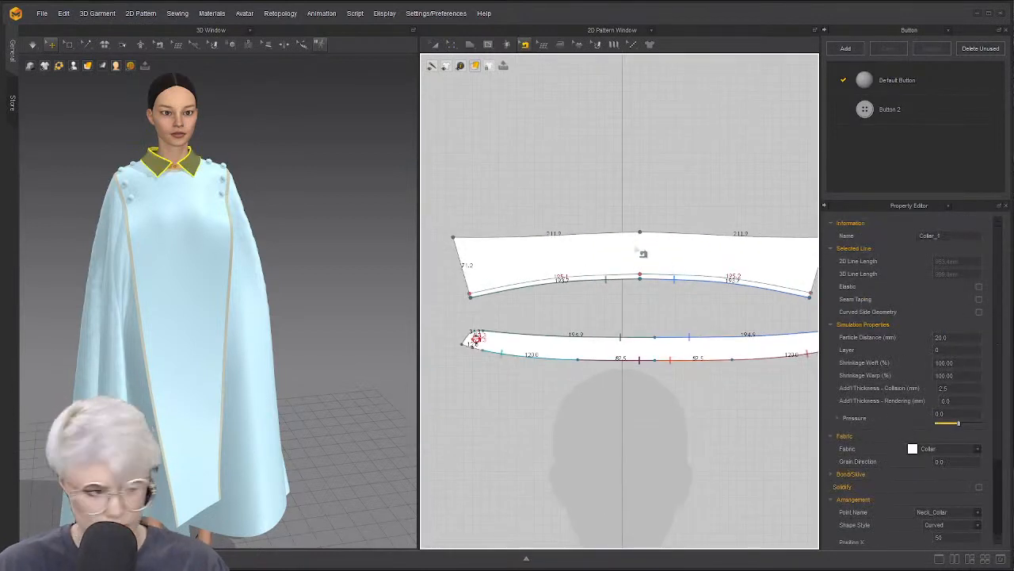
pyautogui.click(646, 265)
pyautogui.rightClick(640, 257)
pyautogui.click(649, 205)
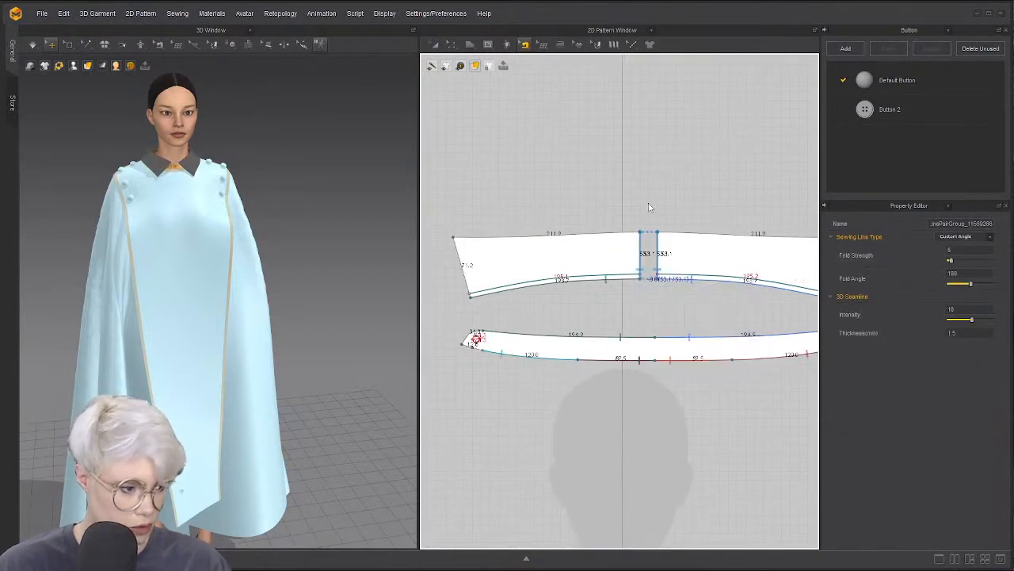
pyautogui.click(641, 253)
pyautogui.rightClick(641, 252)
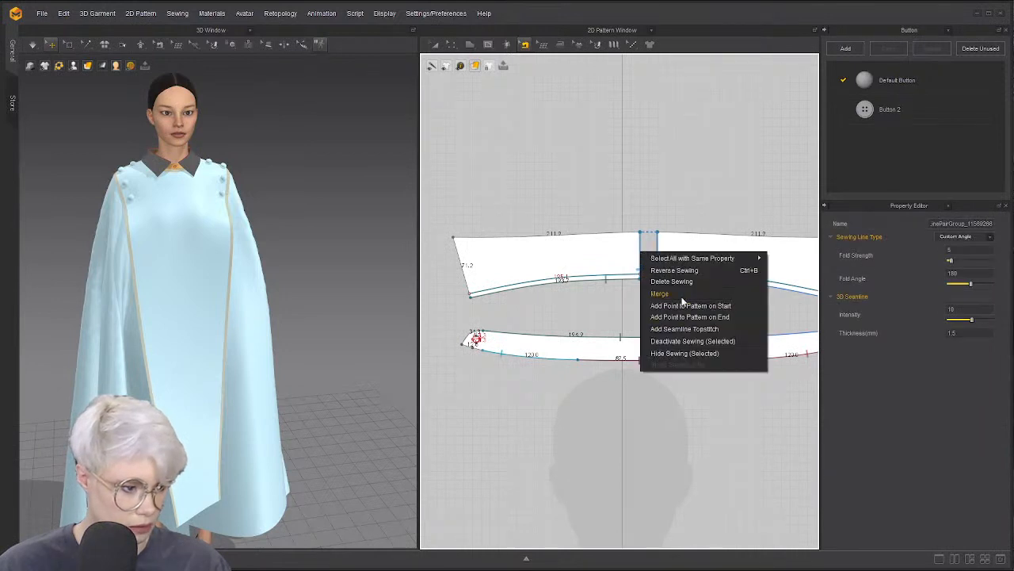
pyautogui.click(702, 195)
# Delete the right collar half, keeping only the left half
pyautogui.click(702, 195)
pyautogui.scroll(-4, 616, 209)
pyautogui.moveTo(616, 208); pyautogui.dragTo(575, 209, button='middle')
pyautogui.press('a')
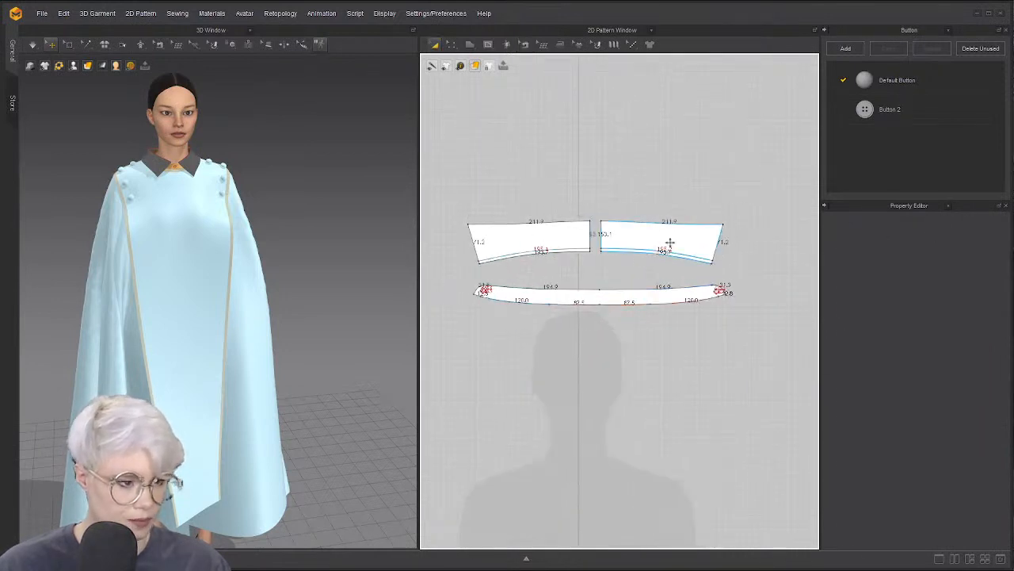
pyautogui.click(670, 242)
pyautogui.press('Delete')
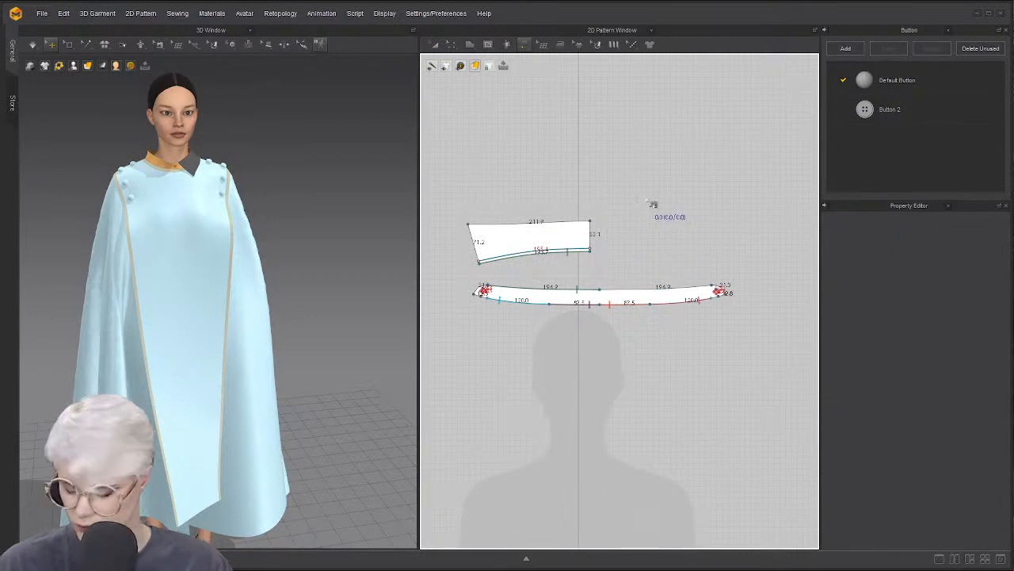
# Unfold the remaining collar half into a full symmetric piece from its centre edge
pyautogui.rightClick(593, 239)
pyautogui.click(633, 209)
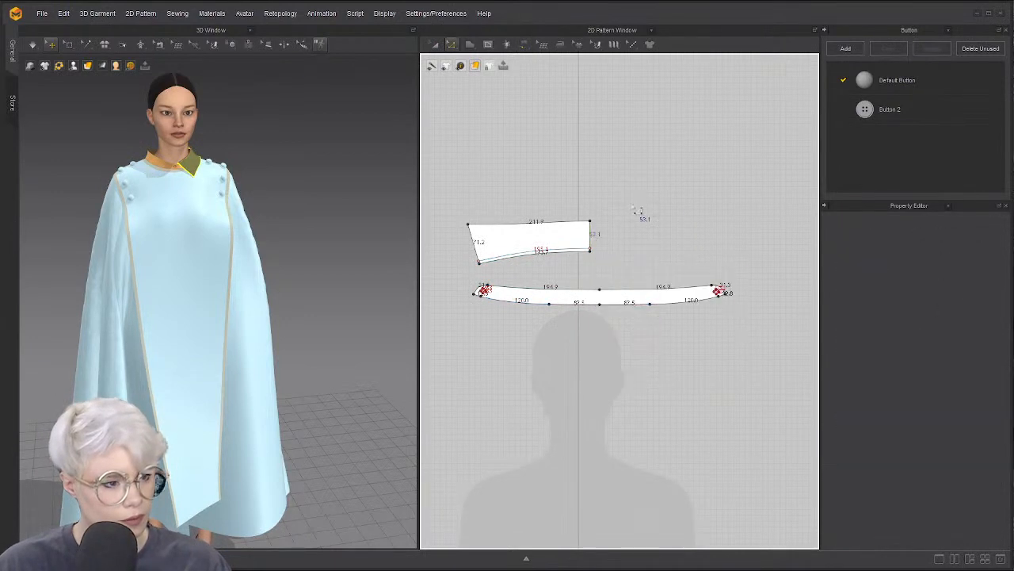
pyautogui.scroll(5, 613, 229)
pyautogui.click(549, 271)
pyautogui.rightClick(551, 267)
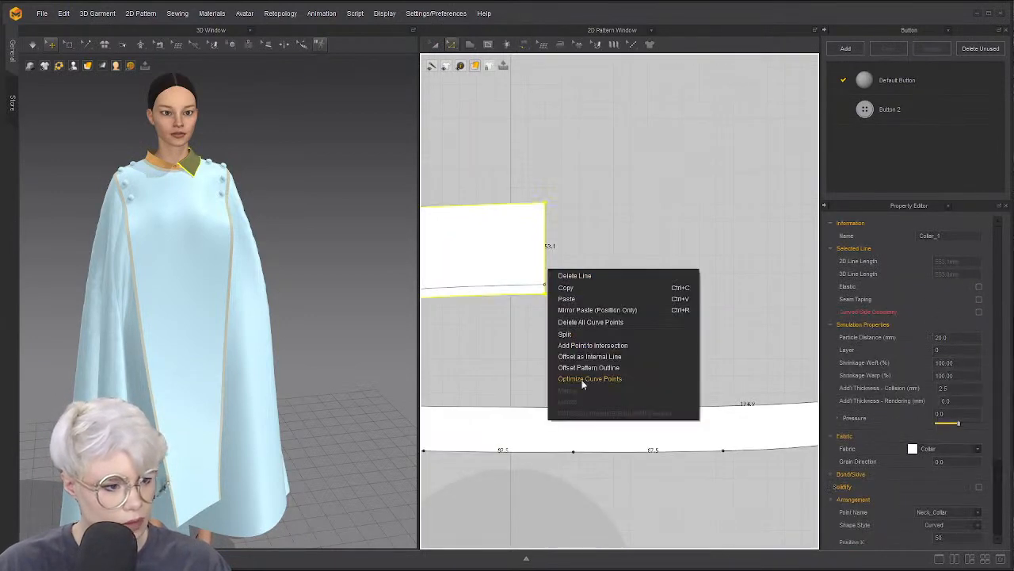
pyautogui.click(583, 337)
pyautogui.click(545, 245)
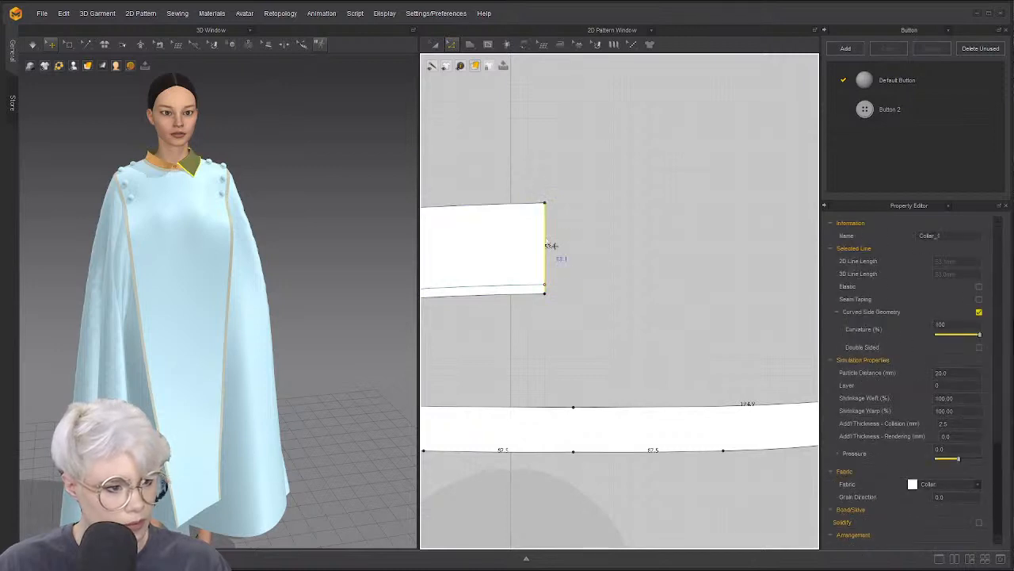
pyautogui.rightClick(546, 238)
pyautogui.click(602, 380)
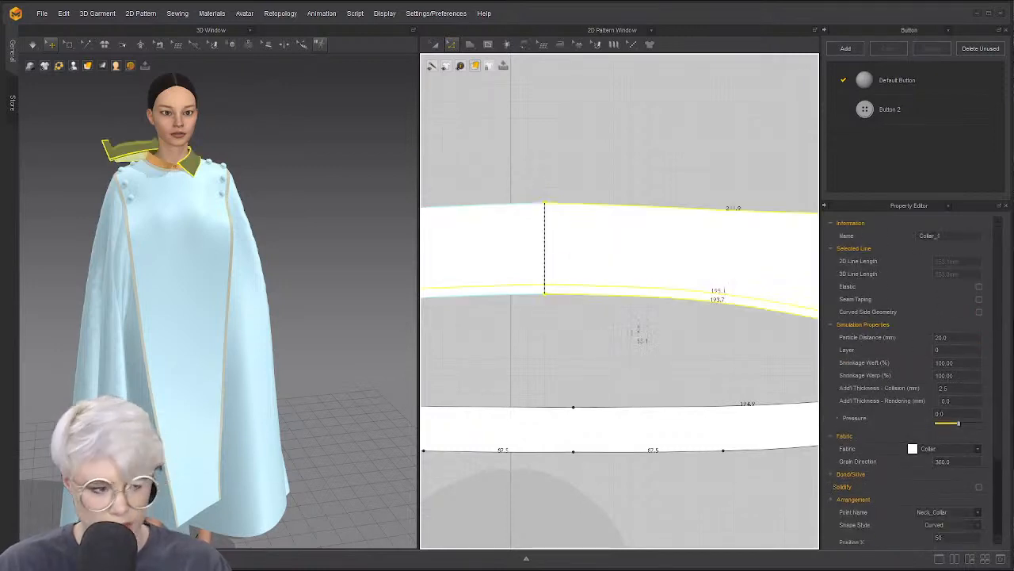
# Segment-sew the collar's lower edge to the collar band
pyautogui.press('n')
pyautogui.scroll(-3, 629, 315)
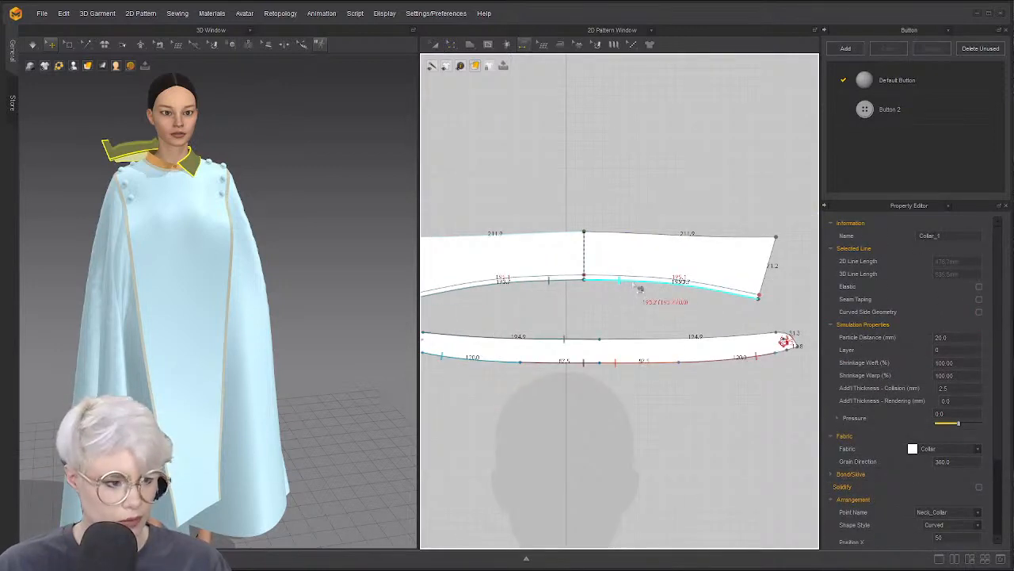
pyautogui.click(637, 283)
pyautogui.click(668, 344)
pyautogui.scroll(-2, 562, 337)
pyautogui.moveTo(563, 337); pyautogui.dragTo(634, 330, button='middle')
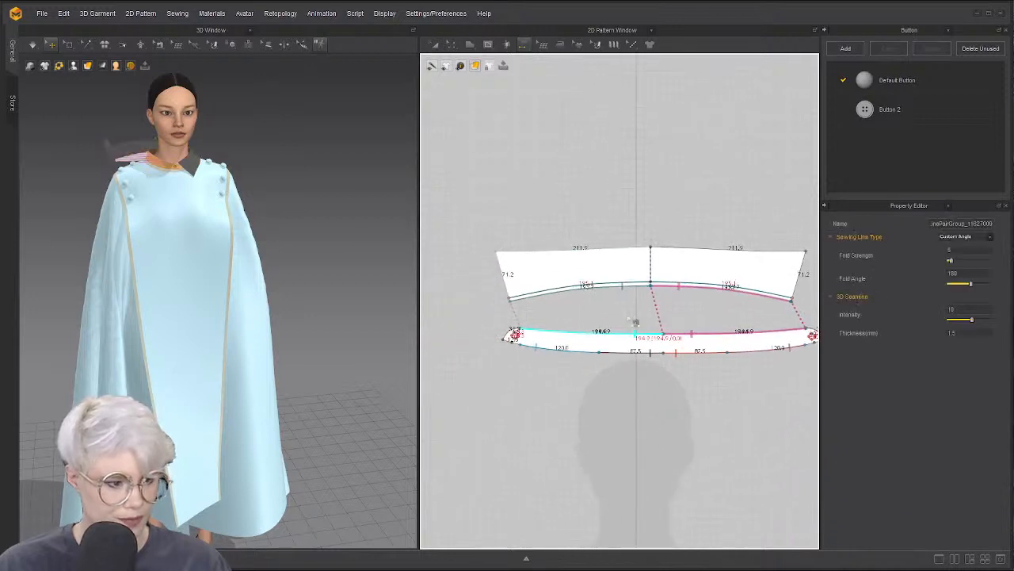
# Simulate and pull the collar corner up on the avatar
pyautogui.press('z')
pyautogui.moveTo(352, 256); pyautogui.dragTo(242, 252, button='right')
pyautogui.press('space')
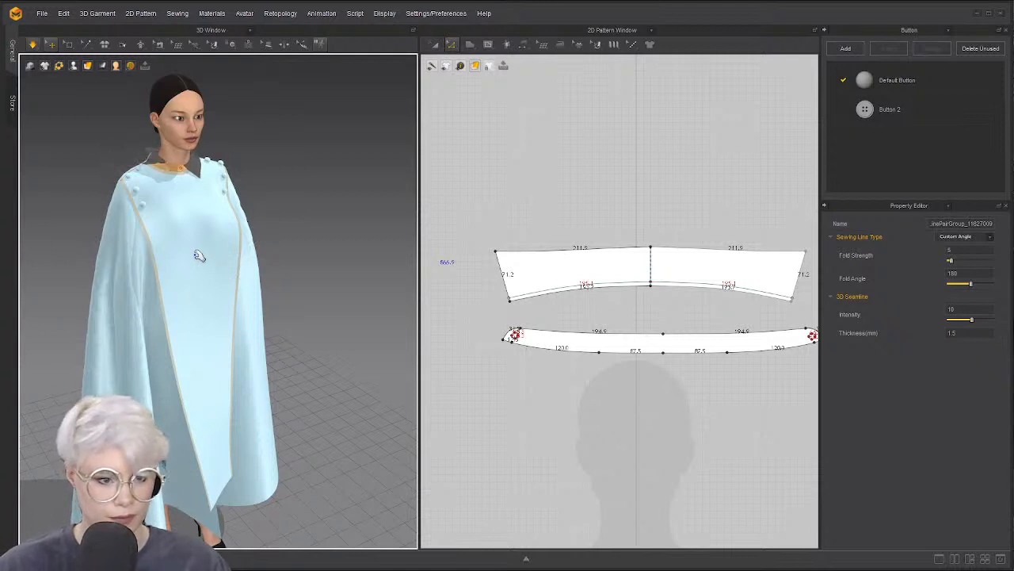
pyautogui.scroll(5, 203, 266)
pyautogui.scroll(-5, 175, 241)
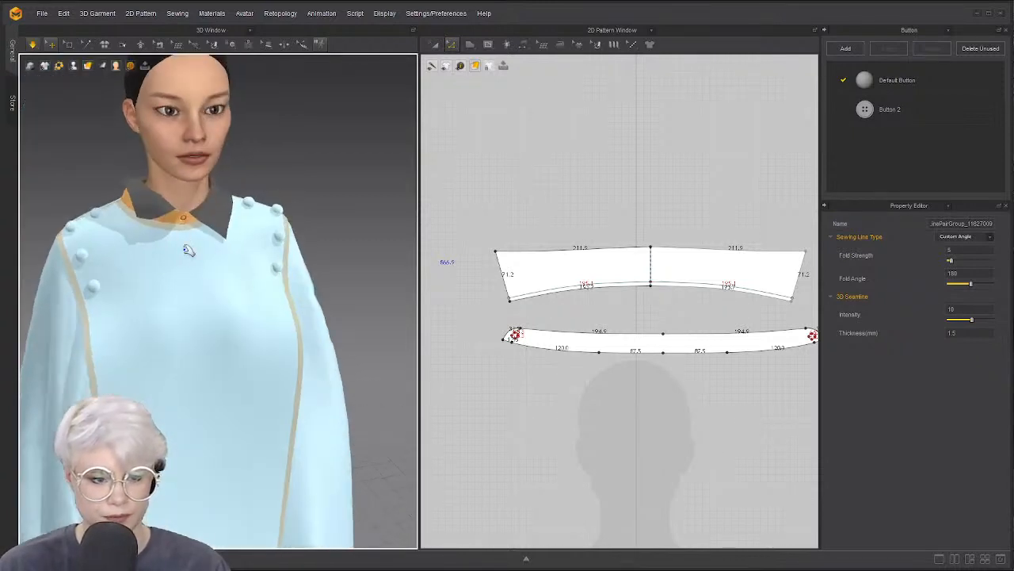
pyautogui.click(175, 240)
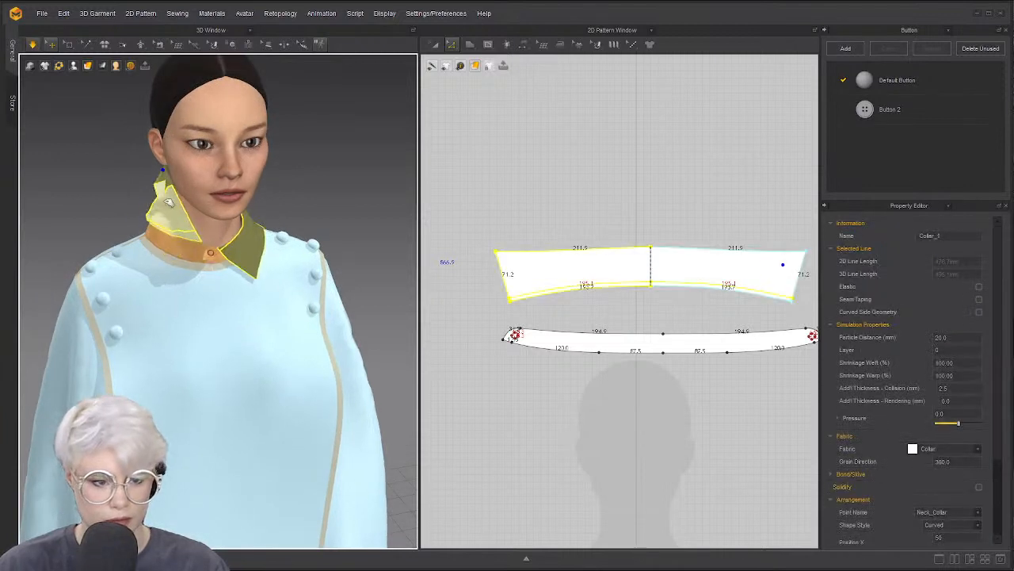
pyautogui.moveTo(178, 301); pyautogui.dragTo(180, 234)
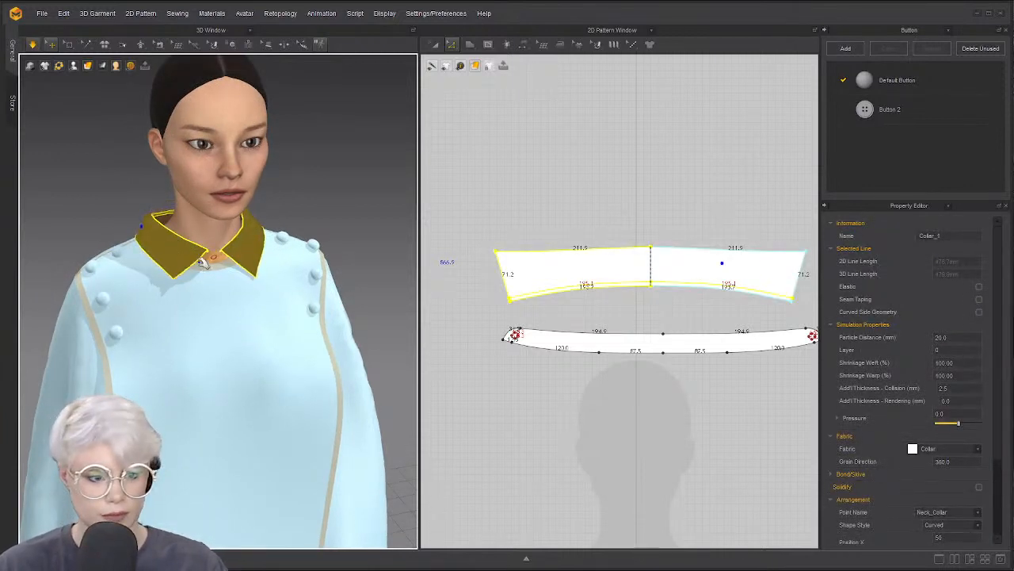
# Widen the collar's top edge leftward in 2D and reposition it above the stand
pyautogui.click(538, 246)
pyautogui.moveTo(496, 252); pyautogui.dragTo(438, 247)
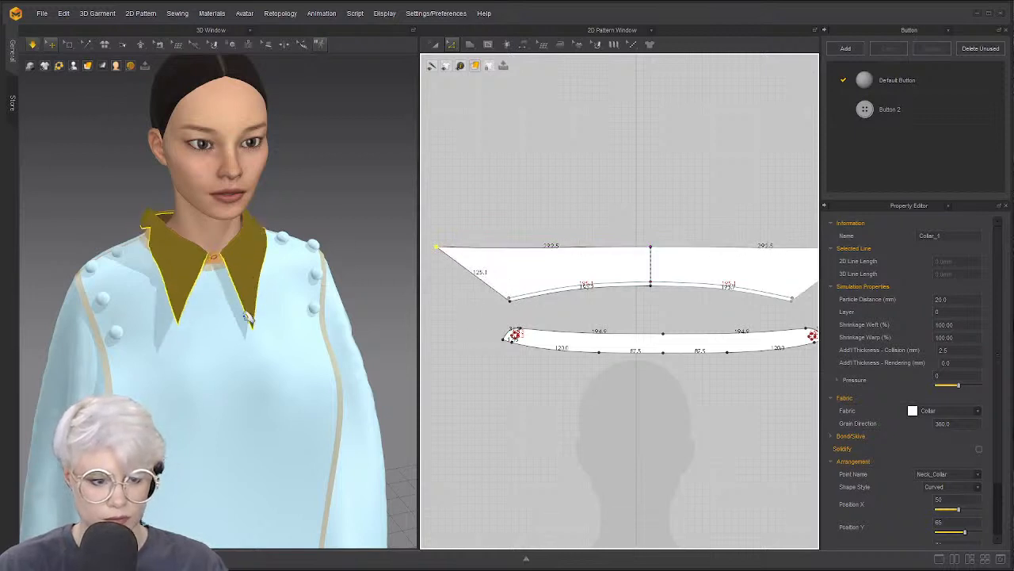
pyautogui.moveTo(202, 290); pyautogui.dragTo(254, 289, button='right')
pyautogui.press('space')
pyautogui.scroll(2, 253, 304)
pyautogui.moveTo(445, 257)
pyautogui.mouseDown()
pyautogui.moveTo(429, 270)
pyautogui.moveTo(459, 250)
pyautogui.moveTo(428, 254)
pyautogui.mouseUp()
pyautogui.click(484, 215)
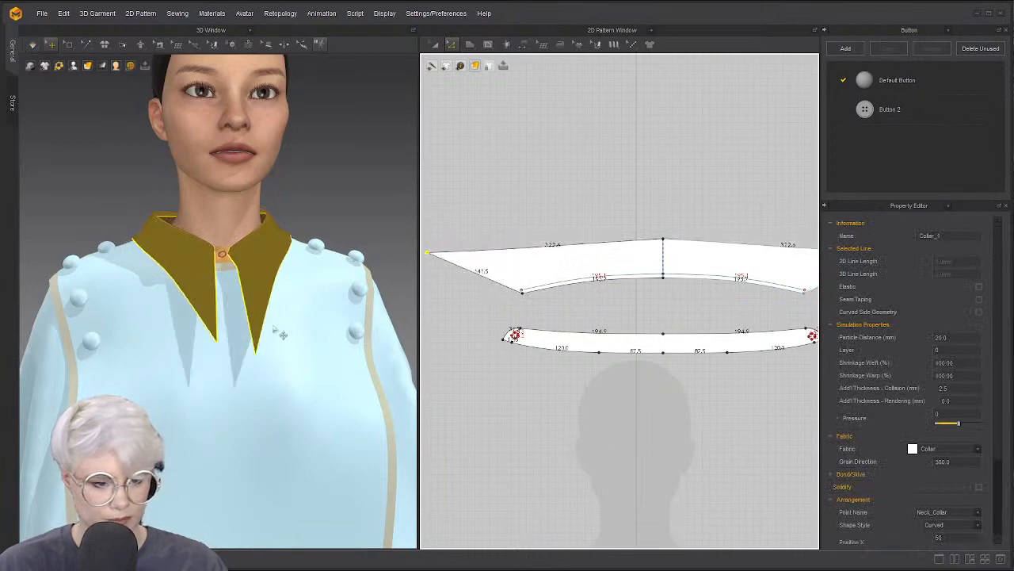
# Pull the collar lapel outward, then up and to the right, on the avatar
pyautogui.moveTo(260, 305); pyautogui.dragTo(176, 321, button='right')
pyautogui.moveTo(173, 315); pyautogui.dragTo(220, 336)
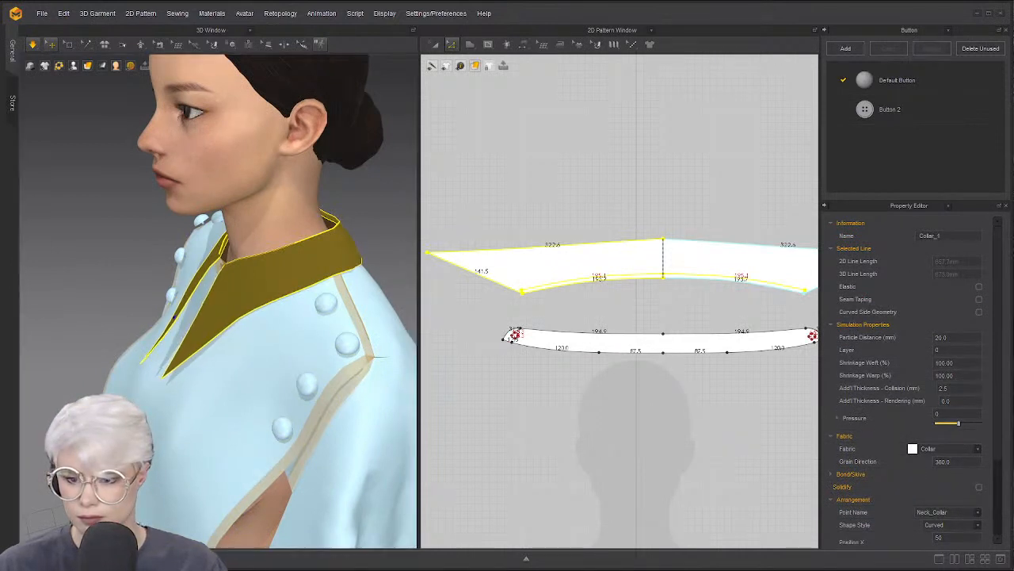
pyautogui.click(80, 329)
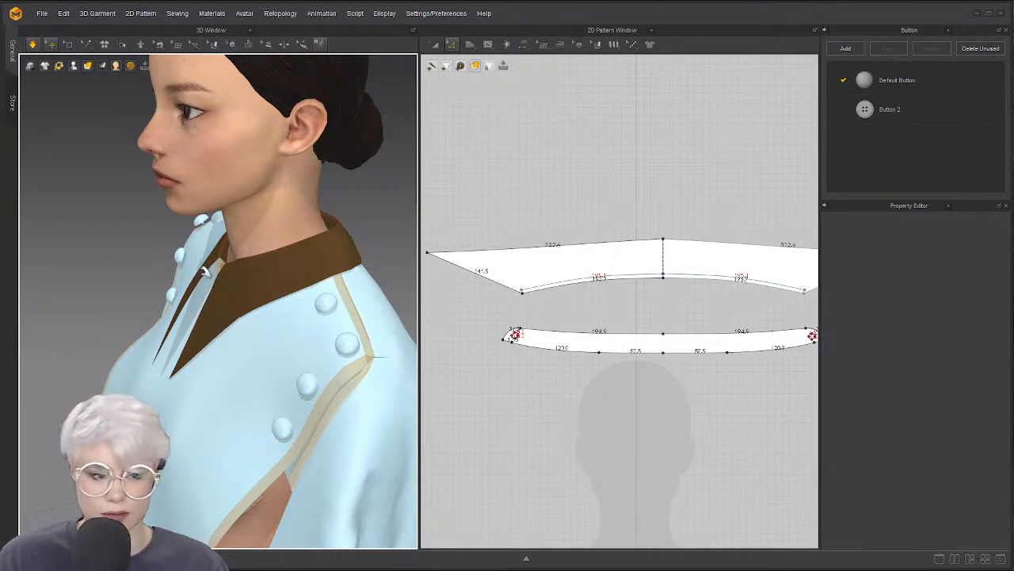
pyautogui.moveTo(99, 275); pyautogui.dragTo(302, 249, button='right')
pyautogui.moveTo(247, 225); pyautogui.dragTo(296, 241)
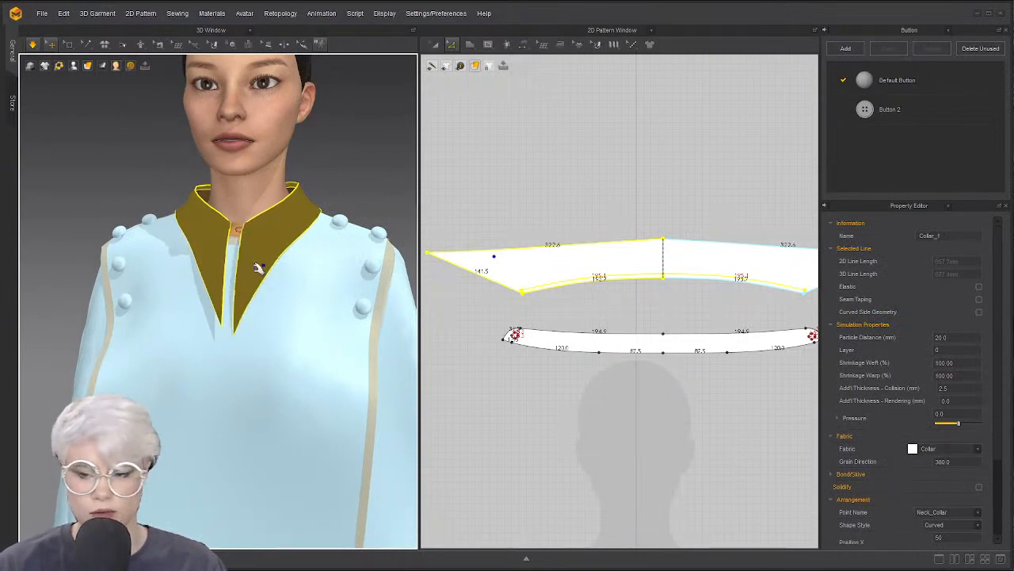
# Nudge the collar's left tip to shorten the top edge to 269.2 for sharper points
pyautogui.moveTo(259, 269); pyautogui.dragTo(296, 252, button='right')
pyautogui.scroll(3, 297, 252)
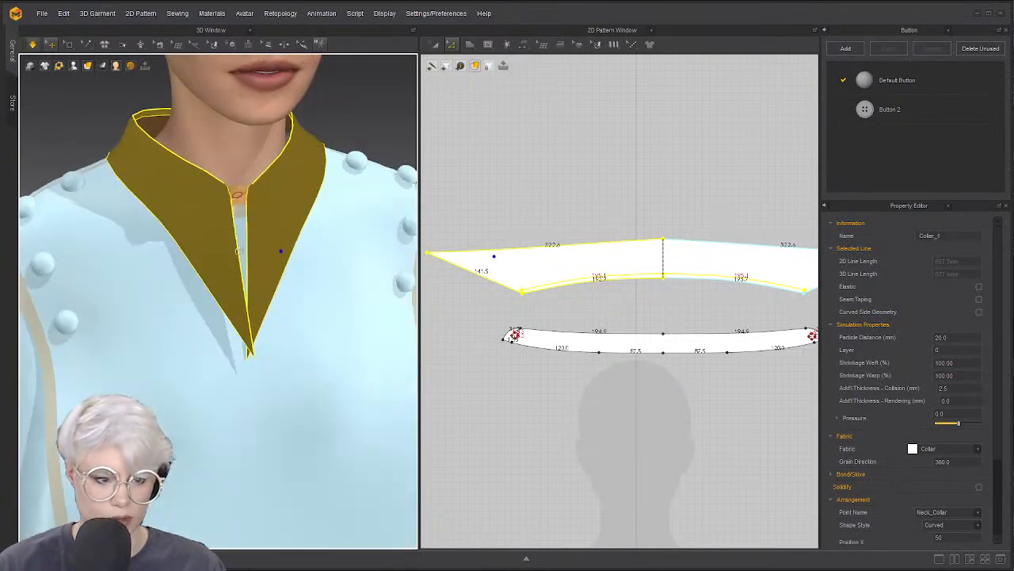
pyautogui.click(433, 251)
pyautogui.moveTo(428, 252); pyautogui.dragTo(439, 246)
pyautogui.moveTo(112, 257)
pyautogui.mouseDown(button='right')
pyautogui.moveTo(319, 233)
pyautogui.moveTo(229, 254)
pyautogui.moveTo(106, 250)
pyautogui.mouseUp(button='right')
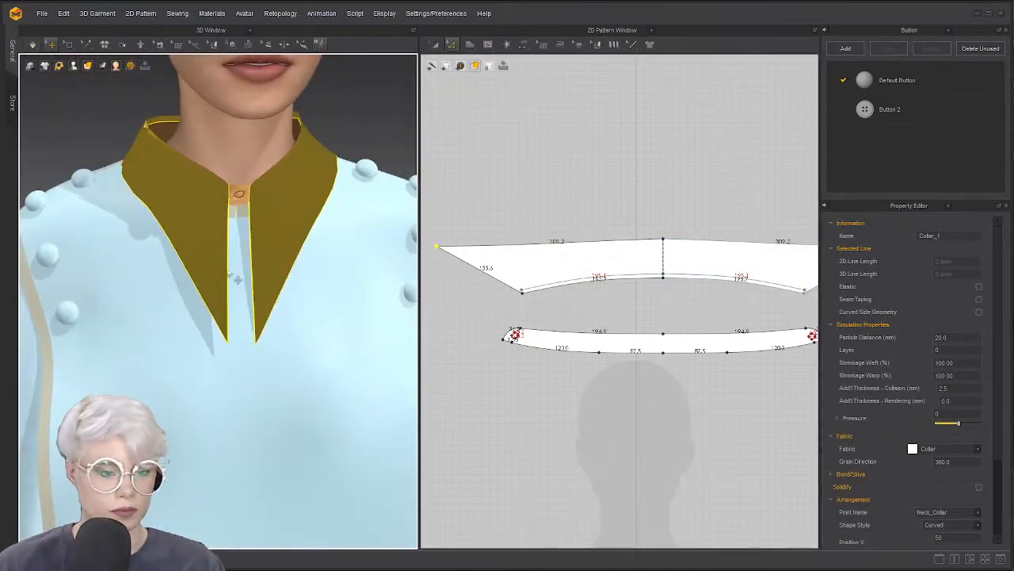
pyautogui.moveTo(223, 187); pyautogui.dragTo(50, 280, button='right')
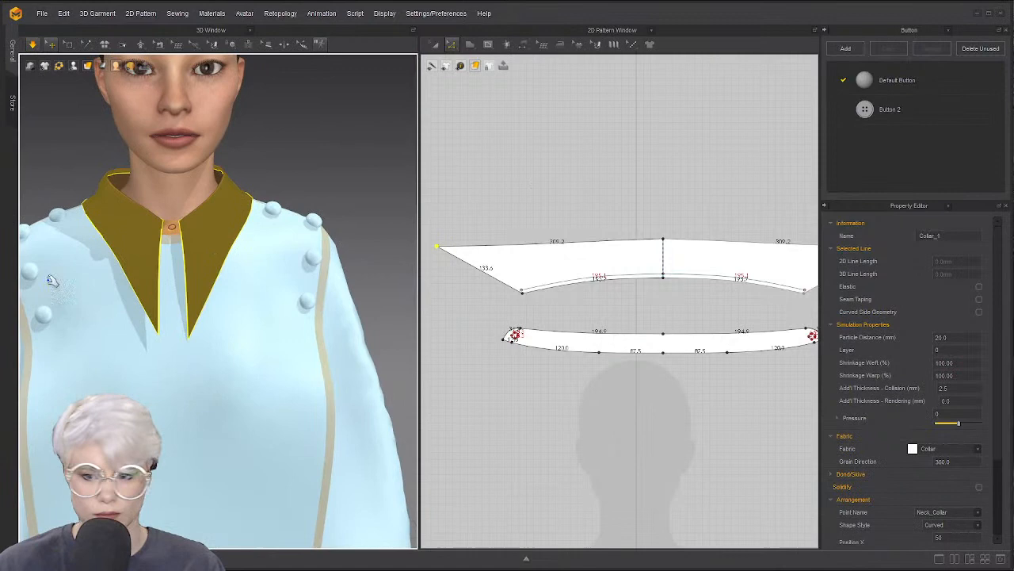
pyautogui.click(295, 182)
pyautogui.scroll(-4, 204, 274)
# Stop the simulation and select all garment pieces with Ctrl+A
pyautogui.press('space')
pyautogui.moveTo(204, 274); pyautogui.dragTo(201, 283, button='right')
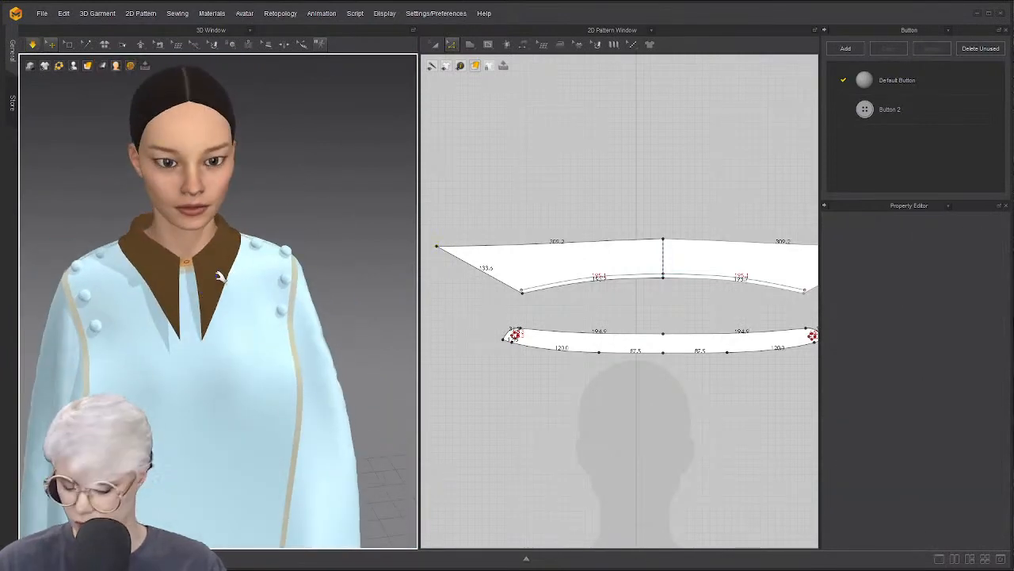
pyautogui.hotkey('ctrl', 'a')
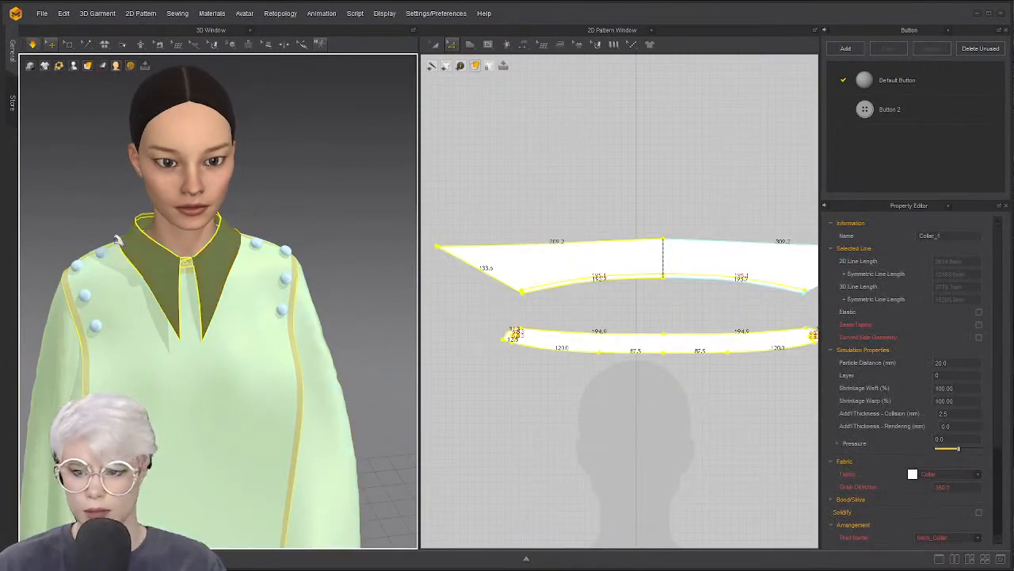
pyautogui.click(291, 220)
pyautogui.hotkey('ctrl', 'a')
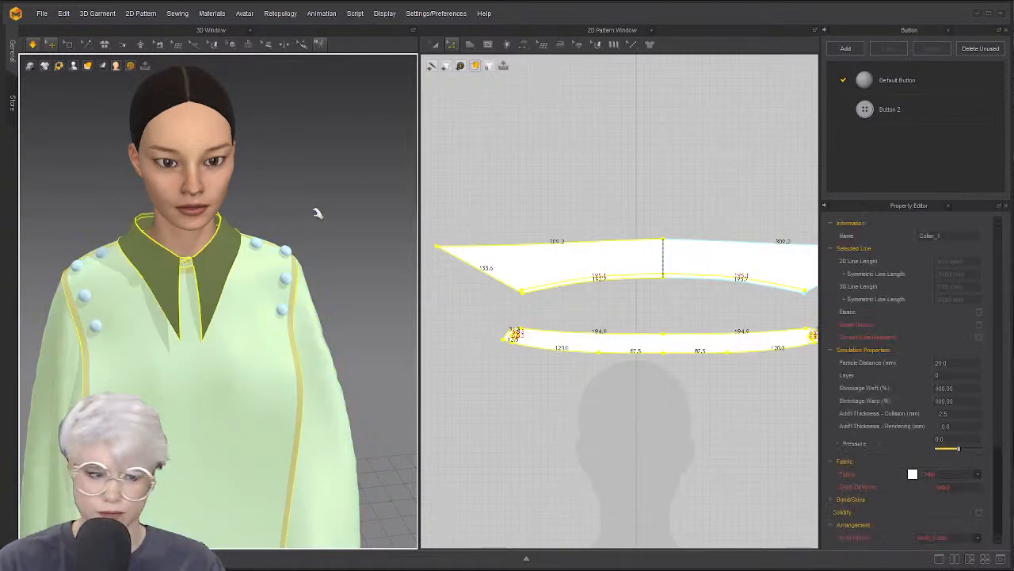
pyautogui.click(291, 208)
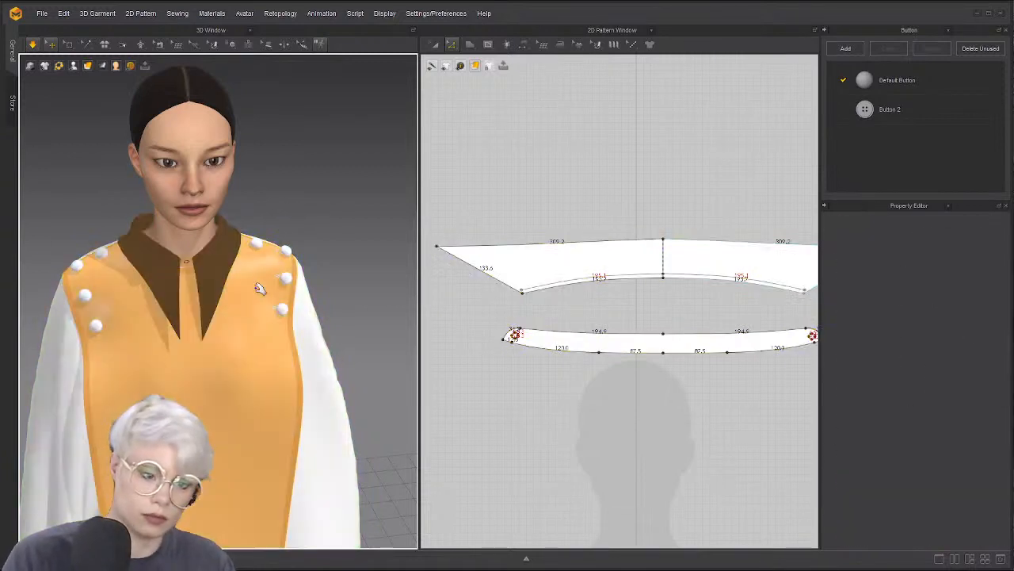
# Resume simulation and view the caped avatar from a three-quarter angle
pyautogui.scroll(-5, 242, 325)
pyautogui.moveTo(237, 289); pyautogui.dragTo(218, 321, button='right')
pyautogui.scroll(-3, 218, 321)
pyautogui.moveTo(219, 333); pyautogui.dragTo(218, 289, button='middle')
pyautogui.press('space')
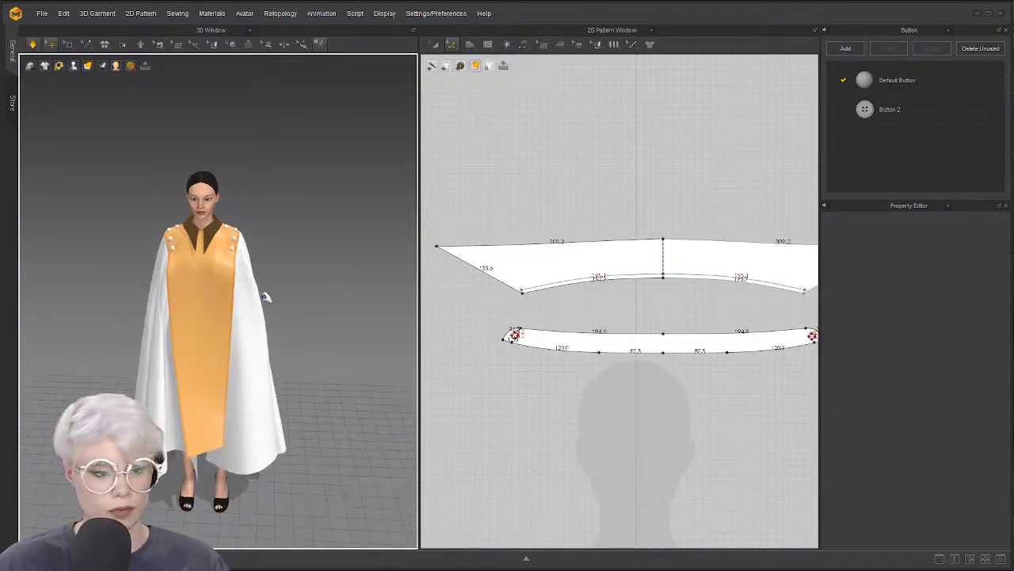
pyautogui.moveTo(222, 358); pyautogui.dragTo(242, 335, button='right')
pyautogui.moveTo(200, 375); pyautogui.dragTo(287, 351, button='right')
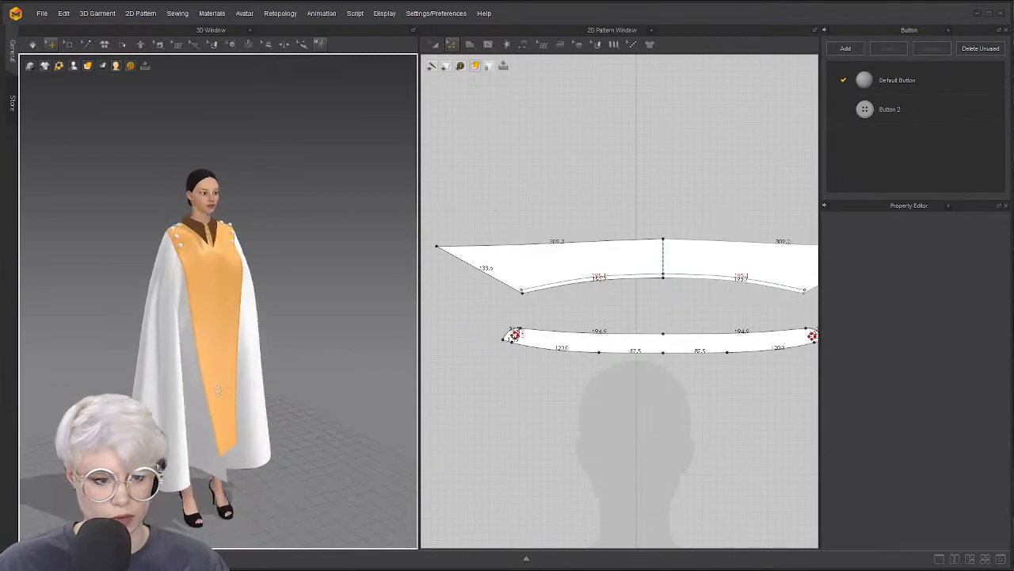
# Save the whole project as a new file
pyautogui.click(39, 14)
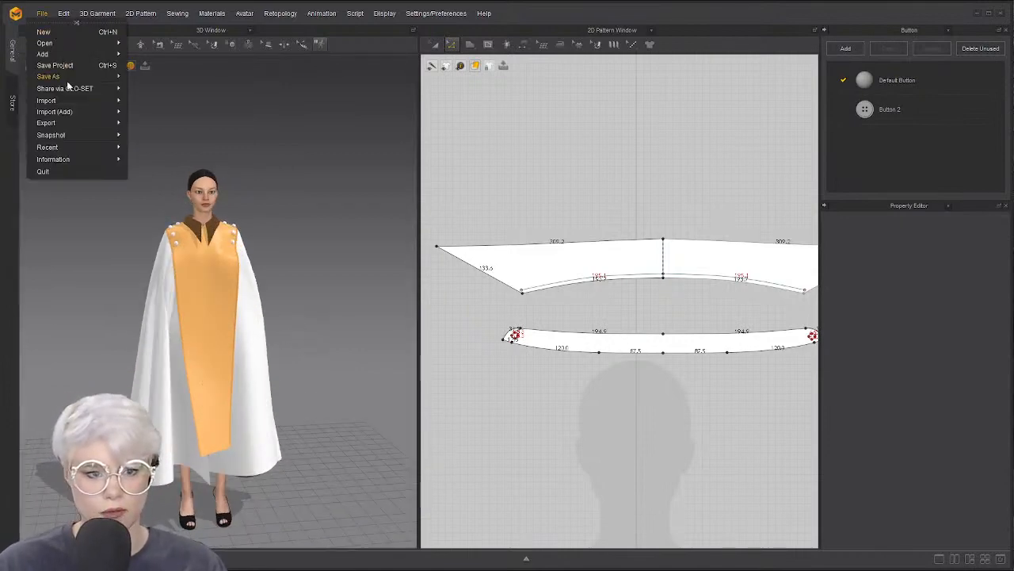
pyautogui.moveTo(103, 78)
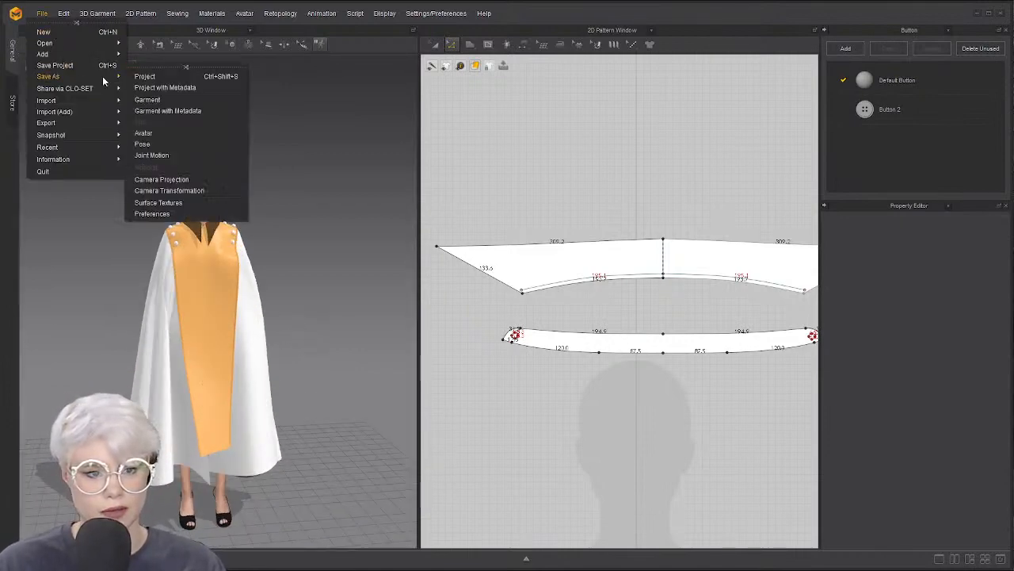
pyautogui.click(167, 73)
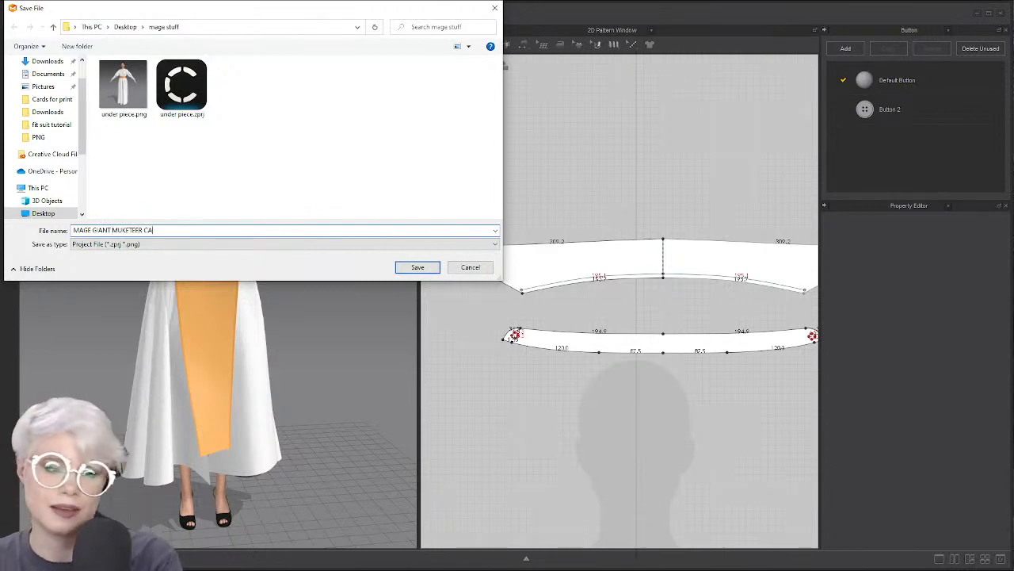
pyautogui.press('Return')
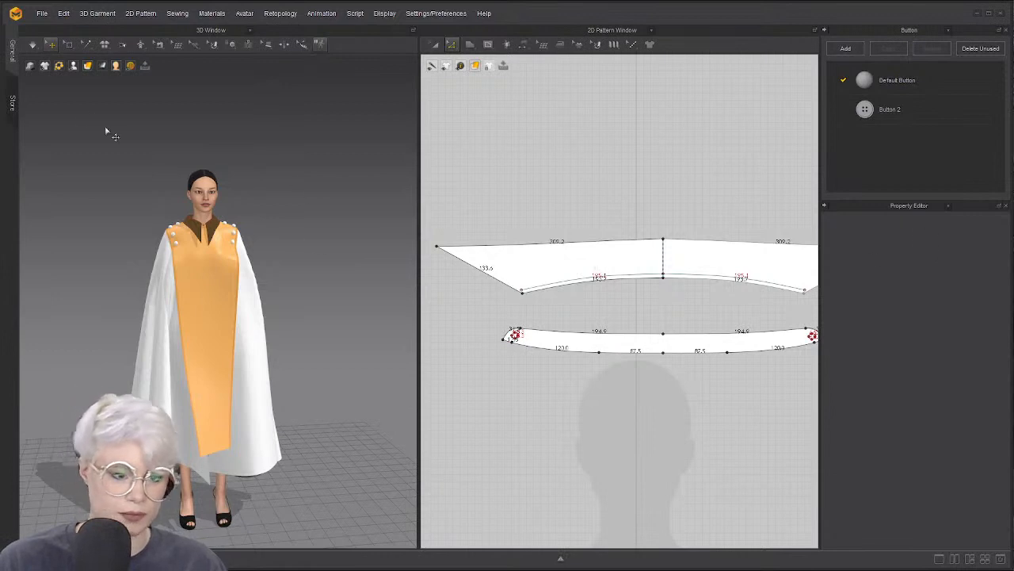
# Tilt the view slightly and select all garment pieces with Ctrl+A
pyautogui.scroll(3, 167, 149)
pyautogui.moveTo(187, 226)
pyautogui.mouseDown(button='right')
pyautogui.moveTo(241, 219)
pyautogui.moveTo(200, 221)
pyautogui.mouseUp(button='right')
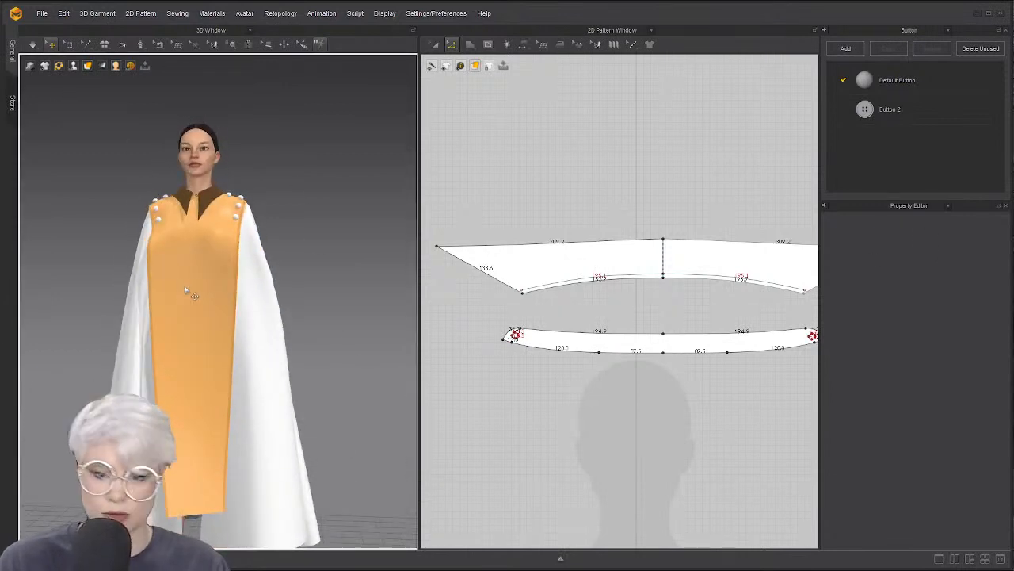
pyautogui.moveTo(185, 291); pyautogui.dragTo(201, 309, button='right')
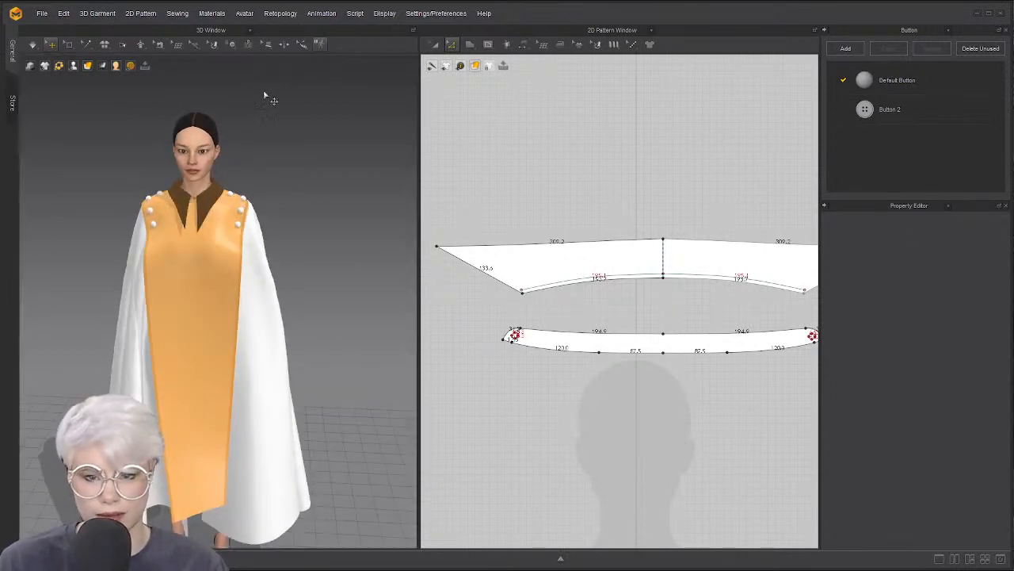
pyautogui.hotkey('ctrl', 'a')
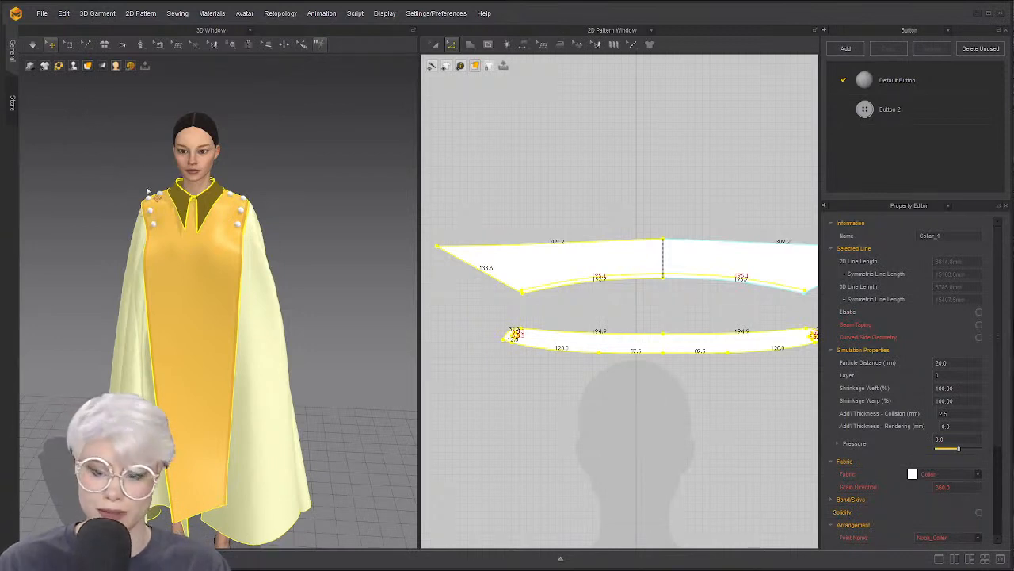
# Open the under piece.zprj project and confirm the loading options
pyautogui.click(42, 13)
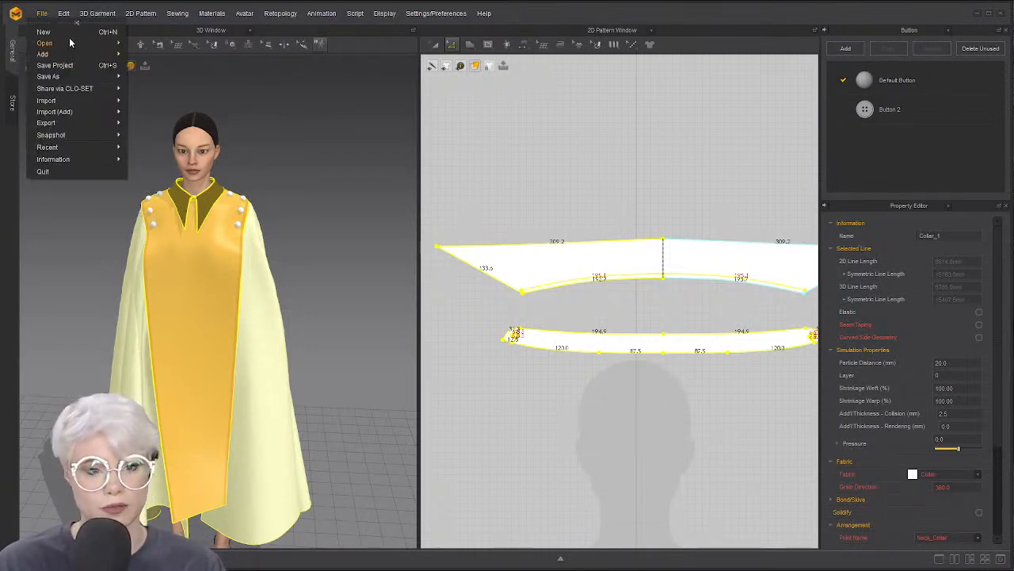
pyautogui.moveTo(69, 42)
pyautogui.click(151, 43)
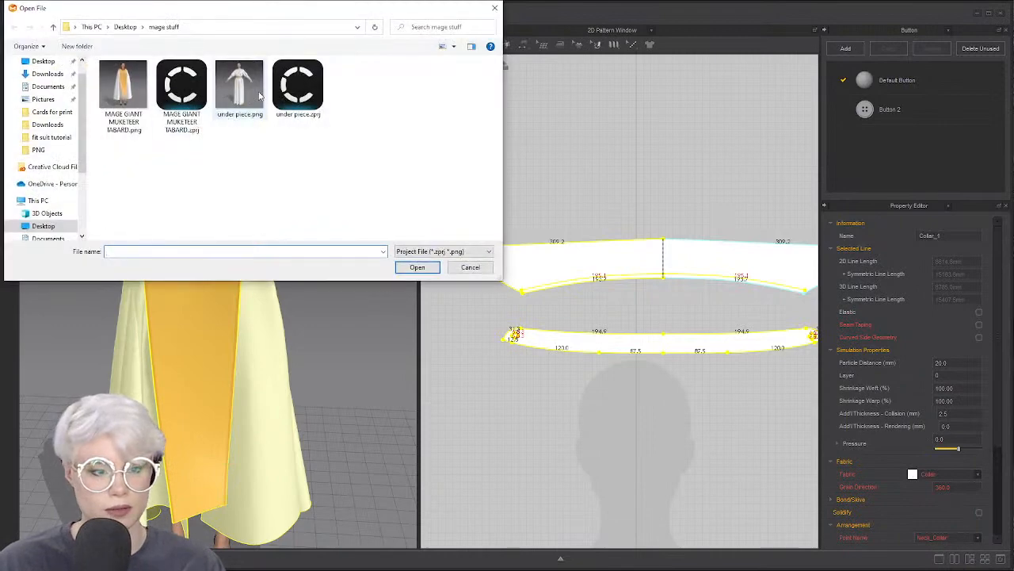
pyautogui.click(294, 92)
pyautogui.click(417, 267)
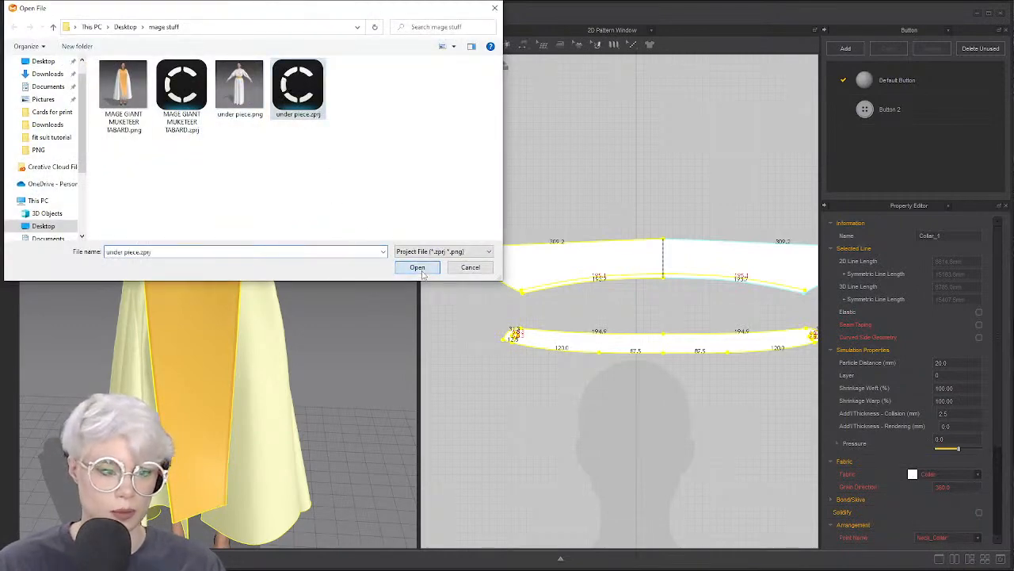
pyautogui.click(500, 331)
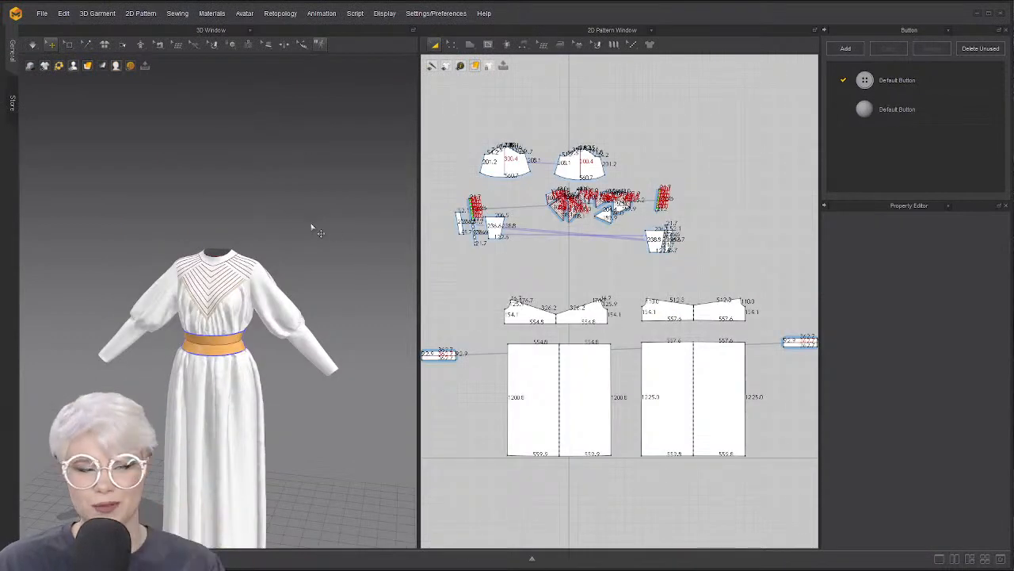
# Reopen under piece.zprj and confirm OK in the Open Project dialog
pyautogui.click(41, 16)
pyautogui.moveTo(61, 46)
pyautogui.click(148, 42)
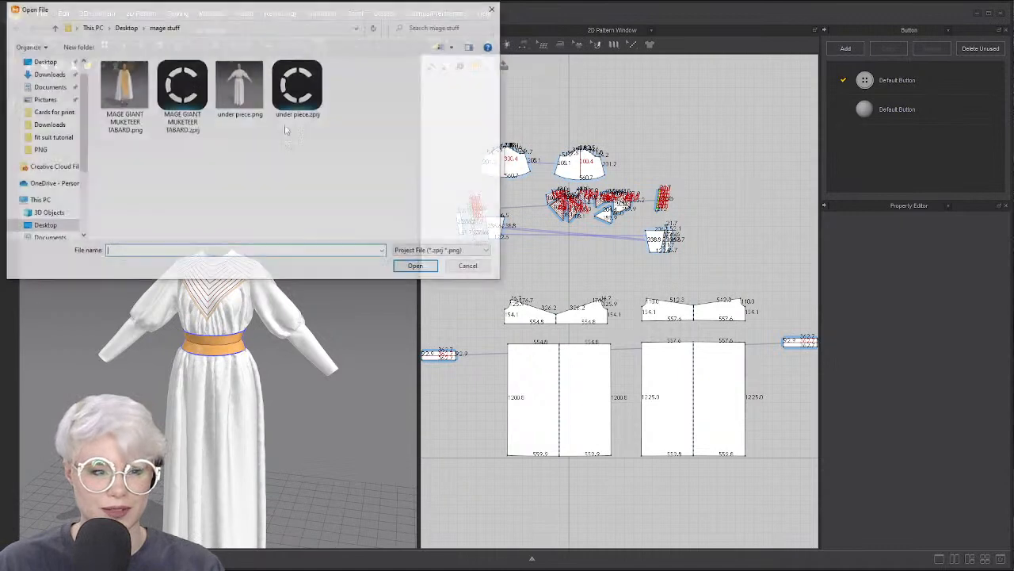
pyautogui.click(297, 88)
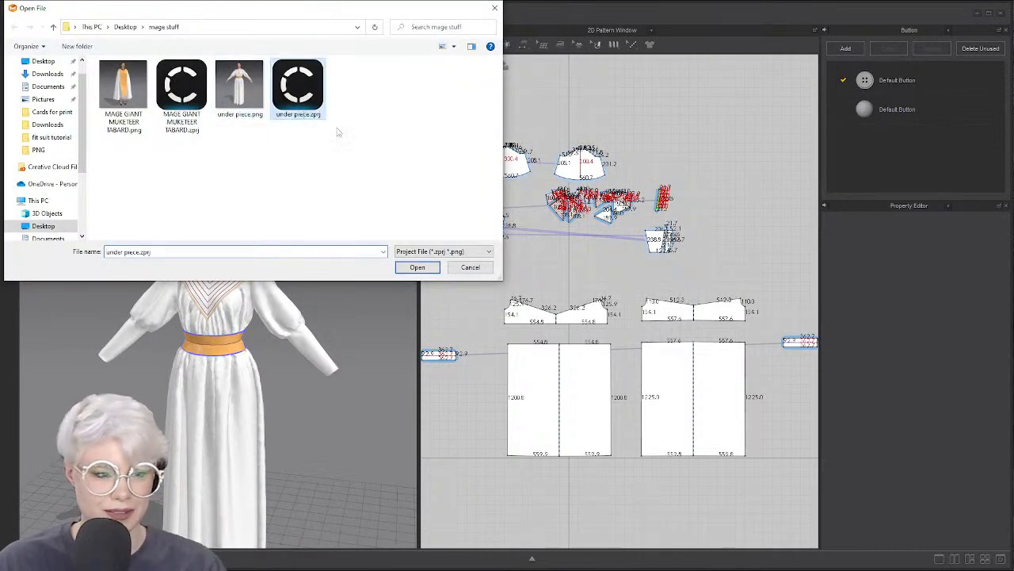
pyautogui.click(417, 267)
pyautogui.click(501, 331)
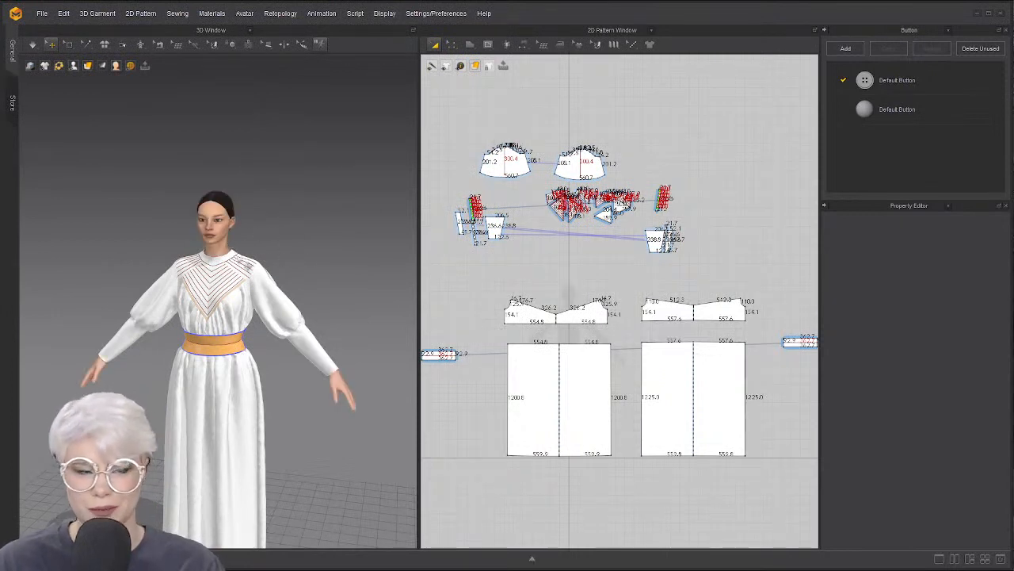
# Show the Fabric list and assign FABRIC 1 to all dress pieces
pyautogui.scroll(-3, 277, 185)
pyautogui.moveTo(293, 236); pyautogui.dragTo(314, 272, button='right')
pyautogui.scroll(4, 314, 271)
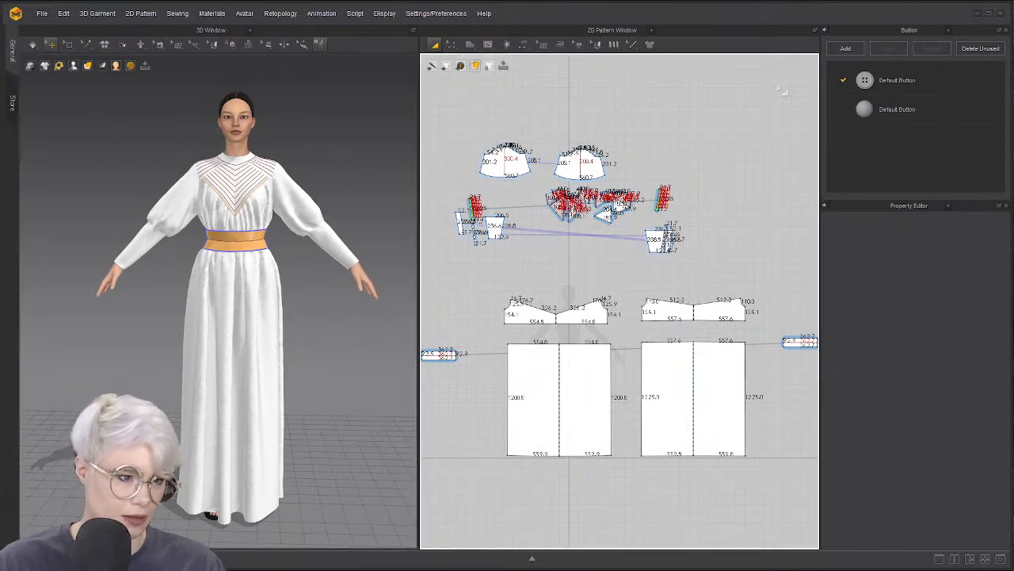
pyautogui.click(948, 30)
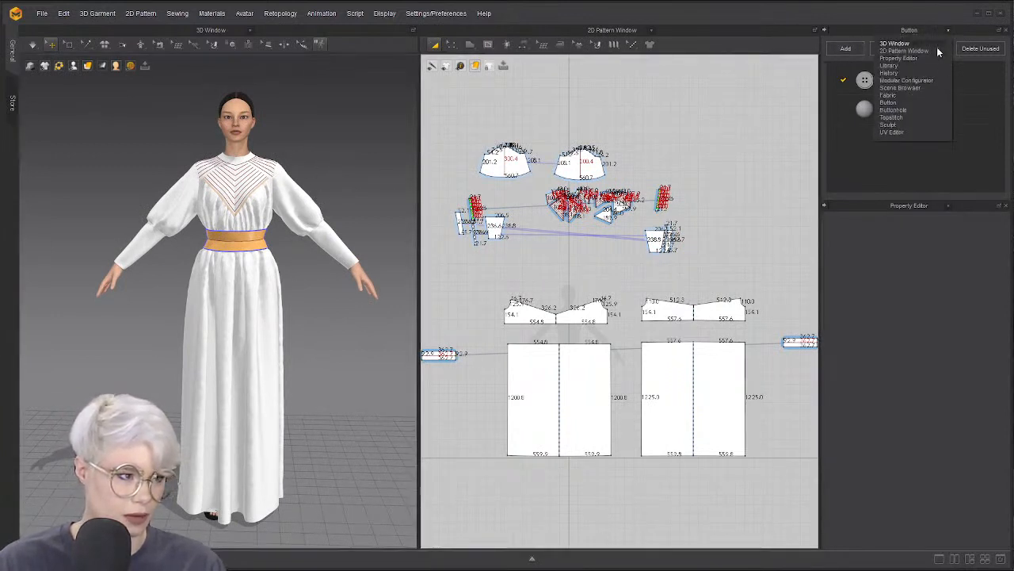
pyautogui.click(910, 99)
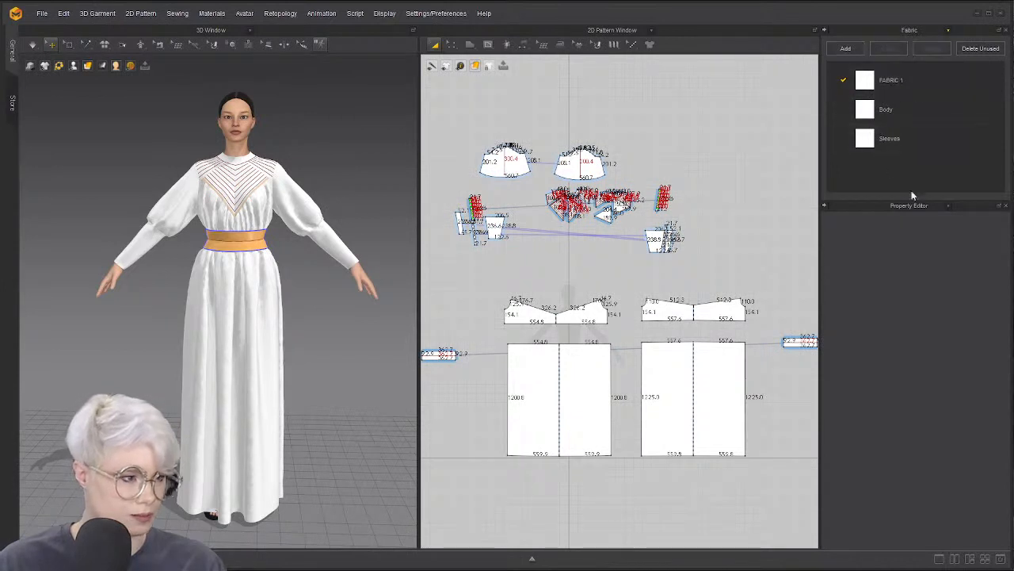
pyautogui.hotkey('ctrl', 'a')
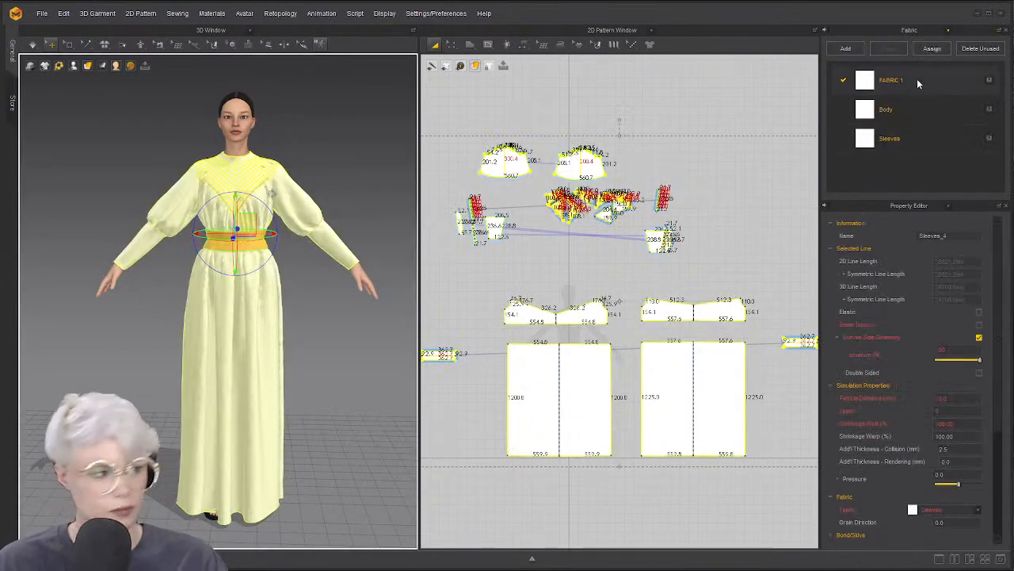
pyautogui.click(989, 80)
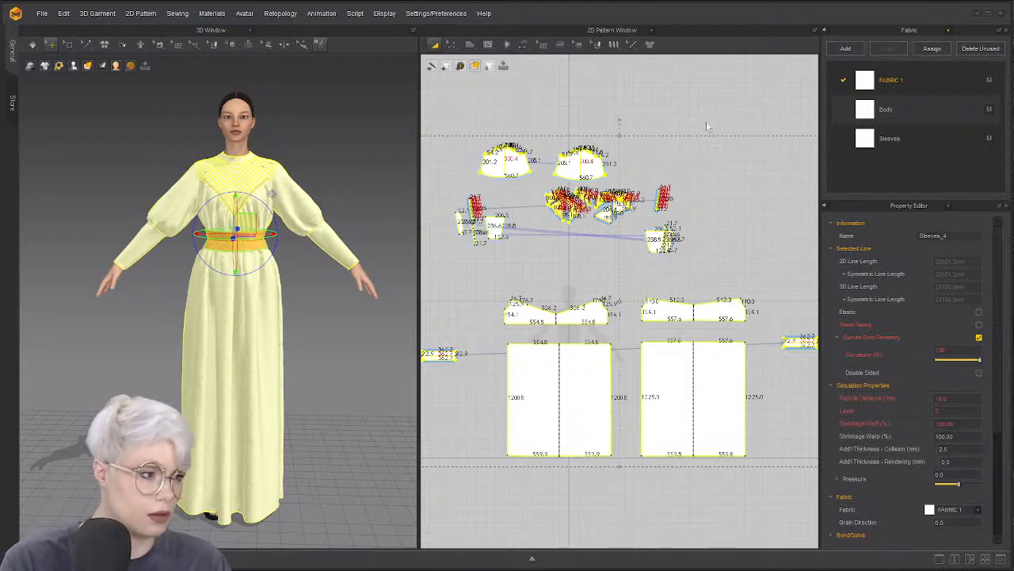
# Delete the unused Body and Sleeves fabrics and switch to a layout showing the Library
pyautogui.click(654, 131)
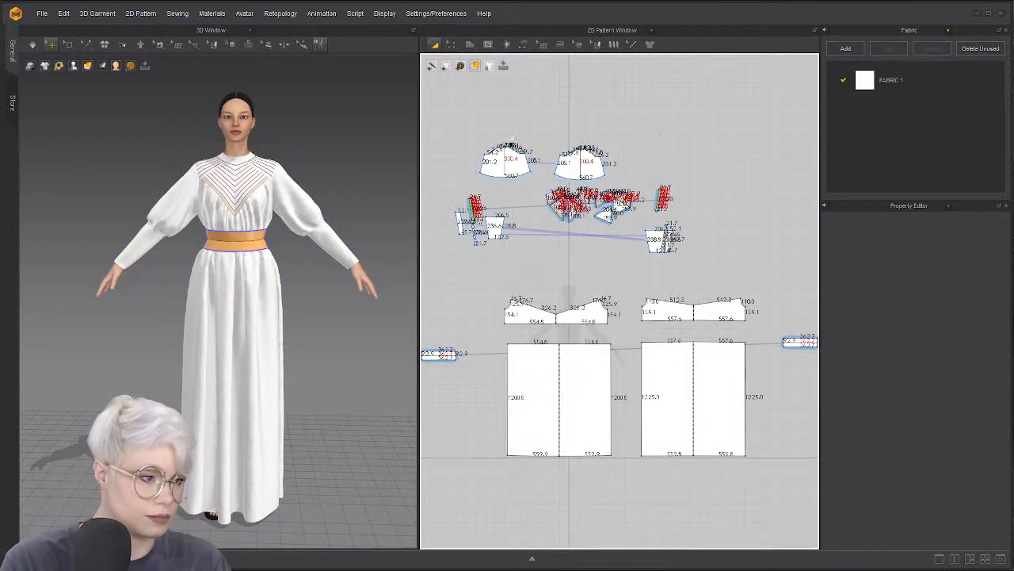
pyautogui.hotkey('ctrl', 'a')
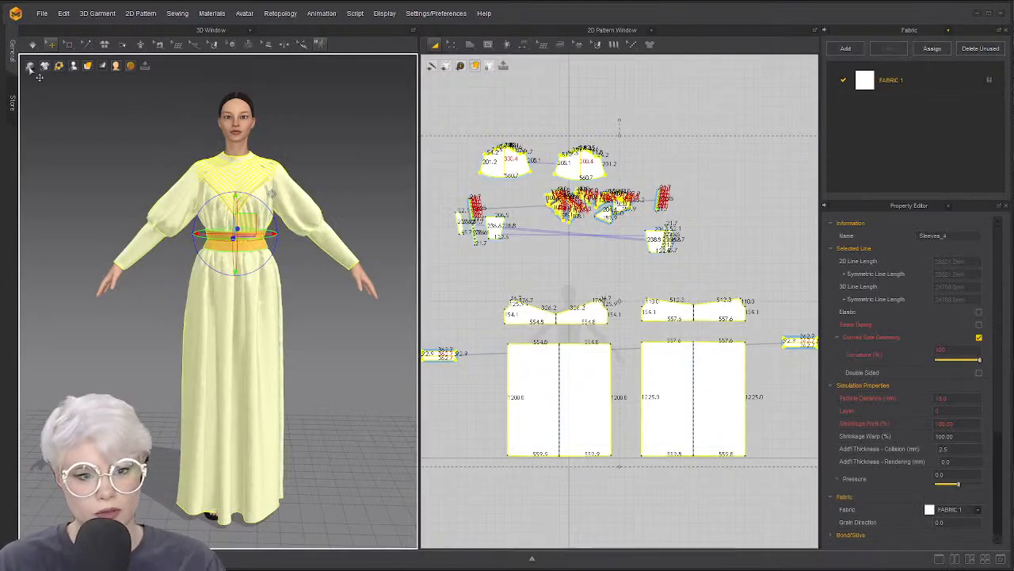
pyautogui.click(1001, 555)
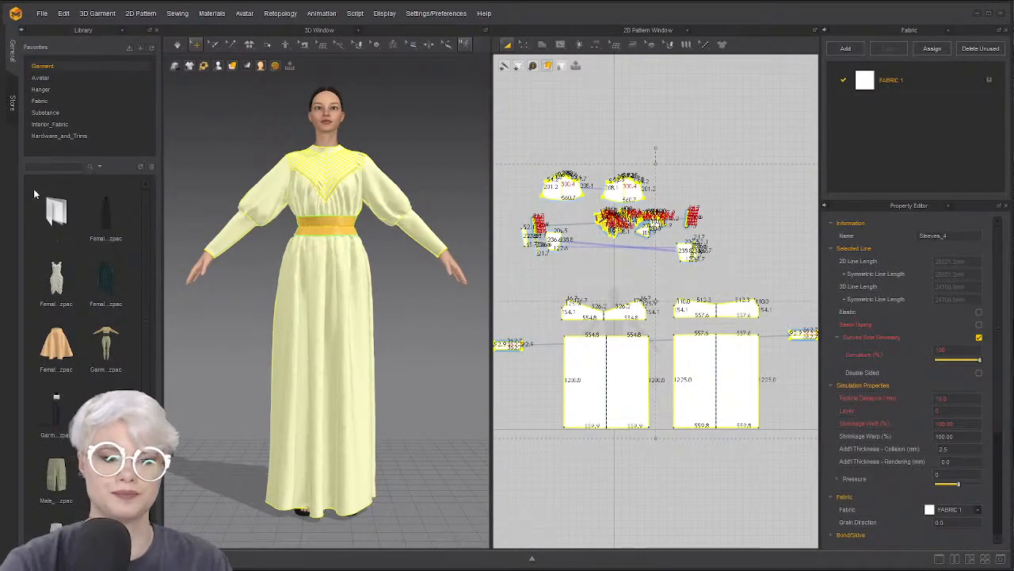
# Search the fabric library for LINEN and drop Linen.zfab onto FABRIC 1
pyautogui.click(78, 100)
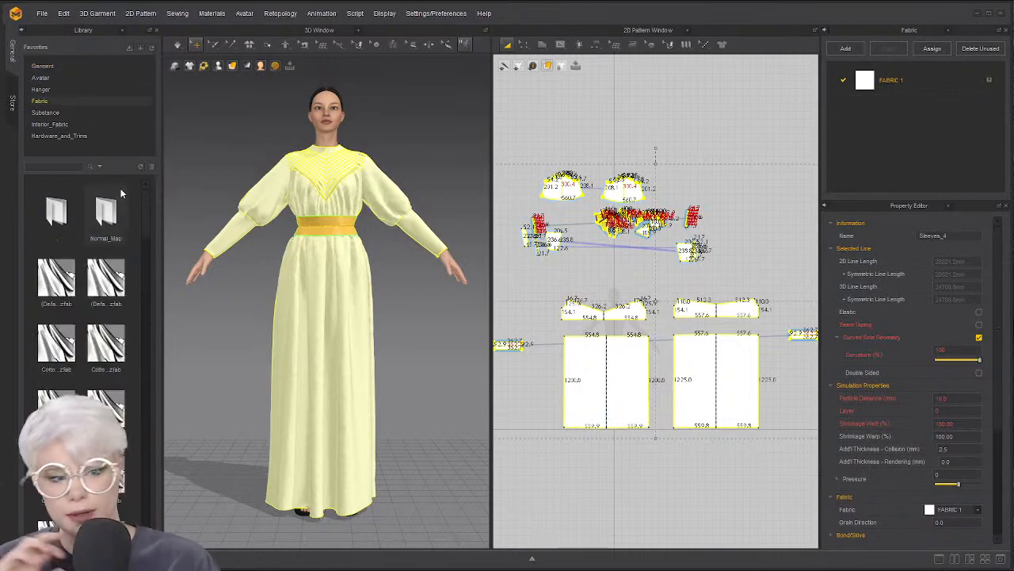
pyautogui.click(62, 167)
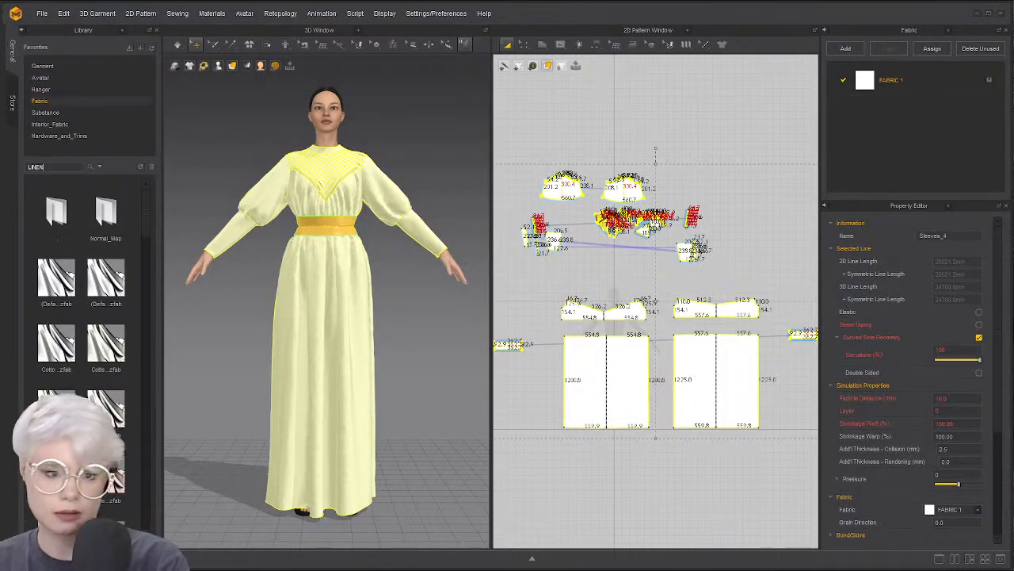
pyautogui.write('LINEN')
pyautogui.press('Return')
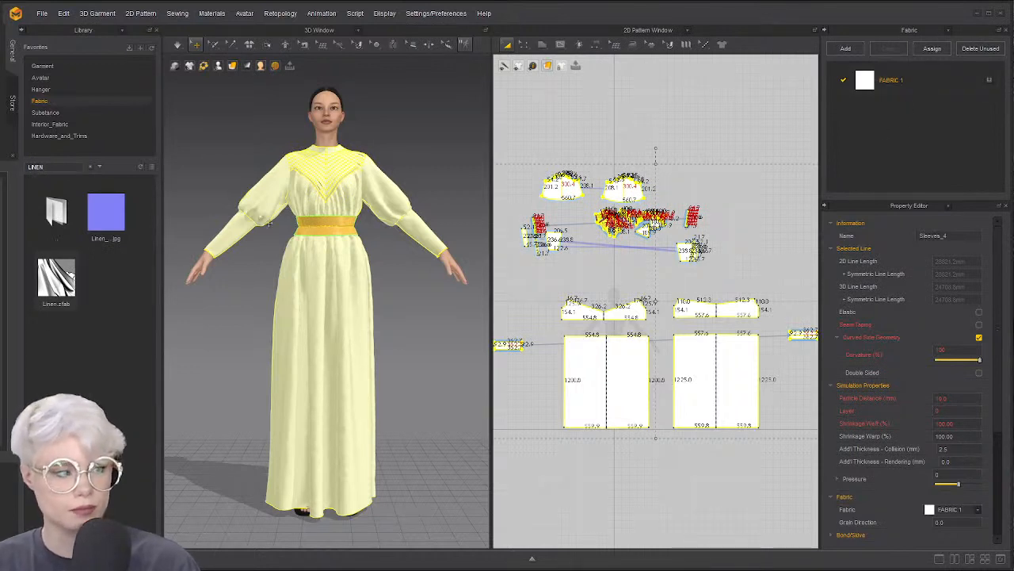
pyautogui.moveTo(59, 289); pyautogui.dragTo(865, 80)
# Deselect the pieces and simulate so the linen gown drapes on the avatar
pyautogui.click(386, 161)
pyautogui.scroll(5, 388, 158)
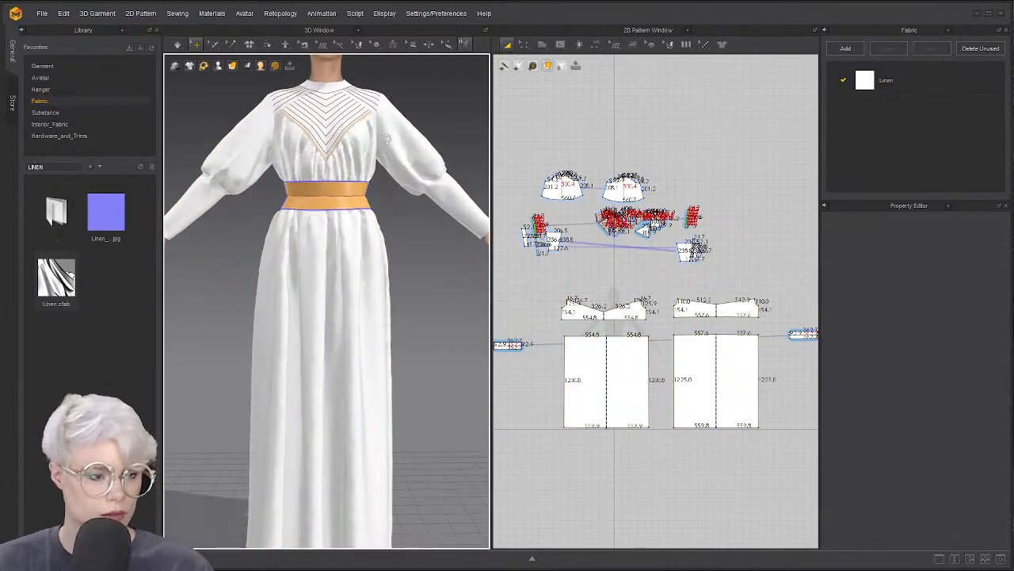
pyautogui.scroll(-5, 328, 145)
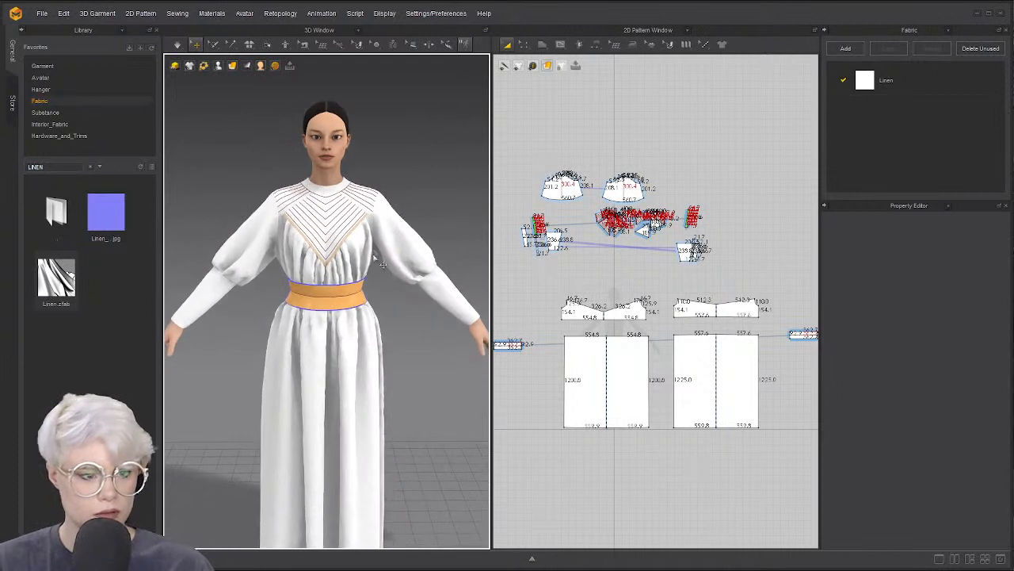
pyautogui.press('space')
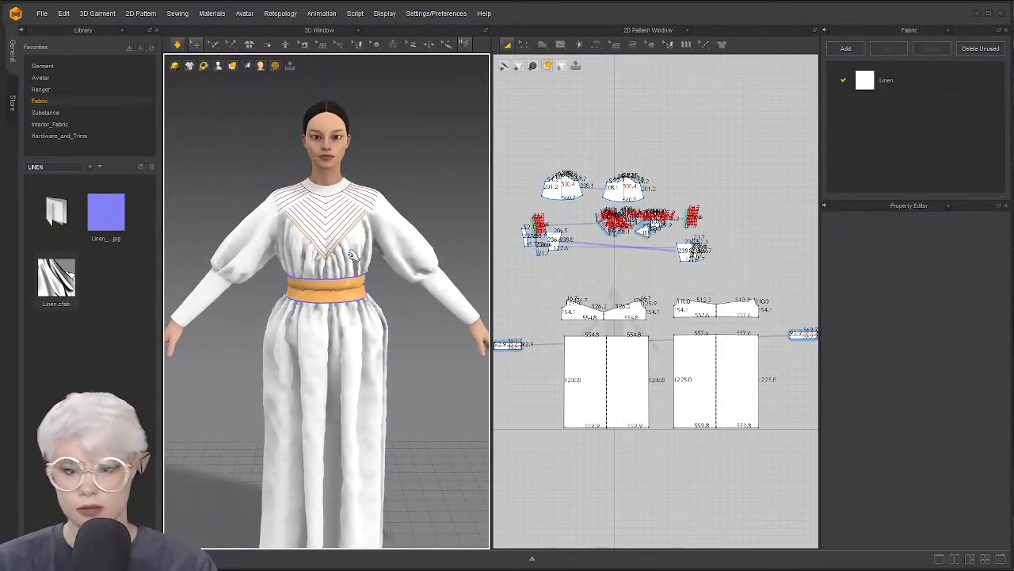
pyautogui.scroll(-3, 352, 252)
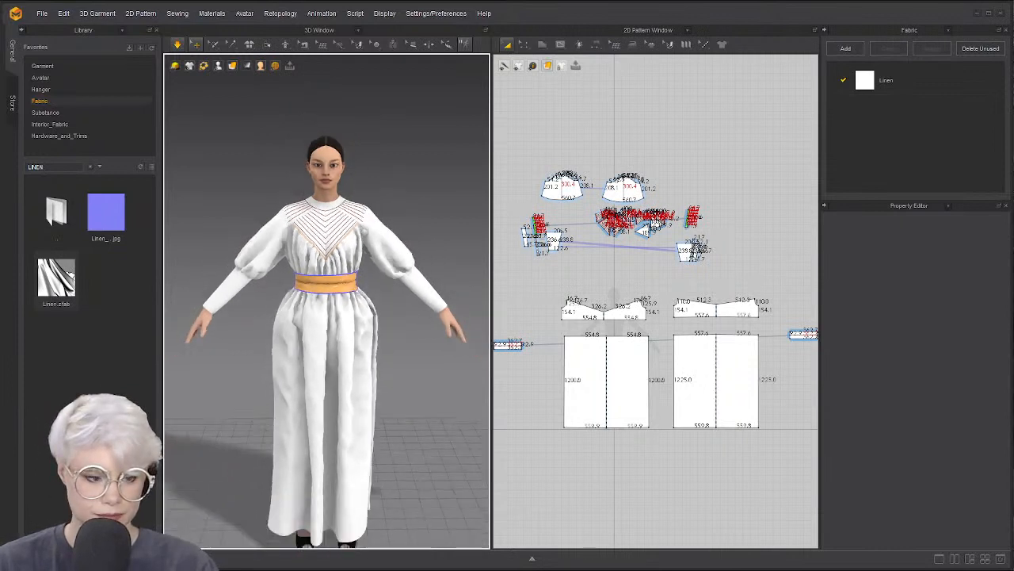
pyautogui.scroll(-2, 361, 244)
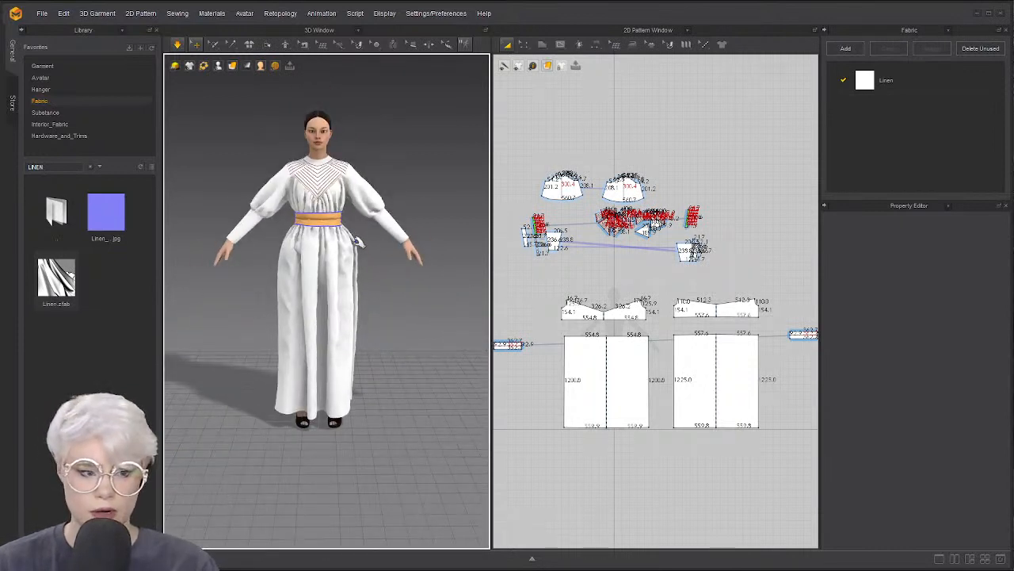
pyautogui.scroll(2, 385, 235)
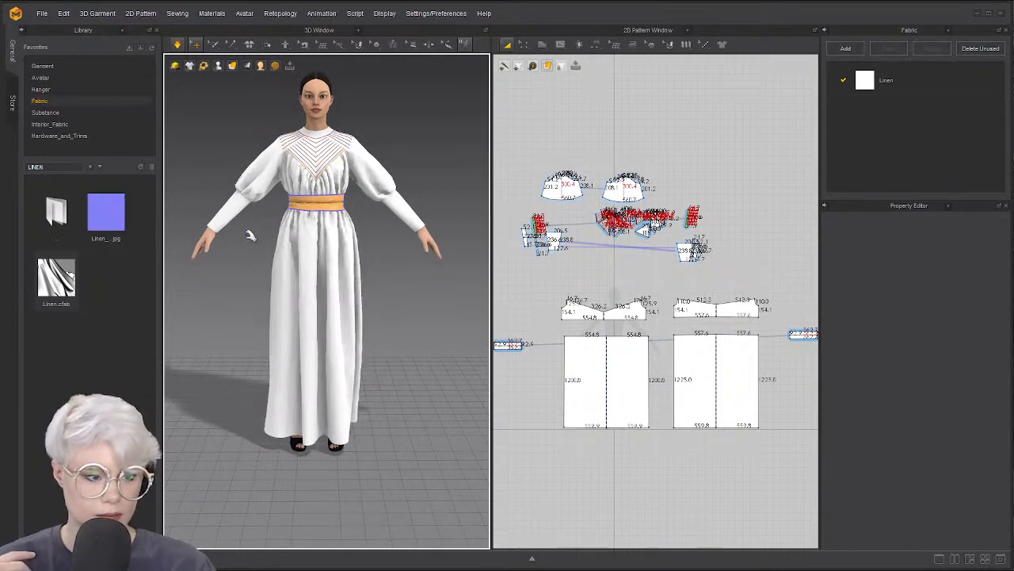
pyautogui.moveTo(268, 229)
pyautogui.mouseDown(button='right')
pyautogui.moveTo(378, 235)
pyautogui.moveTo(265, 231)
pyautogui.mouseUp(button='right')
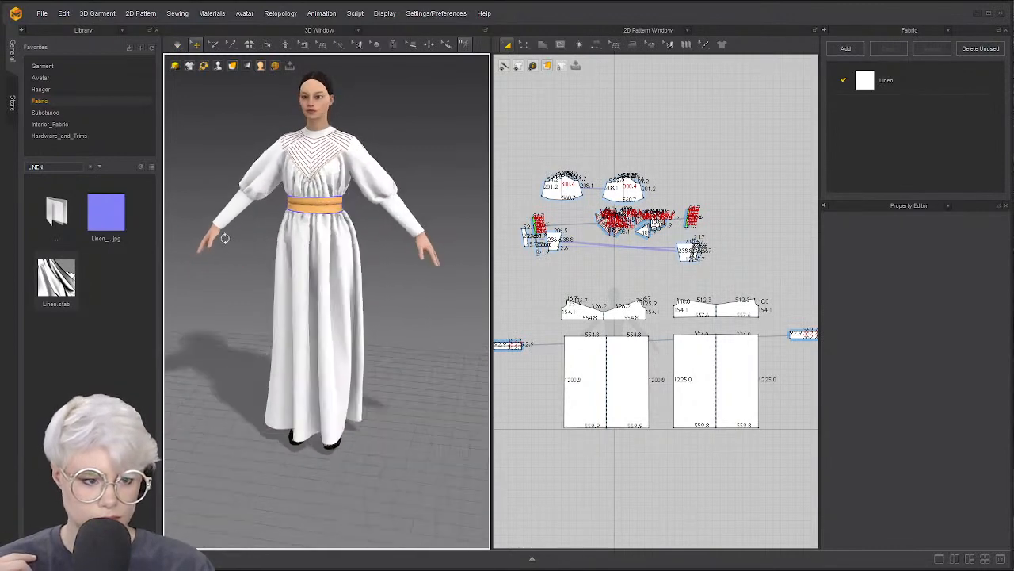
# Select the Body_Front shoulder piece and the front yoke panels in the pattern window
pyautogui.moveTo(337, 241); pyautogui.dragTo(300, 213, button='right')
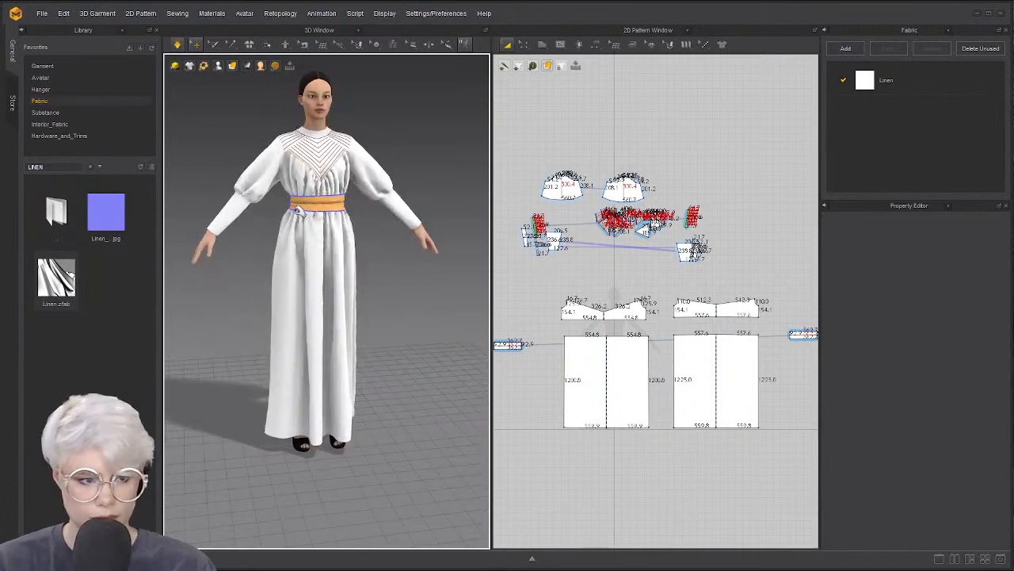
pyautogui.scroll(4, 295, 249)
pyautogui.press('space')
pyautogui.scroll(-2, 295, 254)
pyautogui.moveTo(361, 174); pyautogui.dragTo(366, 224, button='middle')
pyautogui.scroll(6, 637, 211)
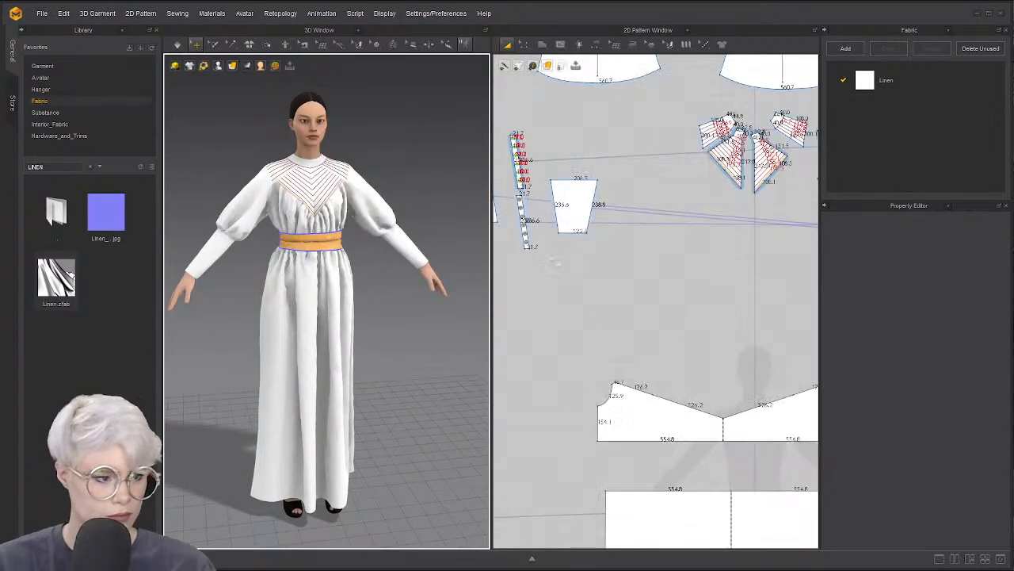
pyautogui.scroll(4, 622, 204)
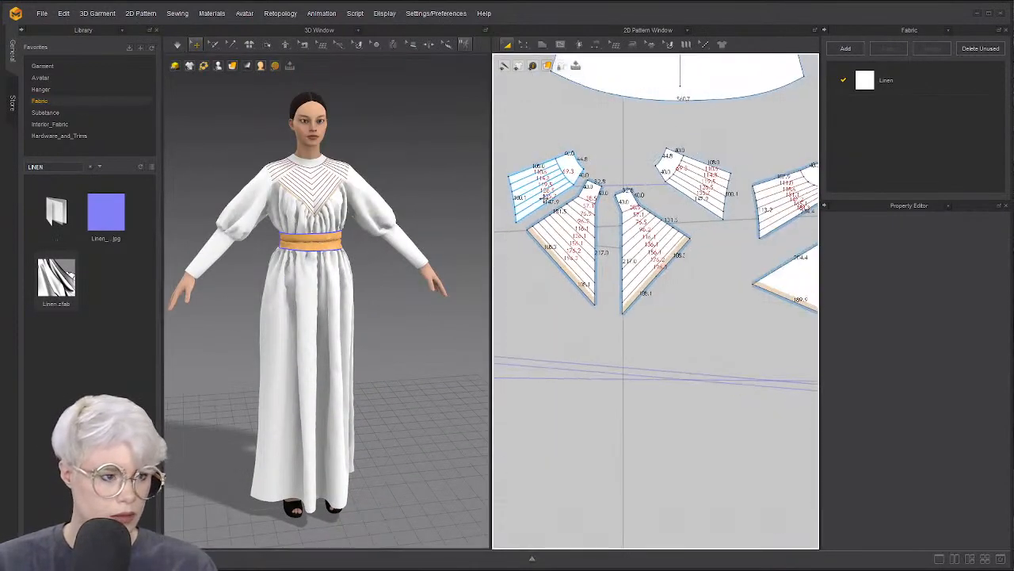
pyautogui.click(570, 168)
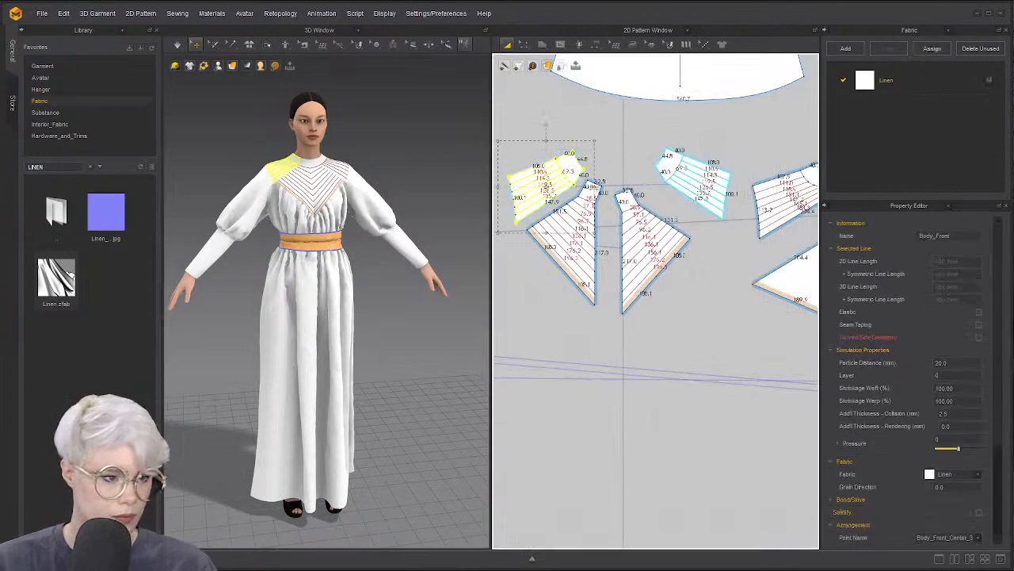
pyautogui.click(593, 191)
pyautogui.keyDown('shift'); pyautogui.click(575, 169); pyautogui.keyUp('shift')
pyautogui.scroll(-2, 620, 183)
pyautogui.moveTo(620, 184); pyautogui.dragTo(527, 211, button='middle')
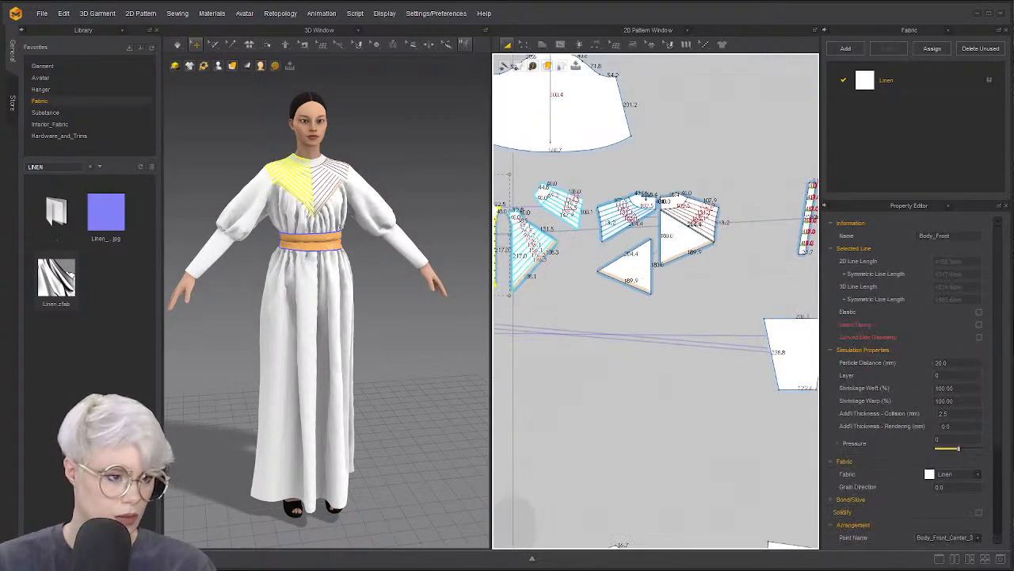
pyautogui.keyDown('shift'); pyautogui.click(642, 198); pyautogui.keyUp('shift')
pyautogui.keyDown('shift'); pyautogui.click(685, 239); pyautogui.keyUp('shift')
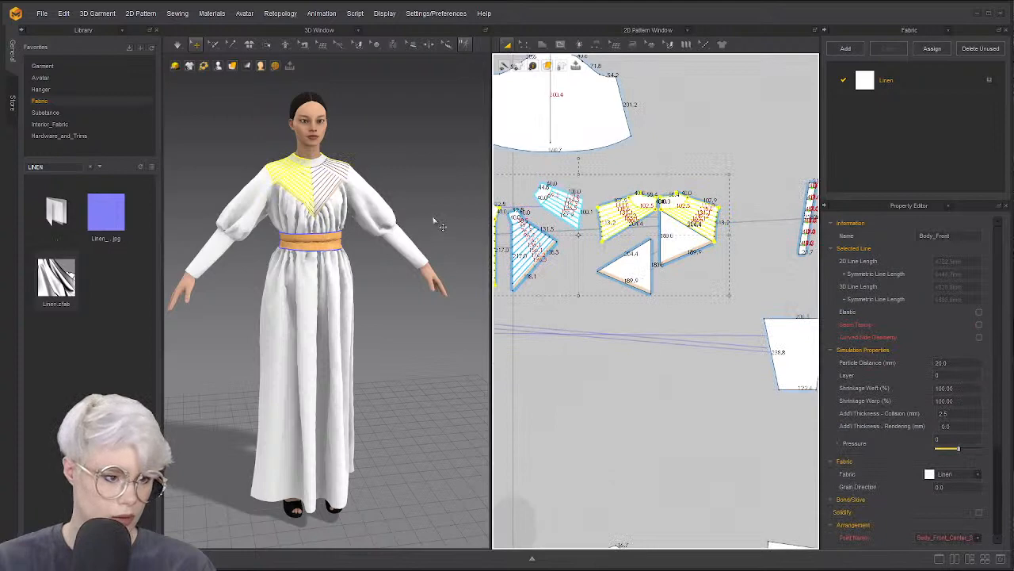
# Box-select all the front yoke pieces and move them lower in the layout
pyautogui.scroll(3, 302, 189)
pyautogui.moveTo(302, 188); pyautogui.dragTo(279, 250, button='right')
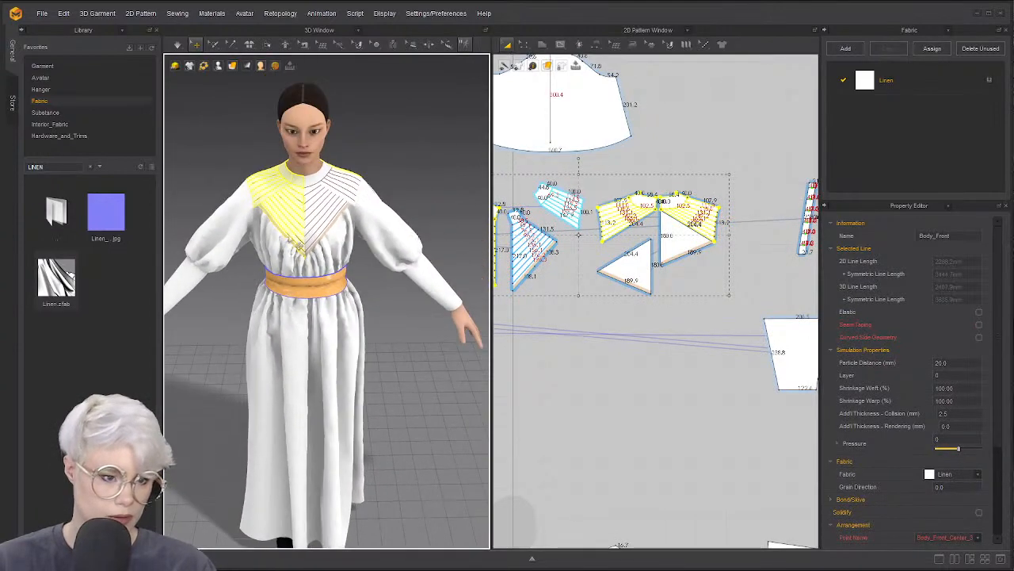
pyautogui.scroll(-3, 714, 203)
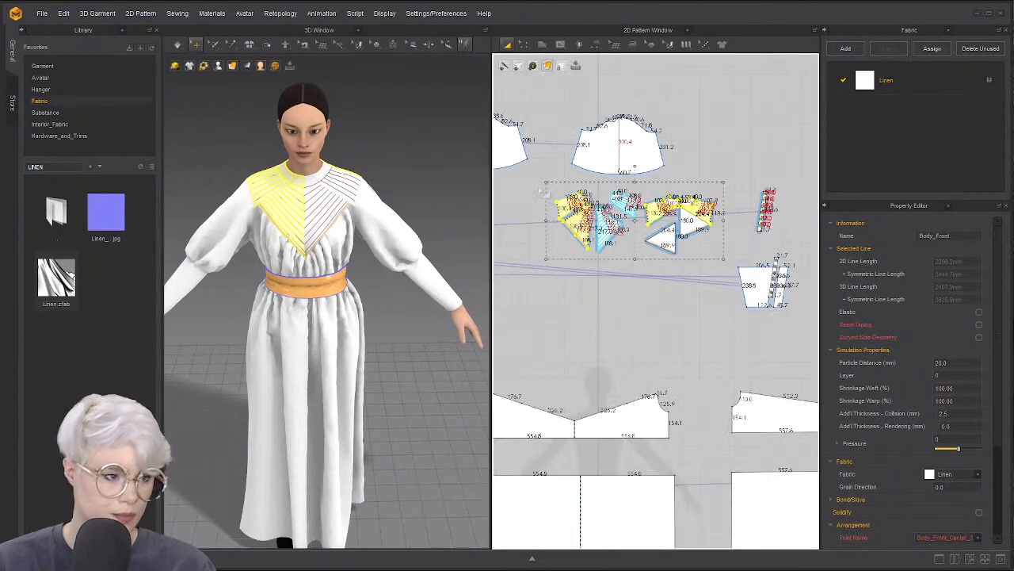
pyautogui.moveTo(534, 183); pyautogui.dragTo(722, 270)
pyautogui.moveTo(688, 214); pyautogui.dragTo(680, 316)
# Make a Layer Clone (Over) of the yoke pieces and give the clone pressure 5
pyautogui.rightClick(680, 317)
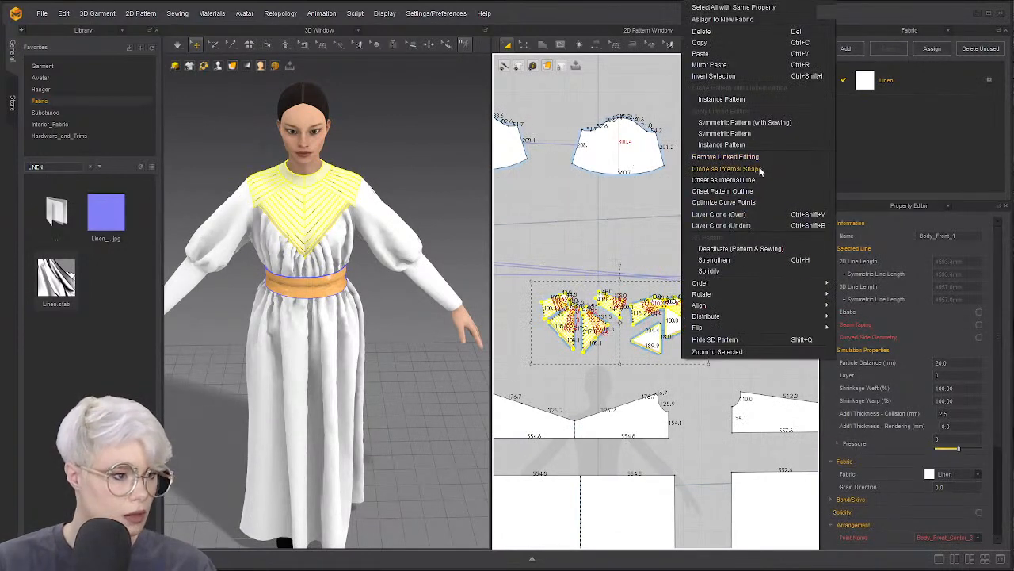
pyautogui.click(756, 215)
pyautogui.click(620, 247)
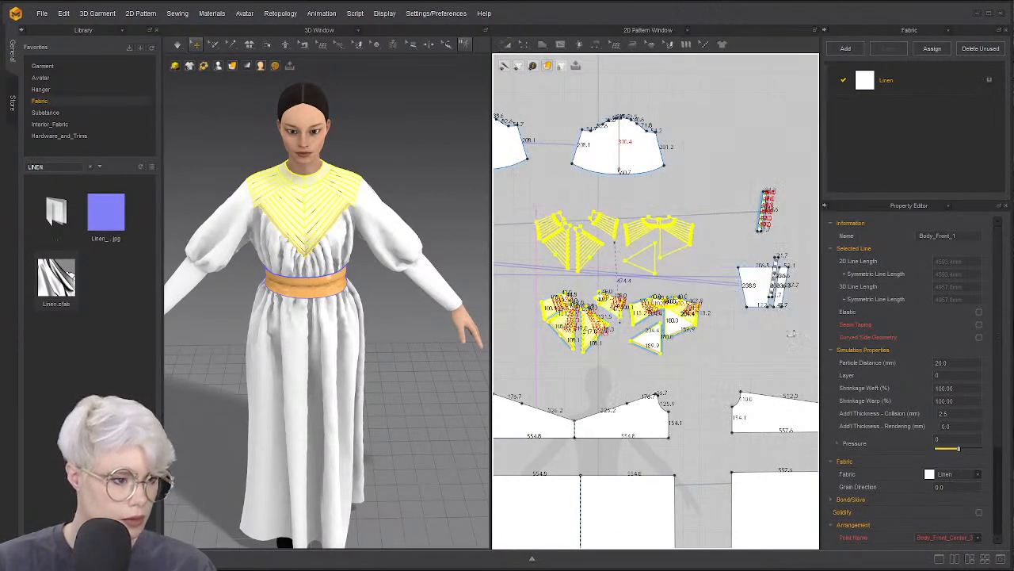
pyautogui.click(973, 413)
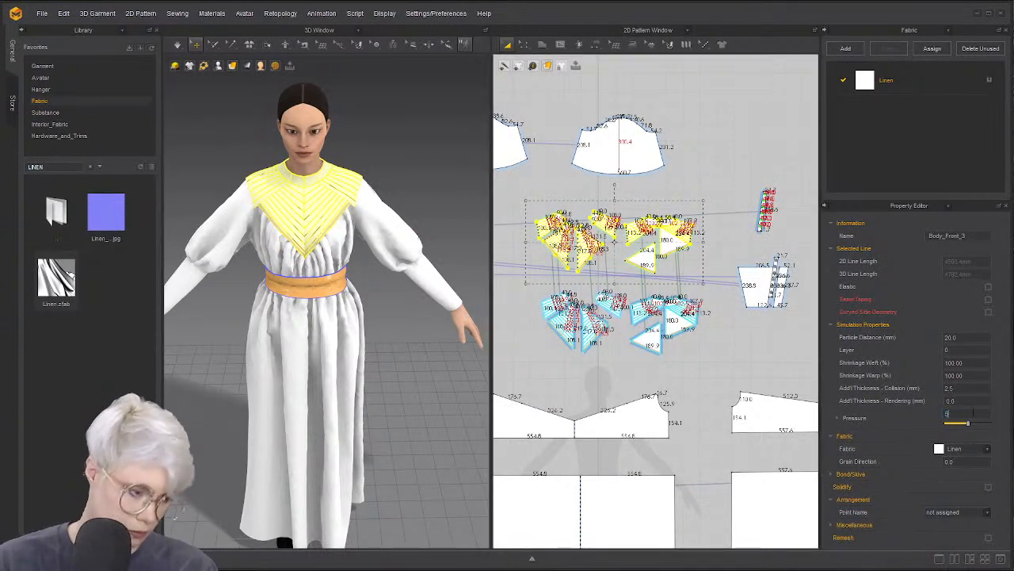
# Select the original yoke pieces underneath and set their pressure to -5
pyautogui.click(725, 373)
pyautogui.moveTo(537, 282); pyautogui.dragTo(533, 279)
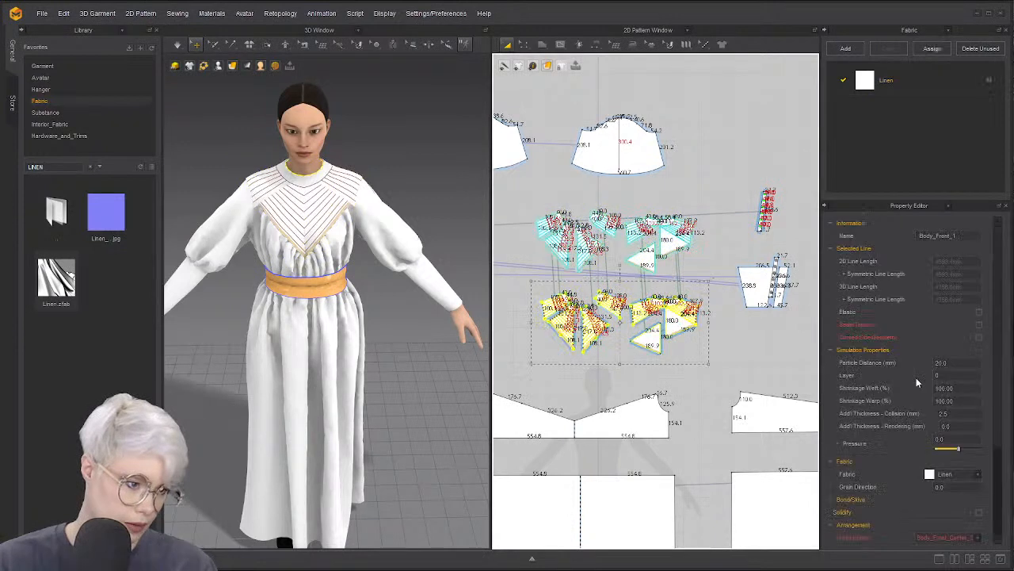
pyautogui.click(950, 438)
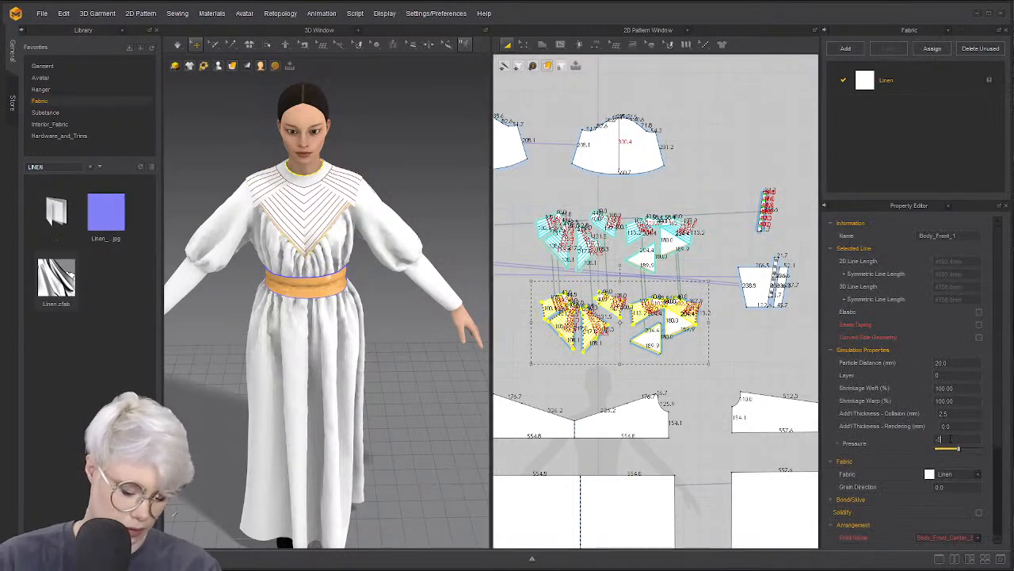
pyautogui.write('-5')
pyautogui.press('Return')
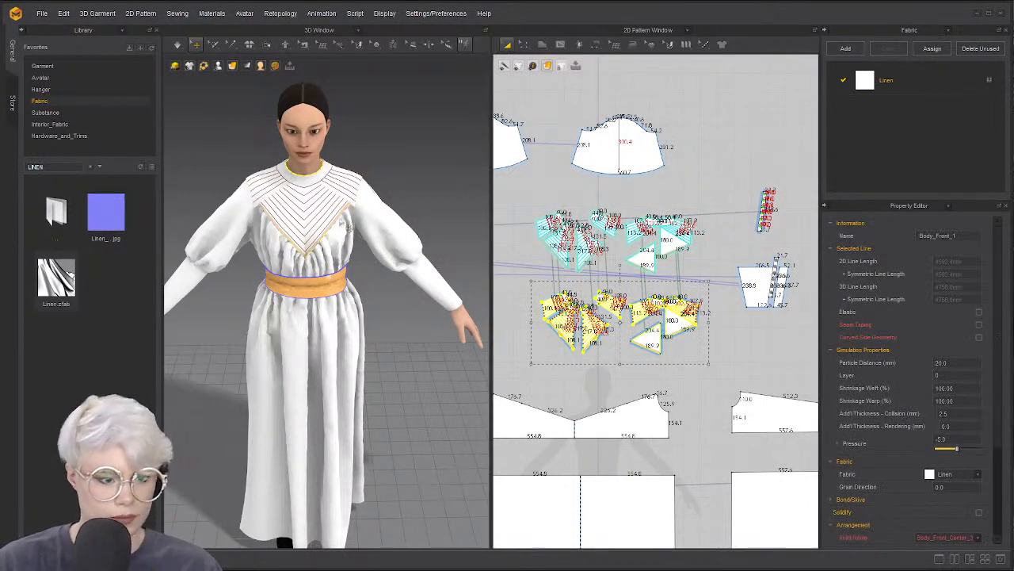
# From a three-quarter view, check the settings of the yoke and shoulder pieces
pyautogui.scroll(2, 304, 201)
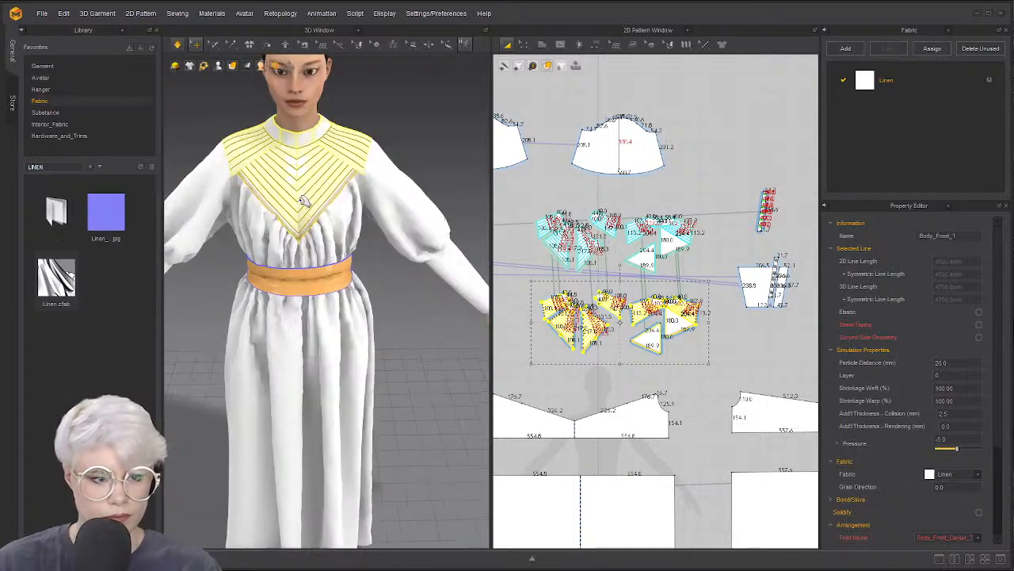
pyautogui.scroll(1, 306, 203)
pyautogui.scroll(1, 317, 217)
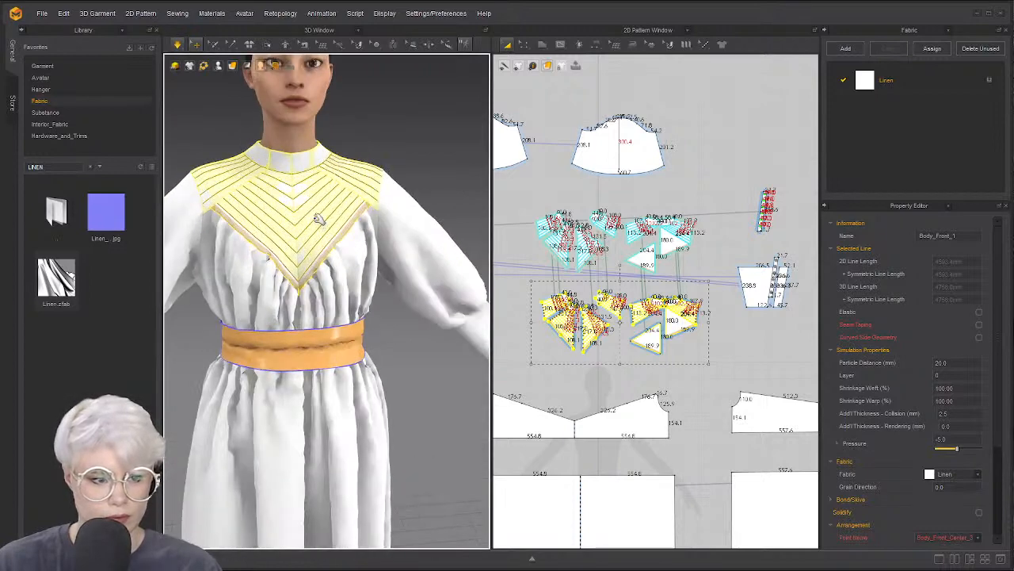
pyautogui.scroll(1, 321, 214)
pyautogui.scroll(1, 337, 202)
pyautogui.moveTo(340, 274); pyautogui.dragTo(454, 236, button='right')
pyautogui.scroll(1, 454, 236)
pyautogui.click(499, 195)
pyautogui.click(319, 216)
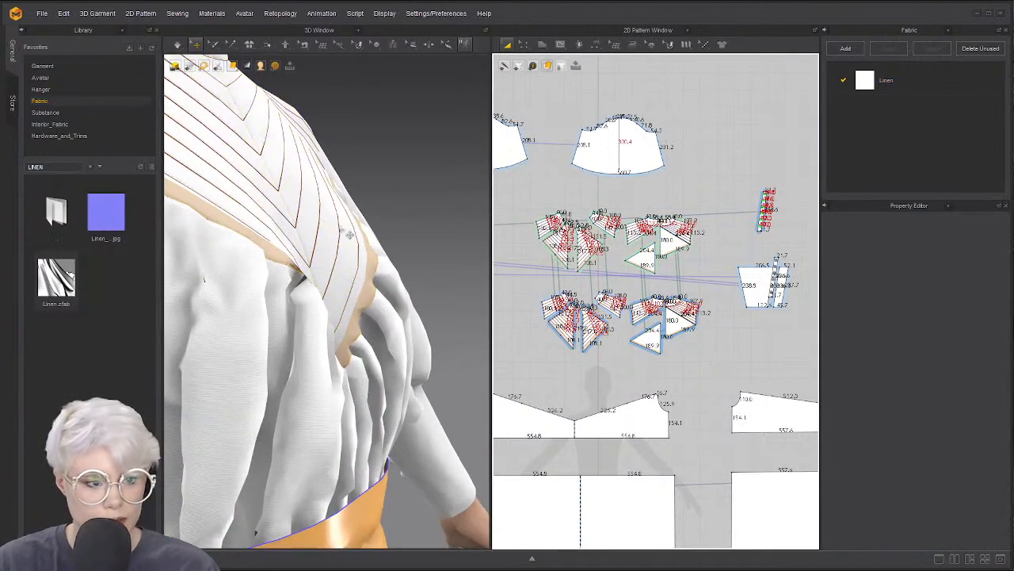
pyautogui.click(406, 260)
pyautogui.click(343, 261)
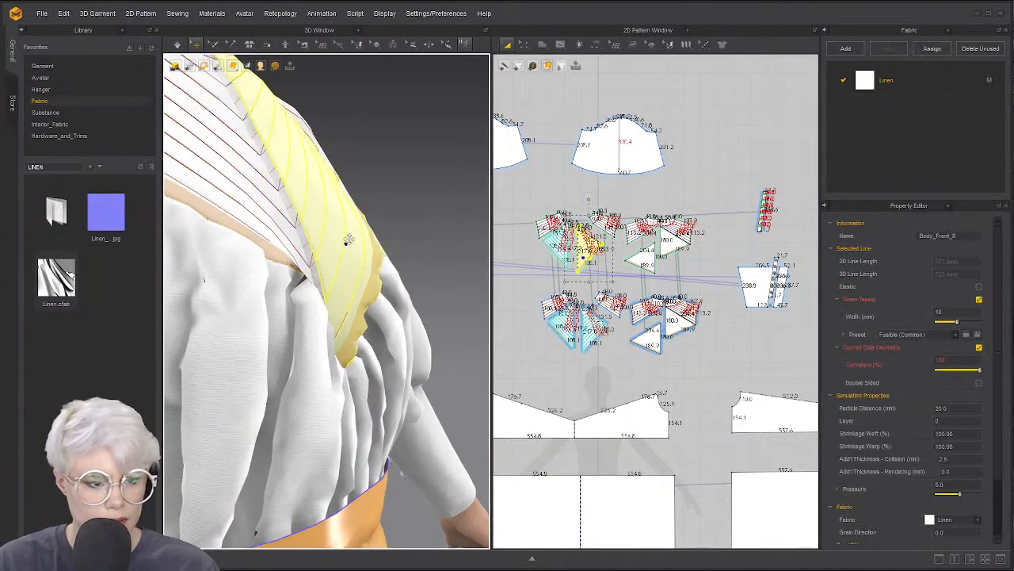
pyautogui.click(396, 215)
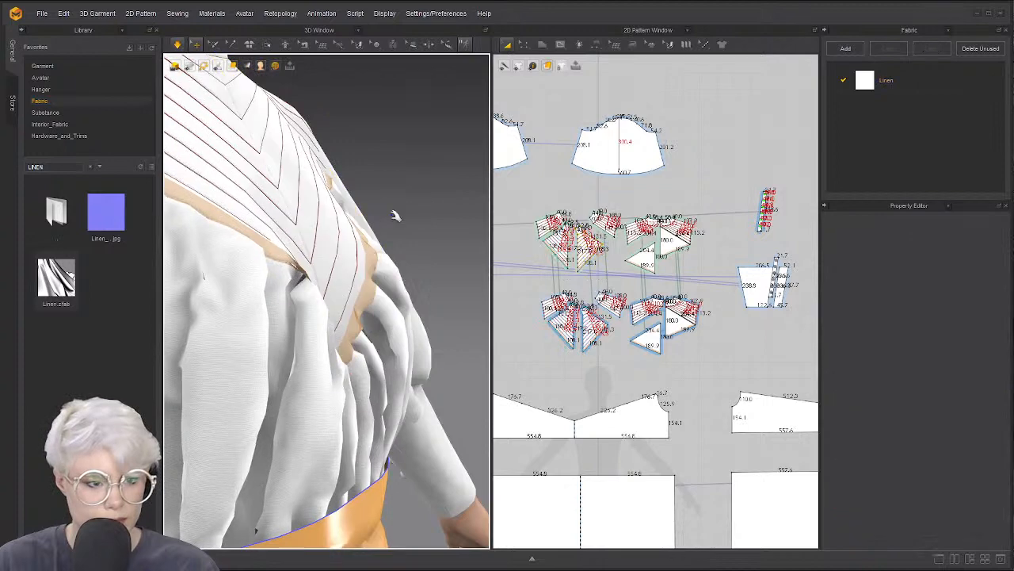
pyautogui.click(335, 227)
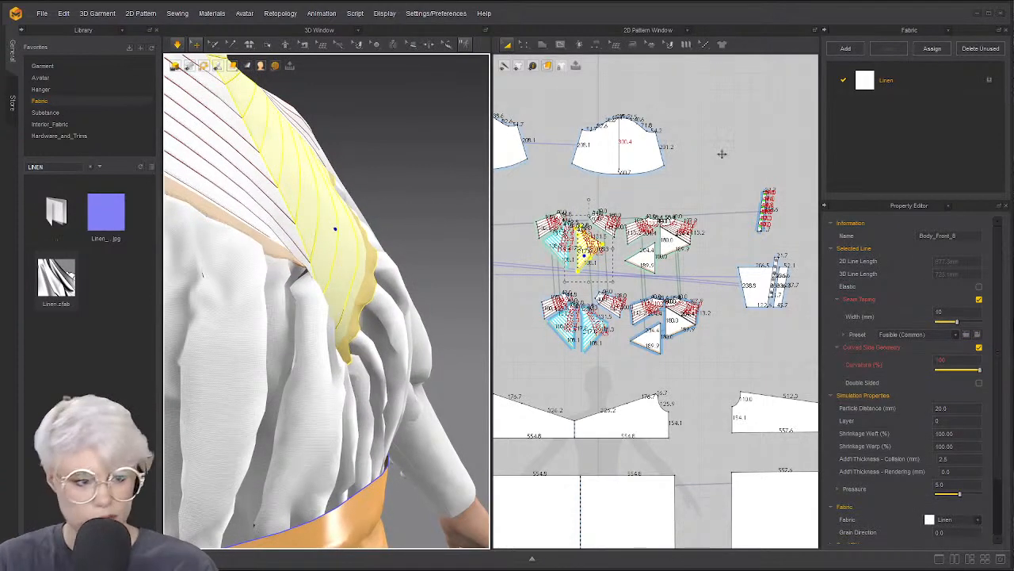
pyautogui.click(426, 217)
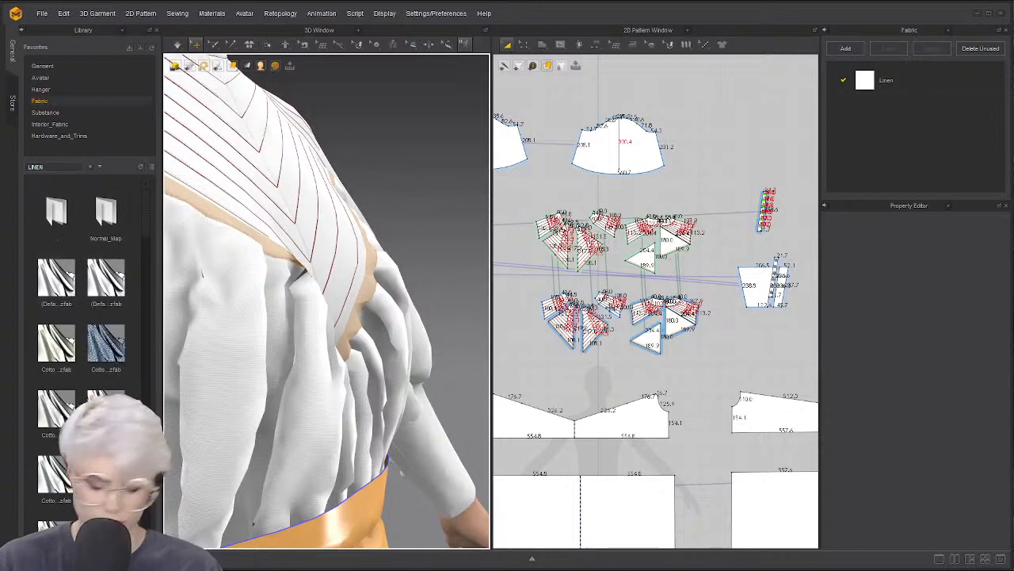
# Set every pattern piece's particle distance to 10 and simulate the drape
pyautogui.hotkey('ctrl', 'a')
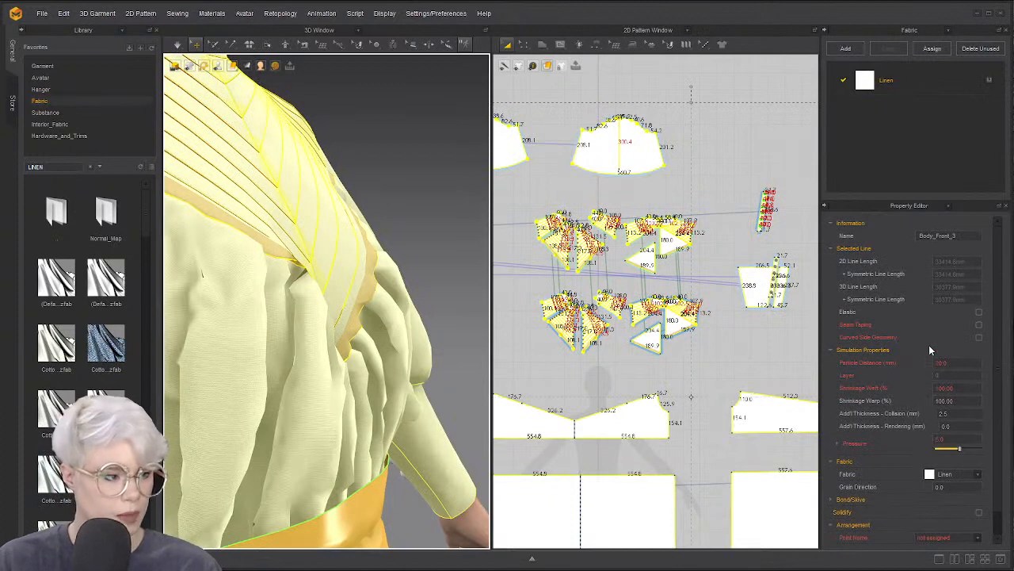
pyautogui.click(971, 363)
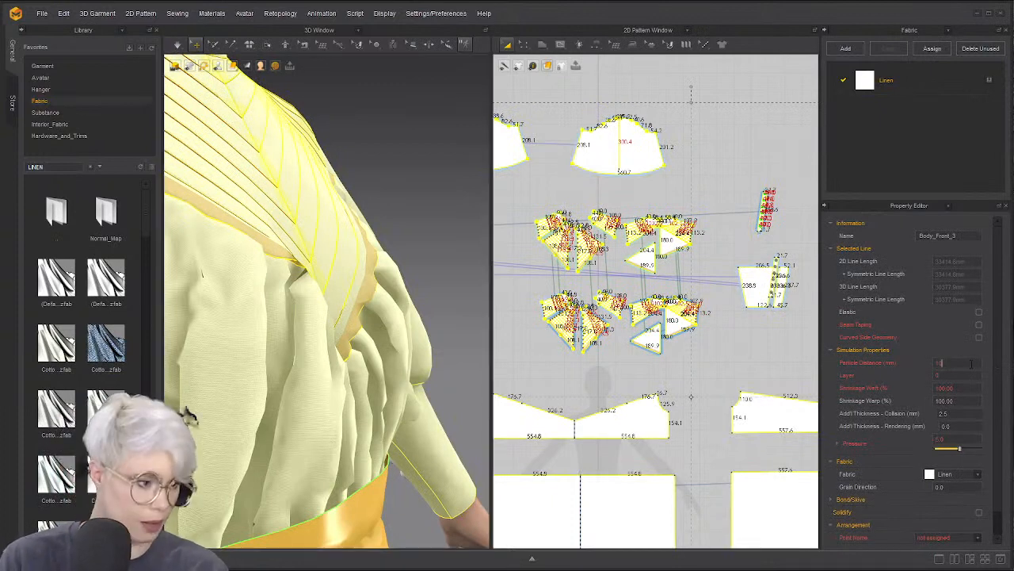
pyautogui.write('10')
pyautogui.press('Return')
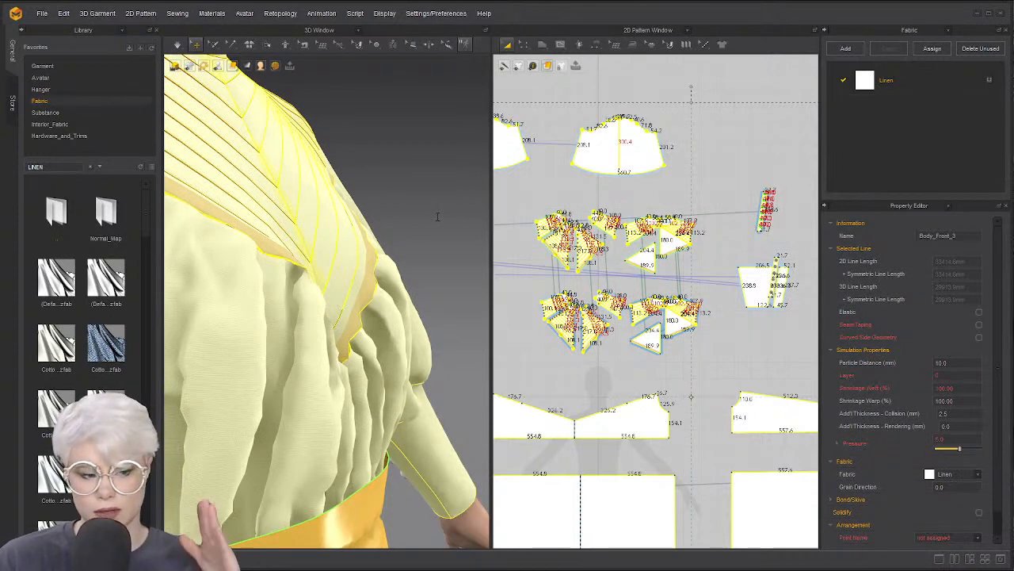
pyautogui.press('space')
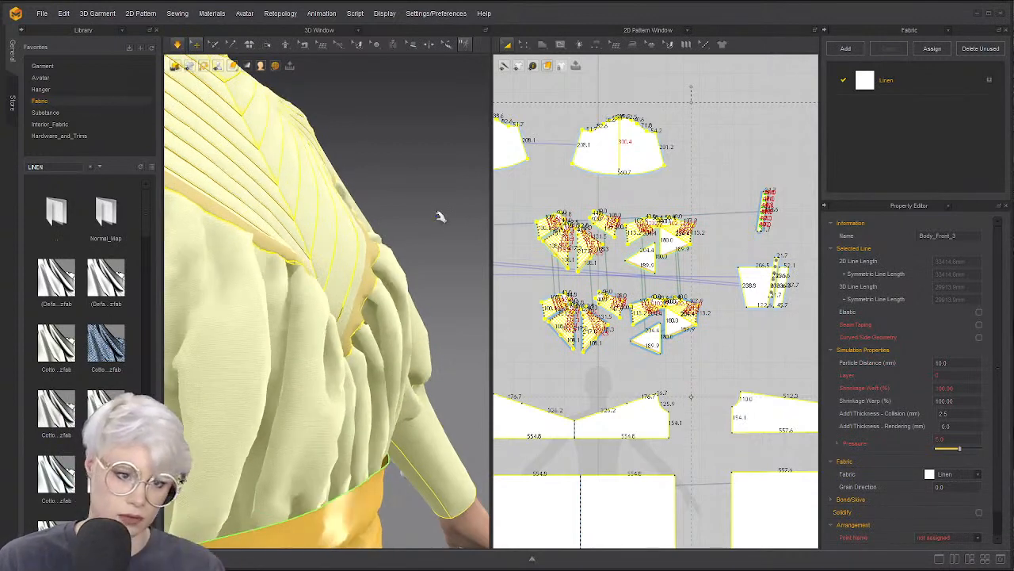
pyautogui.press('space')
pyautogui.moveTo(367, 230); pyautogui.dragTo(299, 279, button='right')
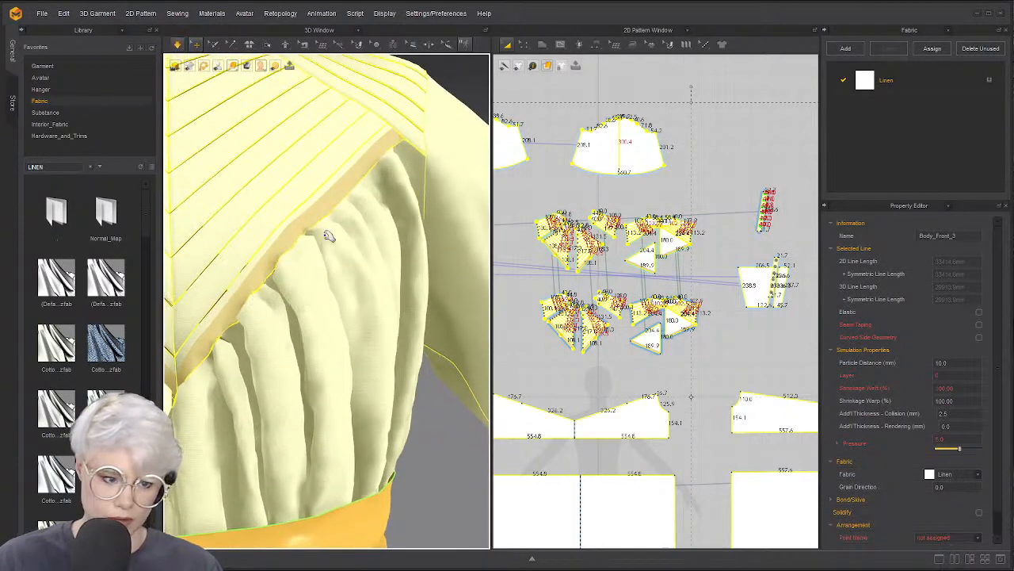
pyautogui.moveTo(328, 233); pyautogui.dragTo(298, 329, button='right')
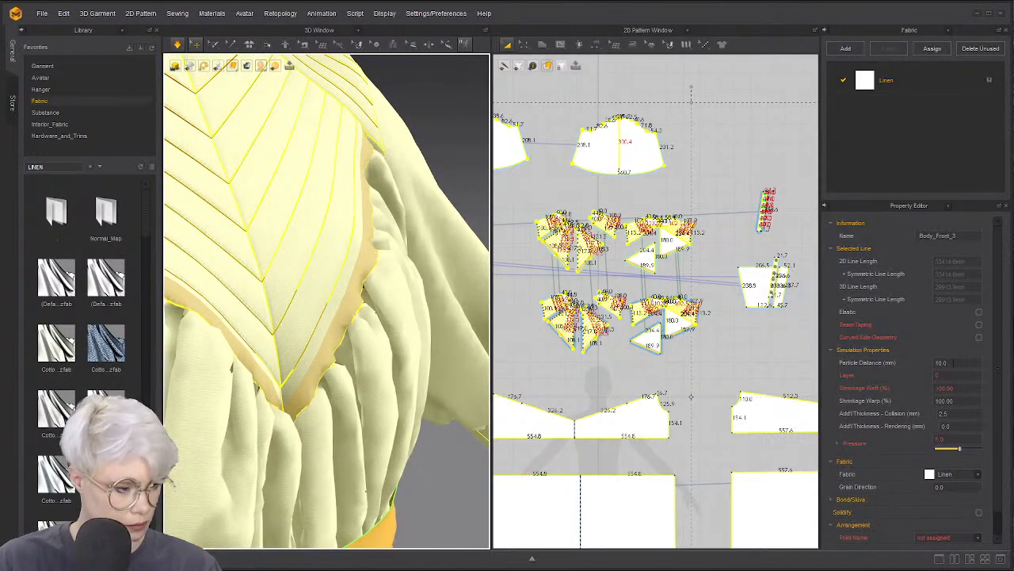
# Lower the particle distance to 5, re-simulate, then deselect all pieces
pyautogui.click(948, 388)
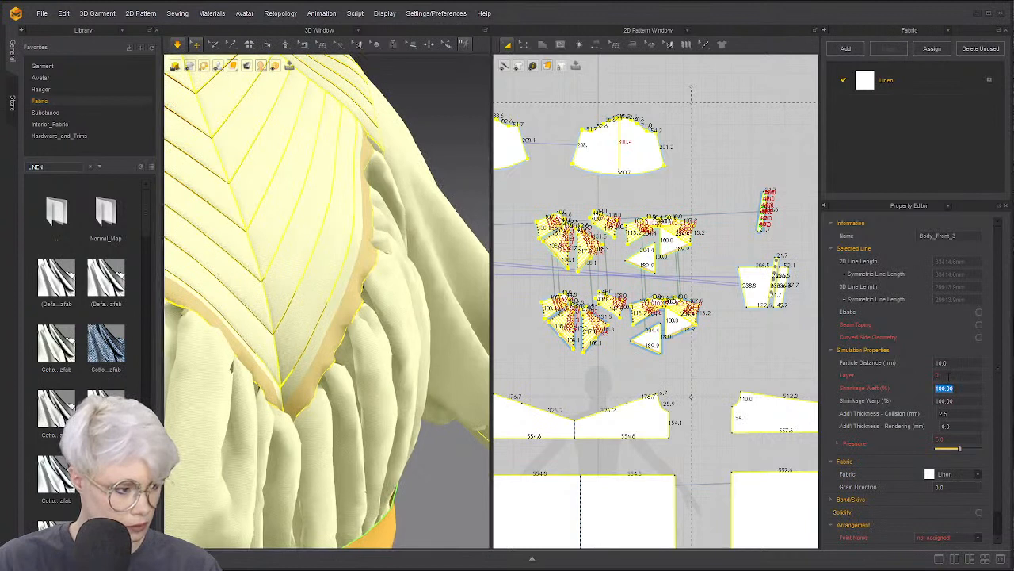
pyautogui.click(948, 375)
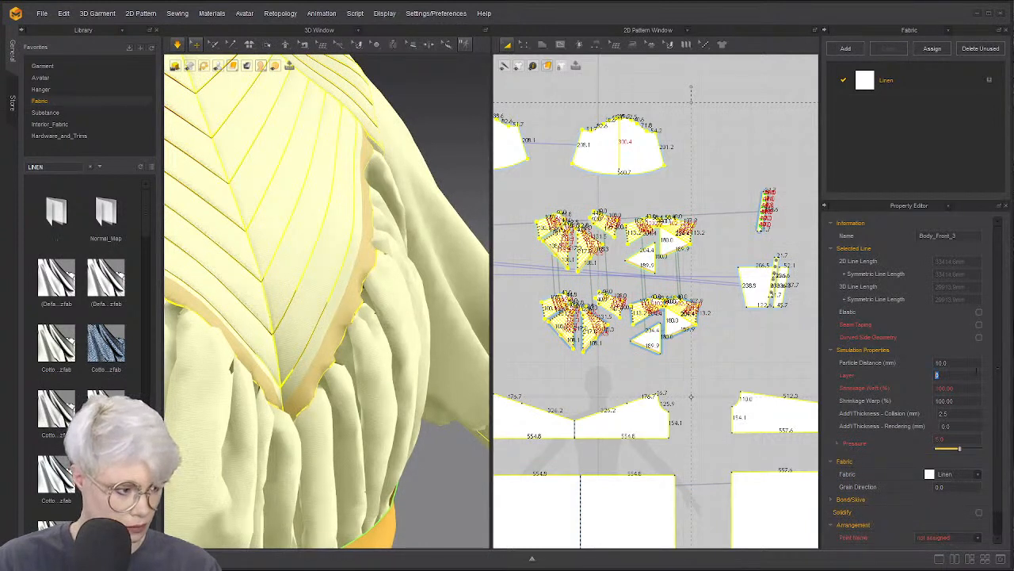
pyautogui.click(974, 362)
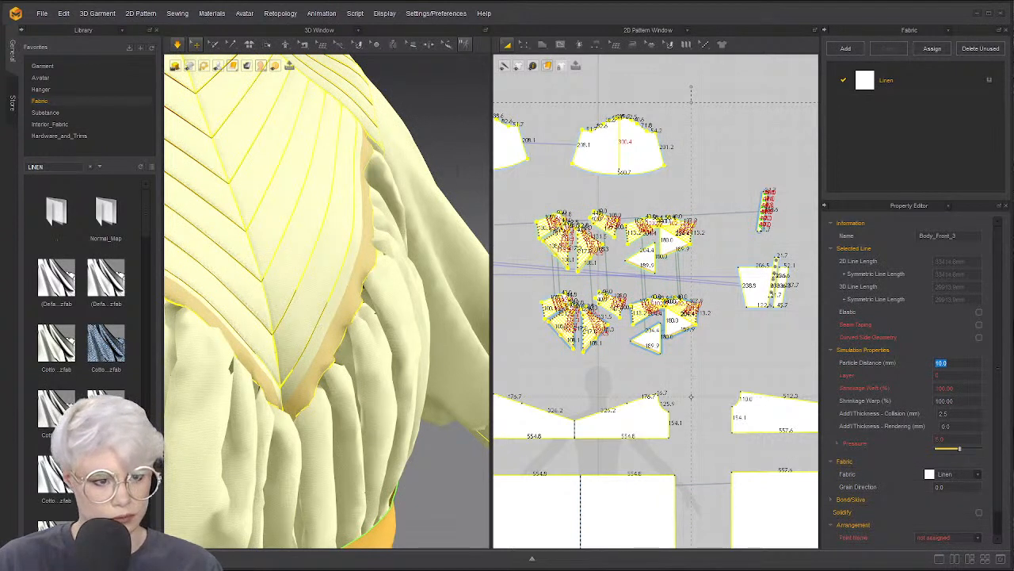
pyautogui.write('5')
pyautogui.press('Return')
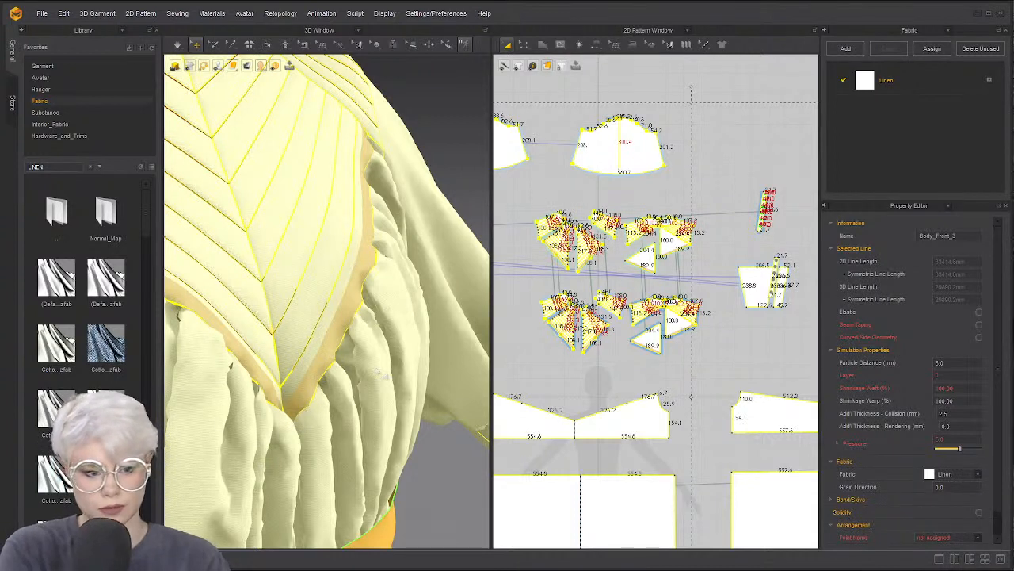
pyautogui.press('space')
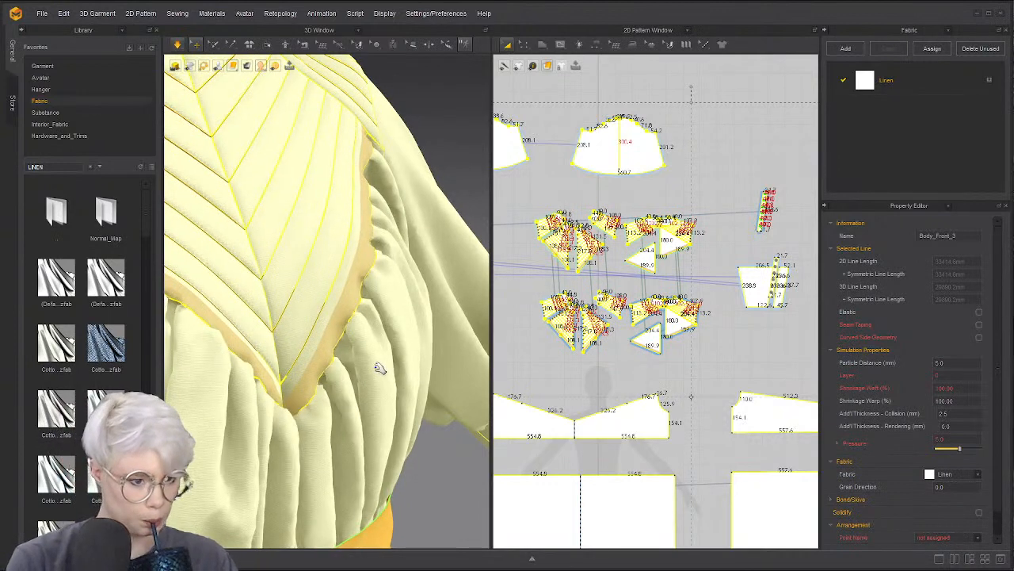
pyautogui.press('Escape')
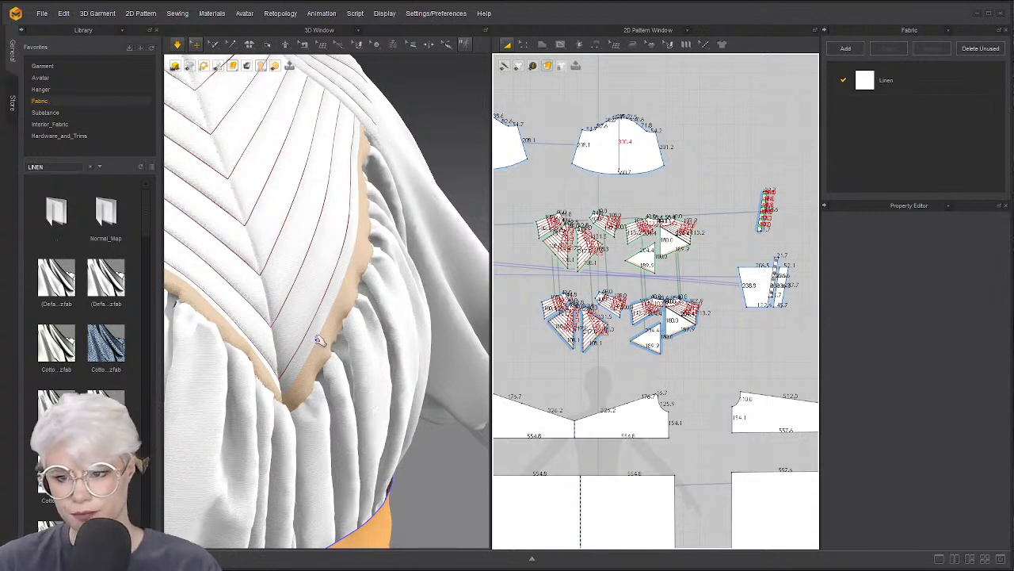
# Stop the simulation and inspect the back yoke seam, then return to a front view
pyautogui.press('2')
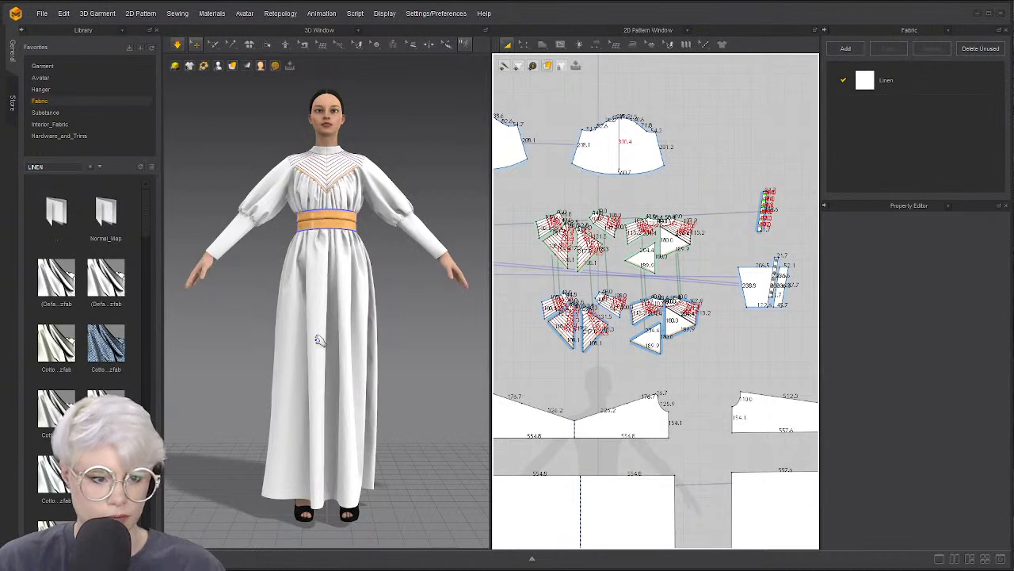
pyautogui.press('space')
pyautogui.moveTo(330, 254); pyautogui.dragTo(344, 268, button='right')
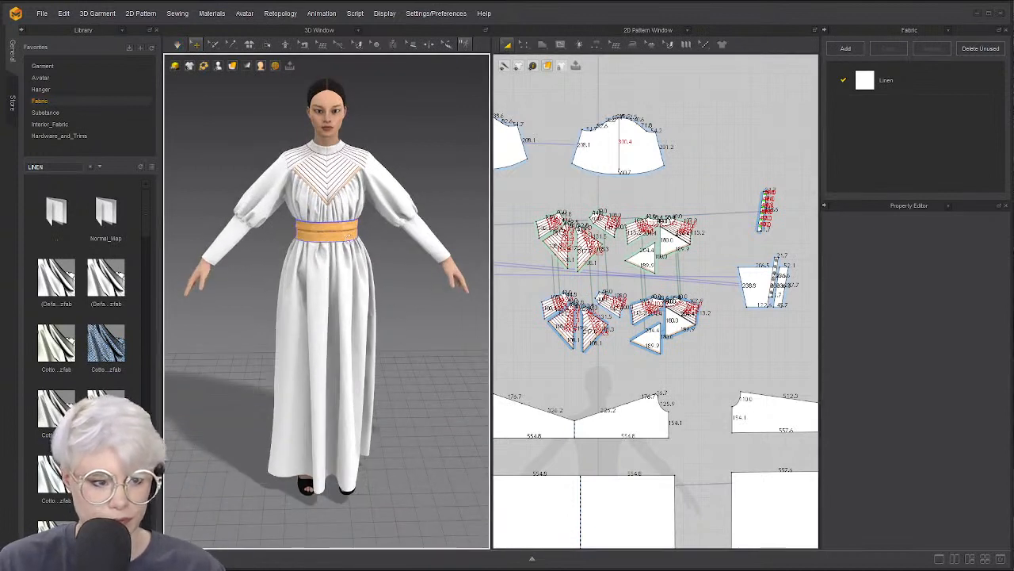
pyautogui.press('q')
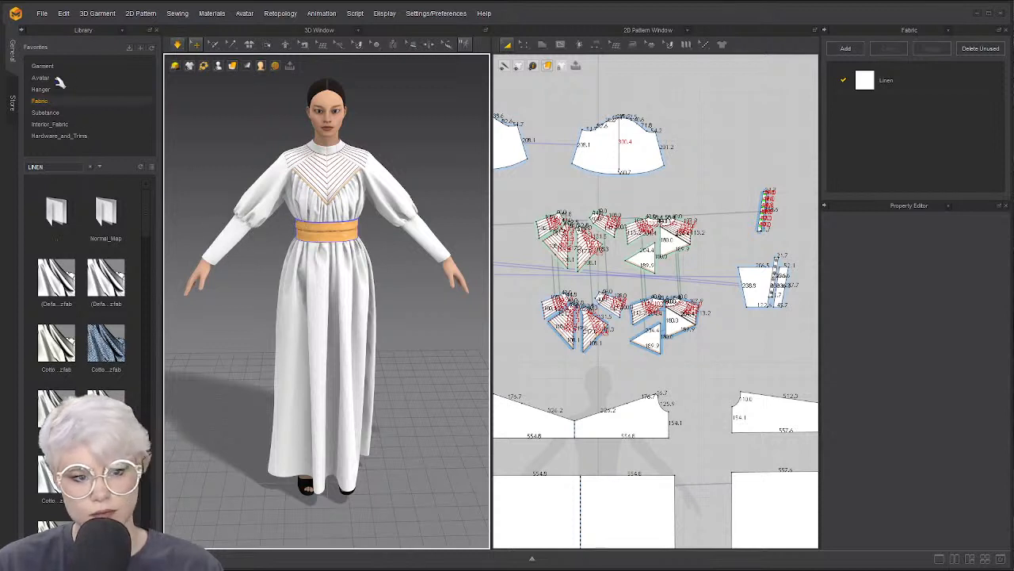
pyautogui.scroll(2, 174, 80)
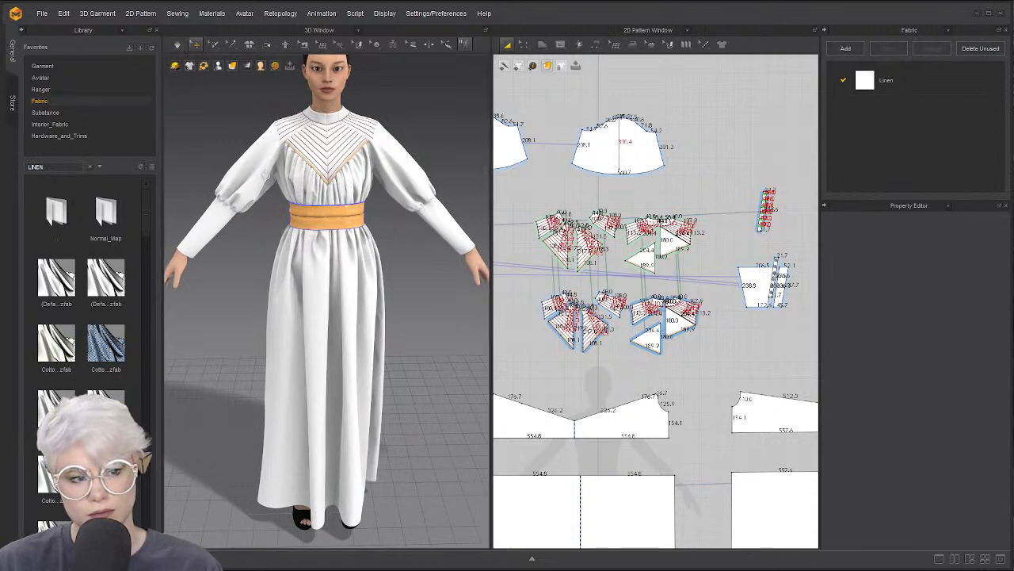
pyautogui.moveTo(266, 176); pyautogui.dragTo(547, 171, button='right')
pyautogui.scroll(3, 346, 325)
pyautogui.moveTo(347, 230); pyautogui.dragTo(400, 308, button='middle')
pyautogui.scroll(6, 342, 283)
pyautogui.scroll(3, 345, 287)
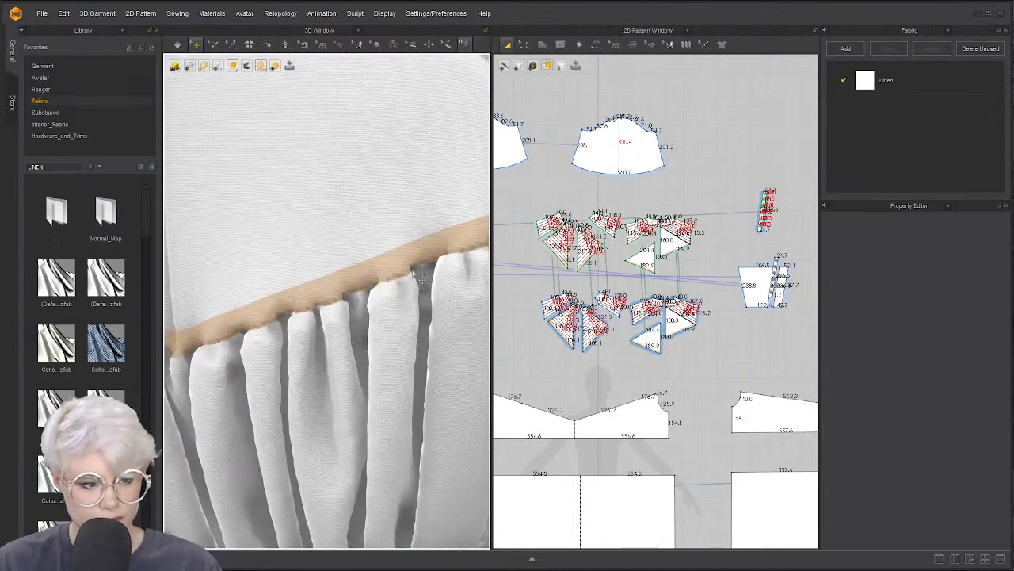
pyautogui.scroll(-10, 359, 306)
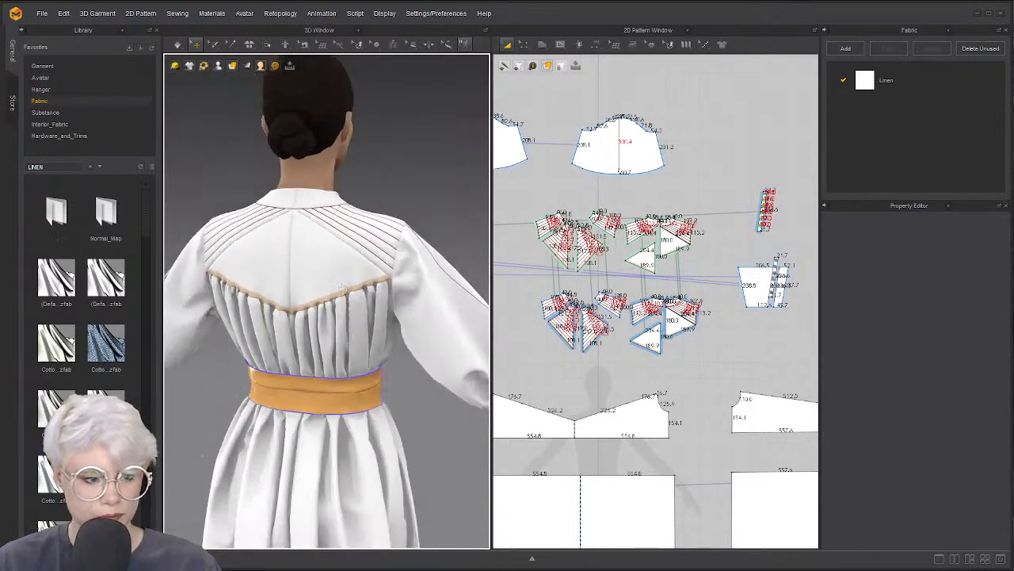
pyautogui.moveTo(358, 306); pyautogui.dragTo(190, 290, button='right')
pyautogui.moveTo(323, 291); pyautogui.dragTo(281, 328, button='right')
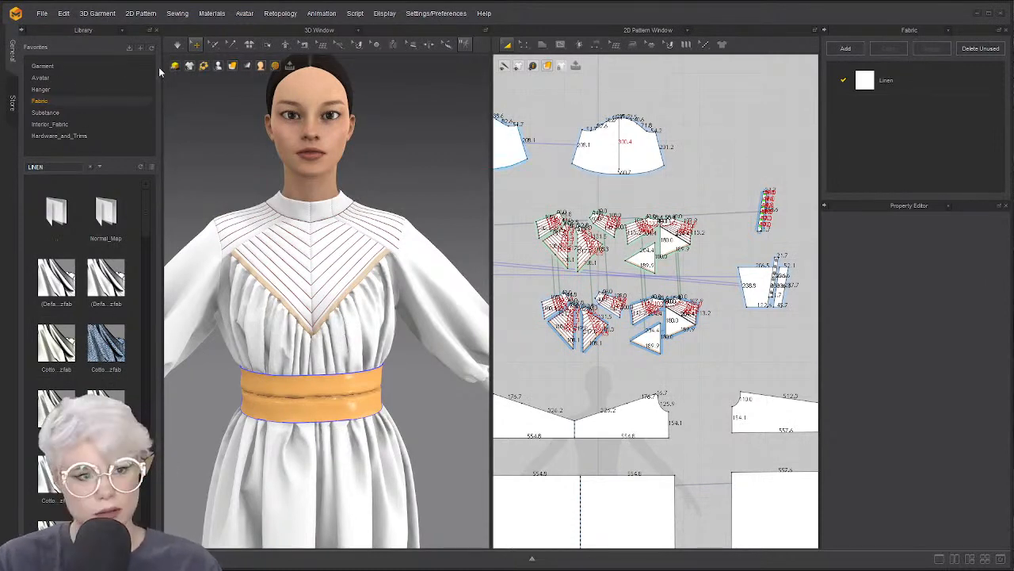
# Set all pattern pieces to a 15 mm particle distance and deselect them
pyautogui.hotkey('ctrl', 'a')
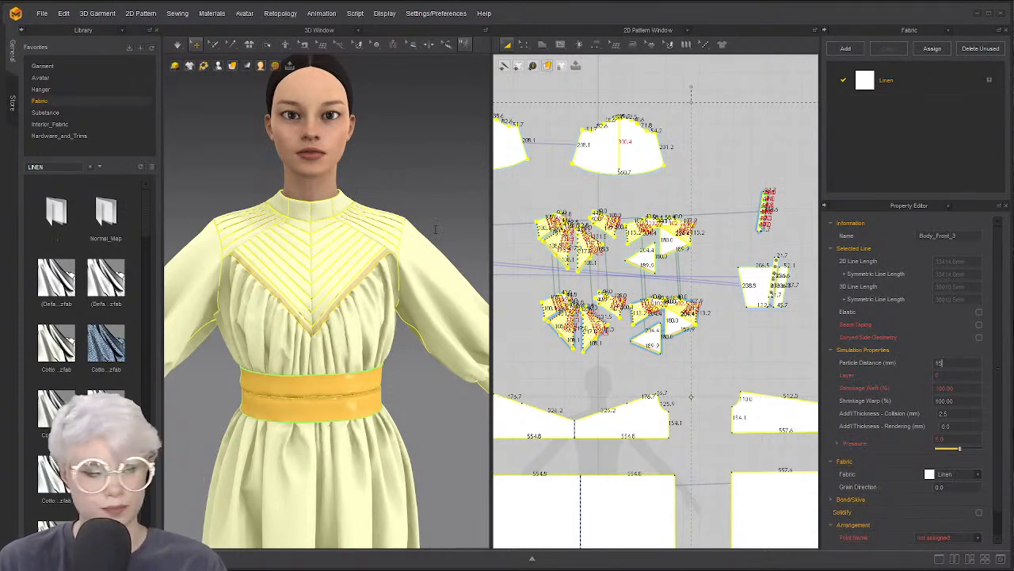
pyautogui.press('Return')
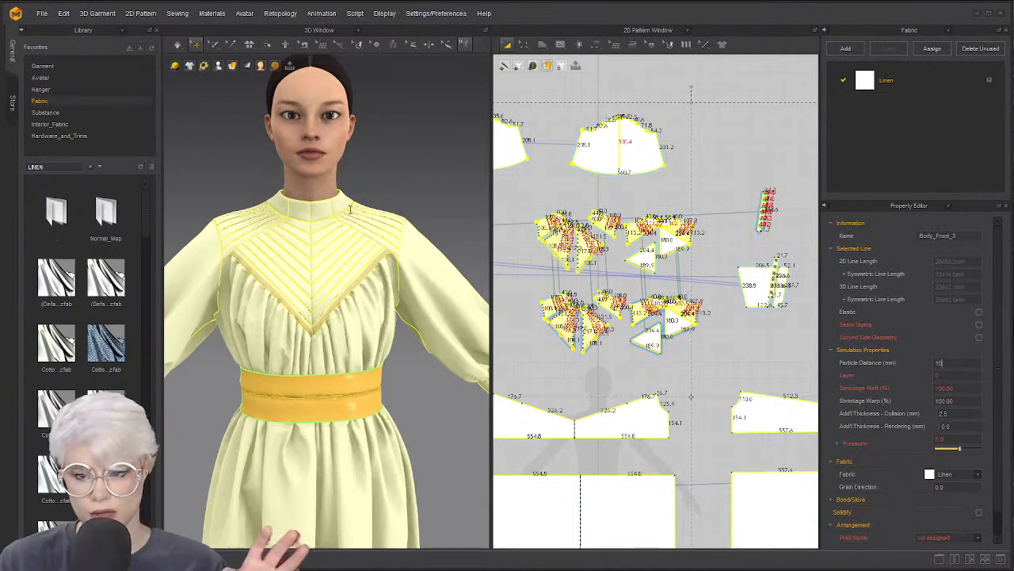
pyautogui.click(214, 127)
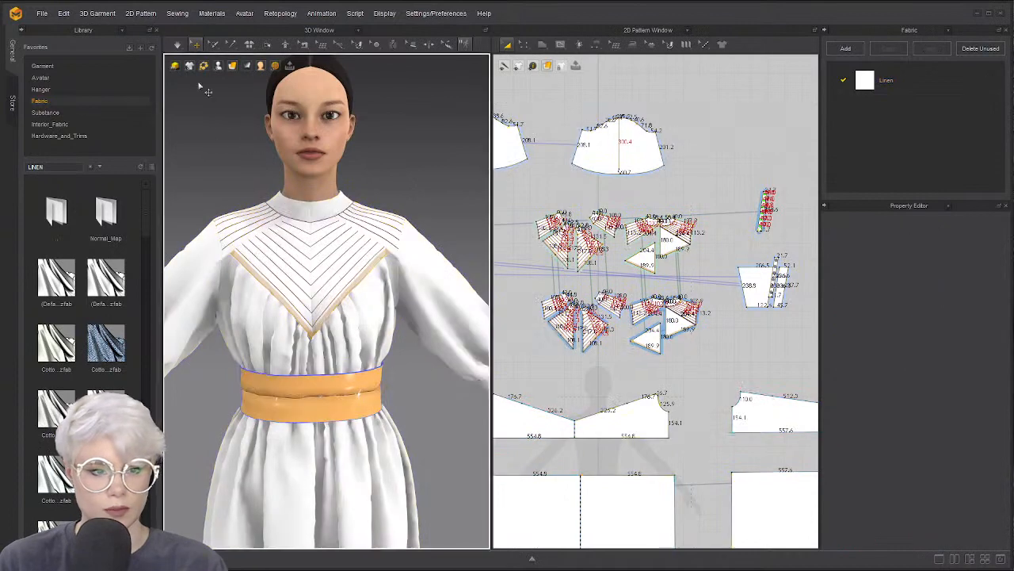
# Apply a standing pose from the Female_V2 Pose library and simulate the linen dress over it
pyautogui.click(40, 77)
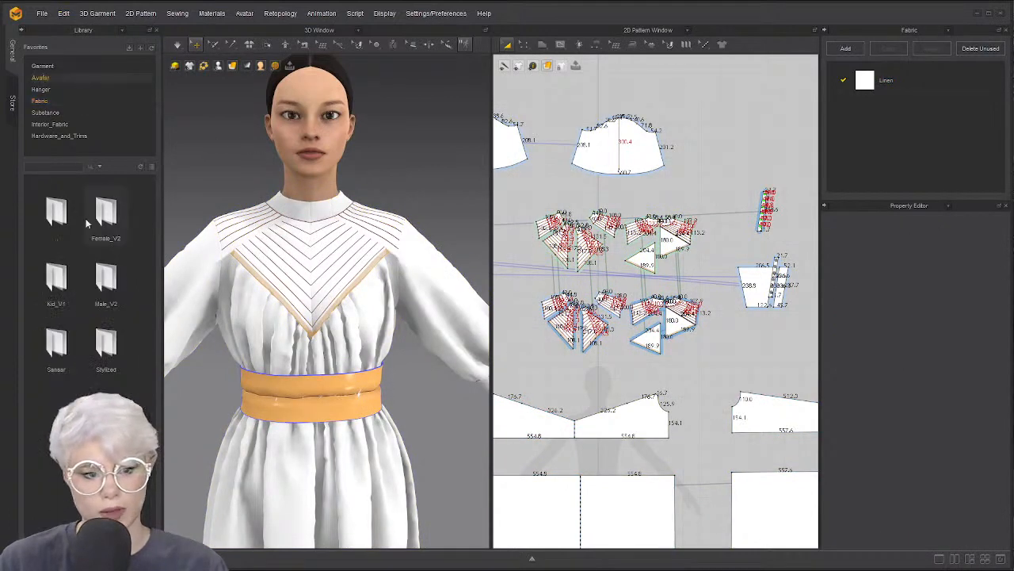
pyautogui.doubleClick(105, 225)
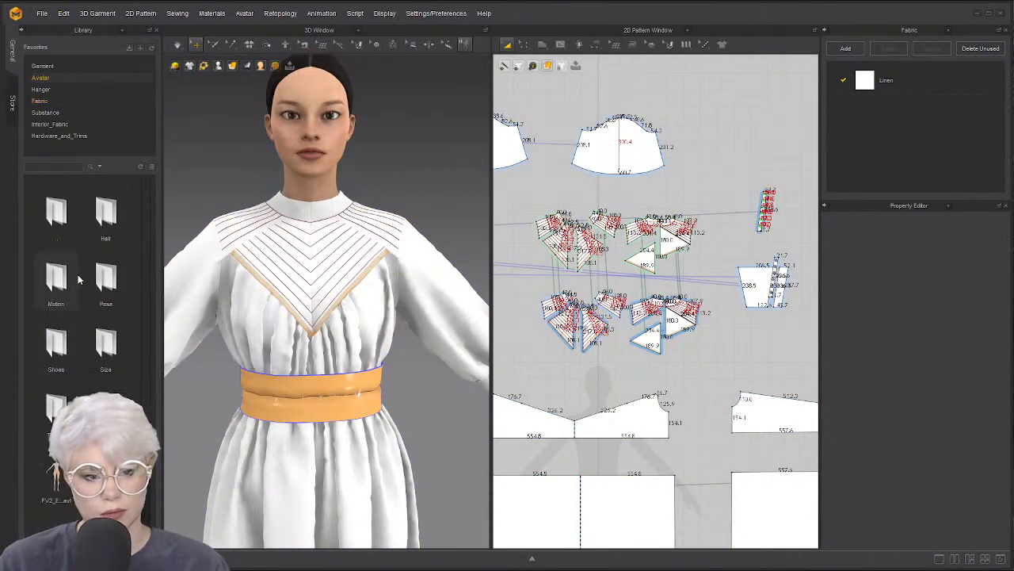
pyautogui.doubleClick(51, 198)
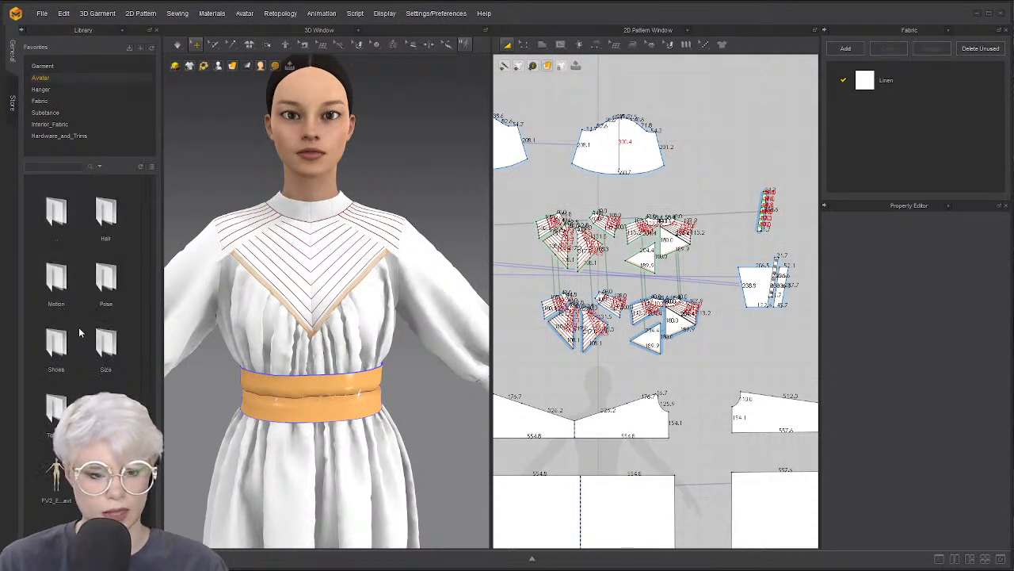
pyautogui.doubleClick(98, 297)
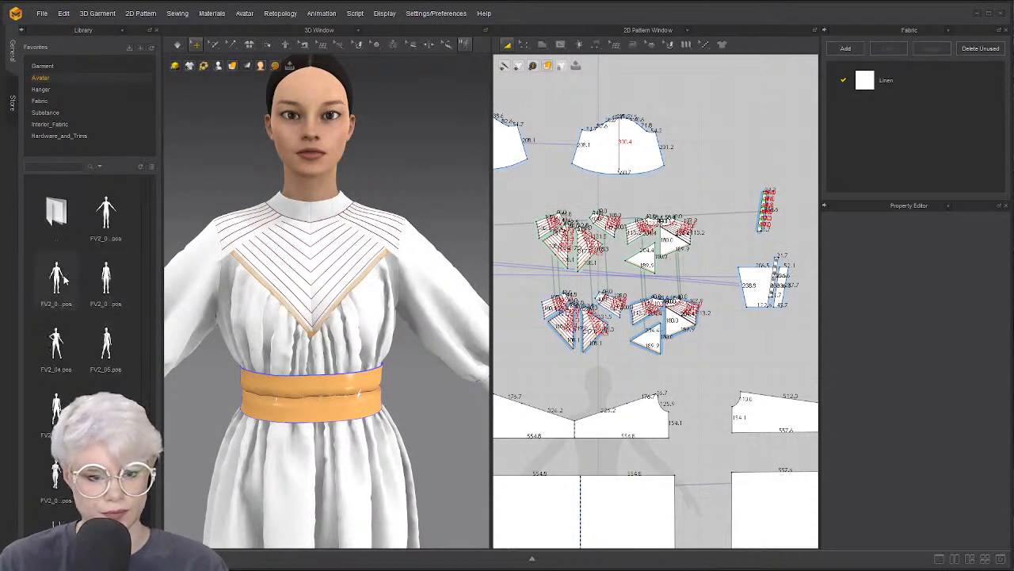
pyautogui.doubleClick(107, 286)
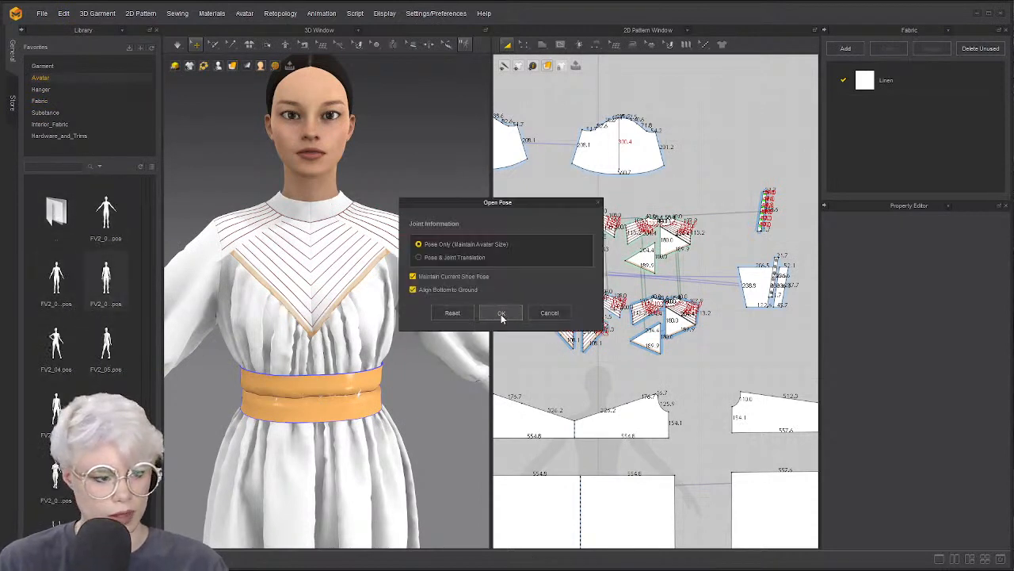
pyautogui.click(502, 315)
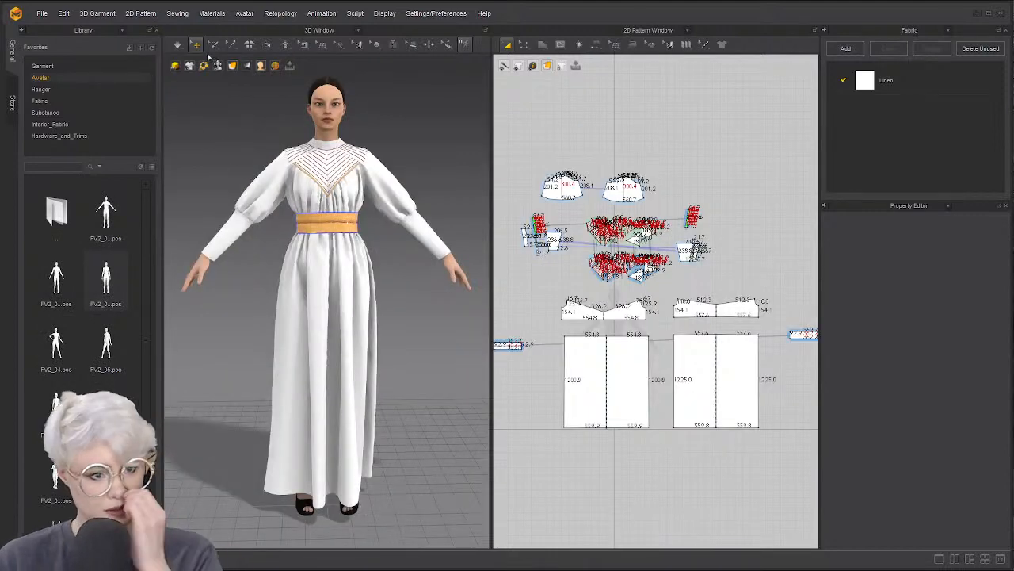
pyautogui.press('space')
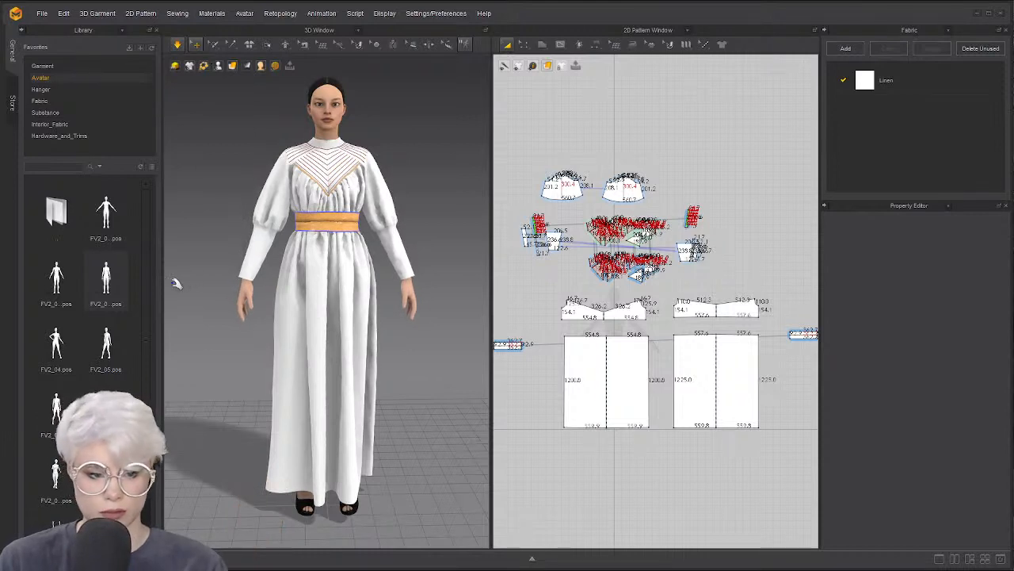
pyautogui.scroll(-1, 106, 352)
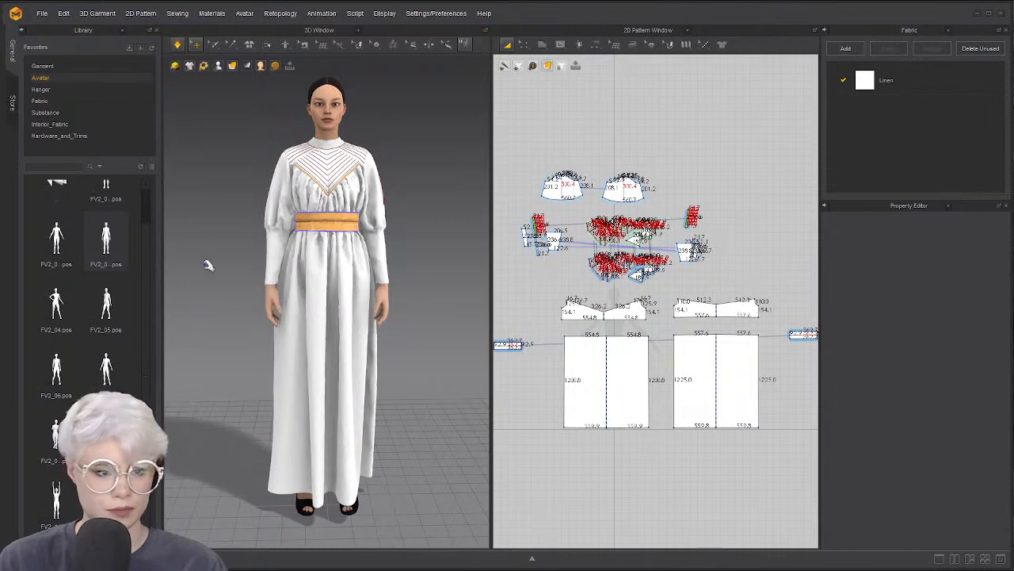
pyautogui.click(182, 43)
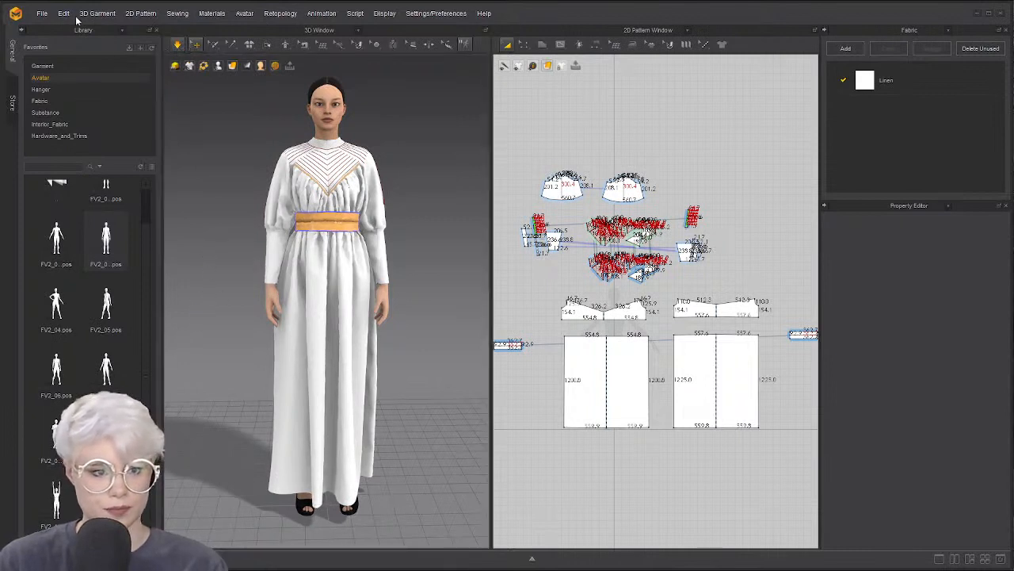
# Add MAGE GIANT MUKETEER TABARD.zprj from Desktop > mage stuff, keeping the avatar's current pose
pyautogui.click(176, 46)
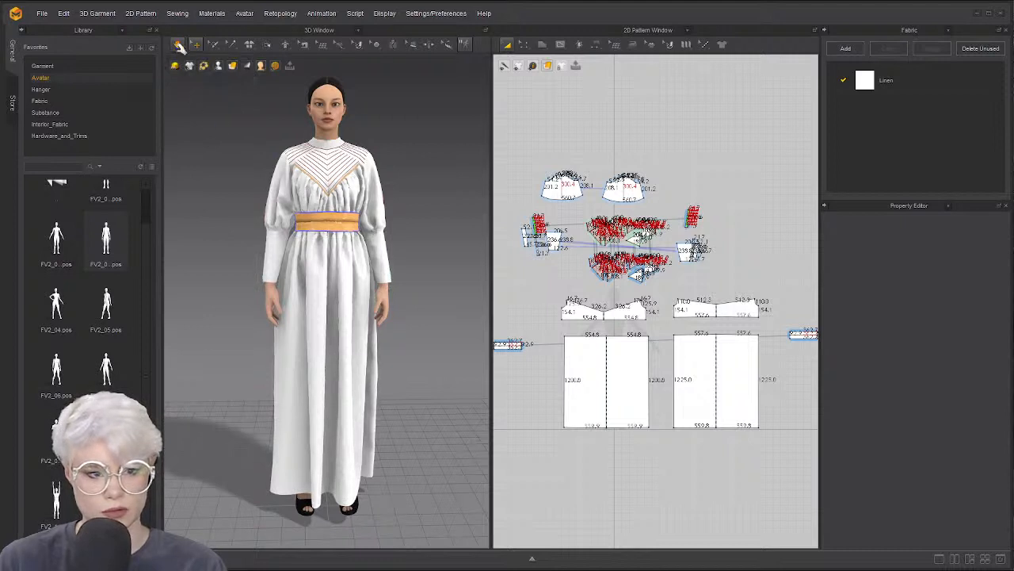
pyautogui.click(176, 46)
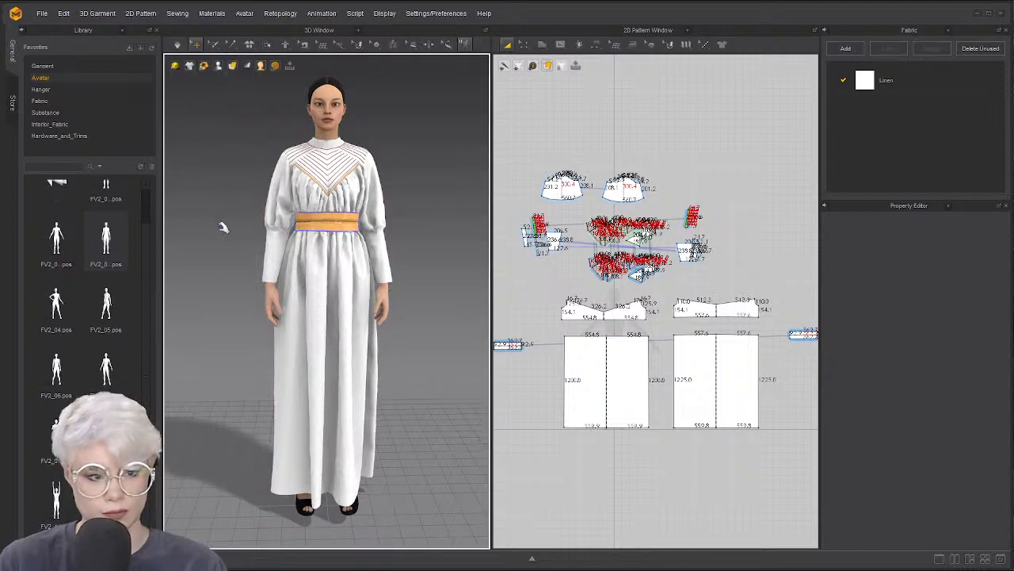
pyautogui.click(43, 14)
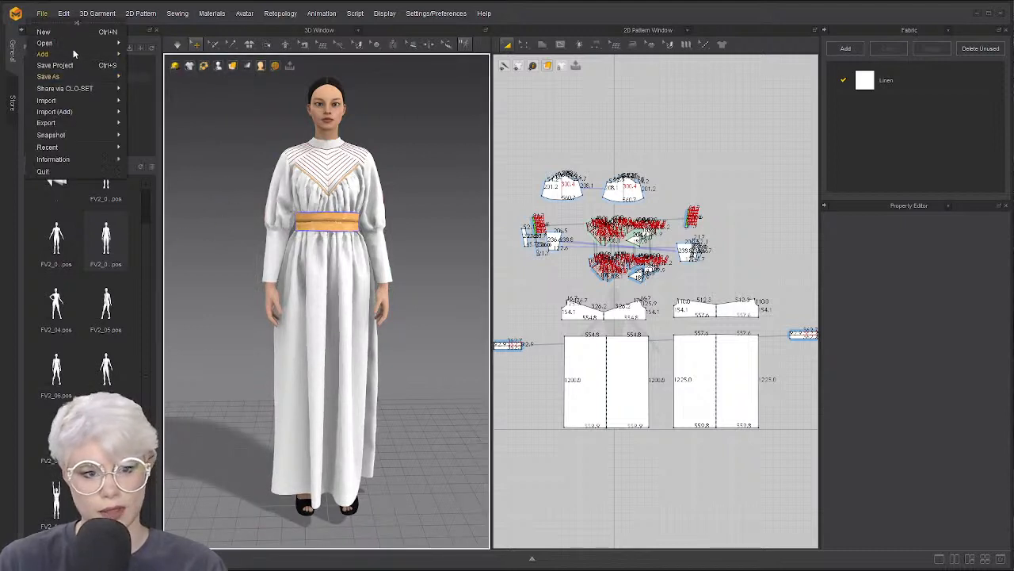
pyautogui.moveTo(115, 59)
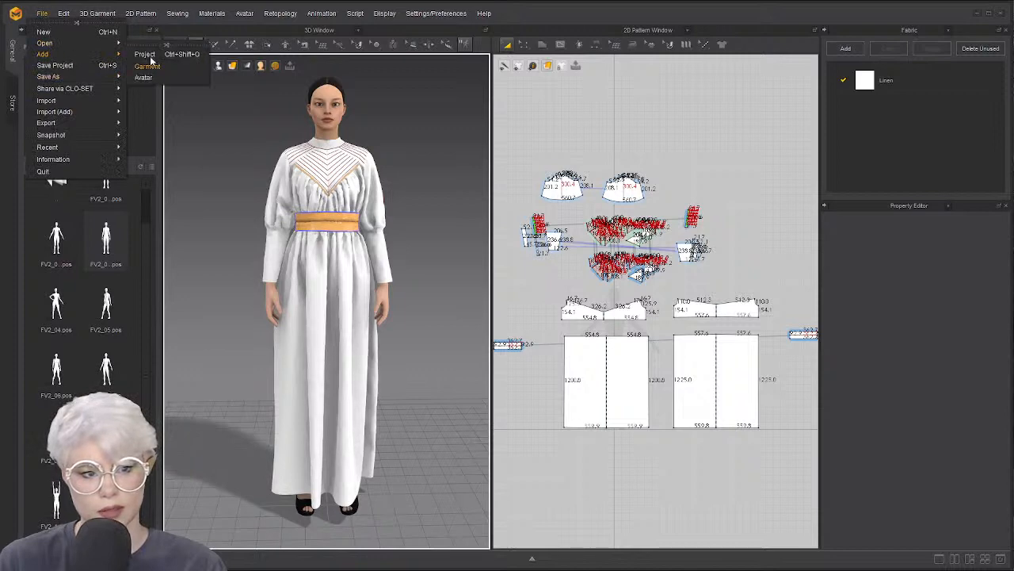
pyautogui.click(146, 53)
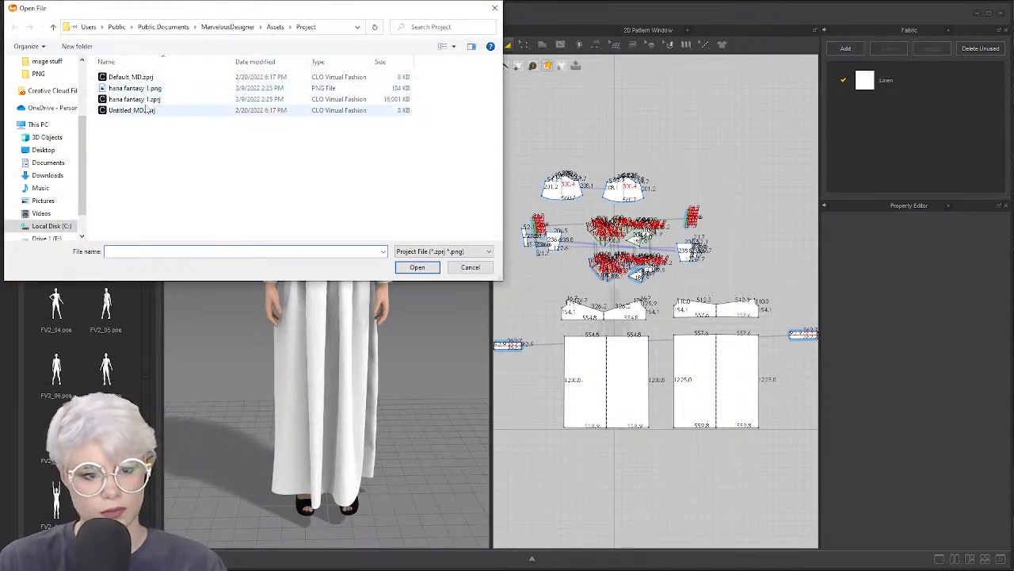
pyautogui.click(43, 150)
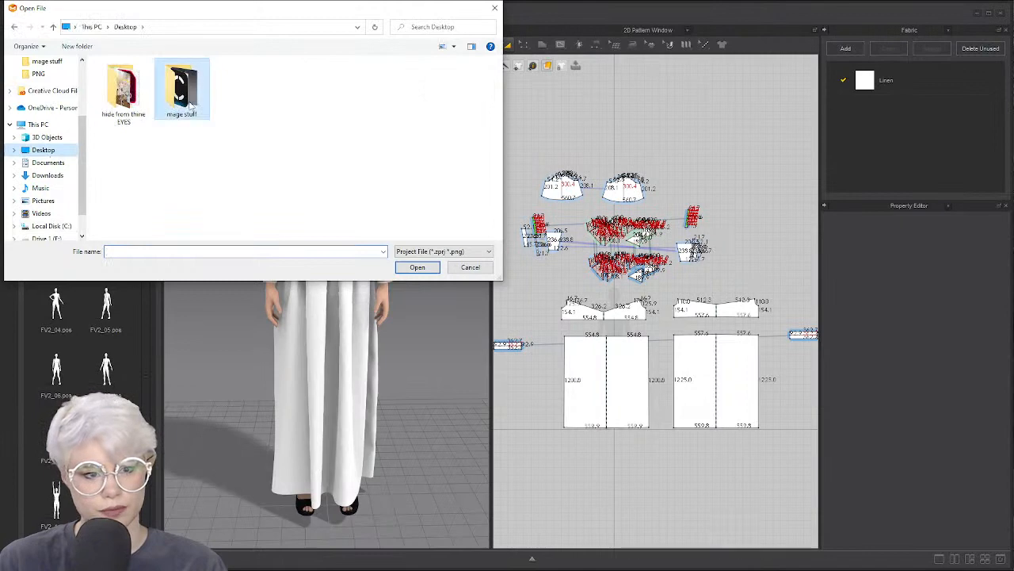
pyautogui.doubleClick(174, 111)
pyautogui.click(182, 88)
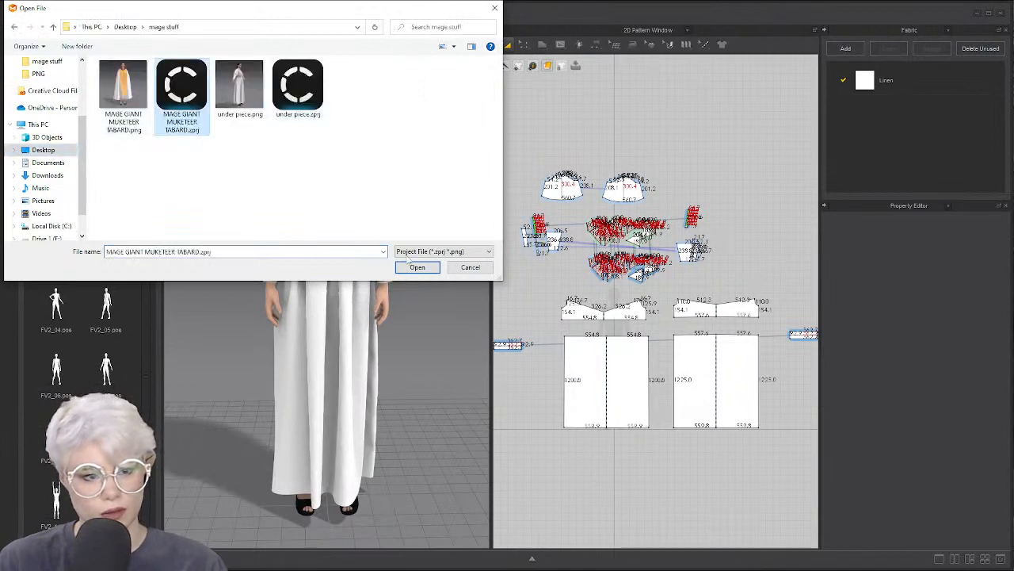
pyautogui.click(417, 267)
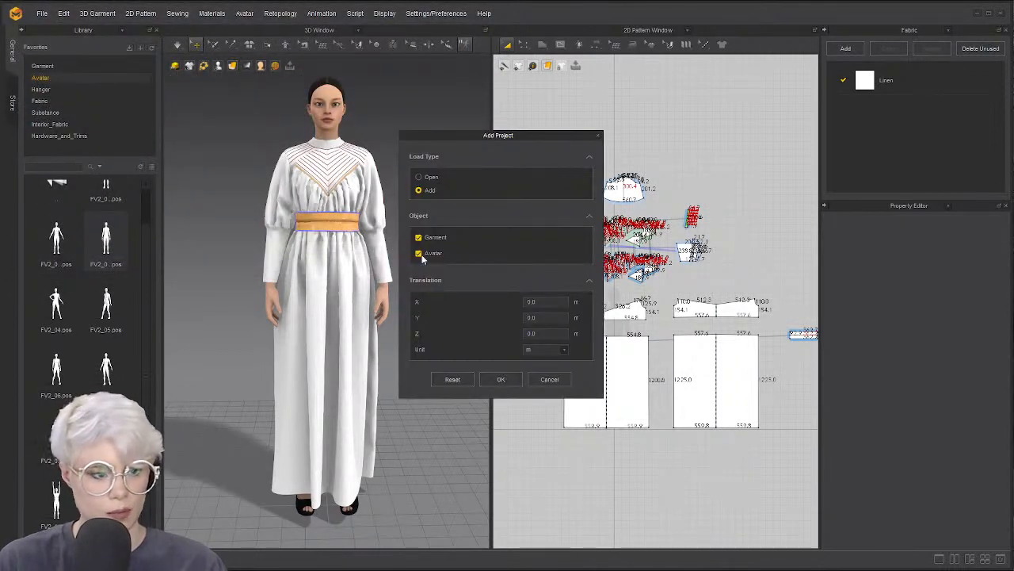
pyautogui.click(501, 379)
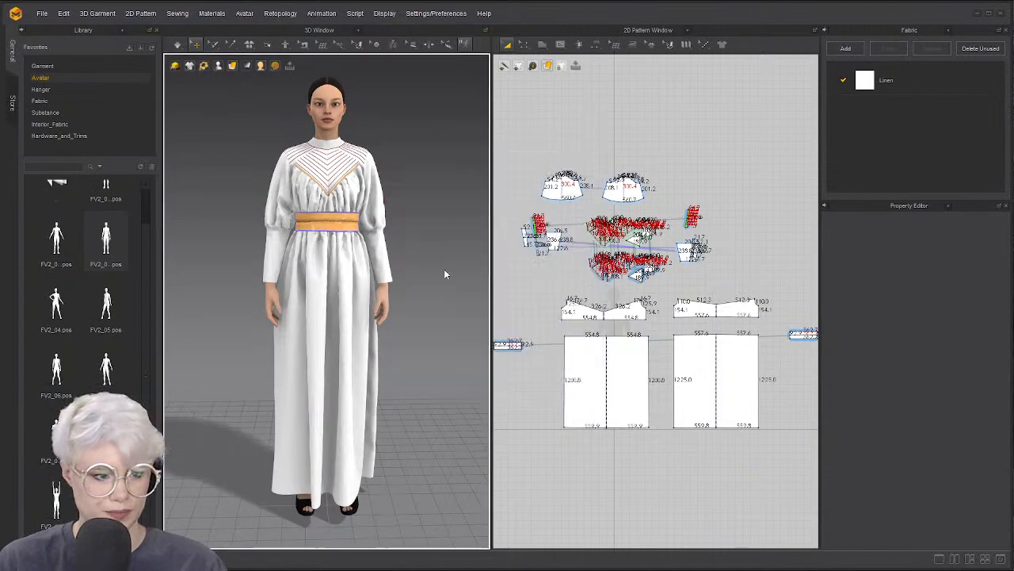
pyautogui.click(524, 279)
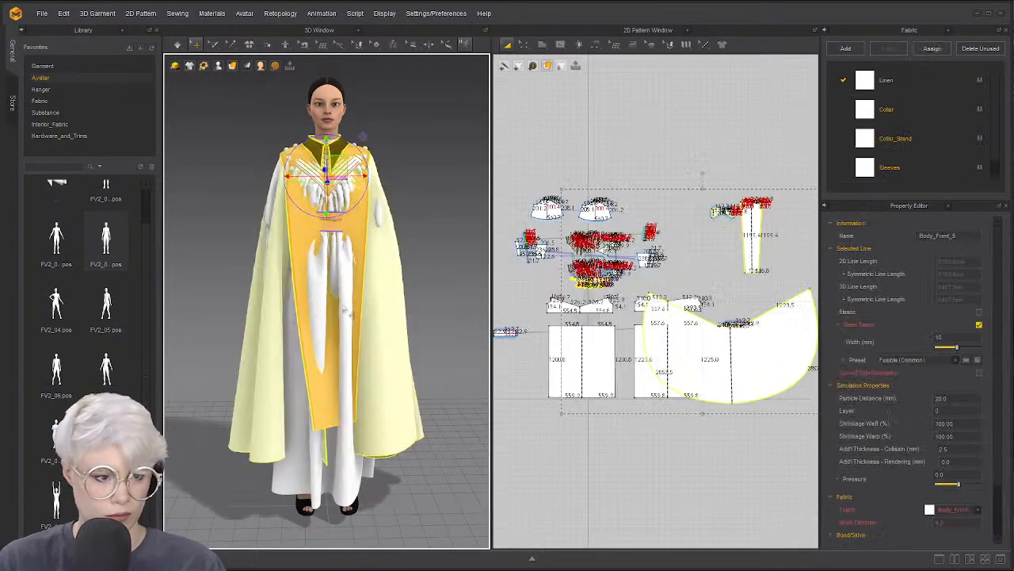
# Move the cape and tabard patterns above the others and set their Layer to 5
pyautogui.moveTo(711, 358); pyautogui.dragTo(719, 80)
pyautogui.scroll(-4, 665, 341)
pyautogui.click(557, 268)
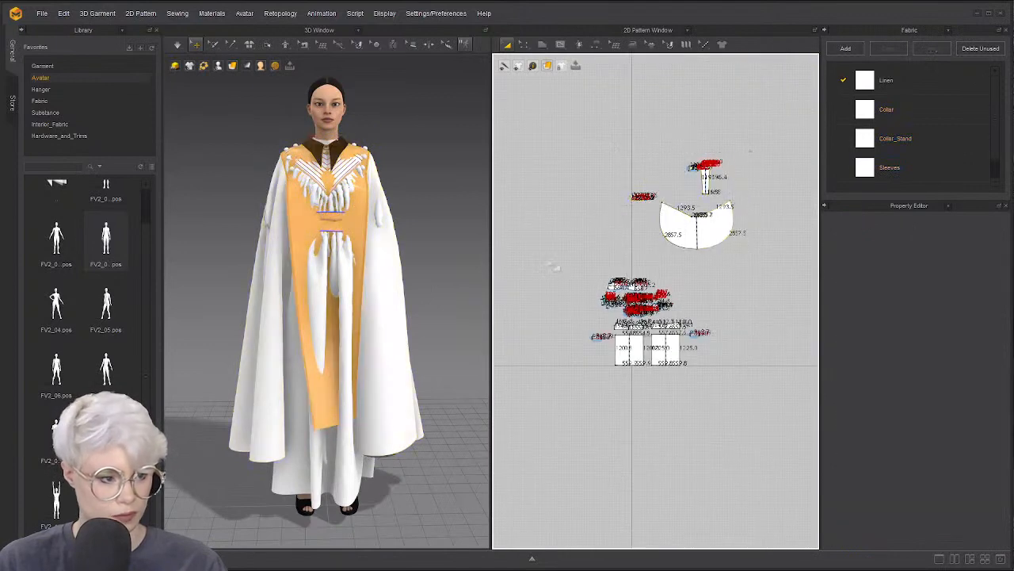
pyautogui.moveTo(769, 268); pyautogui.dragTo(771, 269)
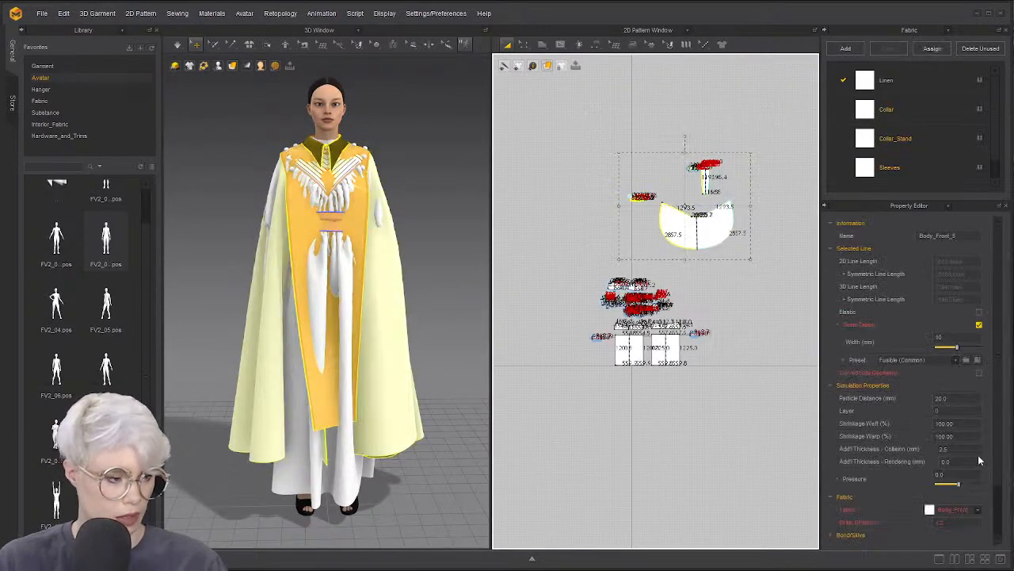
pyautogui.click(957, 411)
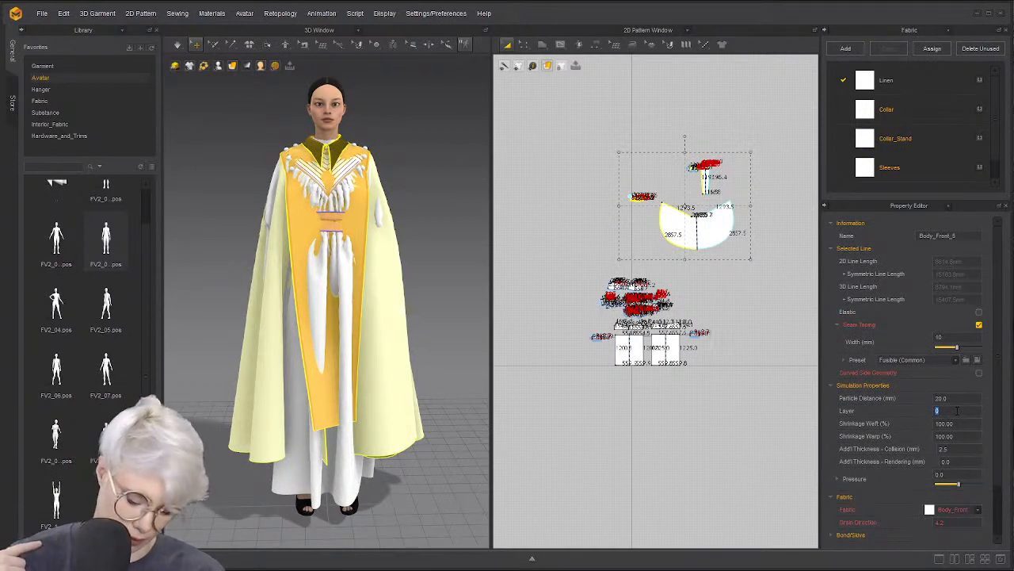
pyautogui.write('5')
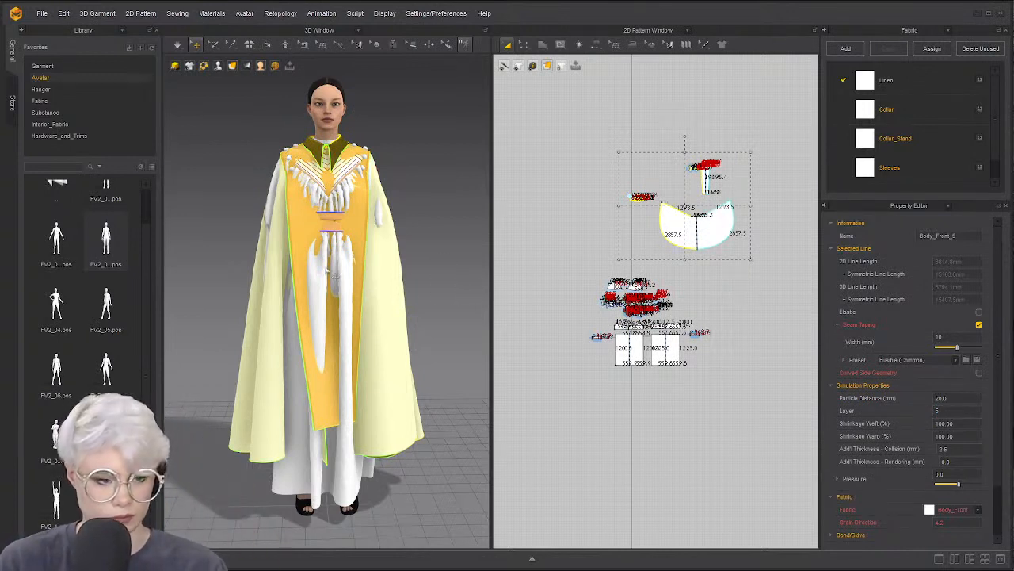
# Check the cape, sleeve and underdress layers, clear the selection, and start simulating
pyautogui.moveTo(363, 279); pyautogui.dragTo(388, 290, button='right')
pyautogui.moveTo(541, 258); pyautogui.dragTo(744, 409)
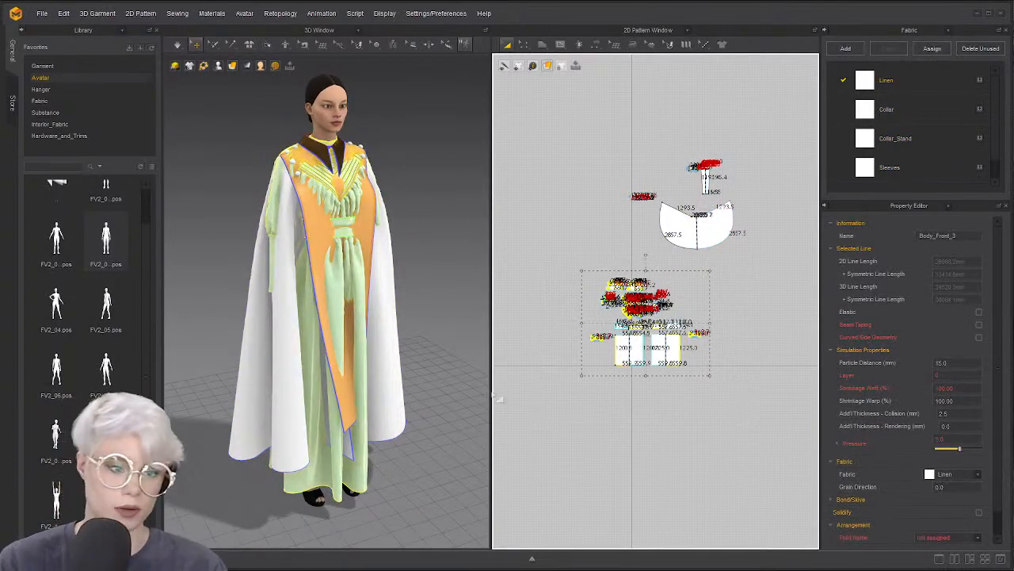
pyautogui.moveTo(369, 258); pyautogui.dragTo(409, 250, button='right')
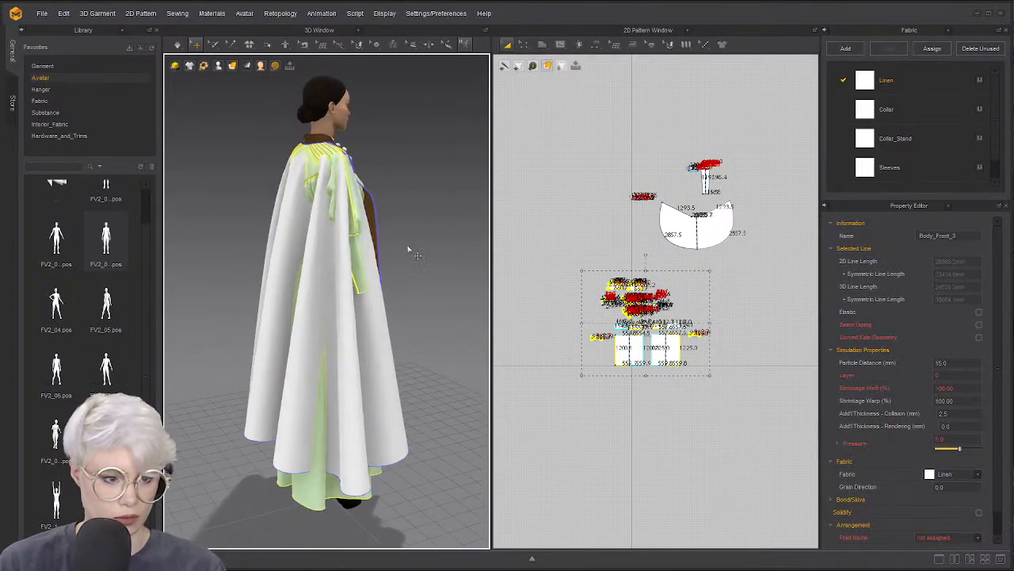
pyautogui.click(317, 276)
pyautogui.moveTo(317, 276)
pyautogui.mouseDown(button='right')
pyautogui.moveTo(297, 268)
pyautogui.moveTo(315, 274)
pyautogui.mouseUp(button='right')
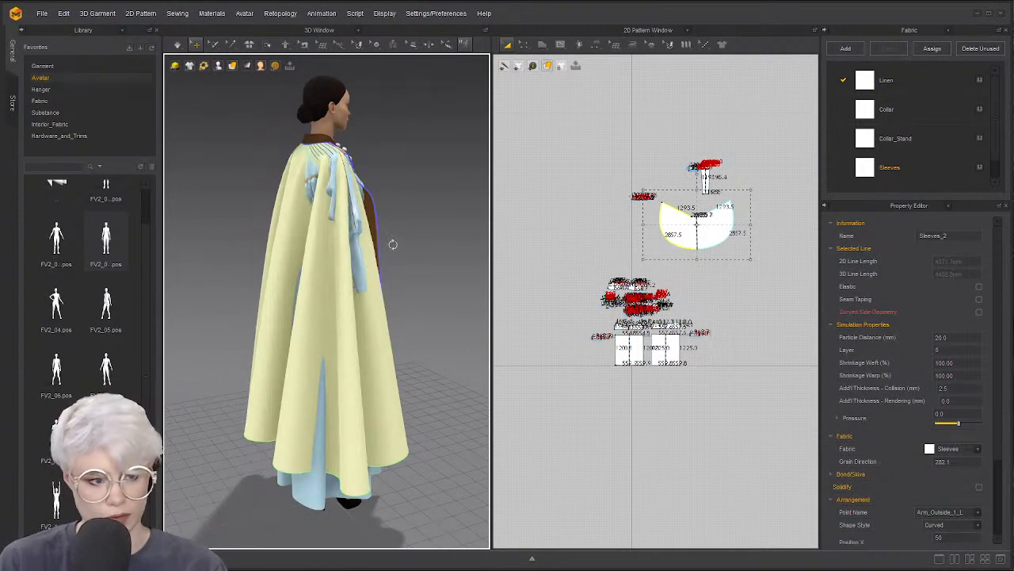
pyautogui.moveTo(393, 244); pyautogui.dragTo(227, 246, button='right')
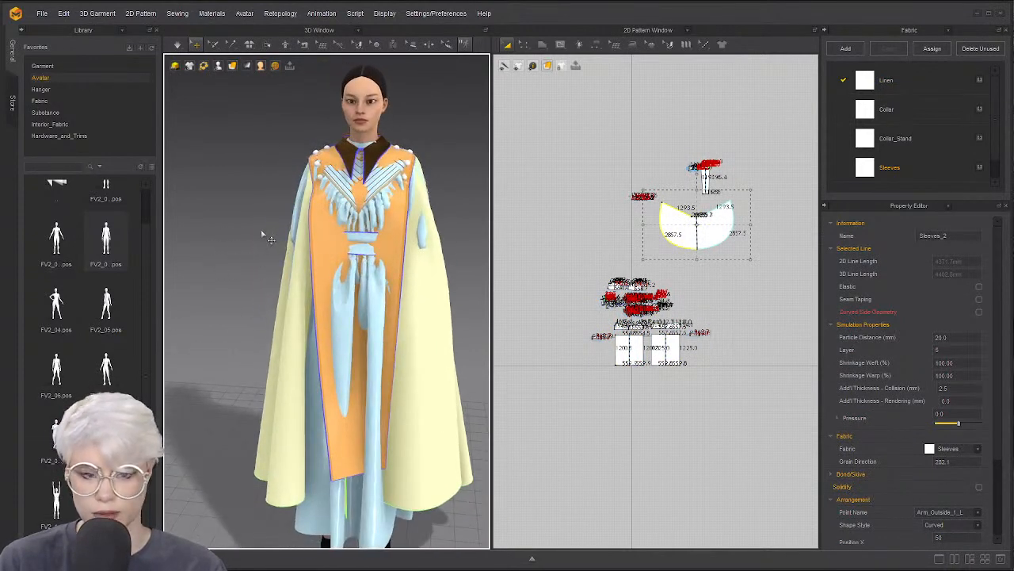
pyautogui.click(264, 235)
pyautogui.click(406, 221)
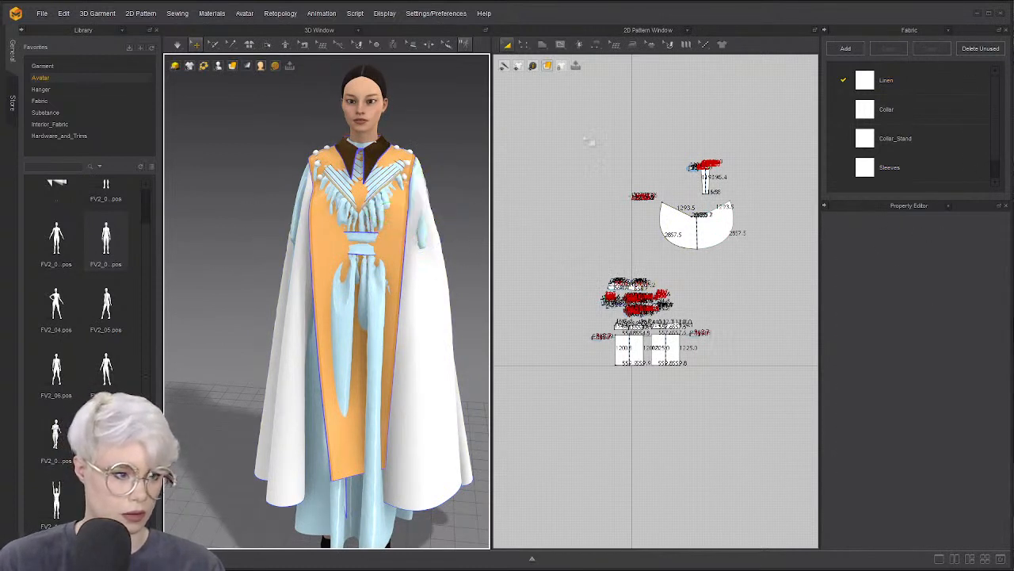
pyautogui.moveTo(591, 140); pyautogui.dragTo(790, 272)
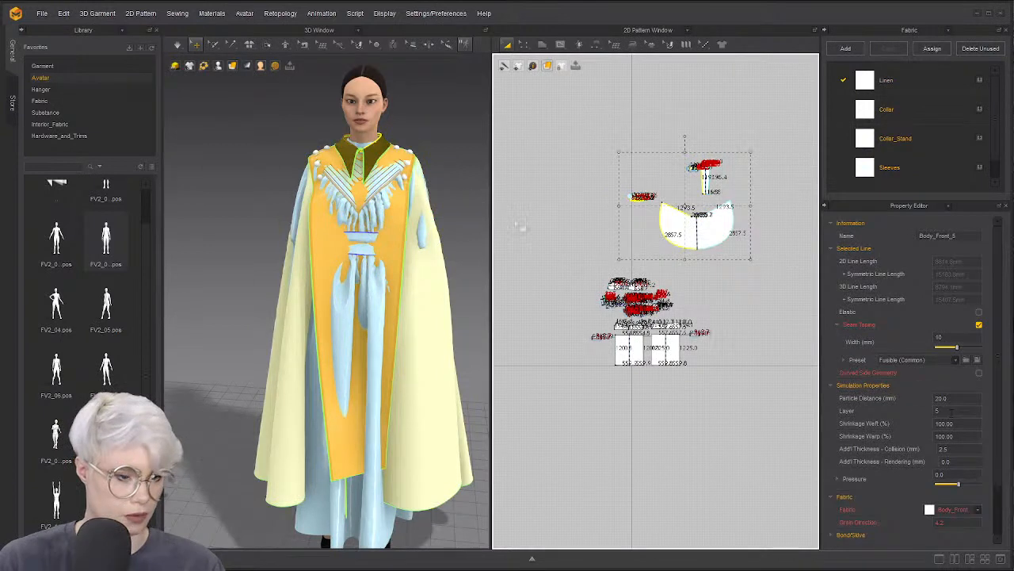
pyautogui.click(547, 226)
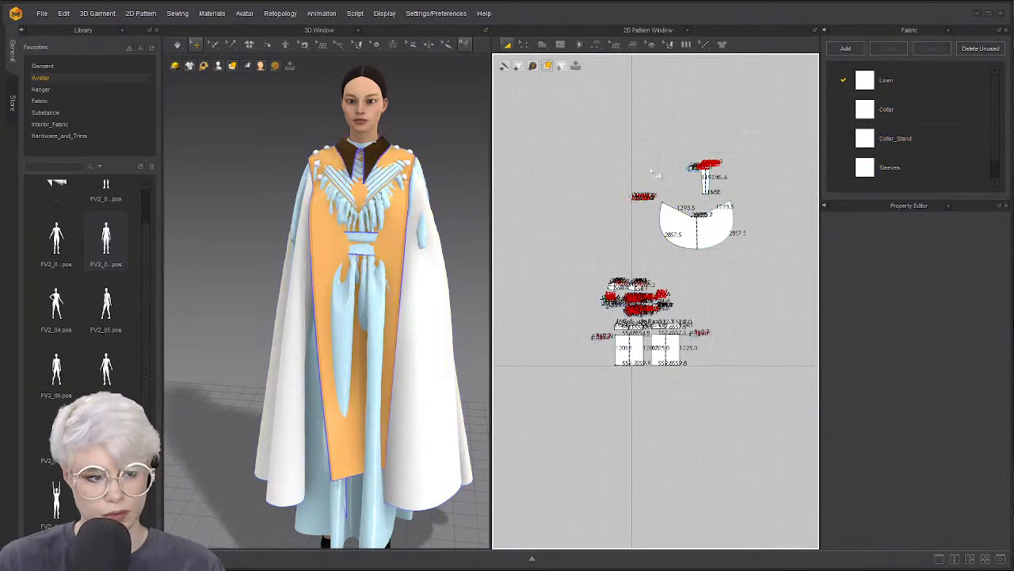
pyautogui.press('space')
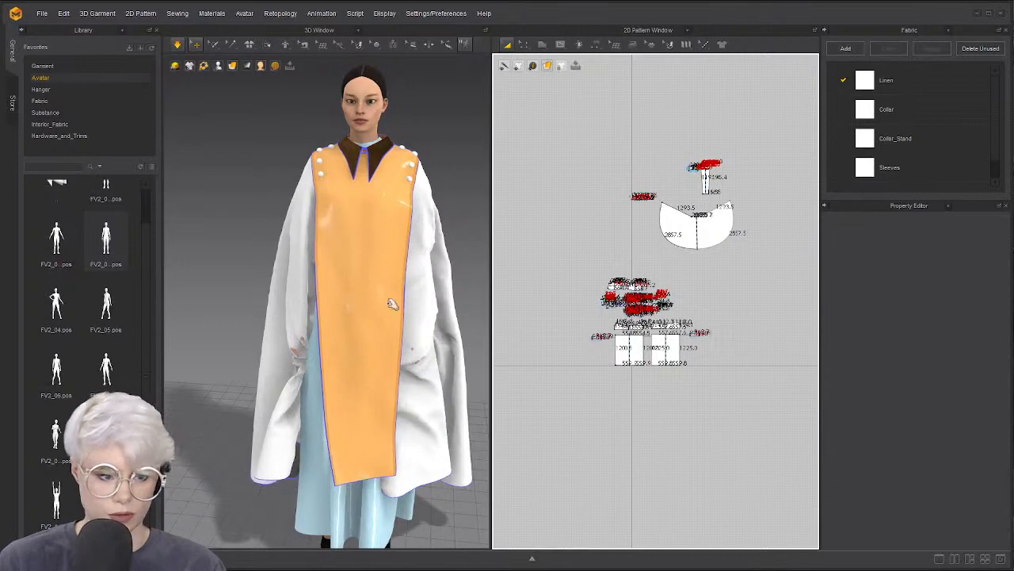
# Stop simulation and, using Select Mesh (Box), pull the first cape half off its arm
pyautogui.press('space')
pyautogui.moveTo(393, 304); pyautogui.dragTo(433, 305, button='right')
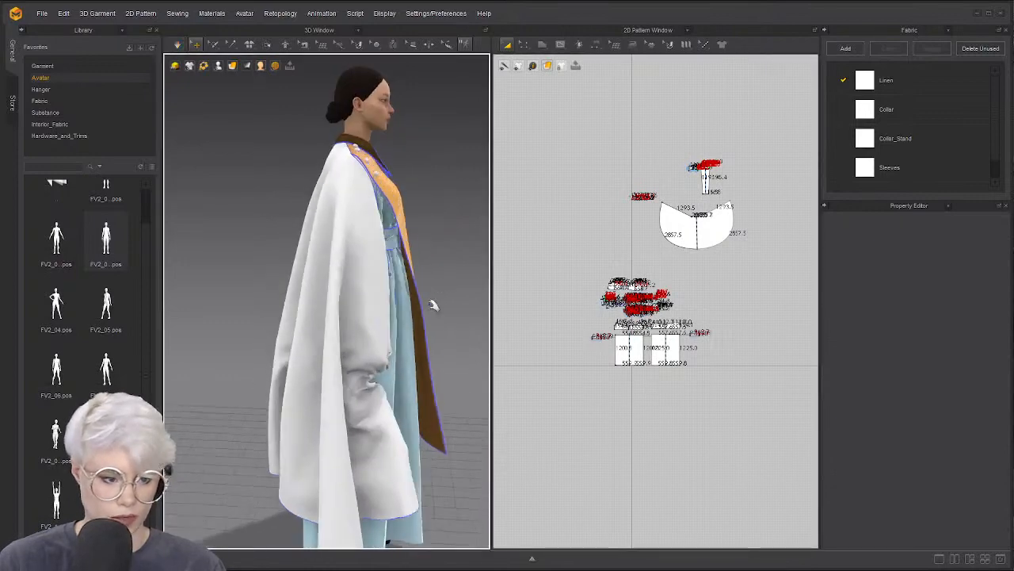
pyautogui.click(382, 362)
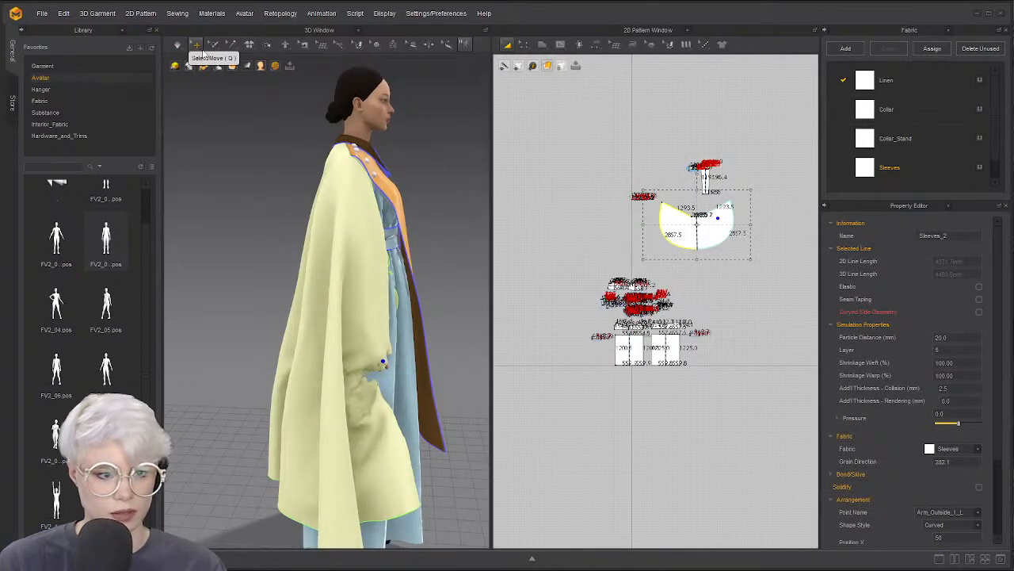
pyautogui.click(214, 47)
pyautogui.click(243, 82)
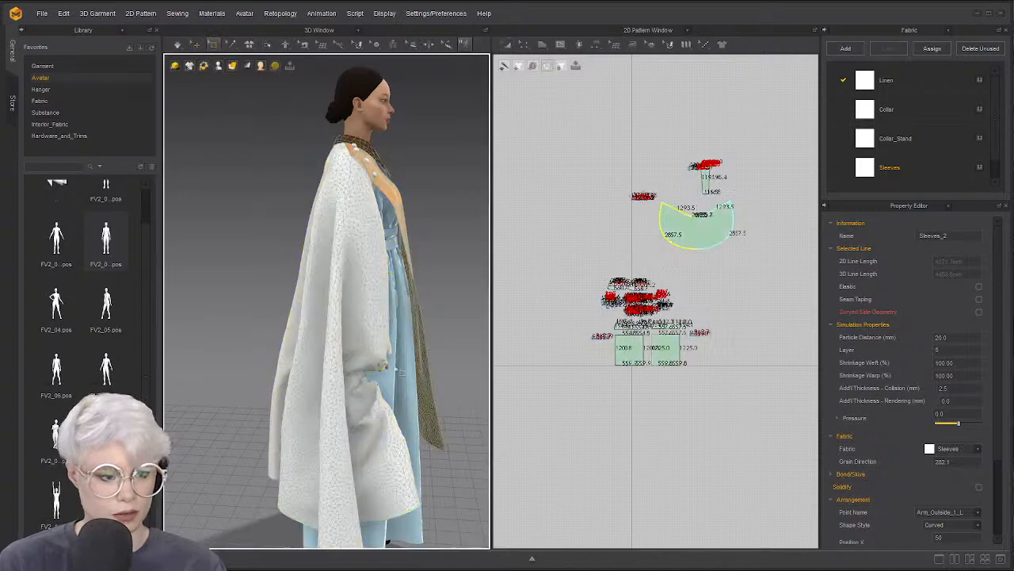
pyautogui.moveTo(317, 333); pyautogui.dragTo(289, 281, button='middle')
pyautogui.moveTo(289, 281); pyautogui.dragTo(243, 278, button='right')
pyautogui.moveTo(323, 274); pyautogui.dragTo(415, 339)
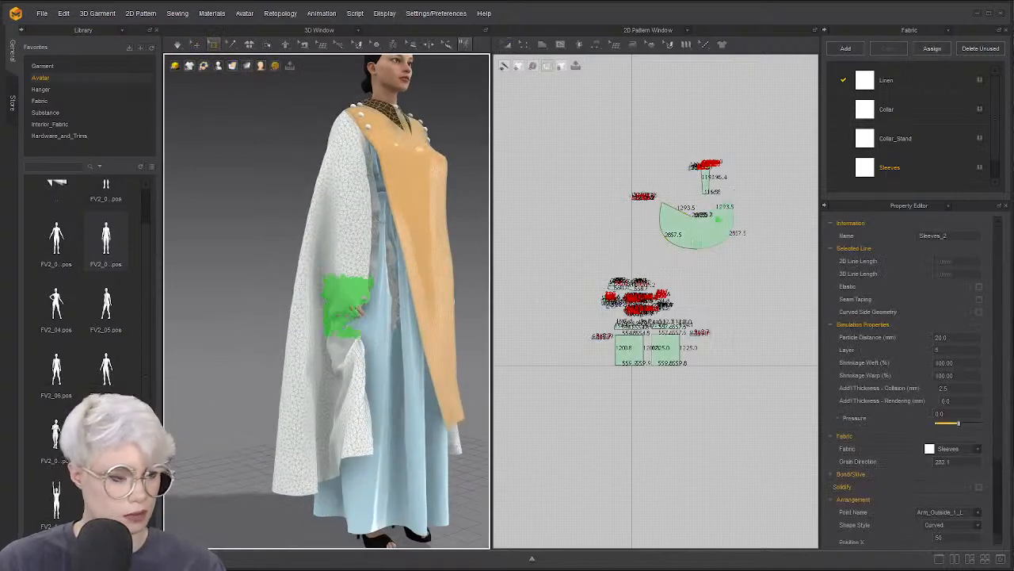
pyautogui.scroll(6, 732, 227)
pyautogui.moveTo(645, 153); pyautogui.dragTo(742, 216)
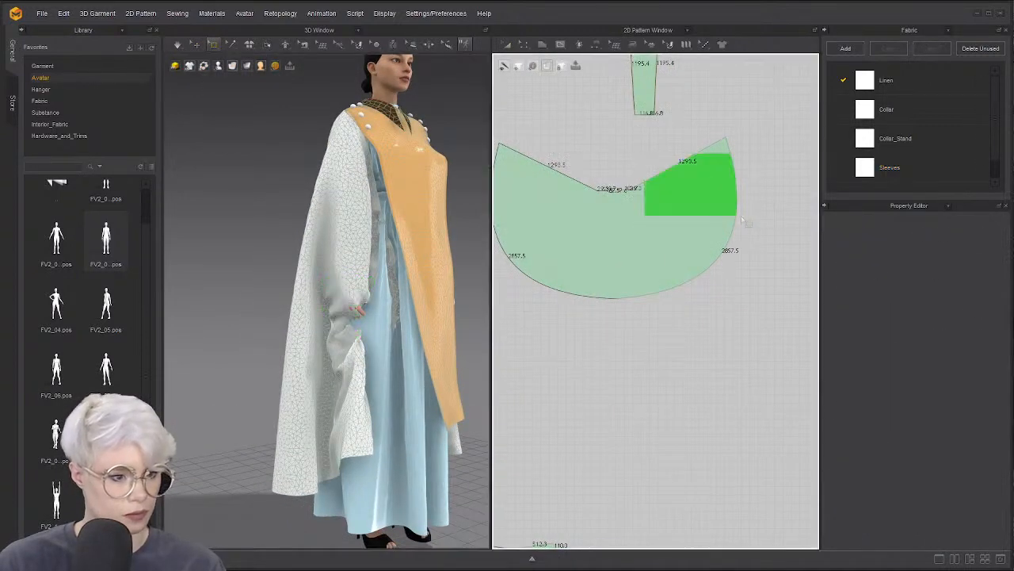
pyautogui.moveTo(396, 279); pyautogui.dragTo(335, 283, button='right')
pyautogui.moveTo(275, 275); pyautogui.dragTo(172, 239)
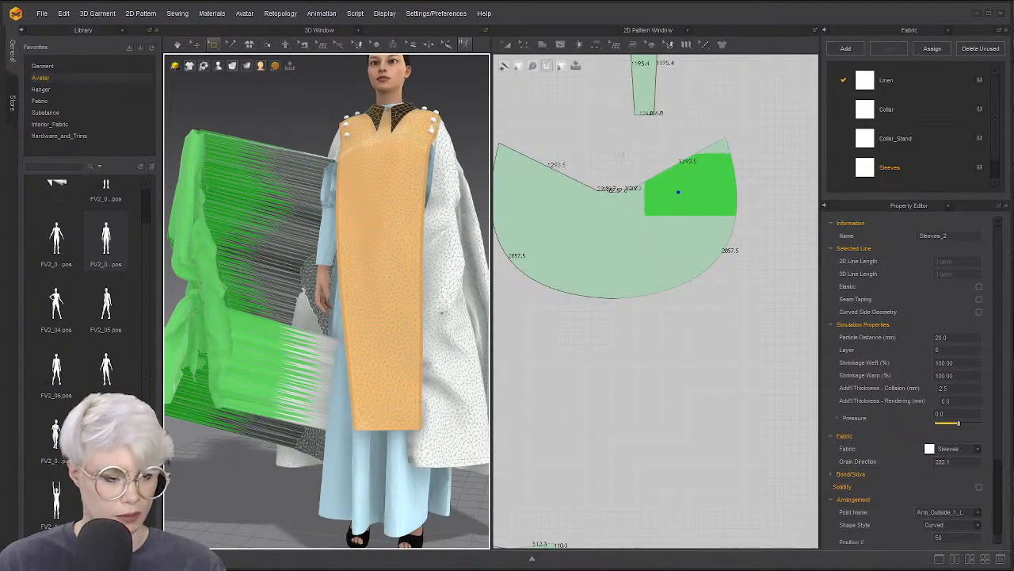
# Pull the other cape half's arm section off its arm and simulate the cape draping
pyautogui.moveTo(621, 156); pyautogui.dragTo(682, 186, button='middle')
pyautogui.moveTo(536, 152); pyautogui.dragTo(660, 248)
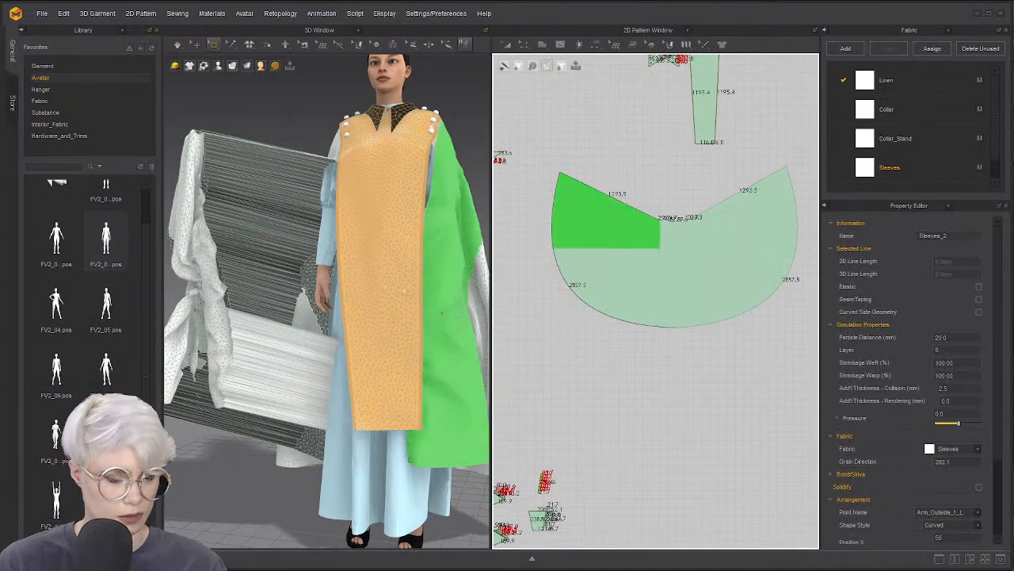
pyautogui.scroll(-2, 405, 291)
pyautogui.moveTo(397, 319); pyautogui.dragTo(436, 294)
pyautogui.moveTo(441, 294); pyautogui.dragTo(335, 301, button='right')
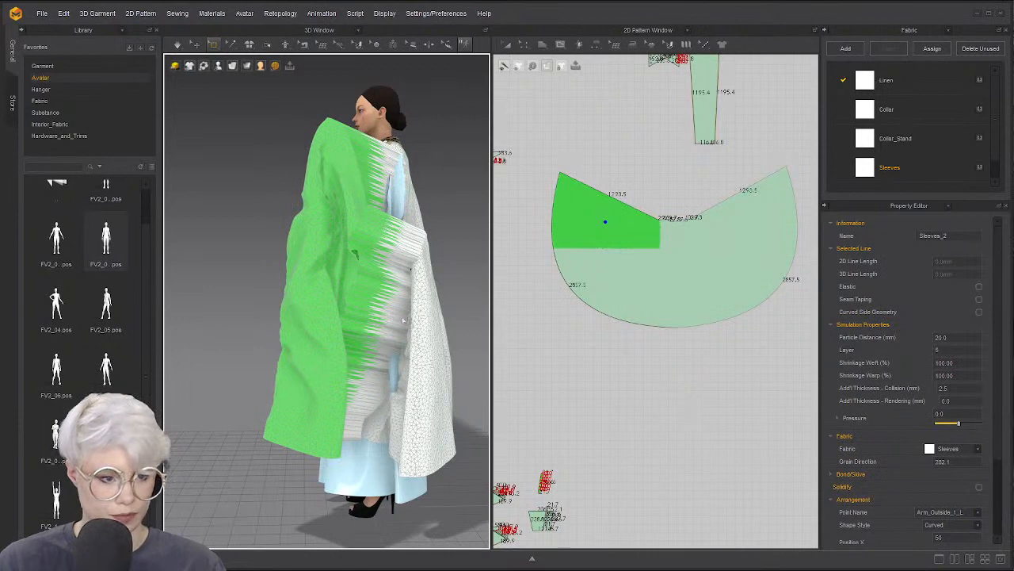
pyautogui.press('space')
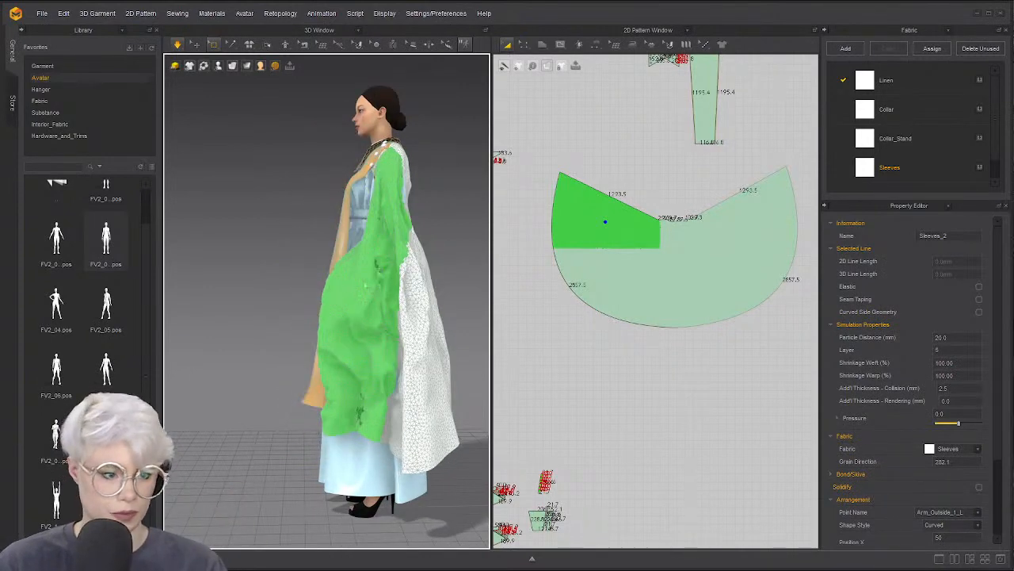
# Clear the mesh selection, return to Select/Move, and inspect the cape's drape
pyautogui.moveTo(443, 308); pyautogui.dragTo(460, 315, button='right')
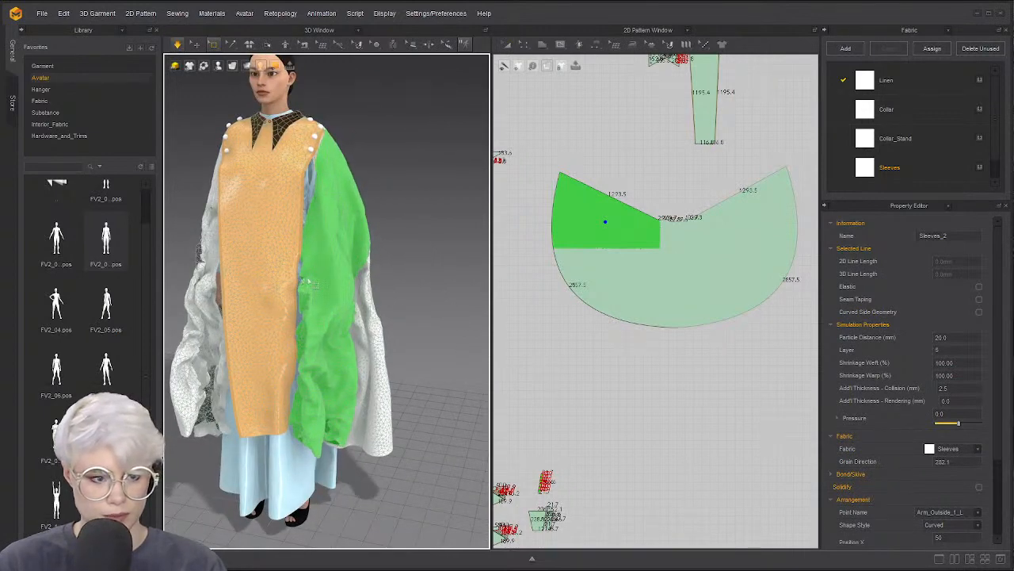
pyautogui.moveTo(285, 300); pyautogui.dragTo(310, 280, button='right')
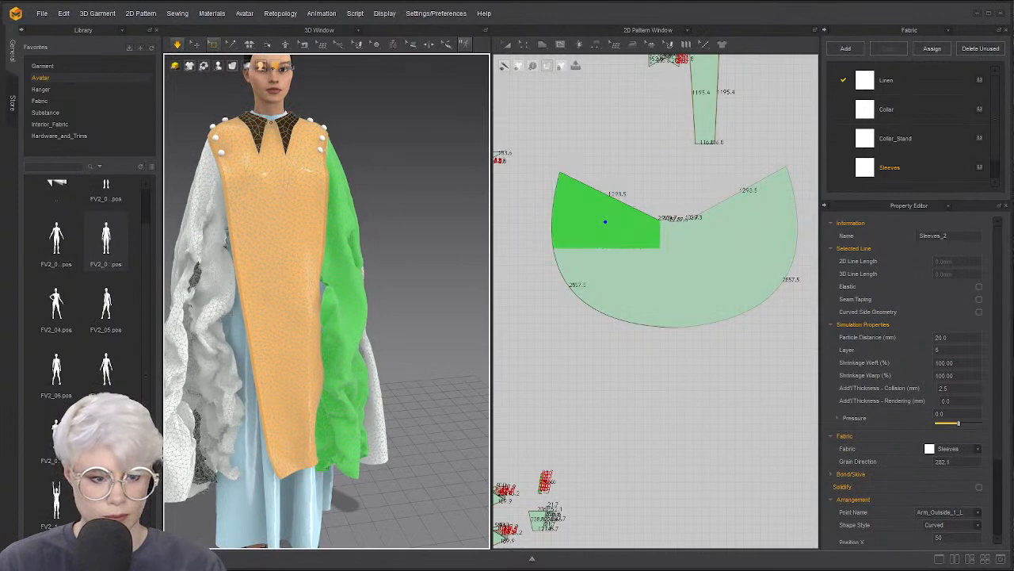
pyautogui.press('Escape')
pyautogui.click(196, 45)
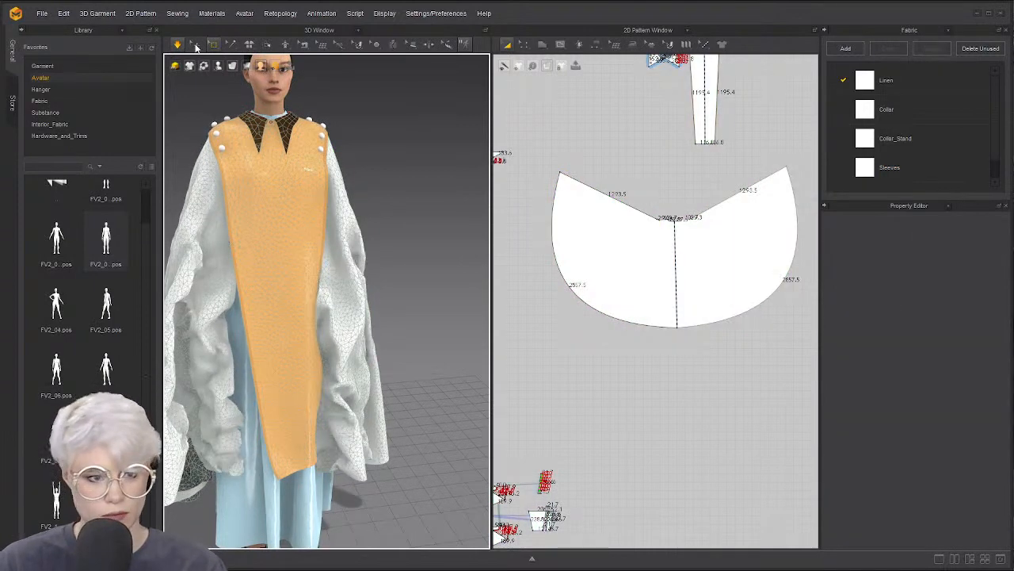
pyautogui.click(222, 239)
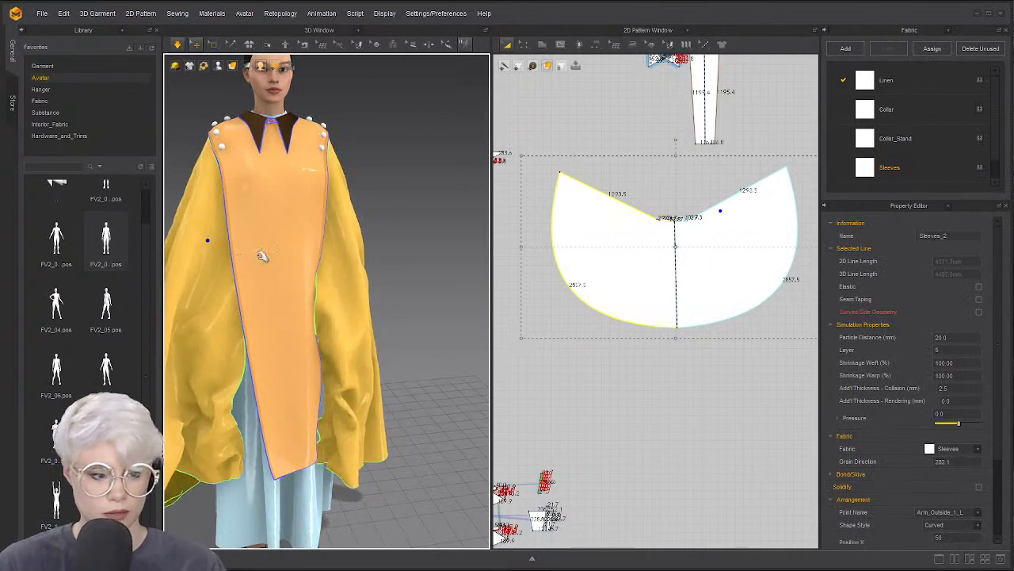
# Collapse the library, show the simulation settings, and run a brief simulation while orbiting behind the cape
pyautogui.click(151, 30)
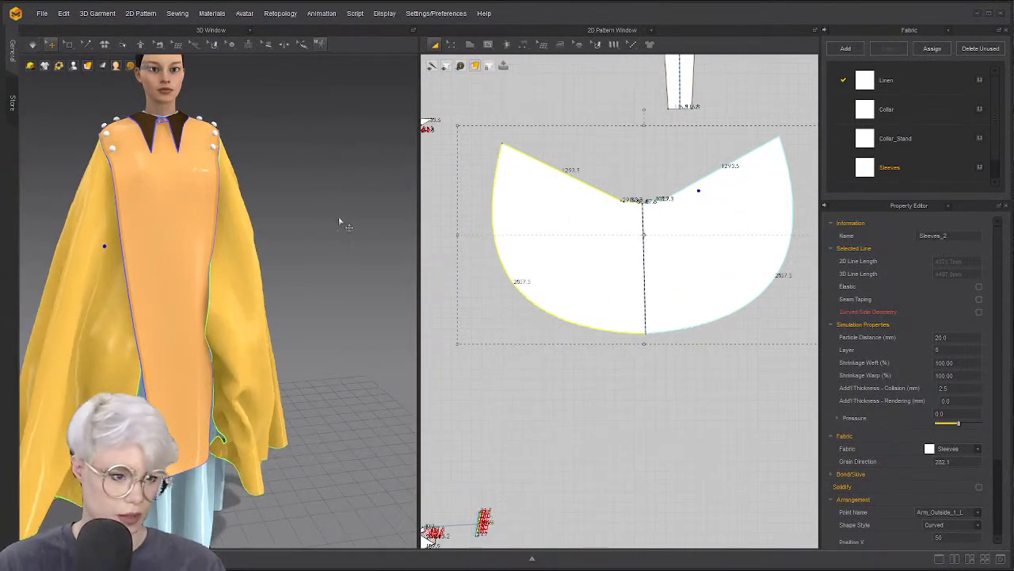
pyautogui.rightClick(340, 222)
pyautogui.click(380, 407)
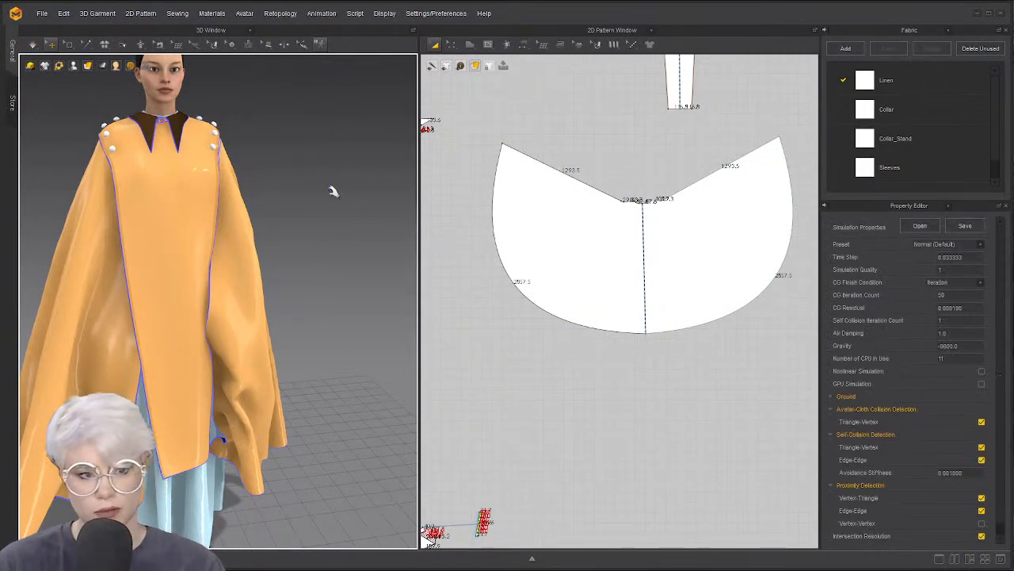
pyautogui.press('space')
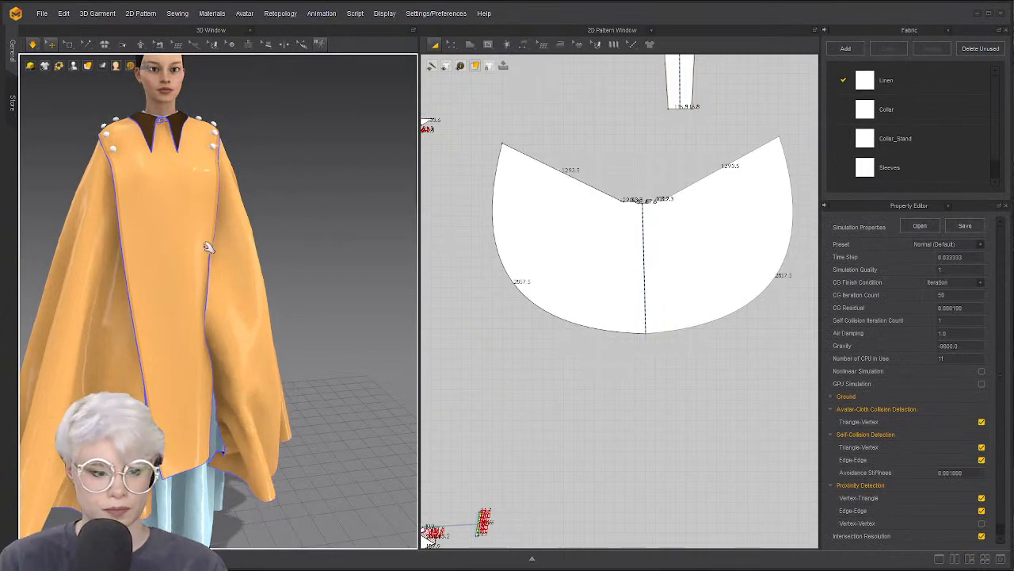
pyautogui.press('space')
pyautogui.moveTo(328, 242); pyautogui.dragTo(178, 191, button='right')
pyautogui.moveTo(179, 190); pyautogui.dragTo(171, 293, button='middle')
pyautogui.press('space')
pyautogui.press('space')
pyautogui.moveTo(364, 278); pyautogui.dragTo(348, 230, button='right')
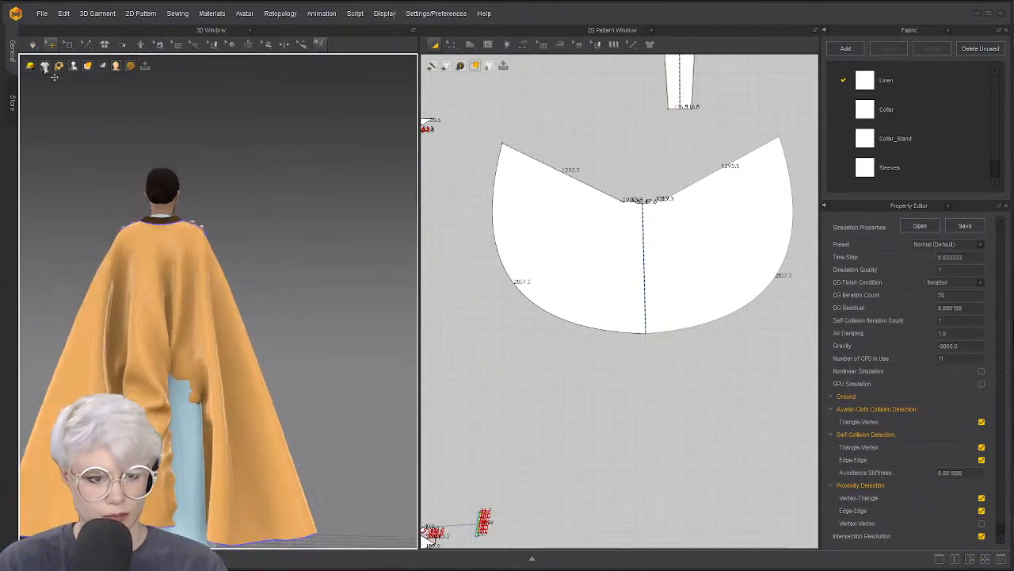
# Box-select the cape's lower mesh, pull it up and left, then pick the front panel and cape
pyautogui.click(69, 45)
pyautogui.moveTo(543, 232); pyautogui.dragTo(786, 372)
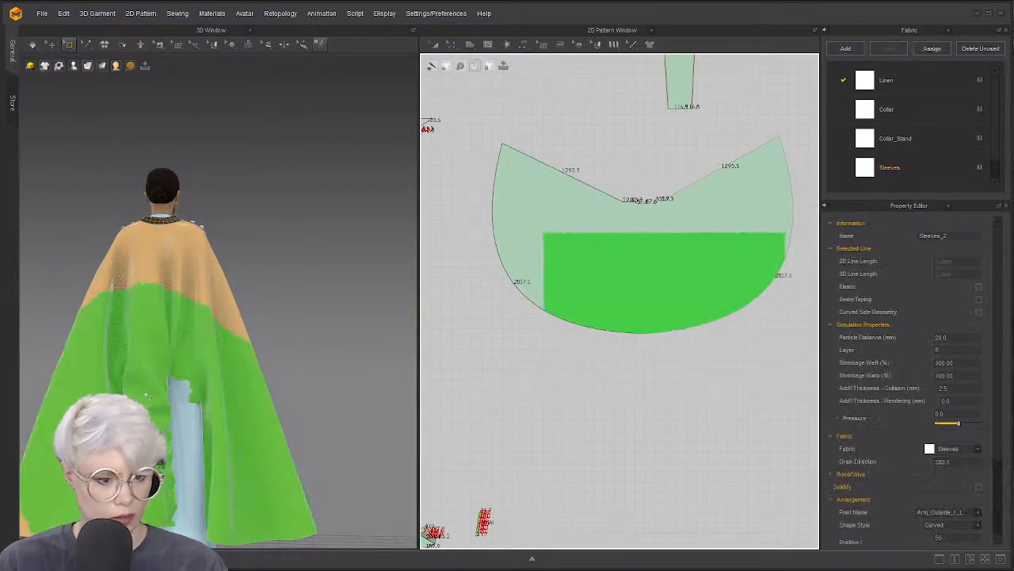
pyautogui.moveTo(147, 395); pyautogui.dragTo(85, 363, button='right')
pyautogui.moveTo(118, 342); pyautogui.dragTo(65, 289)
pyautogui.moveTo(183, 311); pyautogui.dragTo(223, 292, button='right')
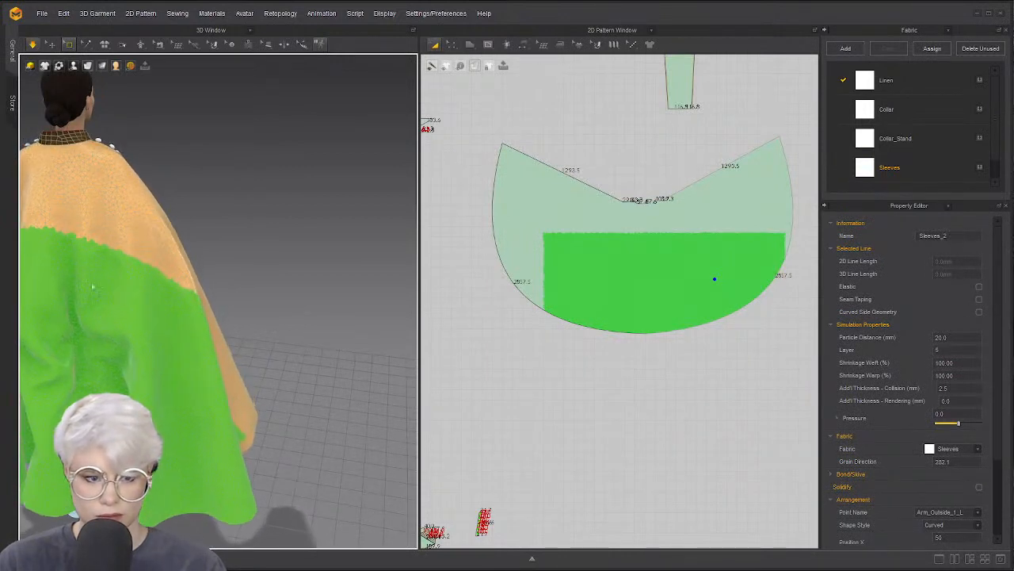
pyautogui.click(51, 45)
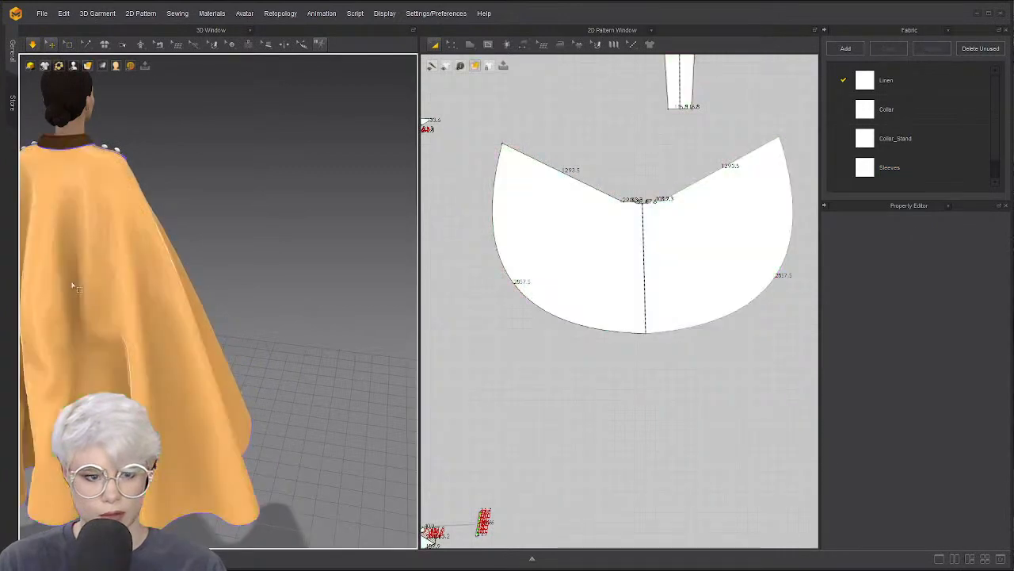
pyautogui.moveTo(115, 275); pyautogui.dragTo(121, 247, button='right')
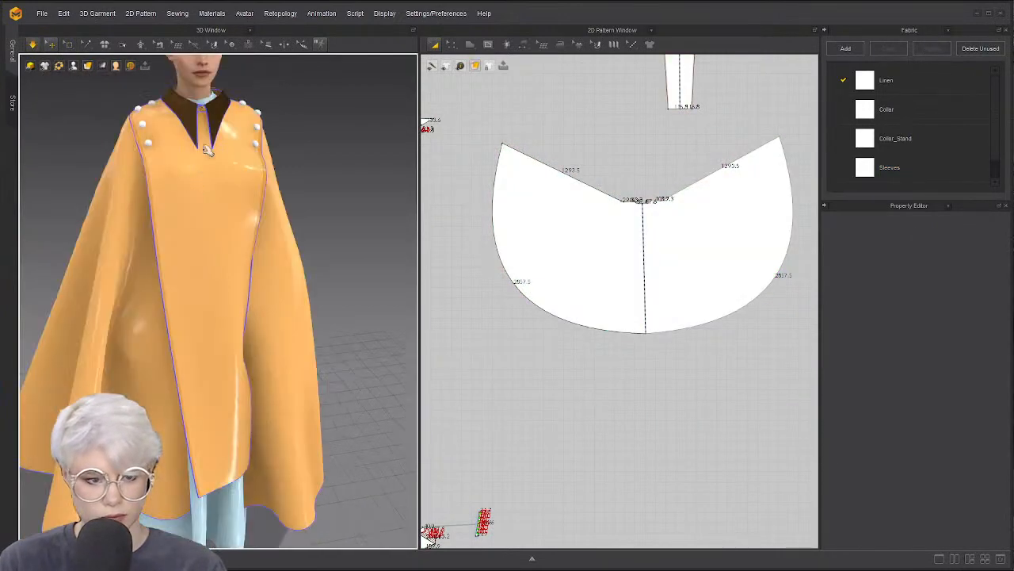
pyautogui.click(229, 84)
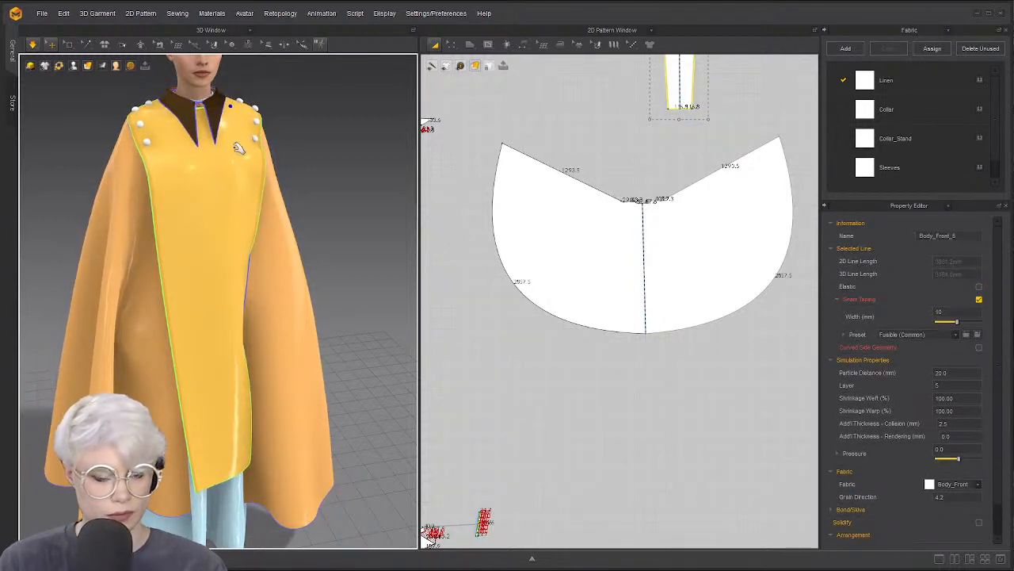
pyautogui.click(273, 251)
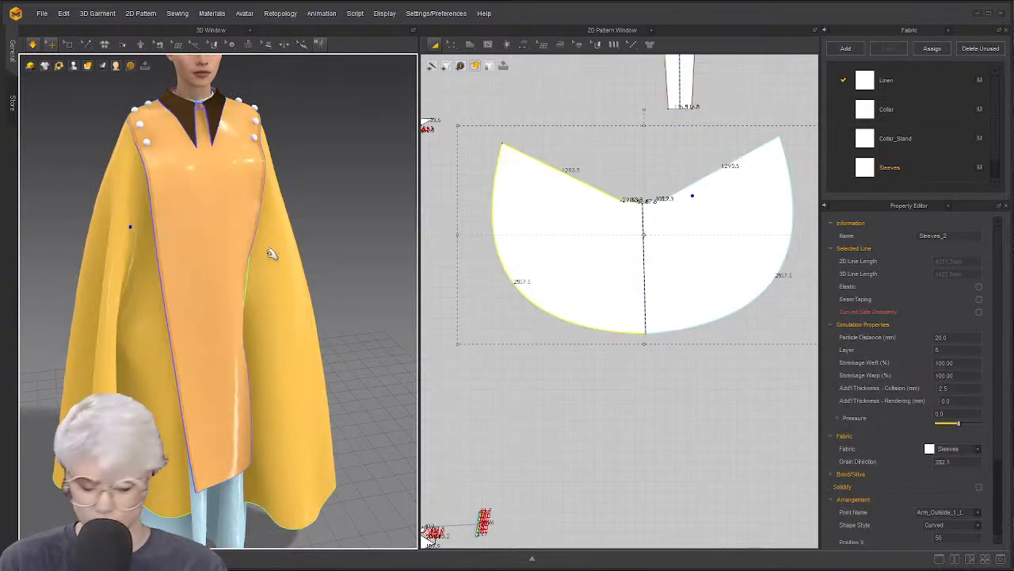
# Stop the simulation, show the library panel, and lengthen Body_Front by lowering its bottom edge
pyautogui.press('space')
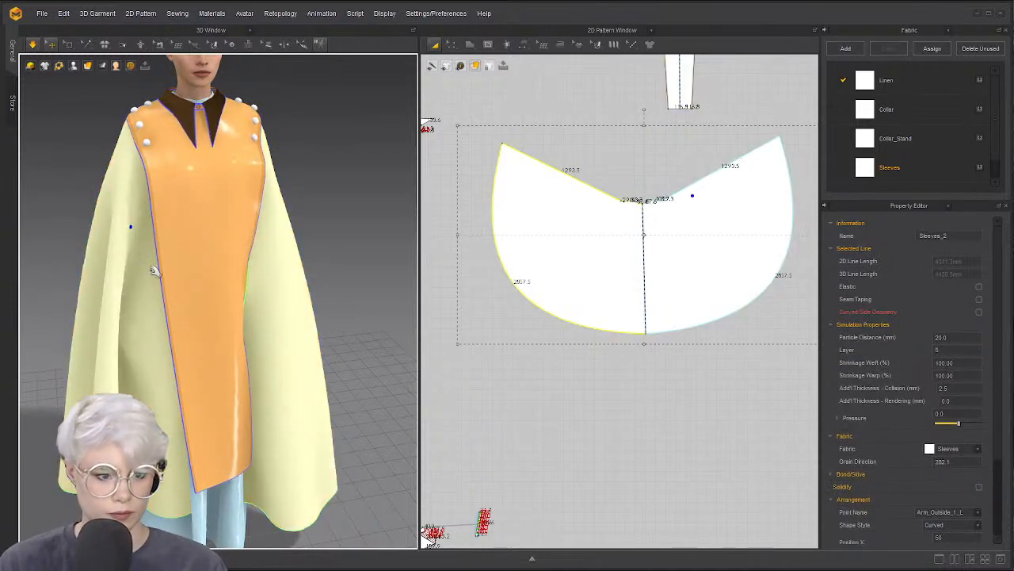
pyautogui.moveTo(231, 274); pyautogui.dragTo(217, 276, button='right')
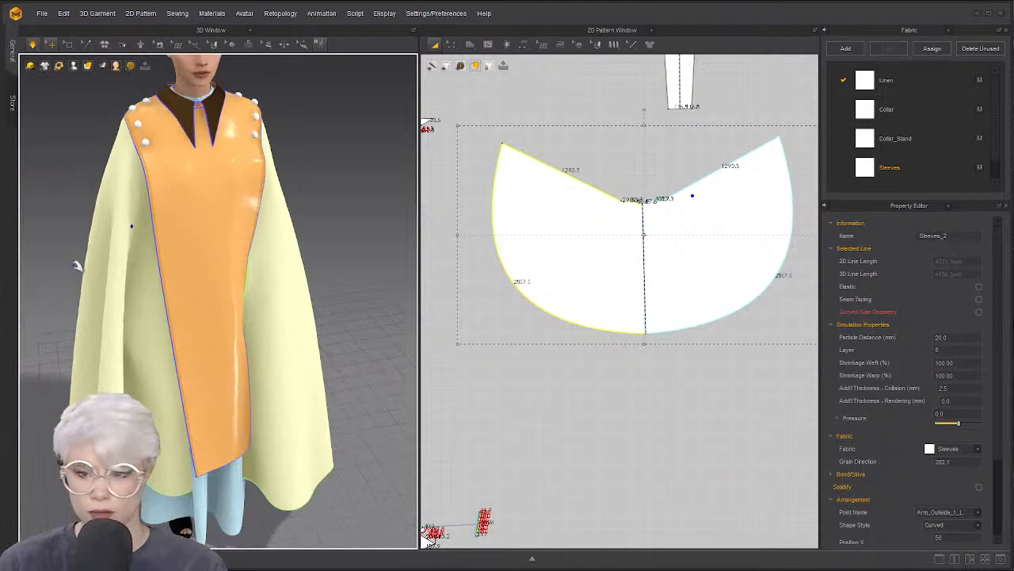
pyautogui.click(40, 16)
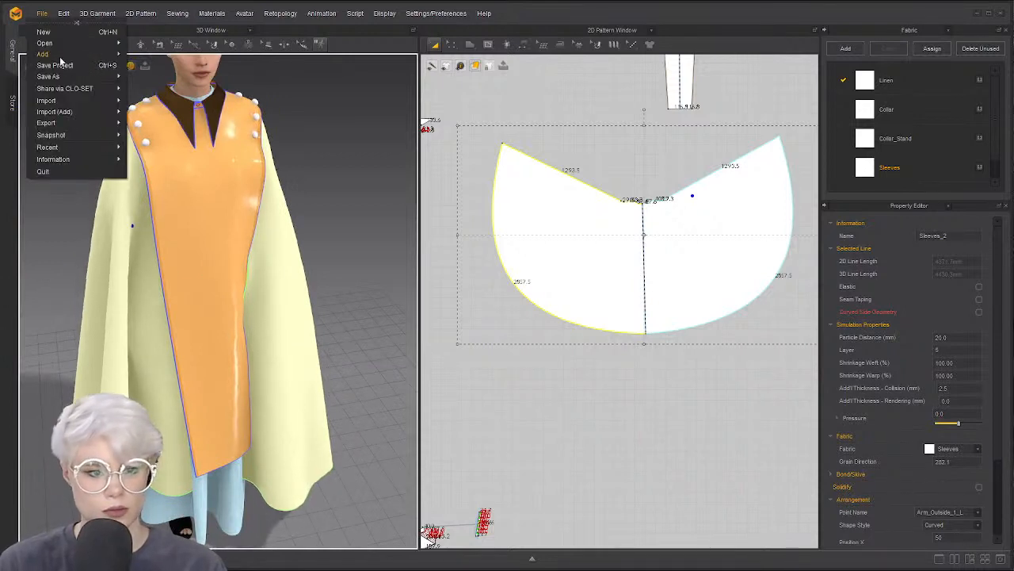
pyautogui.click(348, 152)
pyautogui.click(1000, 560)
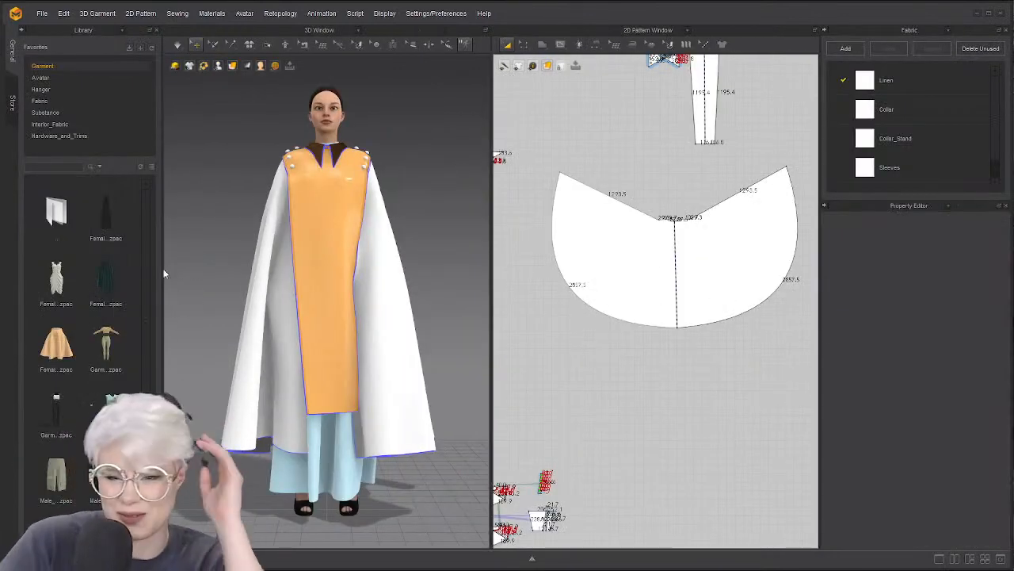
pyautogui.scroll(3, 666, 183)
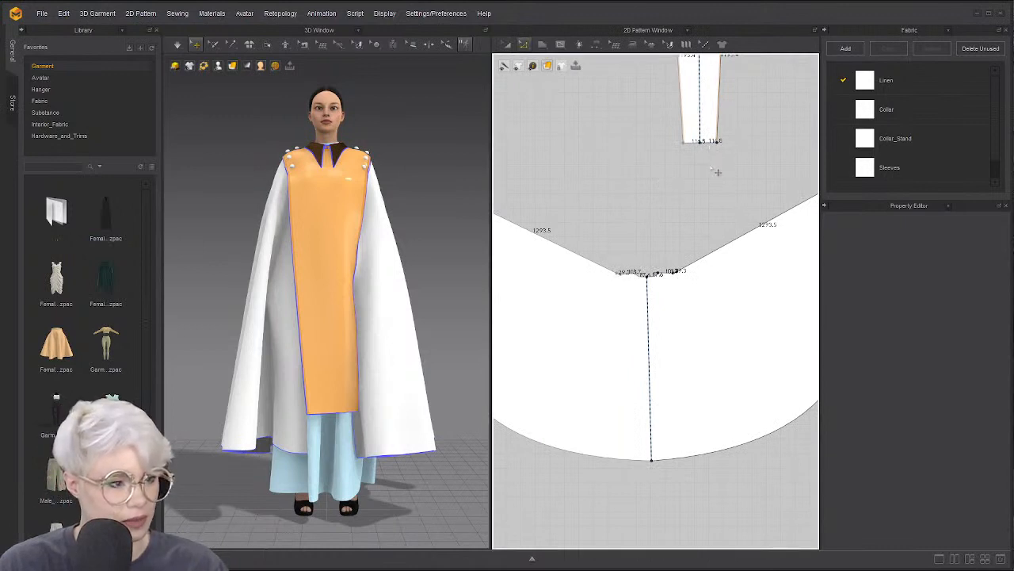
pyautogui.moveTo(664, 170); pyautogui.dragTo(679, 201)
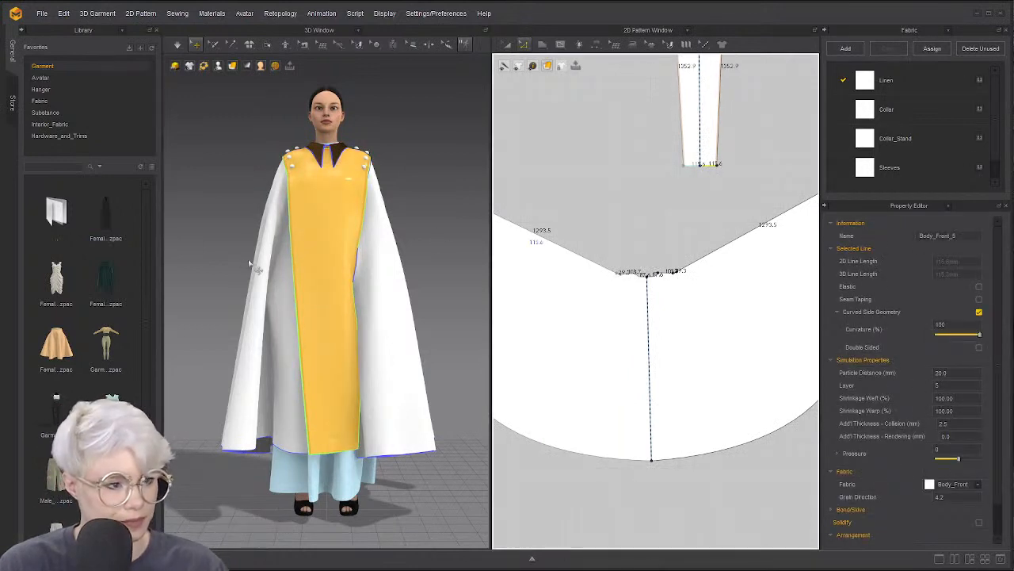
# Search the library's Fabric folder for WOOL
pyautogui.click(39, 100)
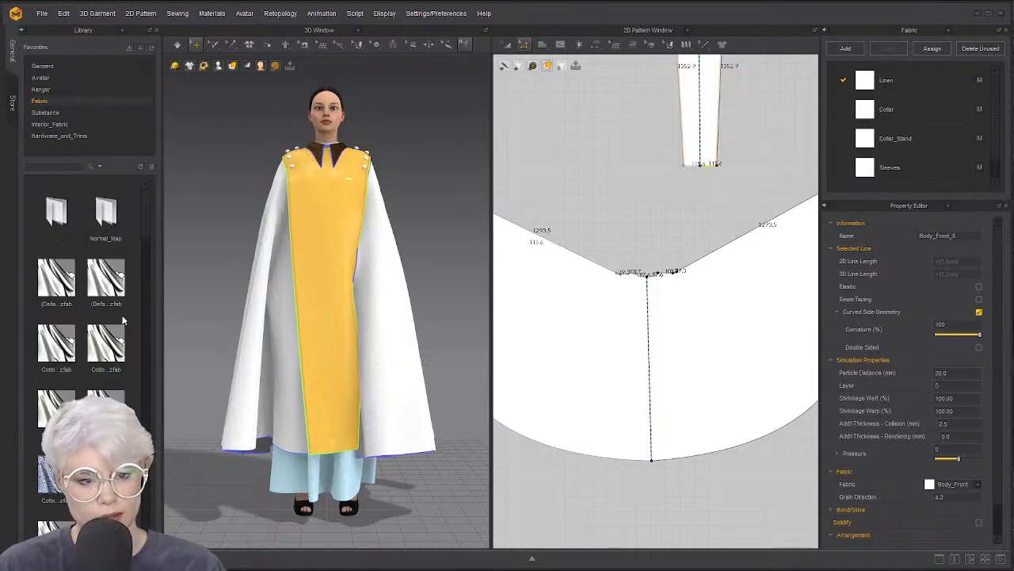
pyautogui.scroll(-3, 106, 380)
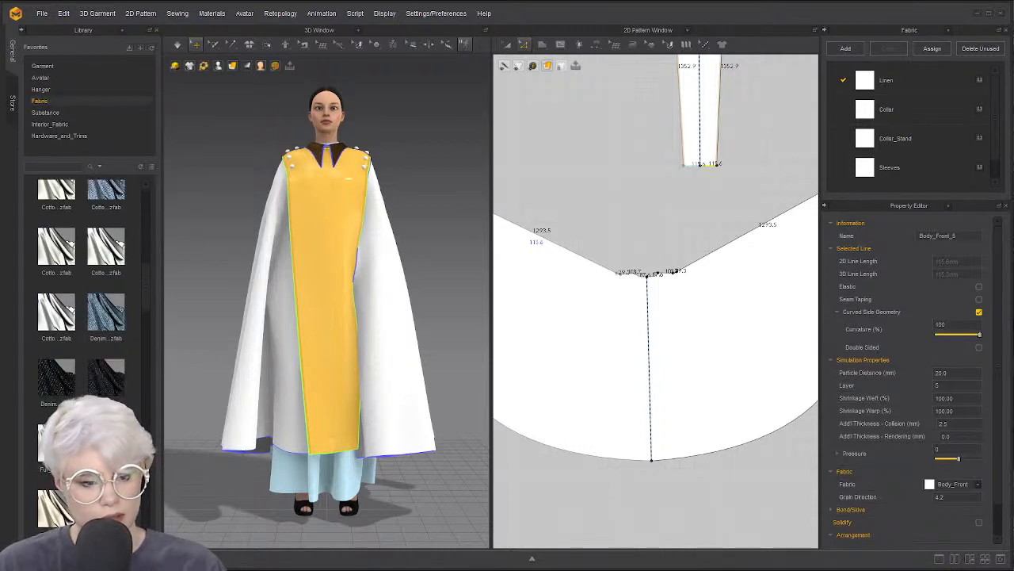
pyautogui.scroll(-3, 105, 341)
pyautogui.scroll(-3, 81, 317)
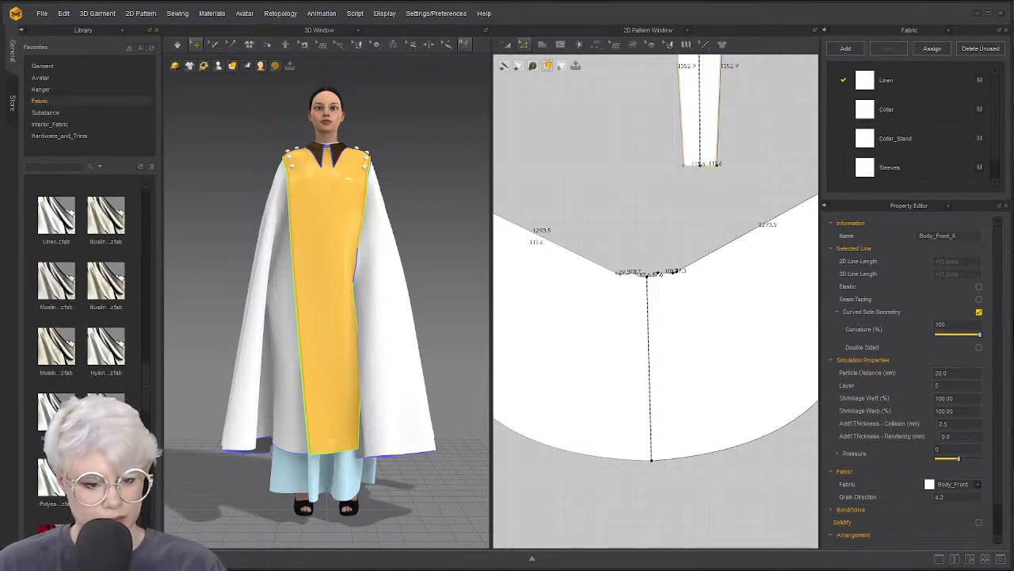
pyautogui.write('WOOL')
pyautogui.press('Return')
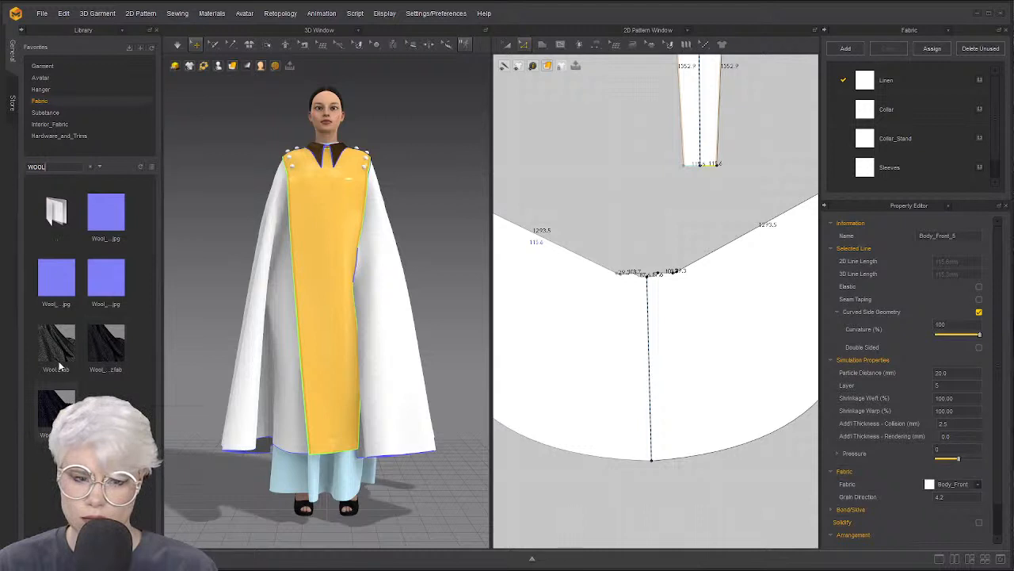
# Apply the wool .zfab to the cape and assign Wool_Melton to the front panel
pyautogui.moveTo(57, 408); pyautogui.dragTo(391, 318)
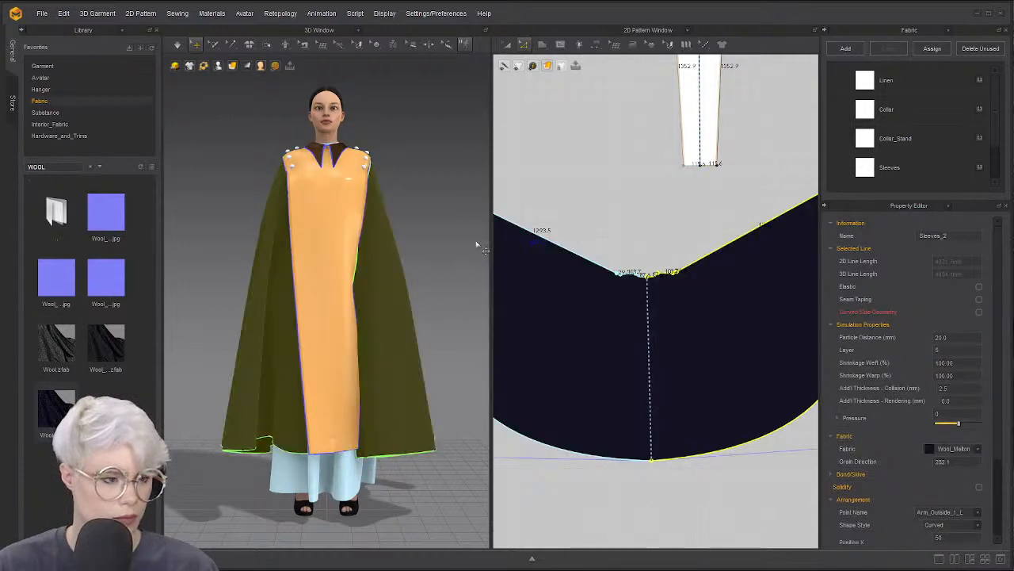
pyautogui.scroll(-4, 679, 229)
pyautogui.moveTo(589, 82); pyautogui.dragTo(739, 260)
pyautogui.scroll(-2, 922, 152)
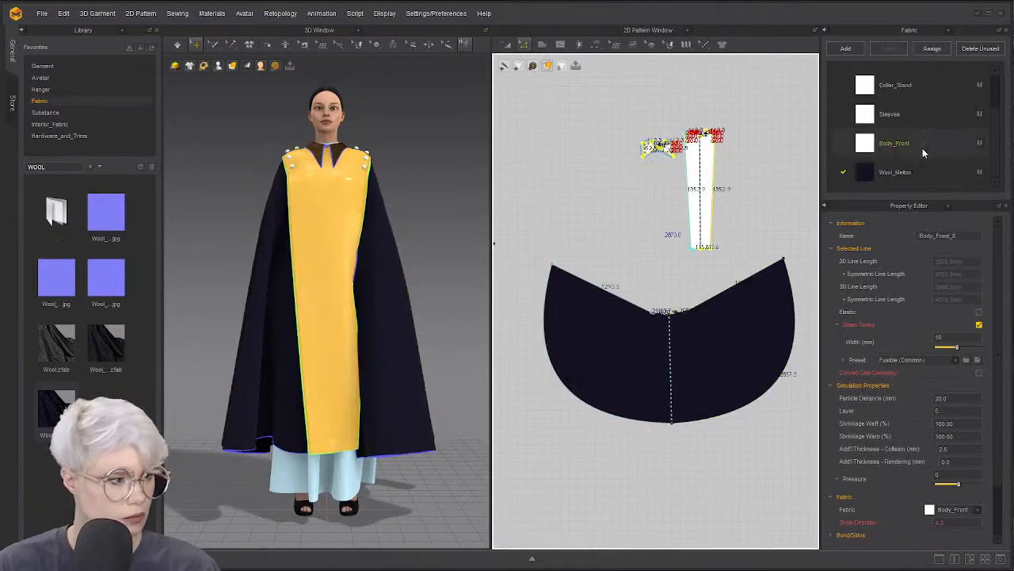
pyautogui.click(980, 173)
# Select both collar pieces and assign them Wool_Melton
pyautogui.scroll(1, 357, 243)
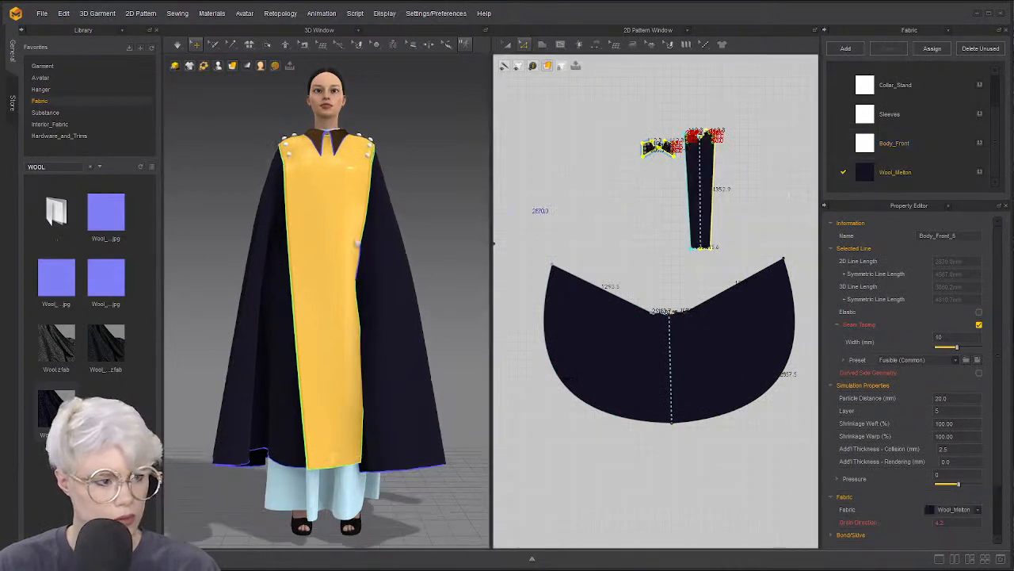
pyautogui.moveTo(357, 244); pyautogui.dragTo(479, 277, button='right')
pyautogui.scroll(-5, 611, 261)
pyautogui.scroll(5, 554, 248)
pyautogui.moveTo(554, 247); pyautogui.dragTo(654, 258, button='middle')
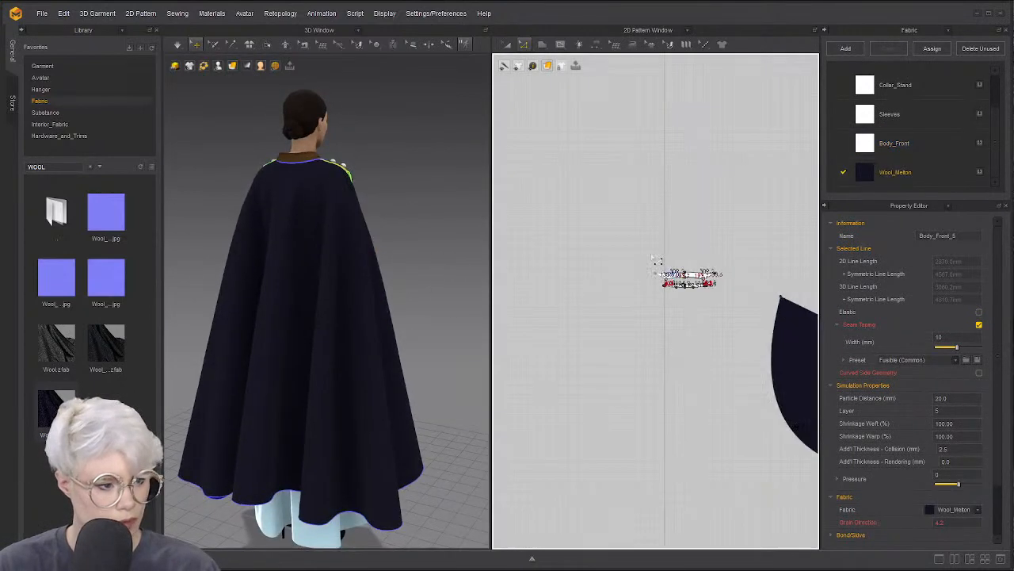
pyautogui.scroll(3, 656, 260)
pyautogui.moveTo(627, 245); pyautogui.dragTo(797, 346)
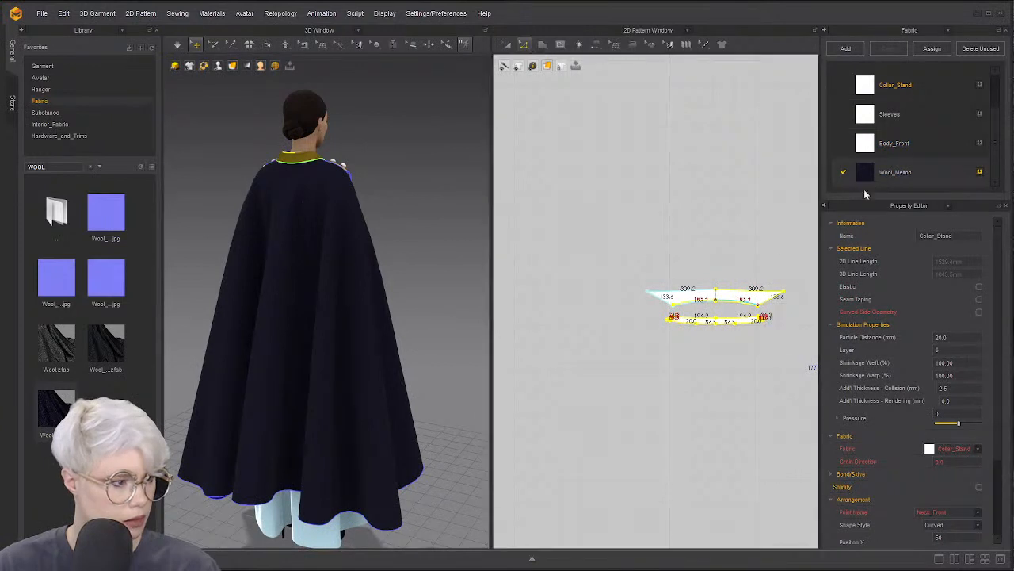
pyautogui.click(979, 172)
# Enable Bond on the collar and simulate so the wool pieces resettle
pyautogui.scroll(-2, 771, 239)
pyautogui.moveTo(773, 238); pyautogui.dragTo(674, 221, button='middle')
pyautogui.scroll(-3, 860, 375)
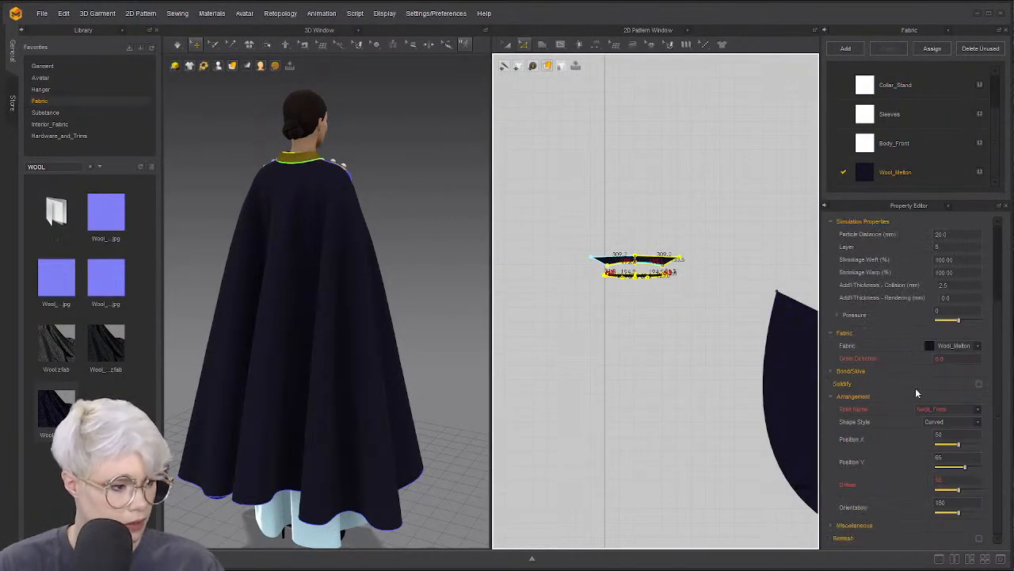
pyautogui.click(832, 372)
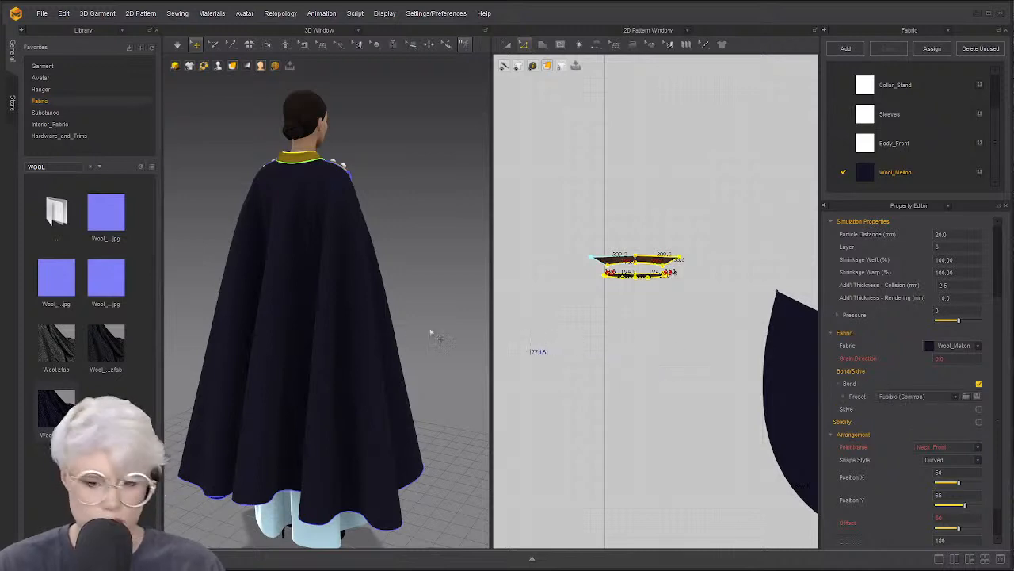
pyautogui.moveTo(293, 295); pyautogui.dragTo(191, 310, button='right')
pyautogui.moveTo(328, 303); pyautogui.dragTo(300, 281, button='right')
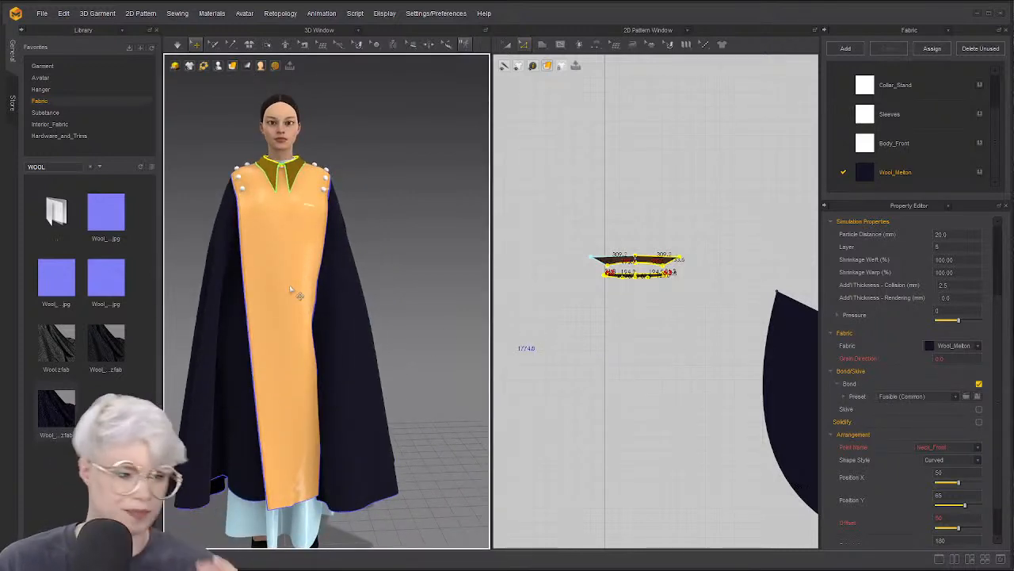
pyautogui.press('space')
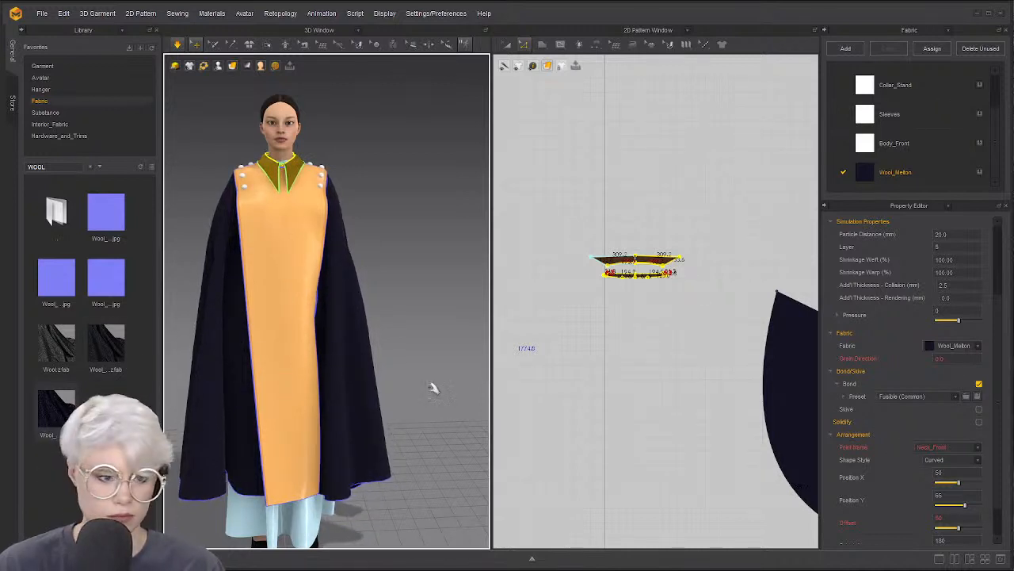
pyautogui.scroll(-3, 598, 398)
pyautogui.scroll(1, 404, 312)
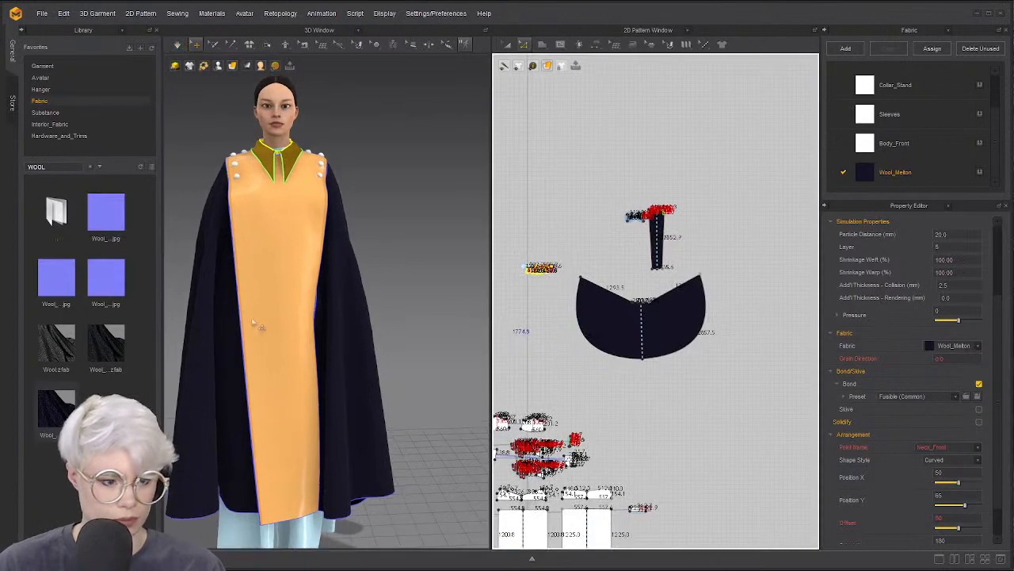
# Pull the front panel cloth out to the right and simulate its drape, undoing and redoing the change
pyautogui.moveTo(253, 321); pyautogui.dragTo(329, 351, button='right')
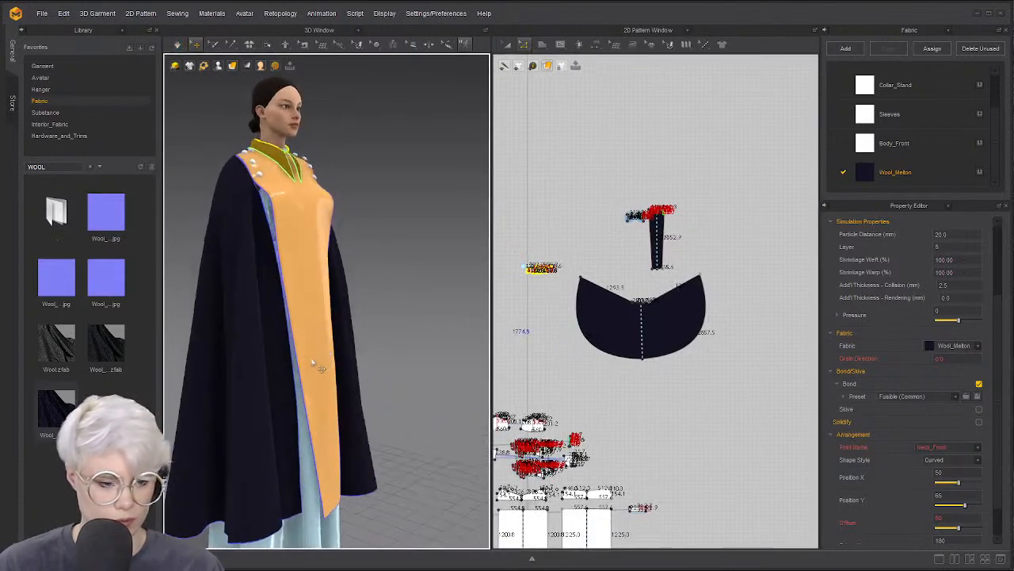
pyautogui.moveTo(375, 288); pyautogui.dragTo(451, 270)
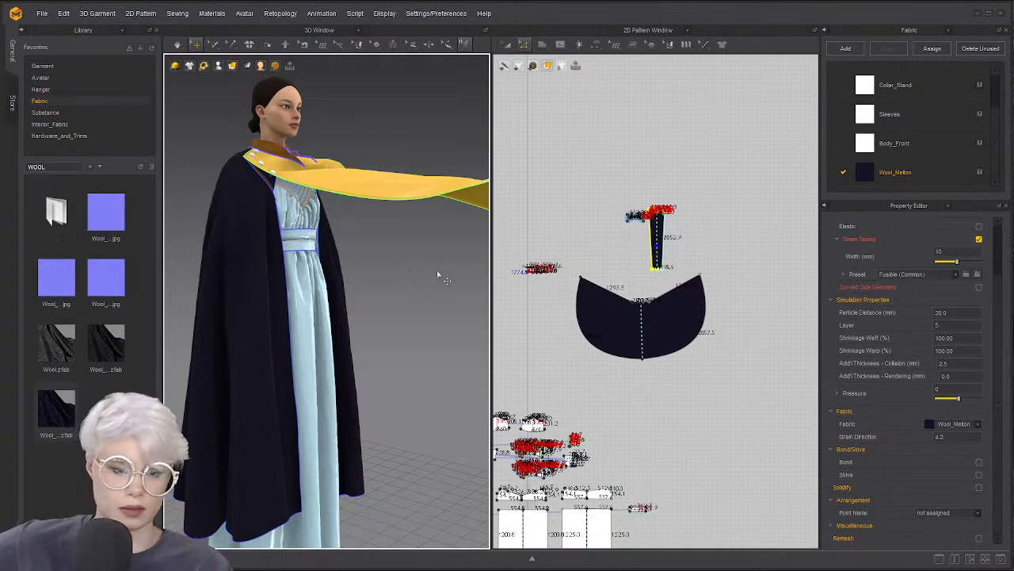
pyautogui.press('space')
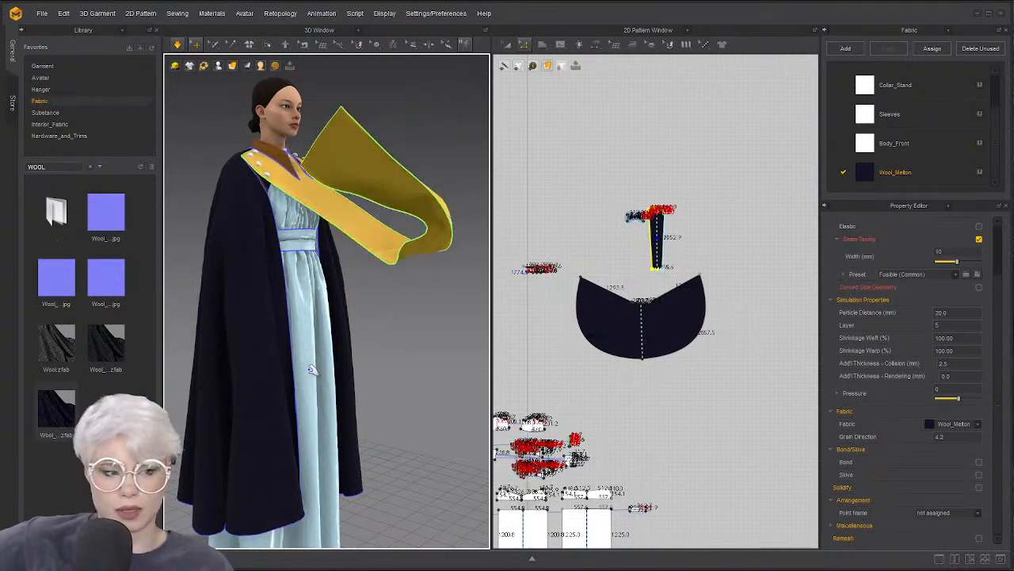
pyautogui.click(421, 301)
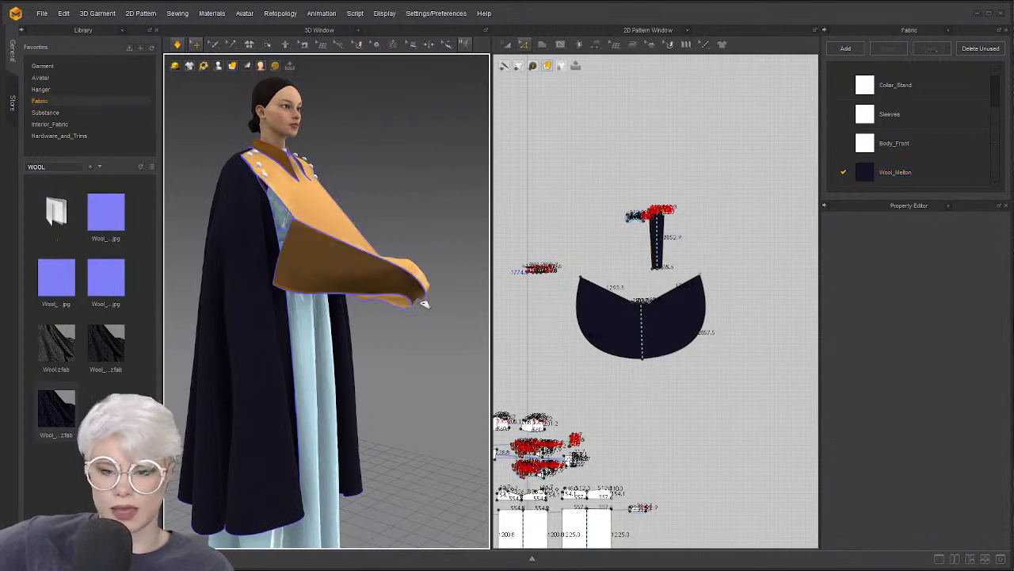
pyautogui.click(333, 266)
pyautogui.hotkey('ctrl', 'z')
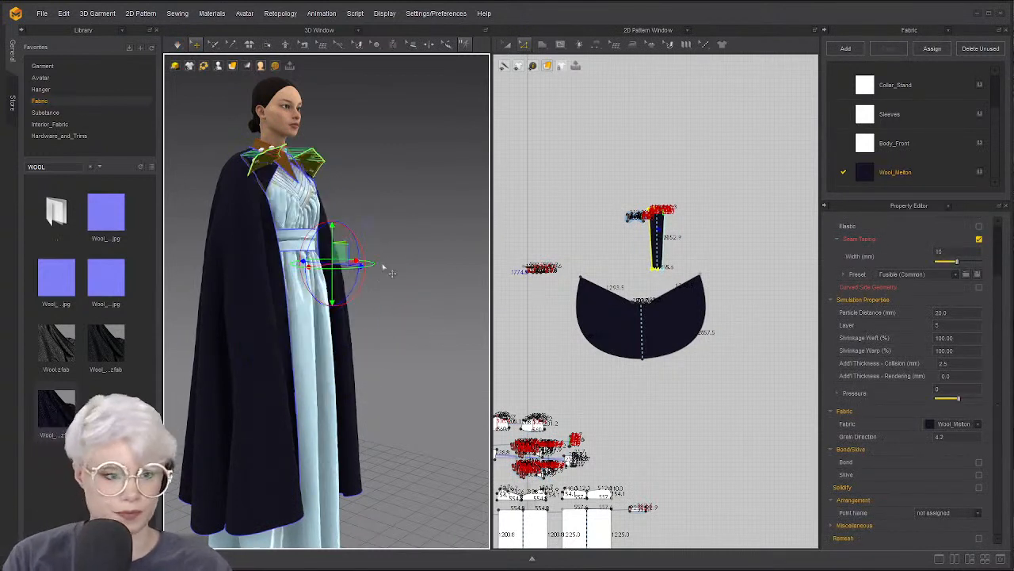
pyautogui.hotkey('ctrl', 'y')
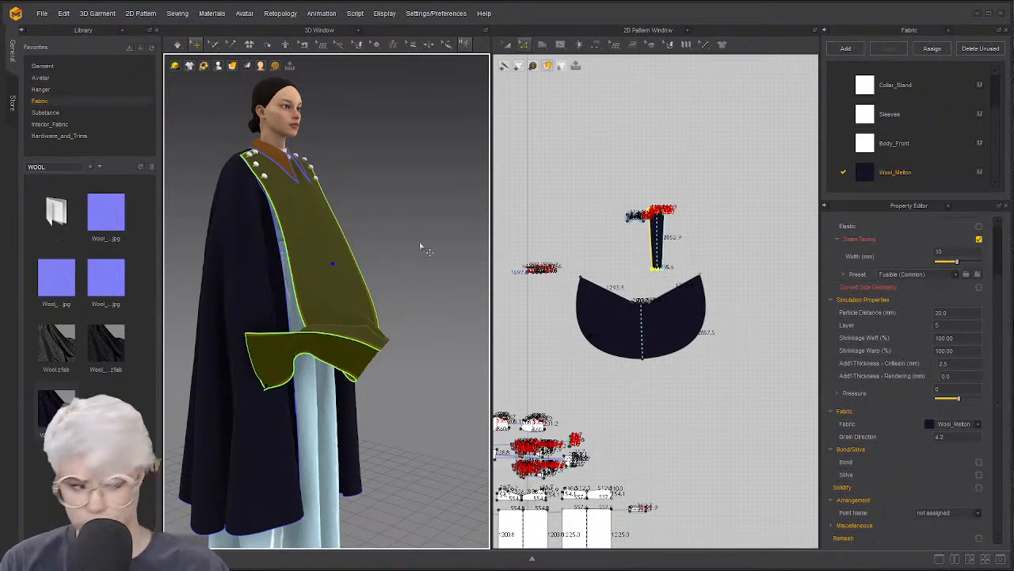
pyautogui.click(410, 253)
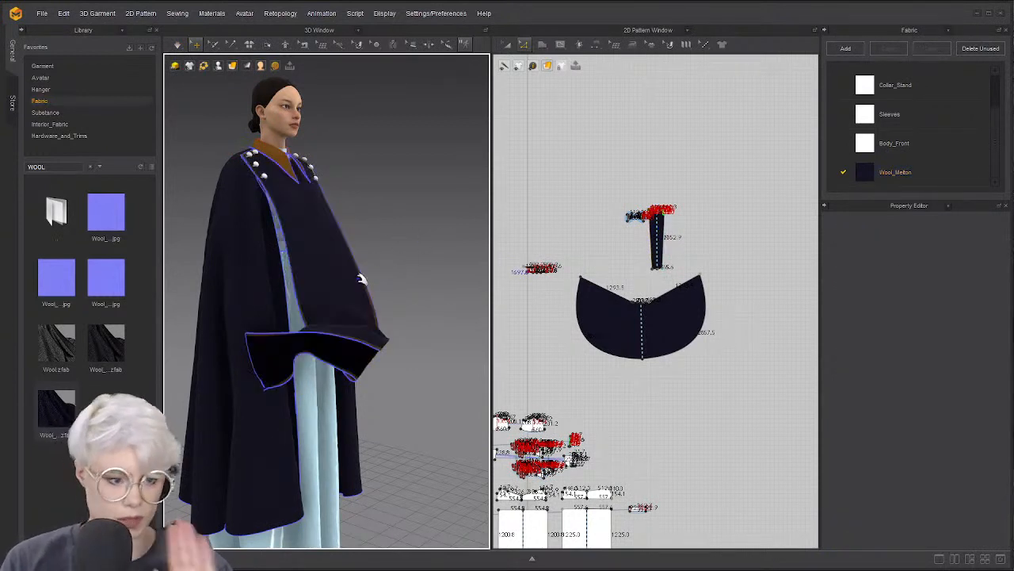
# Resimulate with the front cape piece selected, then stop and check the drape from side and front
pyautogui.press('space')
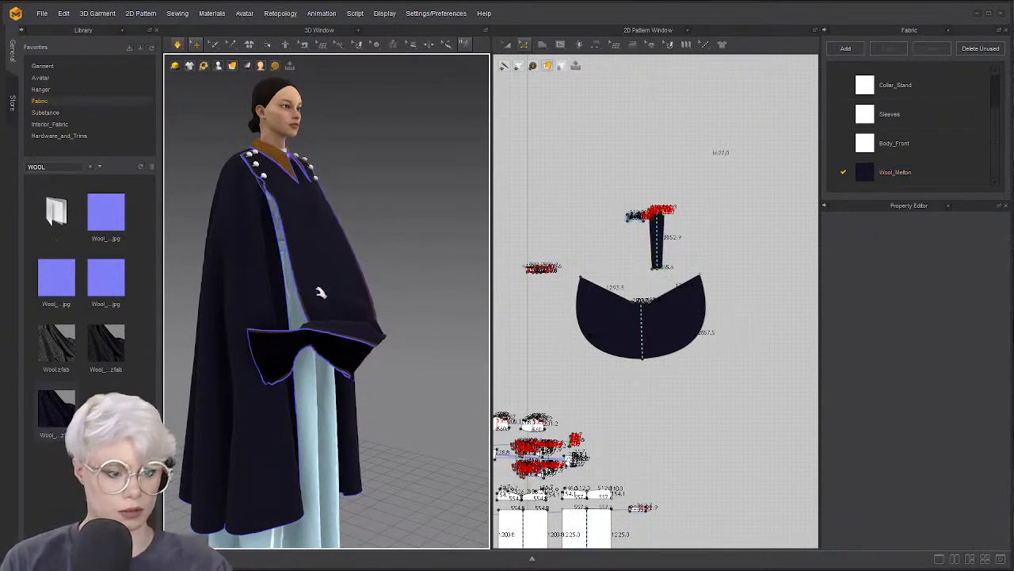
pyautogui.press('2')
pyautogui.press('space')
pyautogui.click(310, 206)
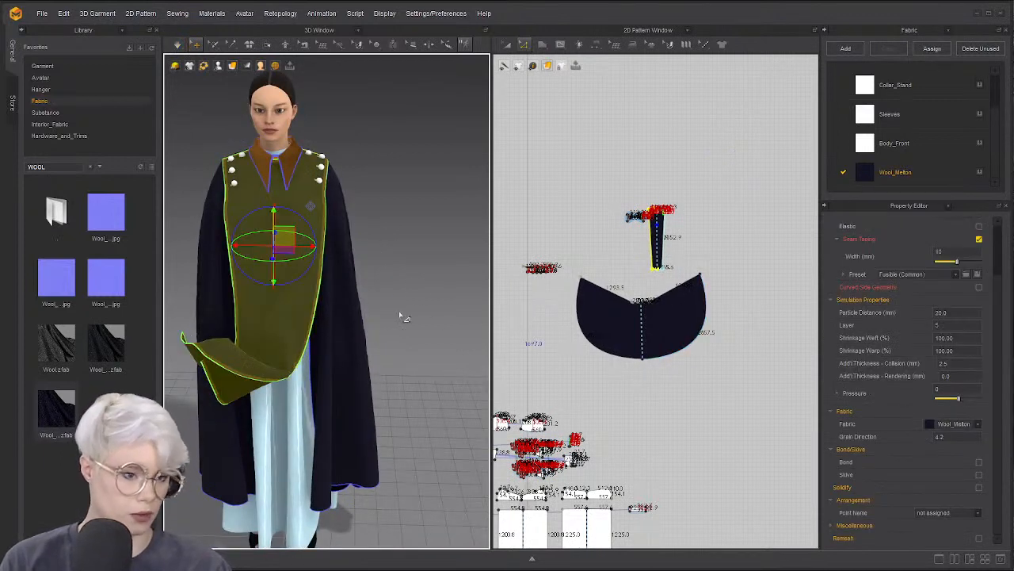
pyautogui.press('space')
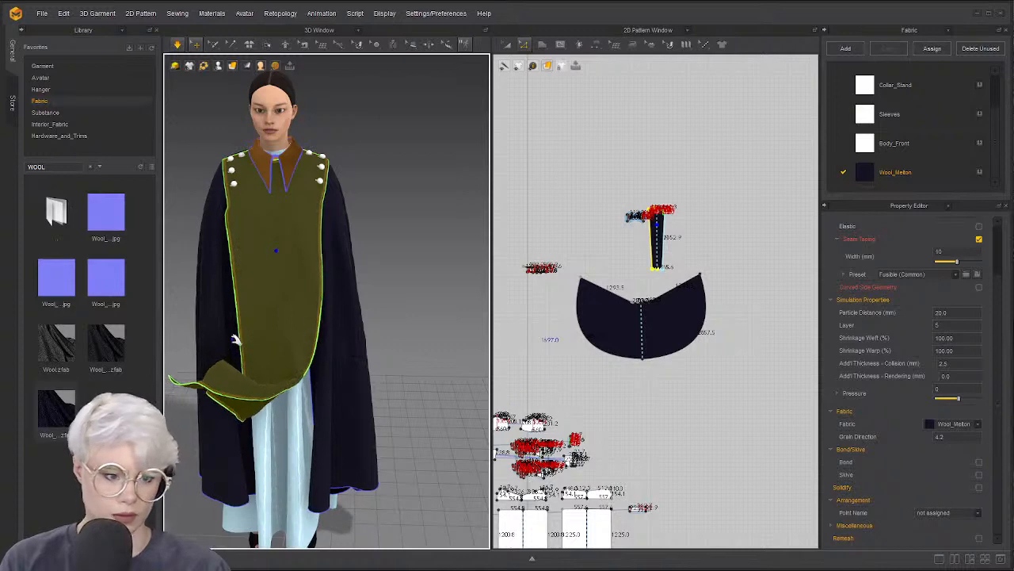
pyautogui.moveTo(310, 310); pyautogui.dragTo(360, 313, button='right')
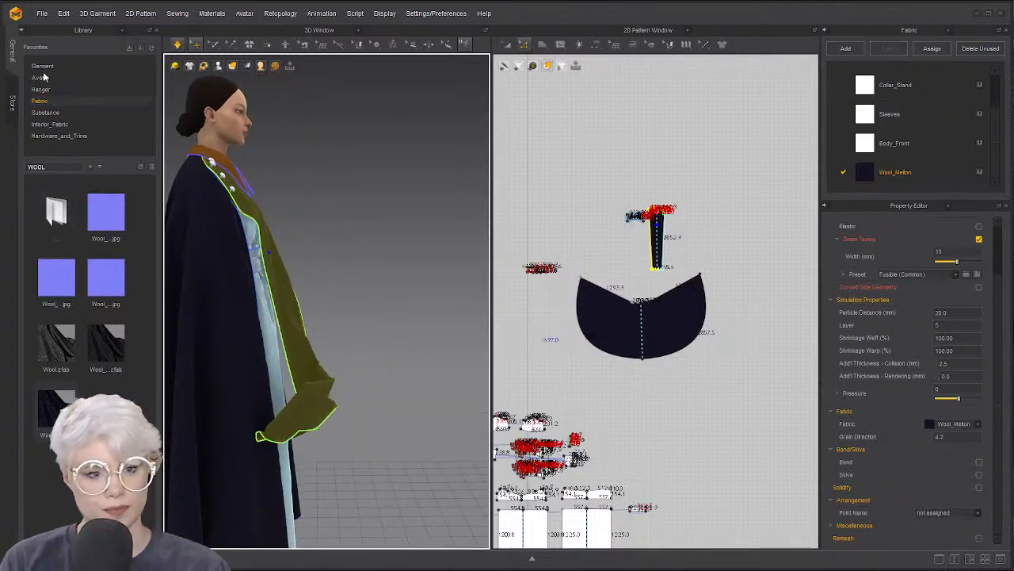
pyautogui.press('space')
pyautogui.click(365, 144)
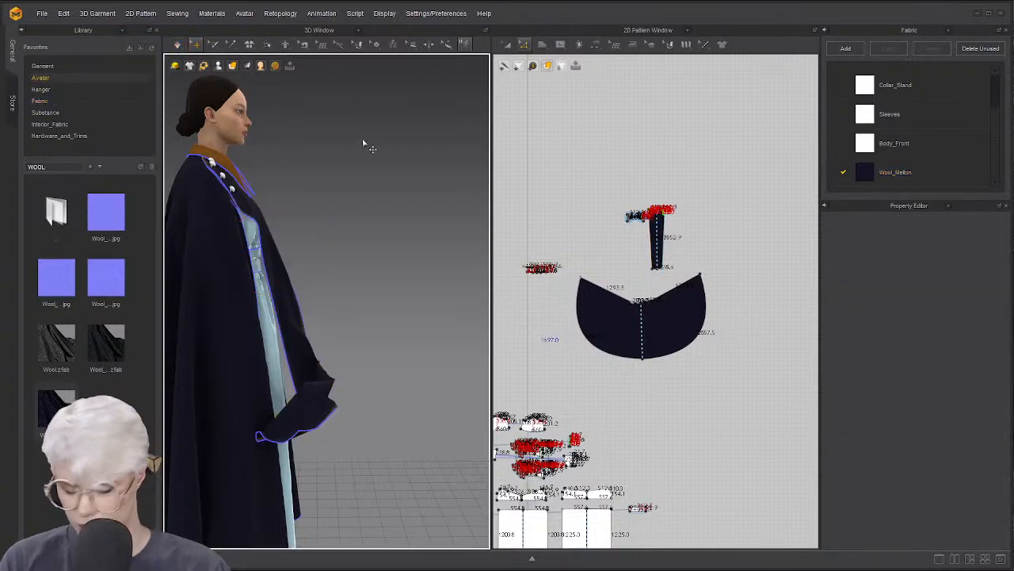
pyautogui.moveTo(349, 181); pyautogui.dragTo(331, 225, button='right')
pyautogui.scroll(3, 316, 227)
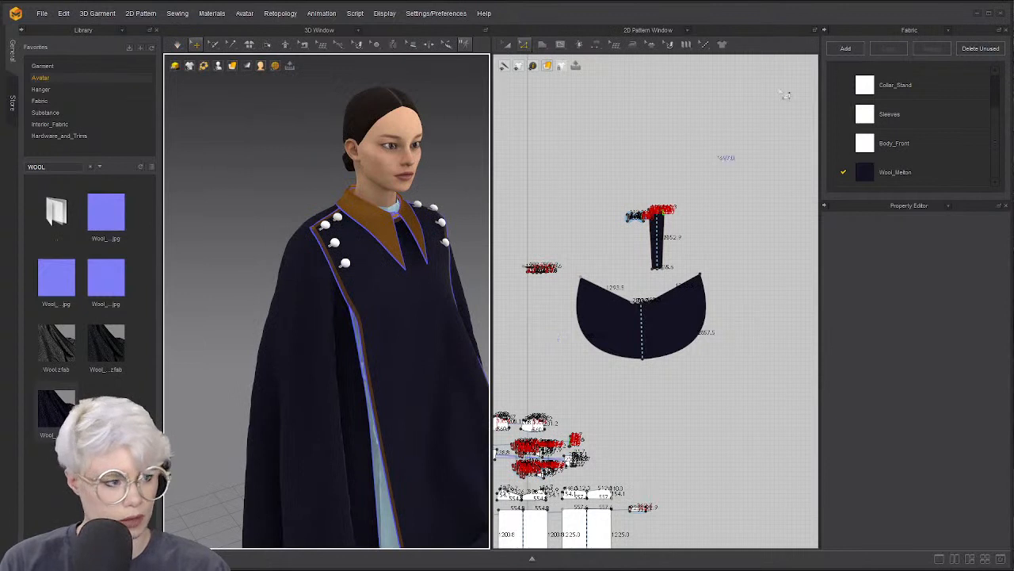
# In Wool_Melton's properties, desaturate its texture and set its colour to Cyan 4
pyautogui.click(950, 30)
pyautogui.click(681, 172)
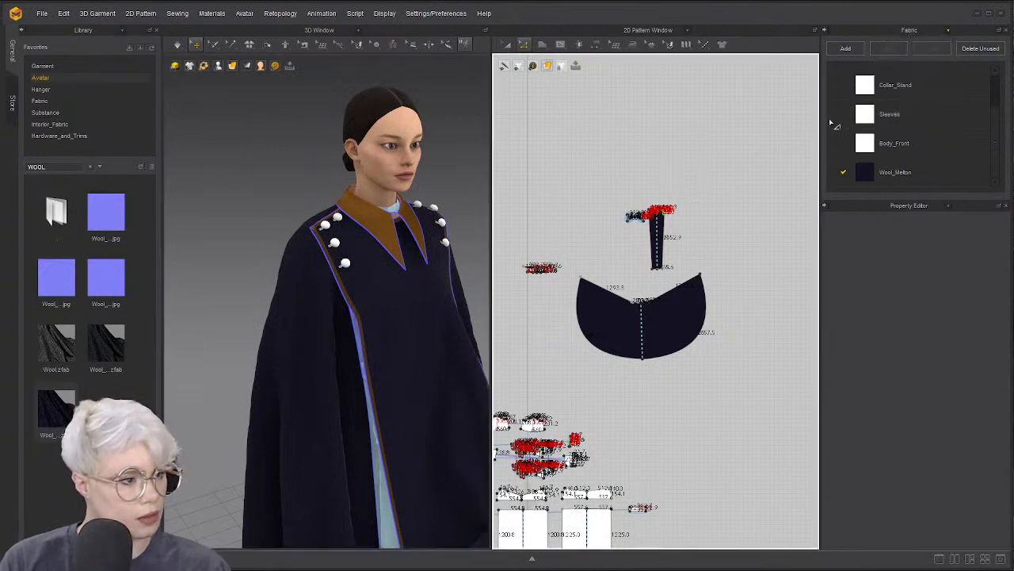
pyautogui.doubleClick(871, 172)
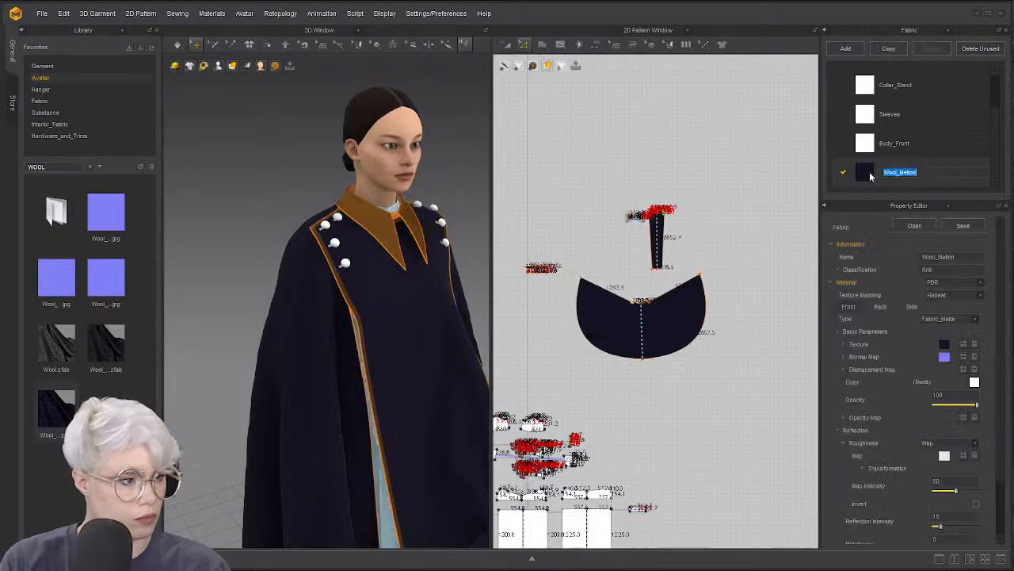
pyautogui.click(944, 344)
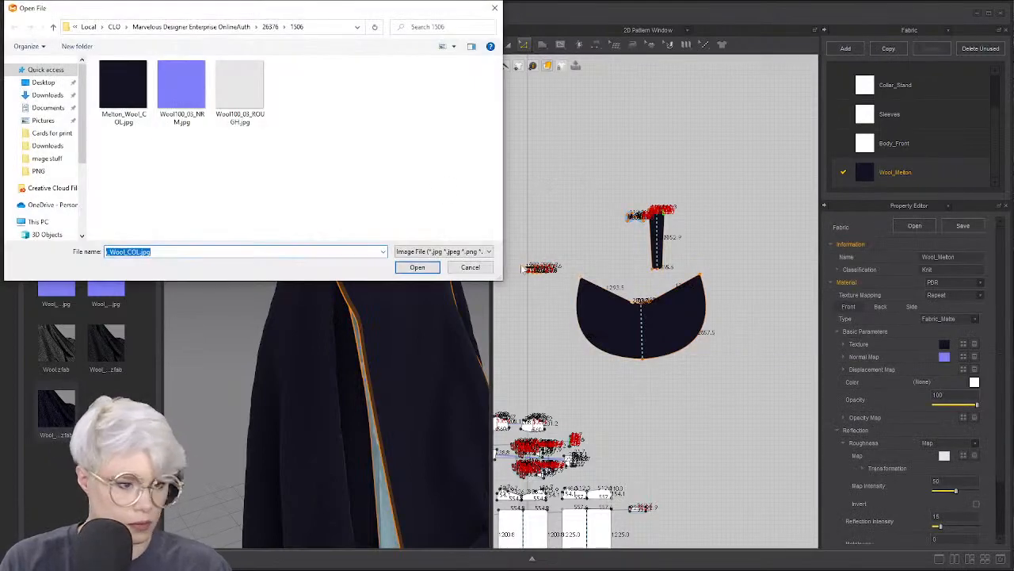
pyautogui.click(418, 267)
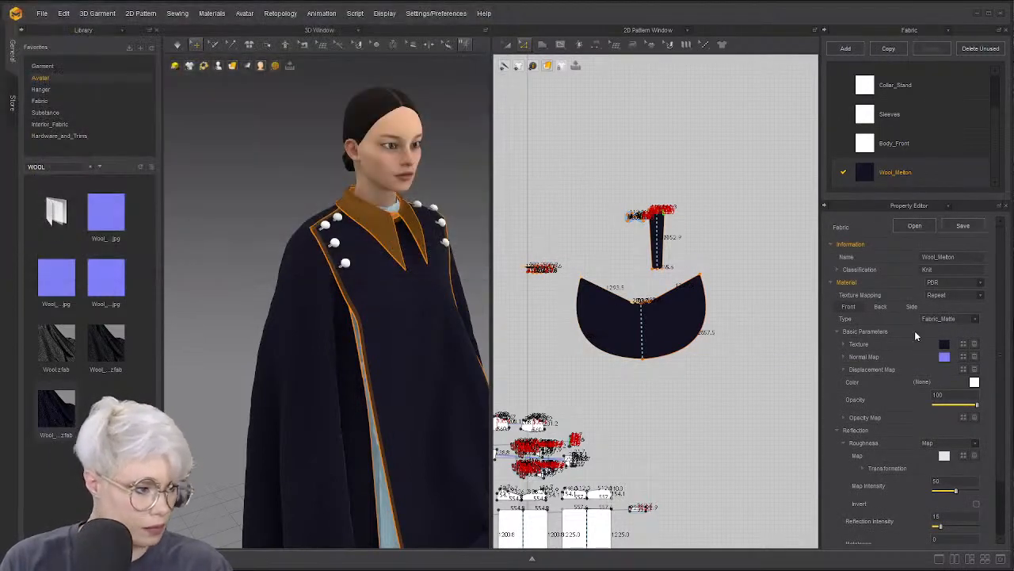
pyautogui.click(843, 344)
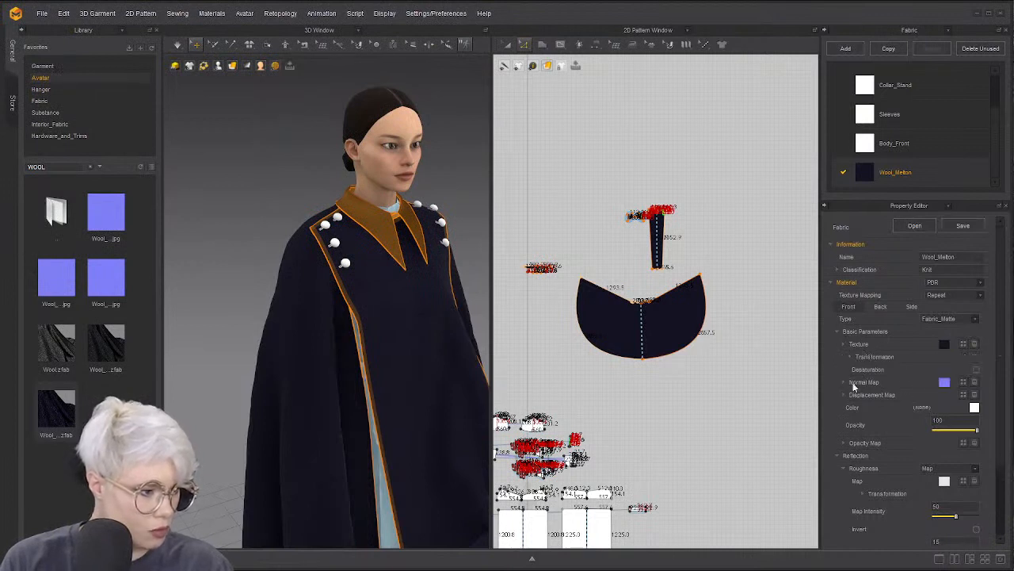
pyautogui.click(977, 369)
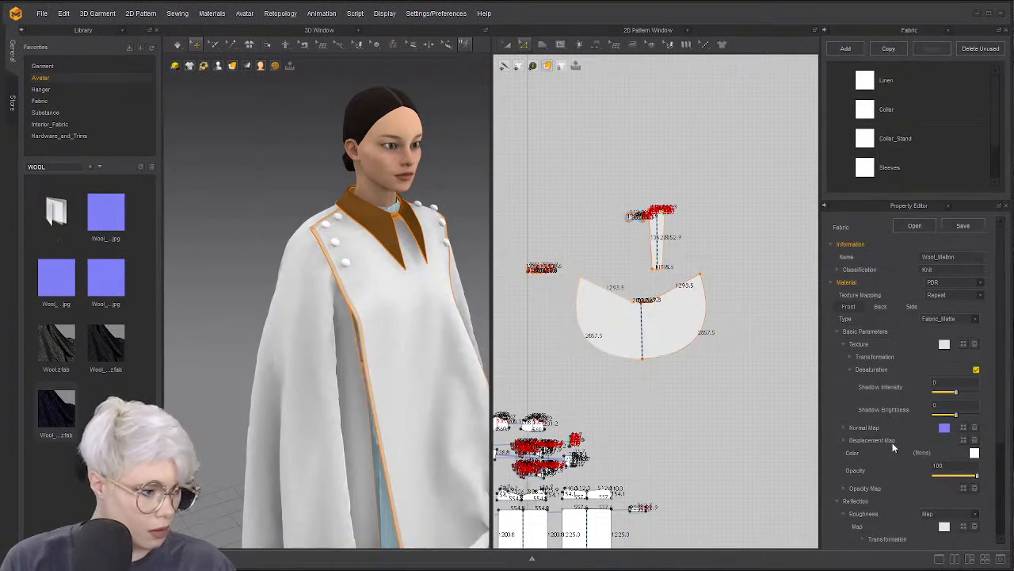
pyautogui.click(972, 452)
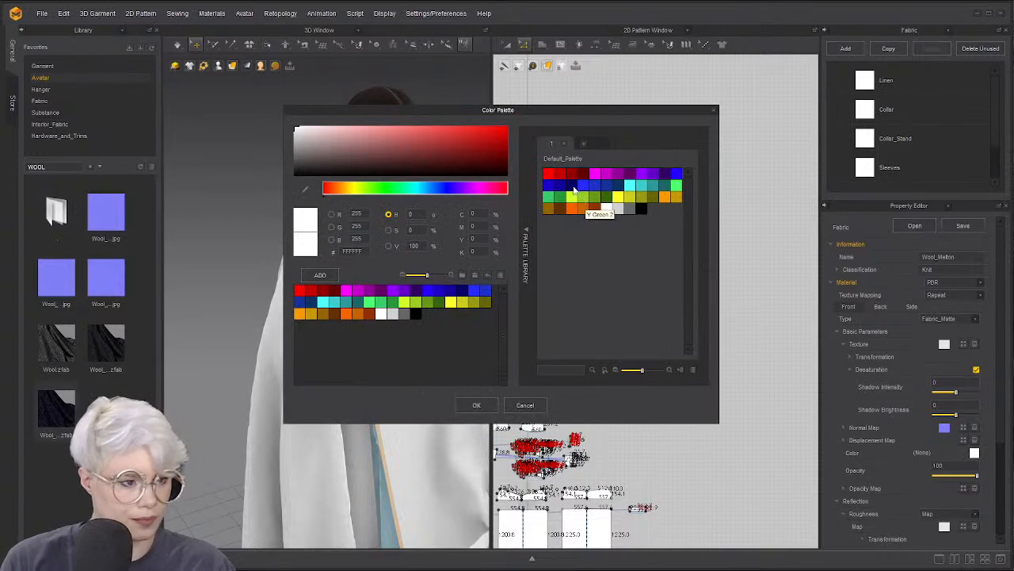
pyautogui.click(642, 185)
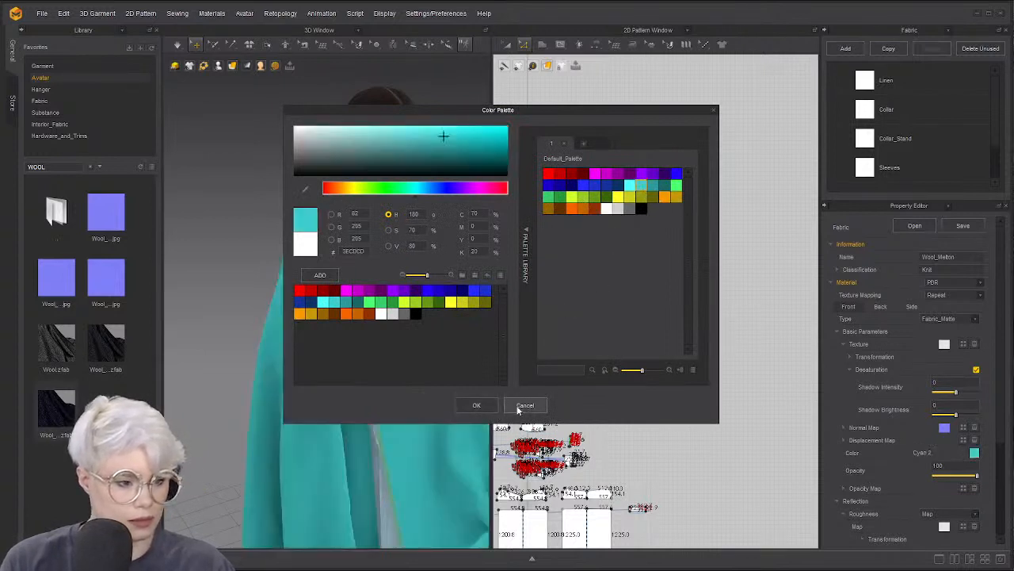
pyautogui.click(660, 186)
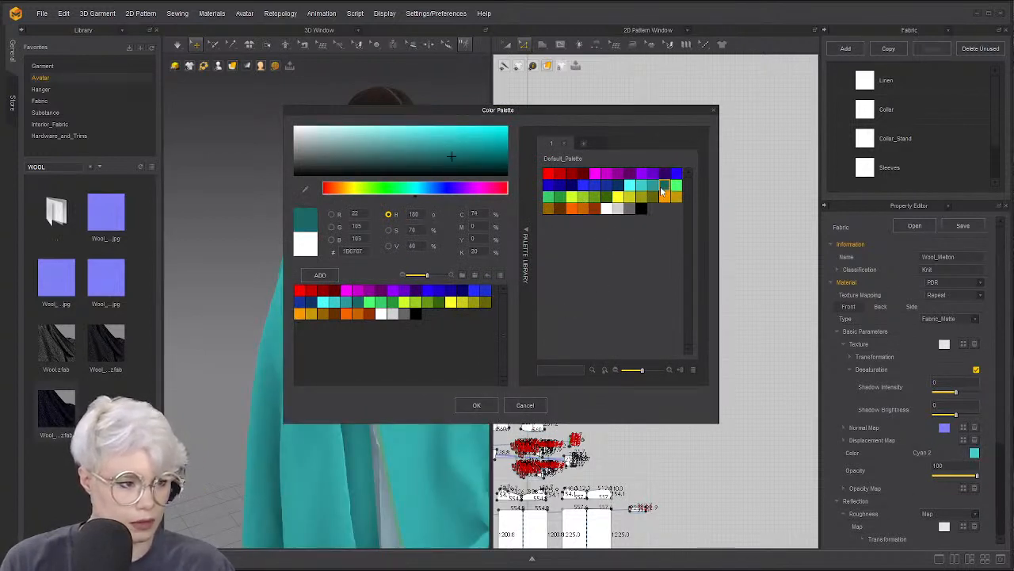
pyautogui.click(476, 405)
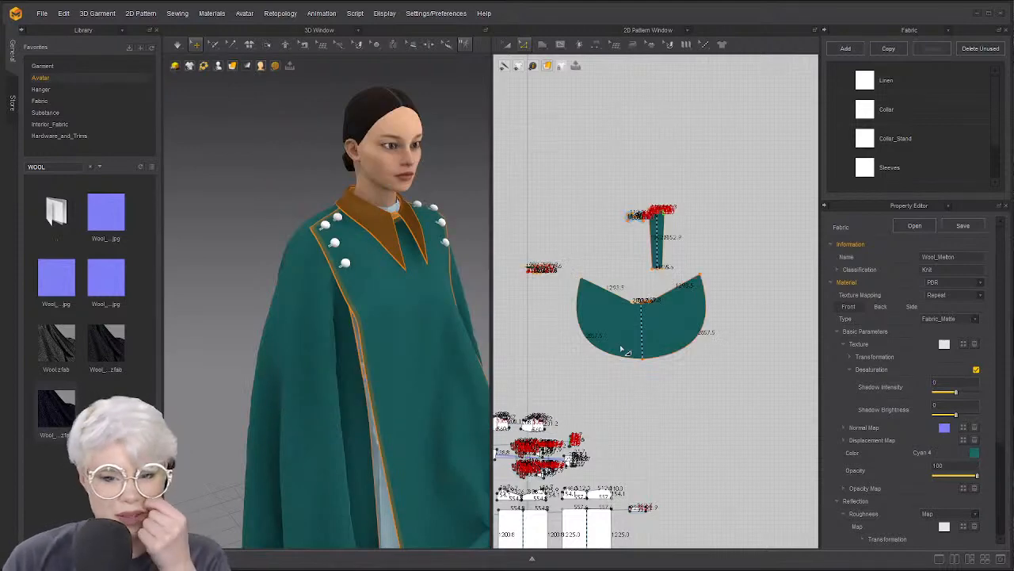
# Orbit and zoom to frame the full avatar, head included, in its teal wool
pyautogui.moveTo(401, 313); pyautogui.dragTo(328, 274, button='right')
pyautogui.scroll(-5, 351, 309)
pyautogui.moveTo(351, 309); pyautogui.dragTo(355, 280, button='middle')
pyautogui.scroll(-2, 567, 283)
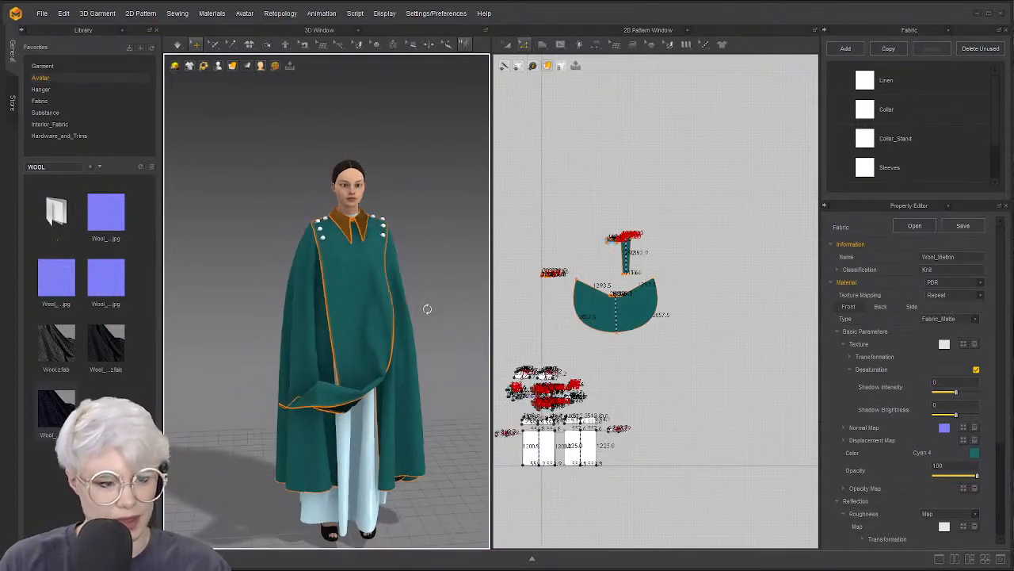
pyautogui.scroll(6, 425, 306)
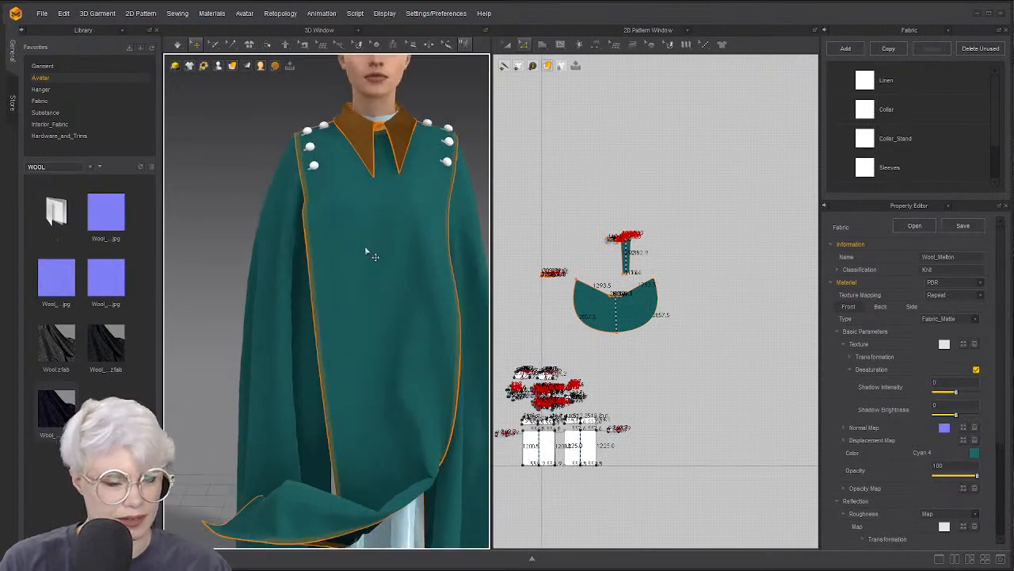
pyautogui.scroll(-1, 365, 252)
pyautogui.moveTo(432, 138); pyautogui.dragTo(410, 262, button='middle')
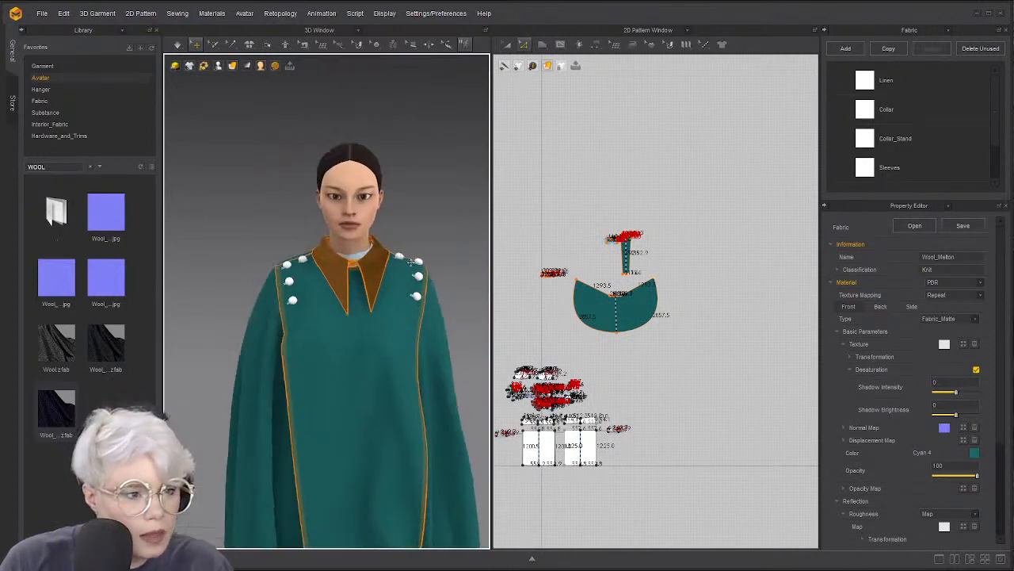
pyautogui.scroll(1, 410, 261)
pyautogui.click(948, 30)
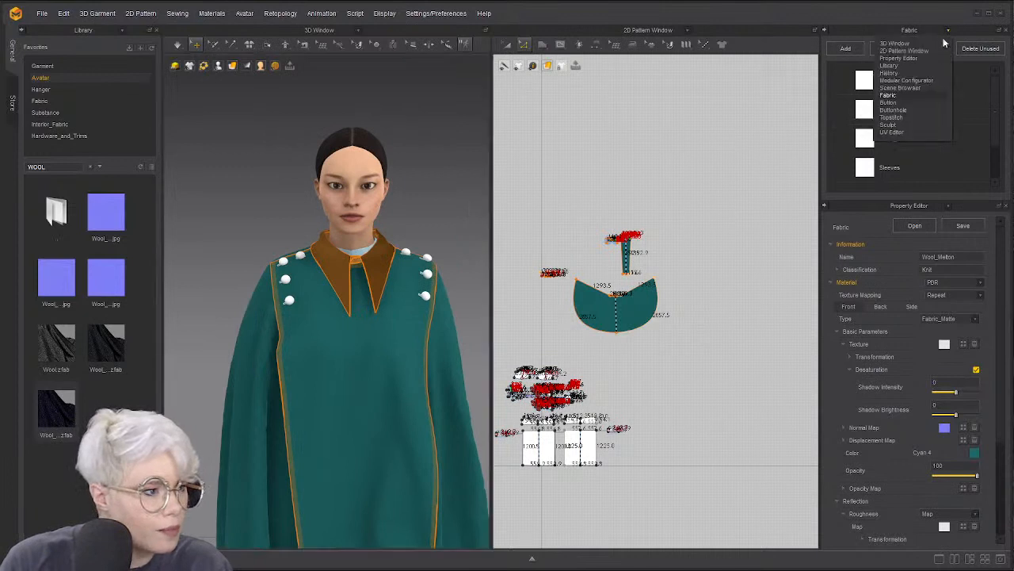
# Give the third Default Button the teal garment colour via eyedropper, then switch the list to Buttonholes
pyautogui.click(906, 102)
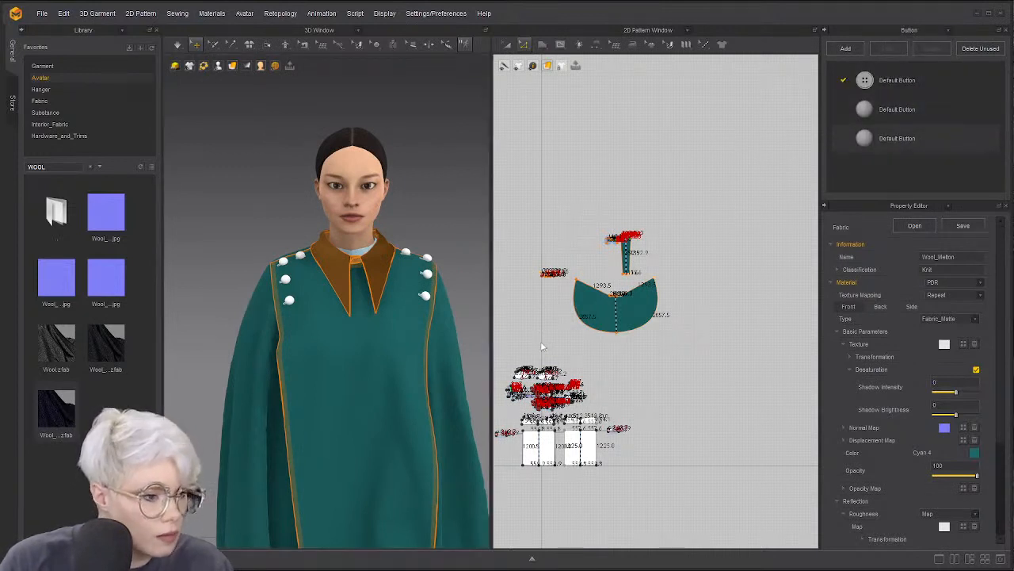
pyautogui.click(863, 139)
pyautogui.scroll(5, 558, 304)
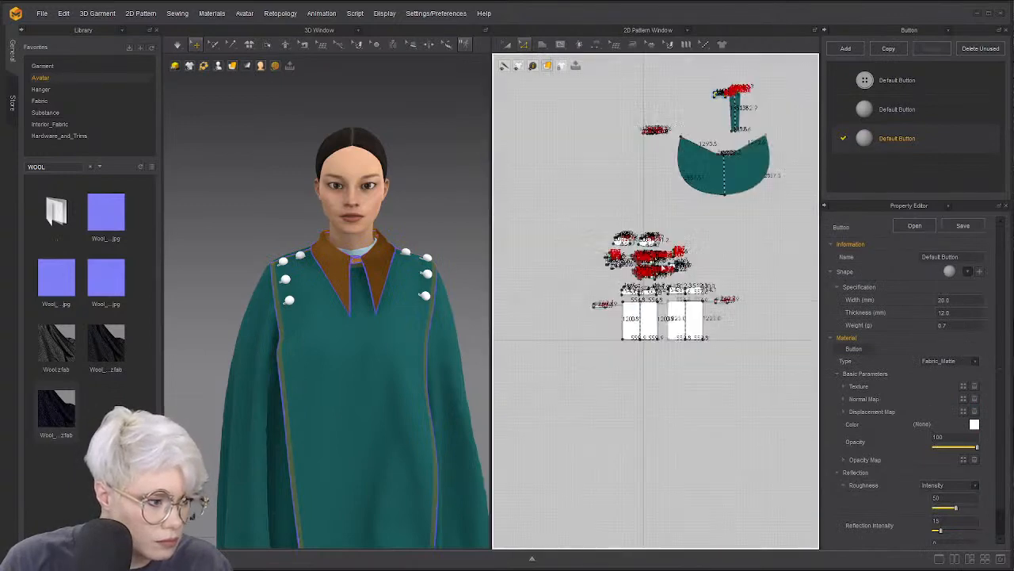
pyautogui.click(429, 274)
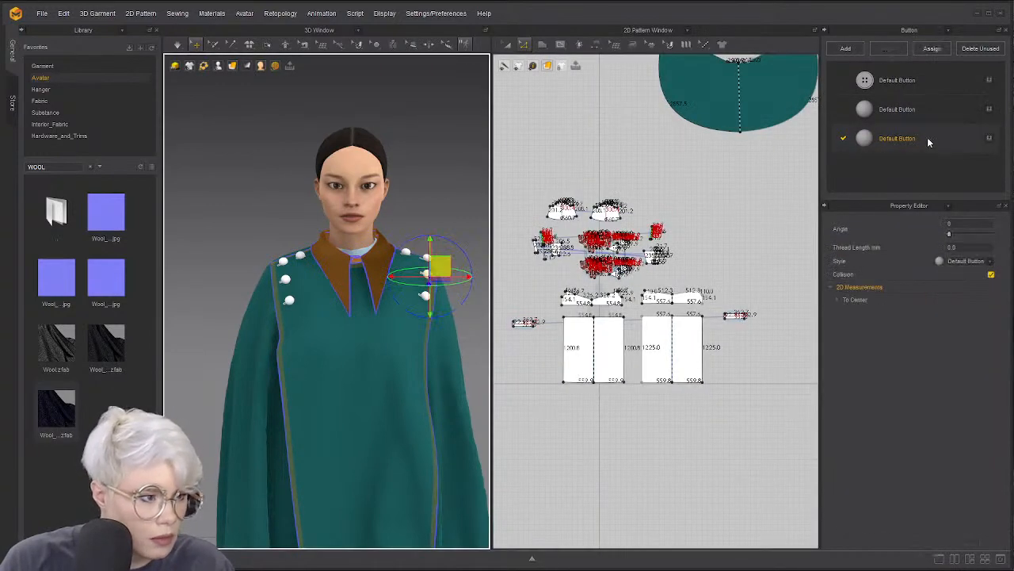
pyautogui.doubleClick(869, 139)
pyautogui.click(951, 272)
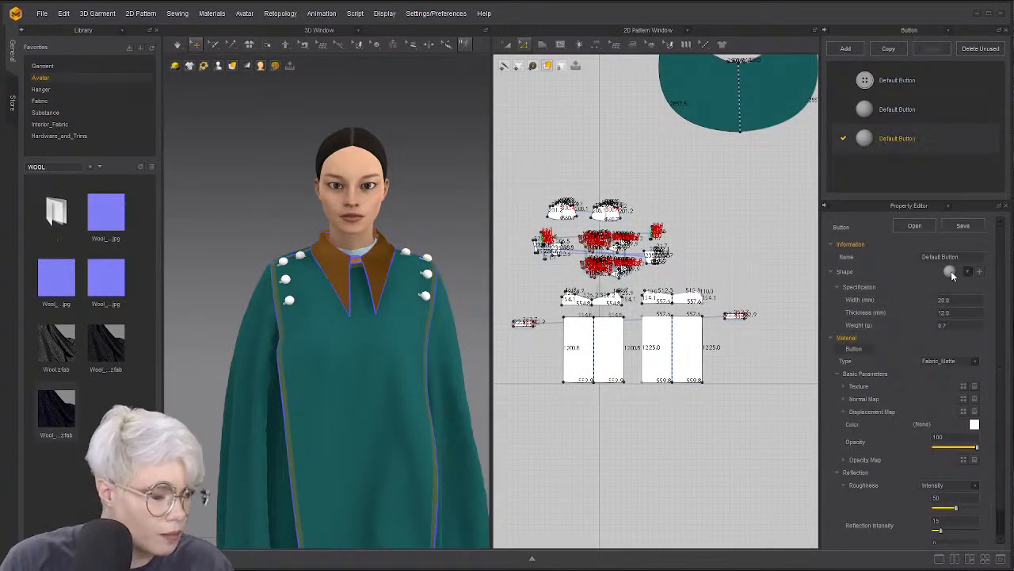
pyautogui.click(974, 425)
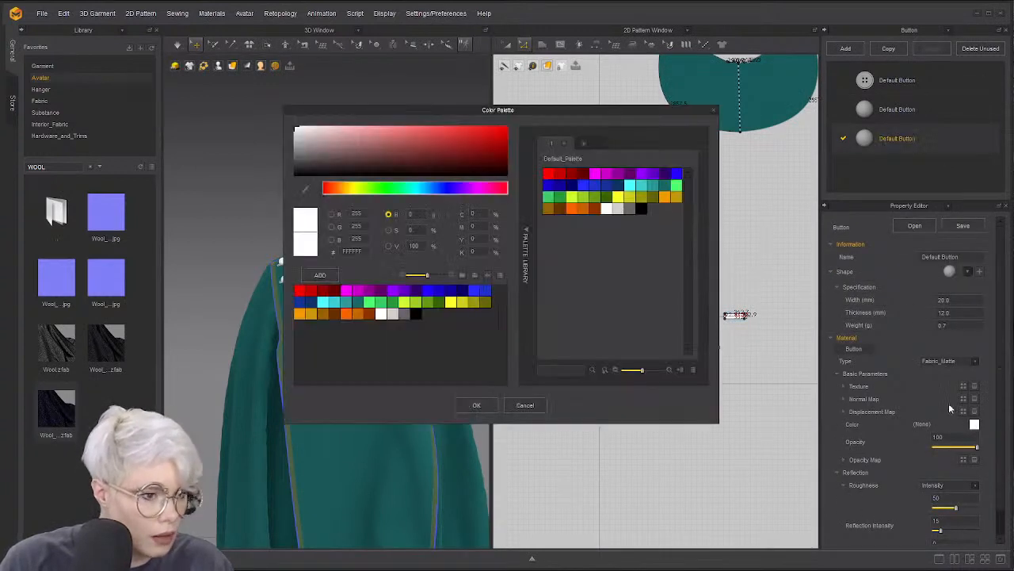
pyautogui.click(330, 445)
pyautogui.click(476, 405)
pyautogui.click(426, 226)
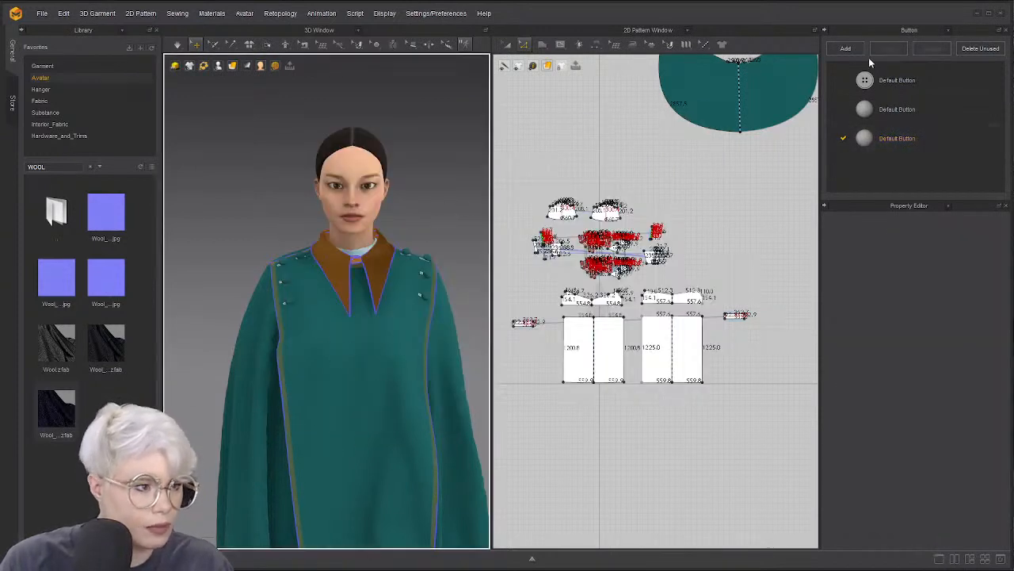
pyautogui.click(944, 29)
pyautogui.click(888, 96)
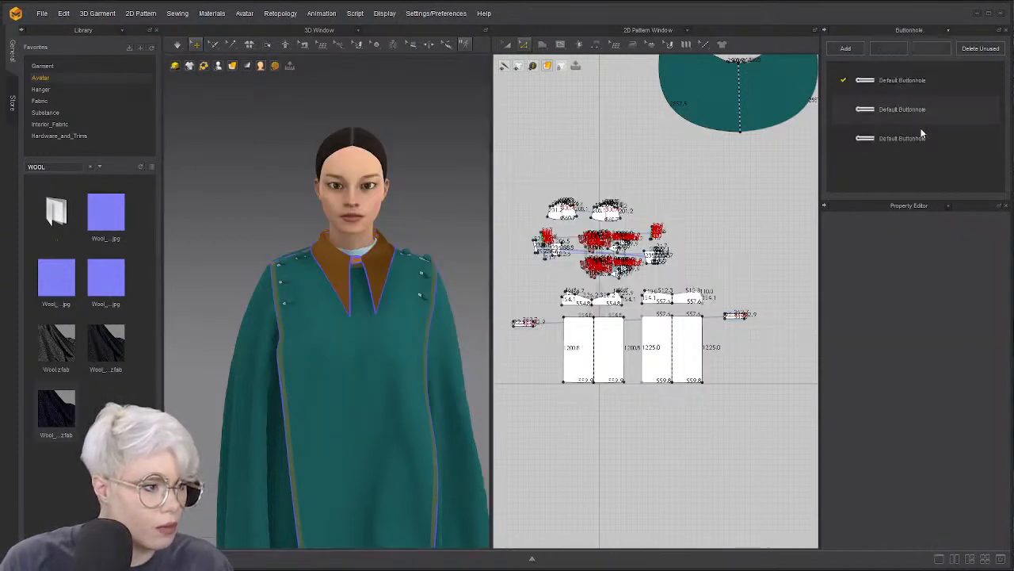
# Select a tabard buttonhole and the second buttonhole style, trying and discarding a sampled teal
pyautogui.click(432, 278)
pyautogui.click(457, 210)
pyautogui.scroll(6, 441, 277)
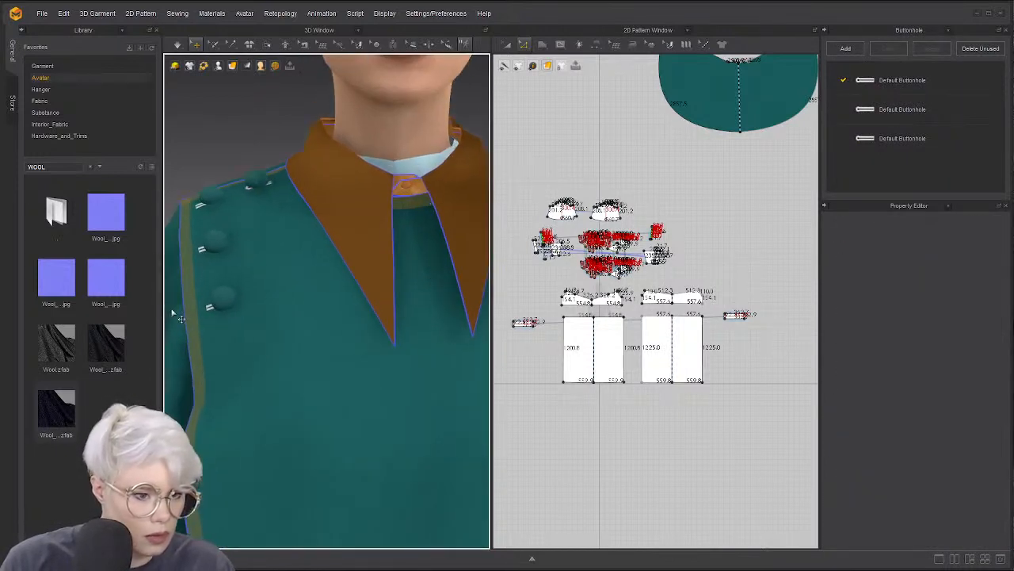
pyautogui.click(215, 318)
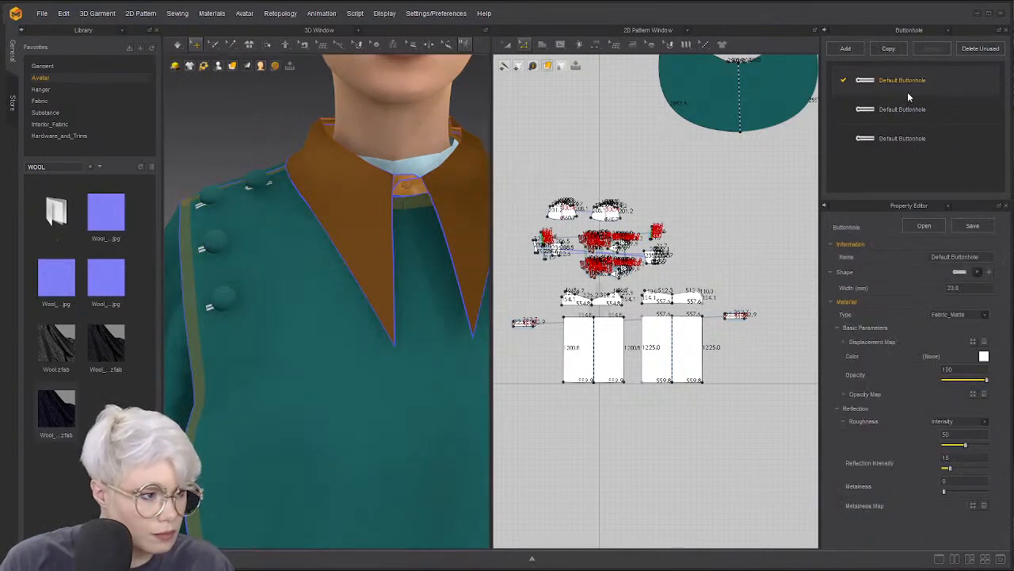
pyautogui.click(983, 357)
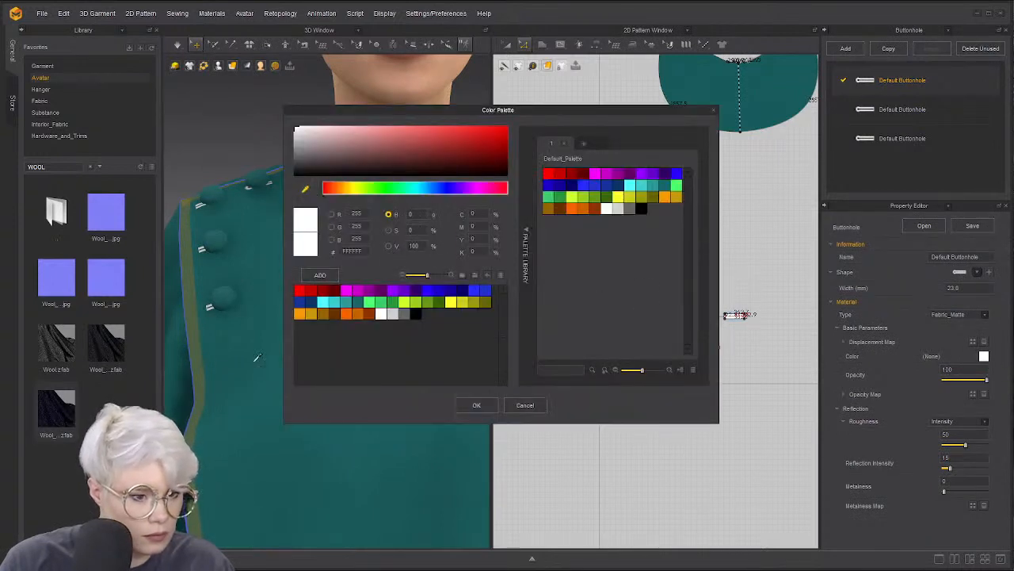
pyautogui.click(526, 404)
pyautogui.click(902, 123)
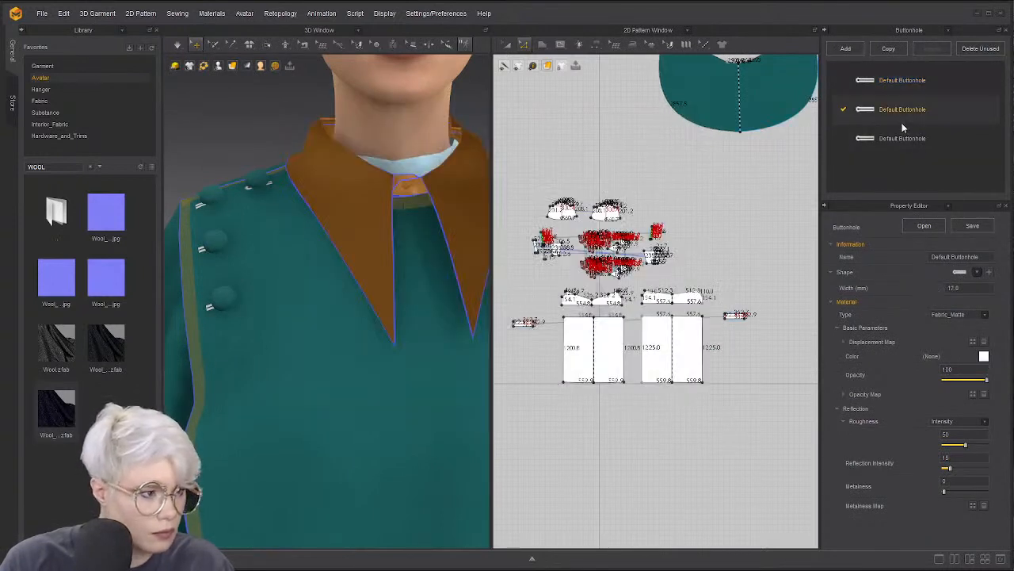
pyautogui.click(984, 356)
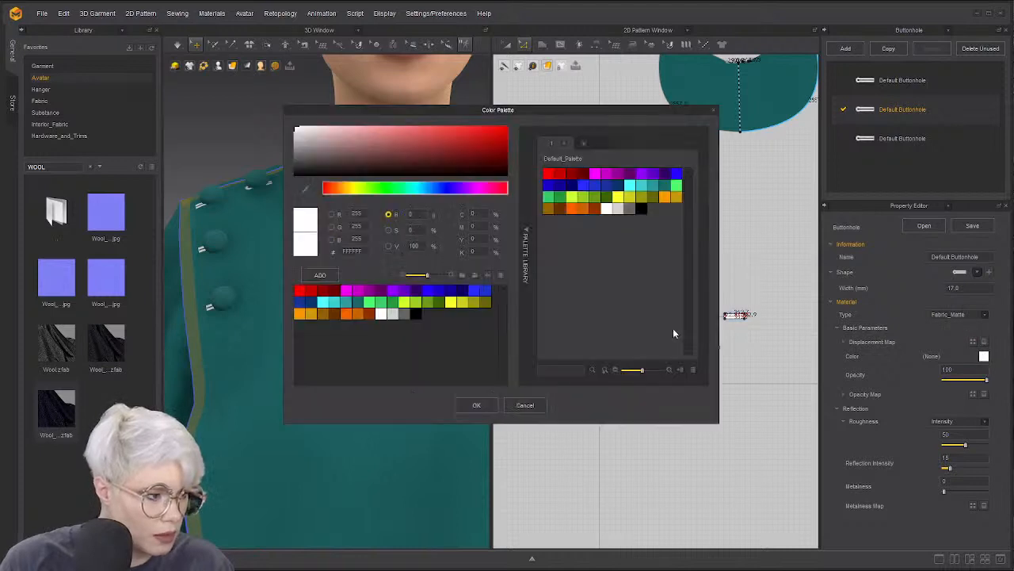
pyautogui.click(306, 189)
pyautogui.click(253, 376)
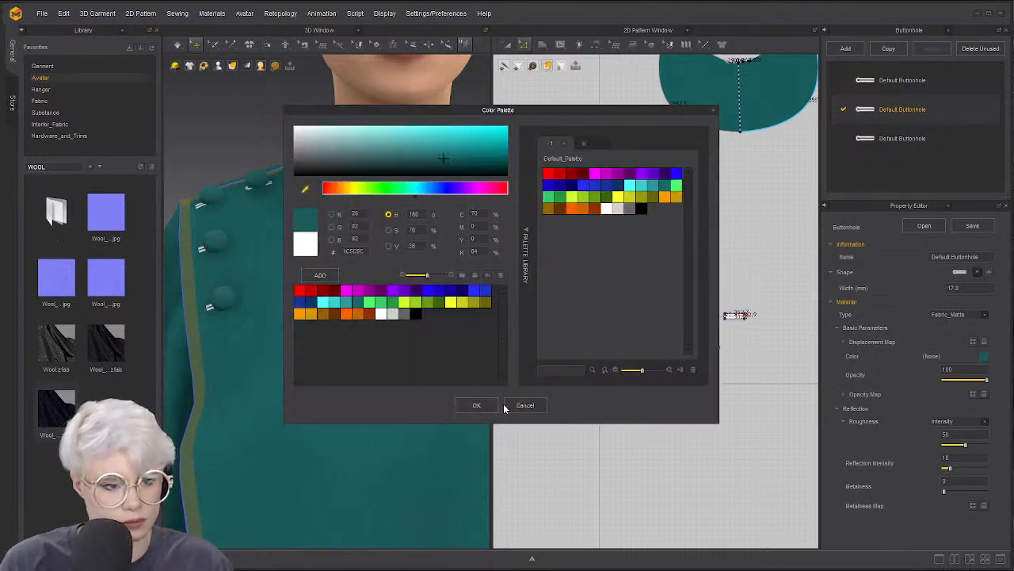
pyautogui.click(511, 406)
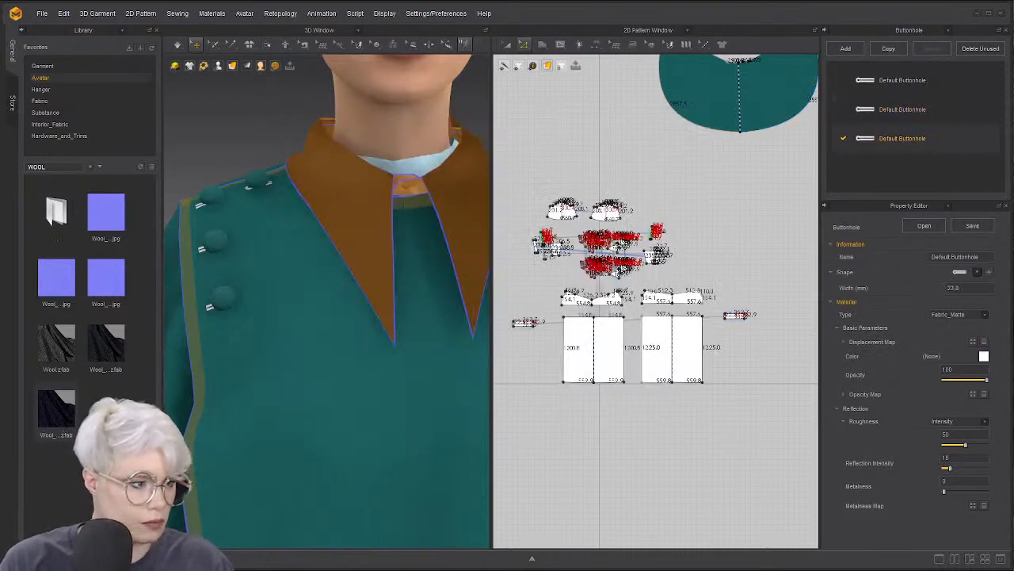
# Sample the teal wool, darken it to 082323, and apply it to the buttonholes
pyautogui.click(983, 356)
pyautogui.click(252, 333)
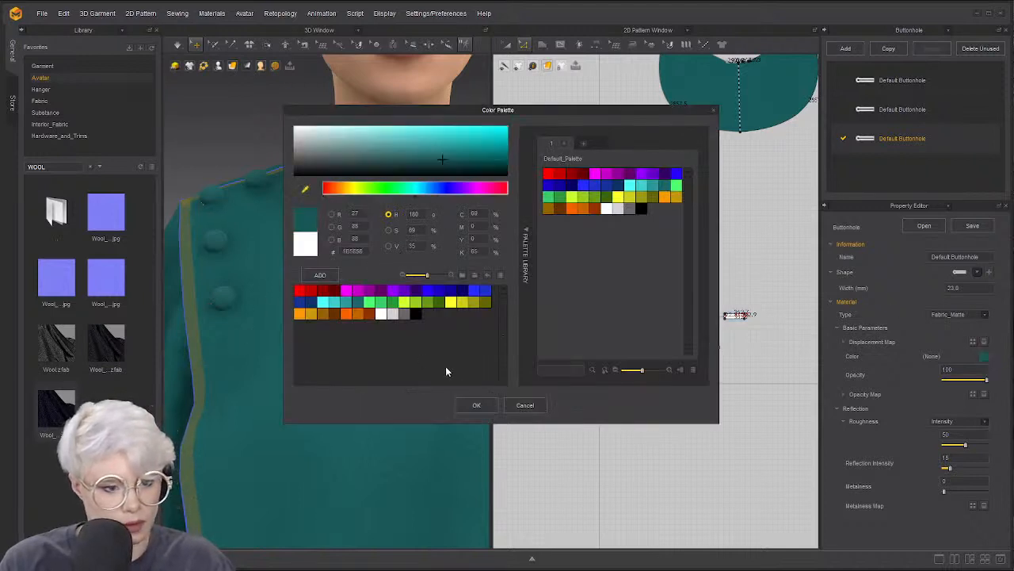
pyautogui.moveTo(424, 145); pyautogui.dragTo(463, 174)
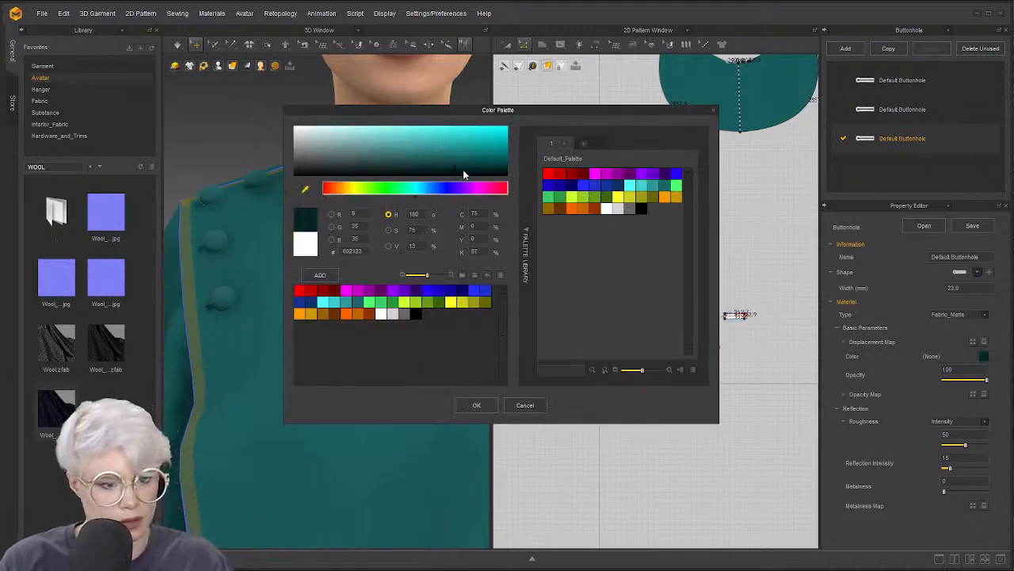
pyautogui.click(474, 404)
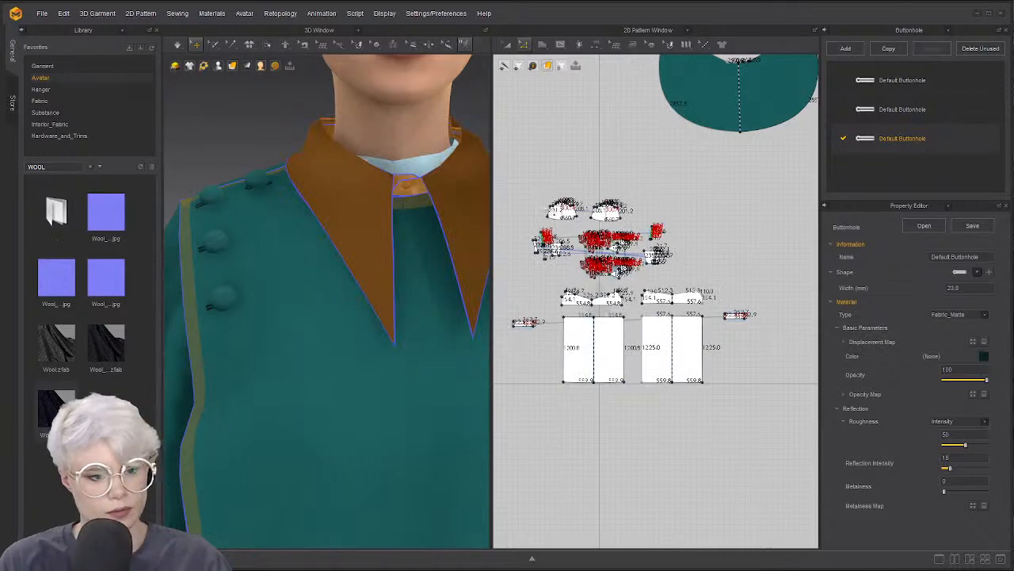
pyautogui.scroll(-4, 271, 231)
pyautogui.click(449, 163)
pyautogui.moveTo(176, 221); pyautogui.dragTo(277, 269, button='right')
pyautogui.scroll(4, 410, 268)
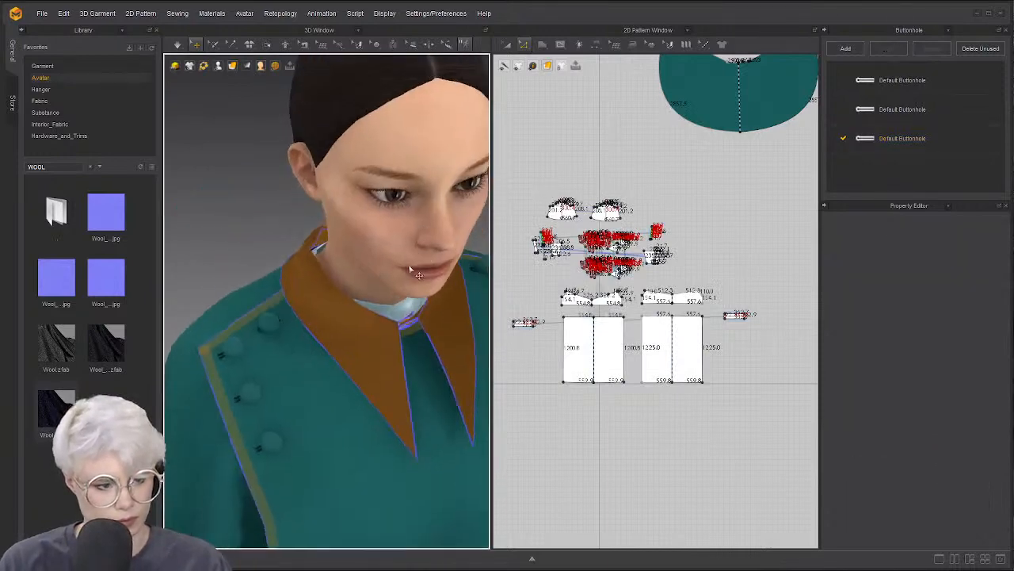
# Run the cloth simulation from the cloak's front panel, then stop it once the drape forms
pyautogui.scroll(-5, 409, 270)
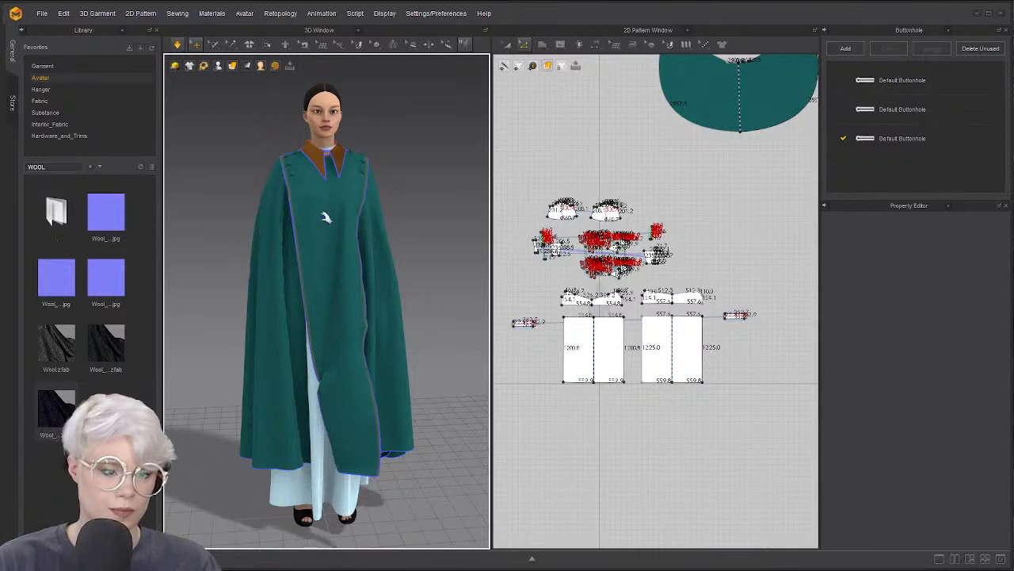
pyautogui.click(329, 215)
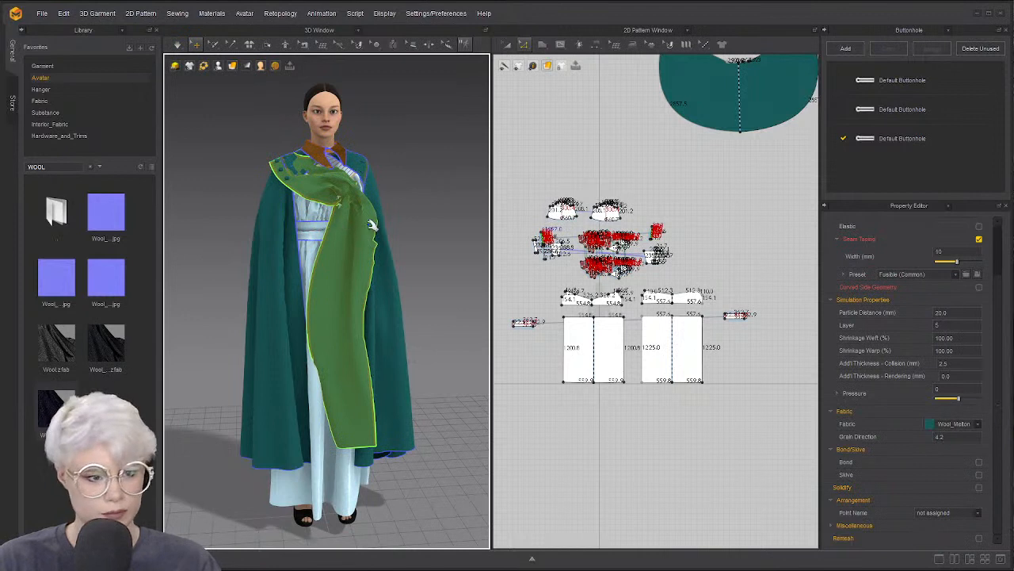
pyautogui.press('space')
pyautogui.click(237, 279)
pyautogui.moveTo(237, 279); pyautogui.dragTo(386, 288, button='right')
pyautogui.scroll(5, 333, 245)
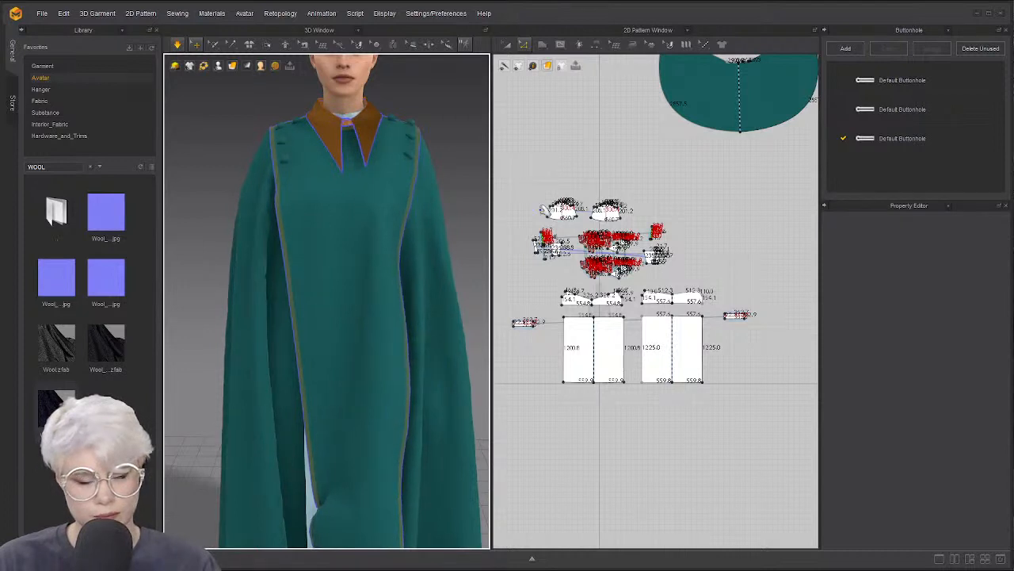
pyautogui.press('space')
# Orbit and pan around the coat to inspect the tabard and cape drape
pyautogui.scroll(-2, 358, 186)
pyautogui.moveTo(358, 185); pyautogui.dragTo(380, 198, button='right')
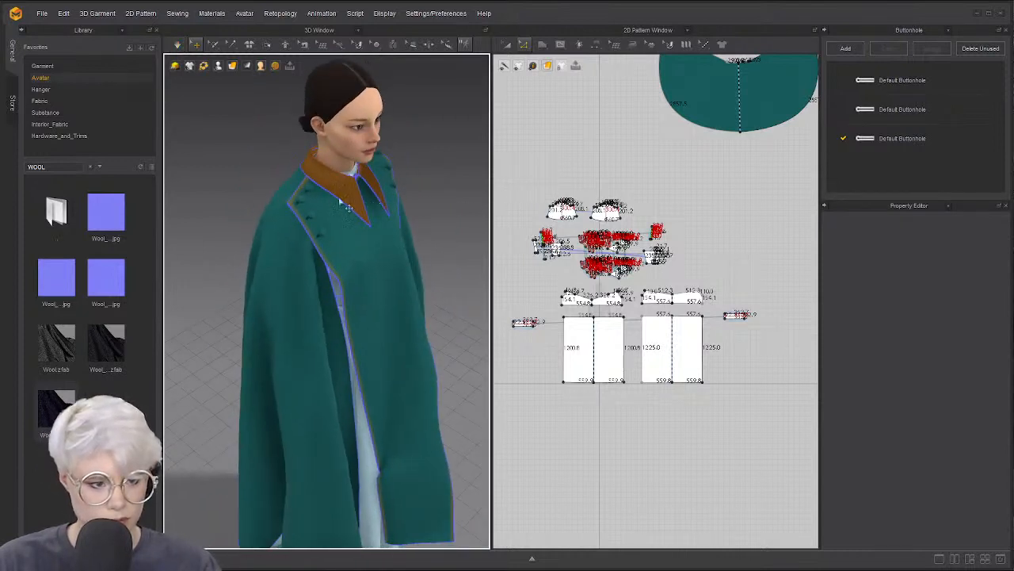
pyautogui.scroll(3, 346, 205)
pyautogui.moveTo(319, 195); pyautogui.dragTo(285, 190, button='right')
pyautogui.scroll(-3, 257, 236)
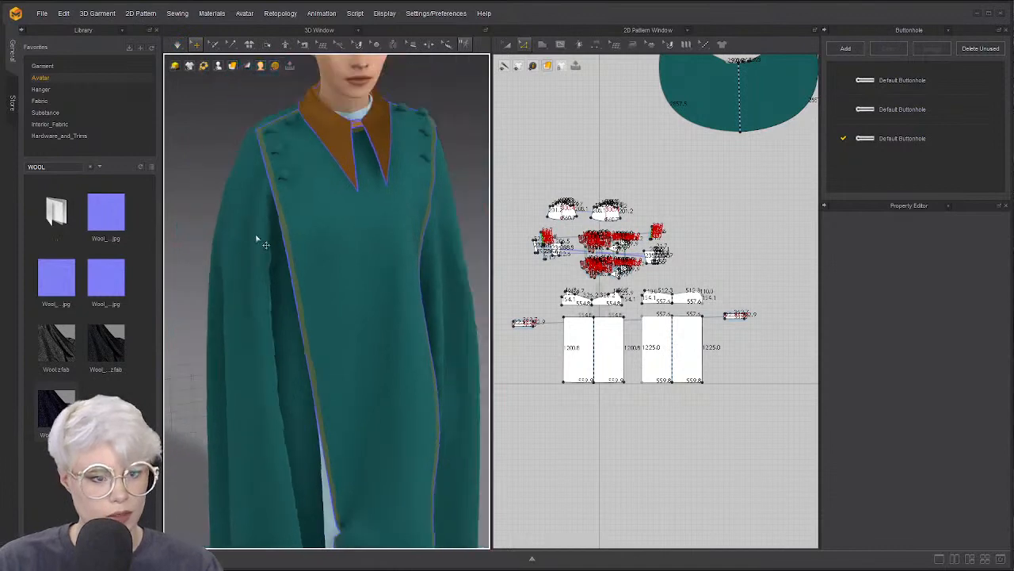
pyautogui.scroll(3, 279, 296)
pyautogui.moveTo(256, 237); pyautogui.dragTo(262, 272, button='middle')
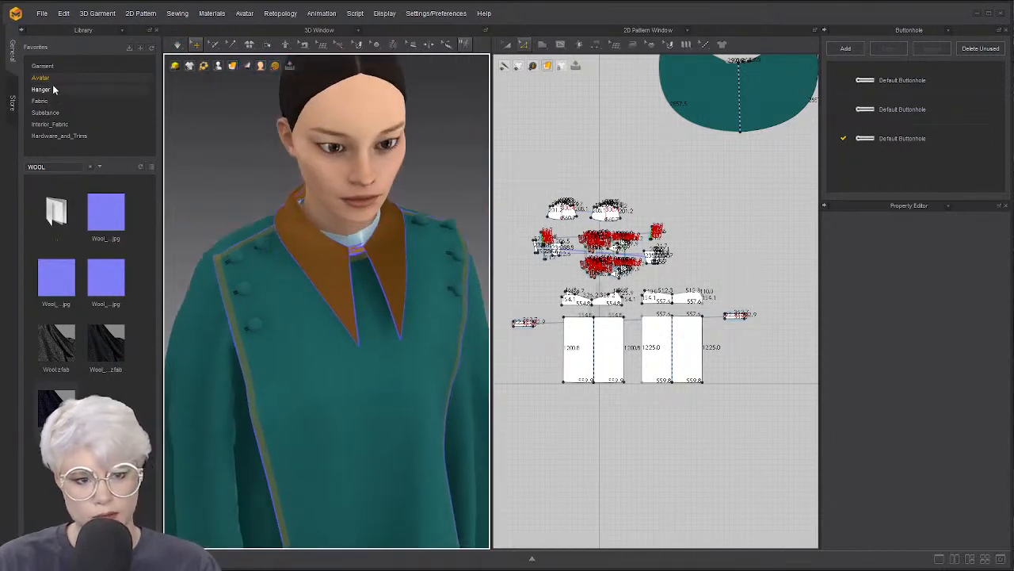
# Select the whole garment and simulate again until the tabard and cape settle over the underdress
pyautogui.hotkey('ctrl', 'a')
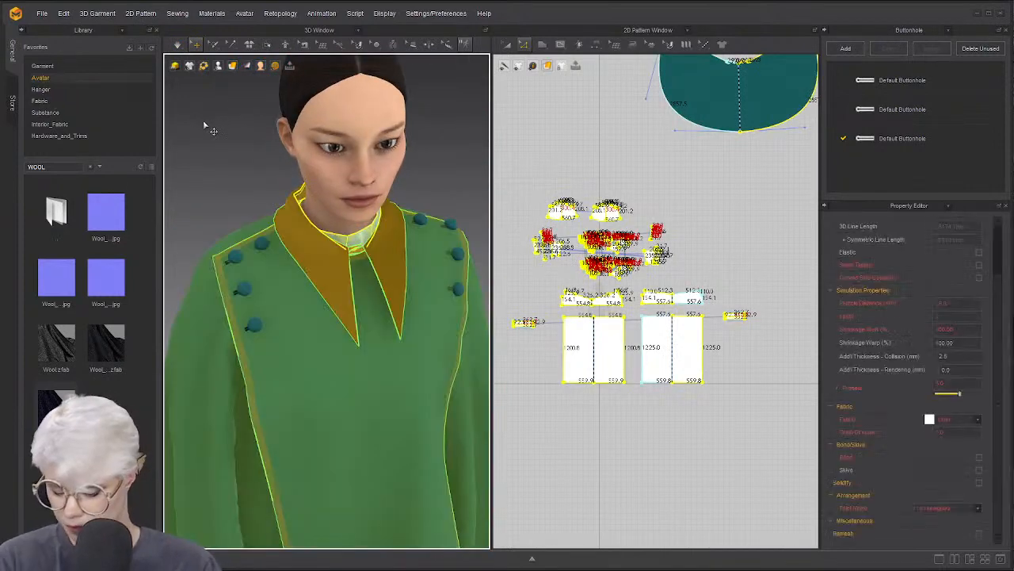
pyautogui.click(256, 208)
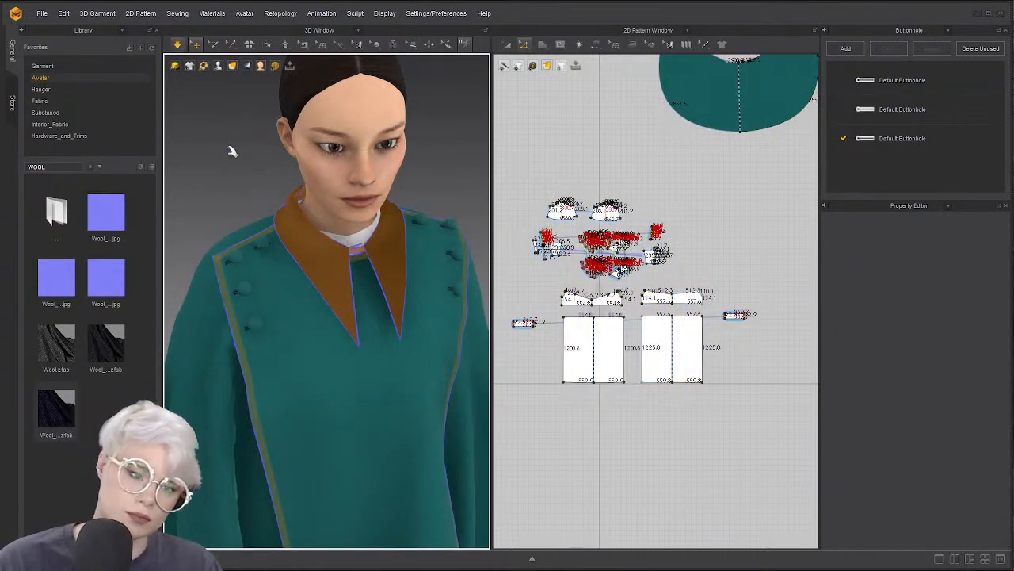
pyautogui.press('space')
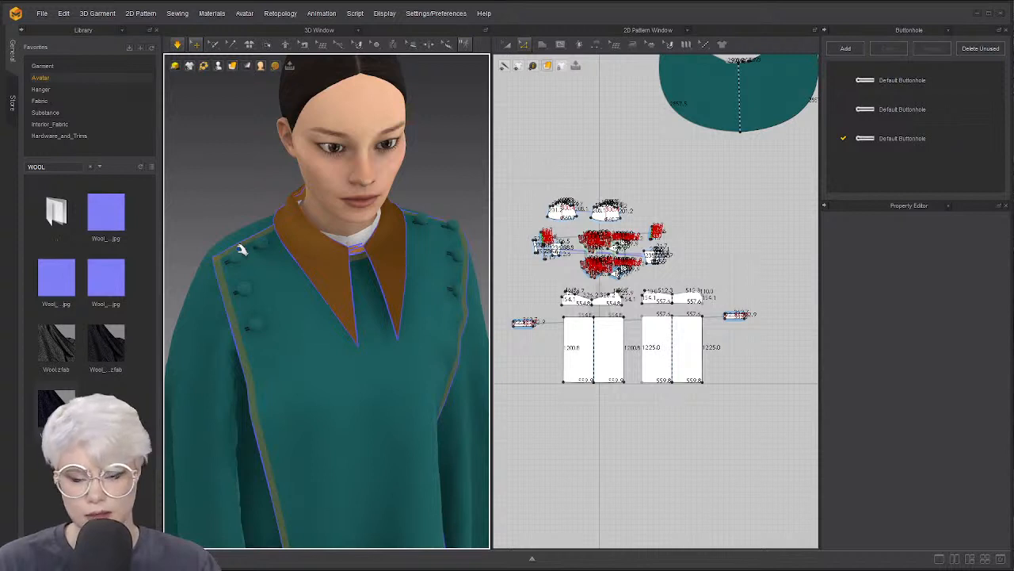
pyautogui.scroll(-5, 279, 302)
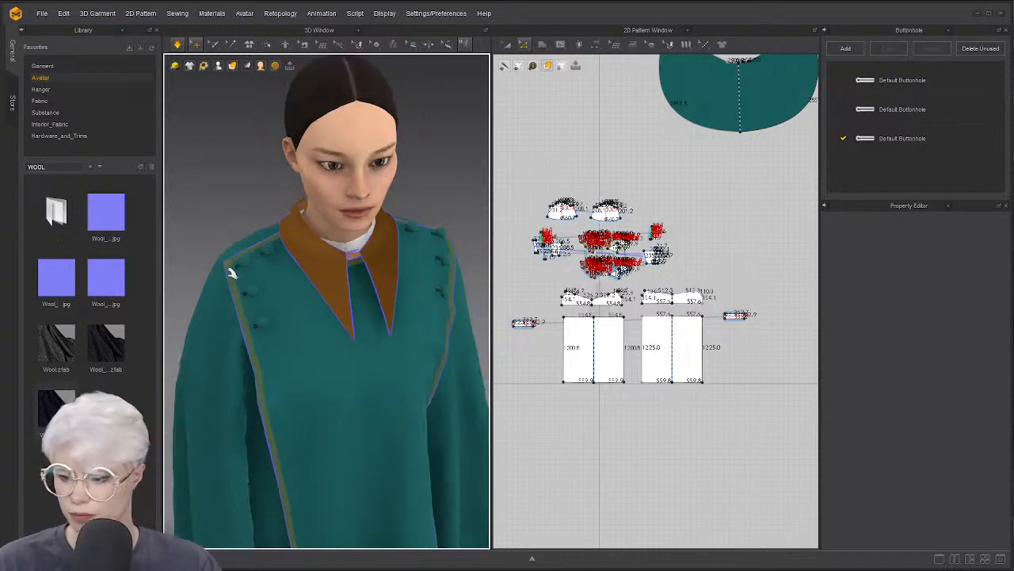
pyautogui.press('space')
pyautogui.moveTo(292, 274); pyautogui.dragTo(285, 267, button='right')
pyautogui.press('q')
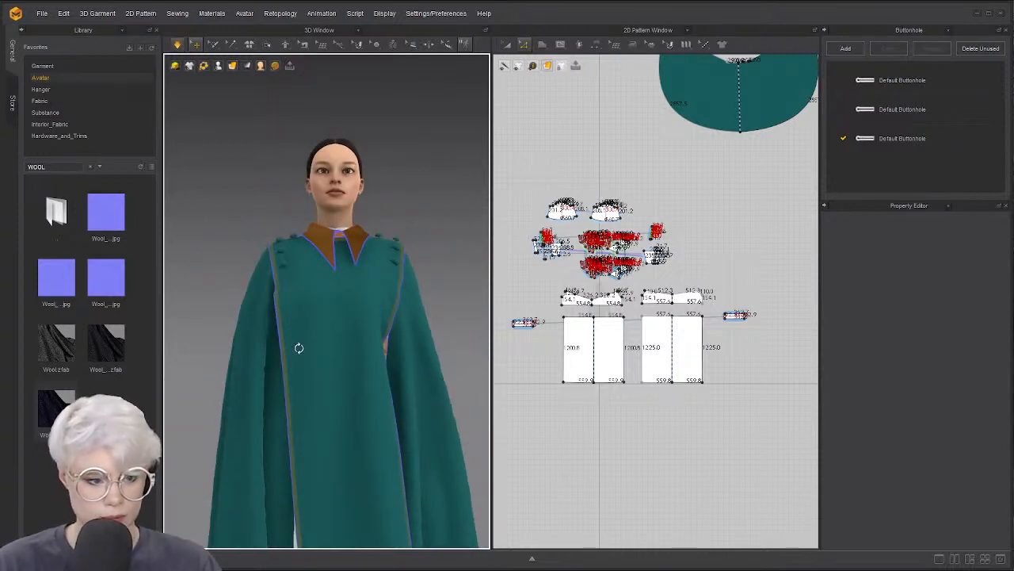
# Apply the FV2_07 pose from the avatar library and simulate the outfit in the new pose
pyautogui.click(41, 77)
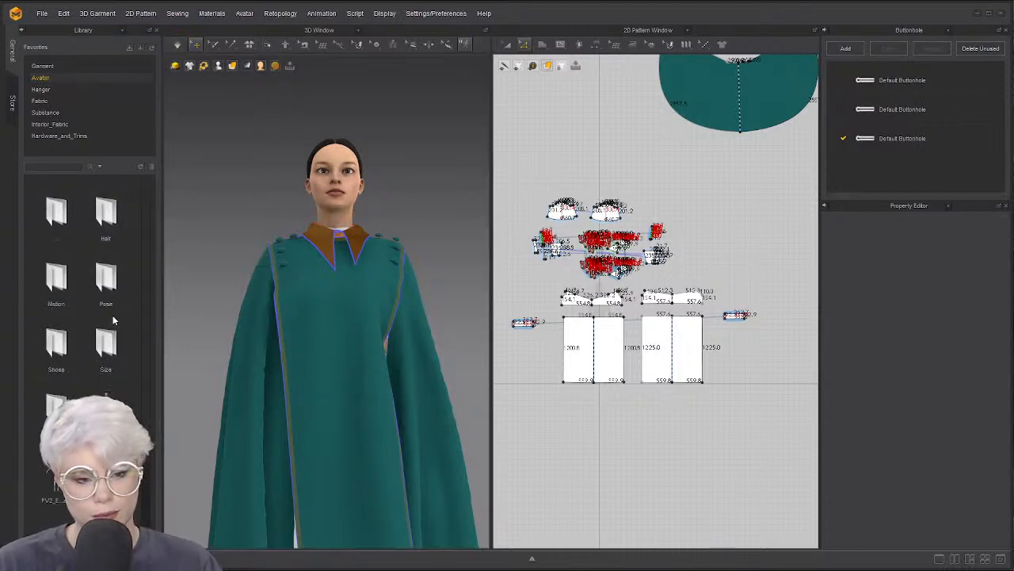
pyautogui.scroll(-2, 116, 359)
pyautogui.scroll(-3, 95, 373)
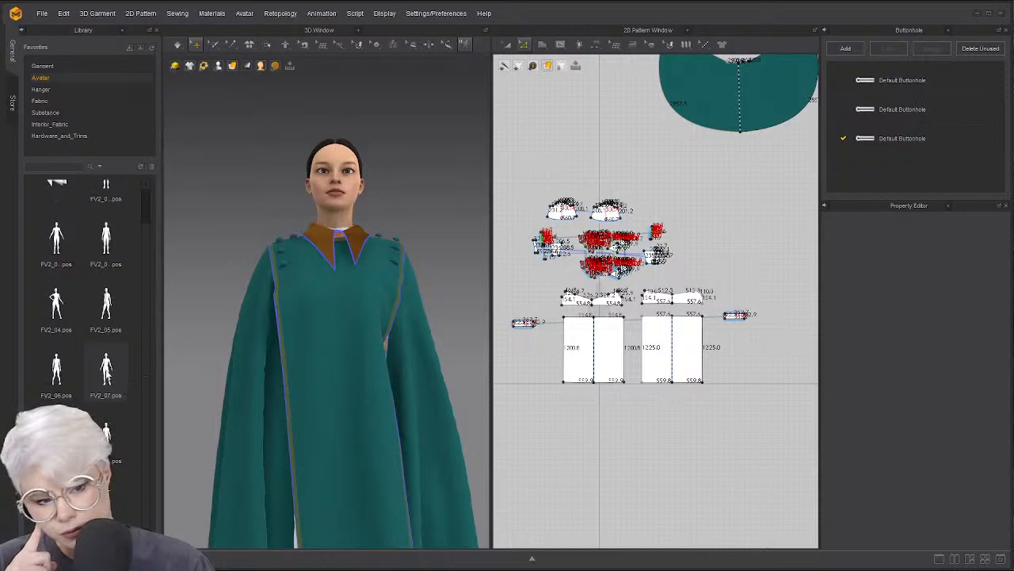
pyautogui.doubleClick(120, 382)
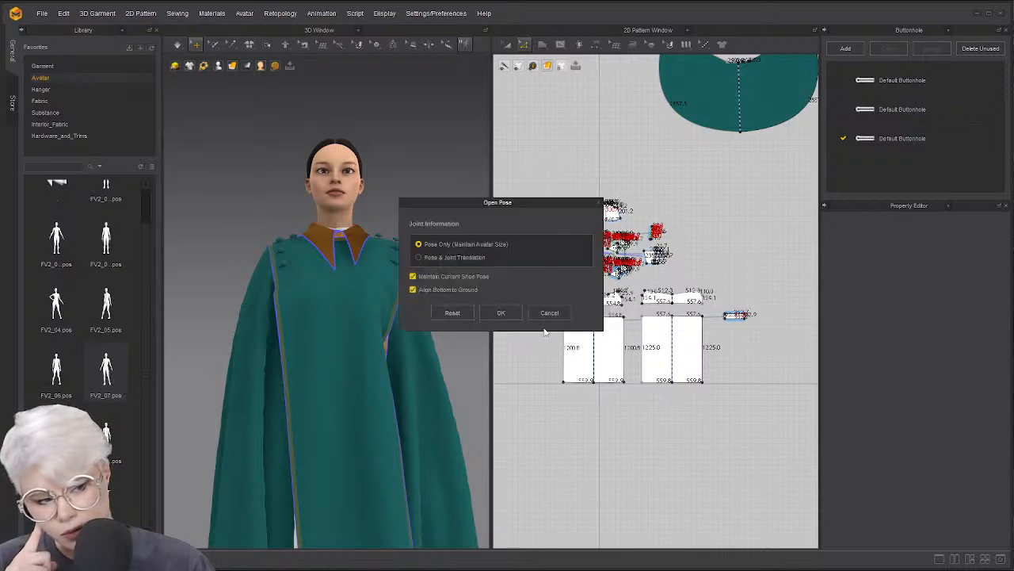
pyautogui.click(501, 313)
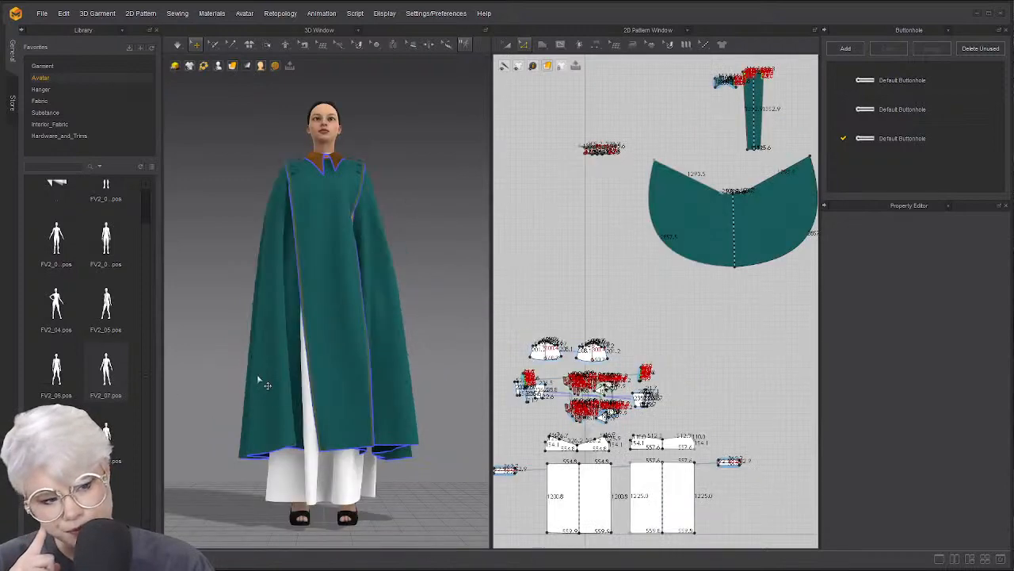
pyautogui.press('space')
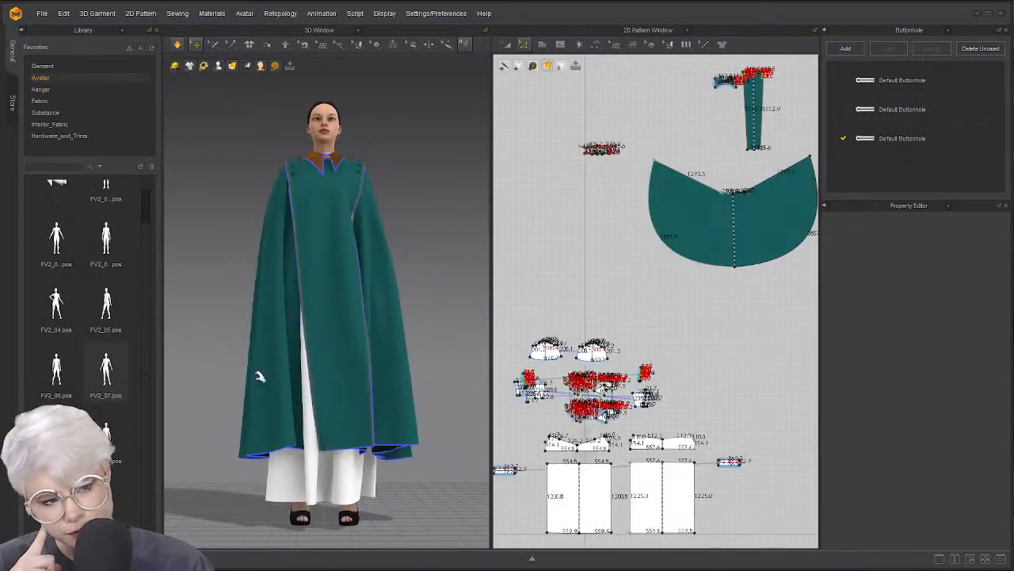
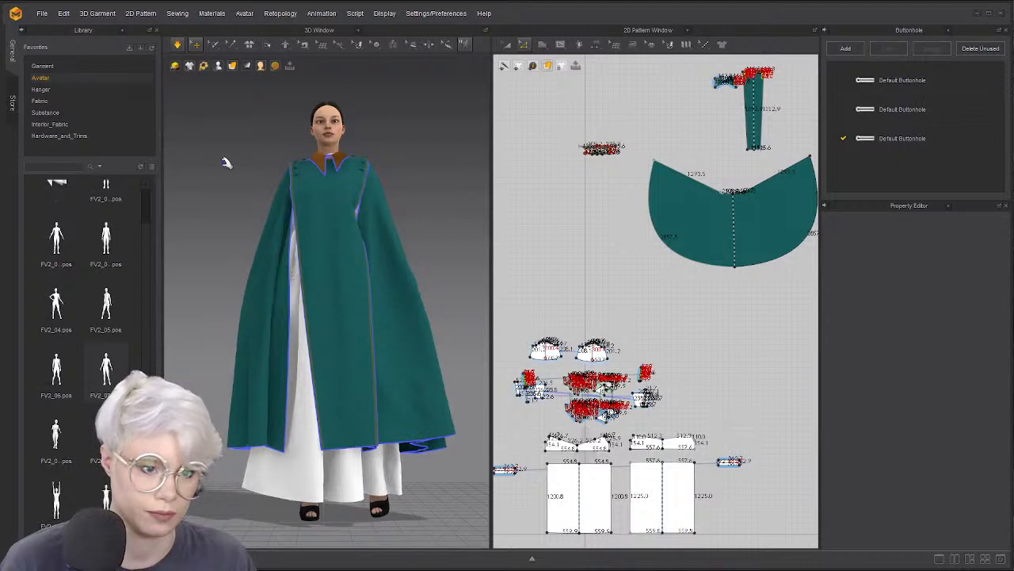
# Turn on simulation and try pulling the cape's left side off the arm, then undo it
pyautogui.click(178, 46)
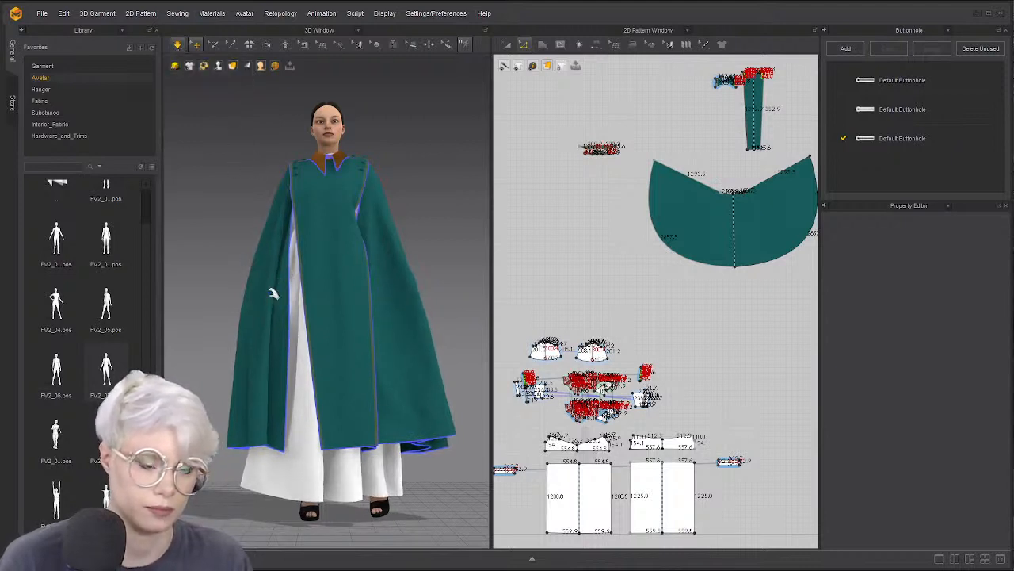
pyautogui.moveTo(276, 307); pyautogui.dragTo(293, 314)
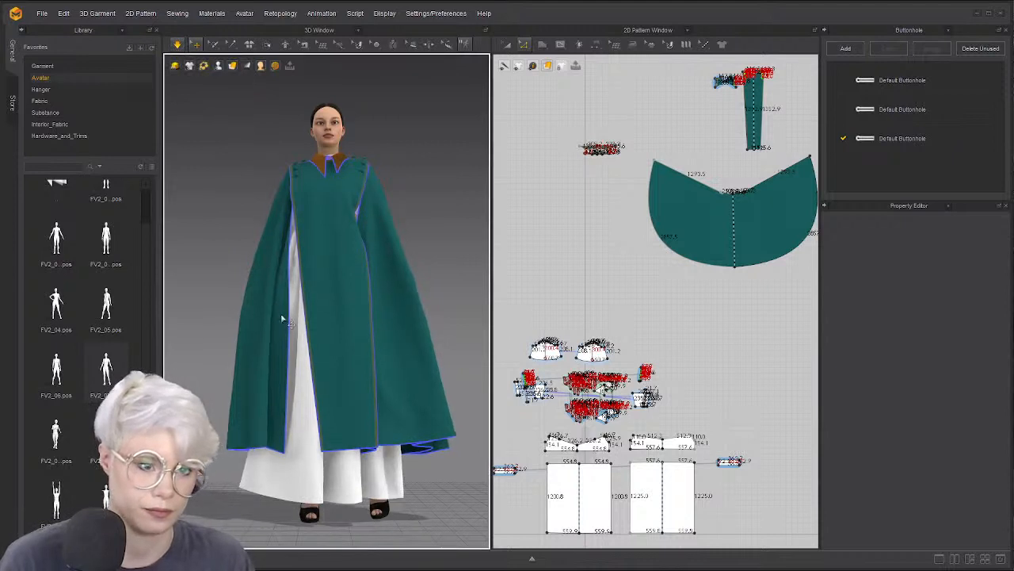
pyautogui.click(282, 316)
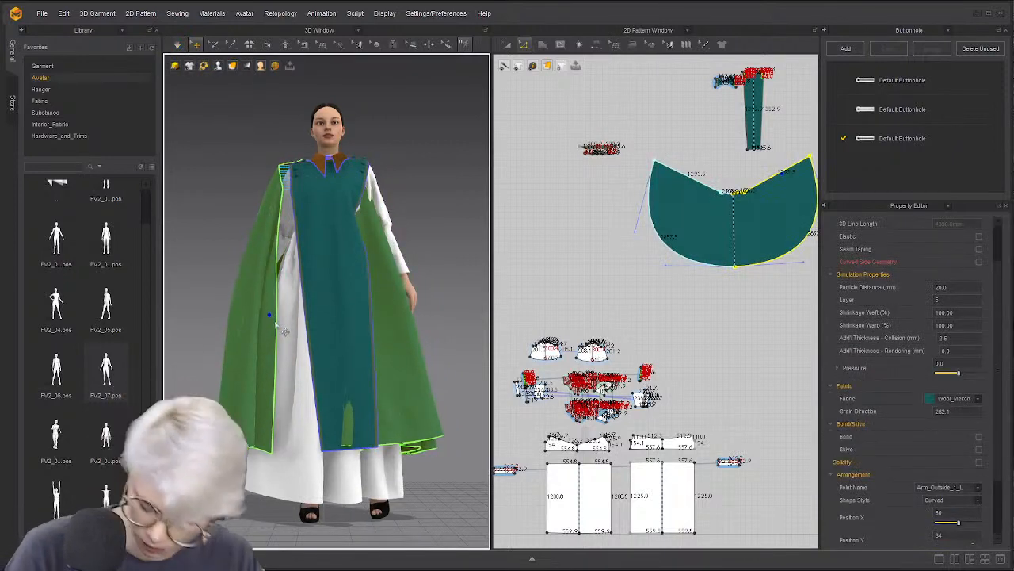
pyautogui.hotkey('ctrl', 'z')
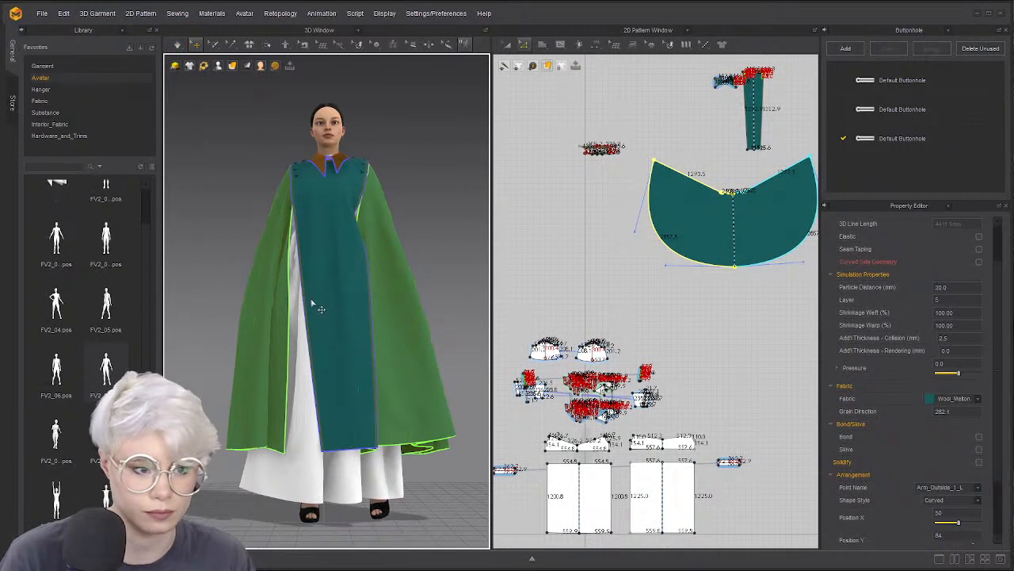
pyautogui.moveTo(316, 311); pyautogui.dragTo(273, 285, button='right')
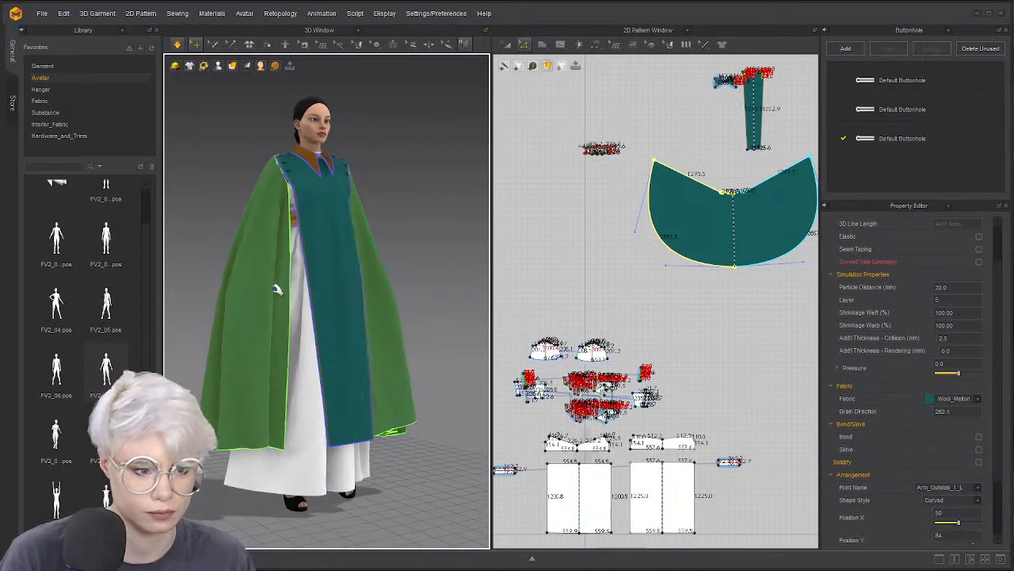
pyautogui.moveTo(222, 282); pyautogui.dragTo(177, 276)
pyautogui.press('space')
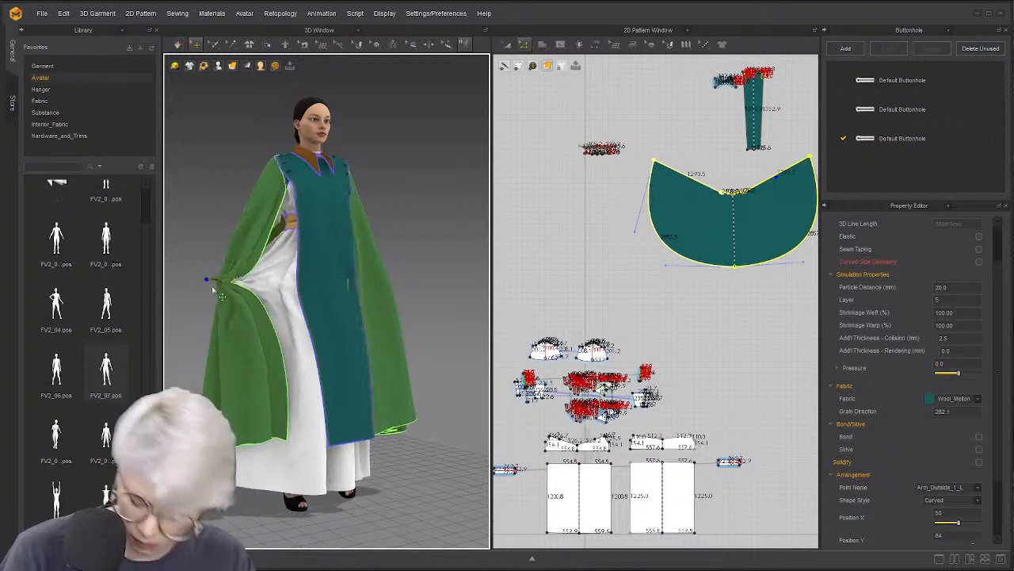
pyautogui.hotkey('ctrl', 'z')
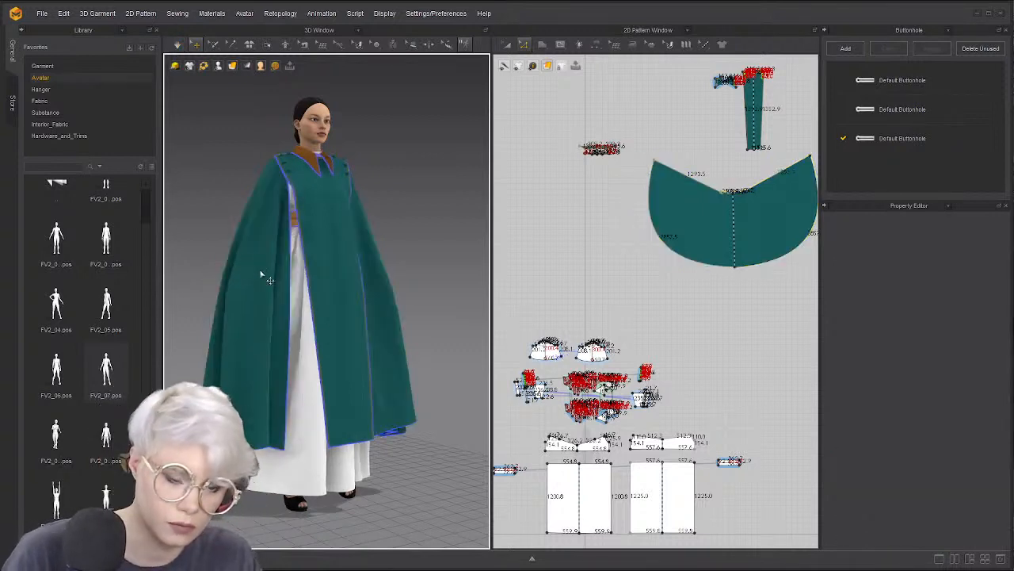
# Select the cape and drag its edge out to the left and up while simulating
pyautogui.click(306, 320)
pyautogui.click(220, 222)
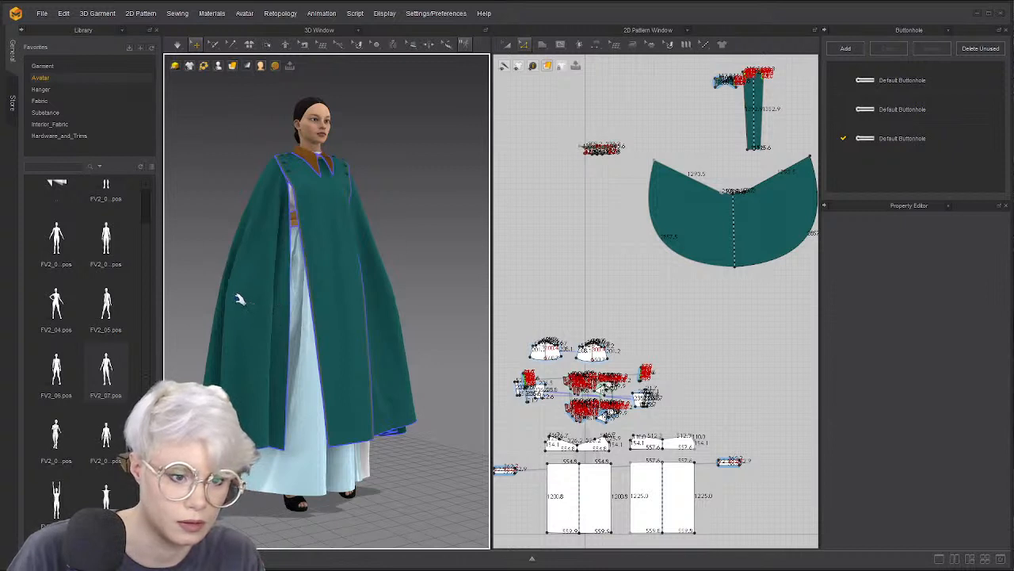
pyautogui.click(241, 301)
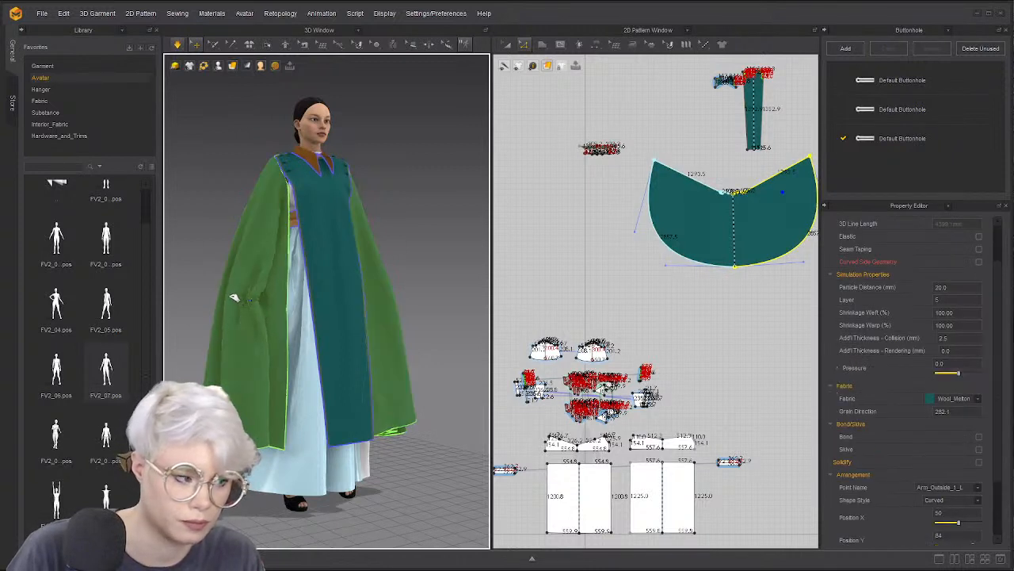
pyautogui.moveTo(230, 291); pyautogui.dragTo(133, 201)
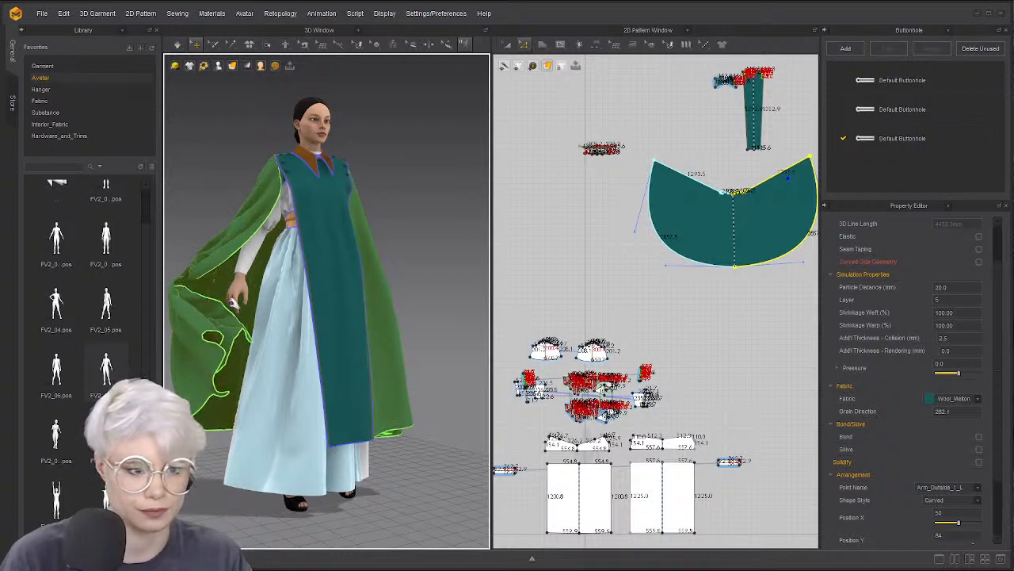
pyautogui.press('space')
pyautogui.moveTo(211, 333); pyautogui.dragTo(209, 302)
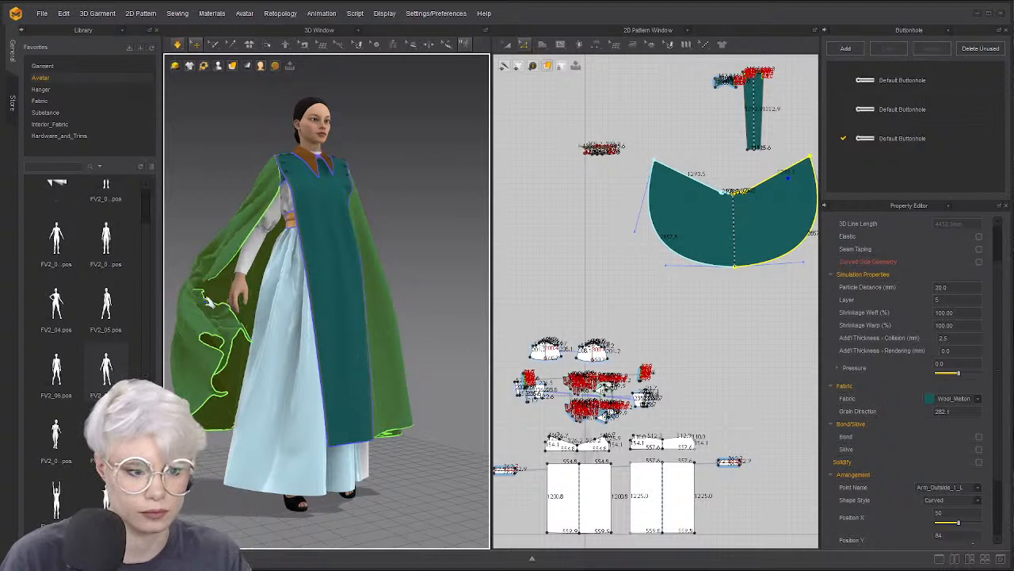
# Switch to Select Mesh (Box) to pick a patch of the cape's mesh
pyautogui.click(212, 45)
pyautogui.click(230, 82)
pyautogui.moveTo(176, 276); pyautogui.dragTo(212, 295, button='right')
pyautogui.click(218, 300)
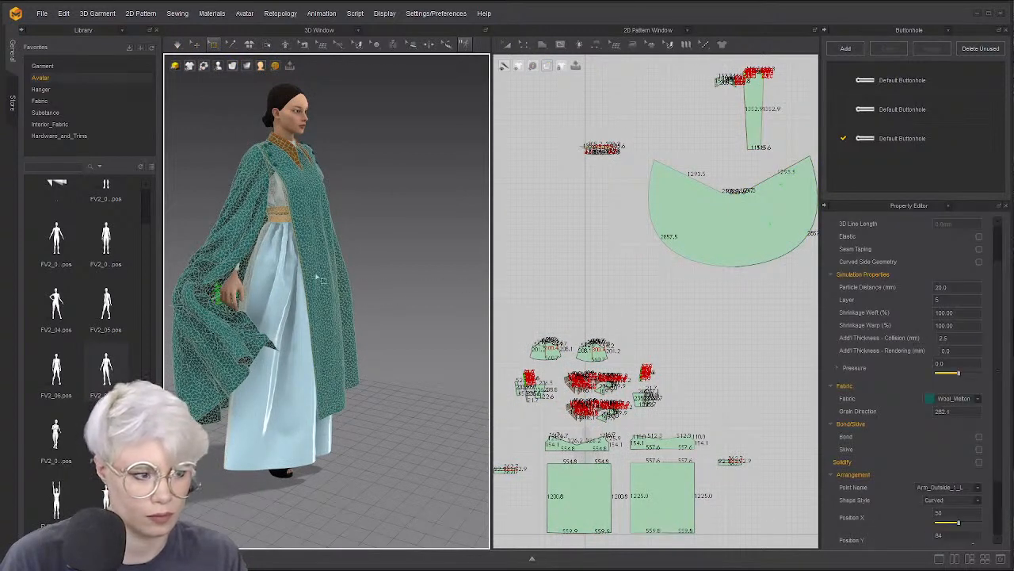
# Box-select the cape's left-edge mesh, pull it outward while simulating, then return to Select/Move
pyautogui.moveTo(180, 271); pyautogui.dragTo(214, 343)
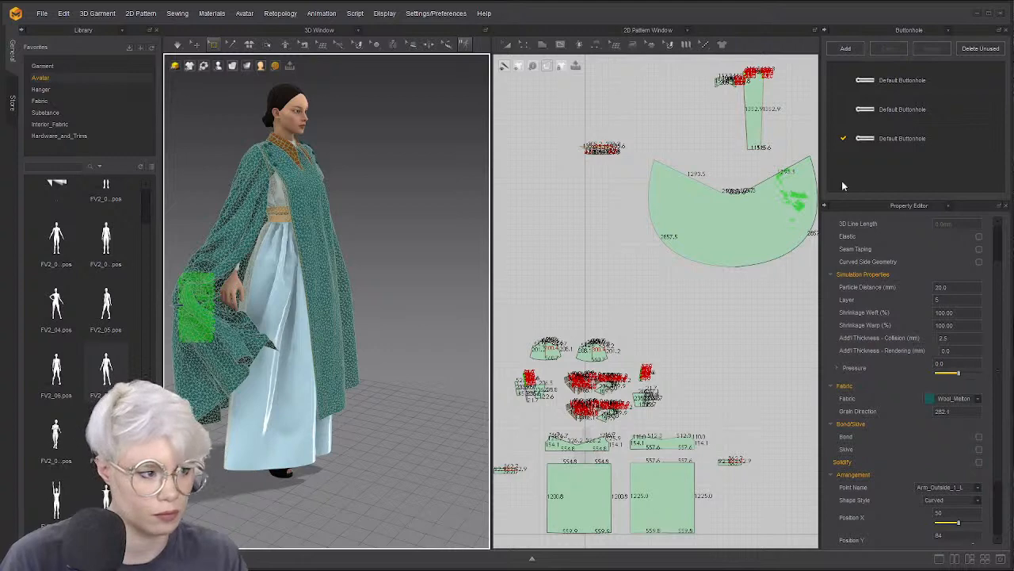
pyautogui.moveTo(776, 183); pyautogui.dragTo(803, 204)
pyautogui.moveTo(185, 299); pyautogui.dragTo(154, 292)
pyautogui.press('space')
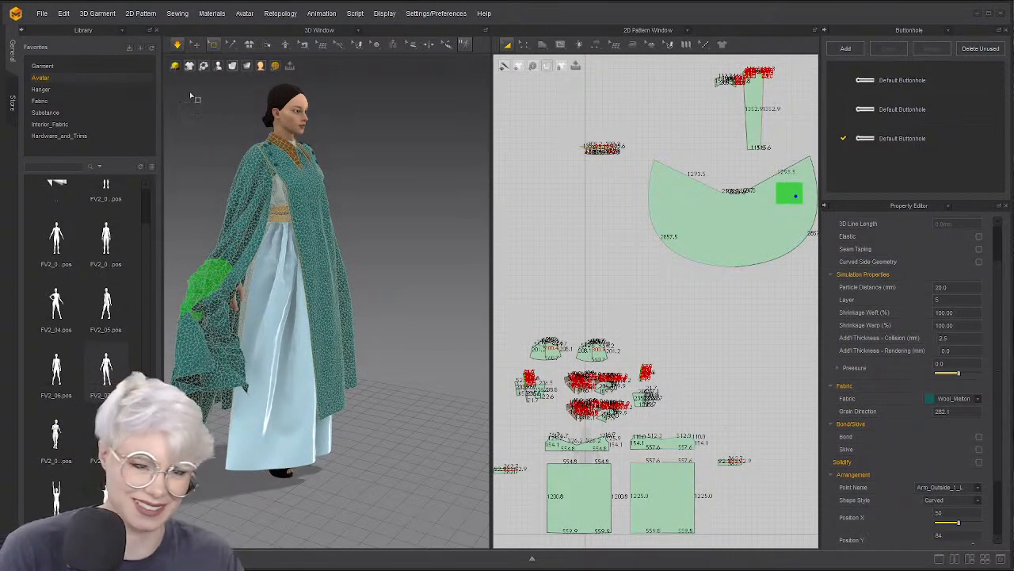
pyautogui.press('q')
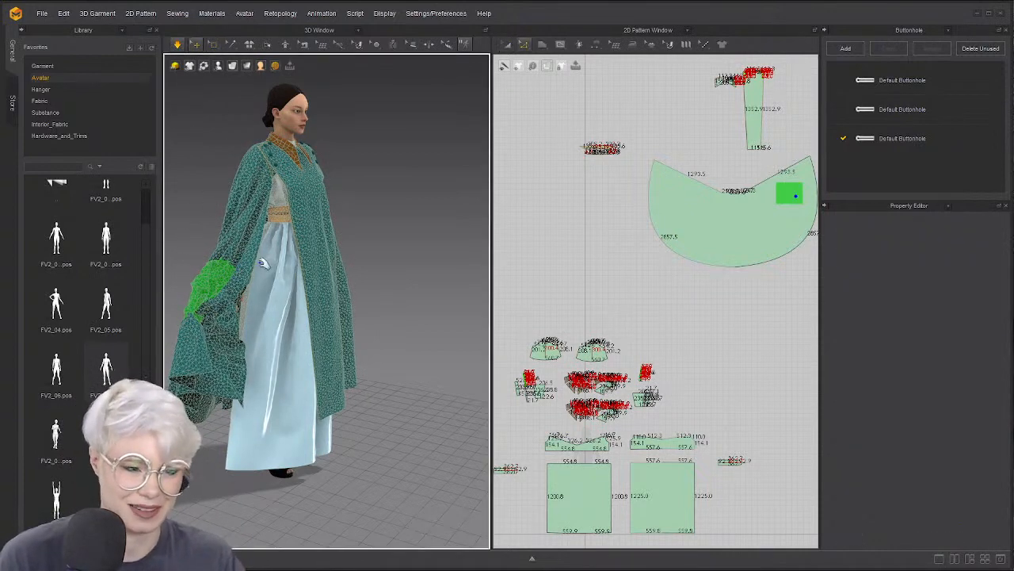
pyautogui.moveTo(207, 295); pyautogui.dragTo(248, 286, button='right')
pyautogui.click(200, 294)
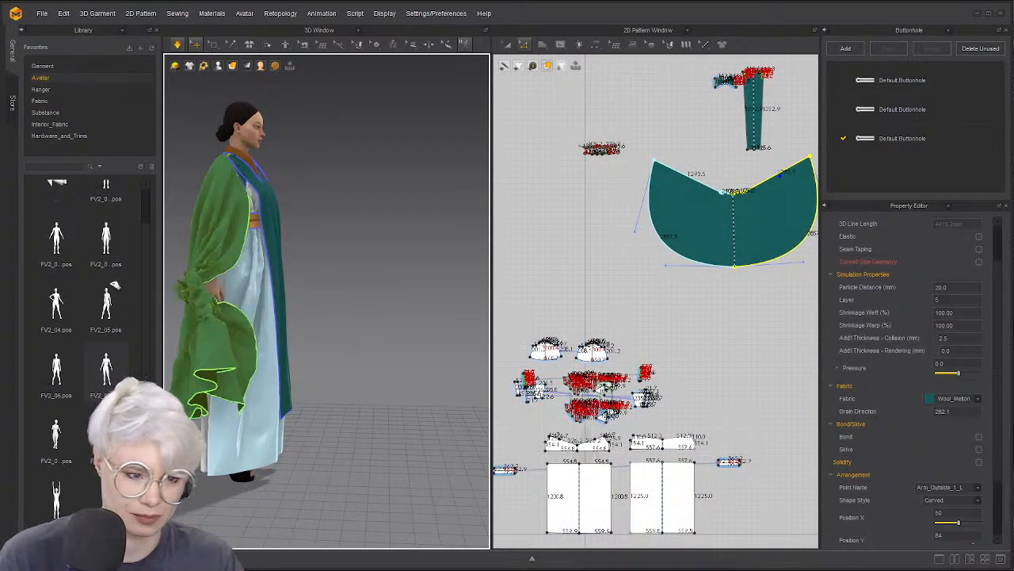
# Pull the cape outward during simulation, then stop and get a closer view of the avatar's front
pyautogui.moveTo(113, 285); pyautogui.dragTo(135, 306)
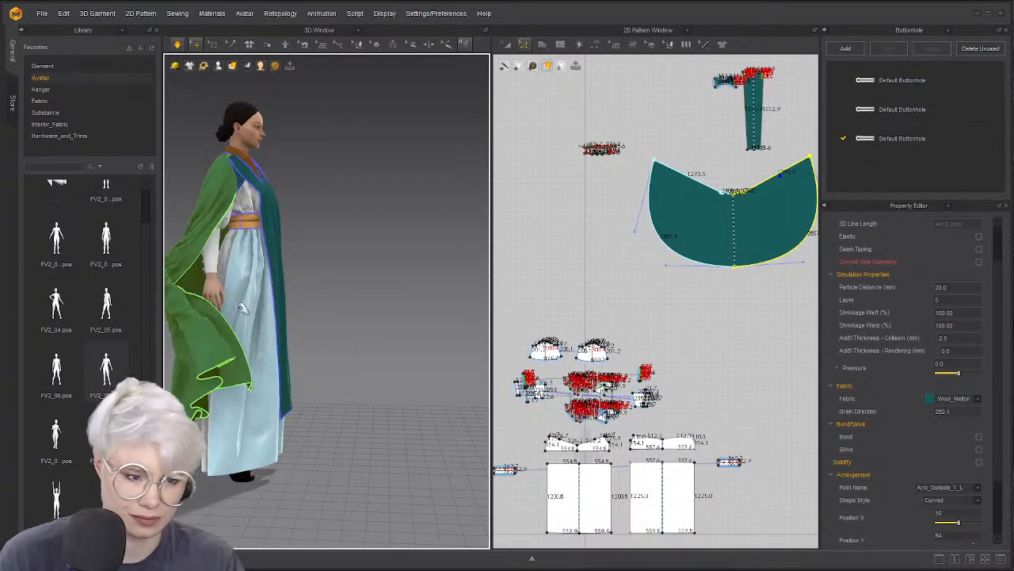
pyautogui.press('space')
pyautogui.moveTo(208, 308); pyautogui.dragTo(411, 236, button='right')
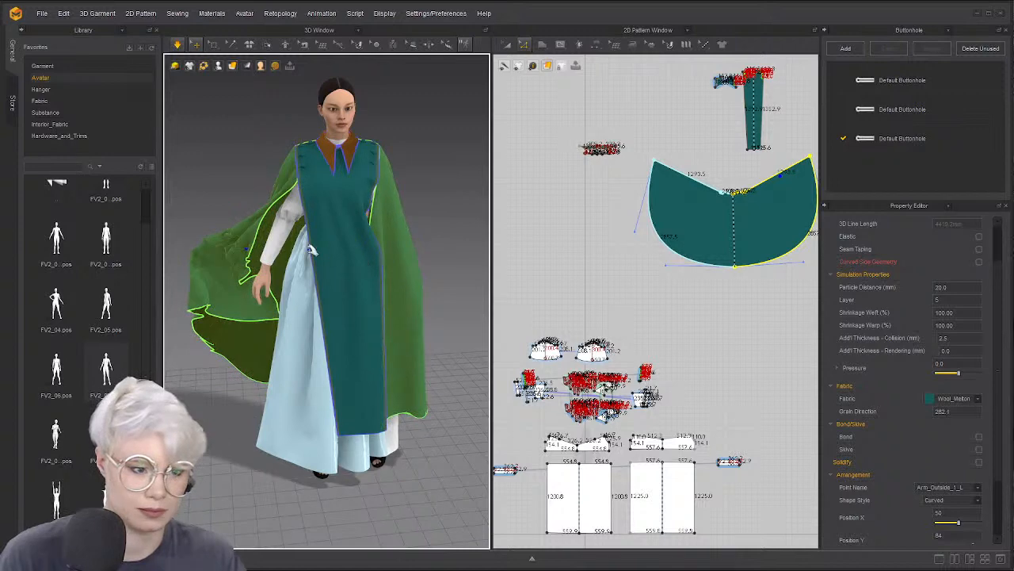
pyautogui.moveTo(408, 246); pyautogui.dragTo(388, 255, button='right')
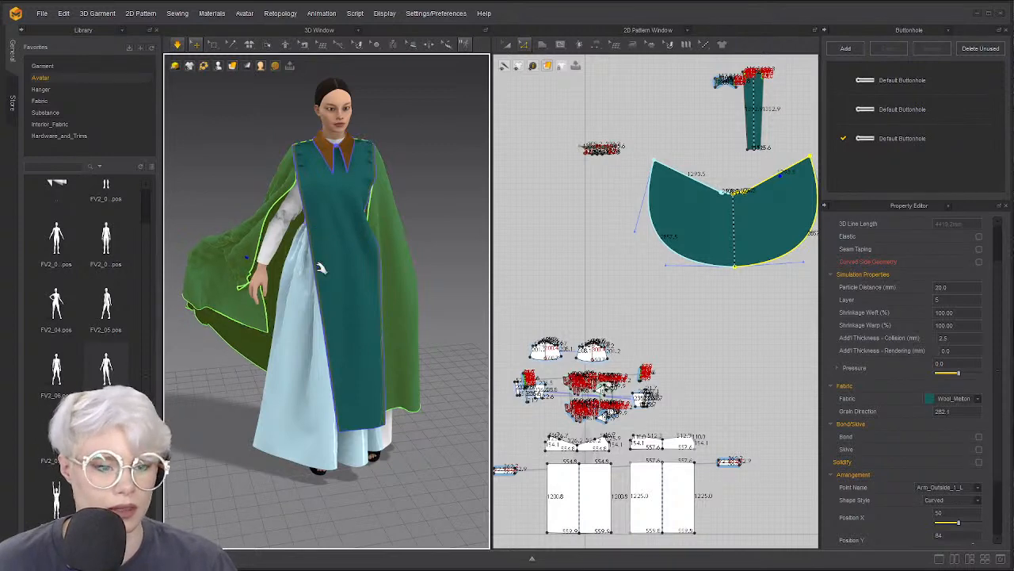
pyautogui.moveTo(339, 225); pyautogui.dragTo(293, 210, button='right')
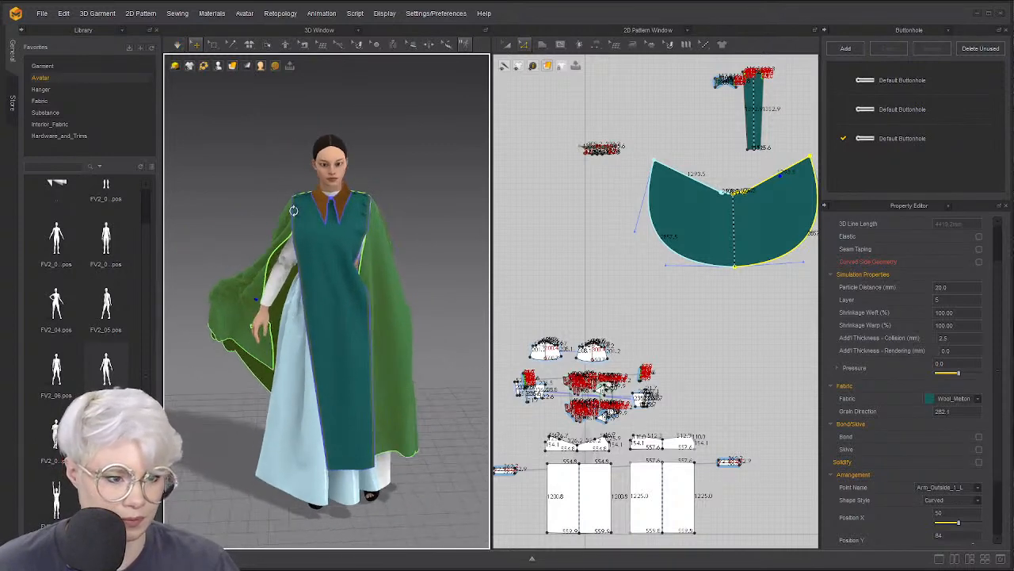
pyautogui.scroll(3, 294, 223)
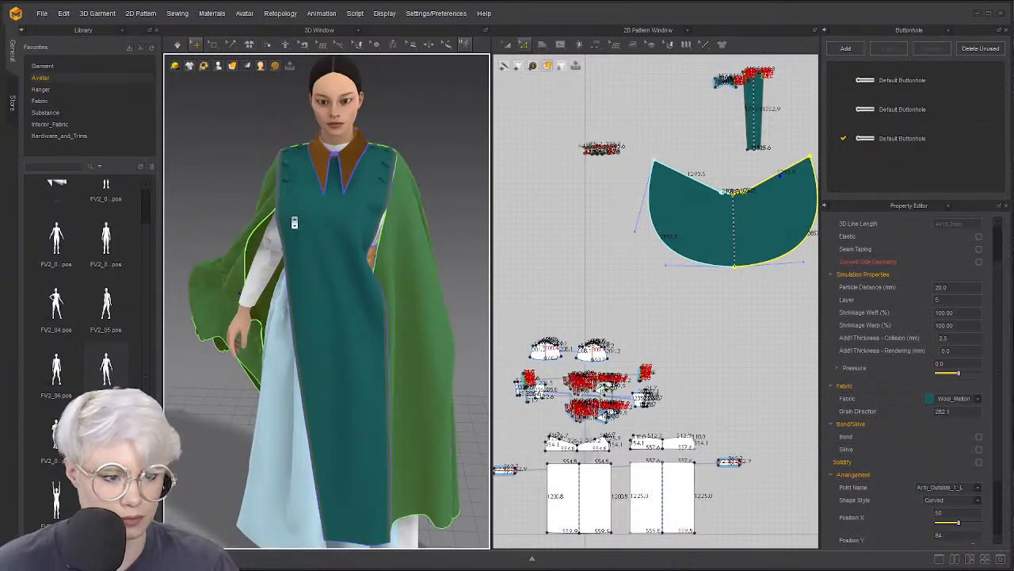
pyautogui.scroll(3, 294, 222)
pyautogui.moveTo(294, 185); pyautogui.dragTo(342, 185, button='right')
# Move the front tabard panel back to her front centre, deselect it, and simulate
pyautogui.click(312, 160)
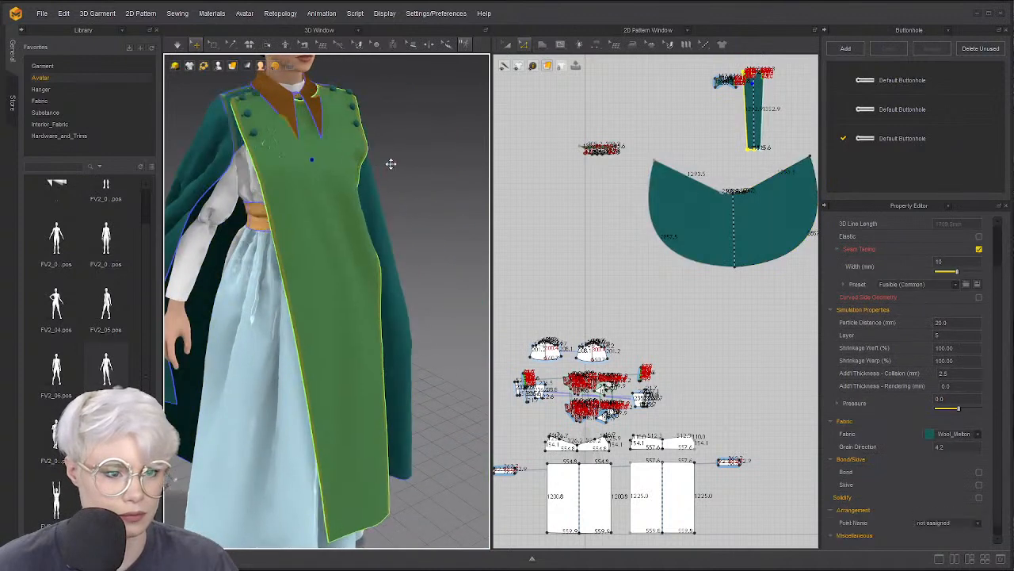
pyautogui.moveTo(390, 163)
pyautogui.mouseDown()
pyautogui.moveTo(470, 145)
pyautogui.moveTo(386, 165)
pyautogui.mouseUp()
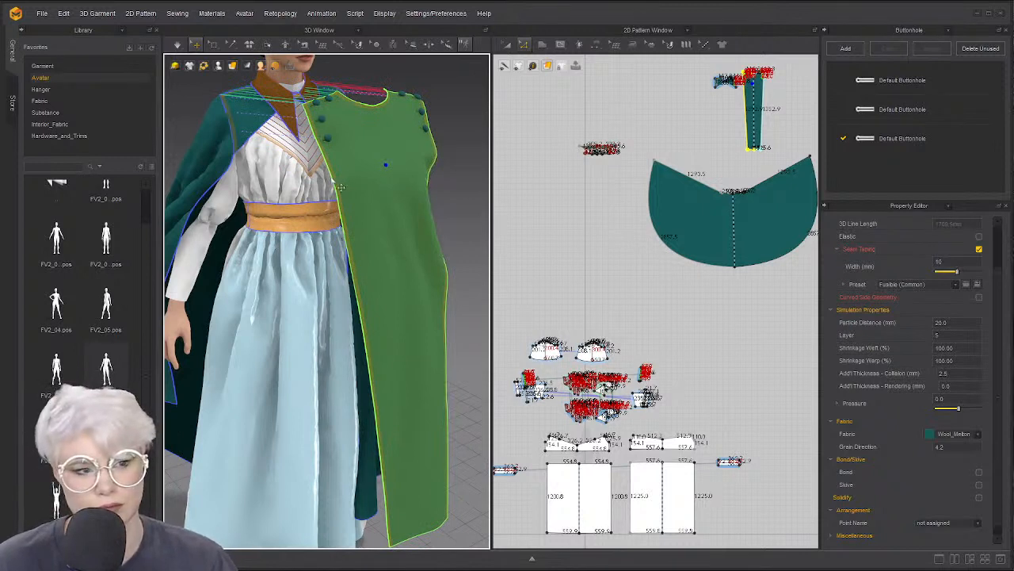
pyautogui.moveTo(341, 187); pyautogui.dragTo(305, 201)
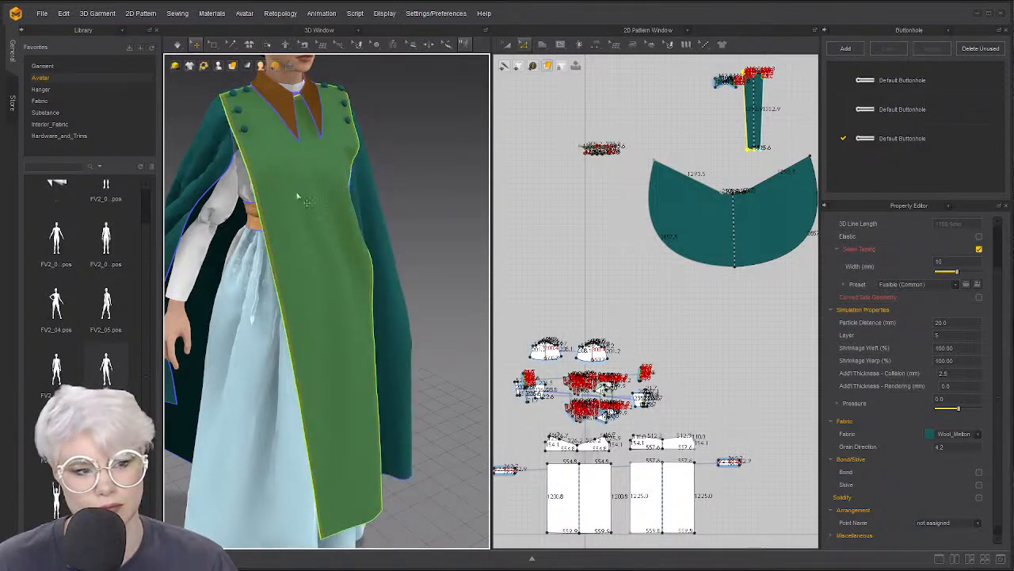
pyautogui.click(190, 117)
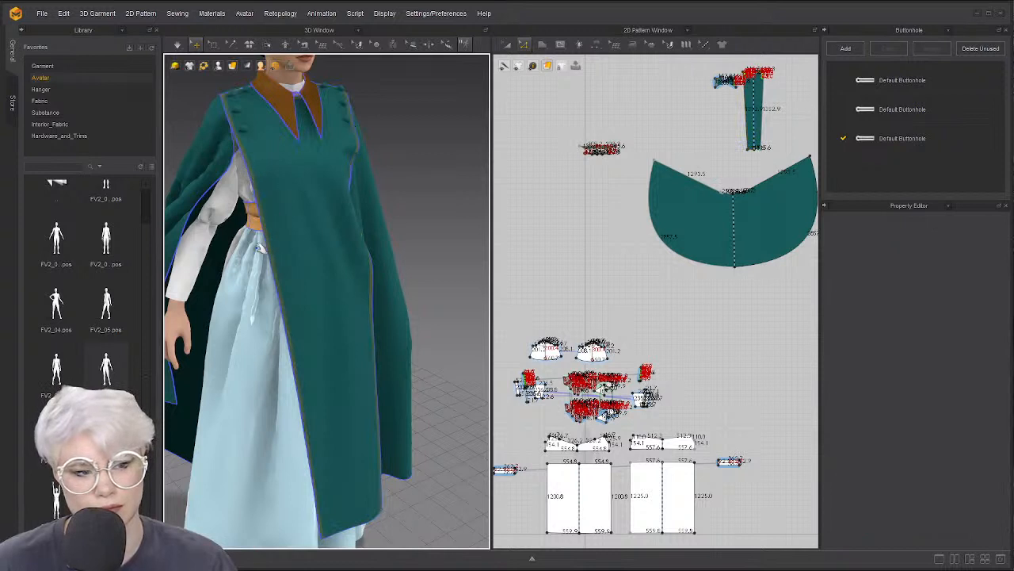
pyautogui.press('space')
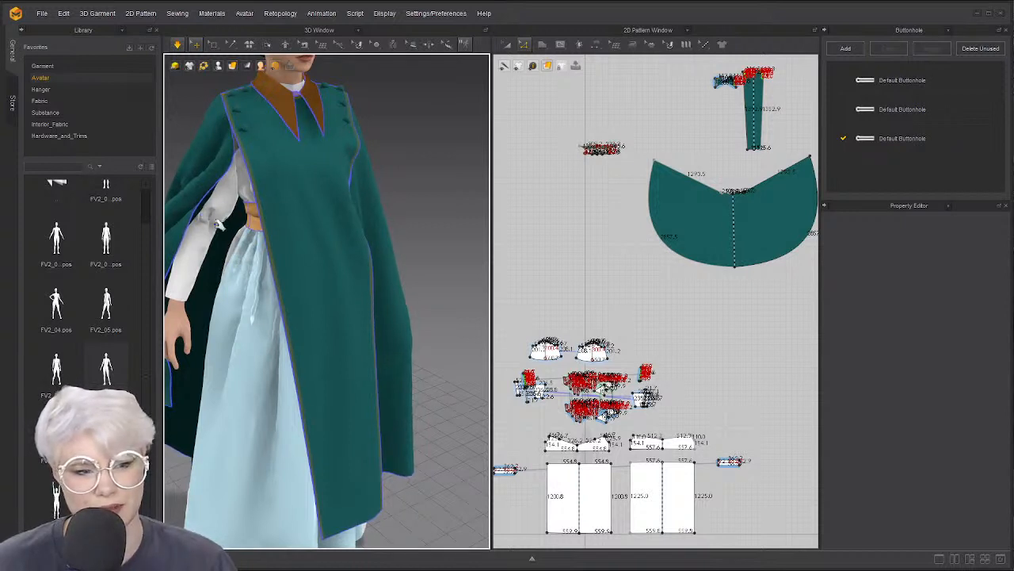
pyautogui.moveTo(198, 212); pyautogui.dragTo(183, 184, button='right')
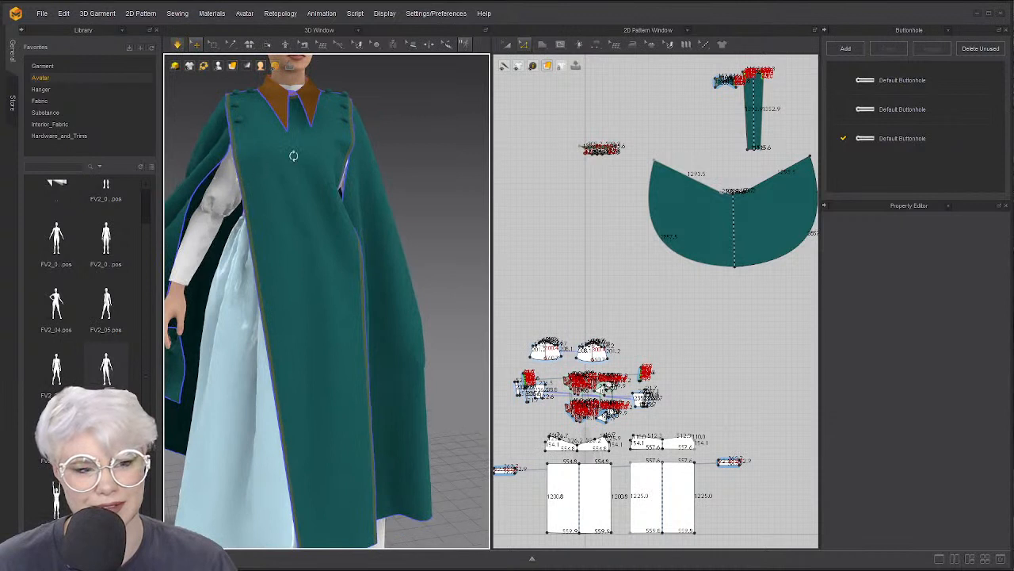
pyautogui.scroll(3, 293, 155)
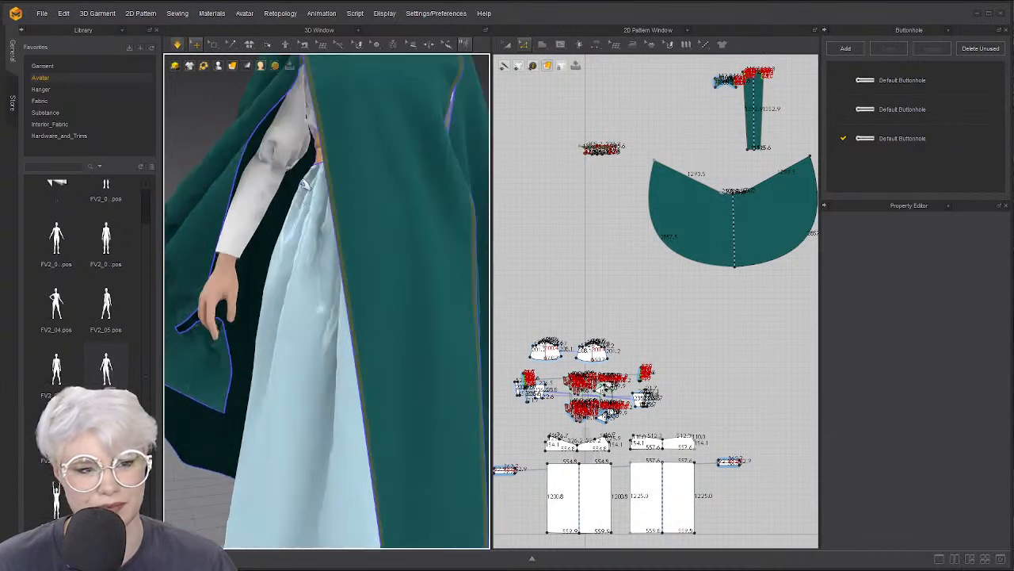
pyautogui.scroll(-4, 303, 183)
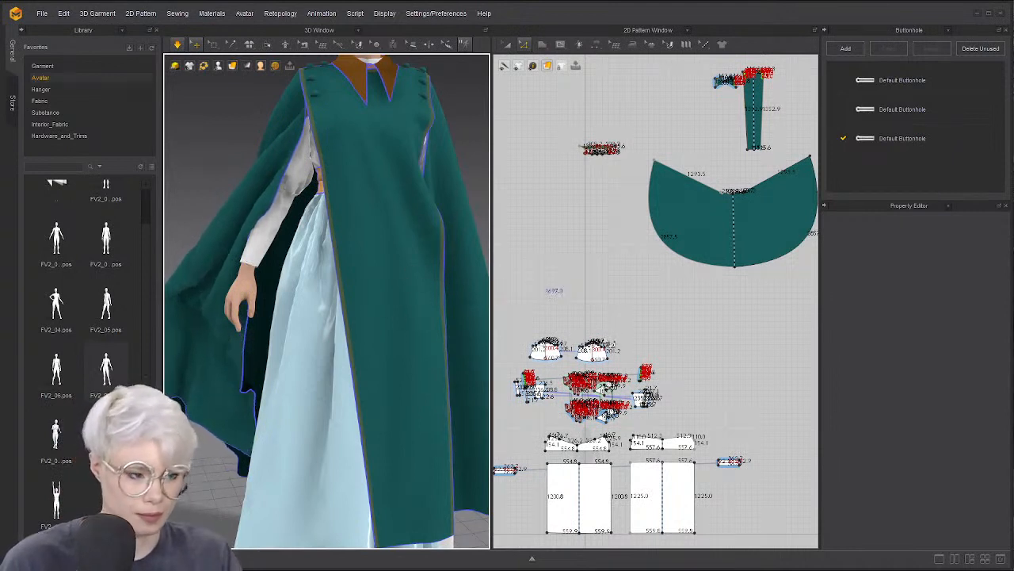
# Clear the pattern selection, pan to the avatar's head, and simulate until tabard and cape settle
pyautogui.scroll(-3, 606, 331)
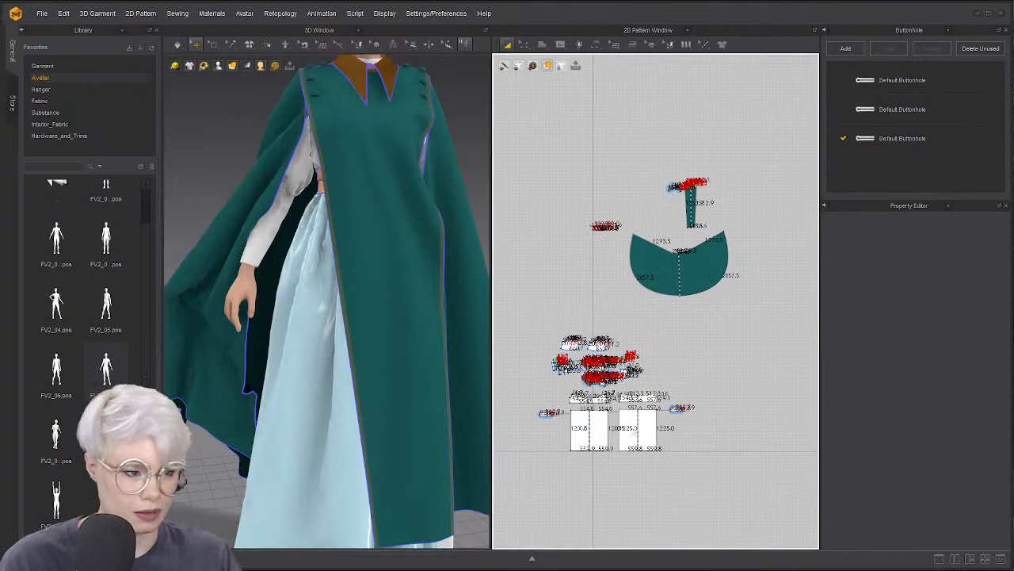
pyautogui.moveTo(717, 501); pyautogui.dragTo(692, 462)
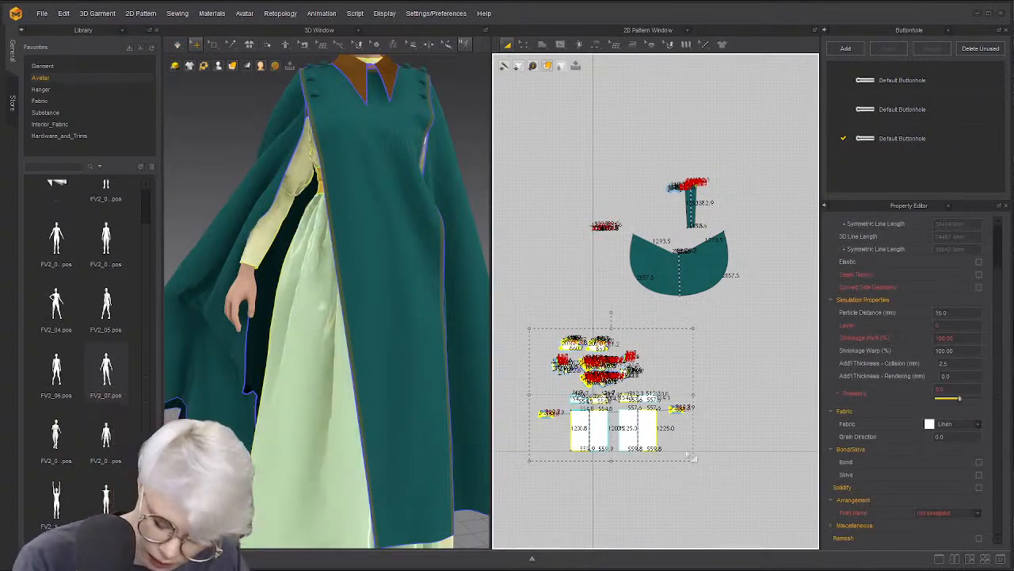
pyautogui.click(244, 123)
pyautogui.moveTo(314, 133); pyautogui.dragTo(273, 247, button='middle')
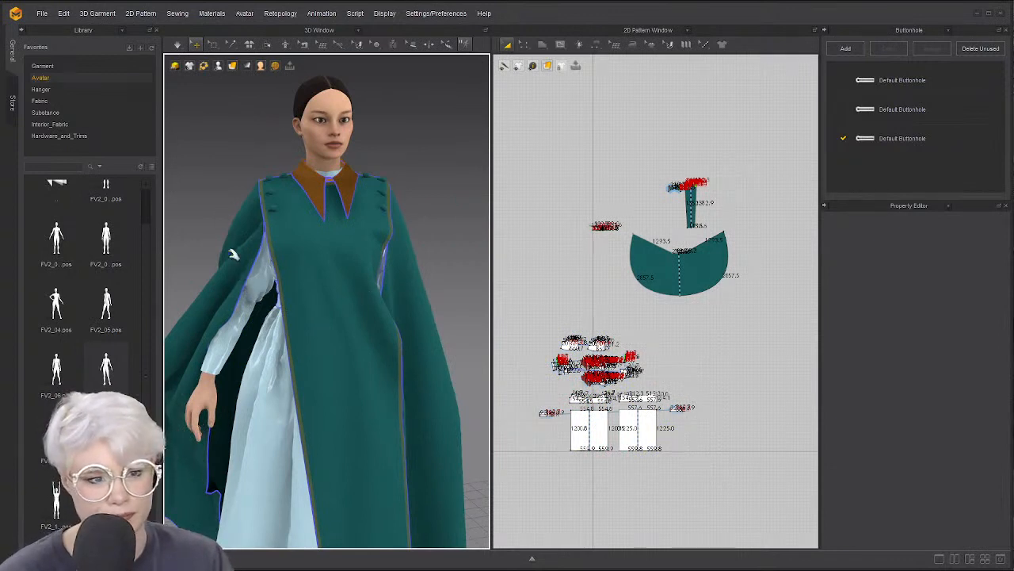
pyautogui.press('space')
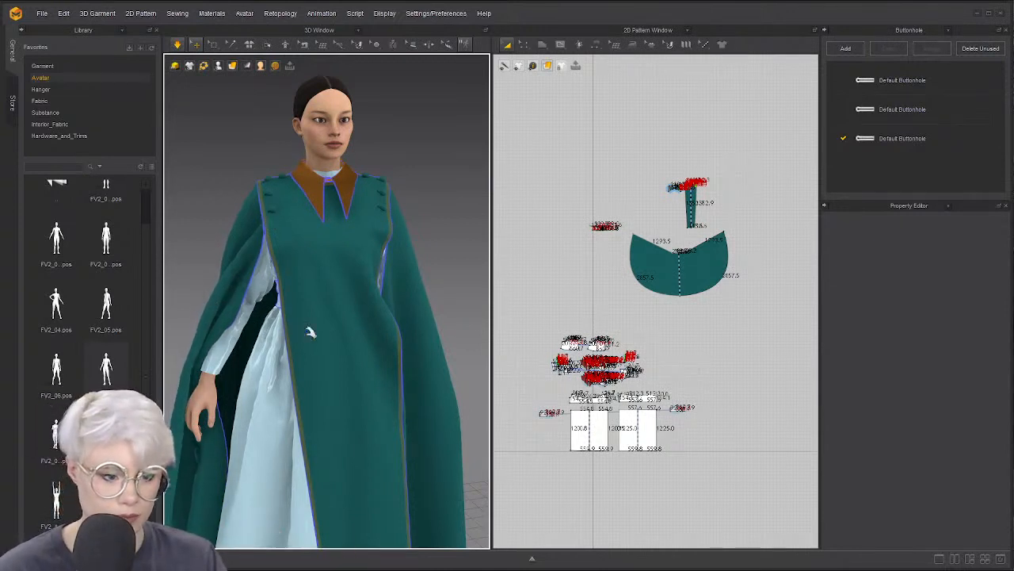
pyautogui.moveTo(344, 282); pyautogui.dragTo(320, 280, button='right')
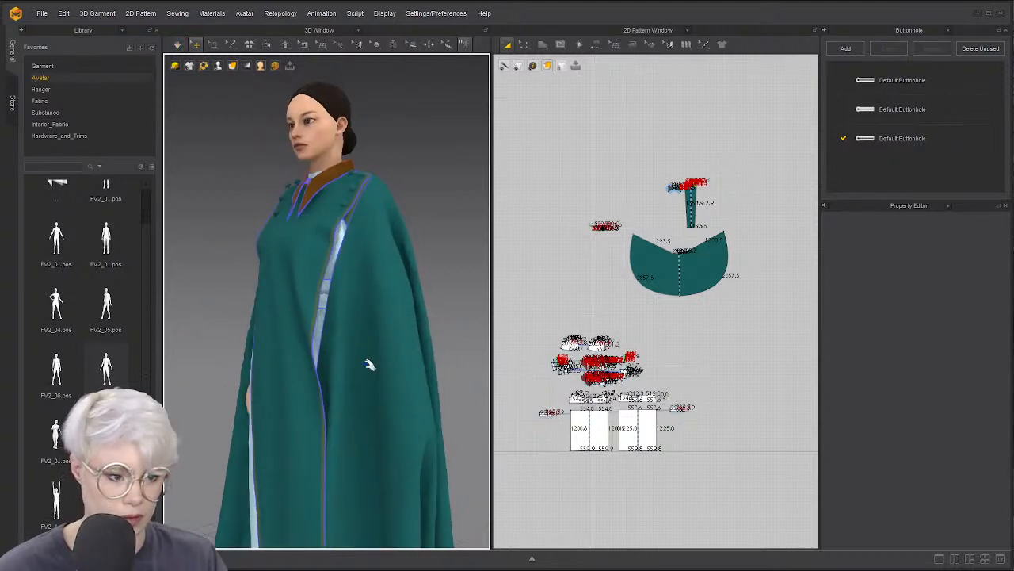
# Box-select part of the cape mesh, drag it away from the body, and simulate until it re-drapes
pyautogui.click(217, 44)
pyautogui.moveTo(319, 267); pyautogui.dragTo(405, 379)
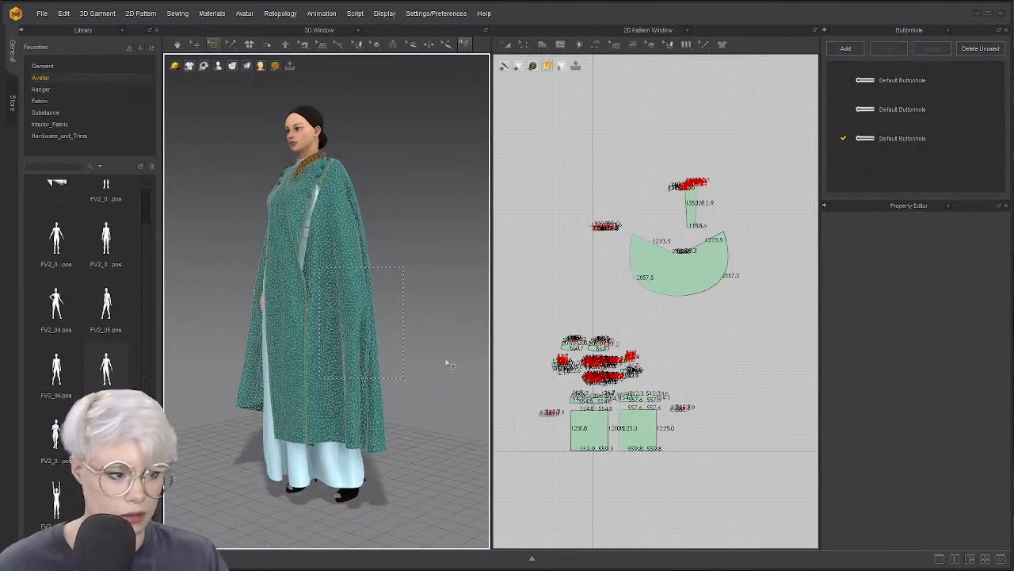
pyautogui.moveTo(623, 227); pyautogui.dragTo(672, 281)
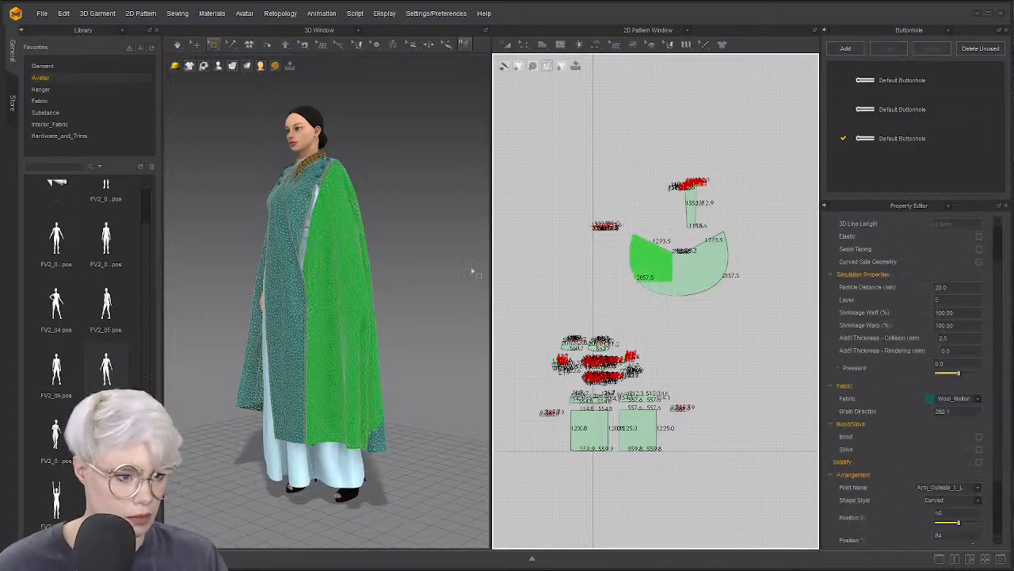
pyautogui.moveTo(337, 339); pyautogui.dragTo(419, 326)
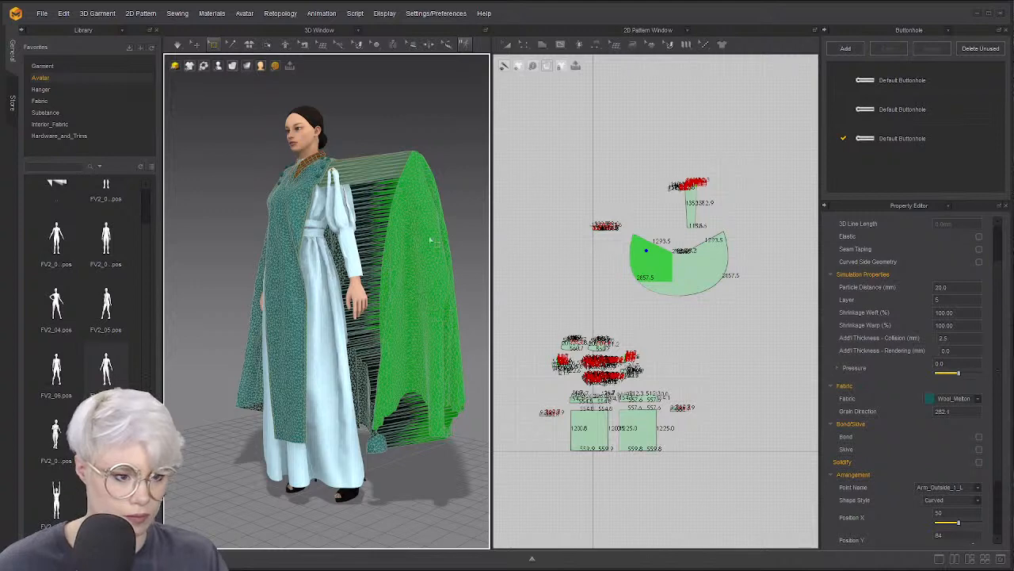
pyautogui.press('space')
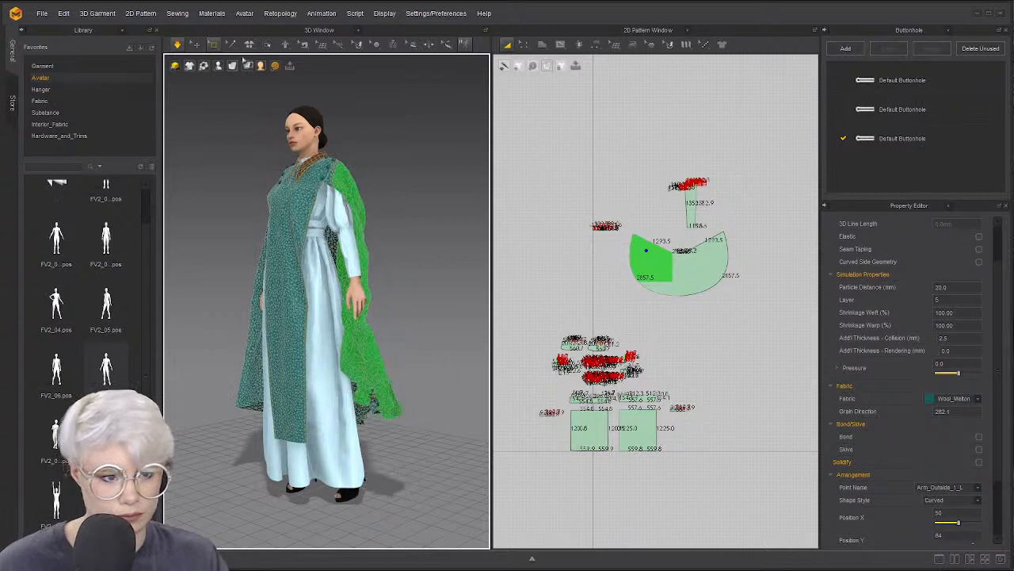
pyautogui.click(234, 141)
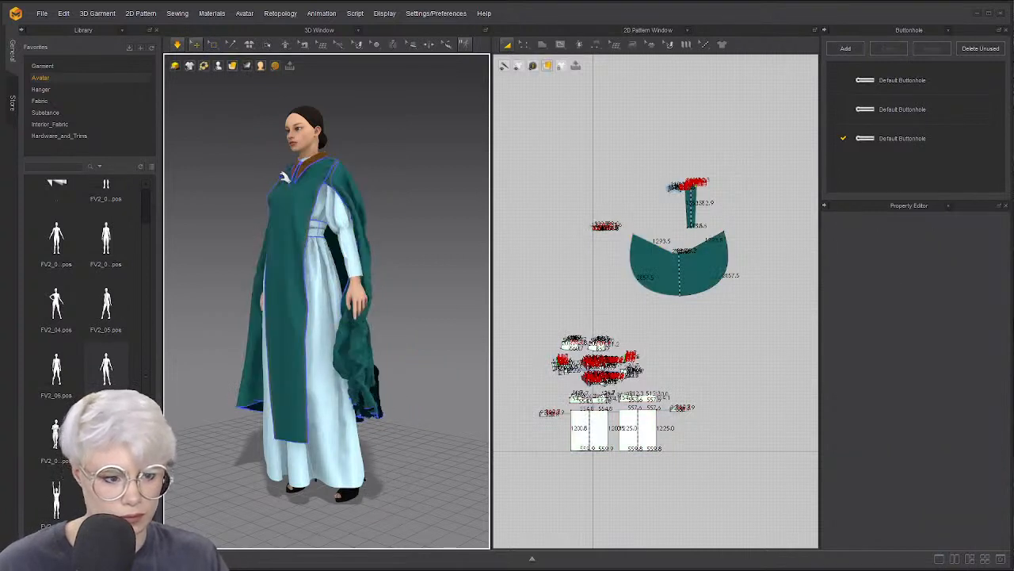
pyautogui.moveTo(286, 181); pyautogui.dragTo(356, 192, button='right')
pyautogui.press('space')
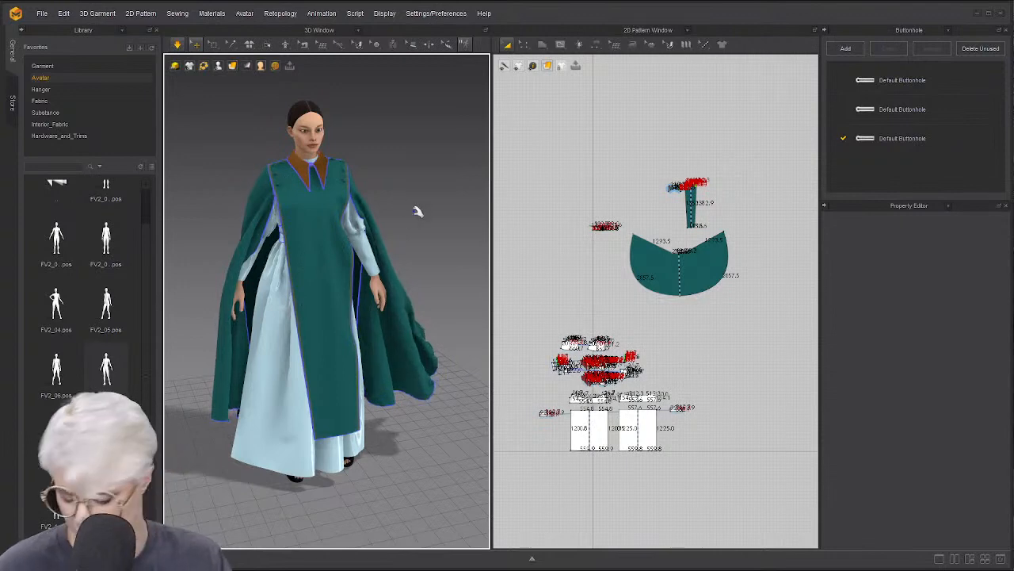
pyautogui.scroll(5, 666, 203)
pyautogui.scroll(-5, 654, 287)
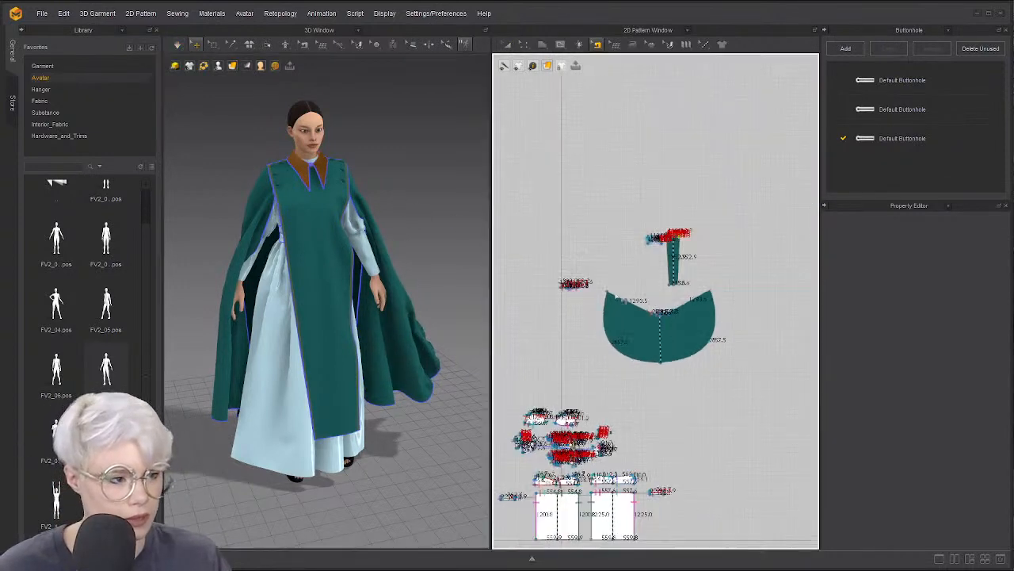
# Inspect the collar-to-shoulder sewing lines on the front pattern
pyautogui.scroll(4, 621, 206)
pyautogui.scroll(2, 621, 207)
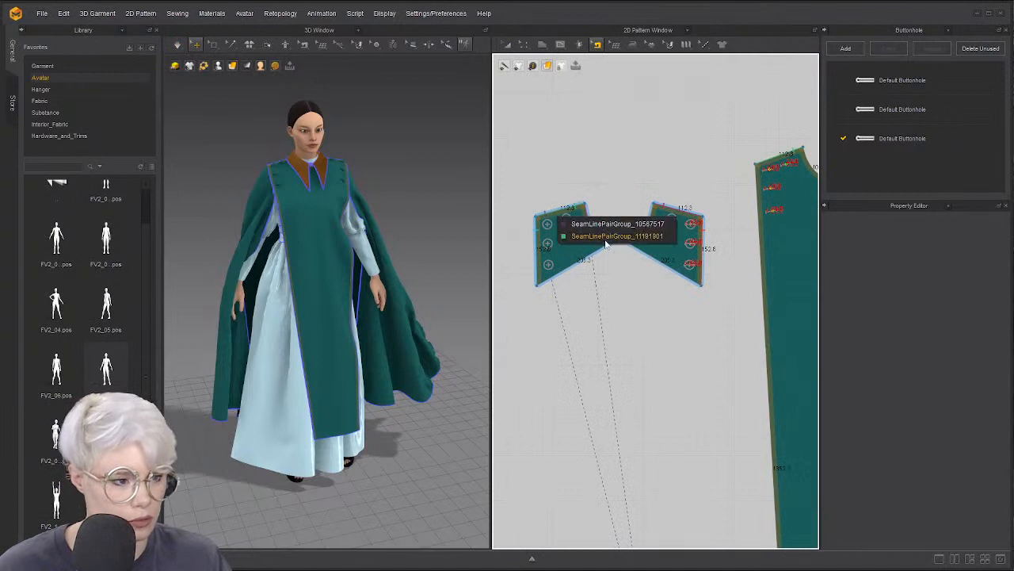
pyautogui.click(545, 243)
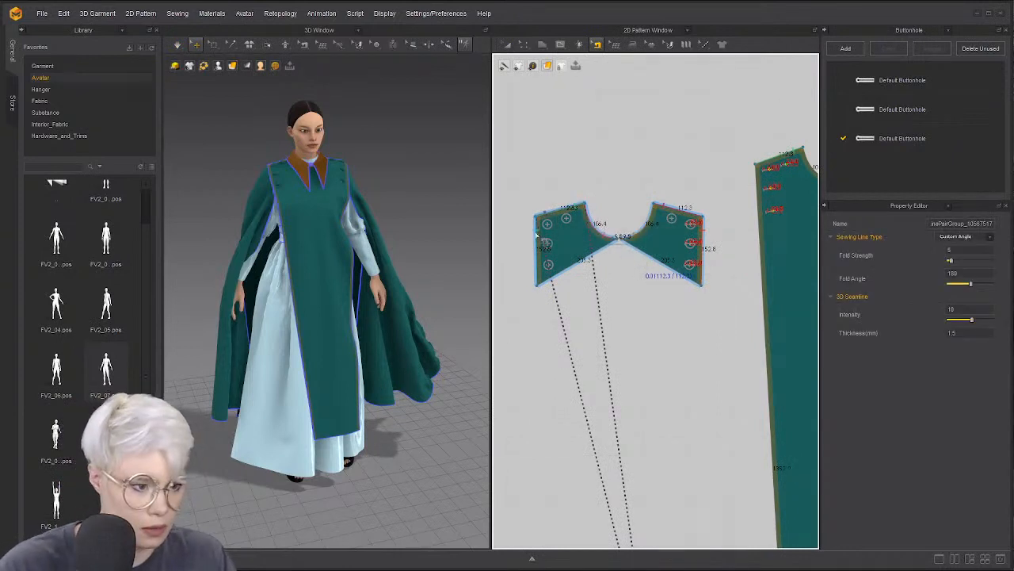
pyautogui.click(538, 243)
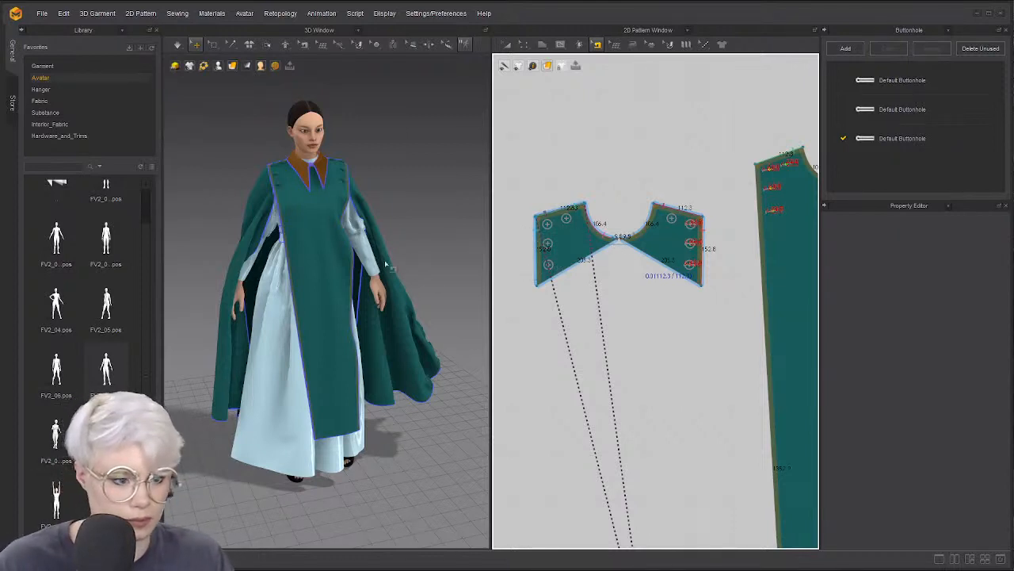
pyautogui.moveTo(657, 196); pyautogui.dragTo(619, 206, button='middle')
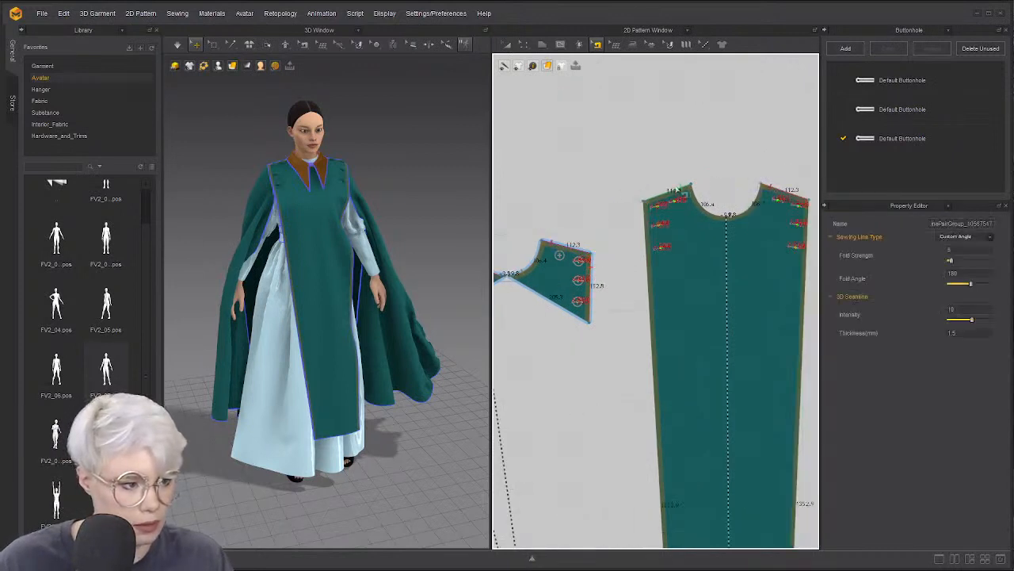
pyautogui.click(678, 189)
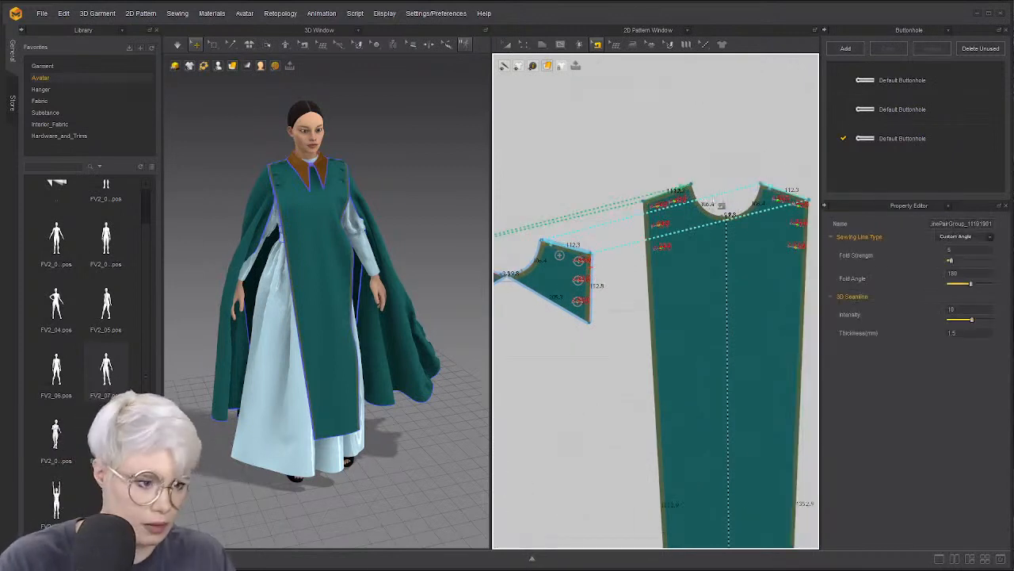
pyautogui.click(615, 234)
pyautogui.moveTo(307, 198); pyautogui.dragTo(326, 192, button='right')
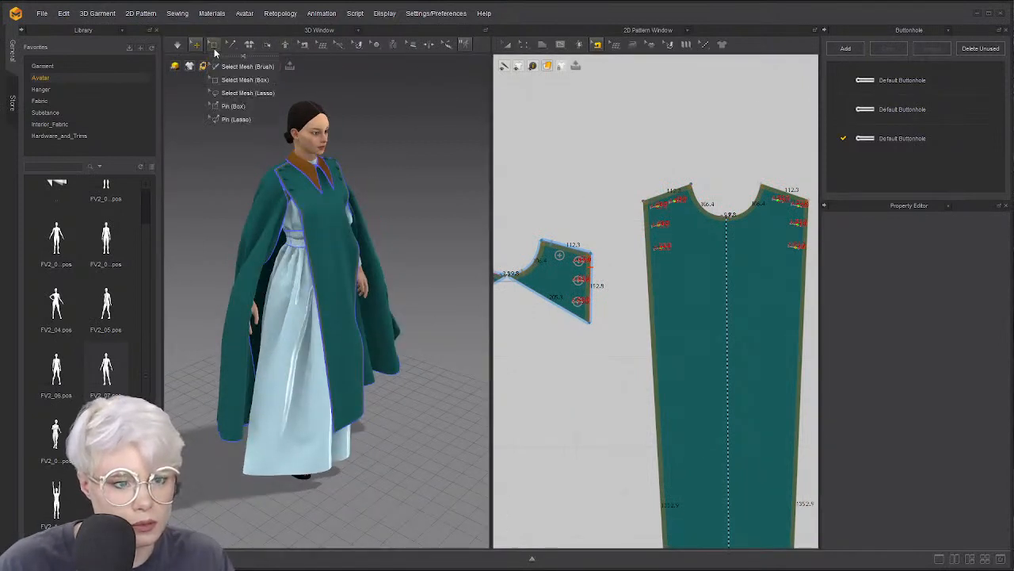
# Select the front piece's left-edge buttonholes with Select/Move Button and mirror-paste them
pyautogui.moveTo(377, 44)
pyautogui.click(388, 69)
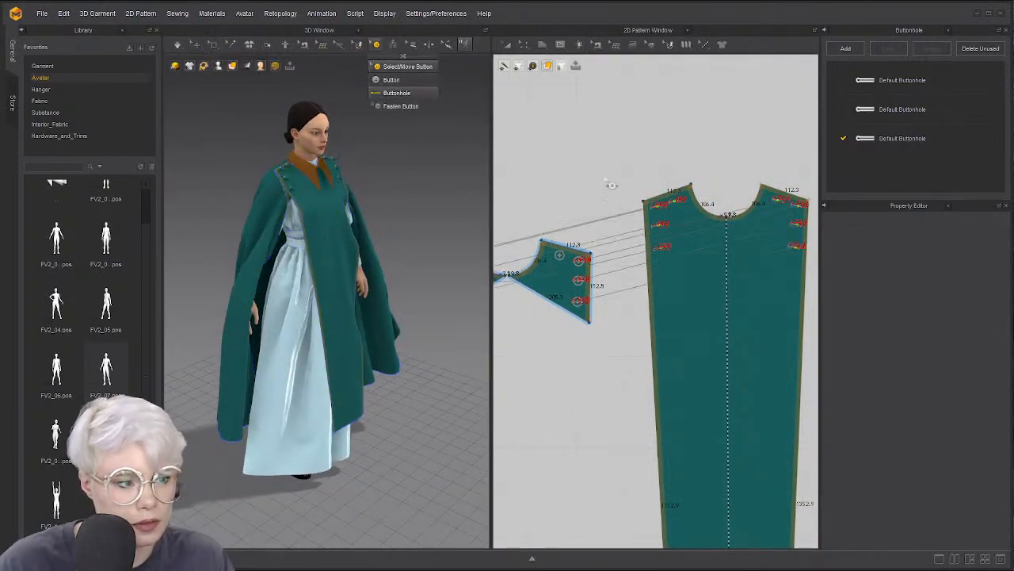
pyautogui.moveTo(702, 279); pyautogui.dragTo(702, 282)
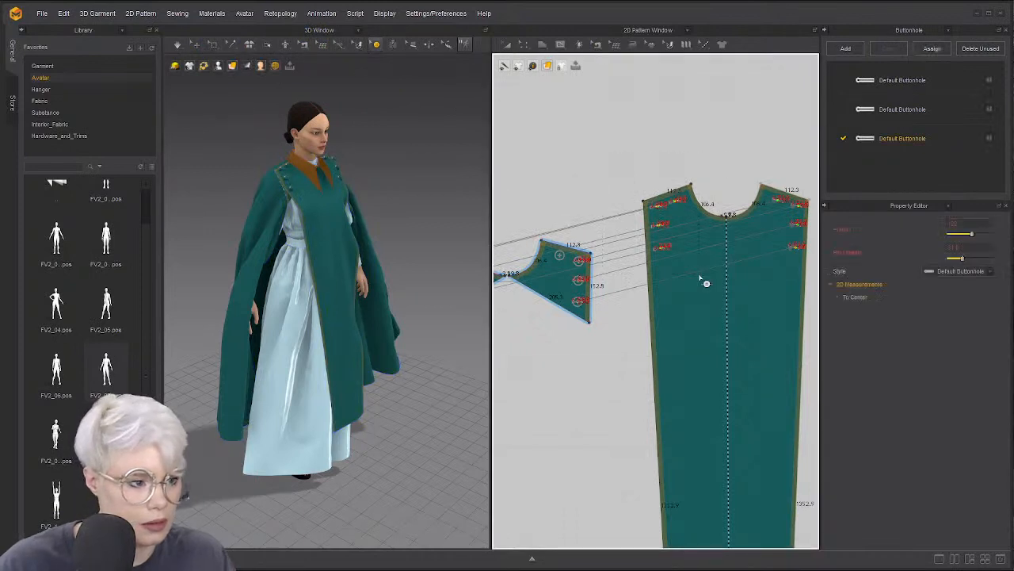
pyautogui.press('Delete')
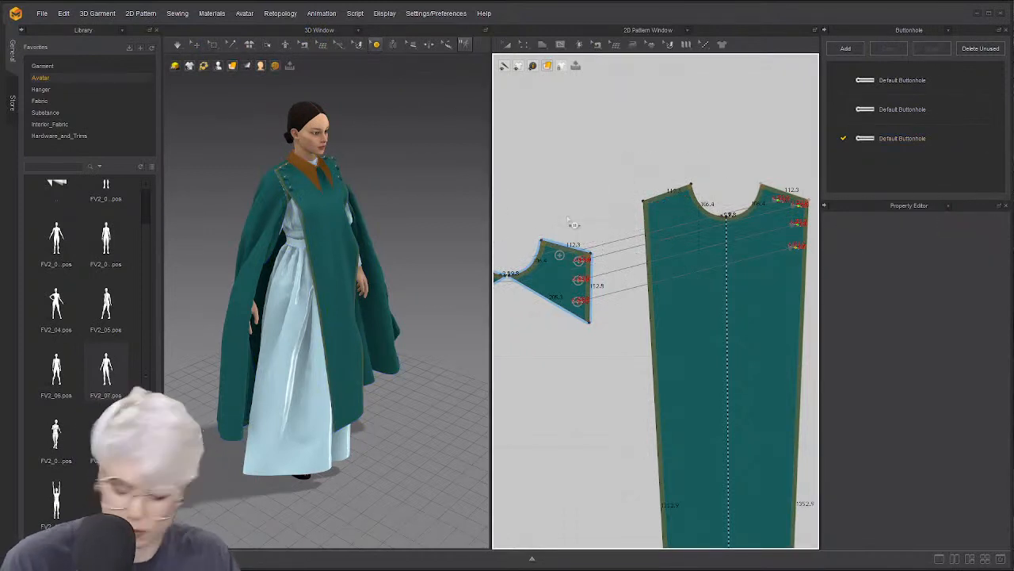
pyautogui.hotkey('ctrl', 'z')
pyautogui.rightClick(657, 210)
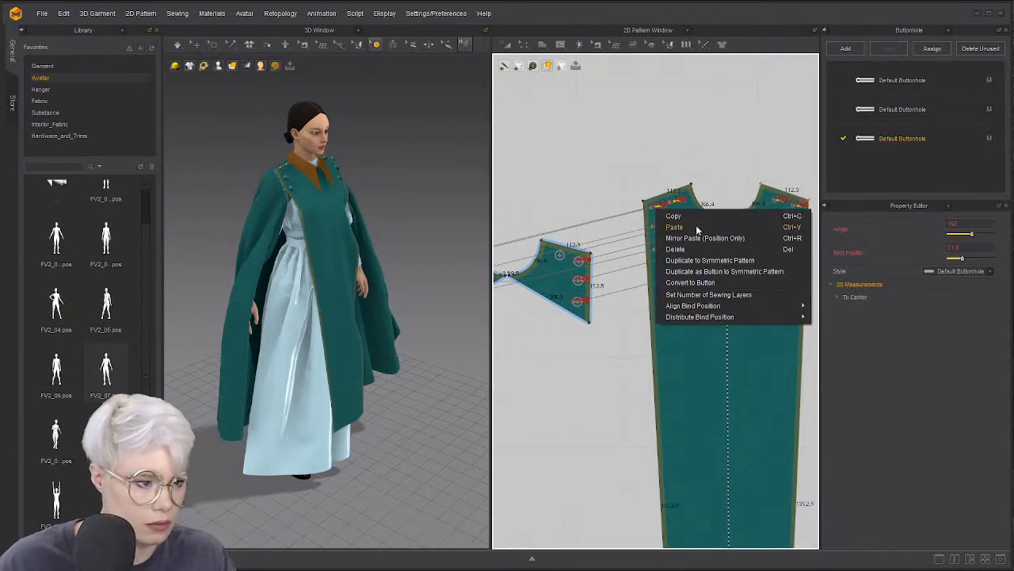
pyautogui.click(704, 272)
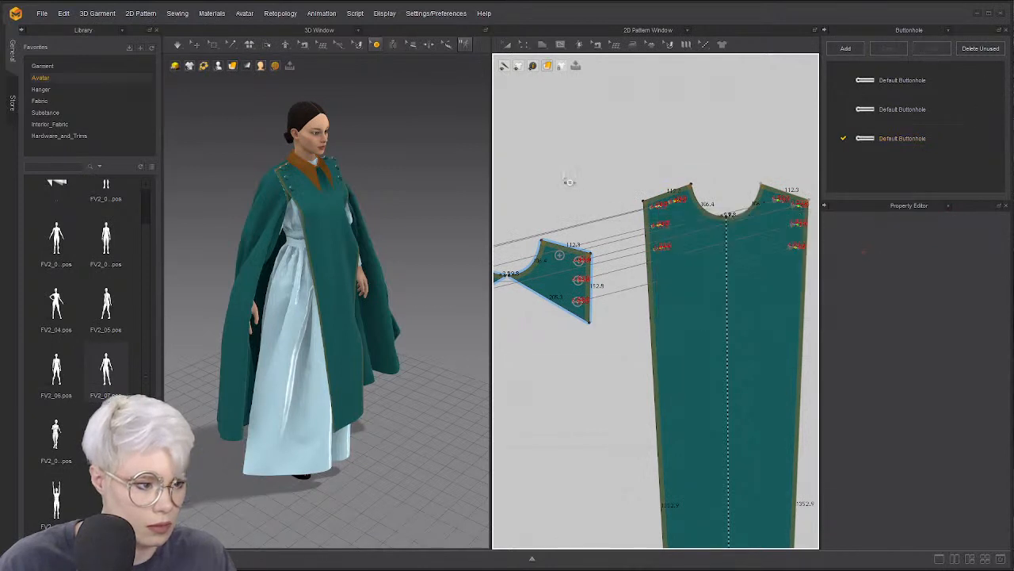
# Fasten the two shoulder buttons to their buttonholes with Fasten Button
pyautogui.click(376, 46)
pyautogui.click(402, 106)
pyautogui.click(674, 202)
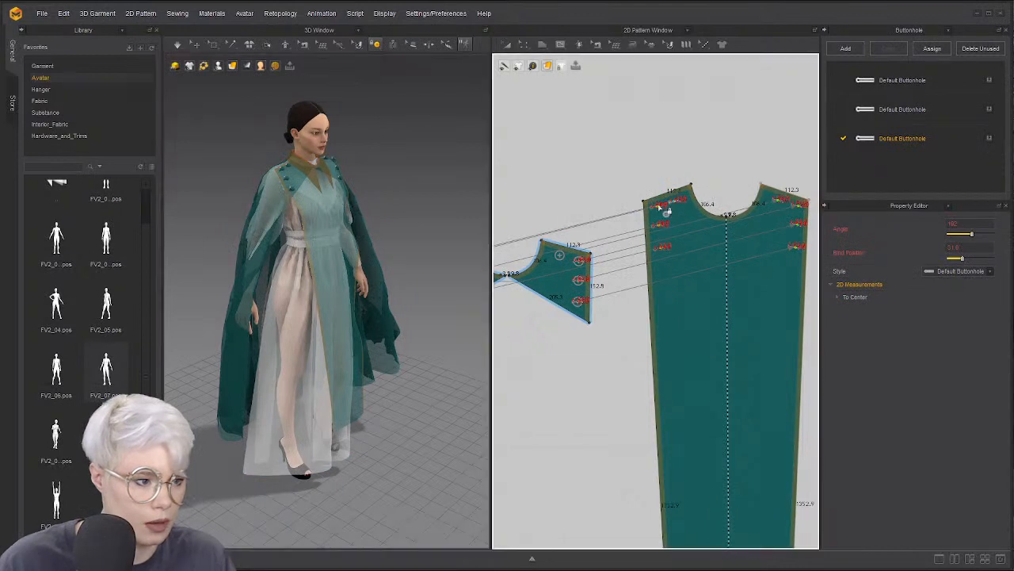
pyautogui.click(660, 205)
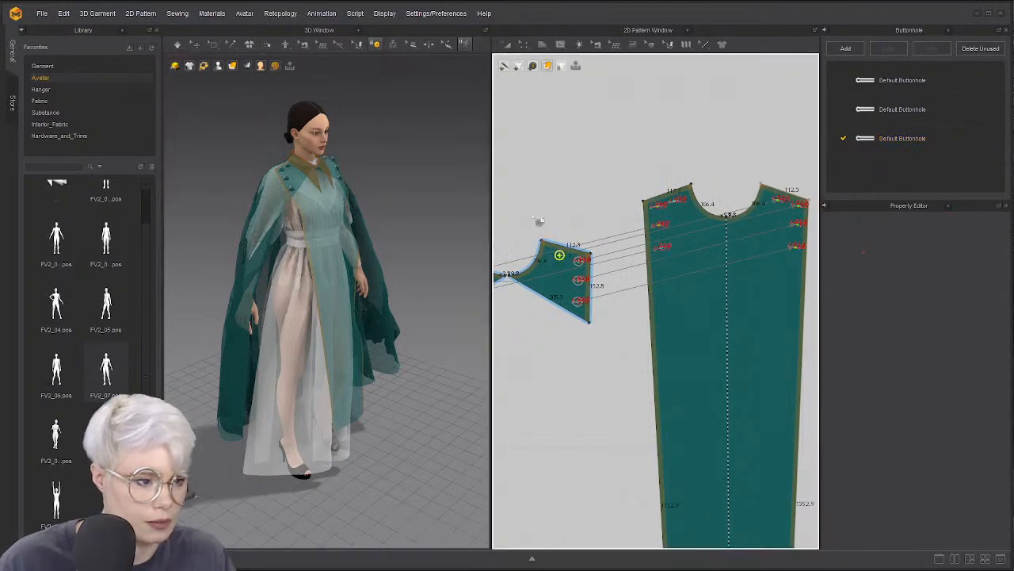
pyautogui.scroll(3, 561, 222)
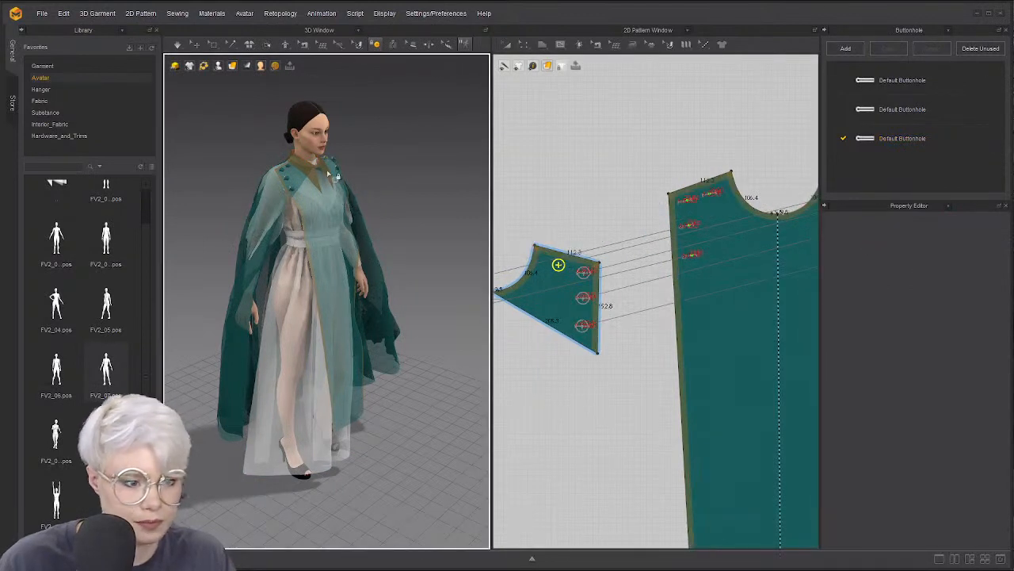
pyautogui.moveTo(328, 172); pyautogui.dragTo(303, 180, button='right')
pyautogui.scroll(3, 275, 185)
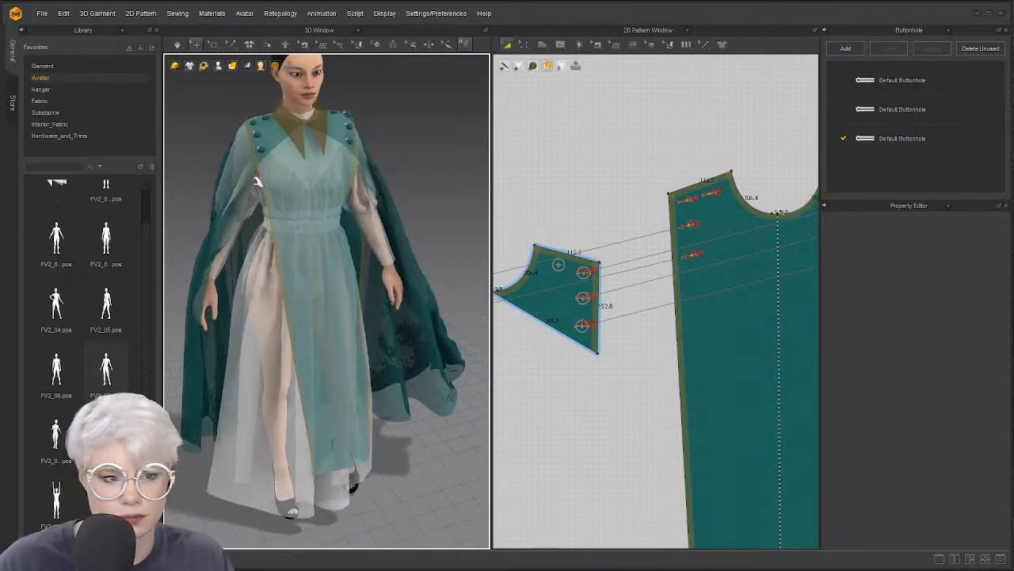
pyautogui.press('q')
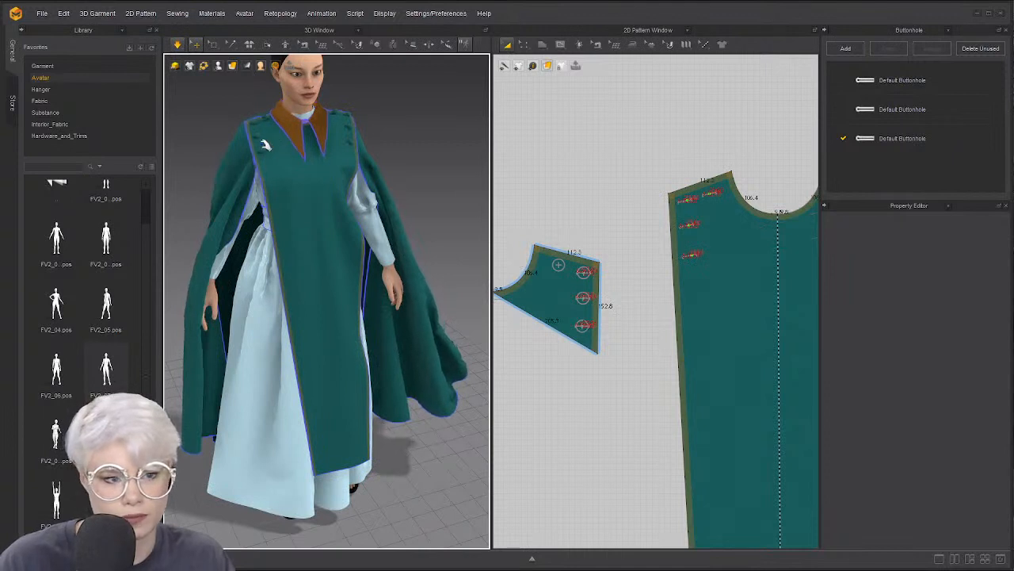
# Pull the tabard front panel's folded corner up and spread its left side over the dress
pyautogui.click(304, 163)
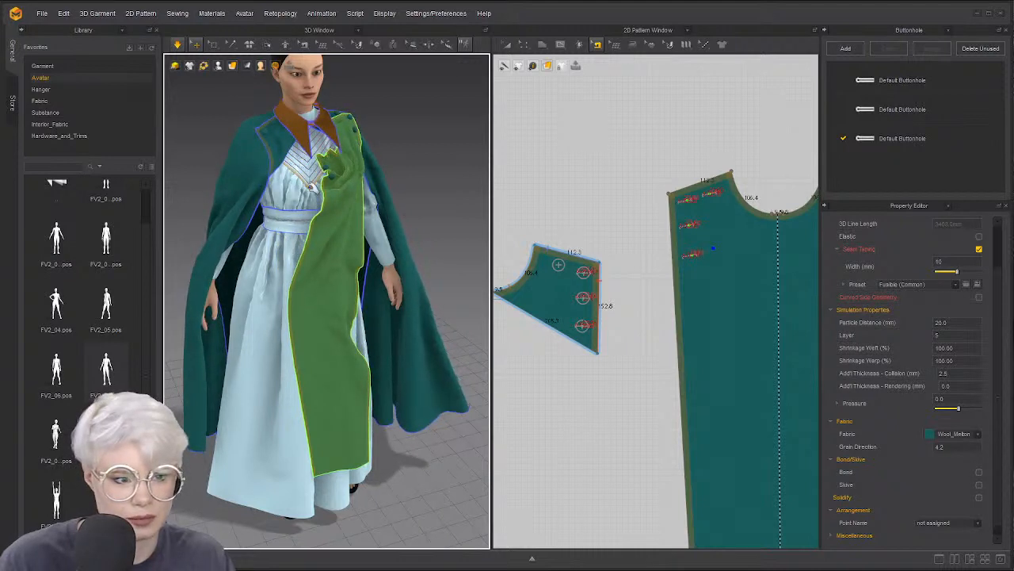
pyautogui.moveTo(326, 177); pyautogui.dragTo(306, 161)
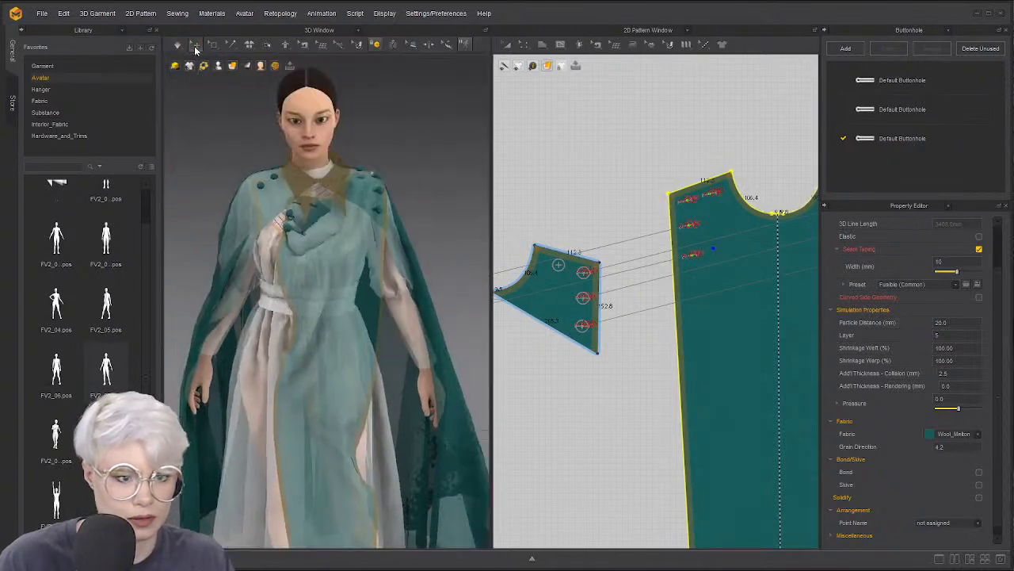
pyautogui.click(195, 46)
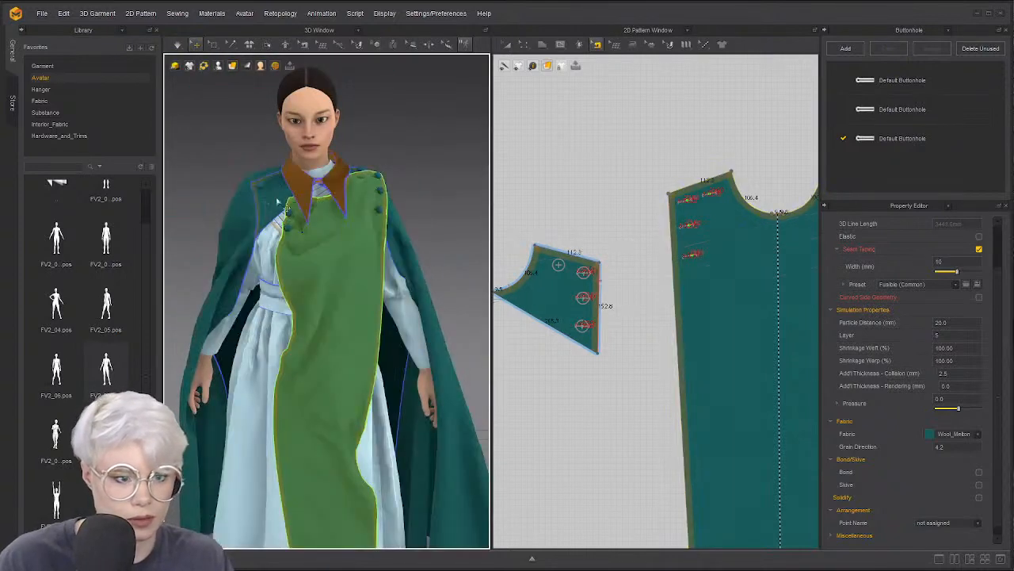
pyautogui.moveTo(323, 214); pyautogui.dragTo(335, 225)
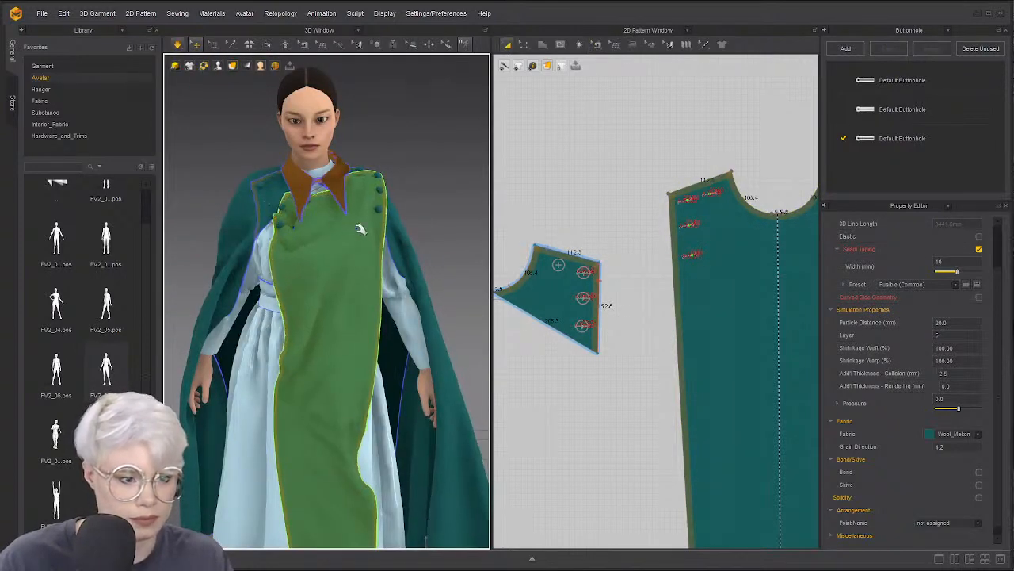
pyautogui.click(376, 44)
pyautogui.click(400, 103)
pyautogui.click(692, 257)
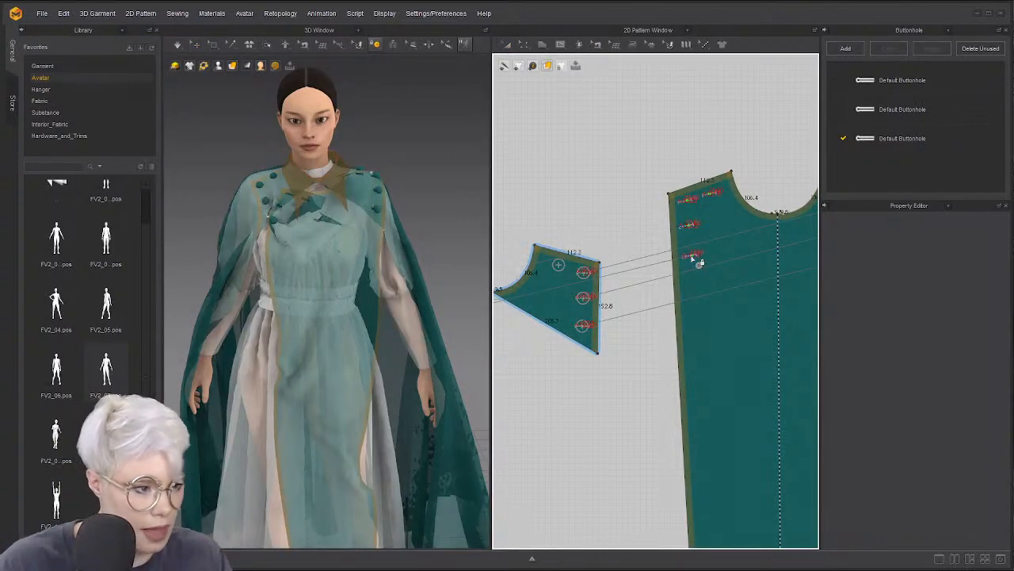
pyautogui.press('Escape')
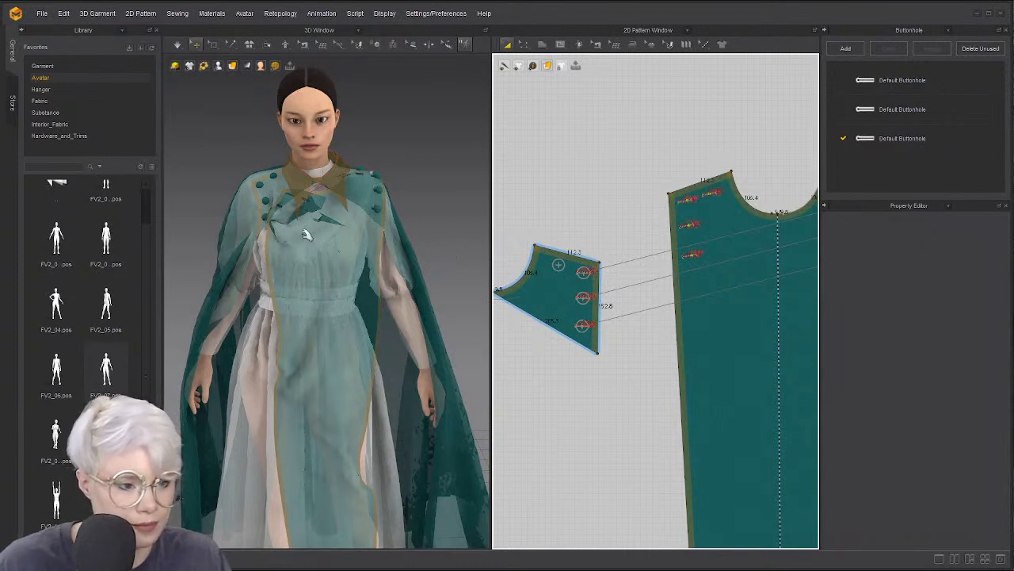
# While simulating, drag the front panel up and right toward the shoulder, then stop
pyautogui.press('space')
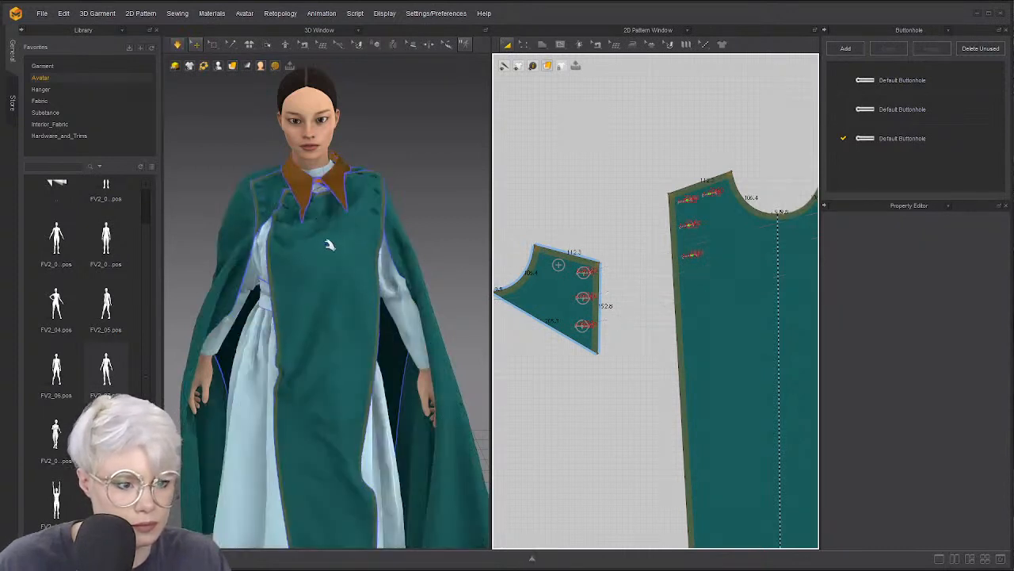
pyautogui.moveTo(365, 246); pyautogui.dragTo(435, 223)
pyautogui.moveTo(395, 312); pyautogui.dragTo(423, 286)
pyautogui.press('space')
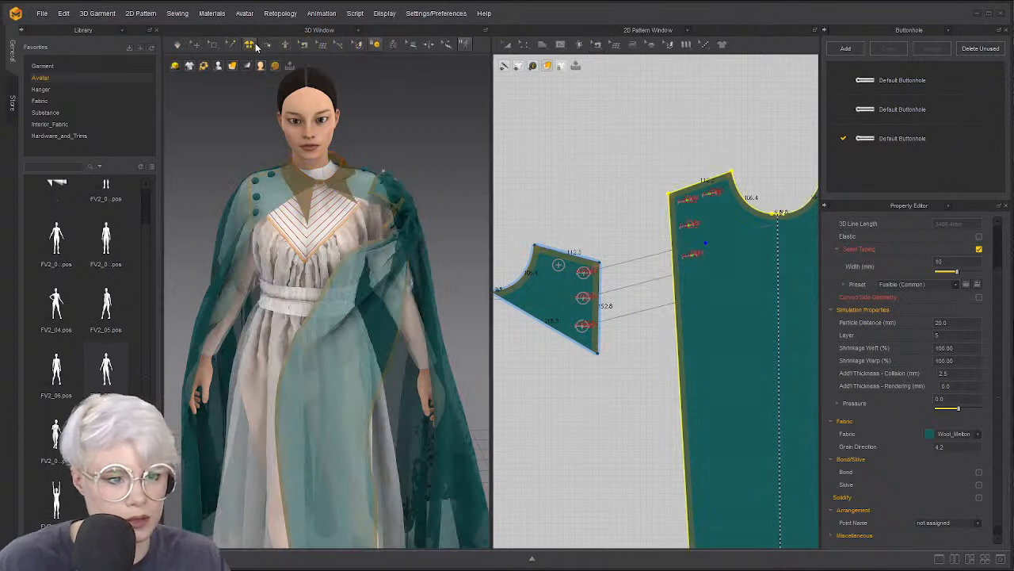
# Draw a symmetric internal line from the neckline centre down the tabard front
pyautogui.click(558, 47)
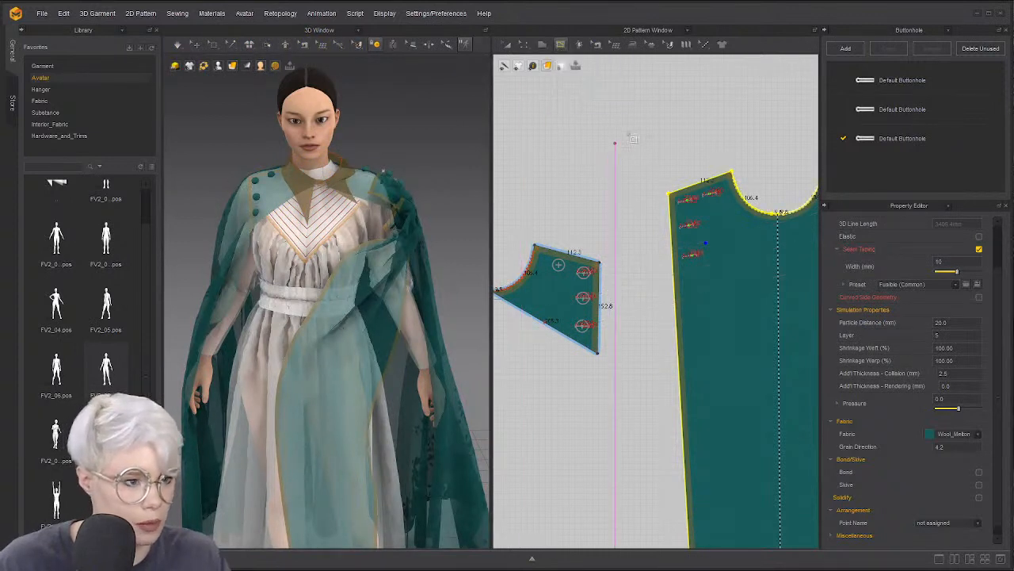
pyautogui.scroll(-2, 701, 187)
pyautogui.moveTo(761, 218); pyautogui.dragTo(653, 168, button='middle')
pyautogui.scroll(4, 652, 168)
pyautogui.click(631, 139)
pyautogui.moveTo(604, 259); pyautogui.dragTo(635, 133, button='middle')
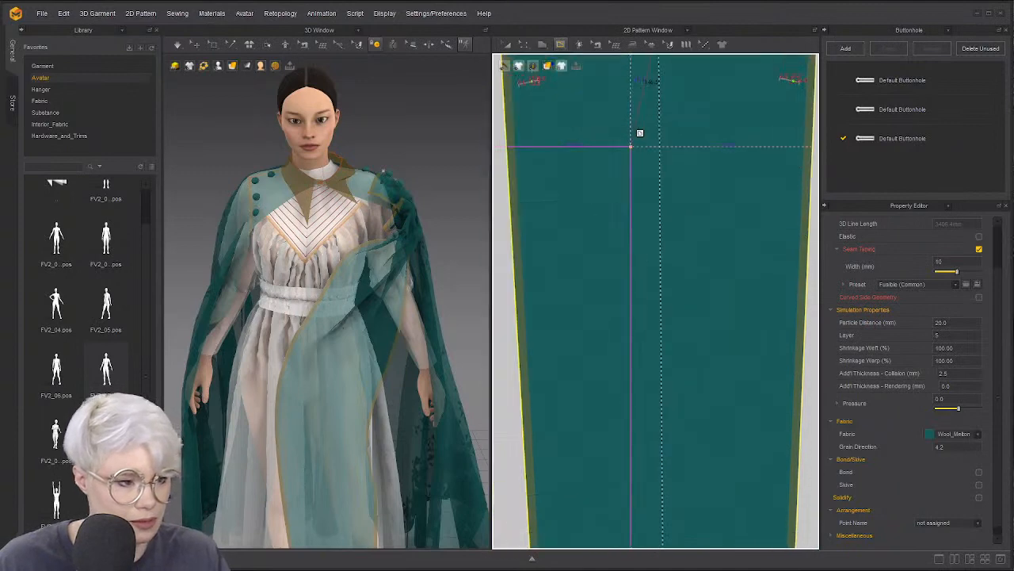
pyautogui.doubleClick(575, 357)
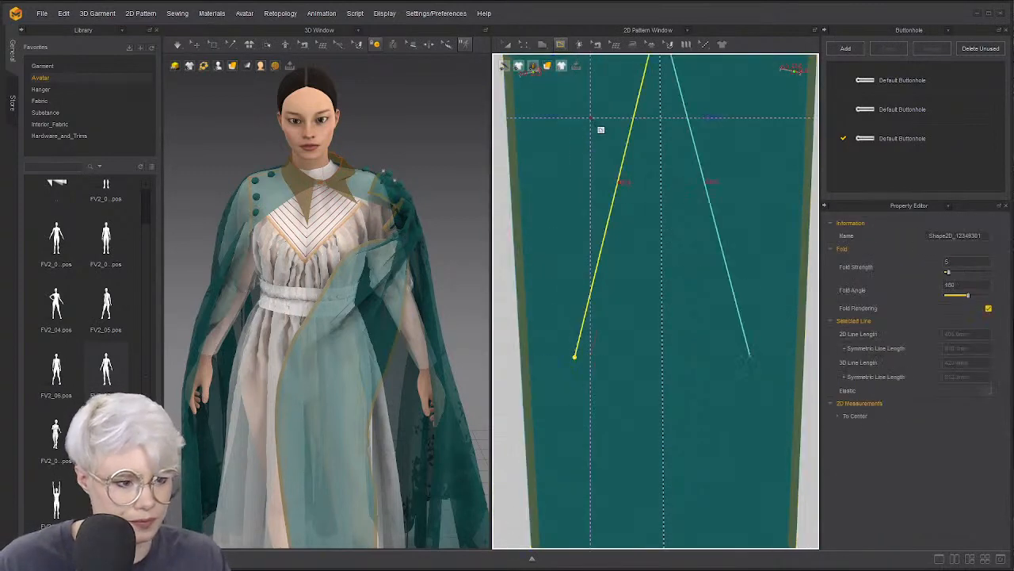
pyautogui.press('z')
# Select the fold lines with Fold Arrangement and delete them
pyautogui.scroll(-3, 596, 270)
pyautogui.moveTo(561, 170); pyautogui.dragTo(568, 188, button='middle')
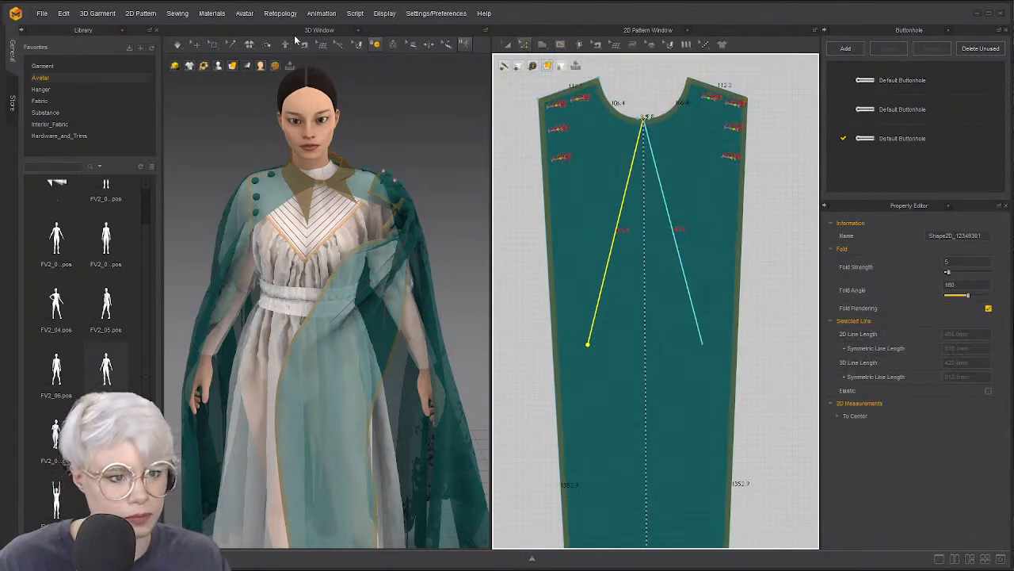
pyautogui.click(267, 45)
pyautogui.click(381, 271)
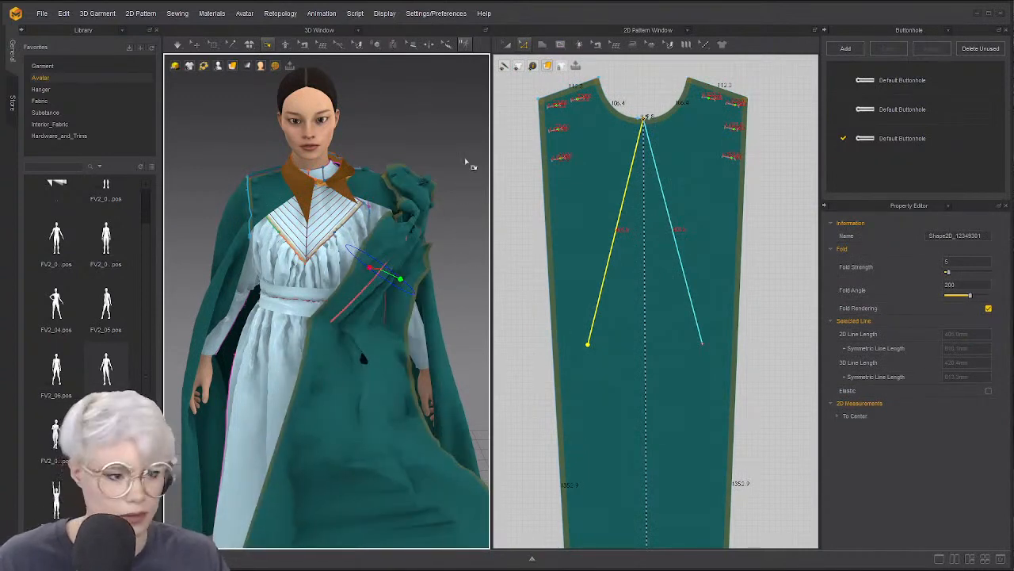
pyautogui.click(458, 166)
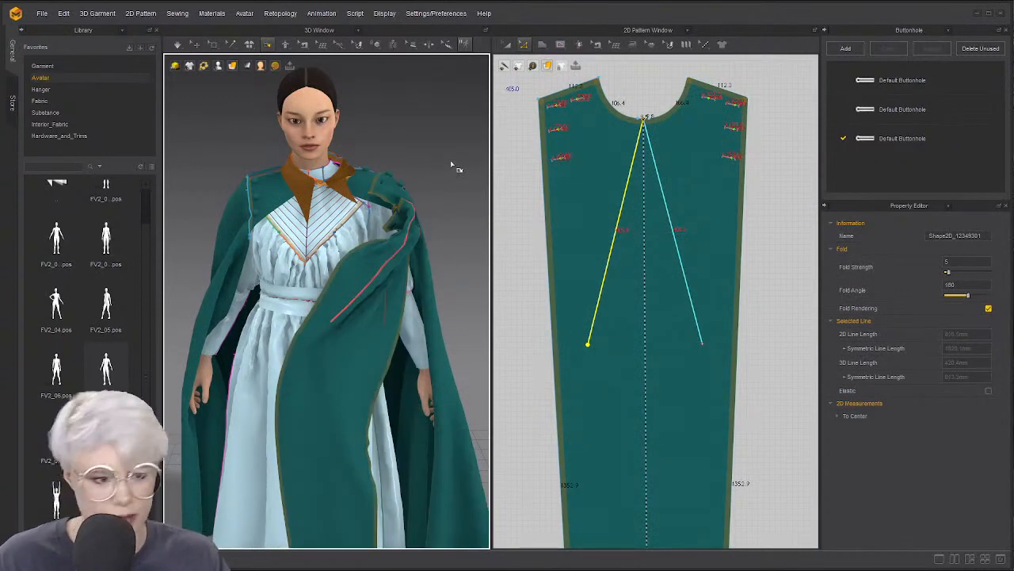
pyautogui.press('Delete')
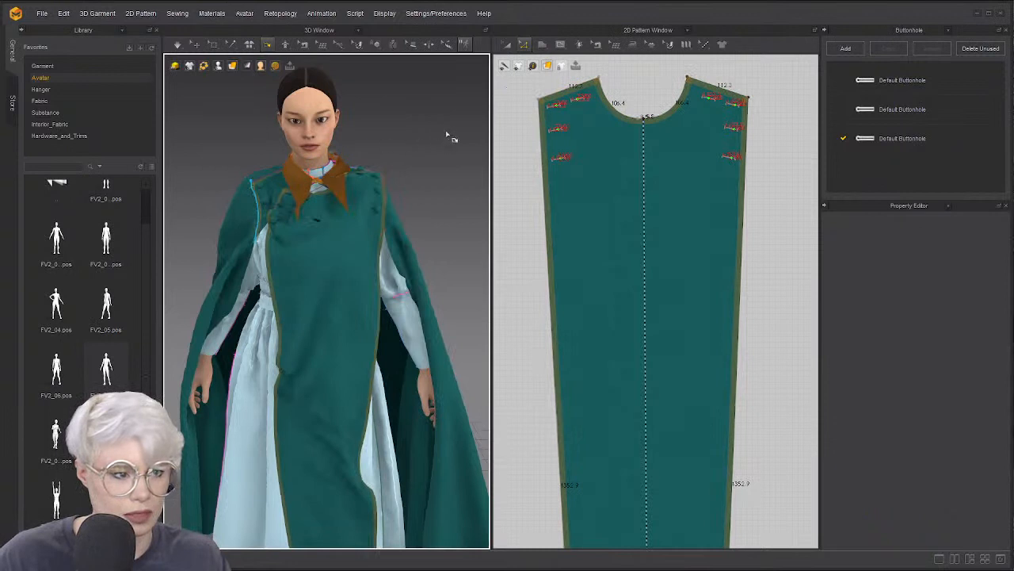
# Redraw a mirrored internal line from the neckline centre to the front's left edge
pyautogui.click(409, 45)
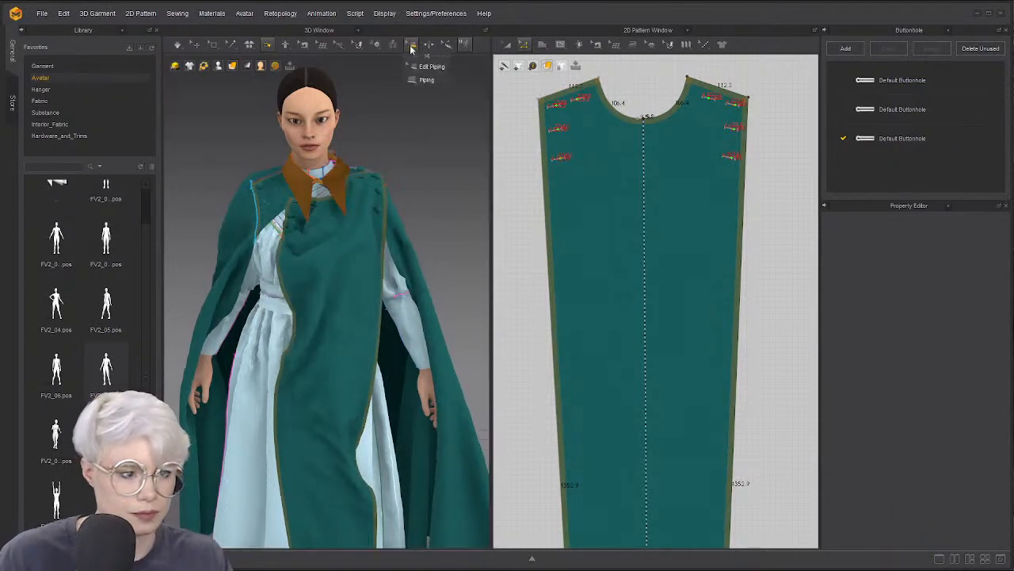
pyautogui.click(380, 45)
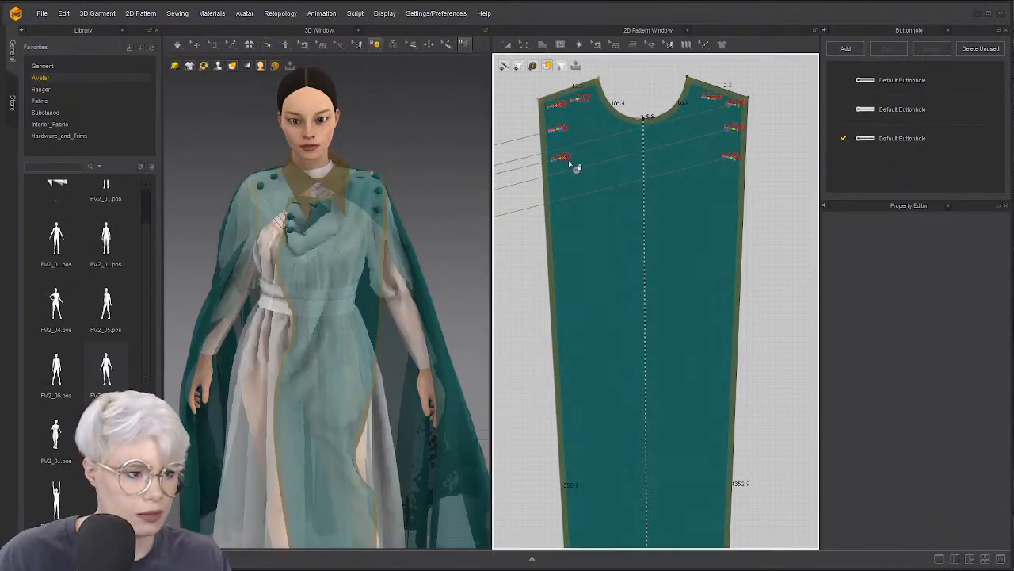
pyautogui.click(559, 43)
pyautogui.click(561, 45)
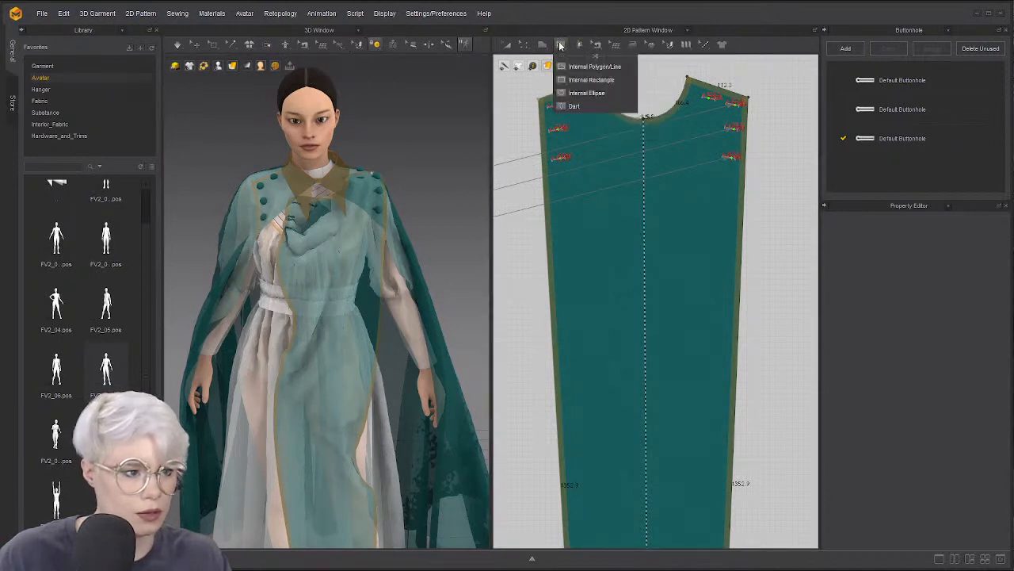
pyautogui.click(640, 122)
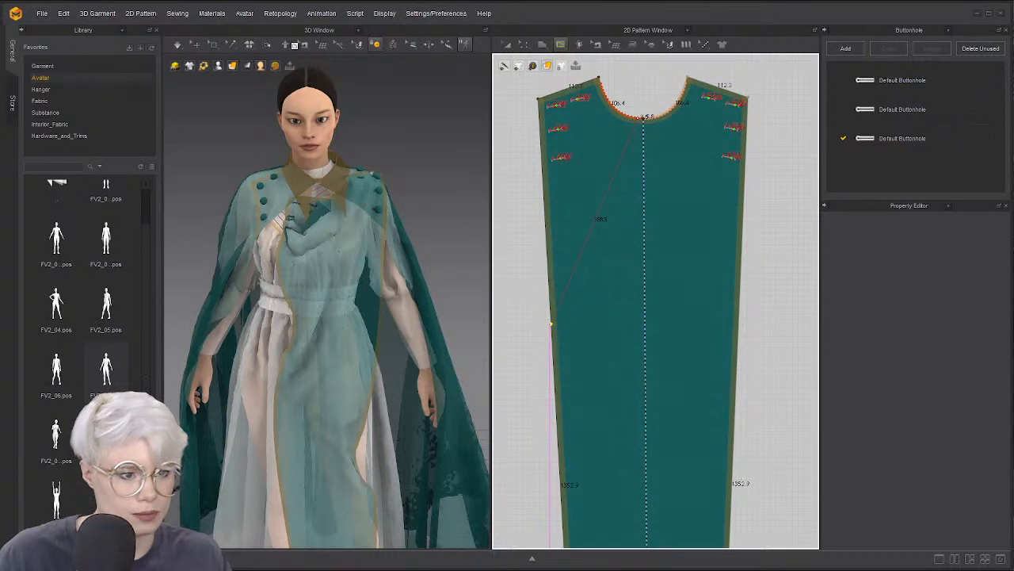
pyautogui.doubleClick(551, 323)
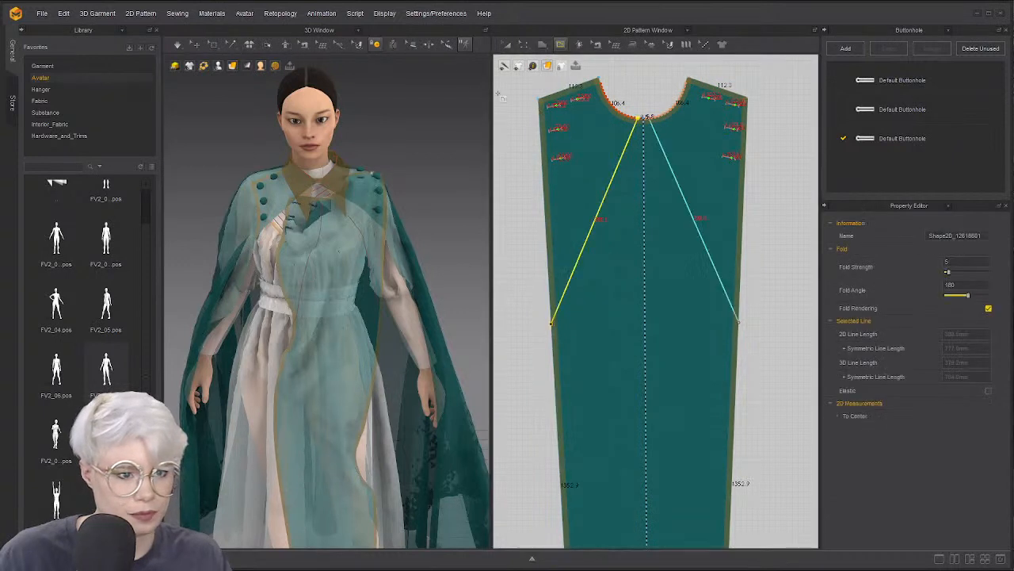
pyautogui.click(267, 43)
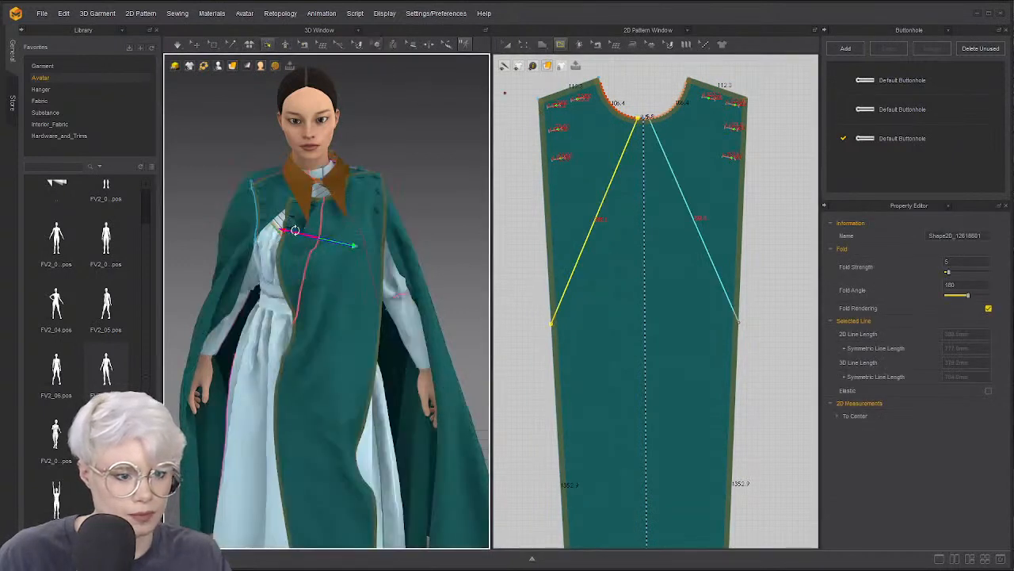
# Test-fold the front corner, undo, and remove linked editing from the mirrored fold lines
pyautogui.moveTo(295, 230); pyautogui.dragTo(346, 229)
pyautogui.hotkey('ctrl', 'z')
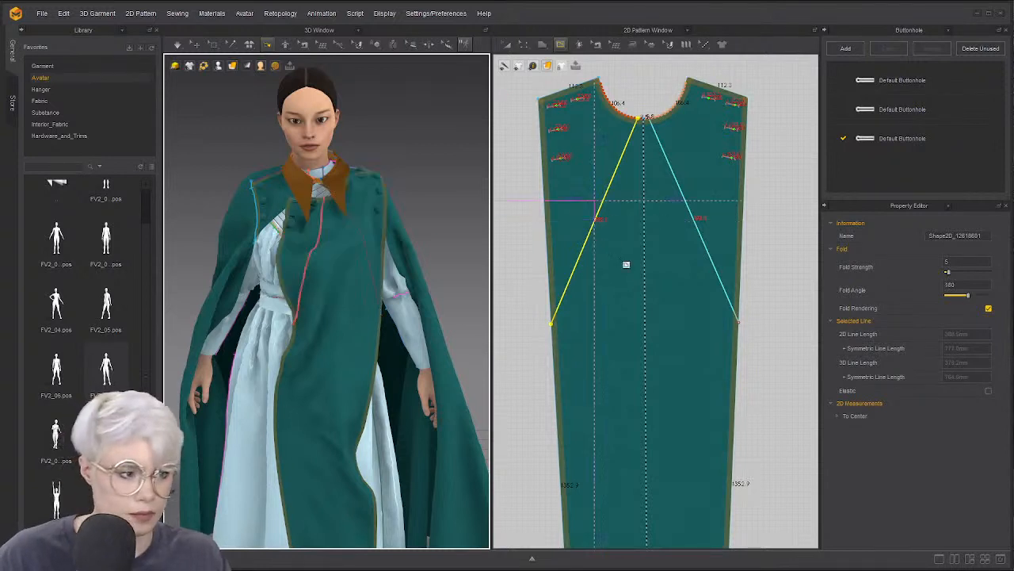
pyautogui.click(703, 263)
pyautogui.rightClick(703, 263)
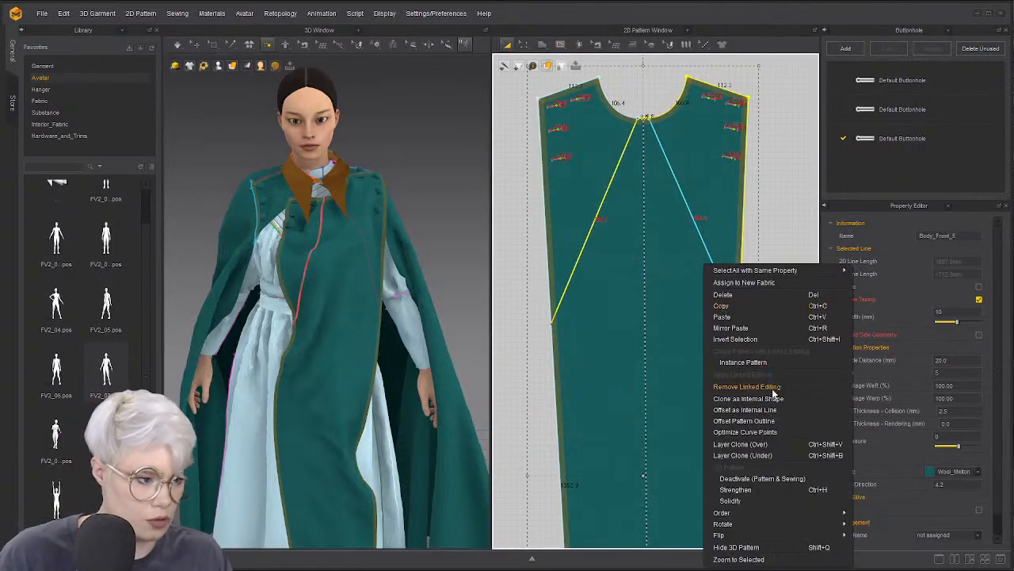
pyautogui.click(746, 386)
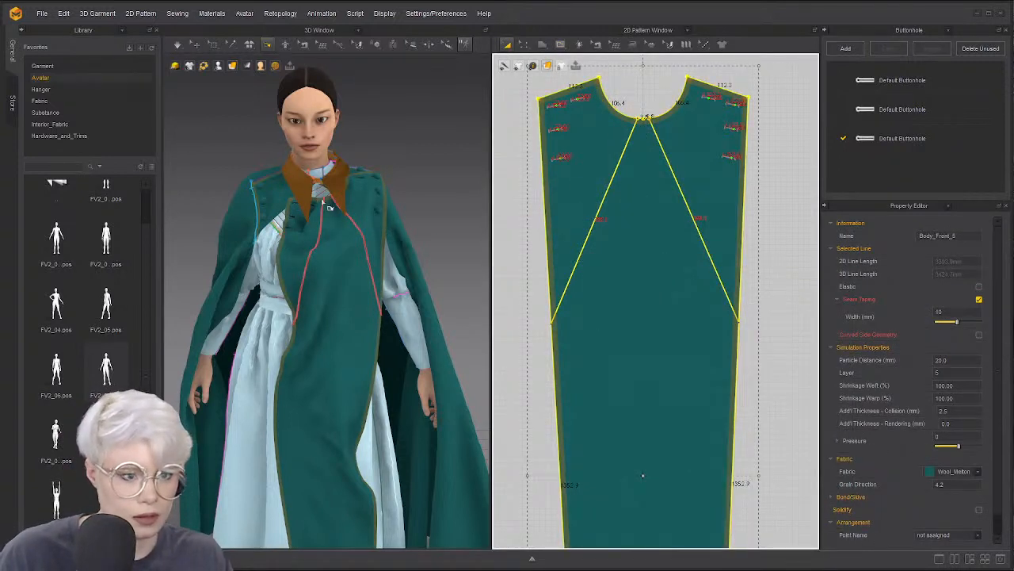
# Delete the right-hand fold line, keeping only the left one
pyautogui.click(320, 227)
pyautogui.moveTo(301, 218); pyautogui.dragTo(362, 229)
pyautogui.hotkey('ctrl', 'z')
pyautogui.click(691, 252)
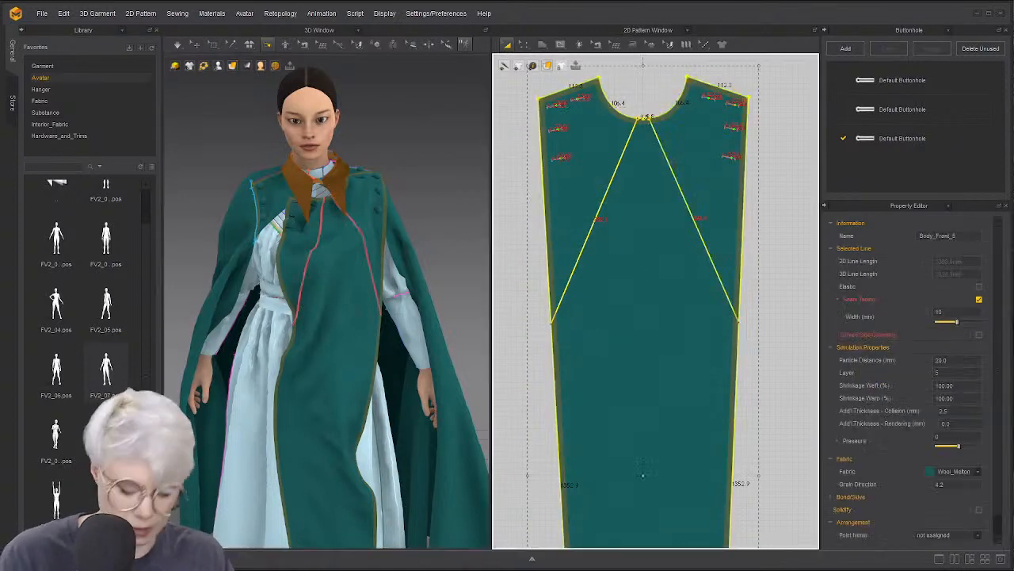
pyautogui.press('Delete')
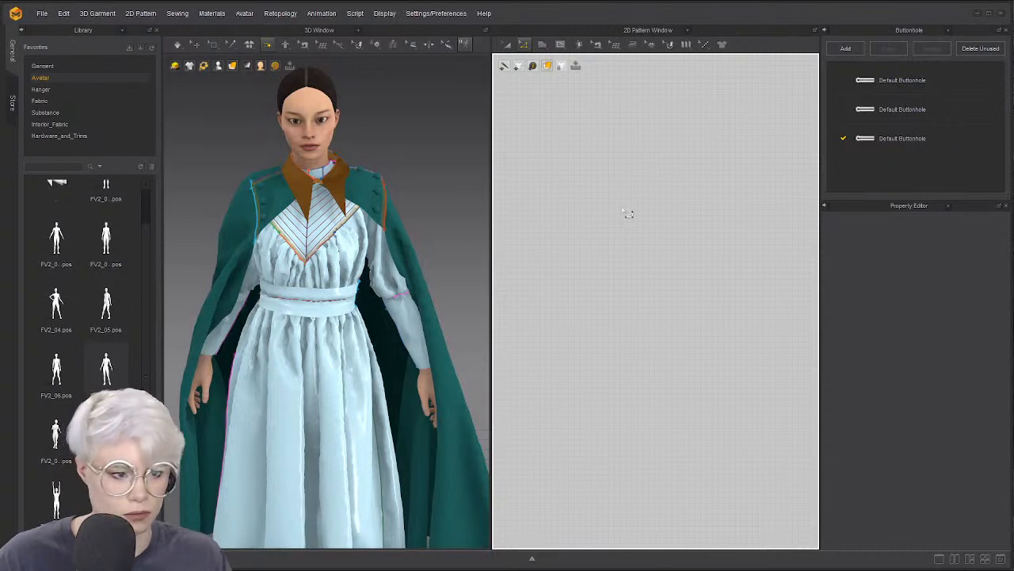
pyautogui.hotkey('ctrl', 'z')
pyautogui.click(649, 98)
pyautogui.click(664, 182)
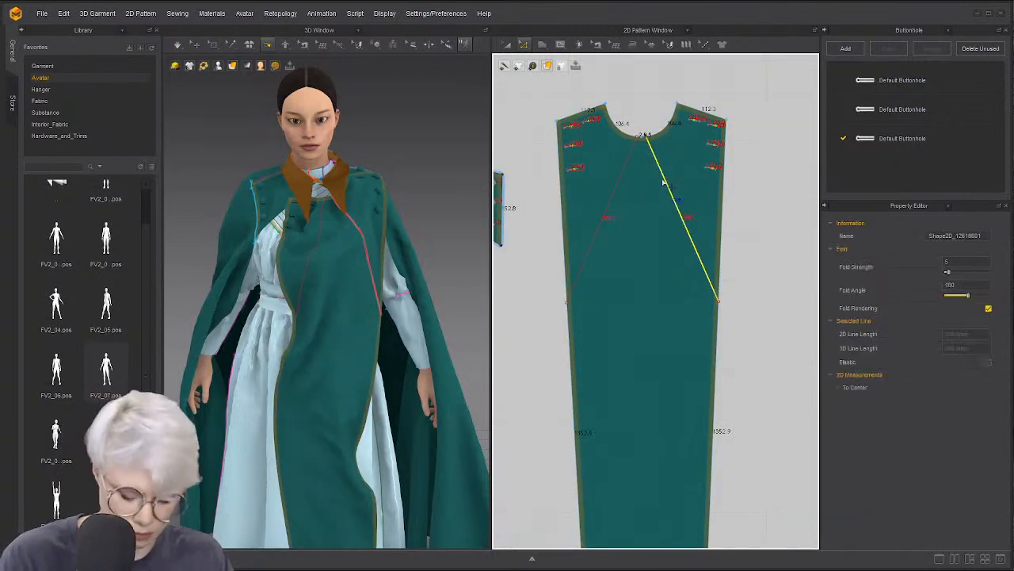
pyautogui.press('Delete')
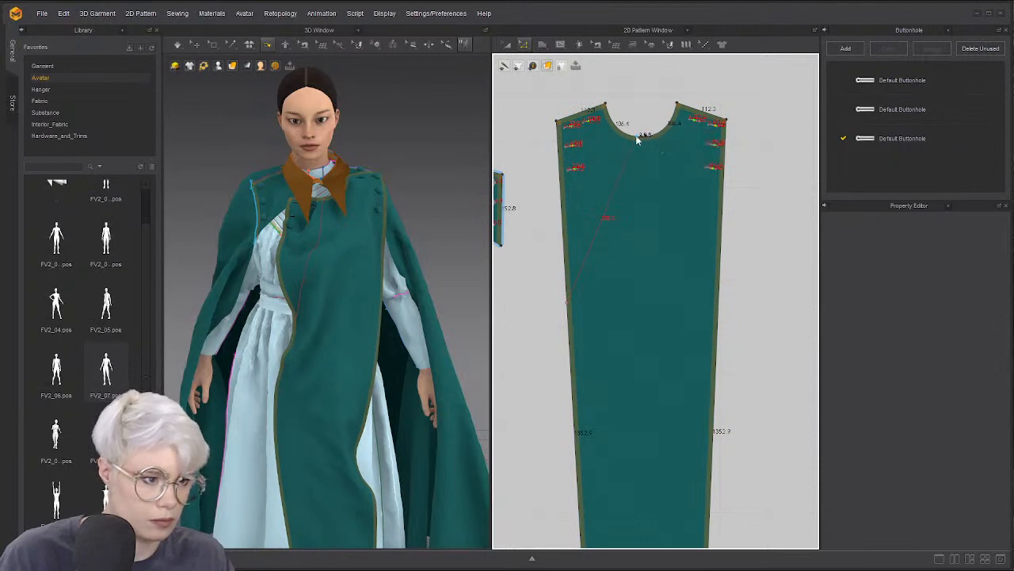
# Move the fold line's top end to the neckline's right and its lower end down the left edge
pyautogui.click(643, 136)
pyautogui.scroll(-3, 642, 116)
pyautogui.hotkey('ctrl', 'z')
pyautogui.scroll(8, 650, 136)
pyautogui.scroll(-9, 652, 137)
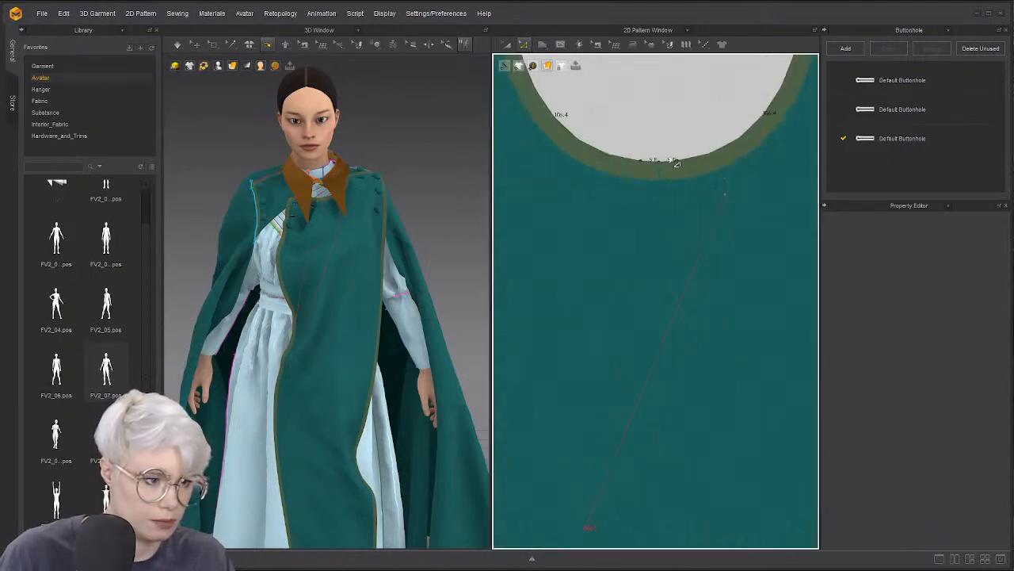
pyautogui.scroll(5, 679, 156)
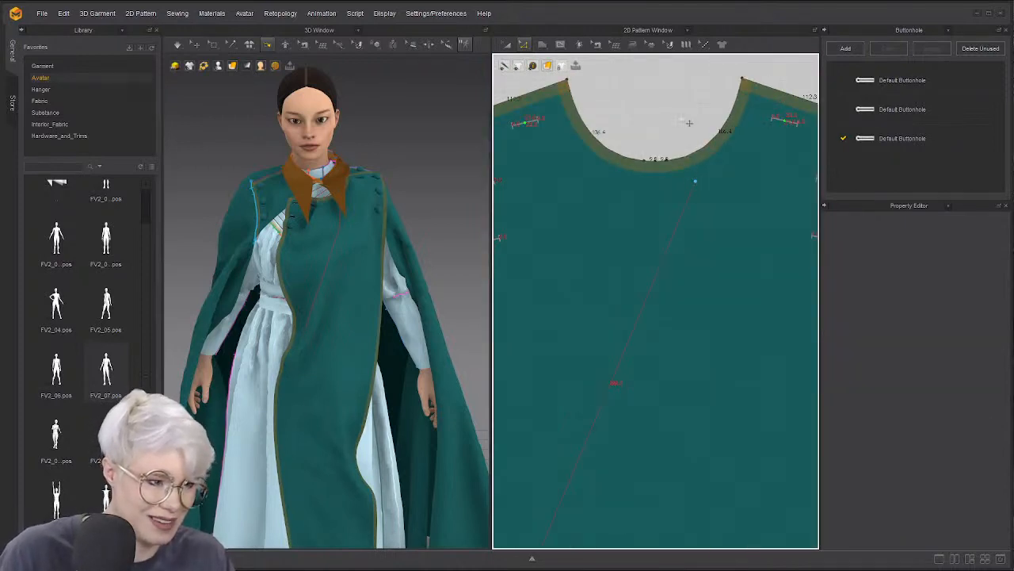
pyautogui.click(696, 182)
pyautogui.hotkey('ctrl', 'z')
pyautogui.scroll(-10, 686, 189)
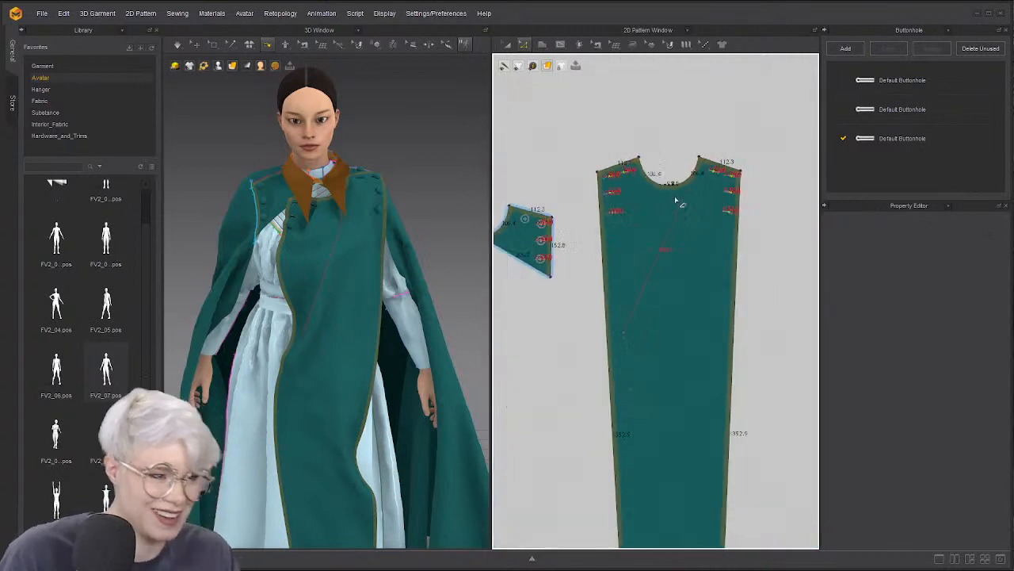
pyautogui.scroll(5, 684, 232)
pyautogui.moveTo(627, 274); pyautogui.dragTo(612, 381)
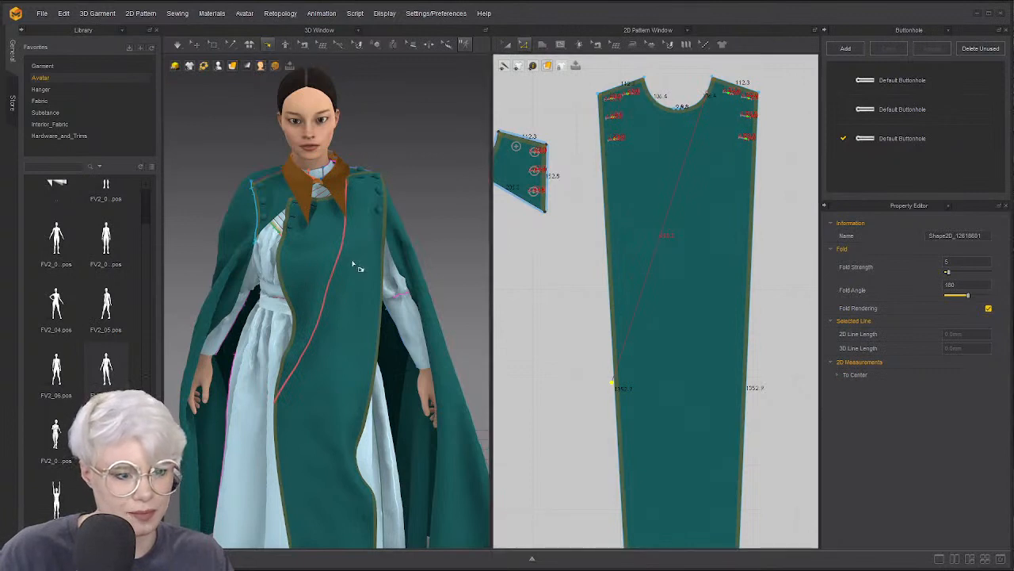
# Fold the tabard's front flap outward along its diagonal line and swing it back over the dress
pyautogui.click(319, 248)
pyautogui.moveTo(320, 245); pyautogui.dragTo(209, 241)
pyautogui.moveTo(339, 278); pyautogui.dragTo(364, 303, button='right')
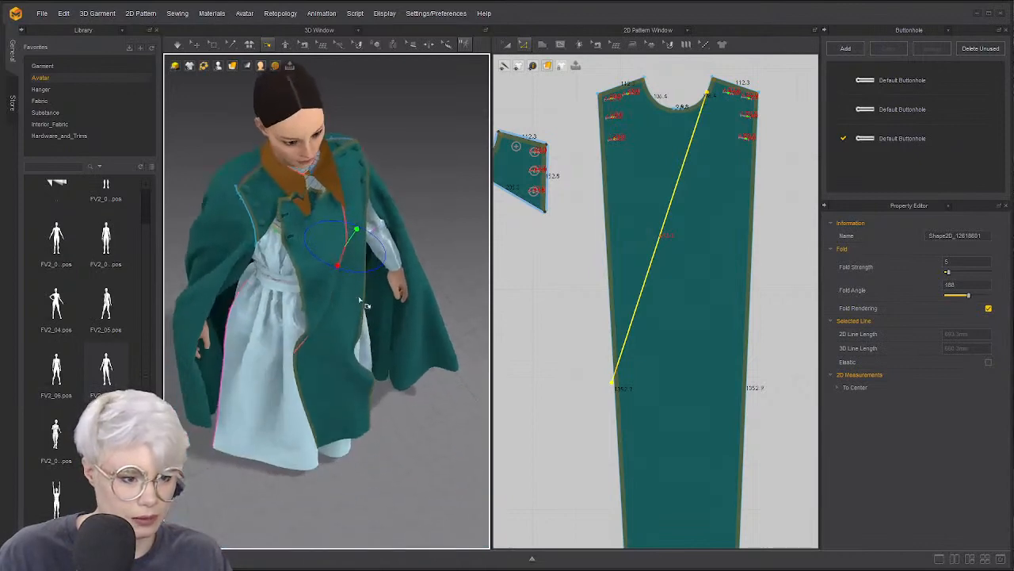
pyautogui.moveTo(342, 256); pyautogui.dragTo(444, 225)
pyautogui.press('2')
pyautogui.moveTo(383, 190); pyautogui.dragTo(360, 207, button='right')
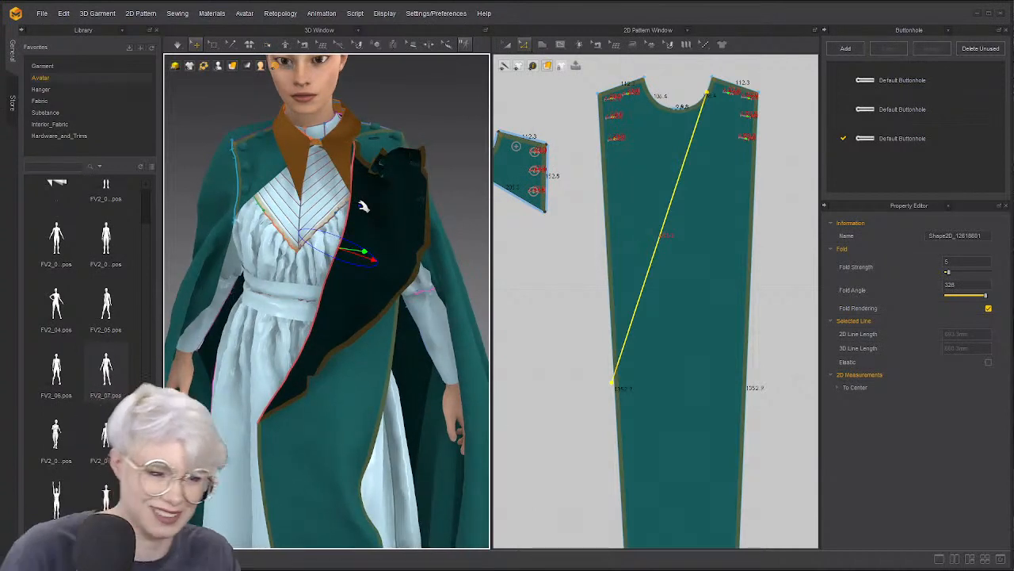
# Fasten the shoulder piece's buttons to the front panel's buttonholes and run the simulation
pyautogui.click(375, 44)
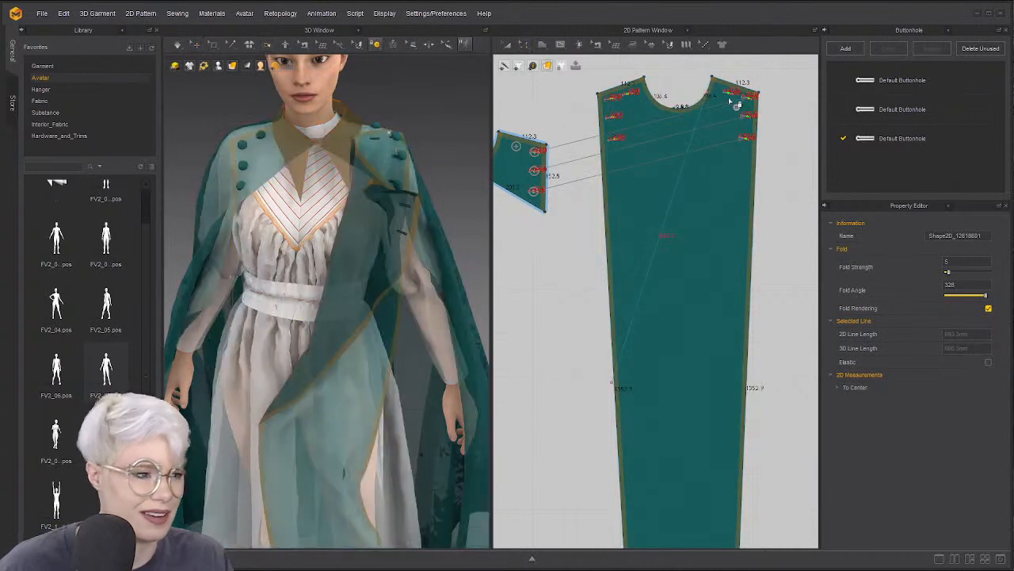
pyautogui.click(515, 147)
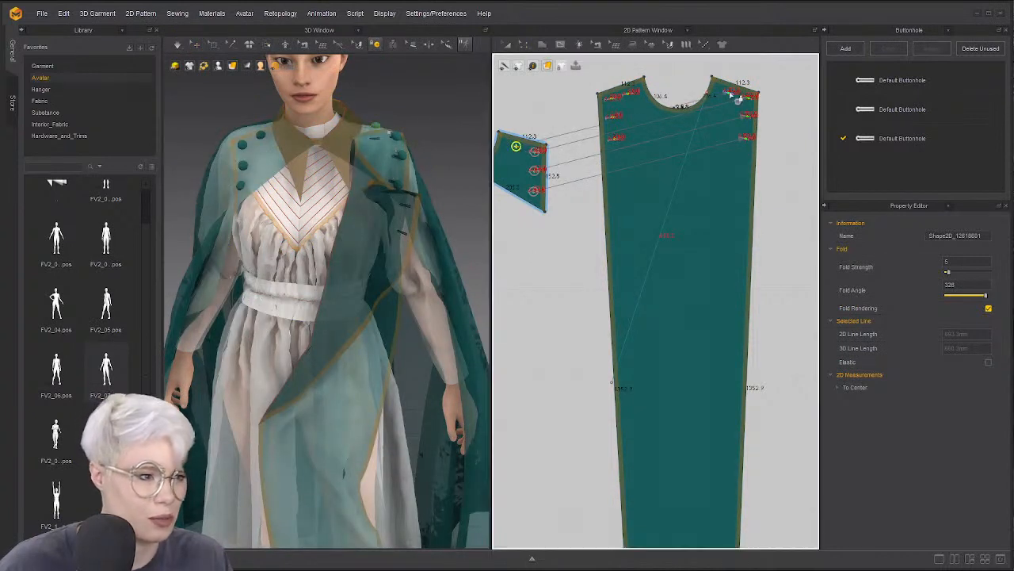
pyautogui.click(433, 171)
pyautogui.press('q')
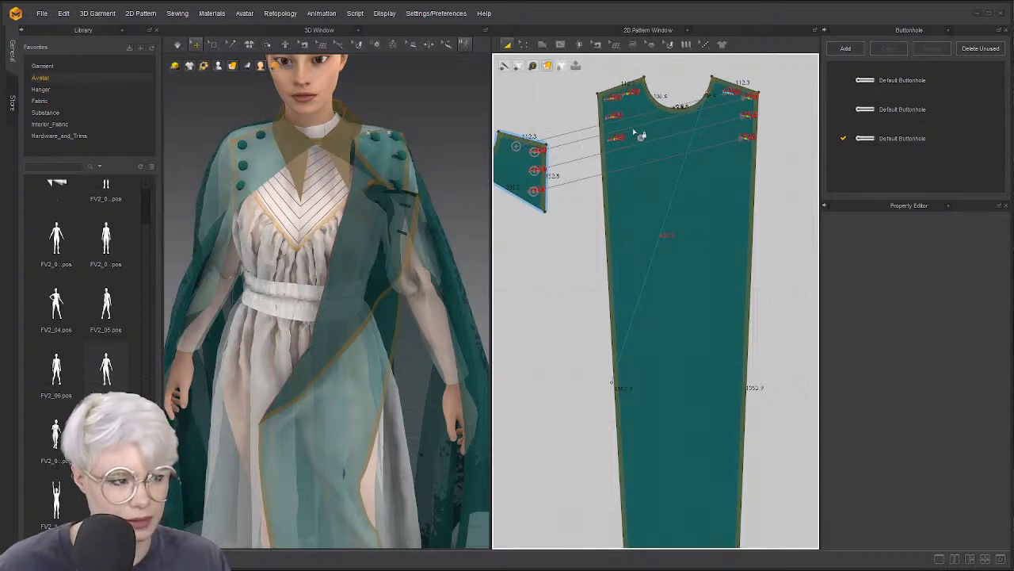
pyautogui.press('z')
pyautogui.scroll(3, 541, 151)
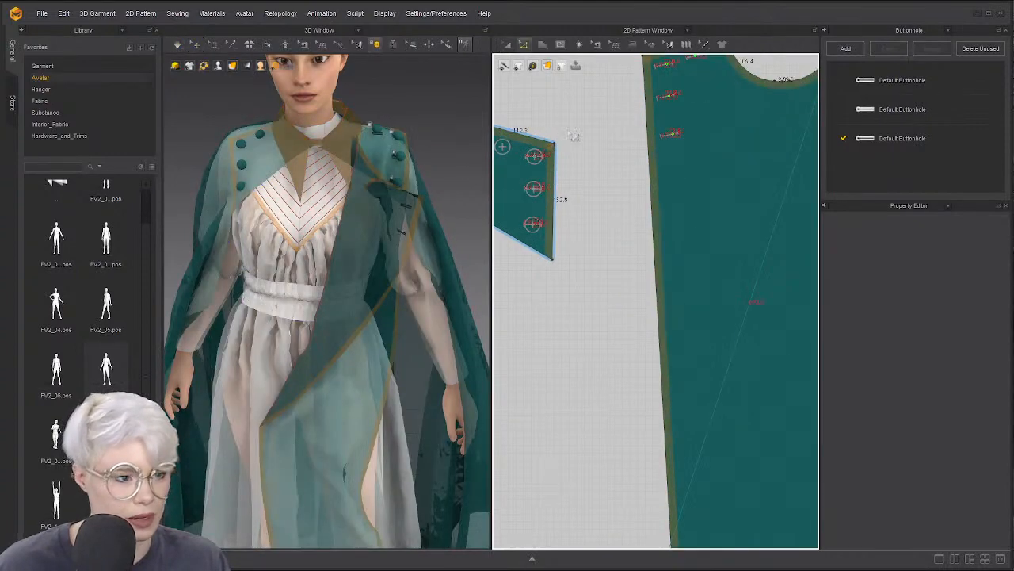
pyautogui.scroll(-6, 608, 163)
pyautogui.scroll(3, 715, 159)
pyautogui.scroll(-1, 568, 194)
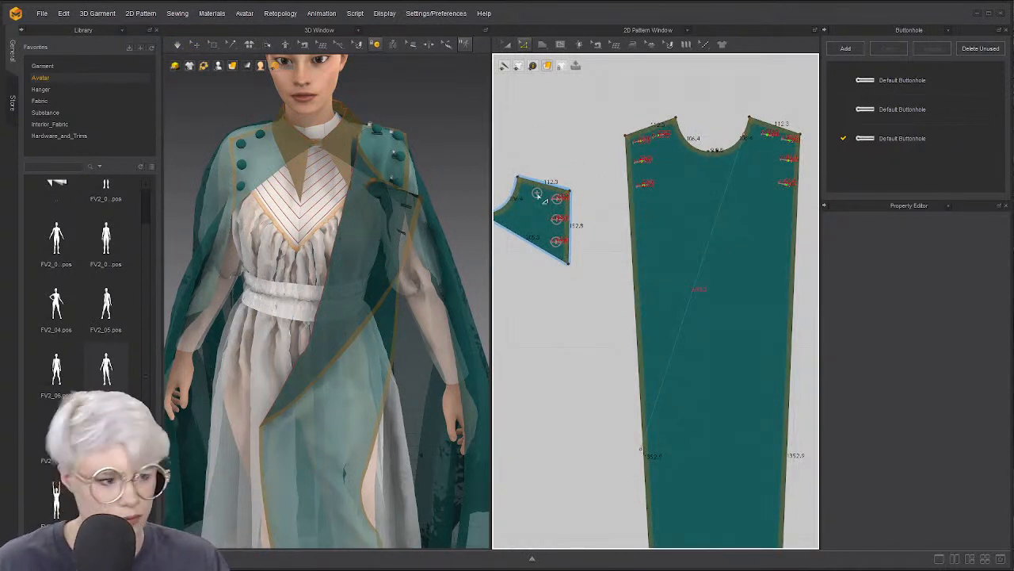
pyautogui.click(378, 45)
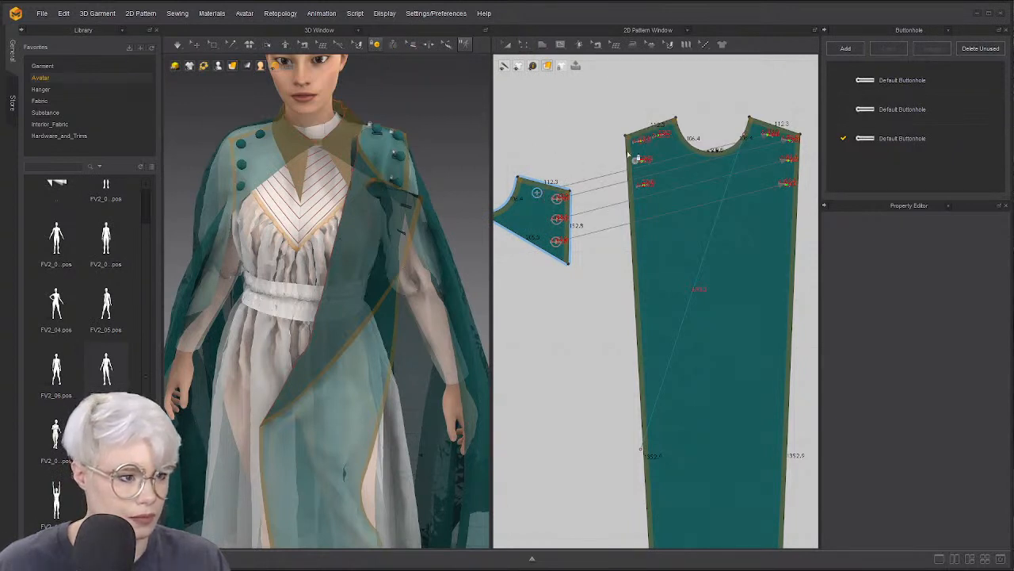
pyautogui.click(176, 45)
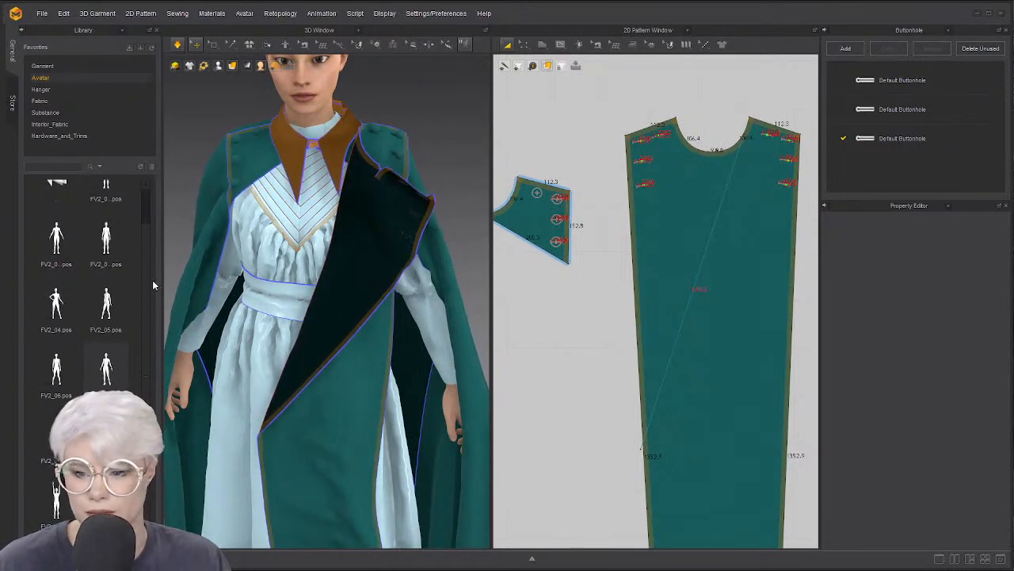
# Pull the folded front flap and the cape outward to the right
pyautogui.scroll(-3, 285, 306)
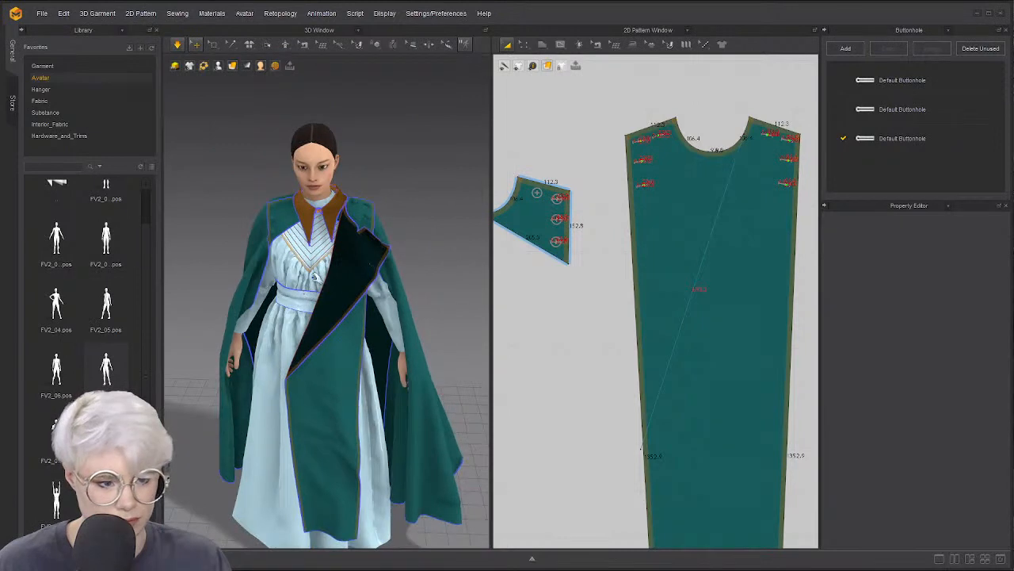
pyautogui.press('2')
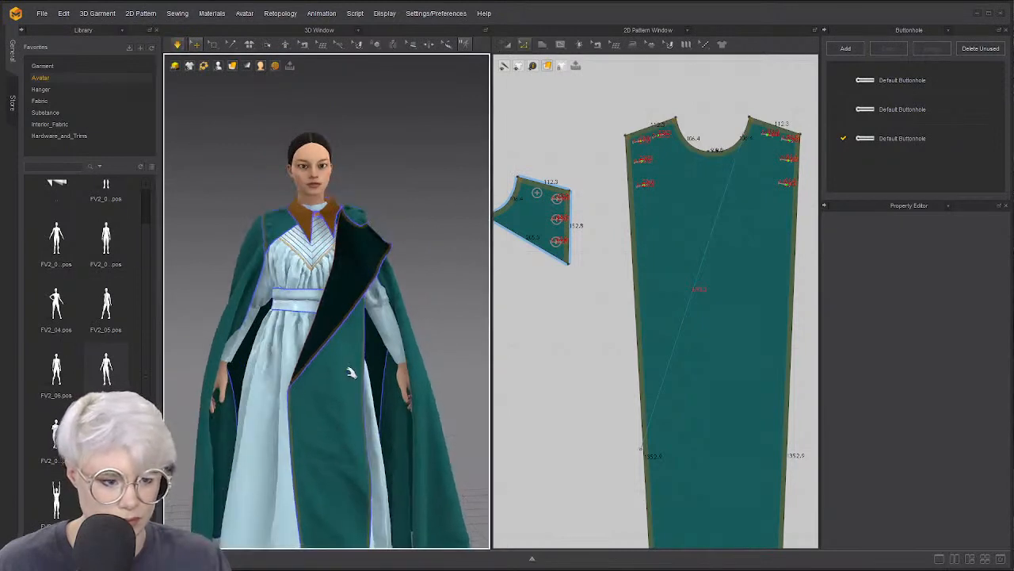
pyautogui.click(339, 356)
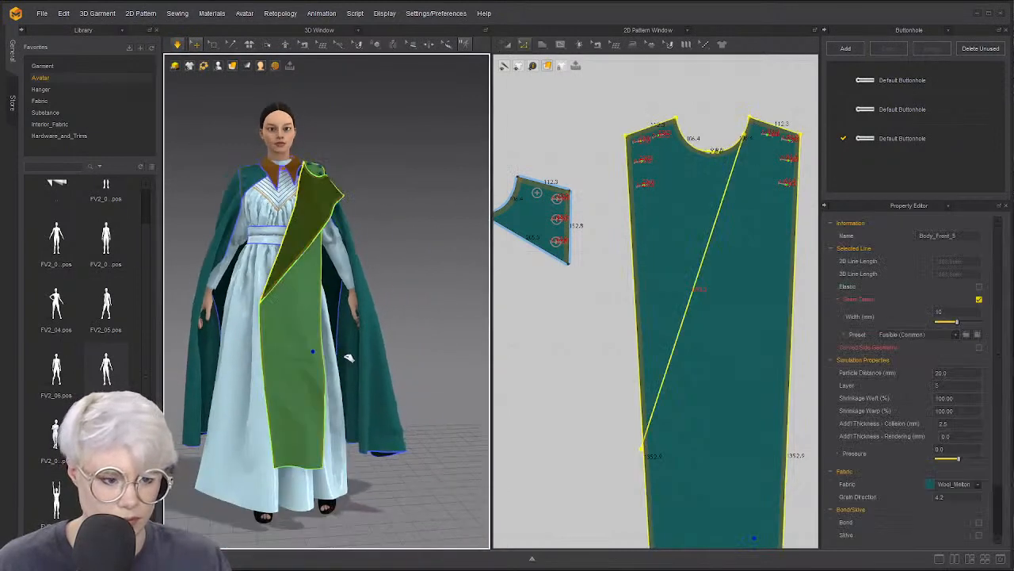
pyautogui.moveTo(354, 357); pyautogui.dragTo(382, 359)
pyautogui.moveTo(312, 357); pyautogui.dragTo(230, 367, button='right')
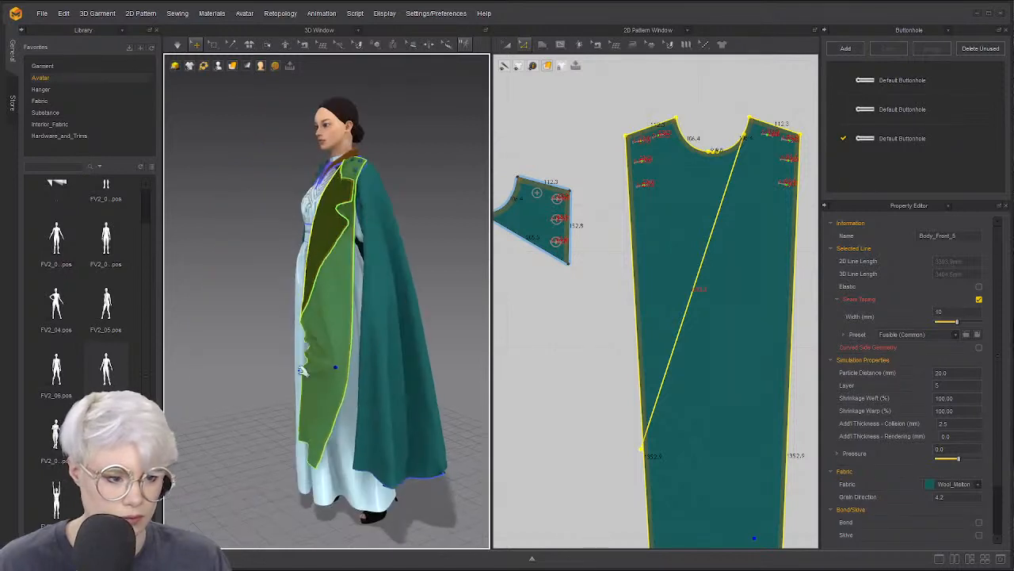
pyautogui.moveTo(453, 373); pyautogui.dragTo(482, 366)
# Check the drape from front and three-quarter views and select the front teal panel
pyautogui.moveTo(351, 336); pyautogui.dragTo(426, 333, button='right')
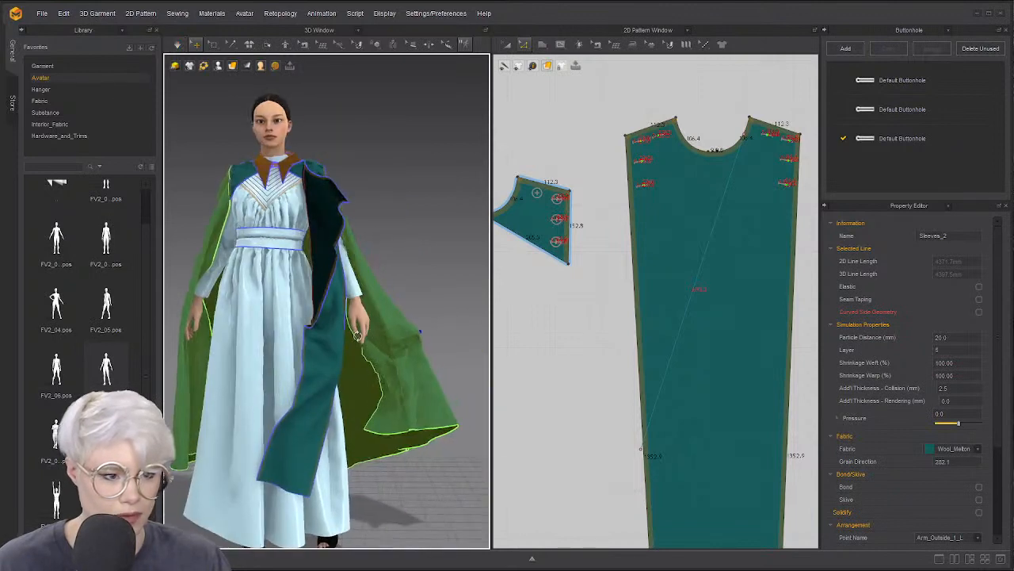
pyautogui.moveTo(322, 331); pyautogui.dragTo(294, 336, button='right')
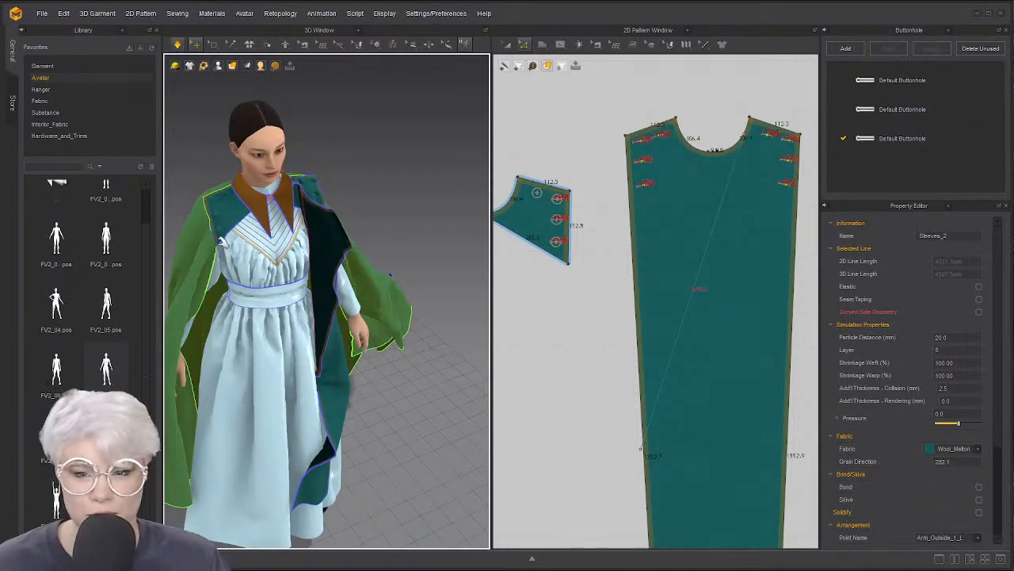
pyautogui.press('2')
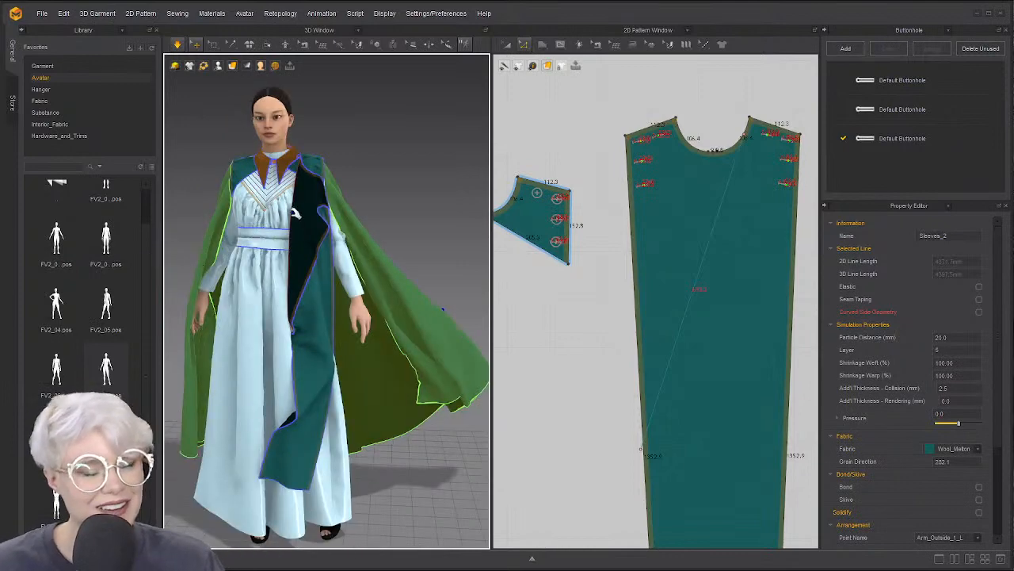
pyautogui.click(330, 387)
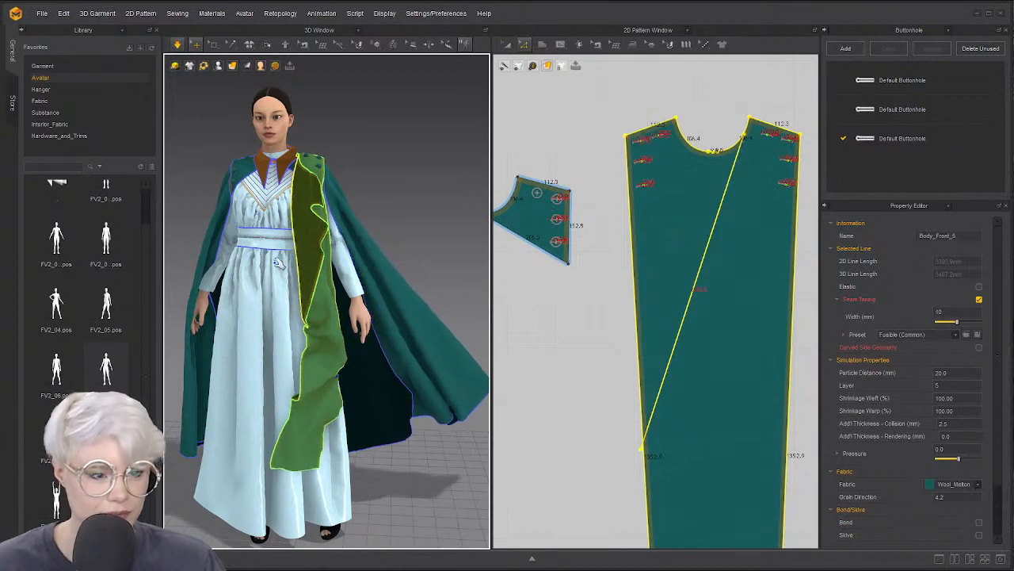
pyautogui.moveTo(273, 301); pyautogui.dragTo(331, 312, button='right')
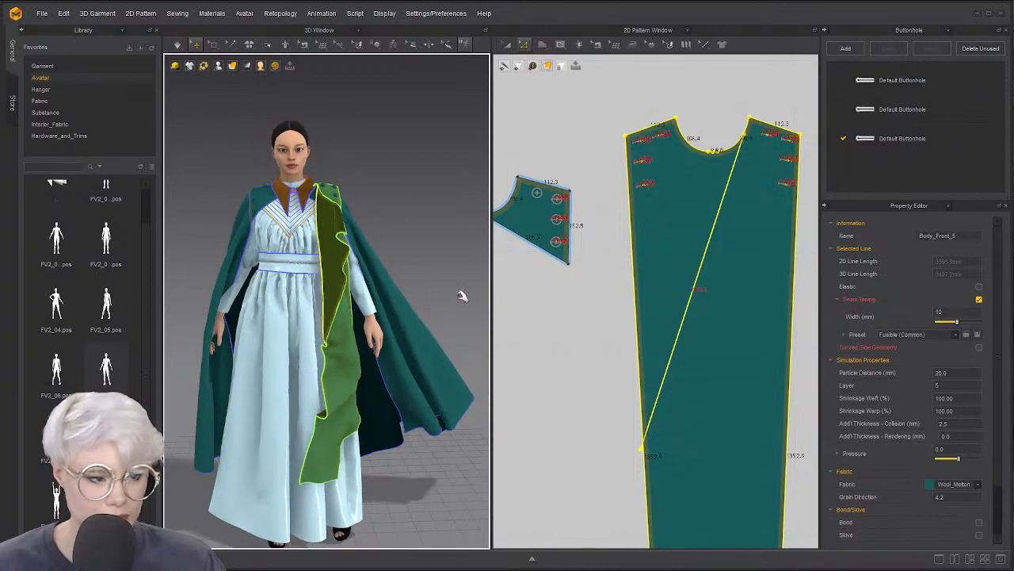
pyautogui.scroll(-4, 550, 319)
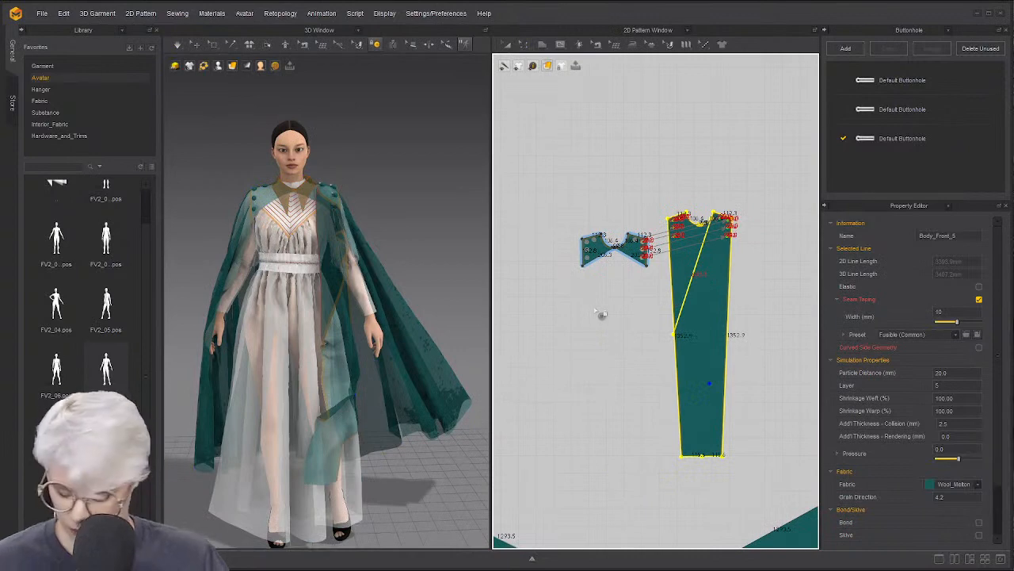
# Sew the underdress bodice to the skirt with a segment seam
pyautogui.scroll(-6, 626, 353)
pyautogui.moveTo(626, 511); pyautogui.dragTo(611, 382, button='middle')
pyautogui.moveTo(526, 512); pyautogui.dragTo(646, 385, button='middle')
pyautogui.scroll(8, 646, 380)
pyautogui.press('n')
pyautogui.click(699, 262)
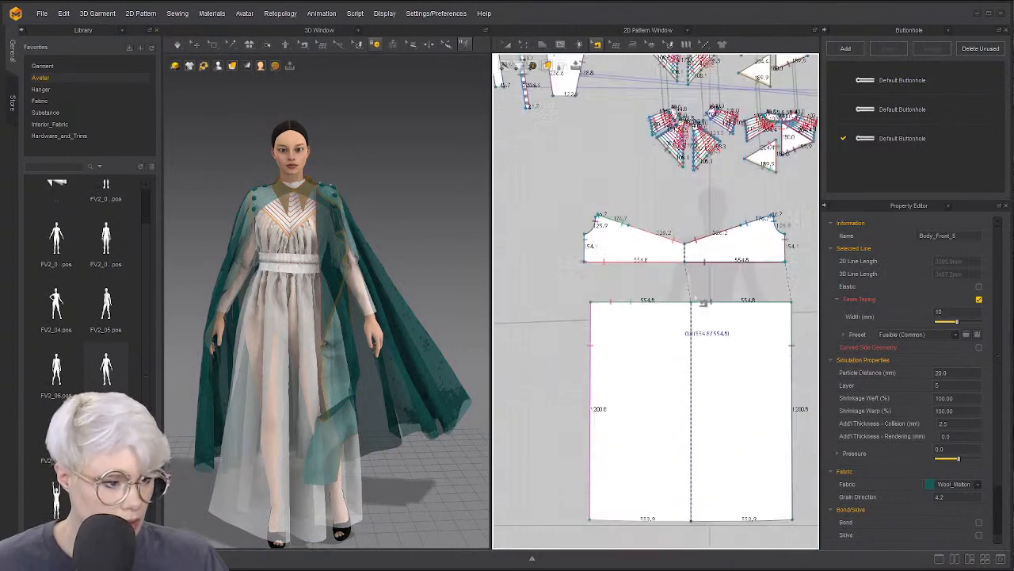
pyautogui.click(709, 303)
# Sew seams along the small rectangle's middle line and right edge
pyautogui.click(580, 333)
pyautogui.scroll(-1, 579, 333)
pyautogui.moveTo(580, 332); pyautogui.dragTo(742, 300, button='middle')
pyautogui.scroll(5, 648, 294)
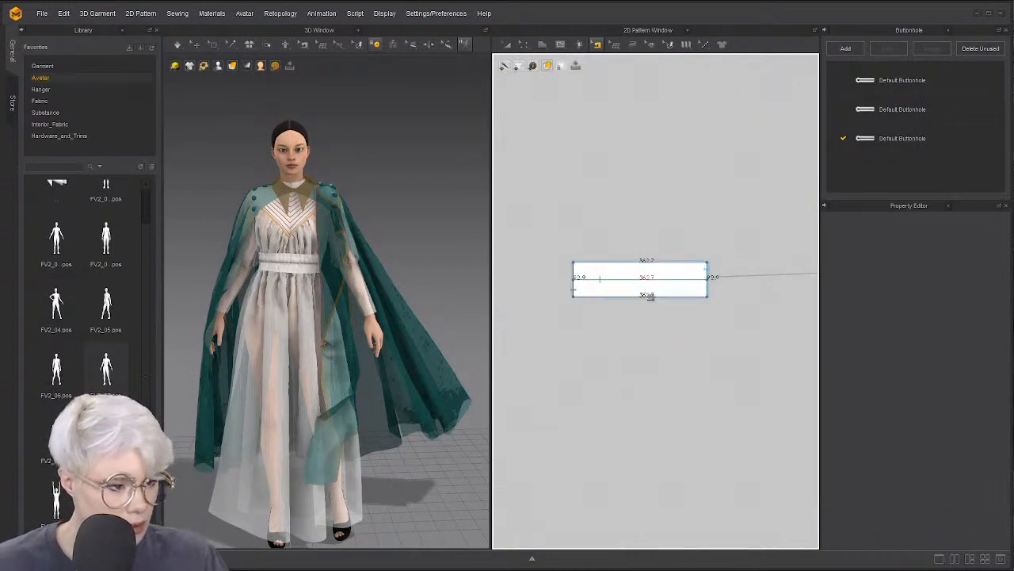
pyautogui.click(645, 281)
pyautogui.click(708, 291)
pyautogui.scroll(-1, 708, 291)
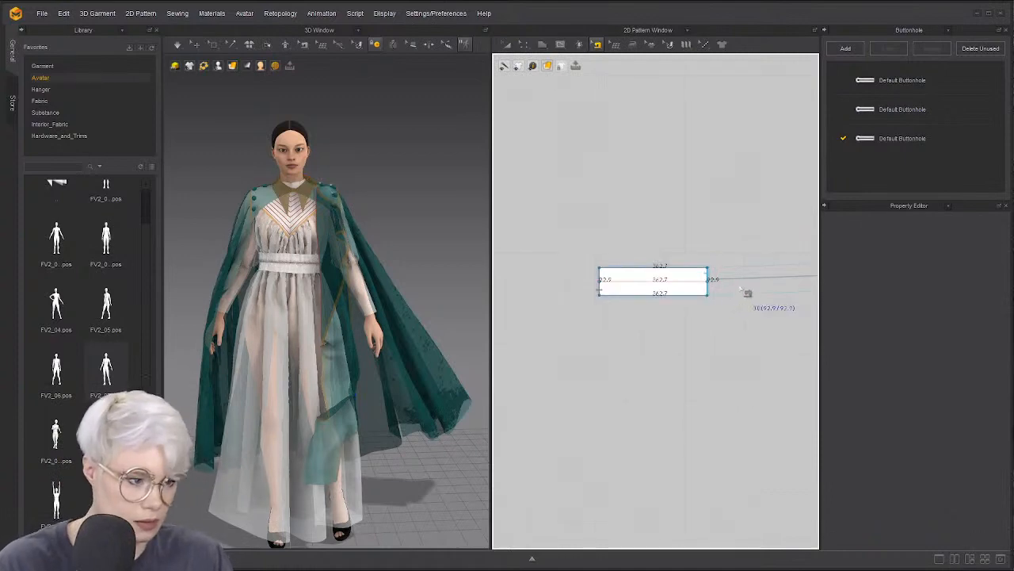
# Delete the small rectangle's middle line
pyautogui.press('z')
pyautogui.click(694, 282)
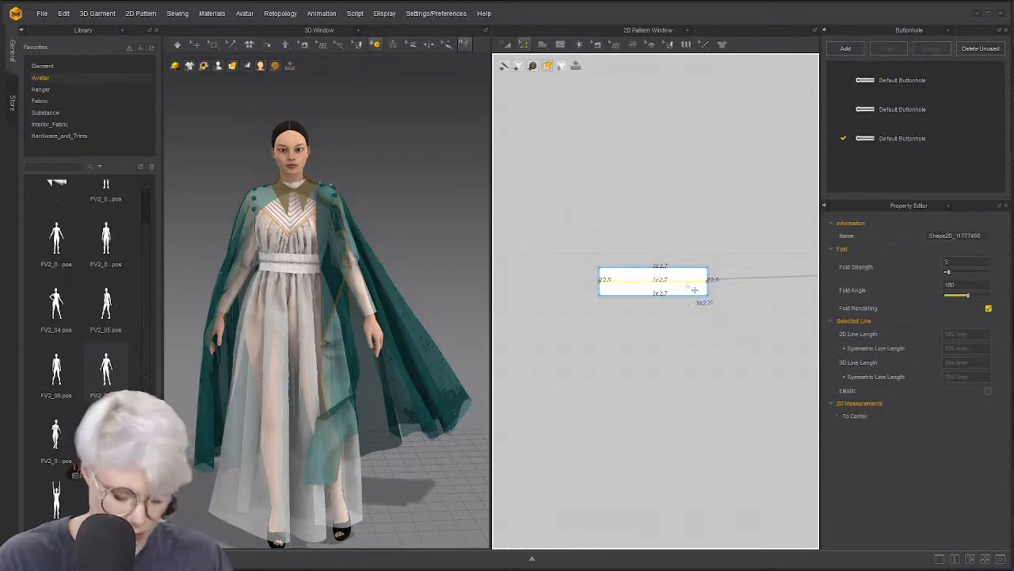
pyautogui.press('Delete')
pyautogui.scroll(-2, 740, 279)
pyautogui.moveTo(784, 283); pyautogui.dragTo(666, 302, button='middle')
pyautogui.scroll(-4, 595, 306)
pyautogui.scroll(3, 666, 302)
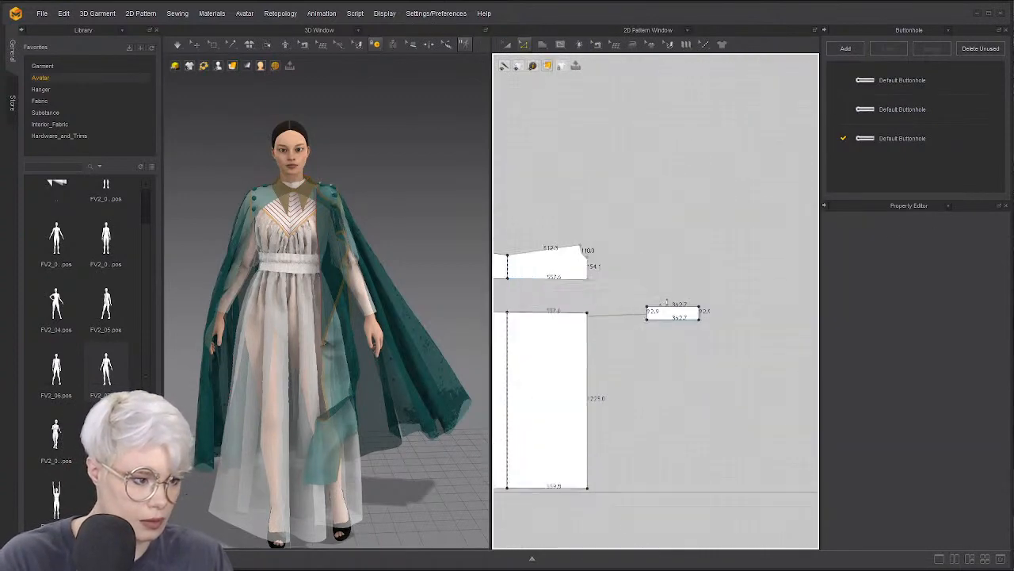
pyautogui.scroll(3, 324, 199)
# Set the simulation quality to Normal (Default)
pyautogui.click(384, 161)
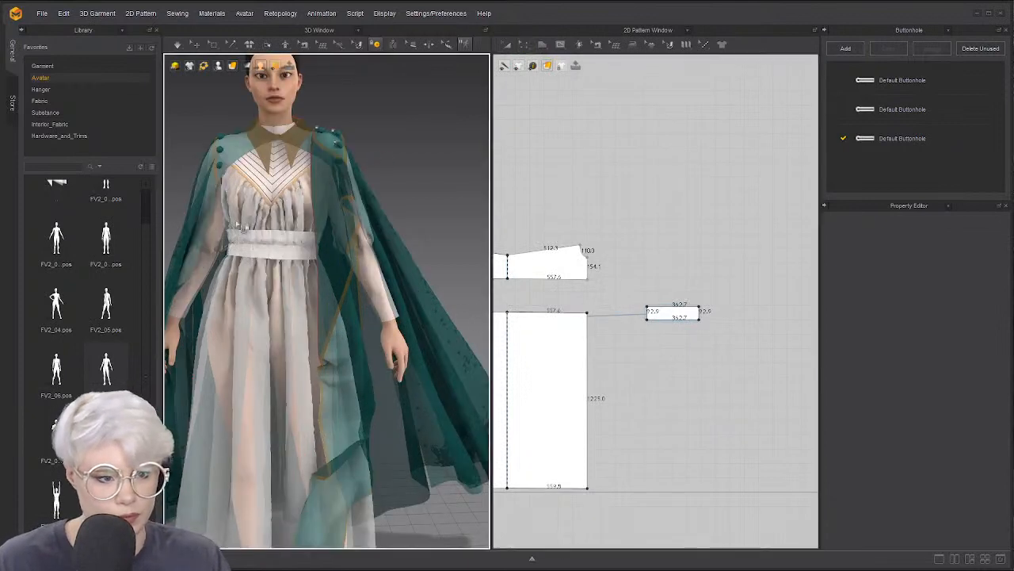
pyautogui.scroll(-3, 242, 197)
pyautogui.click(179, 46)
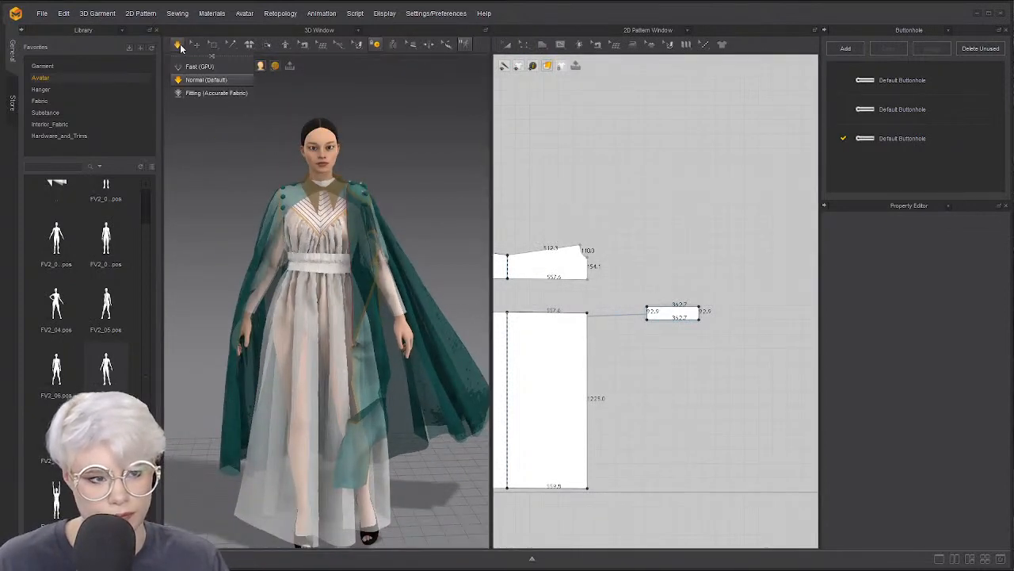
pyautogui.click(196, 89)
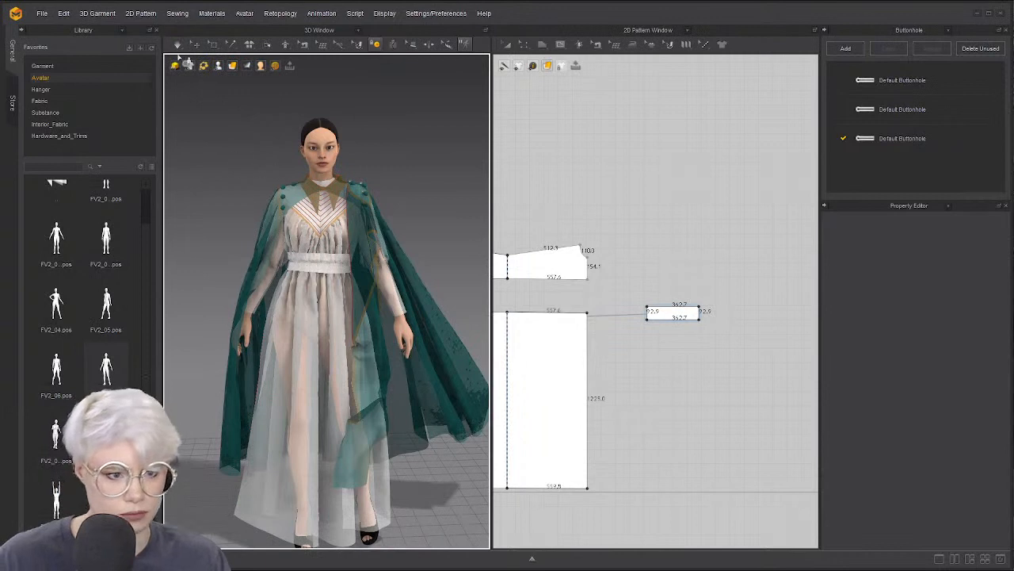
pyautogui.click(184, 61)
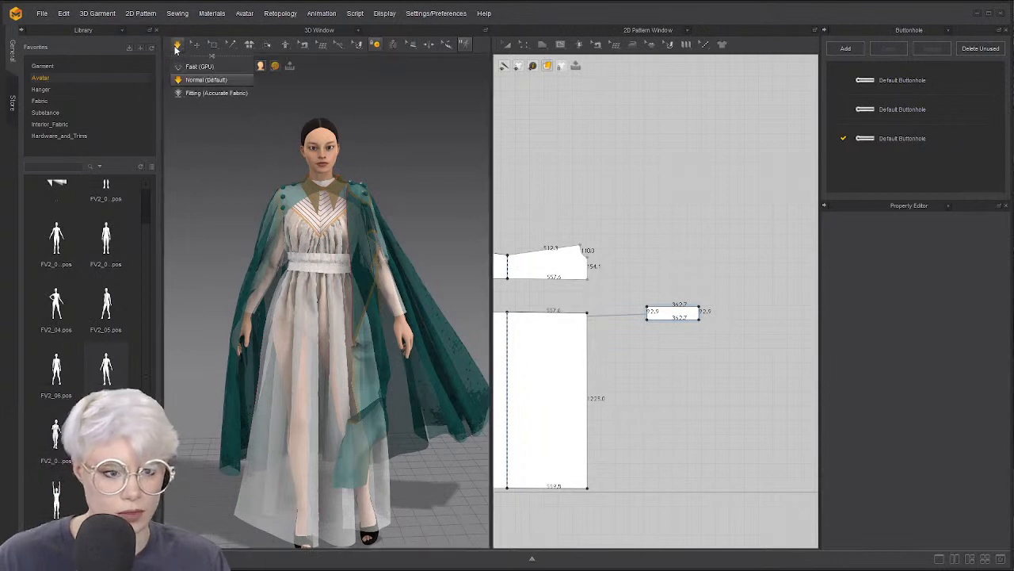
pyautogui.click(215, 82)
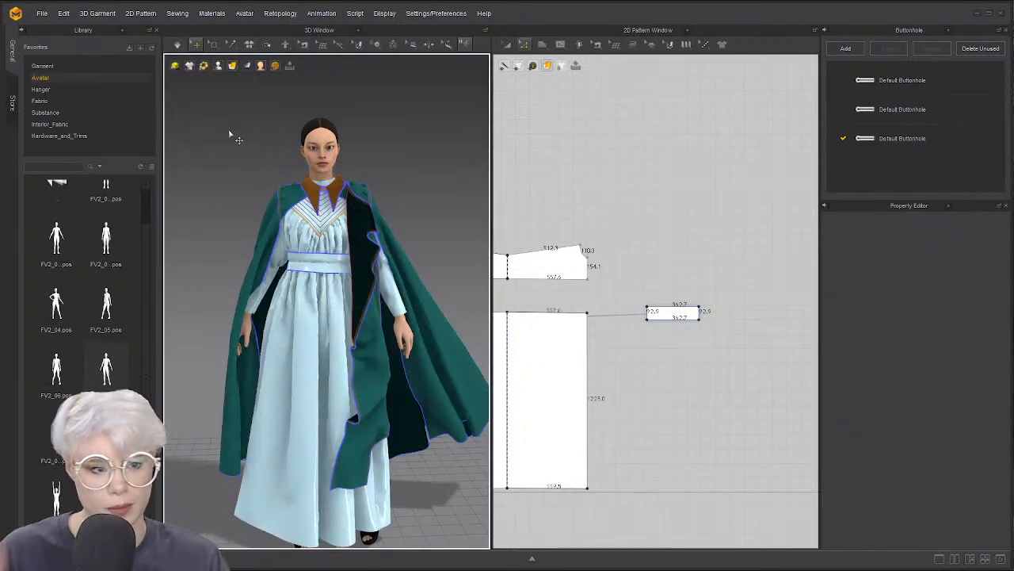
# Narrow the small rectangle to about 318 wide
pyautogui.hotkey('ctrl', 'a')
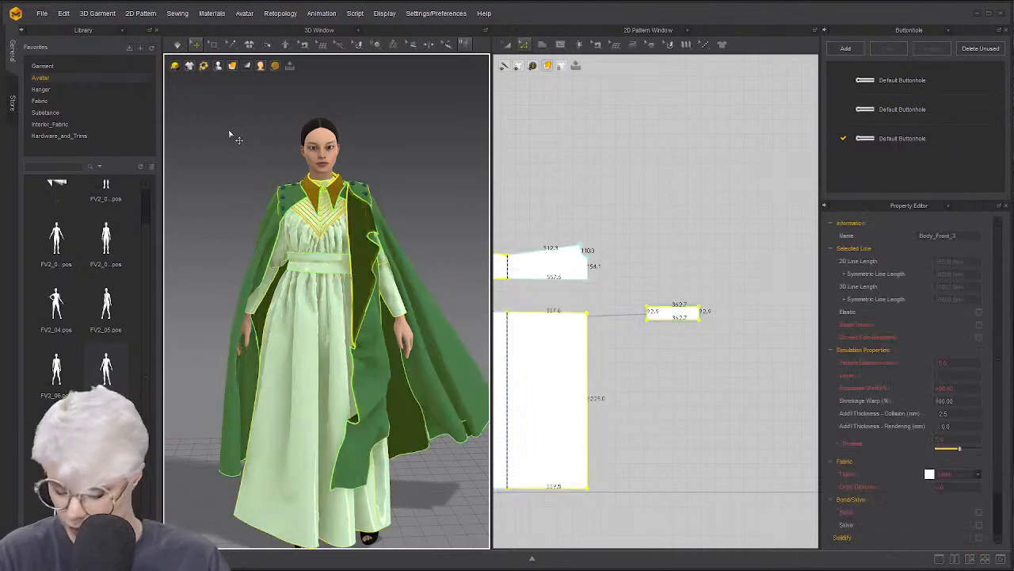
pyautogui.click(233, 141)
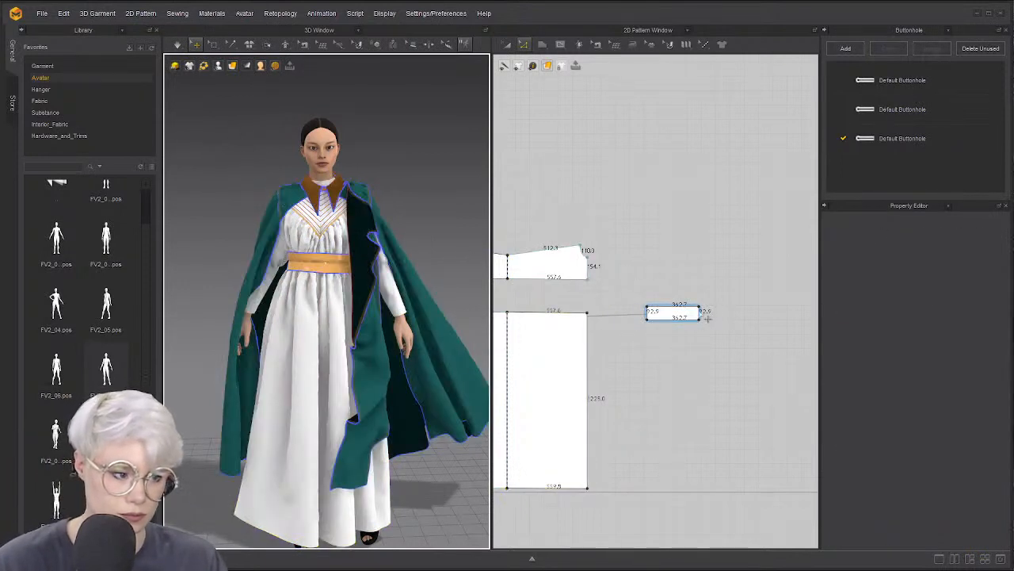
pyautogui.moveTo(706, 319); pyautogui.dragTo(677, 312)
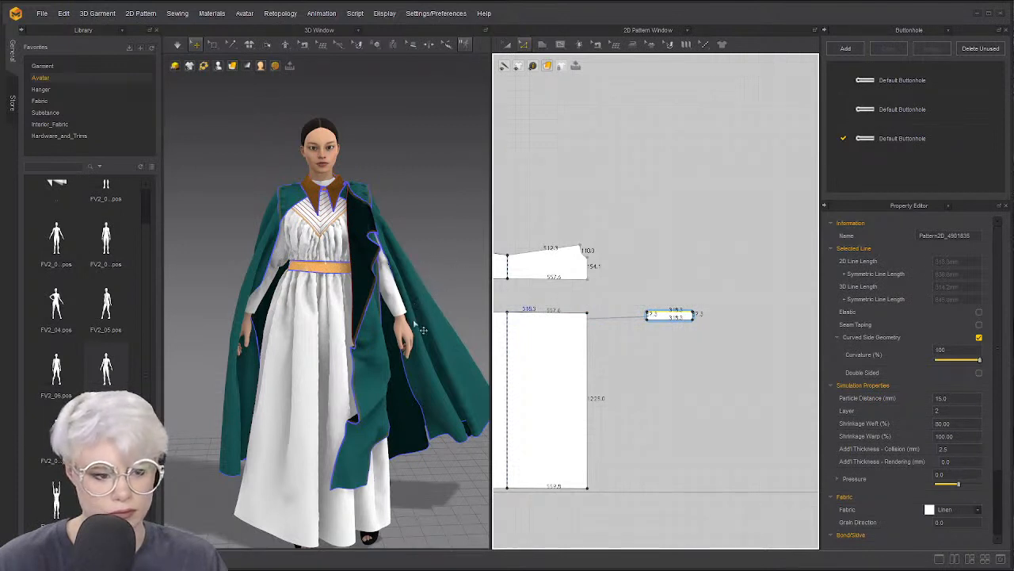
# Simulate briefly so the belt settles, then bring up the Buttonhole panel's window list
pyautogui.press('space')
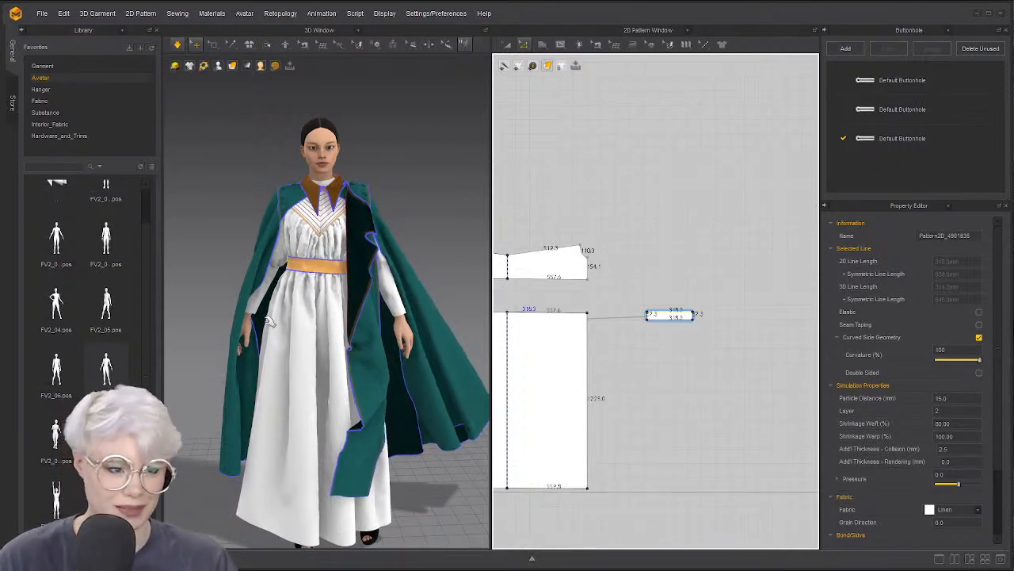
pyautogui.moveTo(285, 321); pyautogui.dragTo(293, 322, button='right')
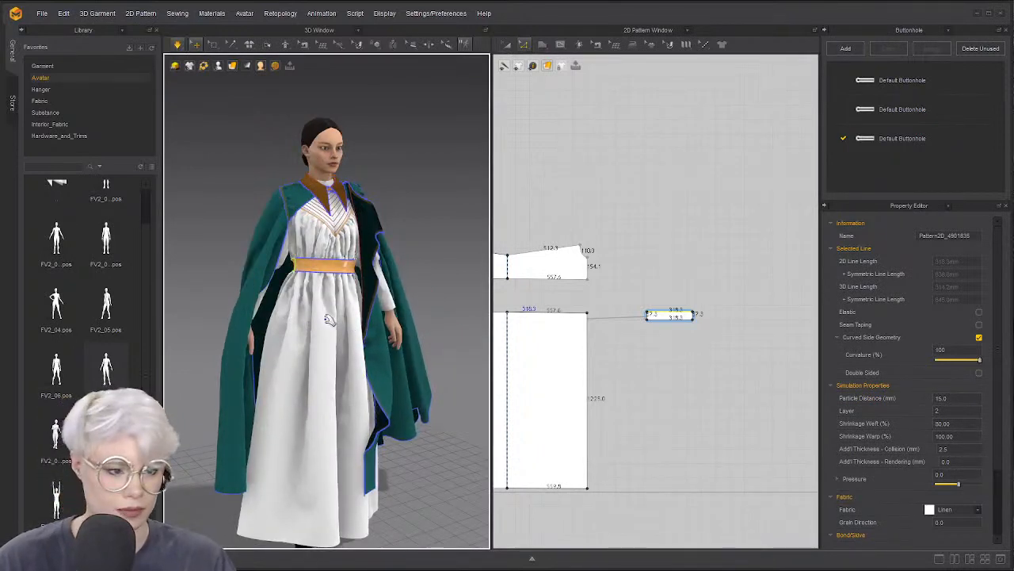
pyautogui.moveTo(329, 320); pyautogui.dragTo(319, 316, button='right')
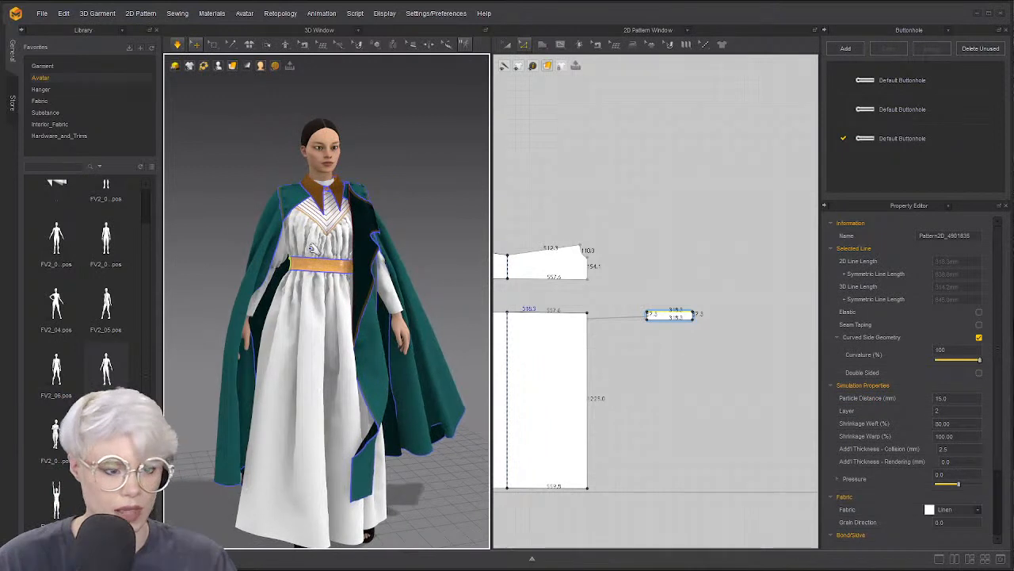
pyautogui.press('space')
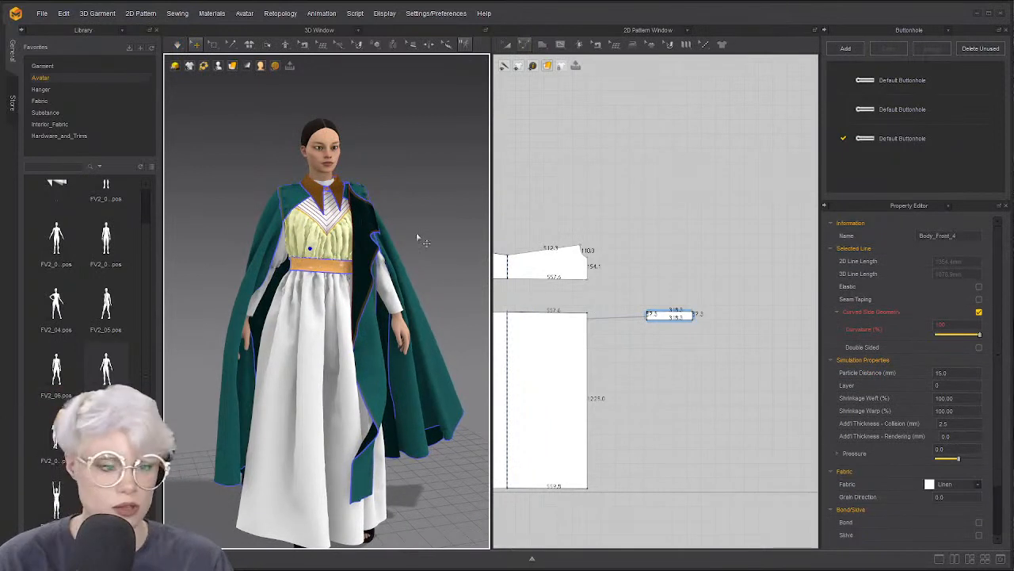
pyautogui.click(948, 31)
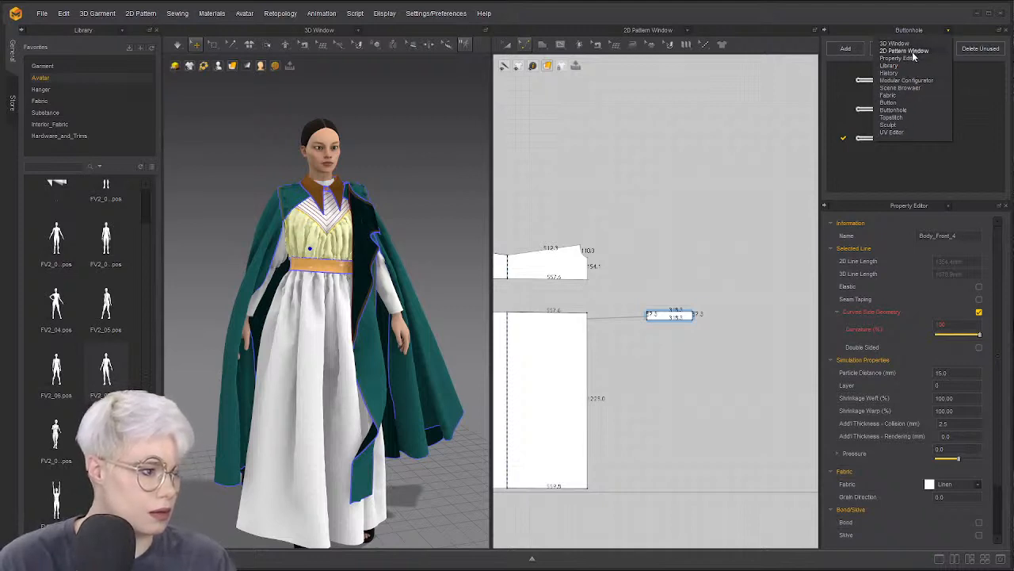
# Show the Fabric list and search the library fabrics for 'cotton'
pyautogui.click(915, 96)
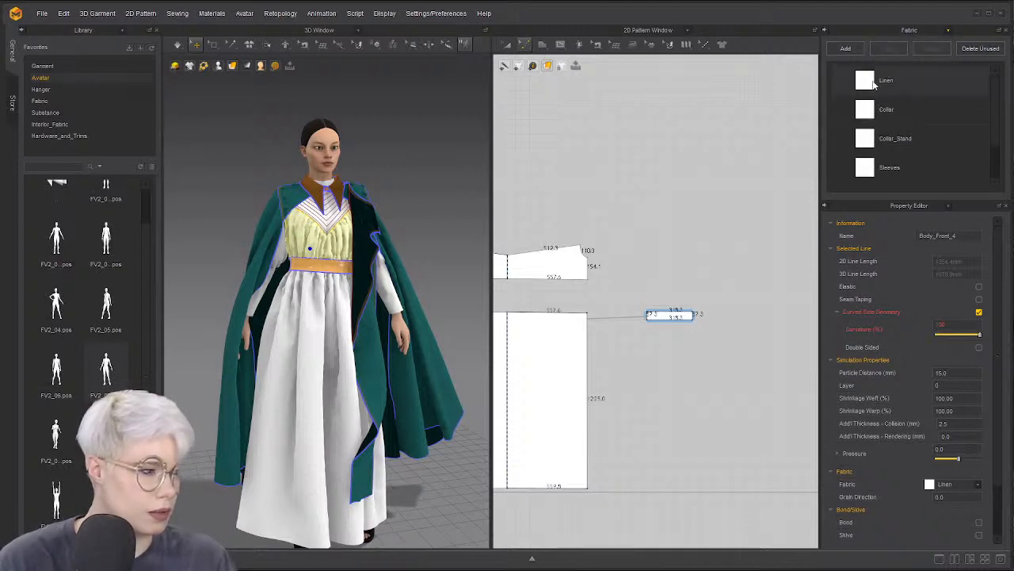
pyautogui.click(39, 100)
pyautogui.click(61, 168)
pyautogui.write('cotton')
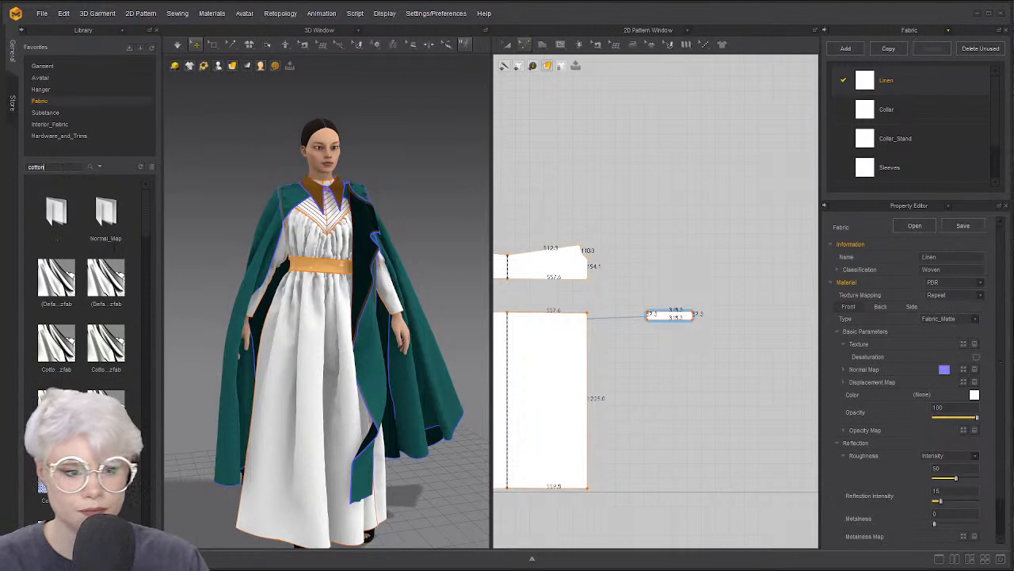
pyautogui.press('Return')
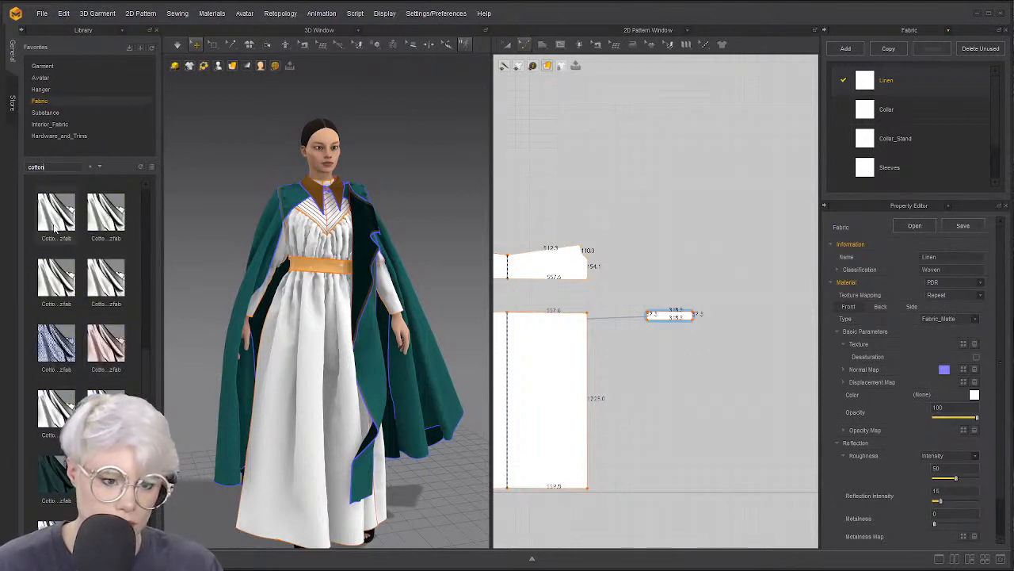
pyautogui.scroll(-5, 56, 230)
pyautogui.scroll(5, 87, 229)
pyautogui.scroll(3, 95, 248)
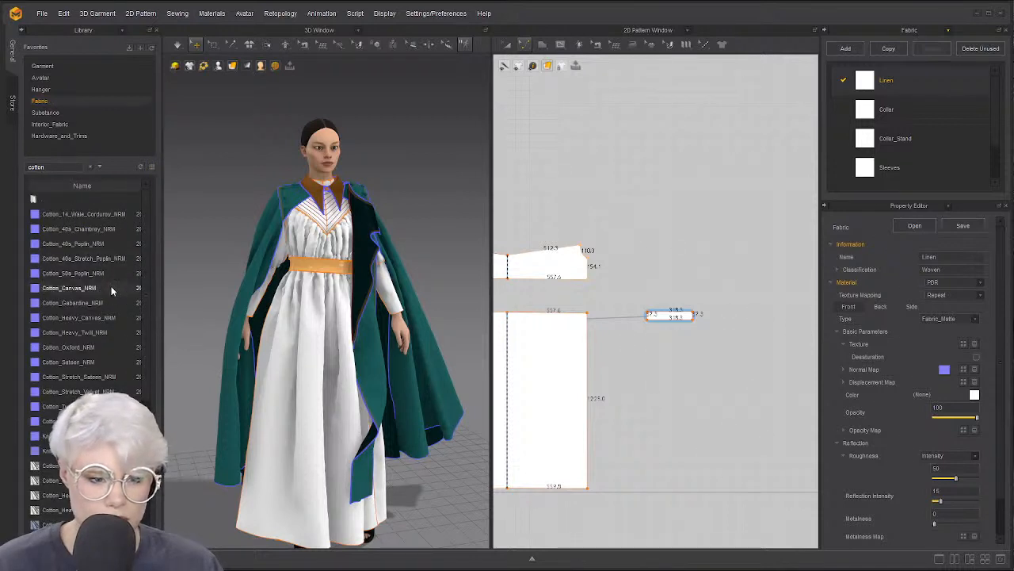
pyautogui.scroll(-4, 111, 297)
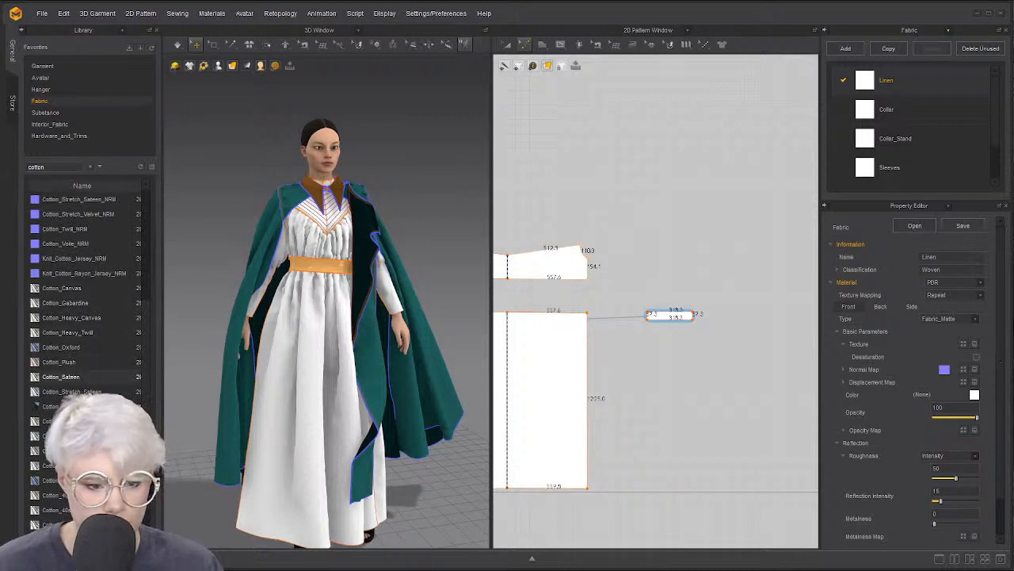
pyautogui.scroll(-1, 86, 371)
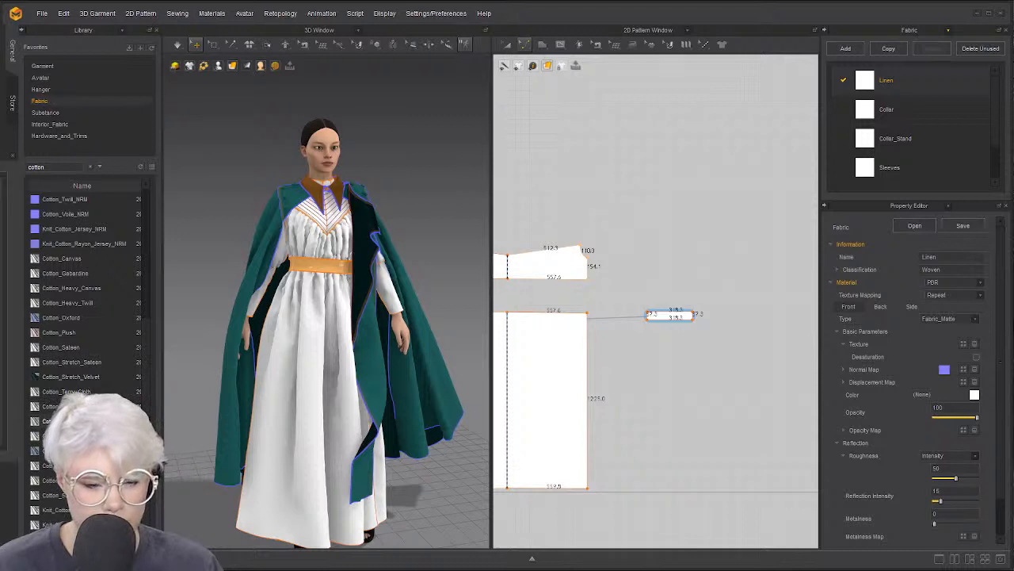
# Drag Cotton_Voile onto the underdress fabric slot, replacing Linen and Cotton_Twill
pyautogui.moveTo(60, 421); pyautogui.dragTo(872, 82)
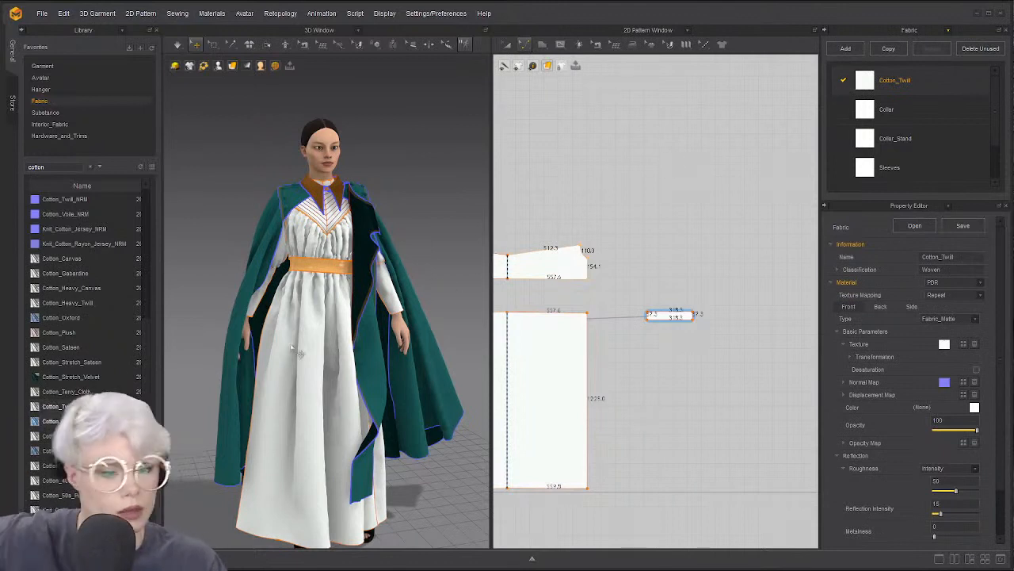
pyautogui.moveTo(59, 421); pyautogui.dragTo(872, 84)
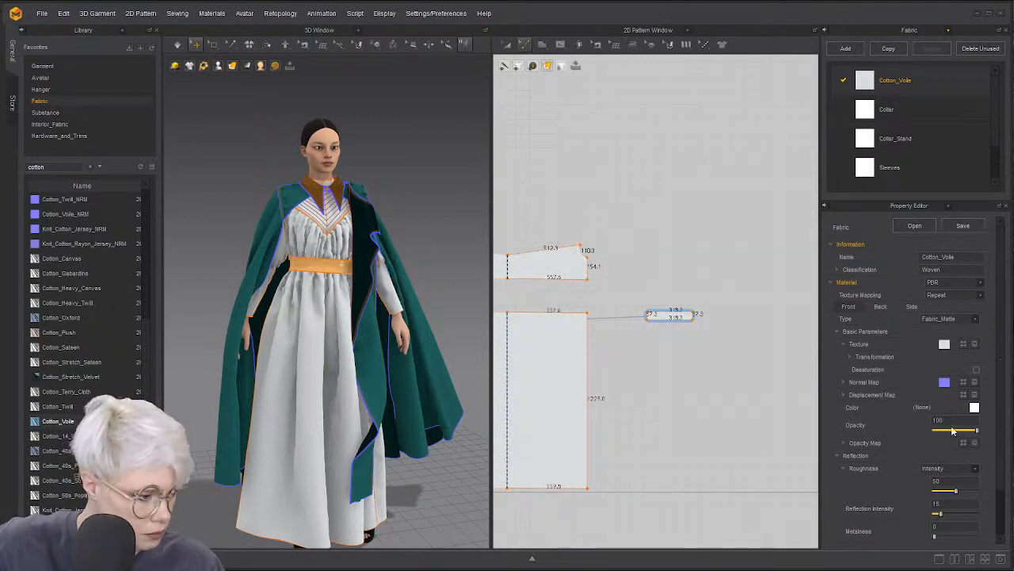
pyautogui.click(179, 46)
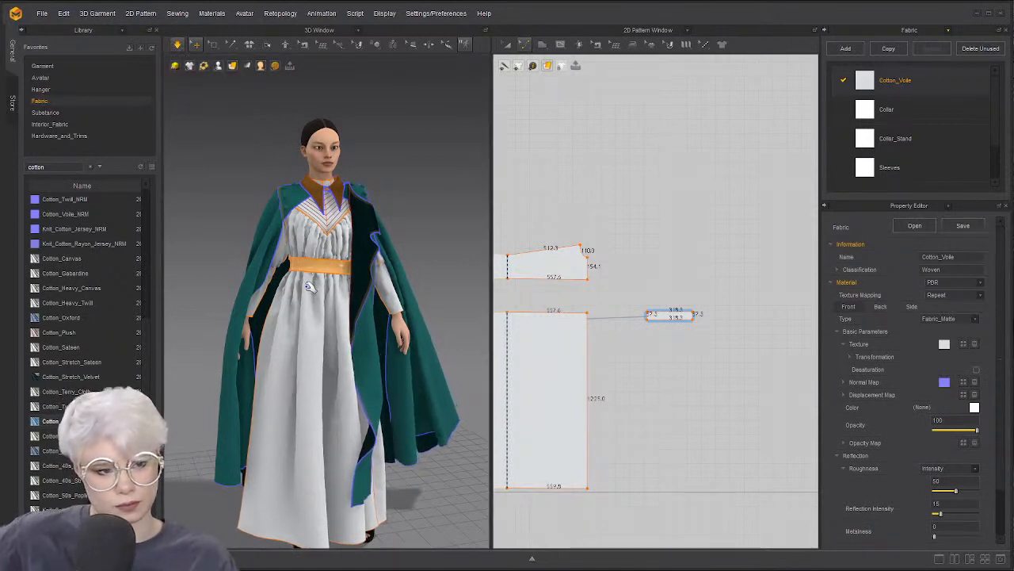
pyautogui.click(306, 277)
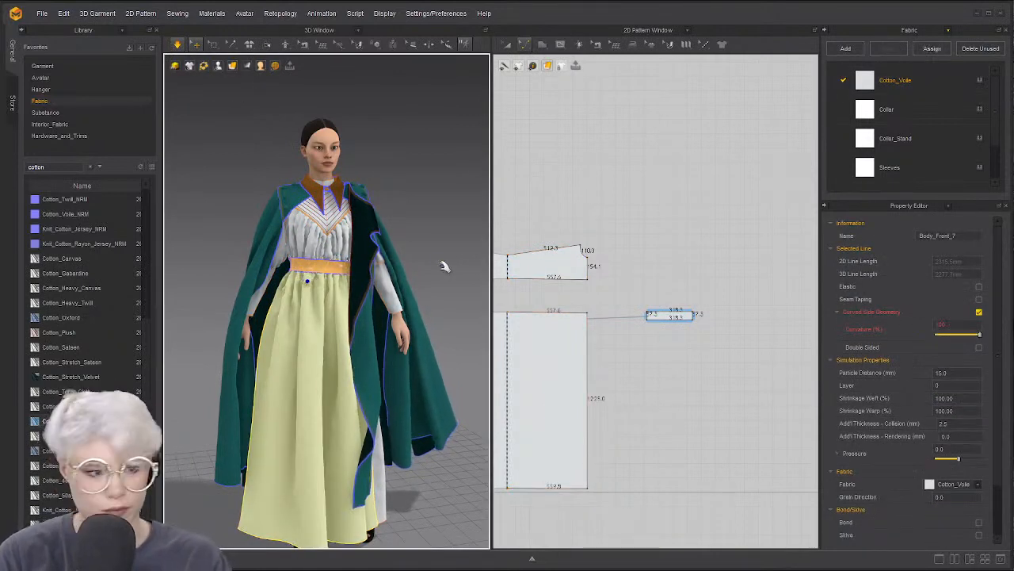
# Give every garment piece a particle distance of 10, then simulate briefly
pyautogui.hotkey('ctrl', 'a')
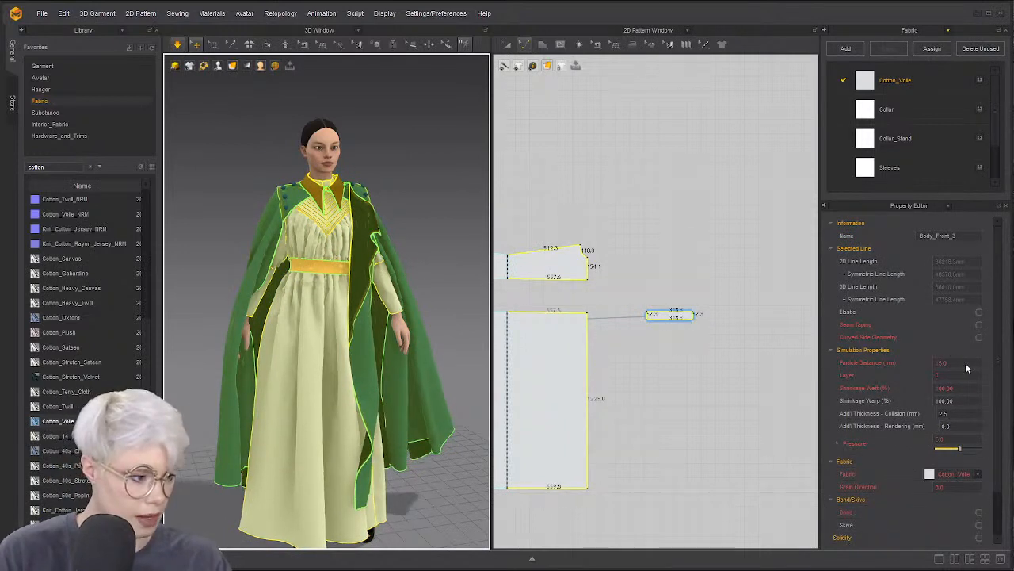
pyautogui.click(967, 362)
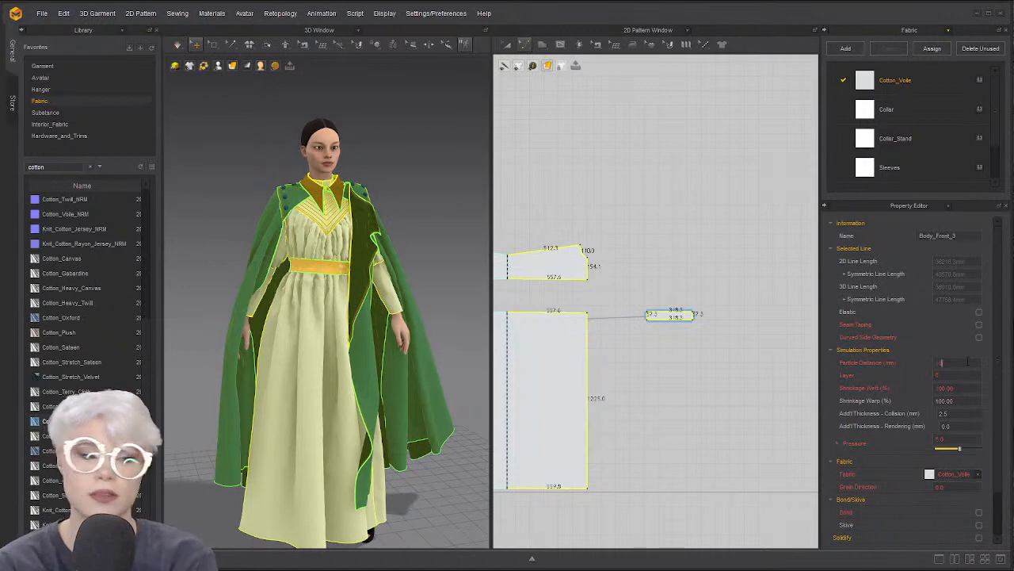
pyautogui.write('10')
pyautogui.press('Return')
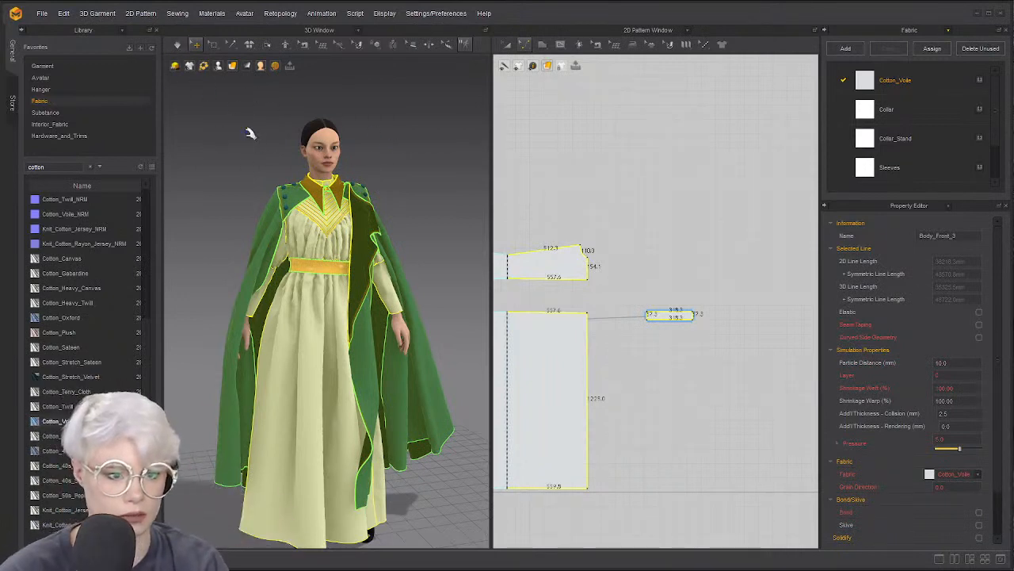
pyautogui.press('space')
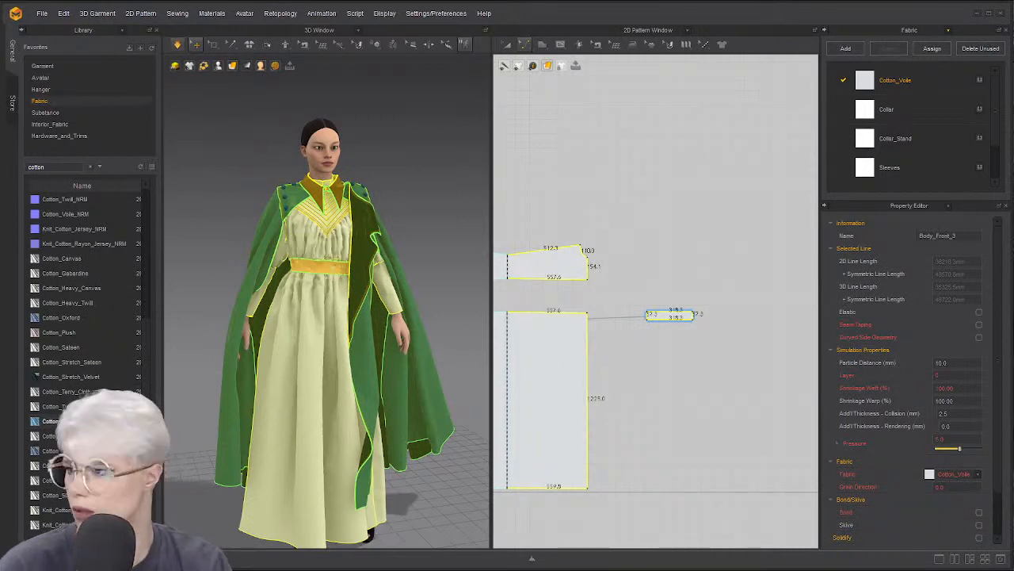
pyautogui.click(692, 238)
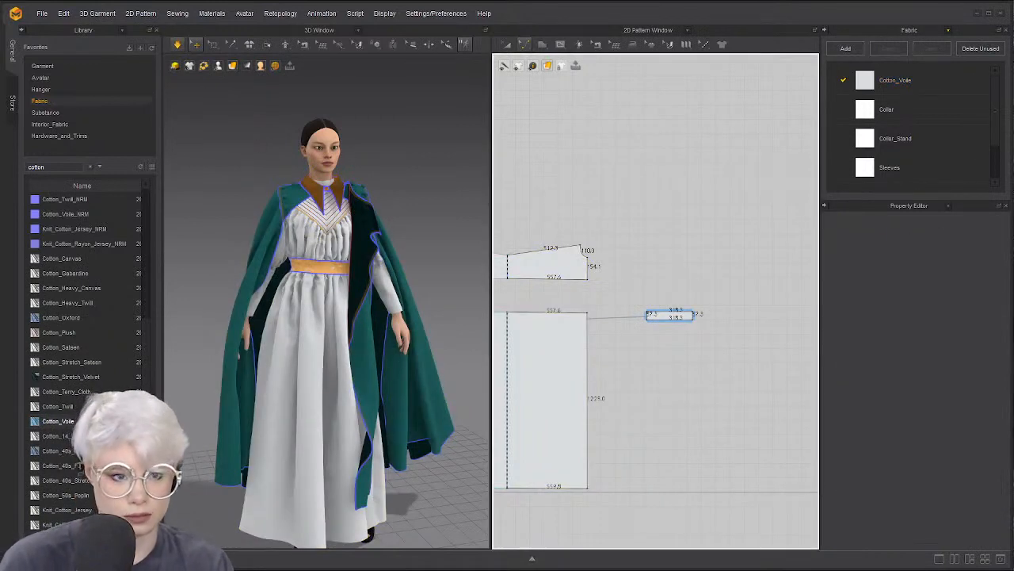
pyautogui.click(177, 47)
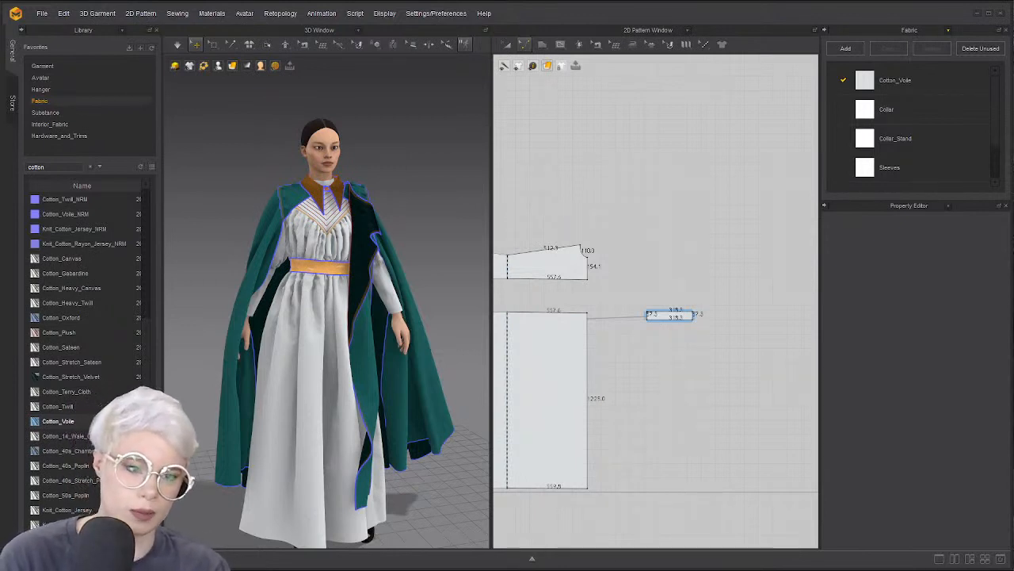
# Display Simulation Properties (Normal preset, 0.033333 time step, 50 CG iterations) and run a short simulation
pyautogui.click(181, 45)
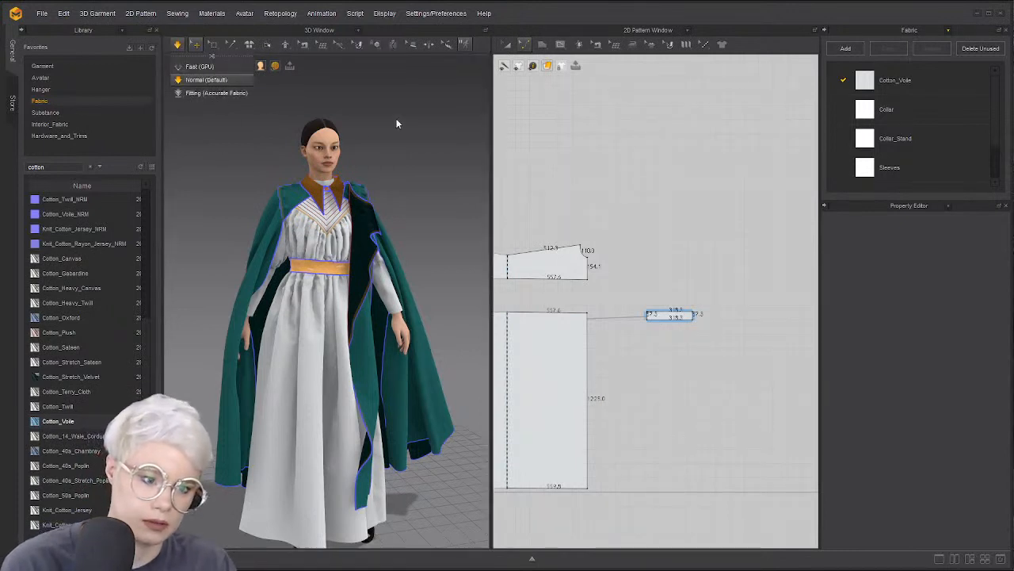
pyautogui.click(268, 135)
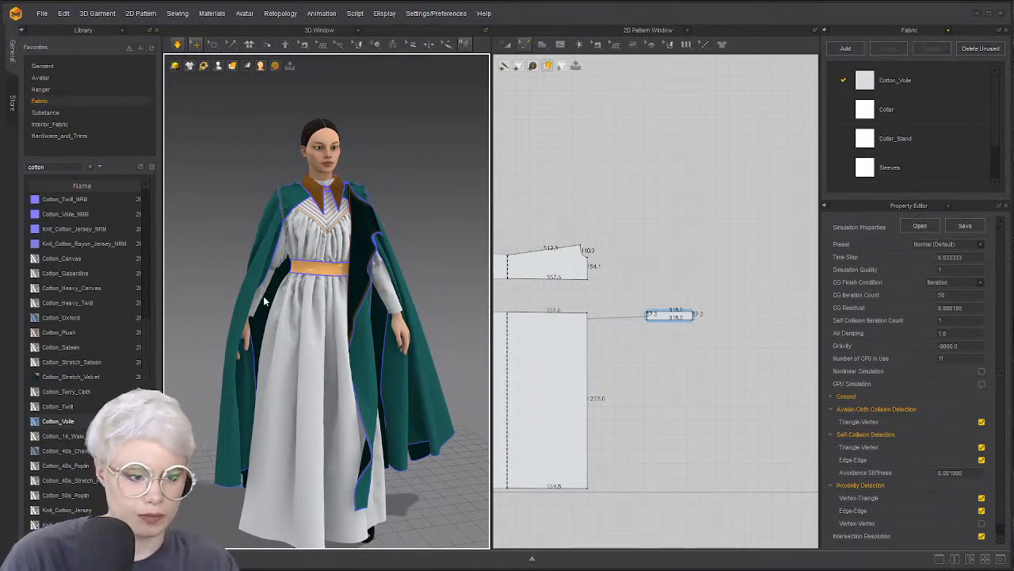
pyautogui.moveTo(264, 298); pyautogui.dragTo(255, 298, button='right')
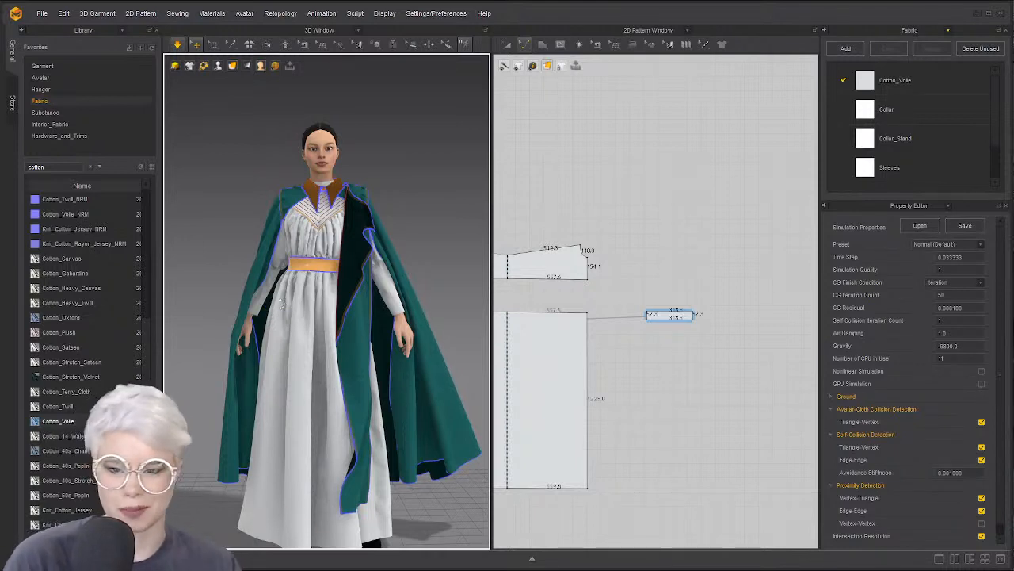
pyautogui.moveTo(281, 302)
pyautogui.mouseDown(button='right')
pyautogui.moveTo(290, 307)
pyautogui.moveTo(295, 294)
pyautogui.mouseUp(button='right')
pyautogui.press('space')
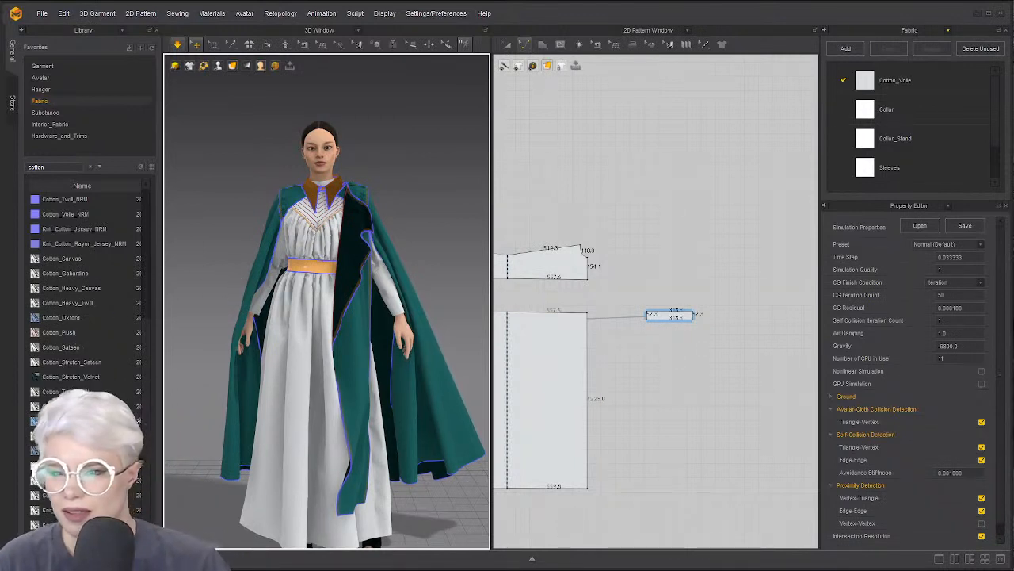
pyautogui.click(178, 46)
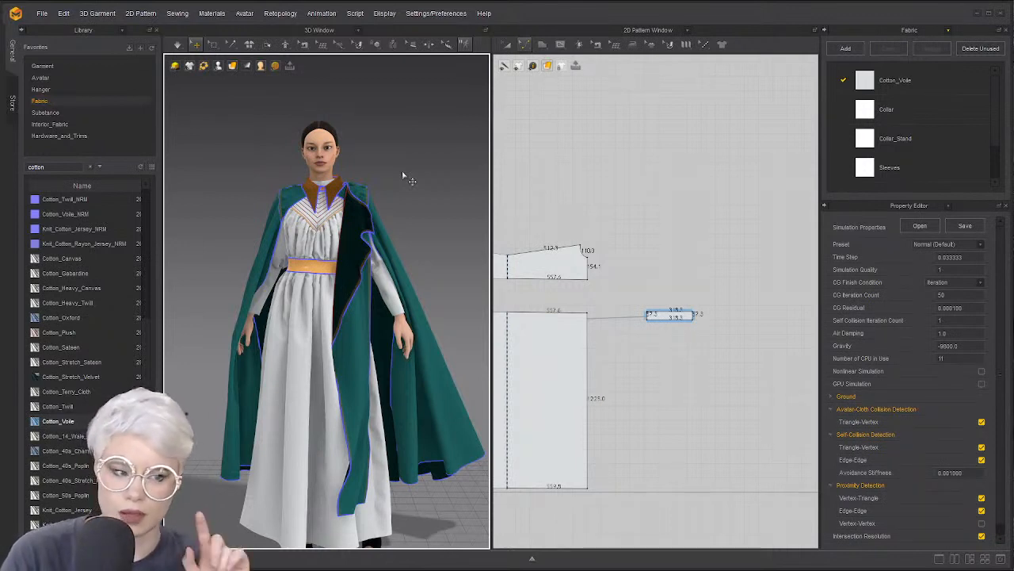
pyautogui.scroll(-5, 576, 168)
pyautogui.moveTo(572, 170); pyautogui.dragTo(738, 188, button='middle')
pyautogui.scroll(-3, 690, 199)
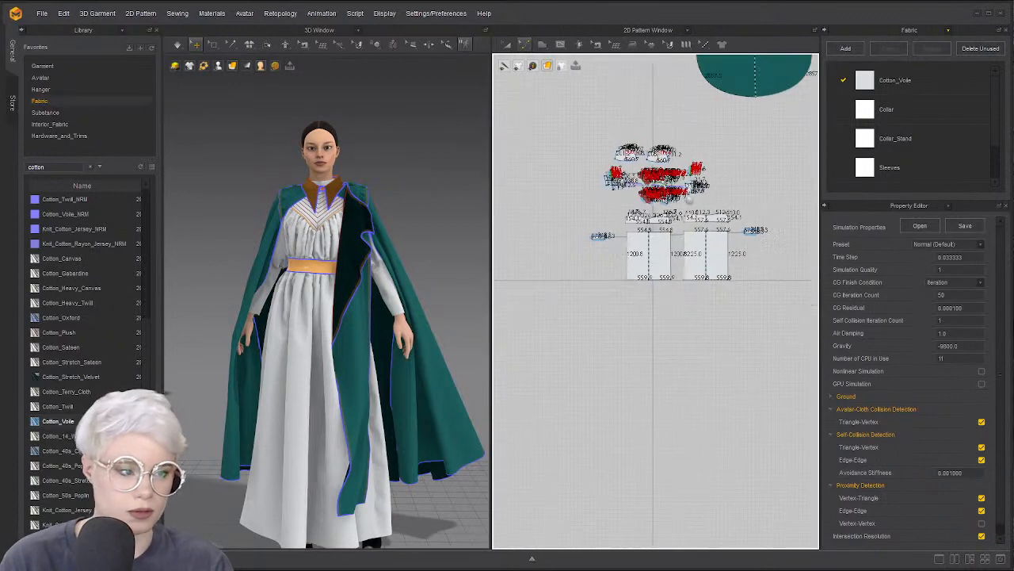
pyautogui.scroll(-4, 689, 200)
pyautogui.moveTo(660, 163); pyautogui.dragTo(592, 269, button='middle')
pyautogui.scroll(-2, 613, 264)
pyautogui.scroll(5, 509, 236)
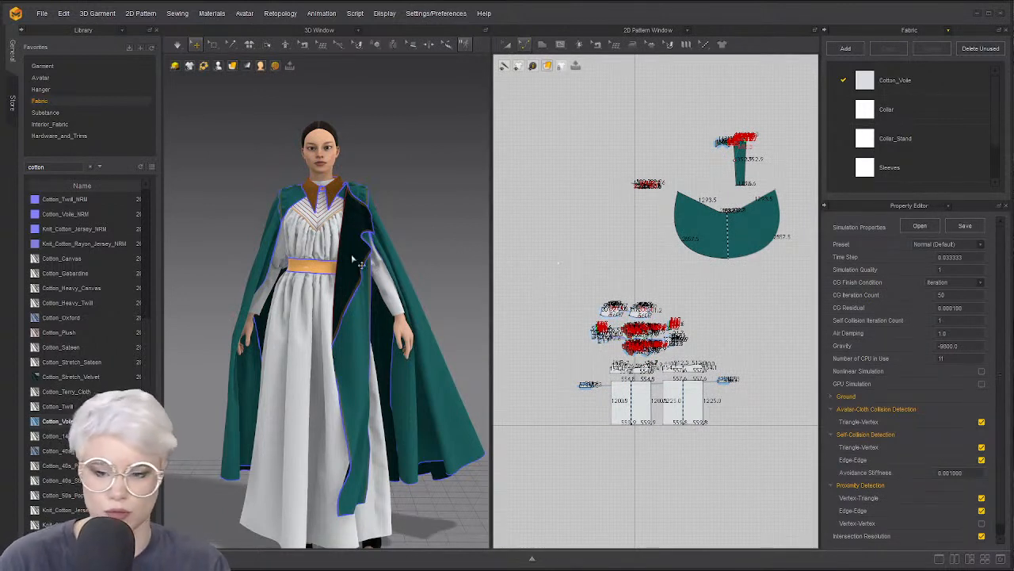
pyautogui.scroll(3, 392, 238)
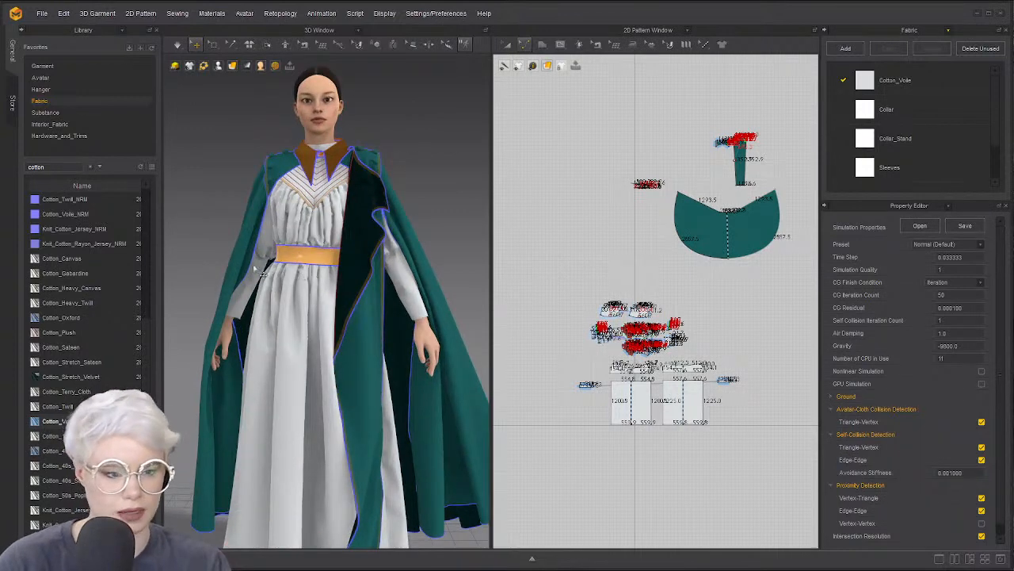
pyautogui.moveTo(245, 272); pyautogui.dragTo(298, 268, button='right')
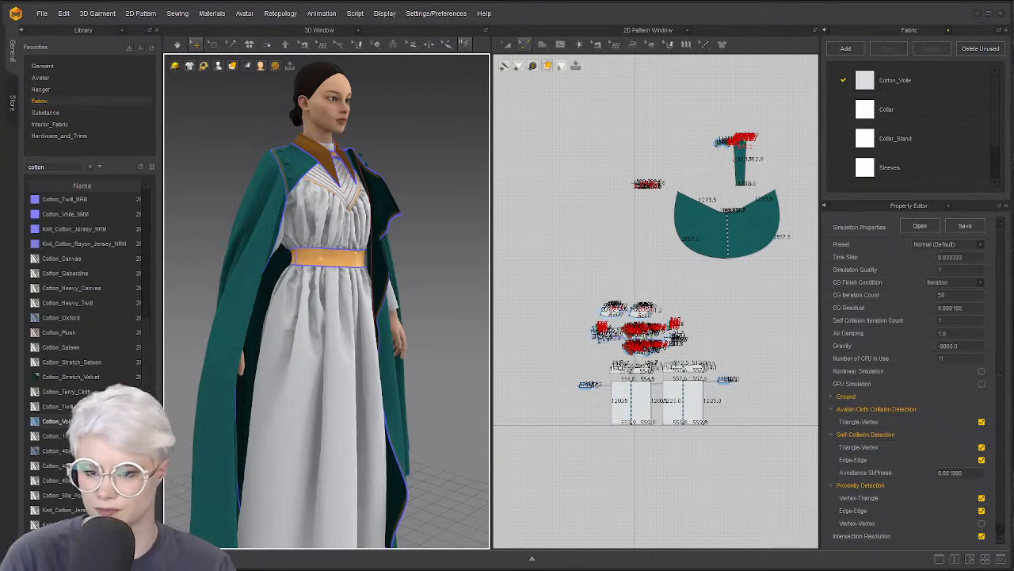
pyautogui.moveTo(396, 227); pyautogui.dragTo(321, 229, button='right')
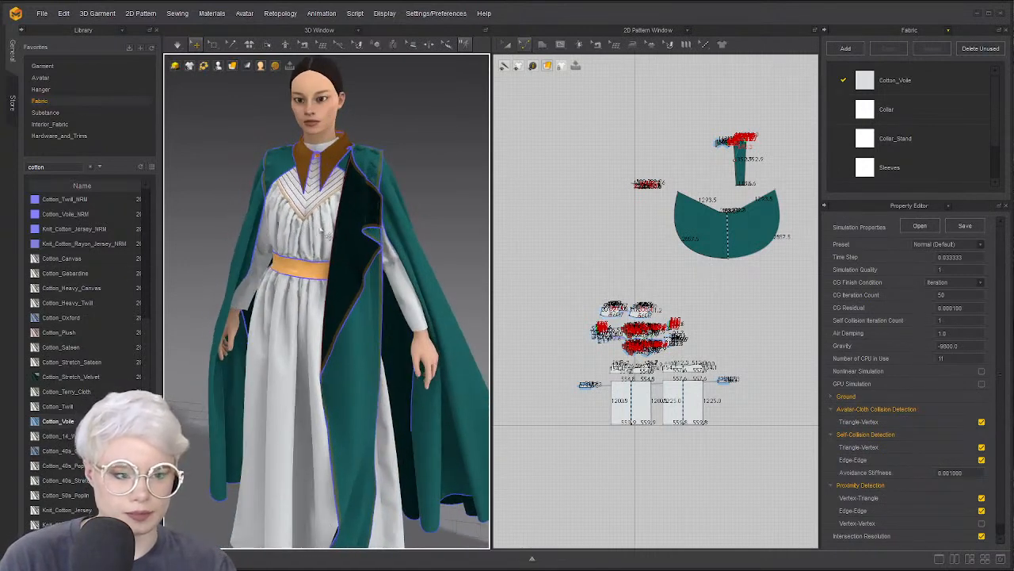